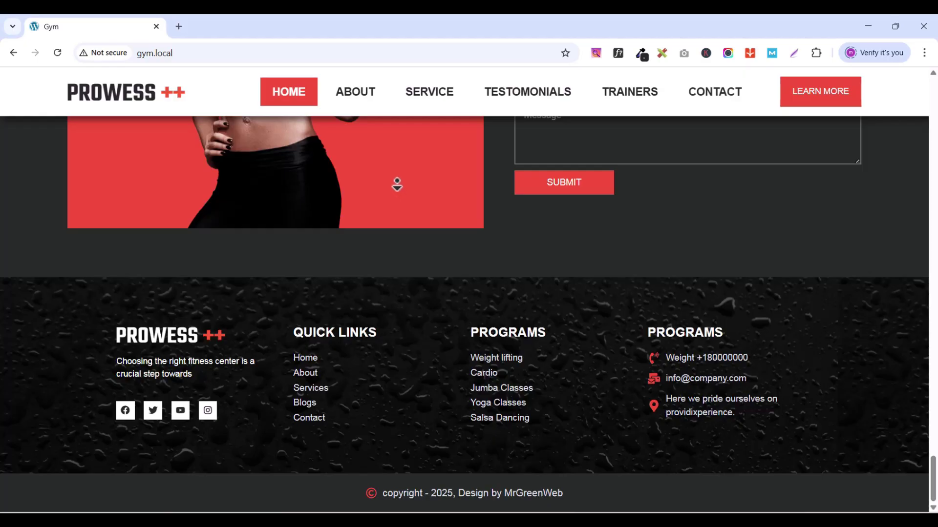
Step: Review the Gym homepage's header, hero, about and services sections
left_click(293, 90)
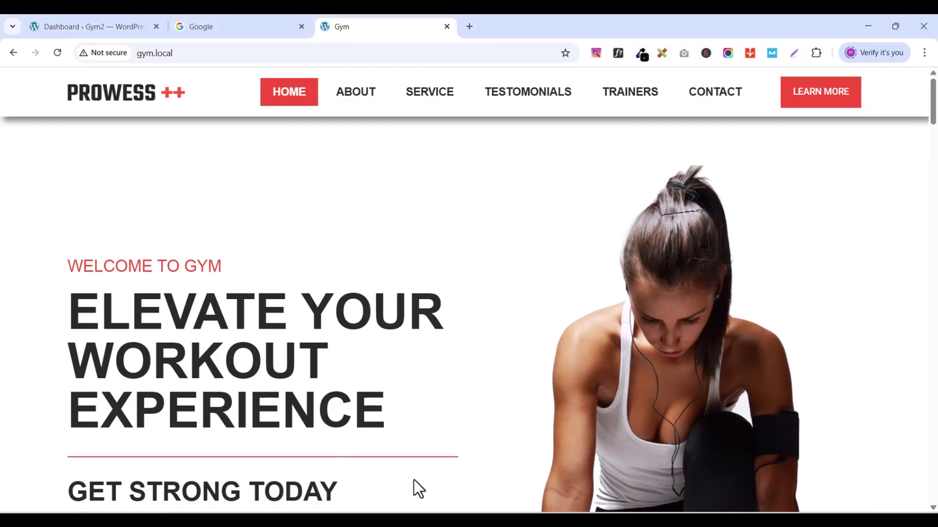
scroll(712, 218, "down", 1)
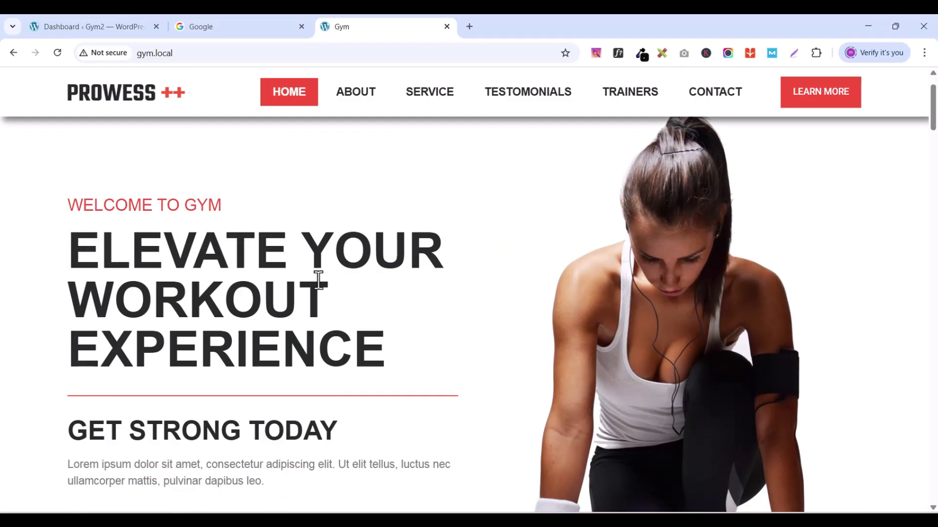
scroll(319, 284, "down", 1)
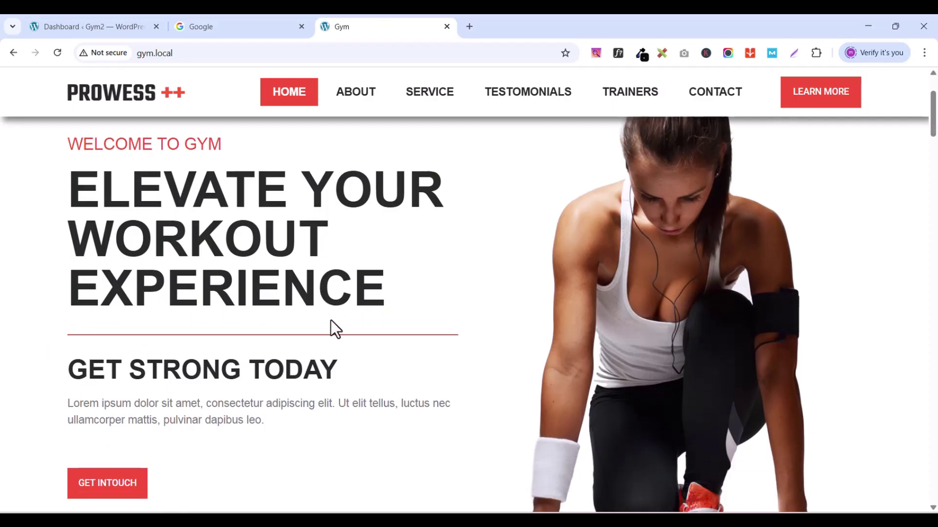
scroll(147, 388, "down", 1)
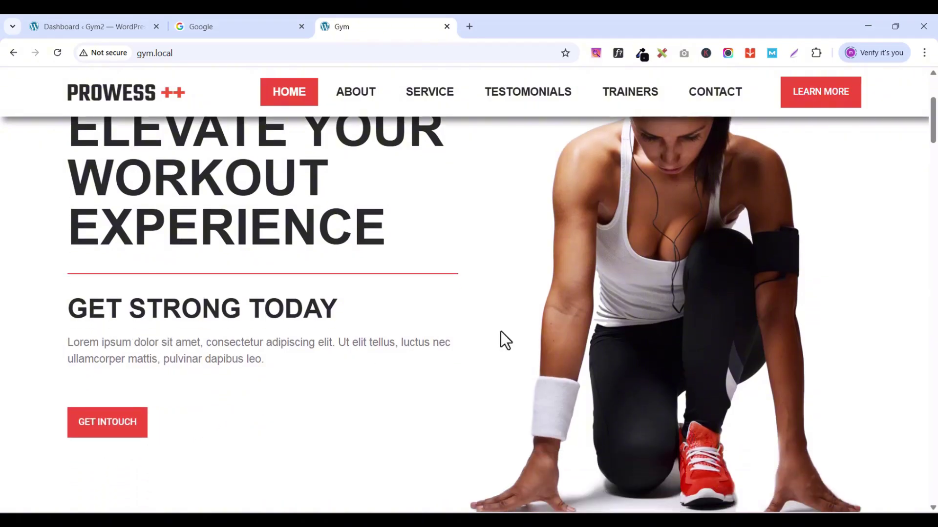
scroll(511, 305, "up", 3)
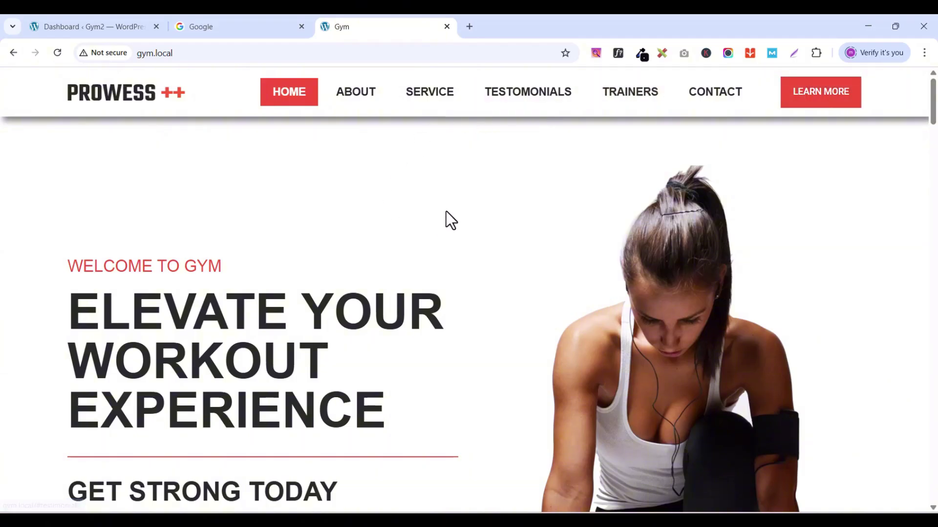
left_click_drag(934, 102, 933, 157)
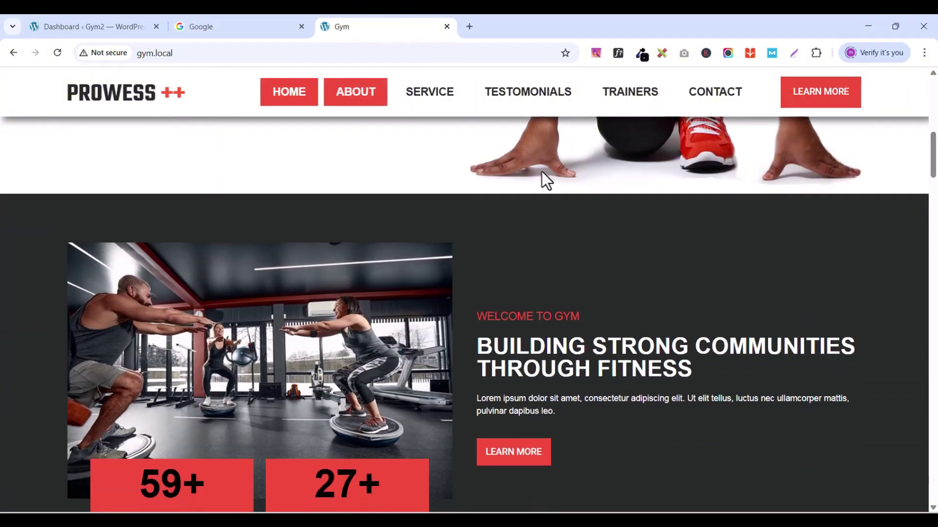
scroll(258, 303, "down", 1)
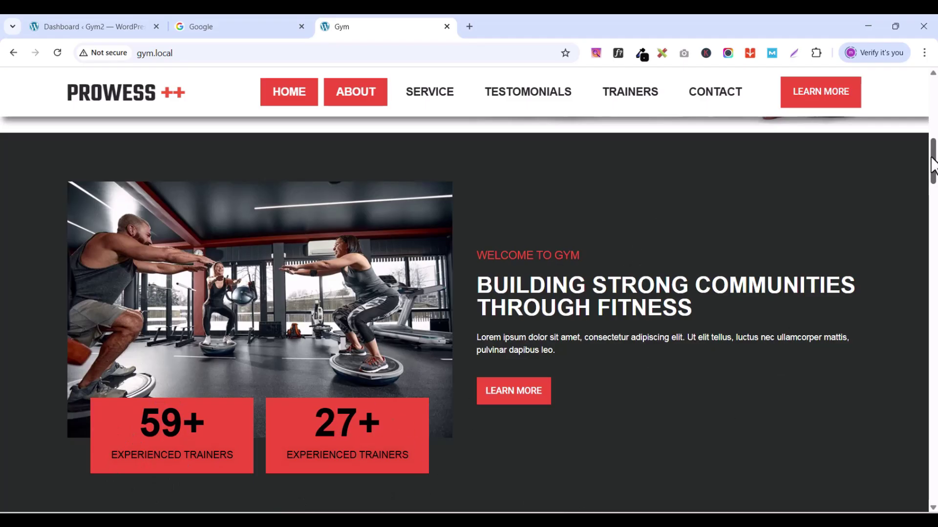
left_click_drag(933, 154, 932, 190)
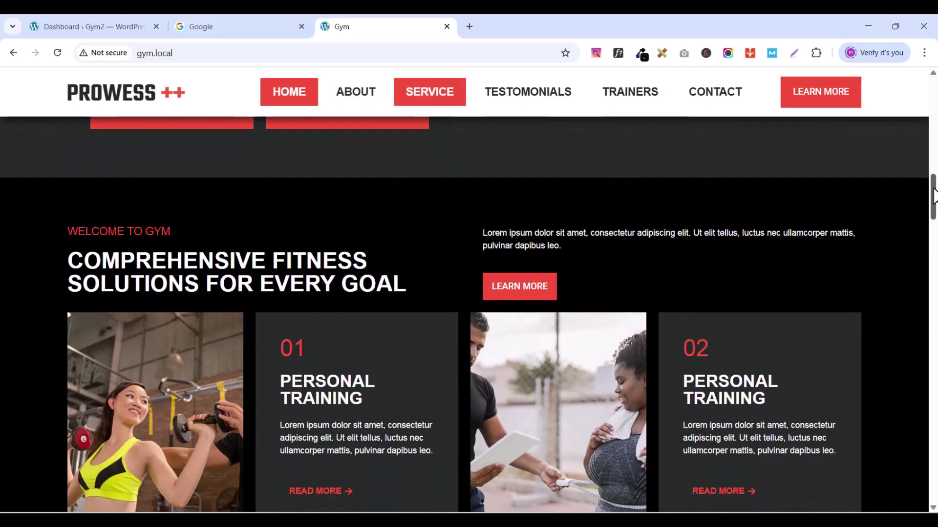
scroll(237, 346, "down", 1)
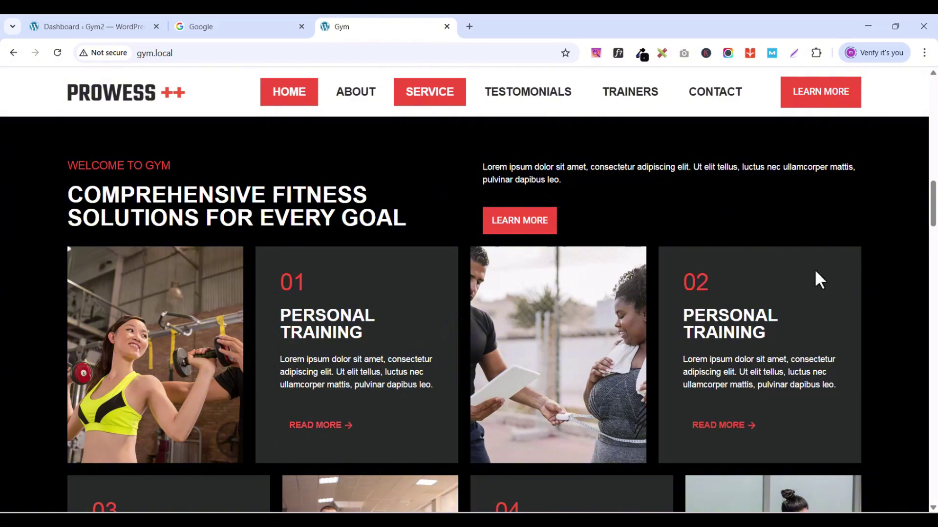
Step: Review the homepage's fitness and wellness feature cards, client testimonials and dedicated trainers sections
left_click_drag(934, 202, 933, 264)
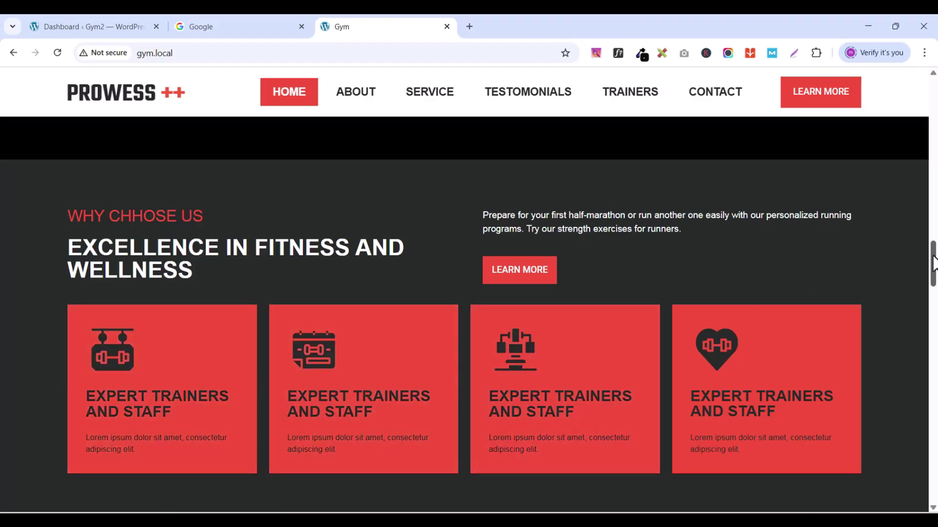
left_click_drag(935, 251, 935, 297)
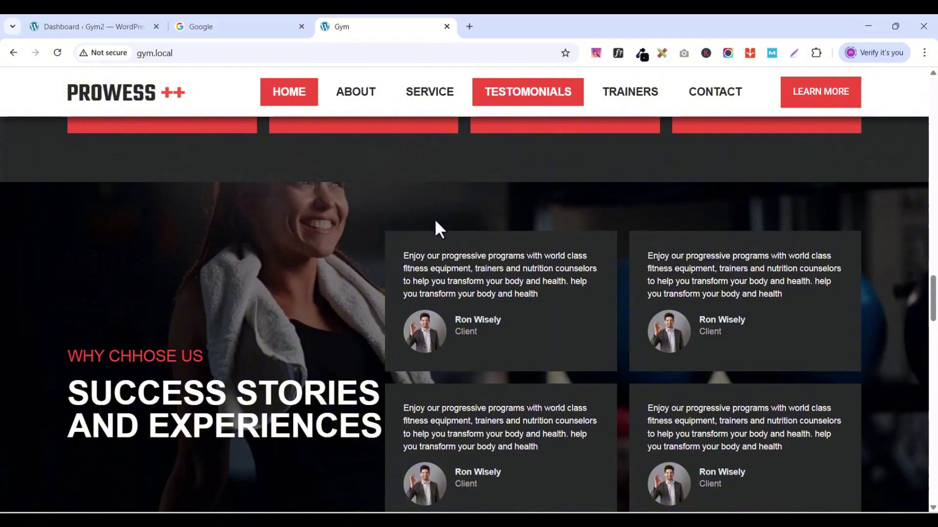
mouse_move(935, 288)
left_mouse_down()
mouse_move(935, 320)
mouse_move(934, 289)
mouse_move(933, 316)
mouse_move(933, 307)
left_mouse_up()
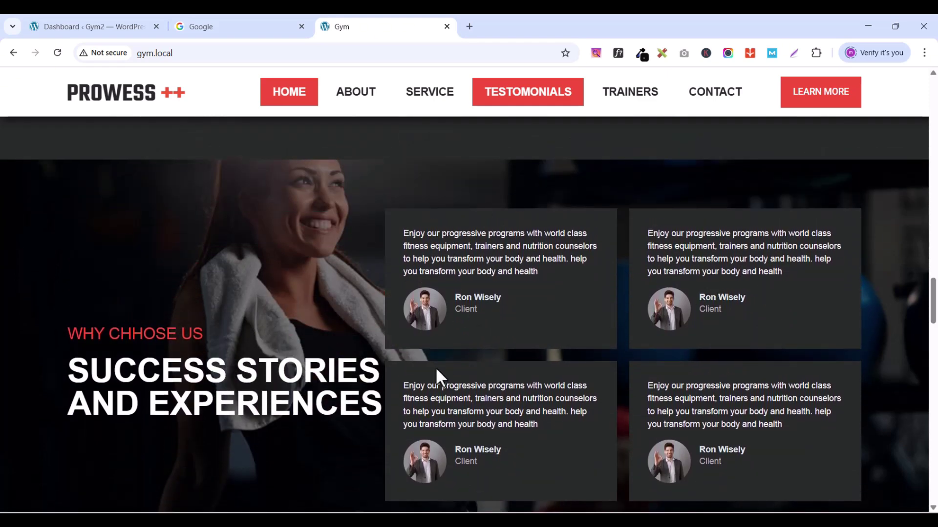
scroll(426, 275, "down", 1)
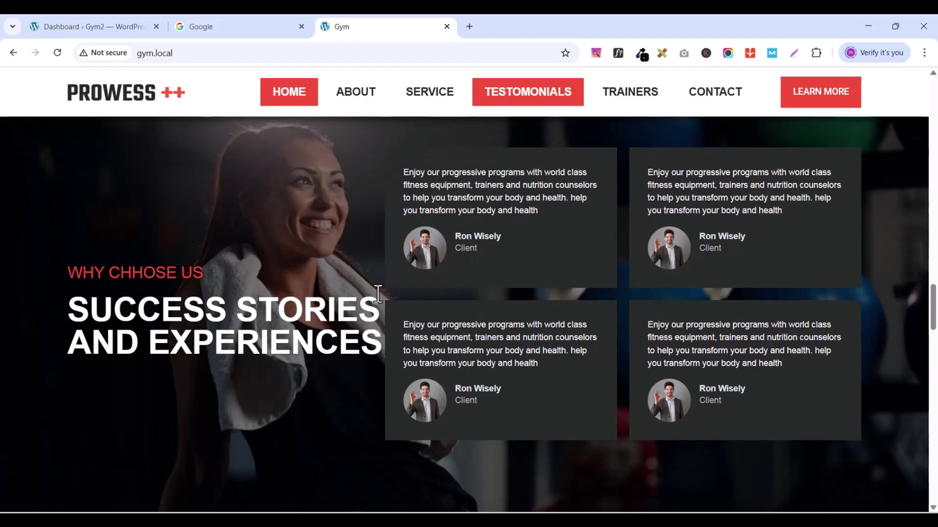
scroll(377, 293, "down", 4)
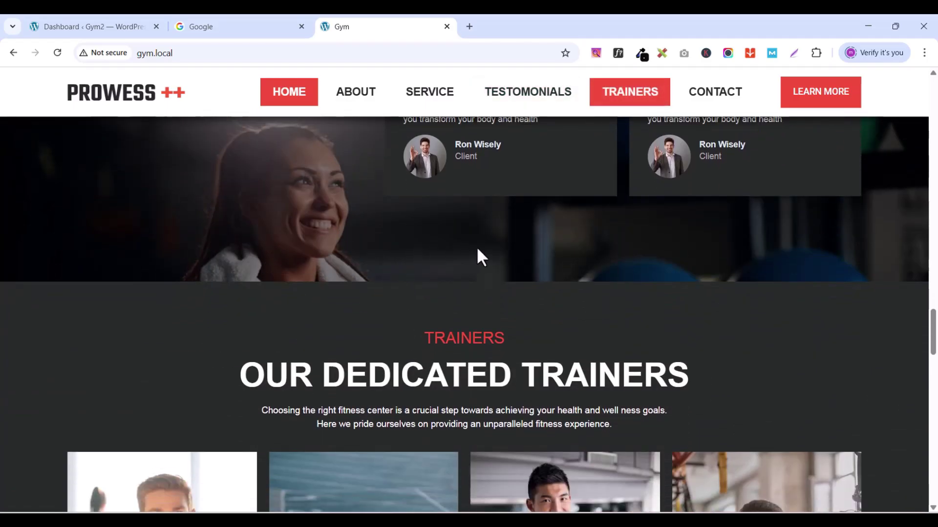
scroll(483, 254, "down", 2)
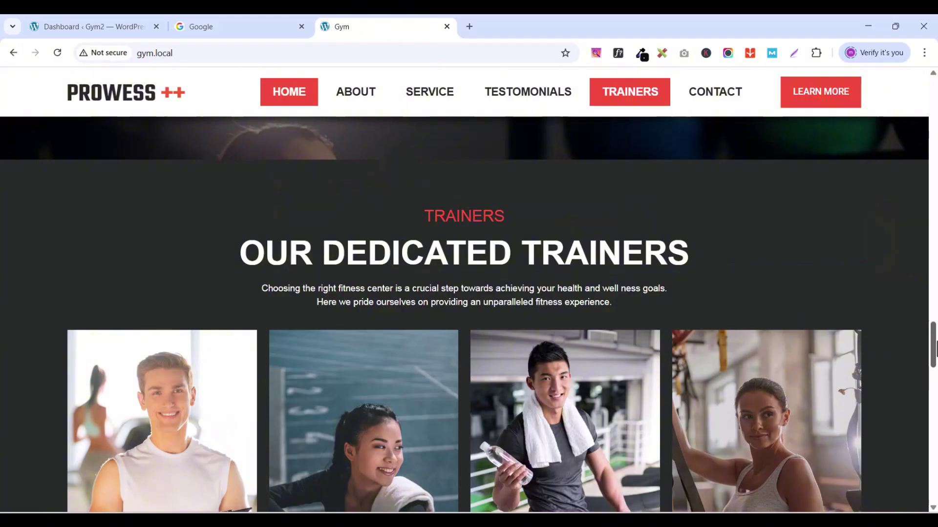
left_click_drag(934, 341, 935, 362)
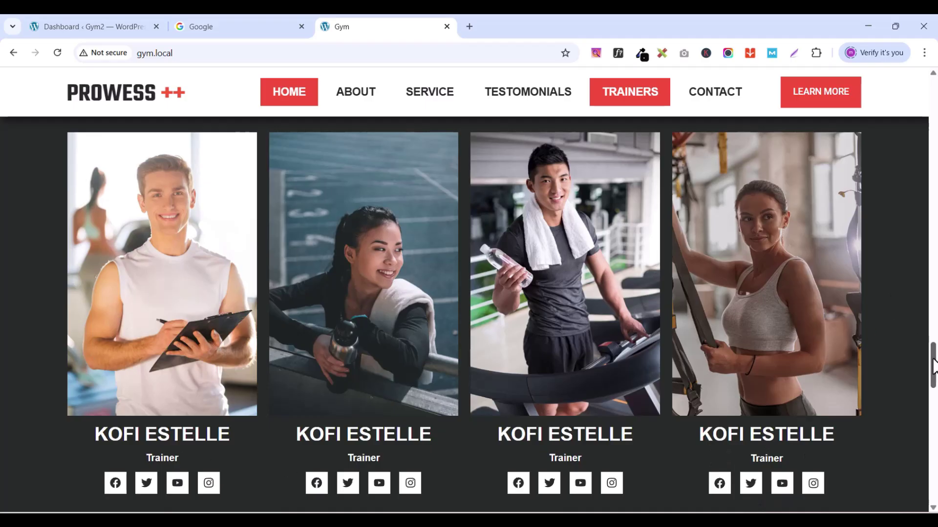
Step: Test the FAQ accordion by expanding several questions, ending with "What type of memberships do you offer?"
left_click_drag(933, 366, 933, 410)
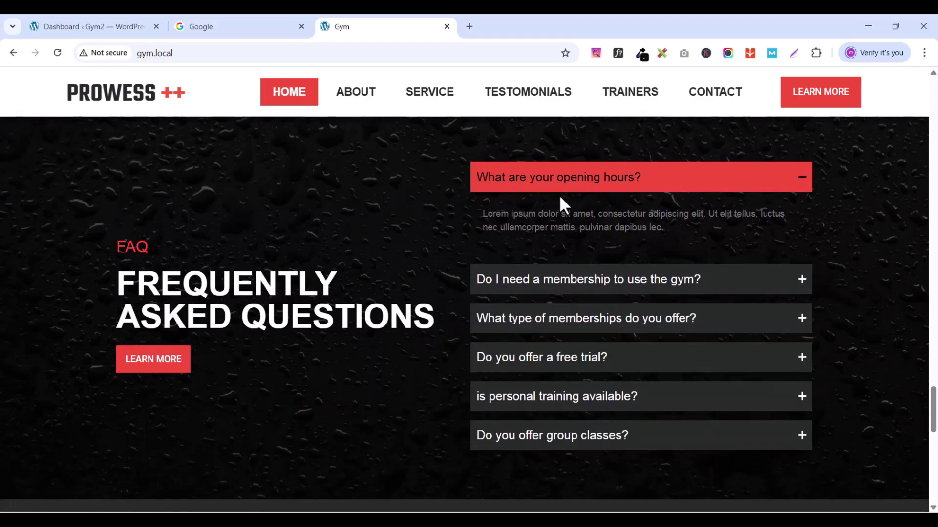
left_click(788, 183)
left_click(697, 214)
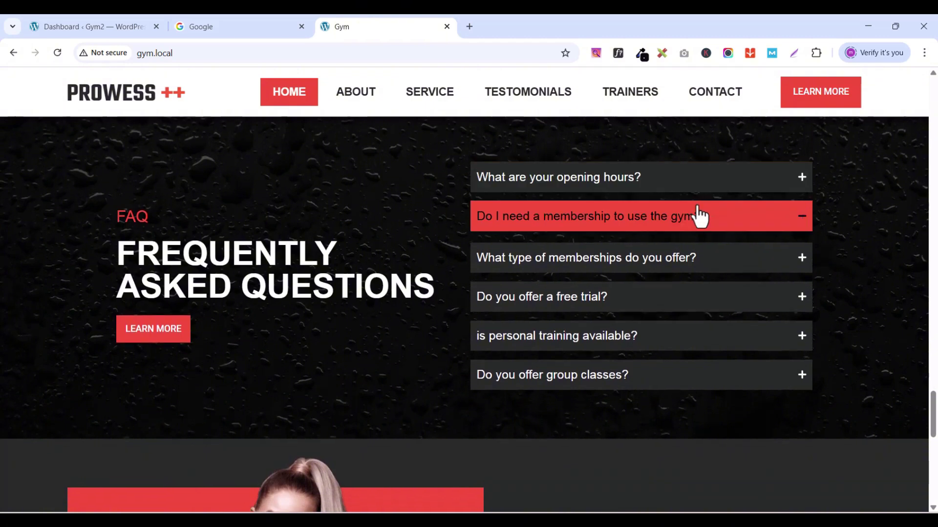
left_click(650, 333)
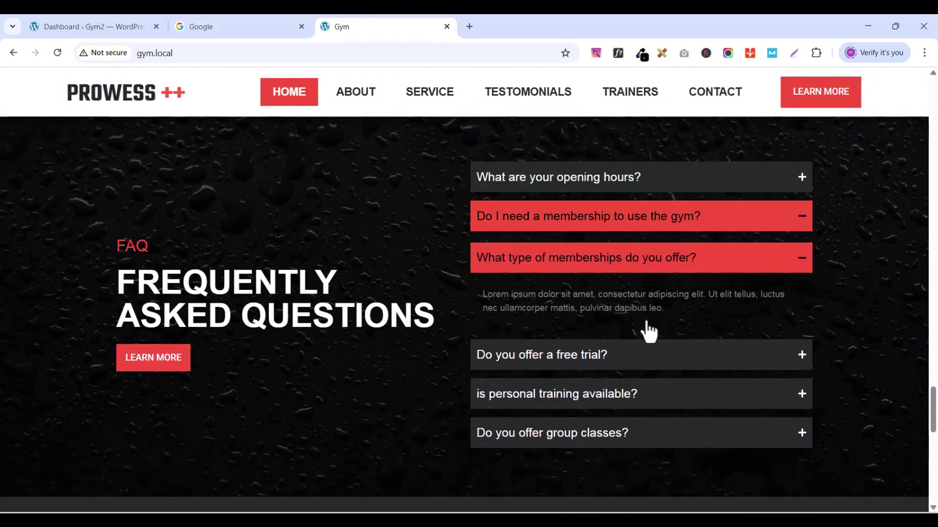
left_click(566, 367)
left_click(557, 394)
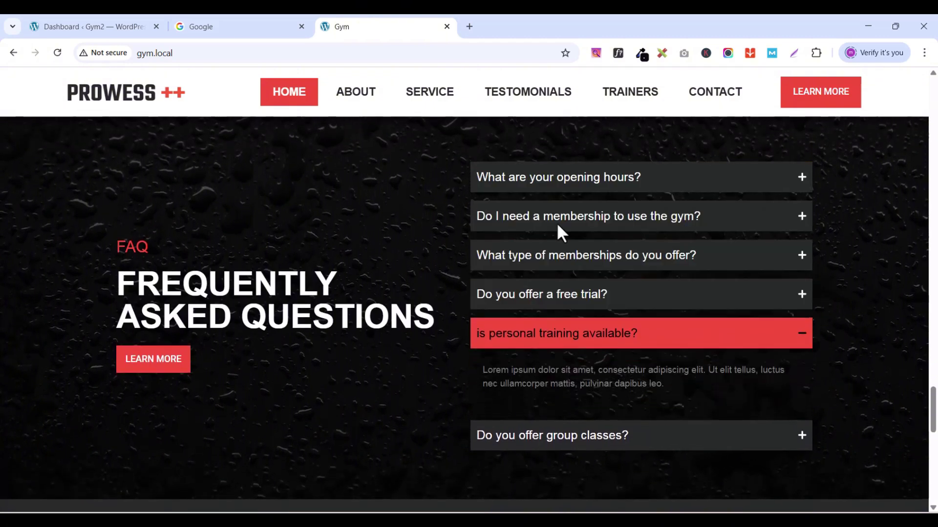
left_click(548, 189)
left_click(519, 286)
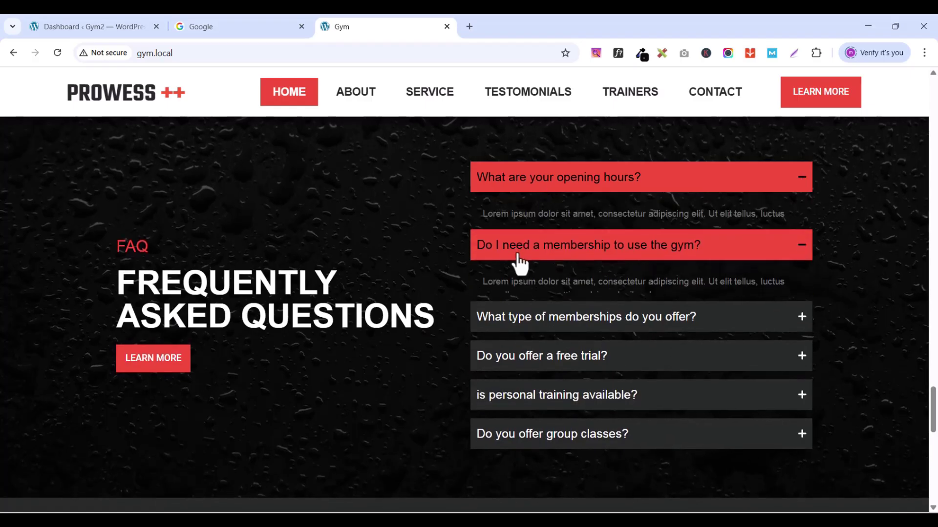
left_click(546, 336)
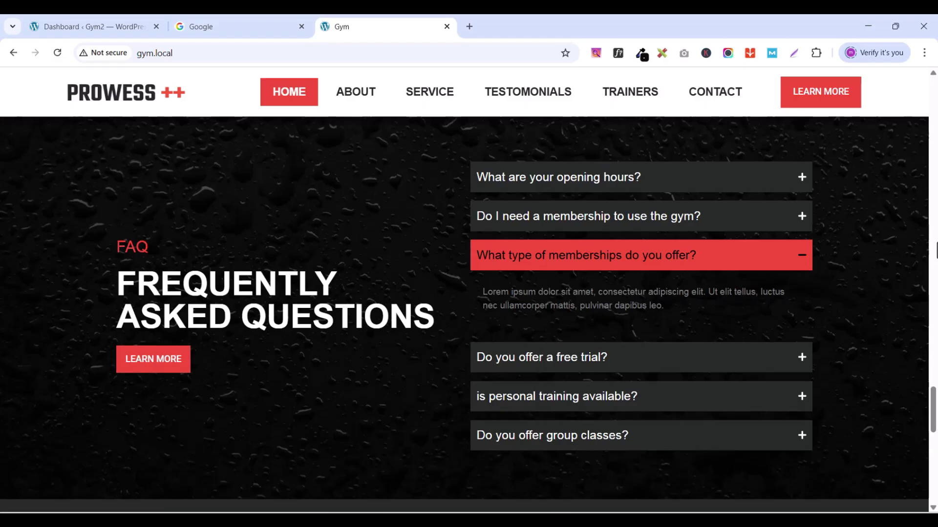
Step: Examine the contact section with its form and the footer, and return to the services cards
left_click_drag(933, 398, 934, 445)
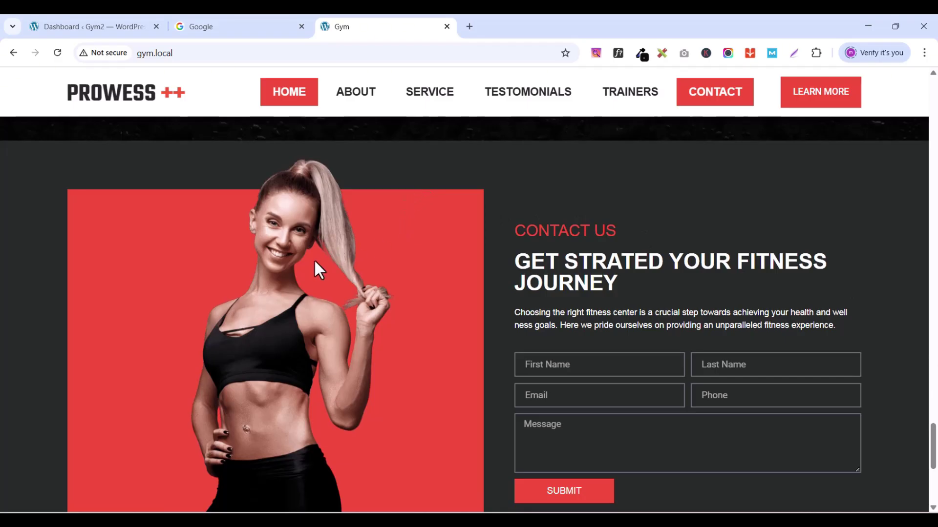
scroll(293, 288, "down", 1)
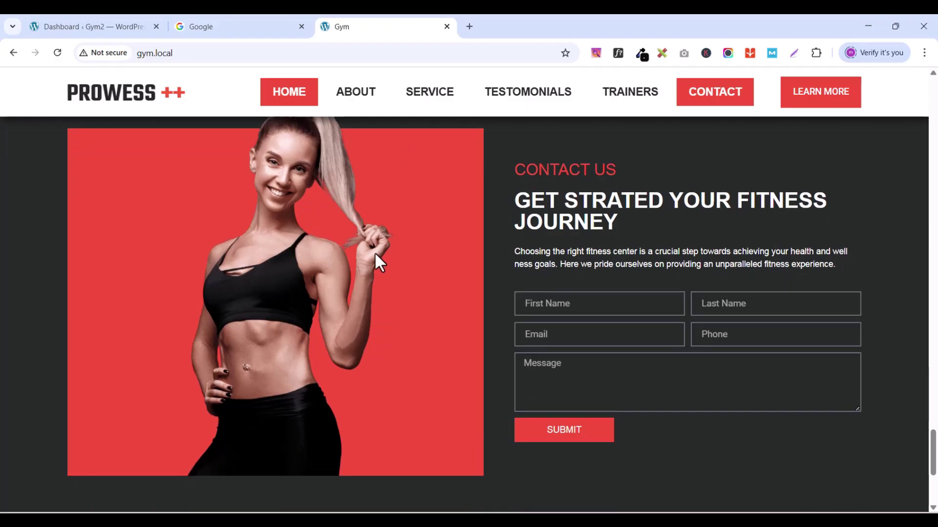
scroll(337, 287, "up", 3)
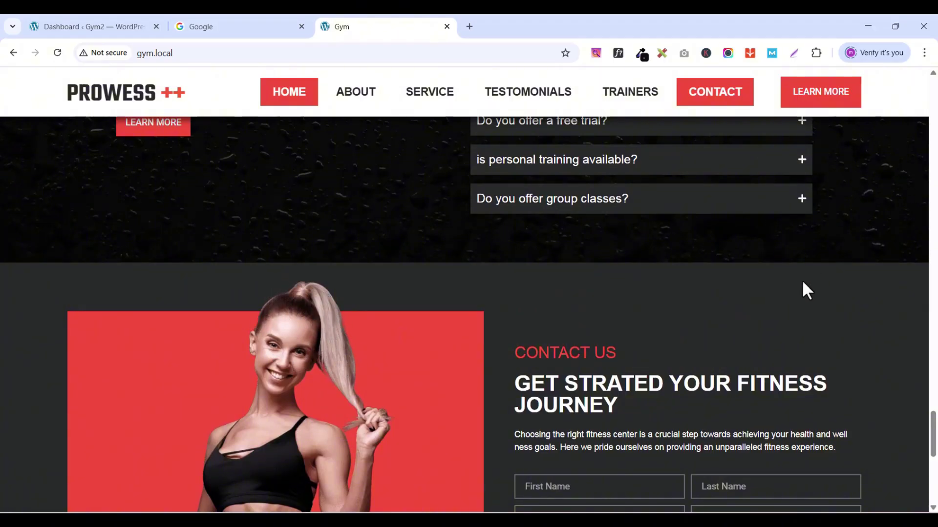
scroll(803, 283, "down", 2)
scroll(640, 303, "down", 1)
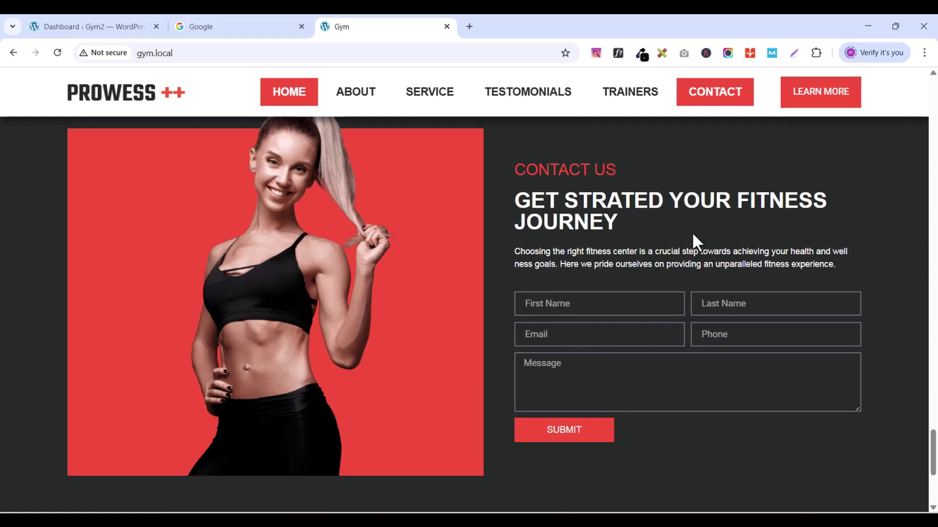
scroll(695, 232, "down", 5)
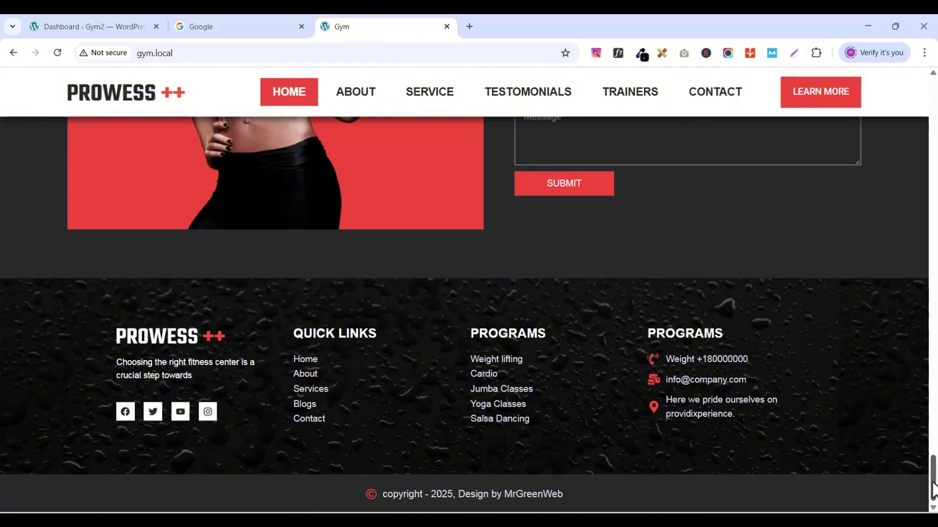
scroll(934, 466, "up", 4)
left_click_drag(935, 459, 929, 207)
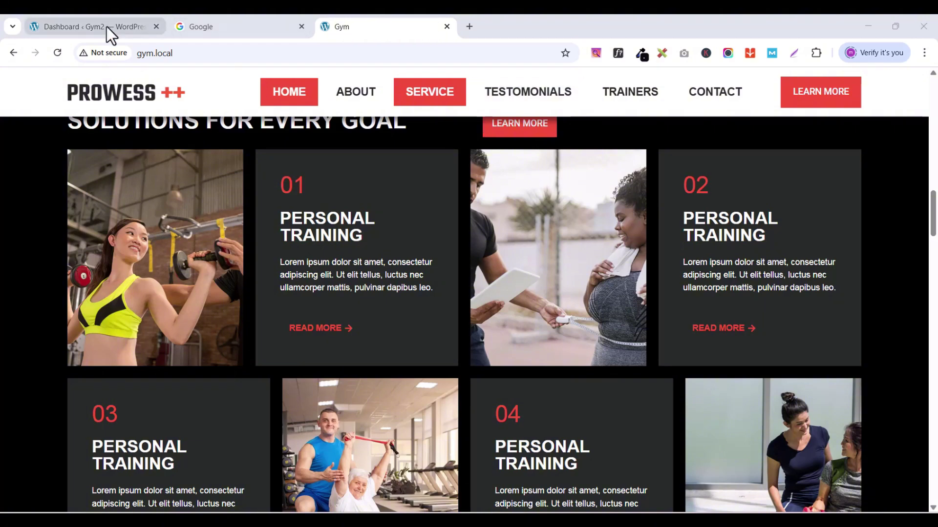
Step: Switch to the Gym2 WordPress dashboard and view its installed plugins
mouse_move(107, 27)
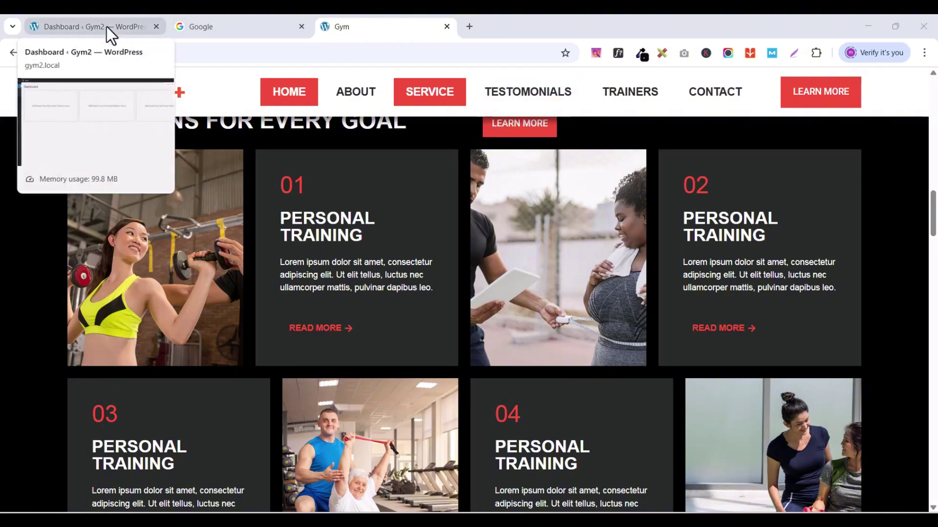
left_click(106, 27)
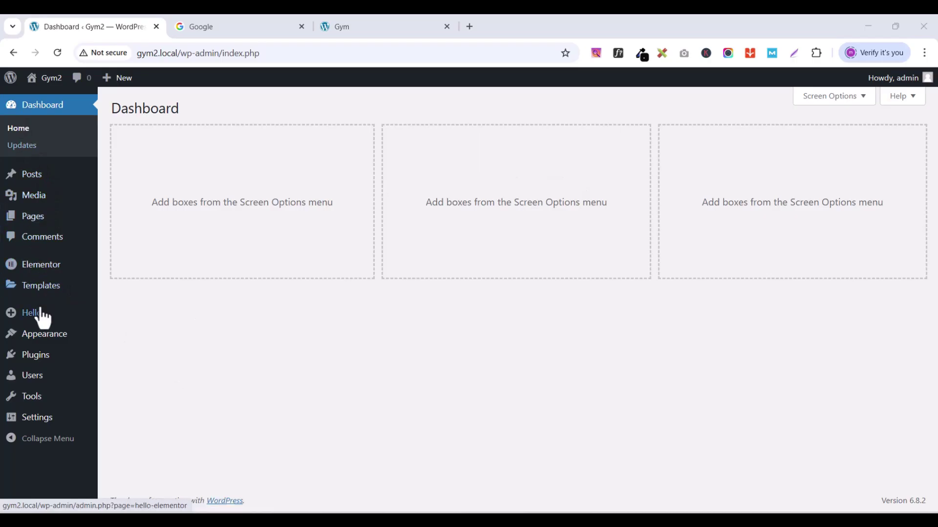
mouse_move(42, 318)
mouse_move(41, 366)
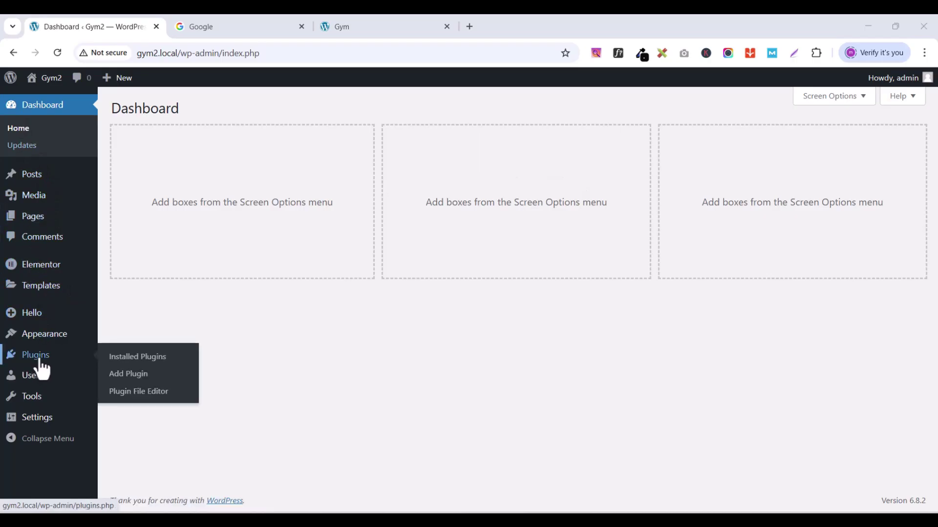
left_click(41, 363)
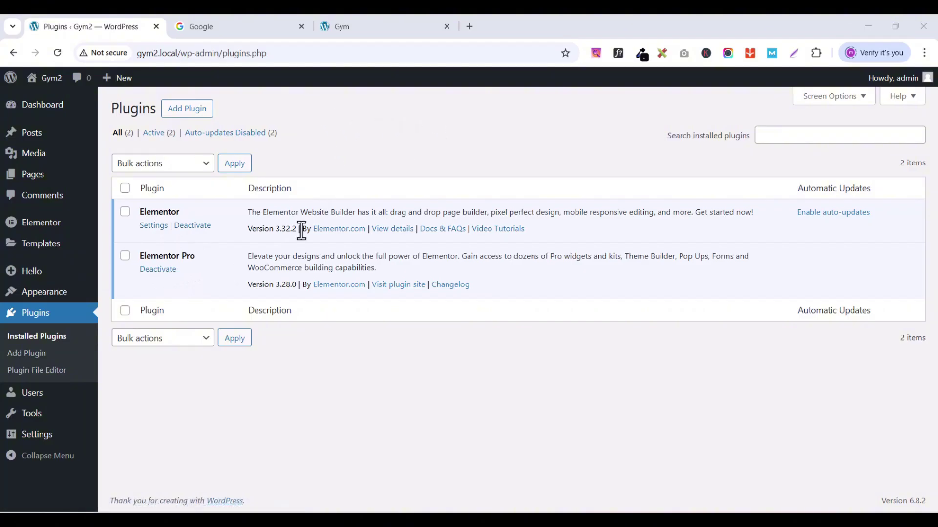
Step: Open the page for adding new plugins and activate its plugin search
left_click(187, 110)
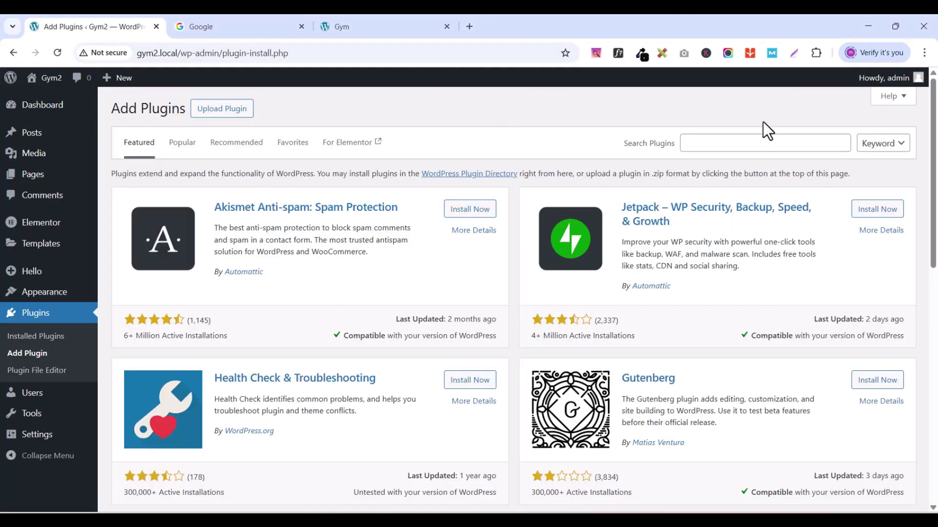
left_click(726, 141)
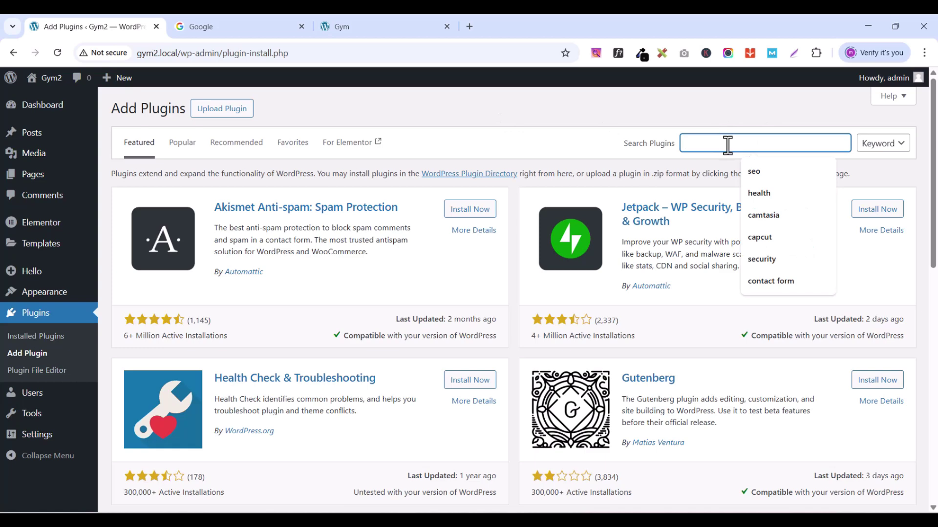
mouse_move(66, 293)
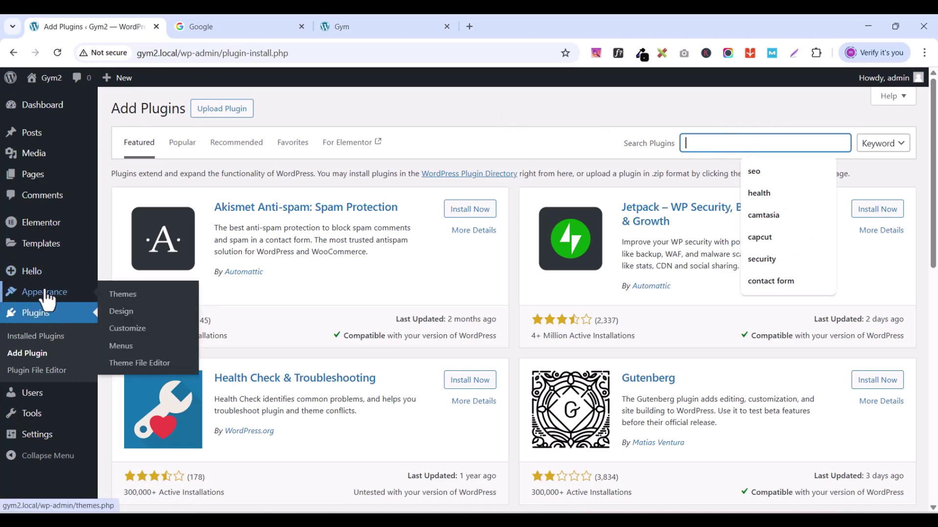
Step: View the site's installed themes and search the theme directory for "hello elementor"
left_click(129, 301)
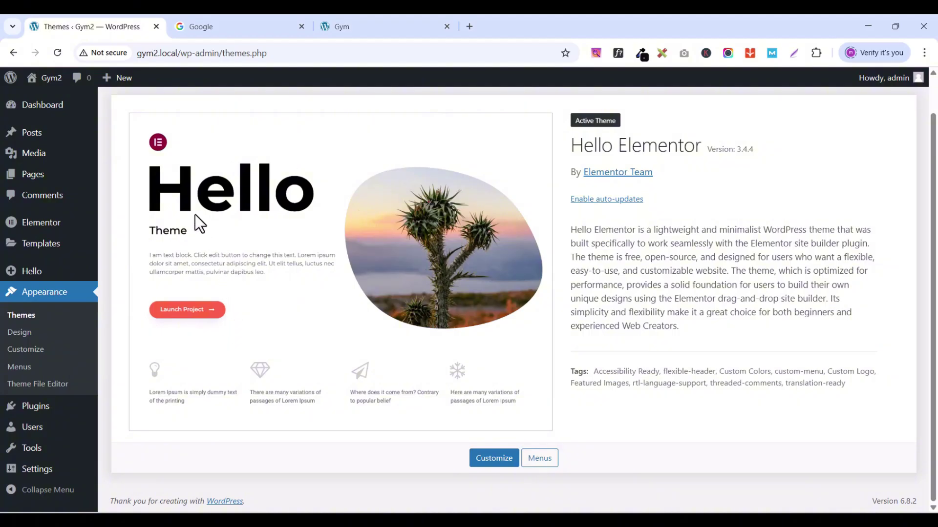
scroll(493, 264, "up", 1)
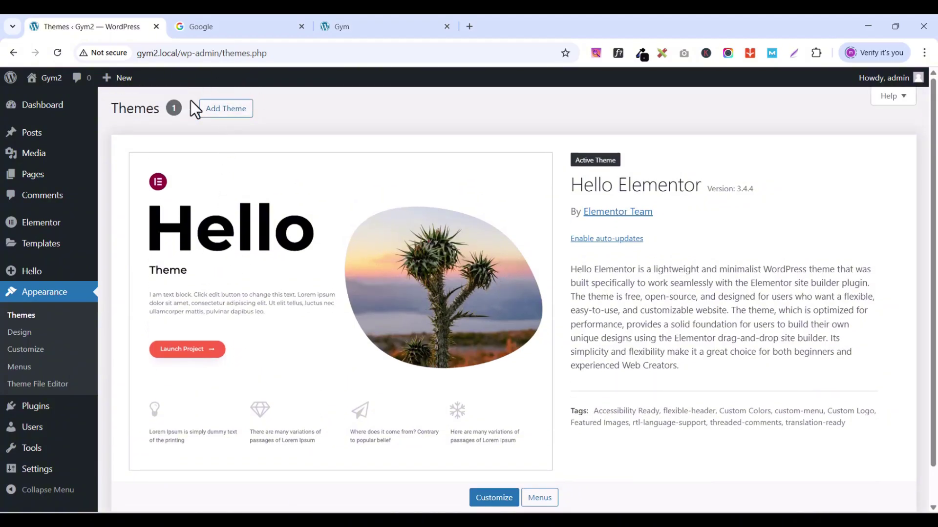
left_click(219, 117)
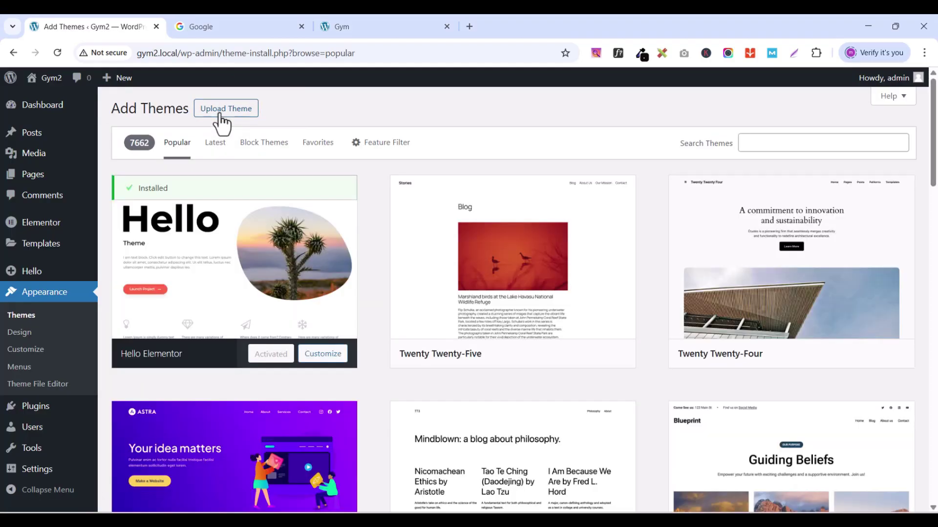
left_click(790, 138)
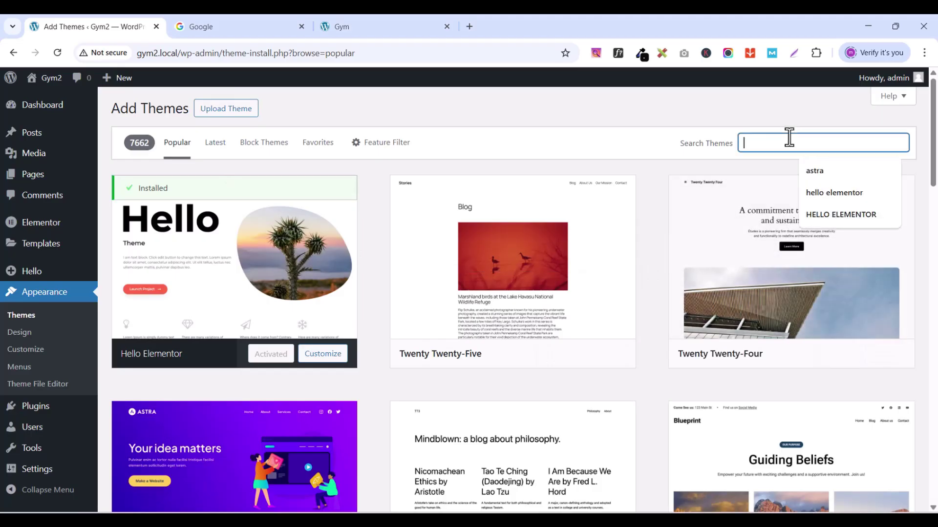
type("h")
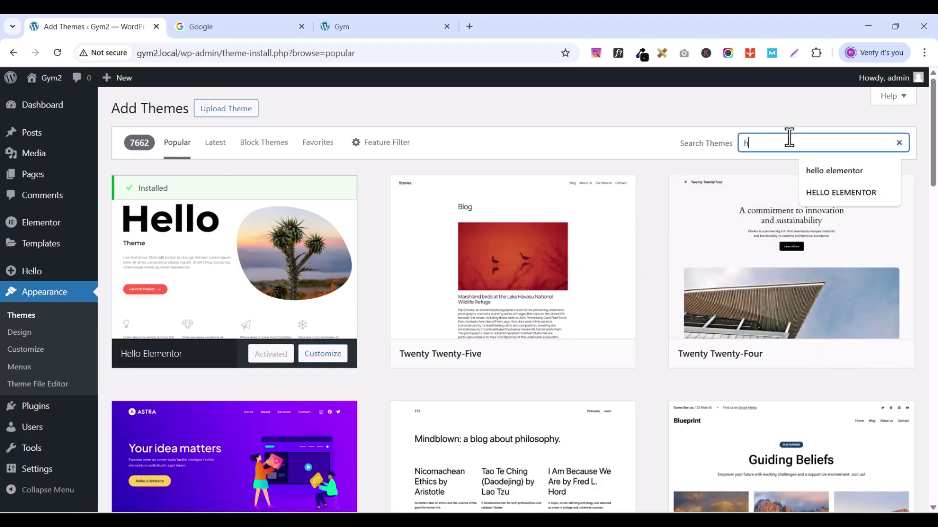
type("ello el")
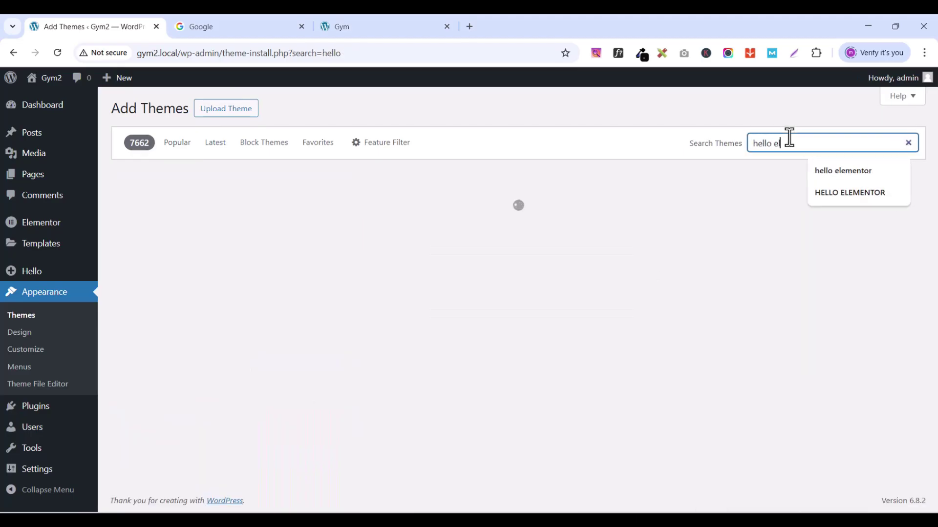
type("ementor")
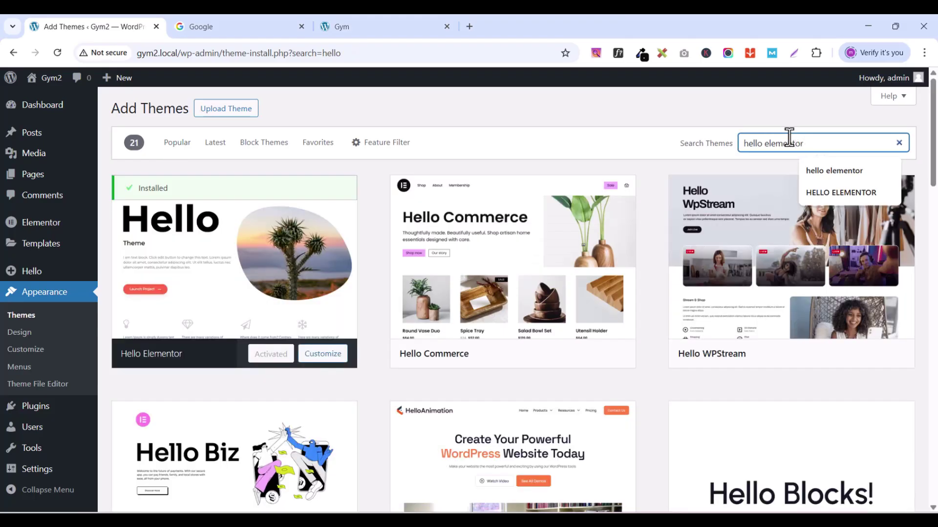
key("Return")
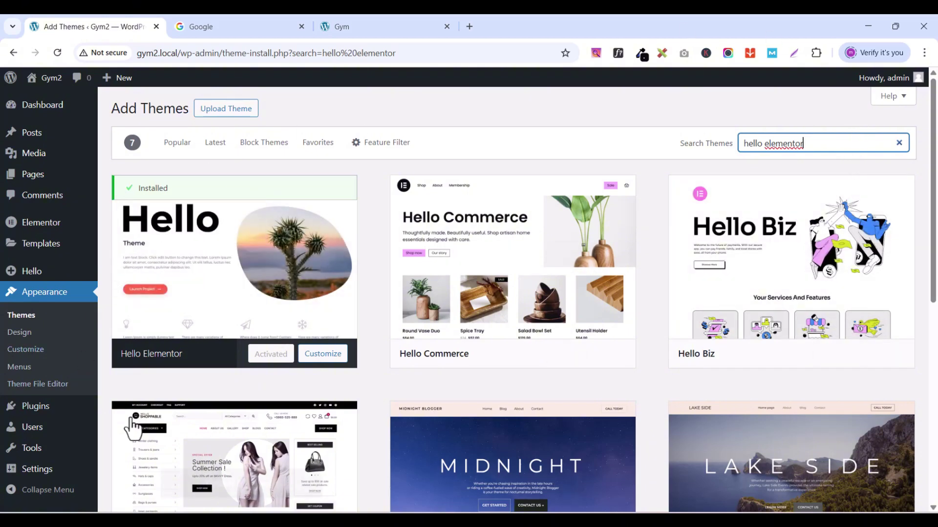
Step: Look through the gym images and icons in the media library
mouse_move(38, 165)
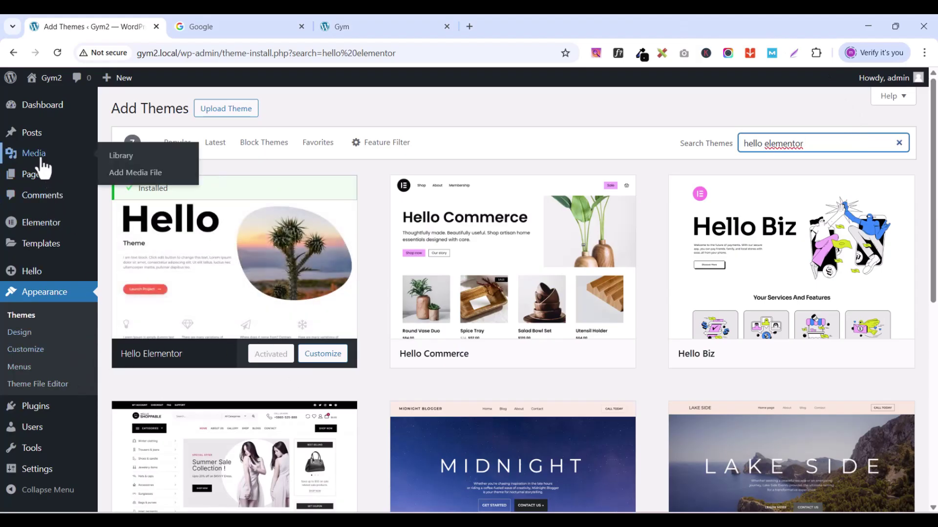
left_click(35, 155)
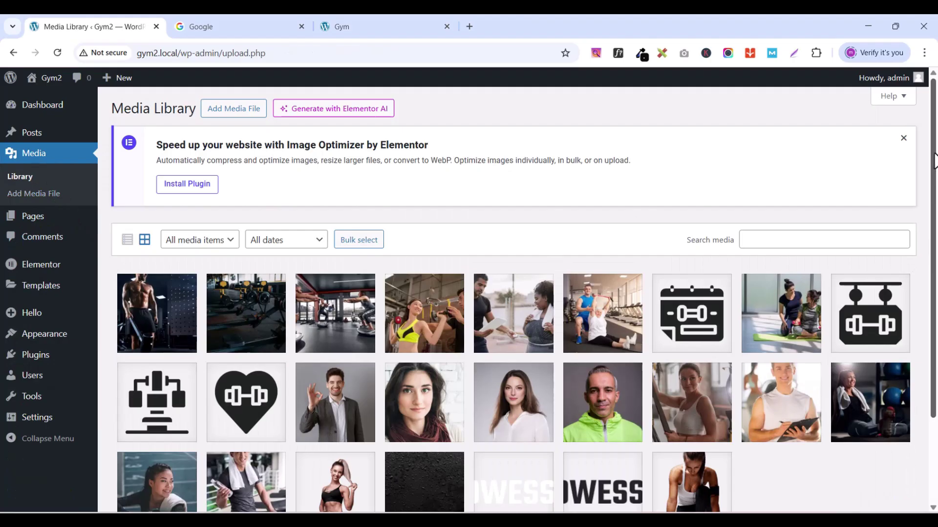
left_click_drag(933, 156, 934, 244)
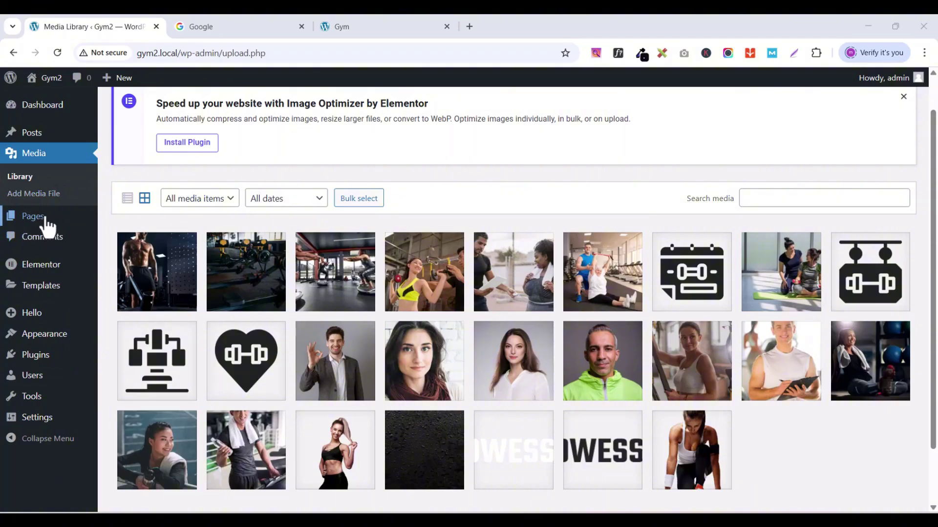
Step: Create a new page titled "Home" and publish it
mouse_move(42, 219)
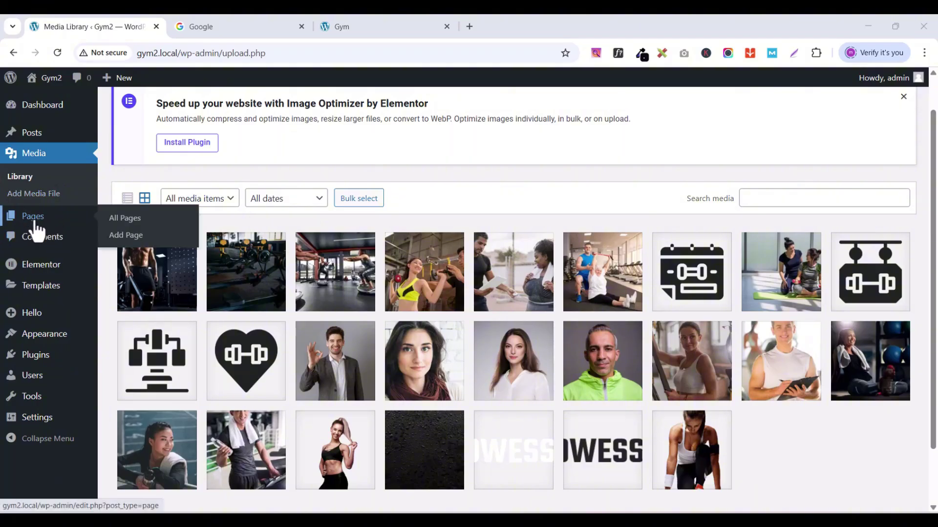
left_click(36, 222)
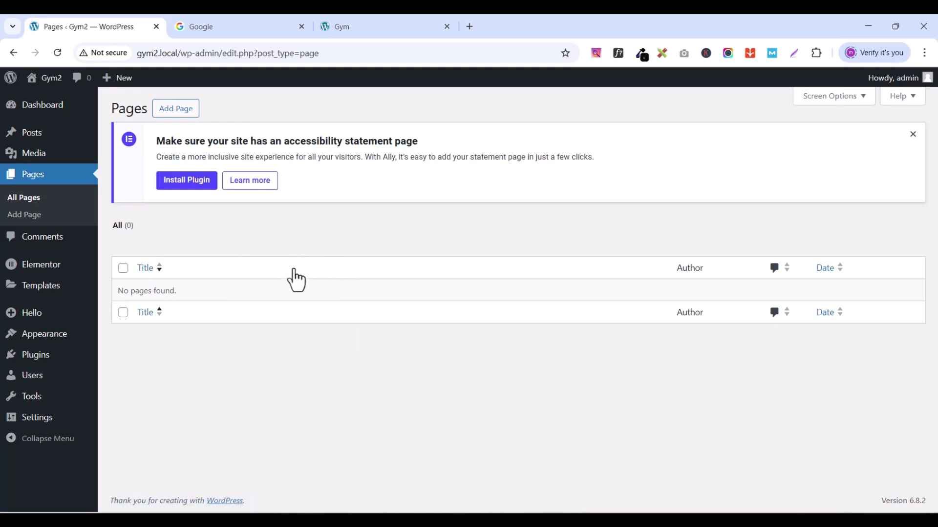
left_click(177, 116)
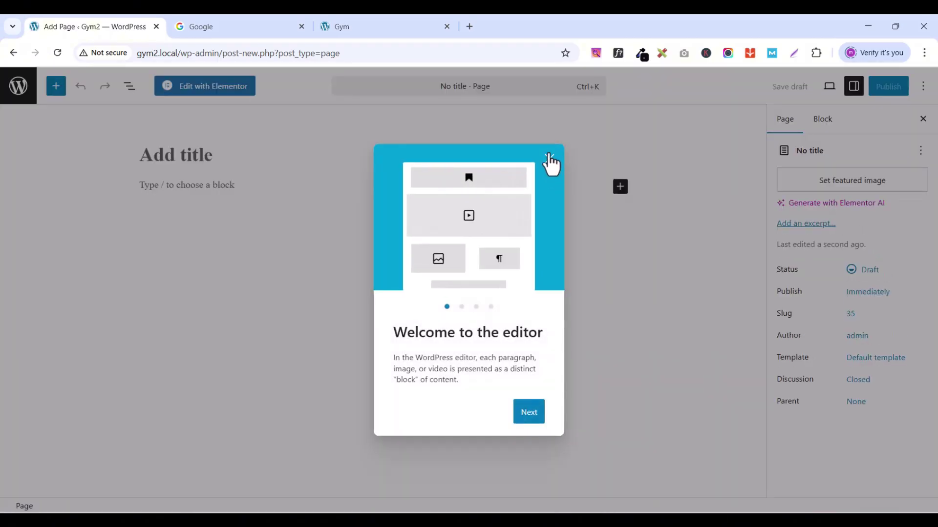
left_click(549, 161)
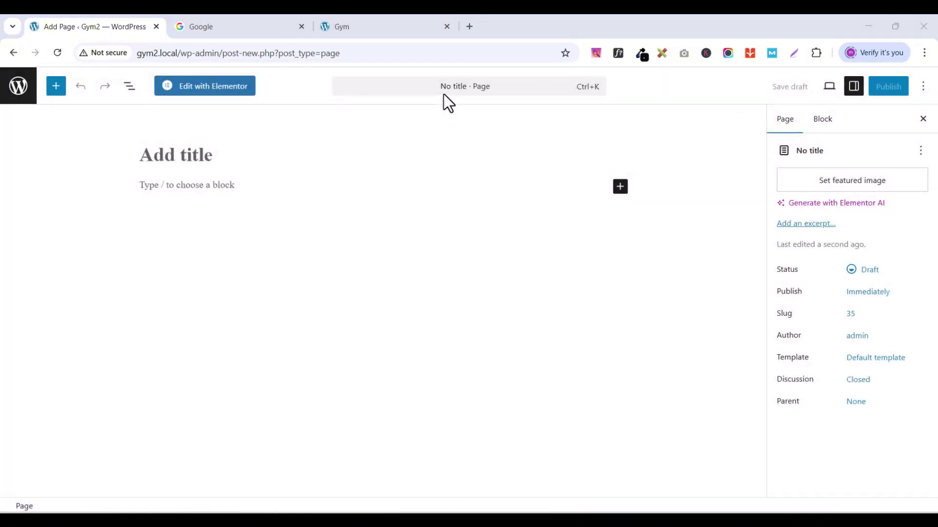
left_click(172, 163)
type("Home")
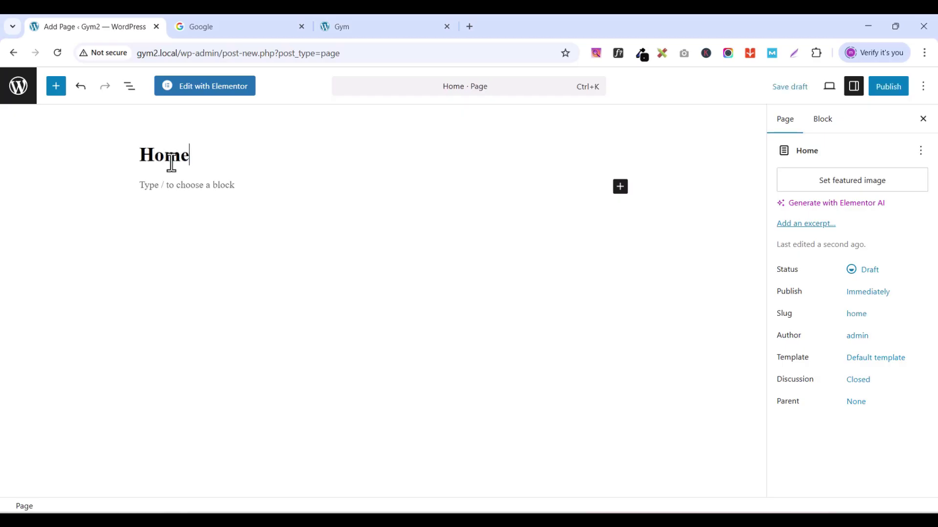
left_click(884, 93)
left_click(885, 93)
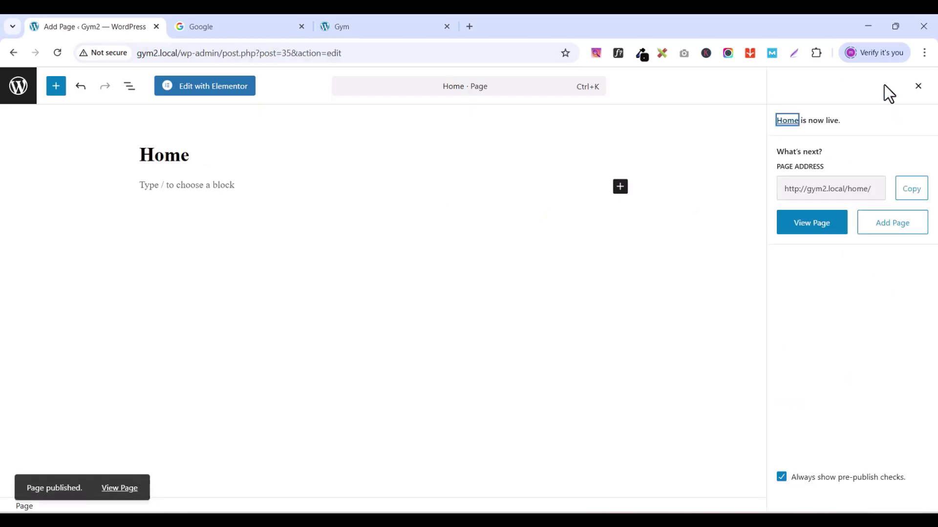
Step: Open the Home page in the Elementor editor and publish it with the user preferences' display mode set to dark
left_click(215, 92)
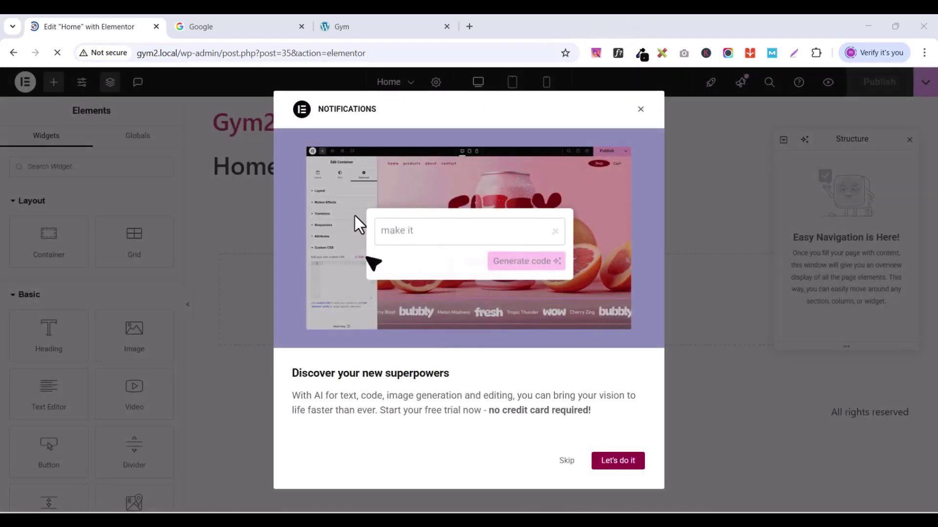
left_click(644, 110)
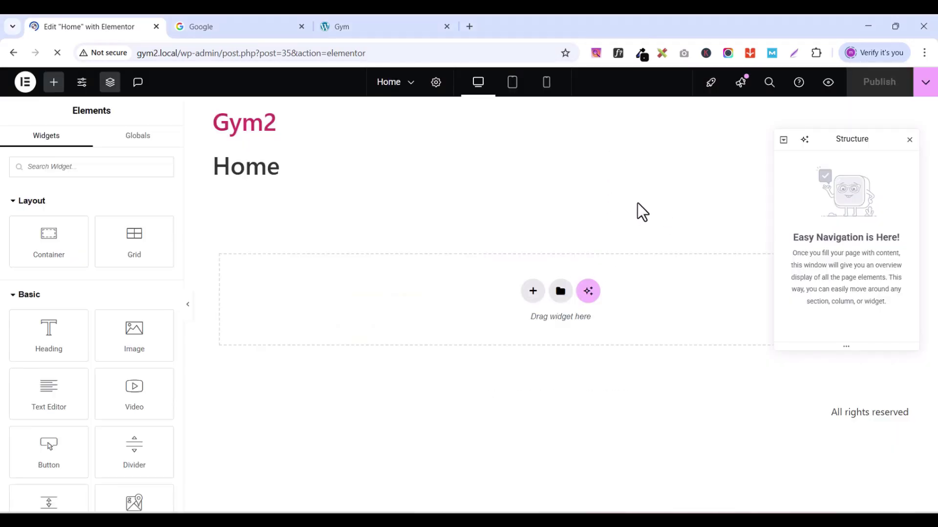
left_click(26, 83)
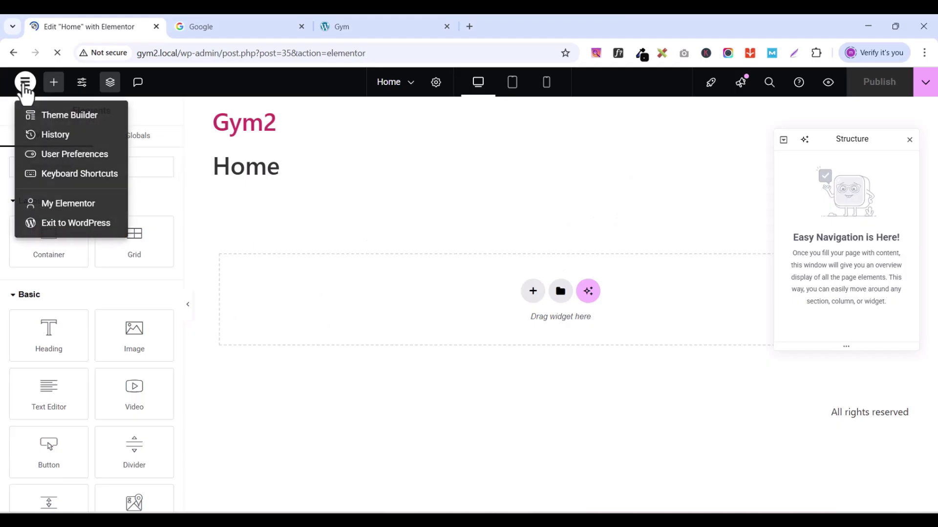
left_click(54, 155)
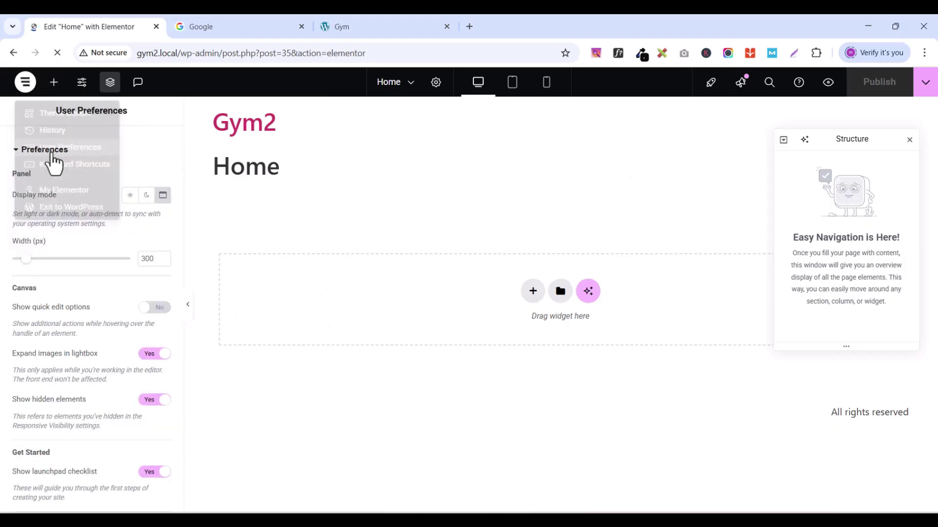
left_click(147, 196)
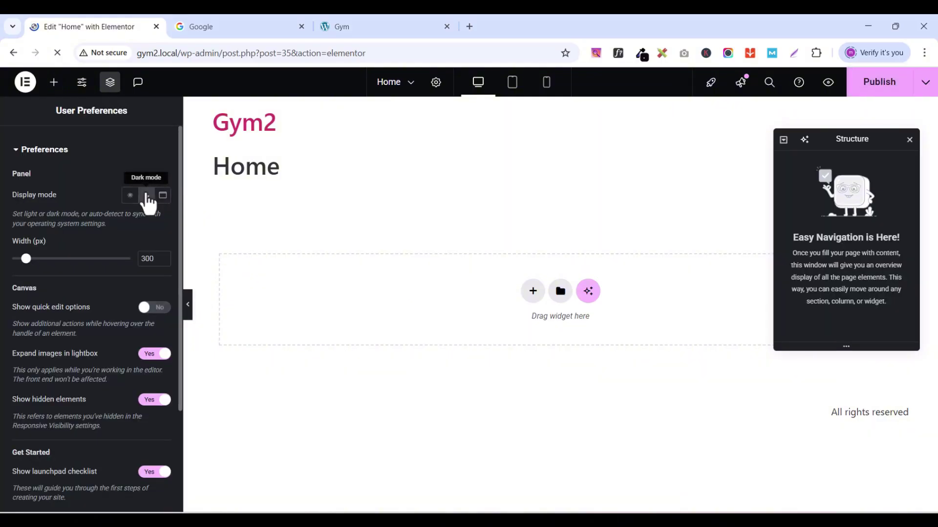
left_click(883, 83)
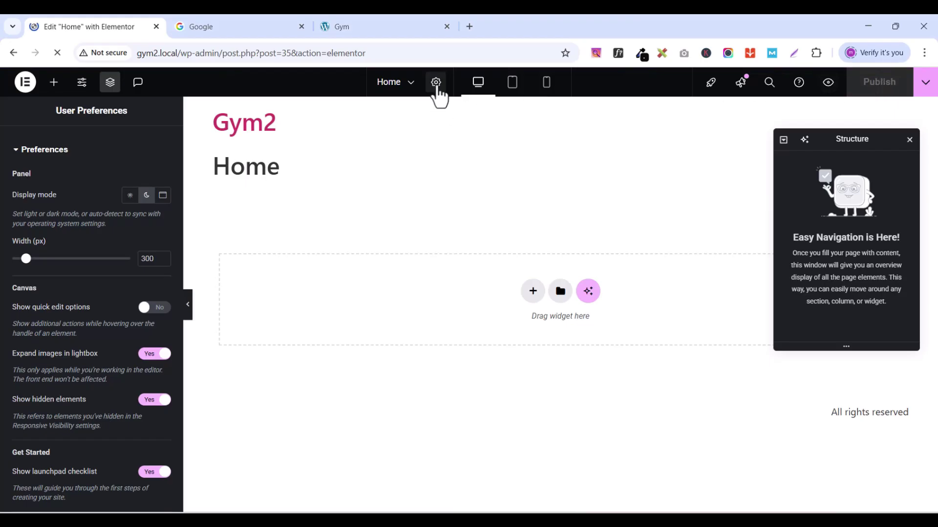
Step: Set the Home page's layout to Elementor Full Width and publish the page
left_click(437, 84)
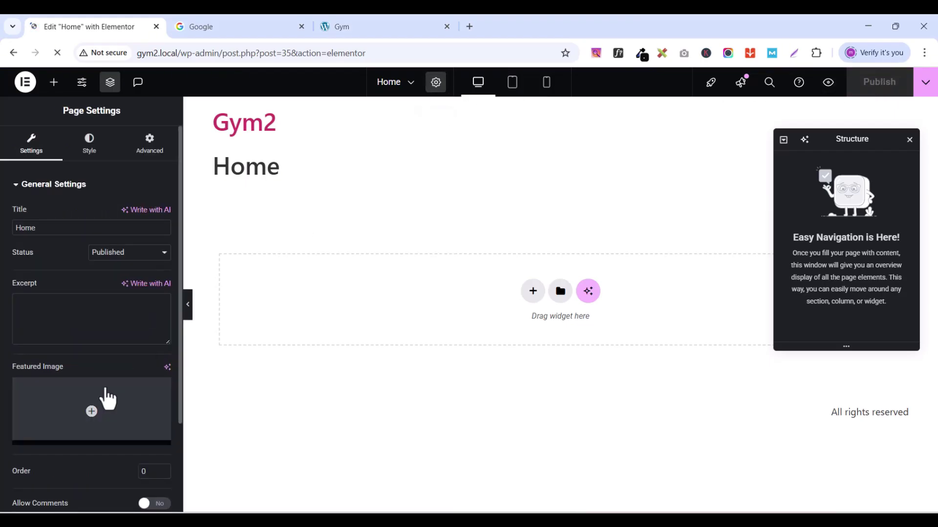
scroll(117, 420, "down", 3)
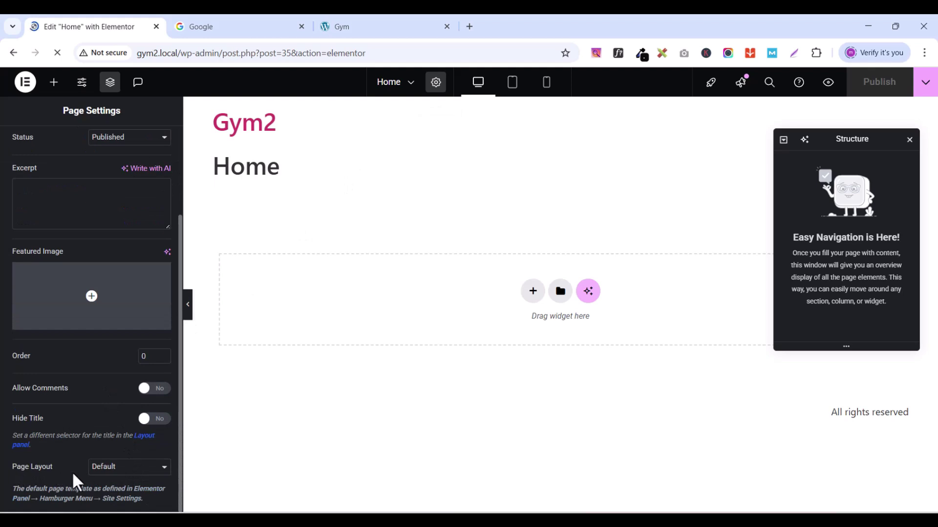
left_click(111, 471)
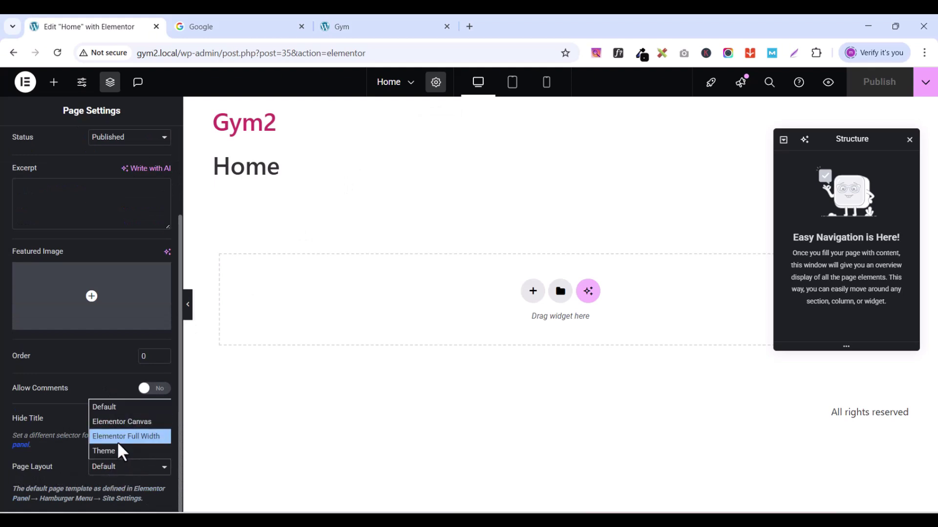
left_click(118, 438)
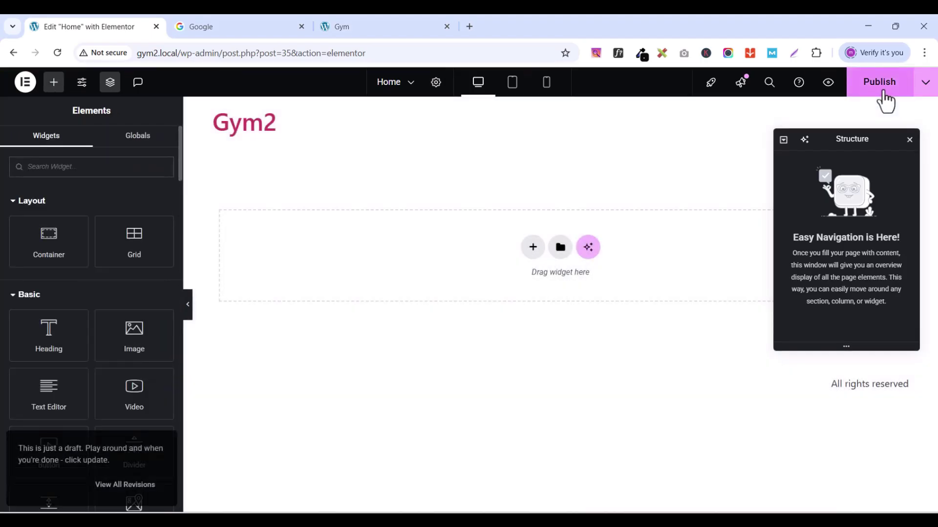
left_click(884, 93)
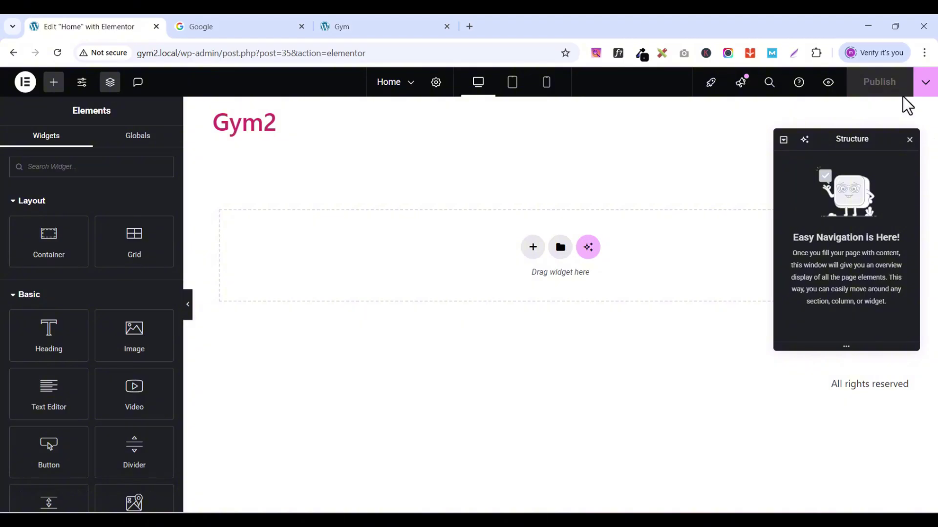
Step: Hide the page structure overview and add a Flexbox container with two equal side-by-side columns
left_click(110, 87)
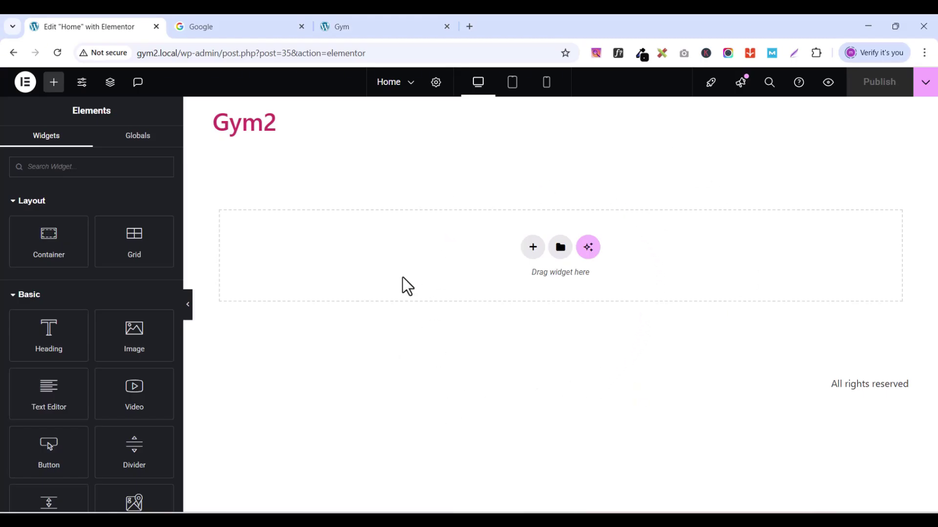
left_click(532, 248)
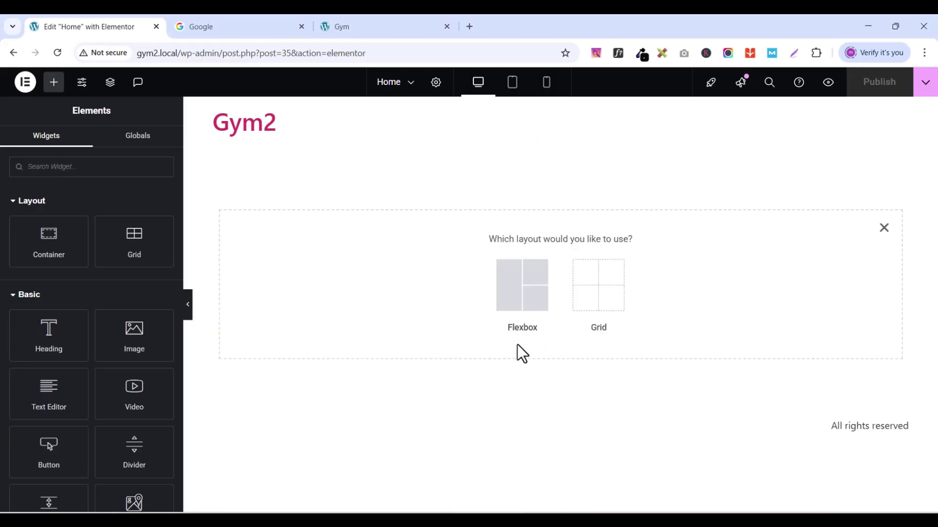
left_click(511, 293)
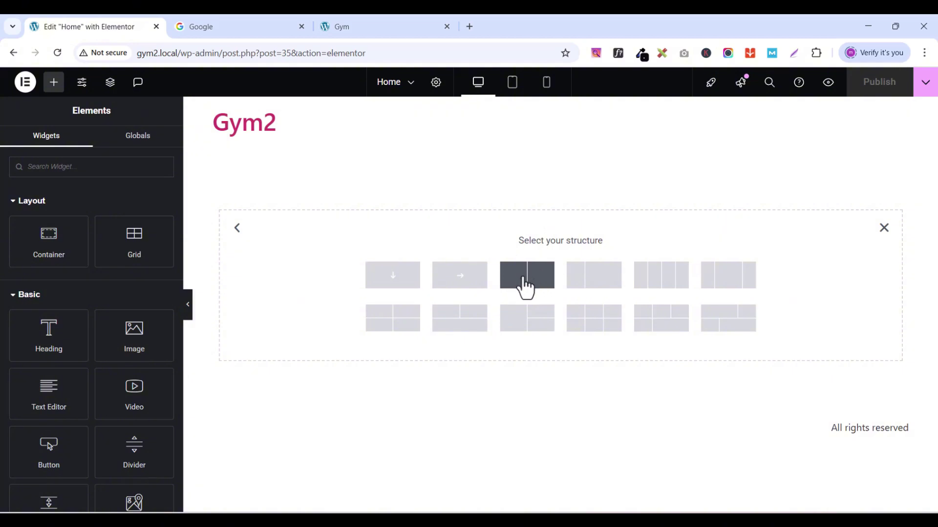
left_click(532, 285)
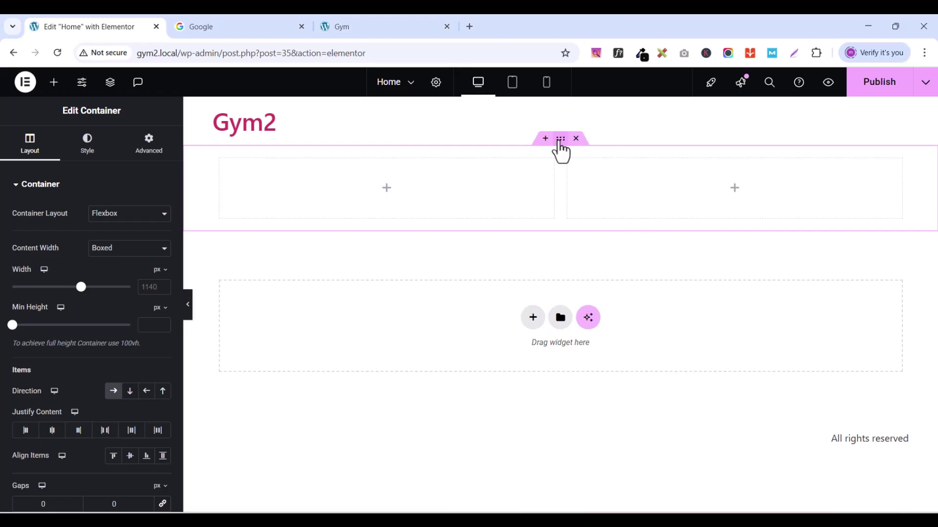
Step: Set the outer container's padding to 80 px top and bottom and 0 px left and right, with the sides unlinked
left_click(156, 146)
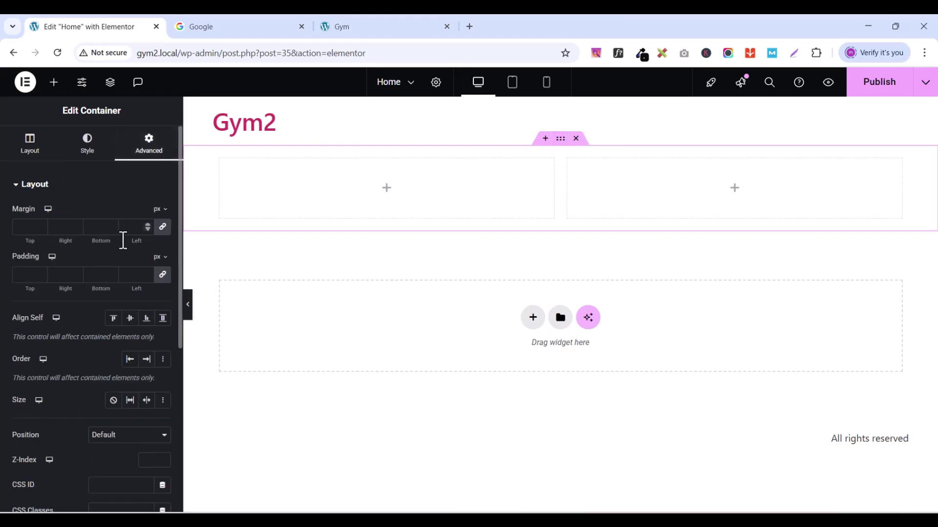
left_click(160, 277)
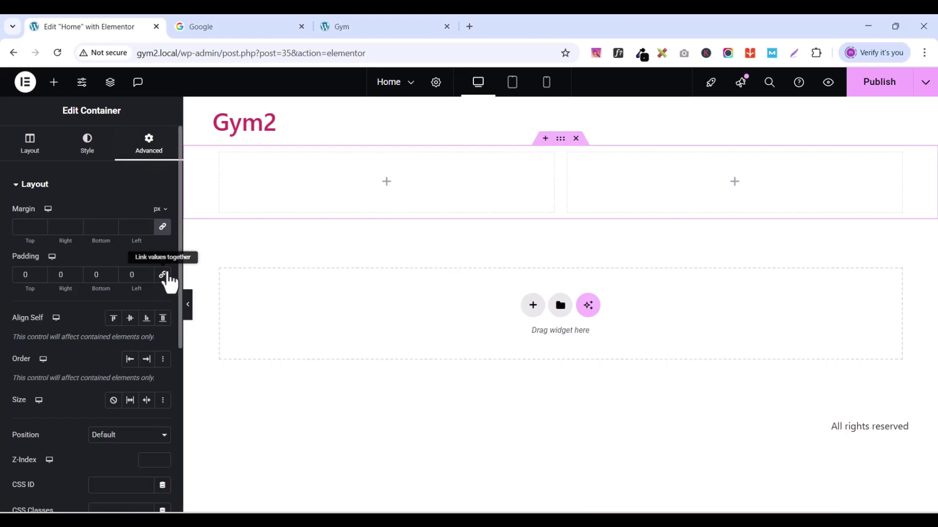
left_click(29, 283)
type("80")
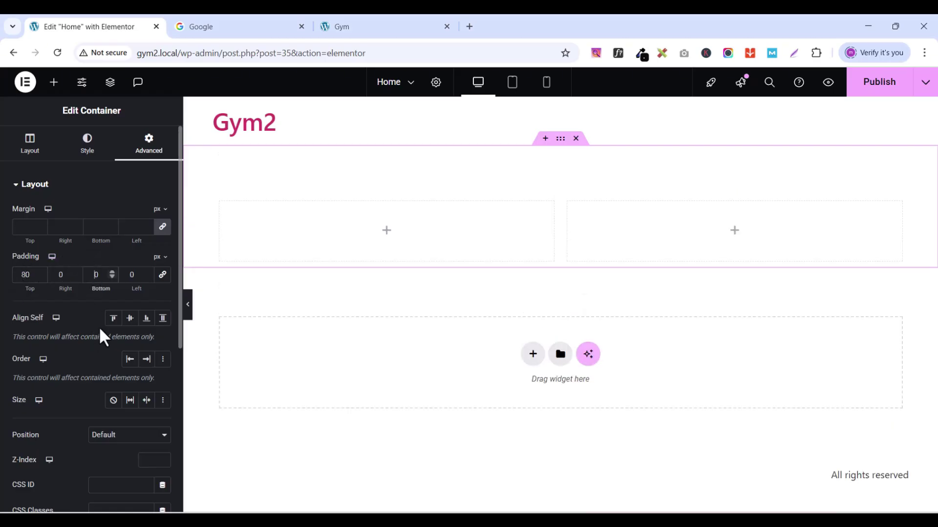
type("8")
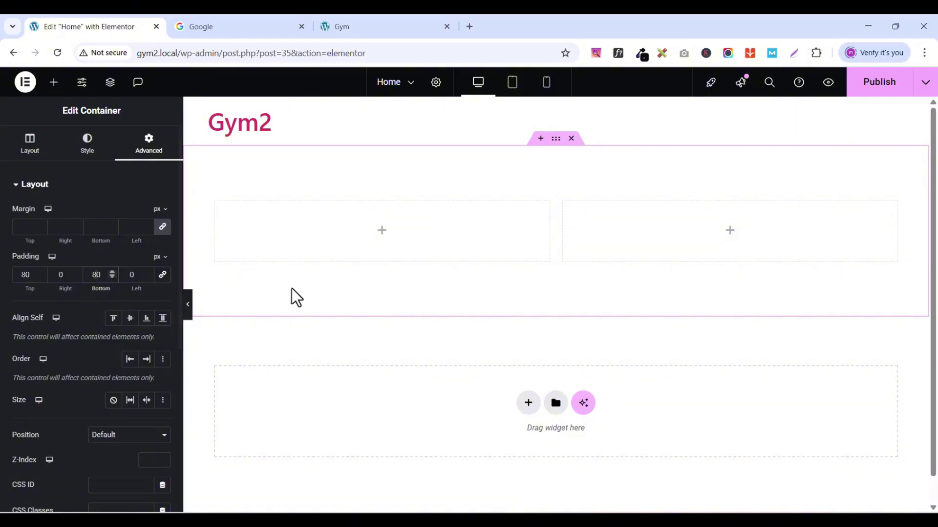
Step: Set the padding of both inner column containers to 0 px on all sides and publish the page
mouse_move(369, 234)
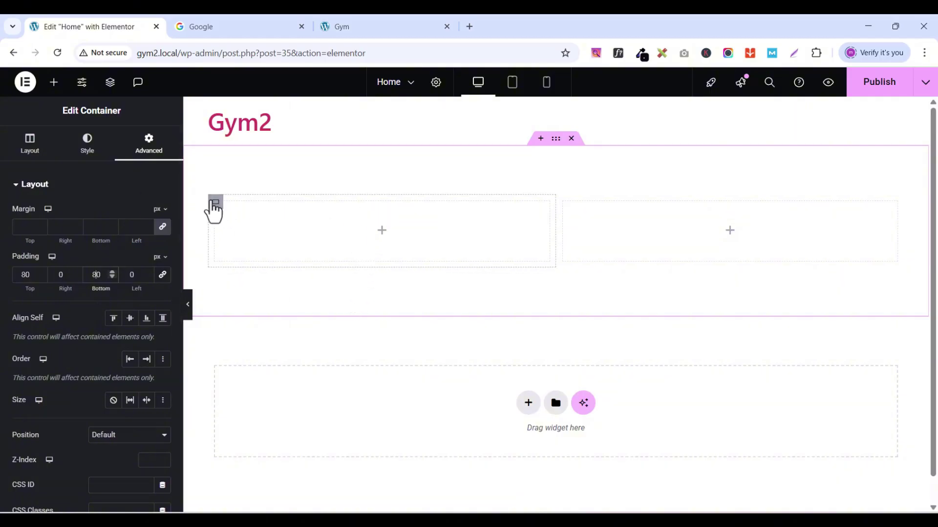
left_click(215, 203)
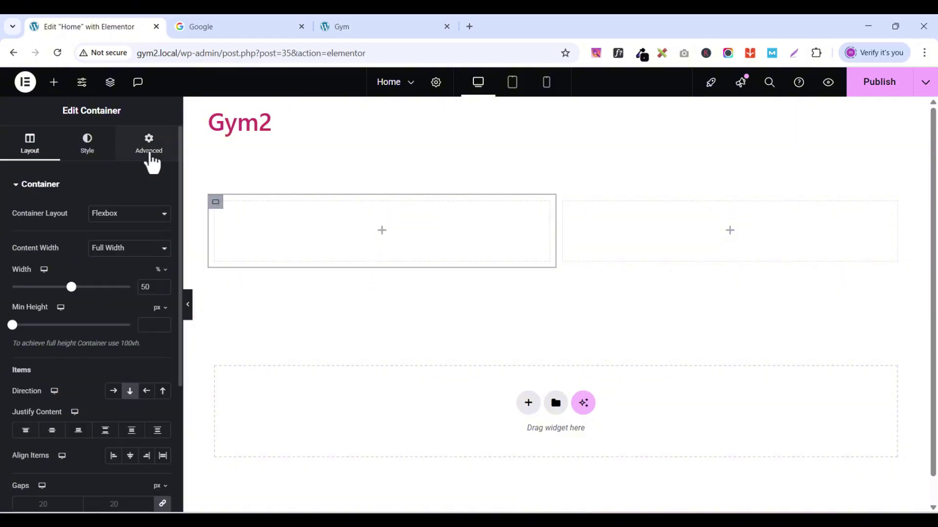
left_click(150, 154)
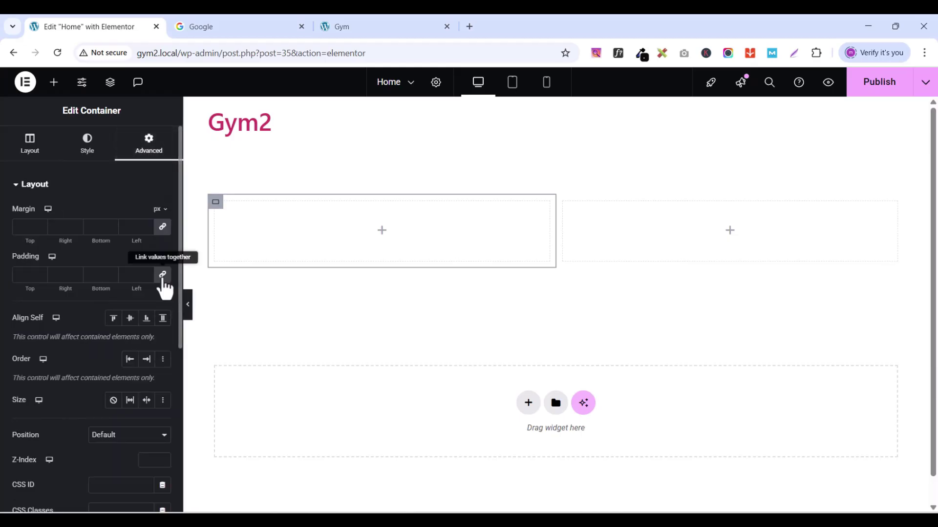
left_click(162, 275)
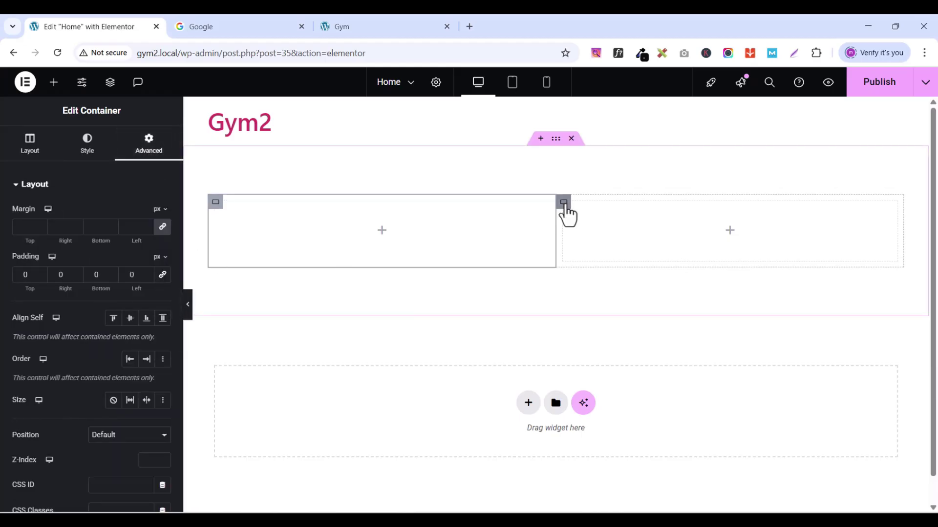
left_click(564, 202)
left_click(151, 160)
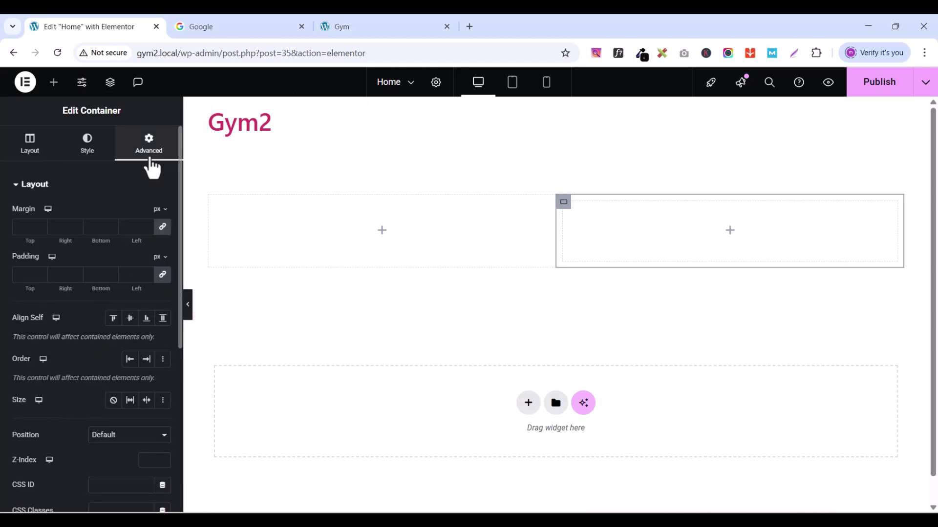
left_click(162, 275)
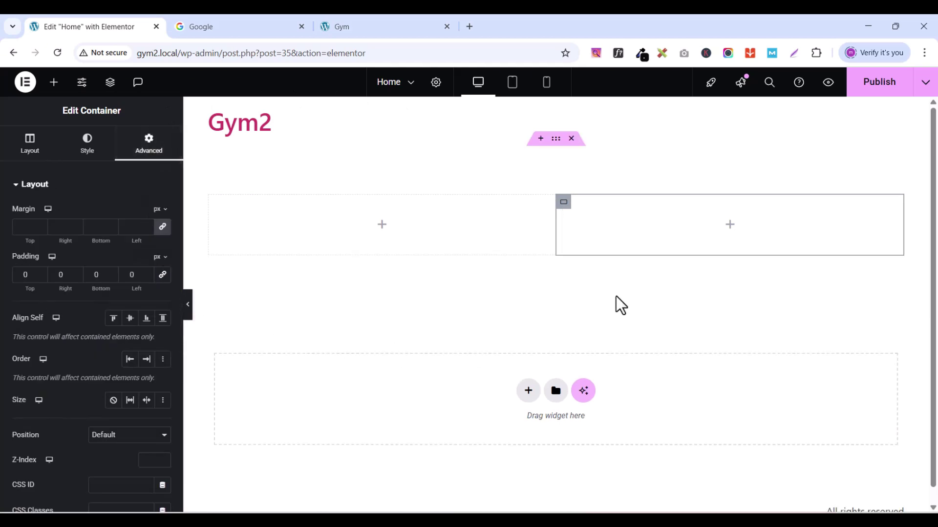
left_click(869, 87)
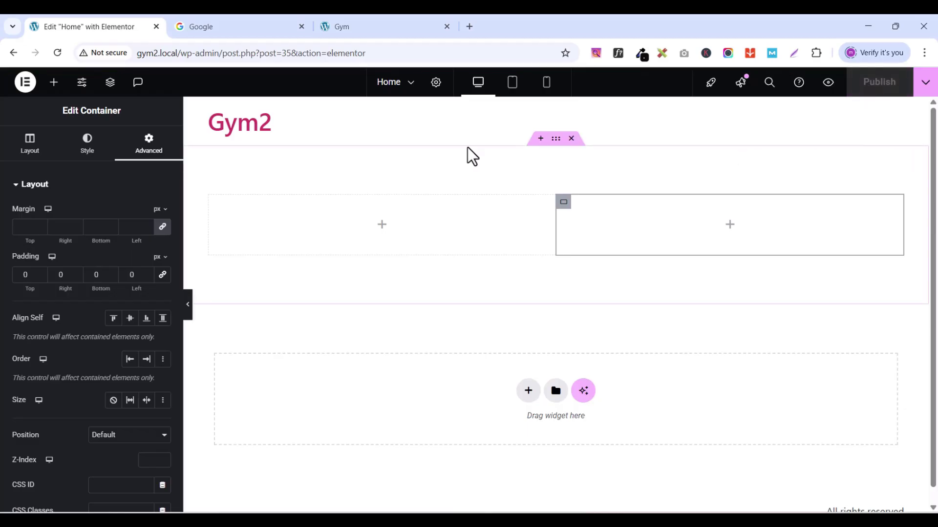
Step: Check the hero section of the reference Gym page and add an Image widget to the right column of the Home page
left_click(368, 25)
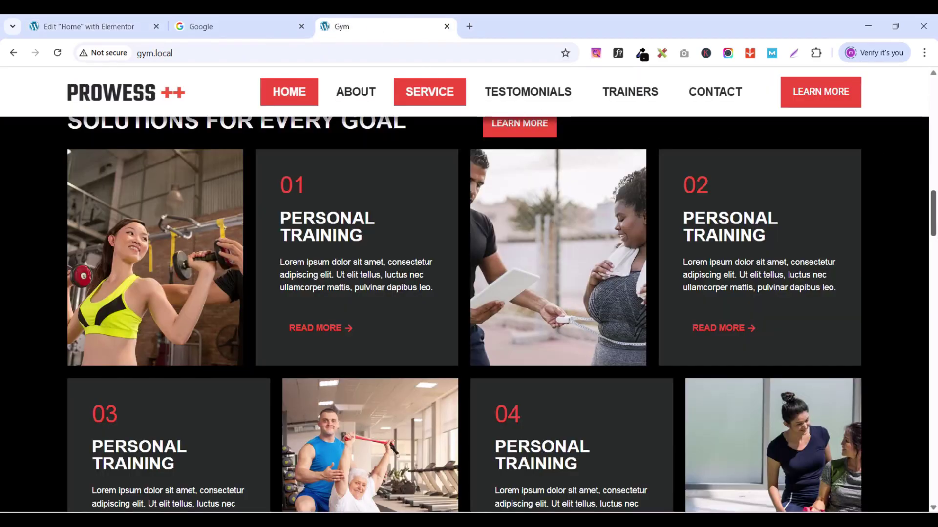
left_click_drag(932, 228, 935, 122)
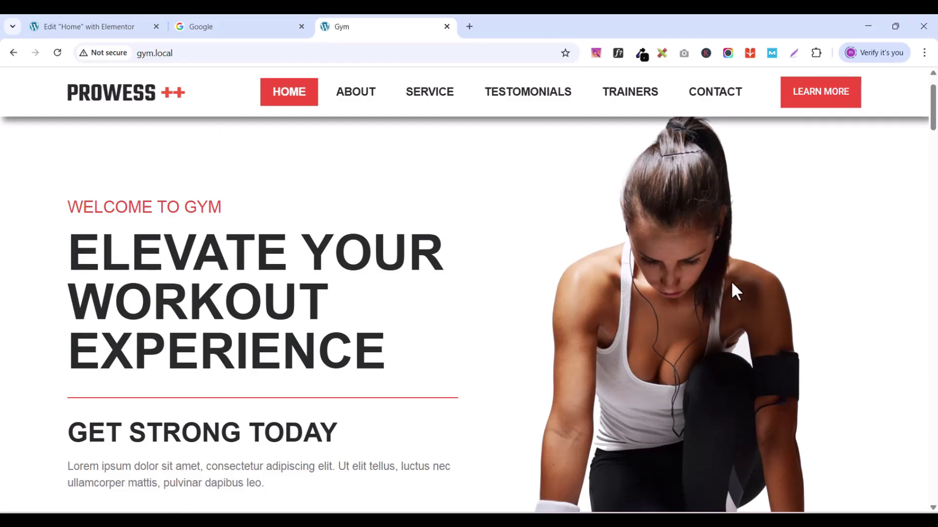
left_click(81, 27)
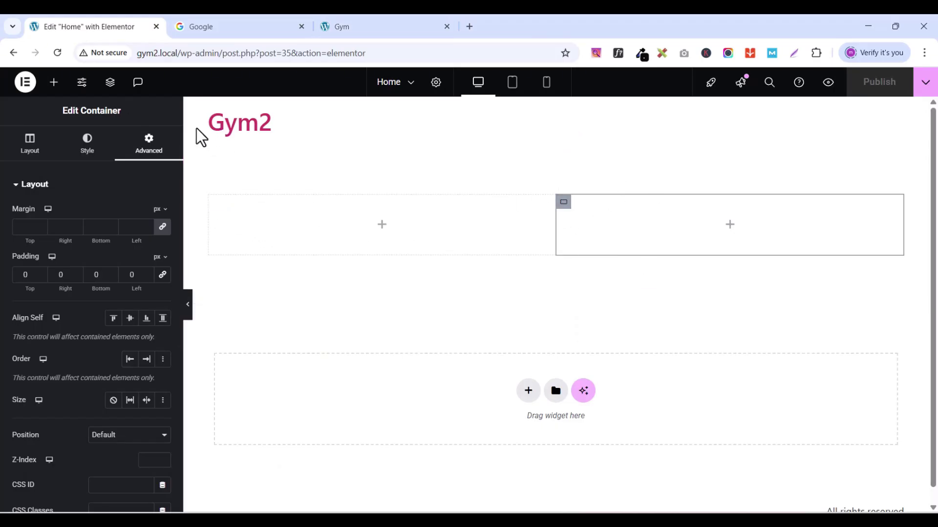
left_click(54, 83)
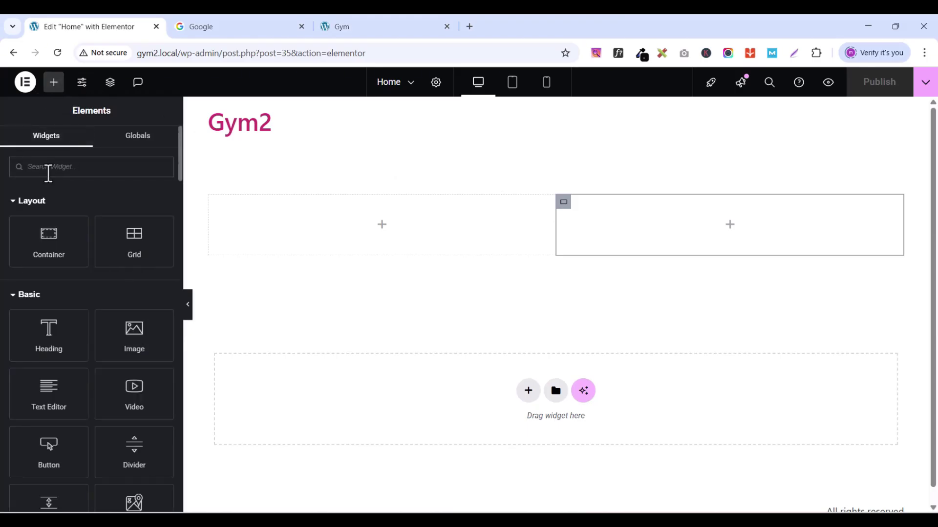
type("image")
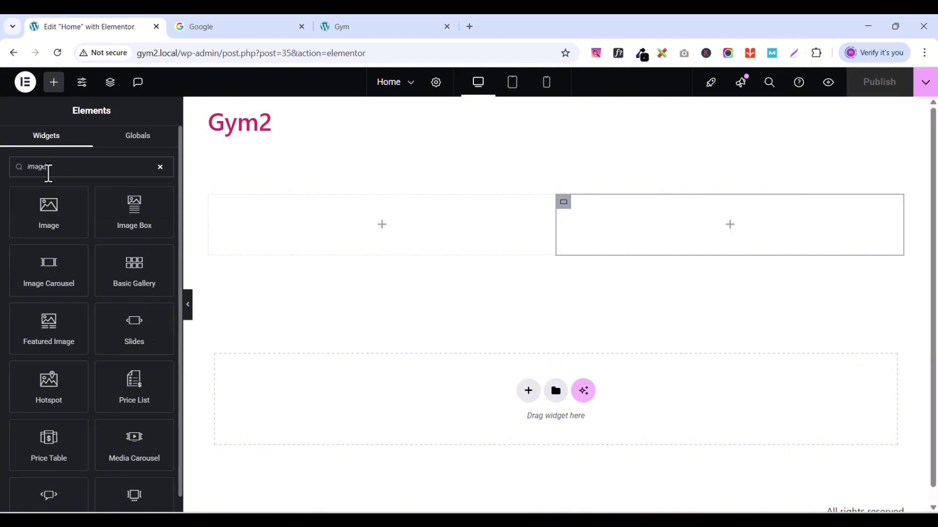
left_click_drag(56, 216, 706, 220)
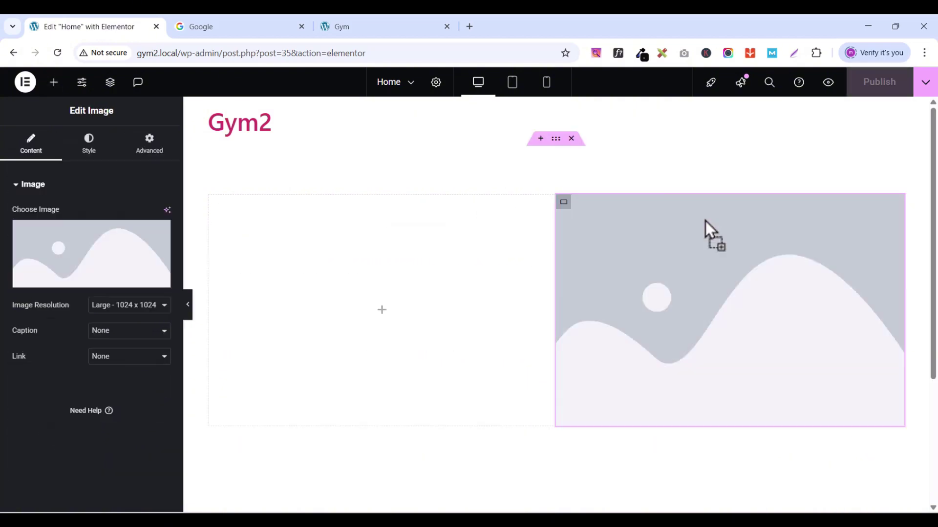
Step: Set the image widget's picture to h1-slider2-img-1.png from the Media Library
left_click(80, 286)
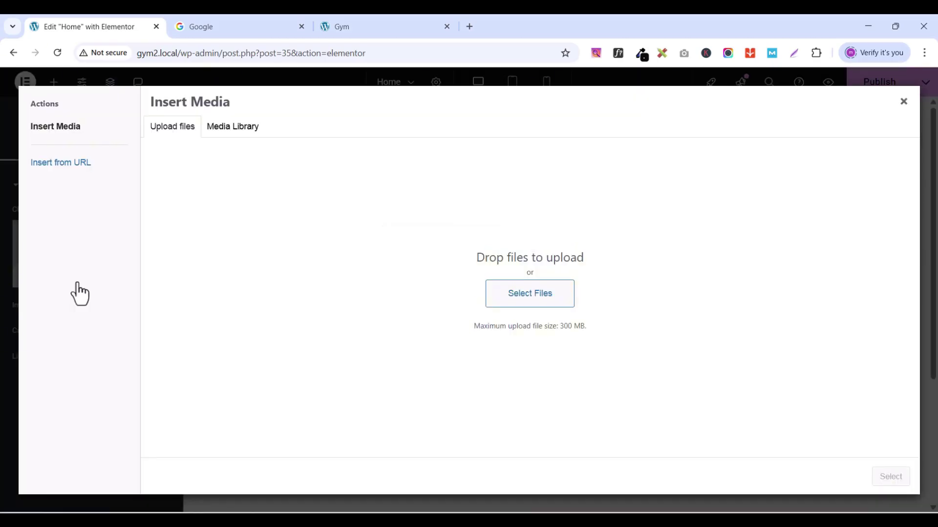
left_click(531, 306)
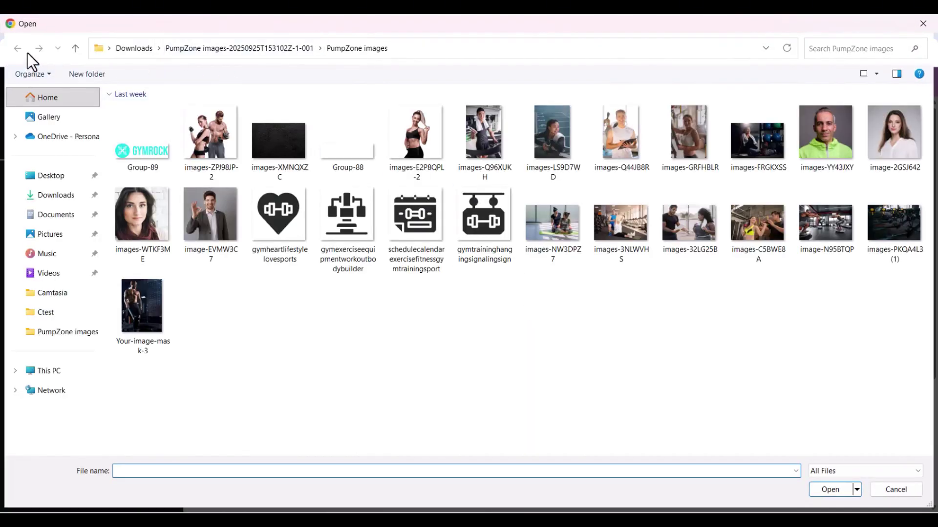
left_click(923, 25)
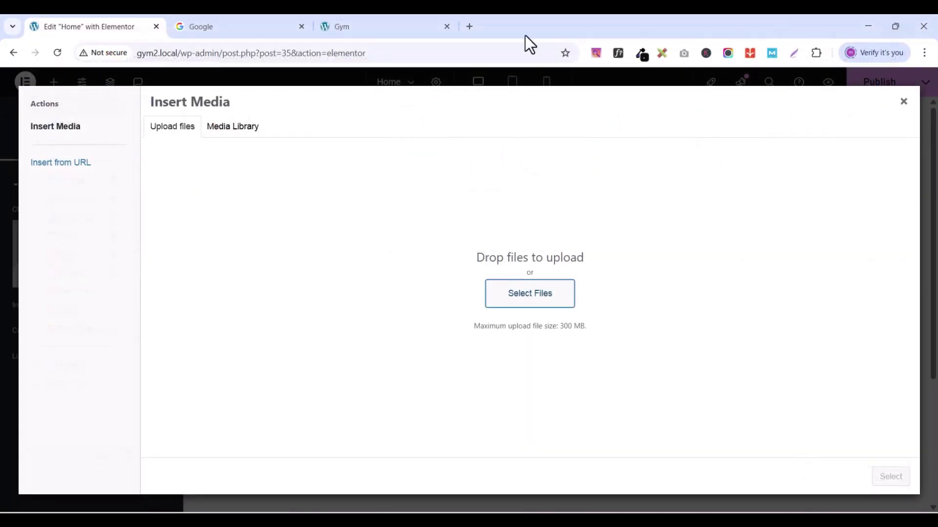
left_click(233, 127)
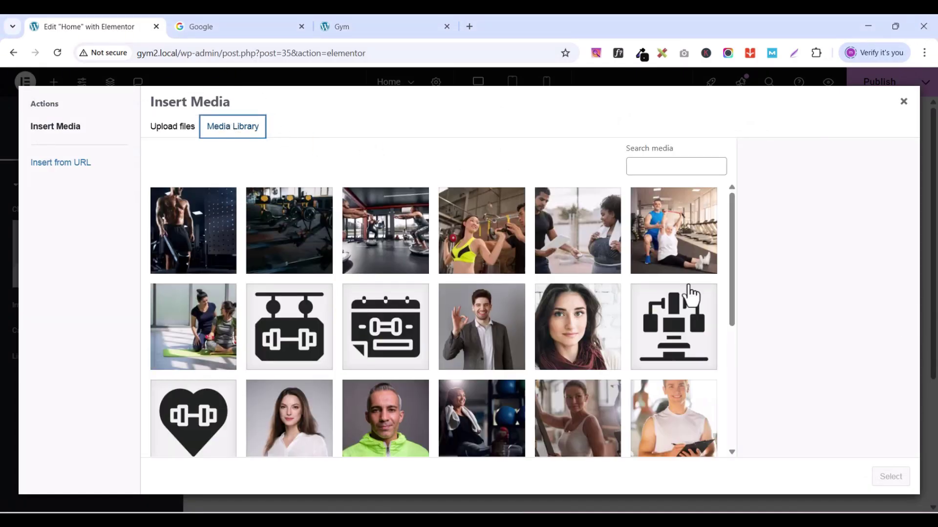
scroll(637, 278, "down", 2)
scroll(637, 277, "down", 3)
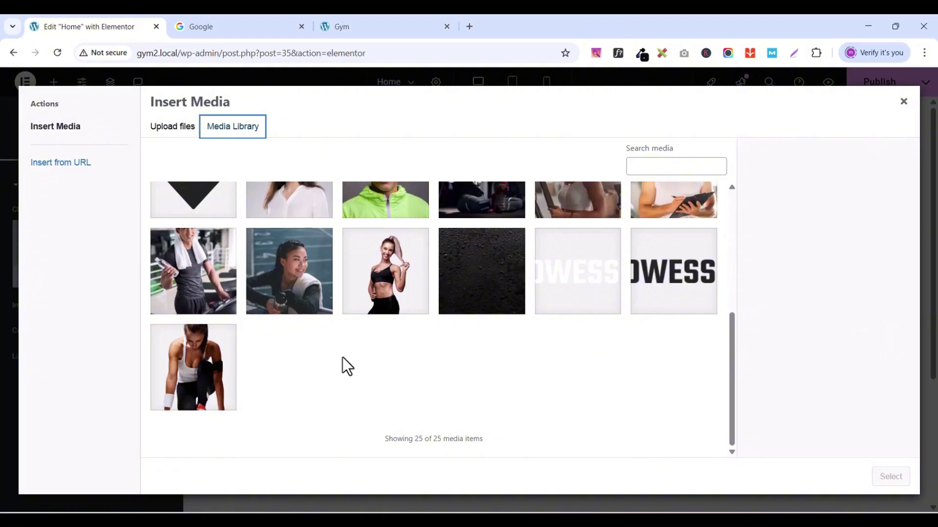
left_click(186, 351)
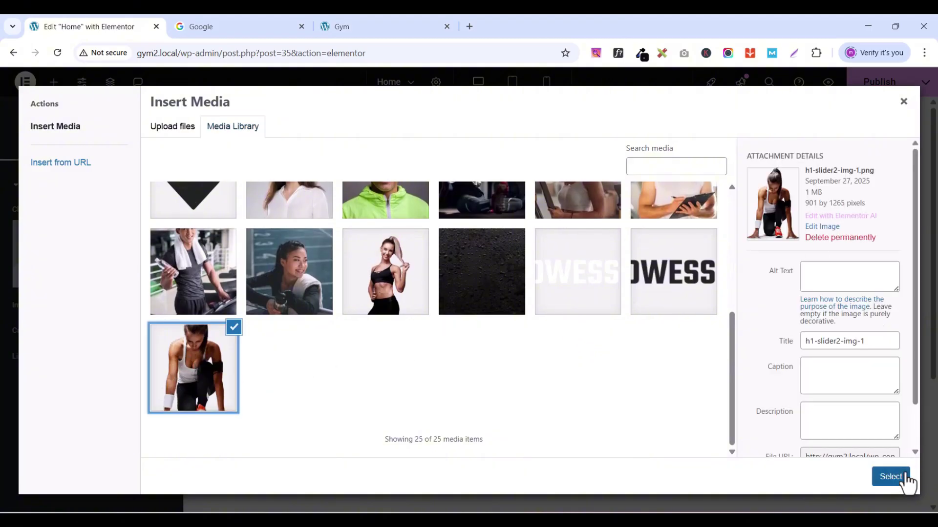
left_click(891, 477)
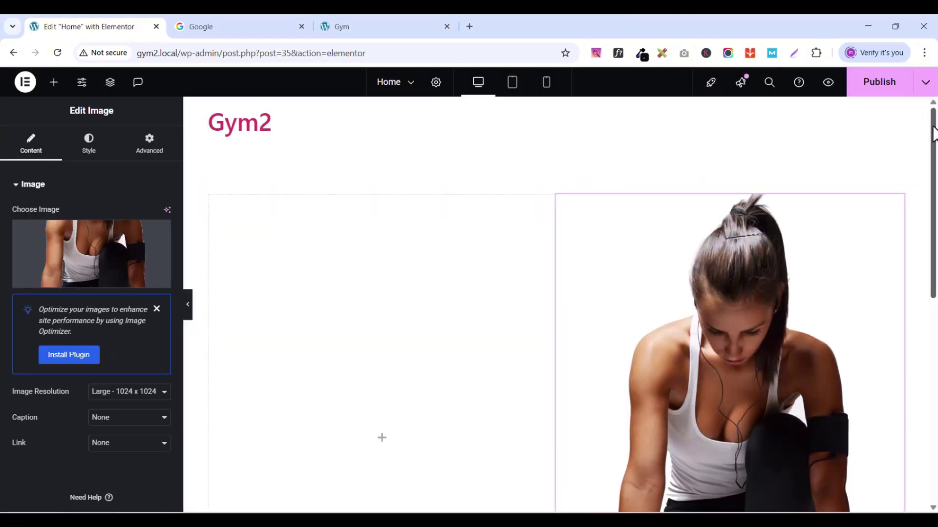
Step: Add a Heading widget to the empty left column beside the athlete image
left_click_drag(934, 132, 936, 162)
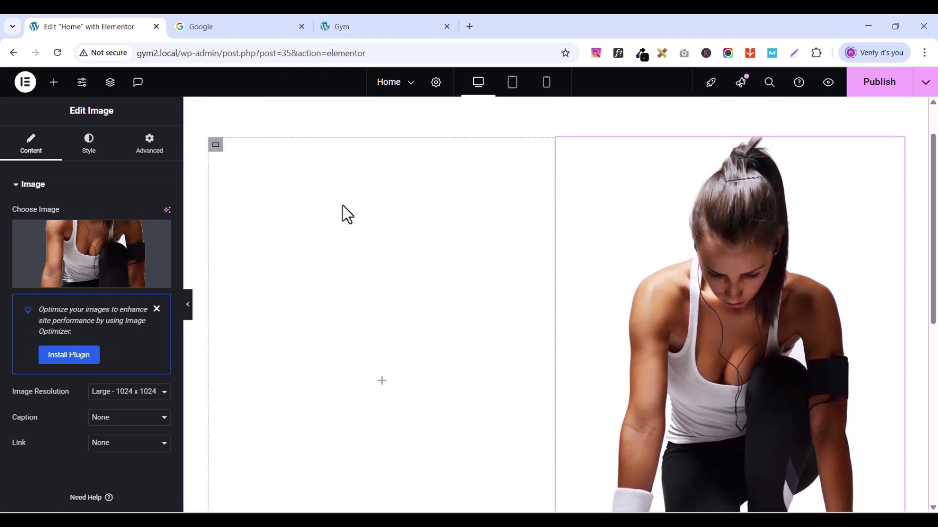
left_click(52, 82)
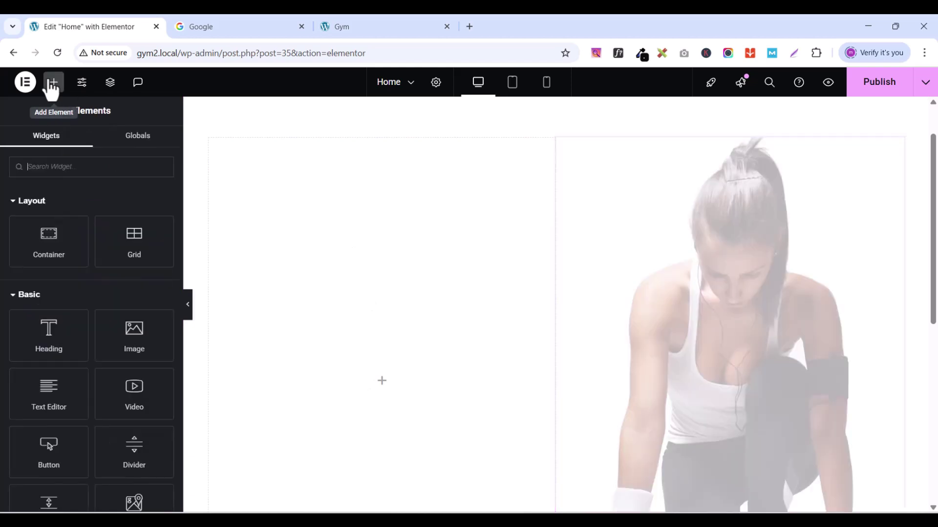
left_click(58, 167)
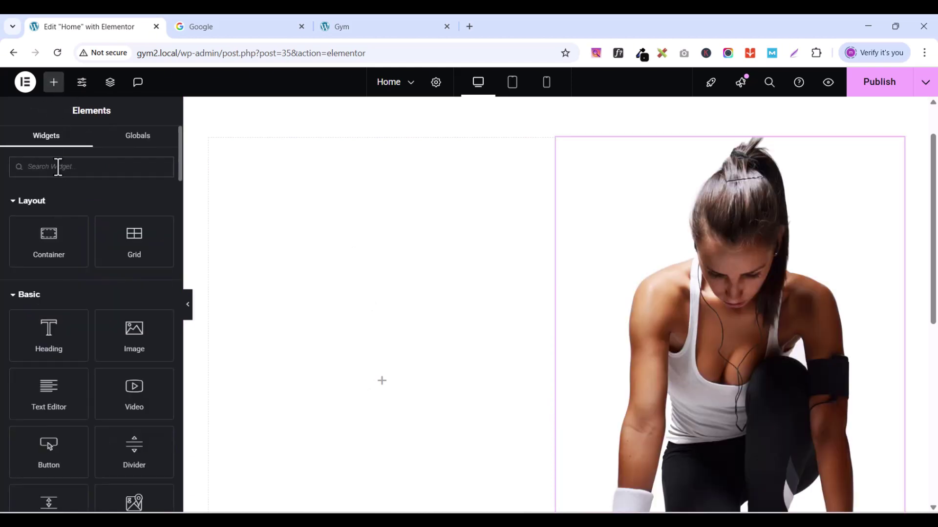
type("heading")
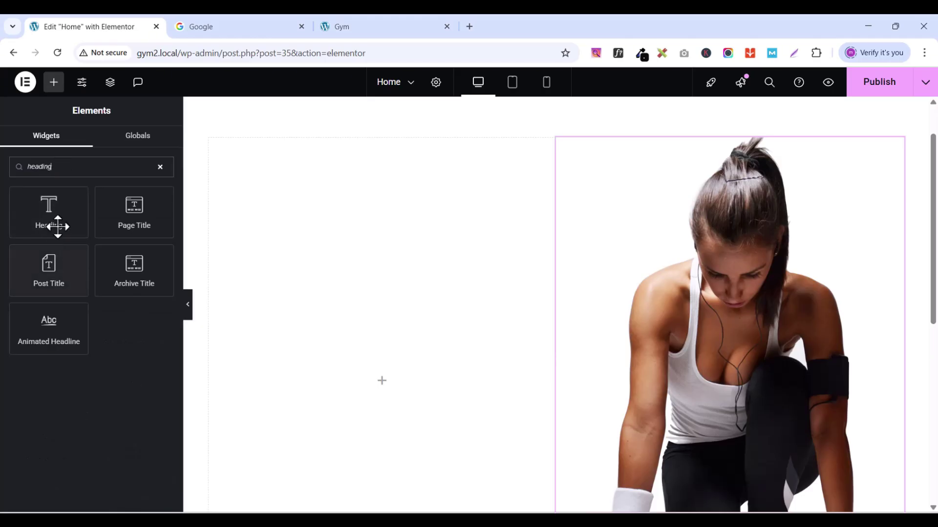
left_click_drag(57, 226, 402, 283)
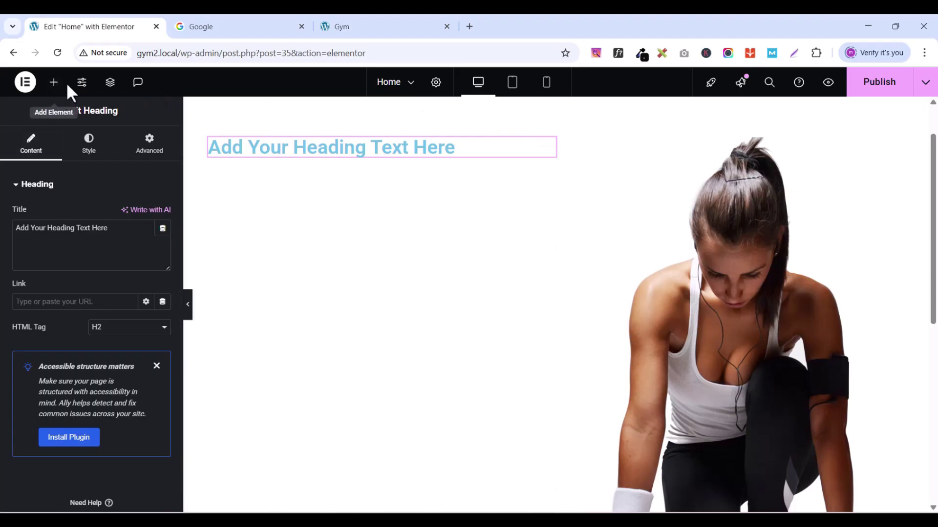
Step: Copy "WELCOME TO GYM" from the reference Gym page and replace the new heading's title with it
left_click(363, 25)
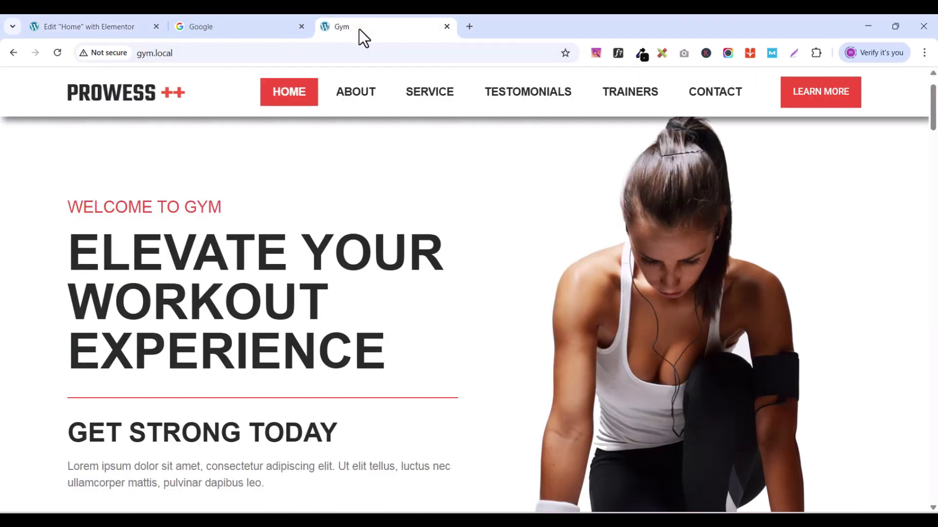
left_click_drag(73, 211, 231, 219)
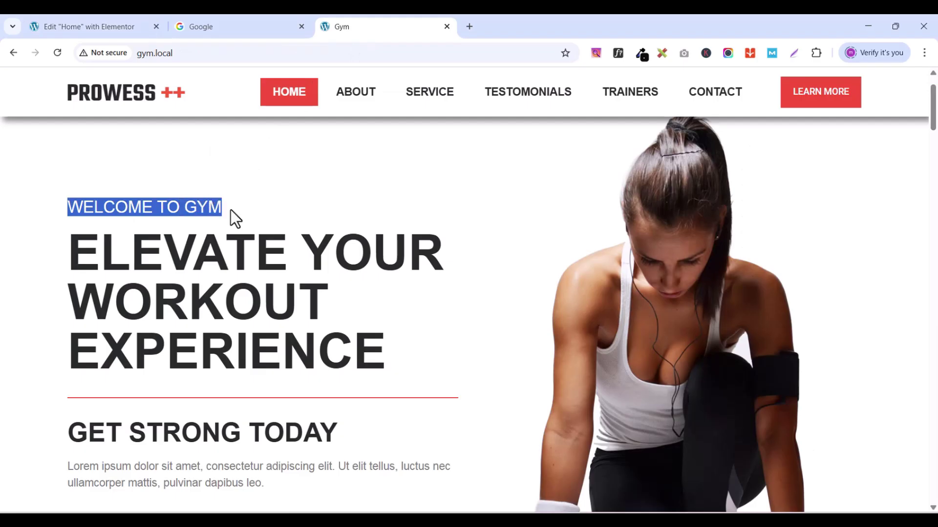
right_click(223, 206)
left_click(291, 226)
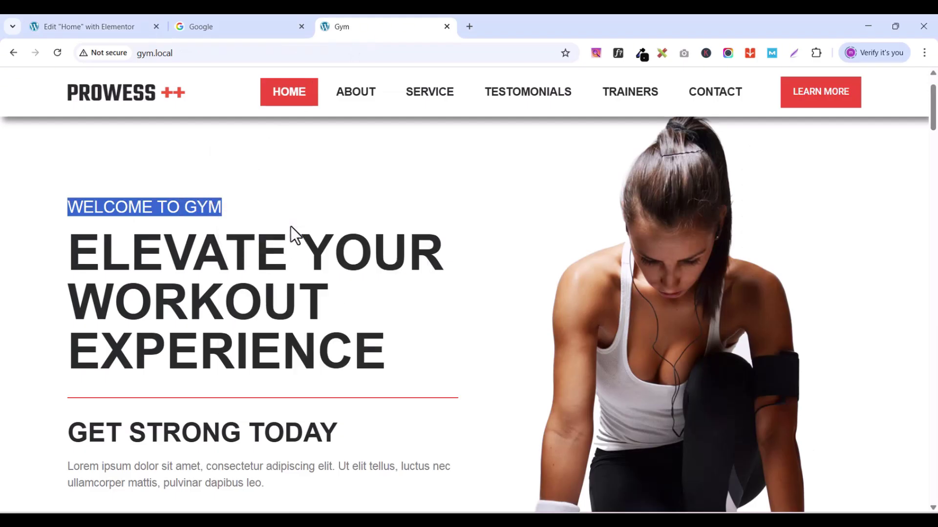
left_click(87, 27)
triple_click(74, 248)
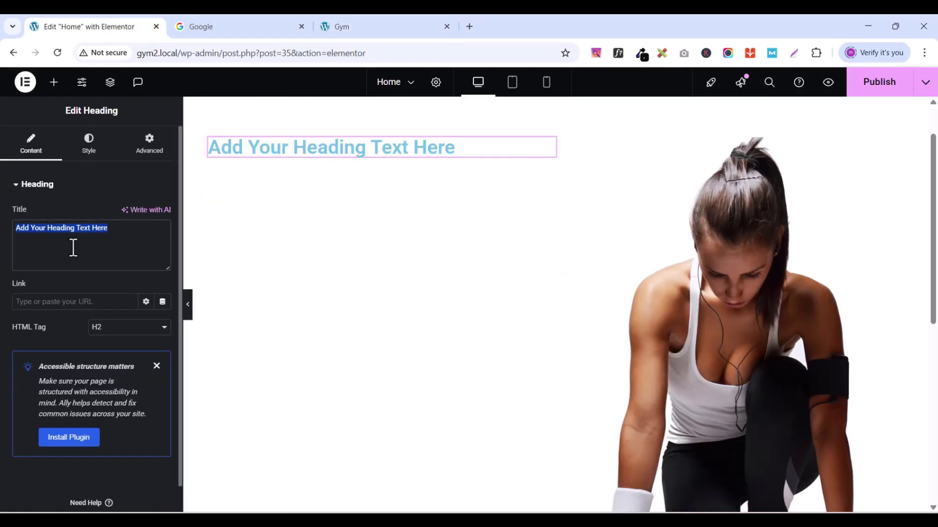
key("ctrl+v")
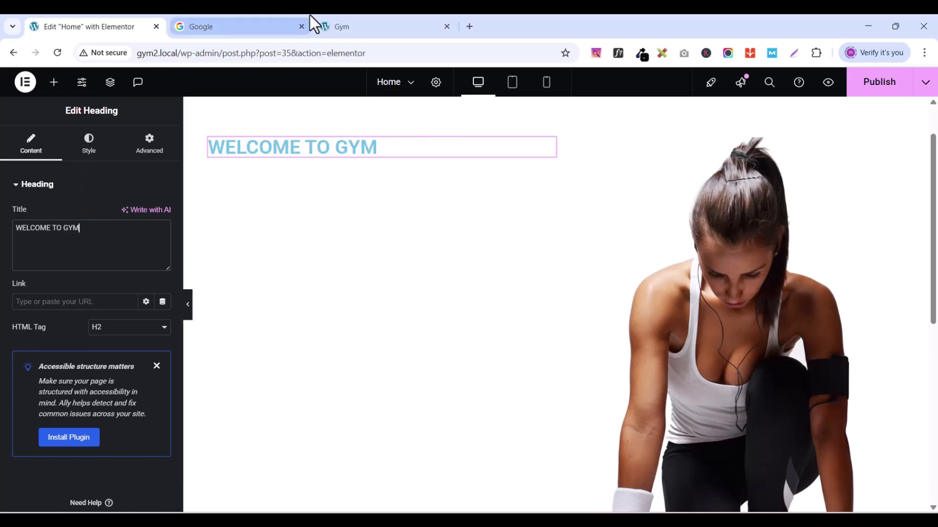
Step: Change the font family of the "WELCOME TO GYM" heading to Teko and dismiss the Global Fonts tip
left_click(89, 155)
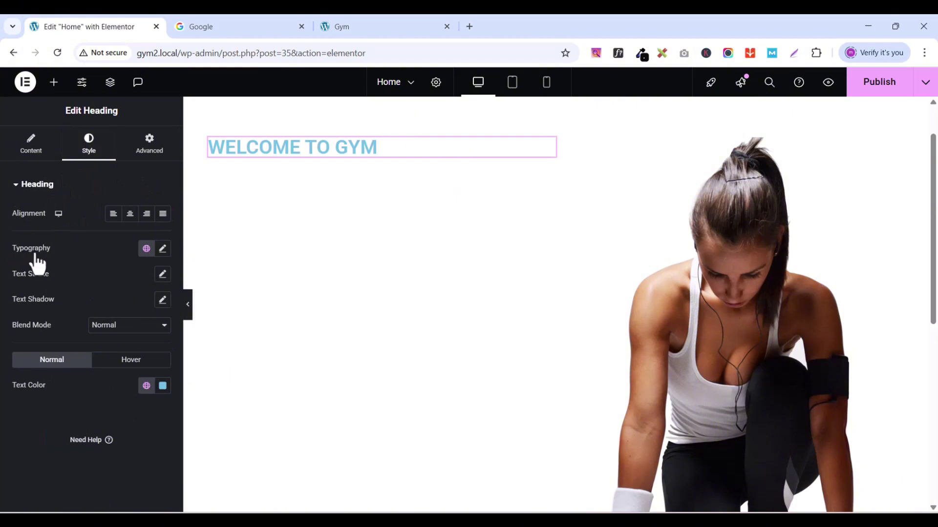
left_click(161, 249)
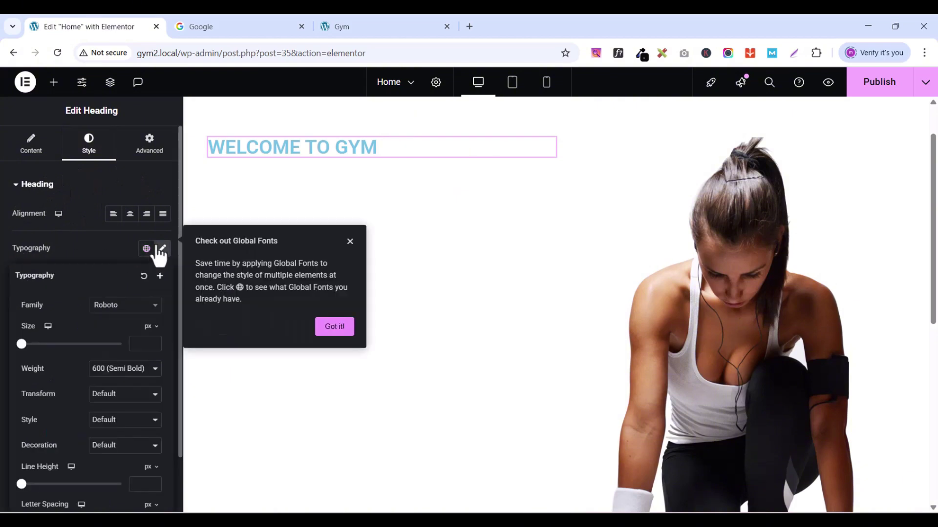
left_click(118, 308)
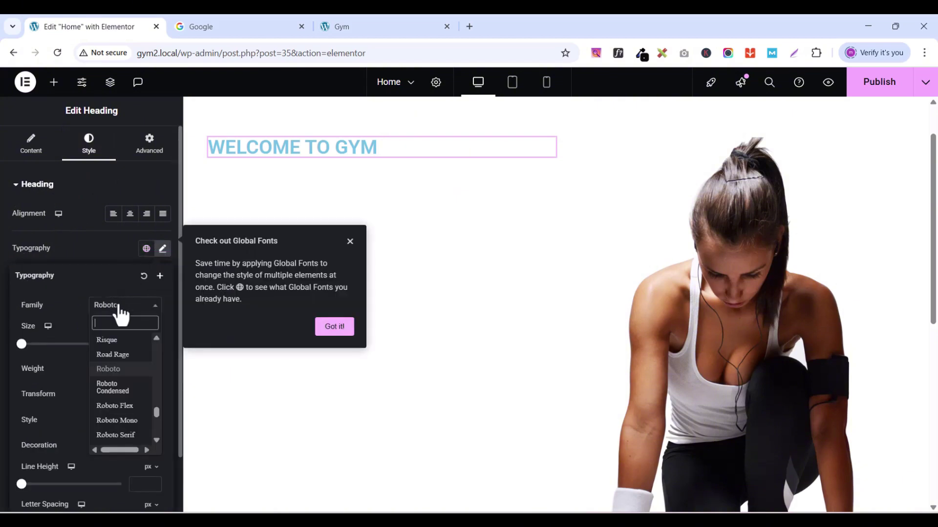
type("teko")
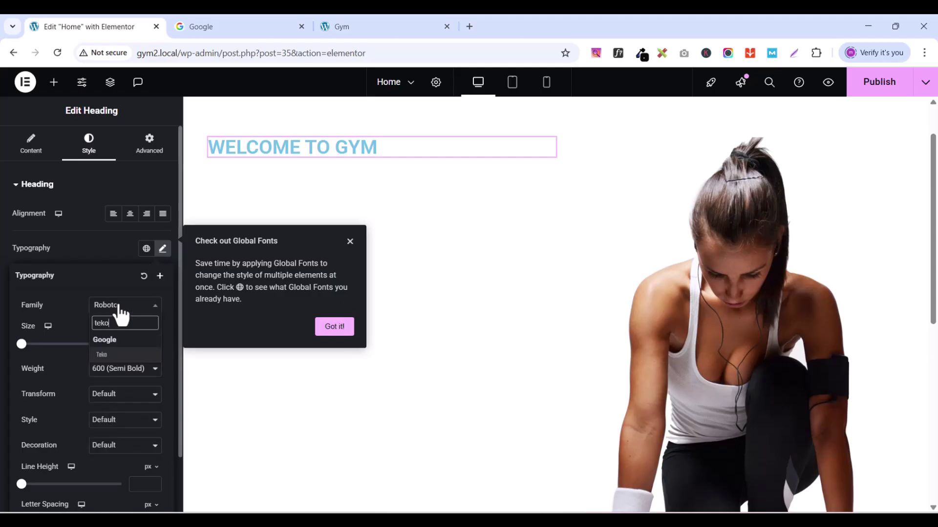
left_click(116, 351)
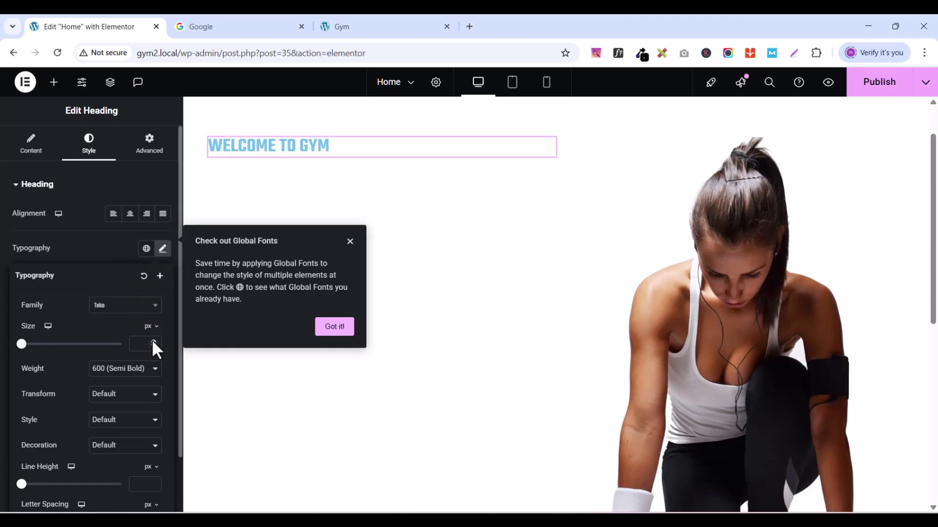
left_click(350, 242)
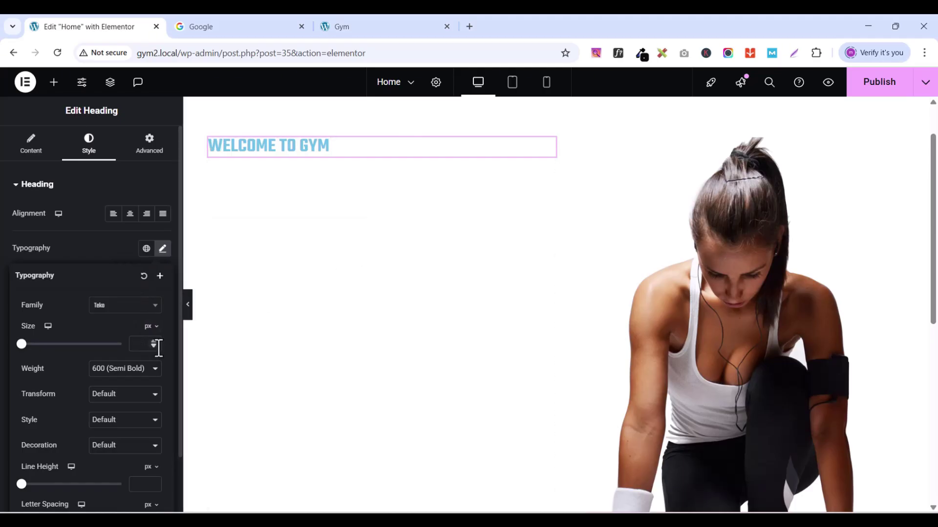
Step: Set the font size of the "WELCOME TO GYM" heading to 27 px
left_click(154, 341)
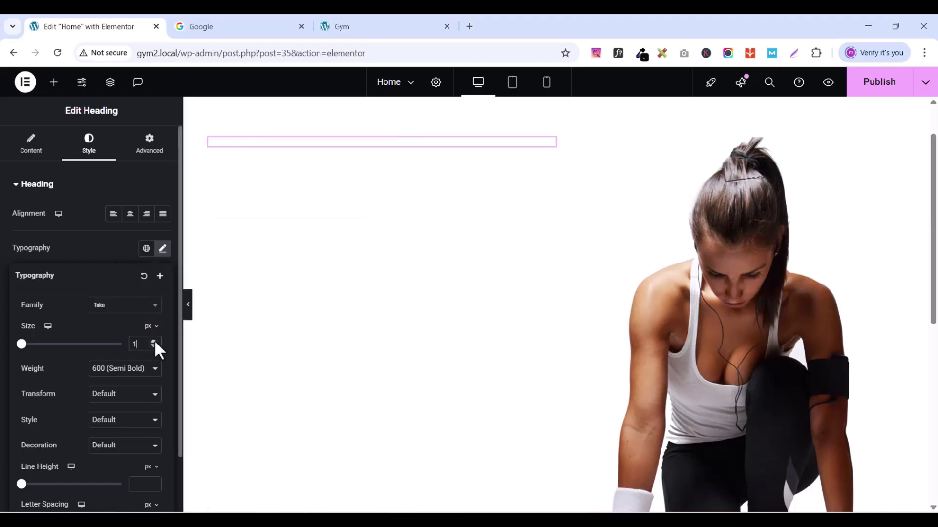
left_click(154, 342)
left_click(155, 342)
left_click(154, 341)
left_click(154, 341)
left_click(155, 341)
left_click(154, 341)
left_click(154, 342)
left_click(154, 342)
left_click(155, 341)
left_click(154, 341)
left_click(154, 341)
left_click(154, 341)
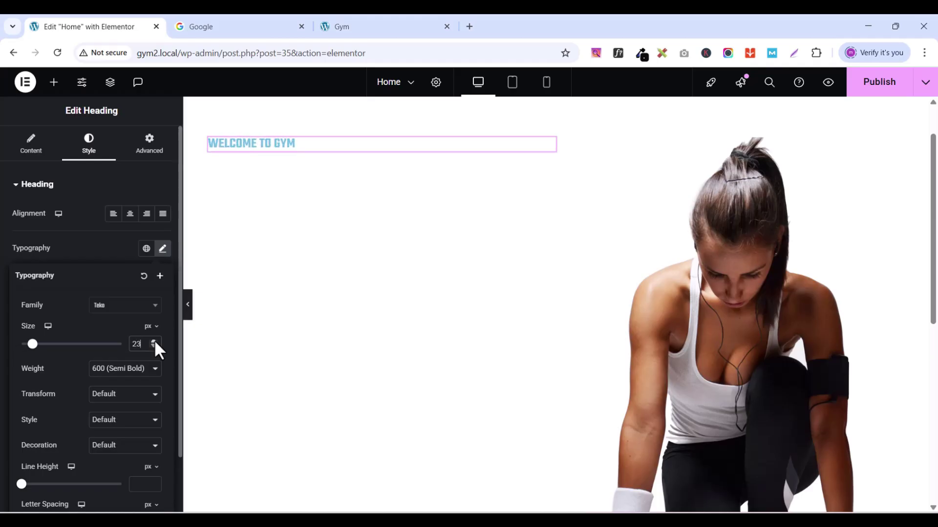
left_click(154, 341)
left_click(155, 342)
left_click(154, 341)
left_click(154, 341)
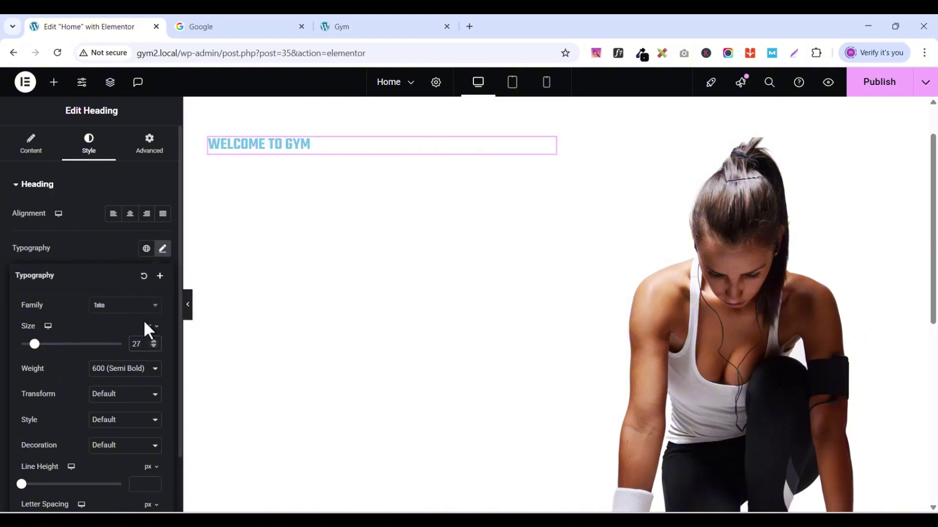
Step: Set the heading's font weight to 500 (Medium) and close the typography settings
left_click(119, 370)
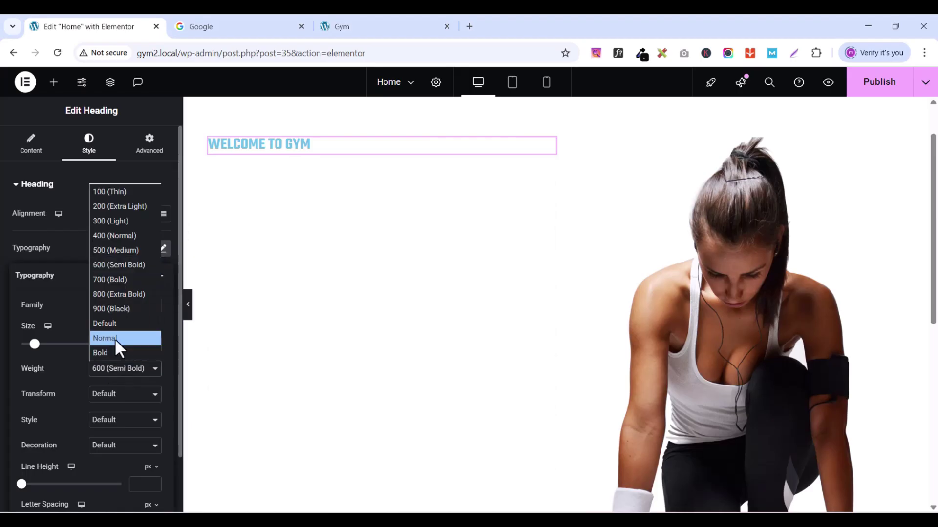
left_click(117, 248)
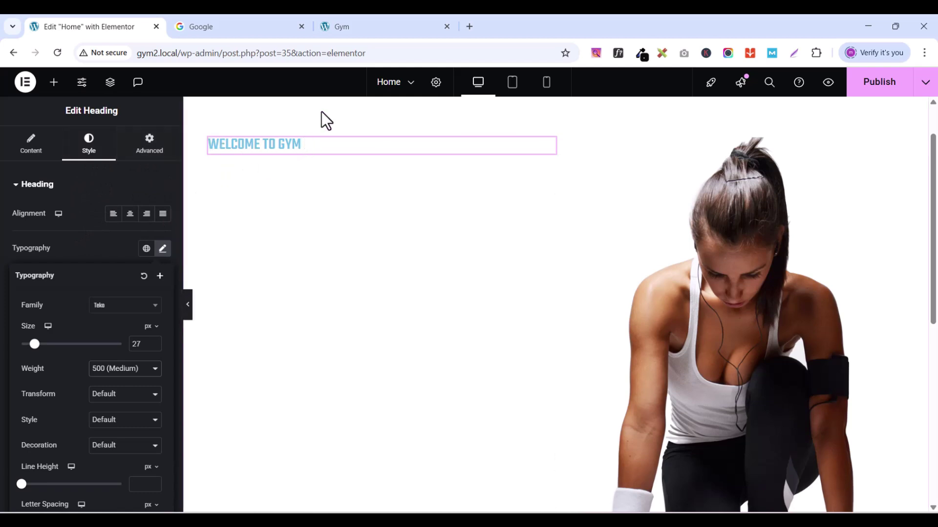
left_click(97, 187)
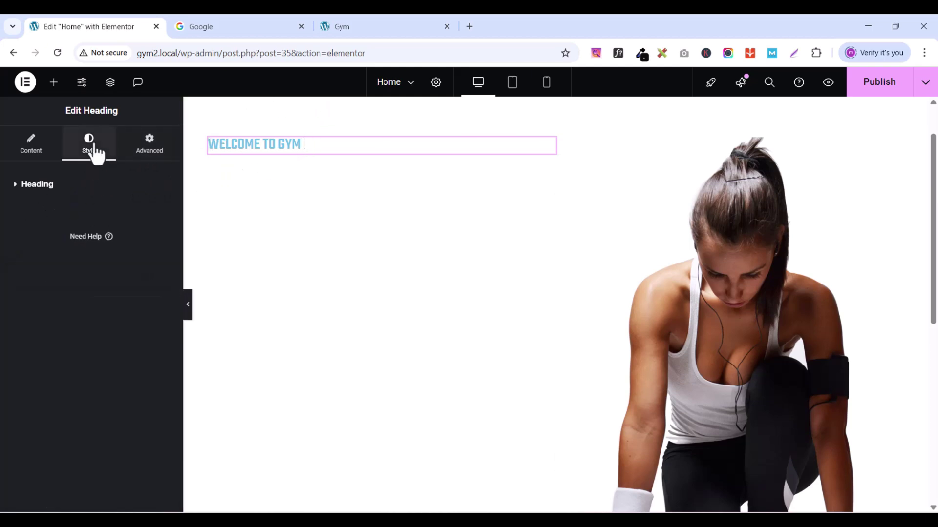
left_click(15, 188)
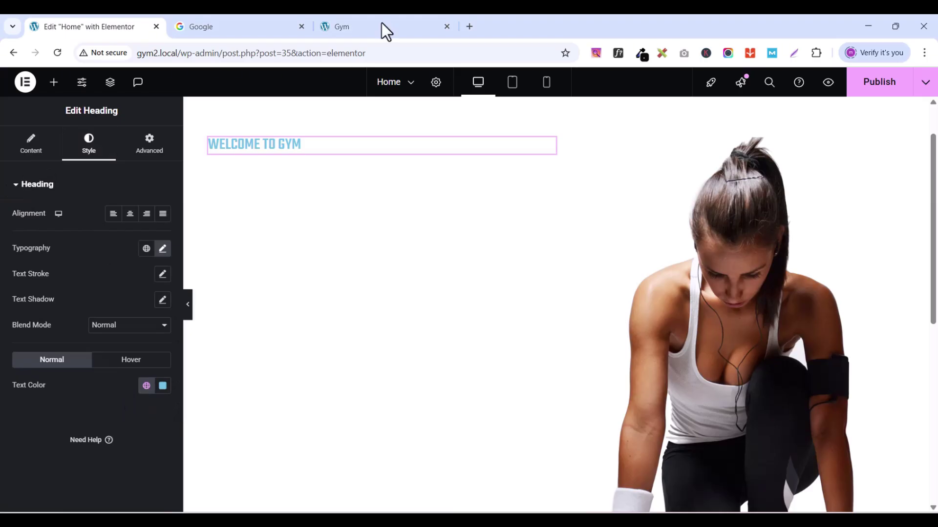
Step: Sample the red of the HOME button on the reference Gym page with the color picker extension and copy its hex code f34e3a
left_click(350, 34)
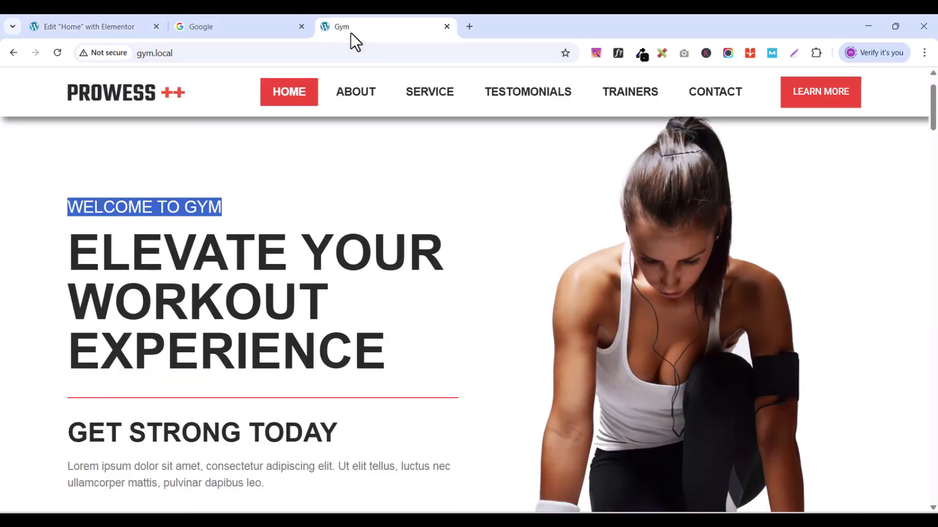
left_click(641, 53)
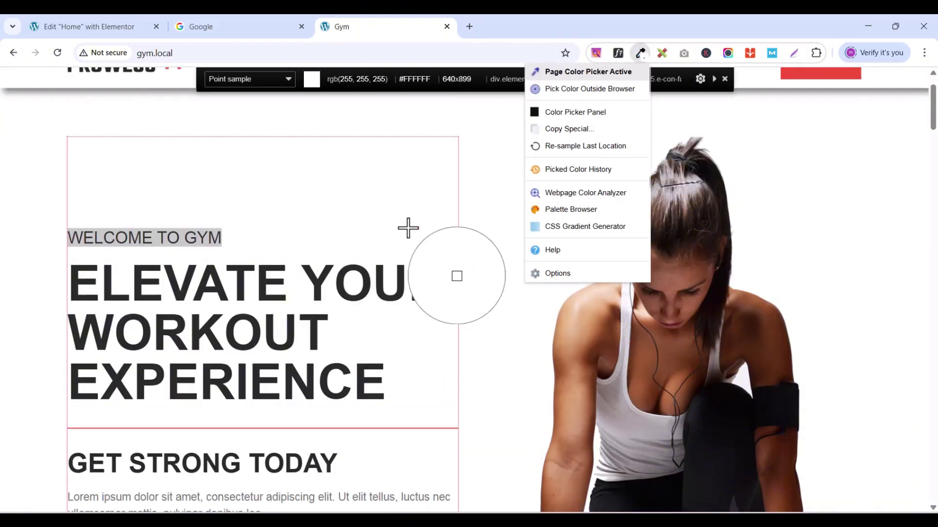
scroll(408, 226, "up", 1)
left_click(311, 117)
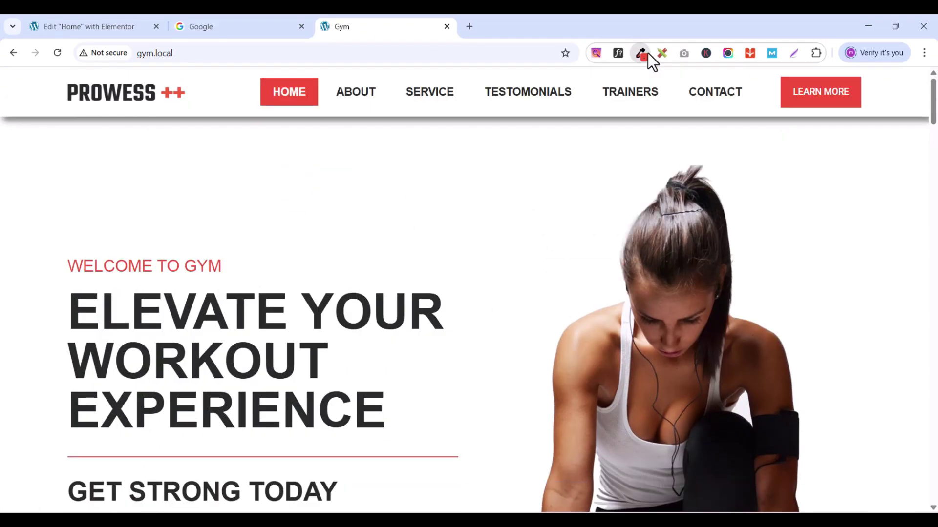
left_click(641, 54)
left_click(573, 110)
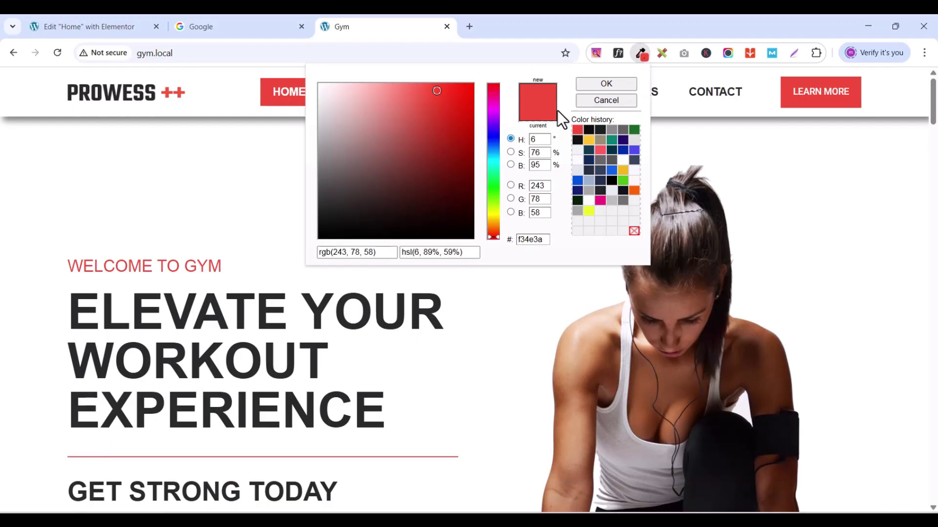
double_click(520, 239)
right_click(519, 240)
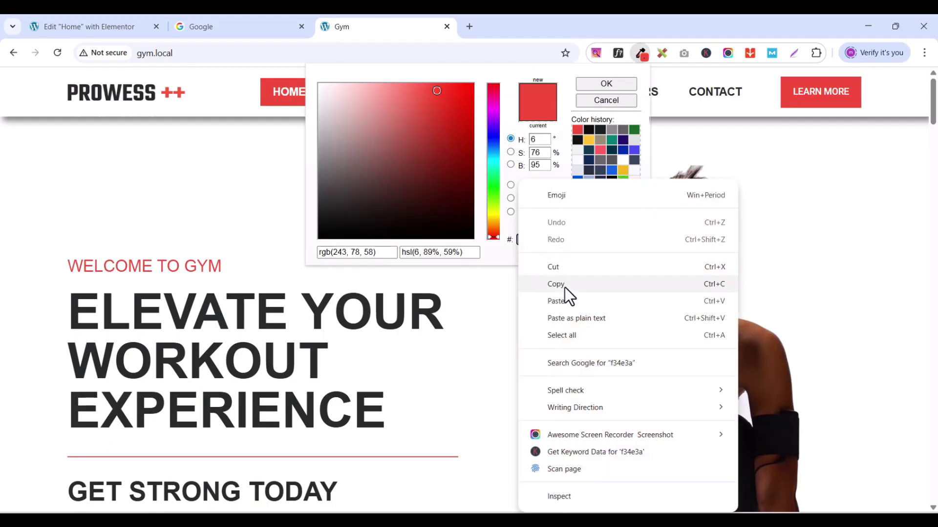
left_click(565, 286)
Step: Return to the Home page editor and set the "WELCOME TO GYM" heading's text color to the copied hex code f34e3a
left_click(107, 25)
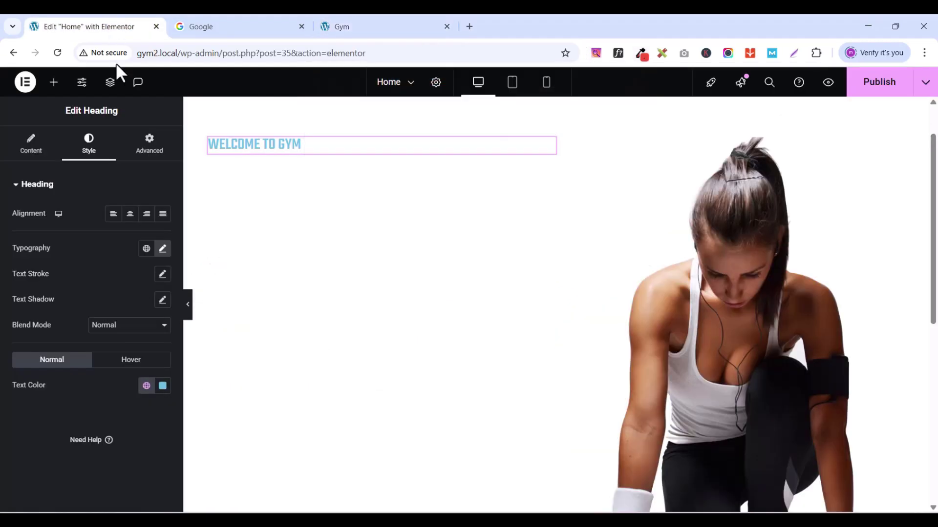
left_click(162, 386)
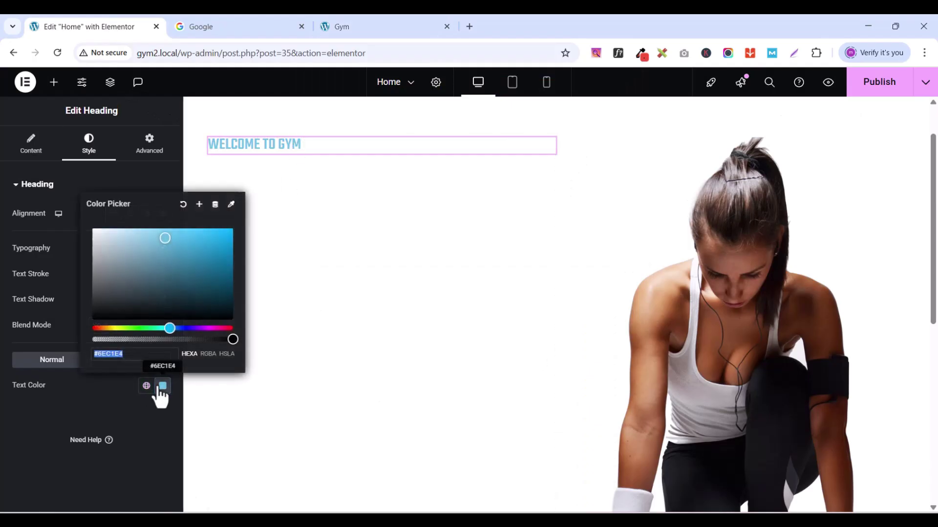
key("ctrl+v")
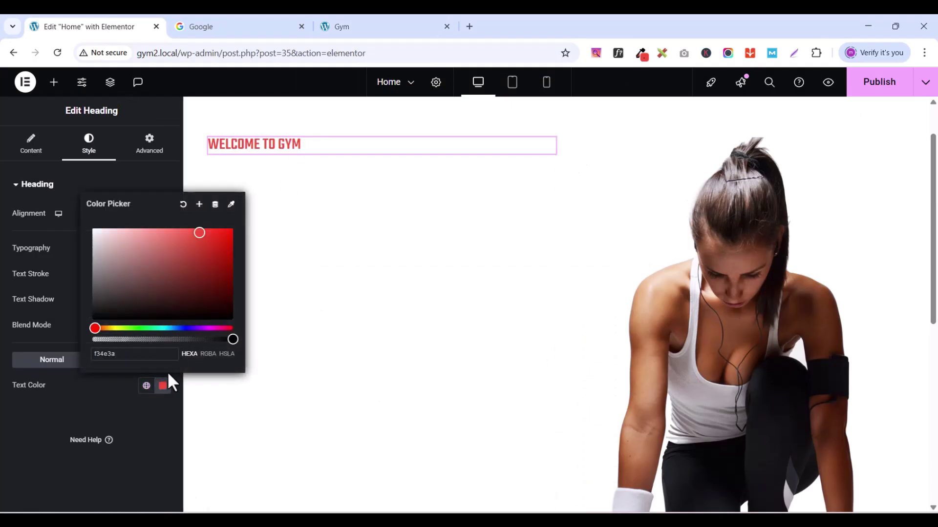
Step: Save the heading's text color as a new global color named "red"
left_click(199, 205)
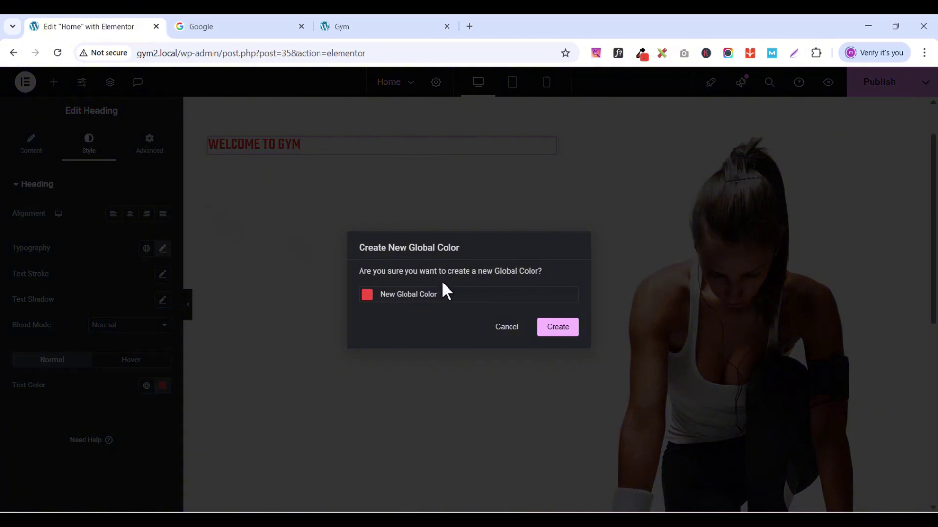
left_click(450, 296)
key("ctrl+a")
type("red")
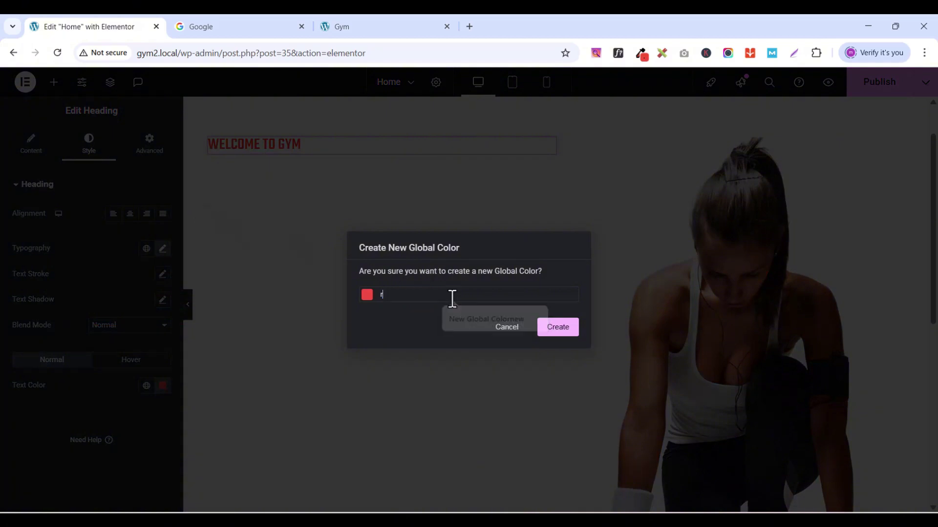
left_click(565, 329)
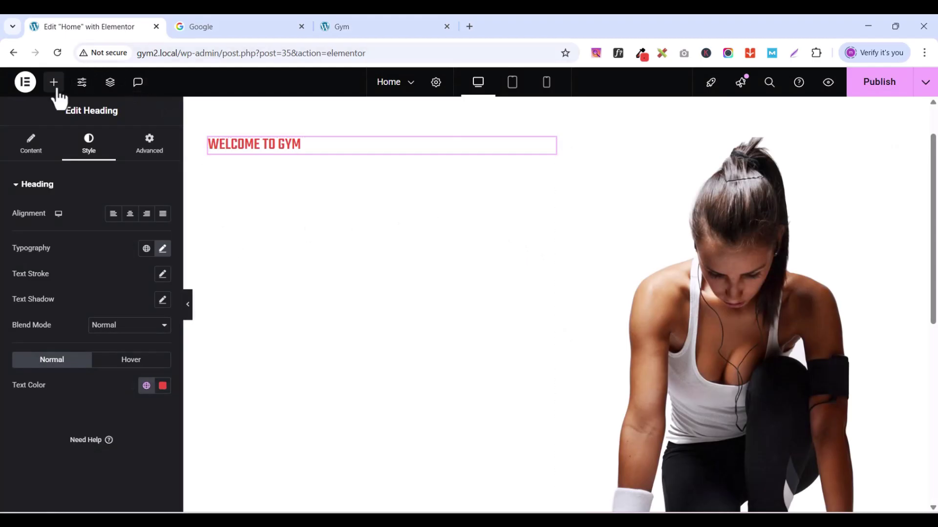
Step: Add a second Heading widget directly below the "WELCOME TO GYM" heading
left_click(55, 85)
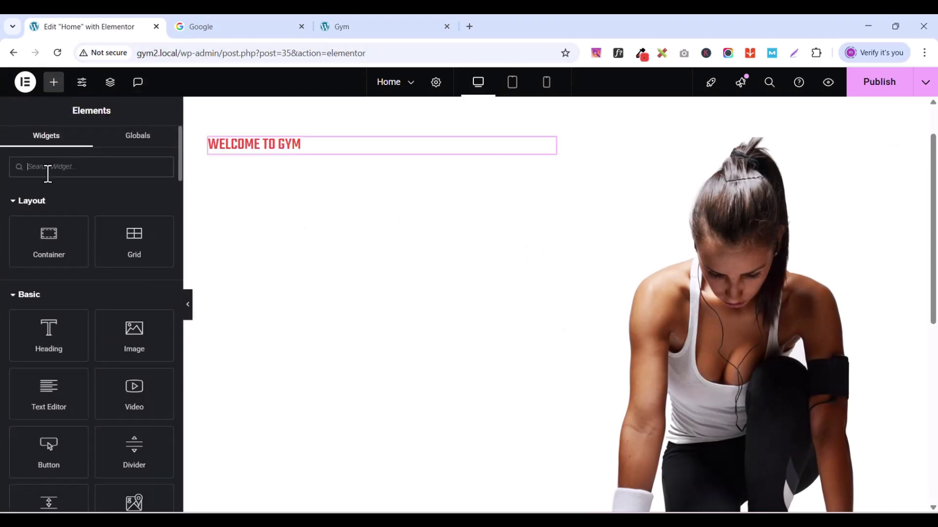
type("head")
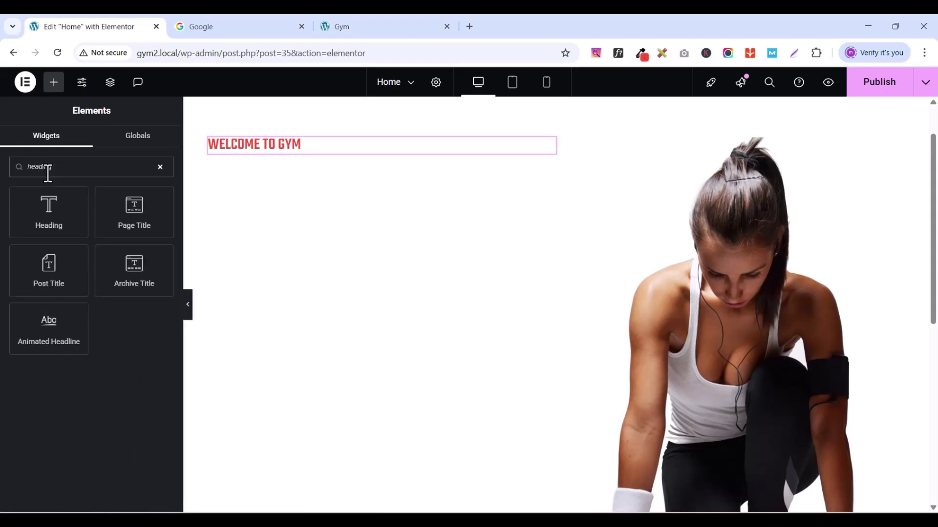
type("ing")
left_click_drag(42, 207, 281, 152)
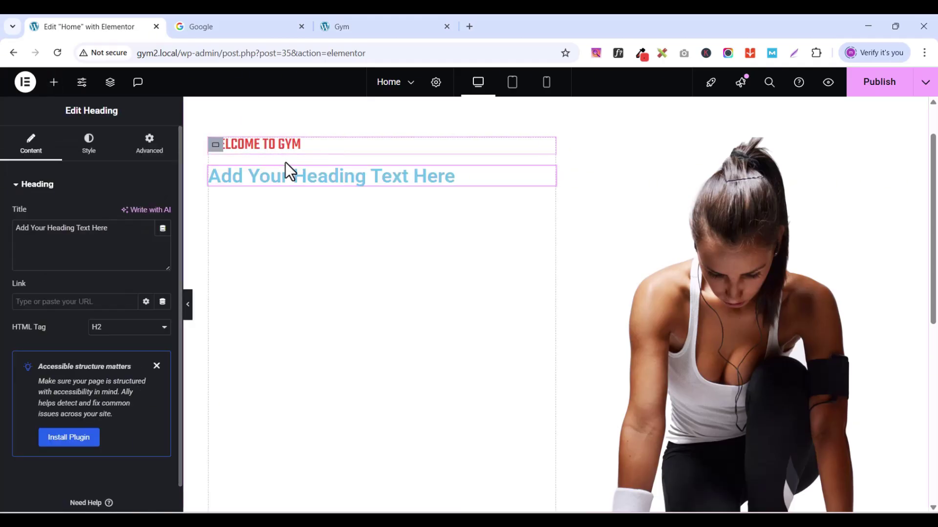
Step: Copy "ELEVATE YOUR WORKOUT EXPERIENCE" from the reference Gym page and replace the second heading's title with it
left_click(359, 27)
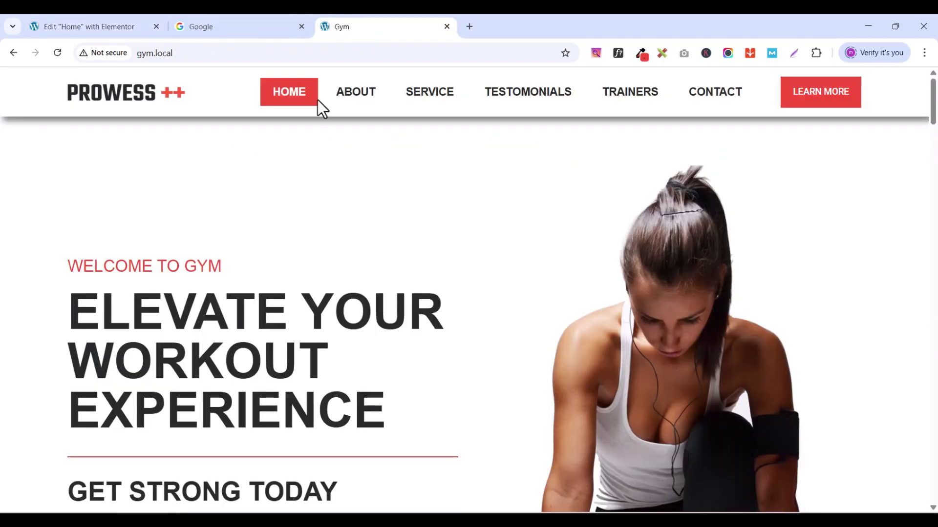
left_click_drag(77, 296, 397, 409)
right_click(348, 350)
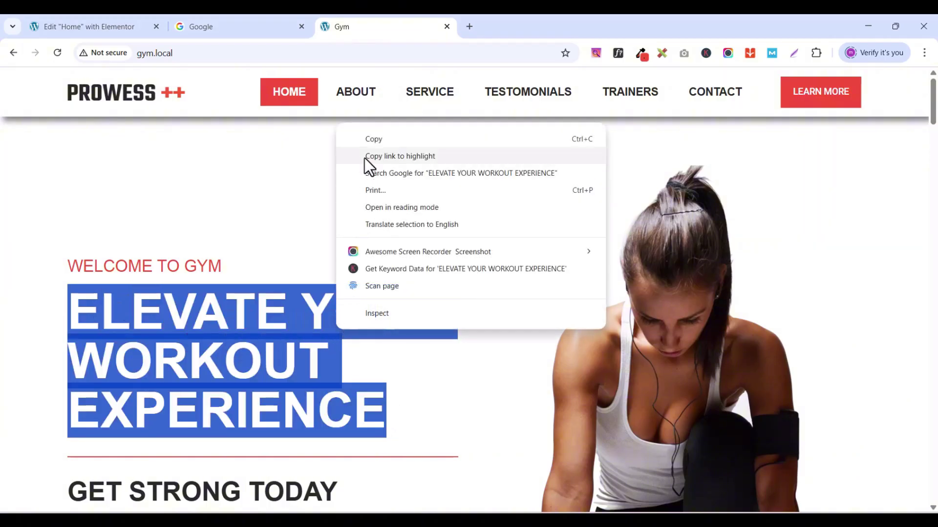
left_click(371, 137)
left_click(73, 26)
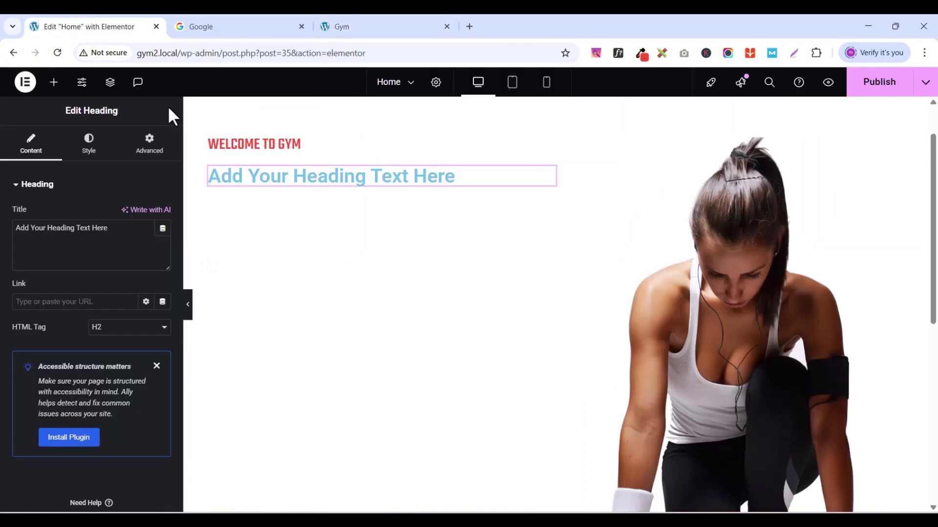
scroll(933, 156, "down", 1)
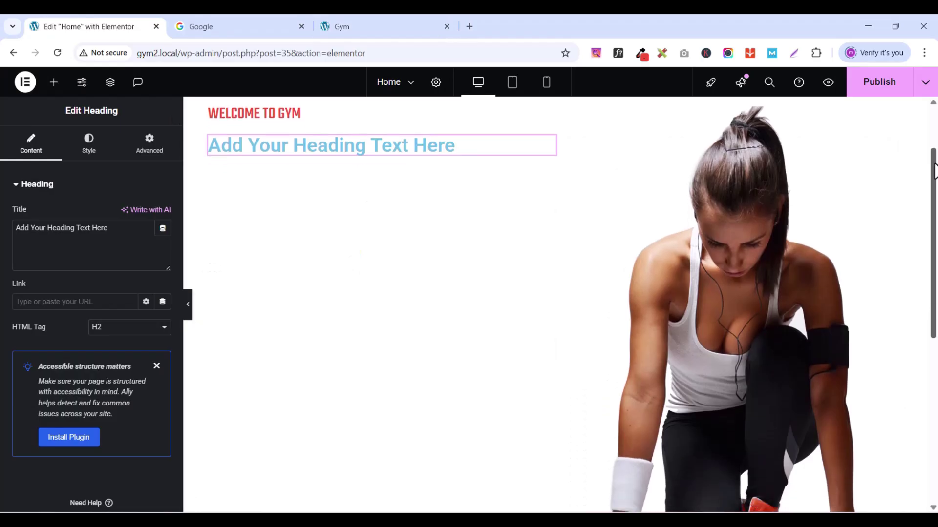
triple_click(84, 235)
key("ctrl+v")
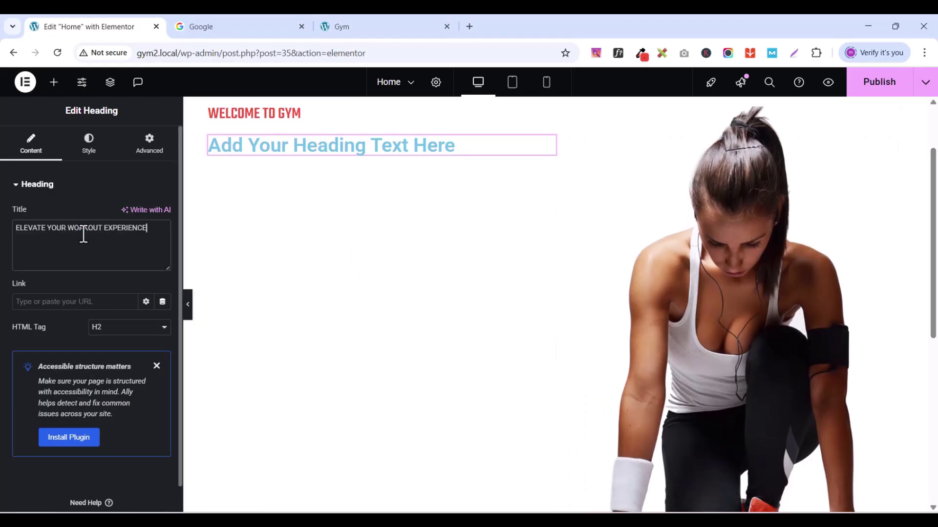
Step: Change the font family of the "ELEVATE YOUR WORKOUT EXPERIENCE" heading to Teko
left_click(90, 148)
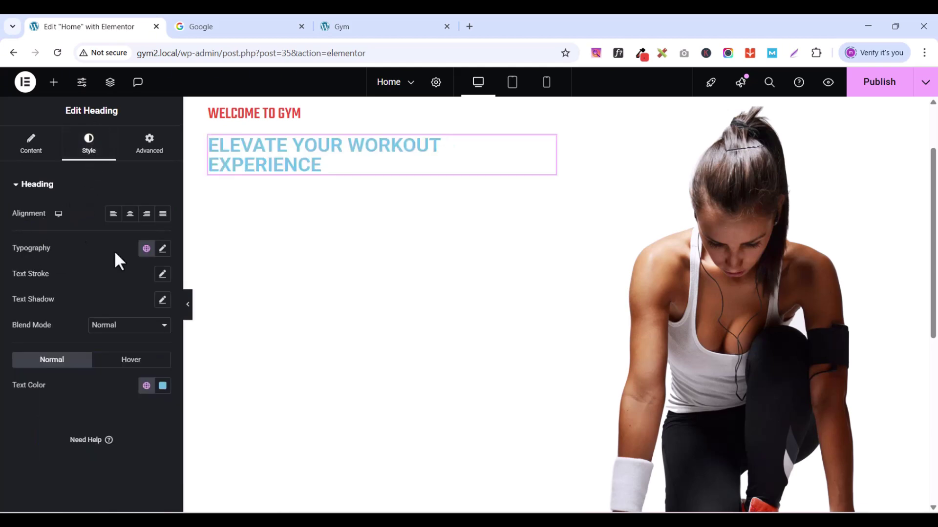
left_click(162, 249)
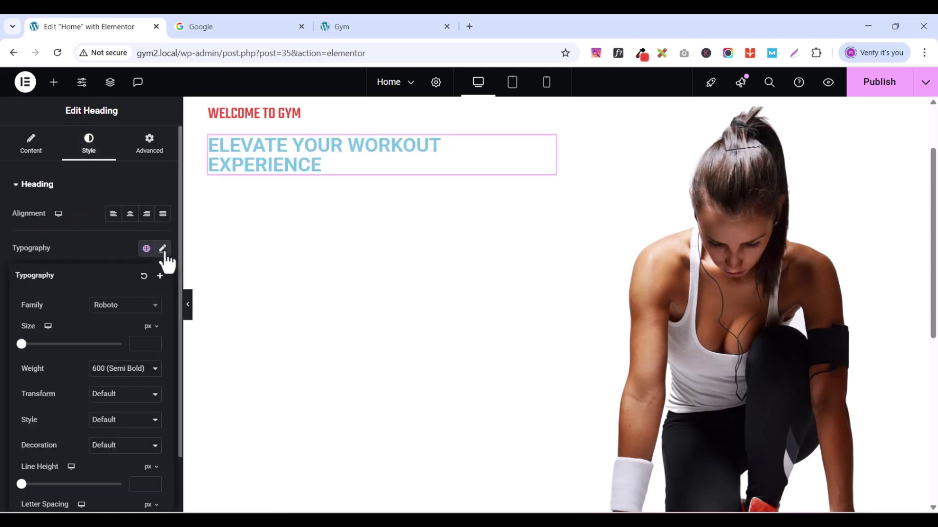
left_click(122, 306)
type("teko")
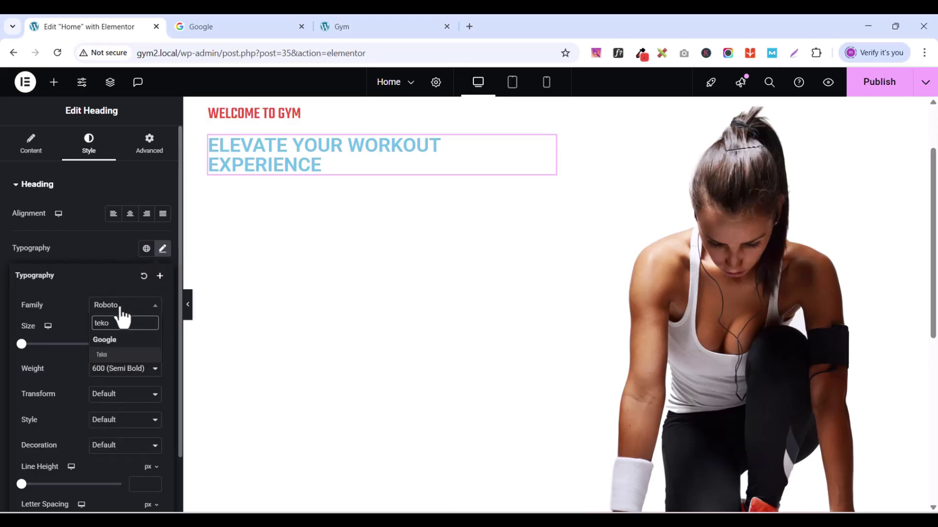
left_click(107, 356)
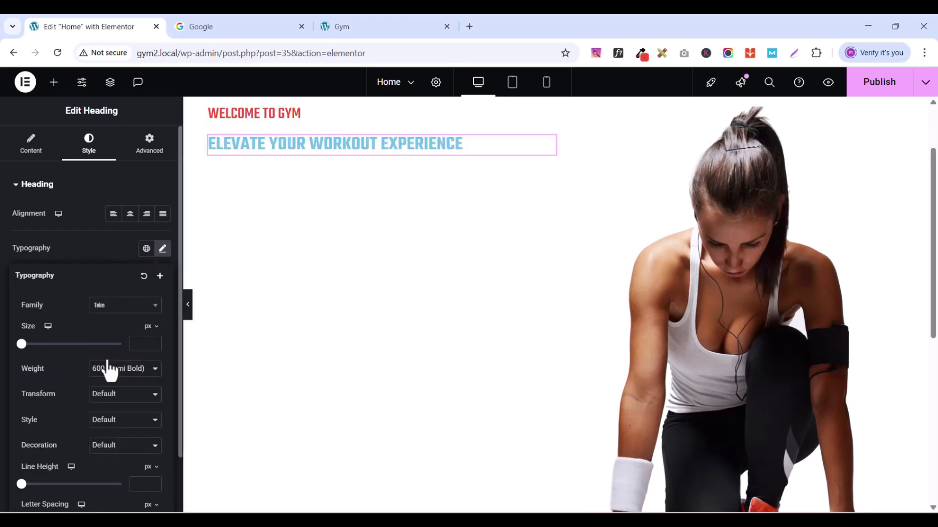
Step: Set the "ELEVATE YOUR WORKOUT EXPERIENCE" heading's font size to 81 px
left_click_drag(154, 341, 153, 341)
left_click(154, 340)
left_click(153, 340)
left_click(154, 340)
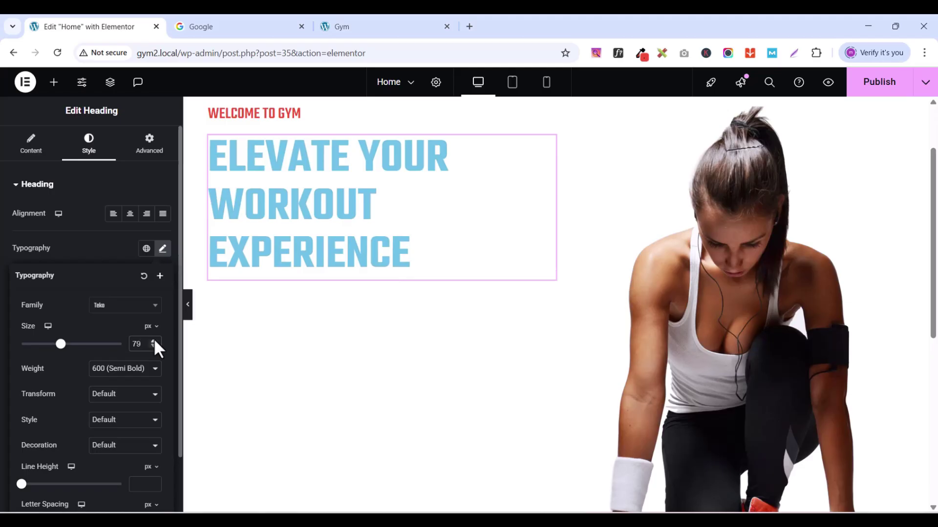
left_click(154, 341)
left_click(153, 340)
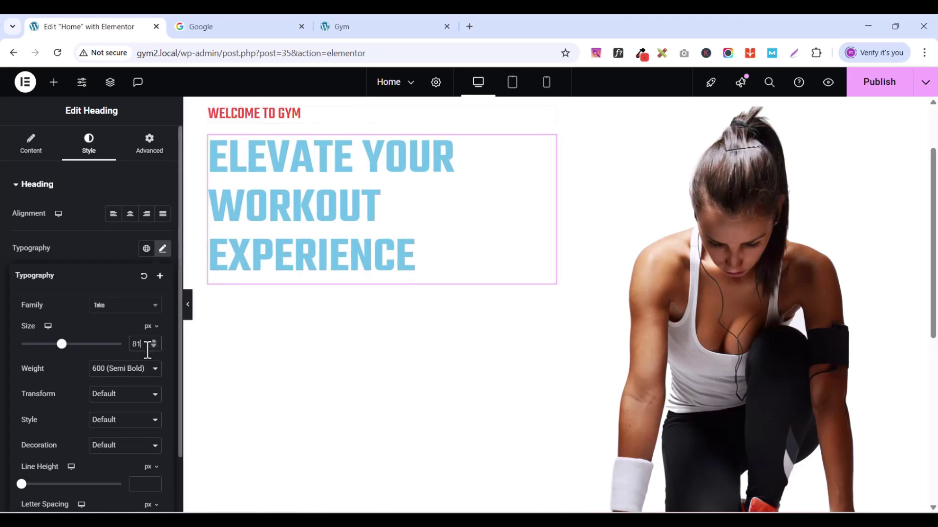
Step: Compare the heading with the reference Gym page, then set its font weight to 500 (Medium) in the Home editor
left_click(351, 26)
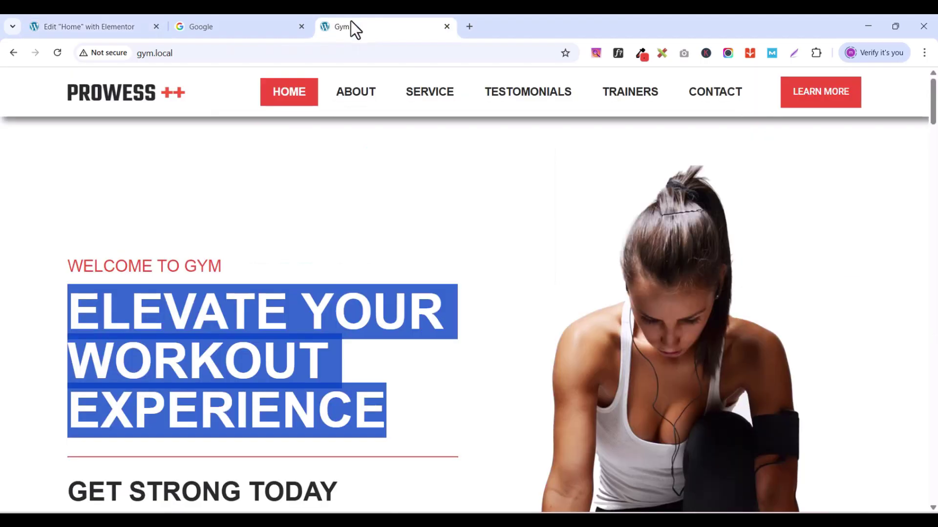
left_click(338, 209)
left_click(251, 24)
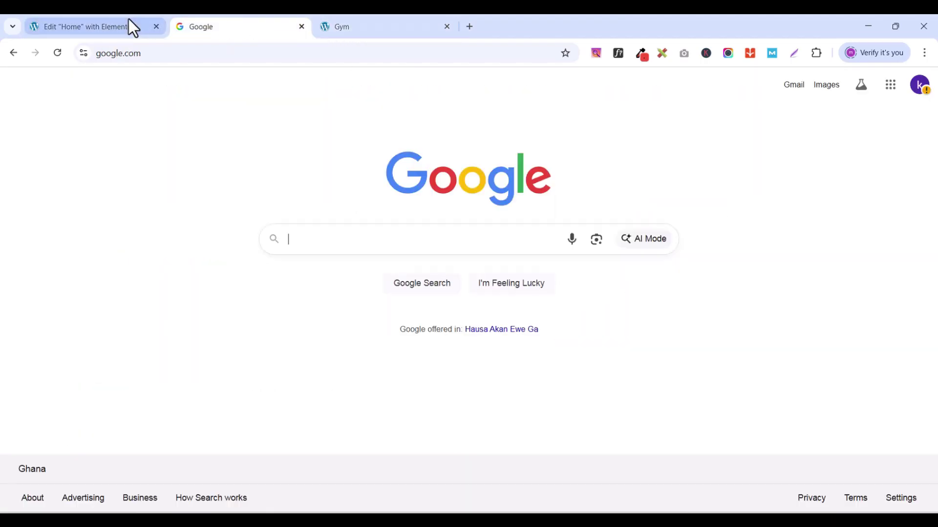
left_click(128, 24)
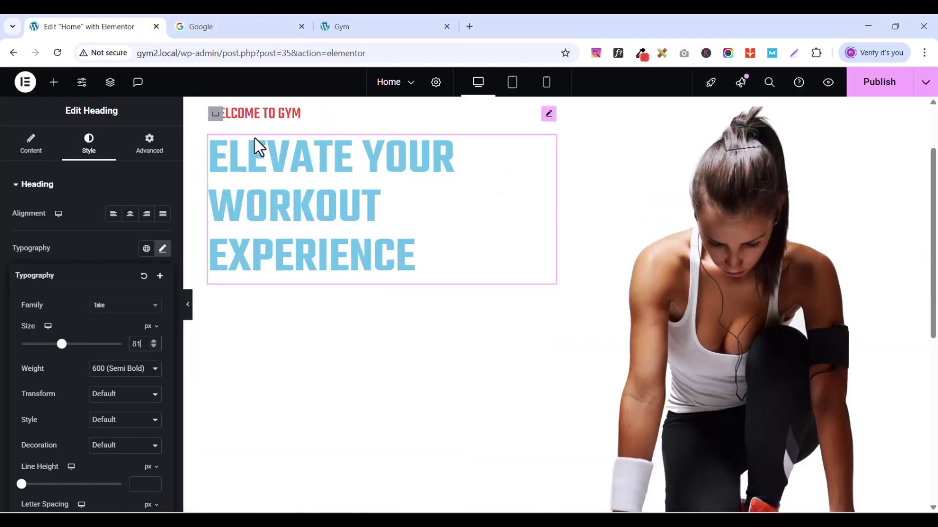
left_click(108, 368)
left_click(121, 246)
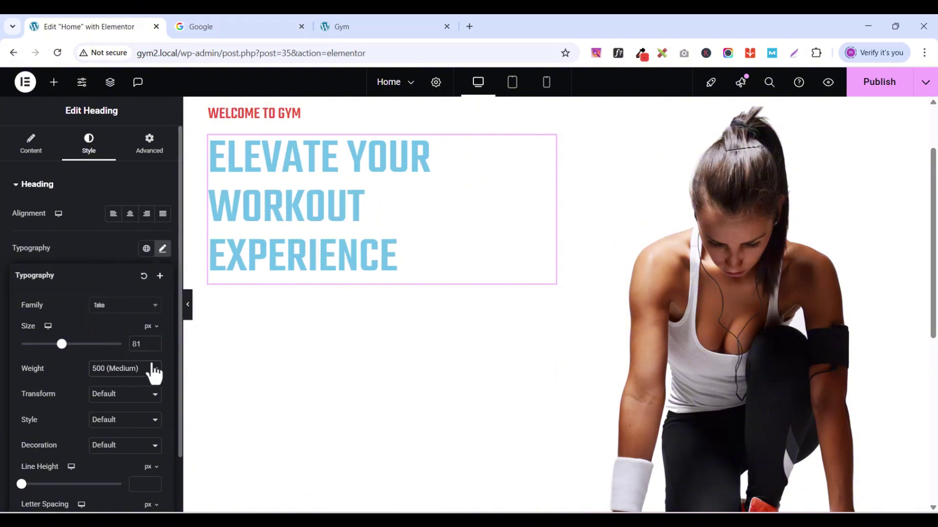
left_click(105, 236)
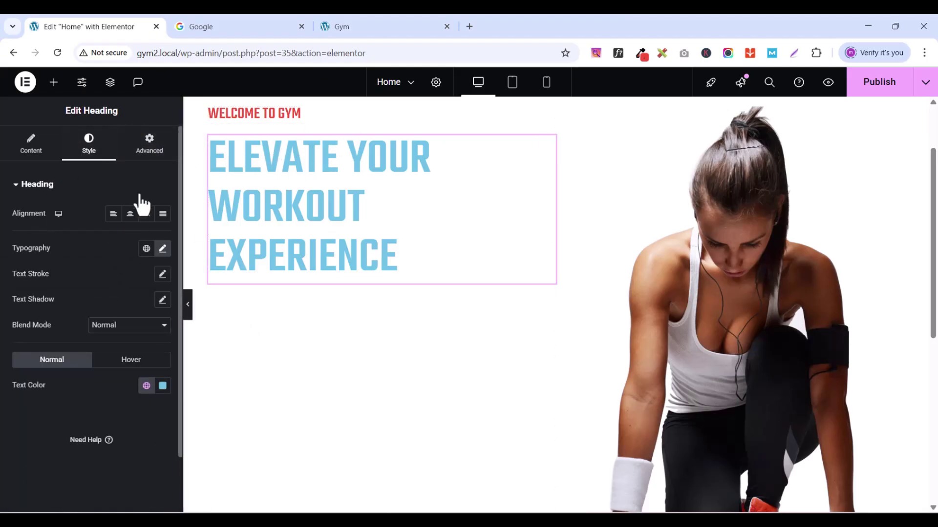
Step: Try the global color "red" as the second heading's text color
left_click(146, 385)
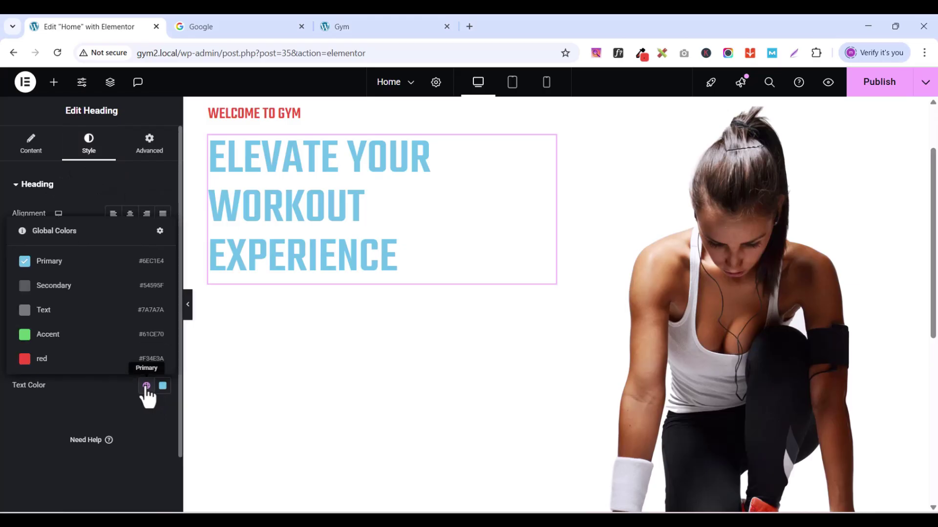
left_click(66, 364)
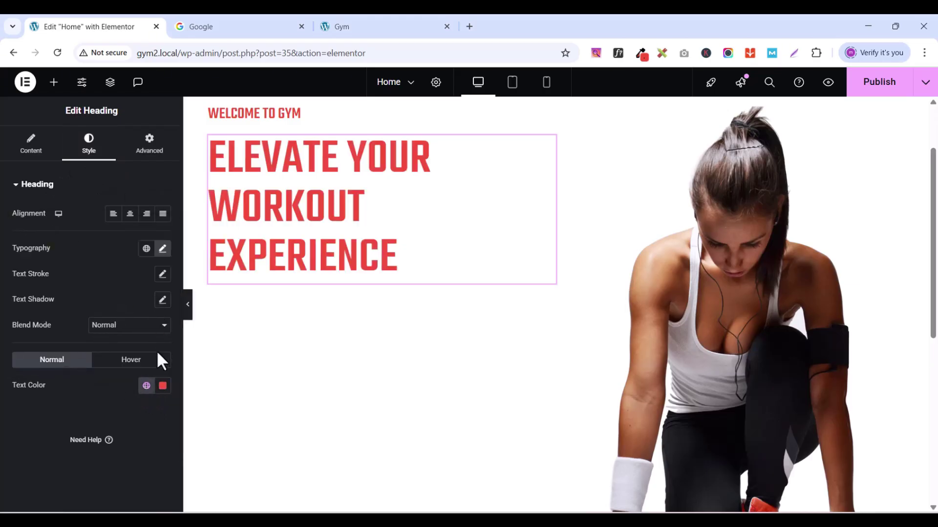
Step: Sample the dark color of the "ELEVATE YOUR WORKOUT EXPERIENCE" heading on the reference Gym page and copy its hex code 272929
left_click(384, 28)
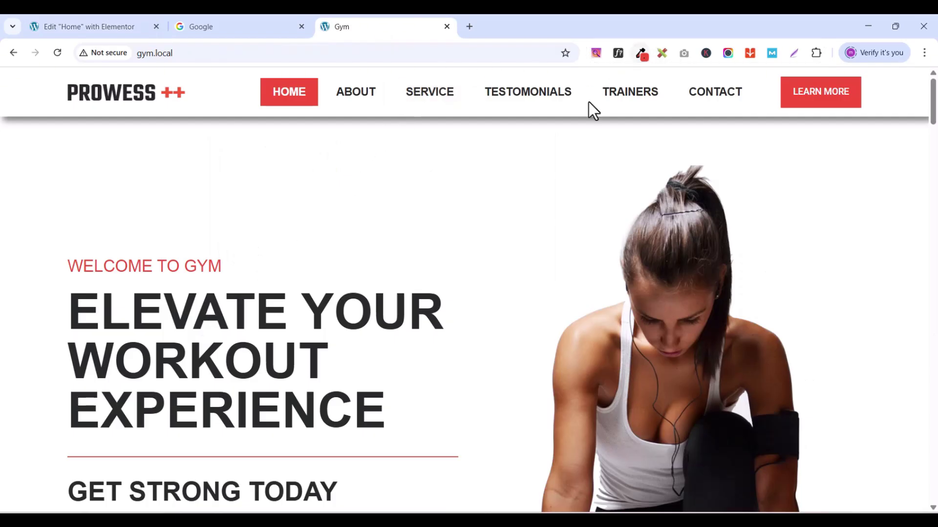
left_click(641, 54)
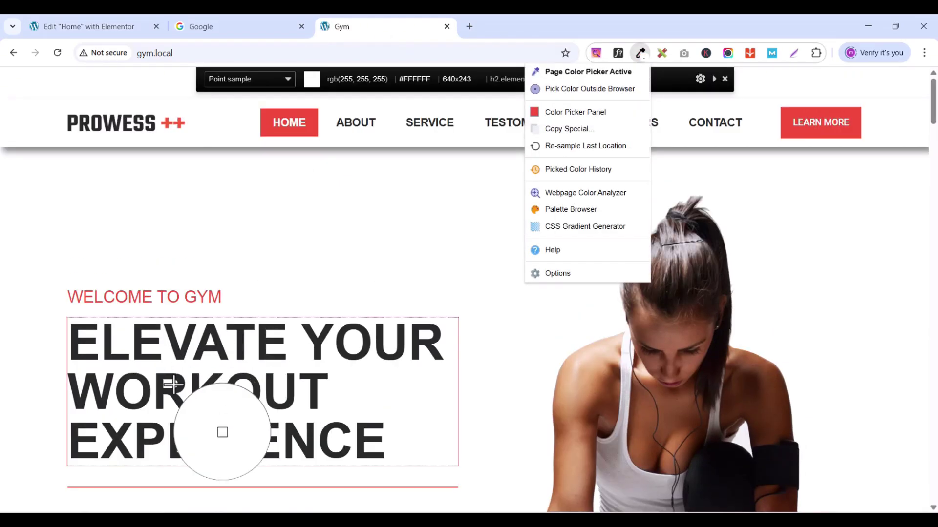
left_click(173, 344)
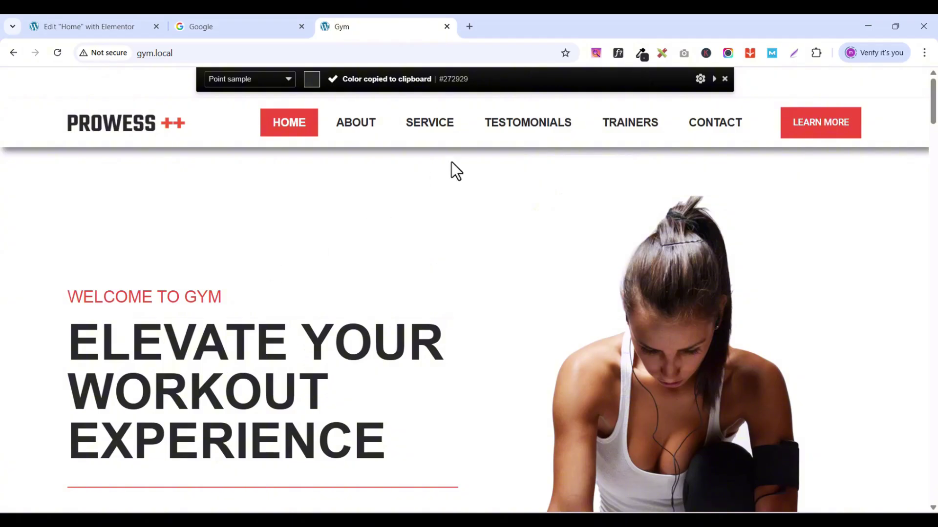
left_click(640, 54)
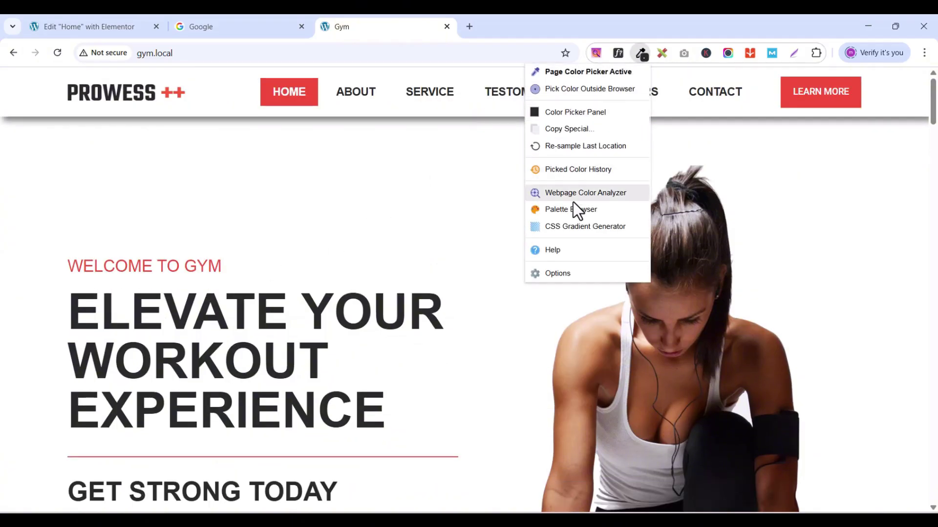
left_click(564, 111)
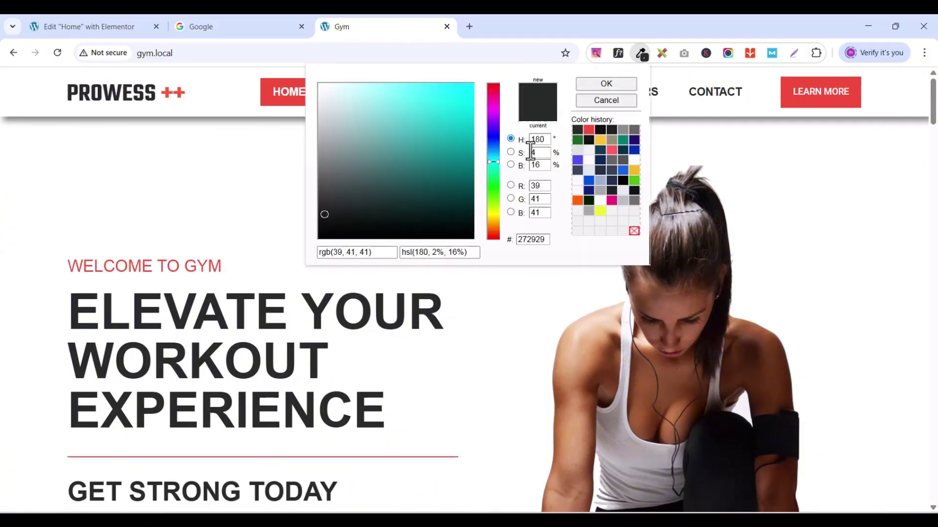
double_click(534, 239)
right_click(534, 239)
left_click(567, 285)
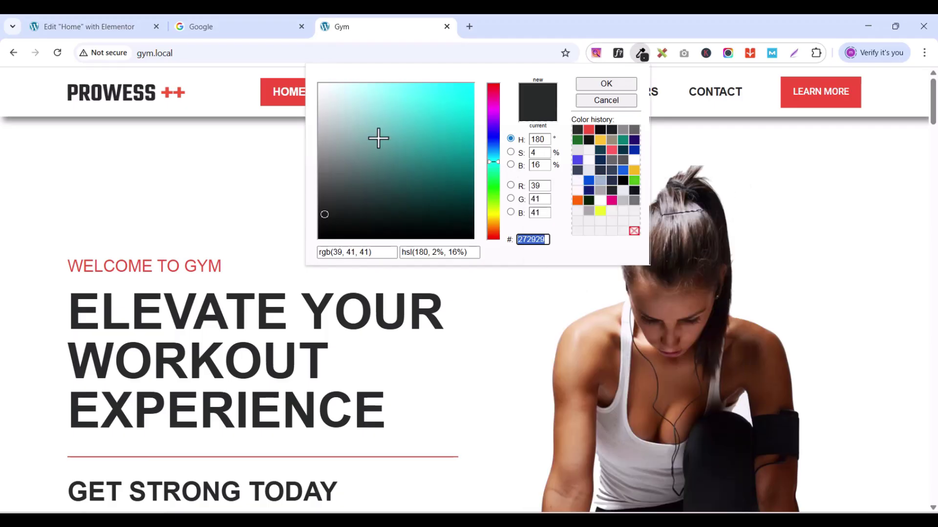
Step: Return to the Home page editor and set the second heading's text color to the copied hex code 272929
left_click(121, 28)
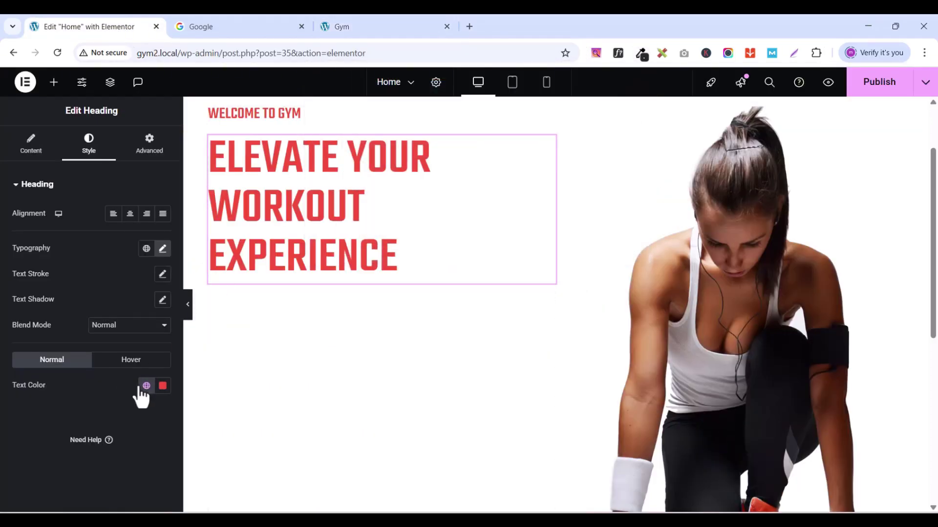
left_click(162, 385)
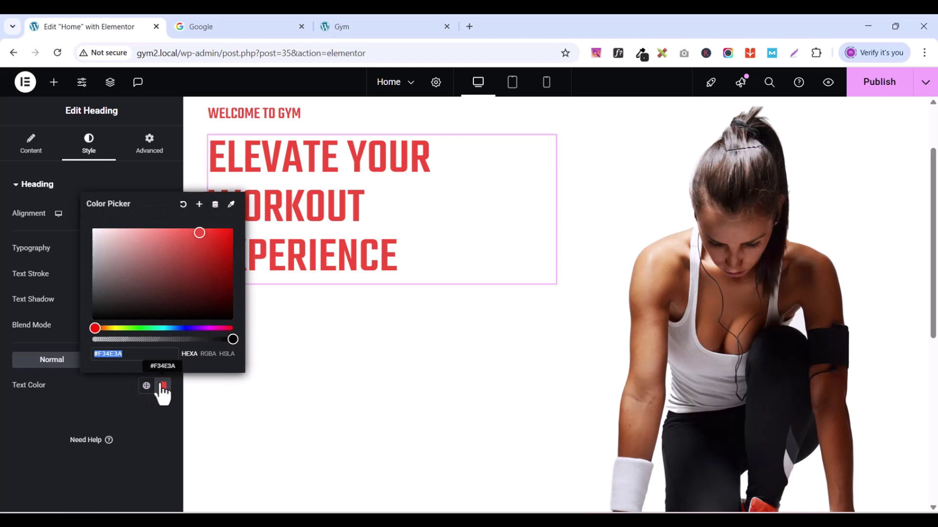
key("ctrl+v")
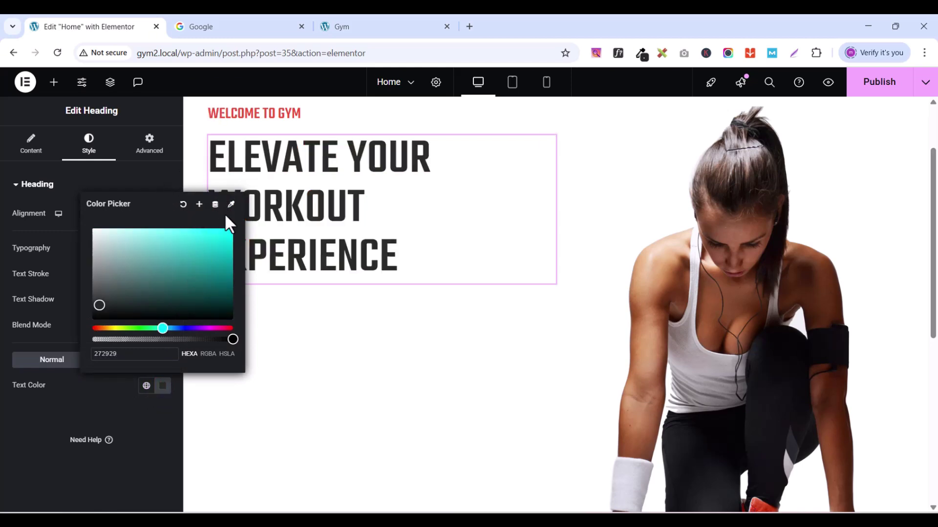
Step: Save the second heading's text color as a new global color named "dark"
left_click(199, 204)
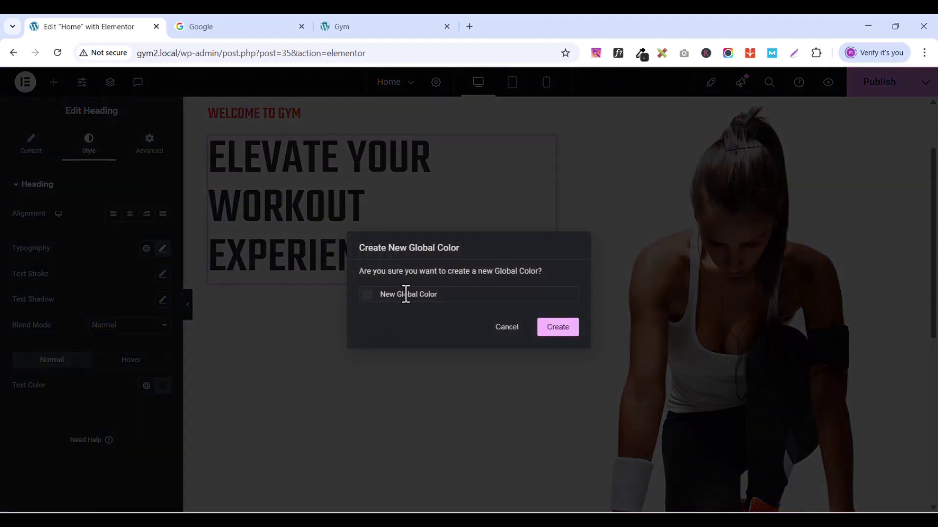
triple_click(406, 294)
type("dark")
left_click(568, 328)
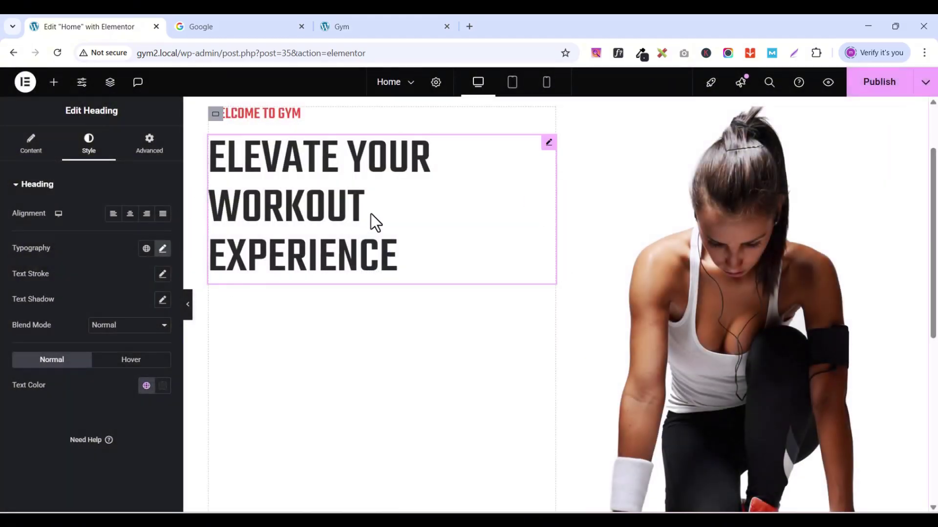
Step: Check the reference Gym page, then add a Divider widget directly below the "ELEVATE YOUR WORKOUT EXPERIENCE" heading on the Home page
left_click(379, 25)
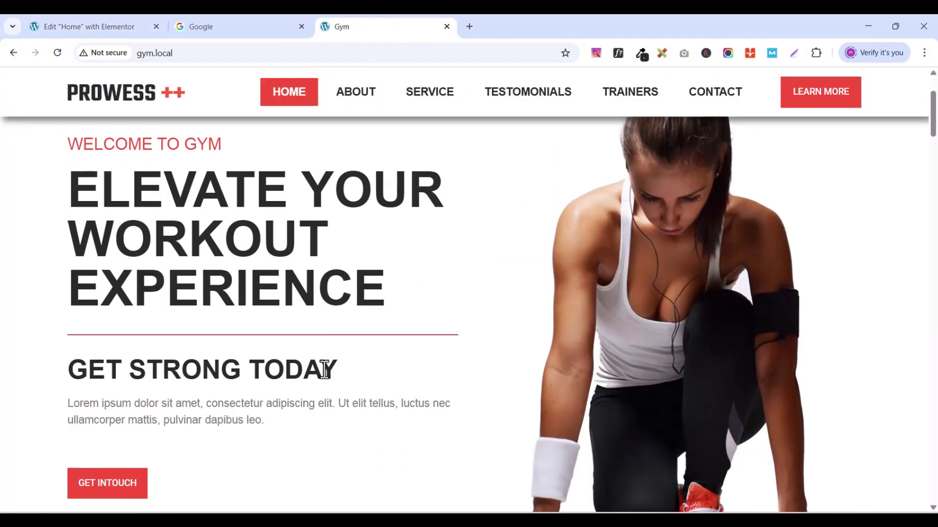
left_click(93, 26)
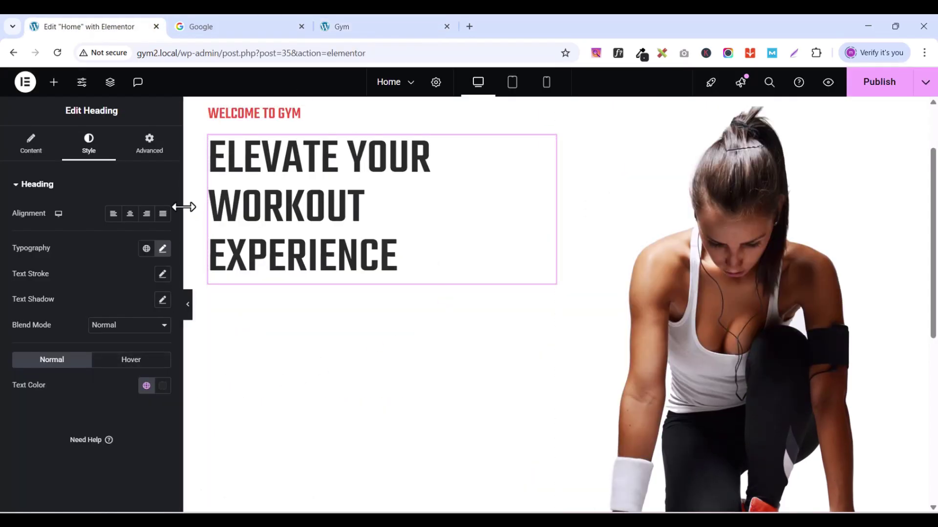
left_click(55, 83)
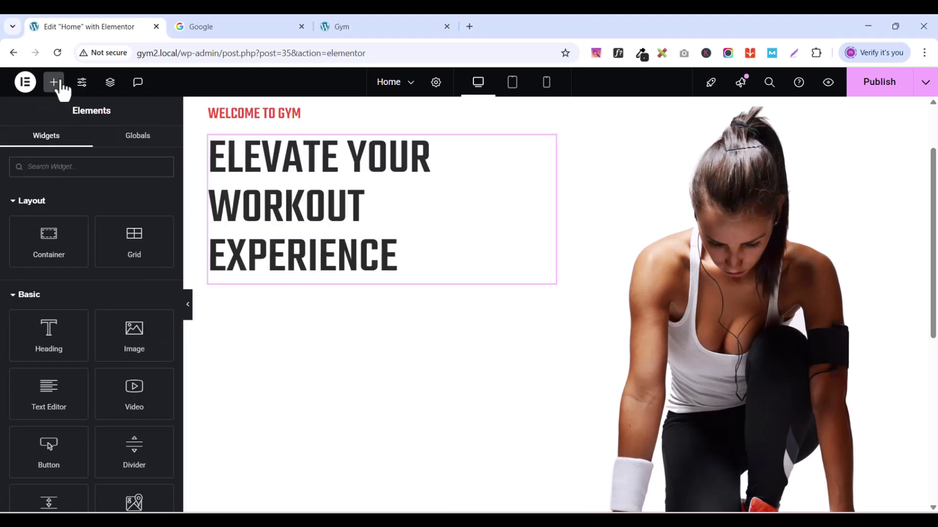
type("div")
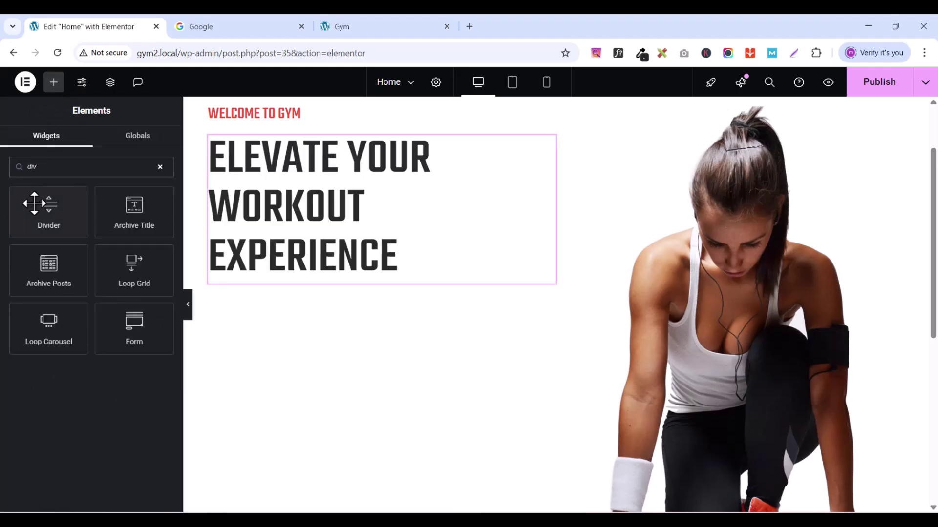
left_click_drag(38, 203, 361, 284)
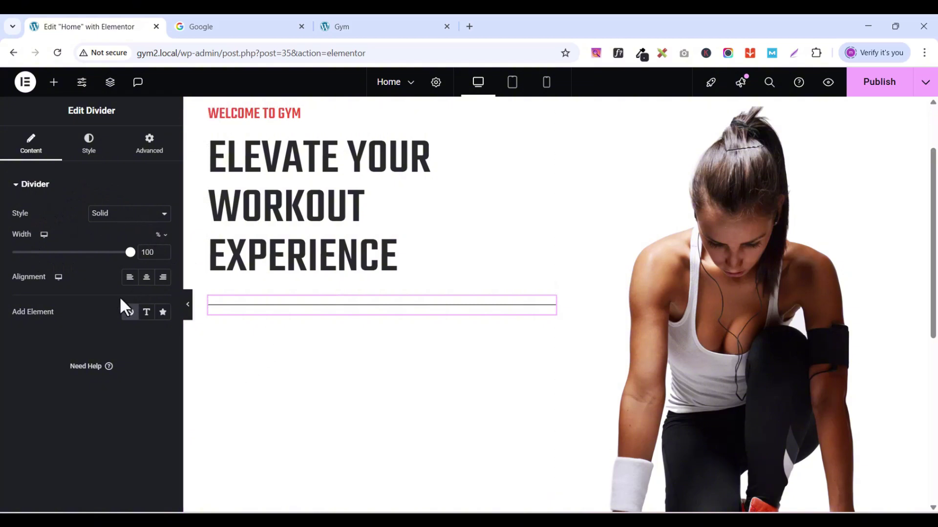
Step: Set the divider's weight to 2 px and its color to the global color "red"
left_click(74, 152)
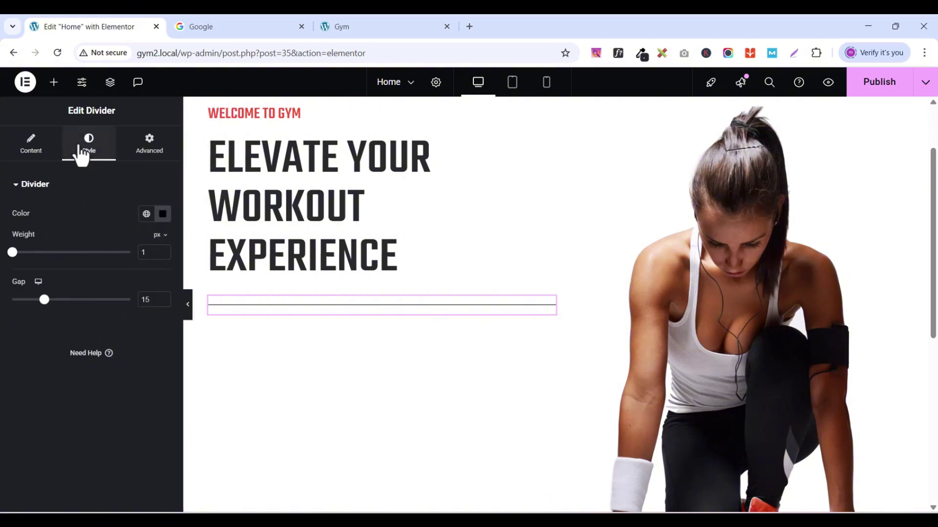
left_click(163, 249)
double_click(147, 252)
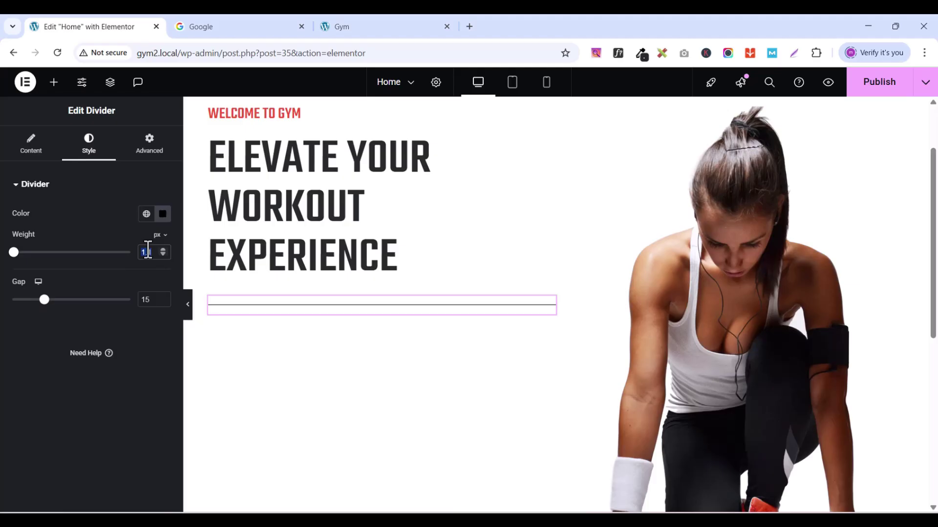
type("2")
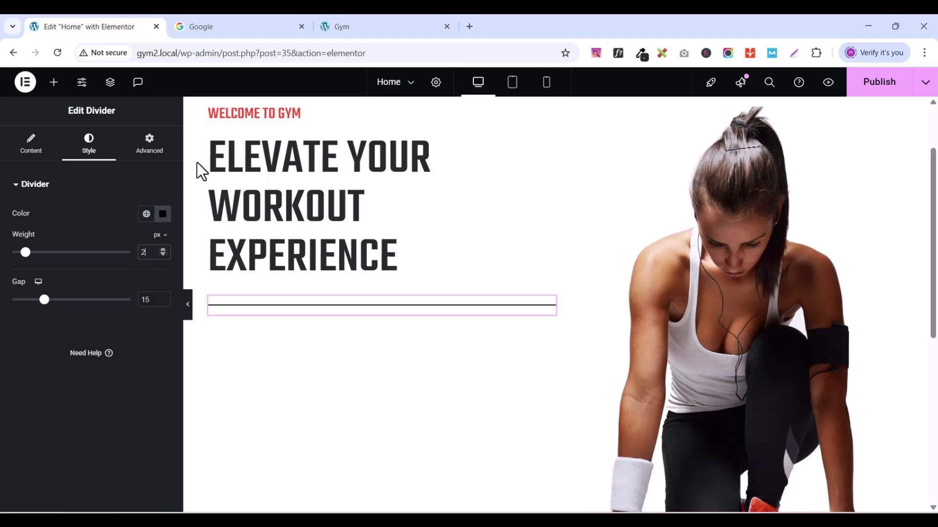
left_click(145, 216)
left_click(52, 365)
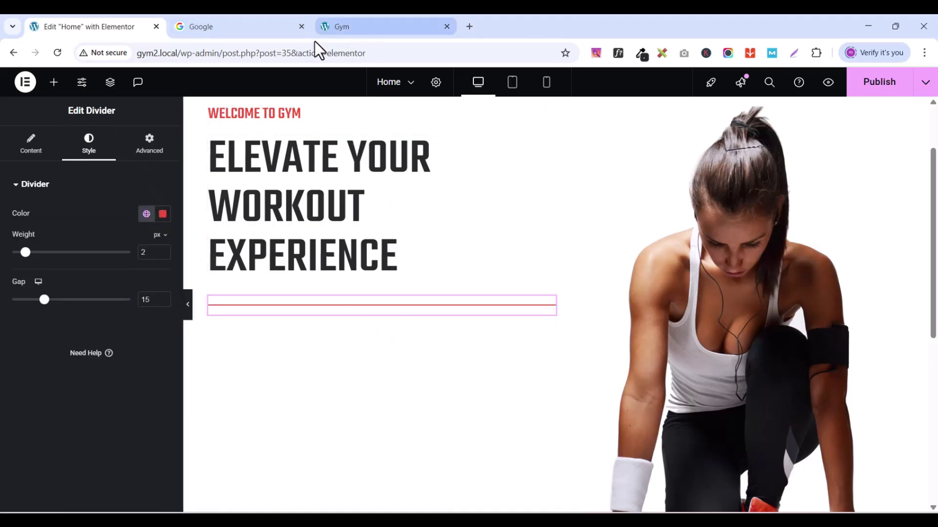
Step: Check what comes below the divider on the reference Gym page and return to the Home page editor
left_click(371, 27)
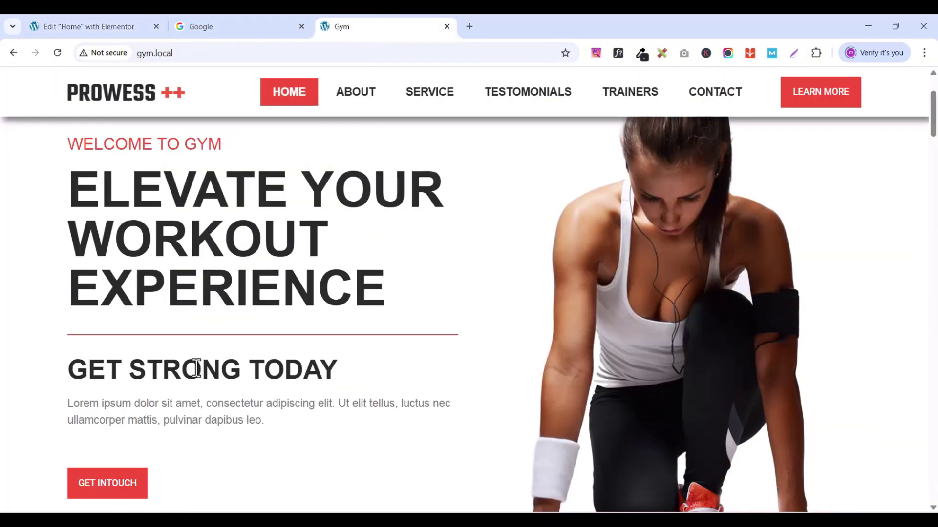
left_click(112, 25)
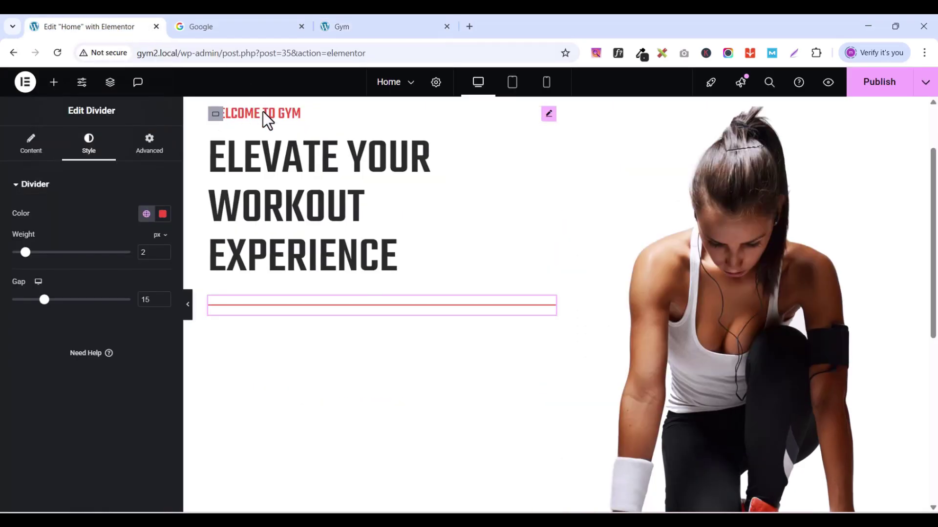
Step: Add a Heading widget directly below the red divider in the Home page's hero section
left_click(55, 82)
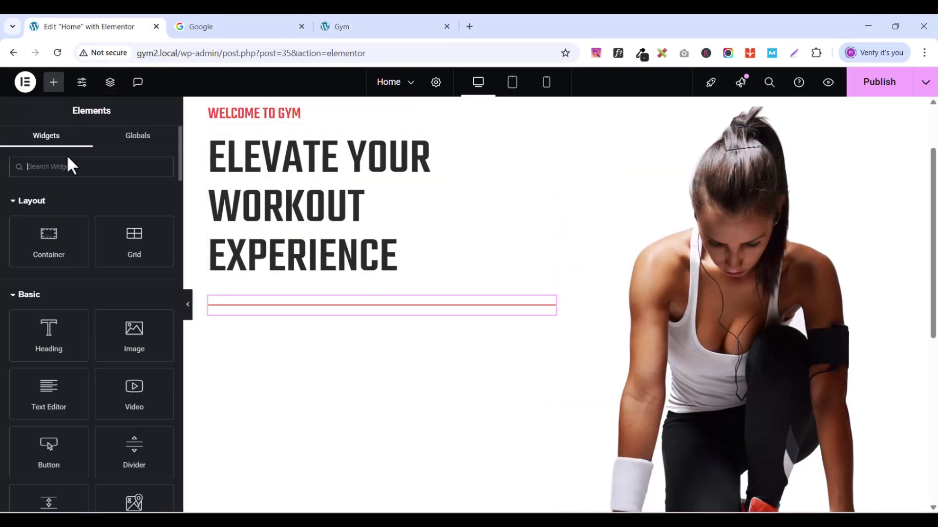
type("head")
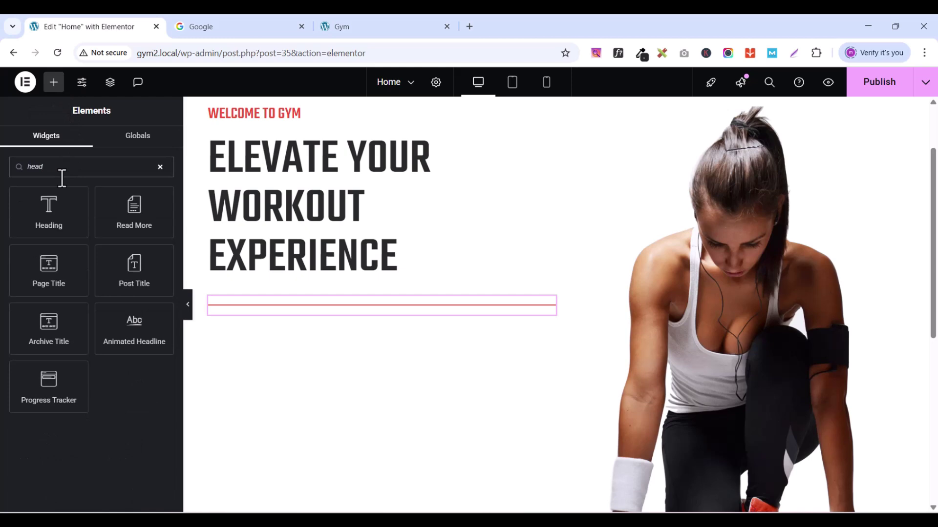
left_click_drag(49, 211, 392, 317)
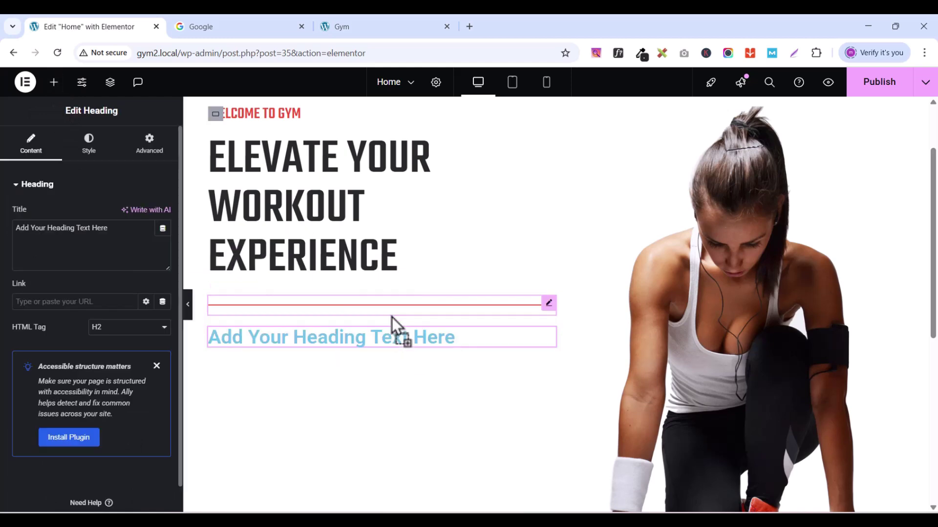
Step: Copy "GET STRONG TODAY" from the reference Gym page and use it as the new heading's title on the Home page
left_click(342, 27)
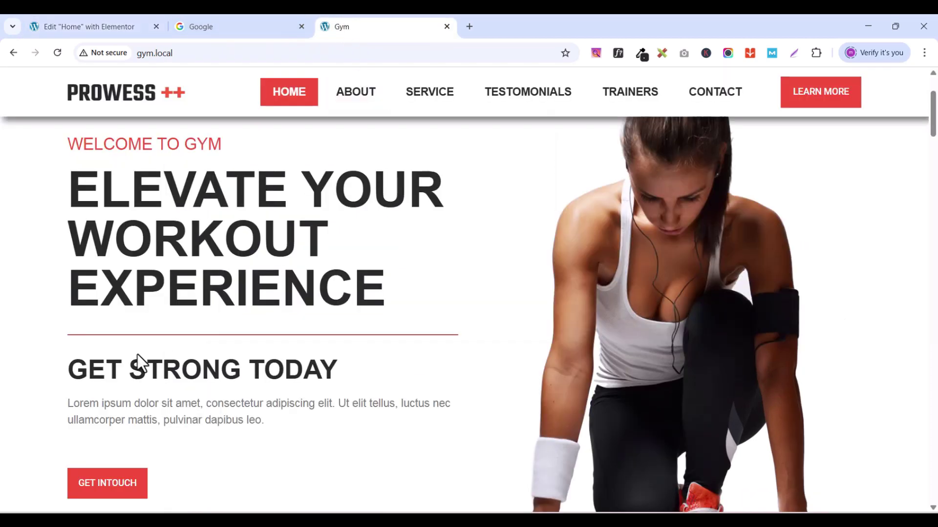
left_click_drag(69, 376, 355, 382)
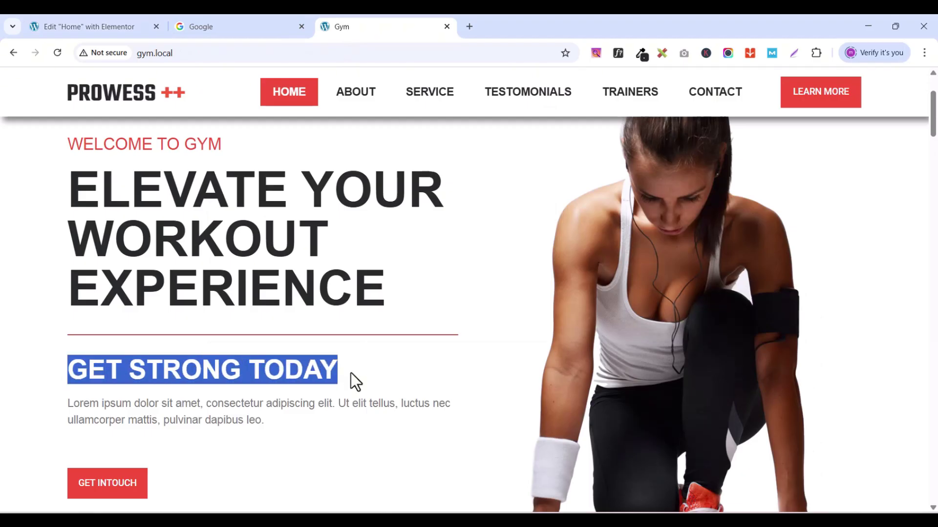
right_click(324, 359)
left_click(368, 166)
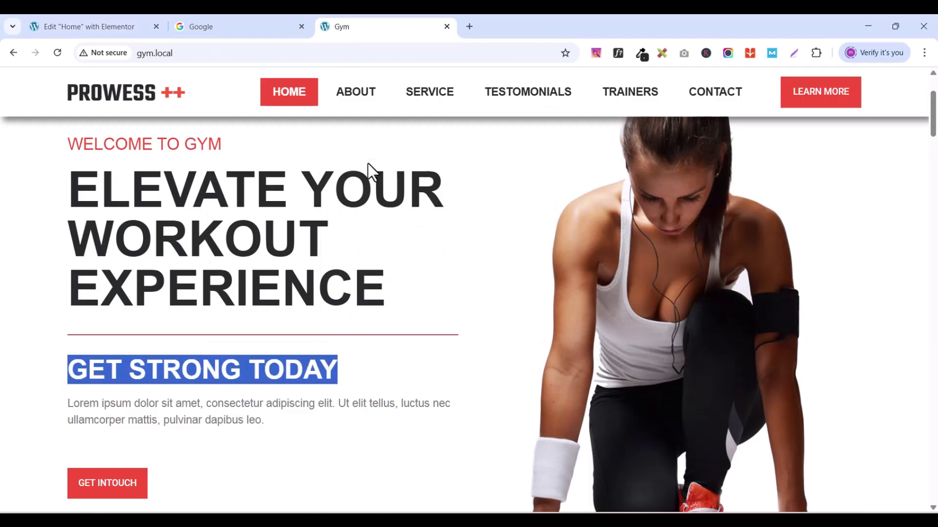
left_click(41, 21)
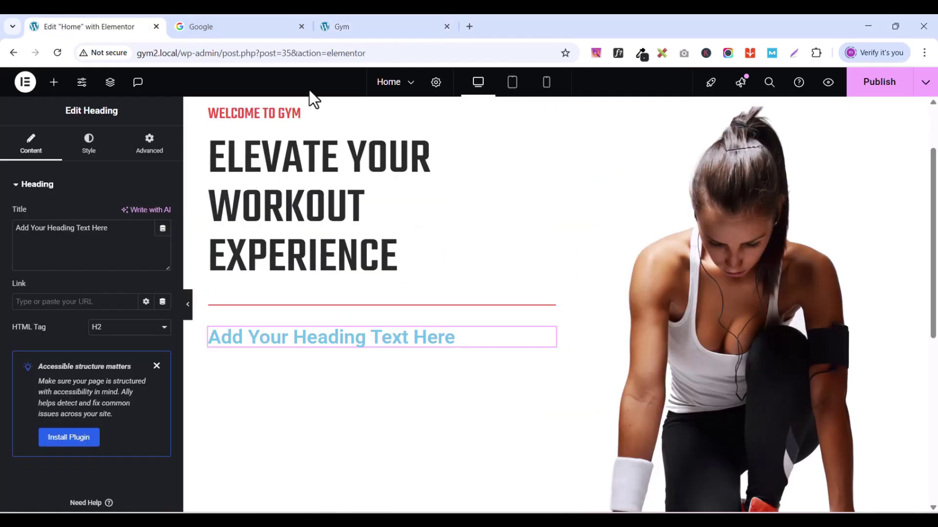
left_click(94, 250)
key("ctrl+a")
key("ctrl+v")
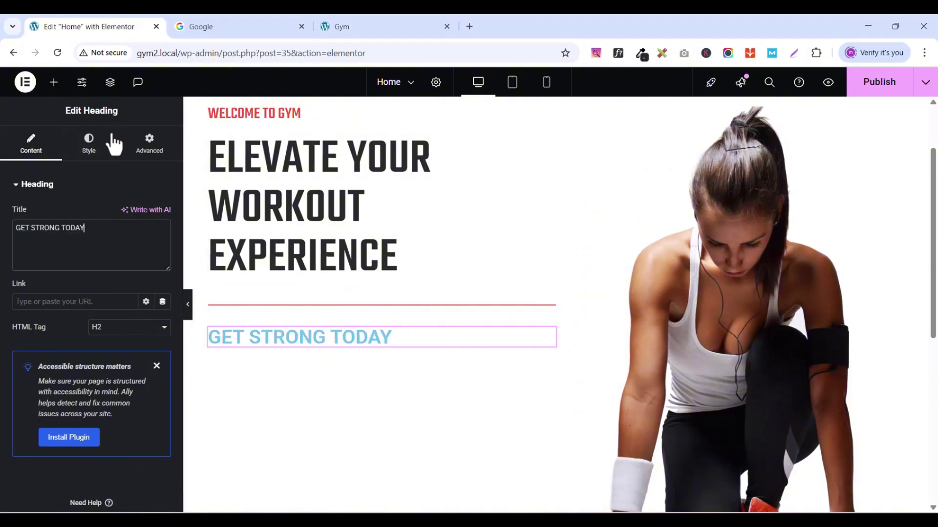
Step: Set the "GET STRONG TODAY" heading's font family to Teko
left_click(92, 148)
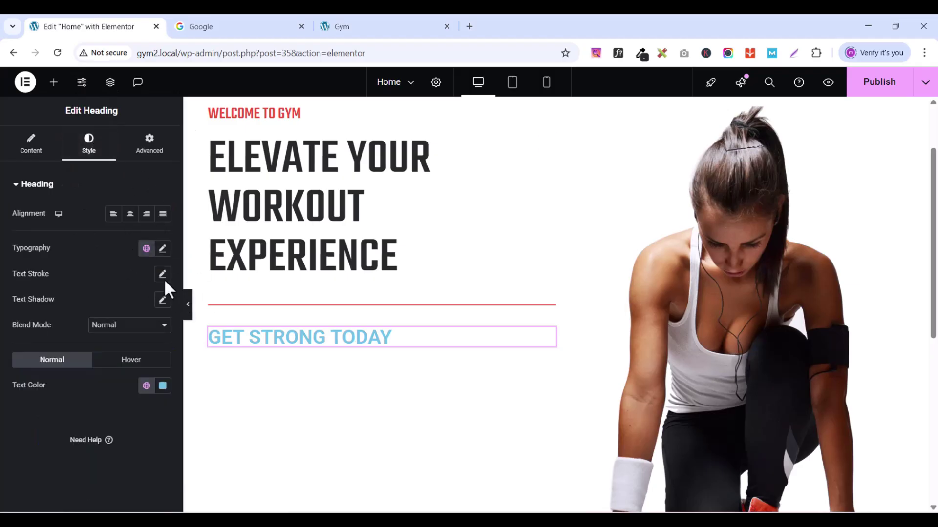
left_click(163, 249)
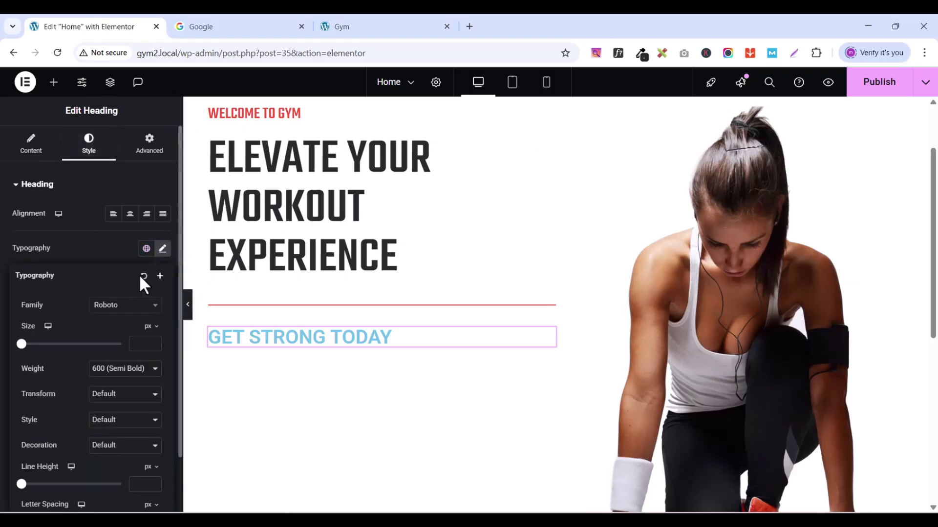
left_click(125, 306)
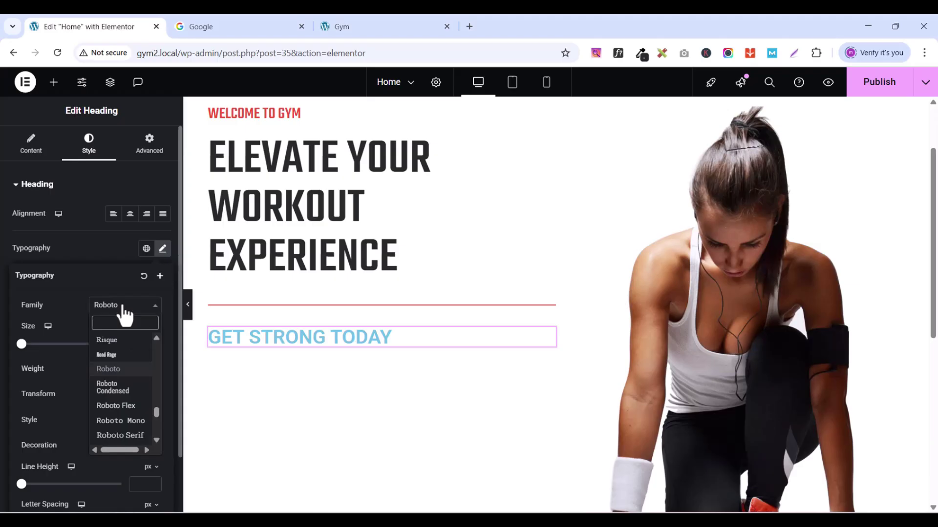
type("teko")
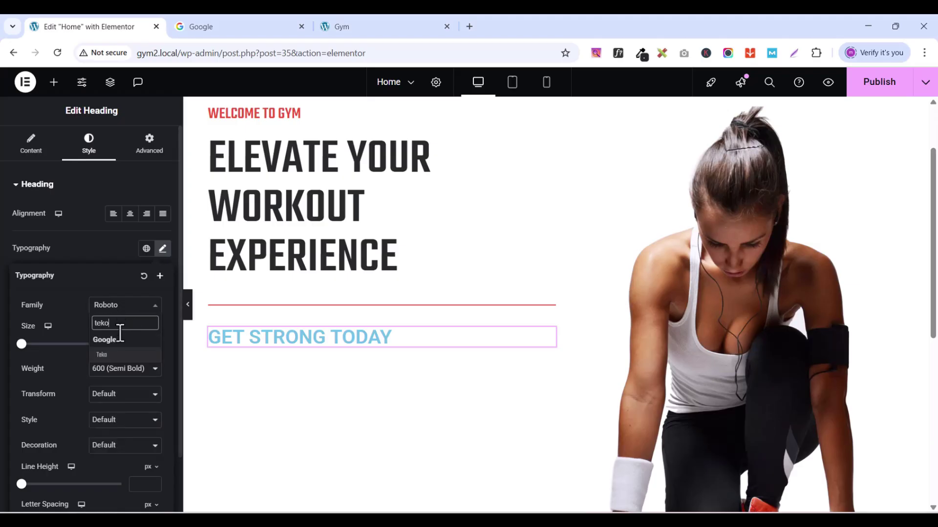
left_click(113, 356)
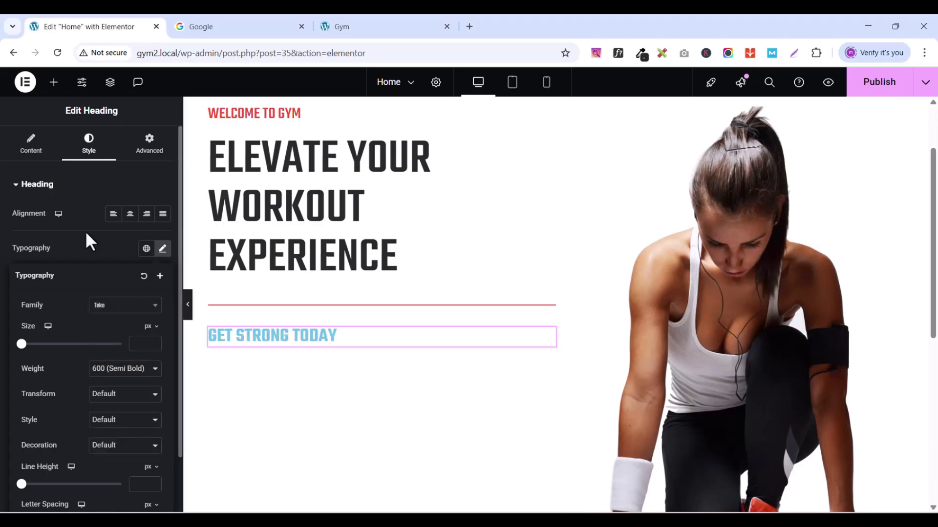
Step: Set the "GET STRONG TODAY" heading's font size to 43 px and its weight to 500 (Medium)
left_click(153, 342)
left_click(153, 342)
left_click(153, 342)
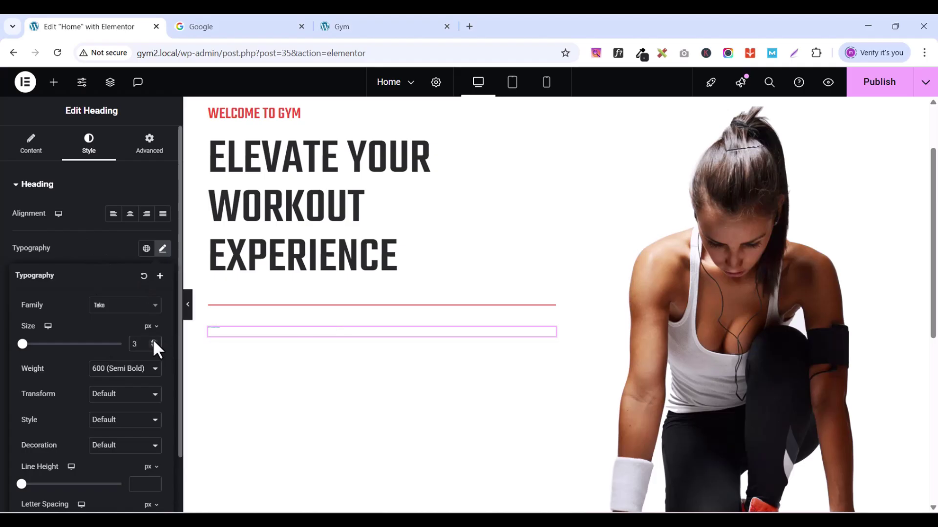
left_click(153, 342)
left_click(153, 342)
left_click(153, 341)
left_click(153, 341)
left_click(152, 341)
left_click(153, 341)
left_click(152, 342)
left_click(153, 342)
left_click(153, 342)
left_click(153, 341)
left_click(152, 342)
left_click(153, 341)
left_click(153, 342)
left_click(153, 341)
left_click(153, 341)
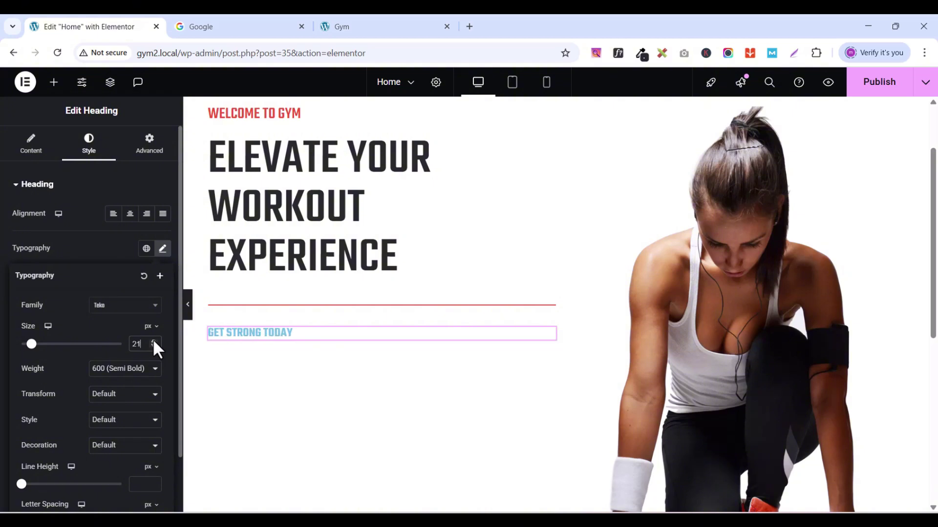
left_click(153, 342)
left_click(153, 342)
left_click(152, 341)
left_click(152, 341)
left_click(153, 342)
left_click(153, 342)
left_click(153, 341)
left_click(153, 341)
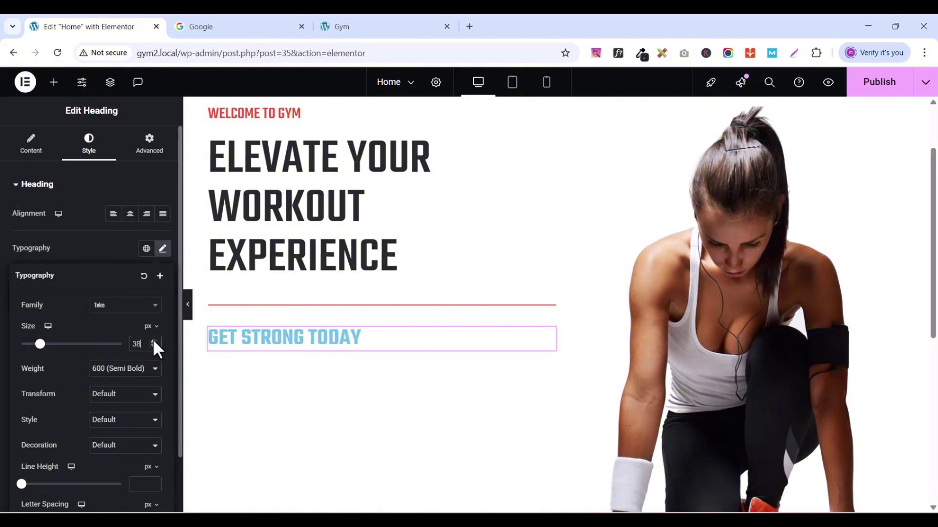
left_click(153, 341)
left_click(153, 341)
left_click(153, 342)
left_click(152, 341)
left_click(153, 341)
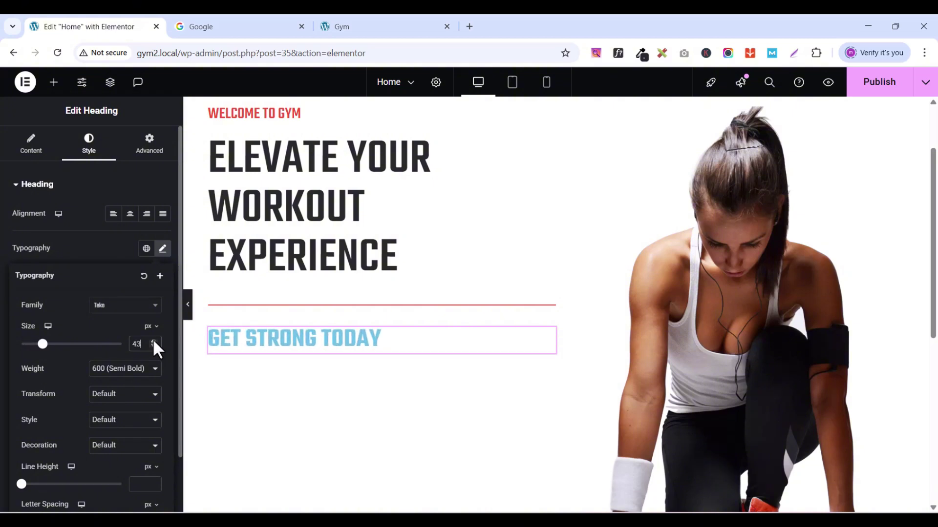
left_click(112, 370)
left_click(118, 250)
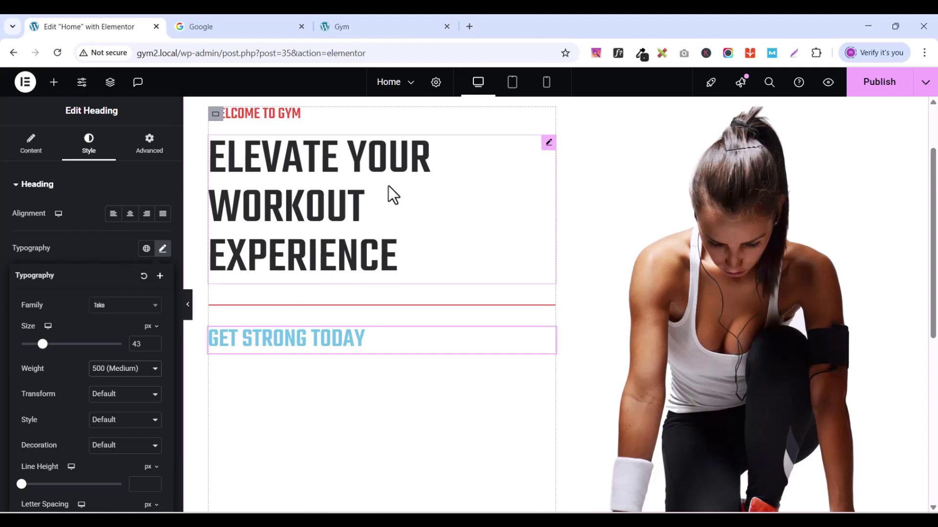
Step: Apply the global color "dark" to the "GET STRONG TODAY" heading's text
scroll(342, 342, "down", 1)
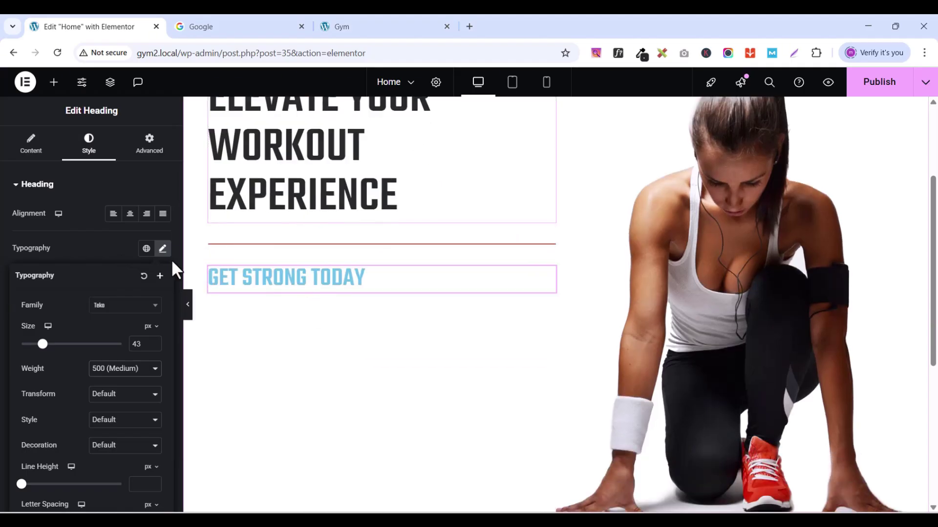
left_click(146, 248)
left_click(107, 247)
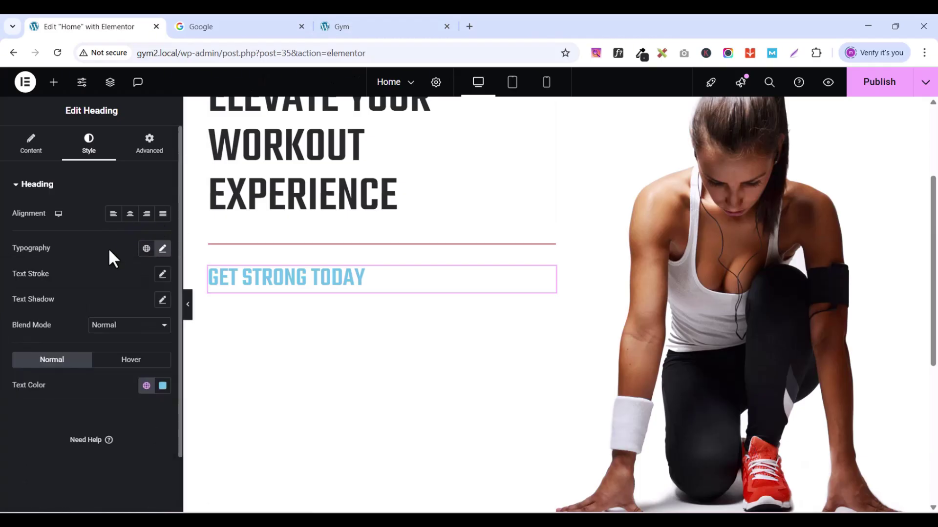
left_click(146, 386)
left_click(48, 364)
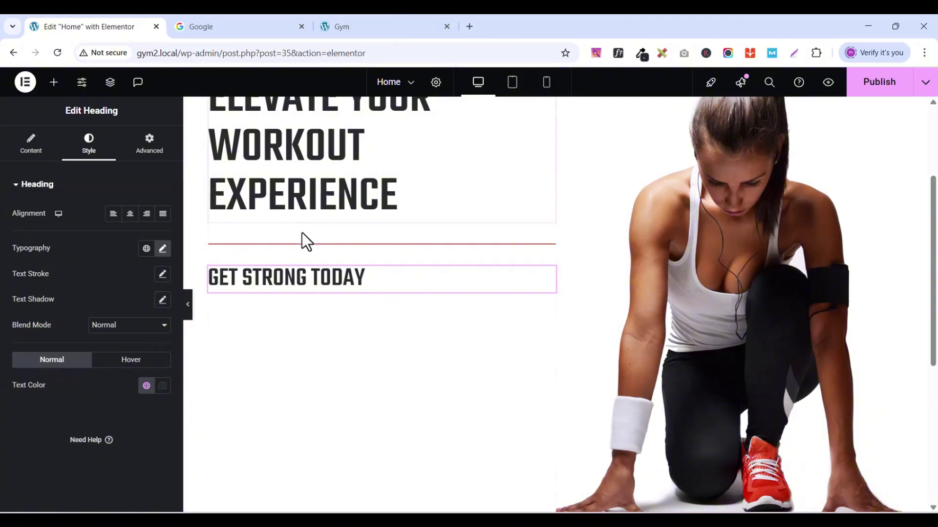
Step: Add a Text Editor widget directly below the "GET STRONG TODAY" heading
left_click(53, 82)
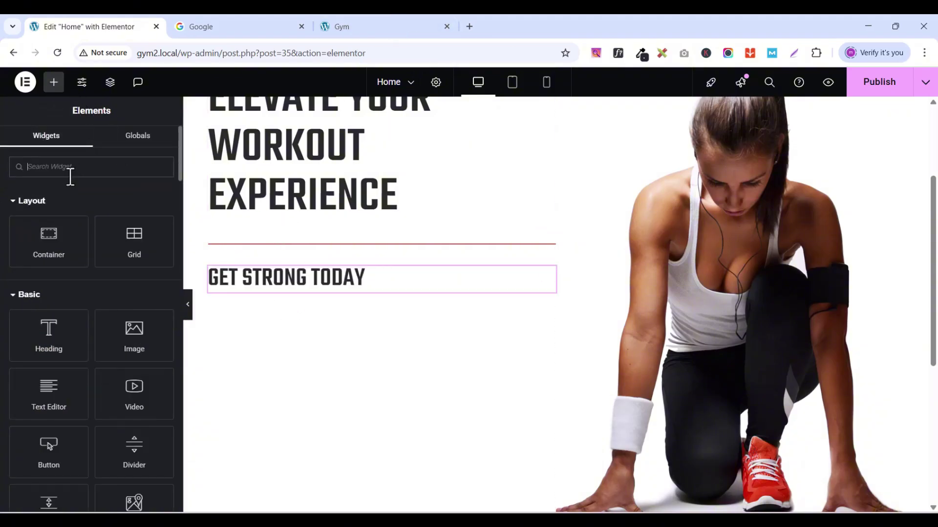
type("tex")
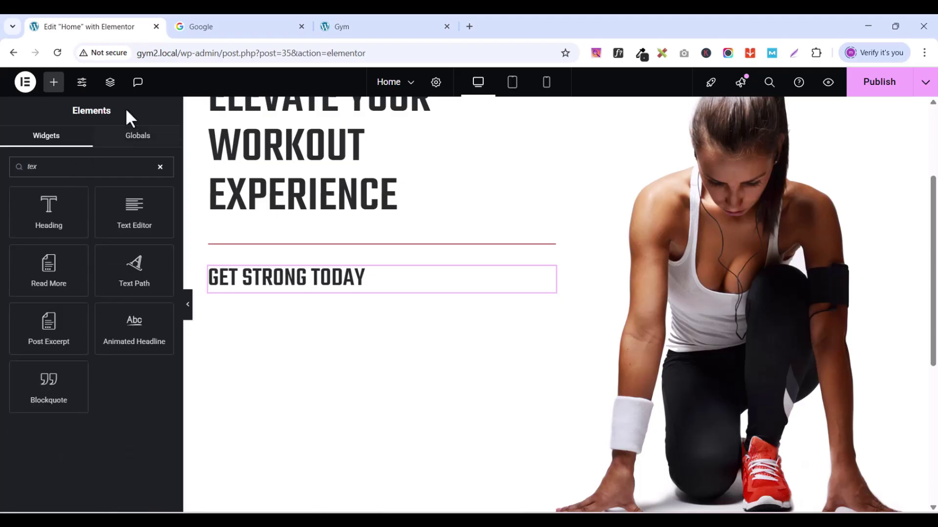
left_click_drag(134, 210, 305, 297)
Step: Copy the Lorem ipsum paragraph under "GET STRONG TODAY" on the reference Gym page and replace the new Text Editor's content with it
left_click(354, 28)
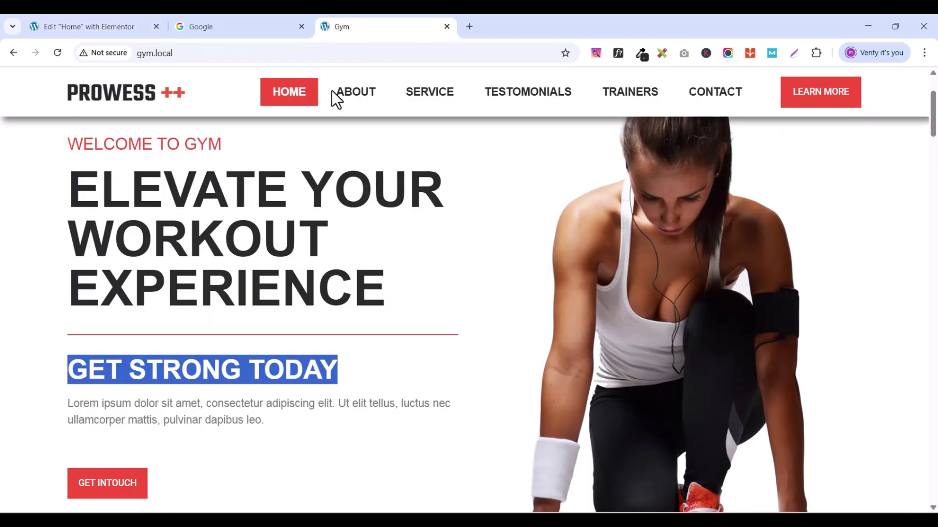
left_click(263, 420)
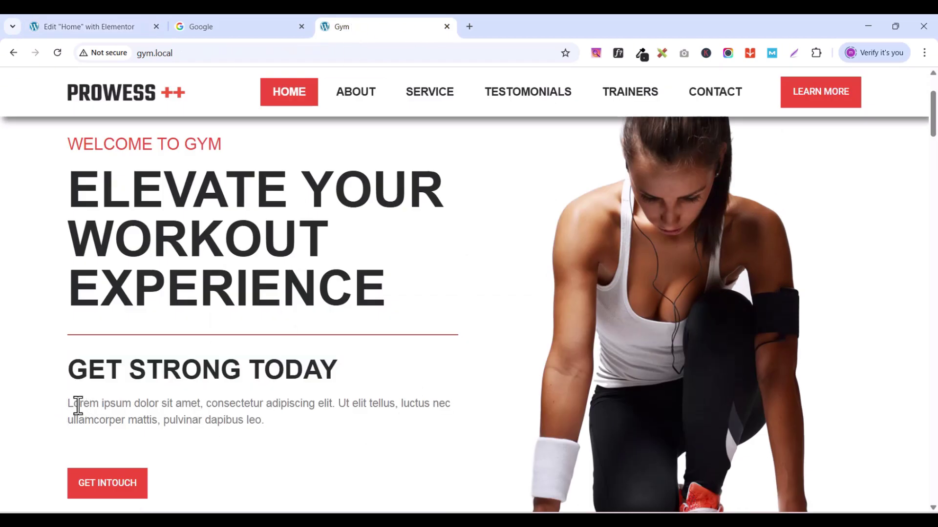
left_click_drag(78, 405, 274, 424)
right_click(251, 414)
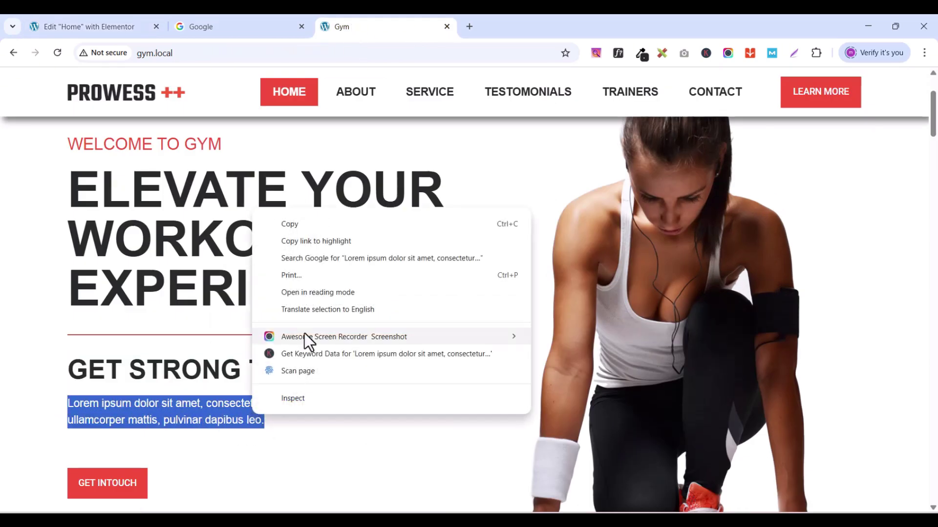
left_click(303, 224)
left_click(85, 27)
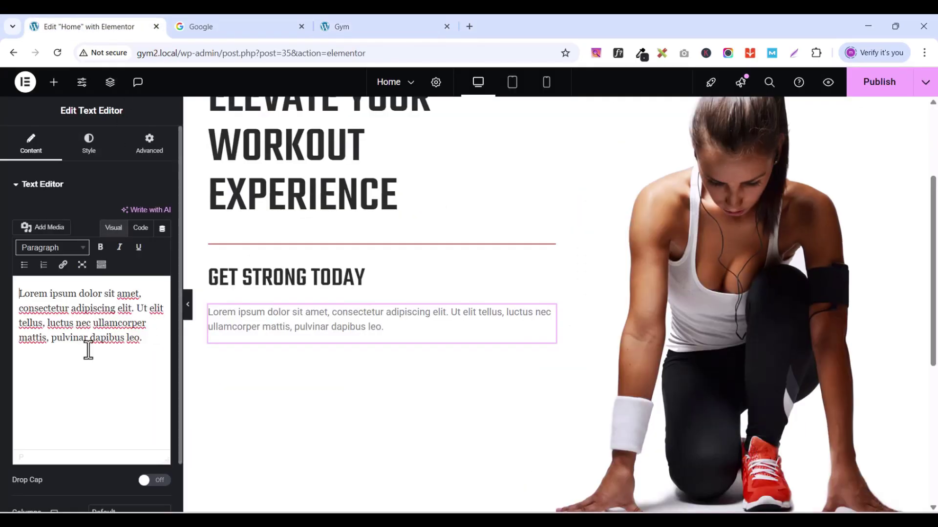
key("ctrl+a")
key("ctrl+v")
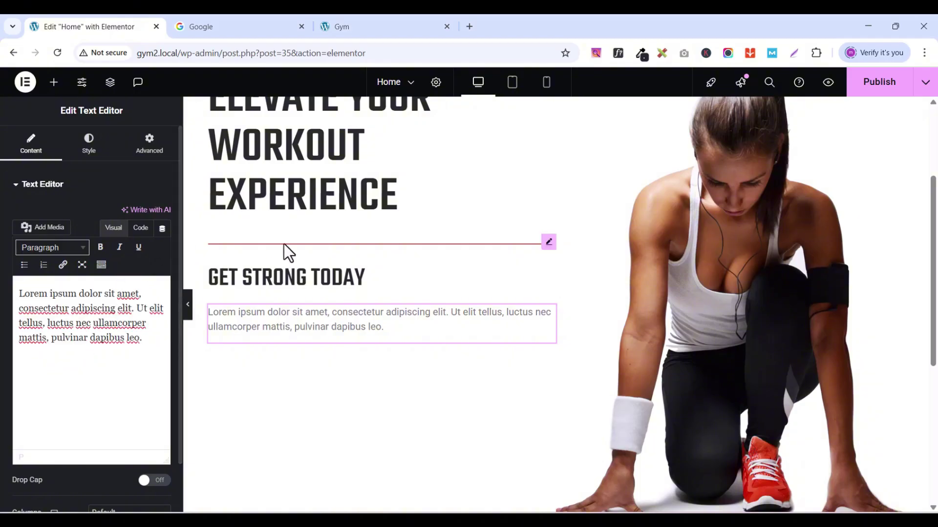
Step: Set the font family of the Lorem ipsum paragraph under "GET STRONG TODAY" to Ubuntu
left_click(91, 155)
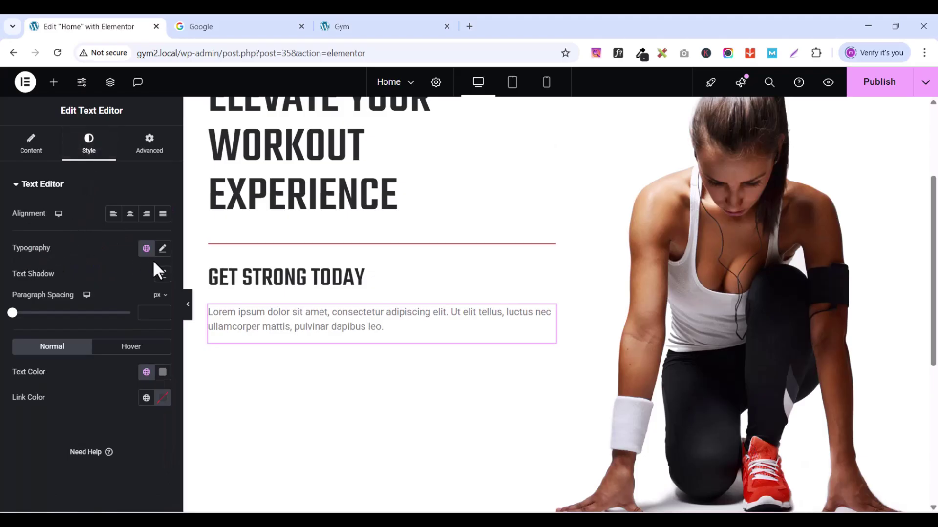
left_click(162, 250)
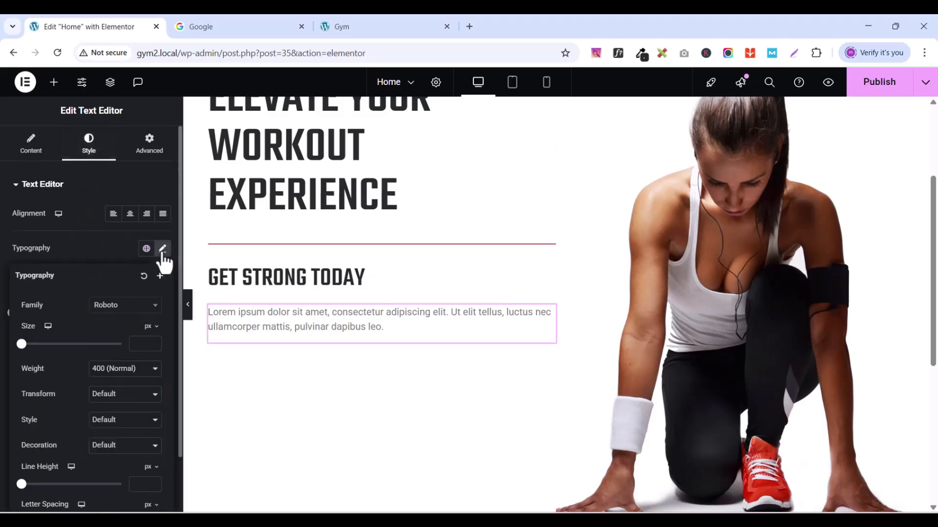
left_click(122, 307)
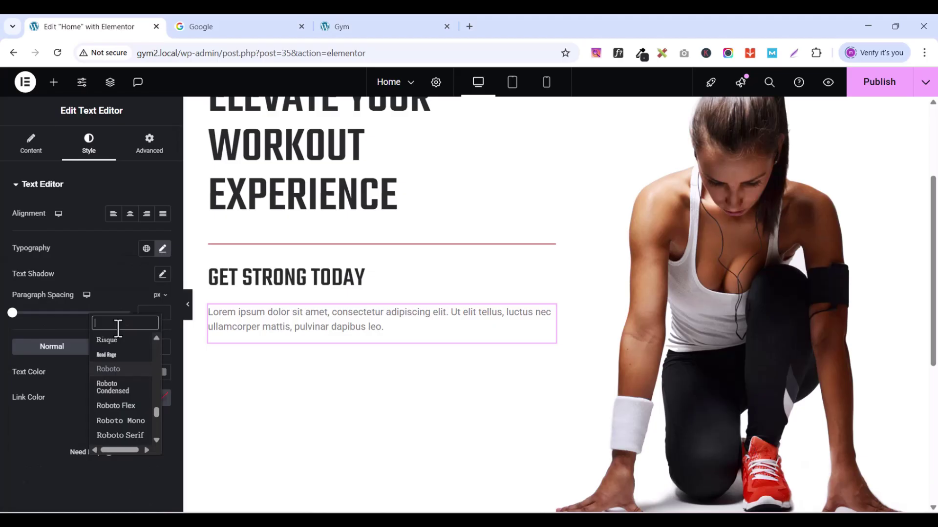
key("Escape")
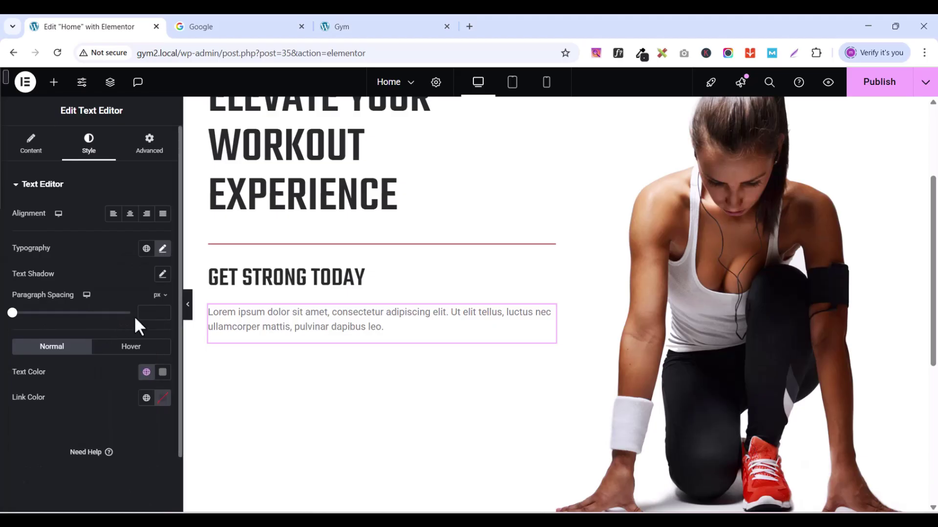
left_click(164, 249)
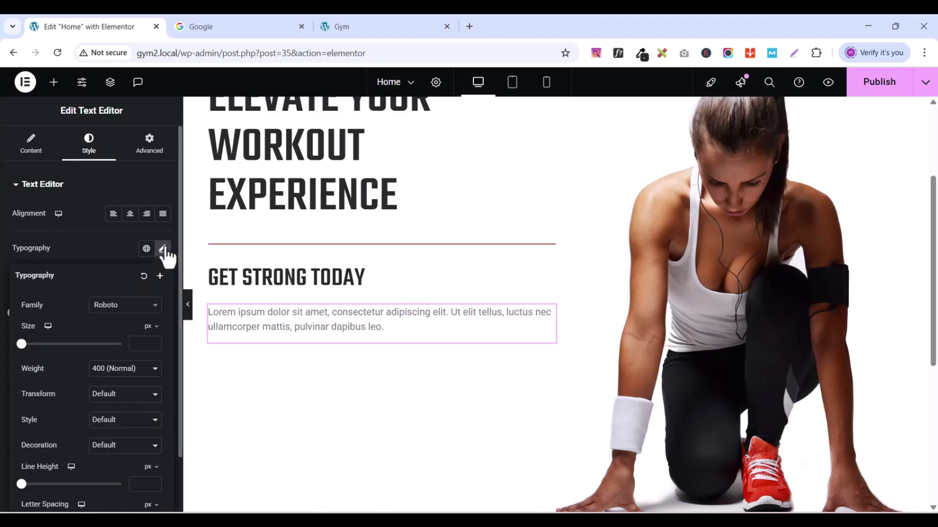
left_click(133, 306)
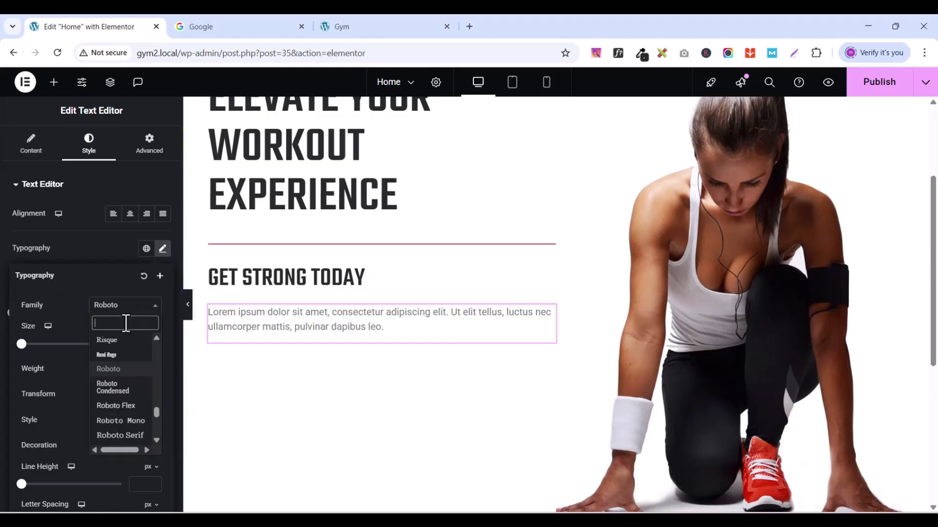
type("ubu")
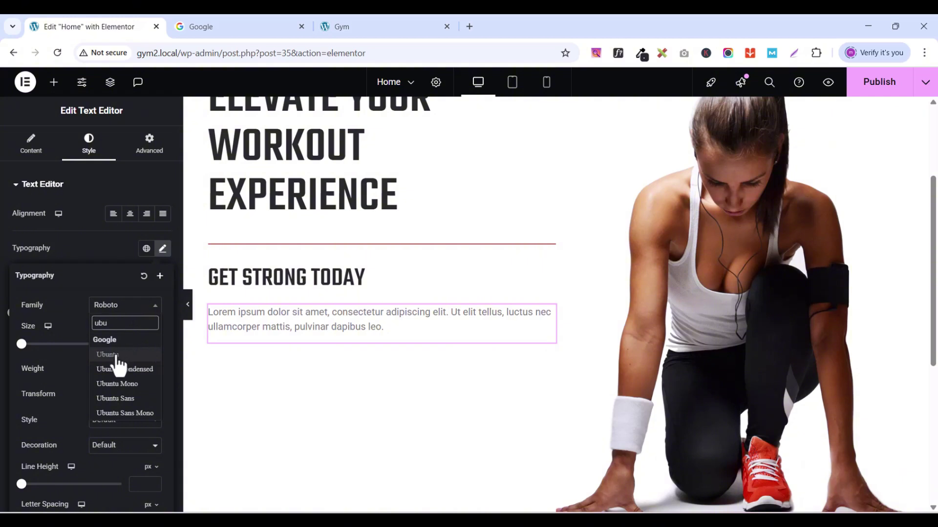
left_click(118, 355)
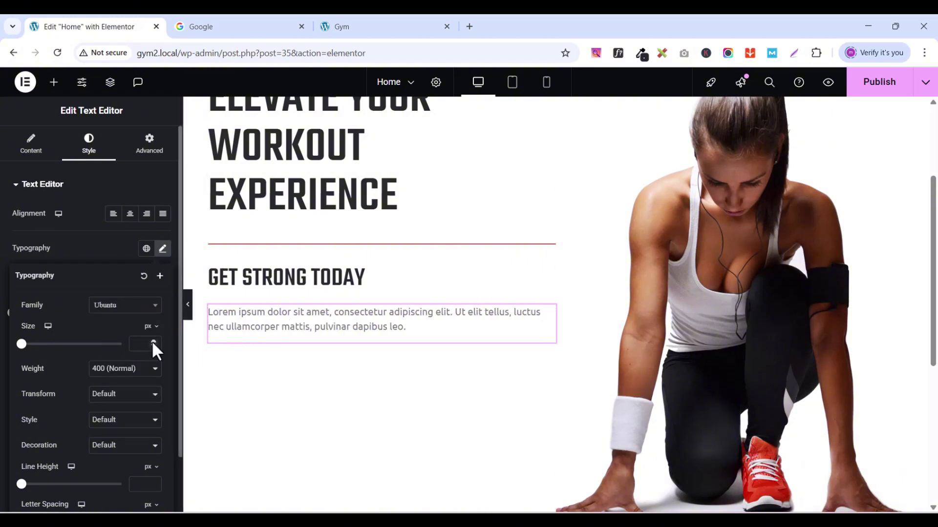
Step: Set the Lorem ipsum paragraph's font size to 18 px and review the hero section
left_click_drag(152, 341, 152, 340)
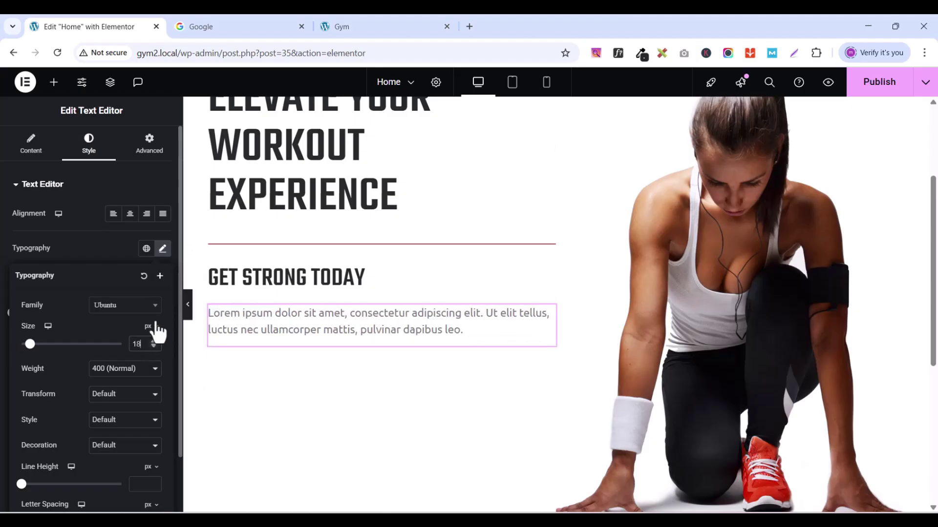
scroll(359, 317, "down", 3)
scroll(364, 310, "up", 6)
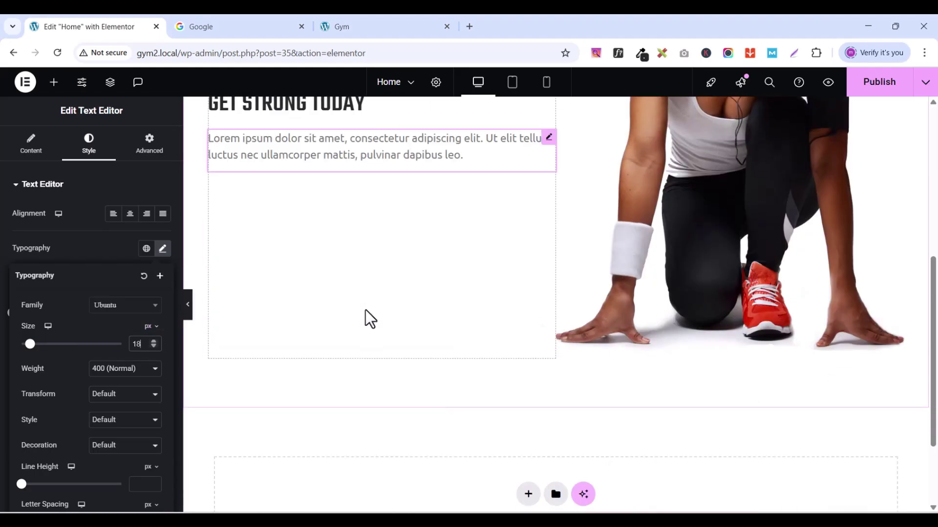
scroll(368, 315, "down", 2)
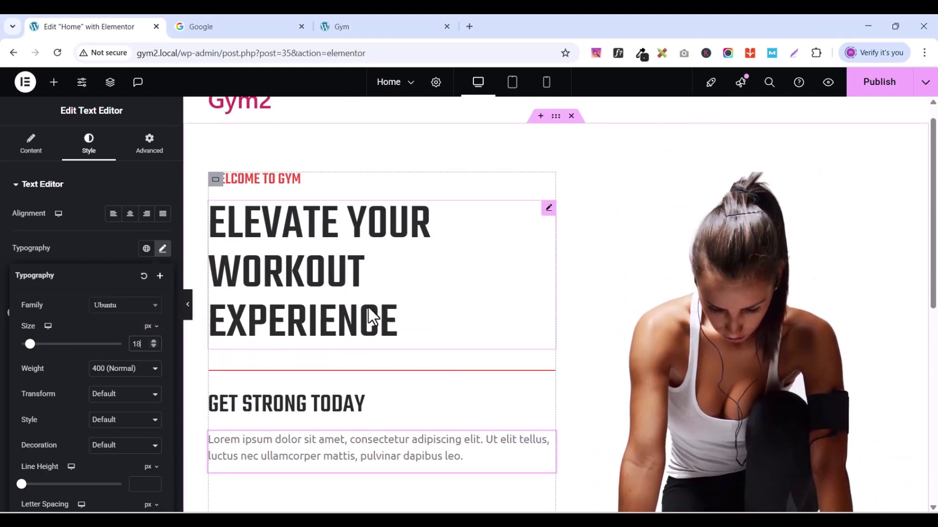
scroll(370, 314, "up", 2)
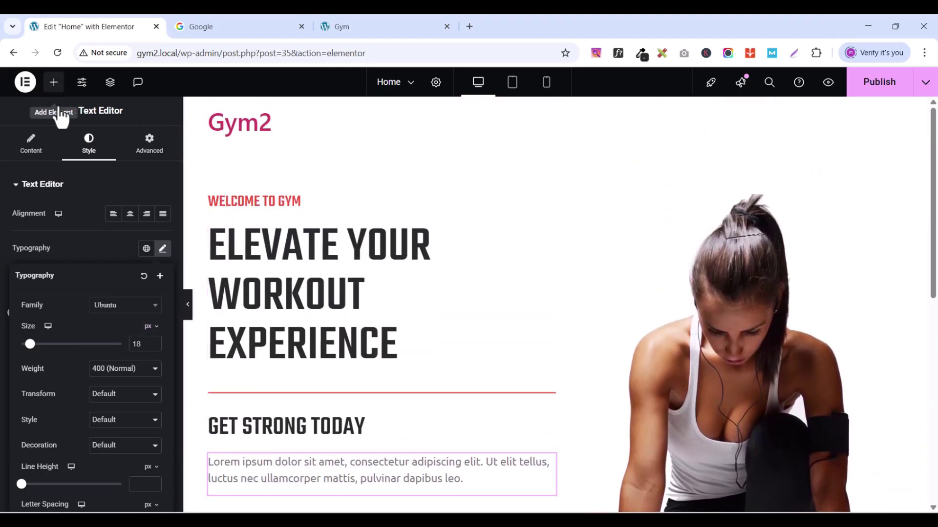
Step: Add a Button widget directly below the Lorem ipsum paragraph in the hero section
left_click(52, 84)
type("but")
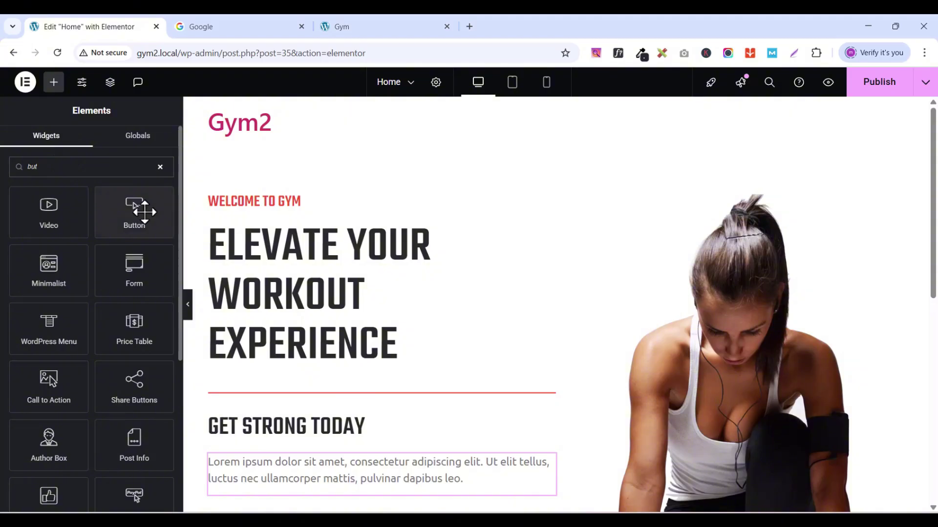
scroll(243, 221, "down", 1)
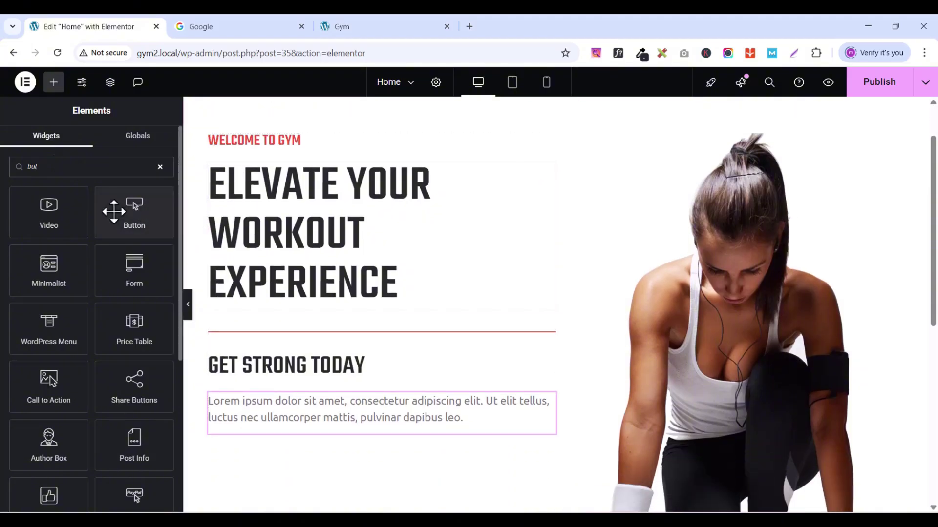
left_click_drag(113, 211, 305, 429)
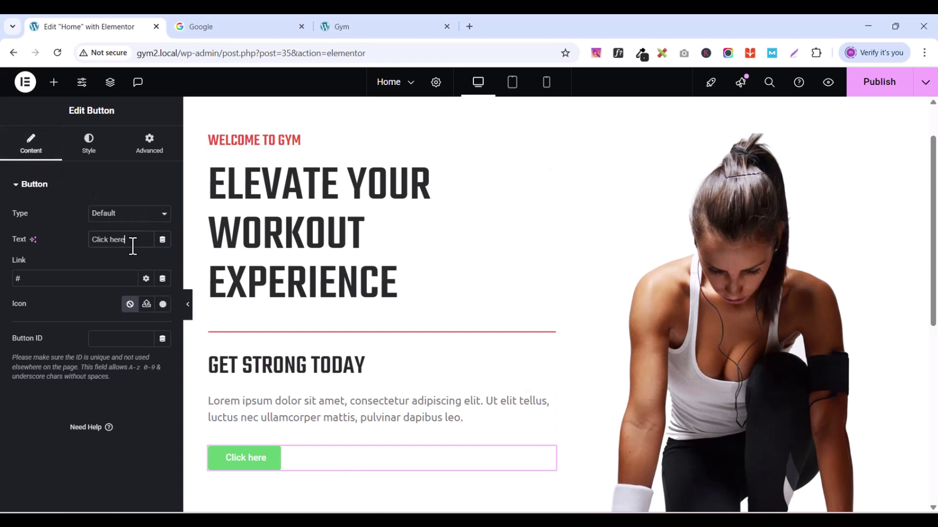
Step: Check the hero button's wording on the reference Gym page and set the new button's text to "GET INTOUCH"
left_click(352, 28)
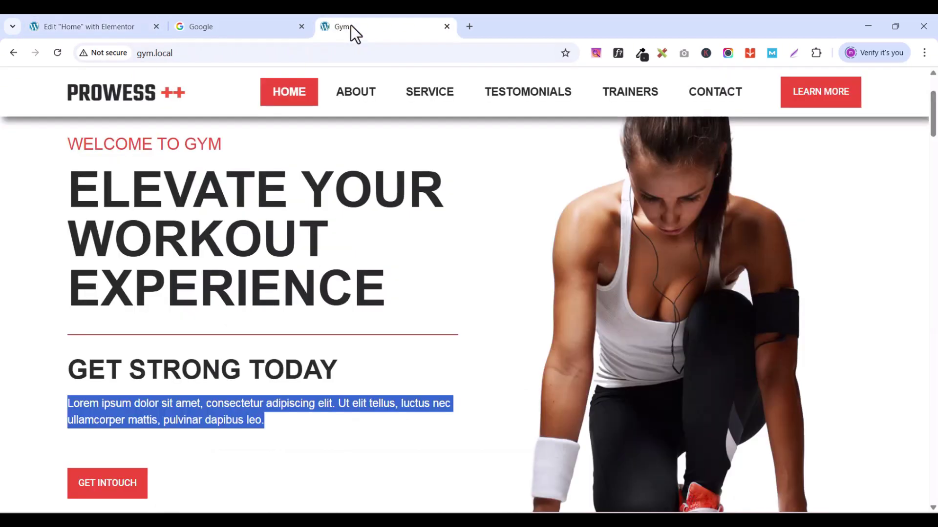
left_click(81, 23)
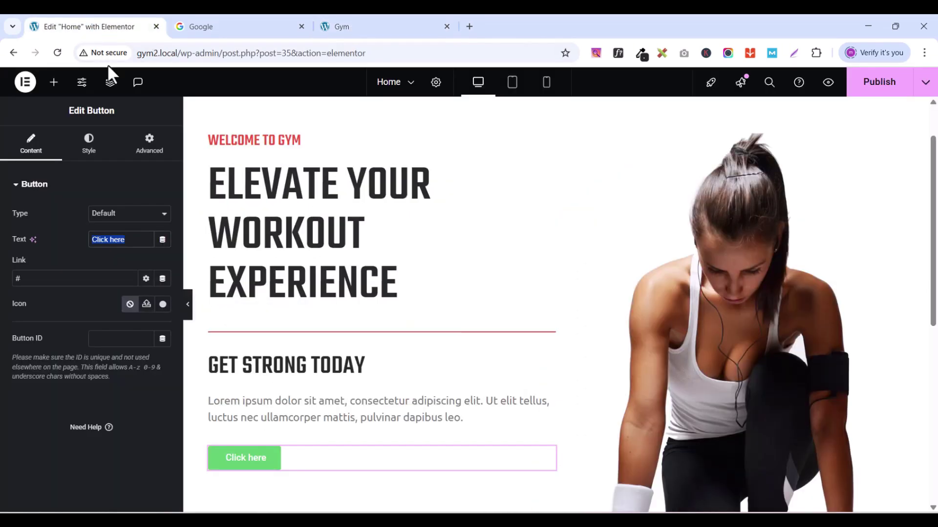
type("GET")
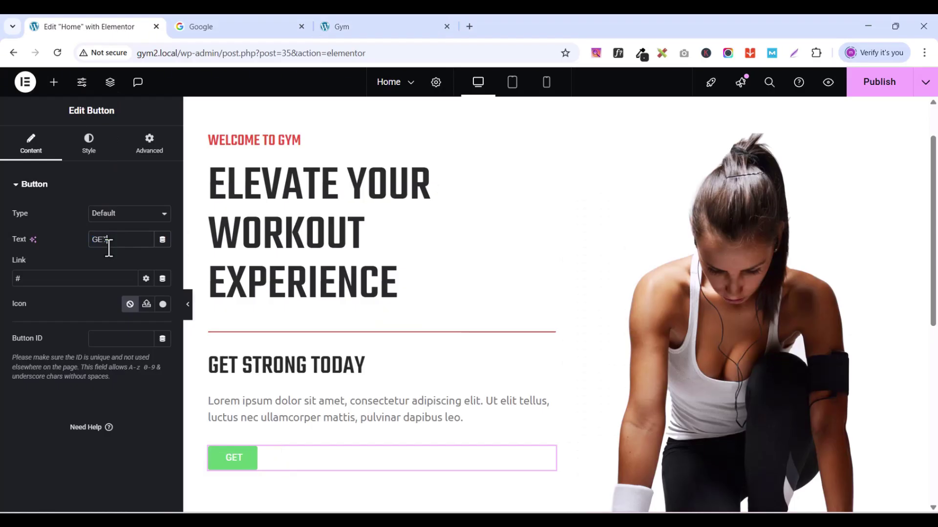
type("INTOUCH")
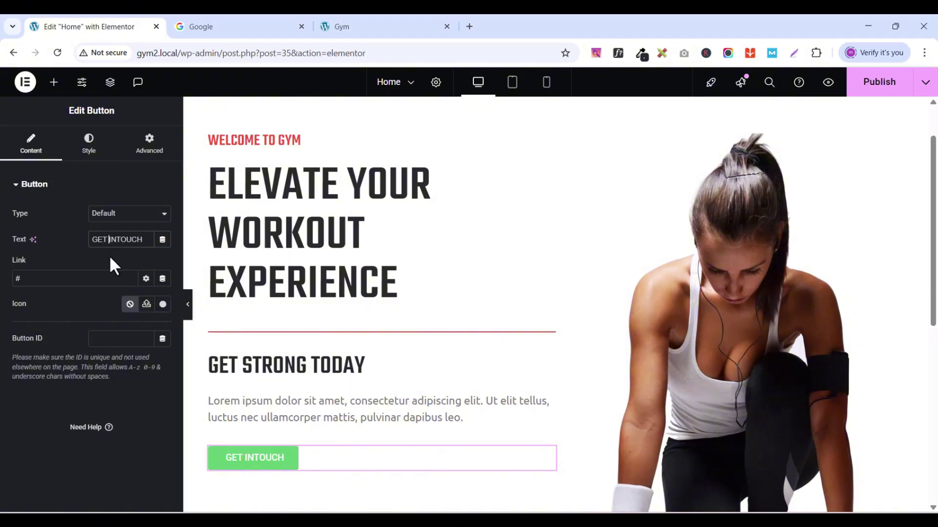
Step: Set the "GET INTOUCH" button's font family to Ubuntu
left_click(96, 149)
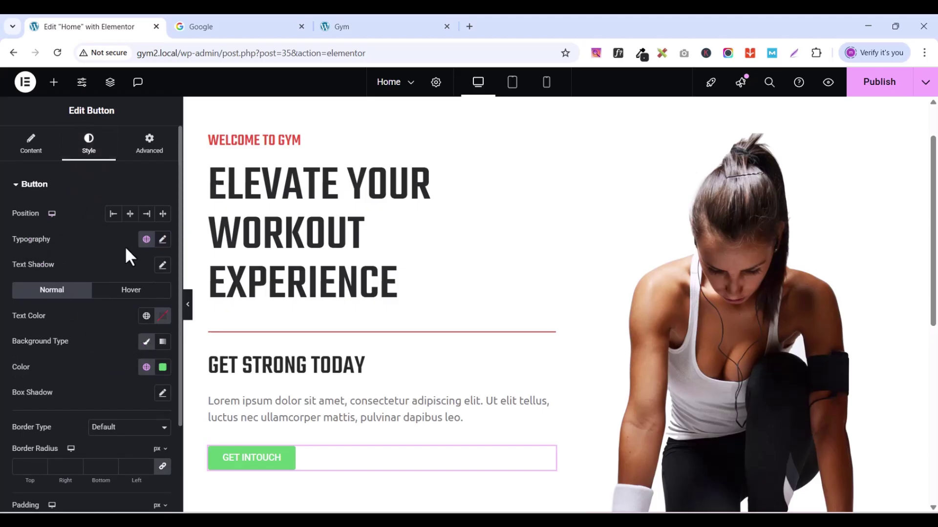
left_click(163, 240)
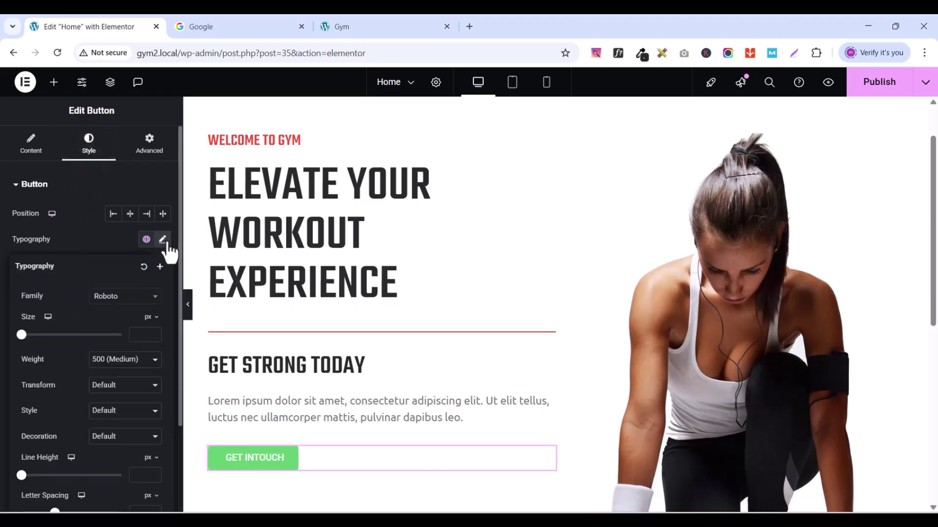
left_click(132, 301)
type("U")
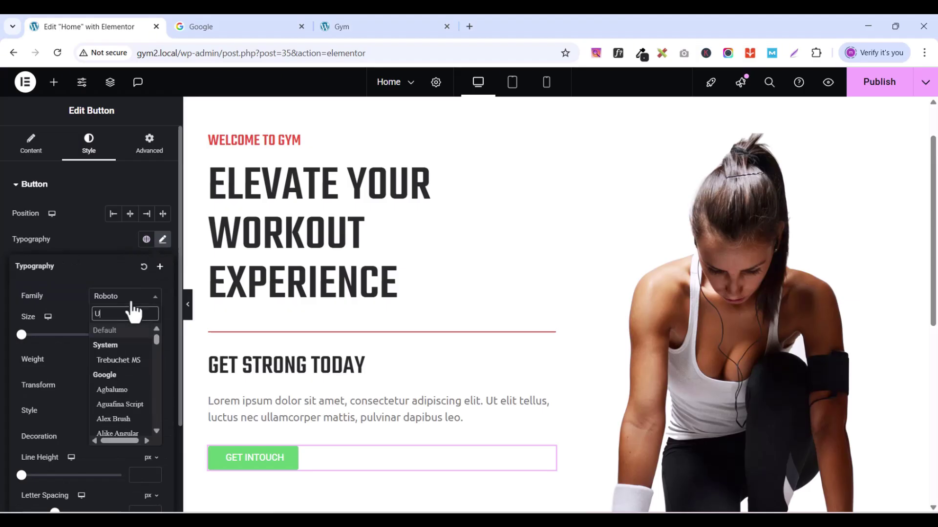
type("B")
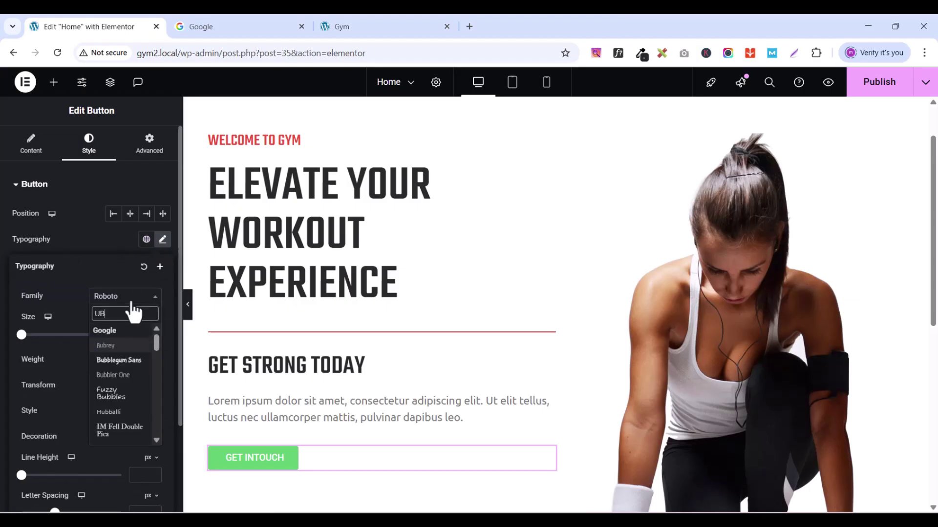
key("BackSpace")
type("bu")
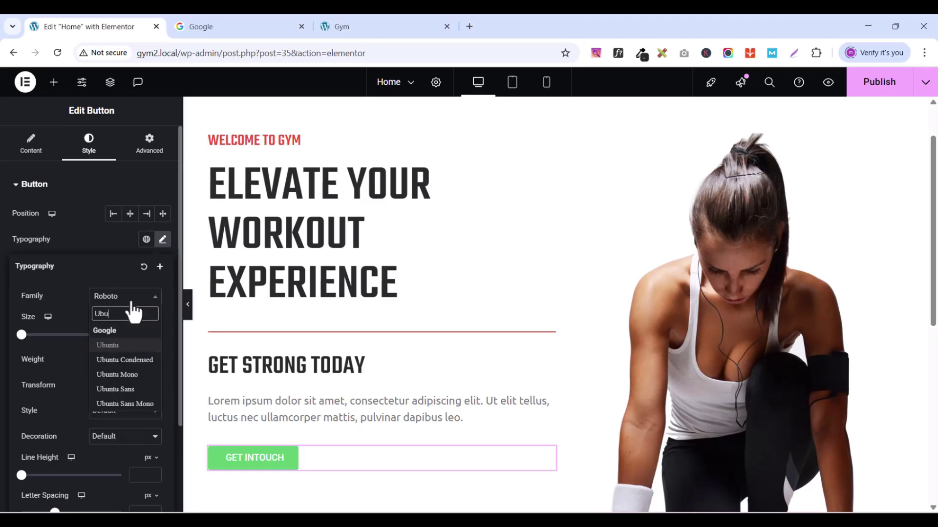
left_click(123, 345)
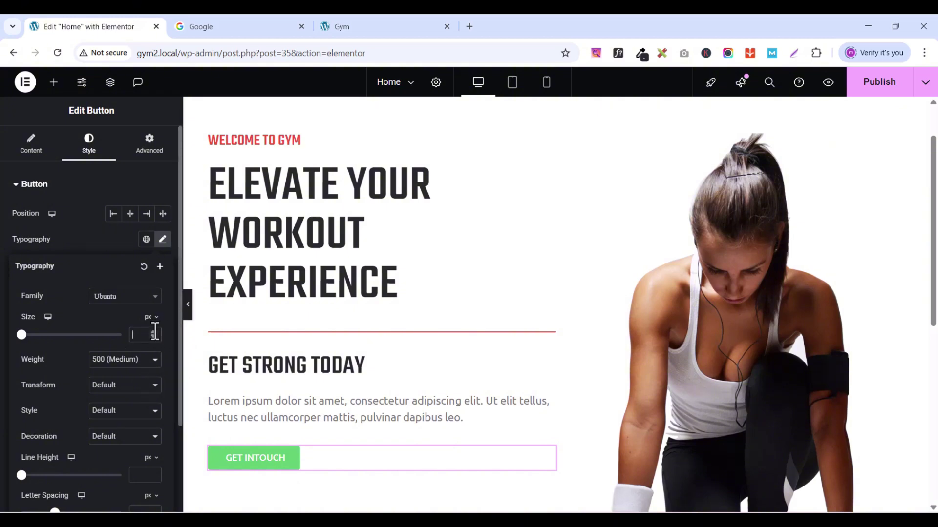
Step: Set the "GET INTOUCH" button's font size to 14 px
left_click(153, 332)
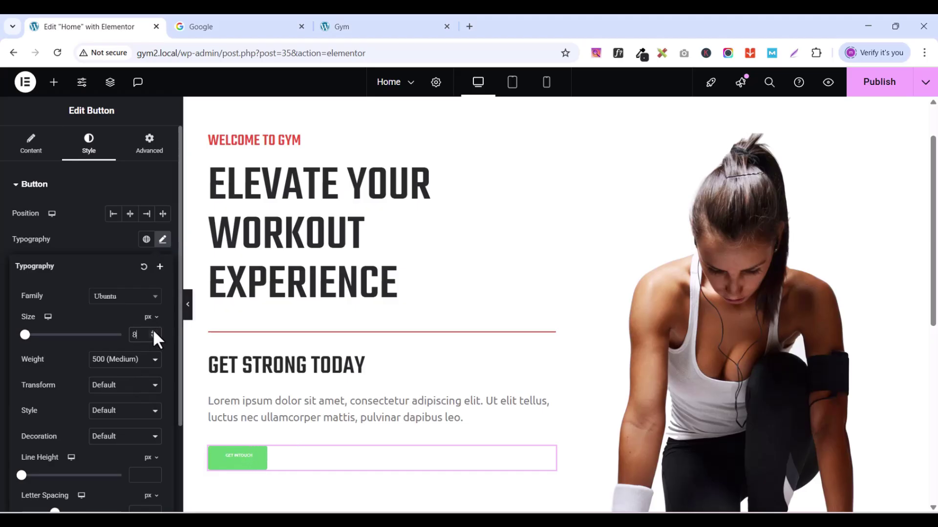
left_click(153, 332)
left_click(153, 332)
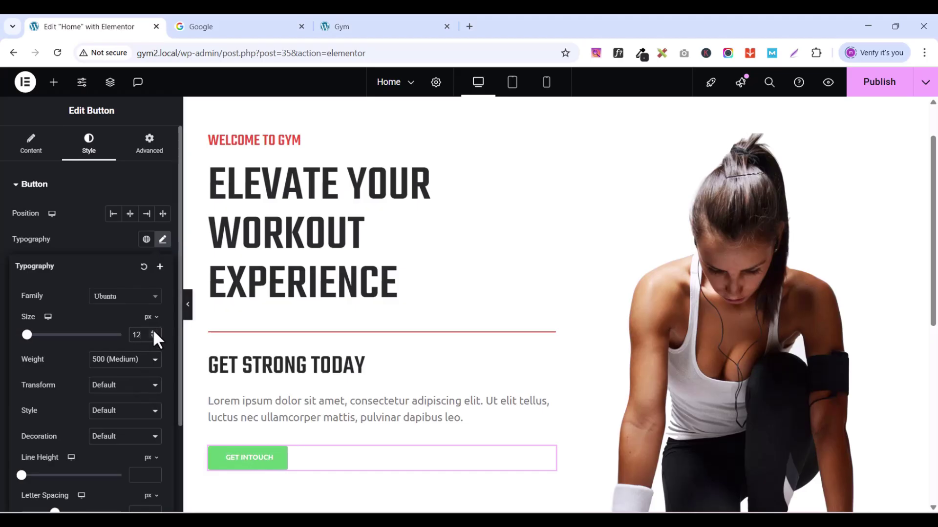
left_click(153, 332)
left_click(153, 332)
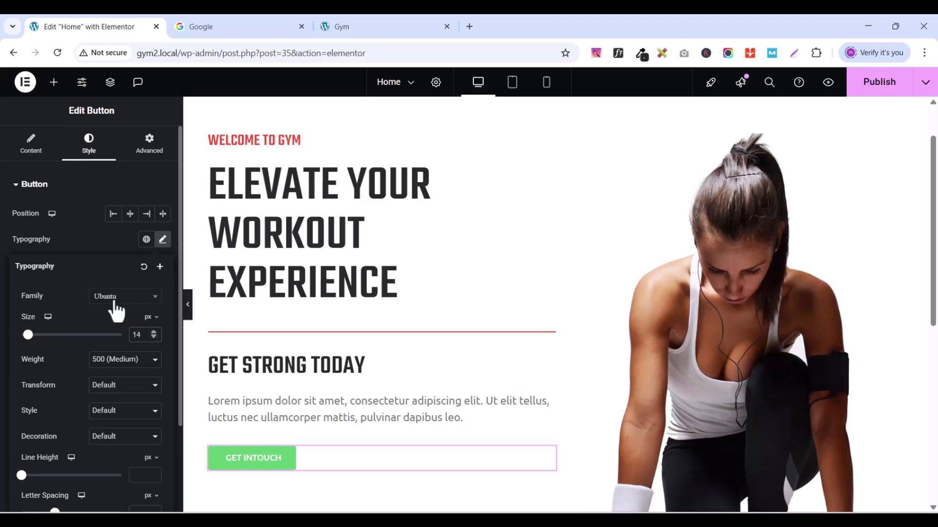
Step: Apply the global color "red" to the "GET INTOUCH" button's normal background
scroll(119, 341, "down", 1)
left_click(81, 175)
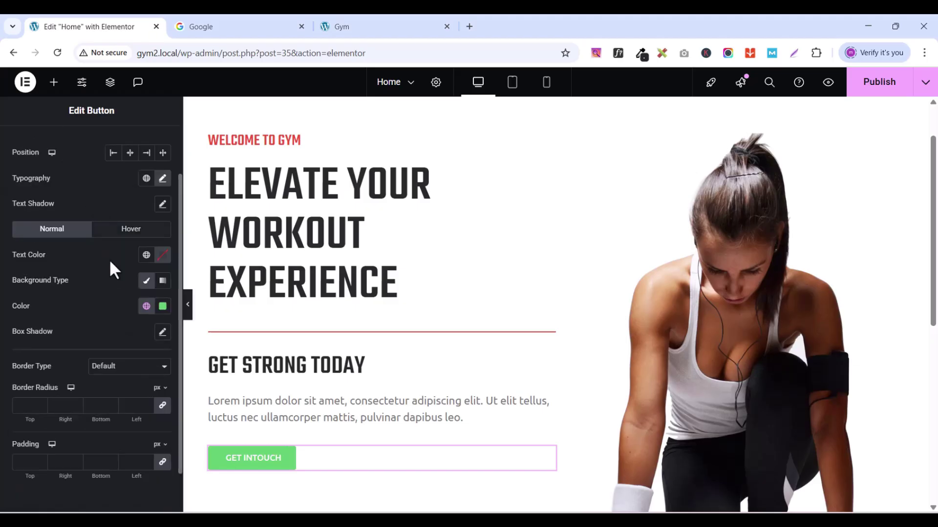
left_click(146, 312)
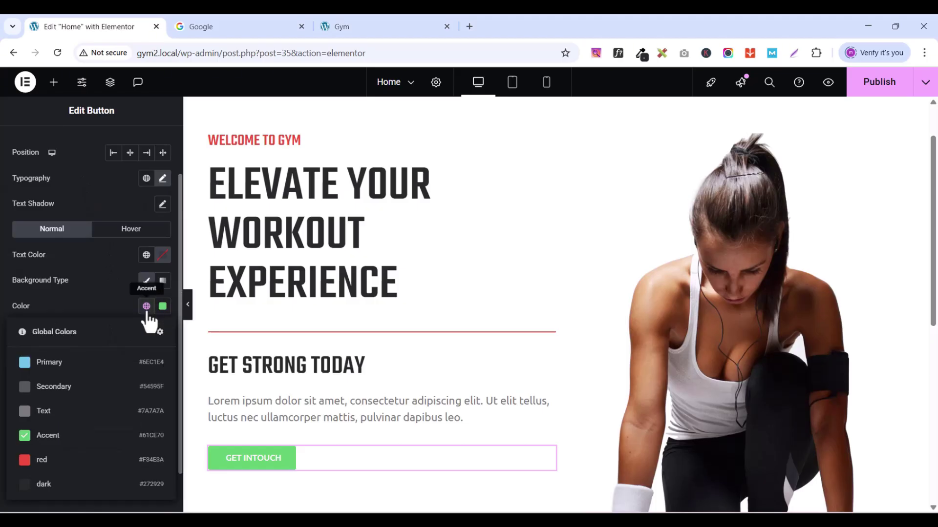
left_click(43, 461)
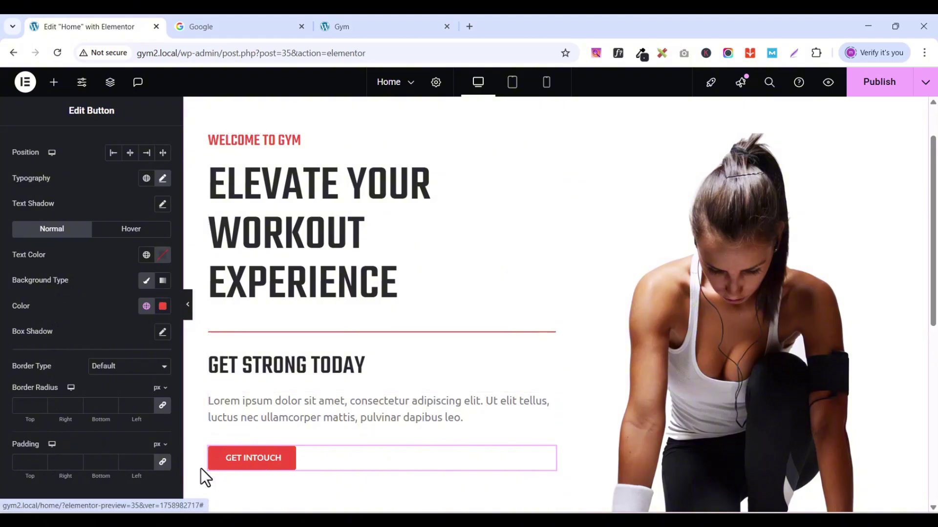
Step: Apply the global color "dark" to the "GET INTOUCH" button's background in the hover state
scroll(262, 471, "down", 3)
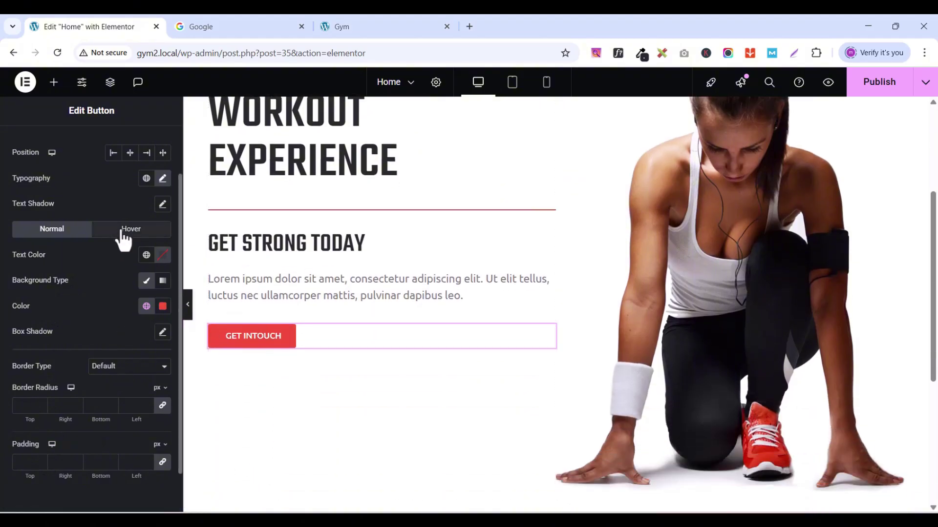
left_click(138, 232)
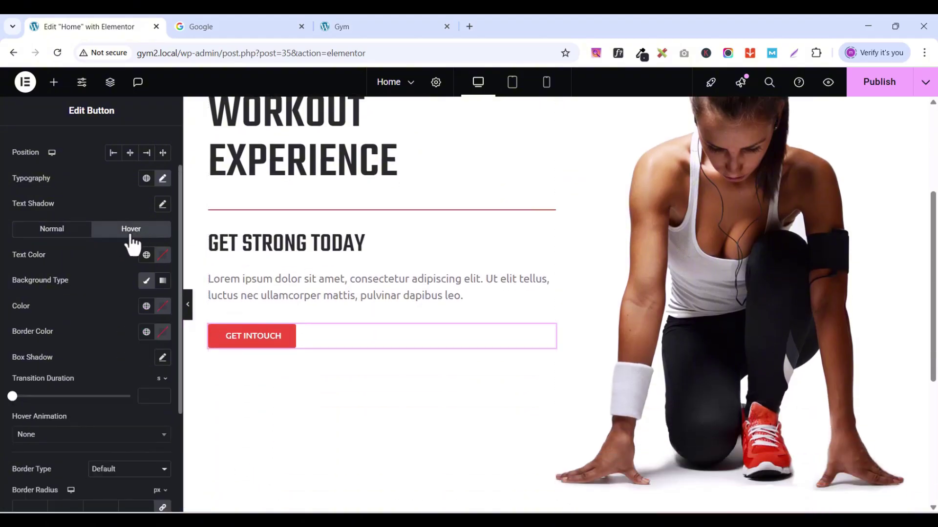
left_click(147, 306)
left_click(49, 483)
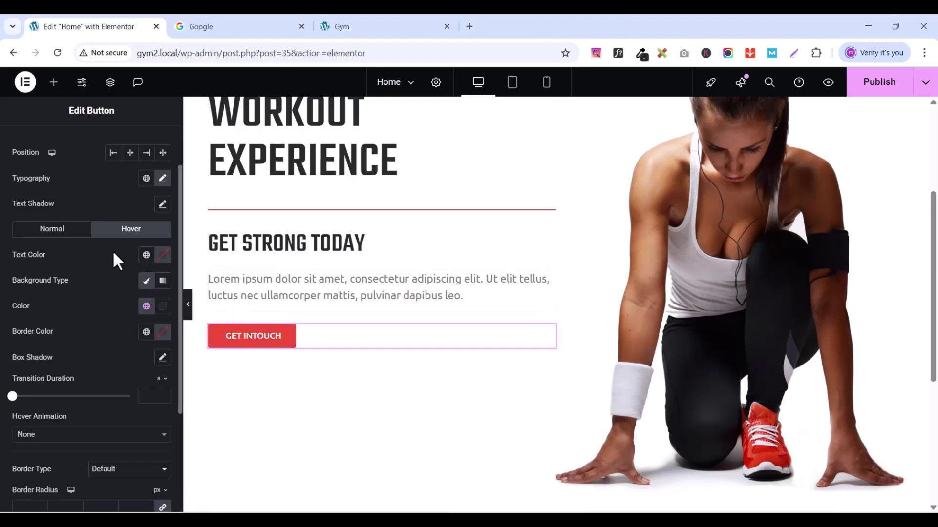
scroll(107, 352, "down", 1)
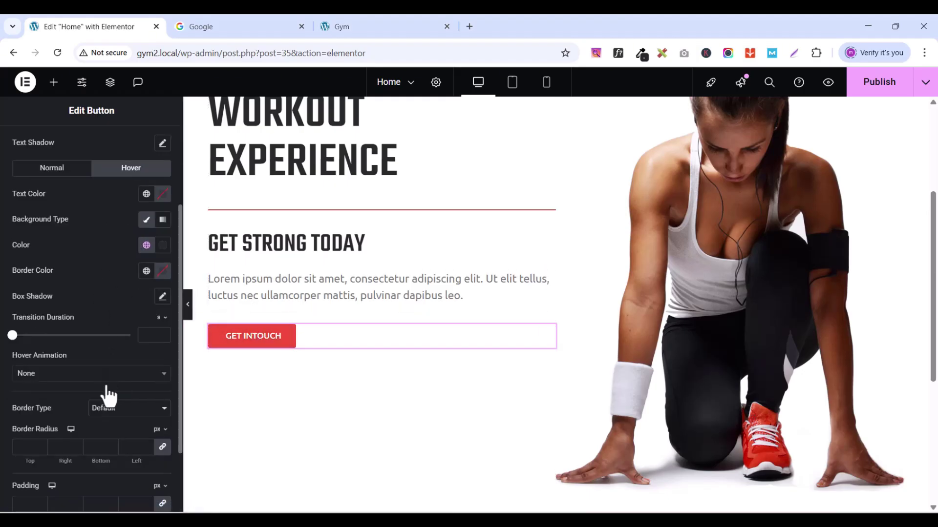
Step: Set the "GET INTOUCH" button's hover animation to Shrink
left_click(72, 377)
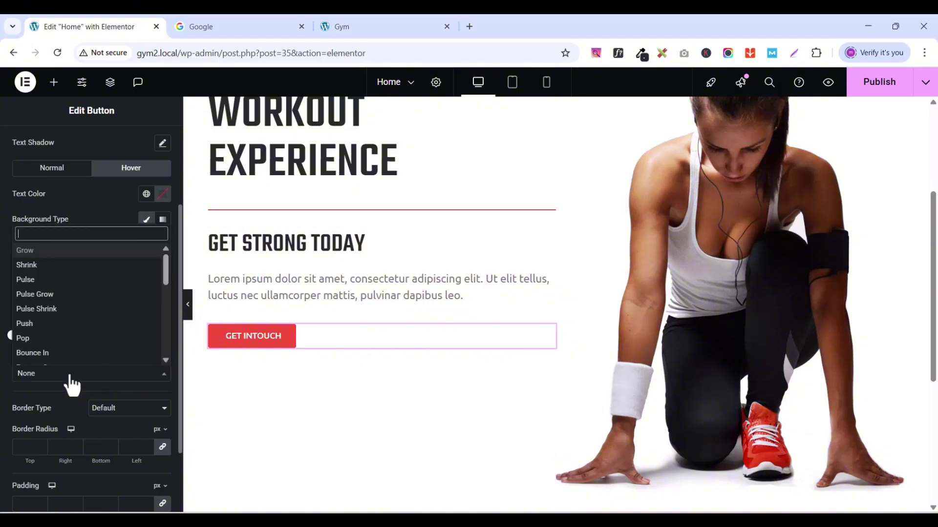
left_click(42, 266)
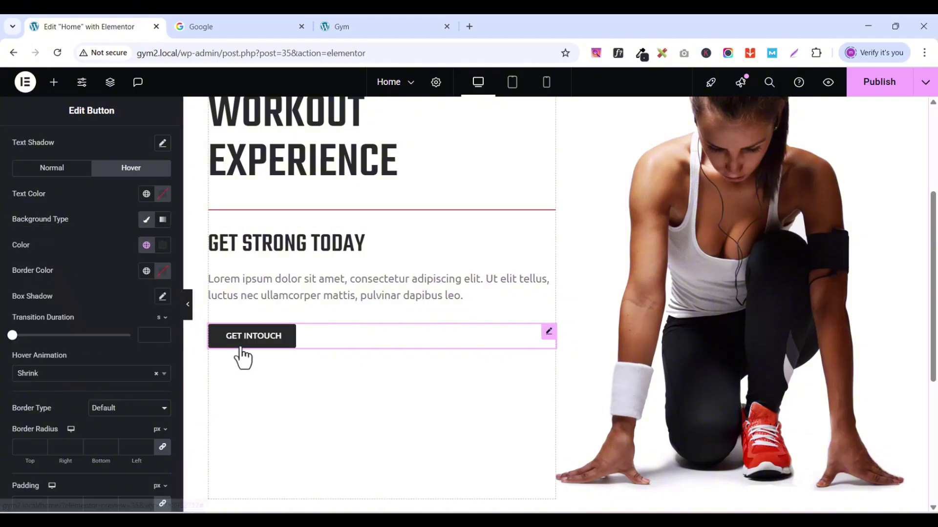
Step: Set the "GET INTOUCH" button's border radius to 0 px and its padding to 18 px on all sides
left_click(41, 168)
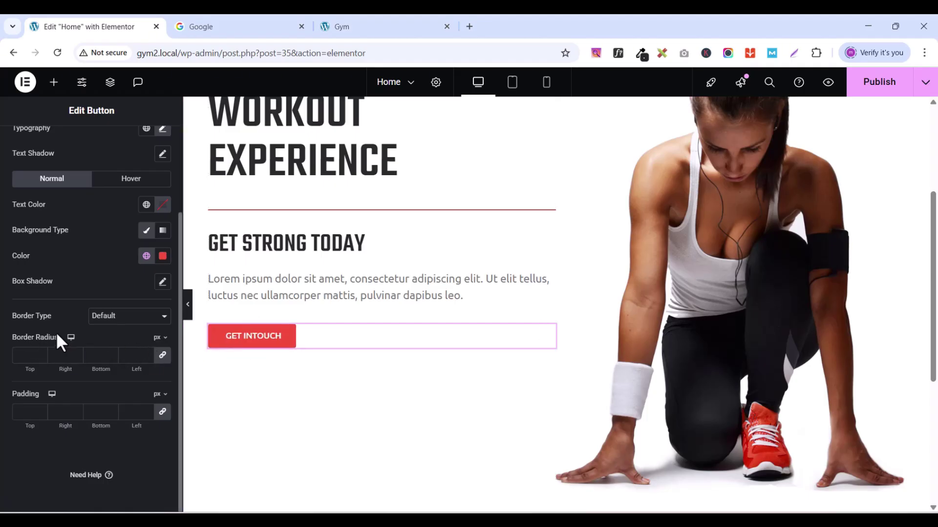
left_click(162, 355)
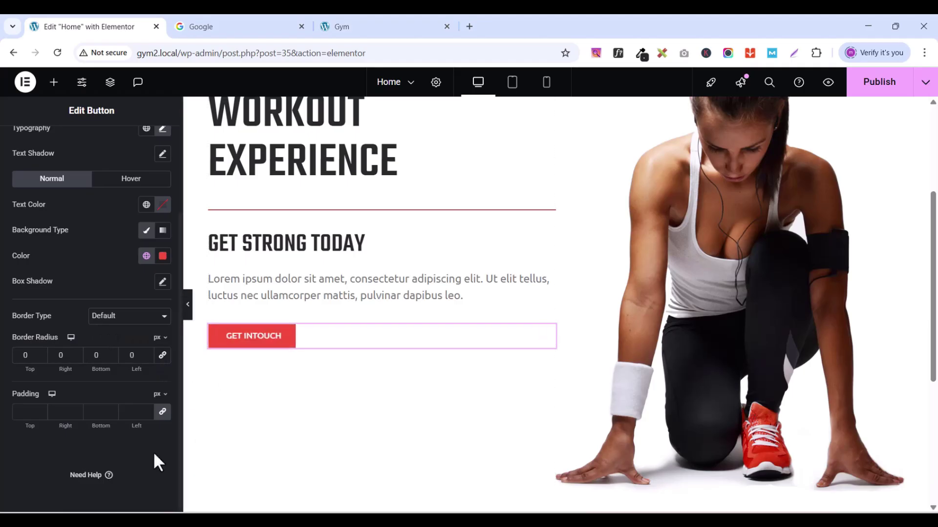
left_click(33, 413)
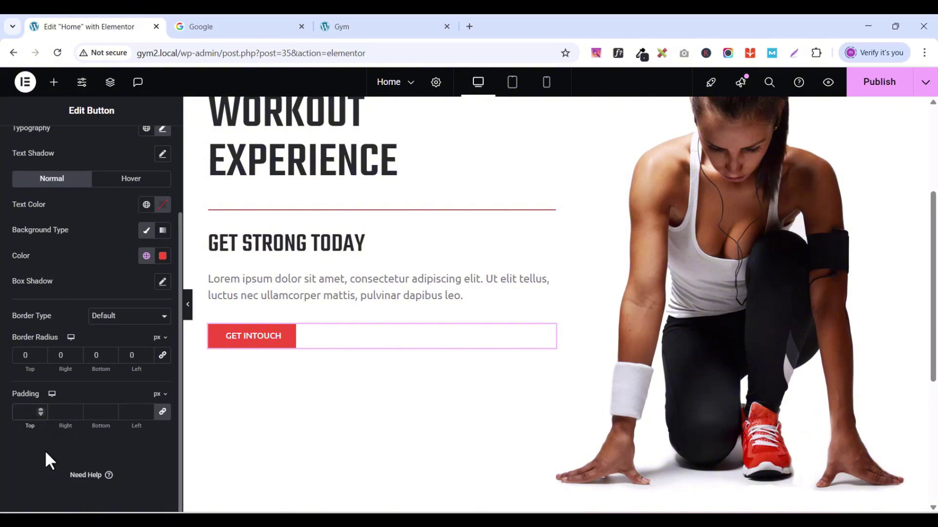
type("18")
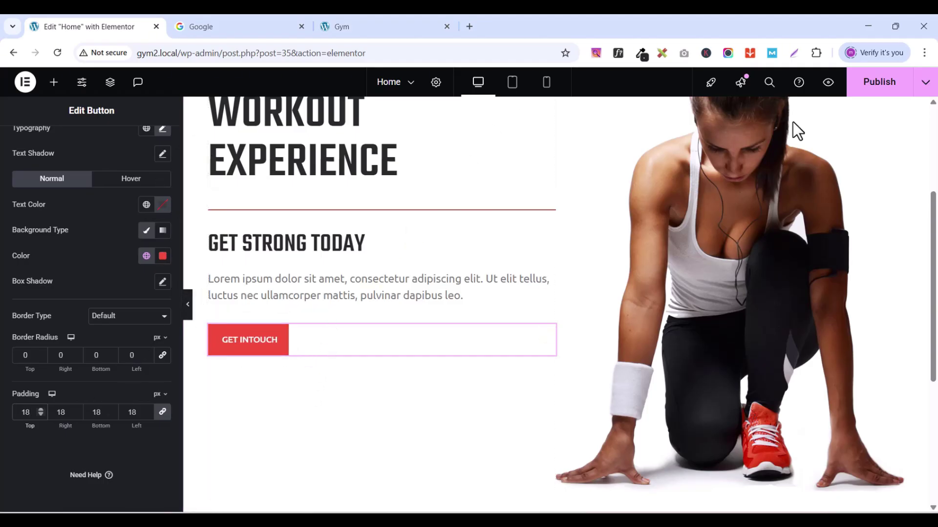
Step: Publish the Home page and open its preview
left_click(877, 93)
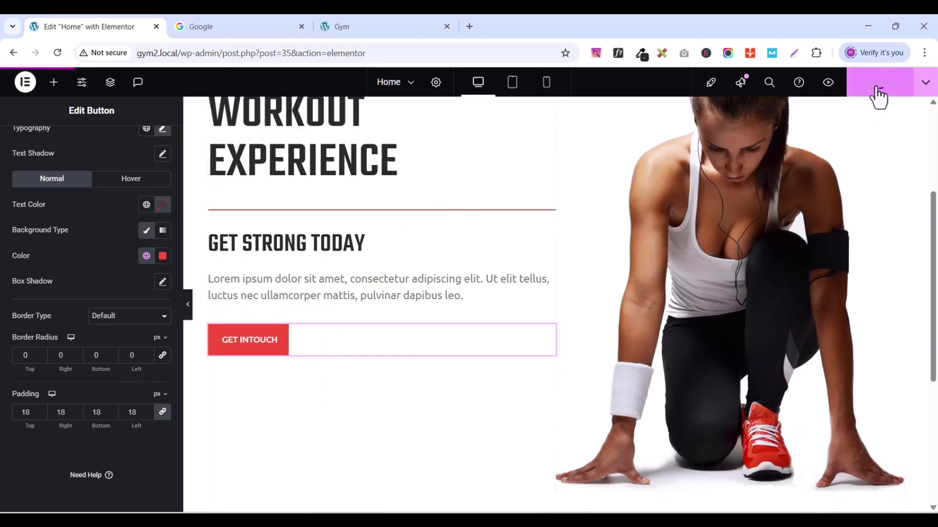
left_click(829, 83)
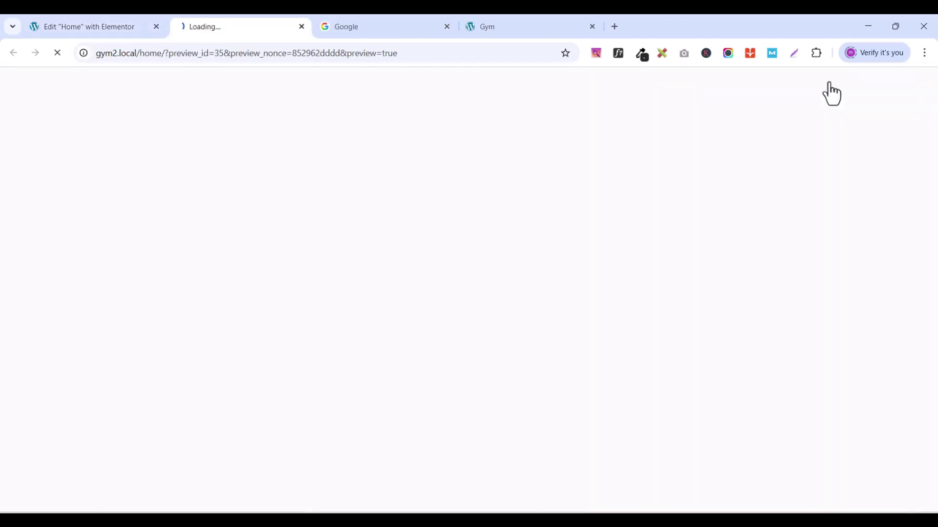
Step: Examine the hero section's text, button and image on the previewed Home page, reload it and return to the Elementor editor
scroll(630, 263, "down", 5)
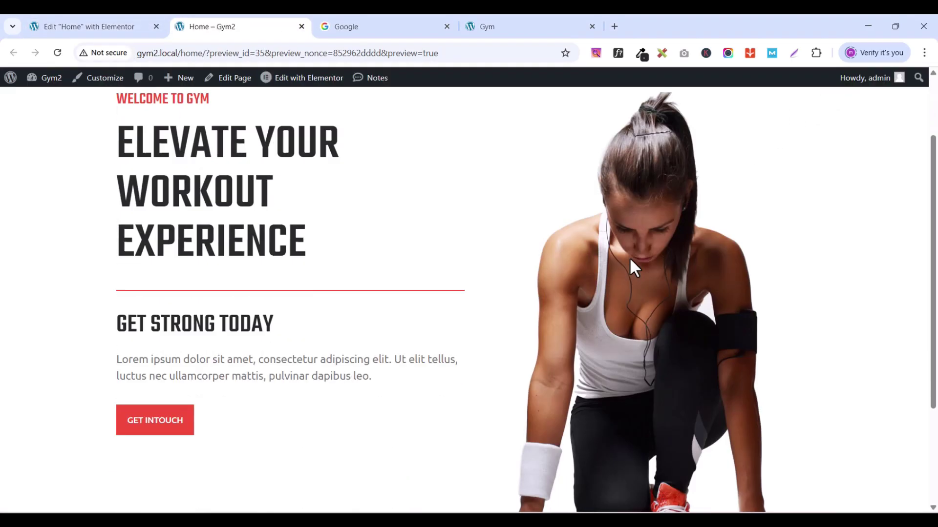
scroll(630, 261, "up", 5)
scroll(630, 261, "down", 1)
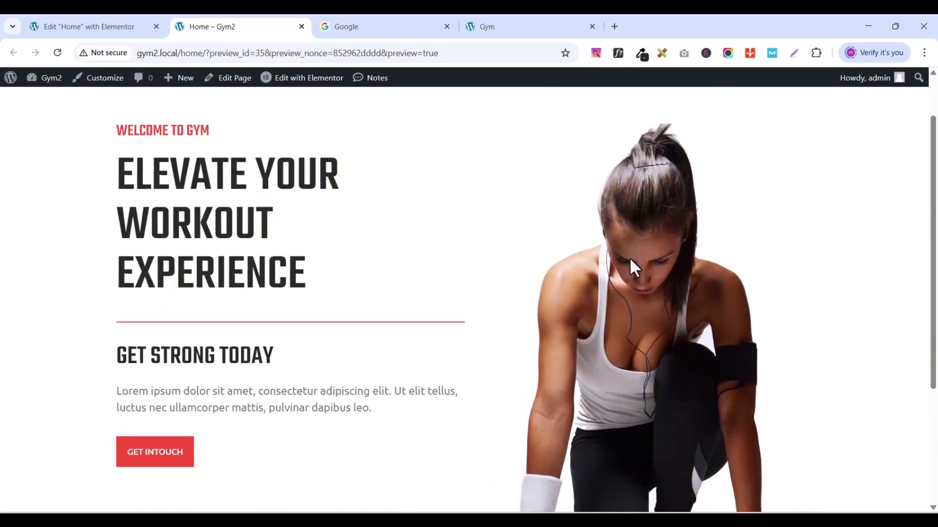
scroll(630, 261, "up", 1)
scroll(629, 257, "down", 1)
scroll(629, 257, "up", 1)
scroll(629, 257, "down", 2)
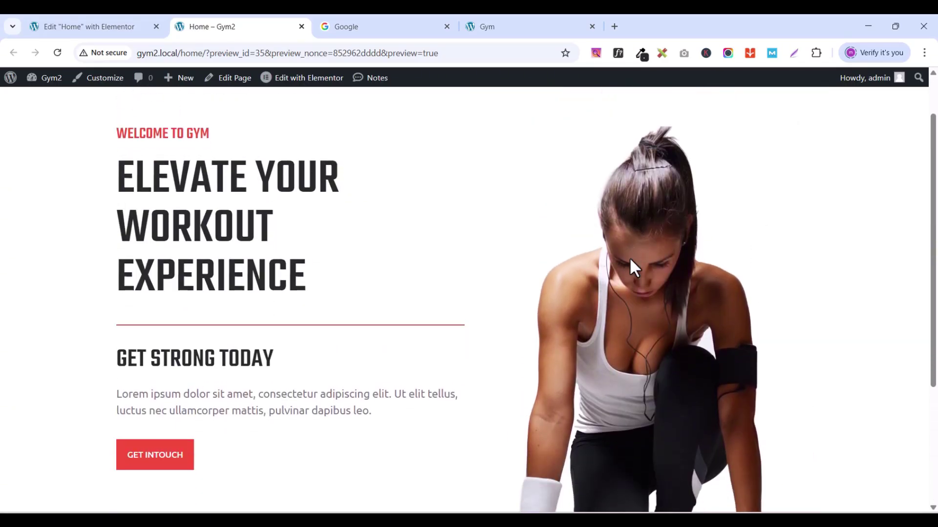
key("ctrl+shift+Tab")
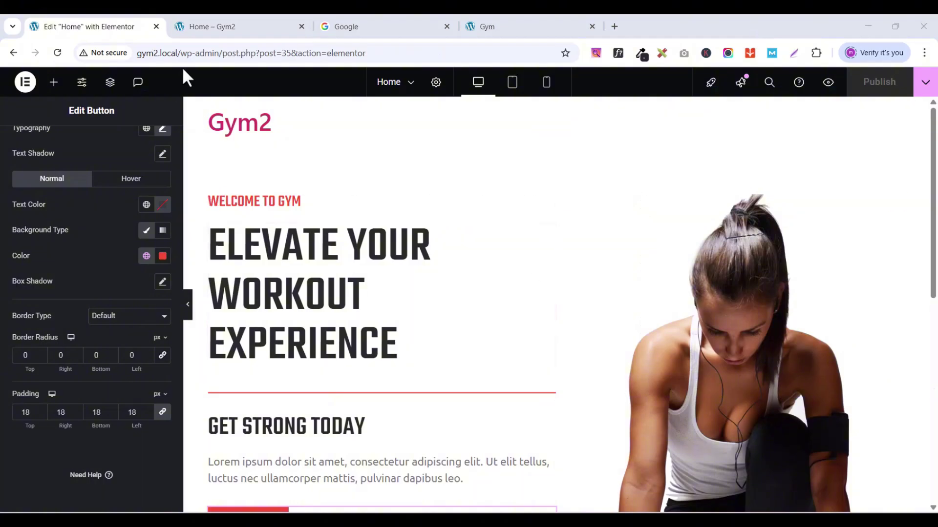
left_click(242, 26)
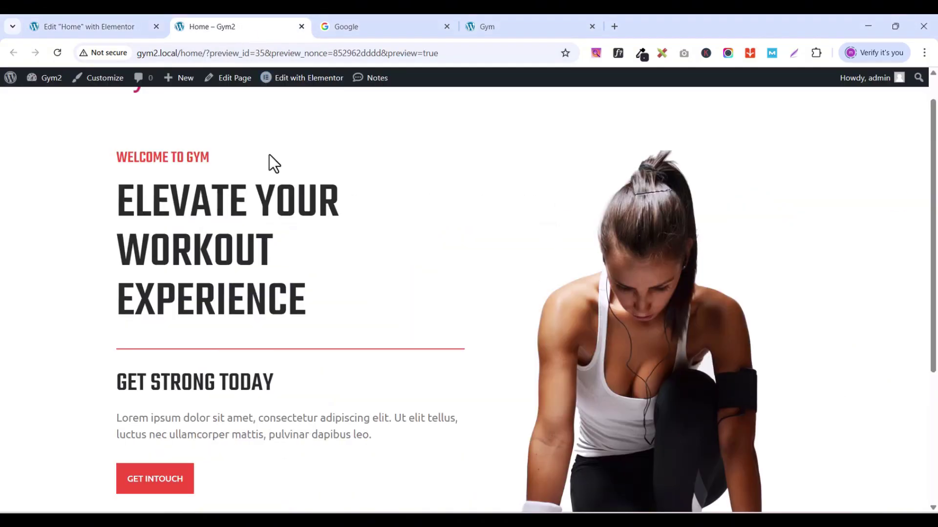
left_click(55, 52)
left_click(89, 25)
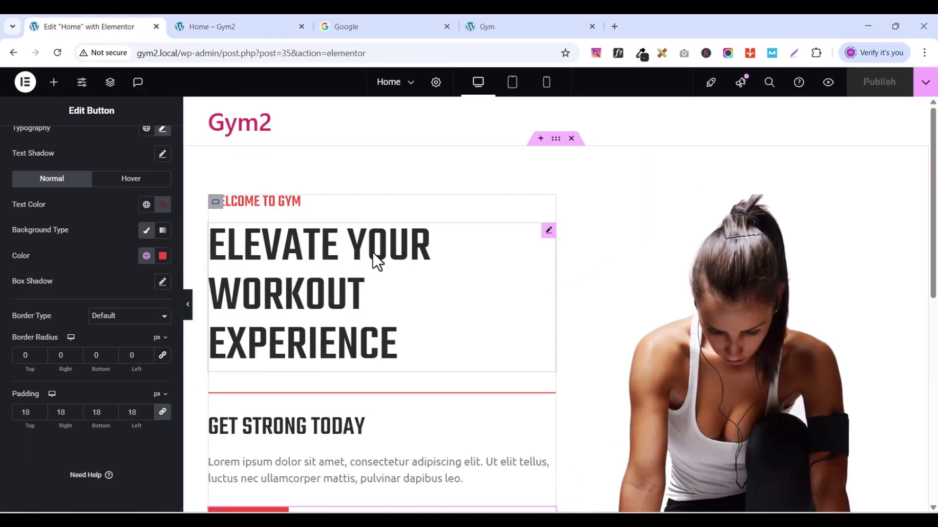
Step: Set the "ELEVATE YOUR WORKOUT EXPERIENCE" heading's font size to 79 px and publish the page
left_click(497, 228)
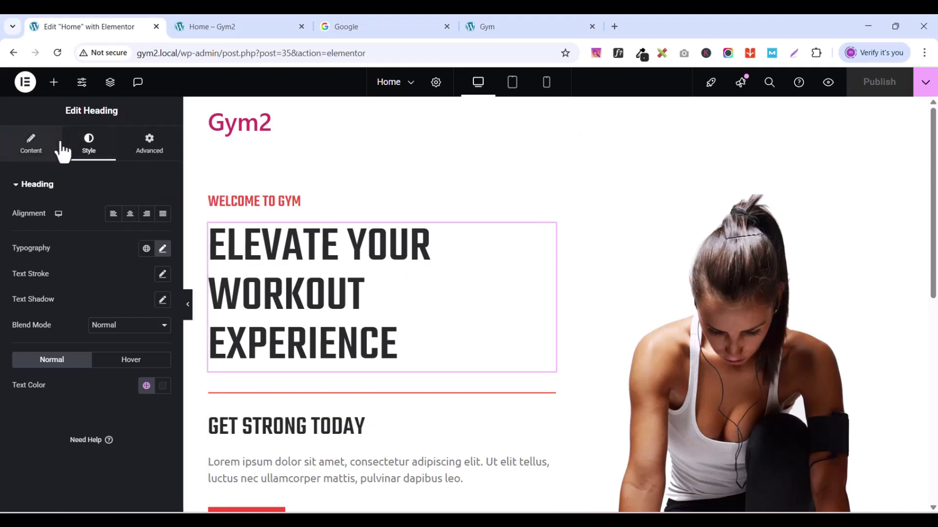
left_click(162, 249)
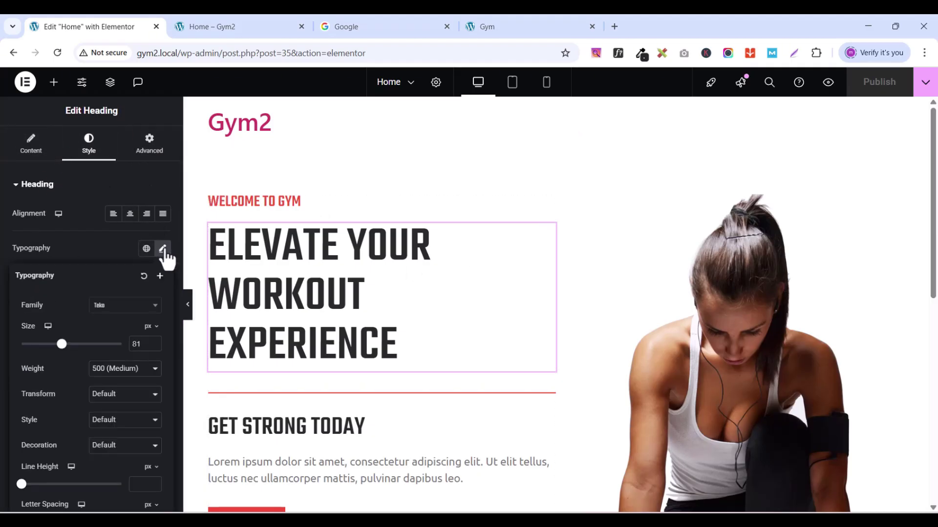
left_click(153, 342)
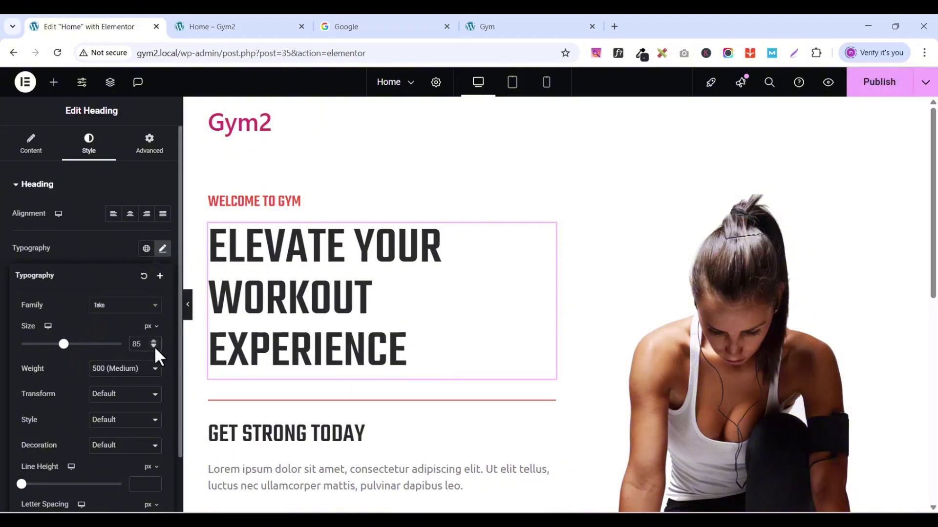
key("Down")
key("Down")
key("Down")
key("Down")
key("Down")
key("Down")
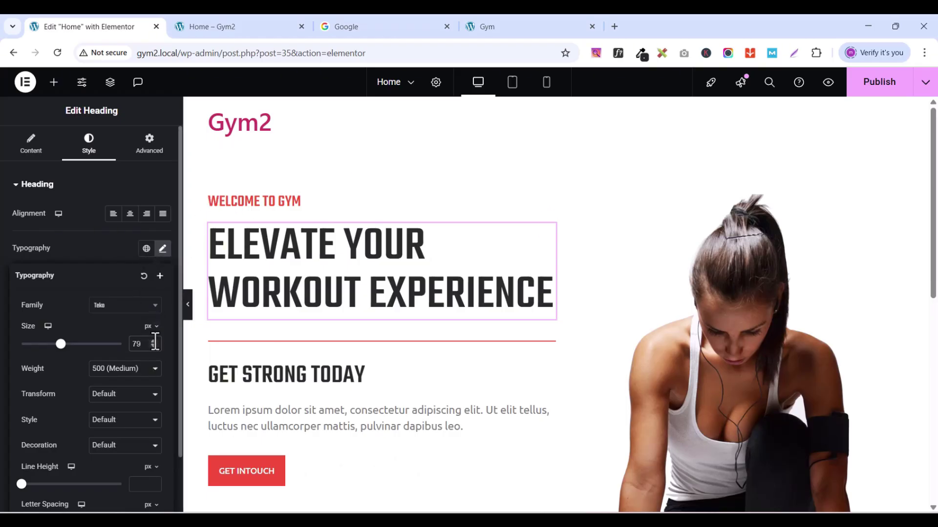
left_click(153, 342)
left_click(154, 345)
left_click(871, 90)
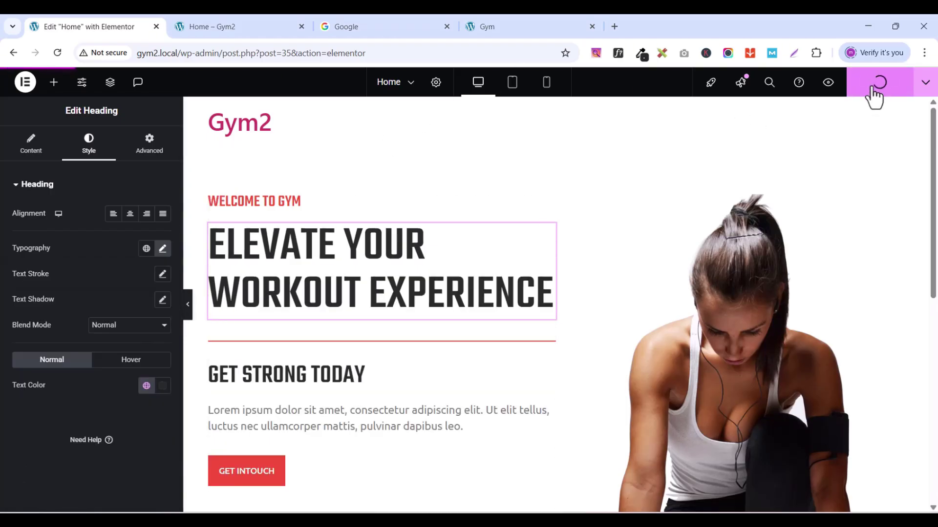
Step: Reload the Home page preview, compare its hero section with the reference Gym page and return to the Elementor editor
left_click(227, 27)
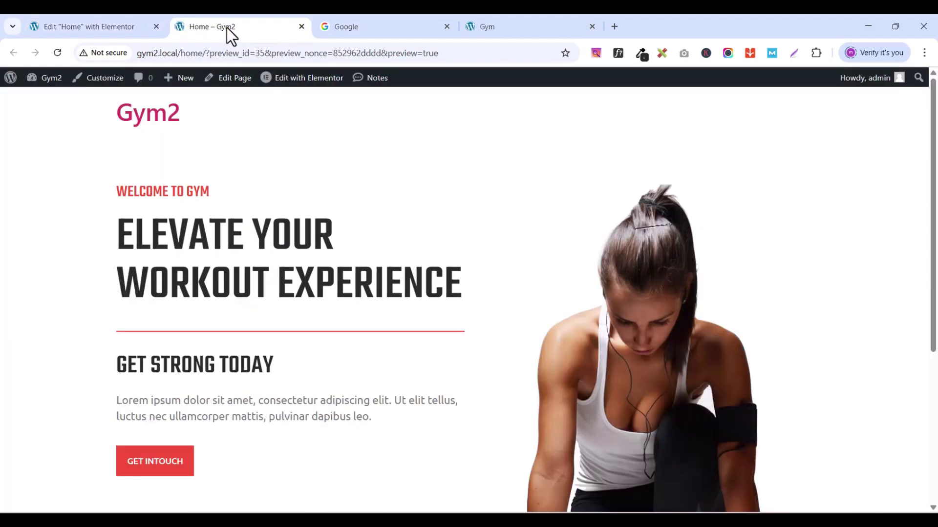
left_click(56, 53)
scroll(430, 248, "down", 4)
scroll(431, 251, "up", 4)
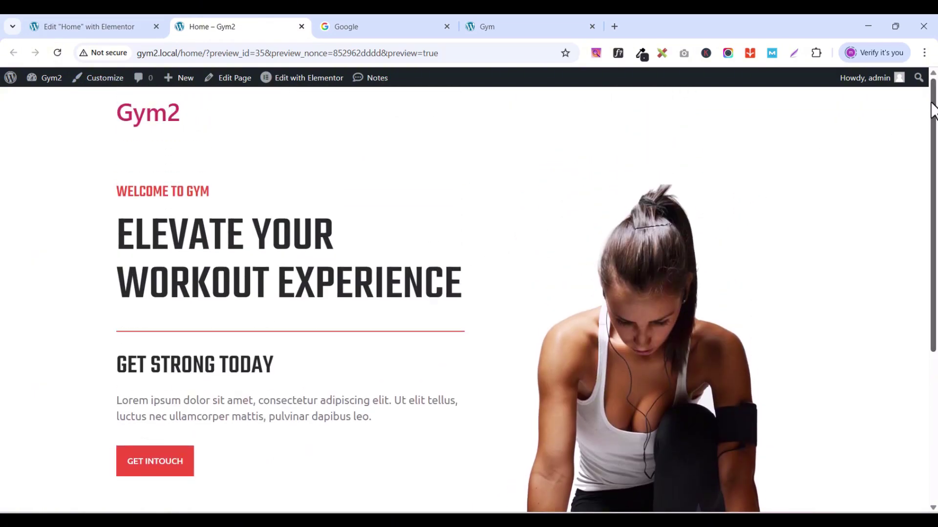
mouse_move(933, 111)
left_mouse_down()
mouse_move(934, 168)
mouse_move(935, 117)
left_mouse_up()
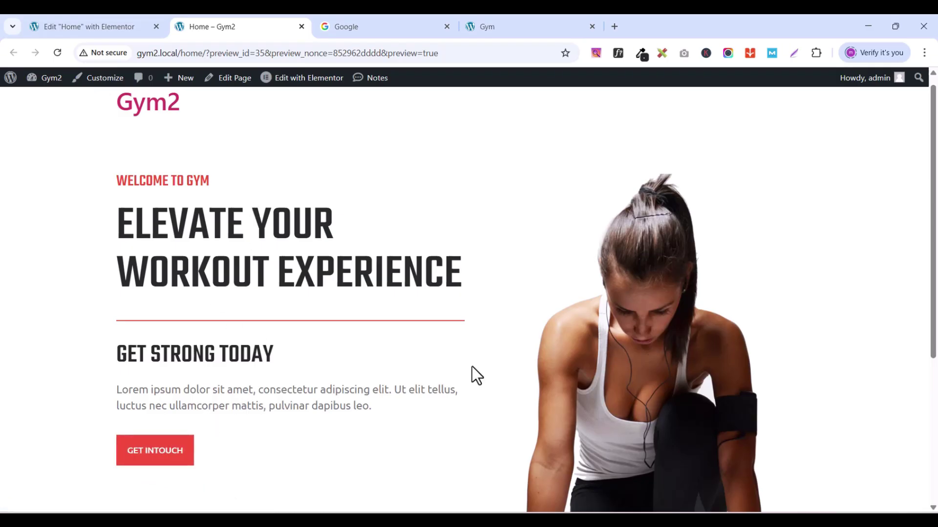
left_click_drag(934, 117, 935, 83)
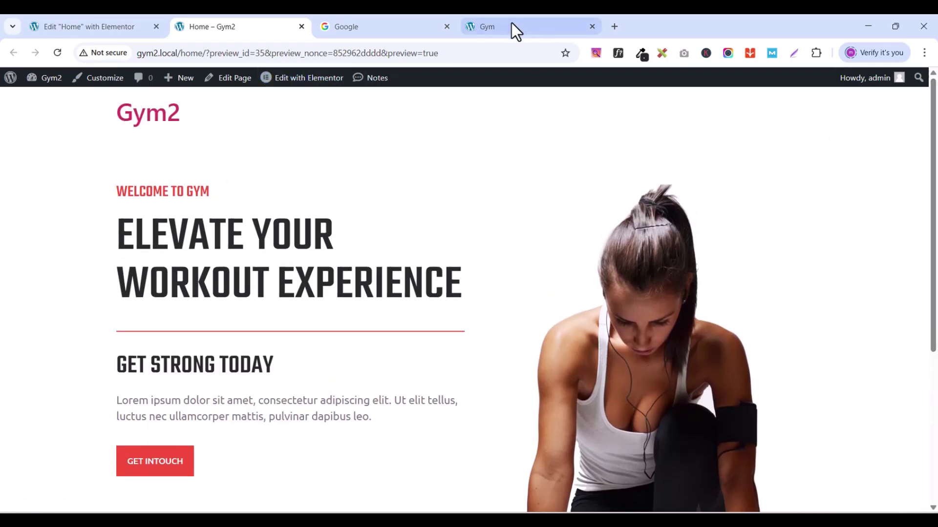
left_click(487, 27)
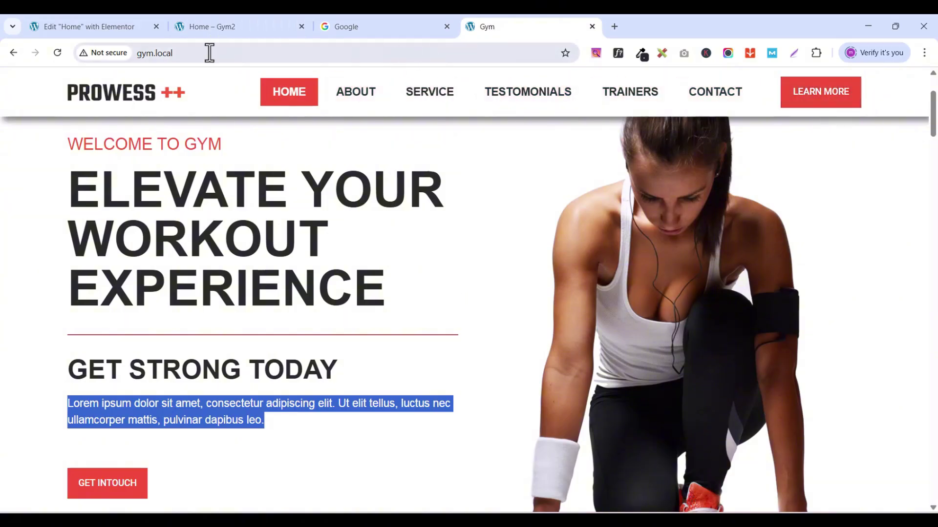
left_click(116, 25)
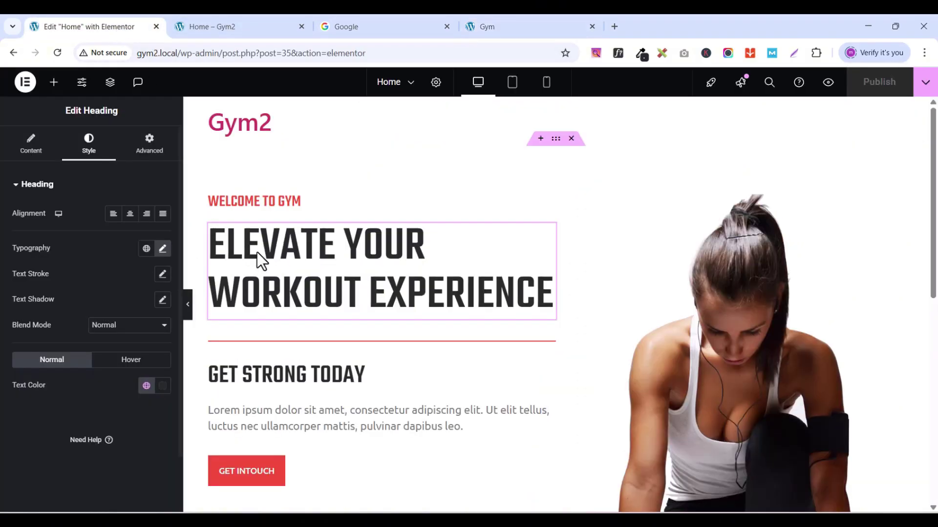
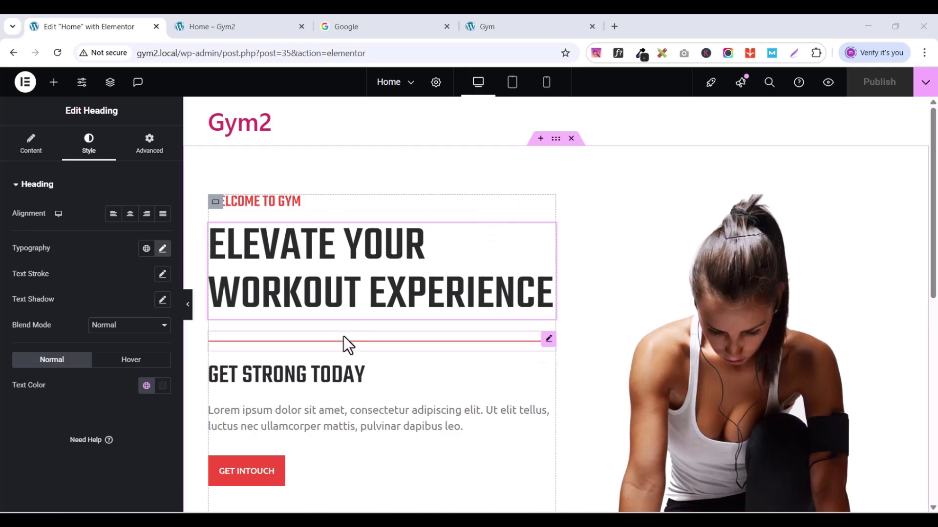
Step: Set Justify Content to center for the hero's 50% wide text container
left_click(214, 202)
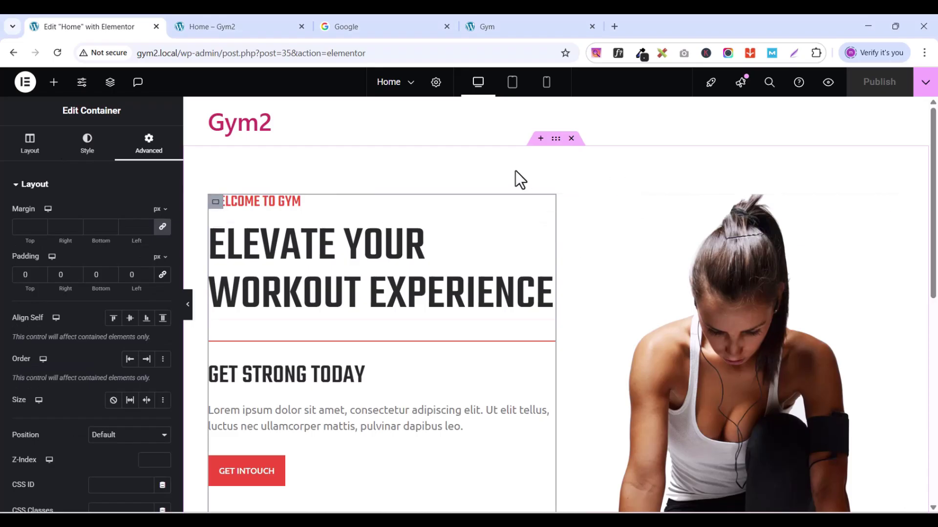
left_click(554, 139)
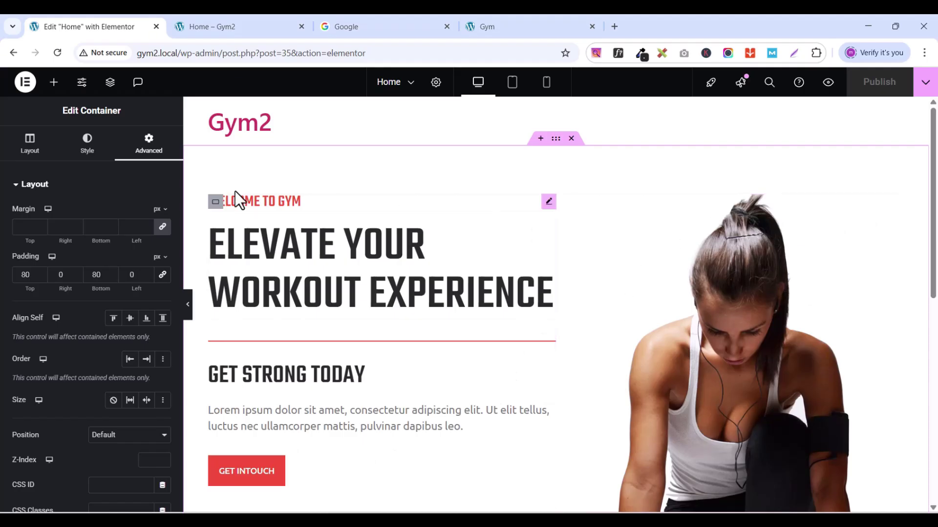
left_click(216, 207)
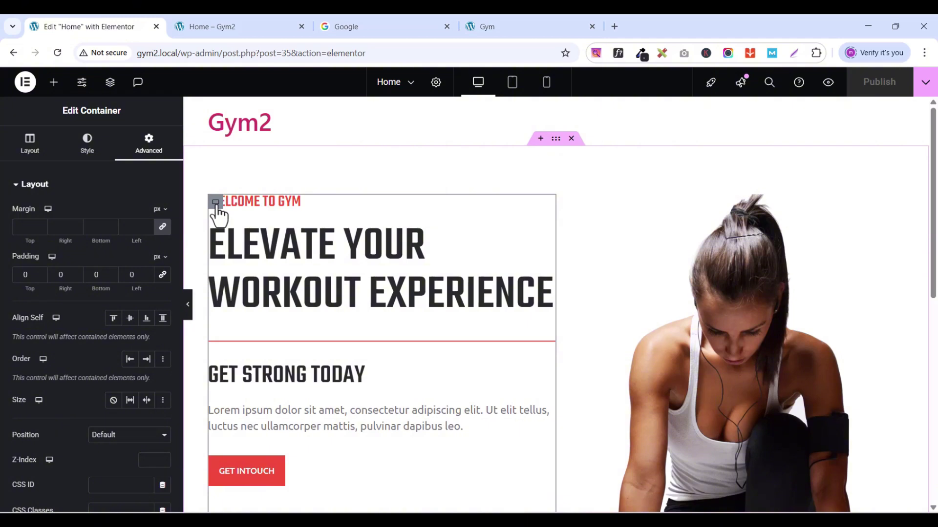
left_click(33, 154)
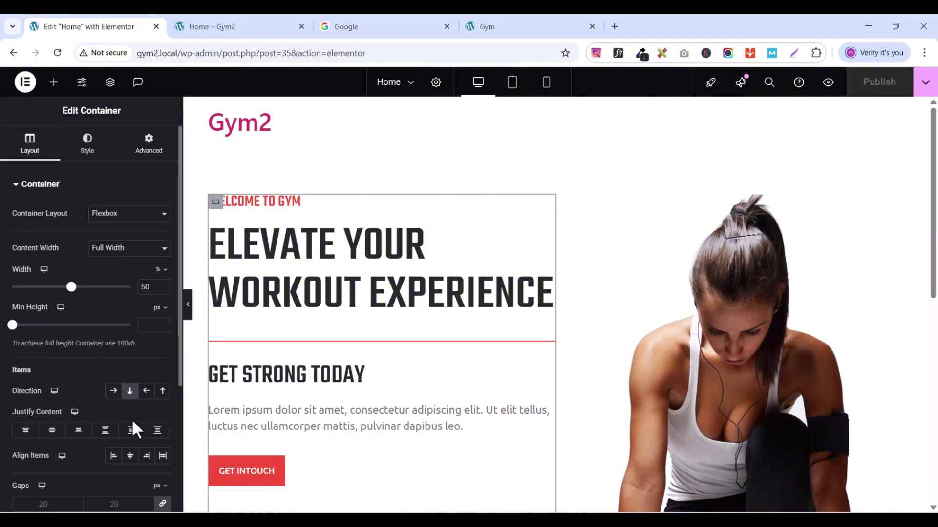
left_click(52, 431)
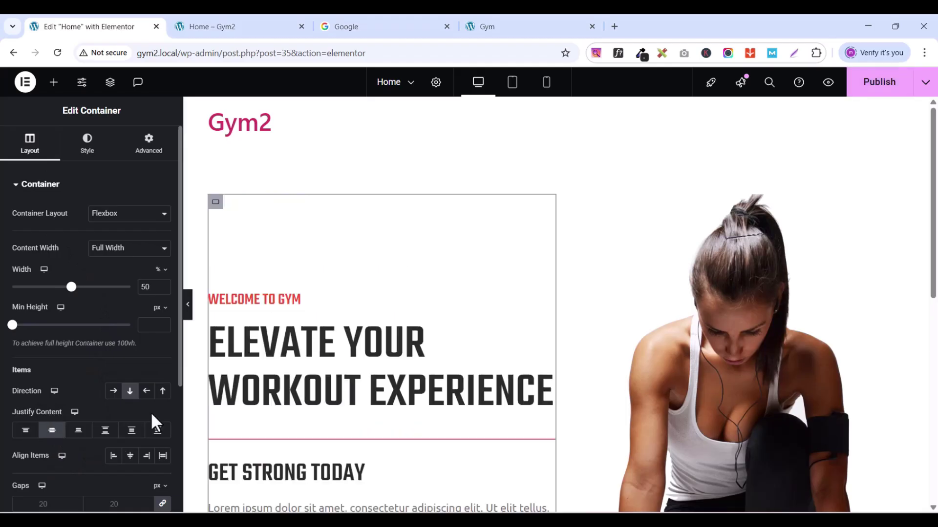
scroll(469, 280, "down", 3)
scroll(469, 280, "up", 2)
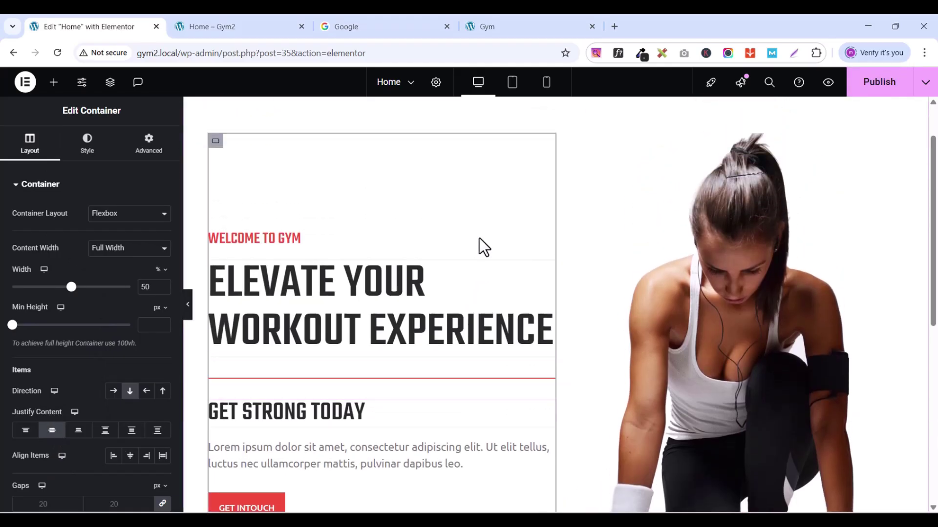
Step: Publish the Home page and check the hero section's text alignment in the preview
left_click(875, 89)
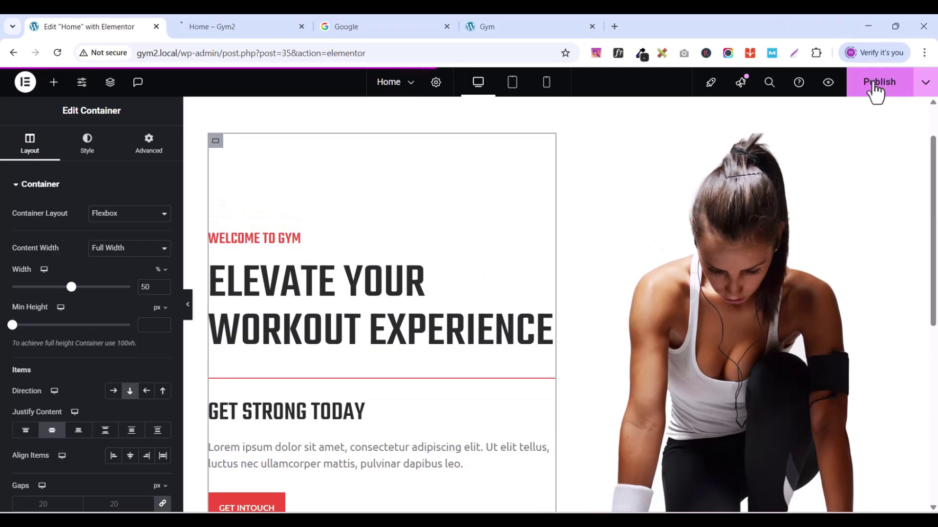
left_click(830, 84)
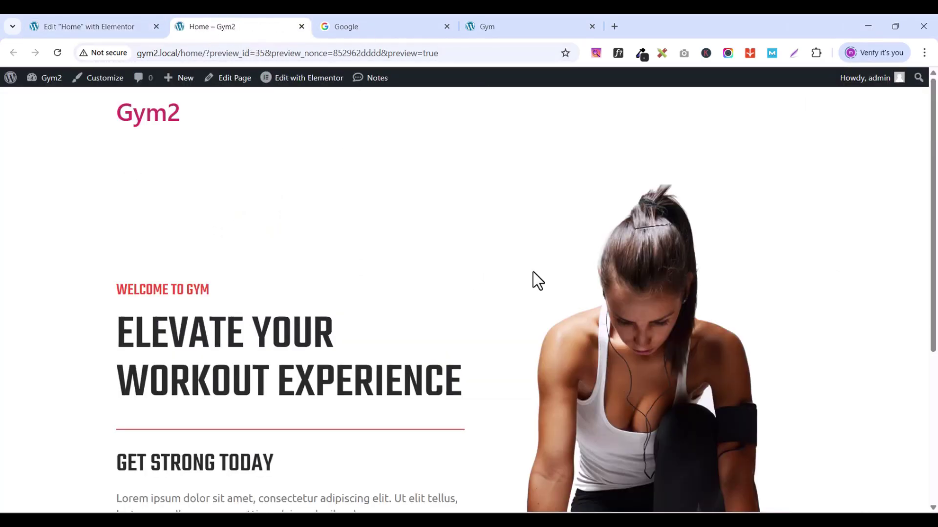
left_click_drag(934, 174, 559, 23)
mouse_move(11, 87)
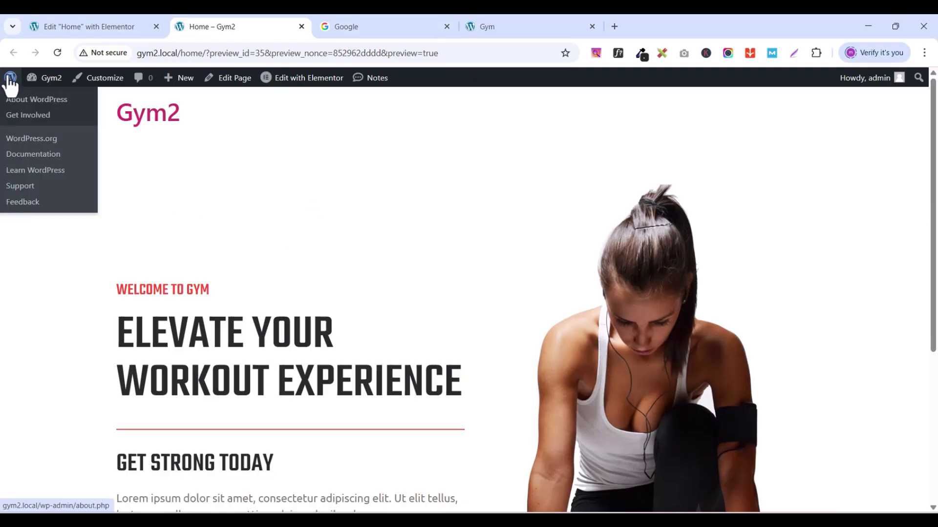
Step: Create a new header template in Elementor's Theme Builder, dismissing the block library and the productivity checklist
left_click(10, 77)
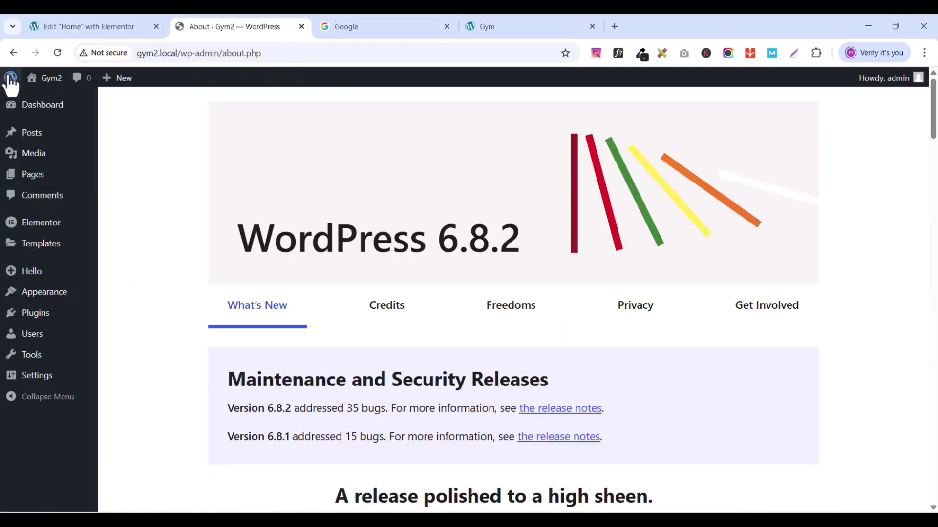
left_click(32, 106)
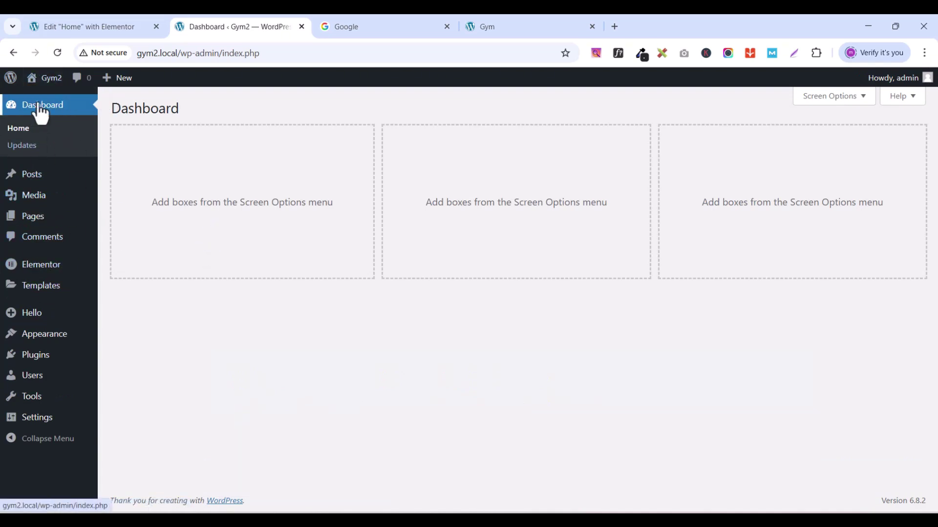
mouse_move(48, 286)
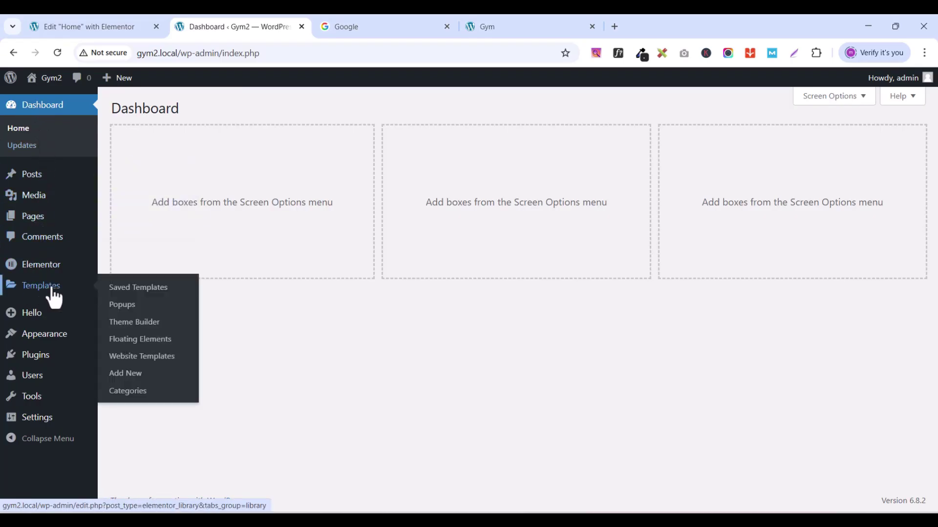
left_click(129, 323)
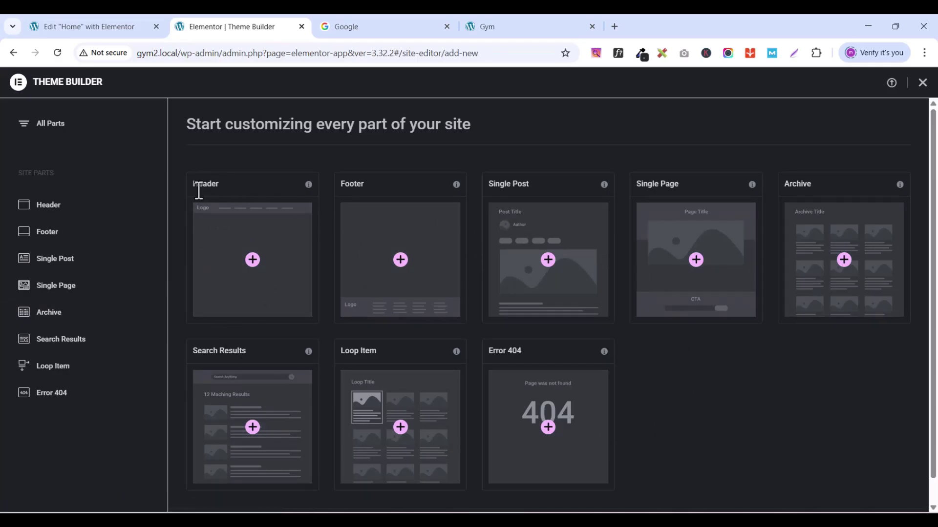
left_click(238, 243)
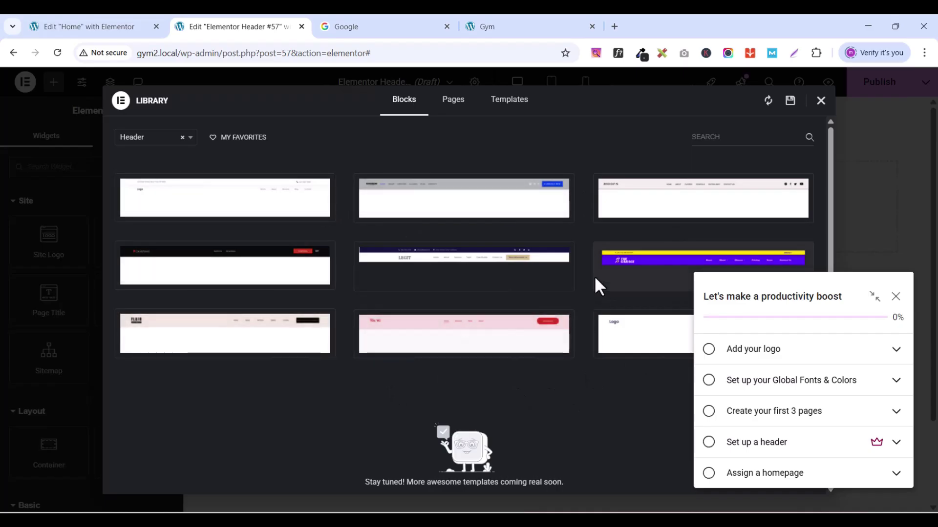
left_click(896, 297)
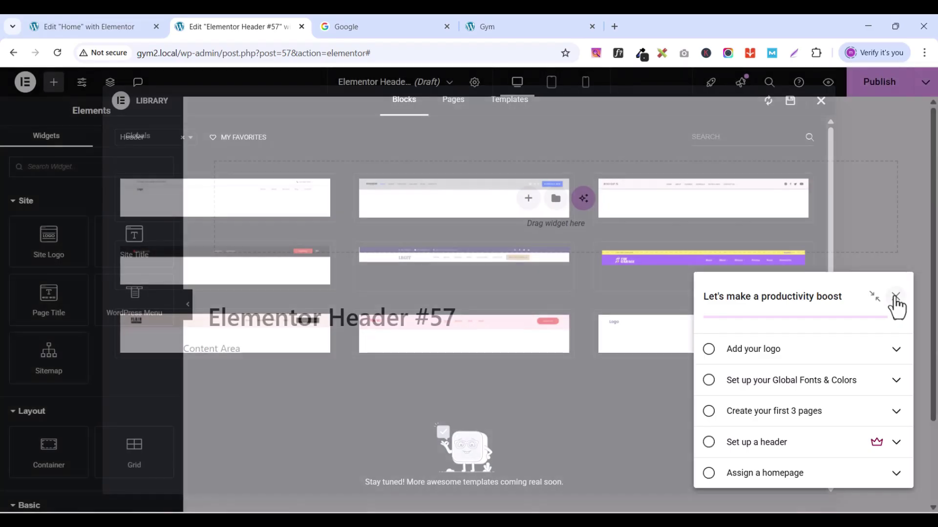
left_click(871, 193)
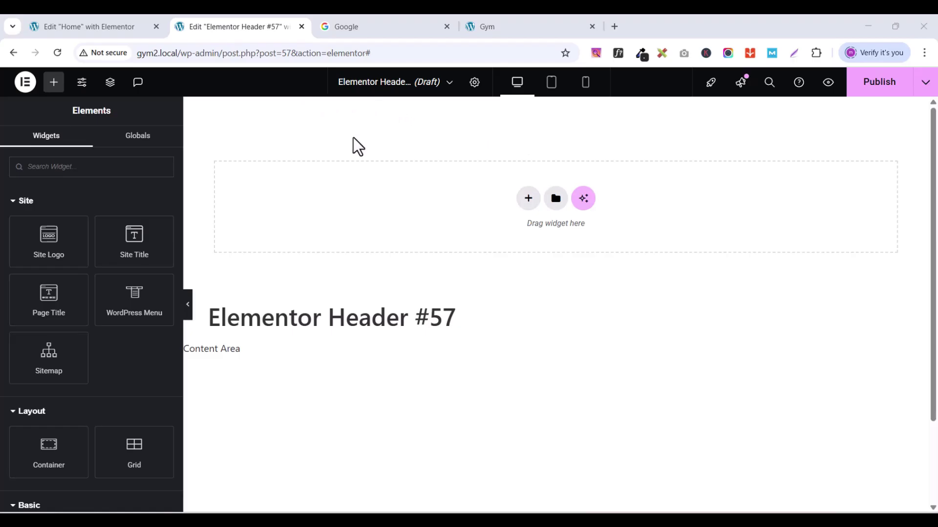
Step: Title the header template "header1" and publish it with the display condition Include Entire Site
left_click(474, 82)
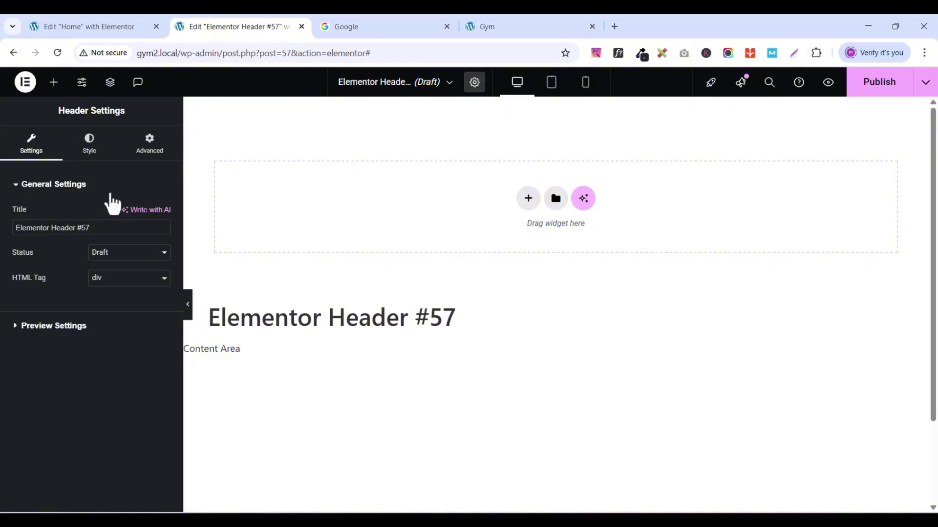
triple_click(84, 230)
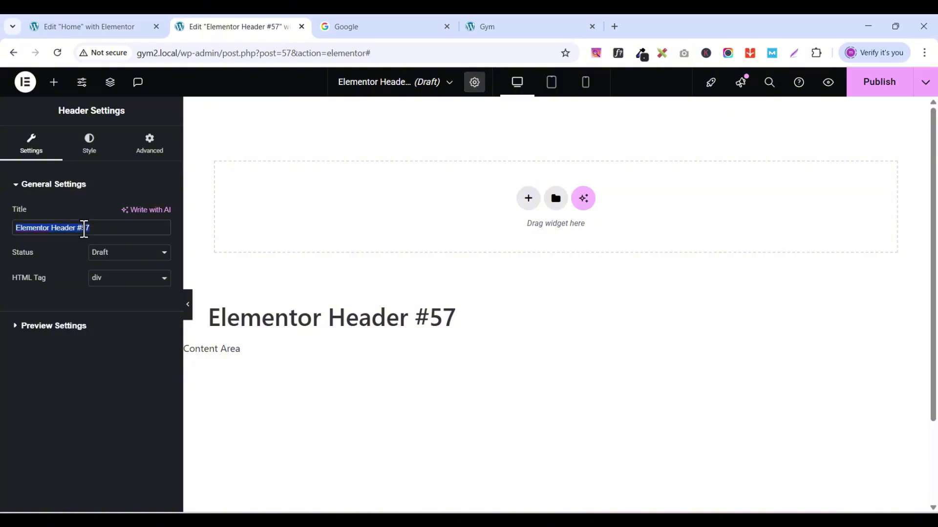
type("header1")
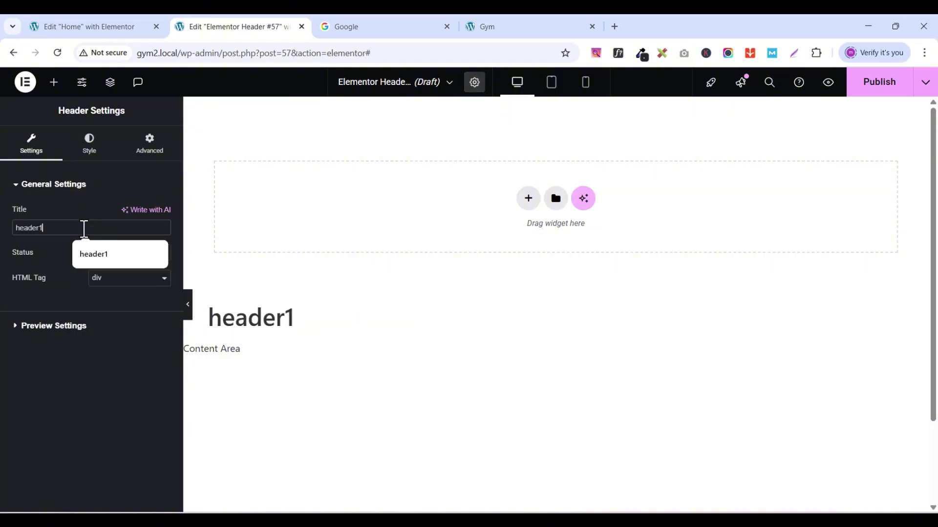
left_click(885, 86)
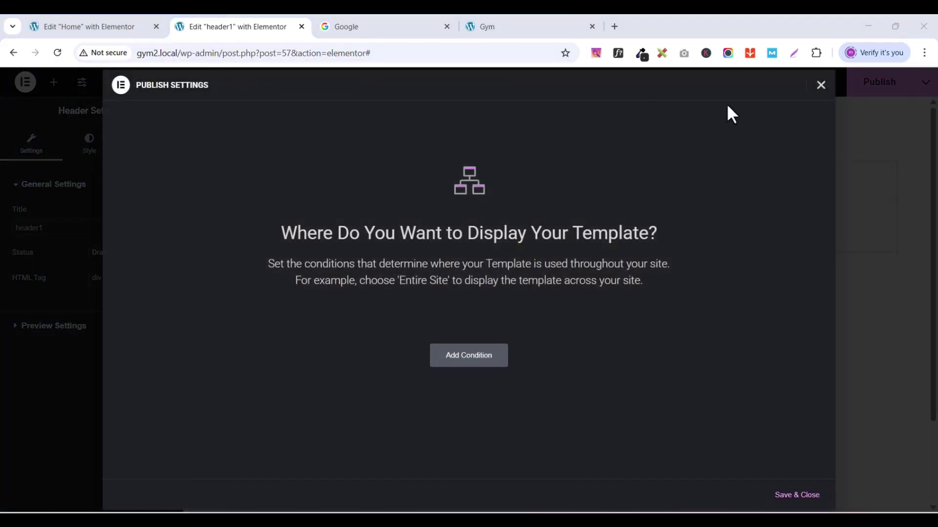
left_click(463, 356)
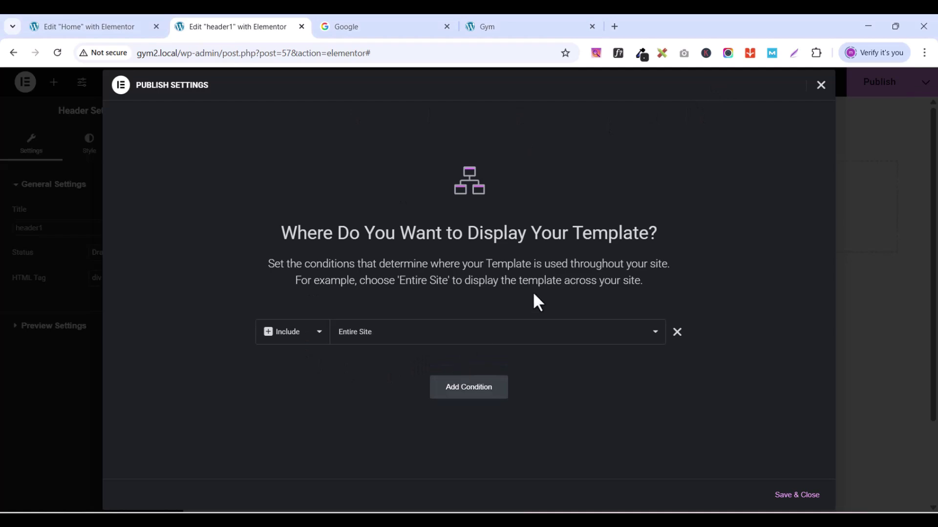
left_click(791, 495)
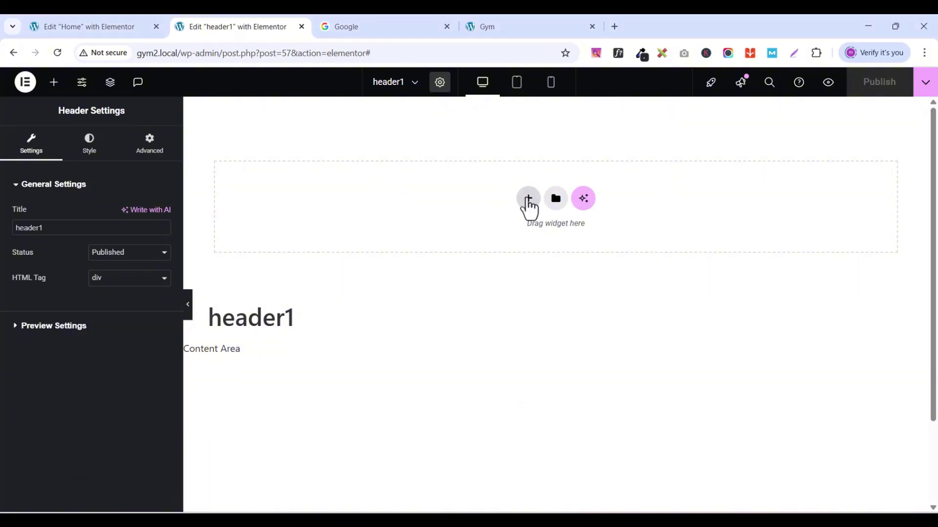
Step: Add a single-column Flexbox container to the header and set its padding to 0 on all sides
left_click(528, 204)
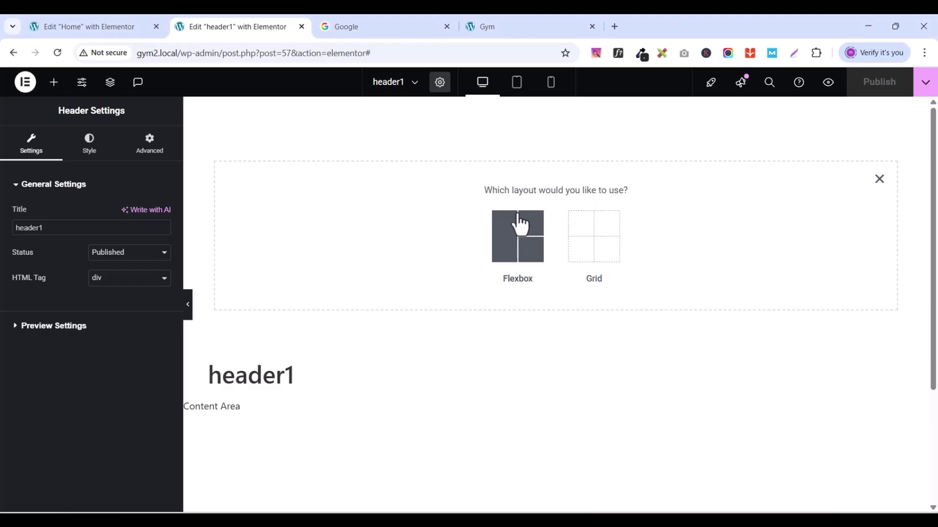
left_click(508, 241)
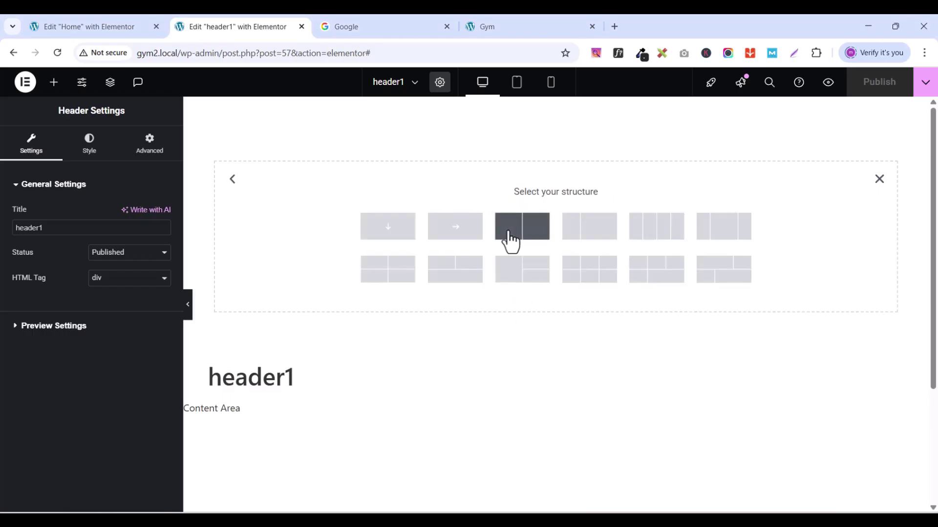
left_click(387, 226)
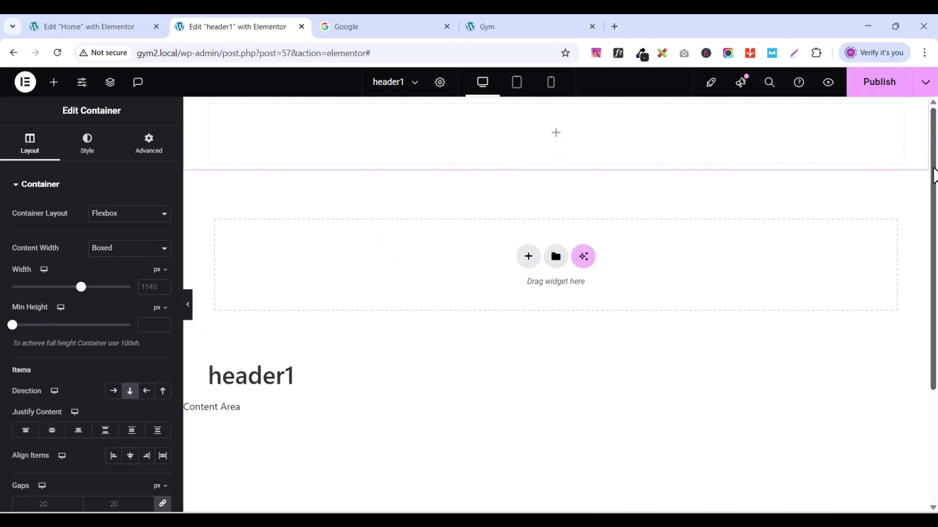
mouse_move(555, 119)
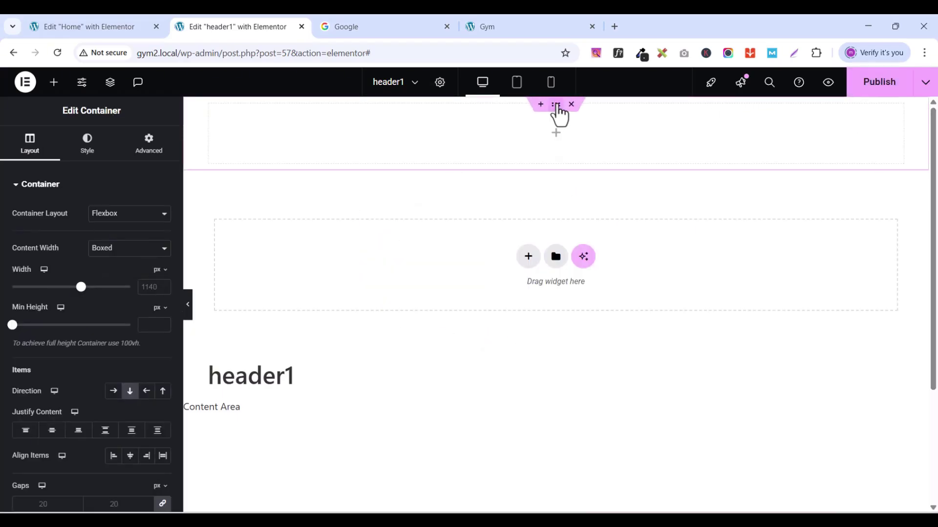
left_click(150, 148)
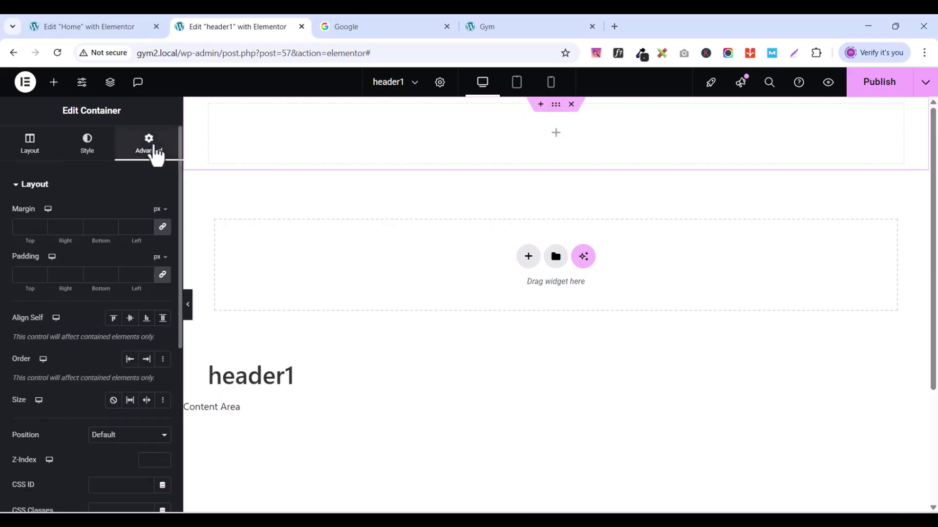
left_click(163, 276)
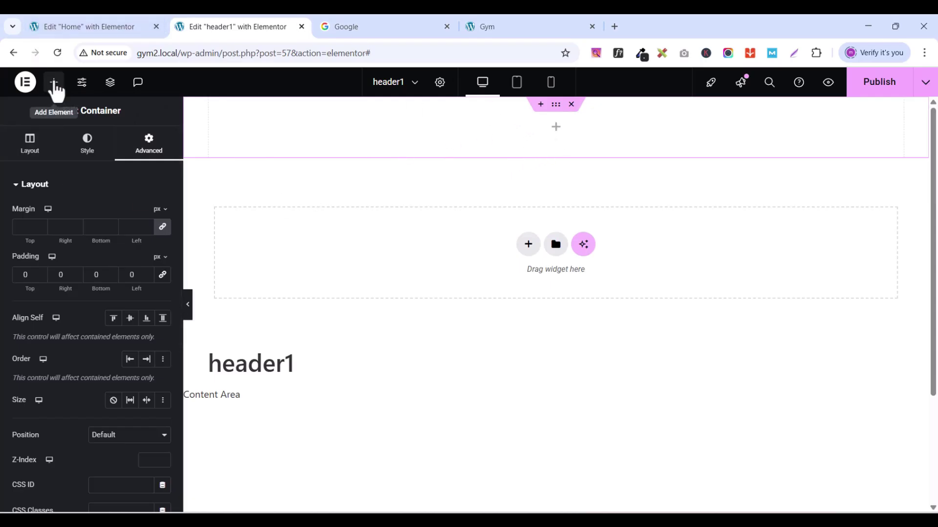
Step: Add an Image widget to the header container and assign it the logo-dark-heder.png logo from the media library
left_click(53, 83)
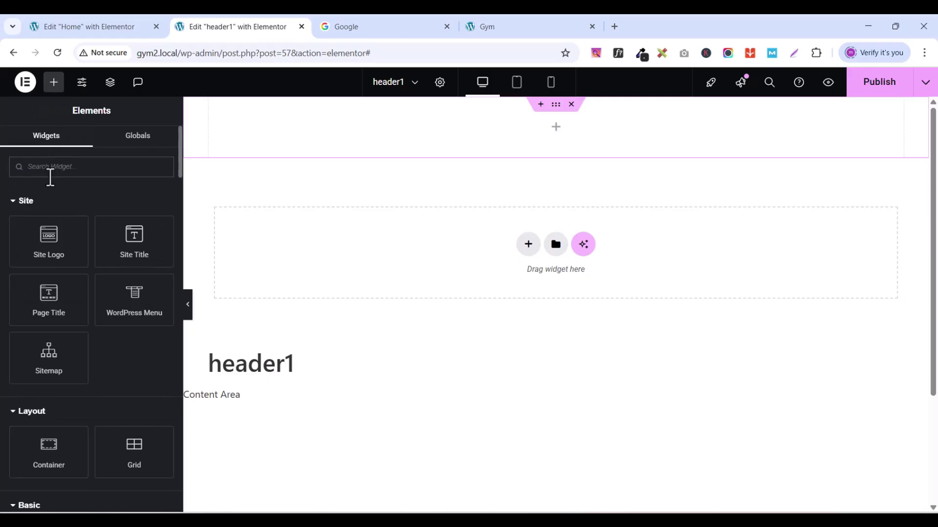
type("image")
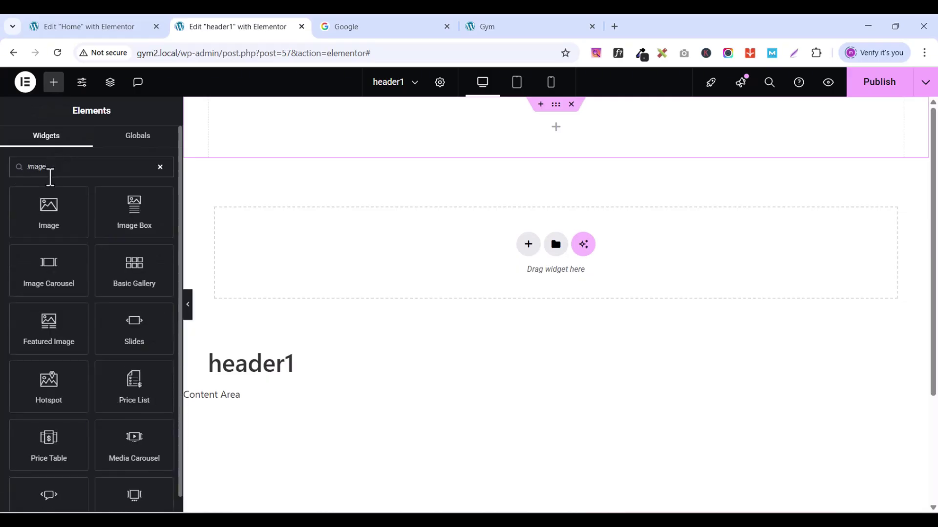
left_click_drag(50, 203, 583, 126)
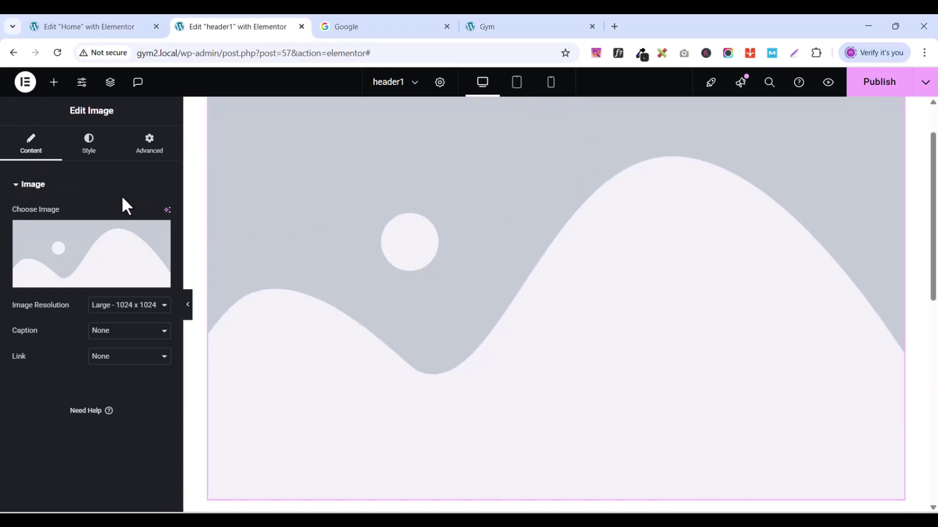
left_click(76, 282)
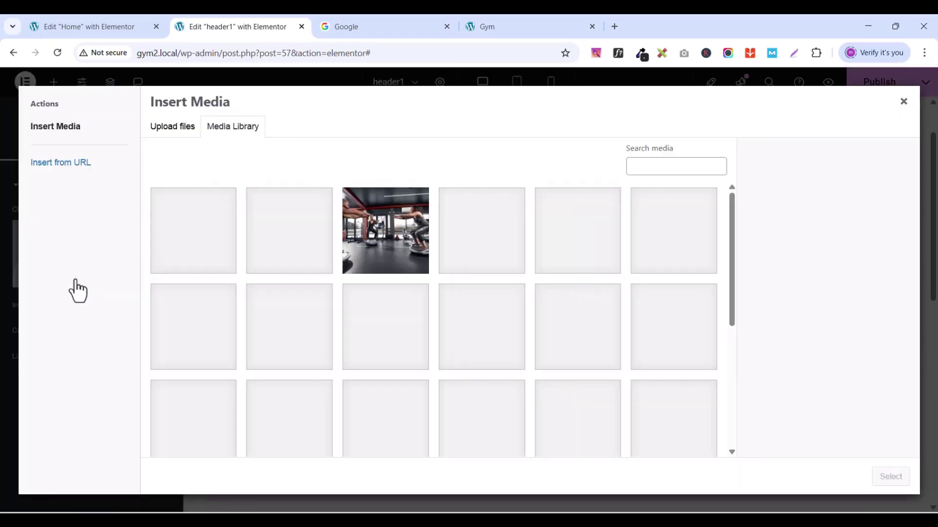
scroll(536, 319, "down", 5)
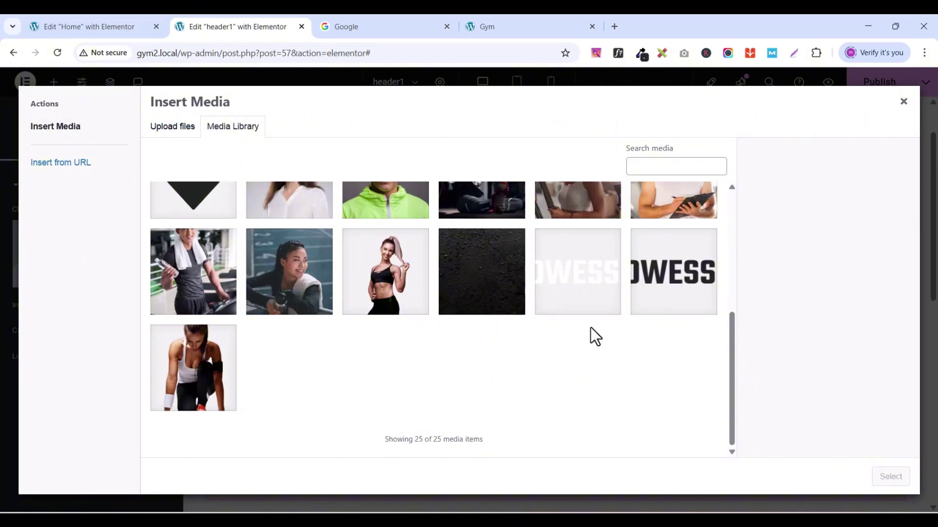
left_click(664, 274)
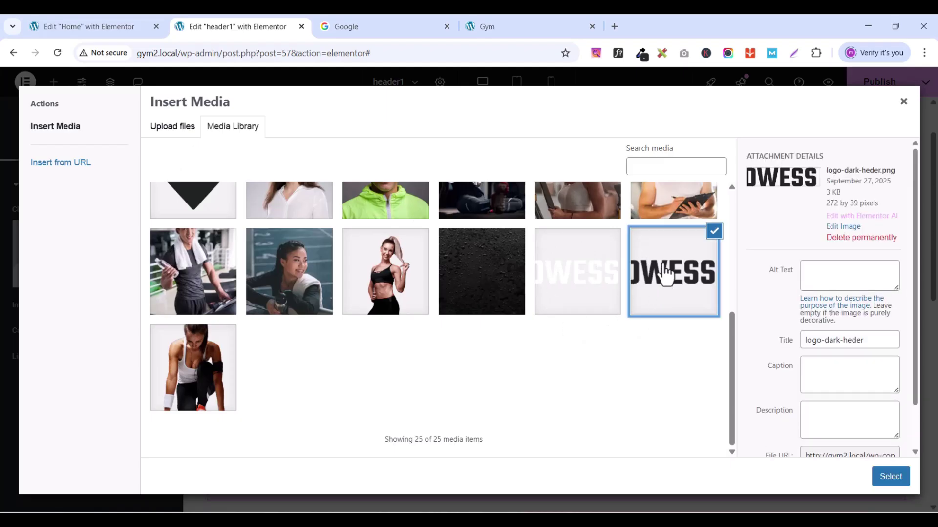
left_click(890, 482)
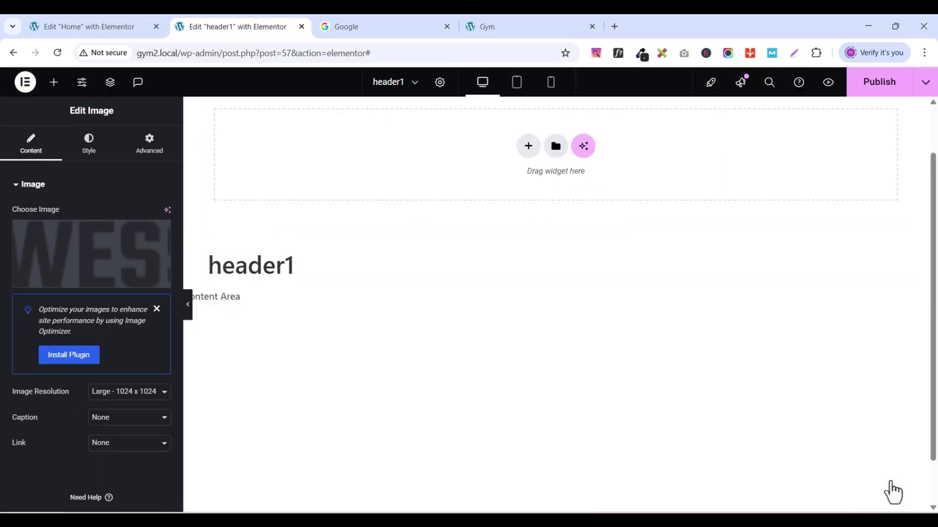
scroll(679, 313, "up", 1)
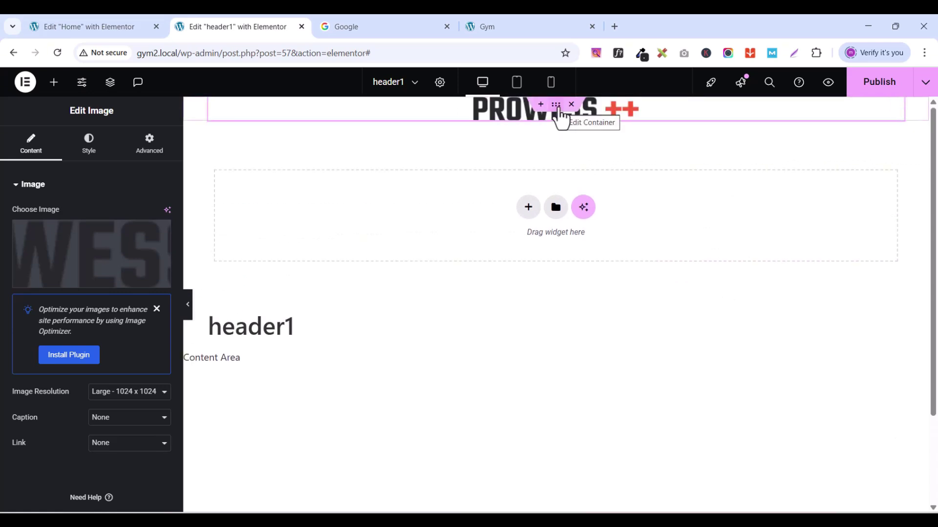
Step: Examine the reference Gym page's header and preview the header1 template for comparison
left_click(506, 28)
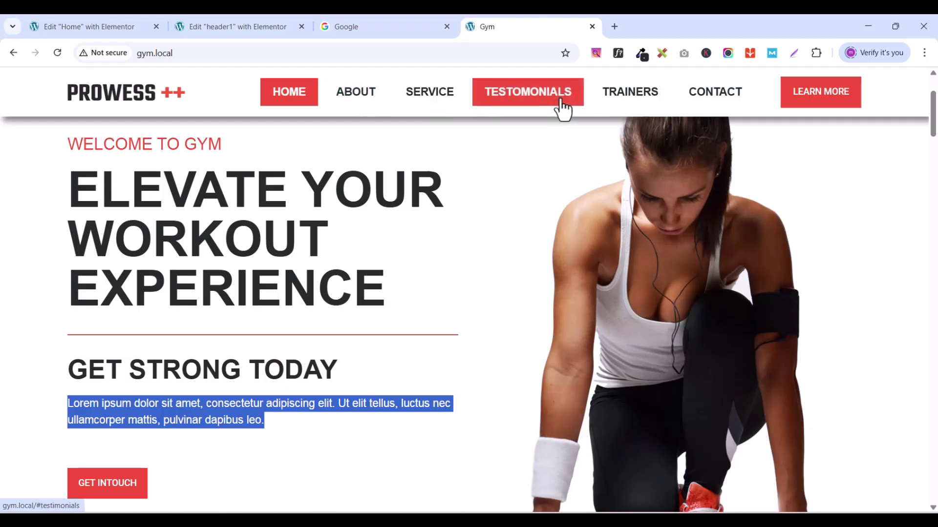
left_click(239, 30)
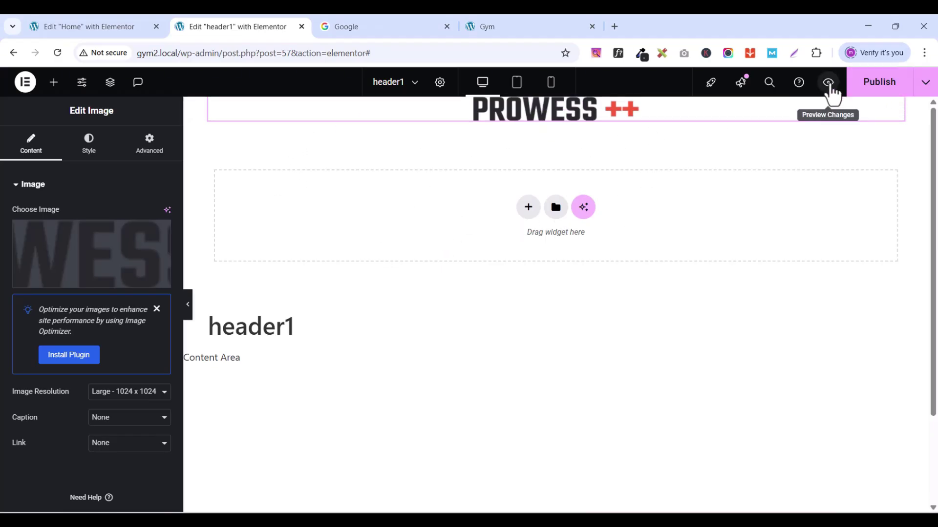
left_click(829, 84)
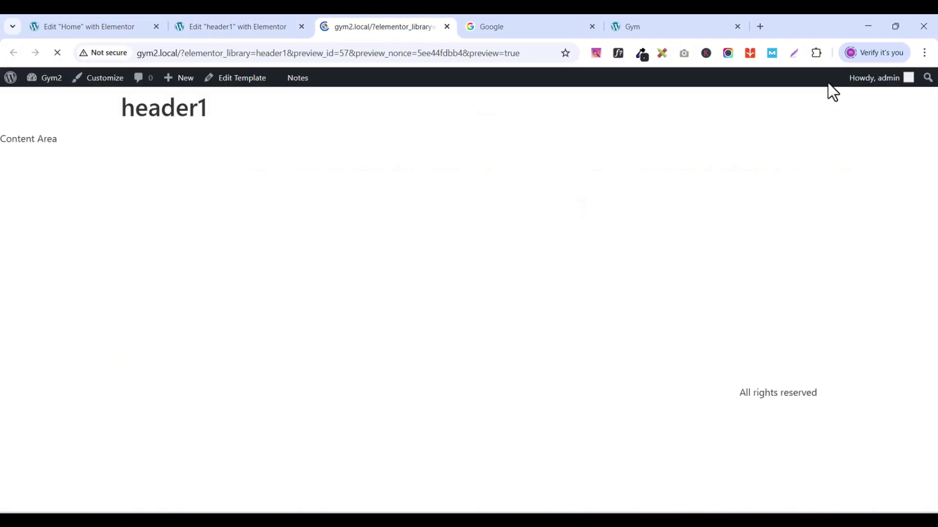
left_click(226, 29)
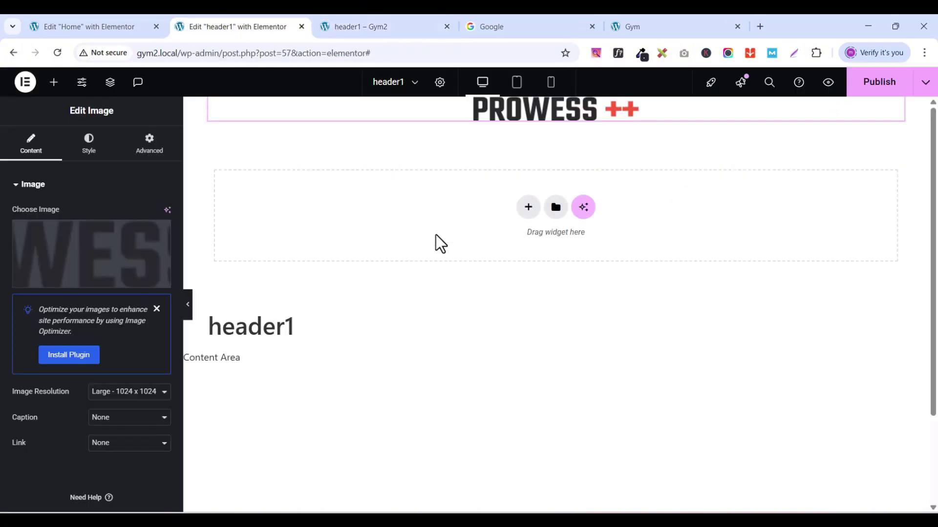
left_click(359, 29)
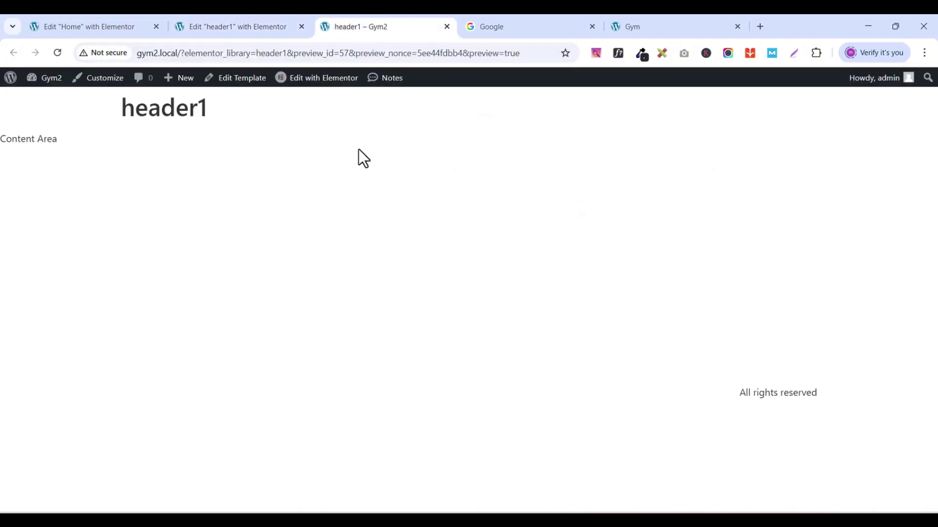
left_click(13, 81)
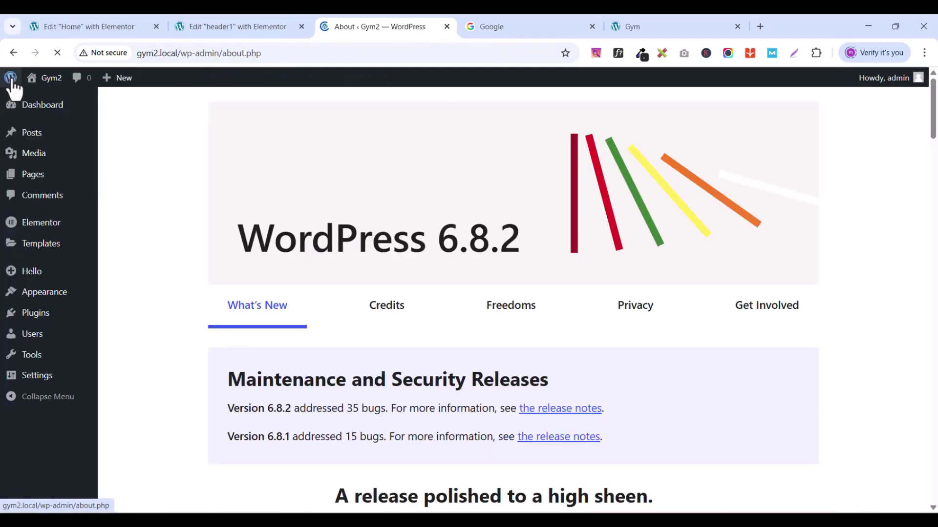
left_click(31, 111)
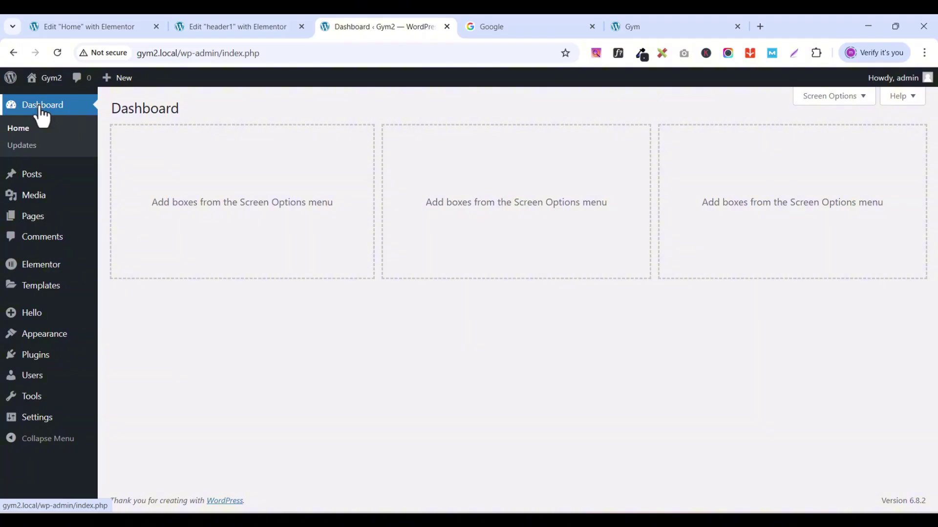
left_click(276, 29)
left_click(371, 28)
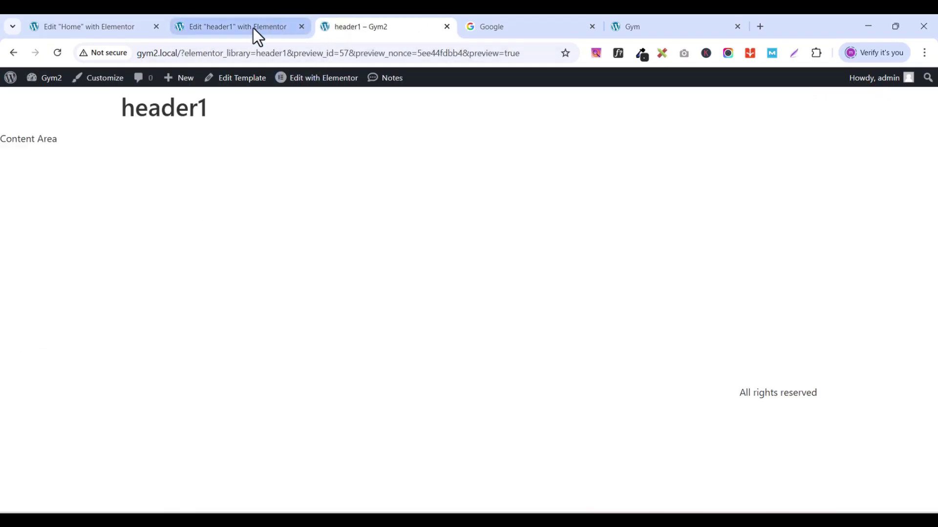
Step: Create a WordPress navigation menu named "headerMenu1" with the Header display location
left_click(8, 80)
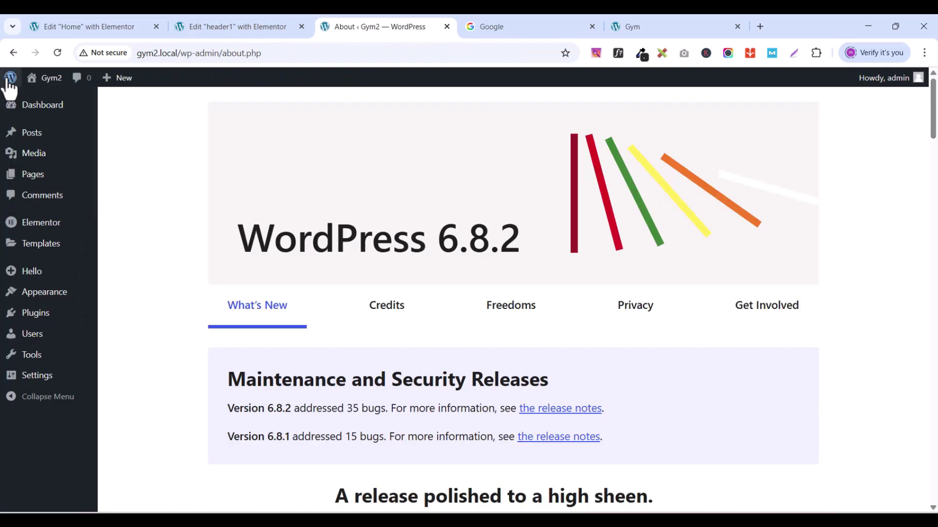
mouse_move(36, 114)
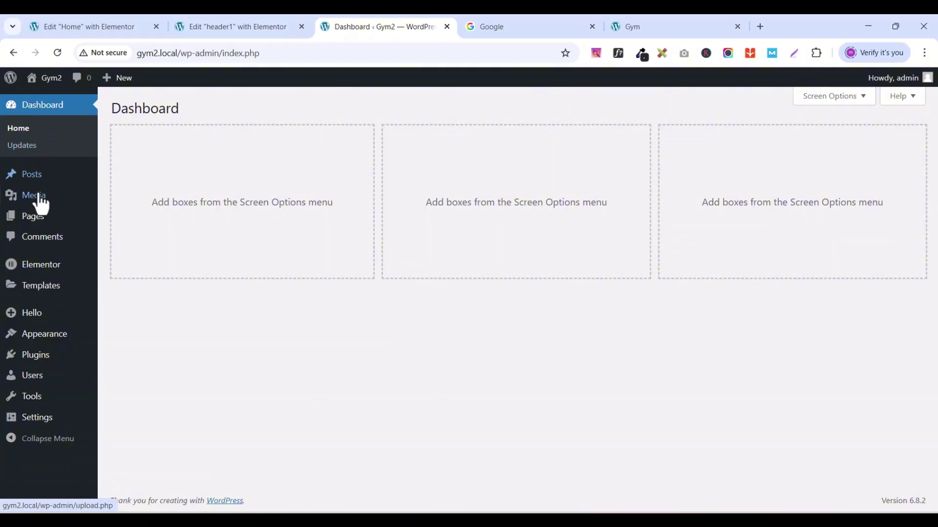
mouse_move(25, 351)
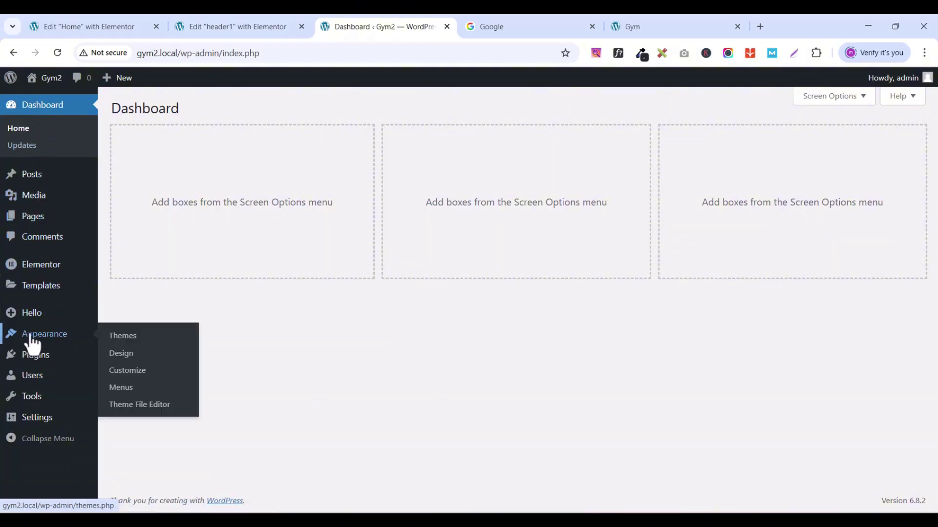
left_click(121, 391)
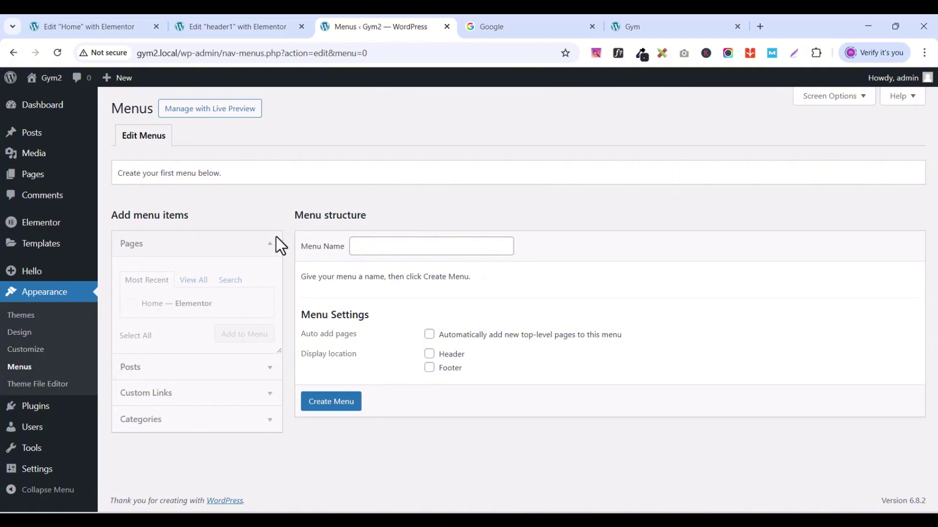
left_click(380, 252)
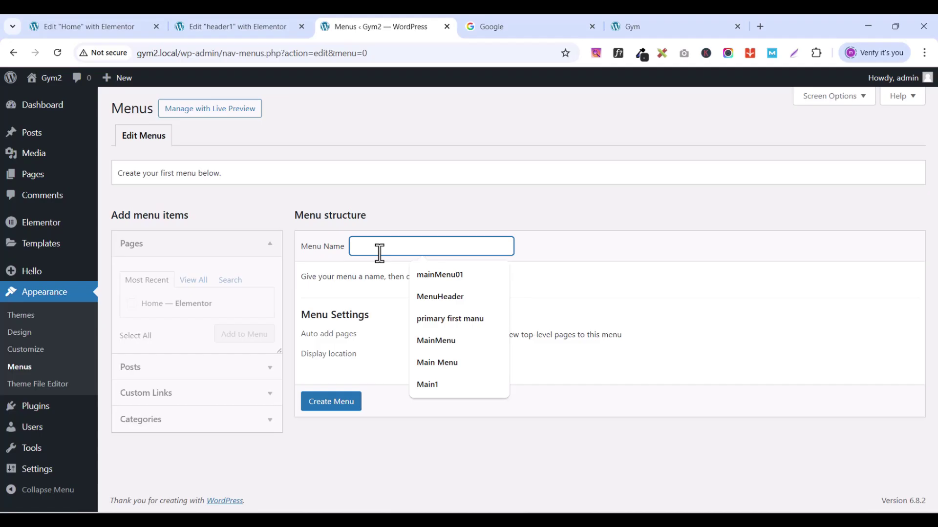
type("headerM")
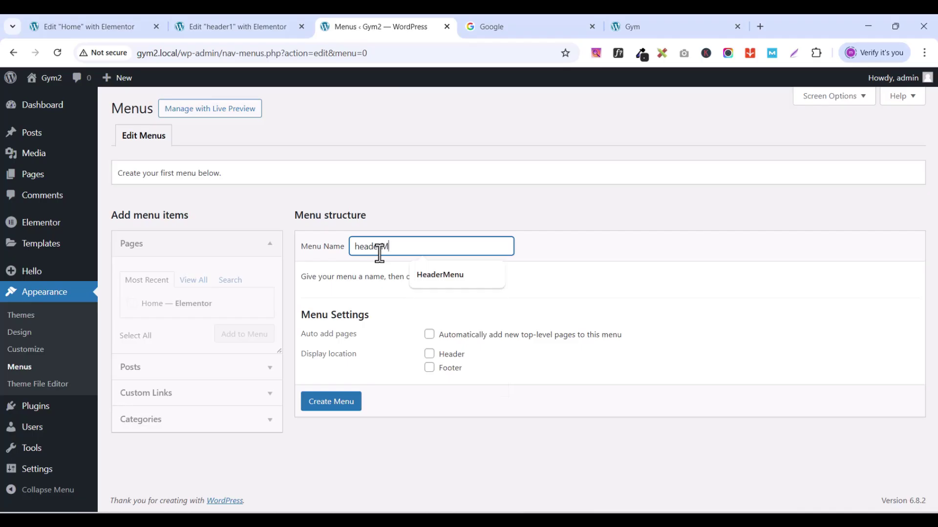
type("enu1")
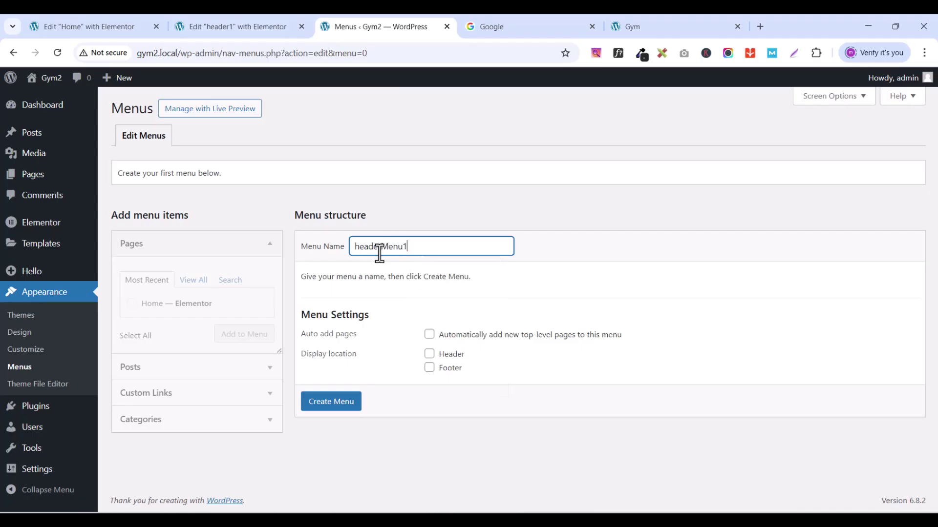
left_click(425, 358)
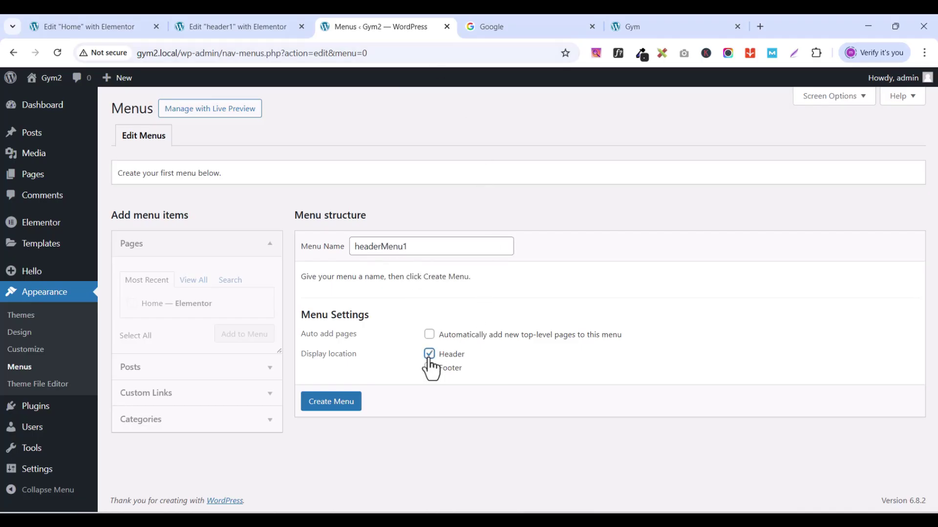
left_click(324, 410)
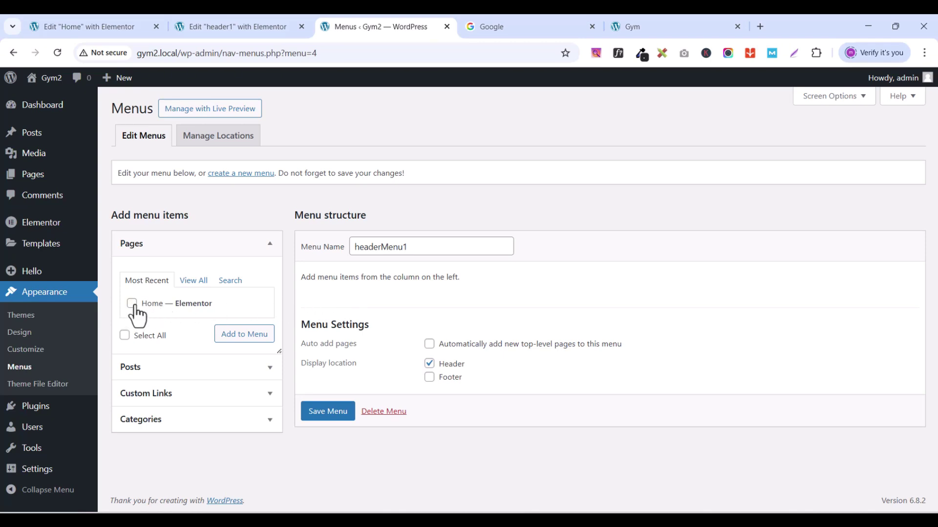
Step: Add the Home page and a custom link ABOUT with URL #about to headerMenu1
left_click(235, 341)
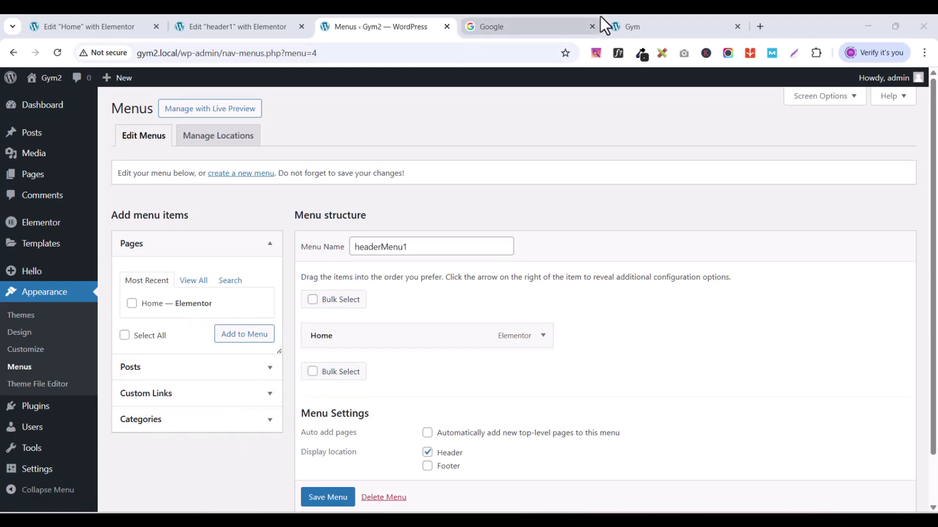
left_click(632, 28)
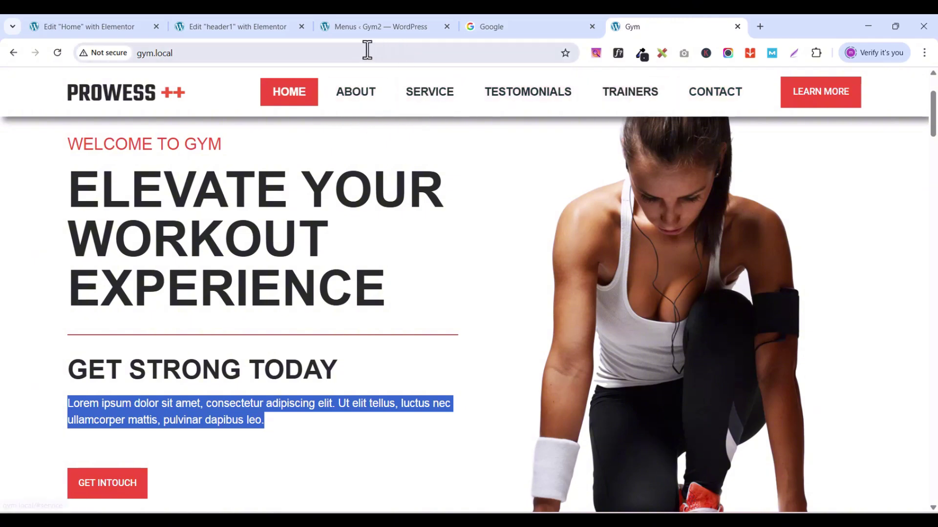
left_click(372, 27)
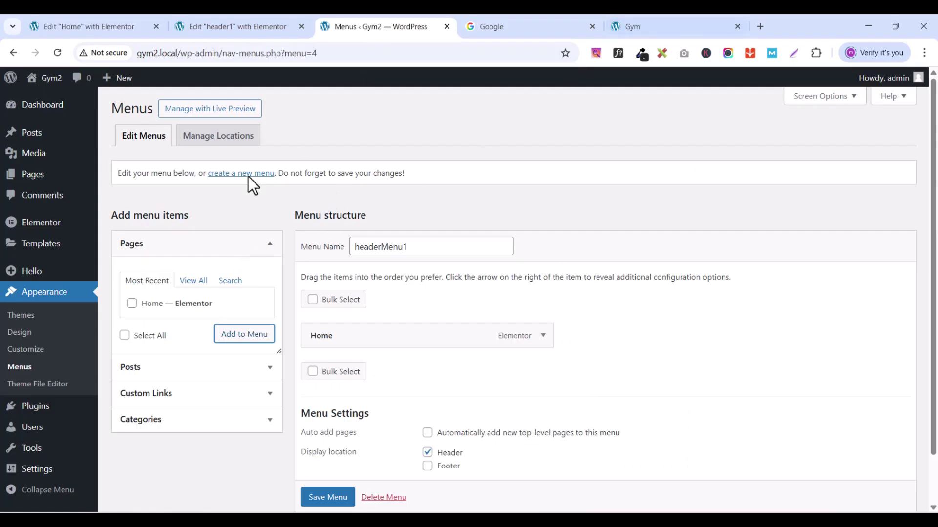
left_click(148, 399)
left_click(185, 337)
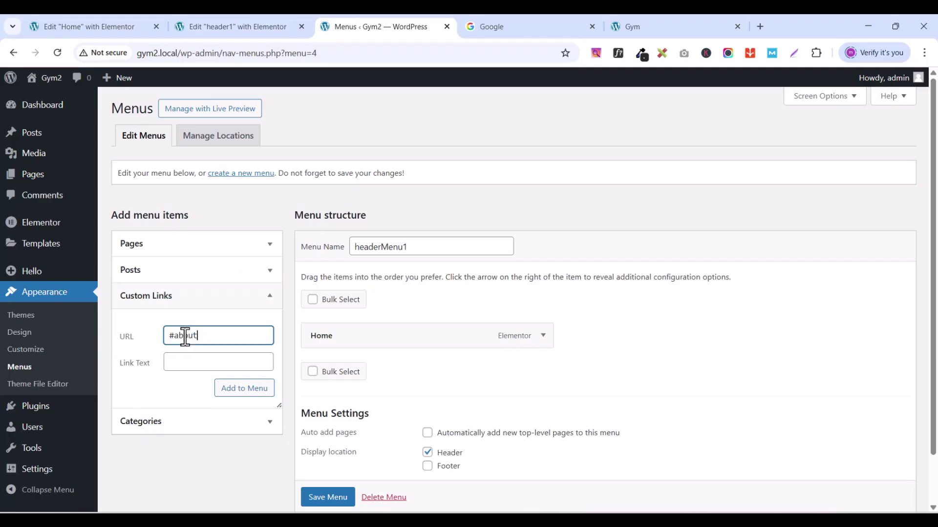
left_click(198, 363)
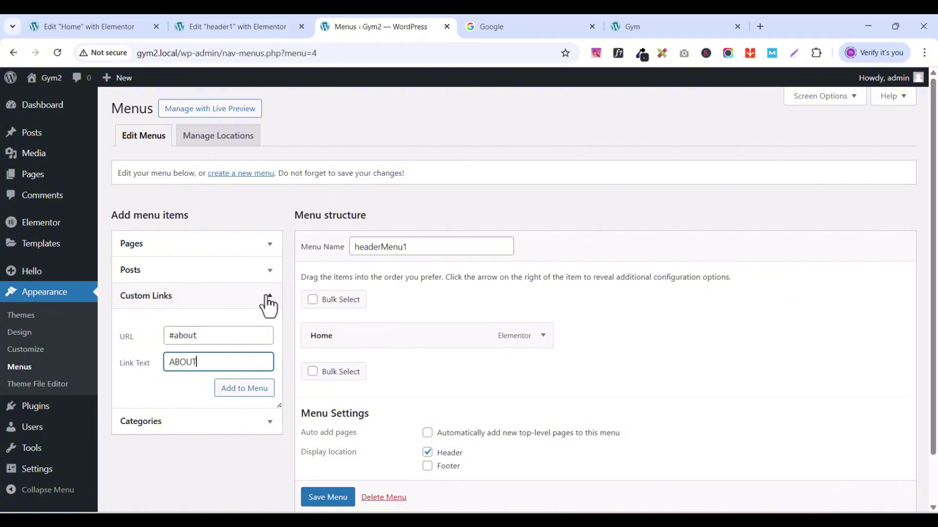
left_click(244, 393)
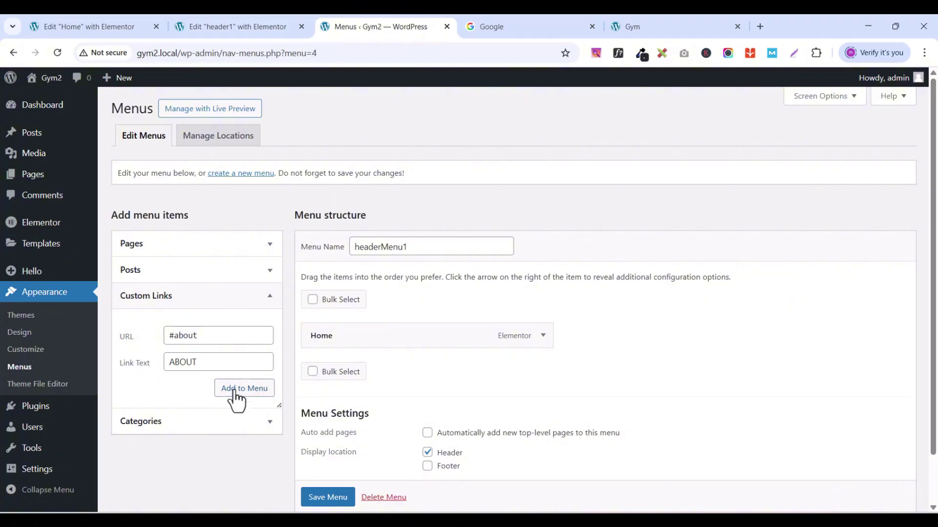
Step: Add a custom link with URL #service and link text SERVICE to headerMenu1
left_click(214, 338)
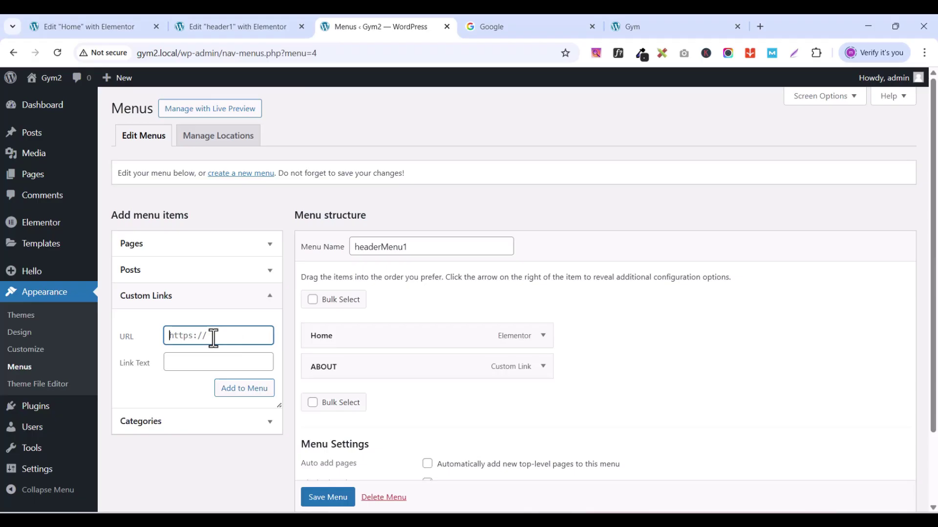
type("#")
key("Tab")
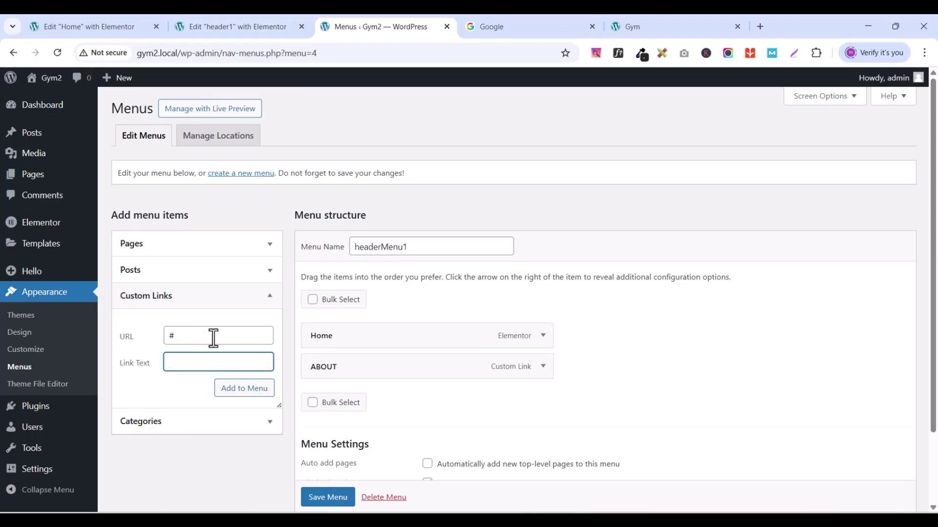
left_click(214, 338)
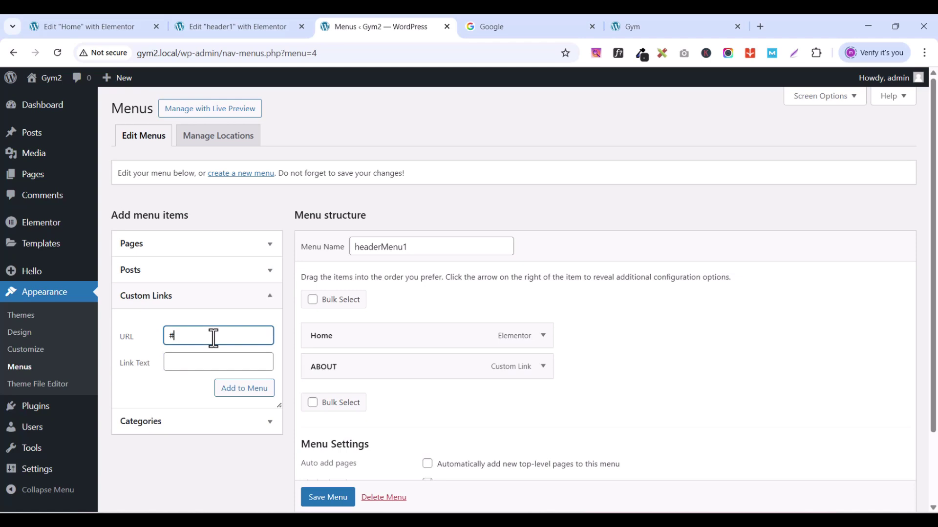
type("SERVSE")
left_click(187, 365)
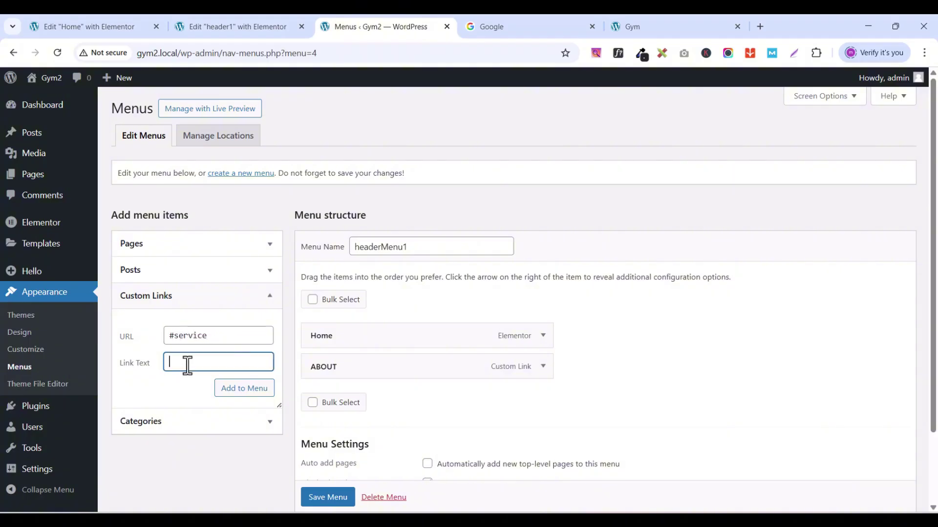
type("SERVICE")
left_click(244, 388)
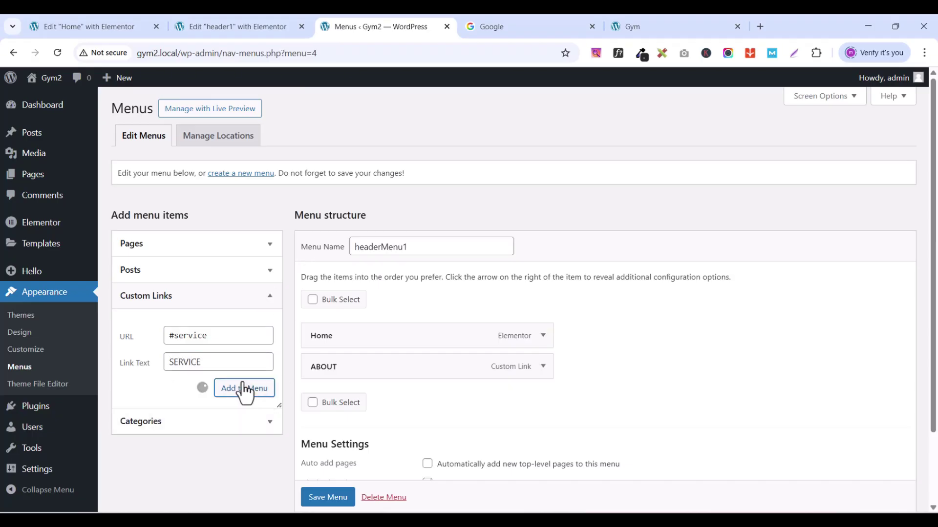
Step: Check the reference Gym header's menu and add a custom link TESTIMONIALS with URL #testimonials to headerMenu1
left_click(636, 22)
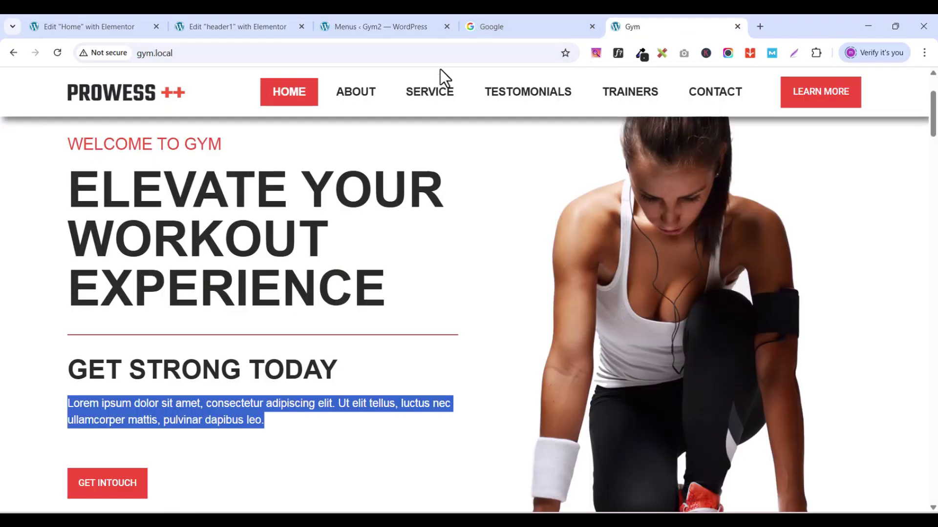
left_click(385, 28)
left_click(199, 335)
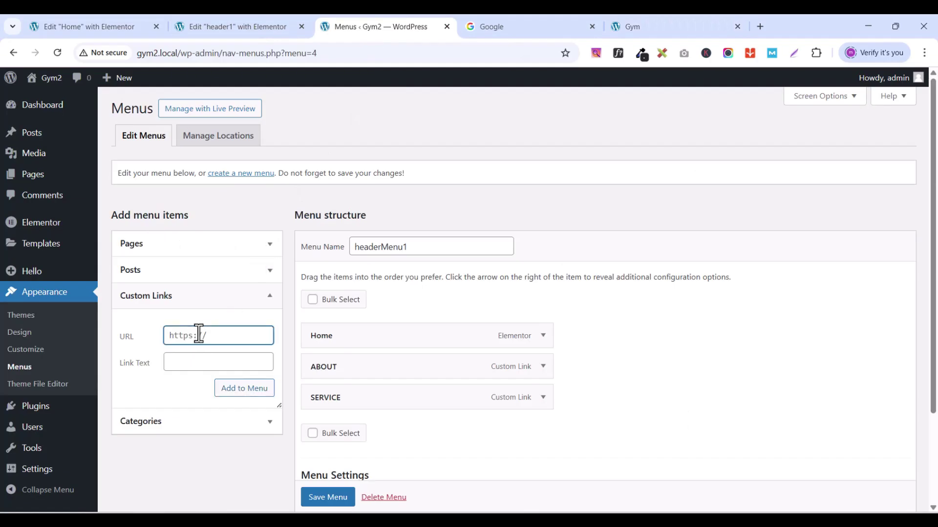
type("#")
type("testimonials")
left_click(207, 362)
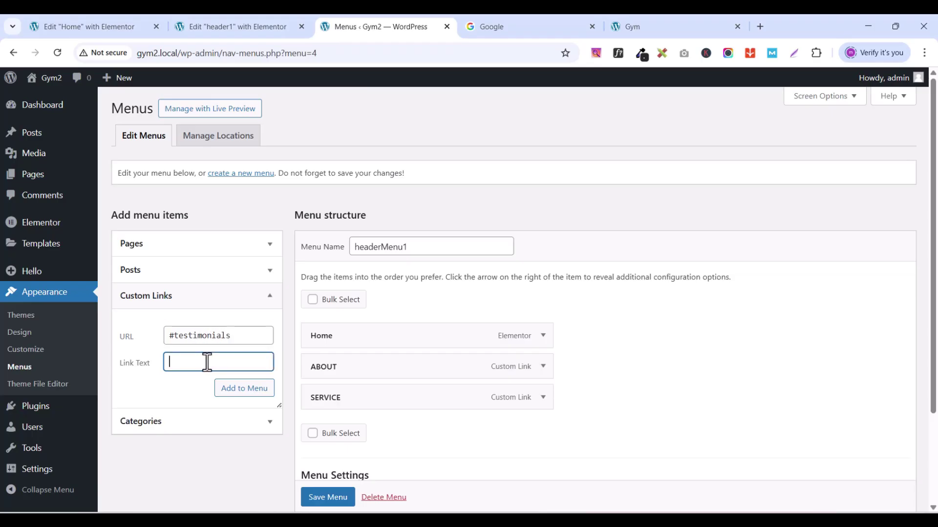
type("TESTIMONIALS")
left_click(242, 391)
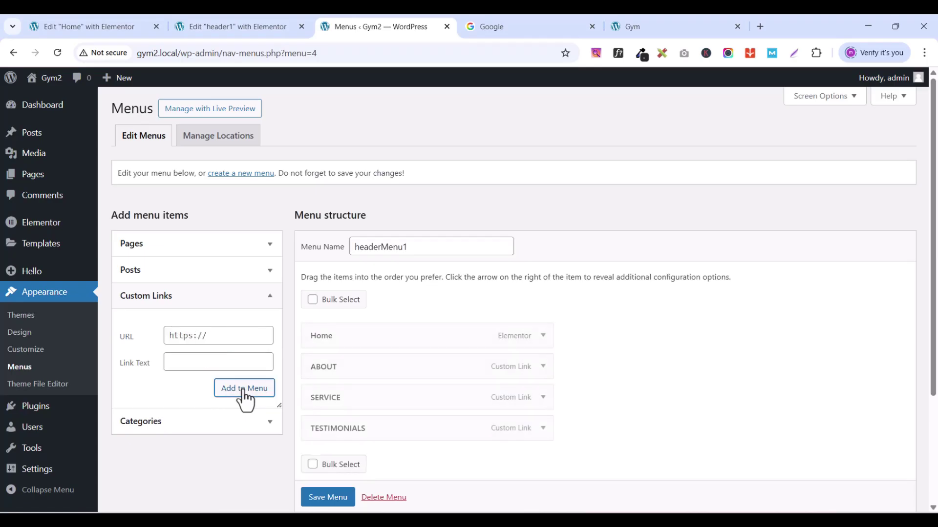
Step: Add a custom link with URL #trainer and link text TRAINERS to headerMenu1
left_click(227, 335)
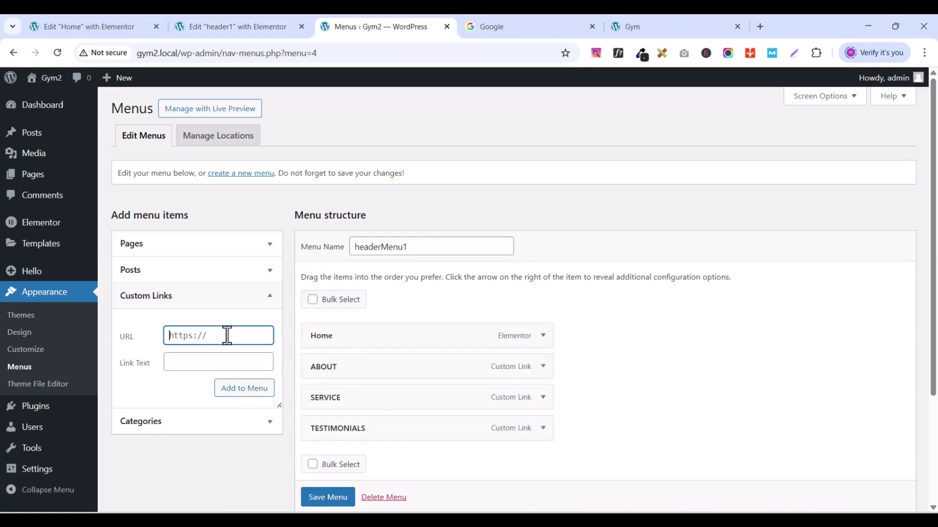
type("#trainer")
left_click(211, 363)
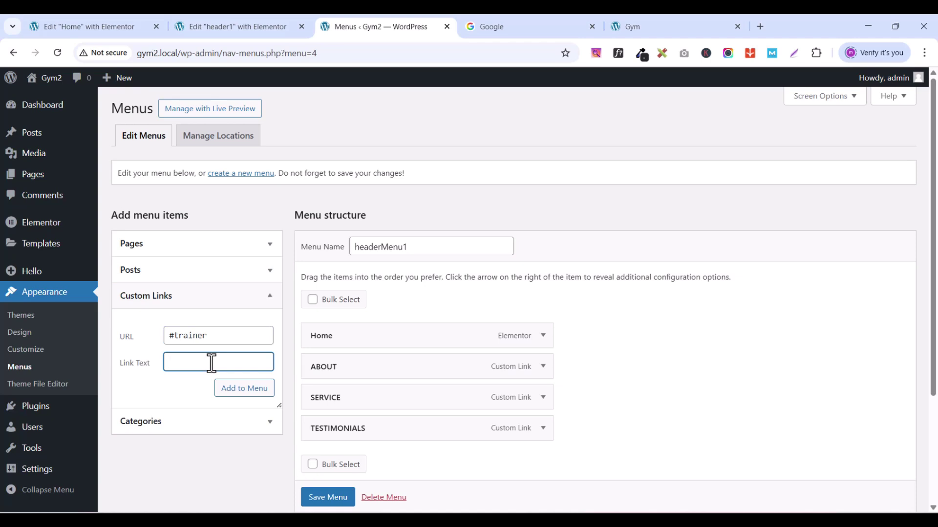
type("TRA")
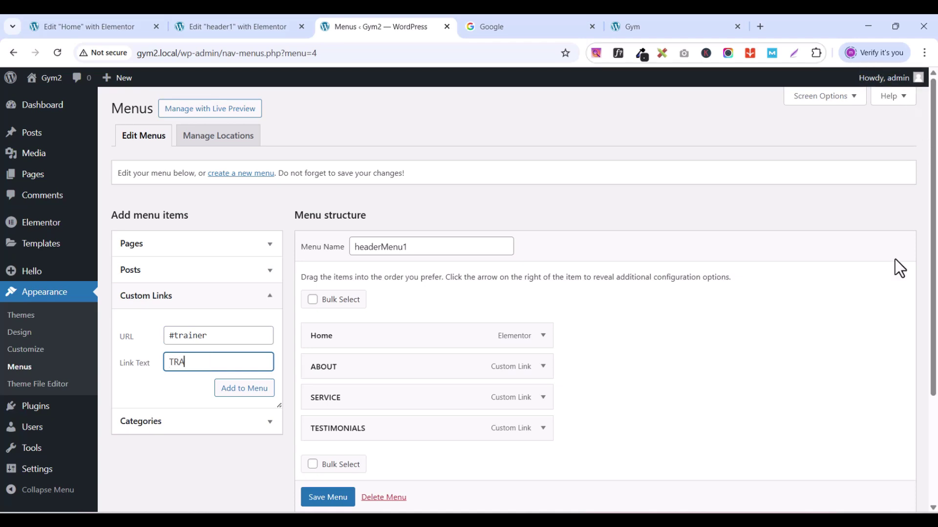
left_click(865, 379)
left_click(203, 362)
left_click(248, 389)
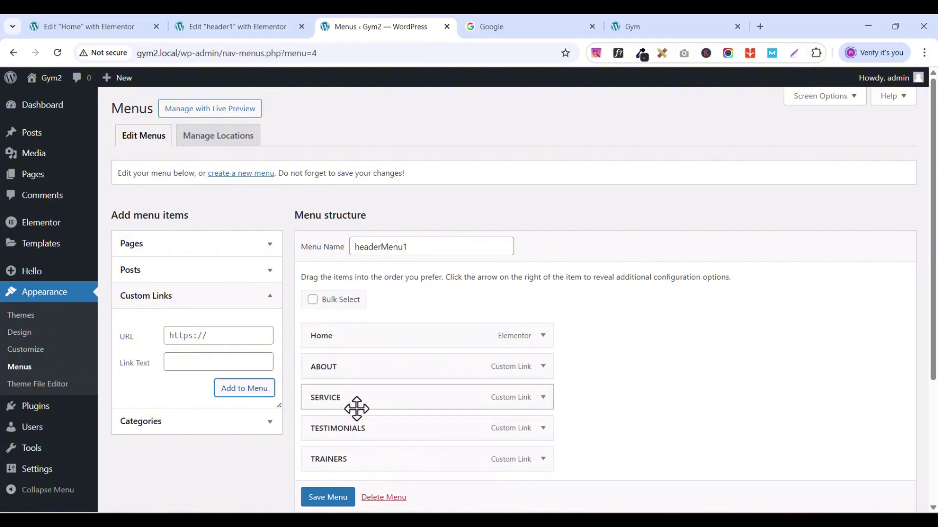
Step: Add a custom link with URL #contact and link text CONTACT to headerMenu1
scroll(362, 415, "down", 3)
left_click(190, 215)
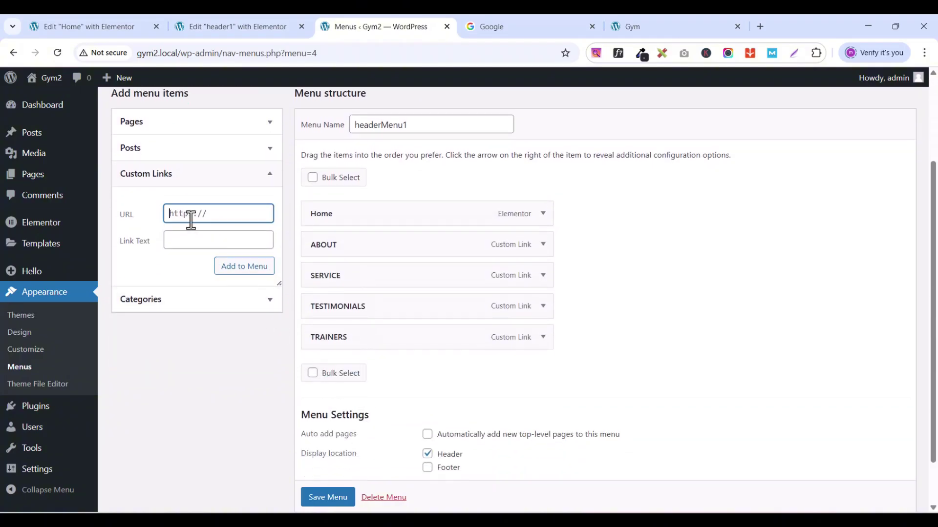
type("#contact")
left_click(190, 240)
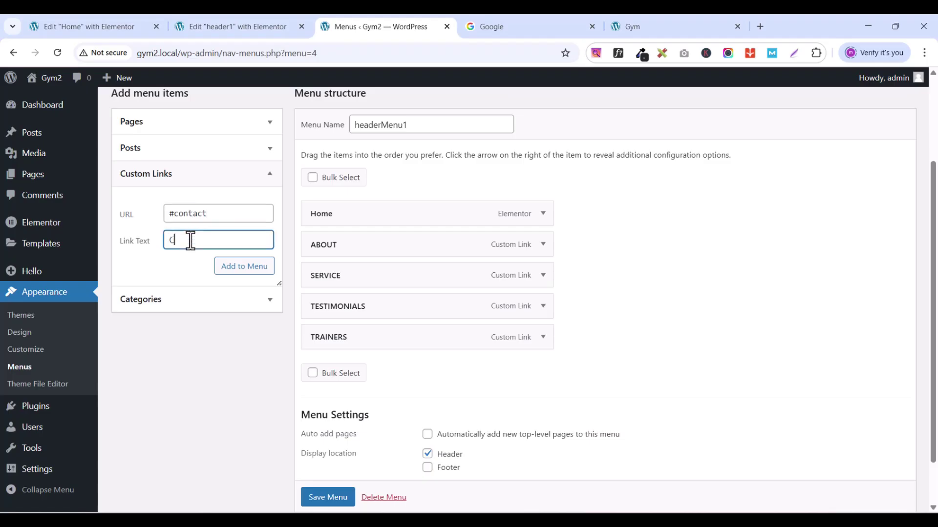
type("CONTACT")
left_click(248, 272)
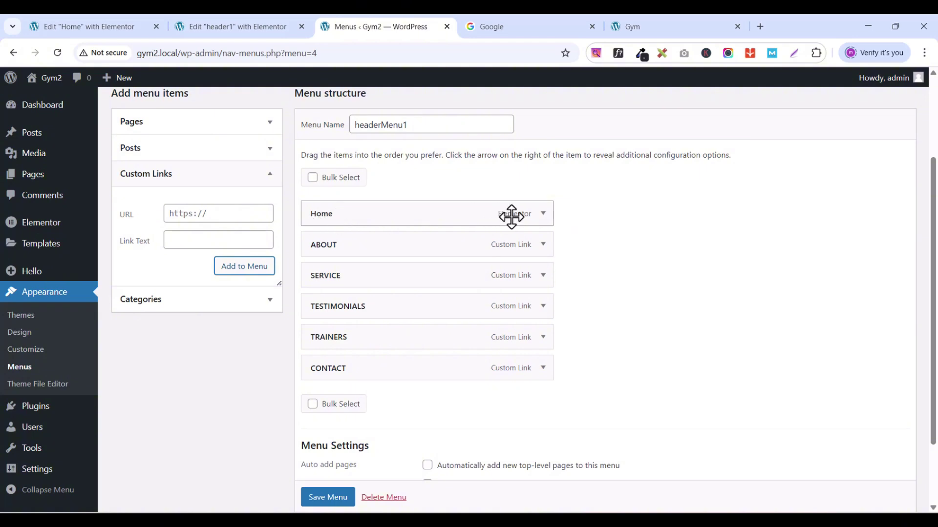
Step: Change the Home item's navigation label to HOME and save headerMenu1
left_click(543, 215)
left_click(356, 258)
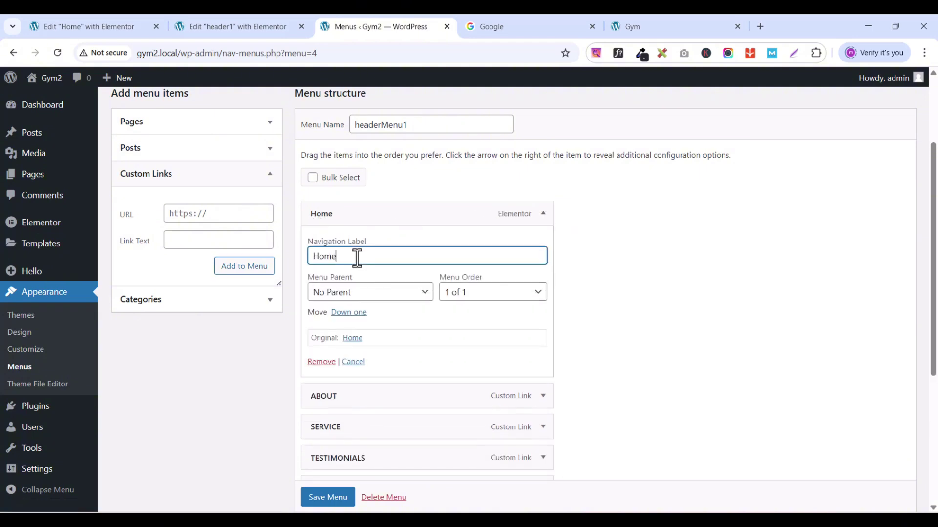
double_click(357, 257)
type("h")
key("BackSpace")
key("BackSpace")
type("HOME")
scroll(342, 488, "down", 1)
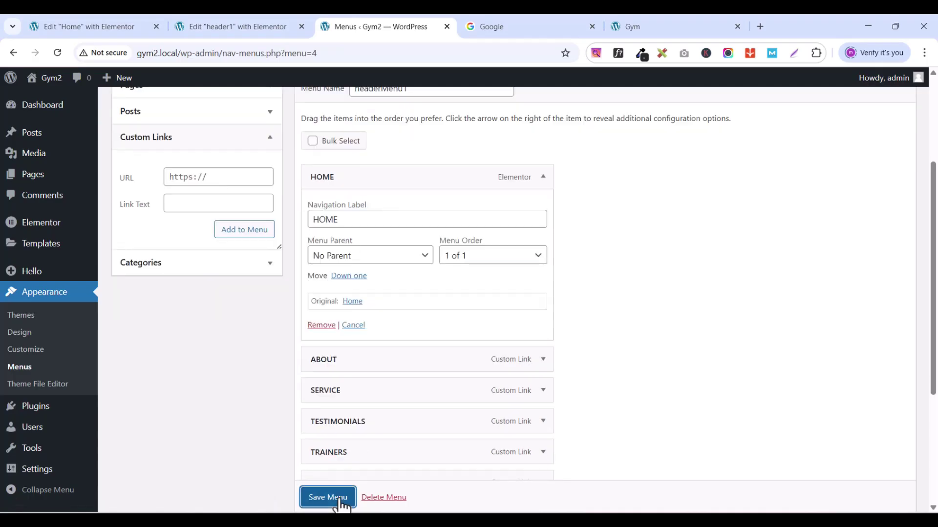
left_click(337, 499)
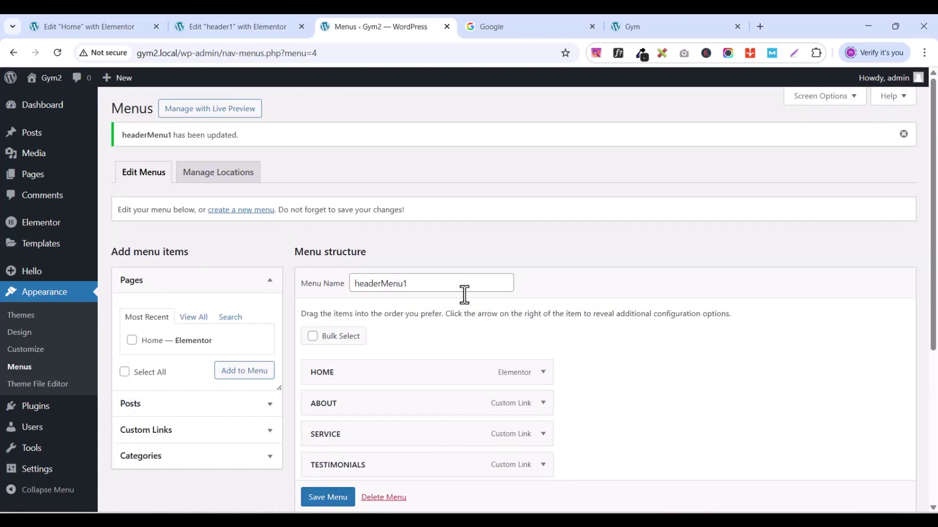
scroll(446, 309, "down", 4)
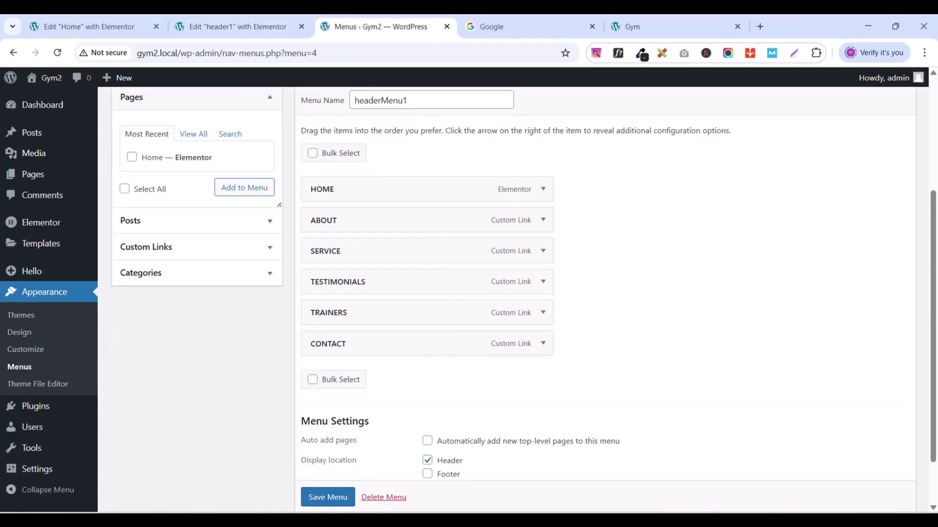
Step: Save headerMenu1, return to the header1 template in Elementor and add a WordPress Menu widget below the PROWESS ++ logo
left_click(335, 498)
scroll(337, 500, "down", 1)
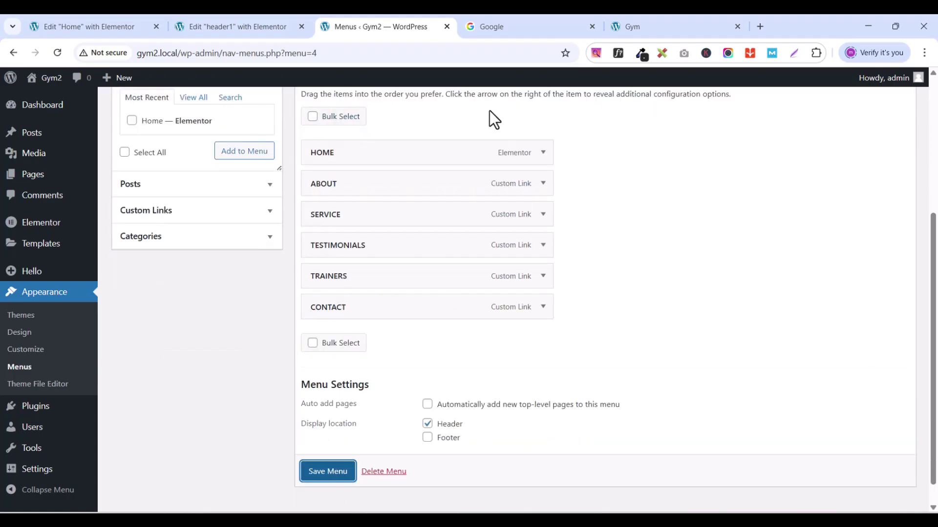
left_click(231, 27)
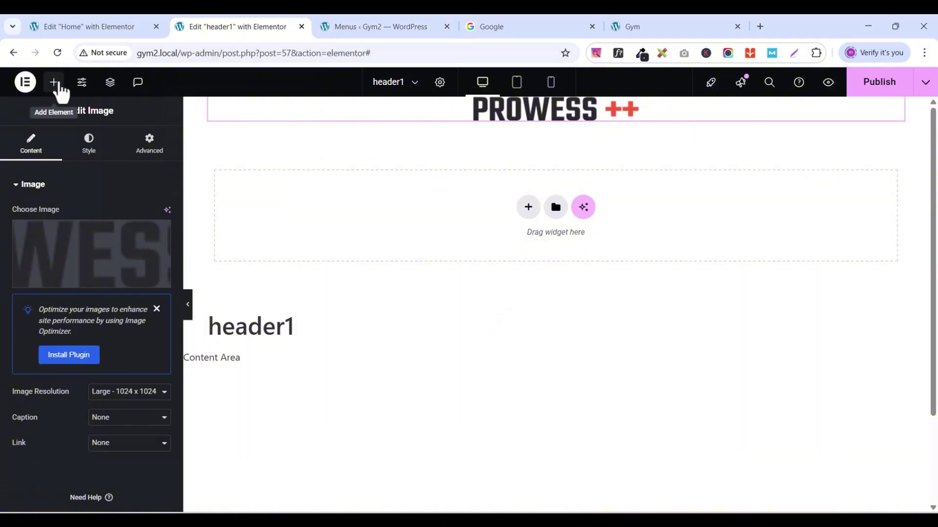
left_click(58, 86)
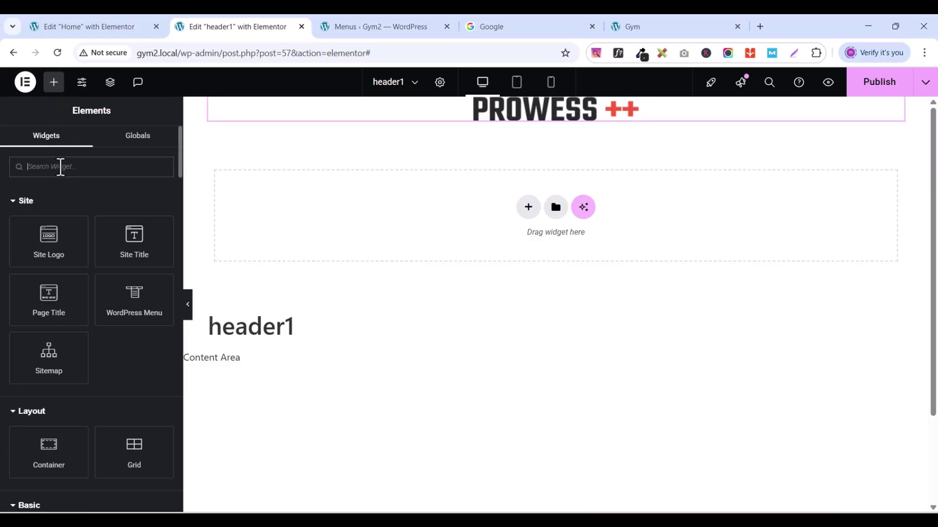
type("E")
key("BackSpace")
type("MENU")
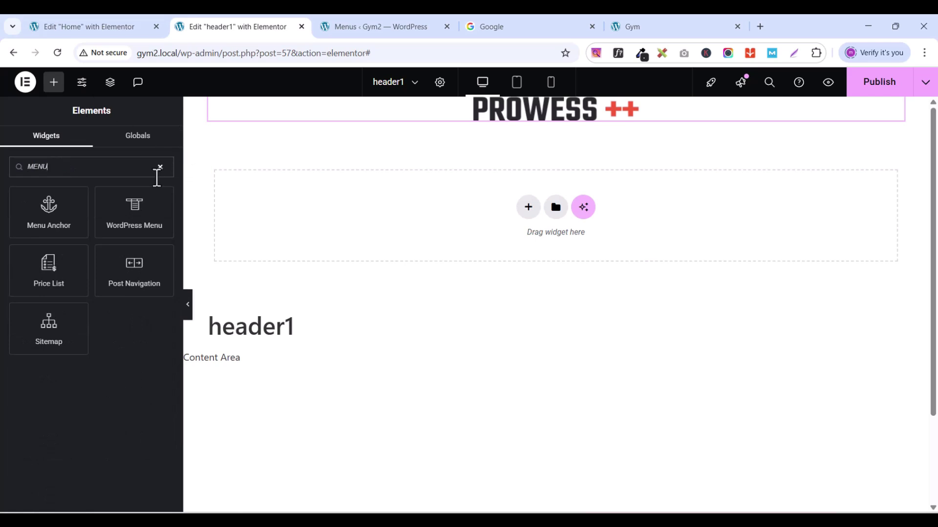
left_click_drag(130, 220, 613, 125)
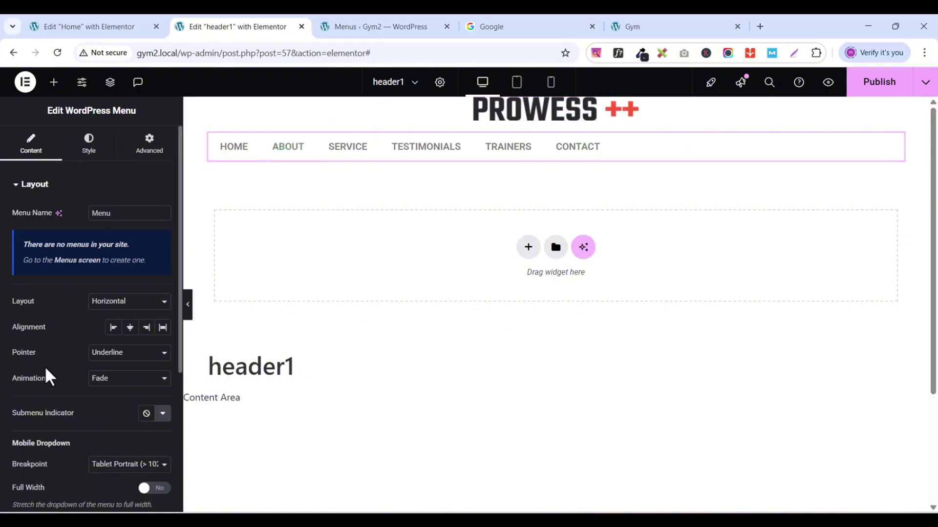
Step: Set the WordPress Menu widget's pointer style to Background
left_click(112, 358)
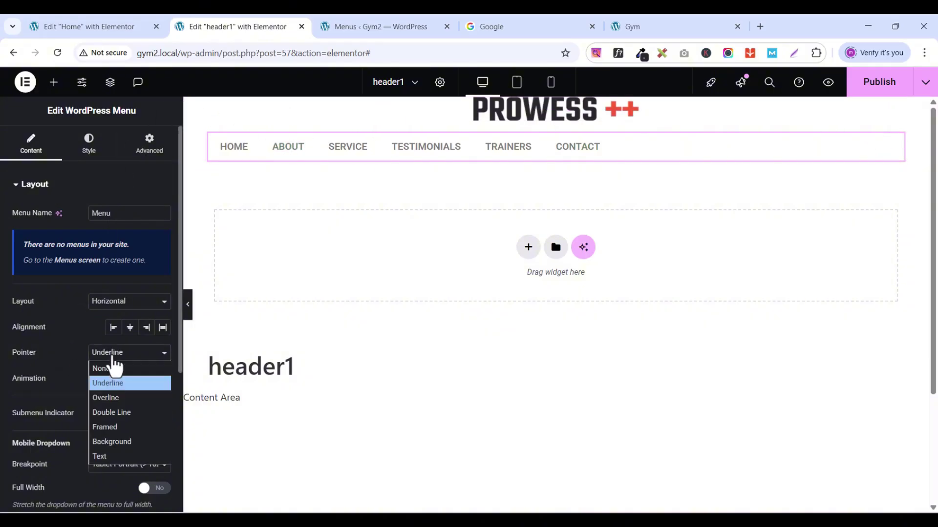
left_click(116, 442)
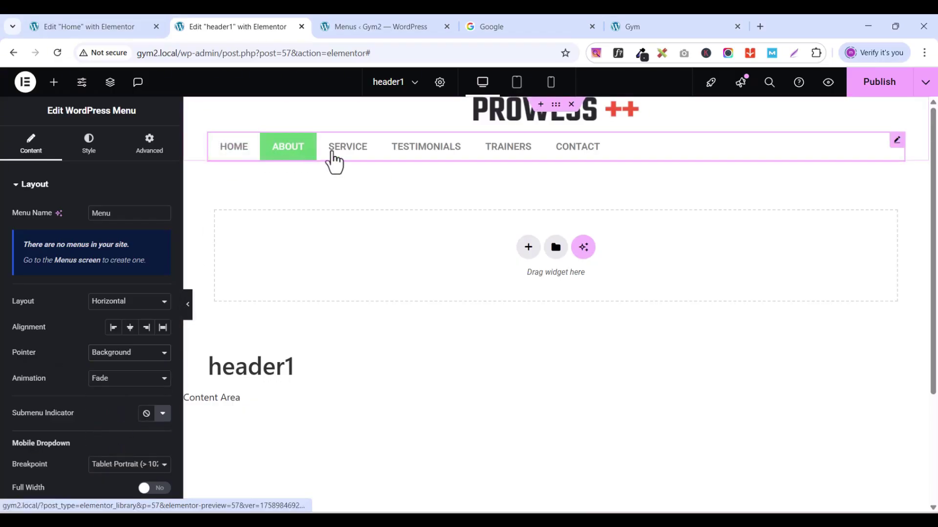
scroll(101, 404, "down", 3)
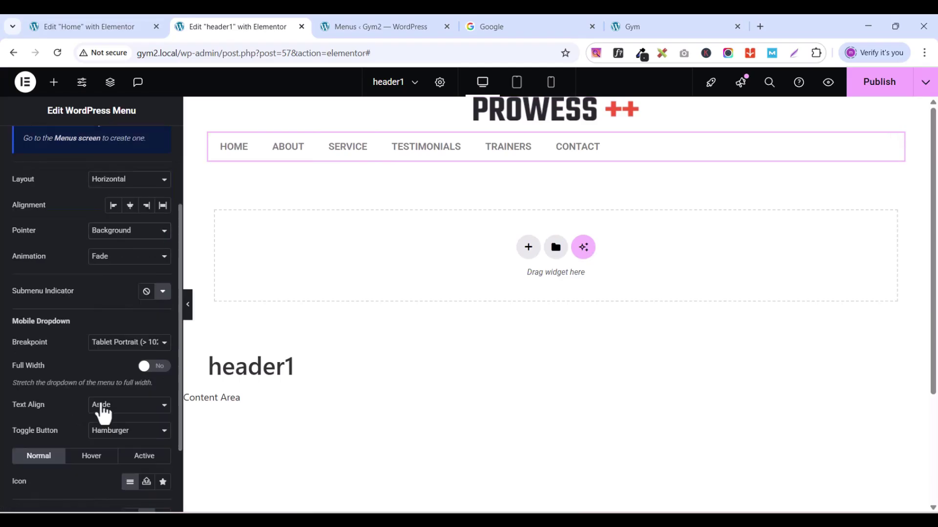
scroll(101, 412, "up", 3)
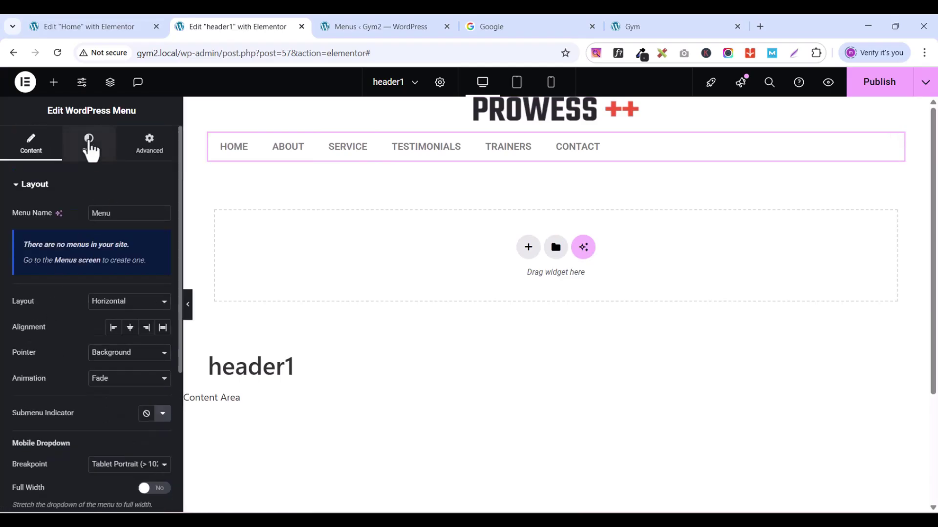
Step: Check the reference Gym header's menu styling and set the main menu's normal text color to the global color dark
left_click(89, 149)
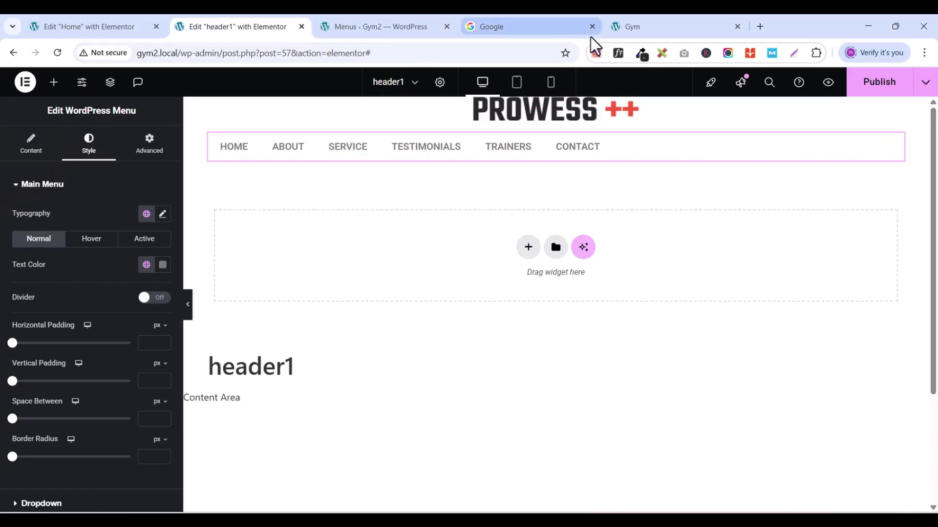
left_click(633, 29)
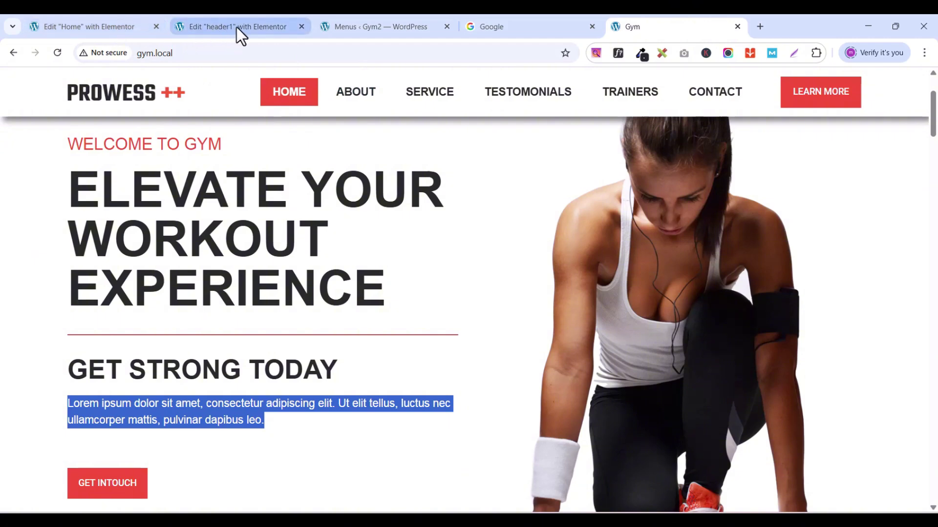
left_click(254, 28)
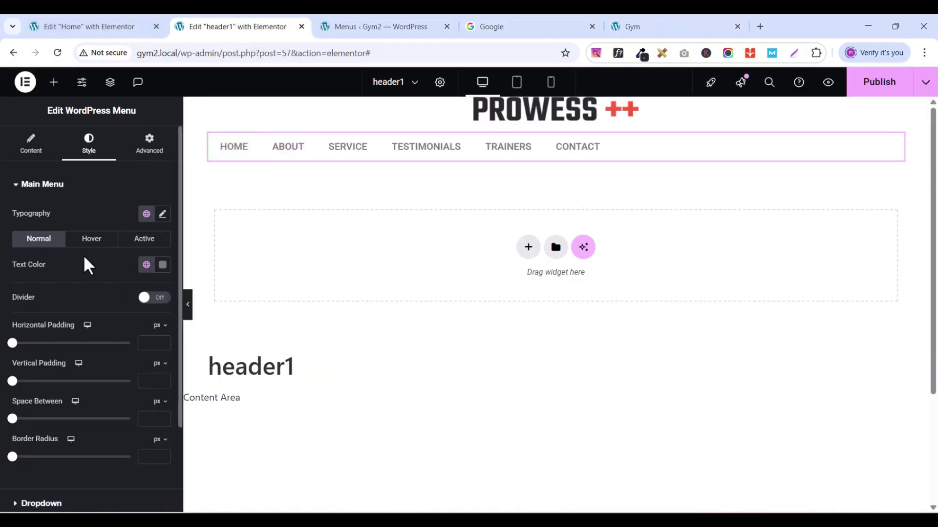
left_click(146, 265)
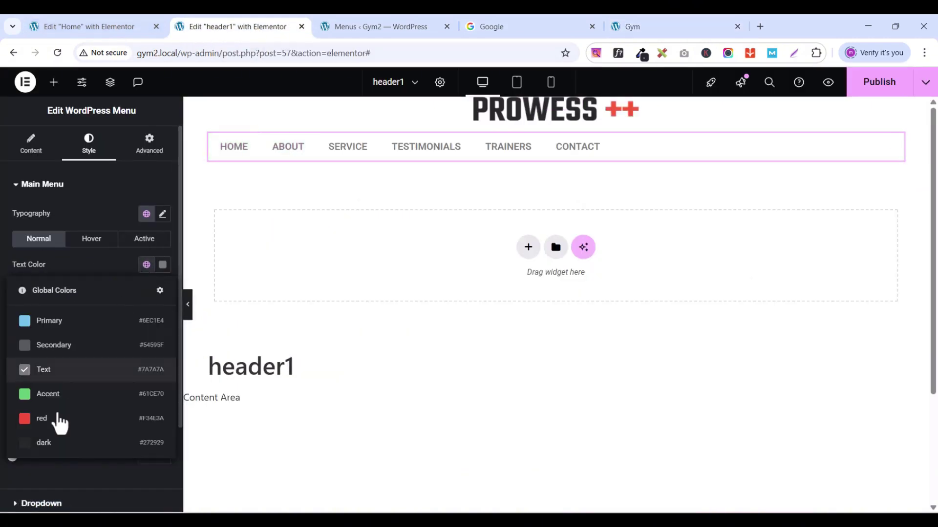
left_click(45, 443)
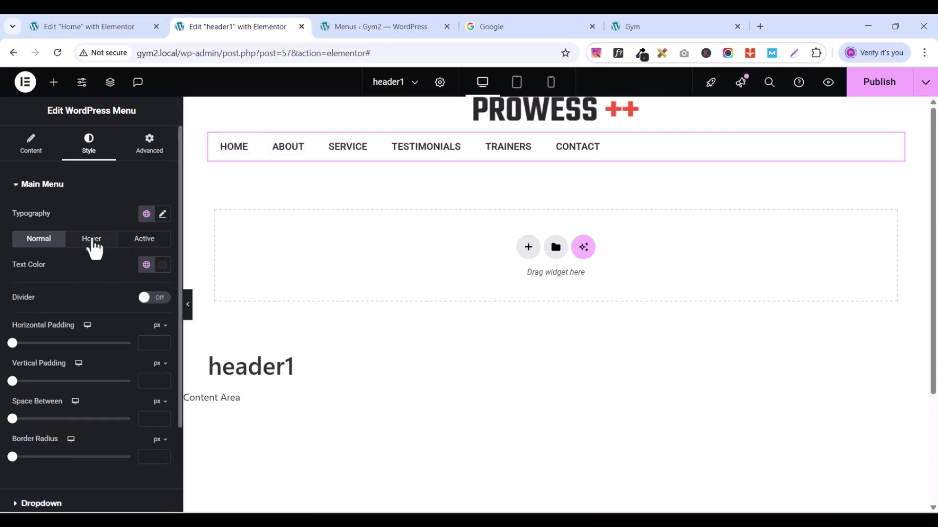
Step: Set the main menu's hover pointer color to the global color red
left_click(92, 240)
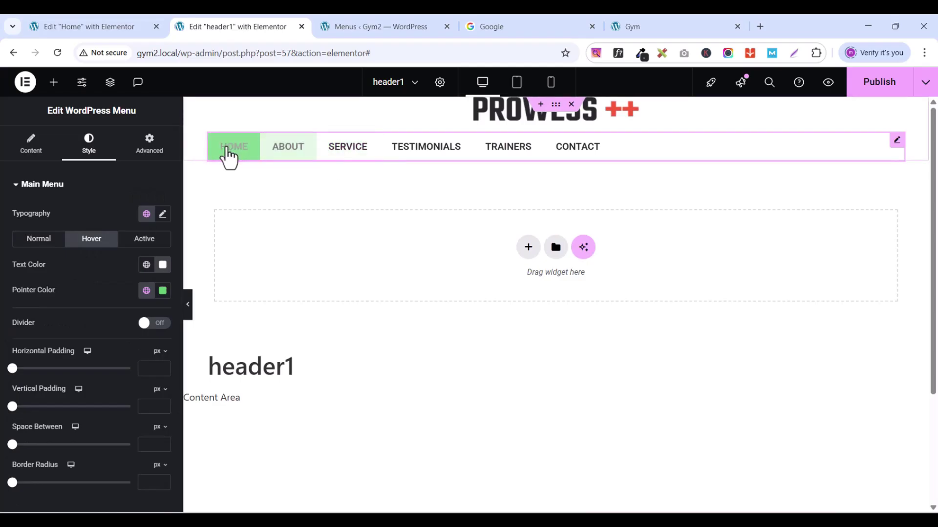
left_click(147, 292)
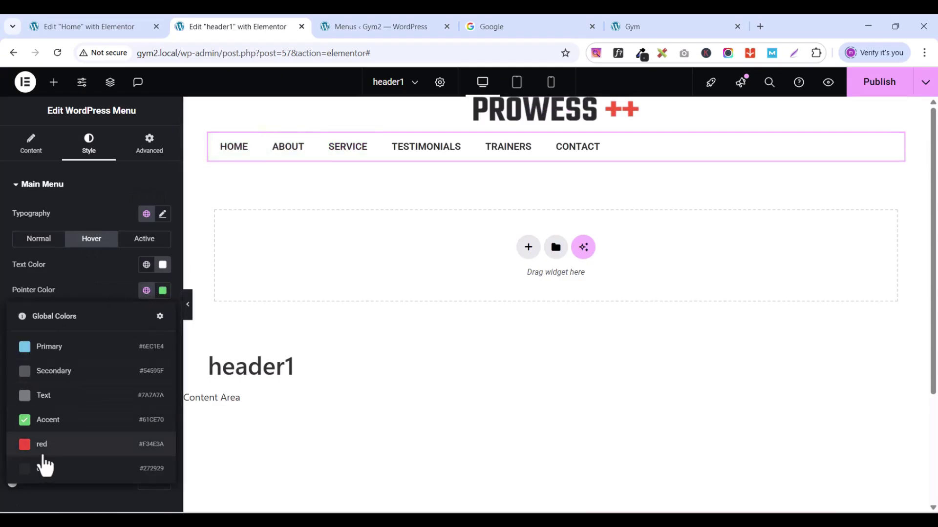
left_click(40, 444)
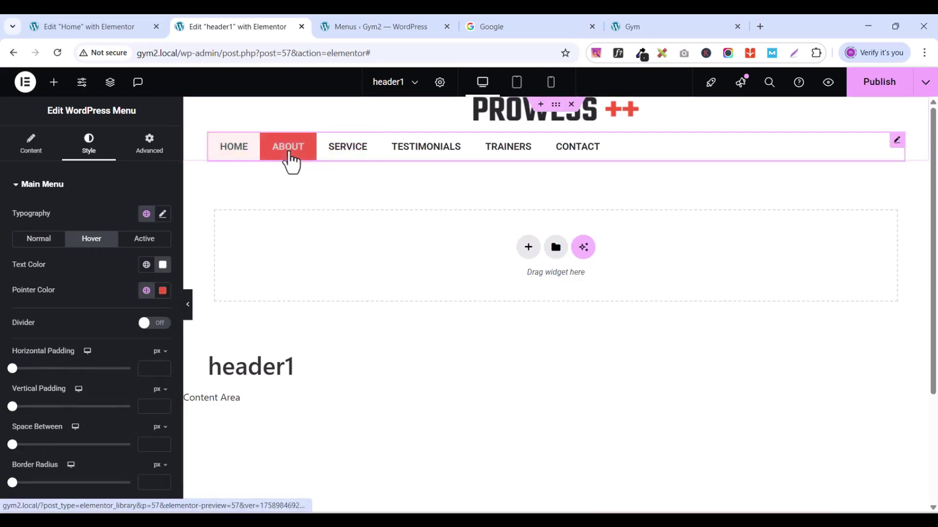
Step: Set the main menu's typography font family to Teko
left_click(39, 239)
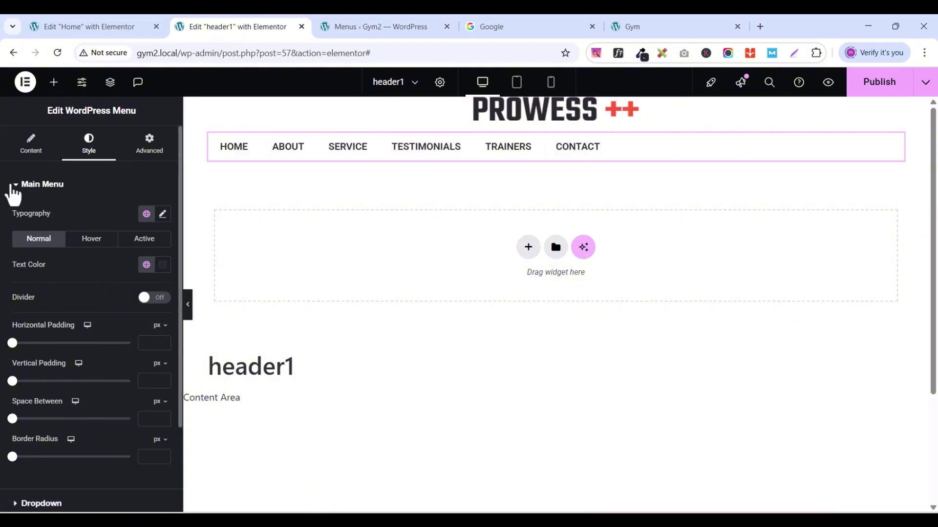
left_click(11, 188)
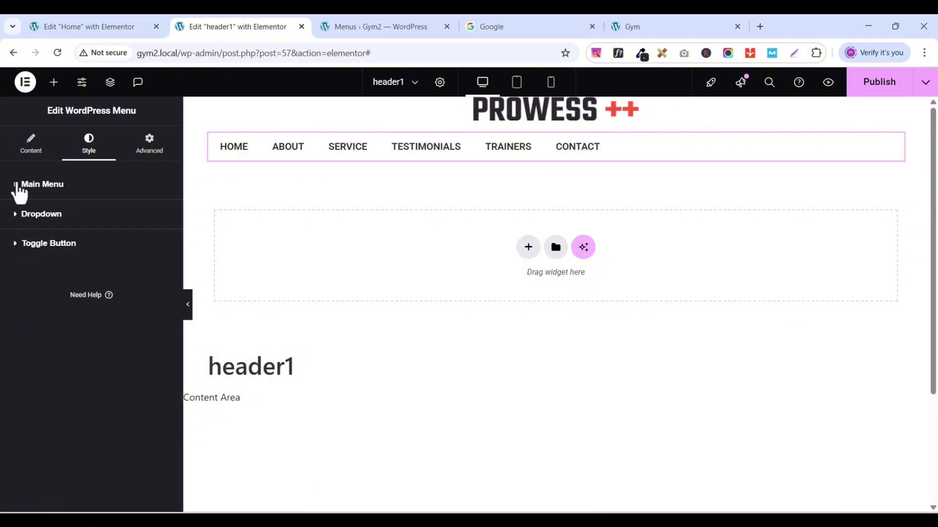
left_click(17, 188)
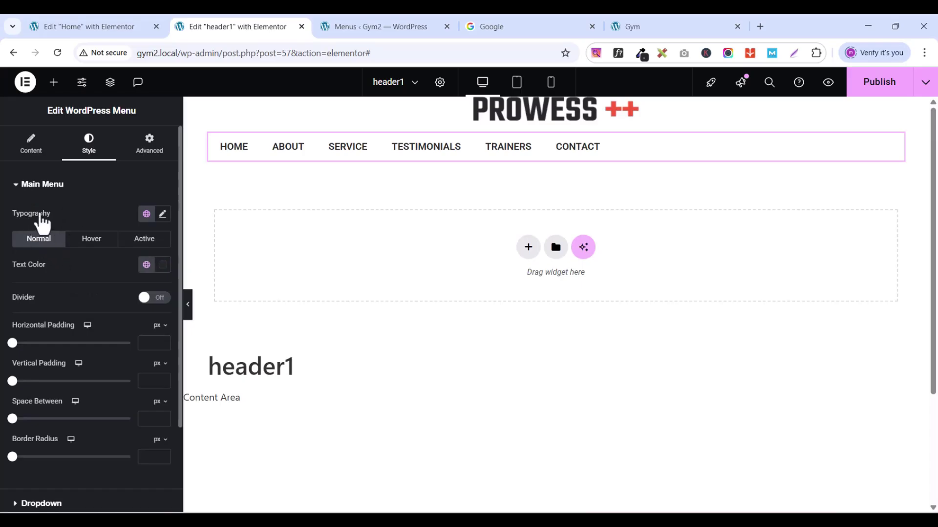
left_click(163, 216)
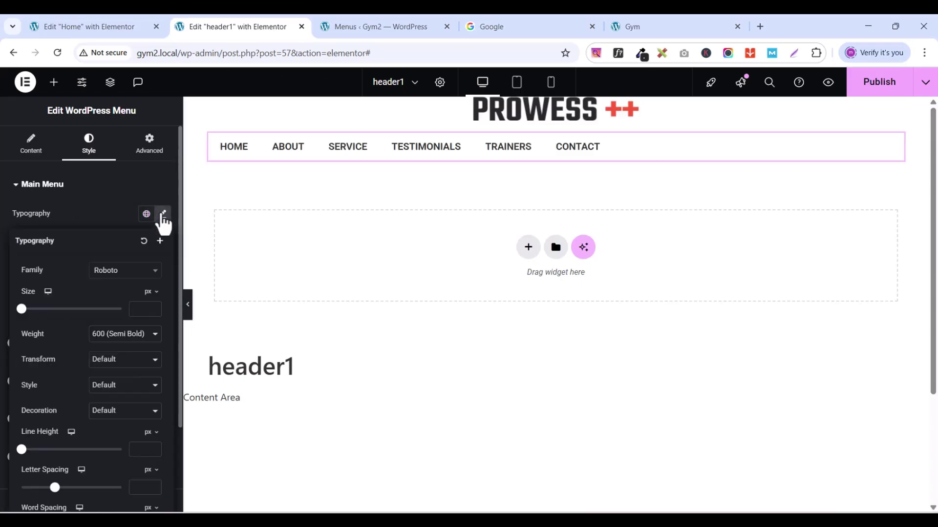
left_click(140, 283)
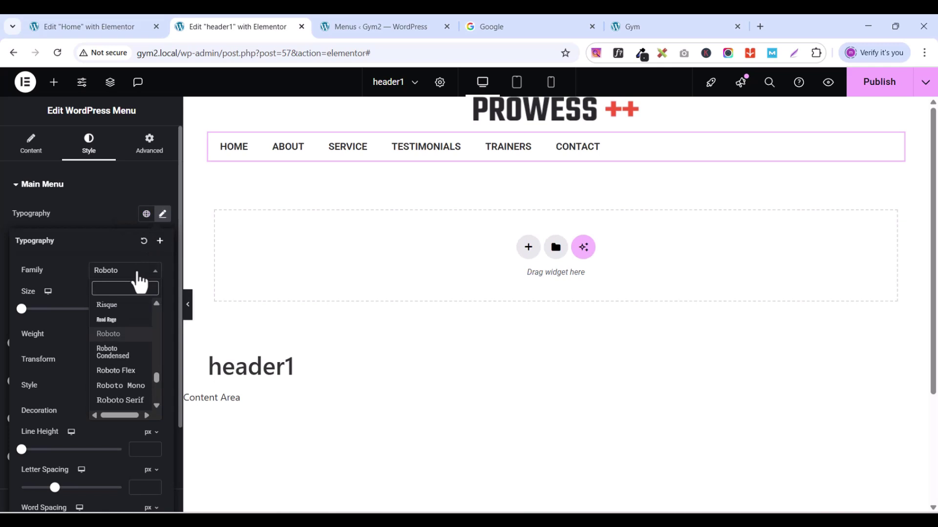
type("TEKO")
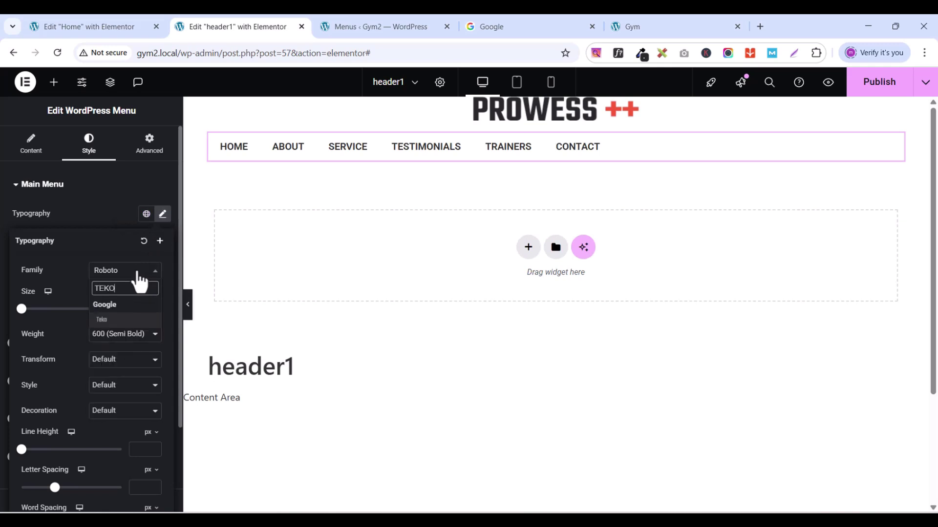
left_click(119, 320)
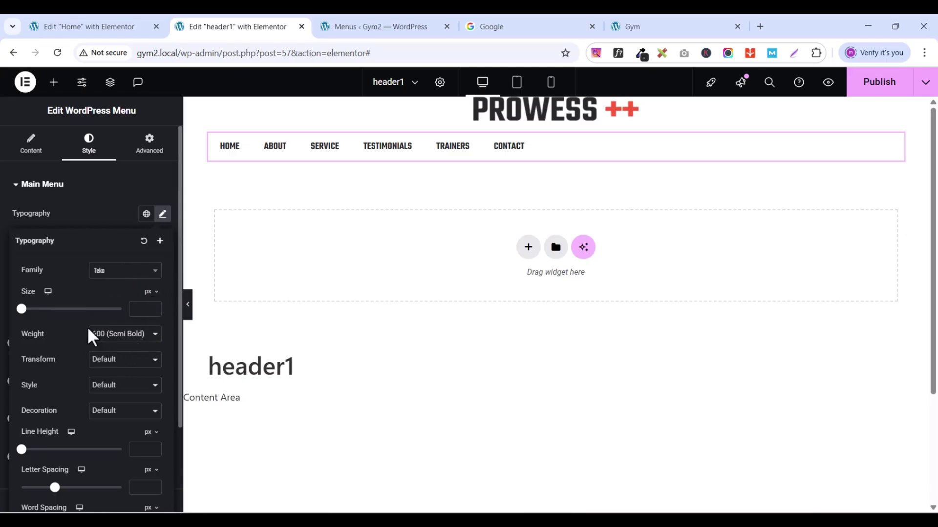
Step: Set the main menu's font size to 18 px
left_click(153, 306)
type("2")
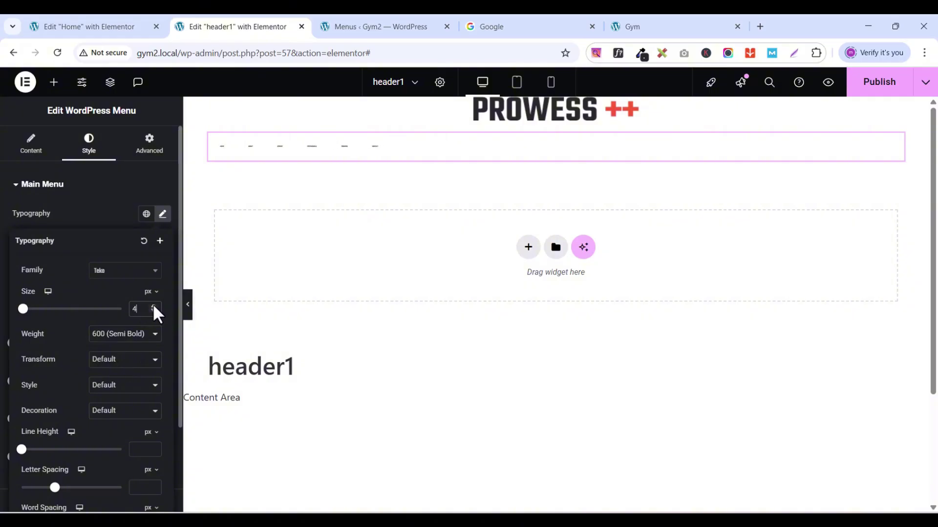
left_click(153, 307)
left_click(154, 307)
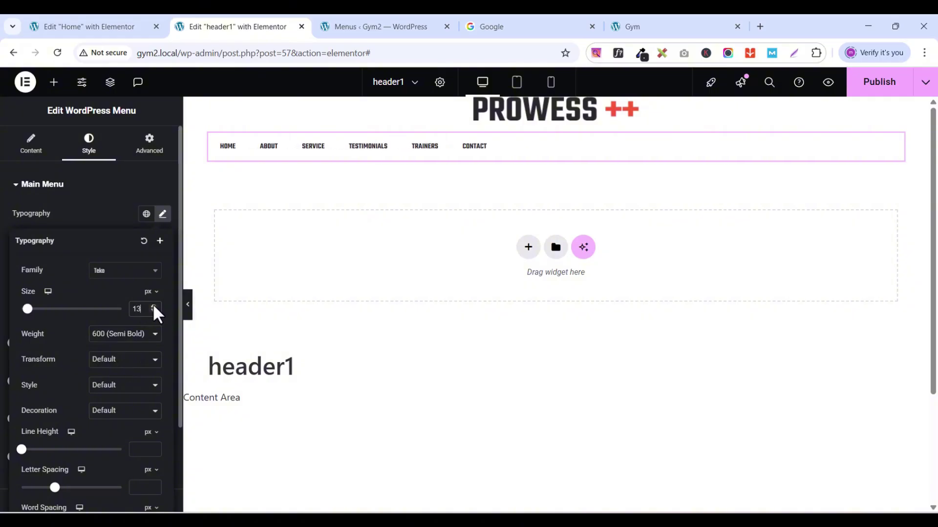
left_click(153, 307)
left_click(153, 307)
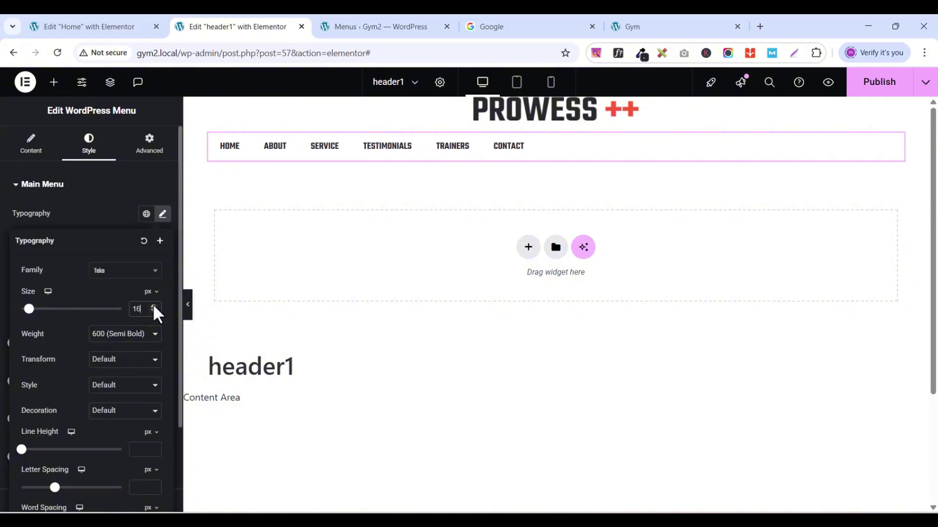
left_click(154, 307)
left_click(153, 307)
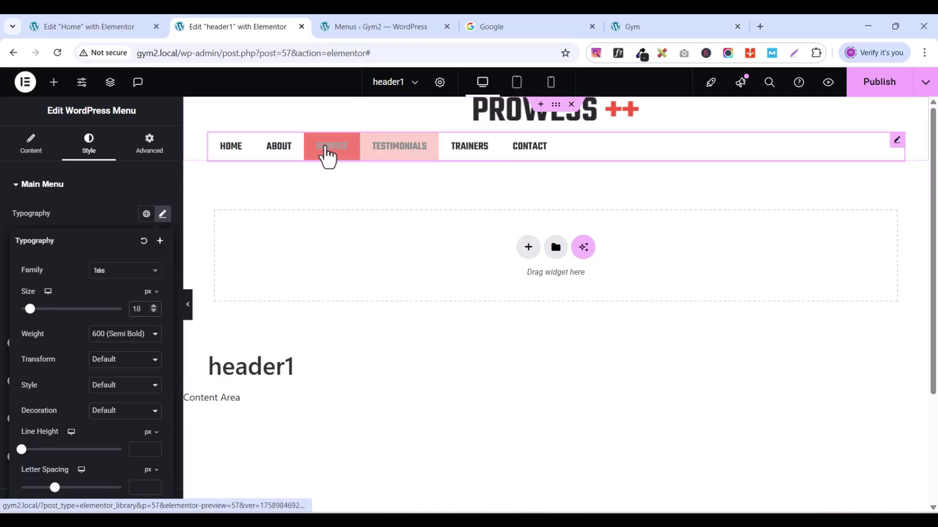
Step: Set the main menu's font weight to 500 (Medium) and close the typography settings
left_click(149, 338)
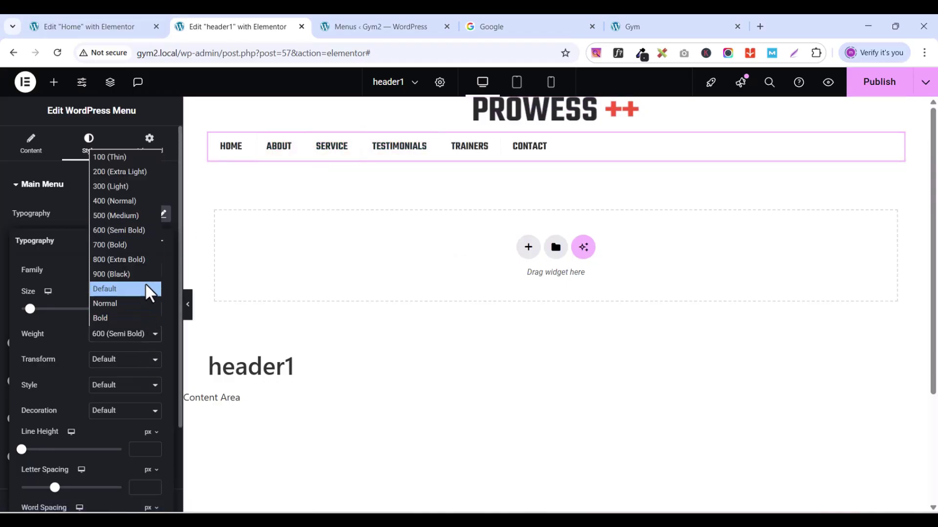
left_click(134, 215)
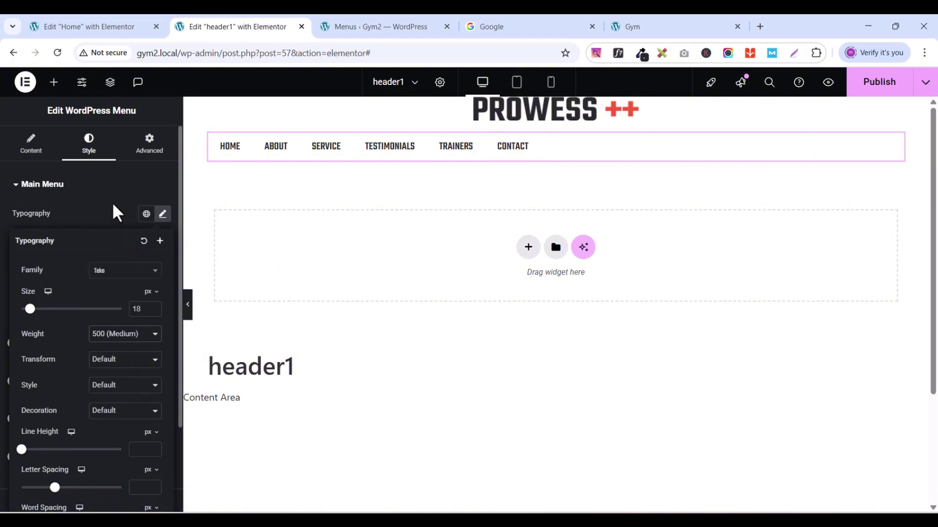
left_click(107, 217)
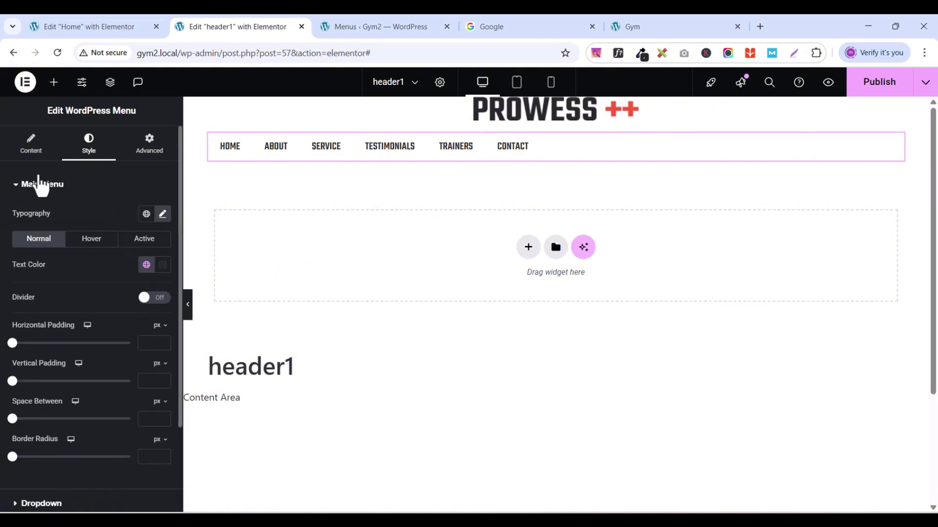
Step: Set the main menu's space between items to 10 px, using the reference Gym site's header as a guide, and publish the header1 template
left_click(22, 185)
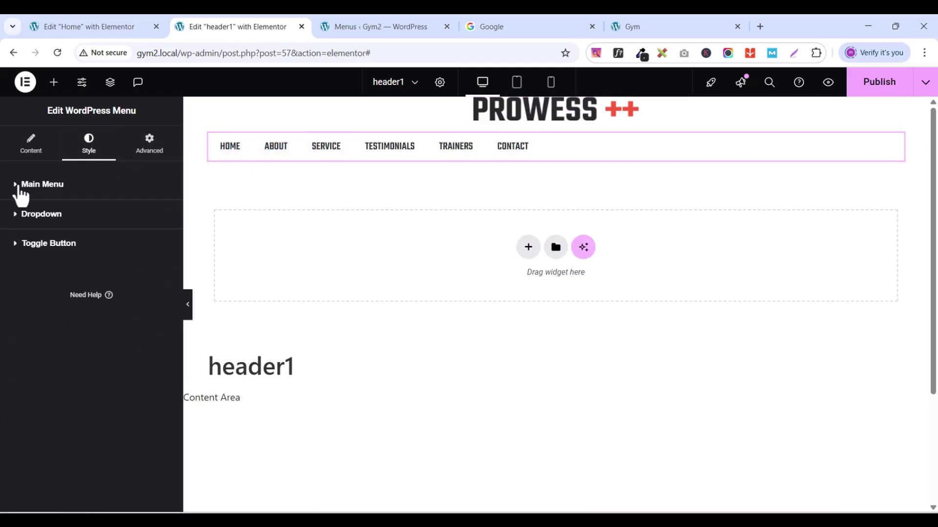
left_click(21, 191)
scroll(62, 332, "down", 1)
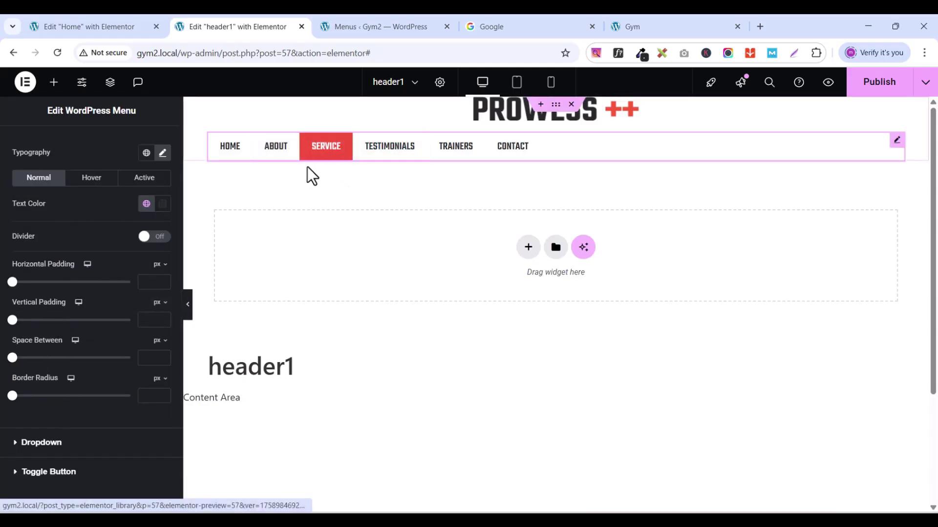
left_click(647, 27)
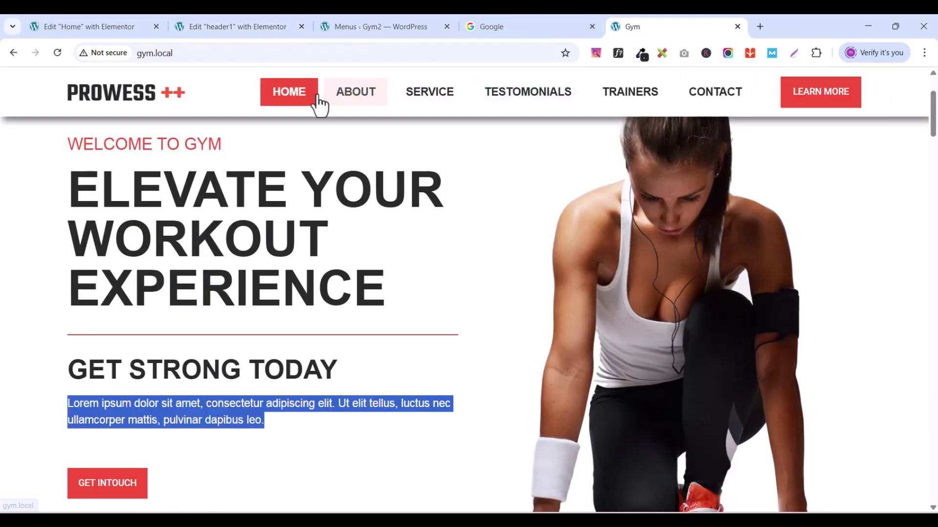
left_click(259, 29)
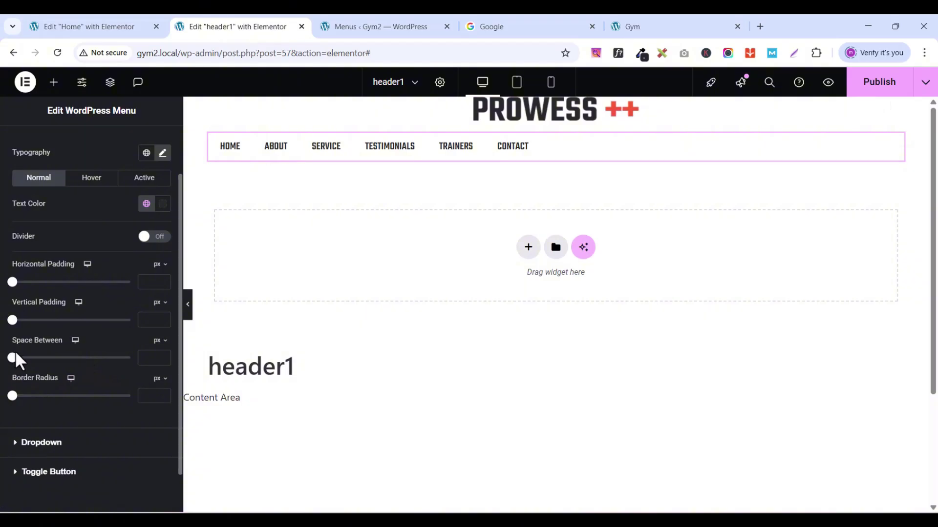
left_click_drag(12, 364, 24, 364)
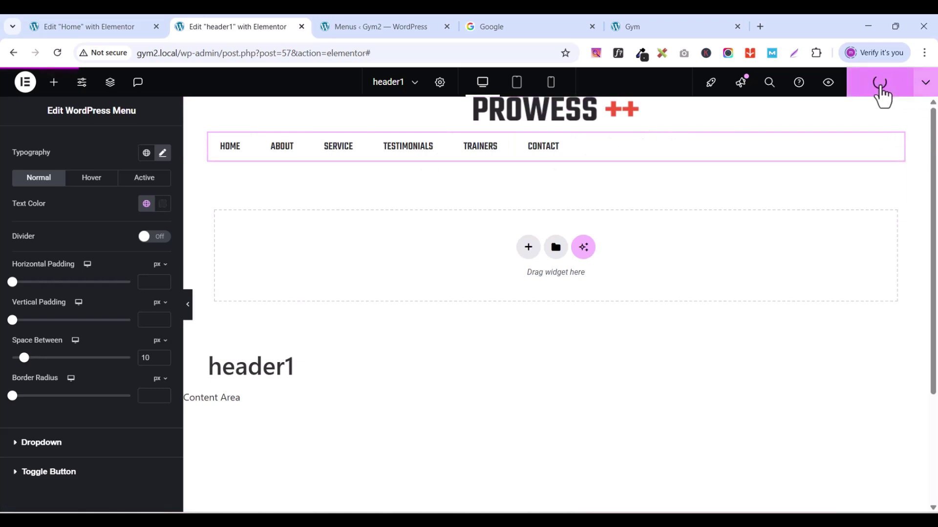
Step: Add a Button widget directly below the header menu, matching the reference Gym site, and set its text to LEARN MORE
left_click(619, 30)
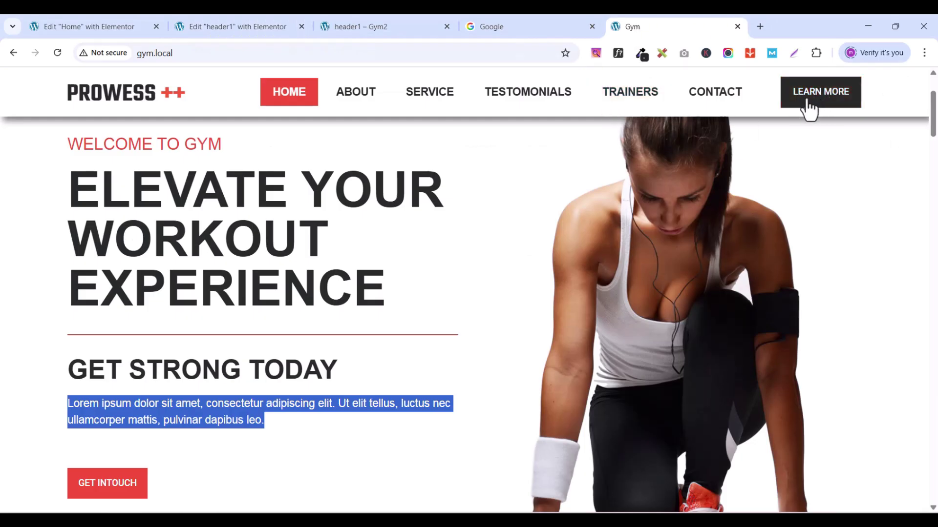
left_click(244, 27)
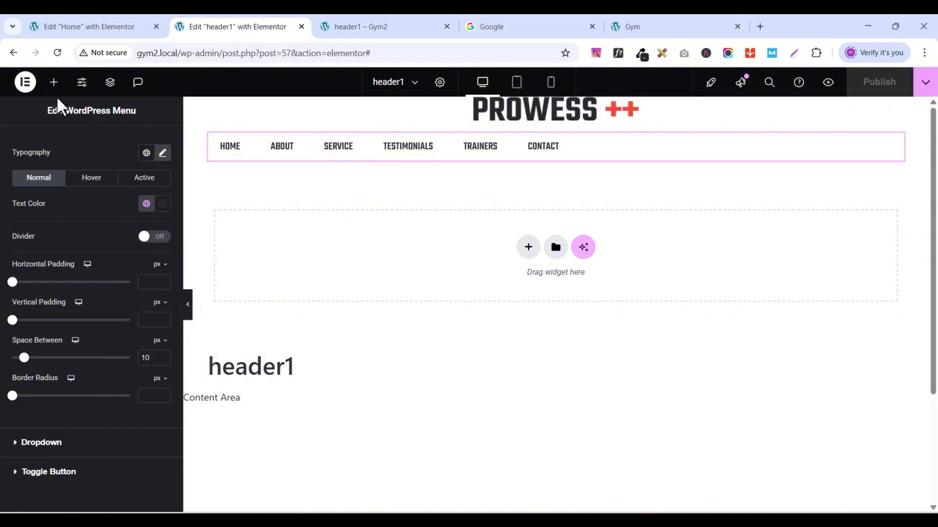
left_click(54, 82)
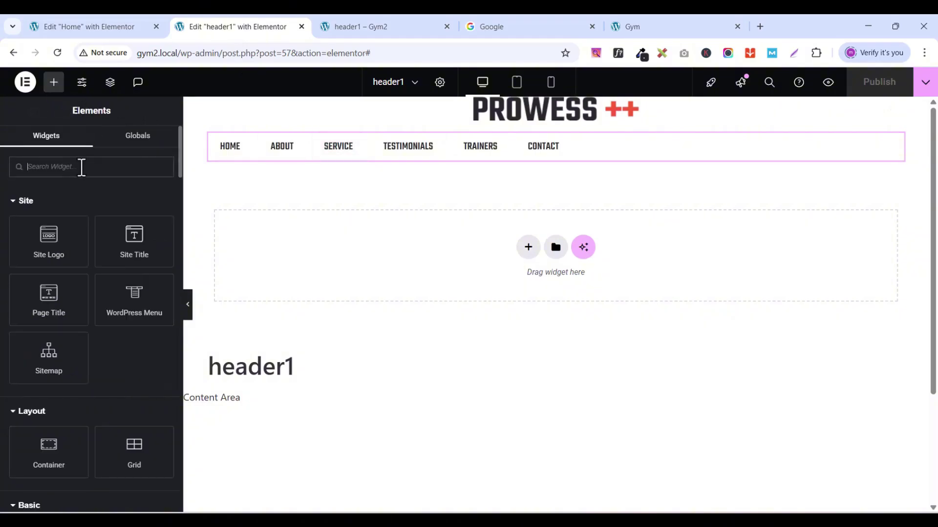
type("butt")
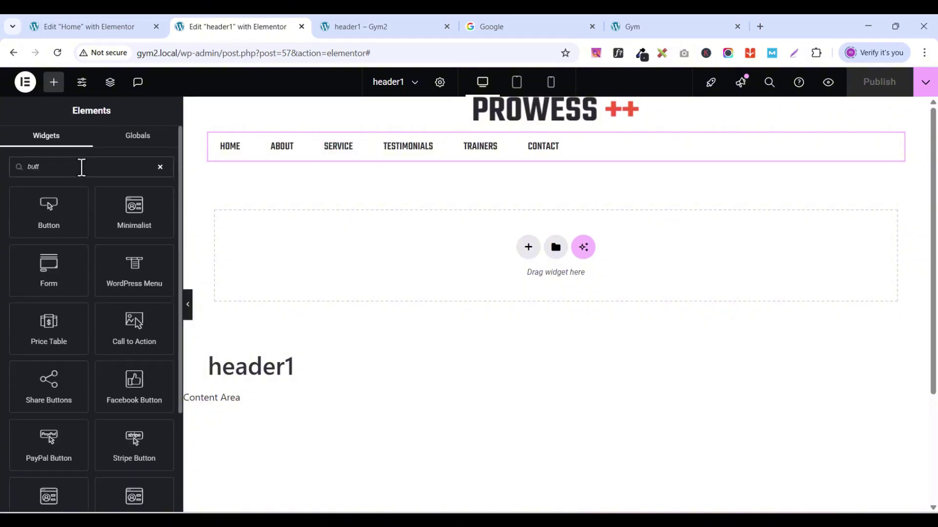
left_click_drag(58, 203, 476, 175)
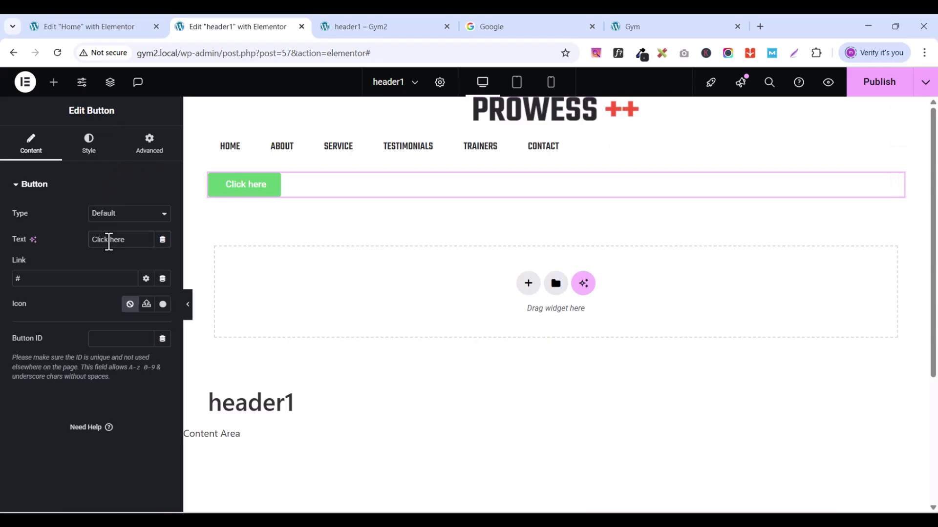
type("LE")
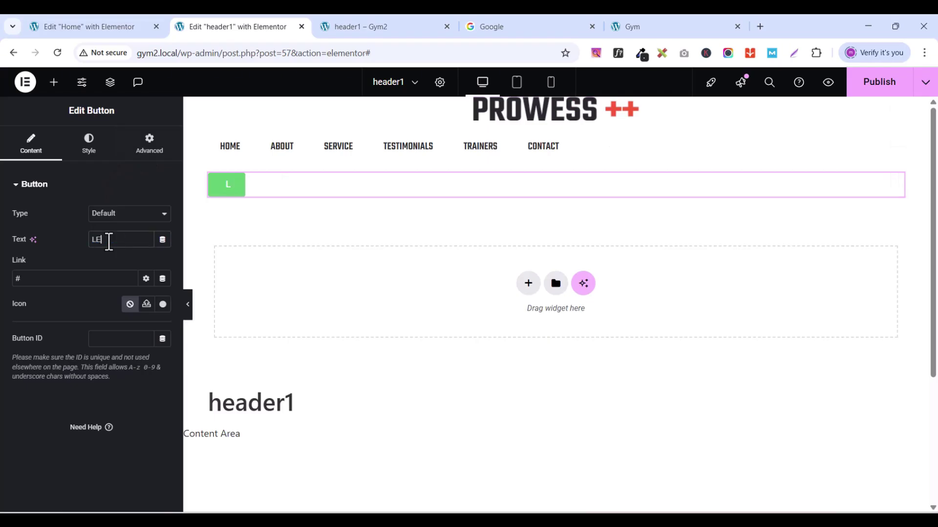
type("ARN MORE")
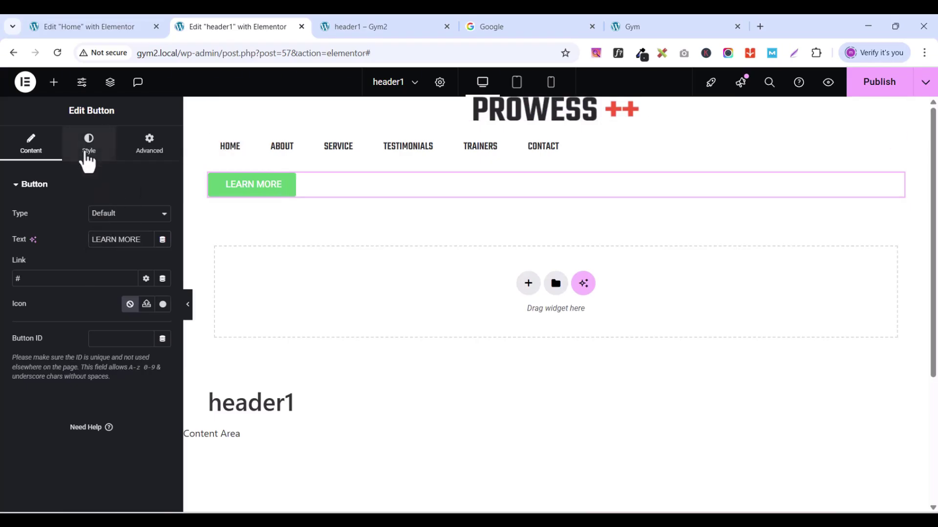
Step: Set the LEARN MORE button's typography font family to Ubuntu
left_click(87, 157)
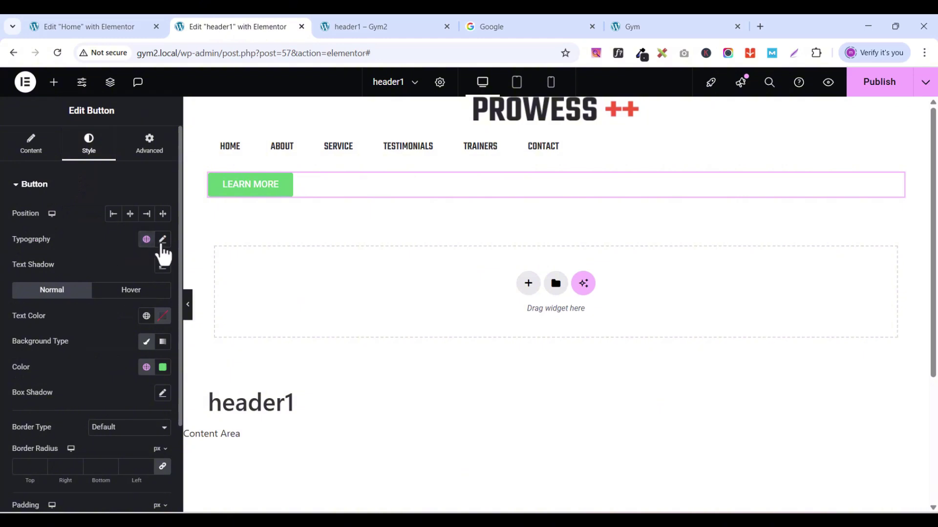
left_click(162, 240)
left_click(124, 297)
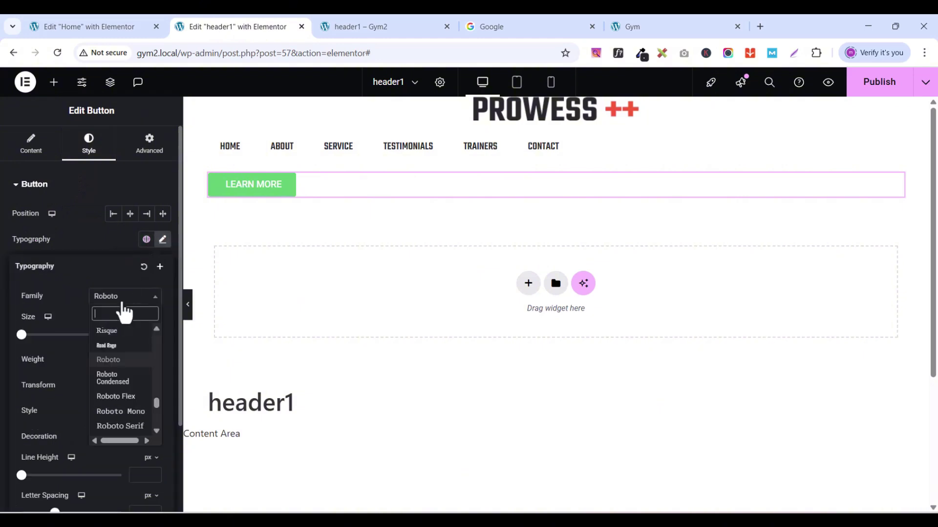
type("UTU")
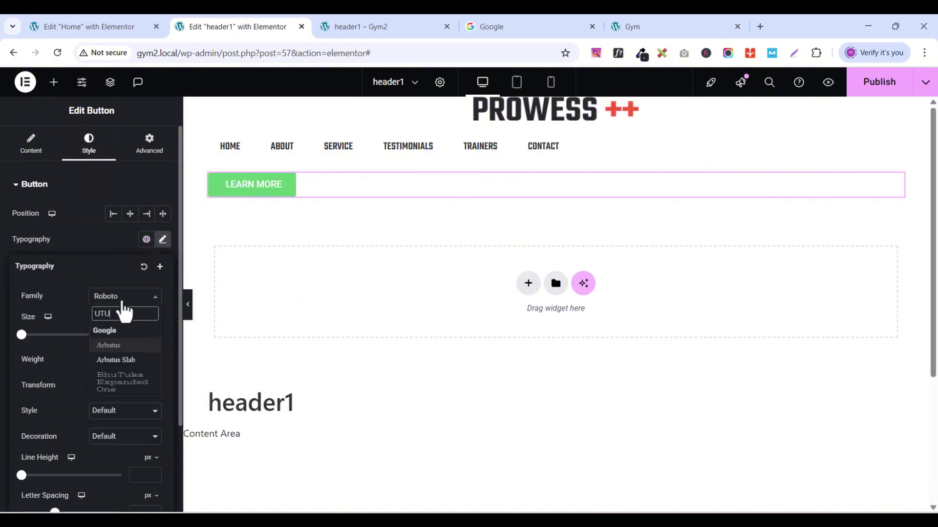
double_click(122, 308)
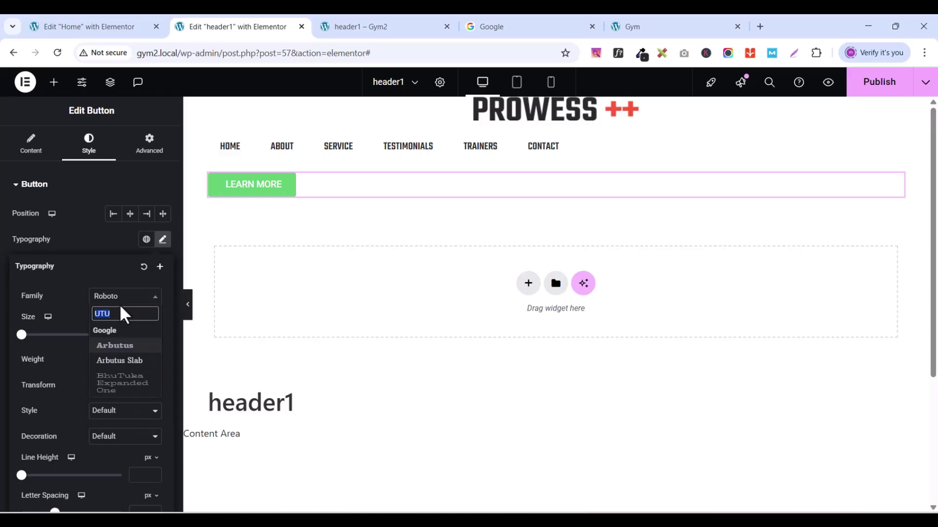
type("UB")
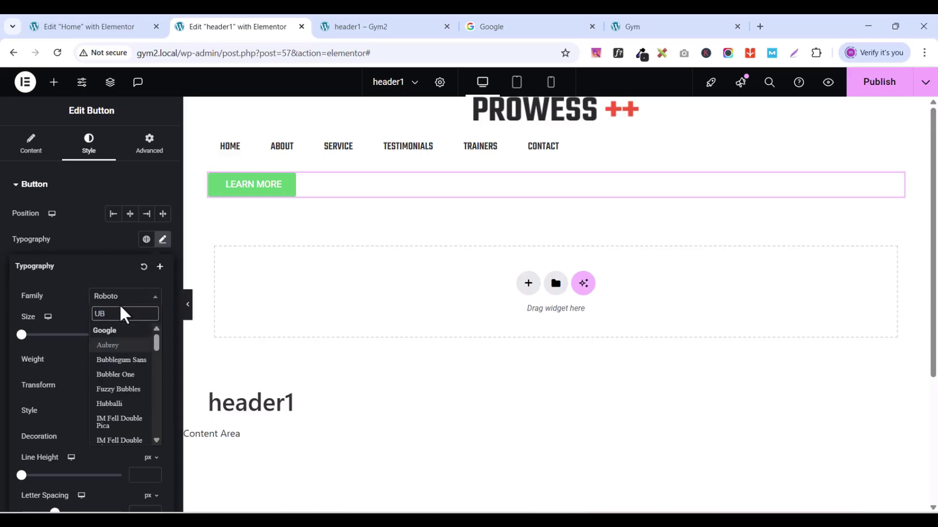
type("U")
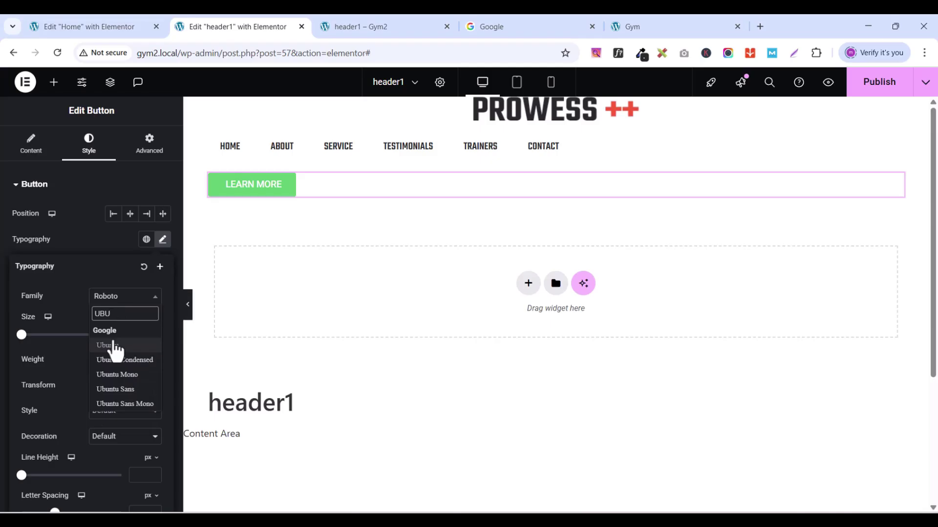
left_click(114, 346)
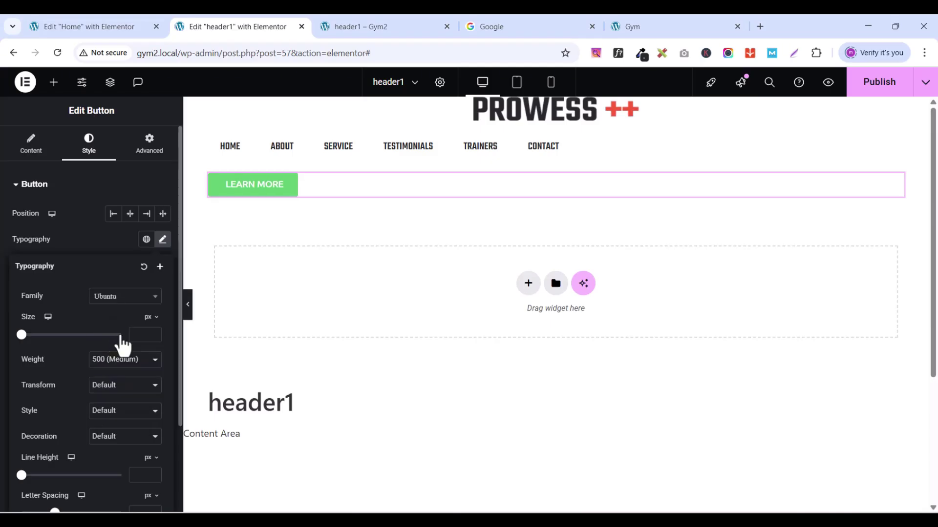
Step: Enter a new font size in px for the LEARN MORE button's text
type("2")
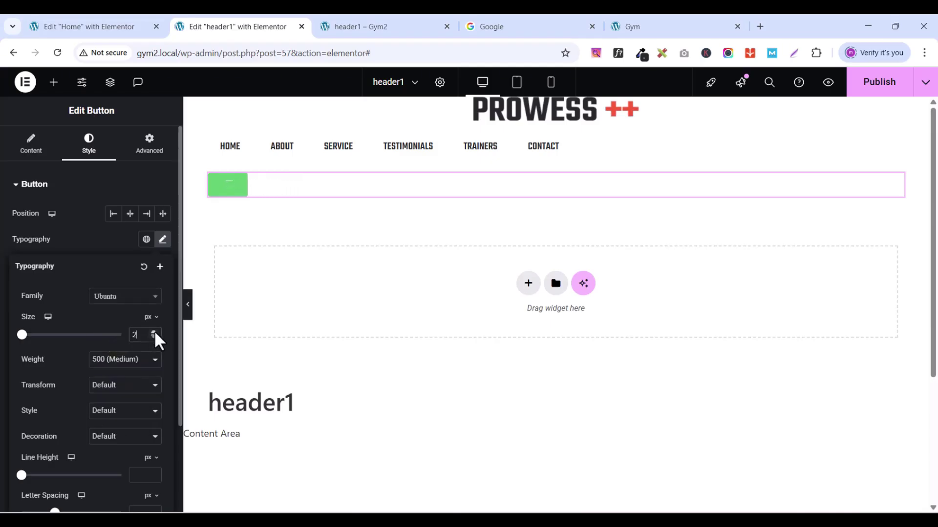
Step: Set the Learn More button's font size to 14 px and its normal background to the global red color
triple_click(154, 332)
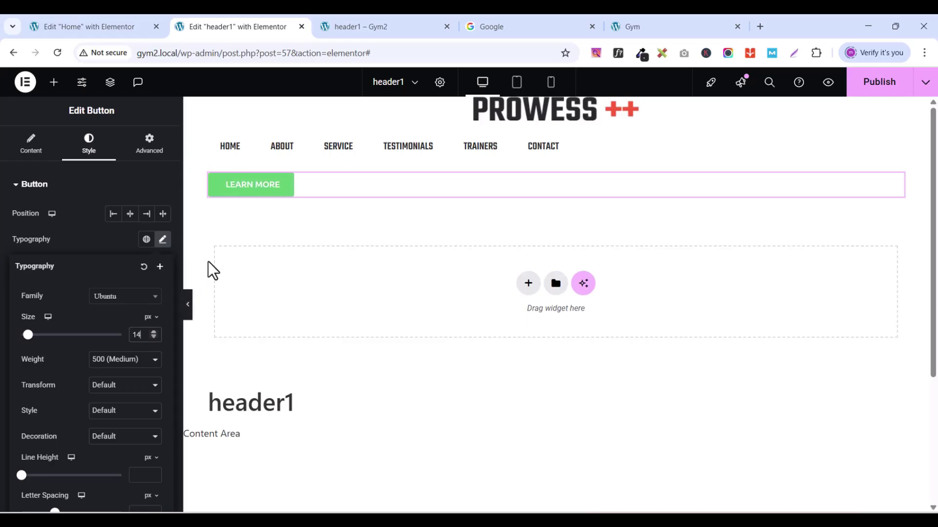
left_click(74, 228)
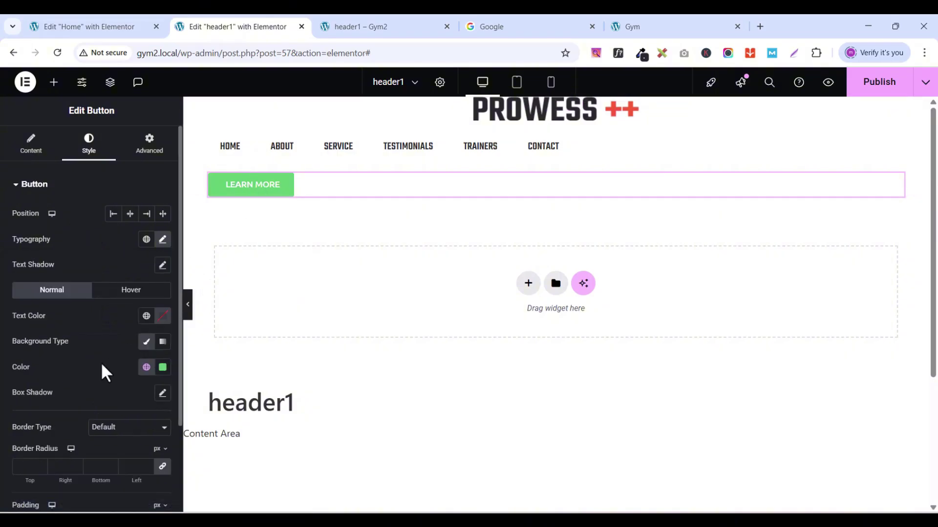
scroll(106, 373, "down", 1)
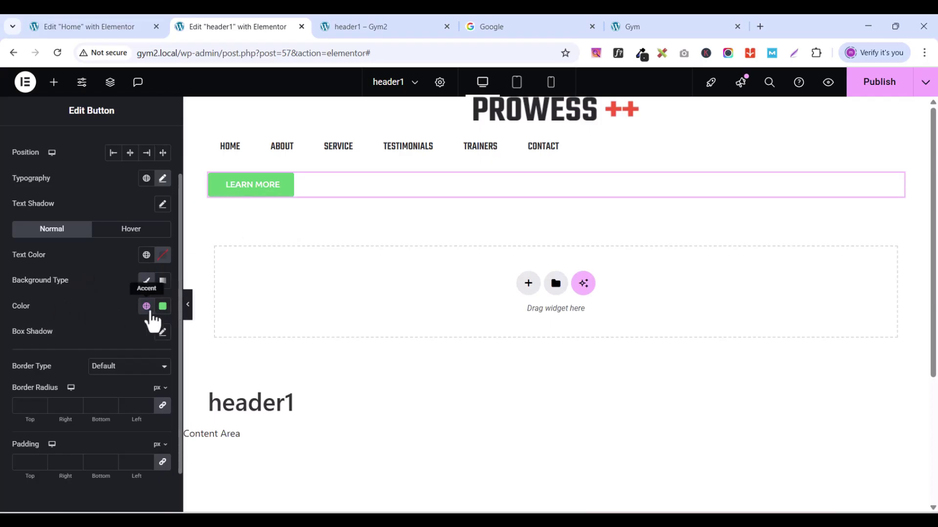
left_click(147, 306)
left_click(43, 460)
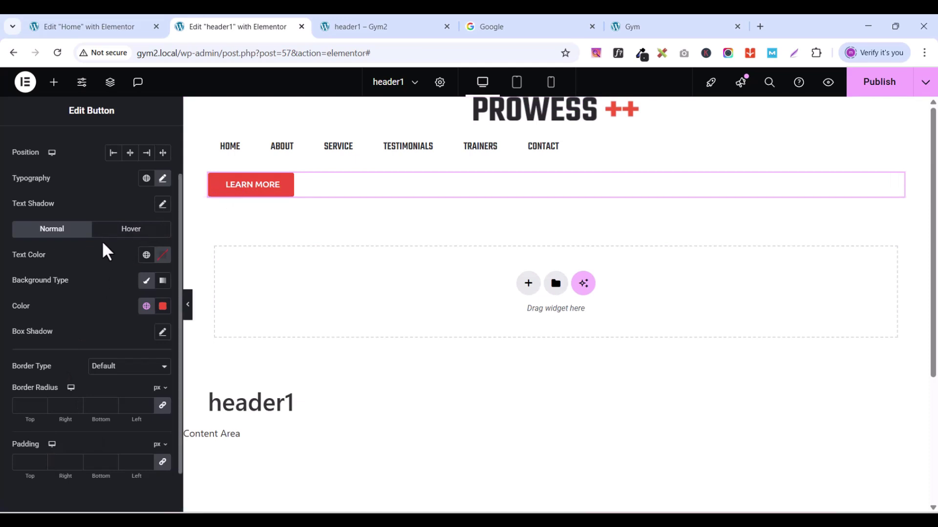
Step: Set the button's hover background to the global dark color
left_click(129, 239)
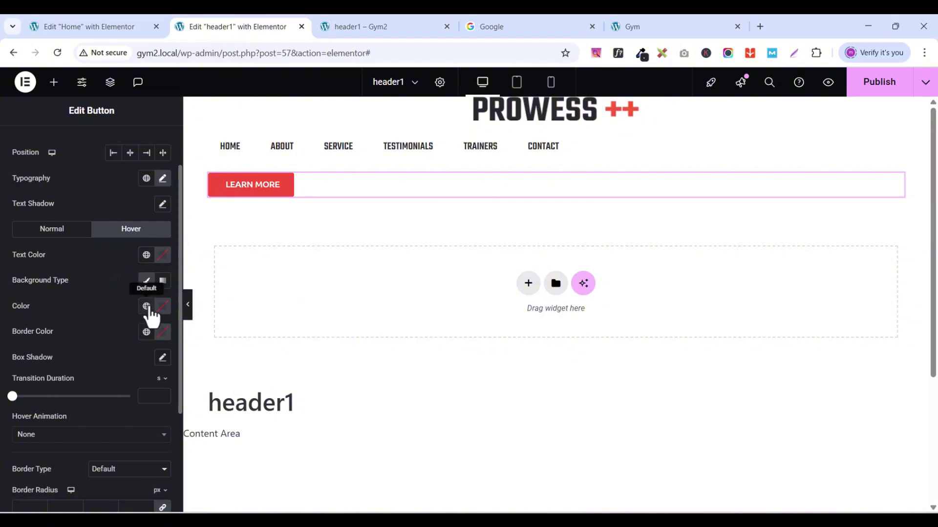
left_click(148, 307)
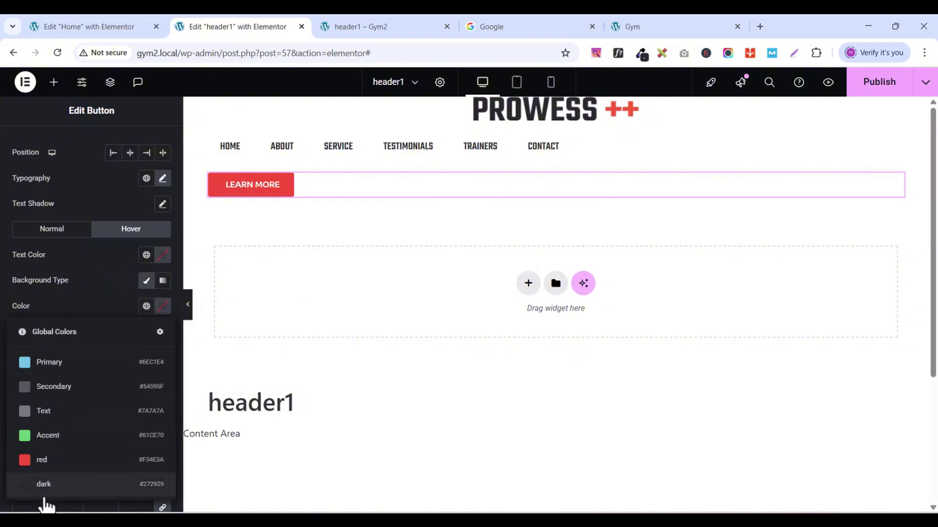
left_click(43, 485)
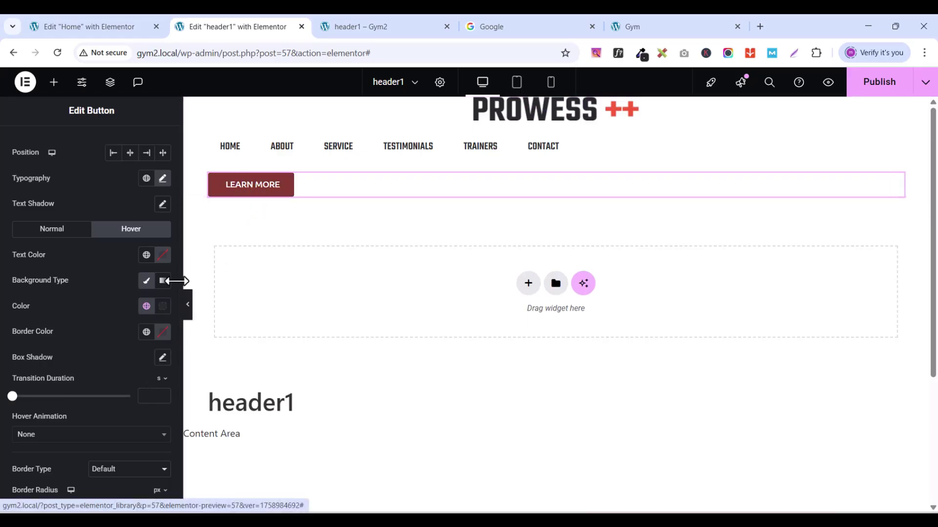
Step: Set the button's border radius to 0 and its padding to 18 px top and bottom, 20 px right and left
scroll(106, 302, "down", 1)
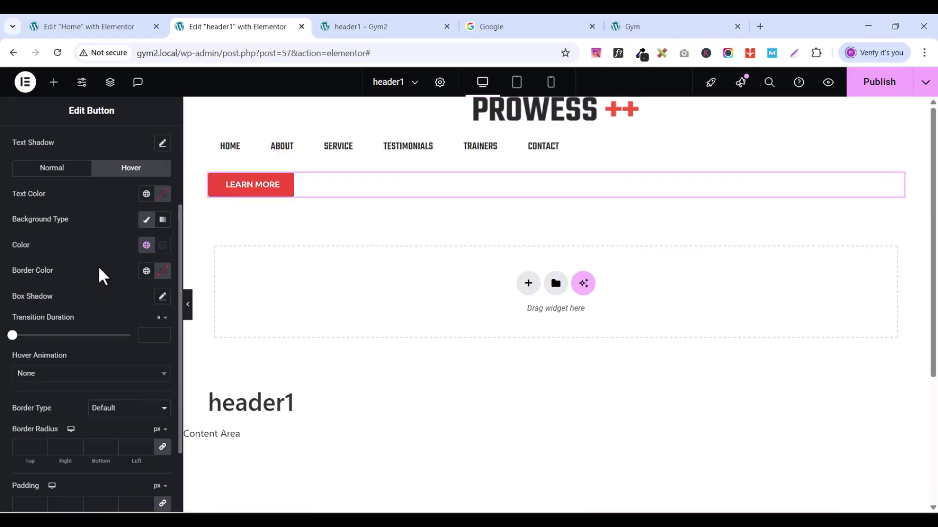
scroll(100, 272, "up", 2)
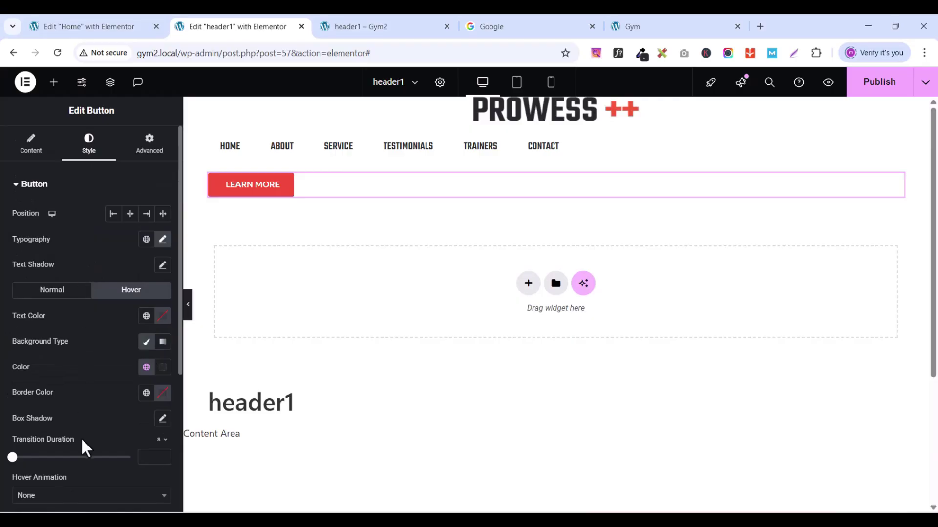
scroll(87, 430, "down", 3)
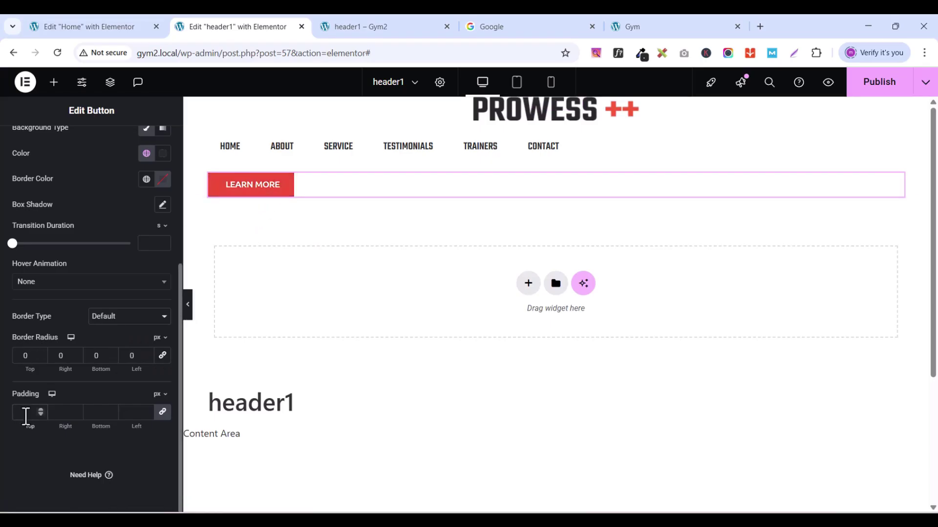
left_click(26, 416)
type("18")
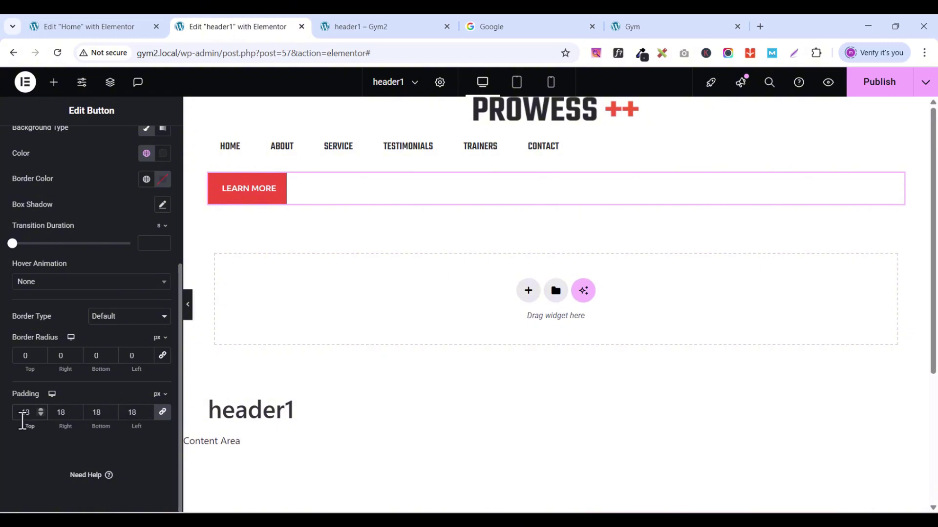
type("0")
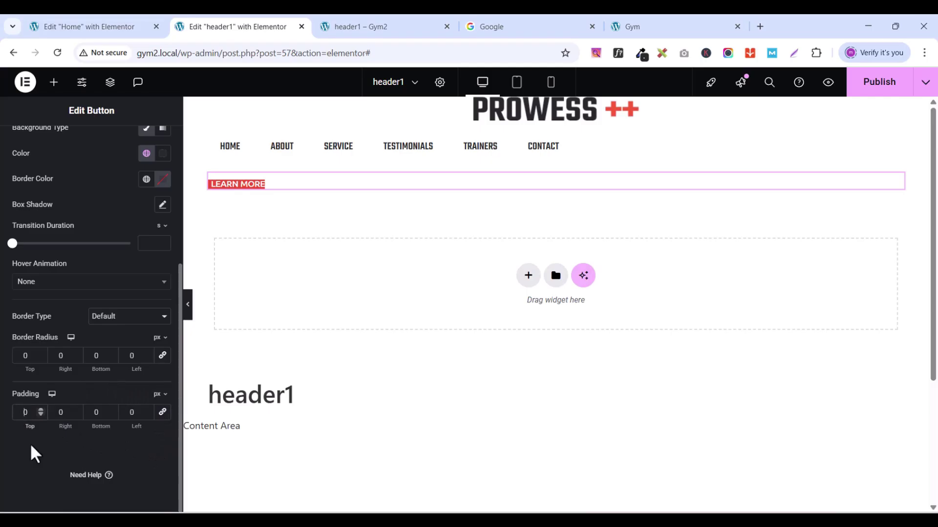
type("18")
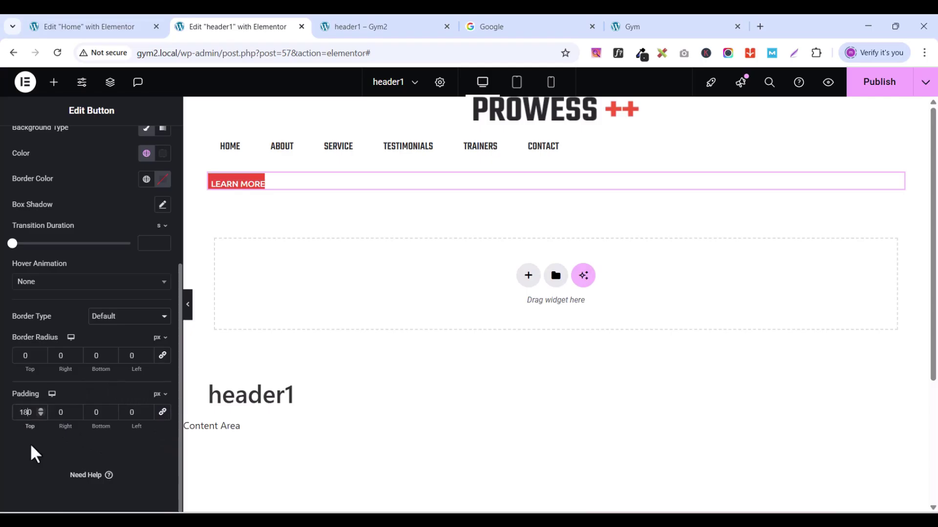
key("BackSpace")
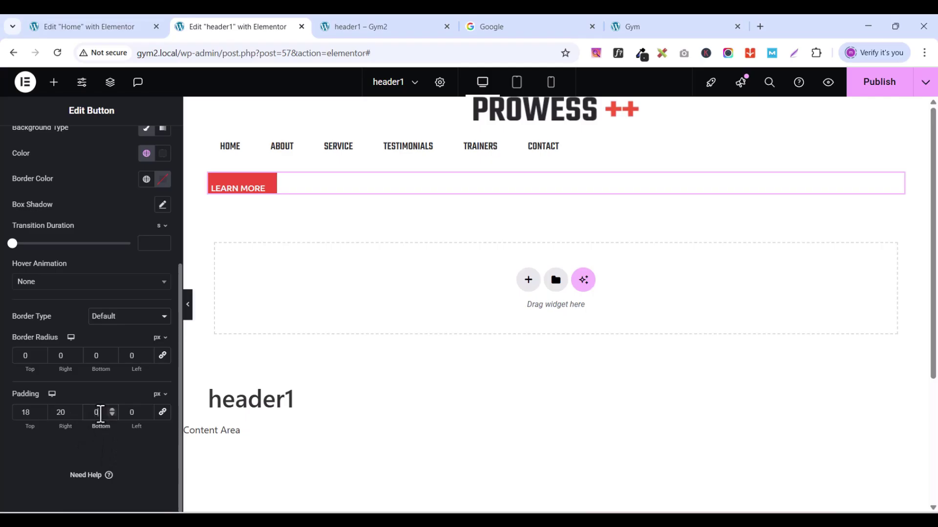
type("18")
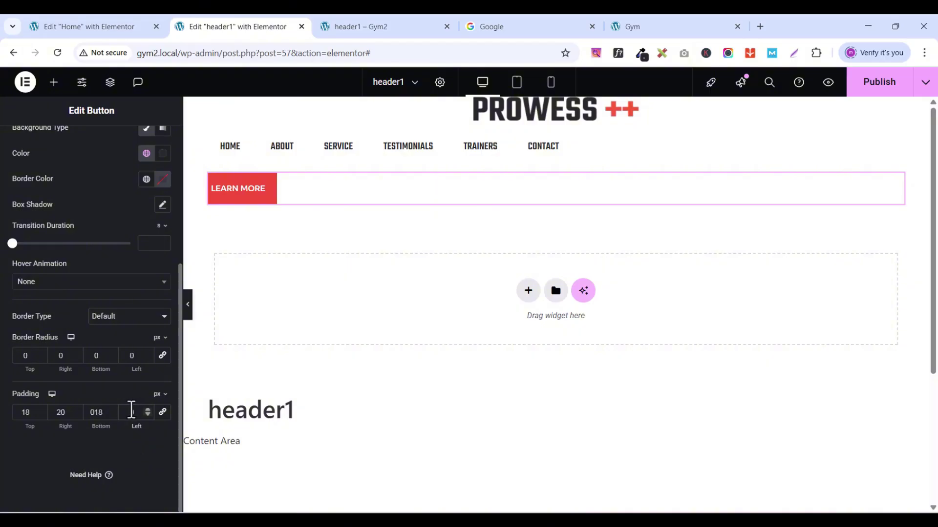
type("20")
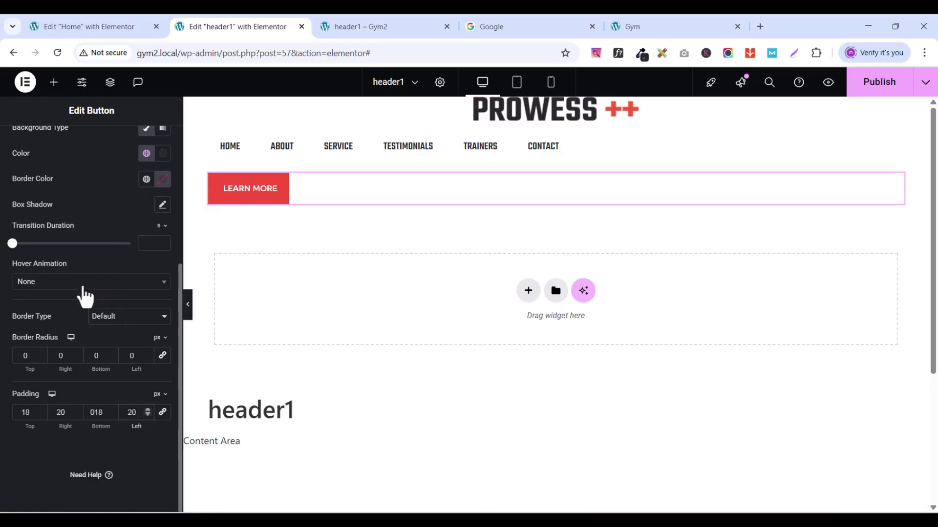
Step: Try the Grow hover animation on the button and set it to Shrink instead
left_click(79, 284)
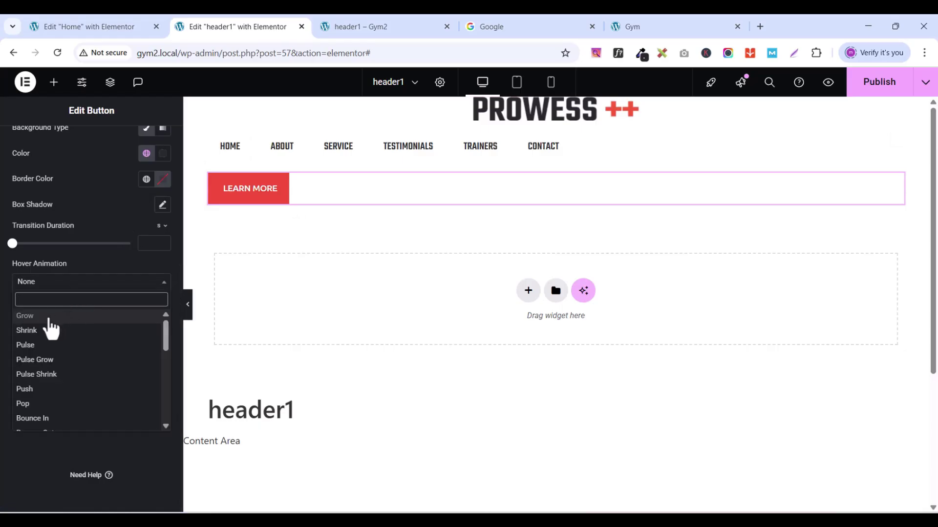
left_click(49, 317)
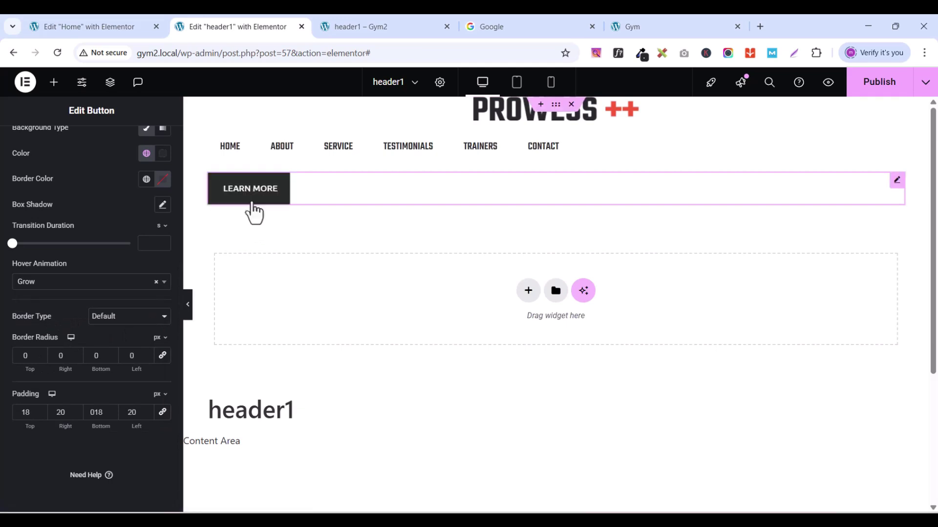
left_click(46, 283)
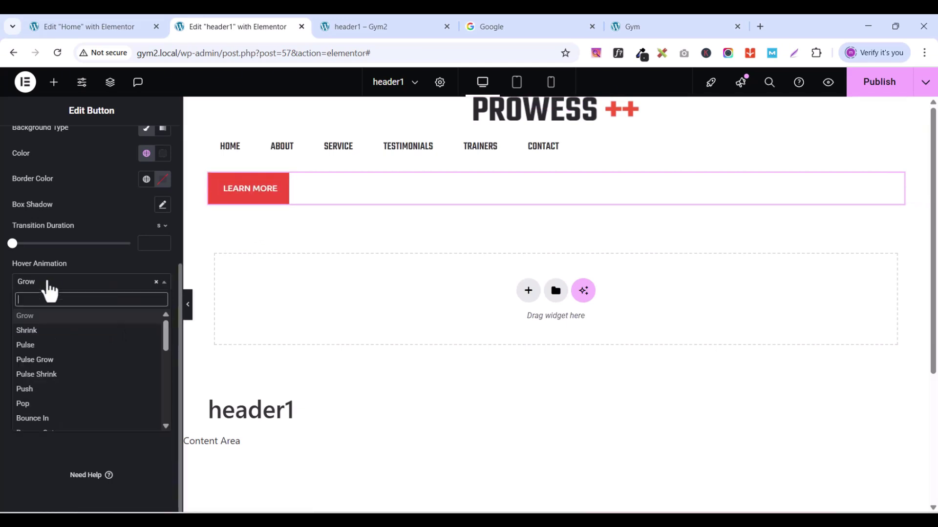
left_click(40, 330)
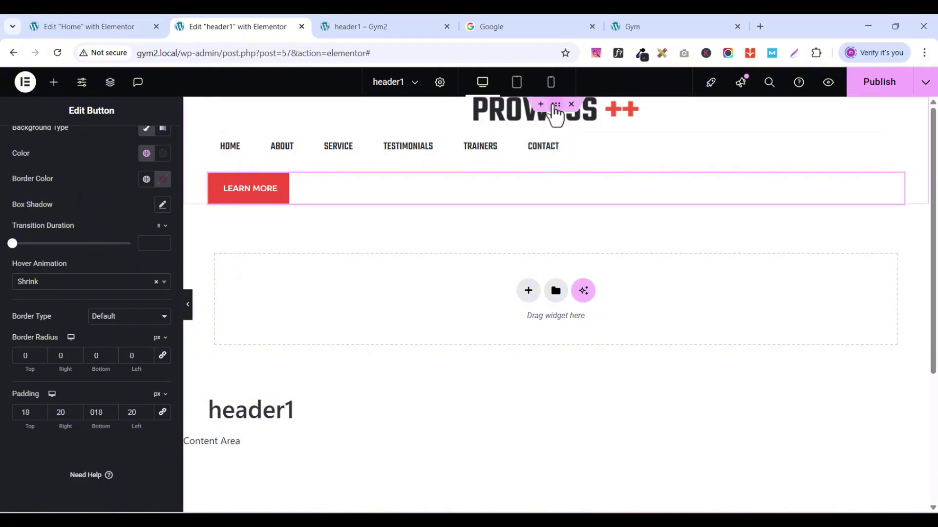
Step: Set the header container's item direction to horizontal row
left_click(556, 106)
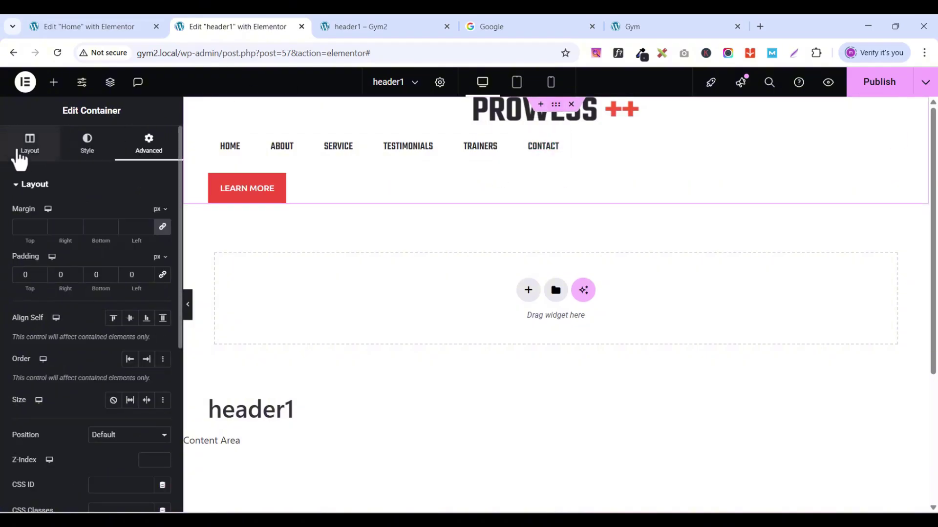
left_click(29, 153)
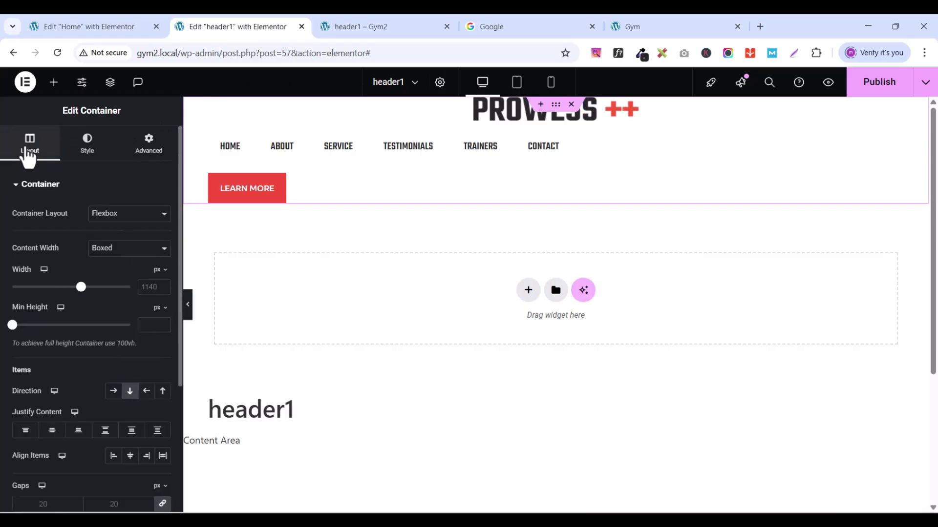
scroll(76, 264, "down", 3)
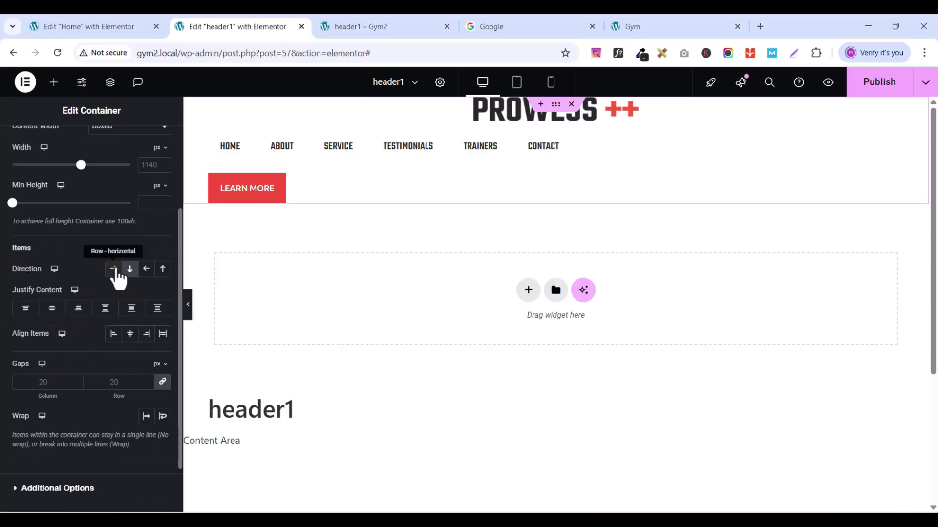
left_click(114, 269)
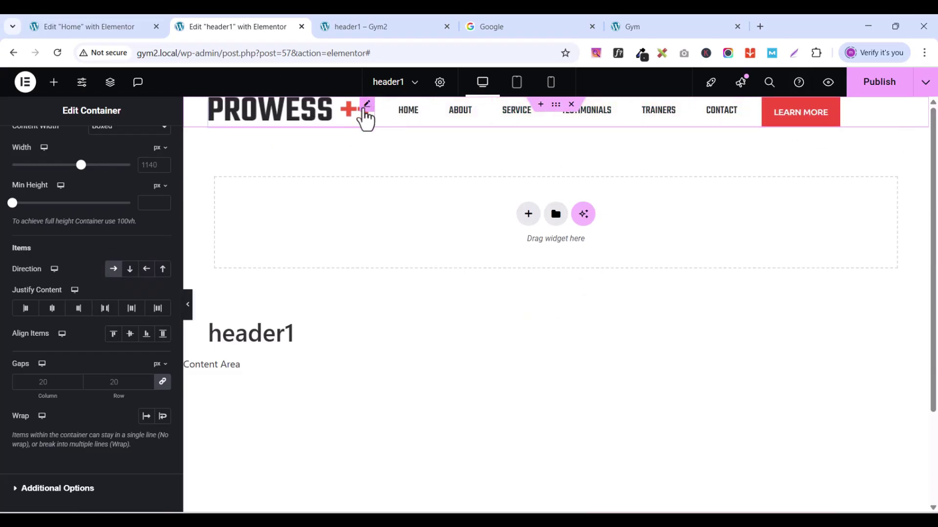
Step: Set the header logo image's width to 71%
left_click(364, 110)
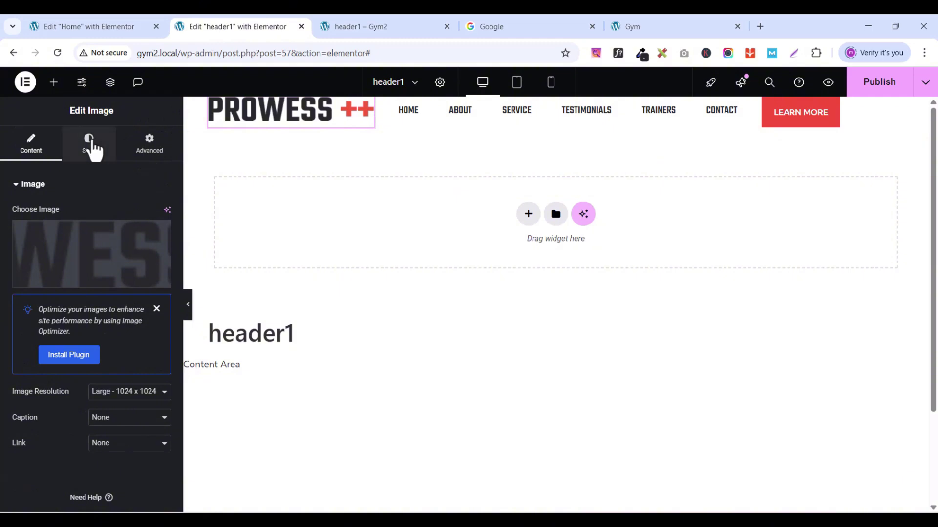
left_click(93, 149)
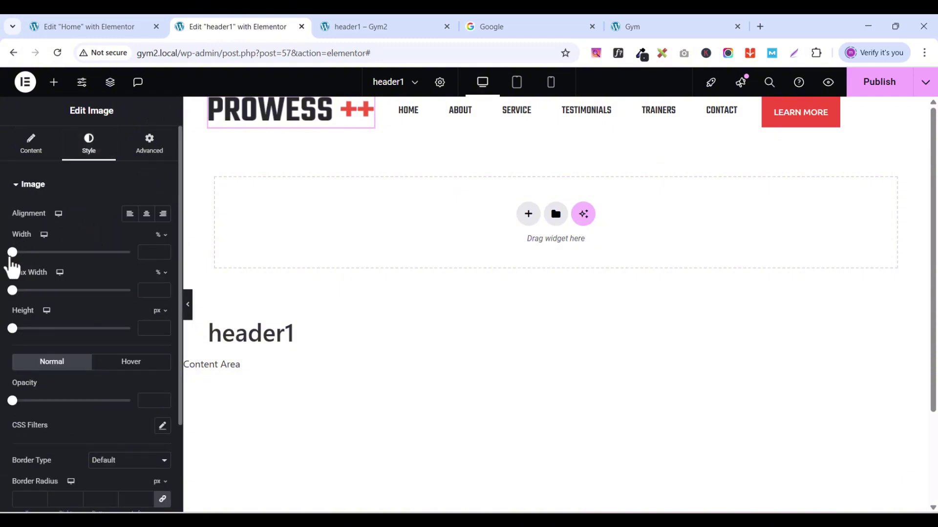
left_click_drag(12, 258, 94, 256)
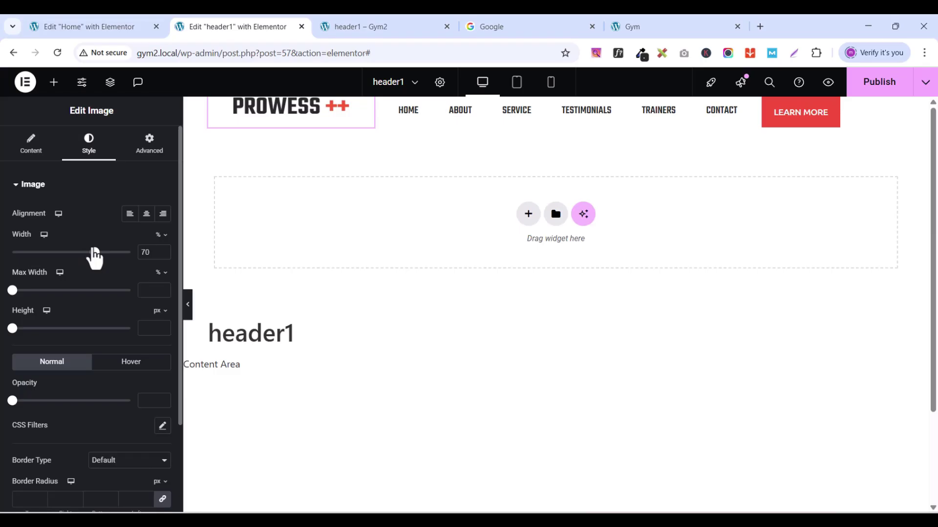
left_click_drag(95, 256, 96, 256)
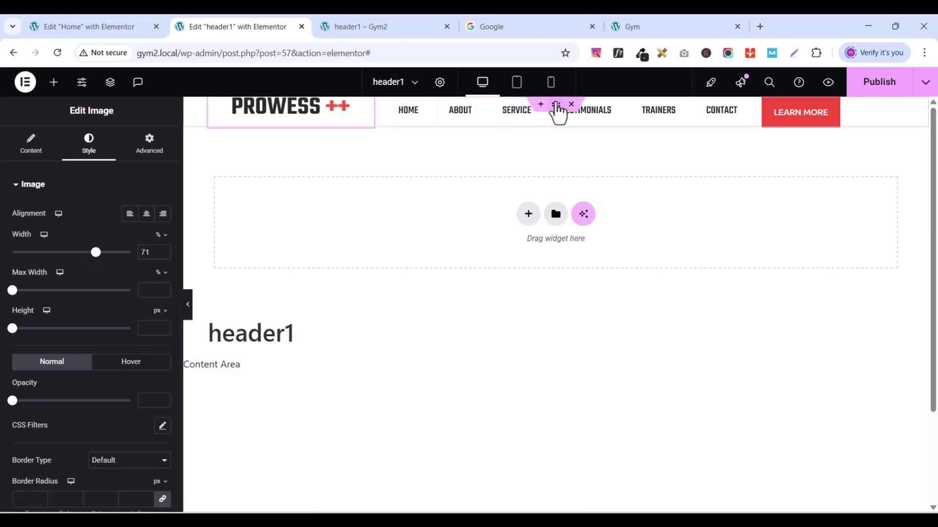
Step: Set the header container's Align Items to Center, and try Center and Start for Justify Content before clearing it
left_click(557, 105)
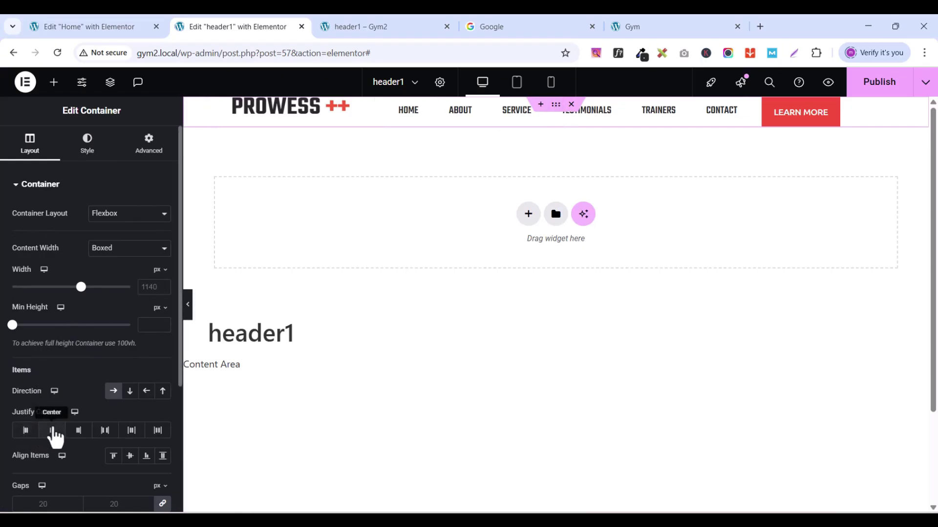
left_click(53, 431)
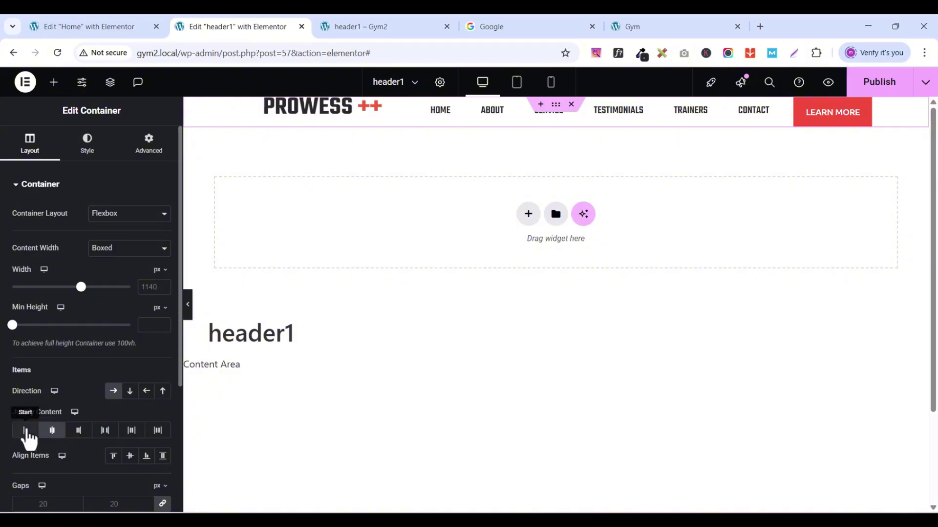
left_click(27, 432)
left_click(53, 430)
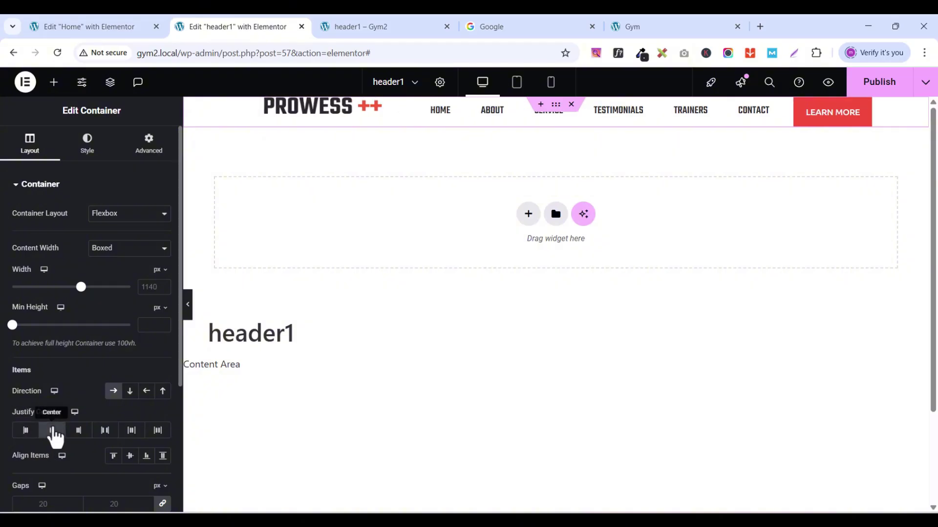
left_click(52, 431)
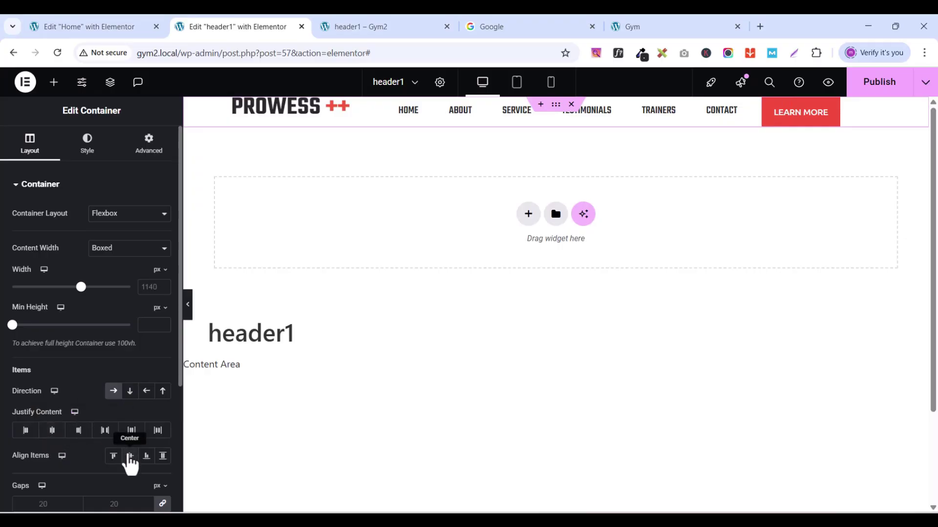
left_click(130, 458)
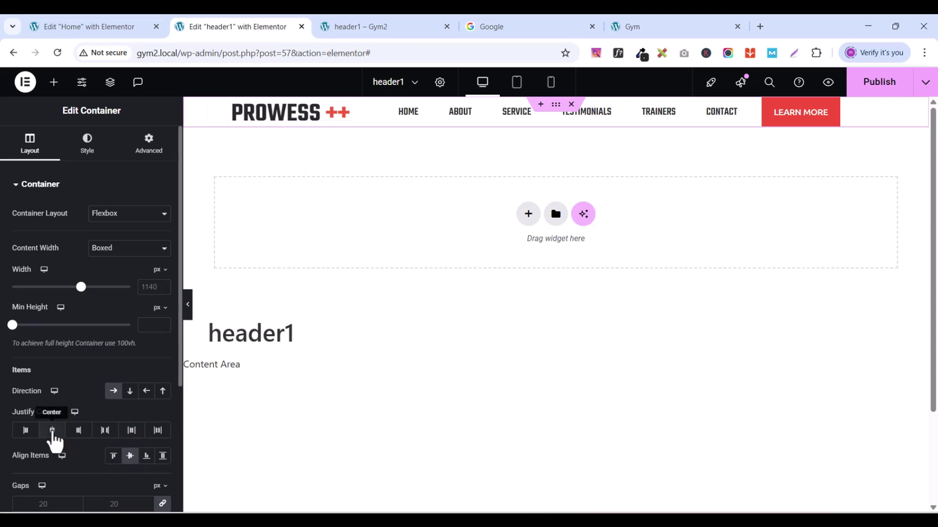
left_click(52, 430)
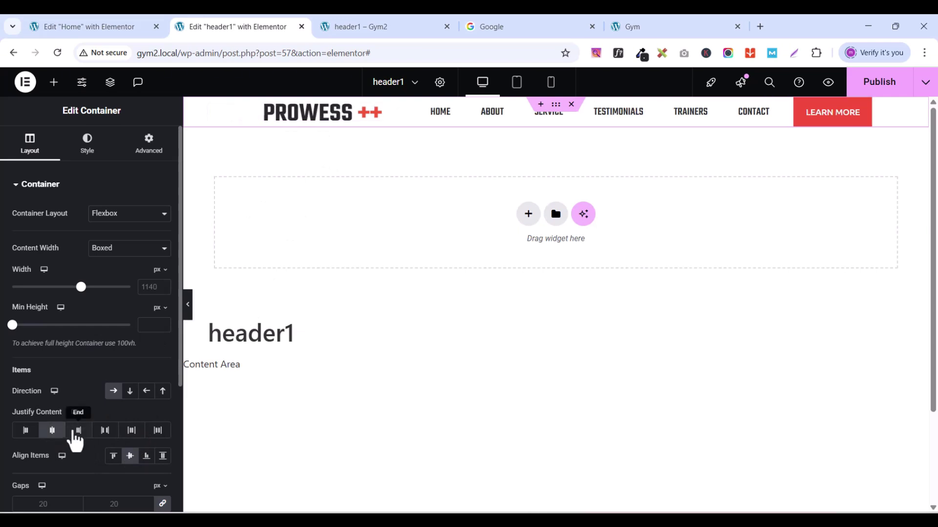
left_click(54, 432)
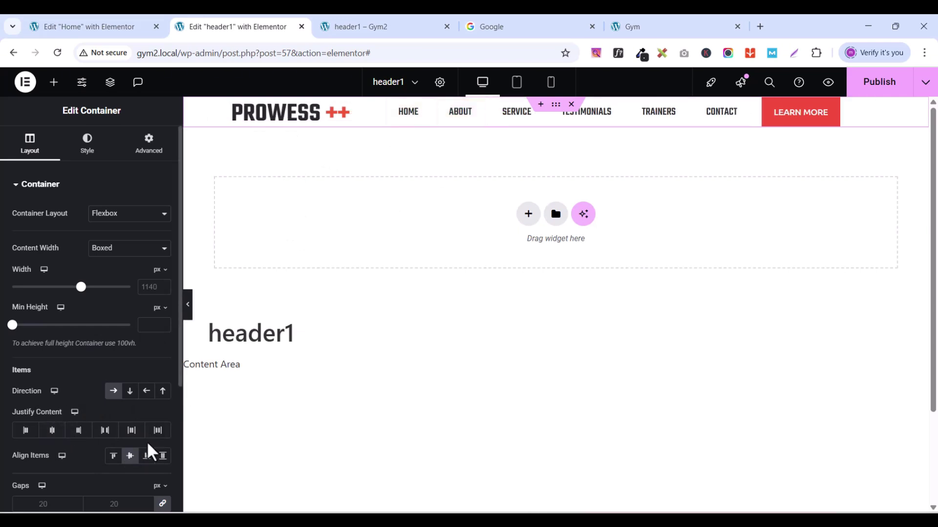
Step: Set the header container's top and bottom padding to 15 px
left_click(130, 458)
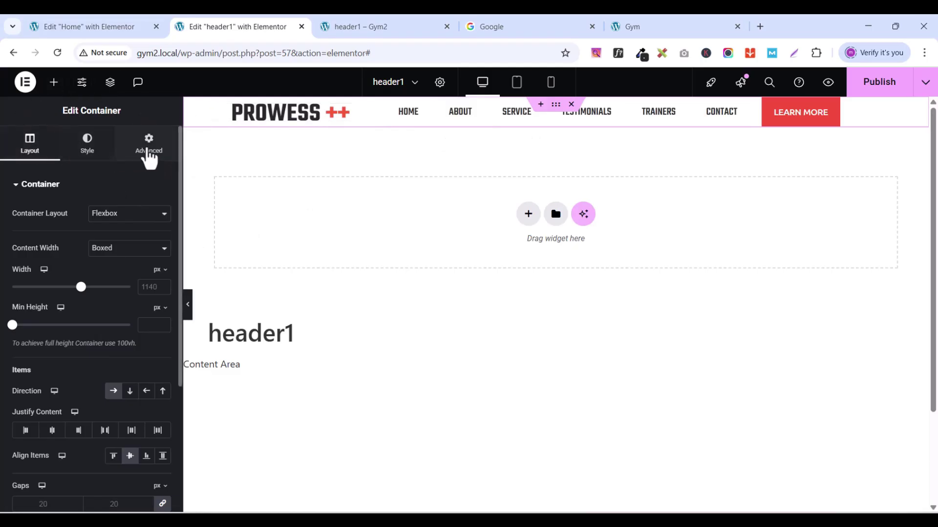
left_click(150, 152)
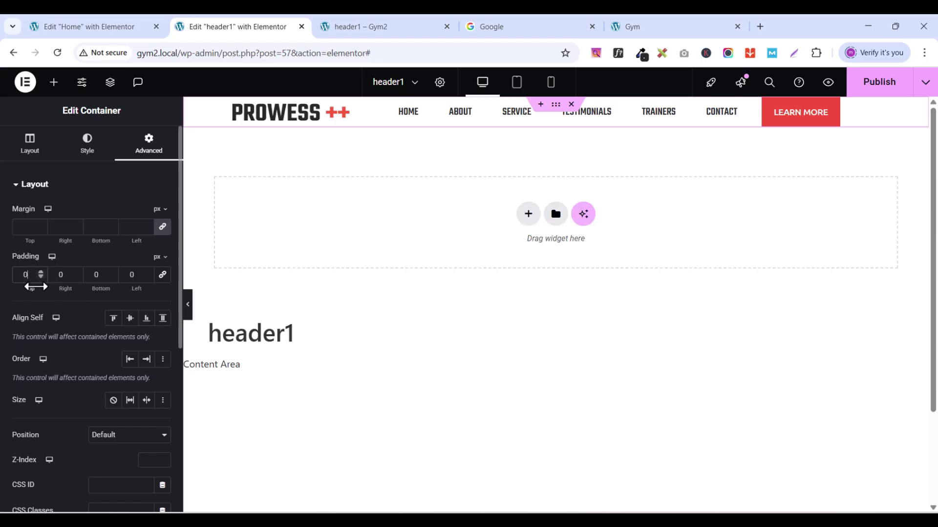
type("15")
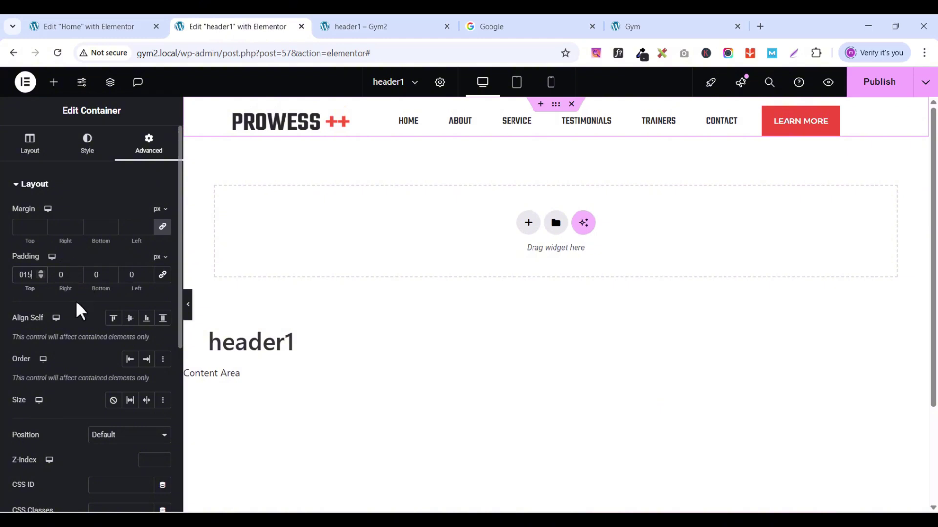
left_click(98, 279)
type("15")
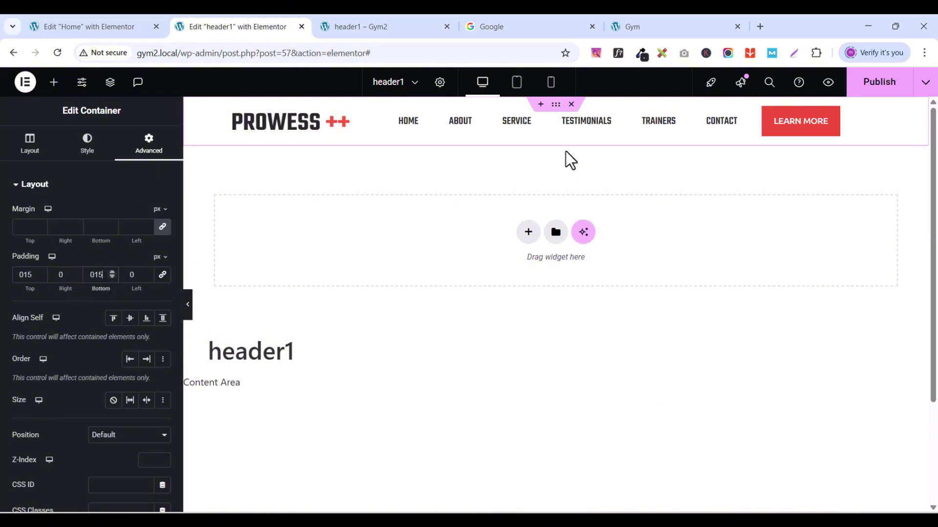
Step: Add a box shadow to the header container with horizontal 7, vertical 5 and blur 15
left_click(25, 184)
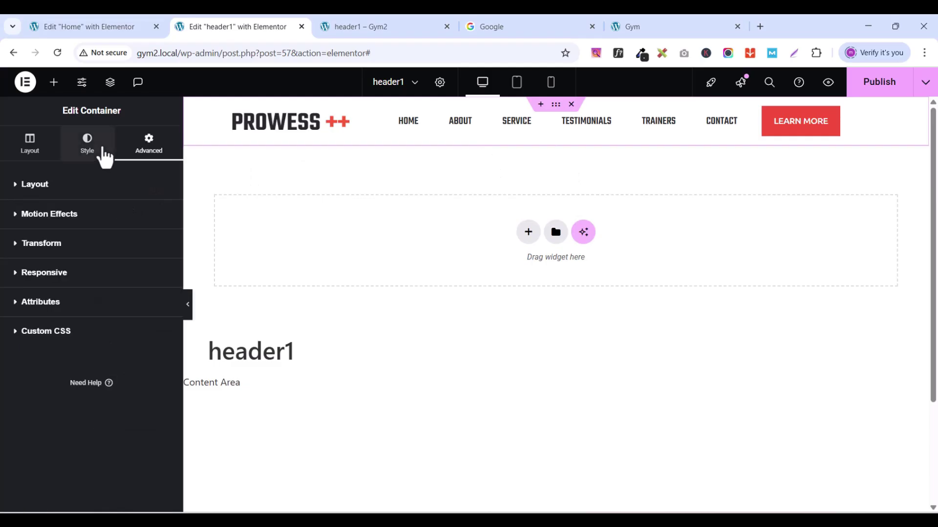
left_click(91, 150)
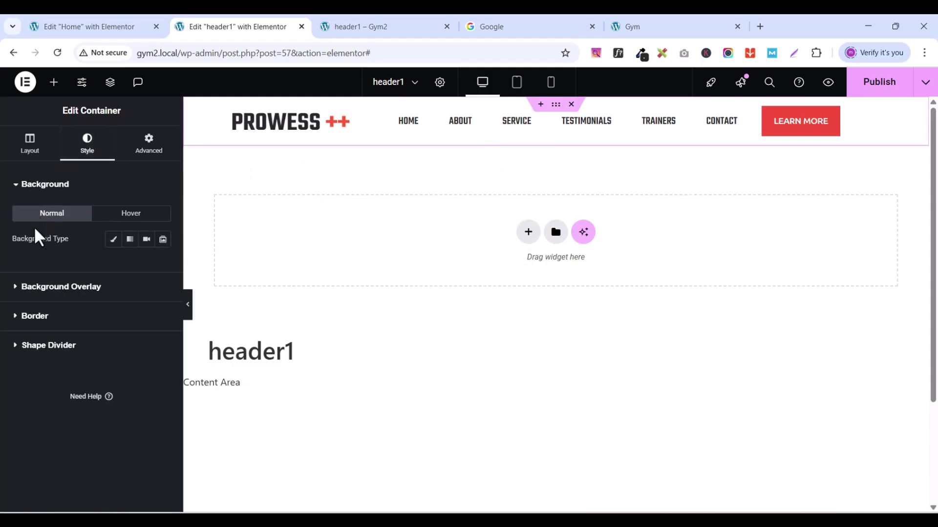
left_click(17, 185)
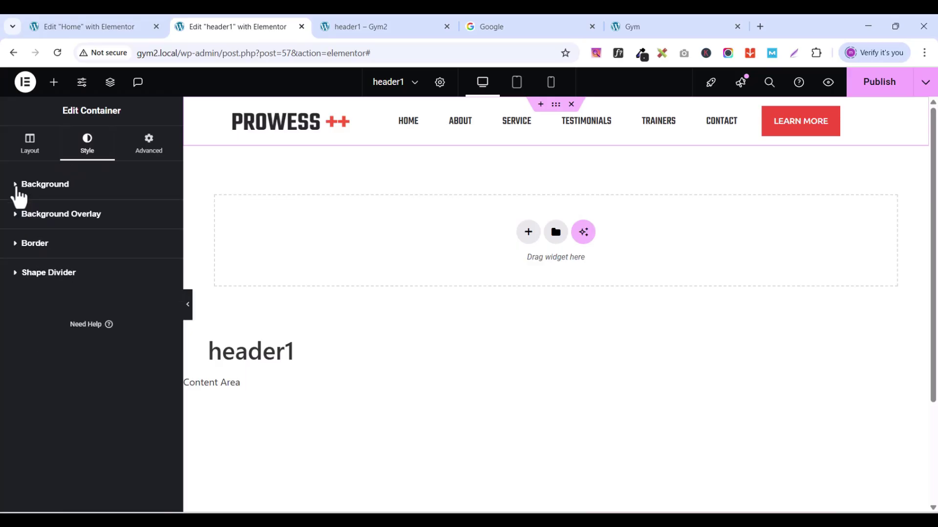
left_click(18, 245)
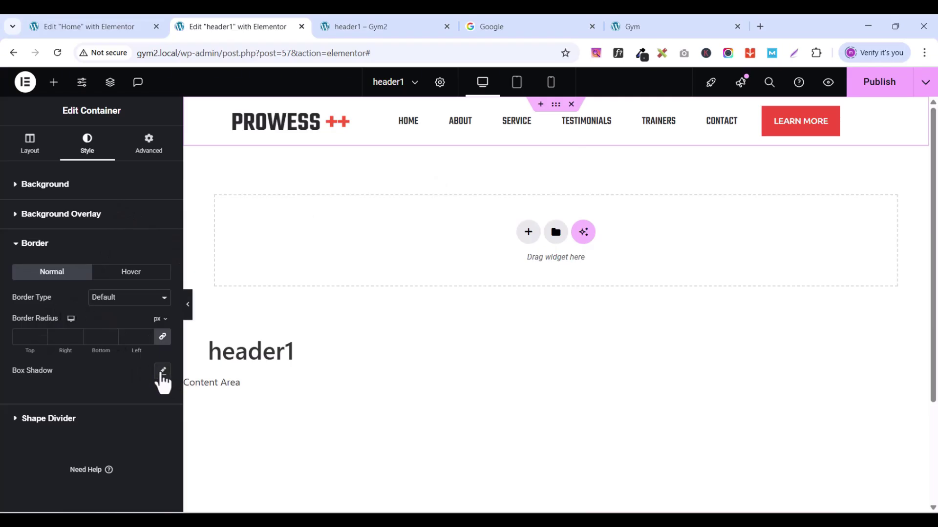
left_click(163, 373)
scroll(125, 381, "down", 1)
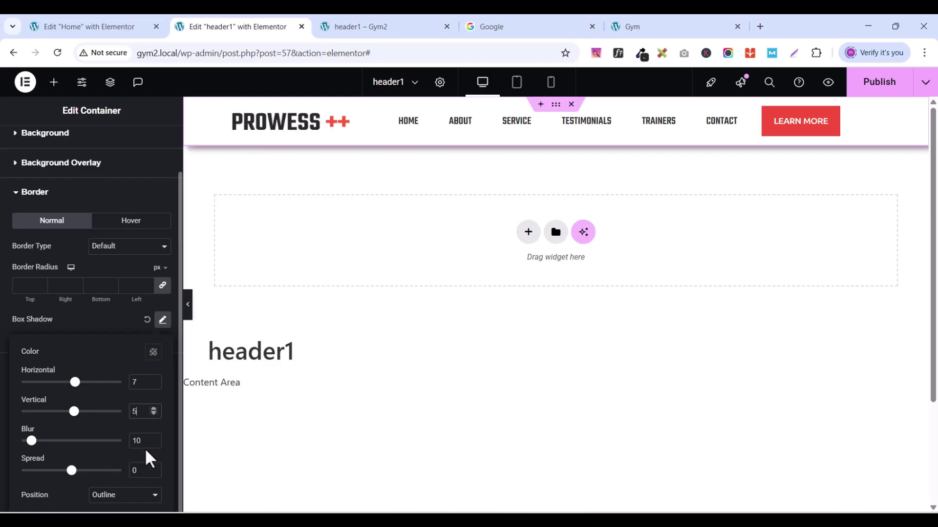
key("BackSpace")
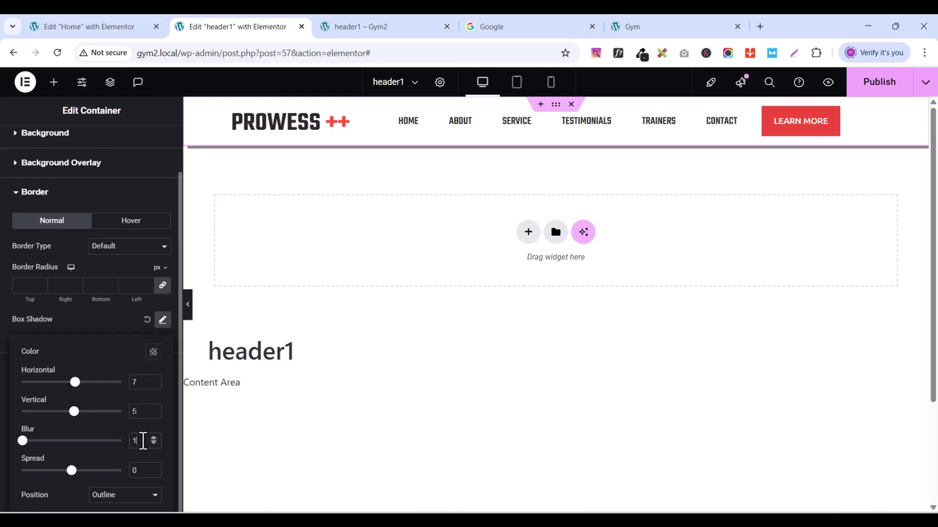
type("5")
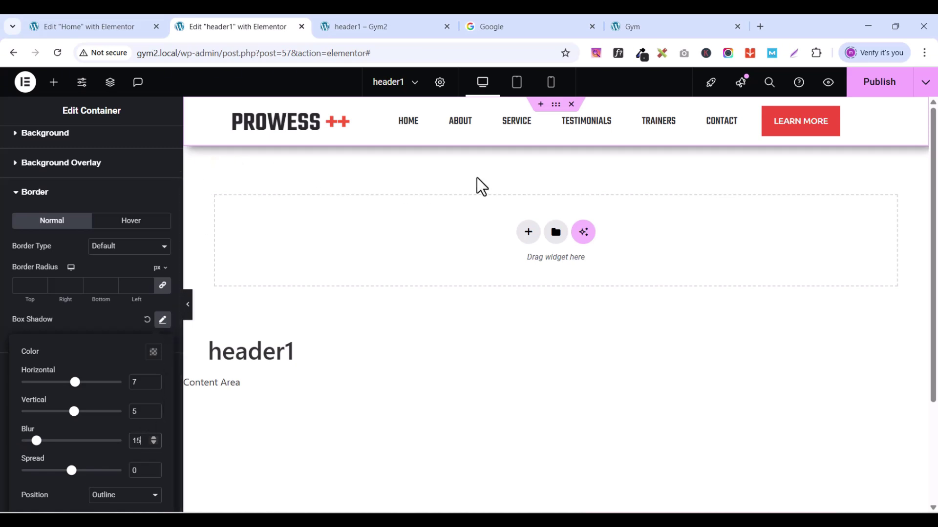
Step: Publish the header1 template and check the header in its preview page
left_click(882, 88)
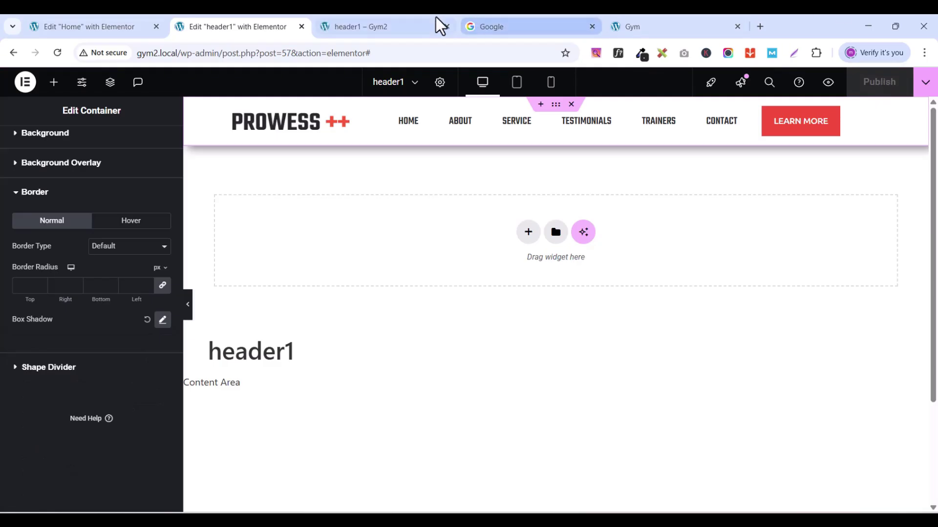
left_click(372, 28)
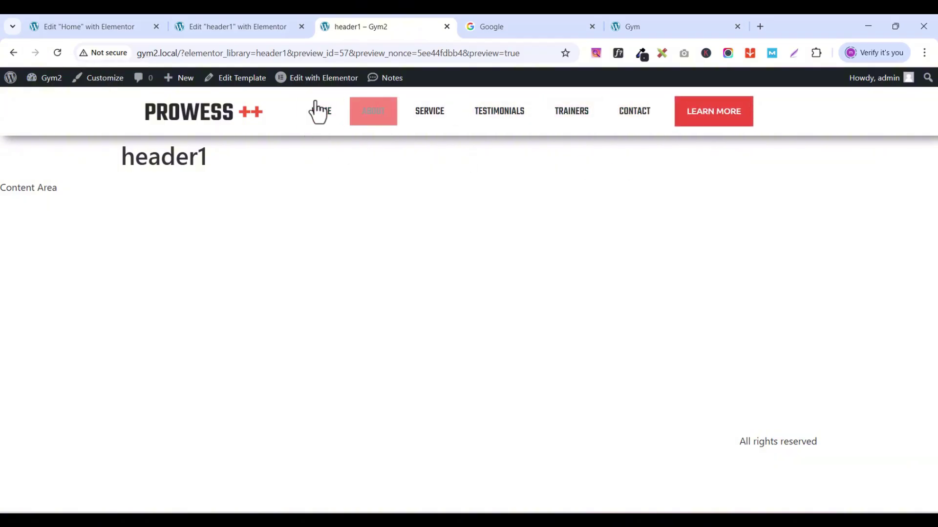
left_click(234, 29)
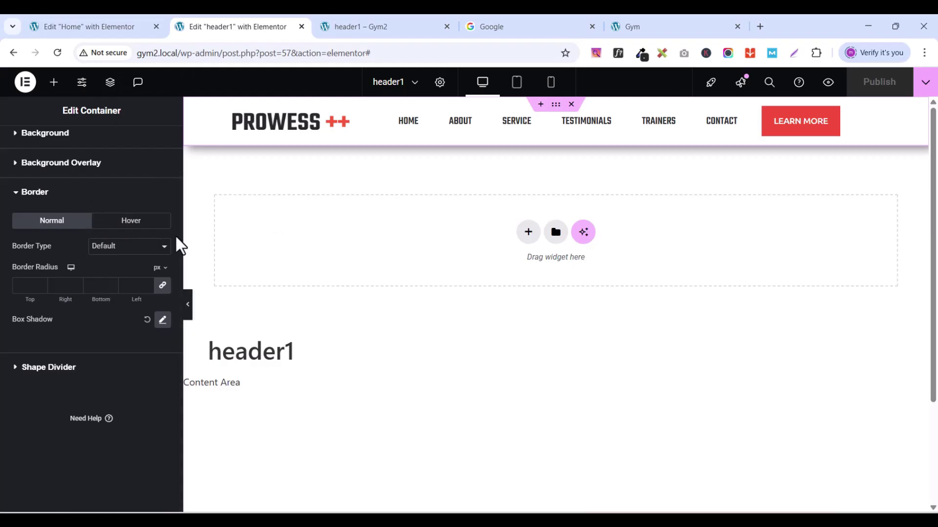
Step: Set the header container's boxed content width to 1300 px and publish the template
scroll(59, 184, "up", 1)
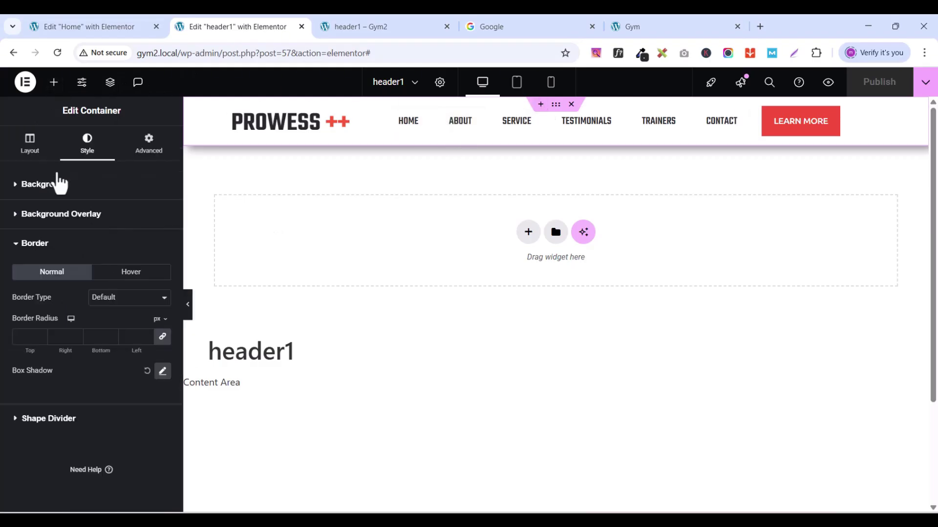
left_click(29, 147)
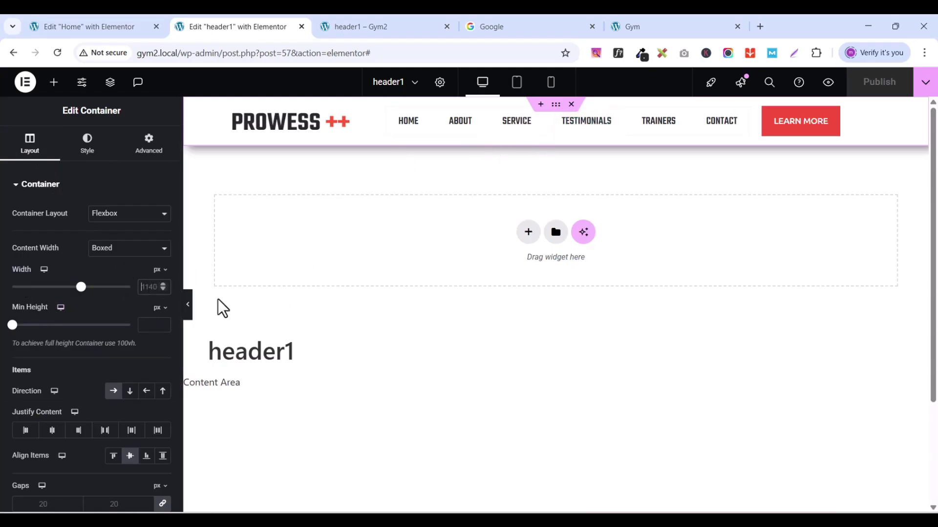
type("1300")
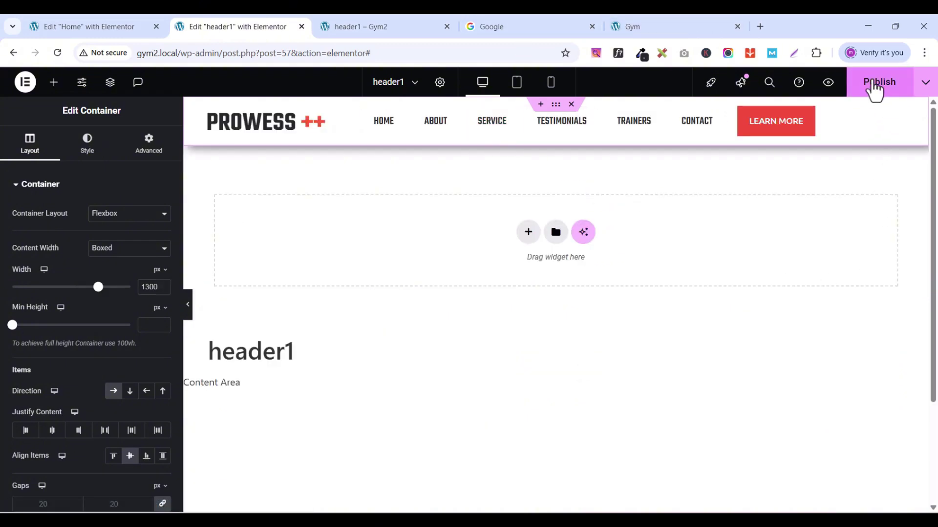
left_click(873, 84)
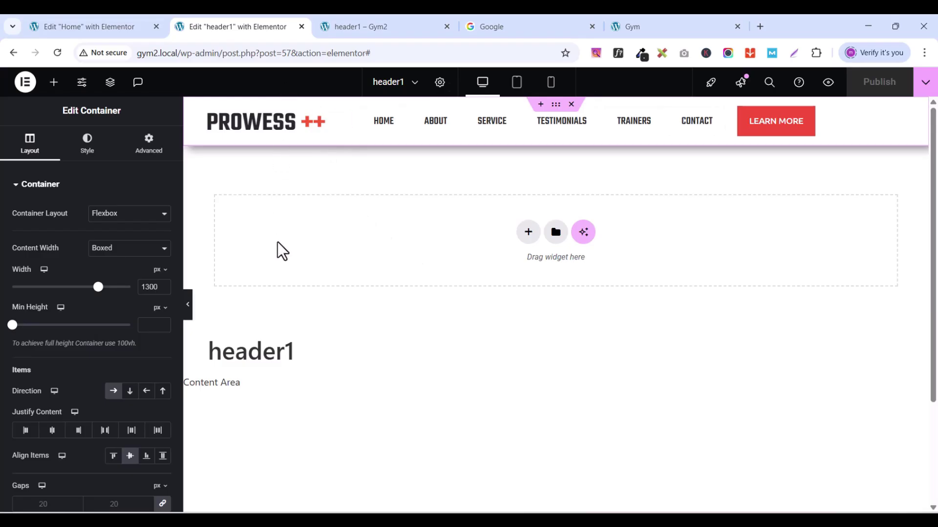
Step: Set the Home page's outer hero container width to 1300 px and publish the page
left_click(117, 27)
scroll(434, 427, "up", 2)
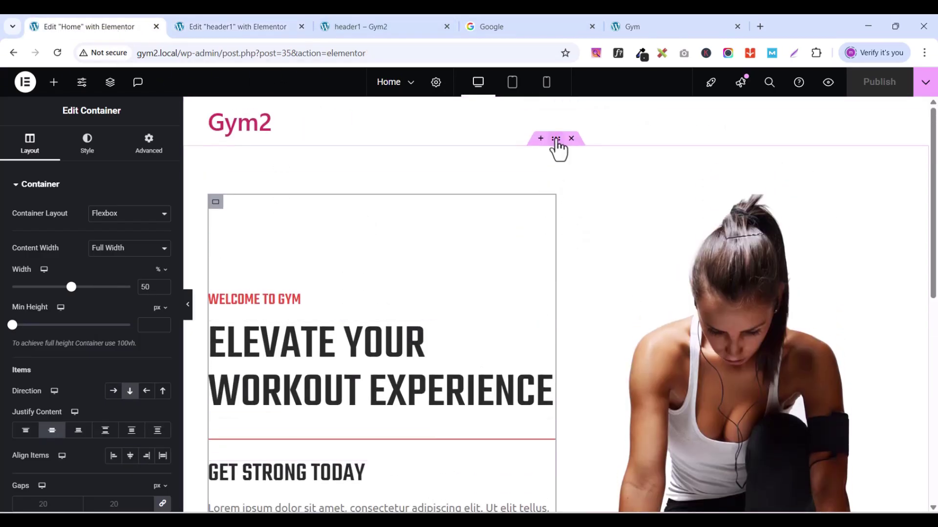
left_click(556, 140)
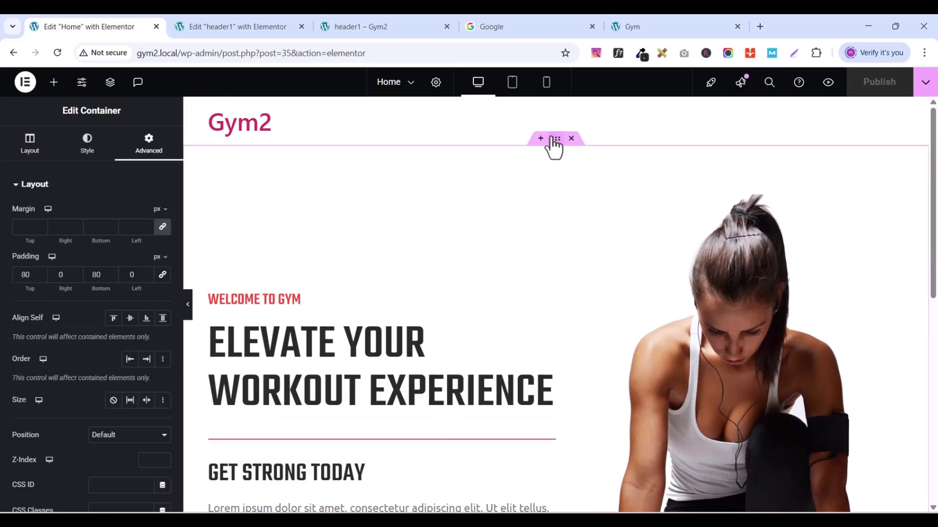
left_click(26, 147)
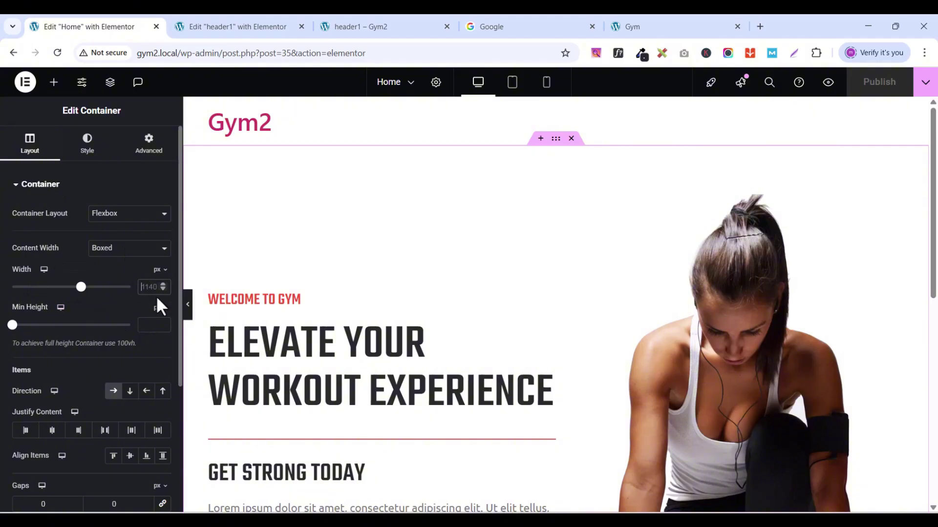
type("1300")
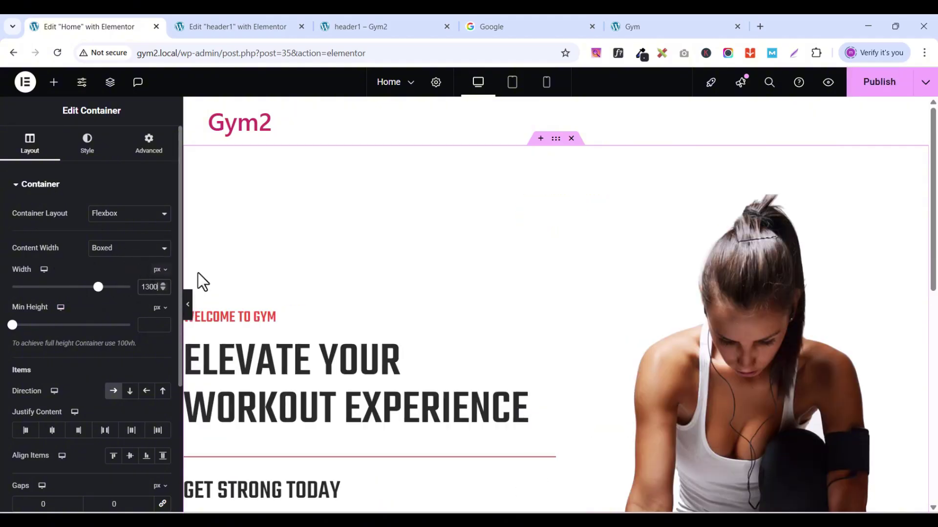
scroll(521, 305, "down", 1)
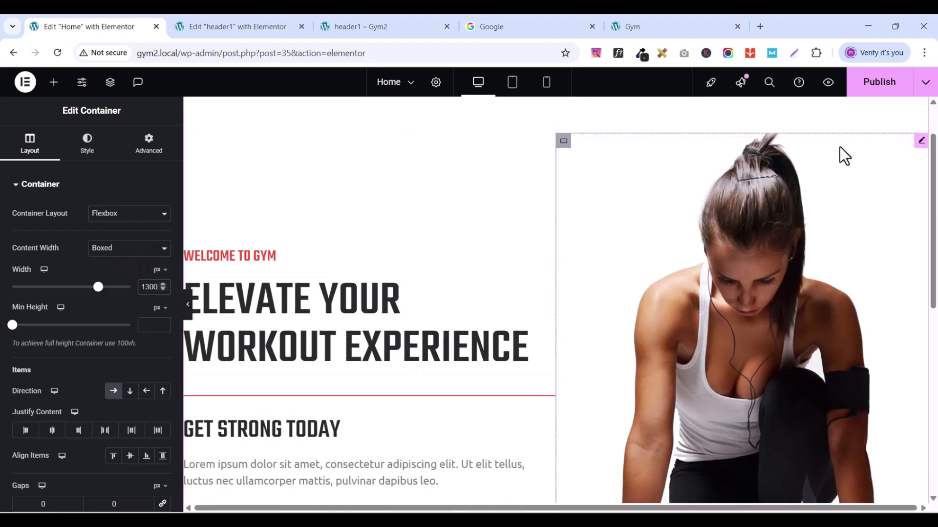
left_click(875, 90)
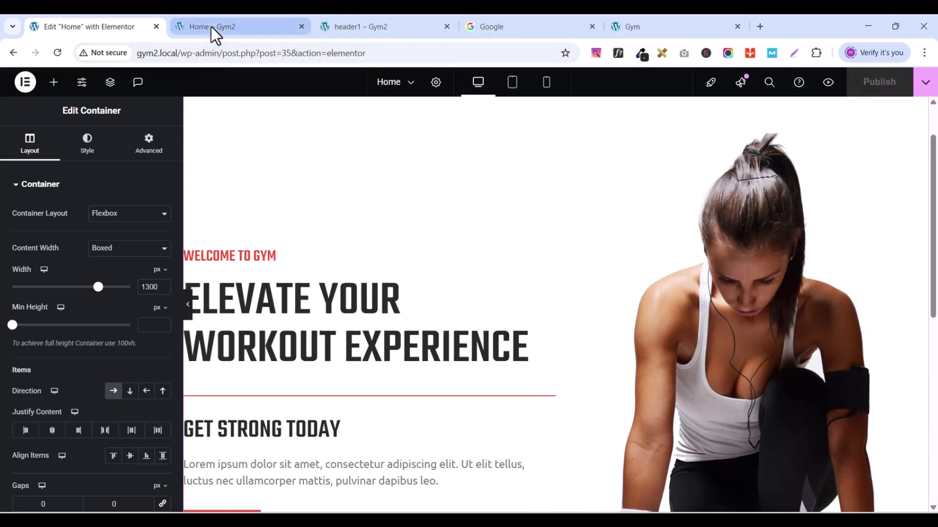
Step: Reload the Home page preview and examine how the header and hero section line up along the page
left_click(211, 27)
left_click(52, 52)
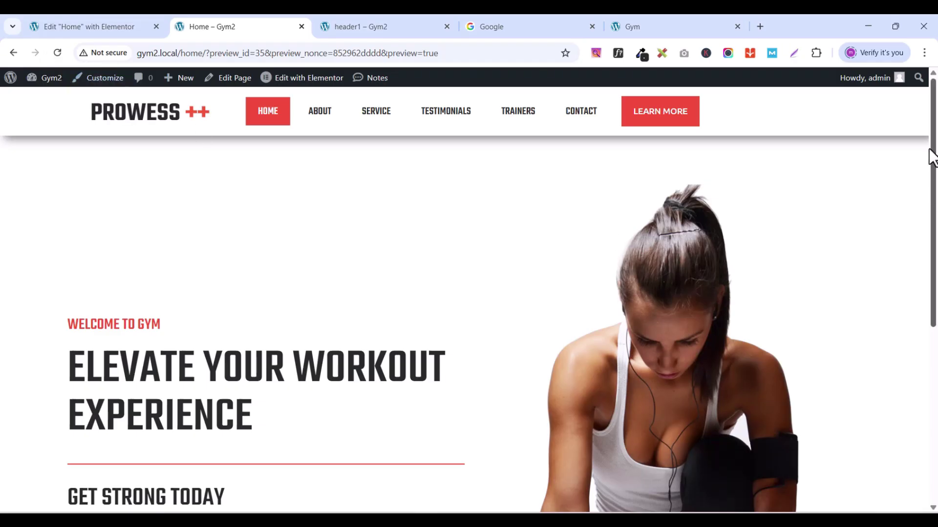
scroll(931, 157, "down", 4)
scroll(928, 141, "up", 4)
scroll(923, 143, "down", 6)
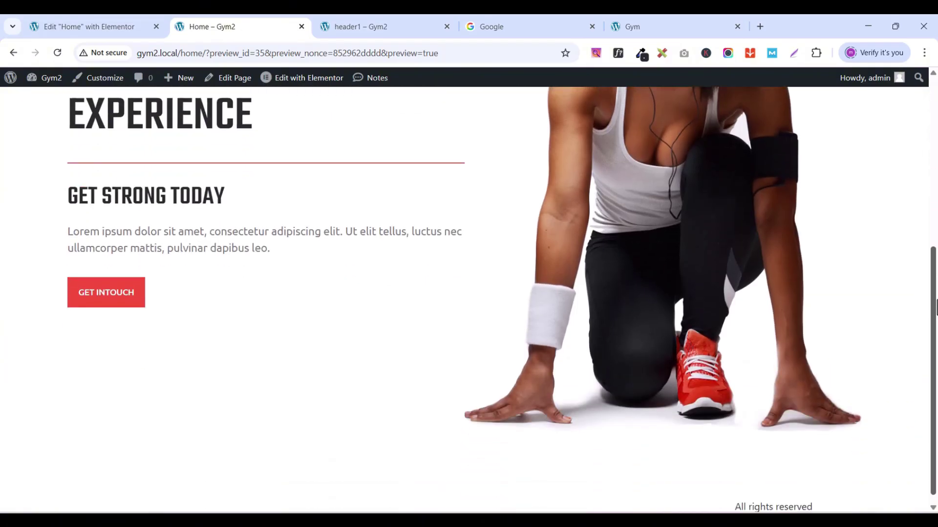
scroll(922, 136, "up", 5)
scroll(919, 122, "up", 1)
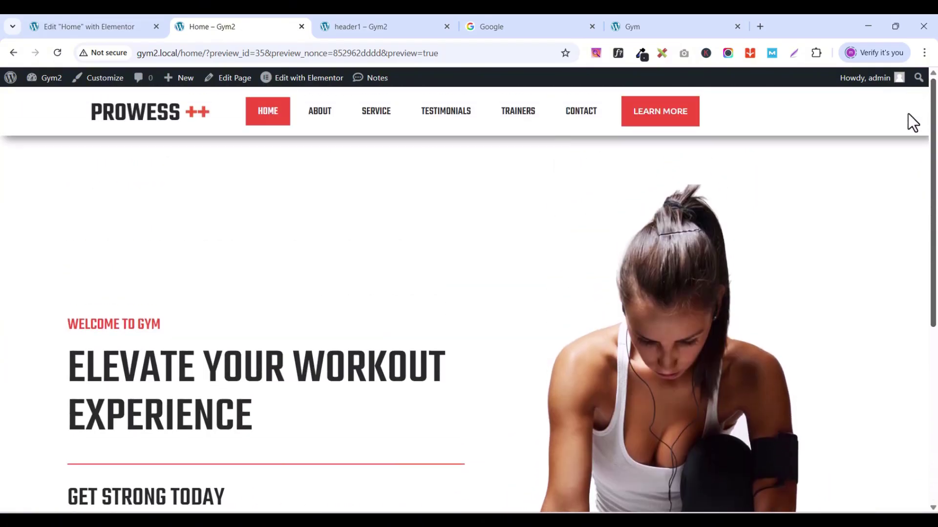
scroll(909, 186, "down", 4)
scroll(908, 251, "up", 4)
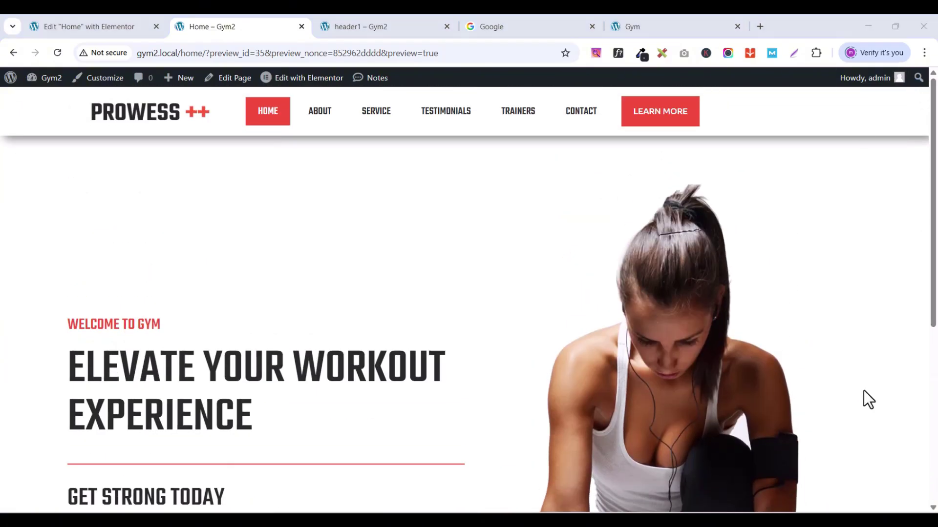
scroll(525, 223, "down", 5)
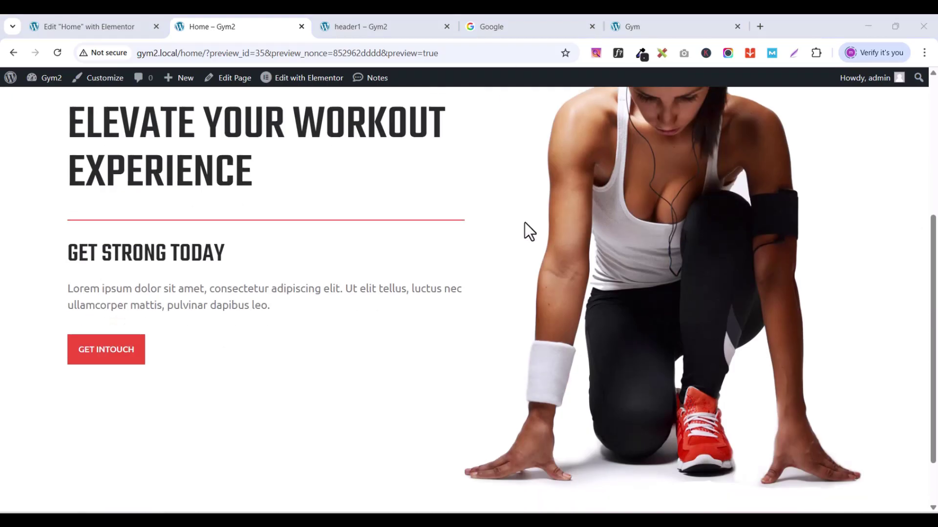
scroll(526, 222, "up", 5)
scroll(529, 222, "down", 3)
scroll(528, 222, "up", 3)
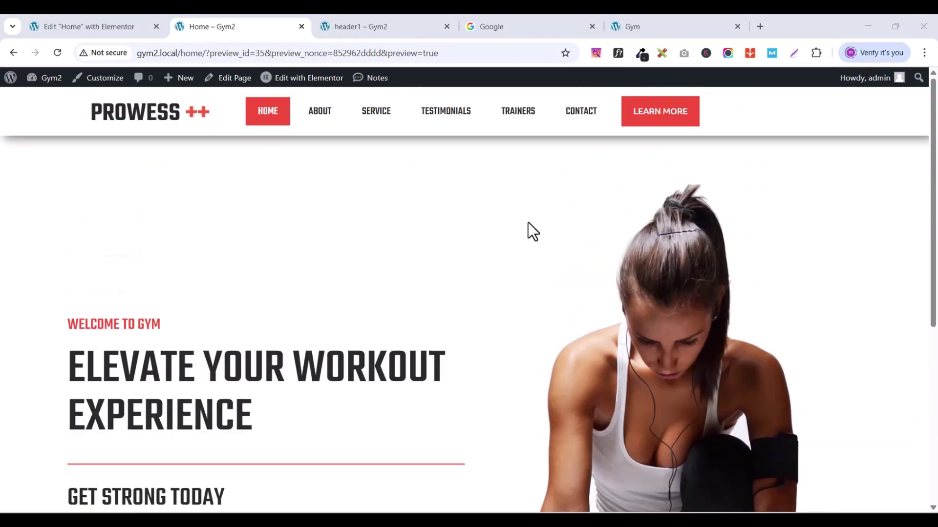
Step: Reopen the header1 template in Elementor and set the header container's Justify Content to Space Between
left_click(359, 27)
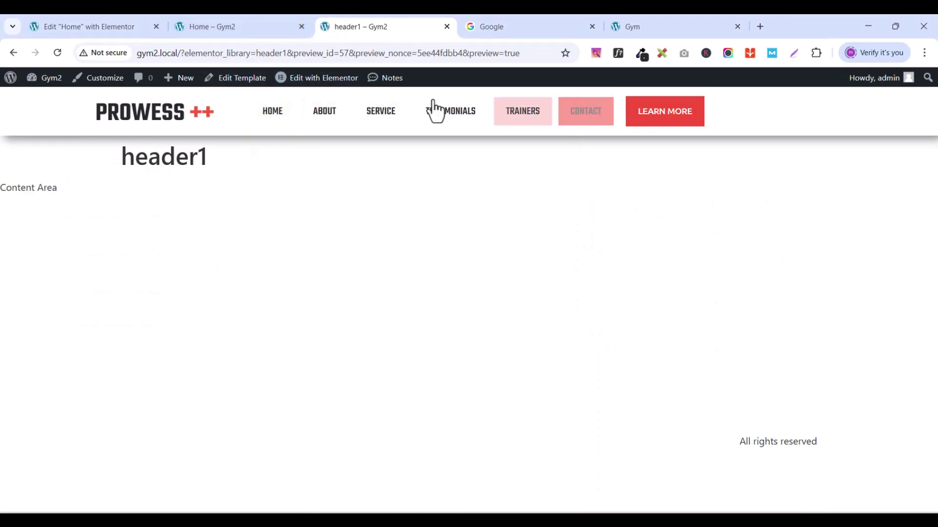
mouse_move(312, 86)
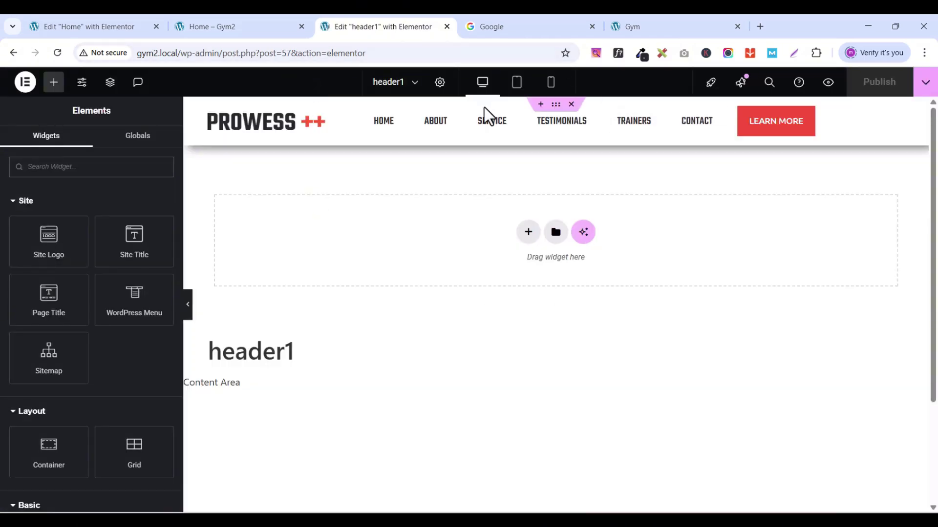
left_click(554, 108)
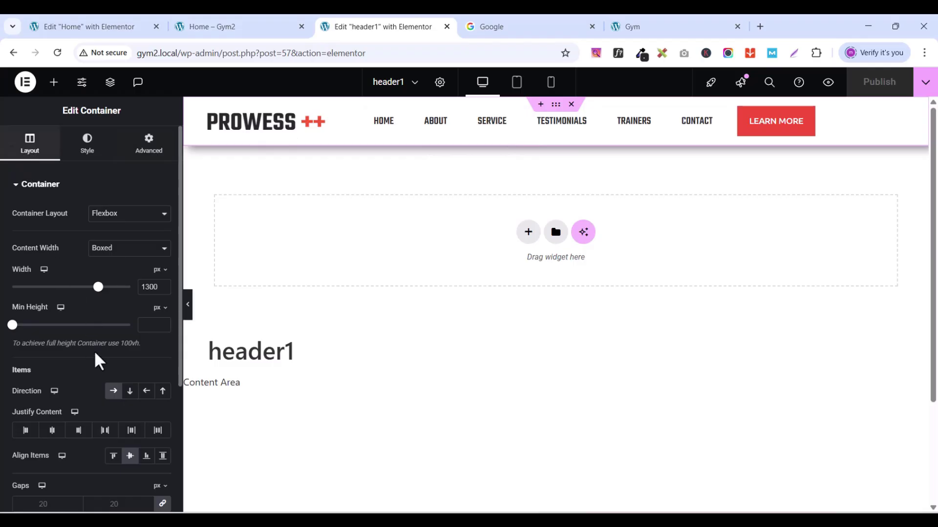
scroll(94, 371, "down", 2)
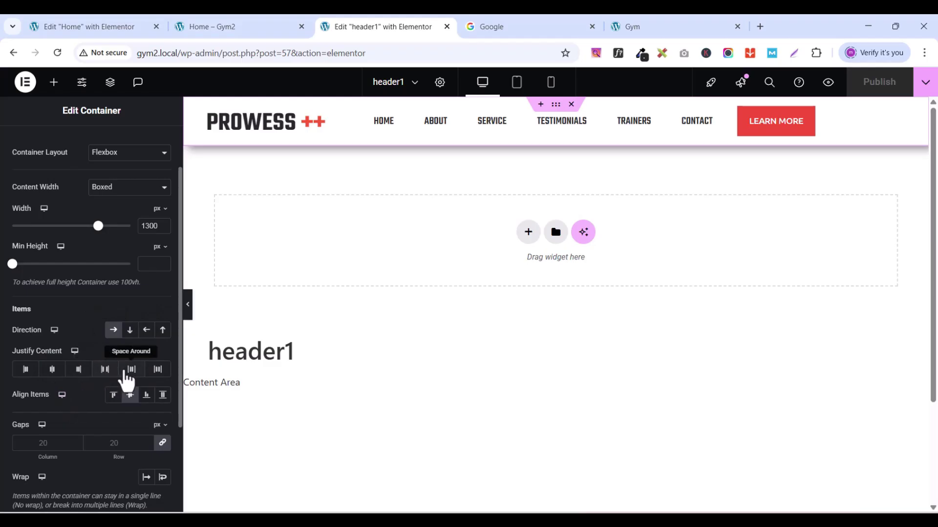
left_click(105, 370)
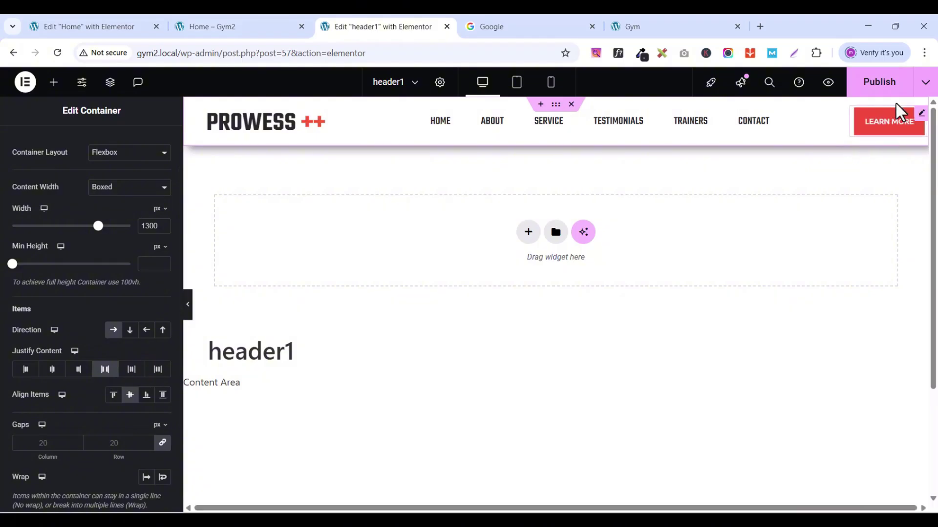
Step: Publish the header1 template, reload the Home page preview and check the header's spacing against the hero section
left_click(879, 84)
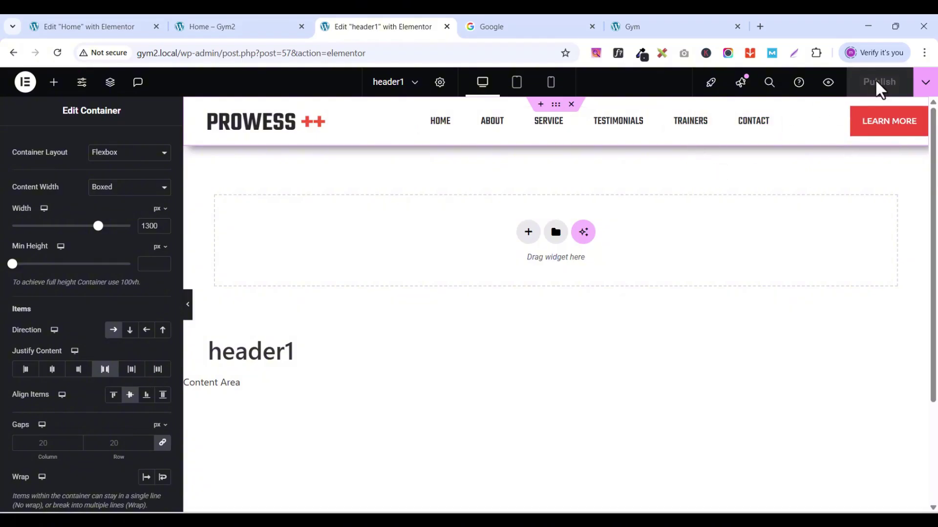
left_click(236, 27)
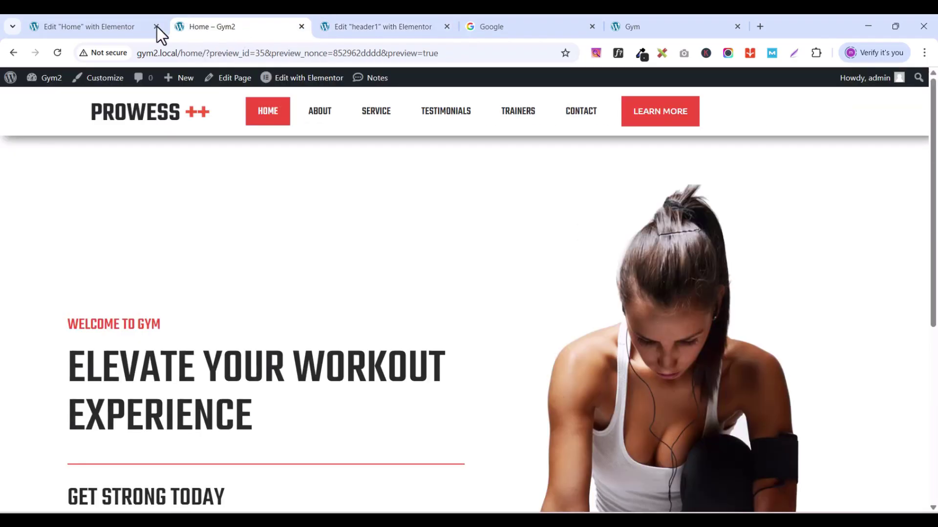
left_click(54, 55)
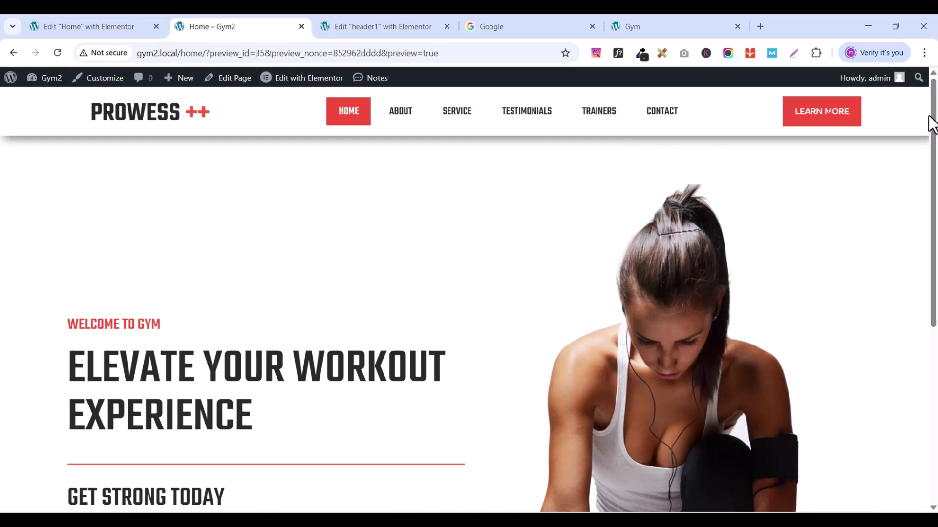
scroll(930, 146, "down", 5)
left_click_drag(936, 273, 935, 110)
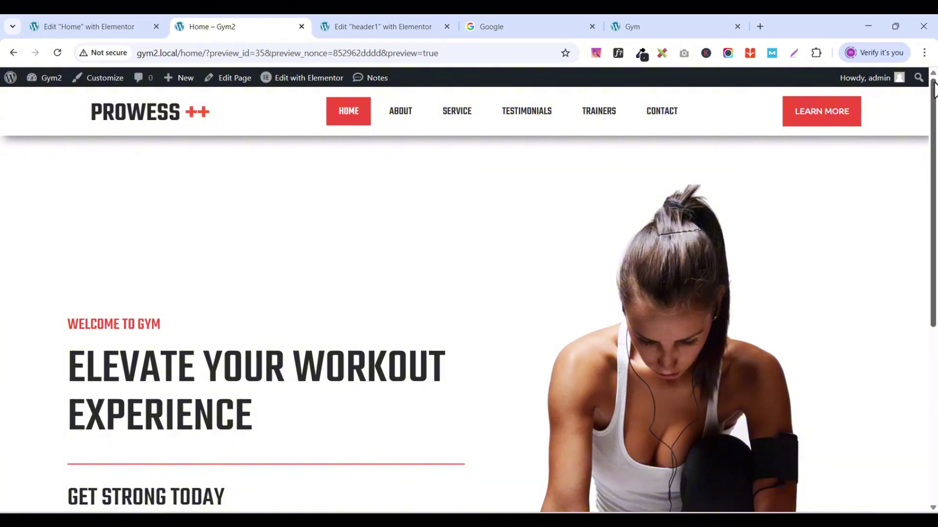
left_click_drag(934, 100, 935, 279)
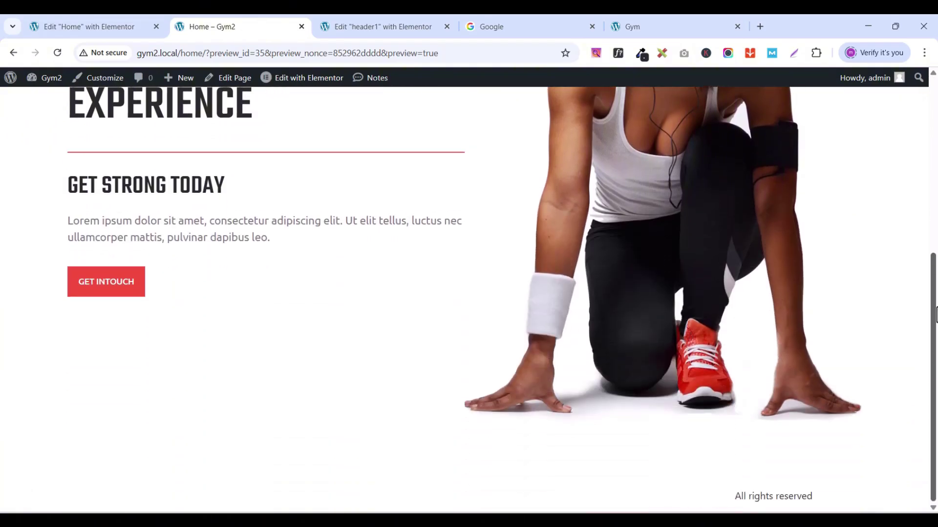
left_click_drag(935, 315, 935, 142)
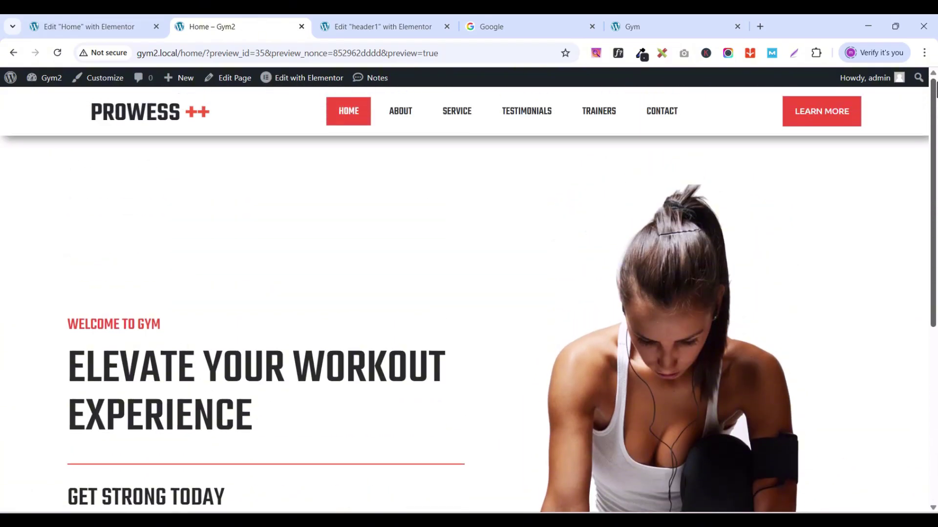
Step: Consult the reference Gym site's section below the hero, and add a two-equal-column Flexbox container below the Home page's hero in Elementor
left_click(649, 21)
left_click(906, 169)
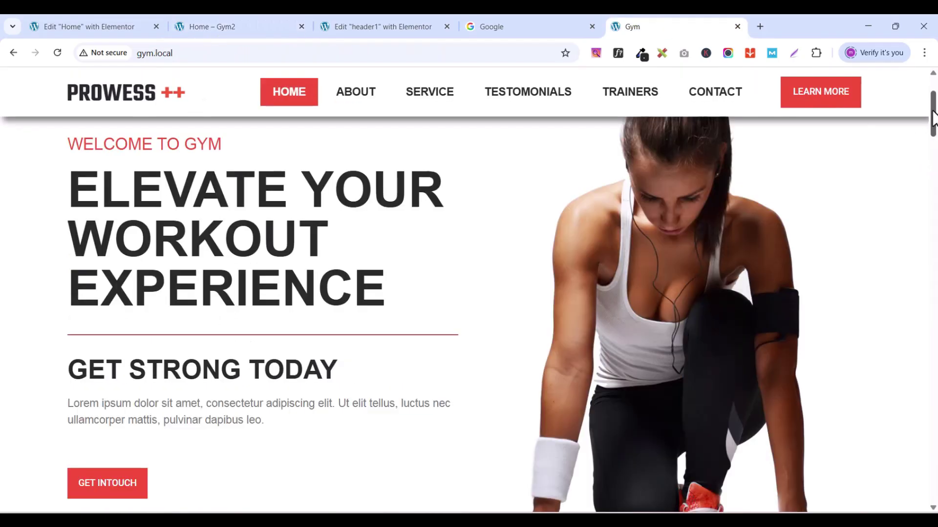
left_click_drag(934, 111, 934, 152)
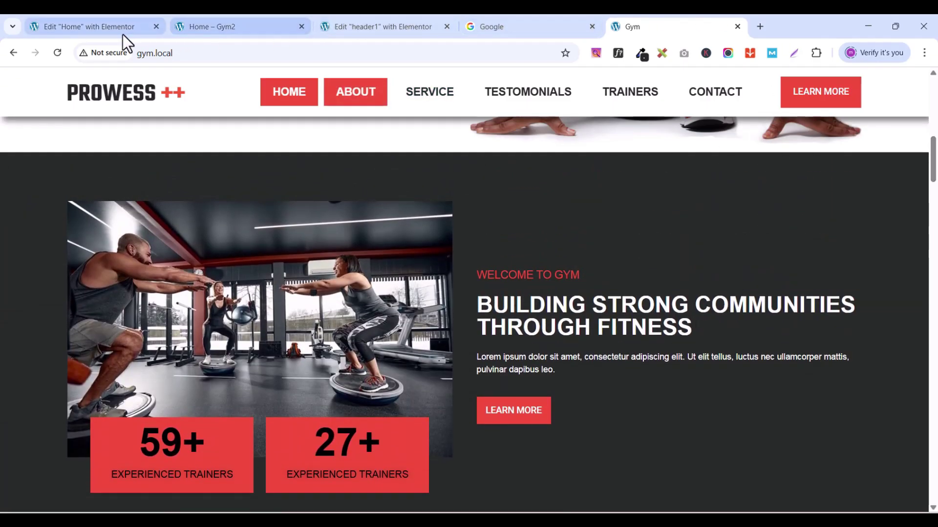
left_click(108, 27)
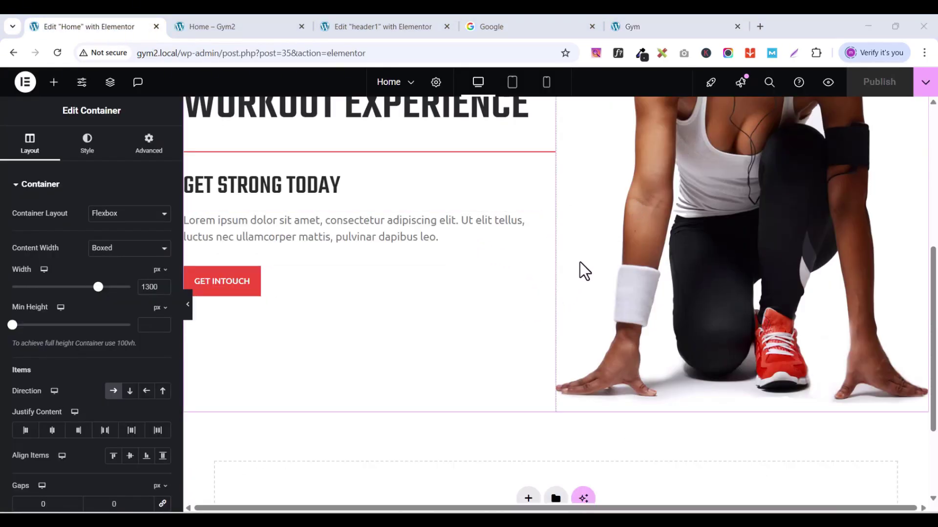
scroll(551, 325, "down", 3)
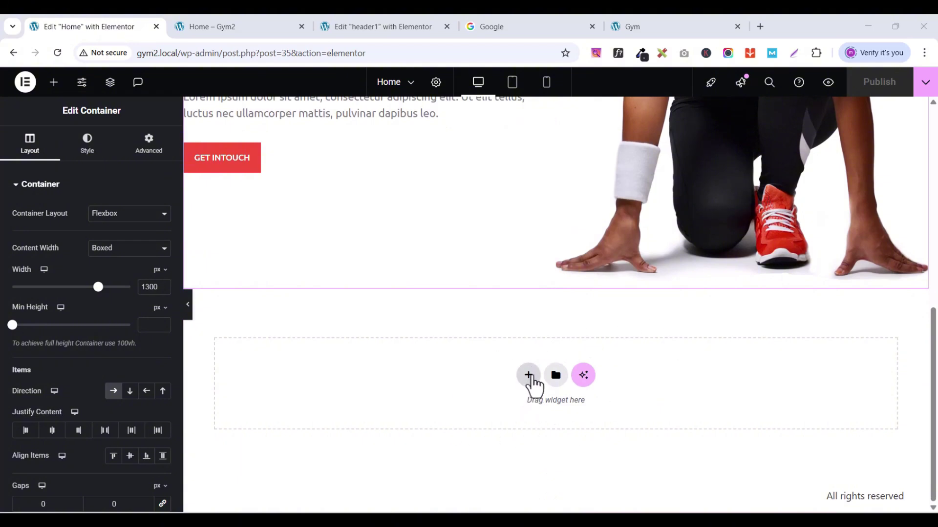
left_click(527, 375)
scroll(508, 391, "down", 1)
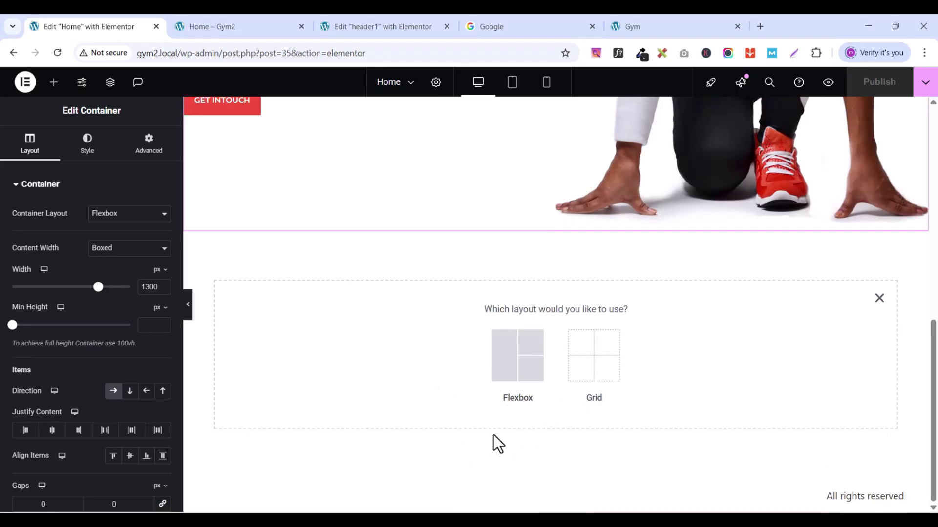
left_click(513, 361)
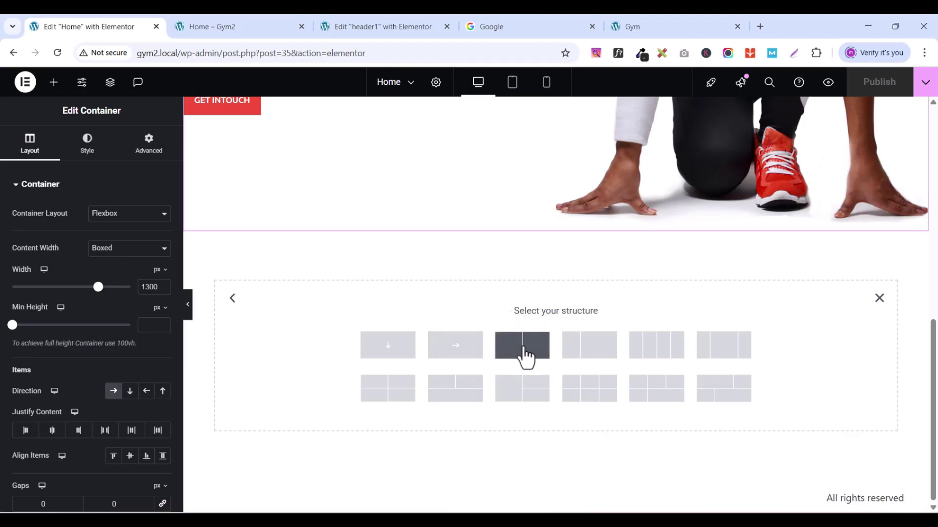
left_click(525, 357)
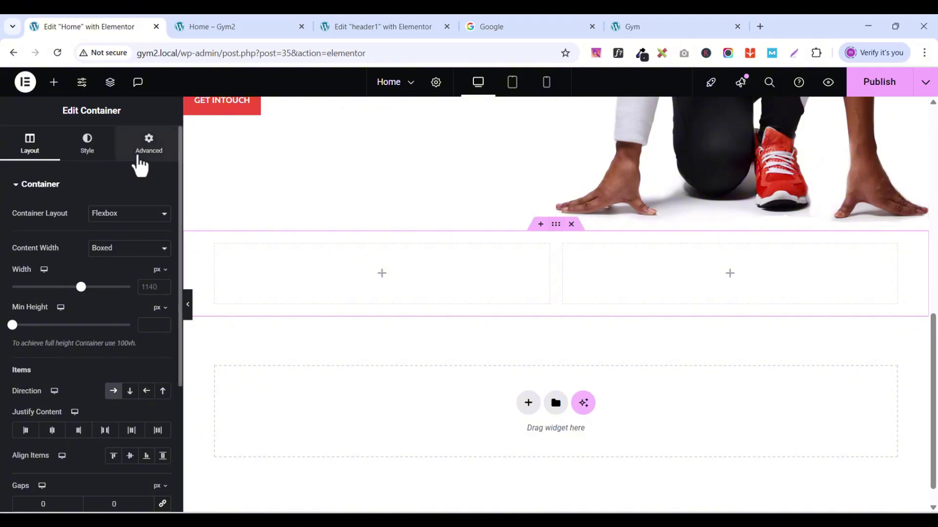
Step: Set the new outer container's padding to 80 px top and bottom and 0 px on the left and right
left_click(155, 153)
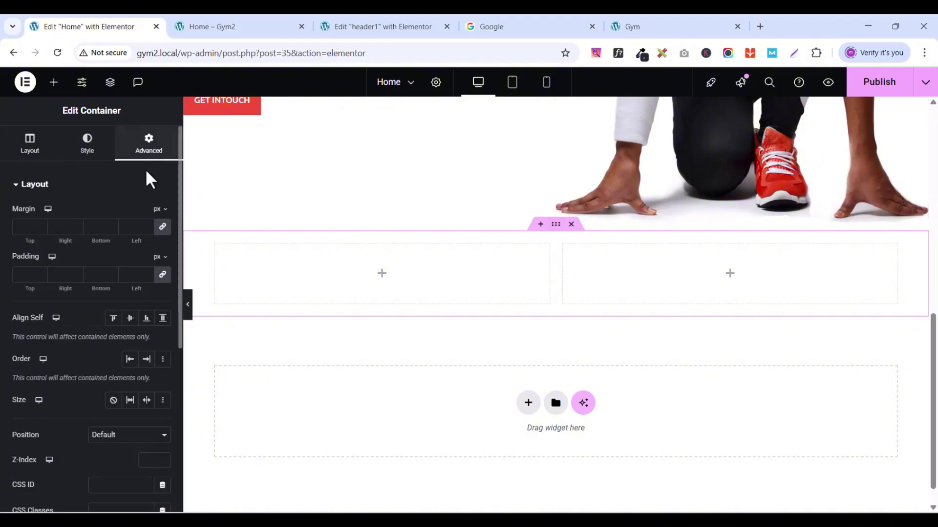
left_click(162, 281)
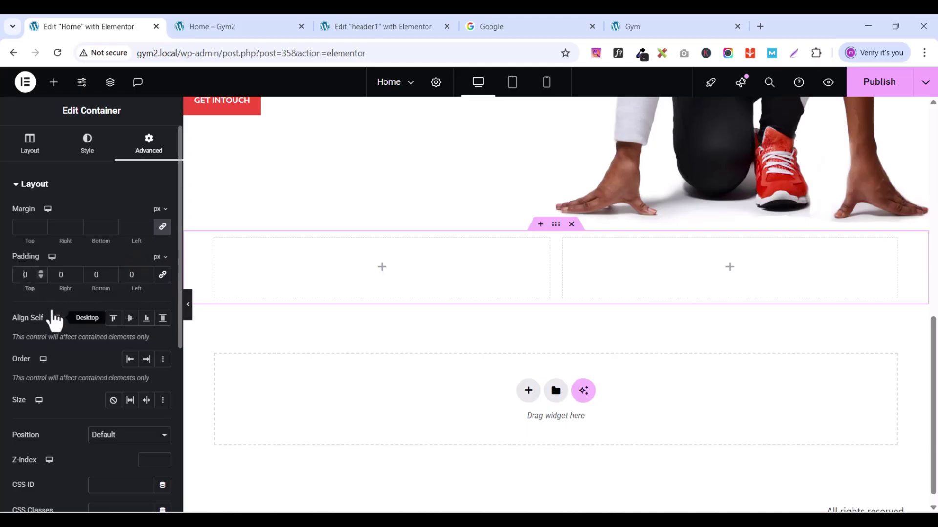
type("8")
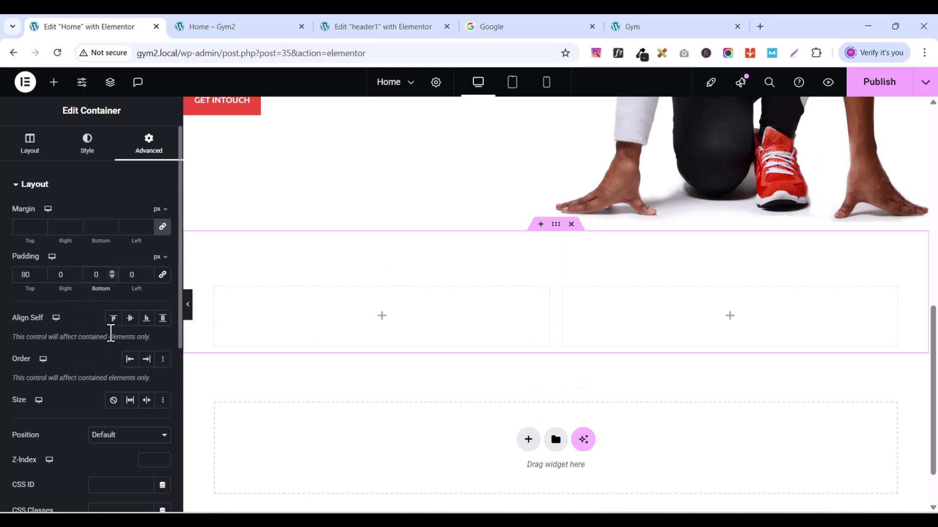
type("8")
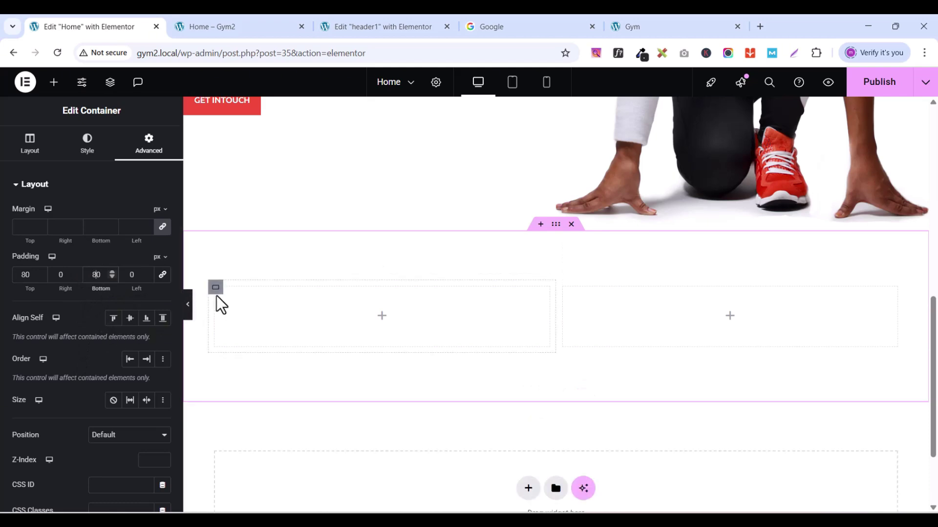
Step: Set the padding of both inner column containers to 0 px on all sides
left_click(215, 293)
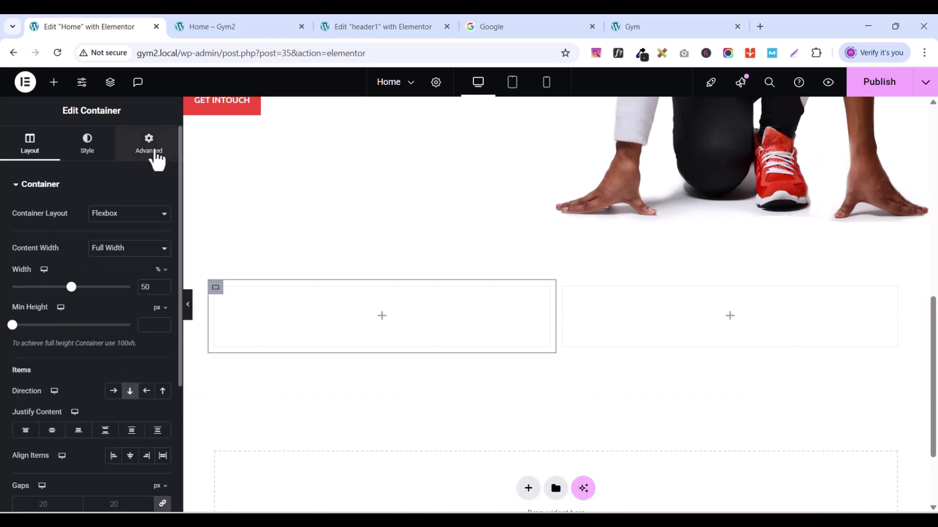
left_click(152, 155)
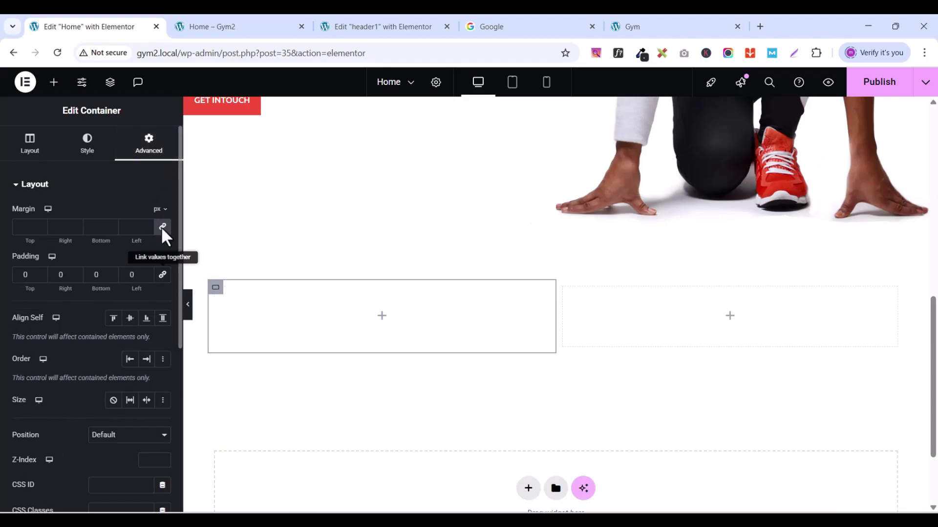
left_click(563, 288)
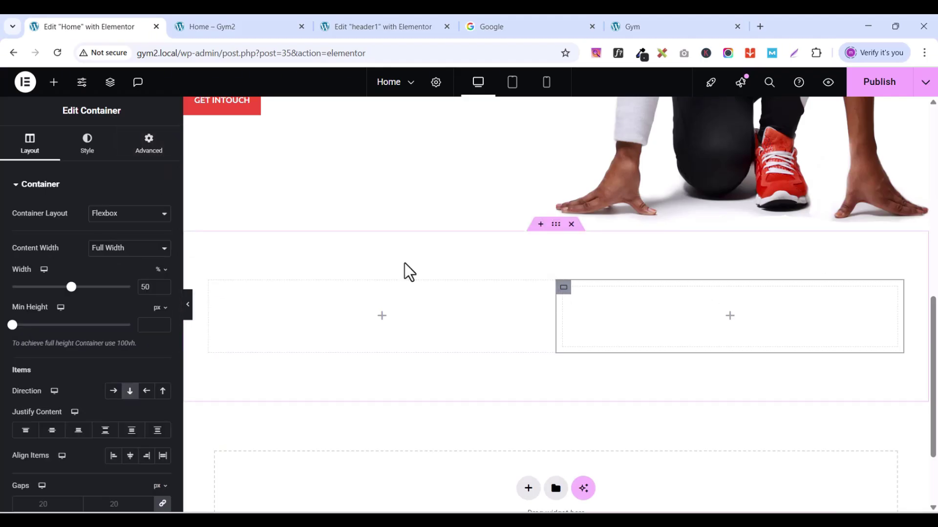
left_click(149, 147)
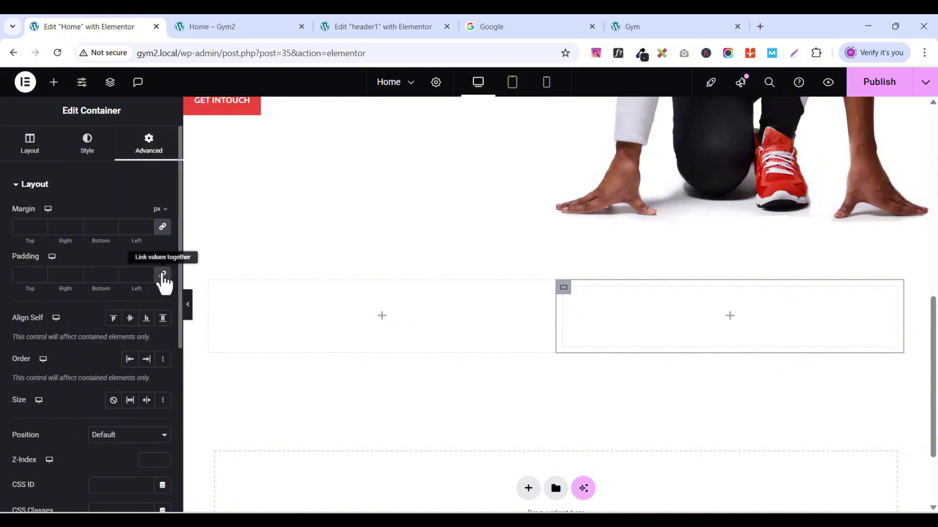
left_click(162, 274)
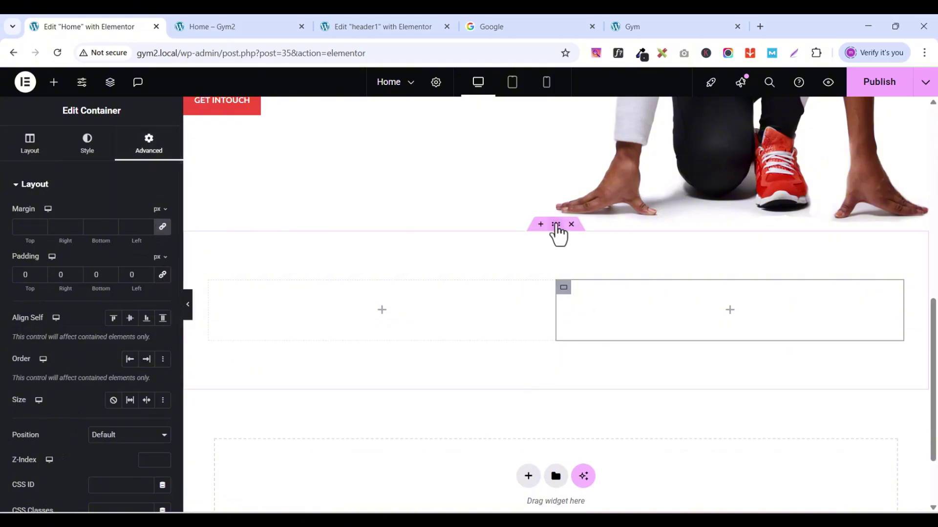
Step: Give the new section's outer container a classic background in the global color "dark"
left_click(556, 224)
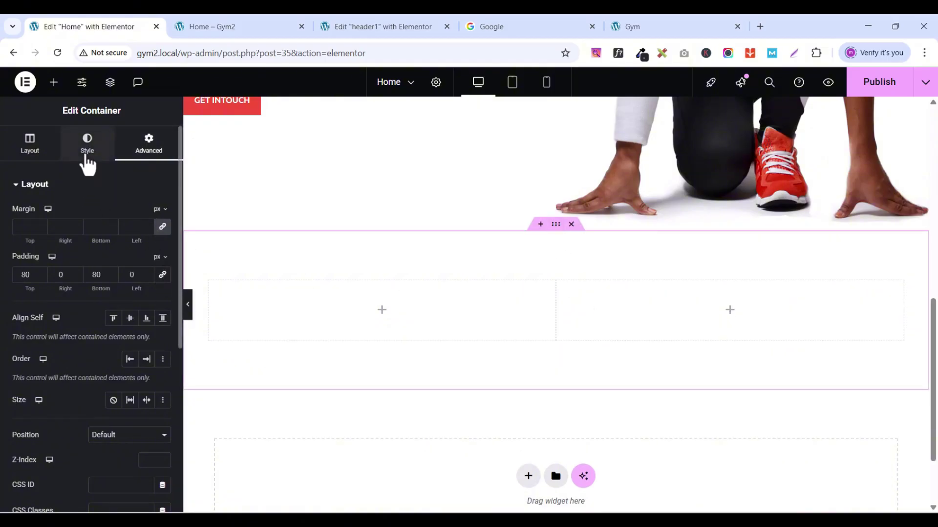
left_click(87, 147)
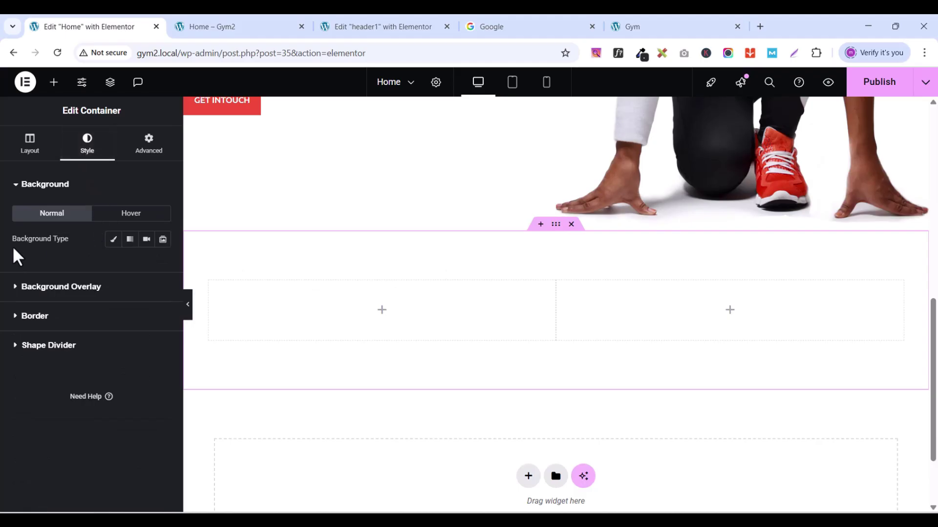
left_click(113, 241)
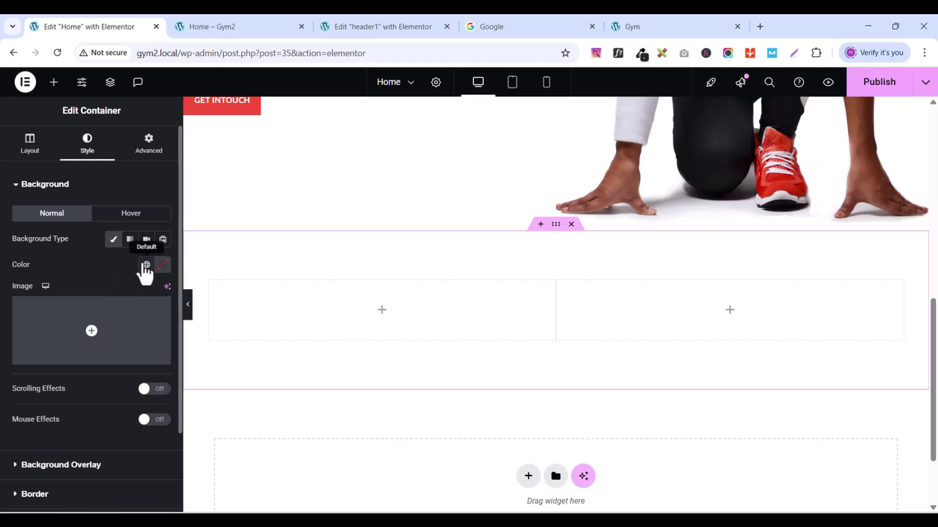
left_click(145, 266)
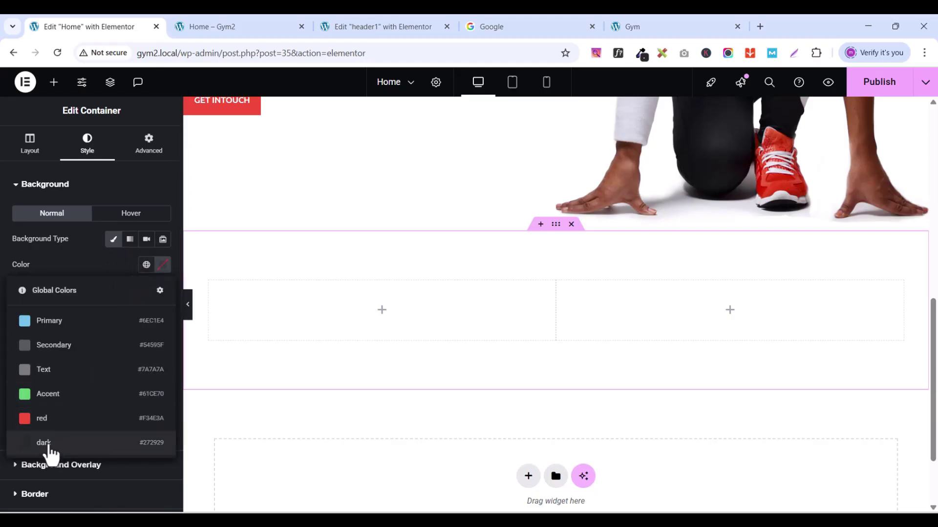
left_click(44, 442)
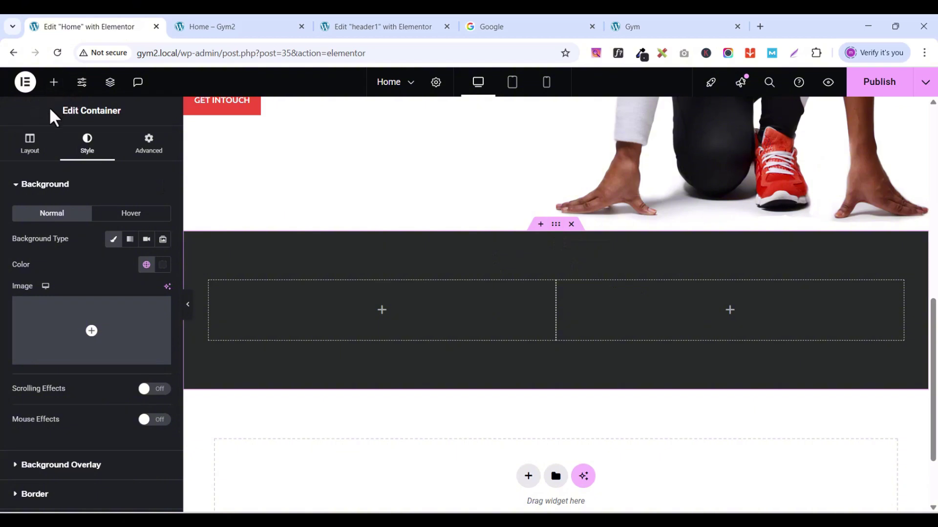
Step: Add an Image widget to the section's left column and assign it the balancing-platform gym photo image-N95BTQP.jpg from the media library
left_click(53, 84)
left_click(53, 174)
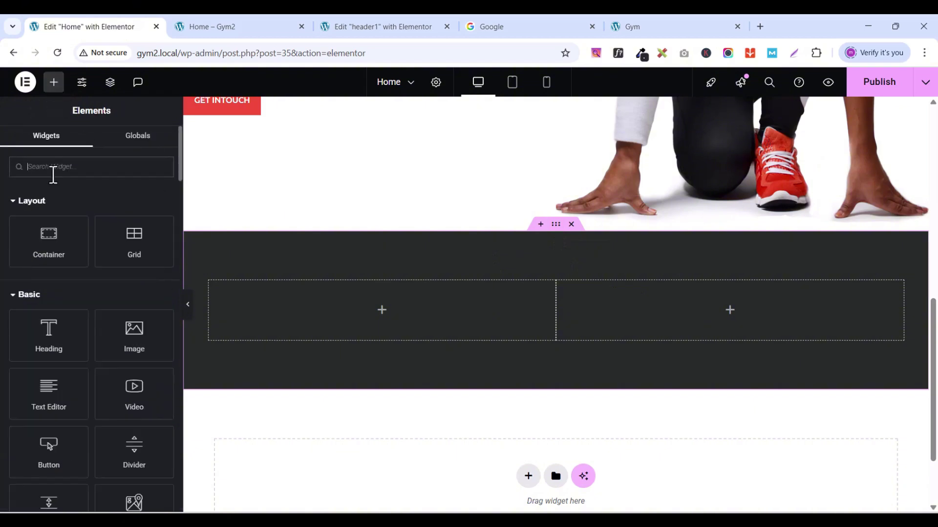
type("IMAGE")
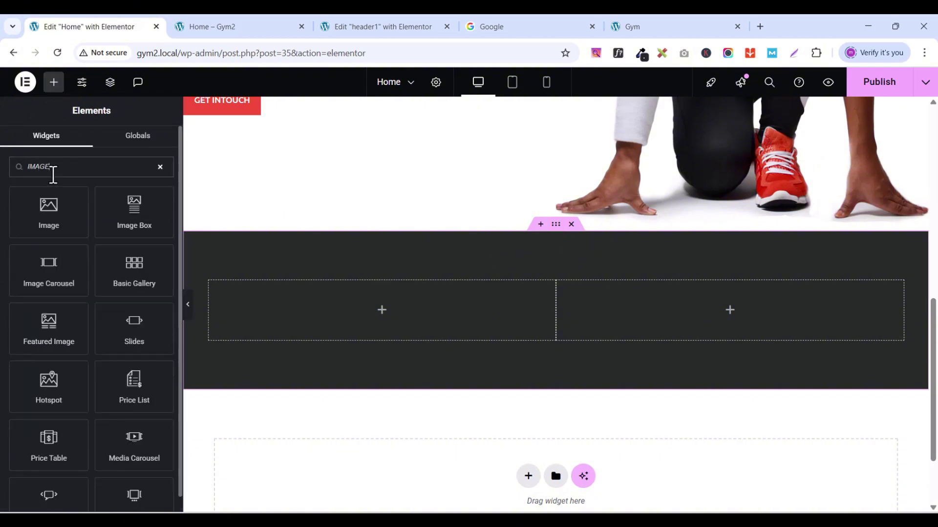
left_click_drag(51, 221, 391, 306)
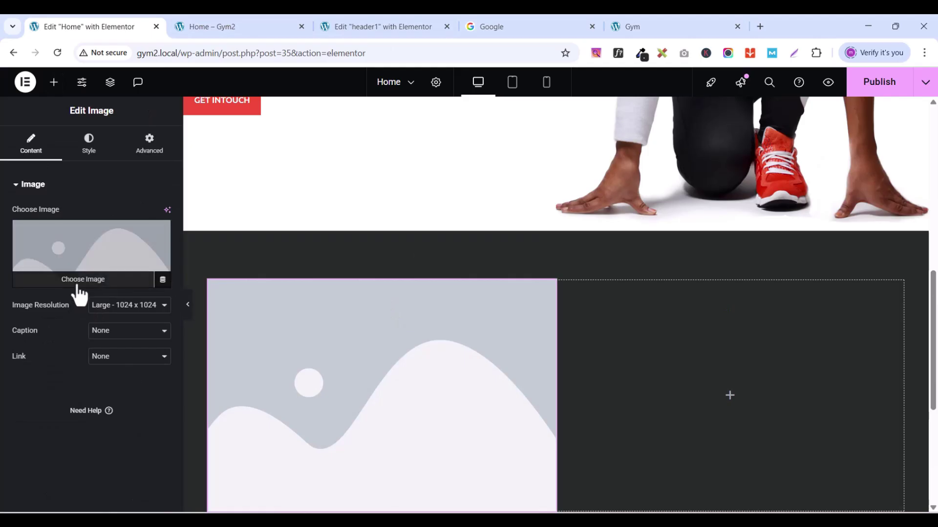
left_click(79, 283)
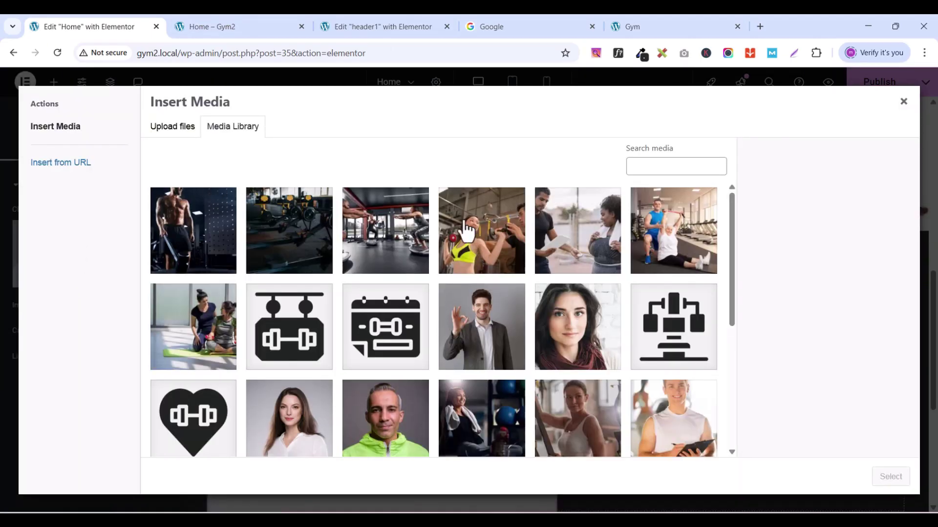
left_click(386, 239)
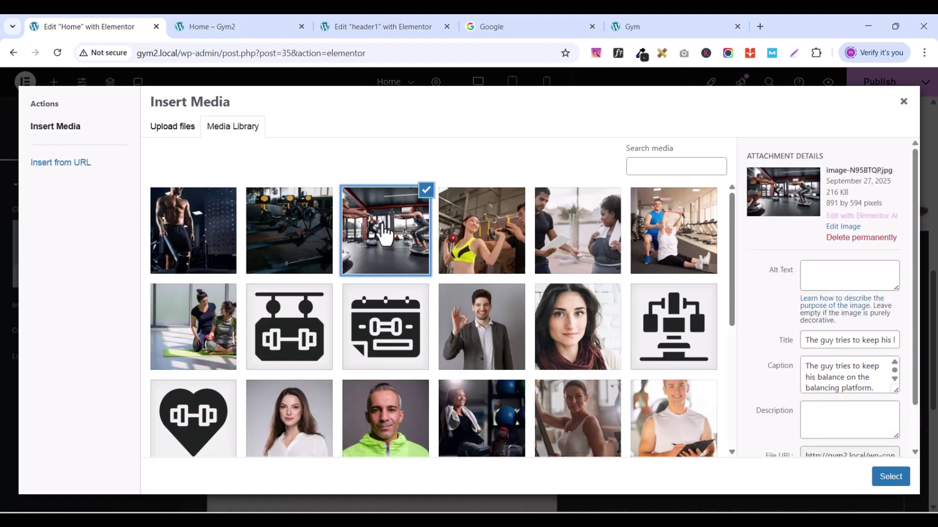
left_click(893, 477)
Step: Set the resolution of the gym photo in the dark section to Full
scroll(606, 390, "down", 3)
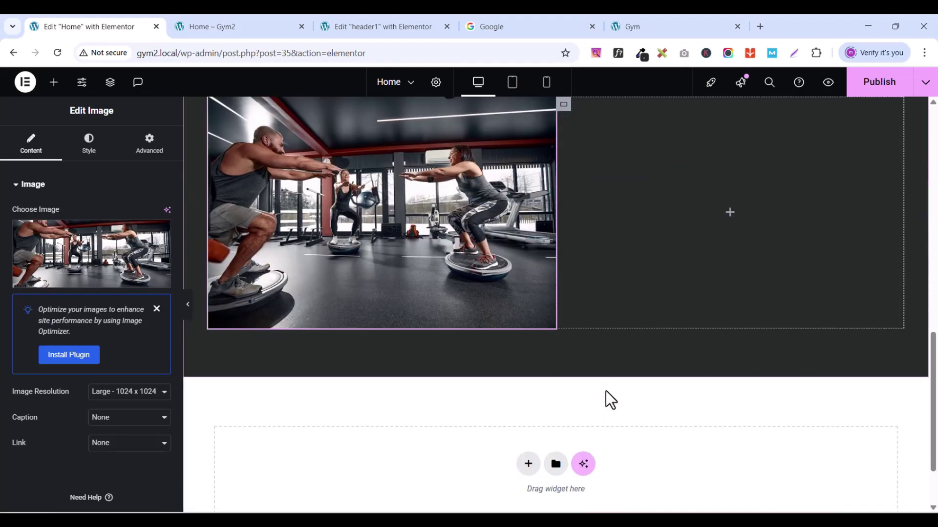
scroll(605, 391, "up", 3)
scroll(605, 391, "down", 1)
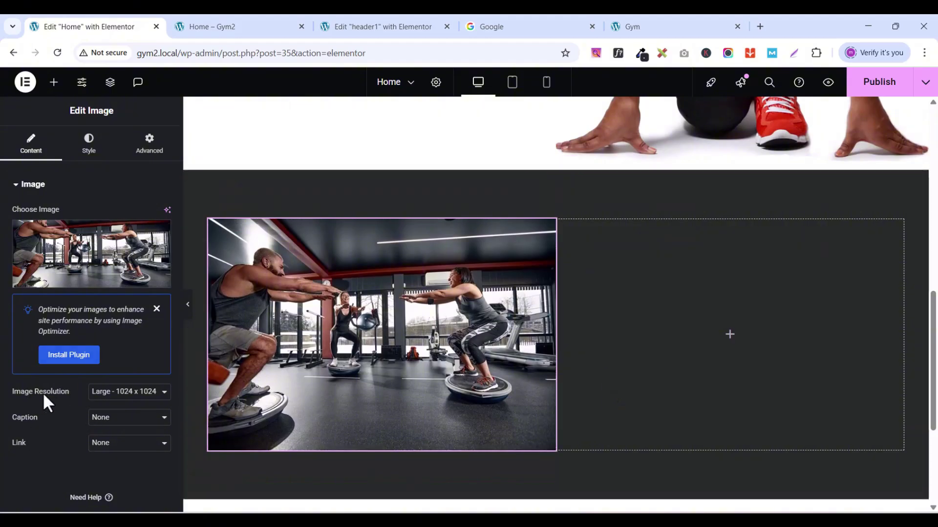
left_click(112, 394)
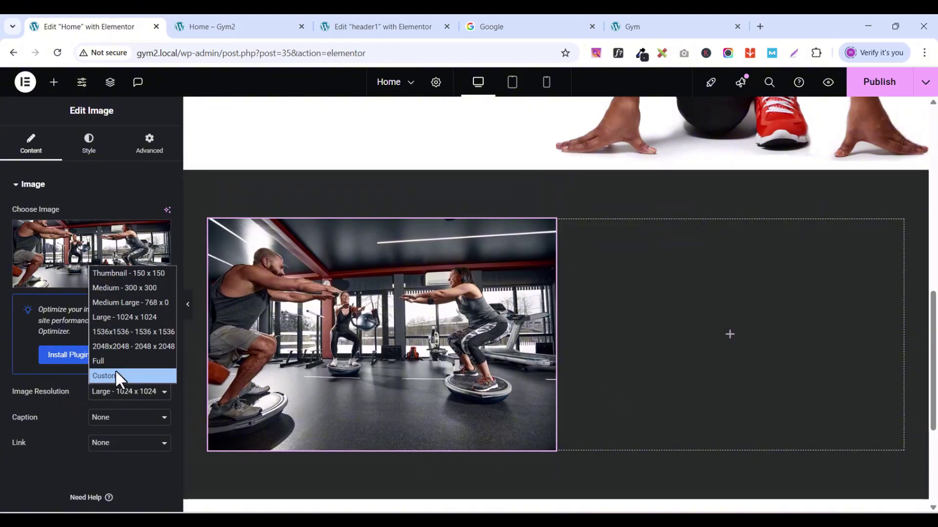
left_click(114, 362)
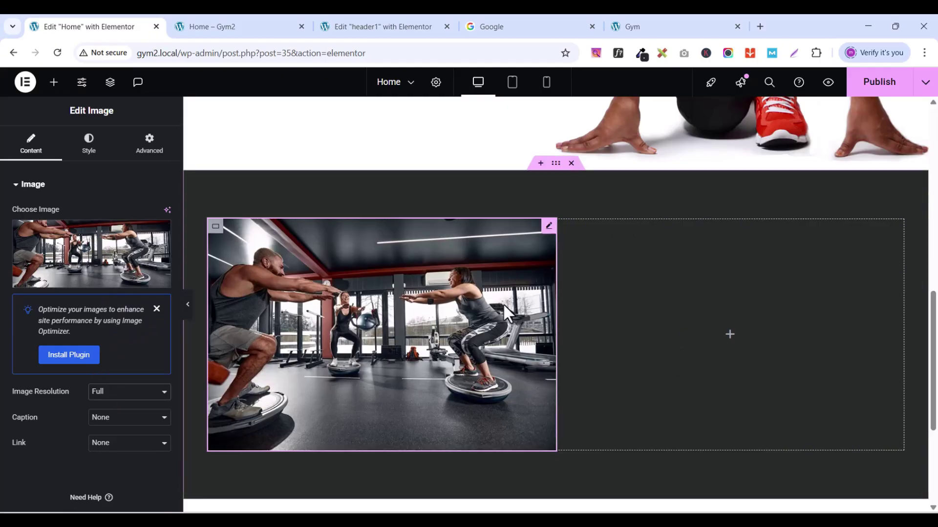
scroll(534, 327, "up", 1)
scroll(635, 359, "down", 1)
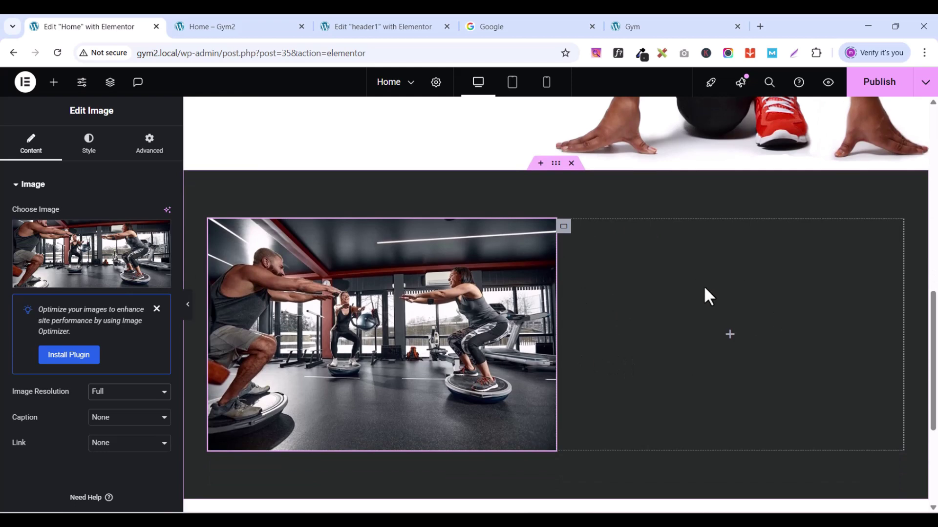
scroll(482, 359, "up", 1)
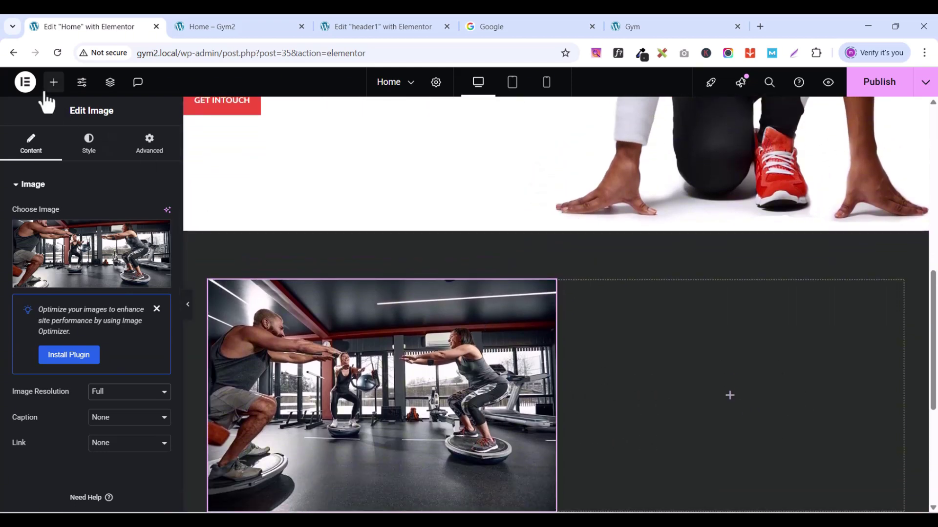
Step: Copy the hero section's red "WELCOME TO GYM" heading and paste it into the dark section's empty right column
left_click(52, 87)
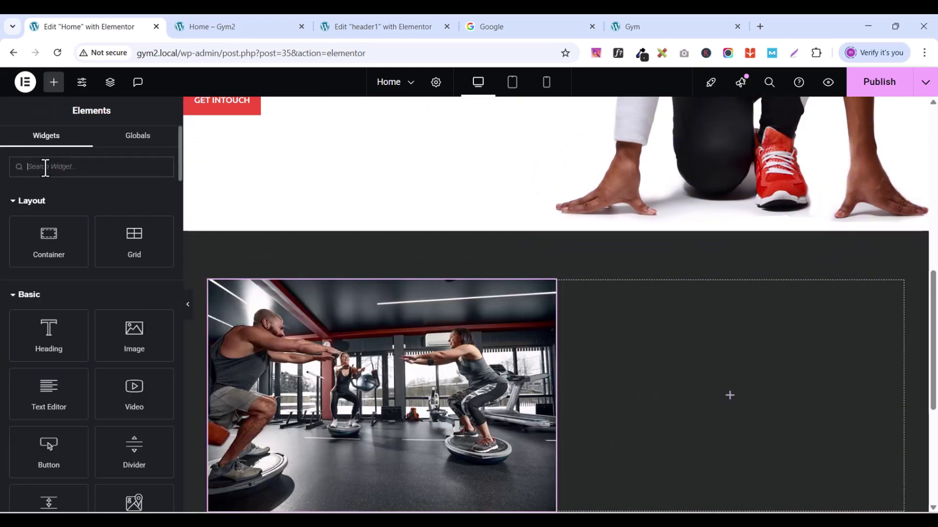
scroll(630, 297, "up", 8)
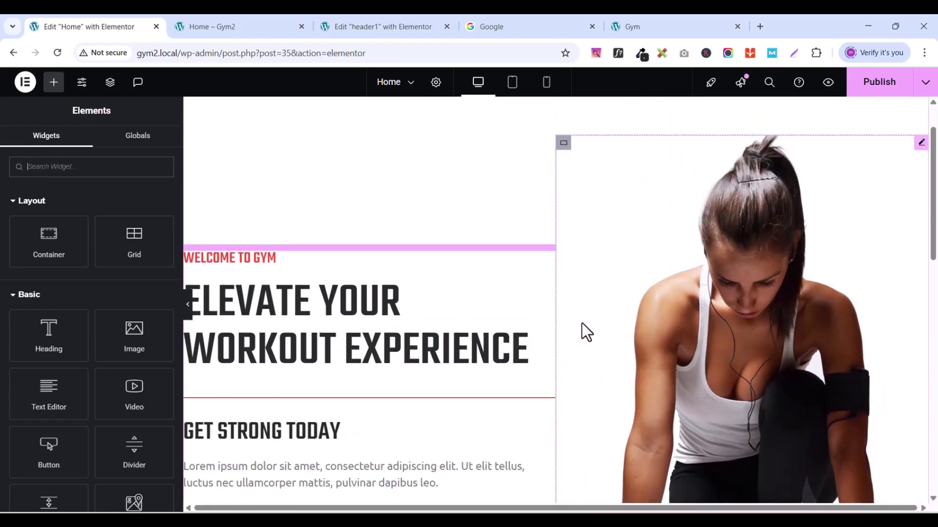
scroll(583, 331, "down", 3)
scroll(421, 331, "up", 3)
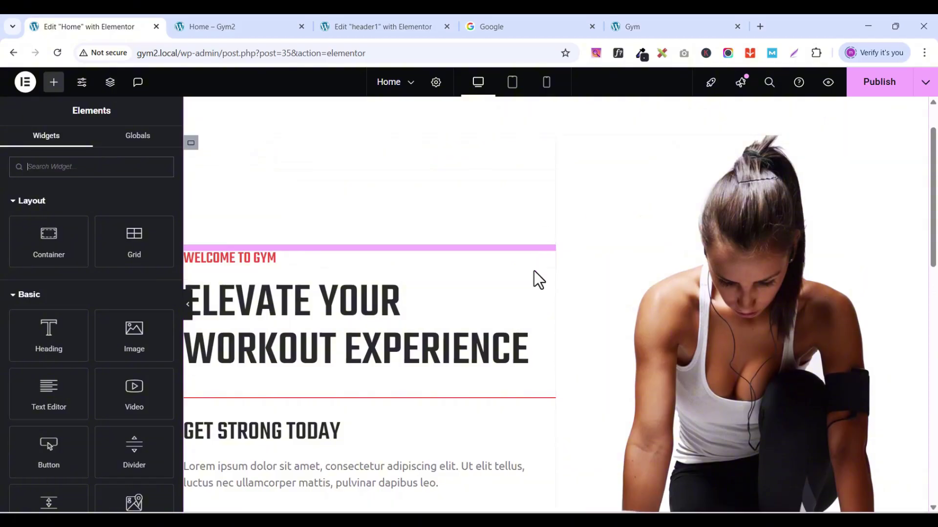
scroll(456, 337, "down", 3)
scroll(525, 349, "up", 1)
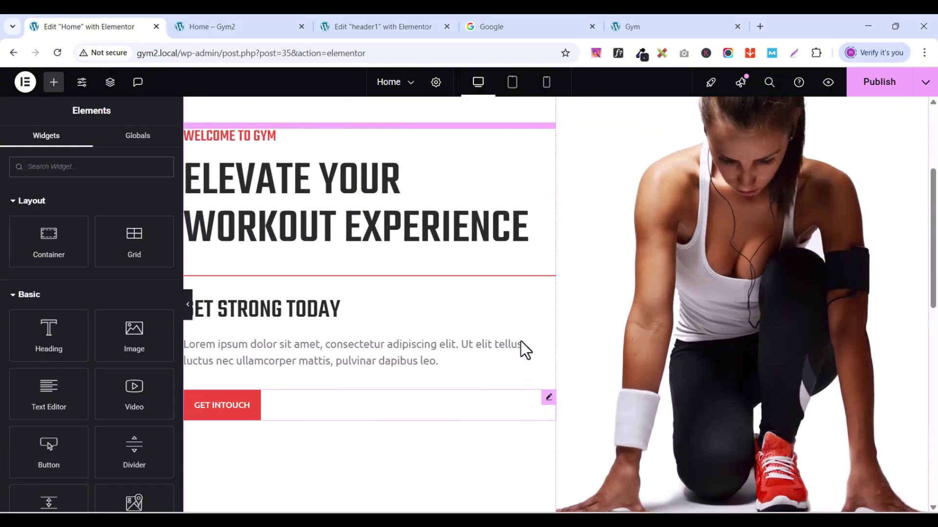
scroll(515, 327, "up", 3)
scroll(452, 314, "down", 2)
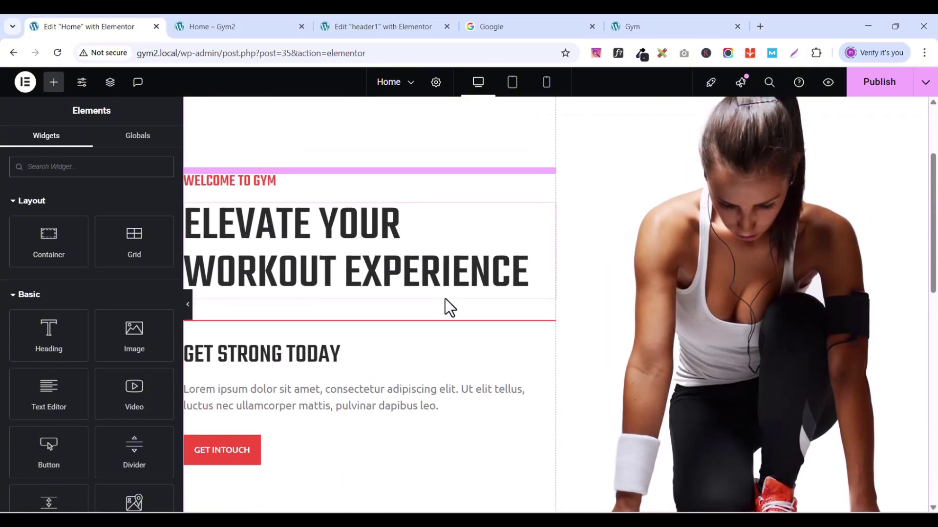
scroll(449, 308, "up", 1)
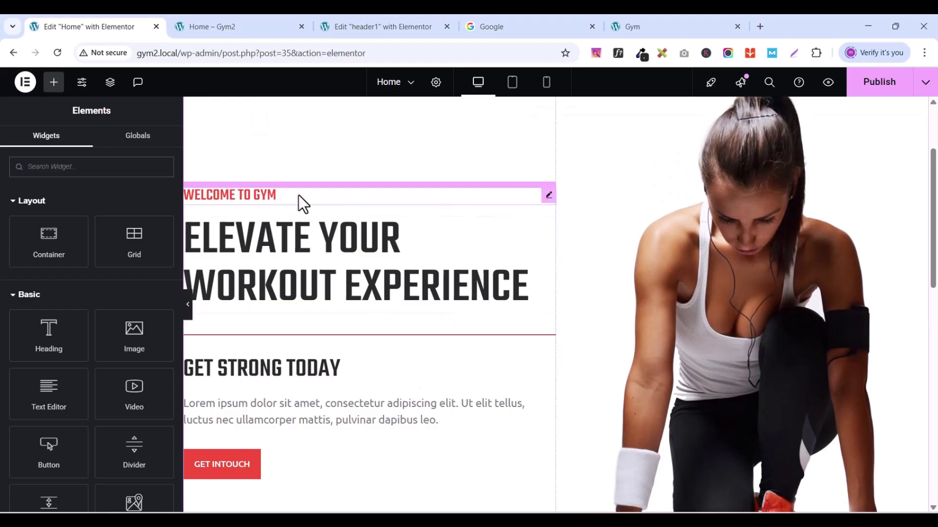
left_click(550, 196)
right_click(552, 198)
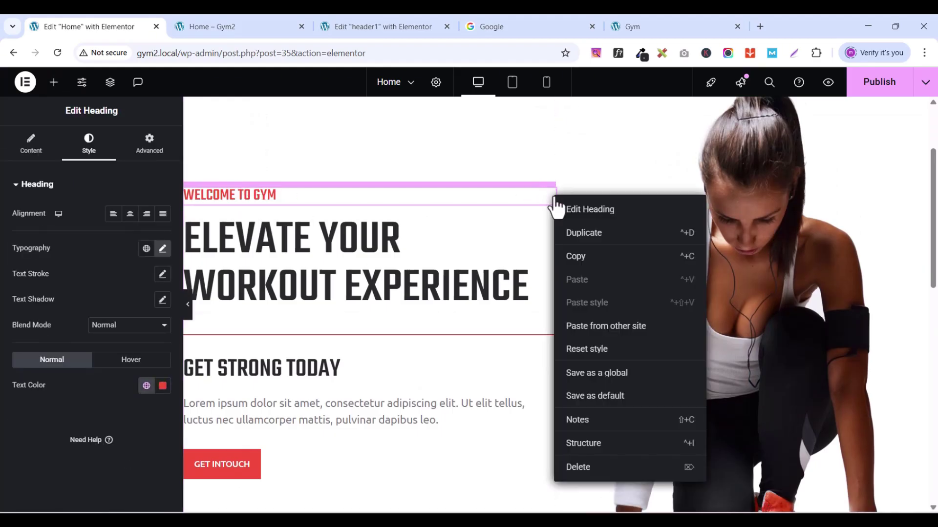
left_click(580, 263)
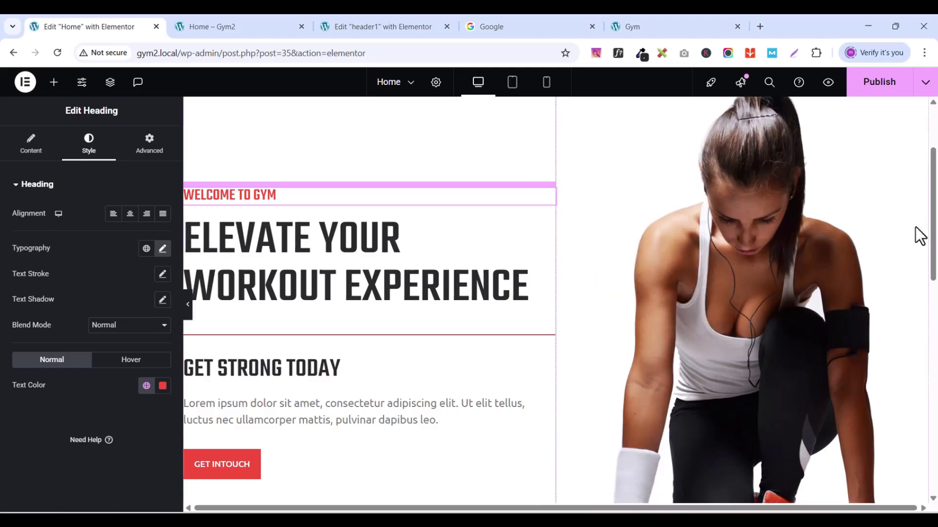
left_click_drag(933, 212, 932, 359)
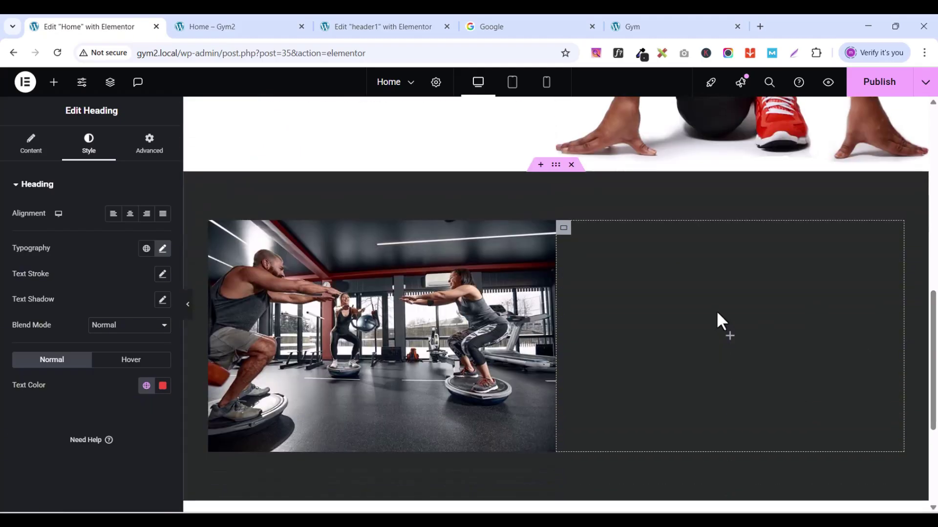
right_click(702, 283)
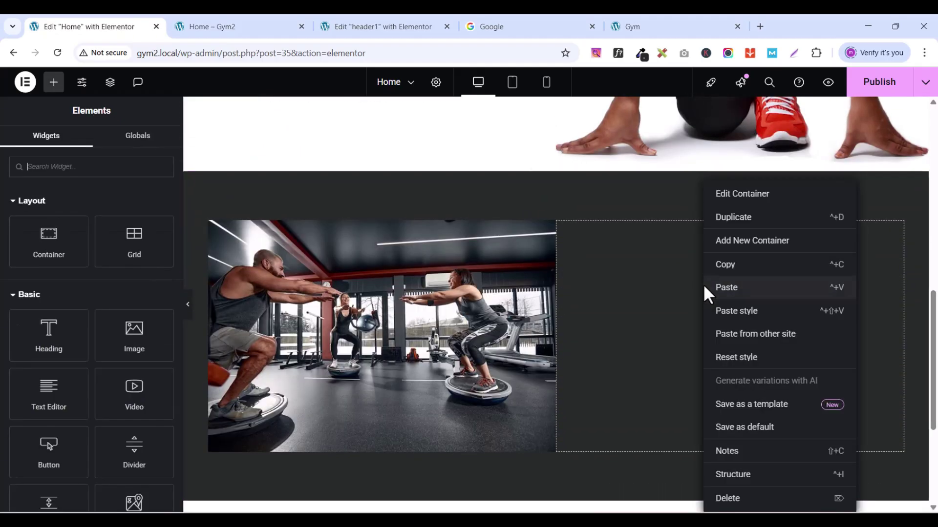
left_click(735, 288)
Step: Switch to the reference Gym site and copy the "WELCOME TO GYM" text from its dark about section
left_click(661, 23)
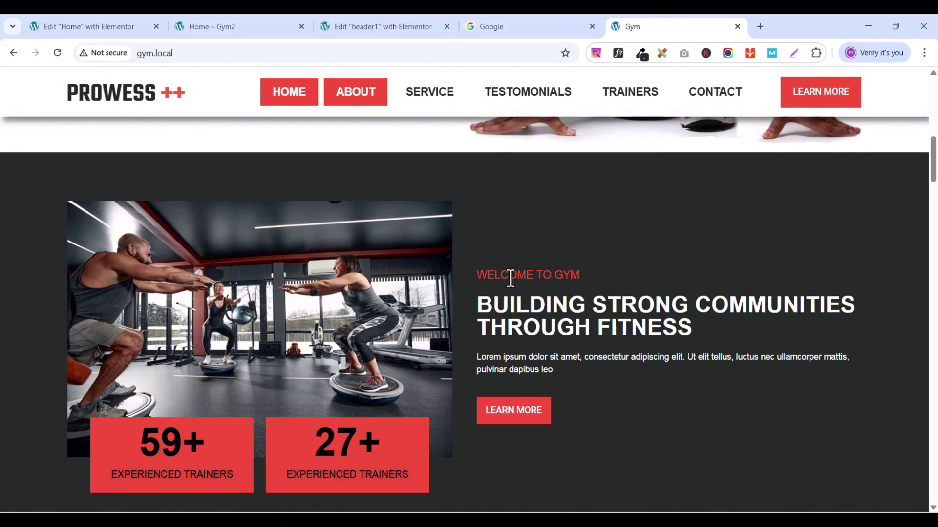
left_click_drag(482, 272, 581, 266)
right_click(548, 271)
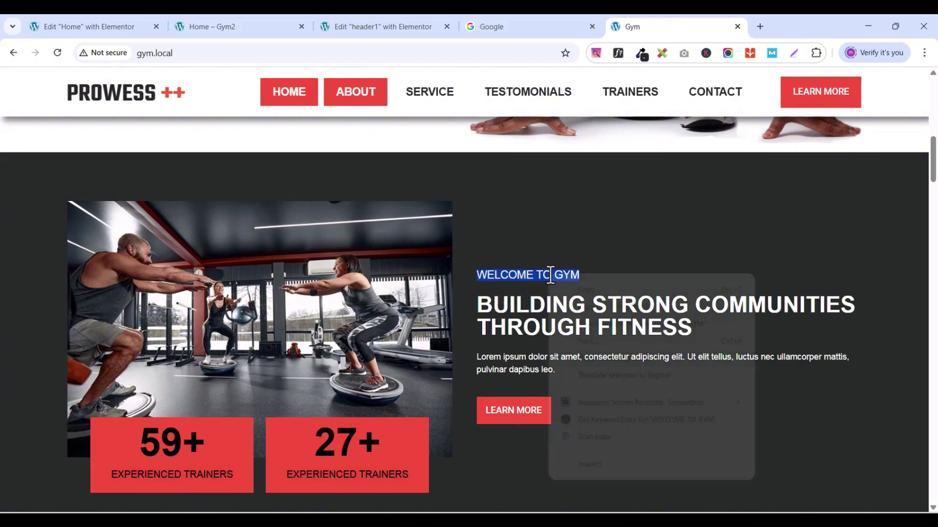
left_click(597, 292)
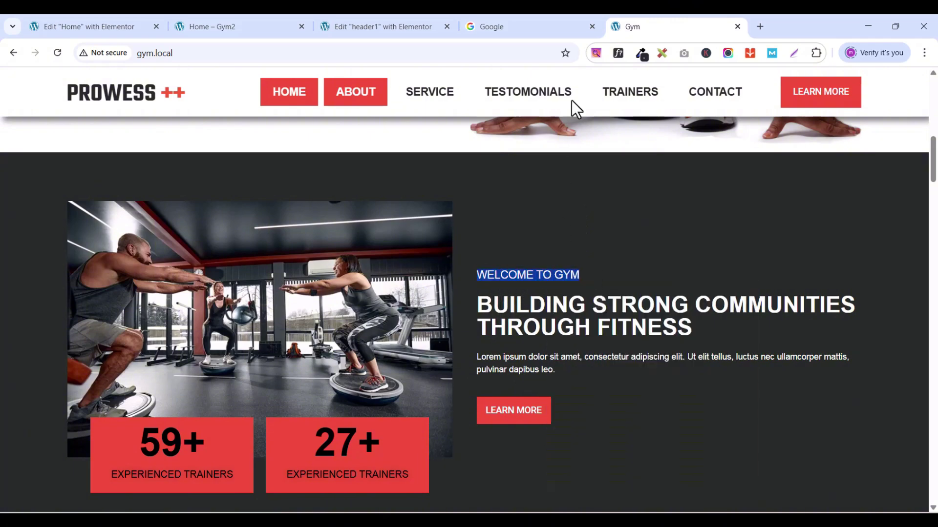
Step: Close the header1 editor tab and return to the Home page editor
left_click(239, 29)
left_click(400, 29)
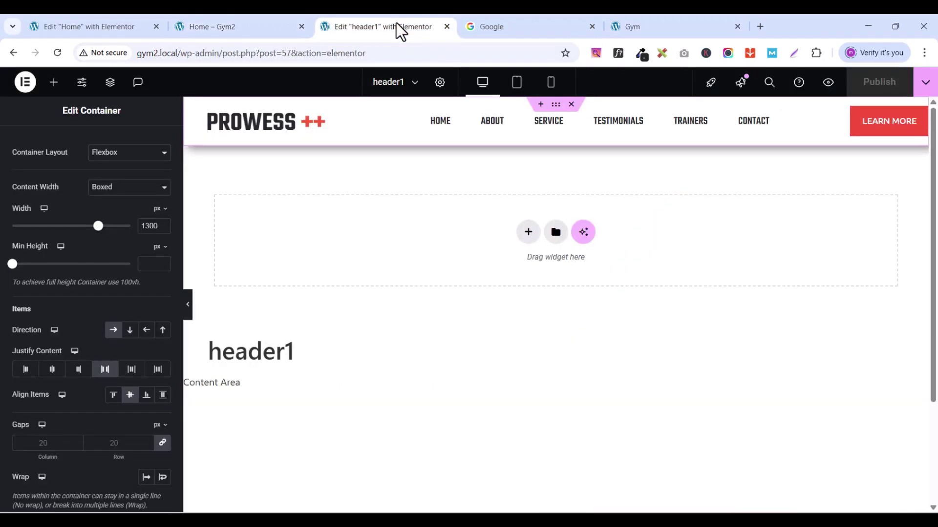
left_click(446, 28)
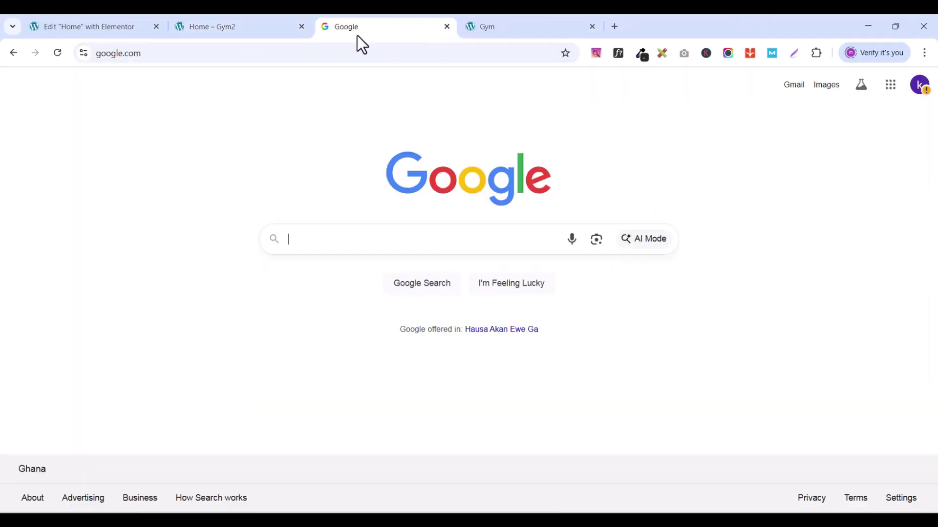
left_click(237, 21)
left_click(108, 27)
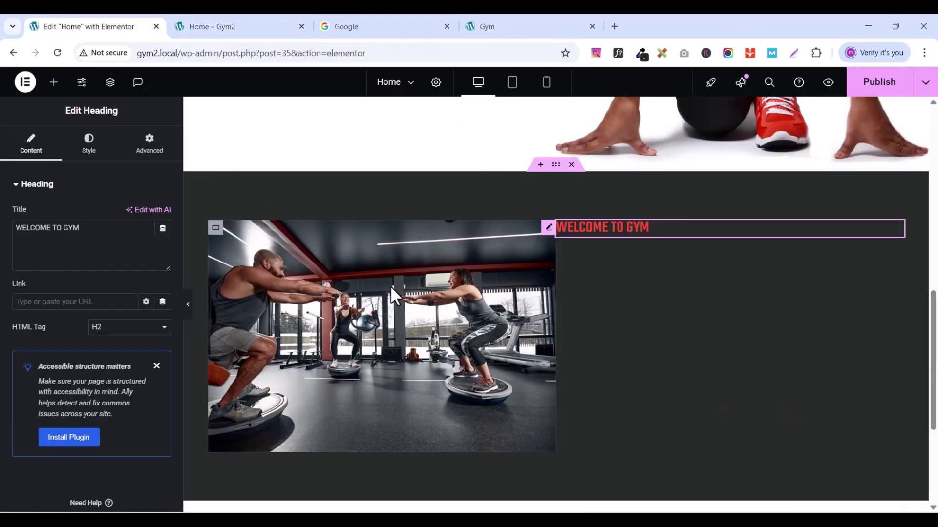
Step: Set the font size of the dark section's "WELCOME TO GYM" heading to 18 px
triple_click(83, 233)
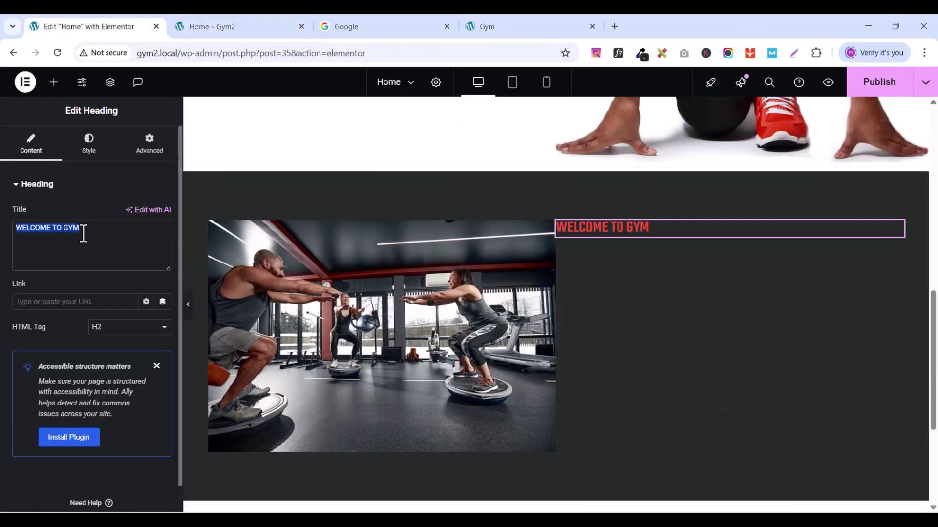
left_click(84, 233)
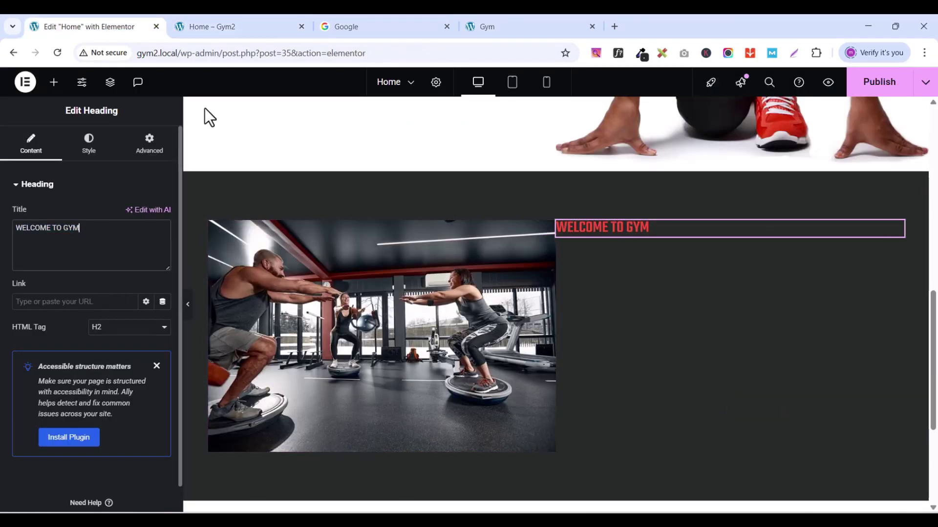
left_click(88, 156)
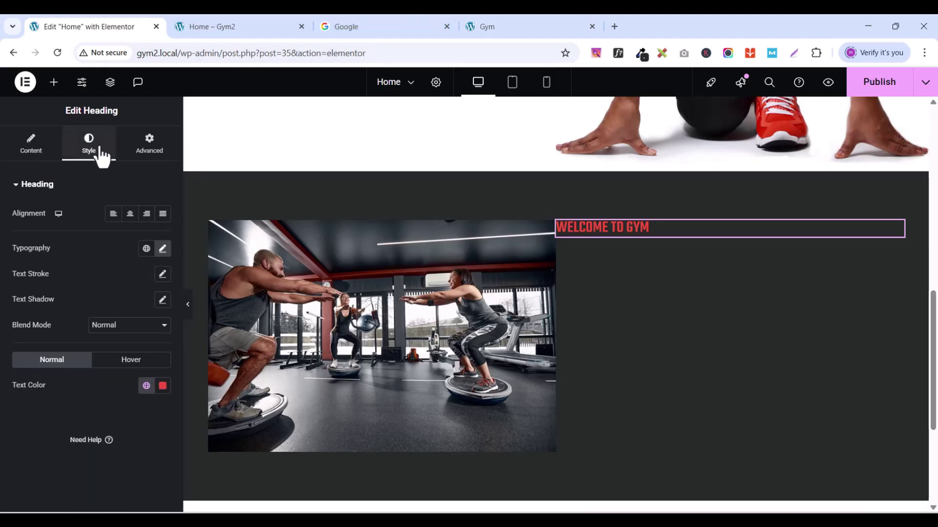
left_click(162, 250)
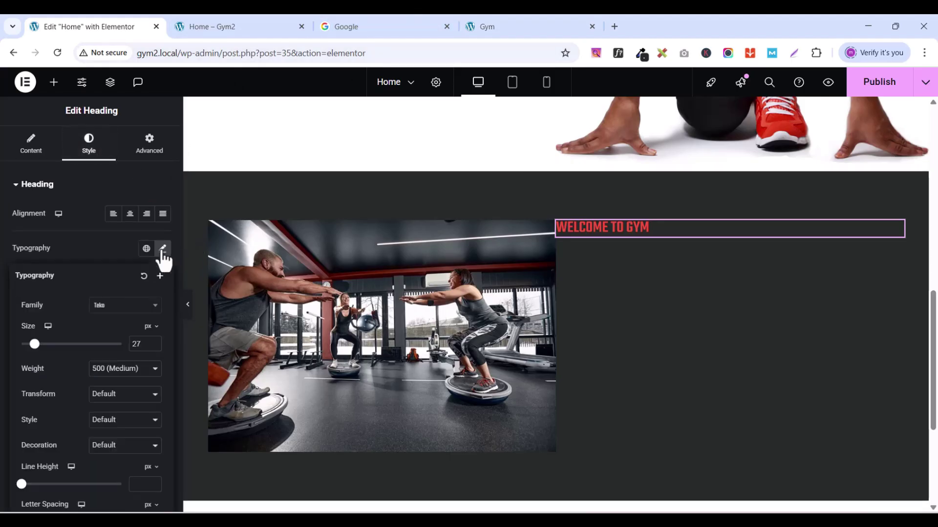
left_click(153, 347)
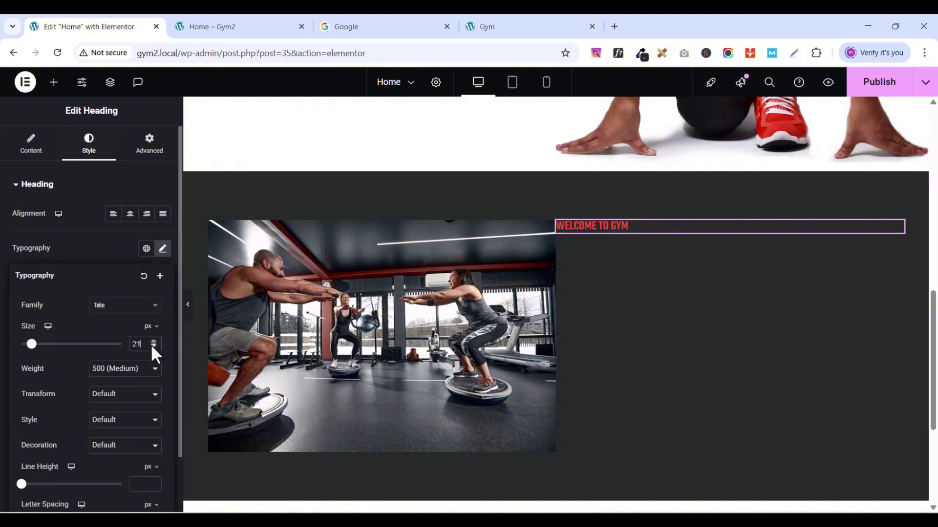
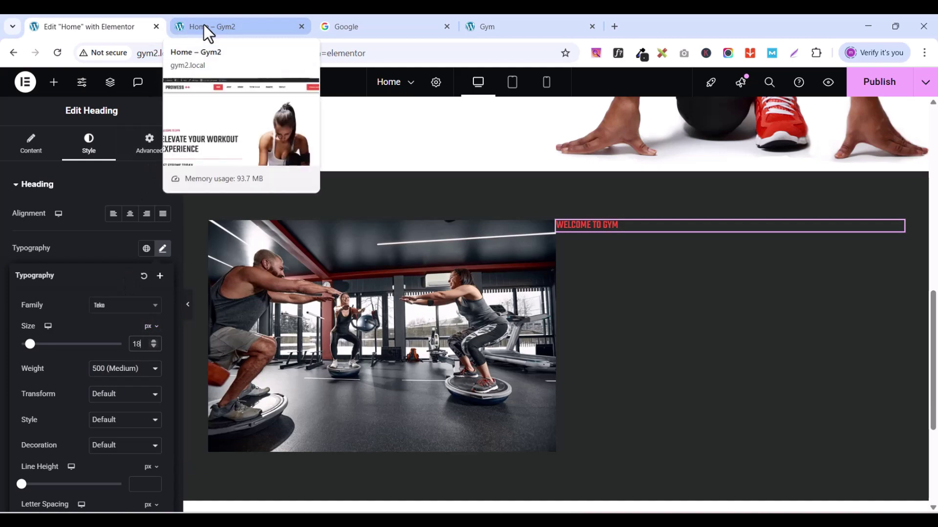
Step: Copy the hero heading "ELEVATE YOUR WORKOUT EXPERIENCE" and paste it below "WELCOME TO GYM" in the dark section's right column
scroll(613, 318, "up", 10)
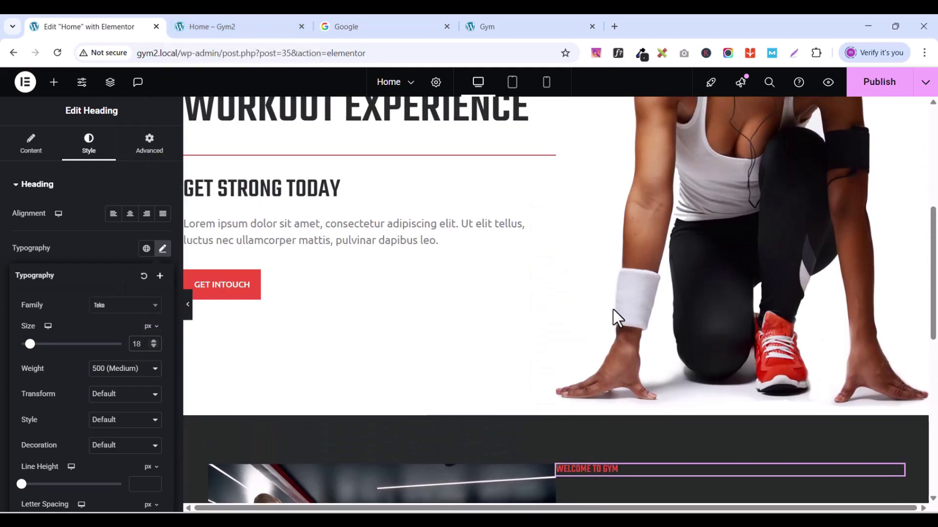
scroll(613, 318, "down", 2)
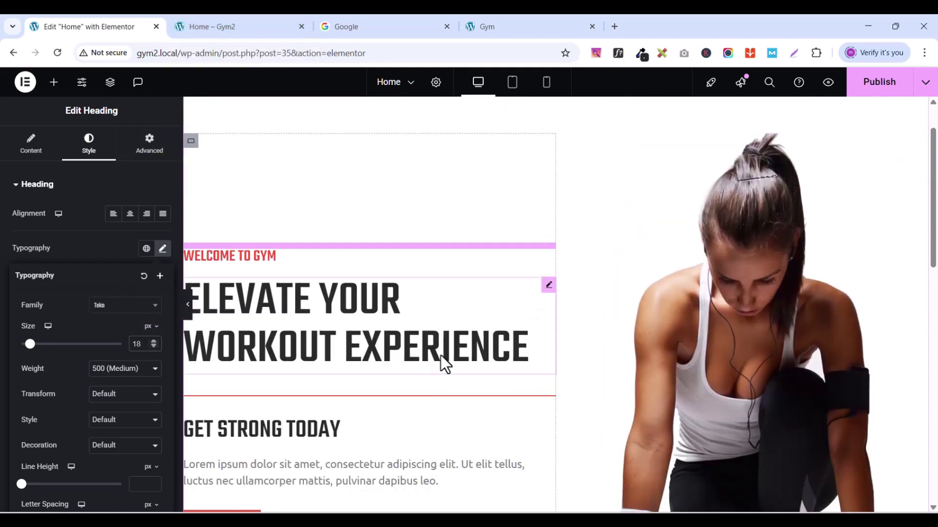
scroll(489, 364, "down", 5)
scroll(497, 353, "up", 6)
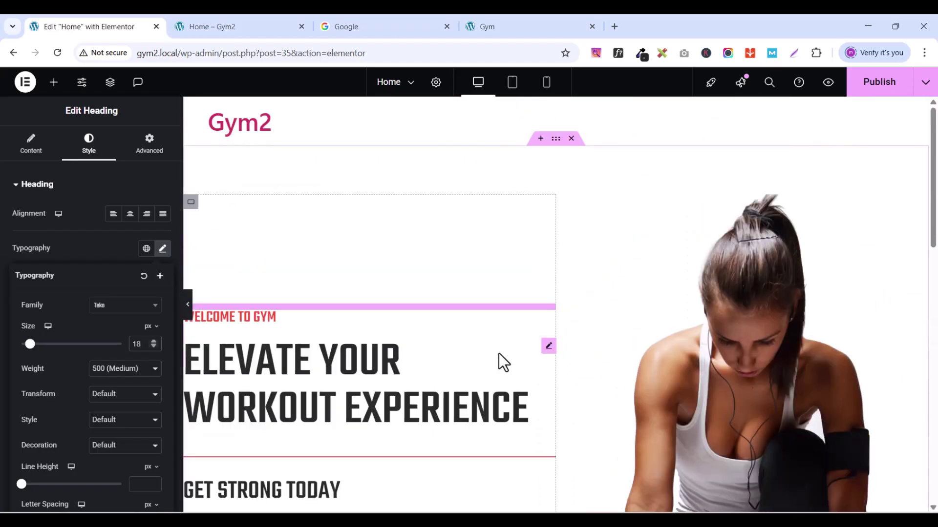
right_click(549, 349)
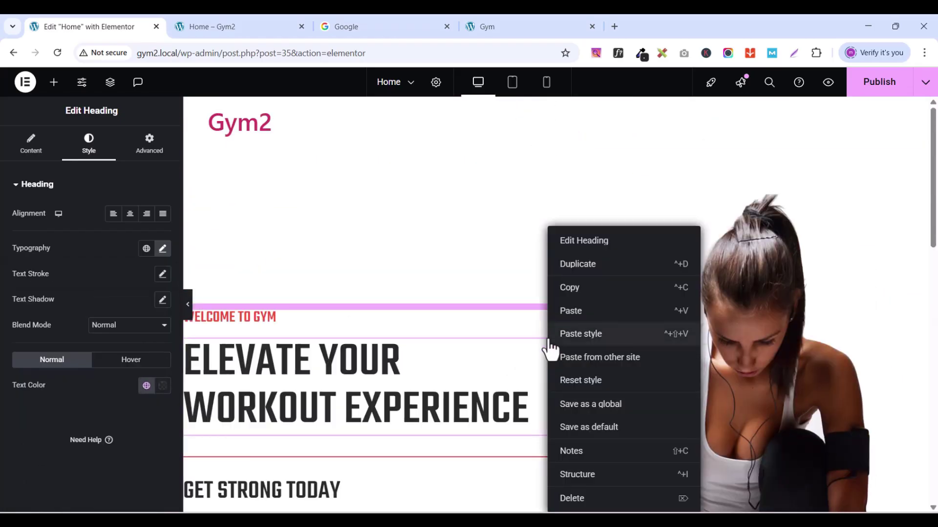
left_click(576, 291)
scroll(635, 303, "down", 5)
scroll(631, 295, "down", 4)
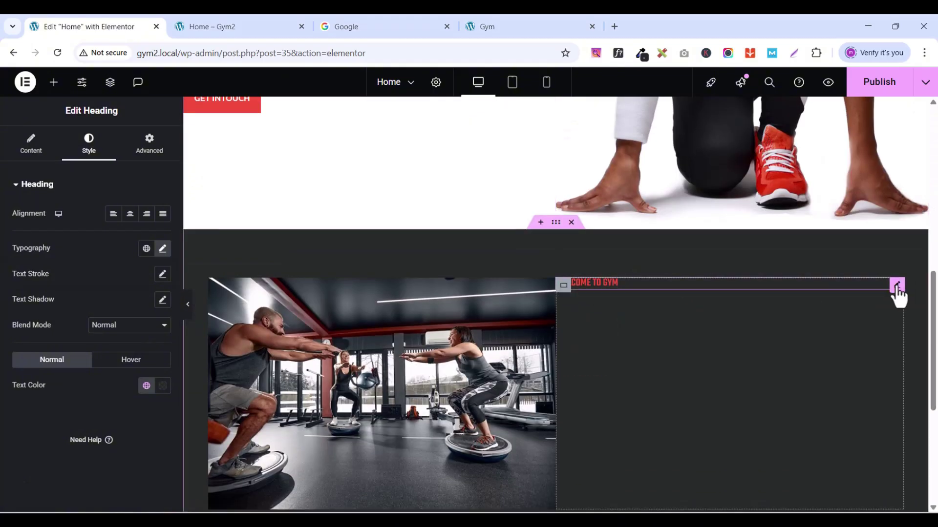
right_click(896, 289)
left_click(832, 311)
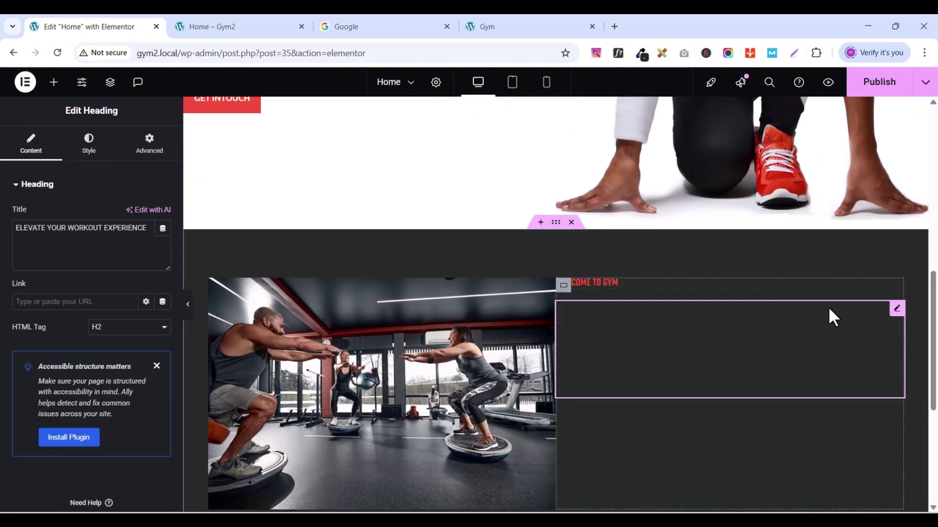
Step: Set the text color of the pasted "ELEVATE YOUR WORKOUT EXPERIENCE" heading in the dark section to white, #FFFFFF
left_click(90, 152)
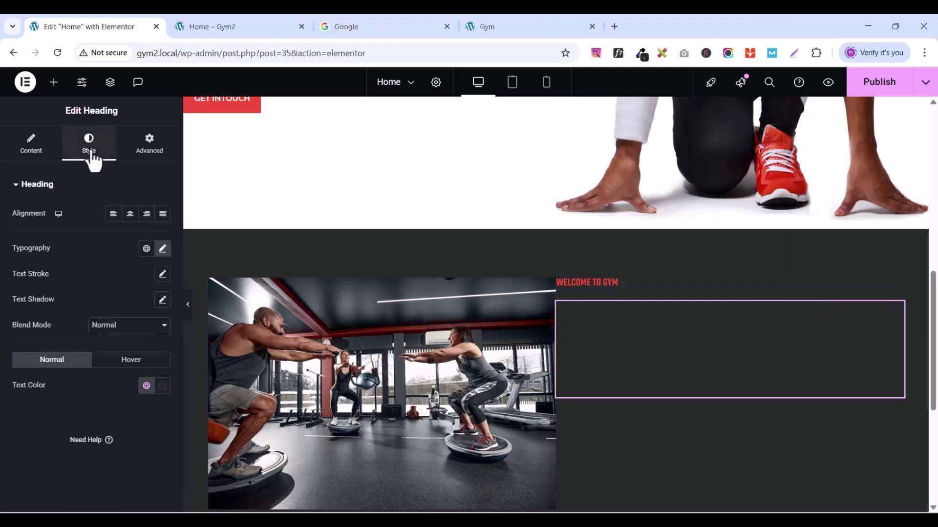
left_click(163, 386)
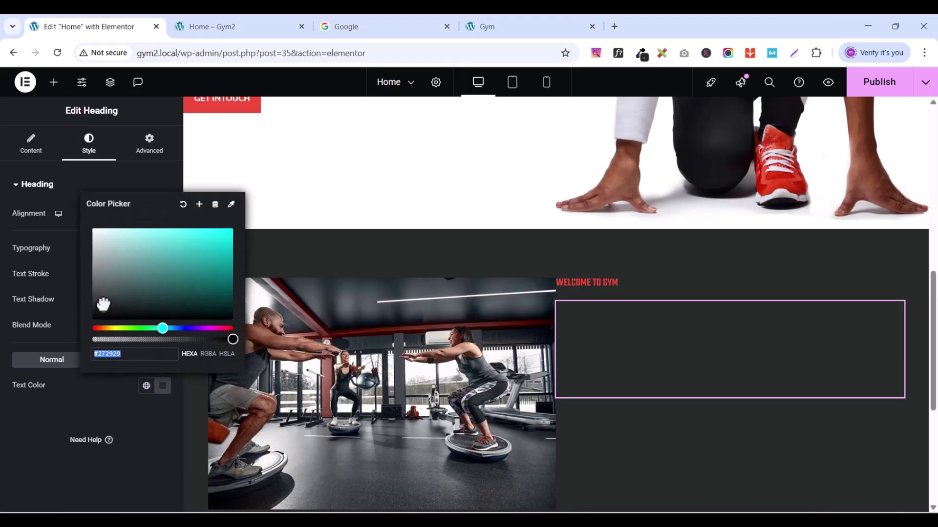
left_click_drag(103, 305, 89, 221)
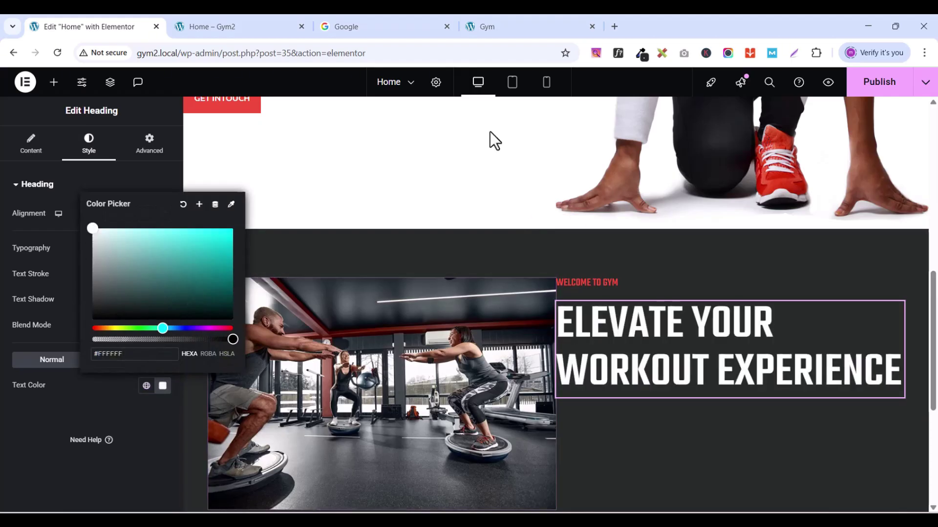
Step: Switch to the reference Gym site and copy the heading "BUILDING STRONG COMMUNITIES THROUGH FITNESS" from its dark section
left_click(485, 28)
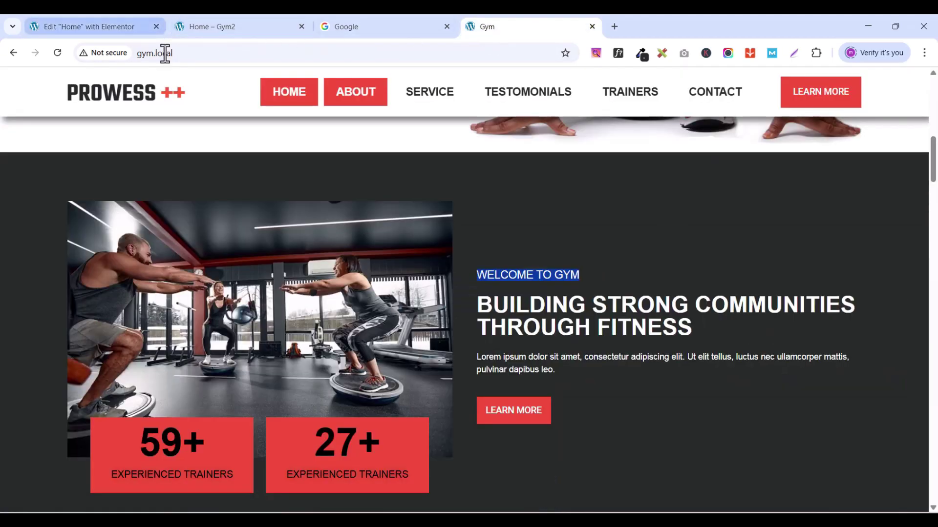
left_click_drag(484, 303, 699, 341)
key("ctrl+c")
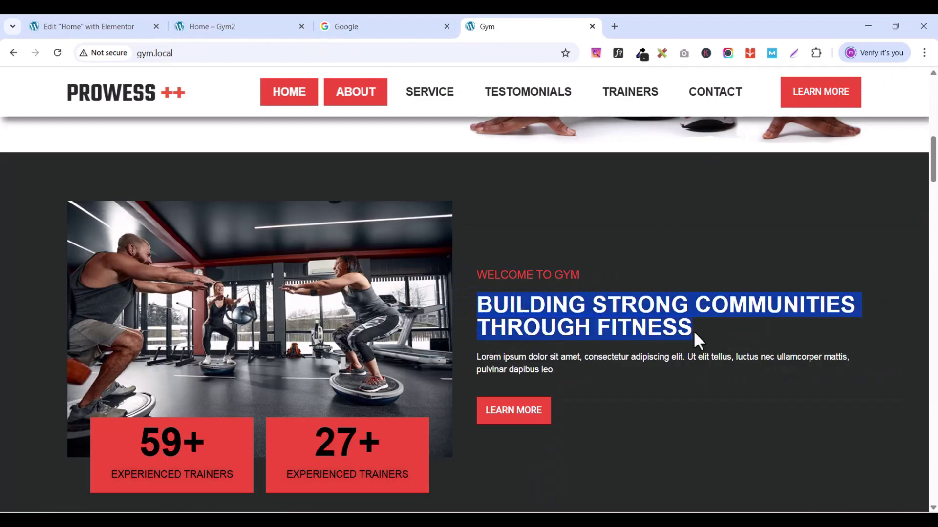
right_click(674, 321)
left_click(405, 128)
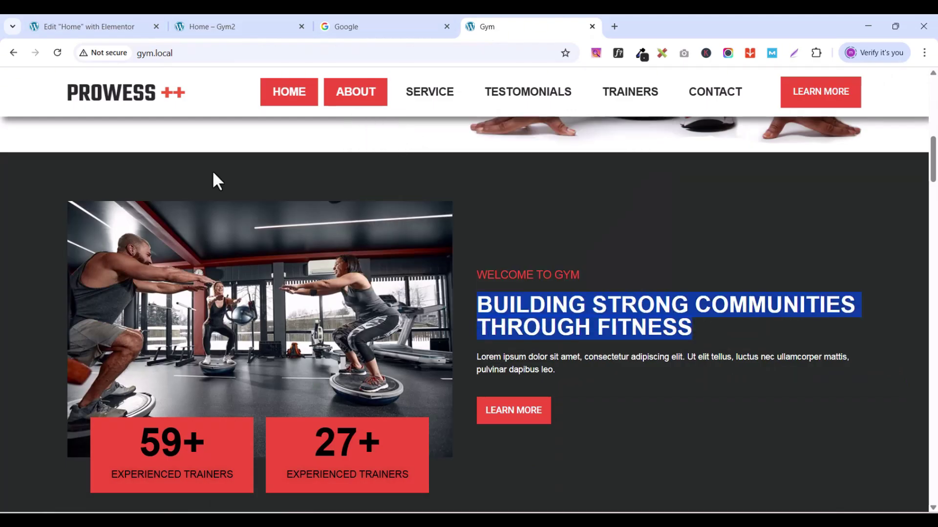
Step: Return to the Home page editor and replace the pasted heading's title with "BUILDING STRONG COMMUNITIES THROUGH FITNESS"
left_click(106, 28)
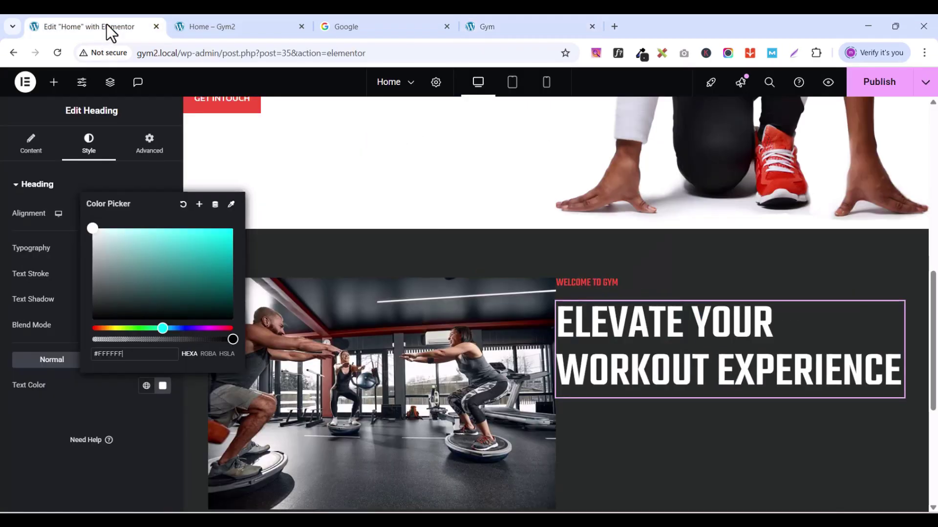
left_click(106, 188)
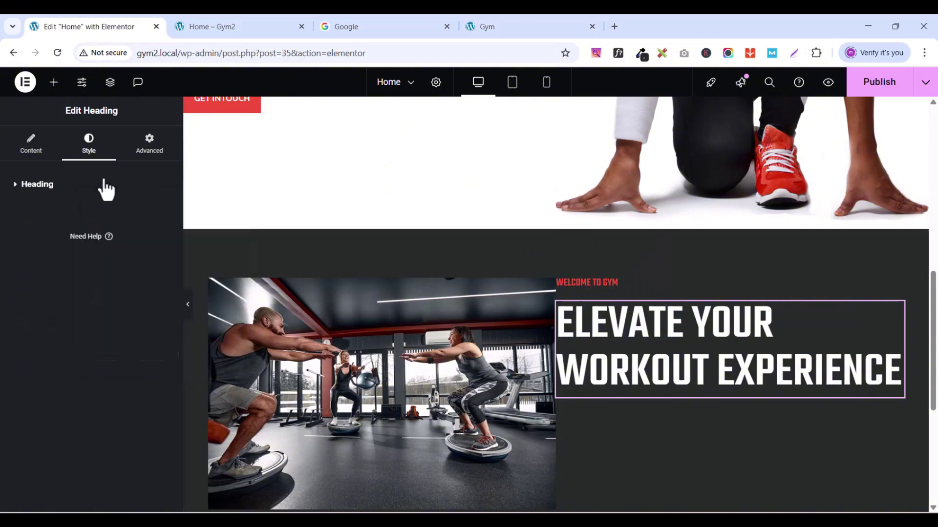
left_click(31, 143)
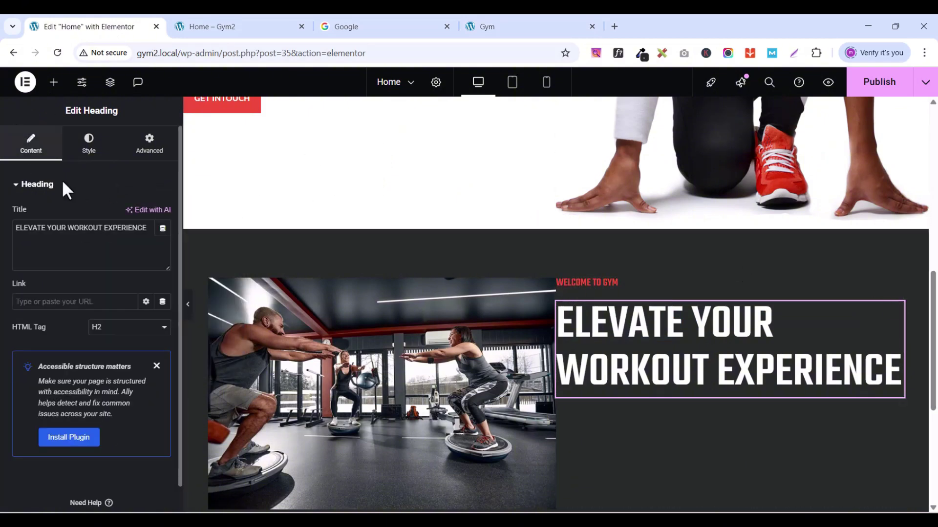
triple_click(85, 250)
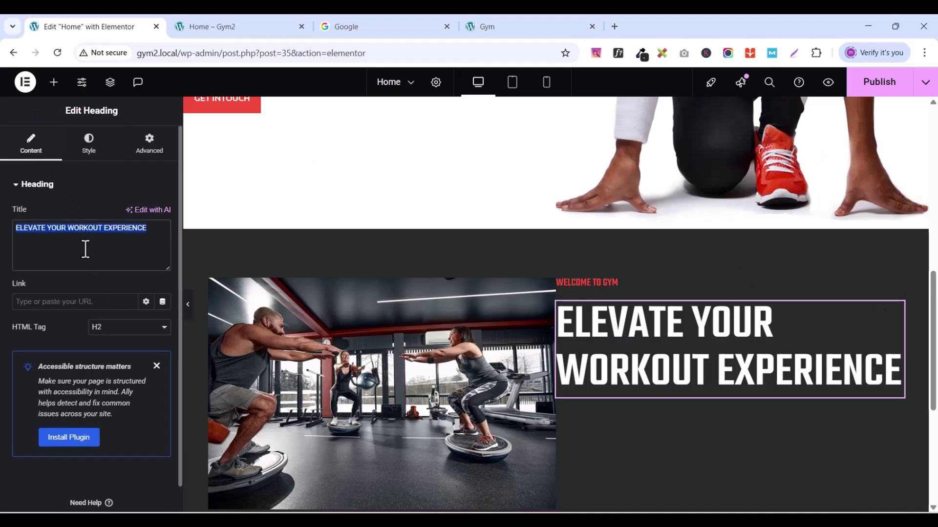
key("ctrl+v")
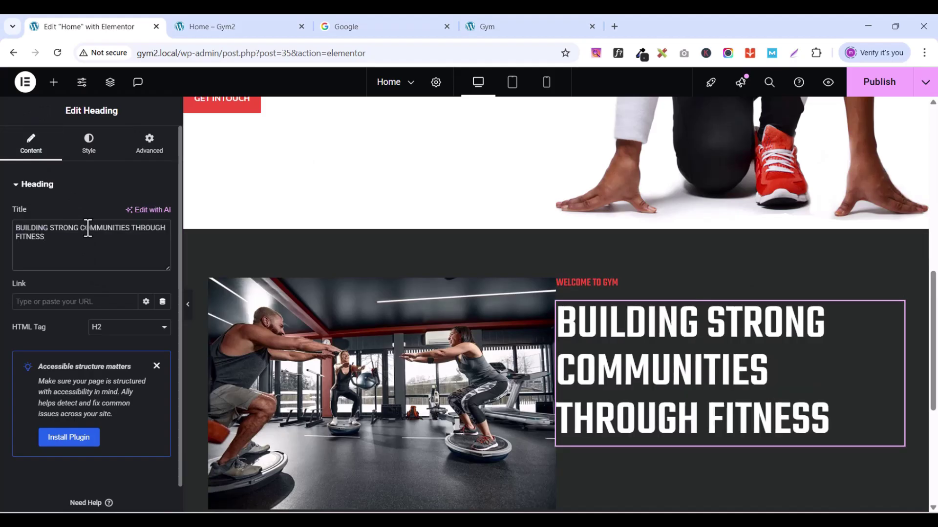
Step: Set the font size of the "BUILDING STRONG COMMUNITIES THROUGH FITNESS" heading to 37 px
left_click(86, 146)
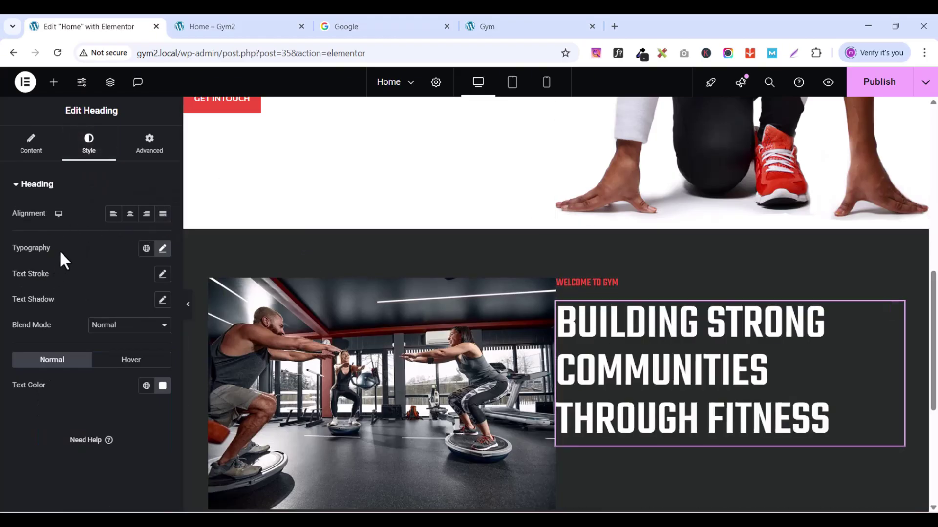
left_click(163, 249)
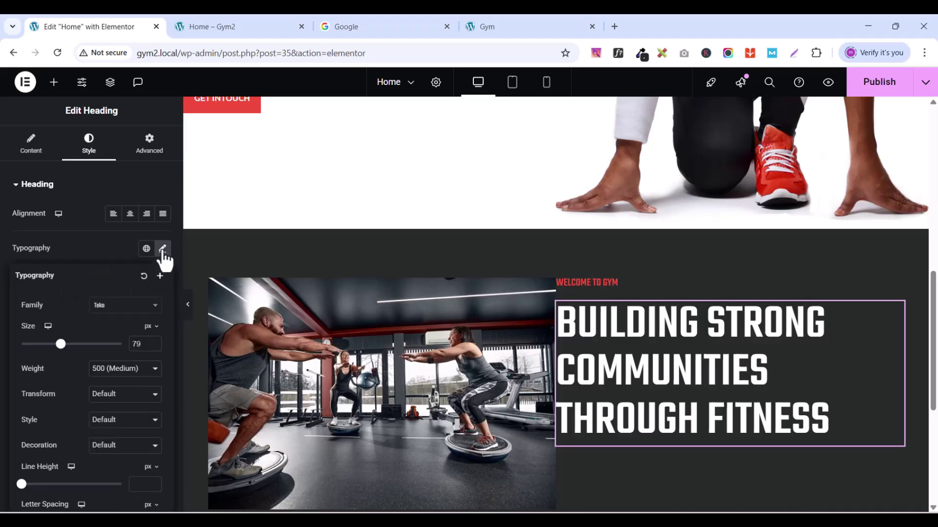
left_click(153, 347)
left_click(153, 346)
left_click(153, 346)
left_click(154, 346)
left_click(153, 346)
left_click(153, 346)
left_click(154, 346)
left_click(153, 346)
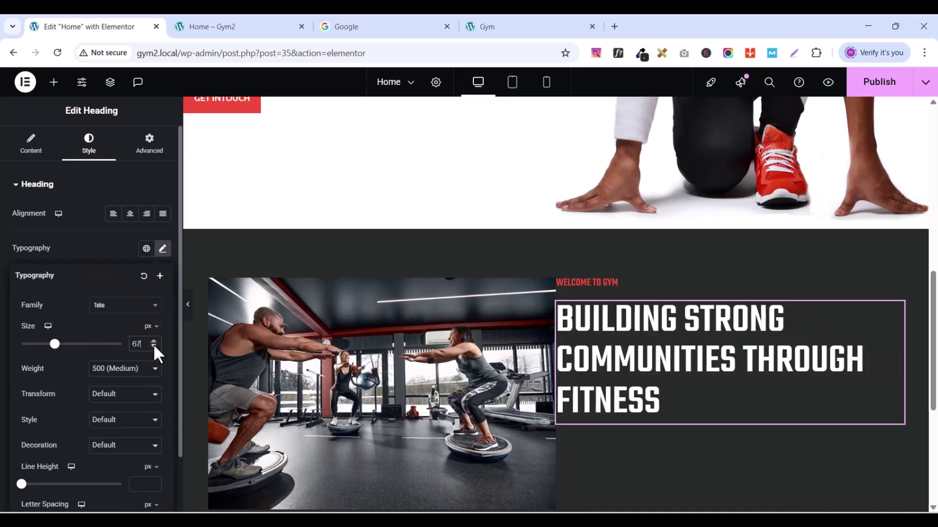
left_click(153, 346)
left_click(153, 346)
left_click(154, 346)
left_click(154, 345)
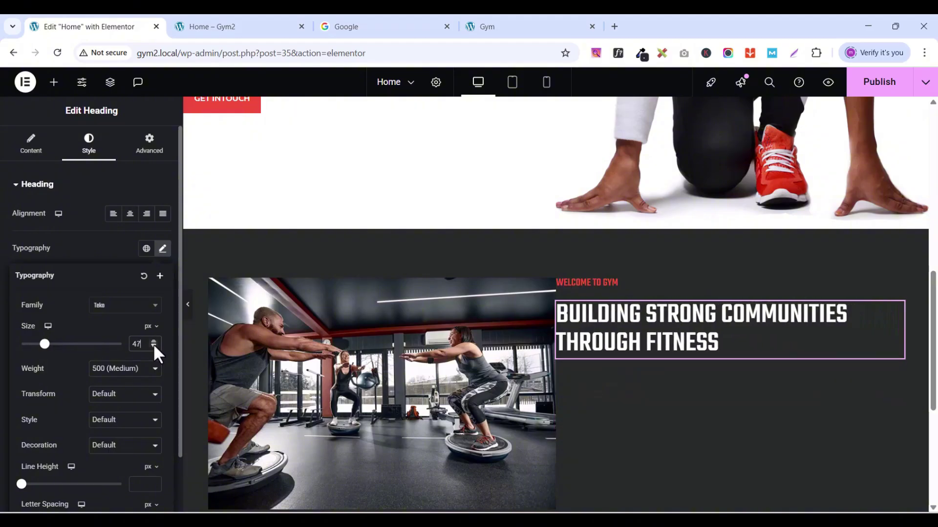
left_click(154, 344)
left_click(153, 345)
left_click(153, 345)
left_click(153, 346)
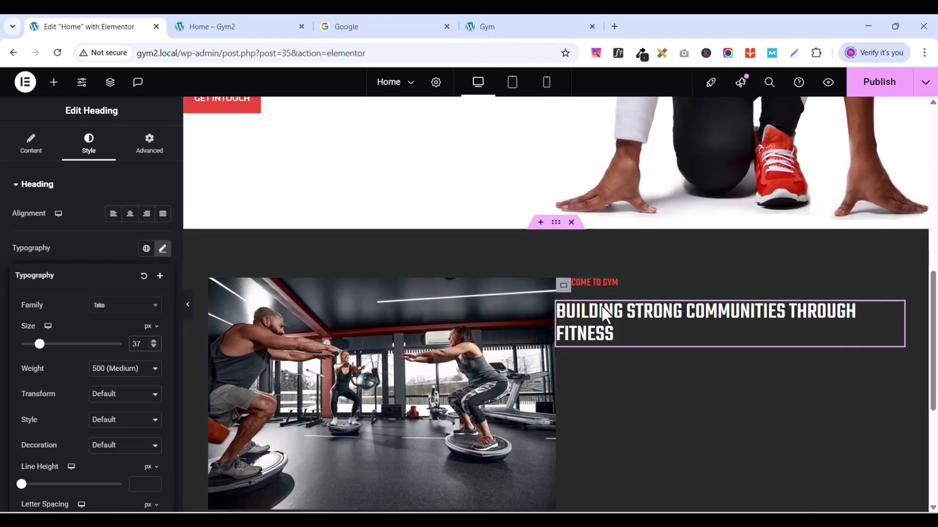
Step: Copy the hero's Lorem ipsum paragraph and paste it below the "BUILDING STRONG COMMUNITIES THROUGH FITNESS" heading in the dark section
scroll(608, 332, "up", 8)
scroll(606, 324, "down", 4)
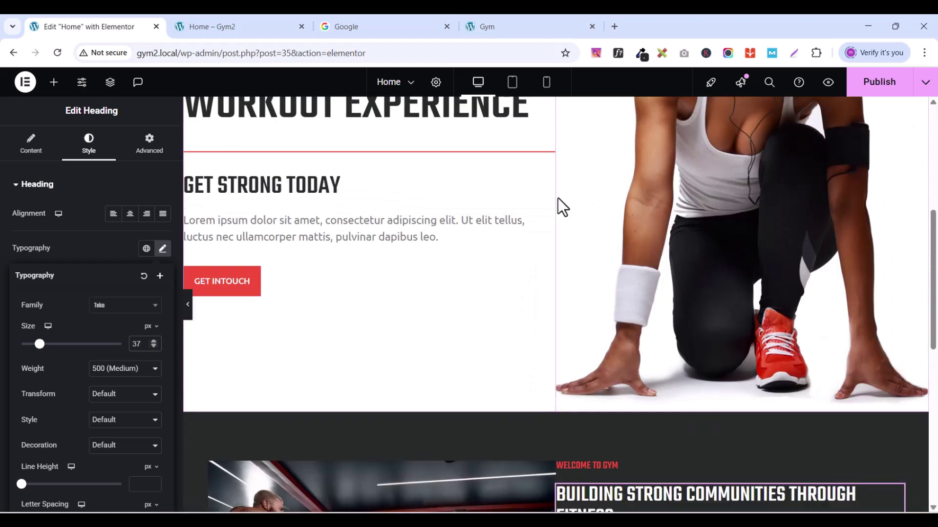
right_click(549, 225)
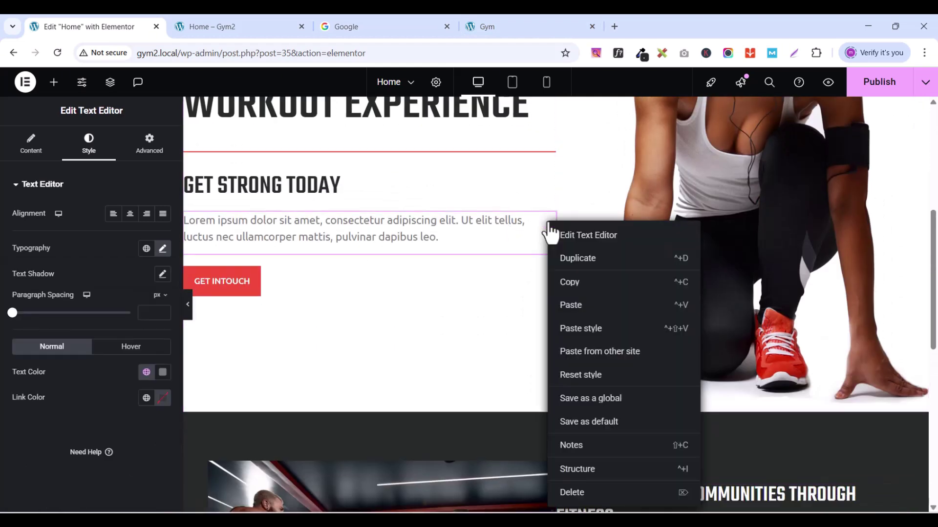
left_click(573, 280)
scroll(610, 313, "down", 4)
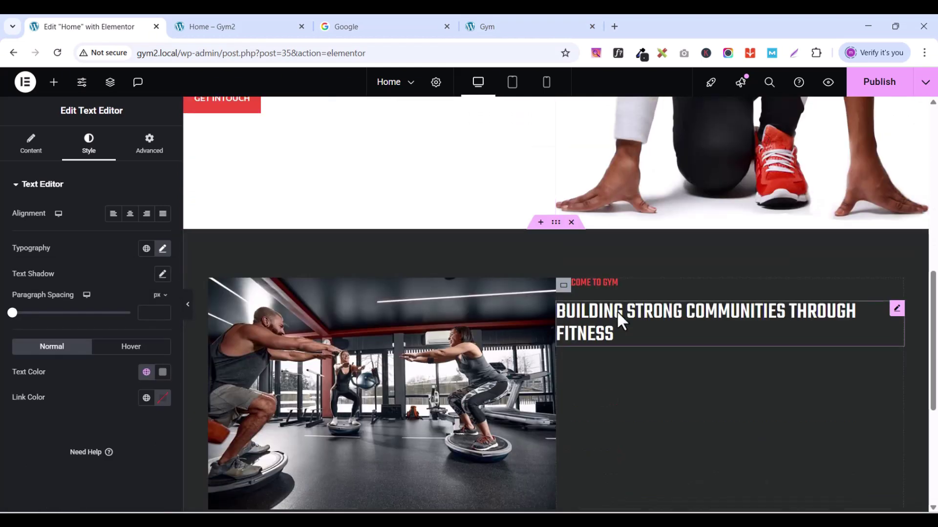
left_click(896, 309)
right_click(723, 380)
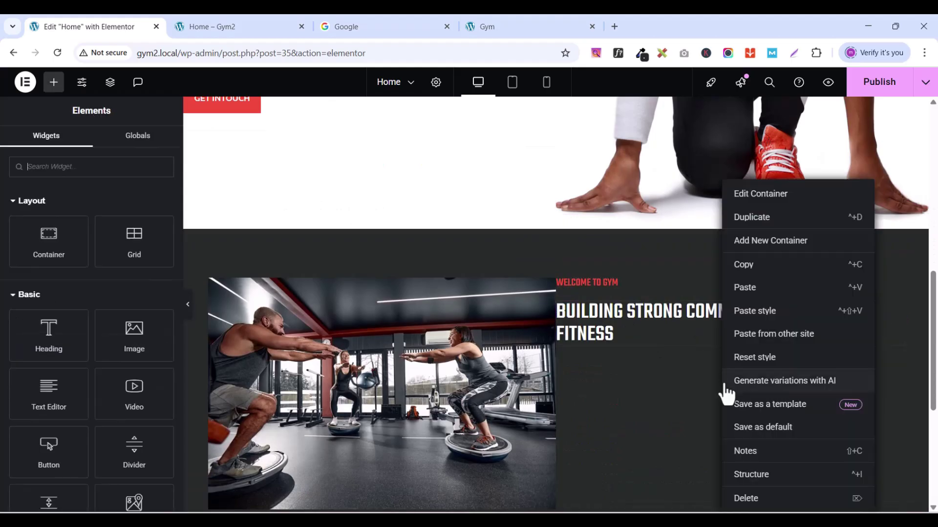
left_click(766, 295)
Step: Set the font size of the dark section's Lorem ipsum paragraph to 15 px
scroll(737, 365, "down", 3)
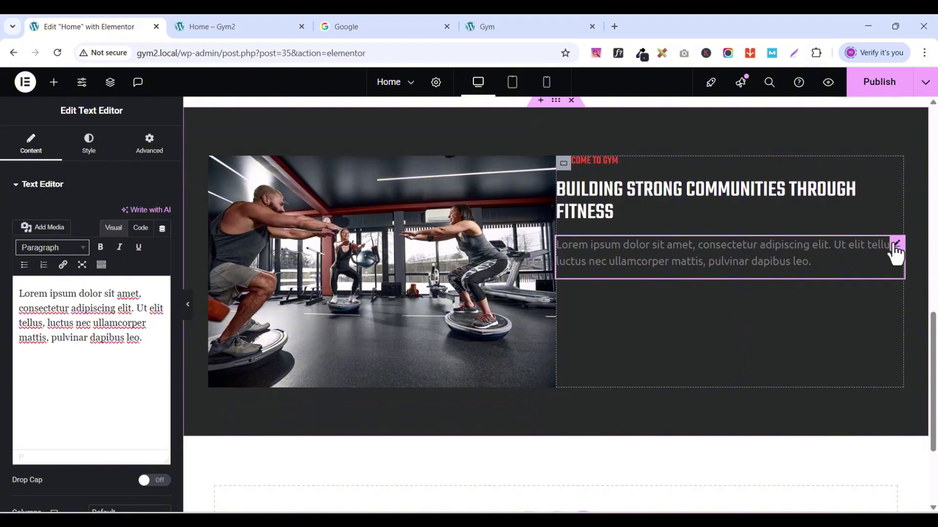
left_click(90, 154)
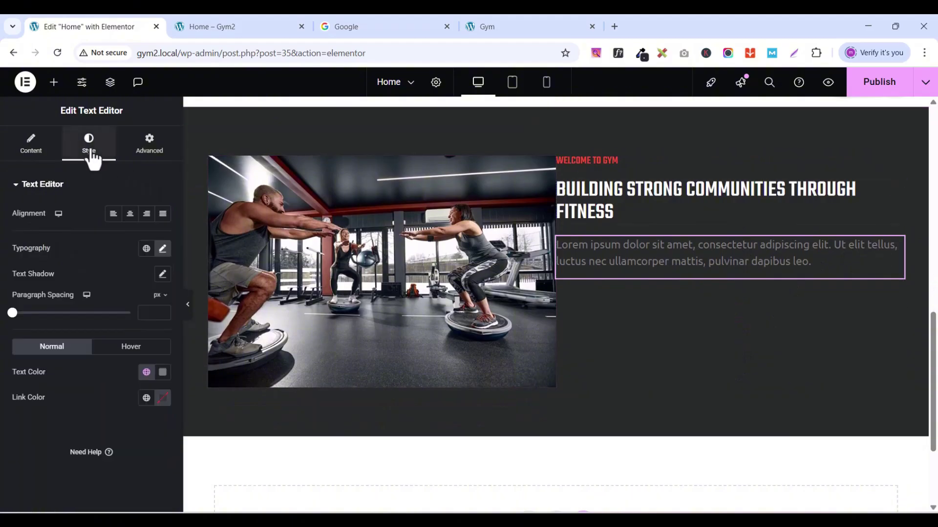
left_click(162, 249)
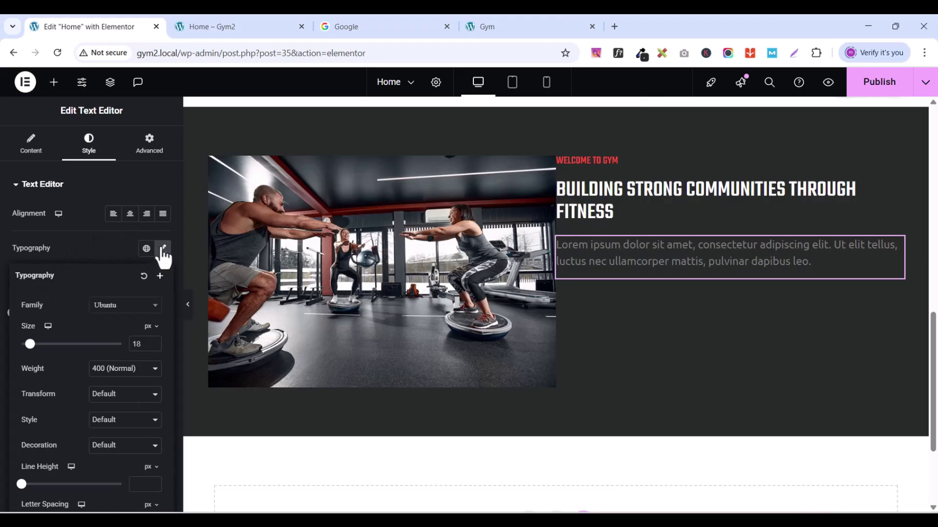
left_click(154, 346)
left_click(153, 347)
left_click(154, 346)
left_click(153, 346)
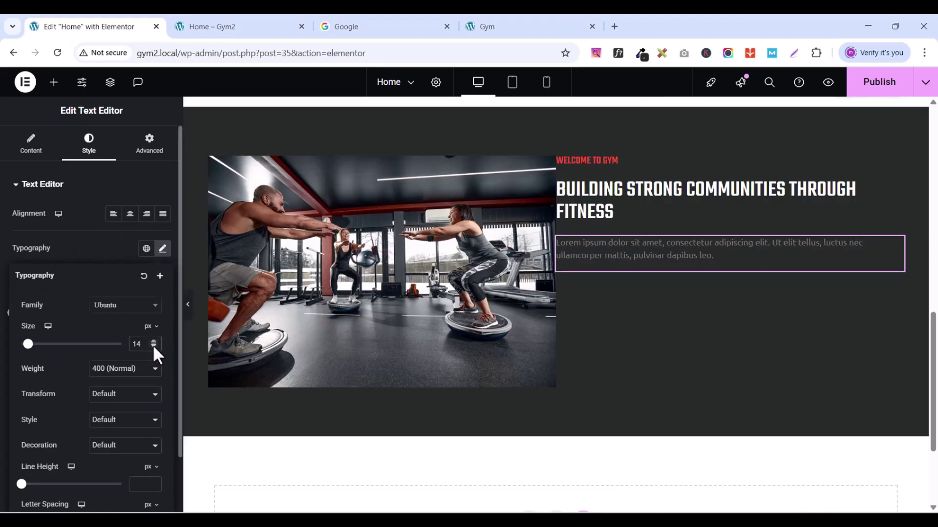
left_click(153, 342)
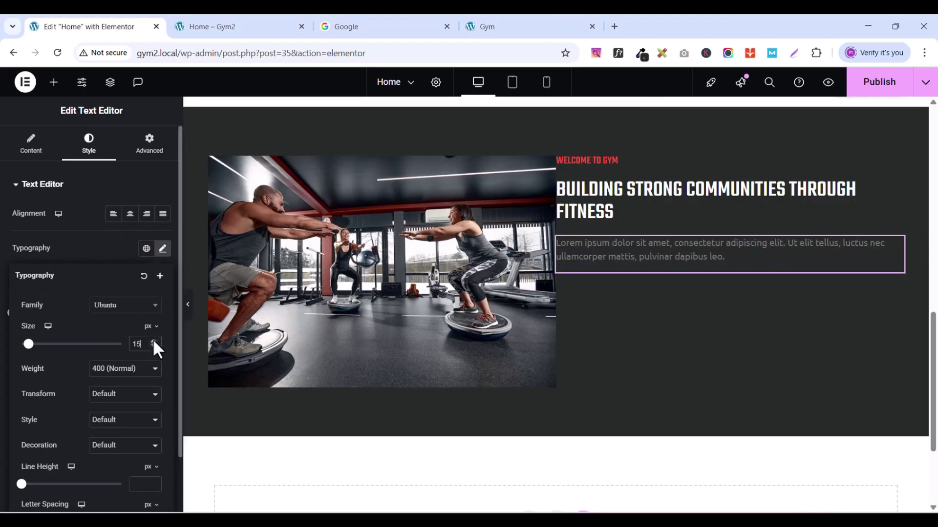
Step: Set the text color of the dark section's paragraph to light grey, #E5E2E2
left_click(88, 164)
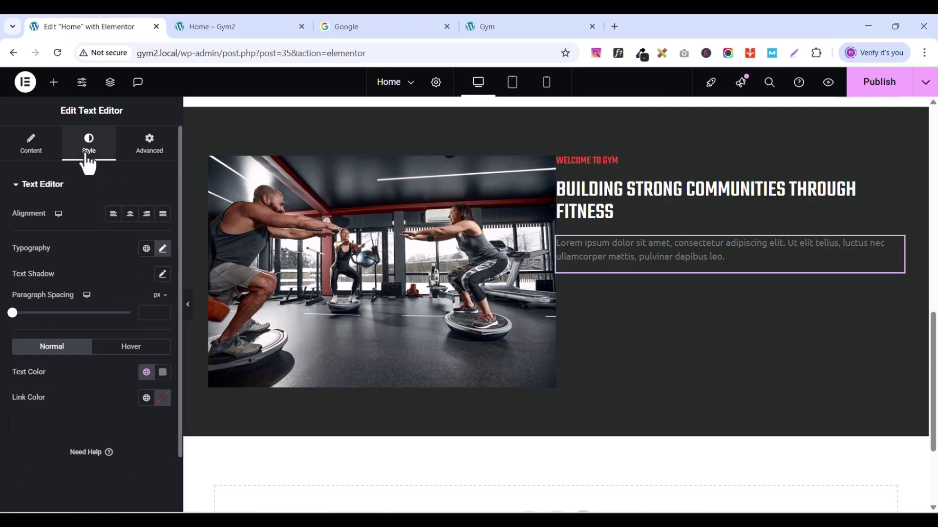
left_click(162, 376)
left_click_drag(92, 262, 101, 232)
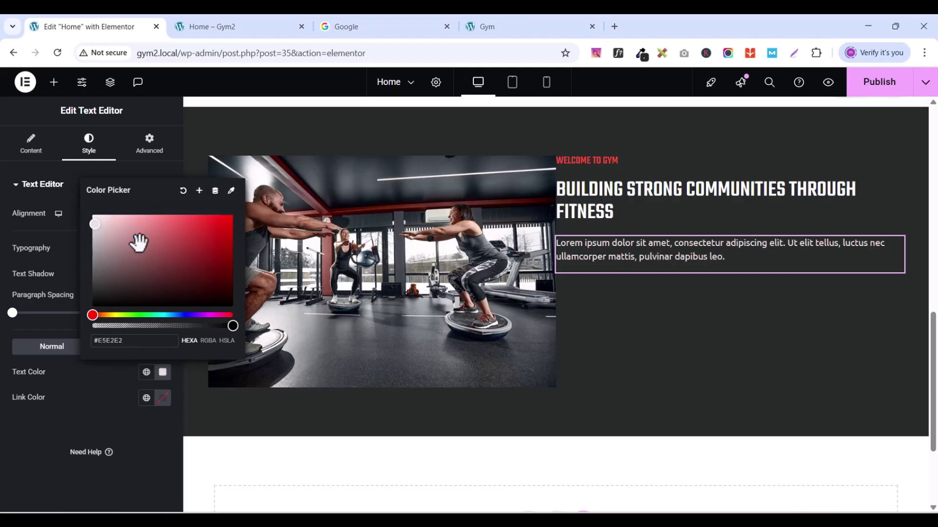
Step: After checking the reference Gym site, copy the hero's GET INTOUCH button, paste it below the dark section's paragraph and open its style settings
left_click(557, 21)
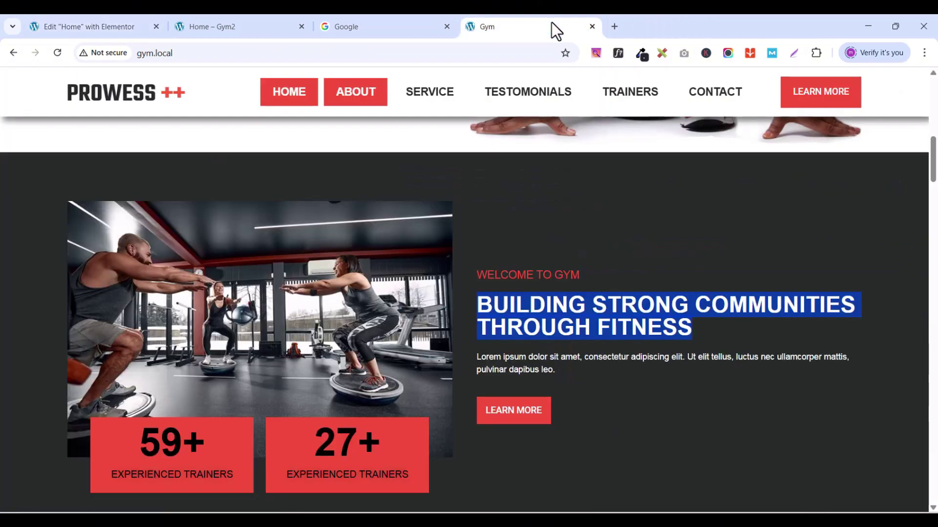
left_click(117, 25)
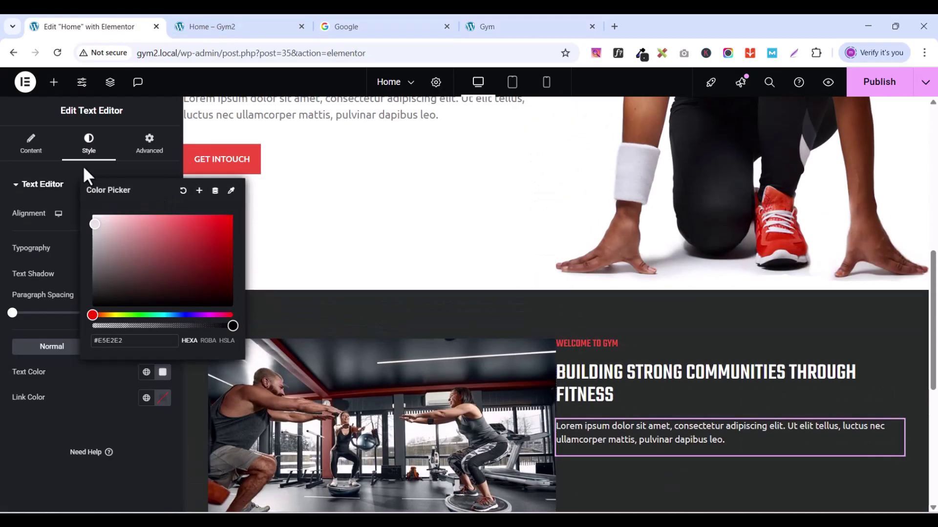
left_click(84, 169)
scroll(508, 323, "up", 1)
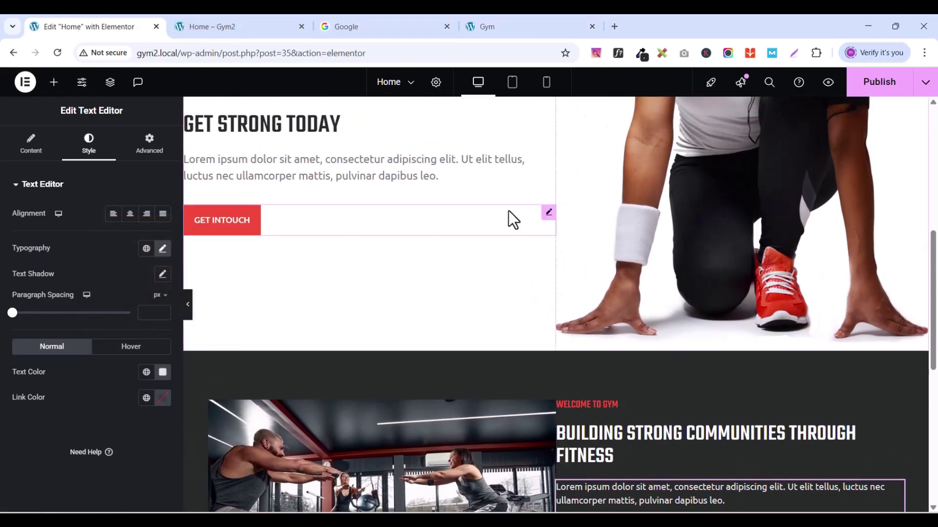
left_click(549, 220)
right_click(549, 221)
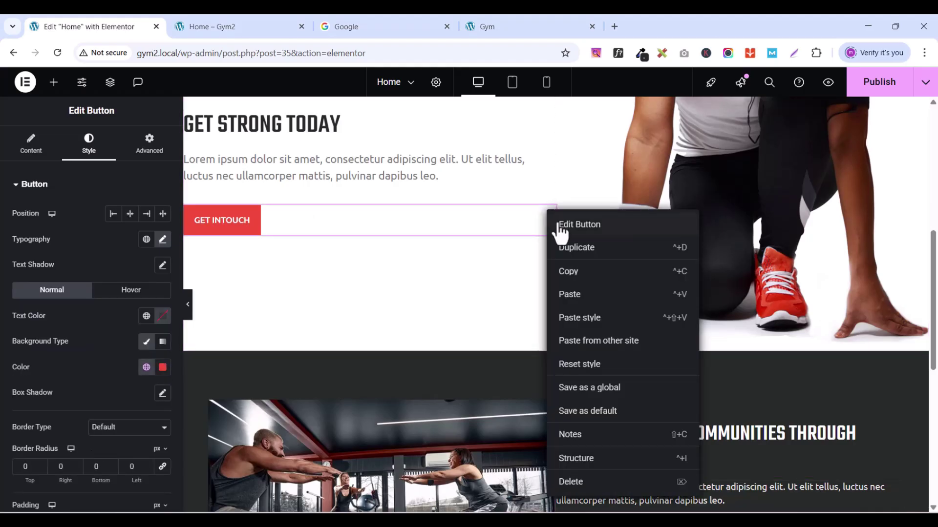
left_click(581, 273)
scroll(651, 376, "down", 5)
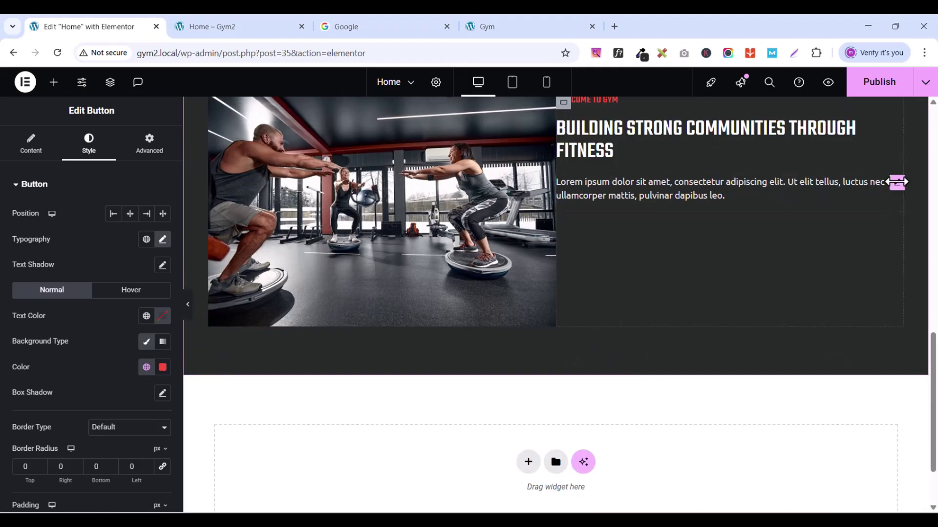
left_click(897, 184)
right_click(899, 192)
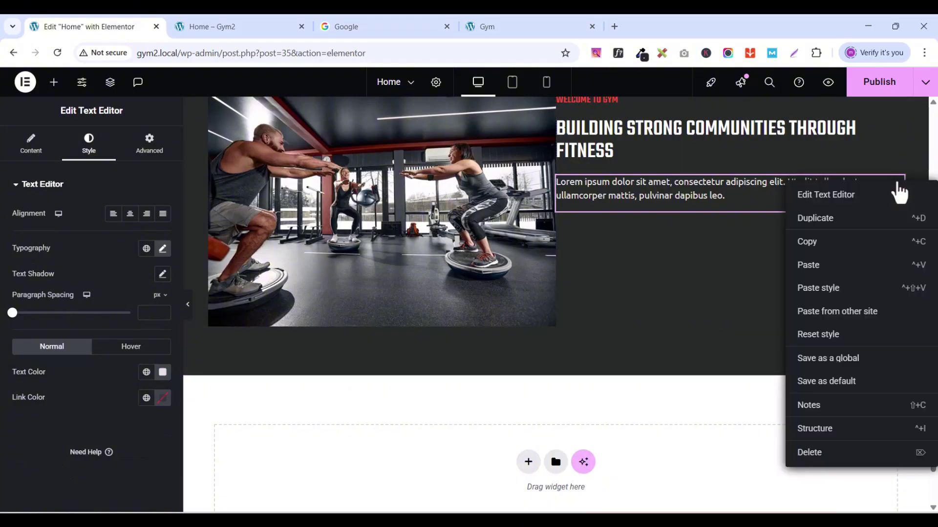
left_click(834, 266)
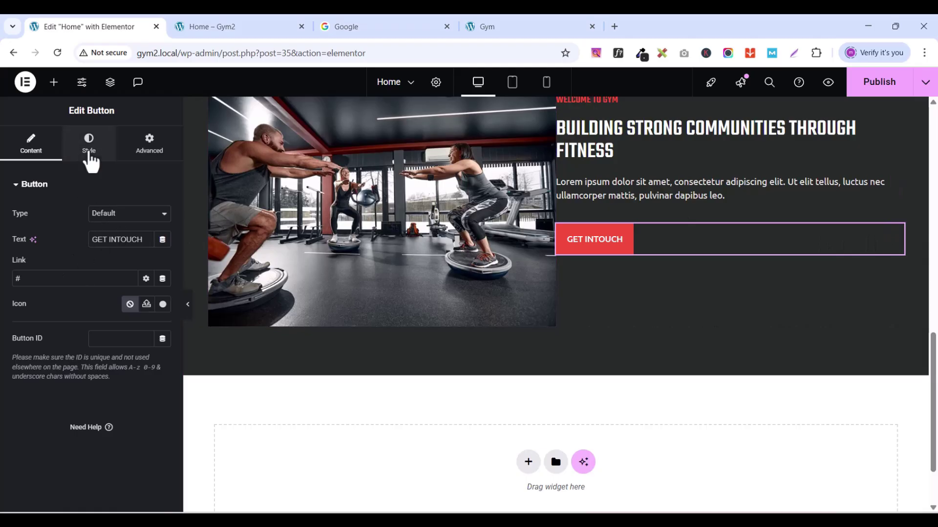
left_click(89, 155)
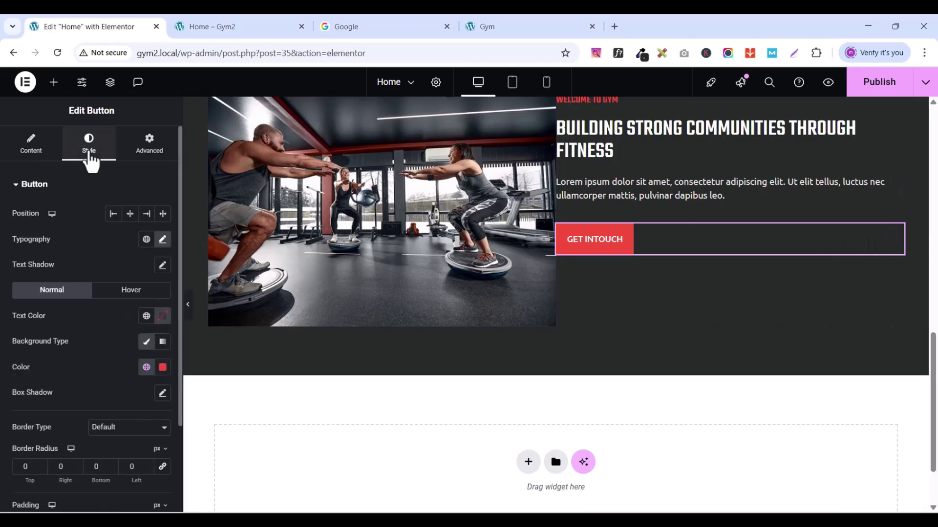
Step: After checking the reference Gym site's button, change the dark section button's text to LEARN MORE
left_click(501, 27)
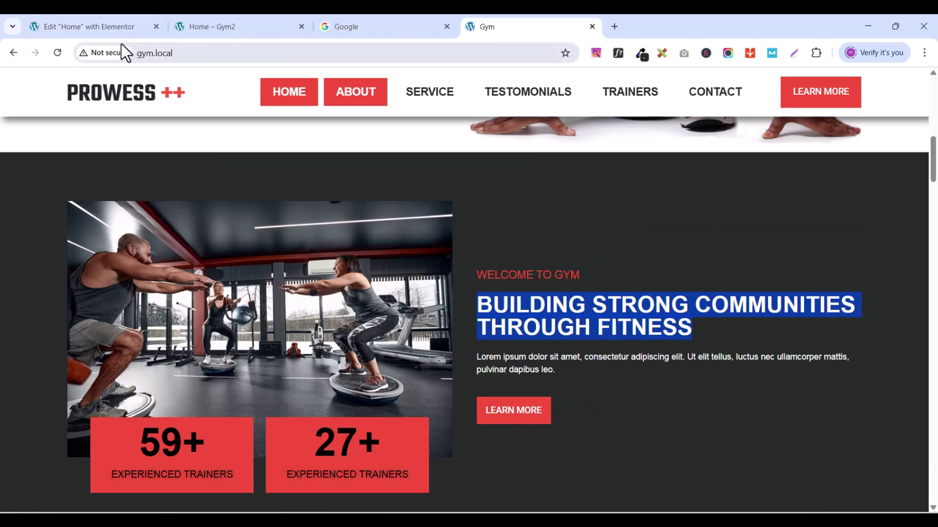
left_click(91, 28)
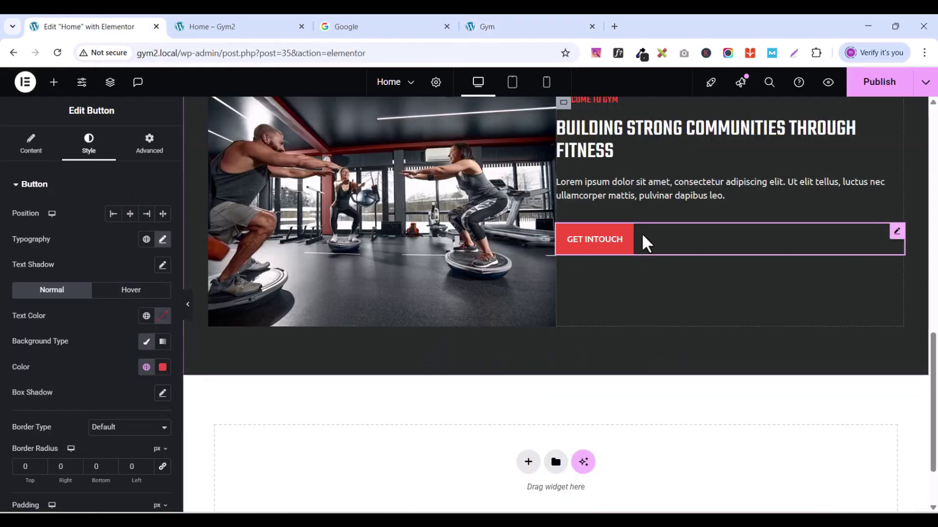
left_click(32, 143)
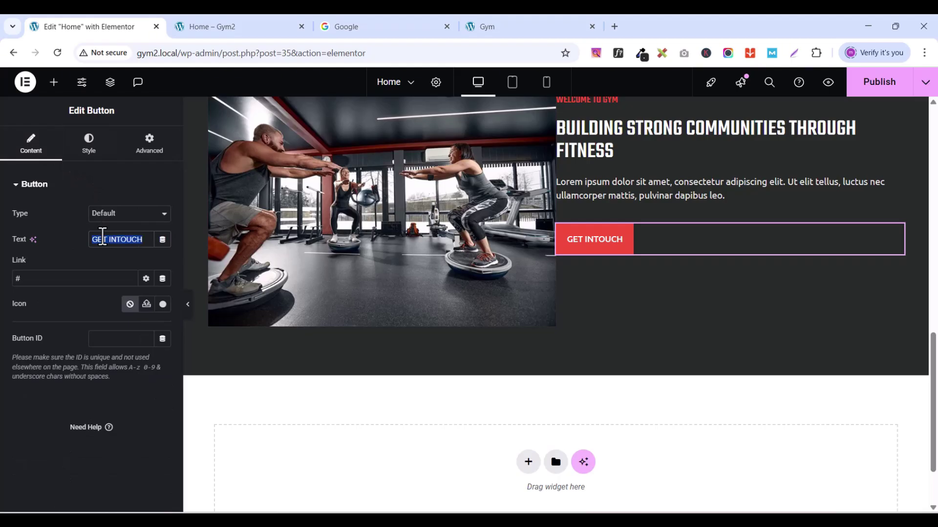
type("LEARN MORE")
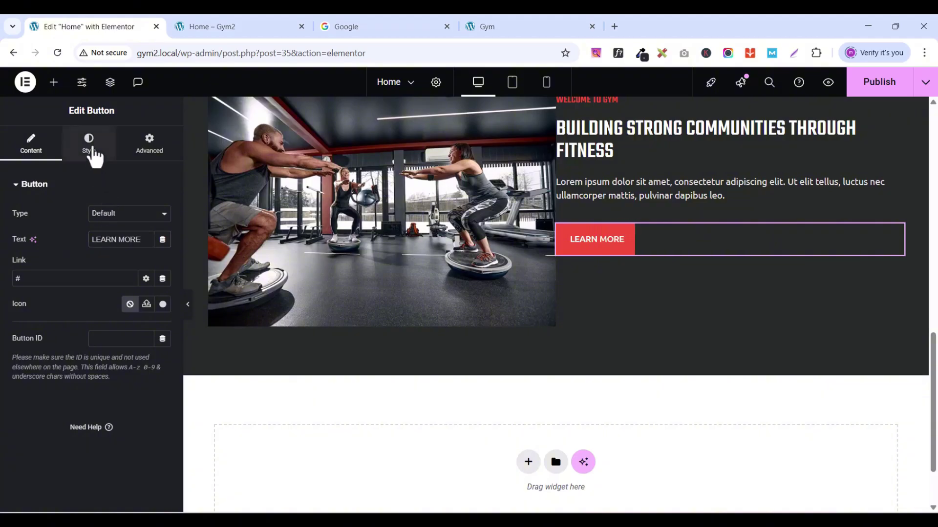
Step: Set the LEARN MORE button's padding to 15 px on all sides
left_click(92, 153)
scroll(132, 398, "down", 2)
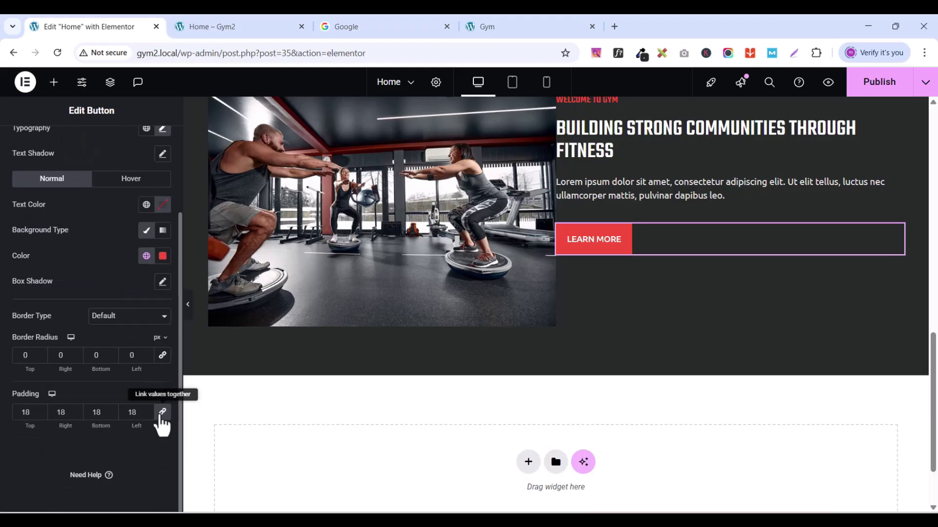
type("15")
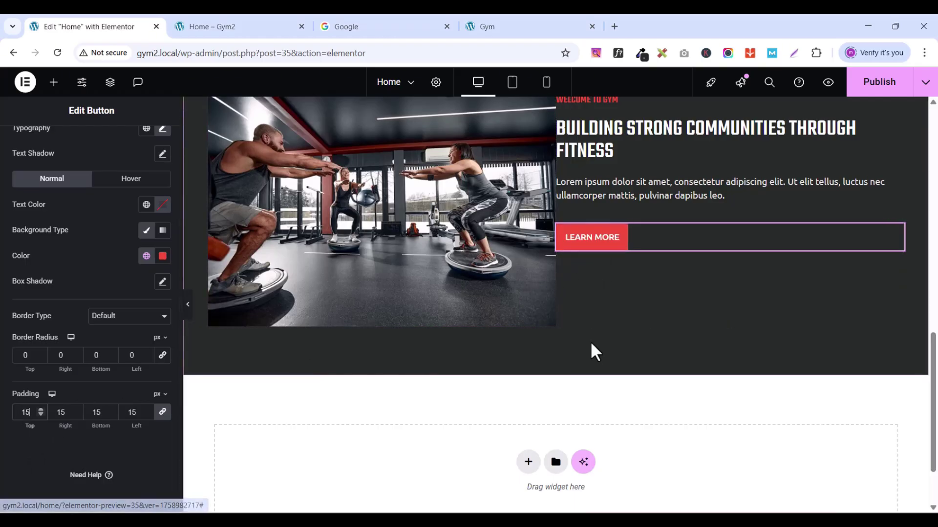
Step: Set the LEARN MORE button's hover background color to white, #FFFFFF
left_click(120, 182)
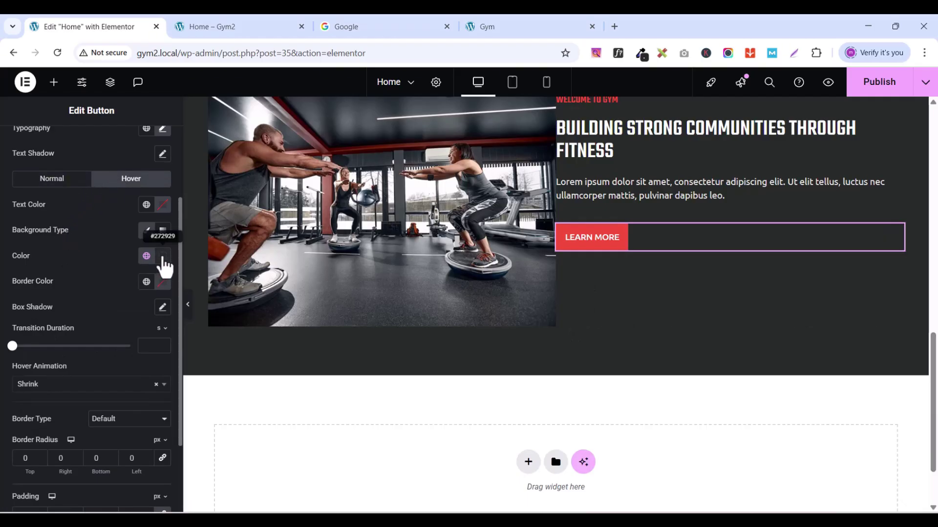
left_click(164, 261)
left_click_drag(102, 379, 93, 305)
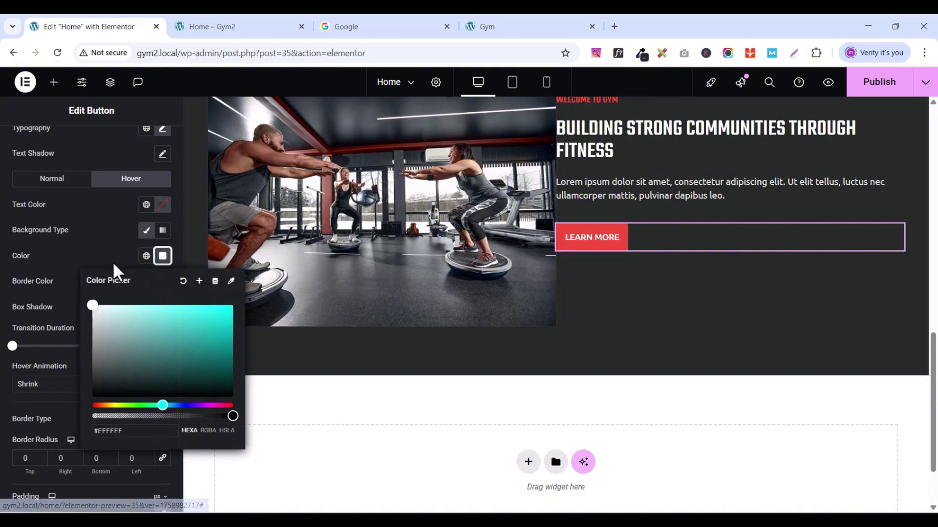
left_click(97, 208)
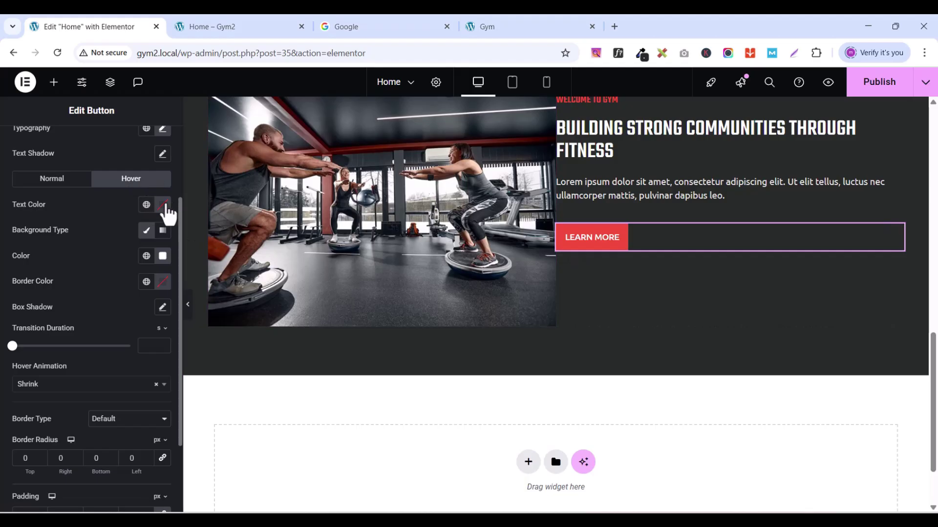
Step: Set the LEARN MORE button's hover text color to black, #000000
left_click(146, 204)
left_click(48, 387)
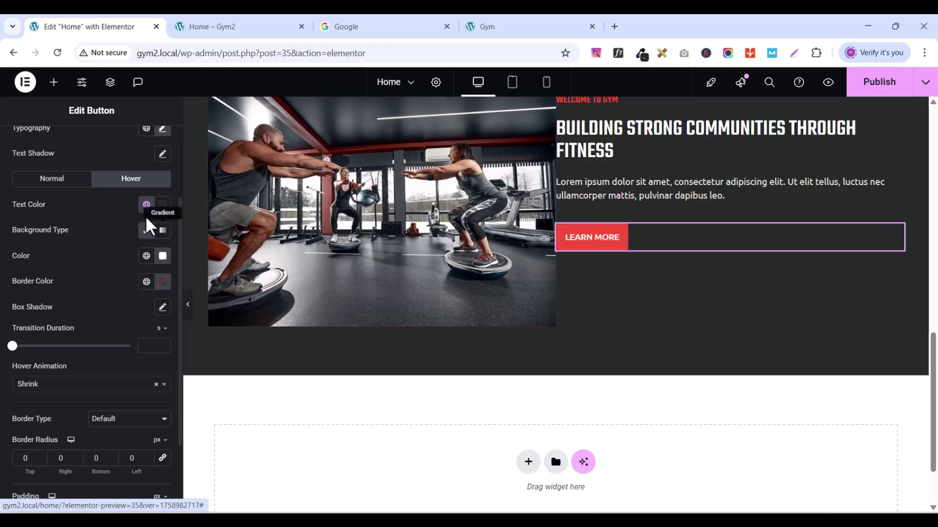
left_click(161, 205)
left_click(102, 337)
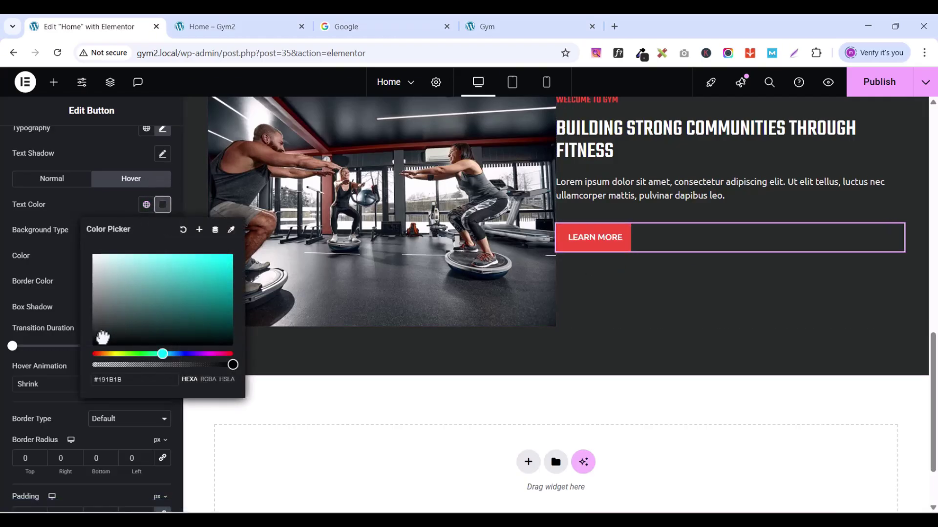
left_click_drag(102, 337, 97, 348)
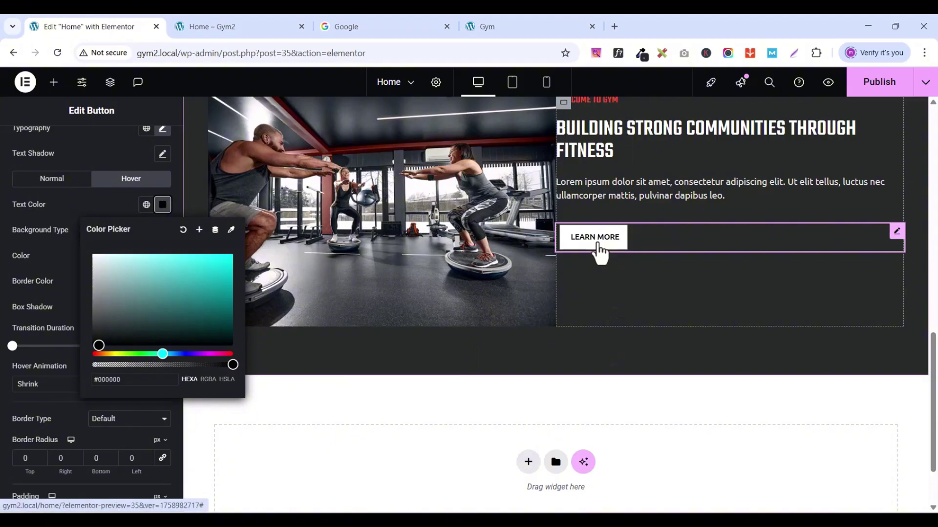
left_click(118, 203)
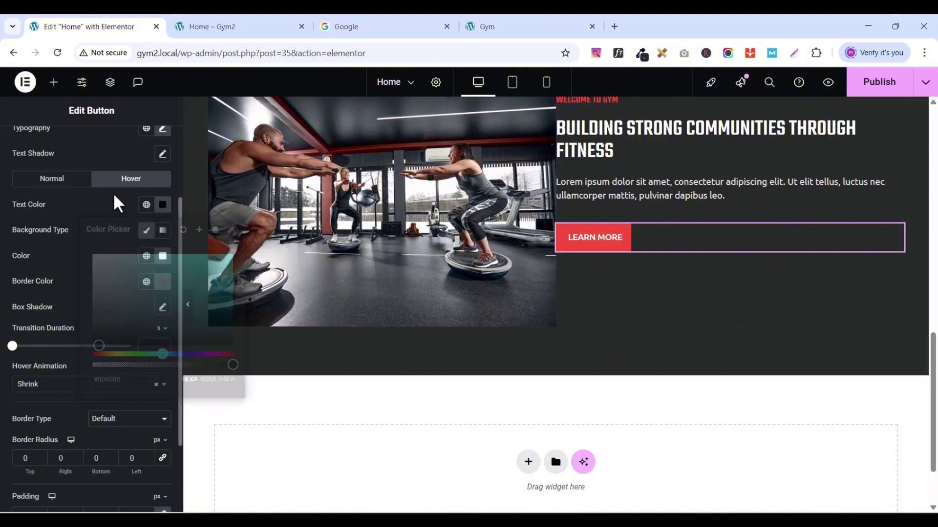
Step: Unlink the LEARN MORE button's margin values and set only its top margin to 19 px
scroll(601, 256, "up", 2)
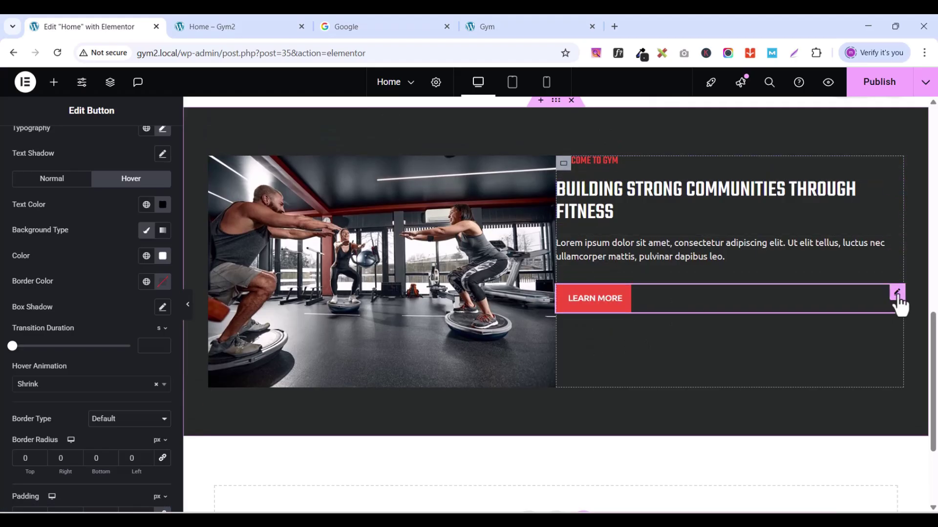
scroll(139, 244, "up", 3)
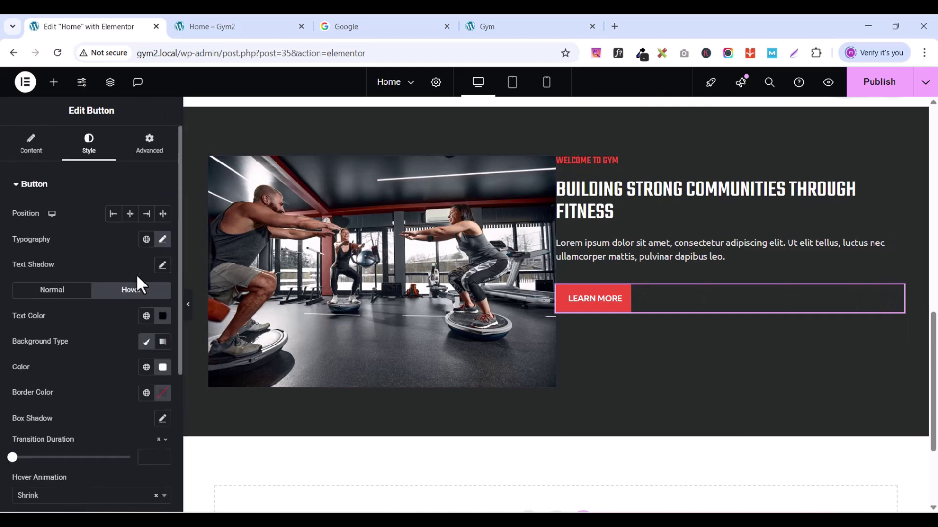
left_click(150, 155)
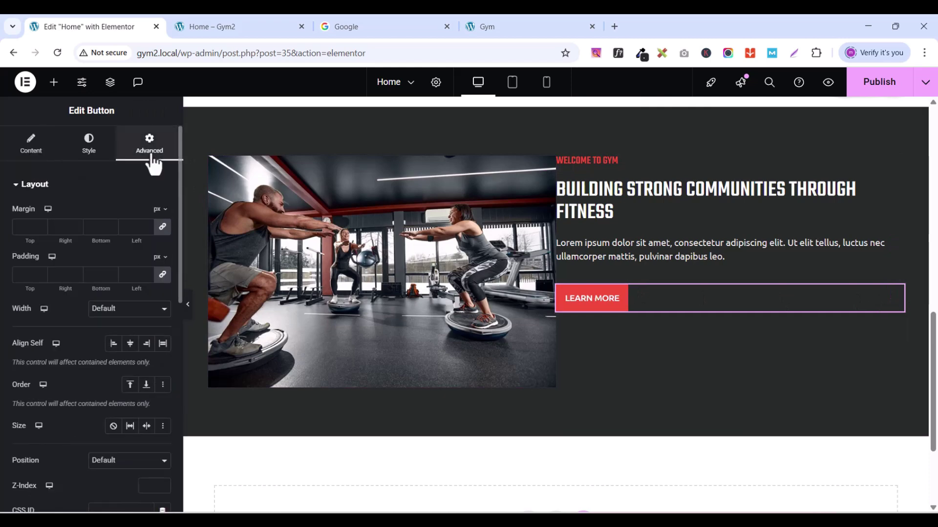
left_click(162, 226)
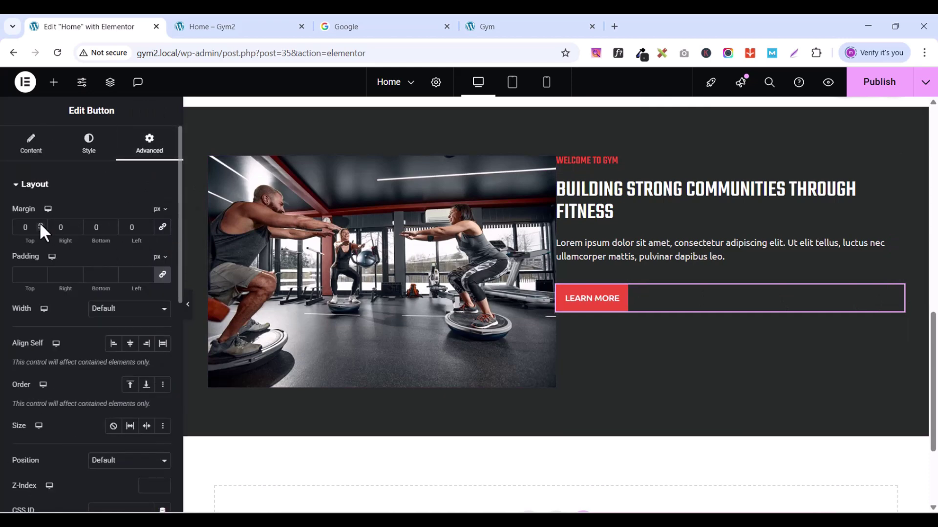
left_click_drag(40, 223, 40, 224)
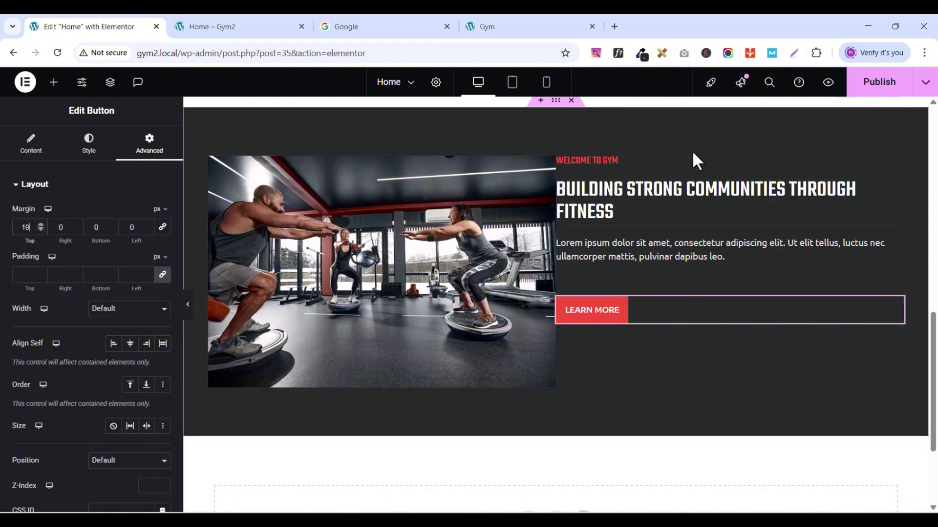
Step: Center the contents of the dark section's text container vertically by setting its justify content to center
left_click(564, 166)
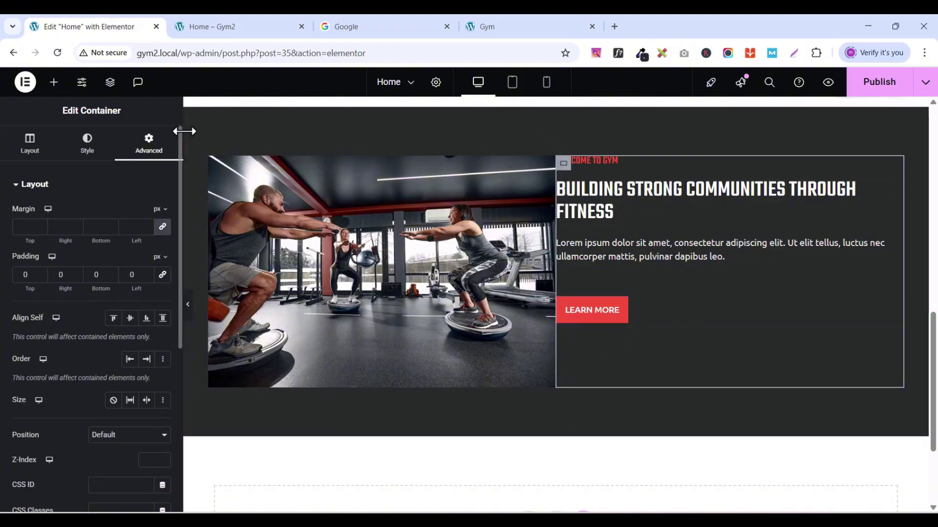
left_click(33, 149)
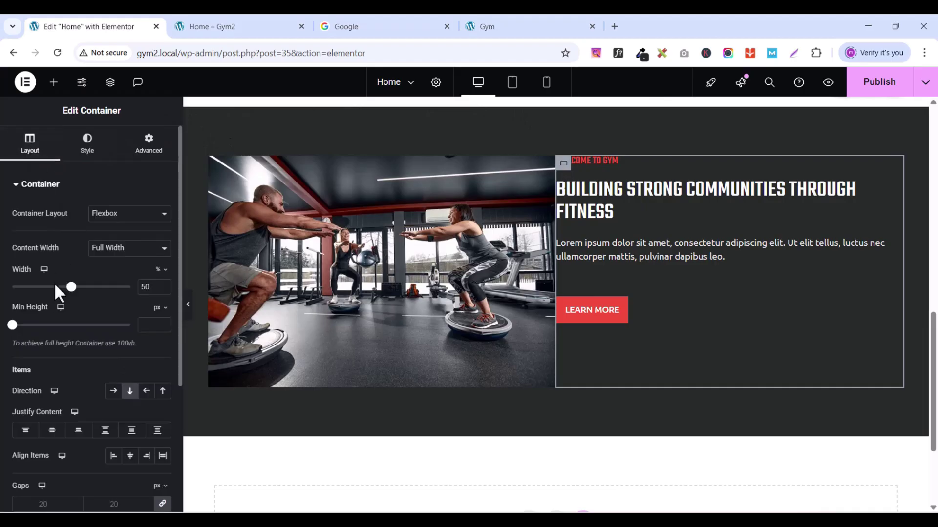
left_click(52, 431)
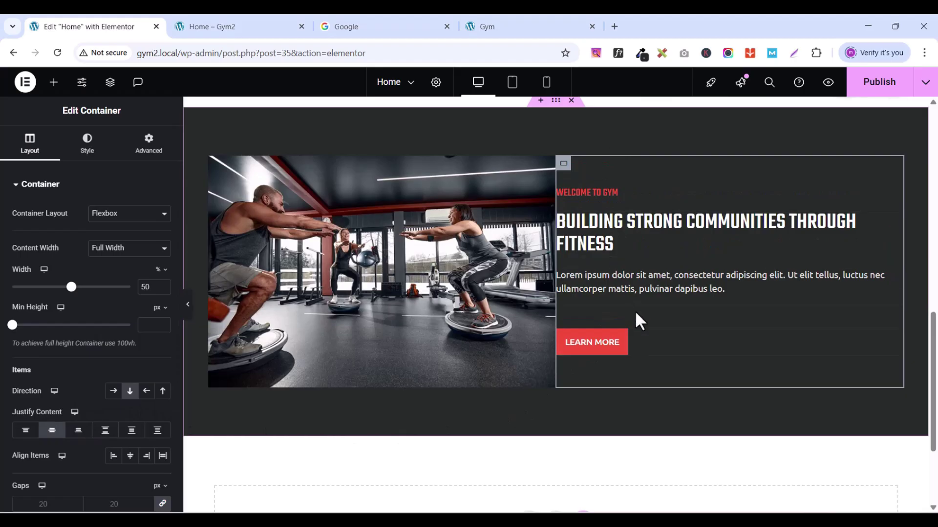
scroll(713, 269, "down", 3)
scroll(713, 268, "up", 4)
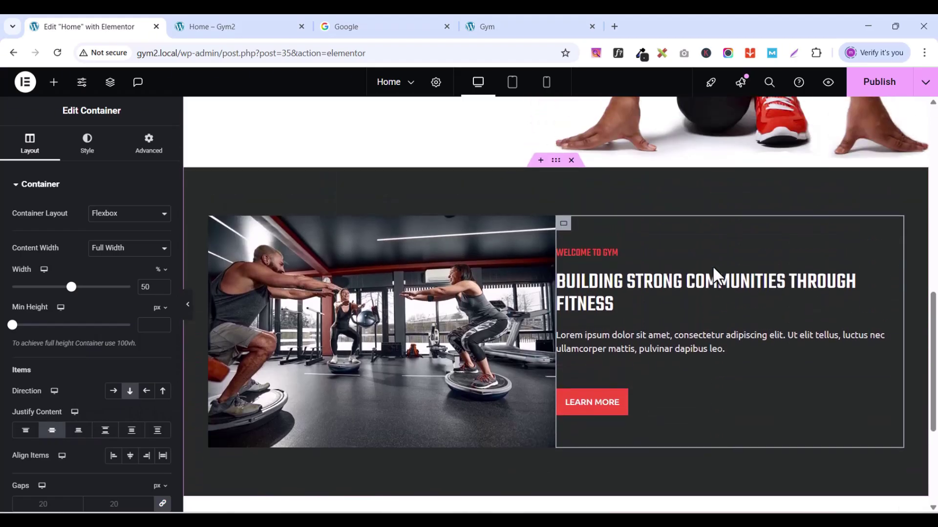
scroll(712, 265, "down", 2)
scroll(716, 254, "up", 1)
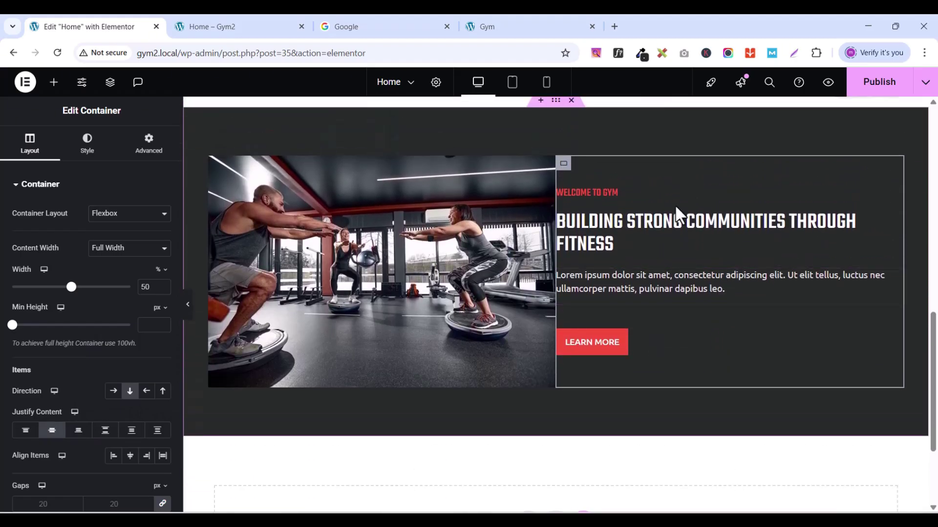
Step: Set the dark section's outer container gaps to 40 px for both column and row
scroll(675, 204, "up", 1)
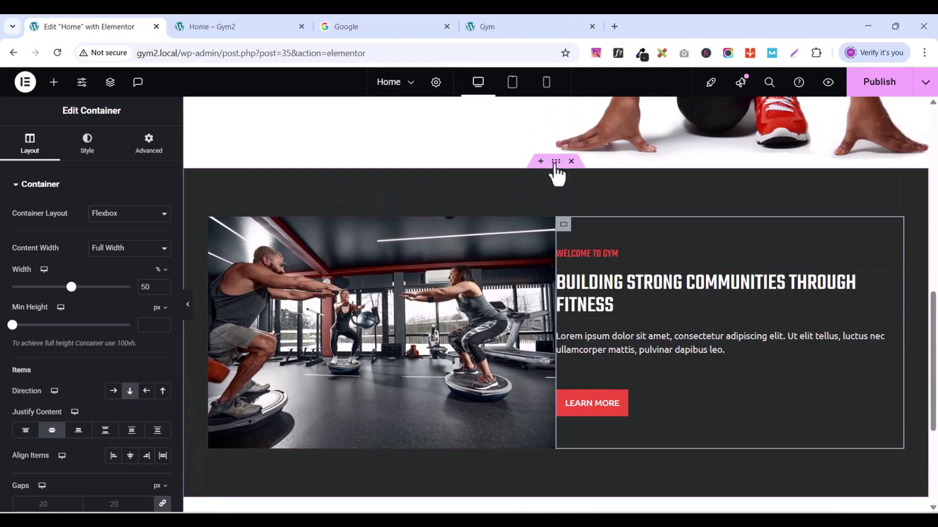
left_click_drag(556, 168, 555, 163)
left_click(557, 168)
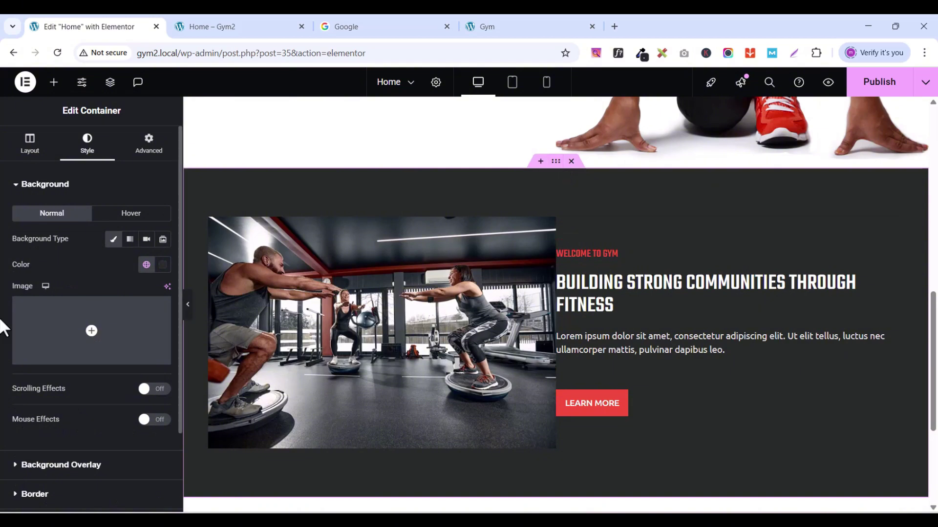
scroll(66, 337, "down", 1)
scroll(66, 336, "up", 1)
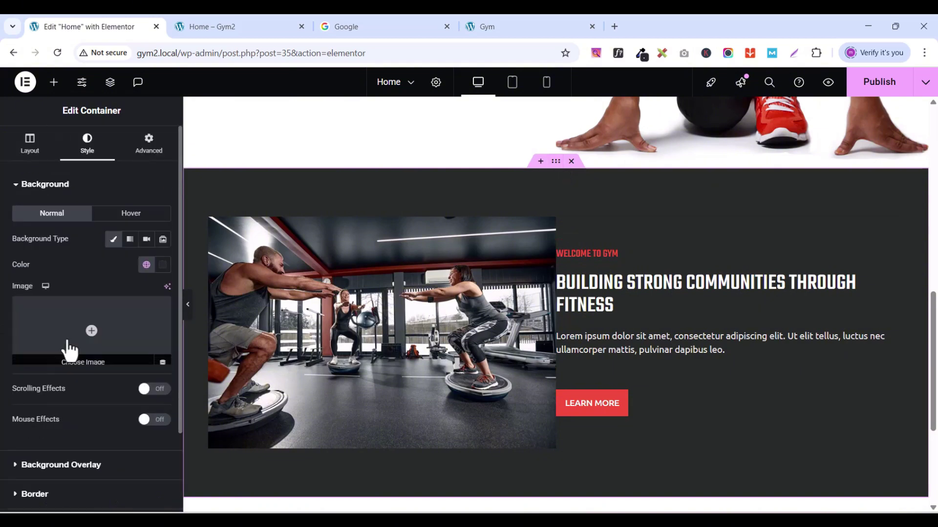
left_click(30, 155)
scroll(66, 424, "down", 4)
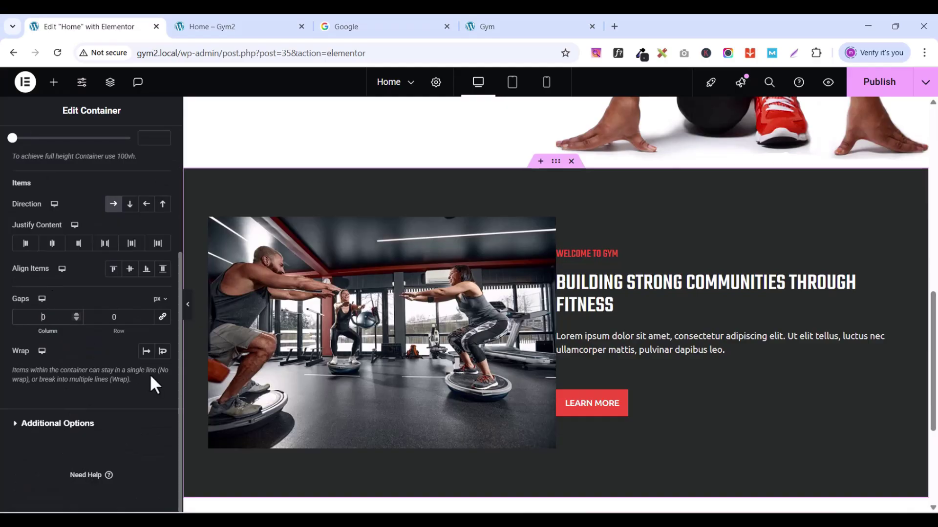
type("40")
left_click(113, 317)
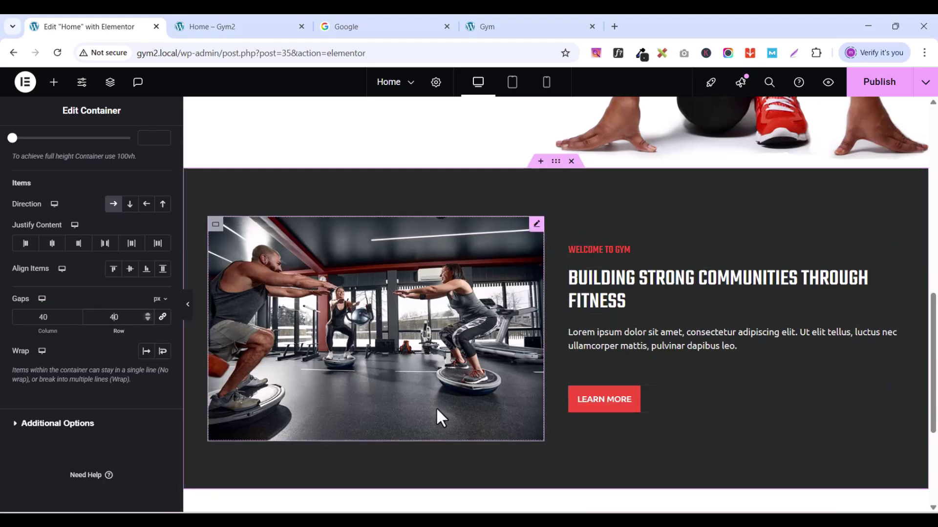
scroll(415, 379, "down", 1)
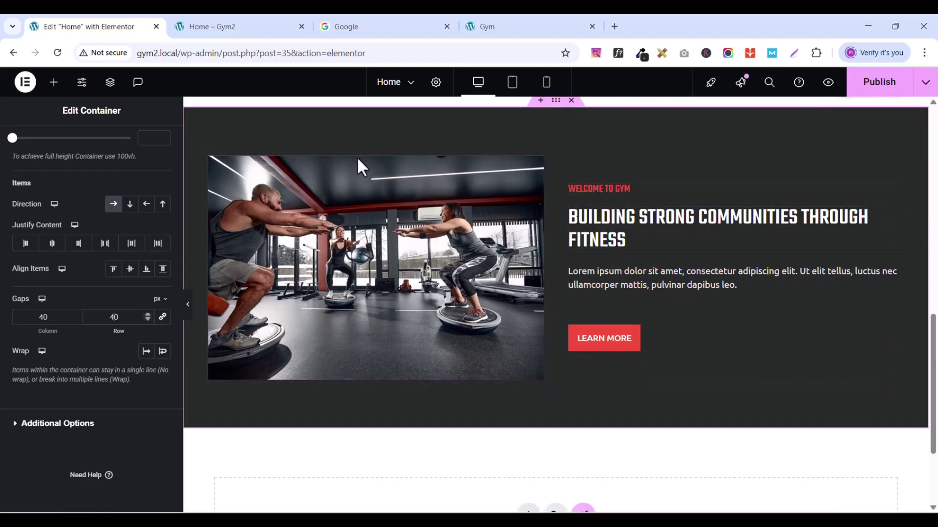
Step: Compare the dark section with the about section of the reference Gym site, and publish the Home page changes
left_click(535, 26)
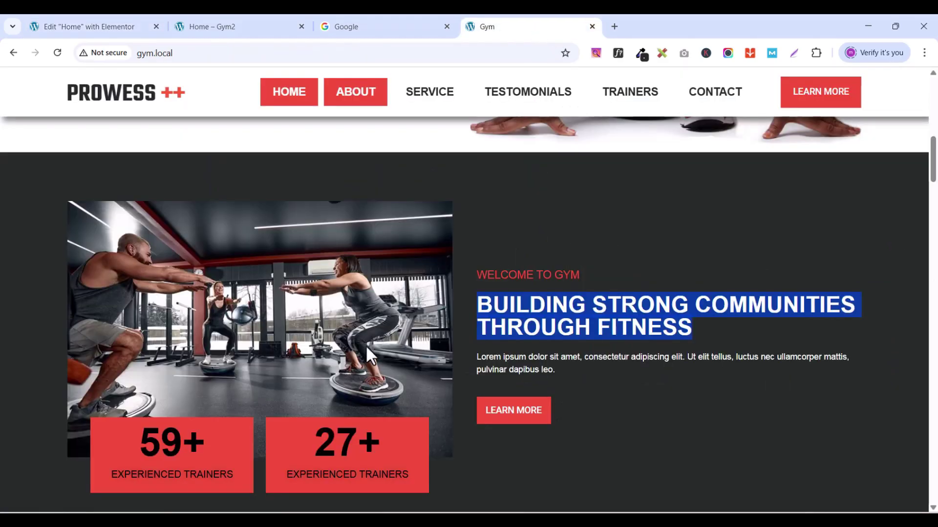
scroll(459, 413, "down", 2)
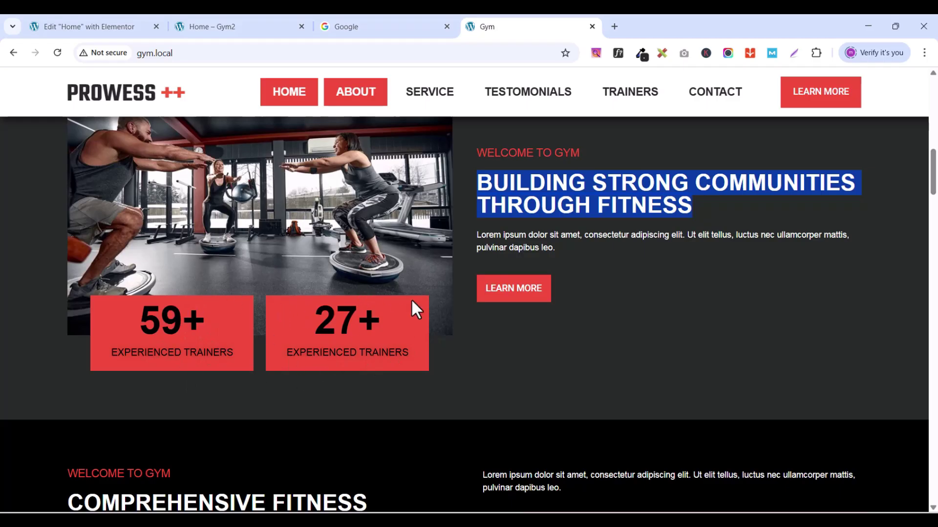
left_click(129, 28)
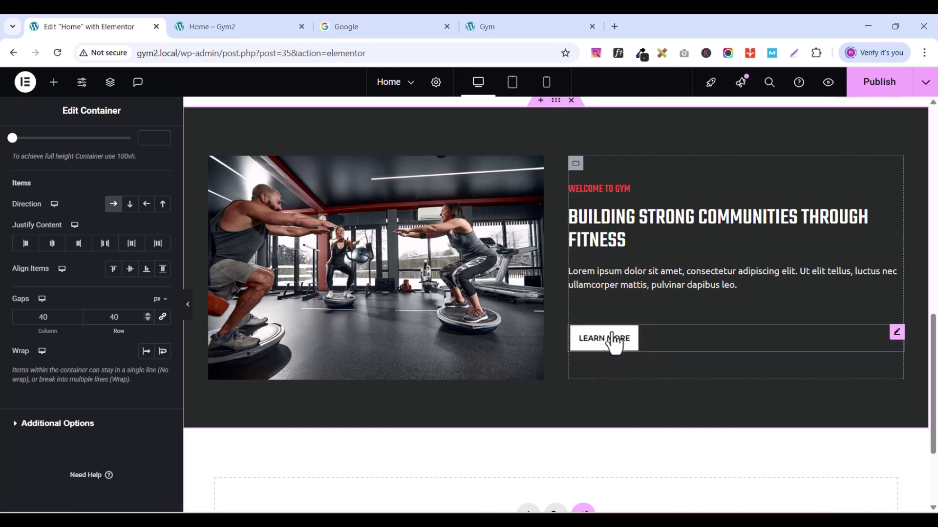
left_click(523, 31)
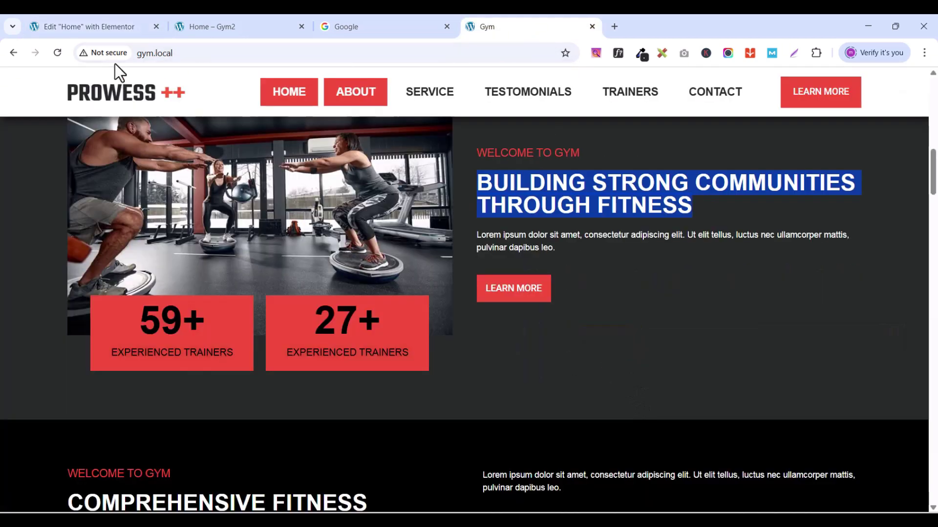
left_click(70, 30)
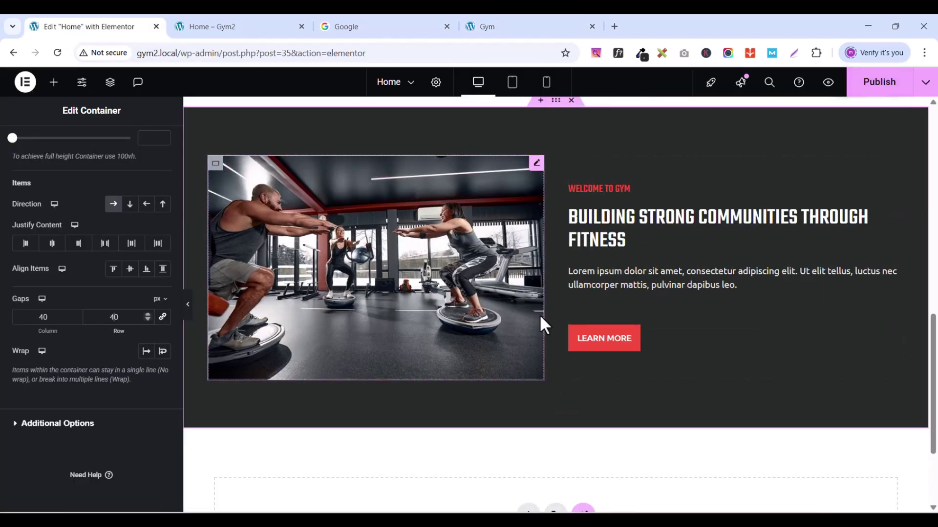
left_click(885, 86)
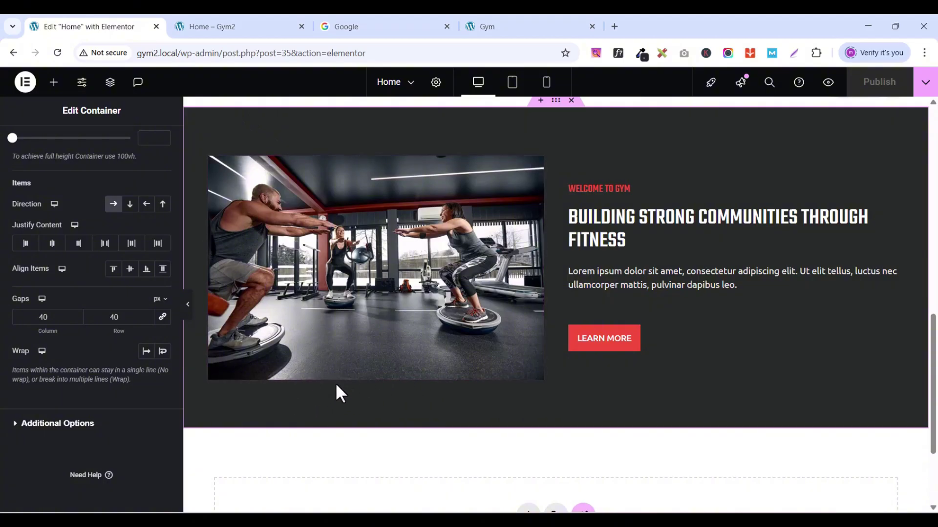
Step: Add a container beneath the gym photo in the dark section and set its padding to 0 on all sides
left_click(53, 84)
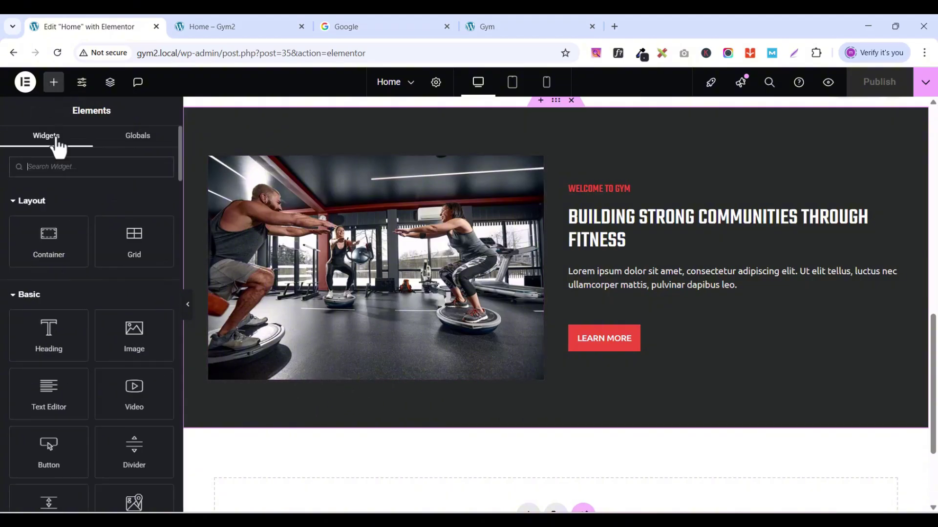
left_click(52, 167)
type("CON")
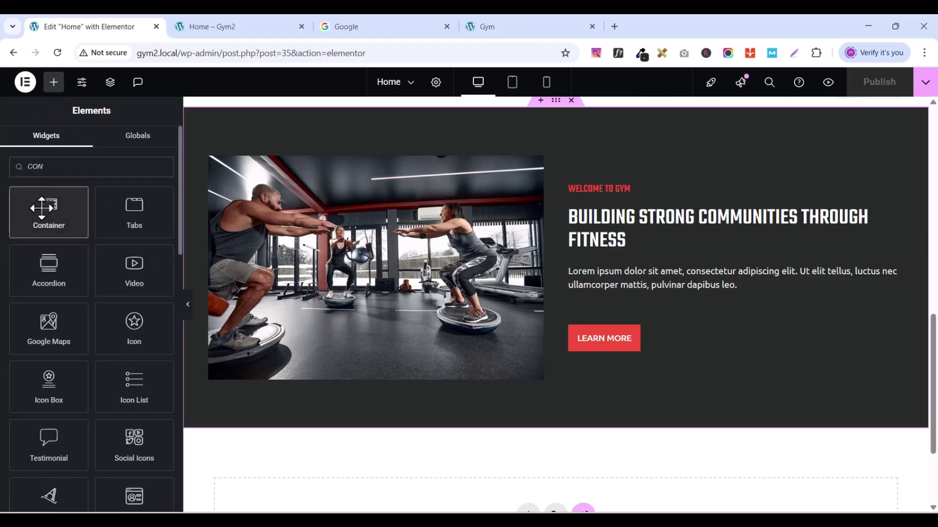
left_click_drag(49, 211, 352, 382)
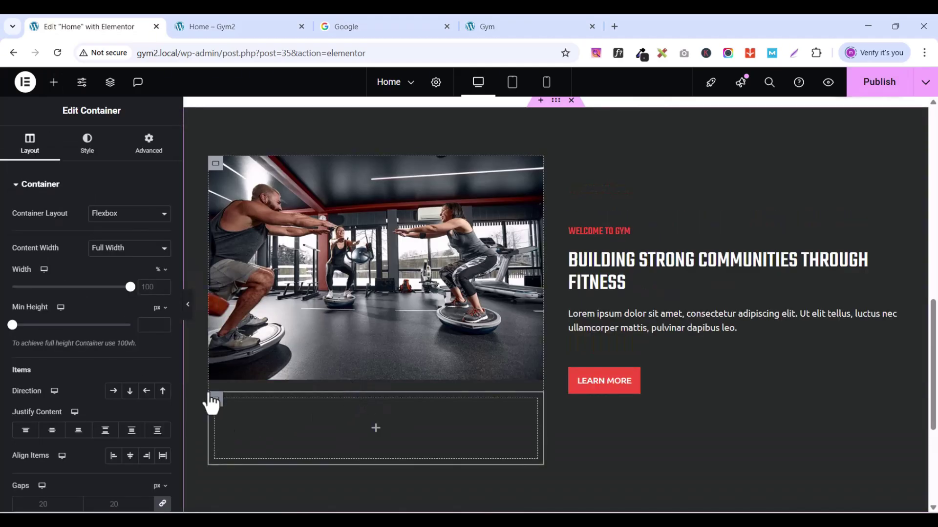
left_click(155, 152)
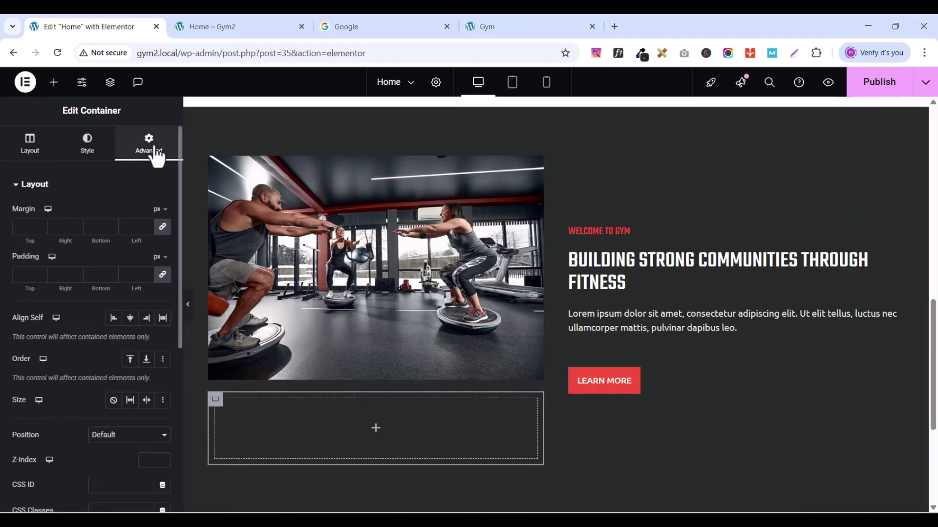
left_click(163, 275)
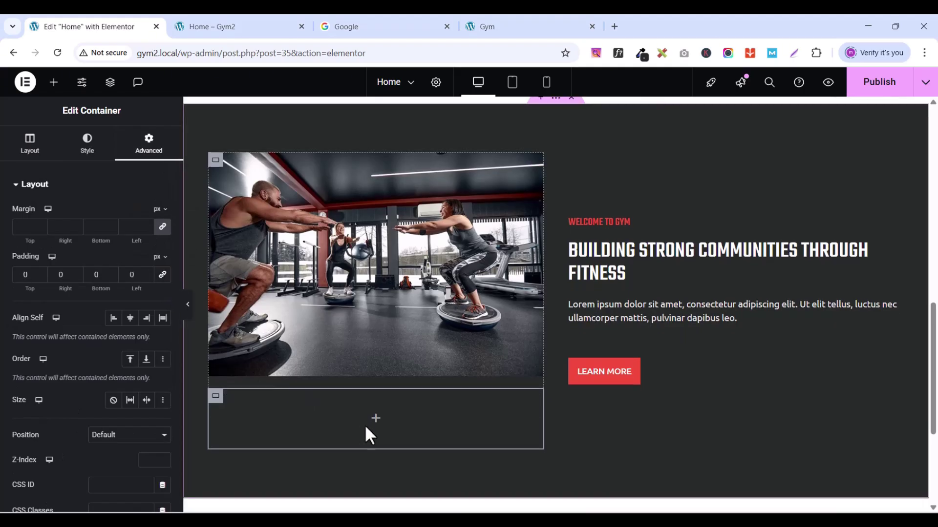
Step: Nest a container inside the new container below the gym photo and duplicate it
scroll(372, 411, "down", 2)
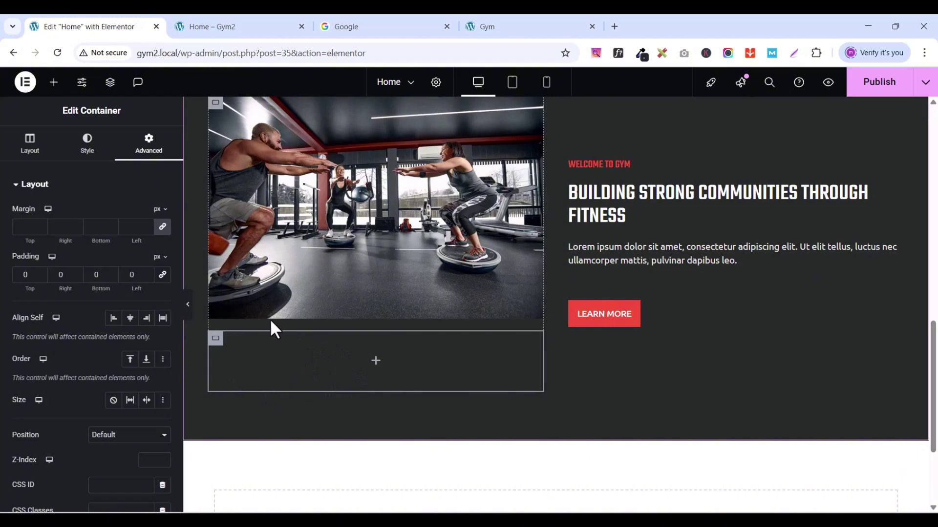
left_click(54, 82)
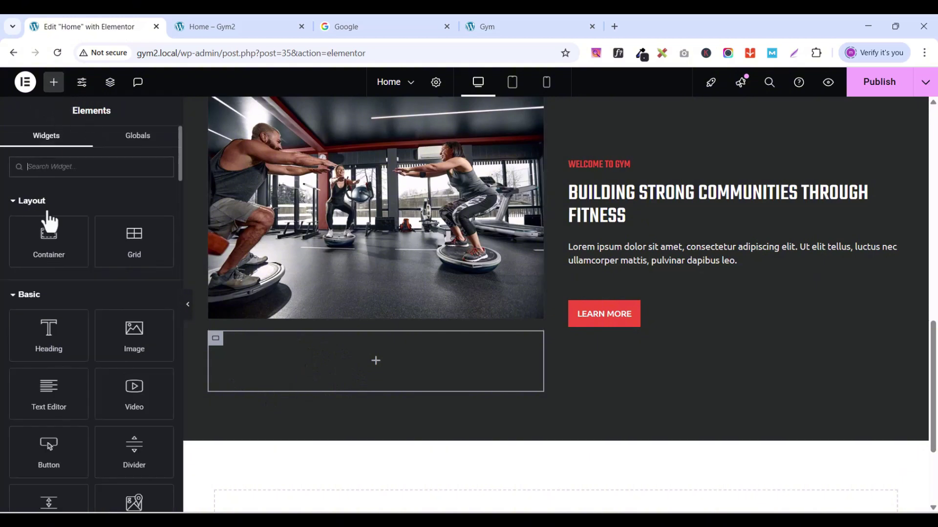
left_click_drag(48, 233, 300, 356)
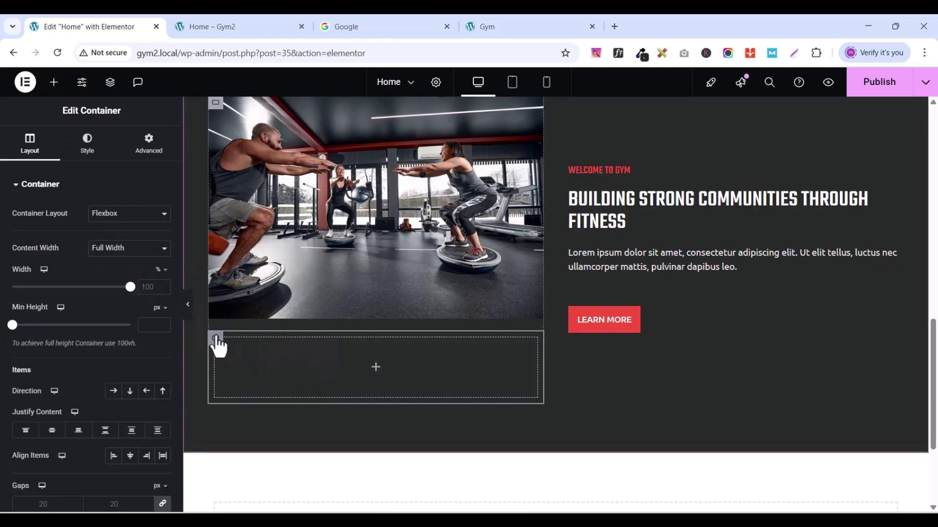
right_click(218, 341)
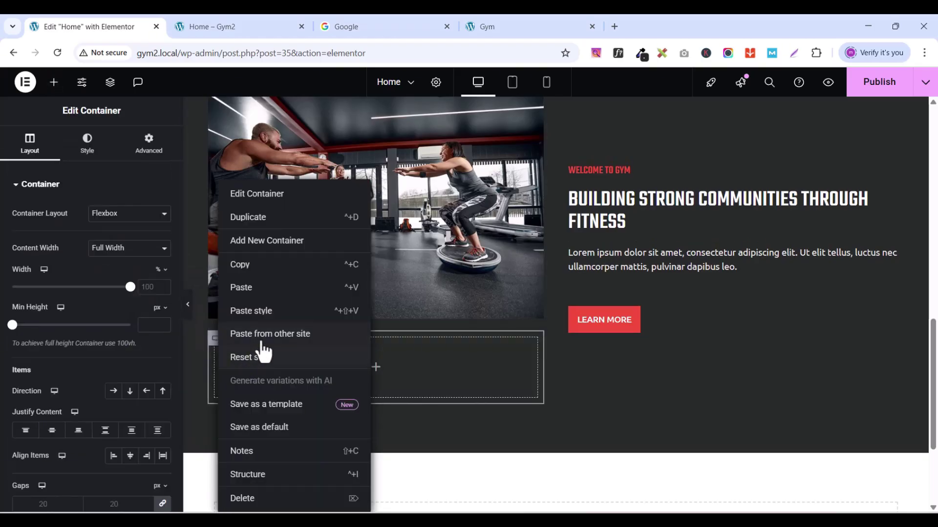
left_click(252, 217)
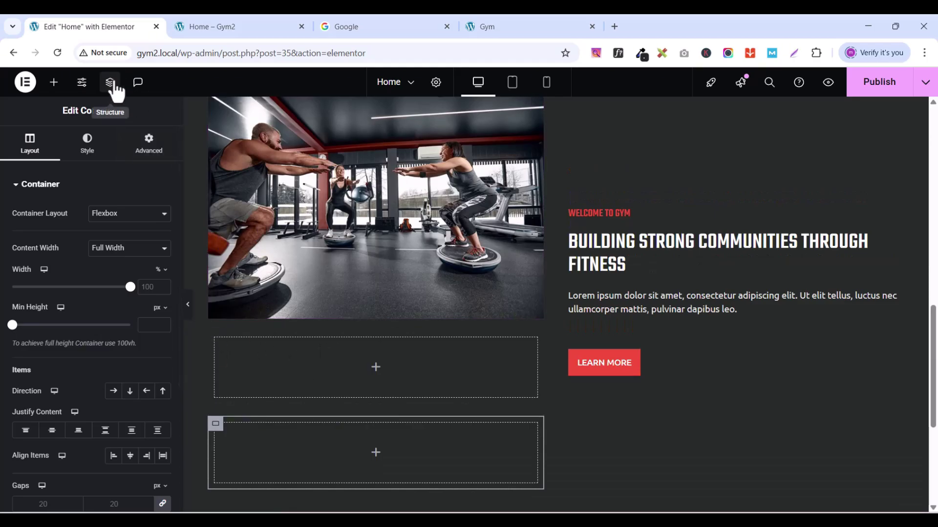
Step: Set the direction of the parent container below the photo to row so its two inner containers sit side by side
left_click(111, 84)
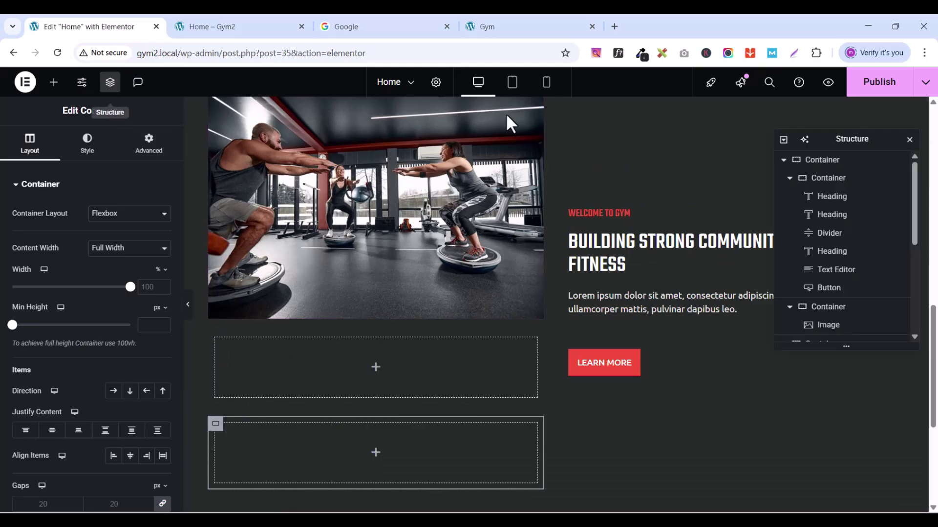
scroll(858, 294, "down", 3)
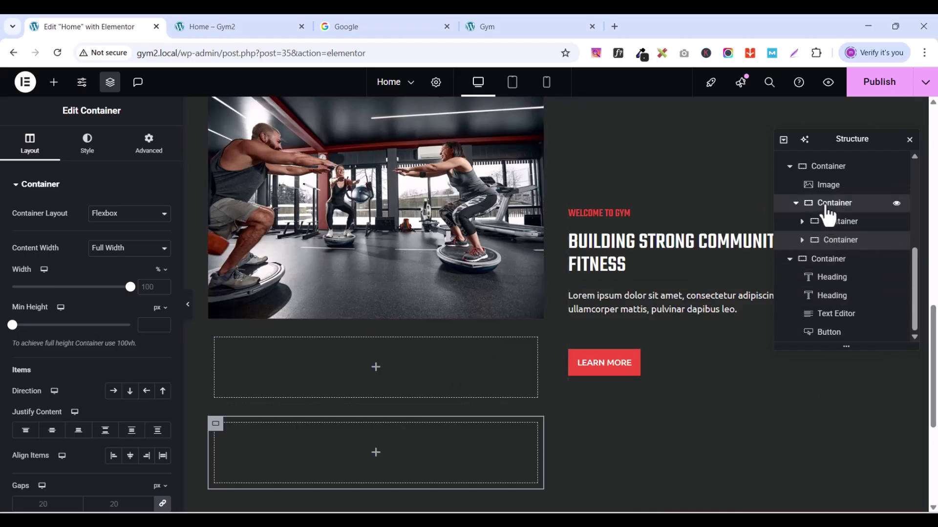
left_click(827, 204)
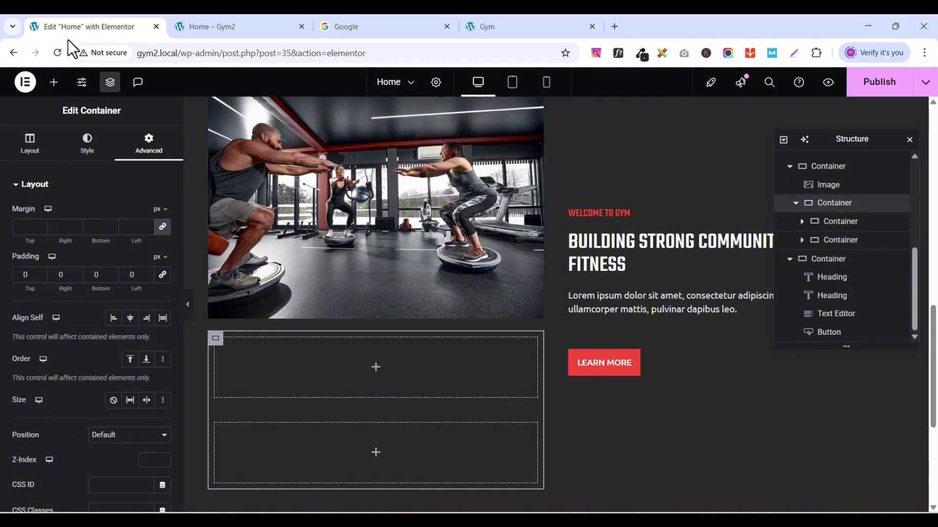
left_click(29, 144)
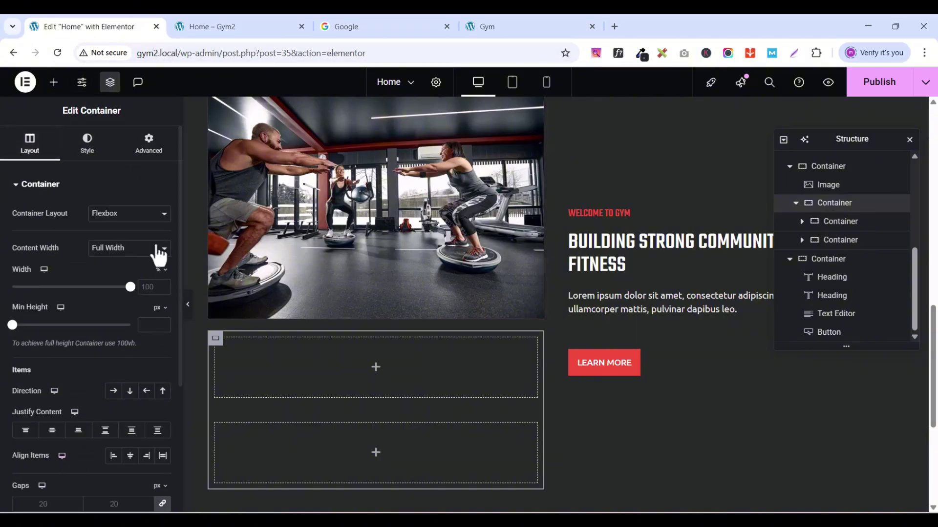
left_click_drag(177, 239, 177, 308)
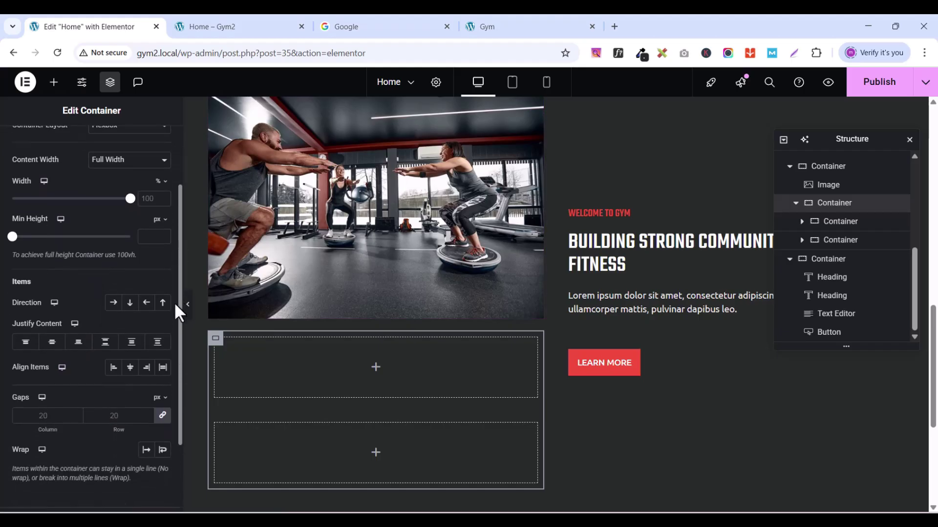
left_click(112, 295)
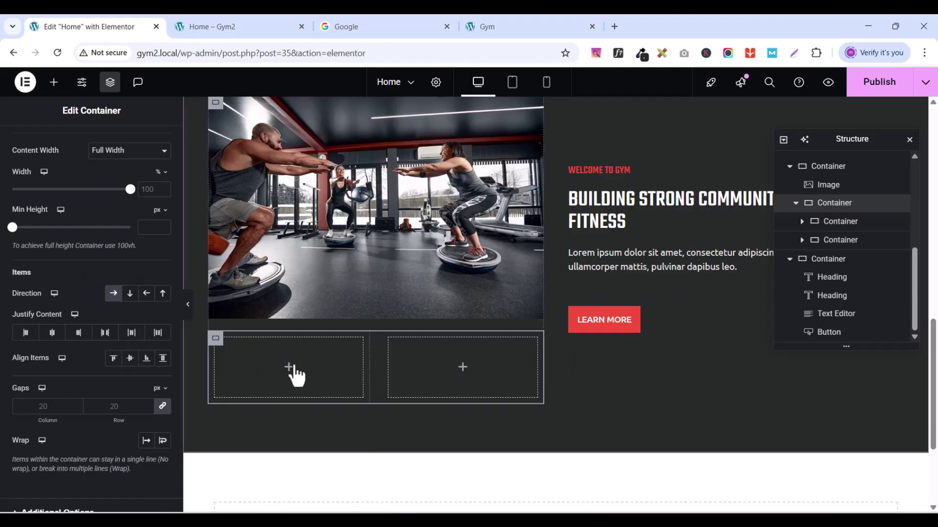
Step: Set the padding of both inner containers below the photo to 0 on all sides
left_click(218, 341)
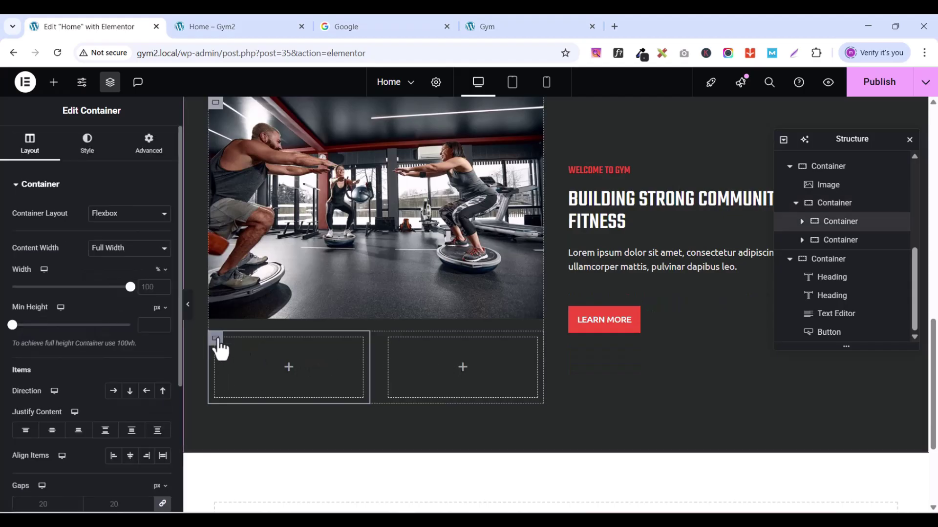
left_click(151, 146)
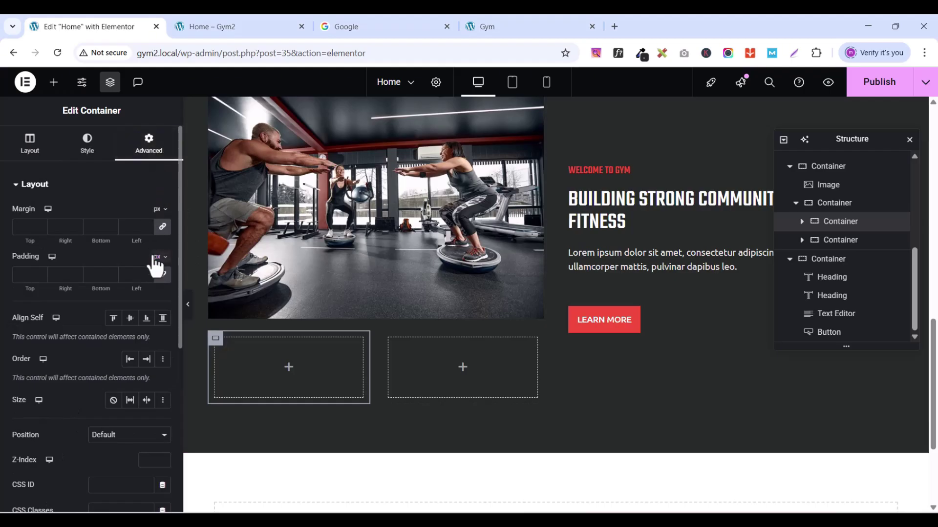
left_click(162, 280)
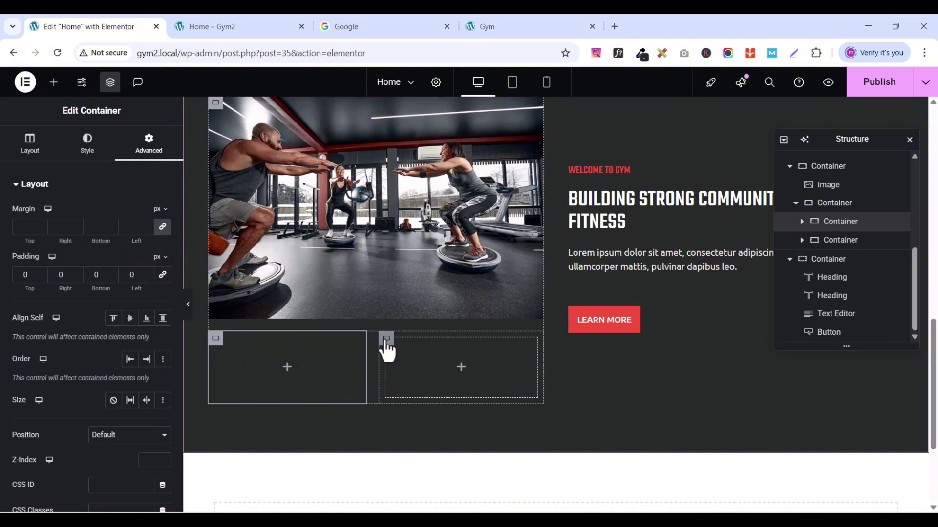
left_click(386, 339)
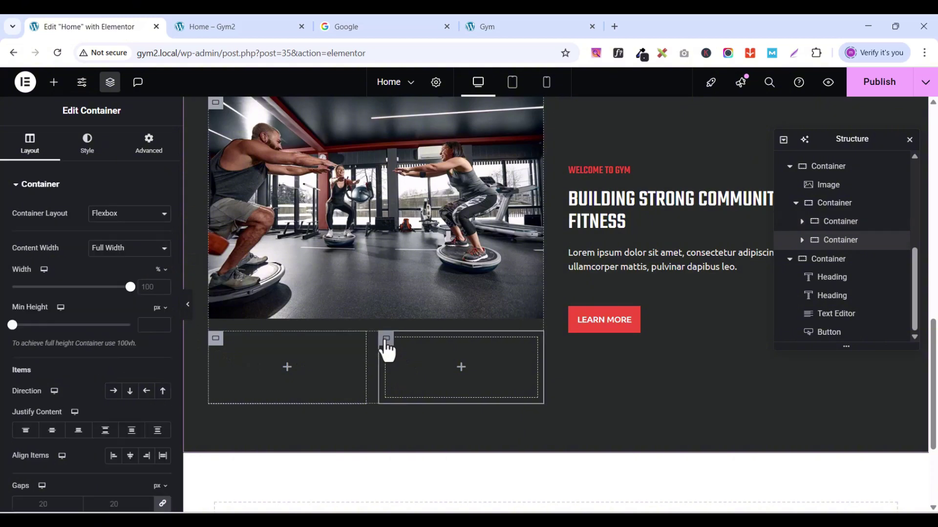
left_click(157, 154)
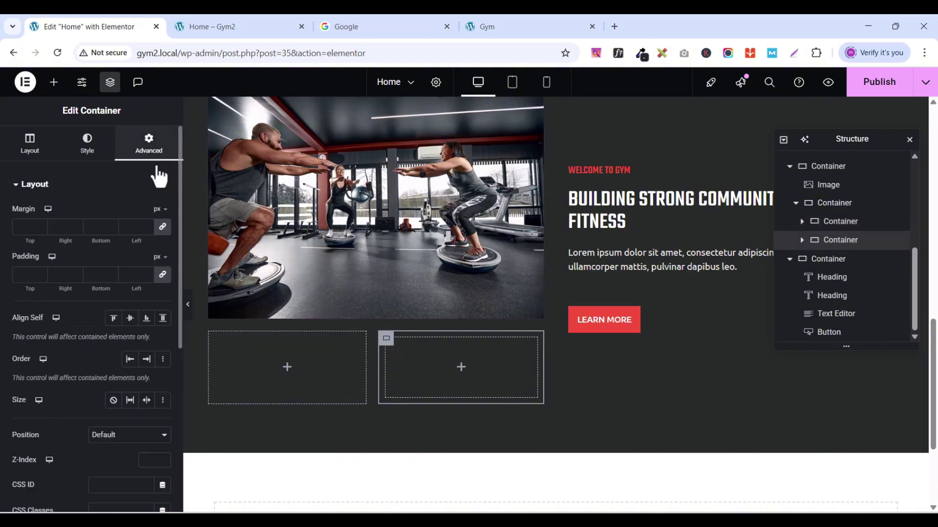
left_click(162, 276)
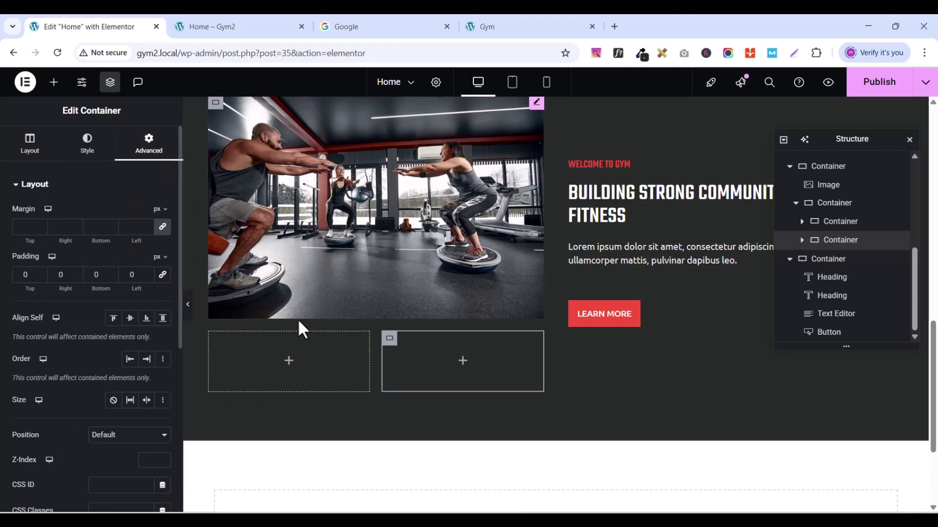
Step: Give the first inner container below the photo a classic background in the site's red global color
left_click(219, 343)
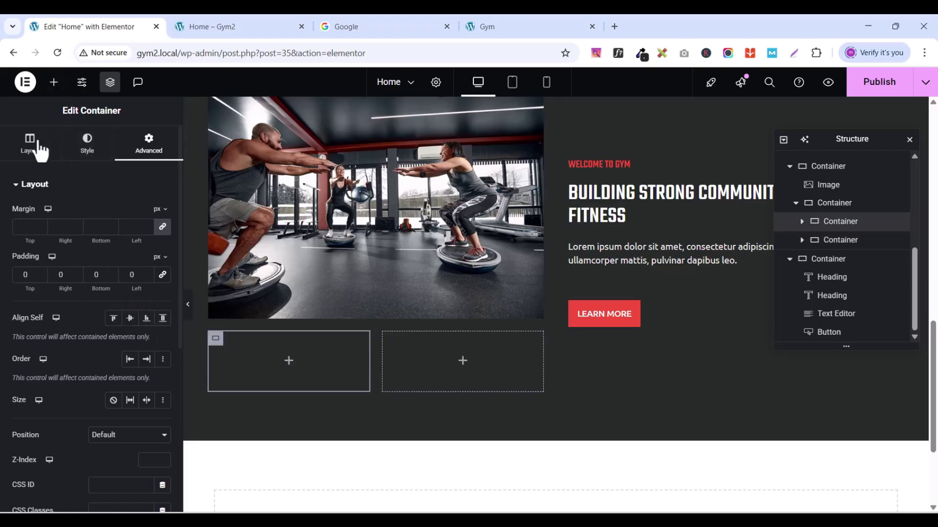
left_click(87, 147)
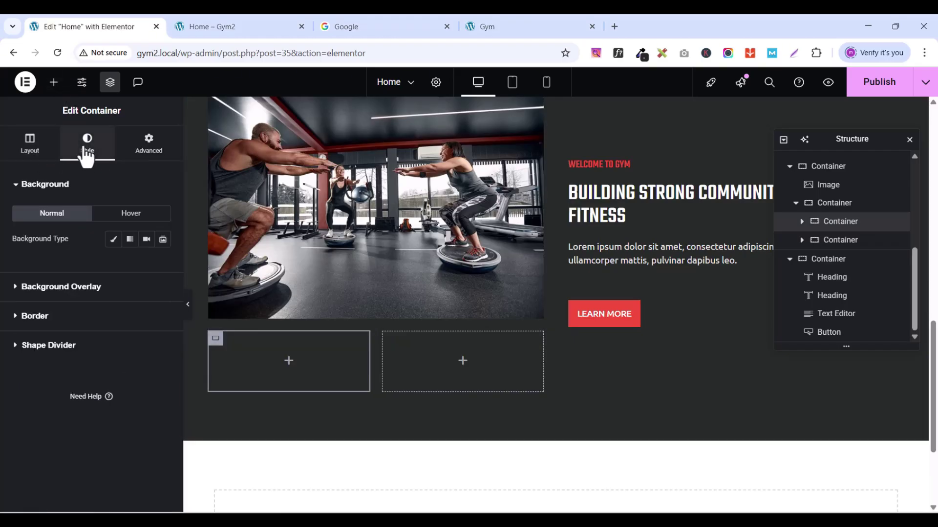
left_click(114, 241)
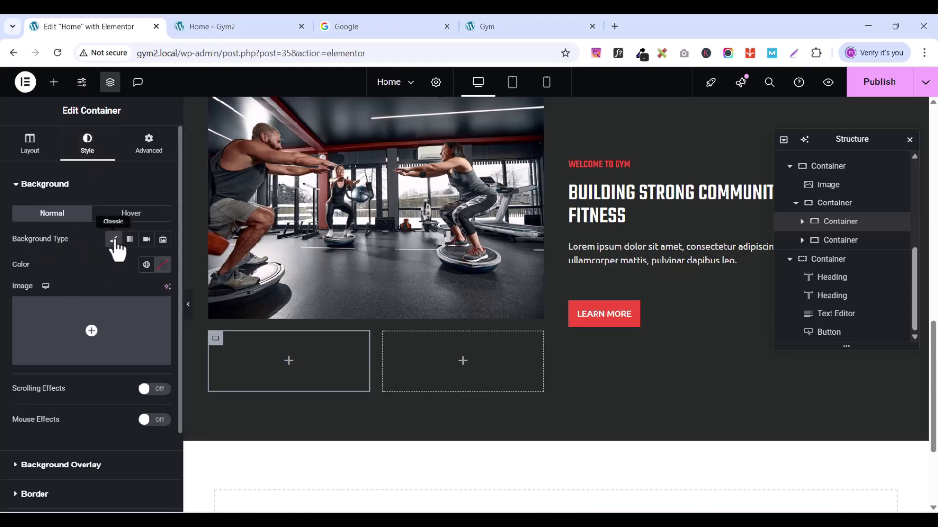
left_click(145, 266)
left_click(58, 424)
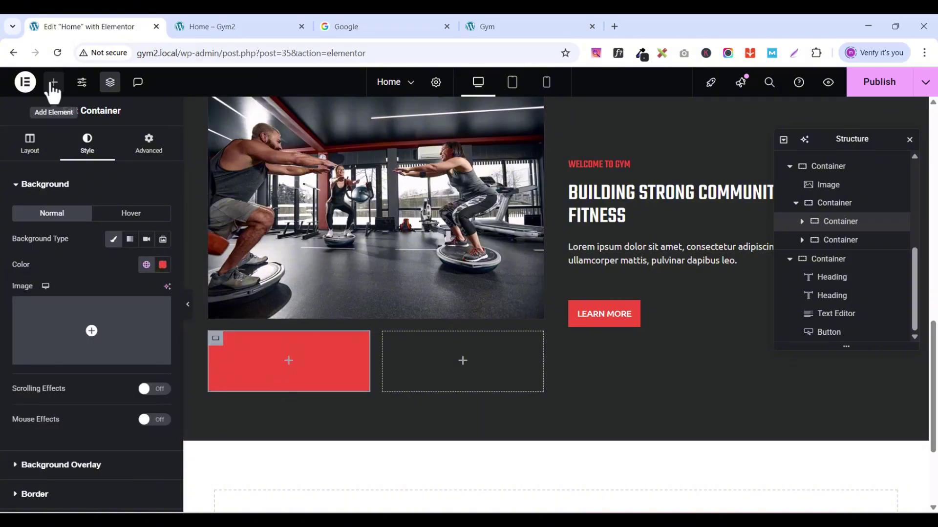
Step: Find the Counter widget and place it in the red container below the photo
left_click(54, 82)
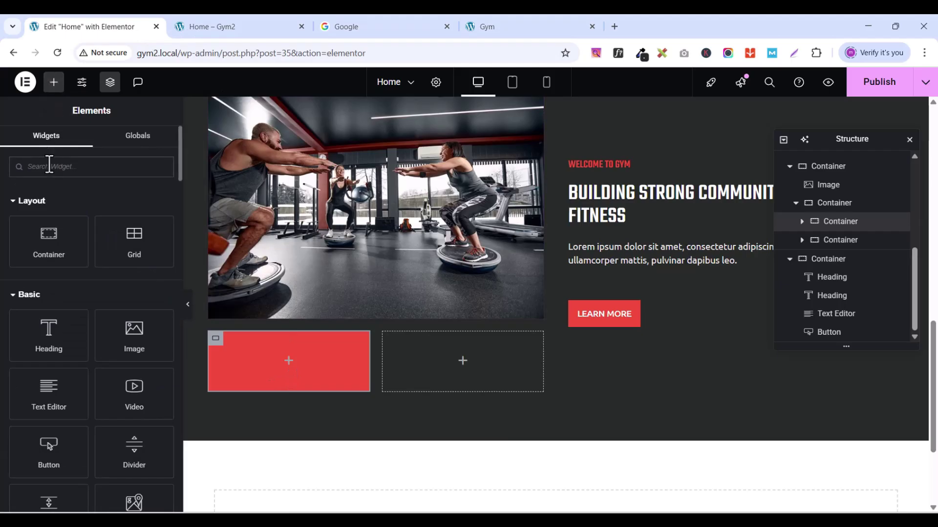
type("COUNTER")
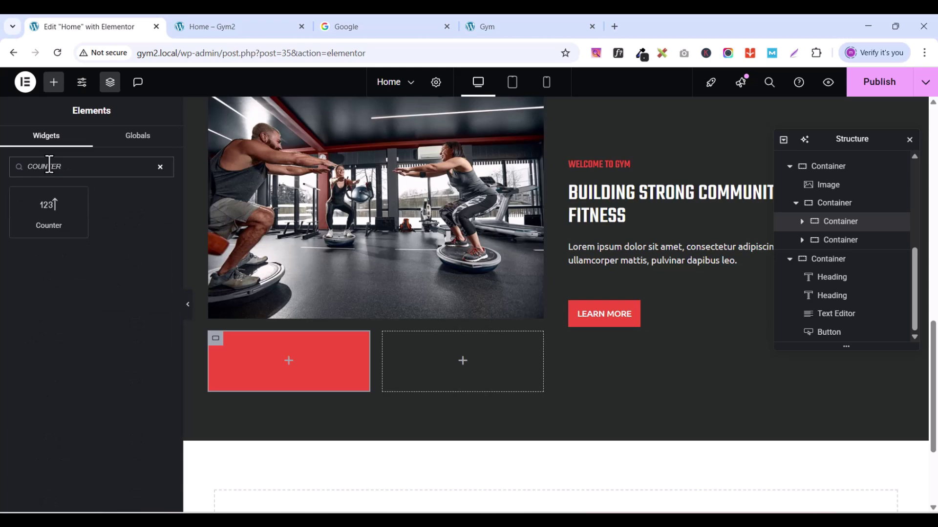
left_click_drag(48, 210, 292, 359)
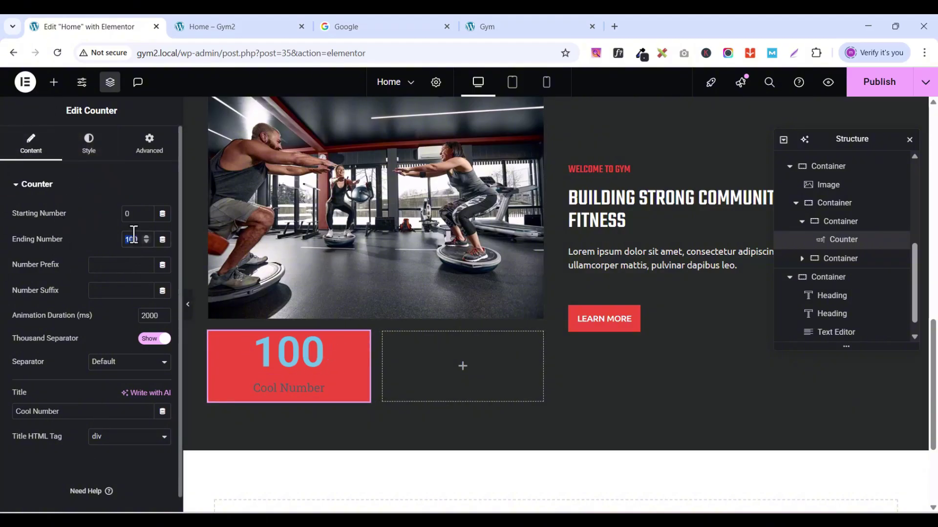
Step: Check the counters on the reference Gym site, then set the new counter's ending number to 59 and its number suffix to +
left_click(507, 27)
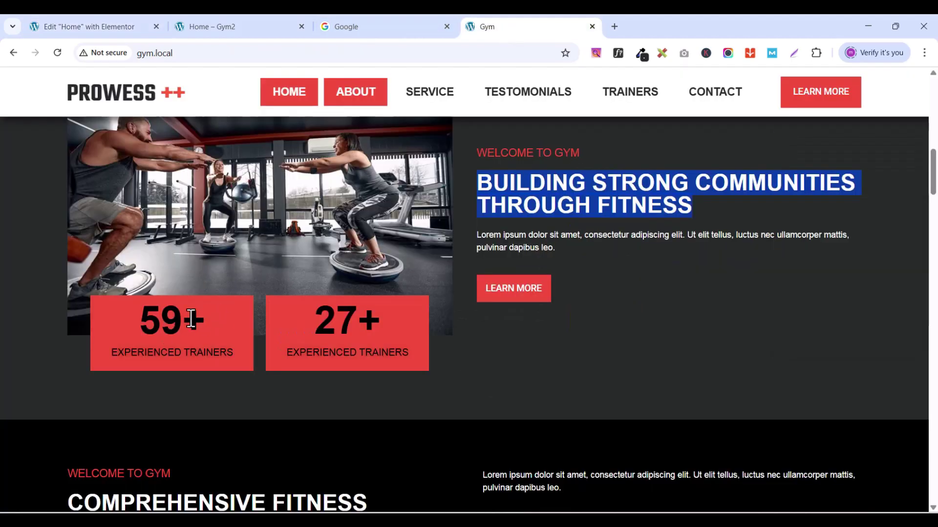
left_click(109, 26)
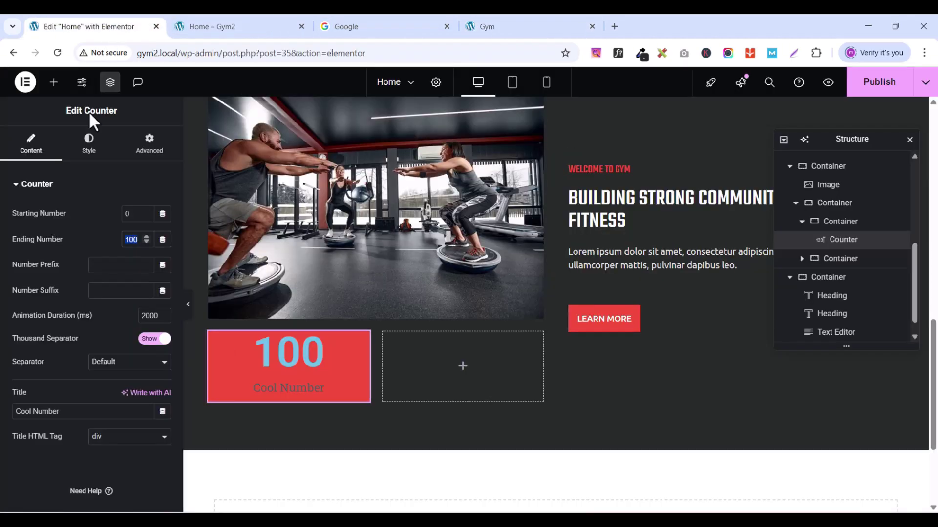
type("57")
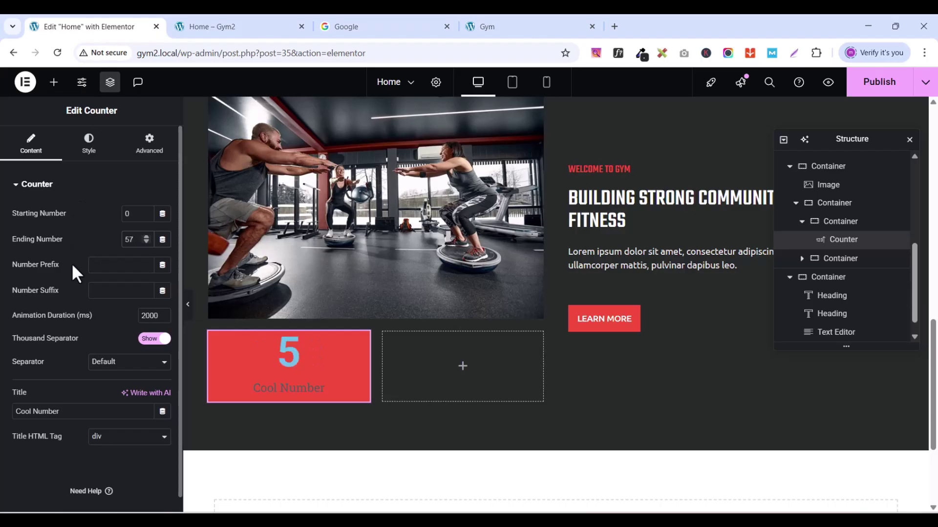
key("BackSpace")
type("9")
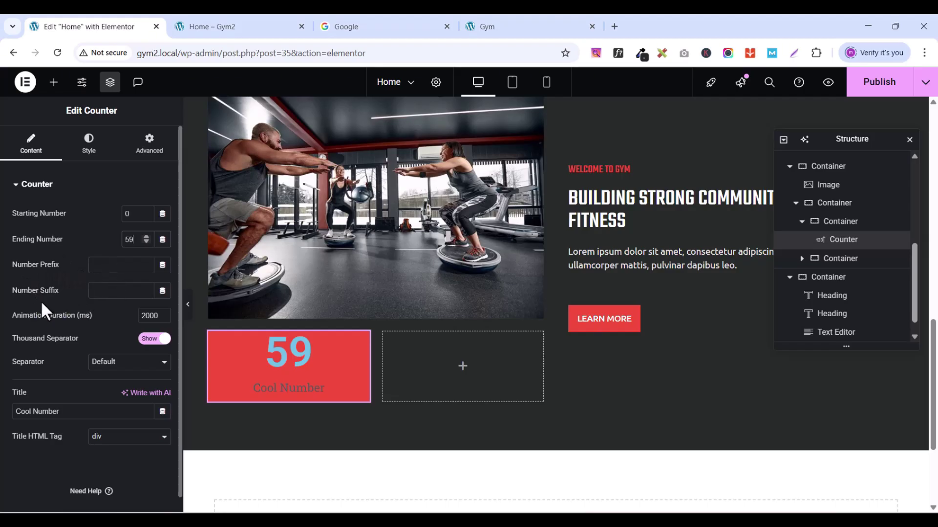
left_click(93, 291)
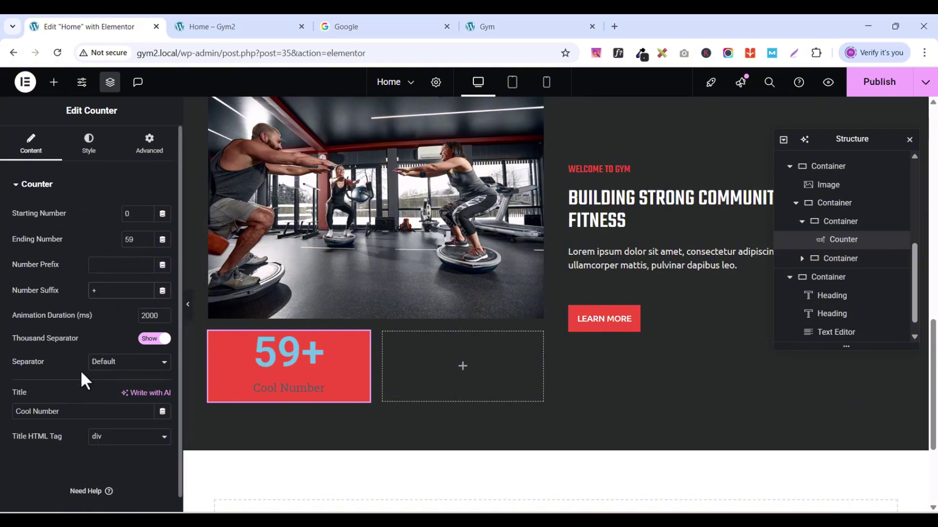
Step: Set the text color of the counter's number to black (#000000)
left_click(87, 147)
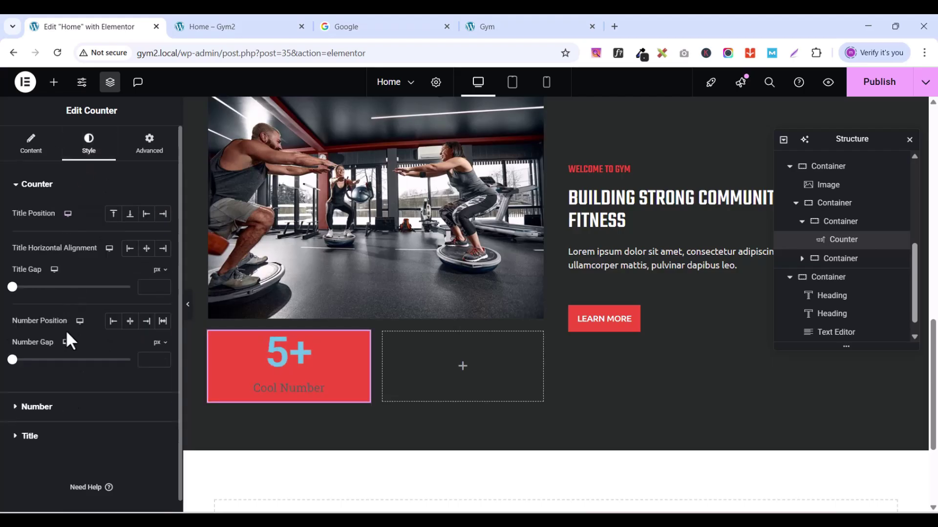
left_click(21, 184)
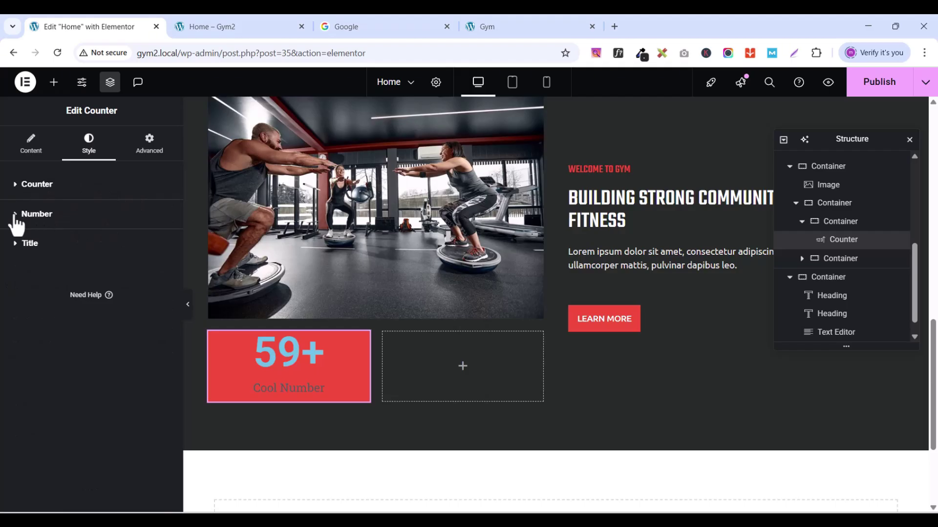
left_click(16, 225)
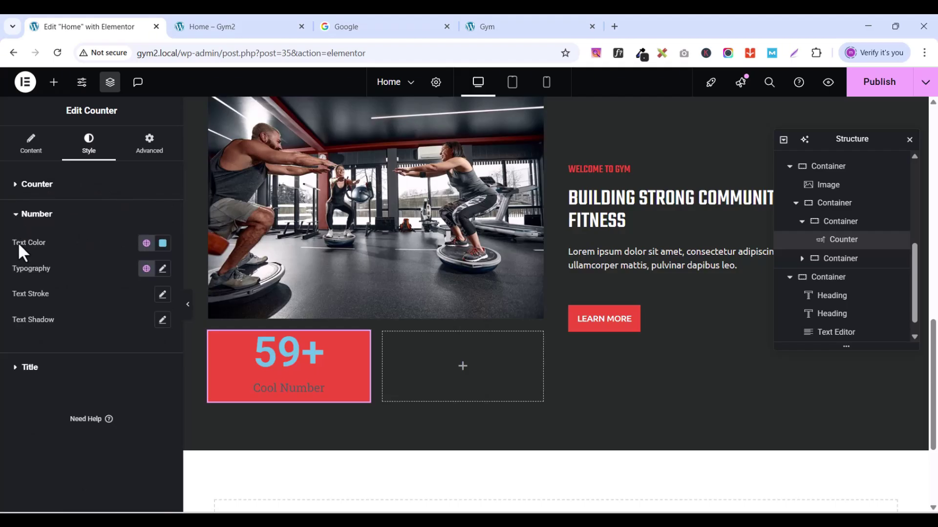
left_click(162, 244)
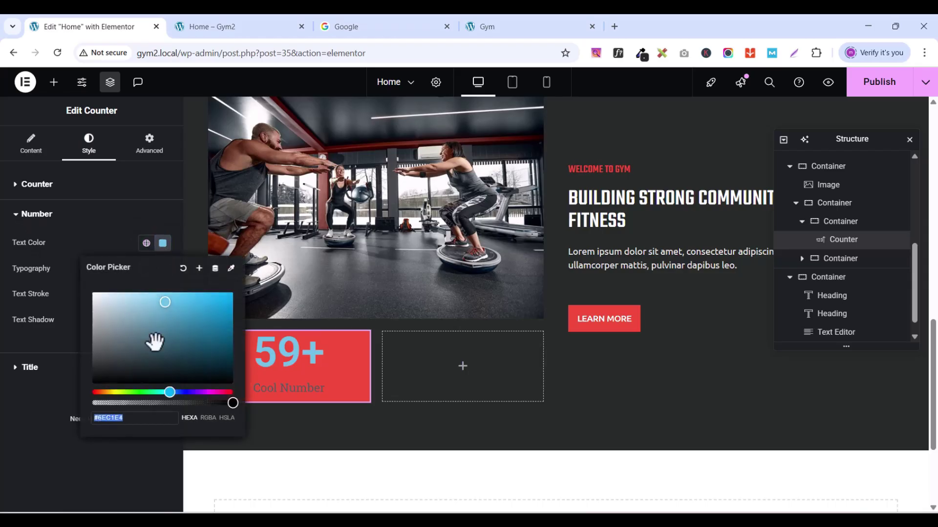
left_click(169, 306)
left_click_drag(167, 322, 149, 402)
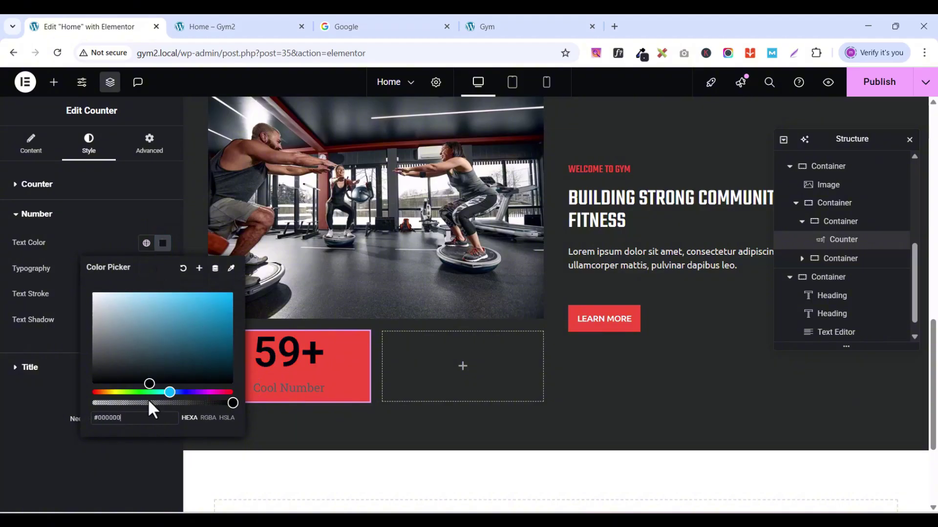
left_click(73, 237)
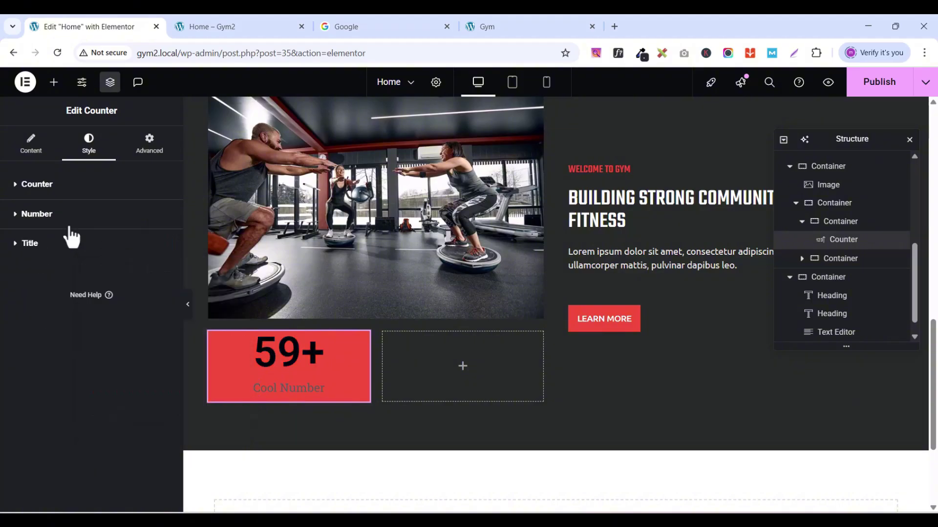
Step: Set the font family of the counter's number to Teko
left_click(18, 217)
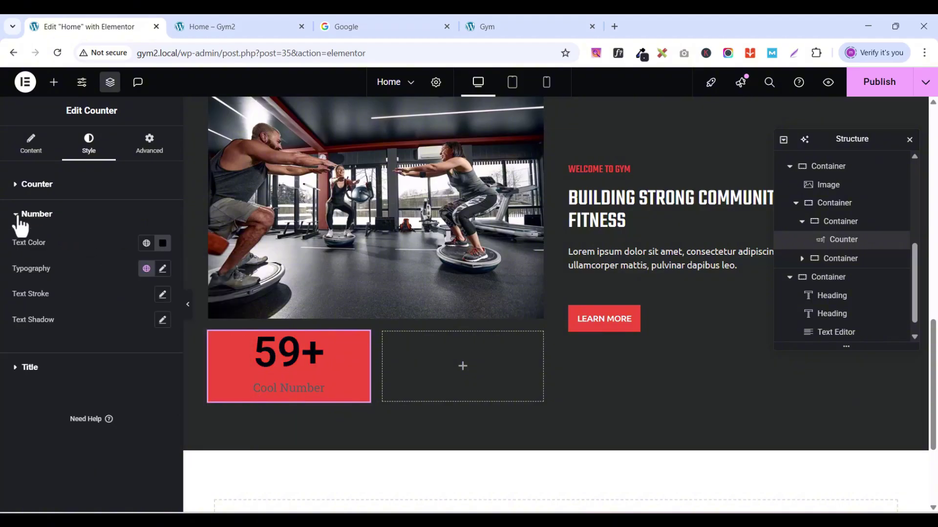
left_click(162, 268)
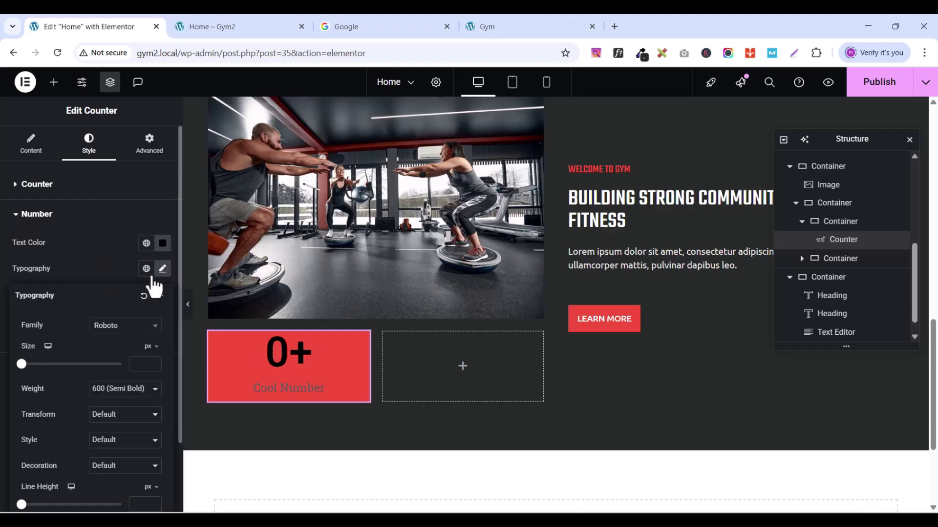
left_click(120, 327)
type("TEKO")
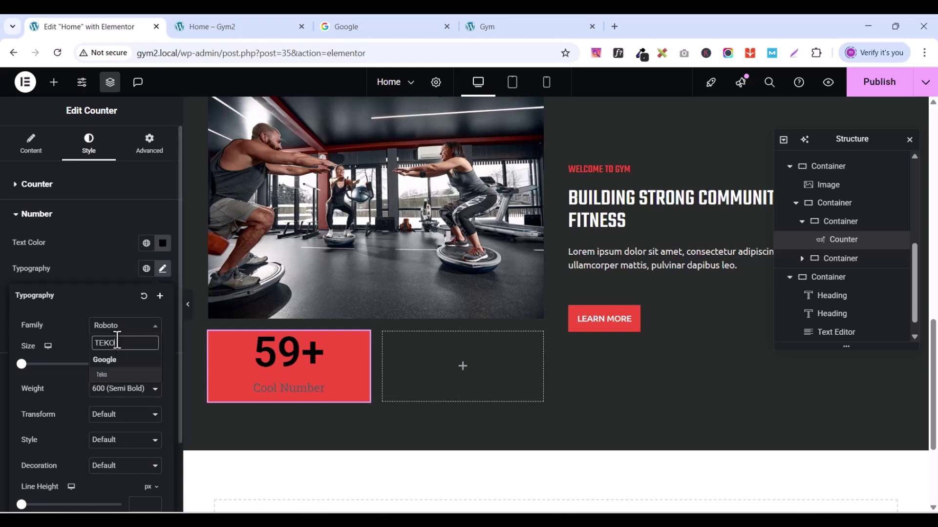
left_click(98, 374)
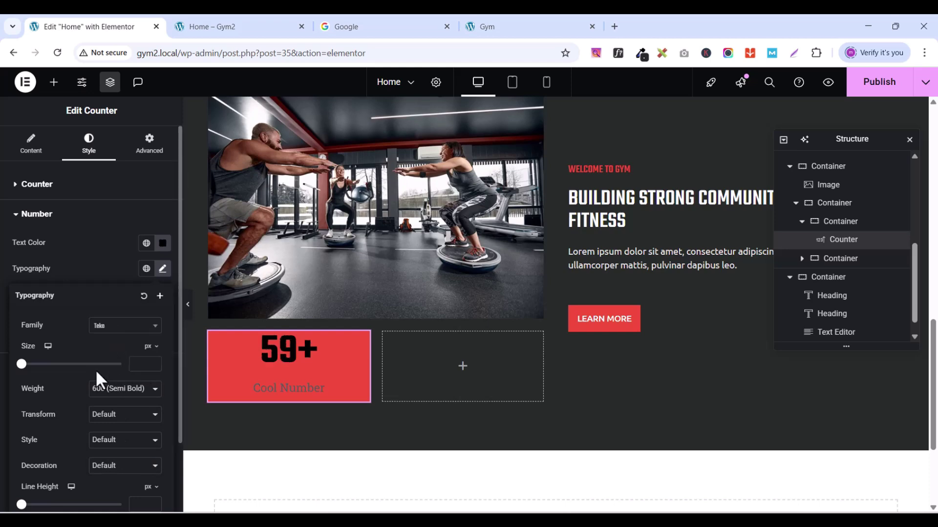
Step: Set the font size of the counter's number to 64 px
left_click(152, 362)
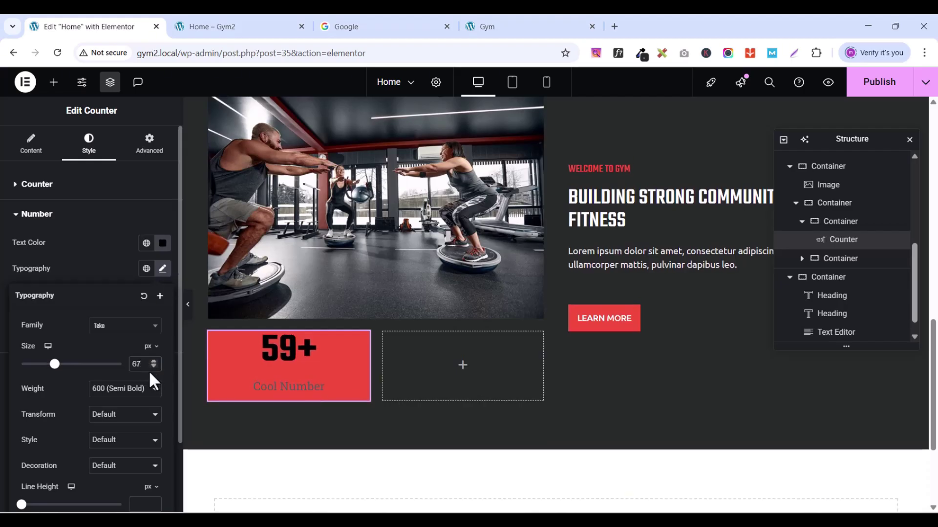
left_click(152, 367)
left_click(153, 367)
left_click(152, 367)
left_click(152, 367)
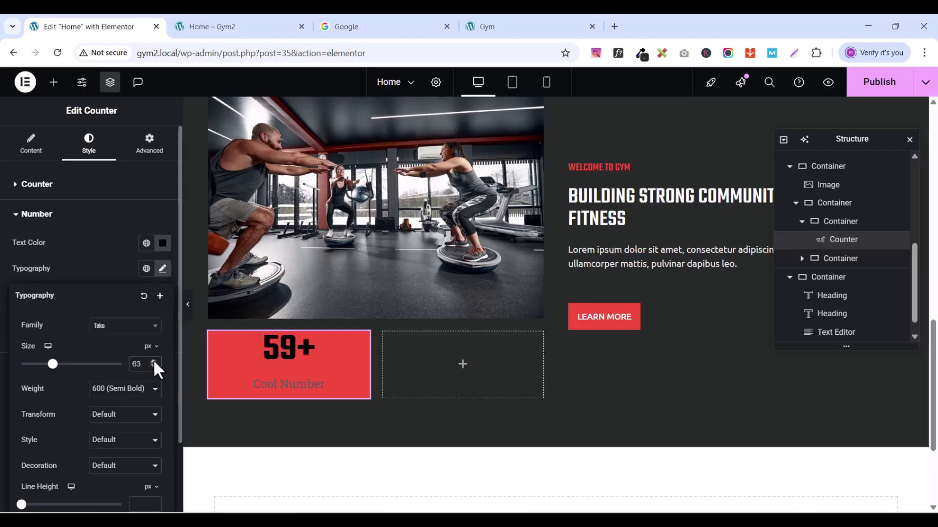
left_click(153, 360)
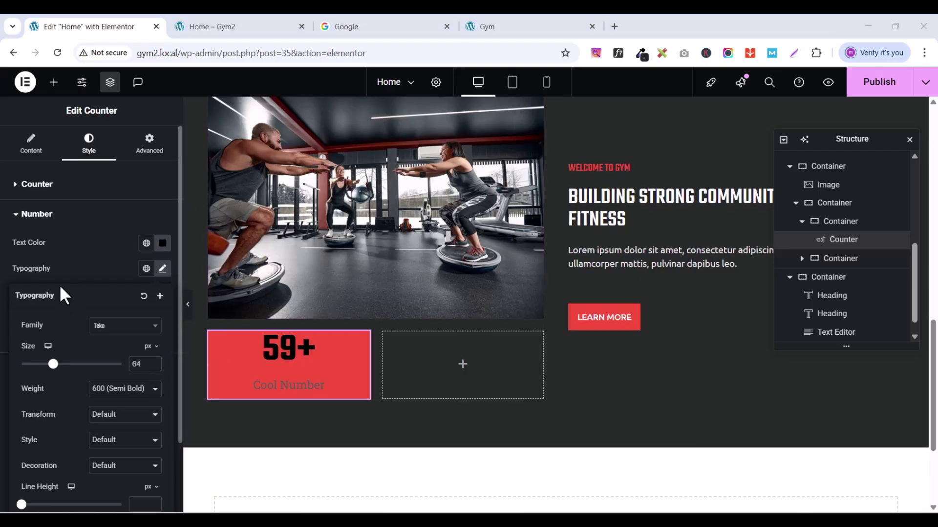
left_click(74, 266)
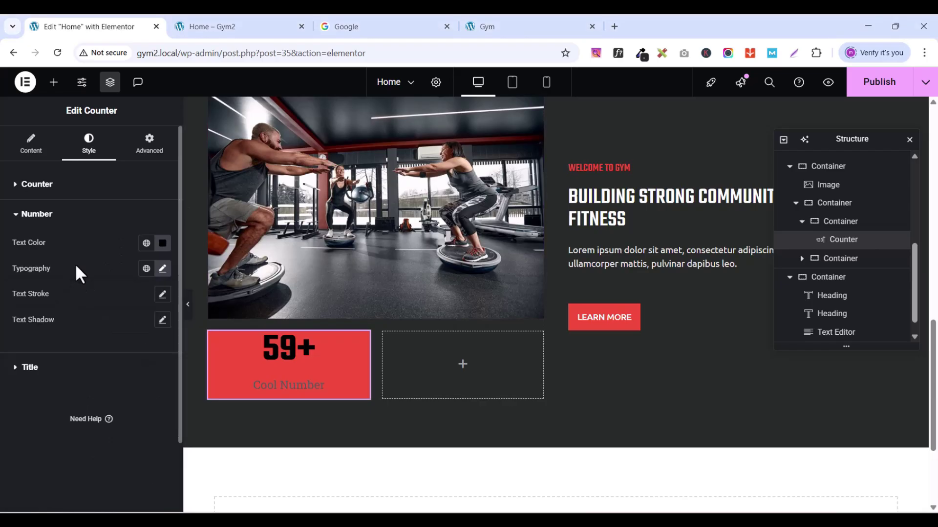
Step: Set the text color of the counter's title to black
left_click(16, 215)
left_click(18, 247)
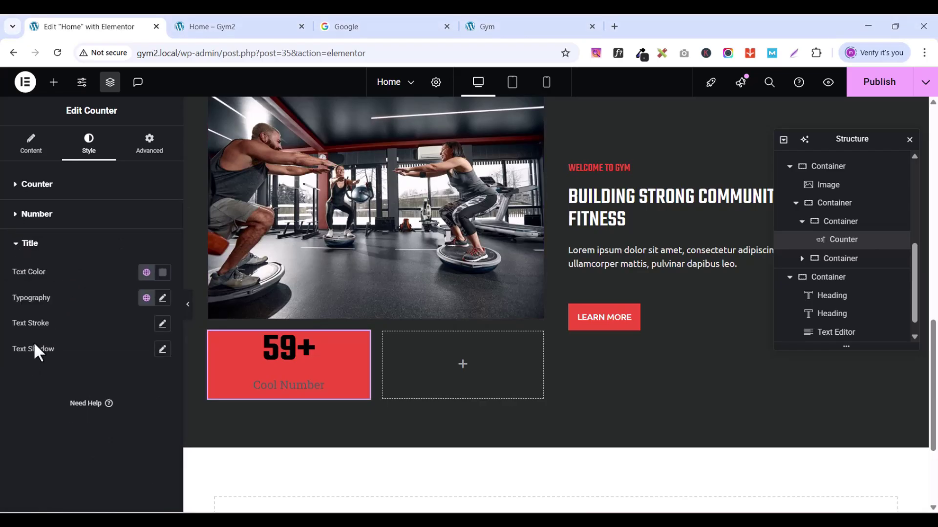
left_click(163, 273)
left_click_drag(104, 377, 103, 441)
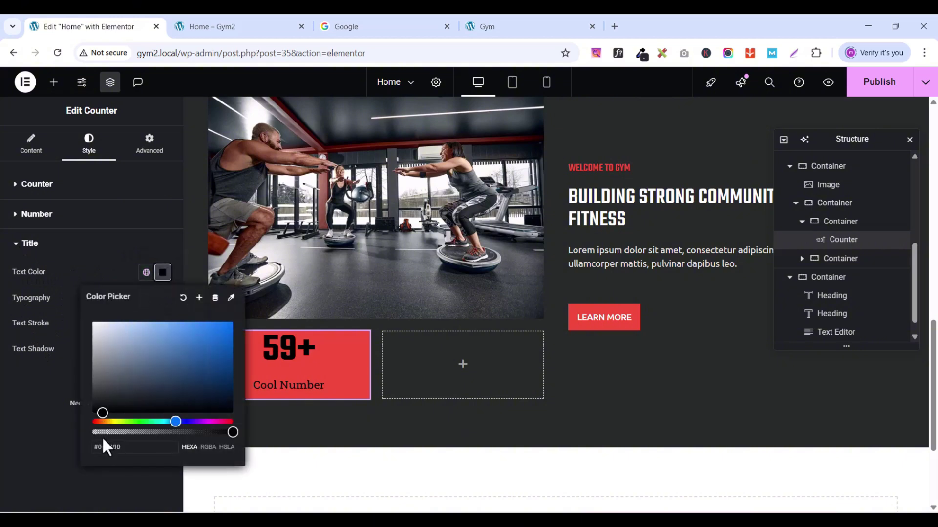
left_click(119, 243)
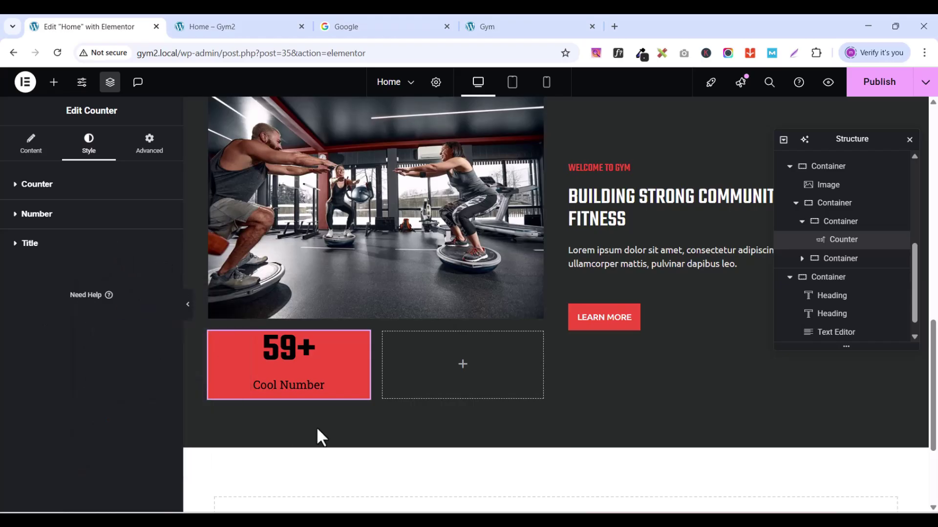
Step: Switch to the reference Gym site and copy the EXPERIENCED TRAINERS label under its 59+ counter
left_click(486, 35)
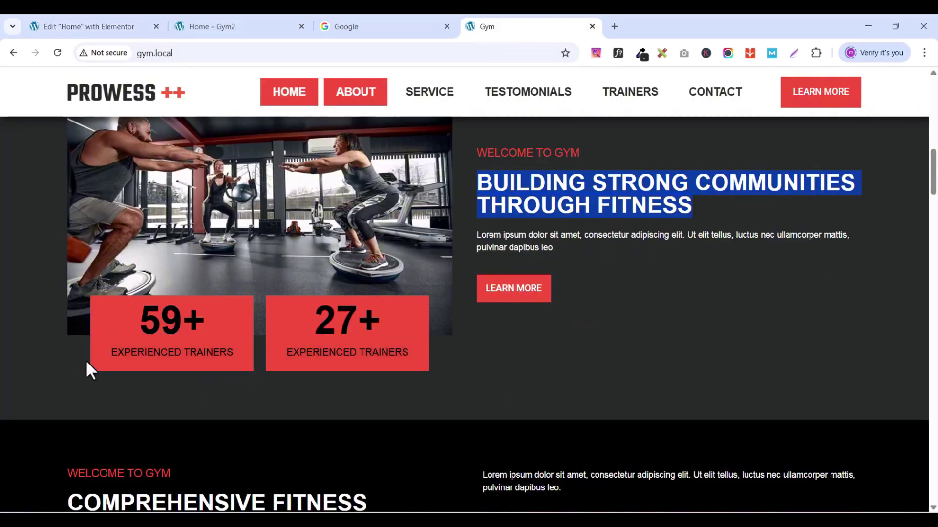
left_click_drag(113, 351, 238, 355)
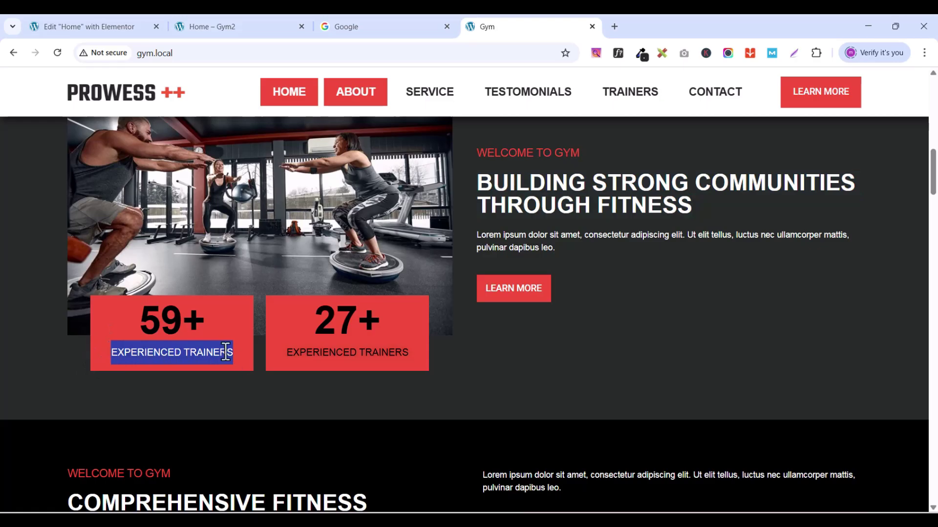
right_click(226, 351)
left_click(279, 160)
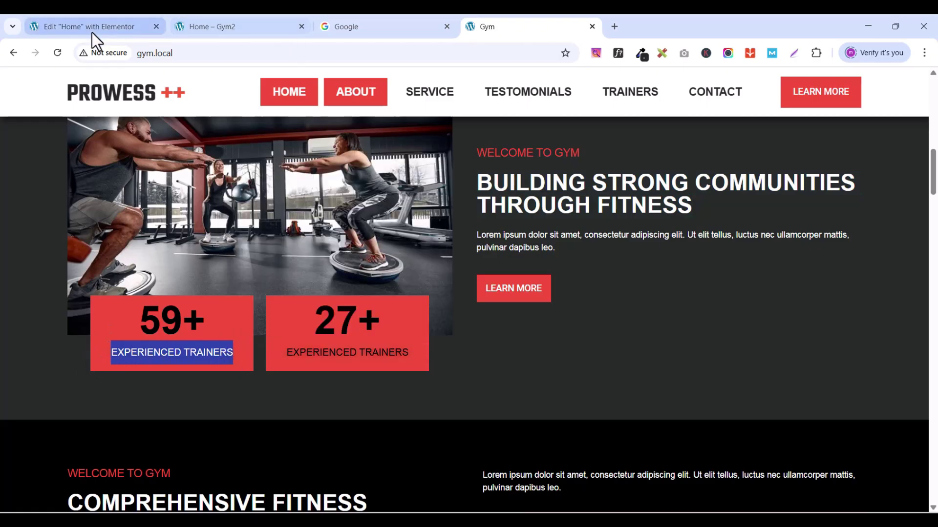
Step: Return to the Elementor editor and replace the counter's title with the copied text EXPERIENCED TRAINERS
left_click(106, 25)
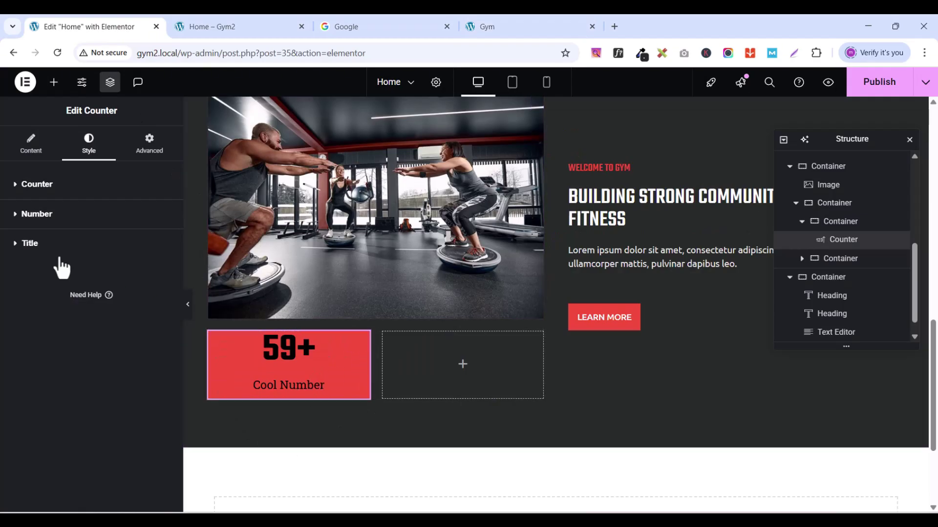
left_click(23, 242)
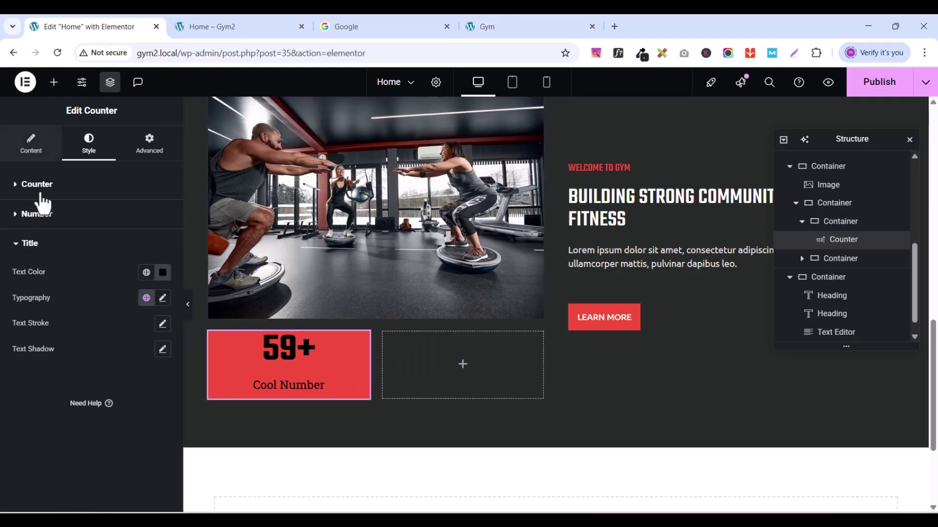
left_click(37, 153)
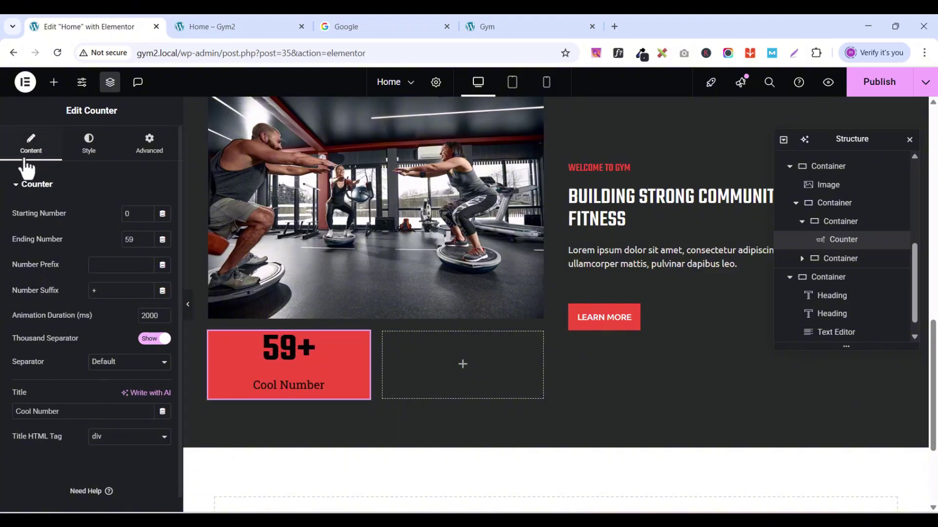
triple_click(62, 411)
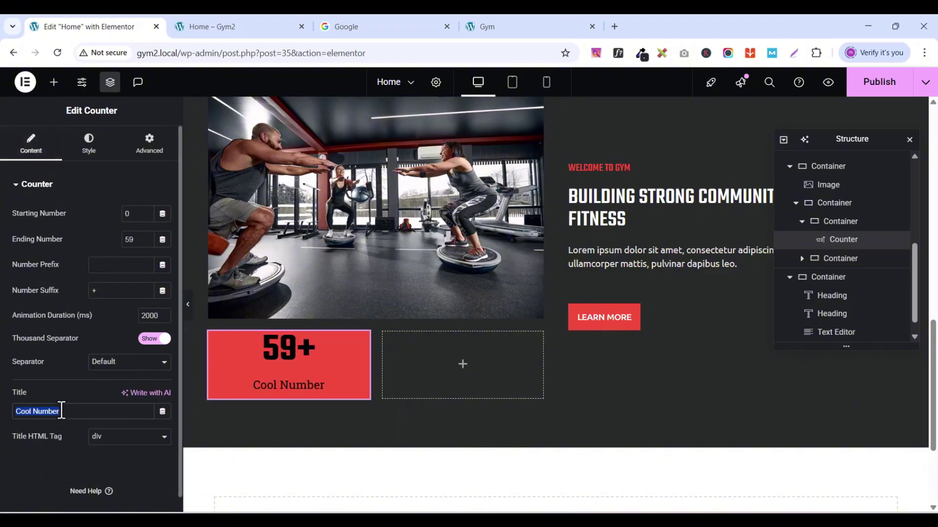
key("ctrl+v")
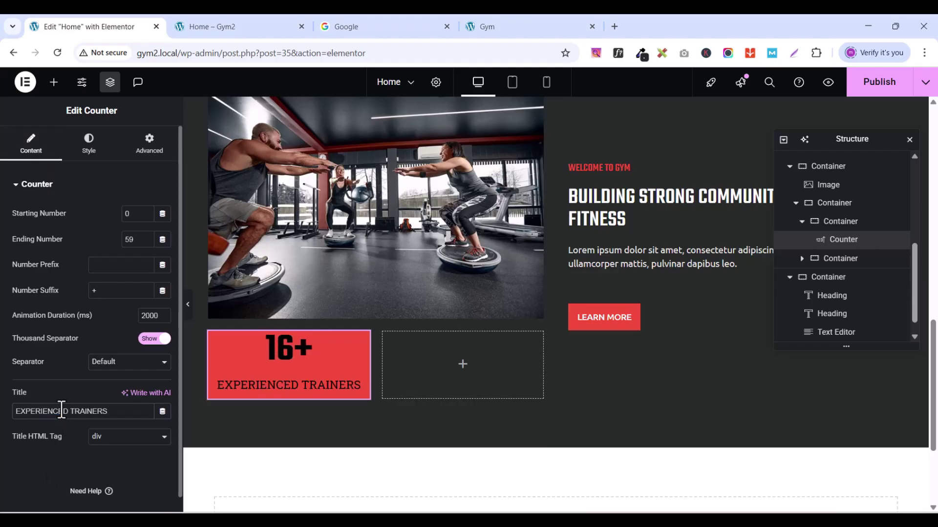
Step: Set the font family of the counter's title to Ubuntu
left_click(88, 142)
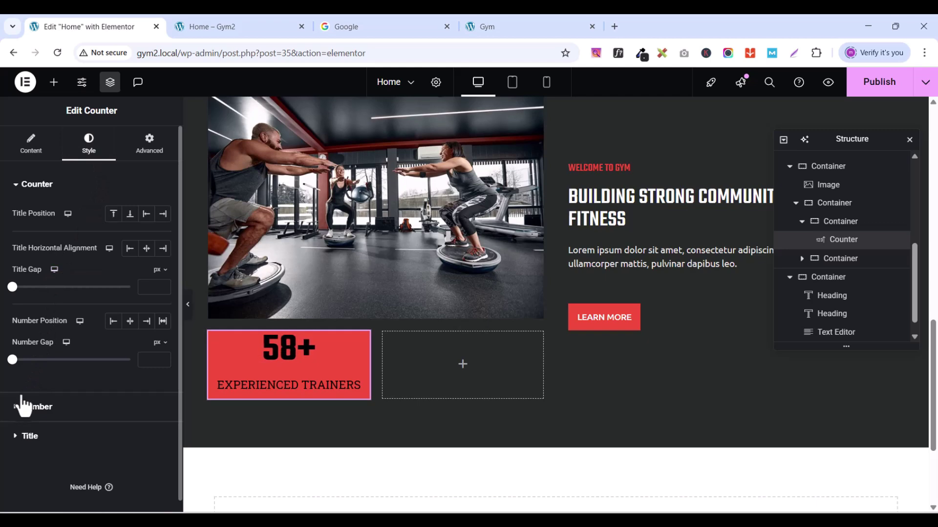
left_click(25, 437)
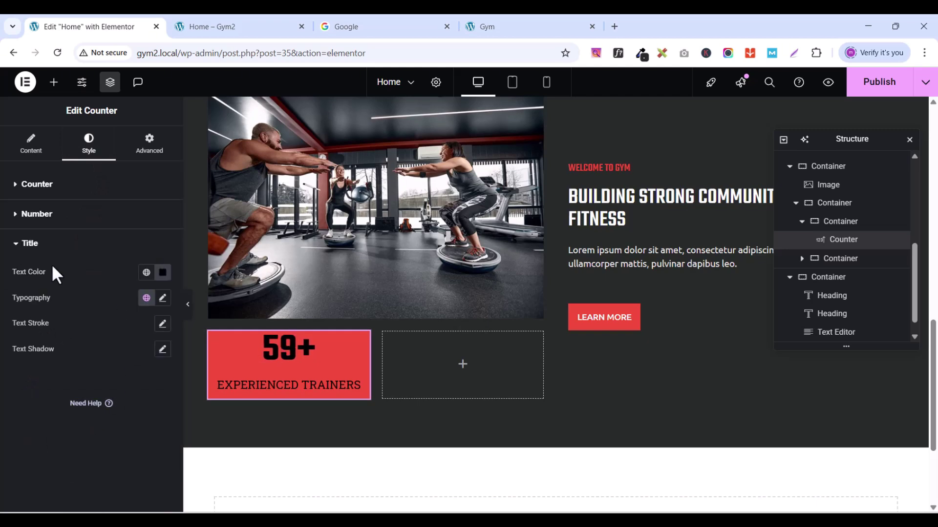
left_click(163, 300)
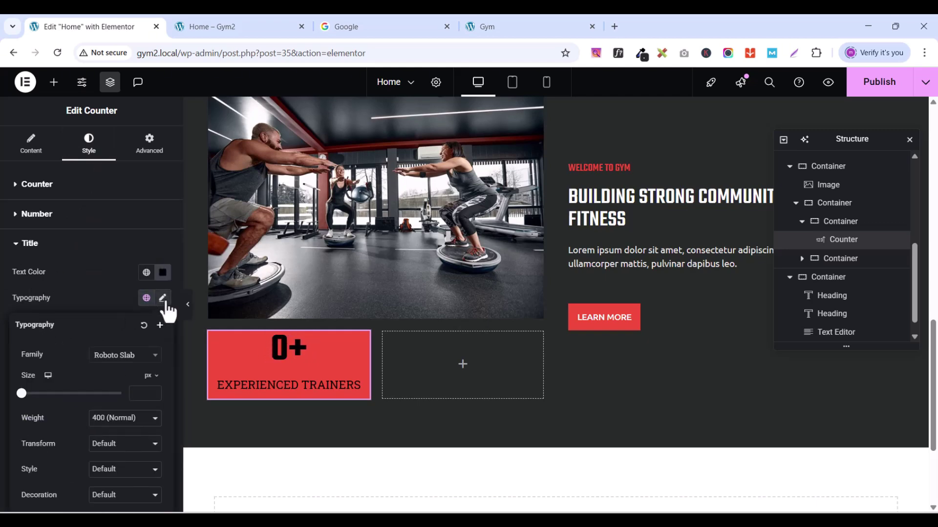
left_click(124, 358)
type("UBU")
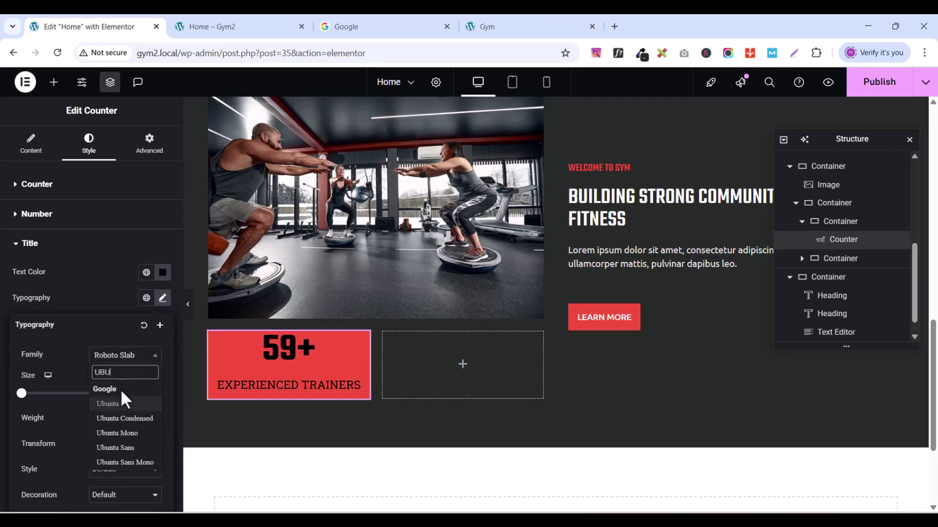
left_click(124, 405)
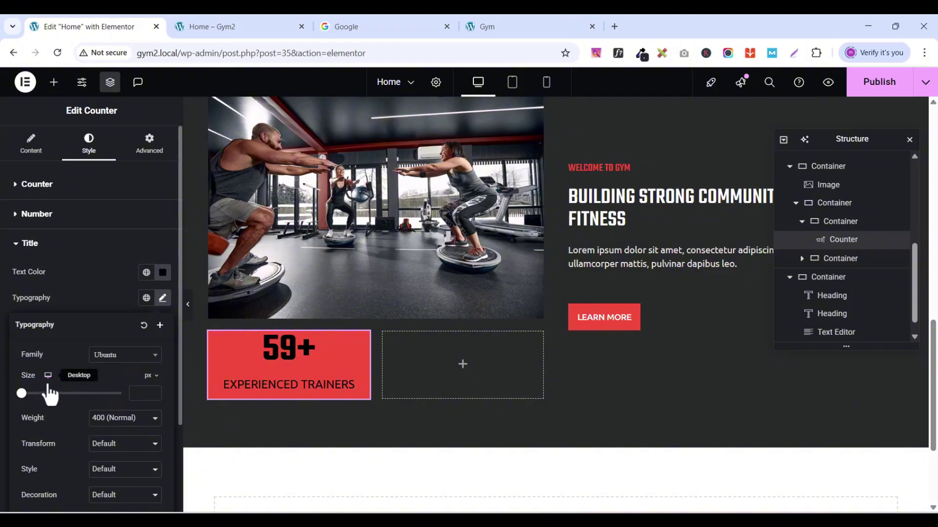
Step: Set the font size of the counter's title to 16 px
left_click(147, 388)
type("2")
key("BackSpace")
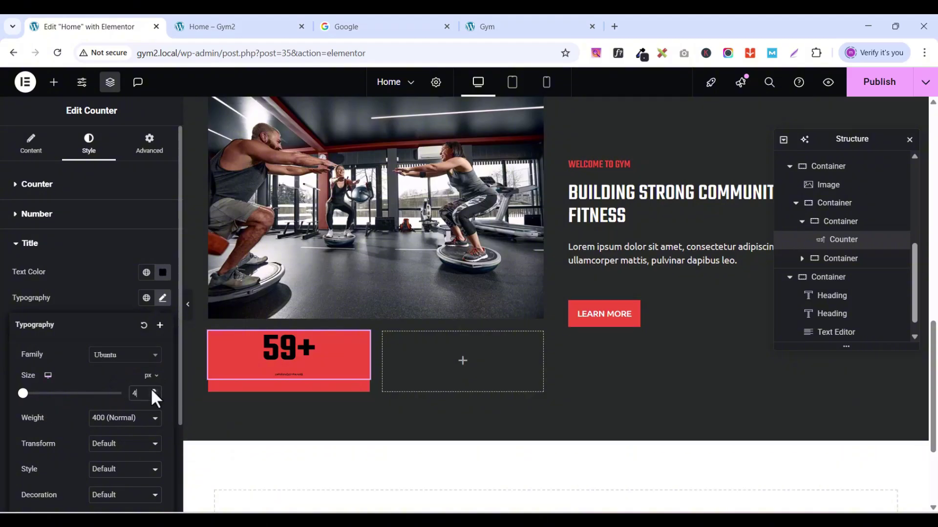
type("11")
left_click(154, 391)
left_click(154, 390)
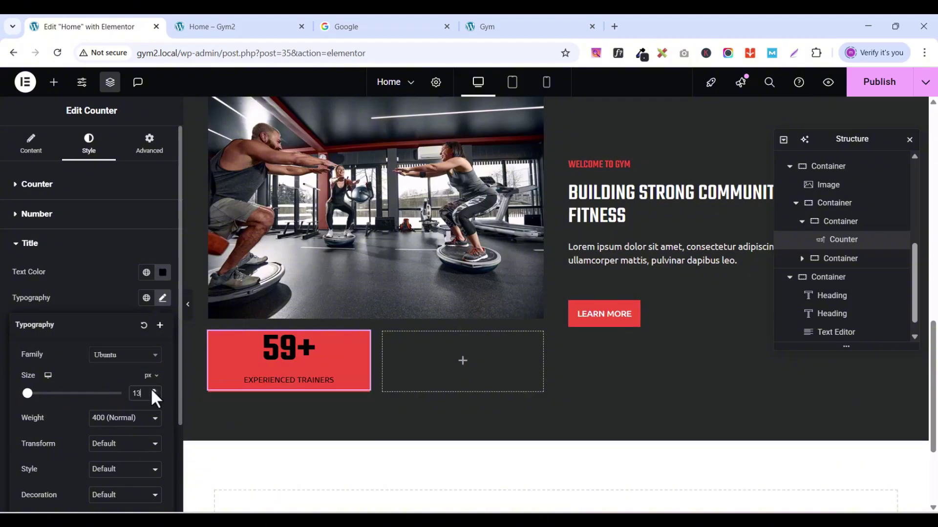
left_click(154, 390)
left_click(154, 390)
left_click(154, 391)
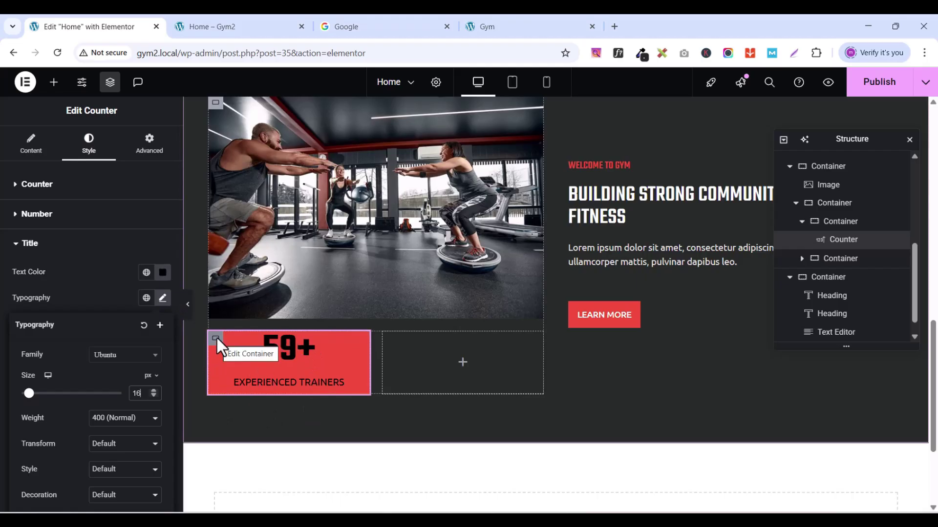
Step: Delete the empty container beside the red counter container
right_click(389, 348)
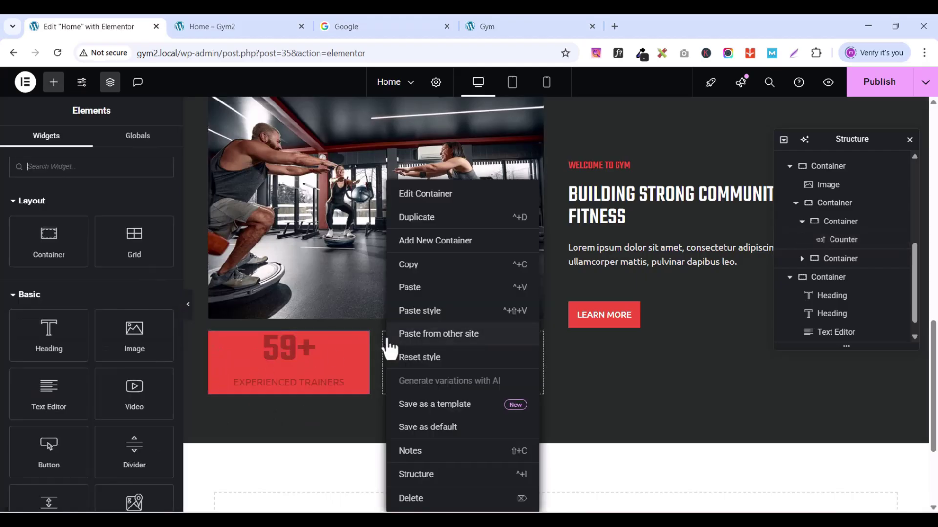
left_click(410, 498)
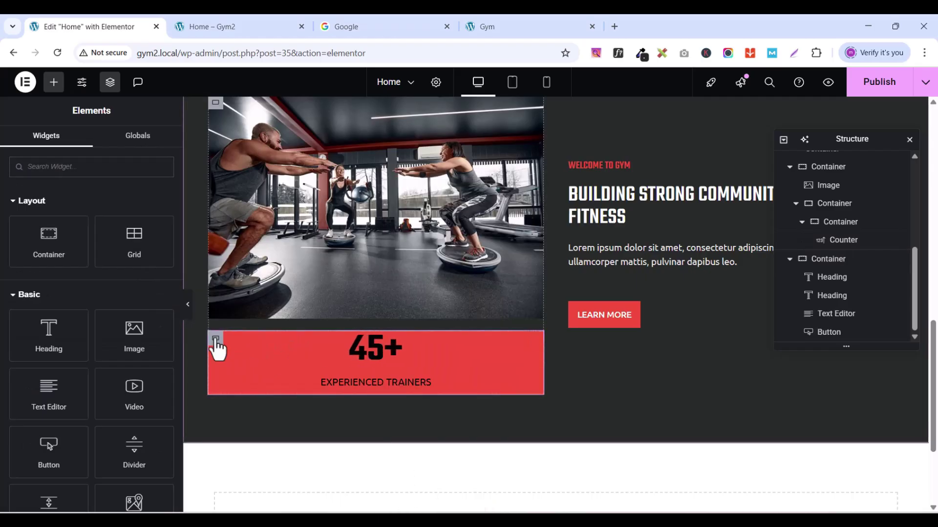
Step: Duplicate the red counter container and set the ending number of the copy's counter to 27
right_click(216, 342)
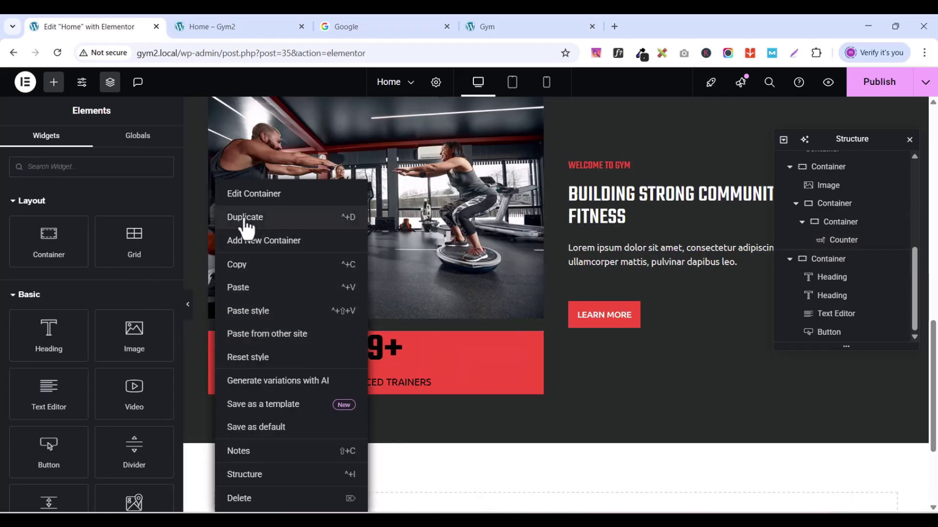
left_click(245, 218)
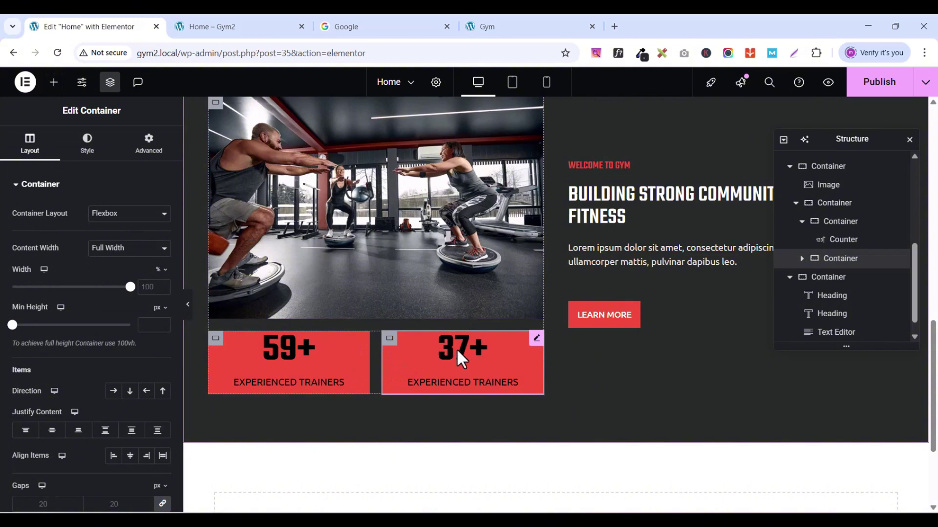
left_click(537, 339)
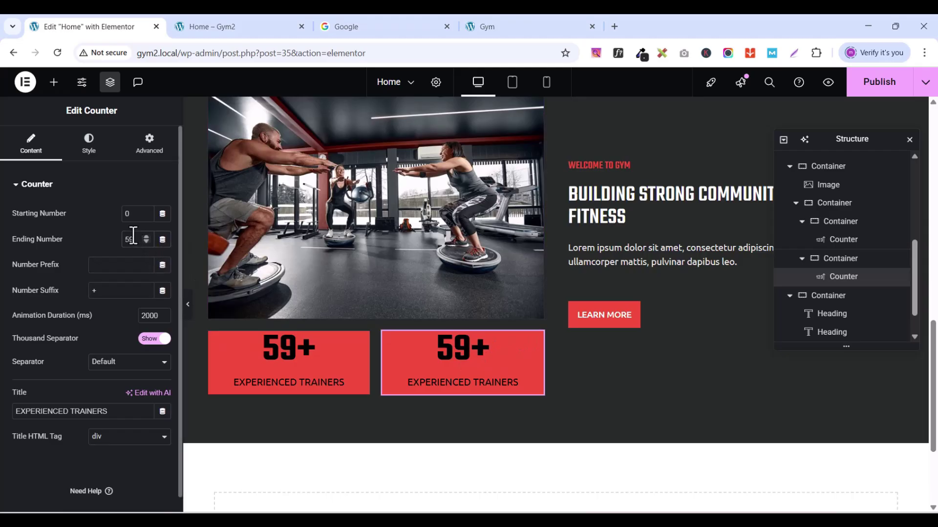
key("BackSpace")
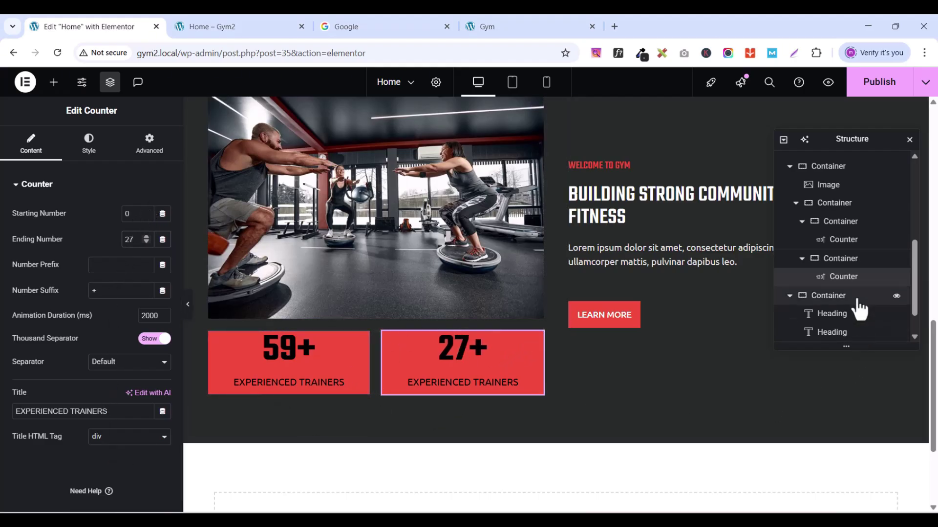
Step: Set the width of the container holding both red counter boxes to 90%
left_click(836, 206)
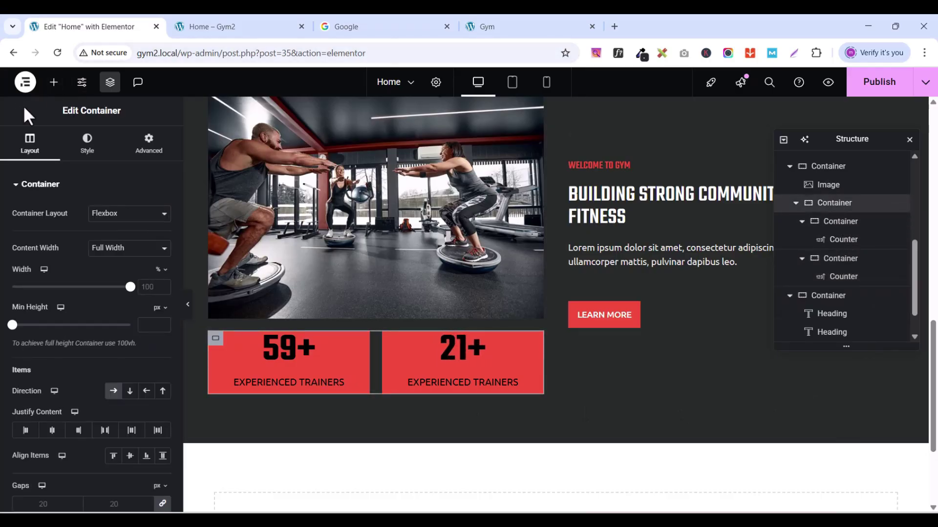
scroll(88, 276, "down", 3)
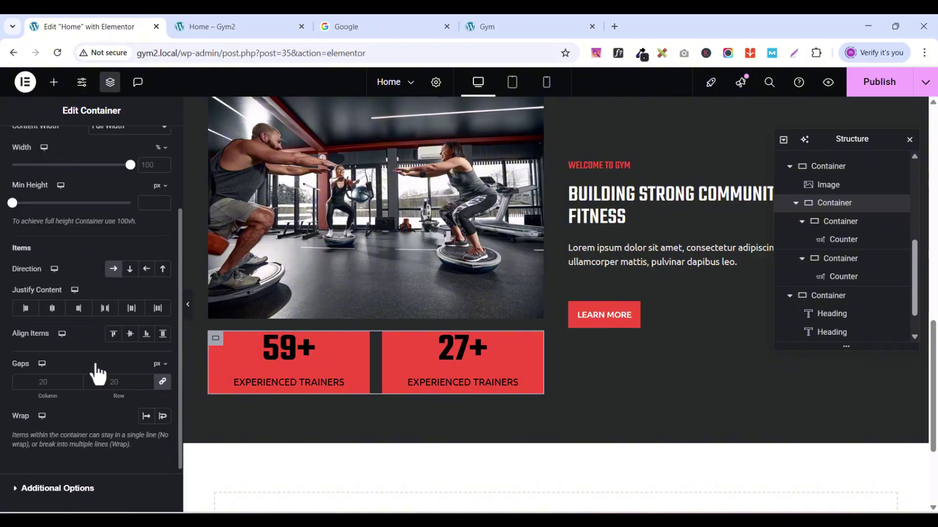
scroll(86, 317, "up", 3)
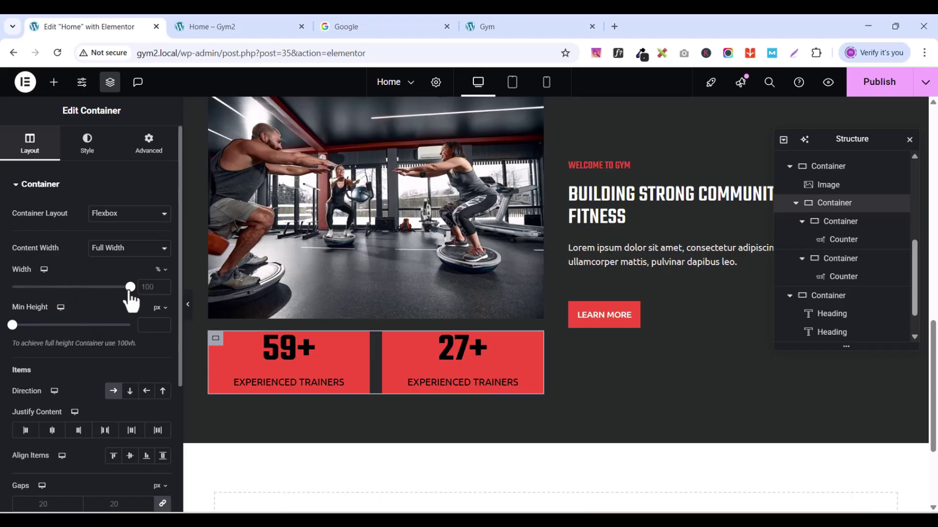
left_click_drag(131, 291, 124, 292)
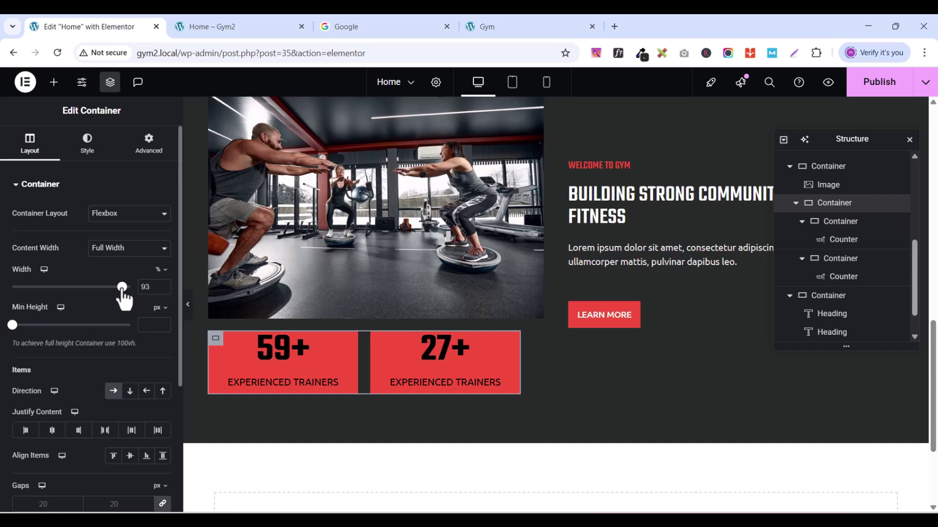
left_click_drag(125, 299, 121, 299)
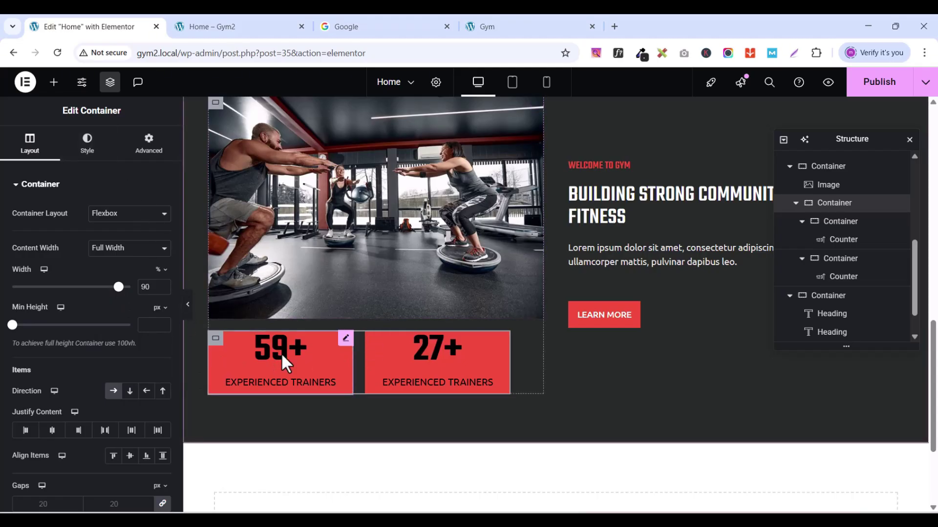
Step: Set both Justify Content and Align Items to center for the container holding the counter boxes
scroll(352, 305, "up", 1)
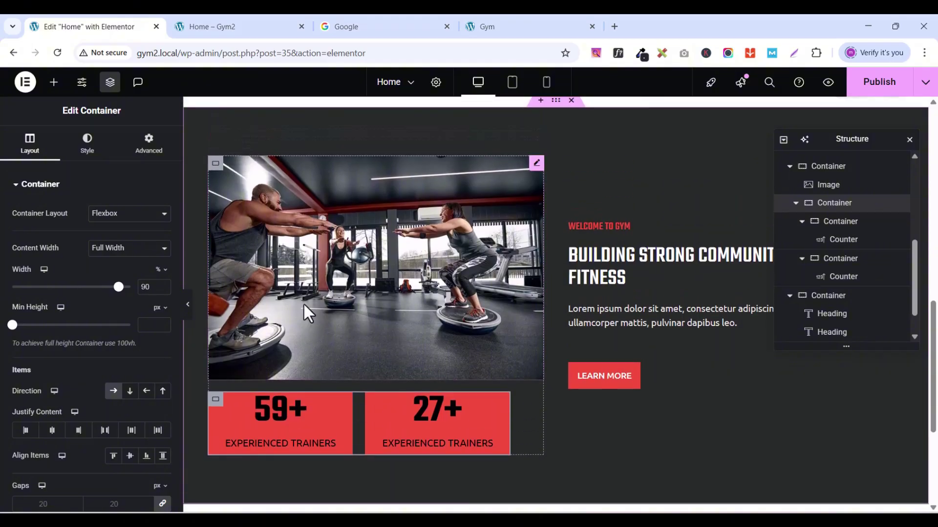
scroll(65, 384, "down", 1)
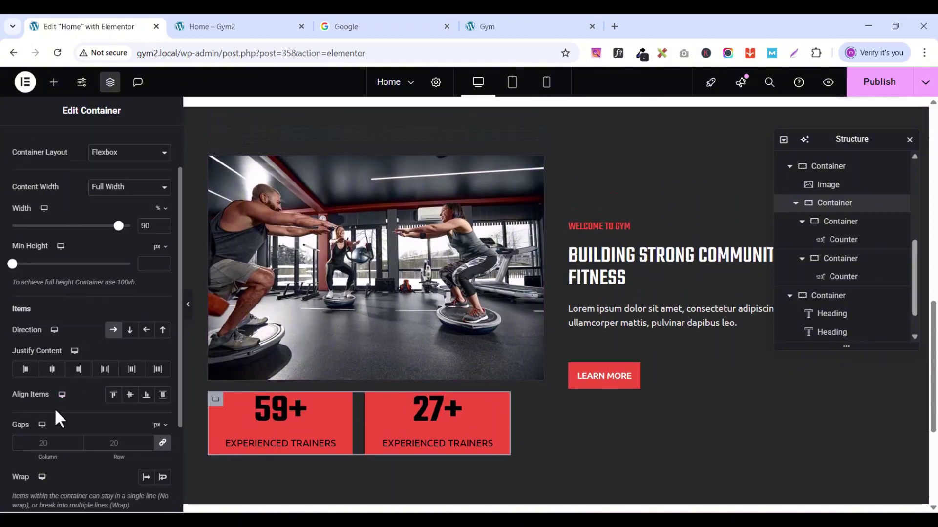
left_click(130, 395)
left_click(52, 372)
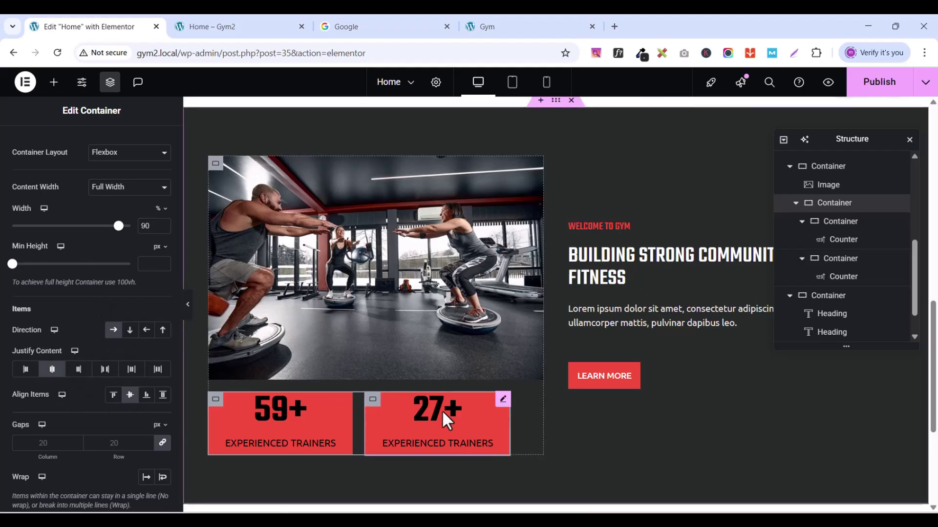
Step: Set Justify Content and Align Items to center for the parent container of the photo and counter row
left_click(215, 164)
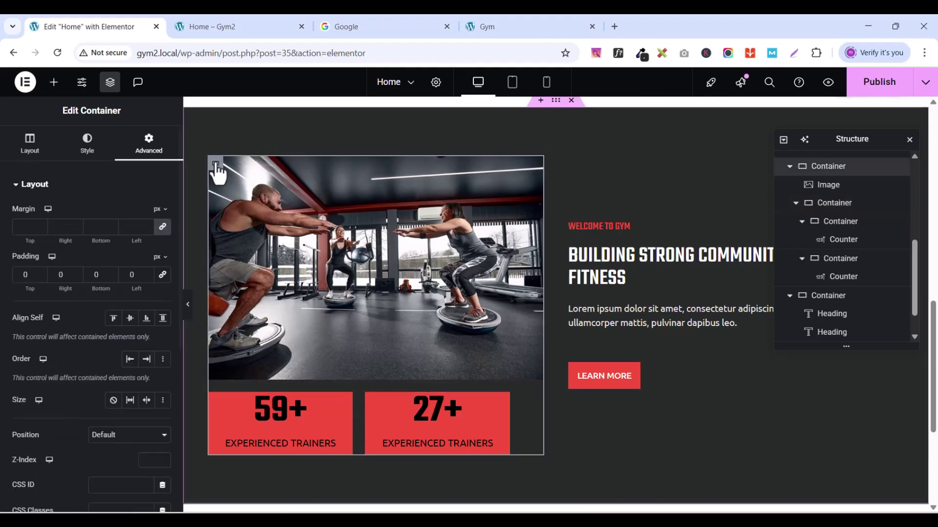
left_click(28, 154)
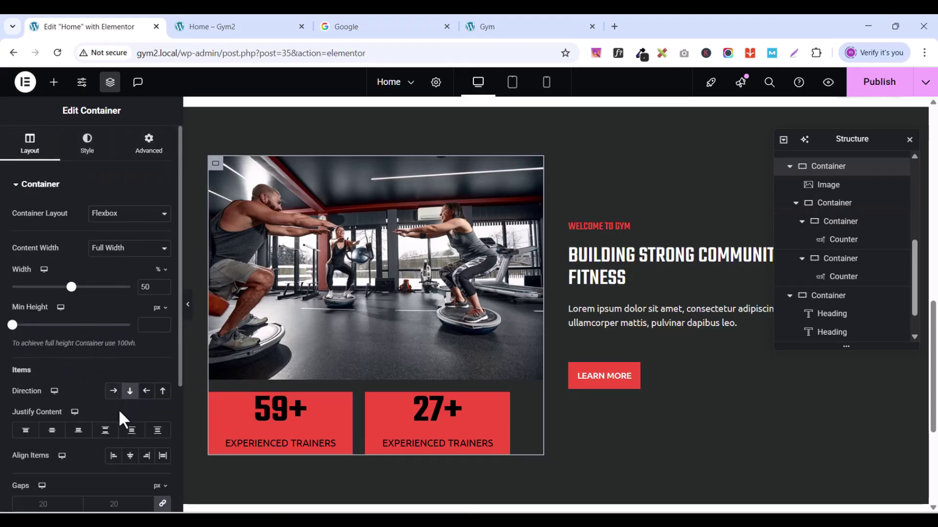
left_click(52, 435)
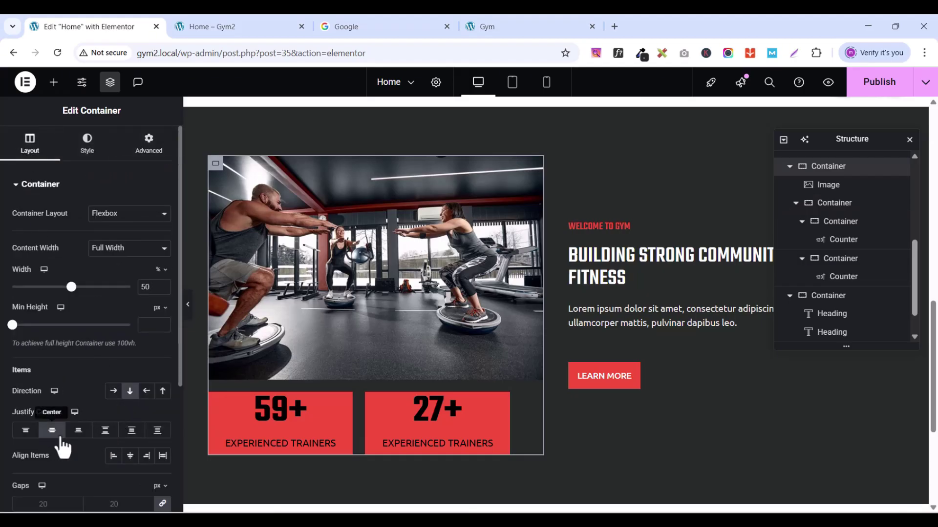
left_click(130, 457)
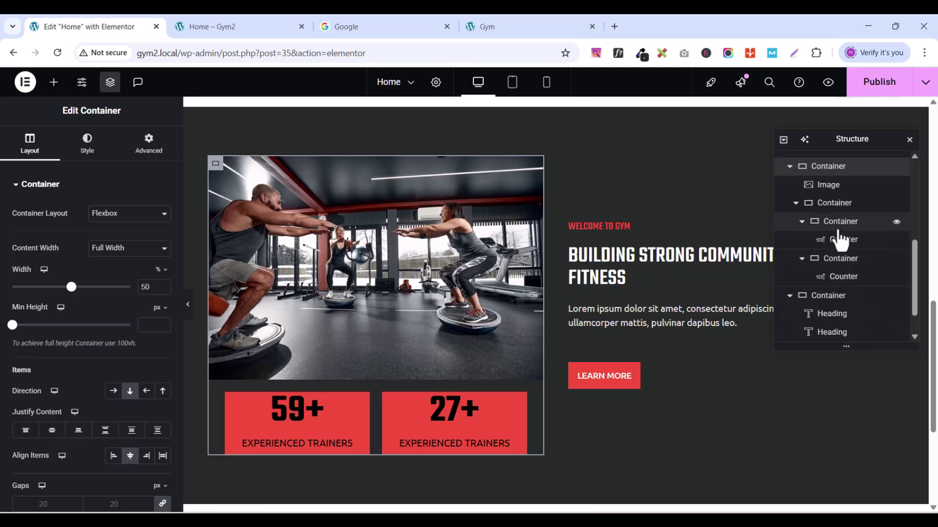
Step: Unlink the counter row container's margins and set its top margin to -71 px, checking the overlap against the reference site
left_click(834, 204)
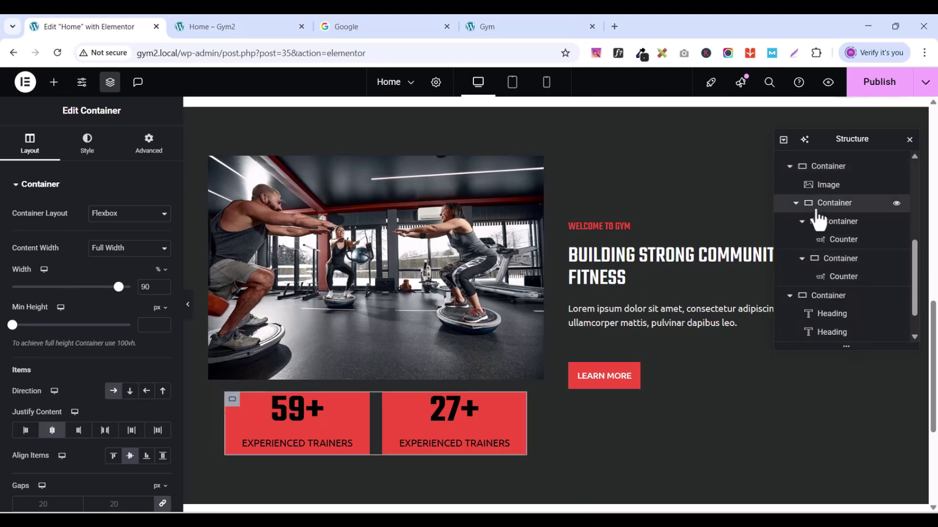
left_click(145, 152)
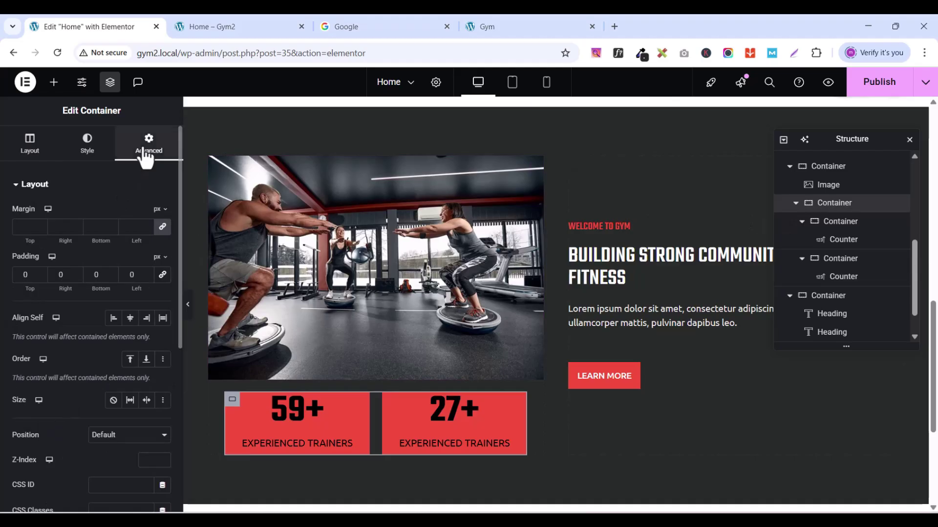
left_click(160, 228)
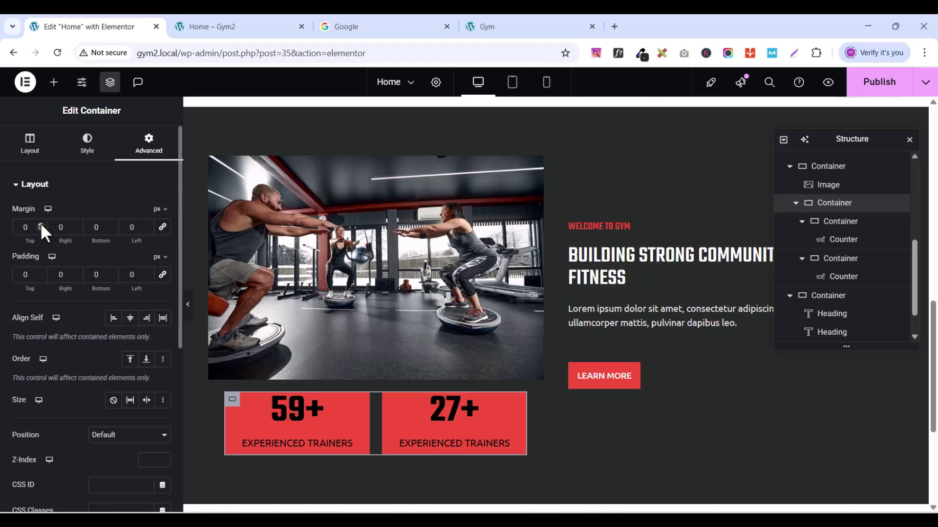
left_click_drag(41, 229, 38, 227)
left_click(491, 31)
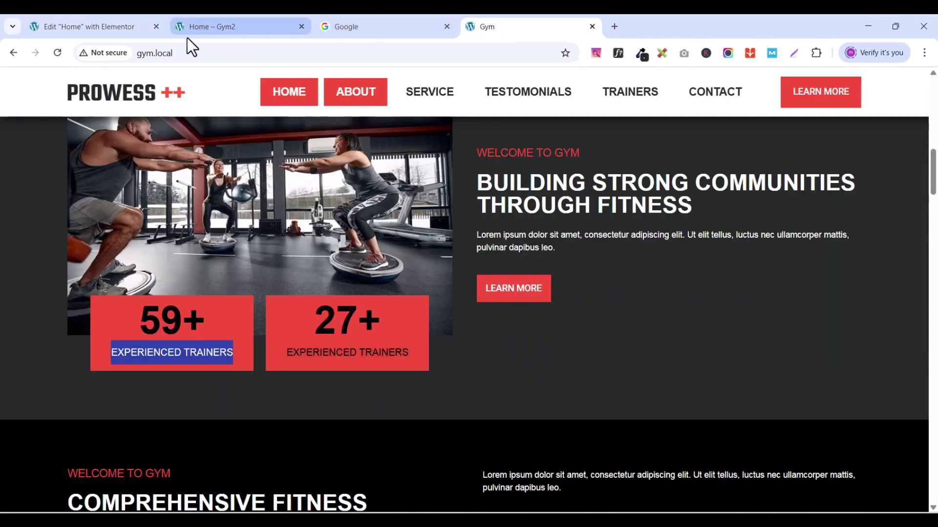
left_click(110, 38)
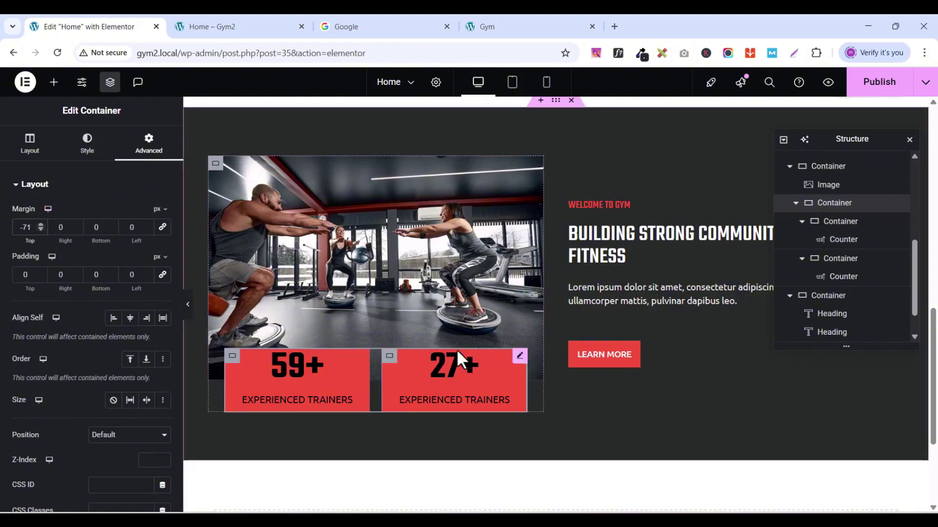
Step: Set the top and bottom padding of the 59+ counter box to 10 px
left_click(232, 360)
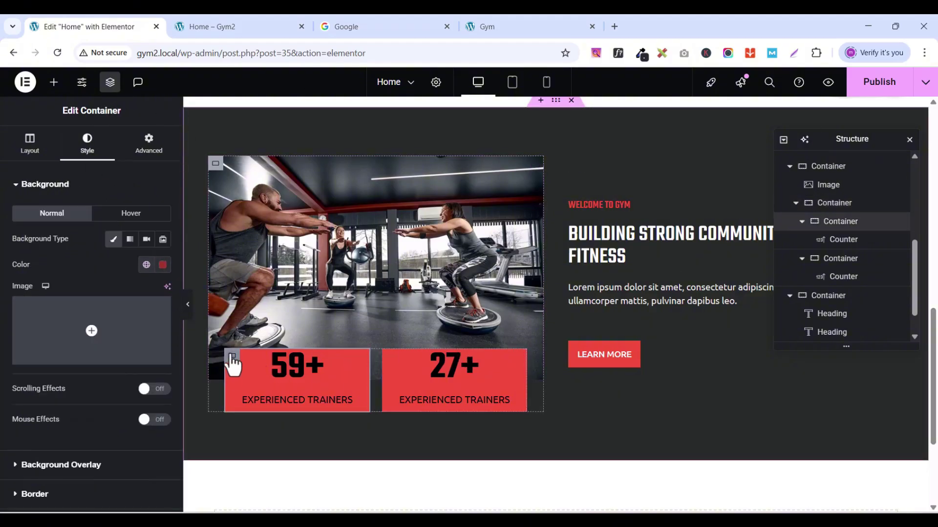
left_click(138, 153)
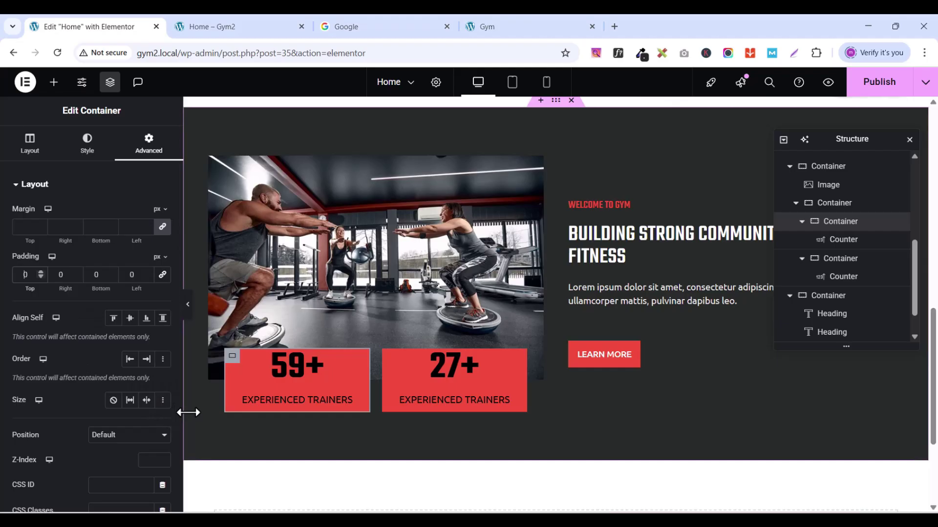
type("1")
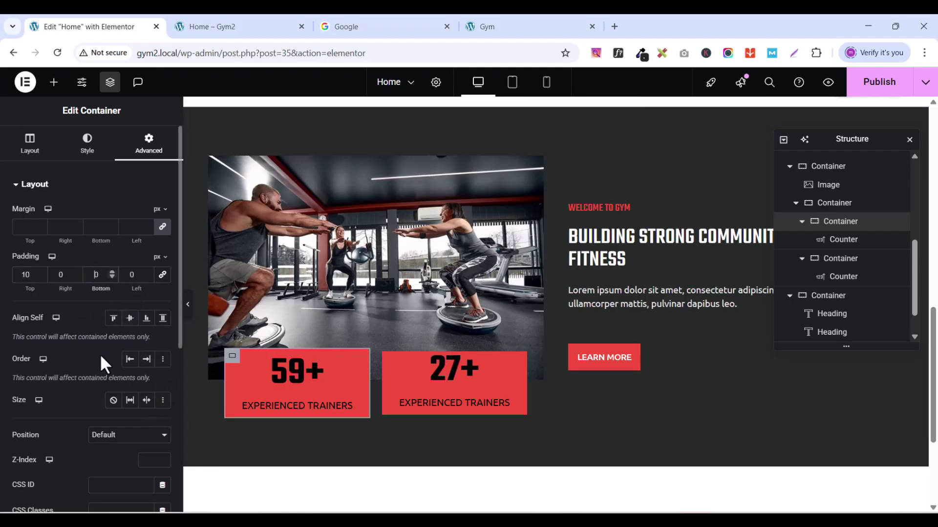
type("1")
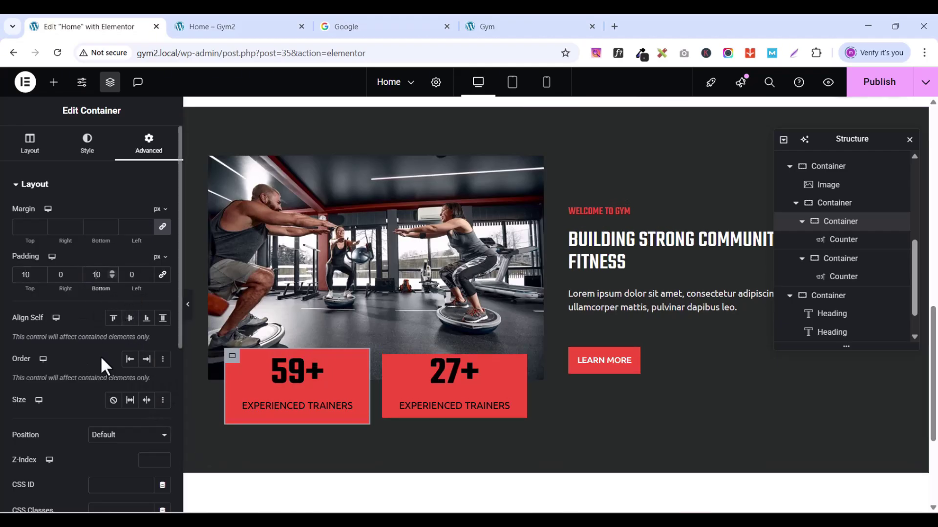
Step: Copy the 59+ counter box and paste its style onto the 27+ counter box
right_click(235, 358)
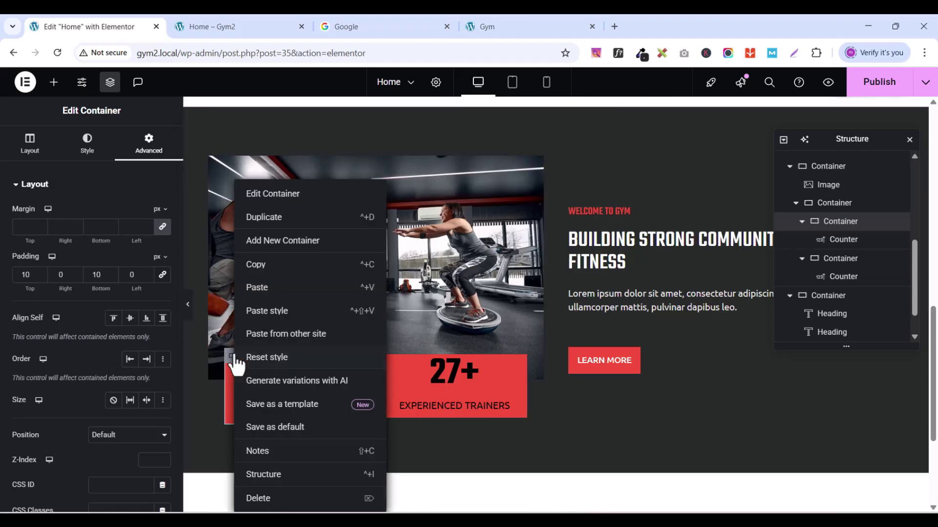
left_click(254, 265)
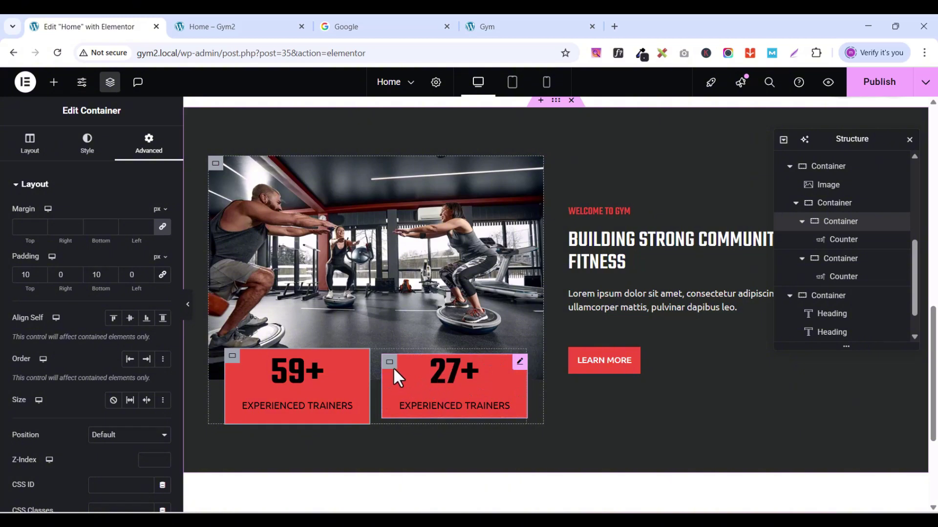
left_click(389, 363)
right_click(389, 365)
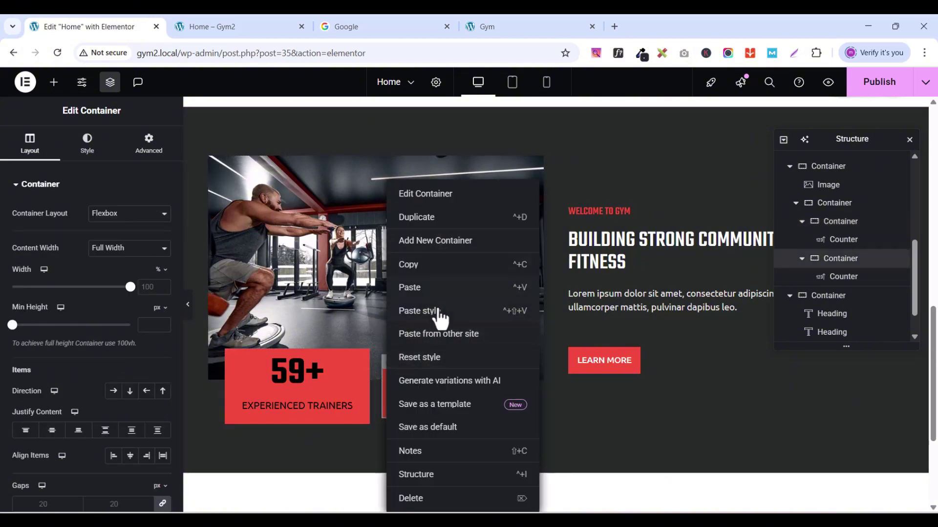
left_click(440, 315)
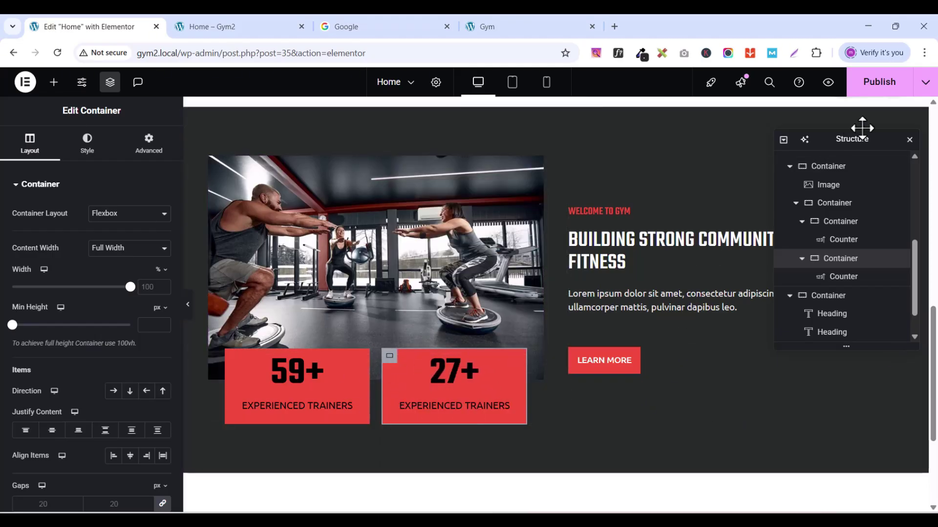
Step: Publish the page and preview its dark about section to compare it with the reference Gym site
left_click(894, 88)
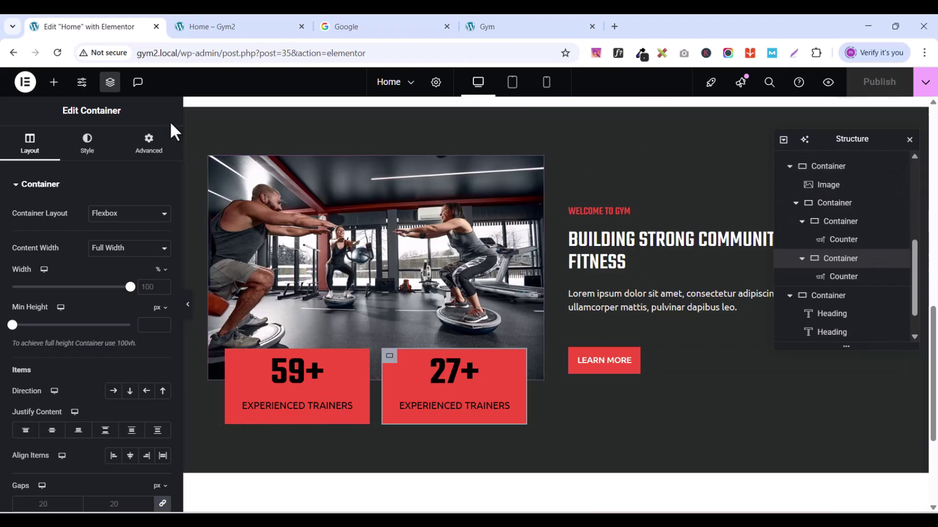
left_click(110, 84)
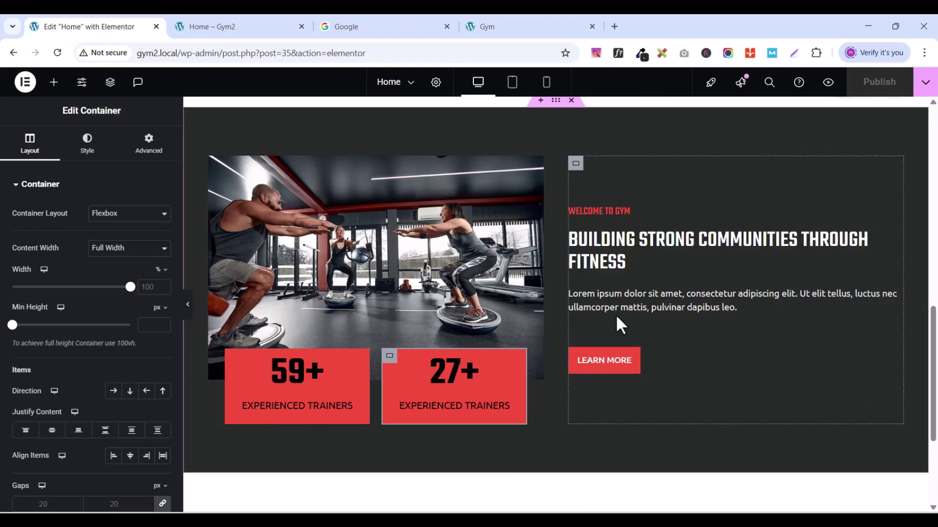
left_click(828, 83)
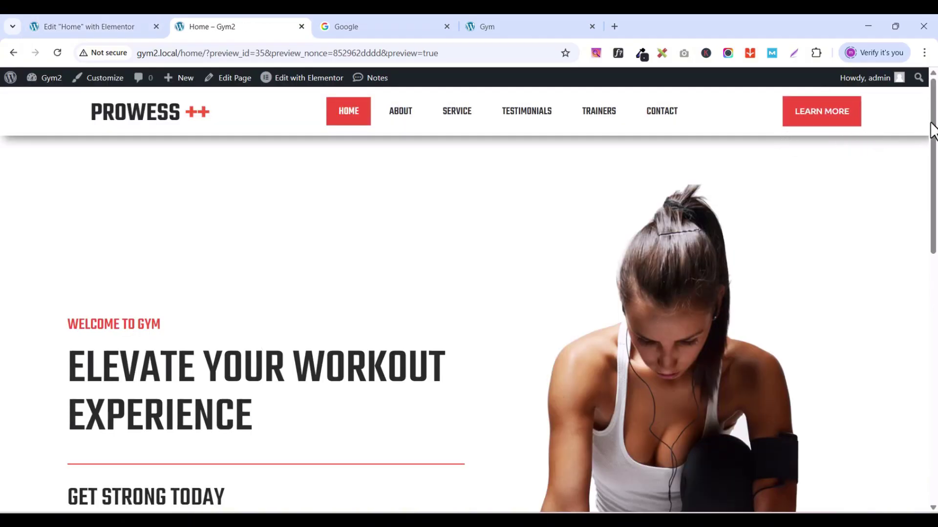
scroll(924, 122, "down", 4)
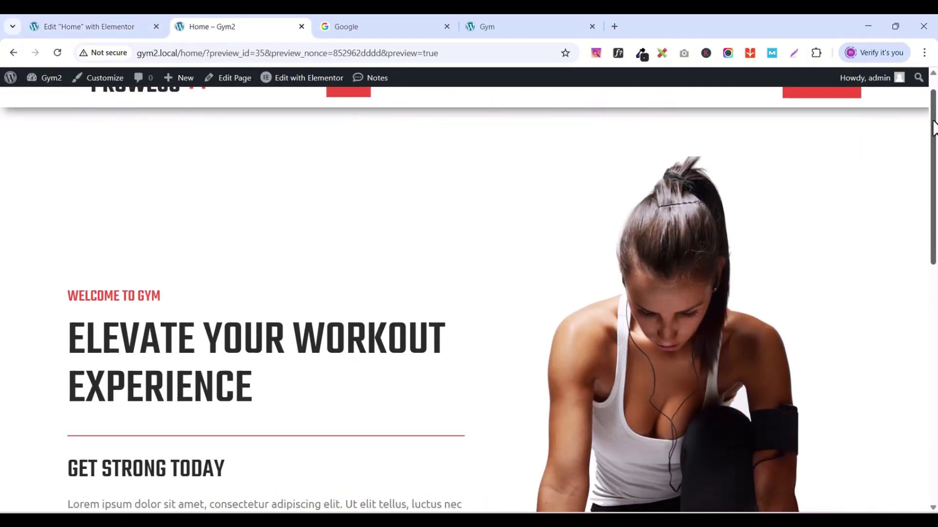
left_click_drag(922, 187, 918, 350)
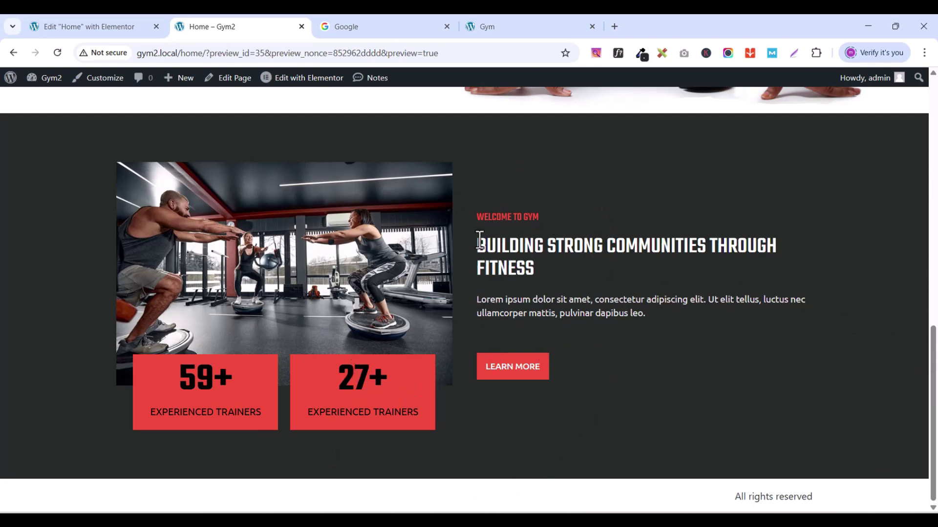
left_click(488, 27)
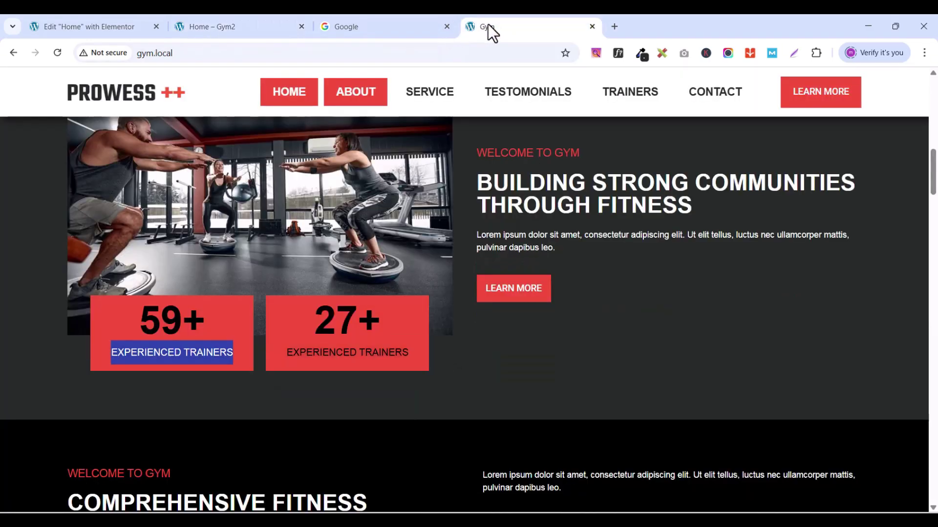
Step: Check the reference site's services section, and add a single-column flexbox container below the dark about section on the Home page
scroll(732, 293, "down", 3)
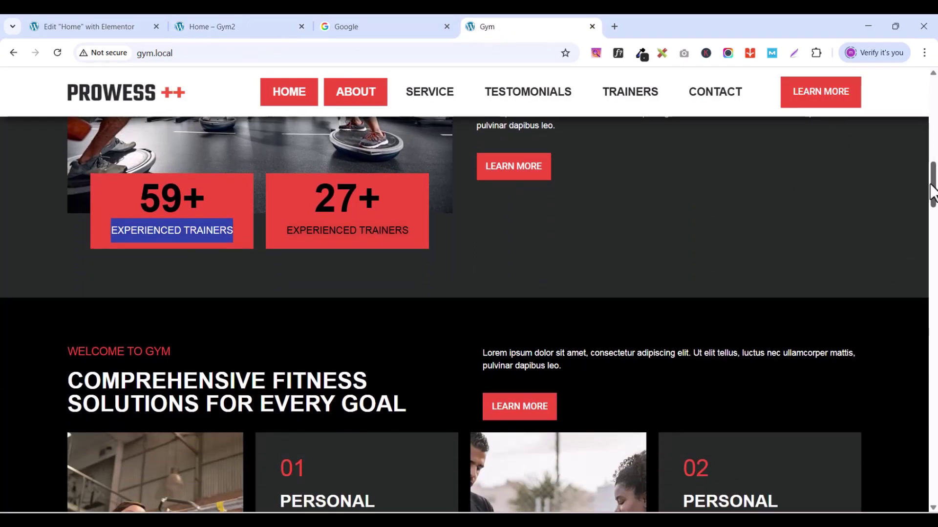
mouse_move(935, 185)
left_mouse_down()
mouse_move(934, 221)
mouse_move(928, 201)
left_mouse_up()
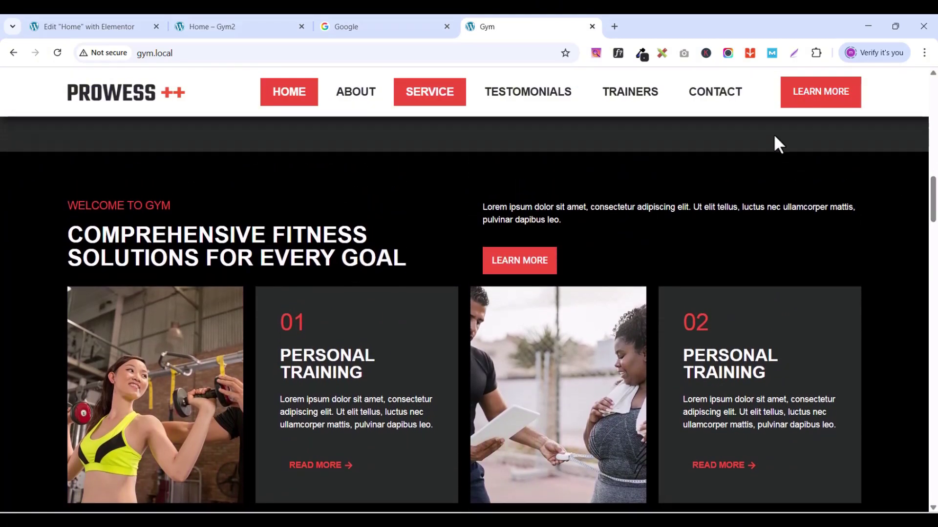
key("ctrl+1")
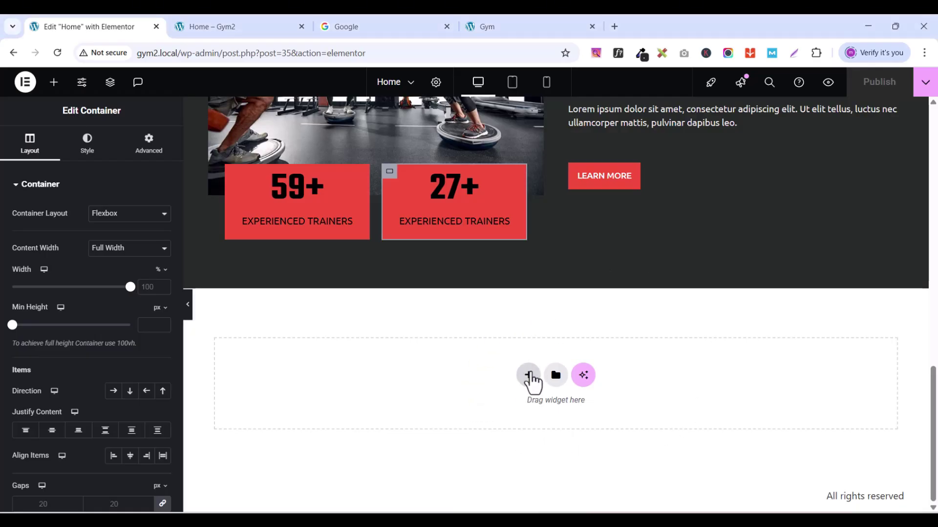
left_click(529, 375)
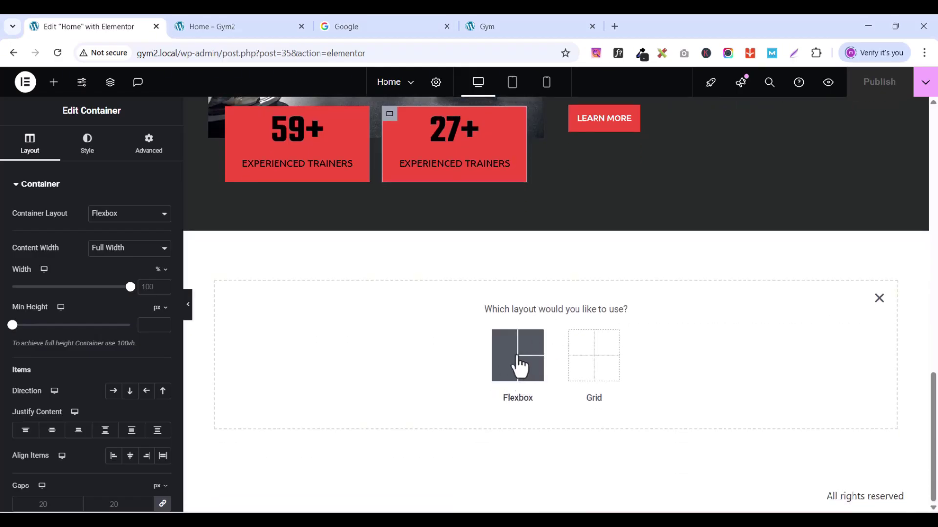
left_click(518, 362)
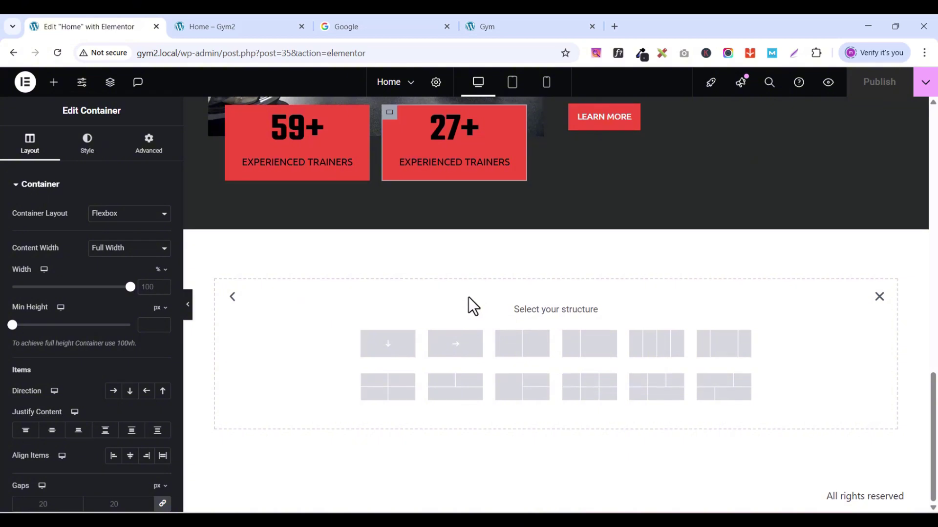
left_click(390, 349)
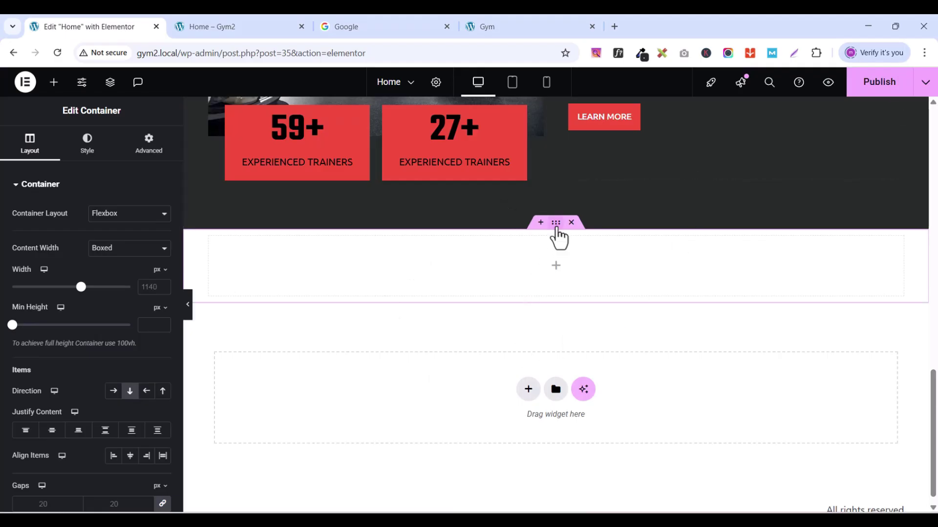
Step: Unlink the new section's padding and set it to 80 px top and bottom and 0 on the sides, checking the reference site
left_click(148, 144)
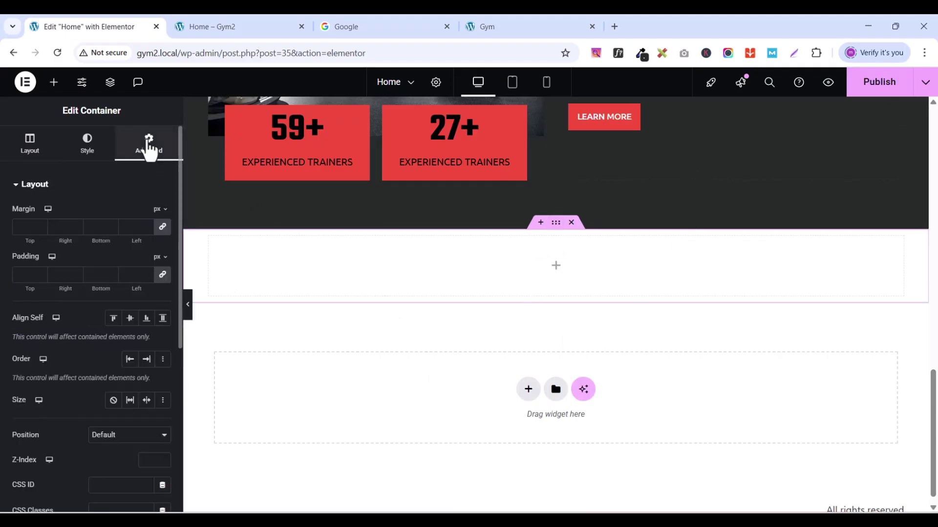
left_click(162, 275)
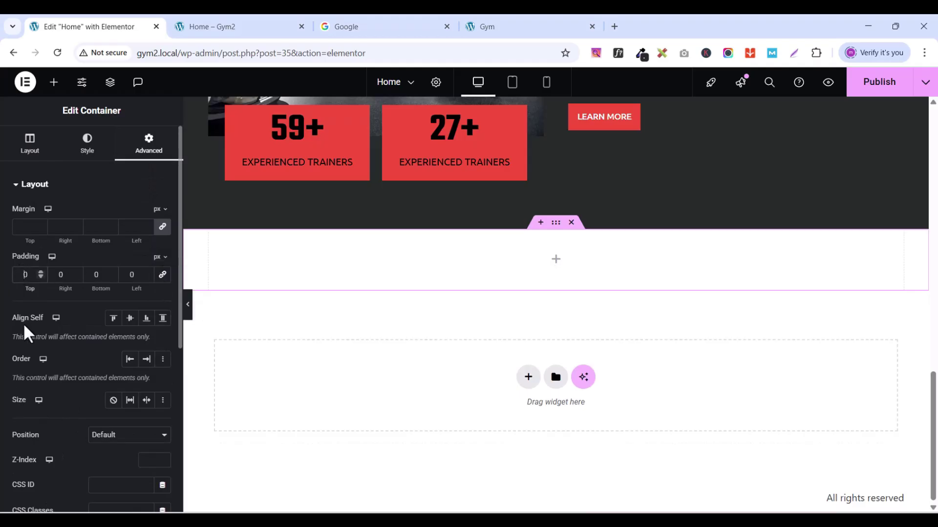
type("8")
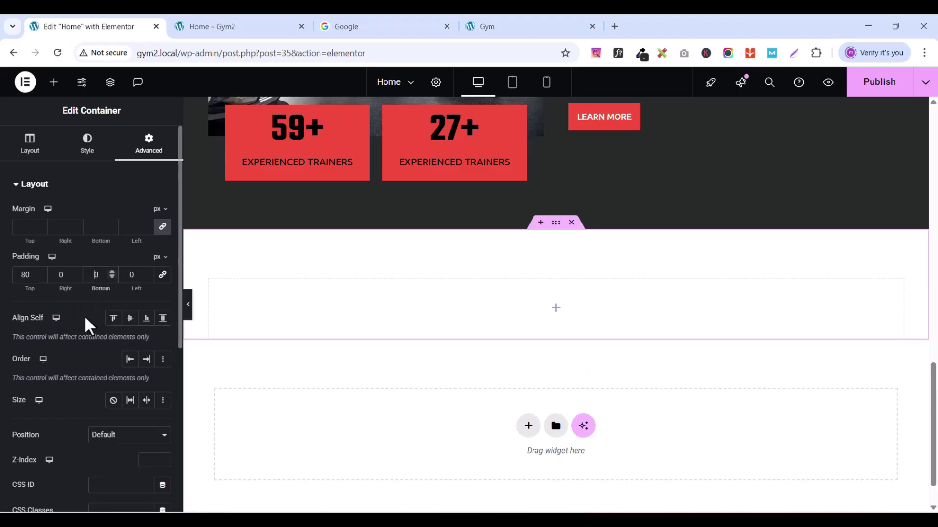
type("8")
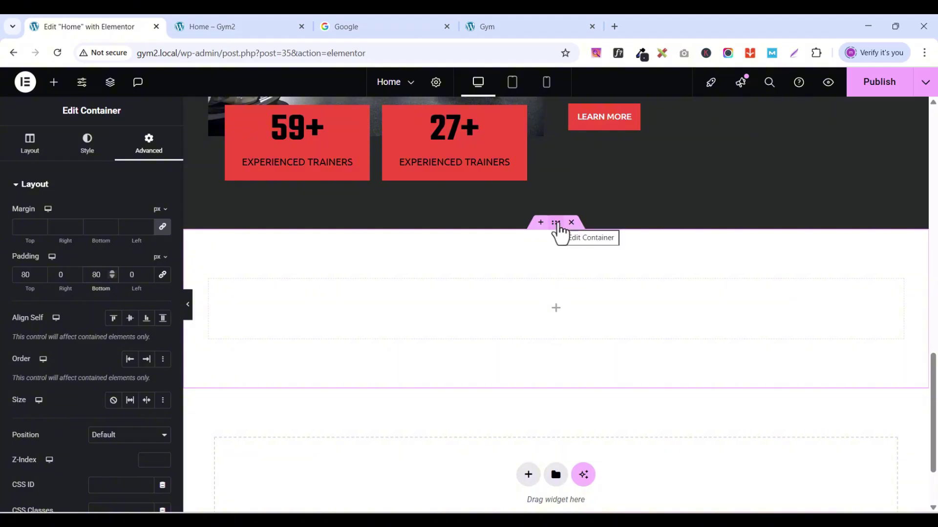
left_click(508, 27)
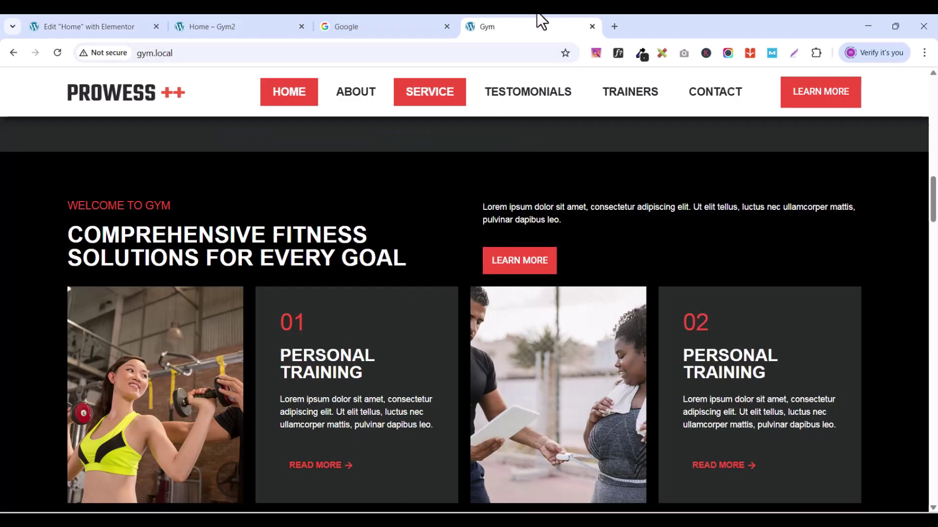
left_click(125, 31)
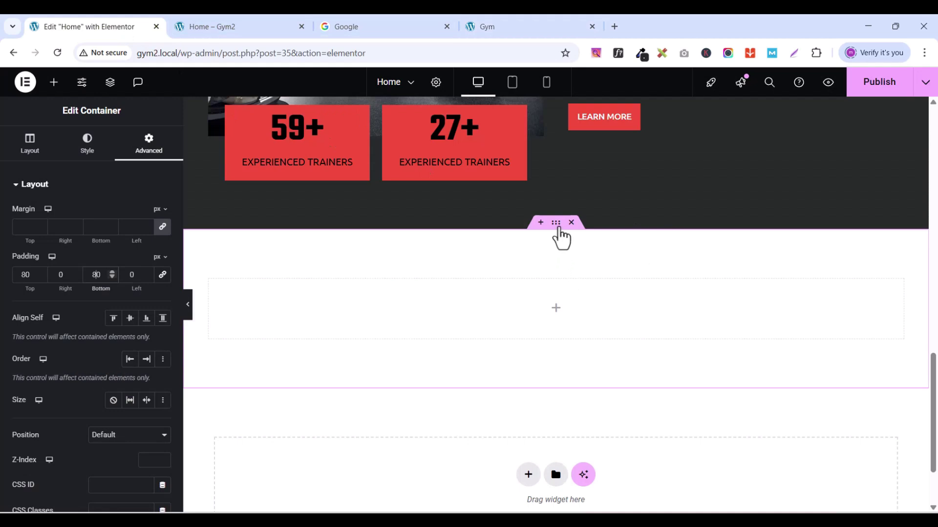
Step: Add a nested Container element inside the new section and set its padding to 0 on all sides
left_click(32, 150)
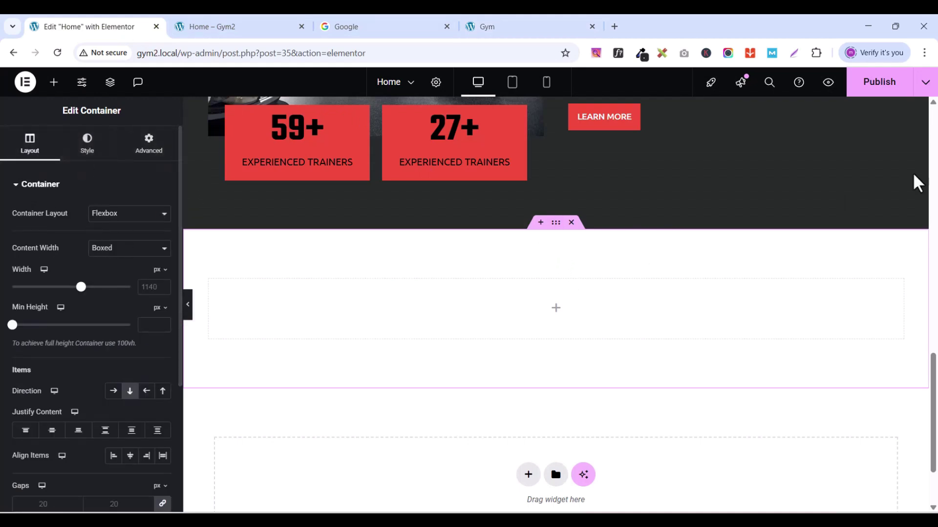
scroll(65, 237, "down", 3)
scroll(69, 239, "up", 3)
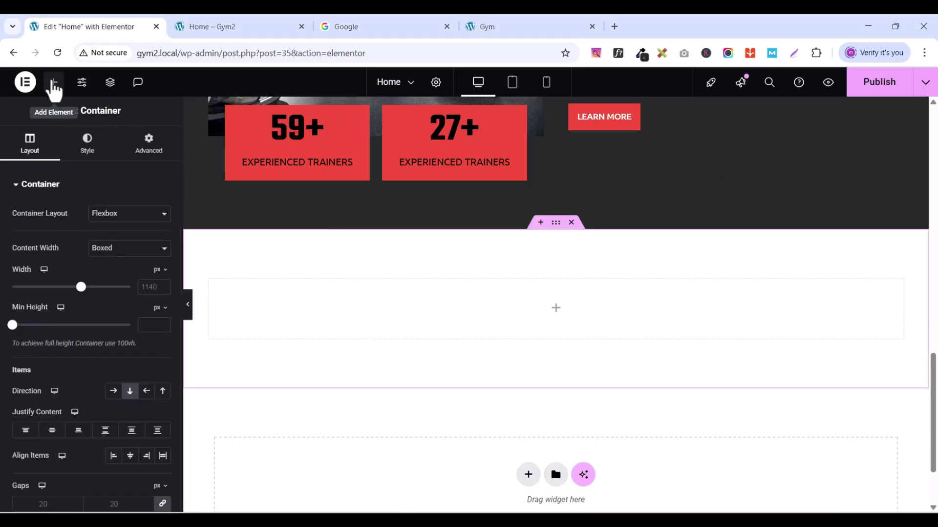
left_click(53, 82)
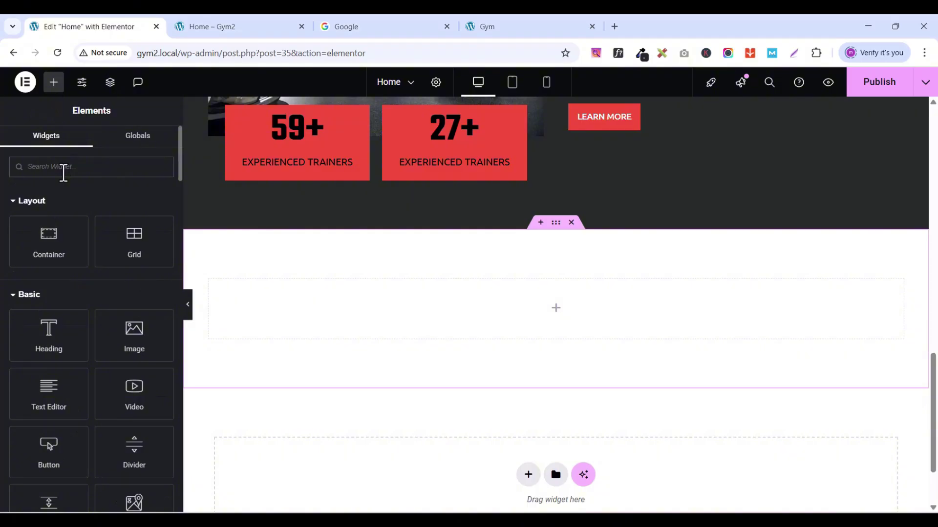
type("COIN")
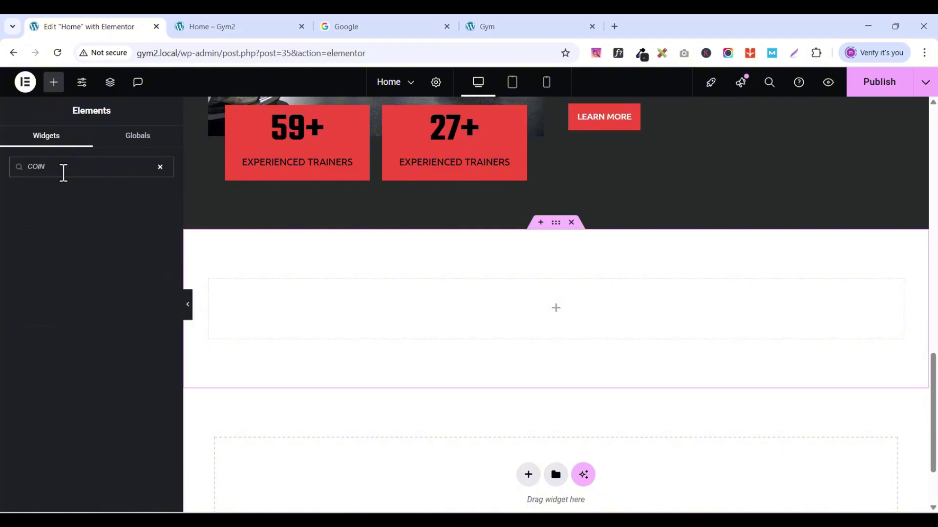
type("co")
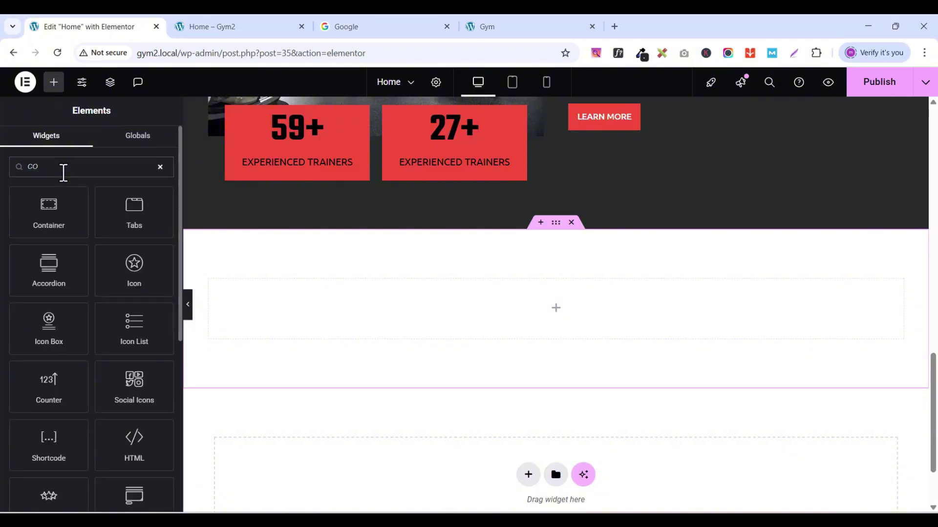
type("n")
left_click_drag(49, 214, 580, 305)
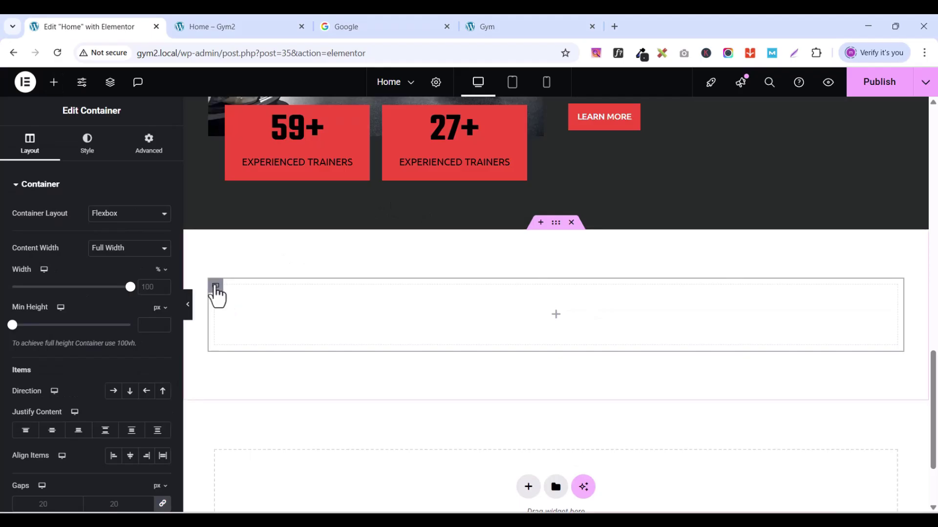
left_click(149, 146)
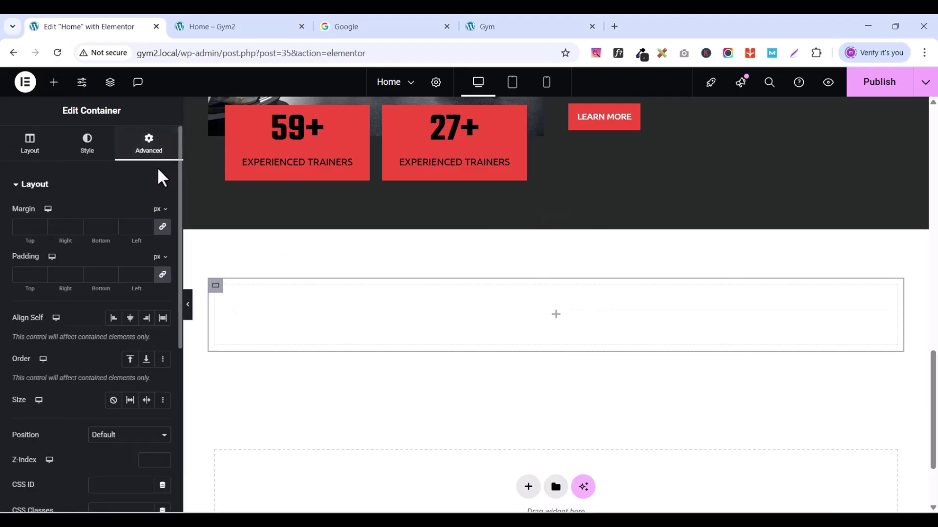
left_click(162, 275)
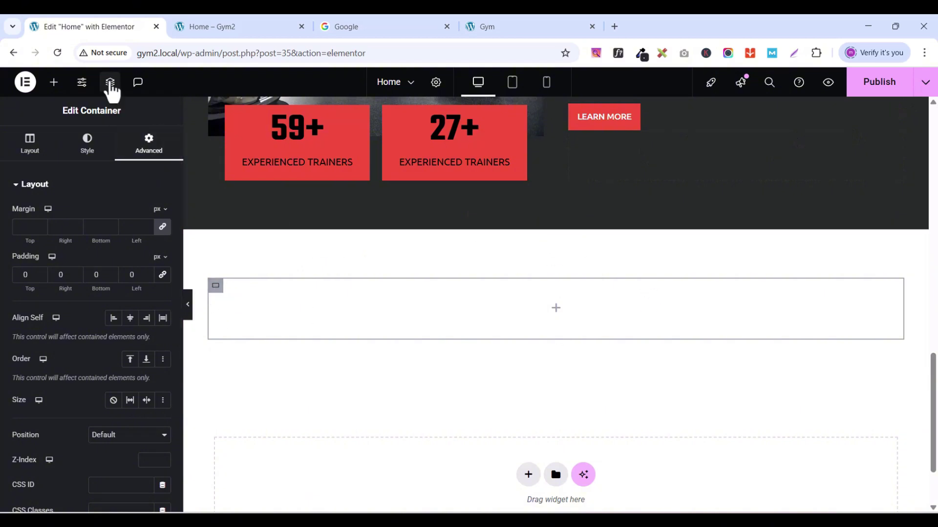
Step: Open the page structure and rename the new section SERVICE and its nested container service section1
left_click(110, 83)
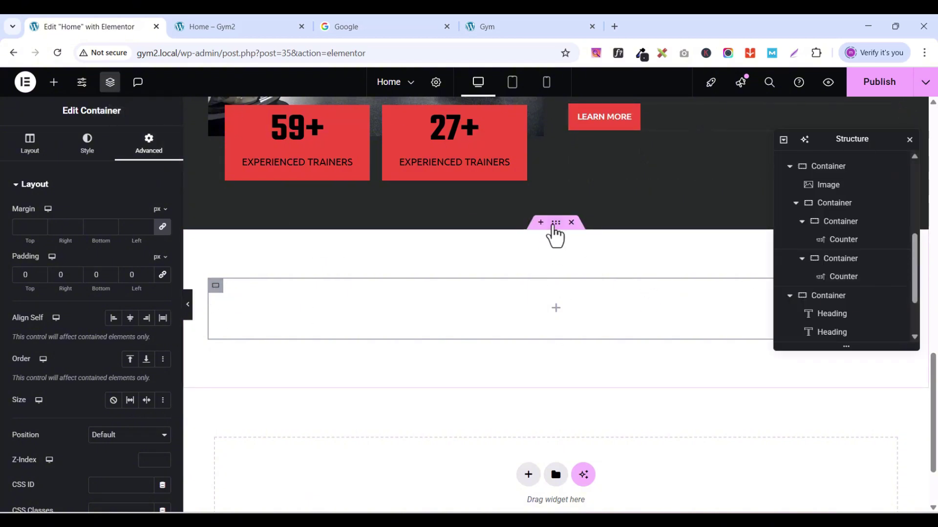
left_click(556, 224)
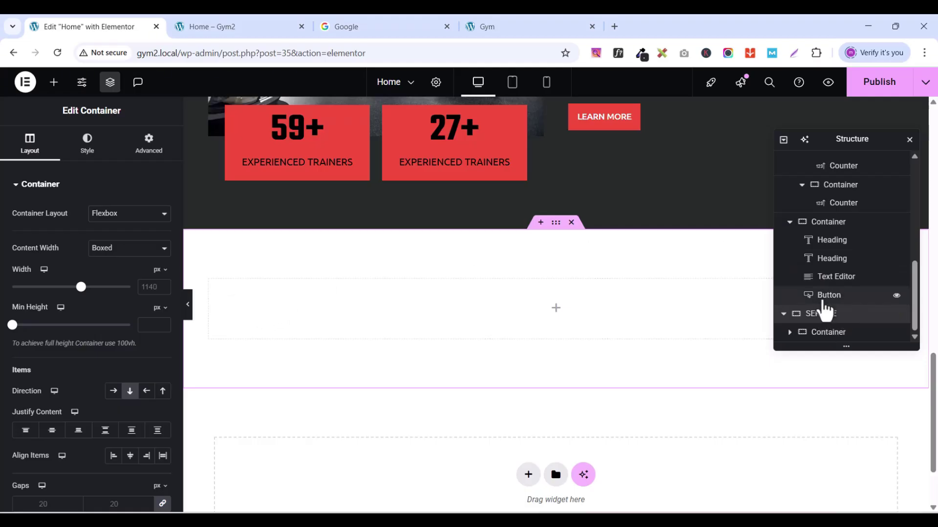
left_click(830, 337)
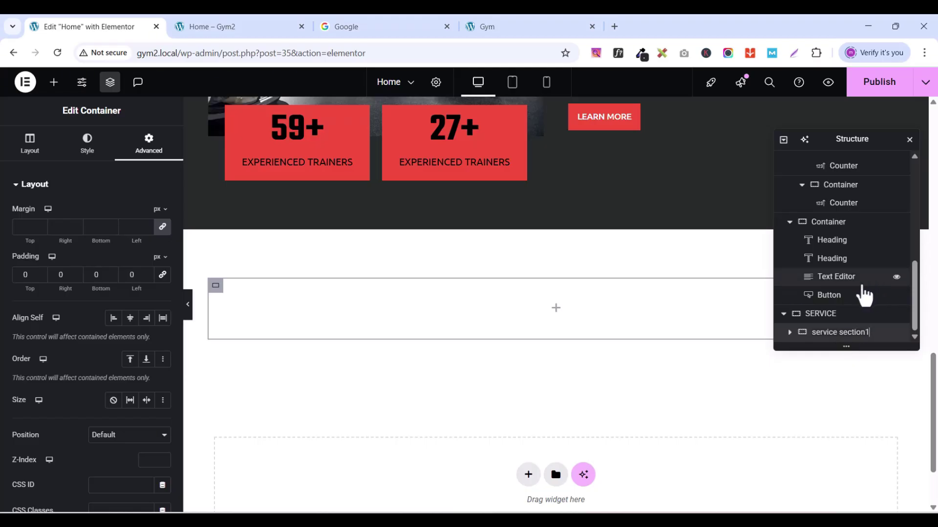
key("Return")
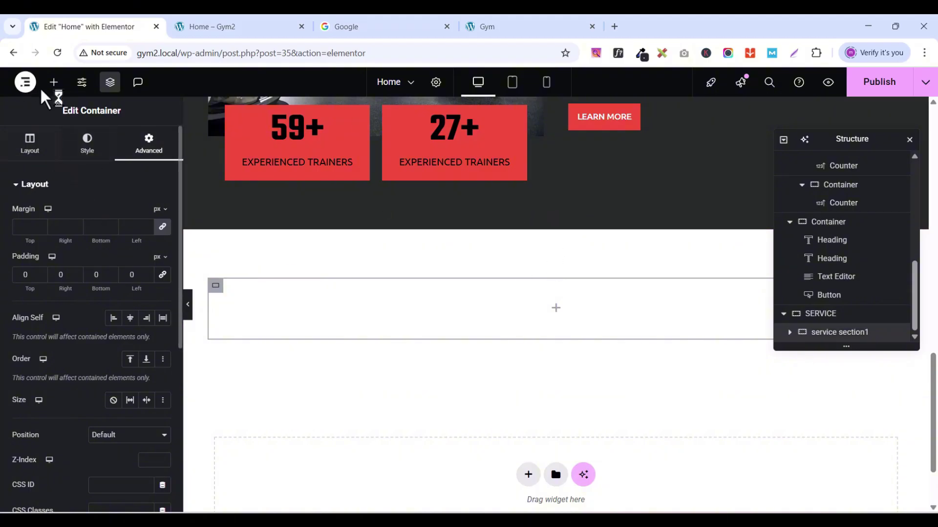
Step: Add a Container element inside service section1 and duplicate it
left_click(54, 82)
left_click_drag(50, 248, 461, 303)
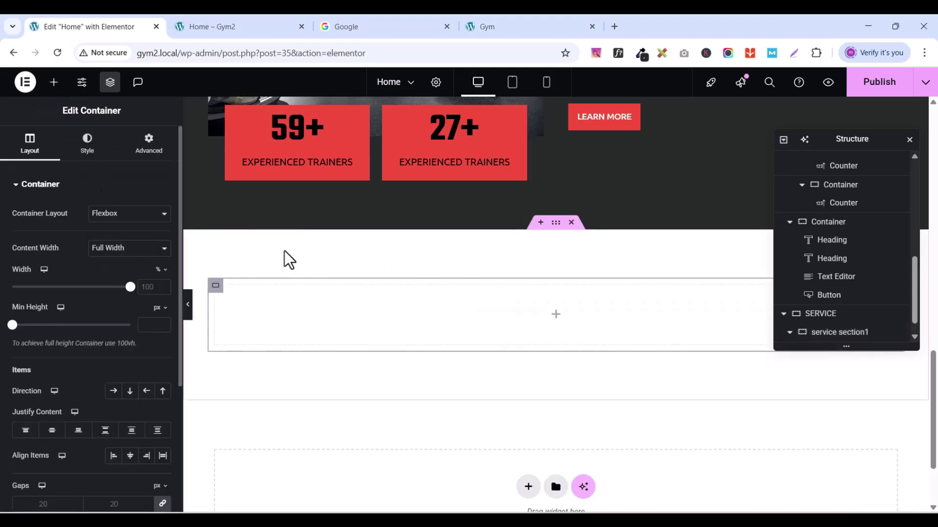
right_click(215, 289)
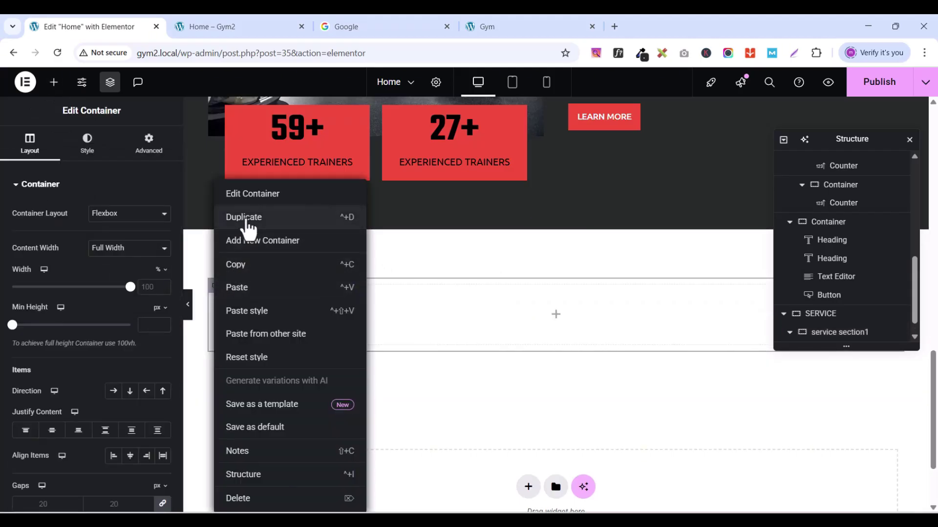
left_click(248, 219)
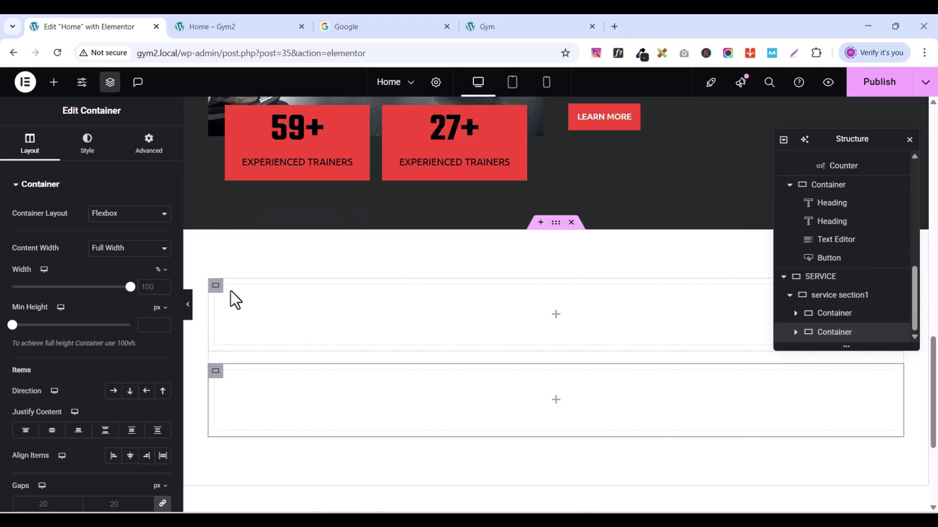
Step: Set the padding of both containers inside service section1 to 0 on all sides
left_click(216, 289)
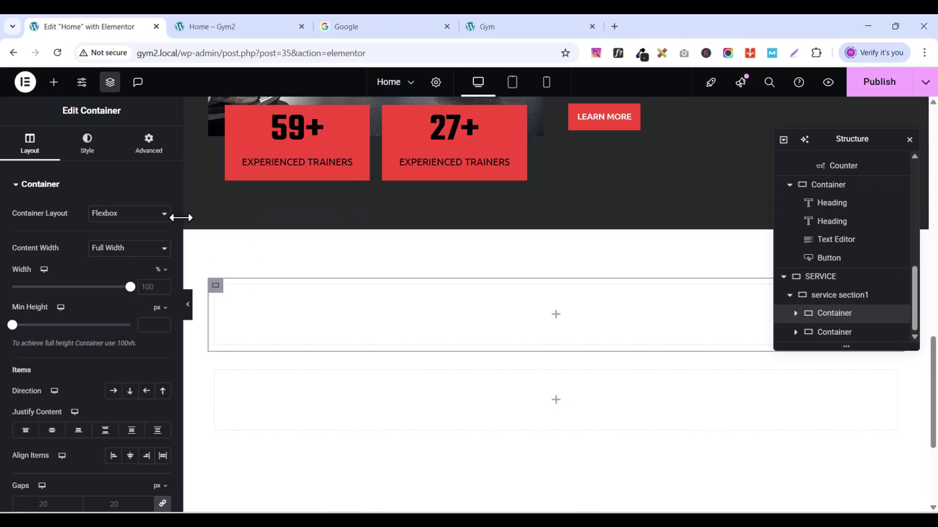
left_click(154, 157)
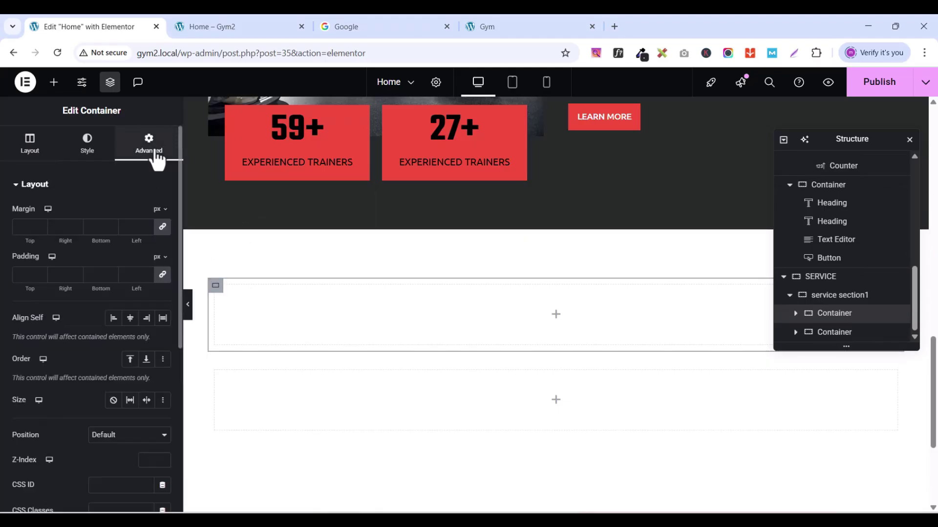
left_click(162, 275)
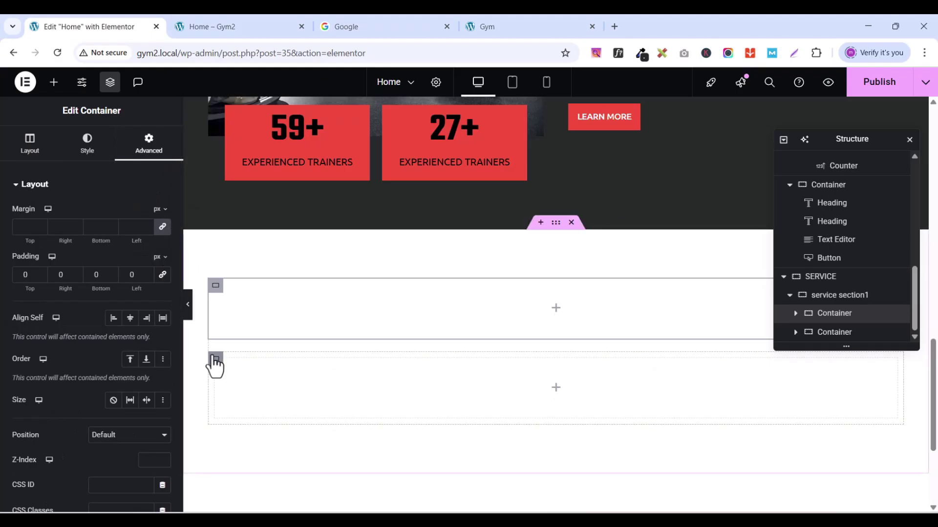
left_click(215, 360)
left_click(147, 147)
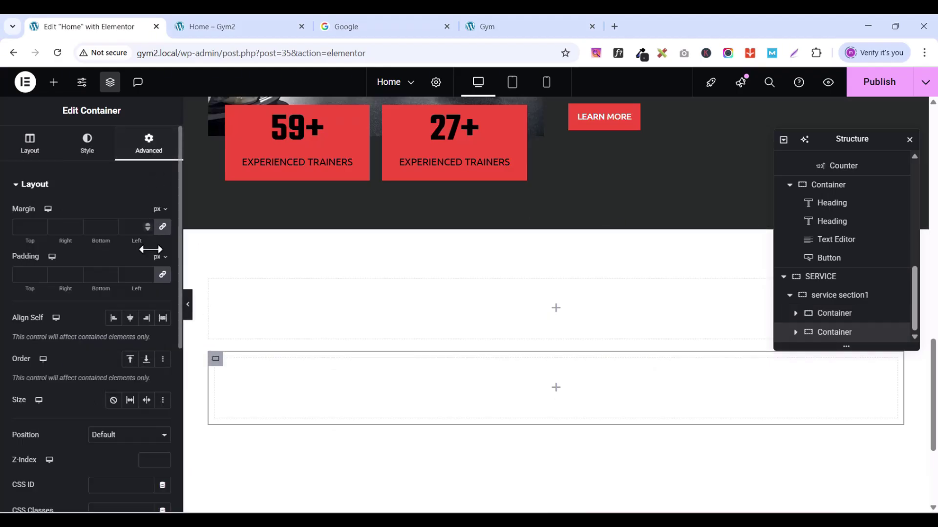
left_click(162, 275)
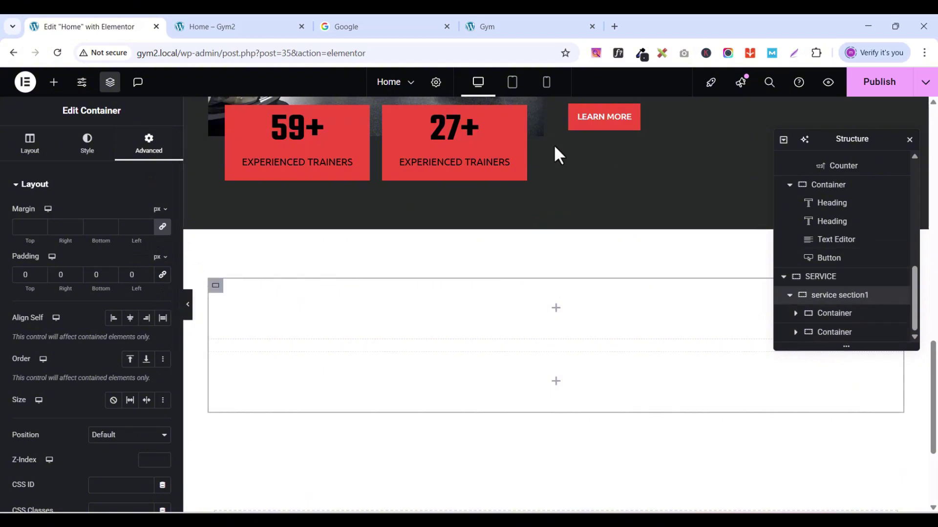
Step: Set the direction of service section1 to a horizontal row, and close the page structure
left_click(36, 156)
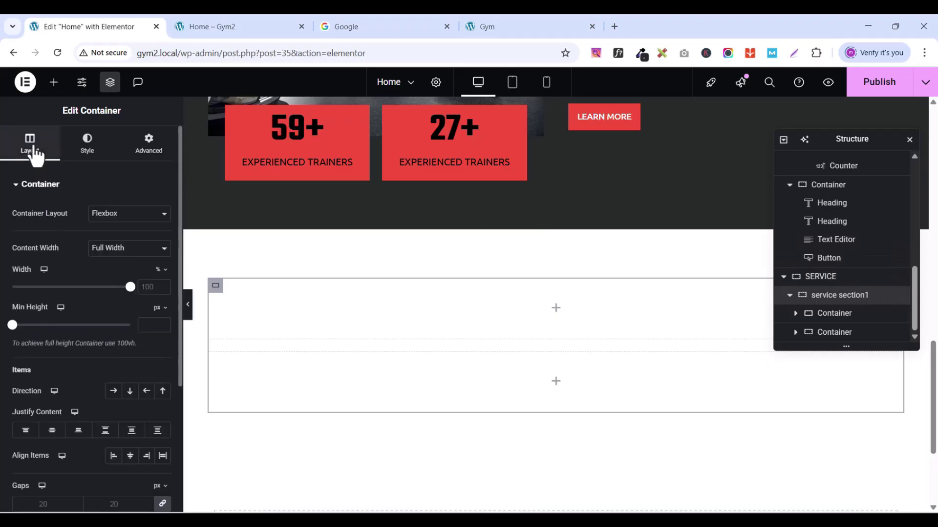
left_click(114, 391)
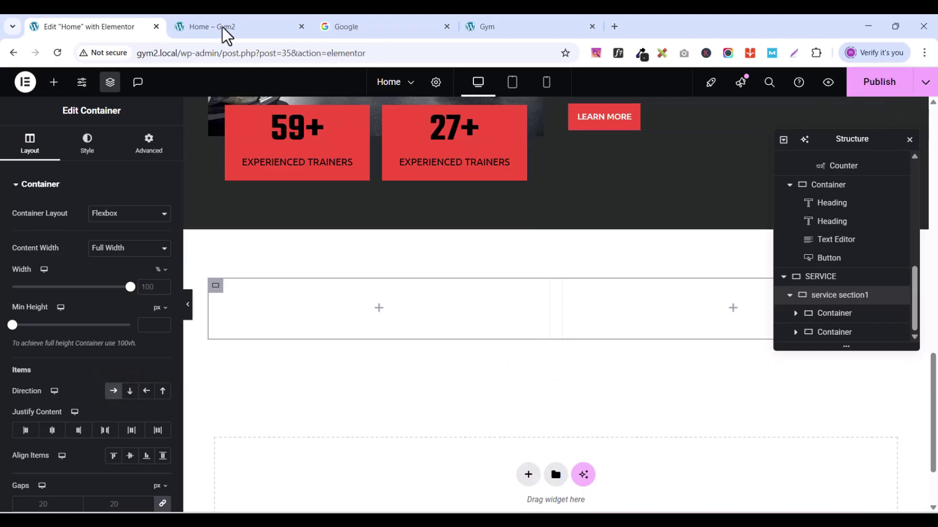
left_click(112, 88)
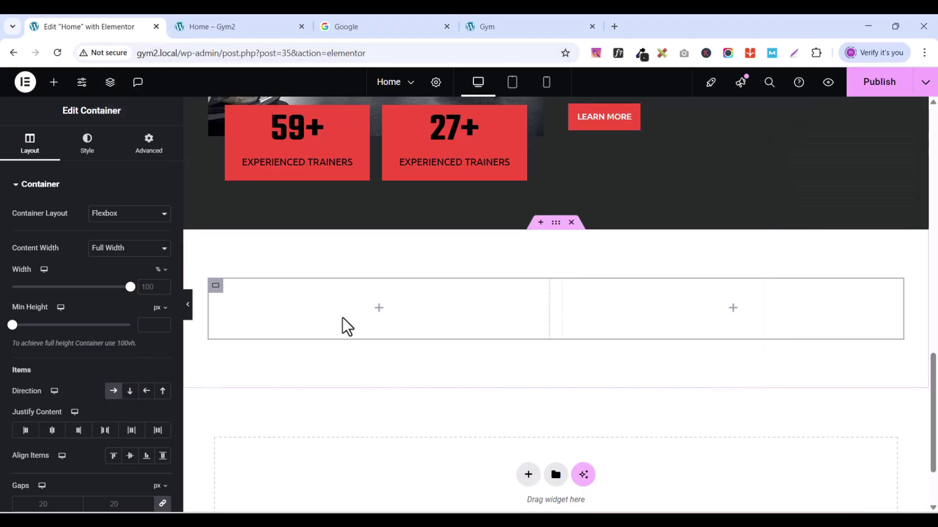
Step: Check the service heading row on the reference Gym site, and search the Elementor widgets for "head"
scroll(607, 312, "down", 1)
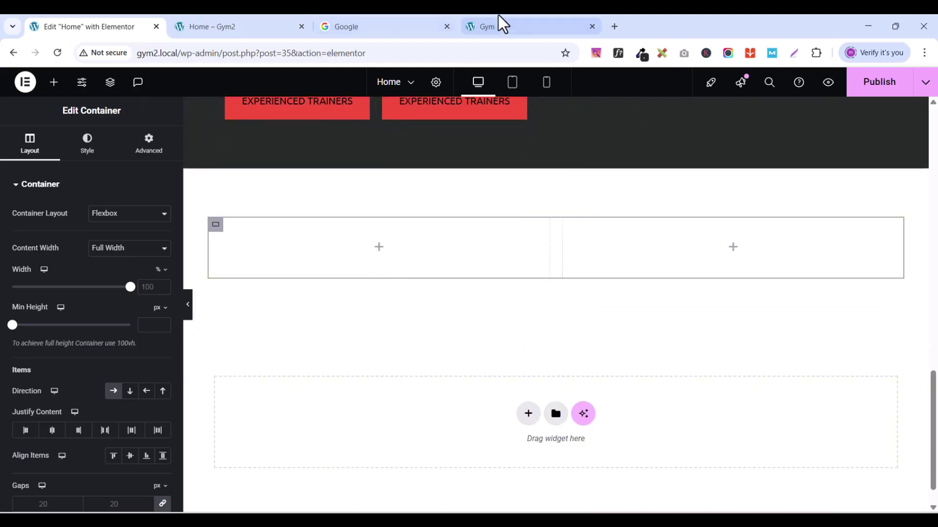
left_click(505, 27)
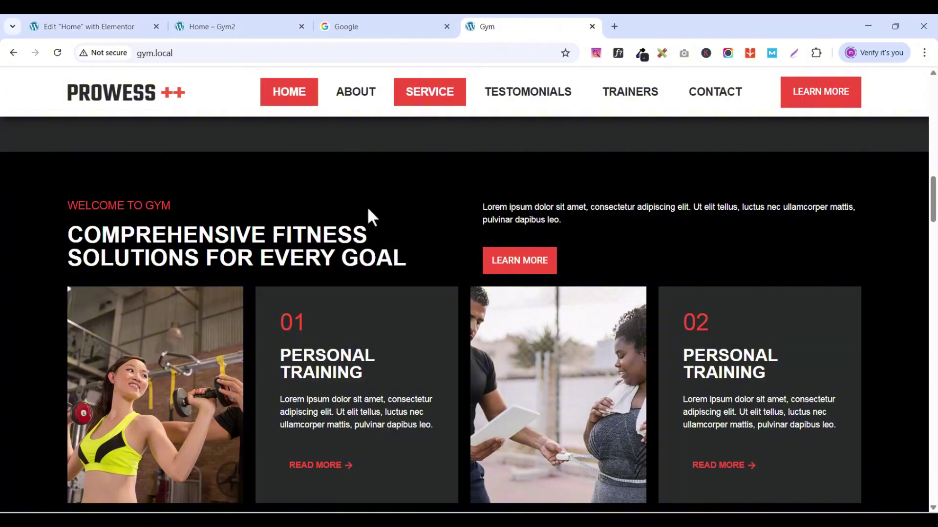
left_click(109, 29)
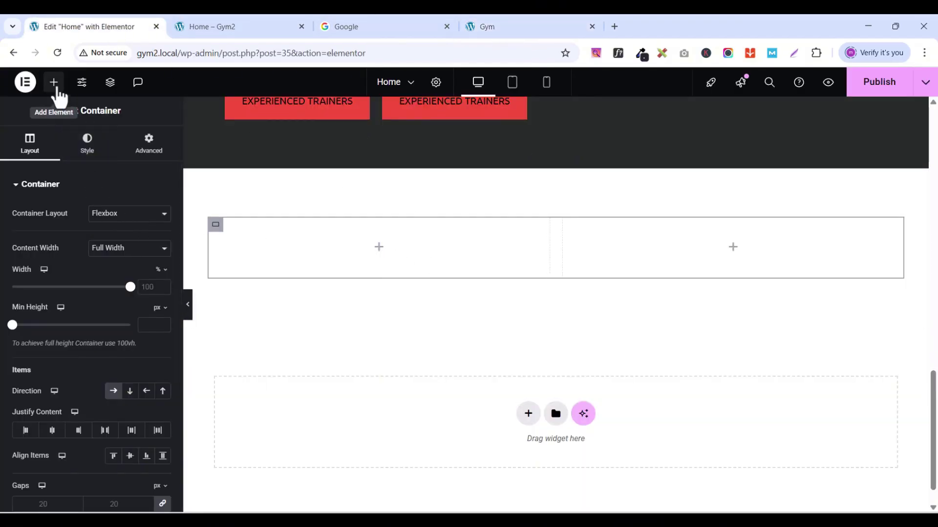
left_click(54, 82)
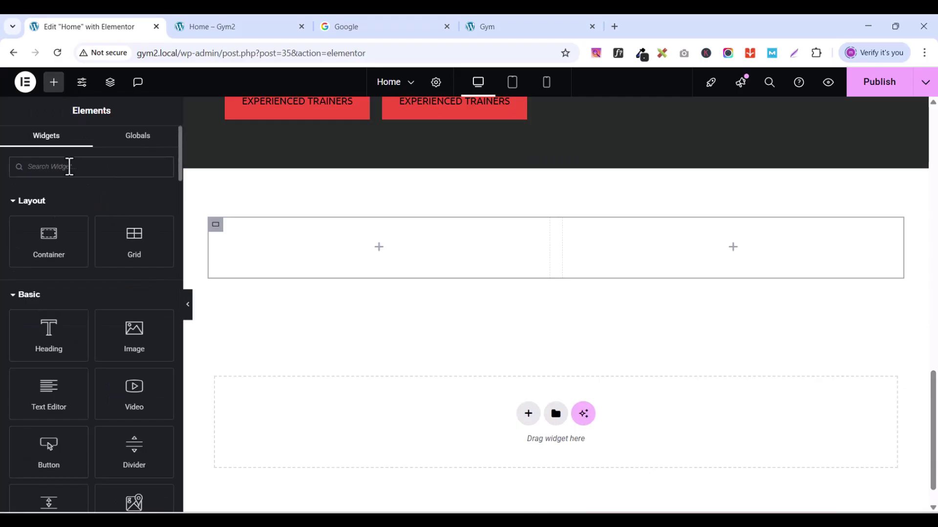
type("head")
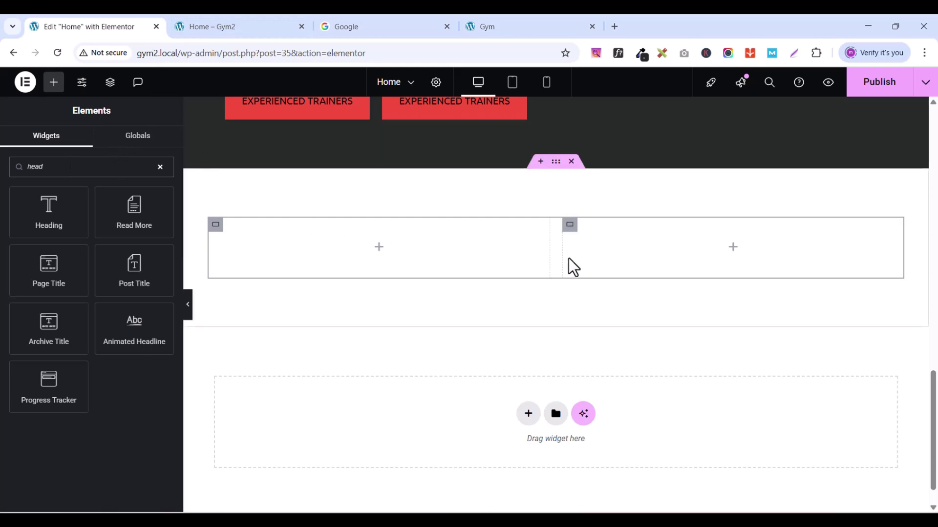
Step: Compare the text block of the page's existing dark section with the service heading row on the reference Gym site
scroll(513, 260, "up", 10)
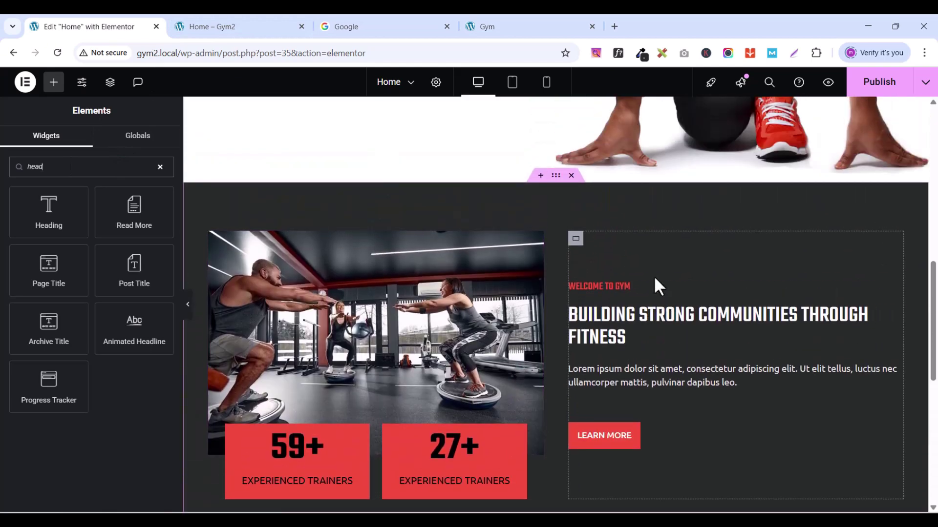
scroll(634, 260, "down", 4)
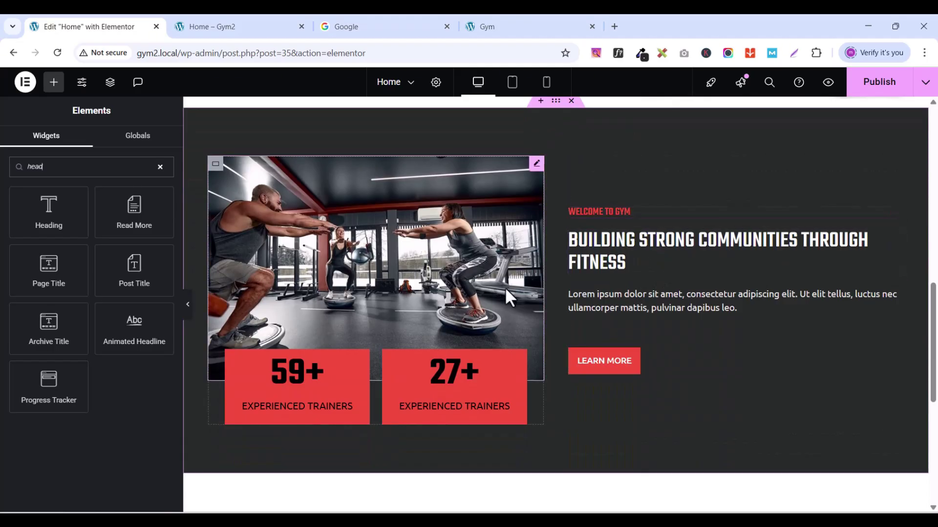
scroll(635, 210, "down", 1)
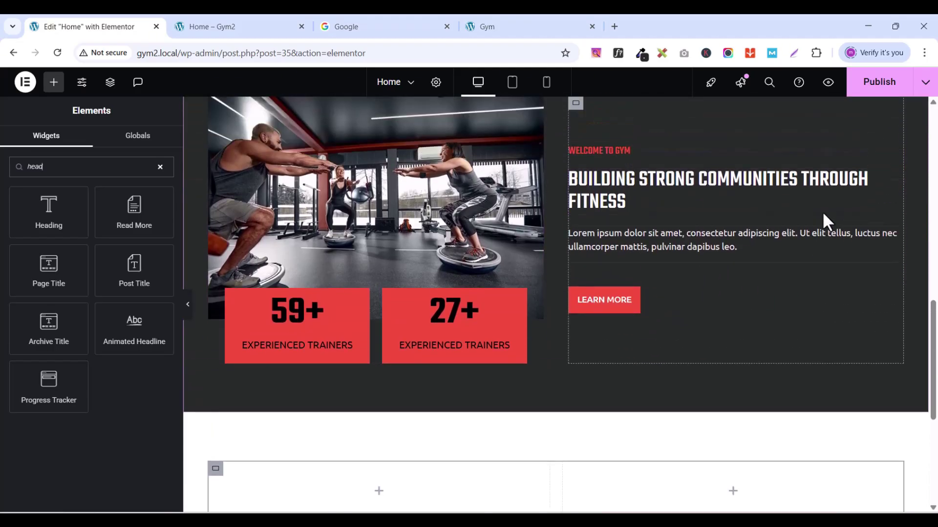
left_click(499, 28)
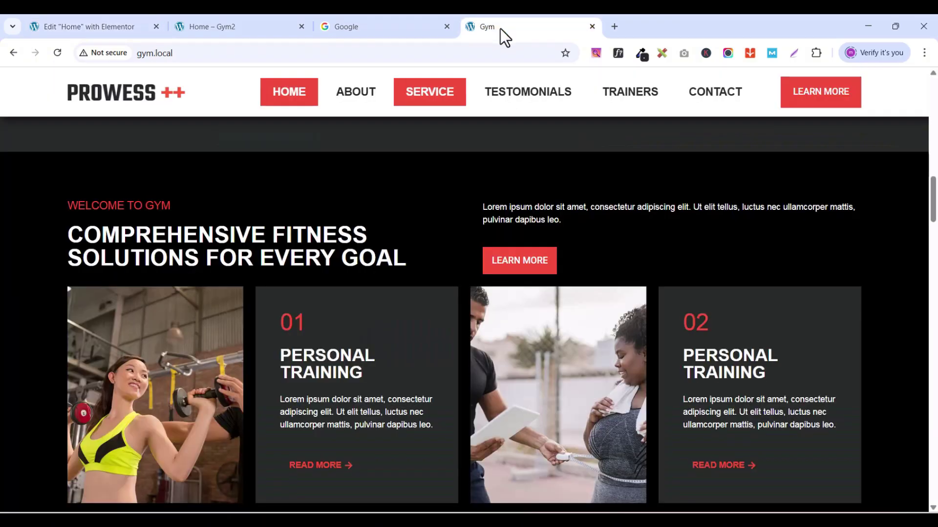
left_click(388, 27)
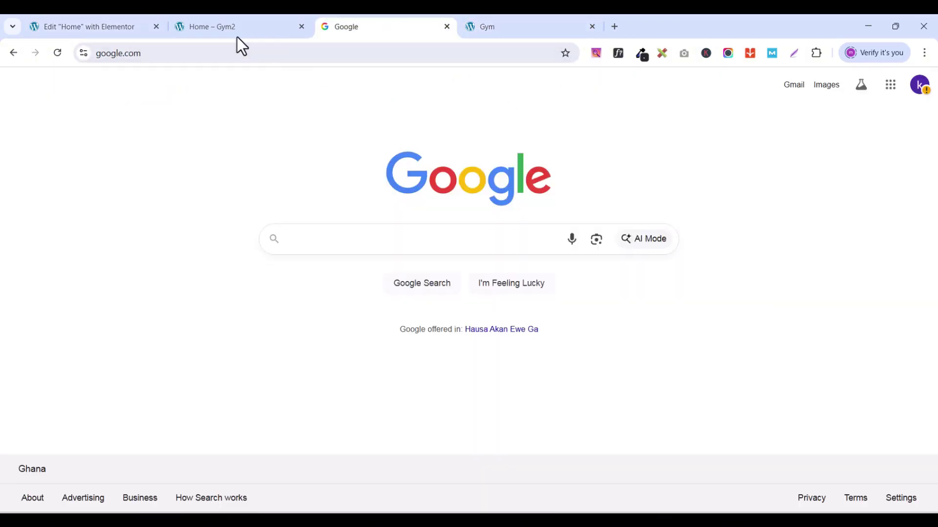
left_click(234, 29)
left_click(131, 30)
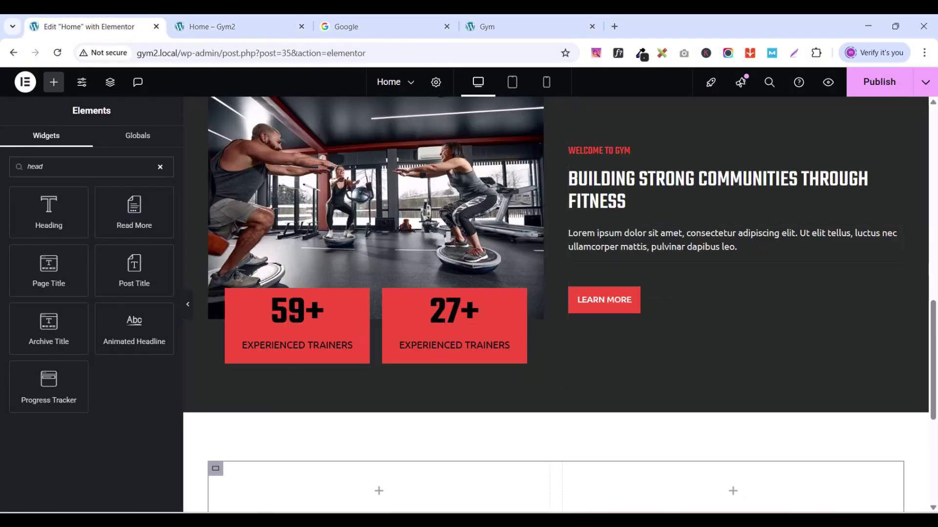
Step: Copy the WELCOME TO GYM heading from the dark section above and paste it into the first container of service section1
left_click_drag(933, 330, 931, 351)
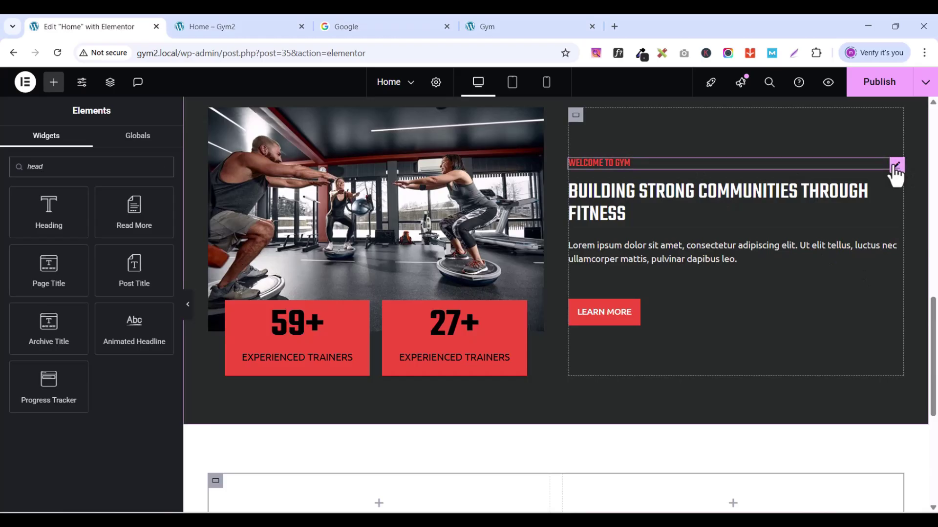
left_click(895, 167)
right_click(895, 167)
left_click(835, 226)
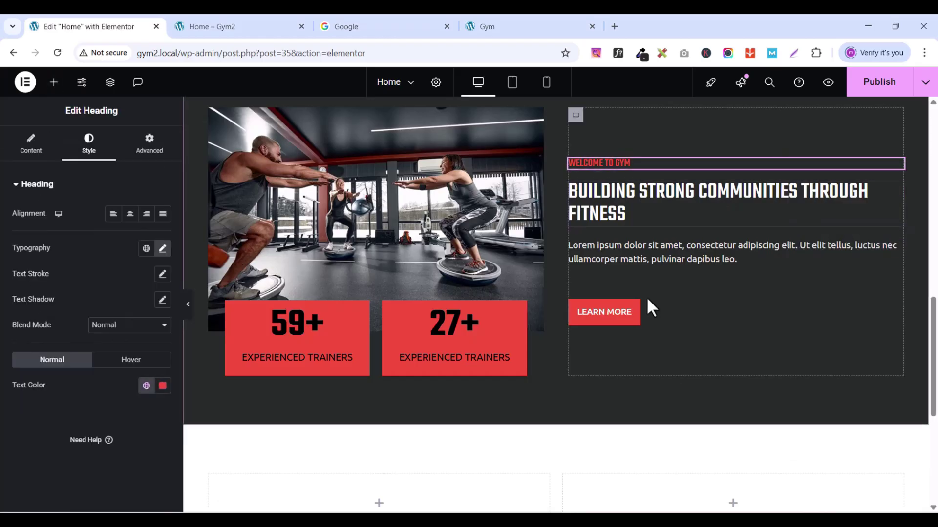
scroll(646, 299, "down", 5)
right_click(269, 245)
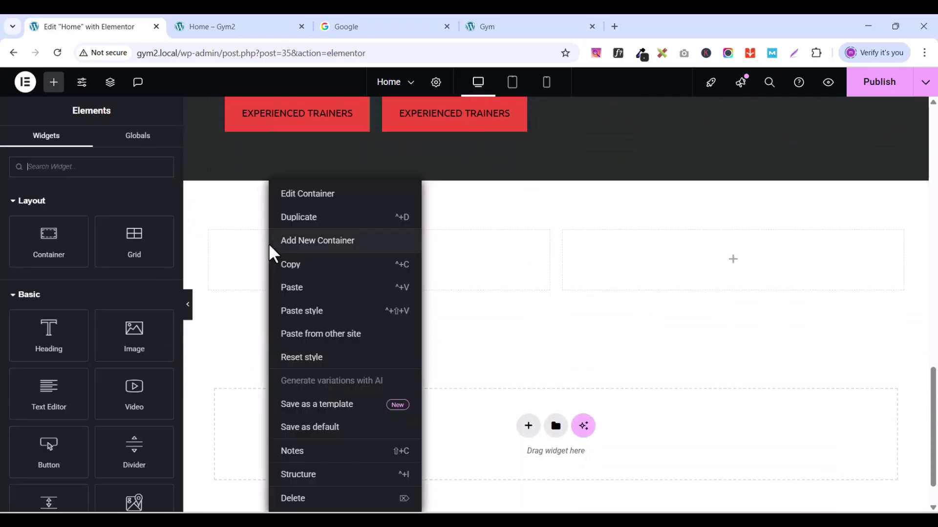
left_click(311, 289)
Step: Copy the BUILDING STRONG COMMUNITIES THROUGH FITNESS heading and paste it below WELCOME TO GYM in service section1
scroll(389, 270, "up", 6)
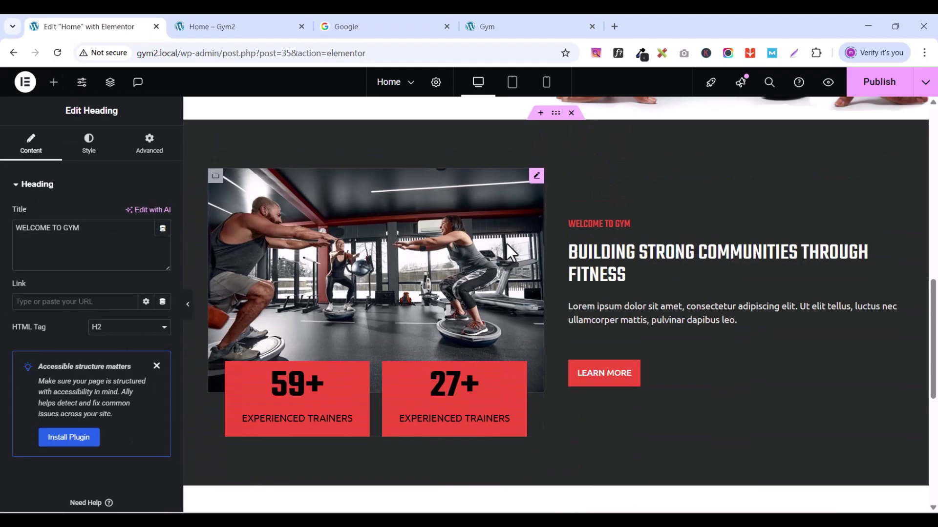
left_click(898, 251)
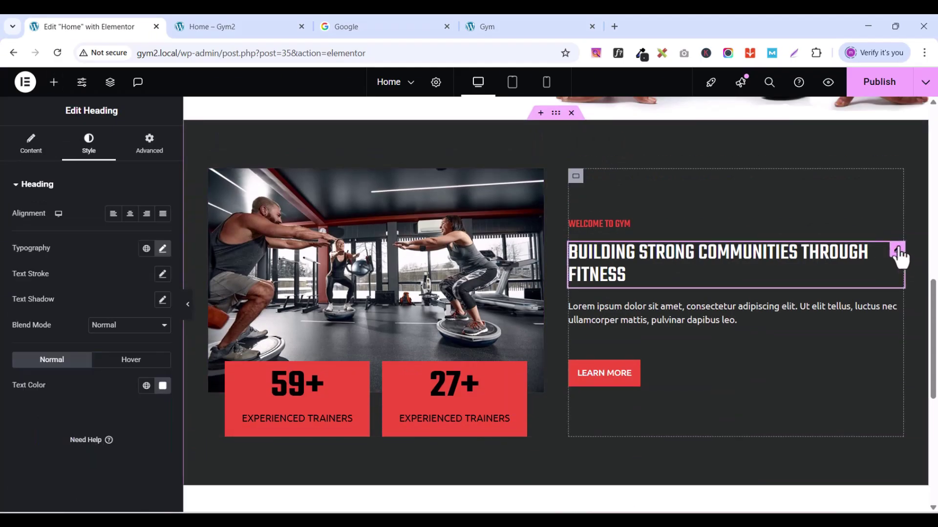
right_click(899, 251)
left_click(830, 289)
scroll(666, 261, "down", 5)
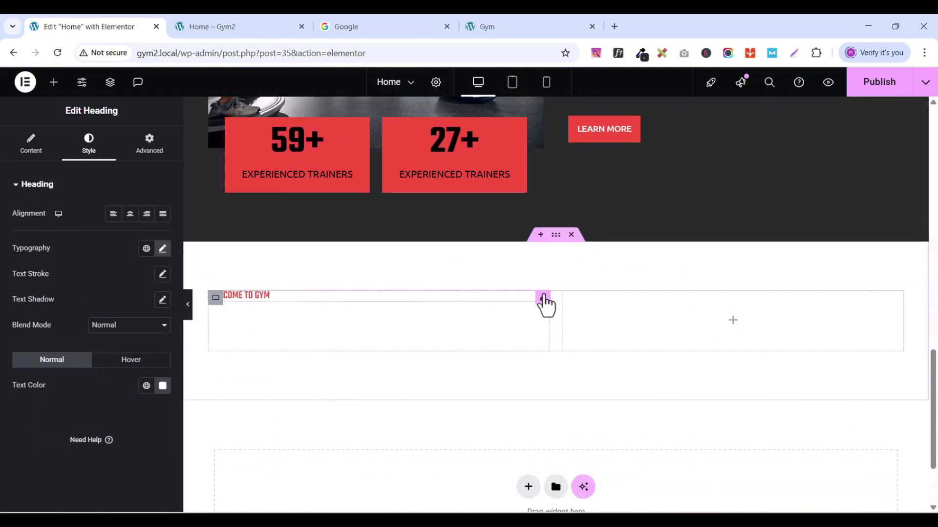
left_click(544, 304)
right_click(547, 306)
left_click(566, 311)
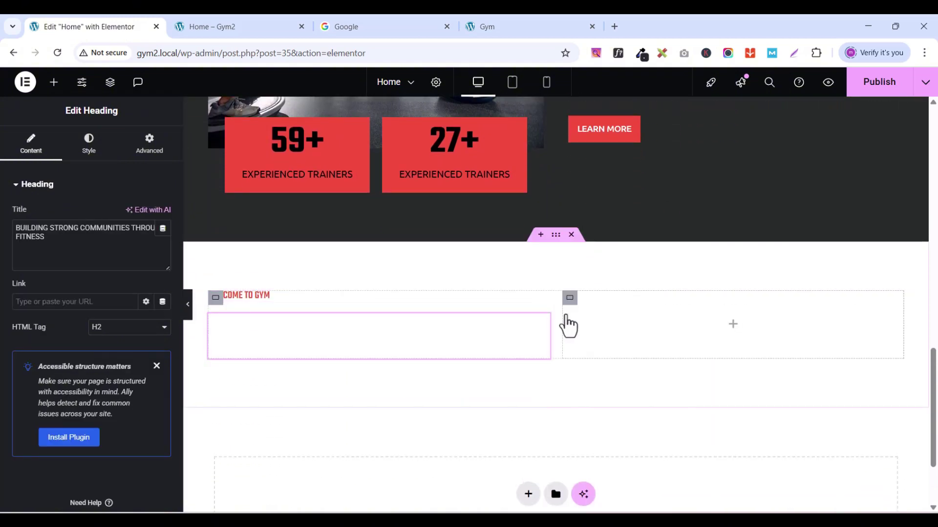
Step: Check the service section's background on the reference site, and give the SERVICE section a classic black background, #000000
left_click(527, 29)
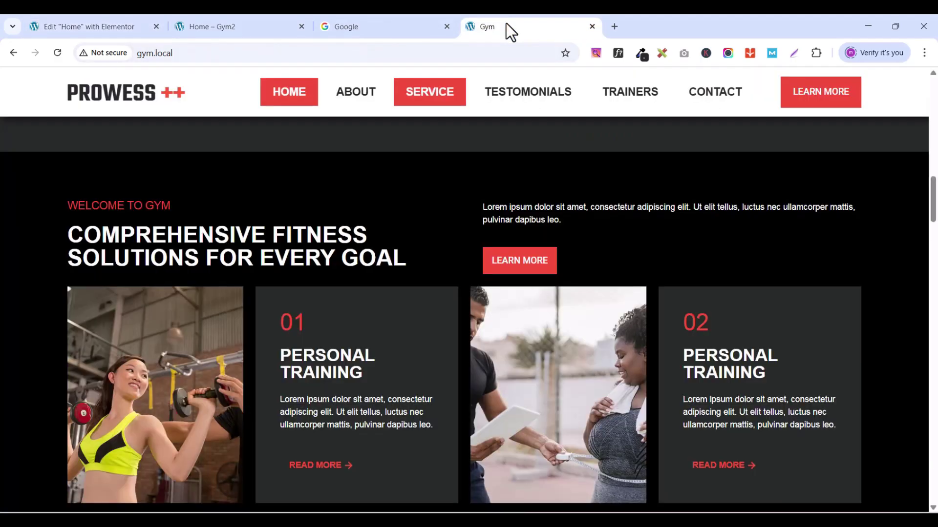
left_click(101, 28)
left_click(557, 237)
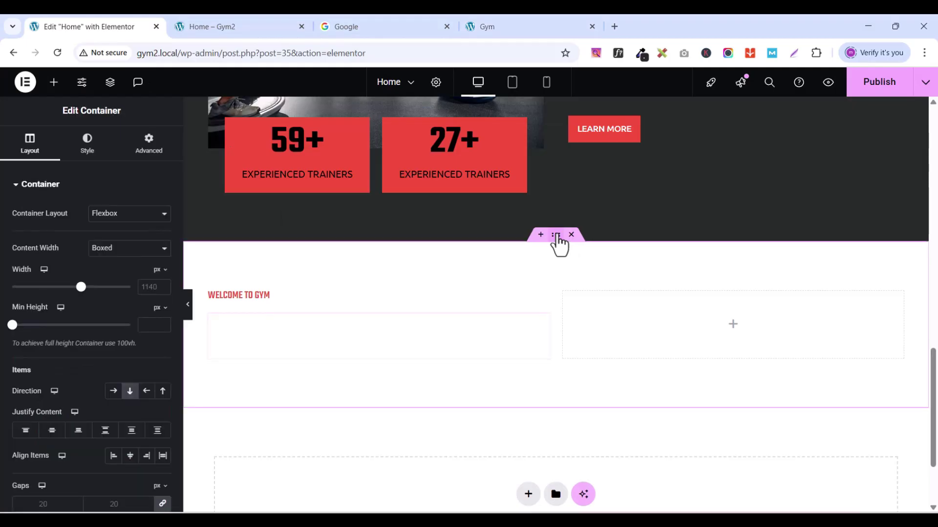
left_click(86, 146)
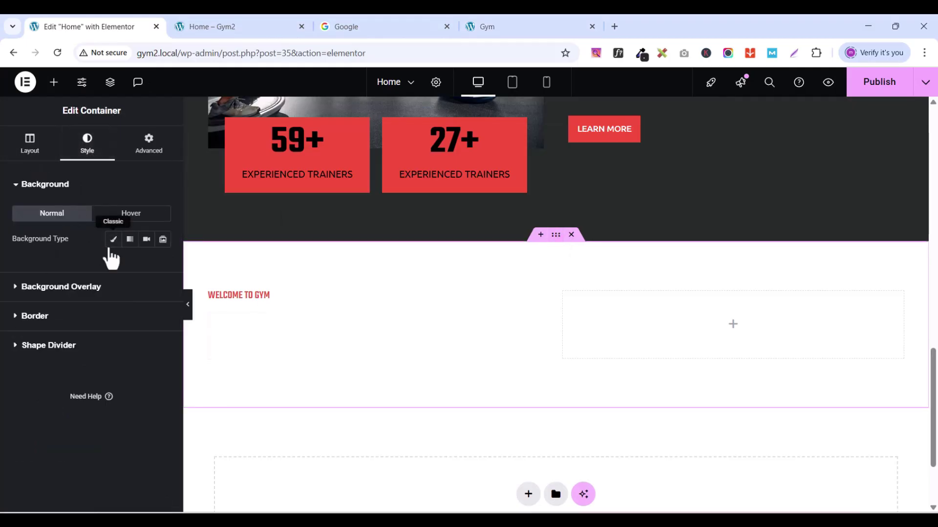
left_click(112, 240)
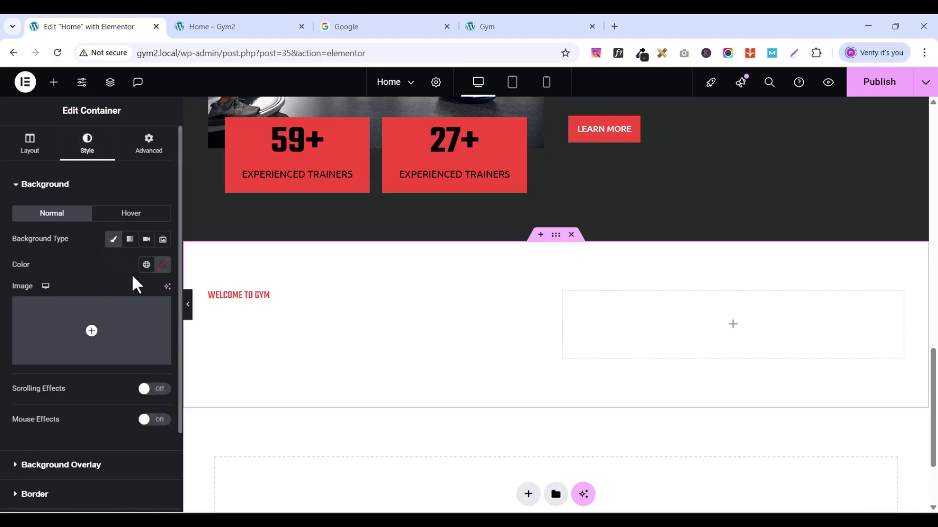
left_click(162, 266)
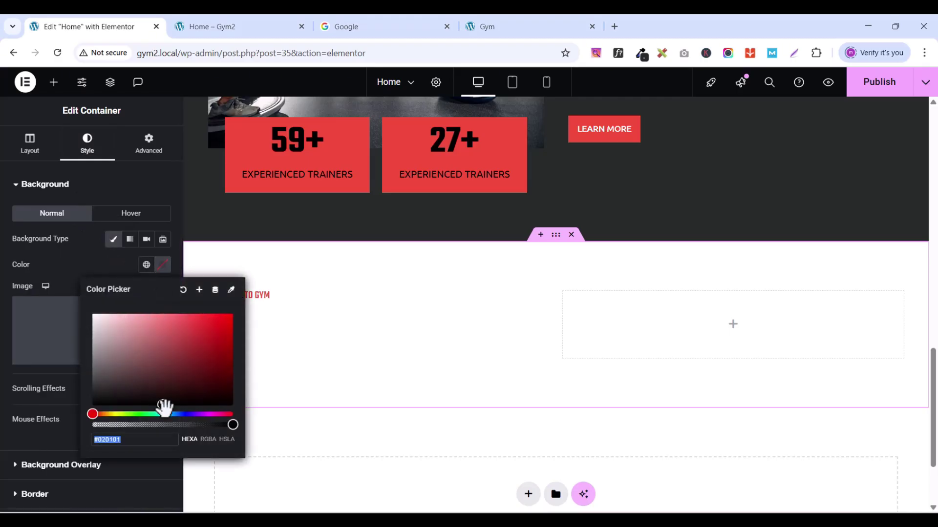
left_click(165, 405)
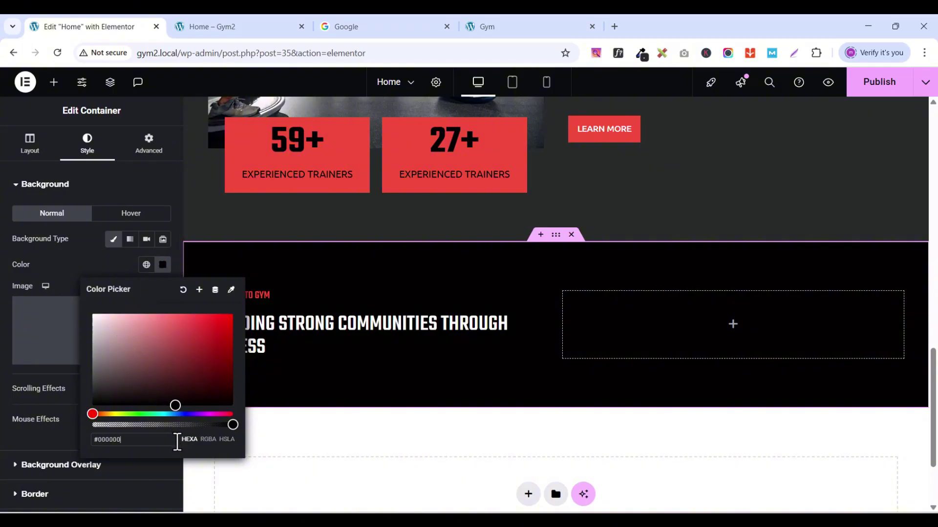
left_click(556, 243)
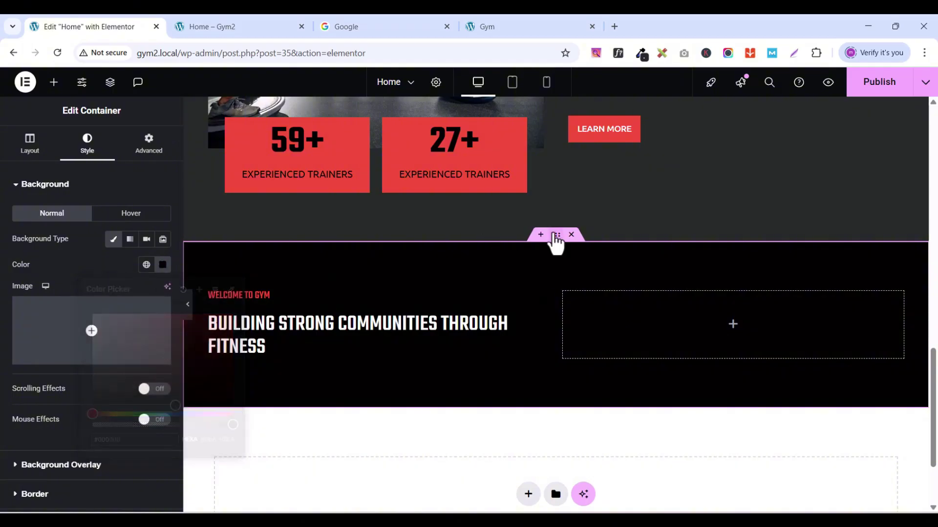
scroll(392, 368, "down", 1)
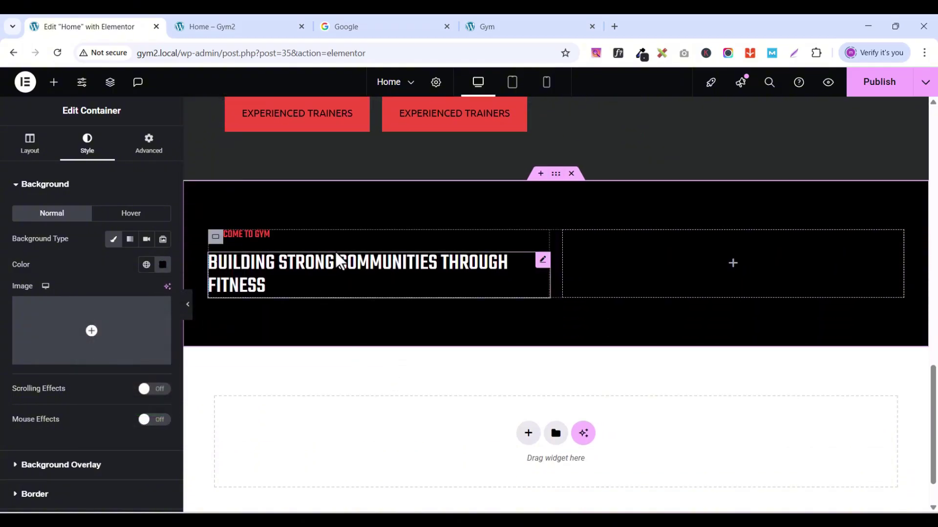
scroll(601, 278, "down", 1)
left_click(517, 29)
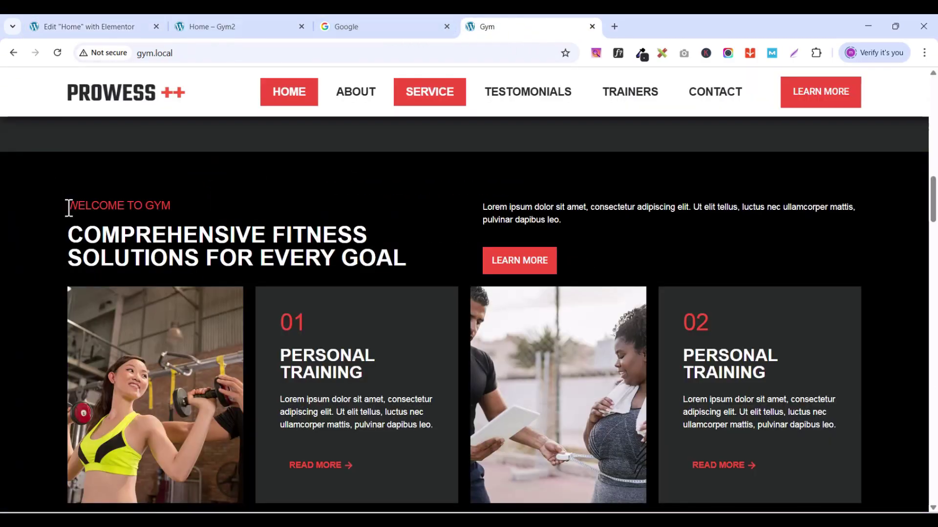
left_click_drag(101, 205, 173, 207)
right_click(160, 208)
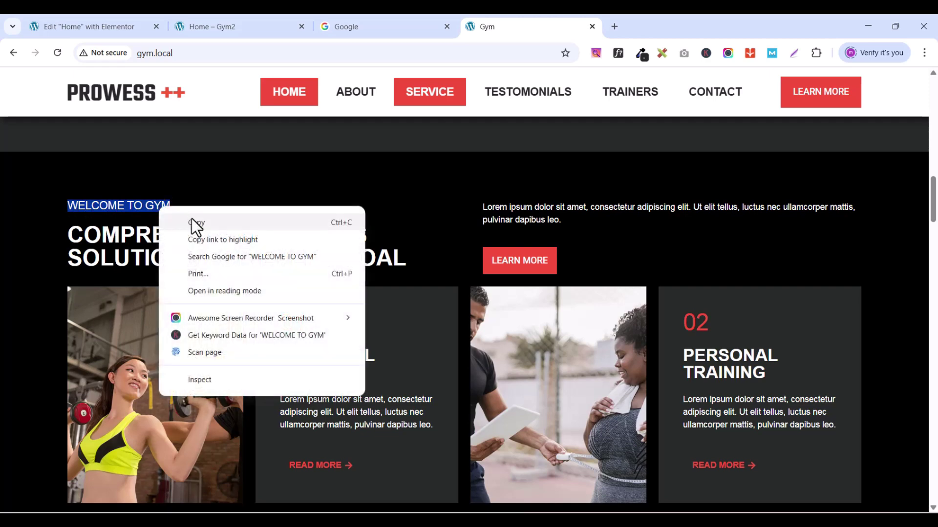
left_click(192, 219)
left_click(60, 16)
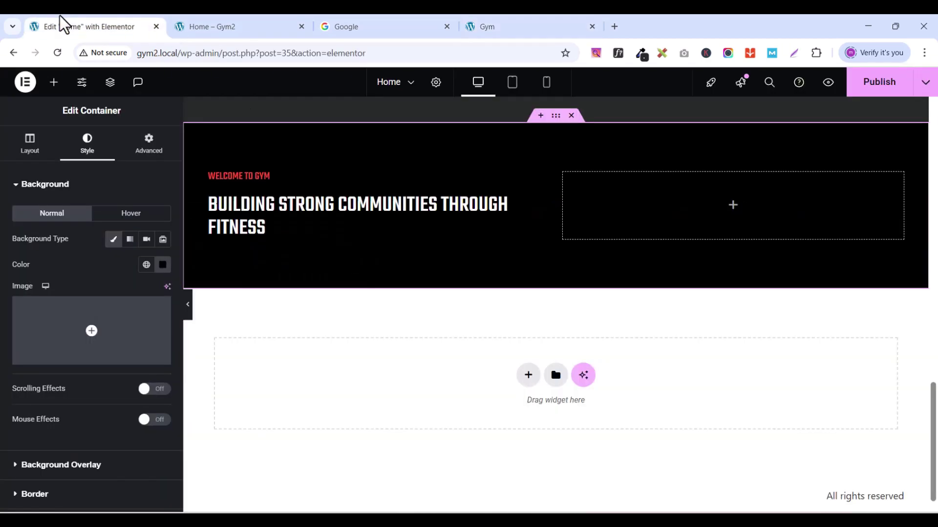
Step: Replace the SERVICE section's main heading text with COMPREHENSIVE FITNESS SOLUTIONS FOR EVERY GOAL, copied from the reference site
left_click(498, 30)
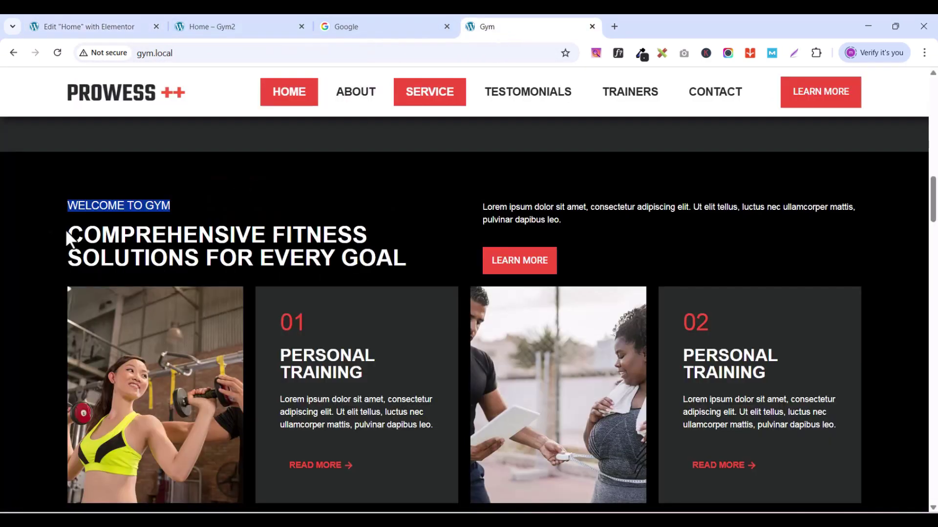
left_click_drag(69, 233, 417, 271)
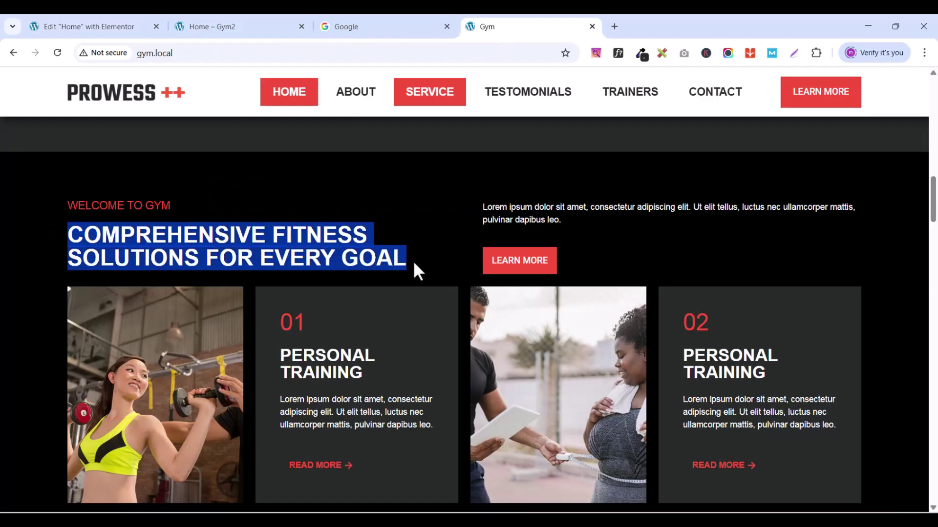
right_click(304, 252)
left_click(343, 267)
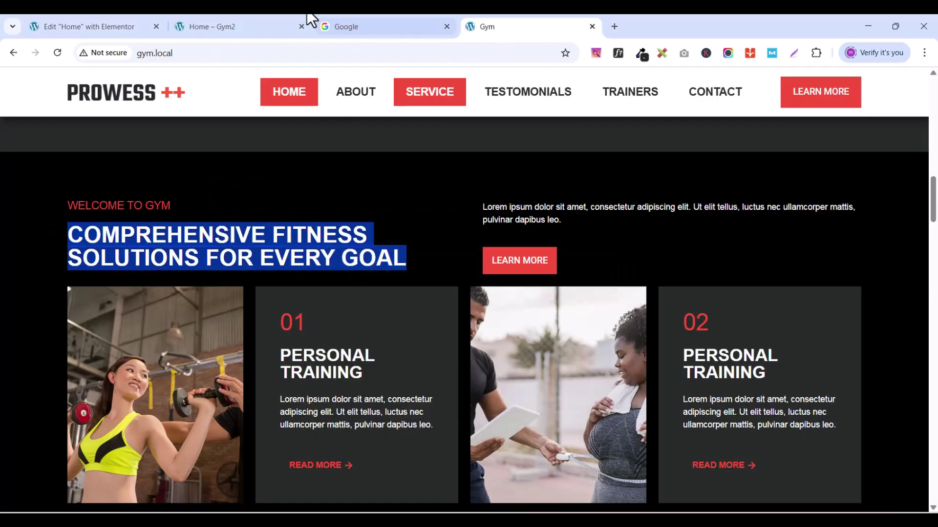
left_click(95, 28)
left_click(543, 202)
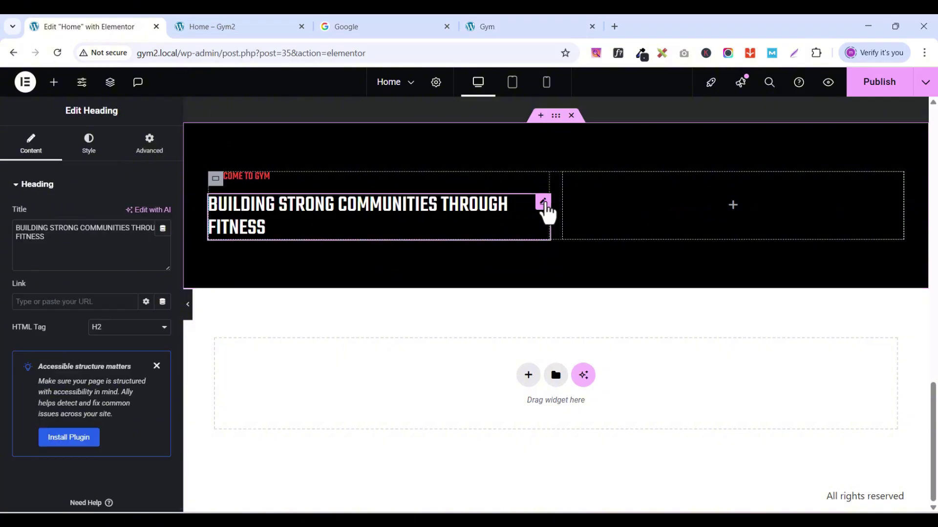
triple_click(67, 235)
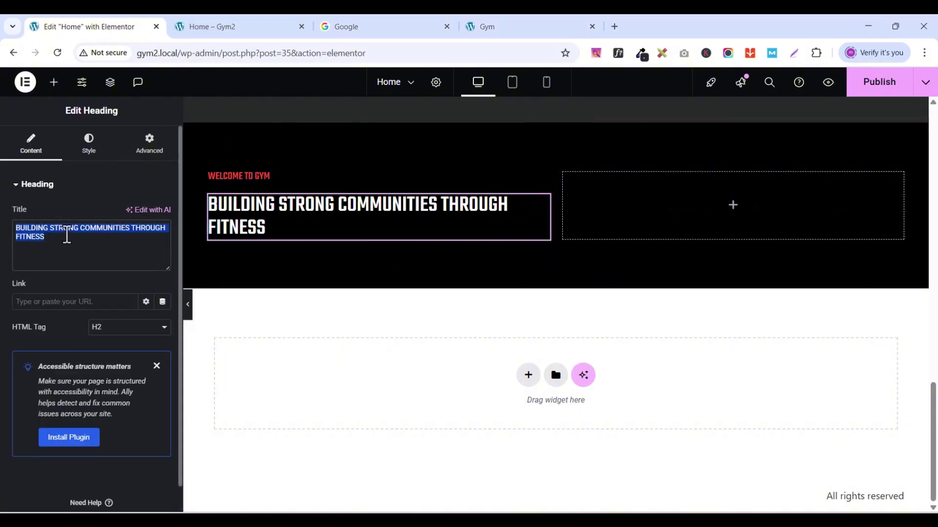
key("ctrl+v")
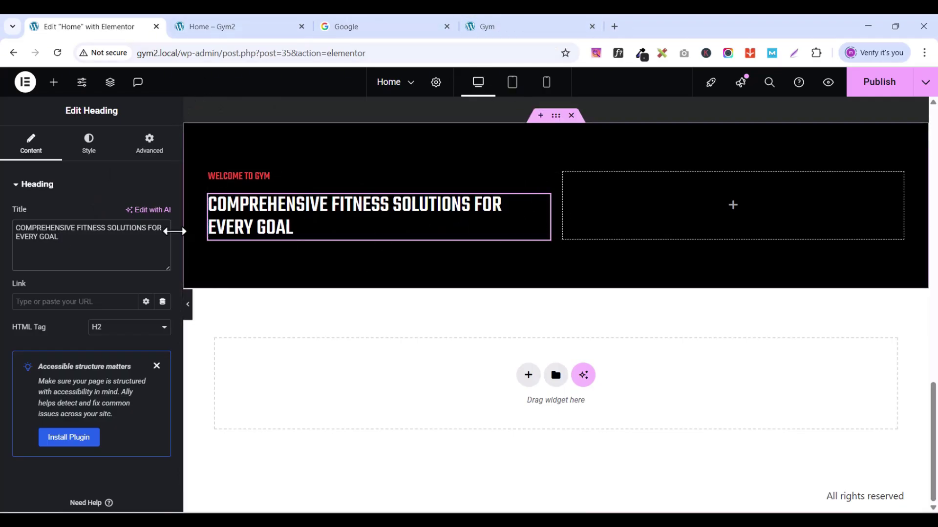
left_click(520, 22)
left_click(362, 26)
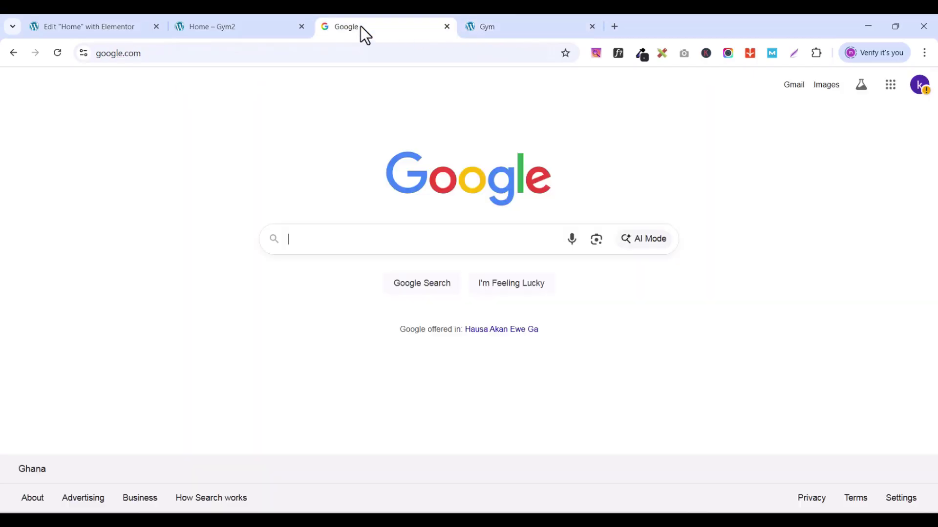
left_click(123, 27)
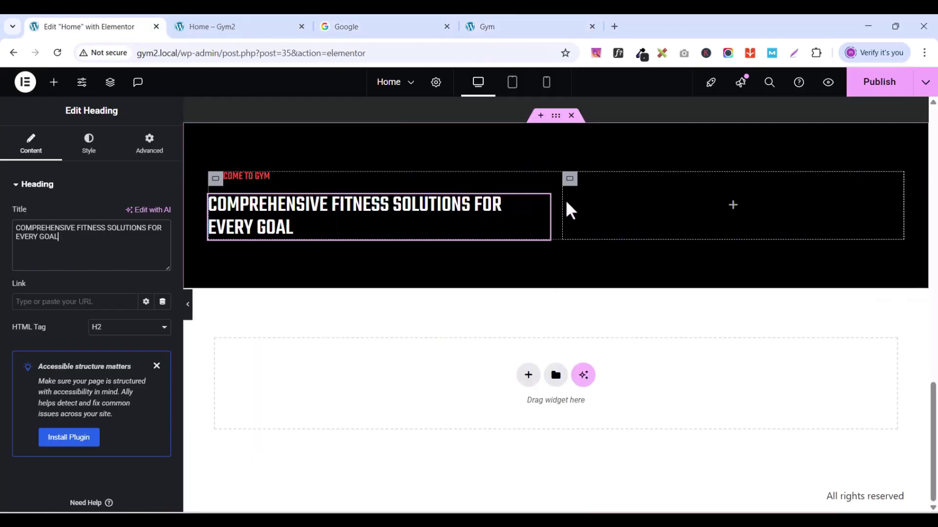
Step: Copy the Lorem ipsum paragraph beside the COMPREHENSIVE FITNESS SOLUTIONS FOR EVERY GOAL heading on the reference Gym site
left_click(500, 19)
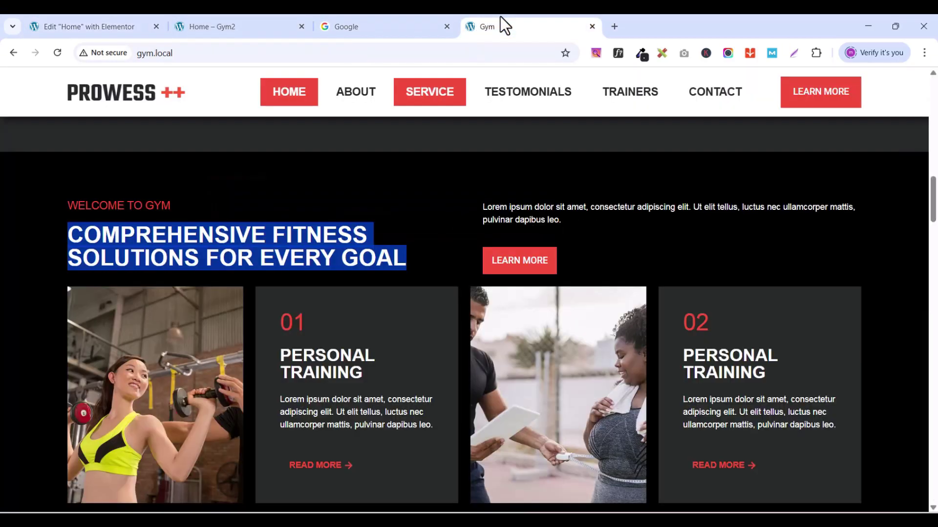
triple_click(486, 208)
right_click(537, 207)
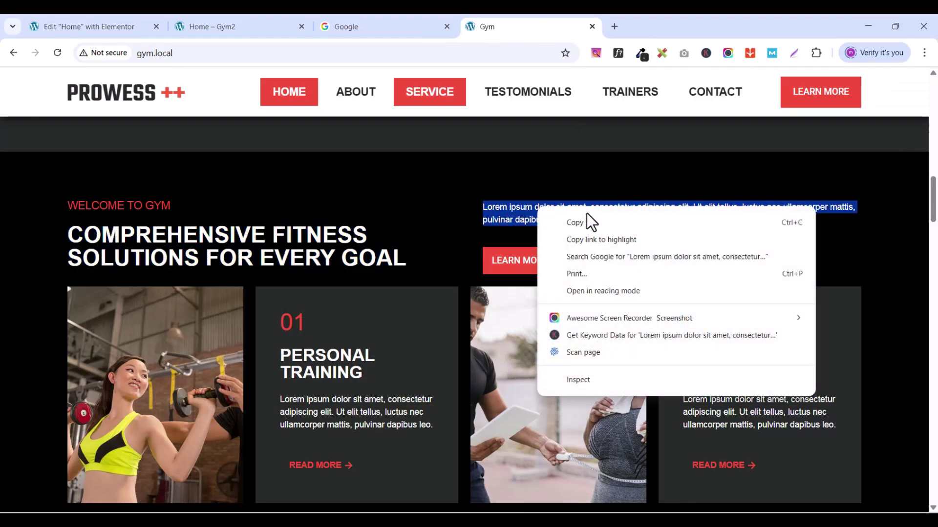
left_click(587, 215)
Step: Return to the Elementor editor and copy the Lorem ipsum text widget below the BUILDING STRONG COMMUNITIES THROUGH FITNESS heading
left_click(101, 29)
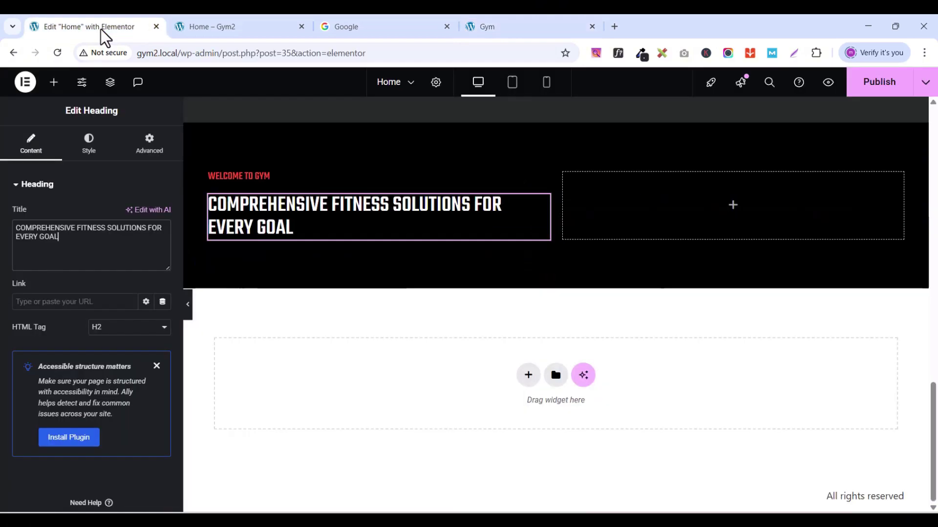
scroll(611, 244, "up", 5)
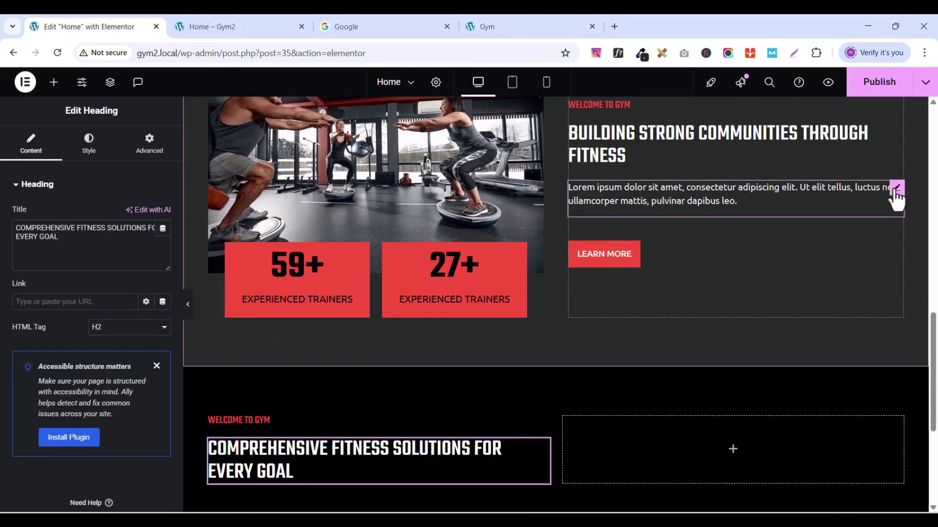
left_click(897, 195)
right_click(897, 196)
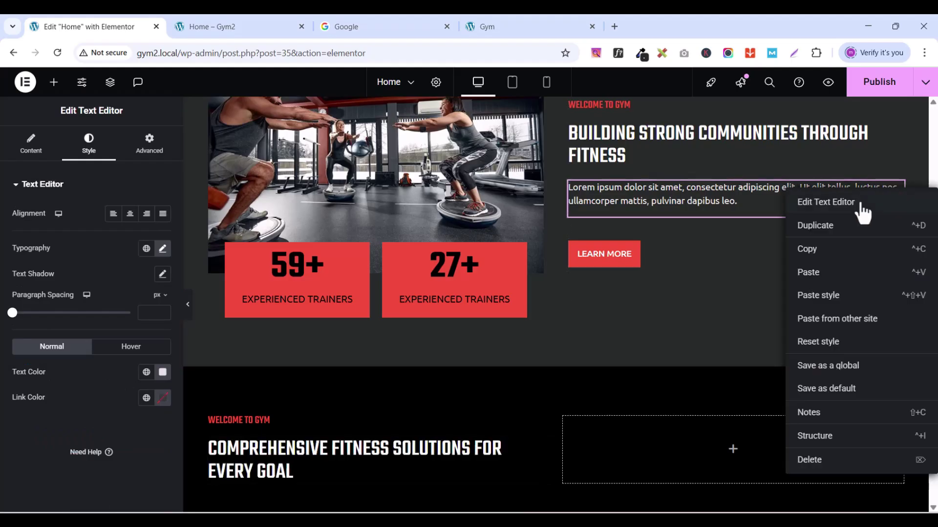
Step: Copy the paragraph under the "Building Strong Communities Through Fitness" heading into the empty container beside "Comprehensive Fitness Solutions for Every Goal"
left_click(831, 250)
scroll(815, 239, "down", 3)
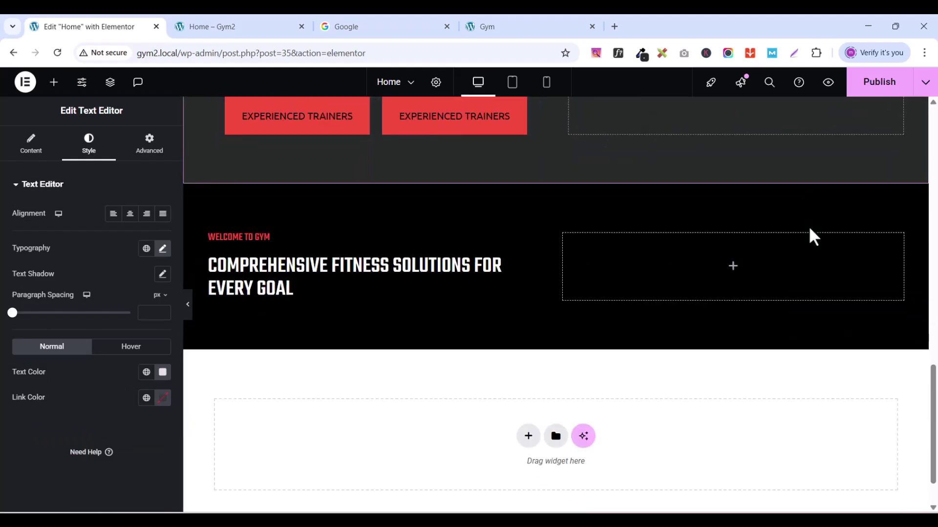
right_click(595, 249)
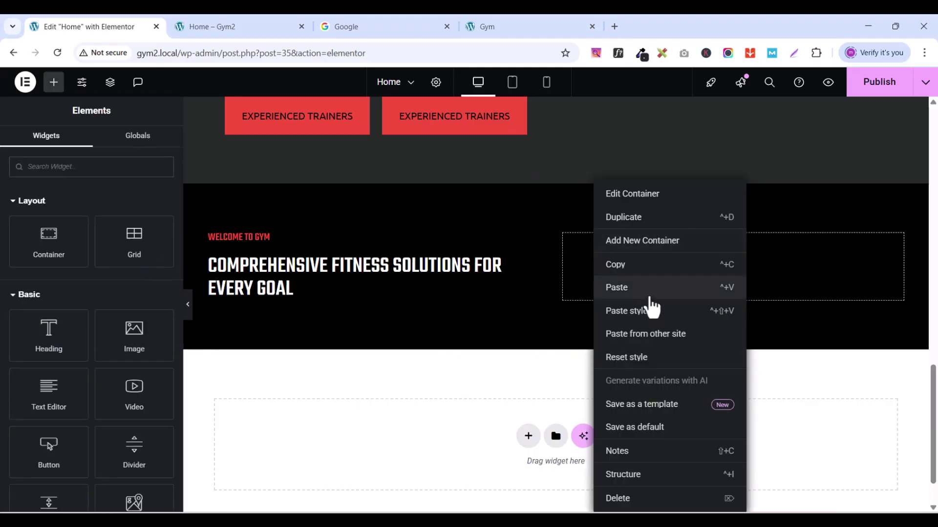
left_click(651, 287)
Step: Copy the LEARN MORE button from the "Building Strong Communities" section and paste it below the paragraph in the "Comprehensive Fitness Solutions" section
scroll(718, 201, "up", 5)
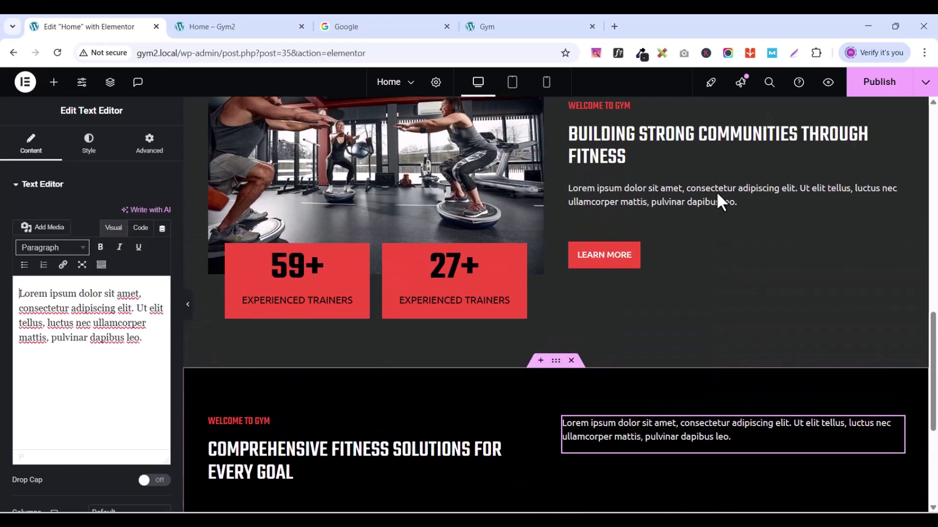
scroll(690, 236, "down", 1)
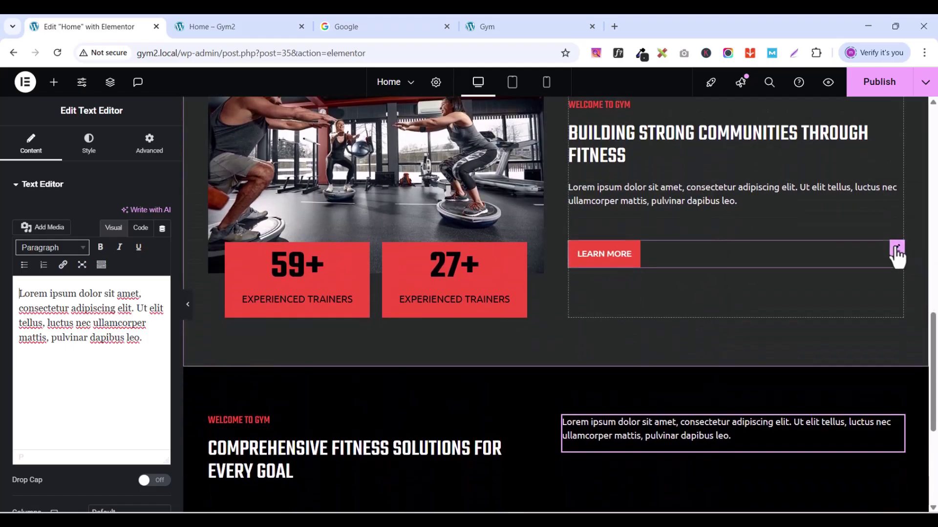
right_click(897, 255)
left_click(831, 287)
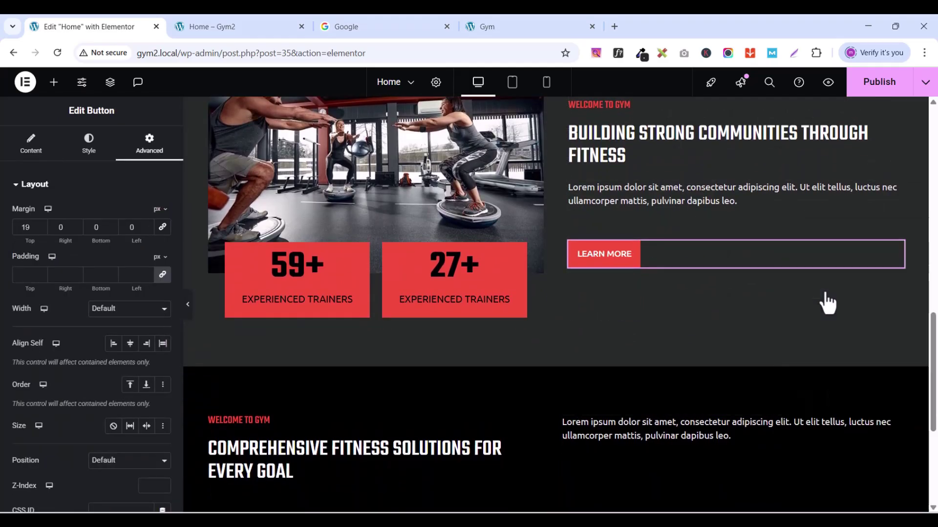
scroll(733, 273, "down", 4)
scroll(723, 254, "down", 1)
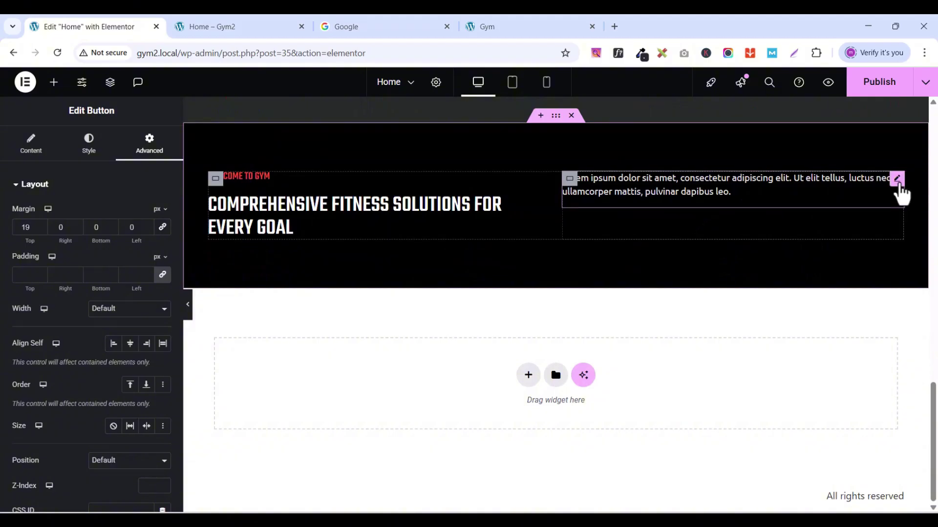
left_click(897, 180)
right_click(901, 192)
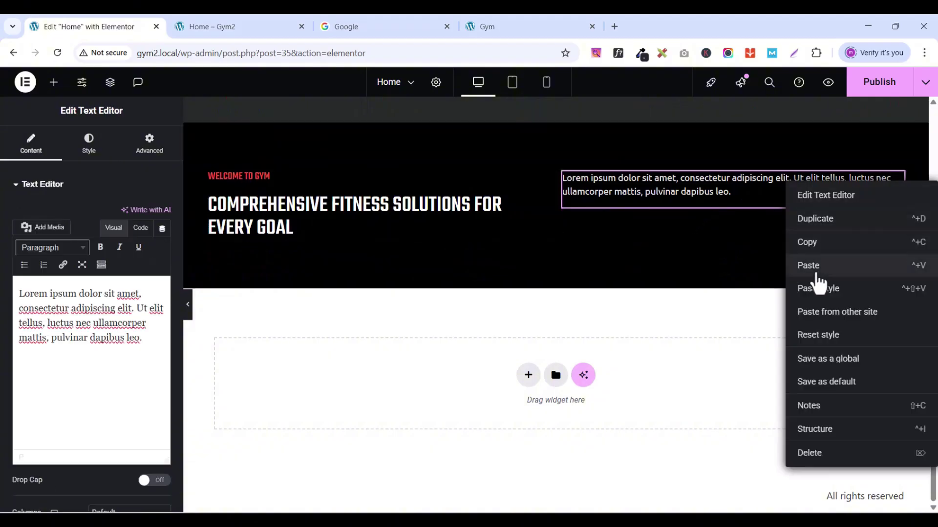
left_click(815, 266)
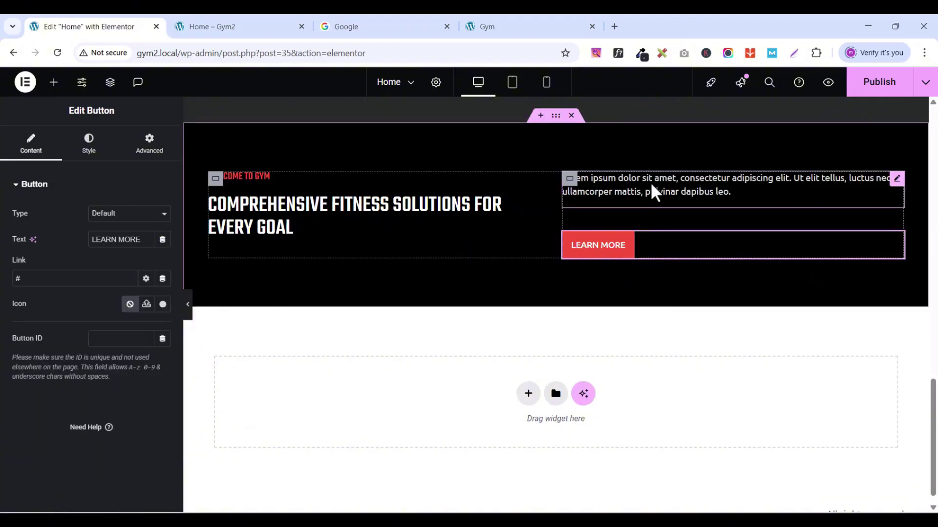
Step: Check the service section on the reference Gym site, then duplicate the "service section1" container in the home page structure
left_click(519, 27)
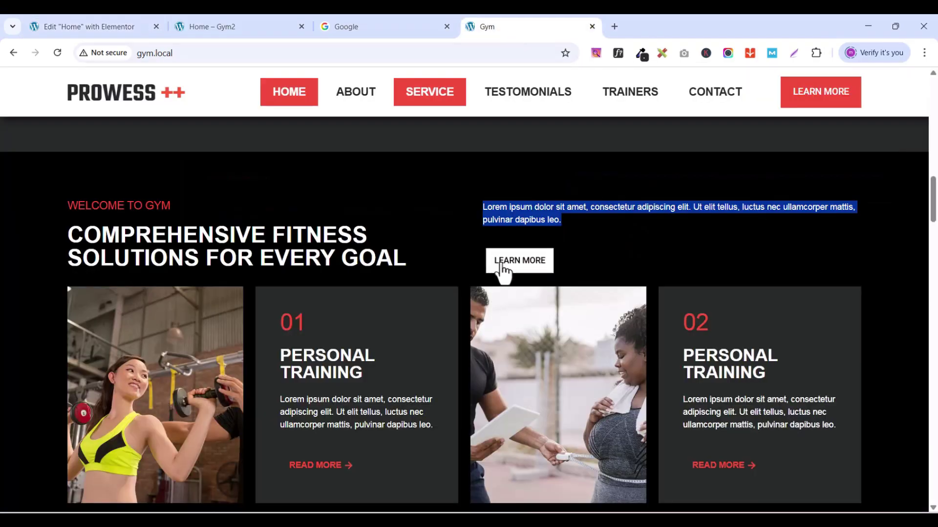
left_click(162, 26)
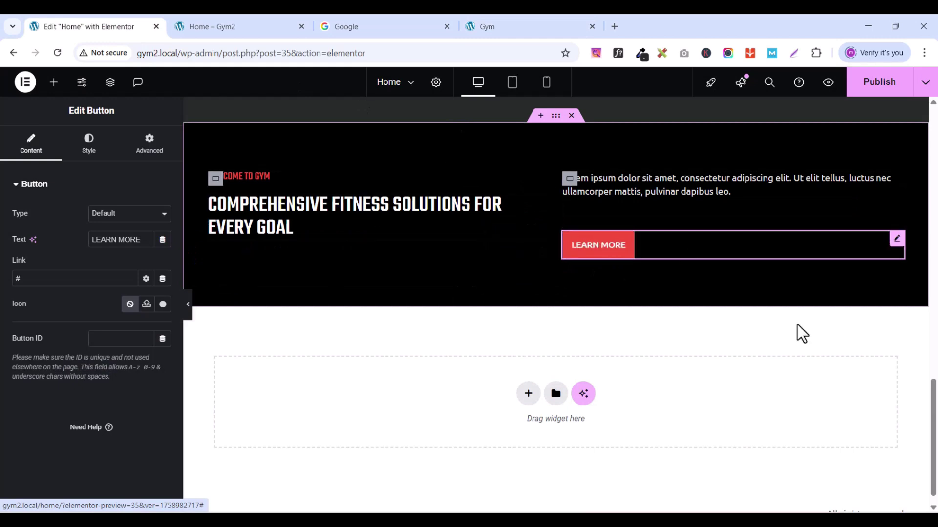
scroll(573, 232, "down", 1)
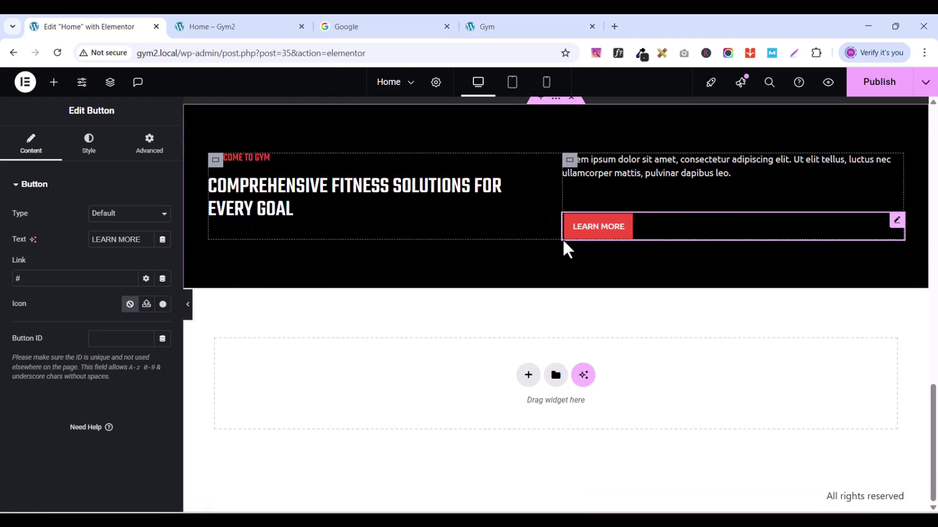
left_click(646, 143)
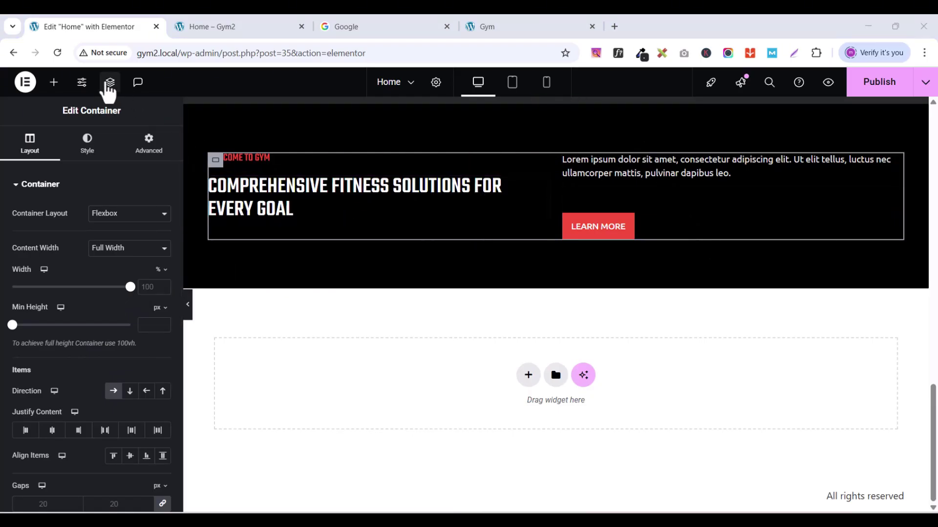
left_click(110, 86)
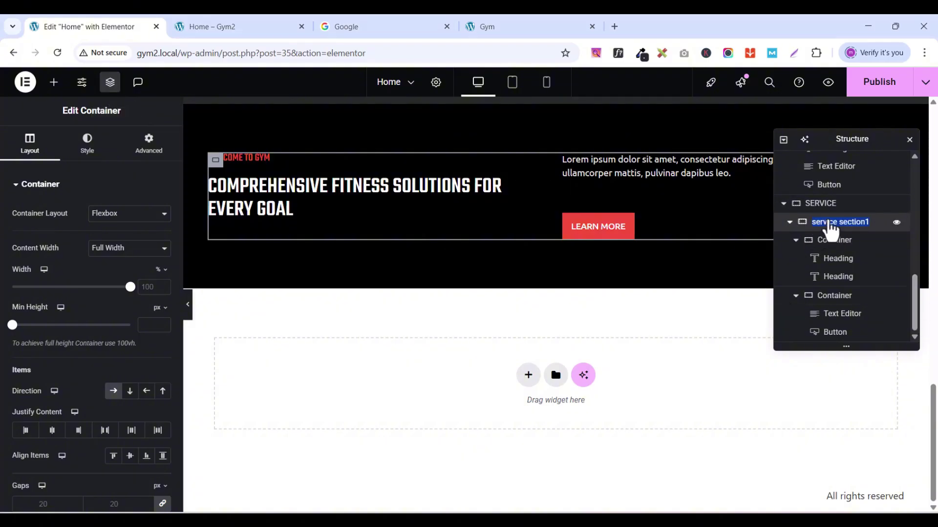
right_click(831, 228)
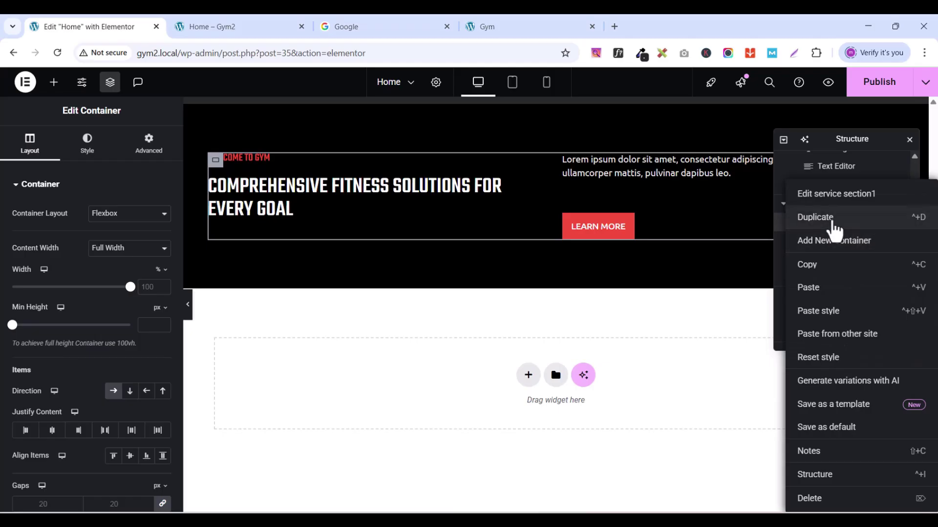
left_click(833, 222)
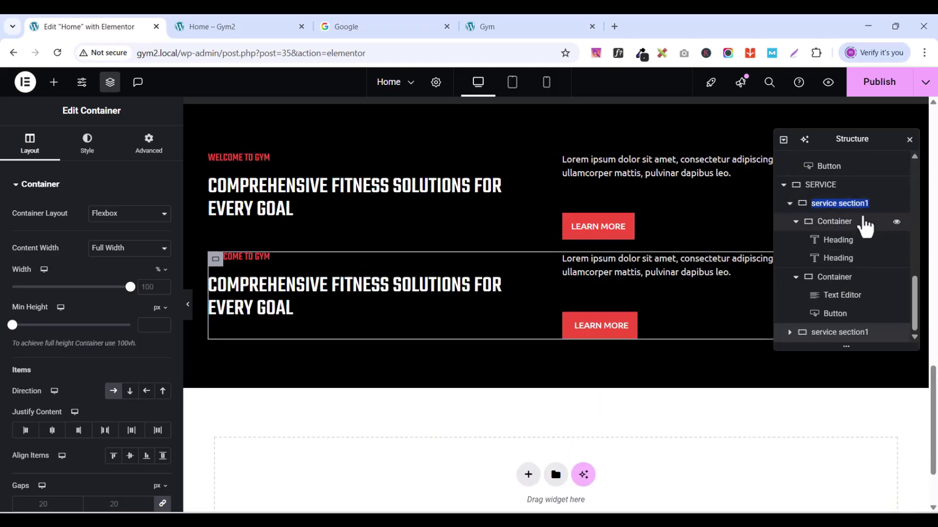
Step: Delete both inner containers, with their headings, text and button, from the duplicated "service section1"
left_click(789, 204)
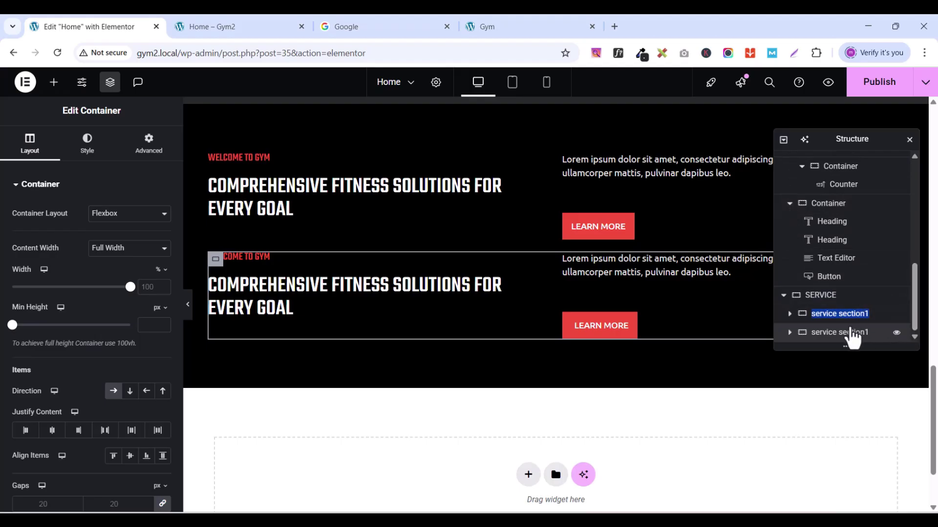
left_click(790, 332)
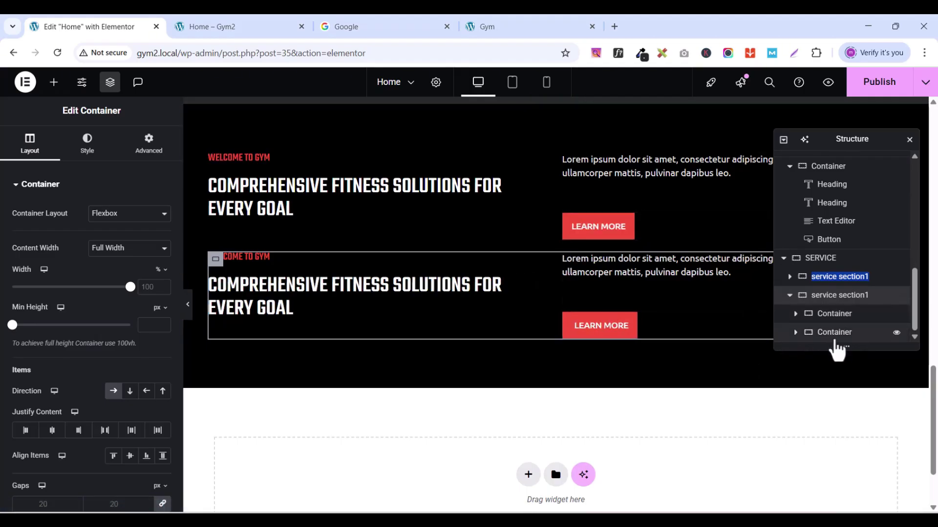
left_click(838, 333)
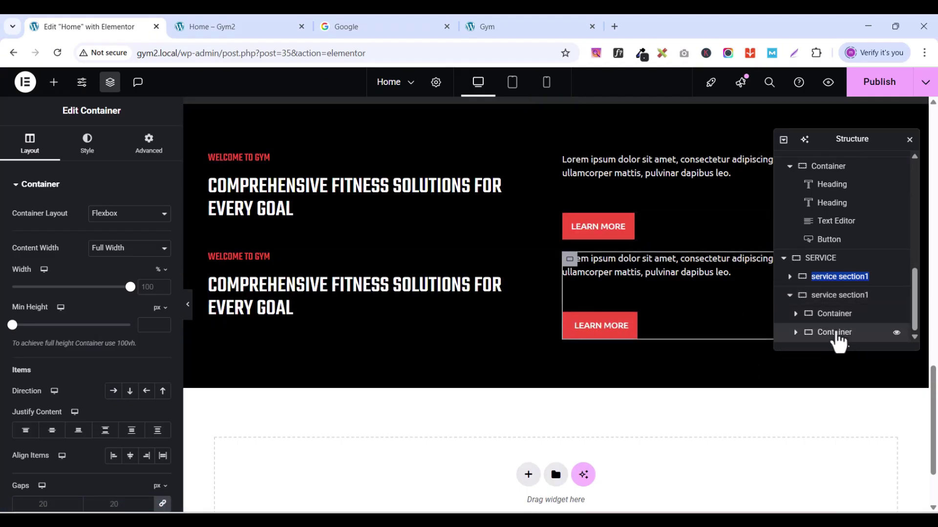
right_click(836, 334)
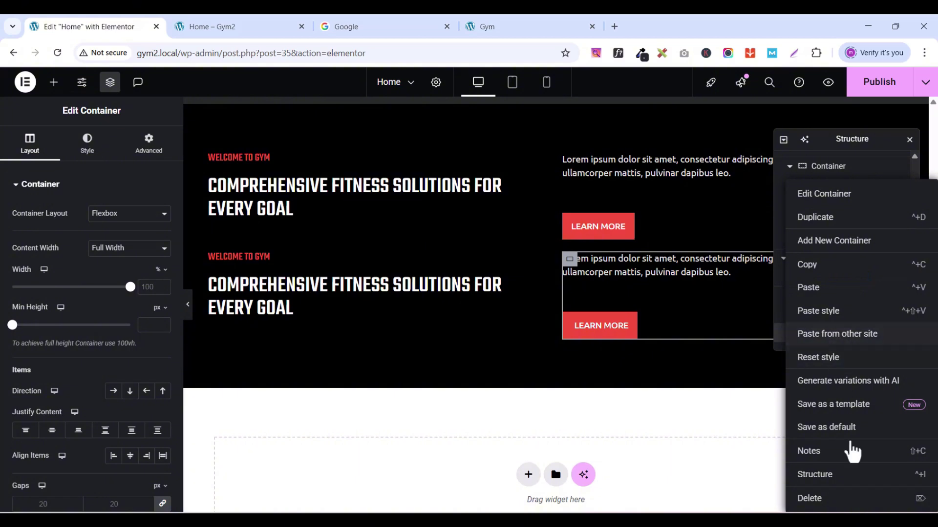
left_click(838, 503)
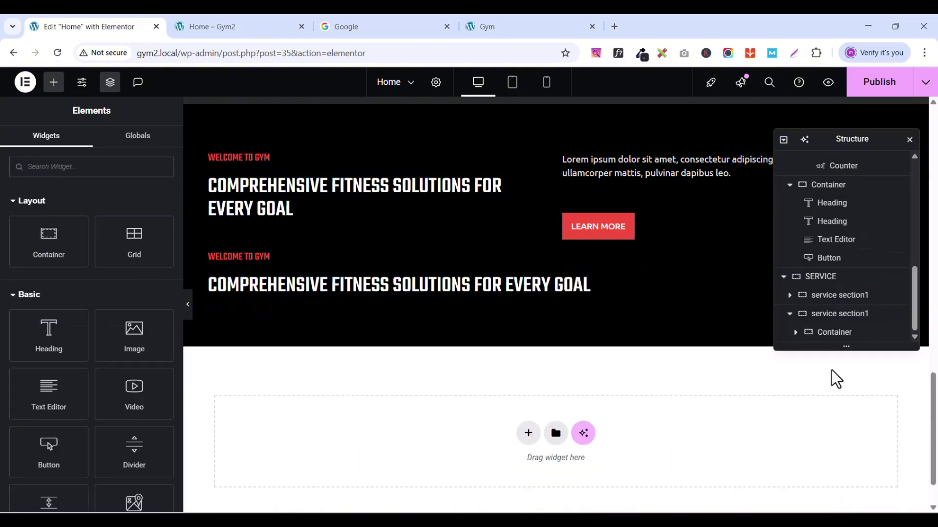
left_click(824, 337)
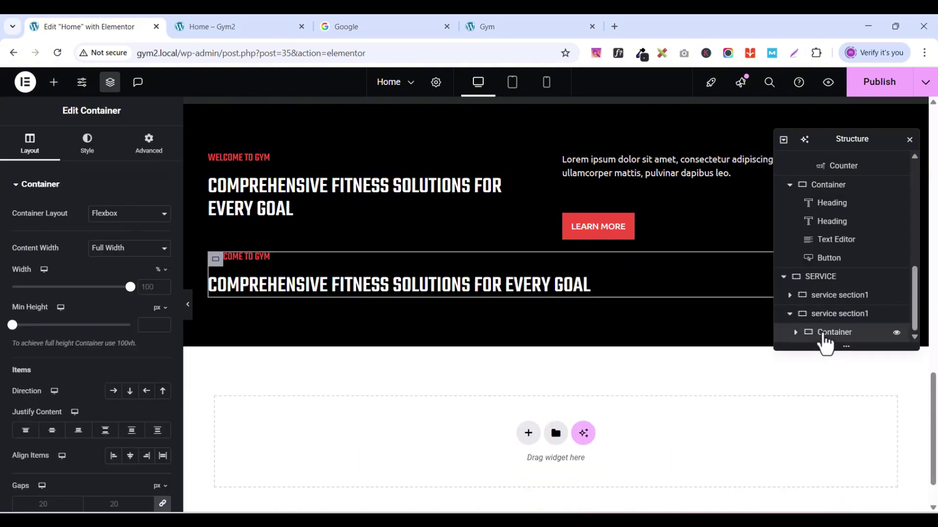
right_click(824, 338)
left_click(827, 503)
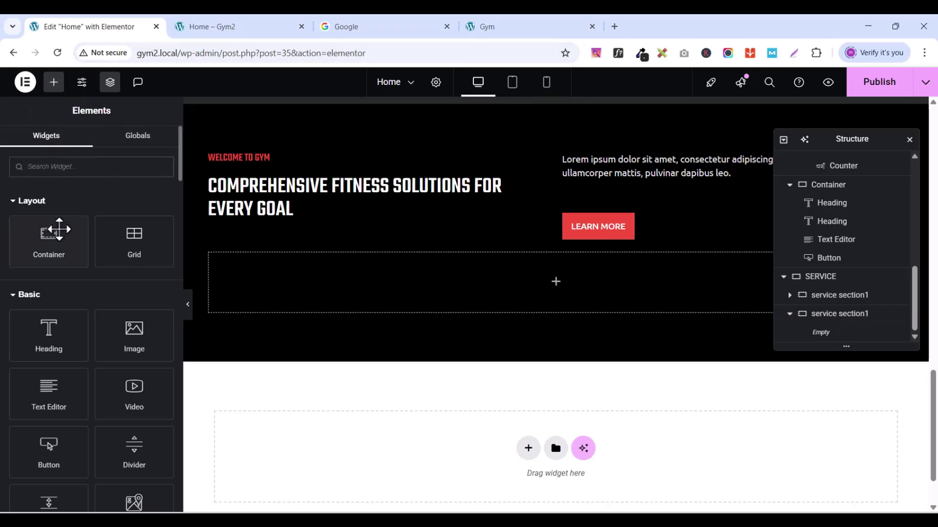
Step: Add a container with 0 px padding to the emptied service section and place a Grid element inside it
left_click_drag(51, 235, 582, 284)
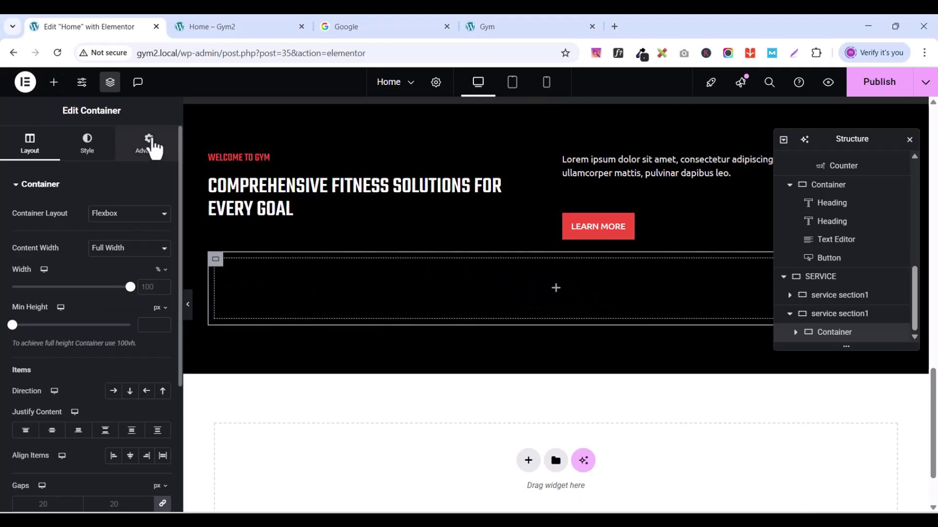
left_click(151, 145)
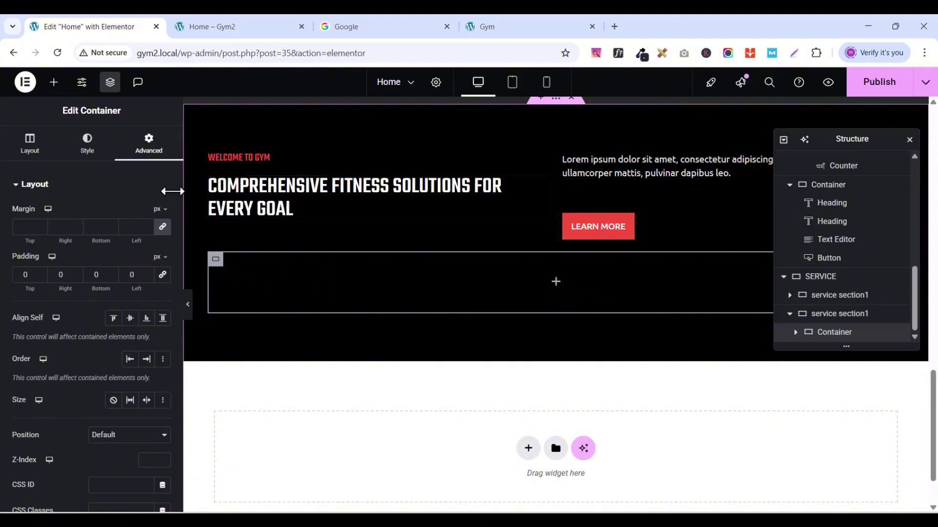
left_click(56, 83)
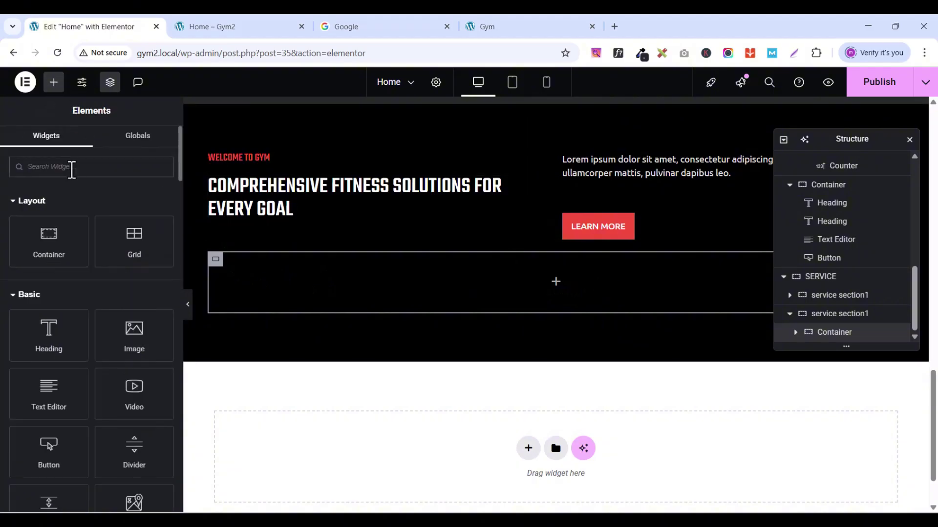
type("grid")
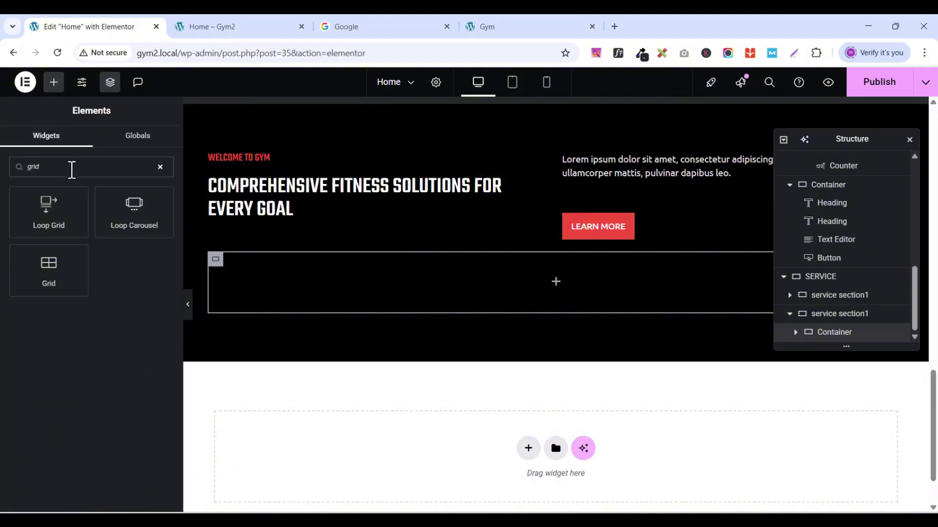
left_click_drag(46, 286, 558, 277)
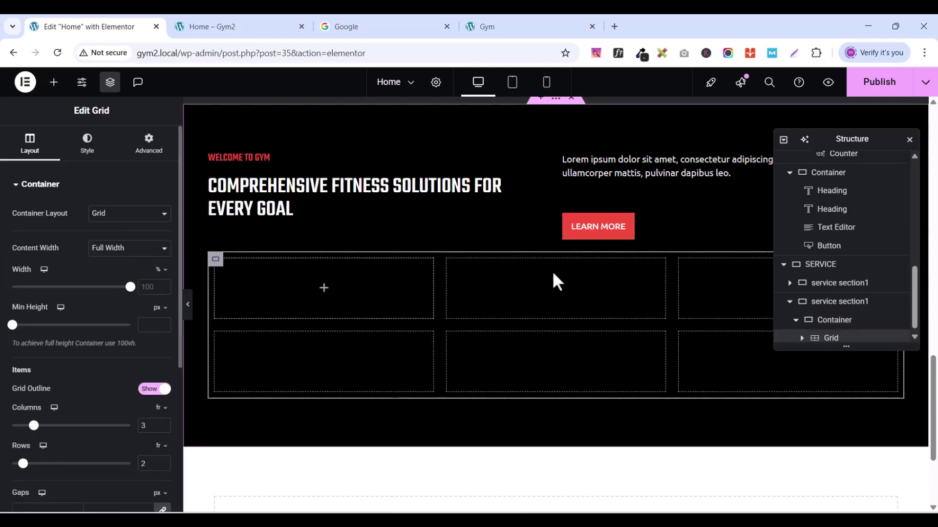
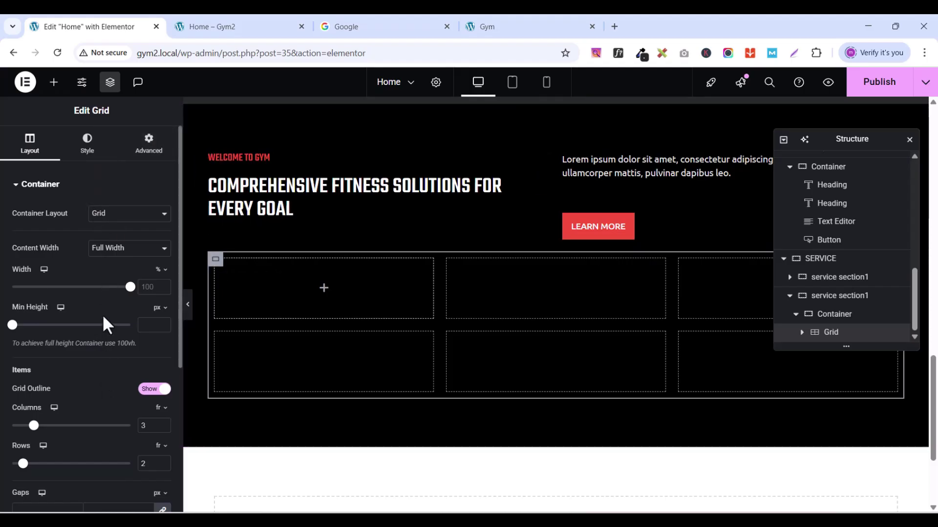
Step: Set the grid to 2 columns and 2 rows, with 0 px padding on all sides
scroll(99, 303, "down", 3)
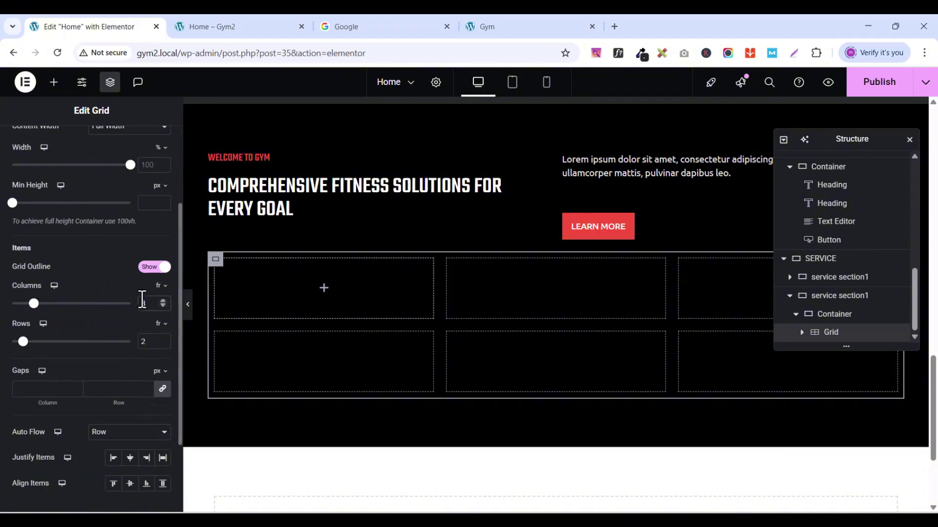
type("2")
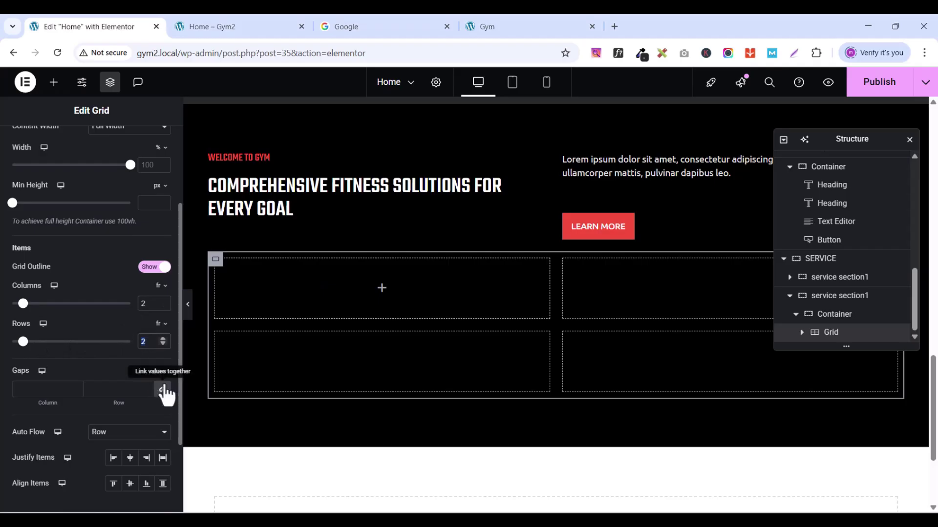
type("2")
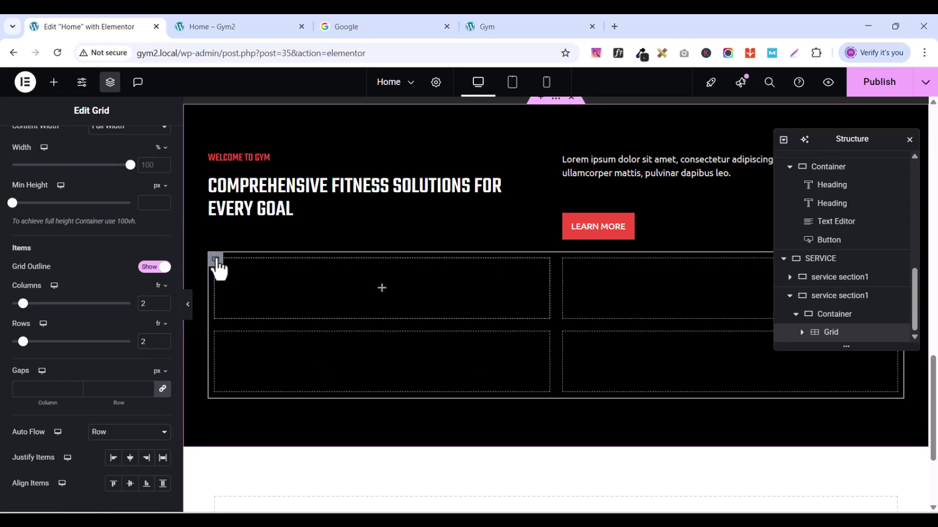
scroll(167, 161, "up", 3)
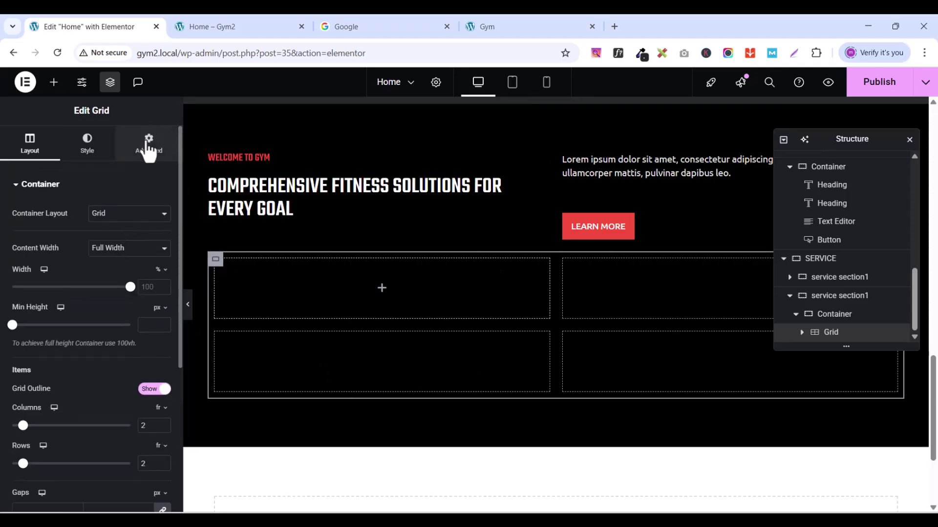
left_click(148, 146)
left_click(162, 280)
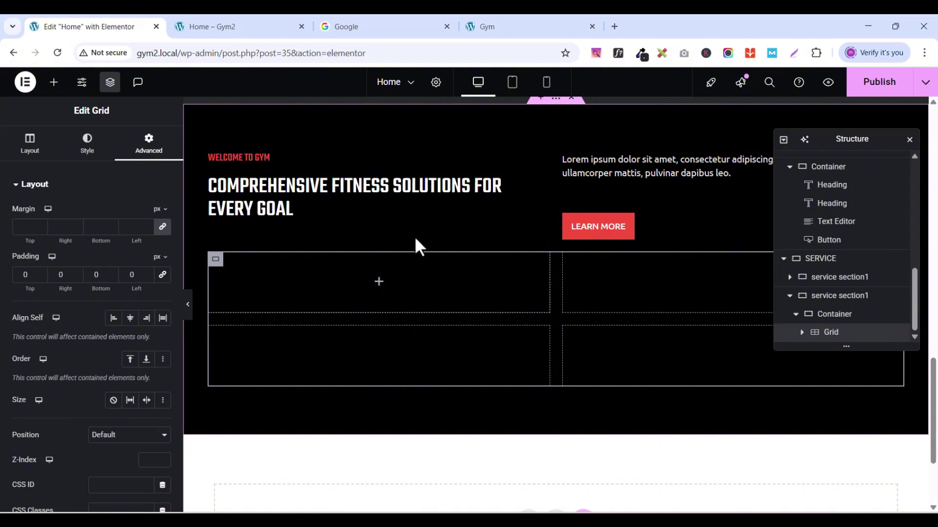
Step: Insert a container into the first cell of the grid
left_click(54, 82)
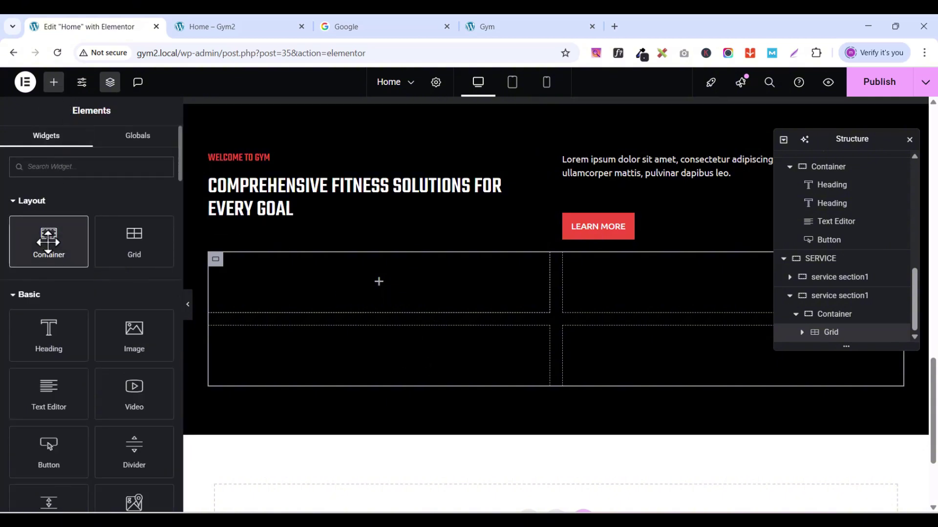
left_click_drag(49, 240, 360, 272)
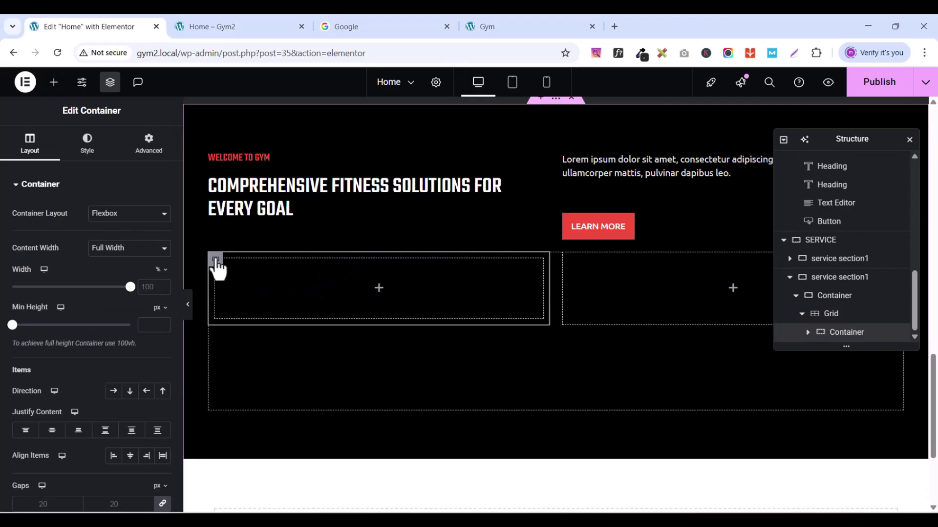
Step: Set the first grid cell's container padding to 0 px on all sides and nest a new container inside it
left_click(153, 151)
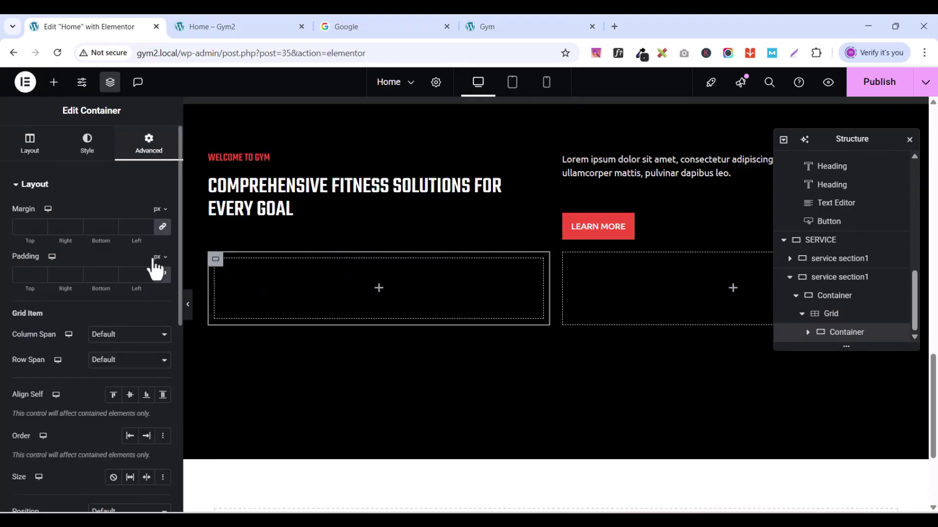
left_click(162, 275)
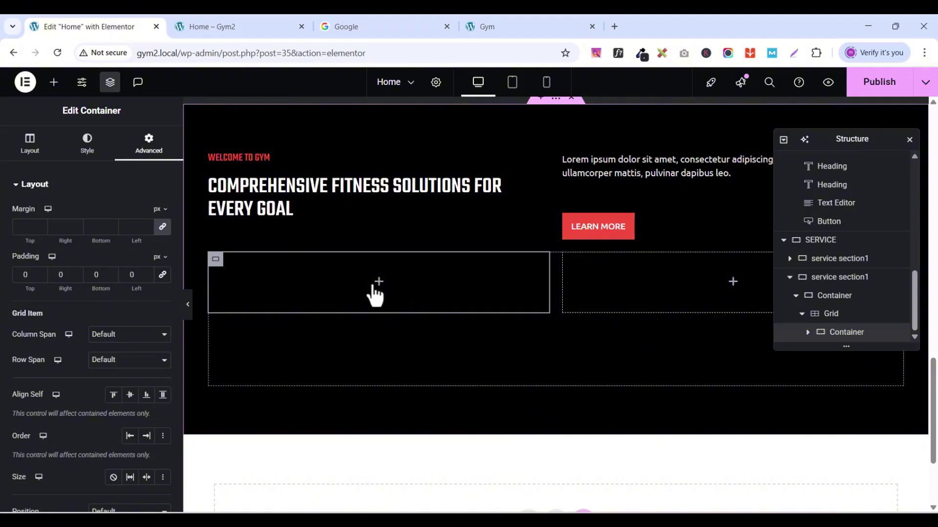
left_click(54, 83)
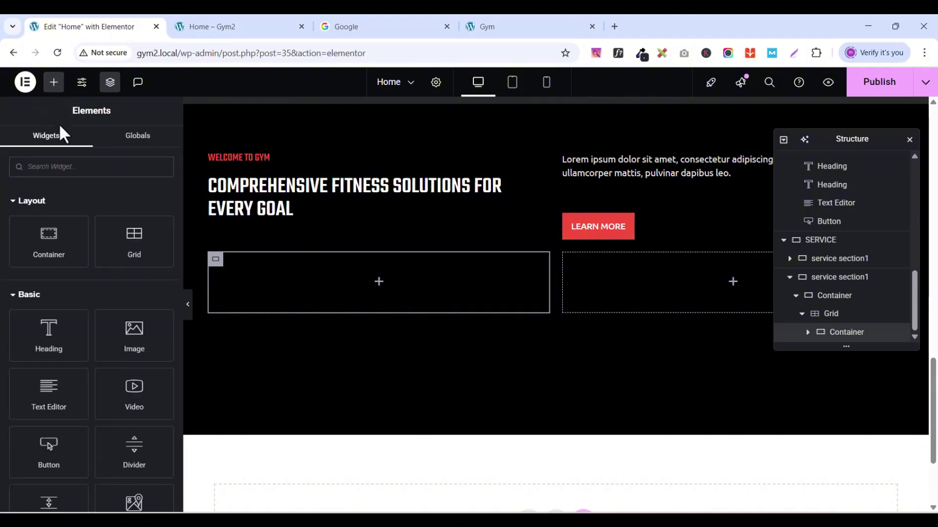
left_click_drag(46, 246, 328, 271)
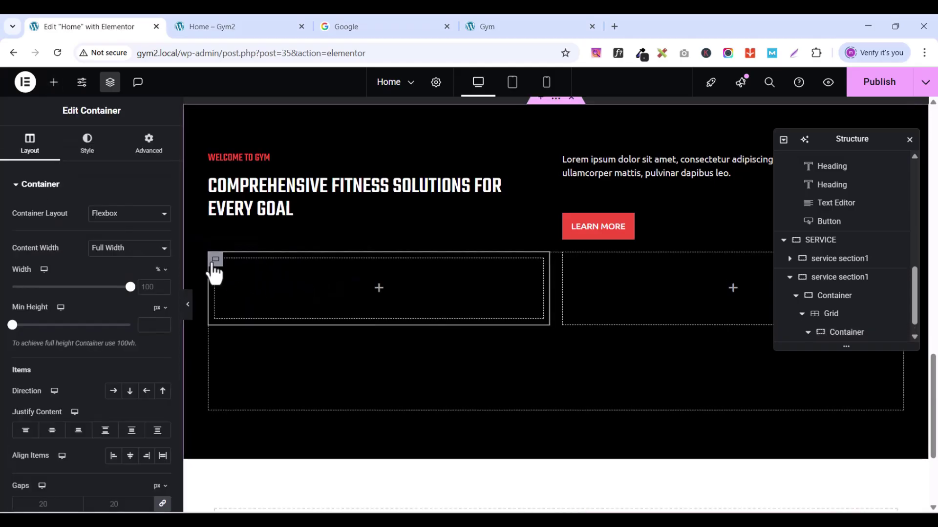
Step: Duplicate the nested container and set the parent cell container's direction to a horizontal row
right_click(214, 264)
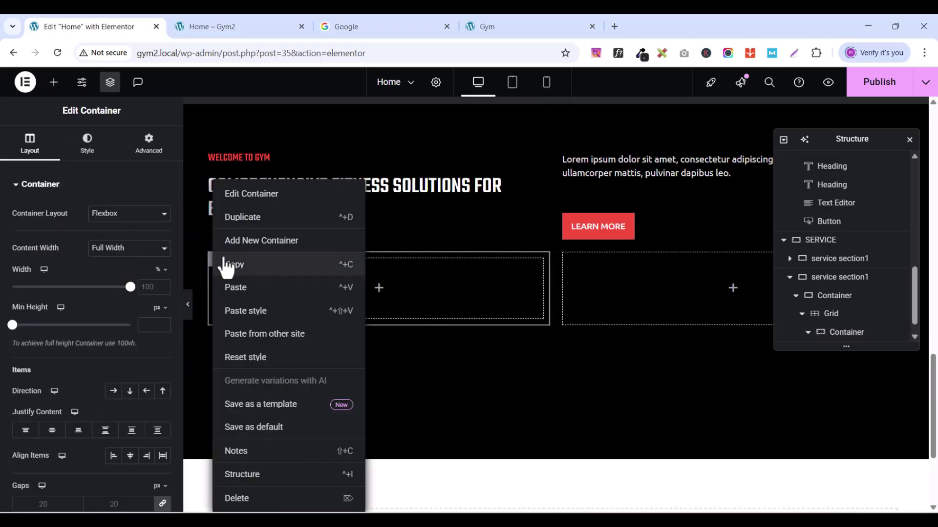
left_click(243, 218)
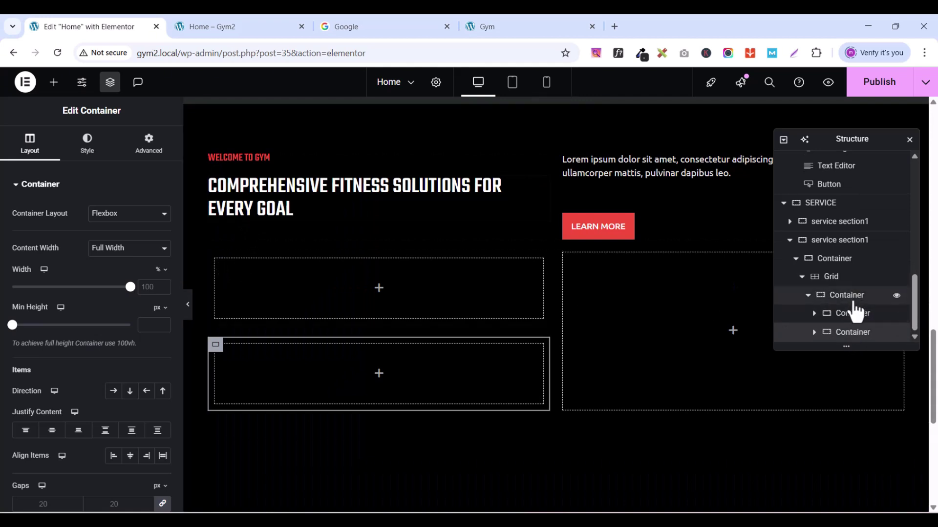
left_click(854, 298)
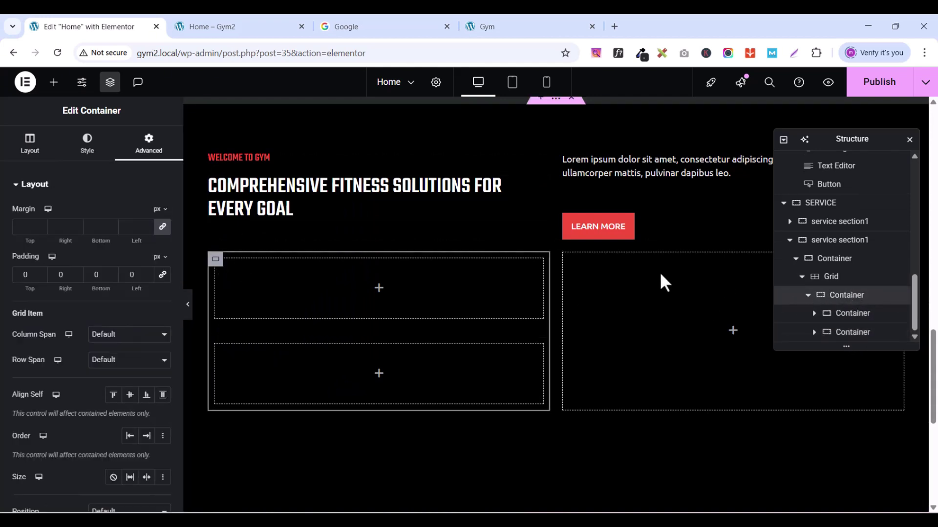
left_click(30, 147)
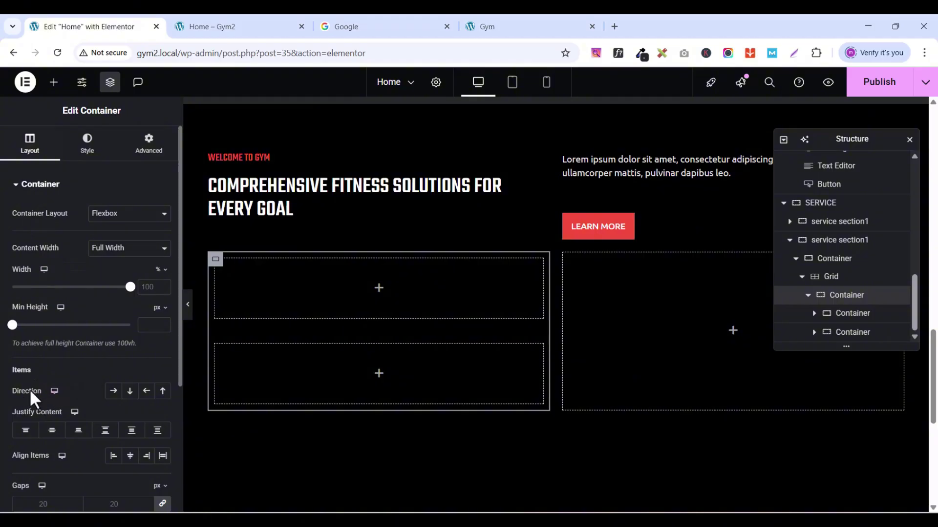
left_click(114, 392)
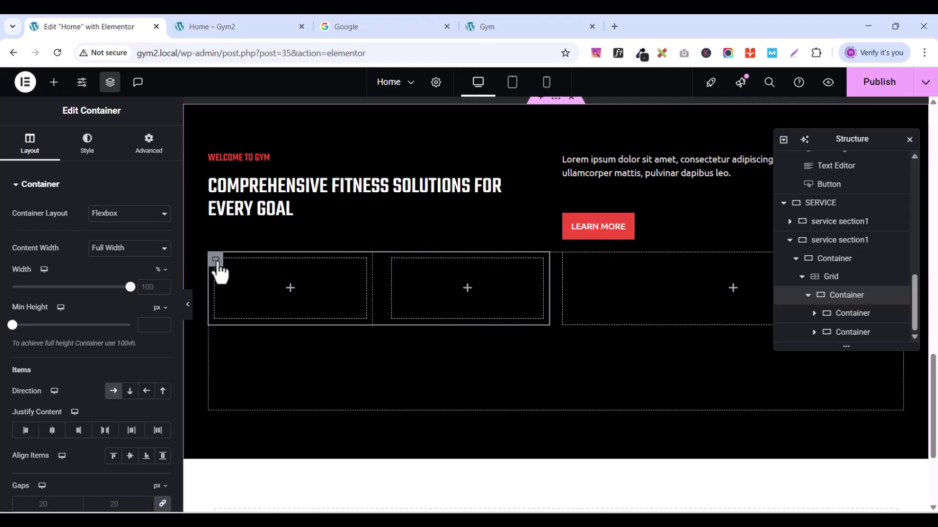
Step: Set the padding of both inner containers in the first grid cell to 0 px on all sides
left_click(218, 266)
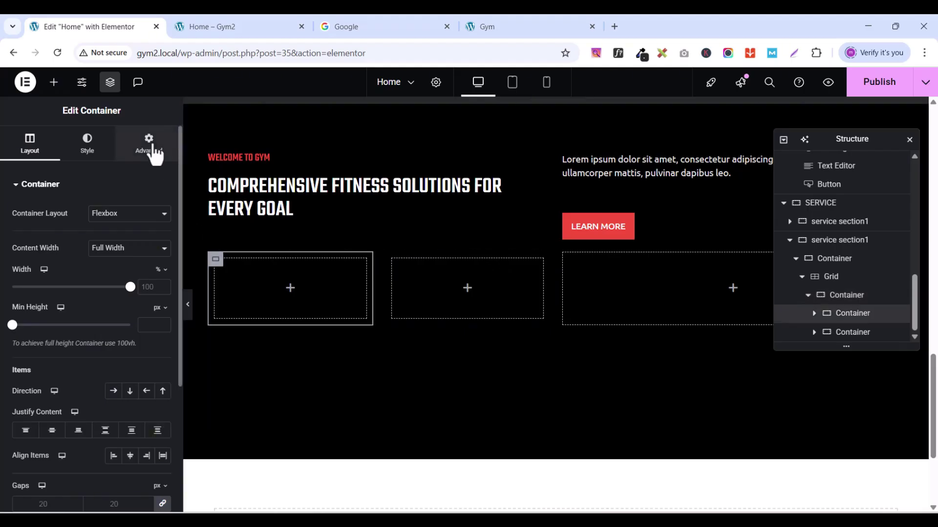
left_click(153, 147)
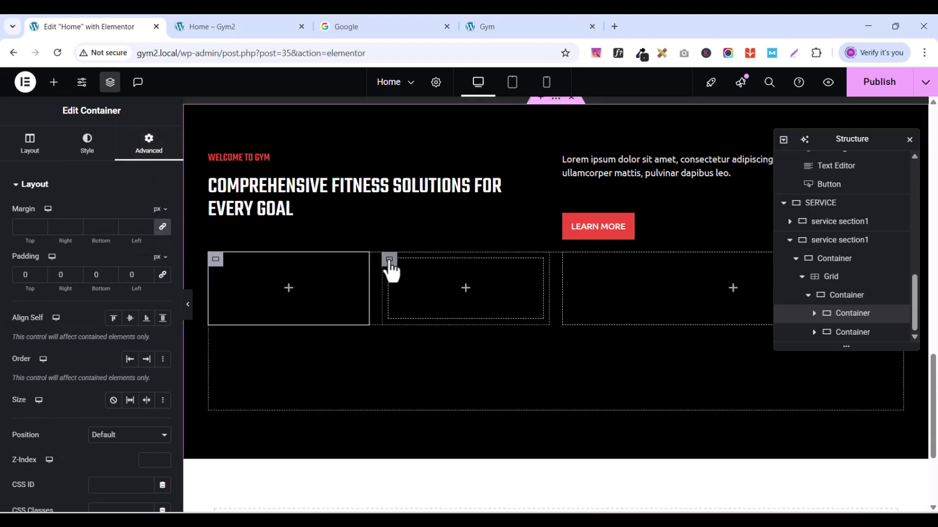
left_click(389, 261)
left_click(152, 146)
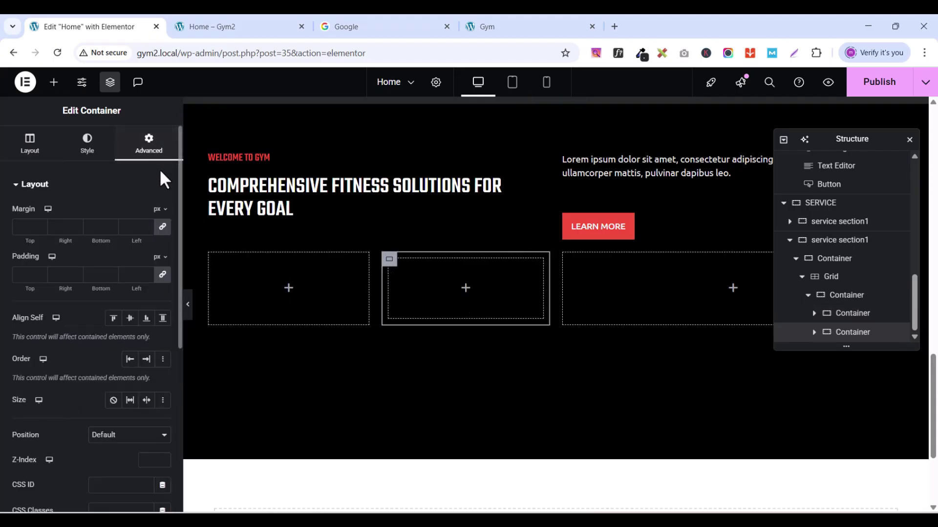
left_click(161, 278)
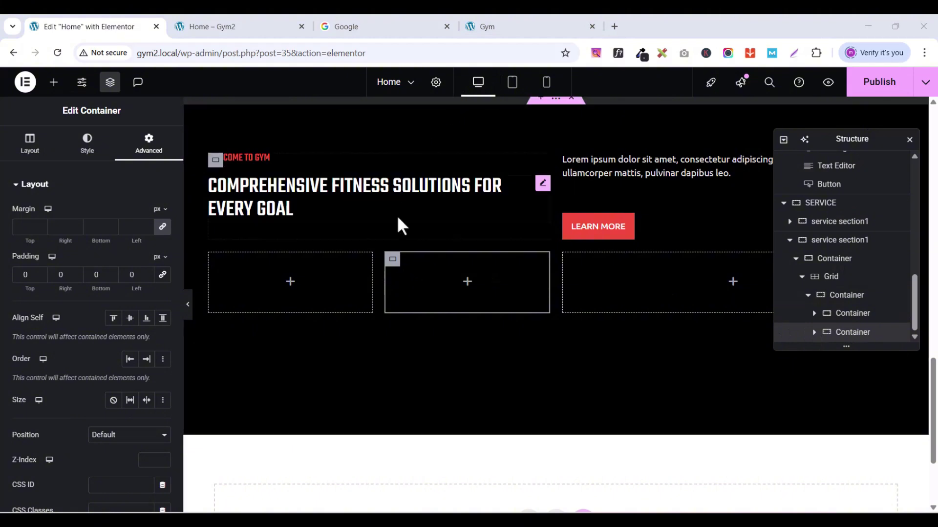
Step: Give the first inner container a classic background using images-C5BWE8A.jpg from the media library, matching the reference site's first service photo
left_click(217, 267)
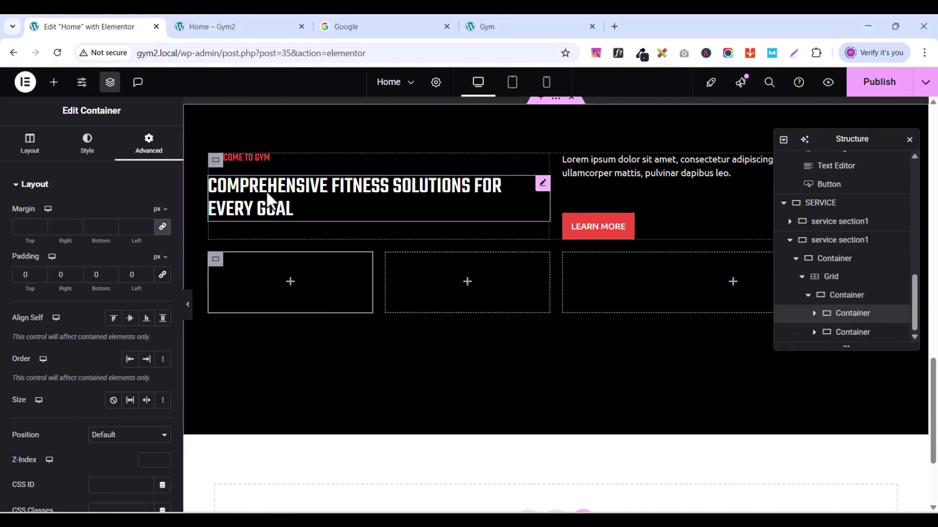
left_click(88, 151)
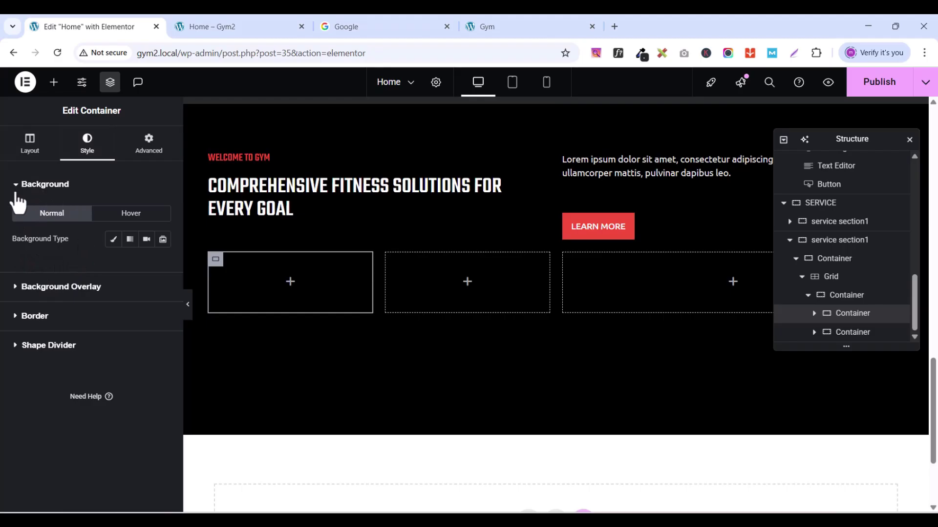
left_click(114, 240)
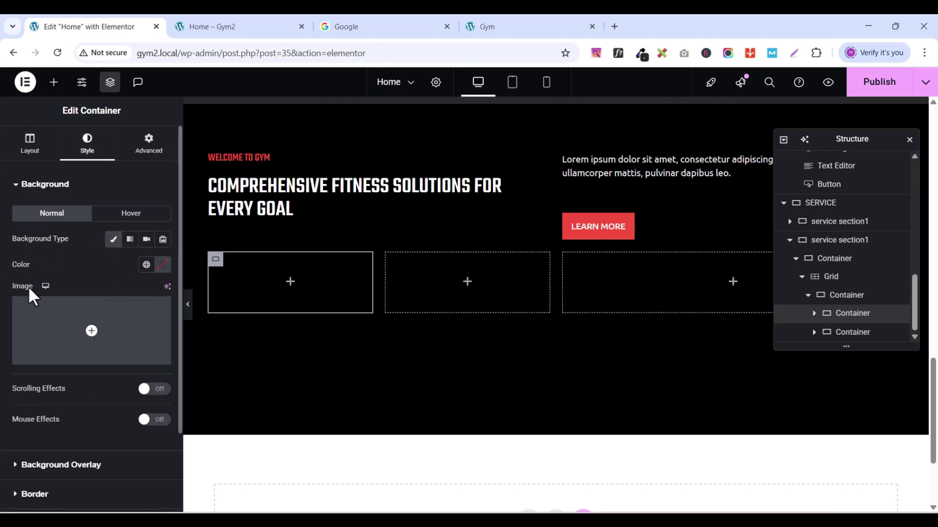
left_click(74, 361)
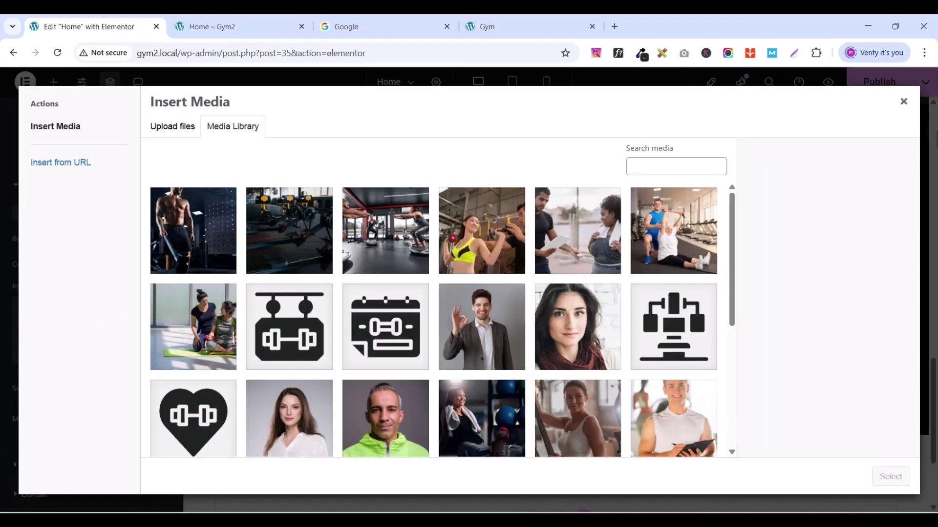
scroll(577, 293, "down", 1)
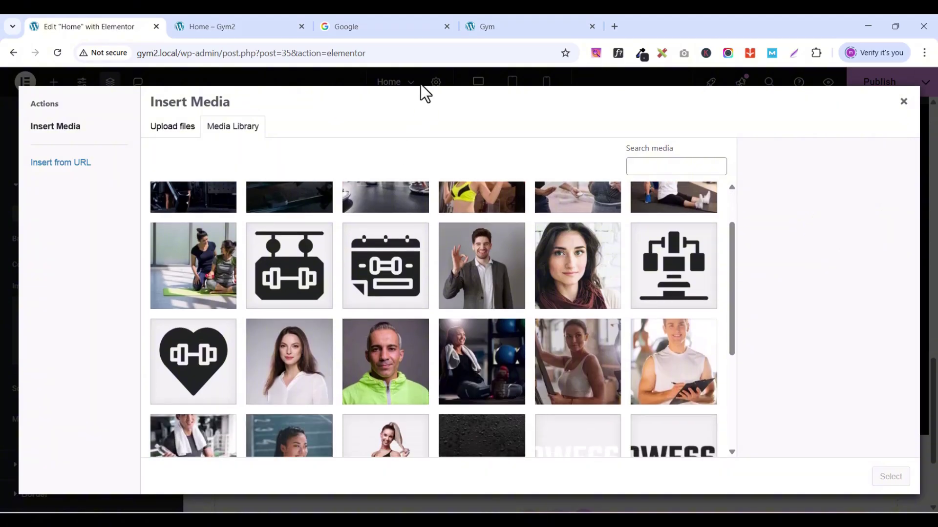
left_click(526, 26)
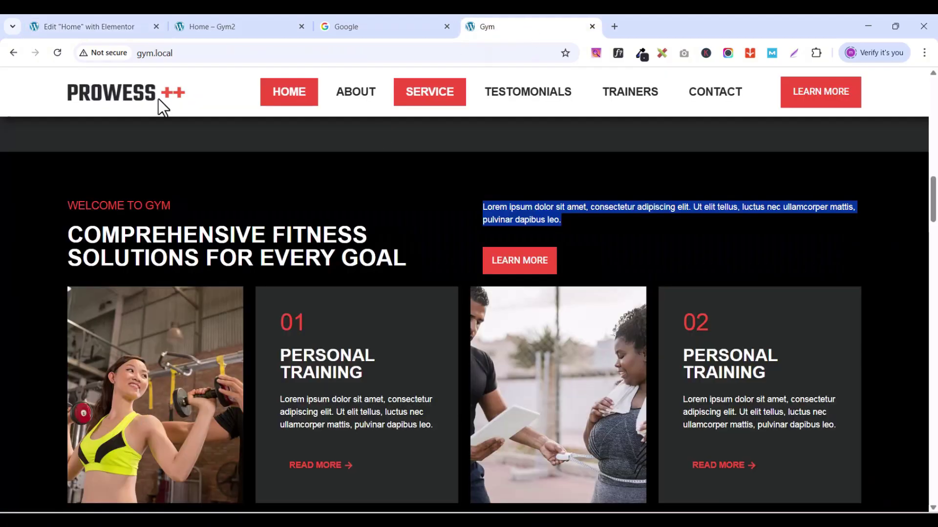
left_click(108, 26)
scroll(444, 244, "up", 2)
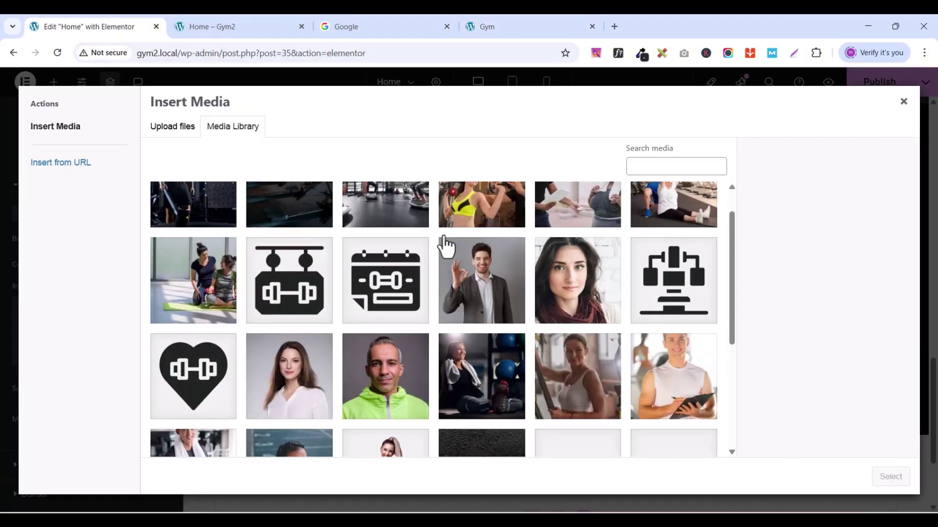
left_click(472, 242)
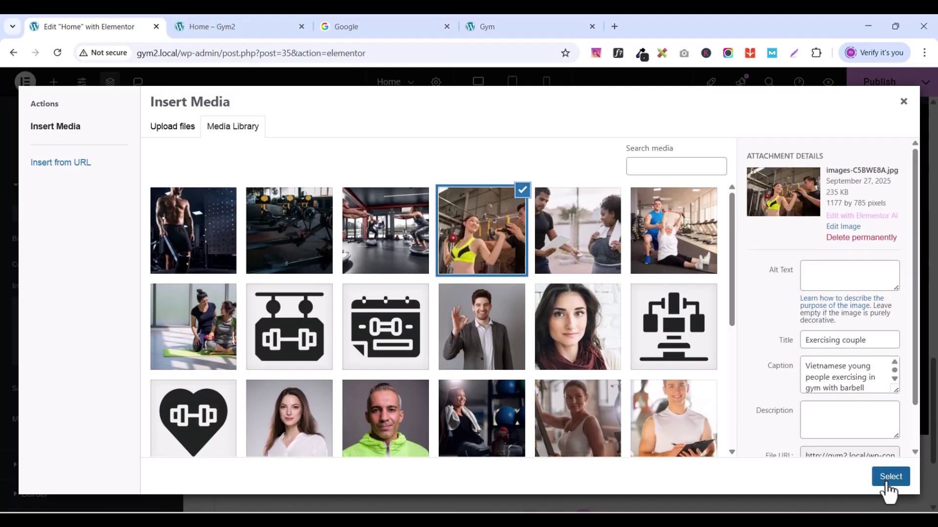
left_click(889, 476)
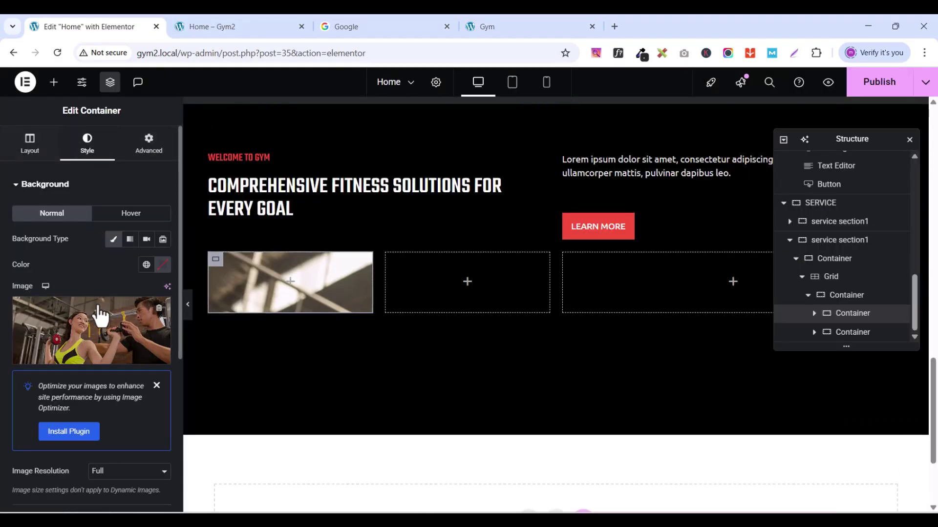
Step: Set the background image's position to Center Center, repeat to No-repeat and display size to Cover
scroll(96, 314, "down", 2)
scroll(105, 377, "down", 3)
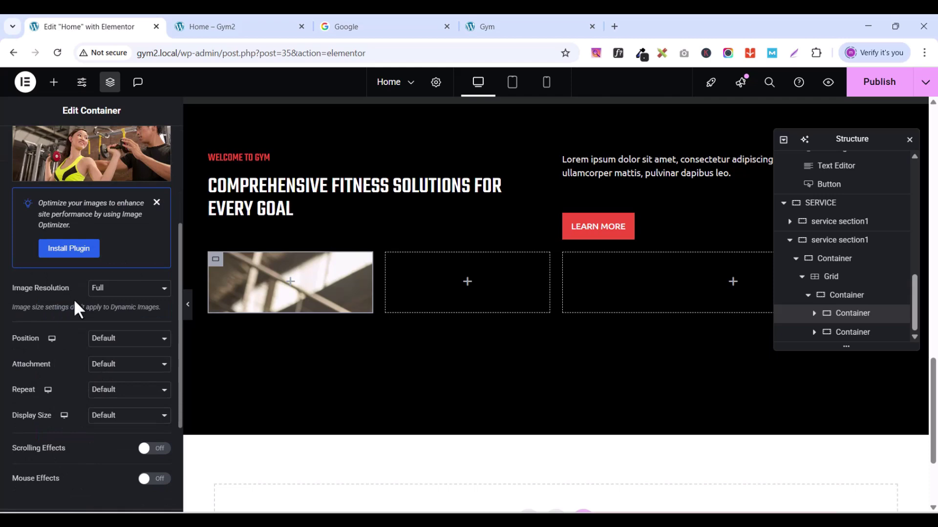
left_click(98, 342)
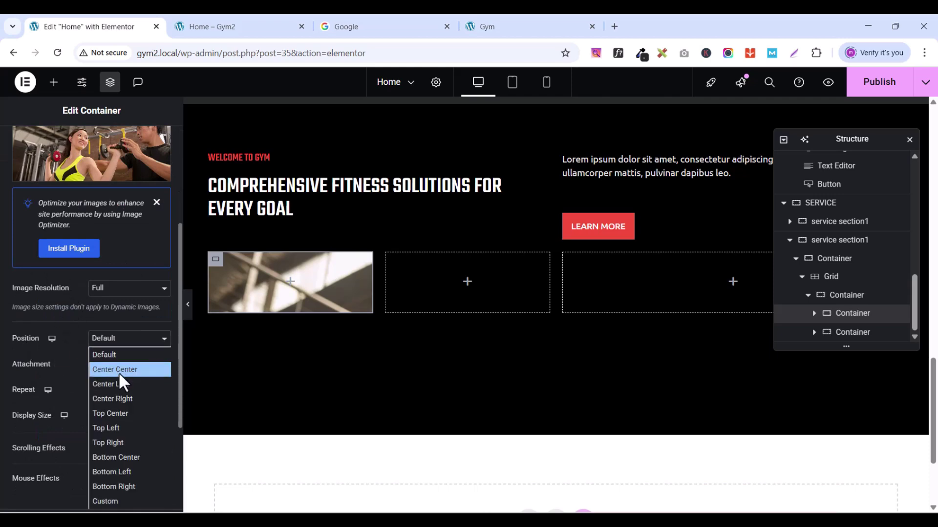
left_click(119, 371)
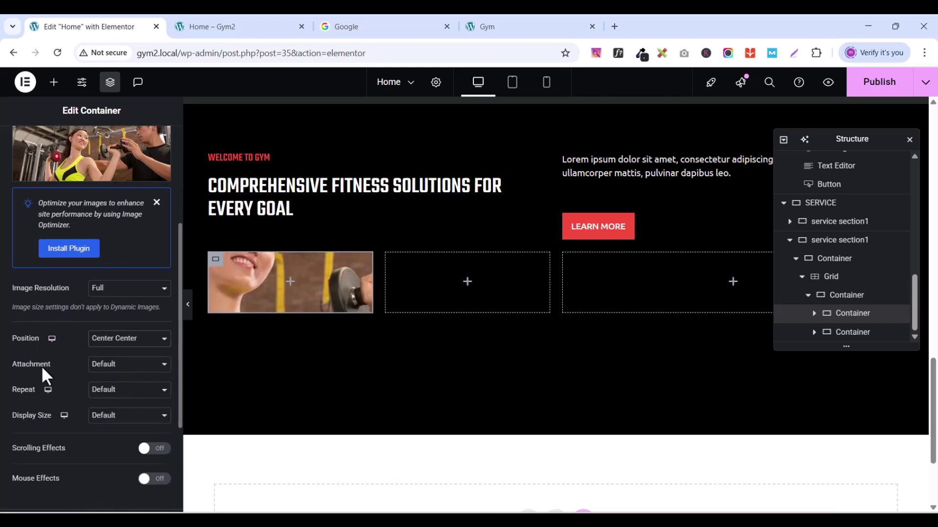
left_click(106, 366)
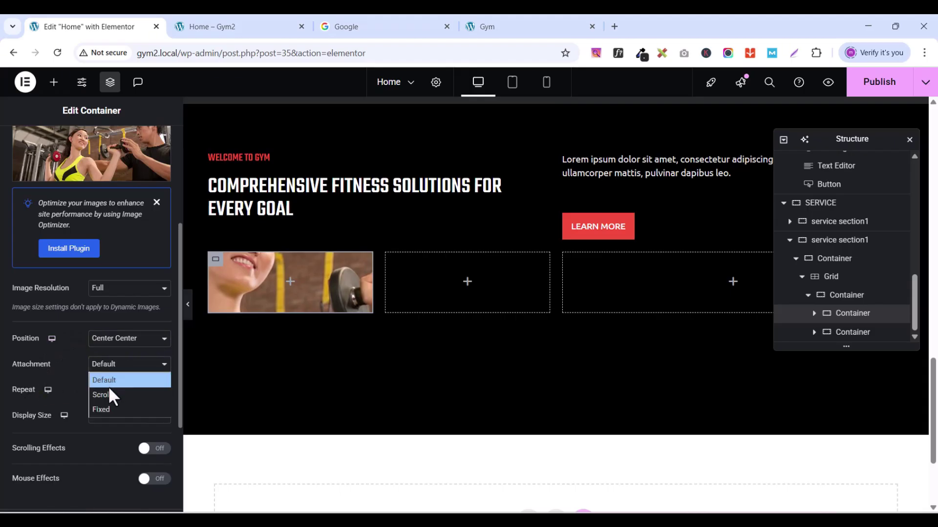
left_click(42, 352)
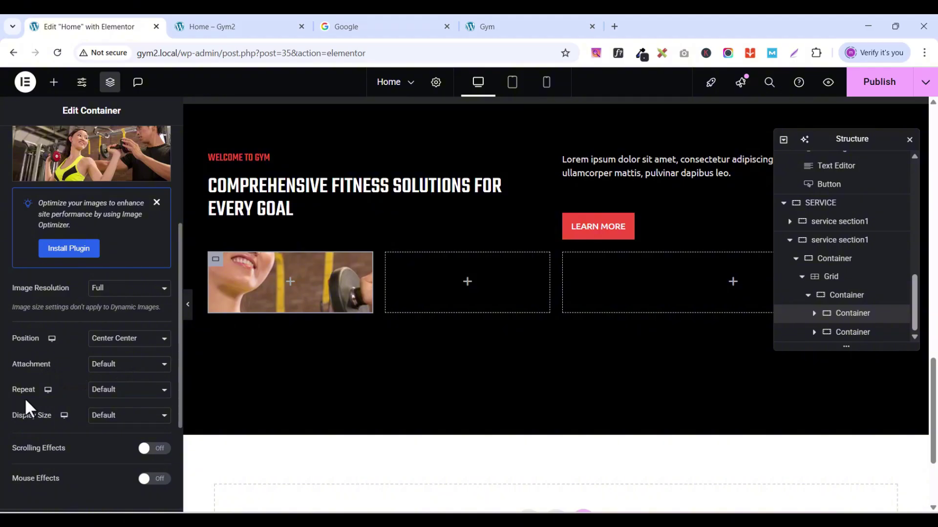
left_click(110, 391)
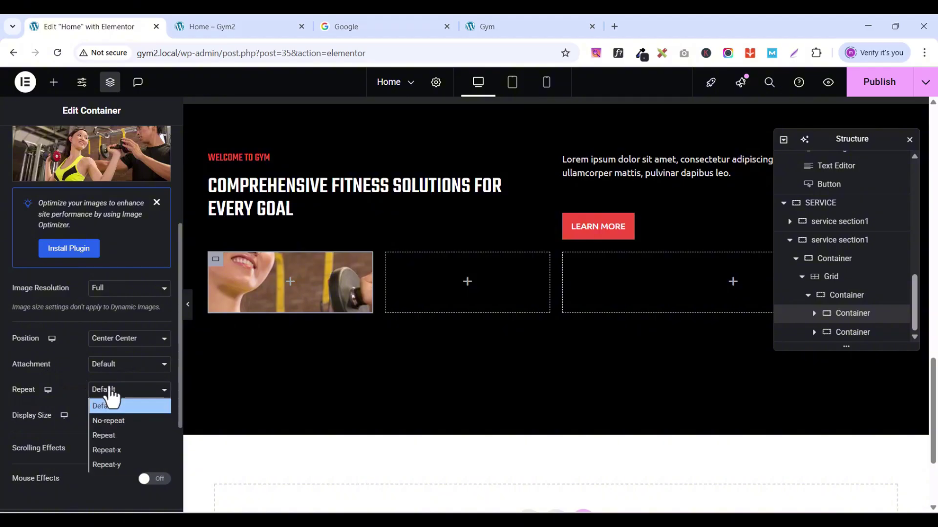
left_click(106, 420)
left_click(123, 417)
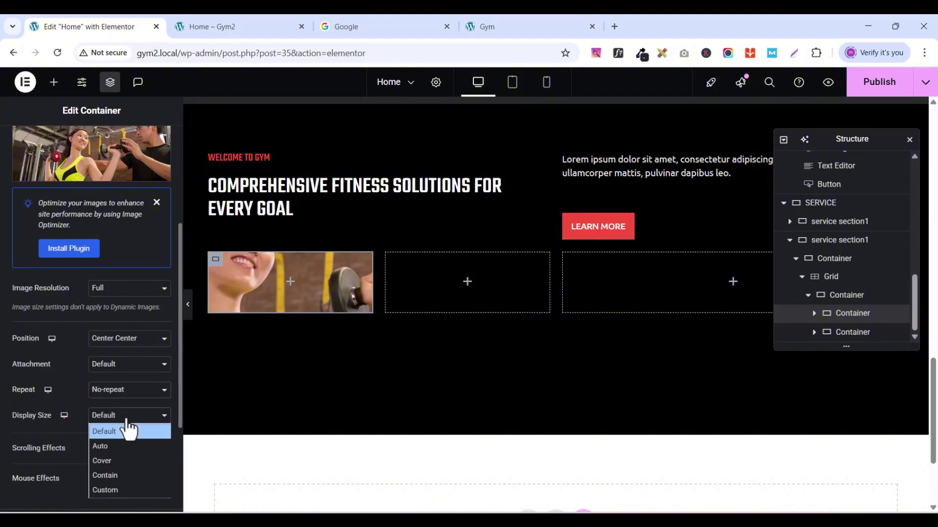
left_click(112, 458)
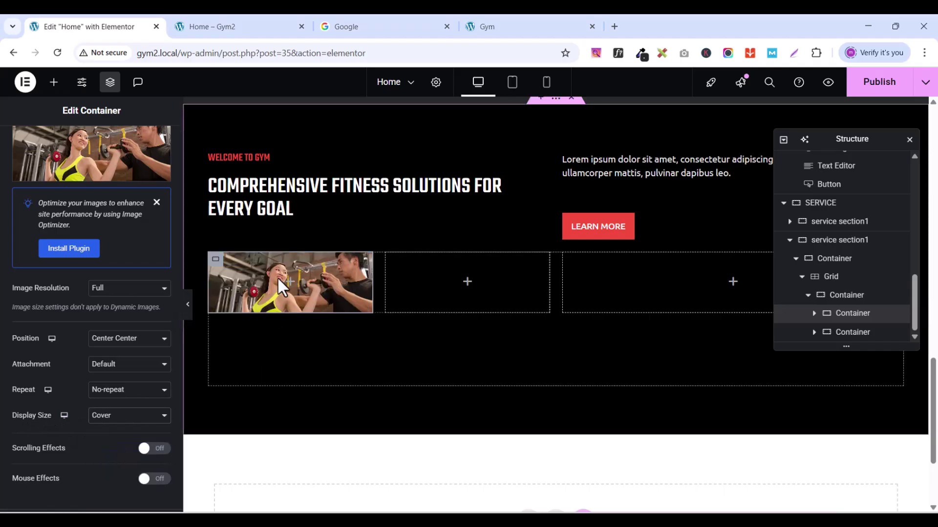
Step: Set the minimum height of the image container to 300 px
scroll(68, 346, "up", 4)
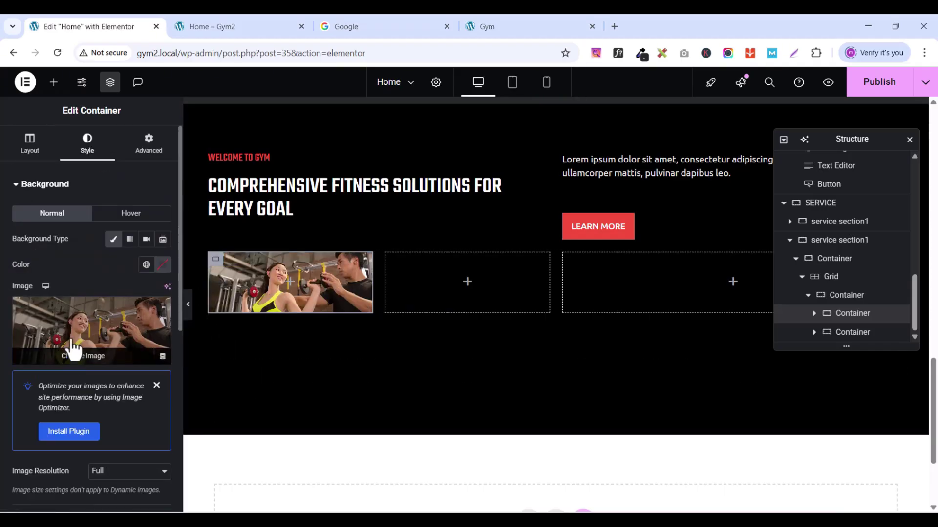
left_click(40, 154)
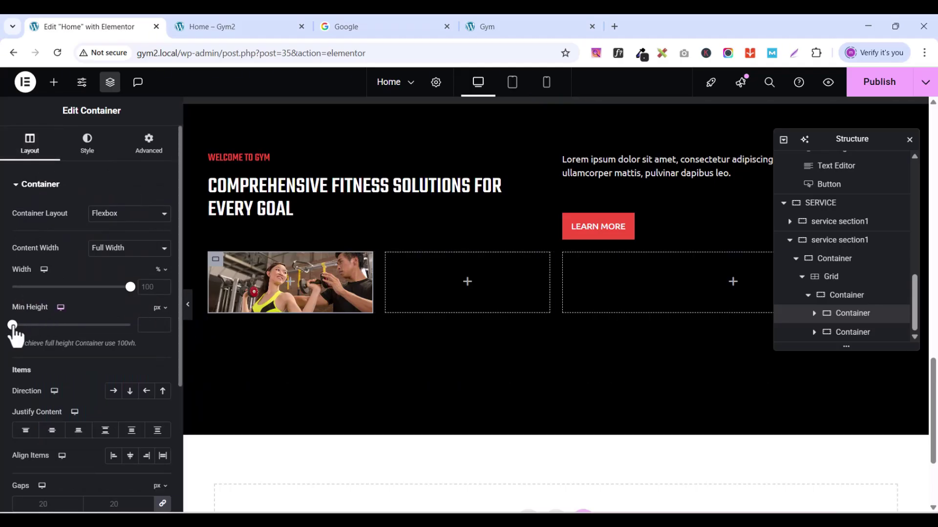
left_click_drag(13, 326, 38, 325)
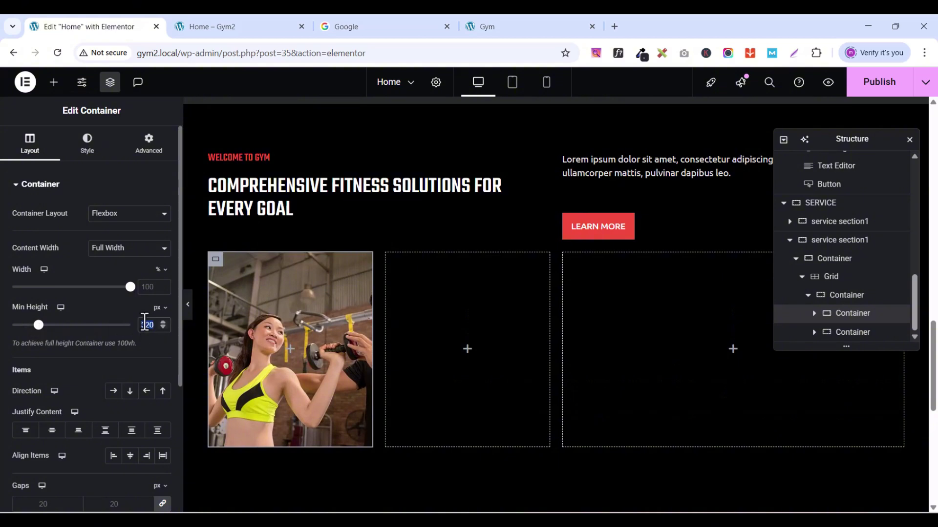
type("300")
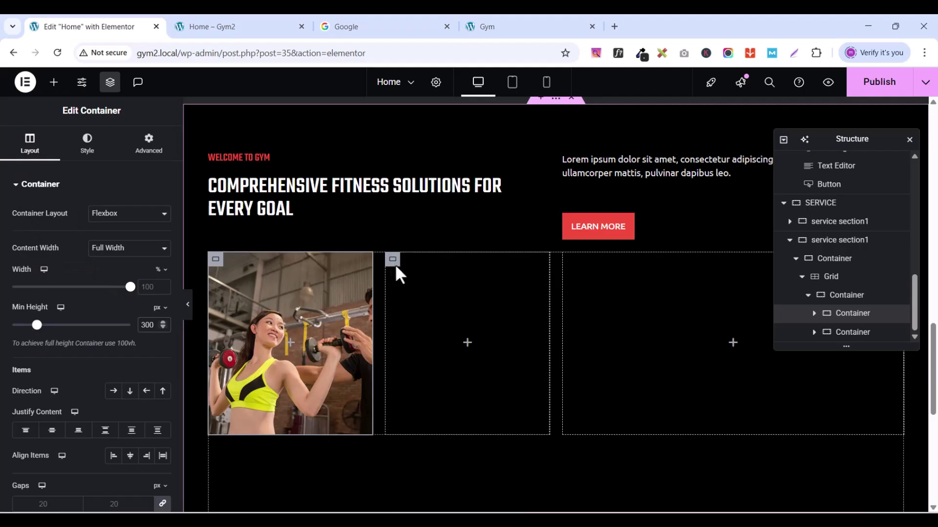
Step: Give the second inner container of the first grid cell a classic background in the global color dark
left_click(392, 263)
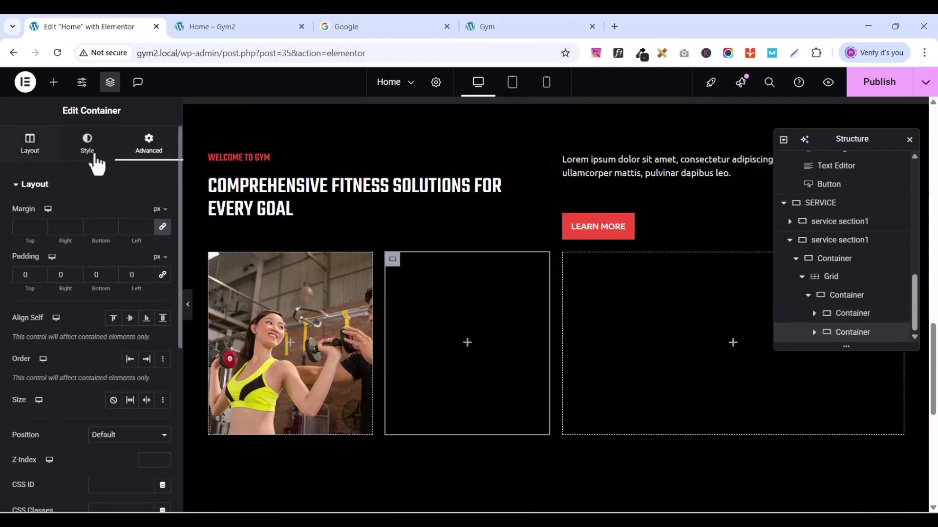
left_click(35, 155)
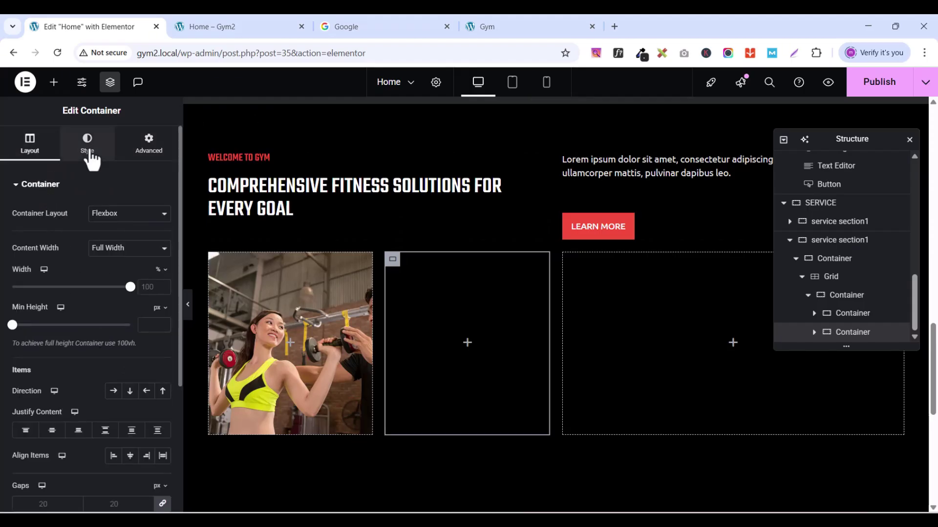
left_click(89, 151)
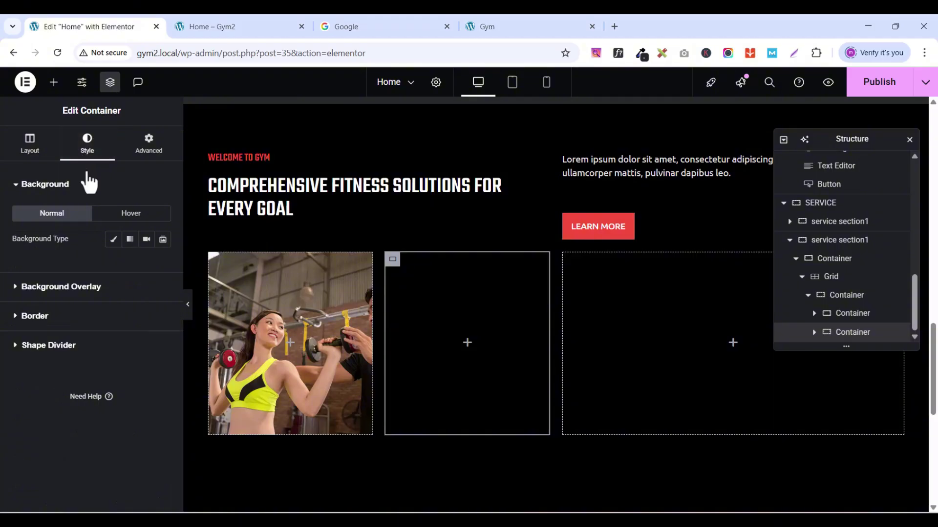
left_click(113, 241)
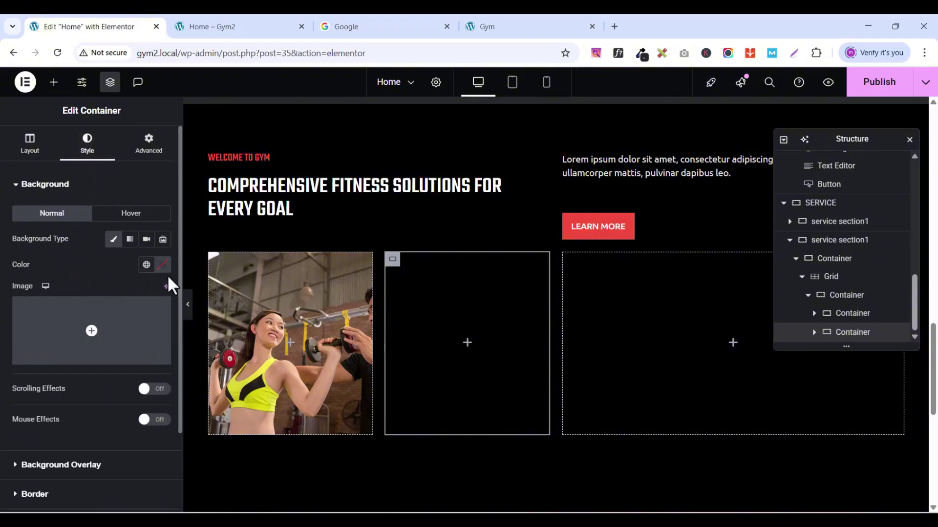
left_click(146, 265)
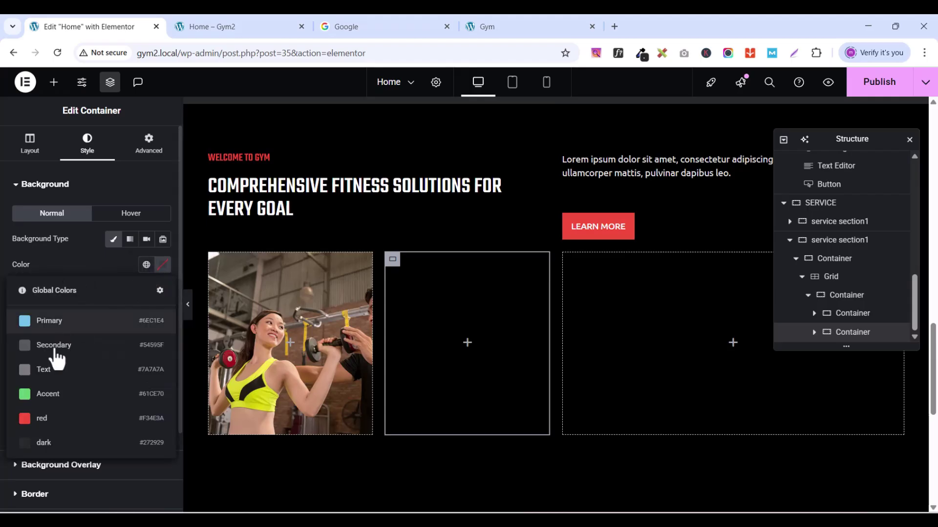
left_click(44, 442)
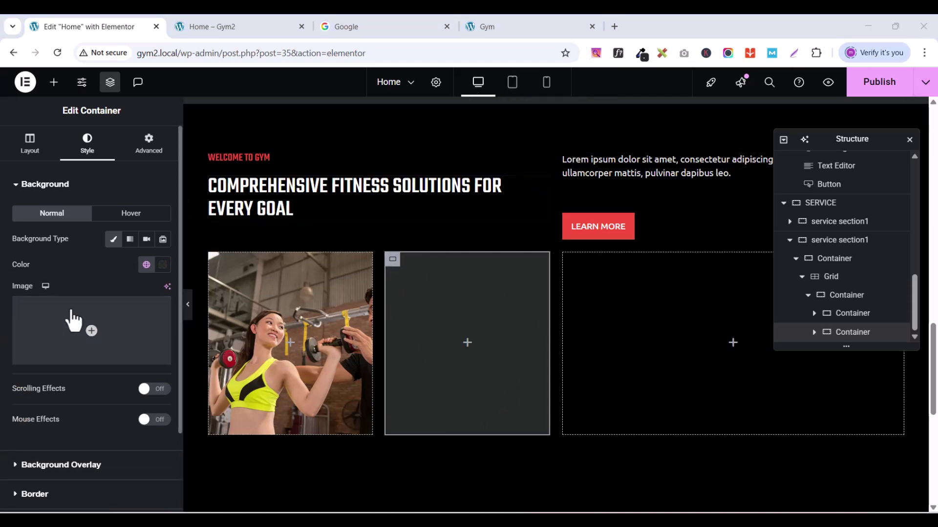
Step: Copy the "COMPREHENSIVE FITNESS SOLUTIONS FOR EVERY GOAL" heading and paste it into the dark inner container, following the reference site's card
left_click(509, 25)
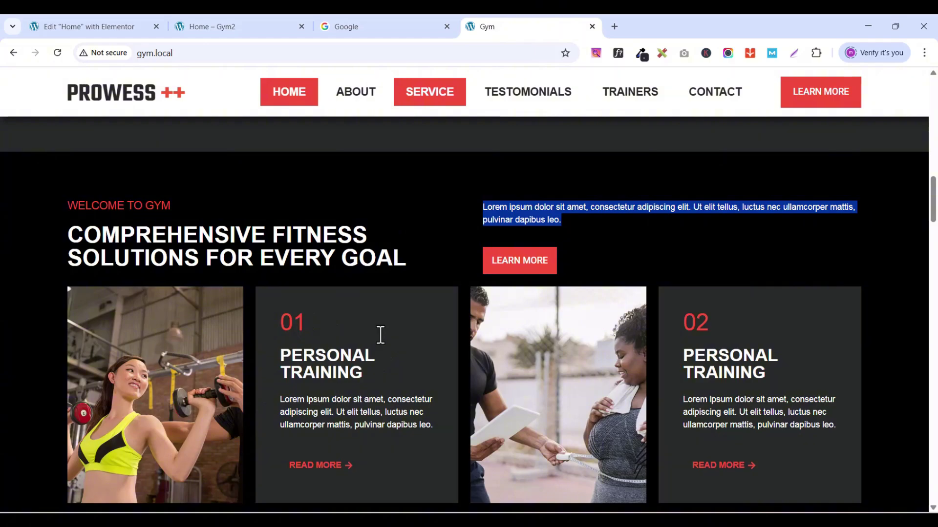
left_click(90, 26)
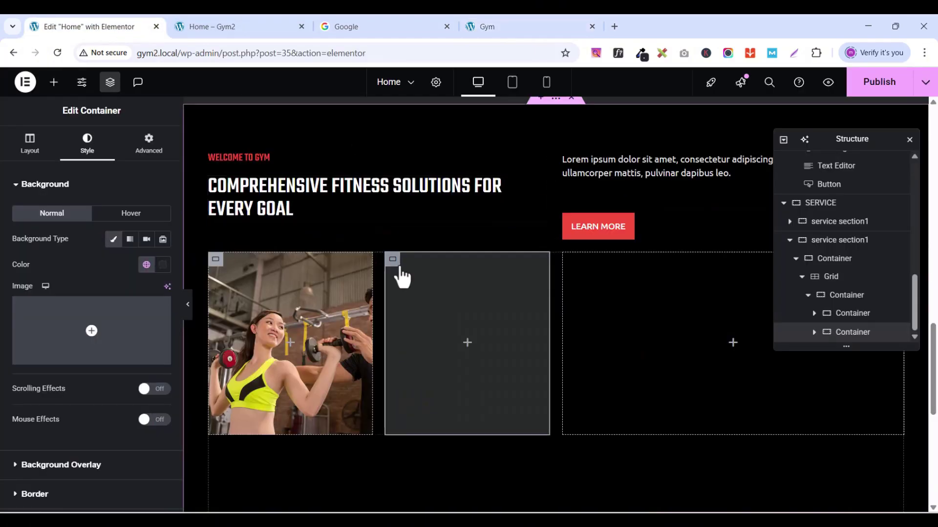
scroll(503, 269, "up", 5)
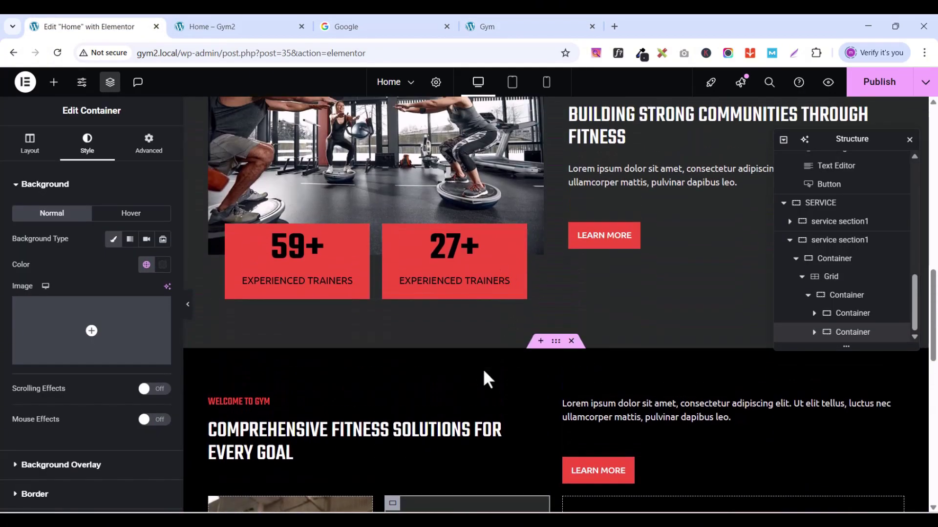
scroll(483, 367, "down", 4)
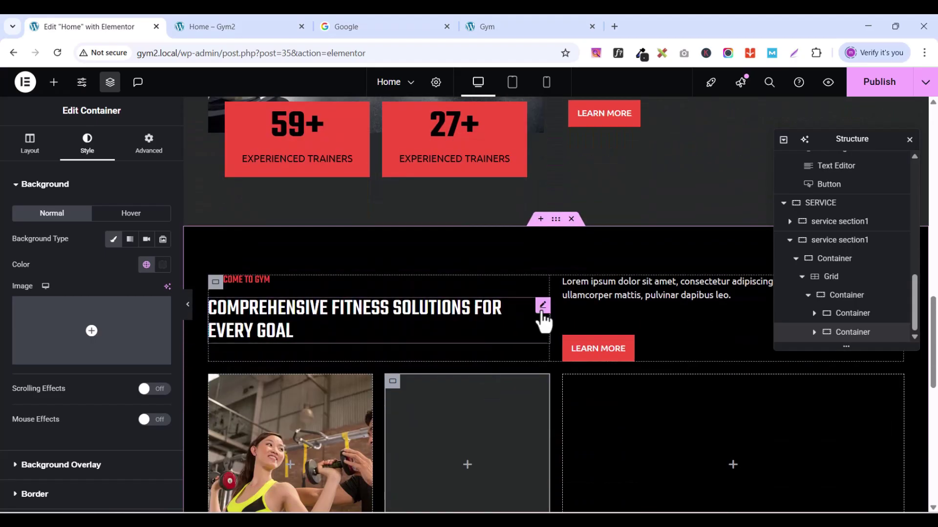
right_click(542, 314)
left_click(564, 287)
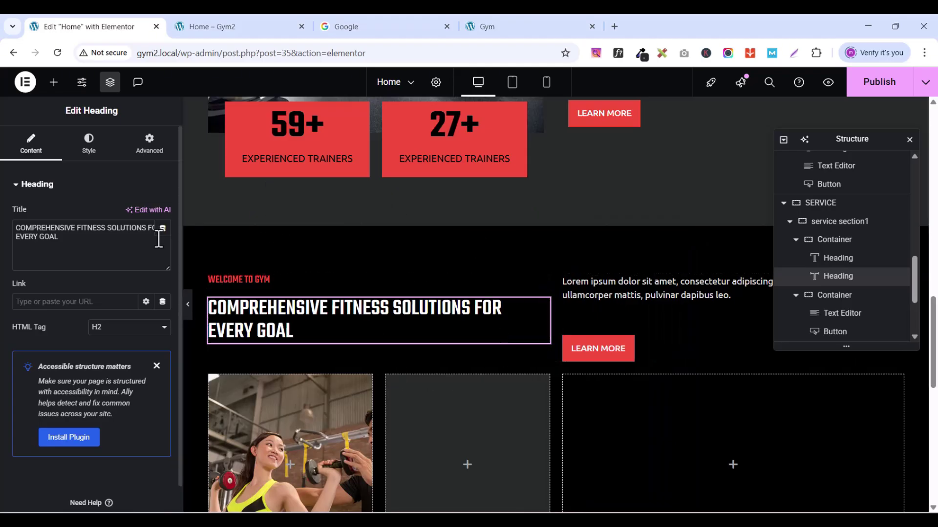
scroll(427, 411, "down", 3)
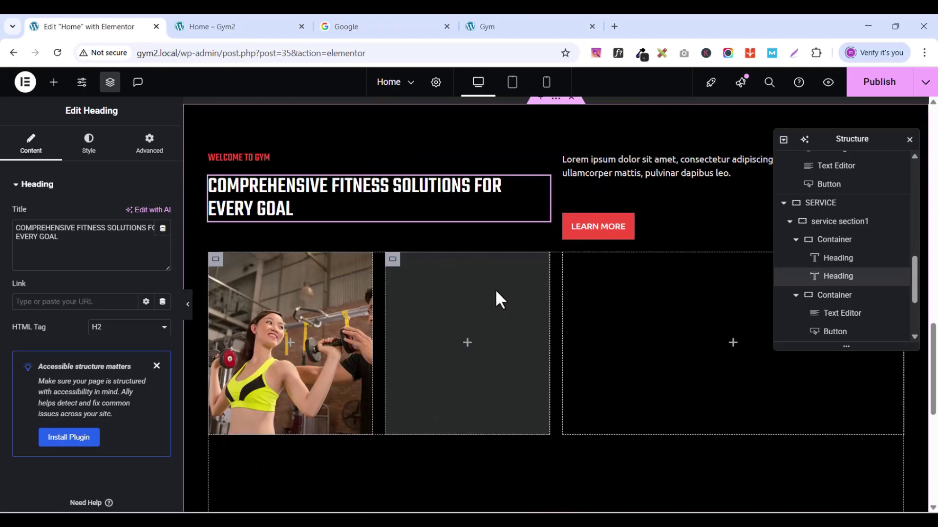
right_click(495, 288)
left_click(527, 293)
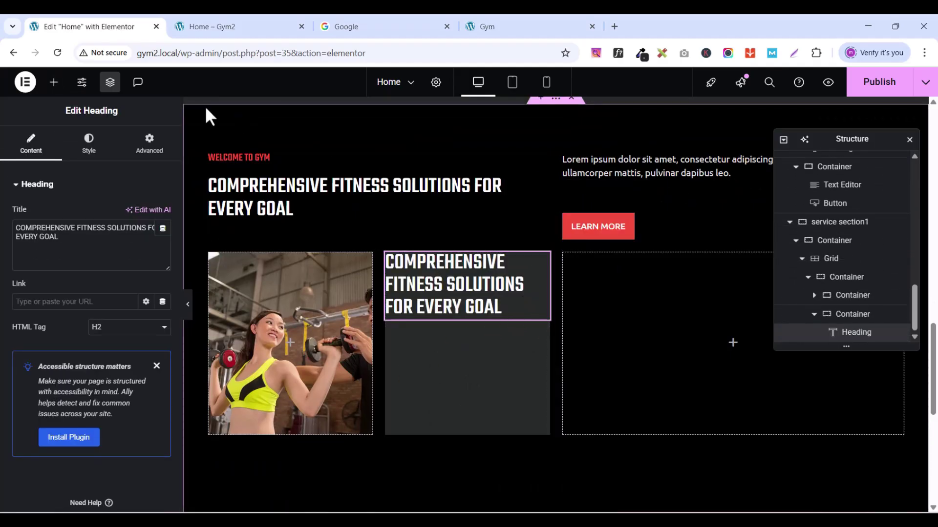
Step: Change the title of the pasted heading in the dark container to "01"
left_click(89, 143)
left_click(30, 147)
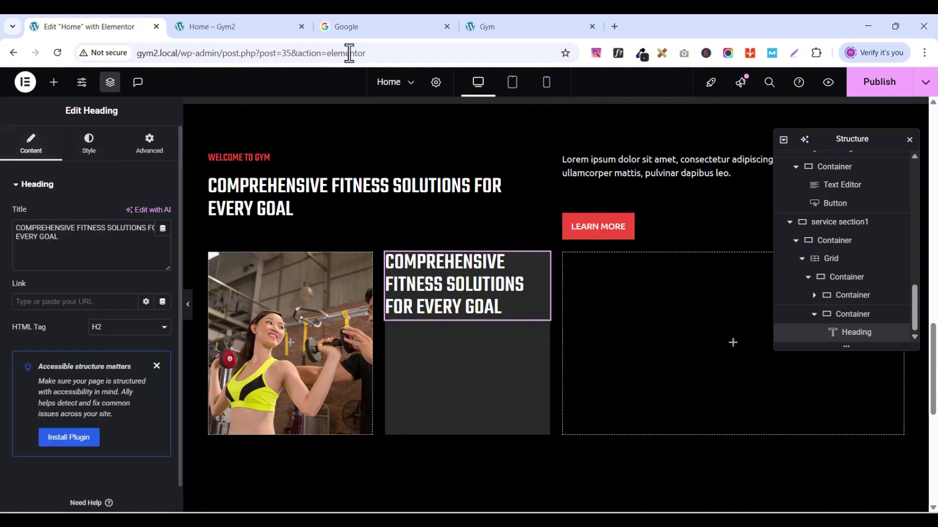
triple_click(78, 235)
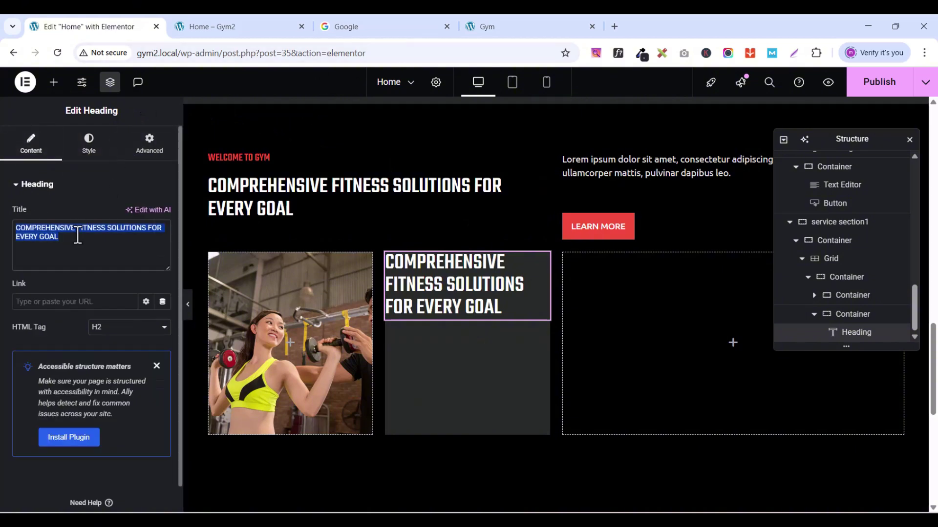
type("01")
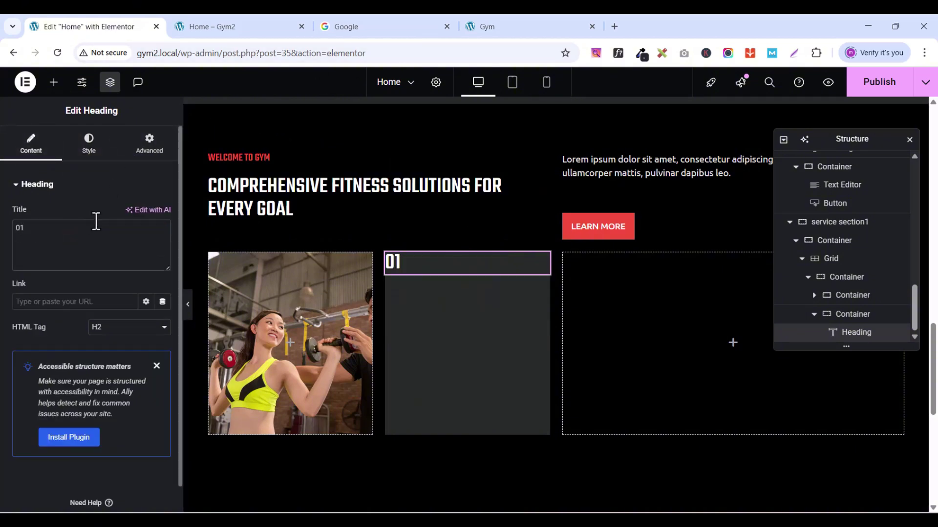
Step: Set the typography size of the "01" heading to 28 px
left_click(100, 158)
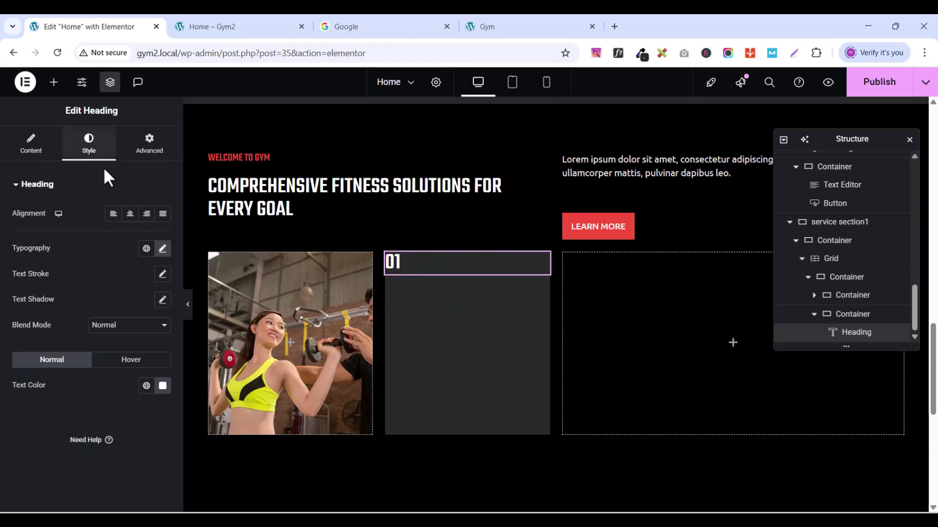
left_click(163, 249)
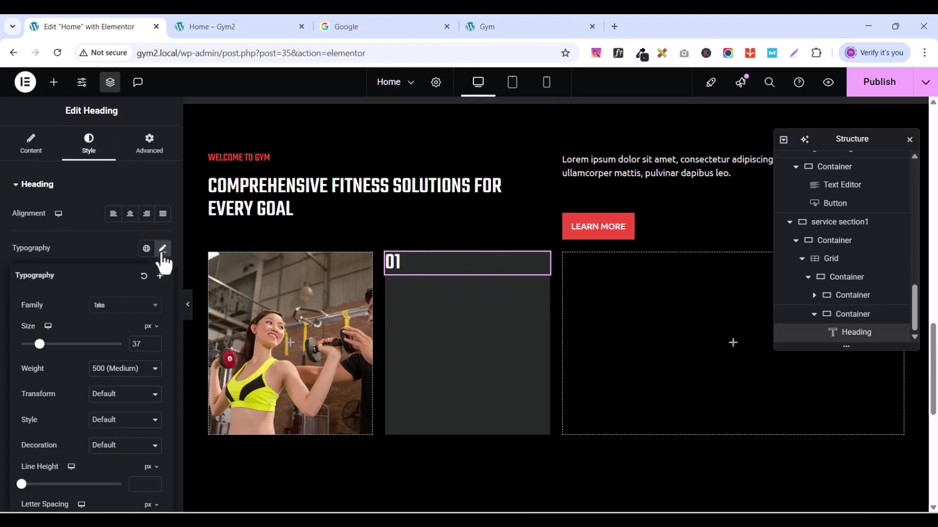
left_click(153, 344)
left_click(153, 345)
left_click(153, 344)
left_click(154, 345)
left_click(153, 344)
left_click(153, 345)
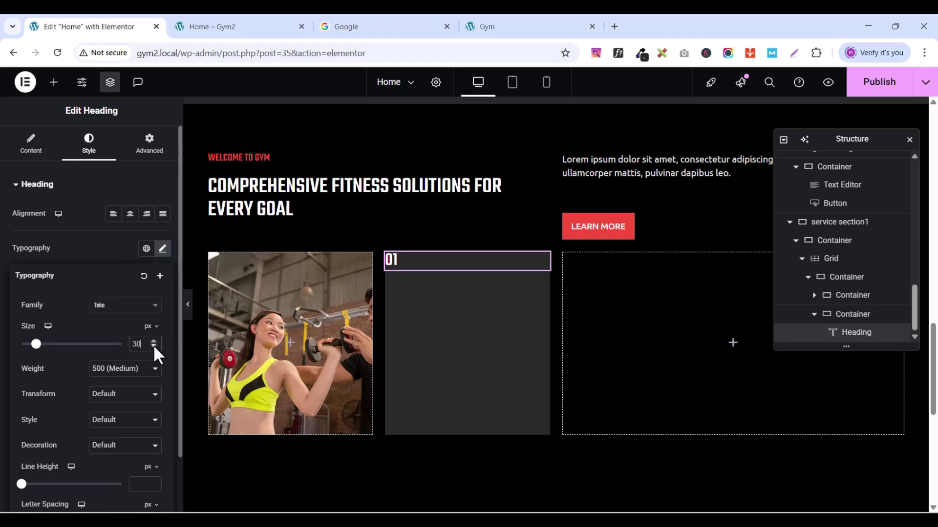
left_click(153, 345)
left_click(153, 344)
left_click(153, 344)
left_click(153, 344)
left_click(154, 344)
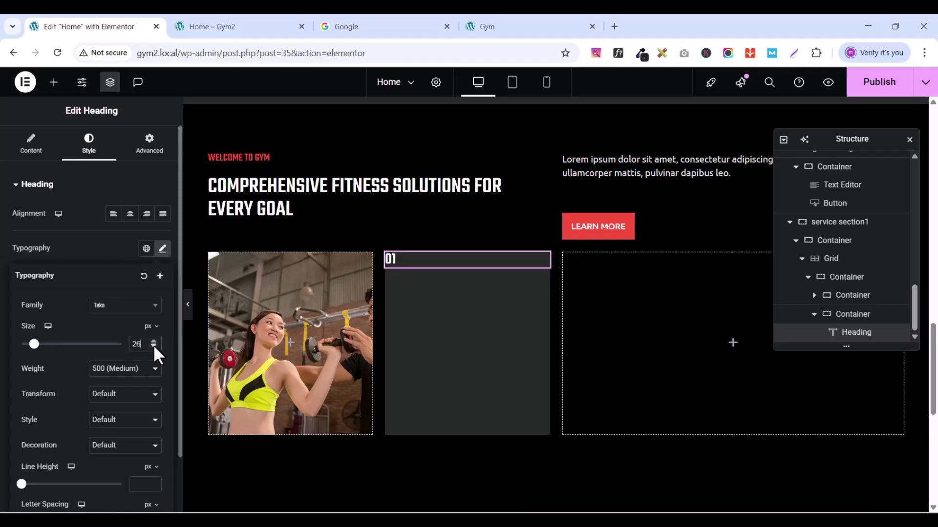
left_click(152, 341)
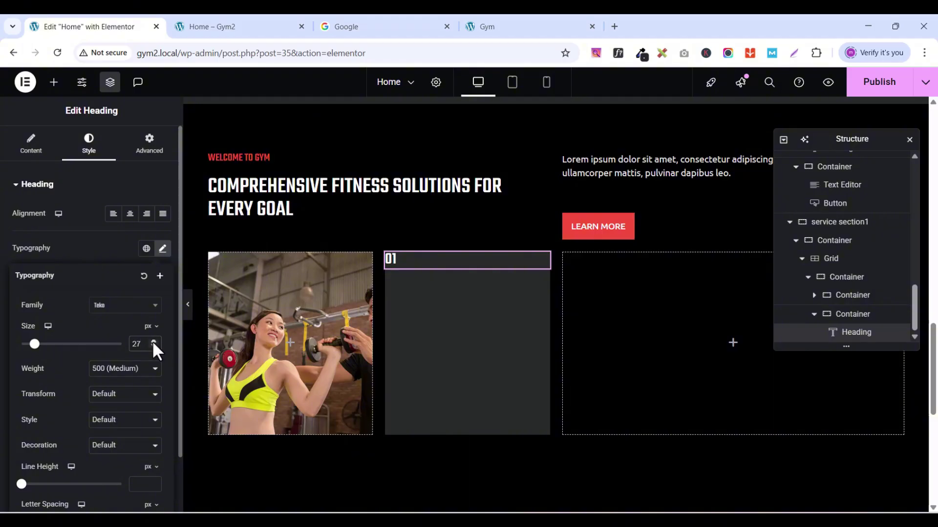
left_click(153, 341)
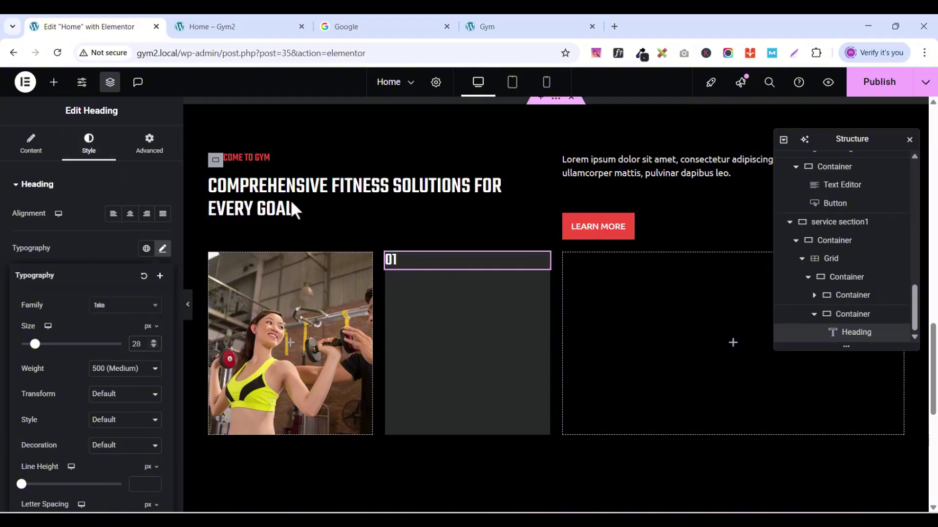
Step: Duplicate the "01" heading and replace the copy's title with "PERSONAL TRAINING", copied from the reference site's first card
right_click(544, 264)
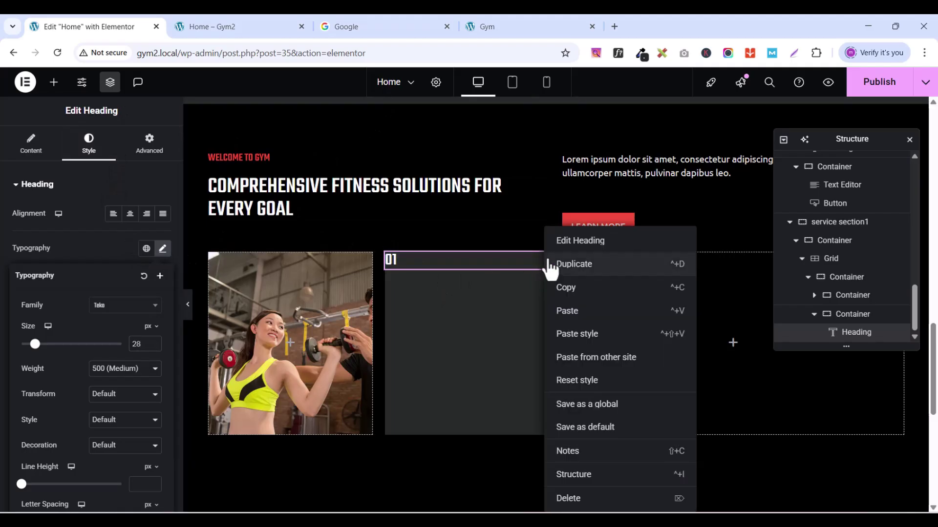
left_click(581, 267)
left_click(485, 32)
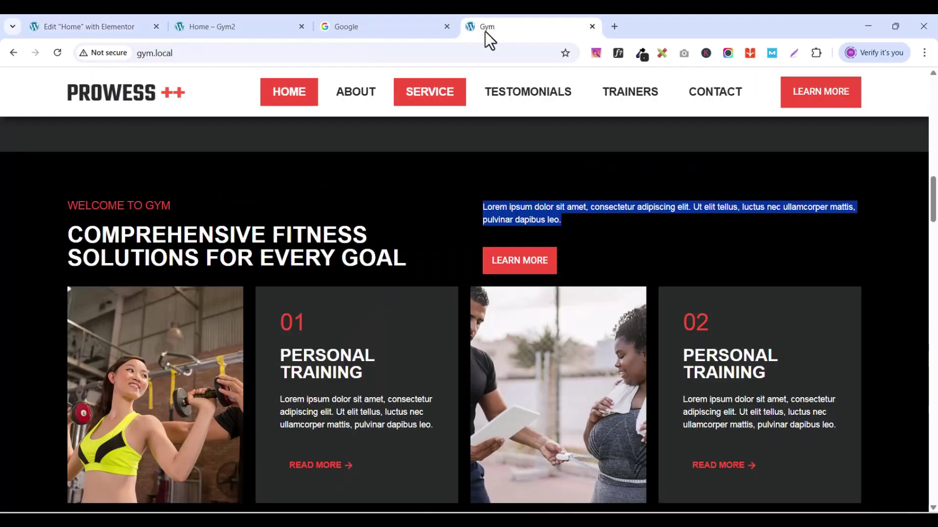
left_click_drag(277, 352, 376, 374)
right_click(353, 352)
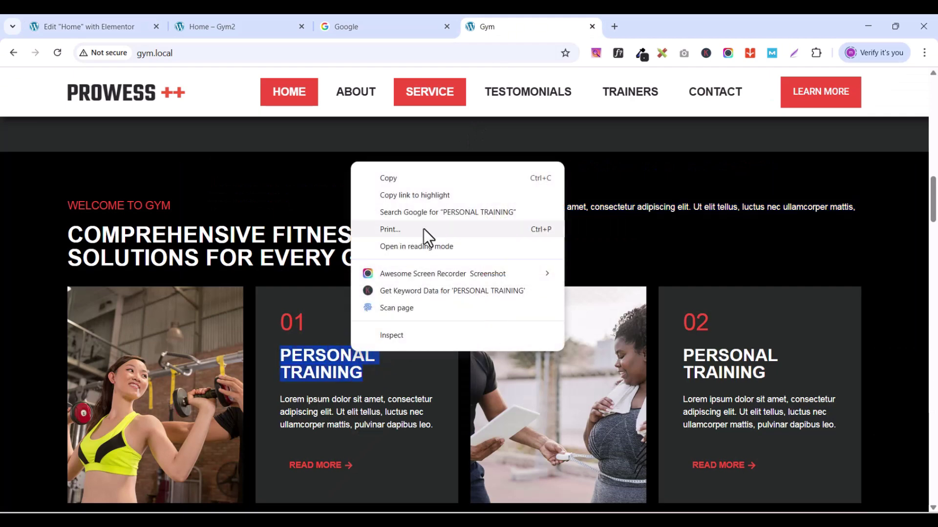
left_click(412, 178)
left_click(79, 26)
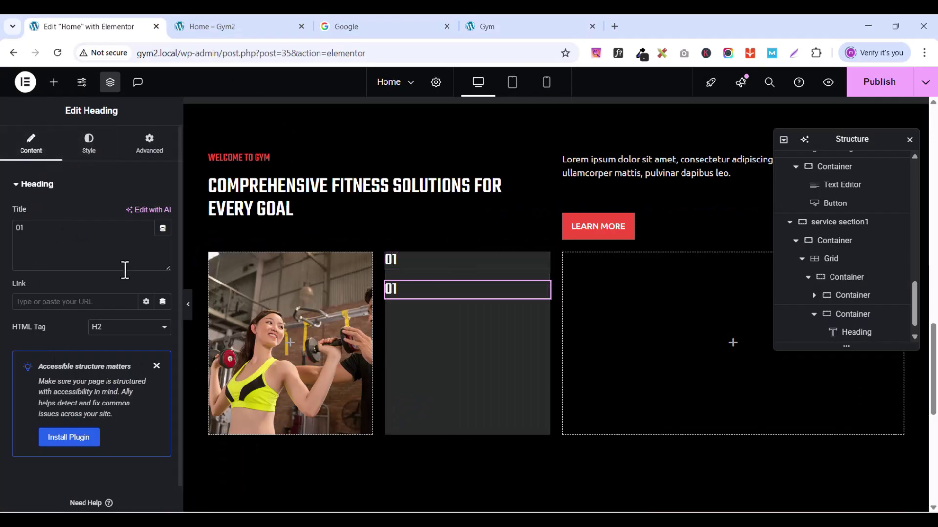
key("ctrl+v")
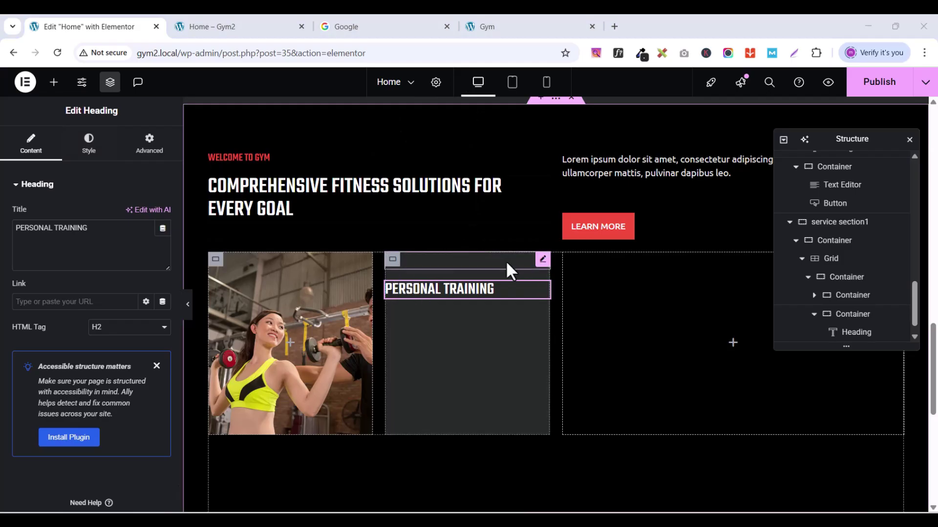
Step: Set the dark text container's padding to 40 px on all sides
left_click(392, 259)
left_click(148, 143)
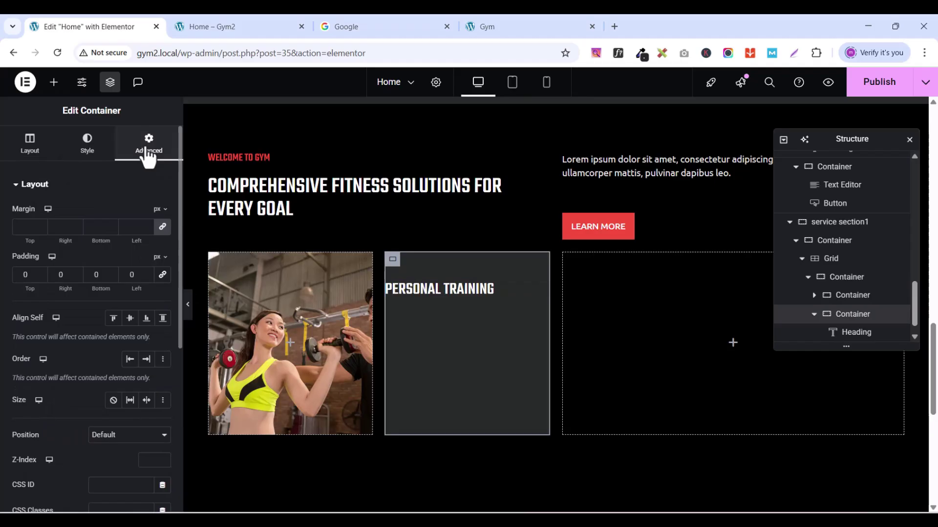
left_click(161, 277)
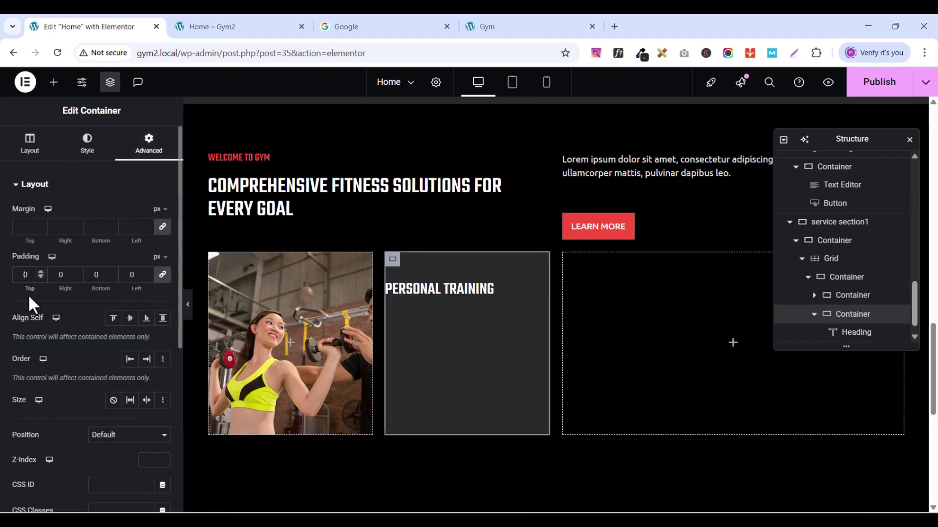
type("40")
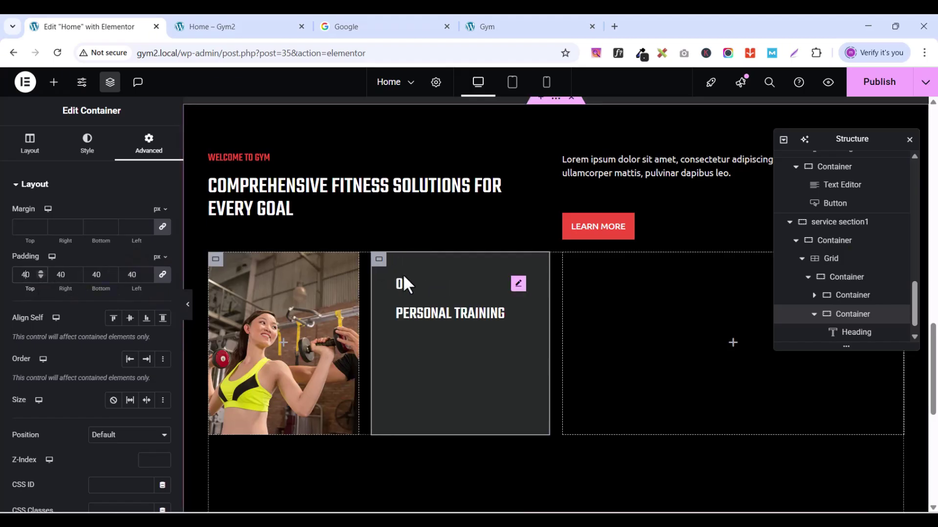
Step: Set the text color of the "01" heading to the global color red
left_click(518, 284)
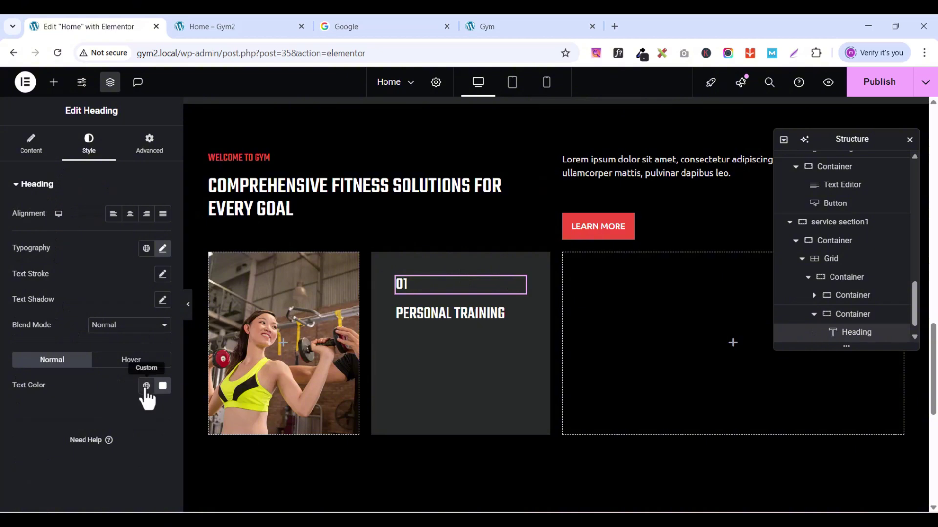
left_click(146, 386)
left_click(56, 336)
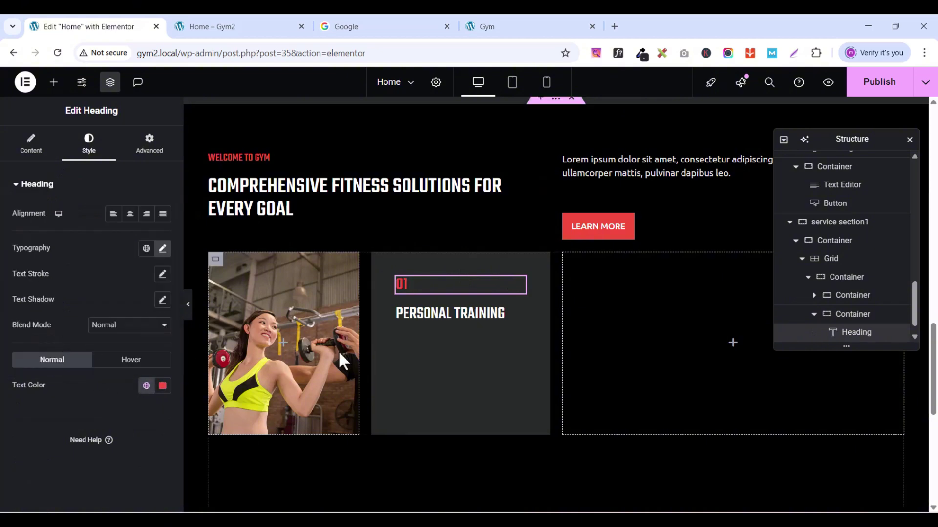
Step: Open the "PERSONAL TRAINING" heading for editing and compare the card with the first service card on the reference site
left_click(519, 314)
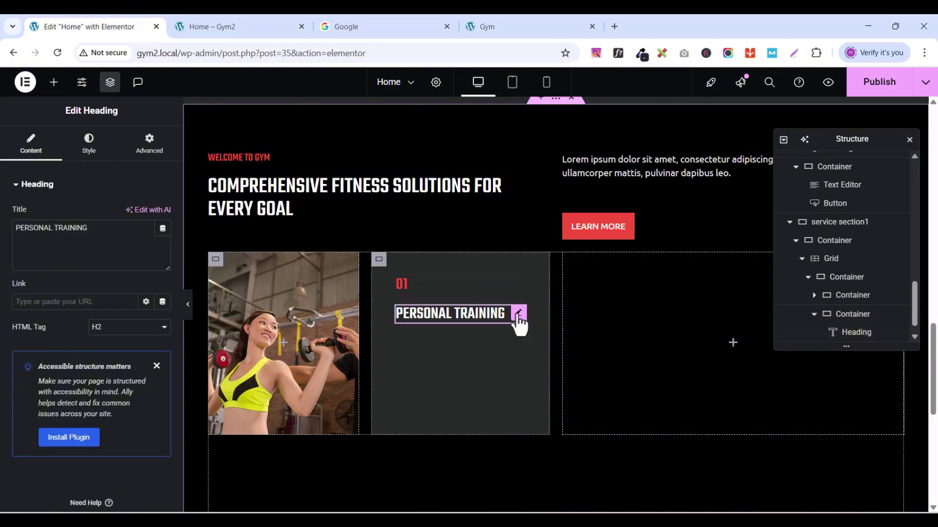
left_click(493, 28)
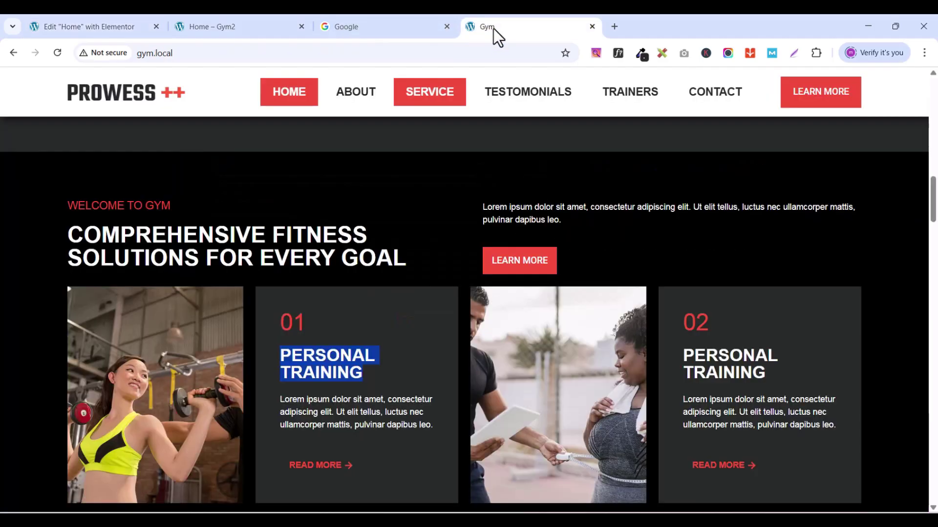
left_click(83, 28)
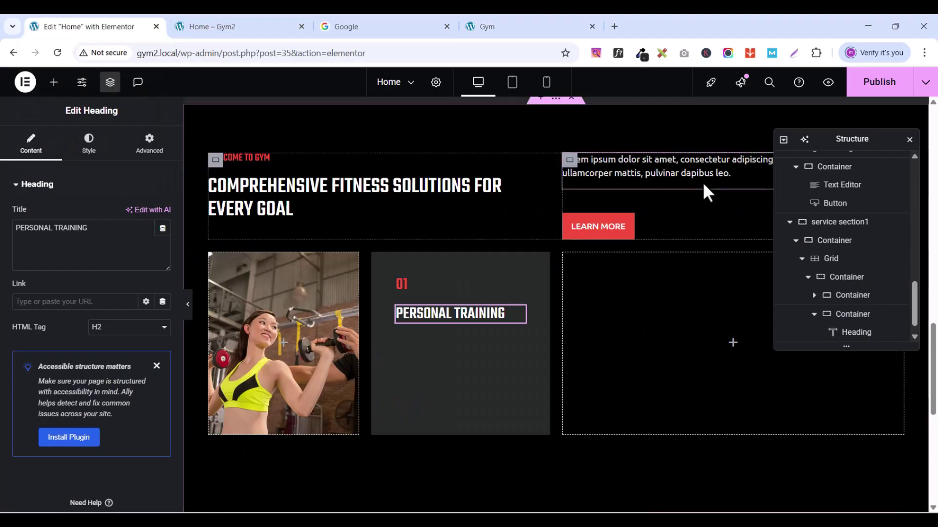
Step: Copy the header row's lorem ipsum paragraph and paste it below the "PERSONAL TRAINING" heading in the first service card
left_click(110, 82)
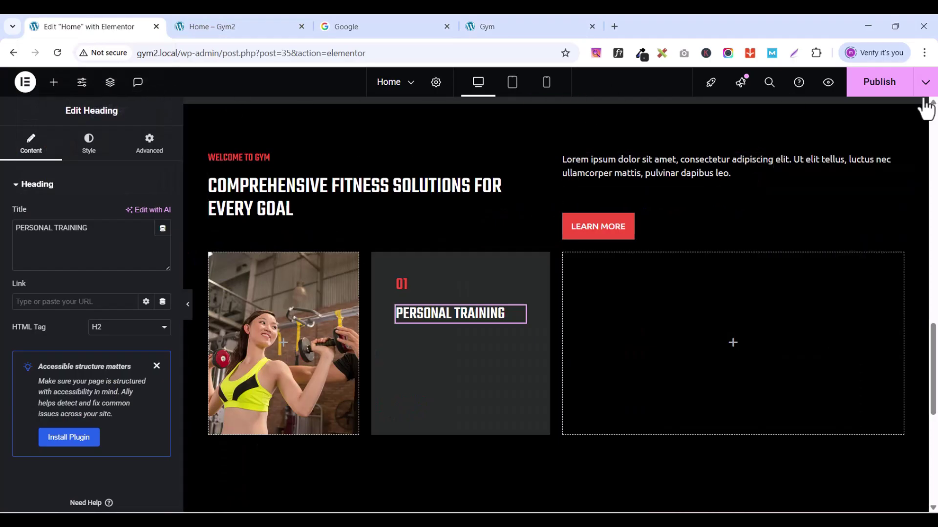
left_click(896, 162)
right_click(896, 163)
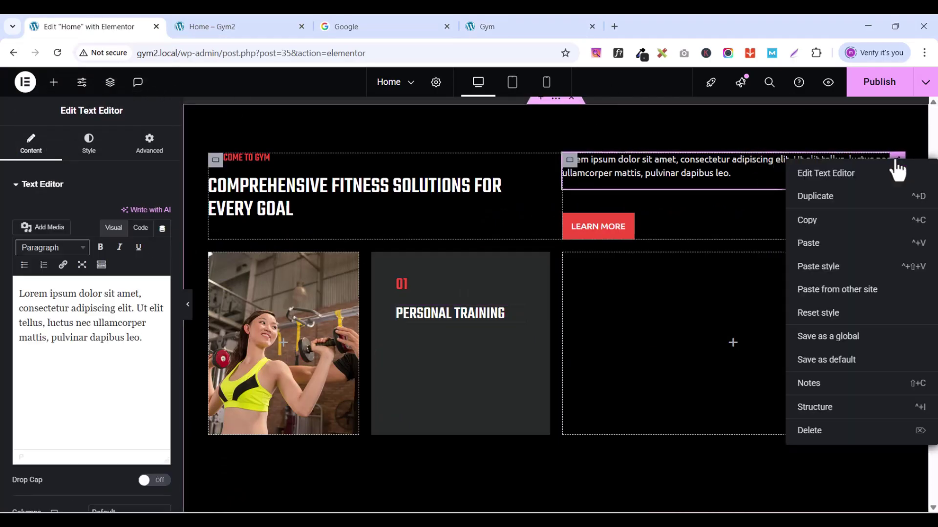
left_click(833, 224)
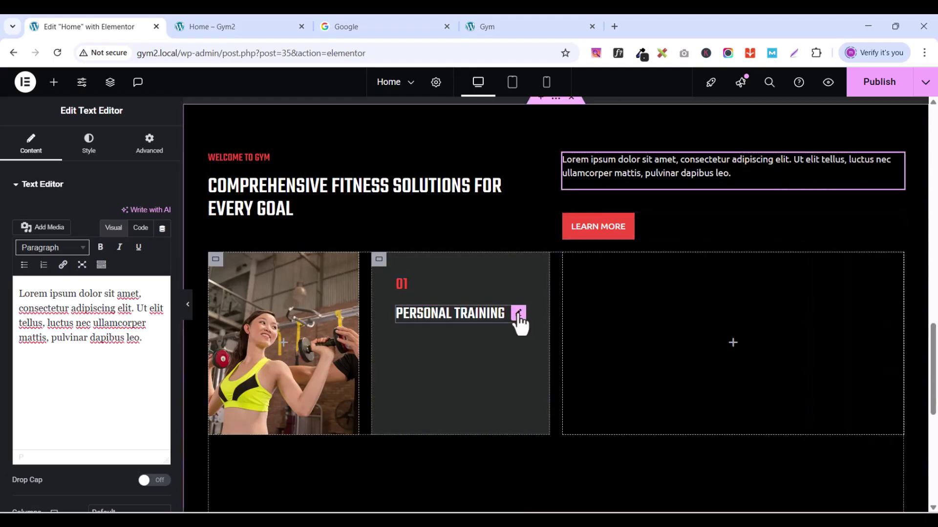
left_click(518, 315)
right_click(519, 320)
left_click(562, 312)
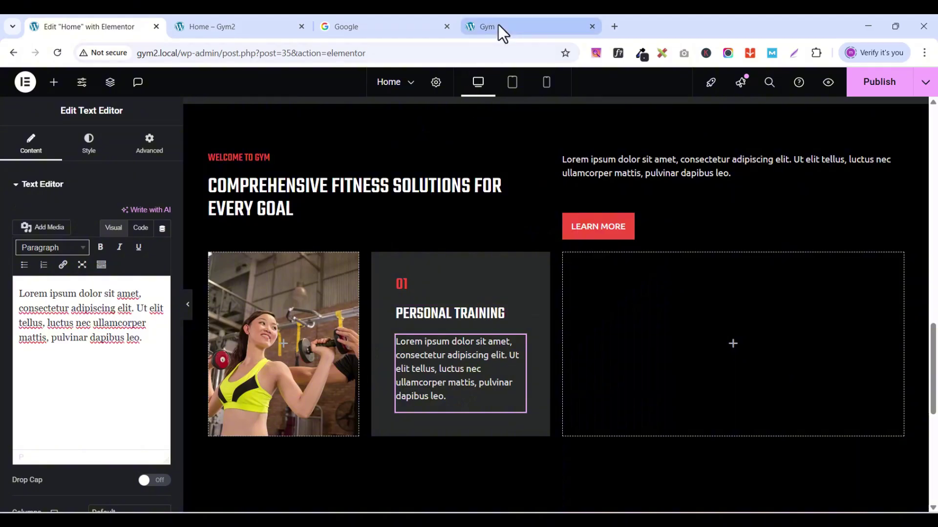
Step: Replace the card's paragraph with the lorem ipsum text copied from the reference site's first service card
left_click(498, 27)
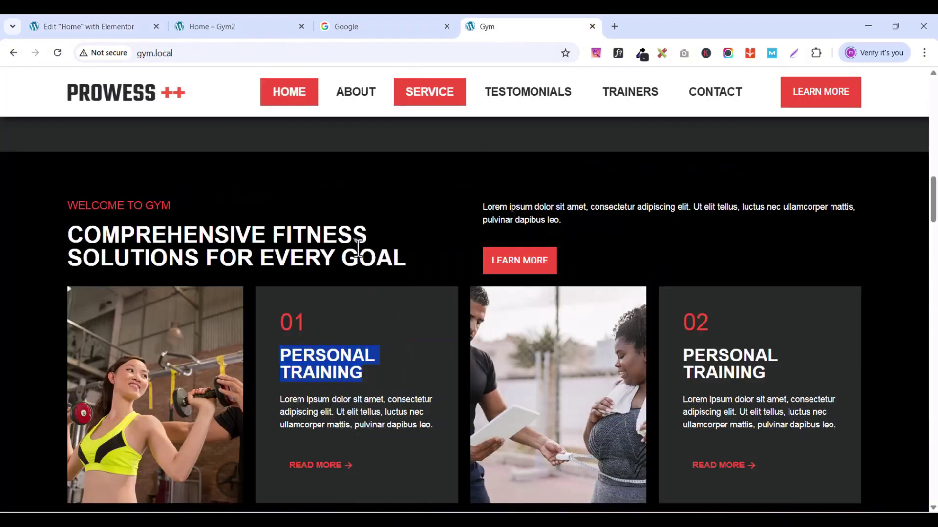
left_click_drag(279, 401, 432, 425)
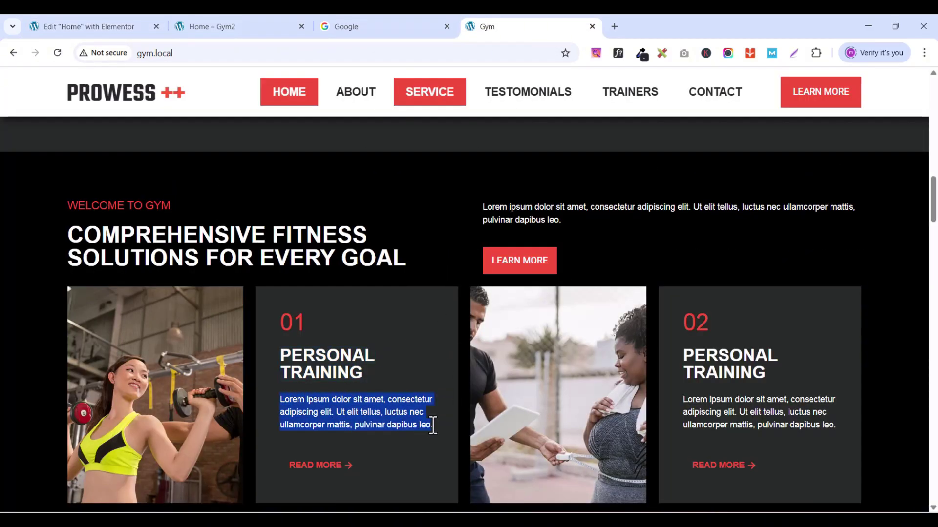
right_click(374, 403)
left_click(414, 232)
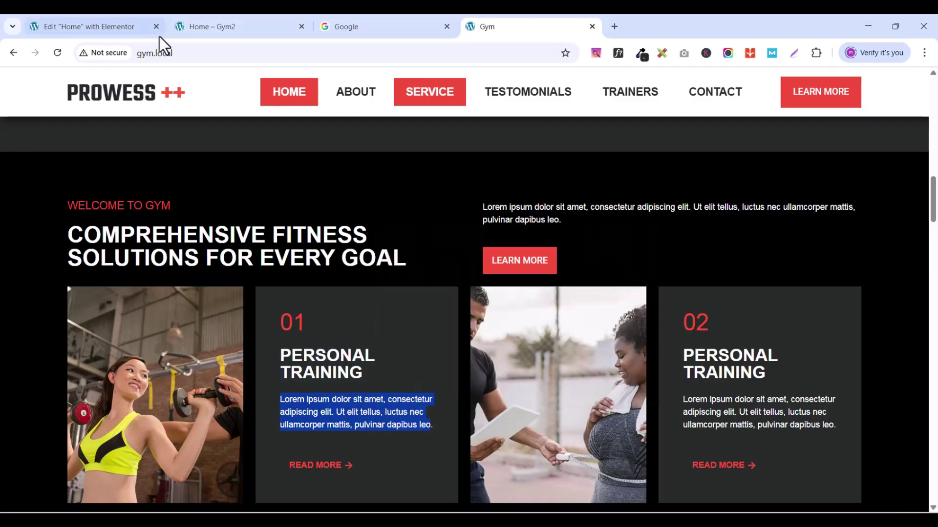
left_click(93, 31)
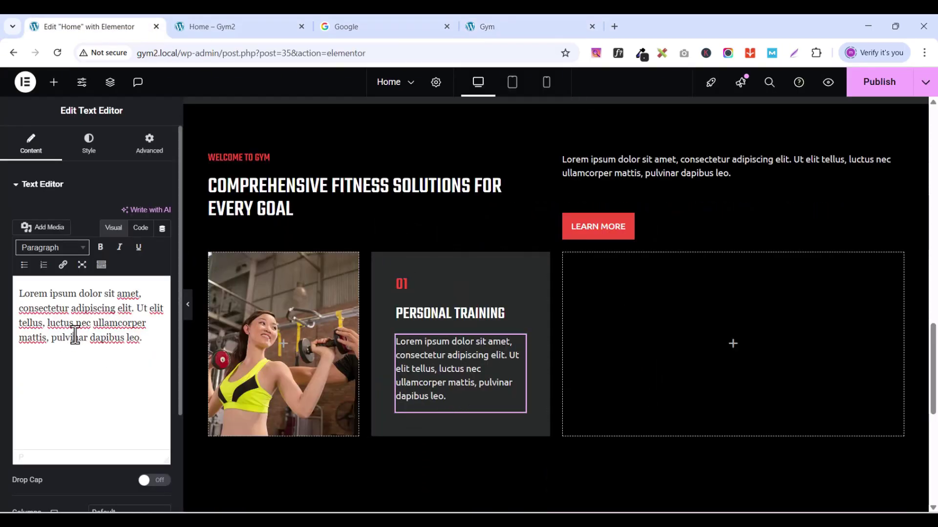
triple_click(129, 344)
key("ctrl+v")
Step: Set the card paragraph's font size to 14 px
left_click(88, 144)
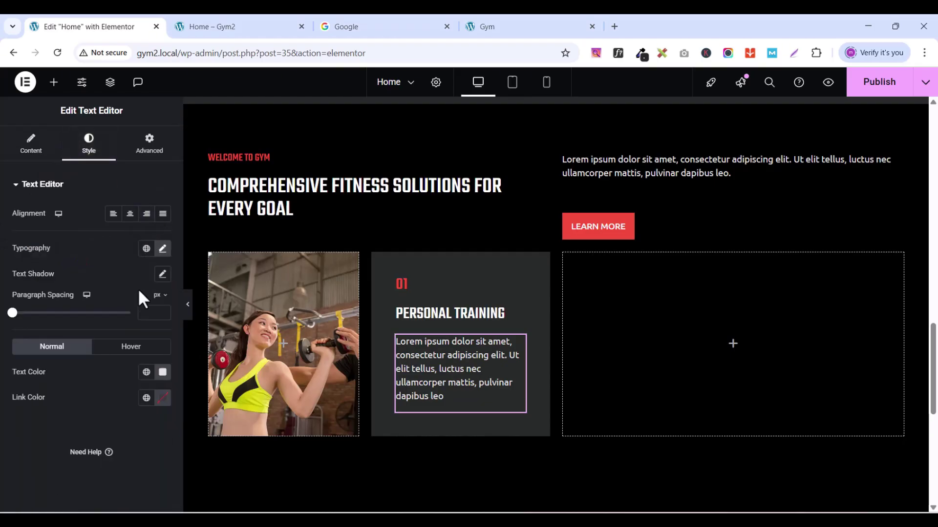
left_click(162, 275)
left_click(162, 275)
left_click(163, 249)
left_click(153, 347)
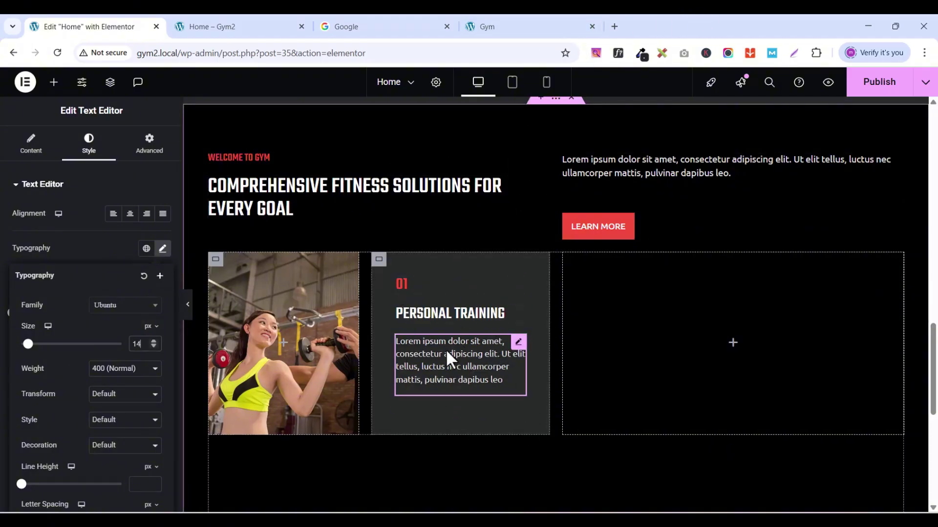
Step: Check the reference card's button, and paste a copy of the header row's "LEARN MORE" button below the first card's paragraph
left_click(537, 17)
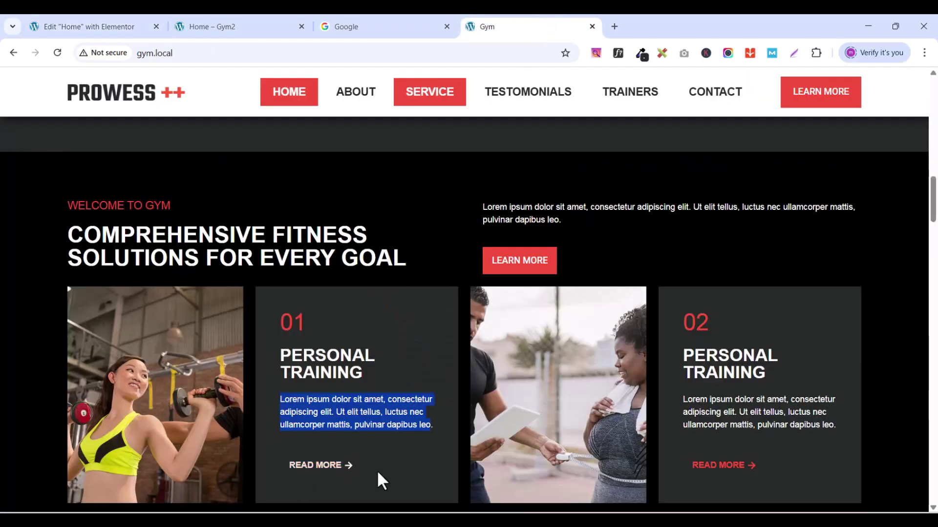
left_click(102, 29)
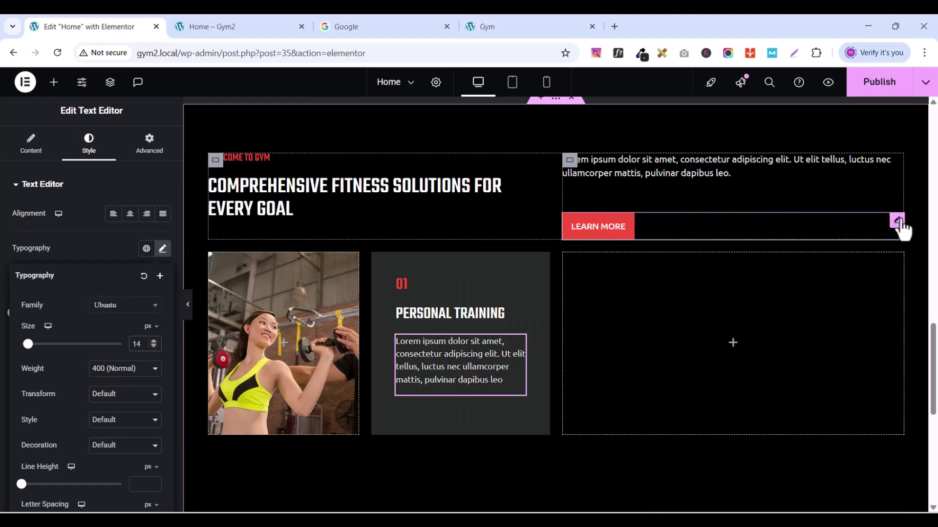
left_click(897, 227)
right_click(899, 227)
left_click(822, 279)
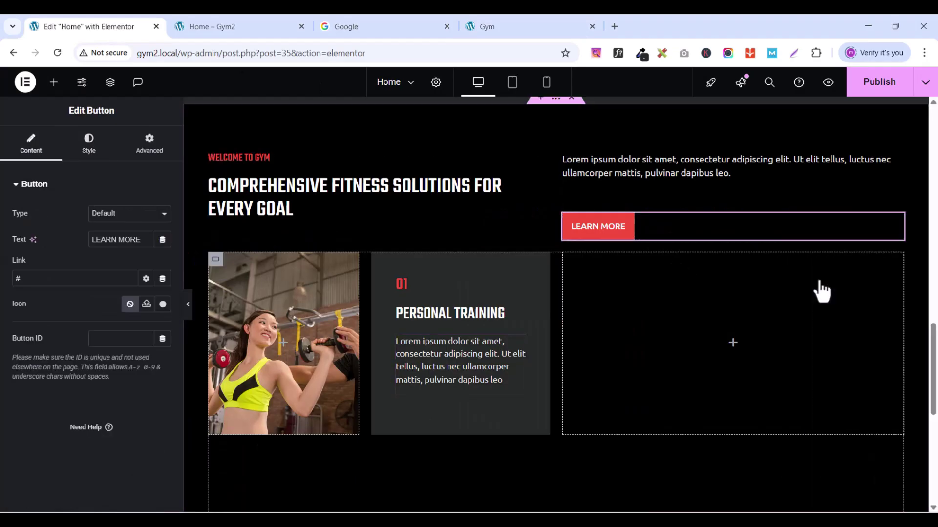
left_click(519, 343)
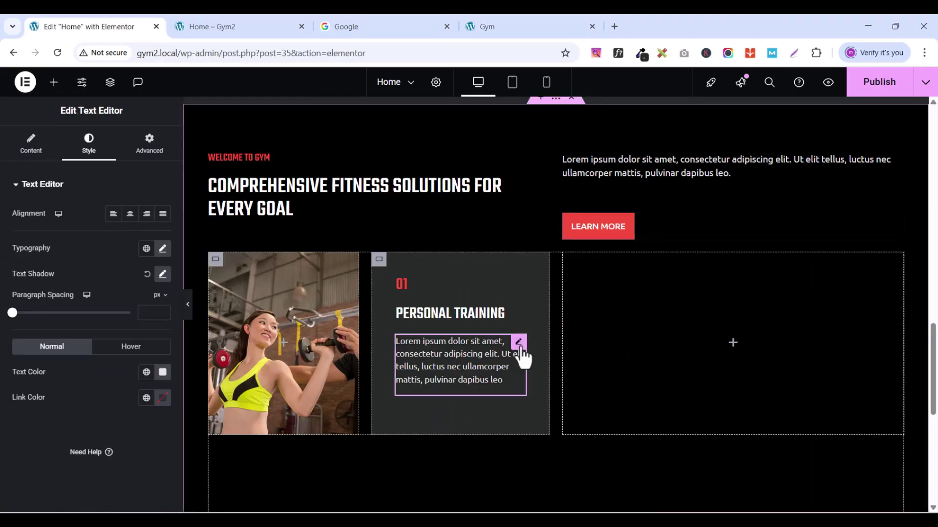
right_click(523, 356)
left_click(557, 317)
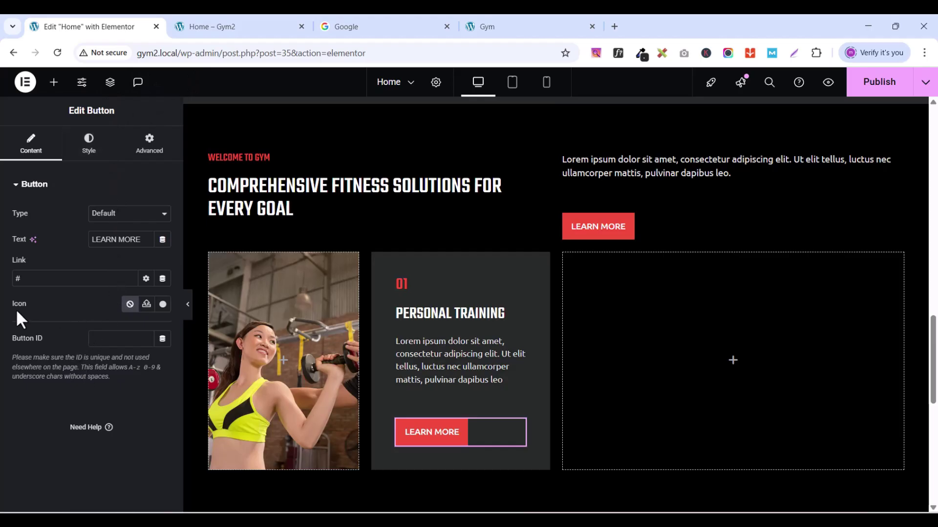
Step: Change the first card's button text to "READ MORE", matching the reference site's card
left_click(502, 26)
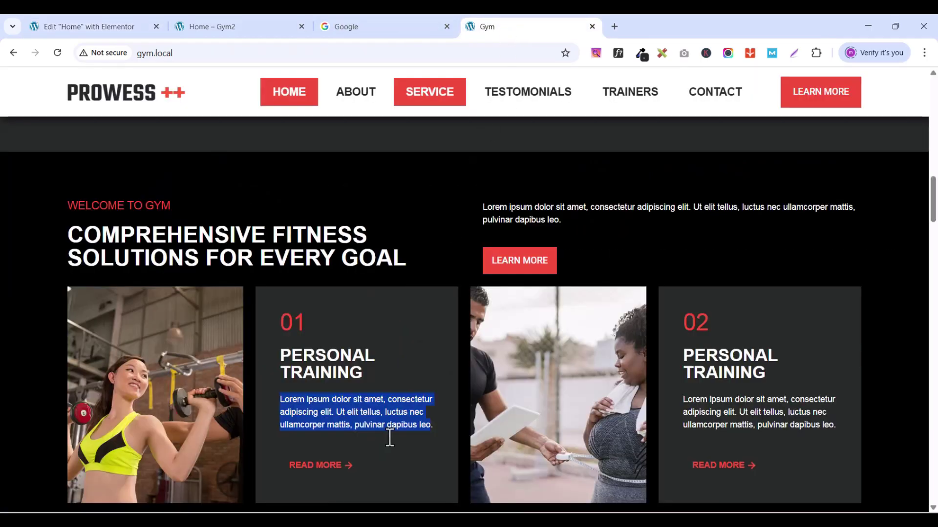
left_click(56, 28)
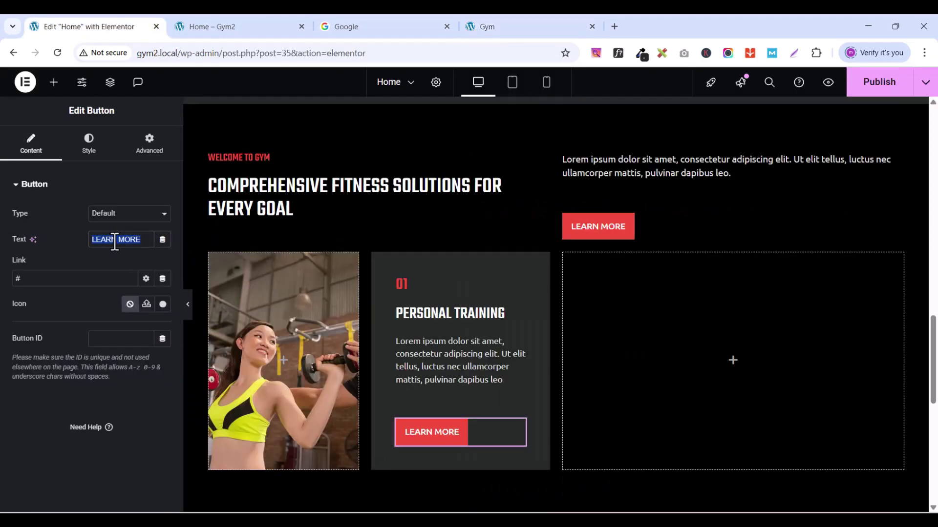
type("READ")
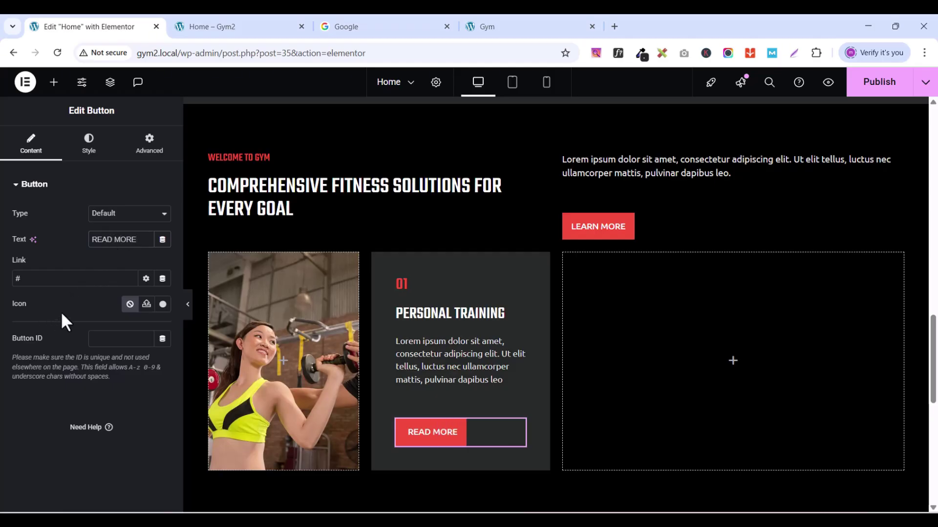
Step: Add the long right arrow icon to the "READ MORE" button and position it after the text
left_click(163, 305)
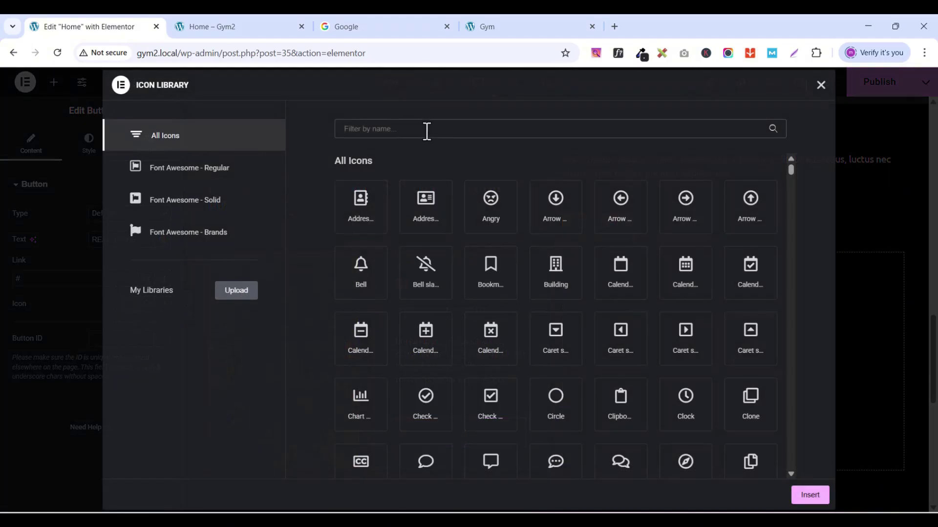
type("ARROW")
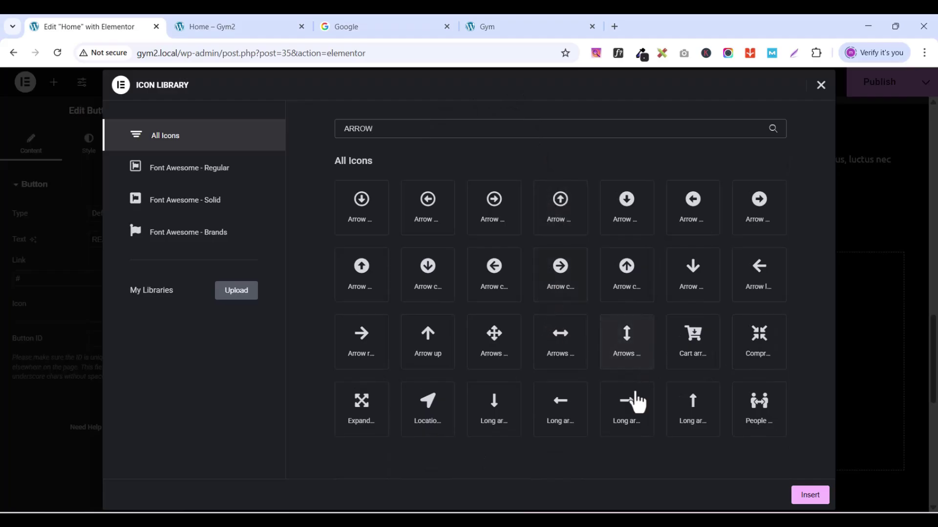
left_click(628, 413)
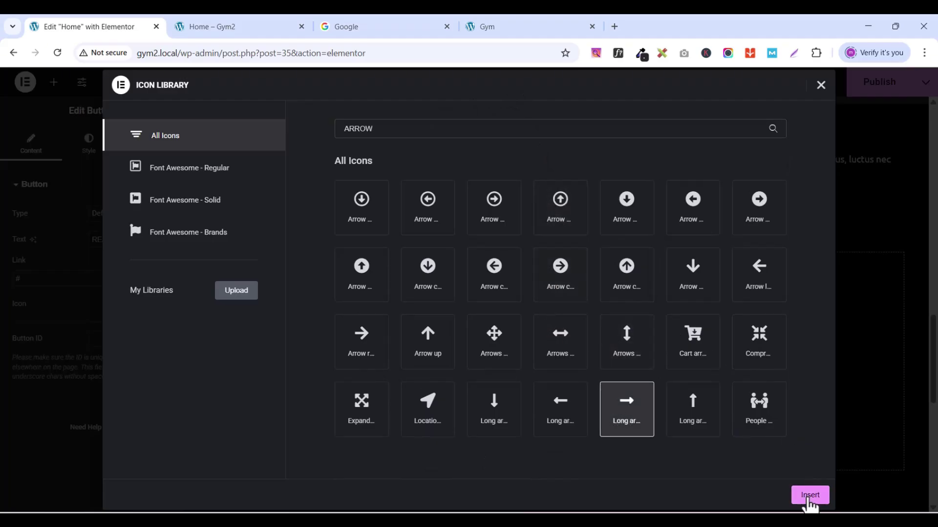
left_click(808, 497)
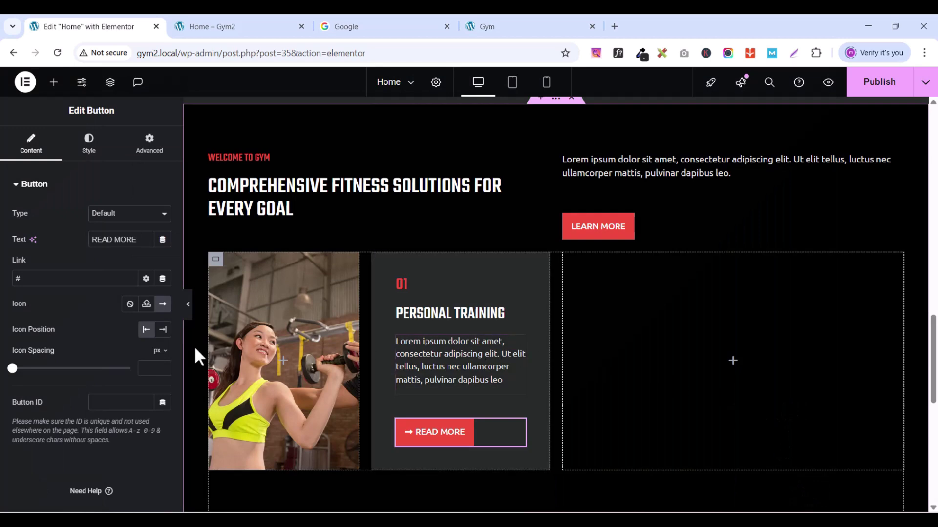
left_click(164, 331)
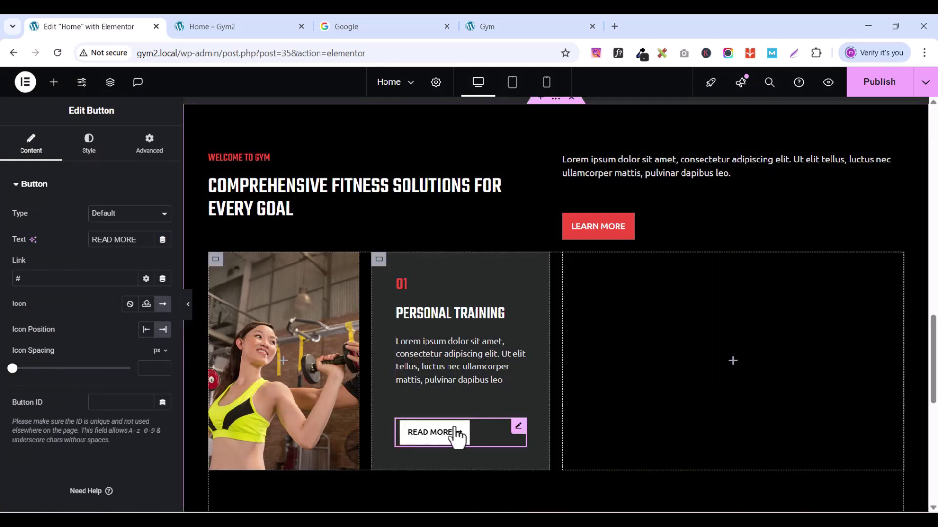
Step: Make the "READ MORE" button's background fully transparent, using #F34E3A00 for the normal state and #FFFFFF00 for hover
left_click(88, 153)
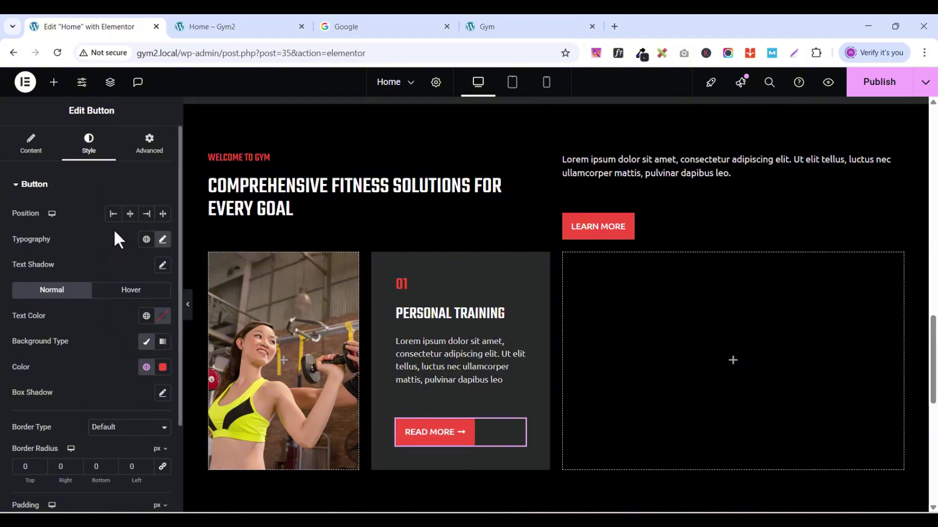
left_click(162, 367)
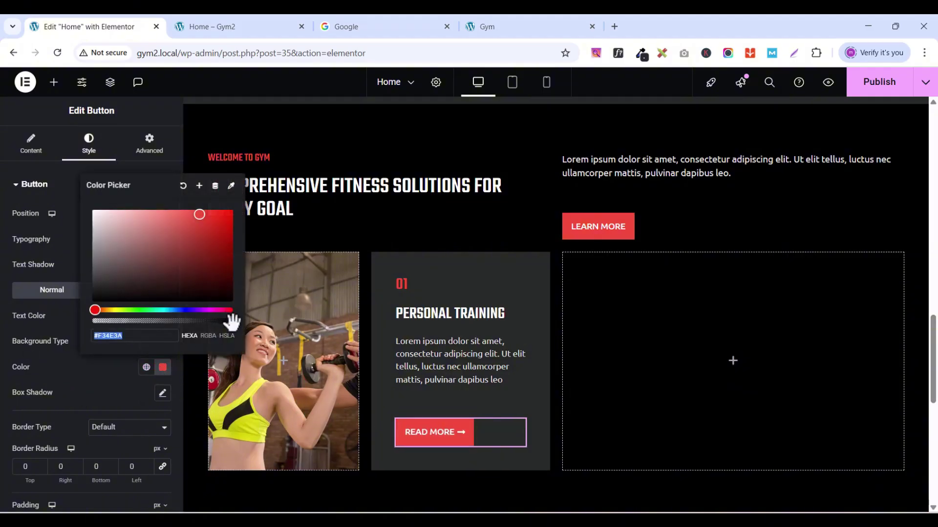
left_click_drag(232, 321, 53, 318)
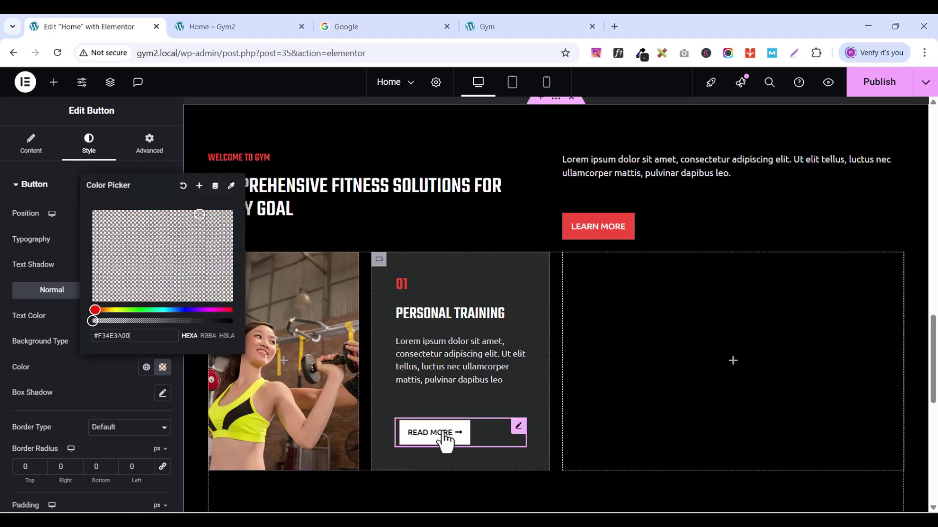
left_click(68, 248)
left_click(132, 289)
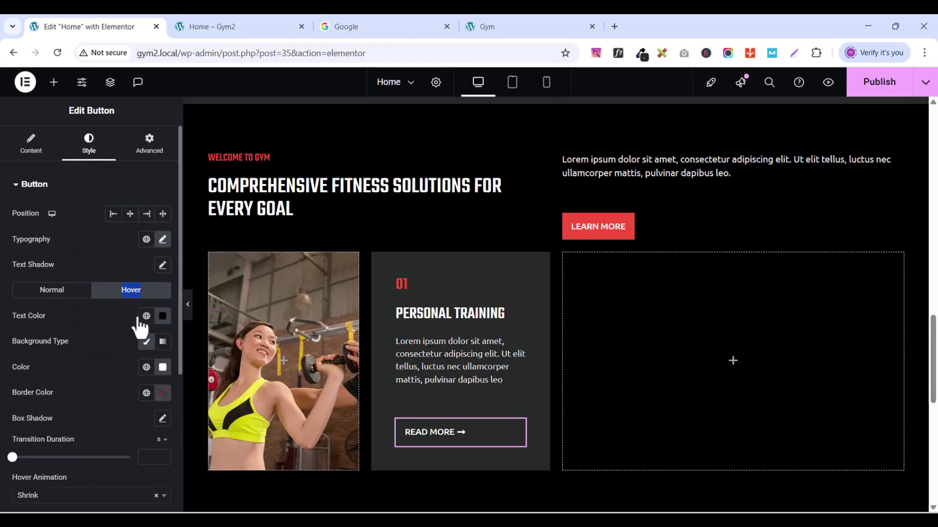
left_click(162, 367)
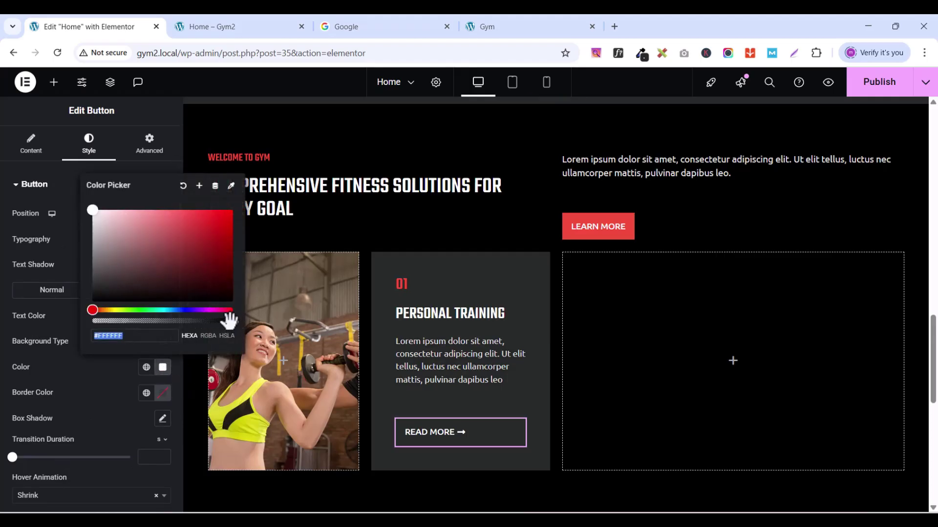
left_click_drag(229, 321, 45, 322)
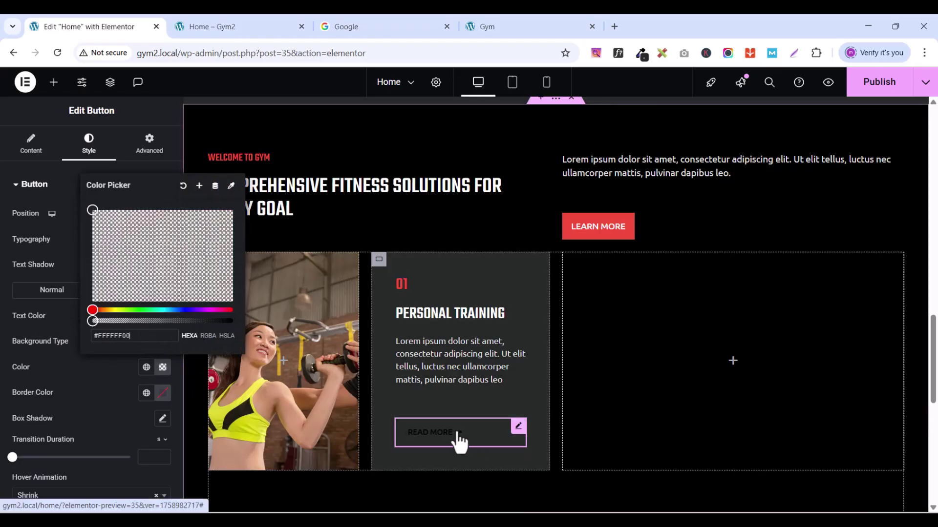
Step: Compare with the reference card's button and set the "READ MORE" button's hover text color to the global red
left_click(504, 25)
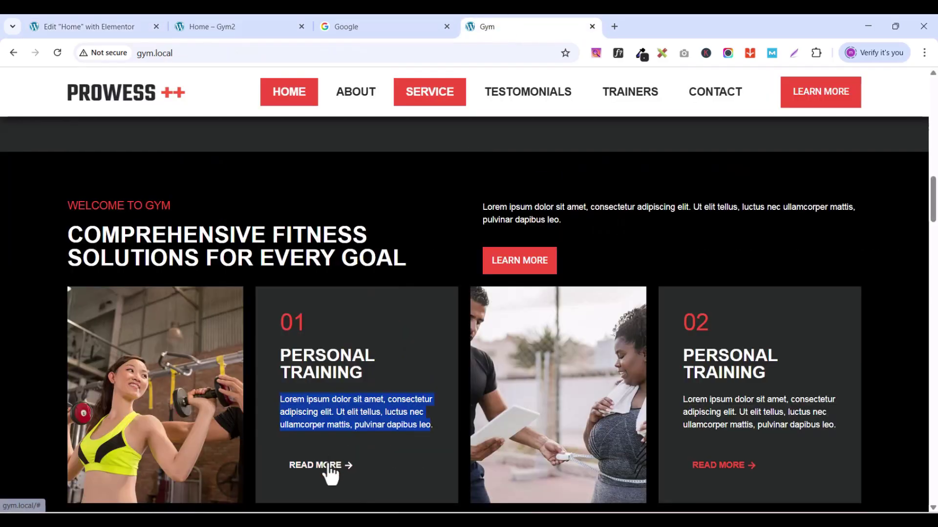
left_click(112, 22)
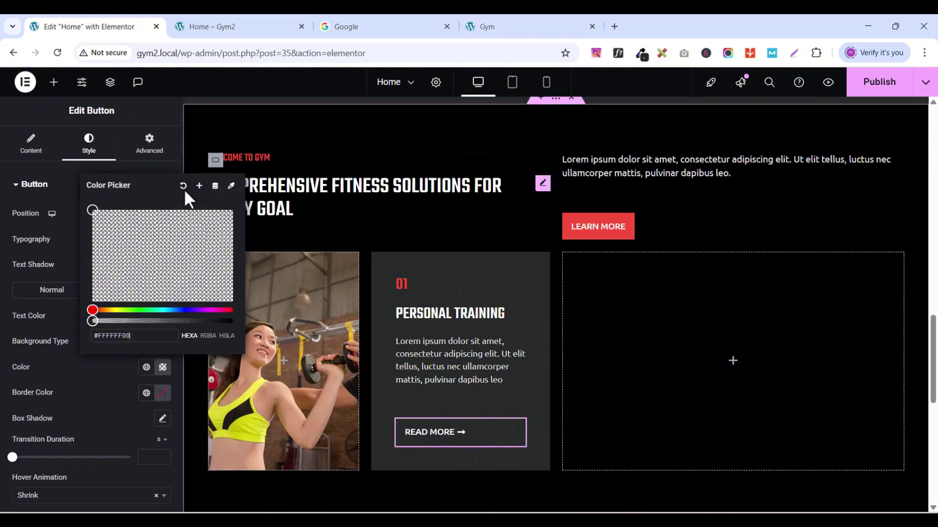
left_click(105, 380)
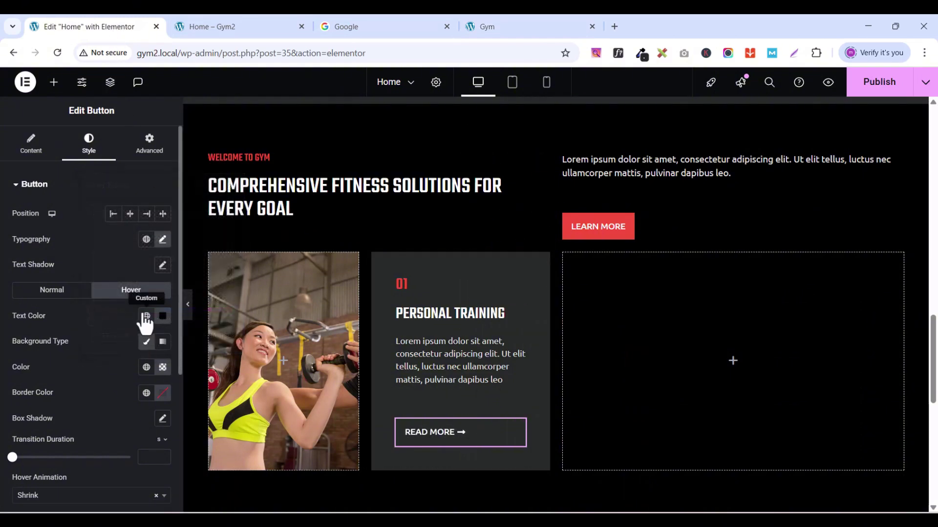
left_click(145, 316)
left_click(62, 470)
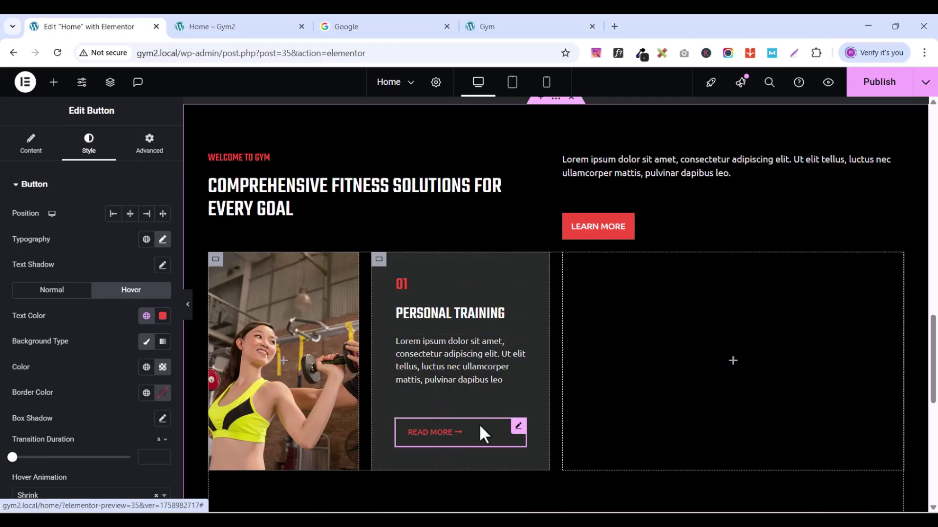
Step: Set the first card's "READ MORE" button text color in the normal state to the global red
scroll(562, 297, "down", 2)
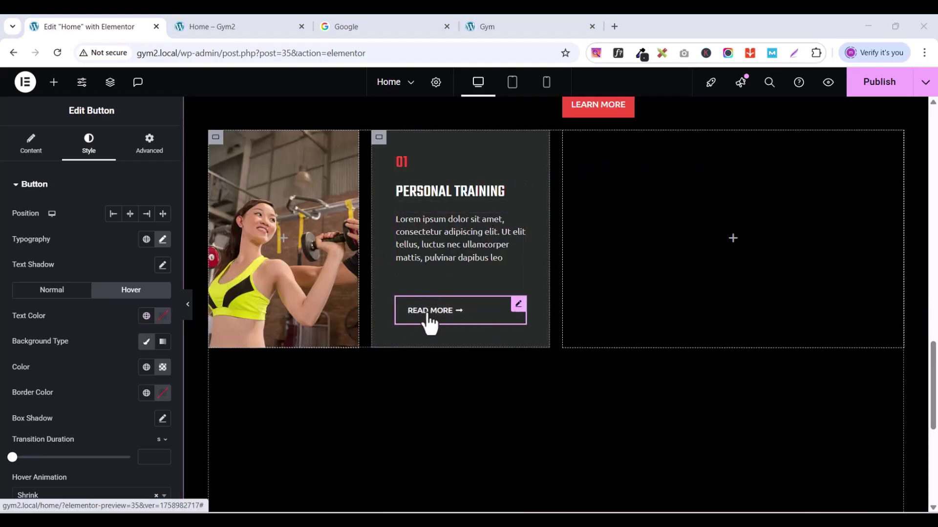
double_click(51, 290)
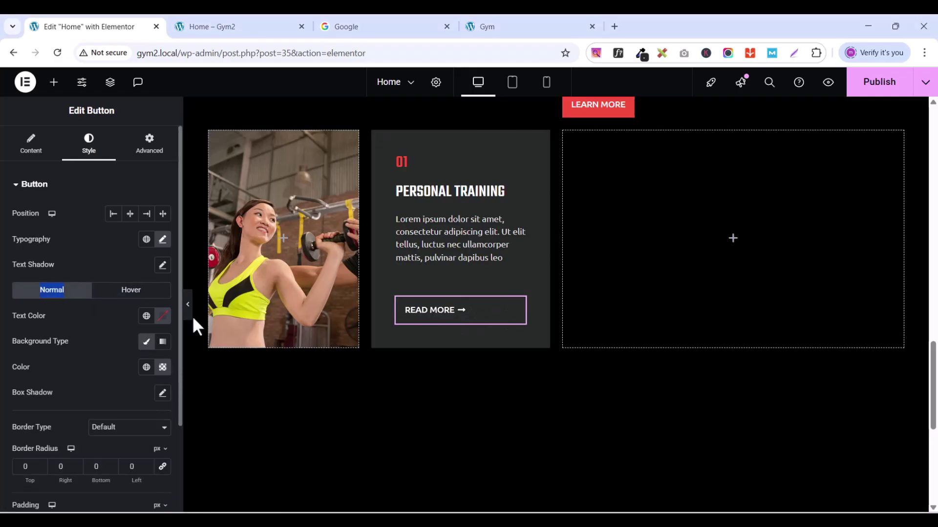
left_click(519, 307)
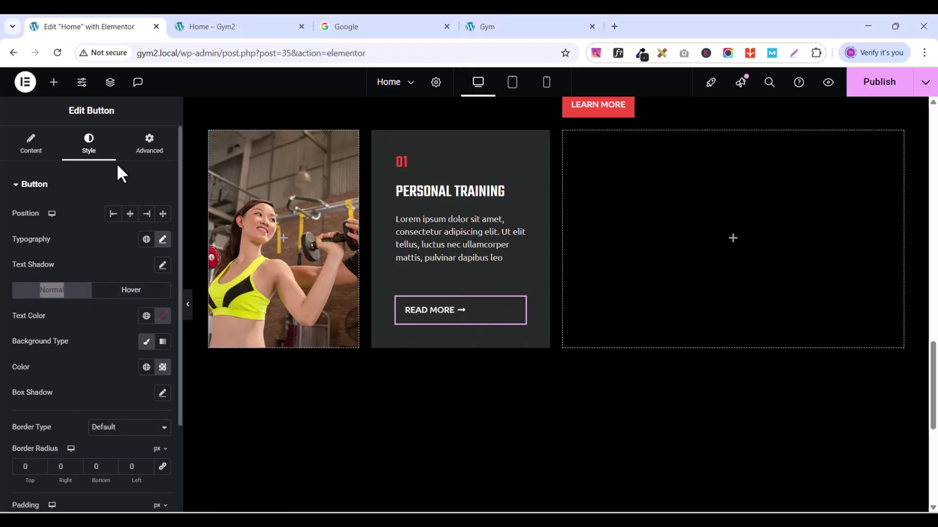
left_click(83, 156)
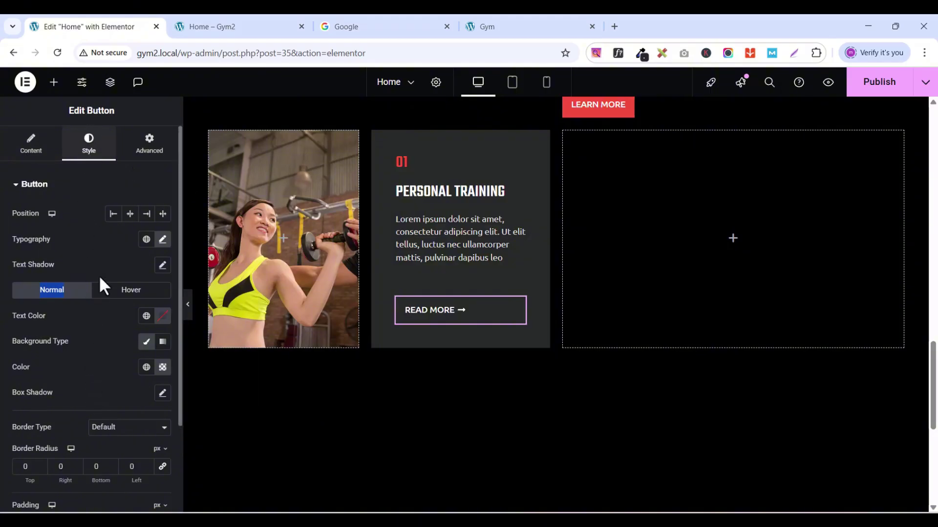
left_click(146, 316)
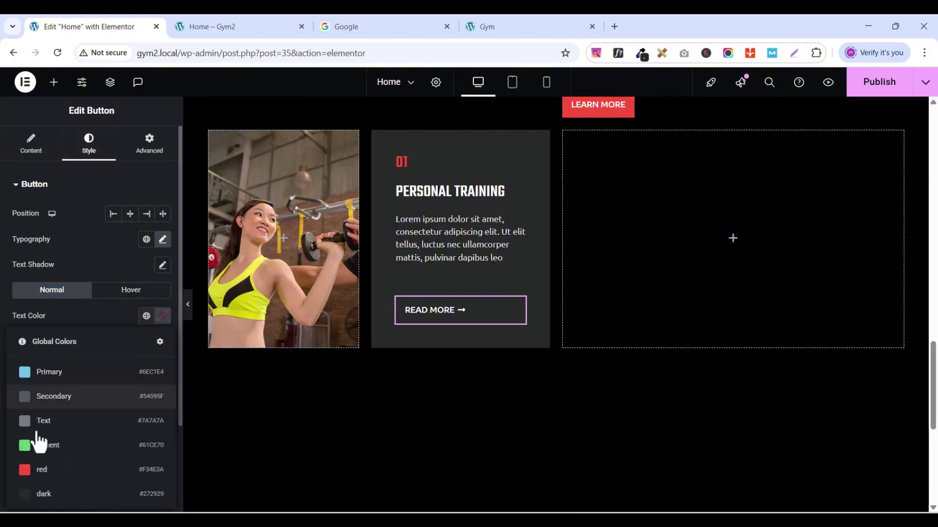
left_click(44, 470)
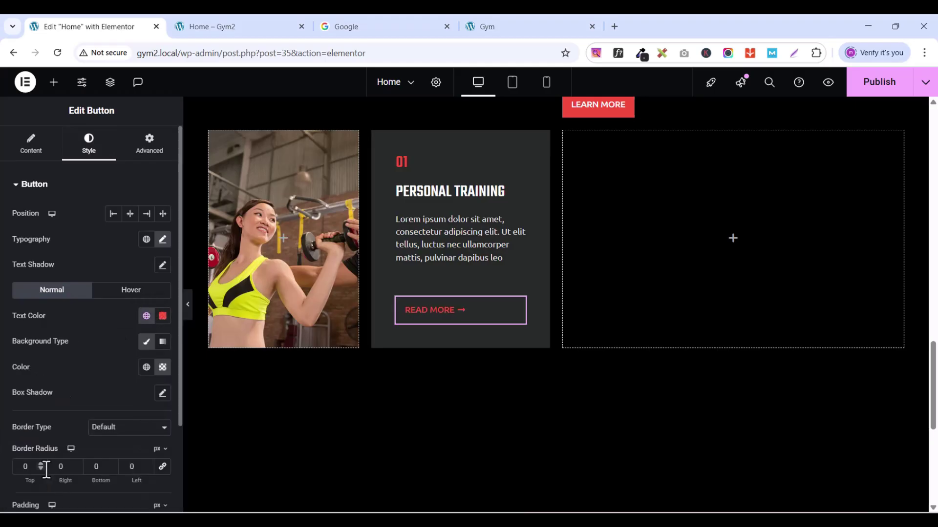
Step: Set the "READ MORE" button's hover text color to white, #FFFFFF, and publish the page
left_click(125, 290)
left_click(146, 316)
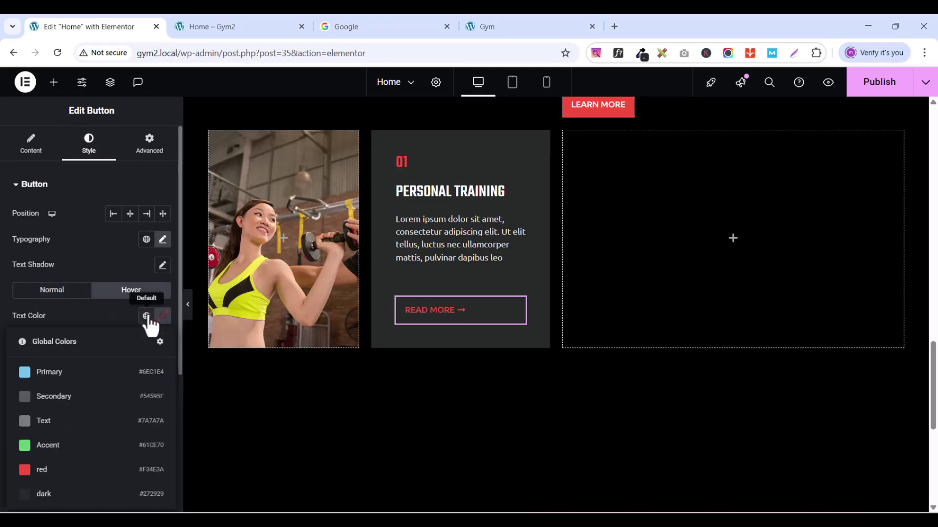
left_click(163, 316)
left_click_drag(101, 402, 74, 356)
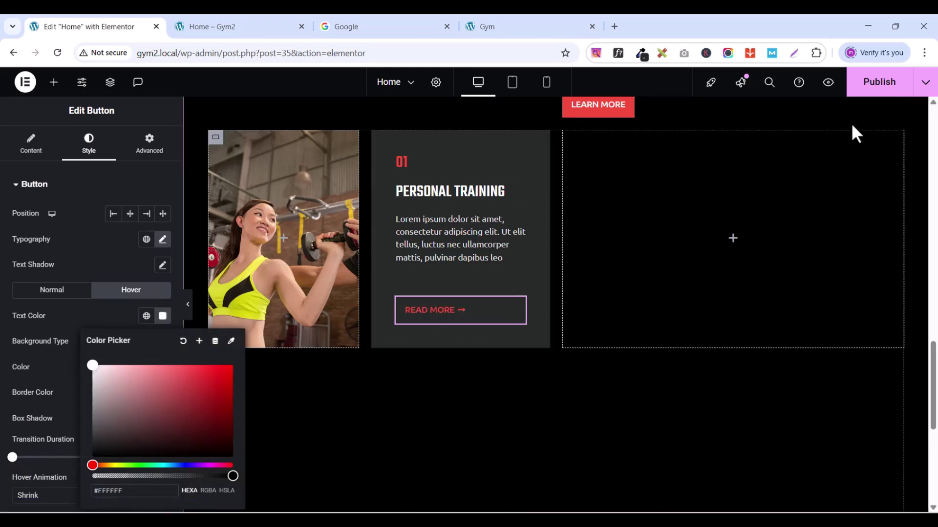
left_click(871, 94)
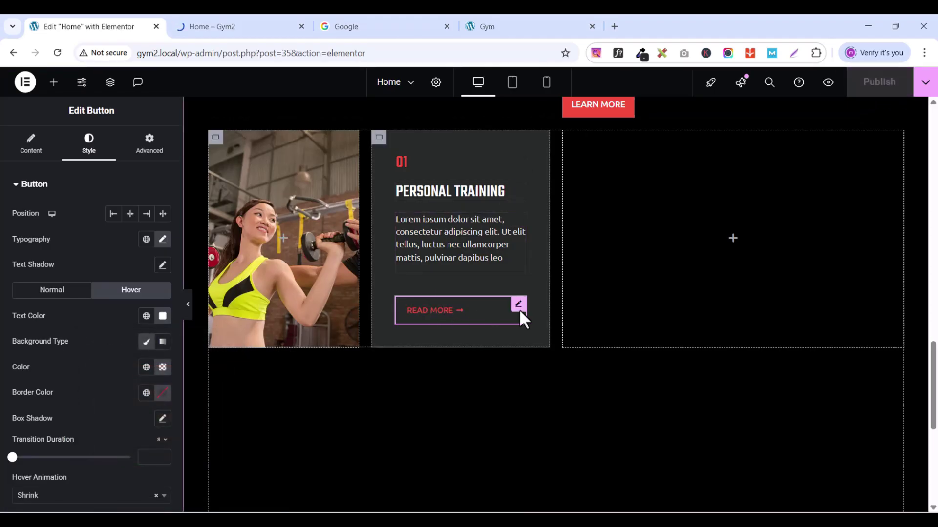
Step: Duplicate the finished service card's outer container inside the service section's grid
left_click(110, 83)
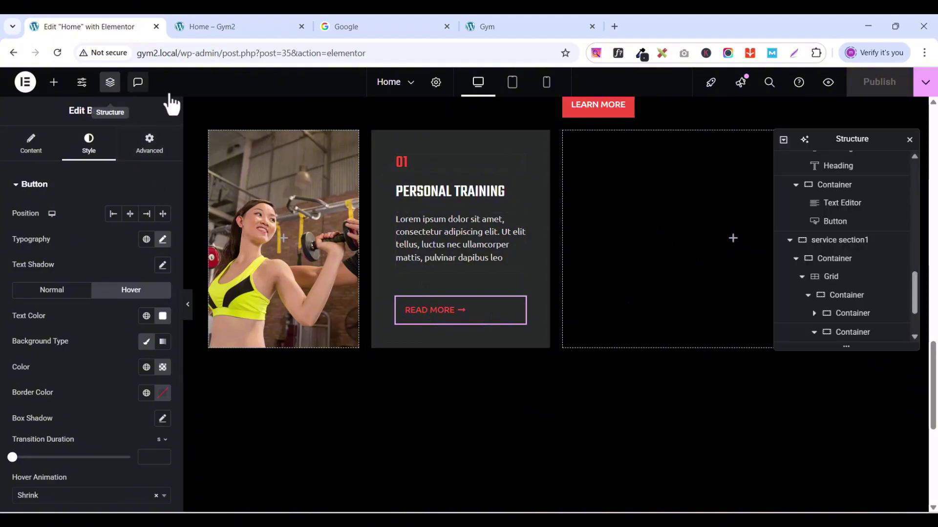
scroll(878, 320, "down", 1)
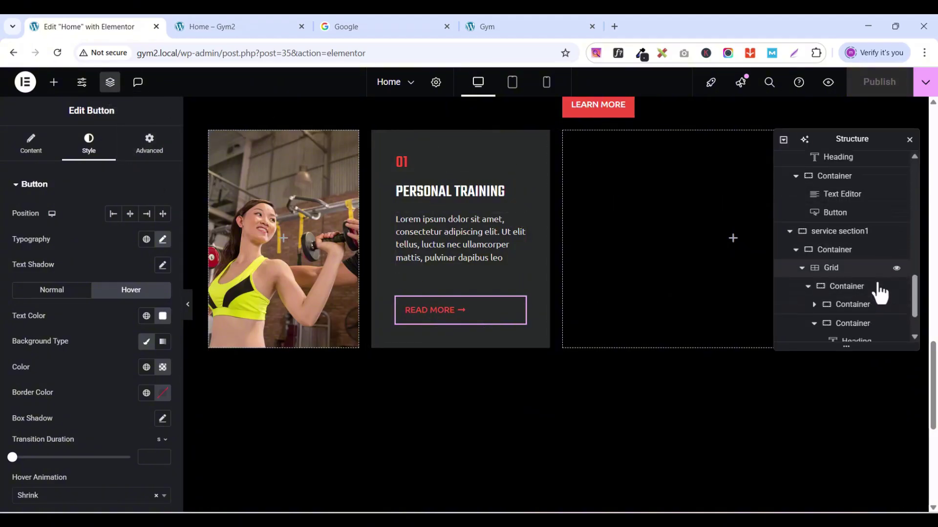
scroll(867, 255, "down", 2)
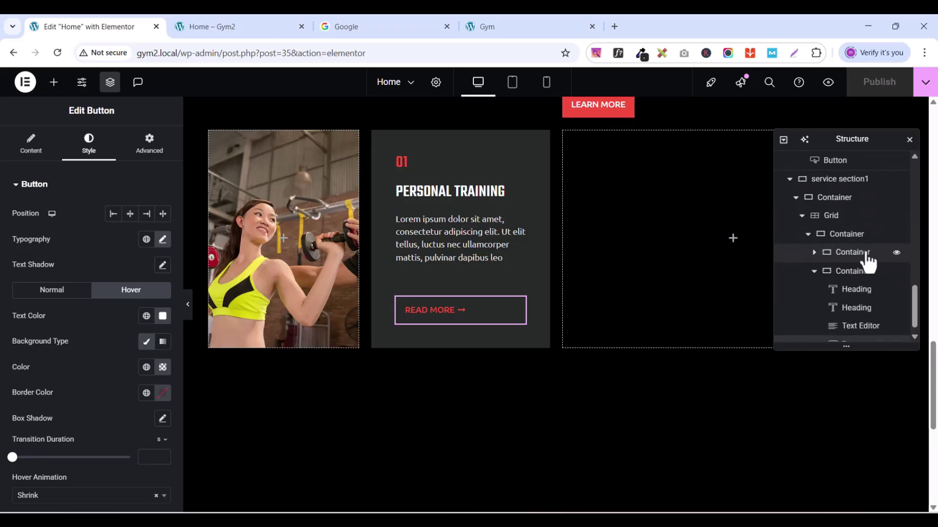
scroll(820, 281, "up", 2)
scroll(848, 261, "down", 2)
double_click(849, 240)
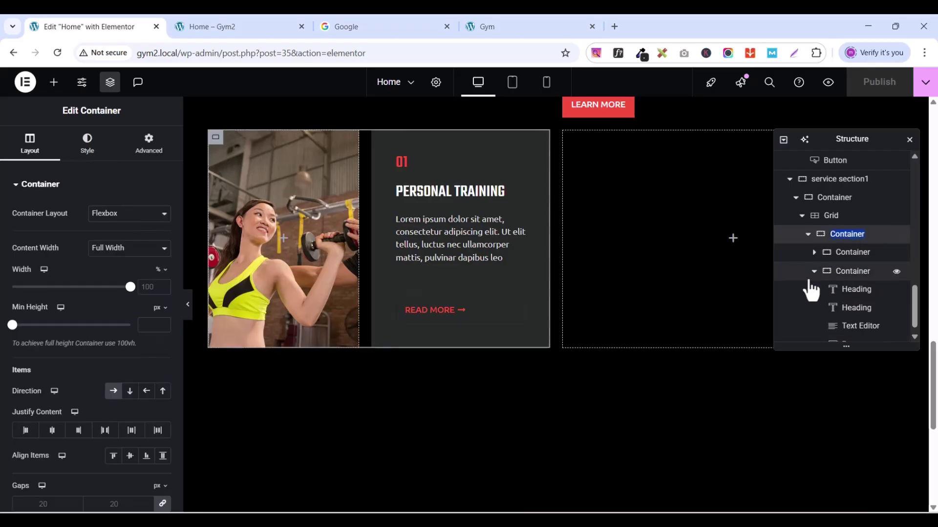
left_click(811, 274)
left_click(814, 271)
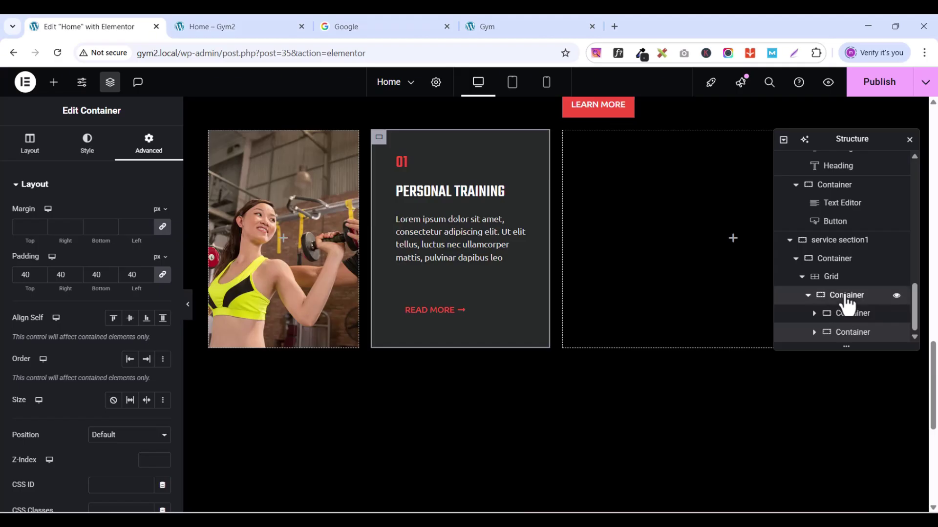
right_click(846, 298)
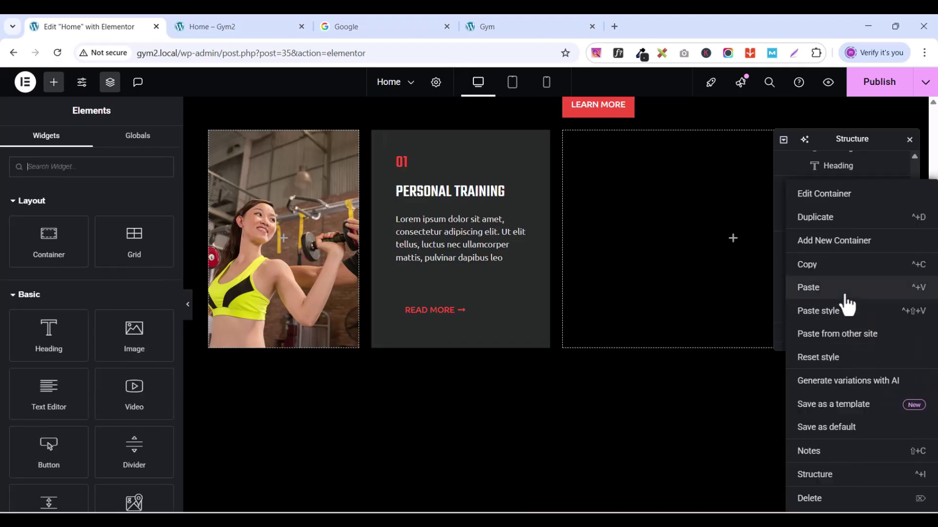
left_click(833, 218)
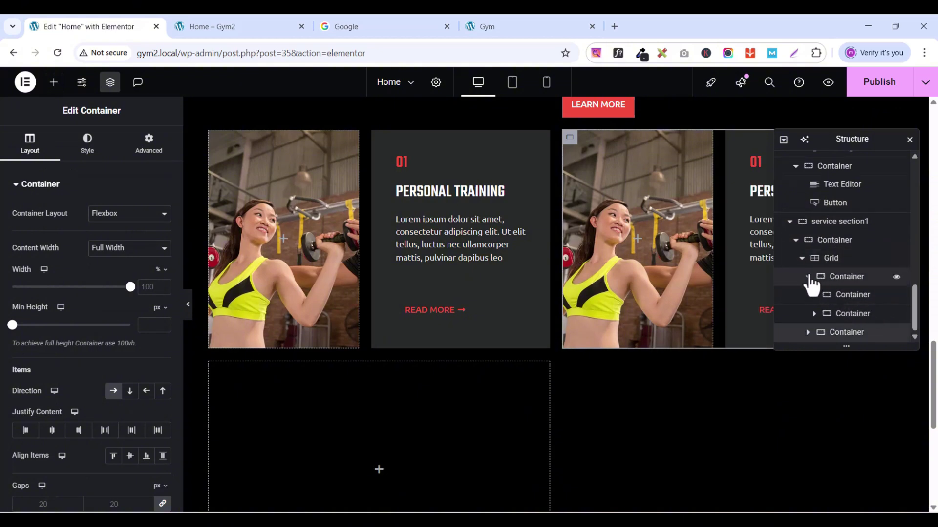
Step: Duplicate the service card container two more times so the grid holds four cards
left_click(808, 277)
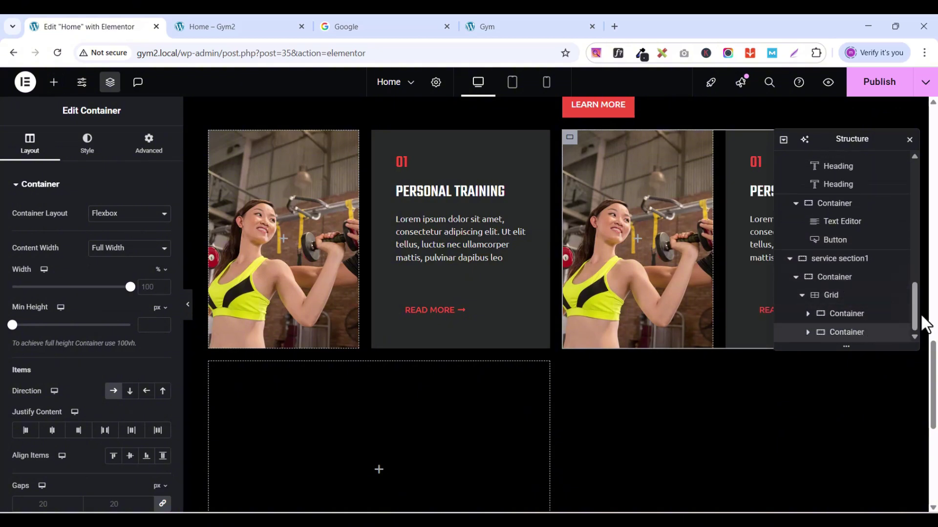
right_click(855, 332)
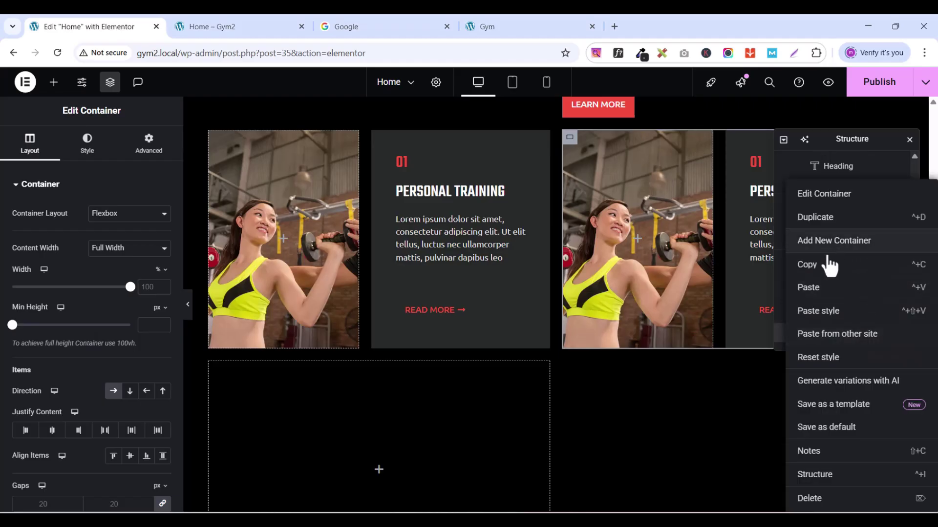
left_click(829, 218)
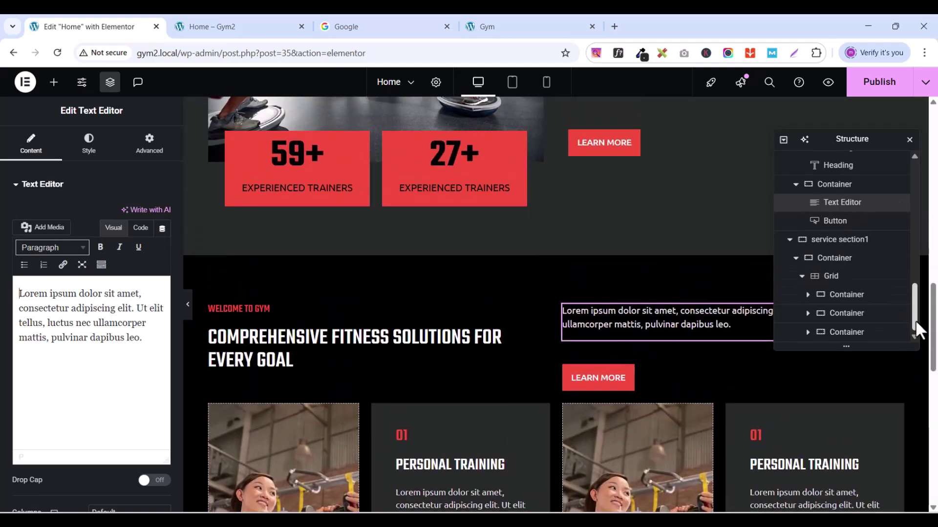
right_click(852, 299)
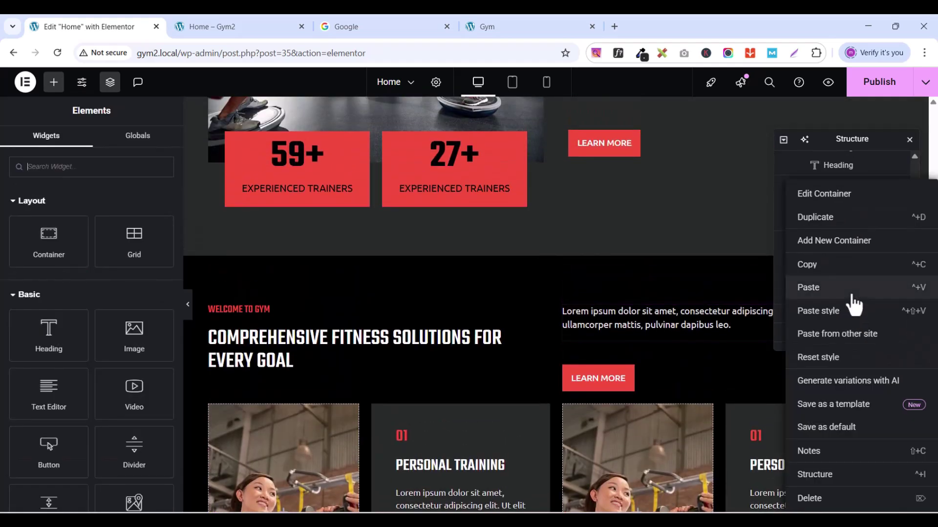
left_click(831, 224)
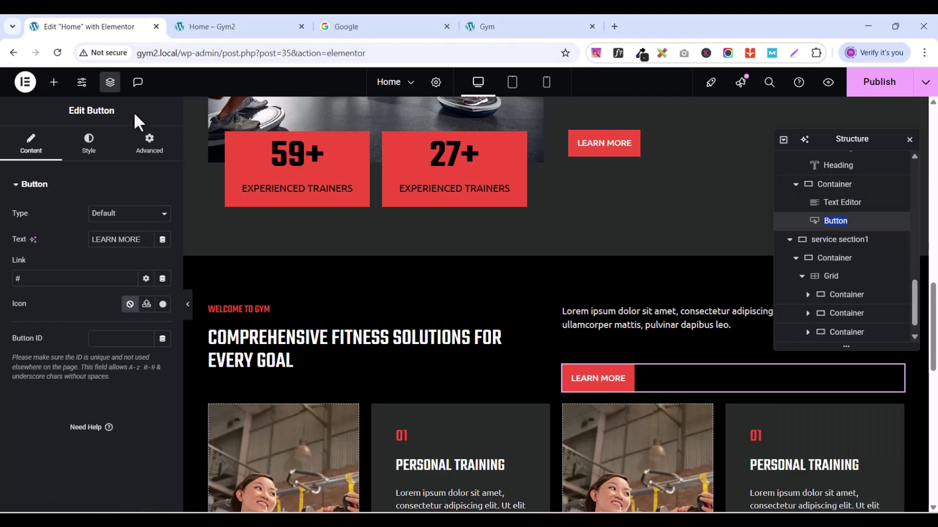
left_click(110, 83)
left_click(110, 83)
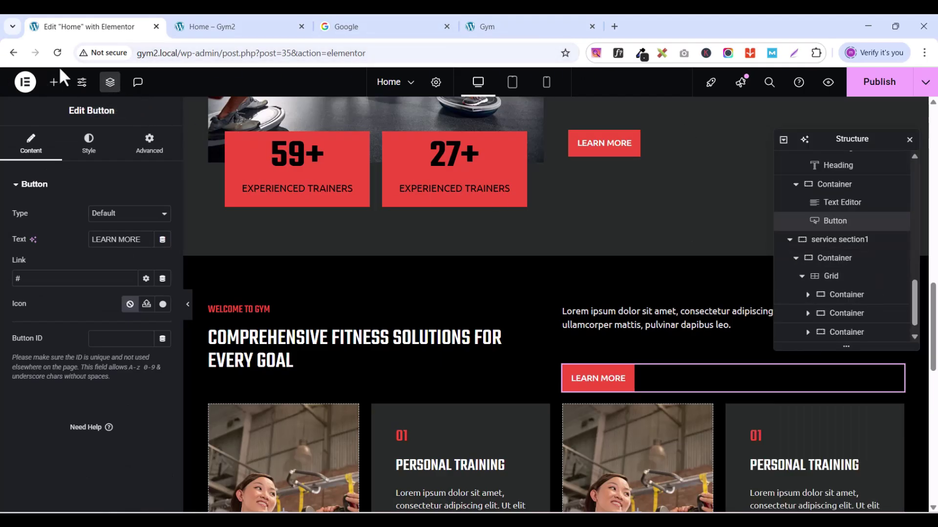
left_click(109, 83)
Step: Set the third service card's direction to row reversed so its text comes before the photo
left_click_drag(933, 311, 934, 369)
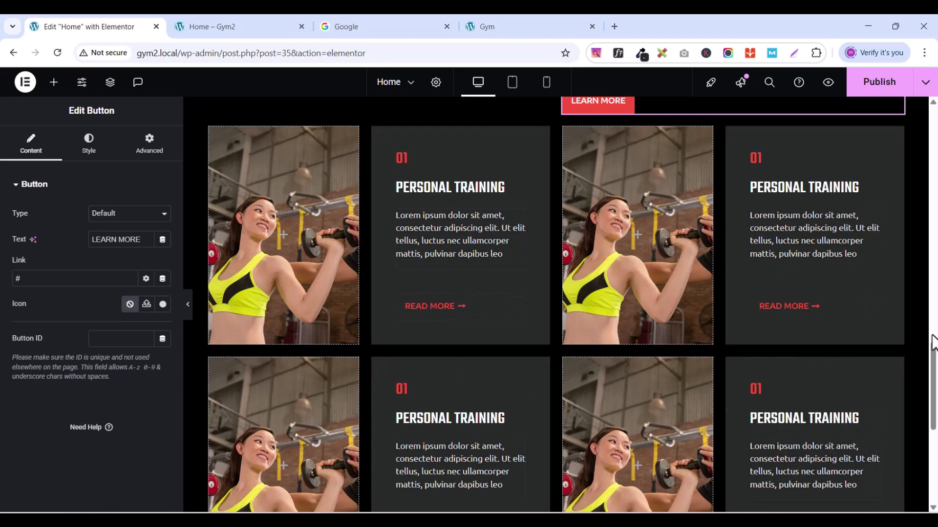
left_click_drag(934, 342, 934, 363)
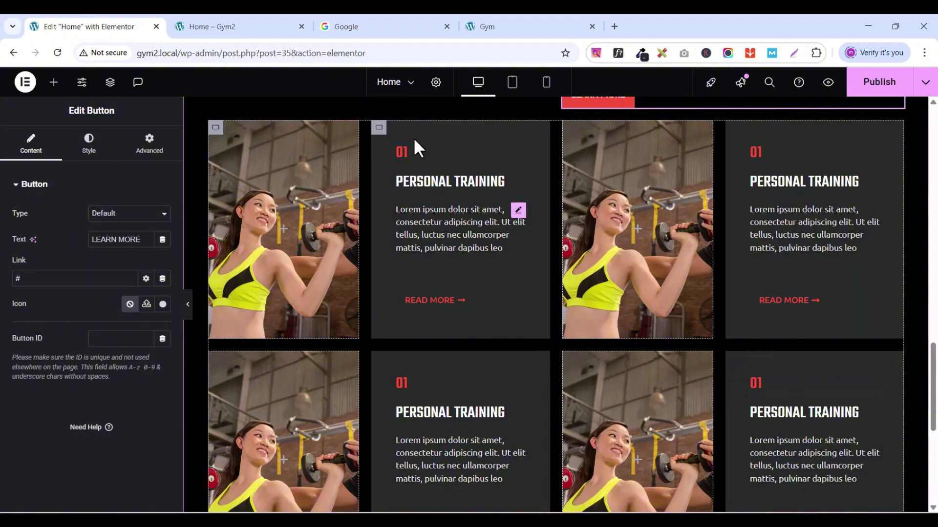
left_click(110, 82)
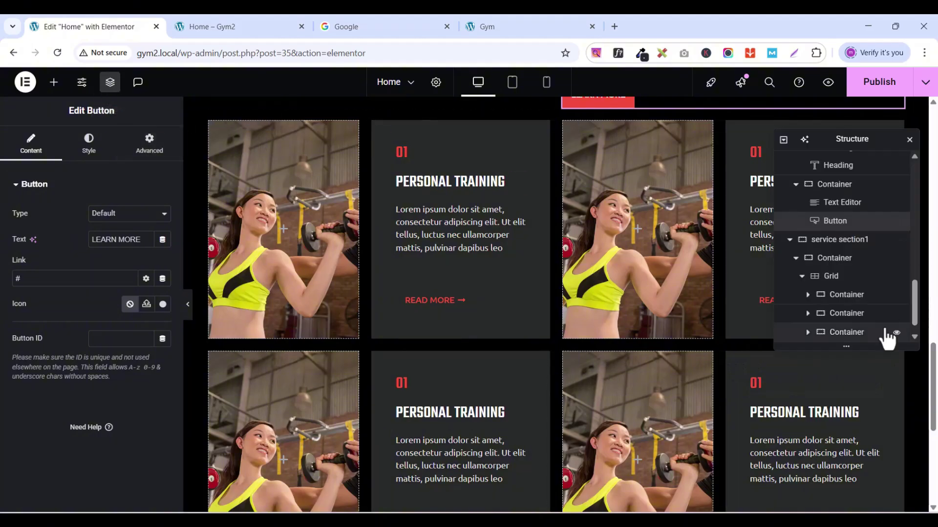
left_click(844, 333)
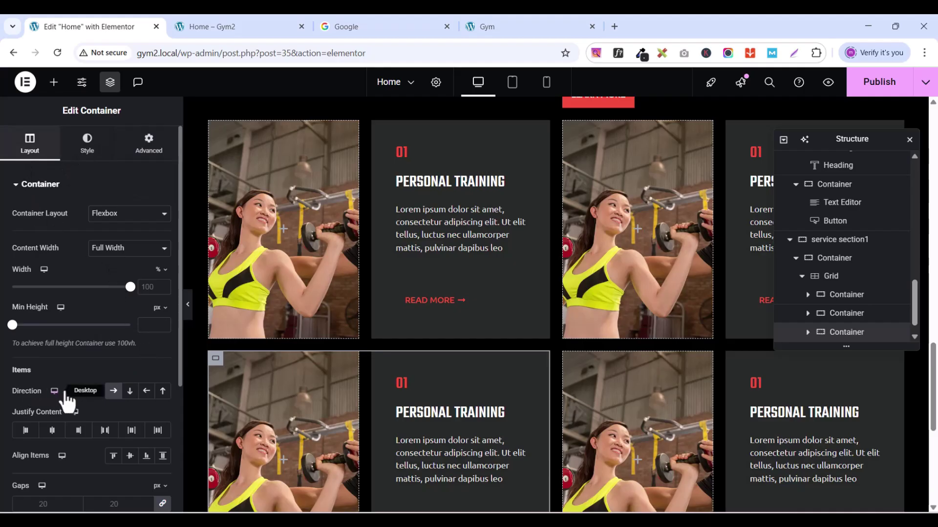
left_click(146, 391)
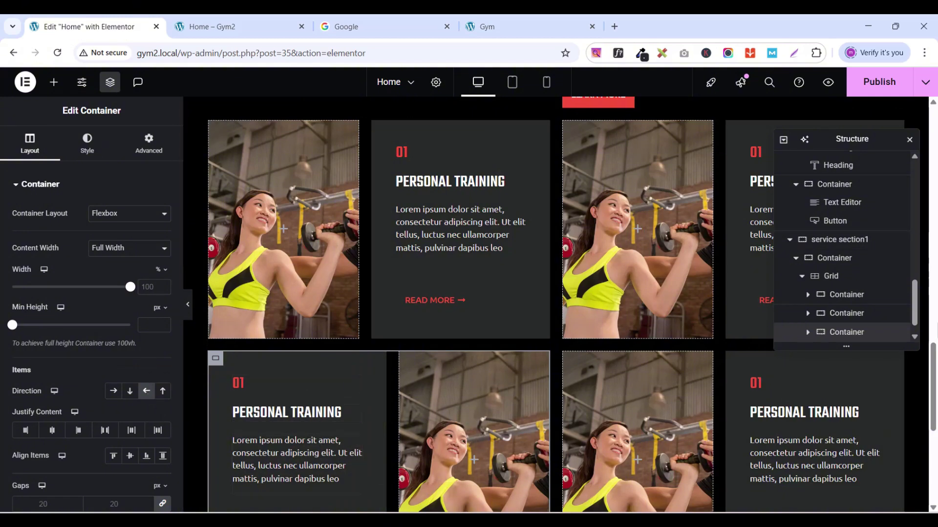
mouse_move(934, 367)
left_mouse_down()
mouse_move(935, 392)
mouse_move(935, 379)
left_mouse_up()
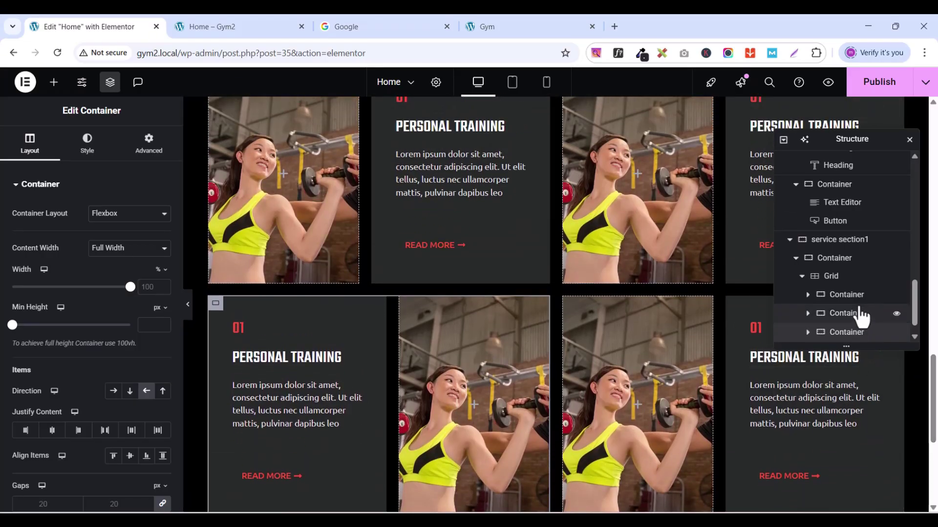
Step: Try to set the fourth service card's container direction to row reversed
left_click_drag(914, 312, 916, 328)
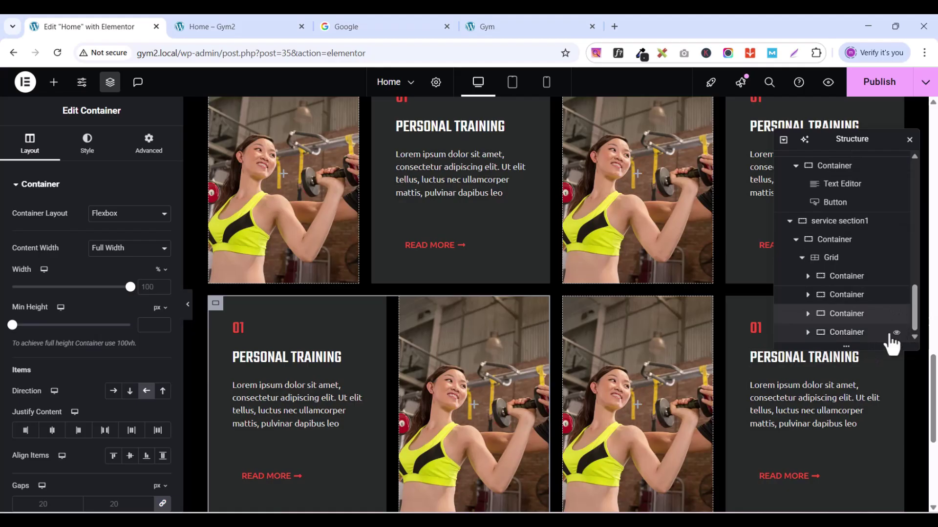
double_click(856, 334)
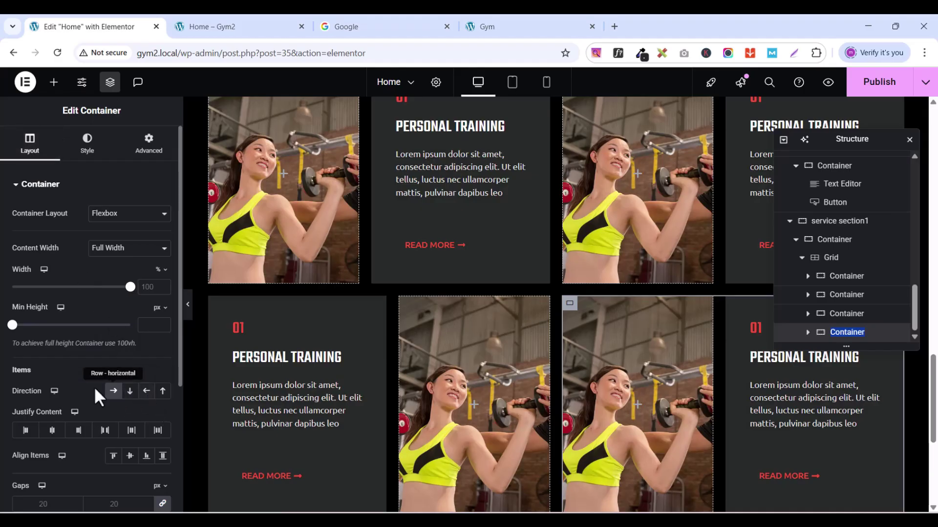
left_click(146, 390)
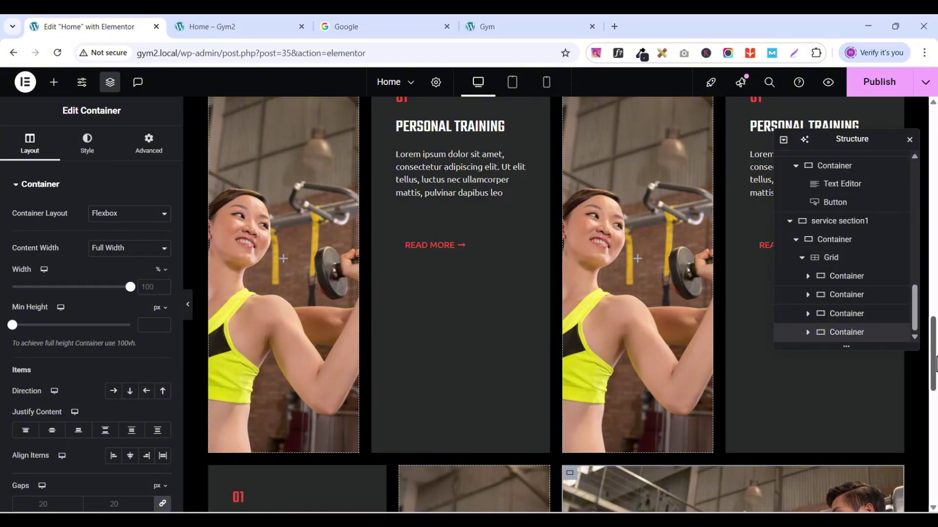
mouse_move(933, 359)
left_mouse_down()
mouse_move(933, 310)
mouse_move(935, 452)
mouse_move(936, 358)
left_mouse_up()
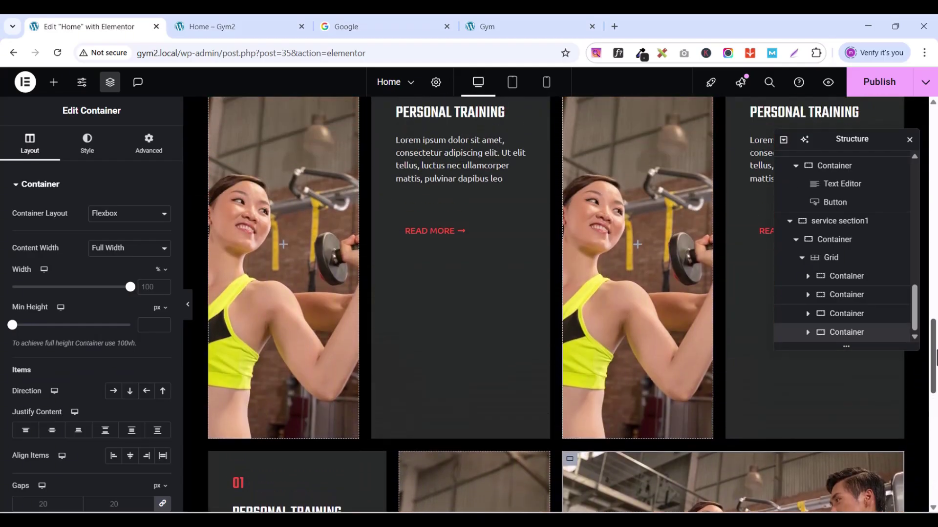
Step: Preview the home page down to the service section and return to the editor
left_click(829, 84)
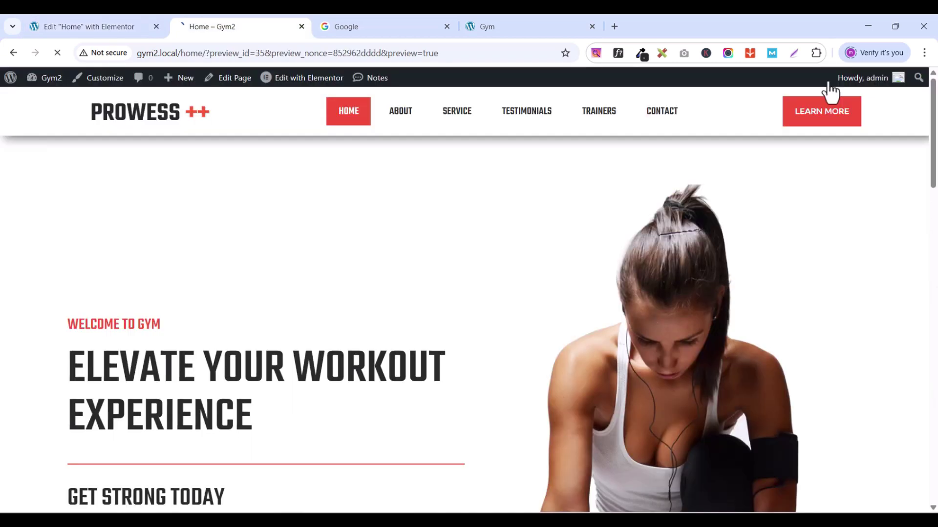
left_click_drag(931, 153, 931, 245)
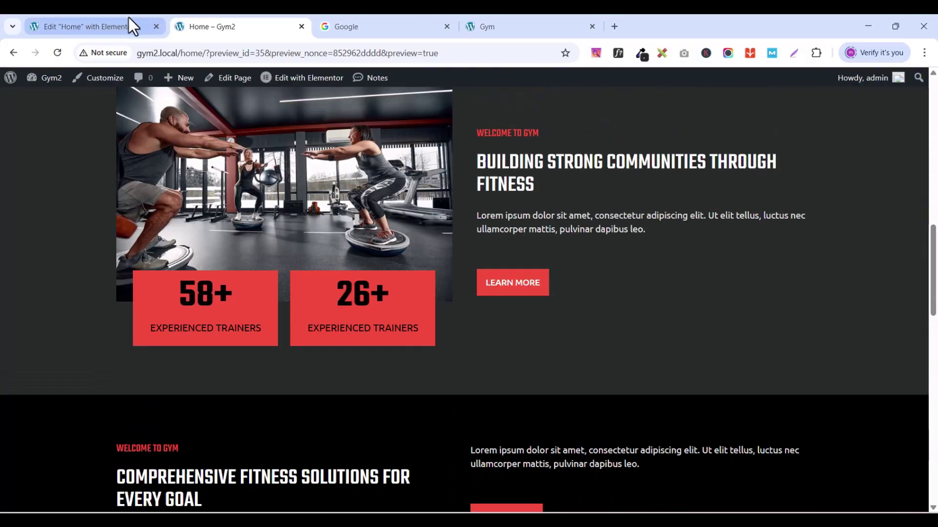
left_click(126, 25)
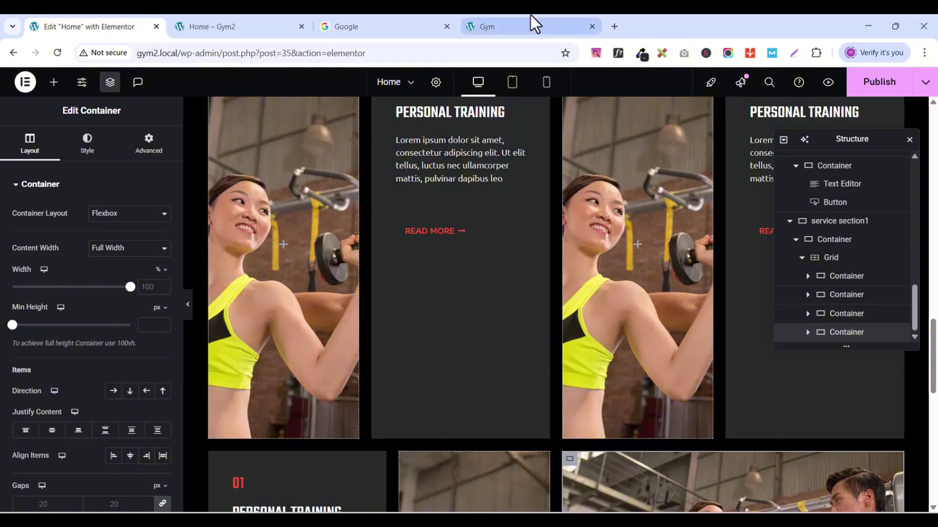
Step: Set the first service card's container to centered content justification and stretched item alignment
scroll(555, 251, "down", 2)
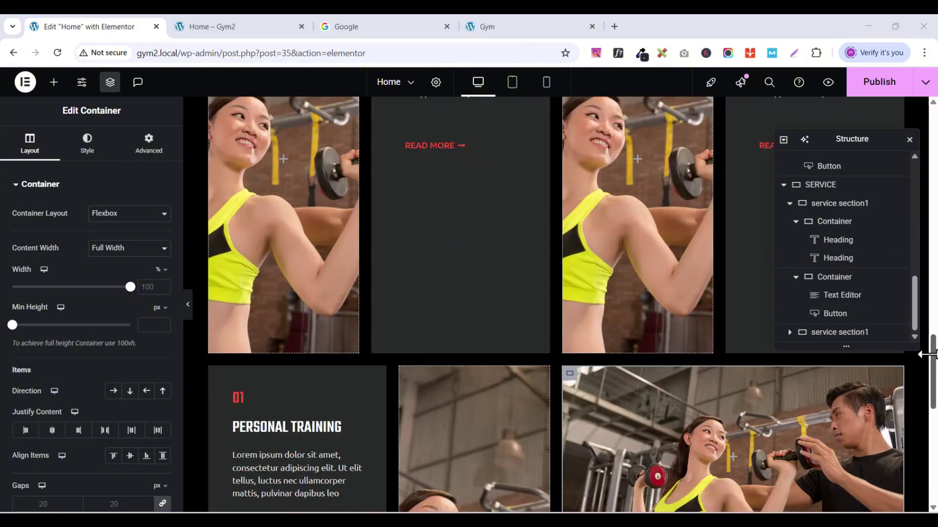
left_click_drag(933, 359, 935, 339)
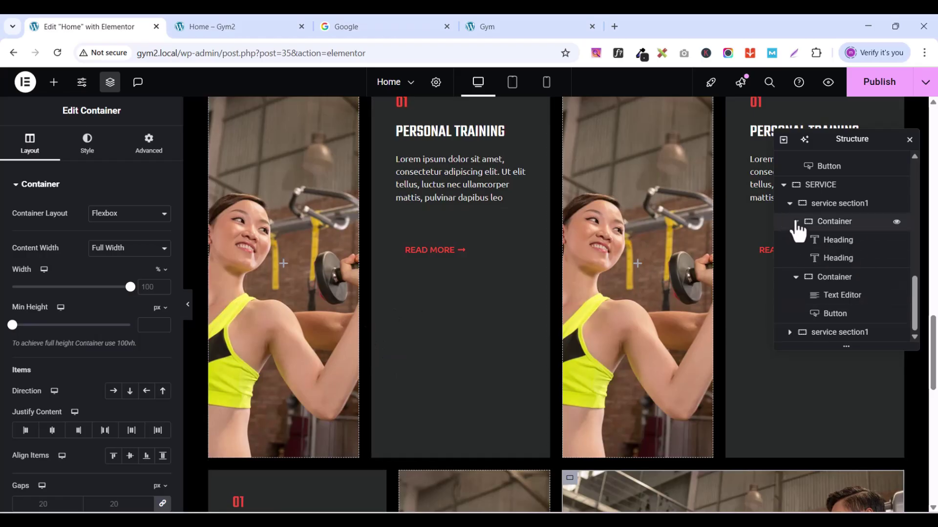
left_click(796, 223)
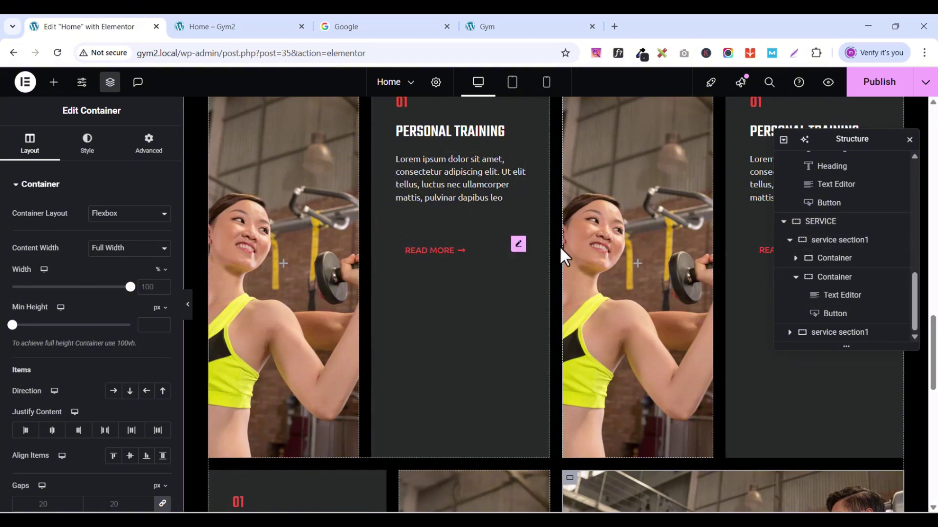
left_click(795, 278)
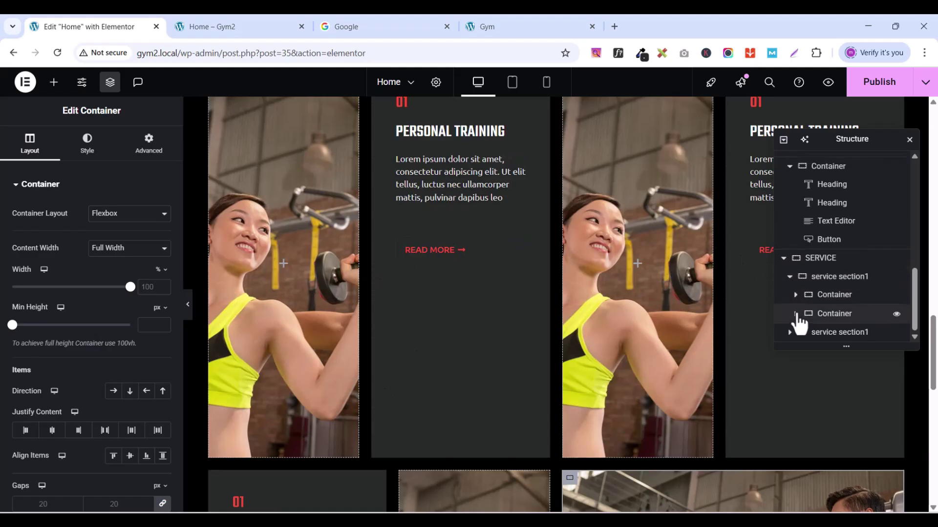
left_click(789, 276)
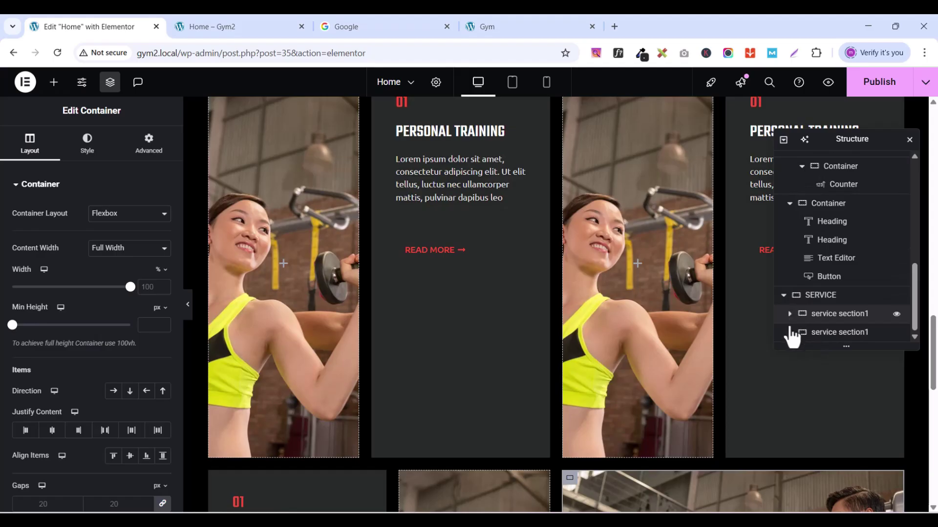
left_click(789, 332)
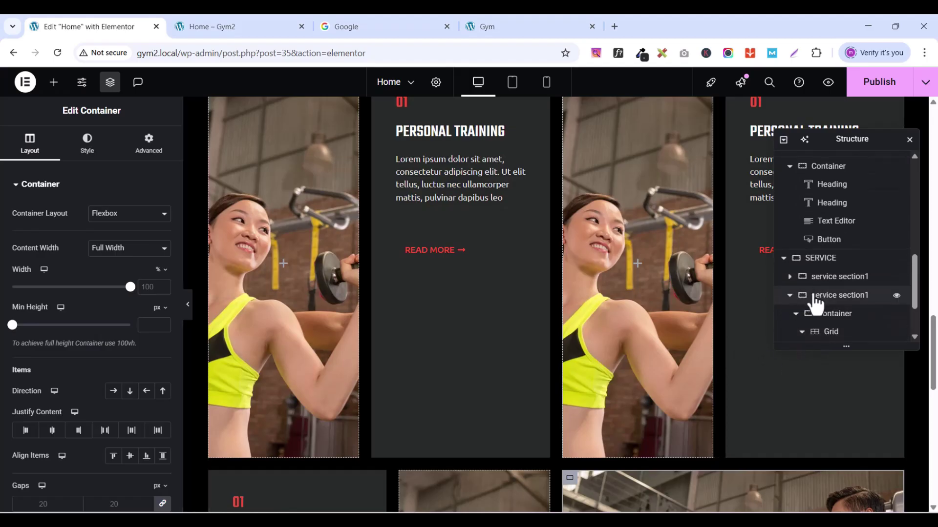
scroll(845, 335, "down", 3)
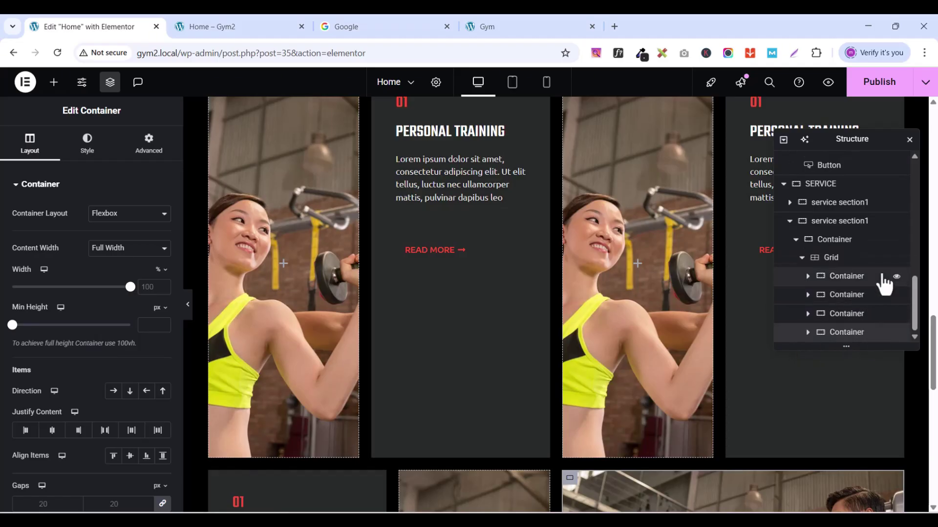
left_click(847, 283)
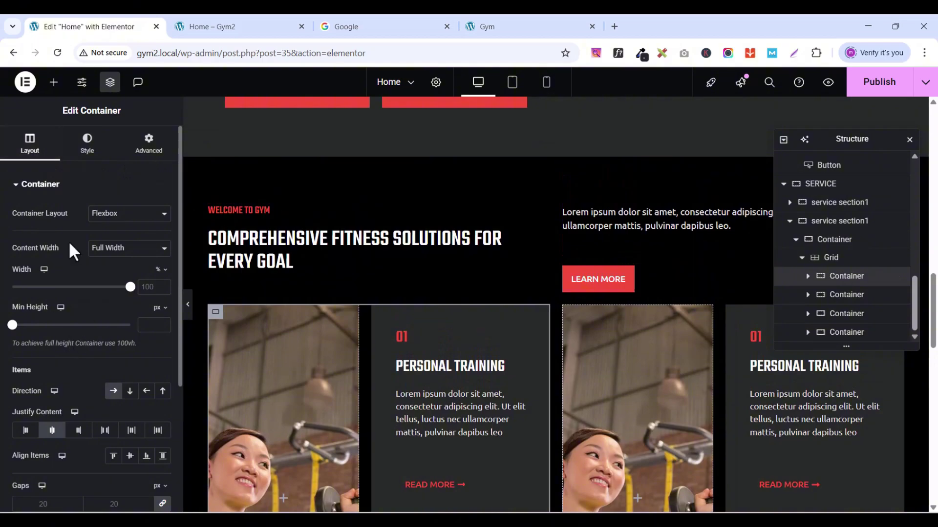
left_click(52, 431)
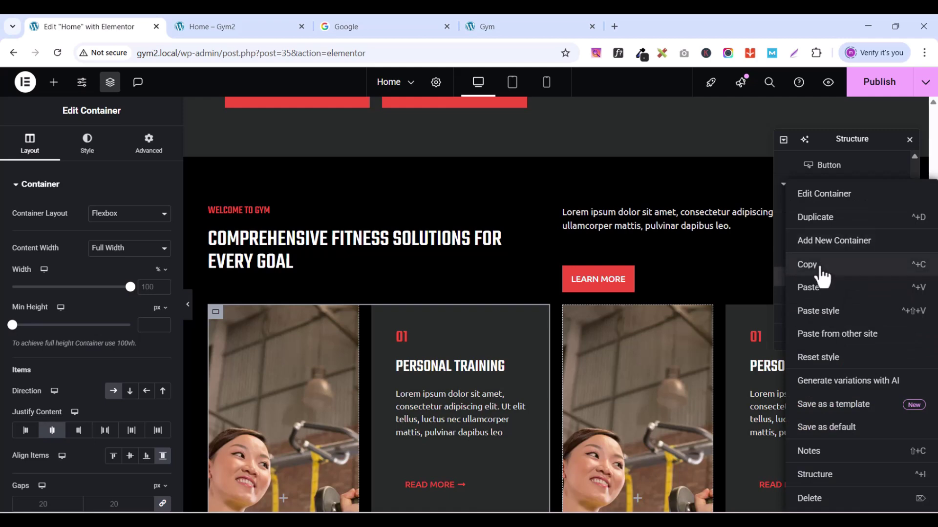
Step: Copy the first service card's container and paste its style onto the second card's container
left_click(821, 268)
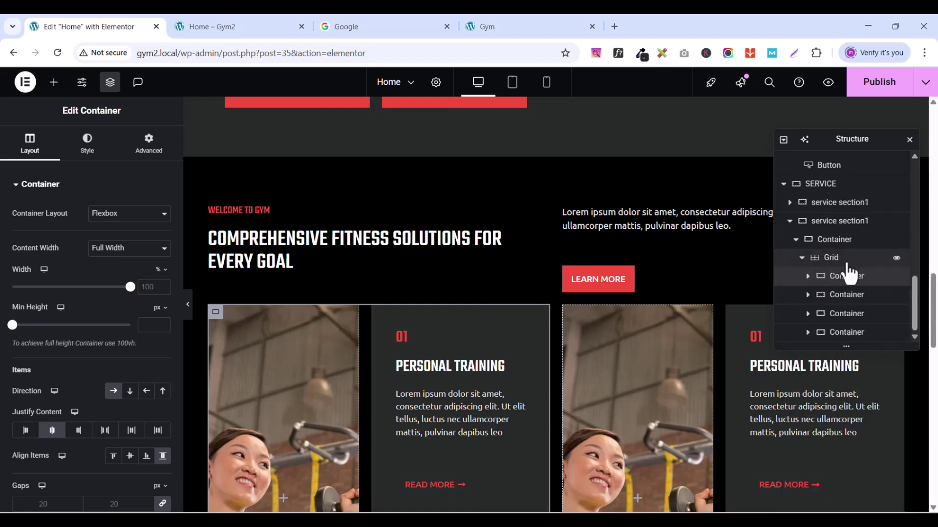
right_click(839, 303)
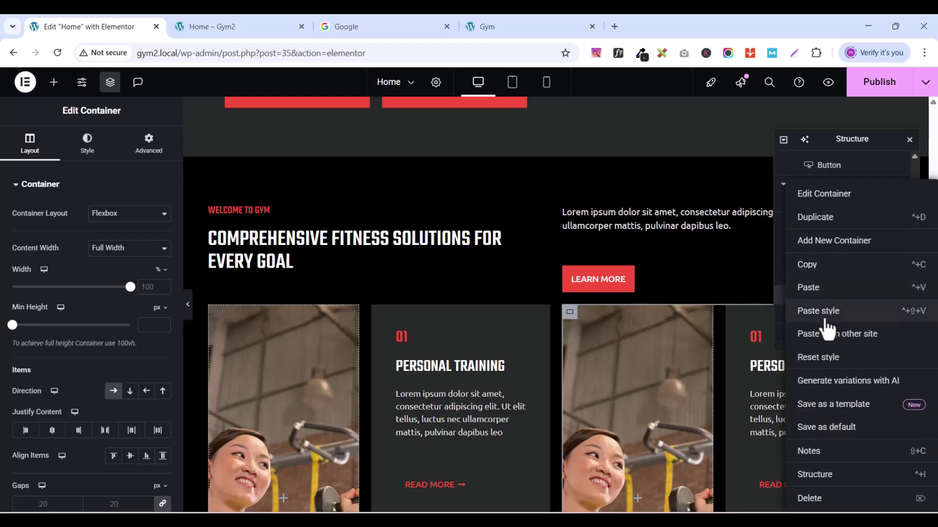
left_click(825, 320)
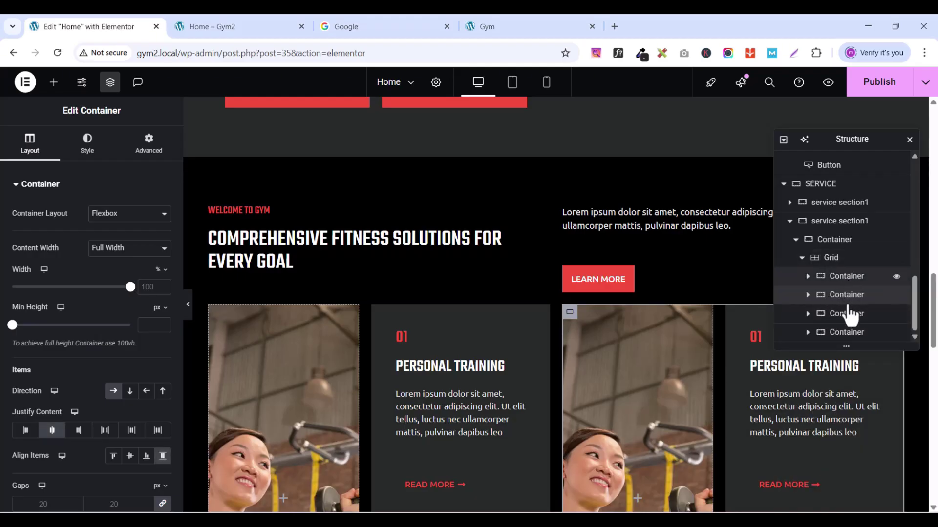
left_click(844, 315)
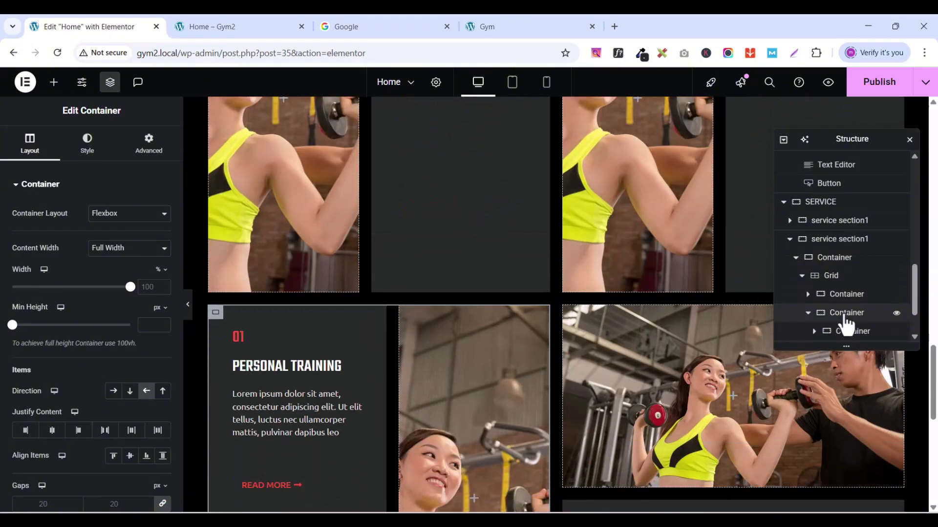
double_click(844, 315)
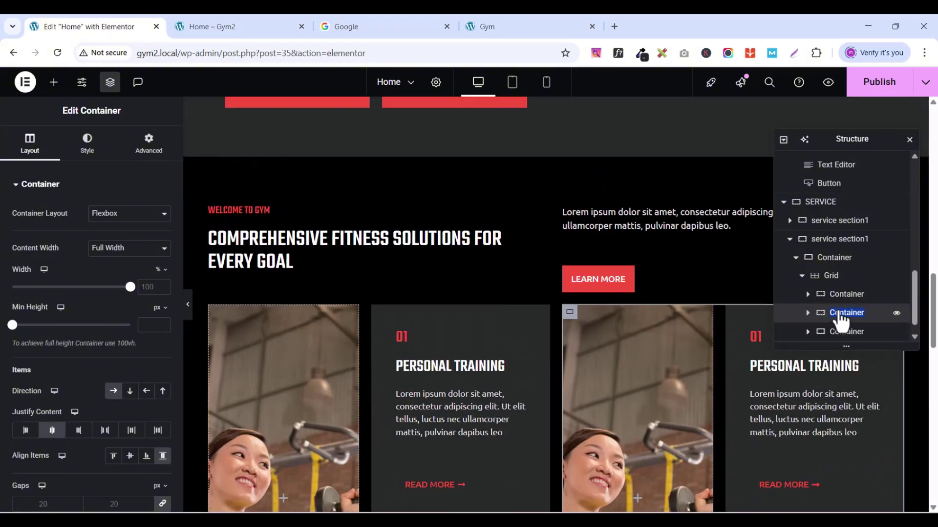
right_click(838, 314)
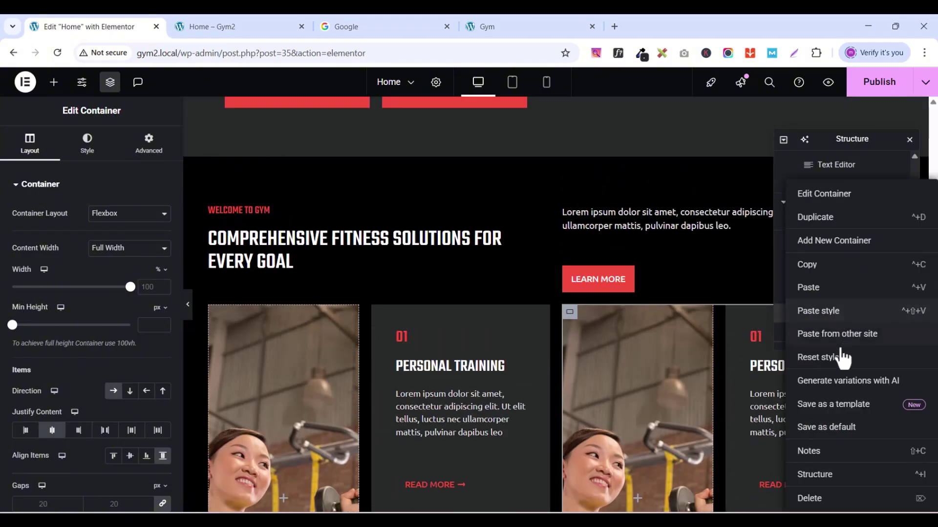
left_click(831, 313)
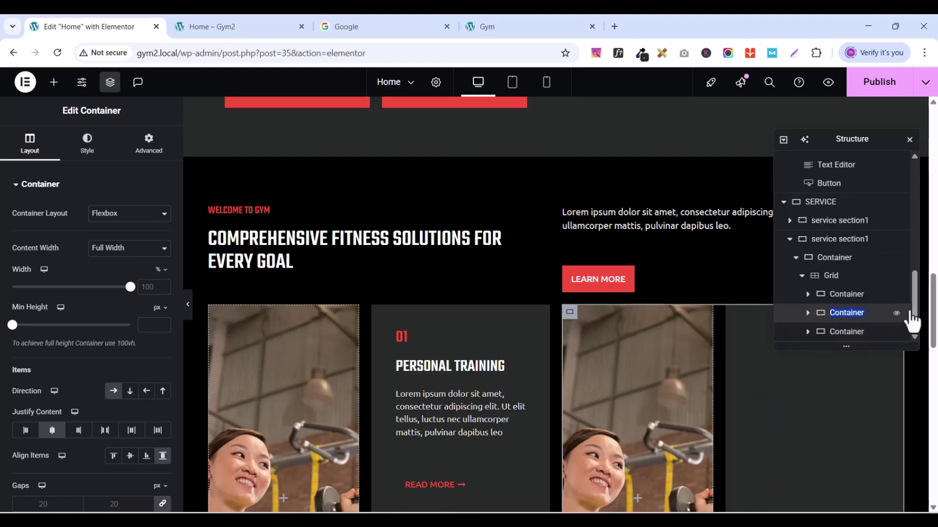
Step: Paste the copied container style onto the fourth service card and review the card grid unobstructed
left_click_drag(915, 327, 913, 337)
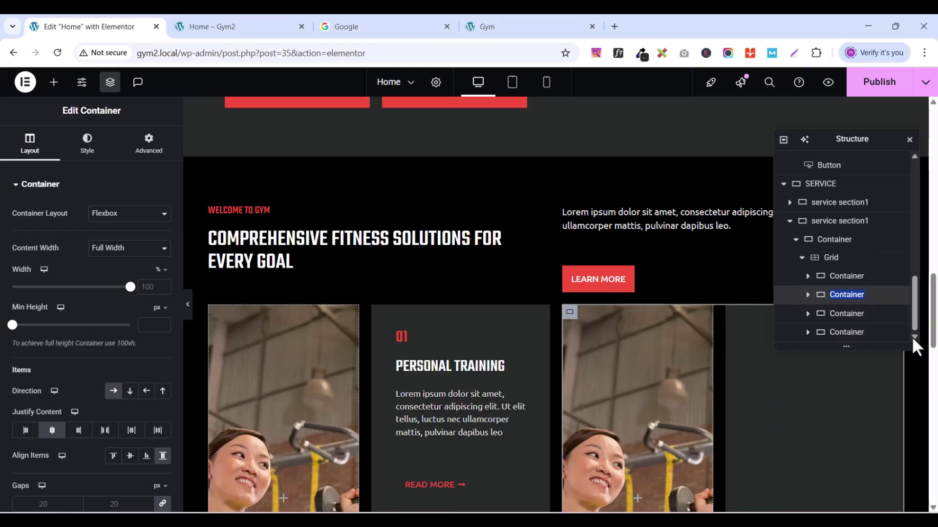
left_click(847, 333)
right_click(847, 335)
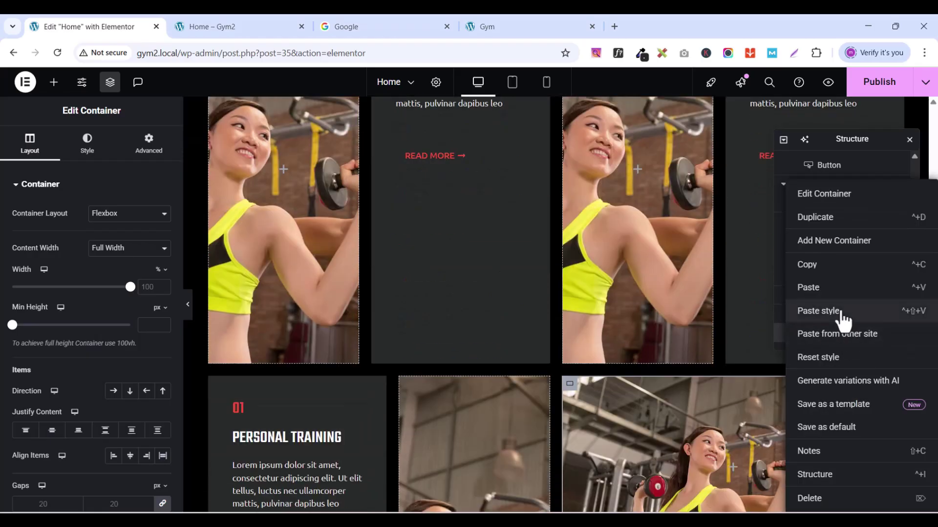
left_click(841, 316)
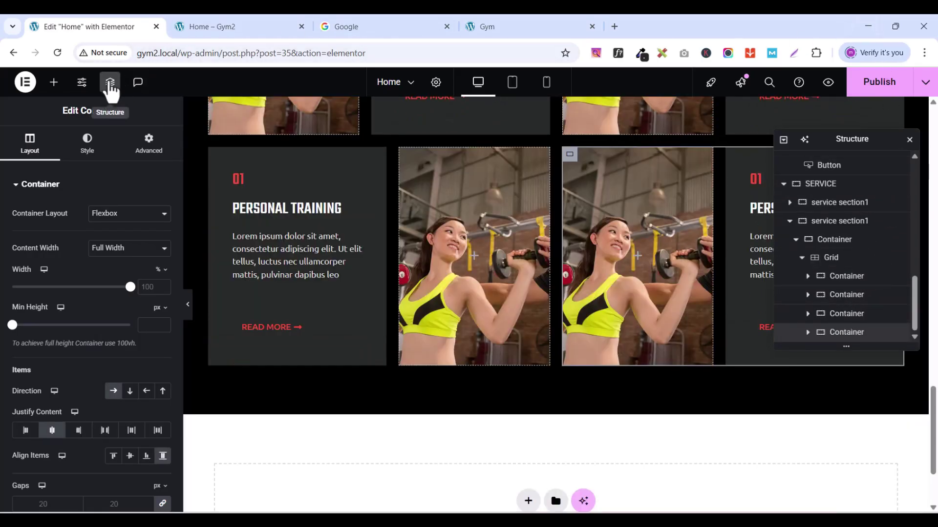
left_click(110, 81)
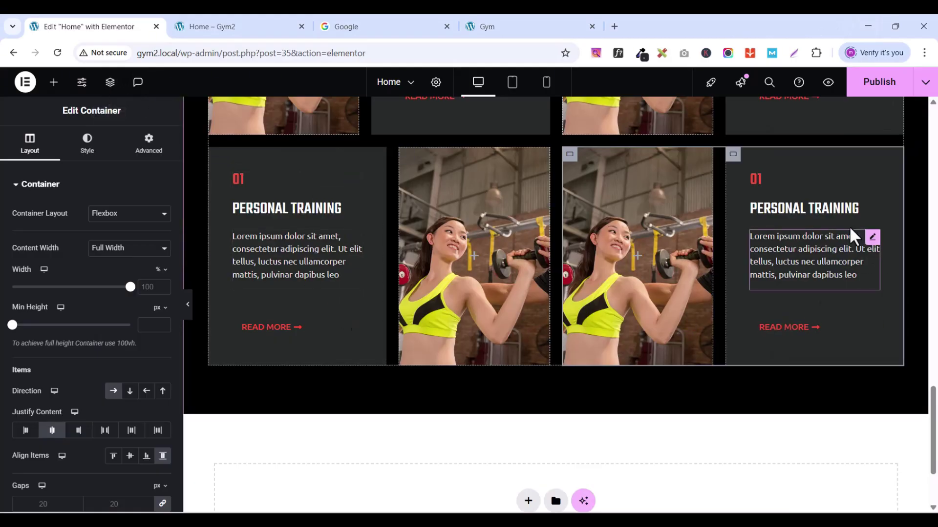
left_click_drag(932, 403, 934, 380)
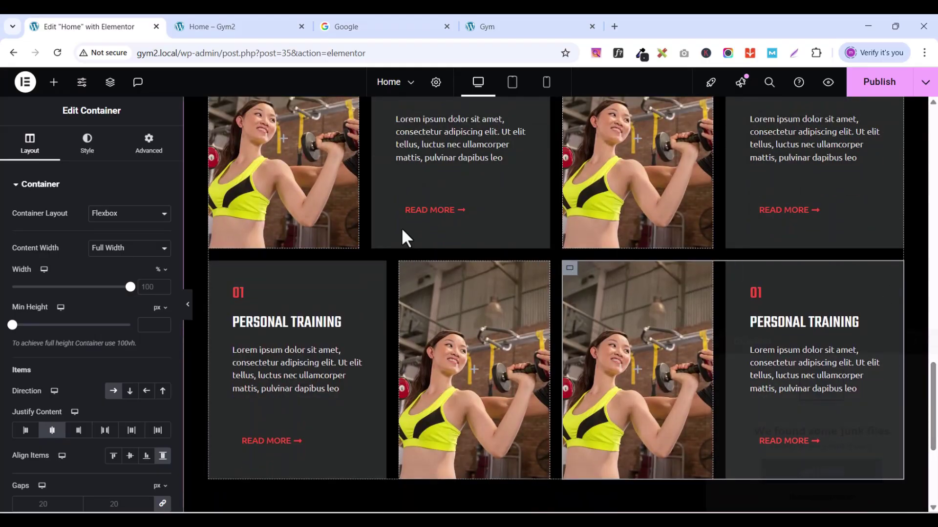
Step: Set the fourth service card's direction to row reversed so its text comes before the photo
left_click(110, 82)
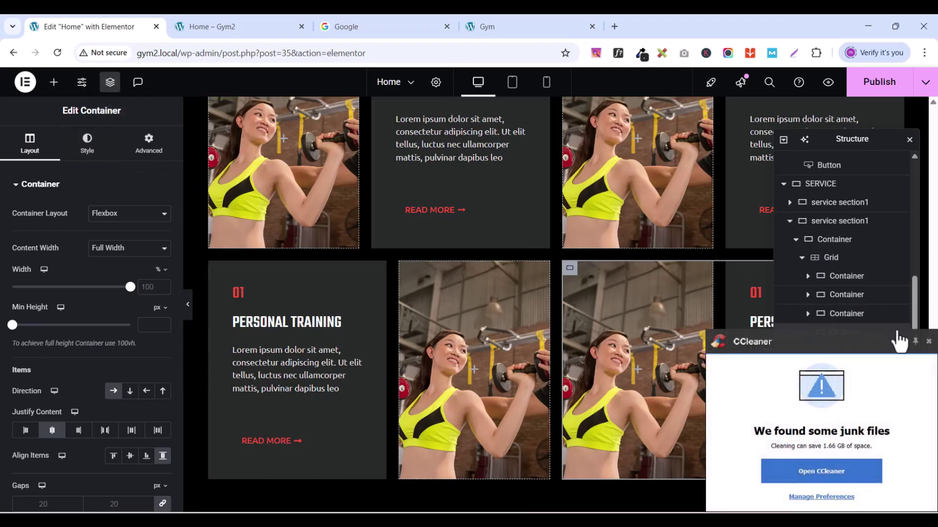
left_click(929, 341)
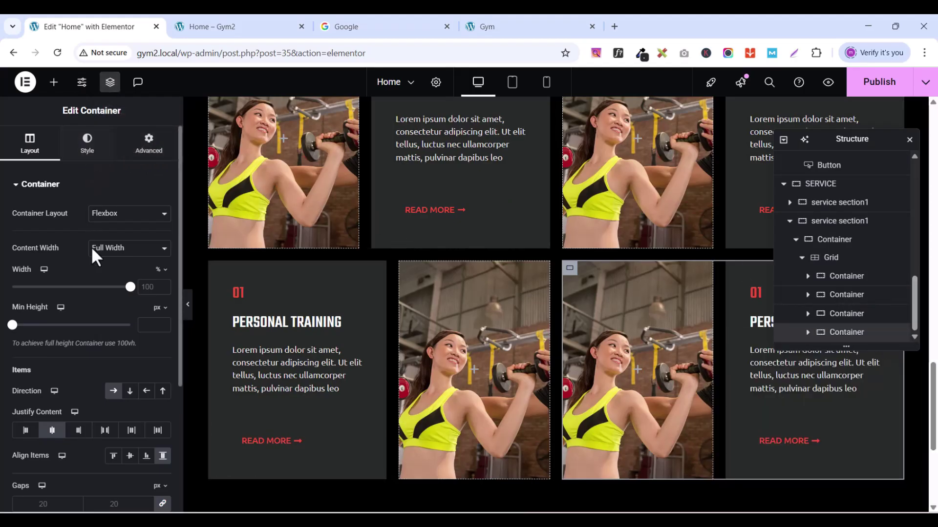
left_click(146, 391)
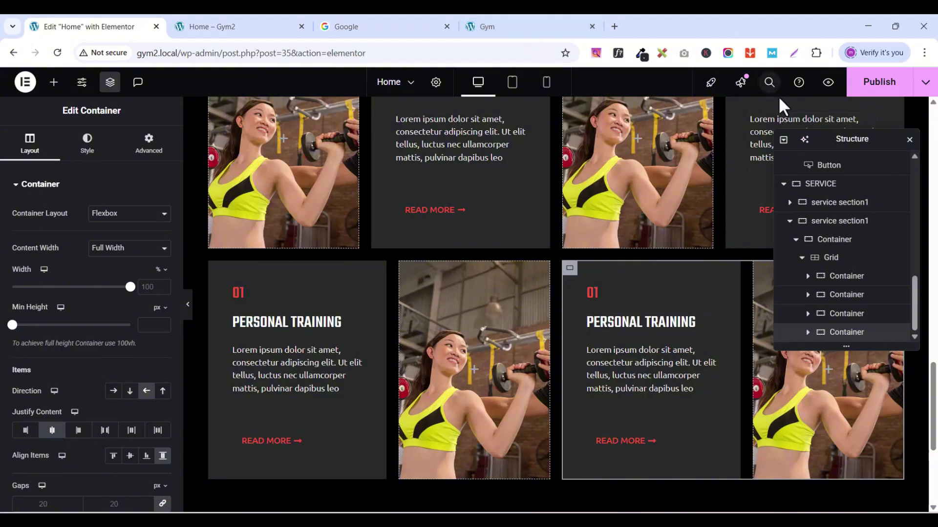
Step: Publish the home page, preview it down to the service section, and return to the editor
left_click(875, 89)
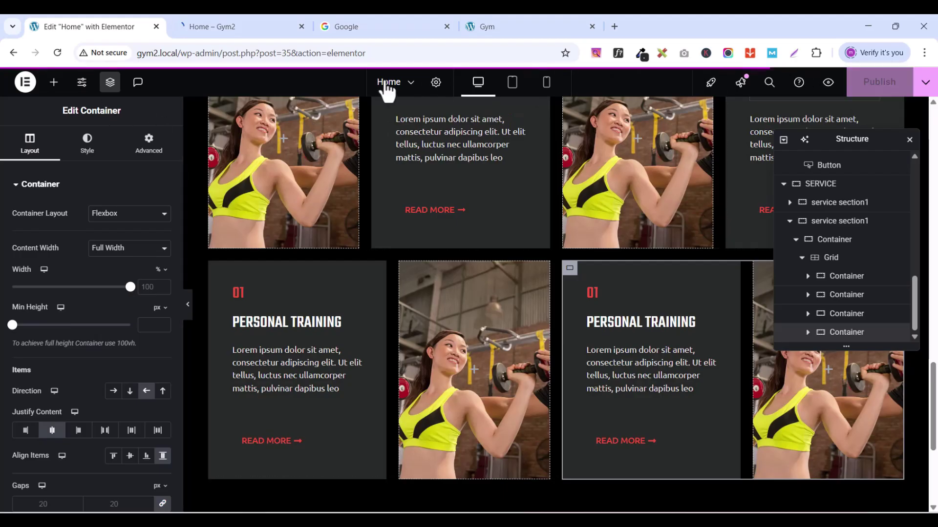
left_click(110, 84)
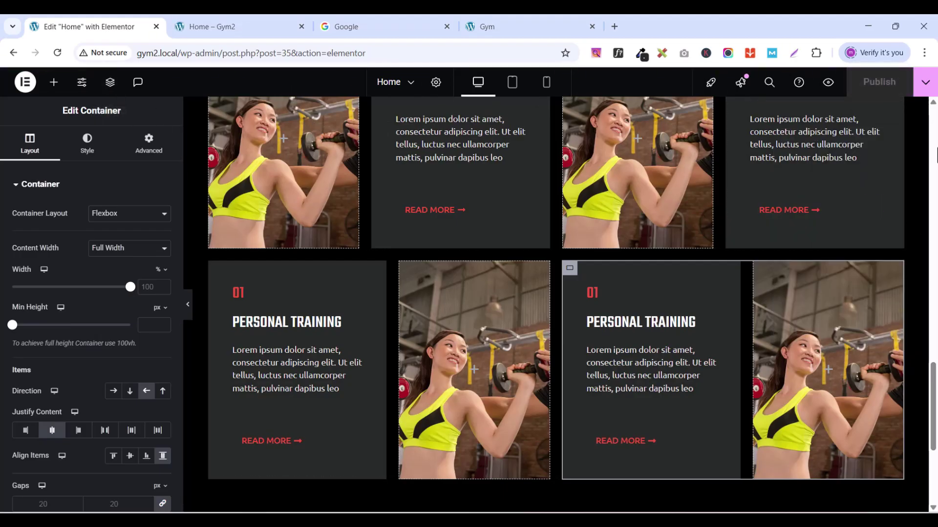
left_click(827, 82)
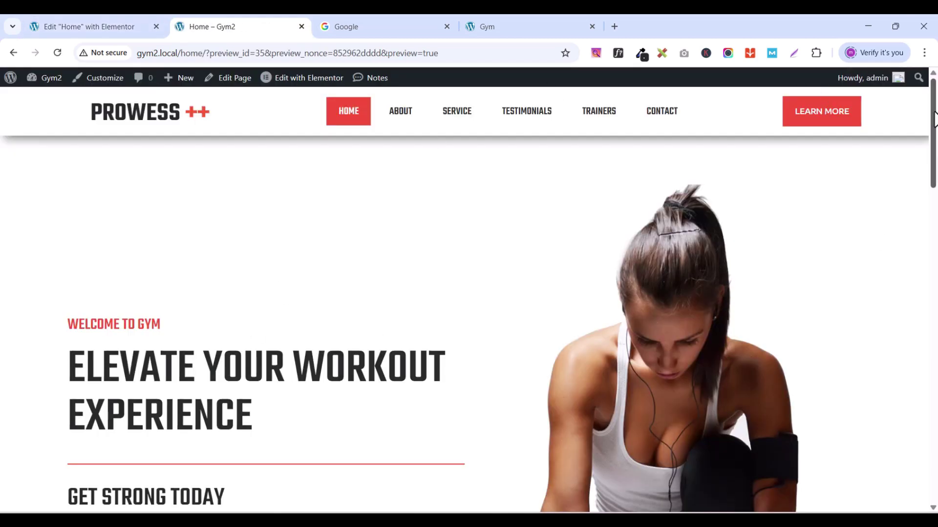
left_click_drag(934, 118, 935, 334)
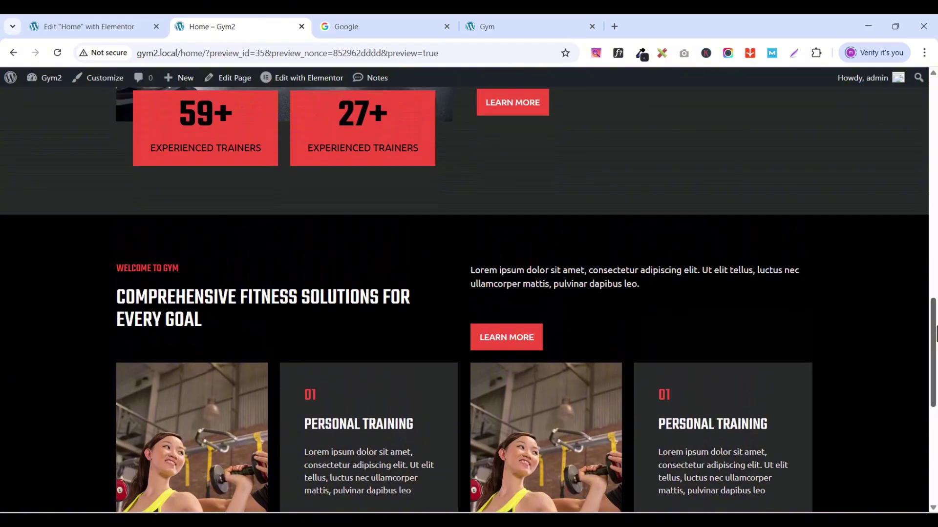
left_click(91, 25)
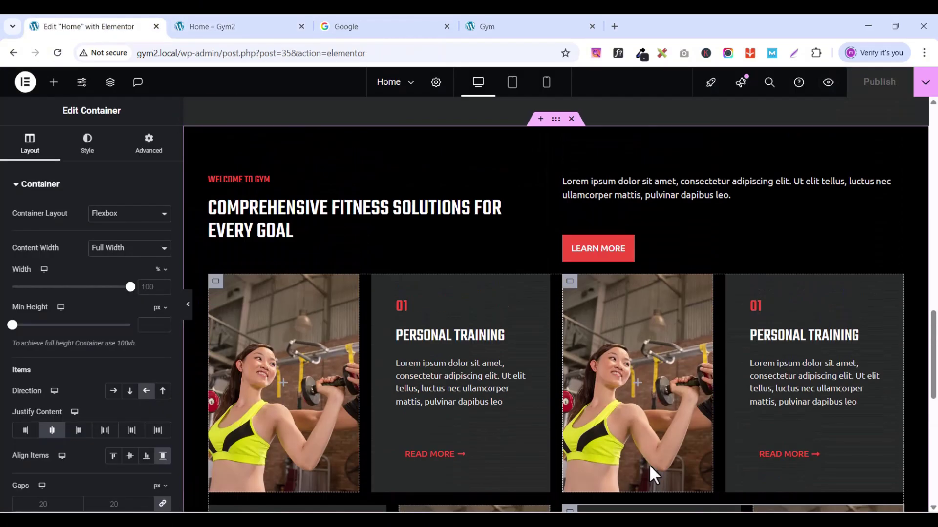
Step: Set the boxed content width of the outer service section container to 1300 px
scroll(495, 351, "up", 1)
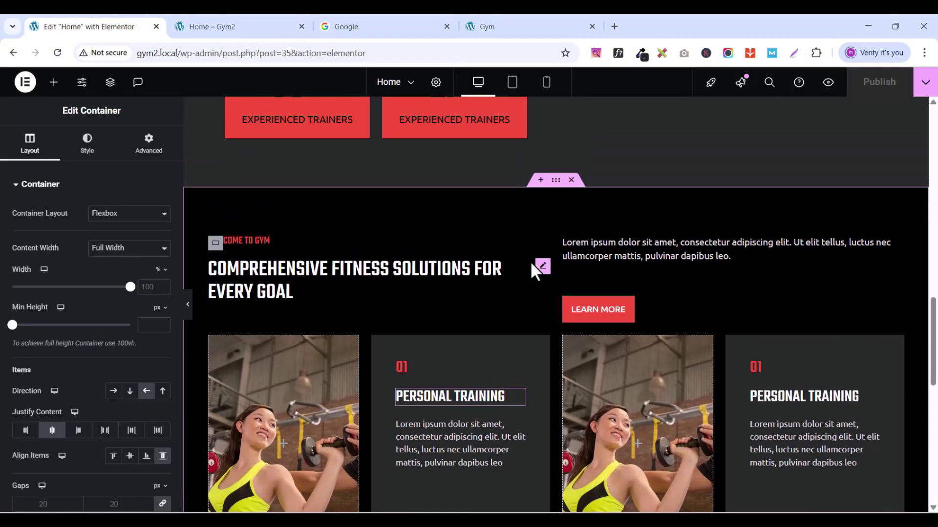
left_click(555, 180)
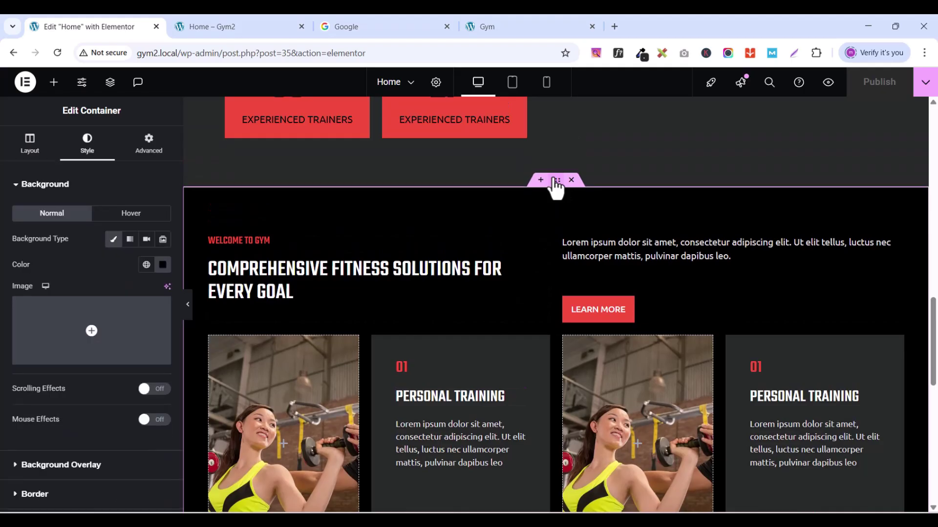
left_click(37, 148)
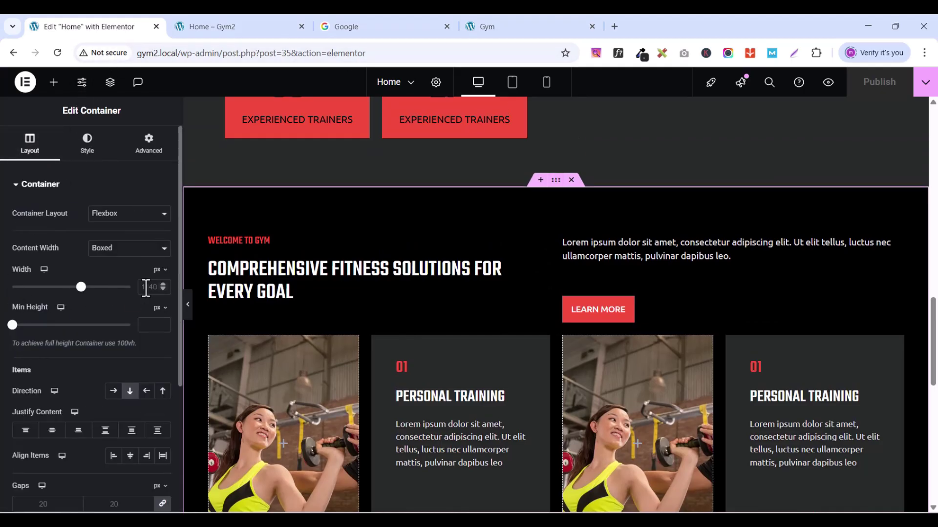
type("13")
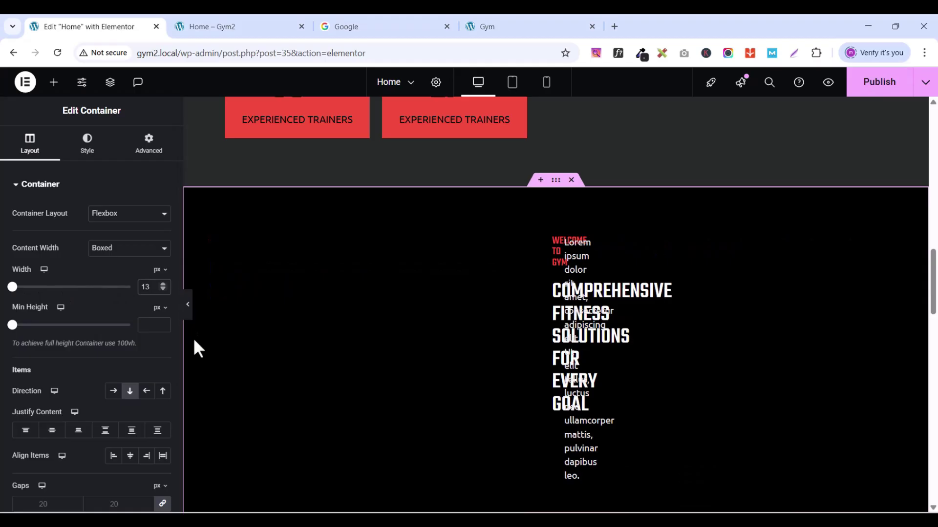
type("00")
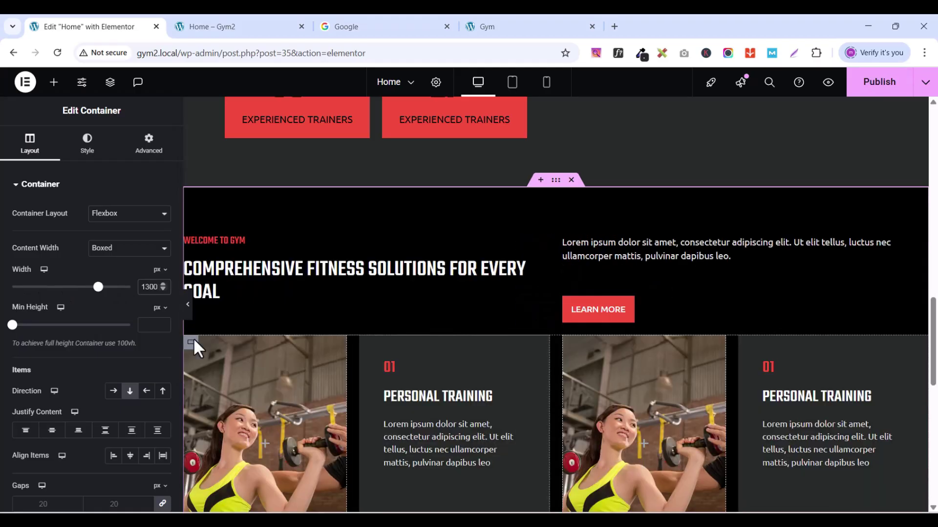
scroll(814, 384, "down", 1)
scroll(814, 384, "up", 1)
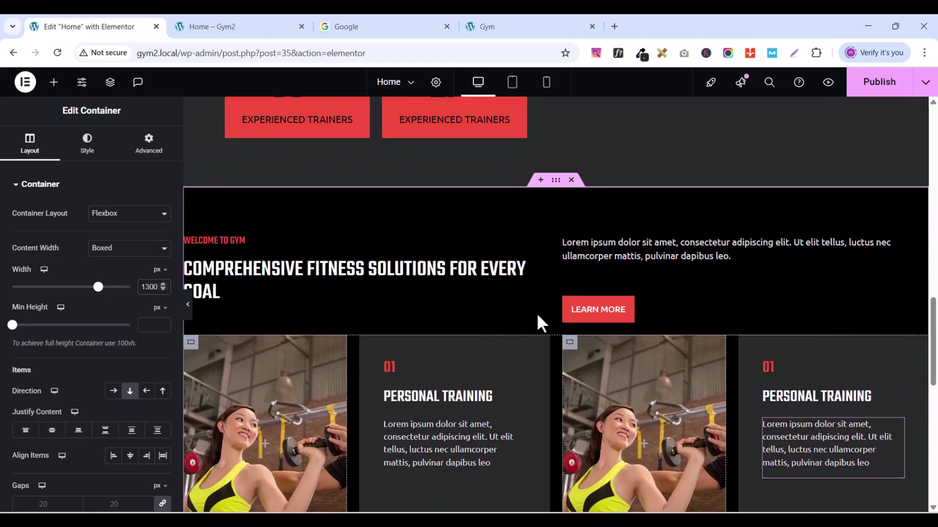
Step: Open the margin and padding settings of the container that holds the service card grid
left_click(110, 83)
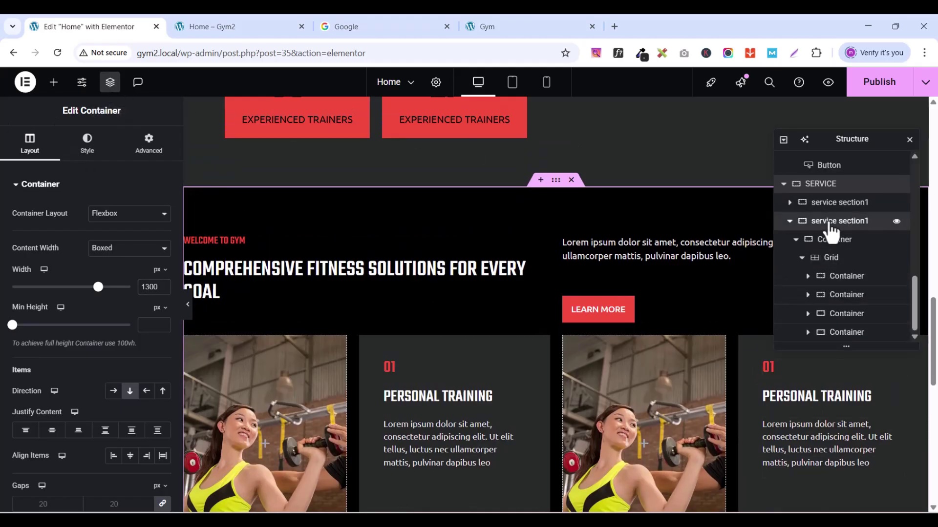
left_click(830, 226)
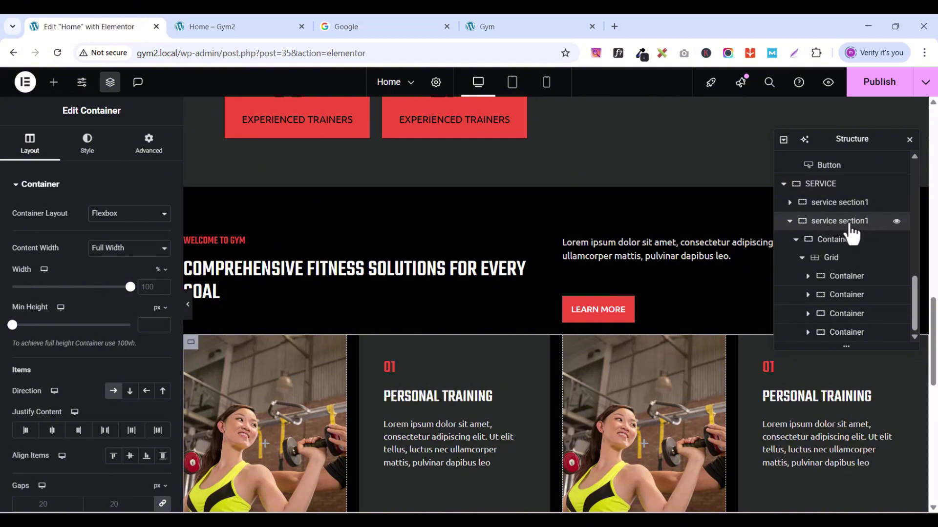
left_click(163, 147)
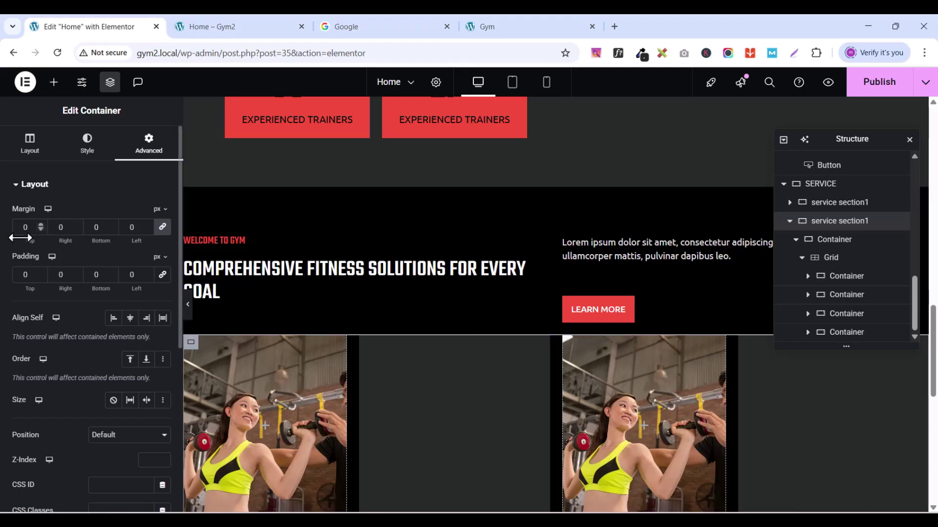
left_click(41, 229)
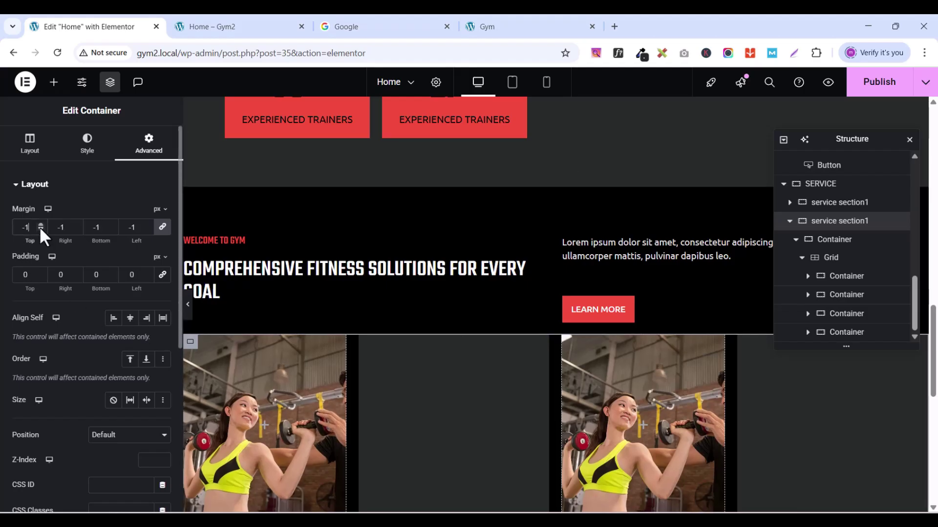
left_click(40, 225)
left_click(41, 225)
left_click(41, 225)
left_click(40, 225)
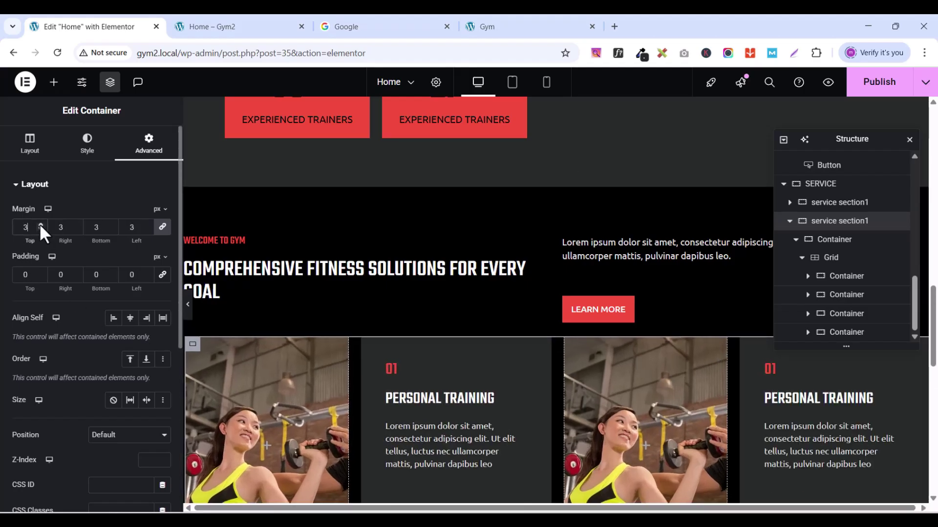
left_click(40, 226)
left_click(40, 225)
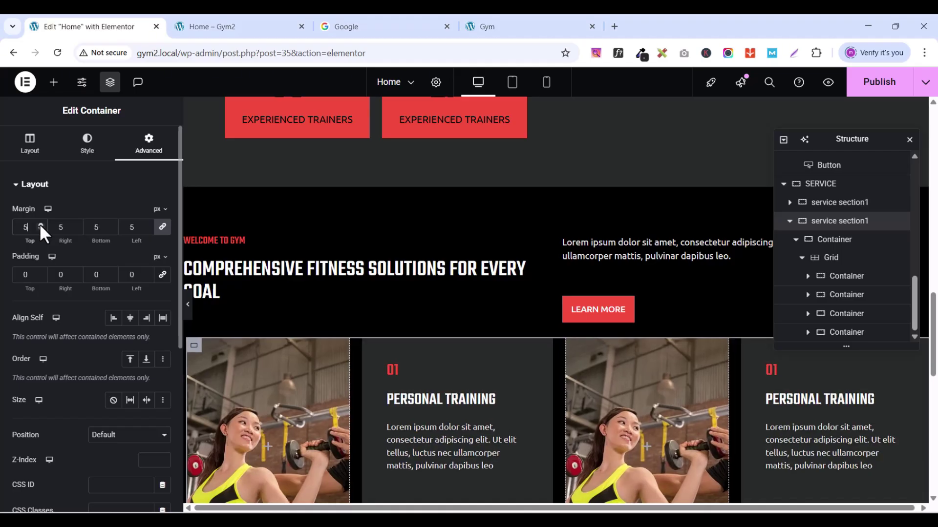
left_click(40, 225)
left_click(41, 225)
double_click(41, 226)
left_click(40, 225)
left_click(41, 225)
left_click(41, 225)
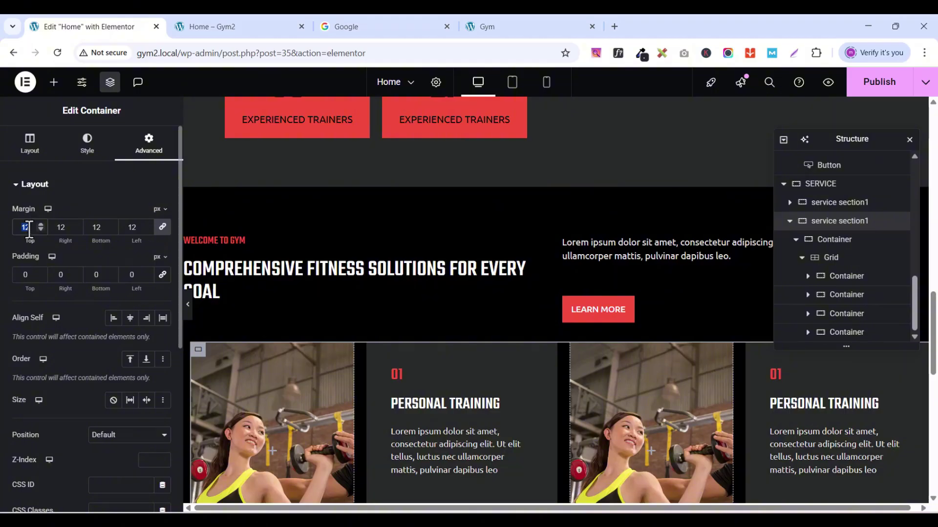
type("0")
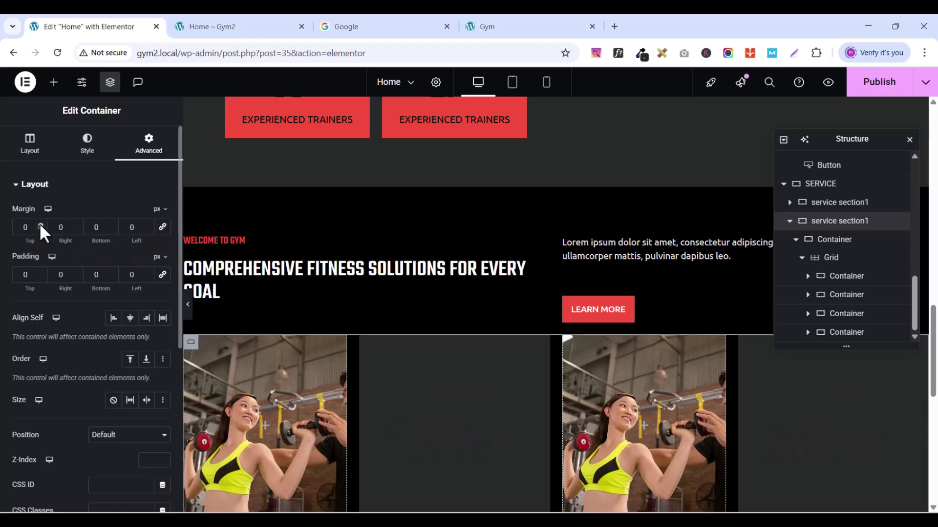
Step: Set only the top margin of the card grid's outer container to 17 px, with the sides unlinked
left_click(40, 225)
left_click(40, 225)
left_click(40, 225)
left_click(40, 225)
left_click(40, 225)
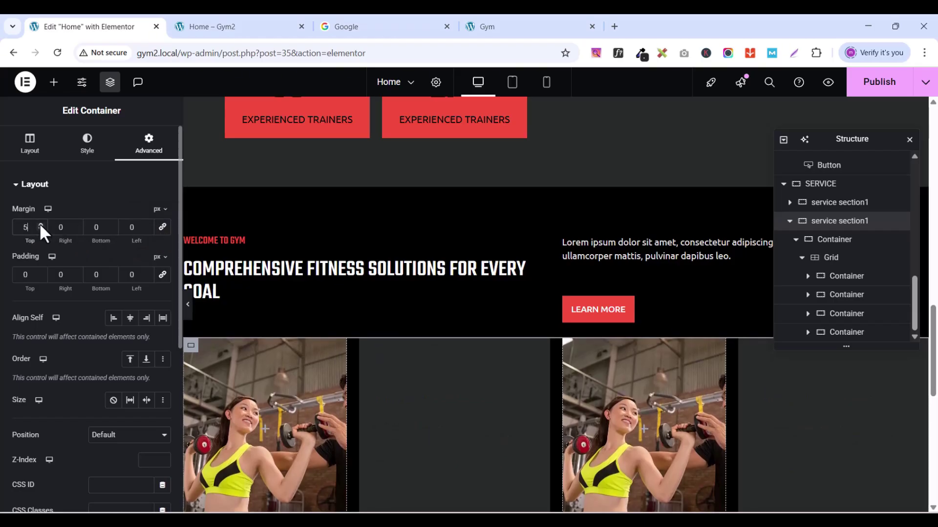
left_click(40, 225)
left_click(40, 225)
left_click(40, 225)
left_click(40, 224)
left_click(40, 224)
left_click(40, 225)
left_click(41, 225)
left_click(40, 225)
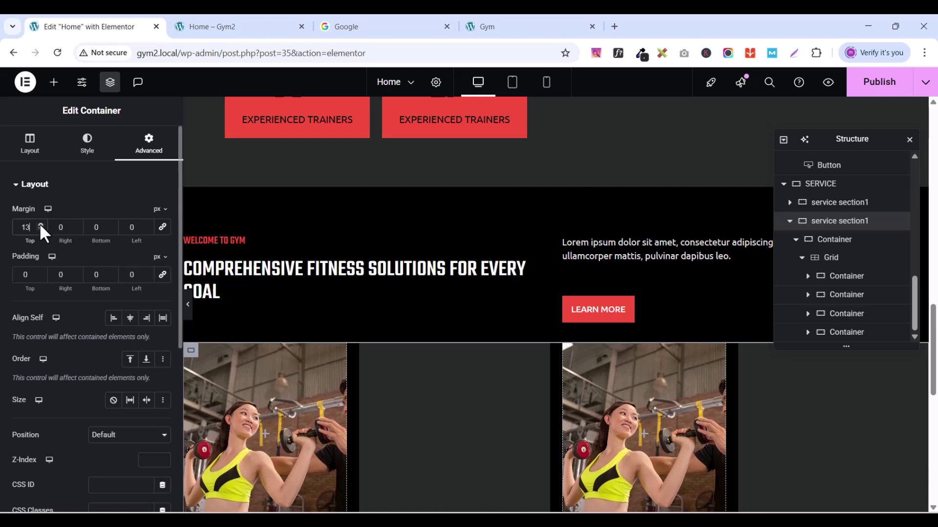
left_click(40, 225)
left_click(40, 225)
left_click(40, 225)
left_click(40, 225)
left_click(40, 225)
left_click(40, 225)
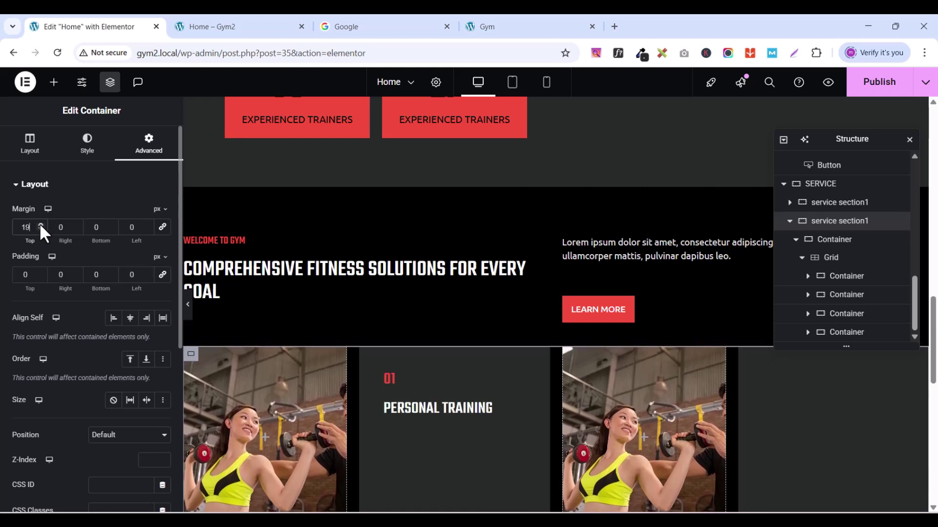
left_click(41, 225)
left_click(40, 225)
left_click(40, 229)
left_click(40, 229)
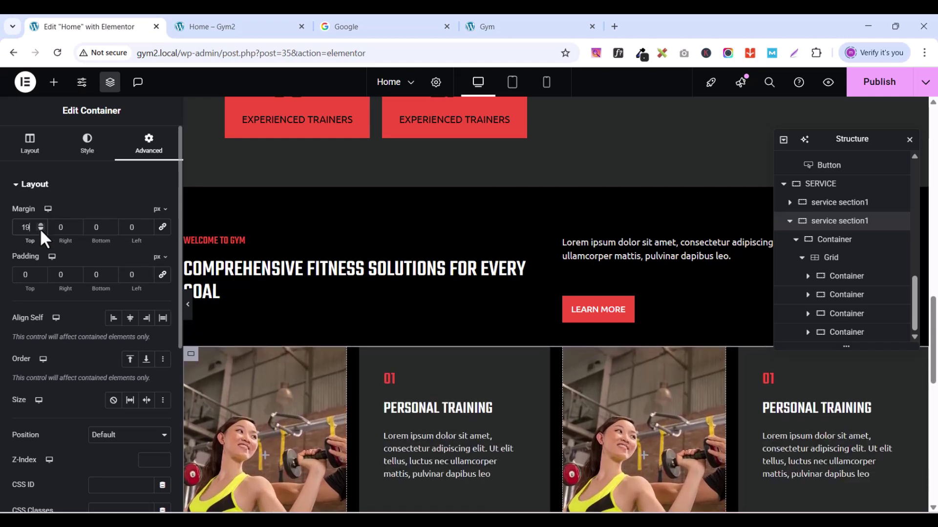
left_click(40, 229)
left_click(41, 230)
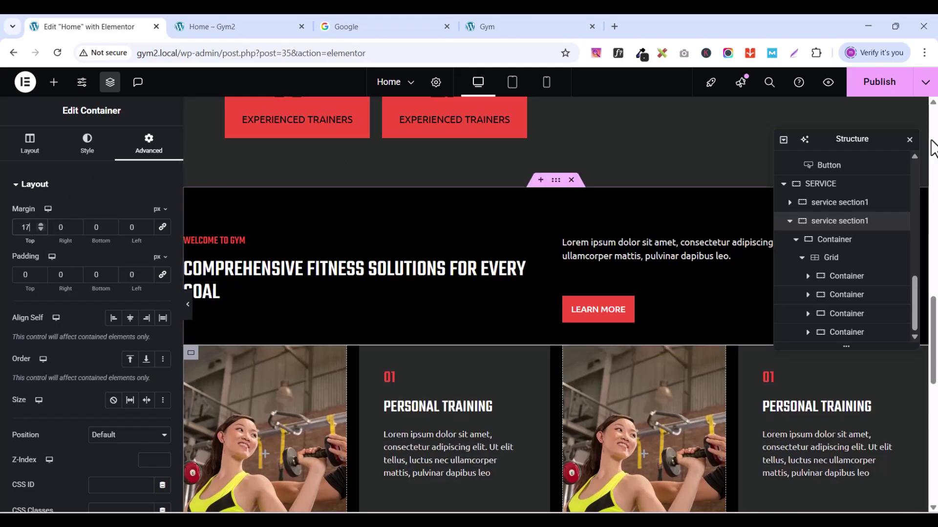
Step: Publish the home page, compare its previewed service section with the reference Gym site, and return to the editor
left_click(879, 87)
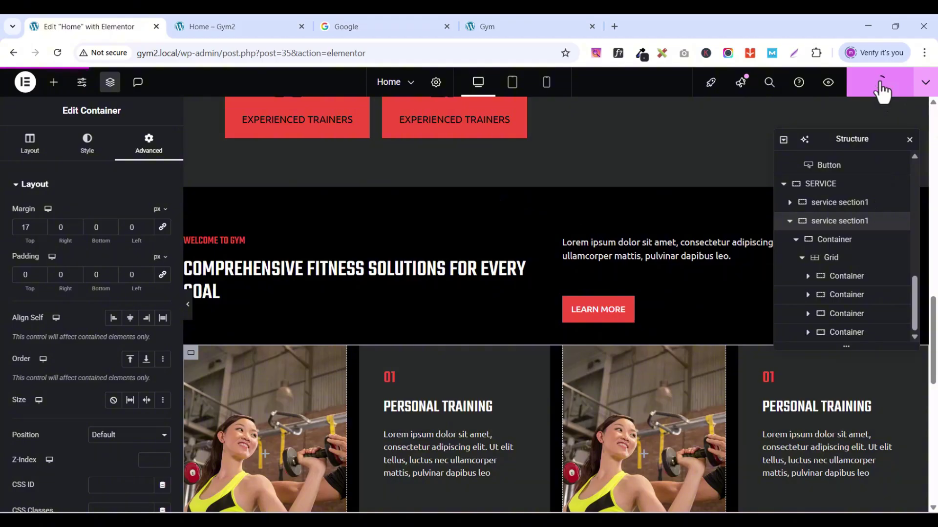
left_click(198, 26)
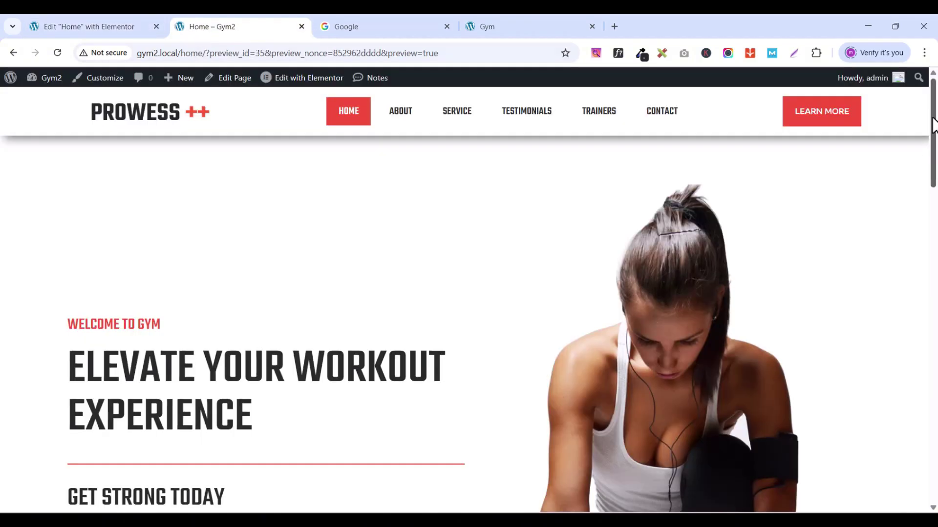
left_click_drag(933, 123, 935, 462)
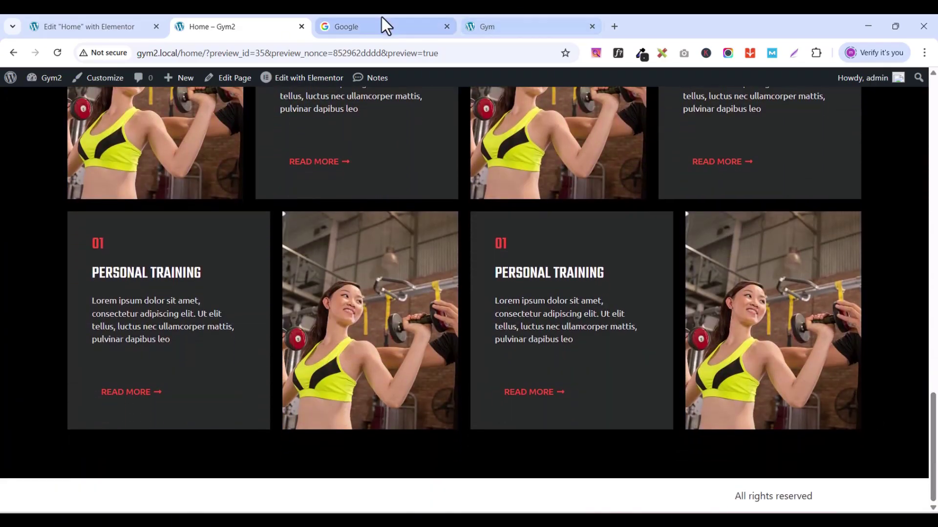
left_click(491, 24)
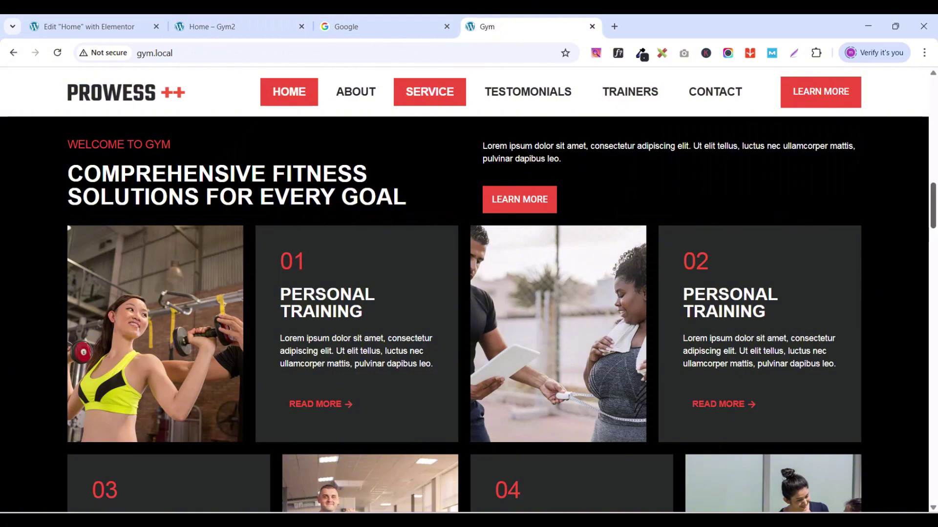
left_click_drag(932, 199, 934, 220)
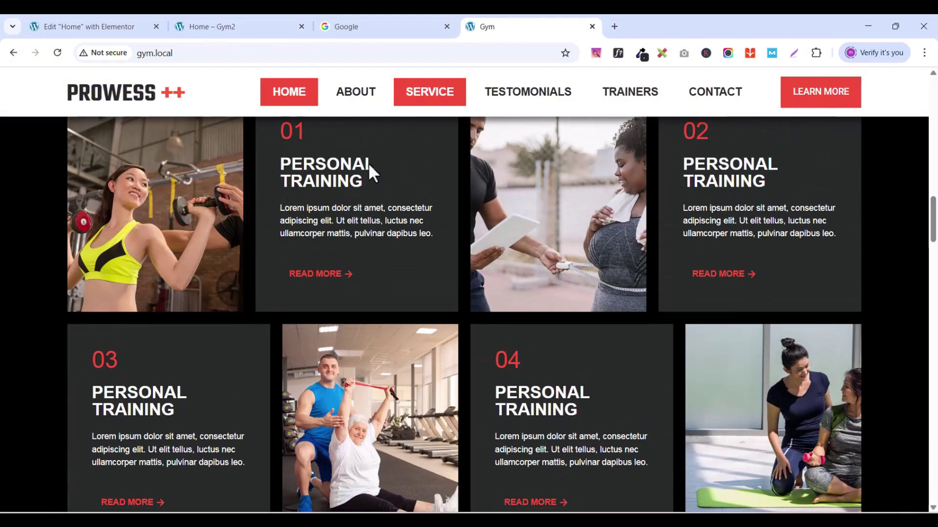
left_click(210, 30)
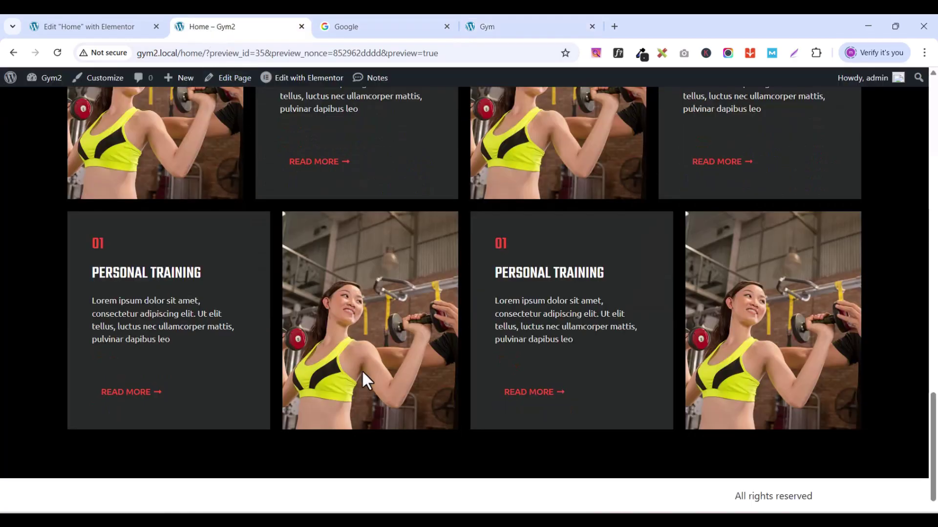
left_click_drag(934, 432, 934, 388)
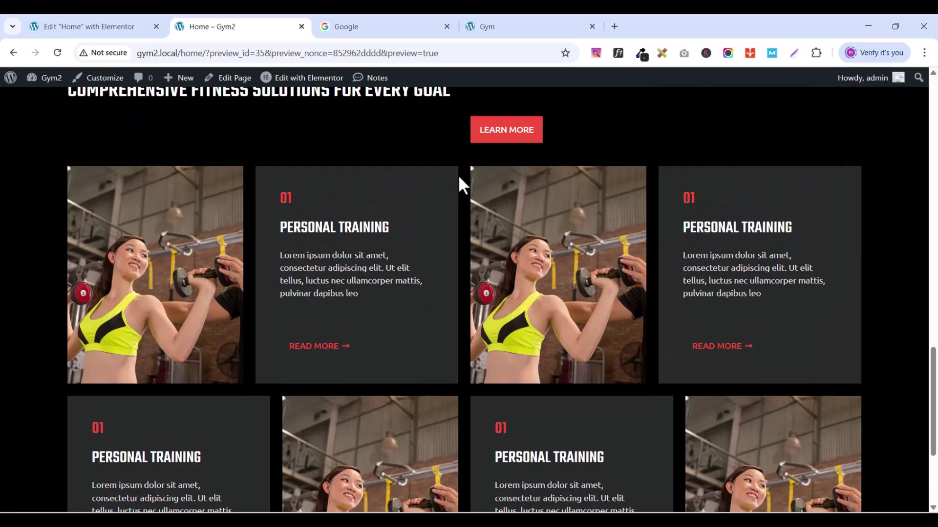
left_click(111, 30)
Step: Replace the second service card's background photo with images-32LG25B.jpg, the woman with her personal trainer, matching the reference site
scroll(604, 475, "down", 2)
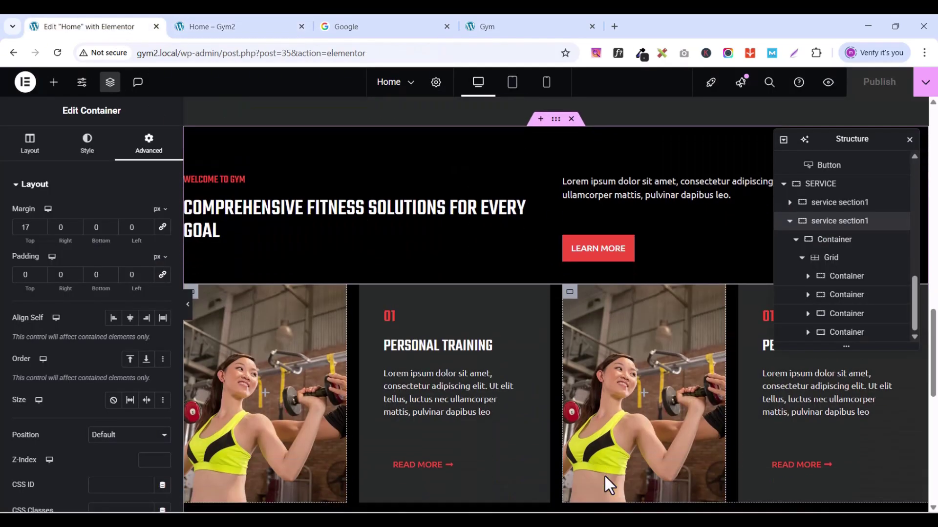
scroll(251, 339, "down", 1)
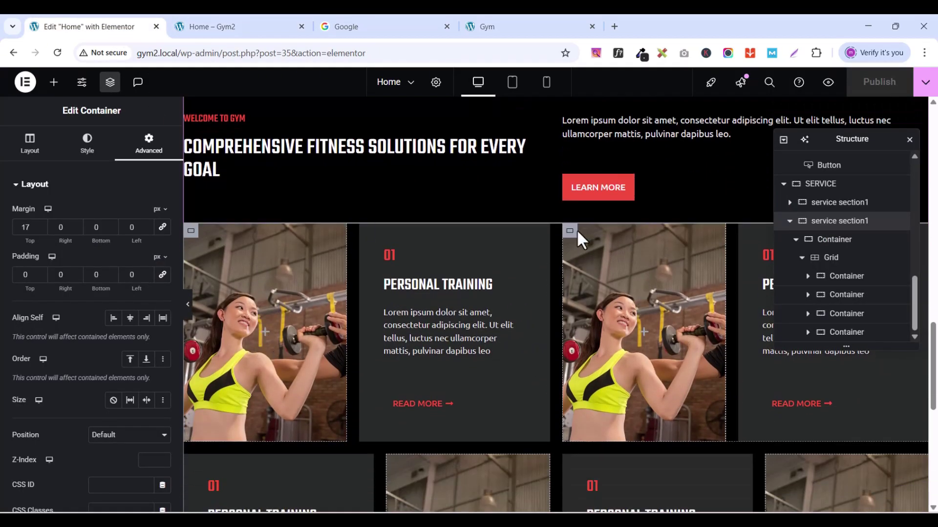
left_click(571, 231)
left_click(496, 25)
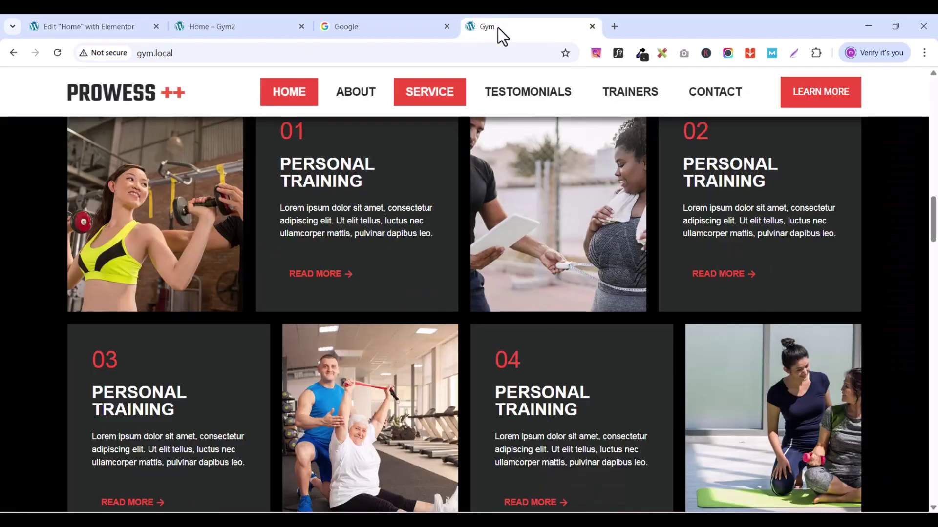
left_click(111, 27)
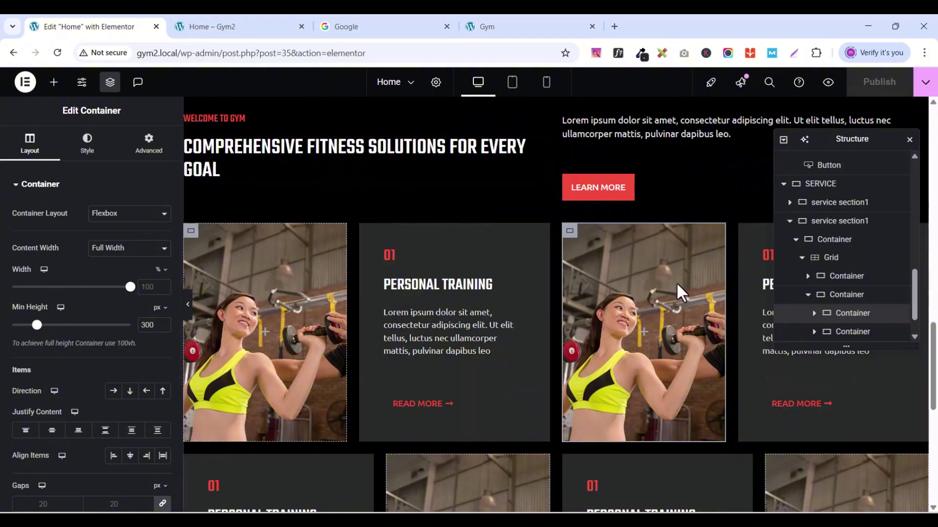
left_click(92, 149)
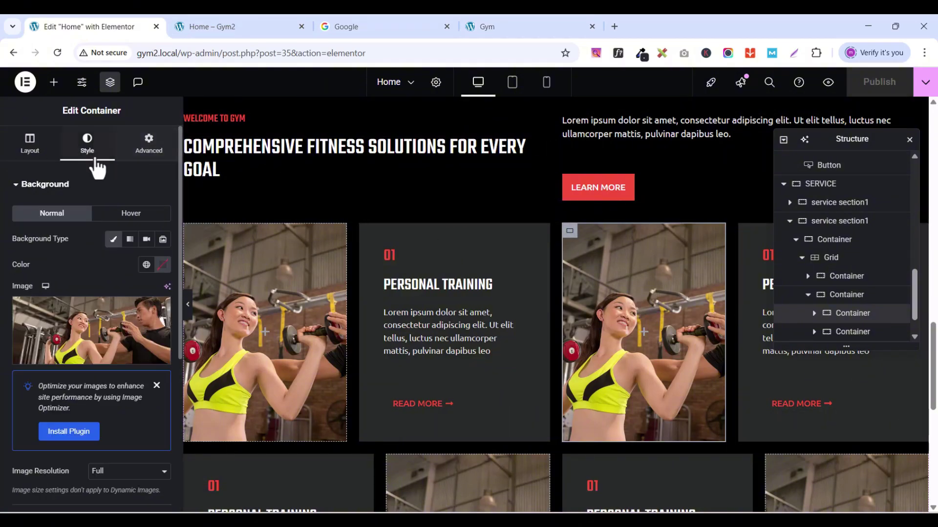
left_click(82, 355)
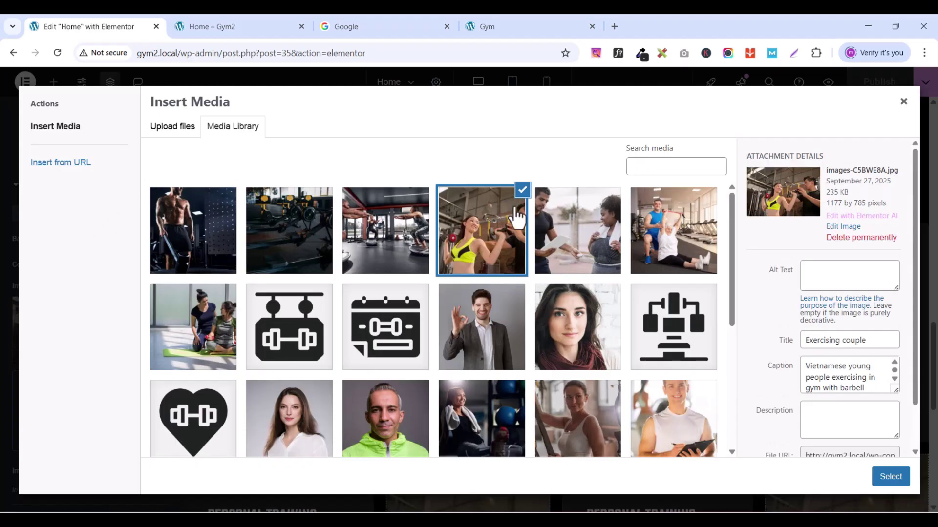
left_click(560, 234)
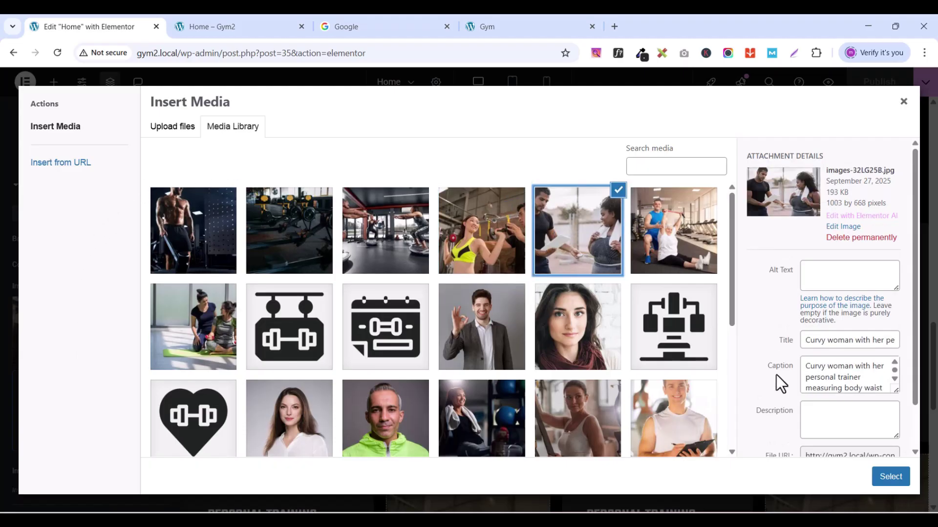
left_click(897, 479)
Step: Replace the third service card's background photo with the trainer in blue assisting an older woman, and hide the page structure
scroll(567, 315, "down", 5)
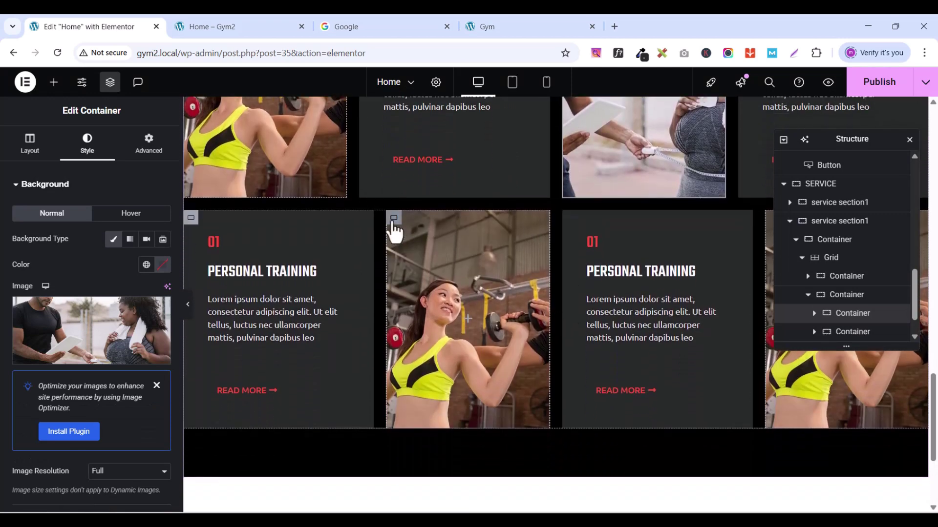
left_click(394, 219)
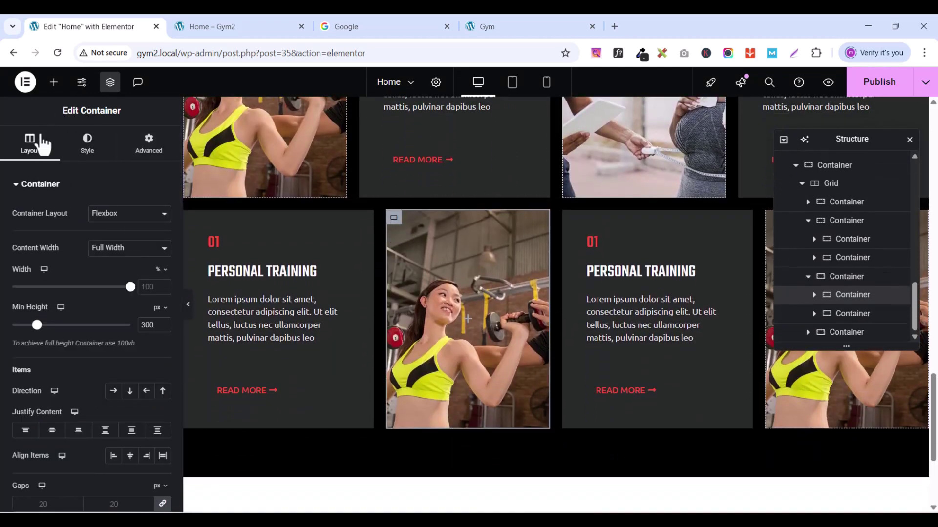
left_click(85, 149)
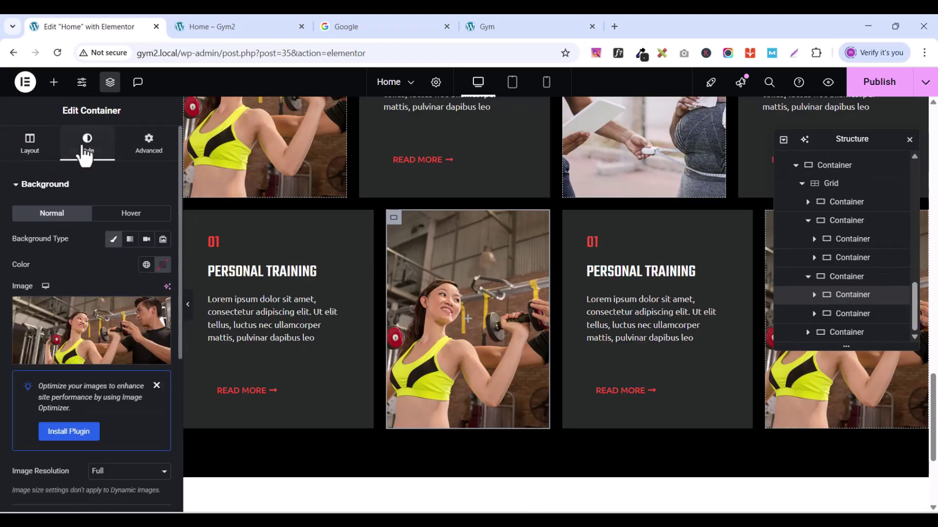
left_click(93, 350)
left_click(535, 22)
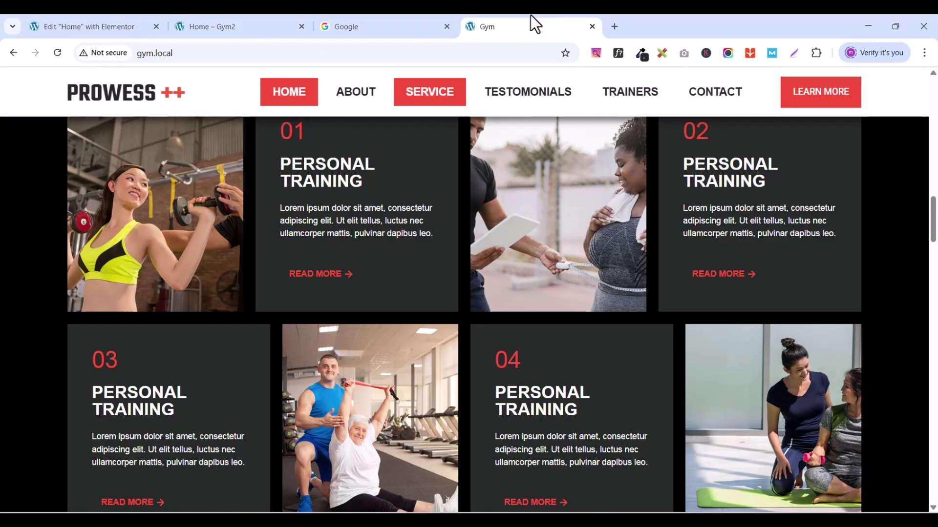
left_click(87, 25)
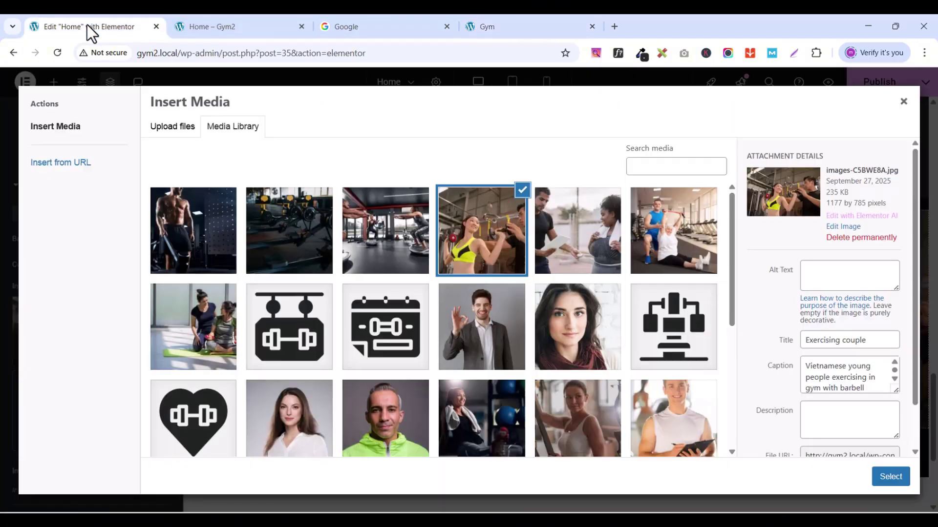
left_click(641, 229)
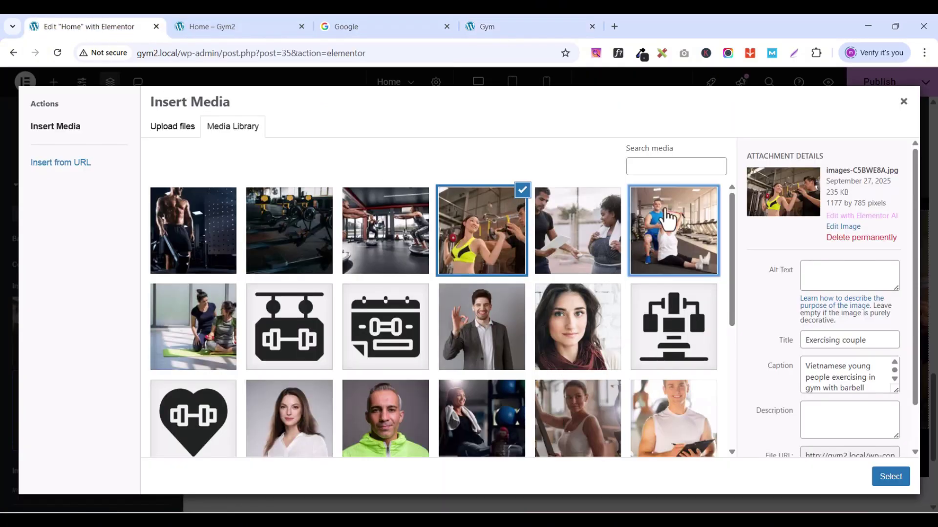
left_click(890, 481)
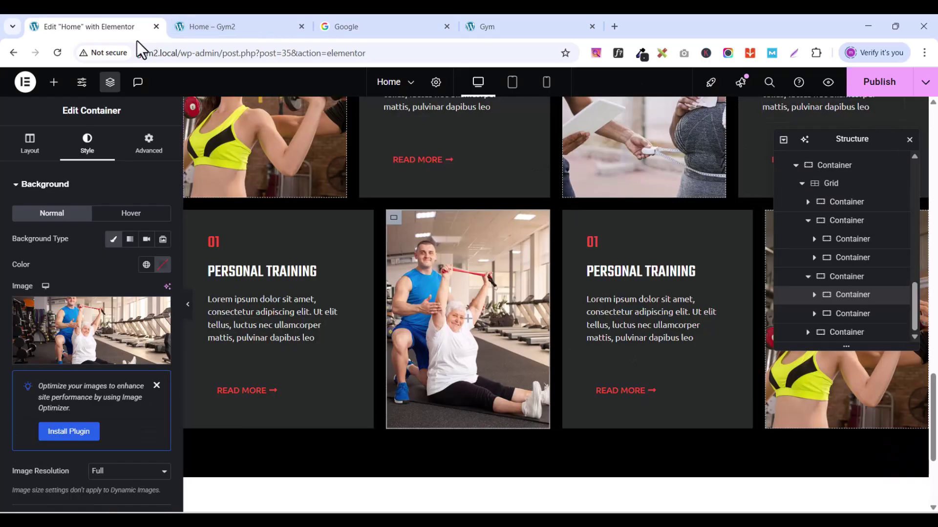
left_click(108, 88)
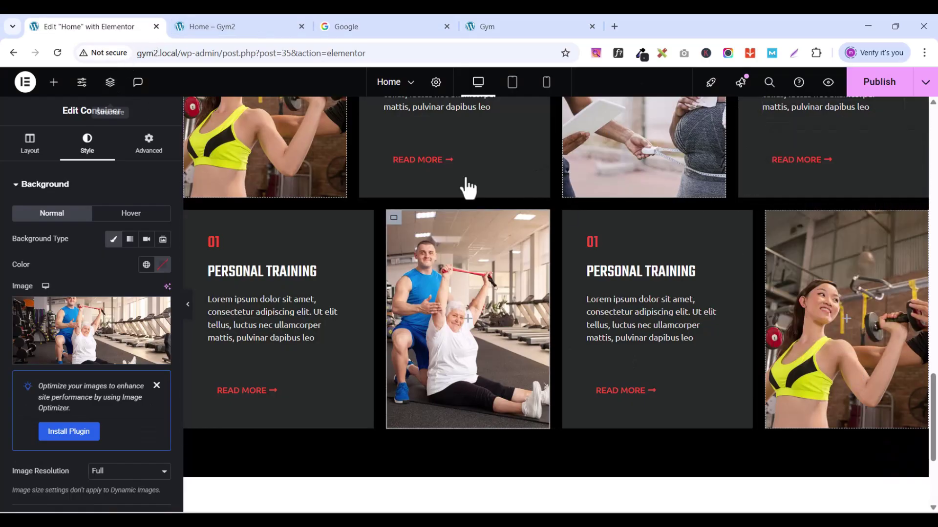
Step: Replace the fourth service card's background photo with images-NW3DPZ7.jpg, the two women on a yoga mat, matching the reference site
left_click(773, 219)
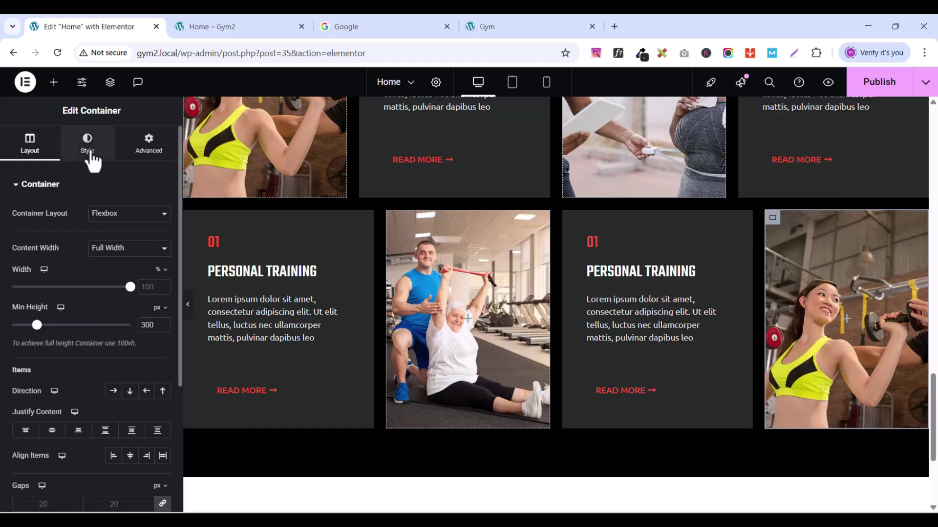
left_click(91, 154)
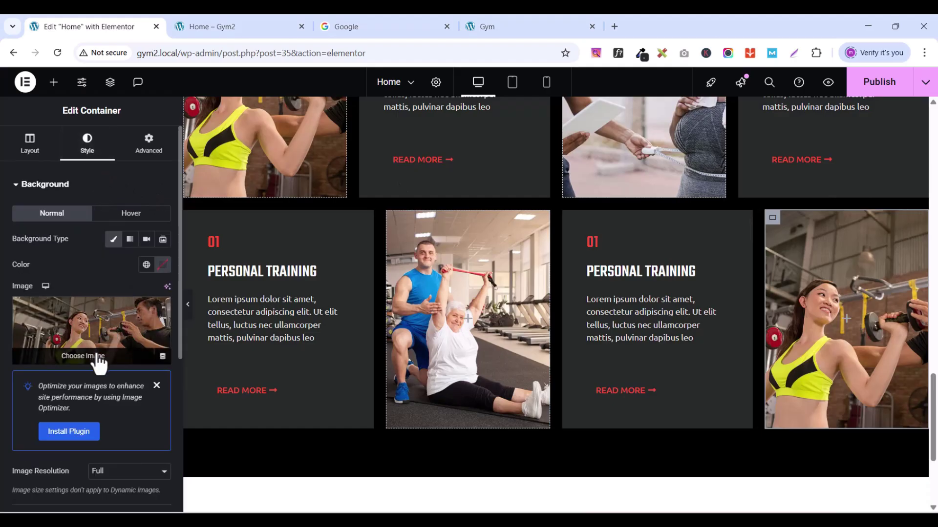
left_click(100, 357)
left_click(508, 25)
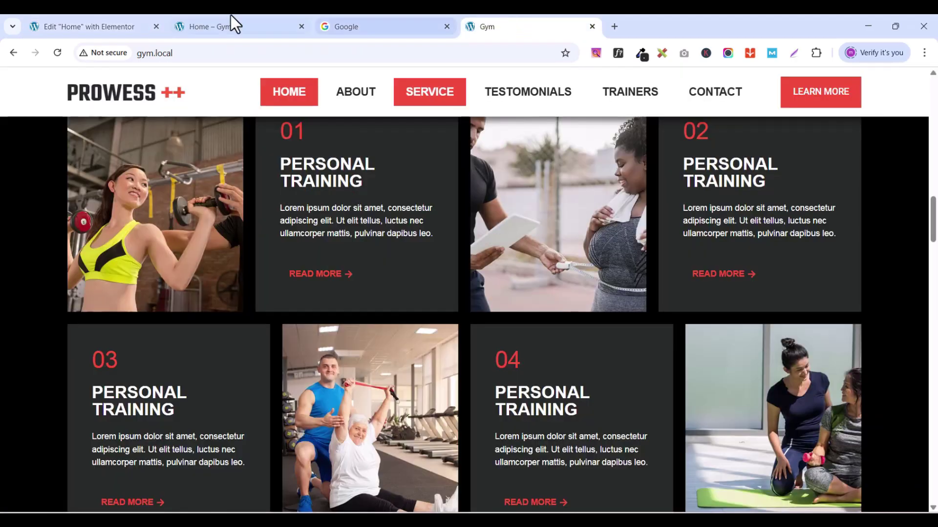
left_click(110, 22)
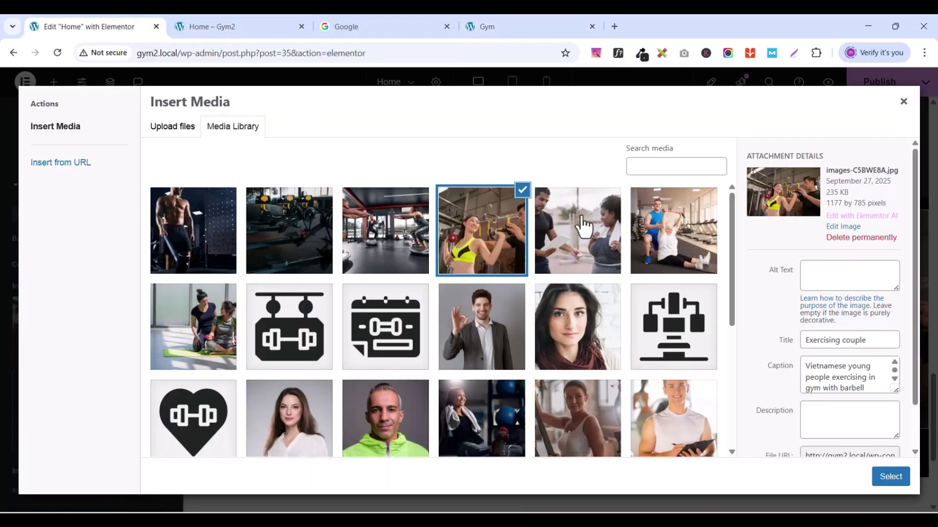
scroll(583, 228, "down", 4)
scroll(458, 308, "up", 3)
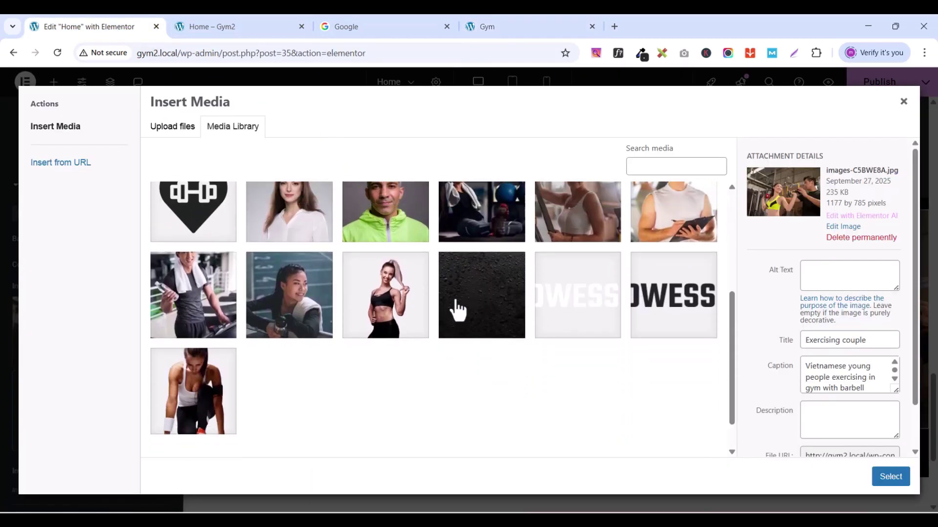
left_click(185, 334)
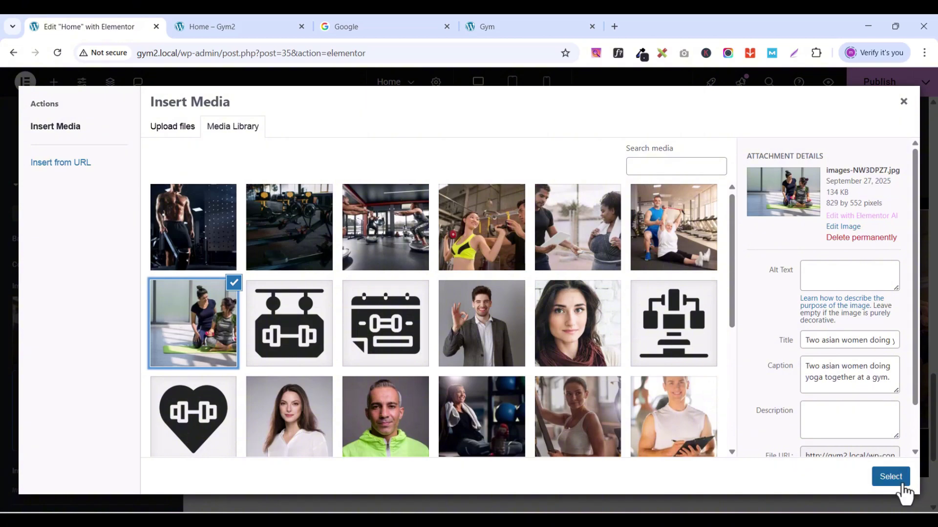
left_click(893, 478)
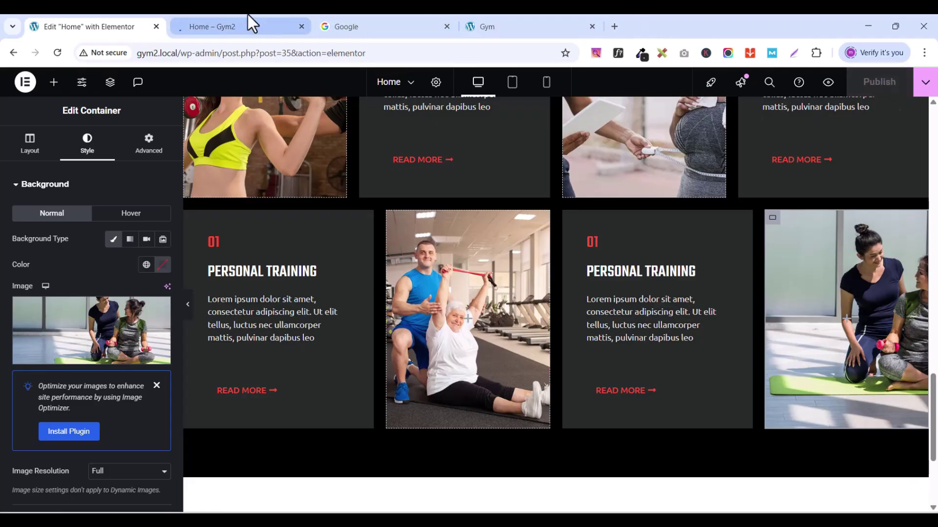
Step: Publish the home page and compare its previewed lower row of service cards with the reference Gym site
left_click(229, 28)
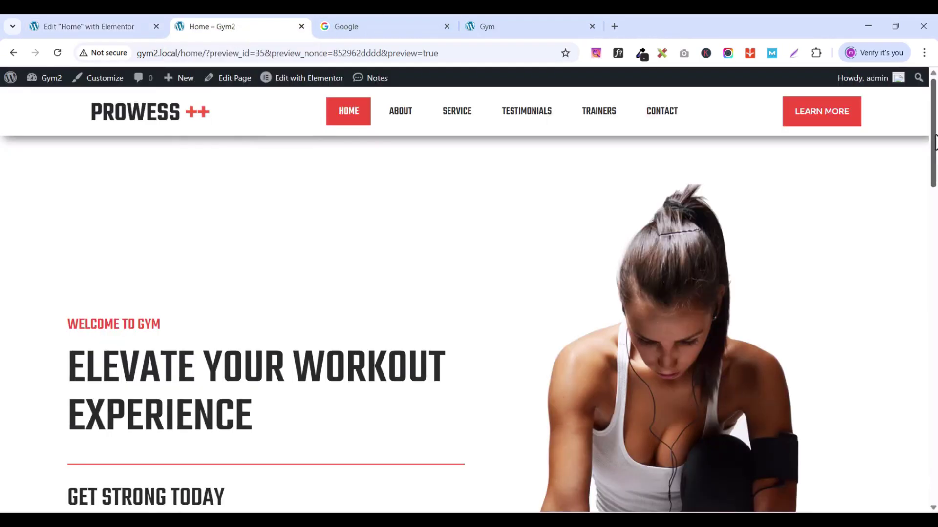
left_click_drag(933, 119, 936, 413)
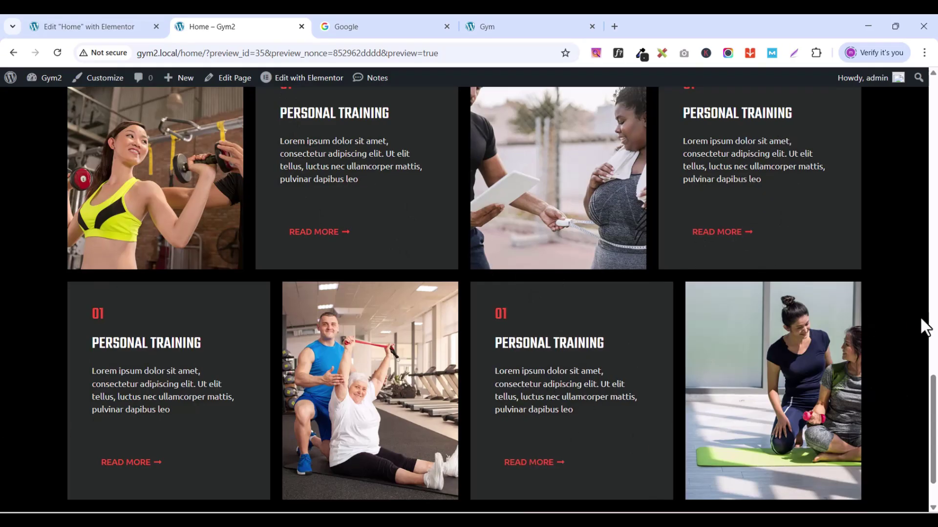
left_click_drag(933, 388, 936, 414)
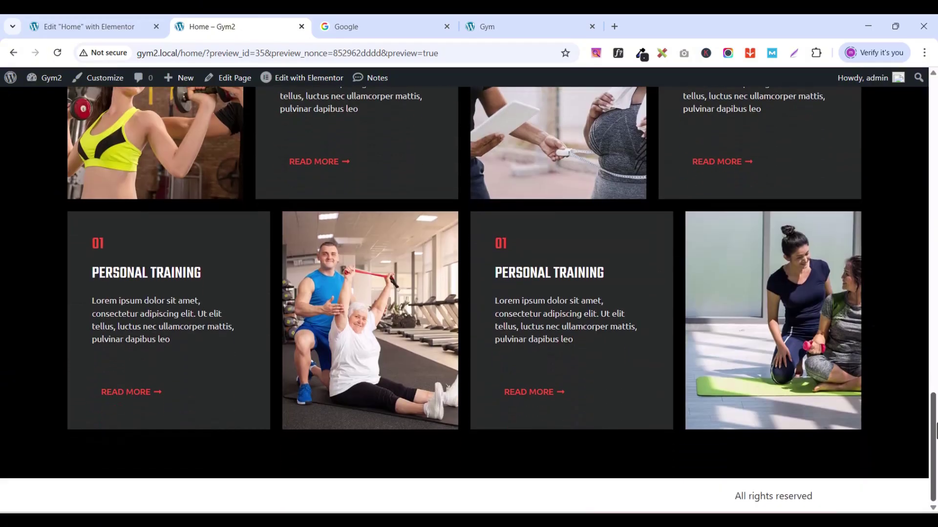
left_click(507, 25)
left_click_drag(933, 210, 936, 258)
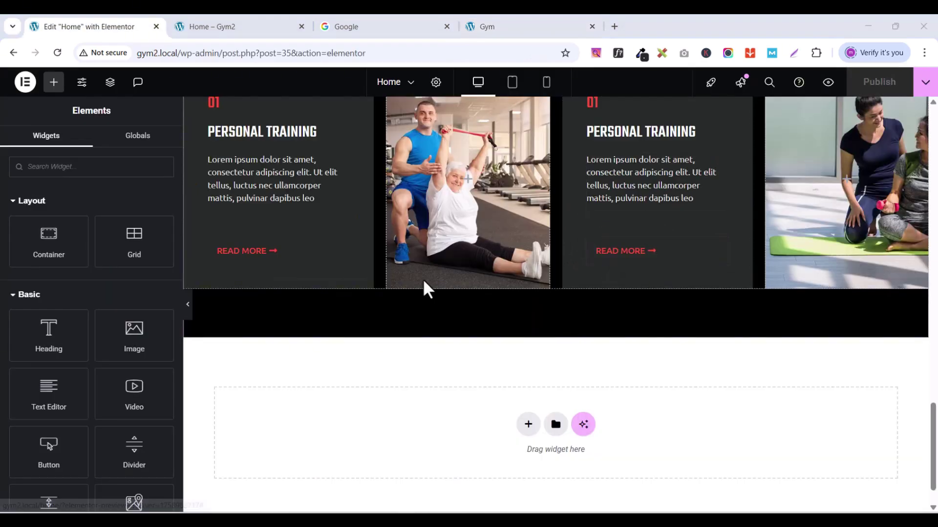
Step: Duplicate the whole black service section, including its heading row and card grid
left_click_drag(933, 417, 933, 420)
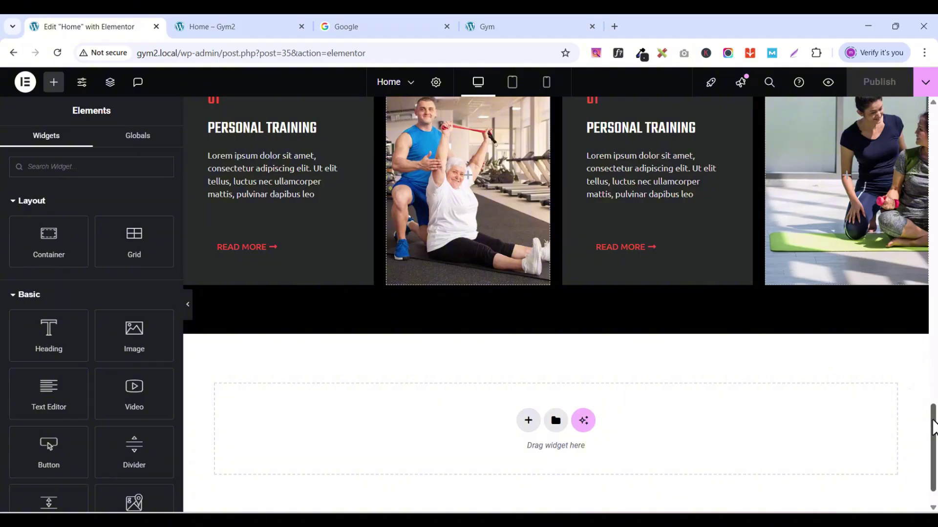
left_click_drag(933, 427, 933, 316)
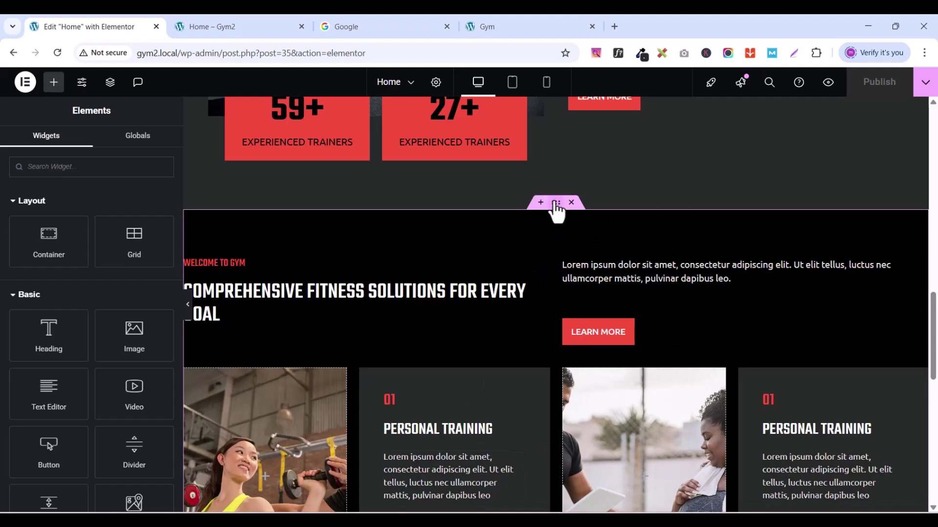
left_click(555, 204)
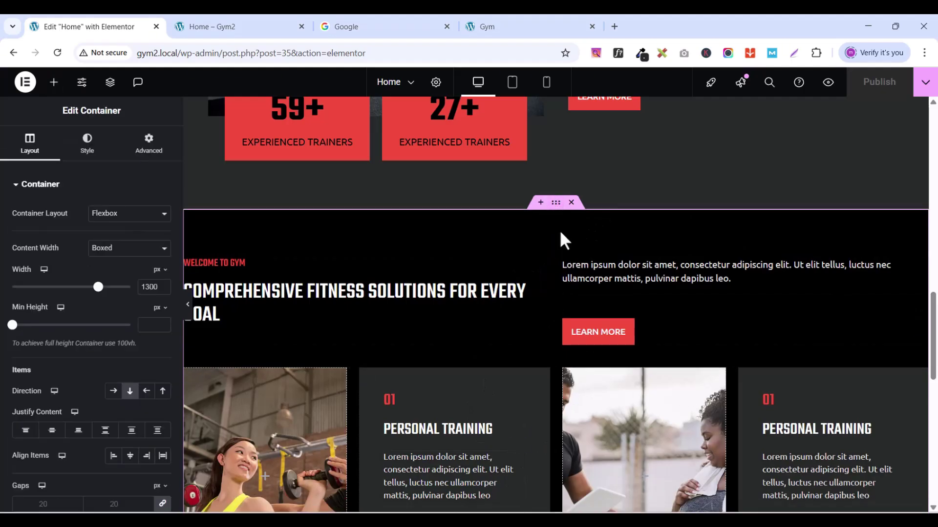
right_click(555, 203)
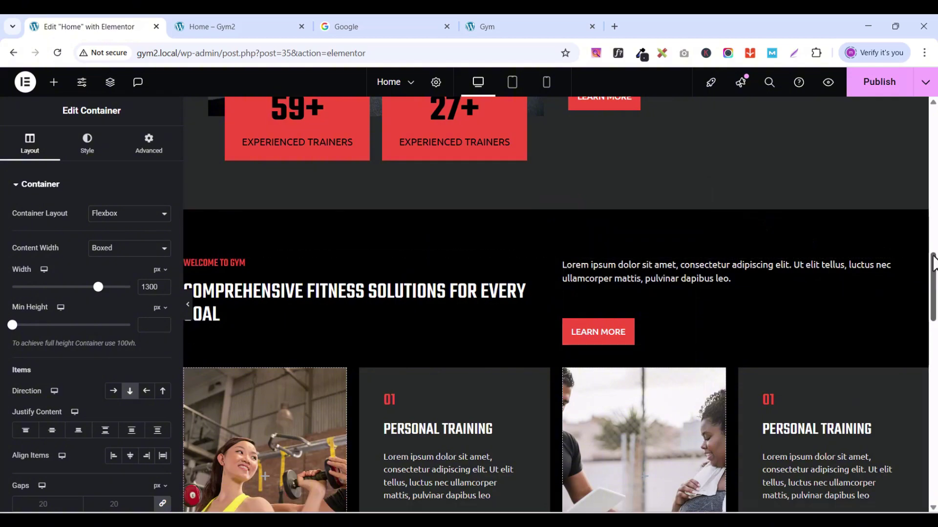
Step: Delete the container holding all the cards from the second service section1 inside the duplicated SERVICE section
left_click_drag(933, 264, 932, 393)
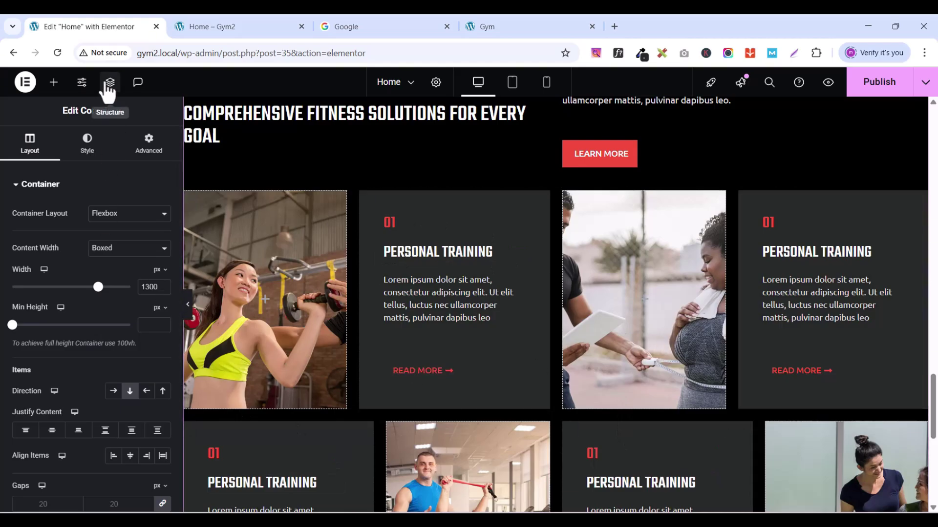
left_click(108, 82)
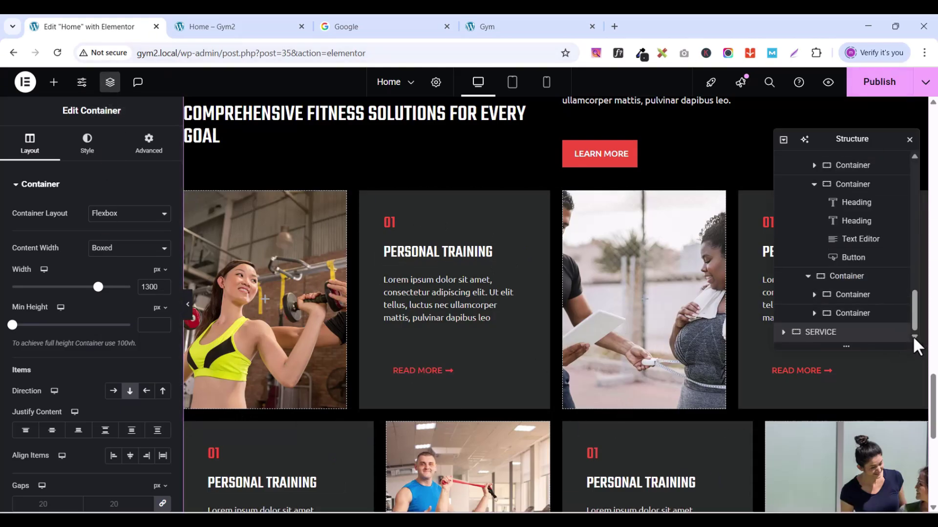
left_click(784, 333)
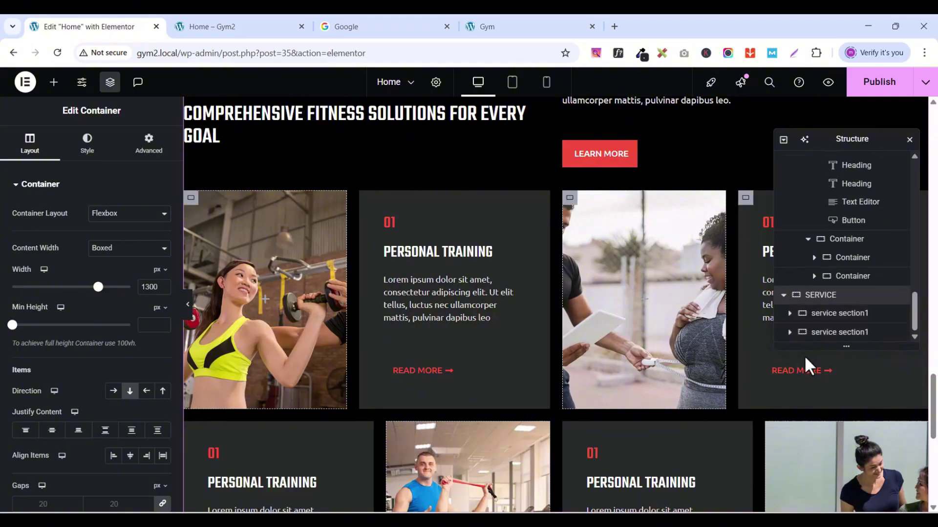
left_click(789, 332)
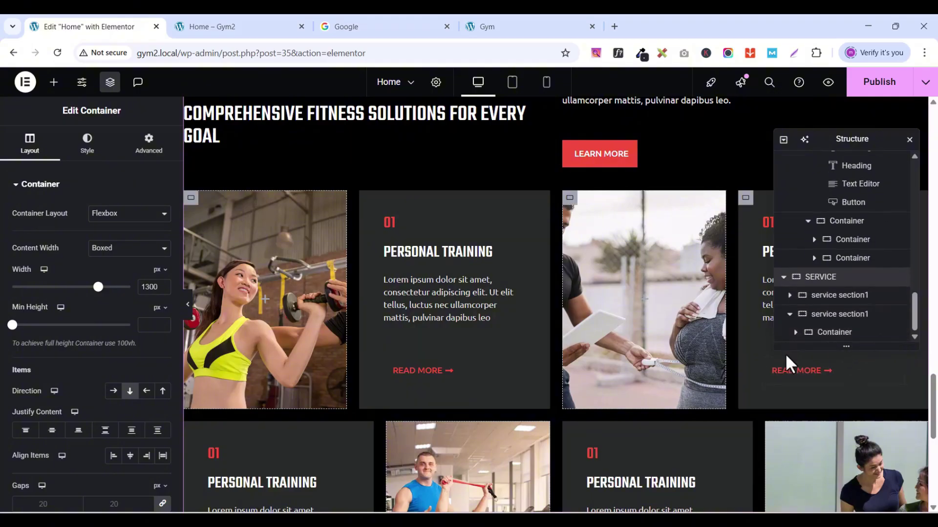
left_click(832, 336)
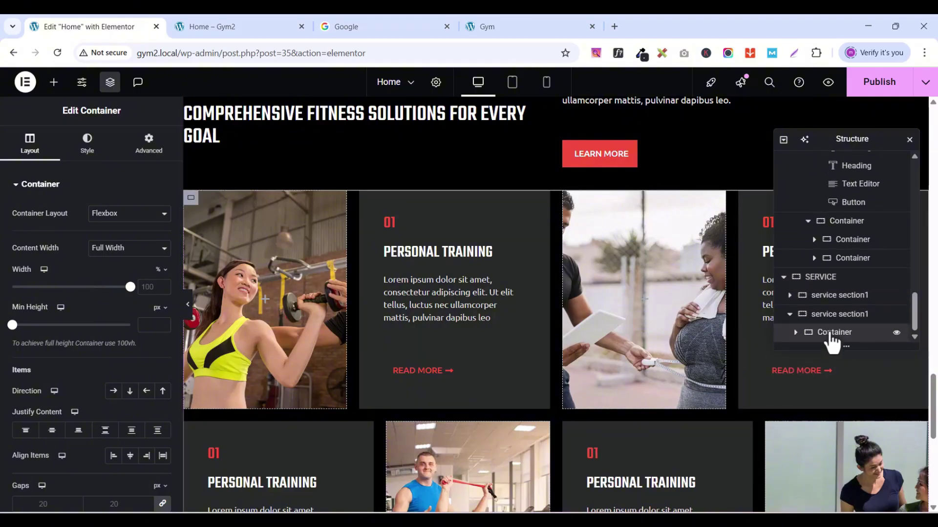
right_click(831, 336)
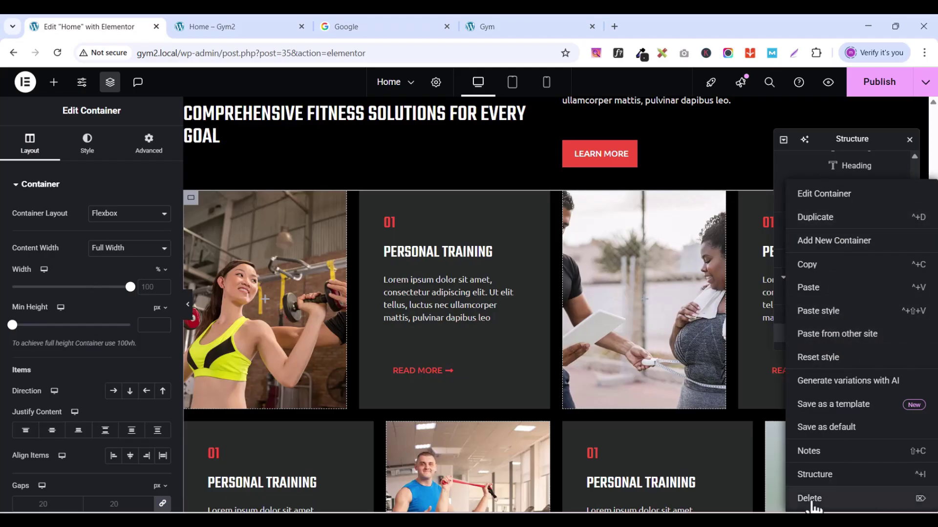
left_click(812, 499)
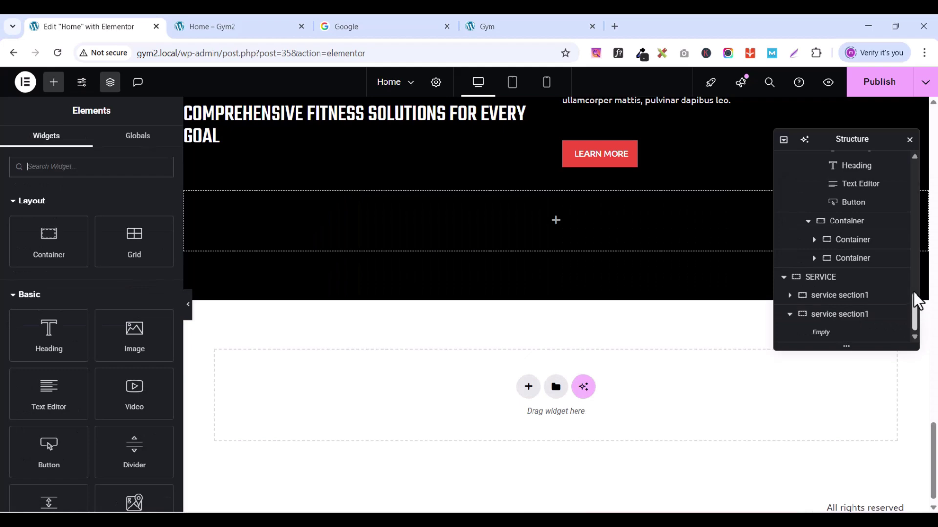
Step: Open the duplicated section's small red heading for editing and copy the text WHY CHHOSE US from the reference site
scroll(666, 352, "up", 2)
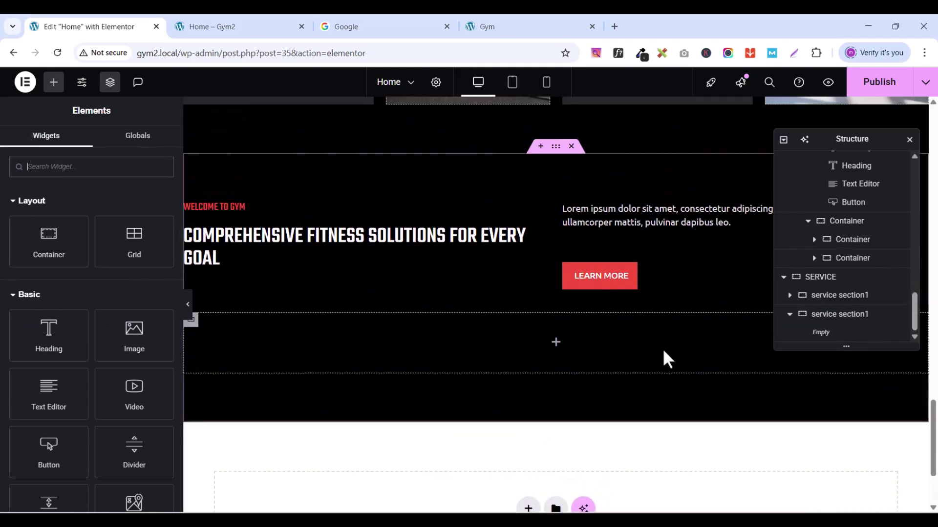
scroll(678, 355, "up", 1)
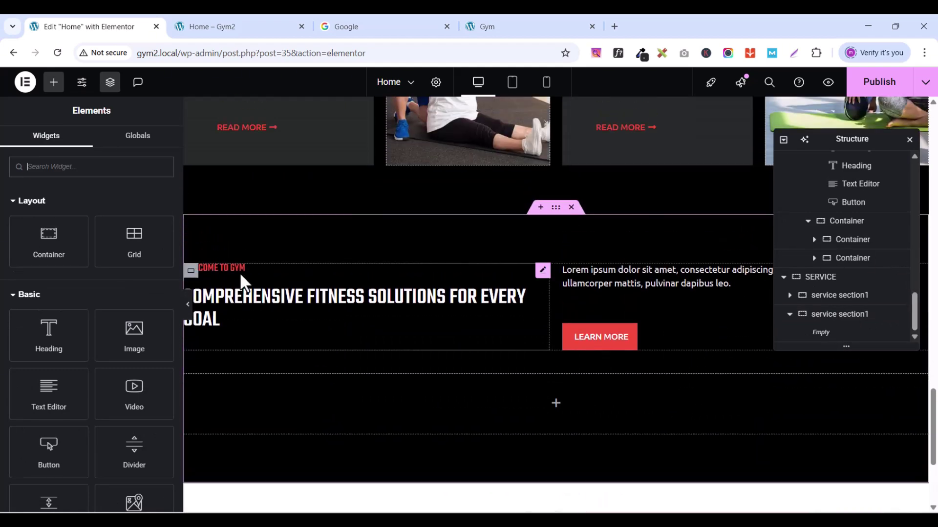
left_click(543, 270)
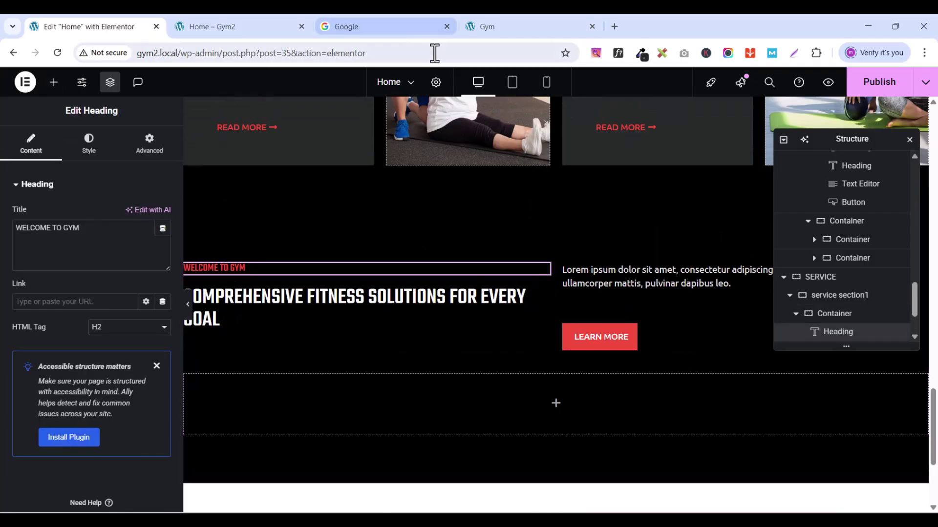
left_click(487, 27)
scroll(186, 232, "up", 1)
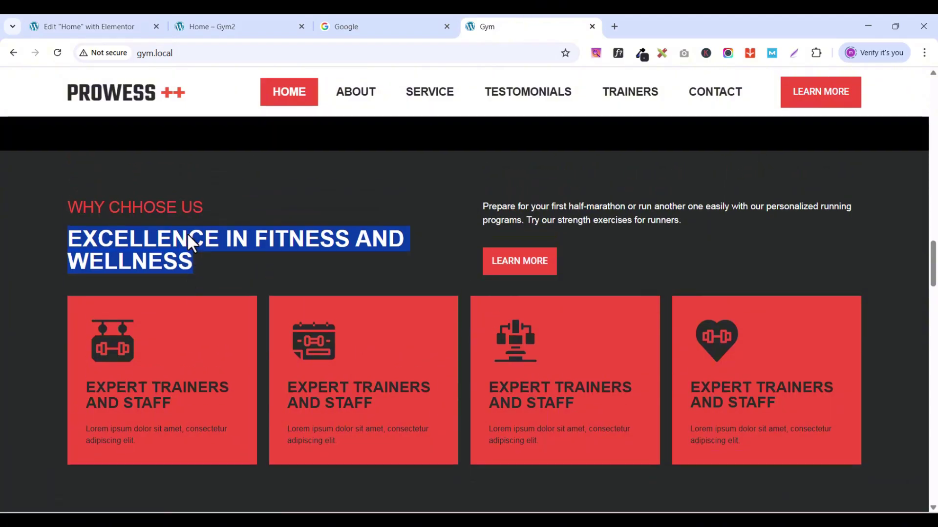
left_click(158, 200)
double_click(156, 213)
left_click(92, 216)
left_click_drag(75, 212, 203, 213)
right_click(191, 212)
left_click(226, 227)
left_click(242, 215)
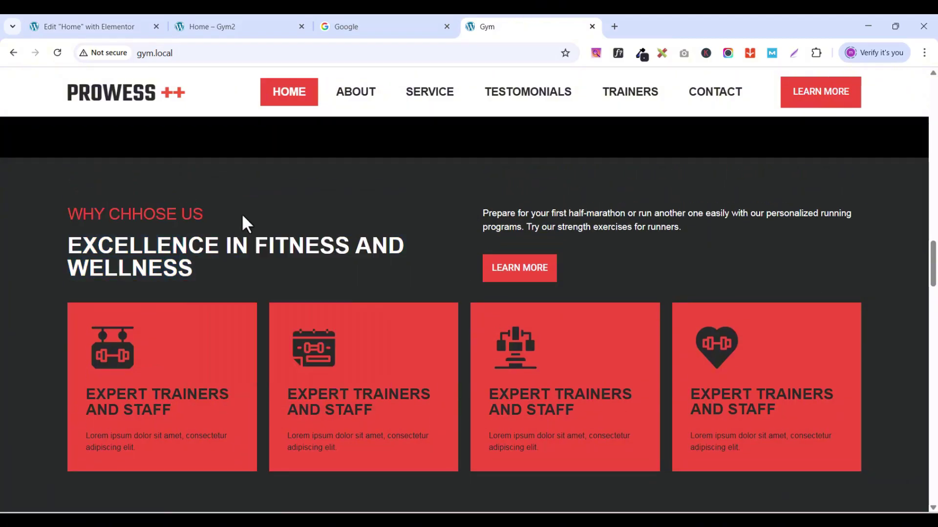
Step: Replace the small red heading's title in the duplicated section with the copied text WHY CHHOSE US
left_click(58, 25)
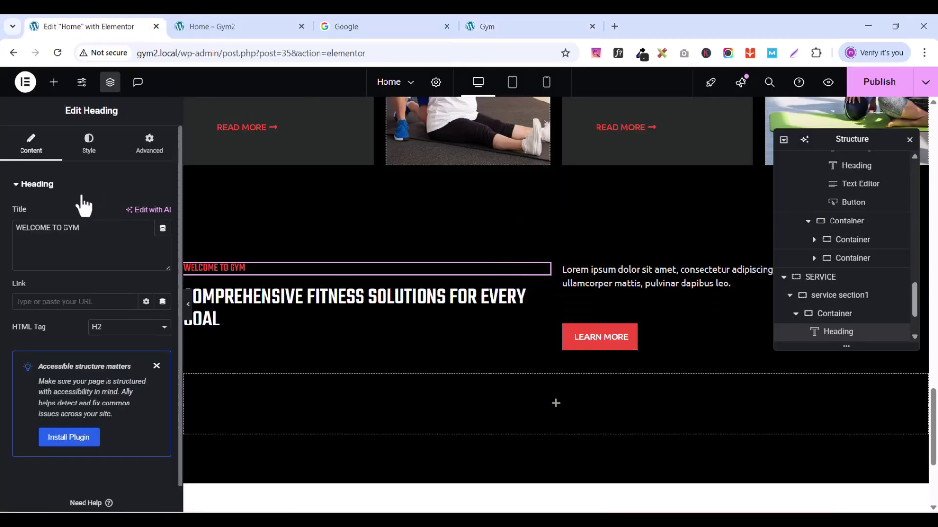
right_click(76, 230)
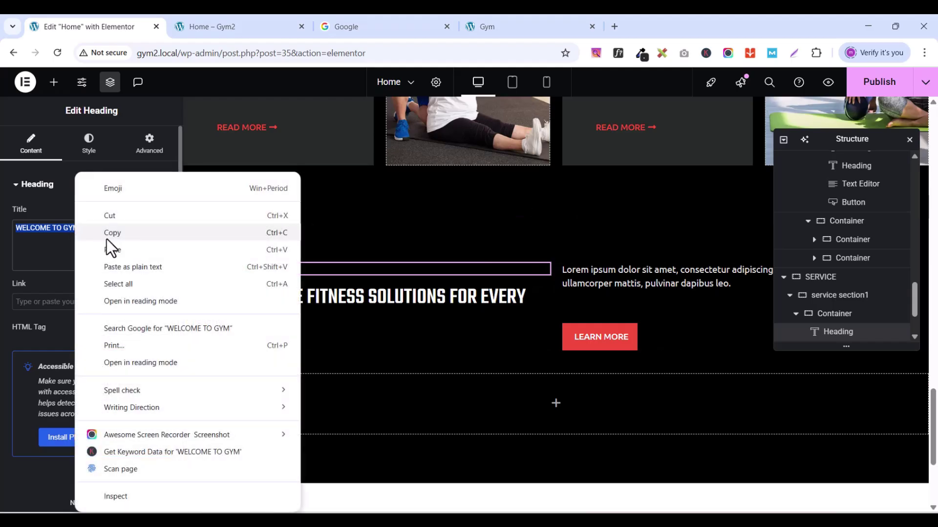
left_click(123, 250)
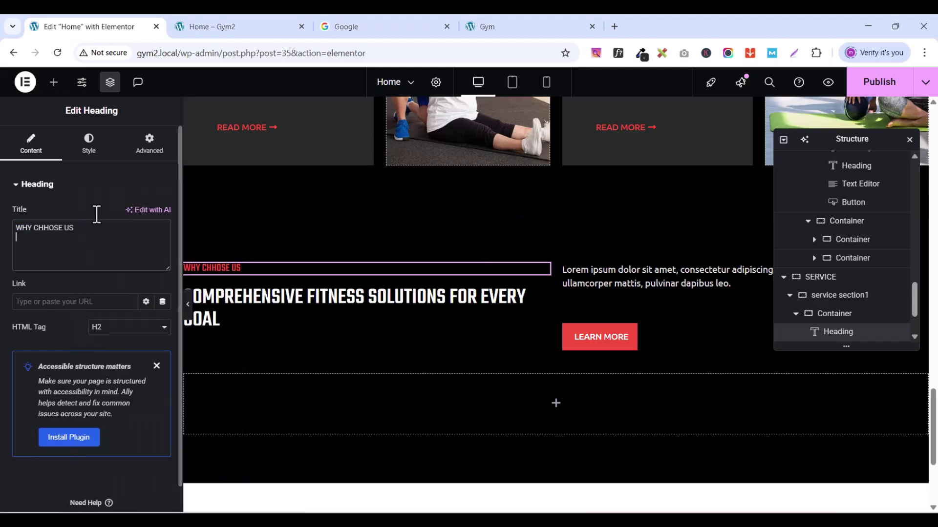
Step: Set the WHY CHHOSE US heading's font size to 26 px and compare it with the reference site
left_click(92, 144)
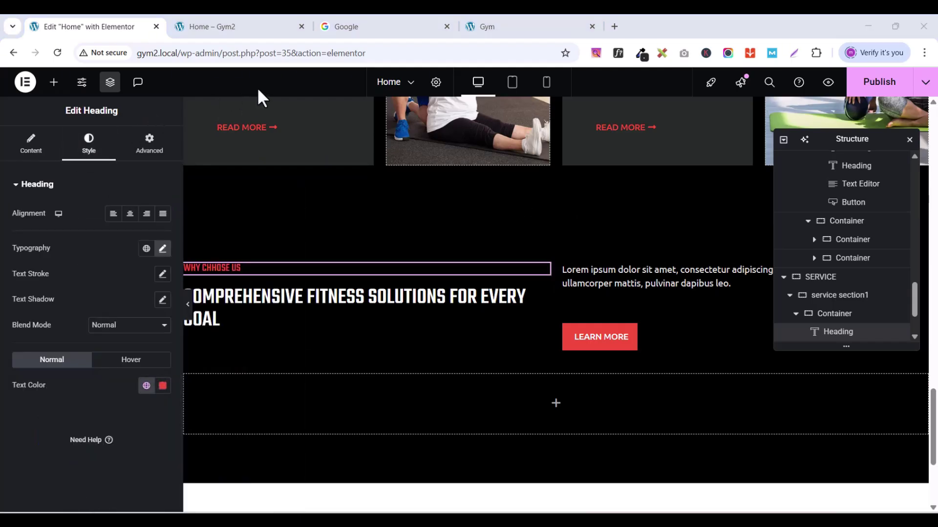
left_click(162, 249)
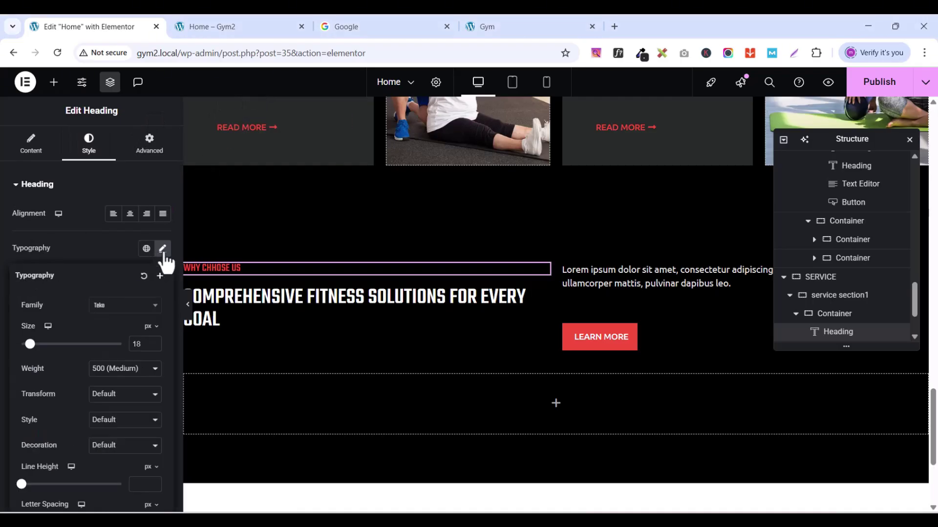
left_click(153, 342)
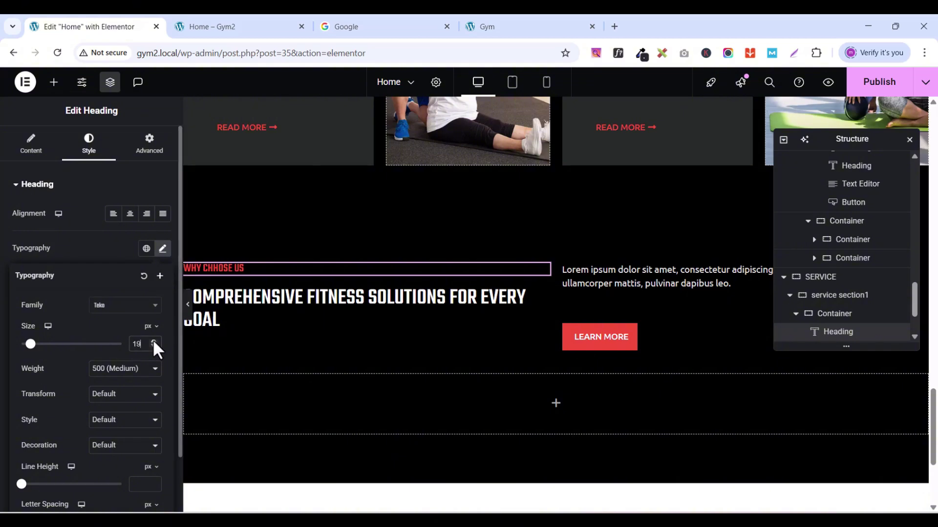
left_click(153, 341)
left_click(154, 342)
left_click(153, 342)
left_click(153, 342)
left_click(153, 341)
left_click(153, 342)
left_click(153, 342)
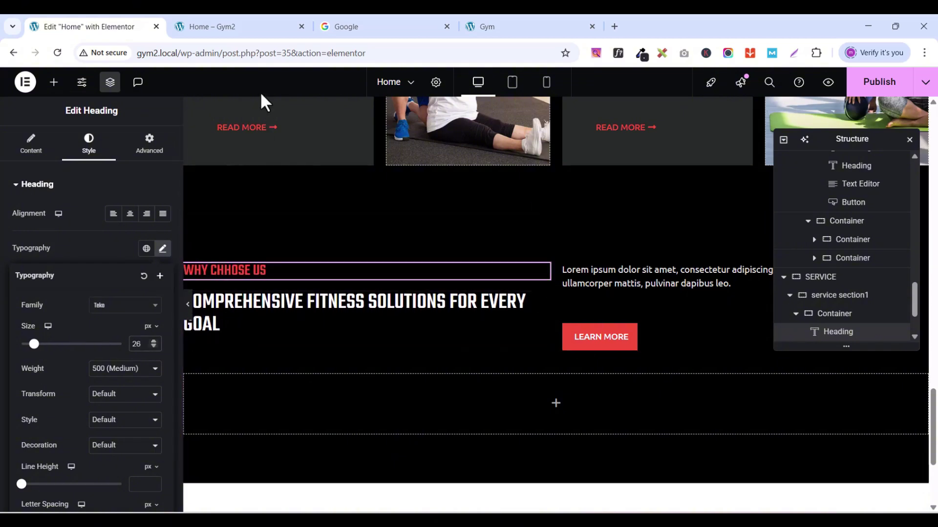
left_click(497, 26)
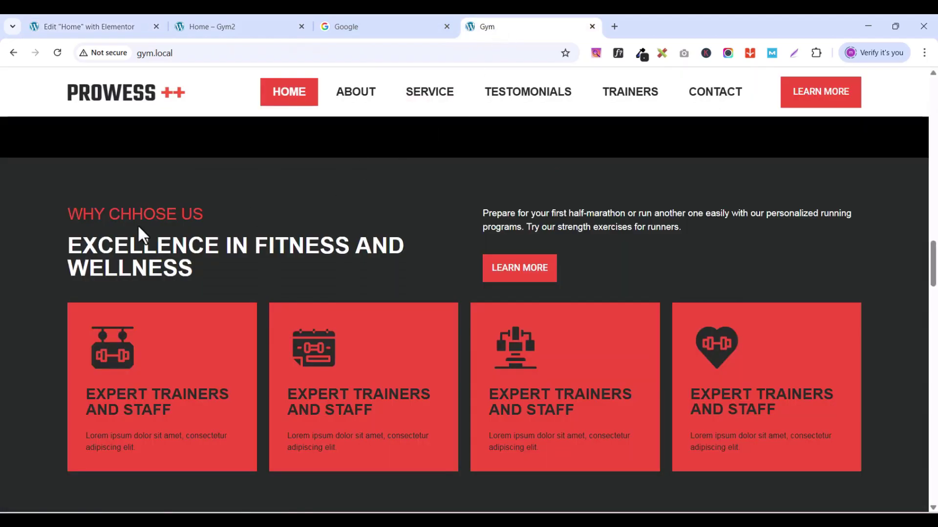
Step: Replace the duplicated section's large white heading with EXCELLENCE IN FITNESS AND WELLNESS, copied from the reference site
mouse_move(71, 247)
left_mouse_down()
mouse_move(203, 271)
mouse_move(61, 253)
left_mouse_up()
left_click(198, 270)
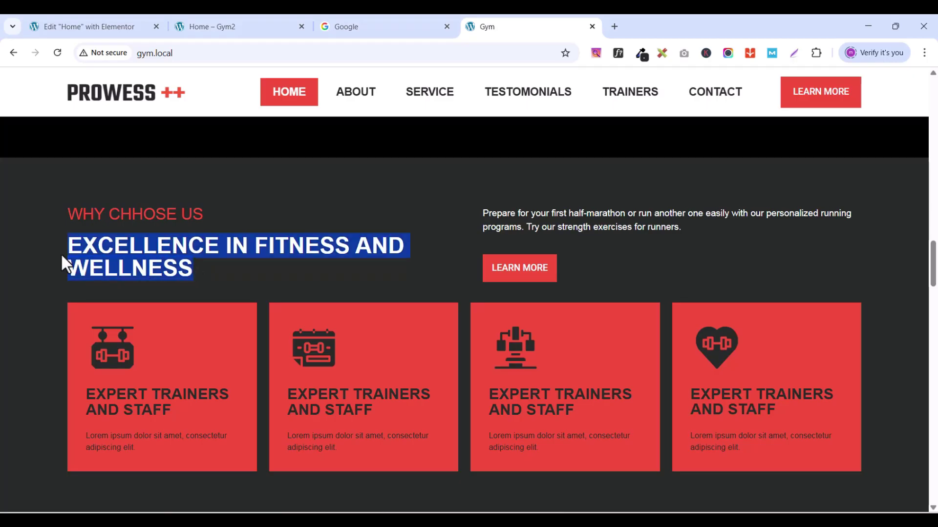
right_click(92, 244)
left_click(115, 255)
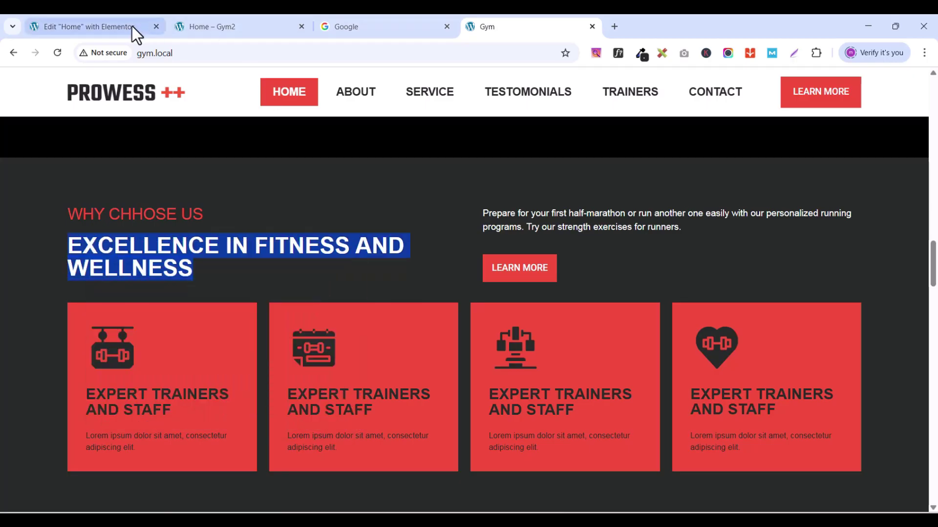
left_click(95, 28)
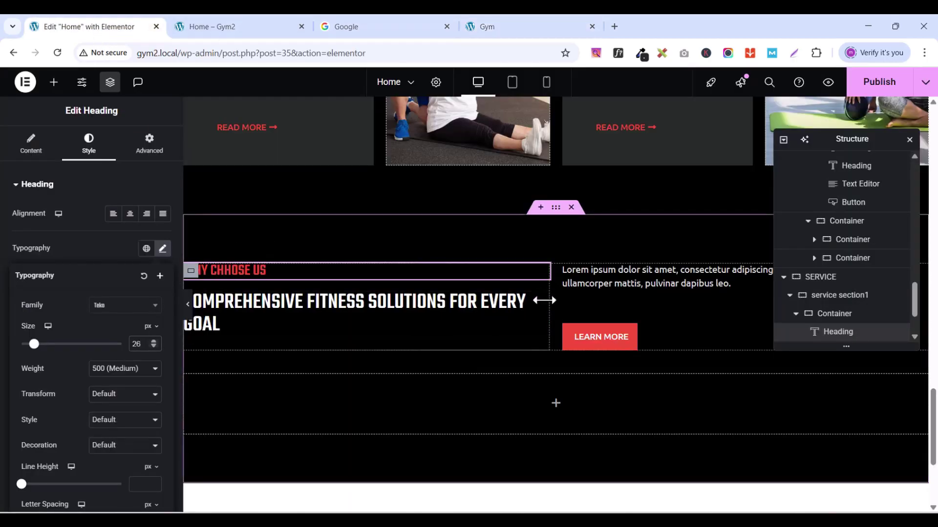
left_click(542, 298)
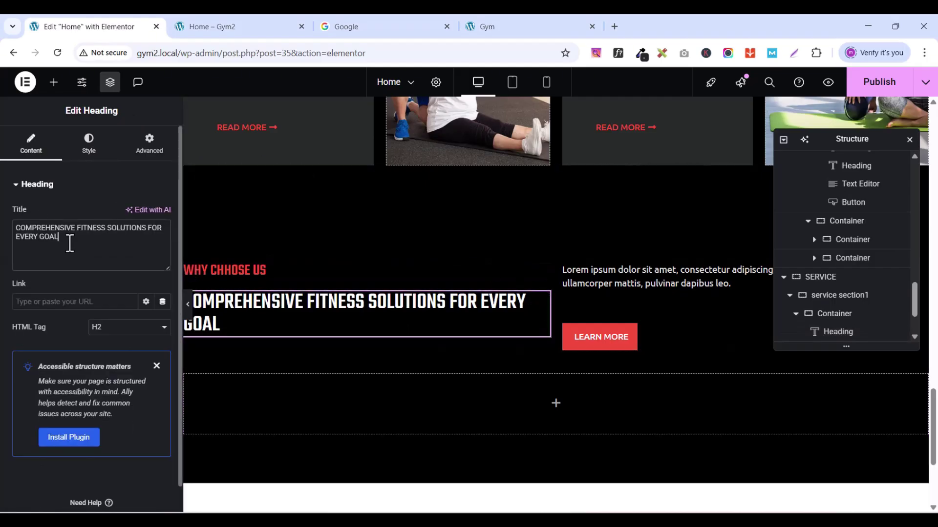
triple_click(69, 243)
right_click(70, 243)
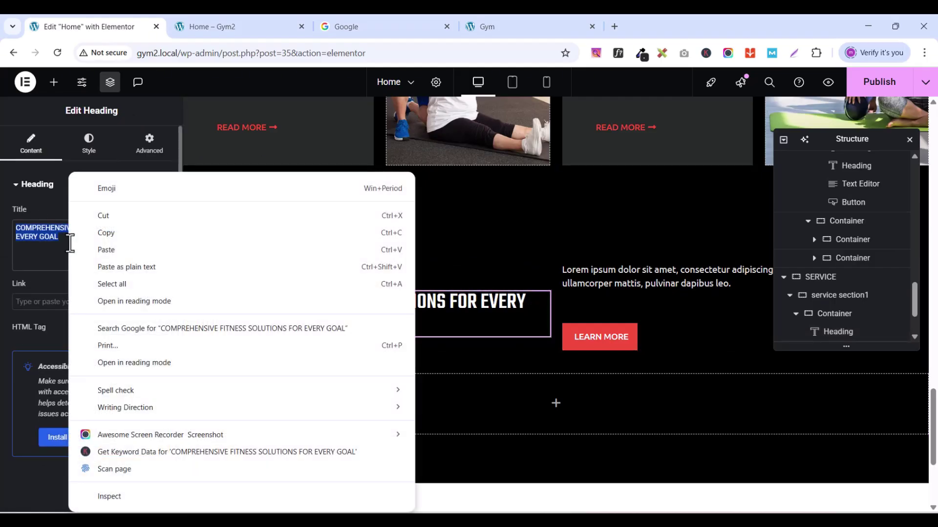
left_click(115, 251)
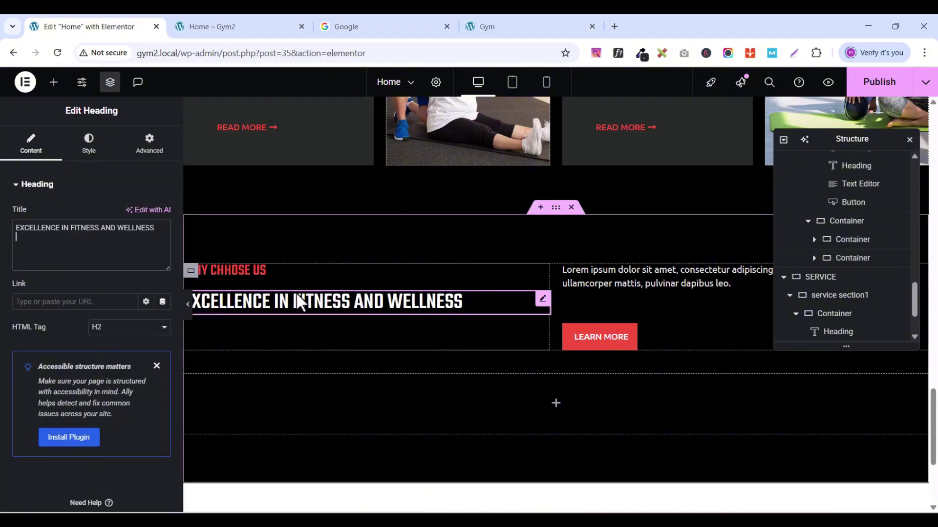
Step: Set the font size of the EXCELLENCE IN FITNESS AND WELLNESS heading to 49 px
left_click(92, 146)
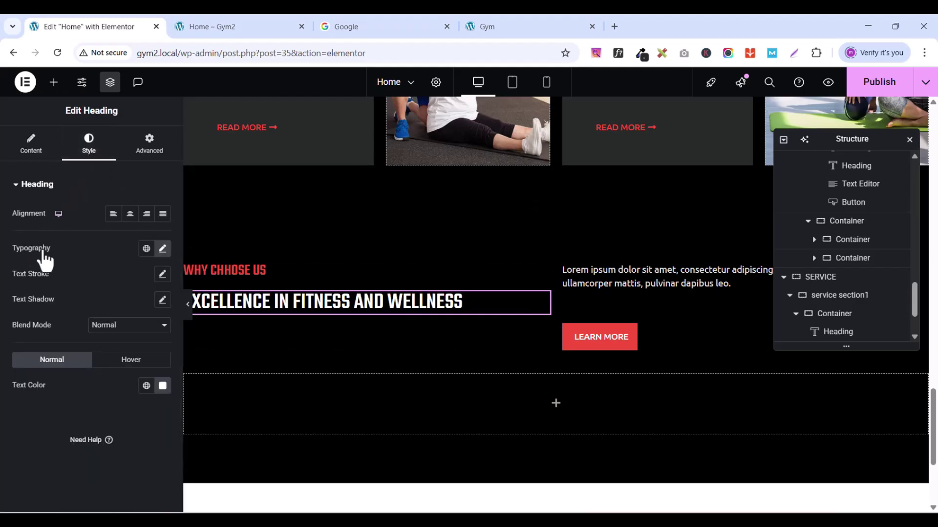
left_click(163, 249)
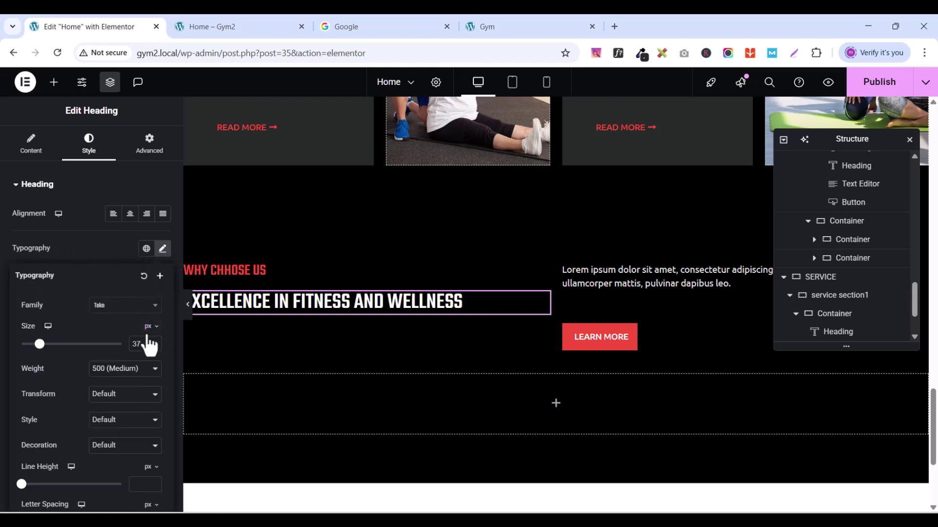
left_click_drag(152, 341, 152, 342)
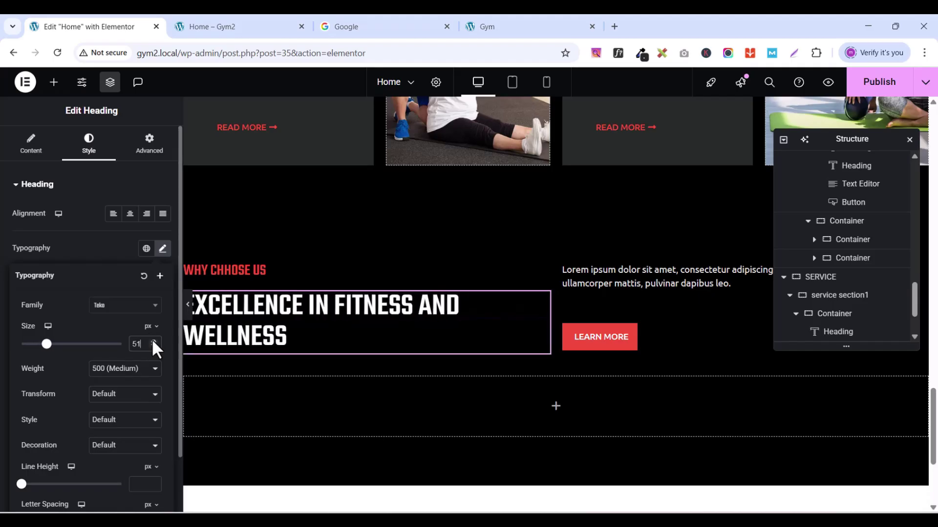
left_click(153, 346)
left_click(153, 347)
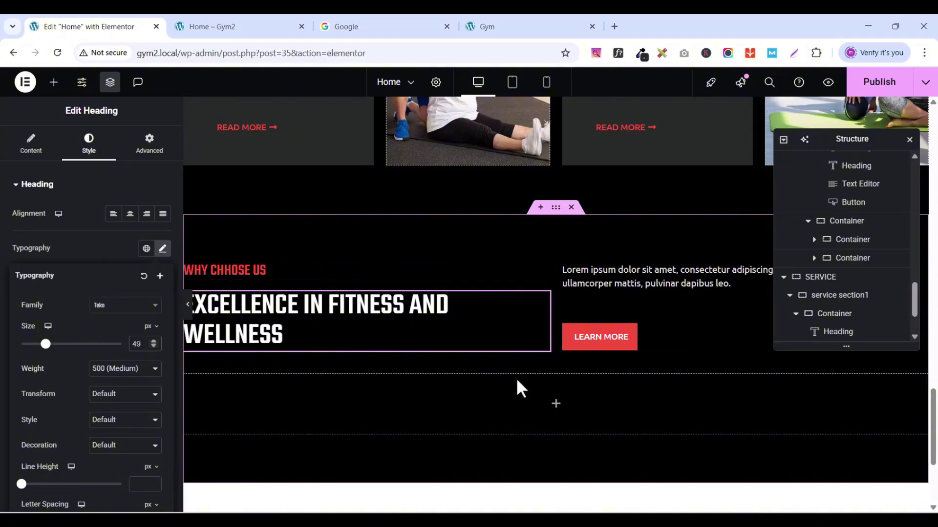
Step: Replace the lorem ipsum paragraph above LEARN MORE in the WHY CHHOSE US section with the half-marathon paragraph copied from the reference site
left_click(494, 27)
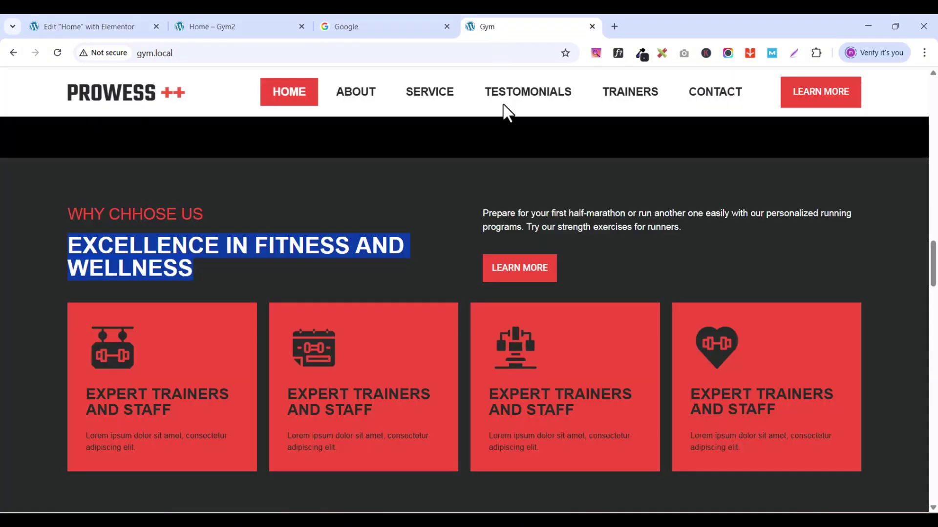
left_click(481, 215)
left_click_drag(482, 213, 752, 230)
right_click(660, 209)
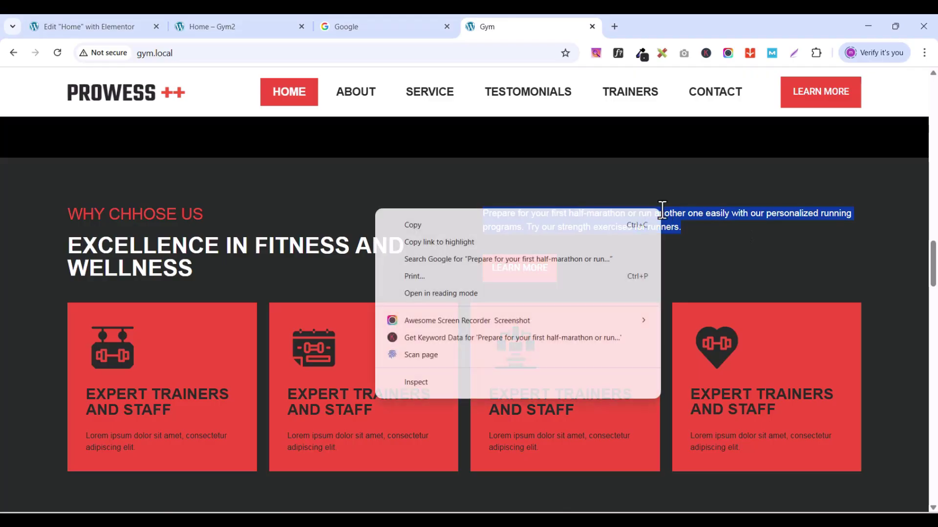
left_click(436, 225)
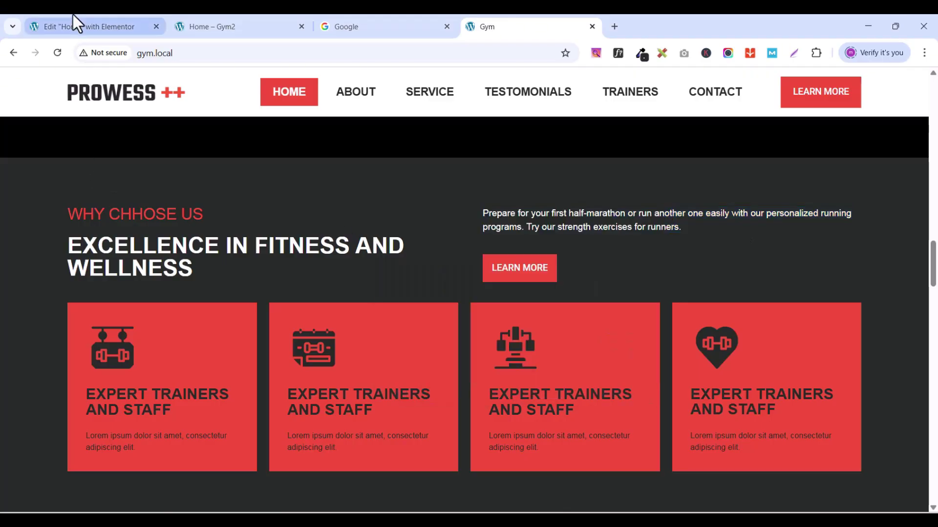
left_click(73, 27)
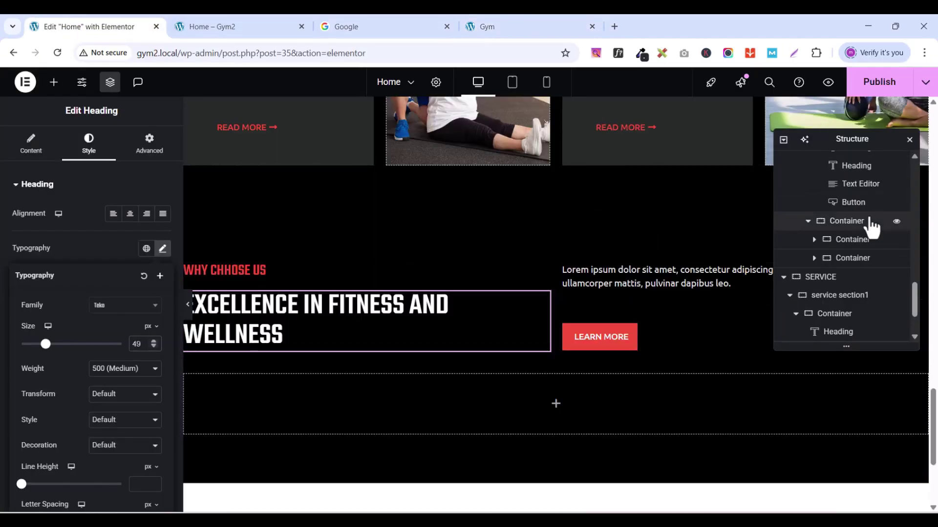
left_click(110, 83)
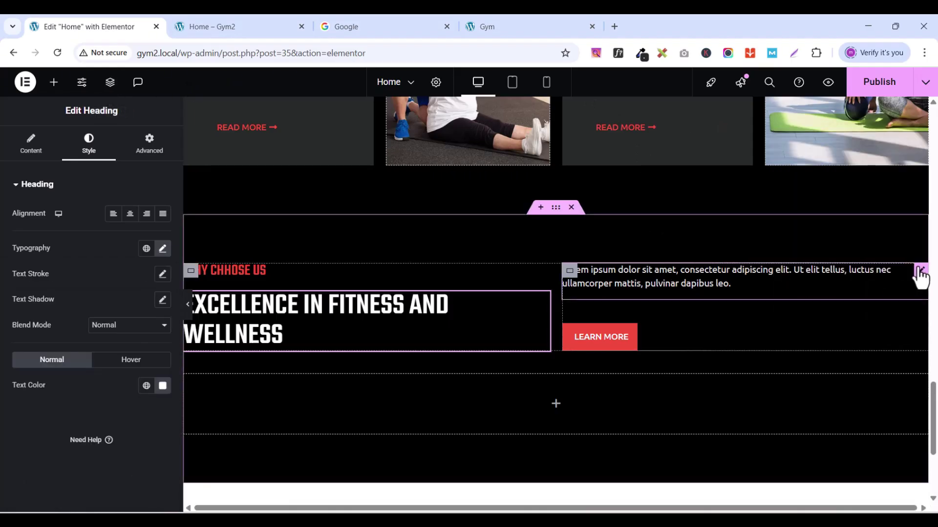
left_click(921, 270)
triple_click(108, 323)
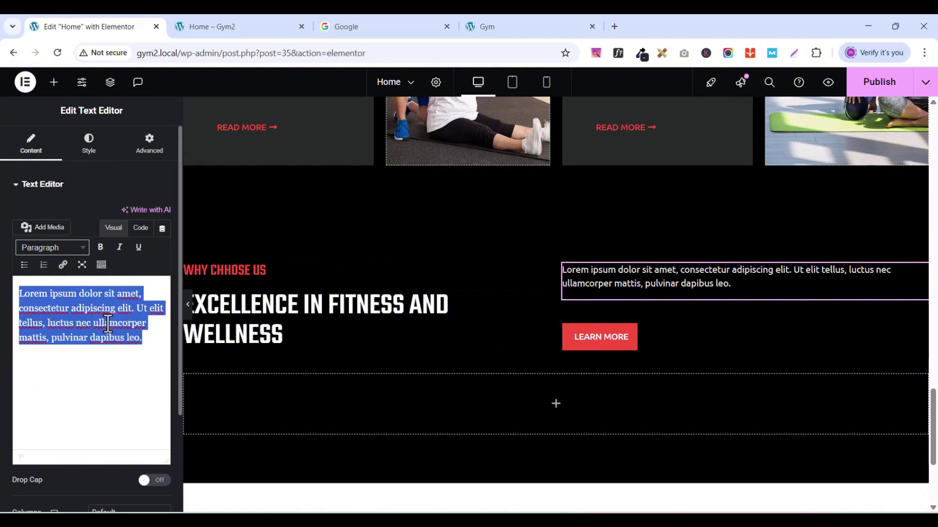
key("ctrl+v")
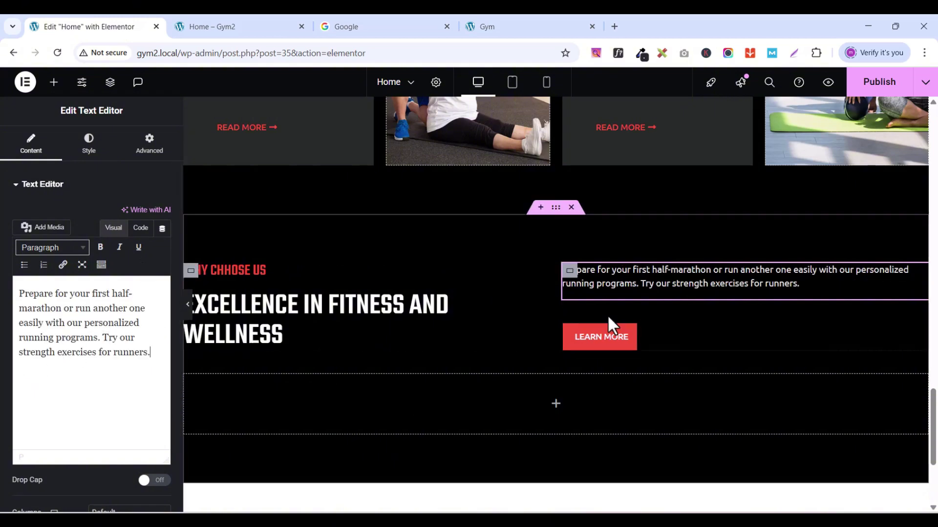
Step: Set the WHY CHHOSE US section's background to the global color dark
left_click(556, 208)
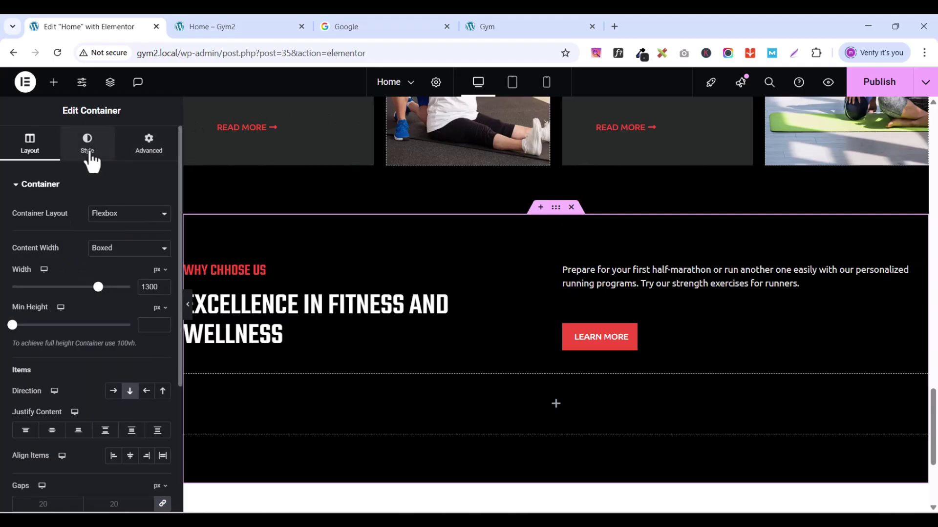
left_click(89, 152)
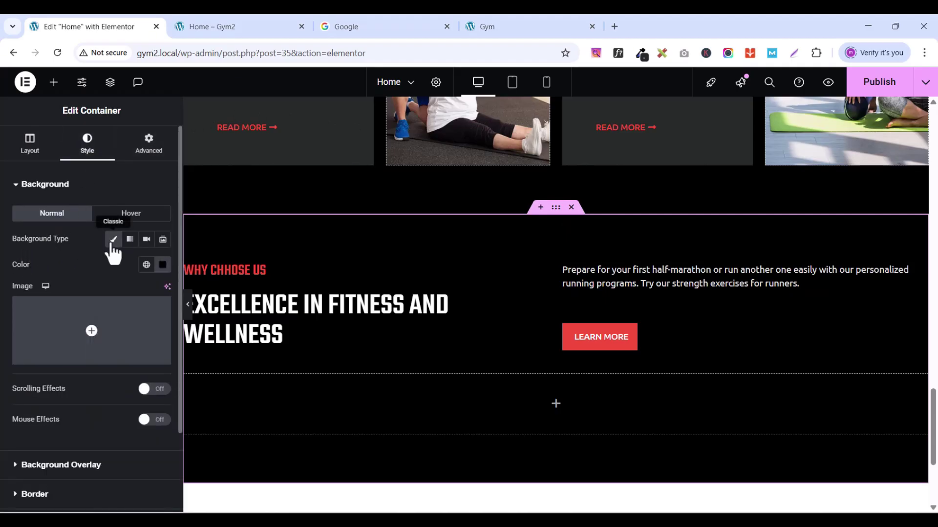
left_click(146, 266)
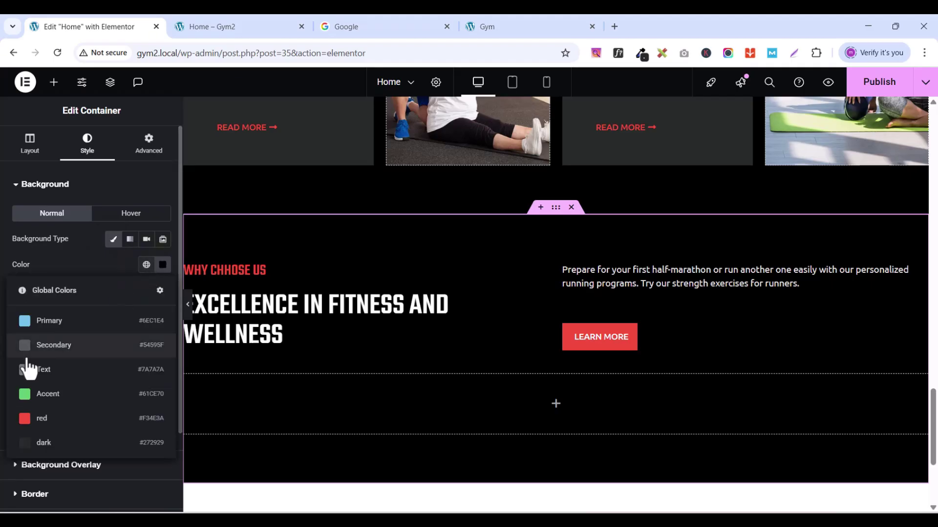
left_click(30, 444)
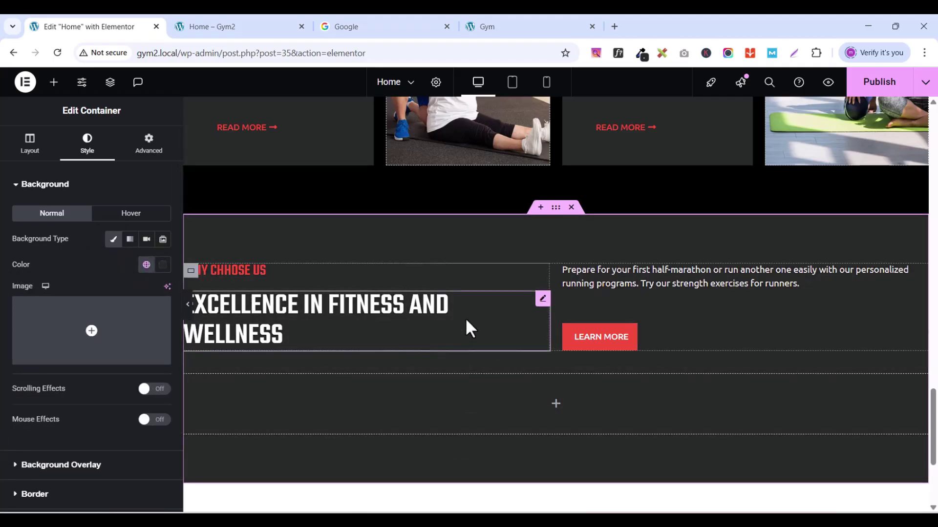
Step: Add a Grid to the empty container below the WHY CHHOSE US heading row and set its padding to 0 on all sides
scroll(465, 325, "down", 3)
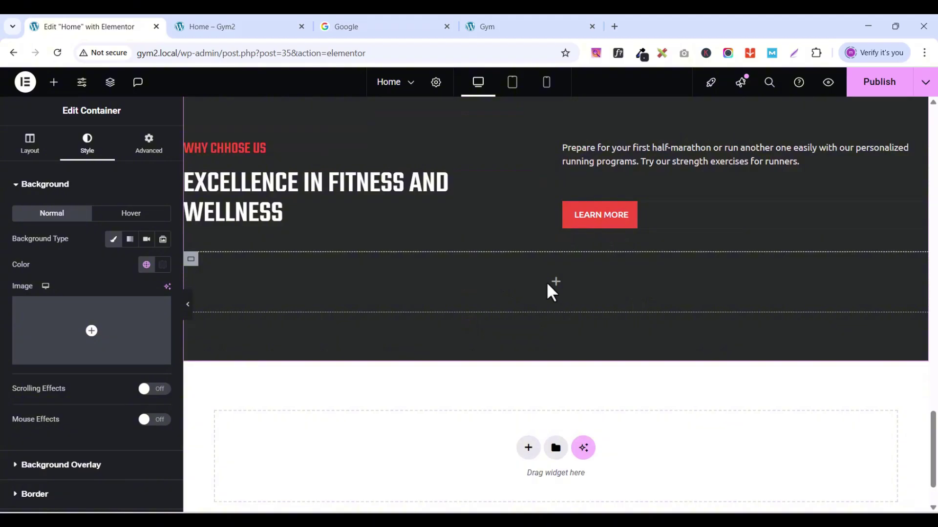
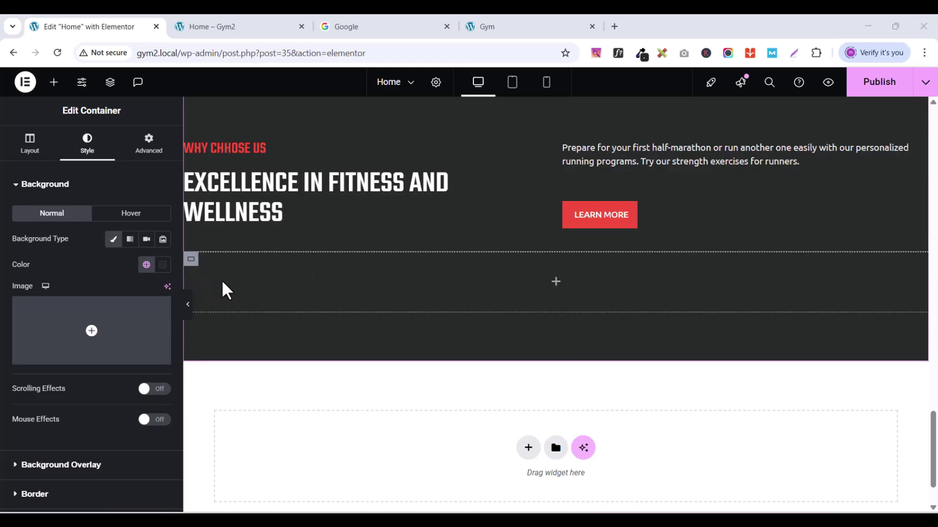
left_click(54, 82)
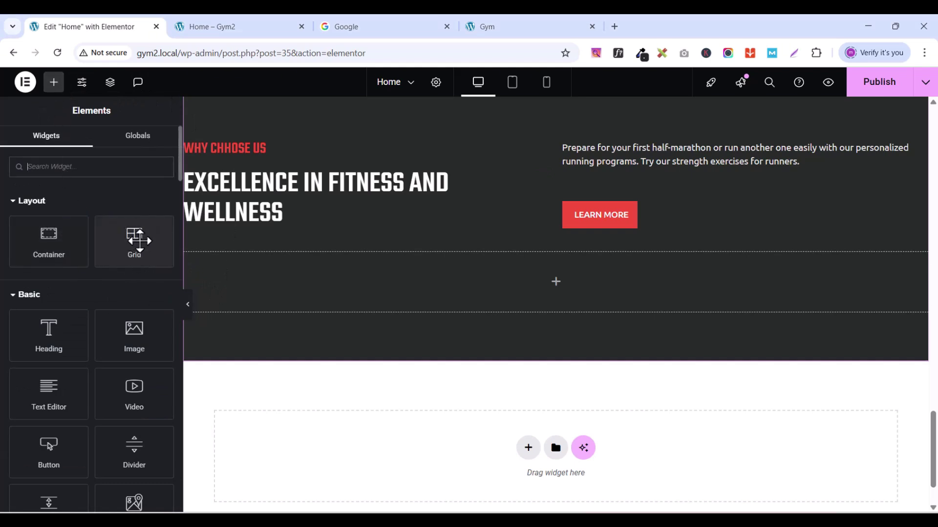
left_click_drag(139, 241, 470, 283)
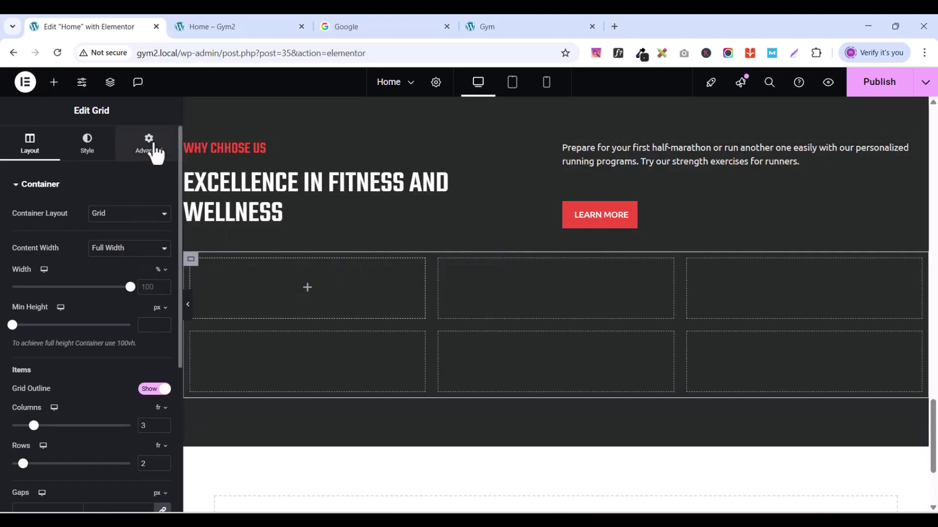
left_click(154, 147)
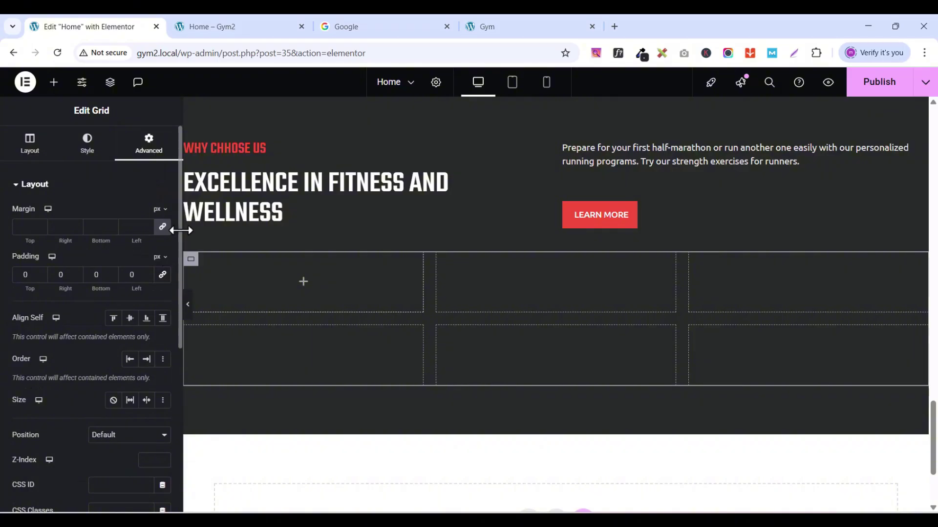
Step: Set the new grid to 4 columns and 1 row
left_click(36, 152)
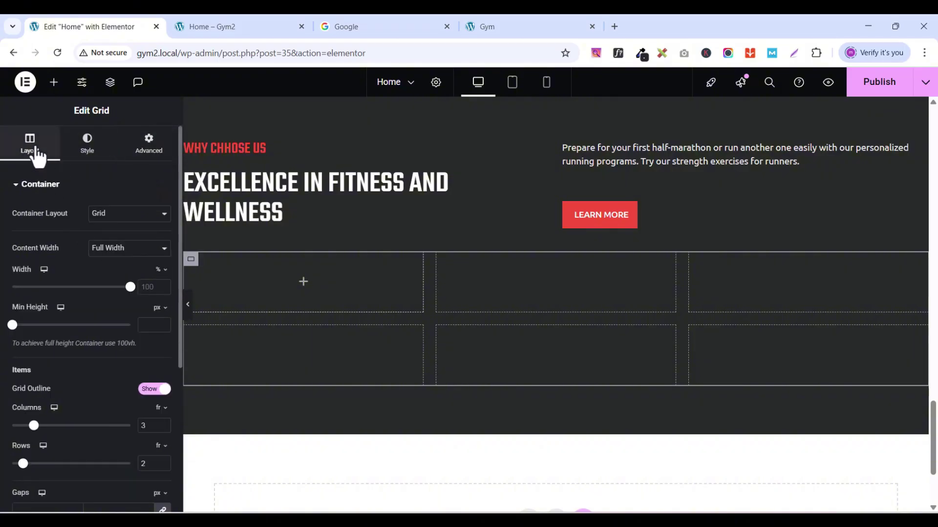
scroll(79, 407, "down", 1)
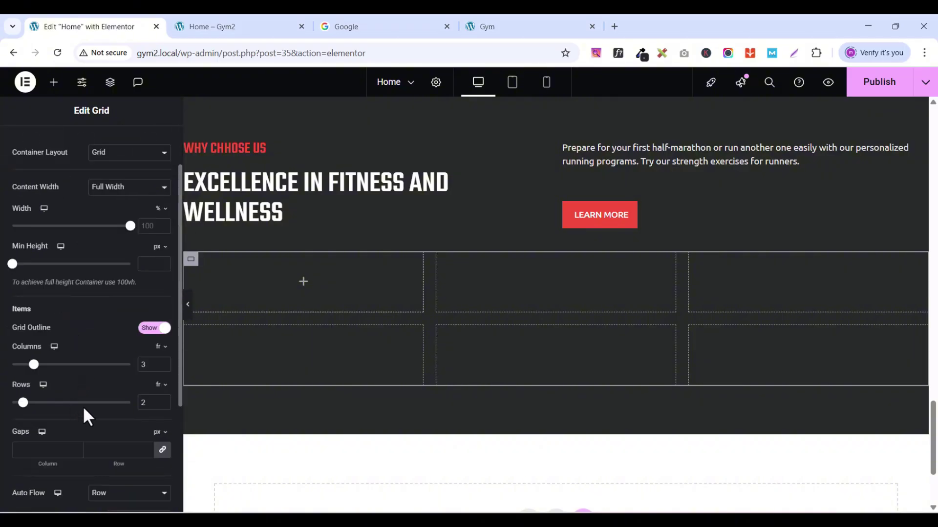
left_click(163, 362)
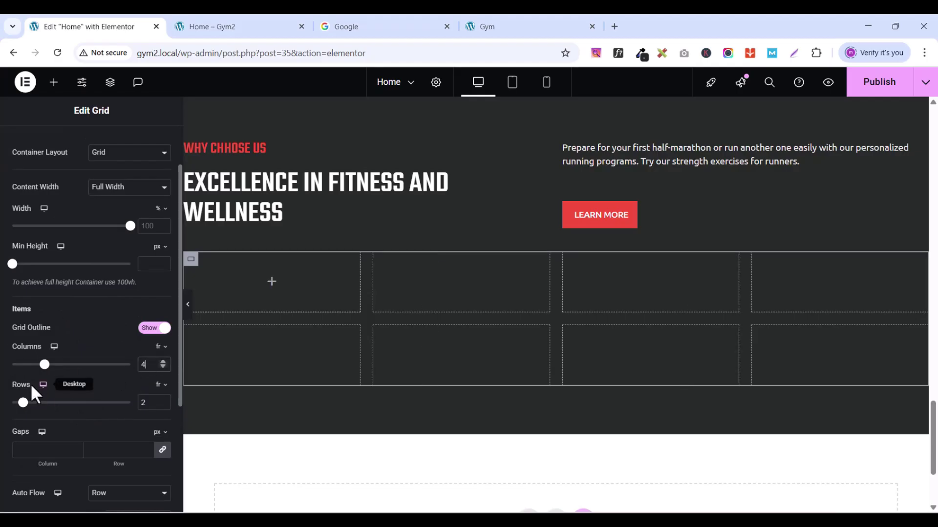
left_click(163, 400)
double_click(162, 405)
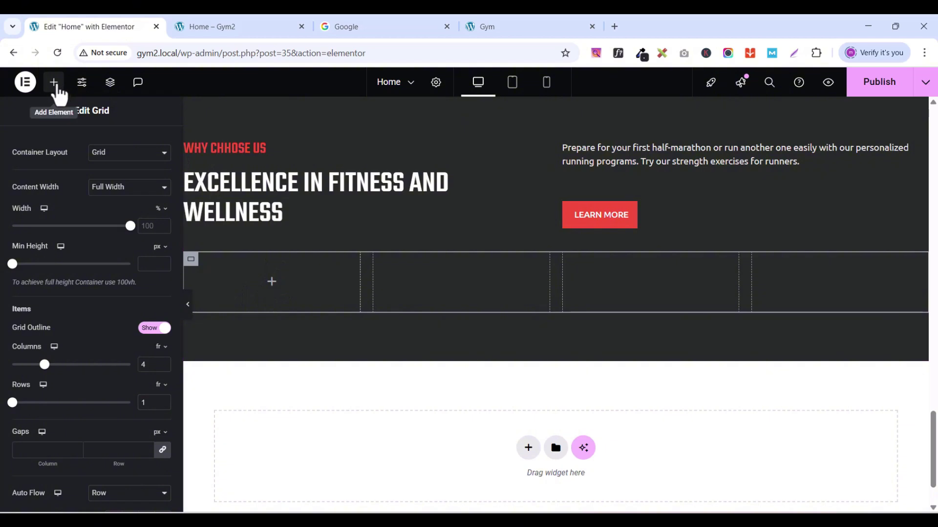
Step: Add a container to the grid's first cell and set its padding to 0 on all sides
left_click(54, 83)
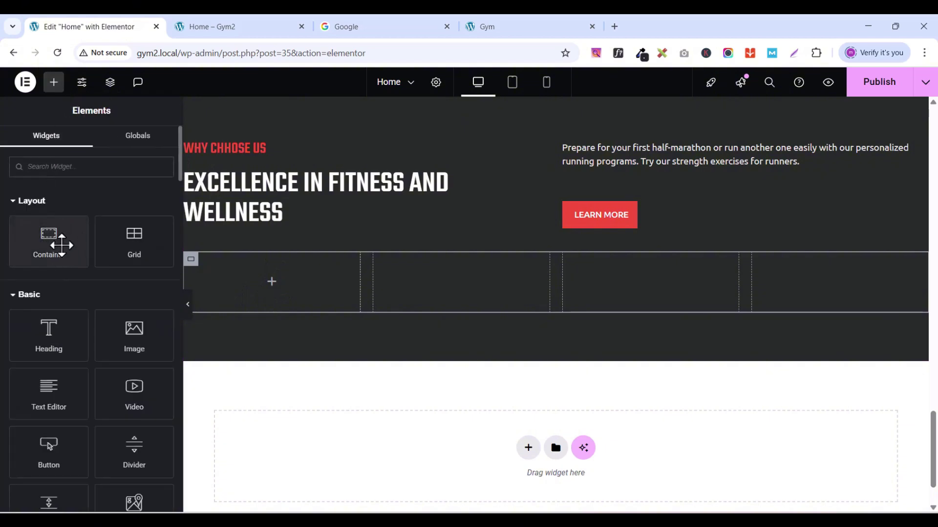
left_click_drag(45, 248, 262, 294)
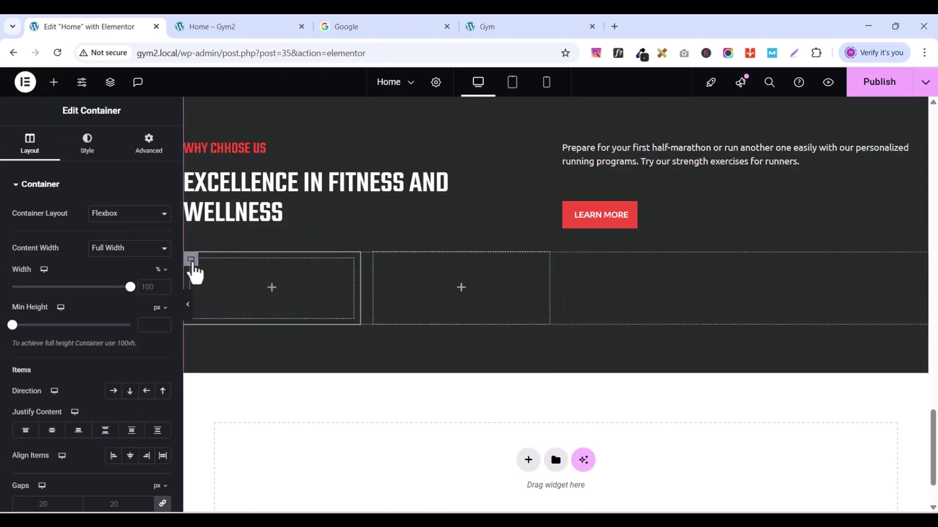
left_click(149, 145)
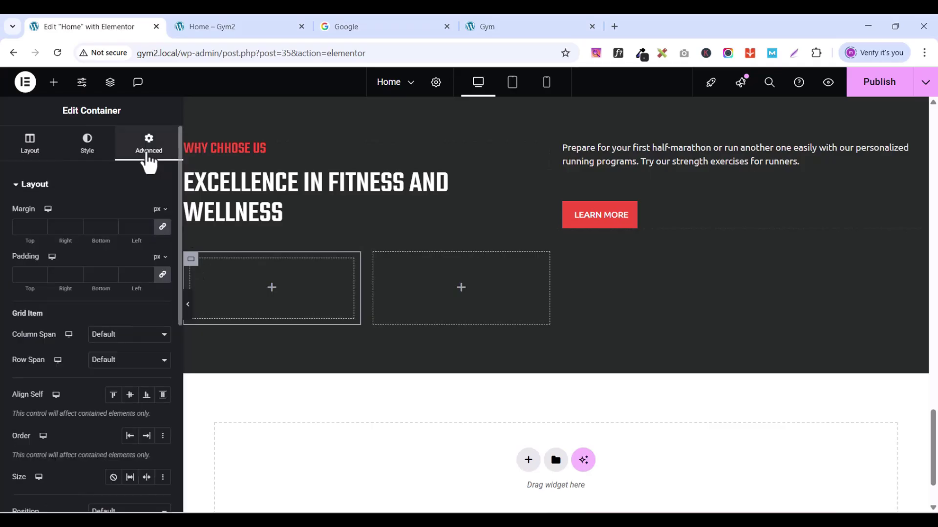
left_click(161, 276)
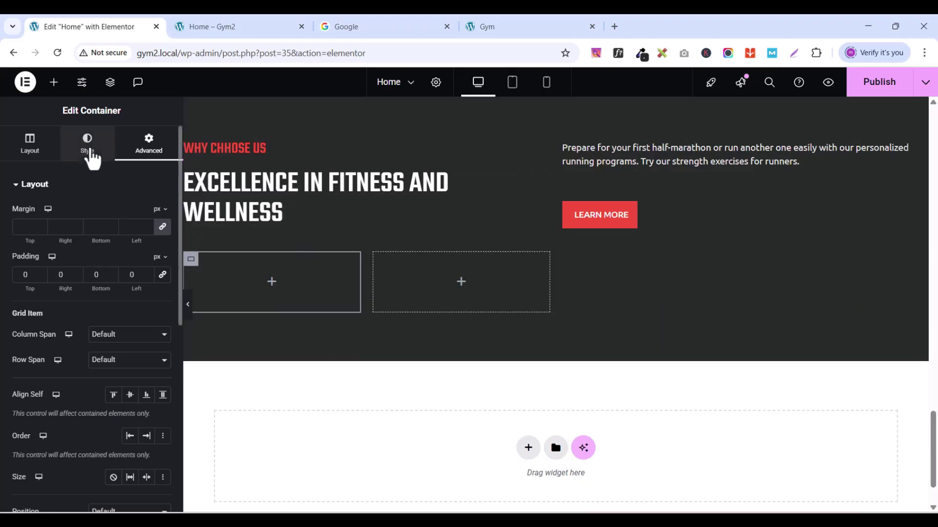
Step: Give the container in the grid's first cell a classic background with the global color red
left_click(89, 149)
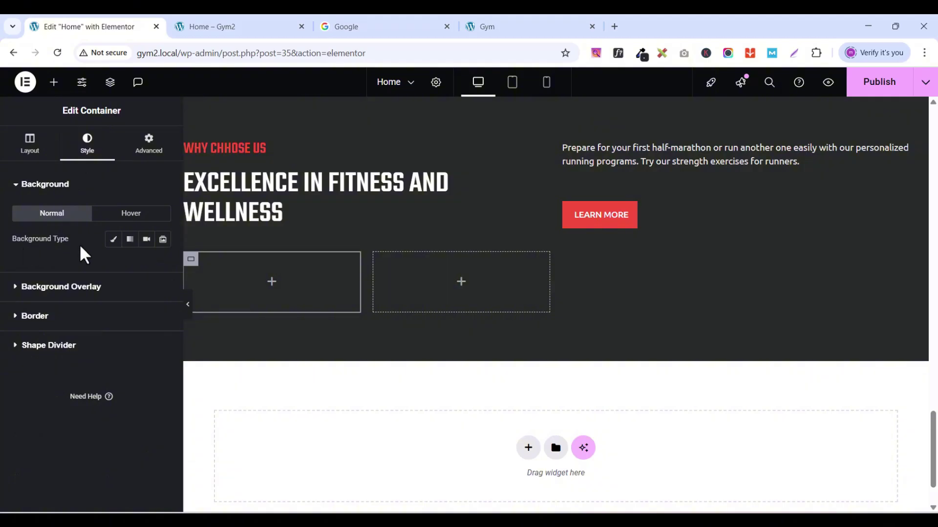
left_click(113, 240)
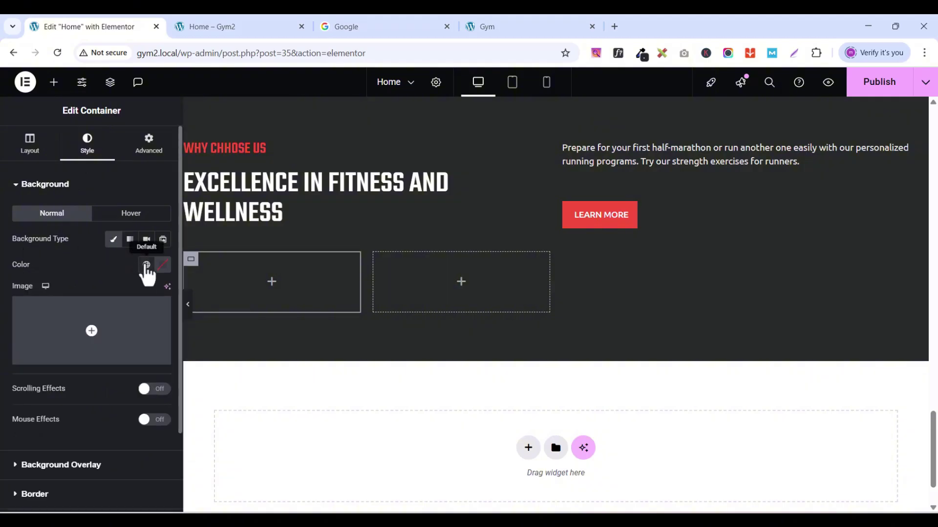
left_click(146, 266)
left_click(42, 415)
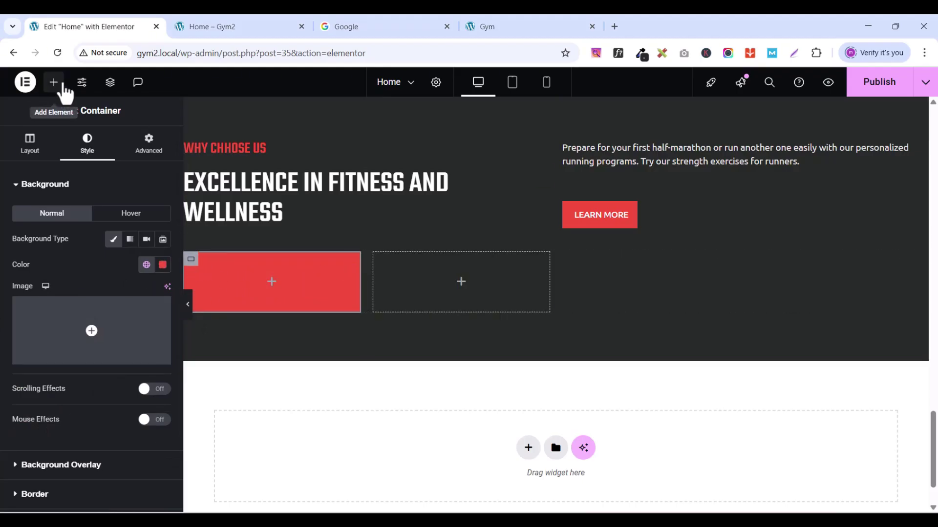
Step: Check the reference card, add an Image widget to the red container, and choose gymtraininghangingsignalingsign.png from the media library
left_click(507, 30)
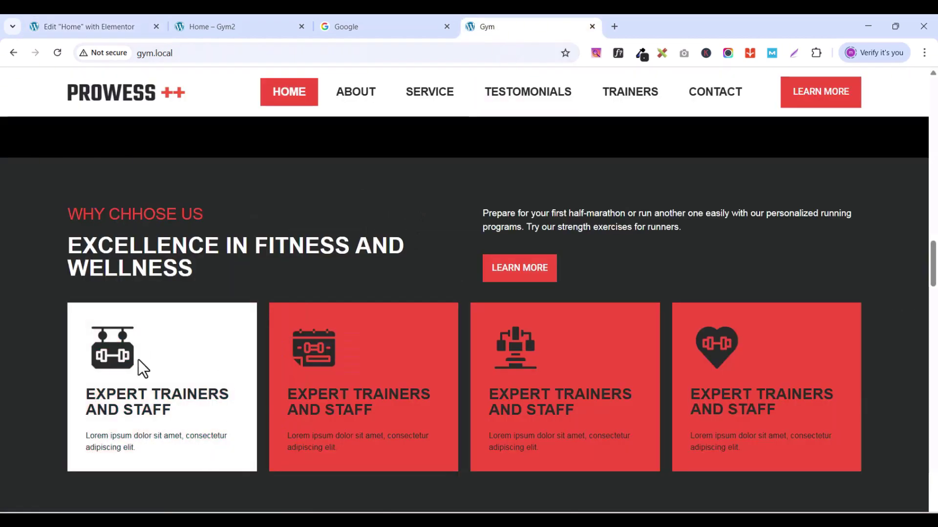
left_click(98, 27)
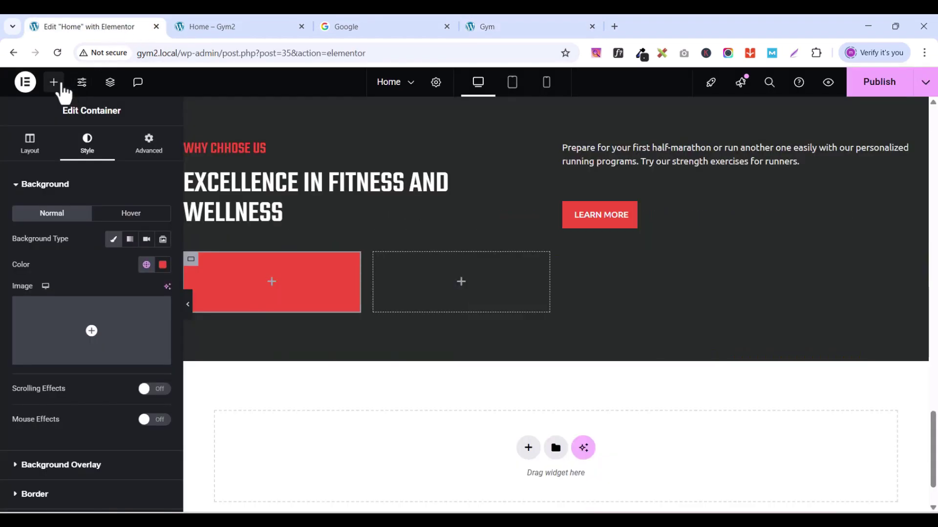
left_click(55, 83)
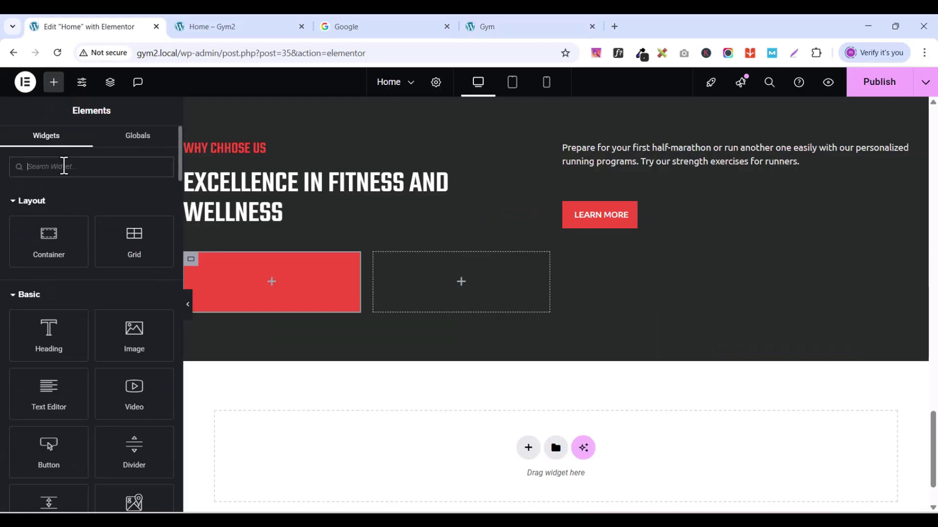
type("ima")
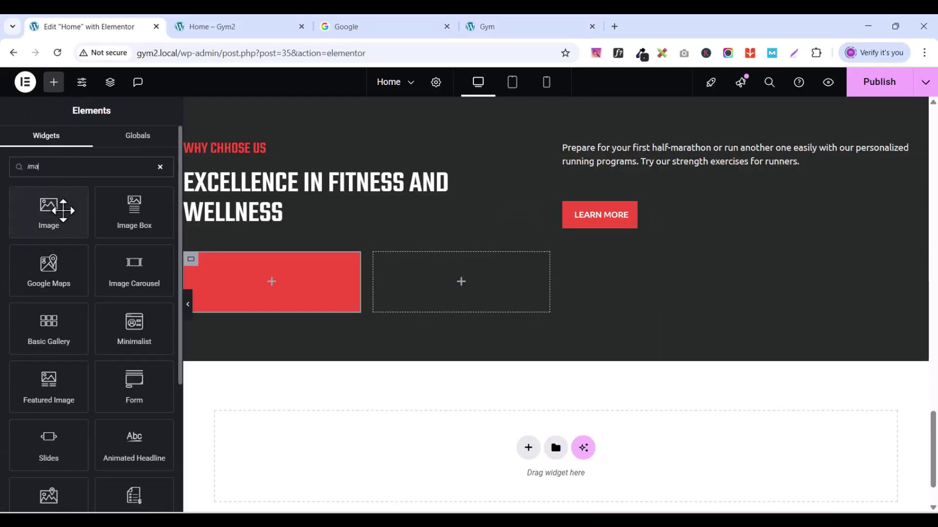
left_click_drag(49, 210, 312, 268)
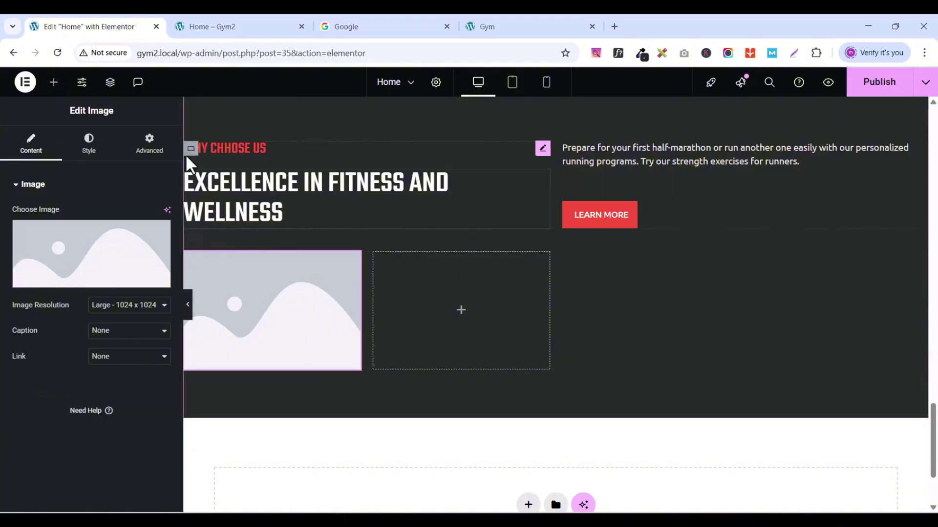
left_click(73, 278)
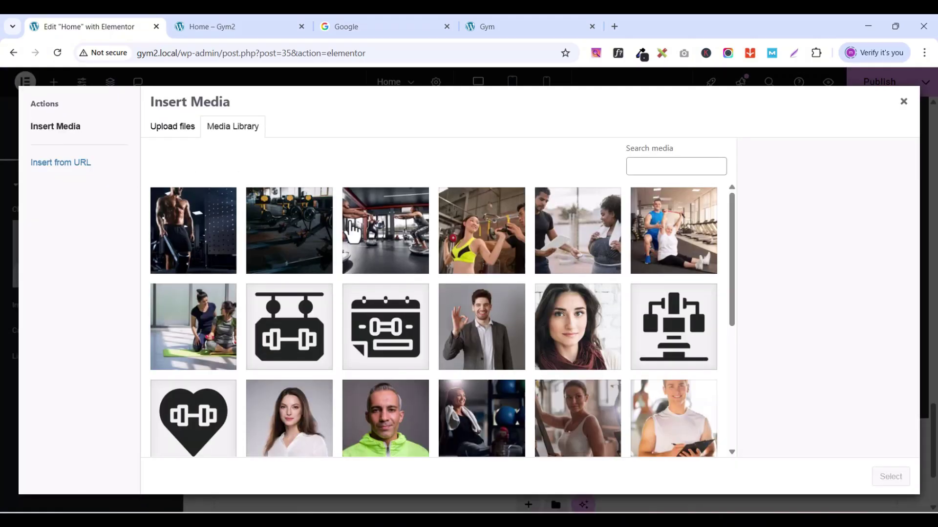
left_click(295, 323)
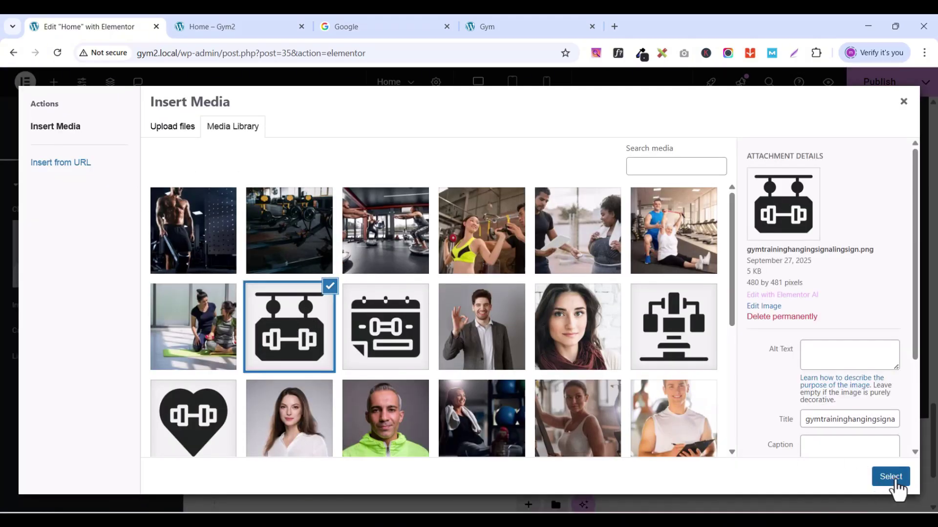
left_click(890, 477)
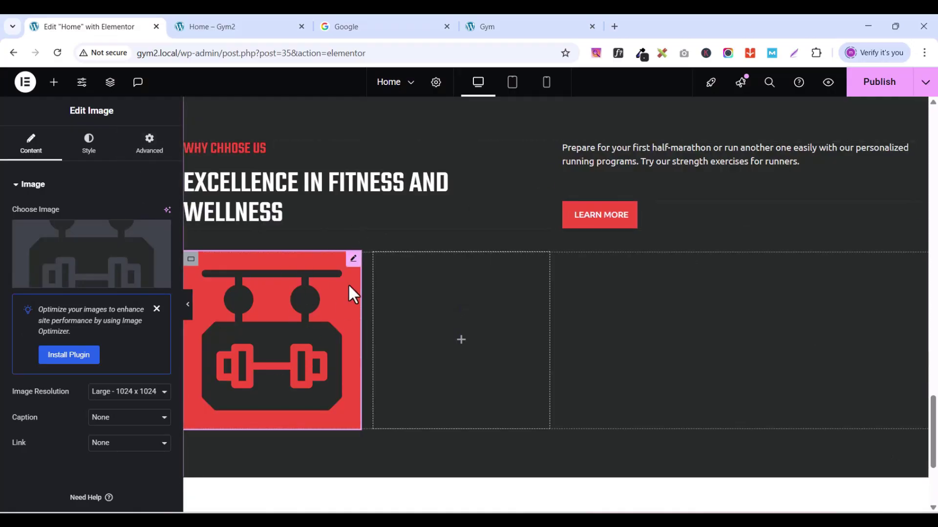
Step: Set the card icon's width to 35% and align it left
left_click(95, 158)
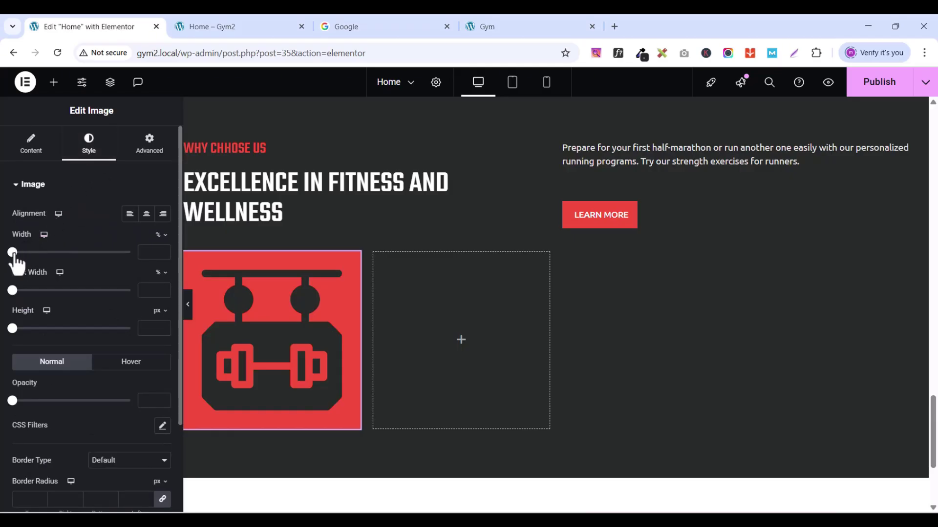
left_click_drag(14, 254, 56, 268)
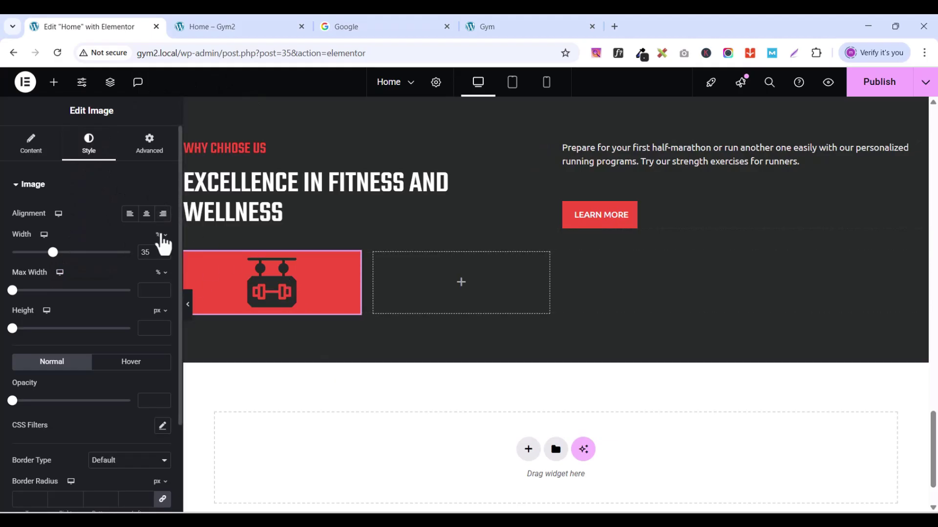
left_click(128, 215)
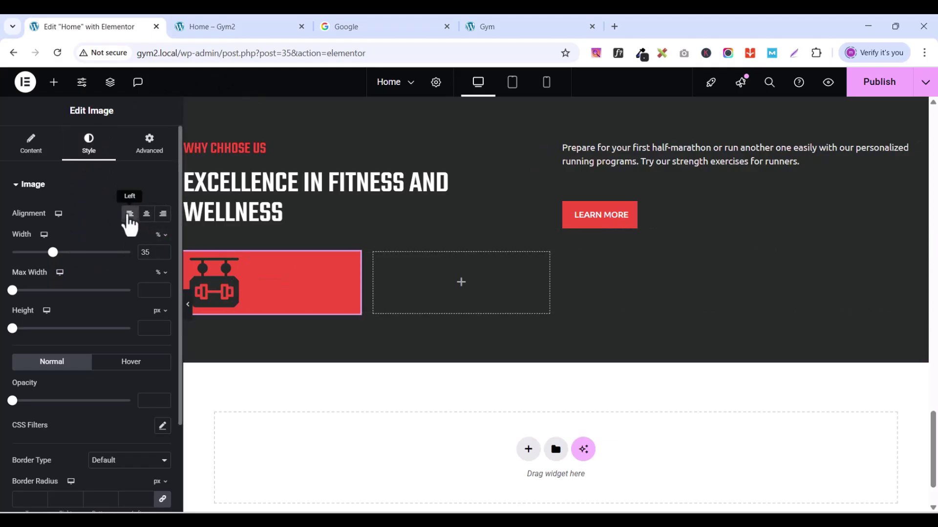
scroll(273, 273, "down", 1)
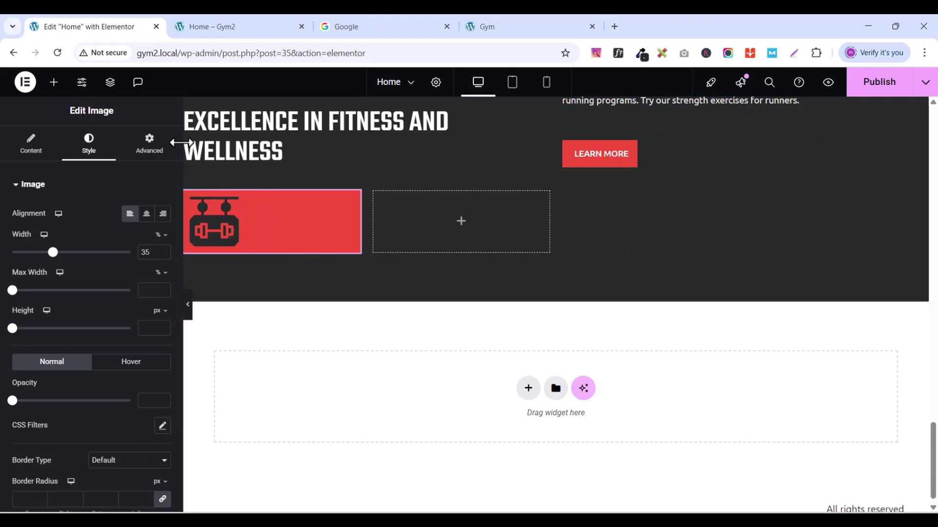
Step: Compare with the reference page, then copy the WHY CHHOSE US heading and paste it below the icon in the red card
left_click(514, 24)
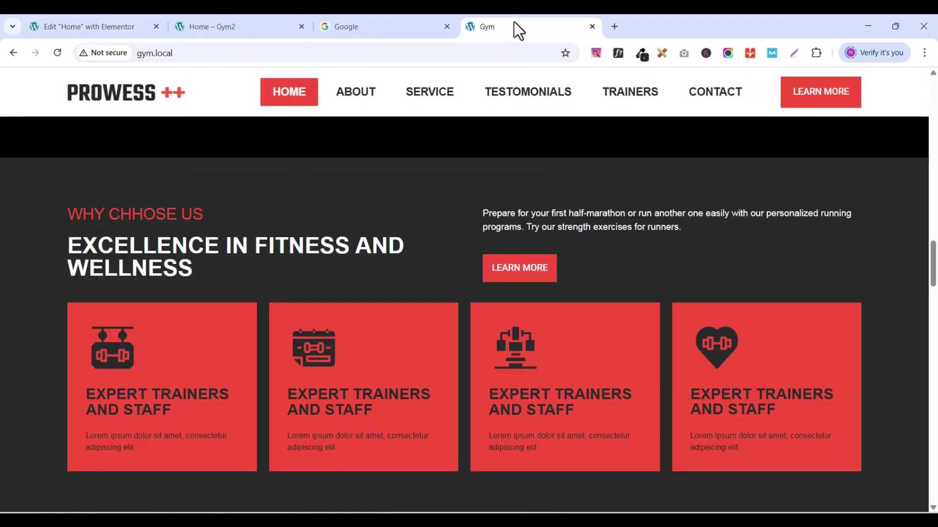
left_click(95, 26)
scroll(321, 313, "up", 5)
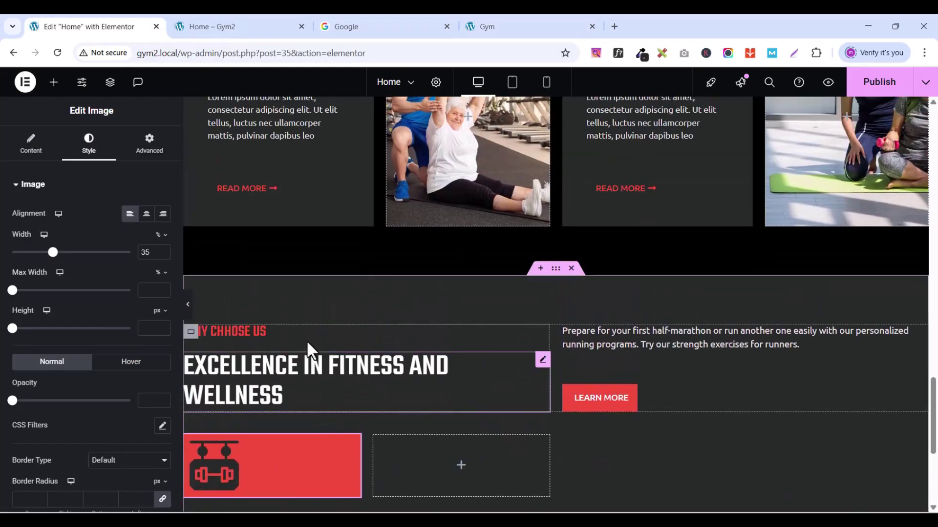
left_click(542, 334)
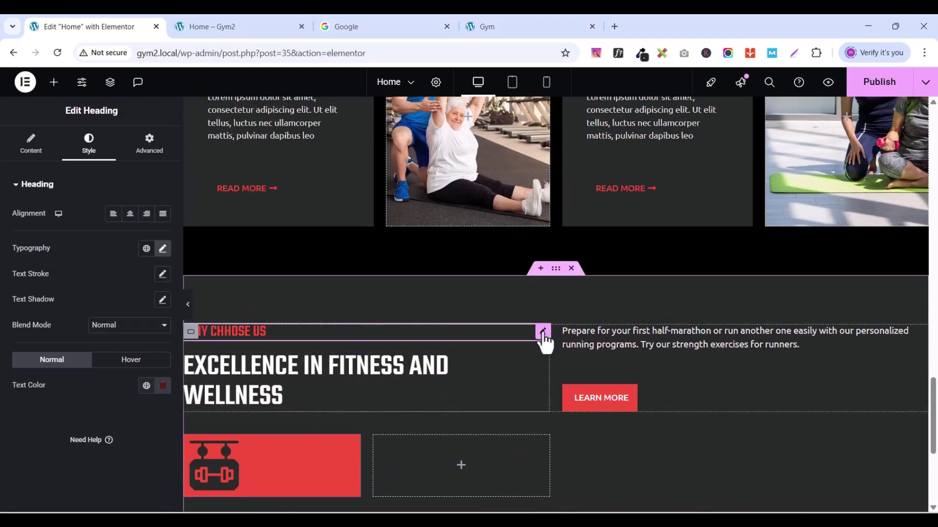
right_click(542, 332)
left_click(566, 289)
scroll(402, 388, "down", 1)
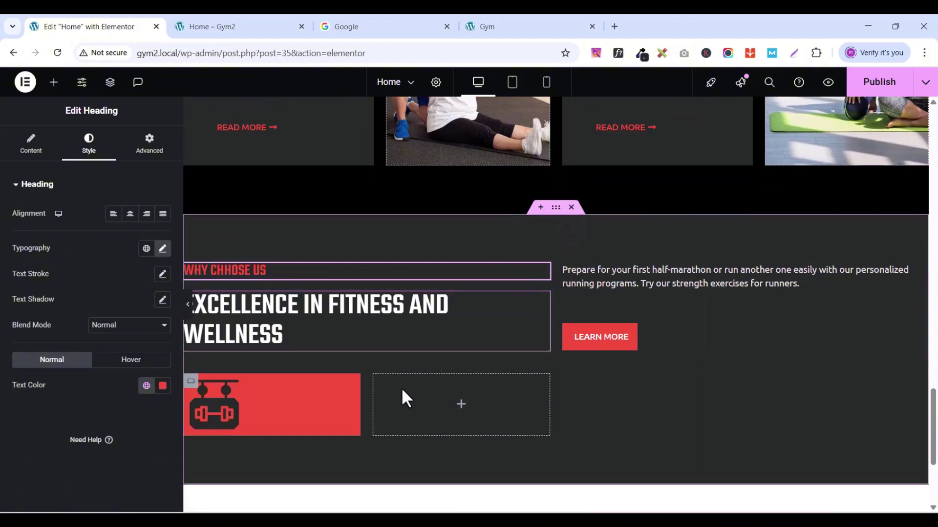
left_click(352, 385)
right_click(351, 389)
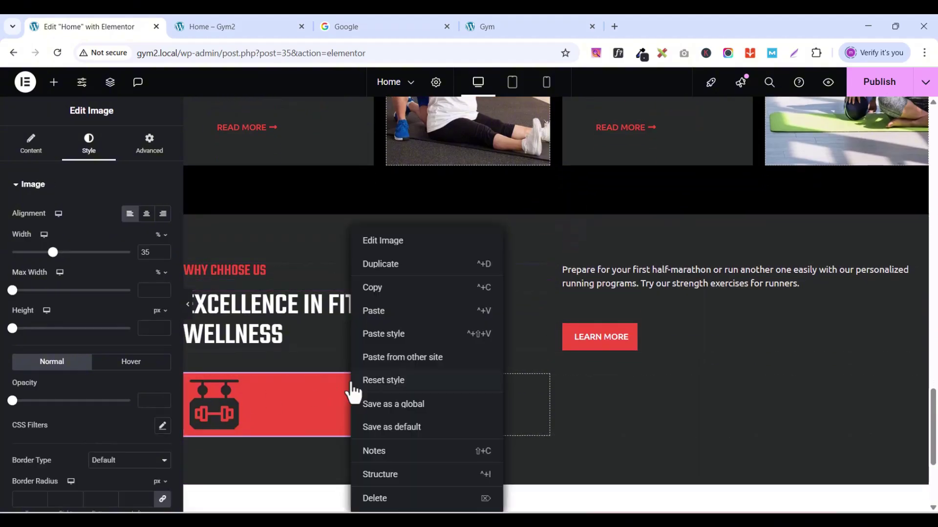
left_click(384, 318)
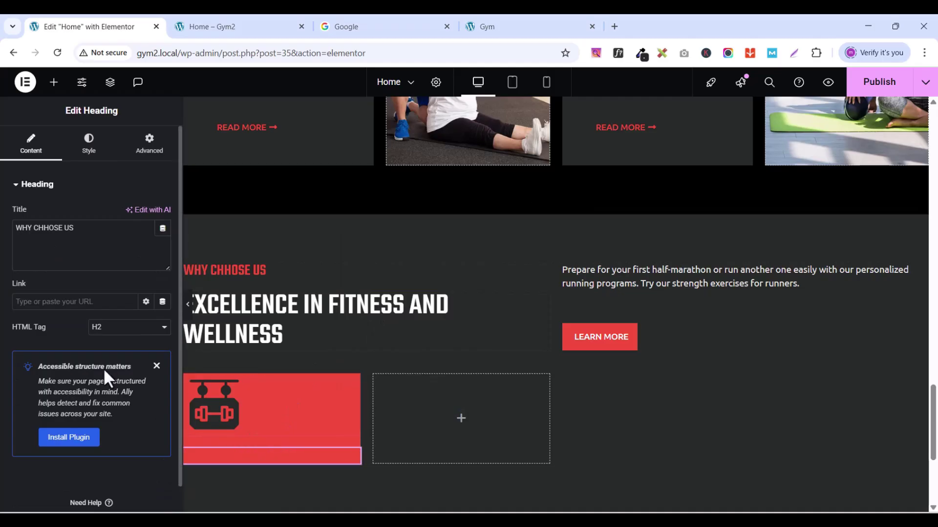
Step: Set the pasted card heading's text color to the global color dark
left_click(86, 146)
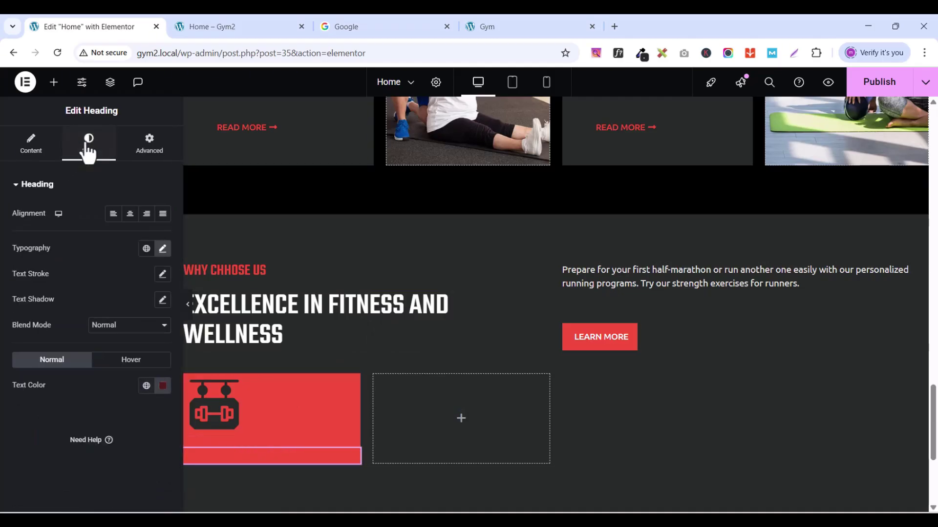
left_click(146, 386)
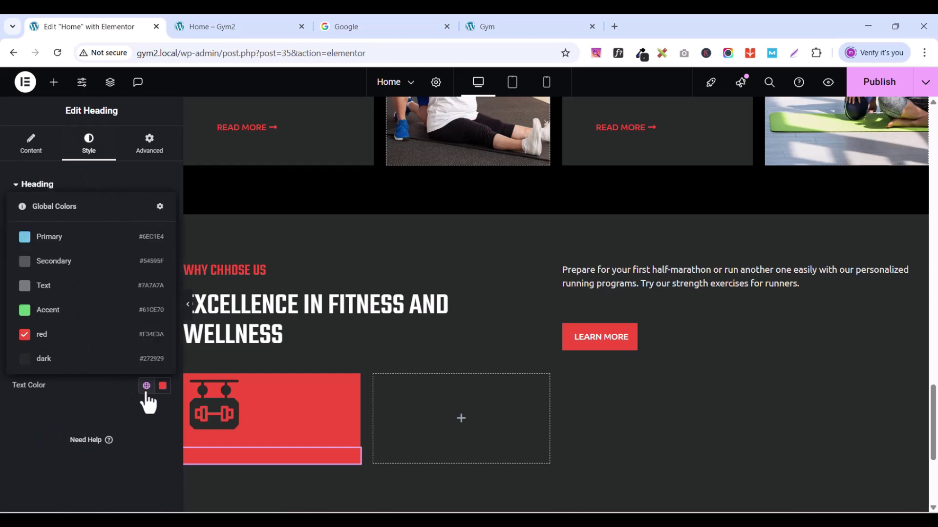
left_click(42, 361)
scroll(285, 424, "down", 1)
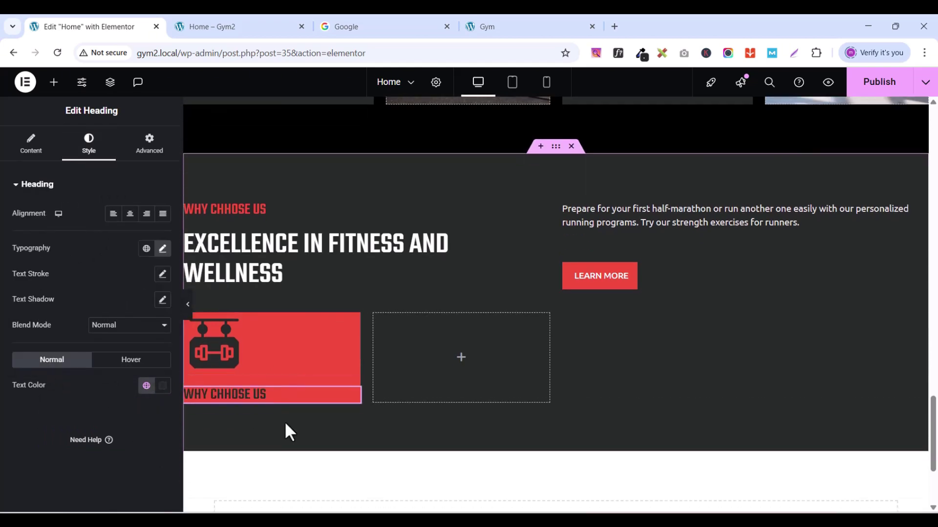
Step: Copy EXPERT TRAINERS AND STAFF from the reference page's first card and use it as the red card's heading title
left_click(497, 24)
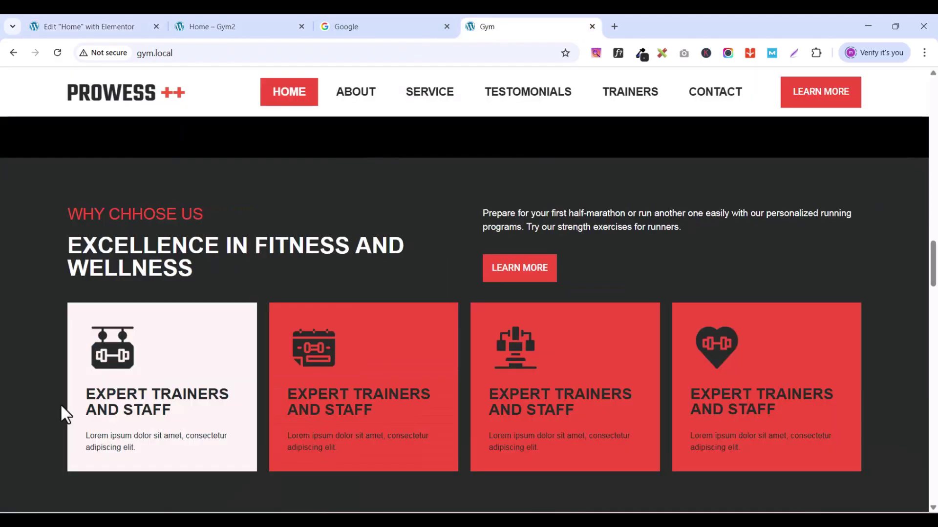
left_click_drag(86, 392, 171, 410)
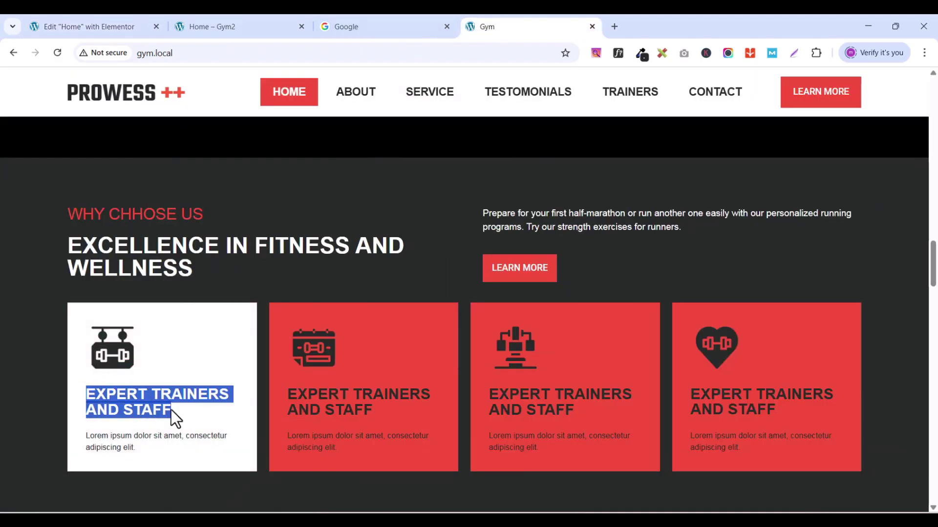
right_click(168, 401)
left_click(208, 224)
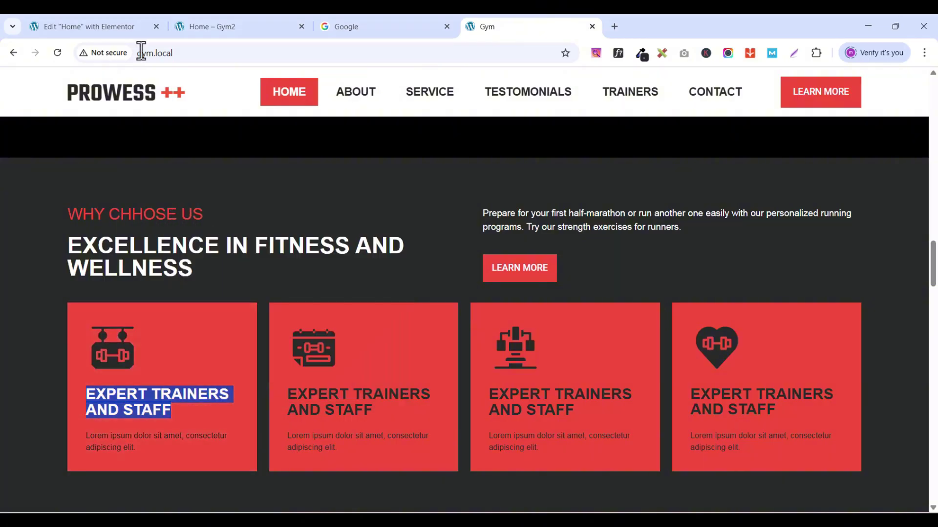
left_click(97, 23)
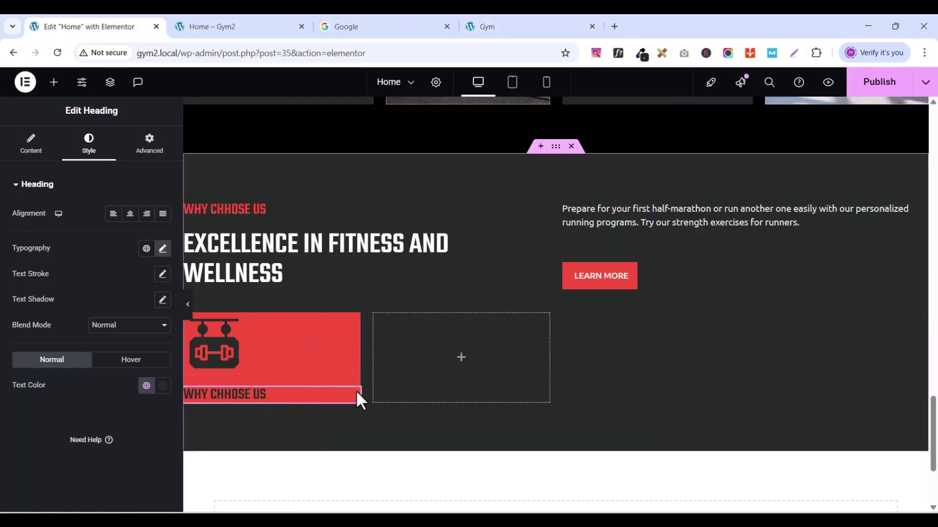
left_click(31, 149)
key("ctrl+a")
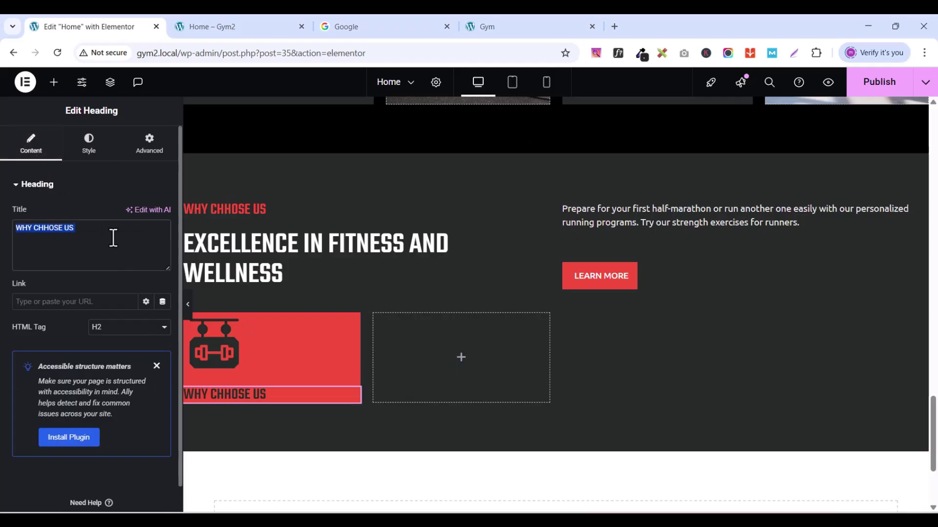
right_click(111, 236)
left_click(147, 252)
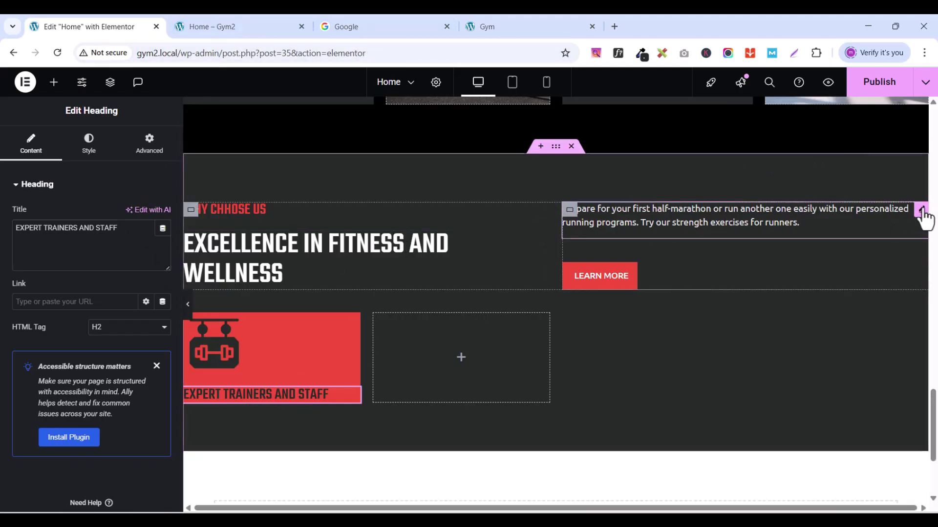
Step: Copy the half-marathon paragraph beside the section heading and paste it below the EXPERT TRAINERS AND STAFF heading in the card
left_click(924, 214)
right_click(923, 213)
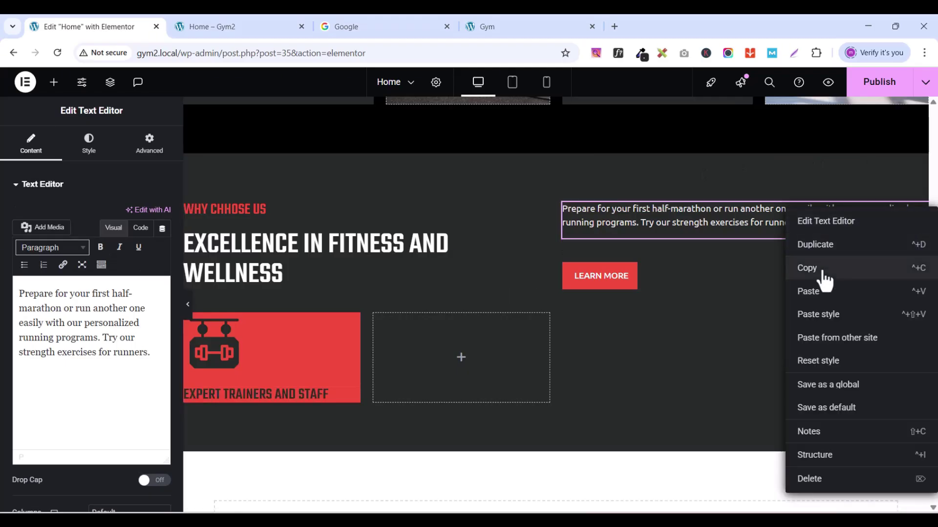
left_click(807, 269)
left_click(353, 395)
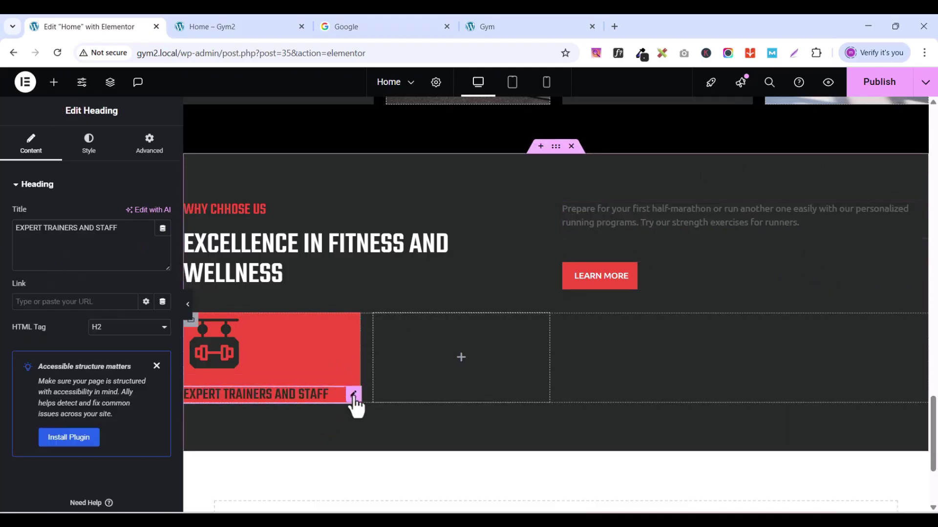
right_click(355, 403)
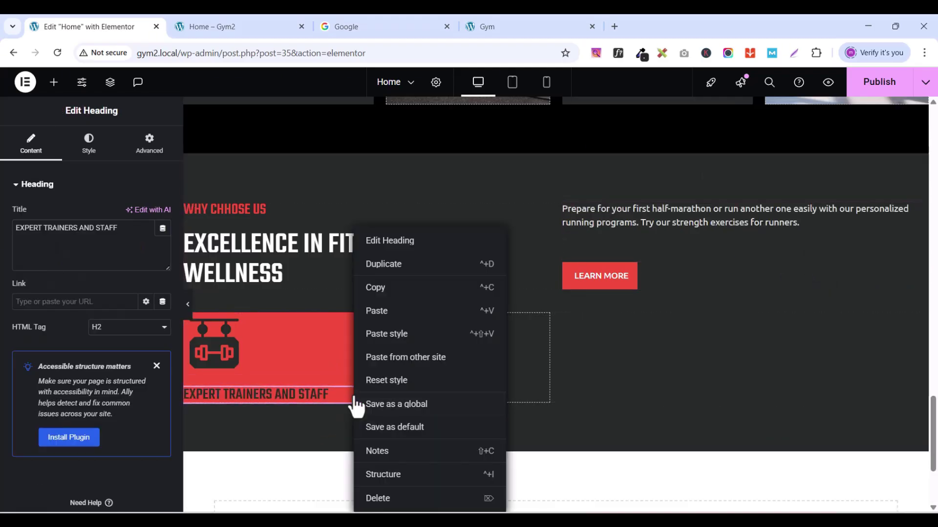
left_click(383, 311)
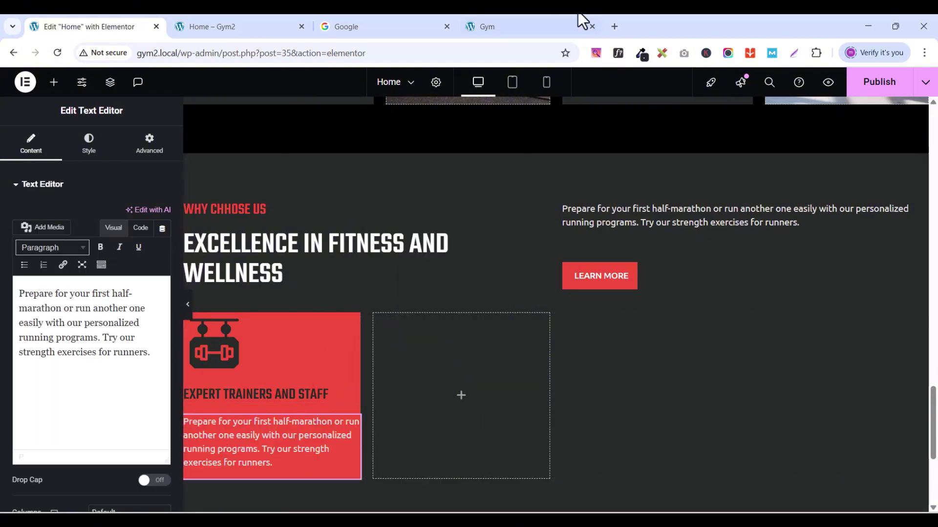
Step: Copy the Lorem ipsum description from the reference page's first card and replace the red card's half-marathon paragraph with it
left_click(547, 19)
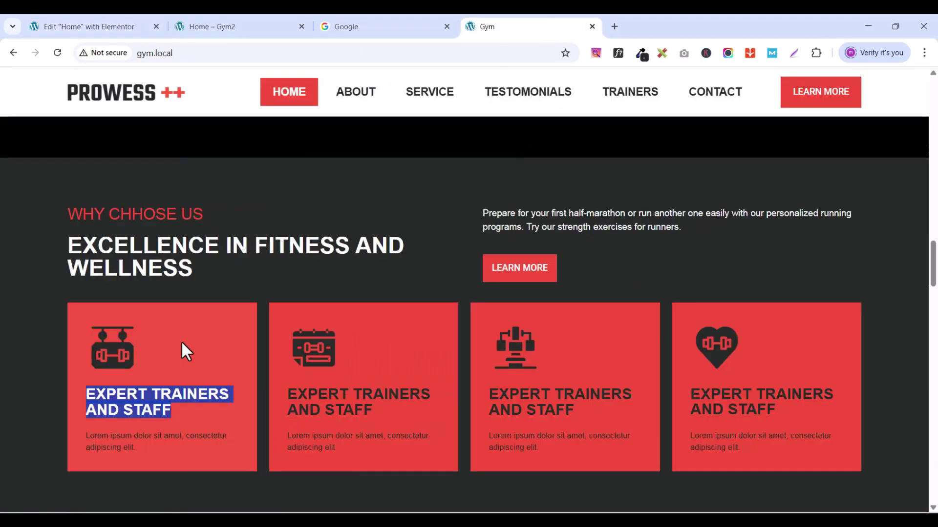
left_click_drag(84, 434, 137, 447)
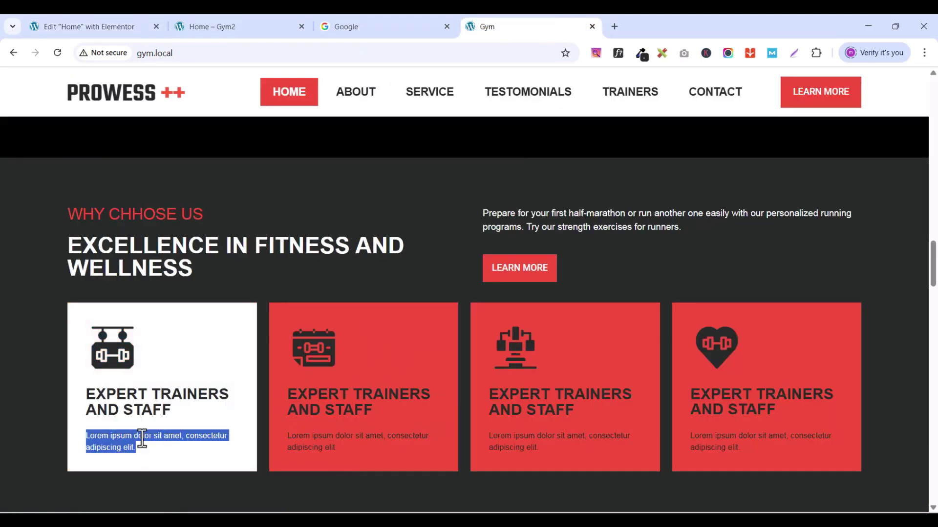
right_click(142, 439)
left_click(177, 261)
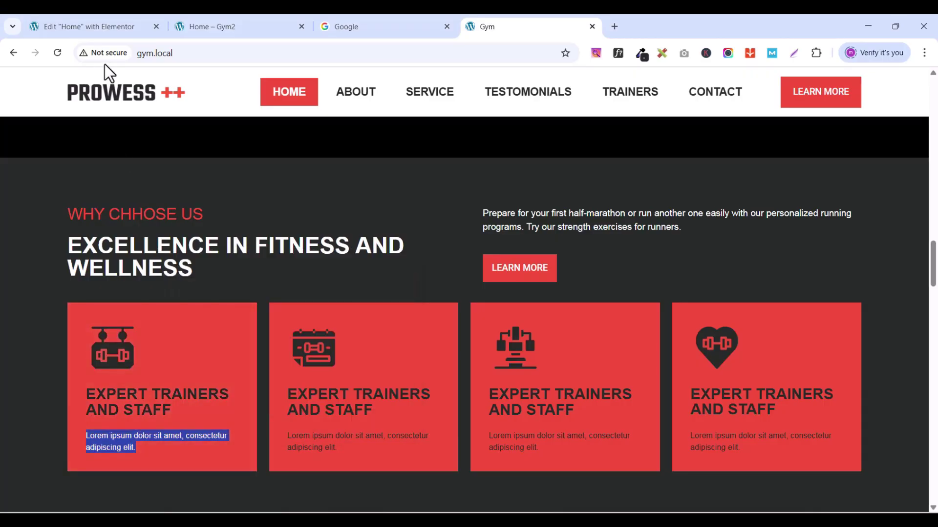
left_click(83, 26)
triple_click(94, 323)
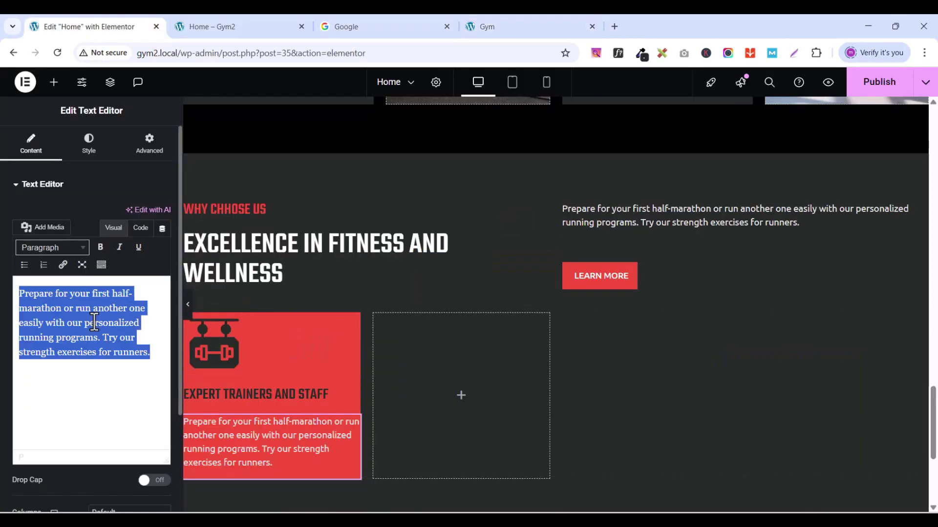
right_click(94, 323)
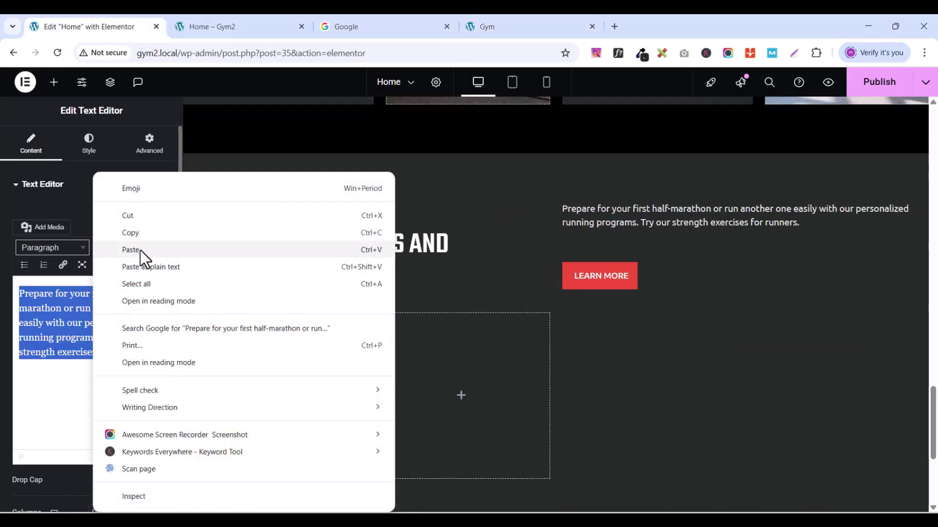
left_click(140, 249)
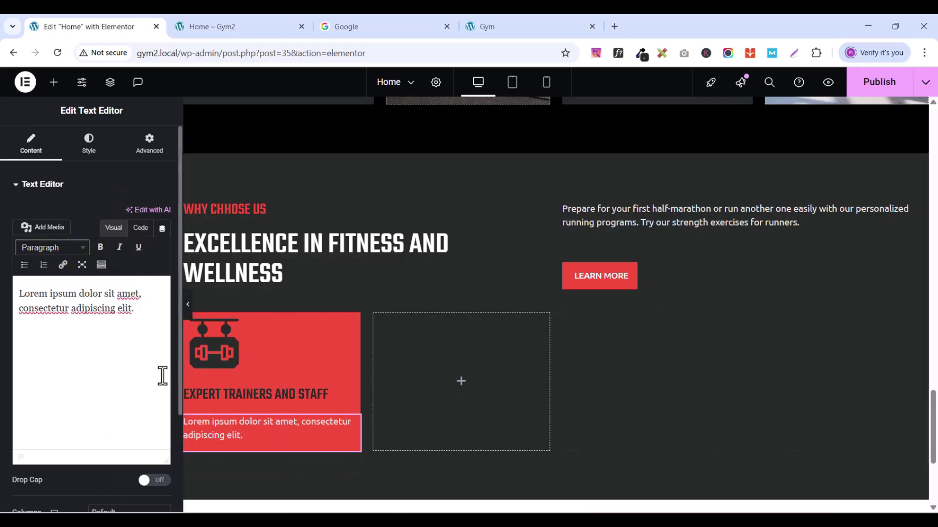
Step: Set the card description's font size to 13 px, comparing with the reference page, and its text color to the dark global color
left_click(92, 161)
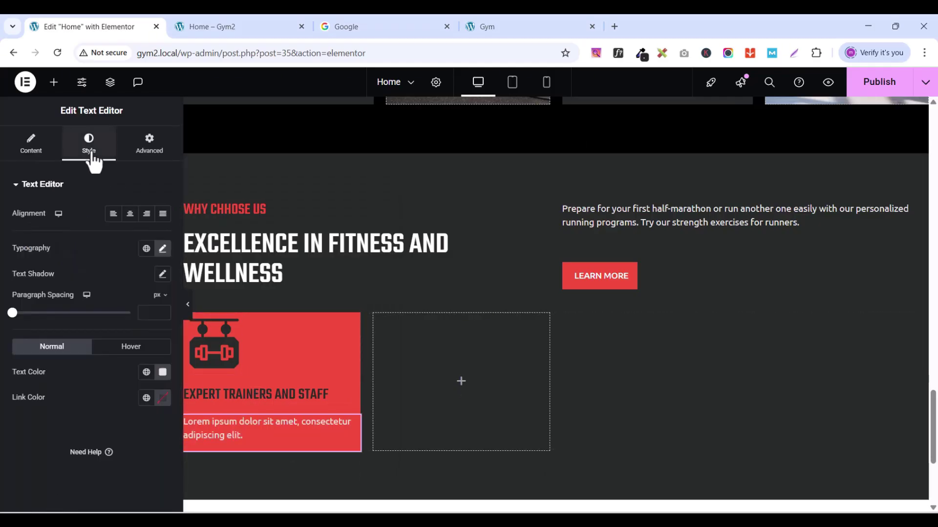
left_click(163, 249)
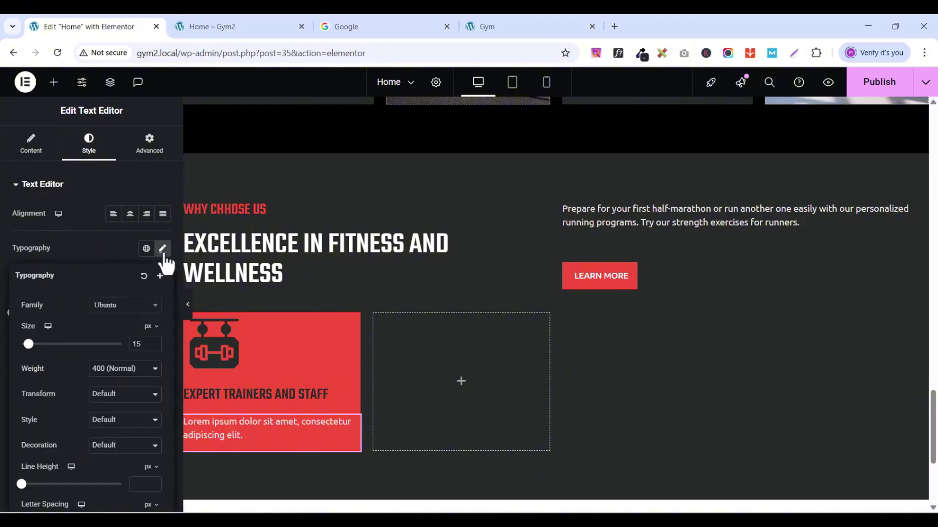
left_click(154, 347)
left_click(154, 346)
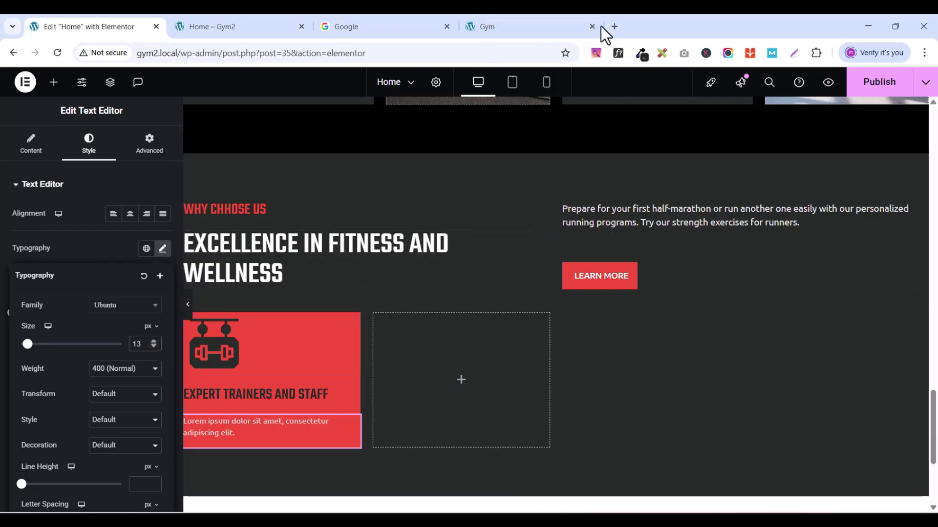
left_click(502, 22)
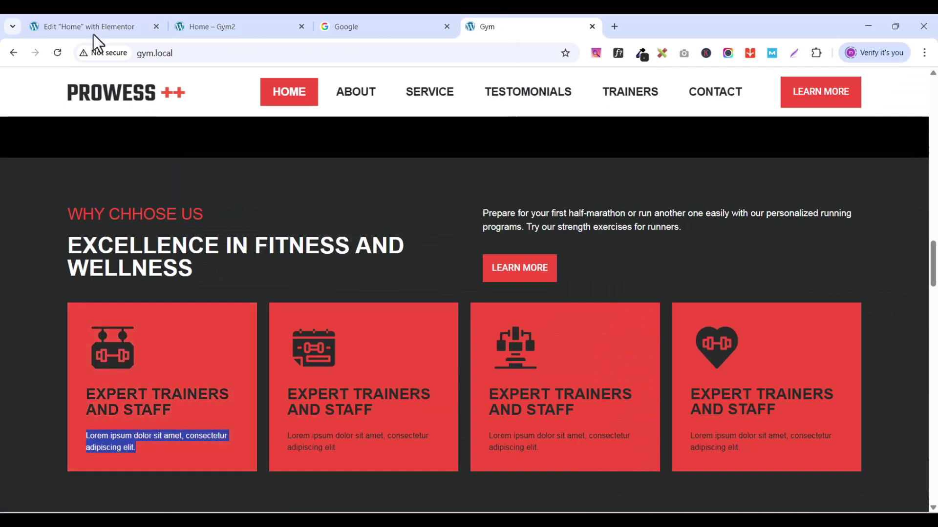
left_click(77, 26)
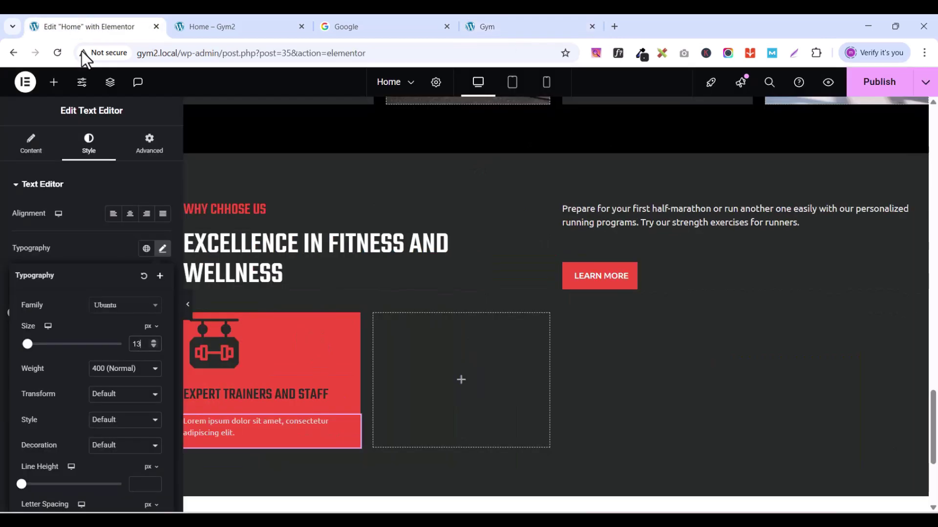
left_click(78, 244)
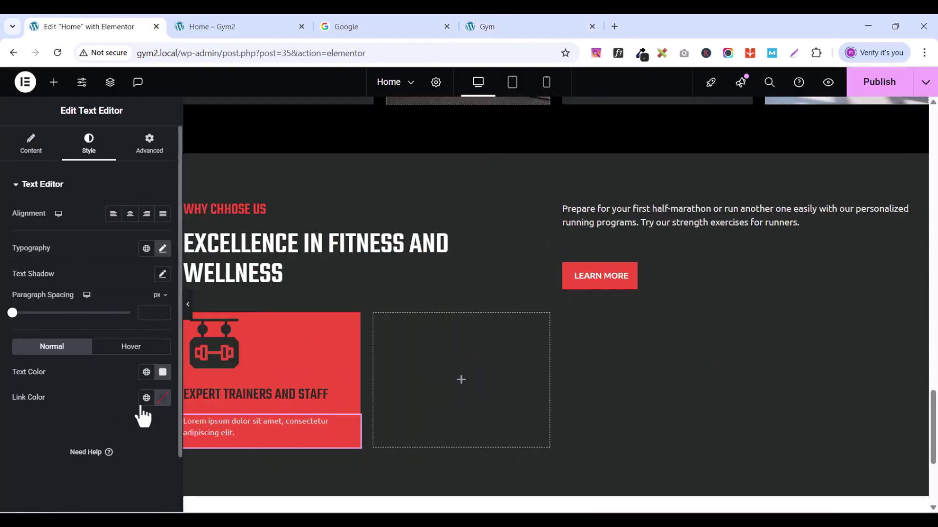
left_click(146, 372)
left_click(61, 345)
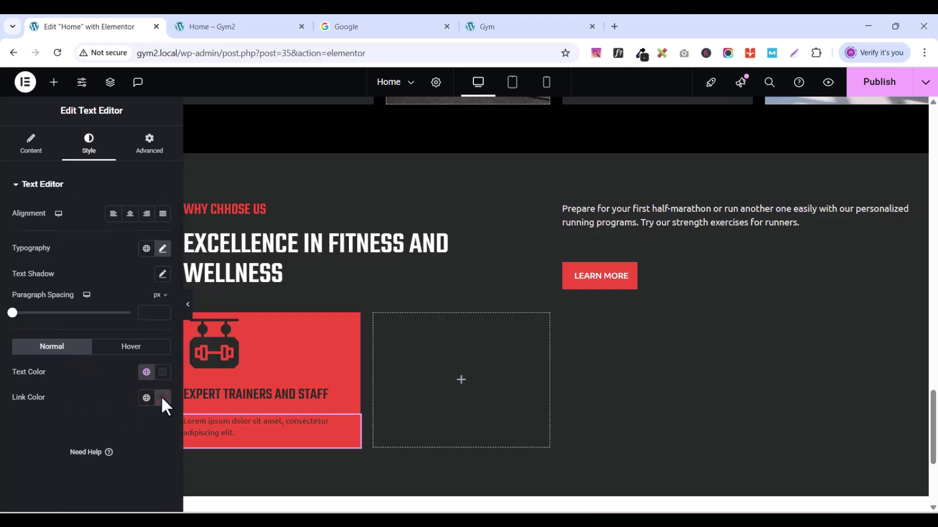
Step: Set the red card container's padding to 30 px on all sides
left_click(192, 322)
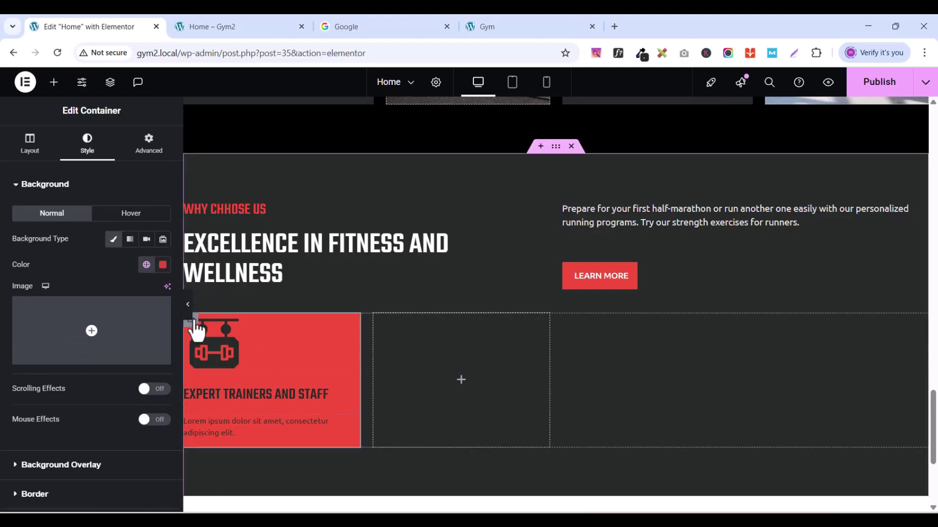
left_click(150, 146)
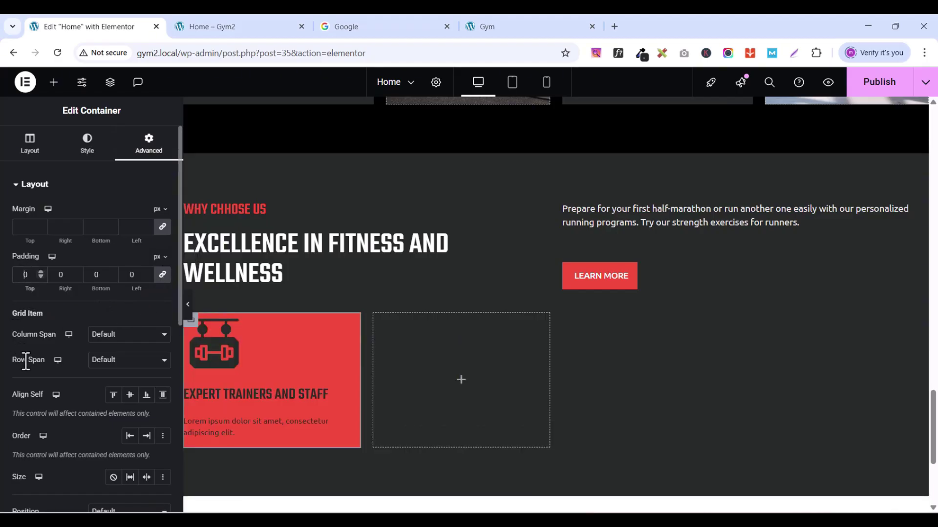
type("30")
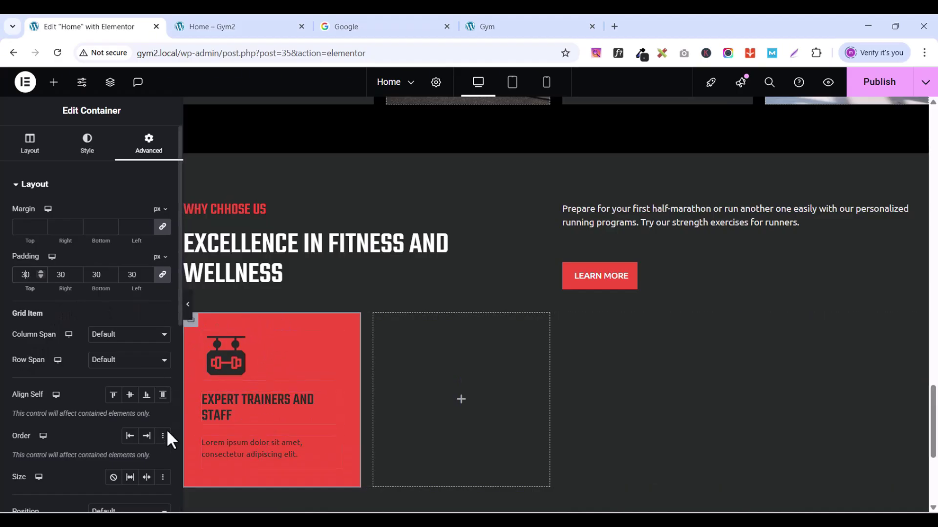
Step: Duplicate the finished red card three times to fill all four columns of the grid
right_click(190, 322)
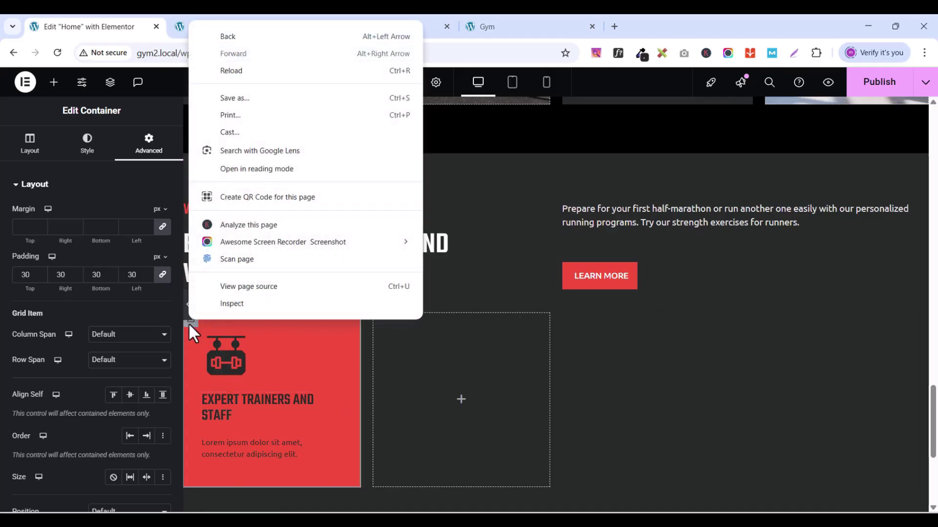
right_click(189, 323)
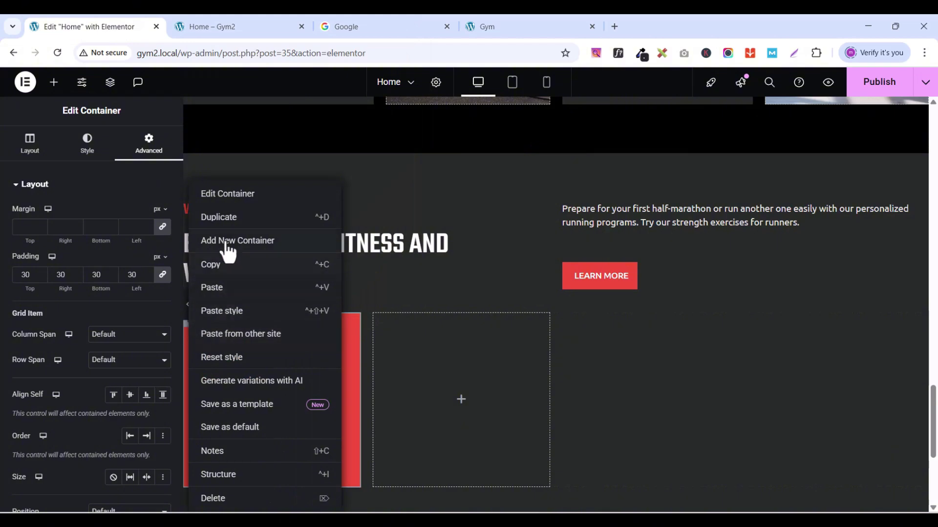
left_click(222, 221)
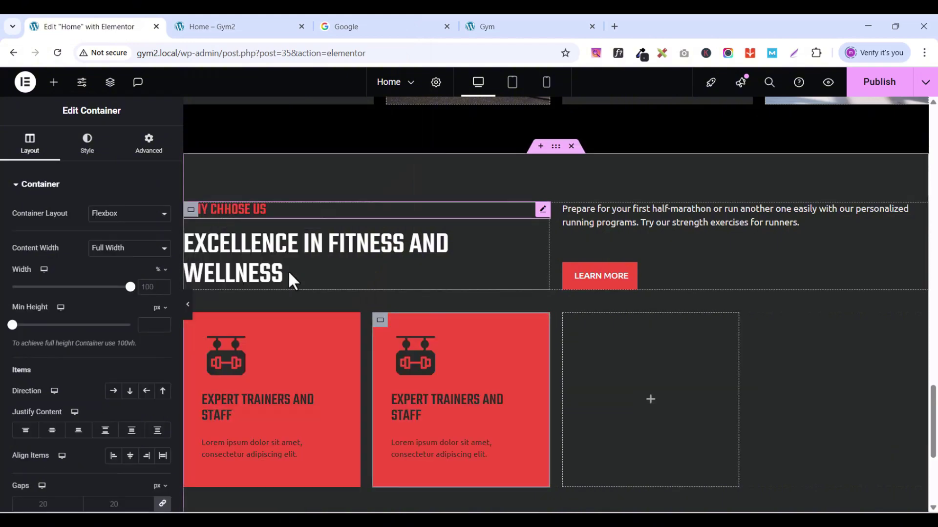
right_click(380, 322)
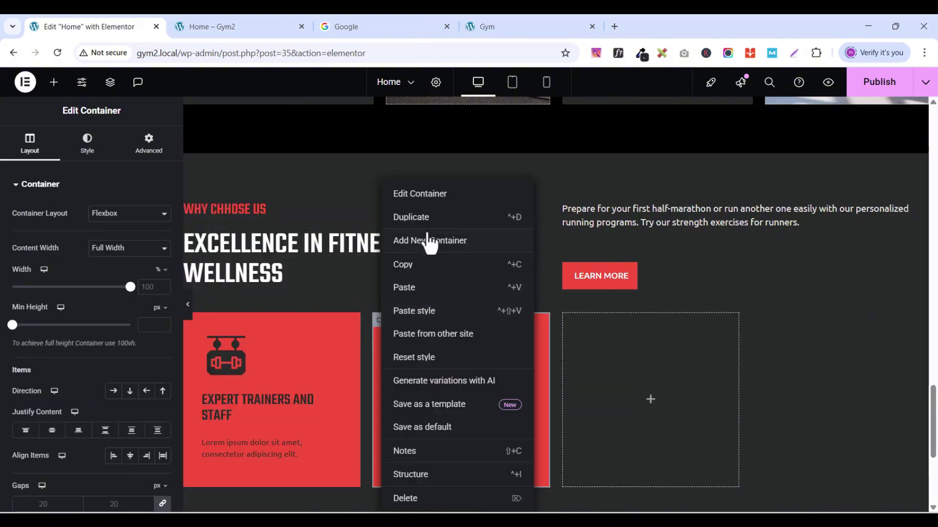
left_click(419, 221)
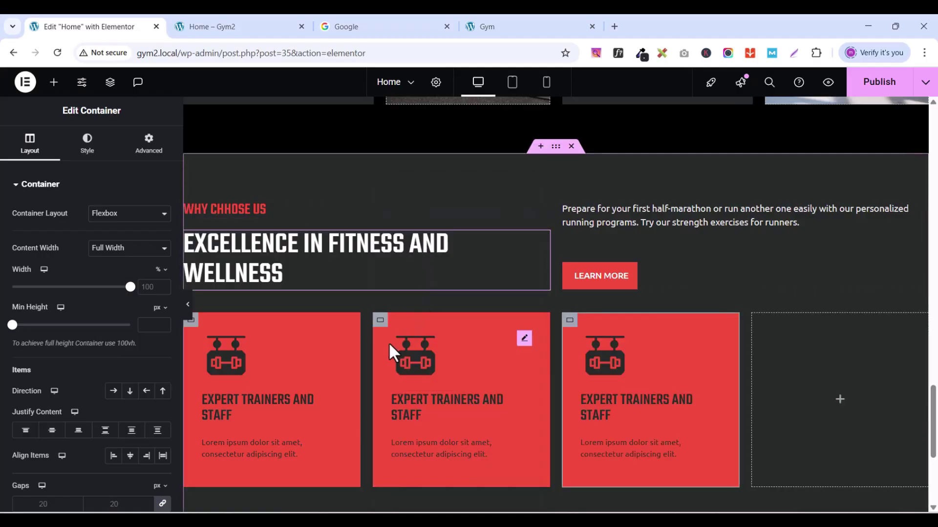
right_click(381, 322)
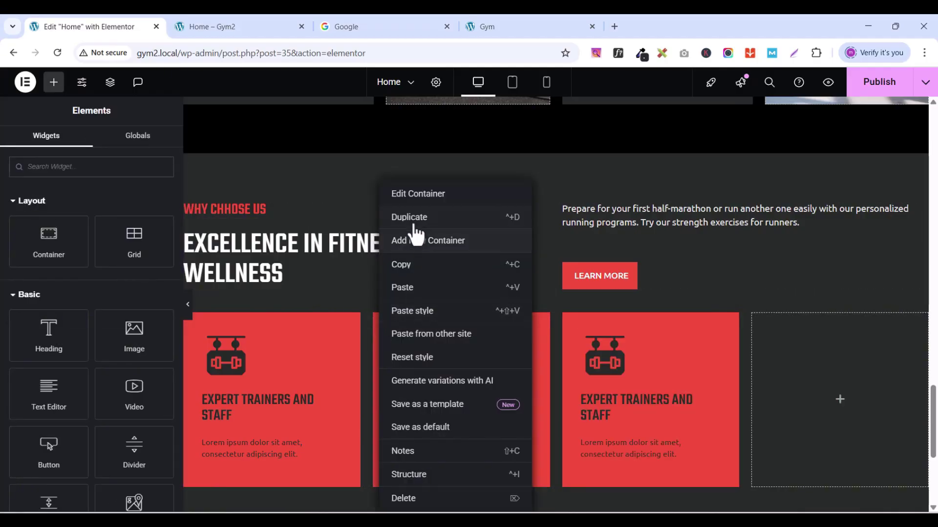
left_click(411, 220)
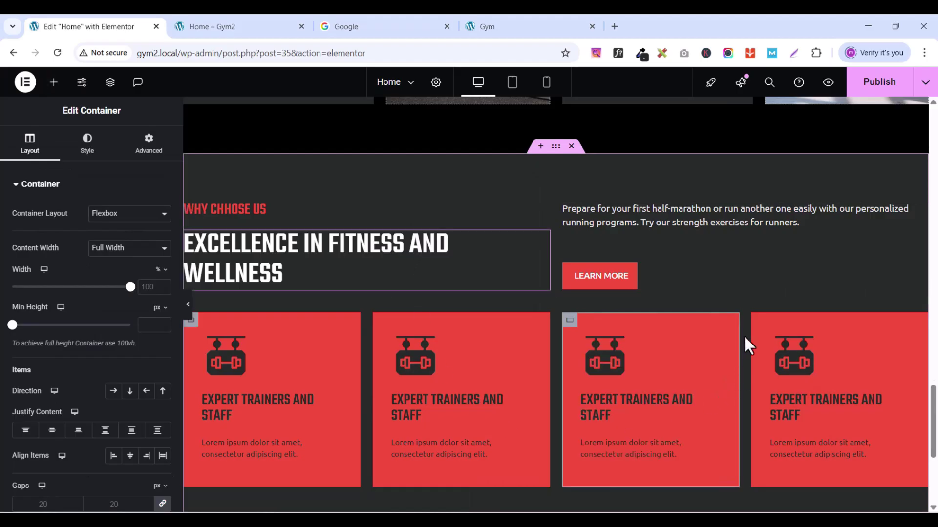
Step: Replace the second card's icon with the calendar dumbbell image schedulecalendarexercisefitnessgymtrainingsport.png from the media library
scroll(615, 313, "down", 1)
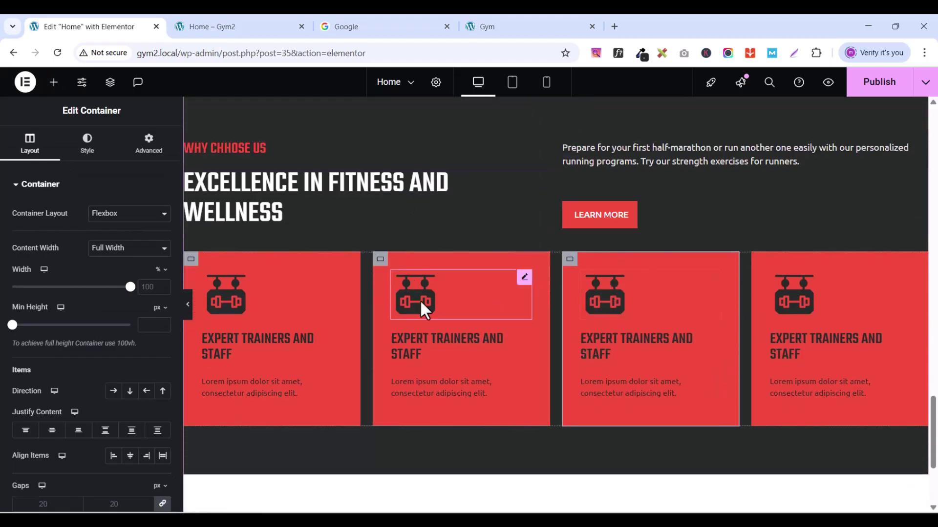
left_click(525, 289)
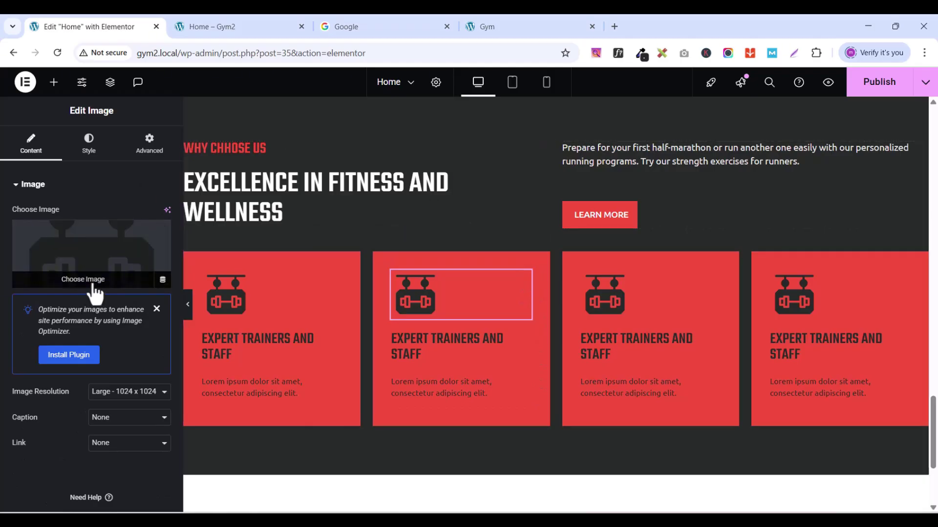
left_click(93, 283)
left_click(377, 328)
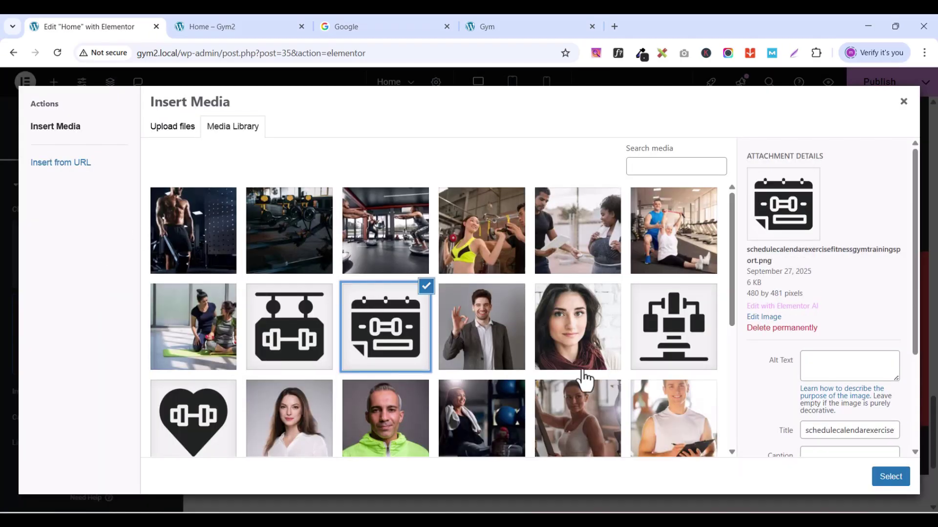
left_click(890, 476)
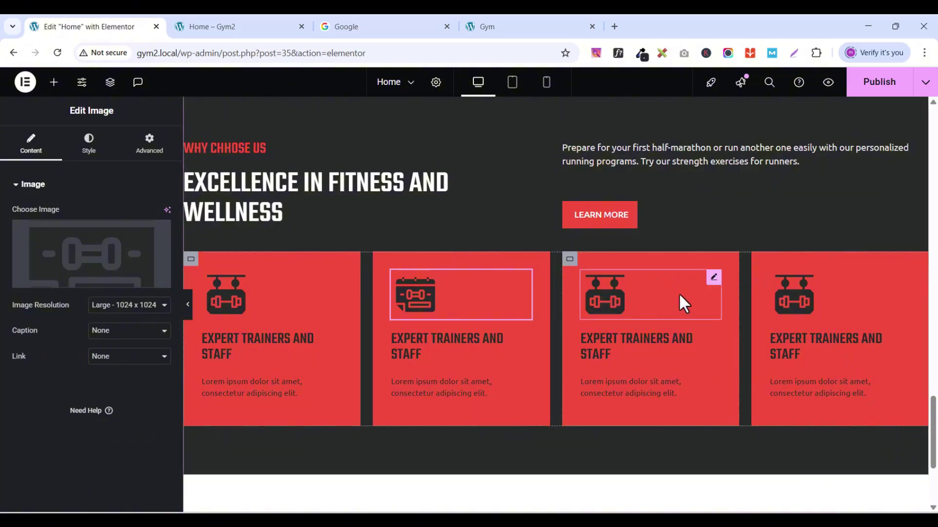
Step: Replace the third card's icon with the exercise machine image from the media library
left_click(710, 287)
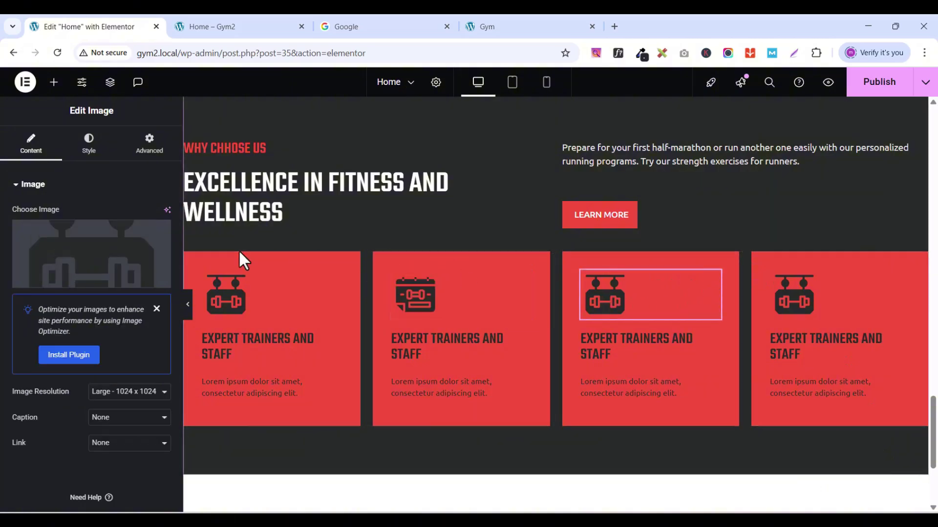
left_click(76, 283)
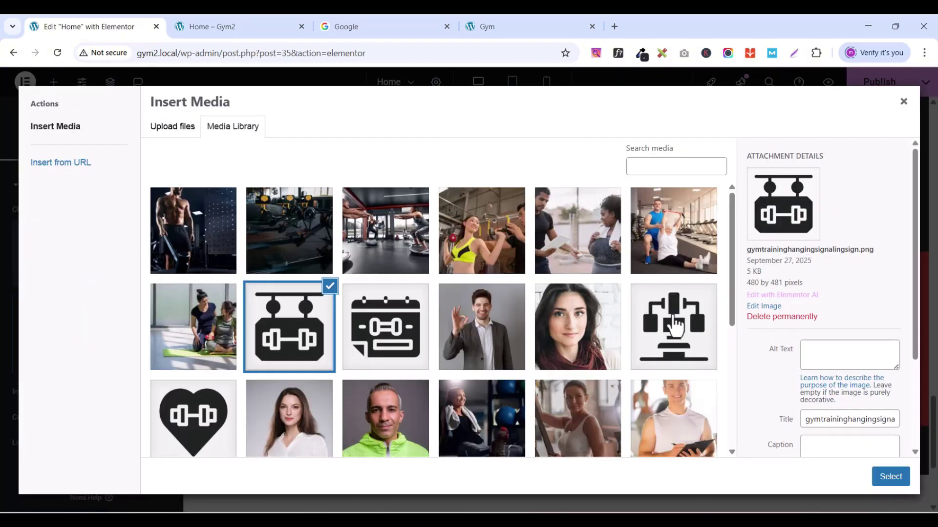
left_click(680, 327)
left_click(890, 476)
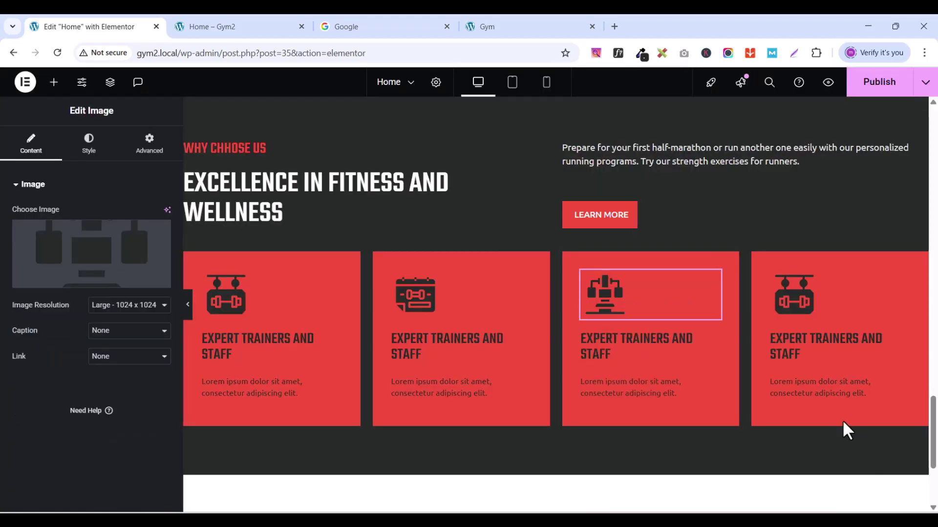
Step: Replace the fourth card's icon with the heart dumbbell image gymheartlifestylelovesports.png and publish the page
left_click(903, 277)
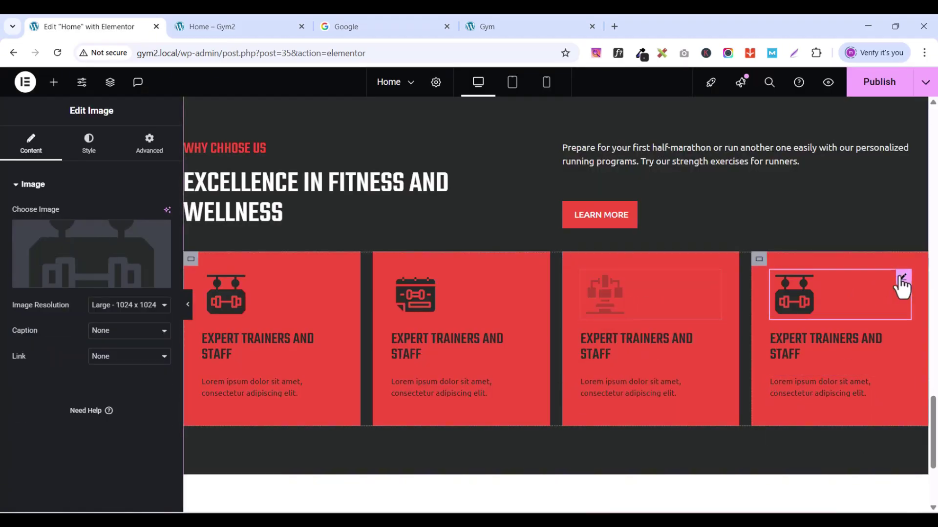
left_click(56, 281)
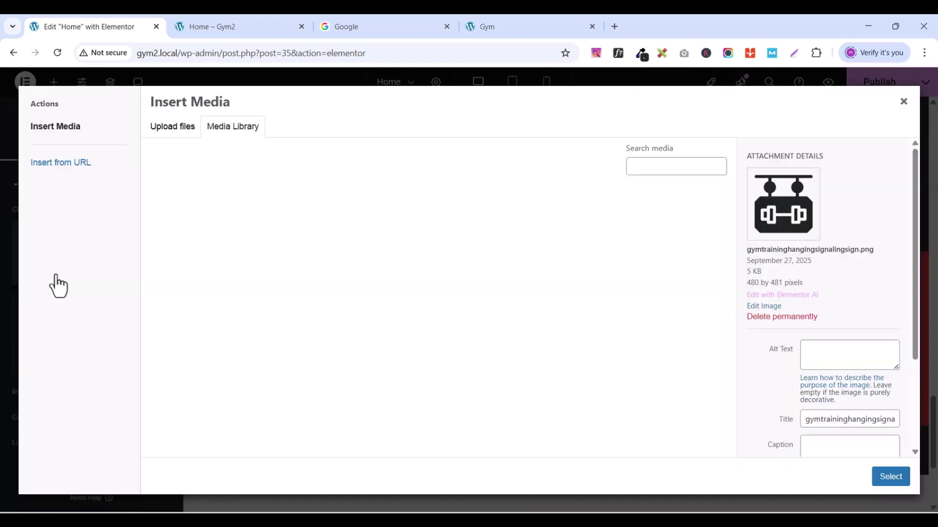
left_click(194, 418)
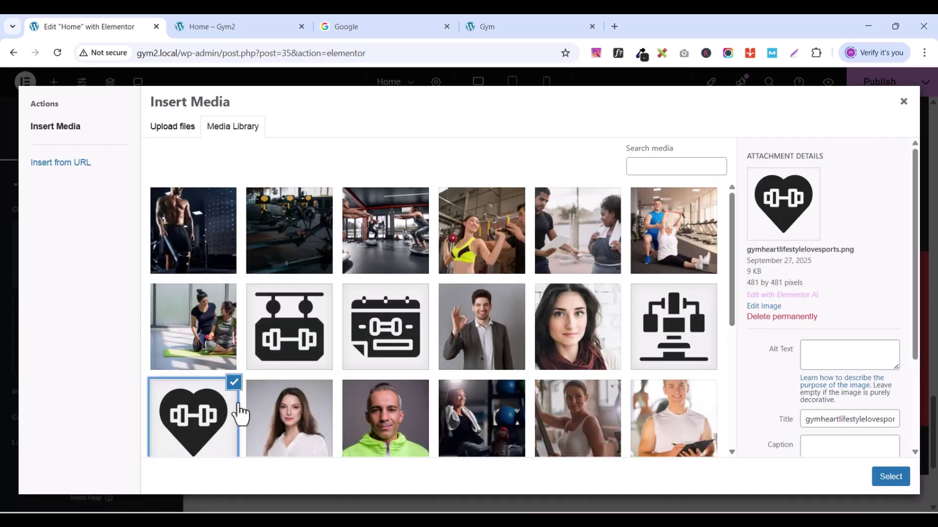
left_click(890, 476)
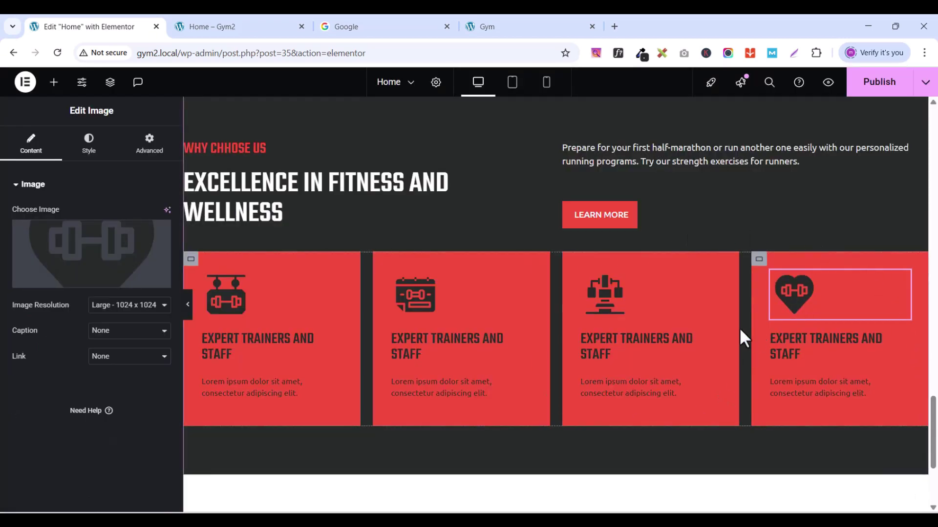
left_click(885, 88)
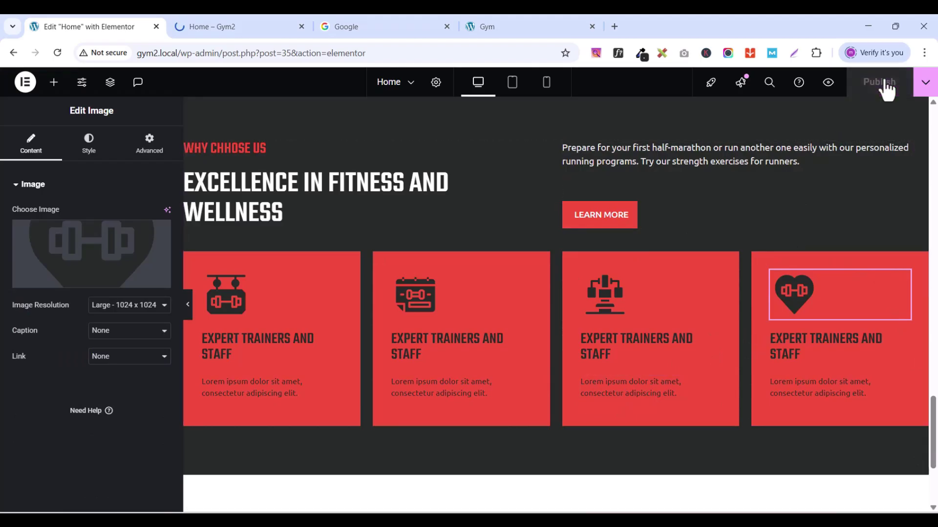
Step: Check the four red cards in the WHY CHHOSE US section on the page preview, and return to the editor
left_click(220, 22)
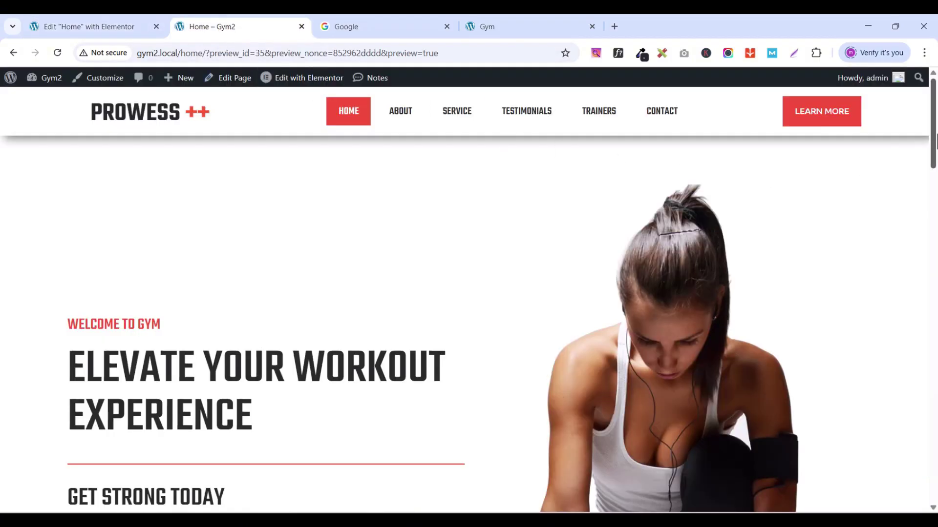
left_click_drag(933, 114, 917, 439)
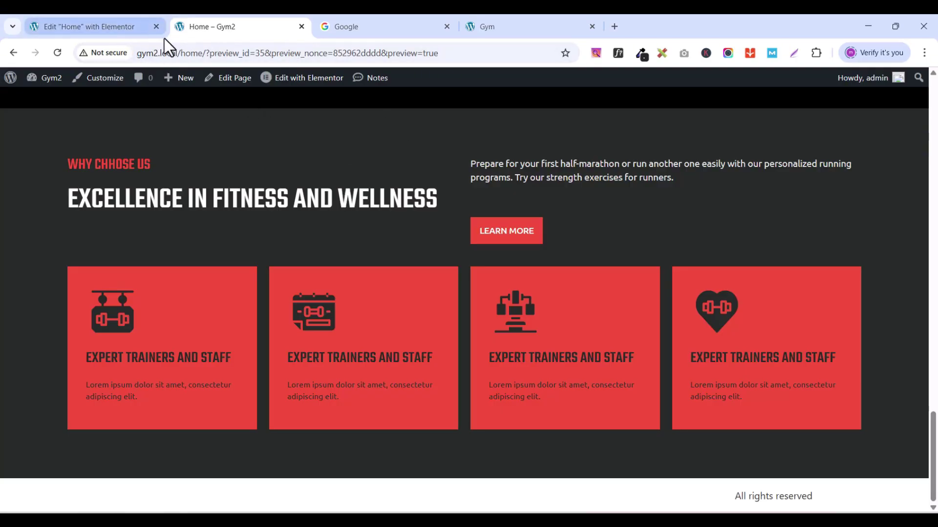
left_click(131, 29)
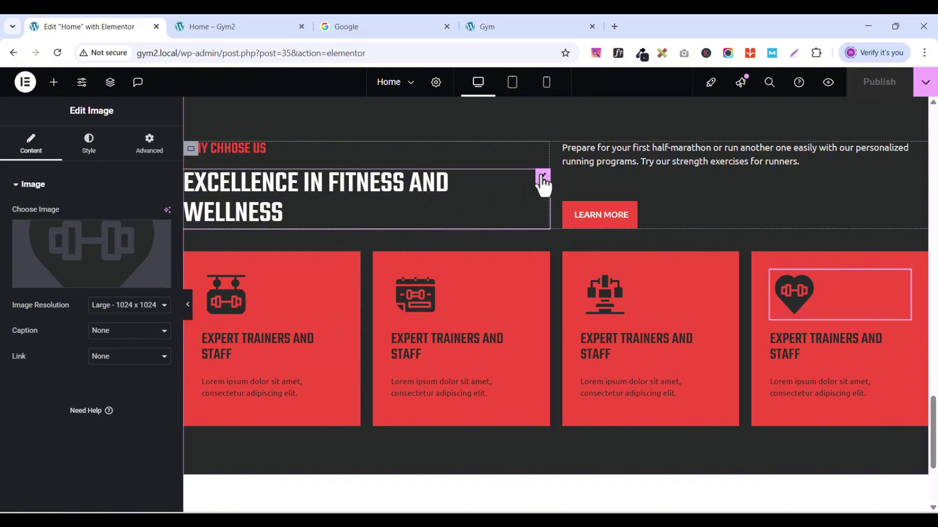
Step: Insert a <br> line break before WELLNESS in the EXCELLENCE IN FITNESS AND WELLNESS heading and switch to the page preview
left_click(542, 178)
left_click(40, 152)
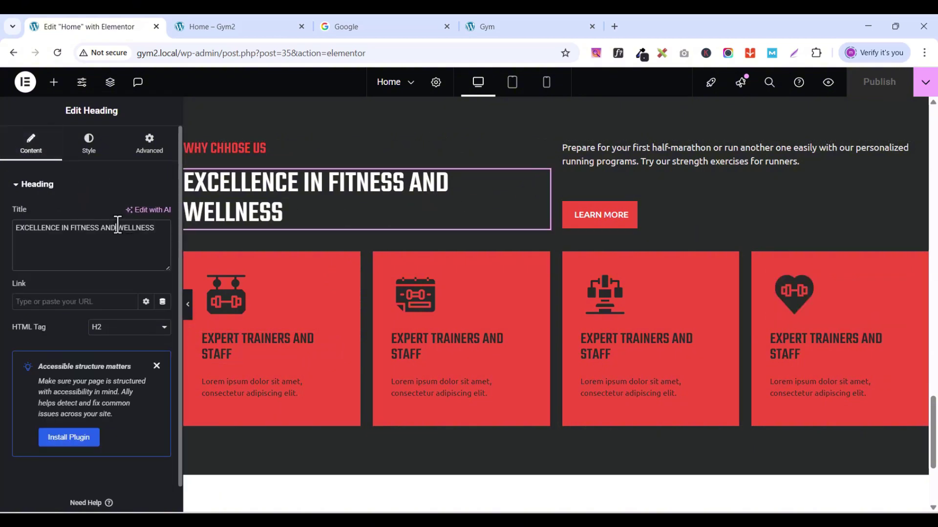
type("<b")
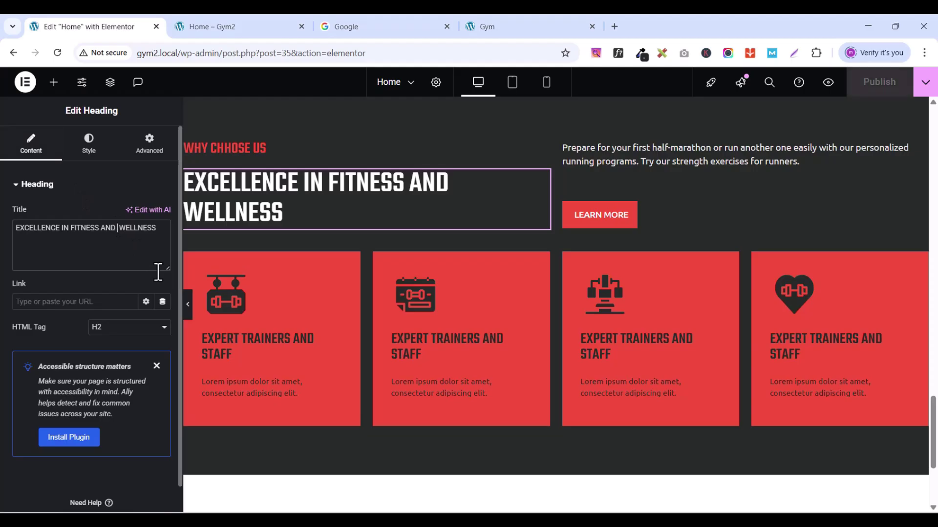
type("r ")
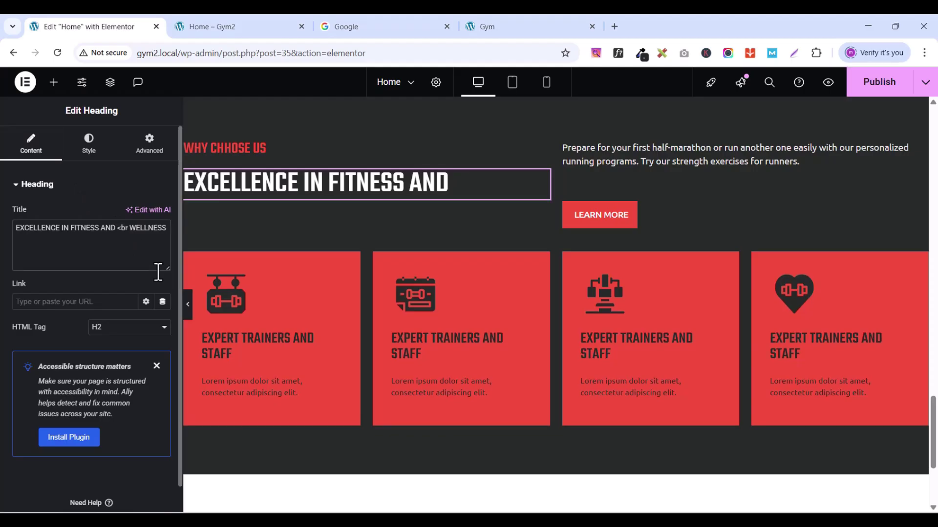
type(">")
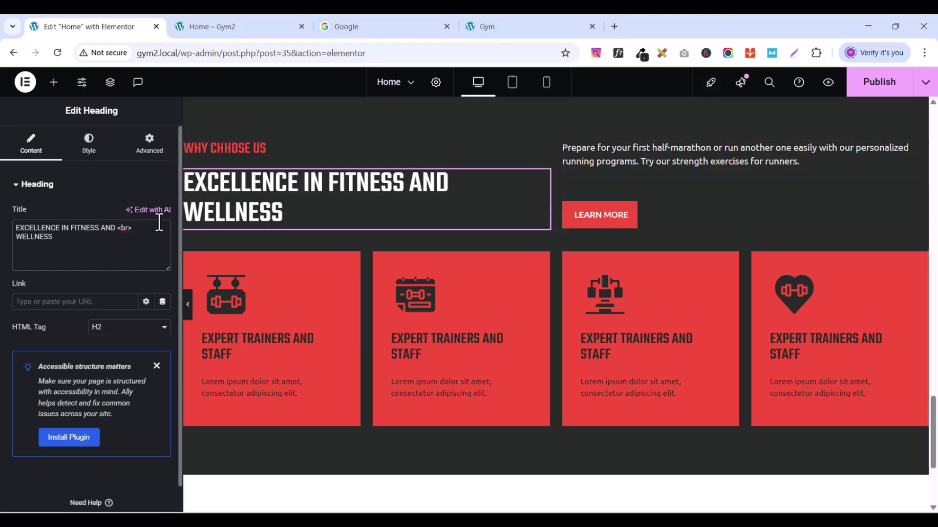
left_click(222, 27)
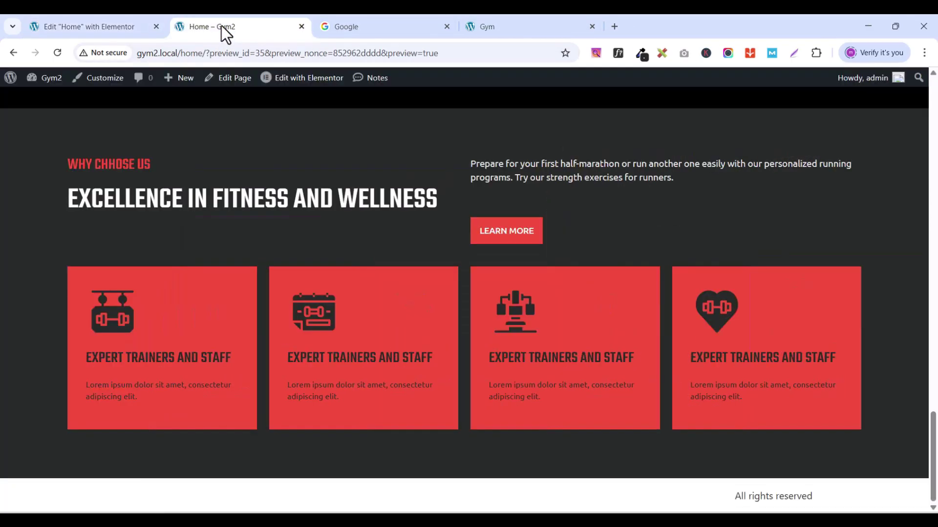
Step: Publish the Home page from the Elementor editor and review the heading of the fitness and wellness section in the page preview
left_click(112, 26)
left_click(858, 83)
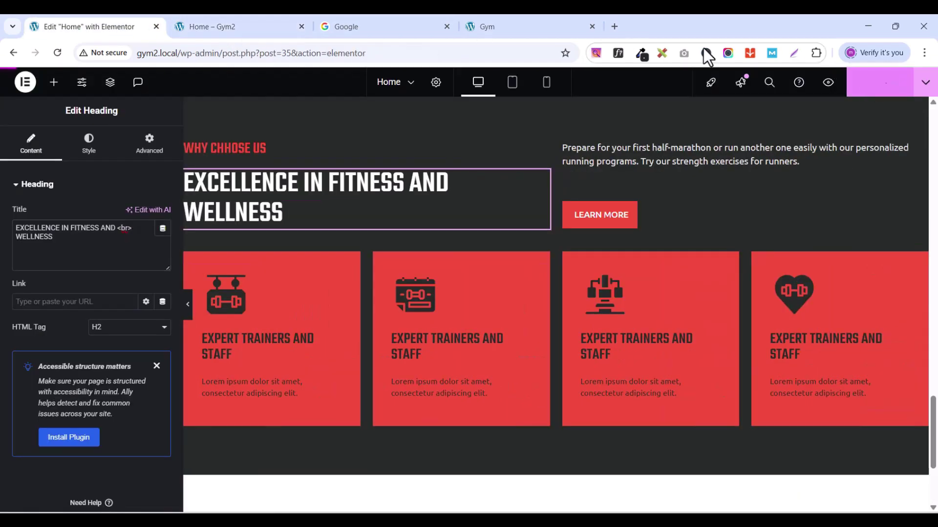
left_click(248, 25)
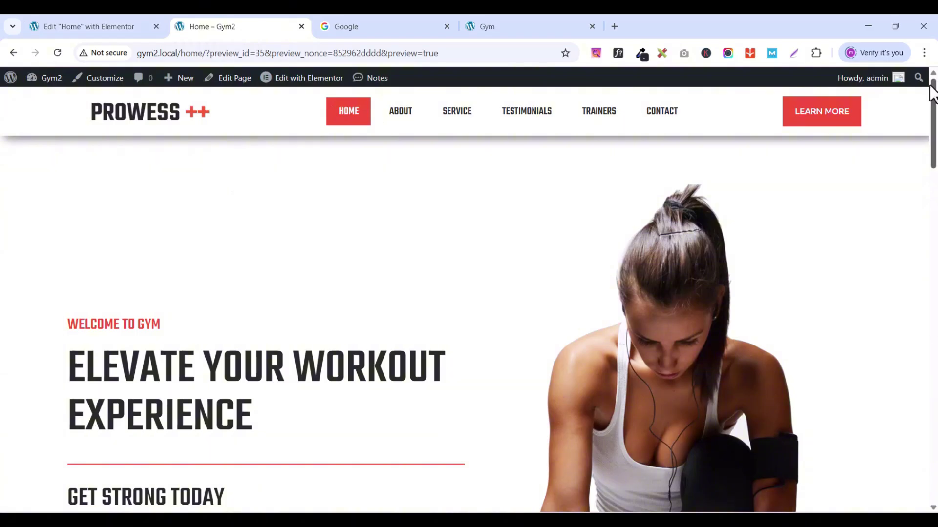
left_click_drag(933, 105, 935, 441)
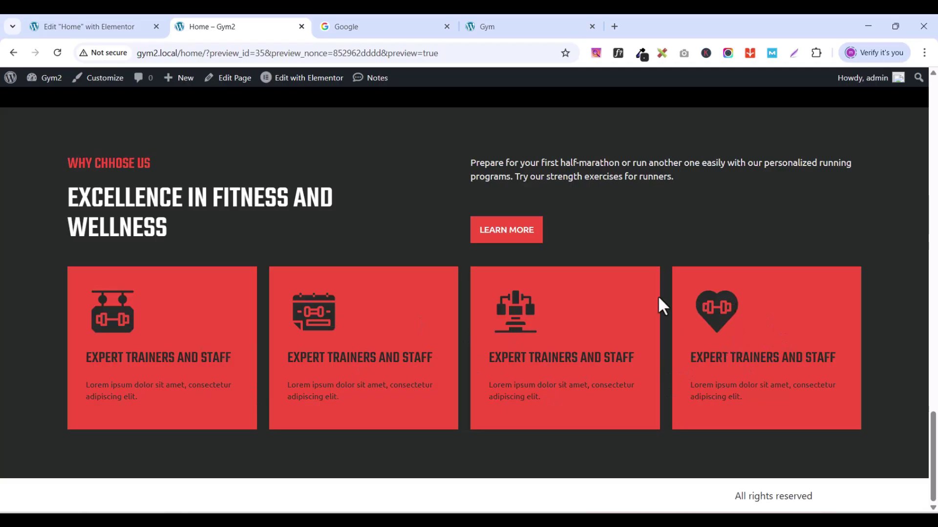
Step: In the Elementor editor, give the first Expert Trainers card container a classic hover background in #FFFFFF
left_click(72, 23)
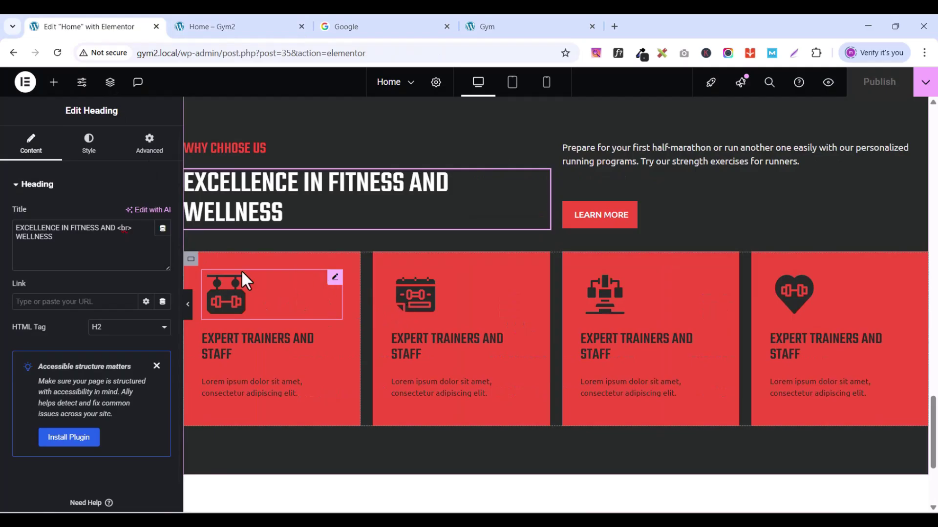
left_click(192, 261)
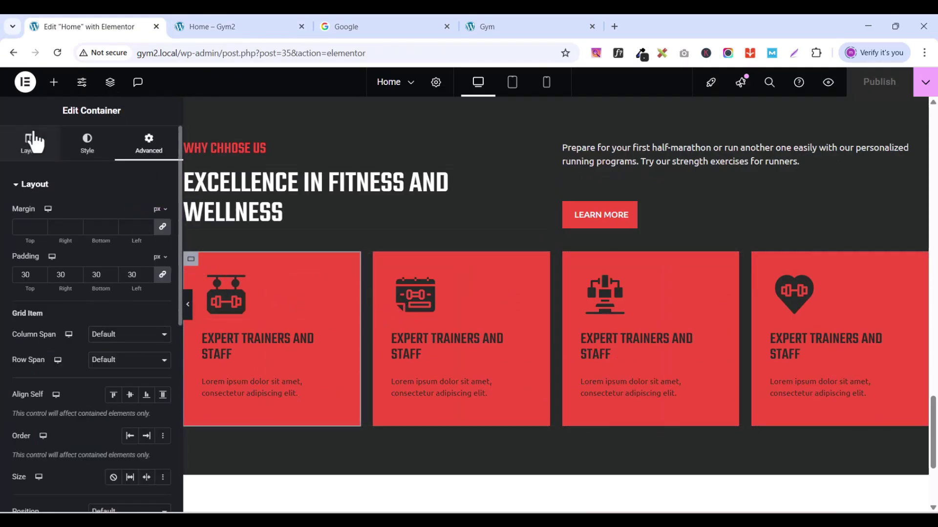
left_click(88, 146)
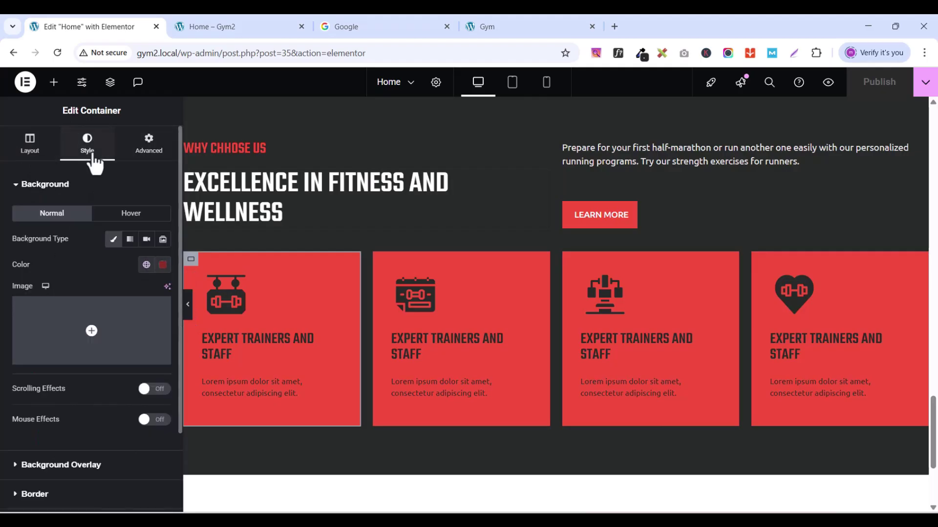
left_click(128, 218)
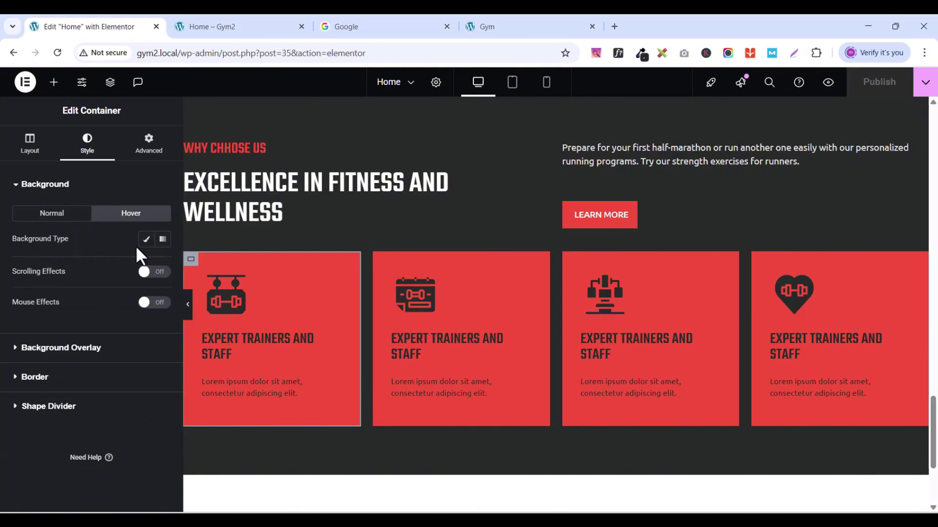
left_click(145, 239)
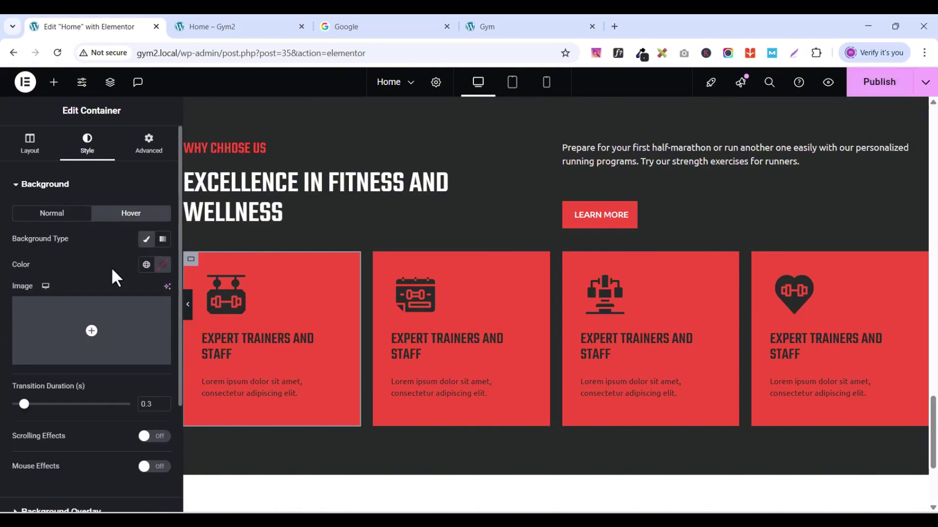
left_click(163, 264)
left_click_drag(162, 380, 63, 282)
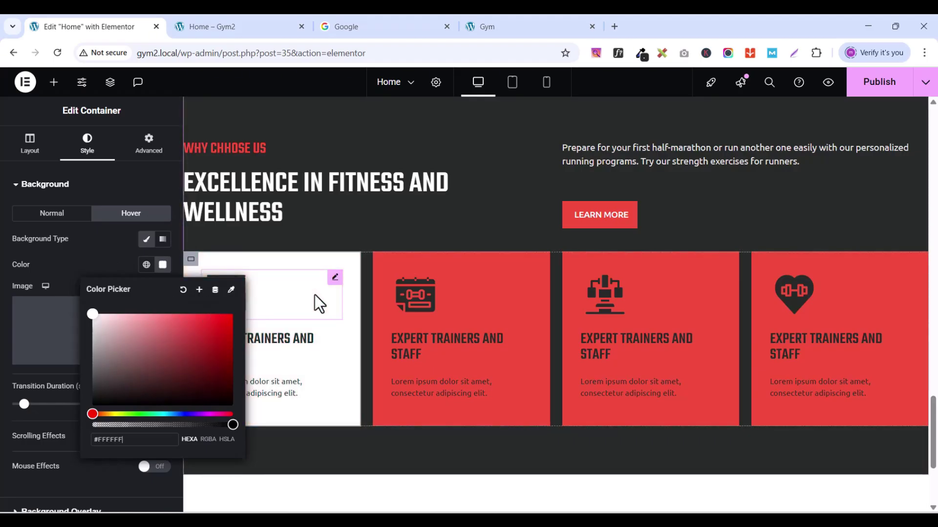
left_click(146, 183)
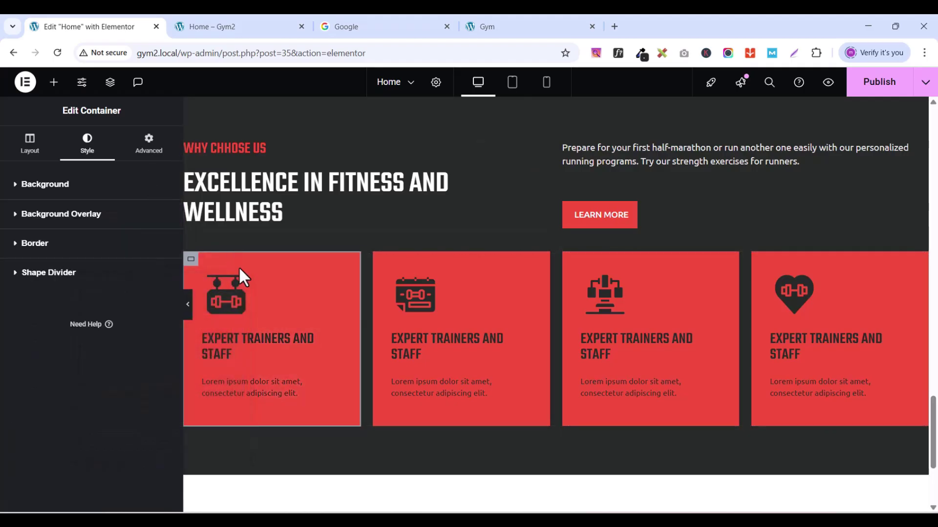
Step: Copy the first card container and paste its style onto the second, third and fourth card containers
right_click(194, 265)
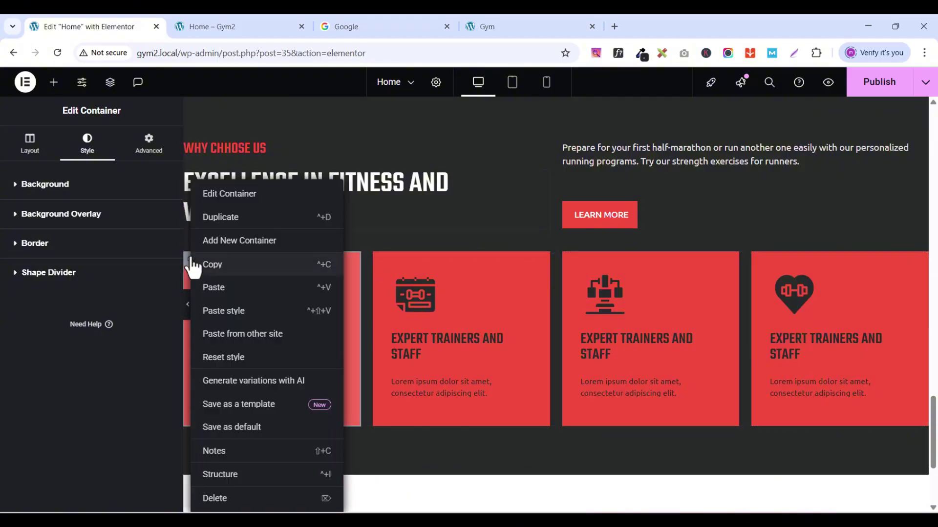
left_click(221, 266)
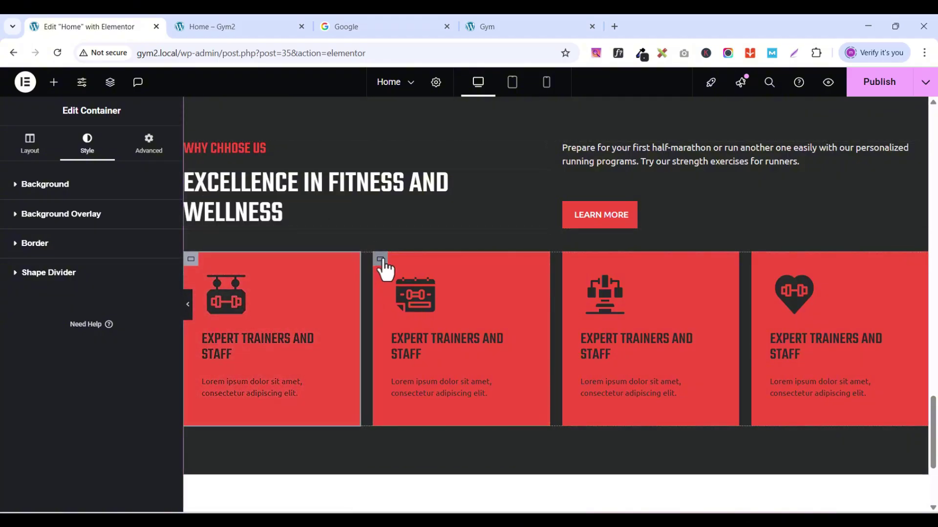
left_click(381, 260)
right_click(382, 262)
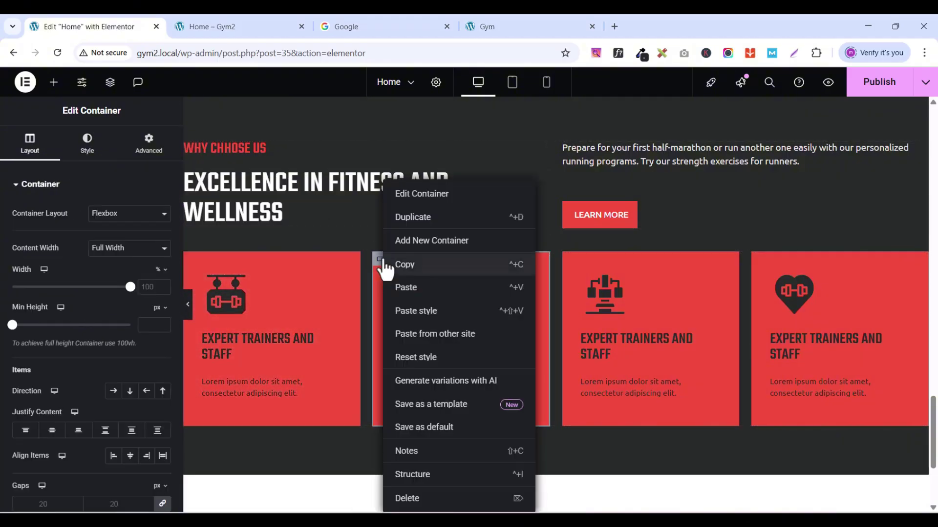
left_click(423, 313)
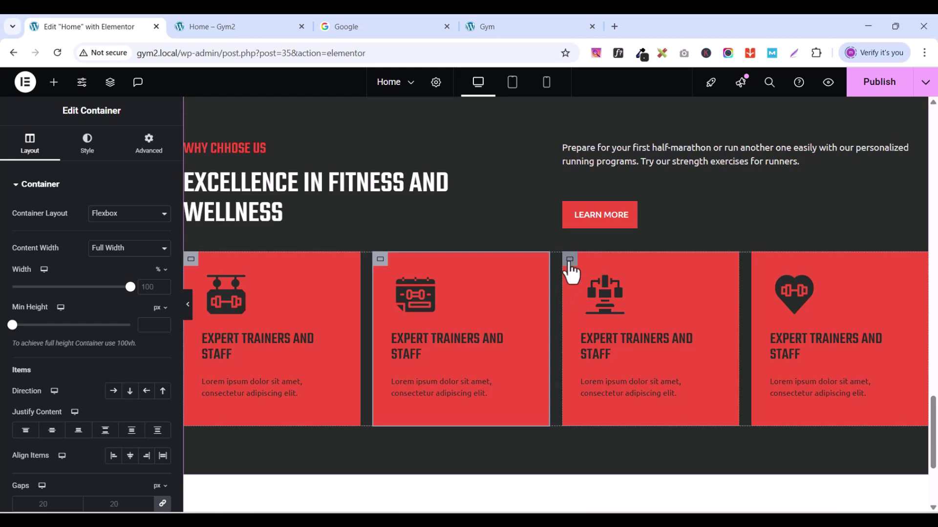
left_click(570, 264)
right_click(570, 266)
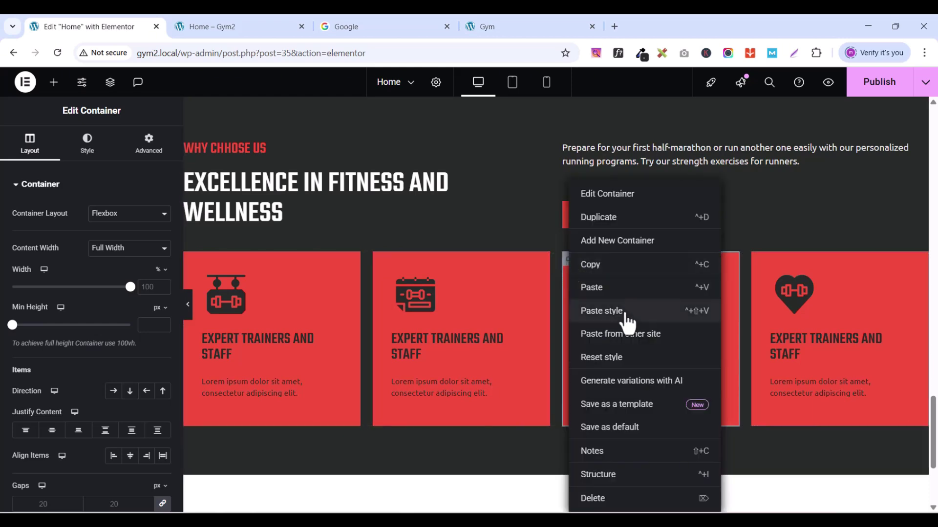
left_click(625, 315)
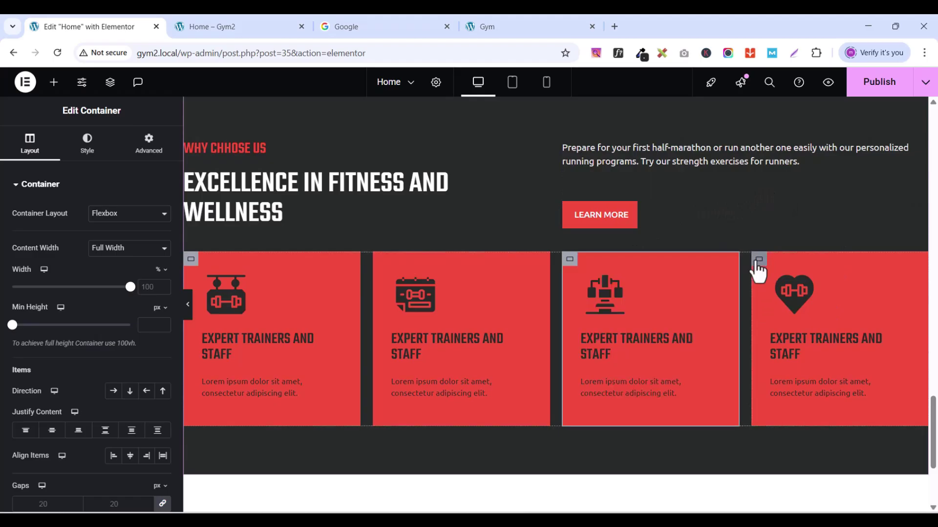
left_click(758, 262)
right_click(758, 264)
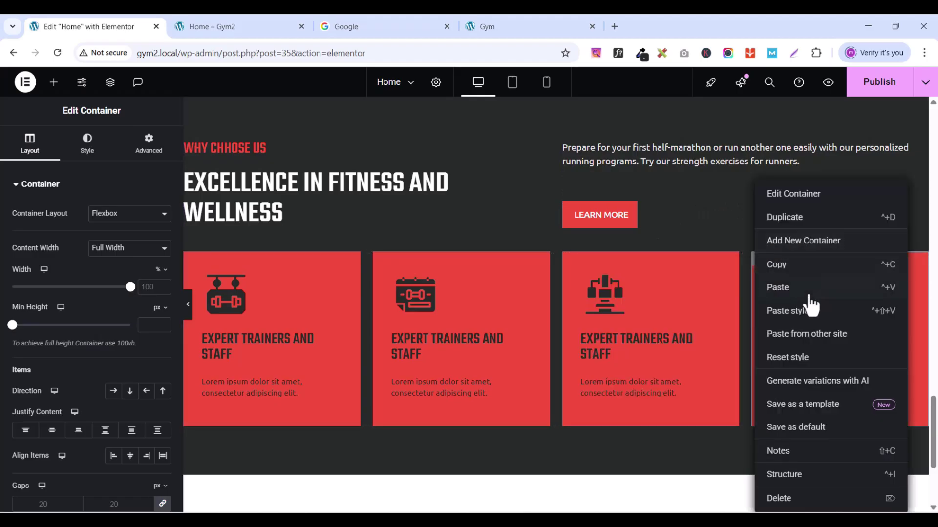
left_click(799, 313)
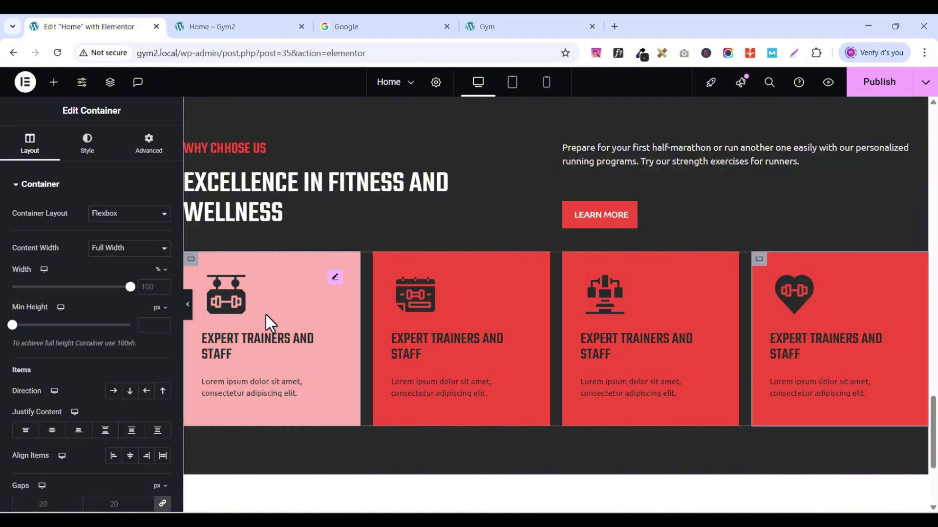
Step: Publish the card changes and review the four Expert Trainers cards in the page preview
left_click(879, 82)
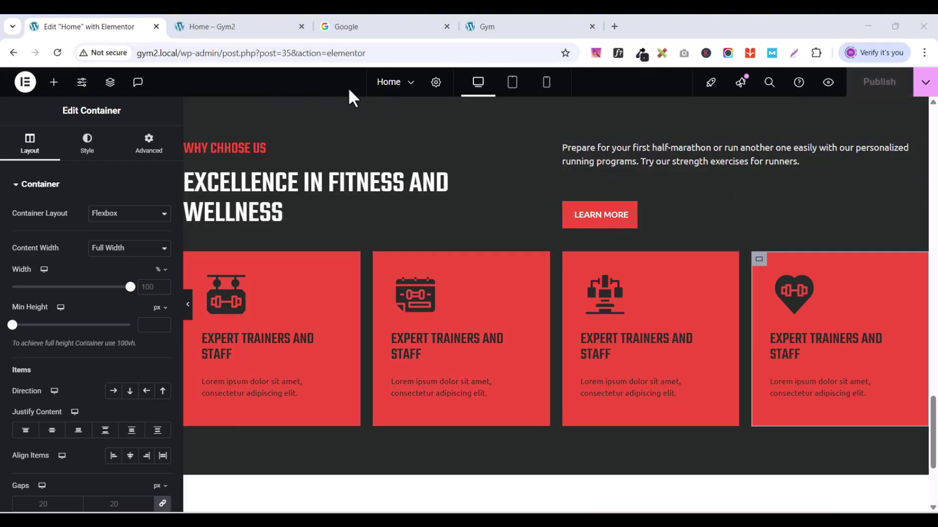
left_click(215, 30)
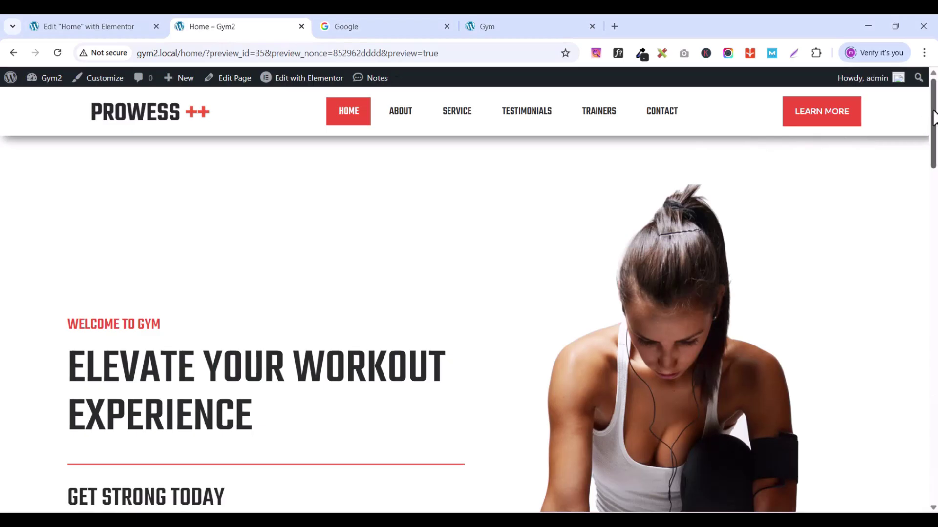
left_click_drag(933, 114, 931, 455)
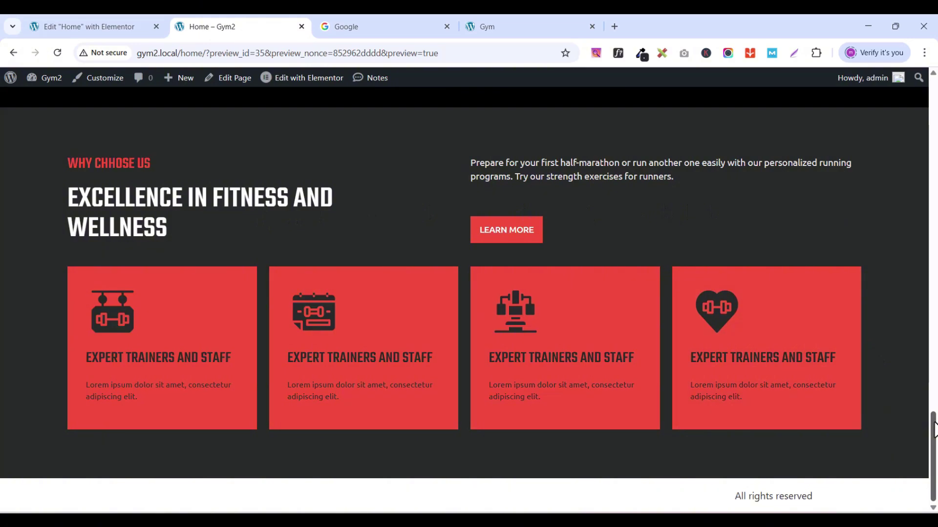
Step: Review the testimonials section on the reference Gym site, and add a single-column, downward-direction Flexbox container below the cards section in Elementor
left_click(493, 24)
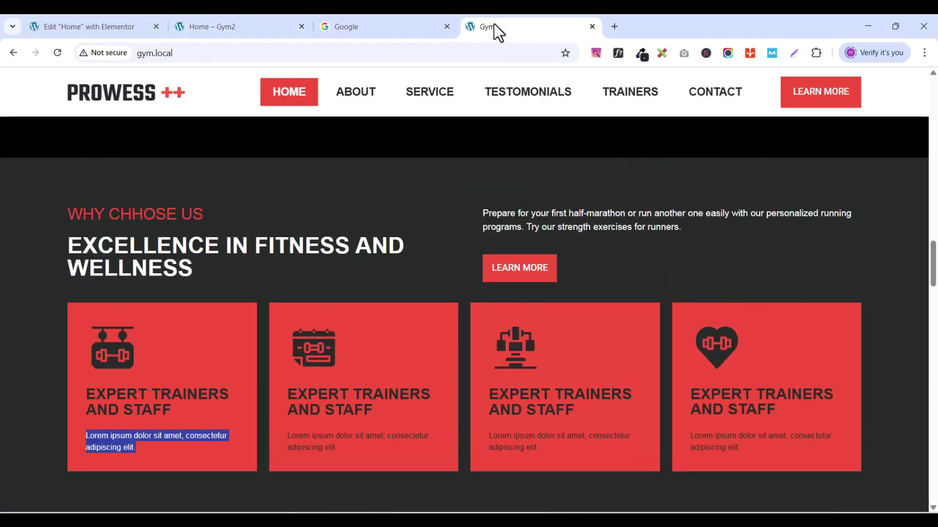
scroll(933, 281, "down", 2)
left_click_drag(932, 281, 933, 313)
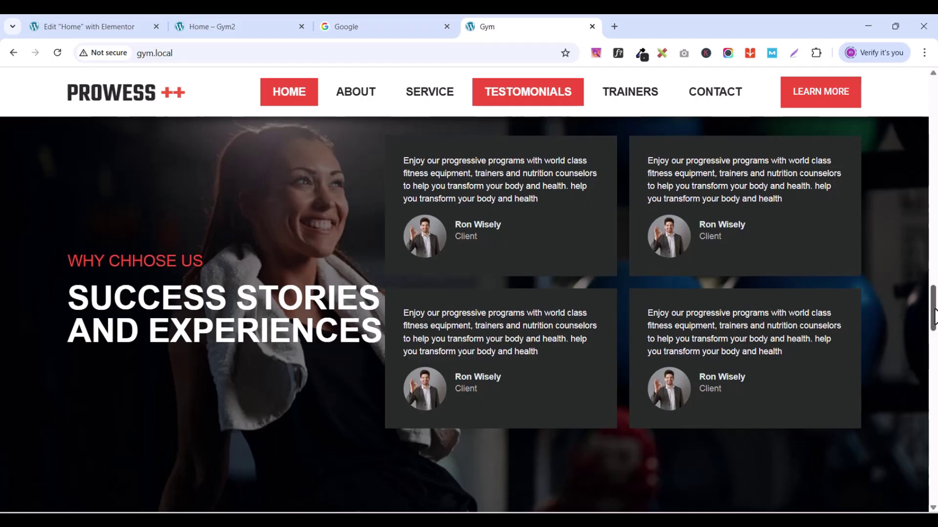
mouse_move(933, 313)
left_mouse_down()
mouse_move(932, 332)
mouse_move(933, 297)
mouse_move(933, 310)
left_mouse_up()
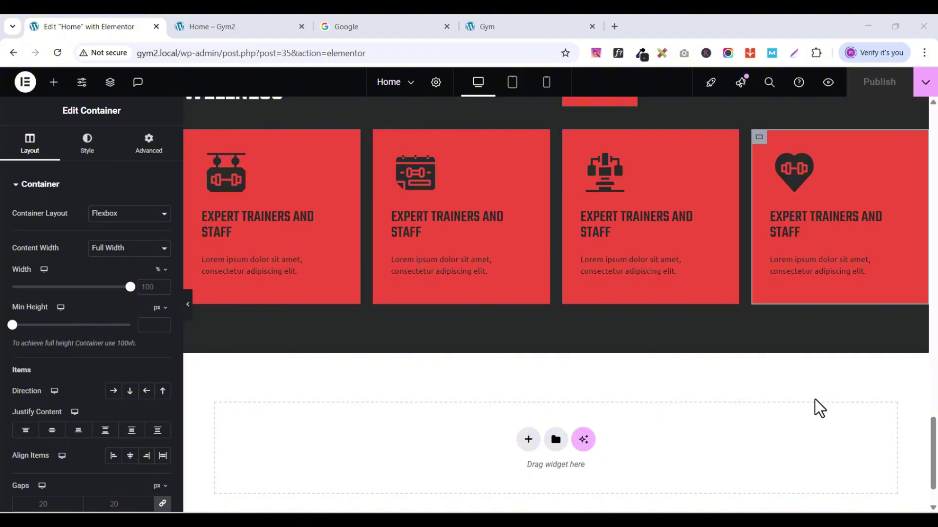
left_click_drag(934, 437, 934, 447)
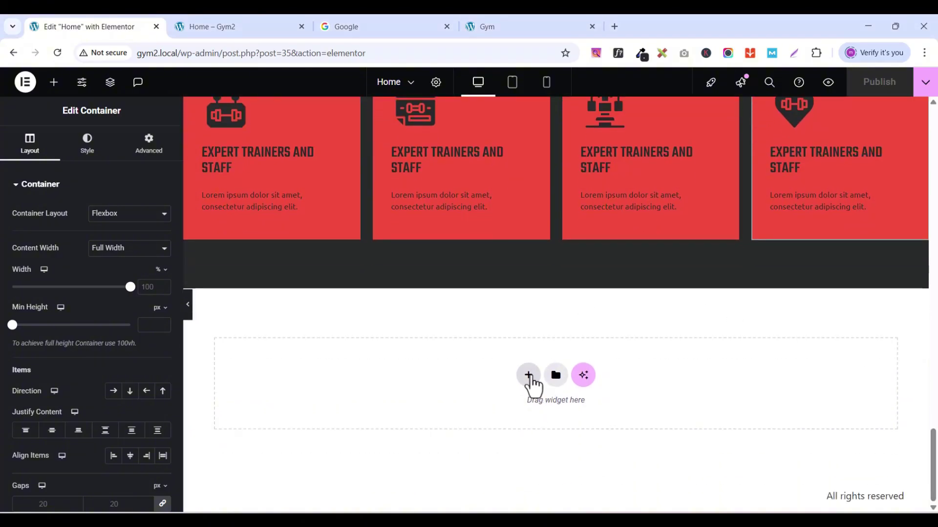
left_click(529, 376)
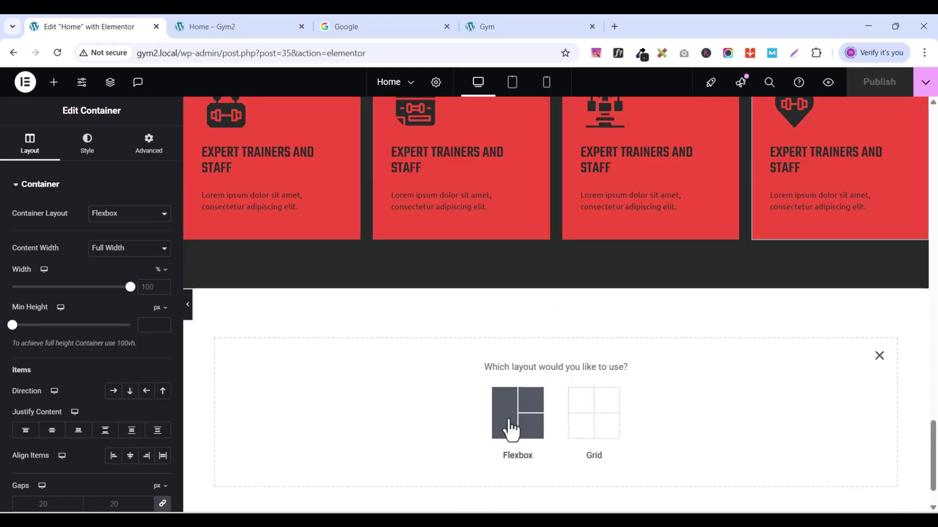
left_click(511, 430)
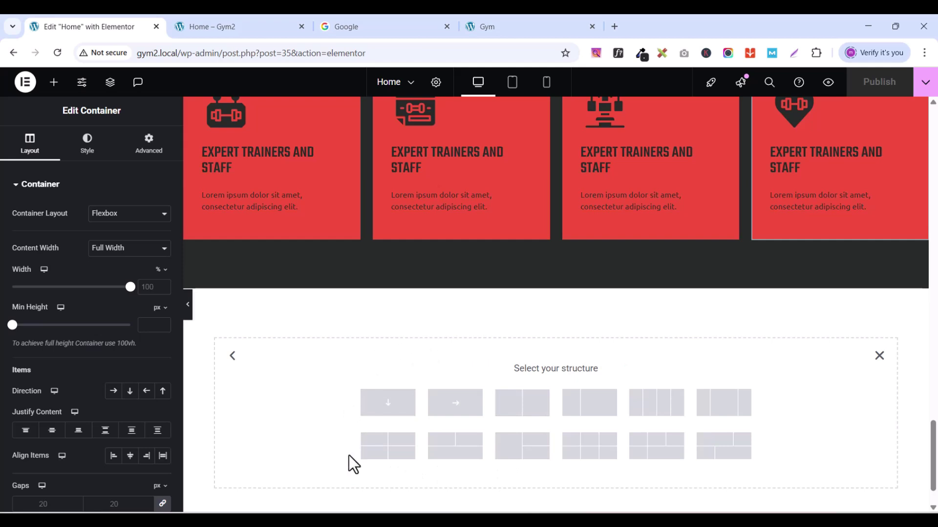
left_click(389, 415)
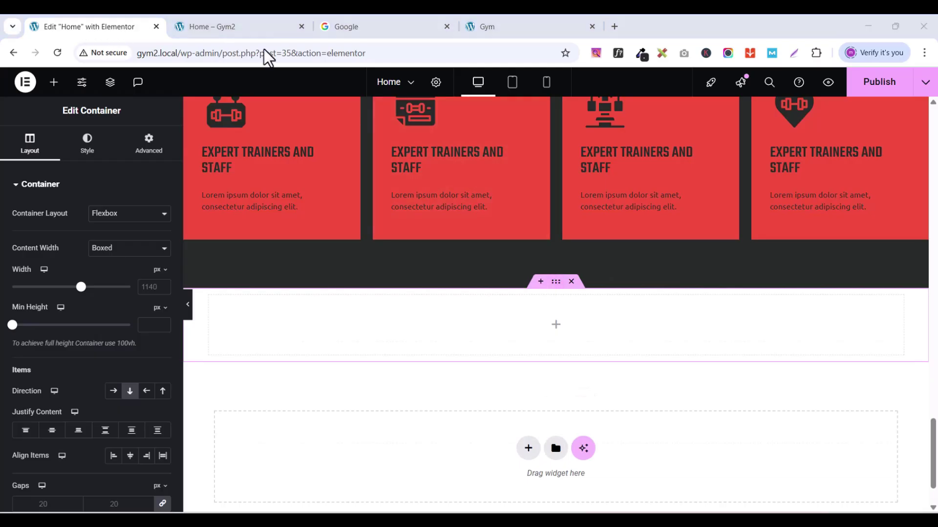
Step: Unlink the new container's padding values and set its top and bottom padding to 80 px
left_click(155, 149)
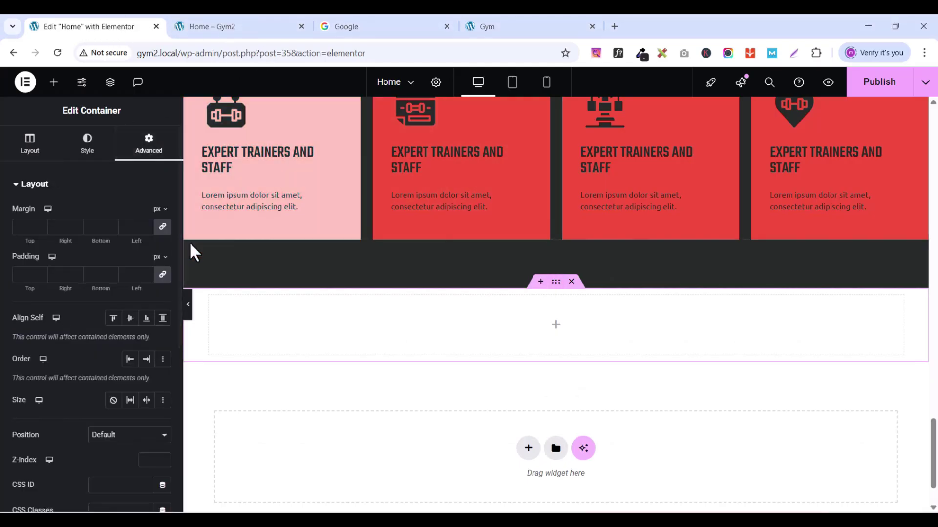
left_click(162, 275)
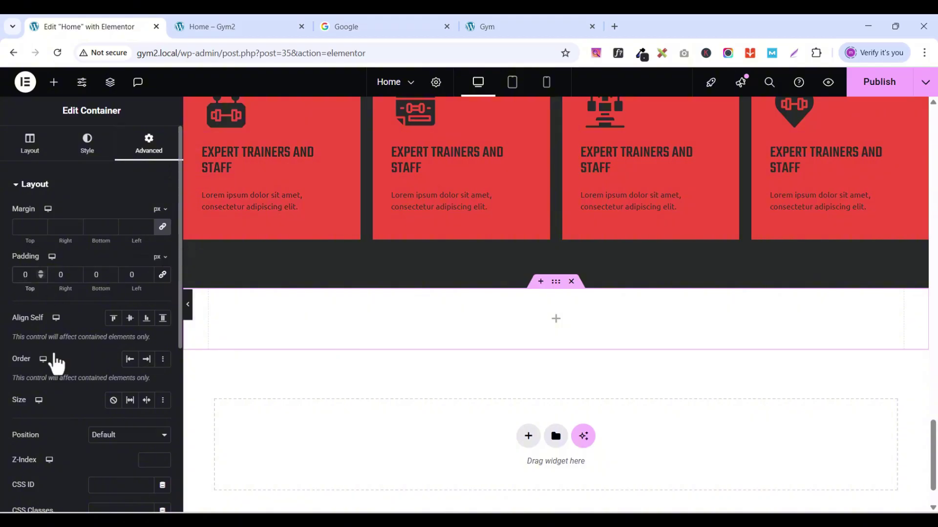
type("8")
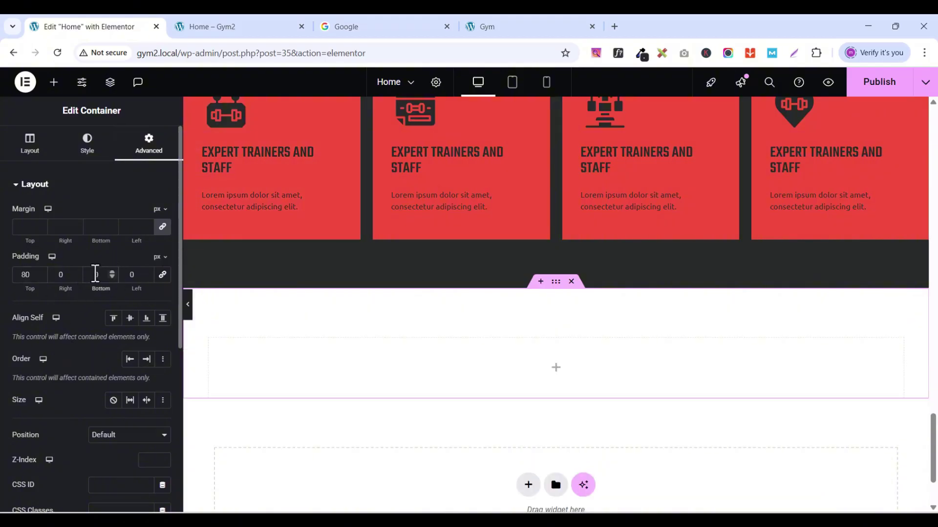
type("8")
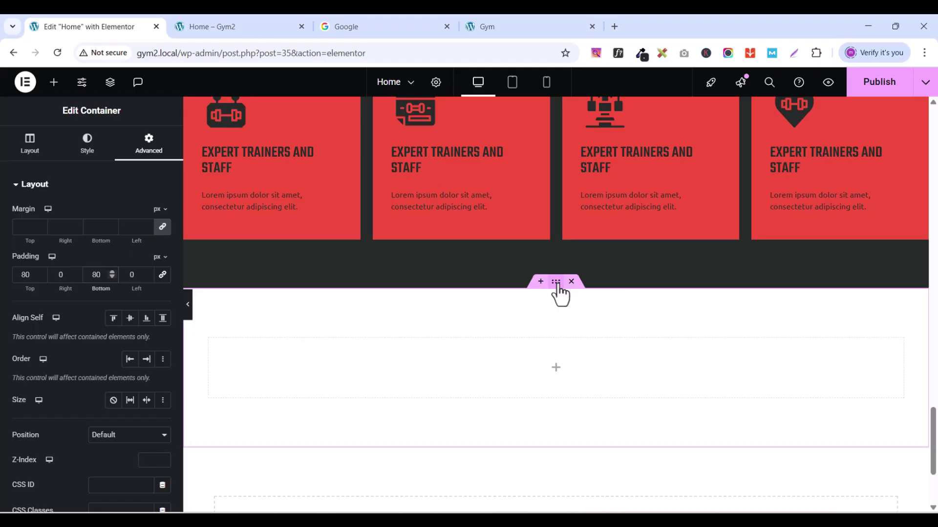
Step: Give the new testimonials container a classic background with the images-FRGKXSS.jpg photo from the media library
left_click(87, 156)
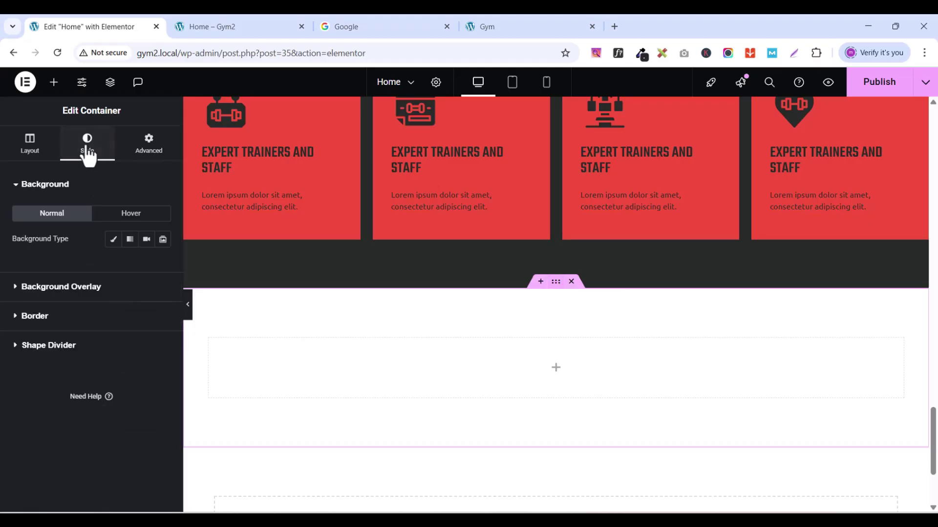
left_click(113, 240)
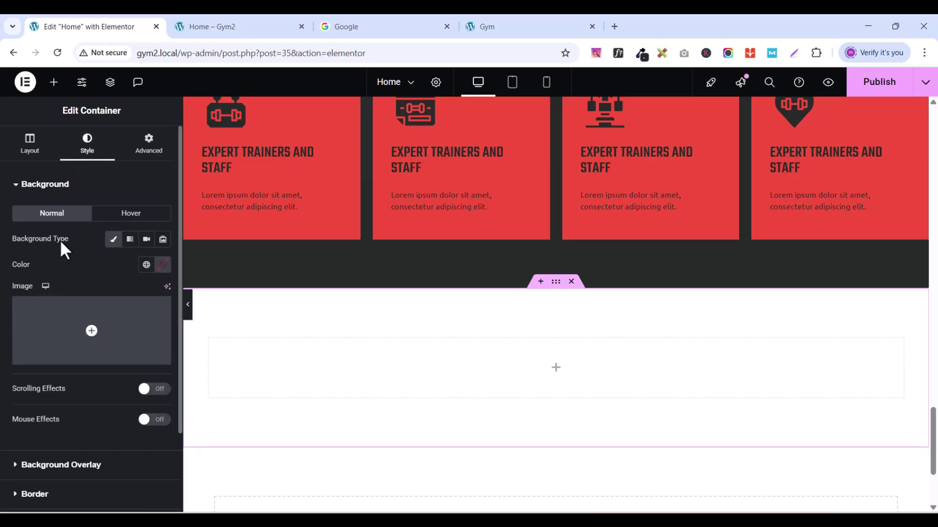
left_click(81, 363)
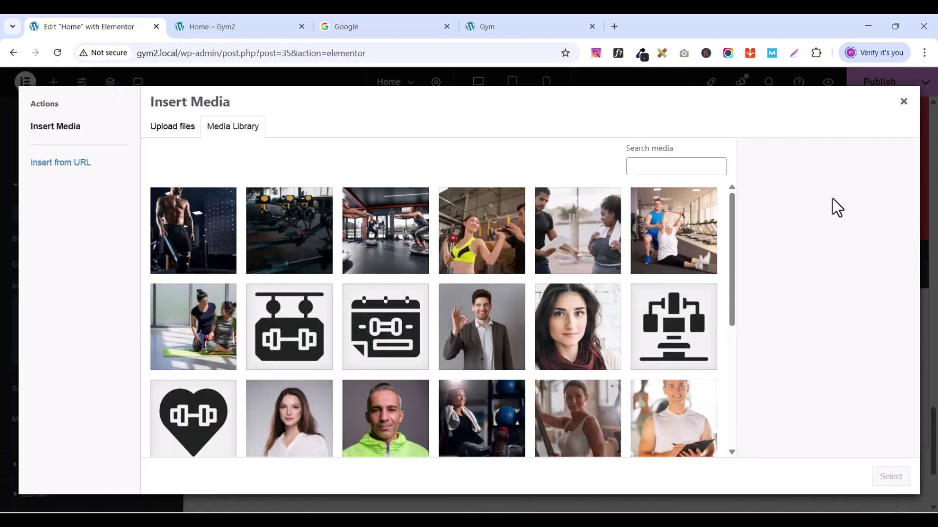
left_click_drag(728, 236, 735, 310)
left_click(493, 289)
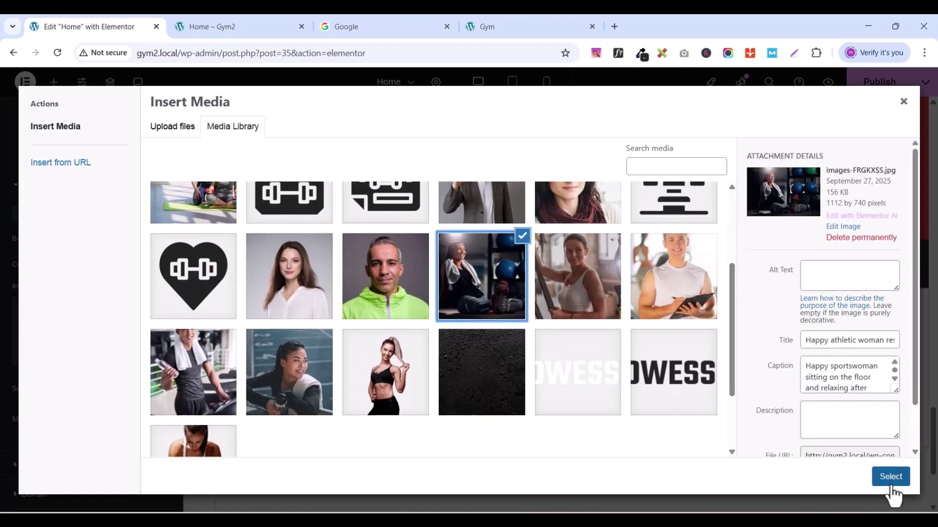
left_click(891, 476)
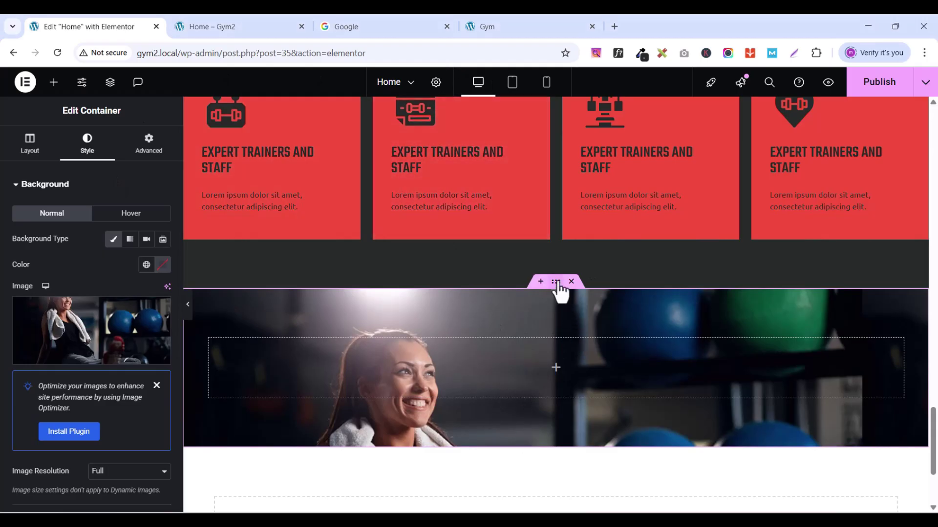
Step: Set the testimonials container's boxed content width to 1300 px and its minimum height to 700 px
left_click(29, 143)
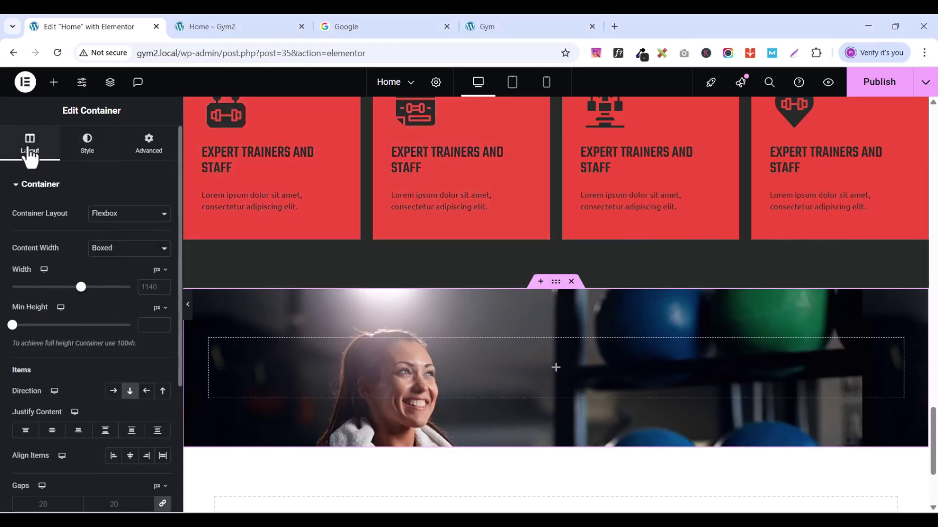
left_click(146, 288)
type("13")
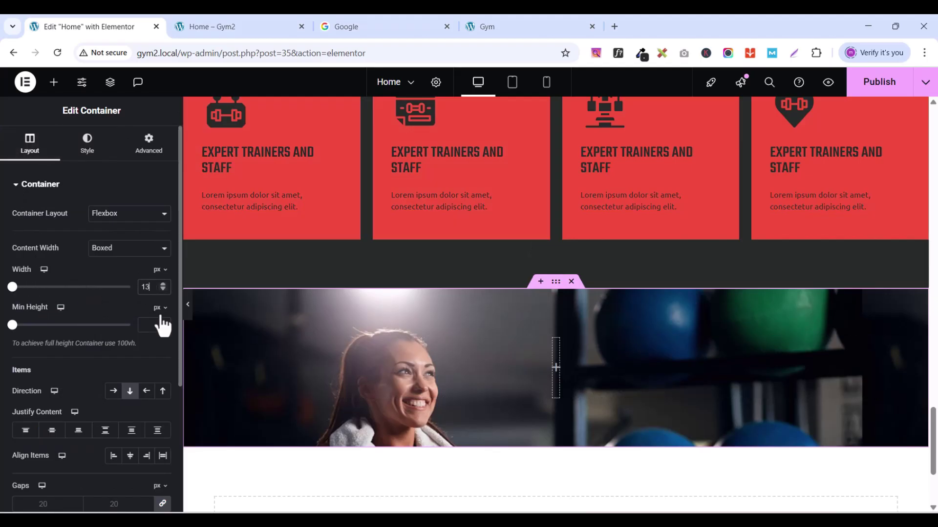
type("00")
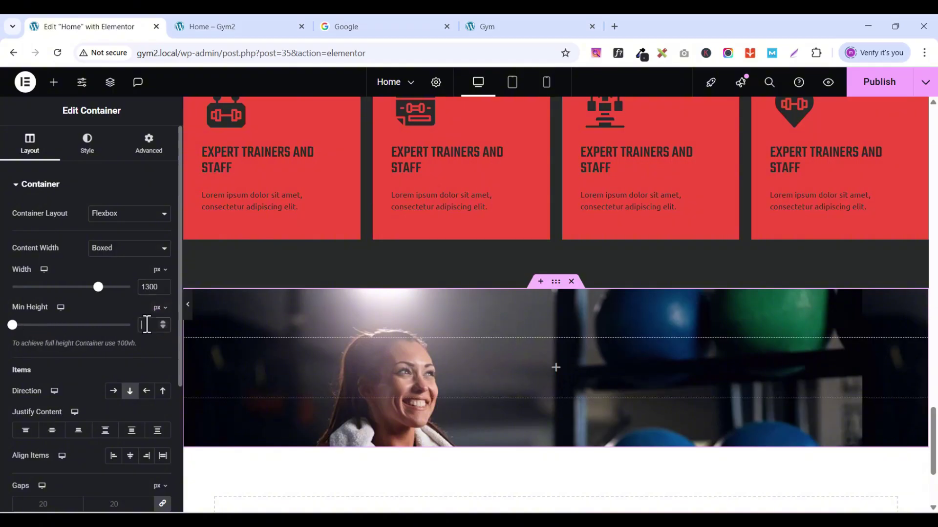
type("7")
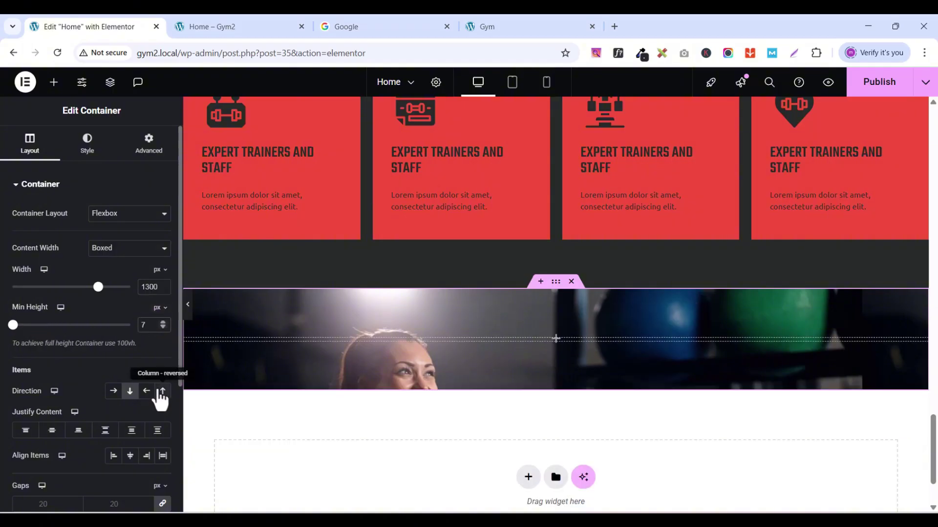
type("00")
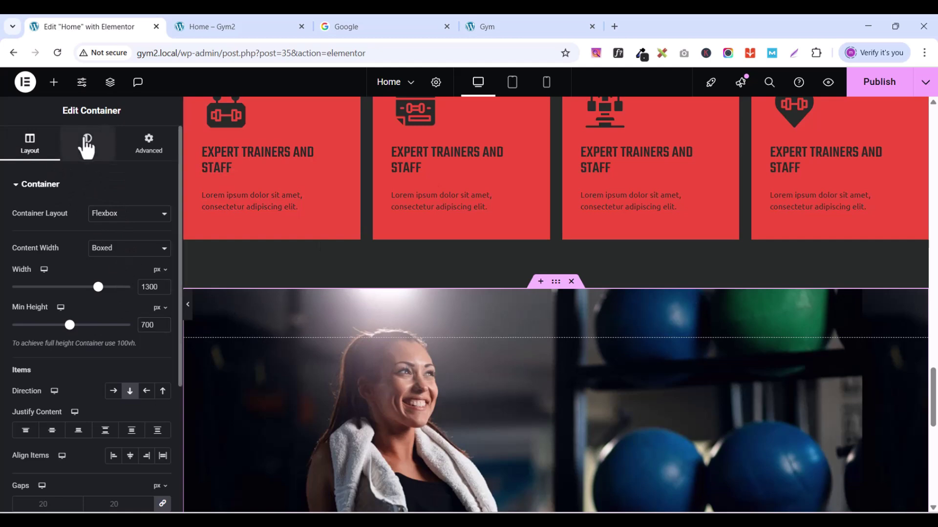
Step: Set the testimonials container's background image position to Top Center and its attachment to Fixed
left_click(87, 146)
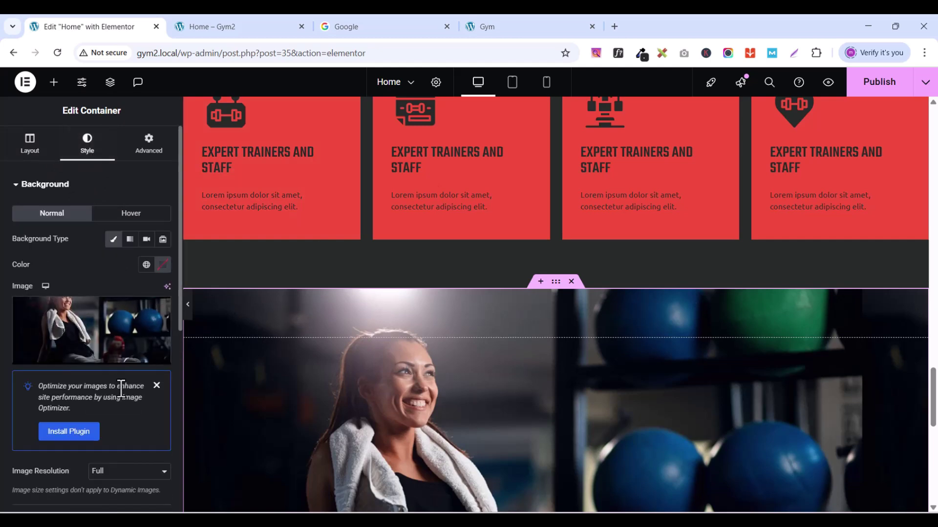
scroll(122, 391, "down", 4)
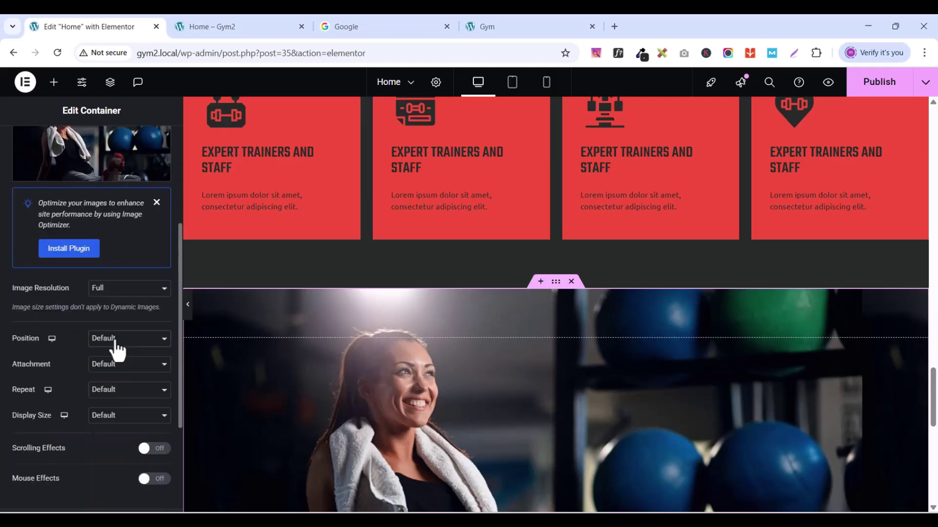
left_click(116, 342)
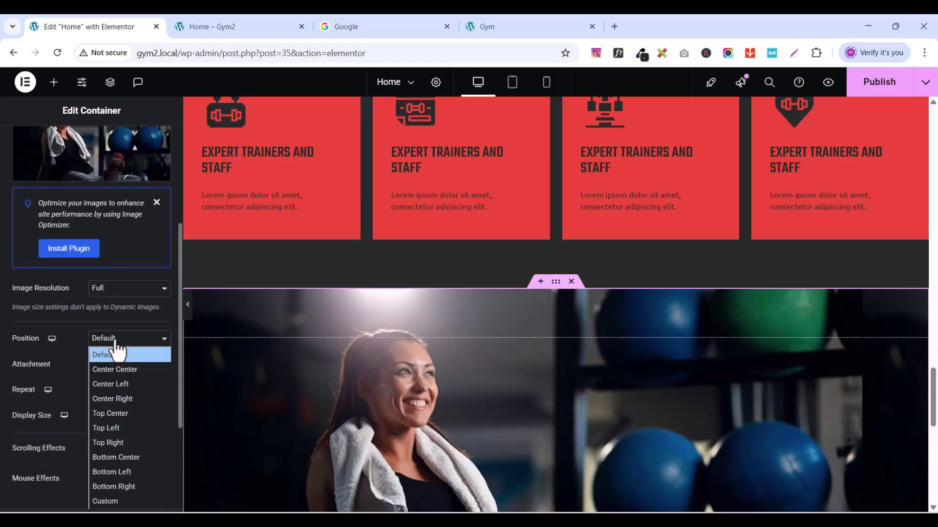
left_click(122, 413)
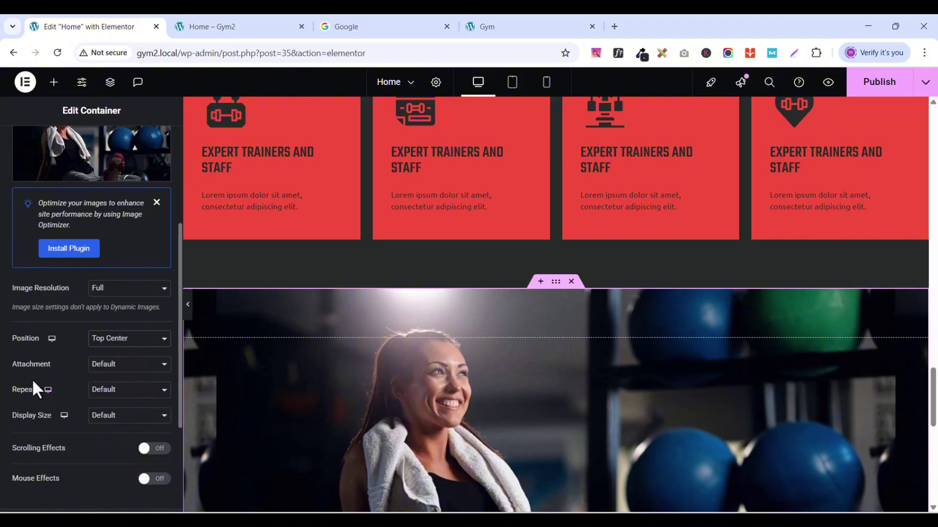
left_click(109, 370)
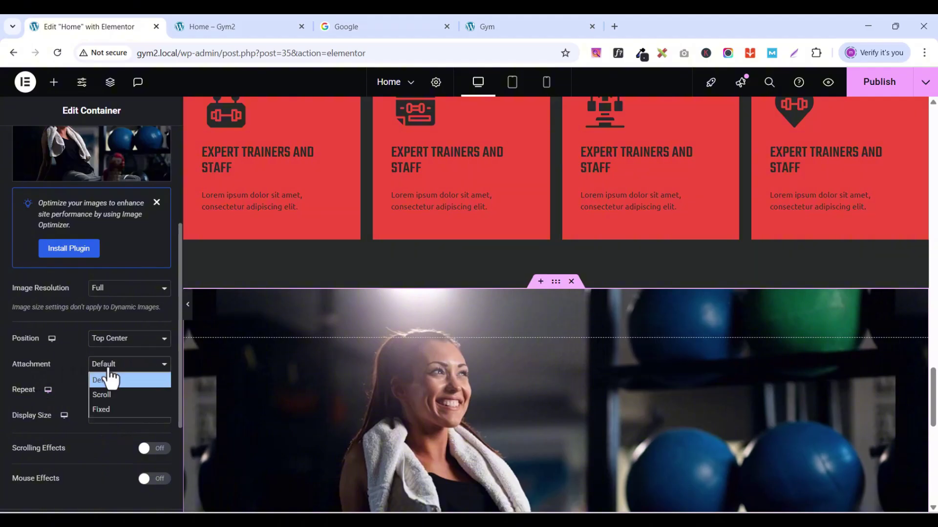
left_click(103, 411)
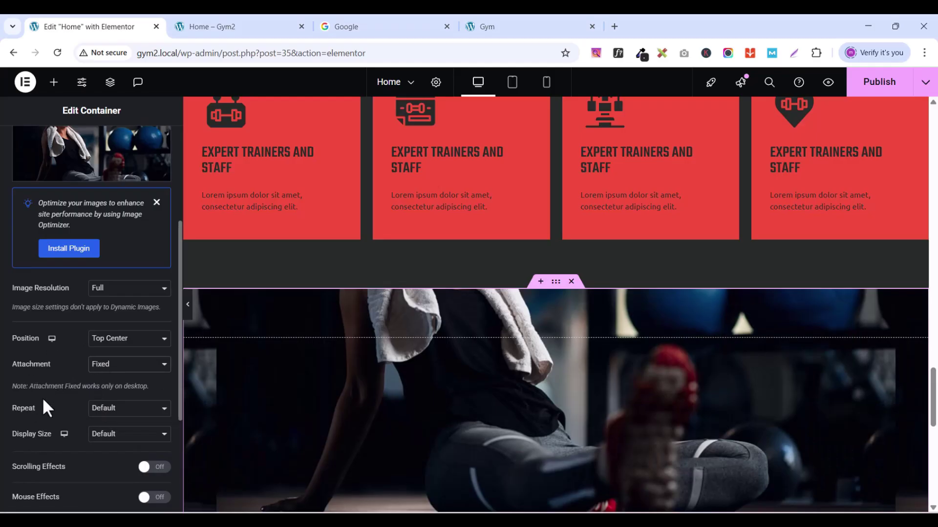
Step: Set the background image to No-repeat with Cover display size, and check its fixed scrolling effect on the page
left_click(109, 411)
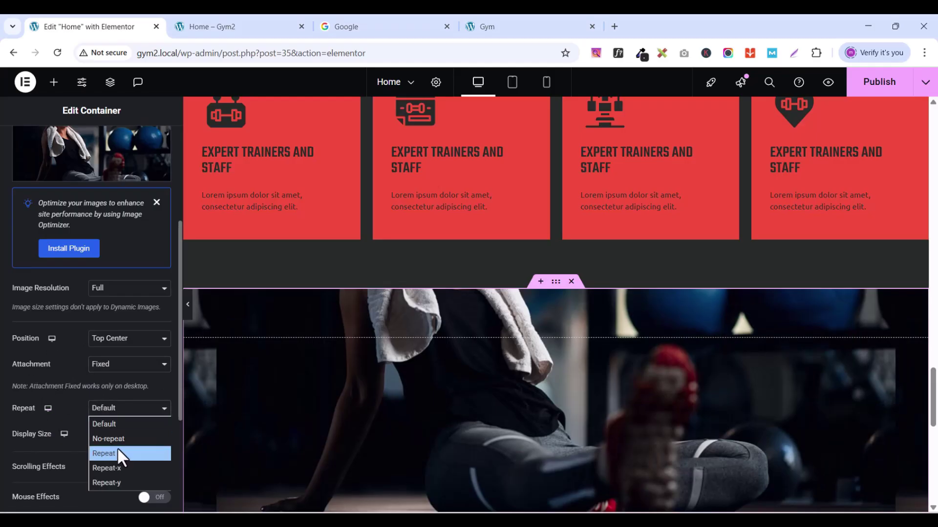
left_click(121, 442)
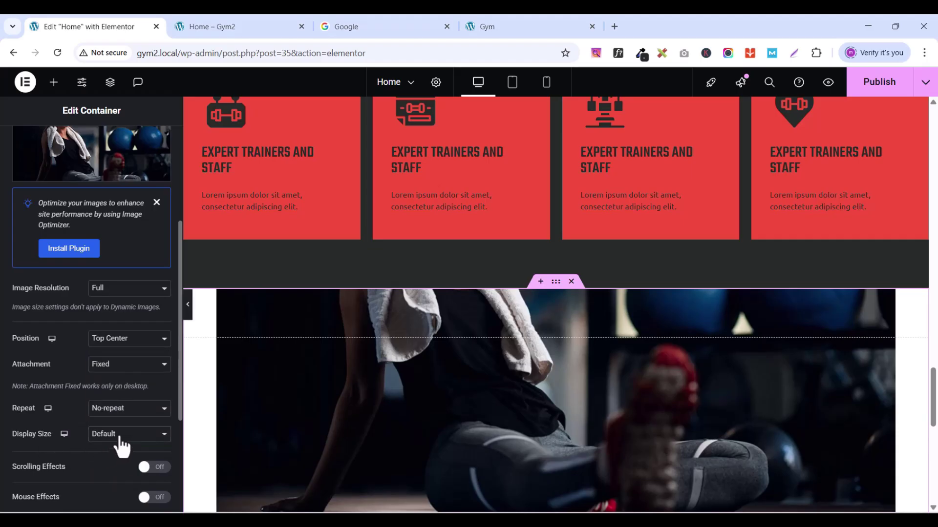
left_click(117, 442)
left_click(108, 390)
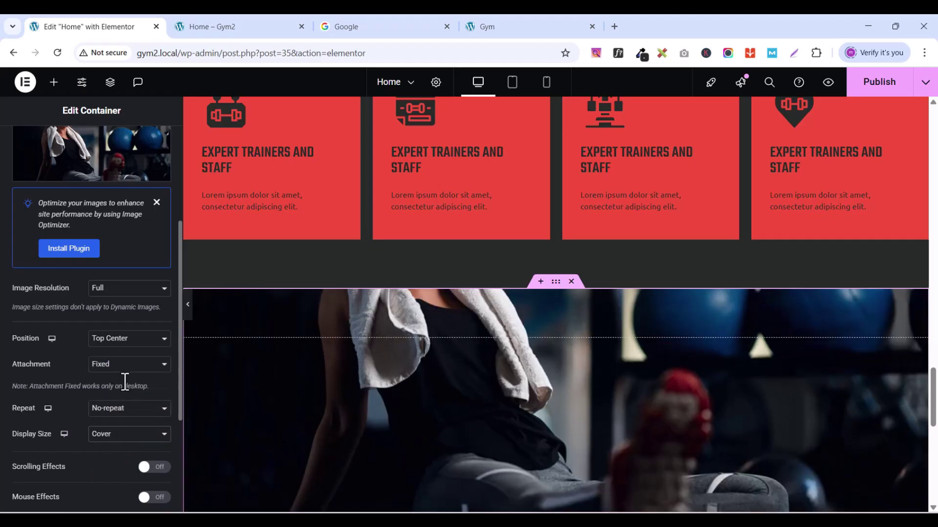
scroll(576, 357, "down", 4)
scroll(581, 367, "up", 2)
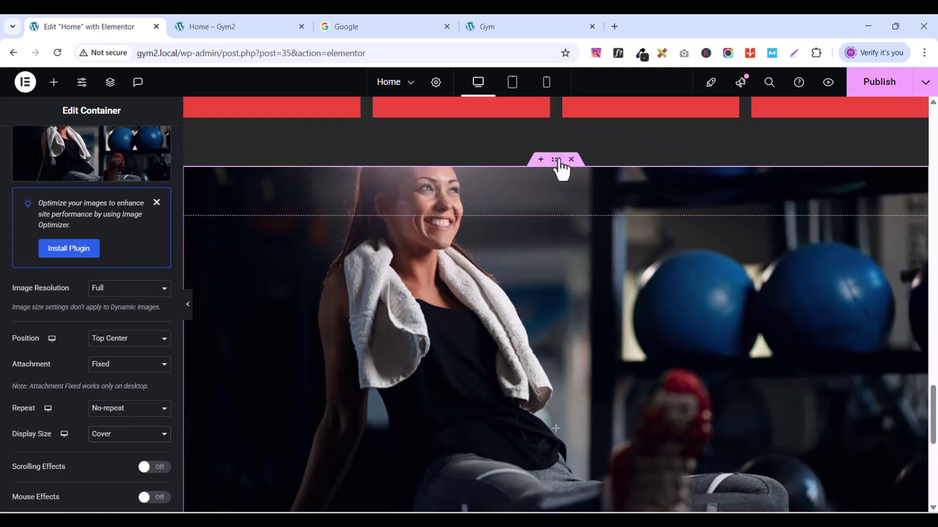
scroll(652, 337, "down", 3)
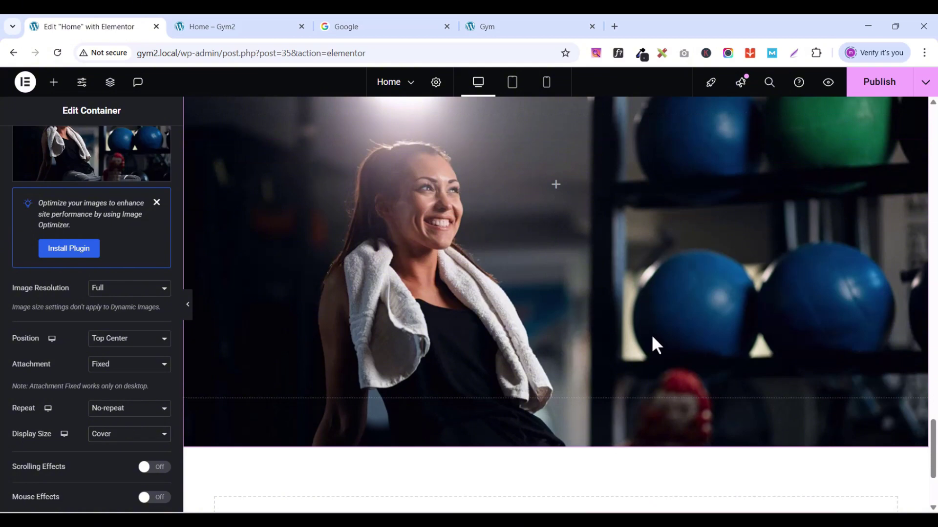
scroll(652, 337, "up", 4)
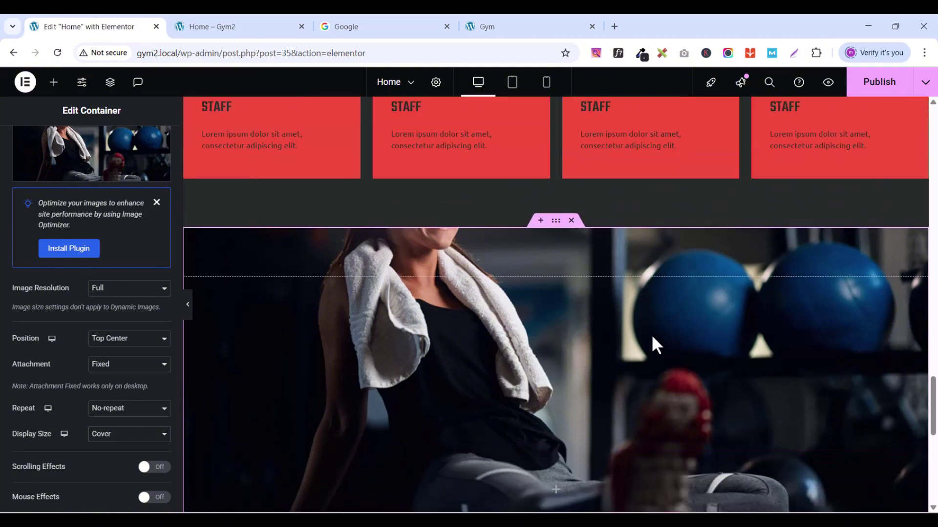
Step: Add an inner container inside the testimonials container and set its padding to 0 on all sides
left_click(54, 83)
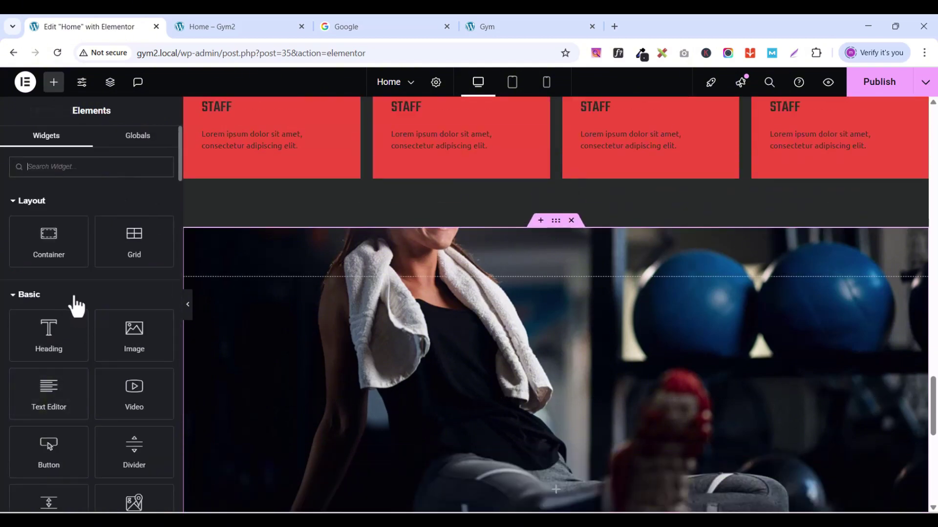
left_click_drag(44, 246, 516, 344)
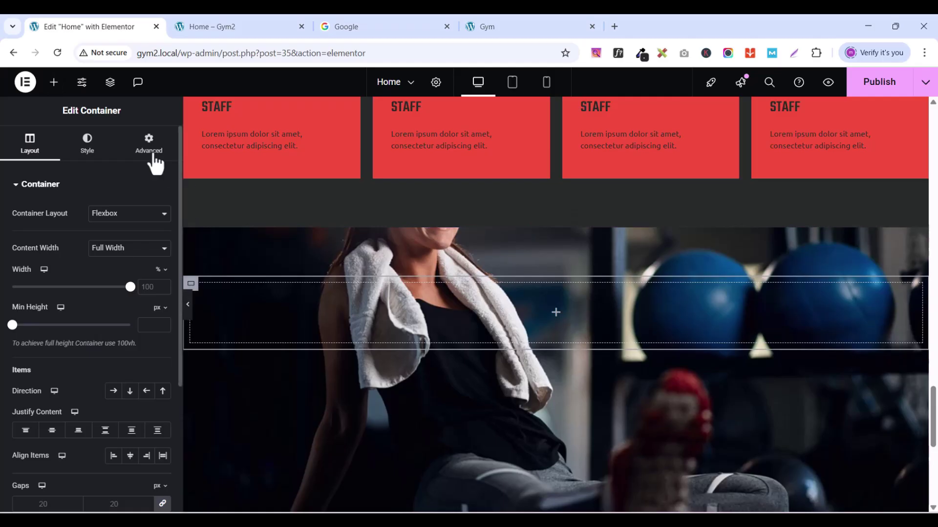
left_click(149, 147)
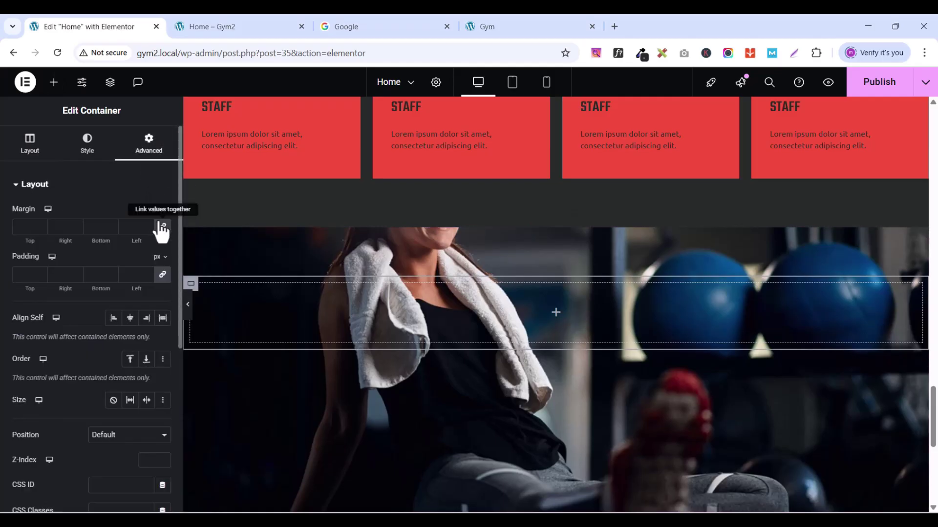
left_click(163, 274)
Step: Duplicate the inner container and set the parent testimonials container's direction to horizontal row so both sit side by side
right_click(191, 283)
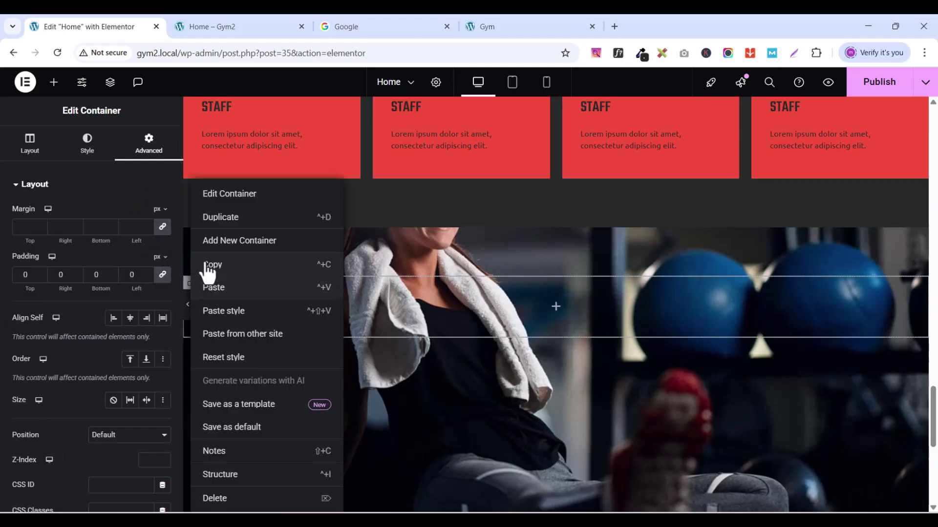
left_click(221, 217)
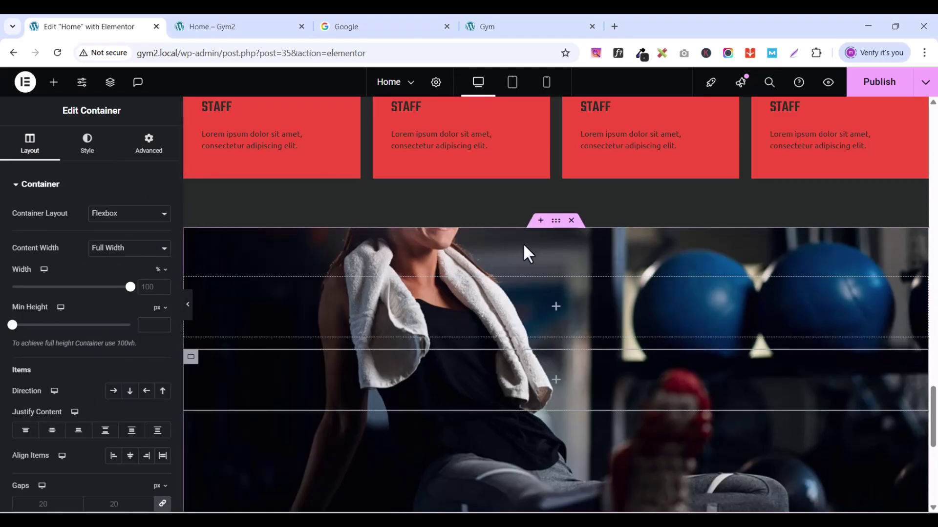
left_click(556, 222)
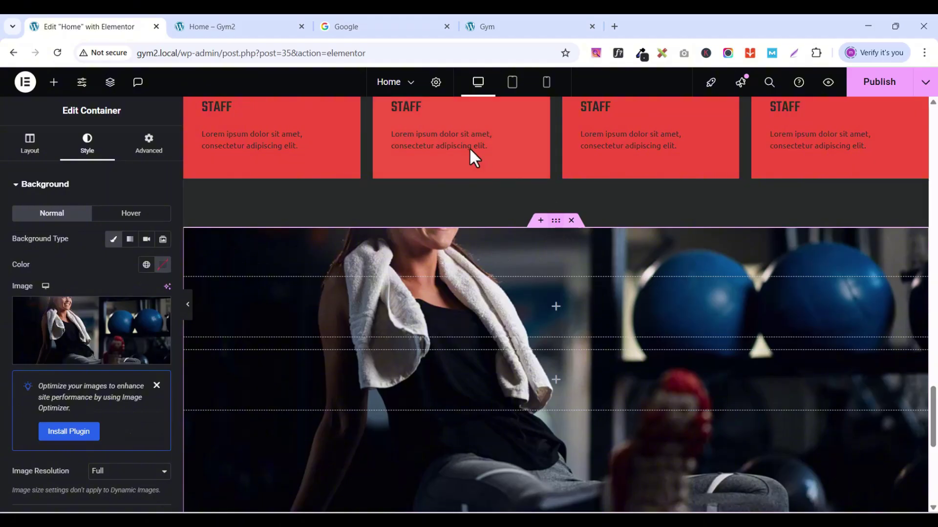
left_click(27, 146)
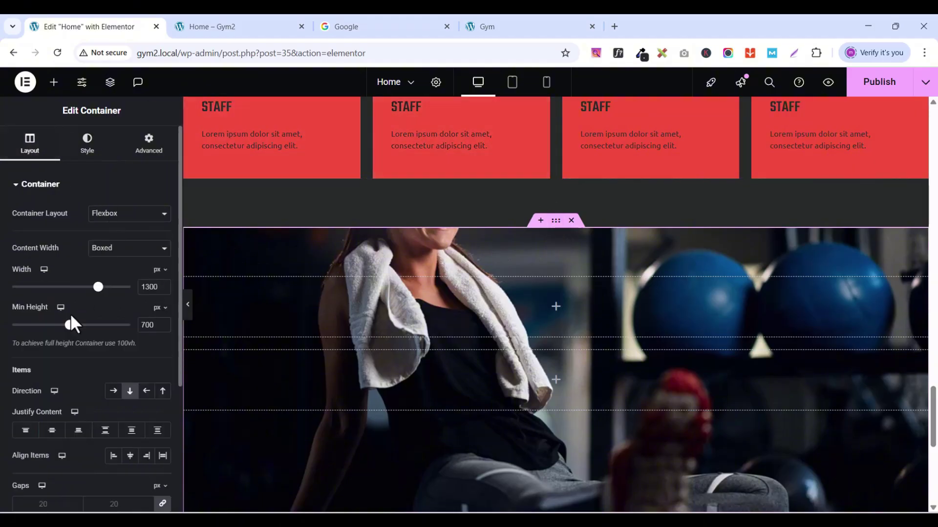
scroll(61, 348, "down", 3)
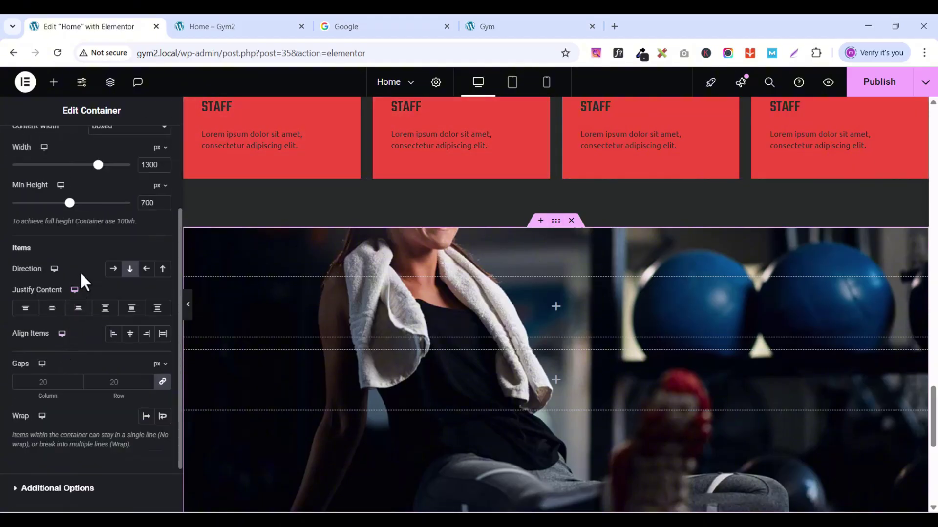
left_click(114, 269)
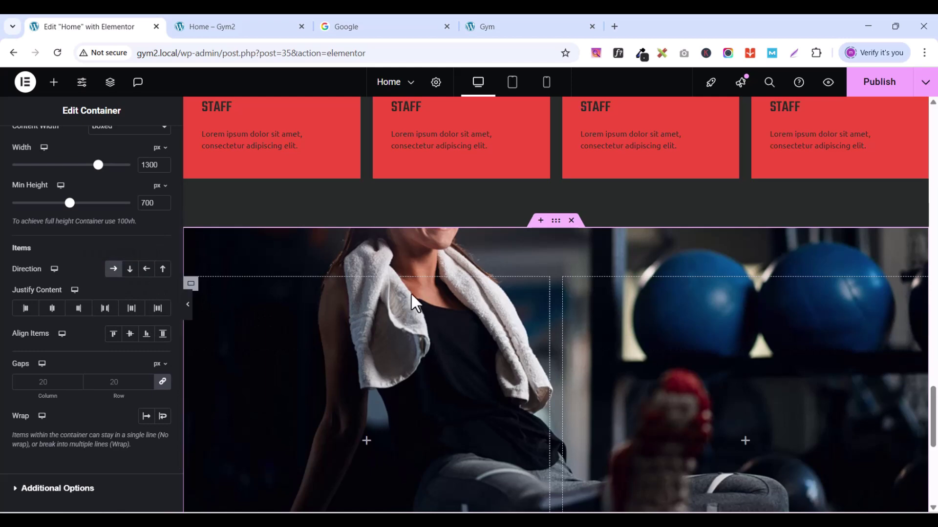
Step: Set the width of the first inner container in the testimonials section to 40%
mouse_move(933, 396)
left_mouse_down()
mouse_move(932, 422)
mouse_move(933, 406)
left_mouse_up()
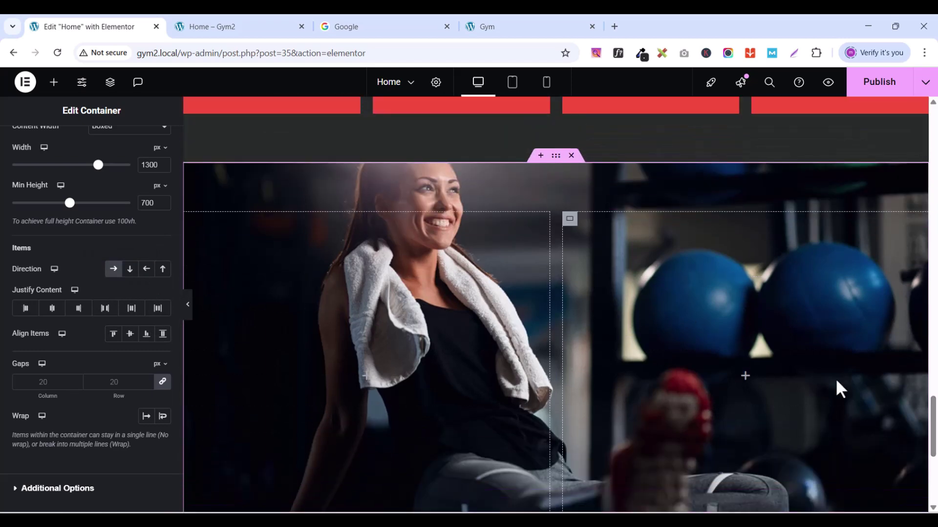
left_click(191, 220)
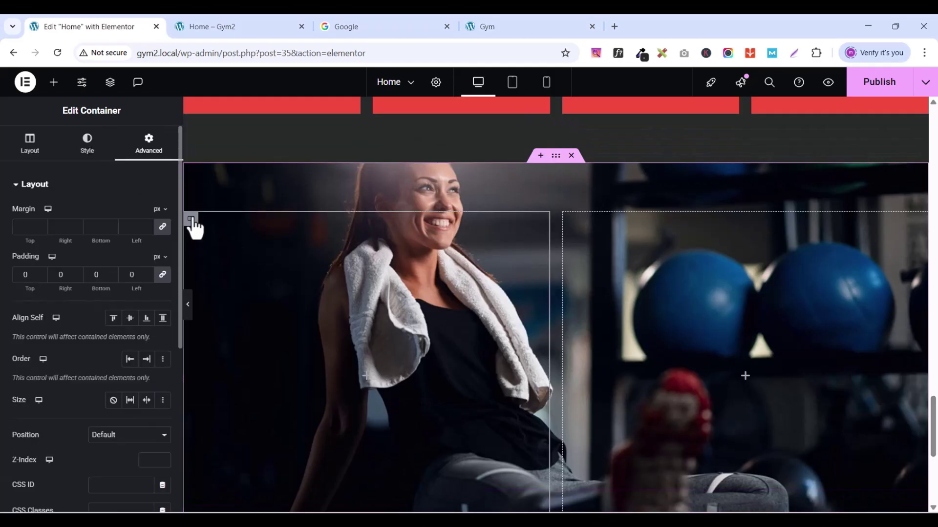
left_click(31, 149)
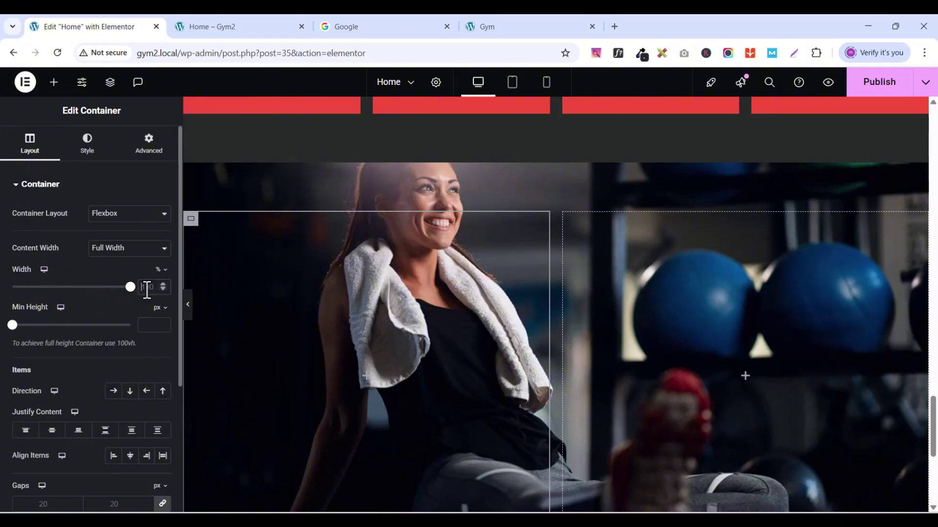
type("40")
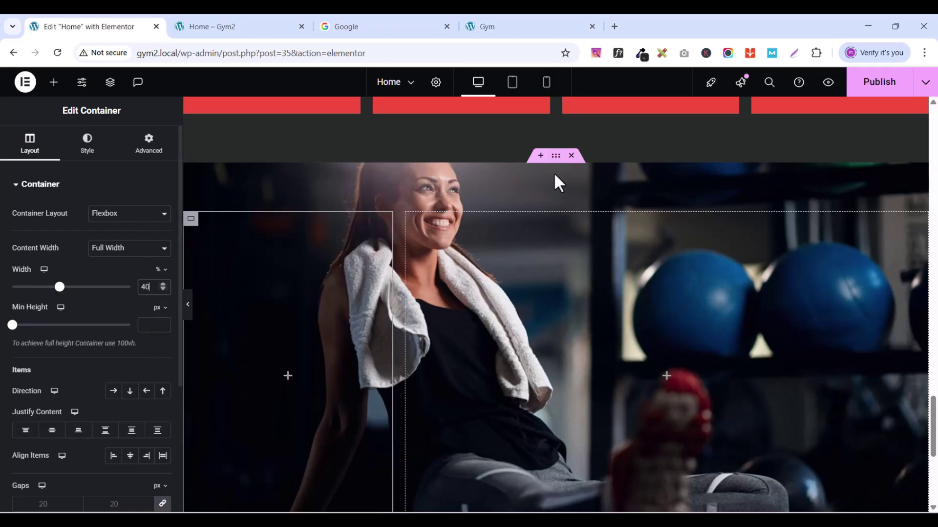
Step: Set the width of the second inner container in the testimonials section to 60%
left_click(414, 224)
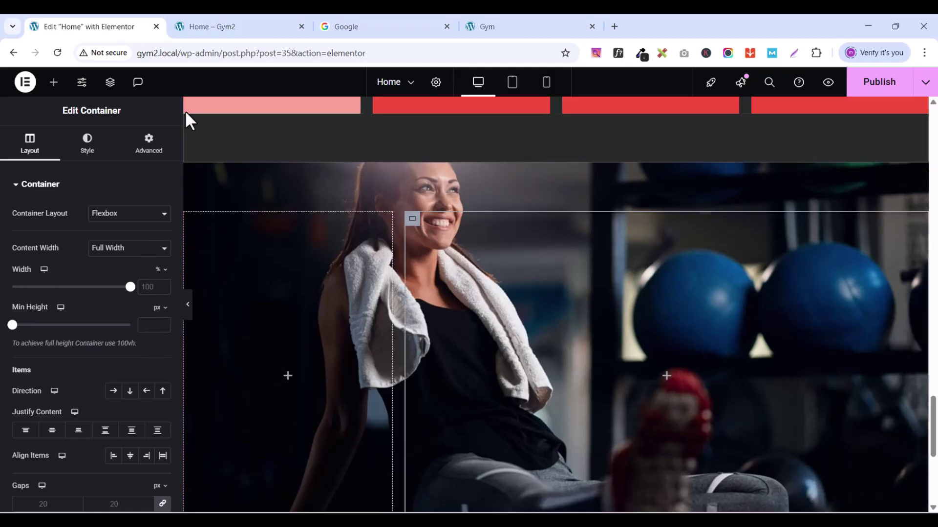
left_click(151, 283)
type("60")
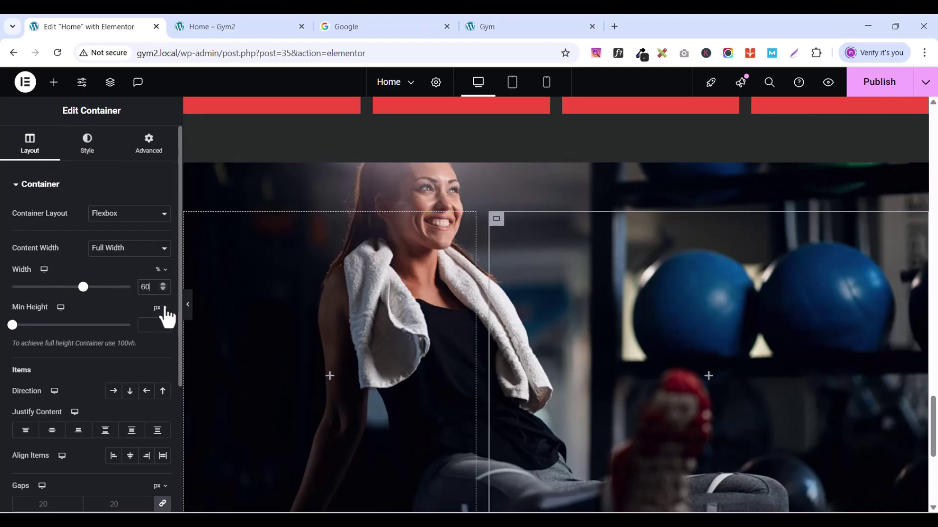
scroll(661, 299, "down", 3)
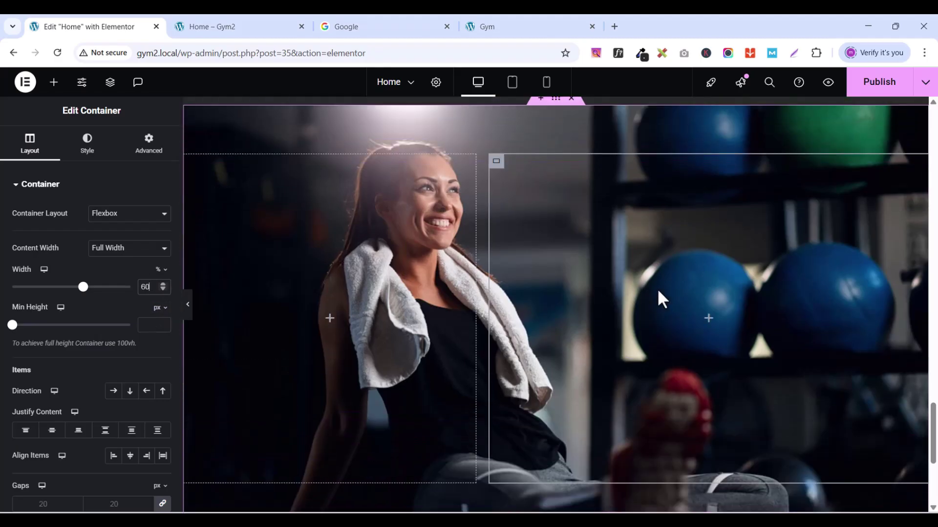
scroll(662, 299, "up", 4)
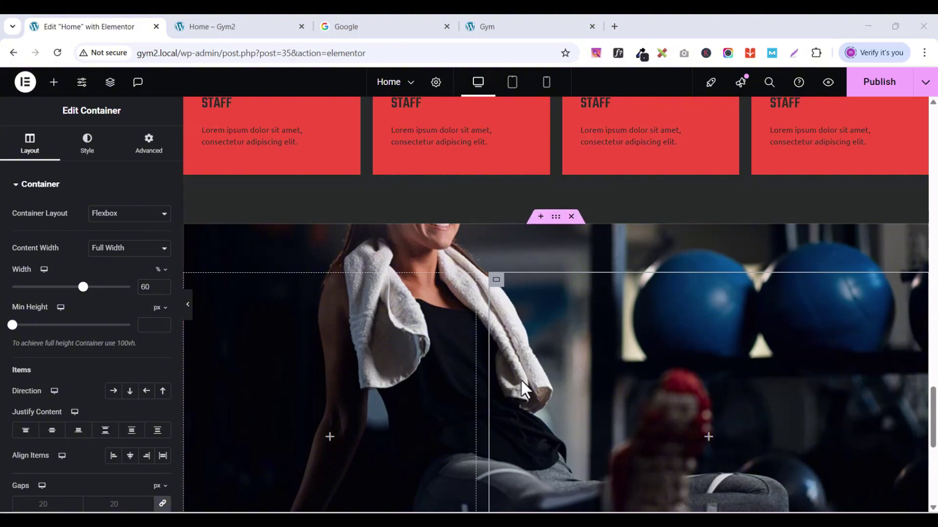
Step: Copy the red "WHY CHHOSE US" heading from the section above and paste it into the first inner testimonials container
left_click(510, 28)
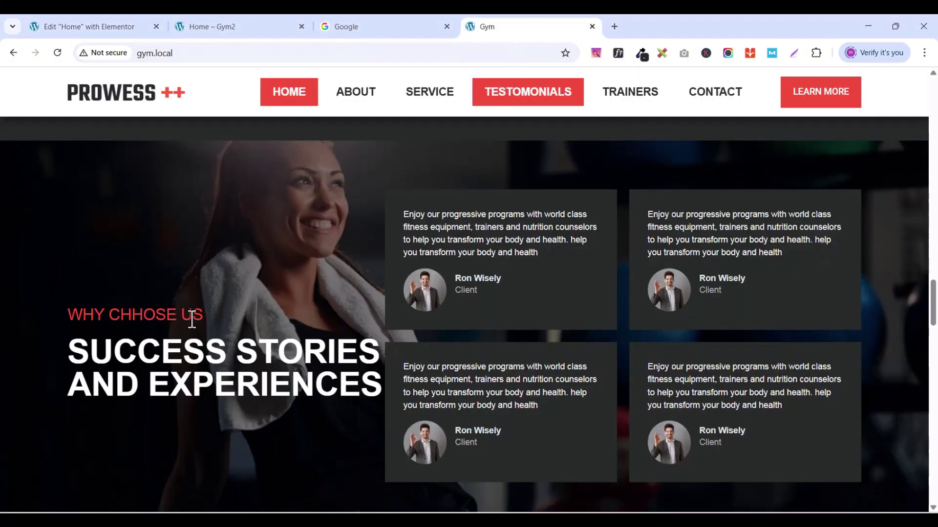
left_click(103, 29)
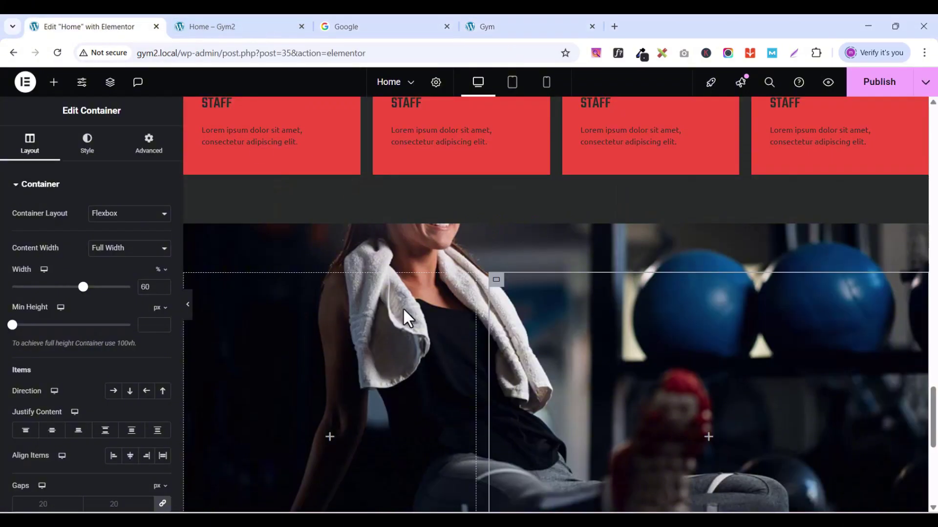
scroll(408, 318, "up", 5)
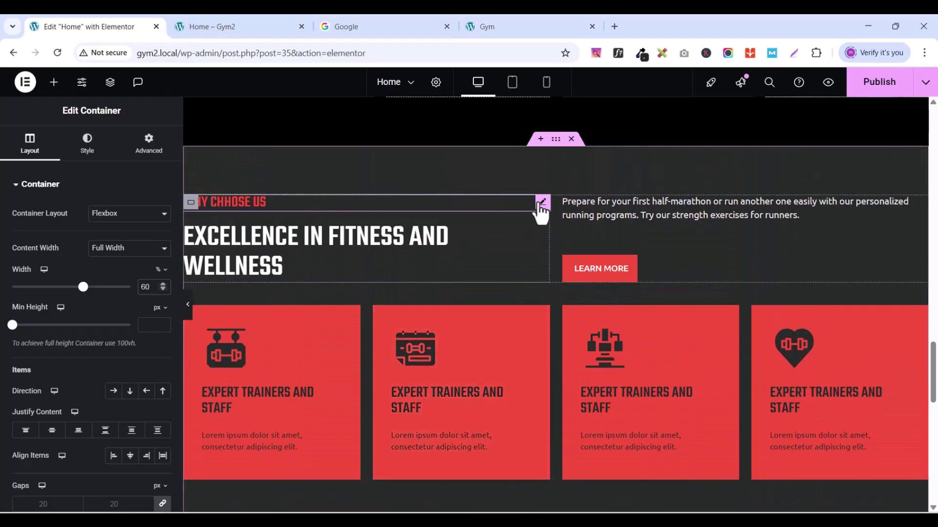
left_click(542, 203)
right_click(543, 207)
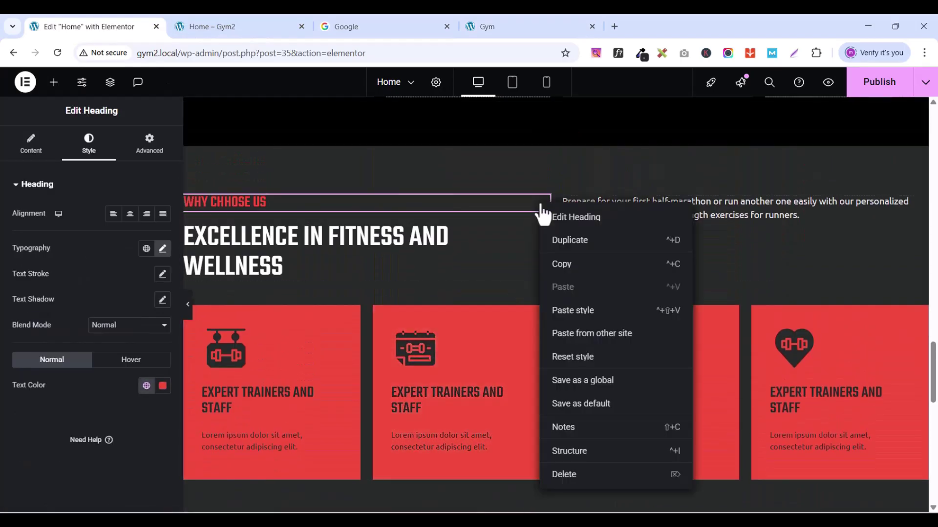
left_click(569, 266)
scroll(441, 265, "down", 6)
scroll(395, 300, "down", 3)
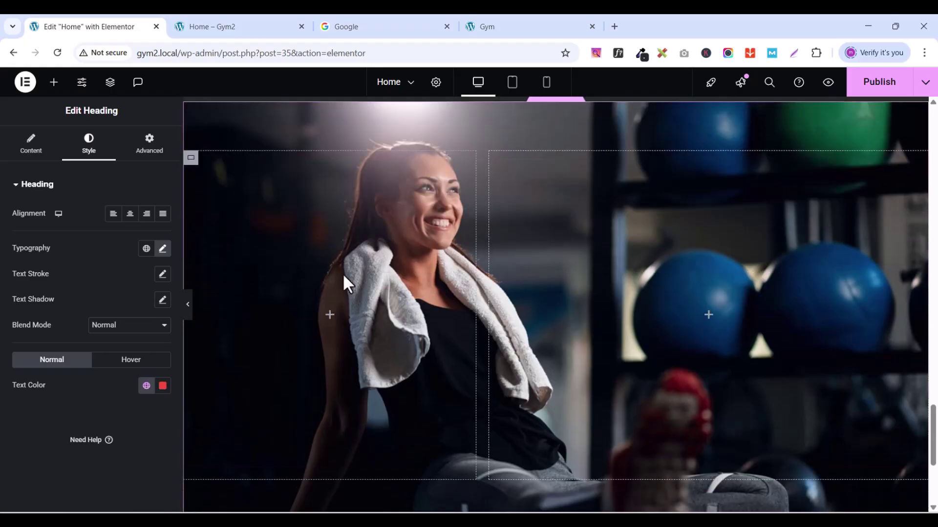
right_click(306, 275)
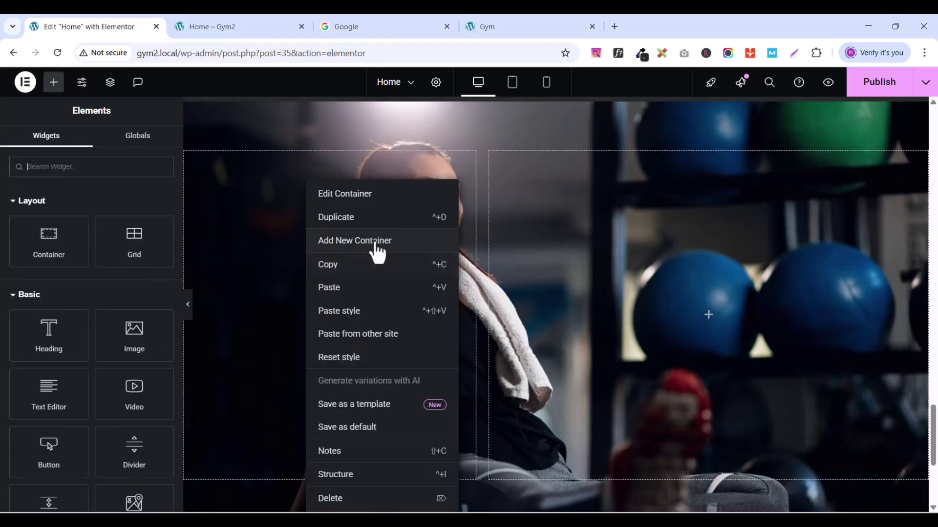
left_click(349, 288)
Step: Copy the "EXCELLENCE IN FITNESS AND WELLNESS" heading and paste it below the red heading in the testimonials container
scroll(369, 268, "up", 4)
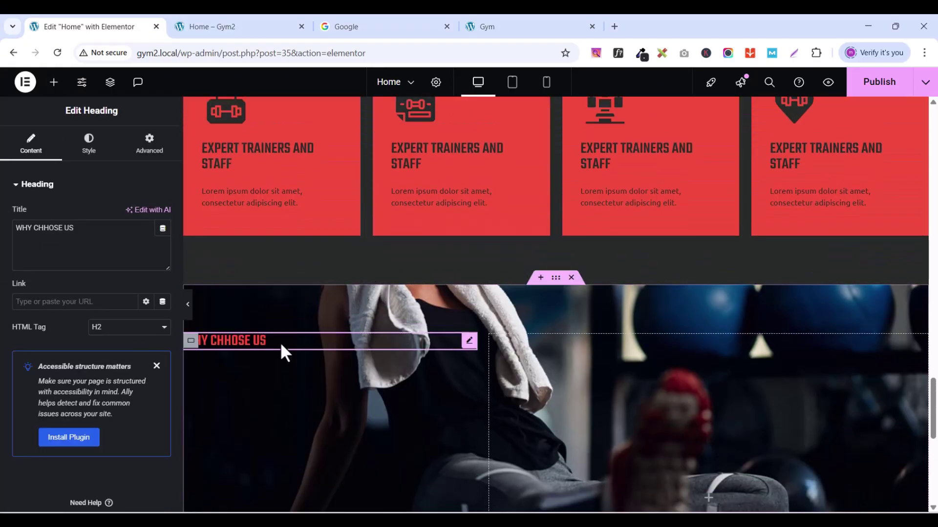
scroll(434, 329, "up", 3)
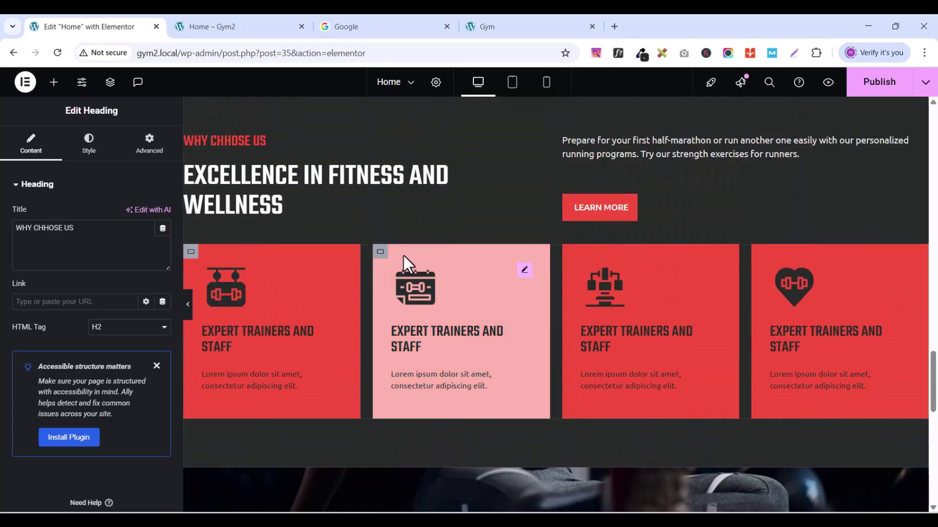
left_click(538, 171)
right_click(539, 172)
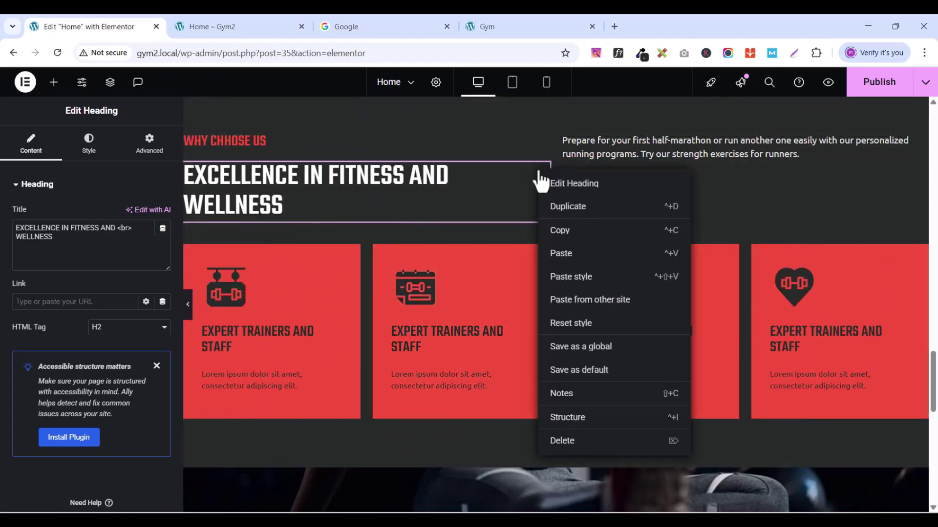
left_click(562, 232)
scroll(369, 282, "down", 8)
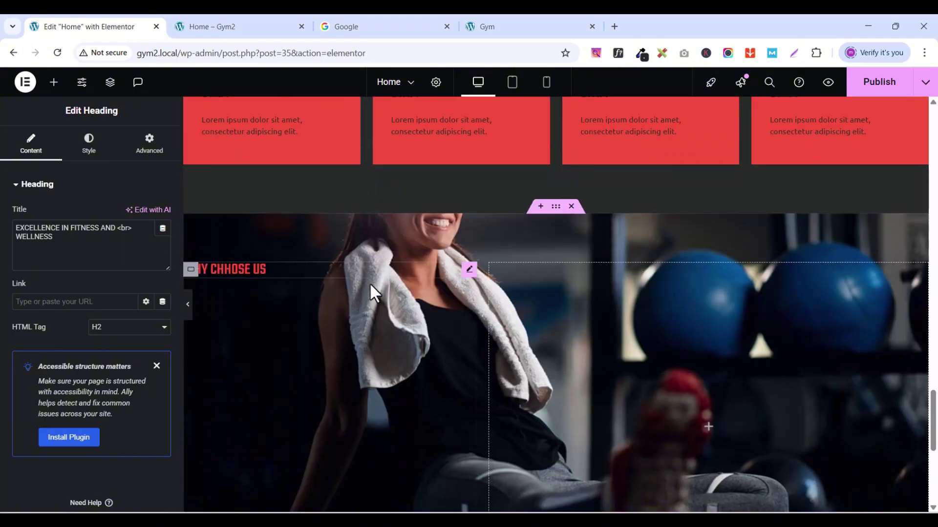
scroll(355, 215, "up", 2)
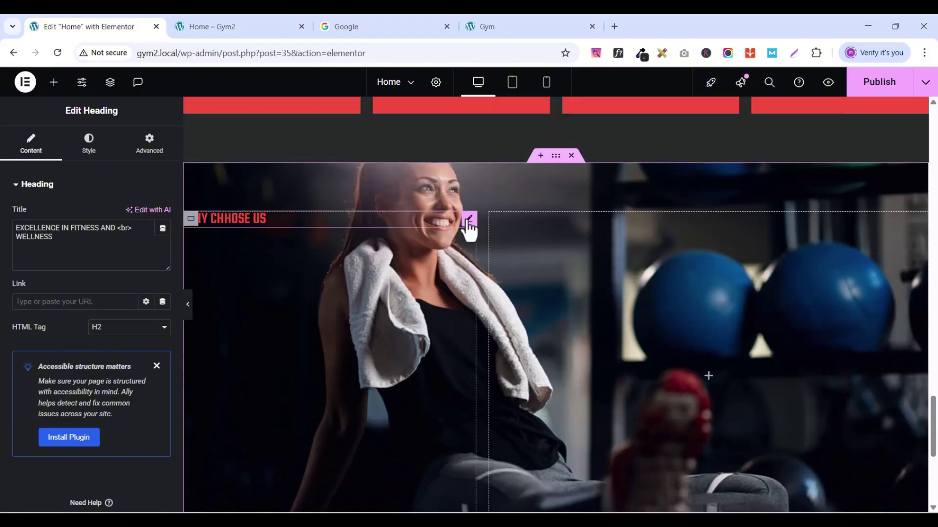
left_click(468, 215)
right_click(293, 272)
left_click(325, 290)
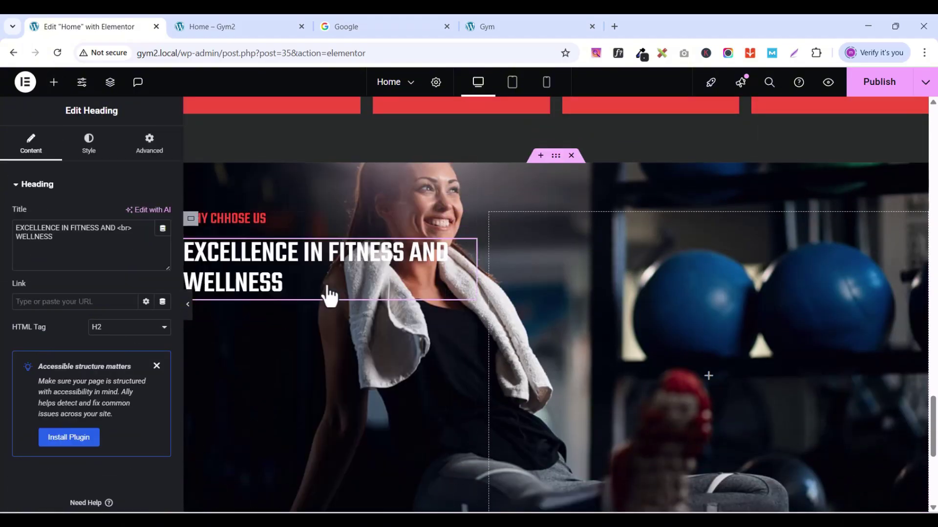
Step: Replace the pasted heading's title with "SUCCESS STORIES AND EXPERIENCES", copied from the reference Gym site
left_click(512, 29)
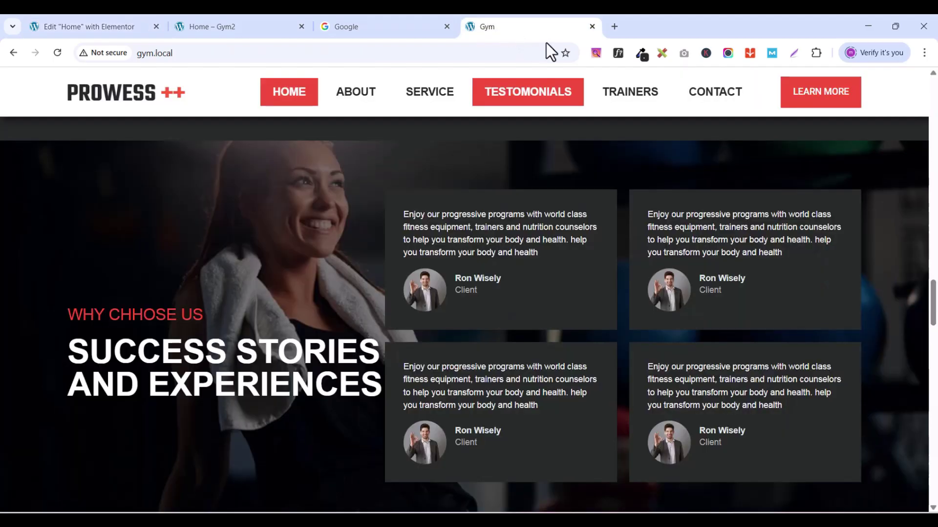
scroll(163, 307, "down", 1)
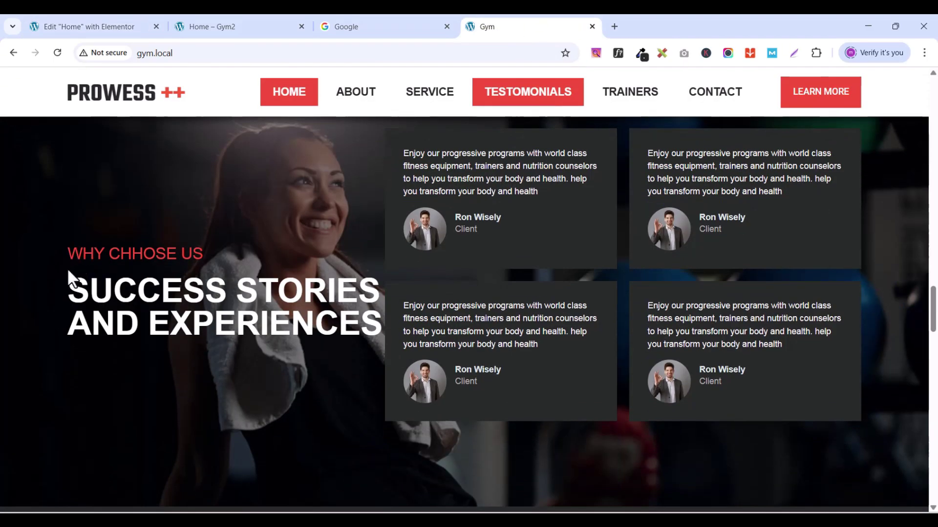
left_click_drag(77, 289, 378, 320)
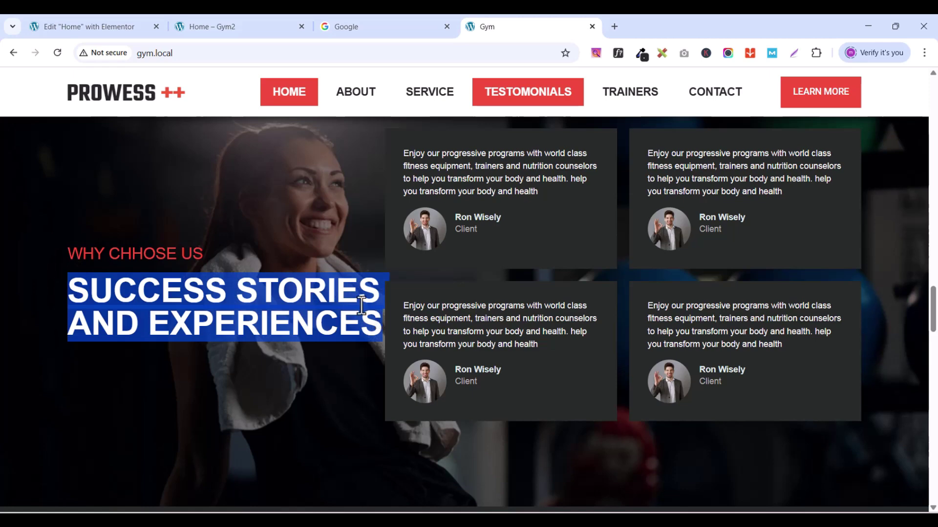
right_click(361, 306)
left_click(379, 312)
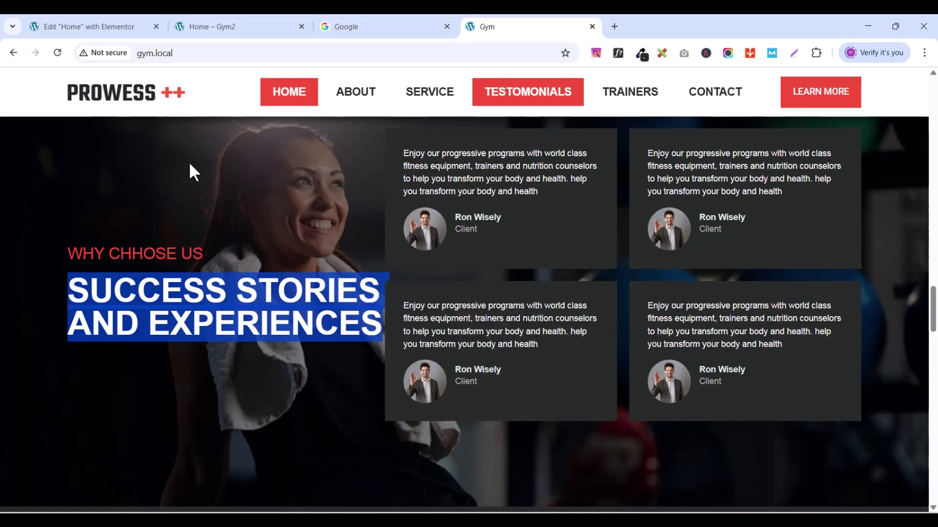
left_click(82, 31)
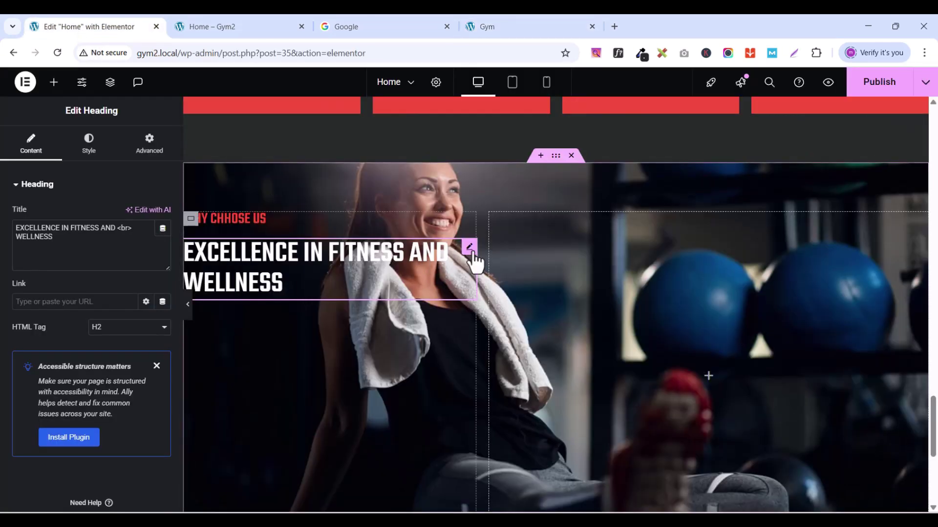
triple_click(52, 237)
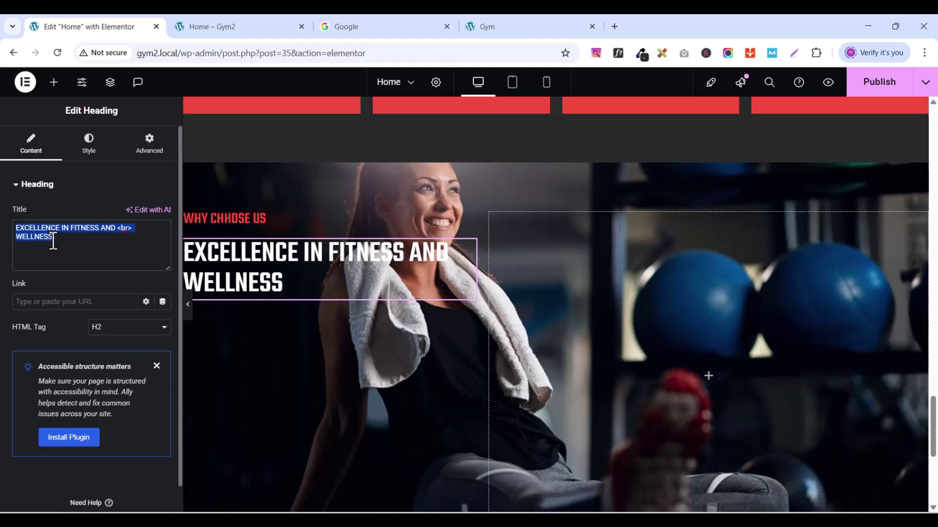
key("ctrl+v")
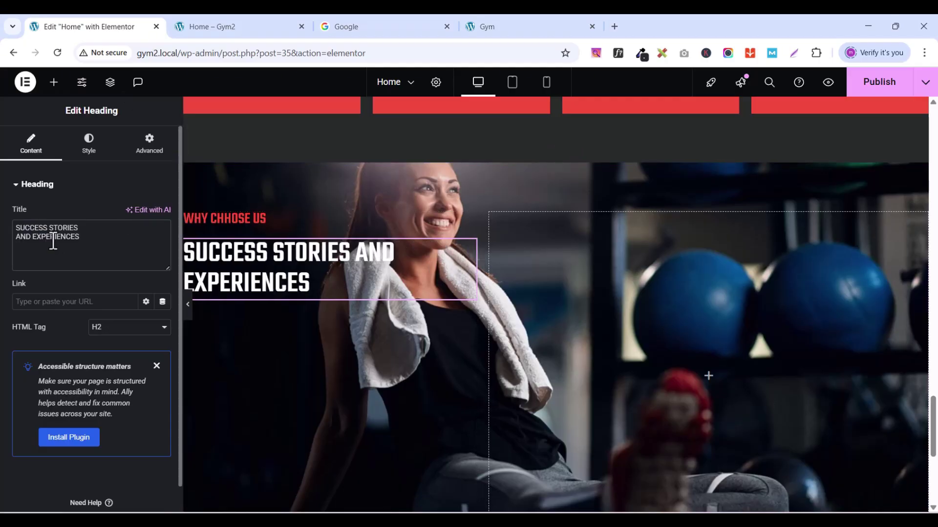
Step: Set the "SUCCESS STORIES AND EXPERIENCES" heading's font size to 50 px and compare it with the reference Gym site
left_click(89, 146)
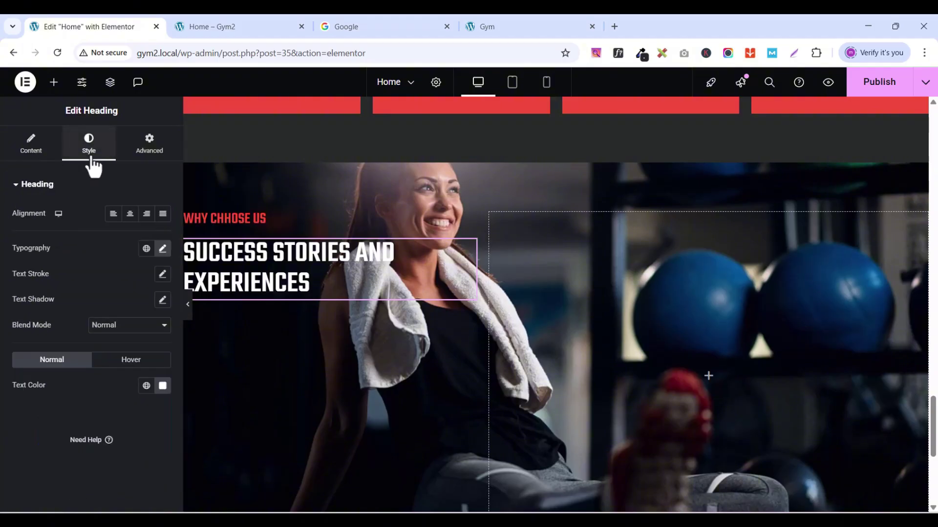
left_click(162, 249)
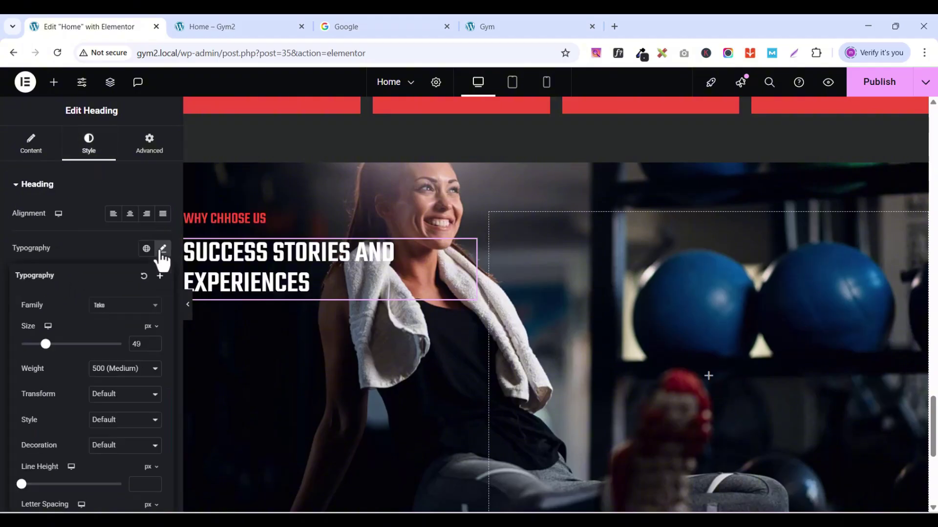
left_click(154, 340)
left_click(153, 340)
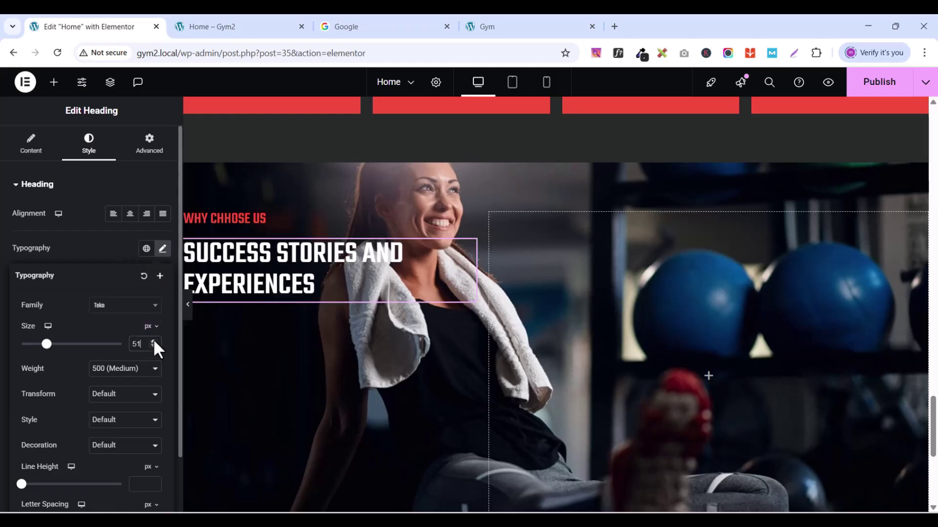
left_click(154, 347)
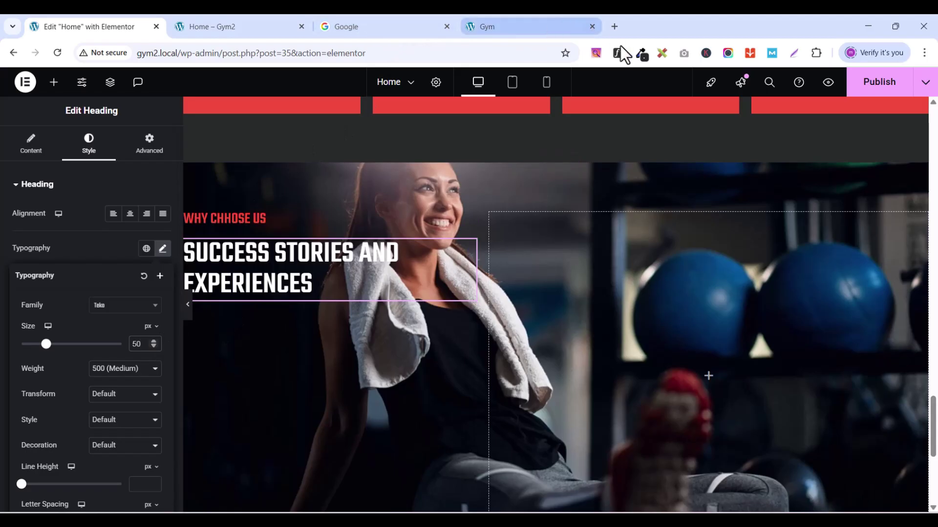
left_click(511, 32)
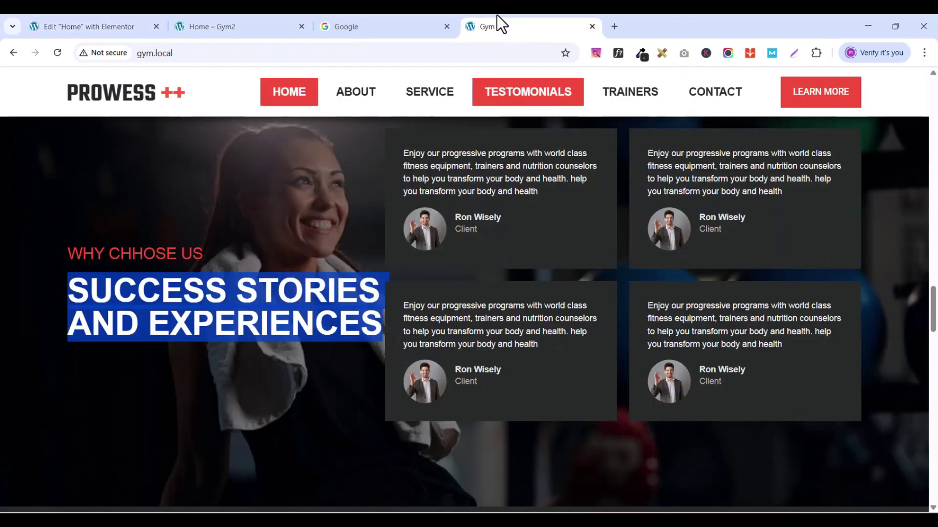
left_click(107, 26)
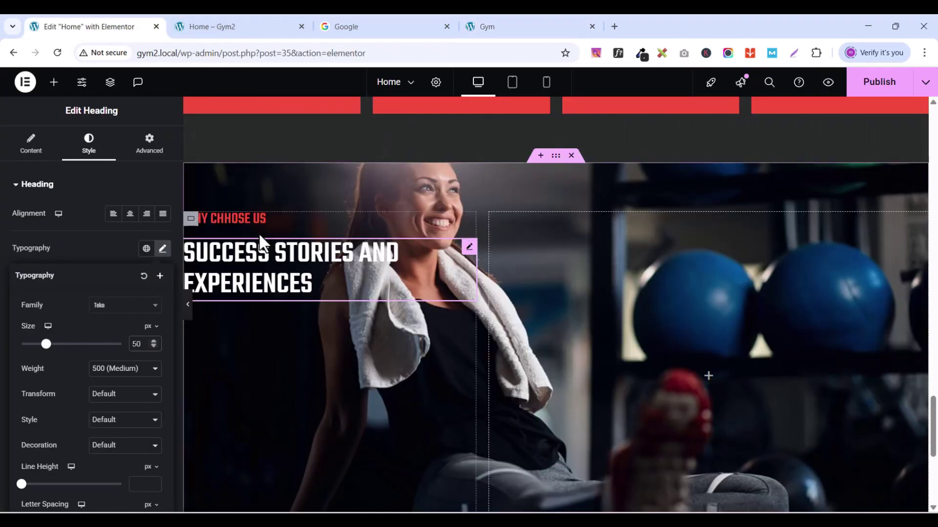
Step: Center the first inner testimonials container's content vertically by setting its Justify Content to center
left_click(191, 219)
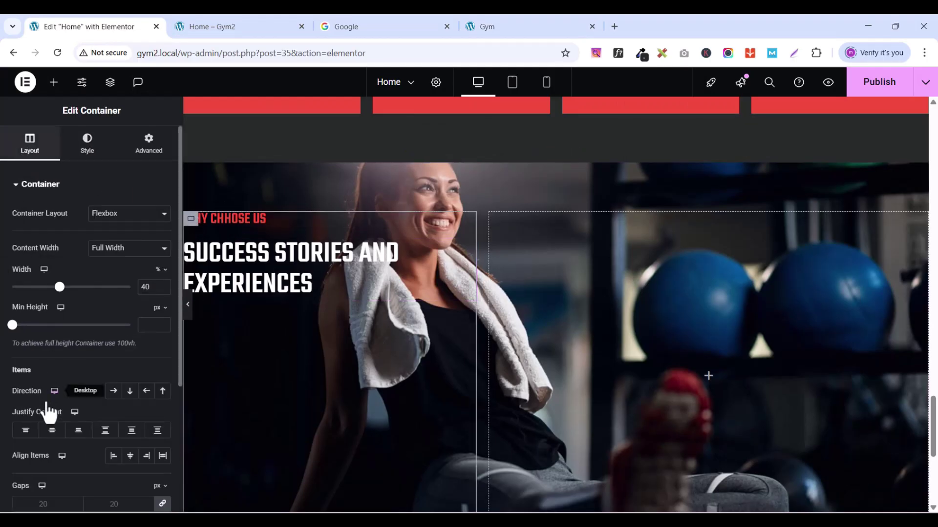
left_click(52, 430)
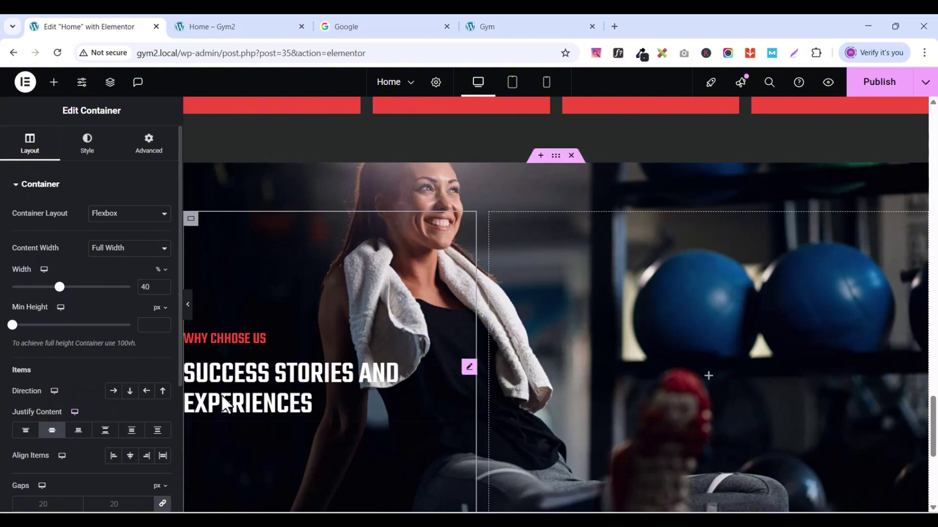
scroll(370, 352, "down", 2)
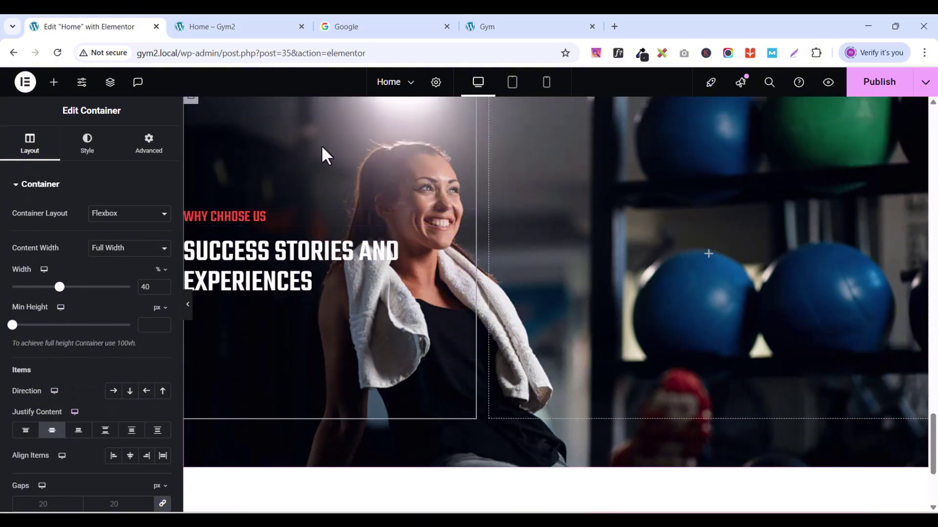
Step: Publish the Home page and open its preview in the browser
left_click(867, 86)
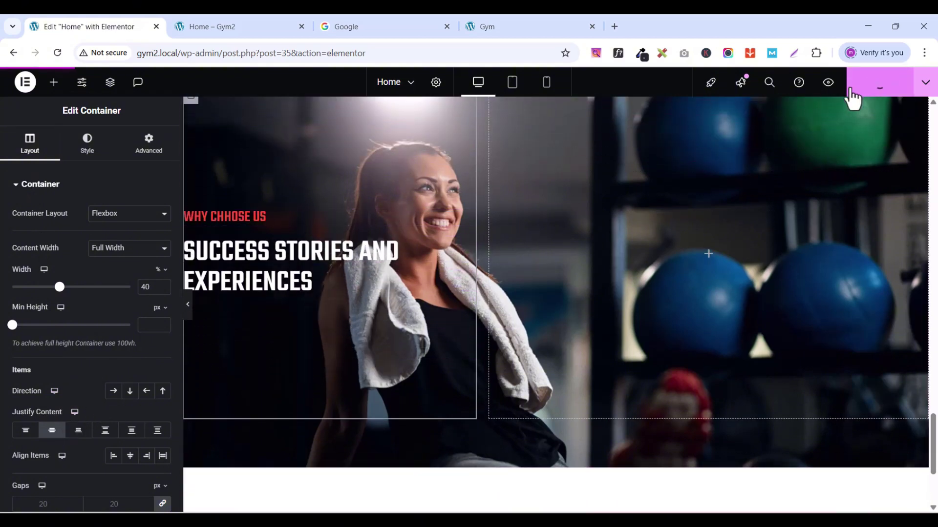
left_click(829, 83)
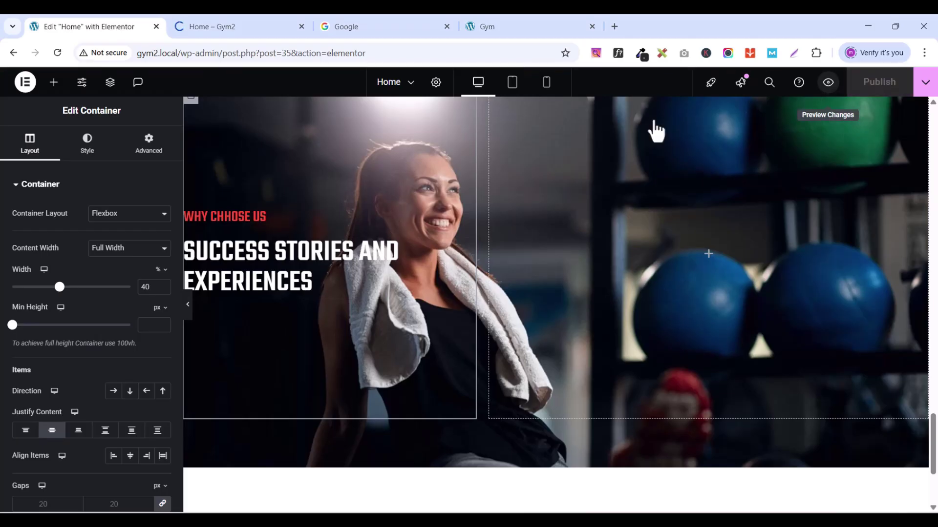
left_click(218, 16)
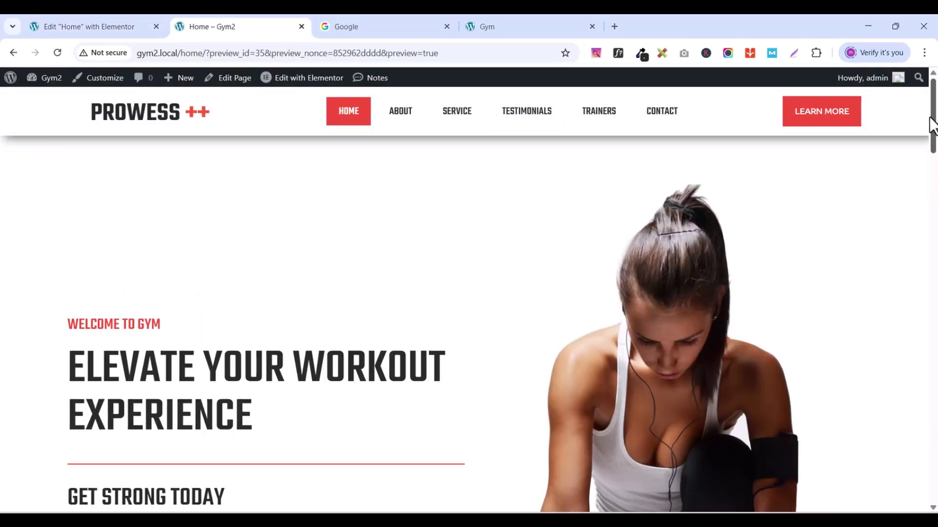
Step: Check the "SUCCESS STORIES AND EXPERIENCES" section in the page preview and return to the Elementor editor
left_click_drag(932, 122, 935, 462)
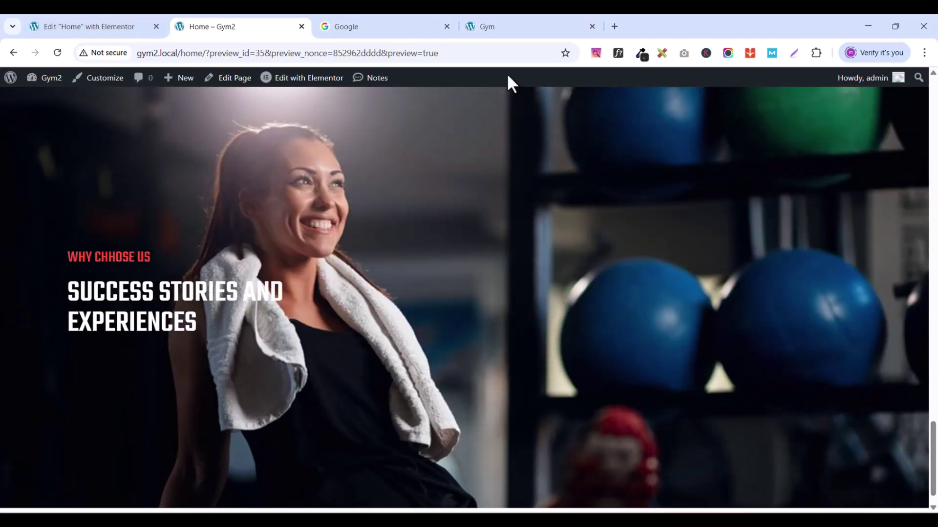
left_click(123, 28)
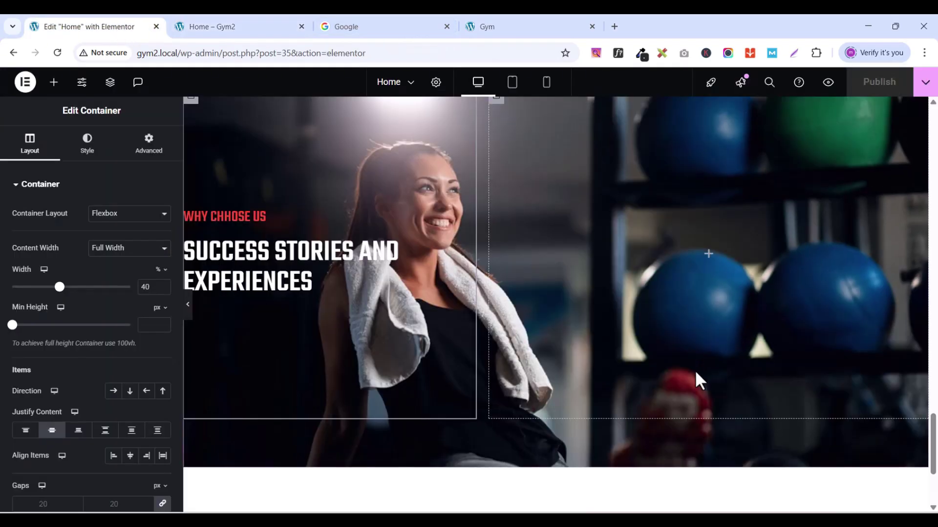
Step: Add a Grid to the empty second inner container of the testimonials section and set it to 2 columns, checking the reference Gym site's layout
scroll(698, 381, "up", 3)
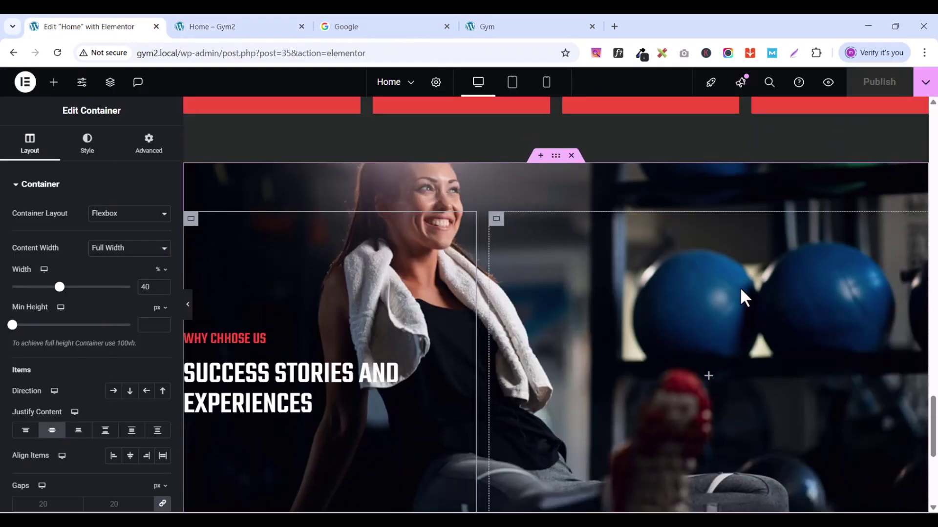
left_click(54, 83)
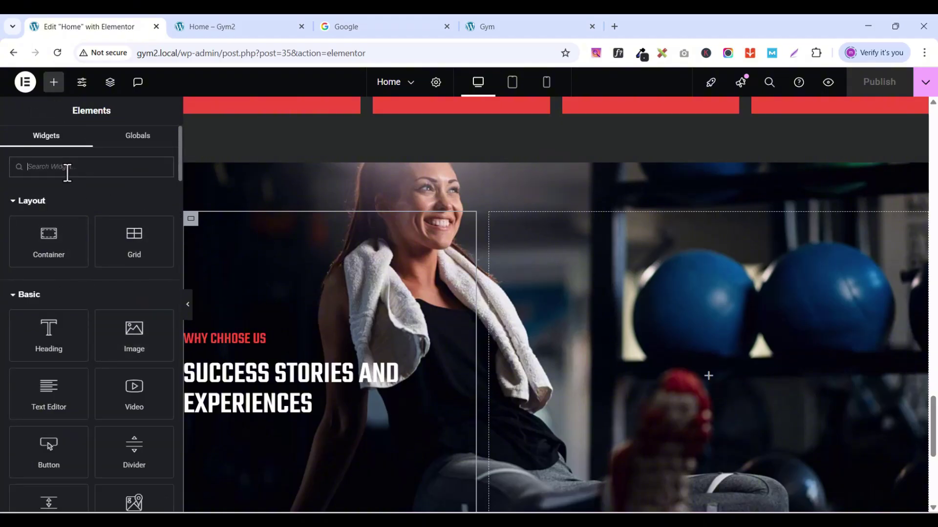
left_click_drag(130, 237, 733, 352)
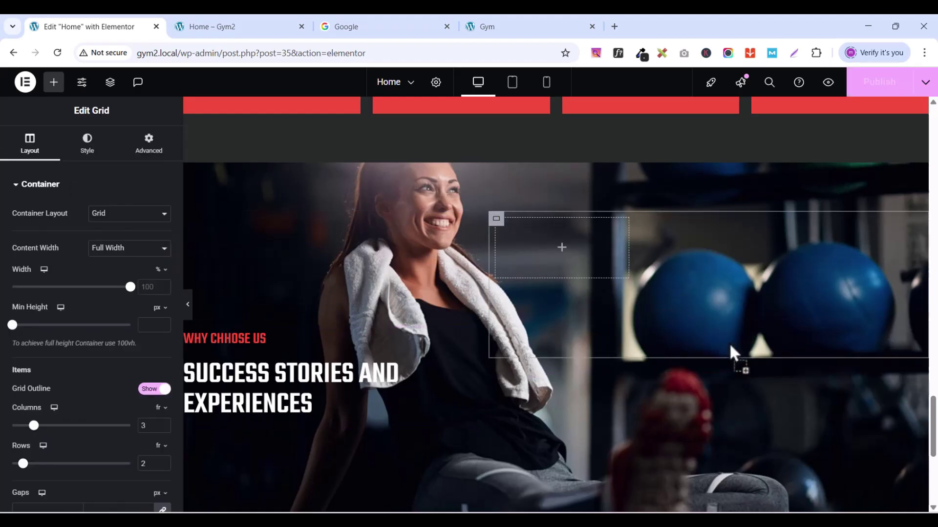
left_click(516, 26)
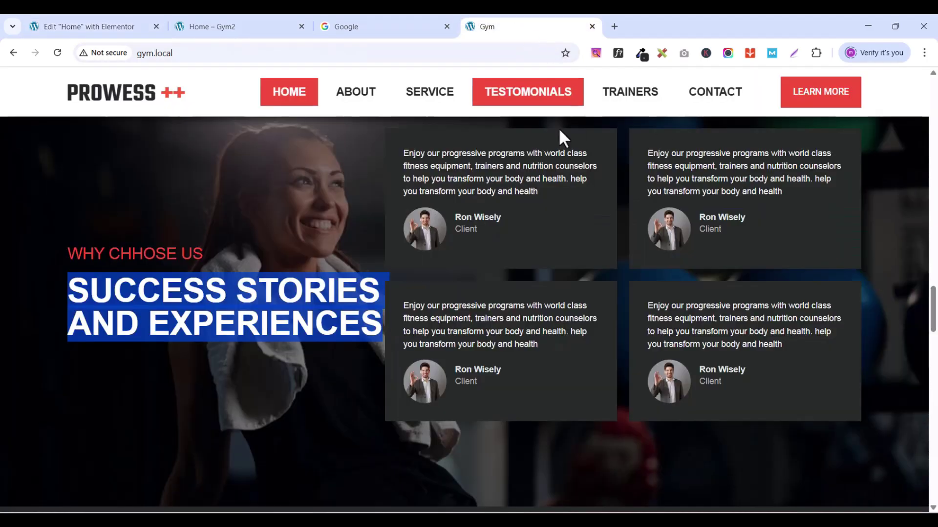
left_click(104, 28)
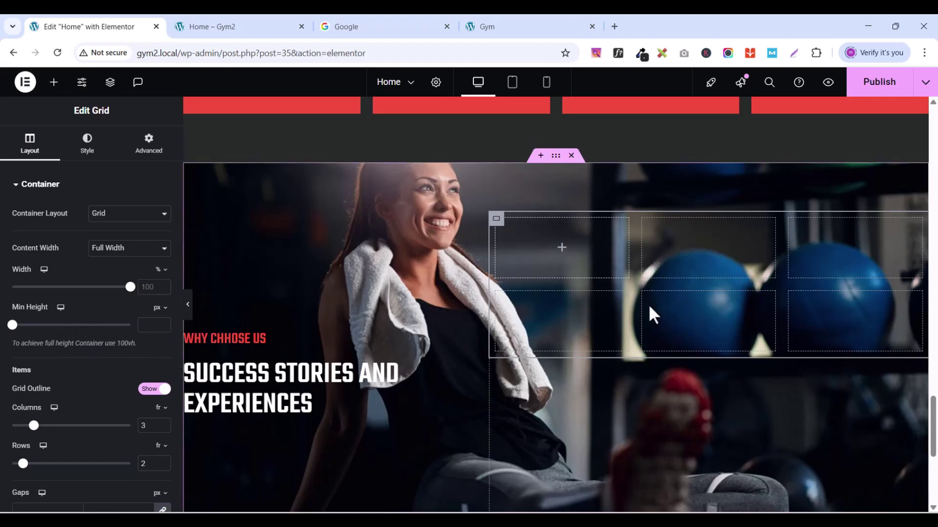
left_click(163, 428)
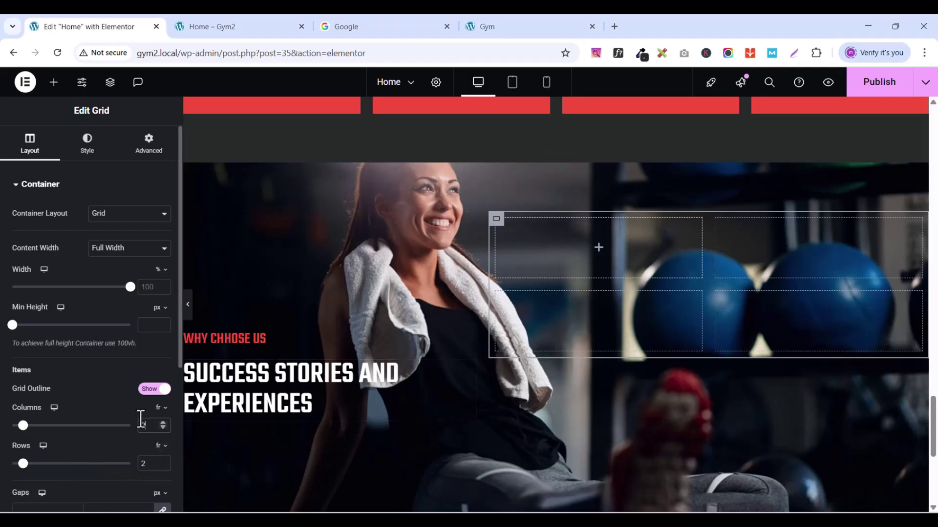
Step: Set the testimonials grid's padding to 0 px on all sides
scroll(147, 420, "down", 3)
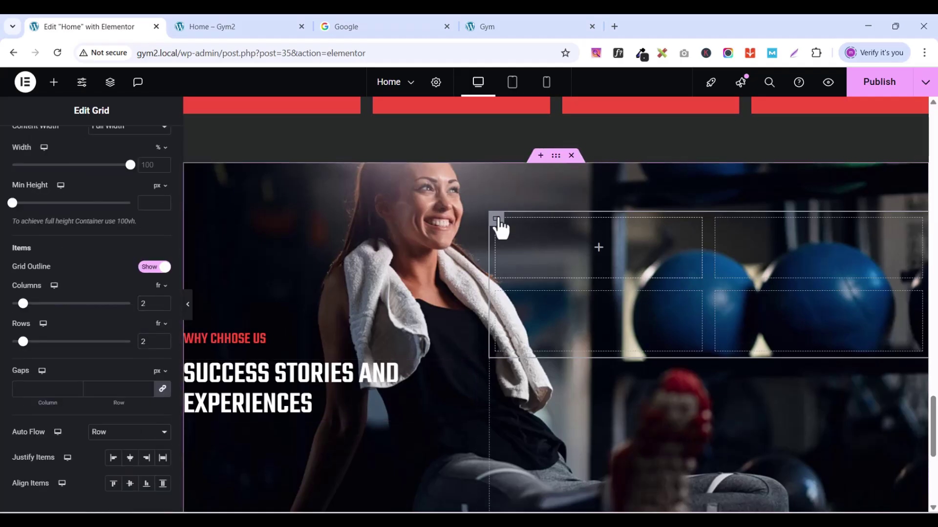
scroll(66, 232, "up", 3)
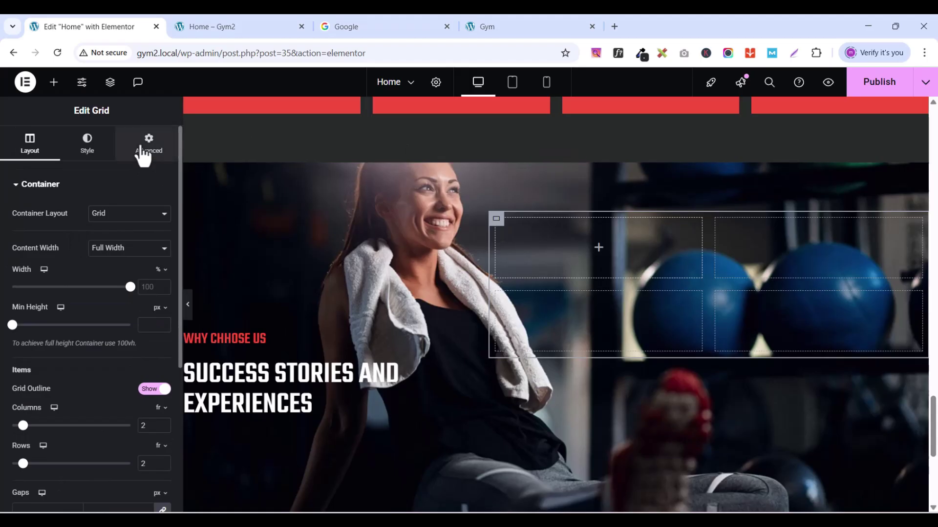
left_click(142, 150)
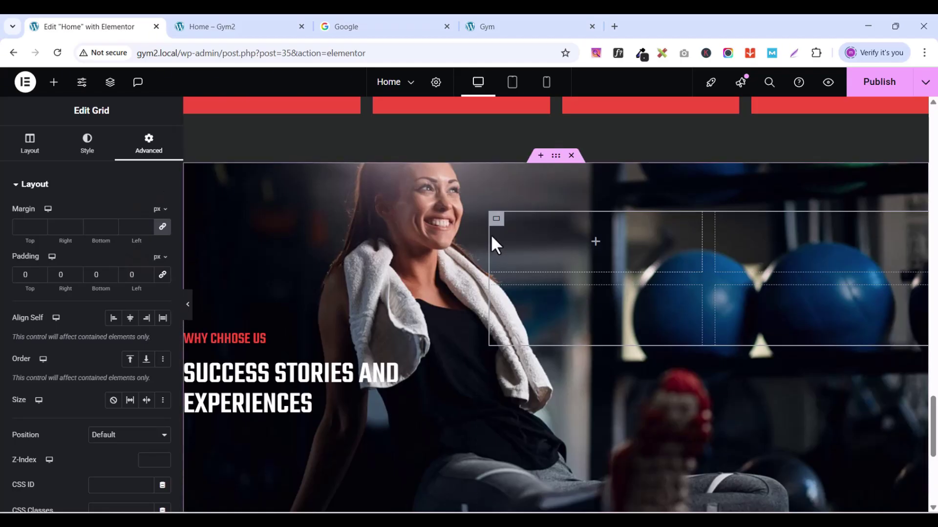
Step: Add a container to the first cell of the testimonials grid and set its padding to 0 px on all sides
left_click(54, 83)
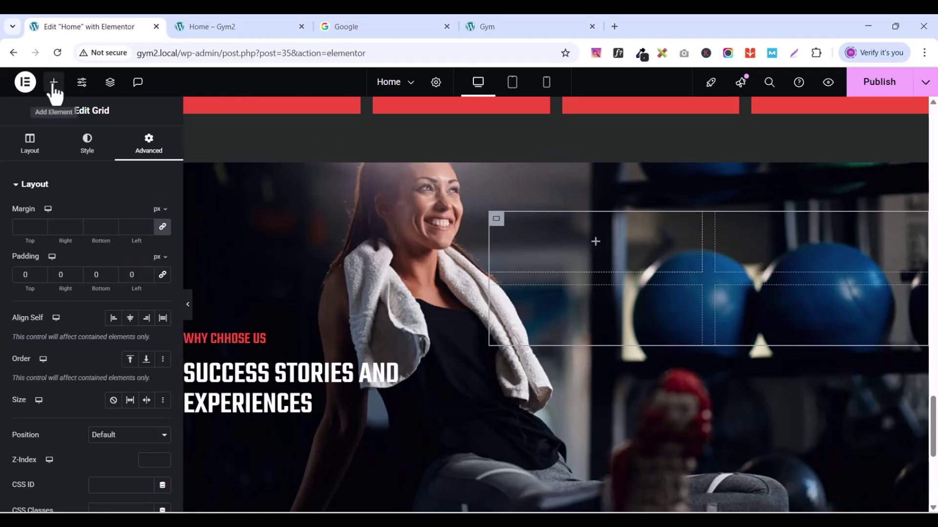
left_click_drag(46, 241, 592, 245)
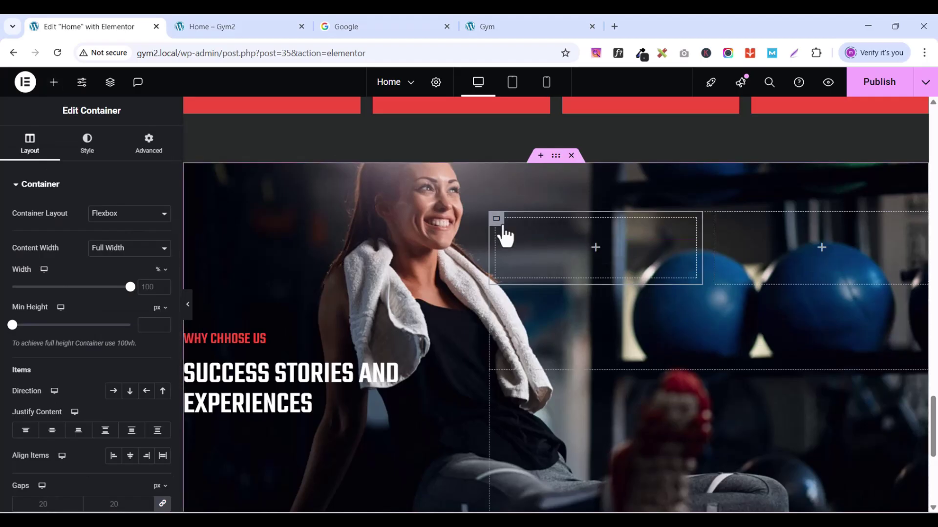
left_click(146, 147)
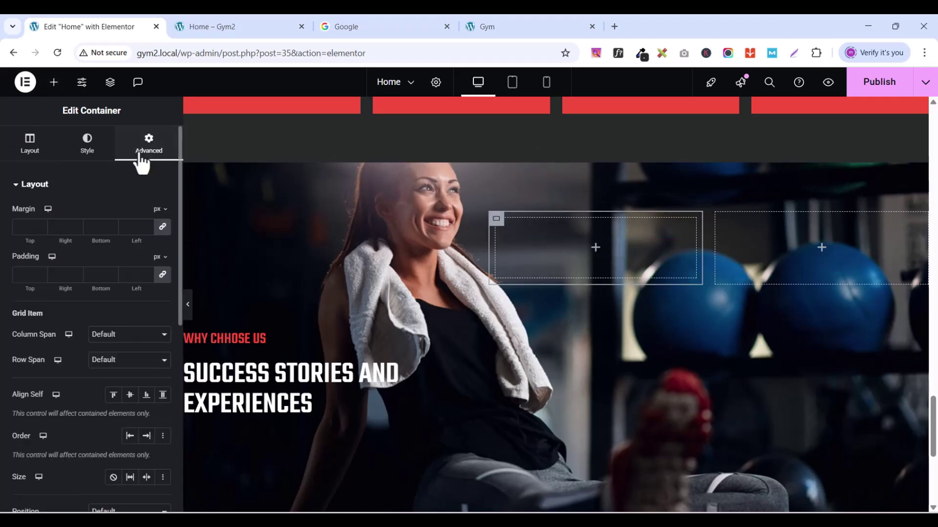
left_click(162, 280)
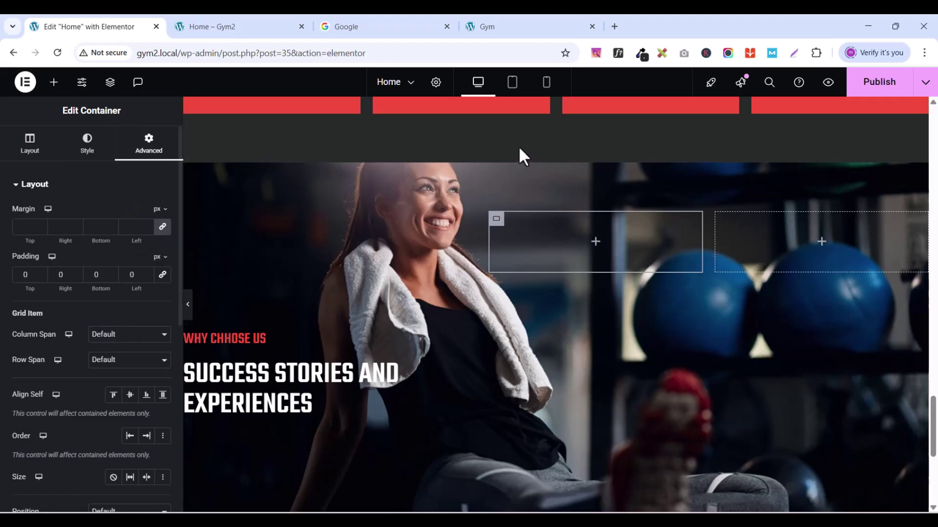
Step: Copy the "Prepare for your first half-marathon" text widget from the fitness and wellness section and paste it into the grid's first container
left_click(523, 26)
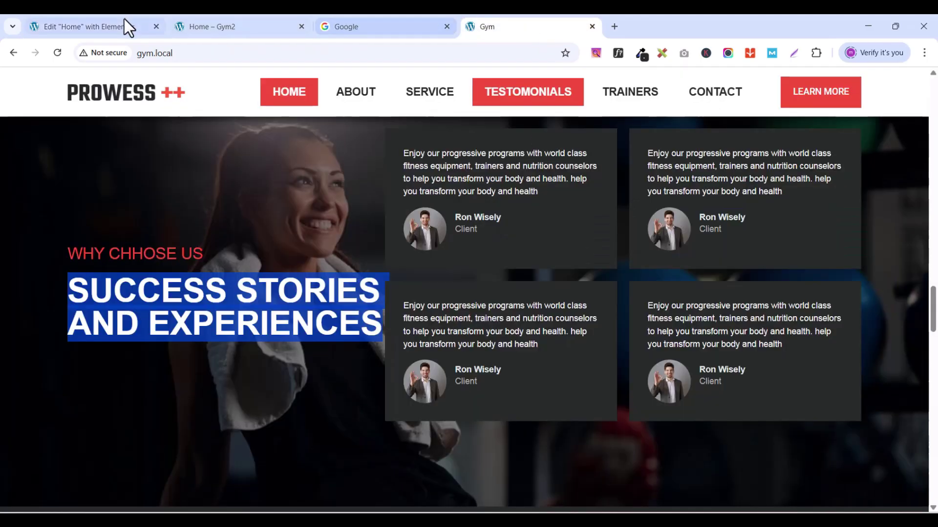
left_click(75, 24)
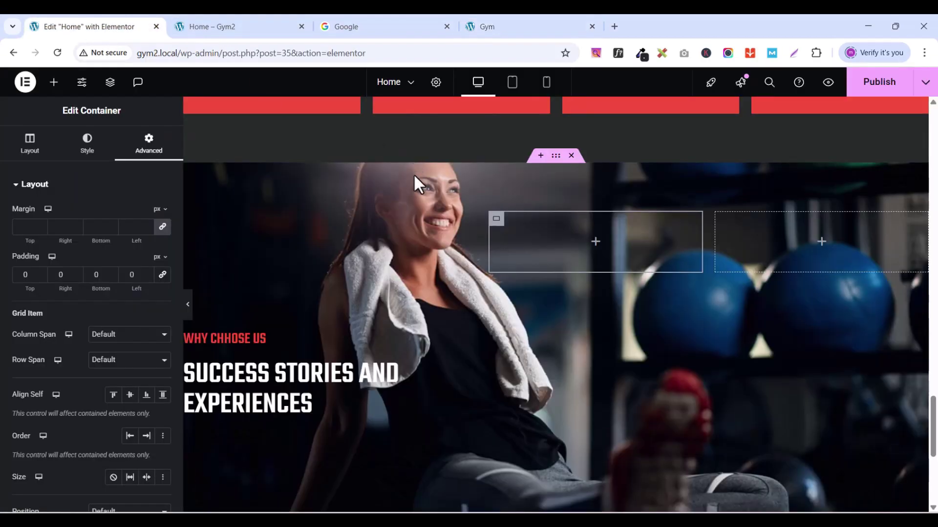
scroll(580, 346, "up", 10)
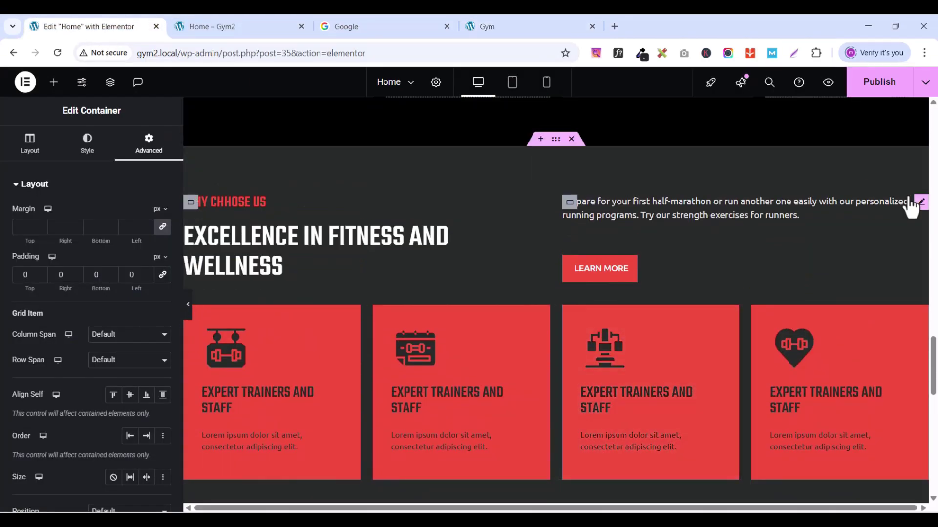
left_click(919, 204)
right_click(918, 205)
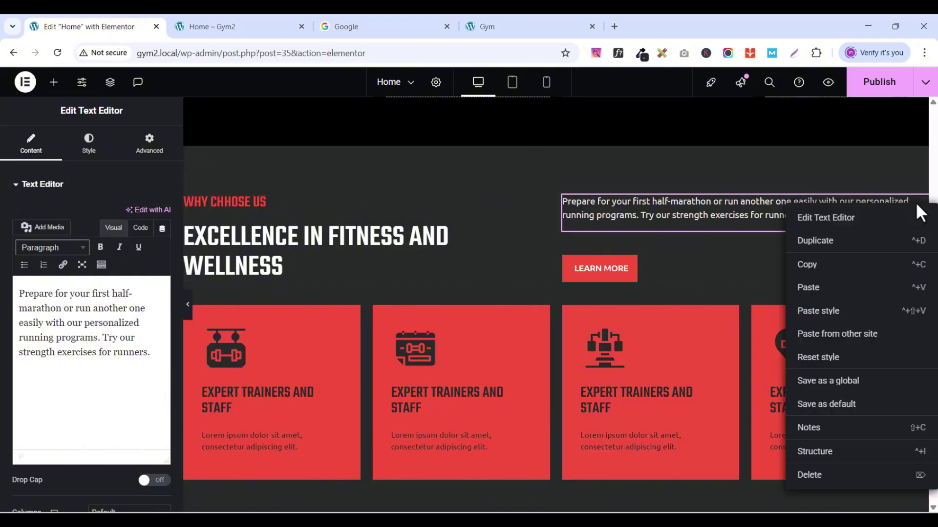
left_click(832, 266)
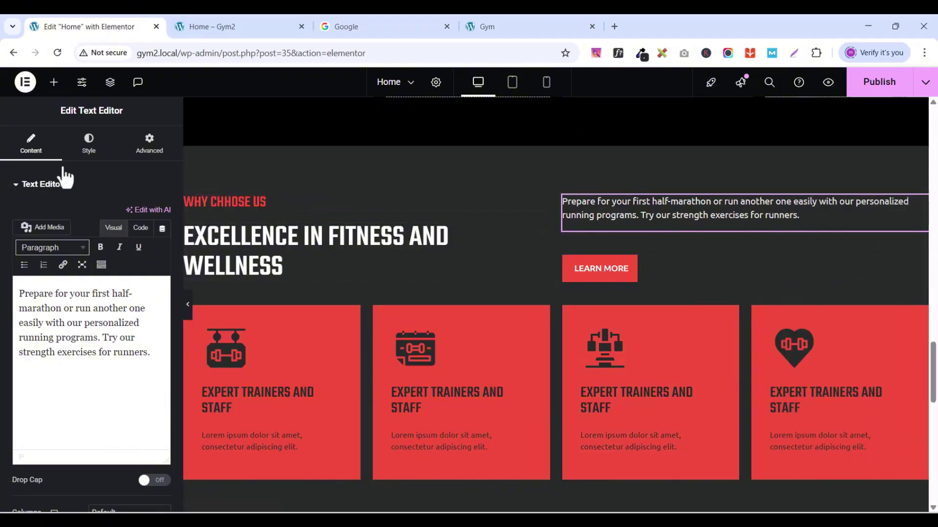
scroll(538, 365, "down", 10)
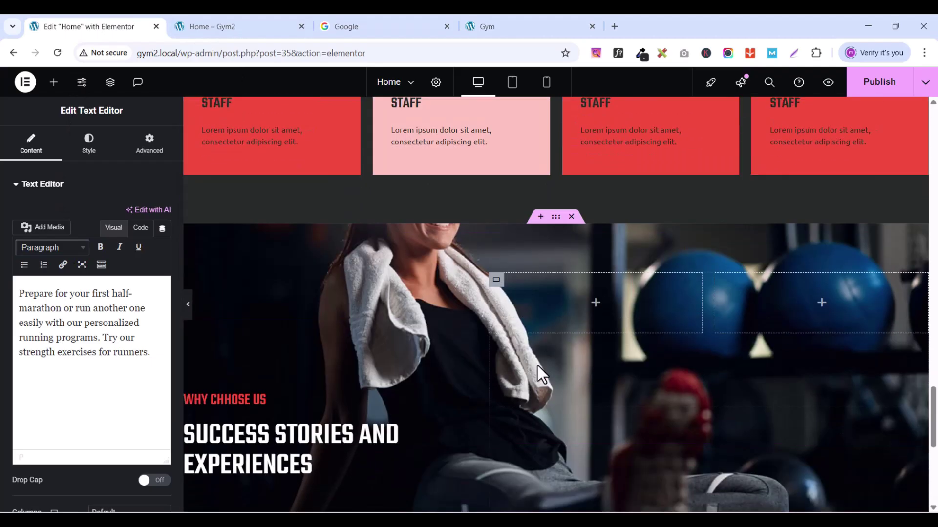
scroll(537, 365, "up", 4)
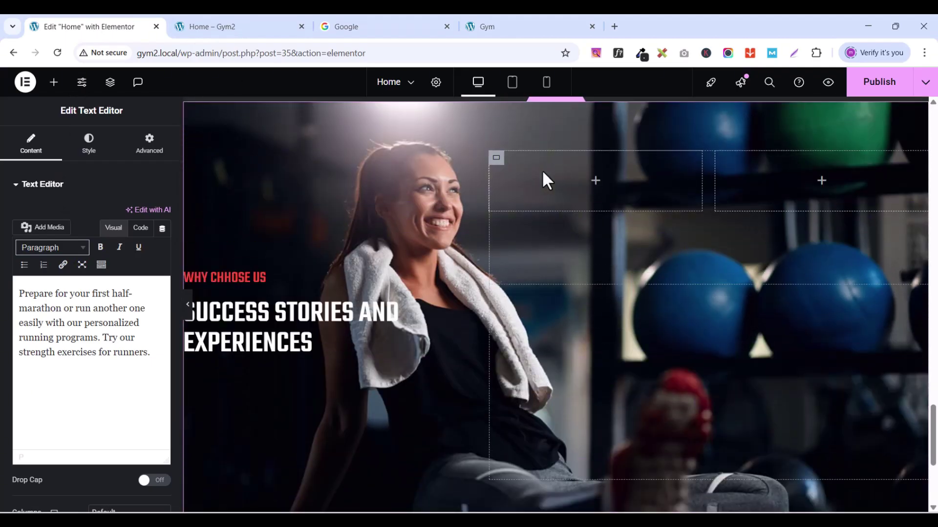
right_click(543, 172)
left_click(589, 282)
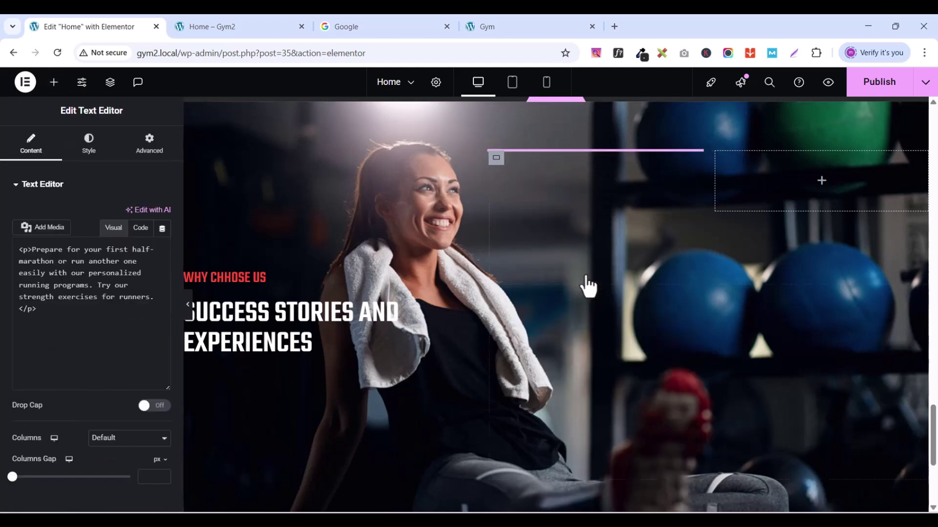
Step: Replace the pasted widget's text with the "Enjoy our progressive programs with world class fitness equipment" testimonial copied from the reference Gym site
left_click(514, 27)
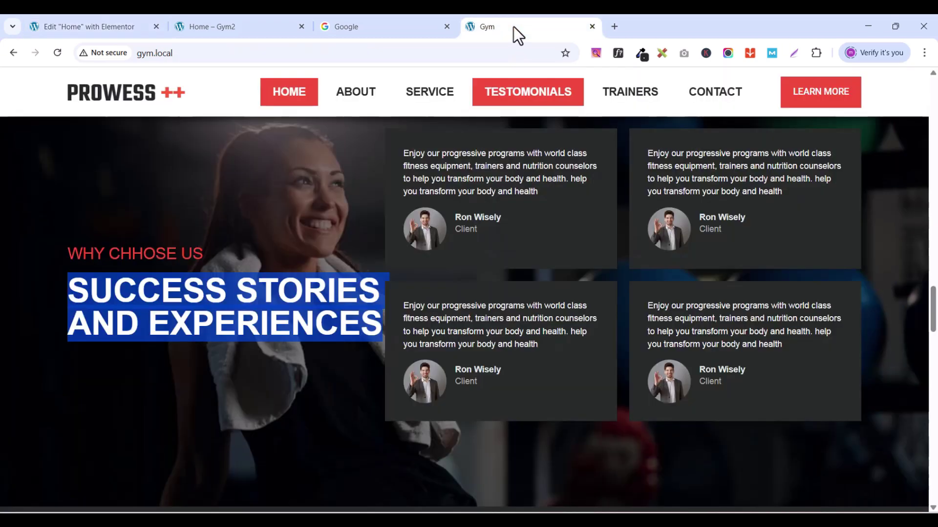
left_click_drag(406, 155, 551, 187)
right_click(522, 158)
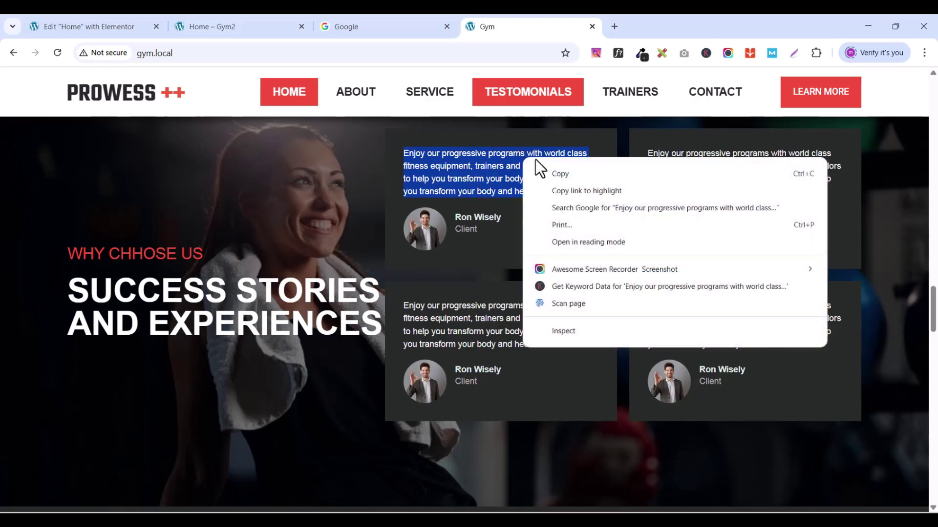
left_click(558, 172)
left_click(74, 27)
double_click(100, 307)
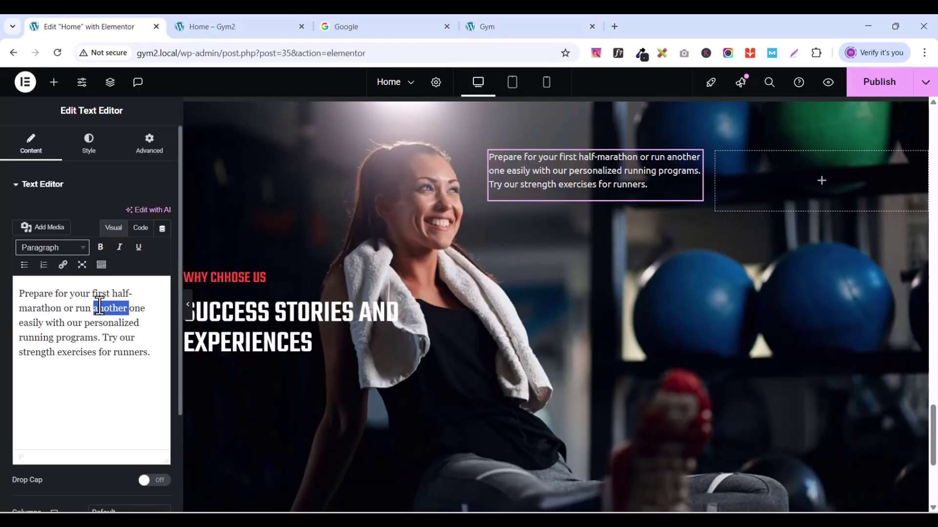
key("ctrl+a")
right_click(99, 307)
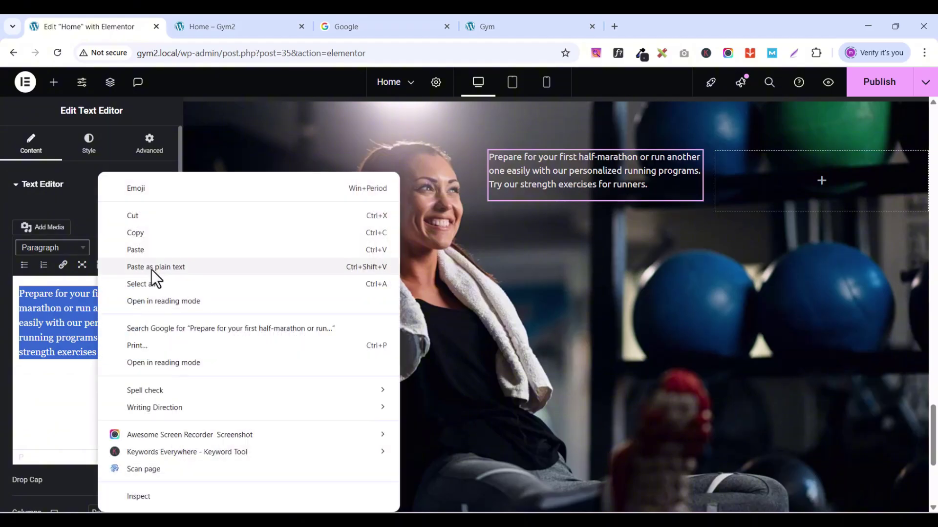
left_click(154, 251)
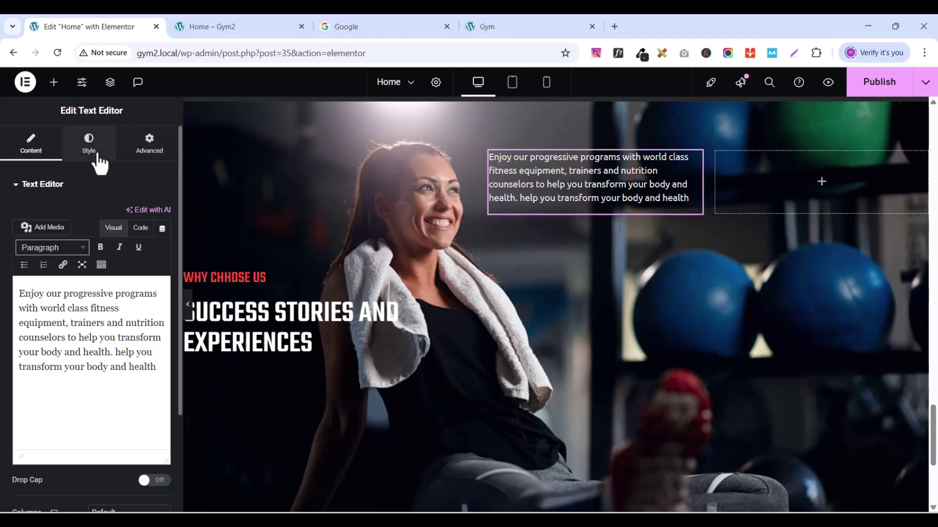
Step: Set the testimonial text's font size to 14 px and compare it with the reference Gym site
left_click(97, 155)
left_click(162, 248)
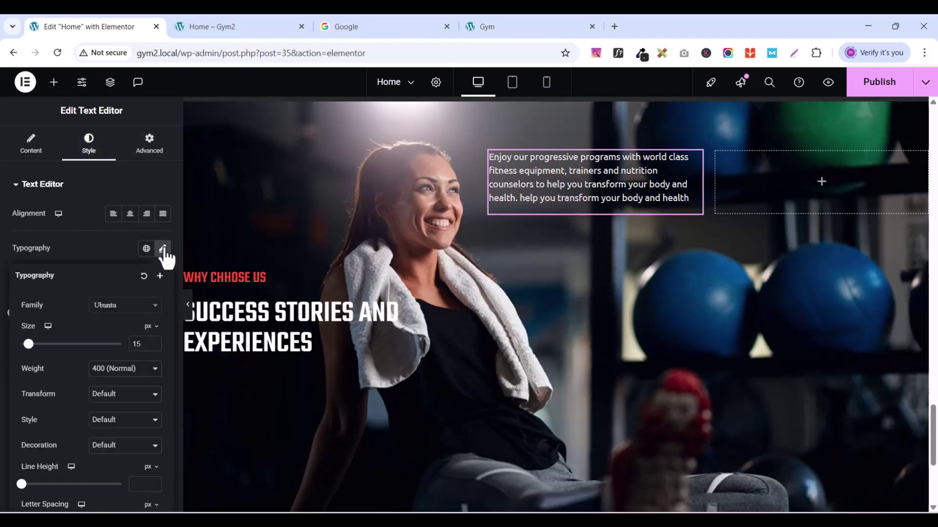
left_click(153, 347)
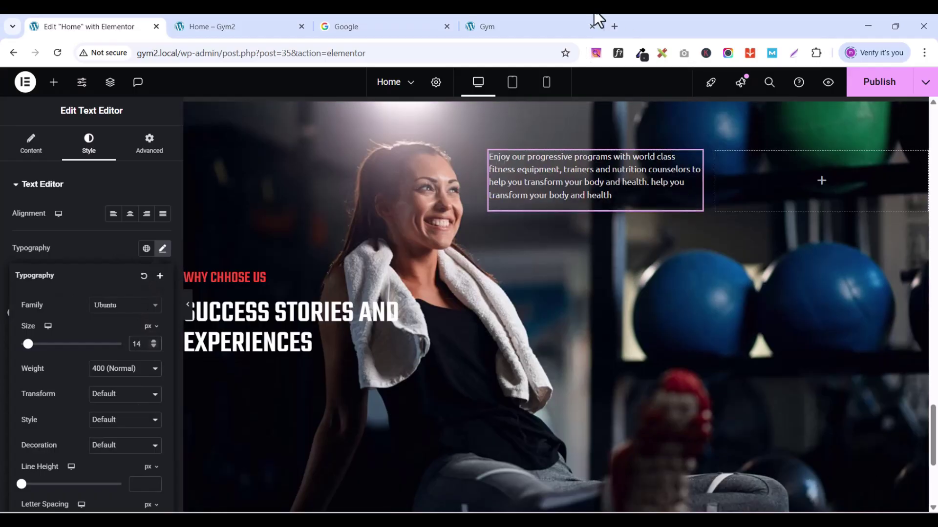
left_click(489, 21)
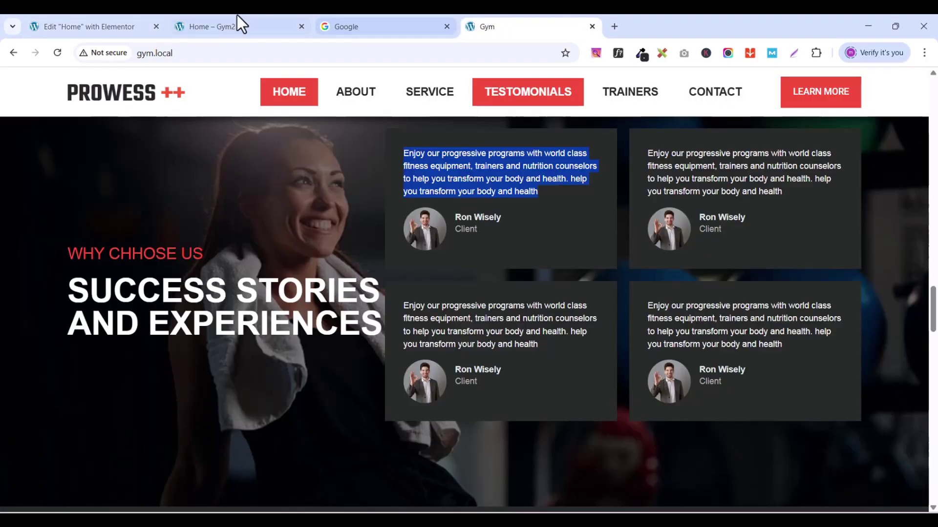
left_click(98, 25)
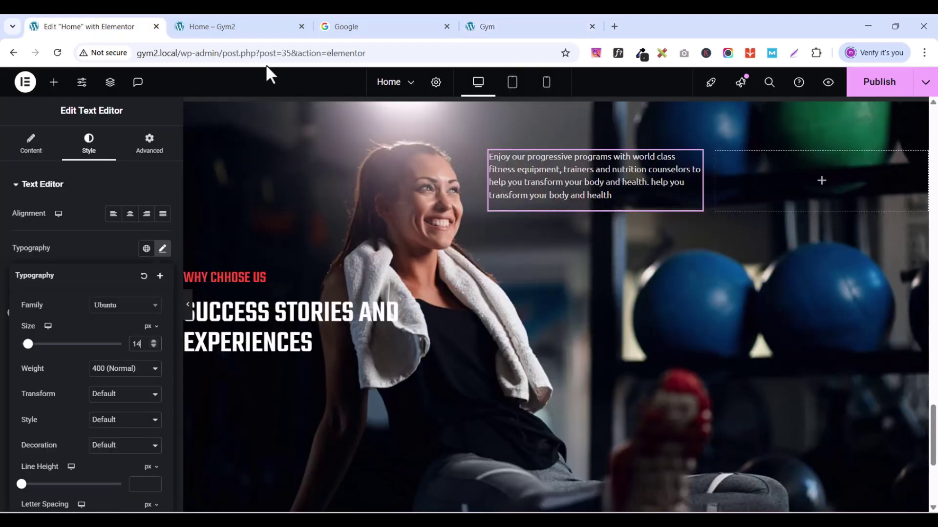
Step: Give the first testimonial container a classic background in the global colour dark and compare it with the reference Gym site
left_click(494, 158)
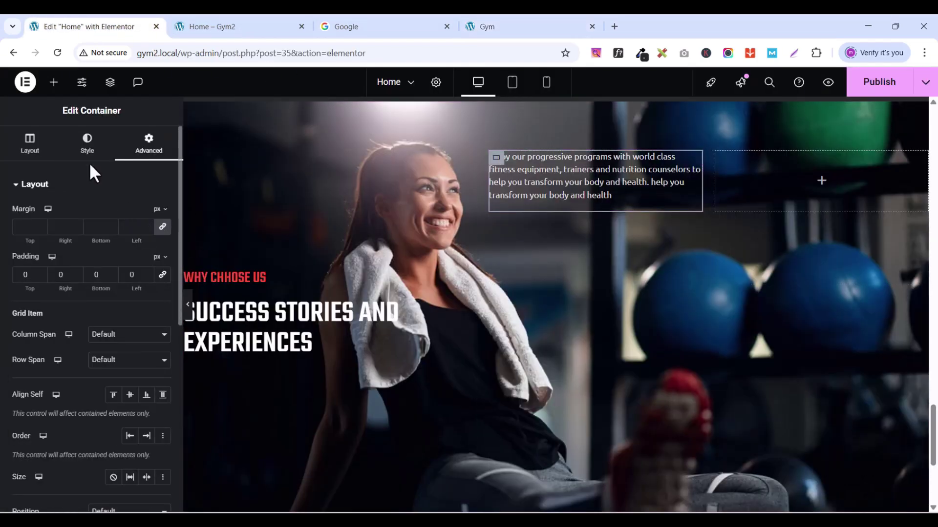
left_click(88, 147)
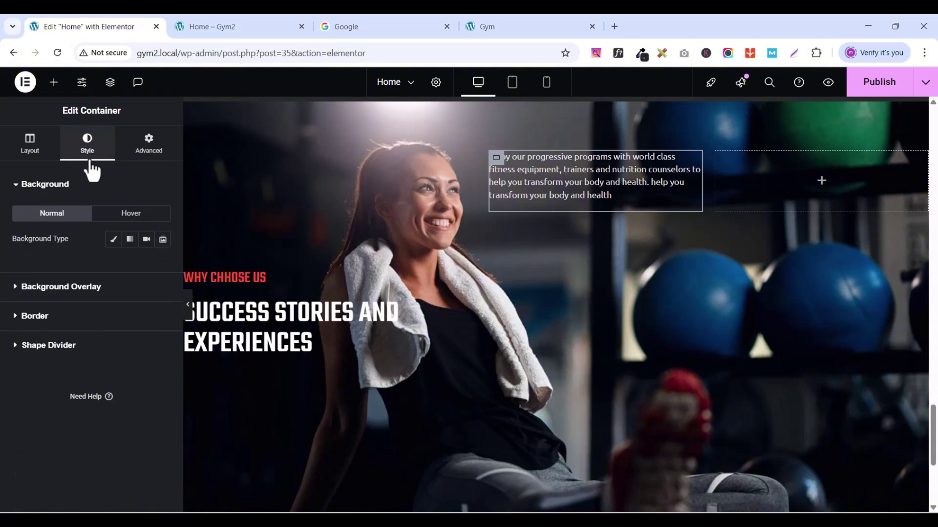
left_click(113, 239)
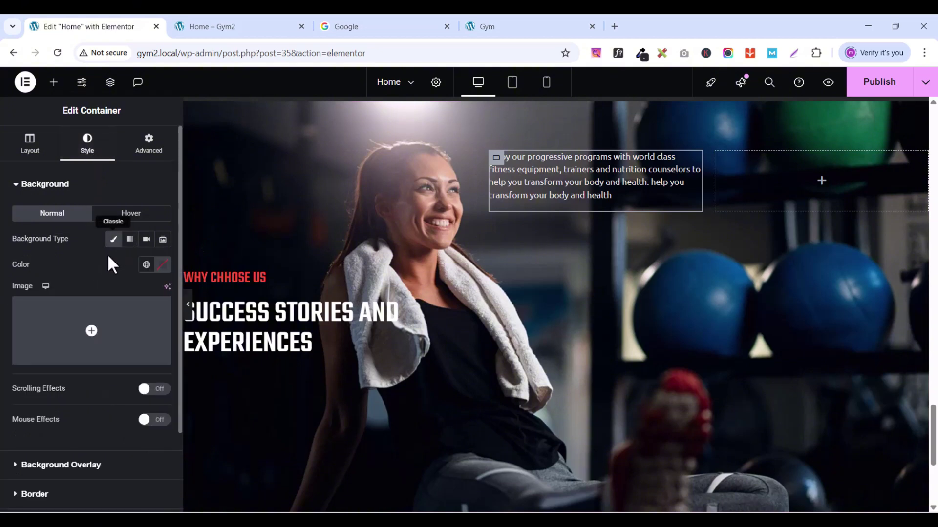
left_click(146, 265)
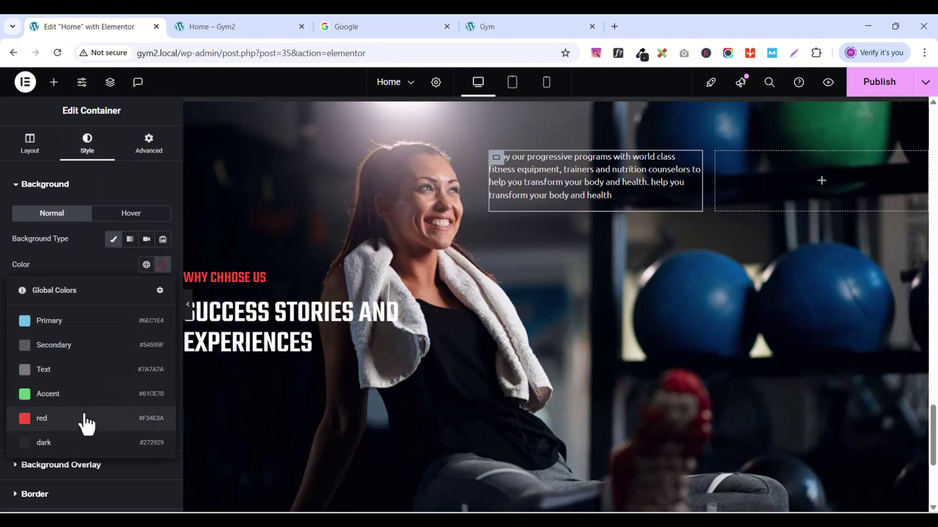
left_click(64, 445)
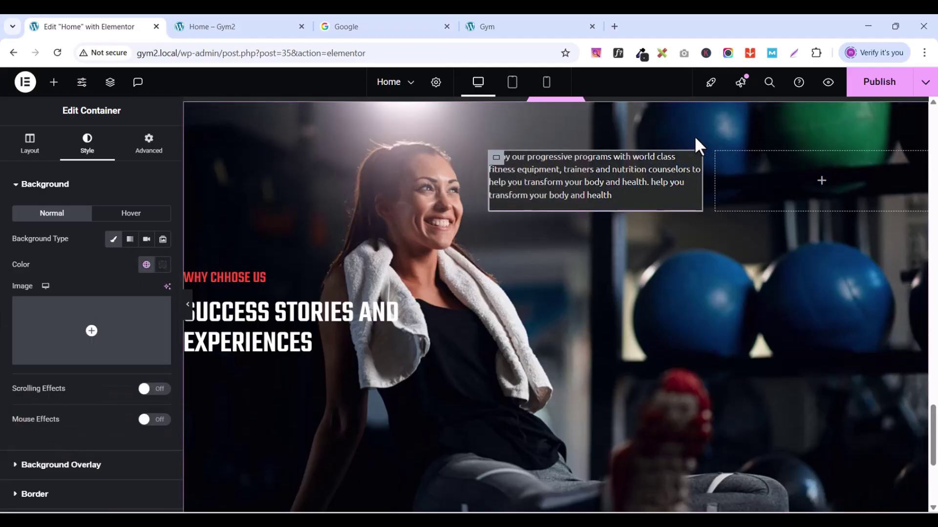
left_click(539, 30)
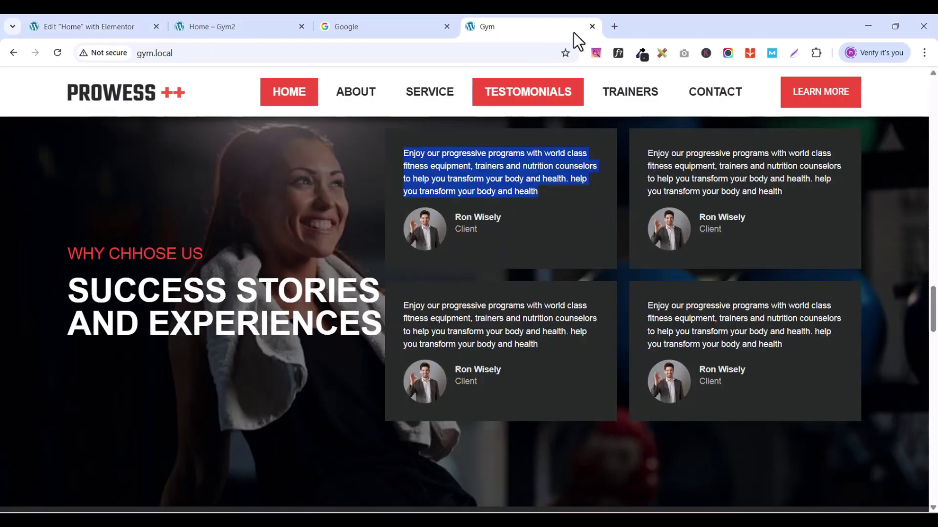
left_click(112, 26)
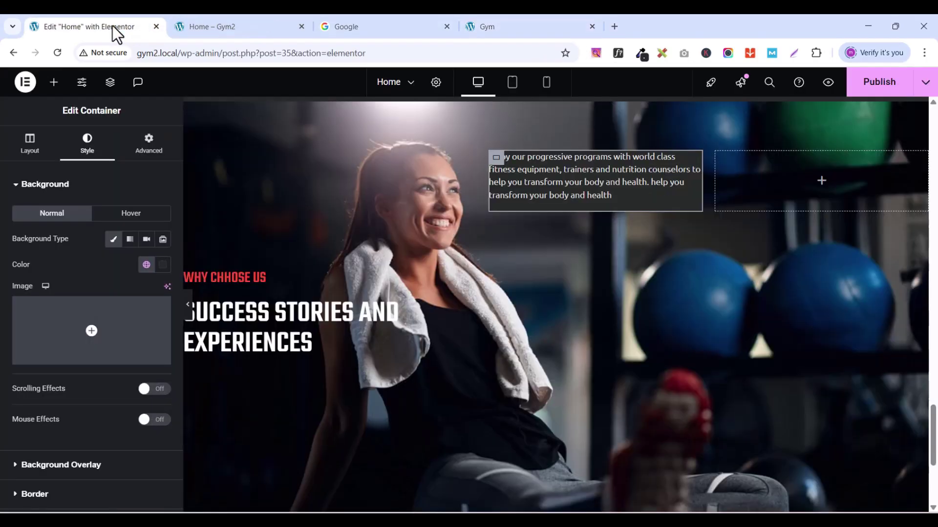
Step: Add an Image Box widget below the testimonial text in the grid's first container
left_click(53, 82)
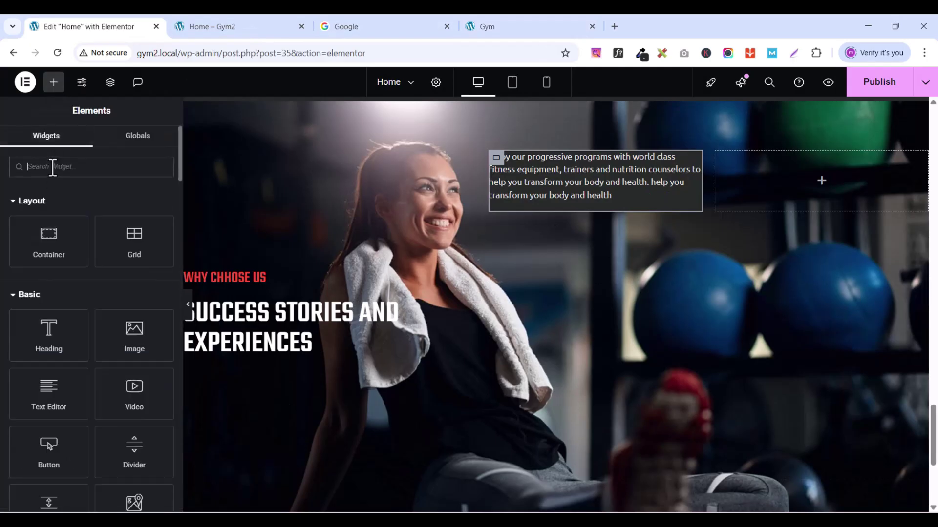
type("imab")
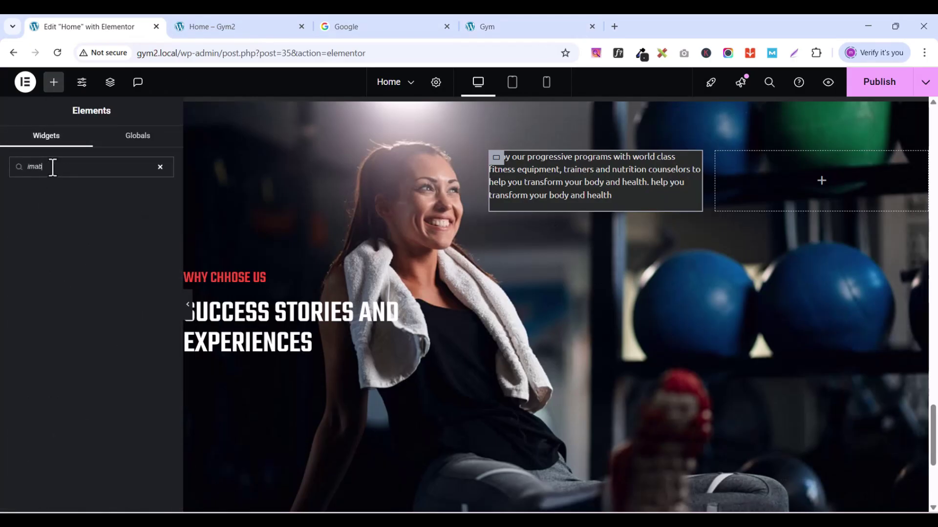
key("BackSpace")
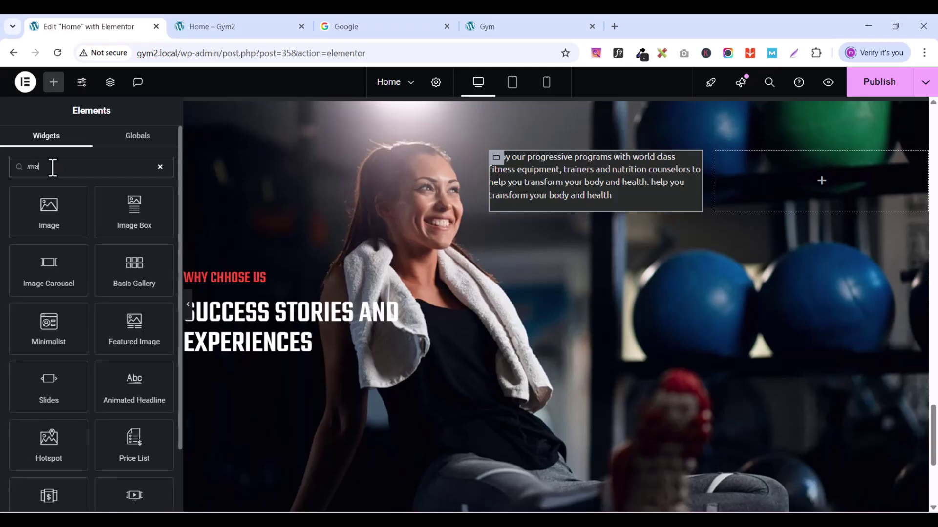
type("g")
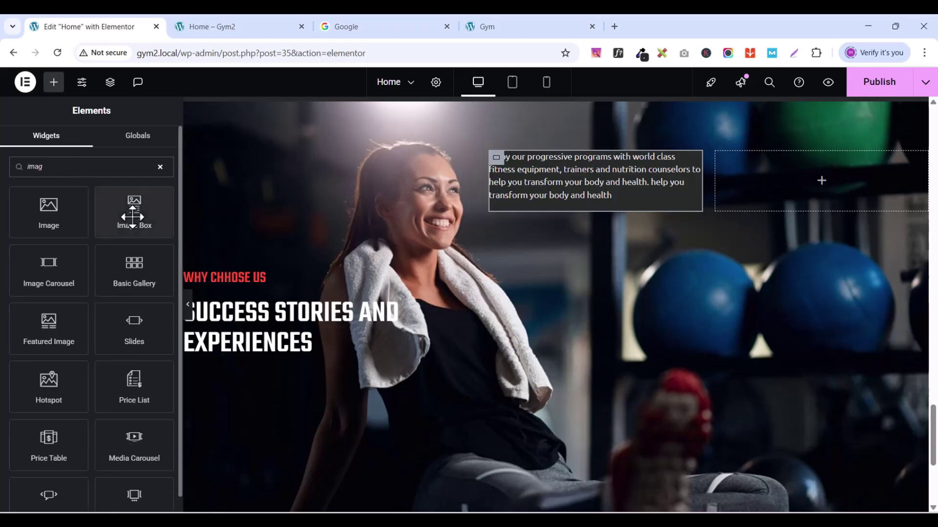
left_click_drag(132, 209, 617, 189)
Step: Set the image box's picture to the photo of the man in the suit, as on the reference Gym site
mouse_move(77, 291)
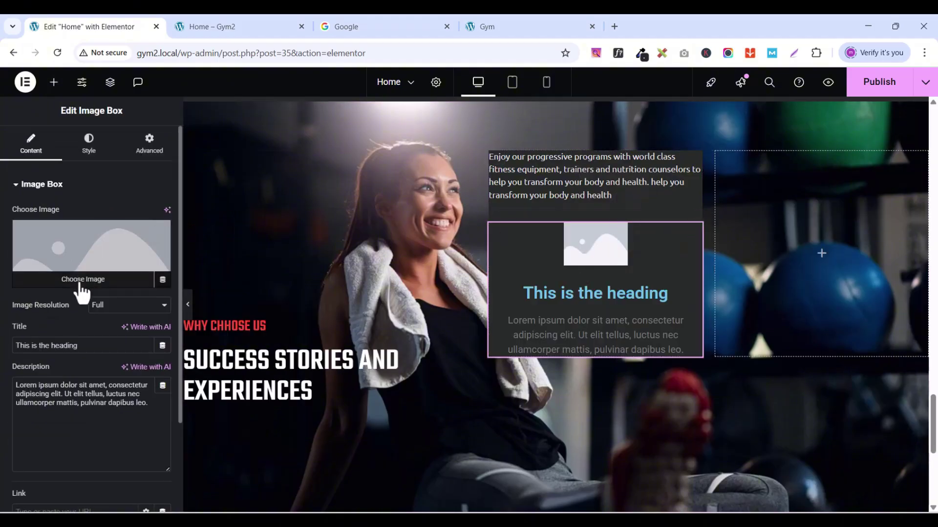
left_click(523, 25)
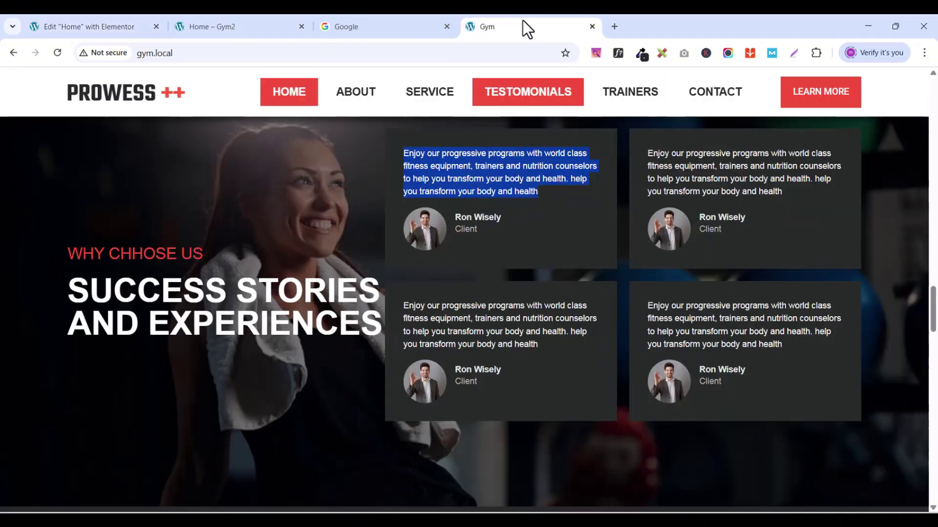
left_click(89, 25)
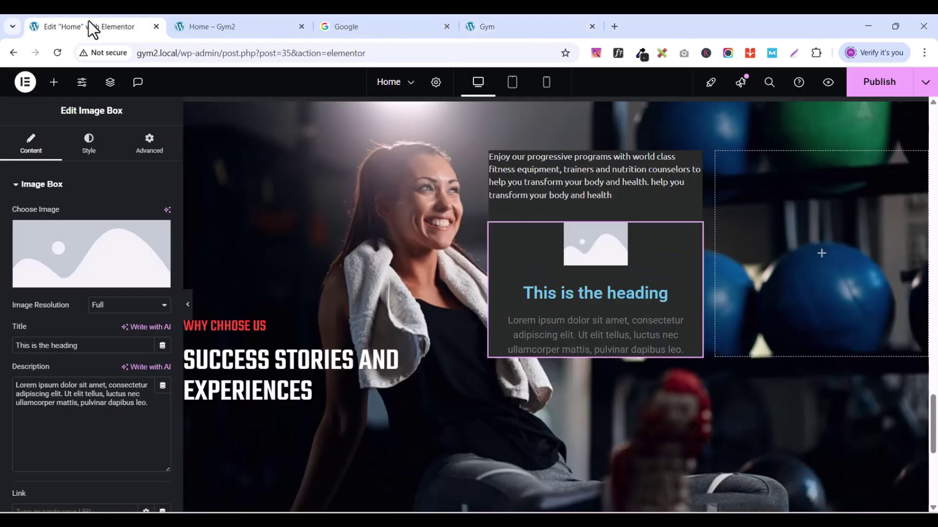
left_click(78, 282)
left_click(486, 295)
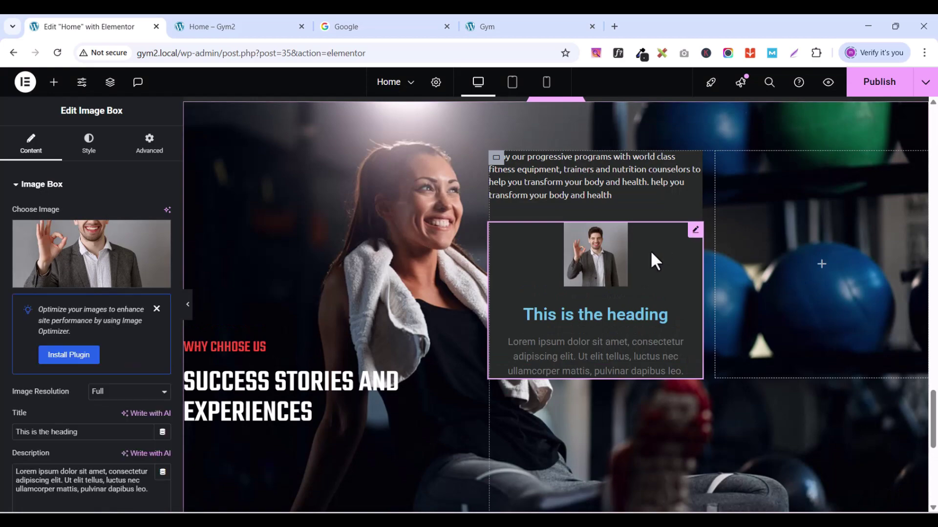
left_click(529, 24)
left_click(122, 24)
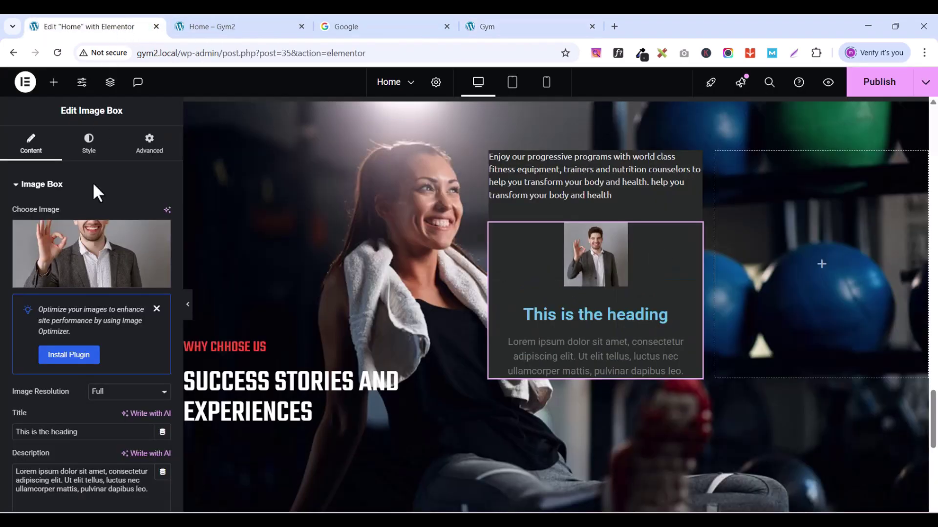
Step: Replace the image box's title with the client's name copied from the first testimonial on the reference Gym site
scroll(80, 339, "down", 4)
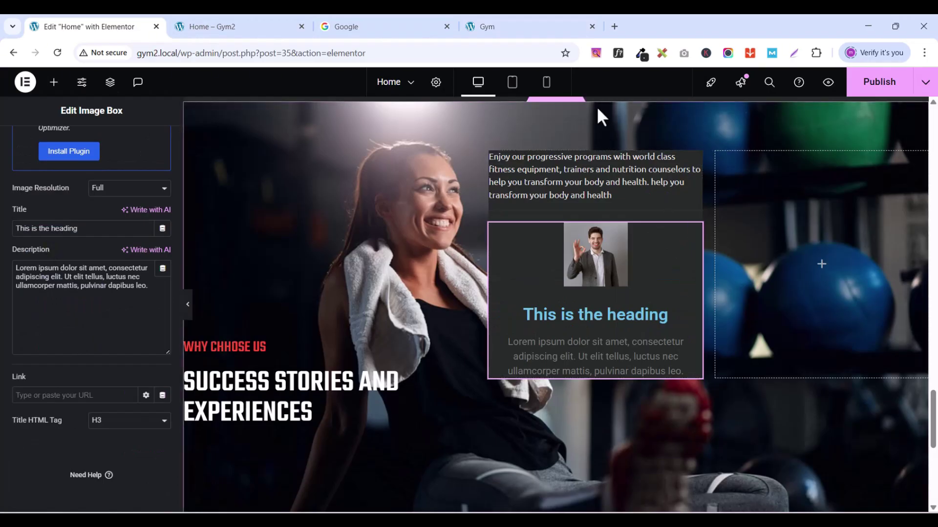
left_click(497, 28)
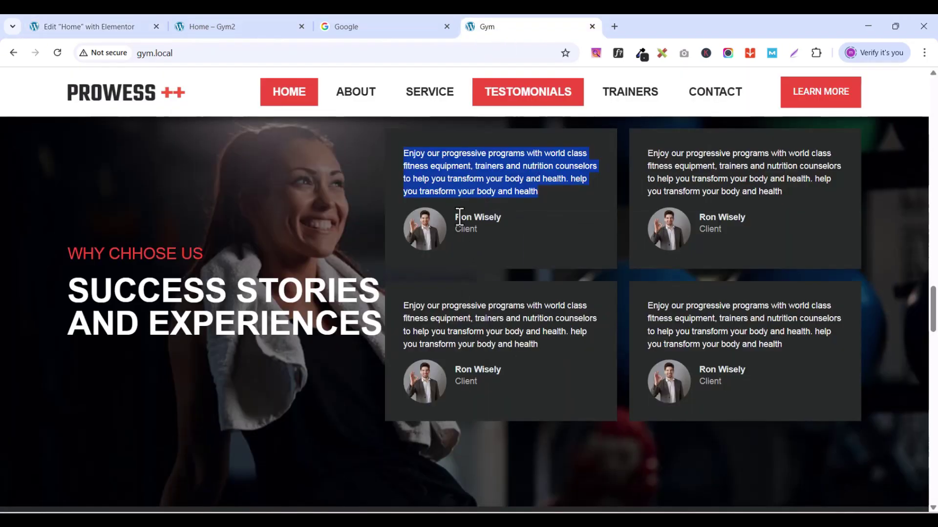
left_click_drag(455, 217, 502, 218)
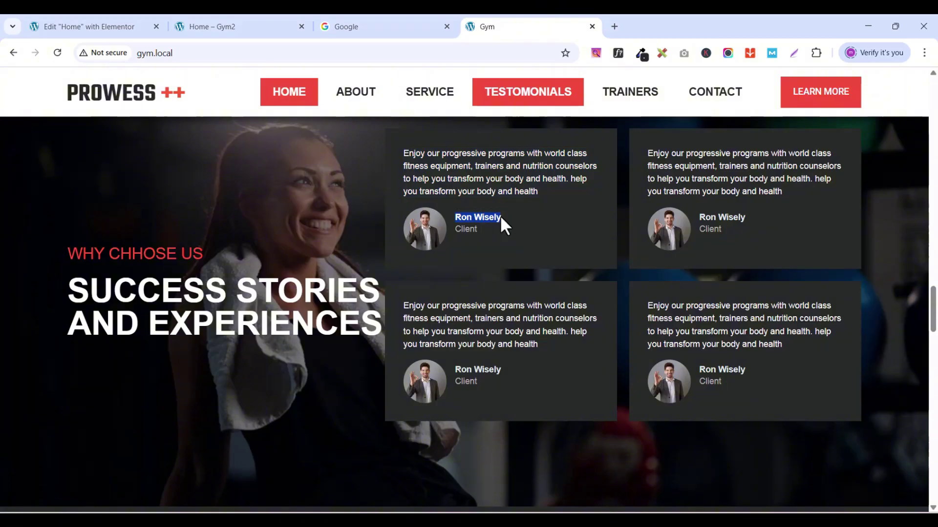
right_click(500, 217)
left_click(561, 231)
left_click(99, 24)
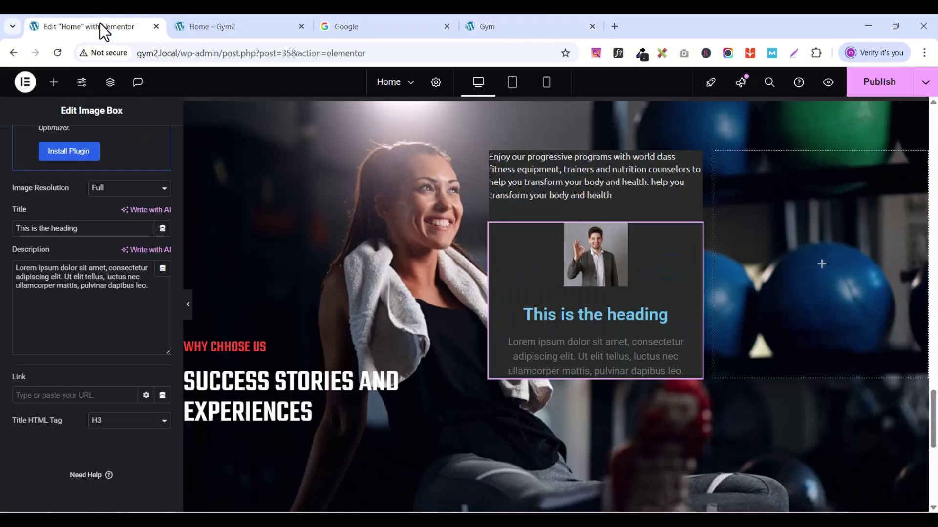
triple_click(53, 229)
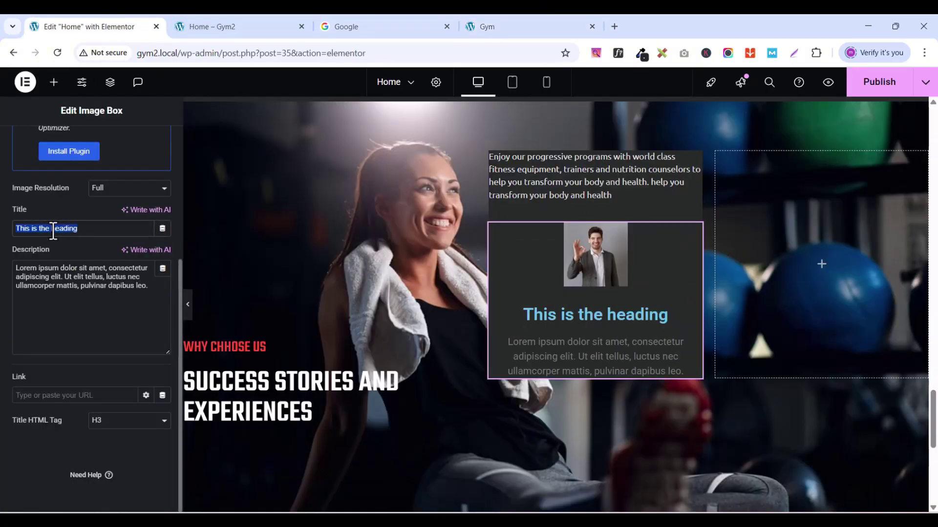
key("ctrl+v")
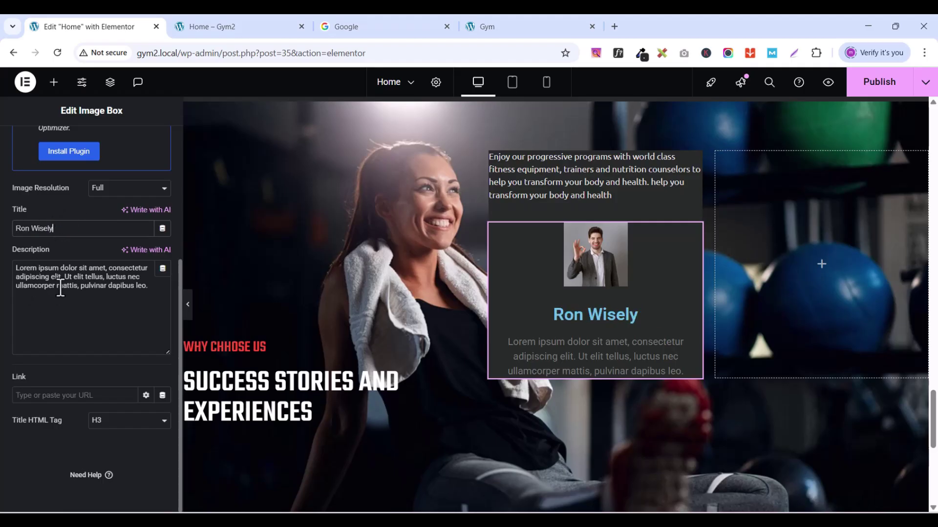
Step: Replace the image box's description with "Client" copied from the reference Gym site
left_click(561, 25)
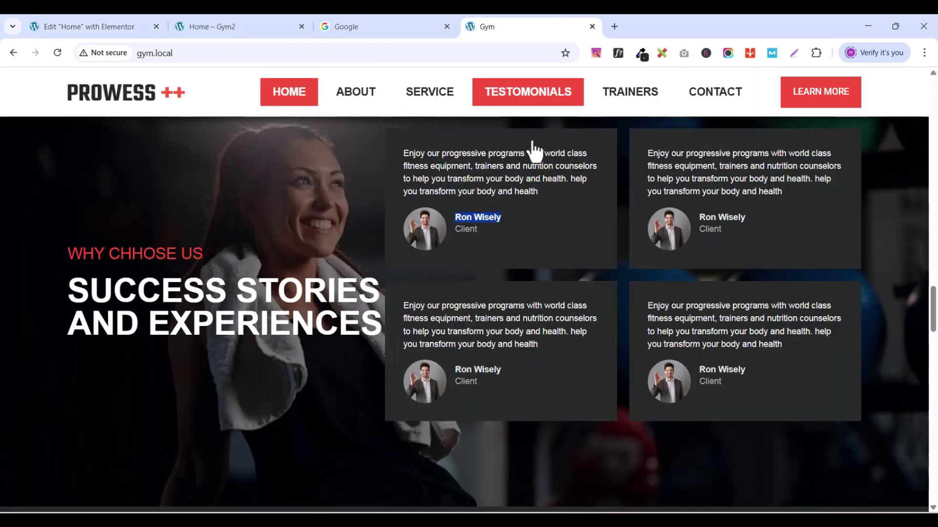
double_click(466, 381)
right_click(463, 383)
left_click(511, 211)
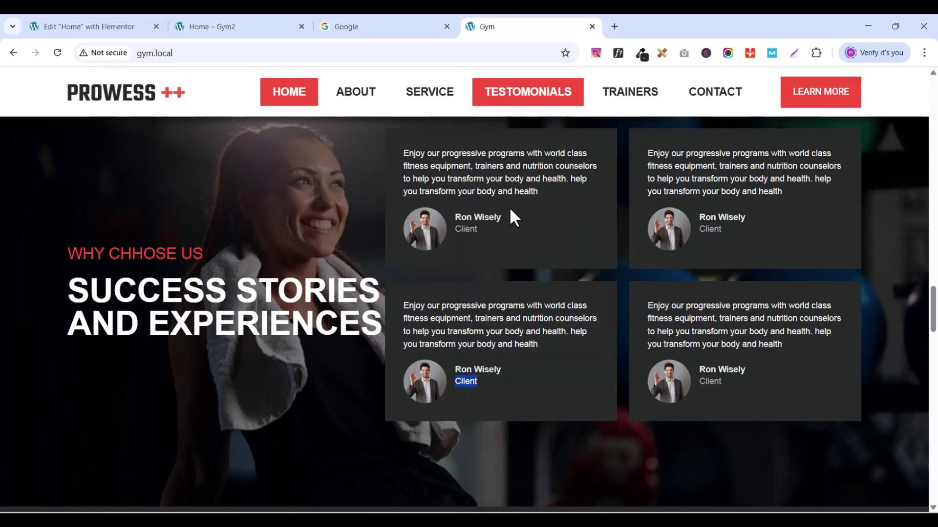
left_click(71, 28)
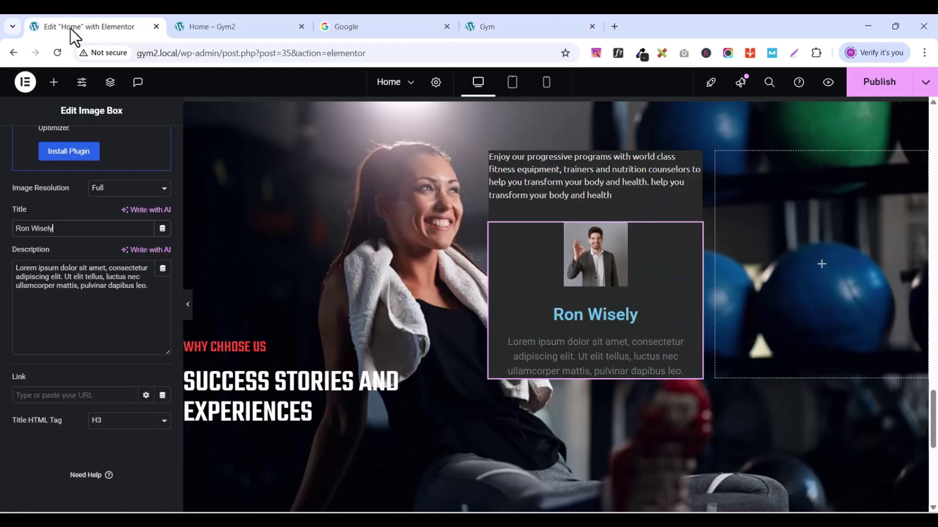
double_click(100, 287)
key("ctrl+a")
key("ctrl+v")
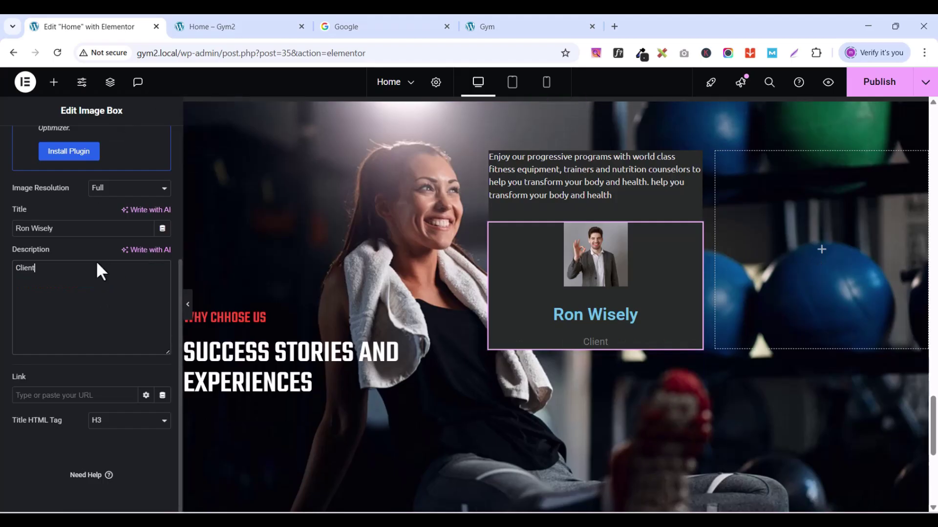
Step: Place the image box's picture left of its text, with 14 px image spacing and 0 px content spacing
scroll(96, 270, "up", 4)
left_click(89, 145)
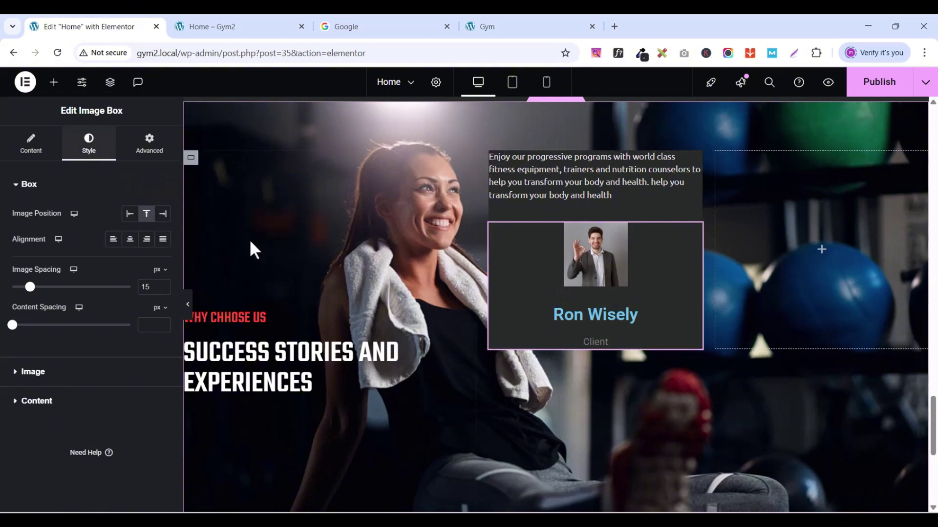
left_click(130, 215)
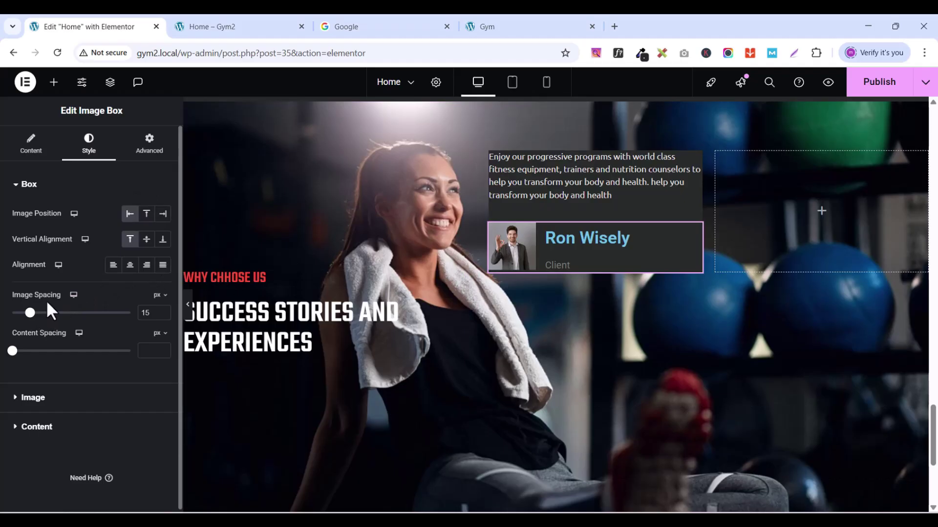
left_click(163, 315)
left_click(163, 315)
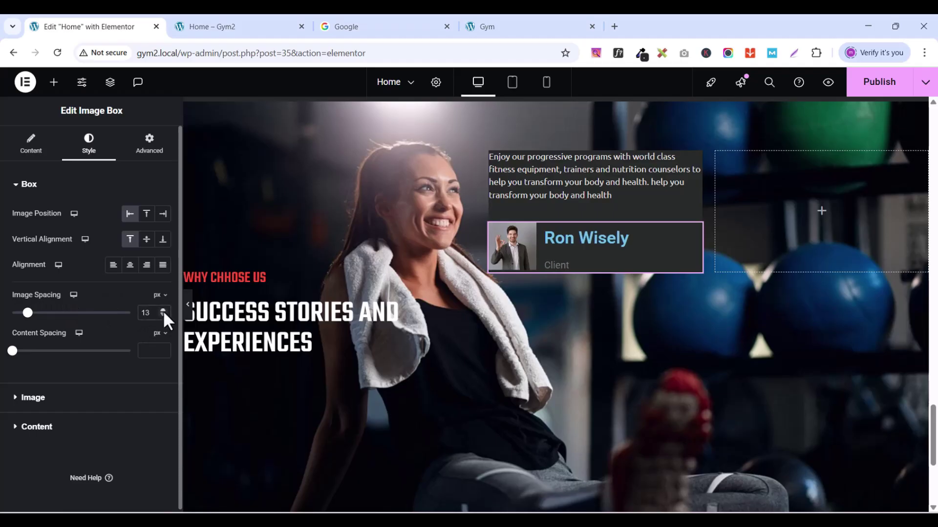
left_click(163, 310)
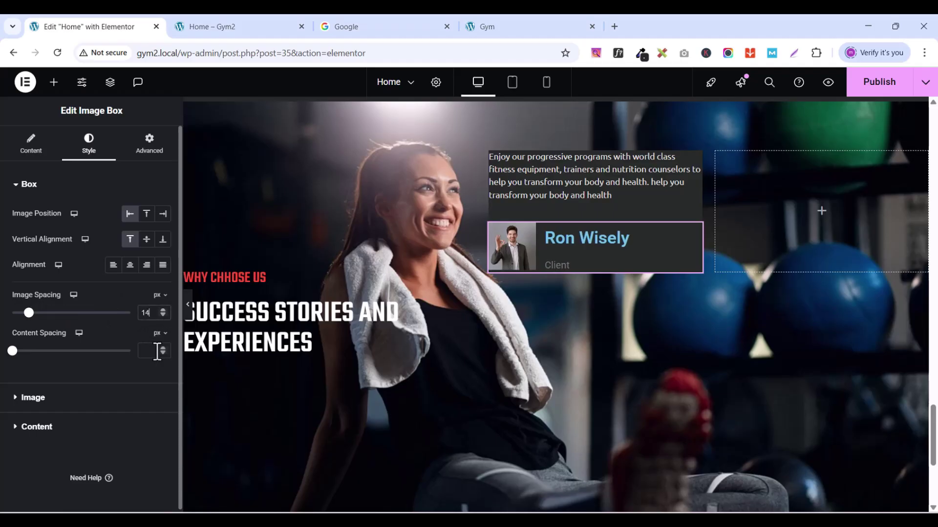
left_click_drag(13, 352, 3, 358)
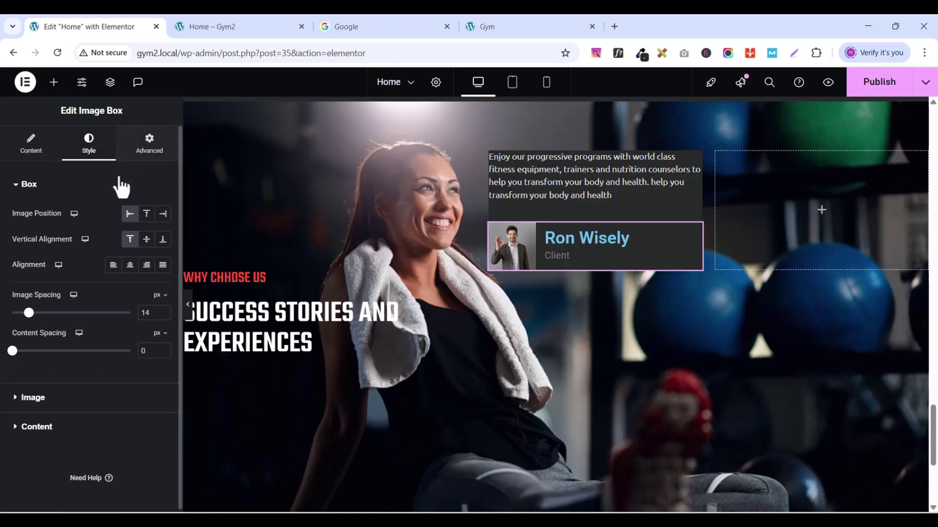
Step: Round the client photo in the image box with a border radius of 40 px
left_click(15, 187)
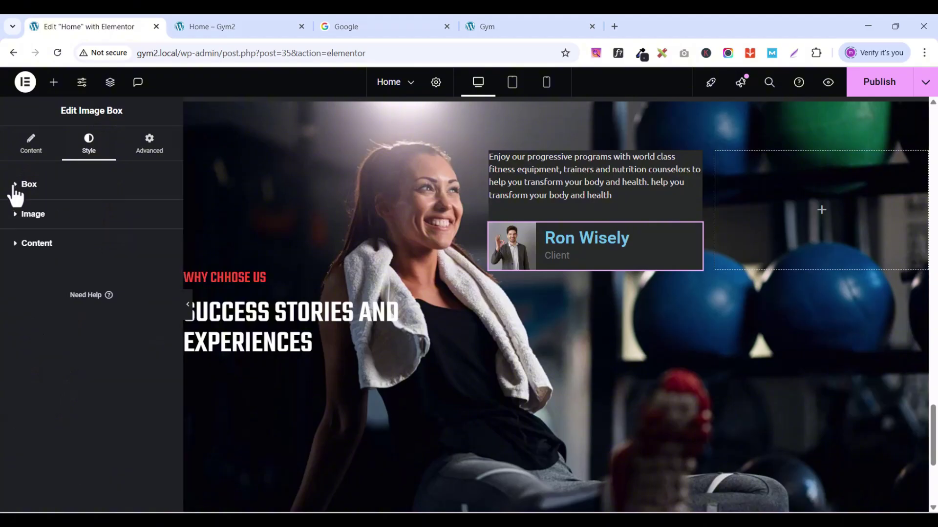
left_click(17, 217)
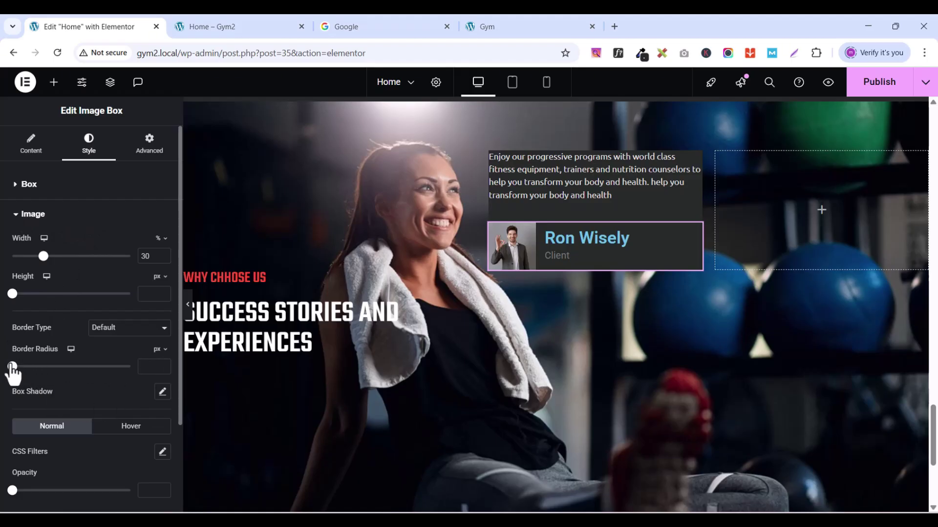
left_click_drag(12, 367, 67, 367)
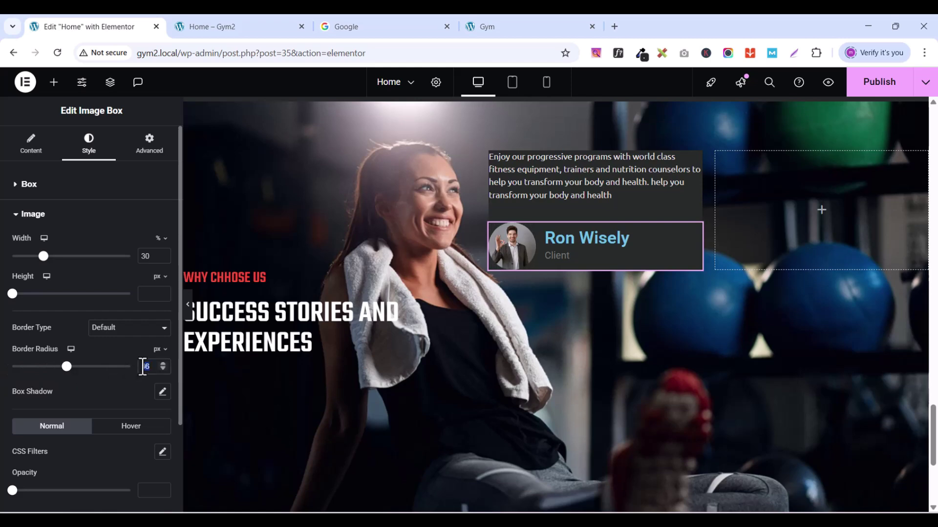
type("40")
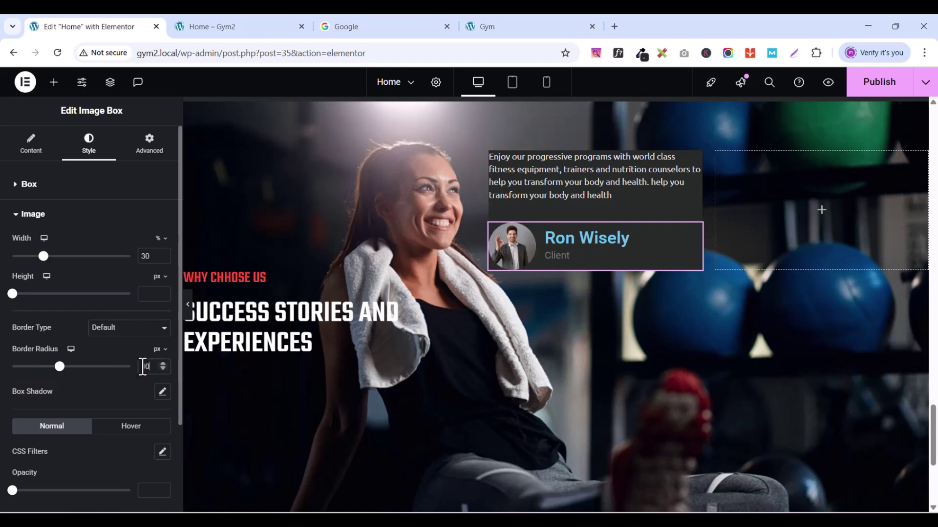
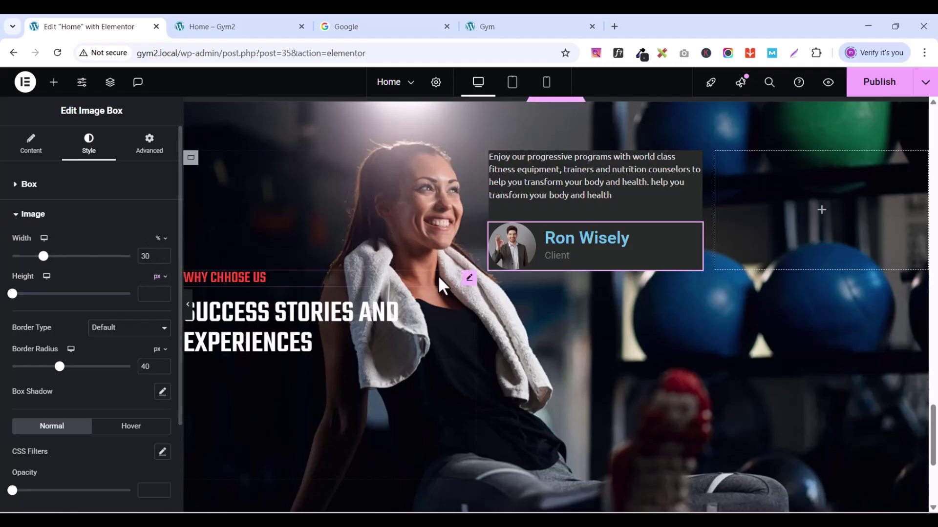
Step: Set the font family of the image box's title to Ubuntu
left_click(17, 218)
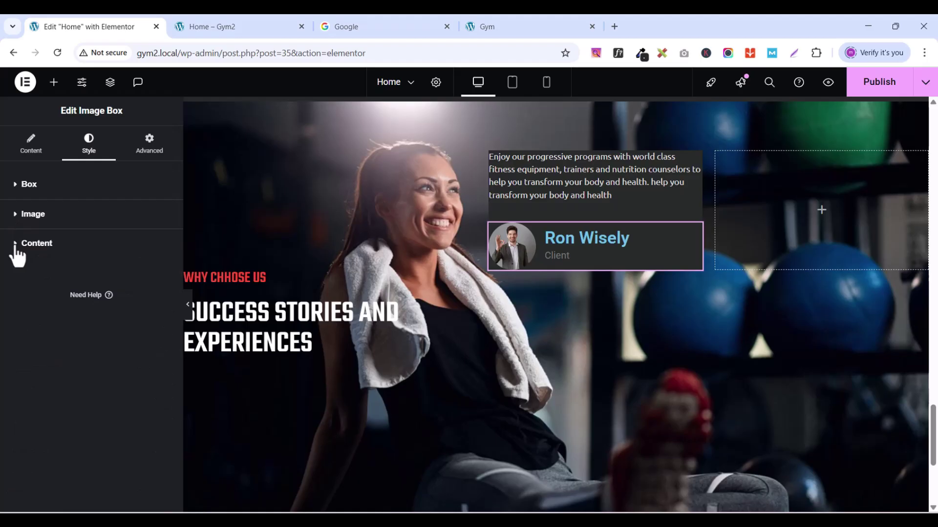
left_click(17, 247)
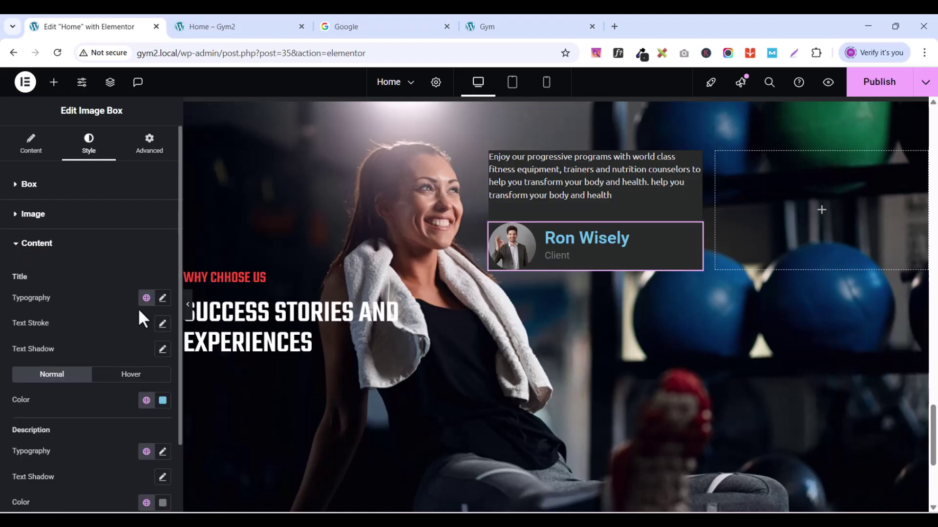
left_click(162, 299)
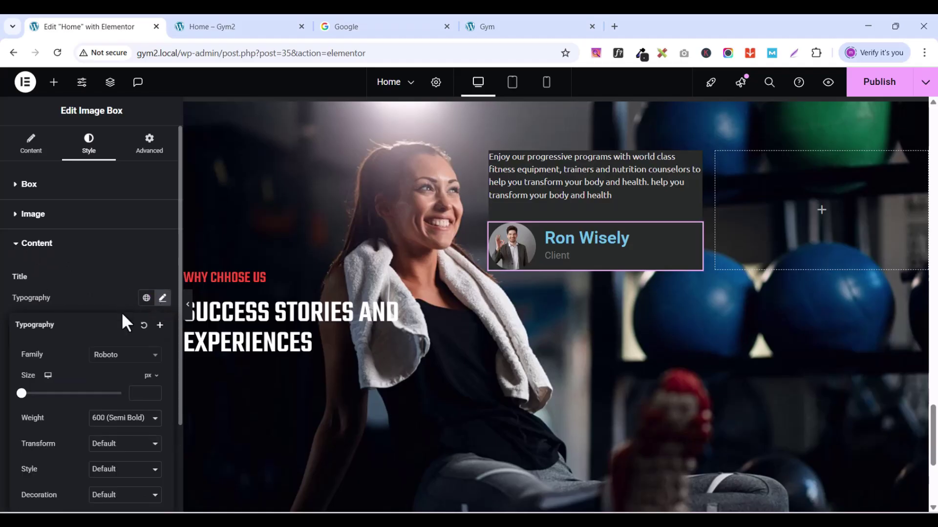
left_click(118, 357)
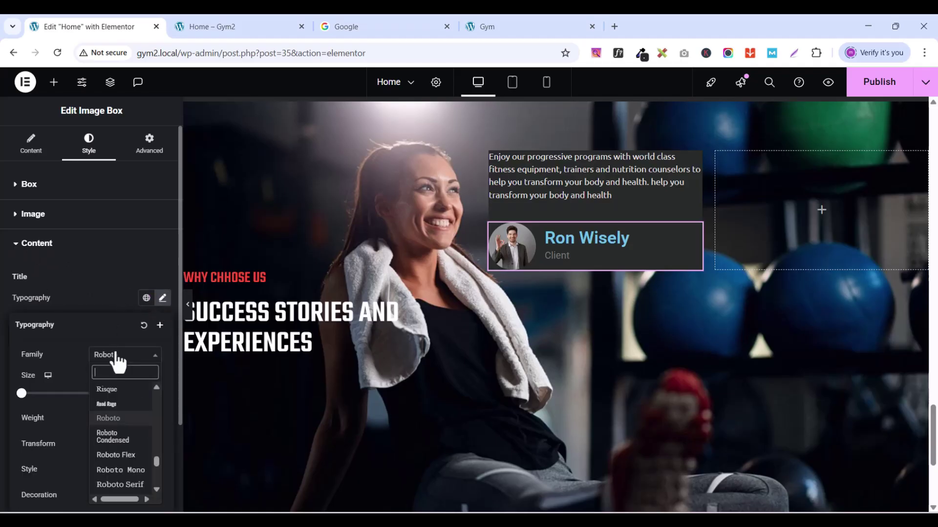
type("ubu")
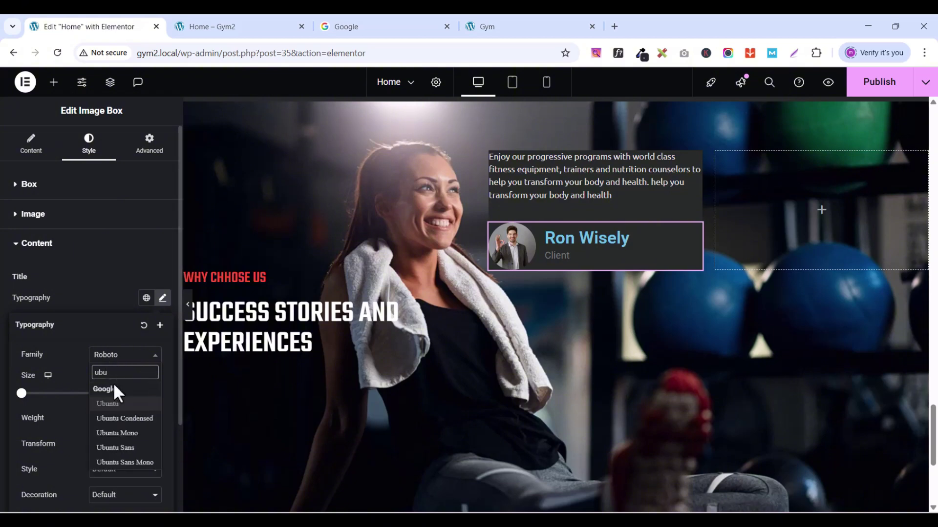
left_click(114, 404)
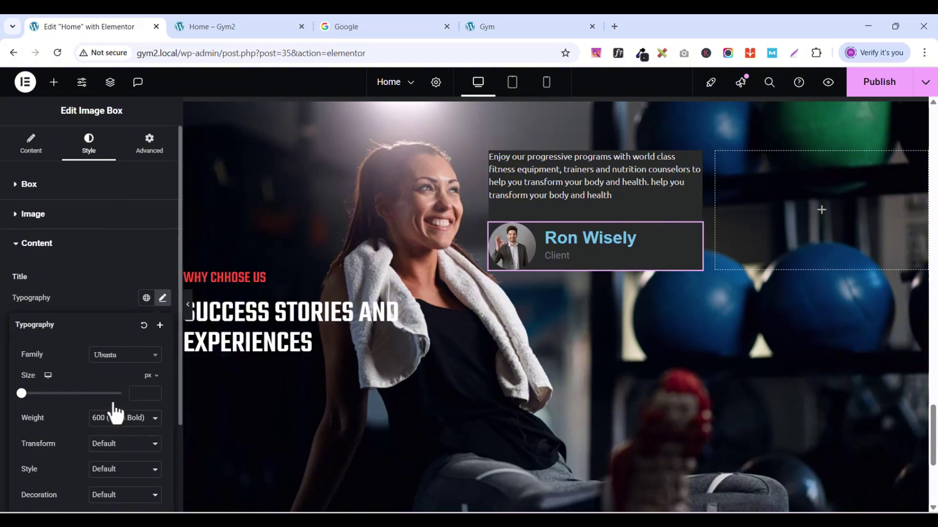
Step: Set the font size of the image box's title to 14 px
left_click(154, 391)
left_click(154, 391)
left_click(154, 391)
left_click(154, 390)
left_click(154, 391)
left_click(154, 390)
left_click(154, 391)
left_click(154, 391)
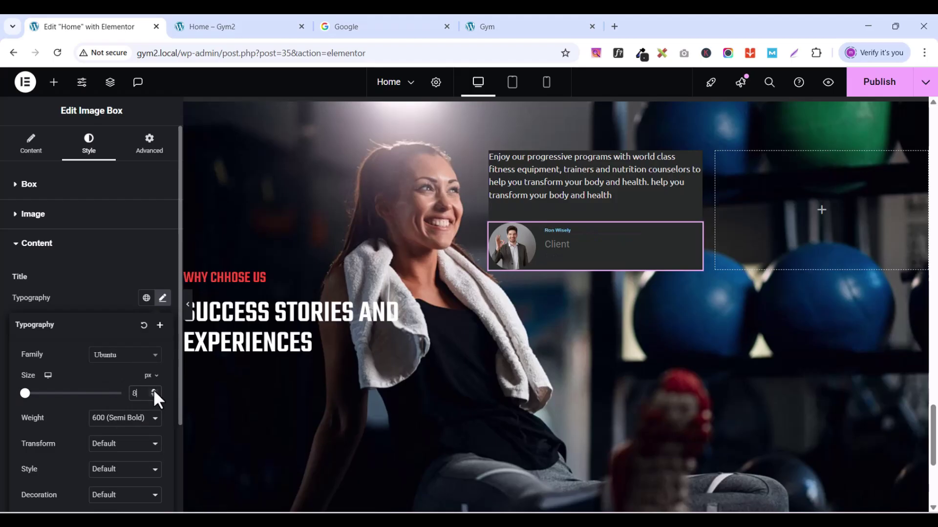
left_click(154, 391)
left_click(154, 390)
left_click(154, 391)
left_click(154, 391)
left_click(154, 391)
left_click(154, 391)
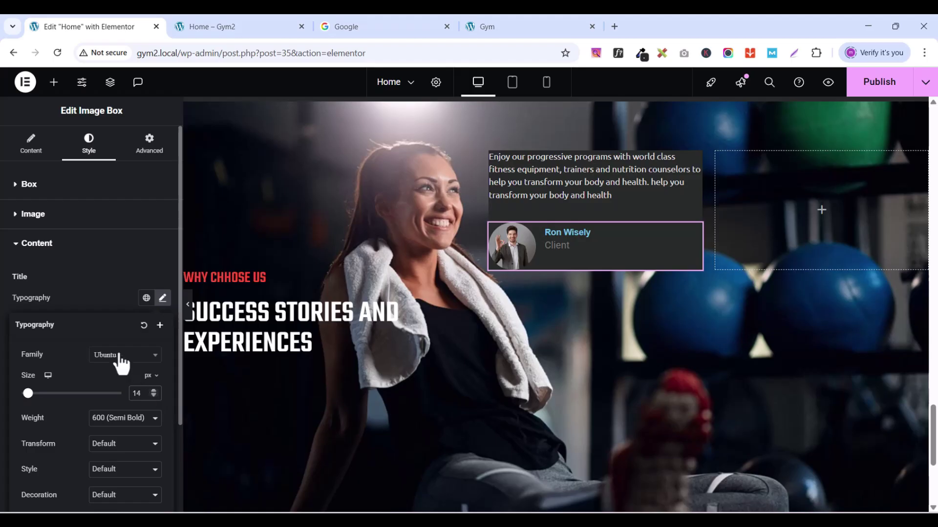
left_click(95, 299)
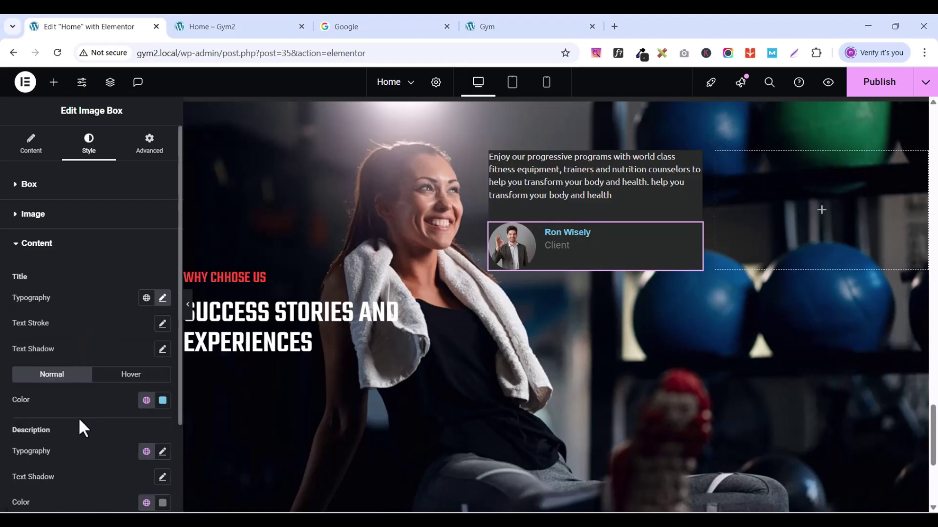
Step: Compare the client name's colour with the reference Gym site and set the image box's title colour to white, #FFFFFF
left_click(529, 25)
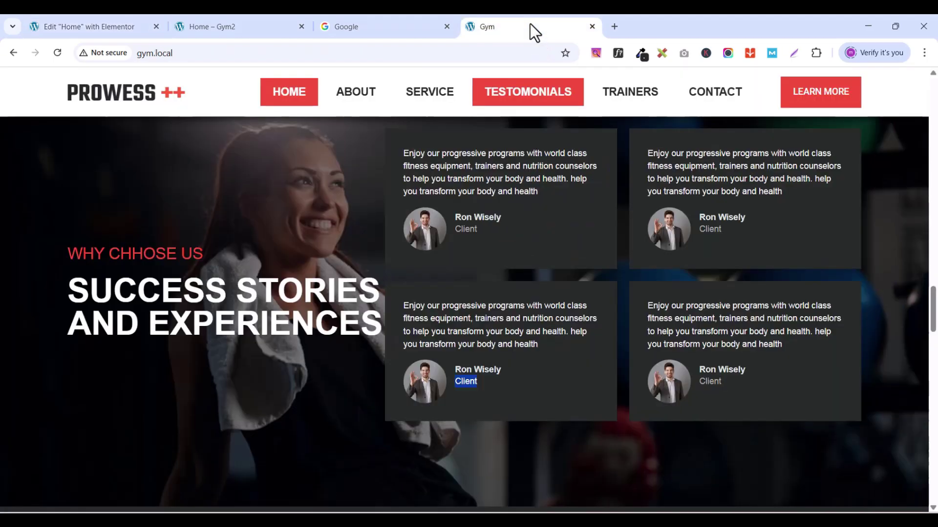
left_click(111, 25)
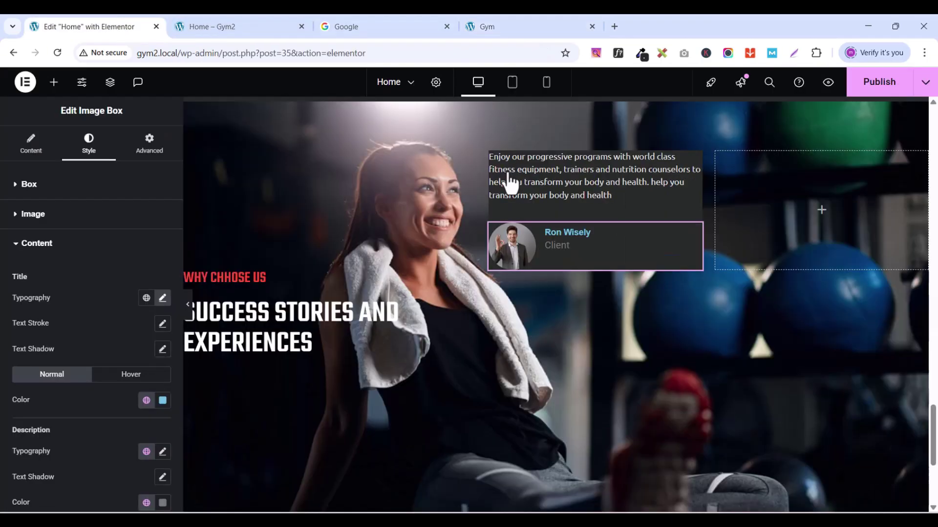
left_click(163, 401)
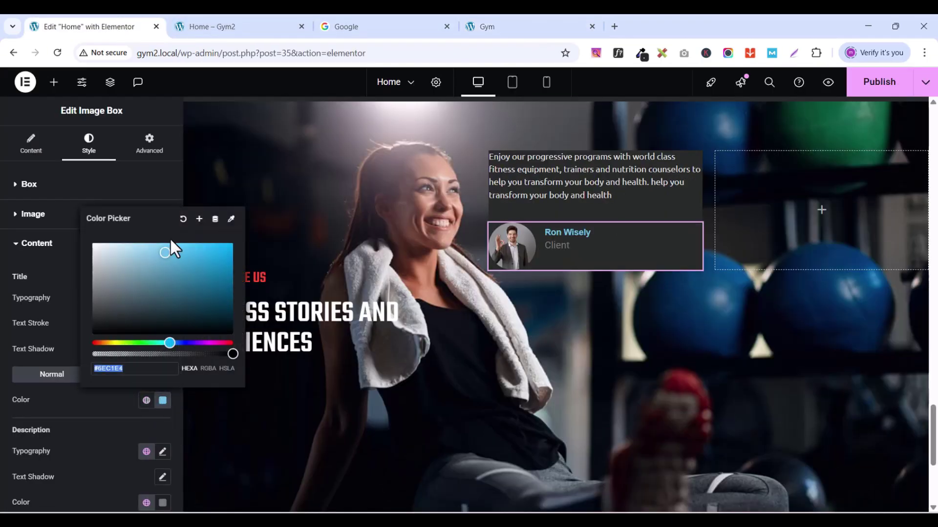
left_click_drag(167, 253, 76, 246)
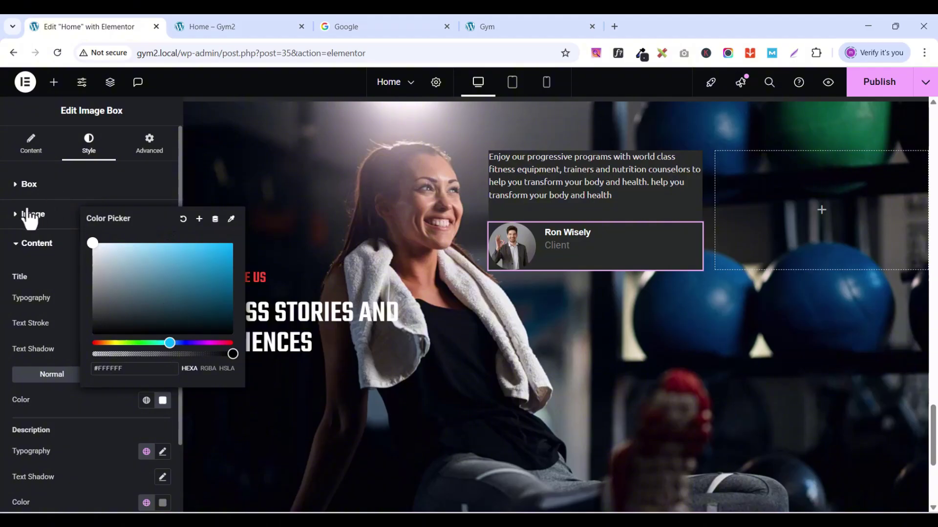
left_click(90, 409)
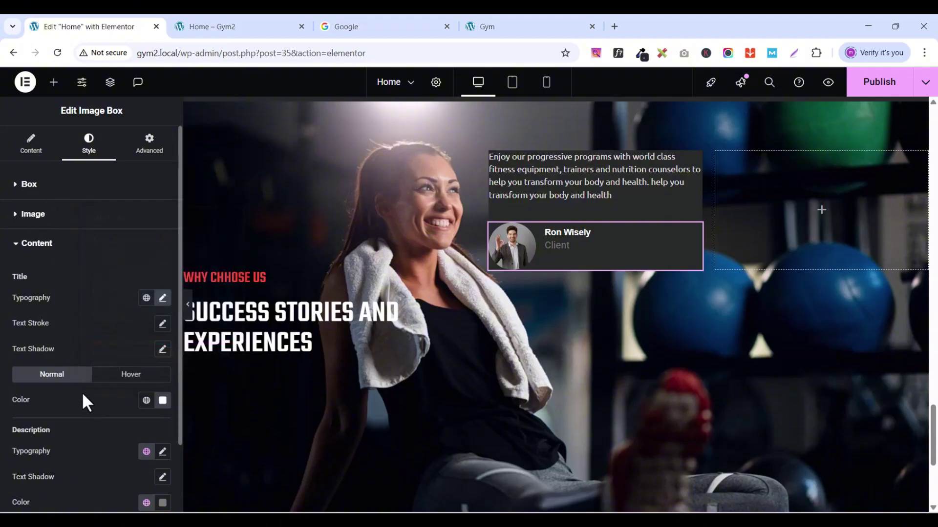
Step: Set the font family of the image box's description to Ubuntu
left_click(21, 255)
left_click(20, 254)
left_click(164, 454)
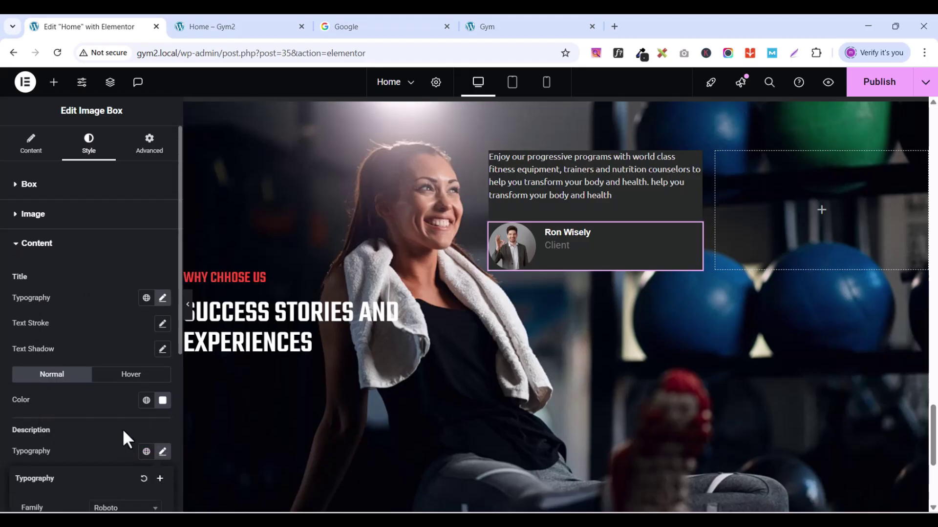
scroll(123, 429, "down", 5)
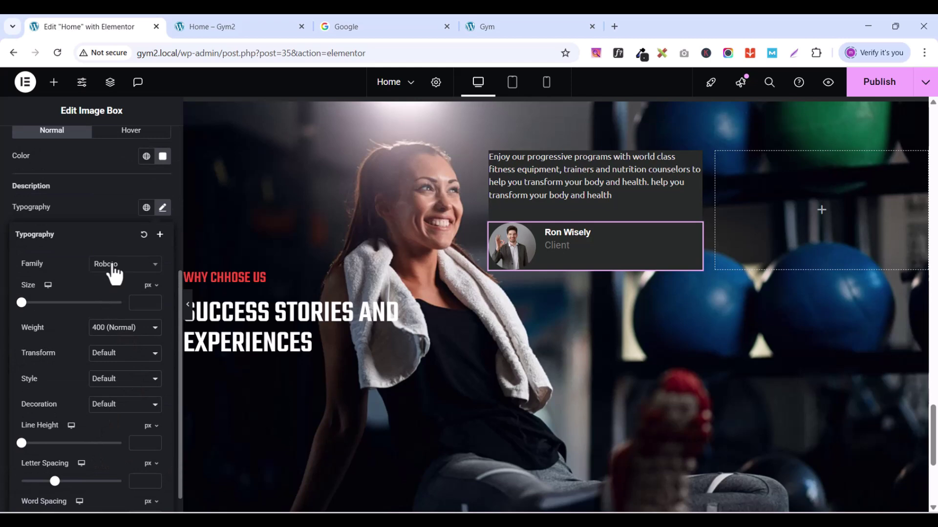
left_click(115, 268)
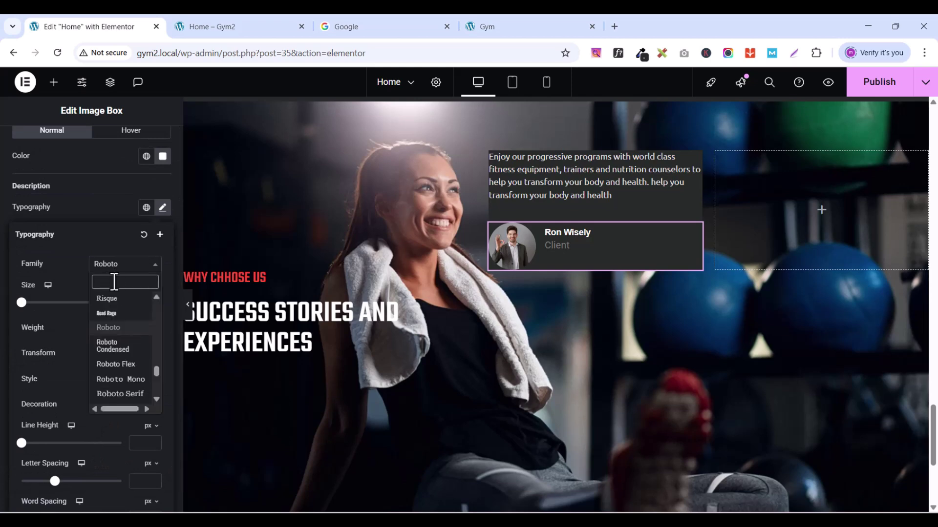
type("ubu")
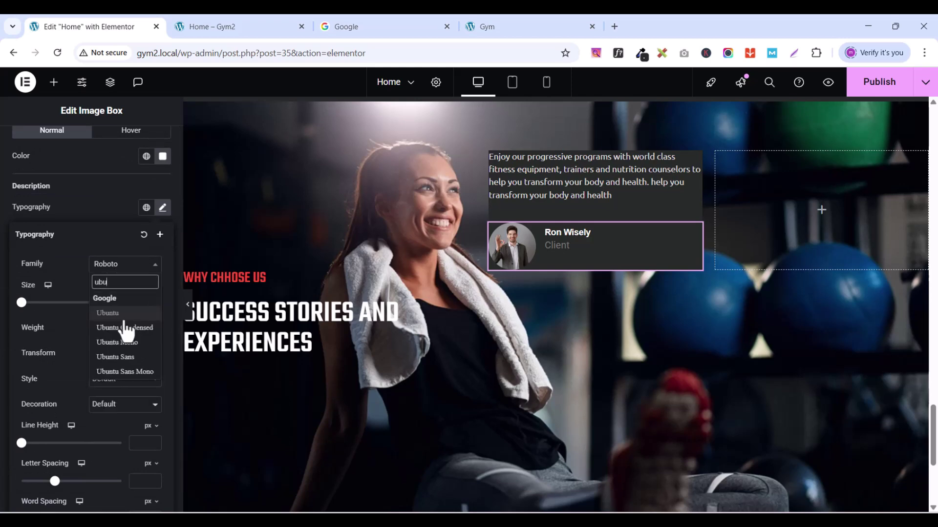
left_click(121, 315)
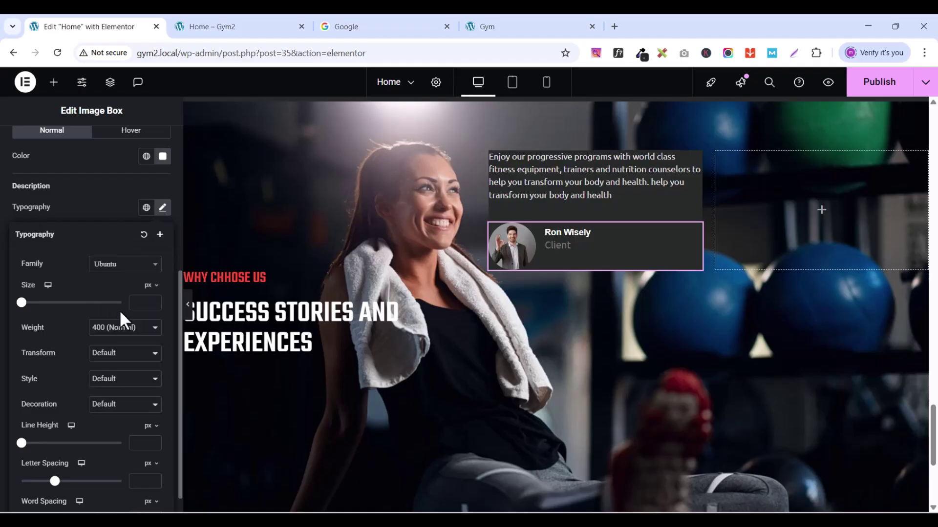
Step: Set the font size of the image box's description to 14 px
left_click(154, 299)
left_click(154, 299)
left_click(154, 299)
left_click(154, 298)
left_click(154, 299)
left_click(154, 299)
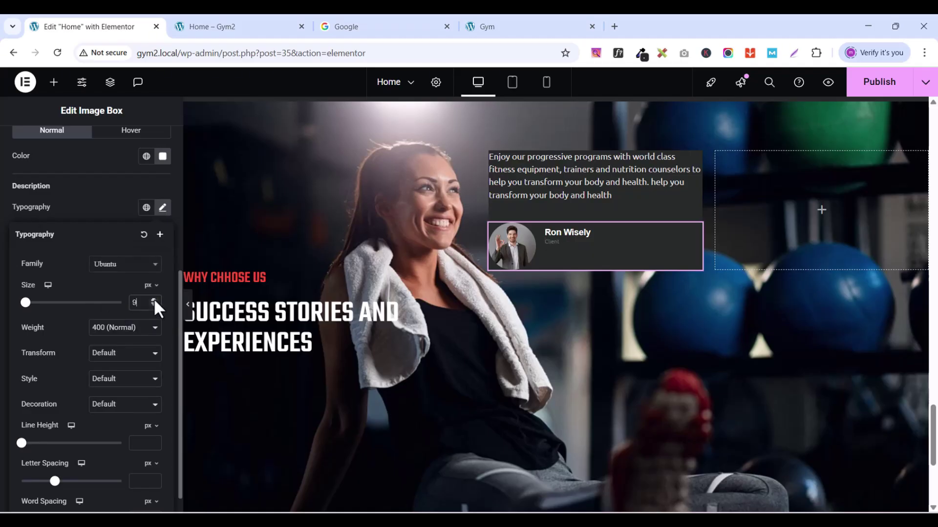
left_click(154, 299)
left_click(153, 299)
left_click(154, 299)
left_click(154, 299)
left_click(154, 299)
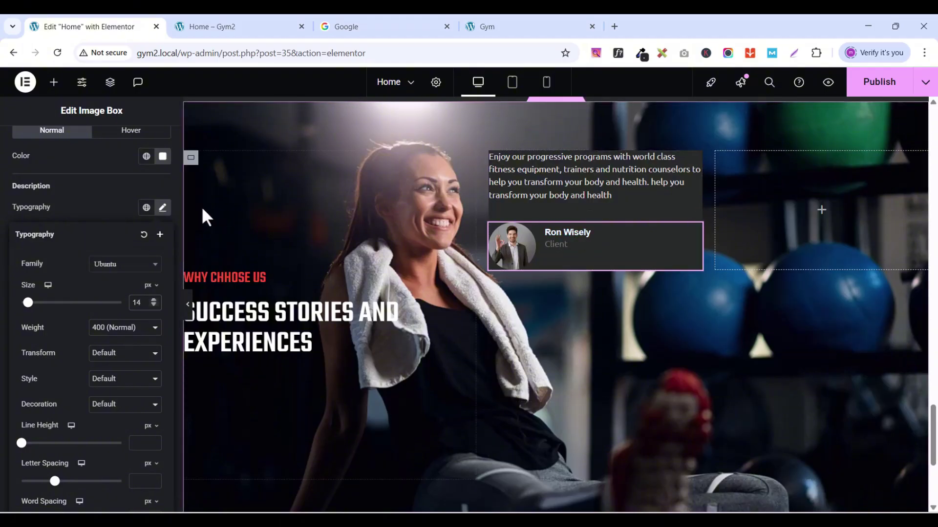
left_click(91, 195)
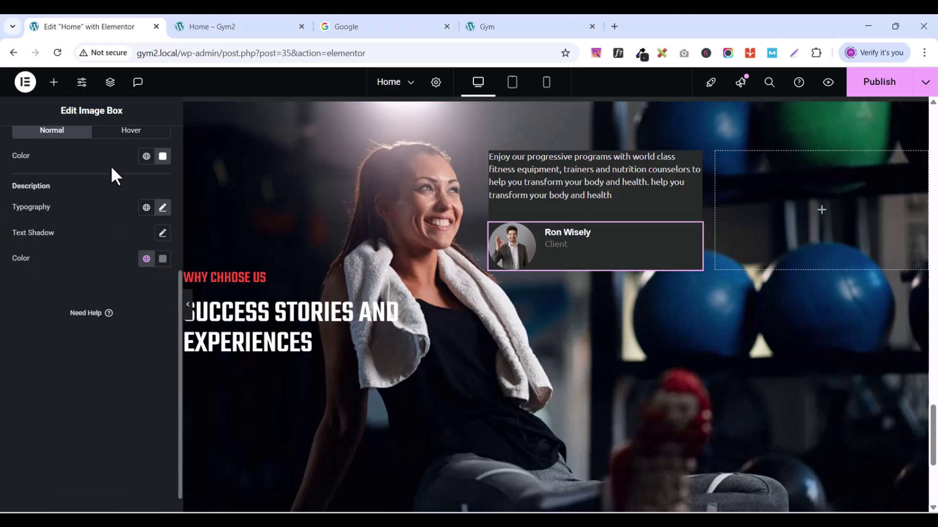
Step: Set the hover colour of the image box's title to the global colour "red"
scroll(78, 198, "up", 3)
left_click(126, 255)
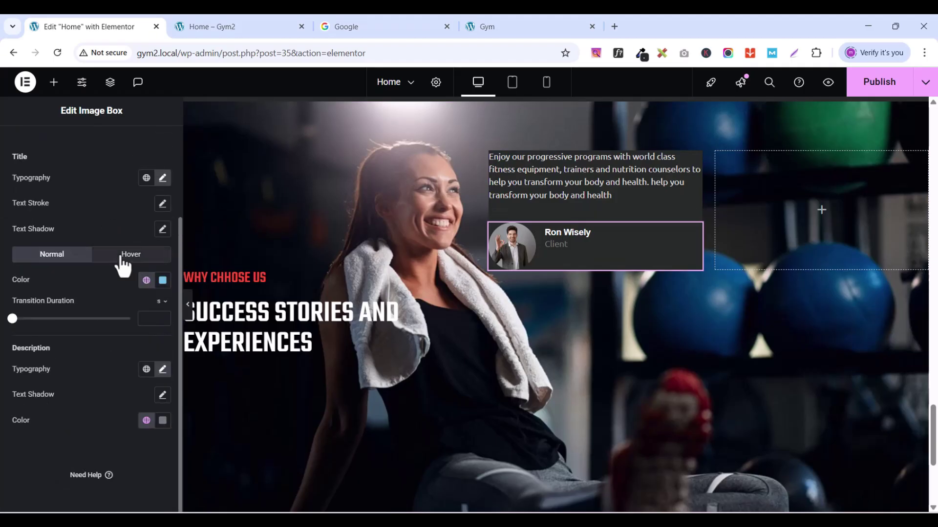
left_click(146, 280)
left_click(146, 280)
left_click(146, 280)
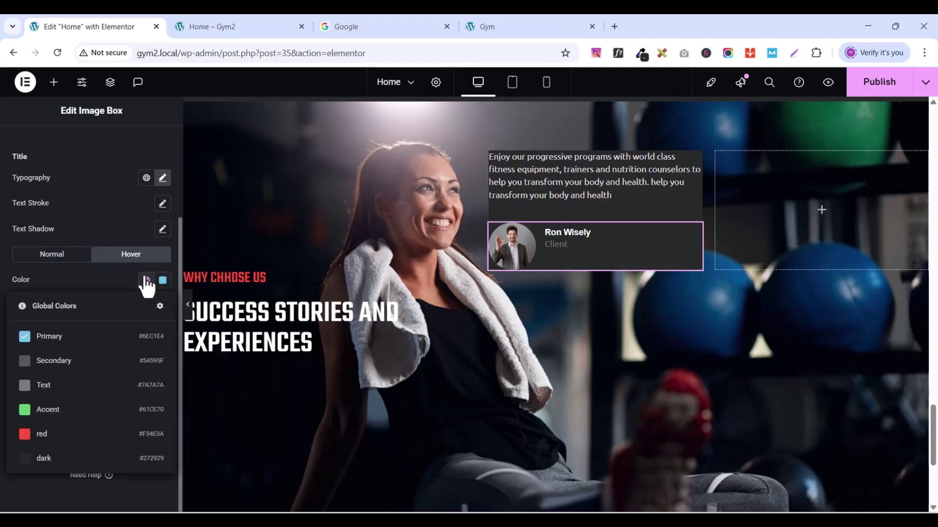
left_click(33, 435)
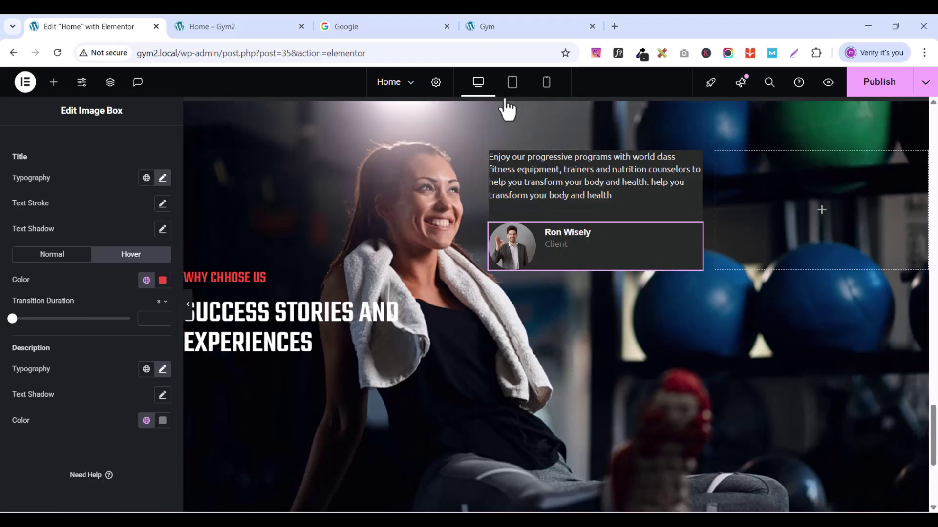
Step: Give the first testimonial card's container 30 px padding on all sides and compare the card with the reference Gym site
left_click(496, 158)
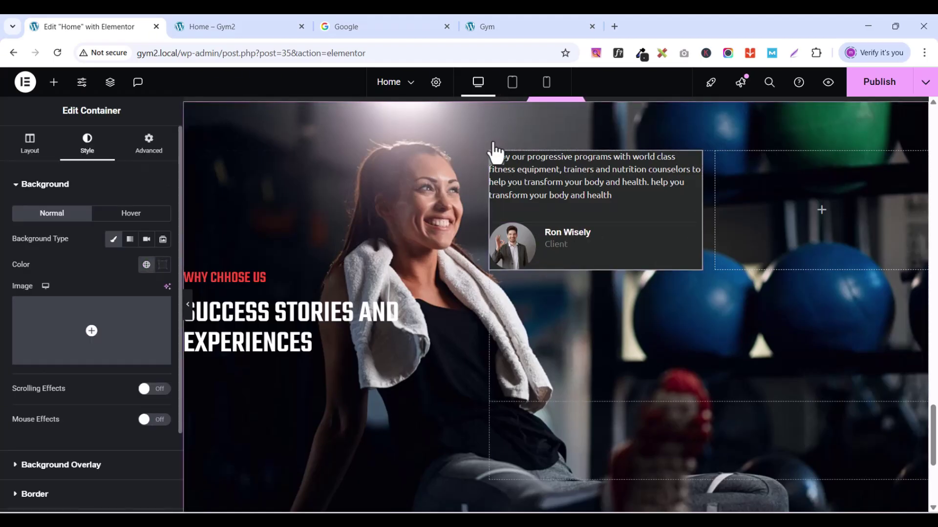
left_click(143, 149)
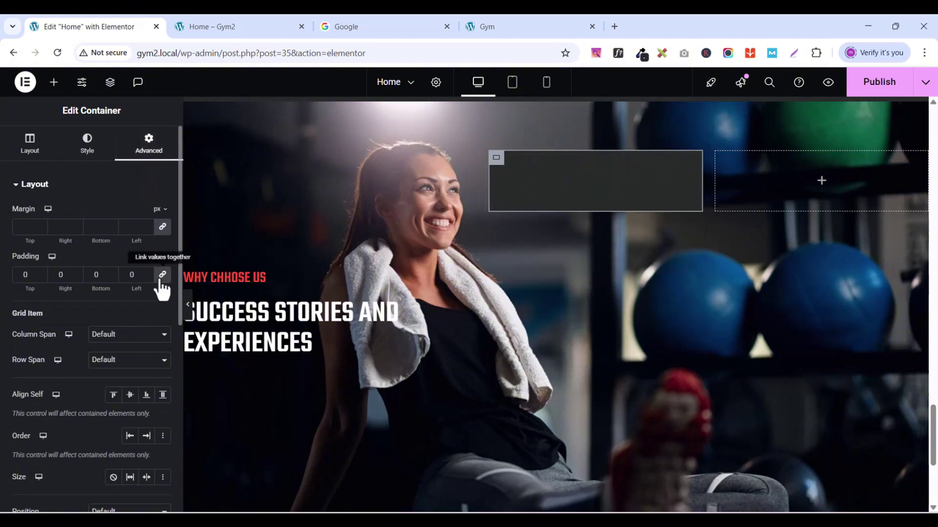
left_click(26, 274)
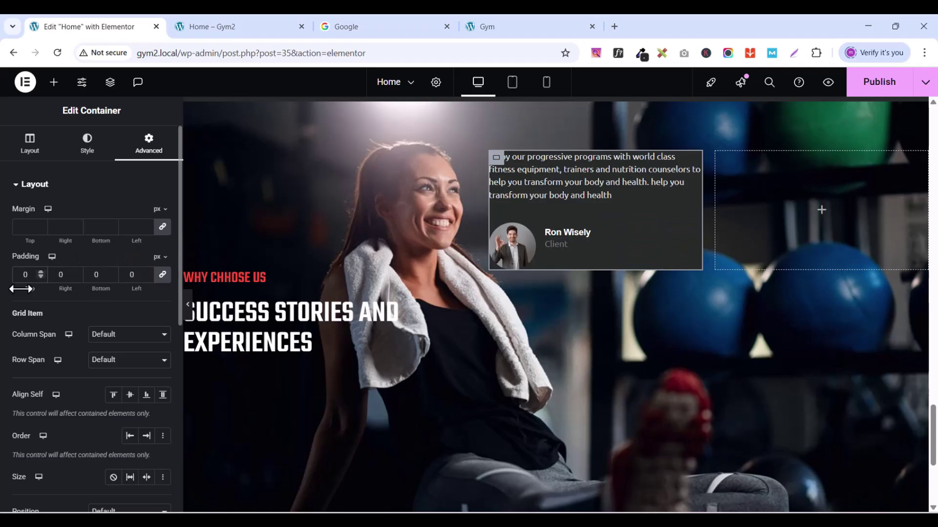
type("3")
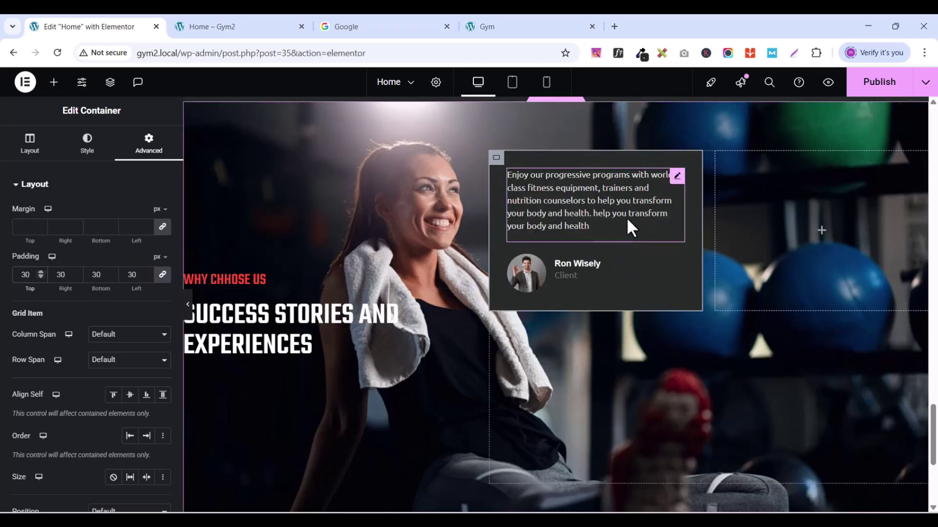
left_click(508, 28)
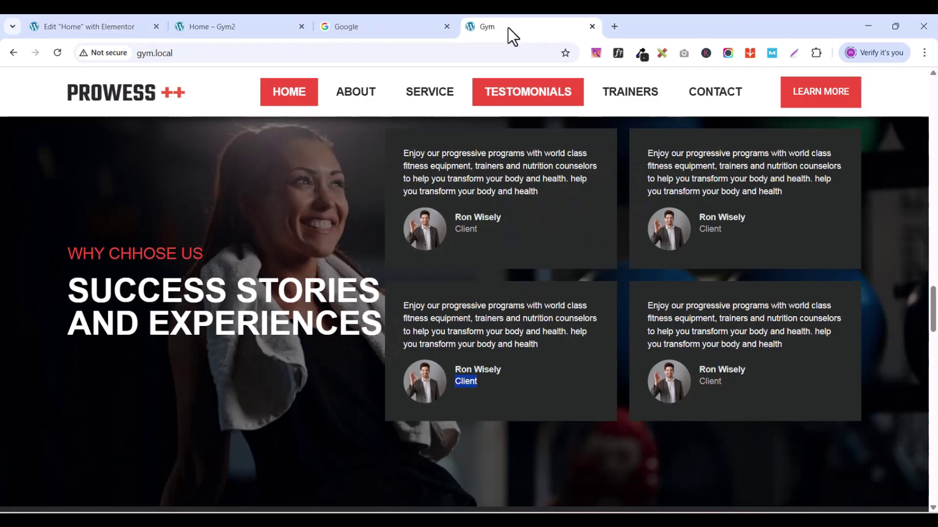
left_click(96, 27)
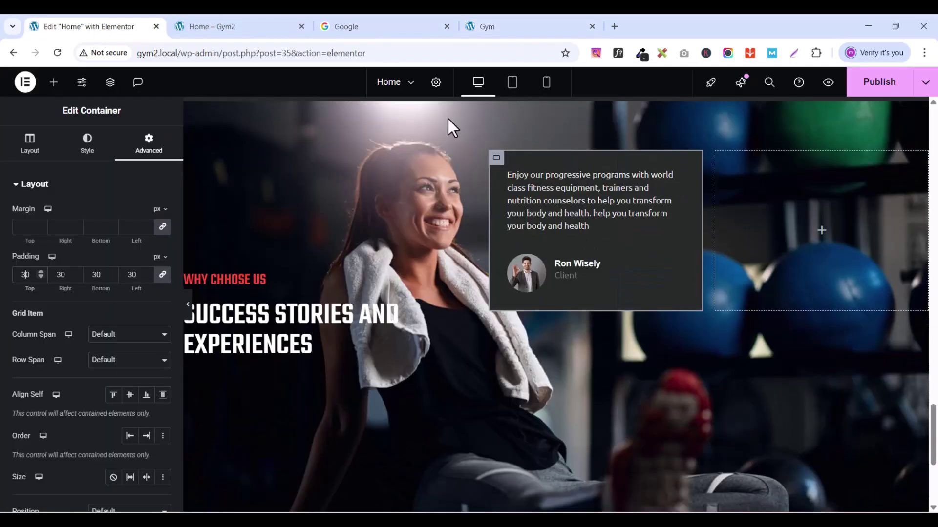
Step: Duplicate the first testimonial card's container three times to fill the two-by-two testimonials grid
right_click(499, 162)
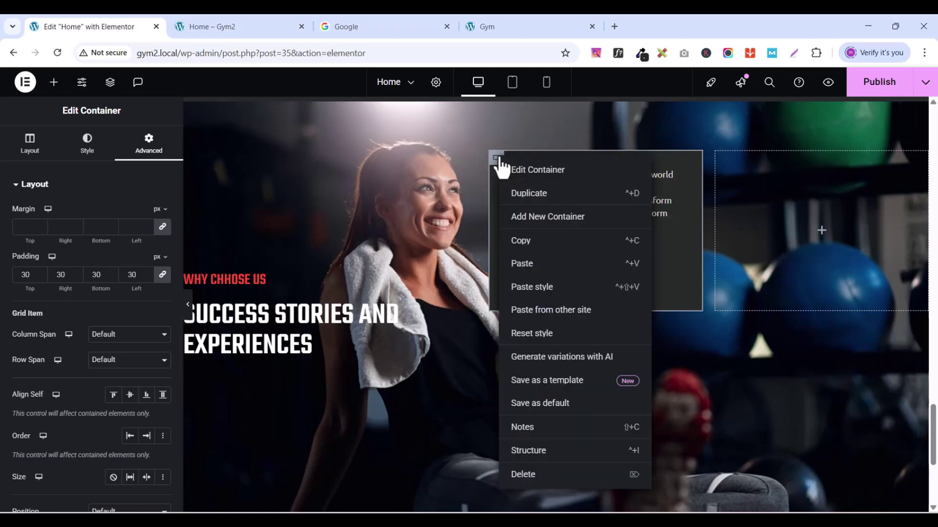
left_click(532, 195)
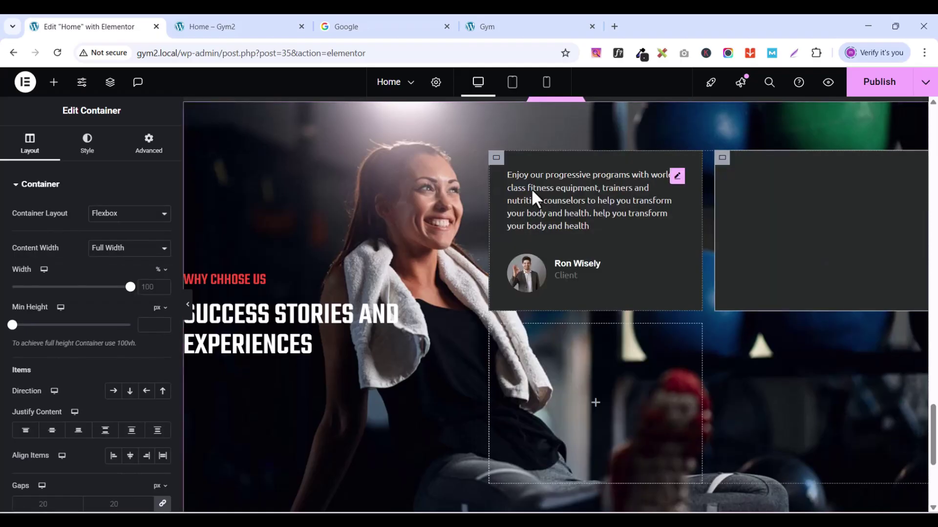
right_click(499, 163)
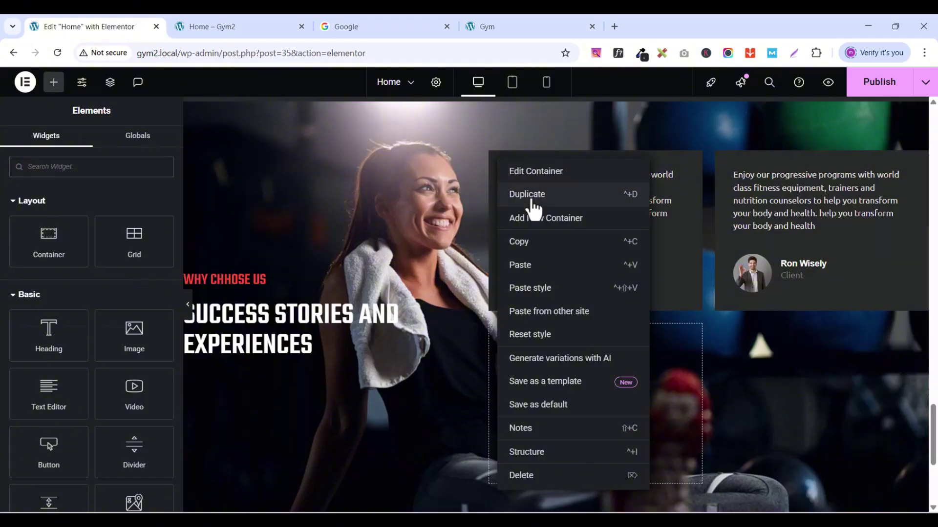
left_click(532, 196)
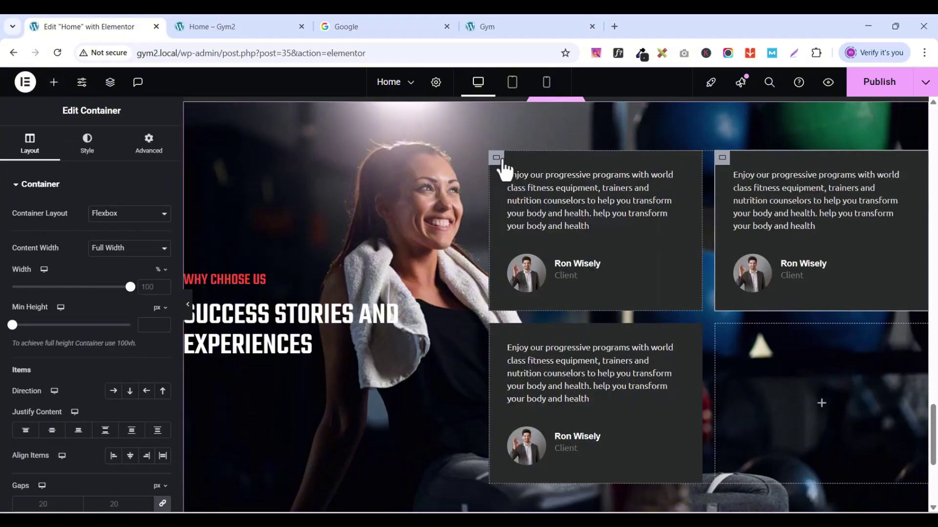
right_click(500, 163)
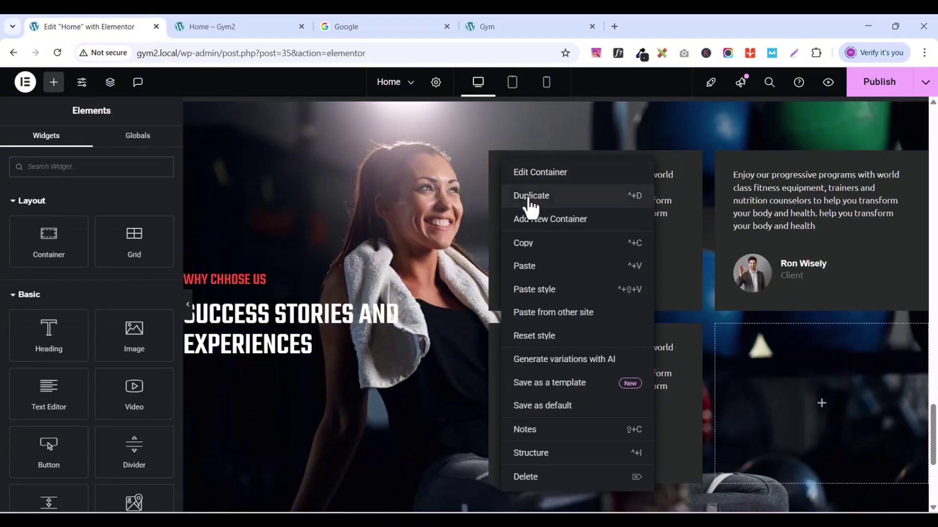
left_click(528, 196)
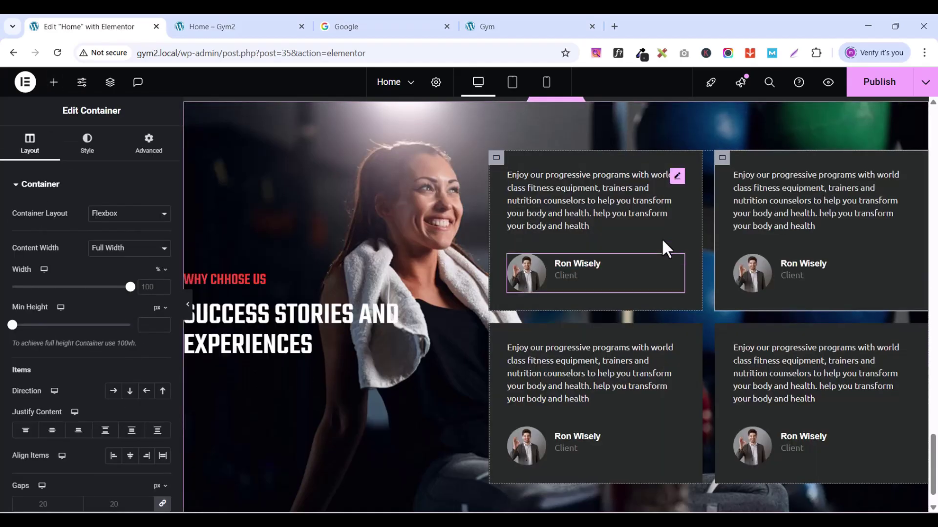
Step: Publish the Home page and check the testimonials section in the page preview
scroll(515, 293, "down", 5)
scroll(514, 288, "up", 4)
scroll(514, 288, "down", 3)
scroll(513, 287, "up", 3)
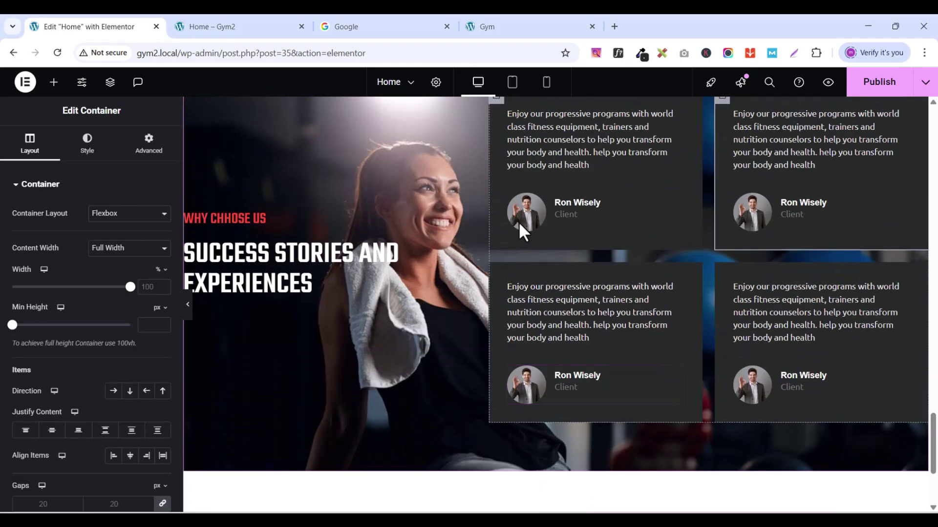
left_click(869, 88)
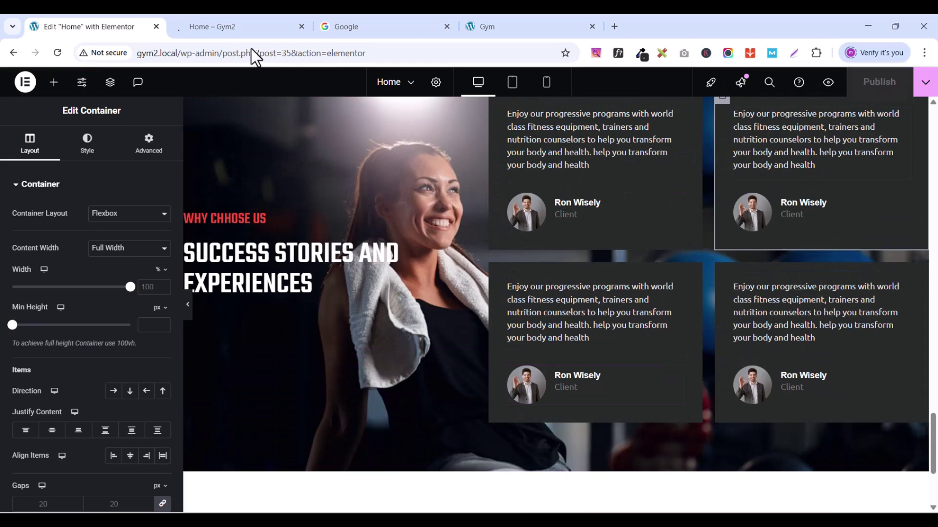
left_click(224, 25)
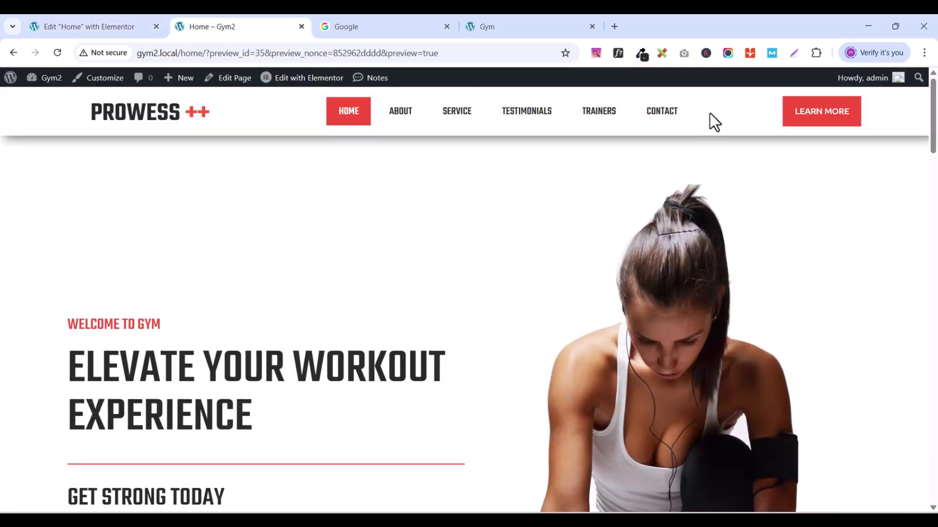
left_click_drag(934, 122, 935, 457)
scroll(275, 237, "down", 1)
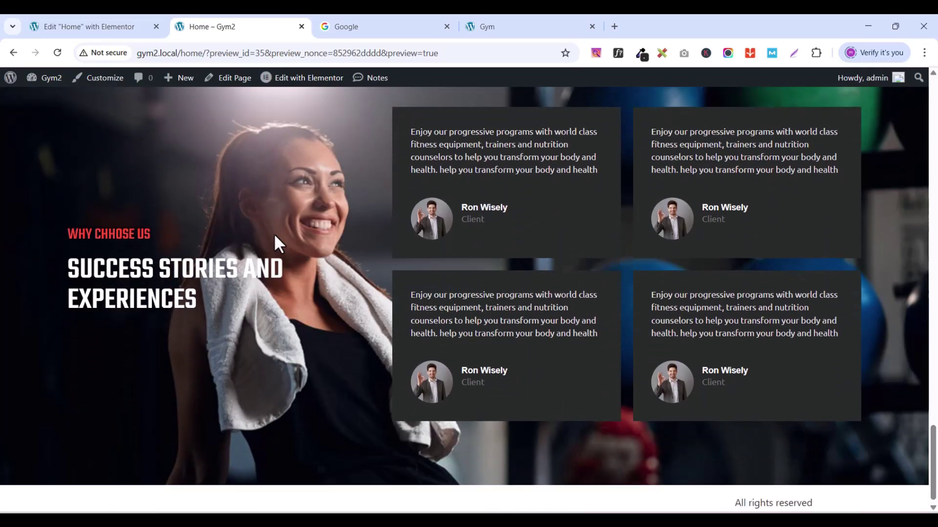
Step: Compare the previewed testimonials section with the reference Gym site and examine the reference's trainers section
key("ctrl+shift+Tab")
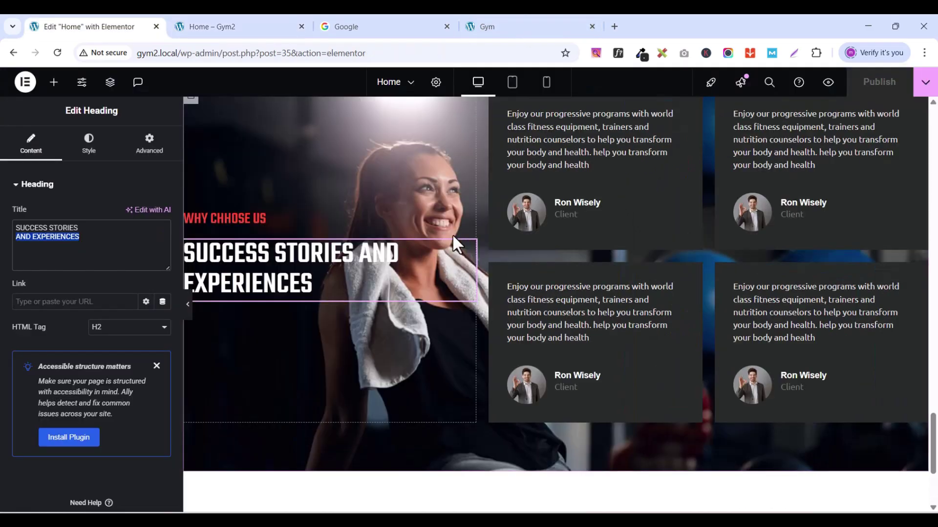
left_click(515, 22)
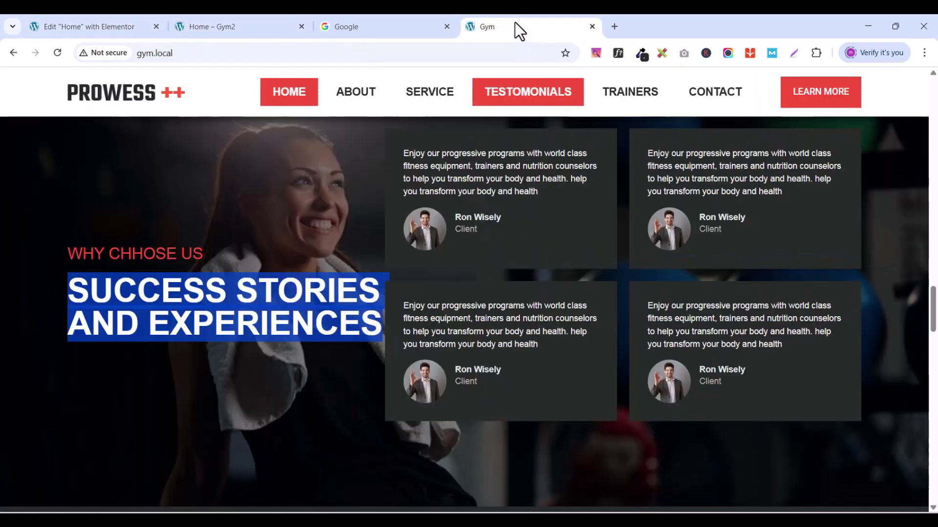
left_click(106, 22)
left_click(827, 83)
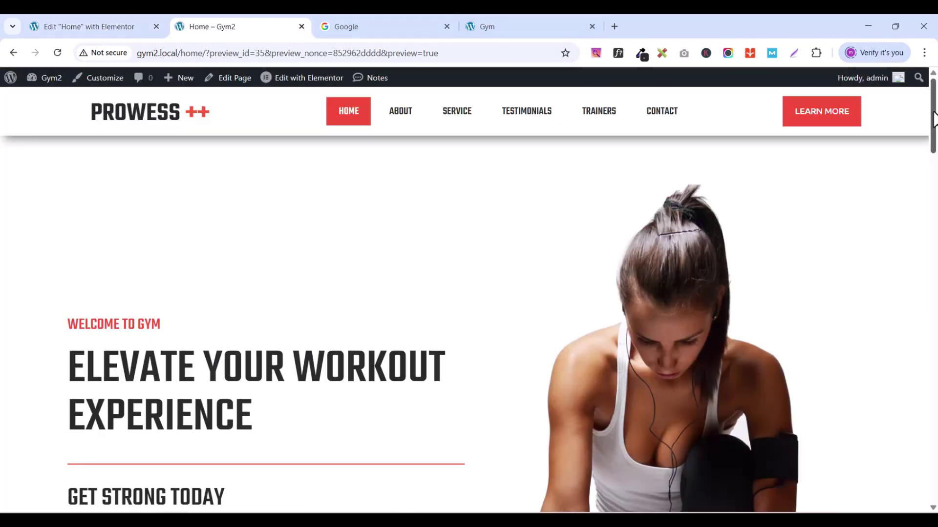
left_click_drag(933, 119, 920, 454)
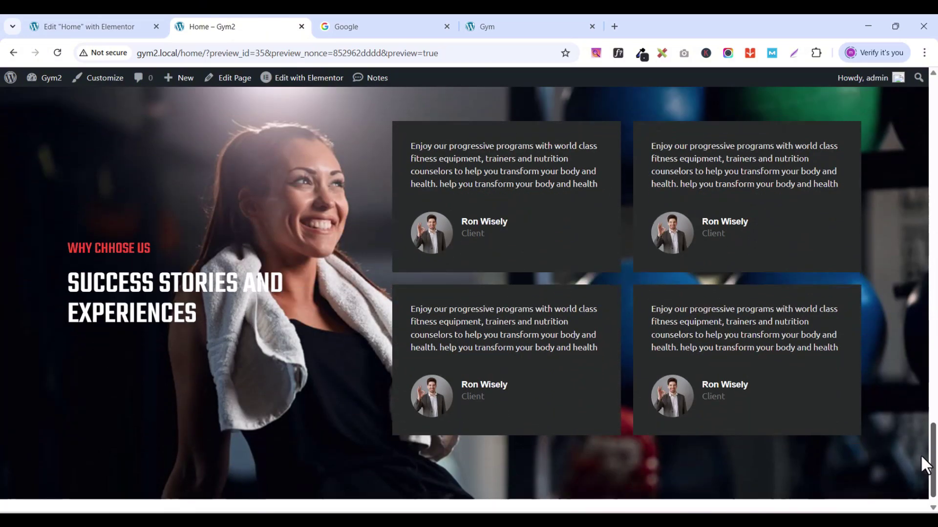
left_click(484, 26)
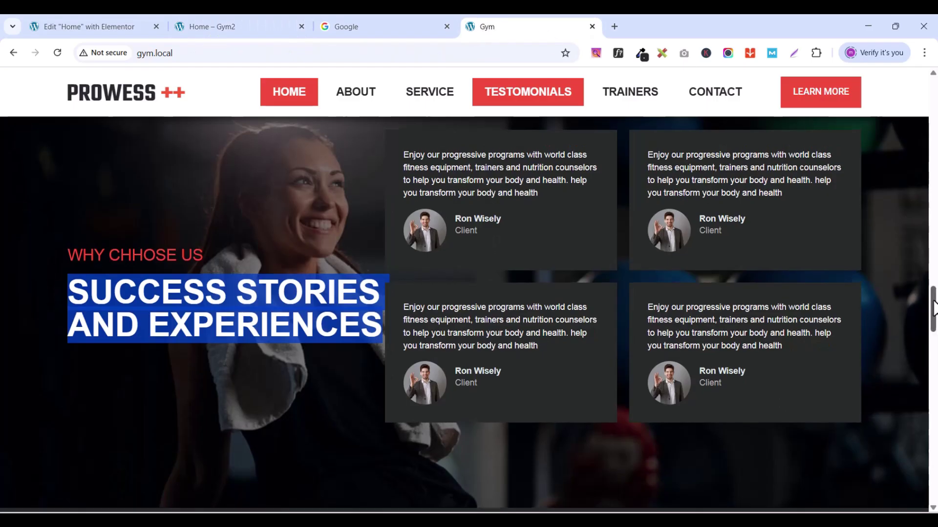
left_click_drag(932, 311, 934, 361)
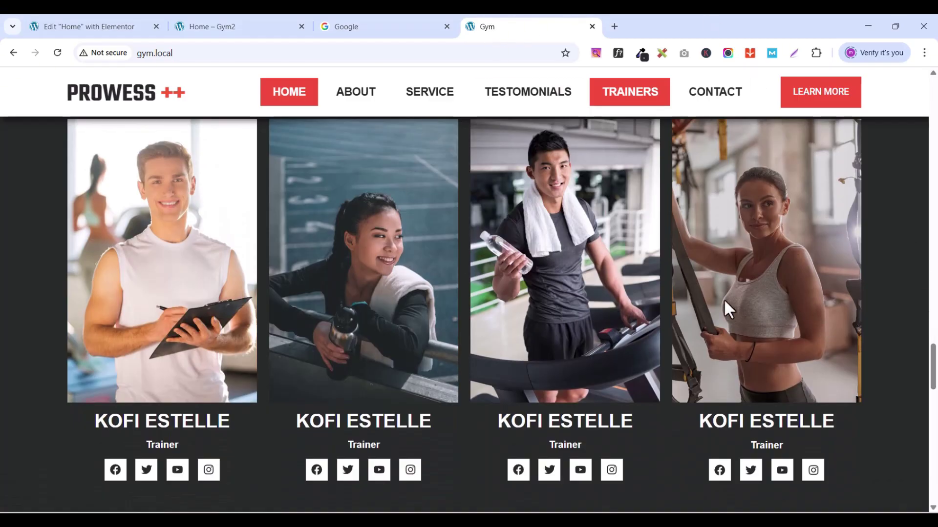
Step: Add a single-column Flexbox container below the testimonials section in the Elementor editor
key("ctrl+1")
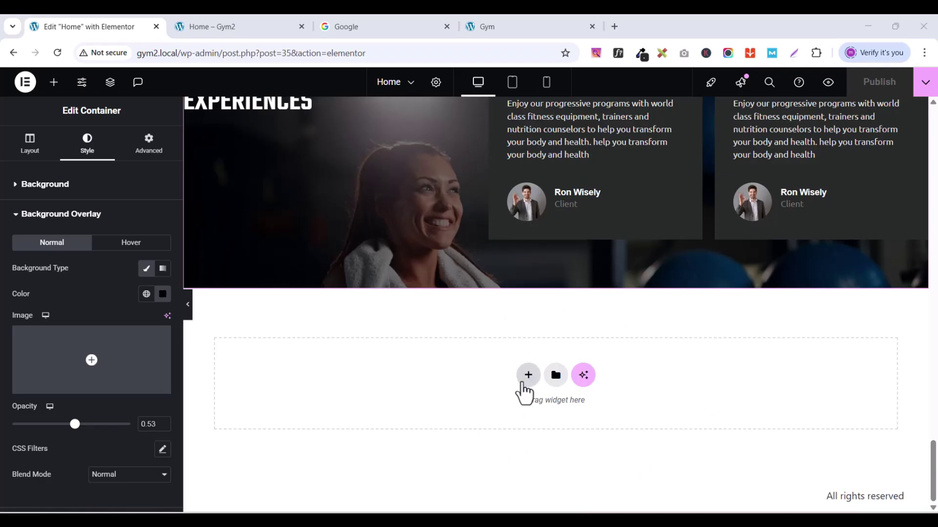
left_click(526, 386)
scroll(444, 401, "down", 1)
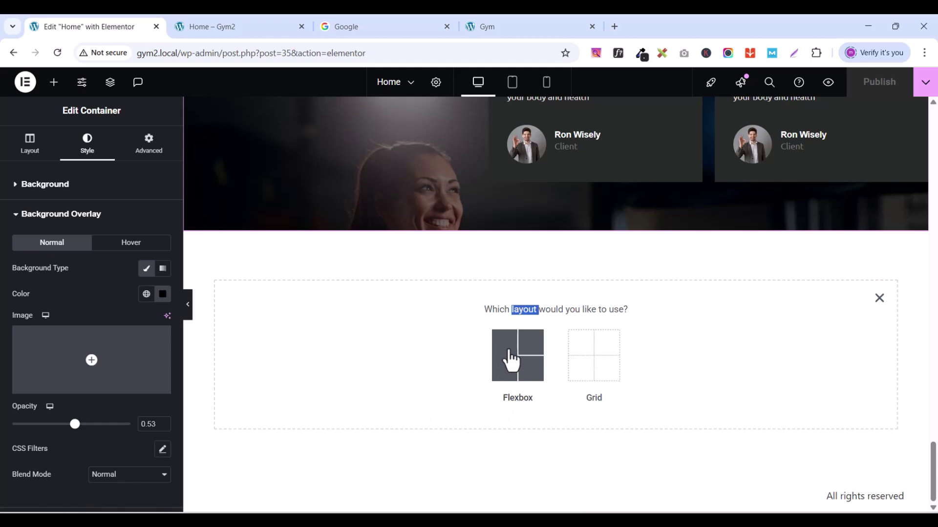
left_click(511, 361)
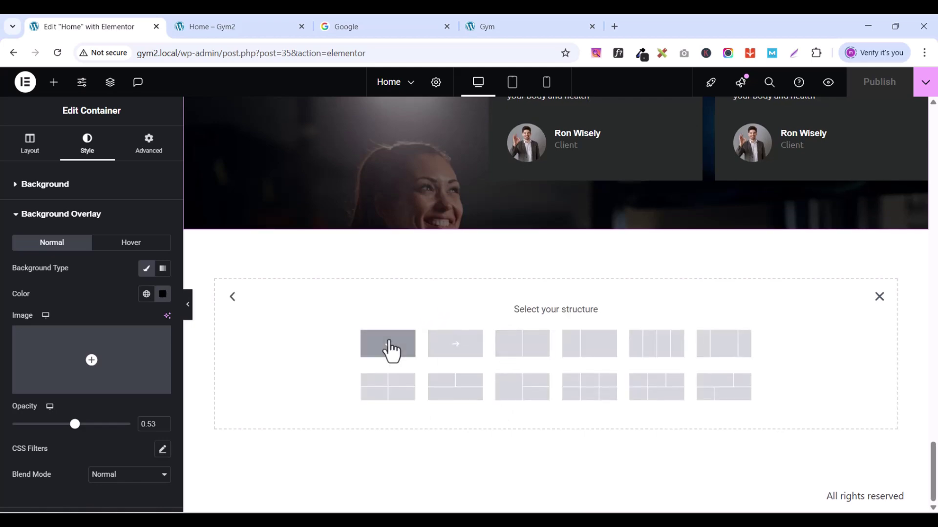
left_click(391, 348)
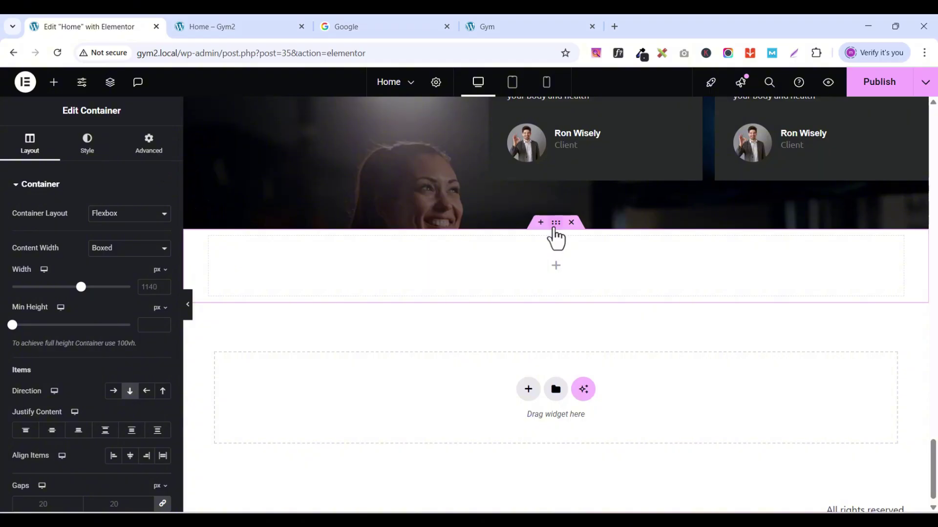
Step: Set the new container's padding to 80 px at the top and bottom and 0 on the right and left
left_click(142, 149)
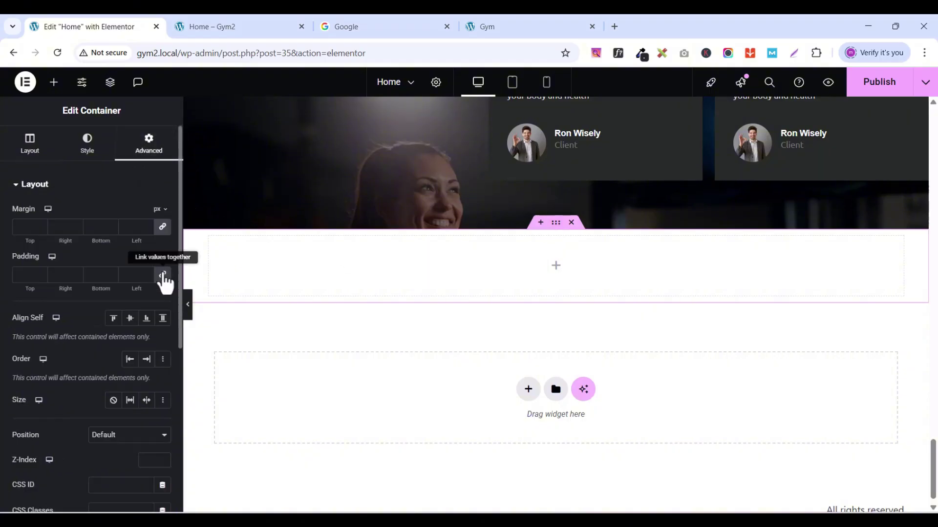
left_click(165, 275)
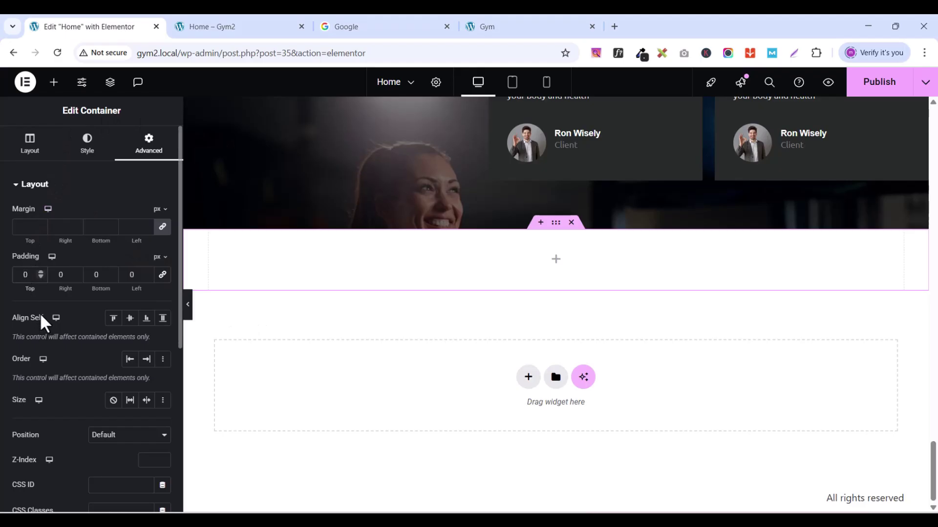
type("8")
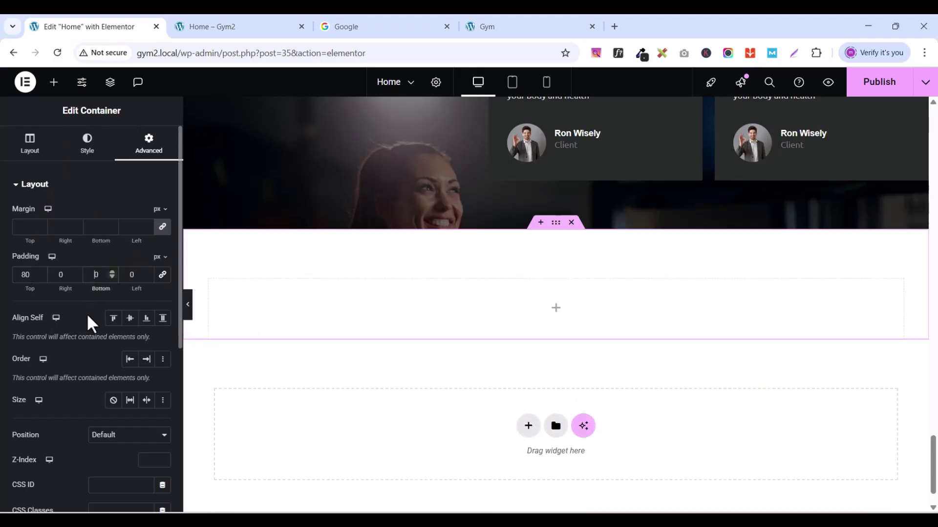
type("8")
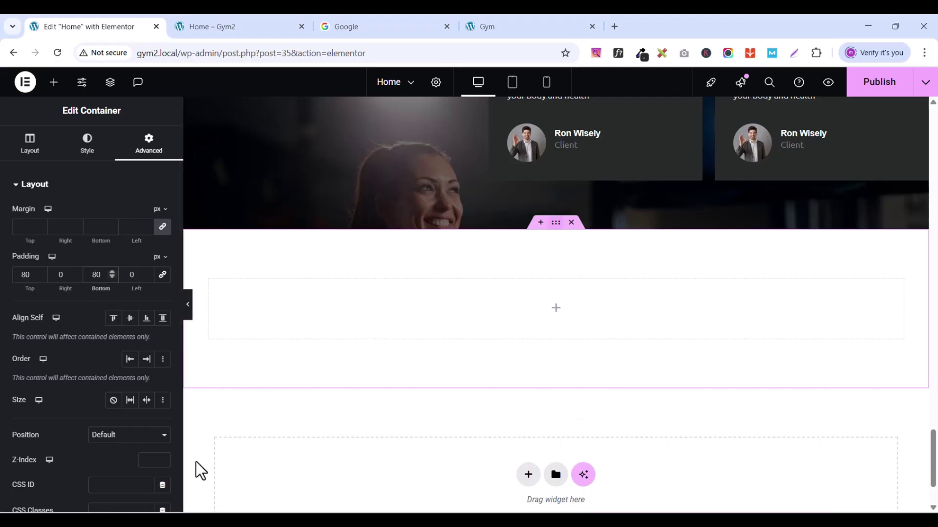
Step: Give the new container a classic background in the global colour "dark" and check it against the reference Gym site
left_click(84, 153)
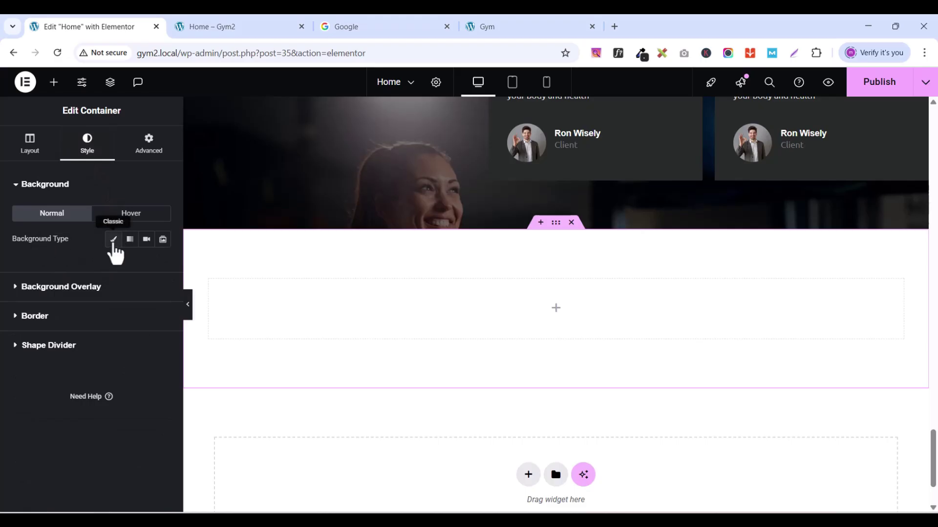
left_click(112, 242)
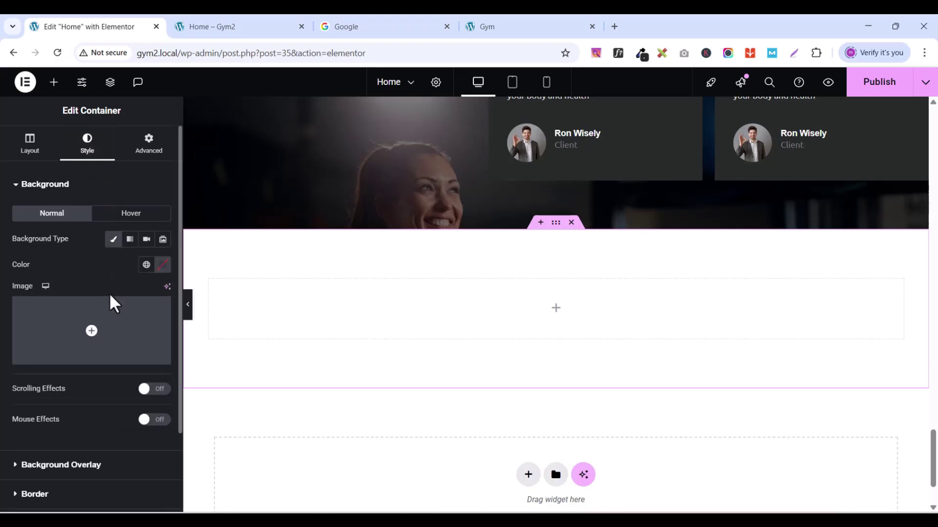
left_click(146, 265)
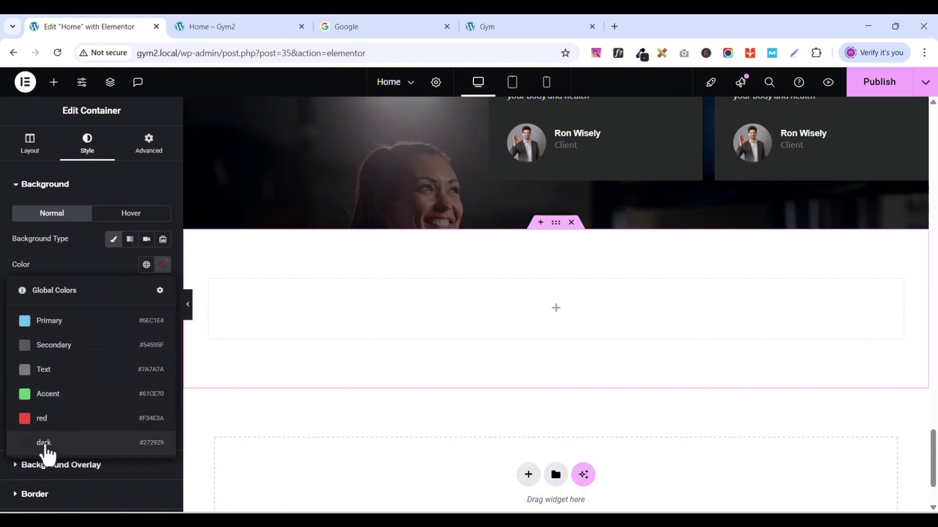
left_click(42, 444)
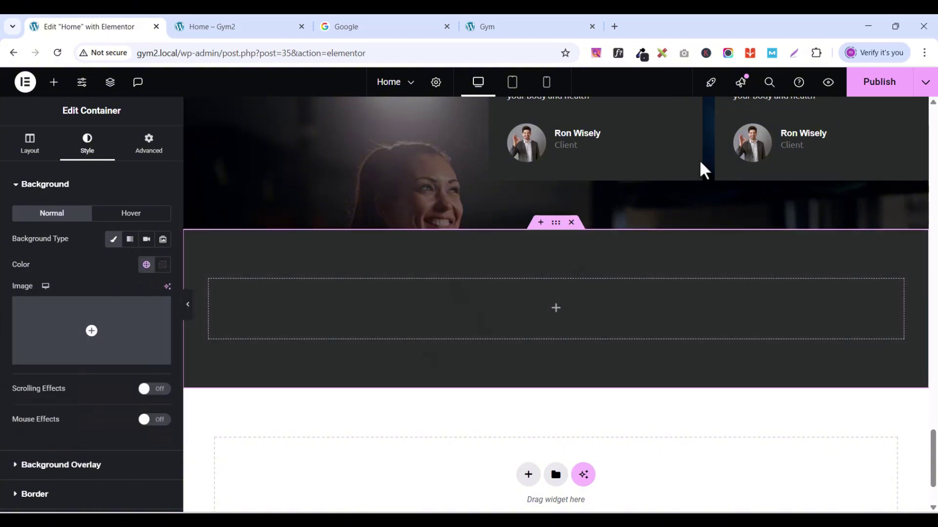
left_click(493, 25)
left_click(110, 33)
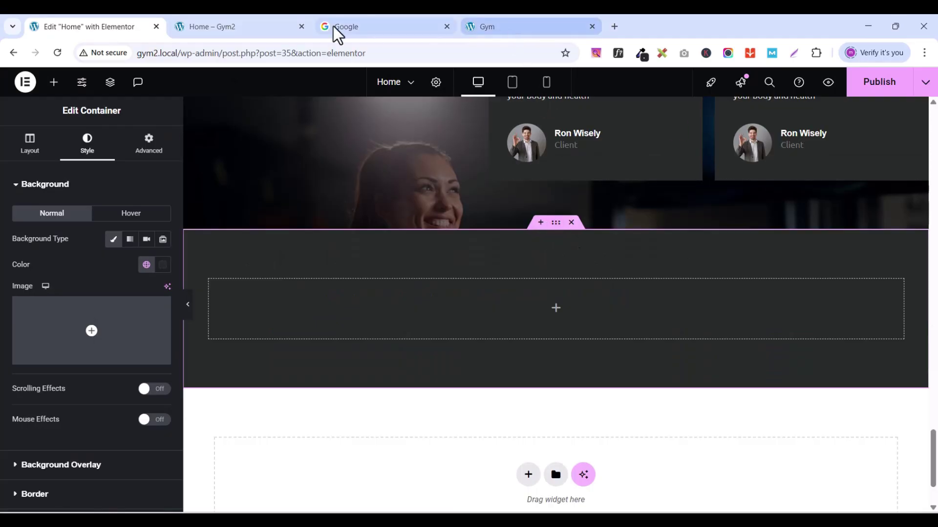
Step: Copy the "WHY CHHOSE US" heading from the testimonials section and paste it into the new dark container
scroll(645, 376, "up", 3)
scroll(647, 376, "down", 4)
scroll(646, 368, "up", 6)
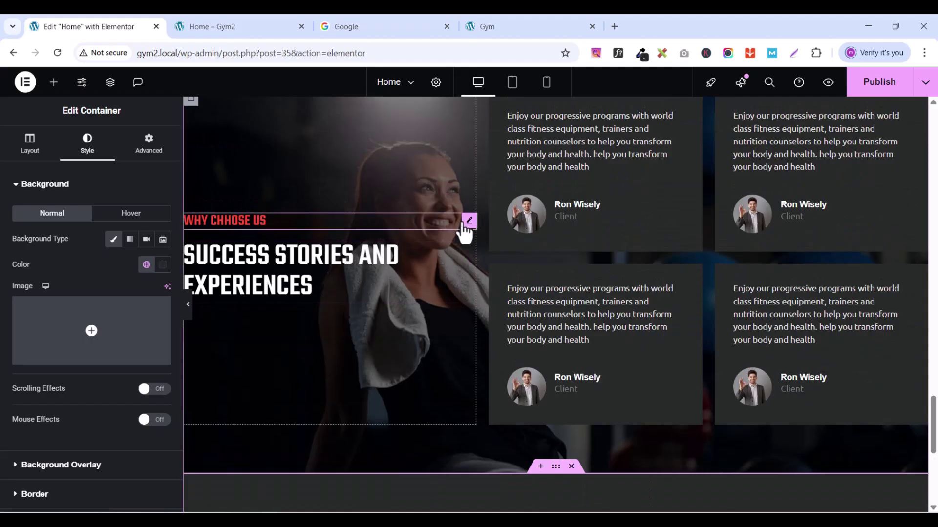
left_click(466, 222)
right_click(466, 228)
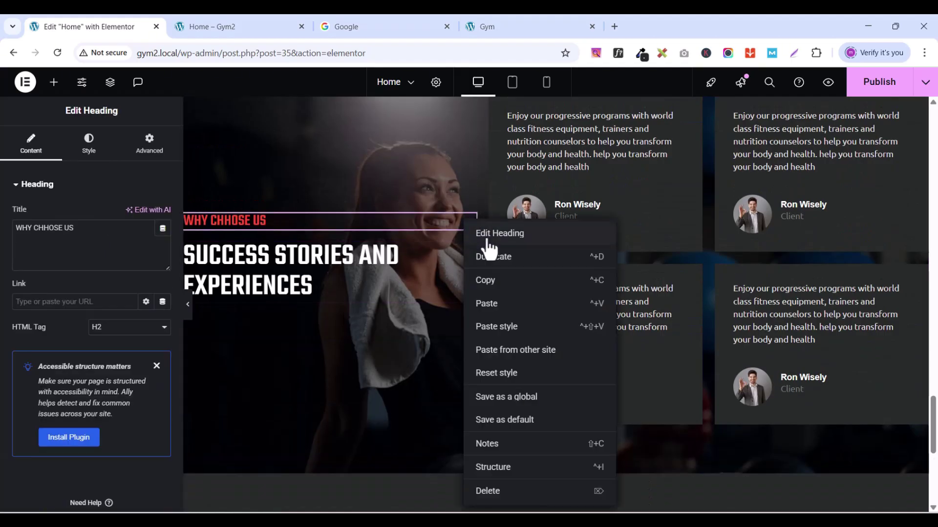
left_click(495, 280)
scroll(409, 367, "down", 6)
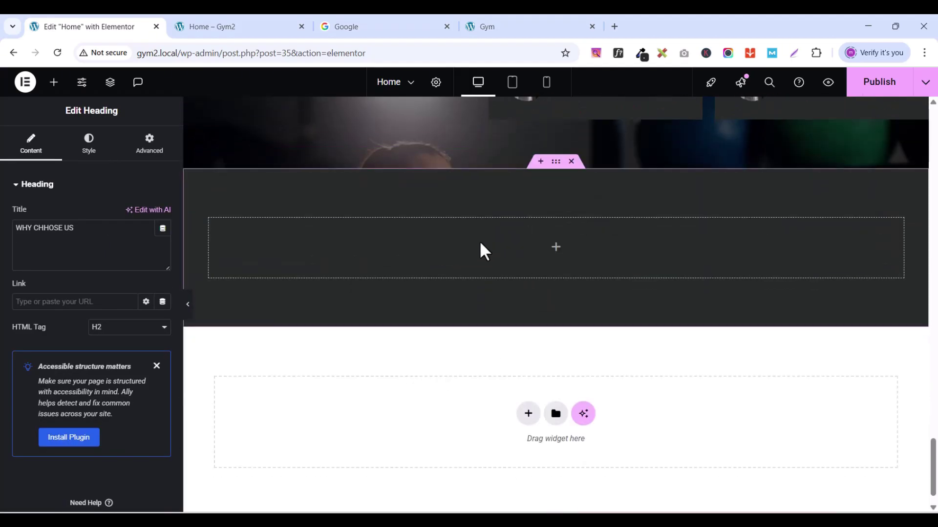
right_click(480, 242)
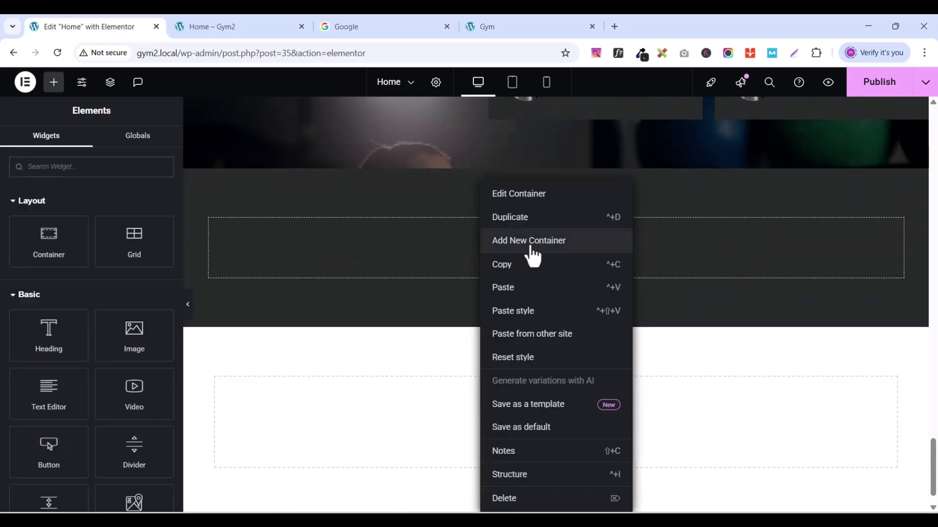
left_click(512, 292)
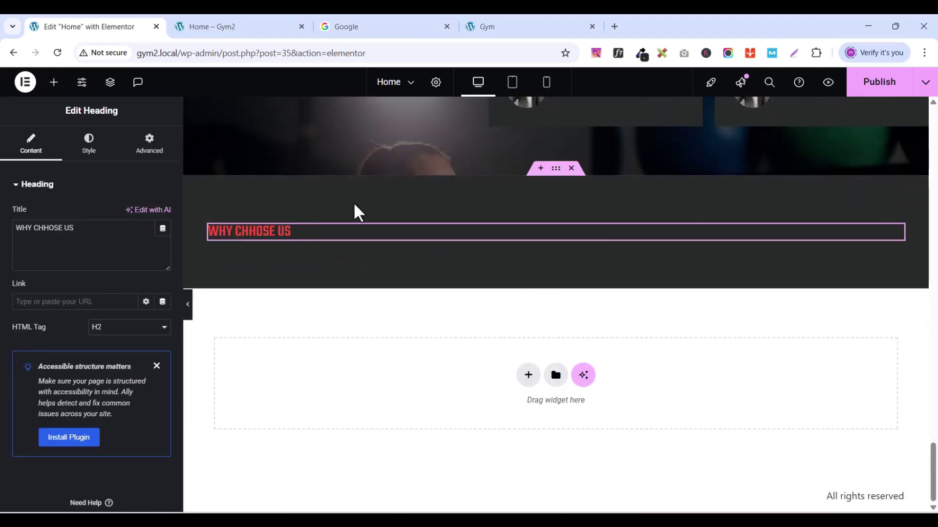
scroll(353, 203, "up", 4)
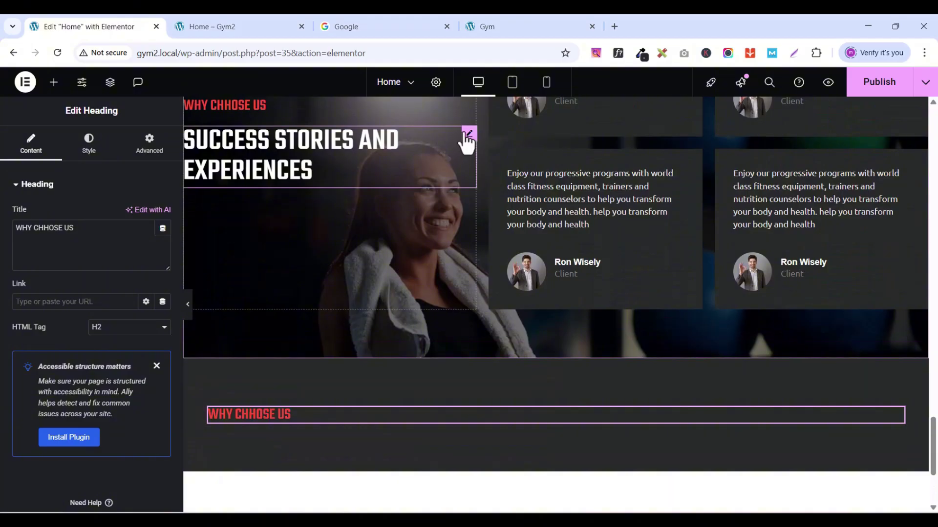
Step: Copy the "SUCCESS STORIES AND EXPERIENCES" heading from the testimonials section and paste it below "WHY CHHOSE US" in the dark container
left_click(468, 135)
right_click(465, 137)
left_click(491, 192)
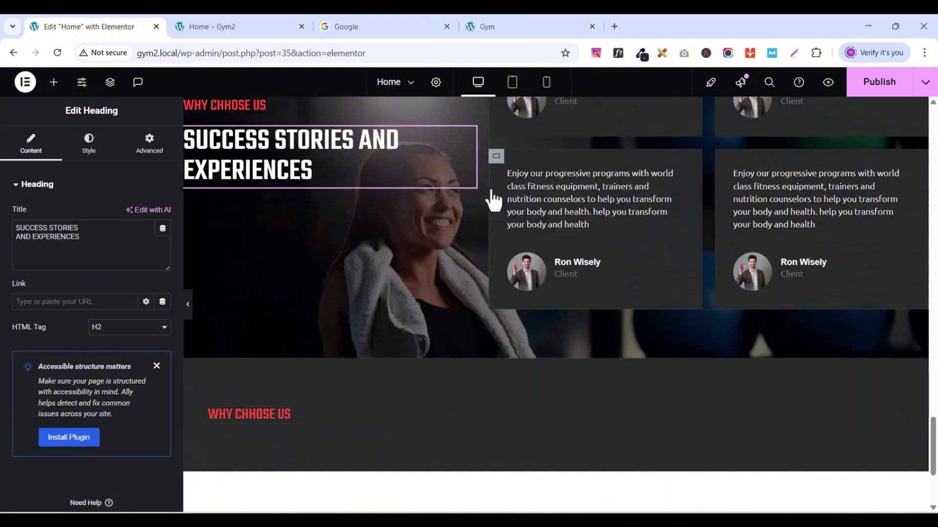
scroll(494, 200, "down", 4)
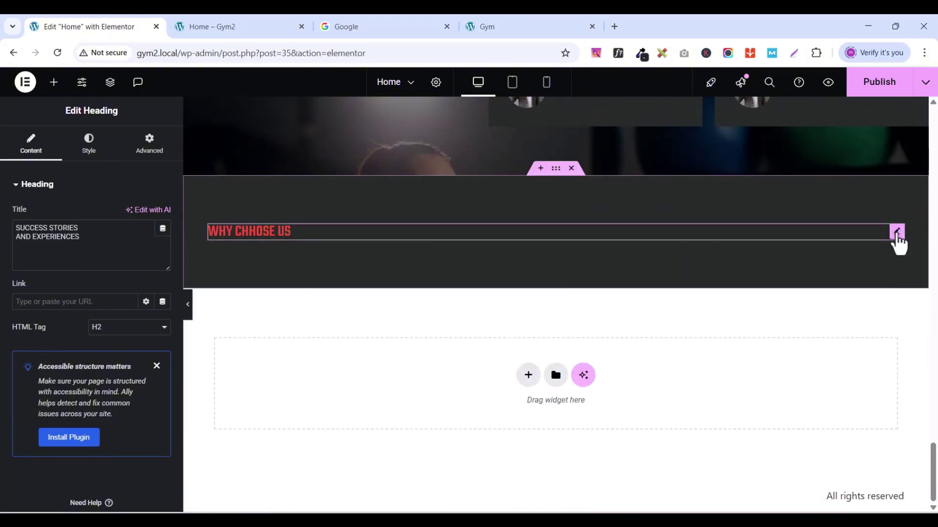
left_click(897, 235)
right_click(896, 240)
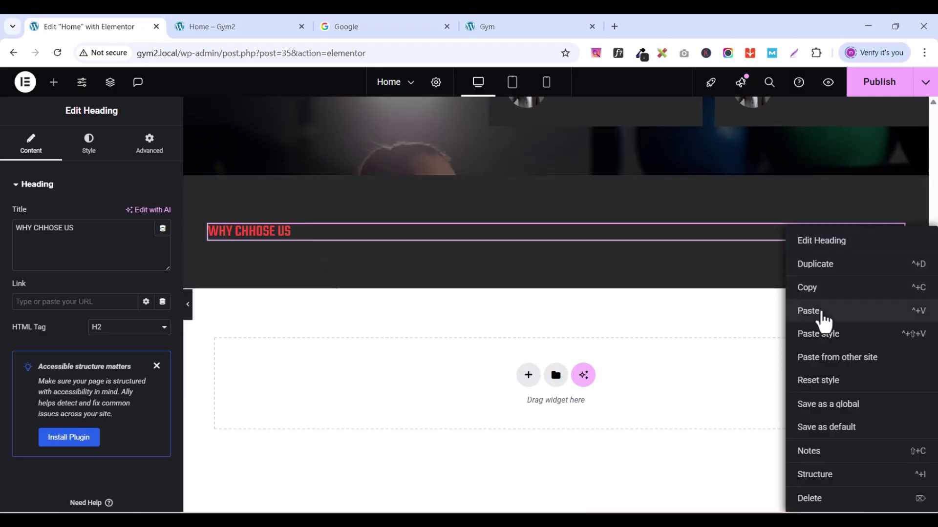
left_click(822, 312)
Step: Copy the "Prepare for your first half-marathon" paragraph from the "EXCELLENCE IN FITNESS AND WELLNESS" section and paste it below the dark container's headings
left_click(542, 27)
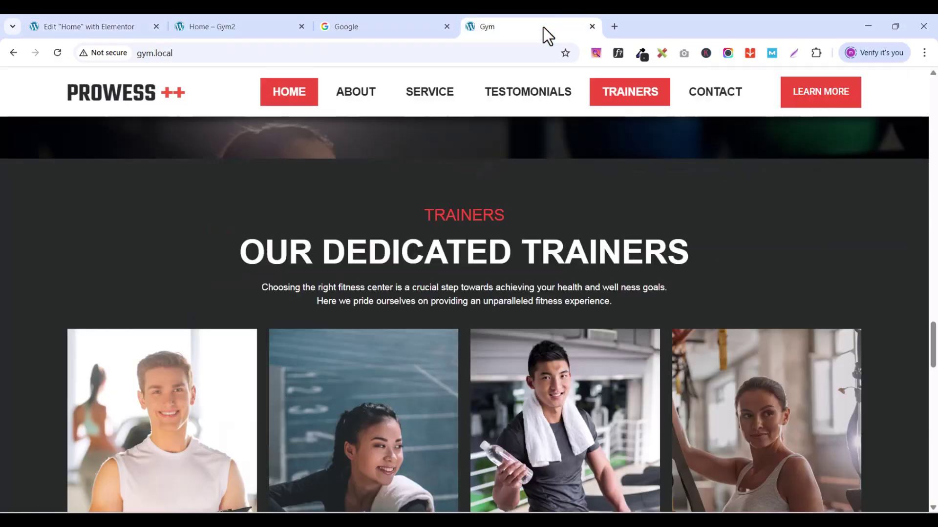
left_click(252, 22)
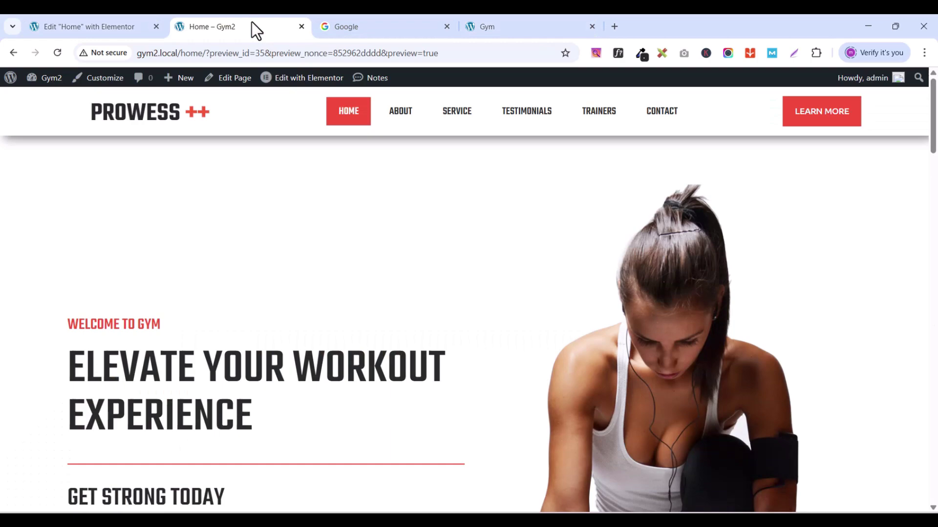
left_click(91, 31)
scroll(711, 263, "up", 4)
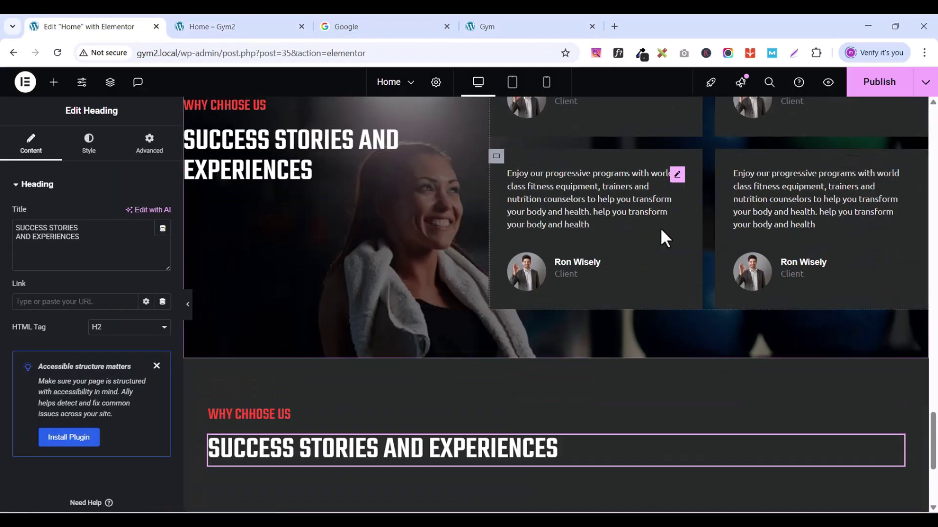
scroll(640, 247, "up", 5)
scroll(641, 246, "up", 6)
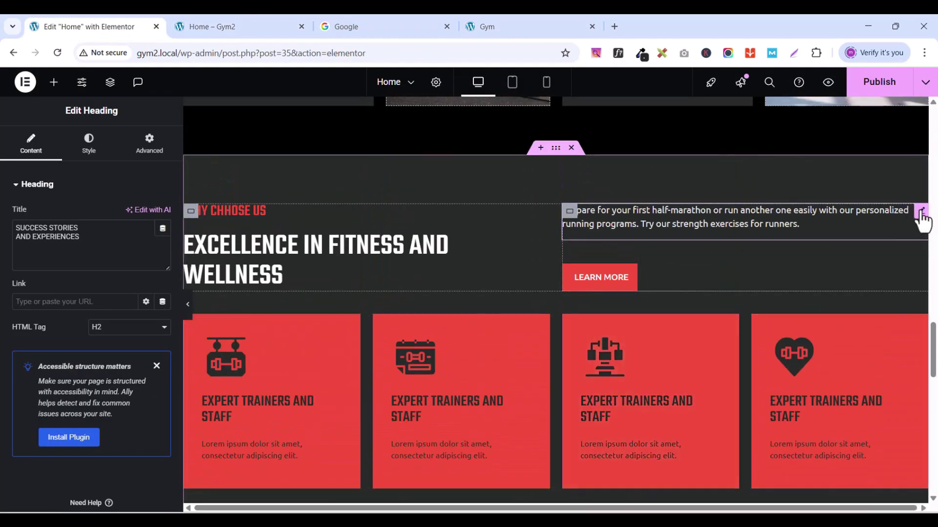
left_click(922, 214)
right_click(922, 215)
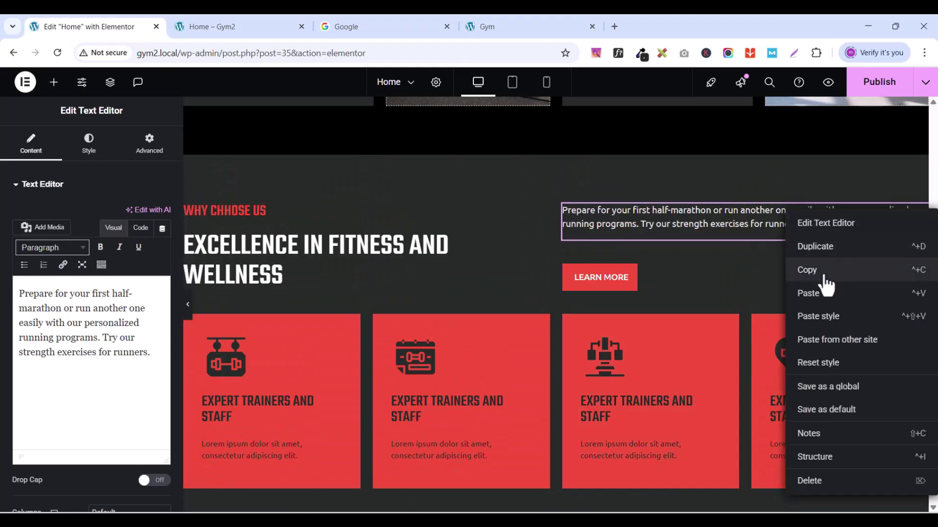
left_click(825, 271)
left_click_drag(934, 348, 934, 483)
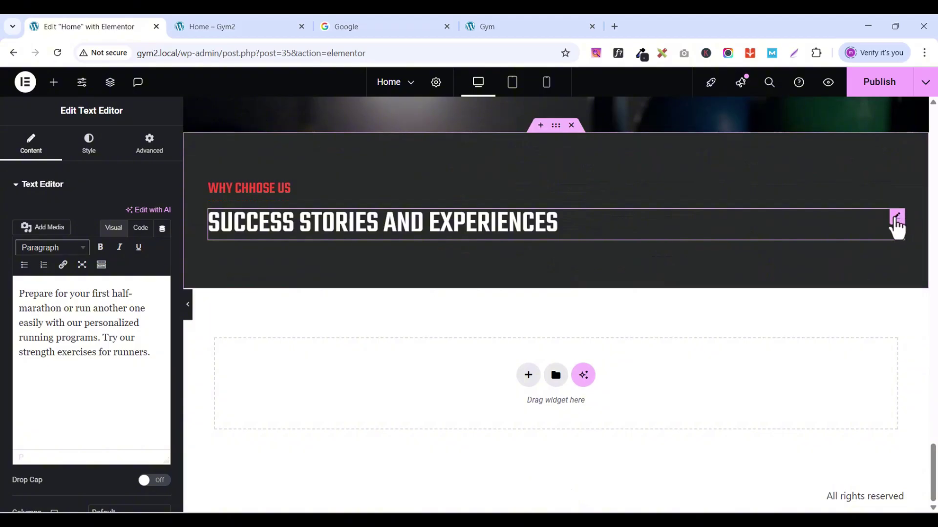
right_click(897, 220)
left_click(841, 301)
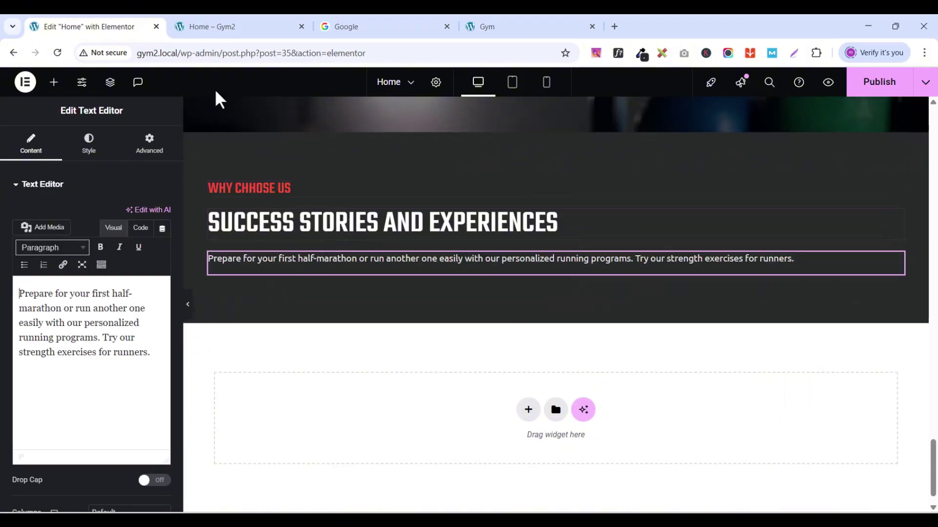
Step: Replace the dark container's "WHY CHHOSE US" heading text with "TRAINERS", copied from the reference Gym site
left_click(504, 30)
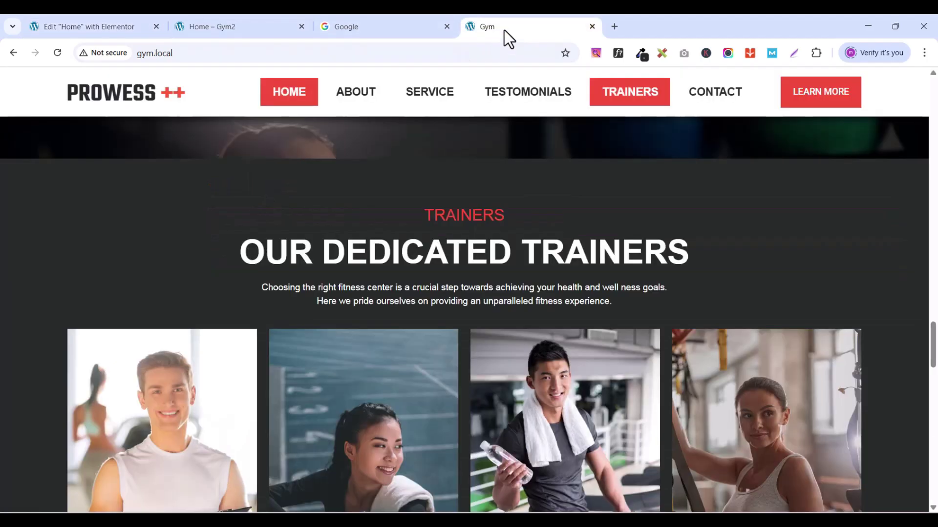
double_click(448, 214)
right_click(447, 214)
left_click(502, 222)
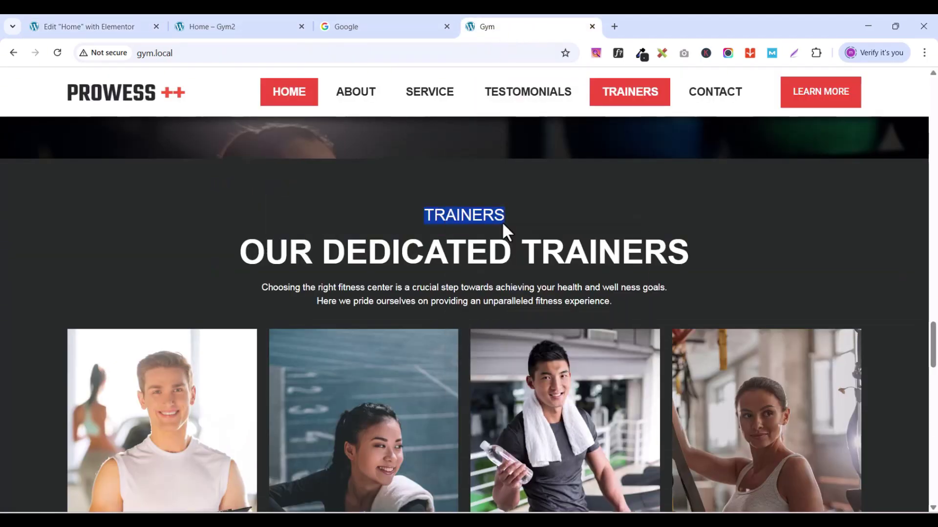
left_click(127, 17)
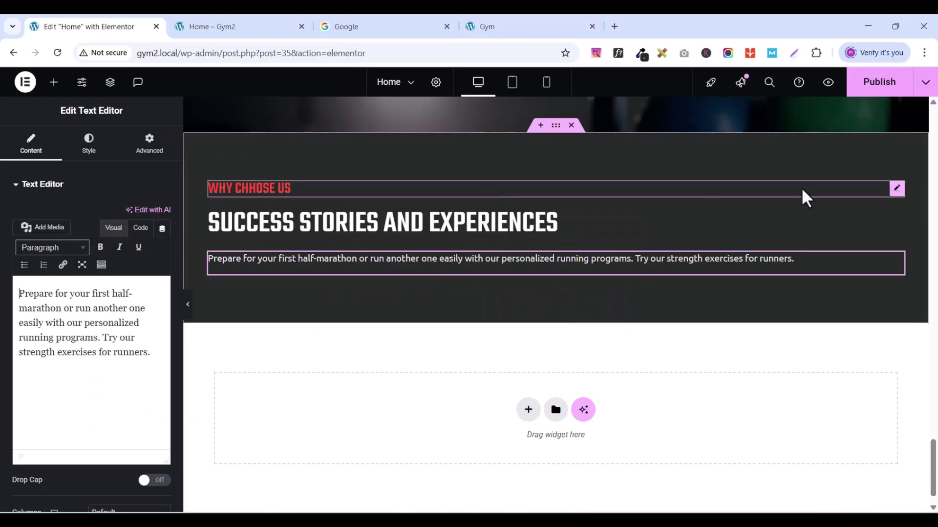
left_click(897, 190)
triple_click(66, 227)
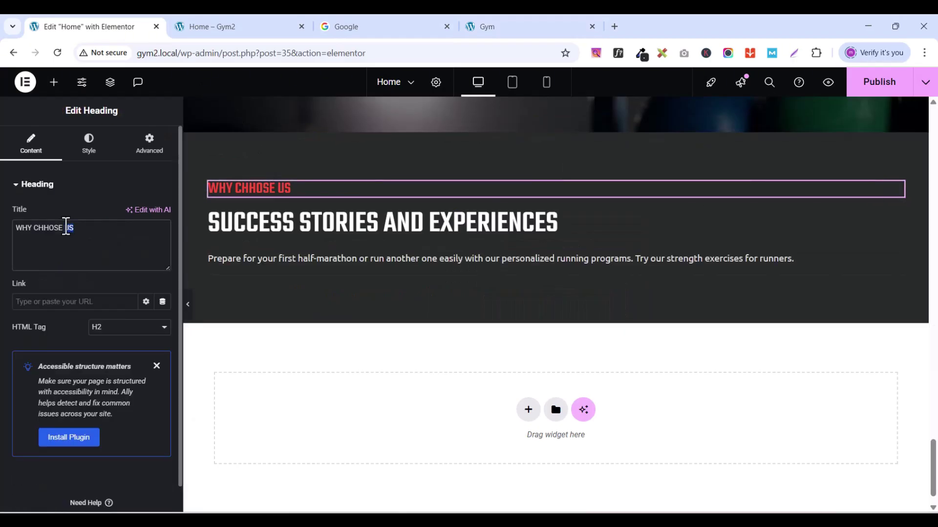
right_click(65, 228)
left_click(109, 265)
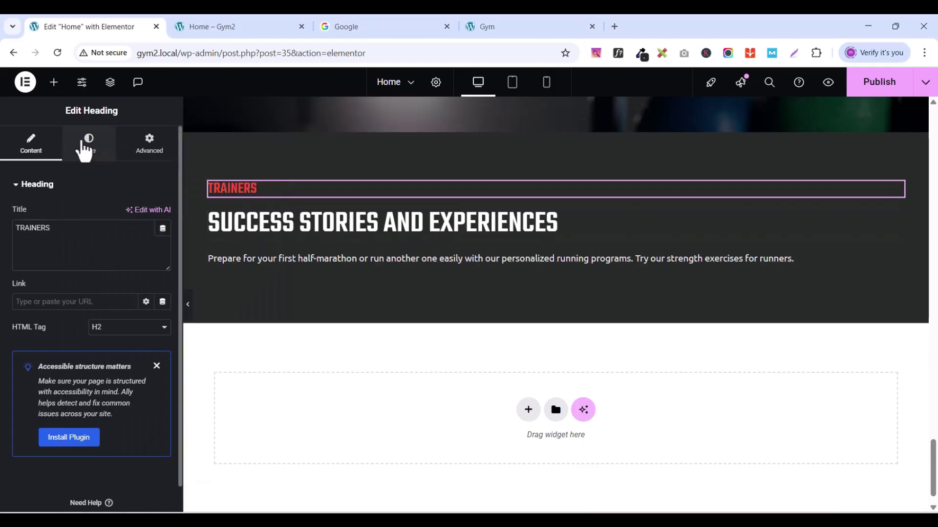
Step: Set the font size of the dark container's "SUCCESS STORIES AND EXPERIENCES" heading to 54 px
left_click(86, 145)
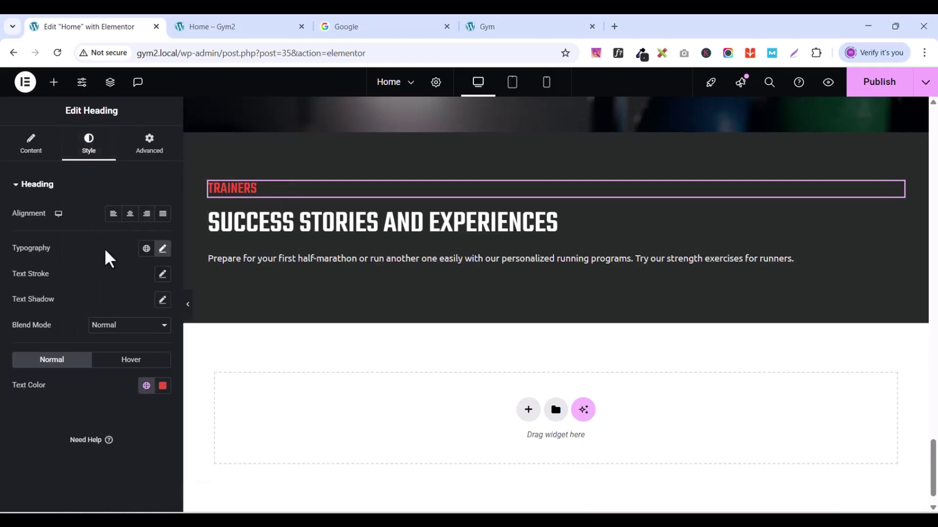
left_click(163, 250)
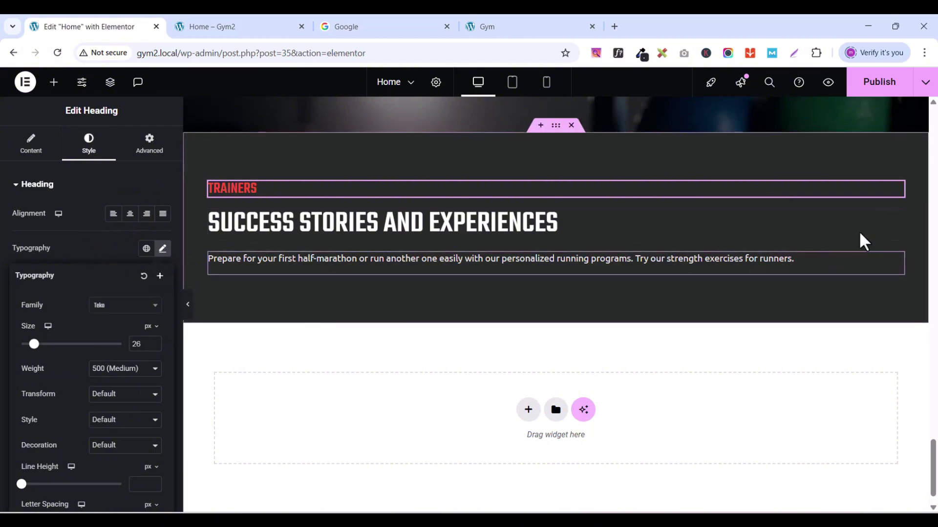
left_click(897, 218)
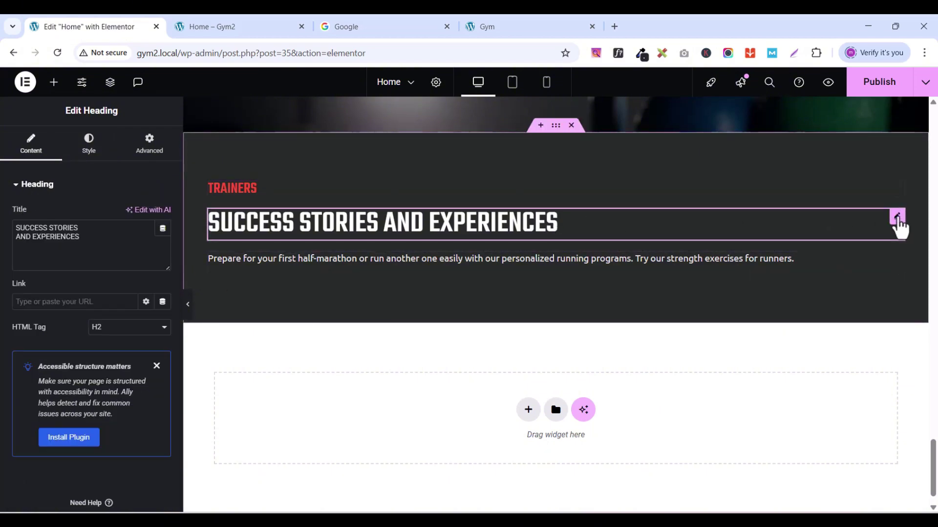
left_click(89, 147)
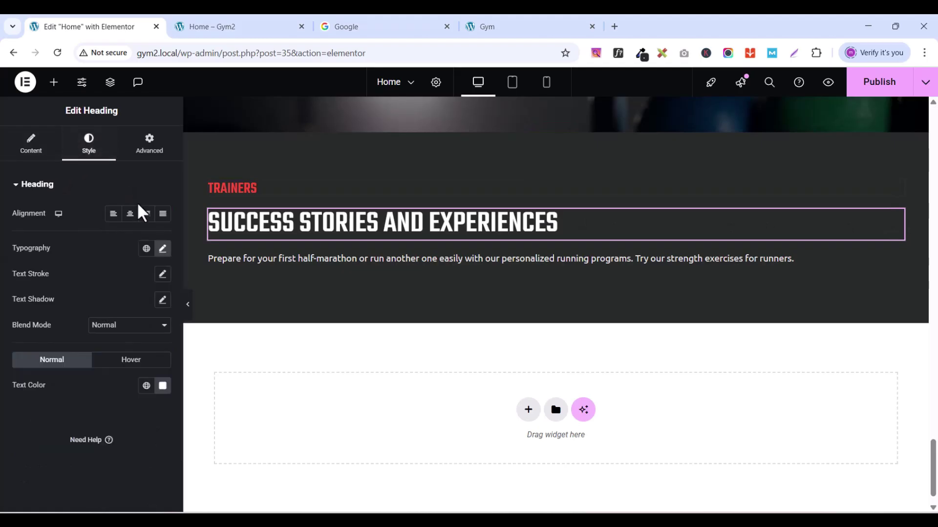
left_click(162, 249)
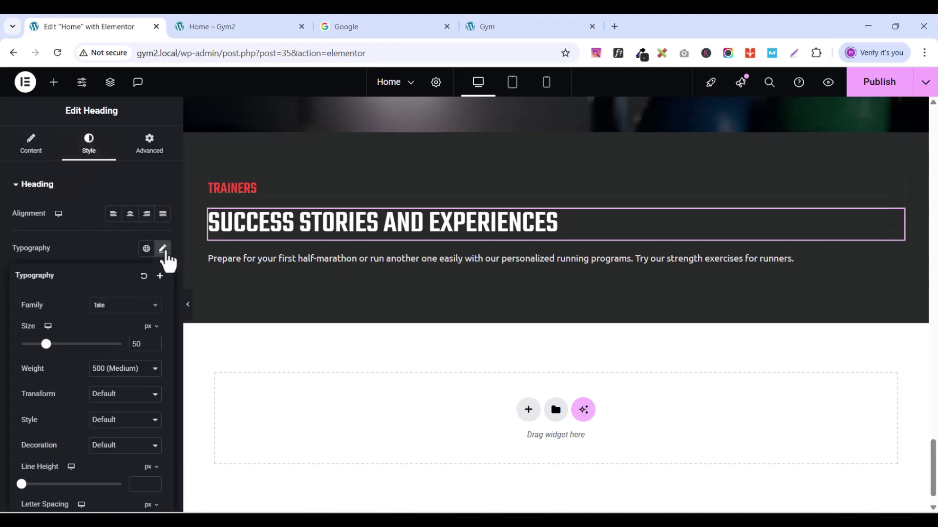
left_click(153, 342)
left_click(154, 342)
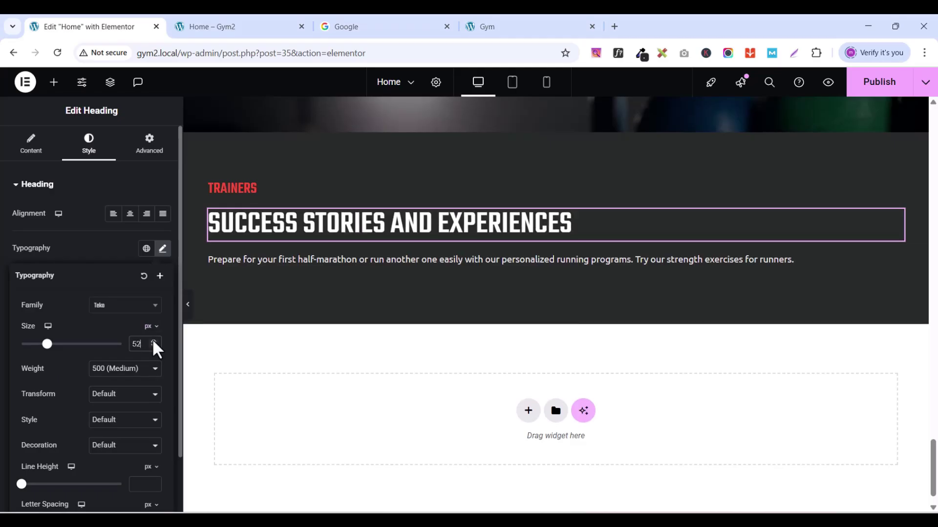
left_click(154, 342)
left_click(154, 342)
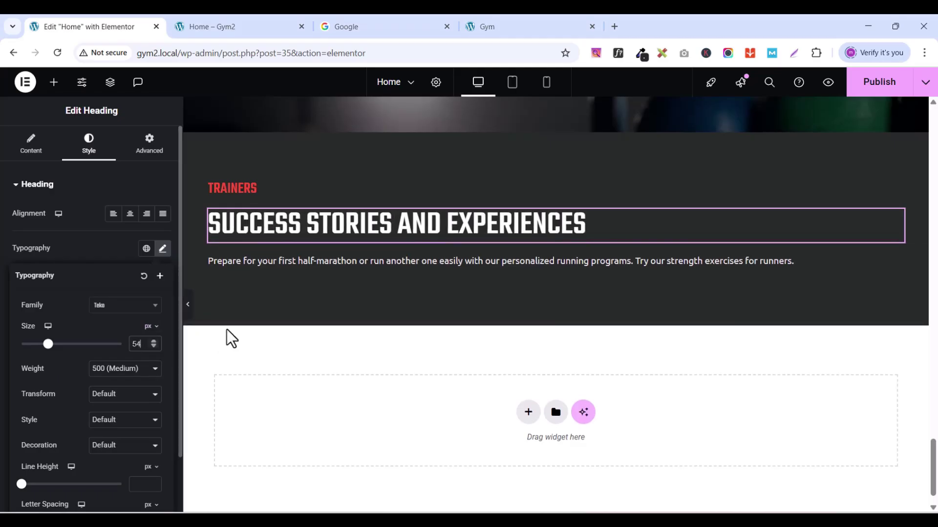
Step: Check the paragraph's typography, and centre the dark container's items horizontally to match the reference Gym site
left_click(896, 267)
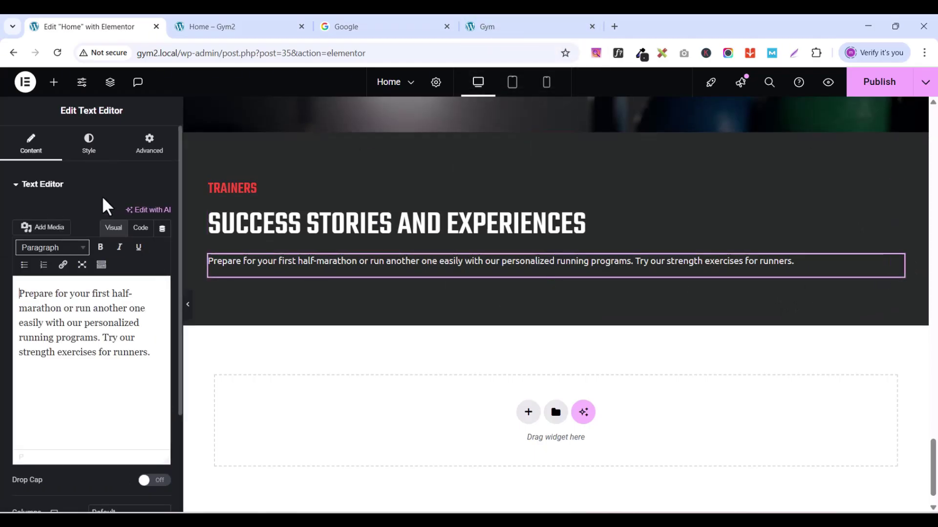
left_click(89, 146)
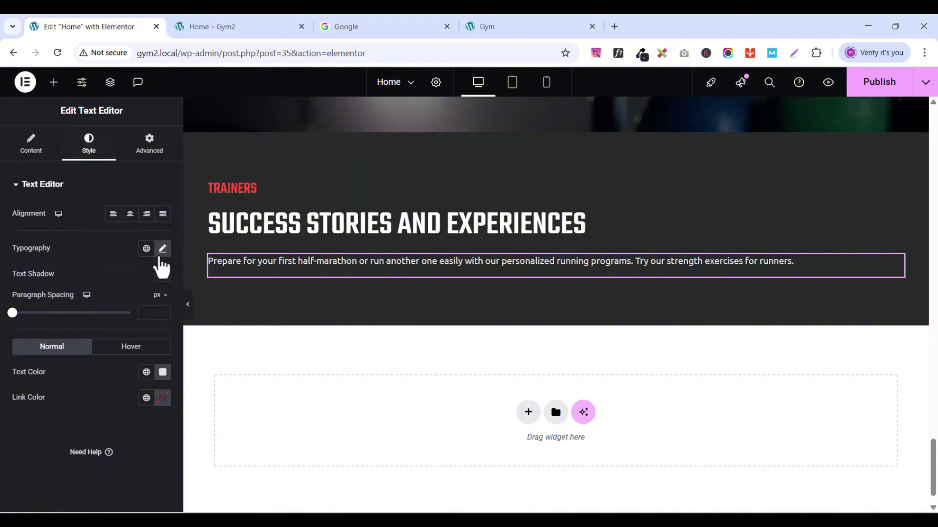
left_click(162, 249)
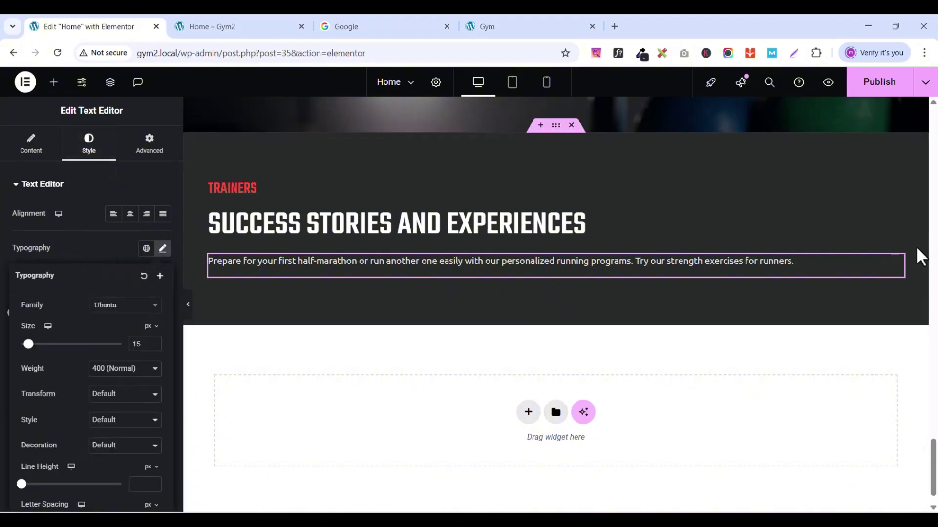
left_click(898, 264)
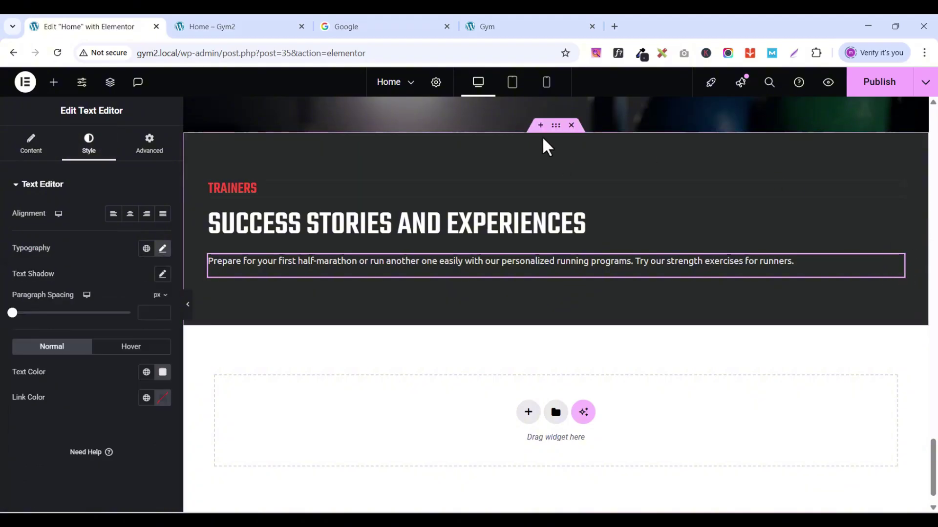
left_click(559, 128)
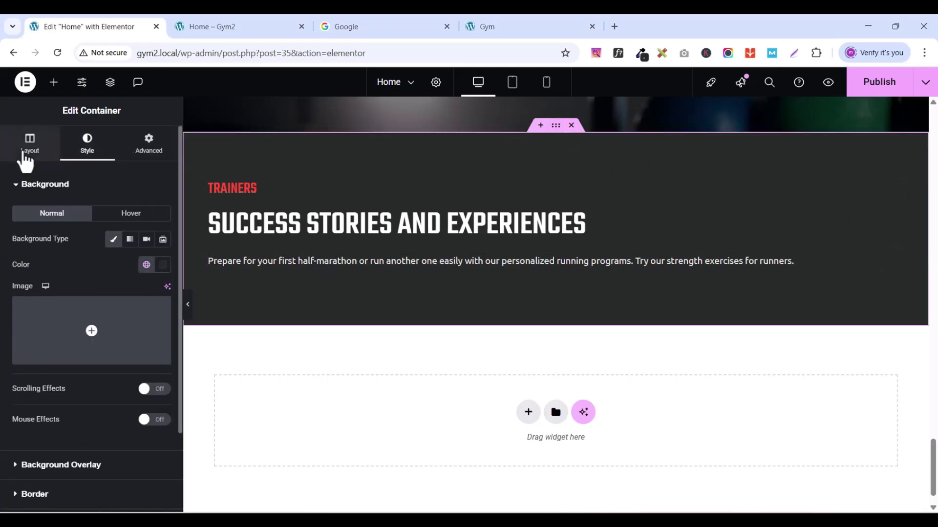
left_click(26, 146)
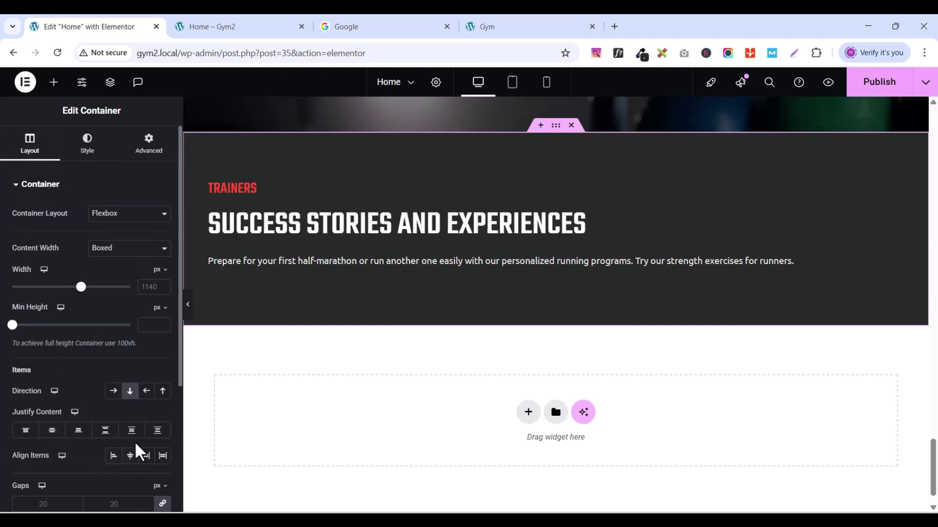
left_click(131, 457)
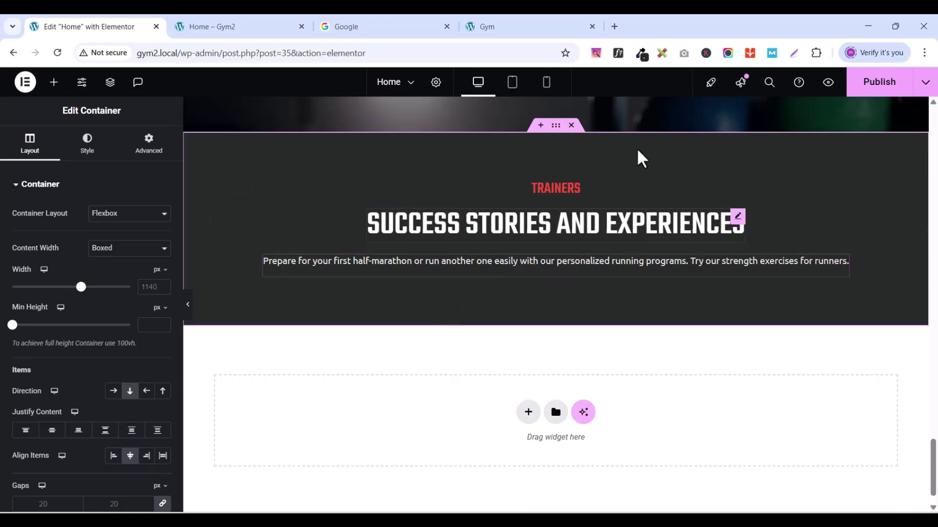
left_click(529, 25)
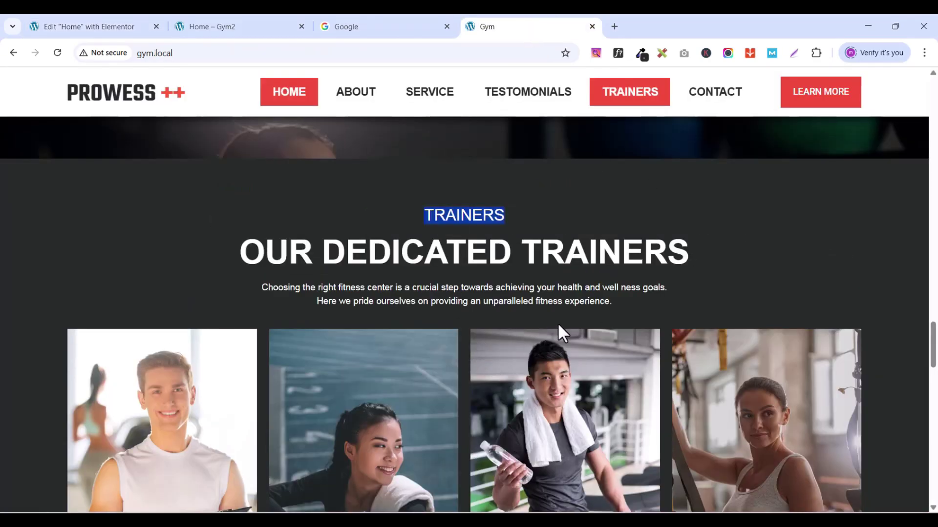
left_click(77, 22)
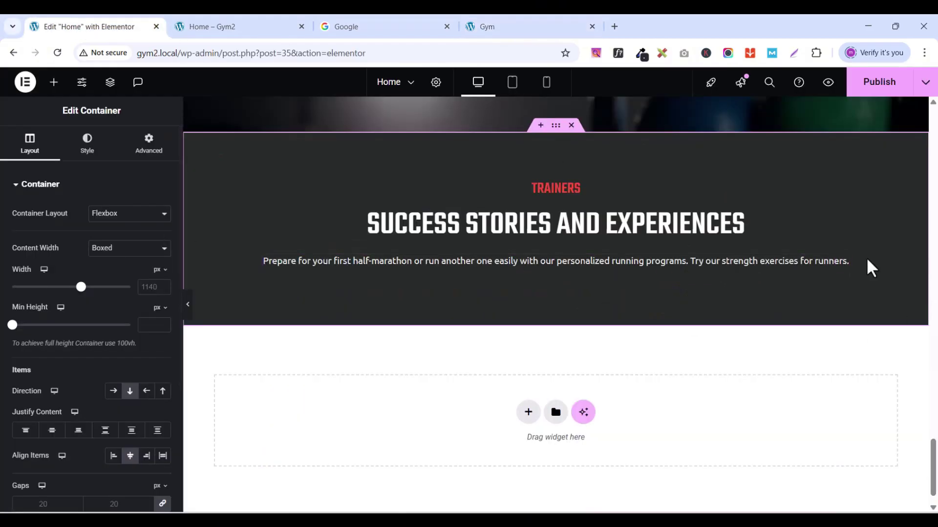
Step: Replace the dark container's paragraph with the "Choosing the right fitness center" description copied from the reference Gym site's trainers section
left_click(842, 264)
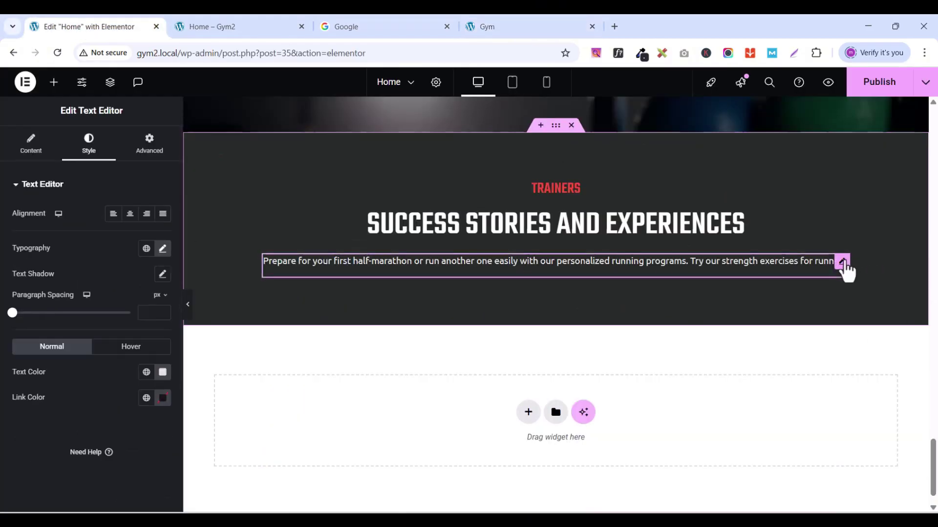
left_click(32, 147)
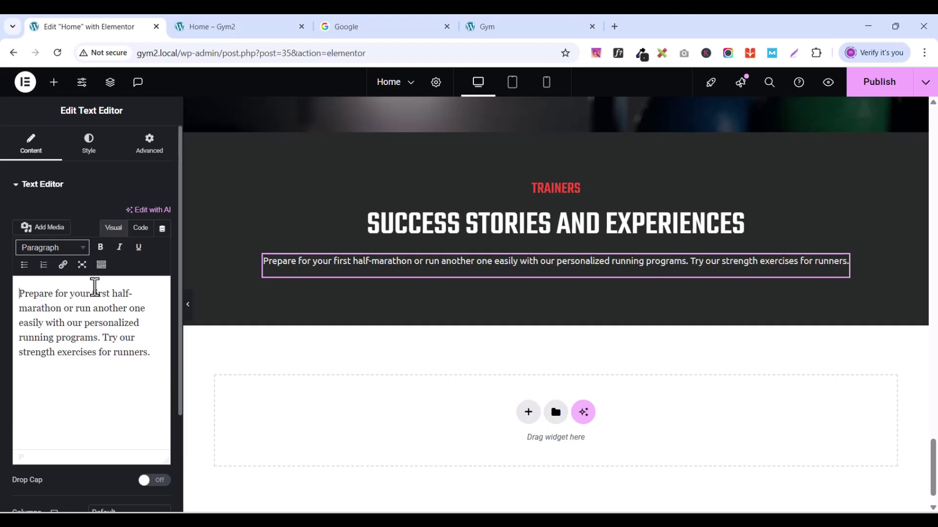
left_click(493, 22)
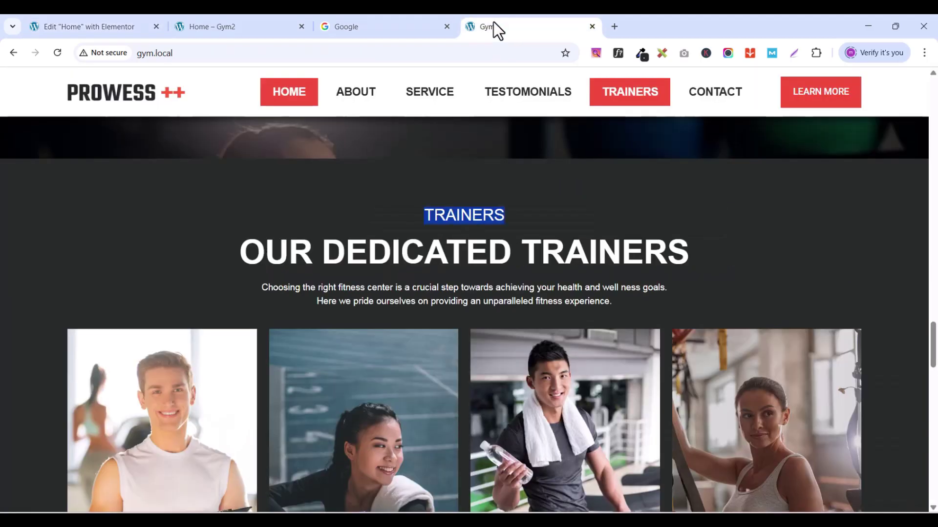
left_click_drag(262, 287, 629, 303)
right_click(613, 289)
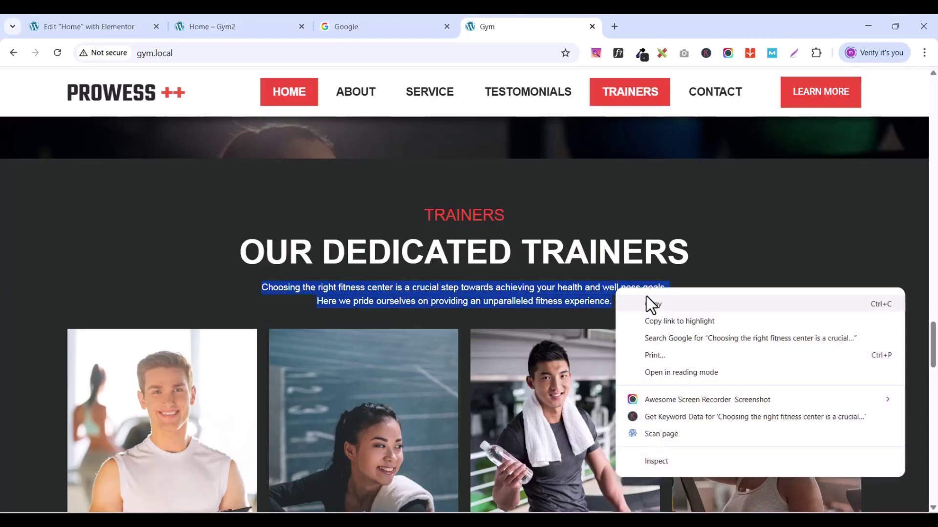
left_click(651, 304)
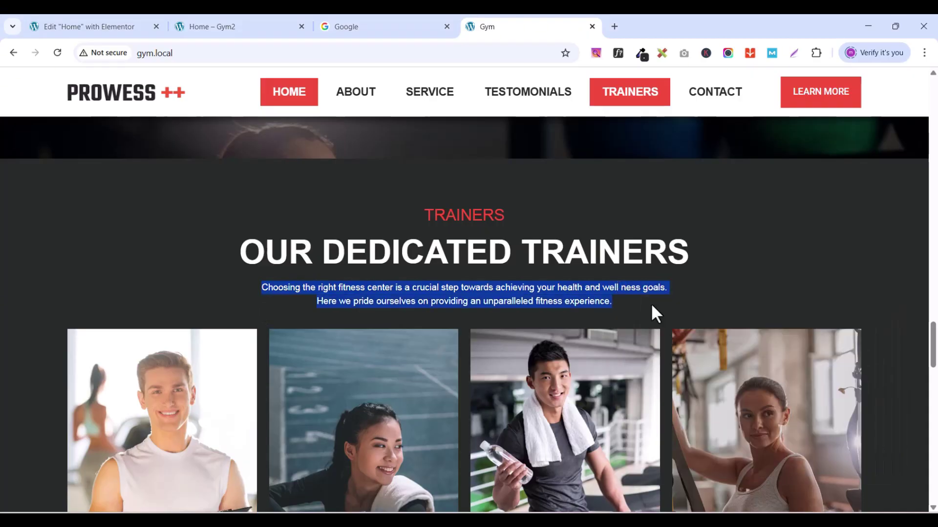
left_click(70, 27)
triple_click(117, 320)
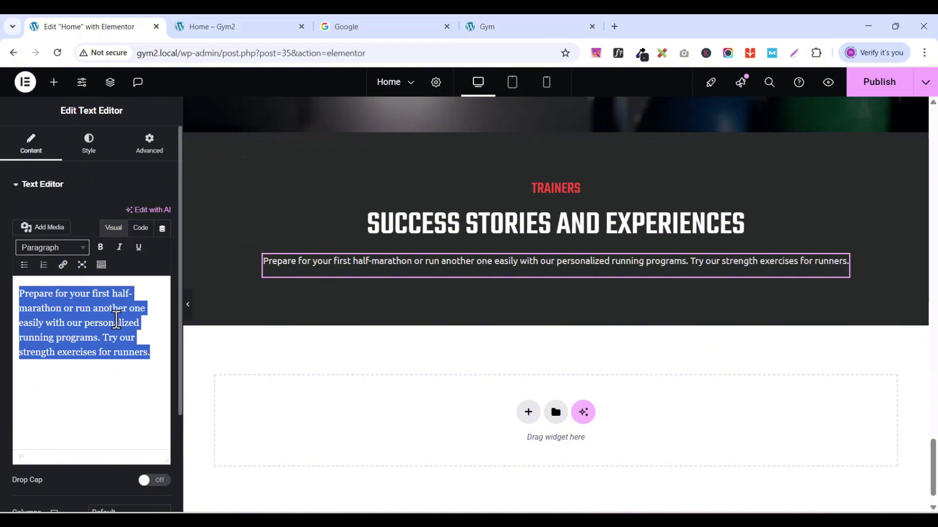
key("ctrl+v")
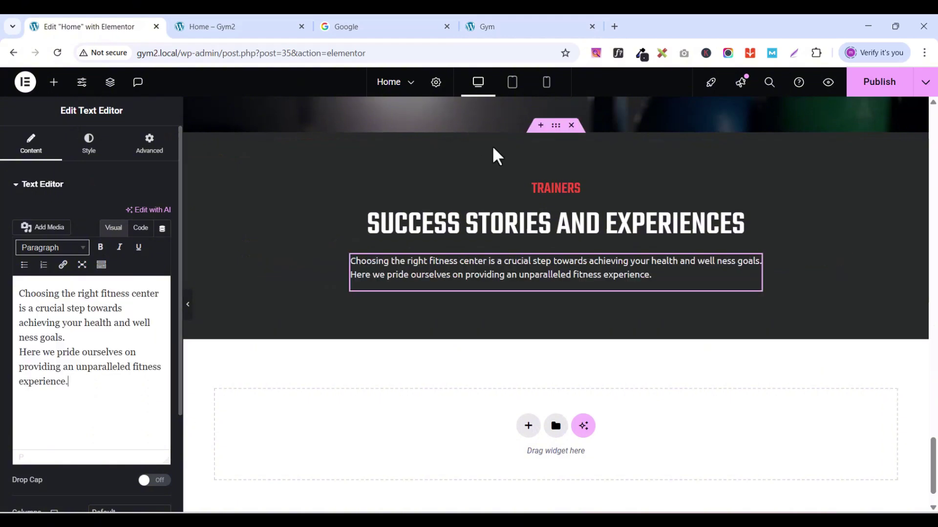
Step: Replace the "SUCCESS STORIES AND EXPERIENCES" heading in the dark container with "OUR DEDICATED TRAINERS", copied from the reference Gym site
left_click(505, 23)
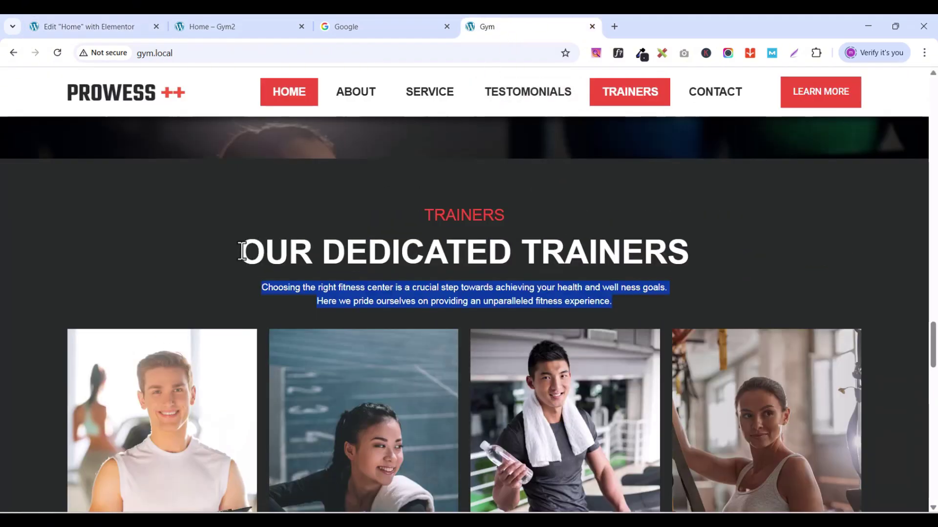
left_click_drag(242, 251, 704, 245)
right_click(670, 257)
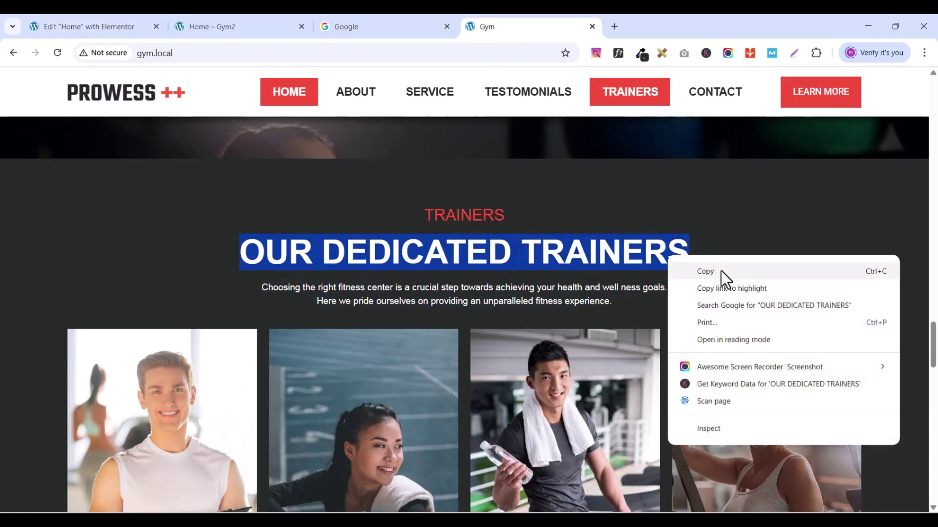
left_click(721, 271)
left_click(119, 28)
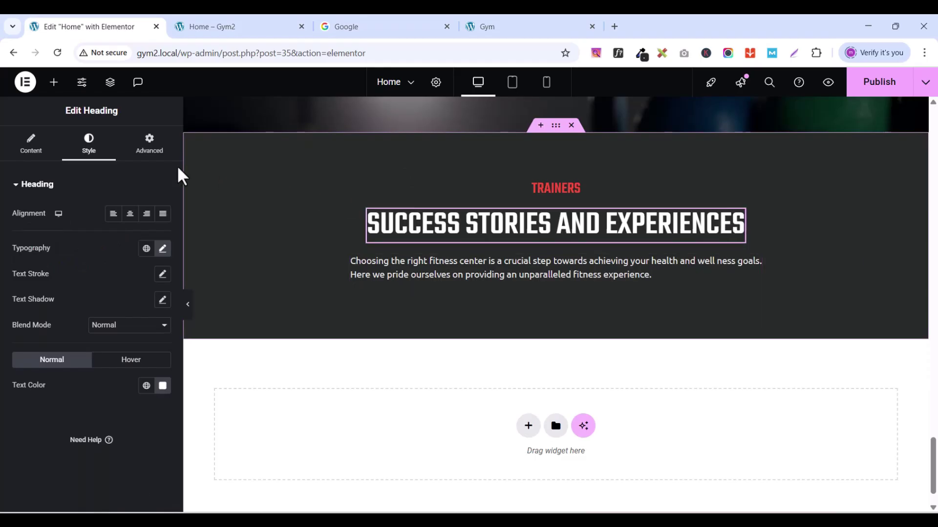
left_click(24, 156)
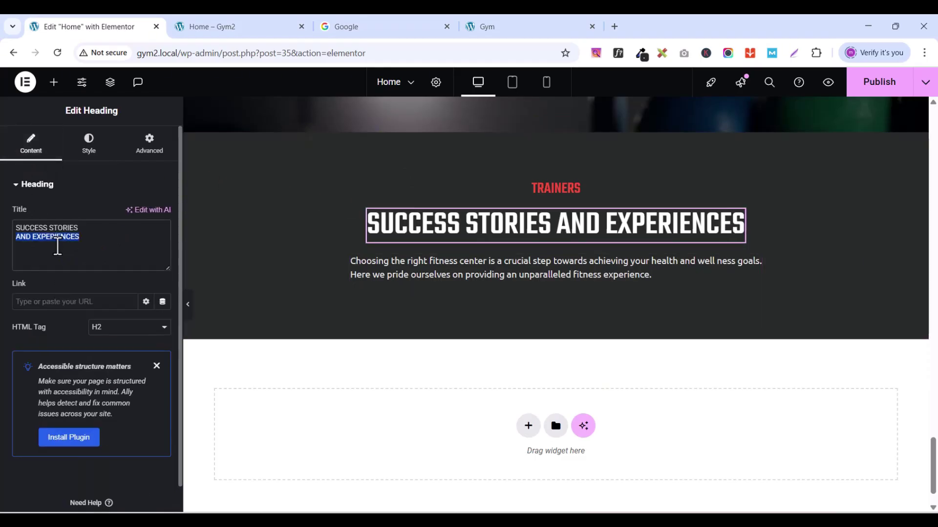
key("ctrl+a")
right_click(57, 246)
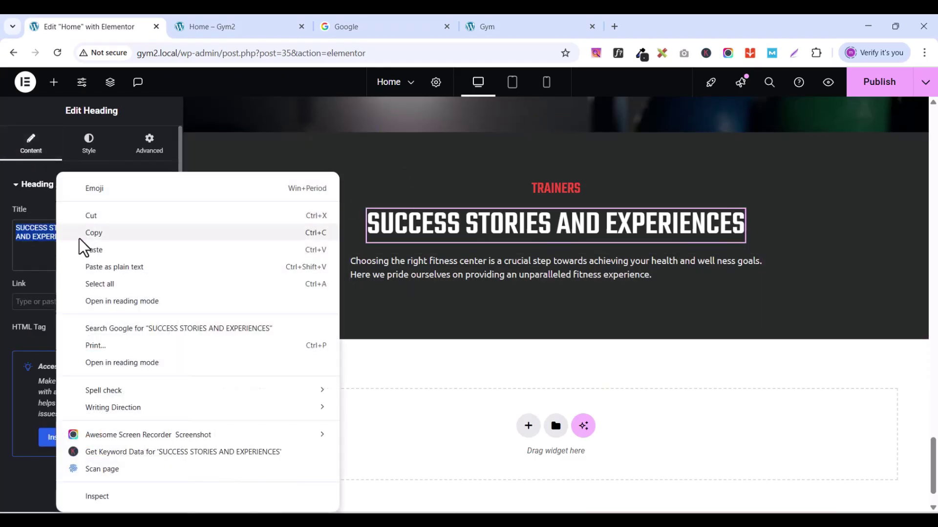
left_click(81, 250)
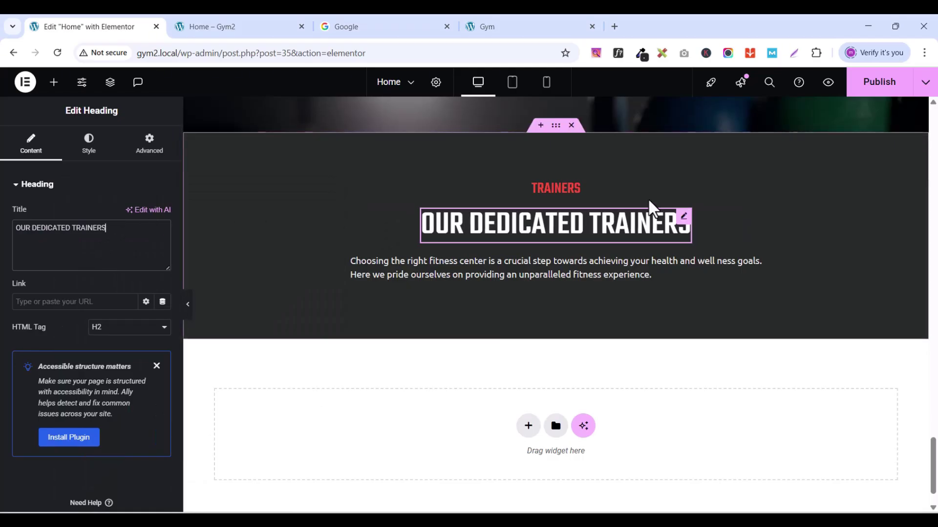
Step: Check the trainers paragraph's code against the reference site, and publish the page to review the trainers section in the preview
left_click(757, 266)
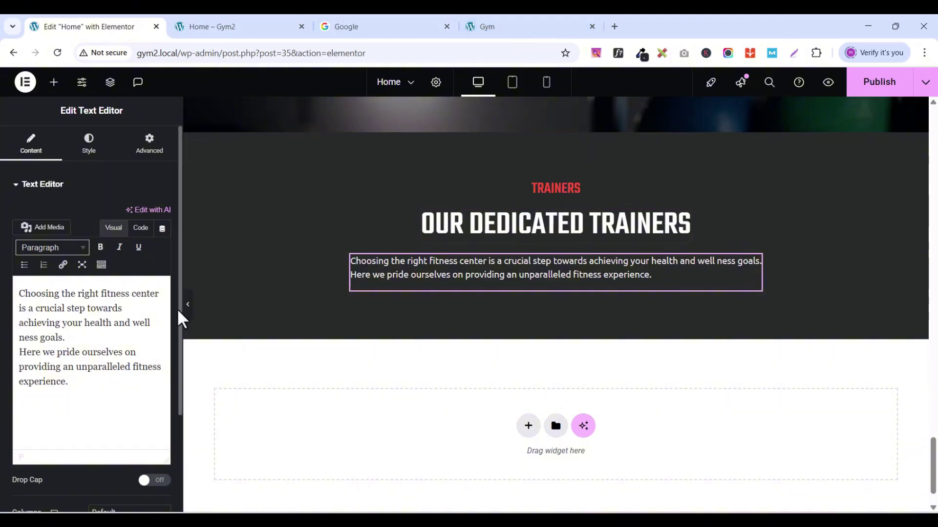
left_click(143, 229)
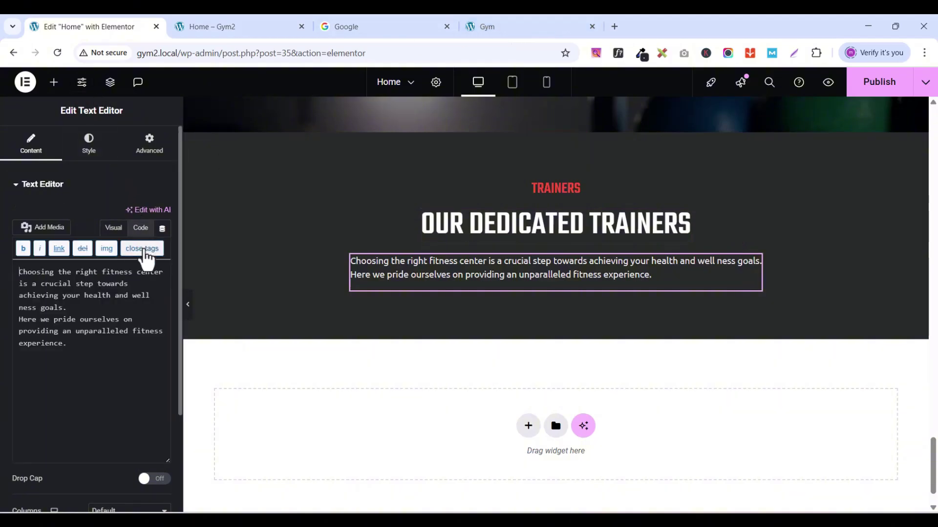
left_click(523, 27)
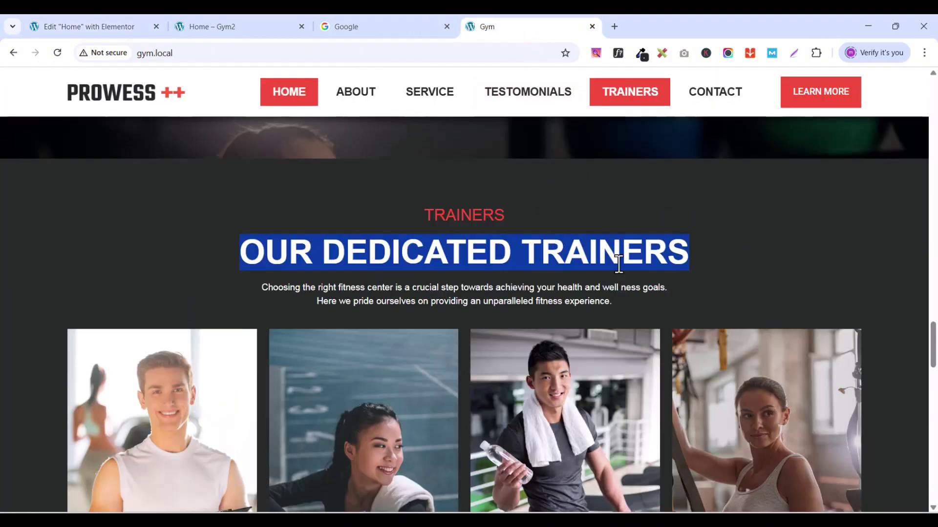
left_click(135, 27)
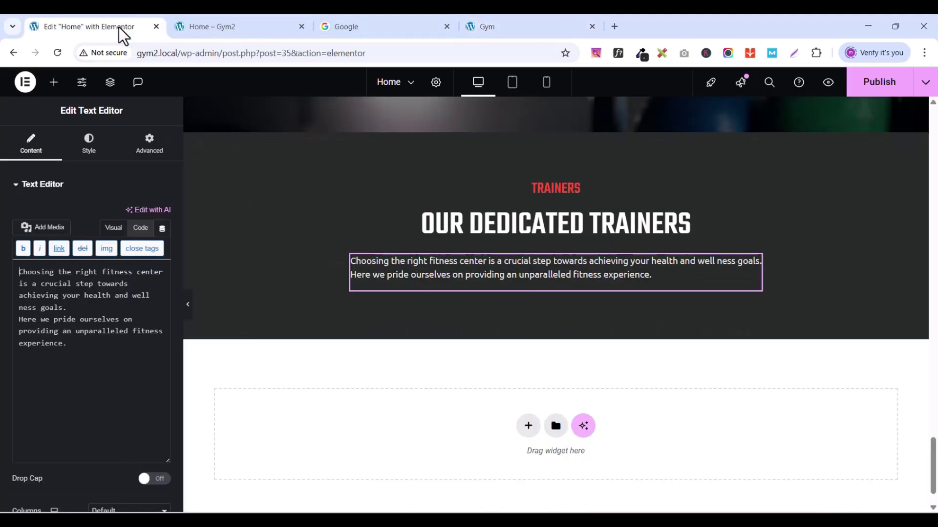
left_click(879, 82)
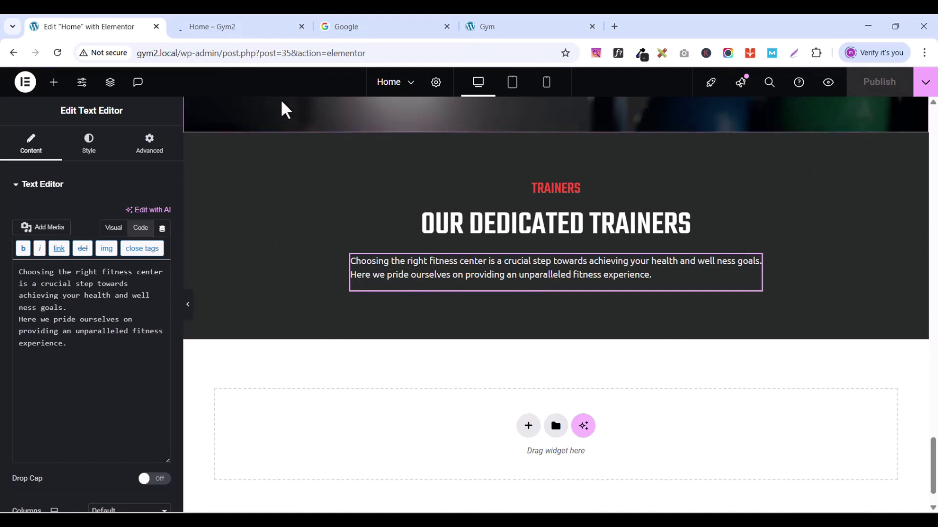
left_click(213, 28)
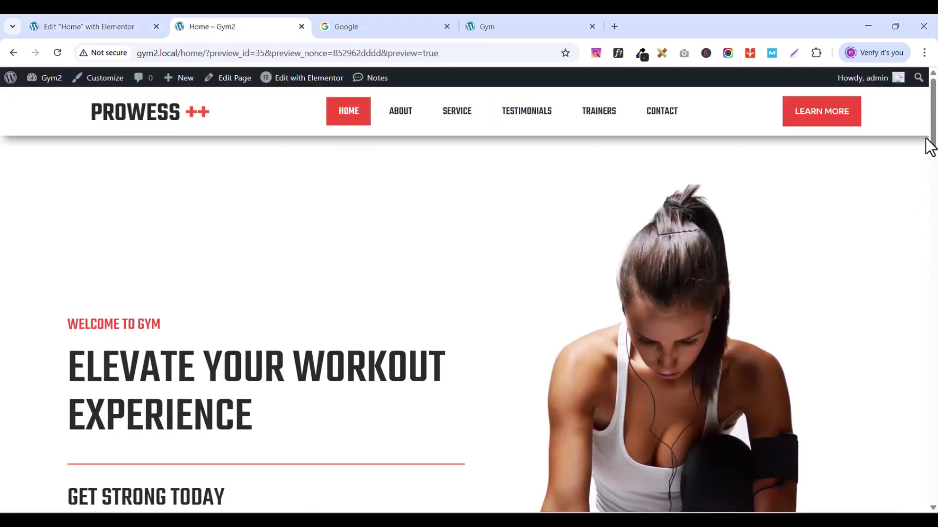
left_click_drag(933, 131, 933, 483)
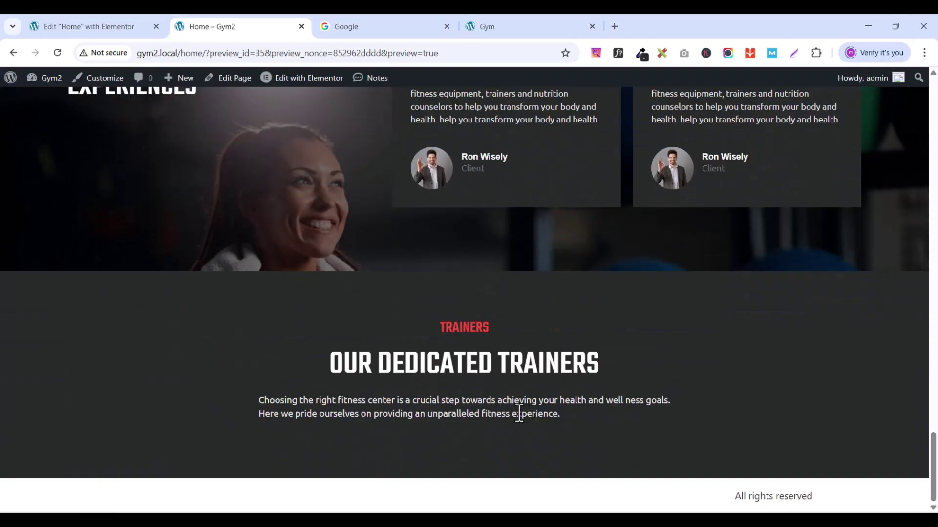
Step: Centre-align the trainers paragraph's text to match the reference Gym site
left_click(501, 26)
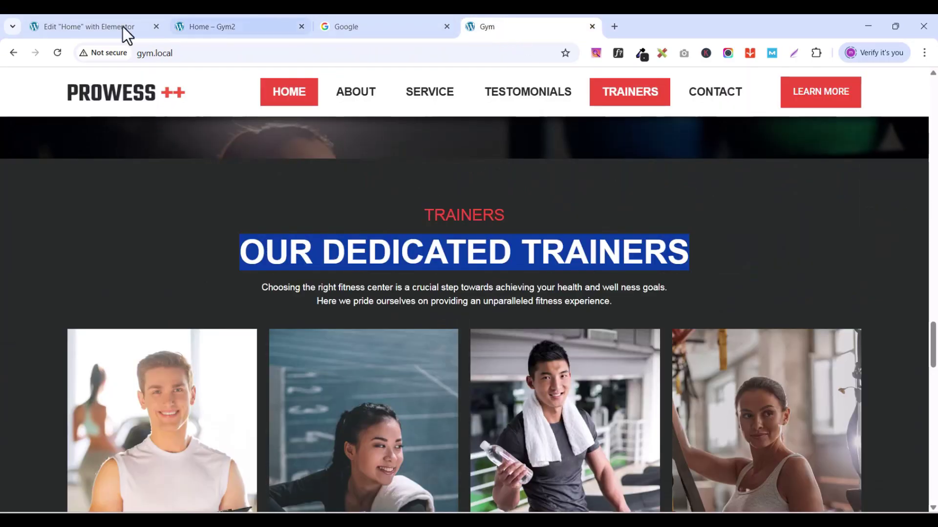
left_click(104, 28)
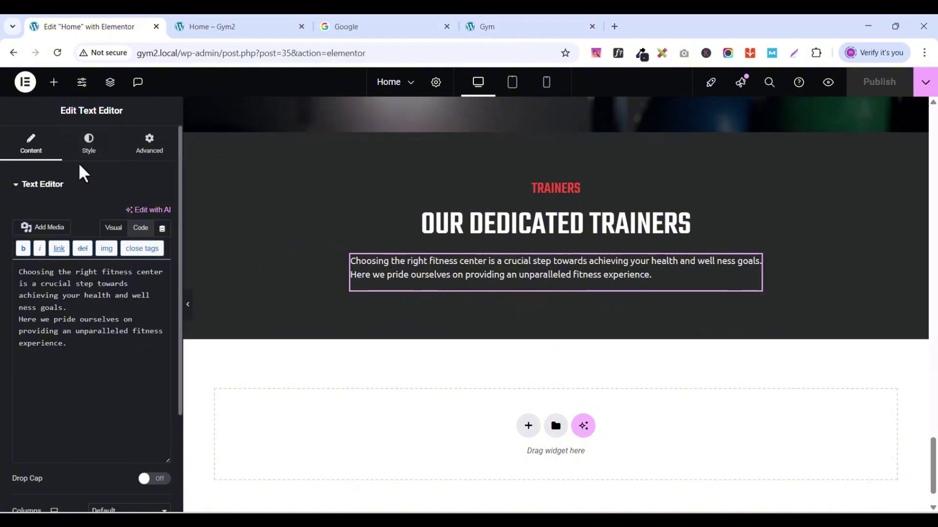
left_click(86, 146)
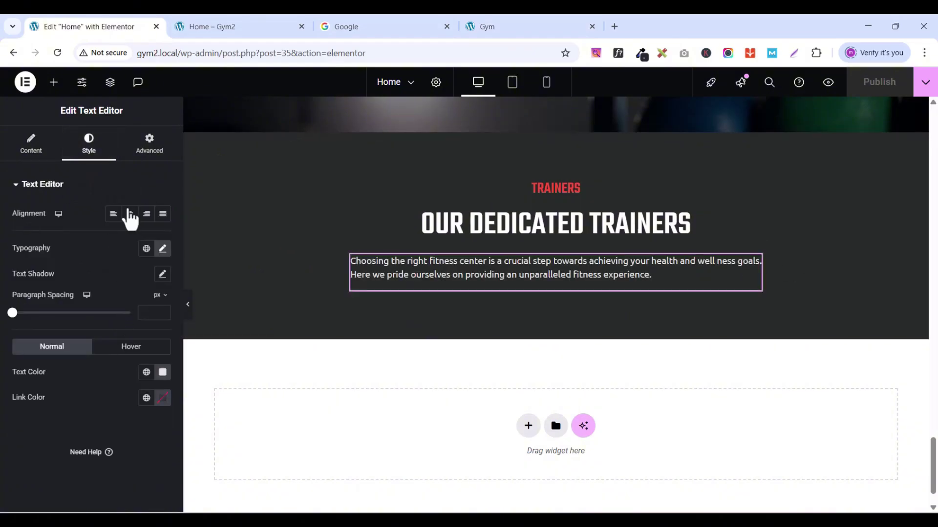
left_click(131, 214)
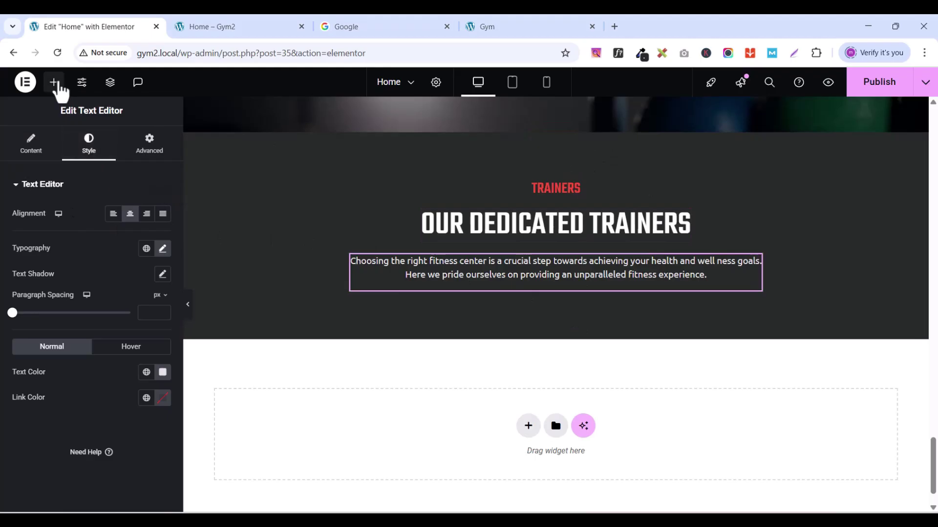
Step: Add a grid below the trainers paragraph, with 4 columns and 1 row
left_click(55, 83)
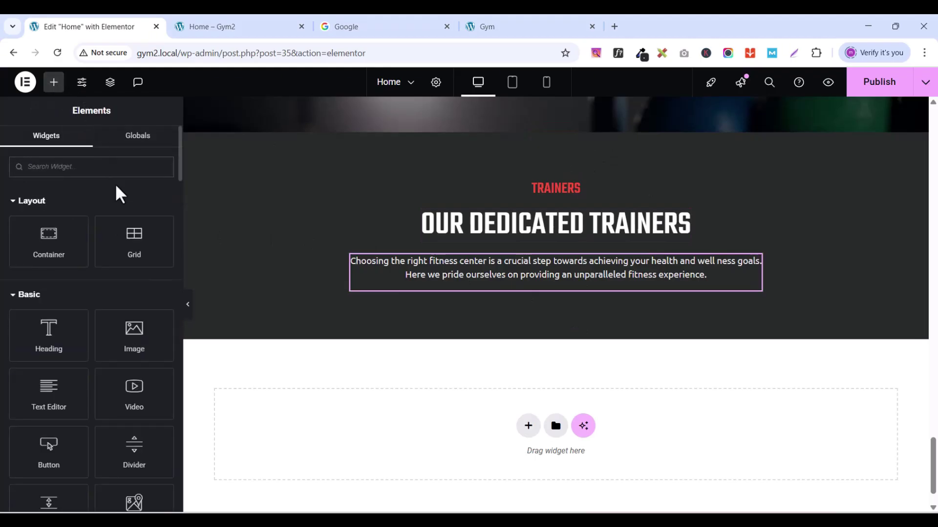
left_click_drag(122, 232, 512, 284)
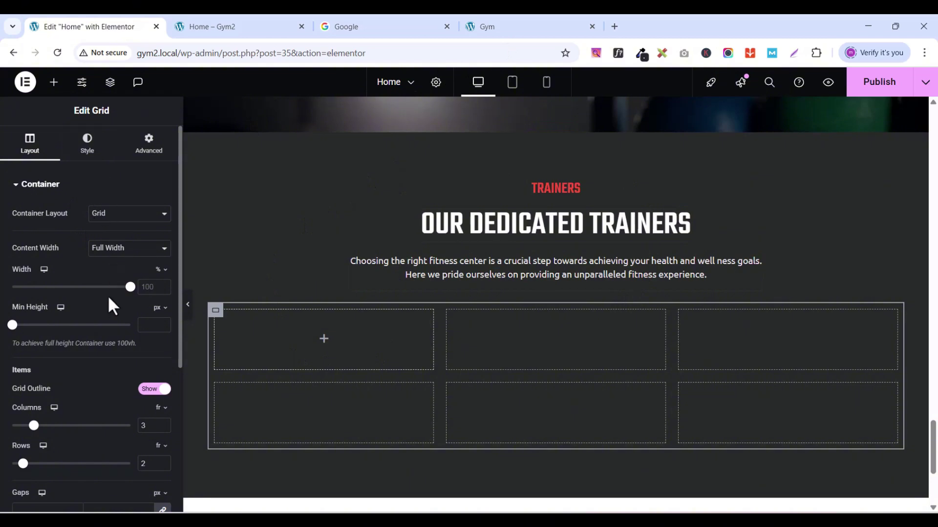
scroll(113, 306, "down", 2)
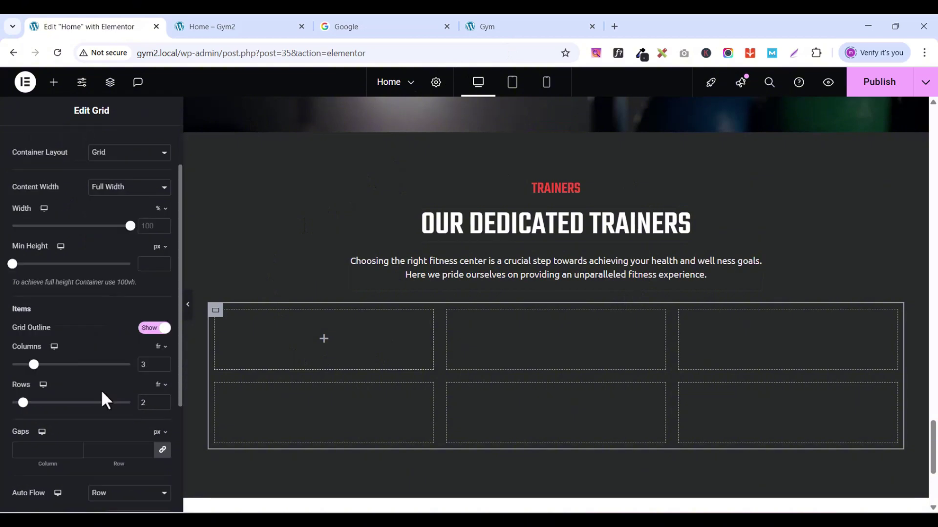
left_click(164, 362)
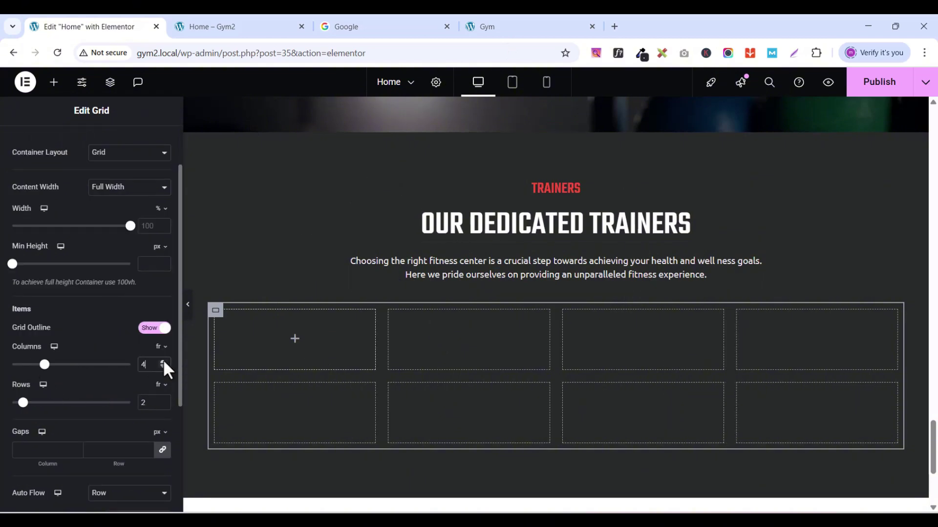
left_click(163, 400)
left_click(163, 405)
left_click(163, 405)
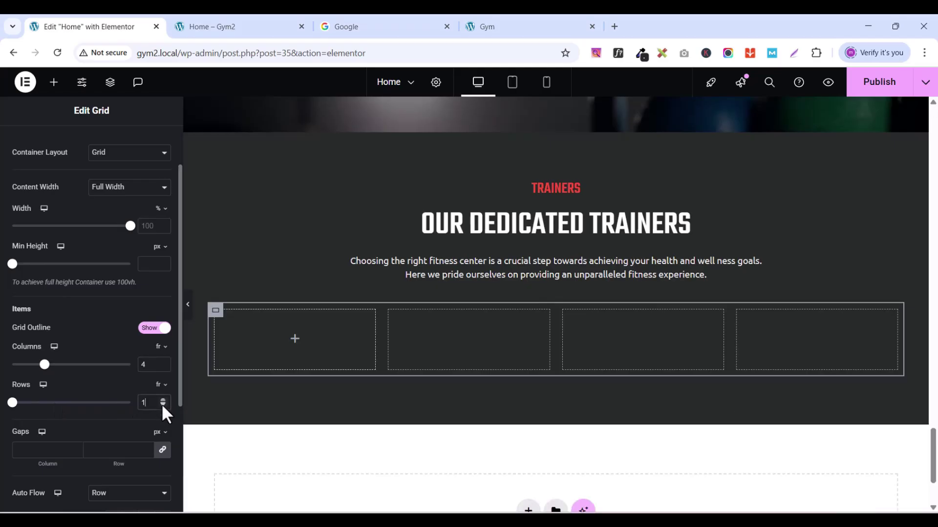
Step: Check the trainer cards on the reference Gym site, and set the new grid's padding to 0 on all sides
left_click(524, 27)
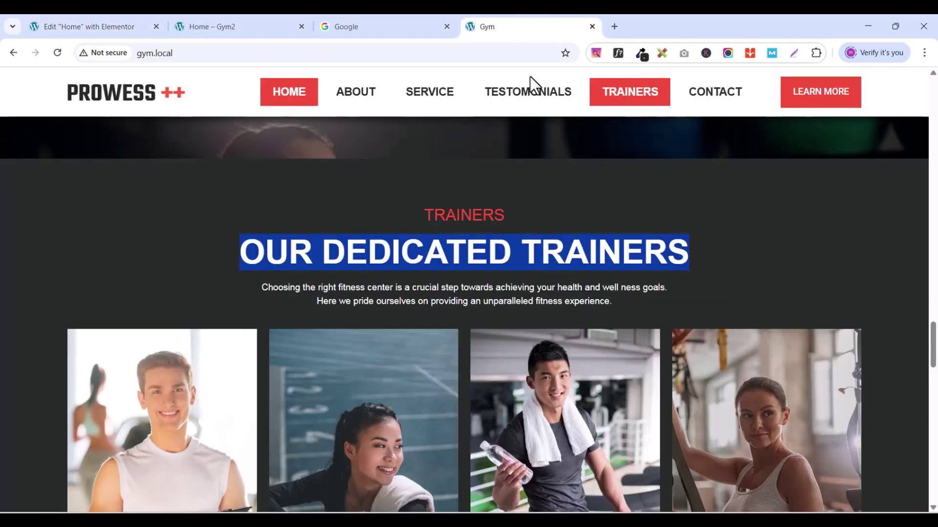
scroll(615, 438, "down", 4)
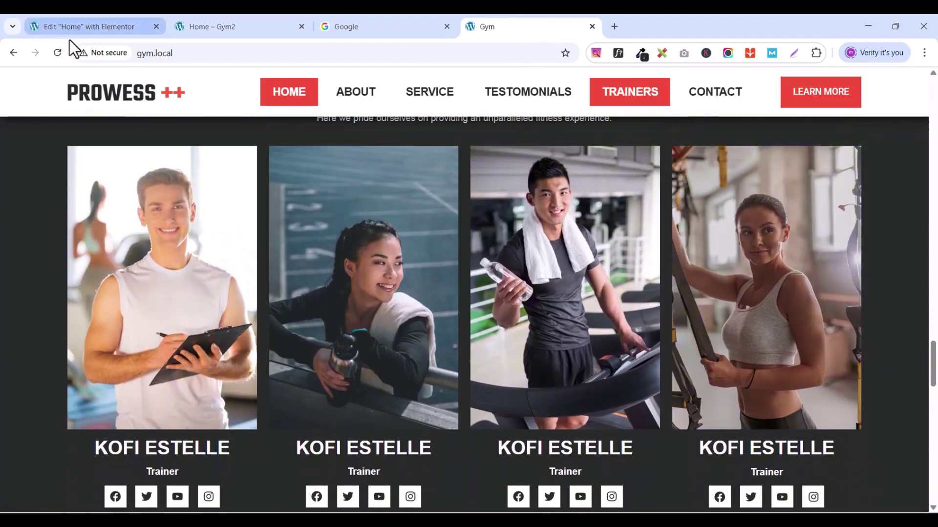
left_click(72, 28)
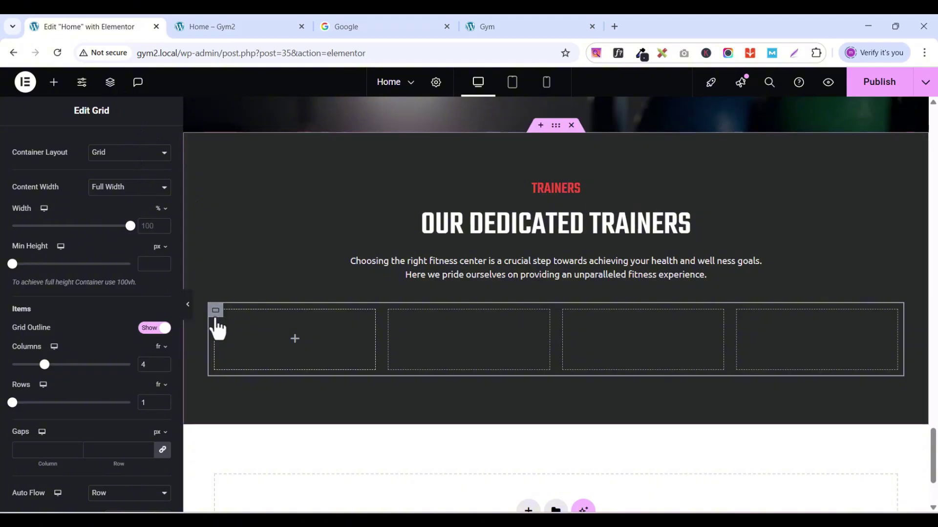
scroll(147, 237, "up", 1)
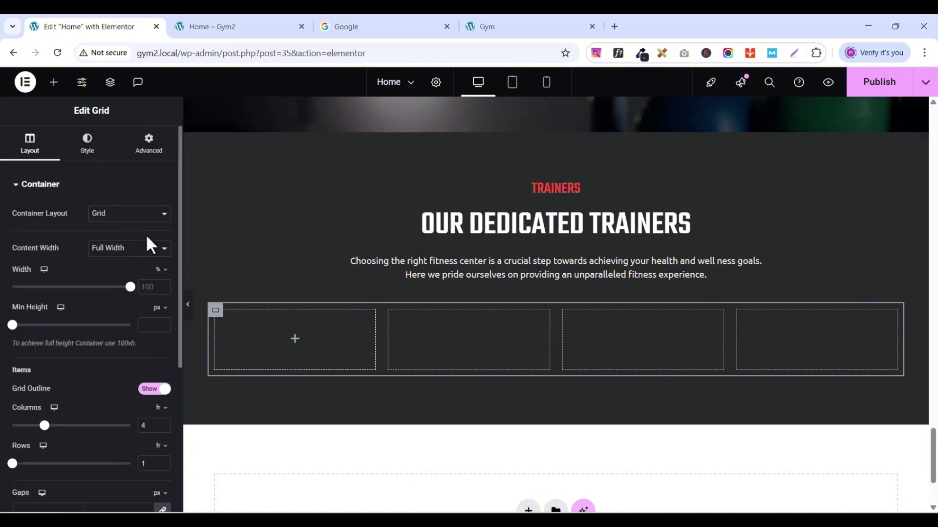
left_click(152, 146)
left_click(164, 277)
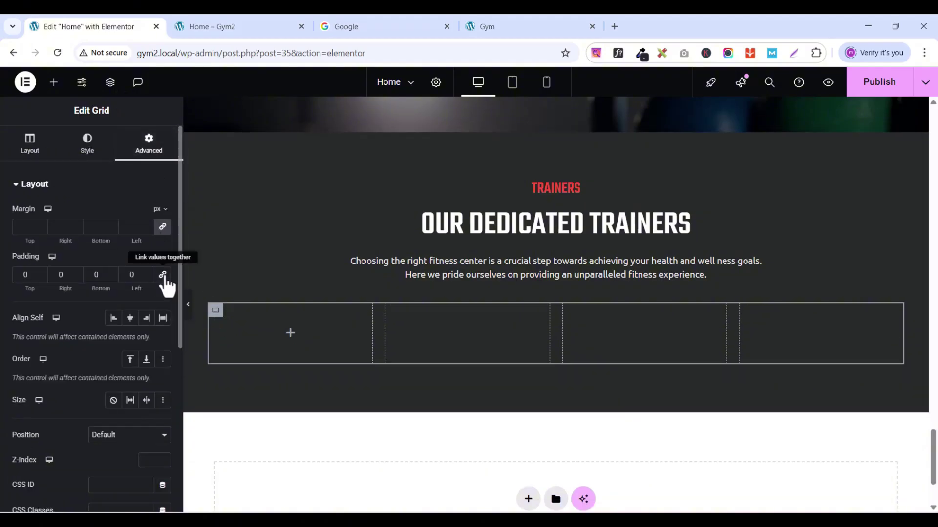
Step: Add a container inside the first cell of the trainers grid, and set its padding to 0 on all sides
left_click(52, 83)
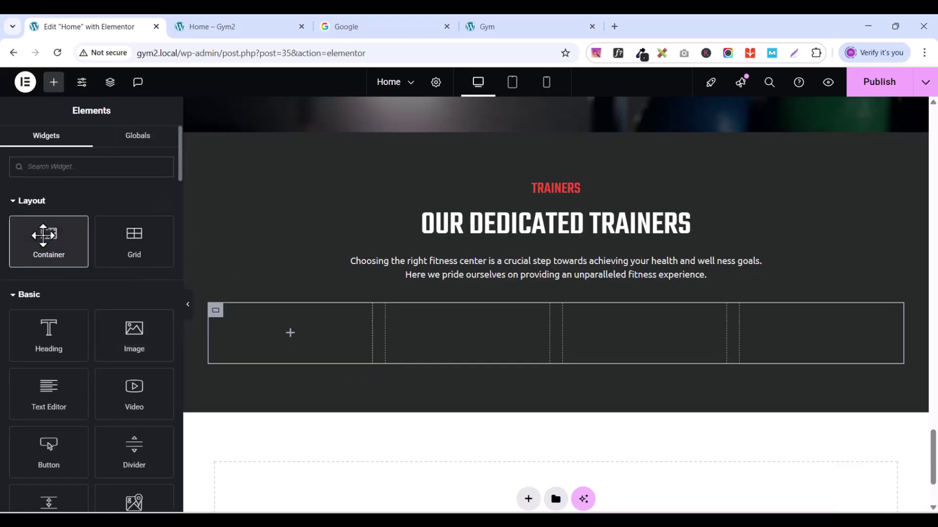
left_click_drag(43, 235, 276, 324)
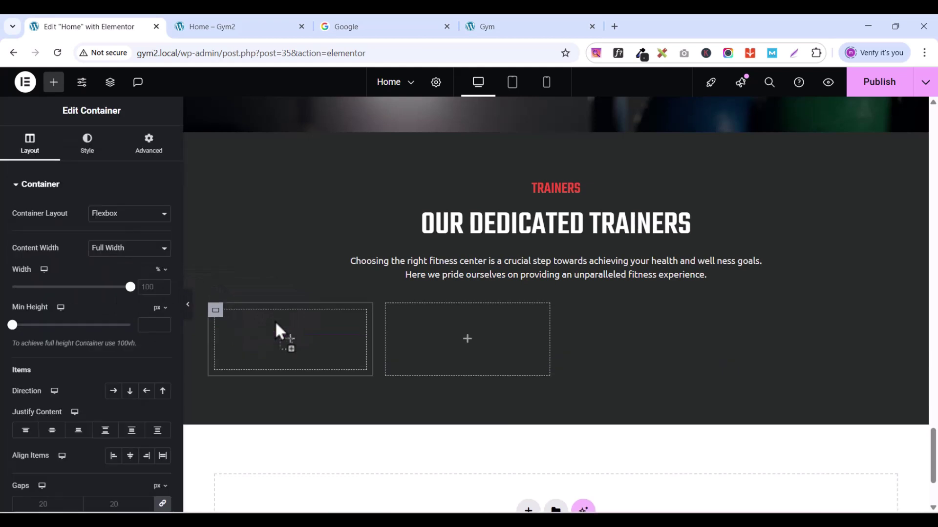
left_click(149, 144)
left_click(163, 274)
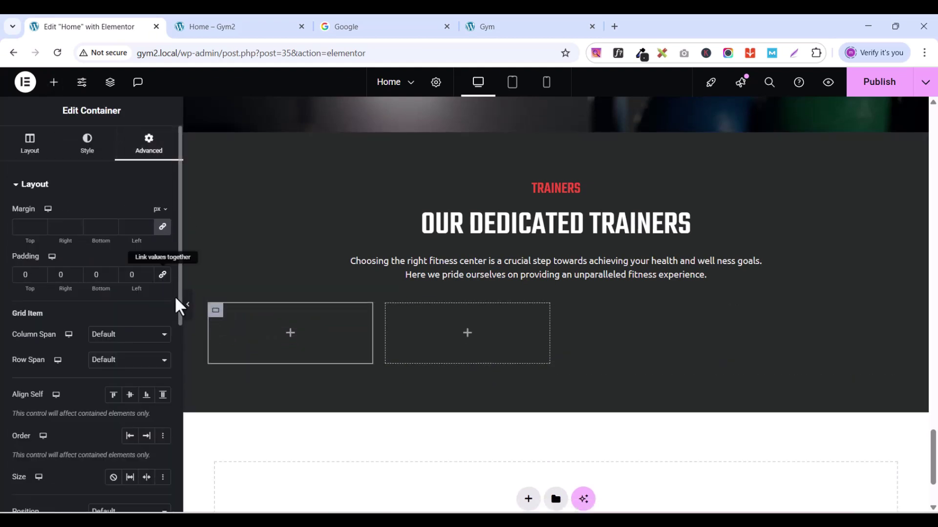
Step: Find the Image widget and place it inside the container in the first grid cell
left_click(54, 82)
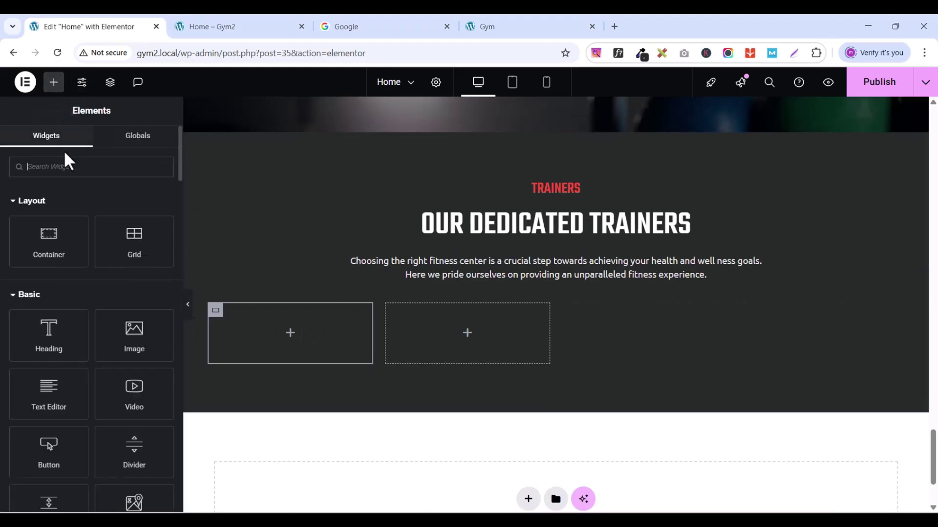
left_click(67, 166)
type("image")
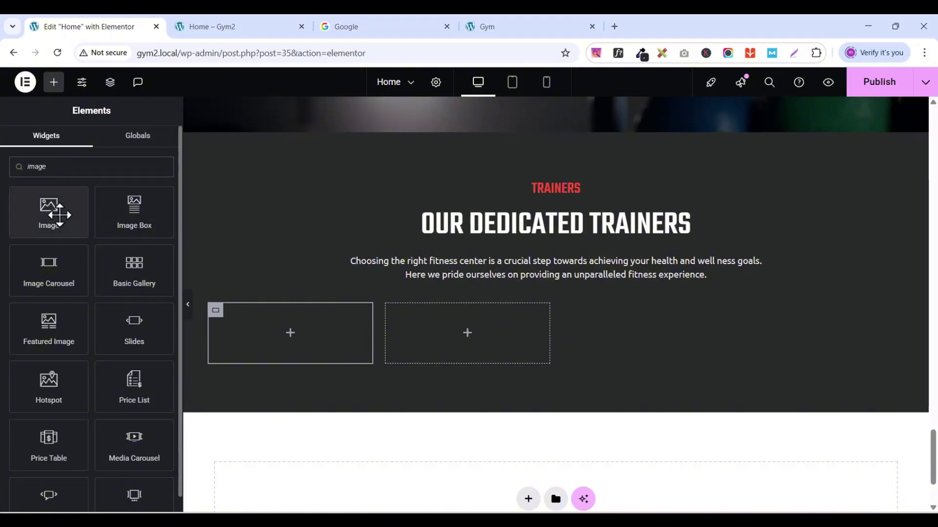
left_click_drag(52, 210, 320, 330)
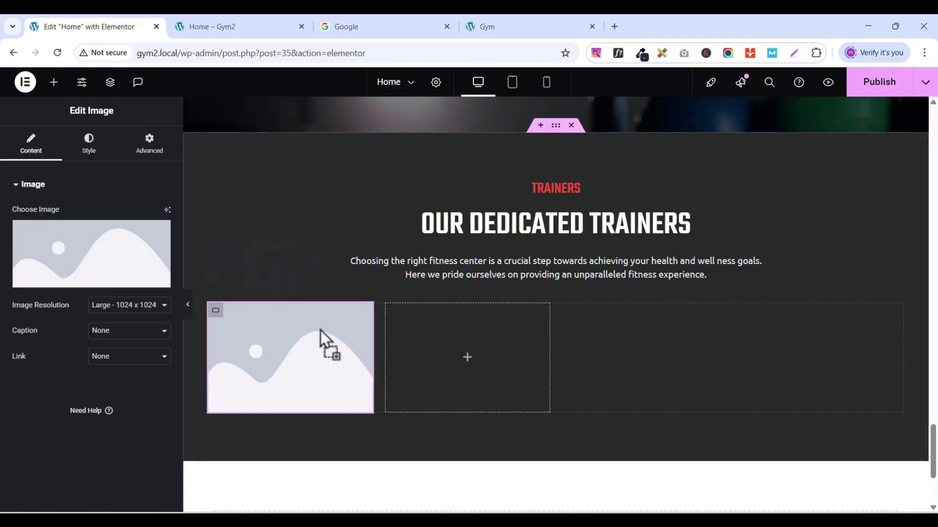
Step: Choose images-Q44JB8R.jpg, the instructor holding a clipboard, from the media library for the image, matching the first trainer on the reference Gym site
left_click(64, 287)
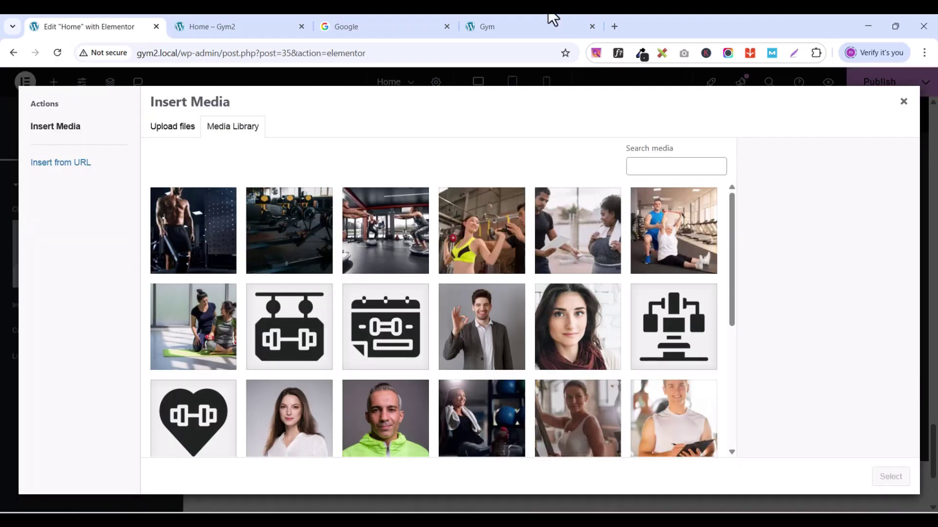
left_click(508, 30)
left_click(107, 27)
scroll(488, 317, "down", 2)
scroll(488, 320, "down", 2)
left_click(698, 242)
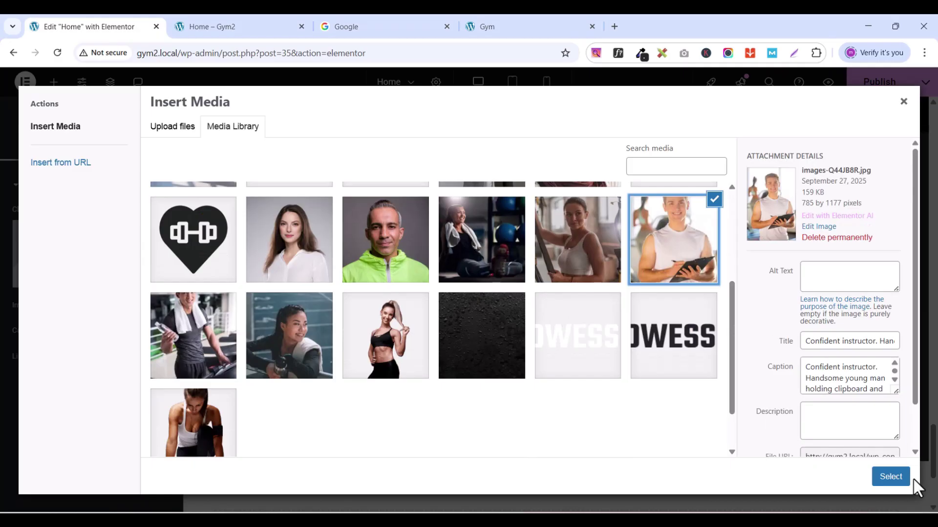
left_click(900, 480)
scroll(488, 279, "down", 3)
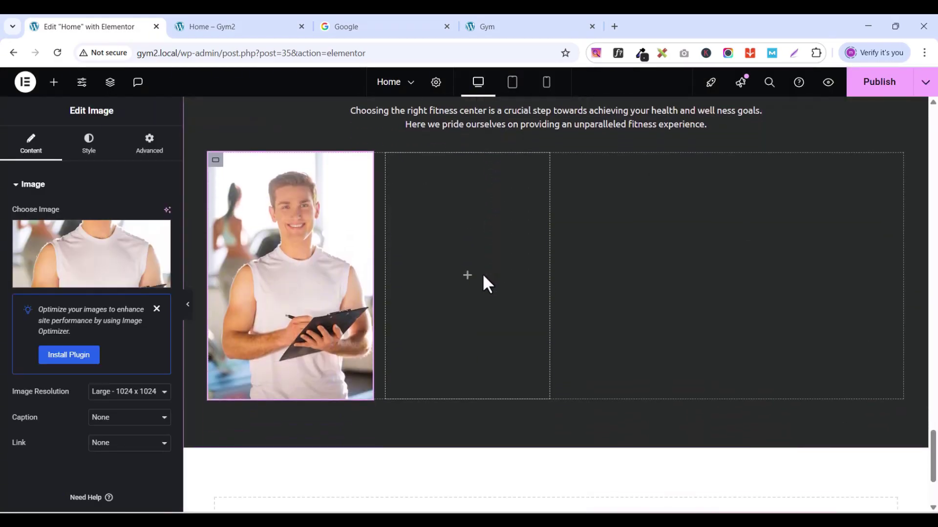
scroll(483, 277, "down", 1)
Step: Check the trainer cards on the reference Gym site, and copy the OUR DEDICATED TRAINERS heading to below the first trainer's image
left_click(479, 27)
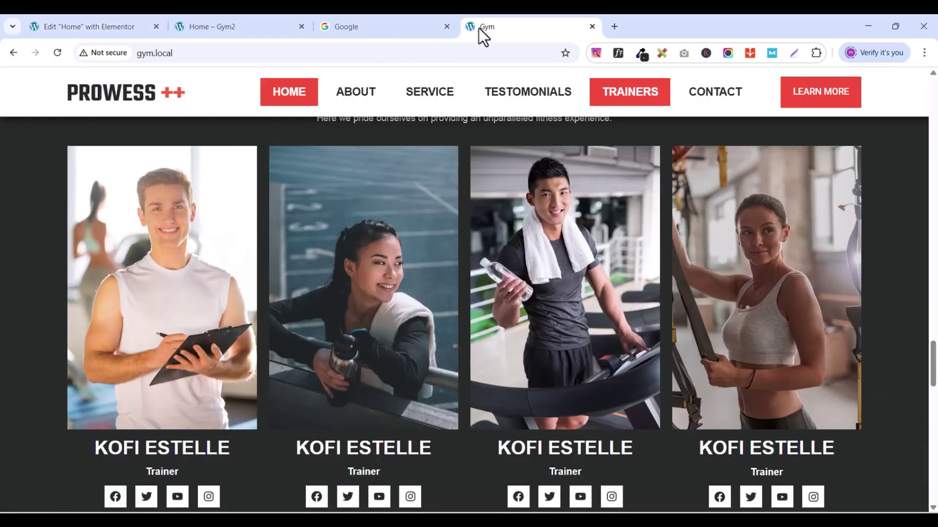
scroll(215, 439, "down", 1)
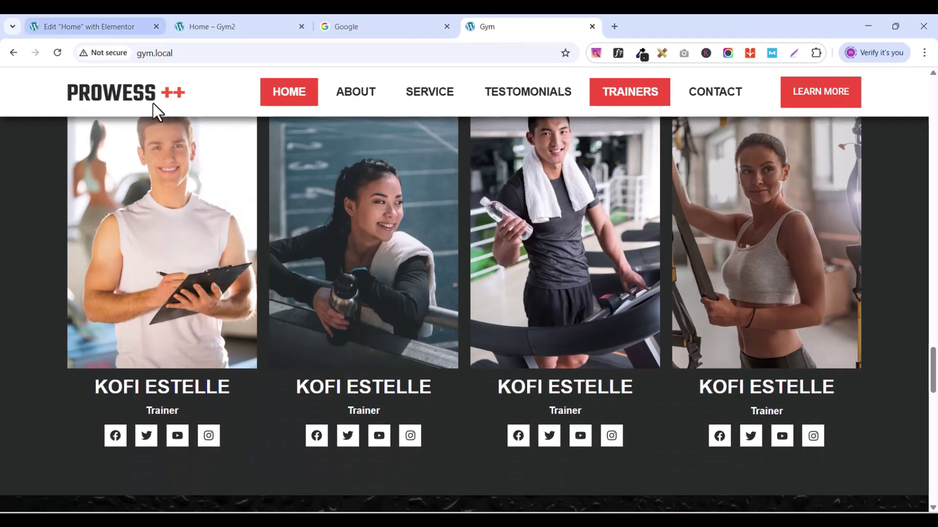
left_click(122, 27)
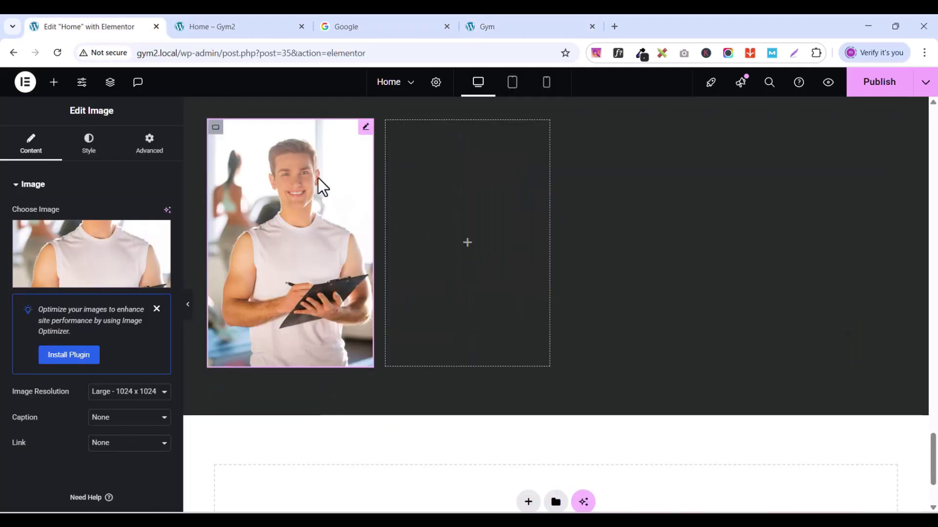
scroll(345, 222, "up", 4)
scroll(637, 210, "up", 2)
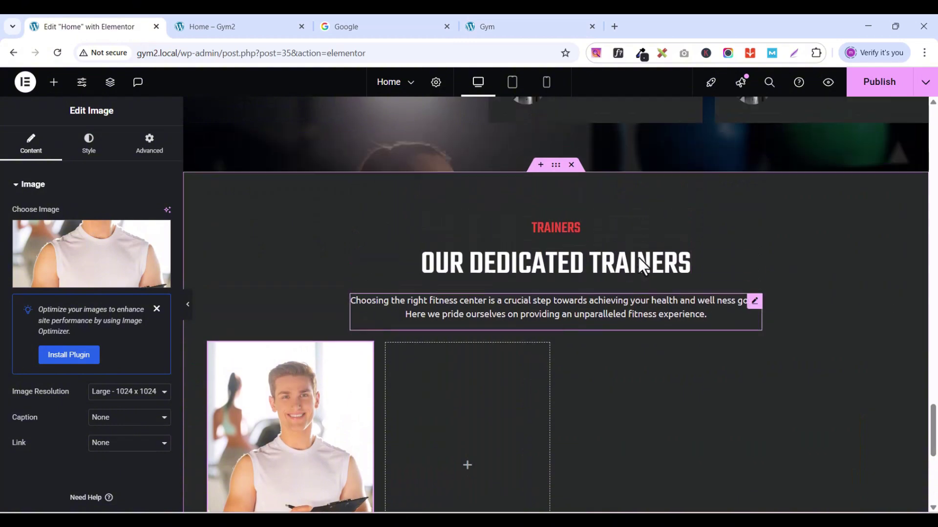
left_click(684, 279)
right_click(703, 293)
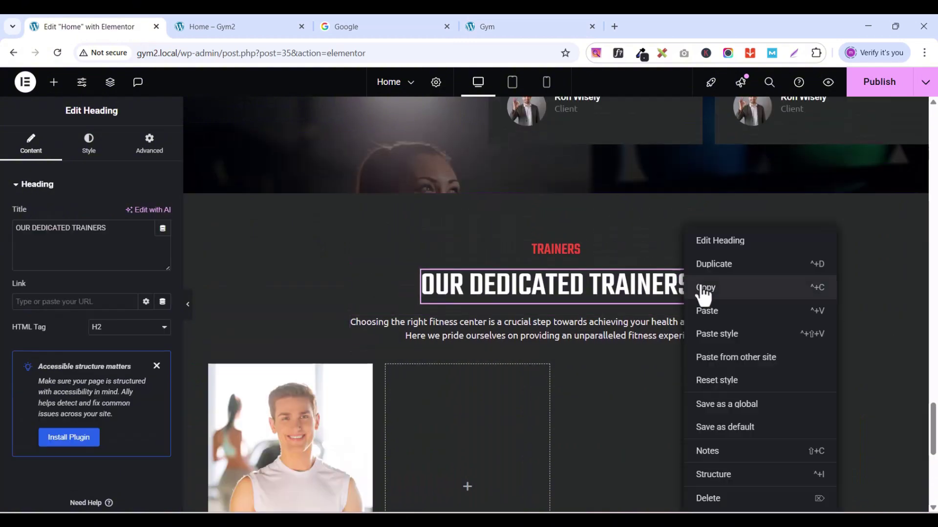
left_click(706, 293)
scroll(335, 410, "down", 3)
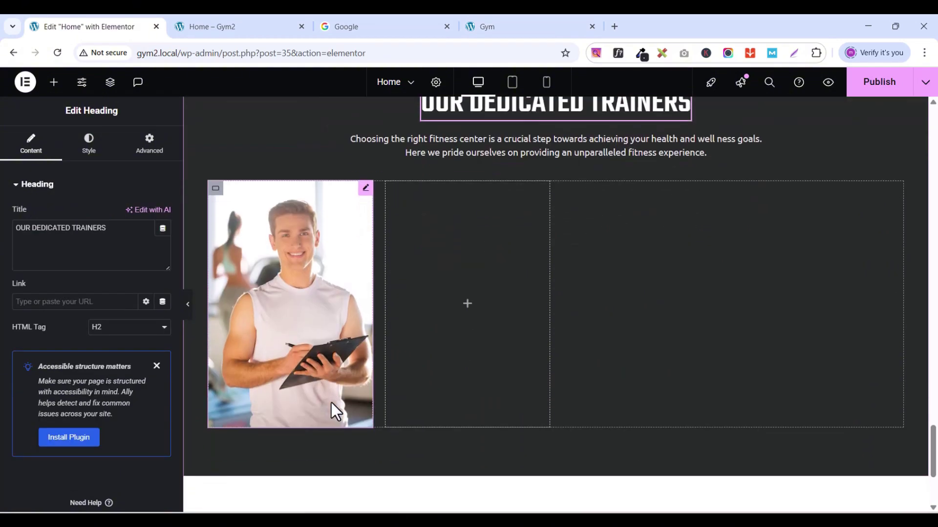
left_click(366, 190)
right_click(366, 191)
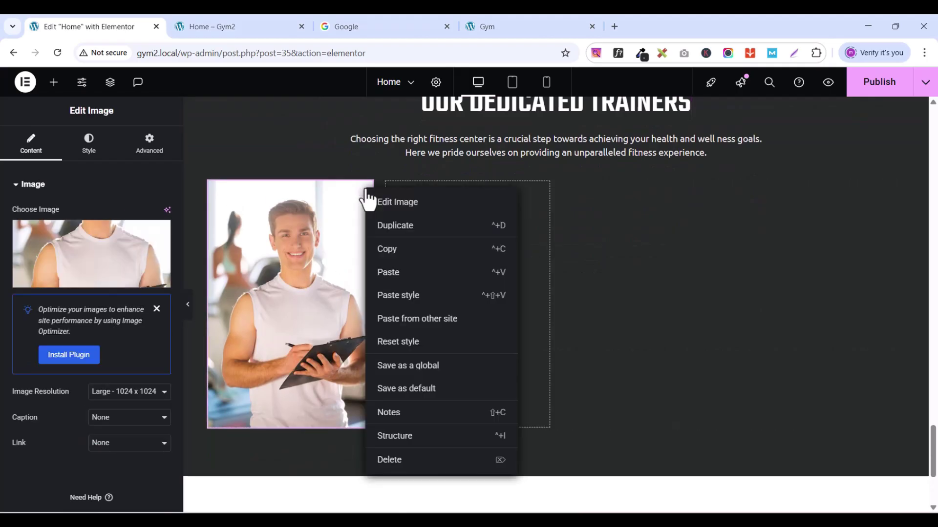
left_click(404, 273)
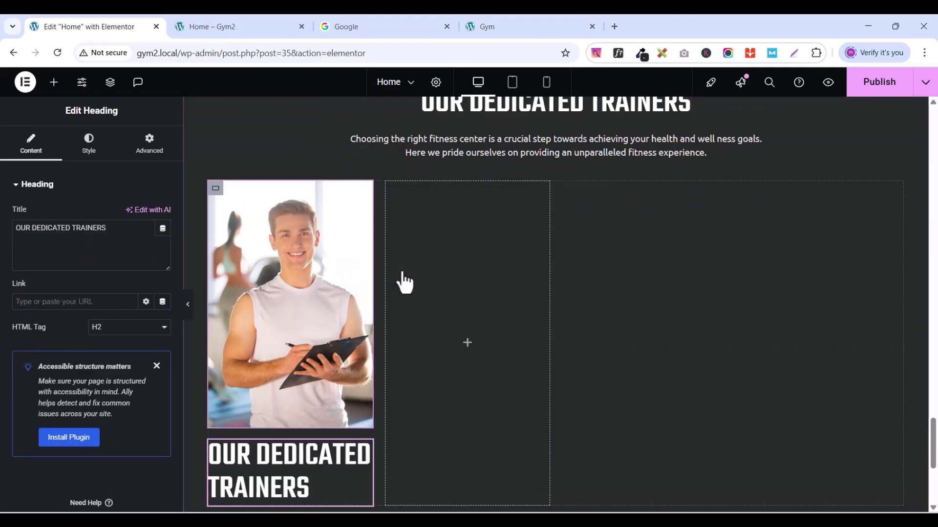
Step: Set the font size of the heading below the trainer's image to 31 px
scroll(314, 397, "down", 4)
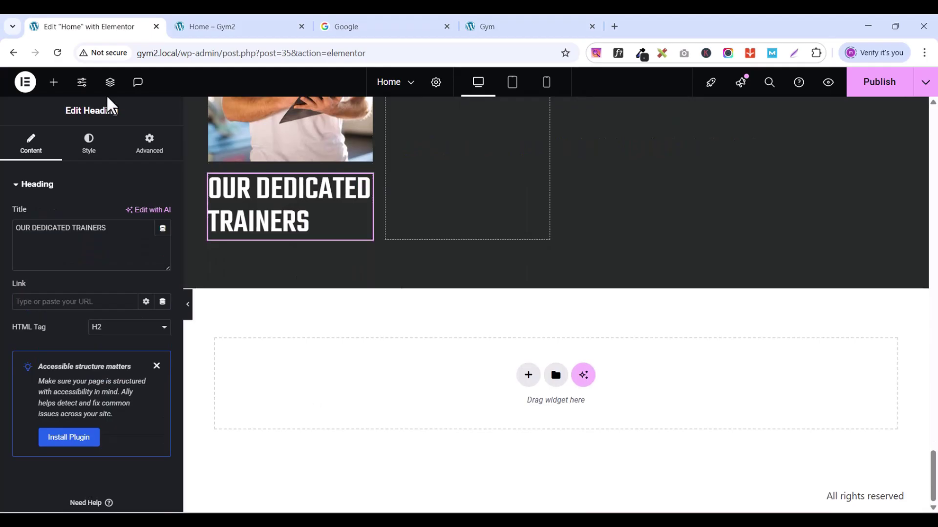
left_click(89, 146)
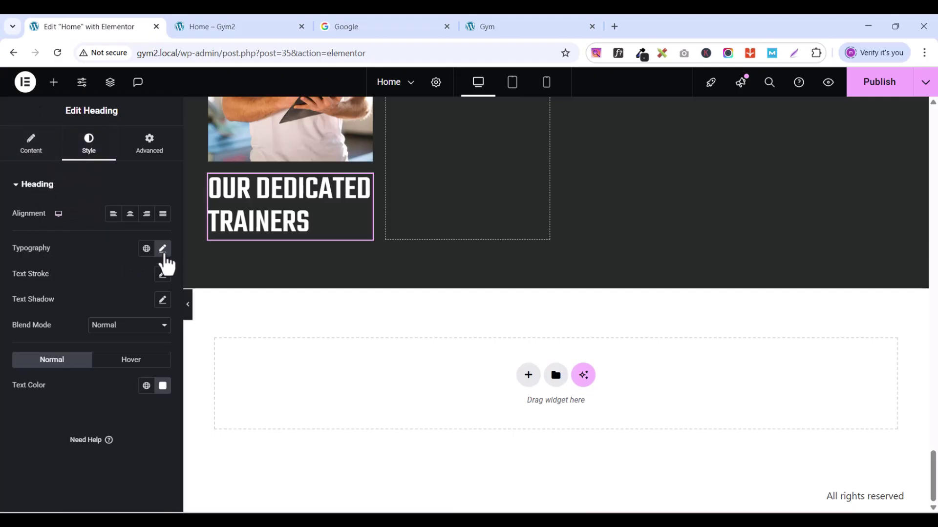
left_click(164, 251)
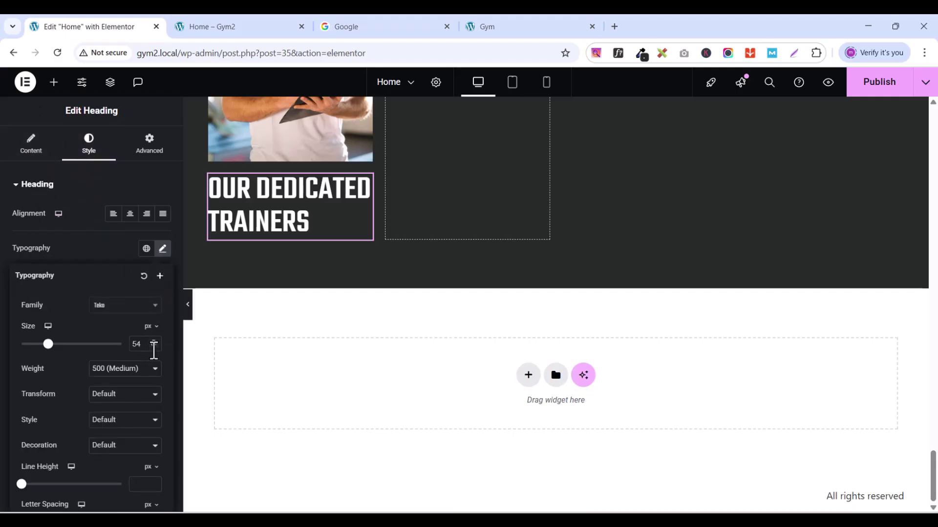
left_click(154, 347)
left_click(155, 347)
left_click(155, 347)
left_click(154, 347)
left_click(154, 347)
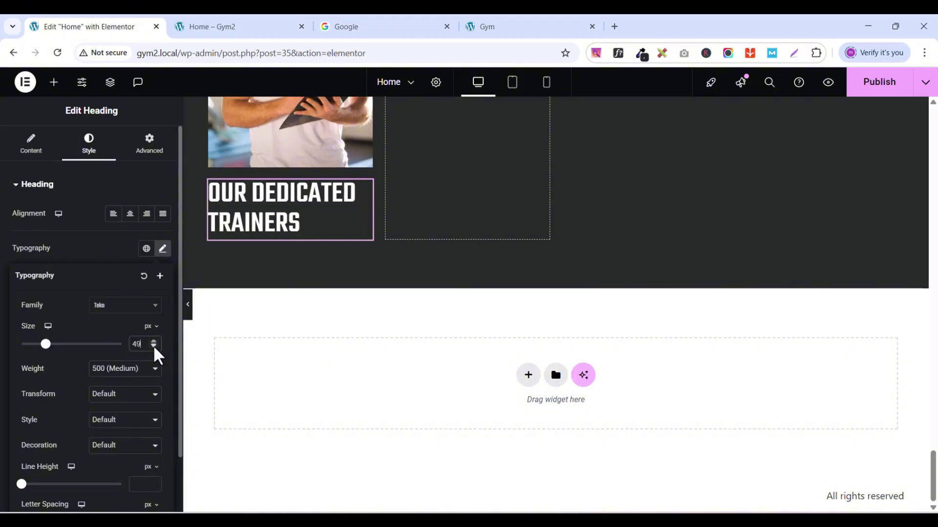
left_click(155, 348)
left_click(154, 347)
left_click(155, 348)
left_click(154, 348)
left_click(154, 347)
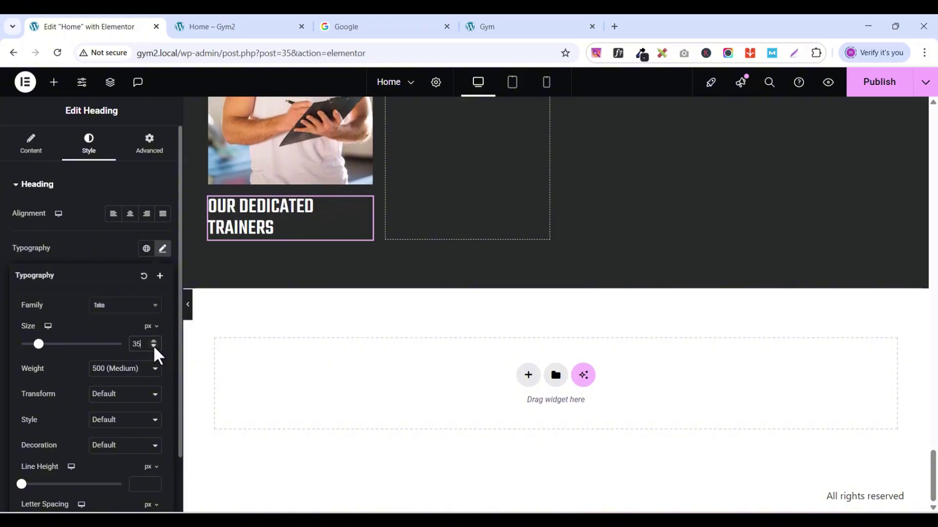
left_click(154, 347)
left_click(154, 347)
left_click(154, 347)
left_click(155, 347)
left_click(154, 347)
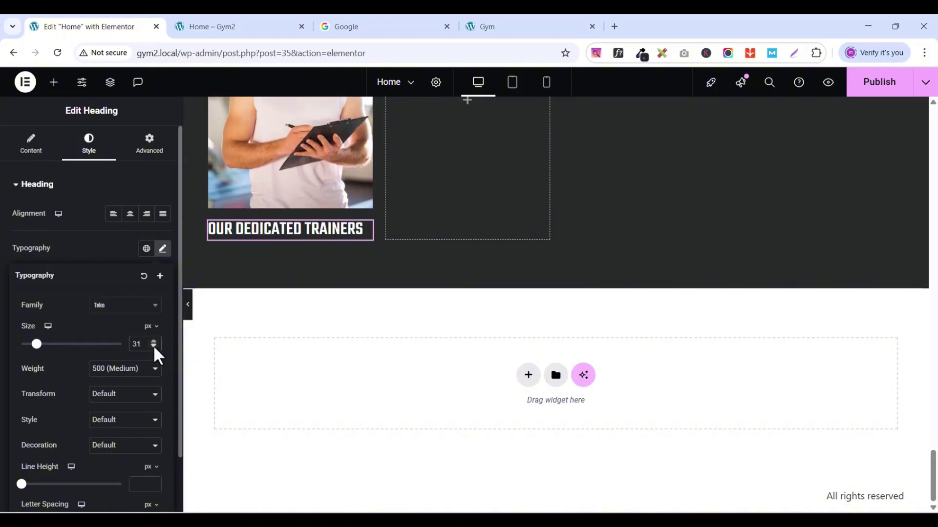
Step: Replace the title of the heading below the image with the first trainer's name, copied from the reference Gym site
left_click(506, 28)
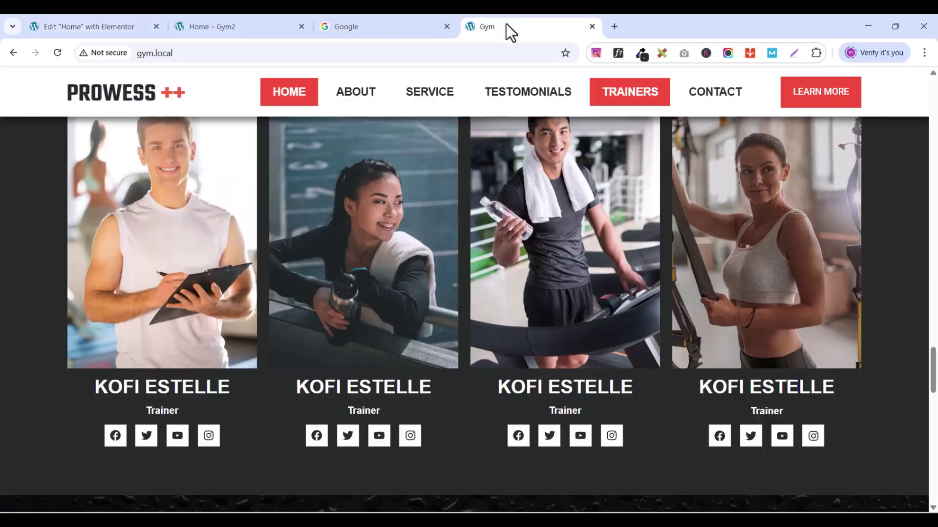
left_click_drag(92, 390, 207, 385)
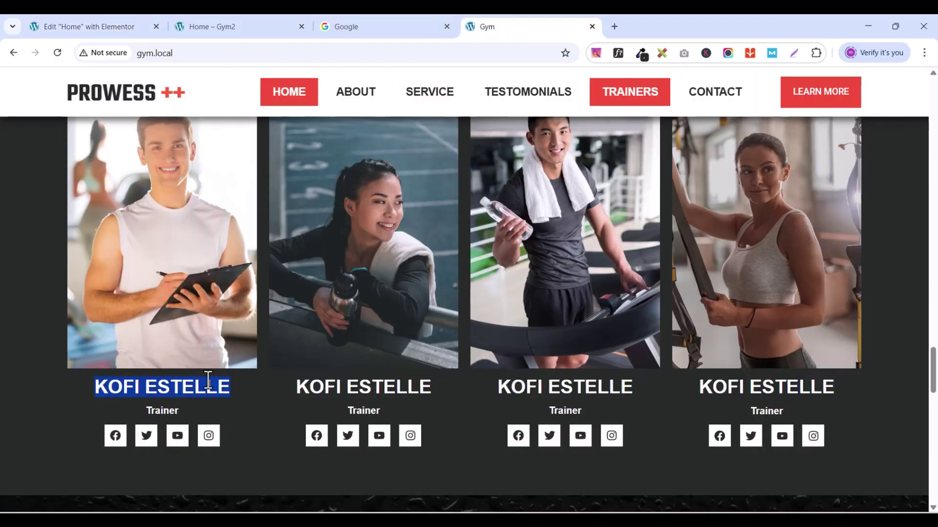
right_click(207, 383)
left_click(250, 206)
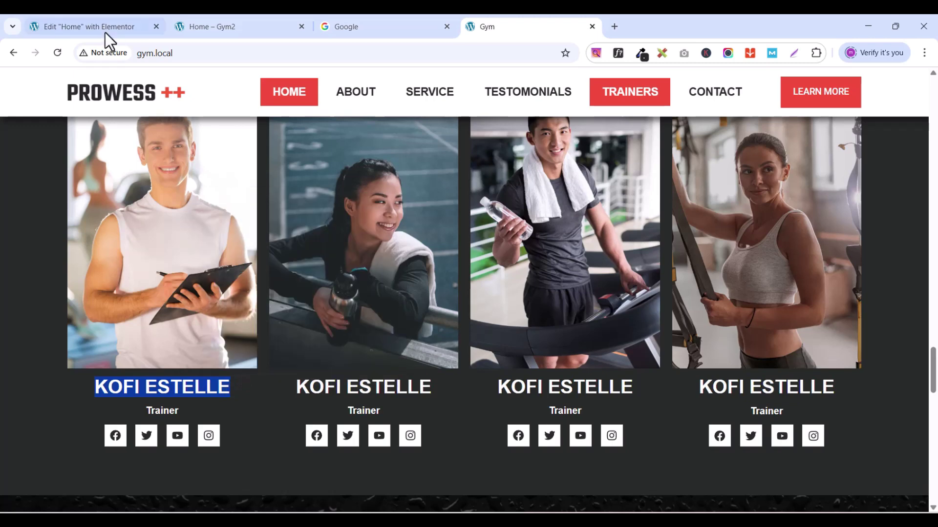
left_click(103, 32)
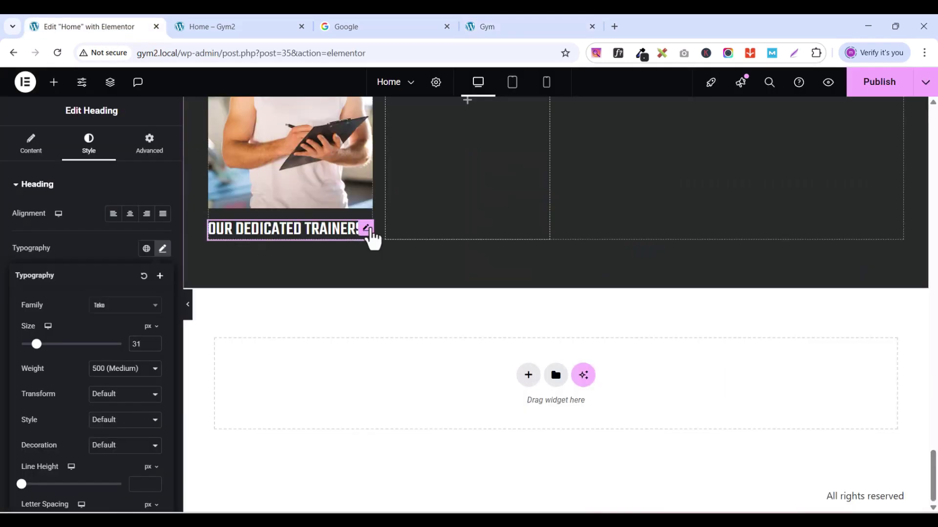
left_click(369, 235)
left_click(30, 144)
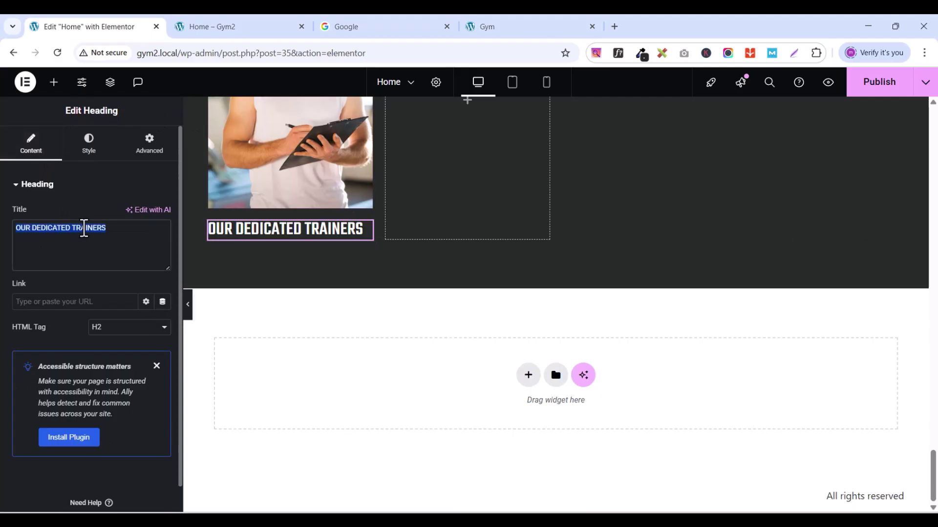
key("ctrl+v")
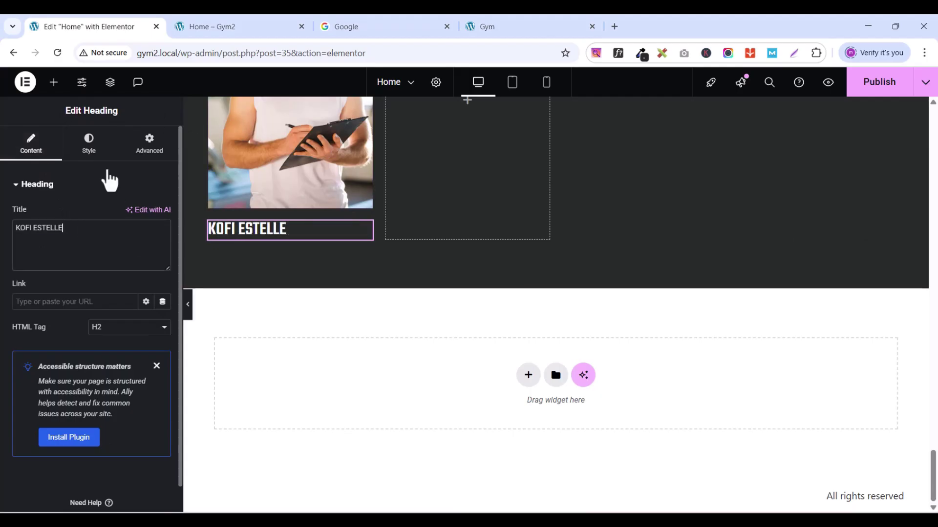
Step: Centre-align the trainer name heading, and compare it with the trainer card on the reference Gym site
left_click(92, 155)
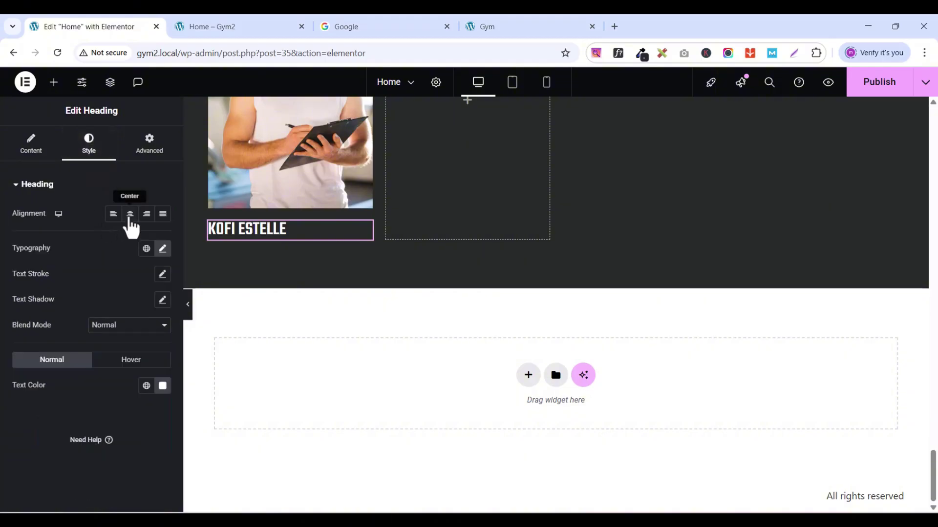
left_click(130, 215)
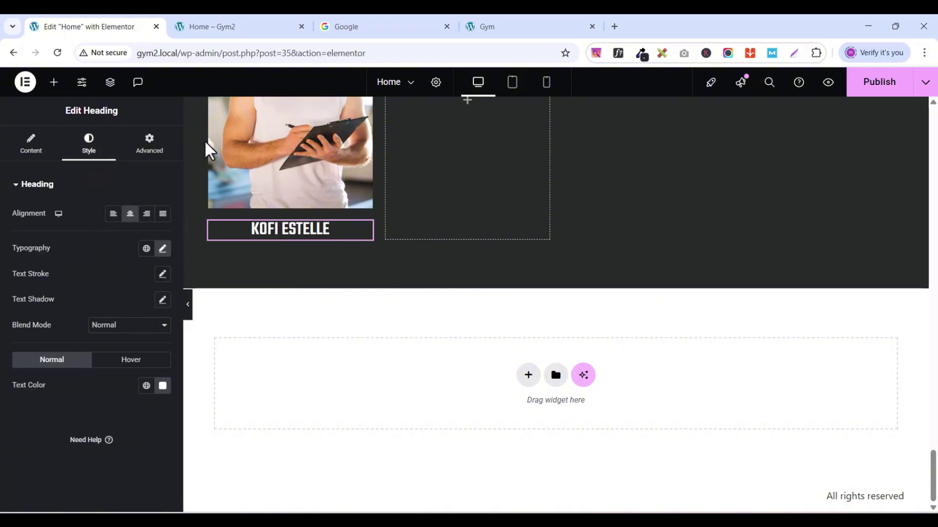
left_click(511, 28)
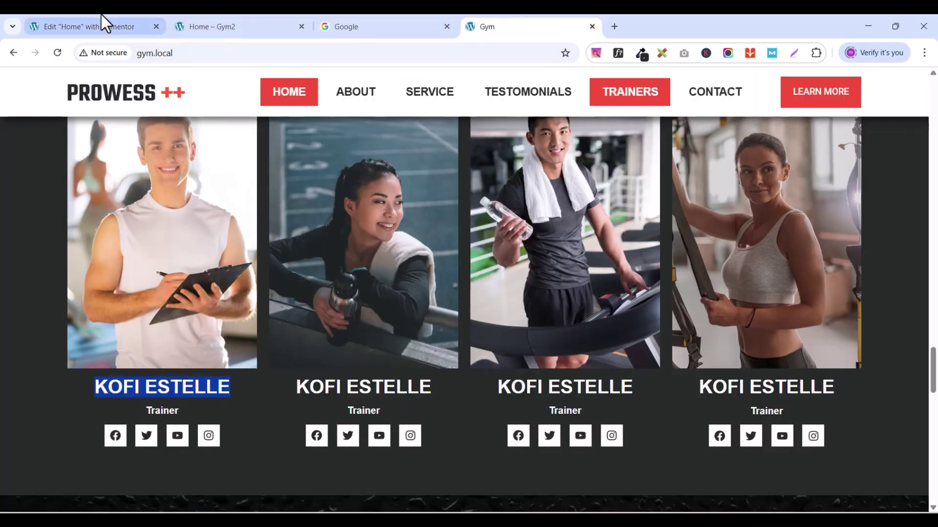
left_click(94, 35)
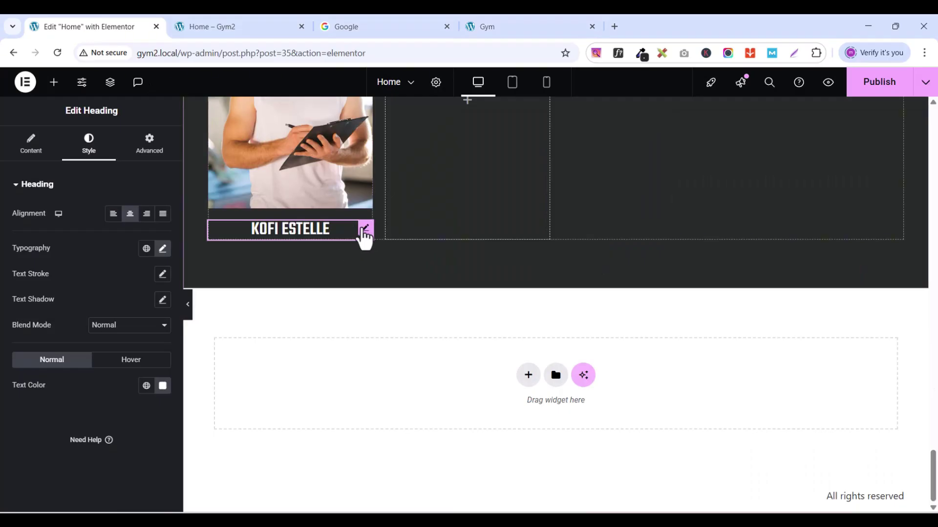
Step: Duplicate the trainer name heading and replace the copy's title with "Trainer", copied from the first trainer card on the reference Gym site
right_click(364, 235)
left_click(390, 265)
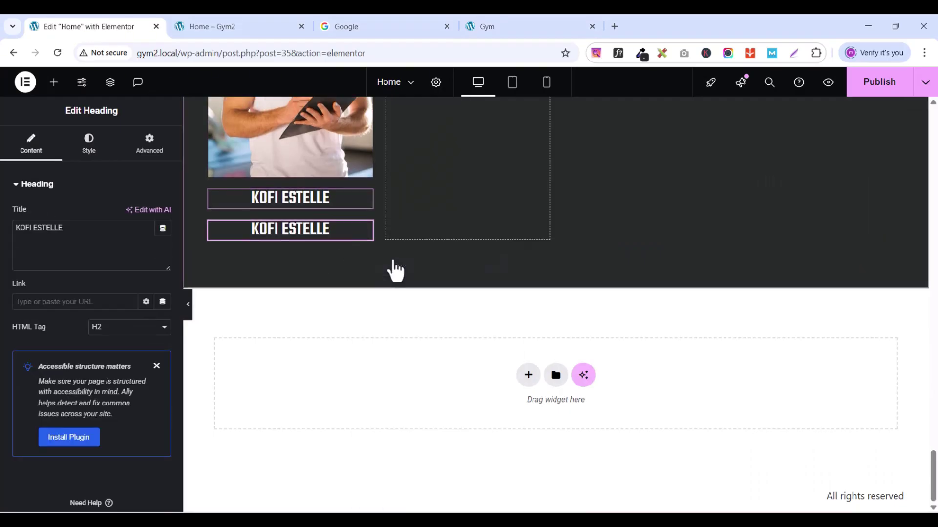
left_click(491, 30)
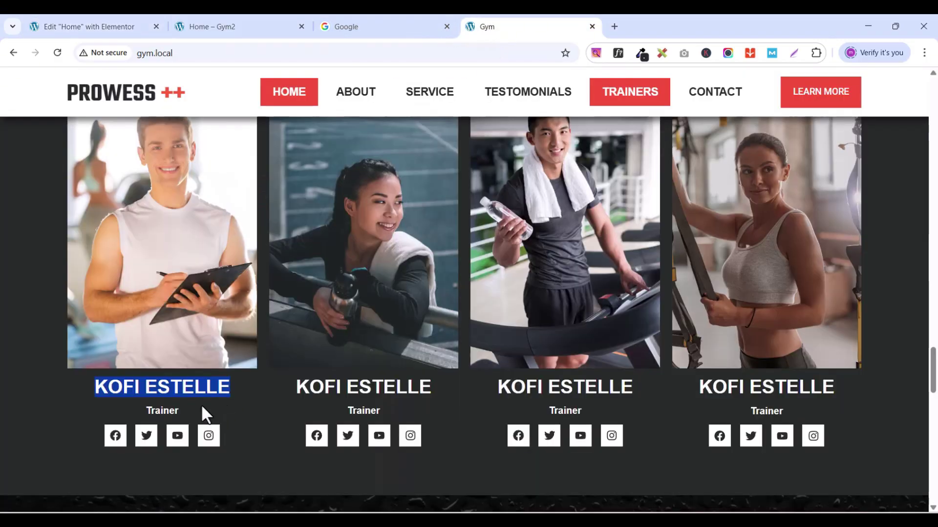
double_click(162, 411)
right_click(161, 411)
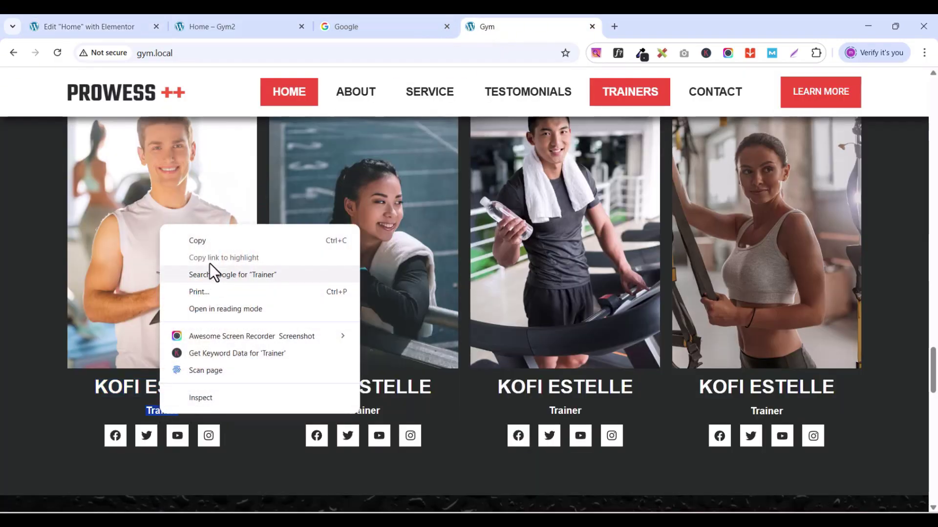
left_click(208, 242)
left_click(85, 28)
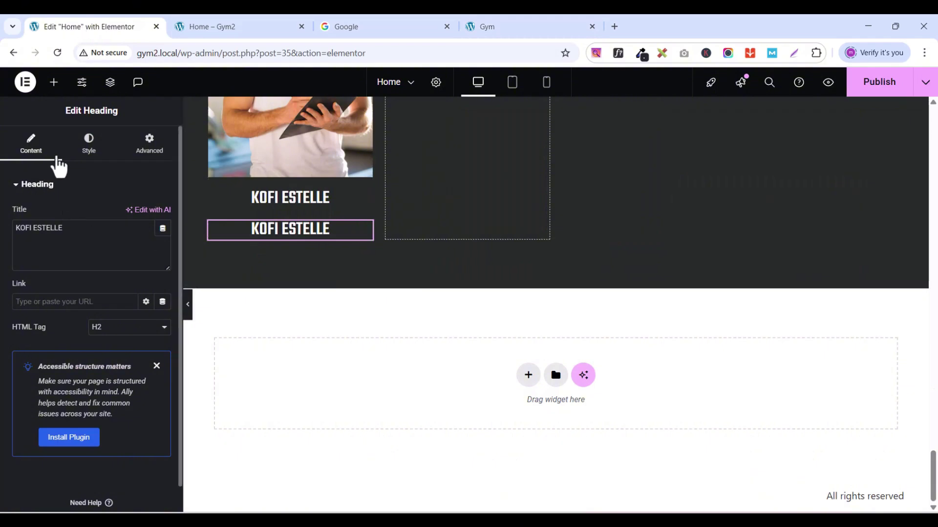
triple_click(63, 236)
right_click(63, 236)
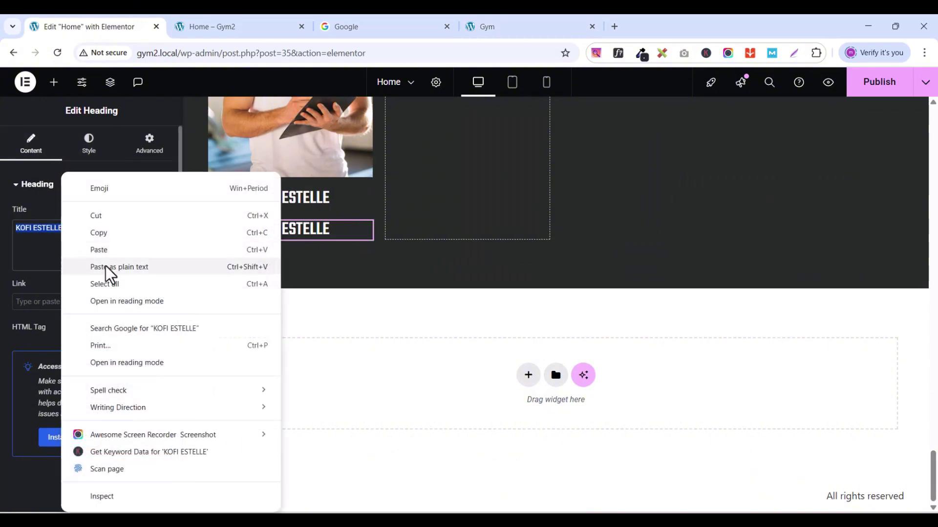
left_click(110, 250)
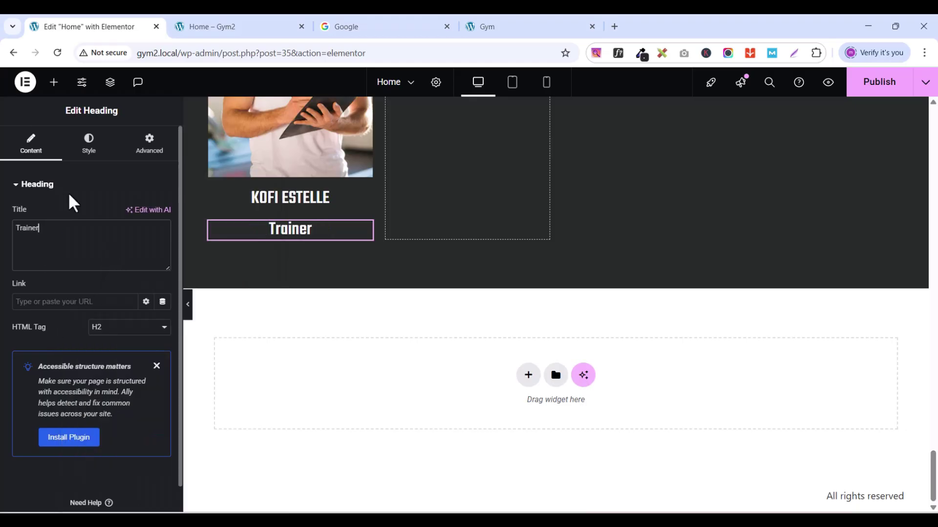
Step: Reduce the Trainer heading's font size to 16 px and compare it with the trainer card on the reference Gym site
left_click(90, 154)
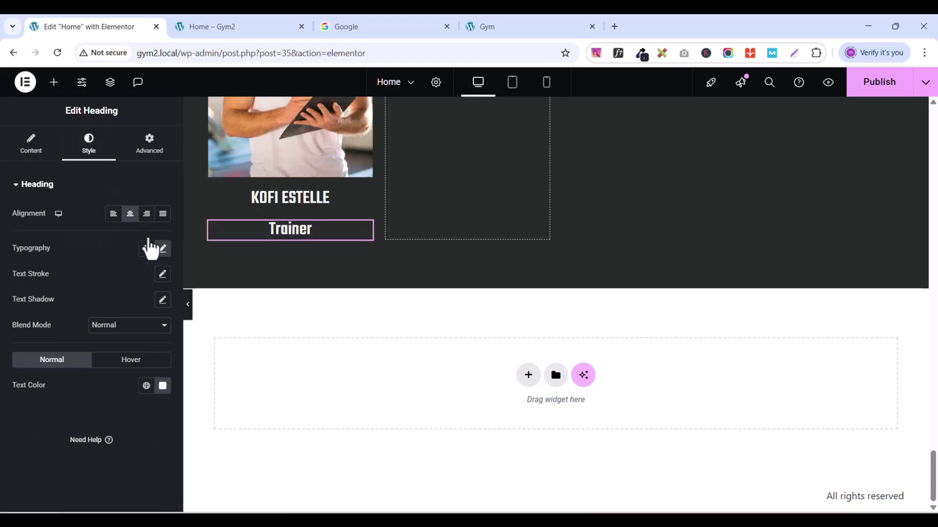
left_click(163, 249)
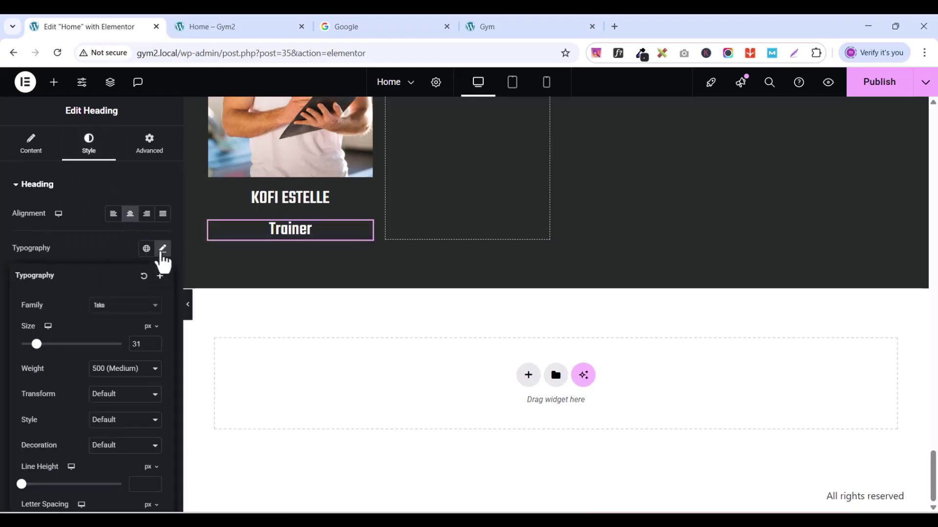
left_click(153, 346)
left_click(154, 347)
left_click(154, 346)
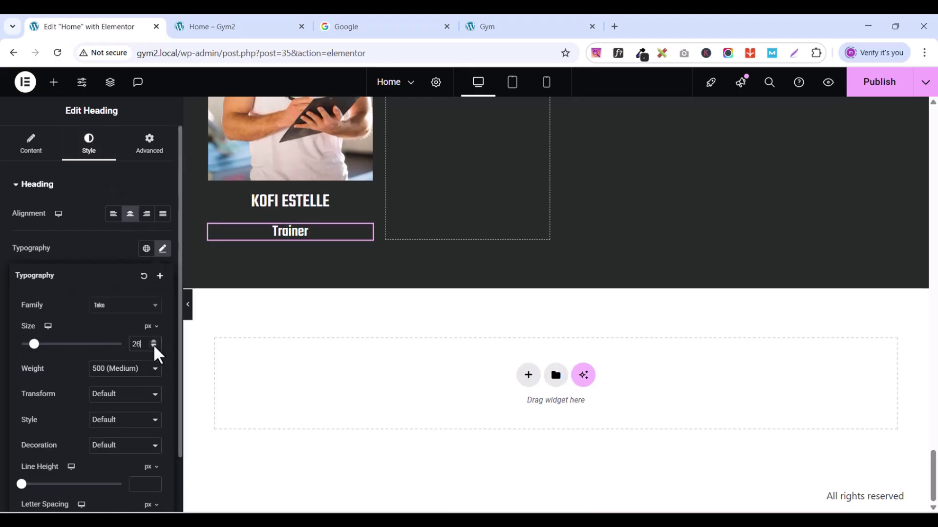
left_click(153, 347)
left_click(154, 347)
left_click(154, 347)
left_click(154, 346)
left_click(154, 347)
left_click(154, 347)
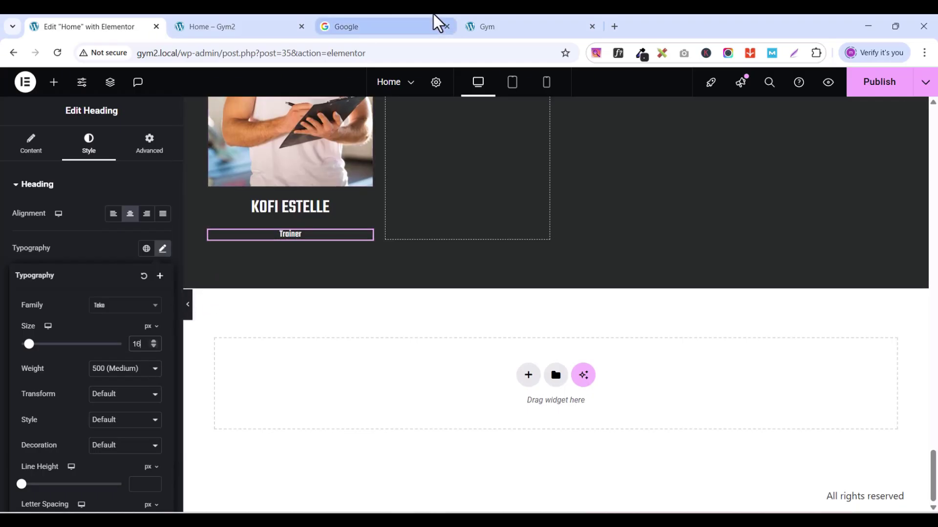
left_click(491, 26)
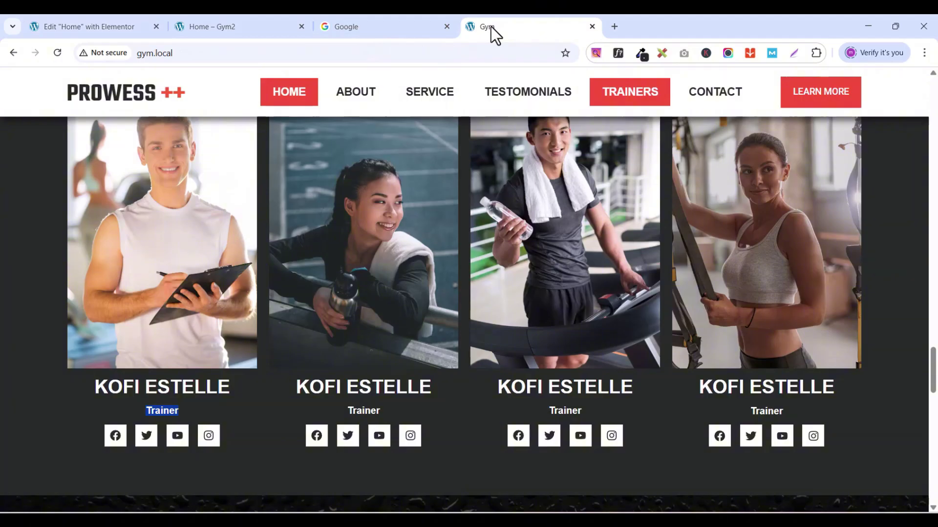
left_click(95, 28)
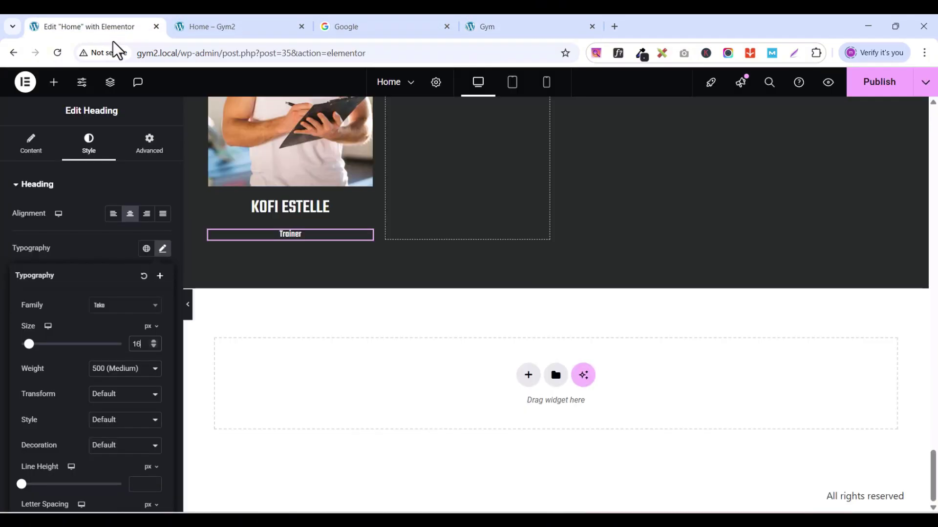
Step: Set the Trainer heading's font size to 20 px and check it against the reference Gym site
left_click(154, 342)
left_click(155, 342)
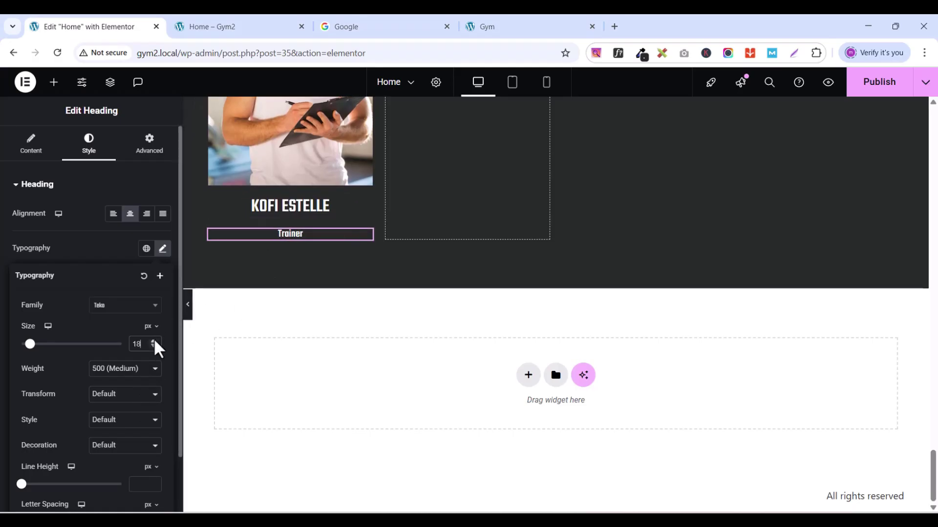
left_click(155, 341)
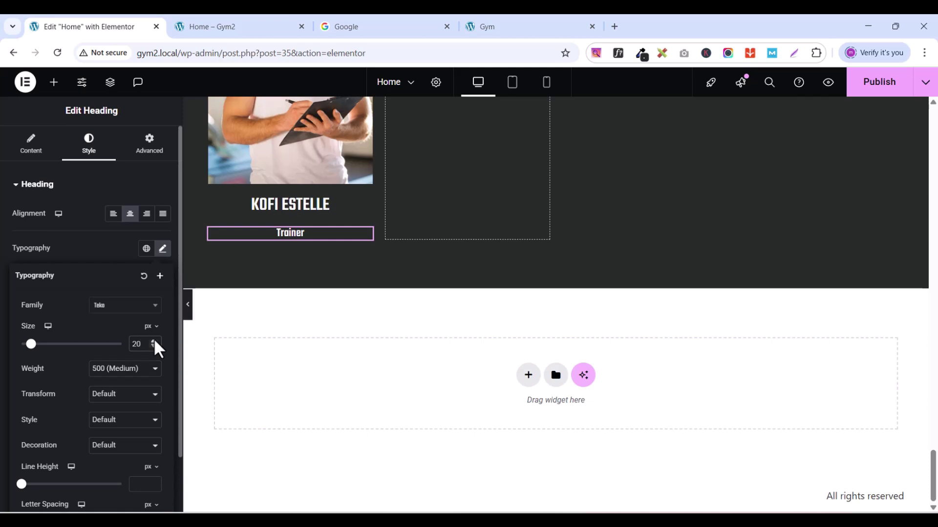
left_click(154, 343)
left_click(155, 344)
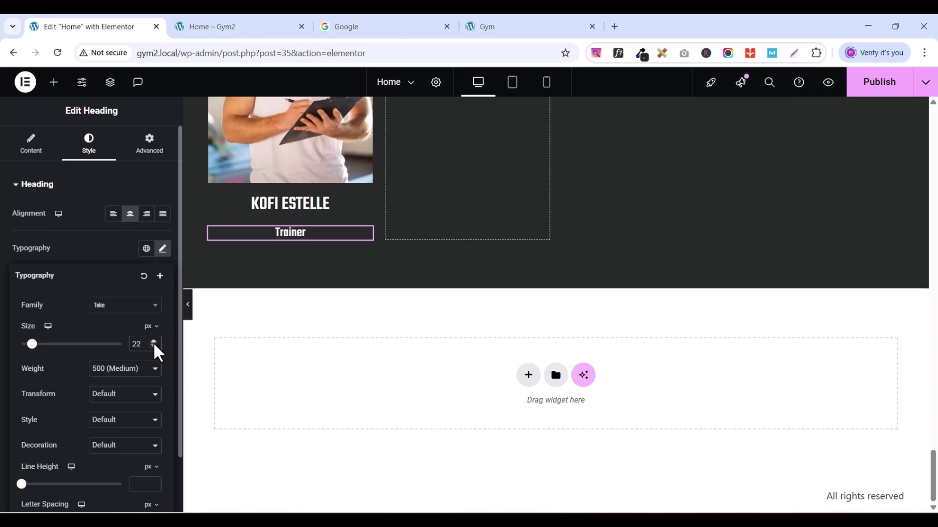
left_click(154, 347)
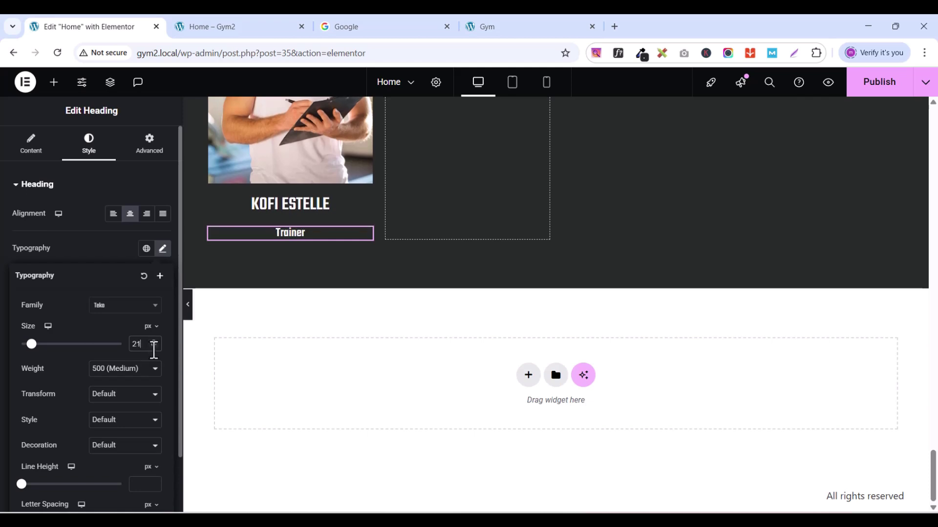
left_click(154, 347)
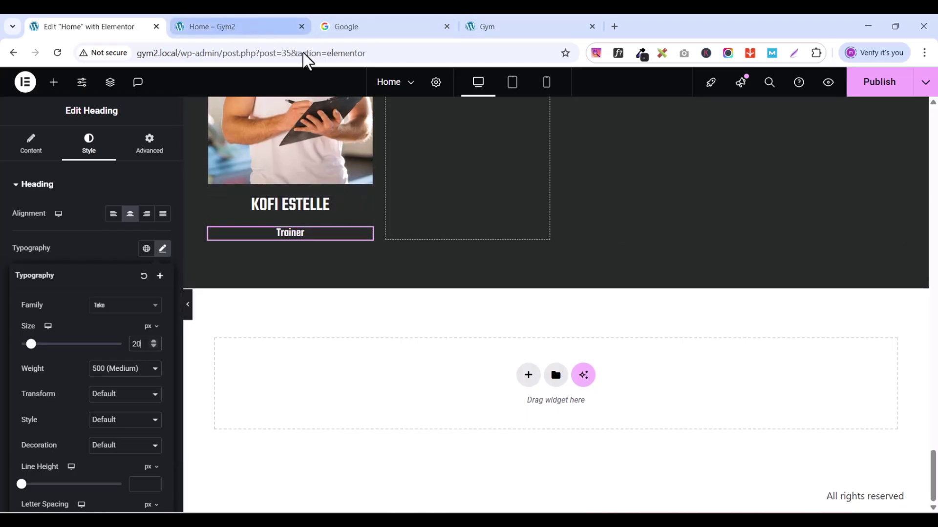
left_click(494, 29)
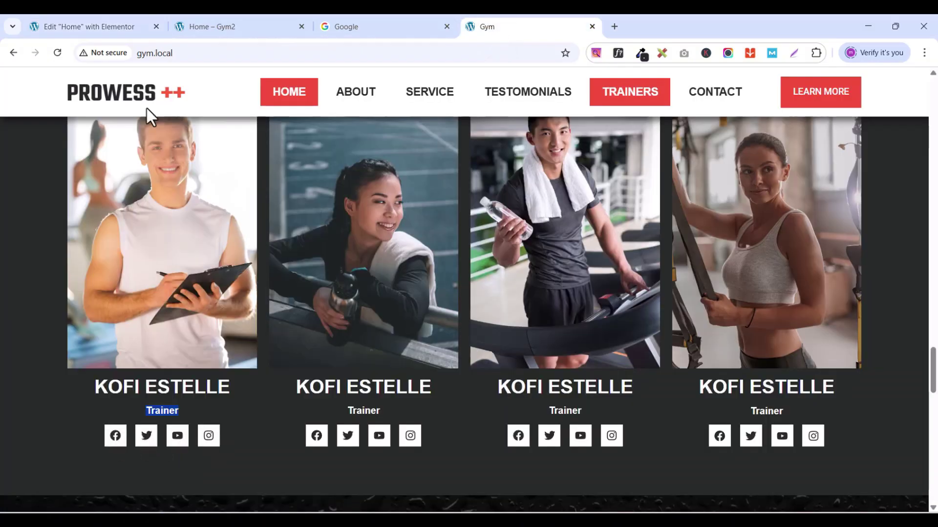
left_click(107, 27)
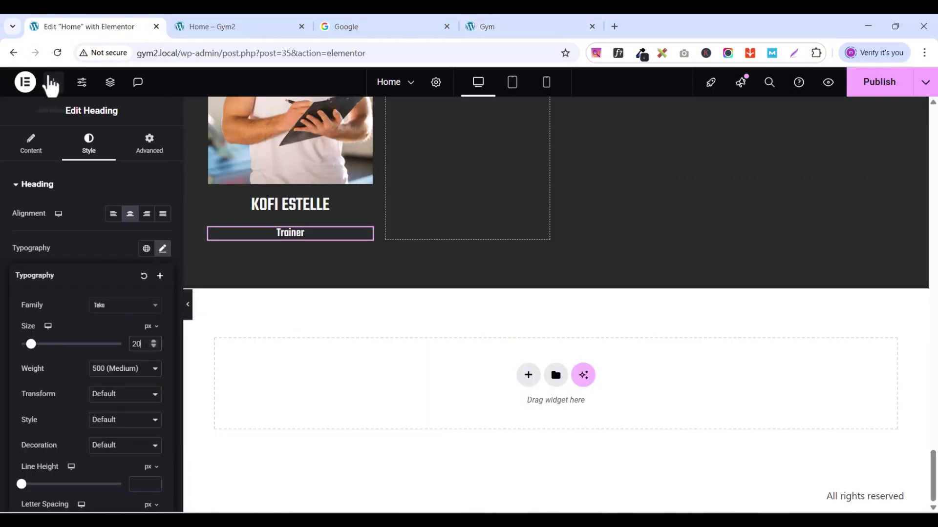
Step: Find the Social Icons widget and add it below the Trainer heading in the first trainer card
left_click(51, 83)
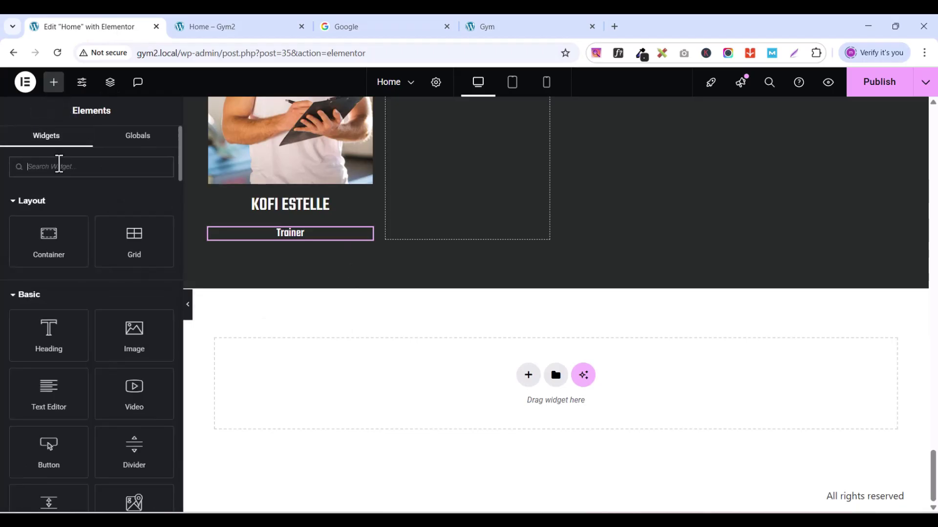
type("so")
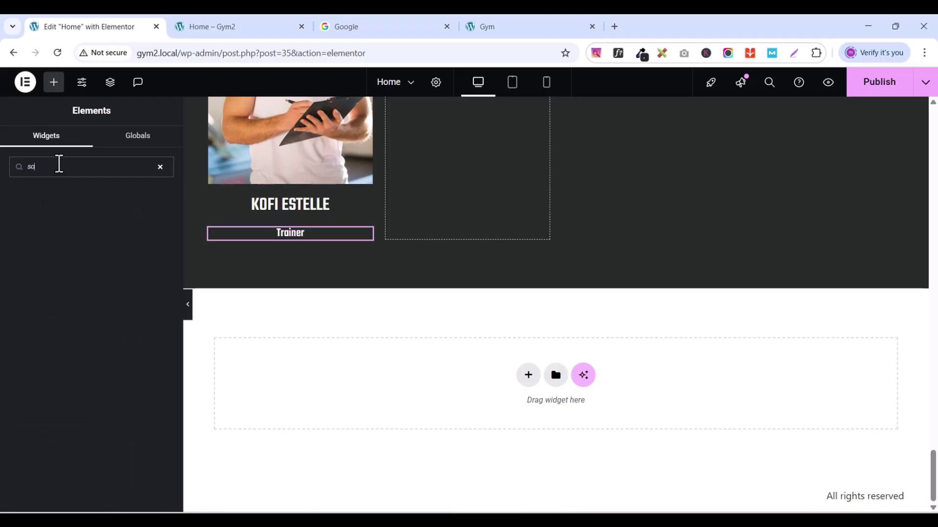
type("iaci")
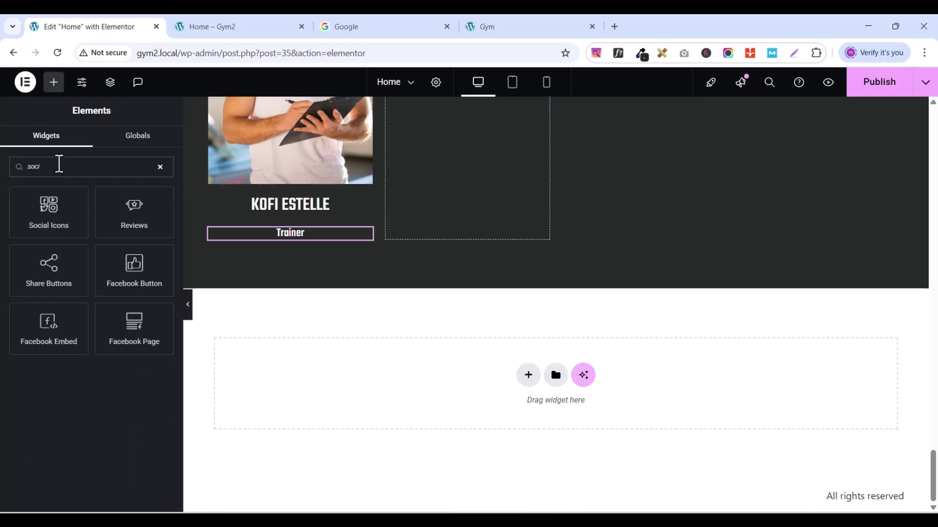
left_click_drag(47, 210, 295, 249)
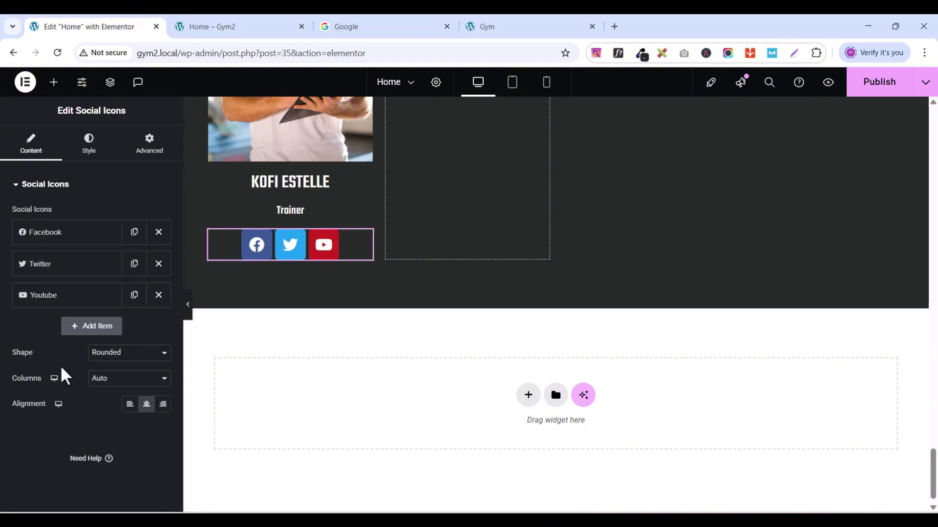
Step: Add a fourth item to the social icons and set its icon to Instagram from the icon library
left_click(89, 328)
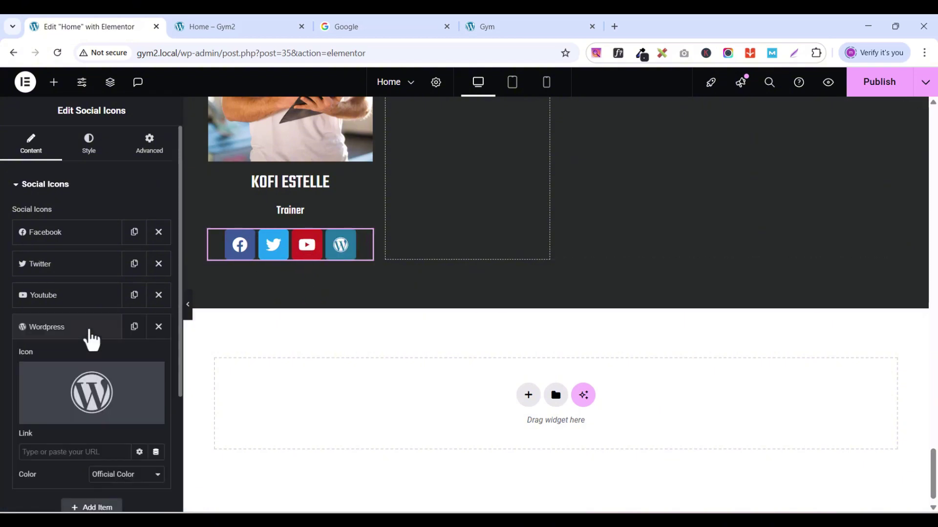
mouse_move(48, 386)
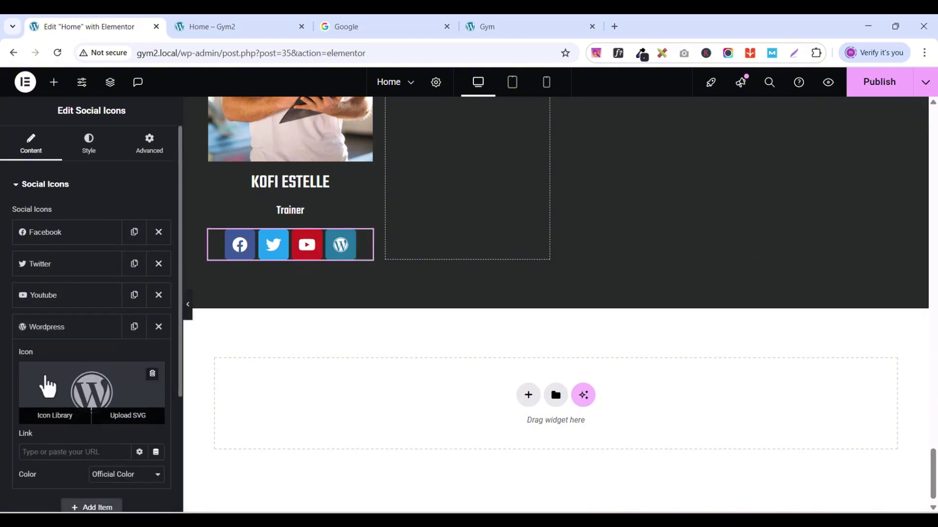
left_click(58, 416)
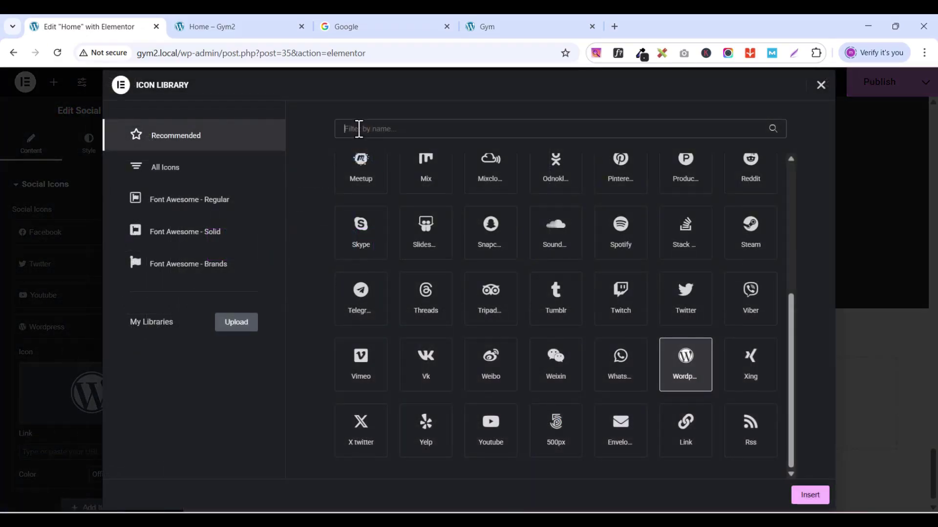
type("in")
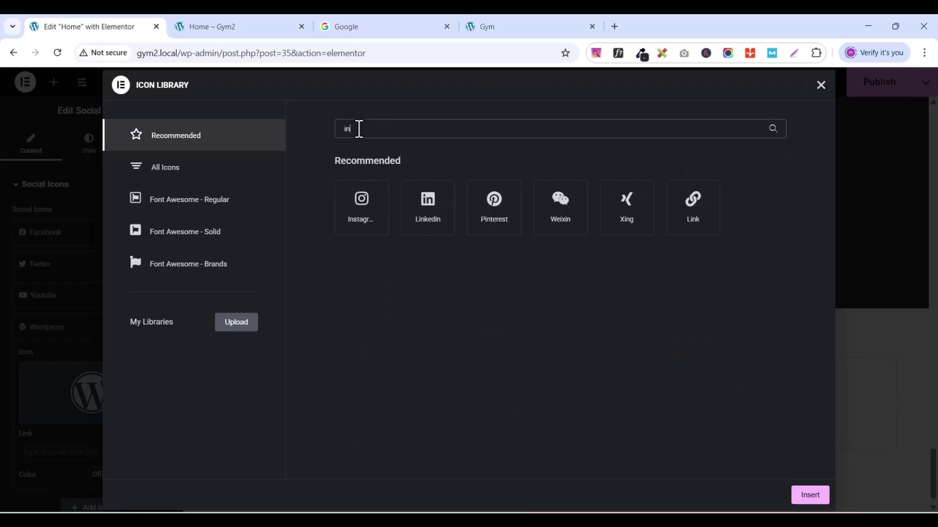
left_click(360, 205)
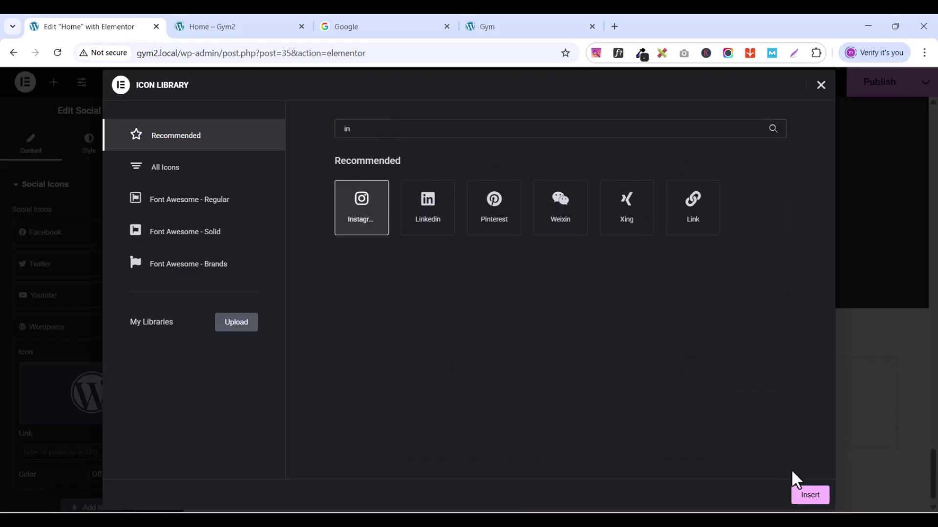
left_click(809, 499)
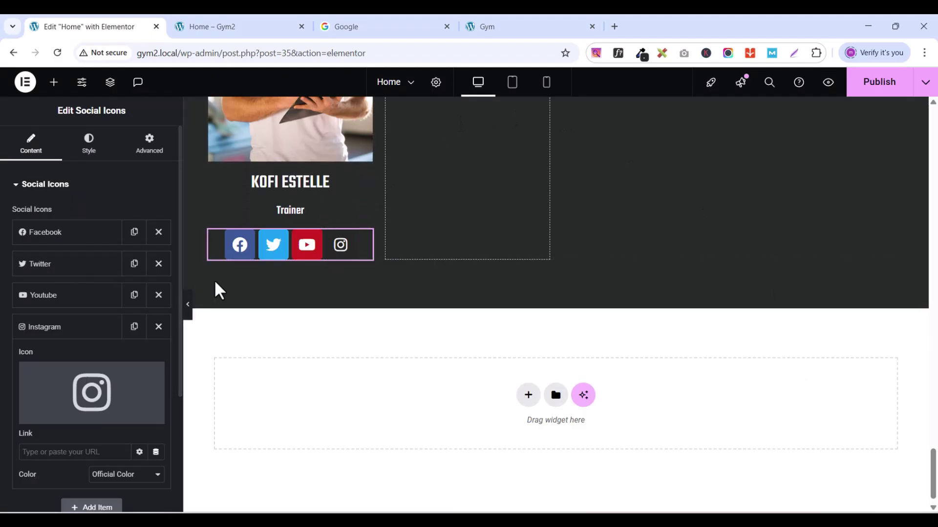
Step: Check the social icons on the reference Gym site, and set the shape of the trainer card's social icons to Square
left_click(509, 27)
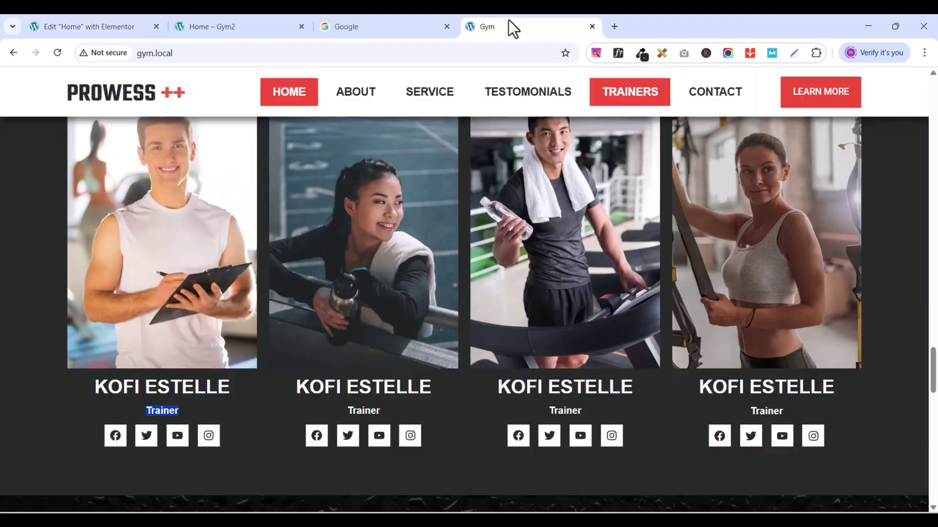
left_click(96, 28)
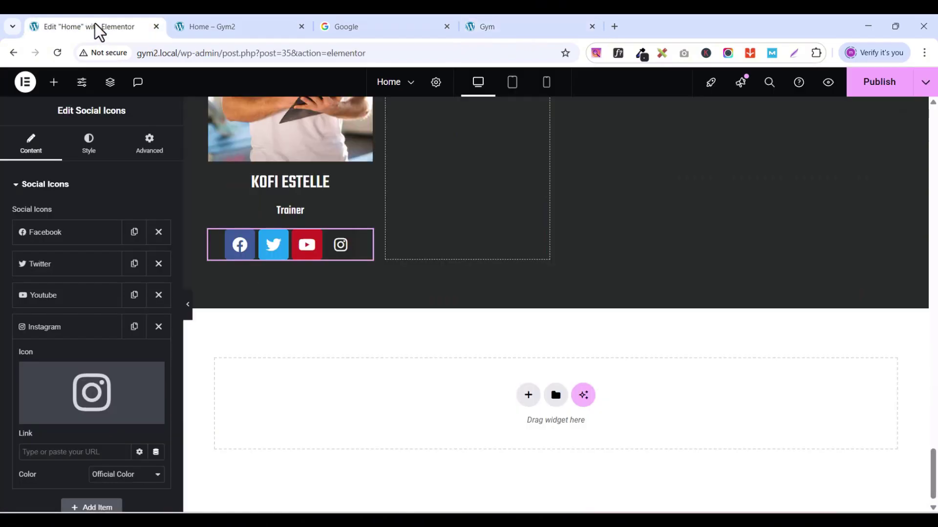
scroll(112, 342, "down", 3)
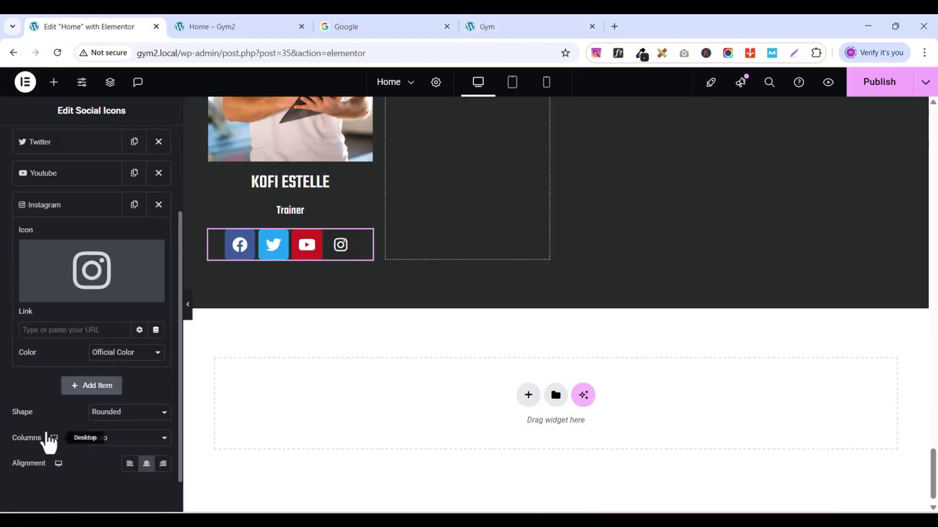
left_click(111, 414)
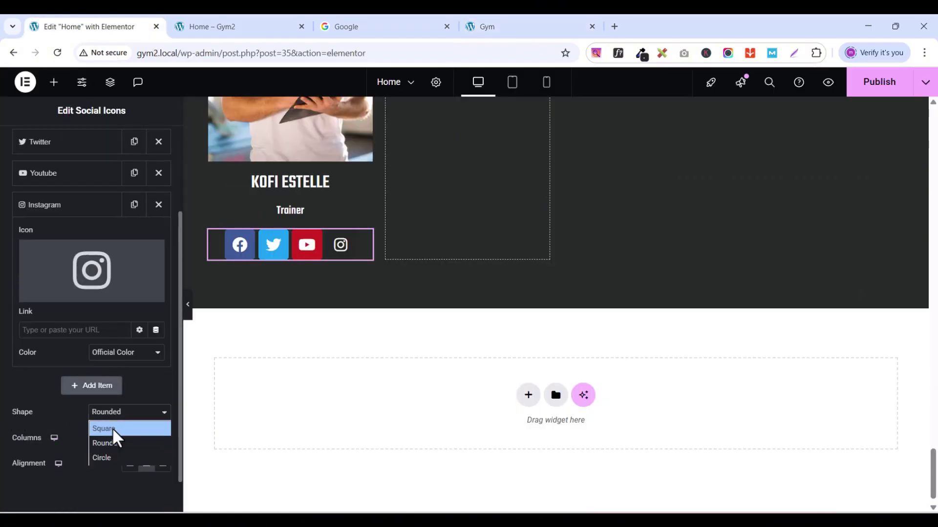
left_click(113, 429)
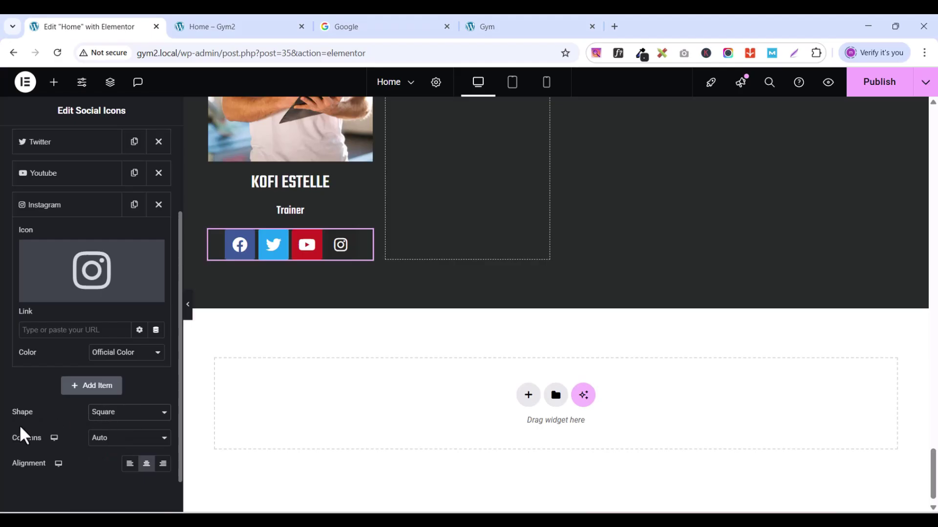
scroll(59, 415, "up", 5)
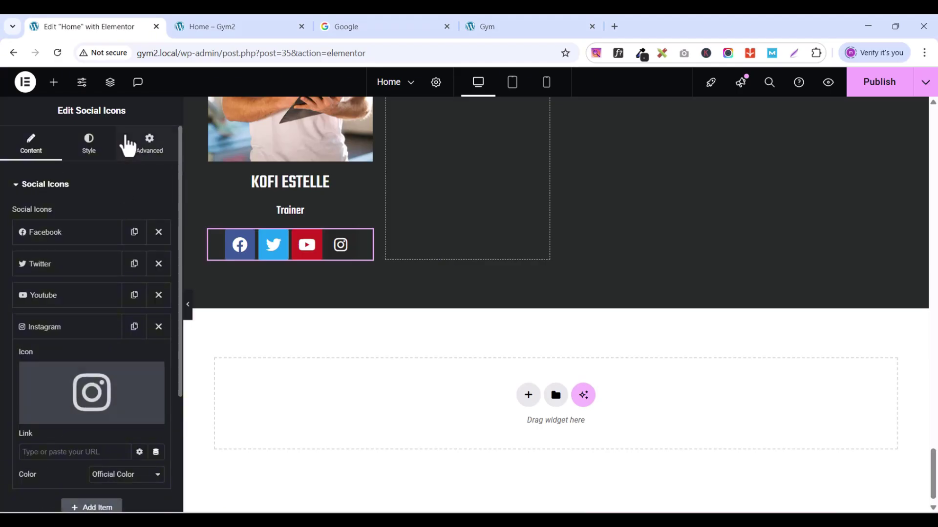
Step: Set the icon size of the first trainer card's social icons to 18 px
left_click(89, 149)
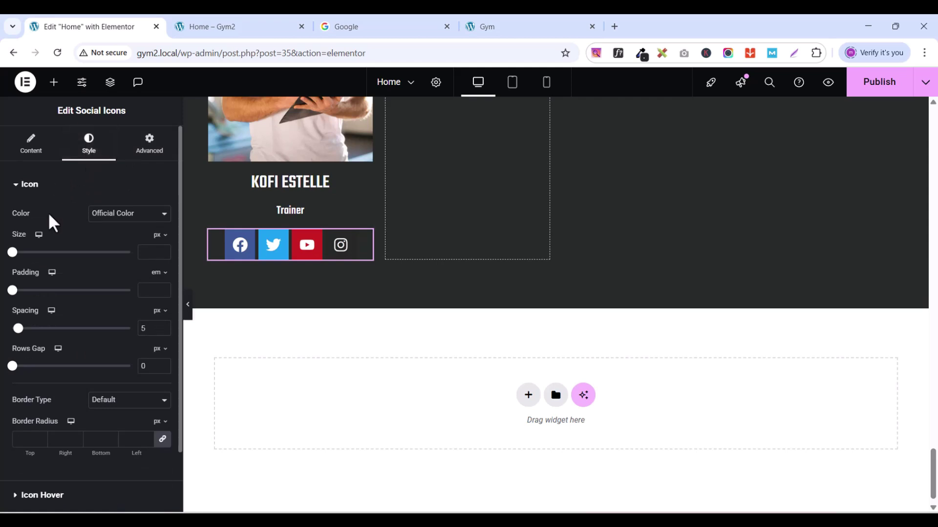
left_click(161, 247)
type("15")
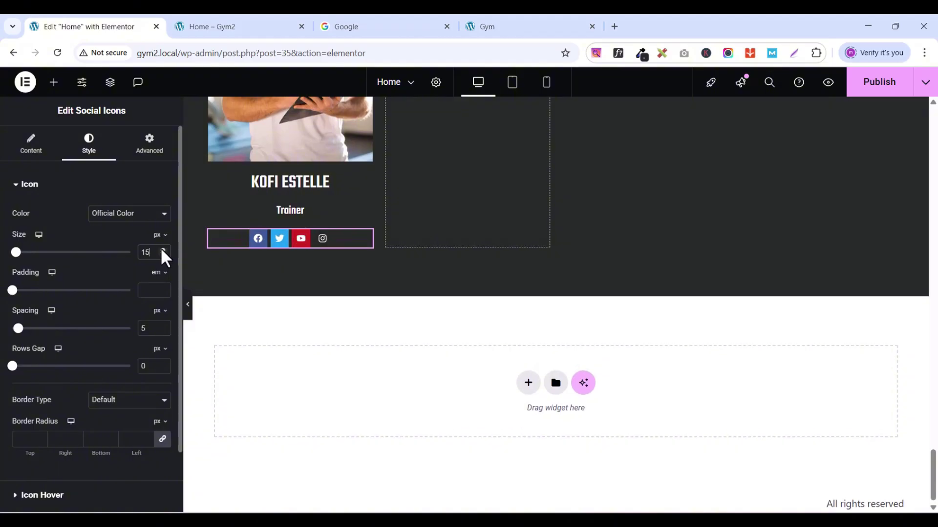
left_click(162, 249)
left_click(162, 249)
left_click(163, 249)
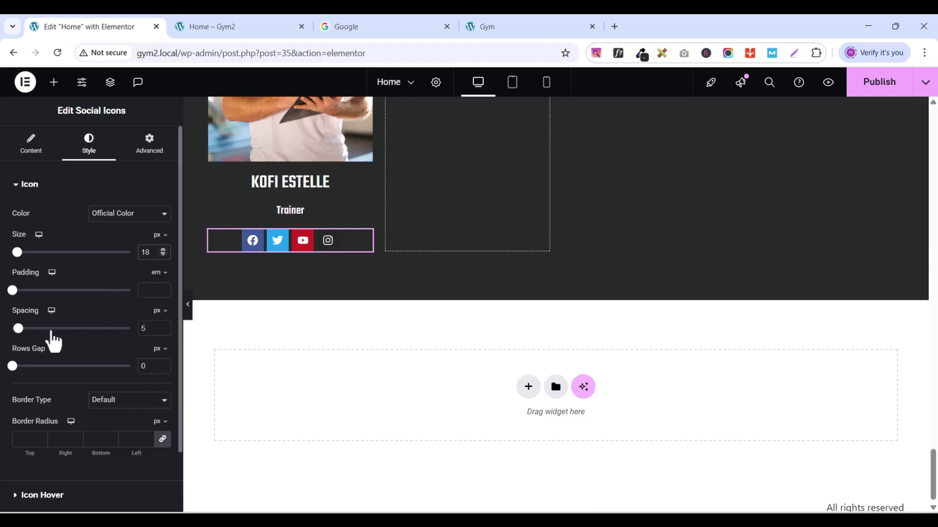
Step: Increase the spacing between the trainer card's social icons to 14 px
left_click(163, 326)
left_click(163, 325)
left_click(163, 325)
left_click(163, 326)
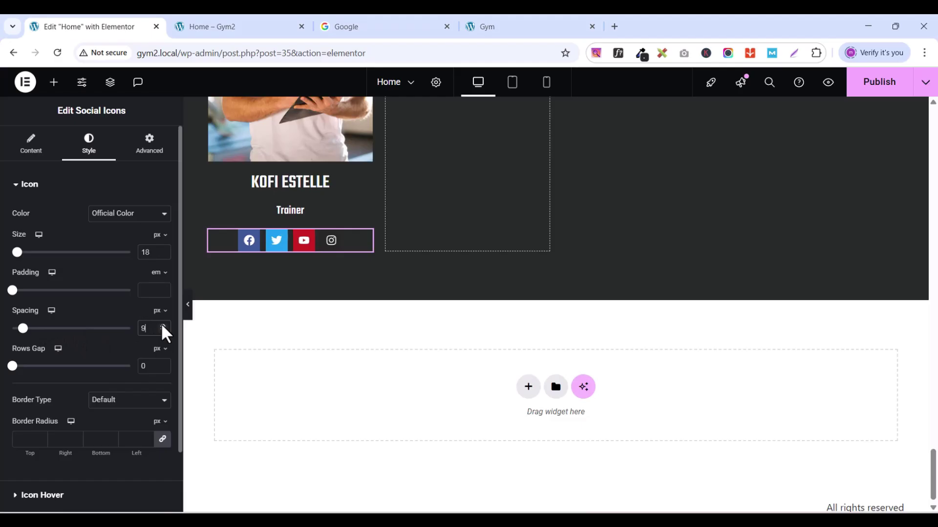
left_click(163, 326)
left_click(162, 326)
left_click(162, 325)
left_click(163, 325)
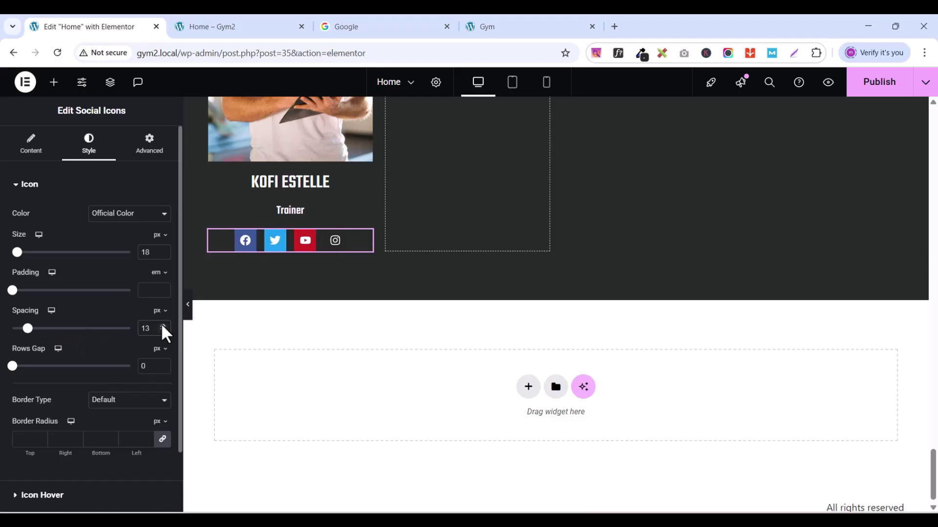
left_click(163, 325)
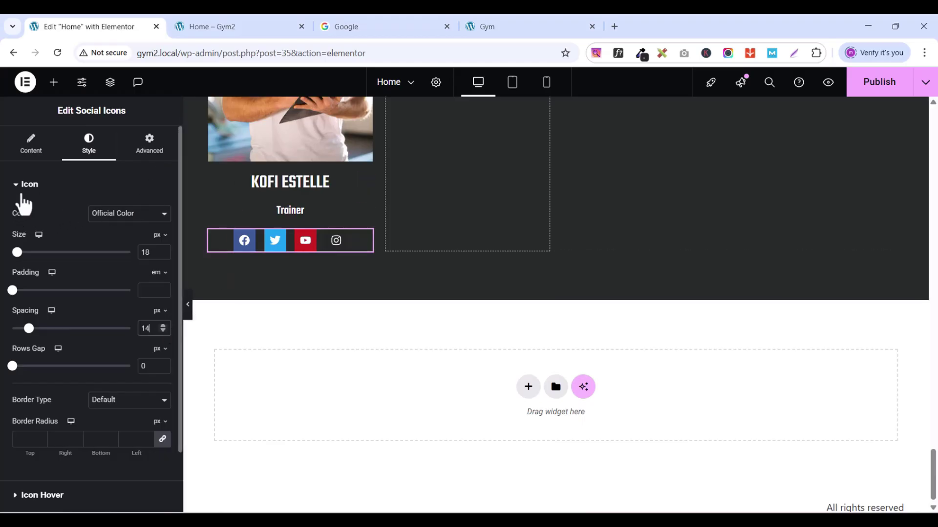
Step: Switch the social icons to custom colors, with white as the primary color and the dark global color as the secondary color
left_click(110, 217)
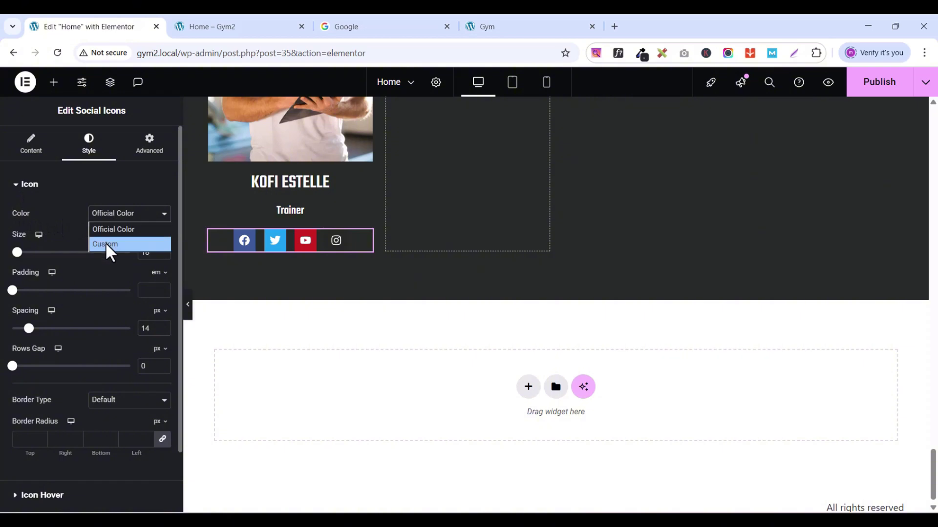
left_click(105, 242)
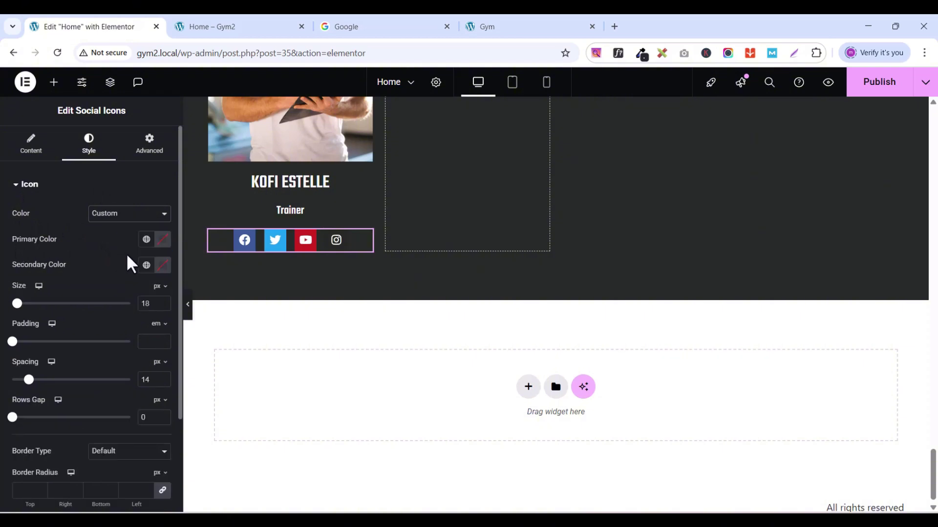
left_click(164, 242)
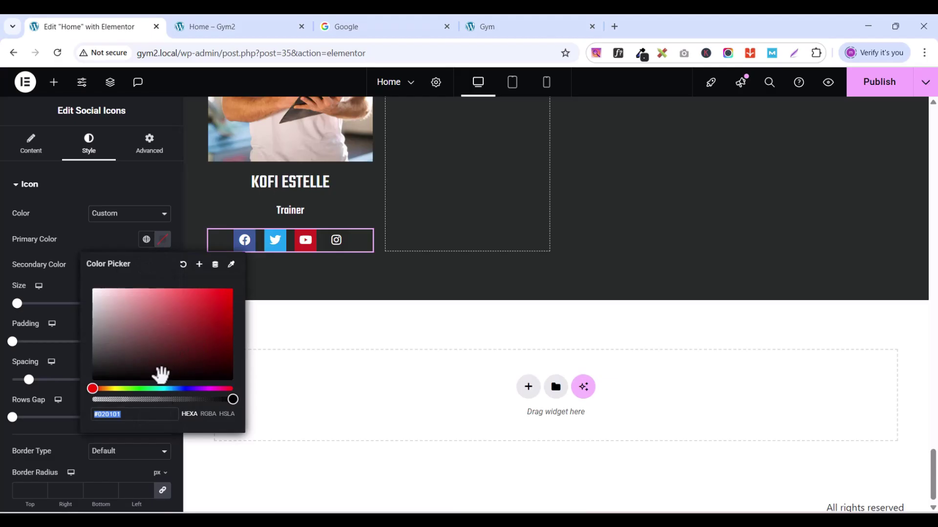
left_click_drag(162, 375, 52, 244)
left_click(47, 207)
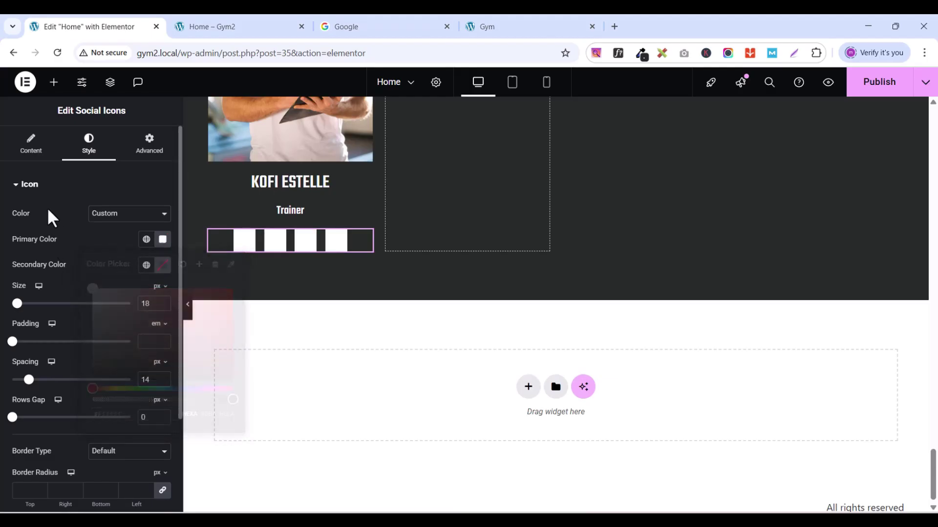
left_click(146, 265)
left_click(45, 447)
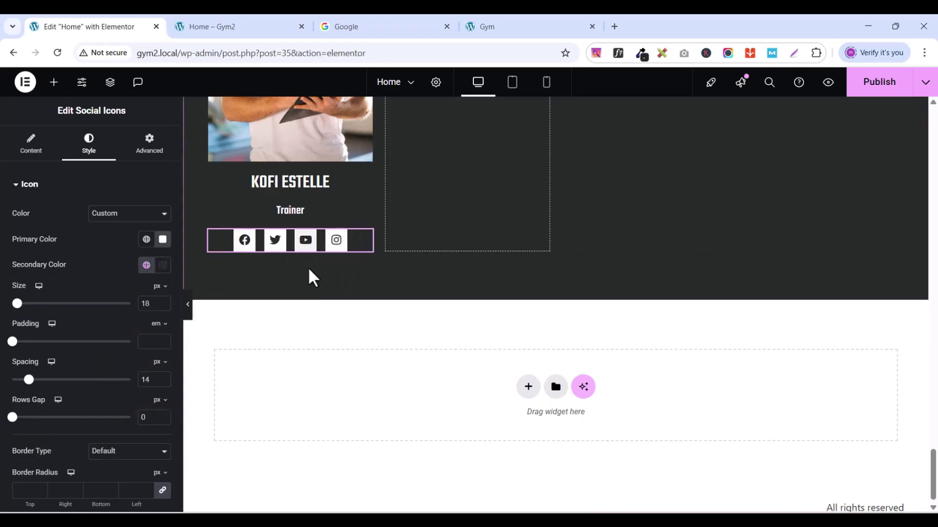
Step: Publish the Home page and compare the trainer card in its preview with the trainer cards on the reference Gym site
scroll(319, 236, "up", 1)
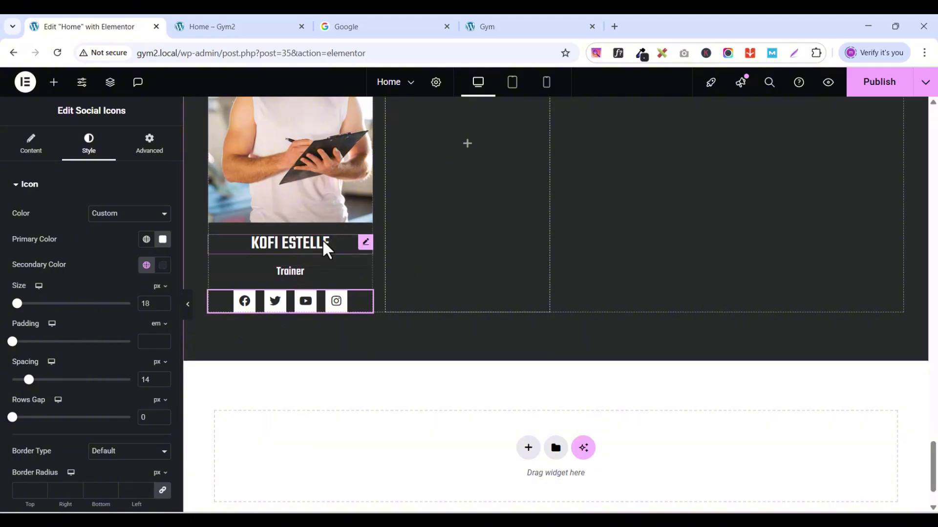
scroll(321, 241, "up", 2)
left_click(885, 91)
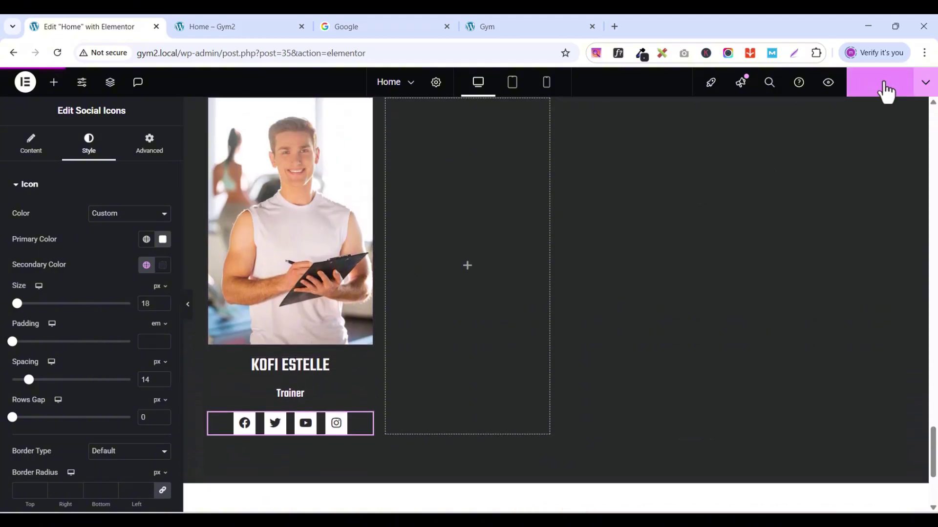
left_click(506, 22)
scroll(319, 317, "up", 2)
scroll(318, 316, "down", 1)
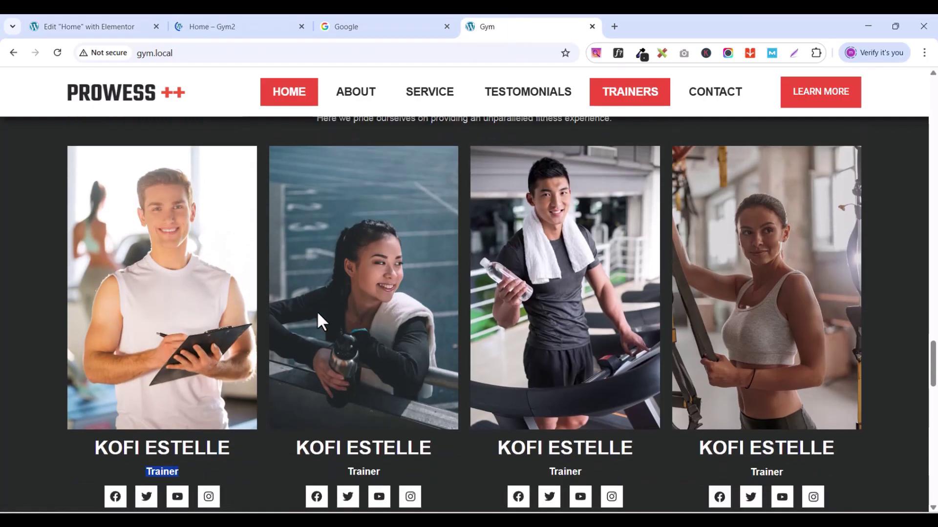
left_click(200, 25)
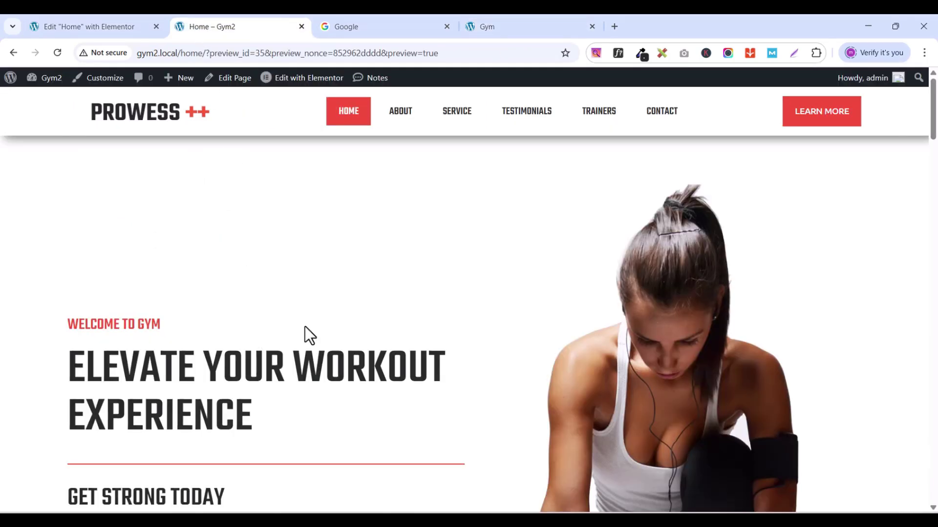
left_click_drag(933, 127, 918, 488)
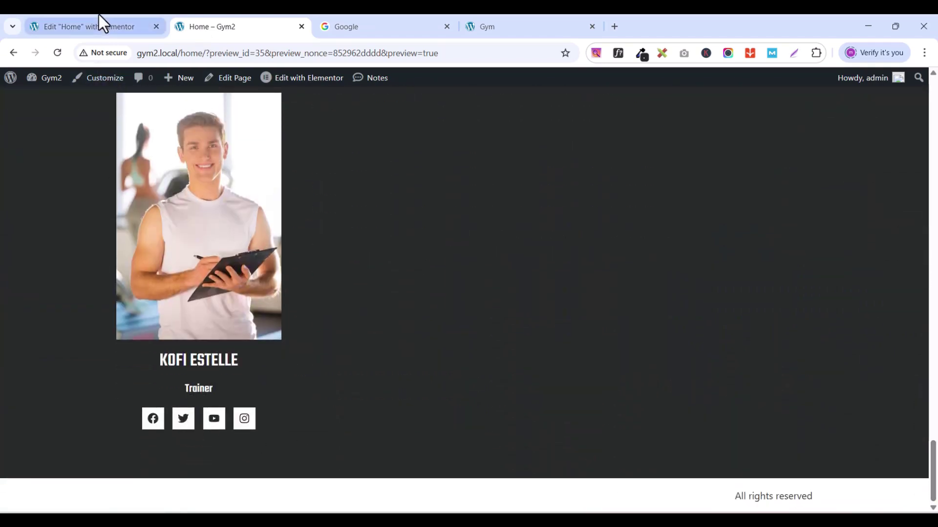
Step: Return to the Elementor editor and open the Trainer heading in the first trainer card for editing
left_click(93, 28)
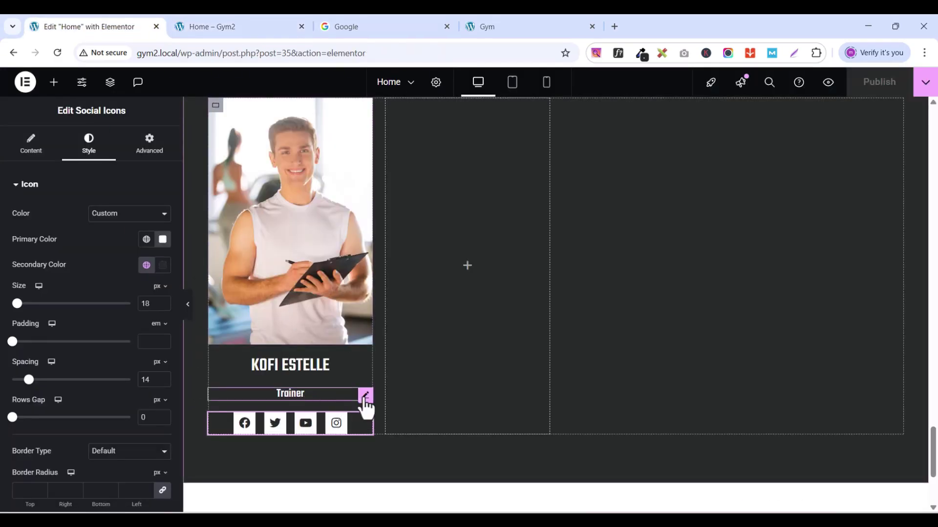
left_click(365, 397)
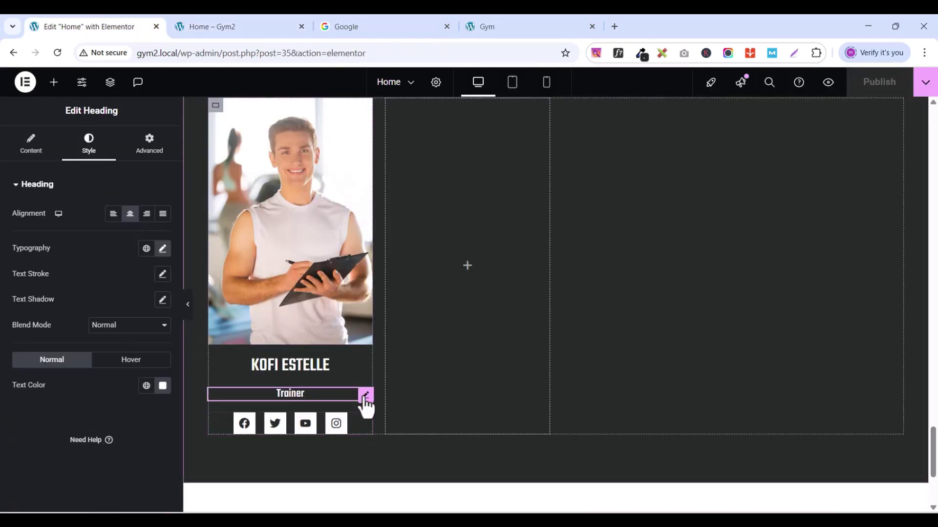
Step: Try a margin of -8 px on all sides of the Trainer heading in the first card
left_click(157, 152)
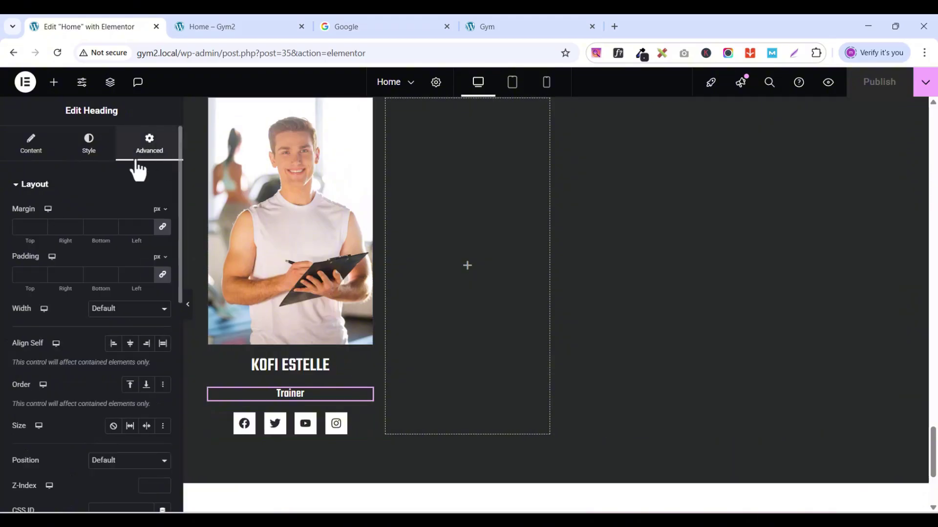
left_click(40, 229)
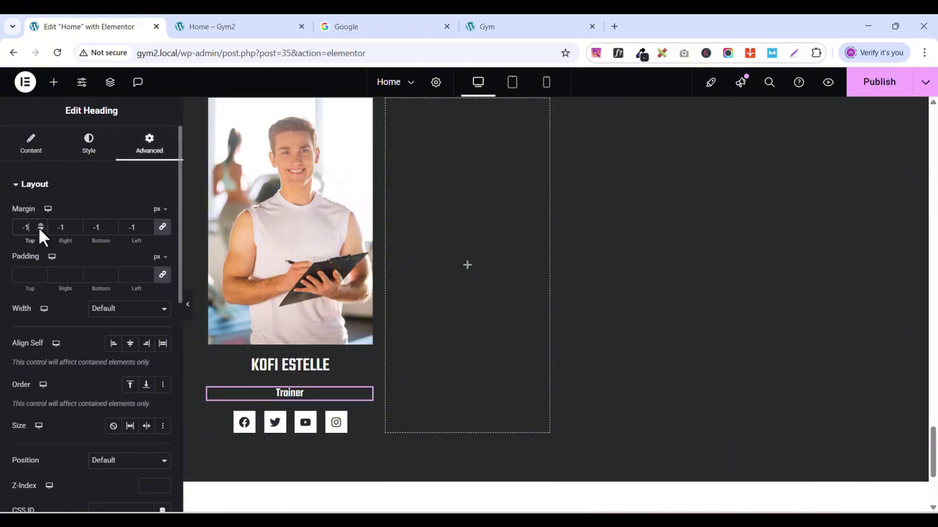
left_click(40, 229)
left_click(40, 230)
left_click(40, 229)
left_click(40, 229)
left_click(40, 229)
left_click(40, 229)
left_click(40, 229)
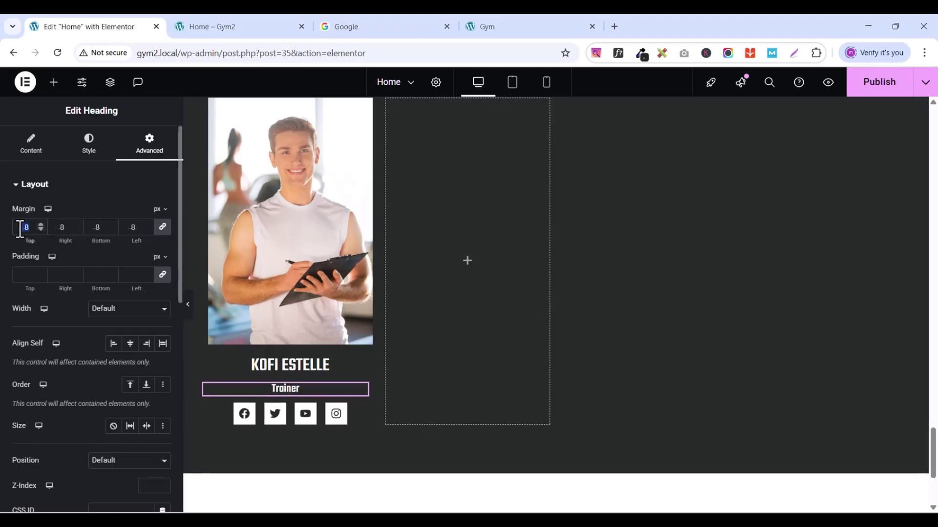
Step: Reset the Trainer heading's margins to 0, unlink the sides, and set only the top margin to -15 px
type("0")
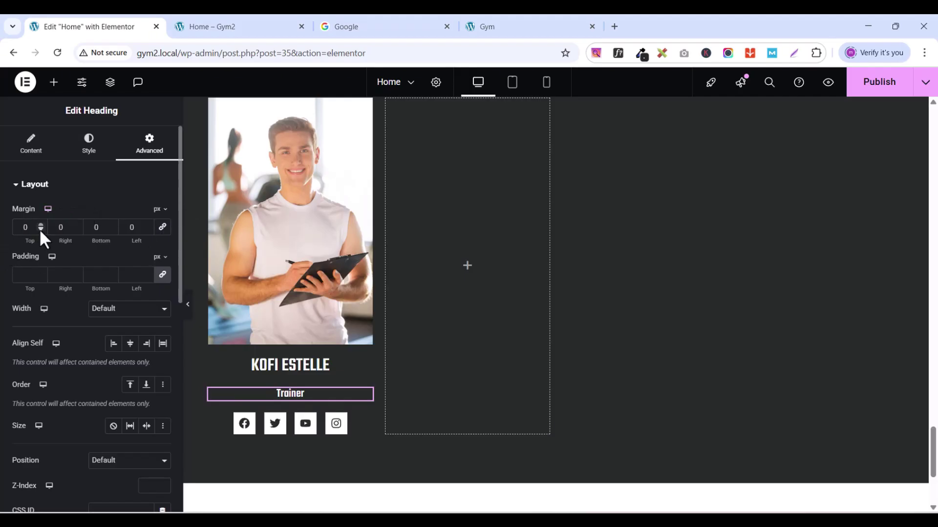
key("Down")
key("Down")
key("Down")
key("Down")
key("Down")
key("Down")
key("Down")
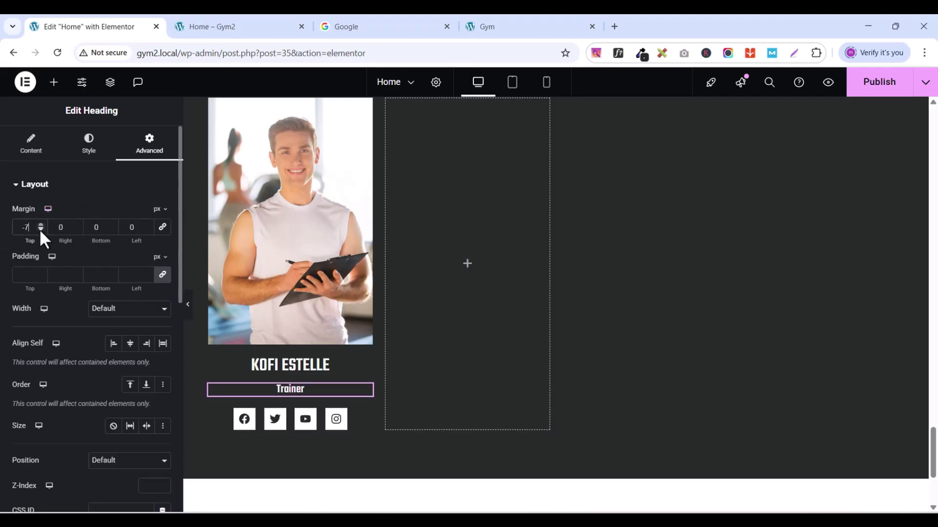
key("Down")
key("Down")
key("Down")
key("Down")
key("Down")
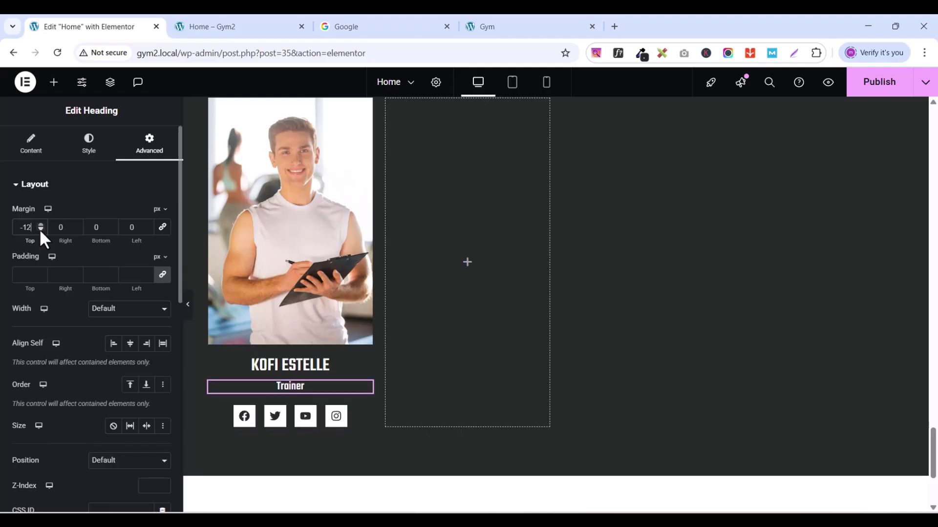
key("Down")
key("Down")
key("Down")
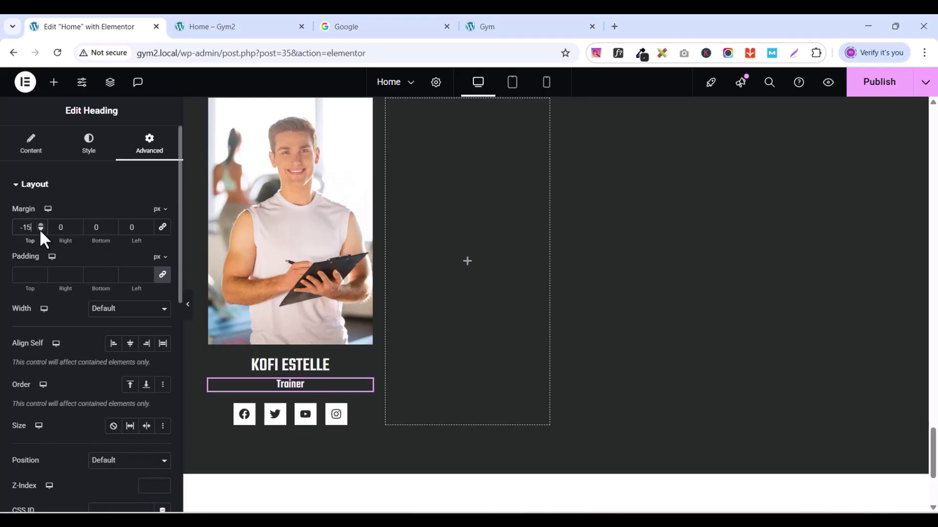
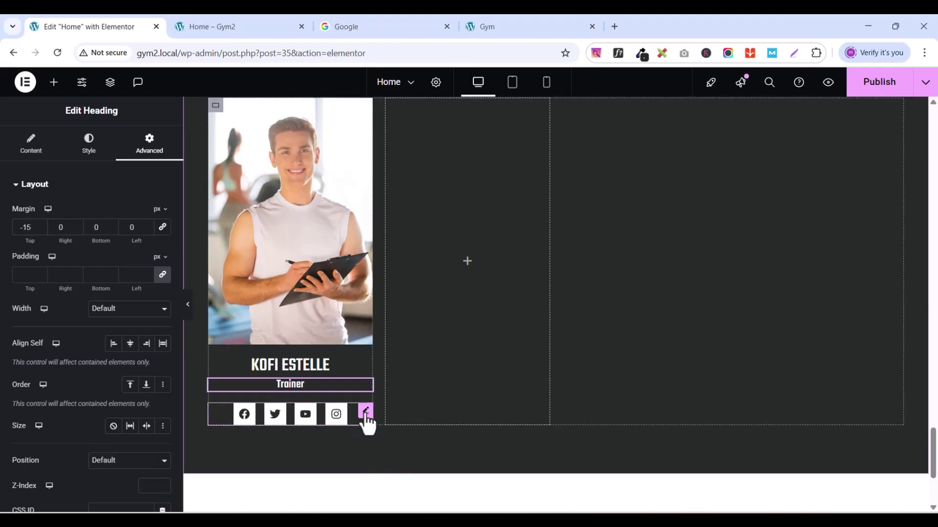
Step: Set the top margin of the first trainer card's social icons to -6 px, keeping the sides unlinked
left_click(366, 413)
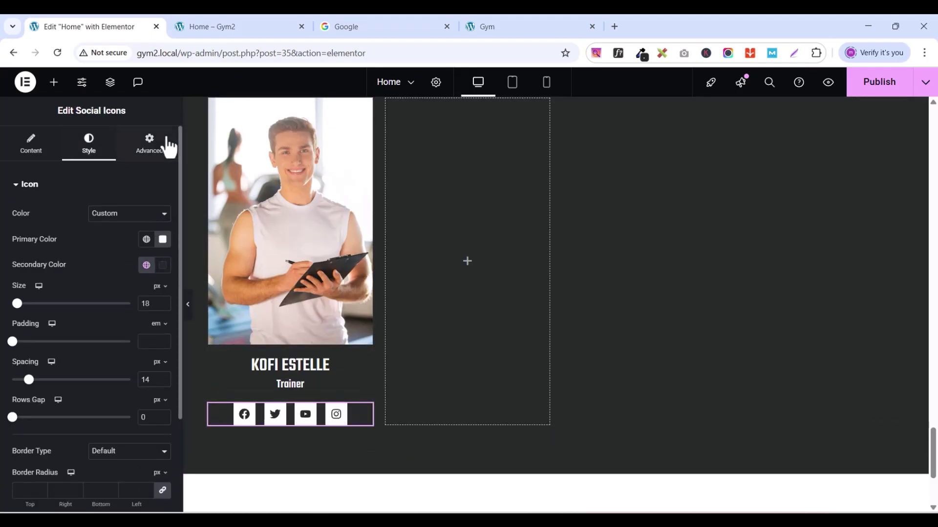
left_click(154, 157)
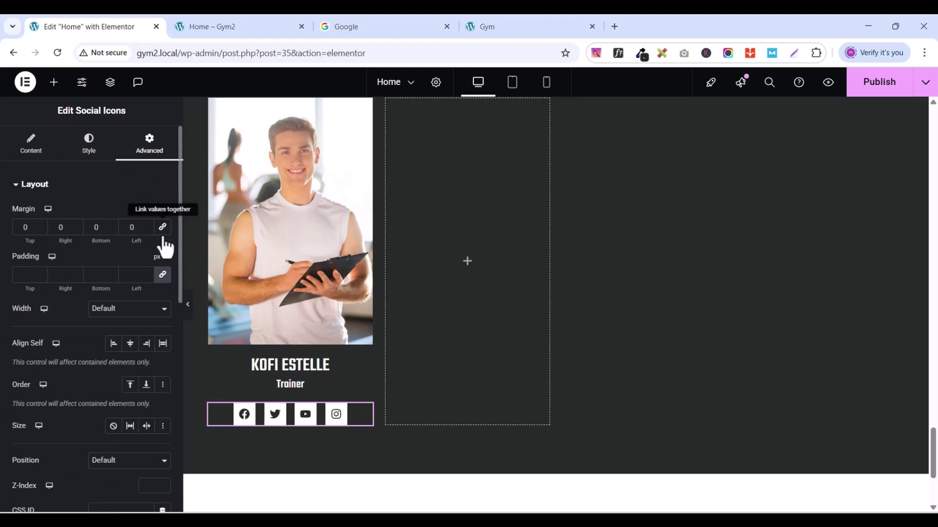
left_click(41, 230)
left_click(41, 229)
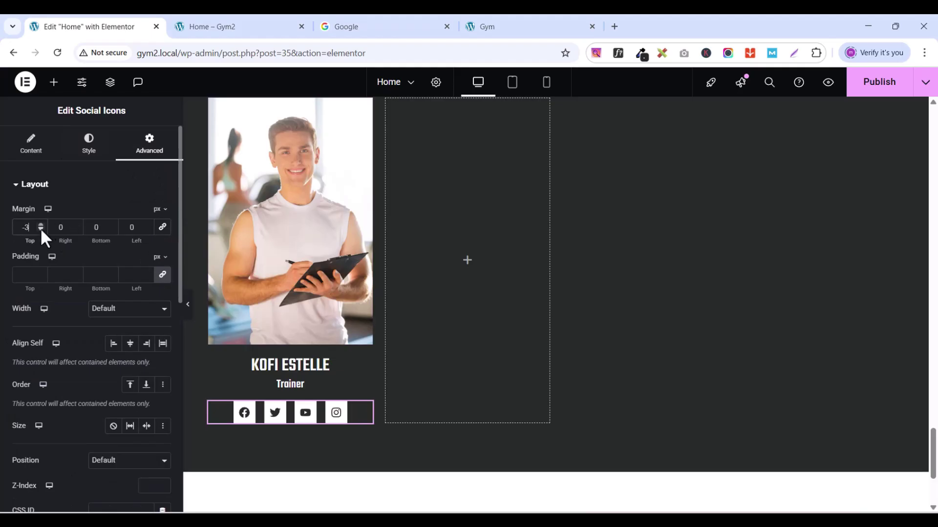
left_click(41, 229)
left_click(41, 230)
left_click(41, 230)
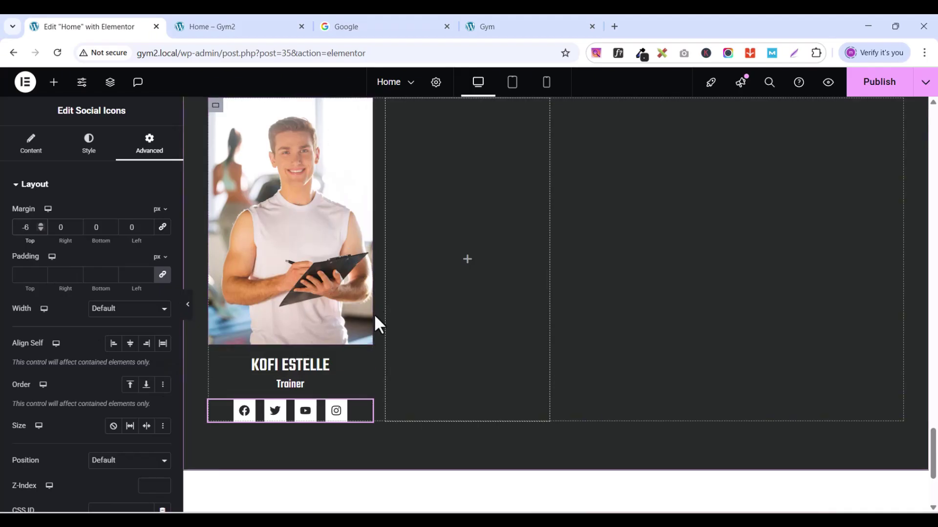
Step: Duplicate the finished trainer card container three times to fill the four-column row
right_click(215, 110)
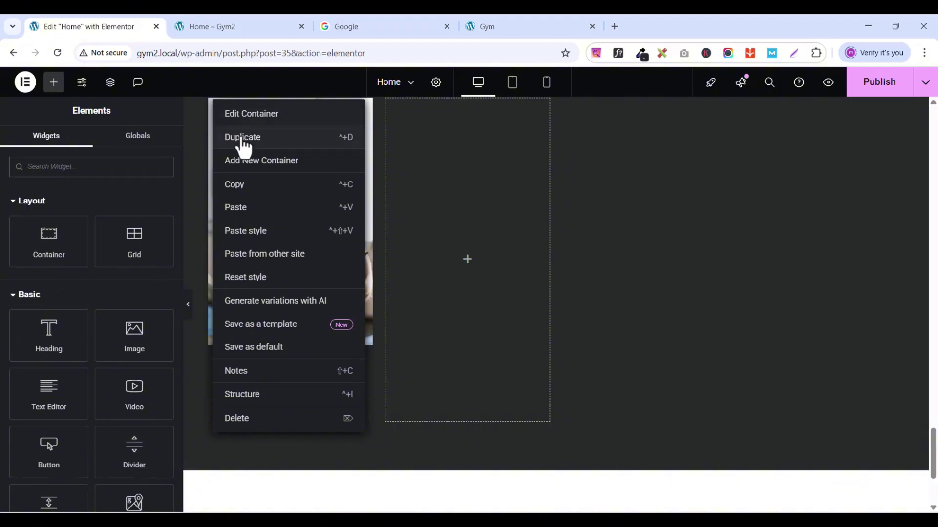
left_click(241, 139)
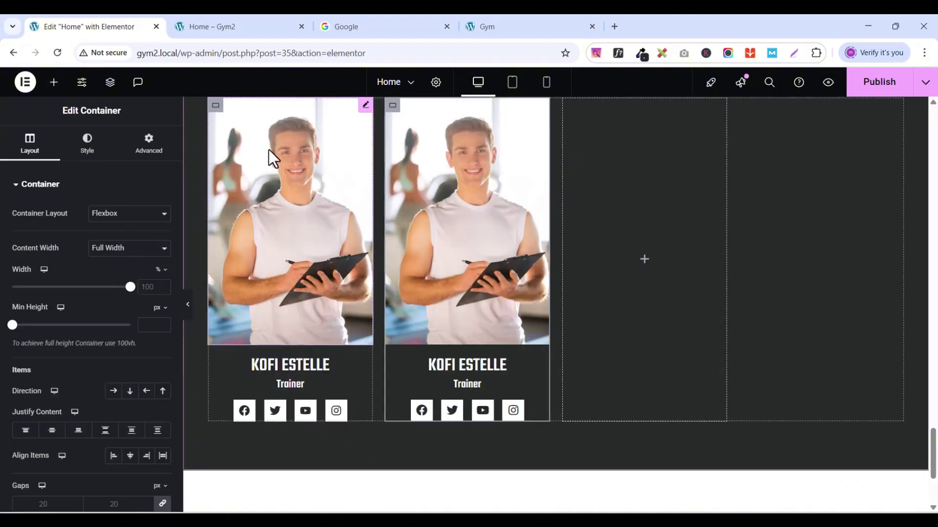
right_click(217, 105)
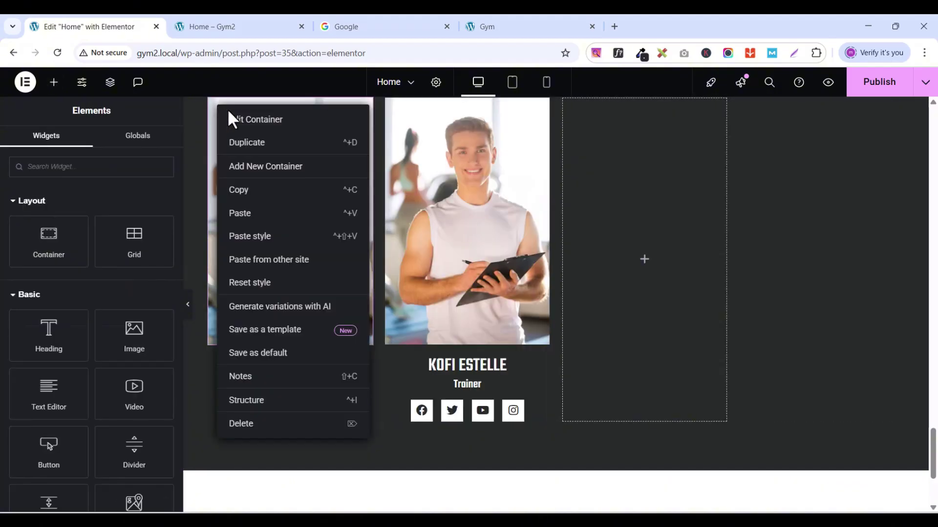
left_click(247, 147)
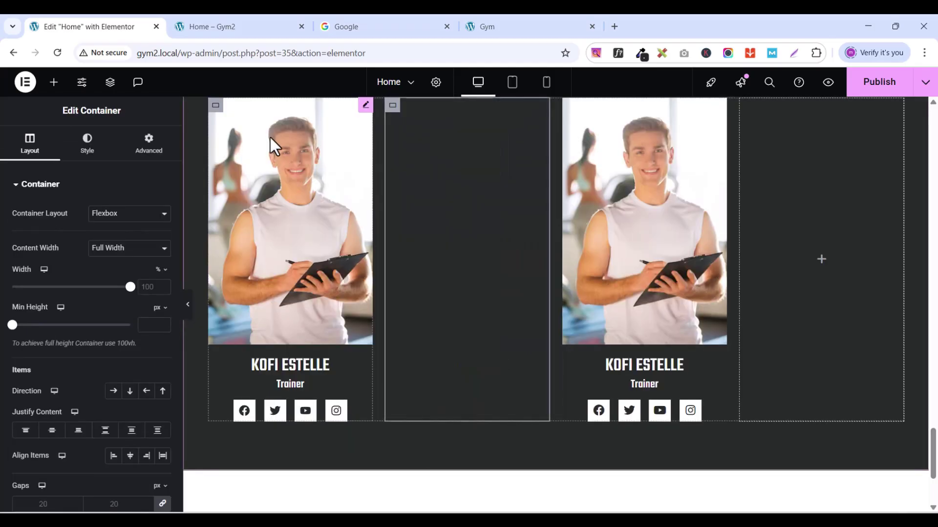
right_click(216, 106)
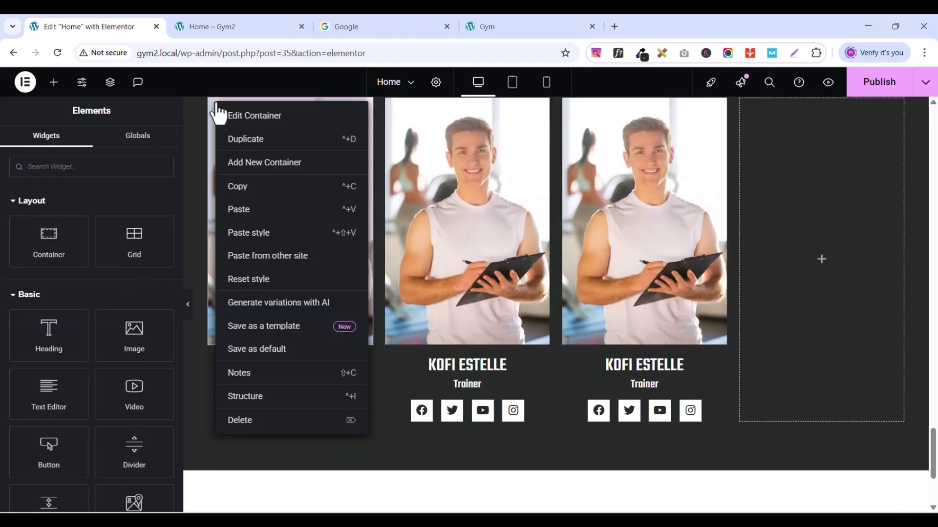
left_click(243, 146)
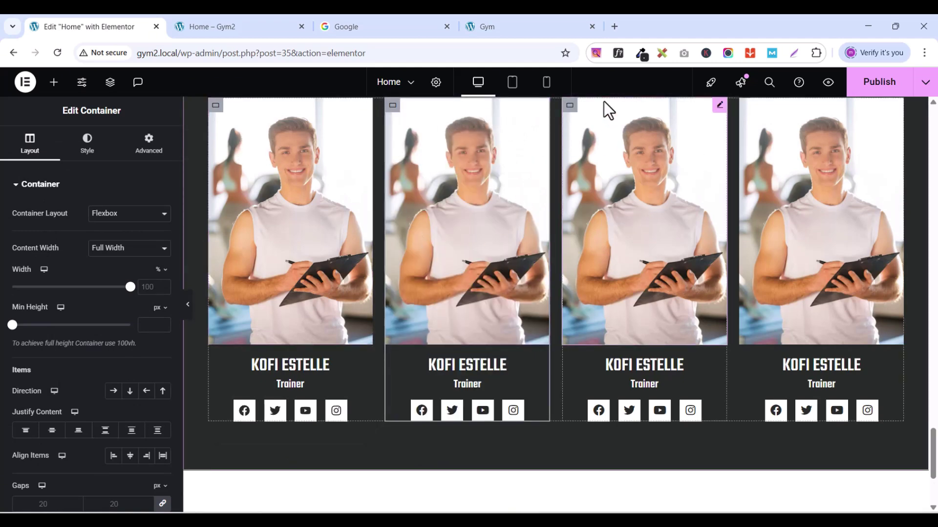
Step: Check the reference Gym page's trainers, and replace the second card's photo with images-Q96XUKH.jpg, the man holding a water bottle on a treadmill
left_click(526, 33)
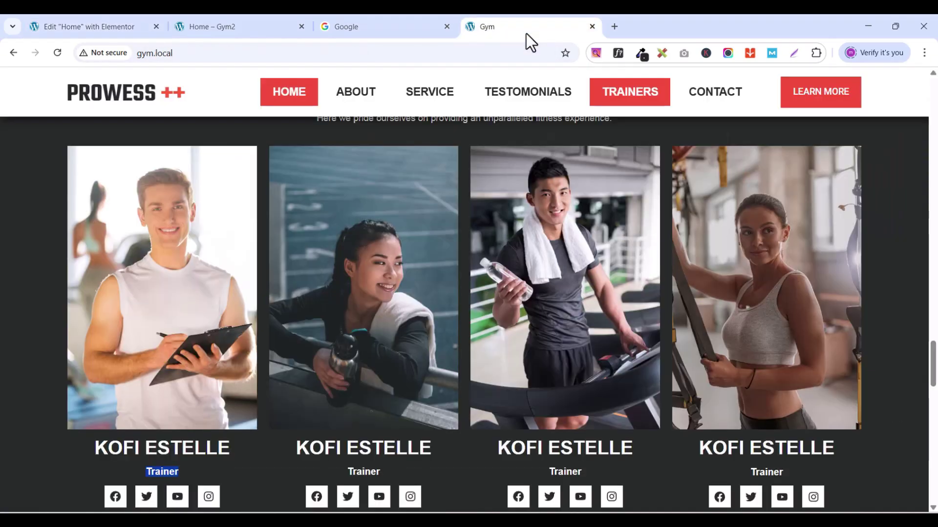
left_click(81, 25)
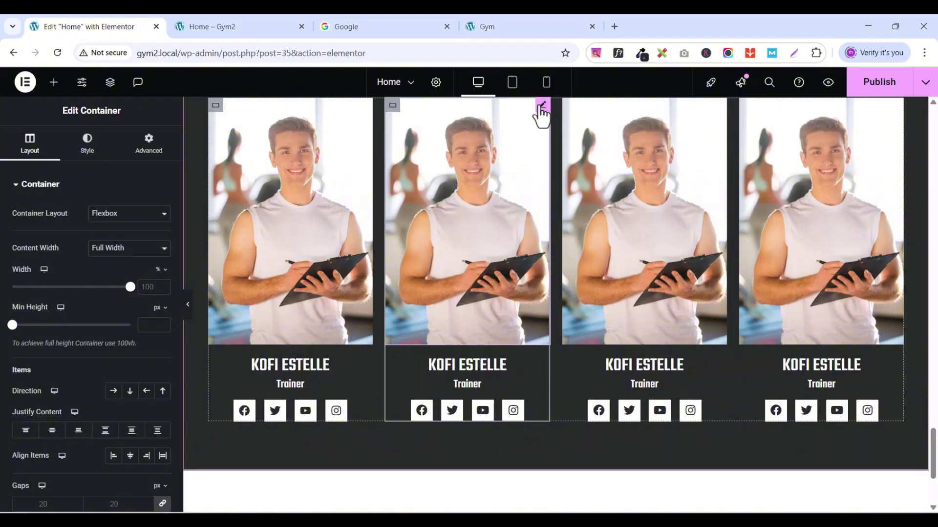
left_click(540, 108)
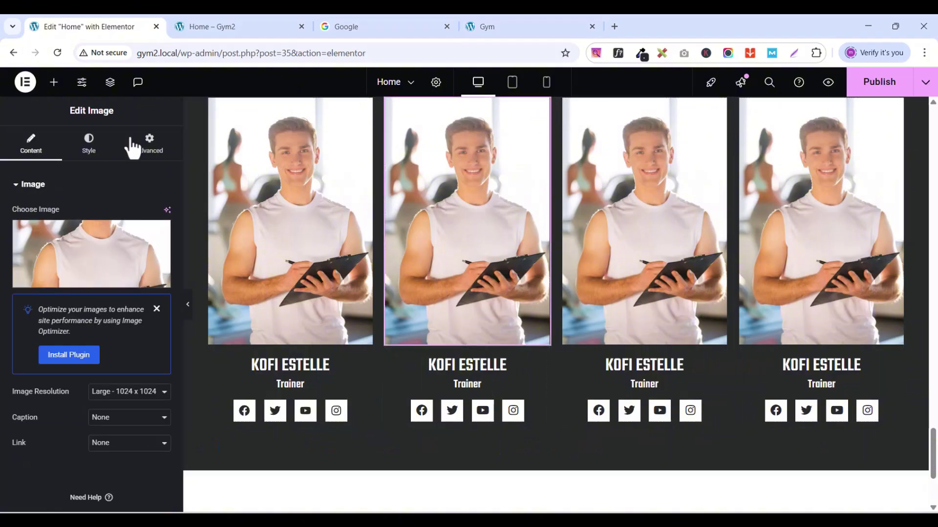
left_click(96, 281)
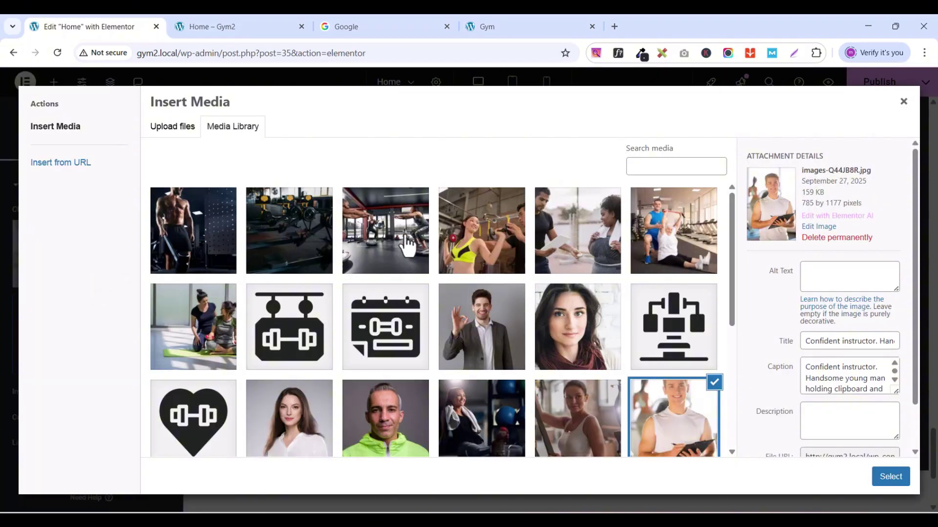
scroll(514, 398, "down", 3)
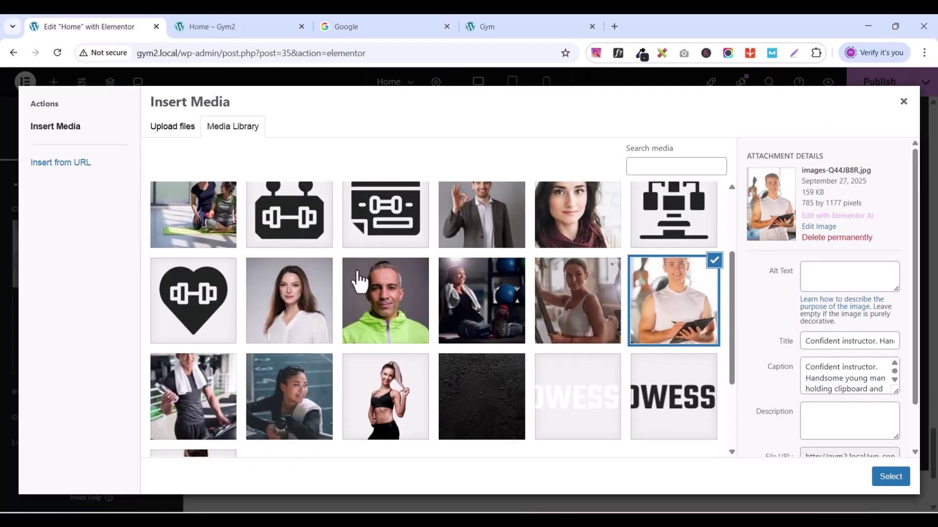
left_click(190, 409)
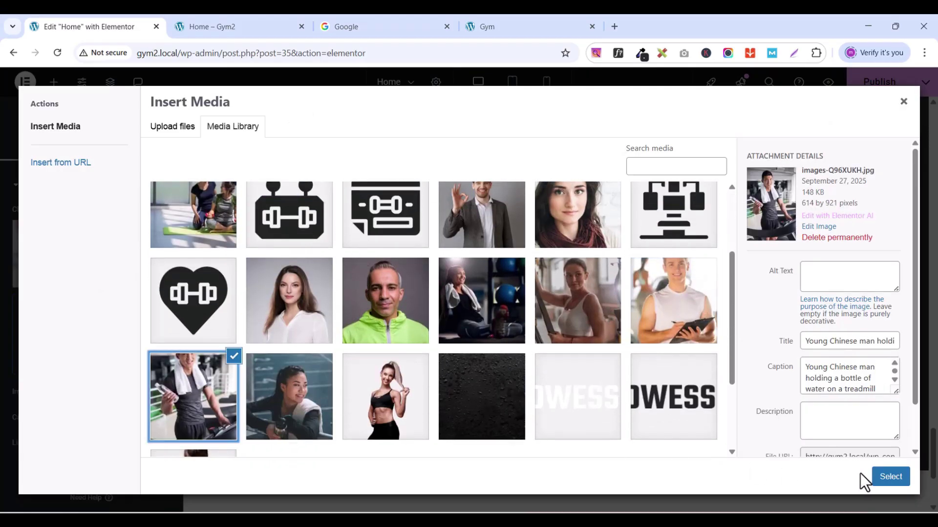
left_click(890, 477)
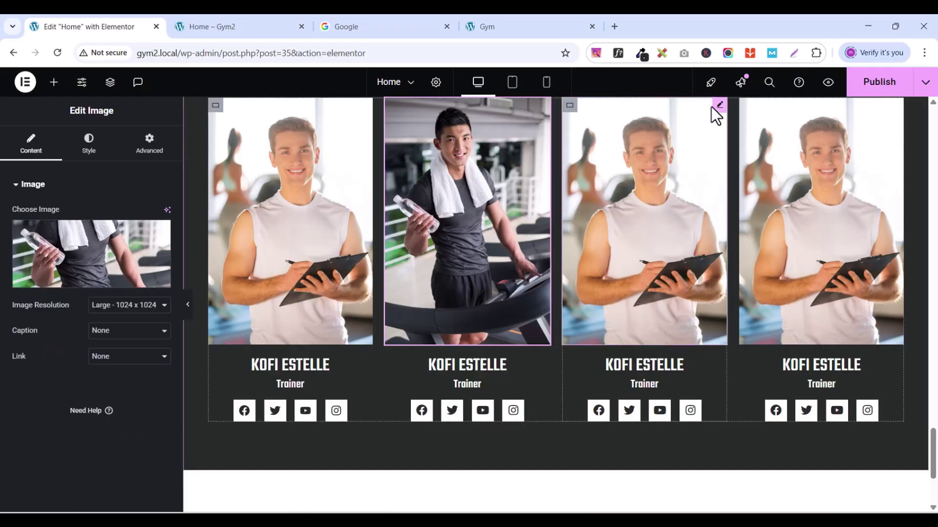
Step: Replace the third card's photo with the media library image of the smiling woman in a dark top with a towel
left_click(720, 106)
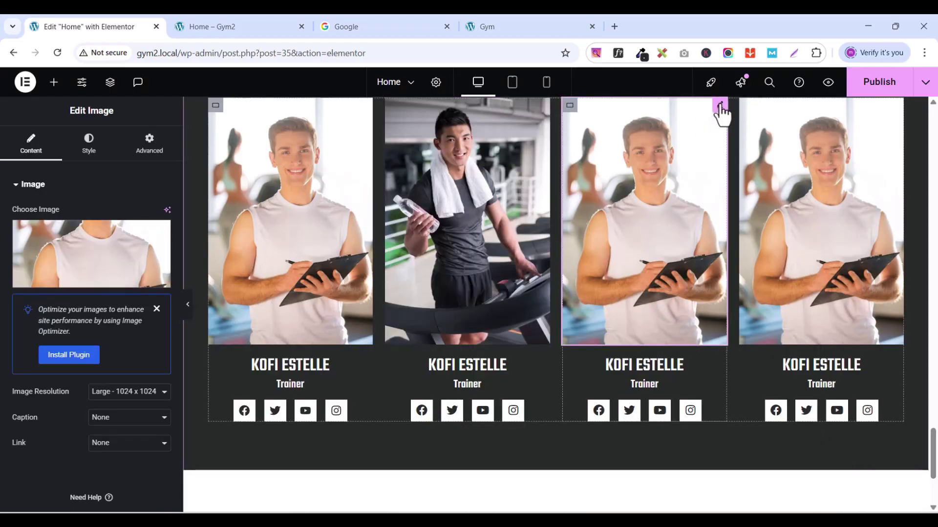
left_click(98, 284)
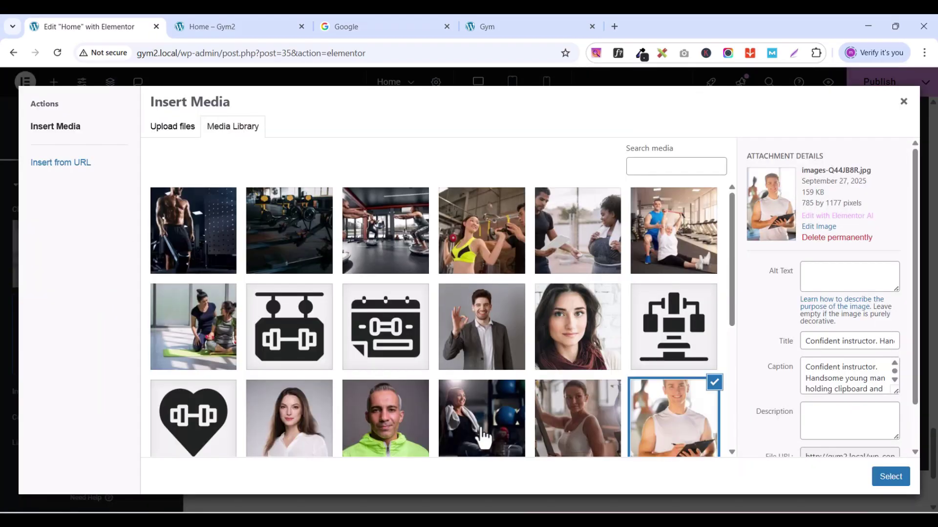
scroll(596, 322, "down", 1)
scroll(484, 405, "down", 1)
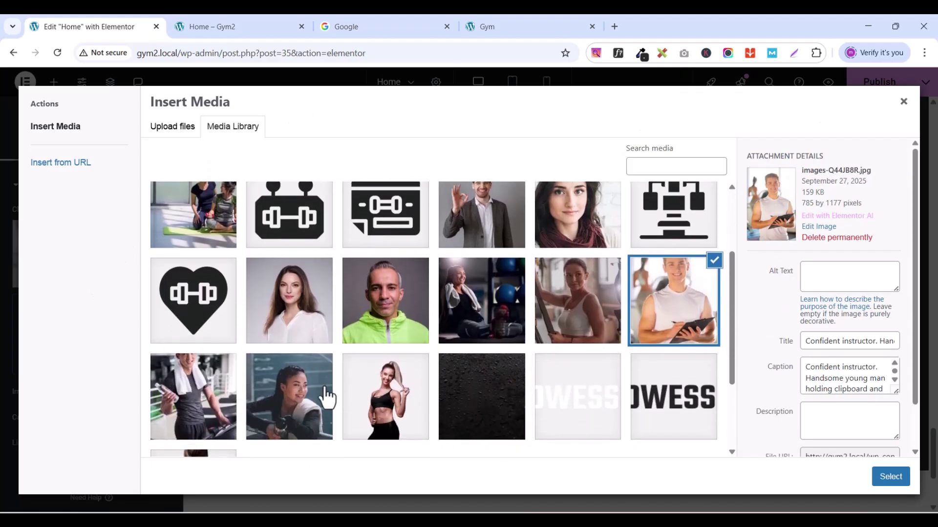
left_click(318, 398)
left_click(890, 477)
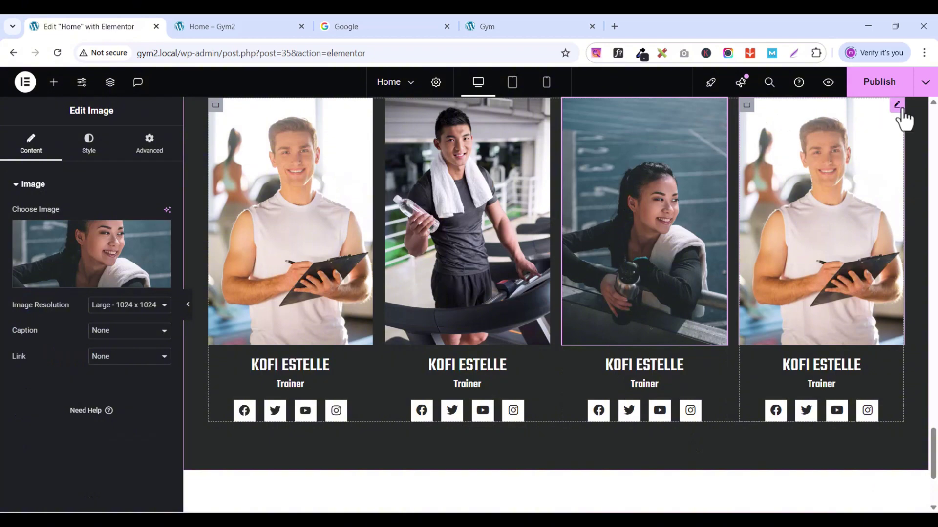
Step: Replace the fourth card's photo with the media library image of the ponytailed woman in black sportswear
left_click(897, 108)
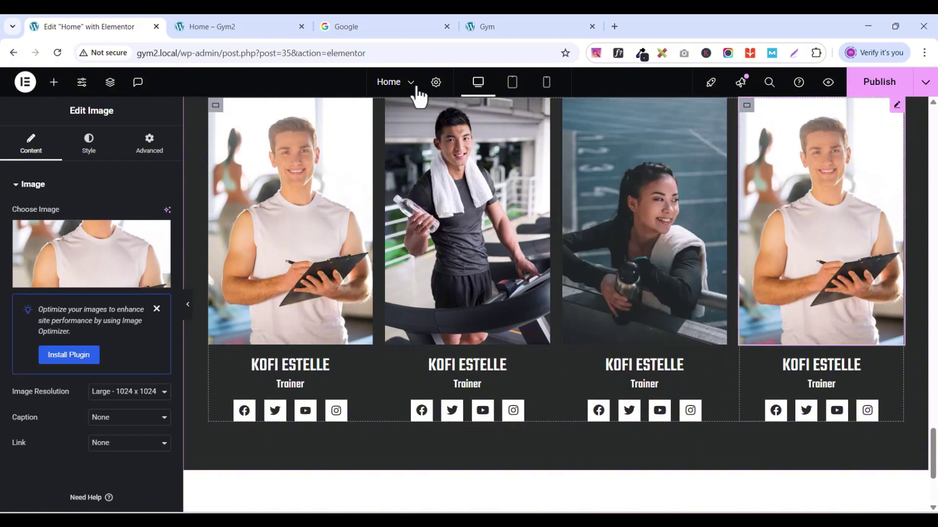
left_click(69, 281)
scroll(524, 387, "down", 1)
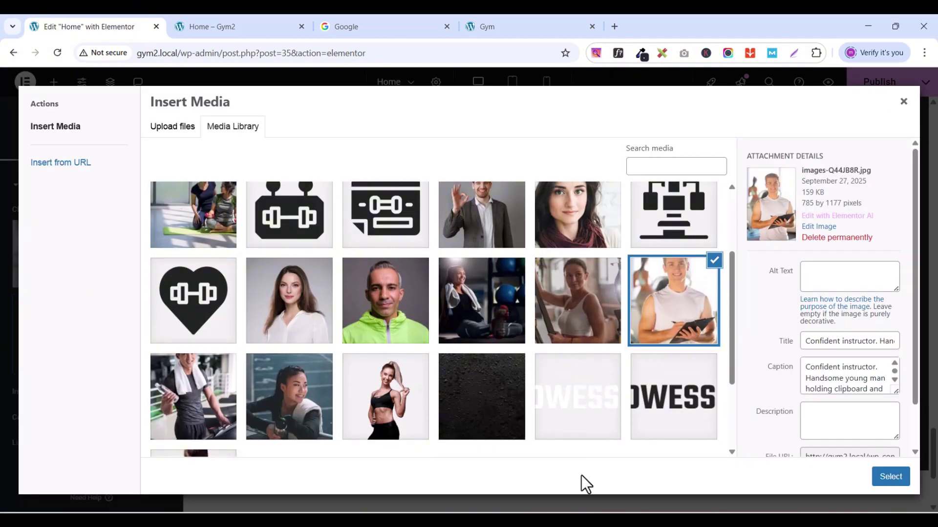
left_click(395, 413)
left_click(885, 480)
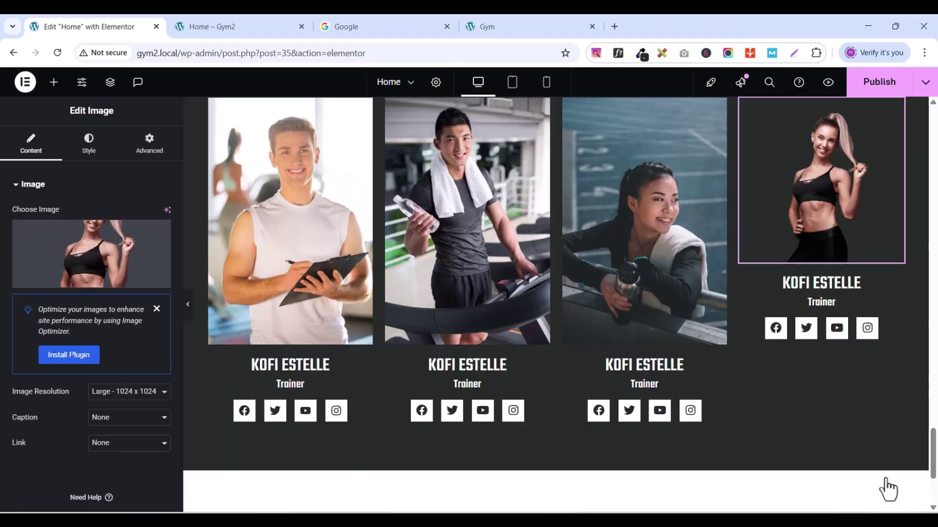
Step: Set the content width of the trainers section's outer container to 1300 px and publish the page
scroll(698, 332, "up", 4)
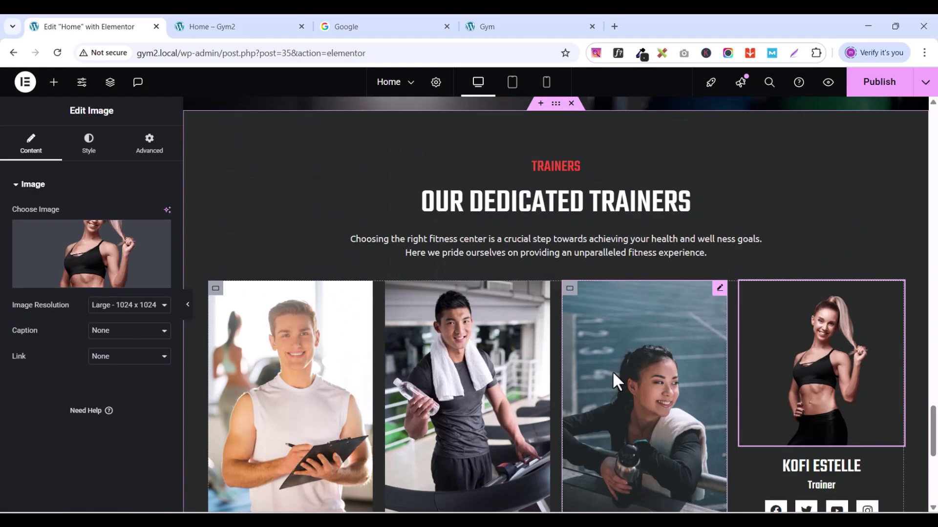
left_click_drag(554, 105, 553, 105)
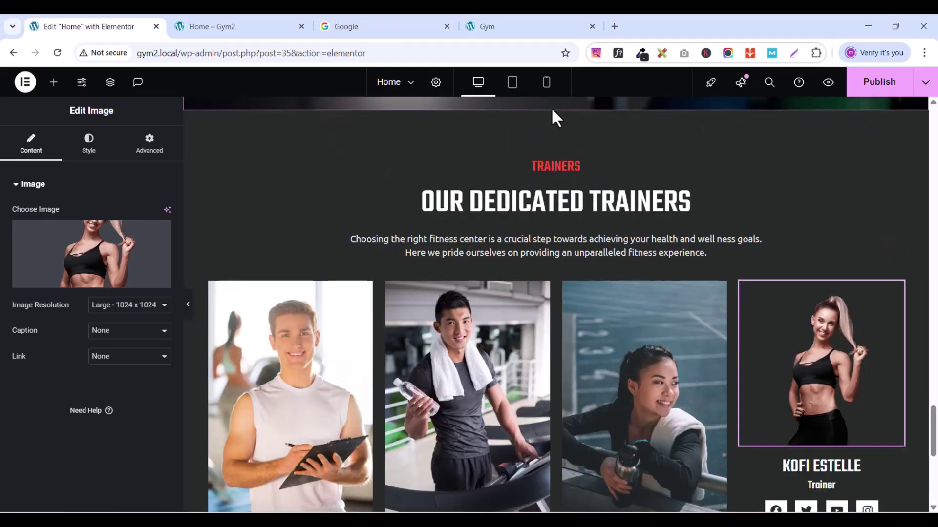
left_click(555, 104)
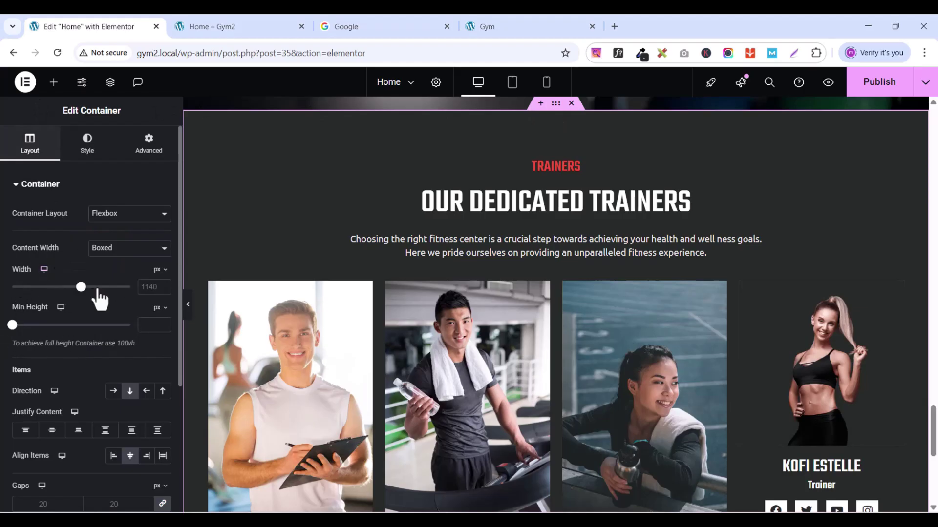
left_click(150, 290)
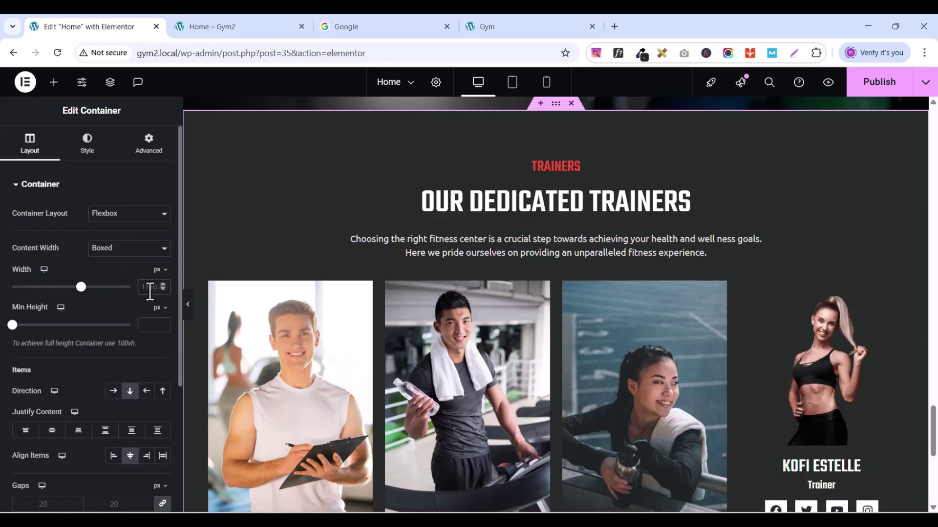
key("ctrl+a")
type("1300")
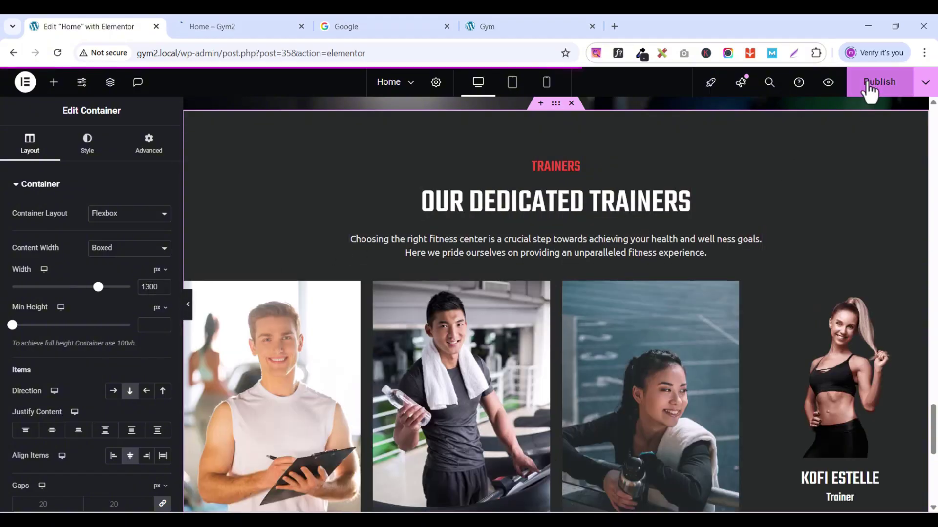
Step: Check the widened trainers section and its four cards in the Home page preview
left_click(195, 25)
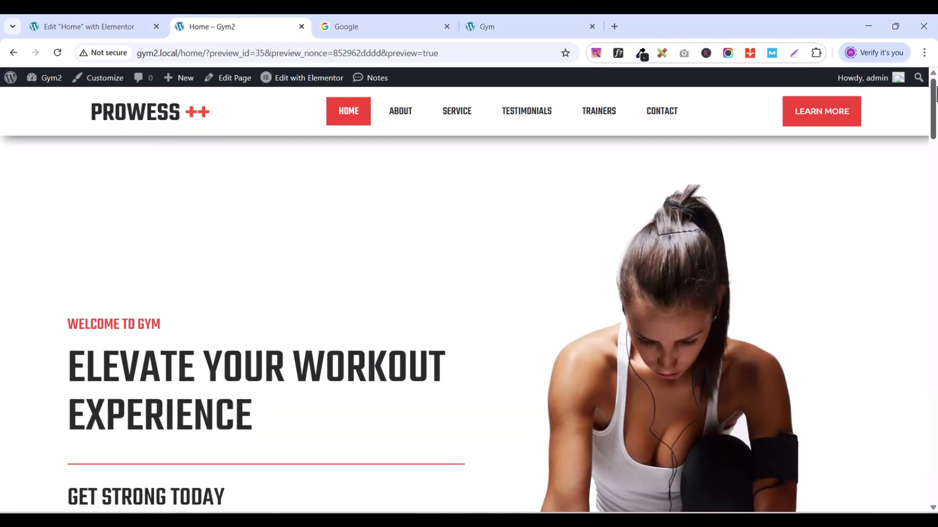
left_click_drag(933, 100, 935, 459)
scroll(769, 210, "up", 2)
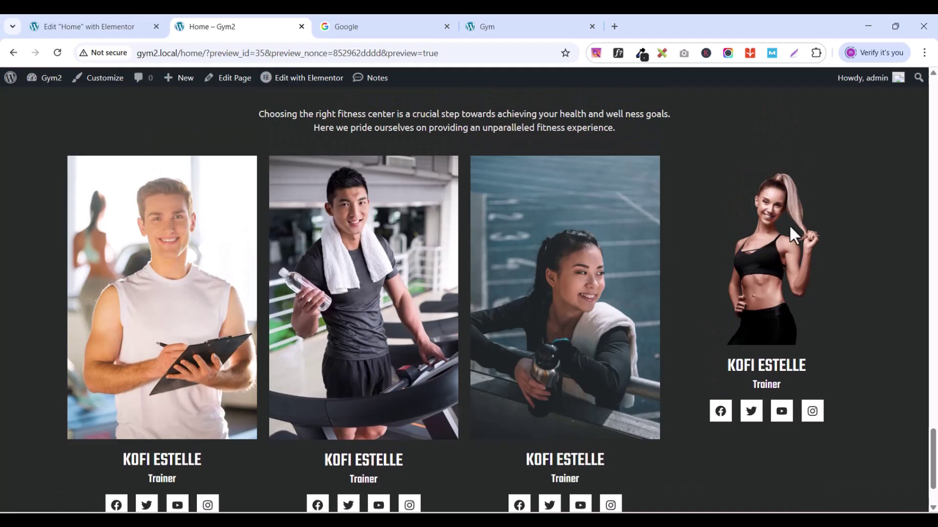
Step: Replace the fourth trainer card's photo with the media library image of the woman in a light sports top holding straps, and publish the page
left_click(111, 25)
scroll(670, 364, "down", 3)
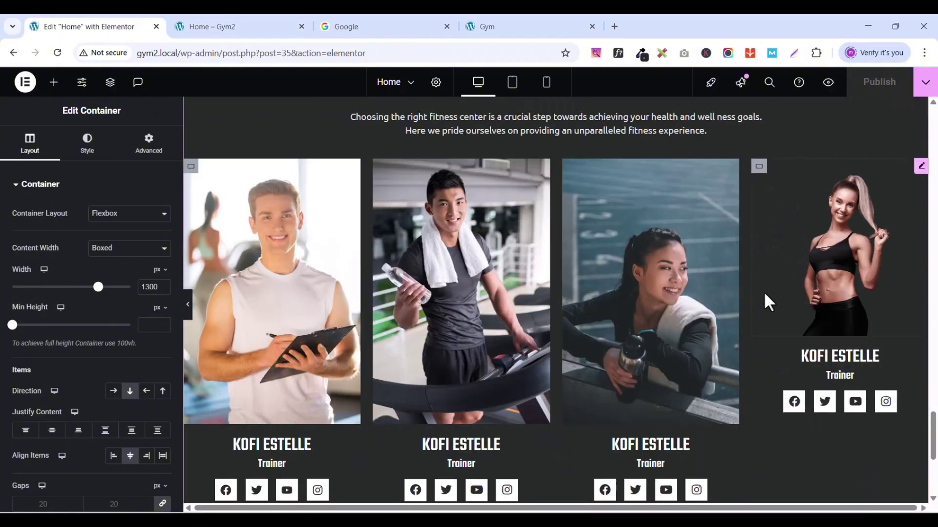
left_click(921, 168)
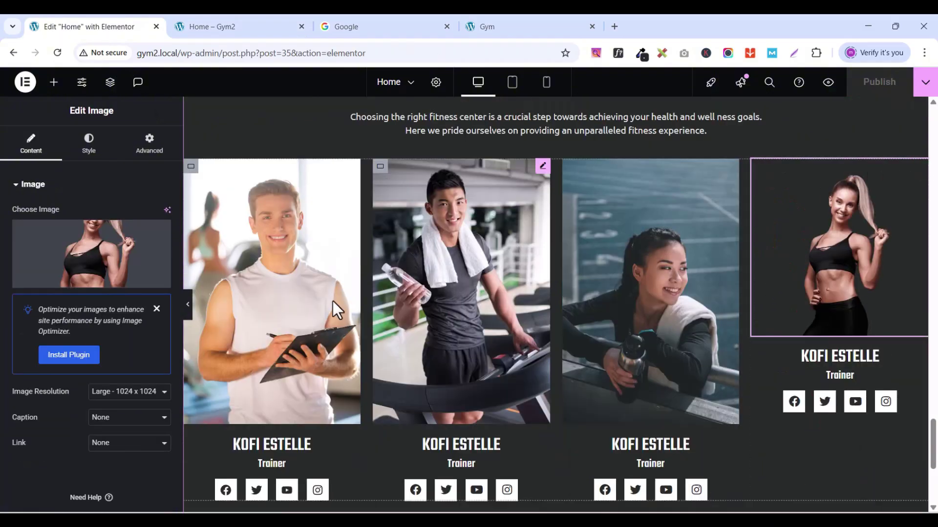
left_click(72, 271)
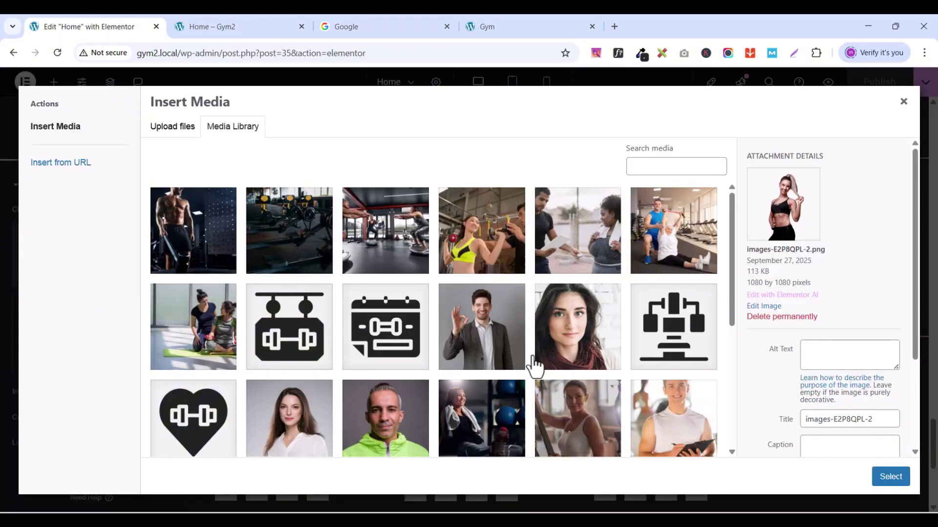
scroll(565, 371, "down", 4)
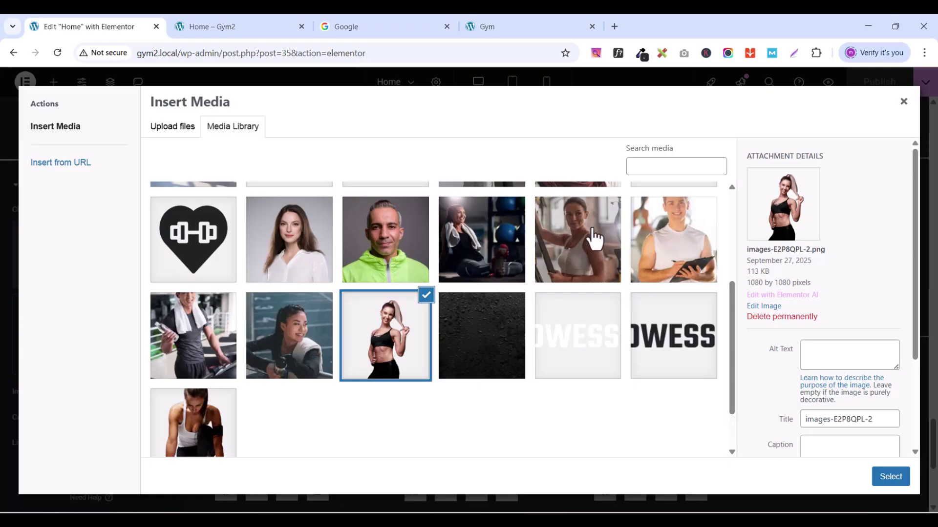
left_click(591, 231)
left_click(889, 477)
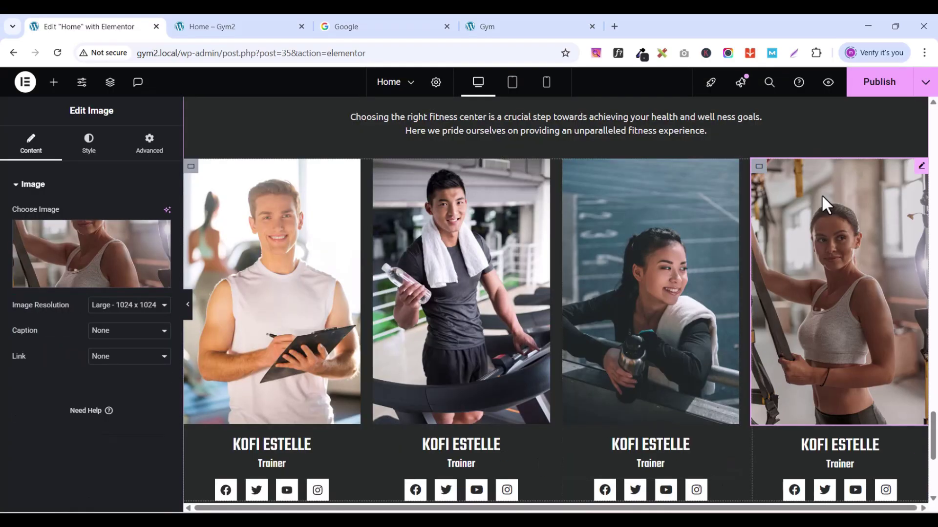
left_click(885, 83)
Step: Compare the reference Gym page's trainers row with the whole trainers section in the Home page preview
left_click(519, 31)
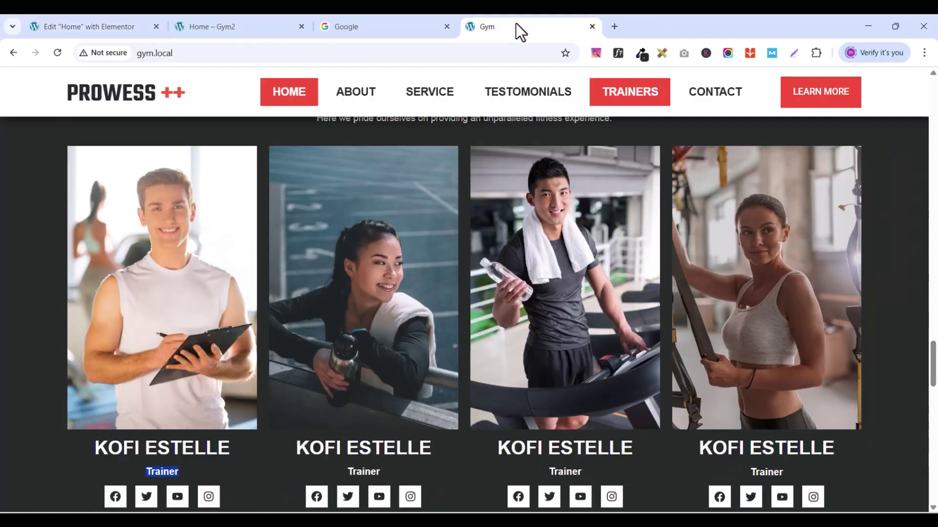
left_click(208, 27)
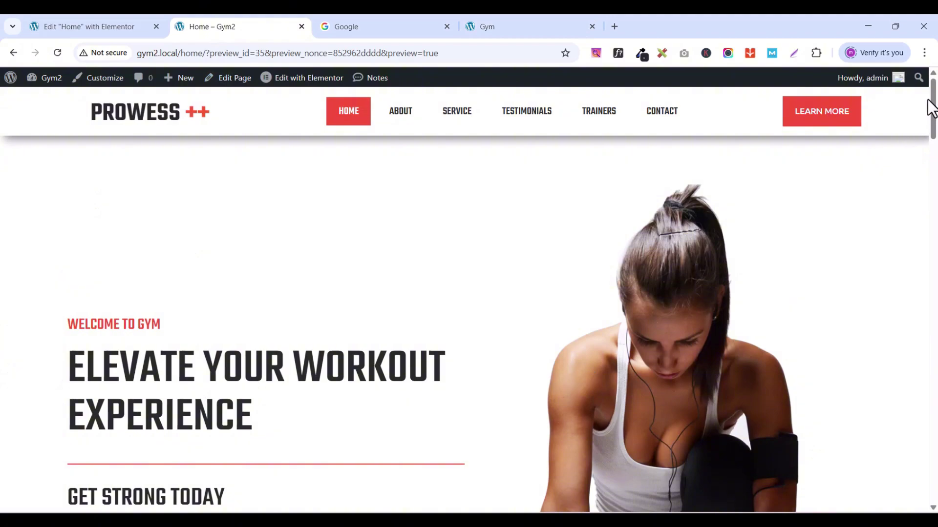
left_click_drag(933, 103, 934, 446)
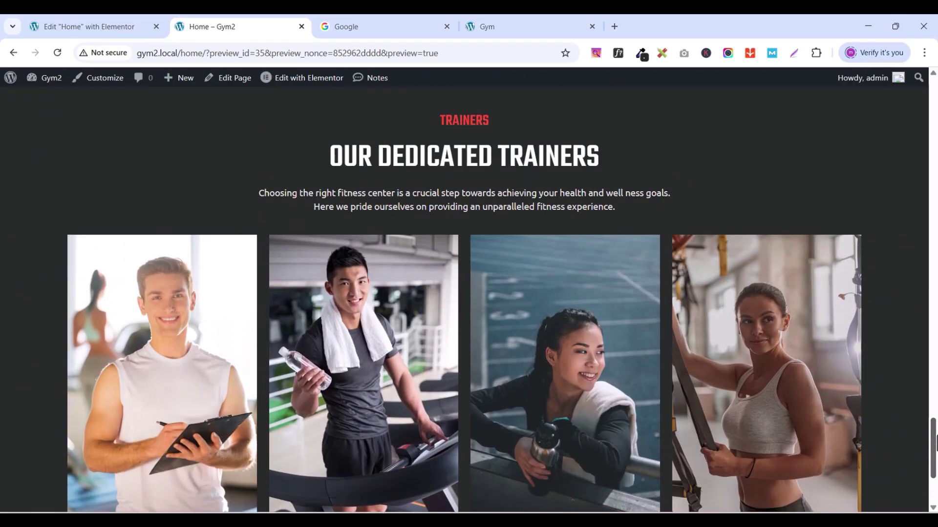
scroll(934, 432, "down", 3)
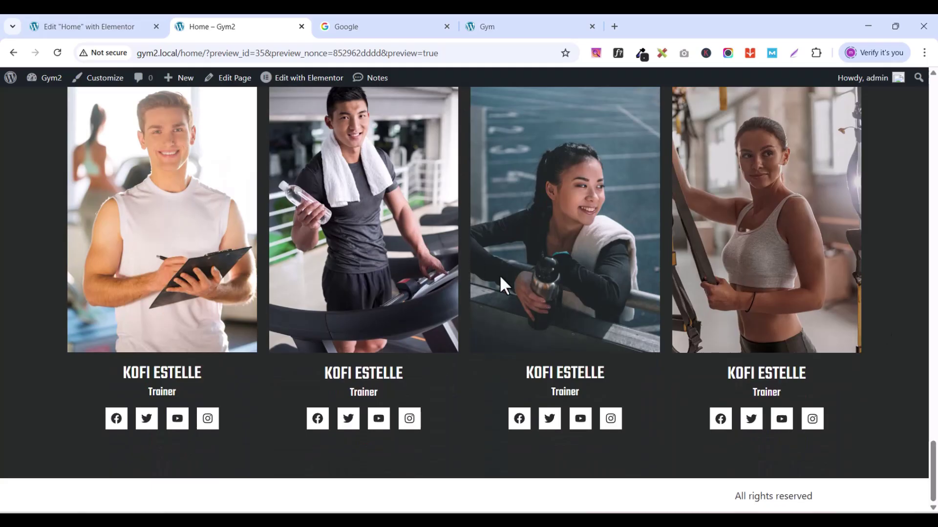
scroll(499, 275, "up", 3)
scroll(500, 275, "down", 2)
scroll(493, 283, "up", 4)
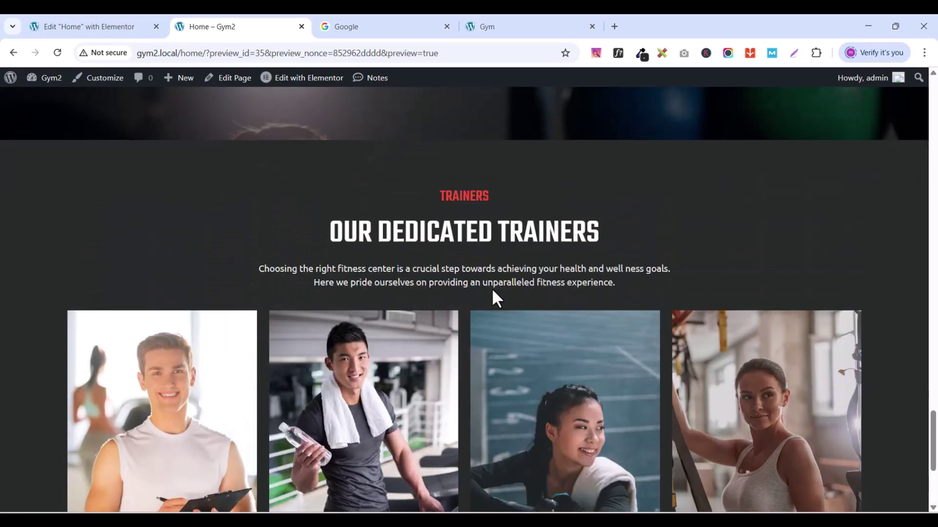
scroll(492, 289, "down", 5)
Step: Examine the Frequently Asked Questions section on the reference Gym page, including its dark background and two-column layout
left_click(481, 21)
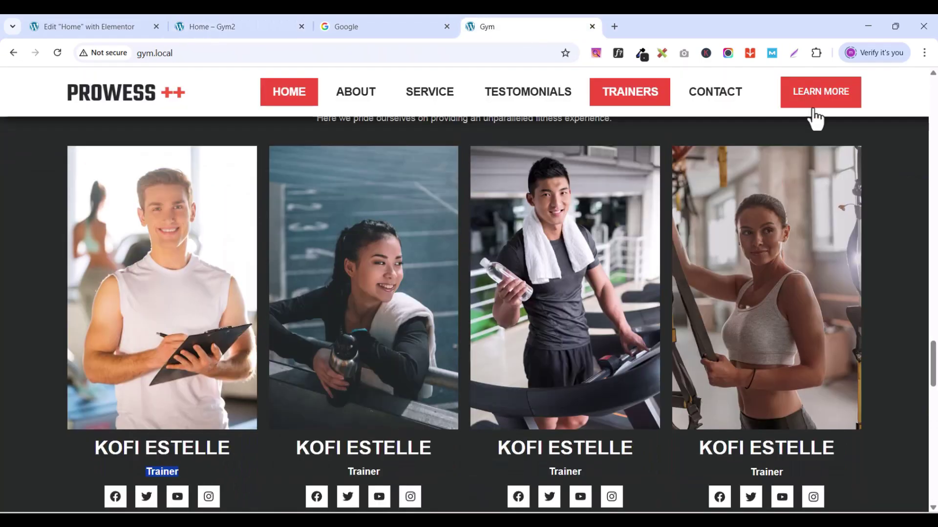
left_click_drag(933, 370, 933, 405)
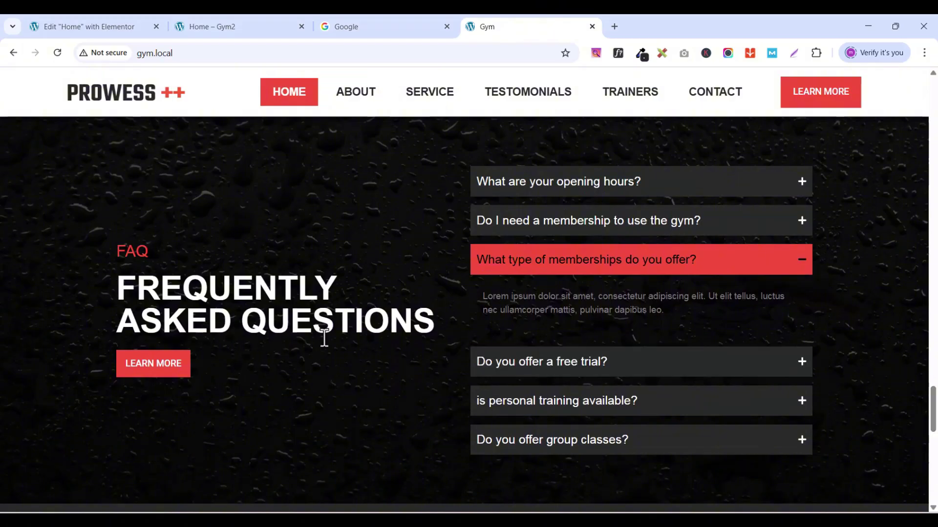
left_click_drag(933, 405, 933, 405)
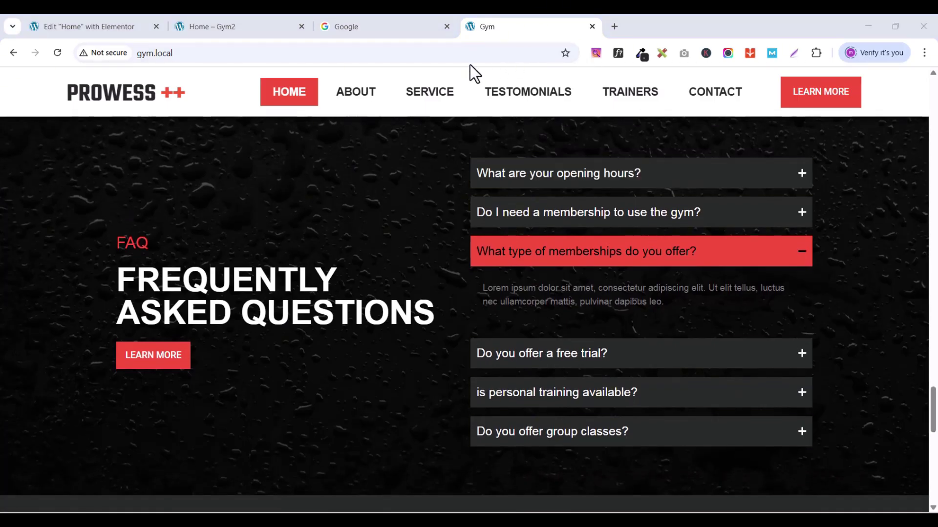
Step: In the Elementor editor, add a Flexbox container with two equal columns below the trainers section
key("ctrl+1")
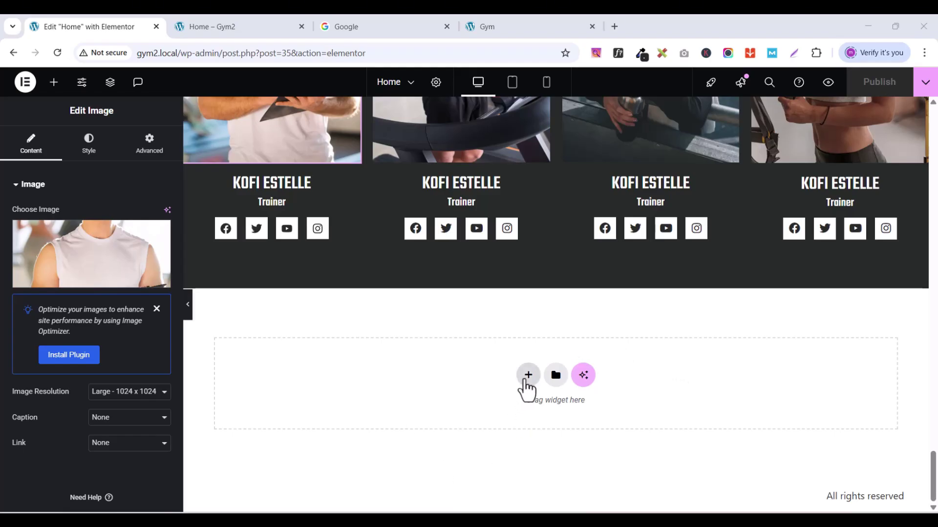
double_click(526, 376)
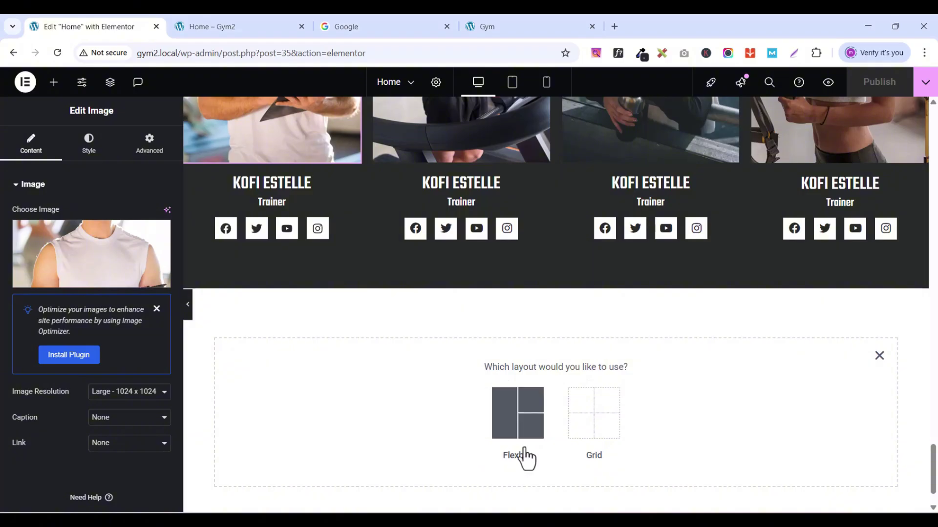
left_click(506, 429)
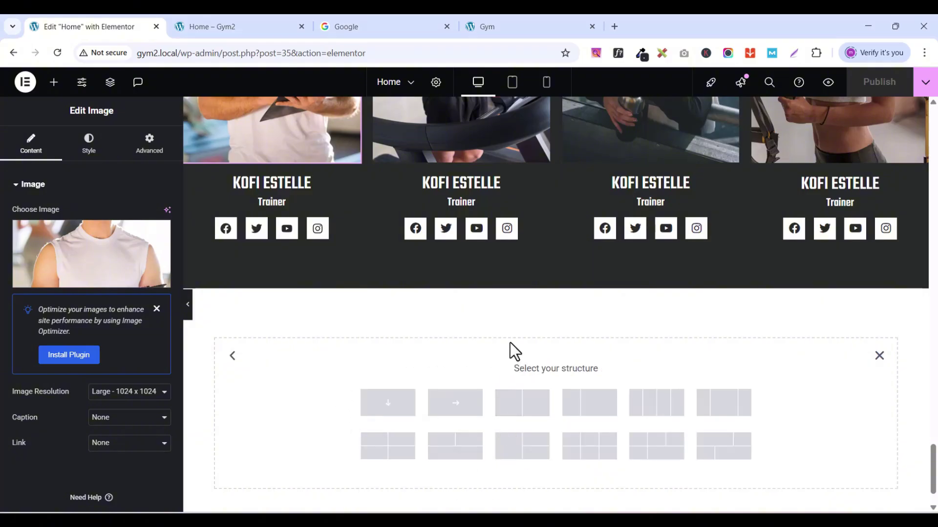
left_click(522, 411)
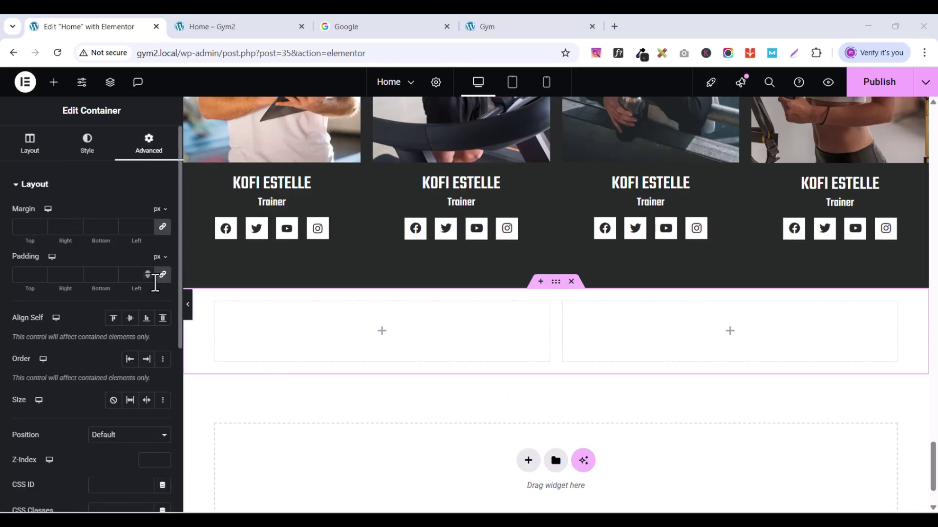
Step: Unlink the new outer container's padding values and set top and bottom to 80 px, with right and left at 0
left_click(162, 276)
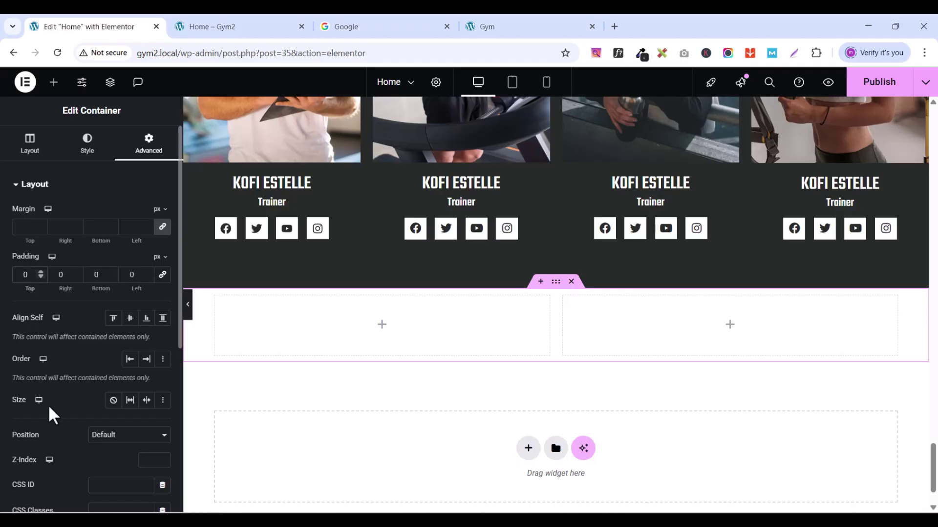
type("8")
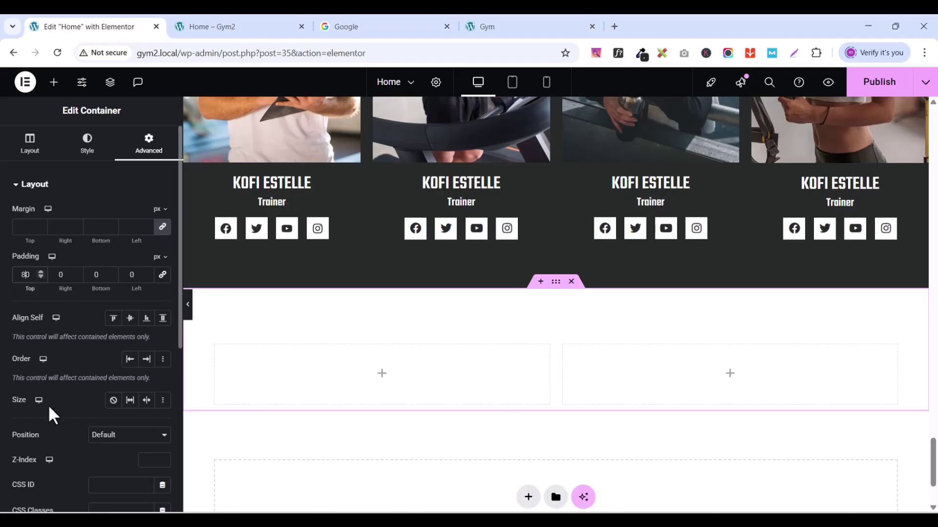
double_click(93, 275)
type("80")
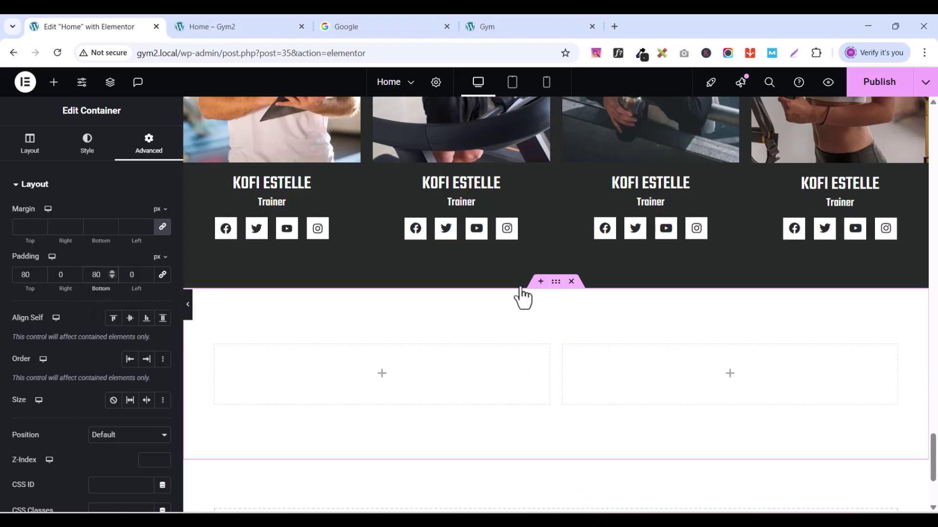
Step: Set the padding of both inner column containers to 0 on all sides
left_click(215, 346)
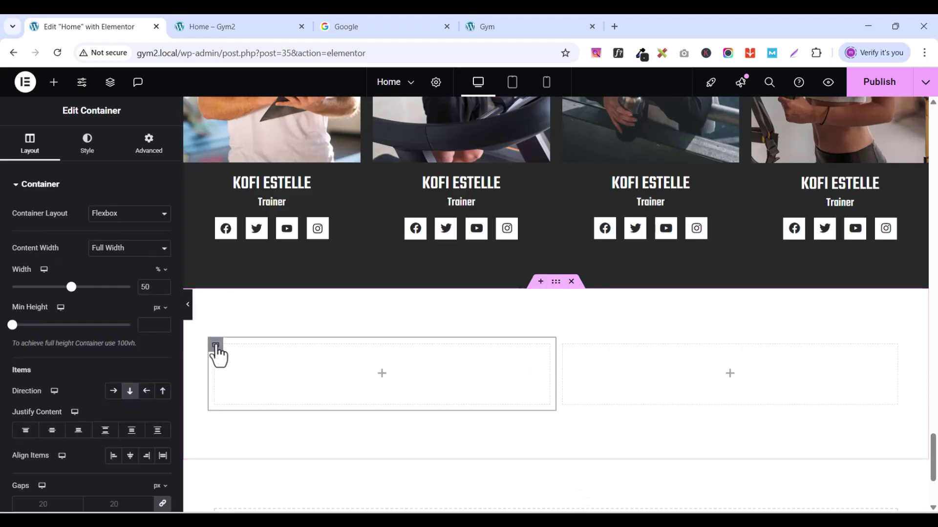
left_click(151, 159)
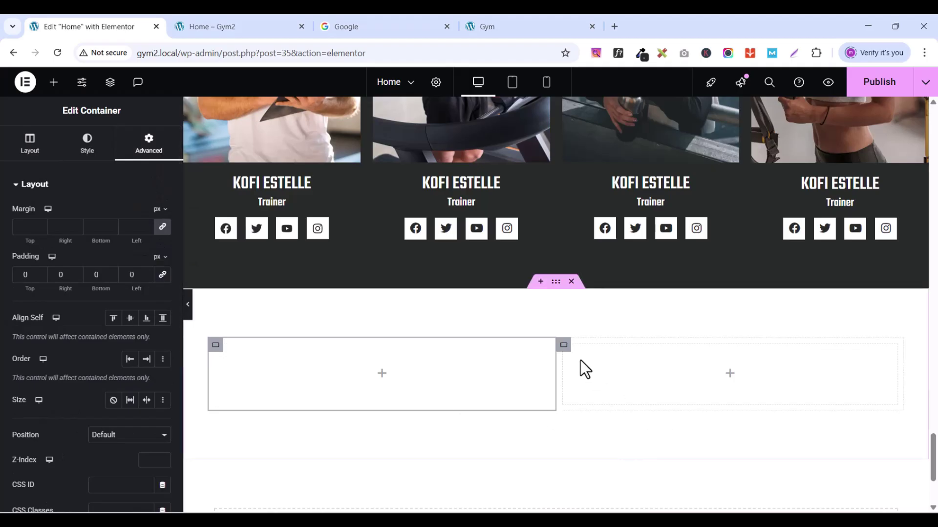
left_click(564, 347)
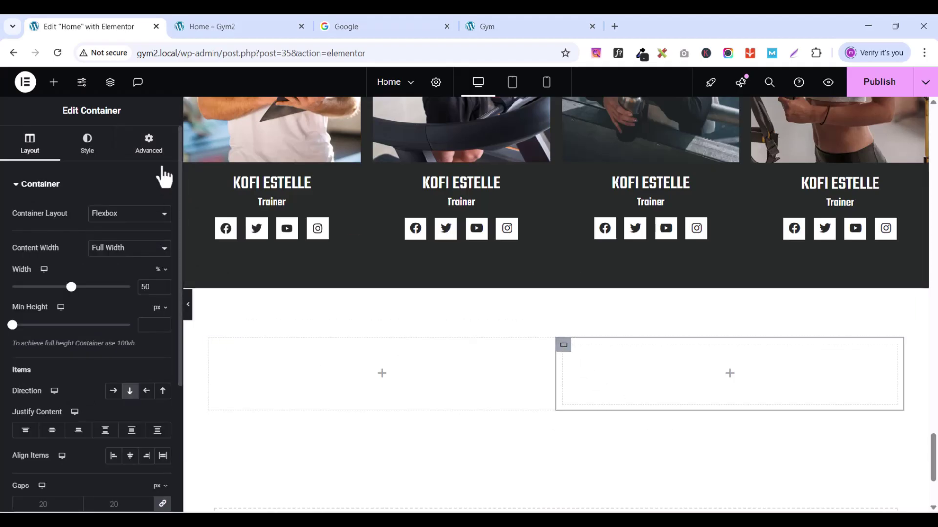
left_click(151, 155)
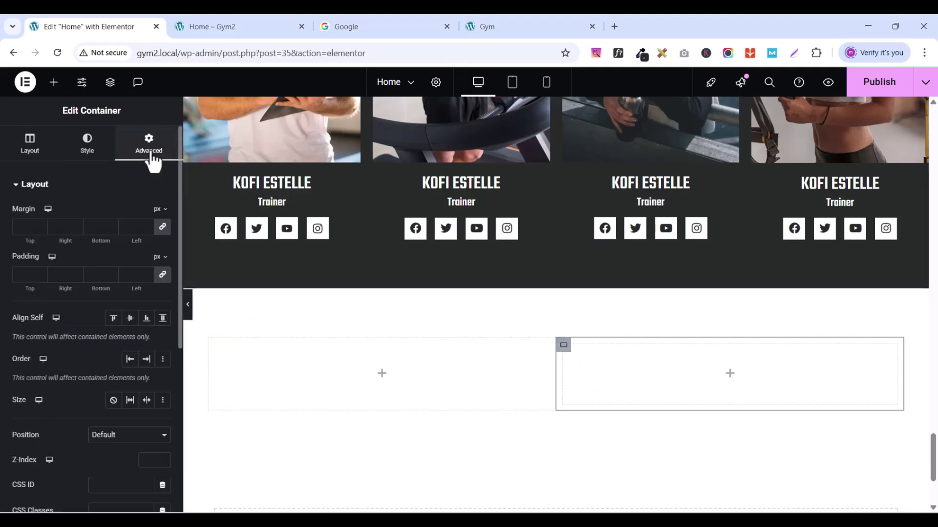
left_click(163, 275)
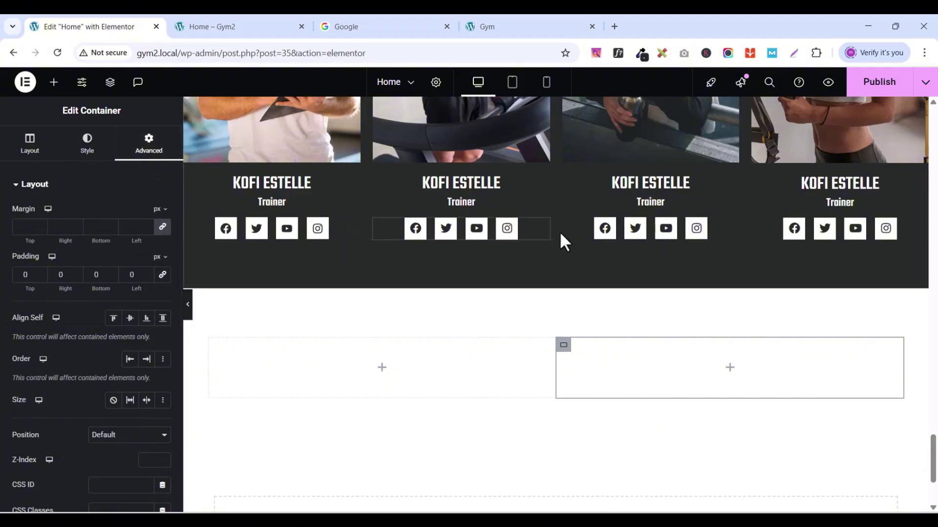
Step: Give the new outer container a classic background using the dark water-droplet image images-XMNQXZC.jpg from the media library
left_click(556, 284)
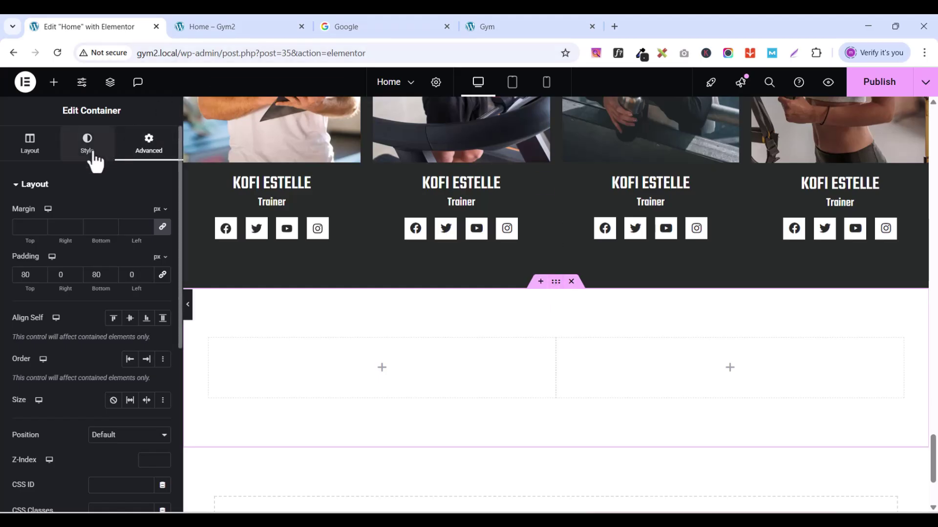
left_click(88, 146)
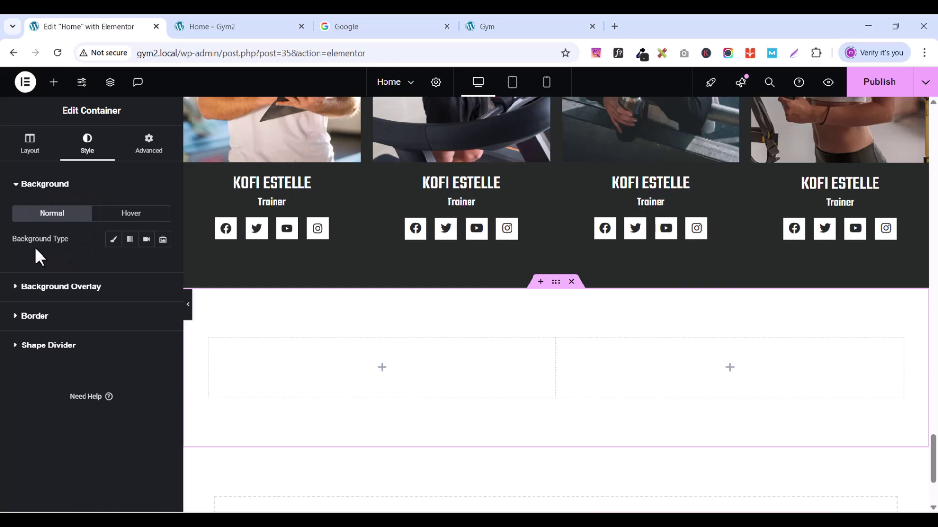
left_click(112, 241)
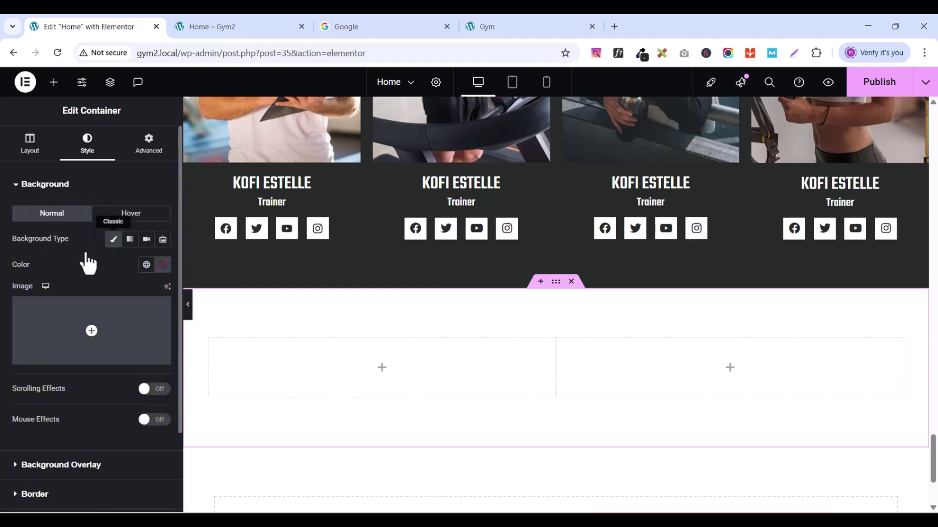
left_click(86, 357)
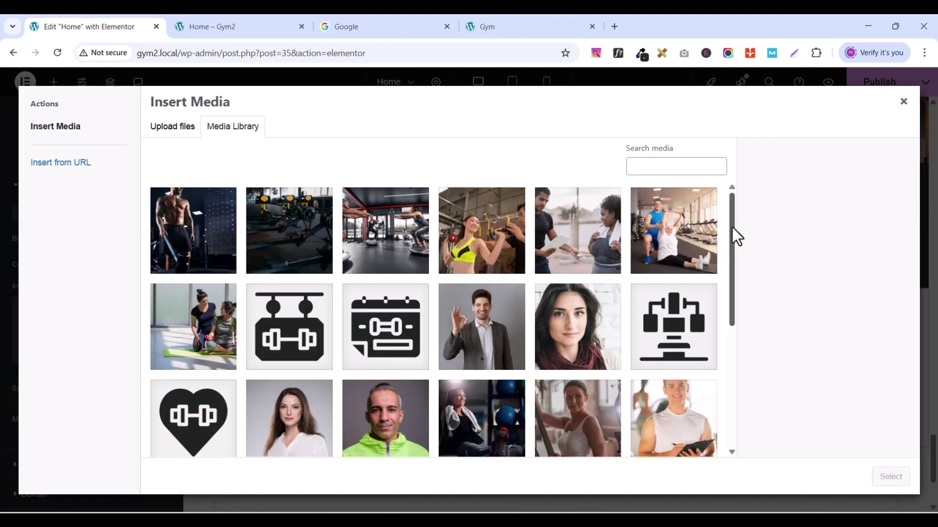
left_click_drag(731, 227, 733, 309)
left_click(485, 343)
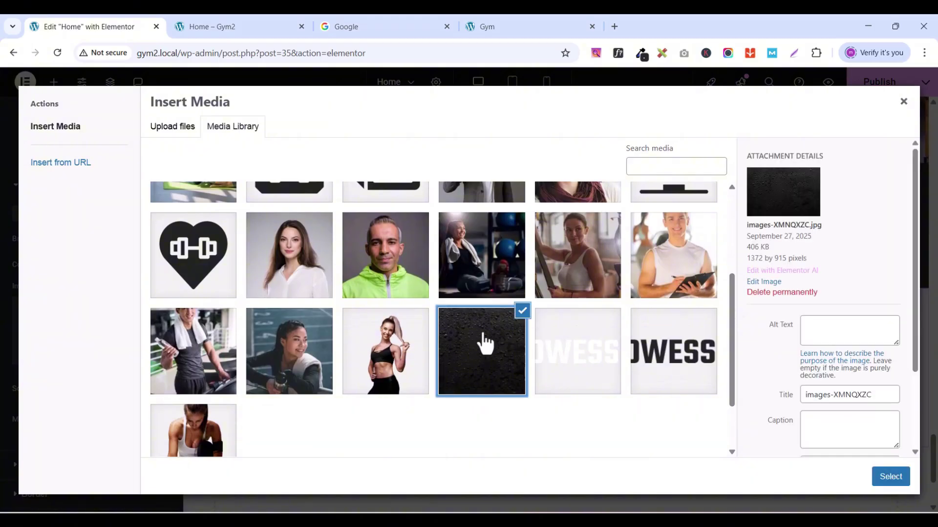
left_click(898, 479)
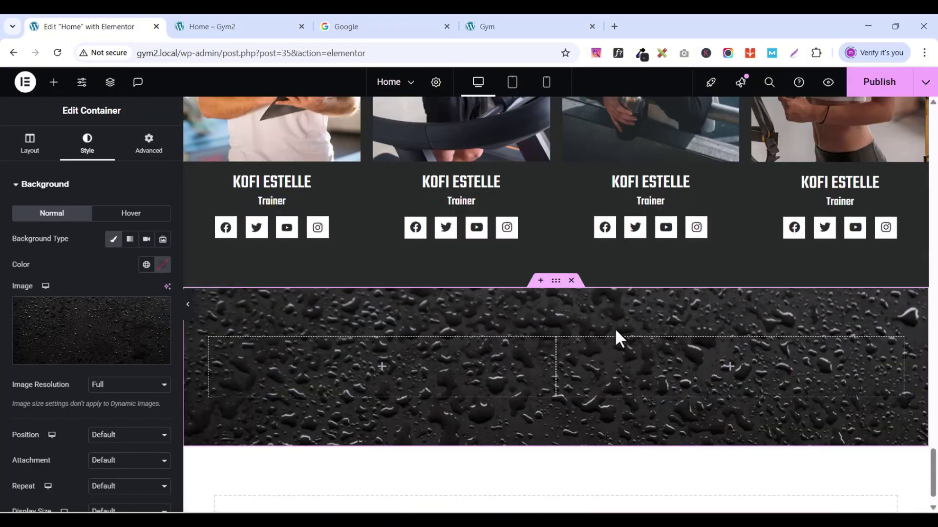
Step: Set the container's background image to Center Center position, No-repeat, and Cover display size
scroll(614, 327, "down", 3)
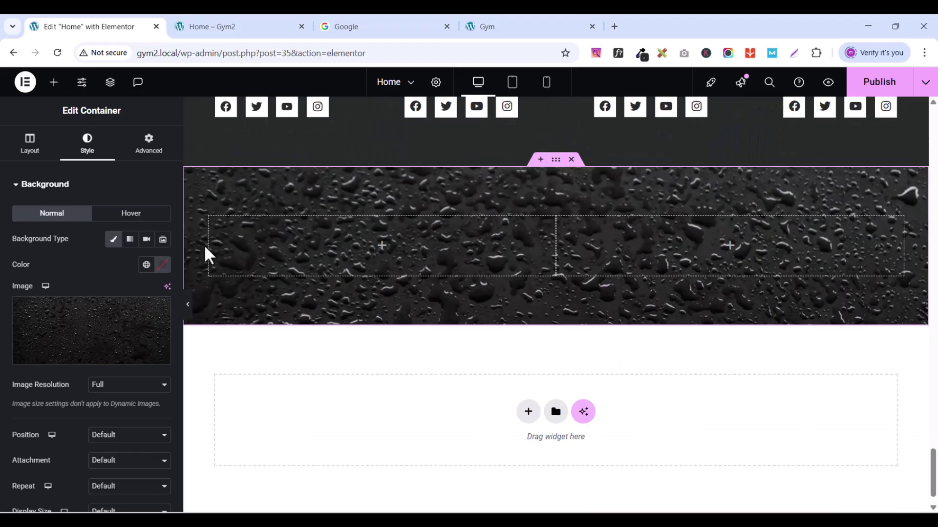
scroll(69, 436, "down", 2)
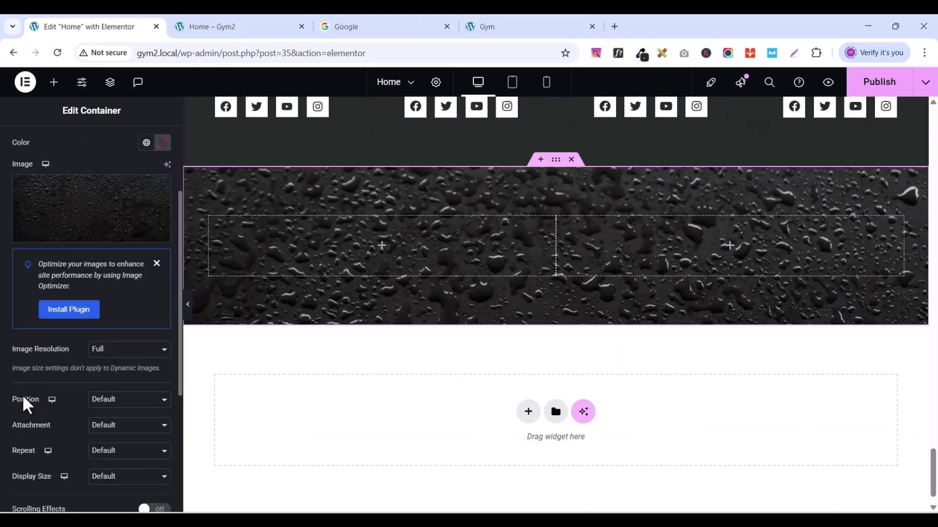
left_click(111, 401)
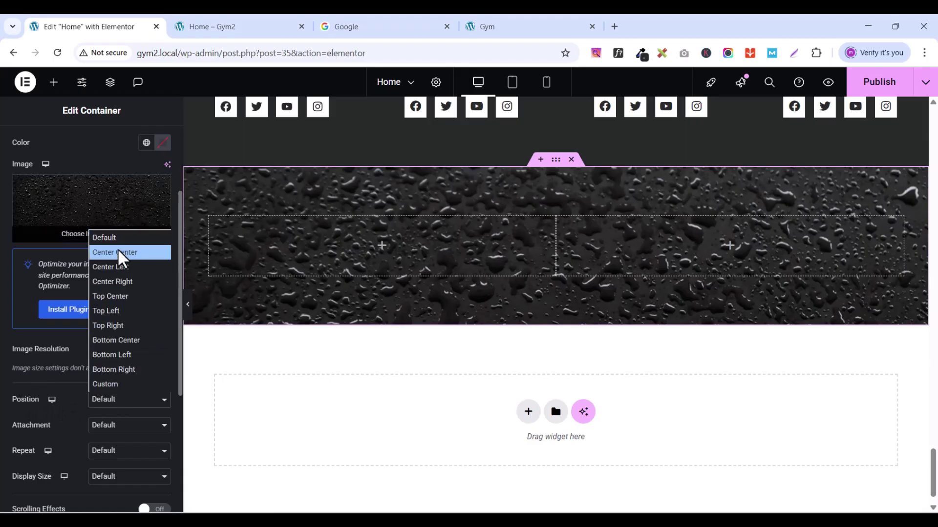
left_click(121, 253)
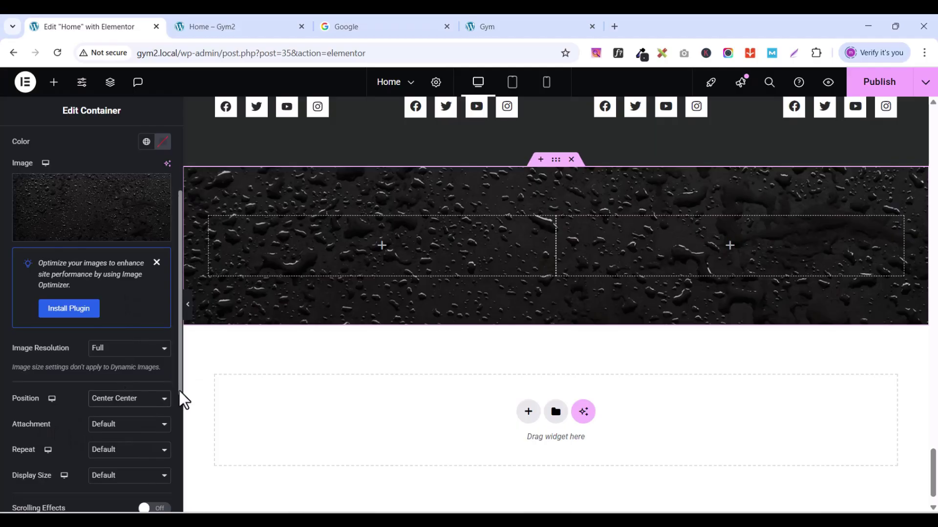
left_click_drag(182, 398, 180, 435)
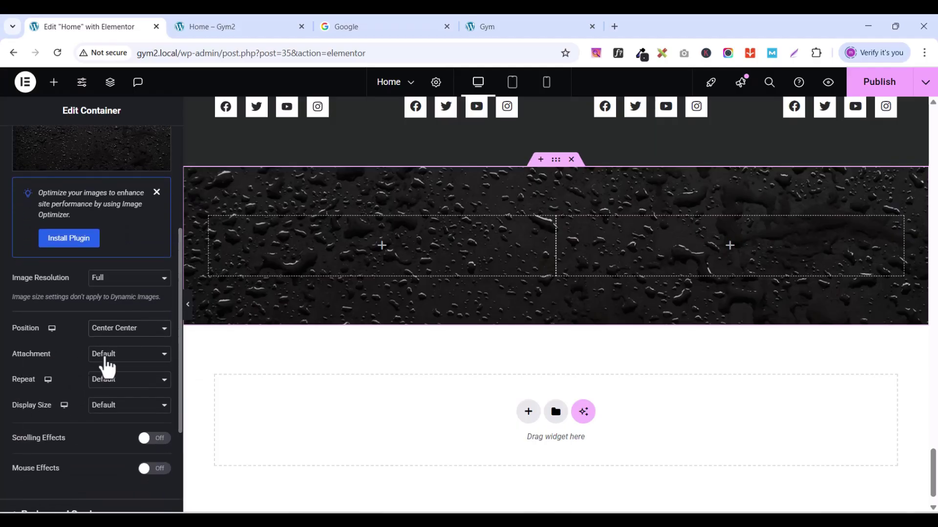
left_click(106, 358)
left_click(54, 374)
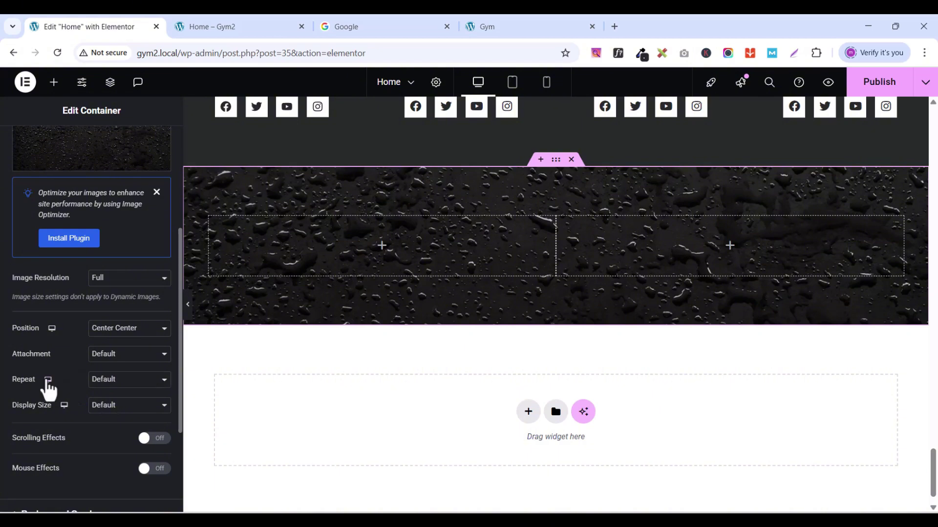
left_click(128, 380)
left_click(122, 411)
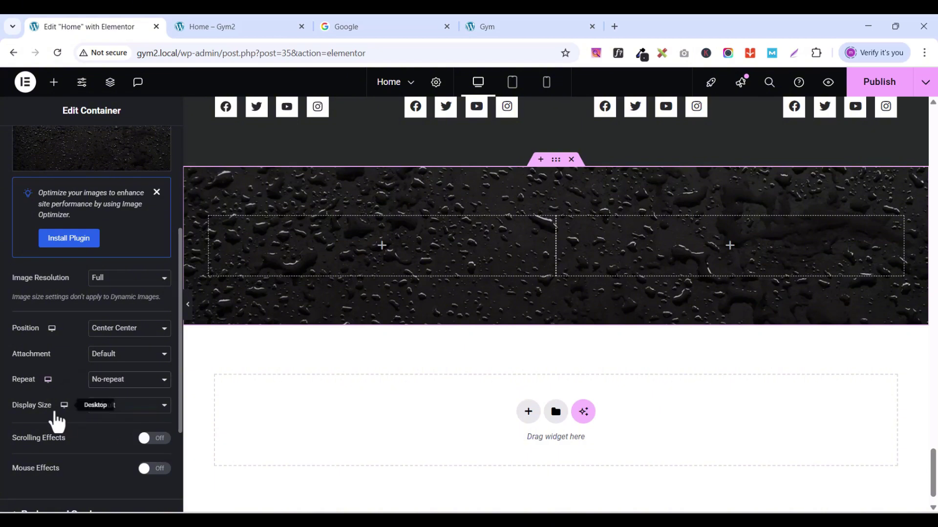
left_click(129, 411)
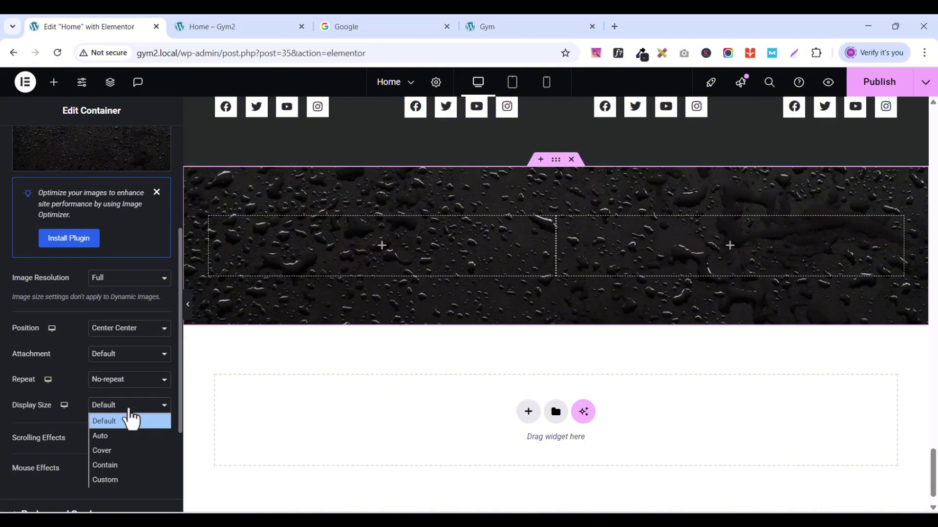
left_click(116, 449)
scroll(136, 358, "down", 1)
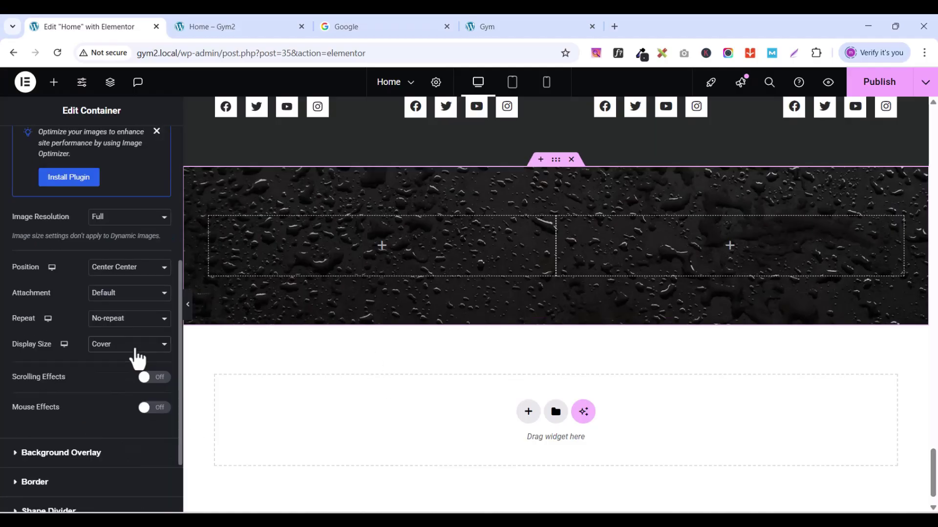
scroll(136, 356, "up", 5)
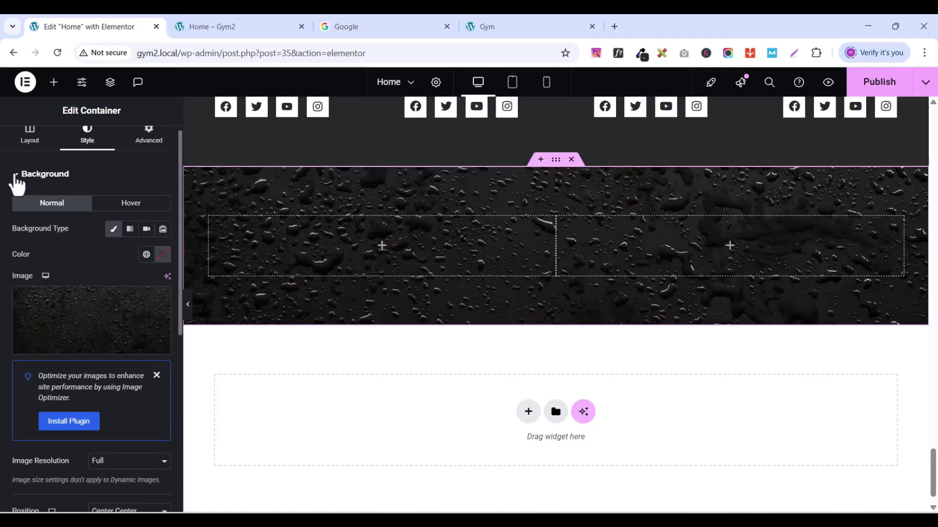
Step: Add a classic background overlay to the container in black #000000 with opacity 0.56
left_click(17, 177)
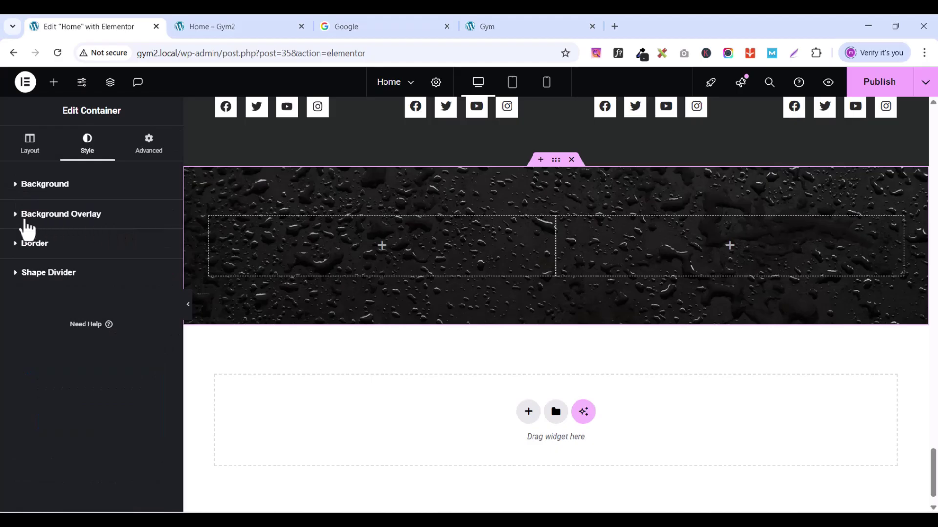
left_click(18, 217)
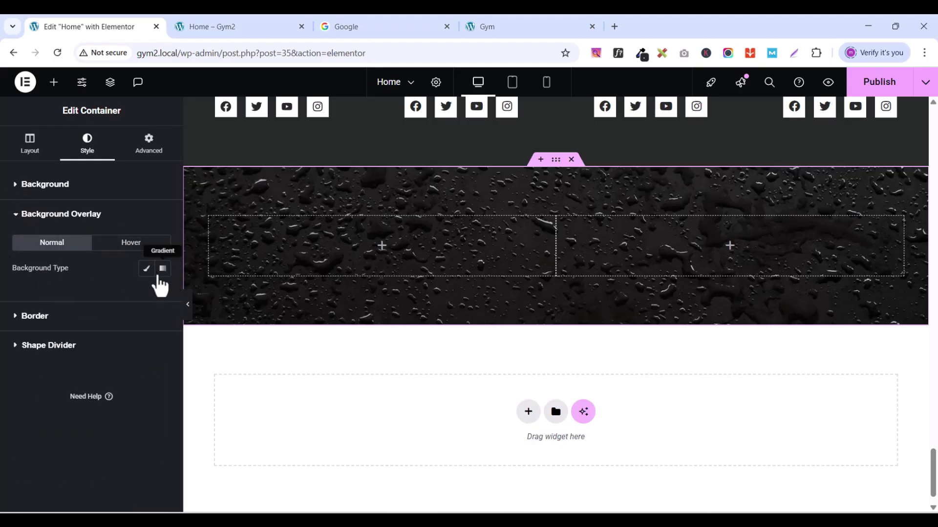
left_click(146, 269)
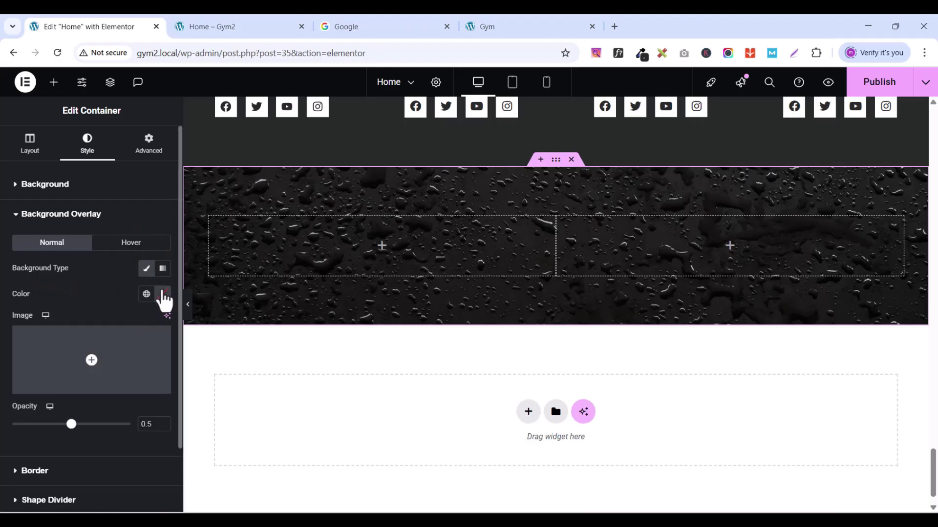
left_click(163, 294)
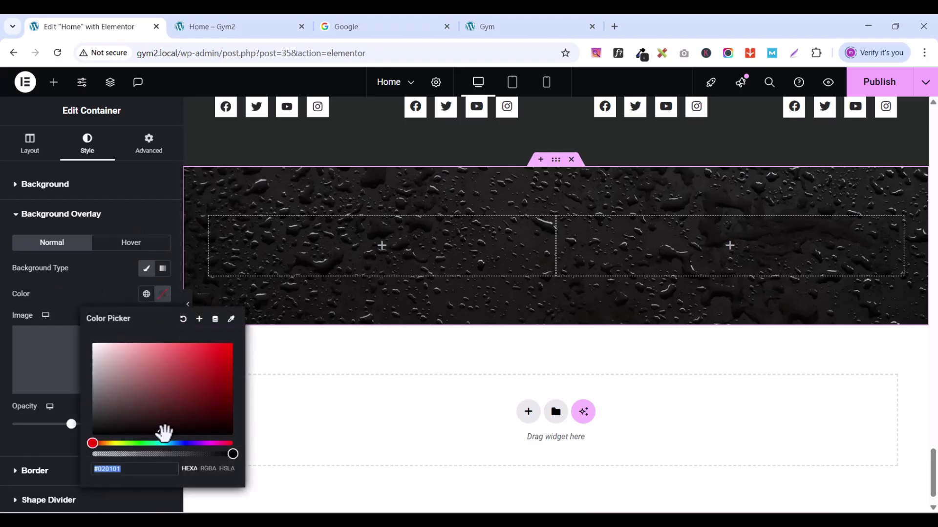
left_click(164, 434)
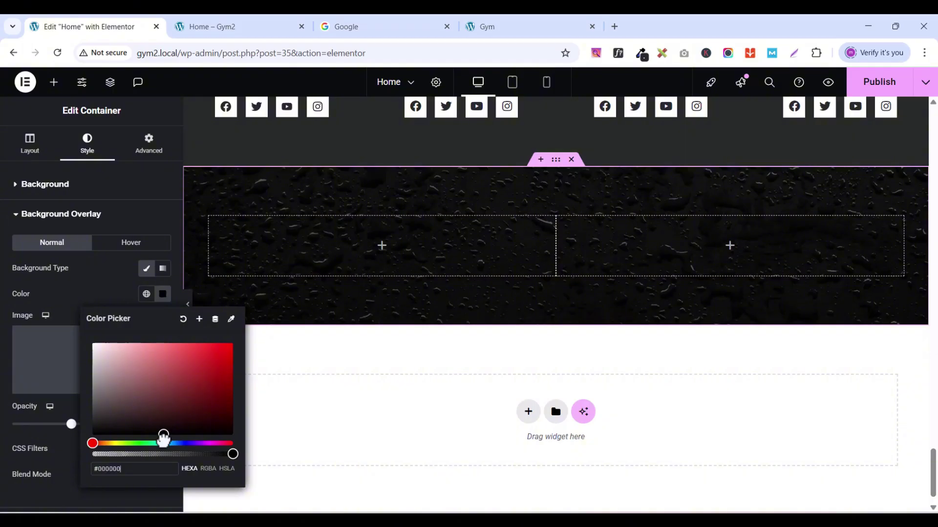
left_click(59, 445)
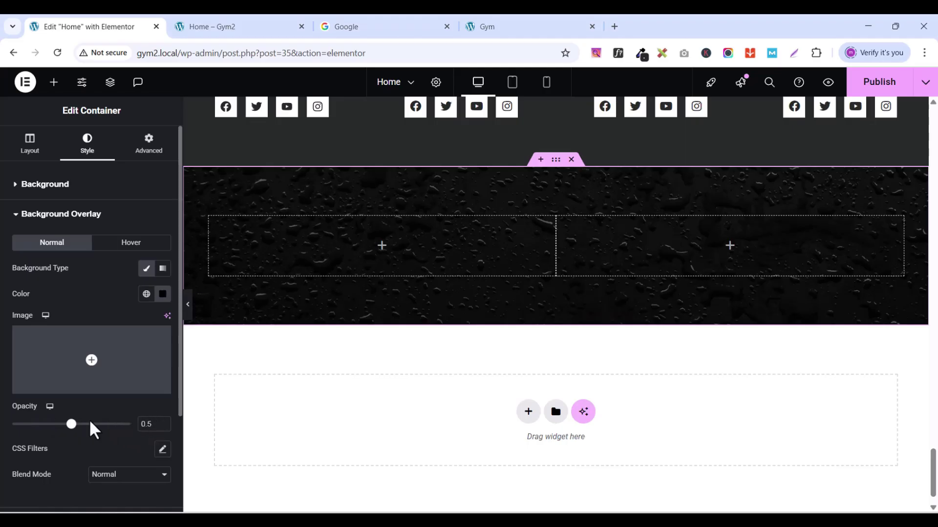
left_click_drag(73, 425, 74, 425)
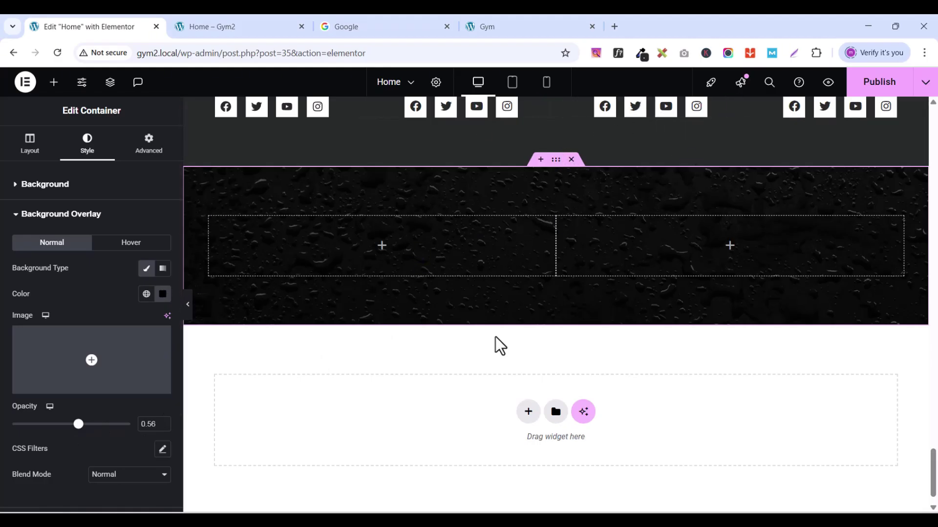
Step: Copy the red TRAINERS heading from the trainers section and paste it into the new section's left column
scroll(520, 312, "up", 1)
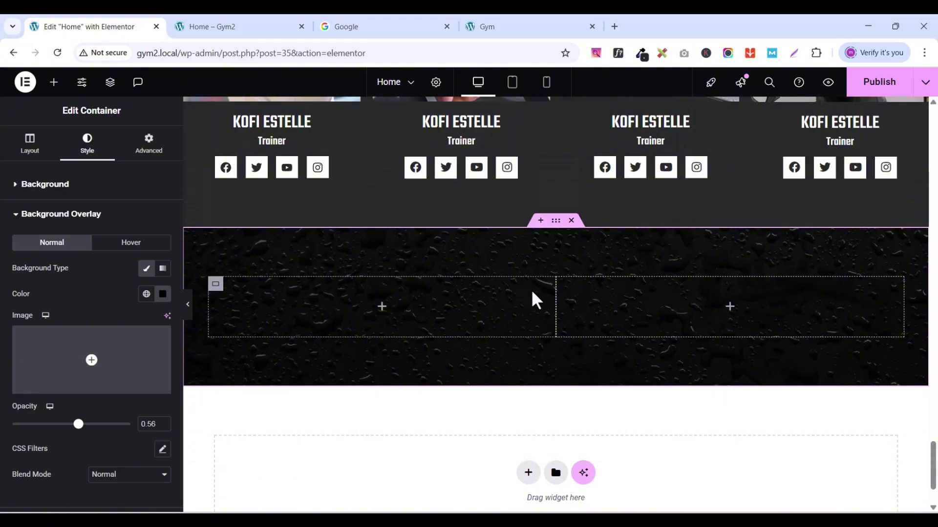
scroll(531, 293, "up", 10)
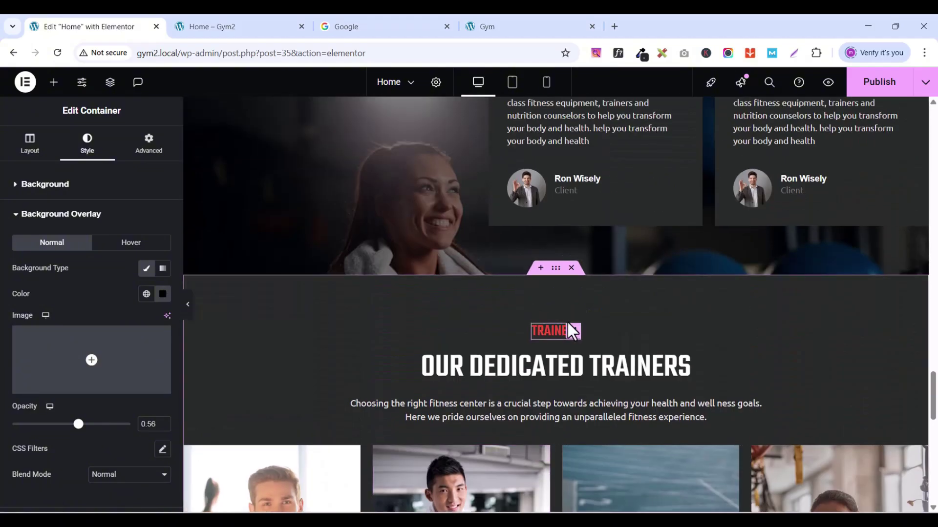
scroll(569, 329, "down", 3)
scroll(555, 336, "up", 2)
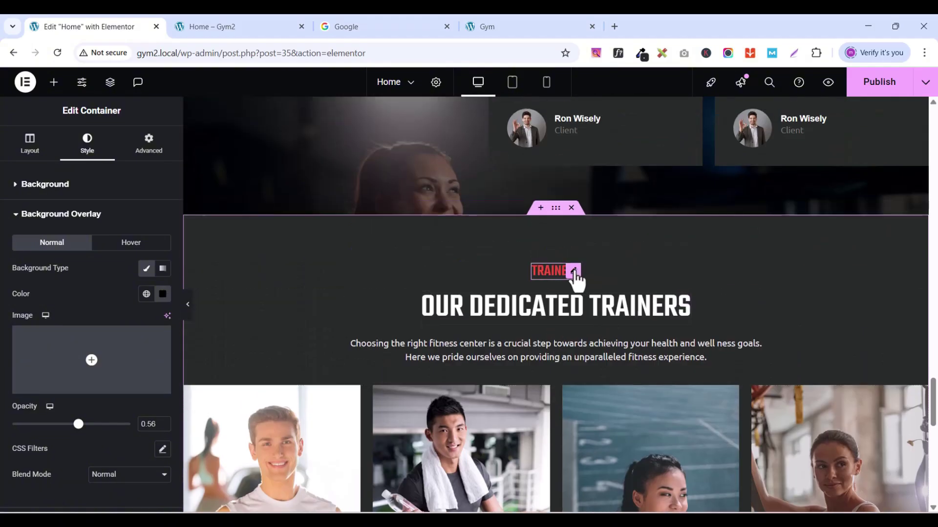
right_click(574, 274)
left_click(601, 288)
left_click(617, 293)
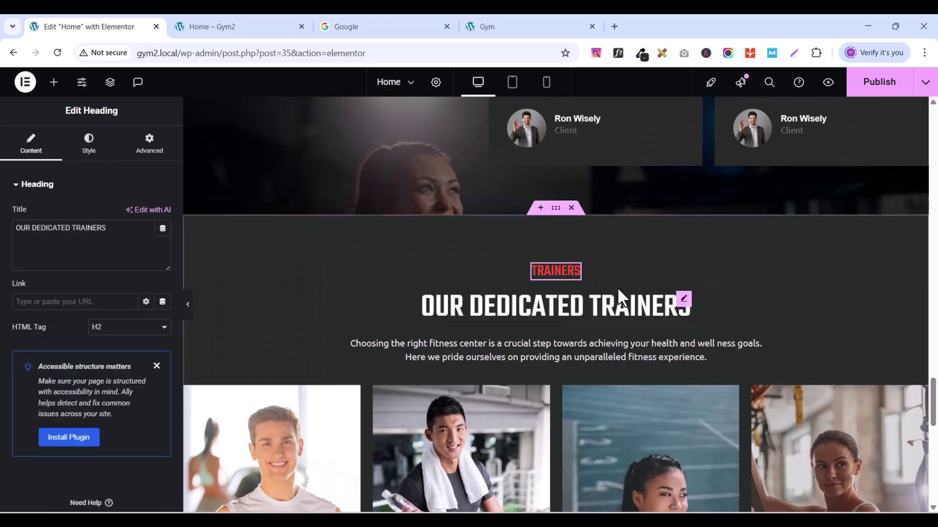
left_click_drag(928, 398, 934, 467)
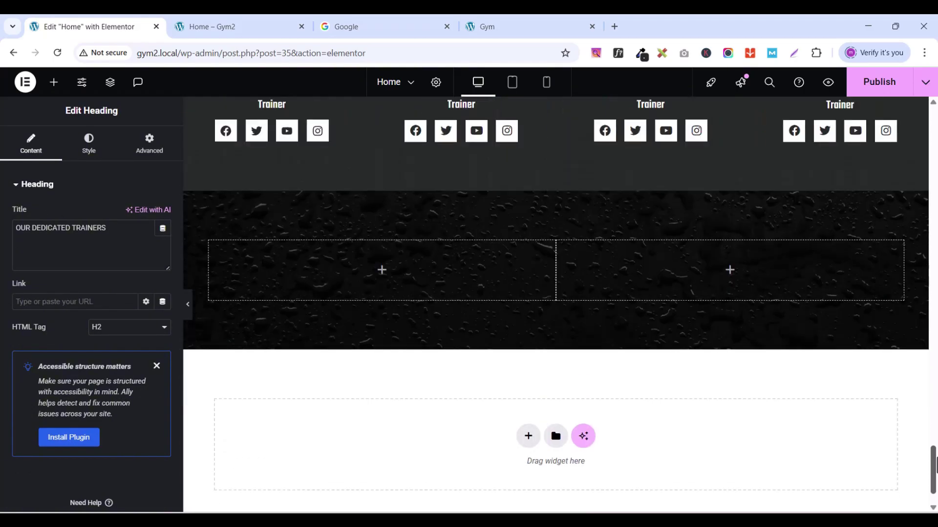
right_click(410, 269)
left_click(454, 288)
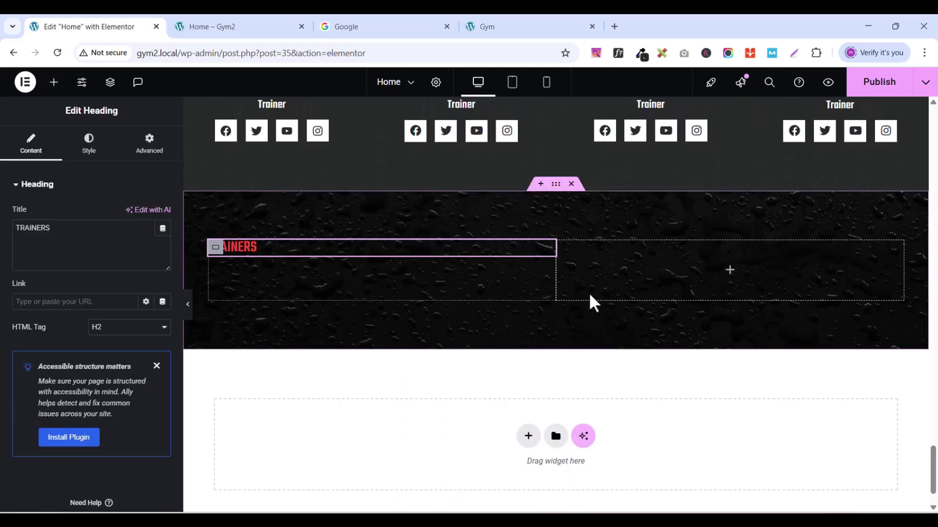
Step: Copy the OUR DEDICATED TRAINERS heading and paste it below the red heading in the new section's left column
scroll(594, 295, "up", 13)
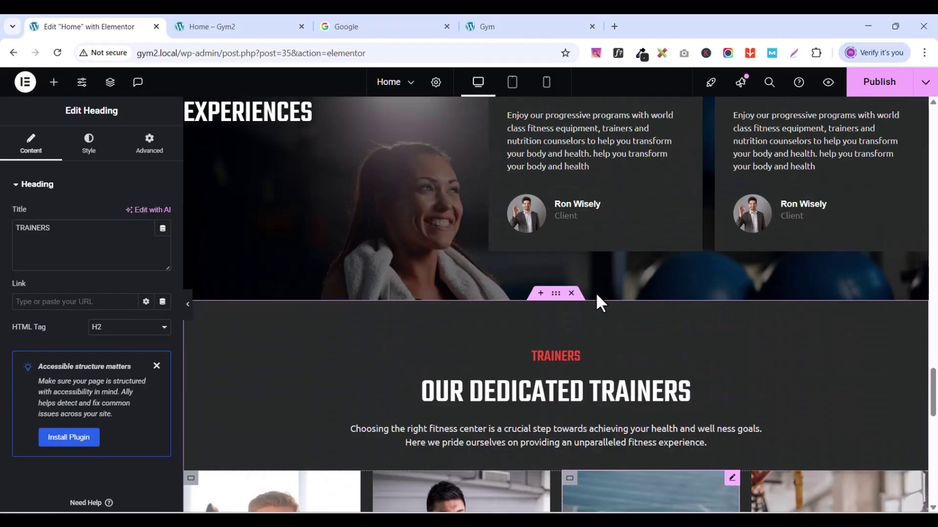
left_click(683, 392)
right_click(685, 394)
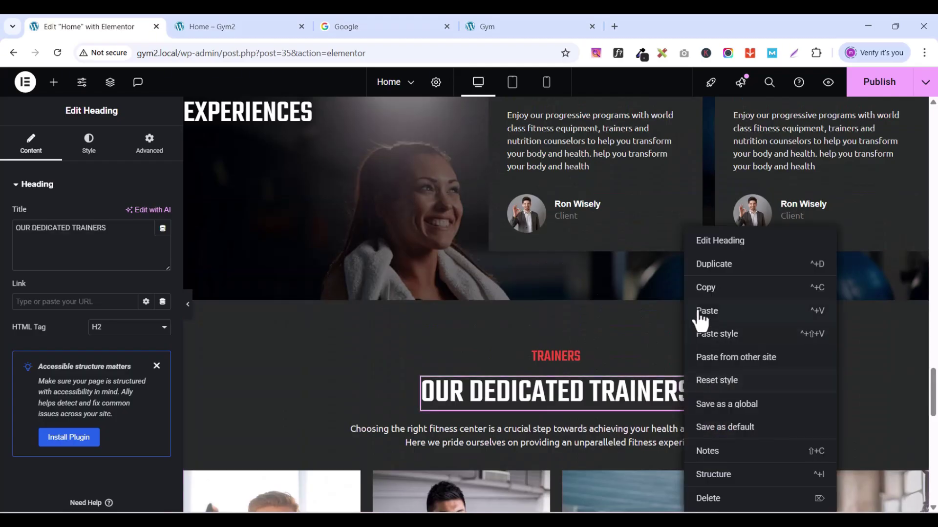
left_click(704, 291)
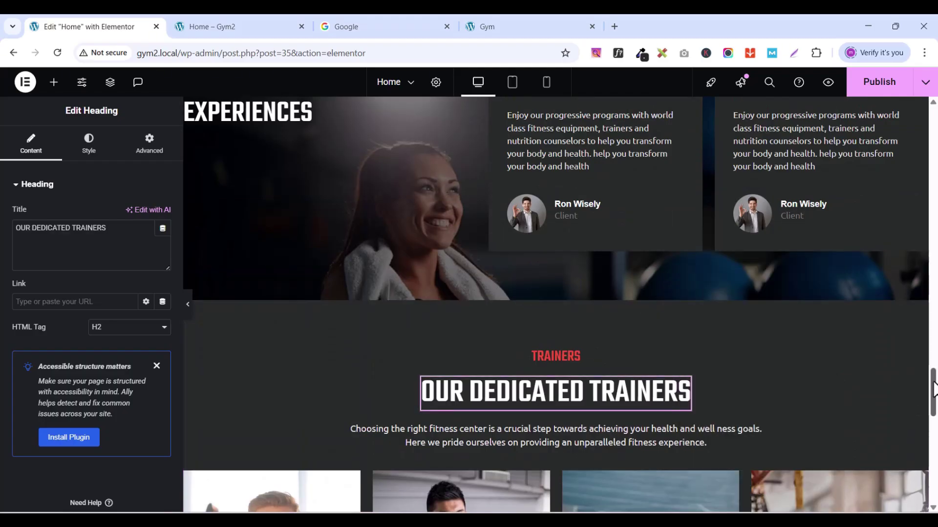
left_click_drag(935, 391, 934, 494)
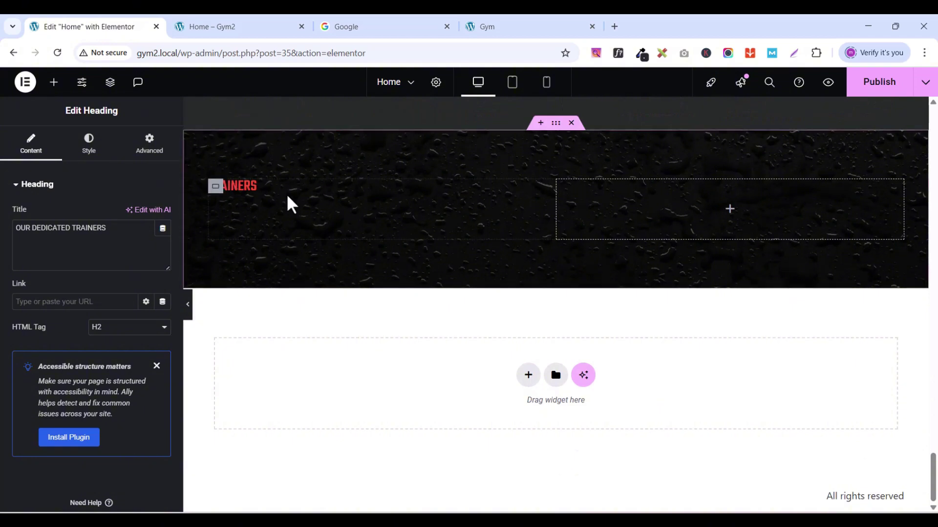
right_click(310, 224)
left_click(359, 288)
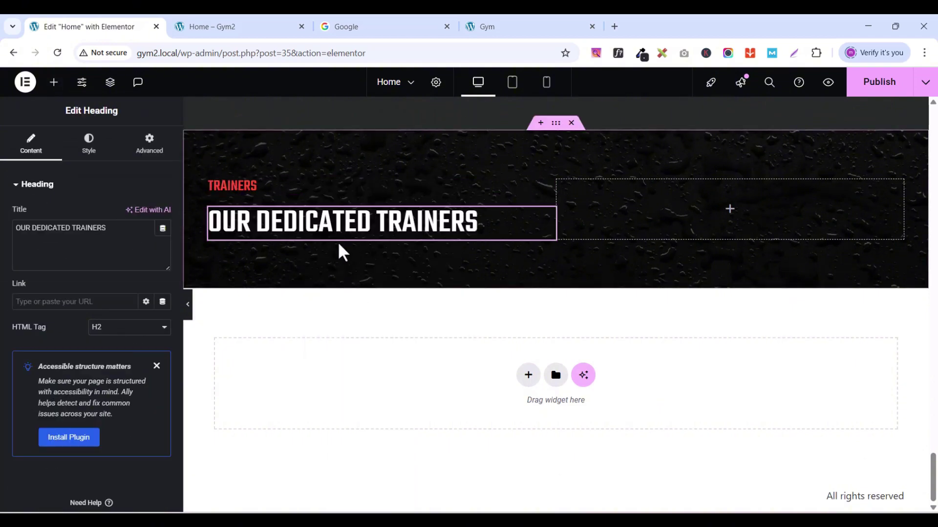
Step: Copy the FAQ label from the reference Gym site and use it to replace the red TRAINERS heading's text in the new section
left_click(541, 27)
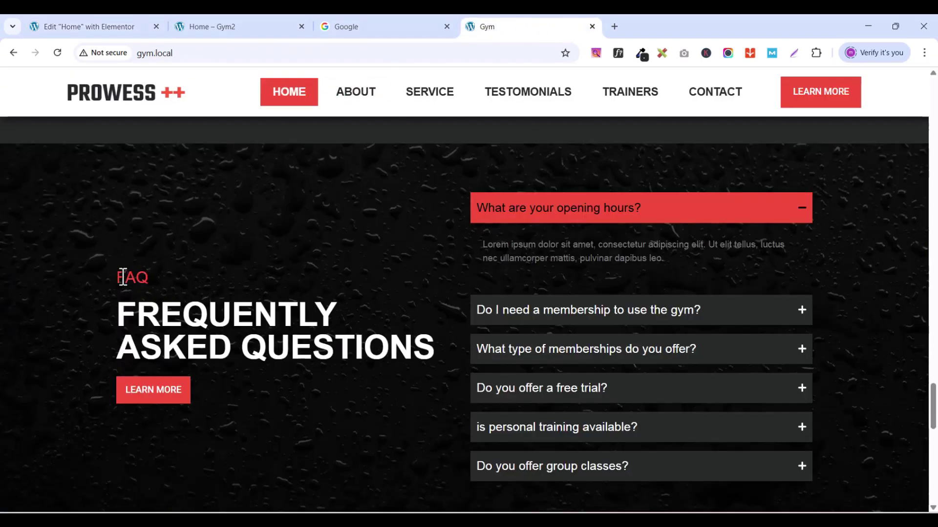
left_click_drag(118, 276, 151, 275)
right_click(137, 272)
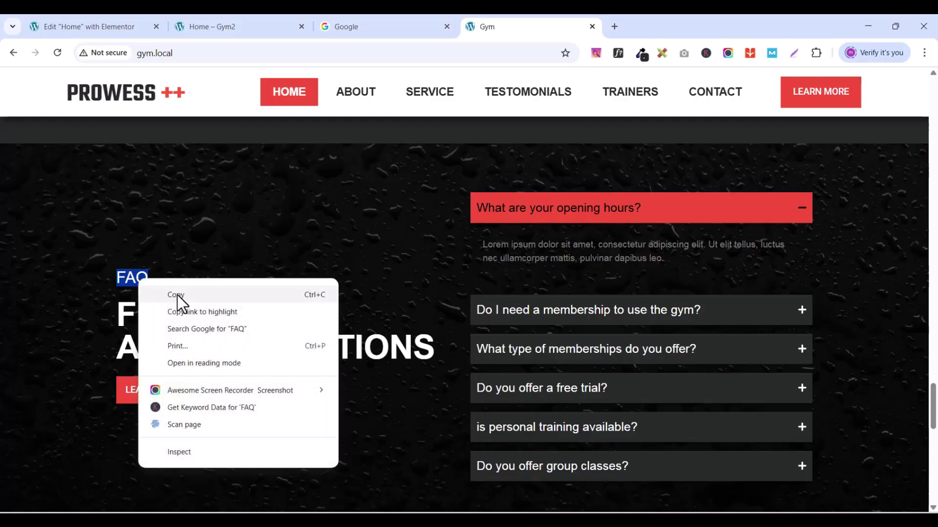
left_click(170, 294)
left_click(105, 29)
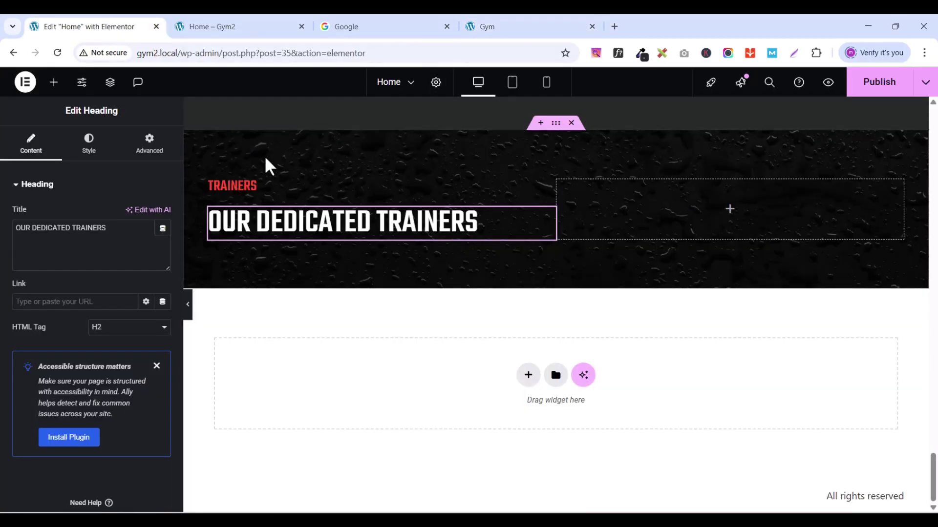
left_click(549, 186)
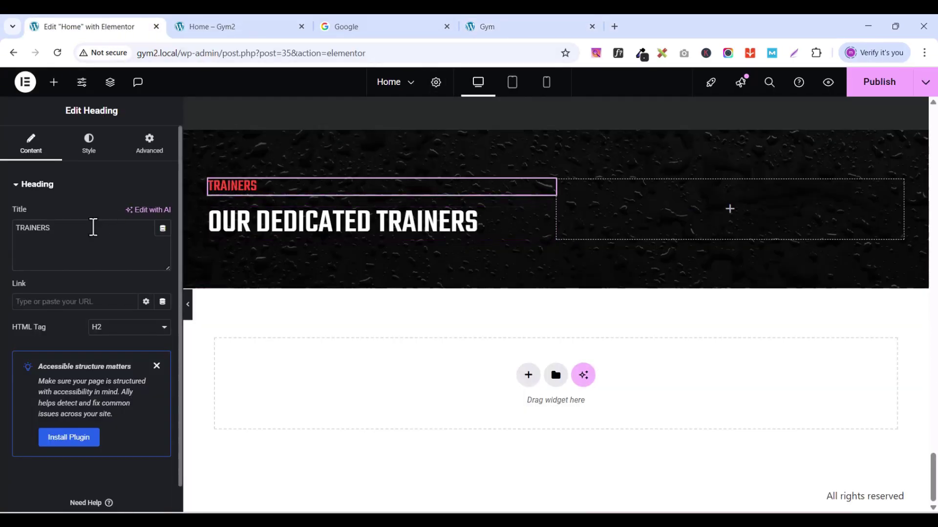
double_click(93, 227)
key("ctrl+v")
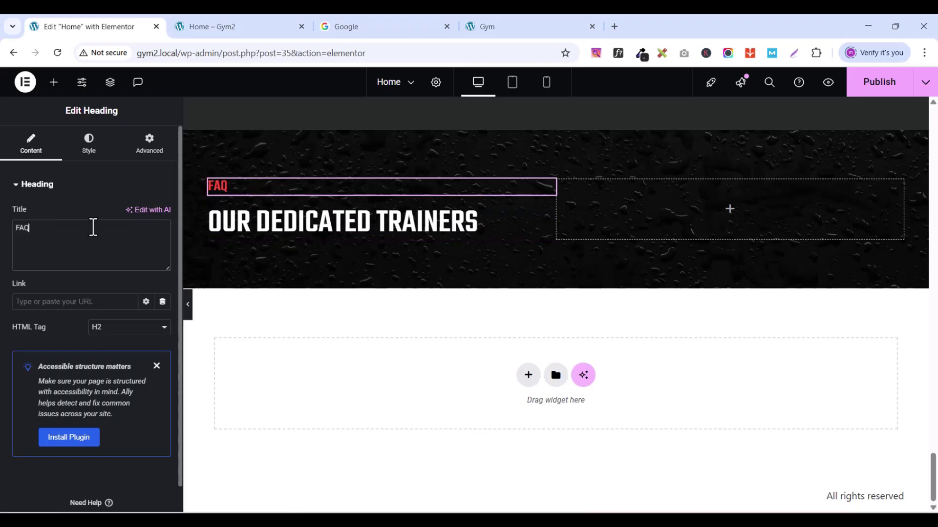
Step: Copy FREQUENTLY ASKED QUESTIONS from the reference site and use it to replace the OUR DEDICATED TRAINERS heading's text in the FAQ section
left_click(508, 28)
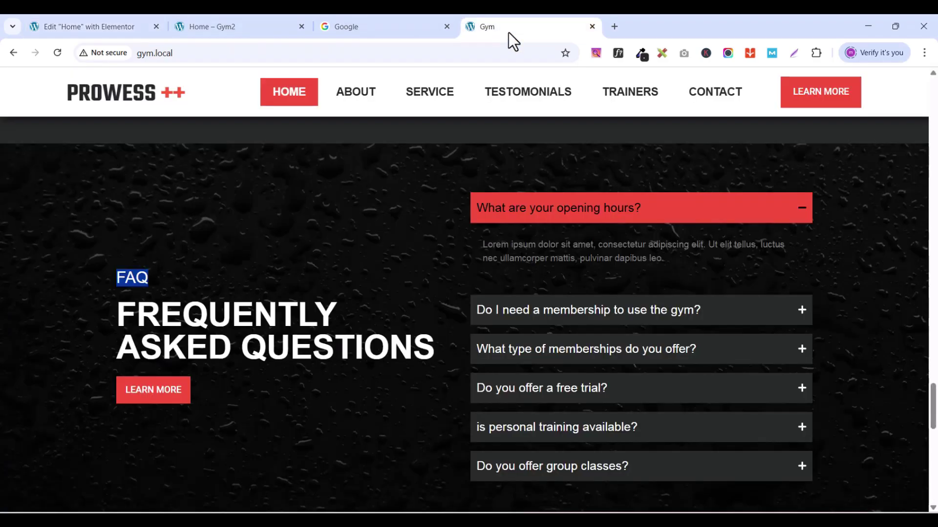
left_click_drag(123, 312, 432, 345)
right_click(425, 346)
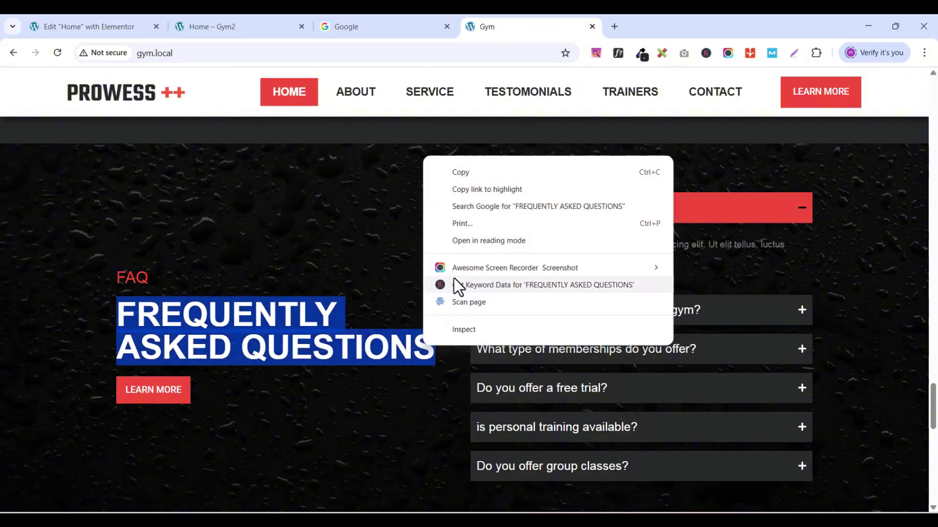
left_click(460, 174)
left_click(96, 31)
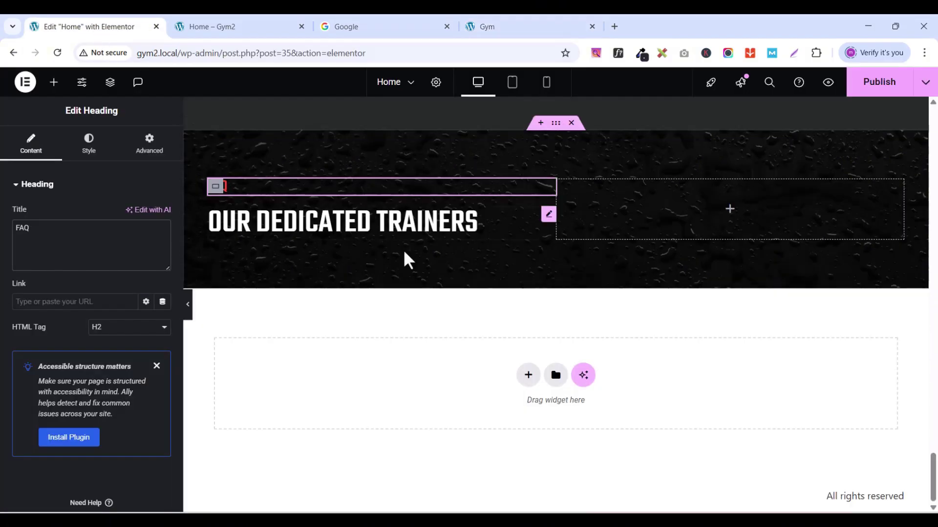
left_click(548, 215)
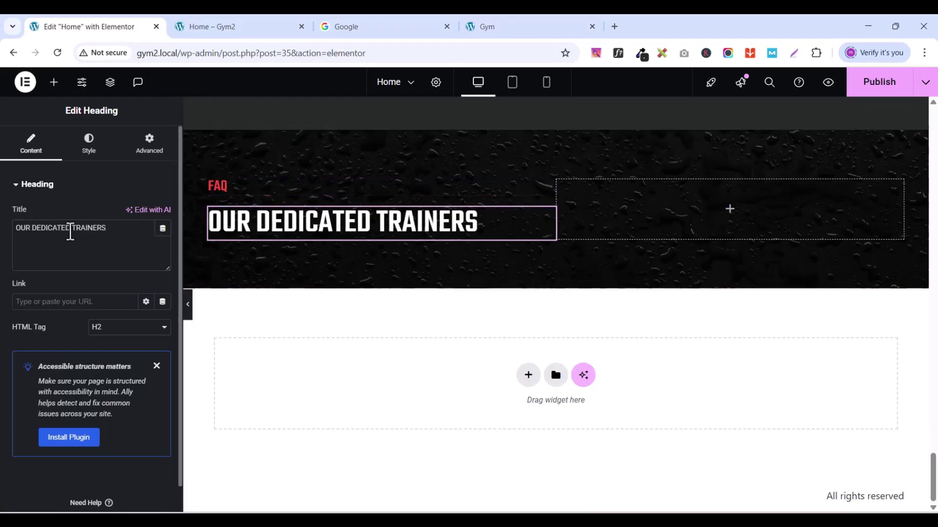
triple_click(70, 231)
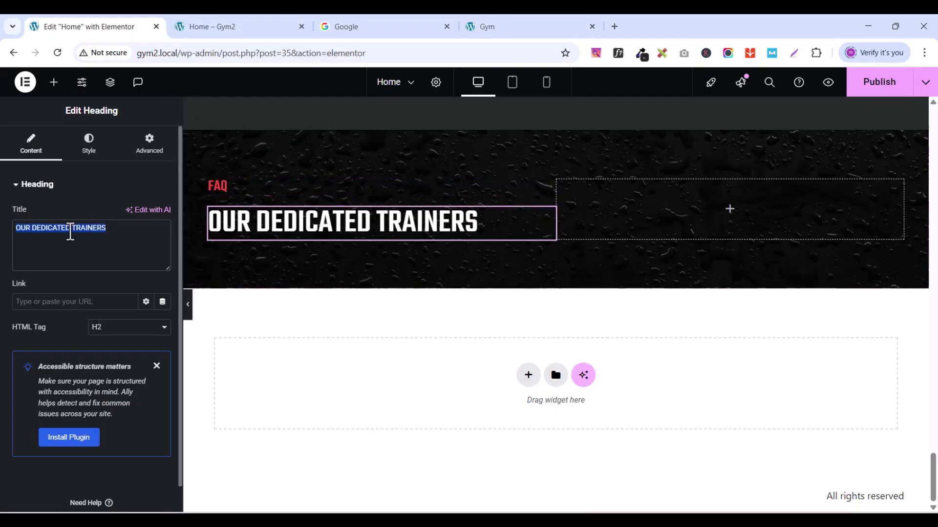
key("ctrl+v")
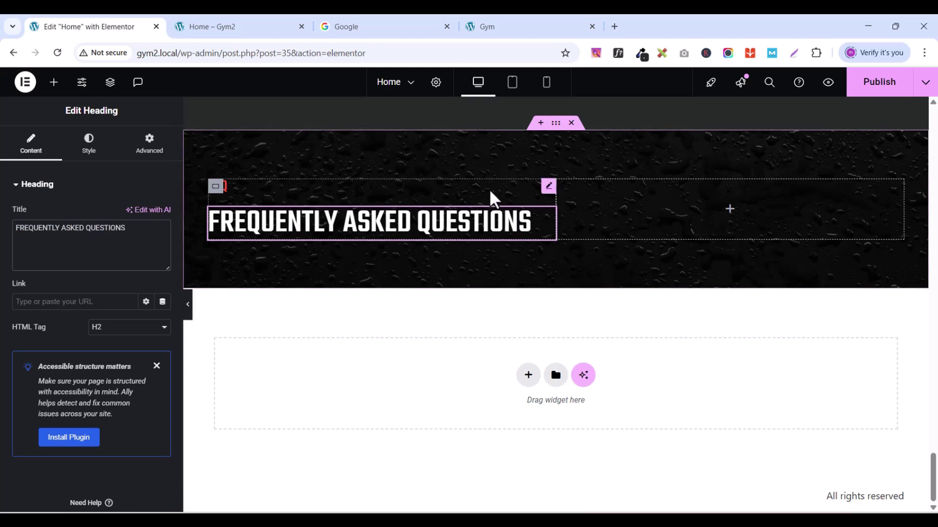
Step: Copy the LEARN MORE button from the Excellence in Fitness and Wellness section and paste it below the FREQUENTLY ASKED QUESTIONS heading
left_click(539, 28)
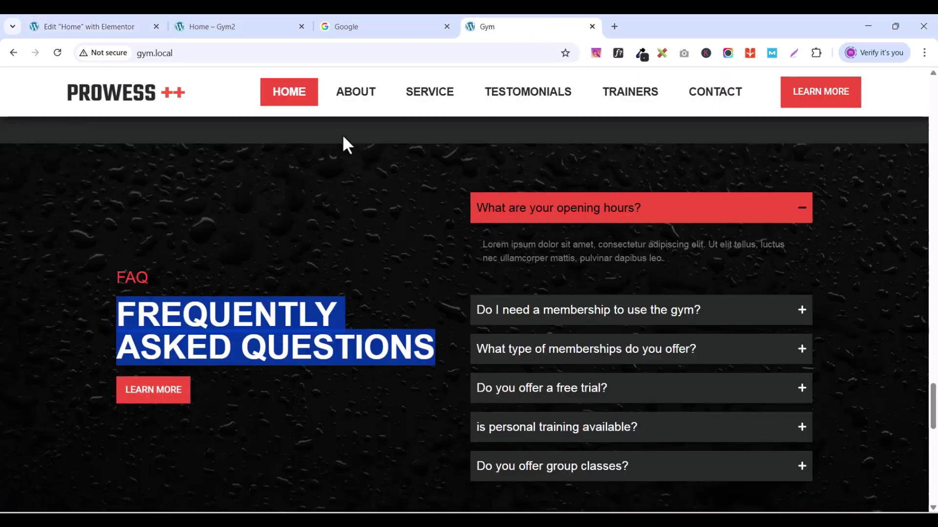
left_click(87, 29)
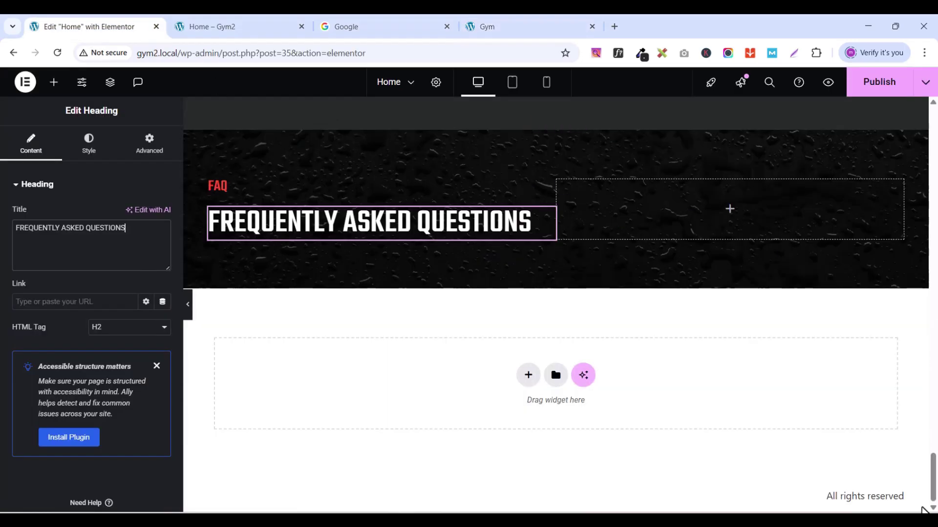
left_click_drag(933, 479, 933, 315)
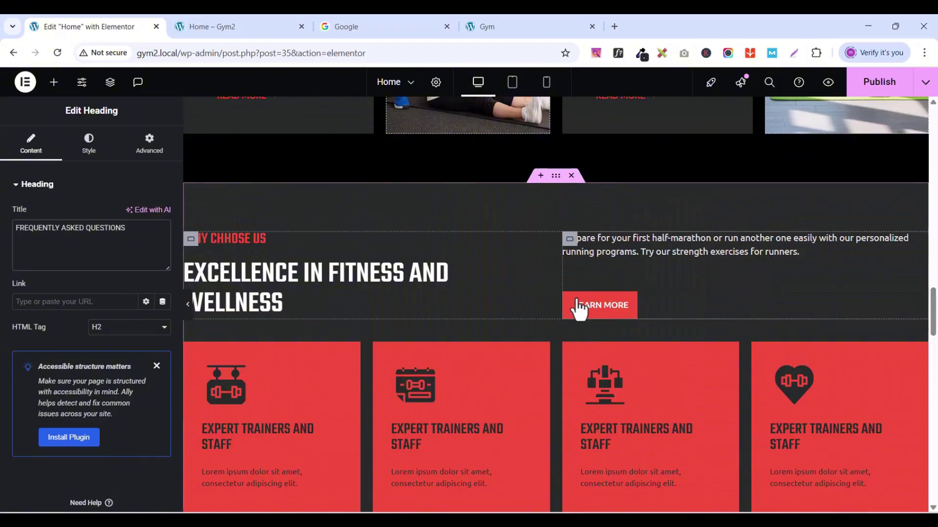
left_click(920, 300)
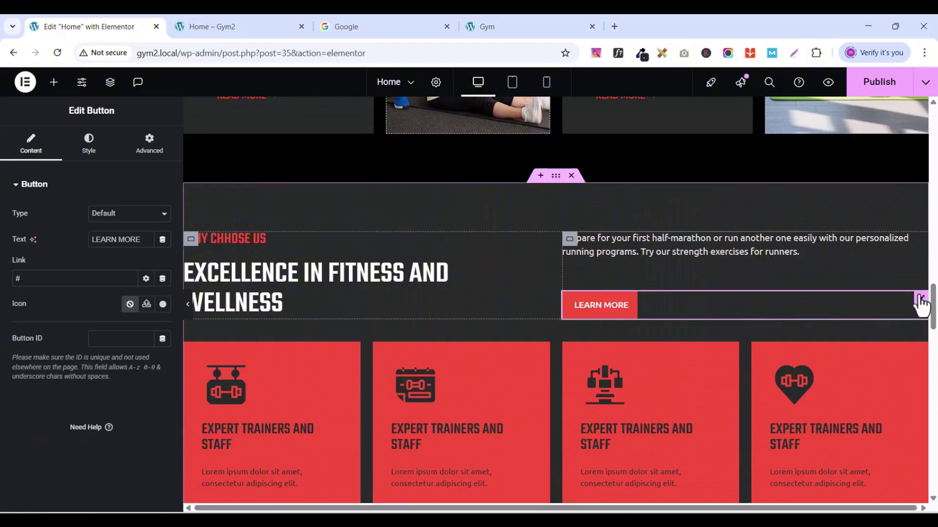
right_click(921, 300)
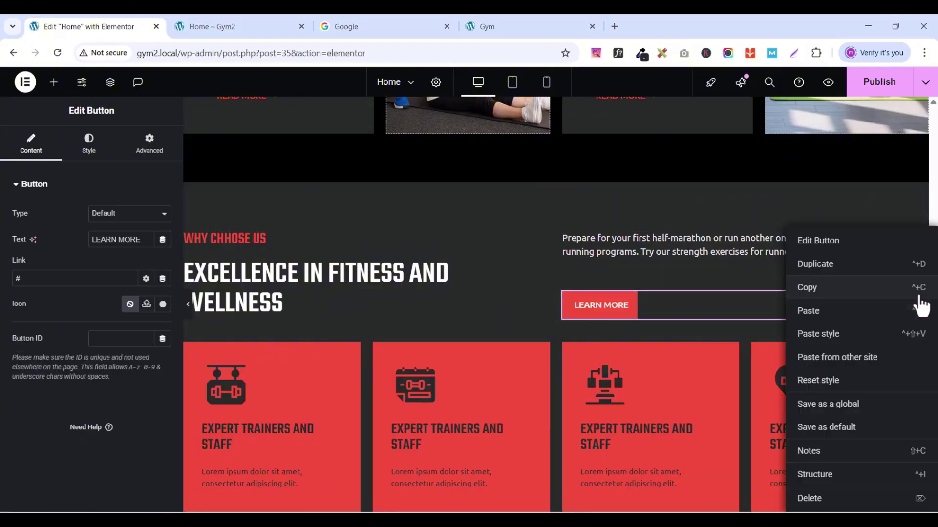
left_click(824, 289)
left_click_drag(933, 303, 934, 494)
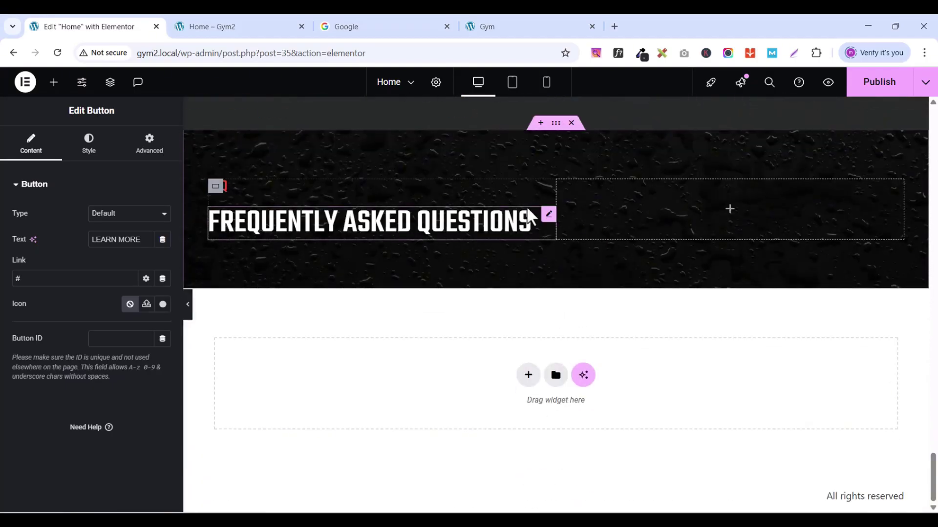
left_click(548, 216)
right_click(548, 216)
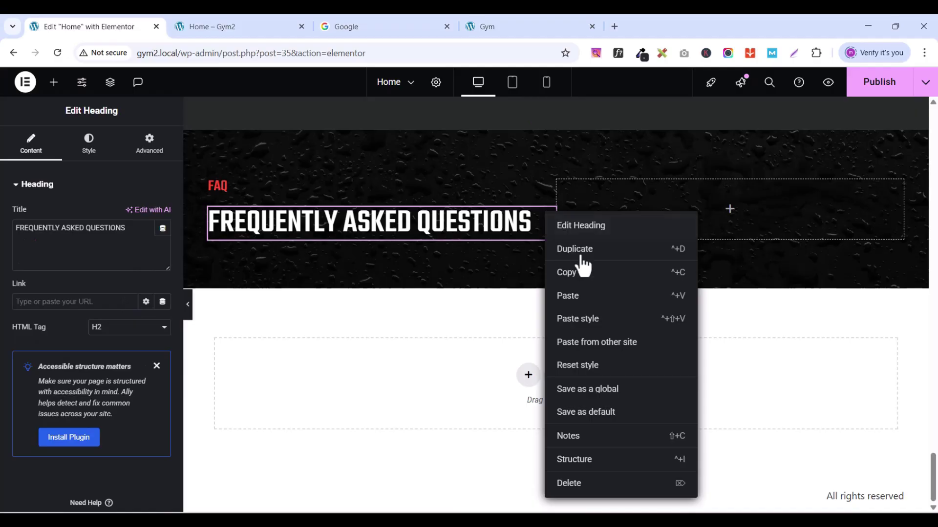
left_click(579, 296)
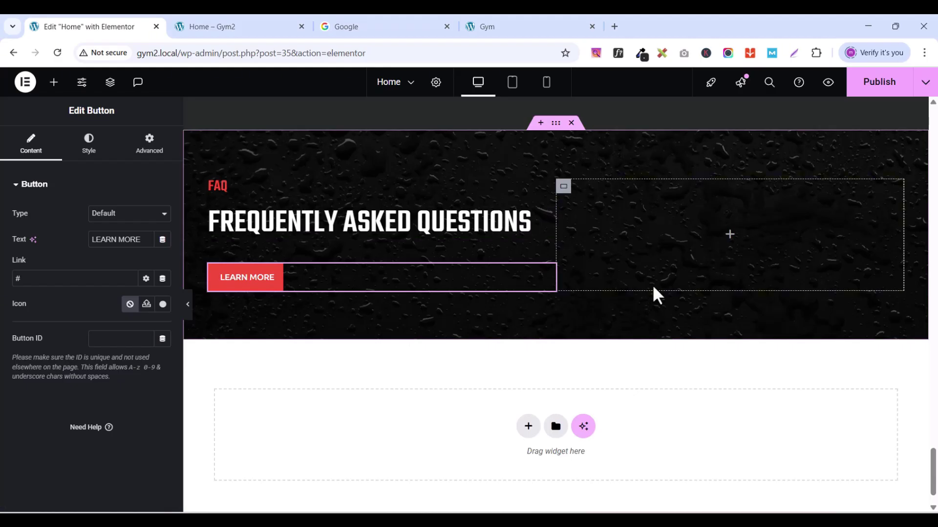
Step: Find the Accordion widget and add it to the empty right column of the FAQ section
scroll(652, 290, "up", 1)
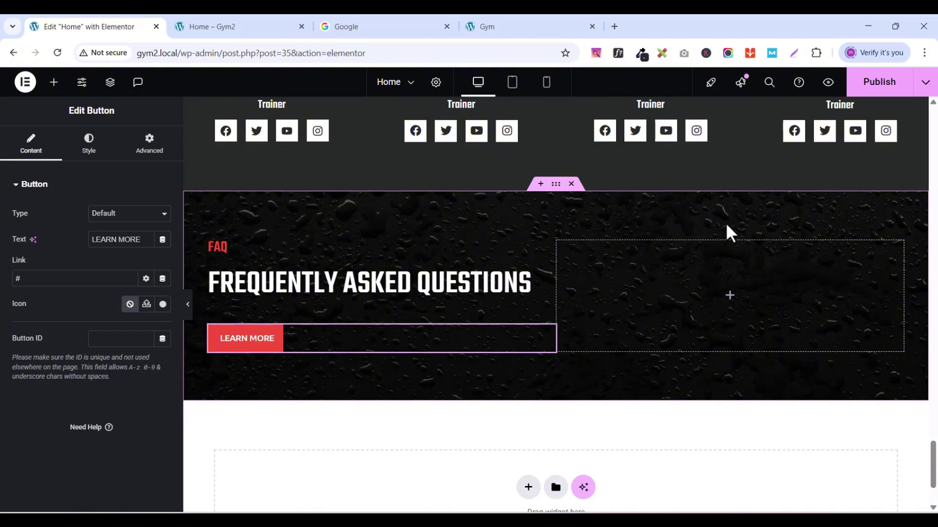
left_click(51, 83)
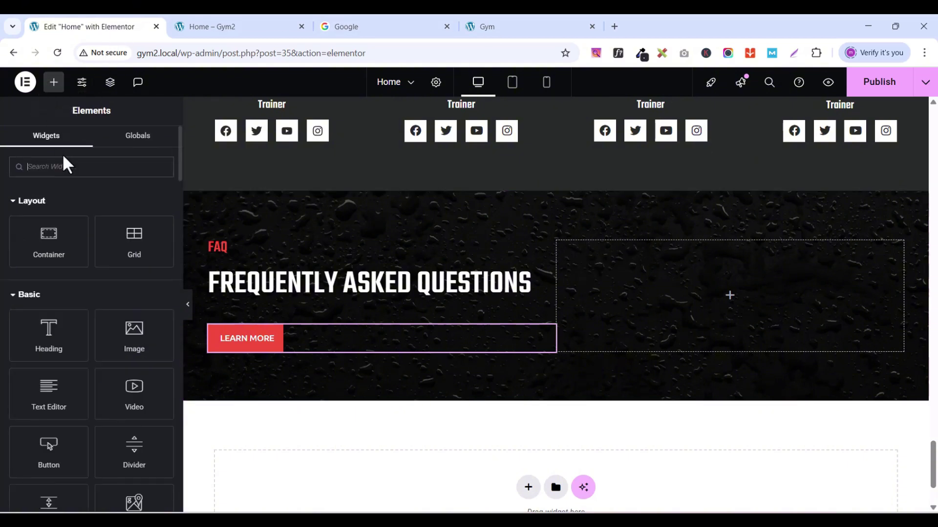
left_click(56, 167)
type("acor")
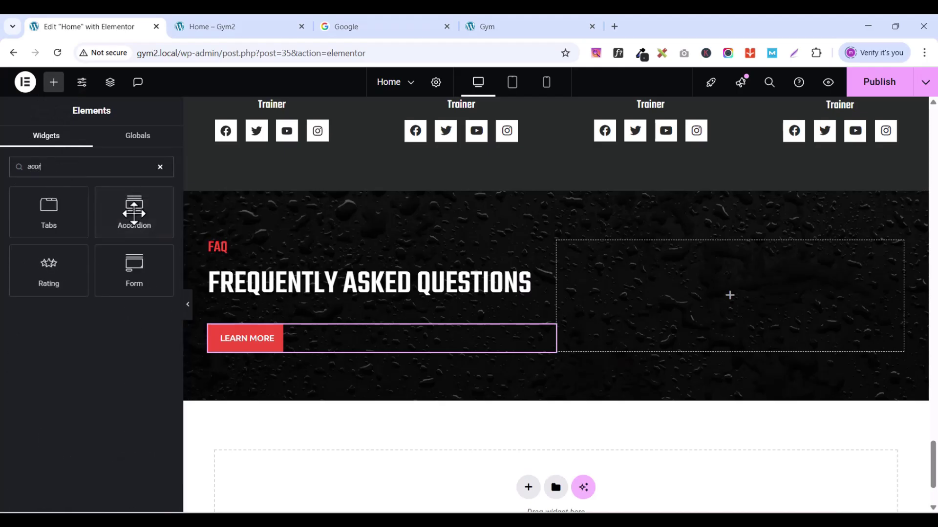
left_click_drag(133, 208, 741, 284)
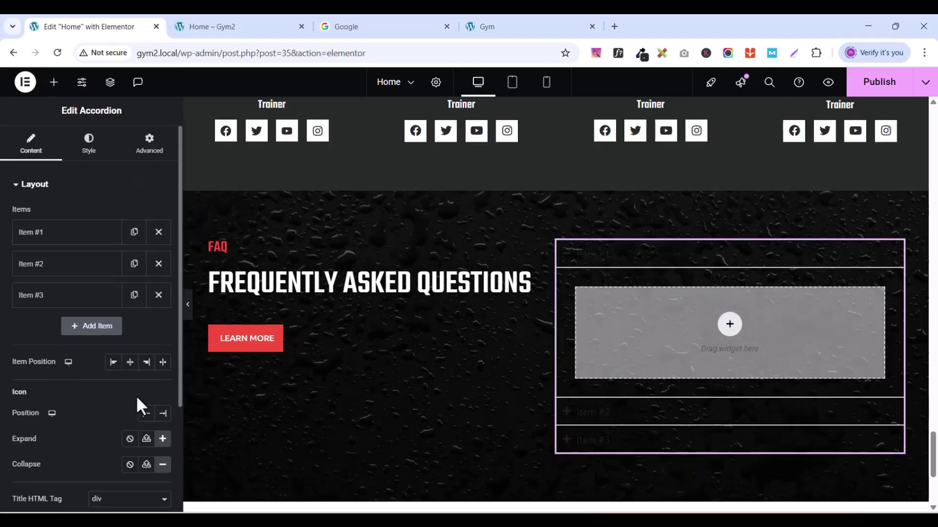
Step: Set the accordion header's normal title color to white #FFFFFF
left_click(90, 155)
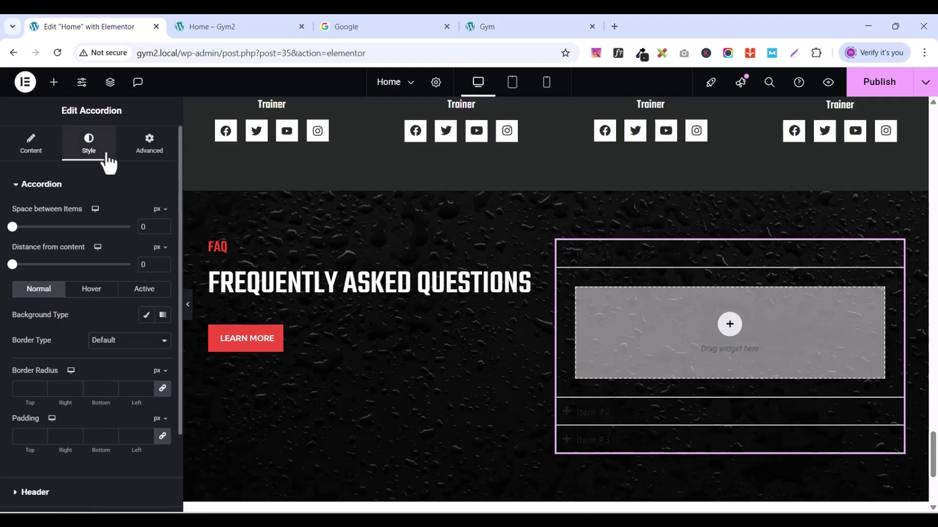
left_click(16, 188)
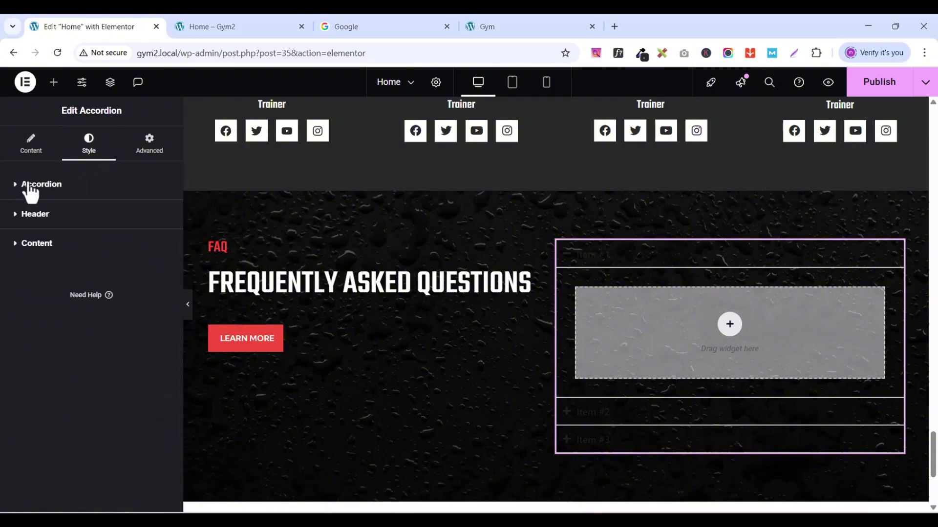
left_click(17, 218)
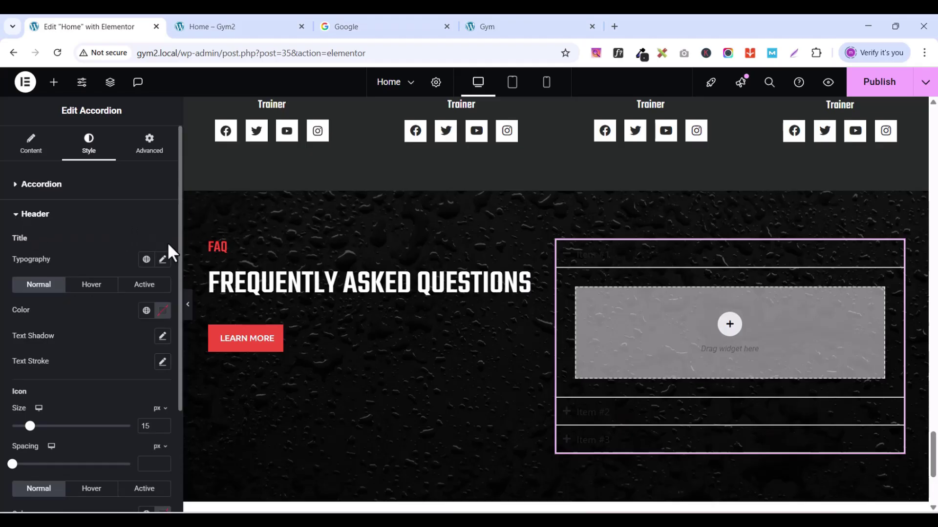
left_click(162, 313)
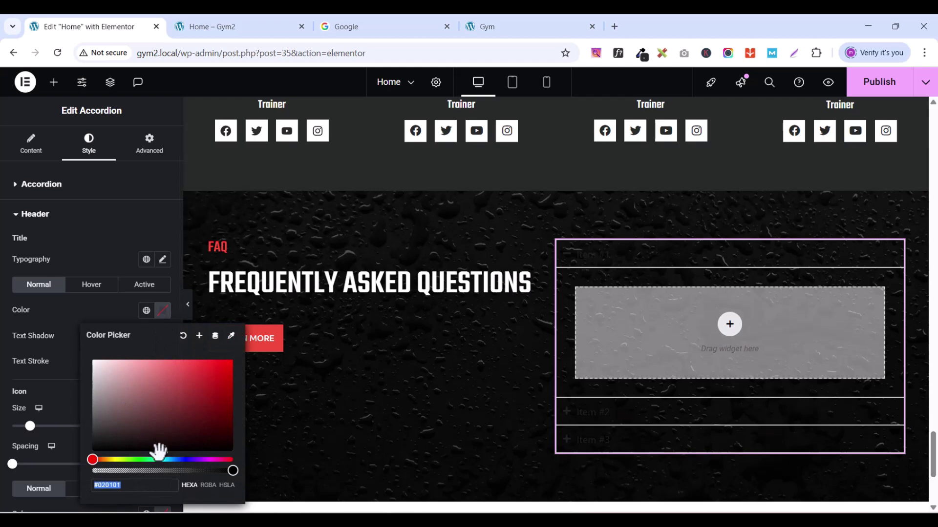
key("ctrl+v")
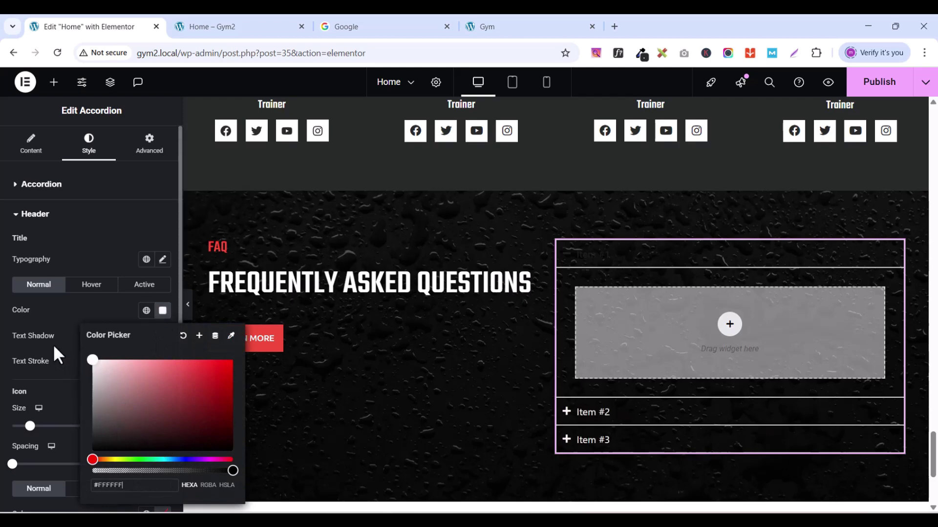
left_click(52, 344)
left_click(18, 216)
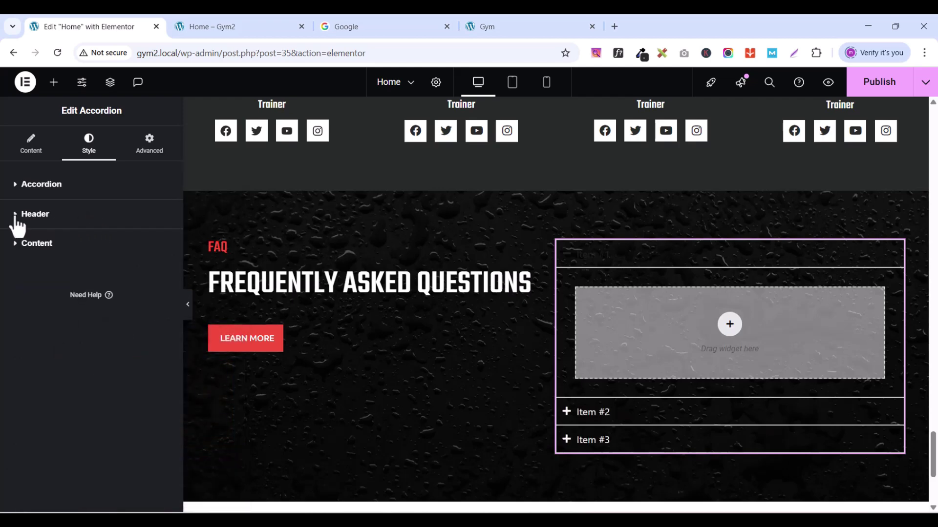
Step: Set the accordion's space between items to 14 px
left_click(16, 186)
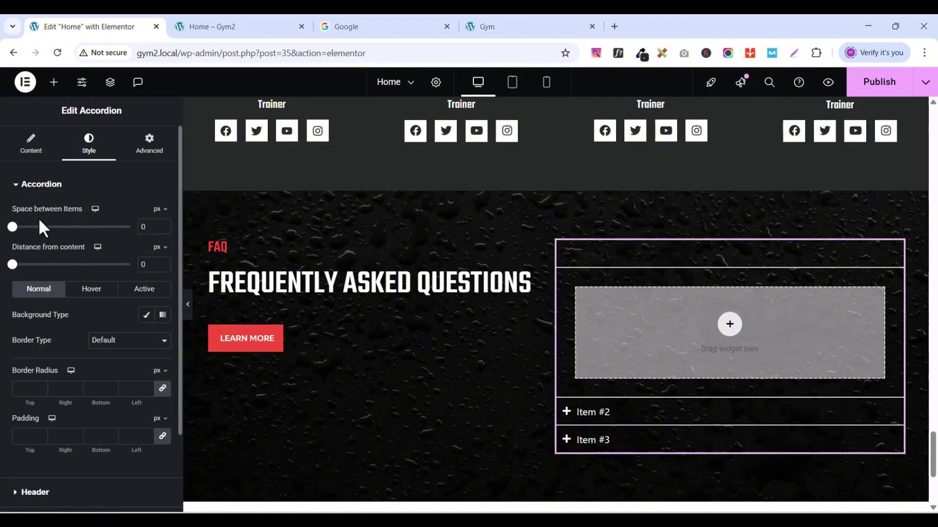
left_click(163, 223)
left_click(164, 224)
left_click(163, 224)
left_click(164, 223)
left_click(163, 223)
left_click(163, 223)
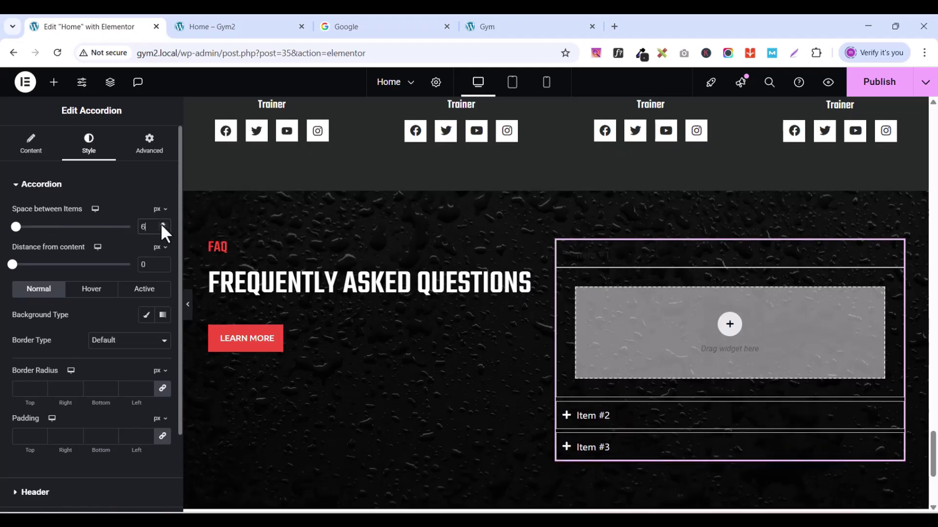
left_click(162, 224)
left_click(162, 224)
left_click(162, 224)
left_click(162, 224)
left_click(163, 225)
left_click(163, 224)
left_click(162, 224)
left_click(162, 224)
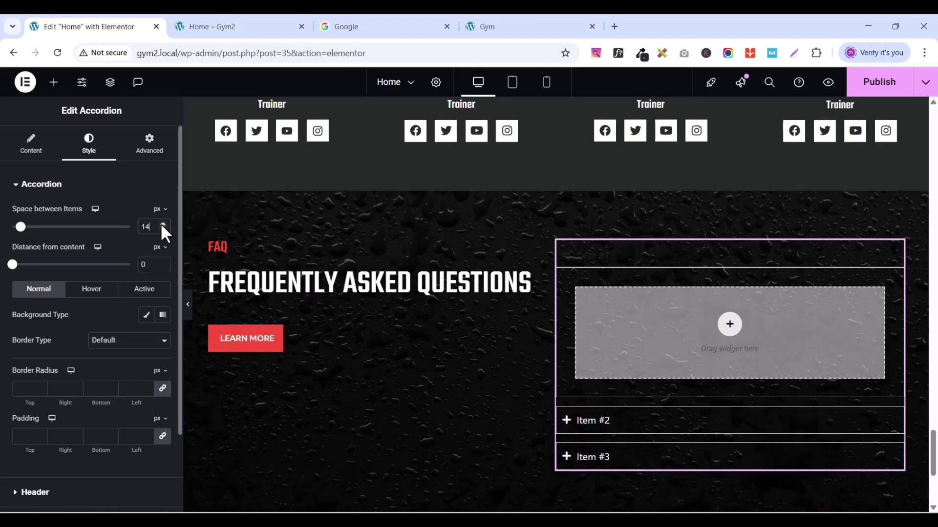
Step: Set the accordion's distance from content to 4 px
left_click(163, 262)
left_click(163, 263)
left_click(163, 262)
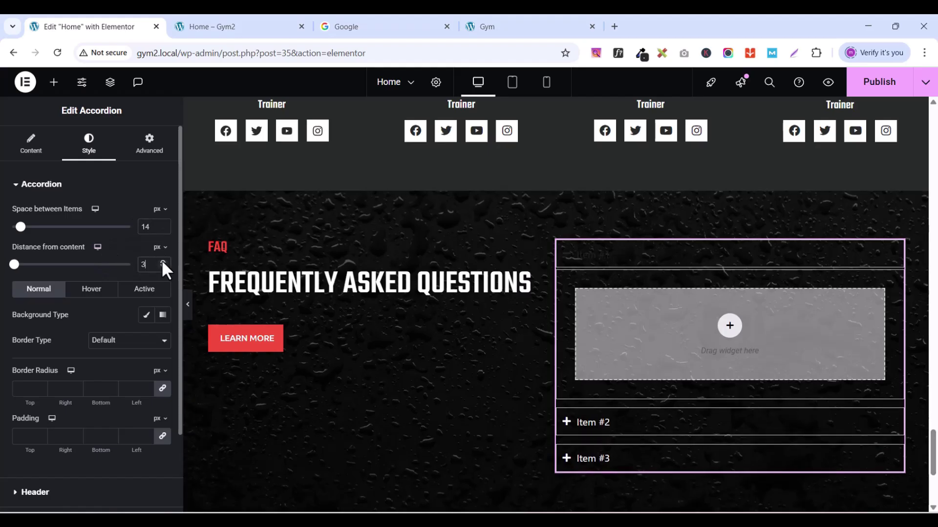
left_click(163, 262)
left_click(164, 262)
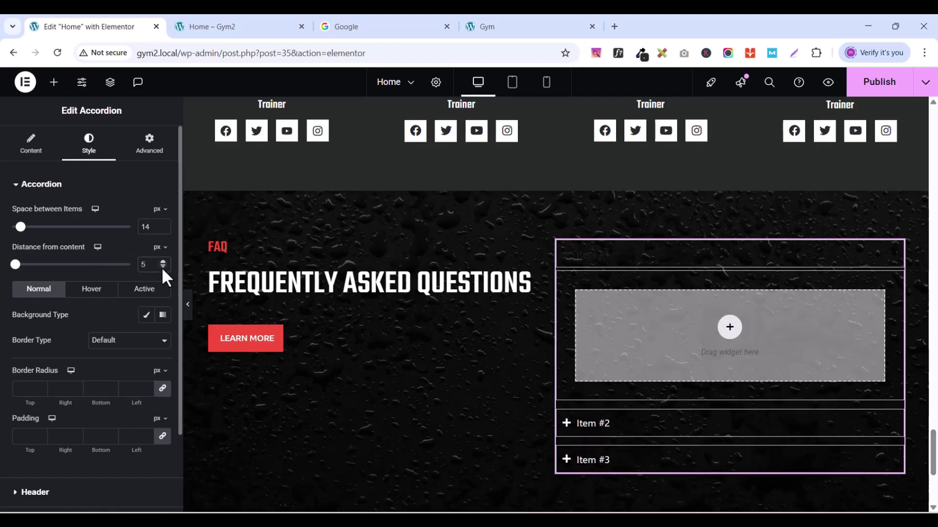
left_click(163, 266)
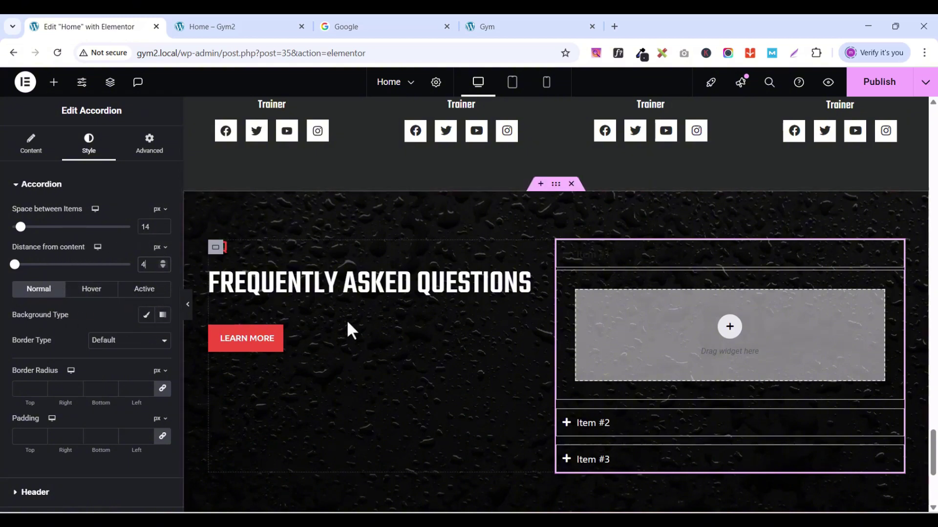
Step: Give the accordion items a classic background in their normal state, using the global dark color #272929
left_click(146, 315)
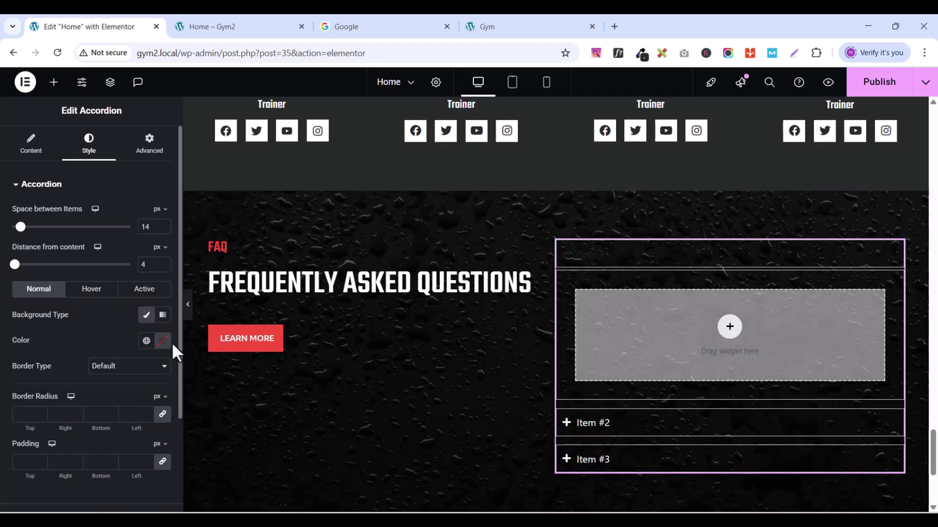
left_click(146, 341)
left_click(63, 315)
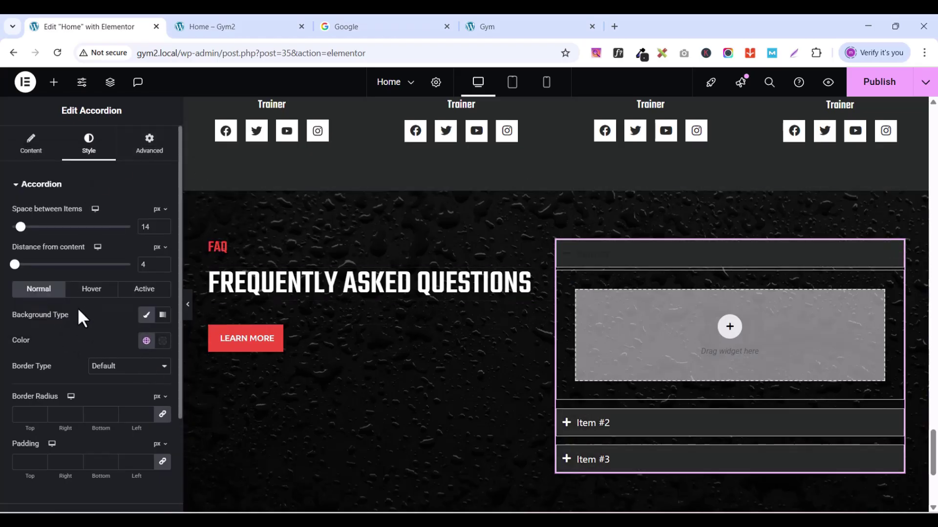
Step: Set the accordion items' hover and active backgrounds to classic with the global red color #F34E3A
left_click(96, 294)
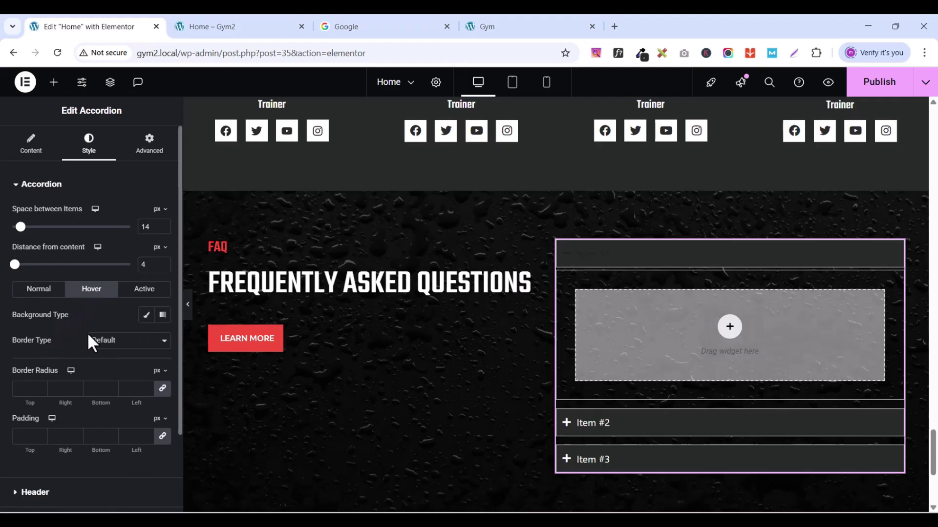
left_click(148, 317)
left_click(146, 341)
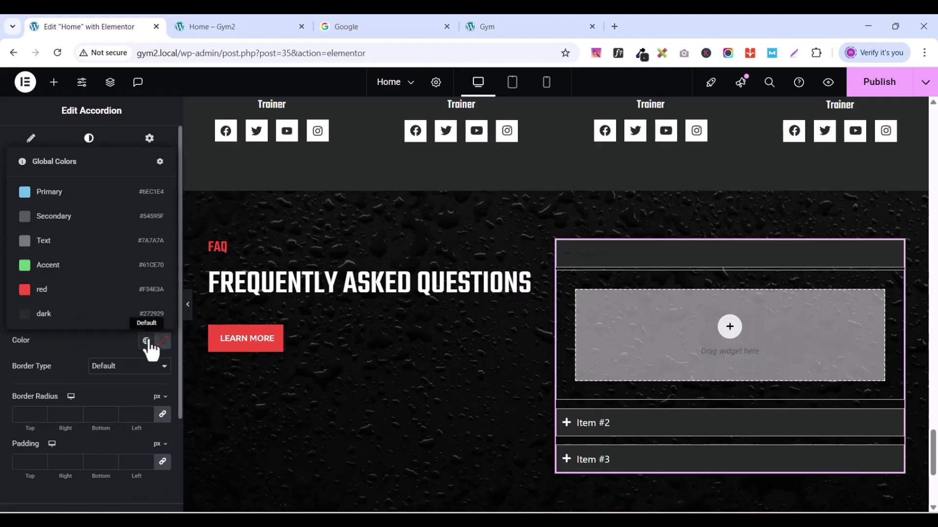
left_click(34, 294)
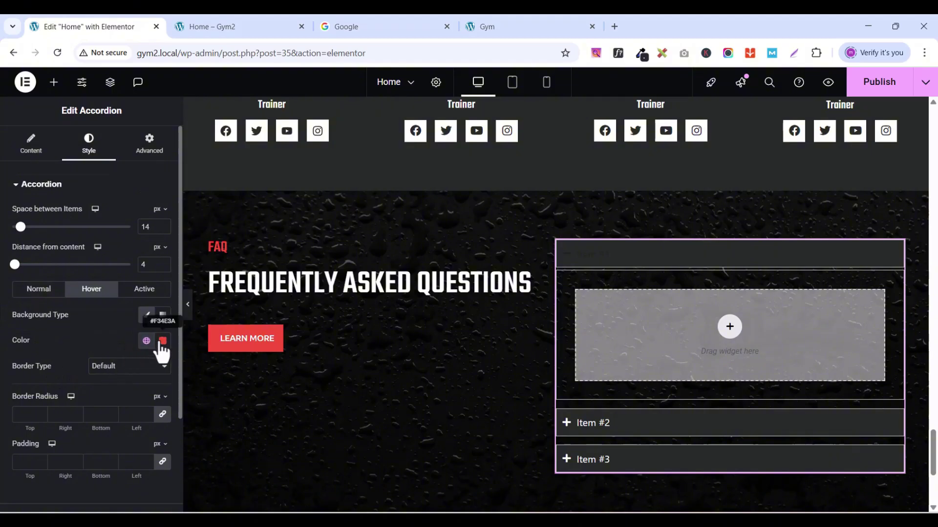
left_click(144, 291)
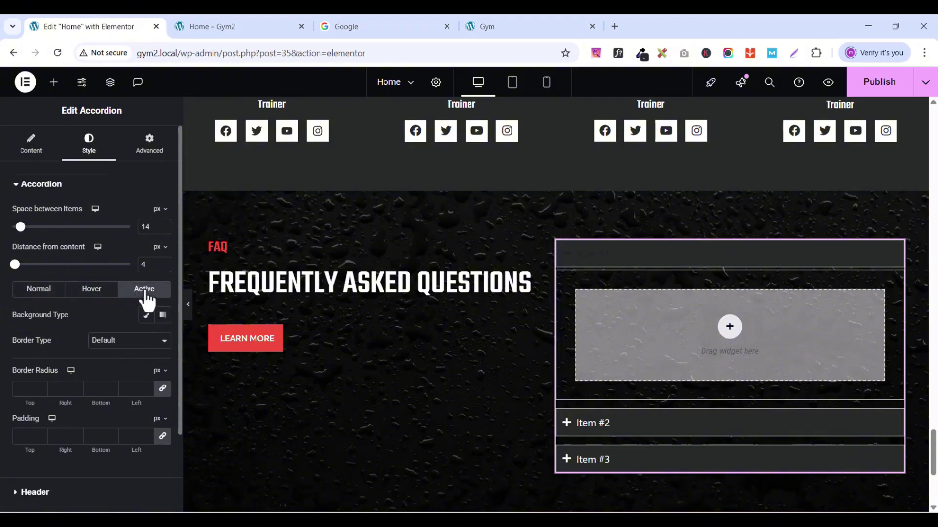
left_click(145, 315)
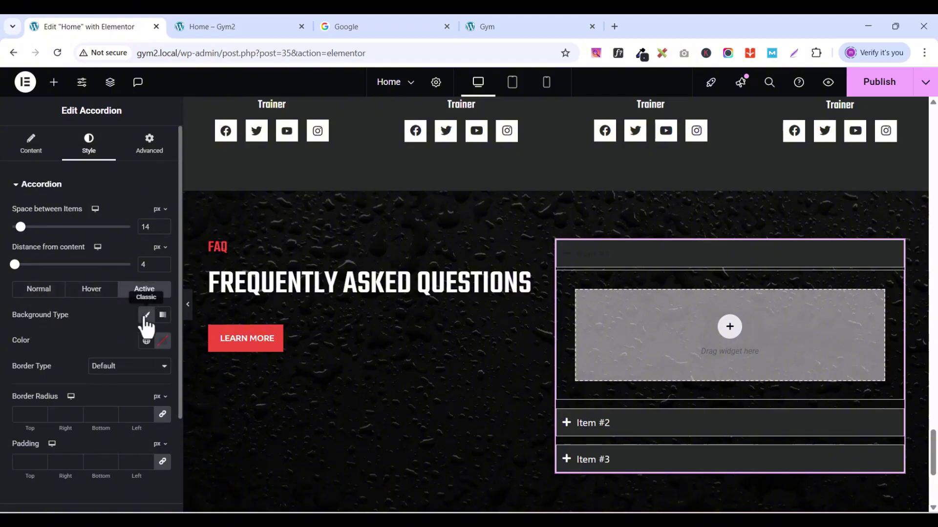
left_click(146, 341)
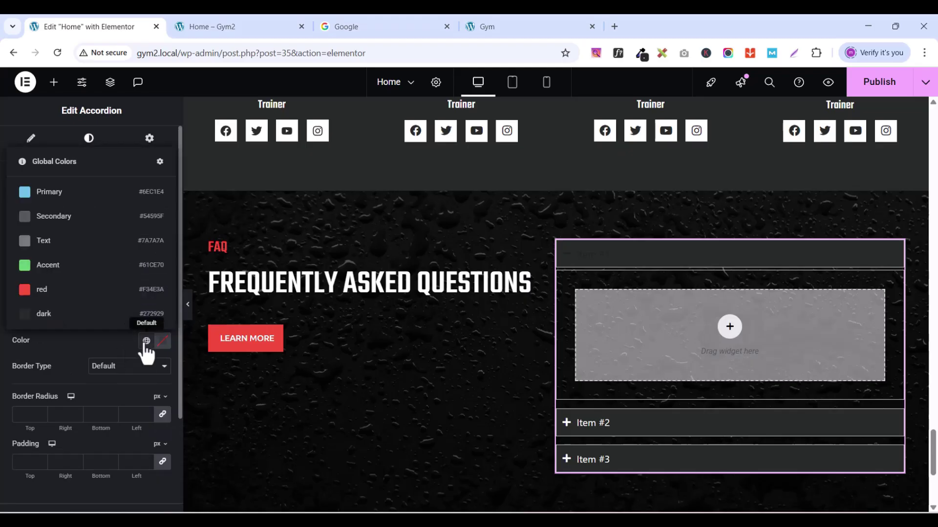
left_click(47, 291)
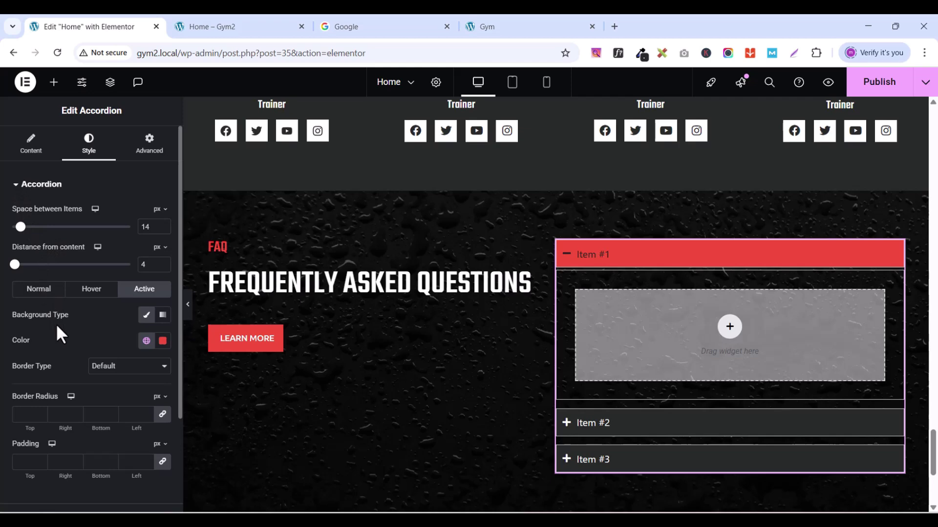
Step: Set the accordion's padding to 10 px on all sides
left_click(39, 289)
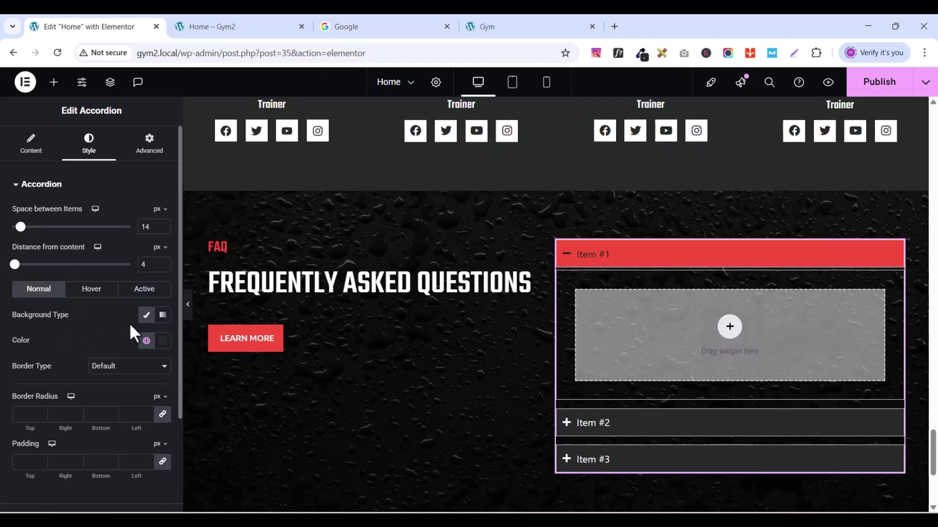
scroll(101, 323, "down", 2)
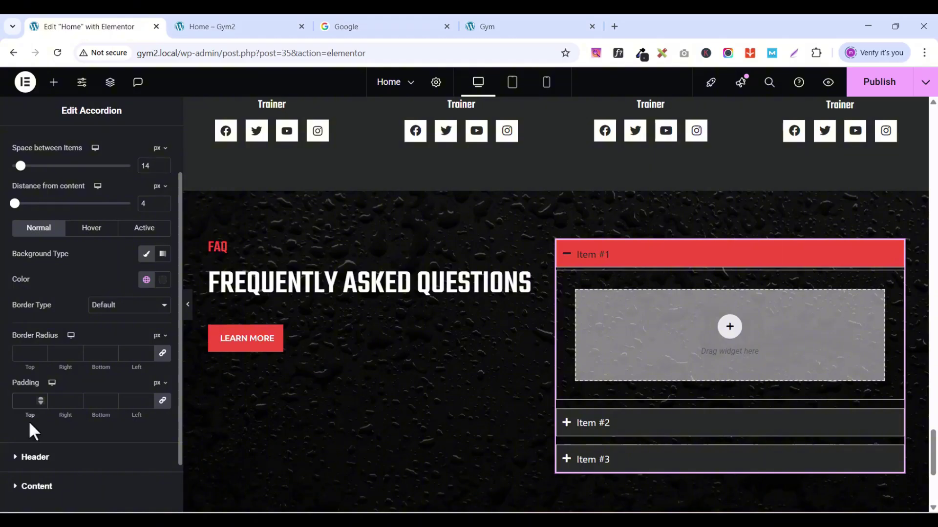
type("10")
scroll(87, 421, "up", 2)
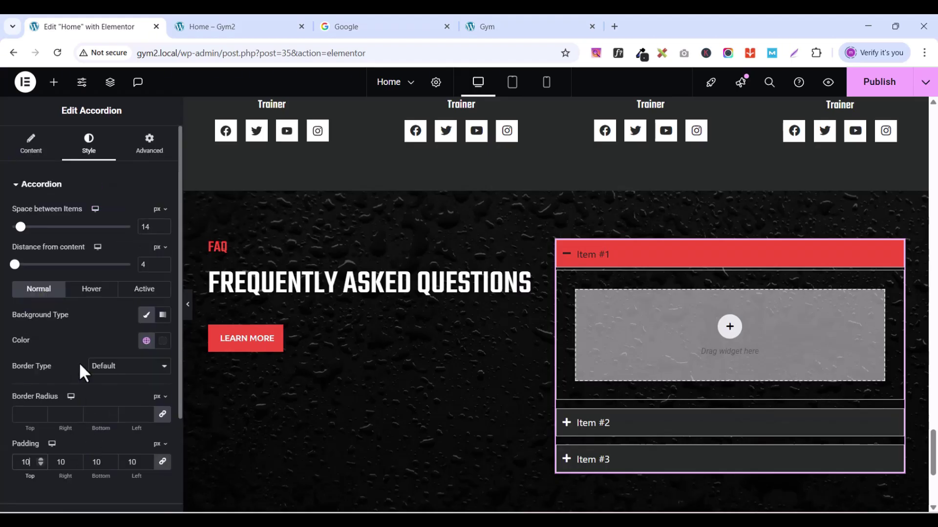
left_click(17, 184)
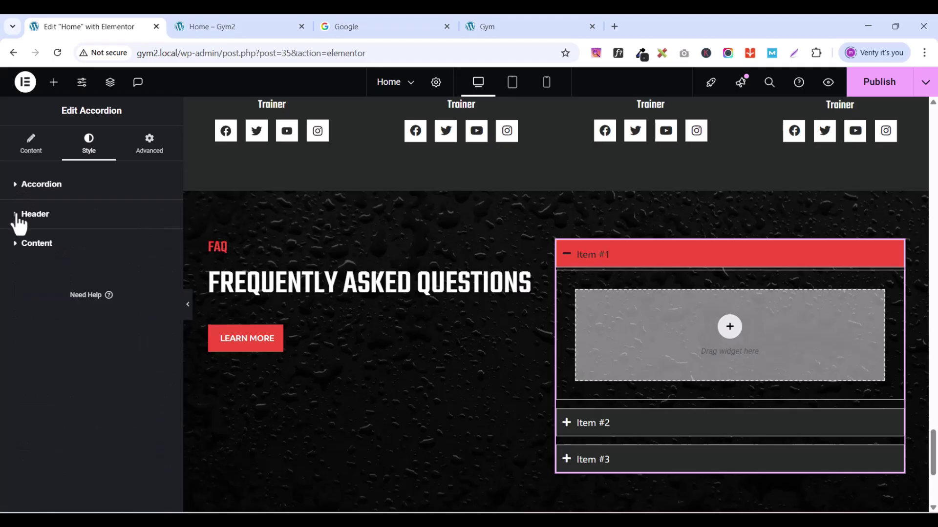
Step: Set the accordion header's title color to black for the hover and active states, using #000000 for active
left_click(18, 216)
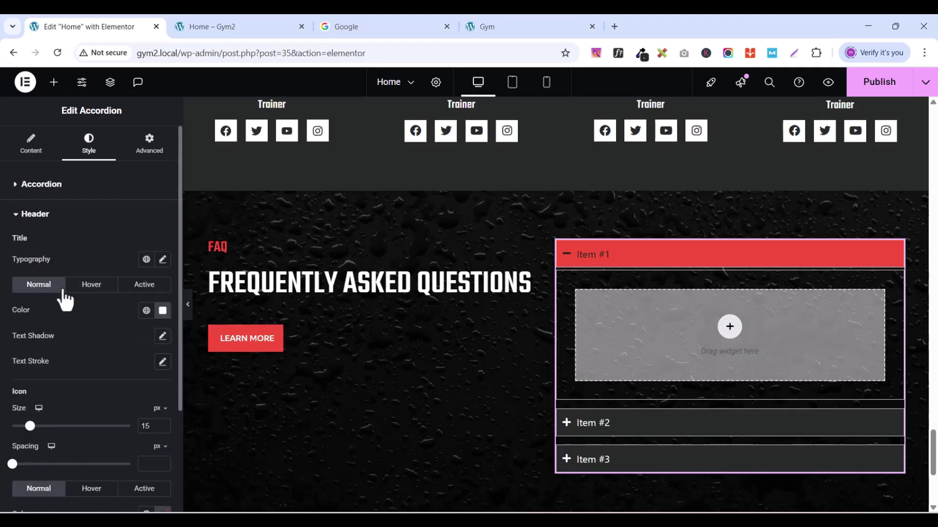
left_click(92, 287)
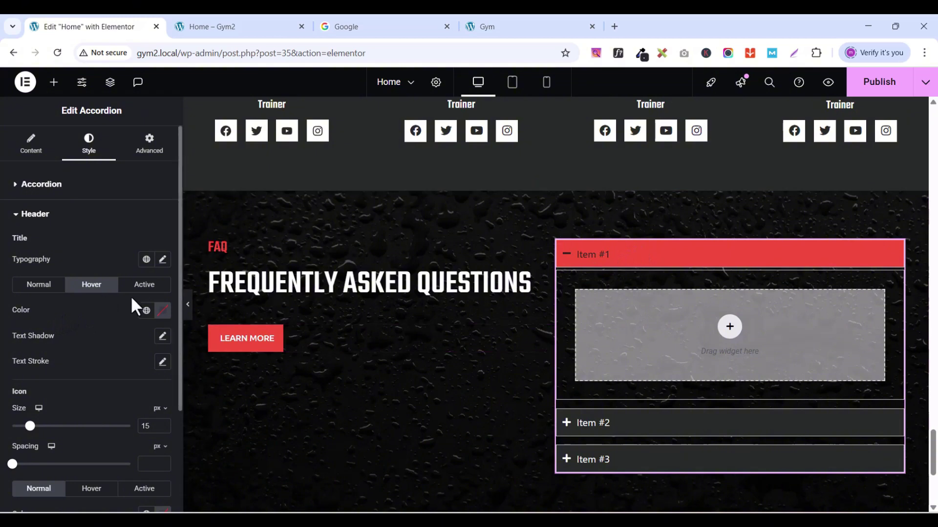
left_click(163, 311)
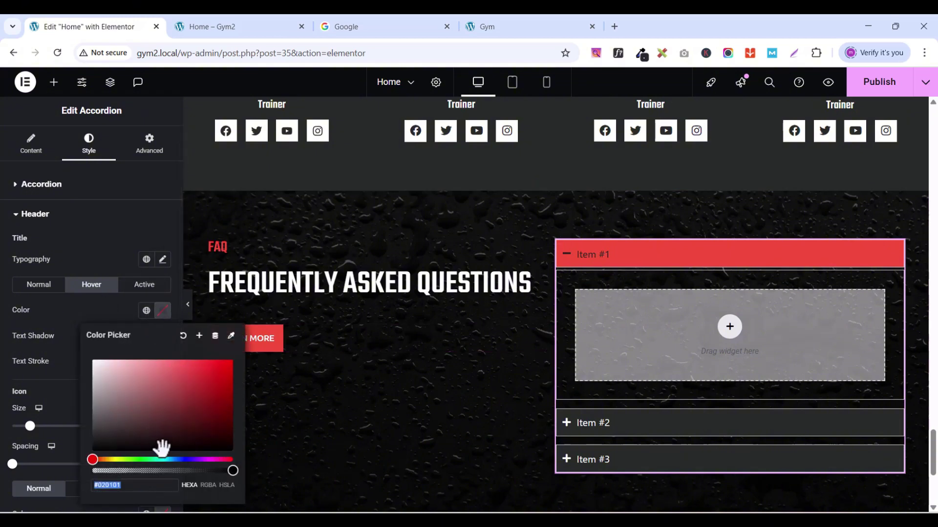
left_click_drag(161, 446, 160, 468)
left_click(145, 285)
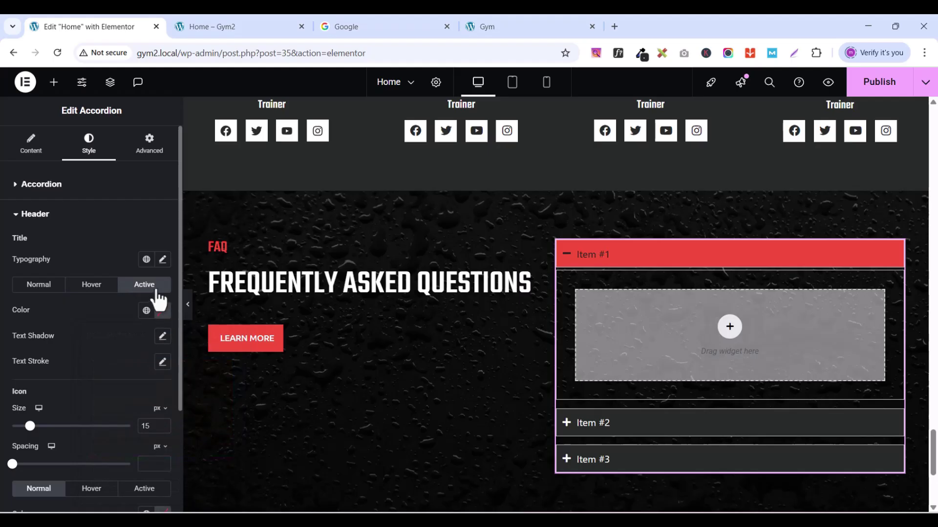
left_click(162, 311)
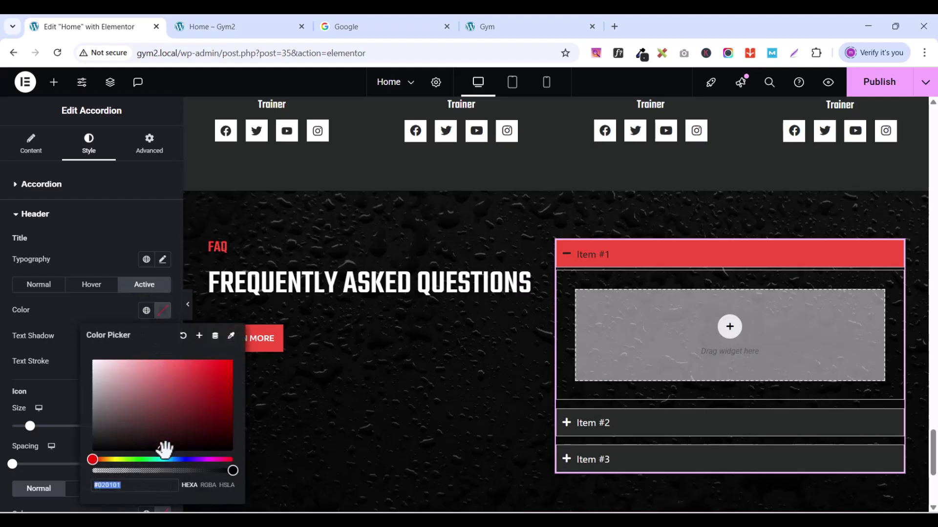
mouse_move(163, 448)
left_mouse_down()
mouse_move(161, 437)
mouse_move(159, 454)
left_mouse_up()
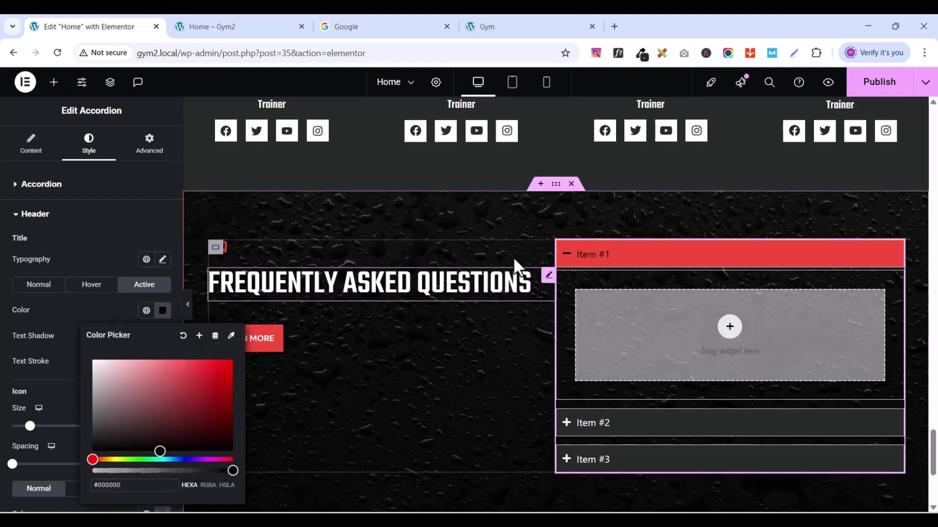
left_click(92, 236)
scroll(88, 371, "down", 1)
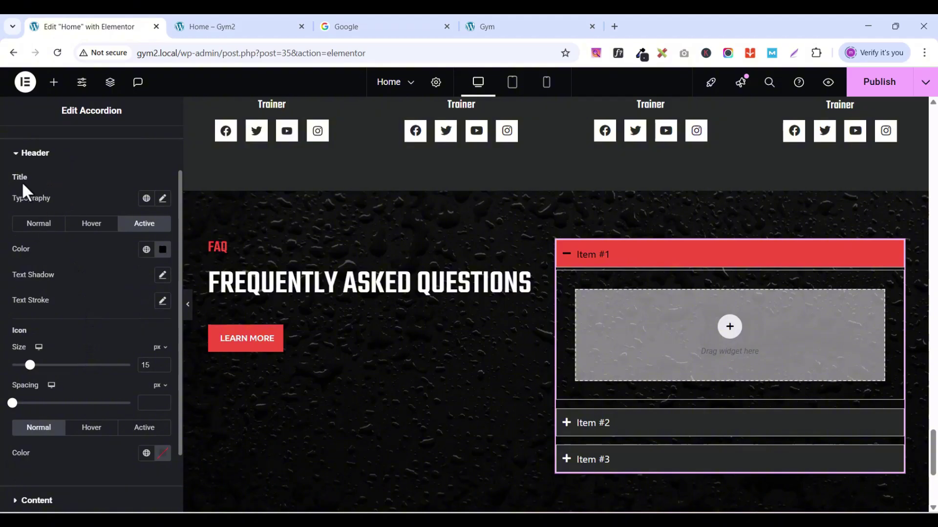
left_click(20, 153)
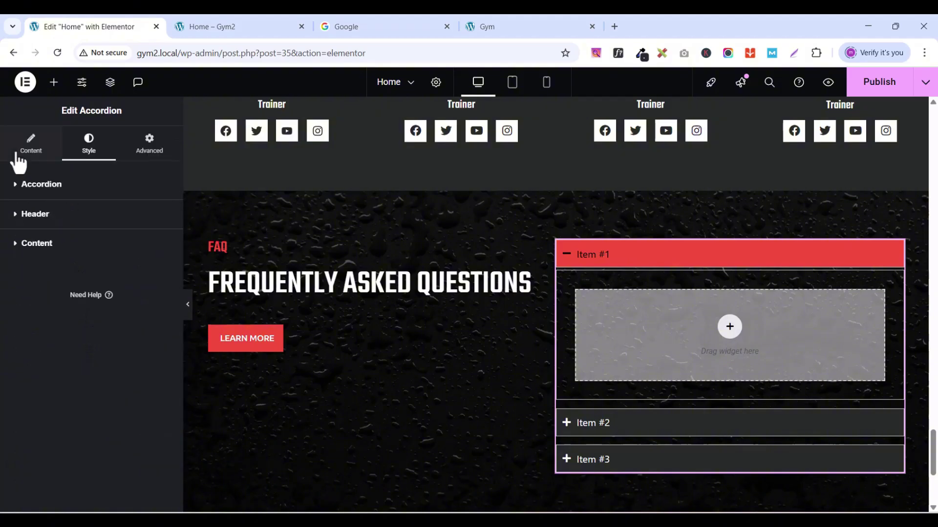
Step: Find the Text Editor widget and add it to the empty content area of accordion Item #1
left_click(15, 252)
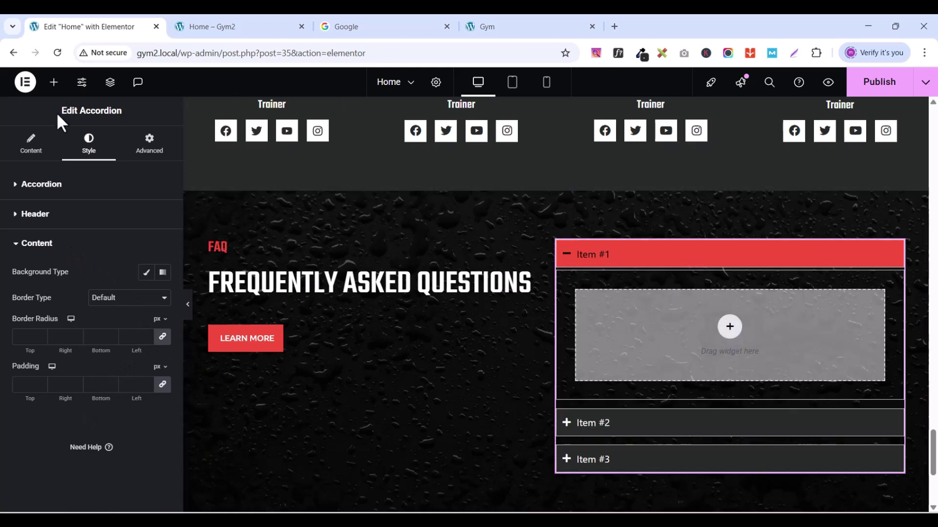
left_click(53, 82)
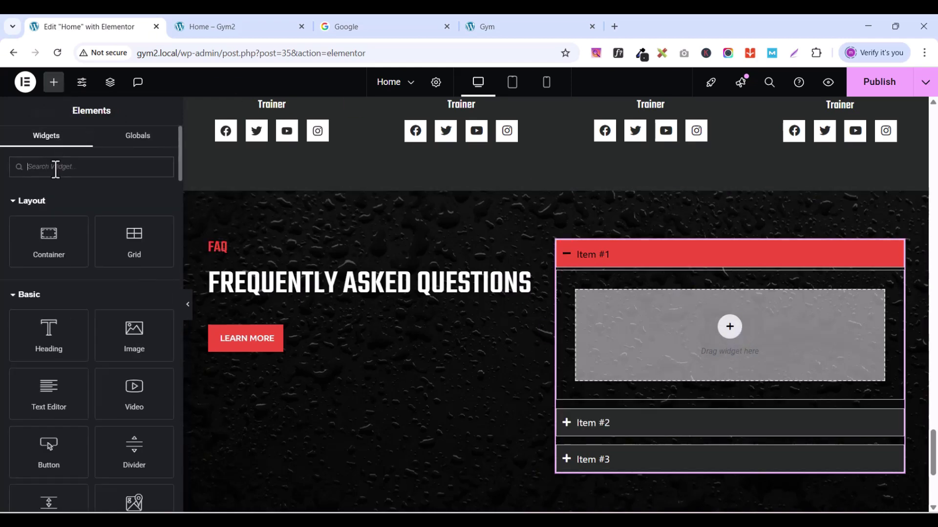
type("te")
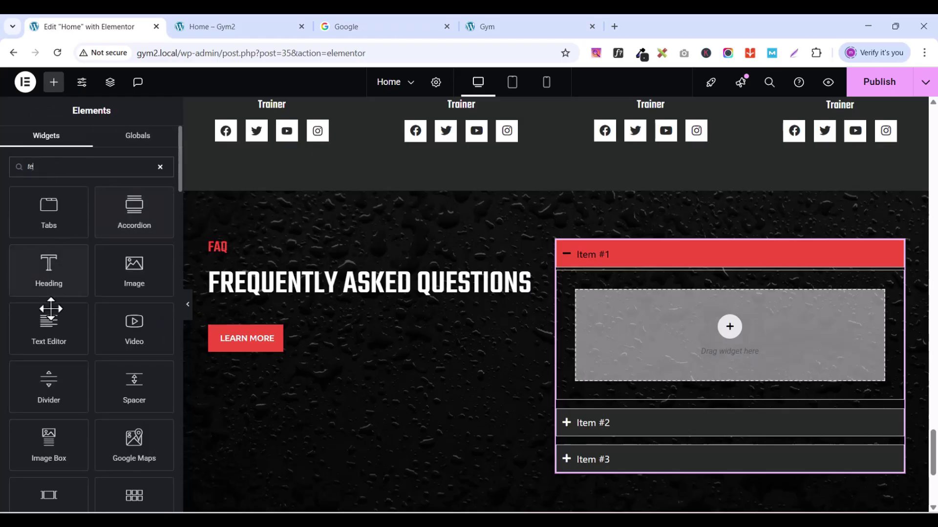
left_click_drag(51, 309, 697, 335)
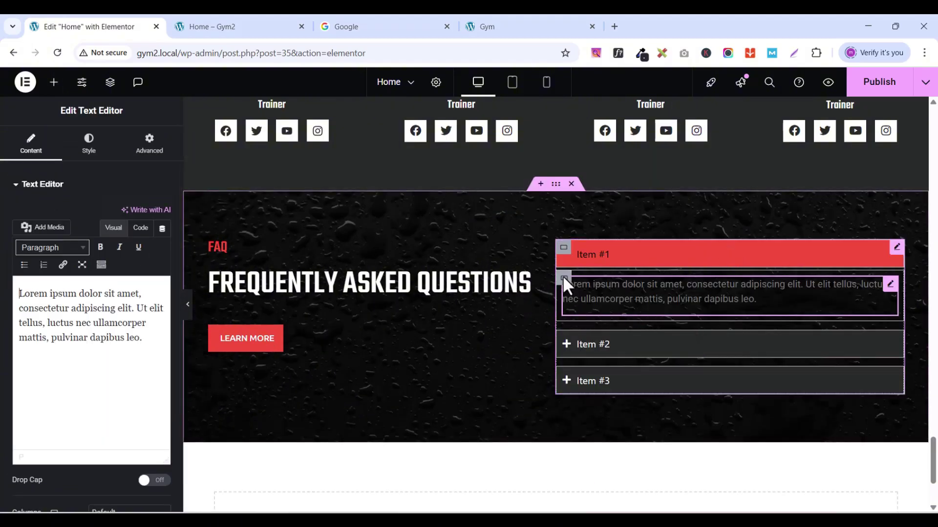
Step: Set the padding of Item #1's content container to 20 px on all sides
left_click(564, 282)
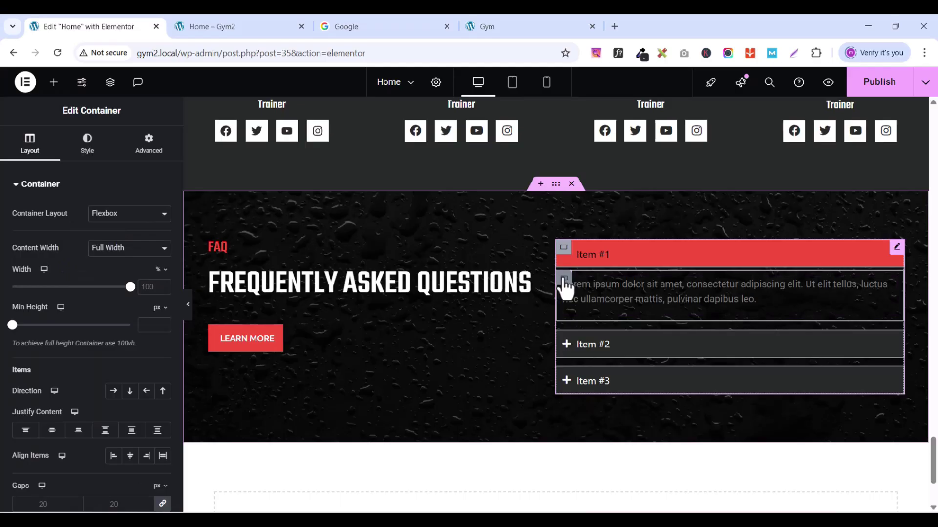
left_click(156, 153)
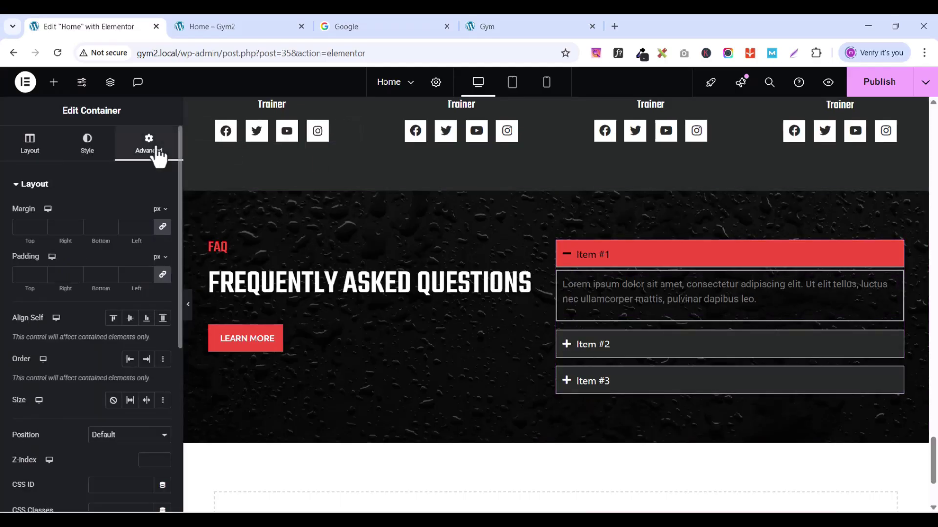
left_click(26, 272)
type("20")
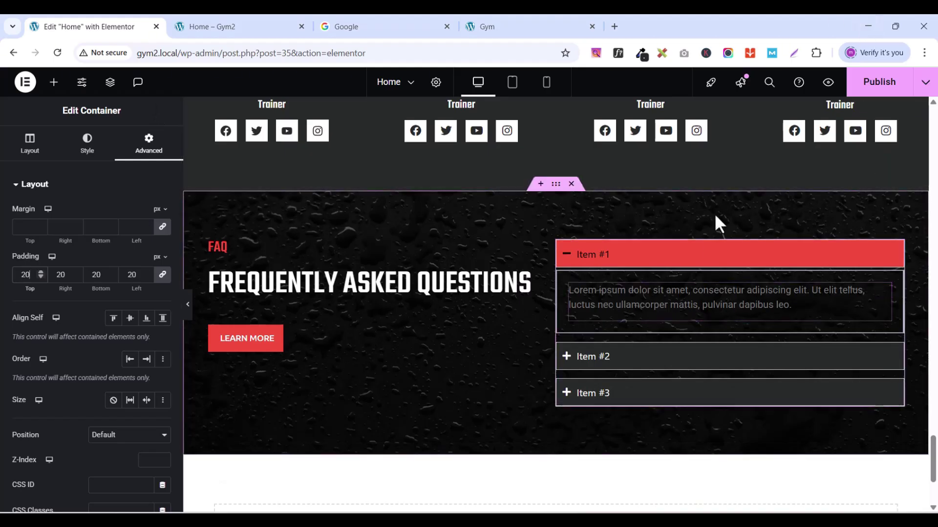
left_click(87, 149)
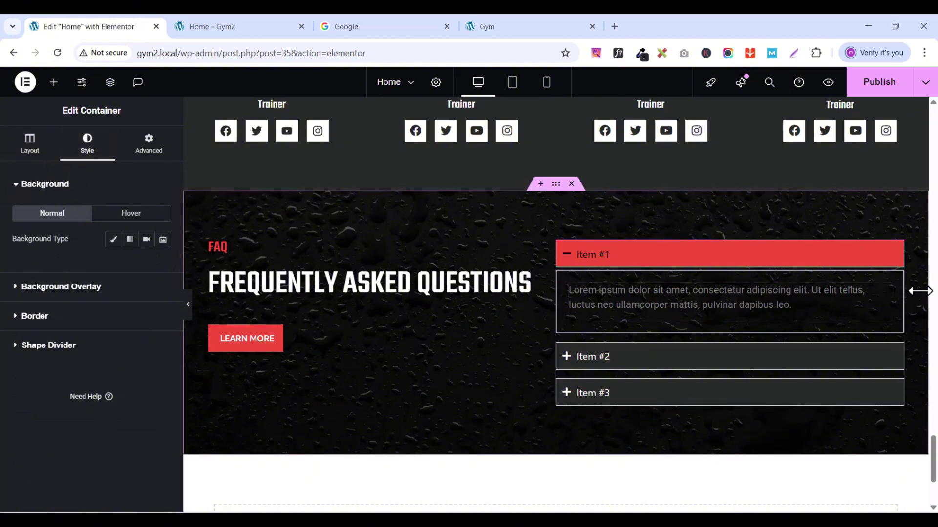
Step: Set the font family of the answer text in accordion Item #1 to Ubuntu
left_click(884, 292)
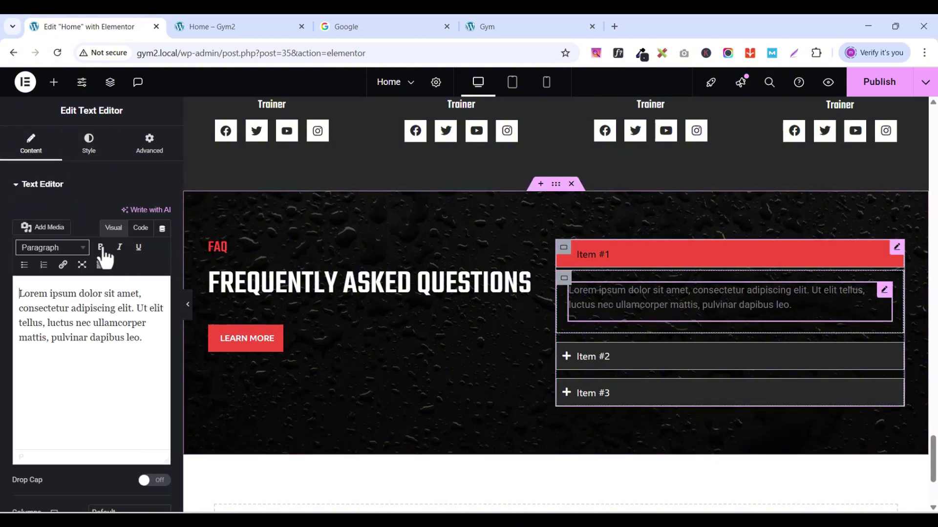
left_click(81, 145)
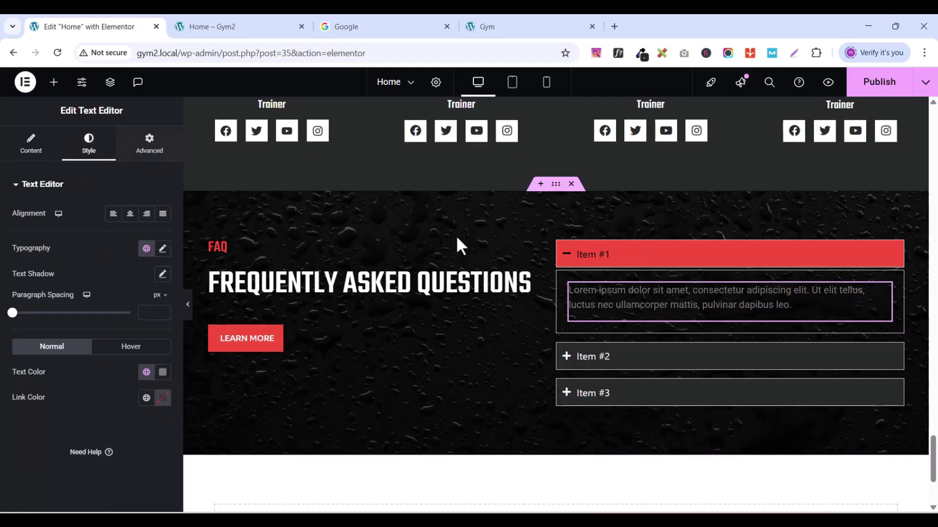
left_click(494, 28)
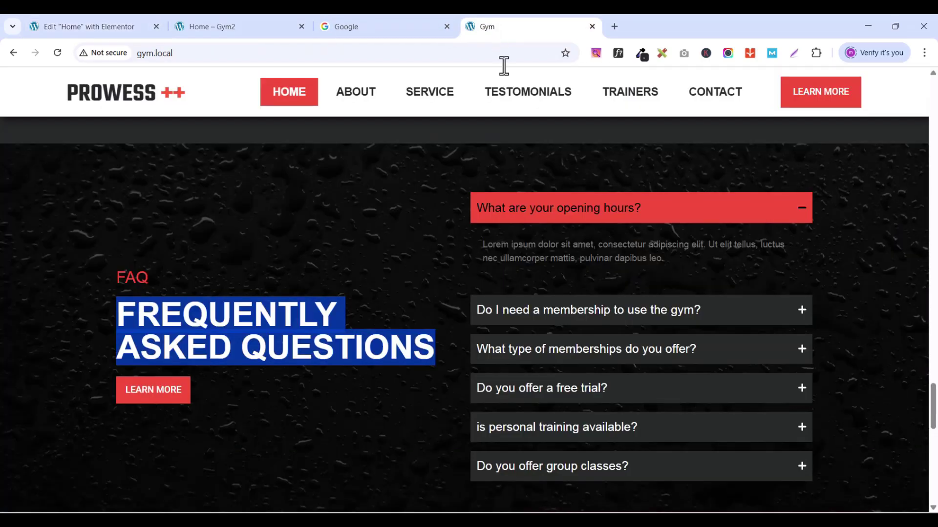
left_click(102, 24)
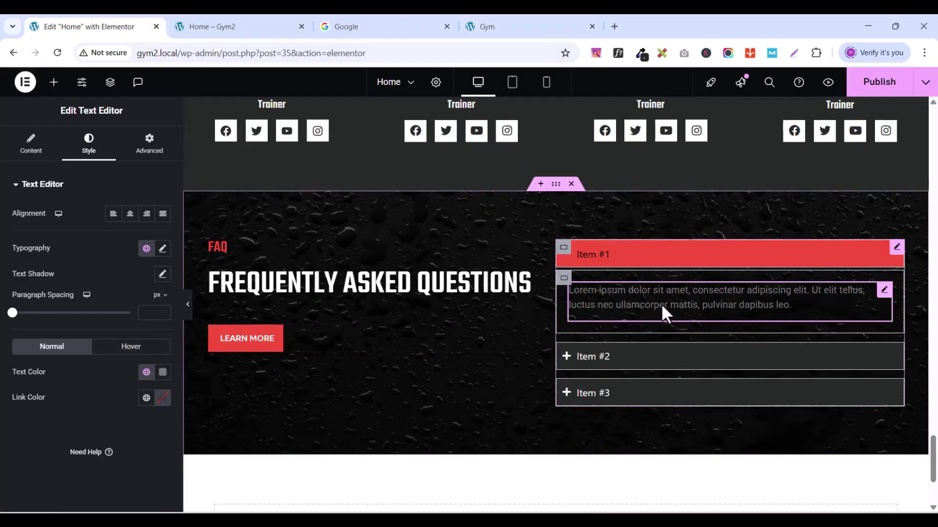
left_click(161, 250)
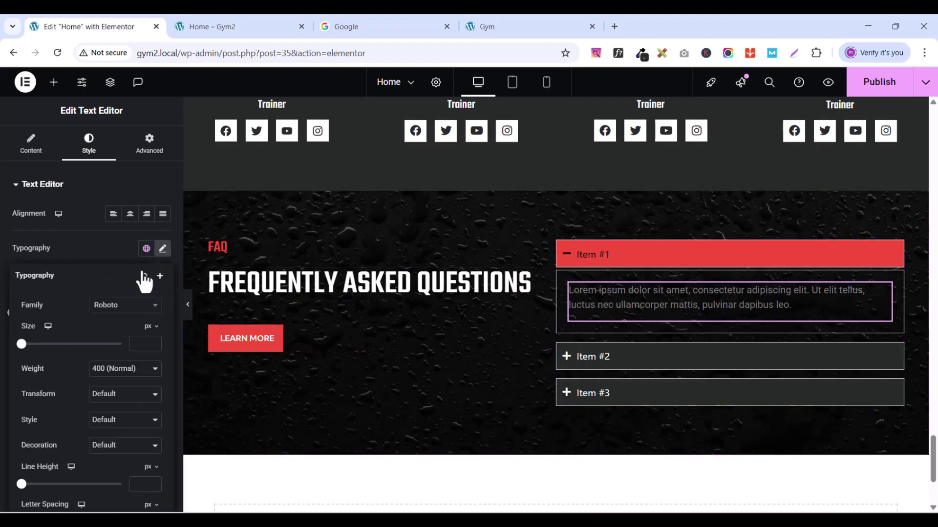
left_click(125, 306)
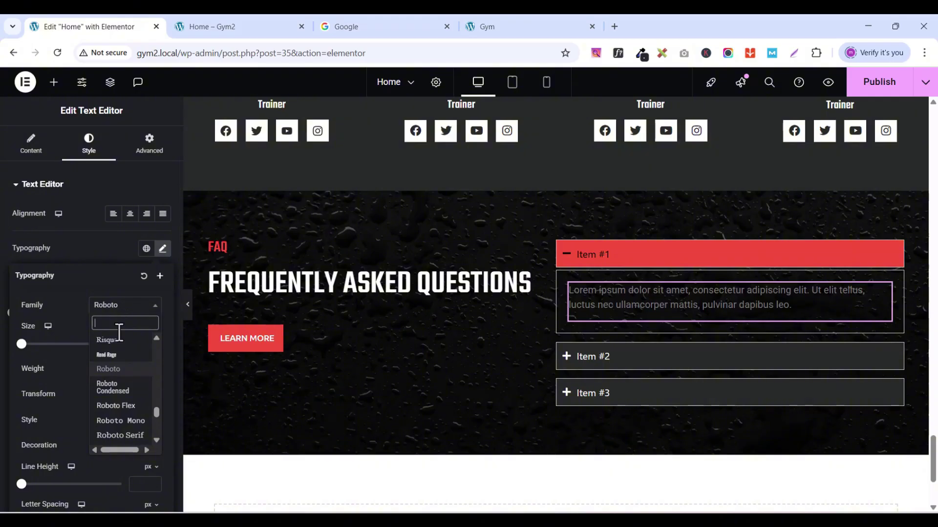
type("ubu")
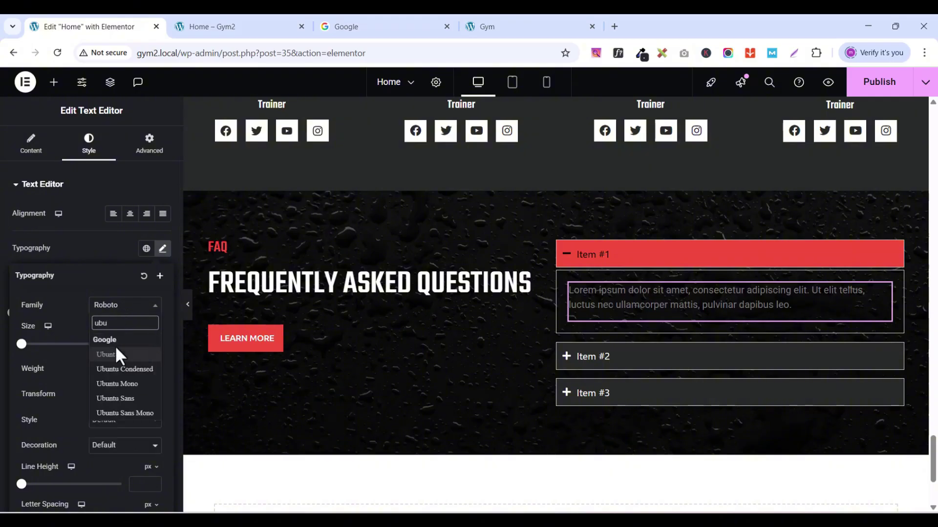
left_click(116, 357)
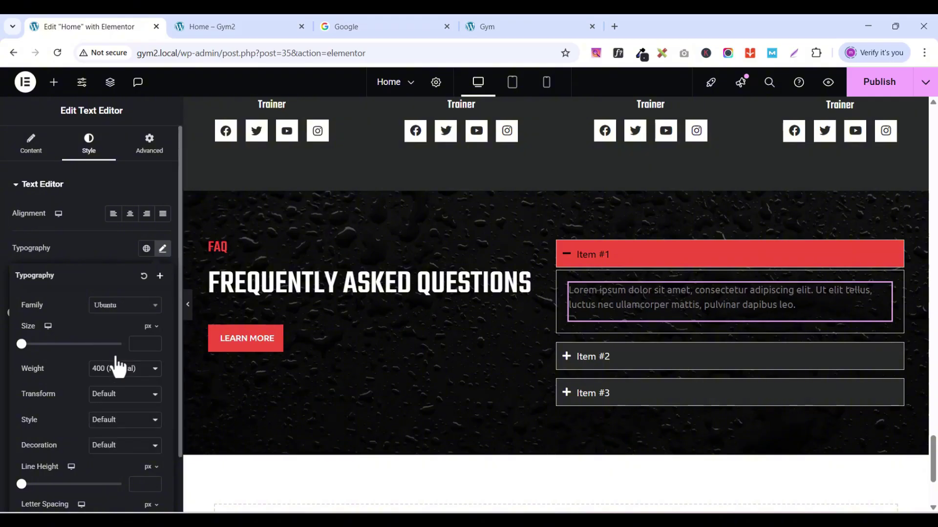
Step: Set the font size of Item #1's answer text to 14 px
left_click(153, 341)
left_click(153, 342)
left_click(153, 342)
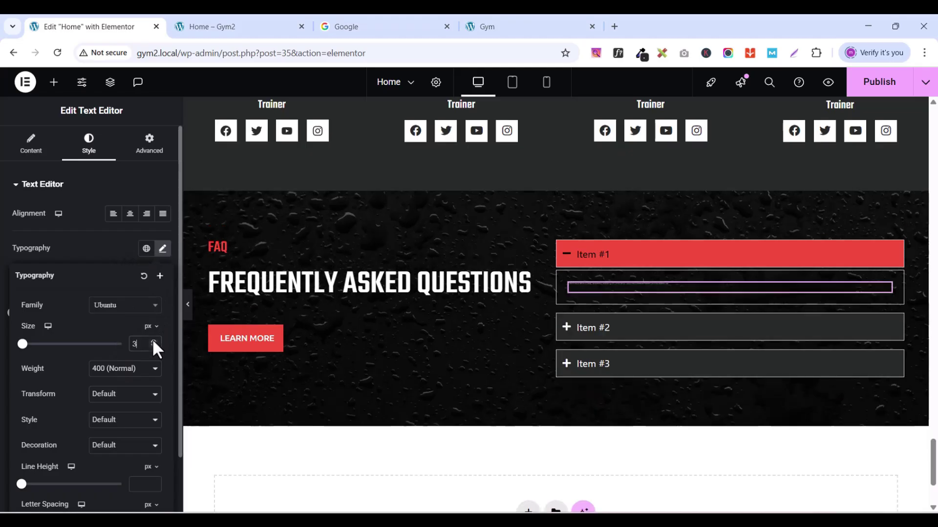
left_click(153, 341)
left_click(153, 341)
left_click(153, 341)
left_click(153, 342)
left_click(153, 341)
left_click(152, 341)
left_click(153, 341)
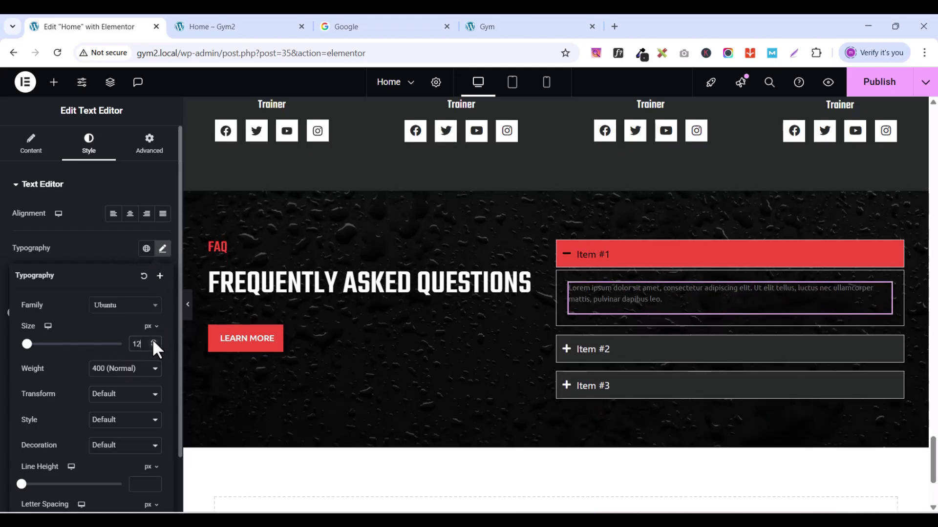
left_click(153, 341)
left_click(153, 342)
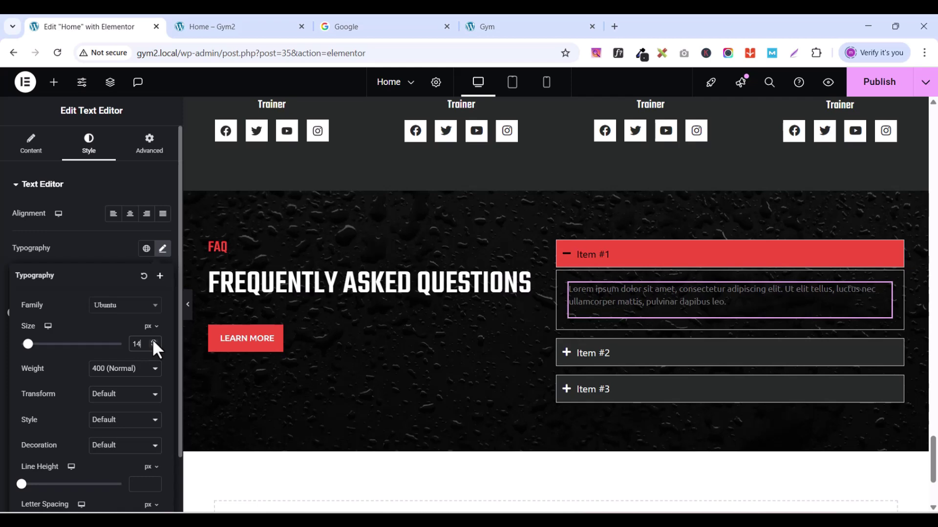
left_click(93, 242)
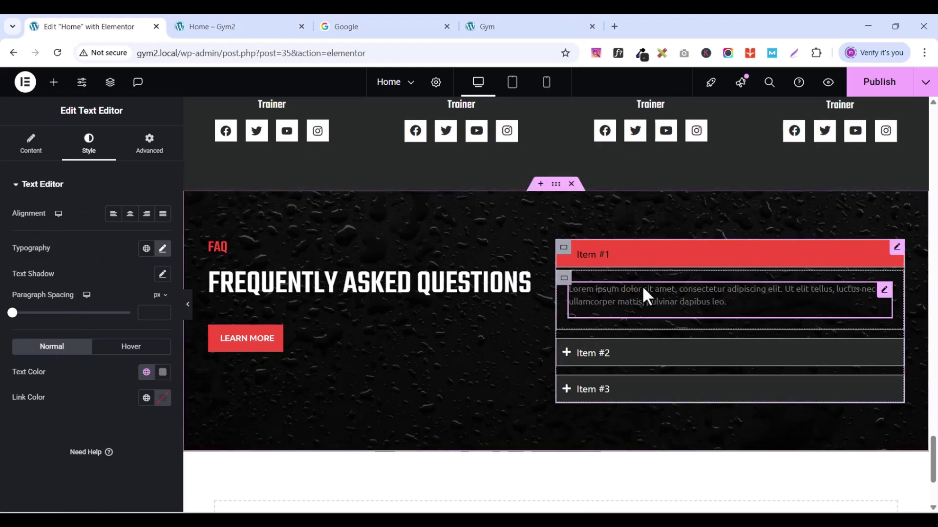
Step: Set the border type of Item #1's content container to None
left_click(562, 285)
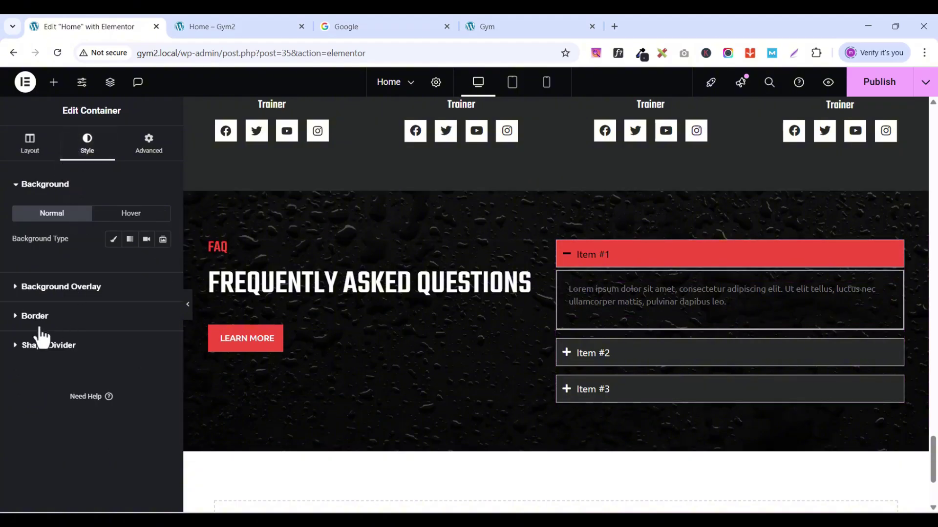
left_click(20, 317)
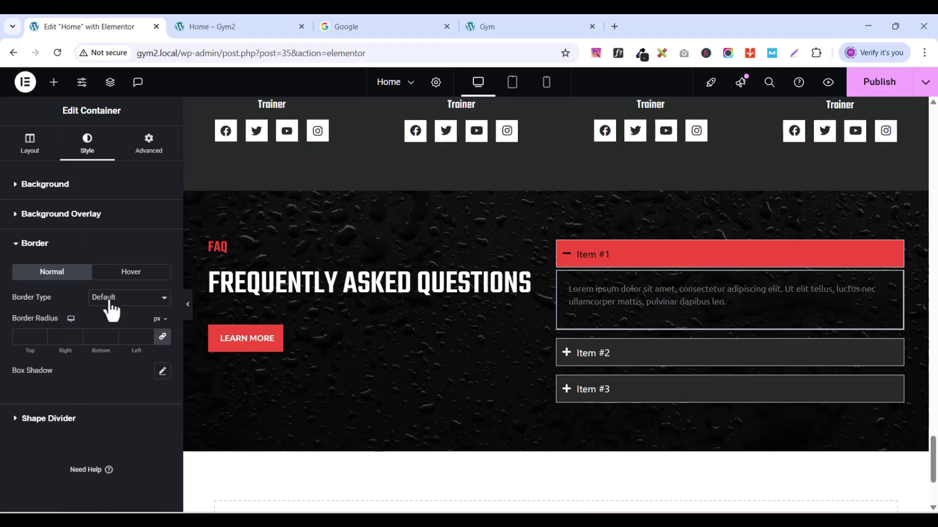
left_click(156, 301)
left_click(132, 330)
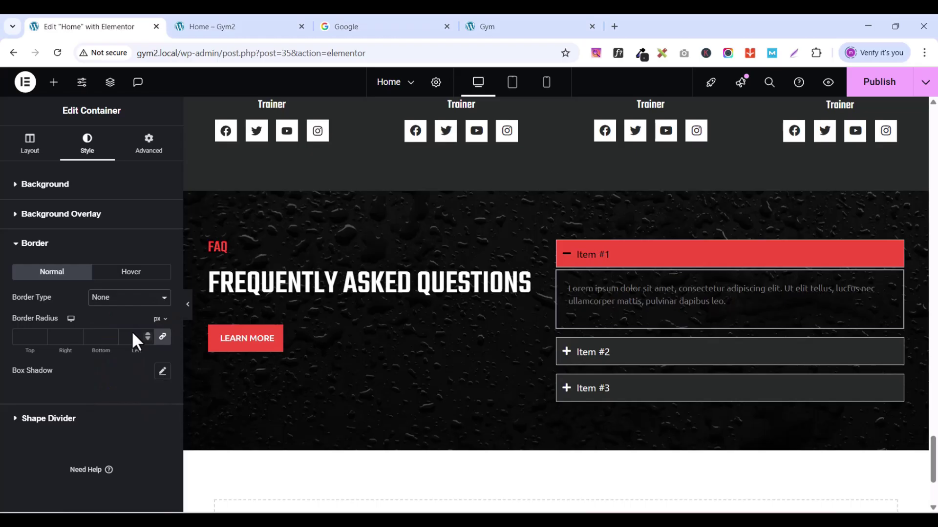
Step: Set the border type of the column container that holds the accordion to None
left_click(564, 257)
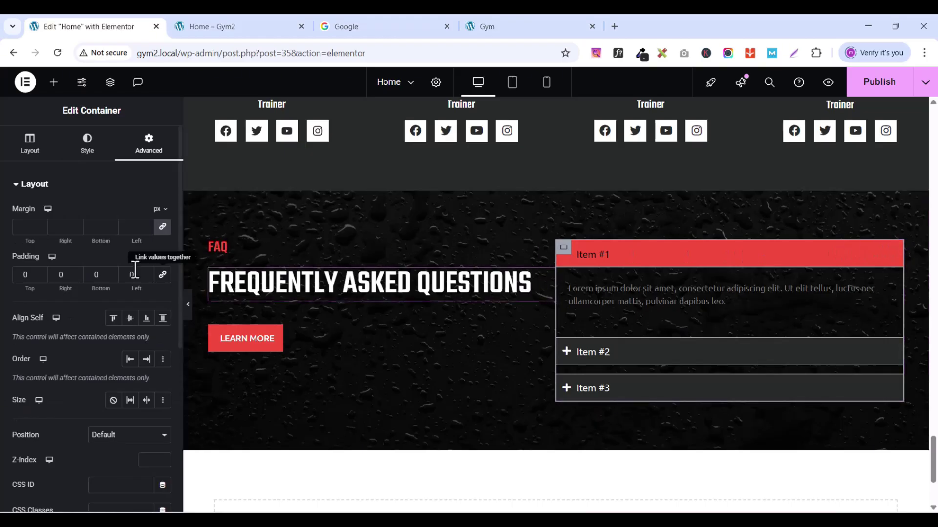
left_click(86, 147)
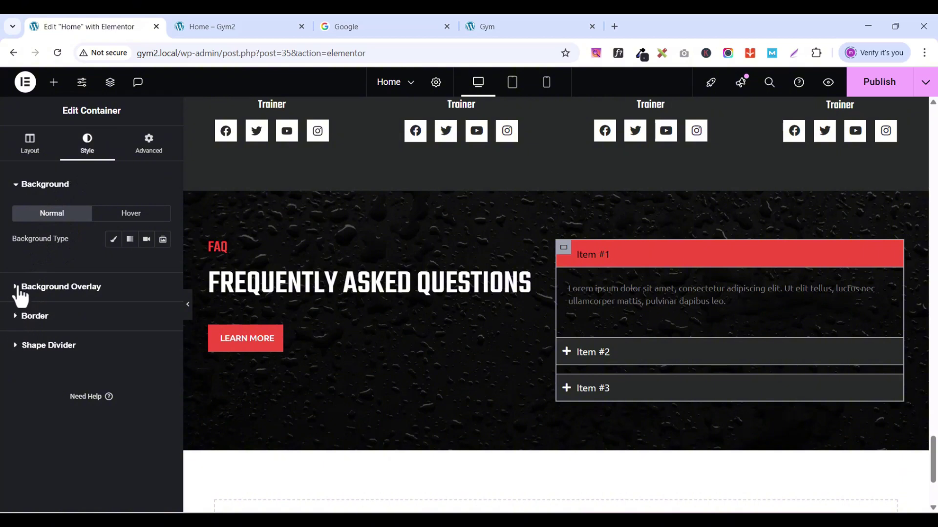
left_click(18, 318)
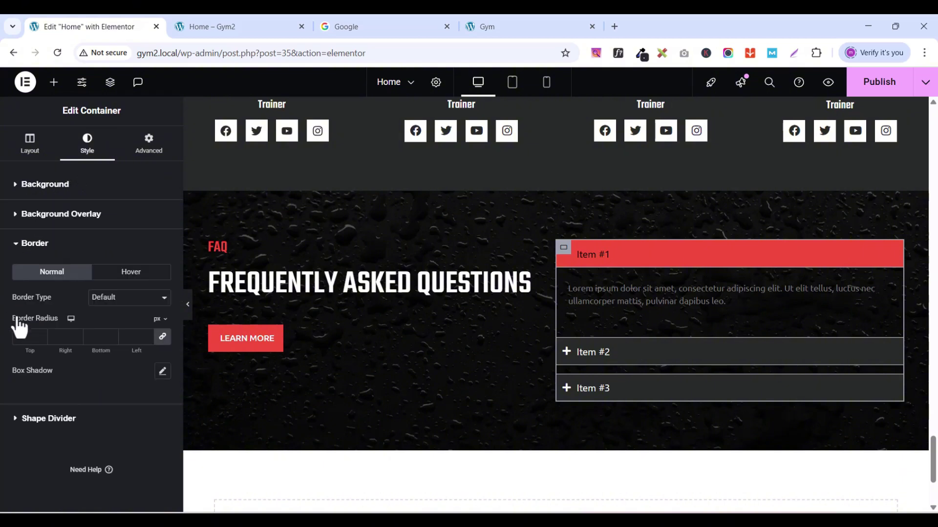
left_click(160, 299)
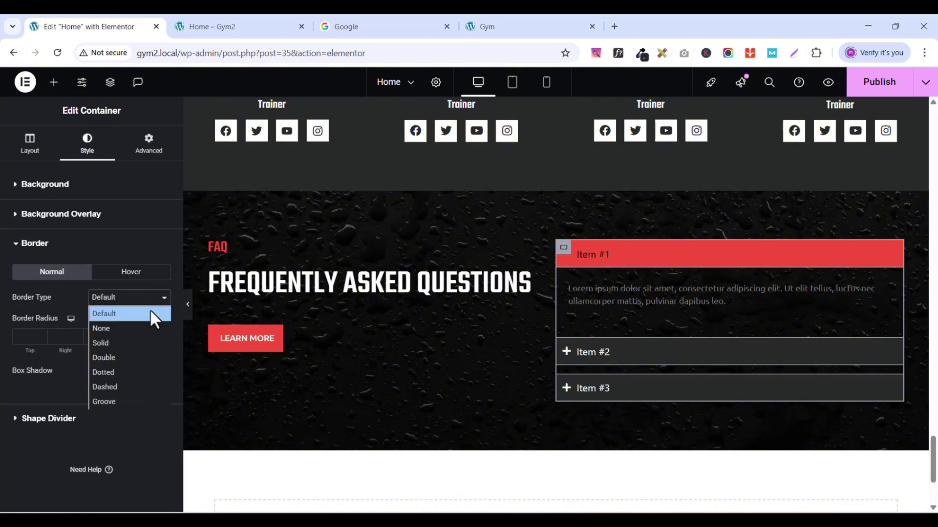
left_click(139, 328)
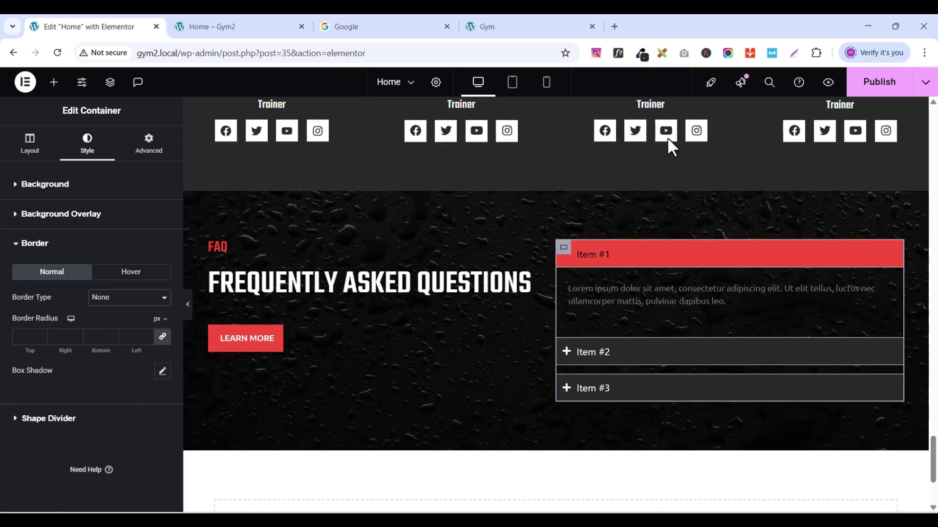
Step: Preview the page's FAQ section and compare its accordion with the one on the reference Gym site
left_click(828, 82)
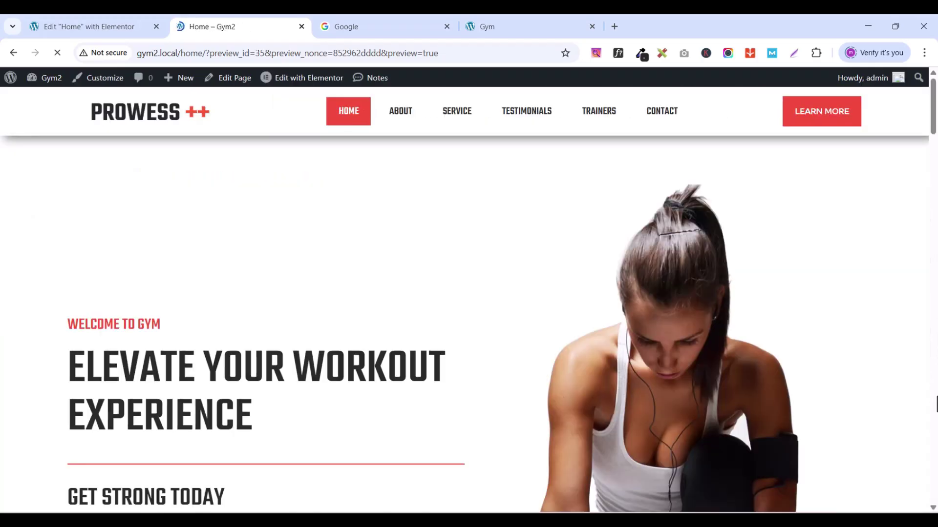
left_click_drag(933, 120, 933, 508)
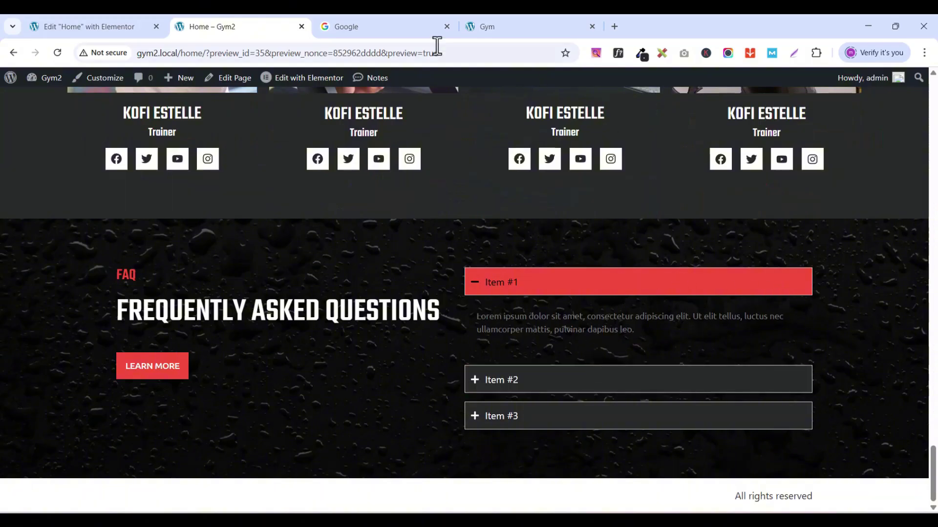
left_click(111, 28)
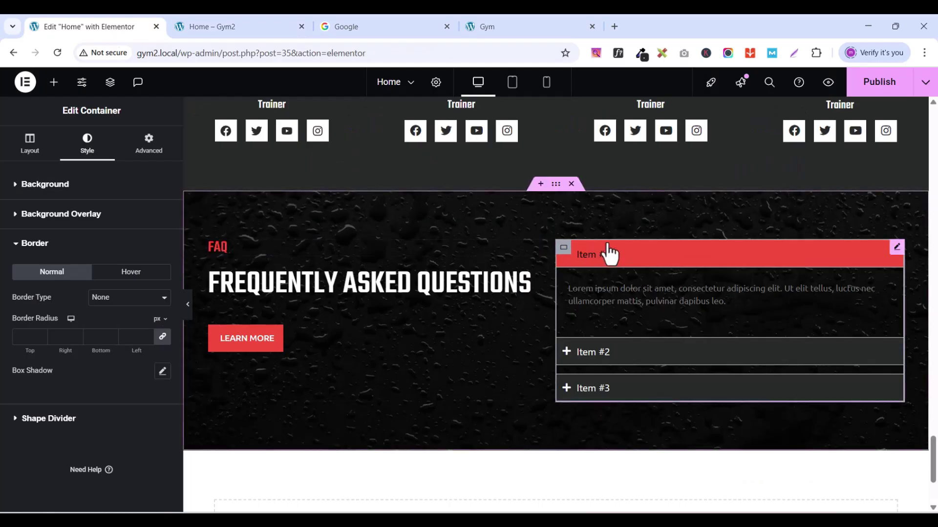
left_click(506, 22)
left_click(103, 26)
Step: Set the font family of the accordion's header titles to Teko
left_click(897, 254)
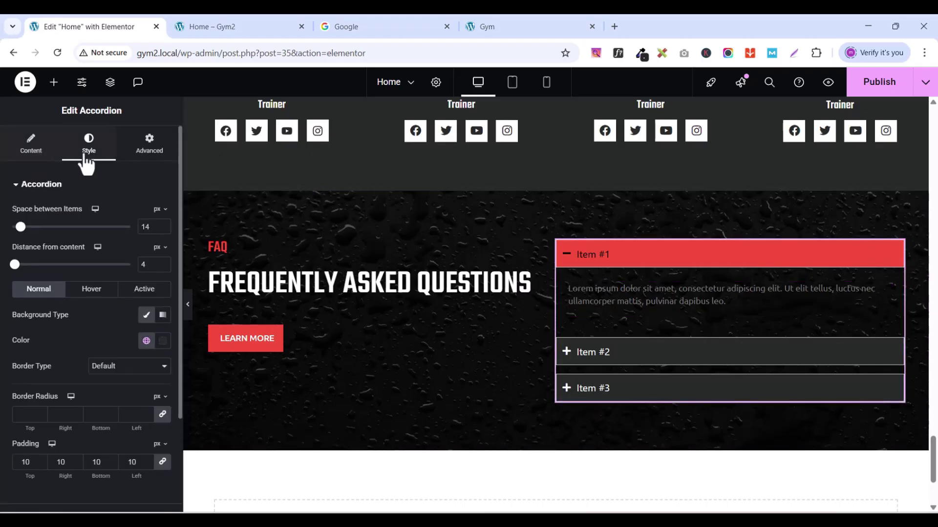
left_click(24, 155)
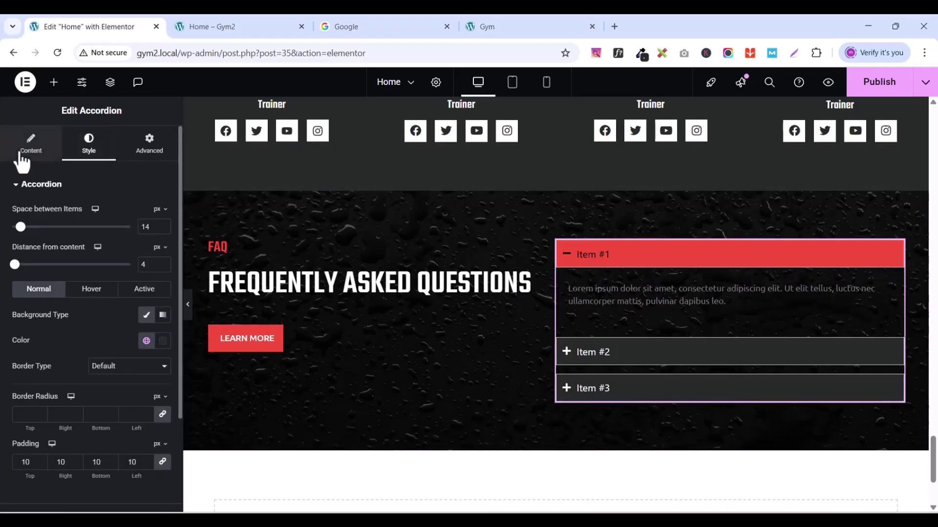
left_click(91, 152)
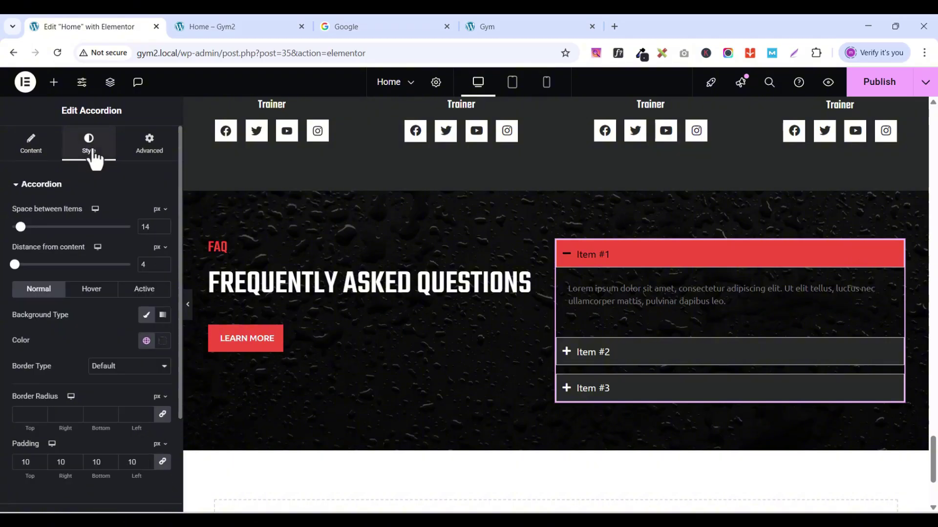
left_click(19, 184)
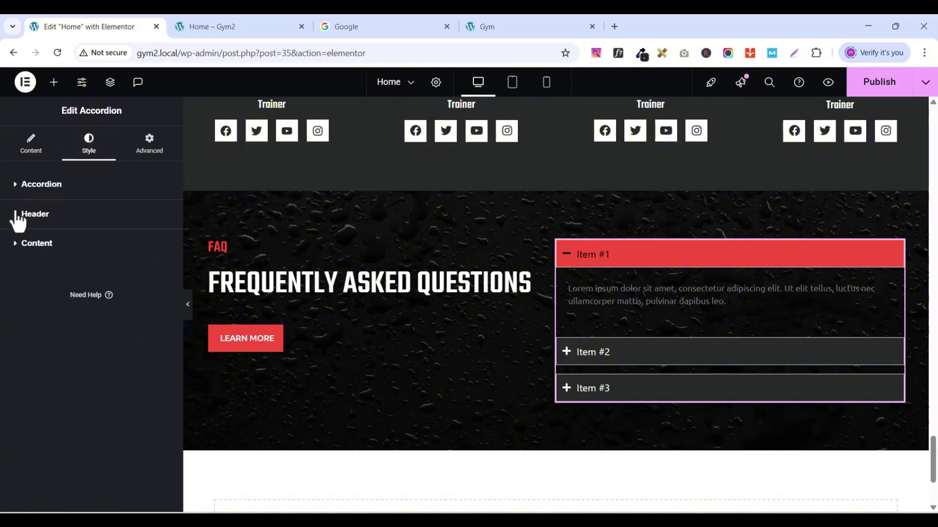
left_click(18, 215)
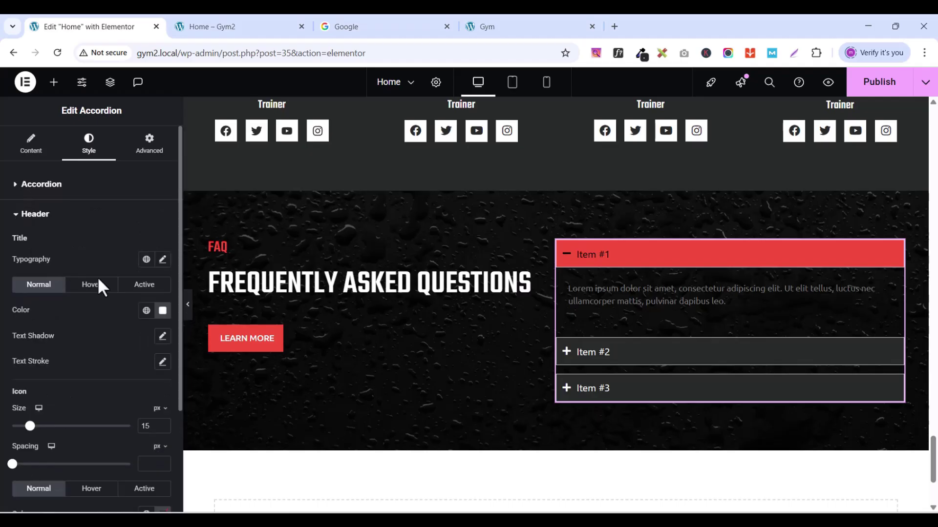
left_click(163, 260)
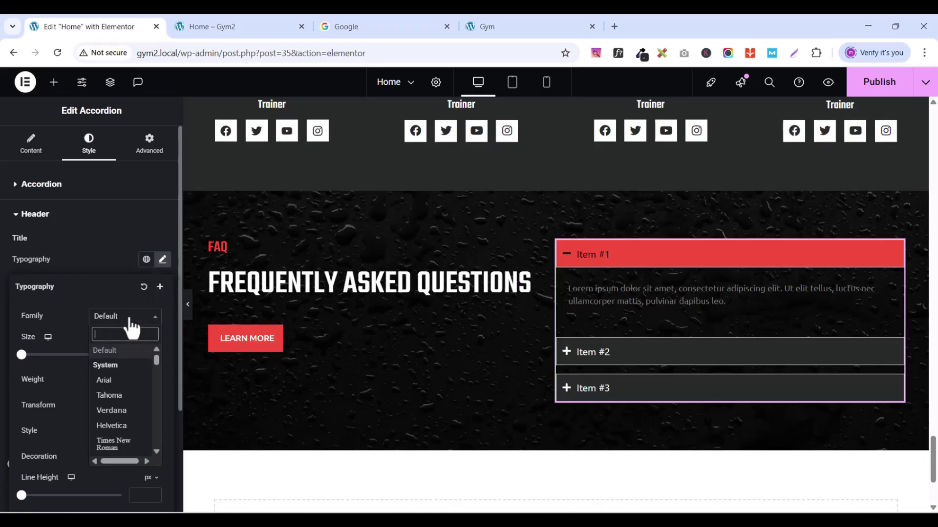
type("teko")
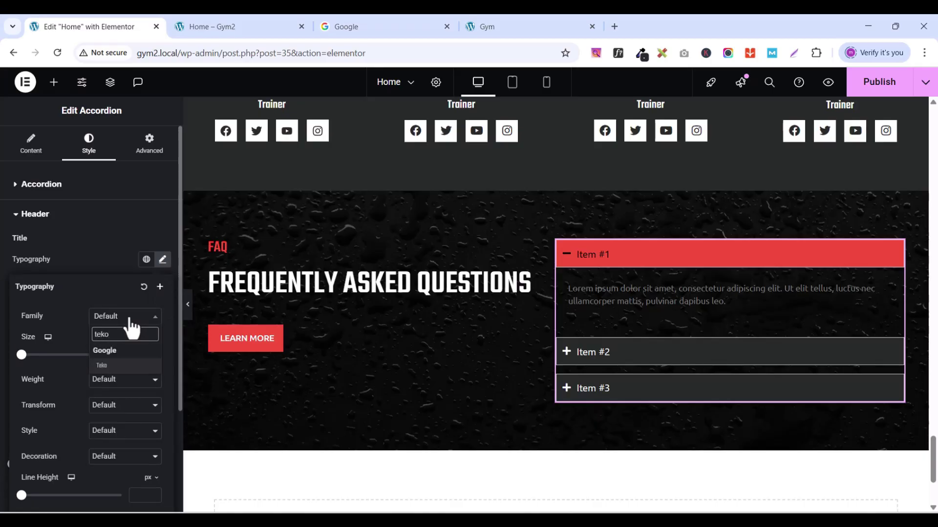
left_click(102, 366)
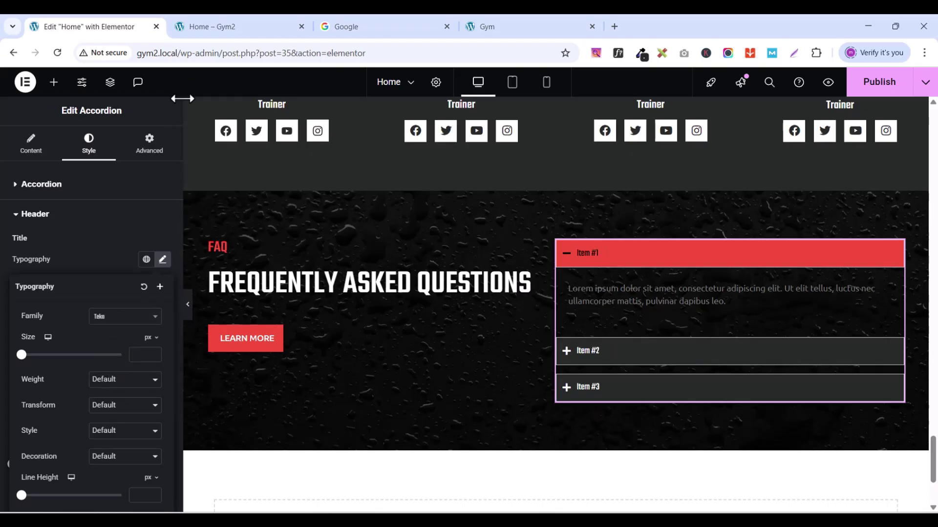
Step: Set the font size of the accordion's header titles to 20 px
left_click(154, 352)
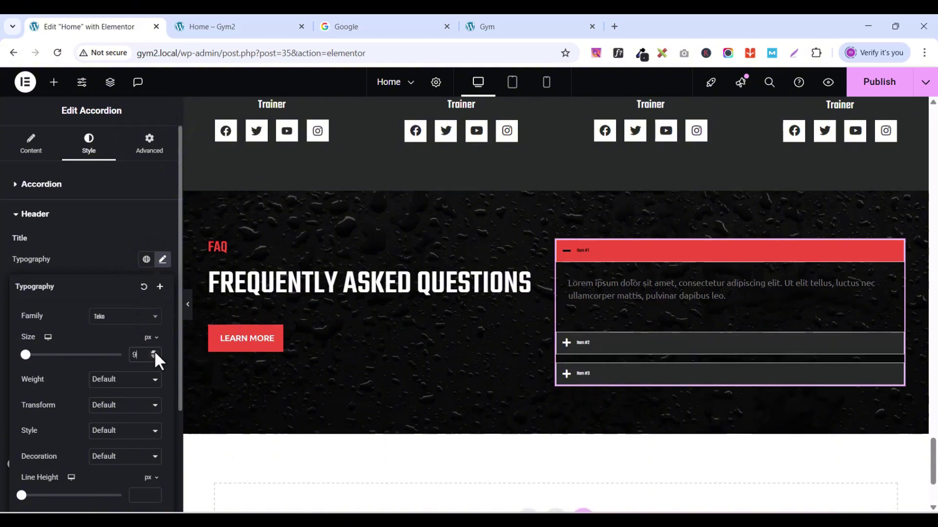
left_click(155, 352)
left_click(154, 352)
left_click(154, 352)
left_click(155, 352)
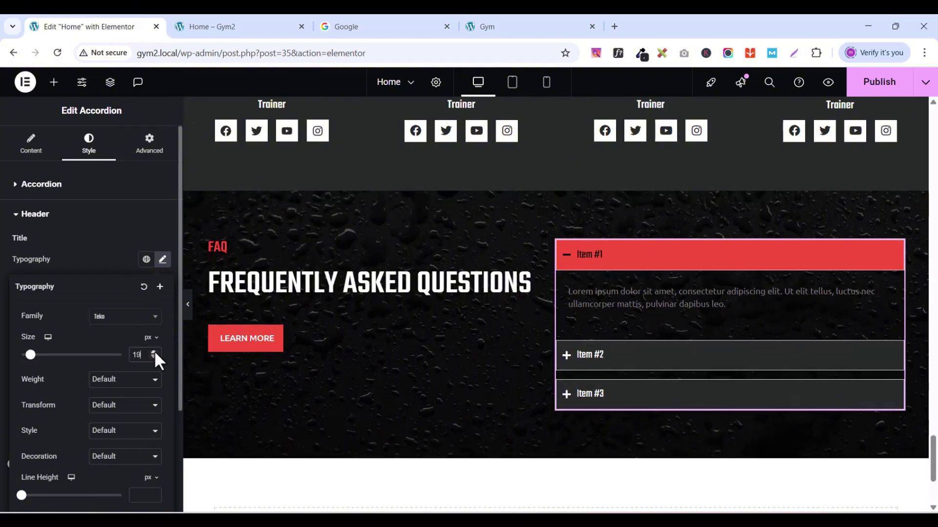
left_click(154, 352)
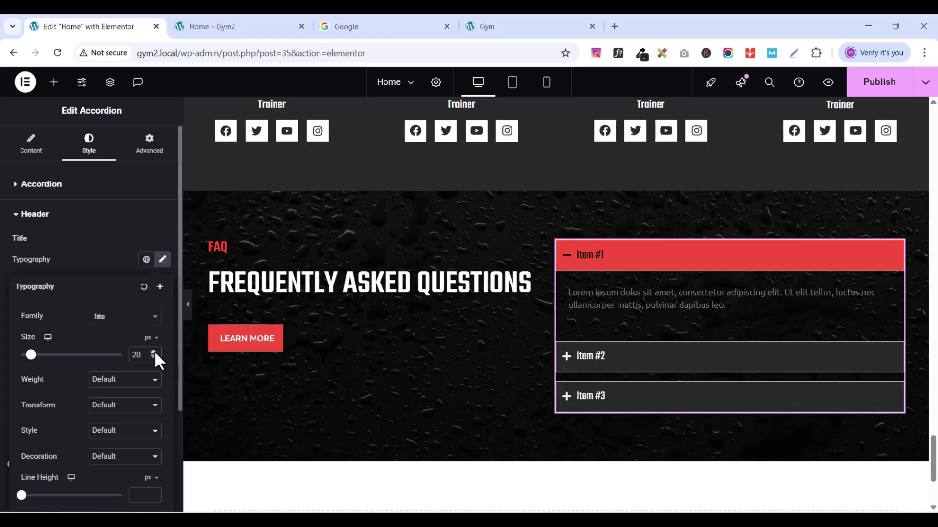
left_click(70, 235)
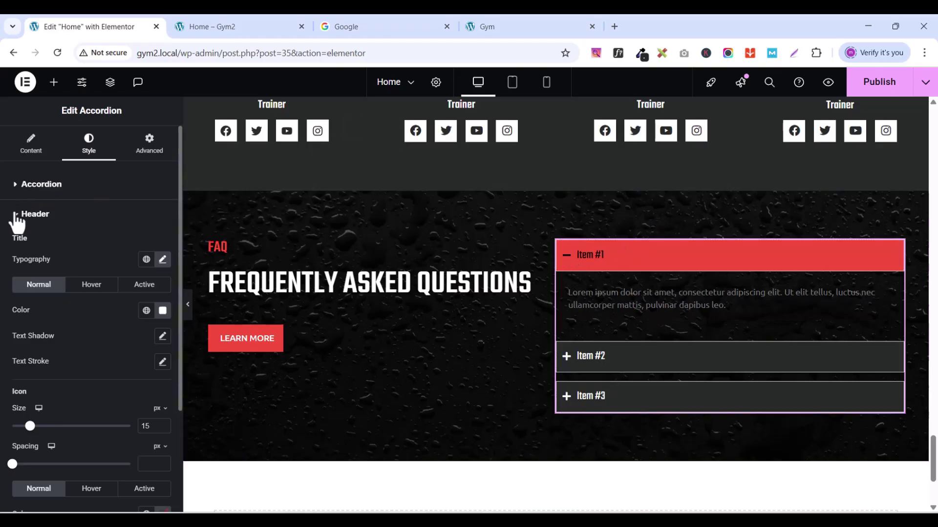
Step: Delete Item #2 and Item #3 from the accordion and open Item #1 for editing
left_click(38, 149)
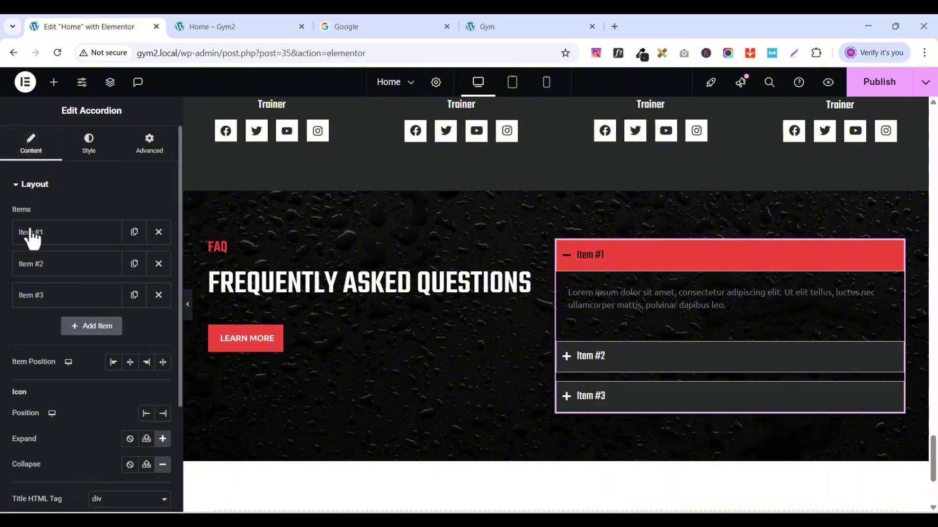
left_click(159, 297)
left_click(158, 264)
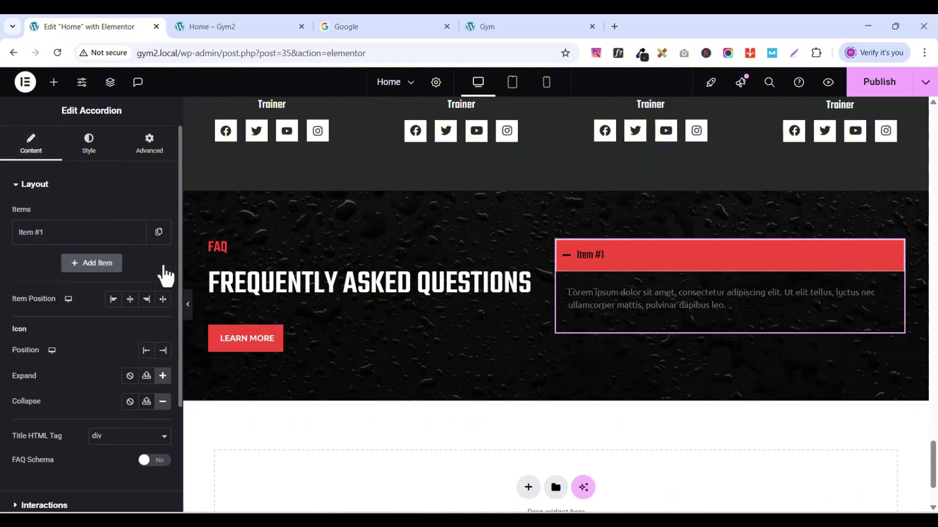
left_click(64, 237)
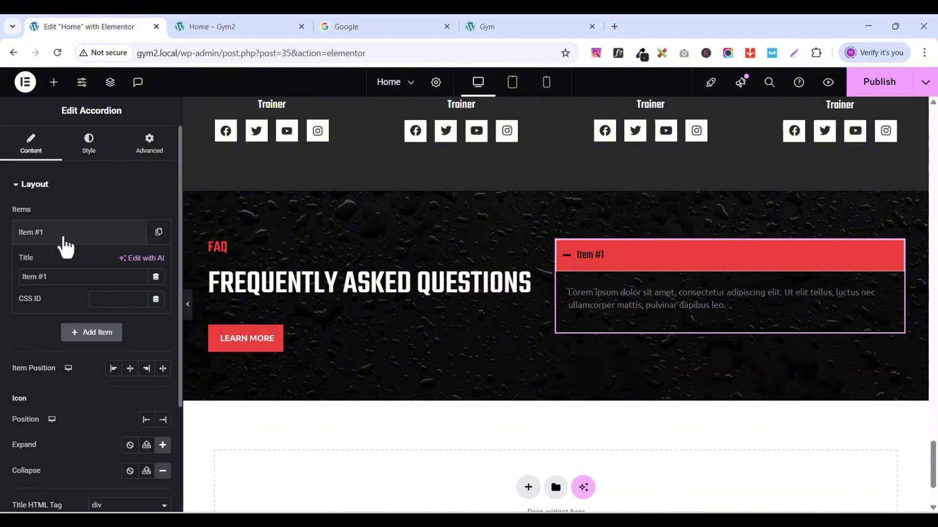
Step: Try to replace the Item #1 title with the opening-hours question copied from the reference Gym site
left_click(494, 28)
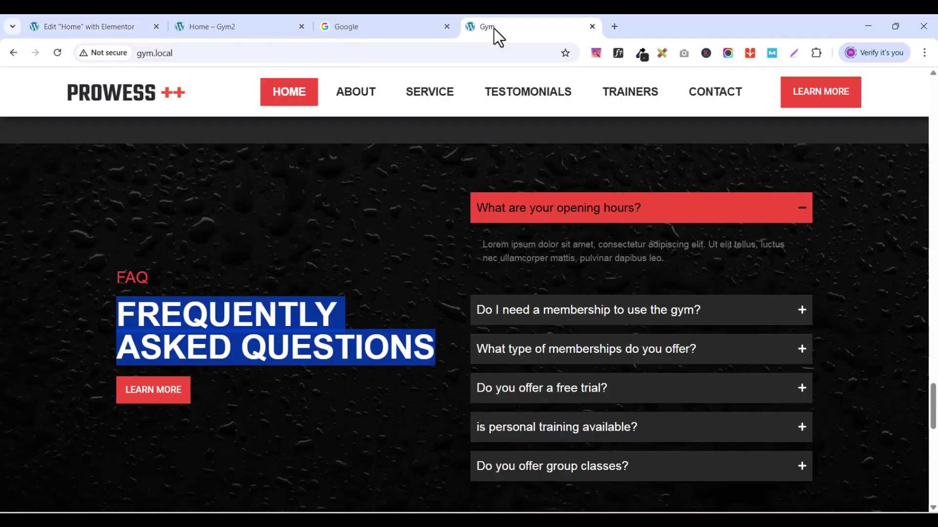
left_click_drag(652, 215, 481, 221)
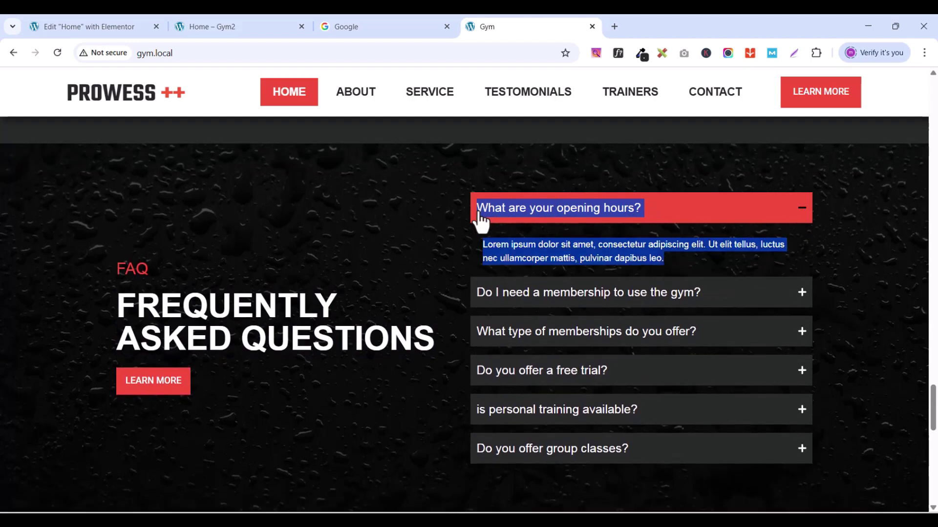
right_click(553, 220)
left_click(537, 225)
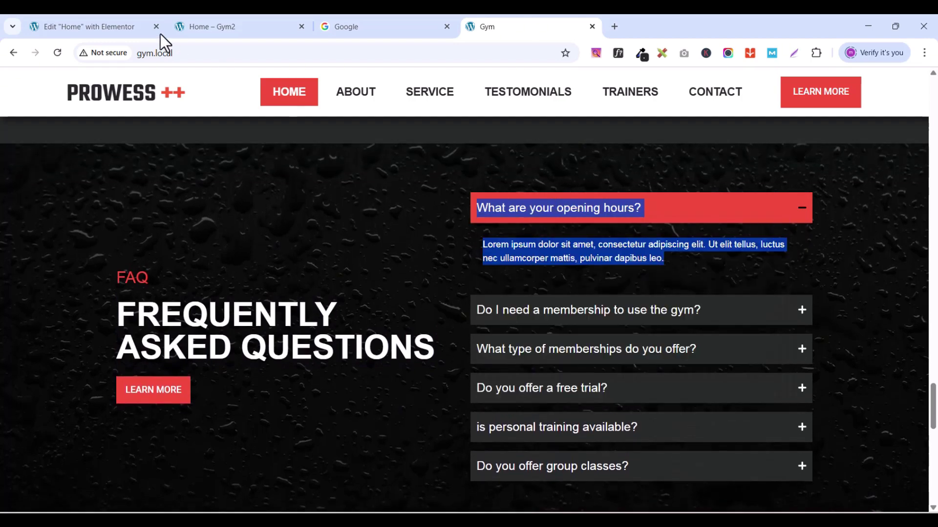
left_click(107, 30)
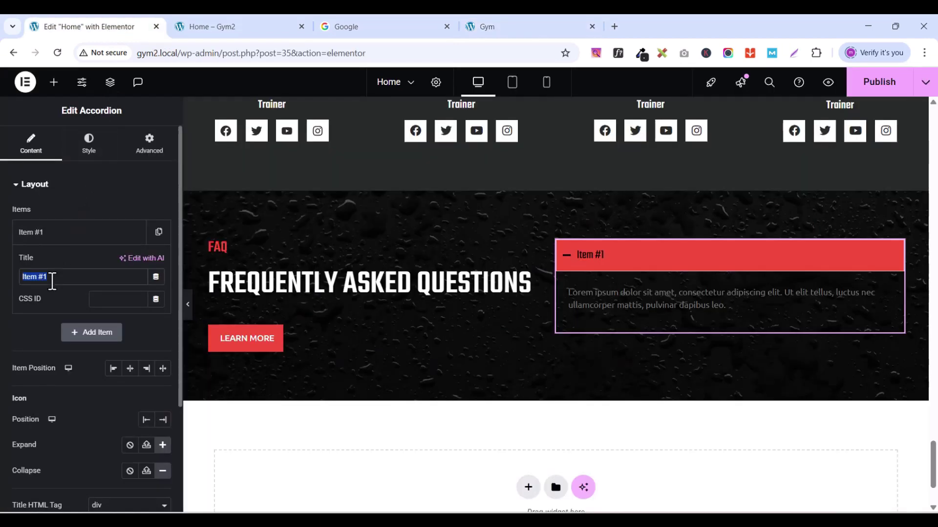
key("ctrl+v")
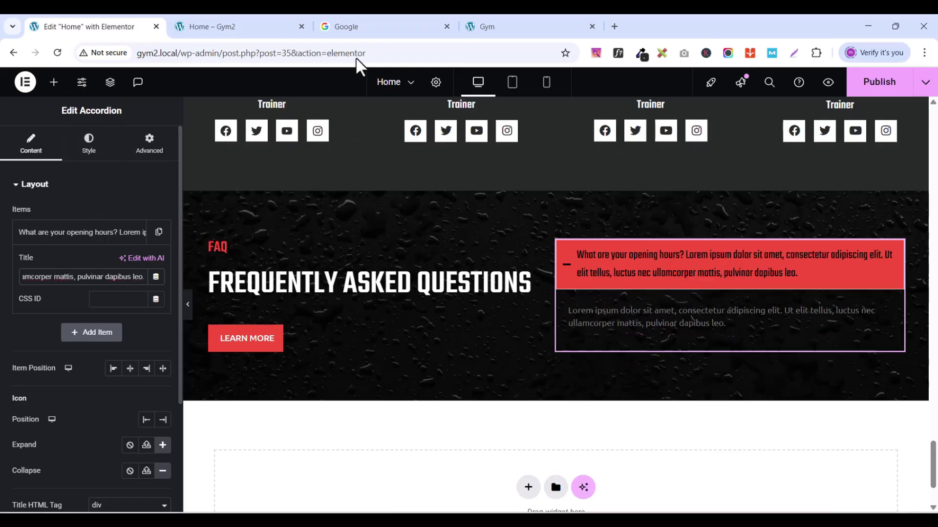
Step: Copy only "What are your opening hours?" from the reference Gym site and set it as the first accordion item's title
left_click(493, 29)
left_click(673, 215)
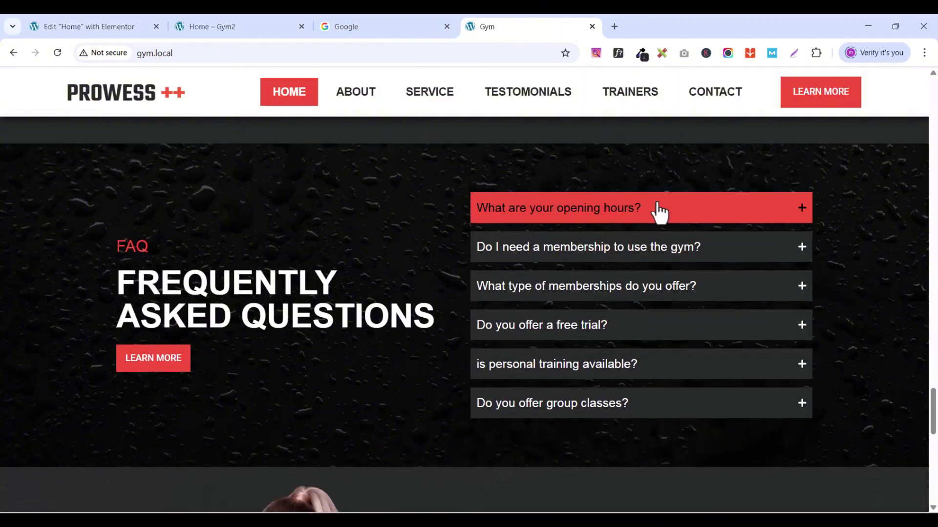
left_click_drag(659, 212, 488, 210)
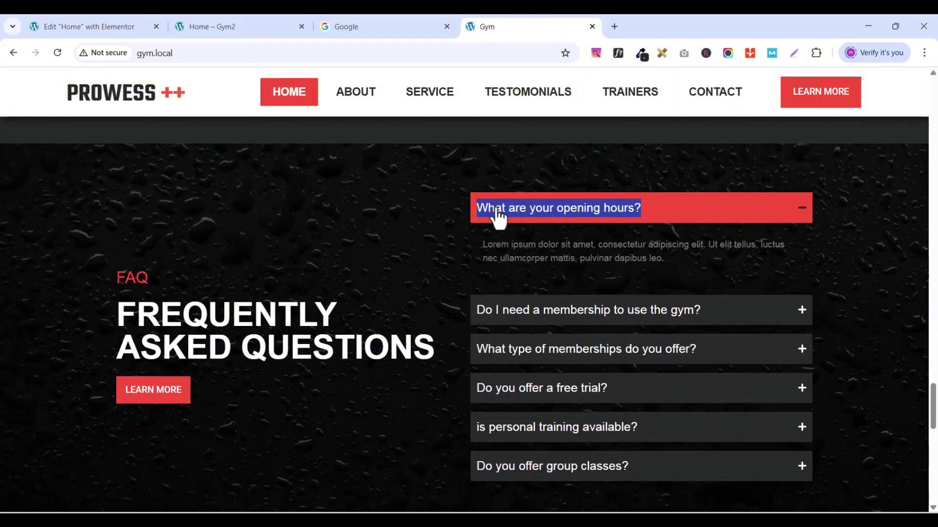
right_click(496, 209)
left_click(523, 218)
left_click(101, 27)
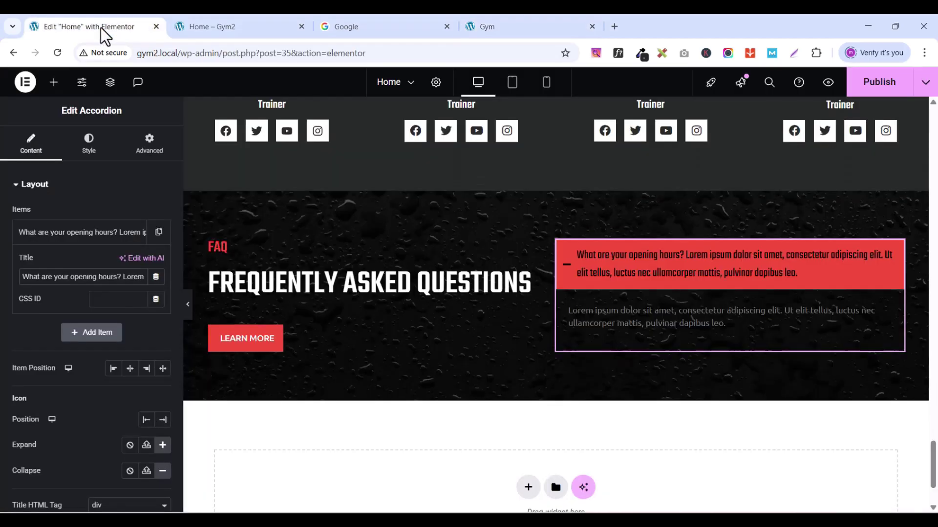
triple_click(46, 277)
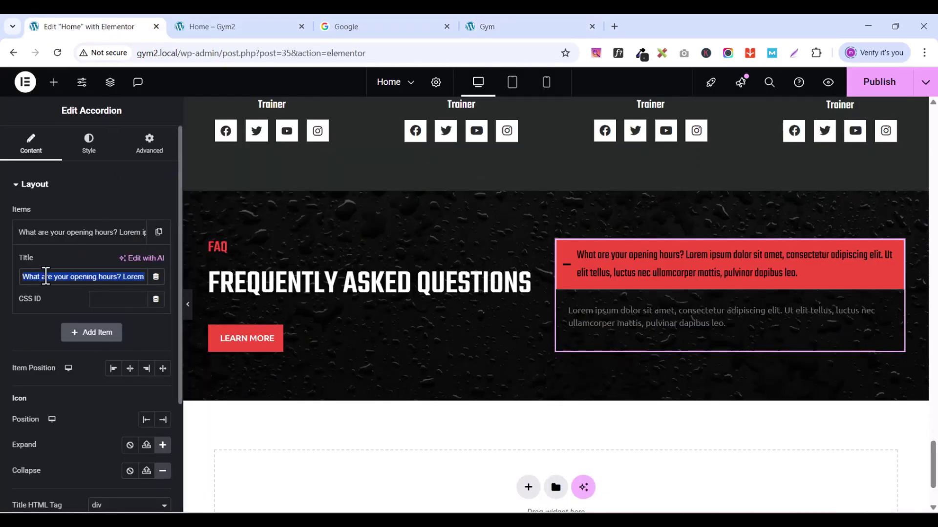
key("ctrl+v")
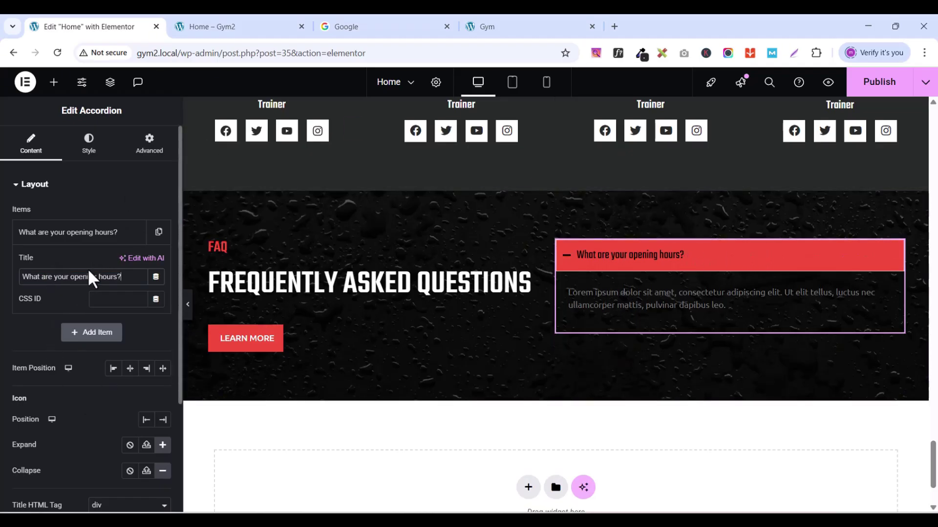
left_click(73, 235)
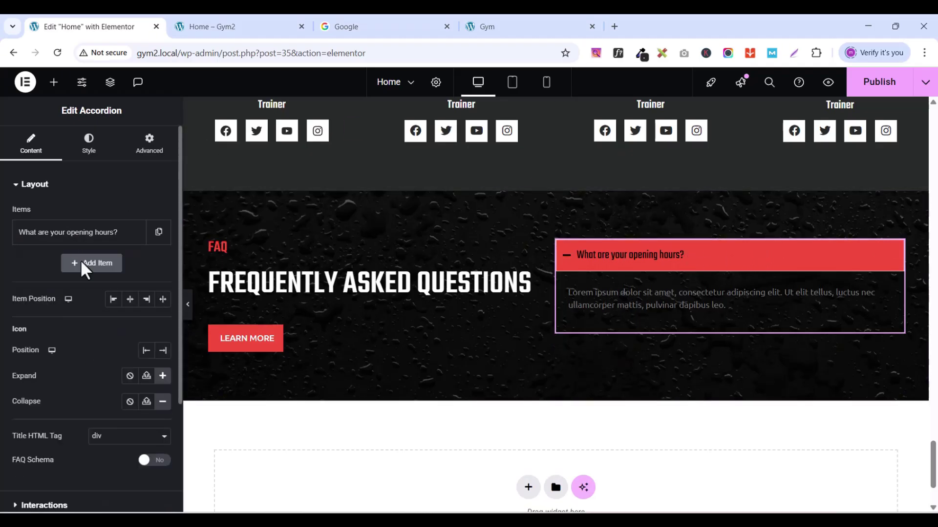
Step: Duplicate the opening-hours accordion item five times to make six items, matching the reference Gym site
left_click(156, 234)
left_click(501, 31)
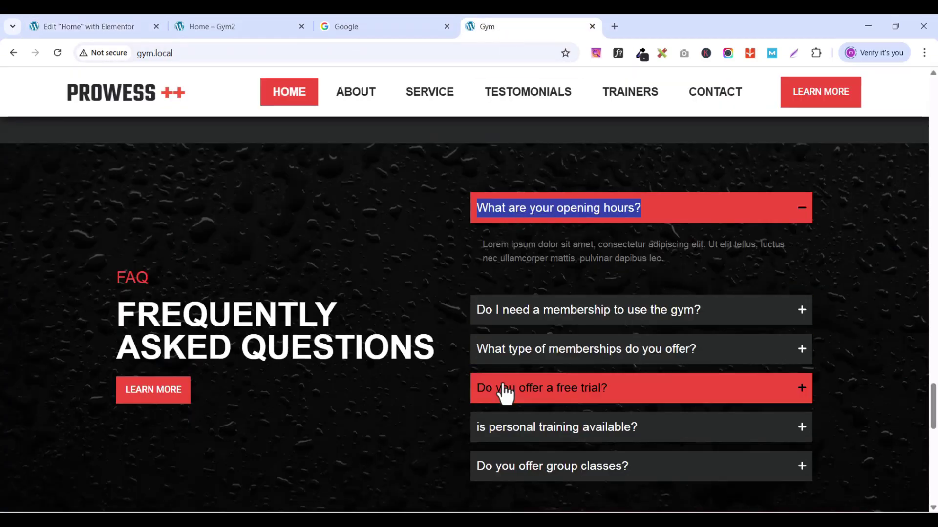
left_click(96, 26)
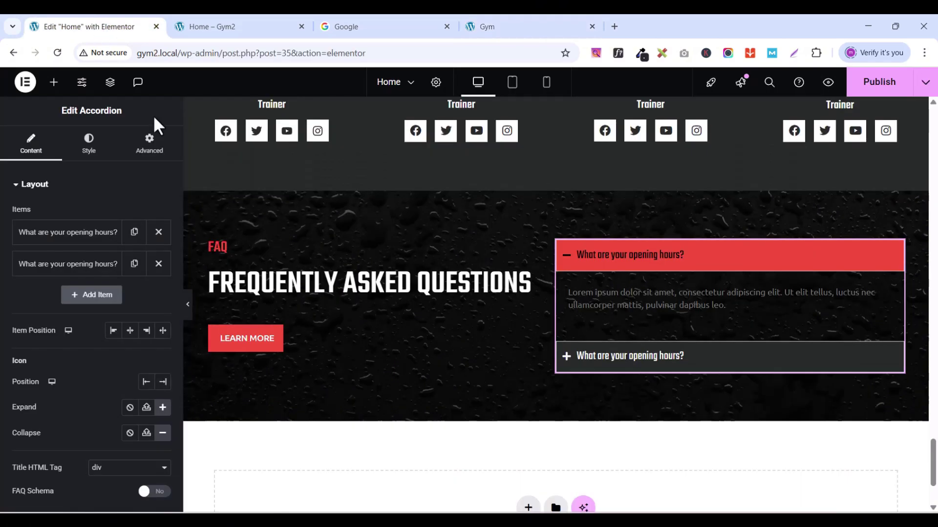
left_click(134, 264)
left_click(134, 295)
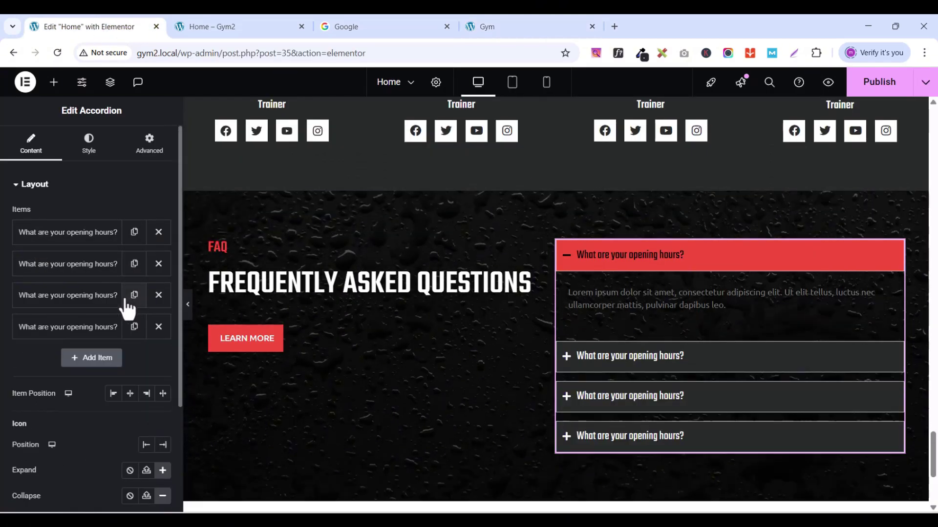
left_click(134, 328)
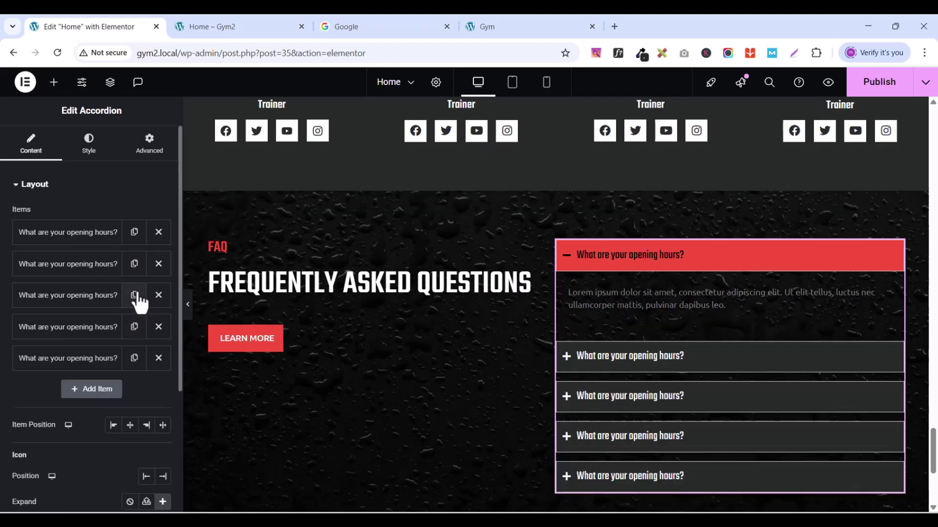
left_click(135, 358)
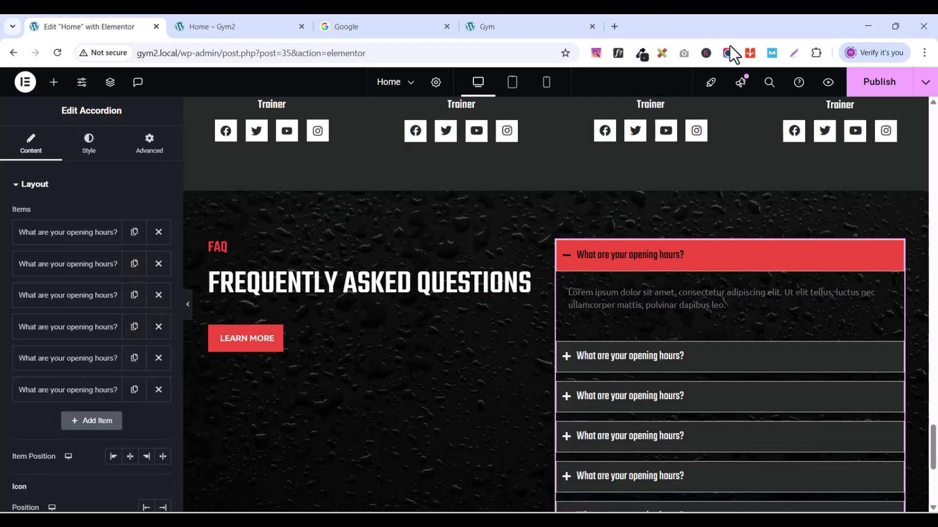
Step: Set the second accordion item's title to "Do I need a membership to use the gym?", copied from the reference Gym site
left_click(540, 24)
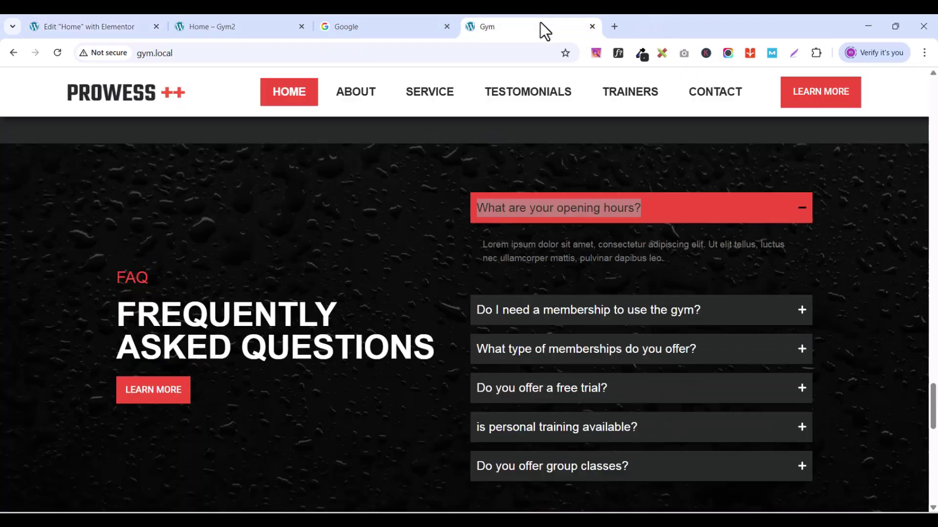
left_click(713, 316)
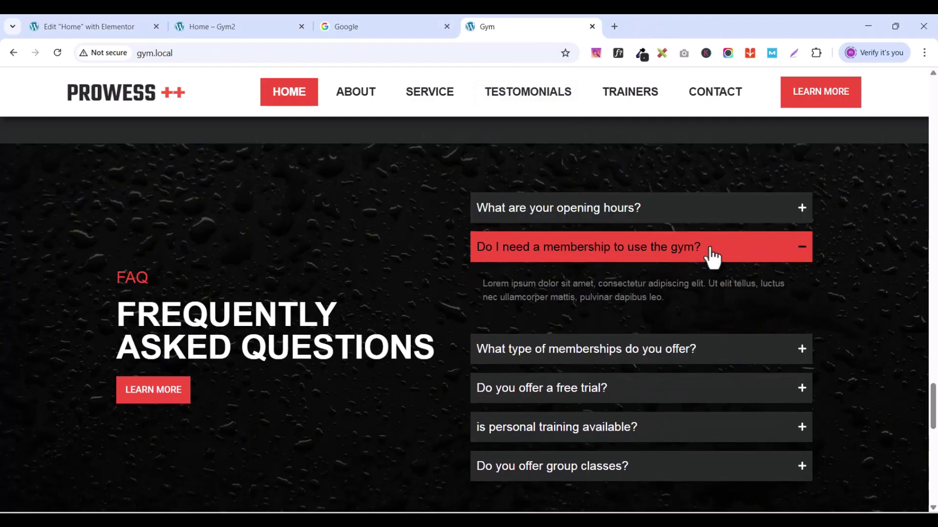
left_click_drag(711, 249, 481, 250)
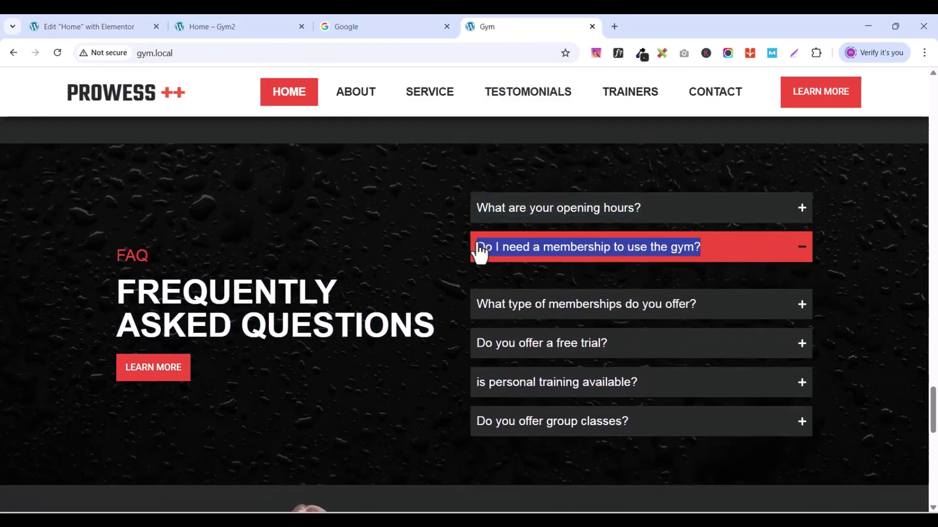
right_click(484, 244)
left_click(527, 257)
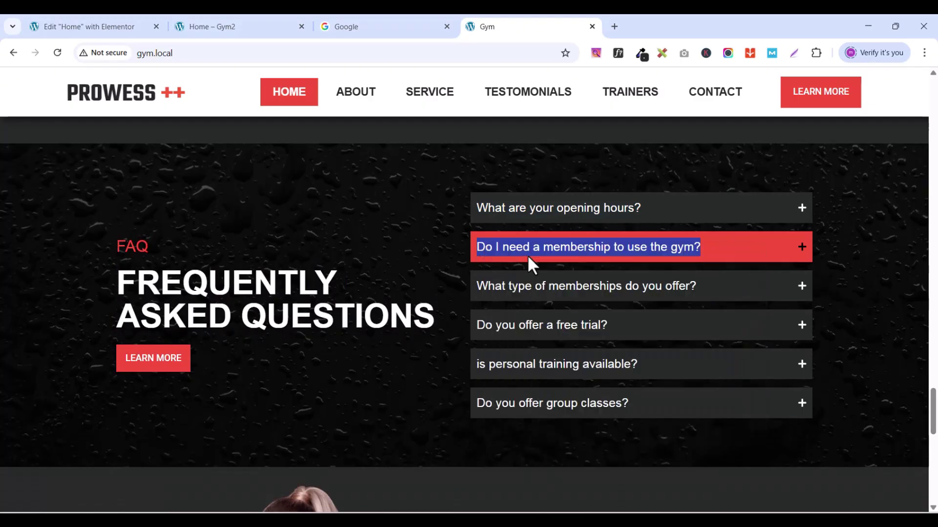
left_click(89, 27)
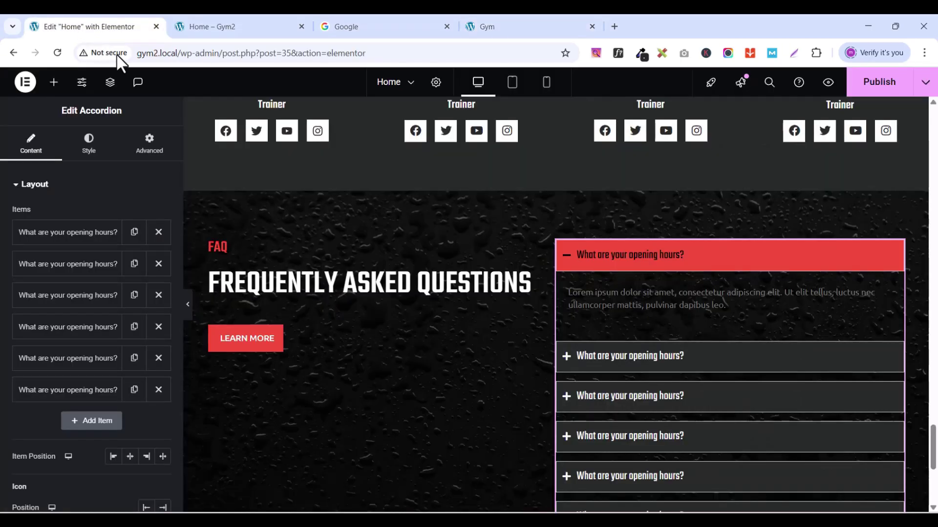
left_click(88, 260)
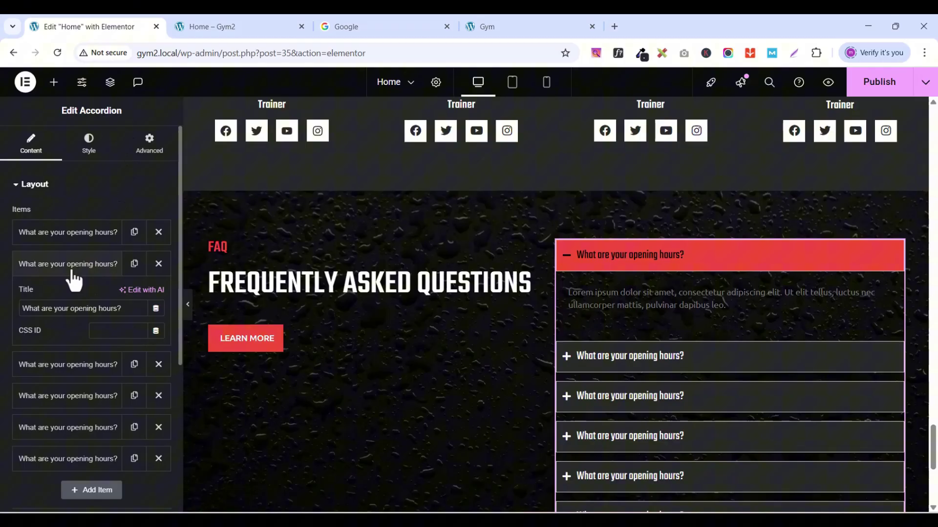
triple_click(59, 309)
key("ctrl+v")
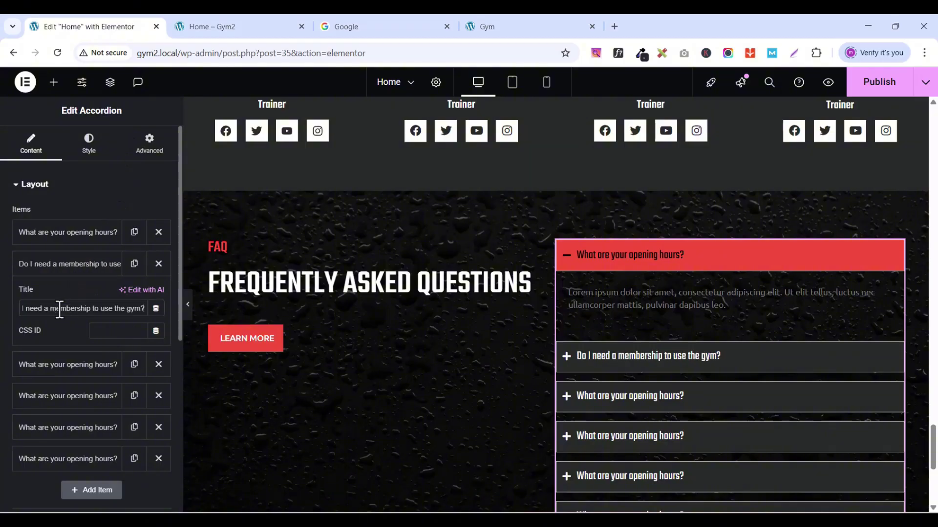
left_click(29, 267)
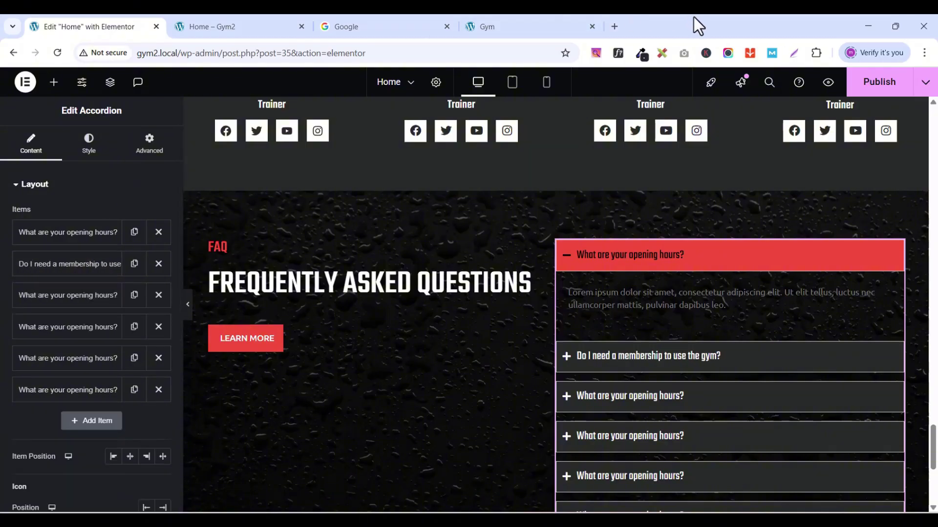
Step: Set the fourth accordion item's title to "What type of memberships do you offer?", copied from the reference Gym site
left_click(542, 35)
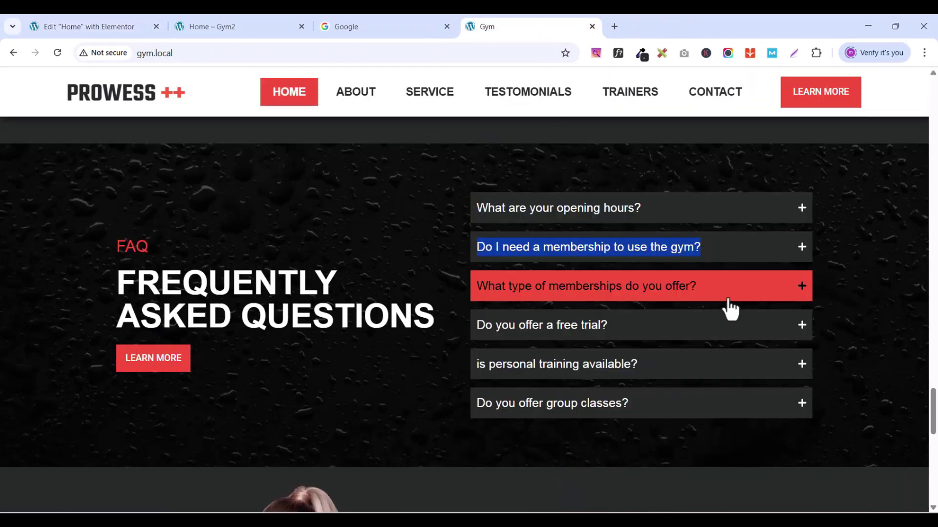
left_click_drag(713, 291, 480, 291)
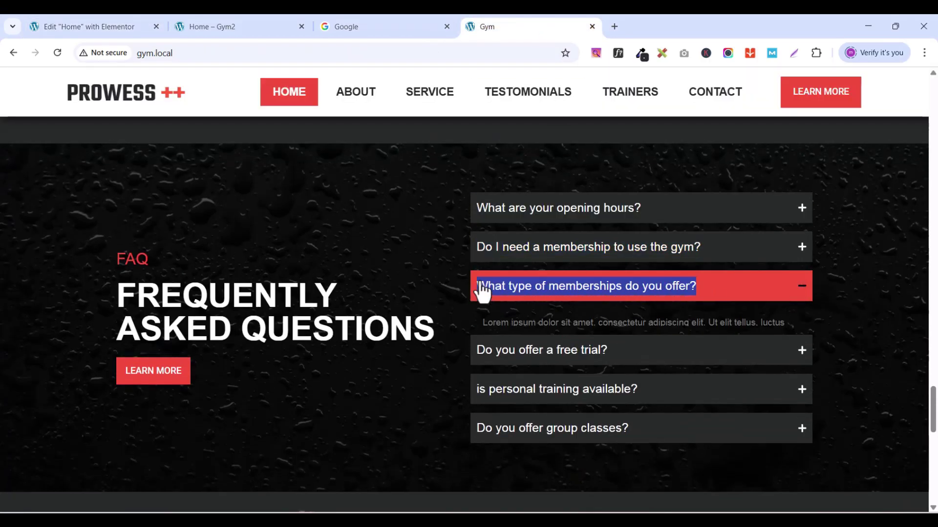
right_click(481, 279)
left_click(523, 295)
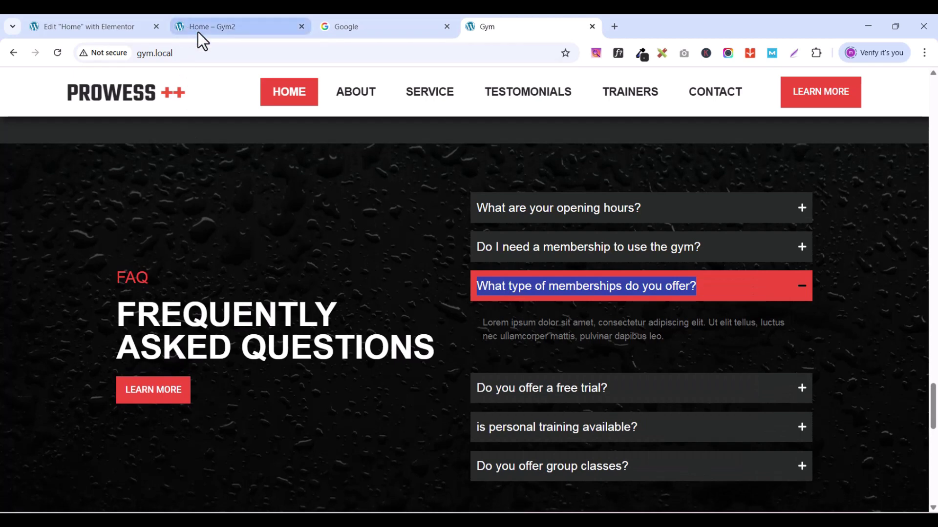
left_click(130, 25)
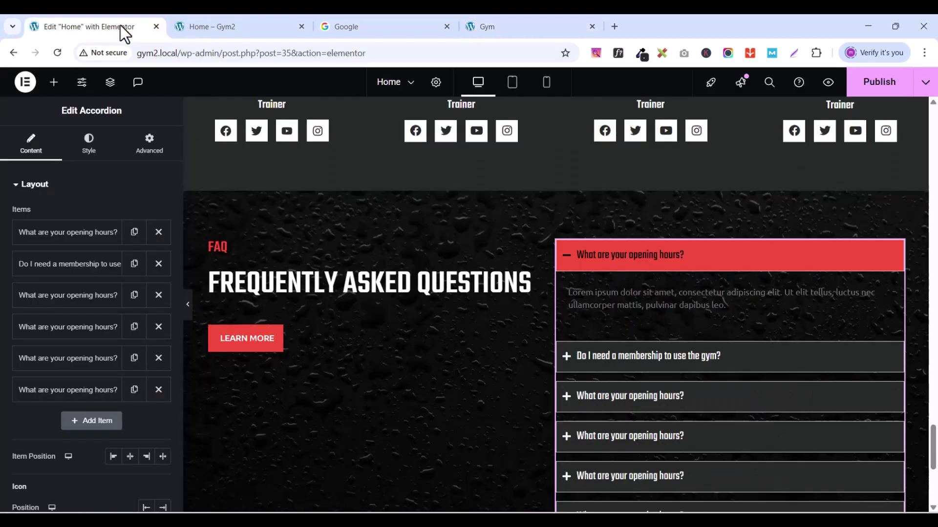
left_click(59, 330)
triple_click(55, 372)
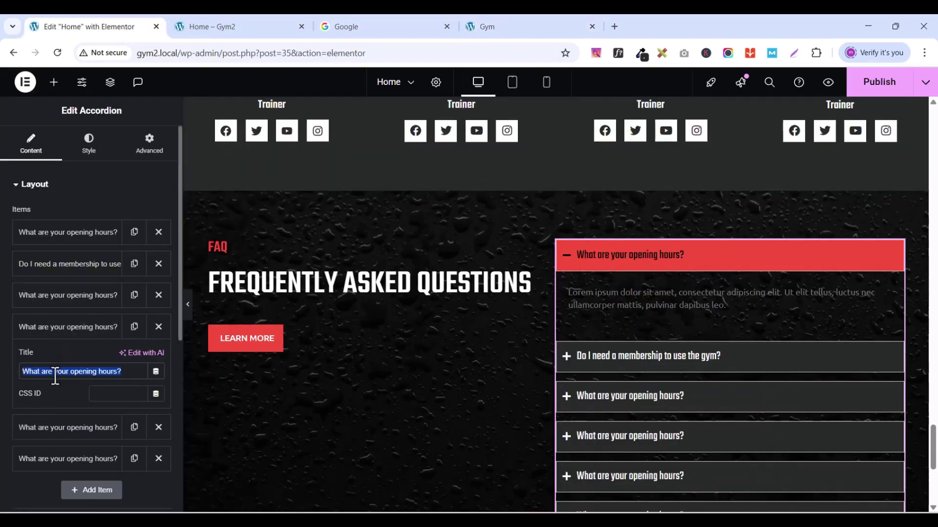
key("ctrl+v")
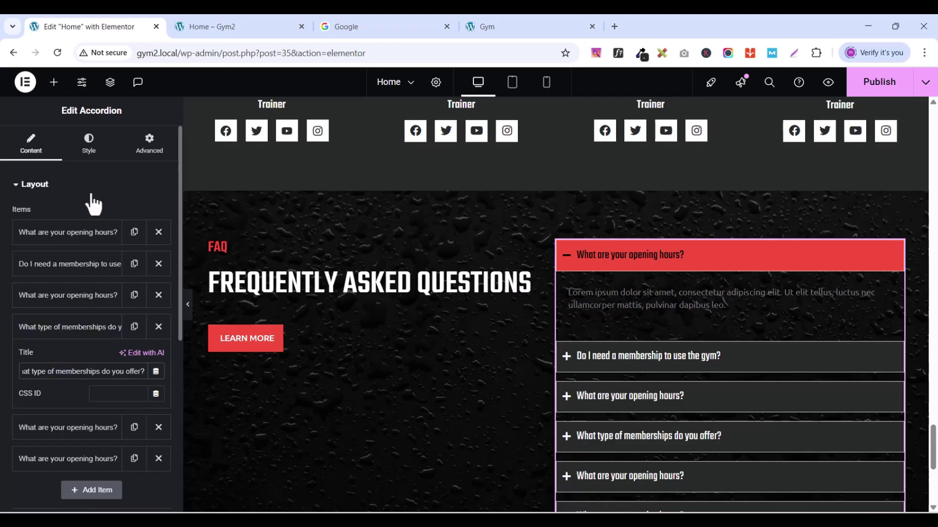
left_click(30, 327)
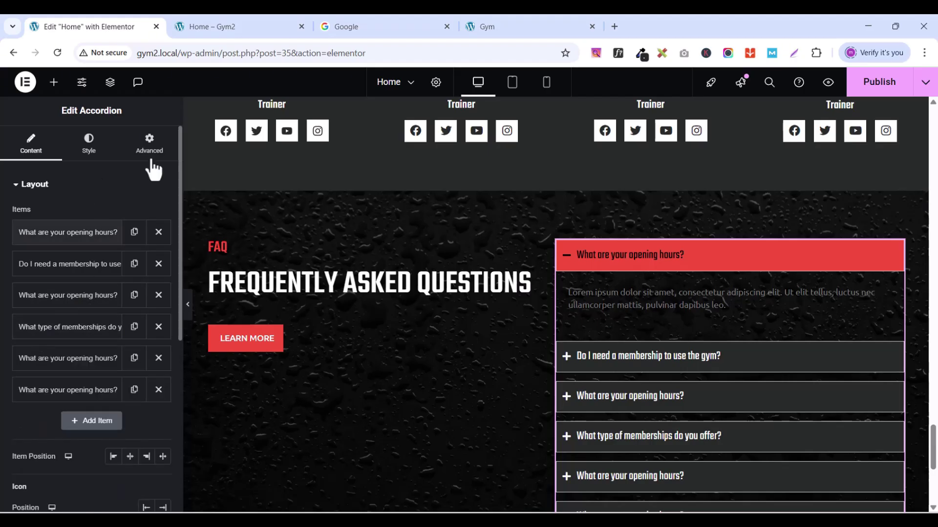
Step: Set the third accordion item's title to "Do you offer a free trial?", copied from the reference Gym site
left_click(508, 27)
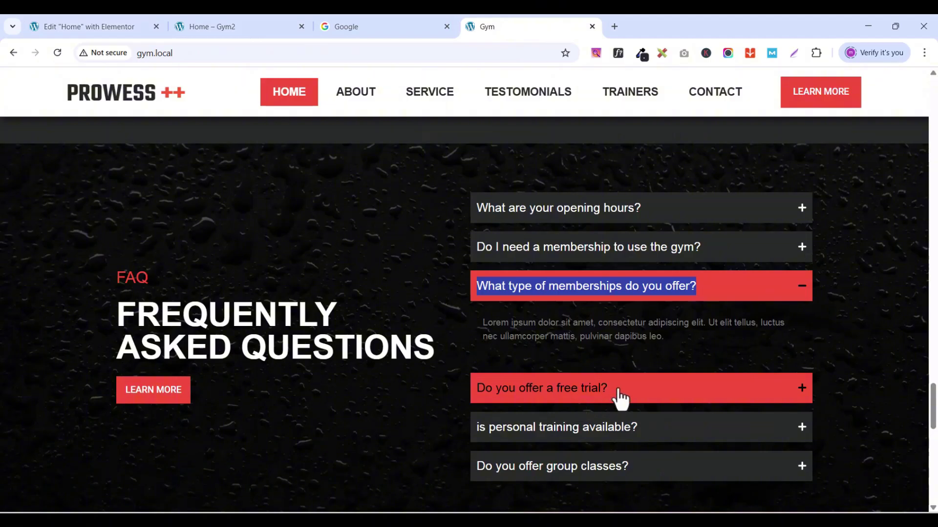
left_click_drag(616, 389, 476, 391)
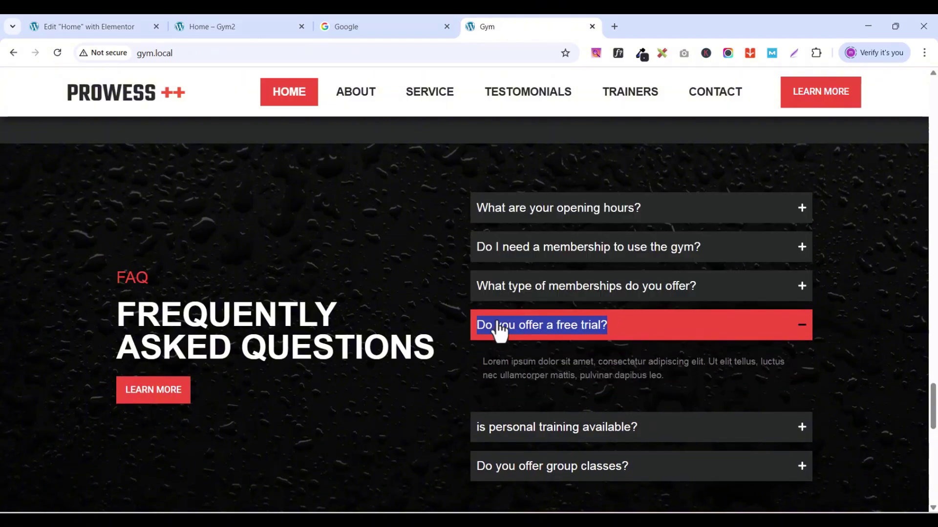
right_click(498, 323)
left_click(534, 335)
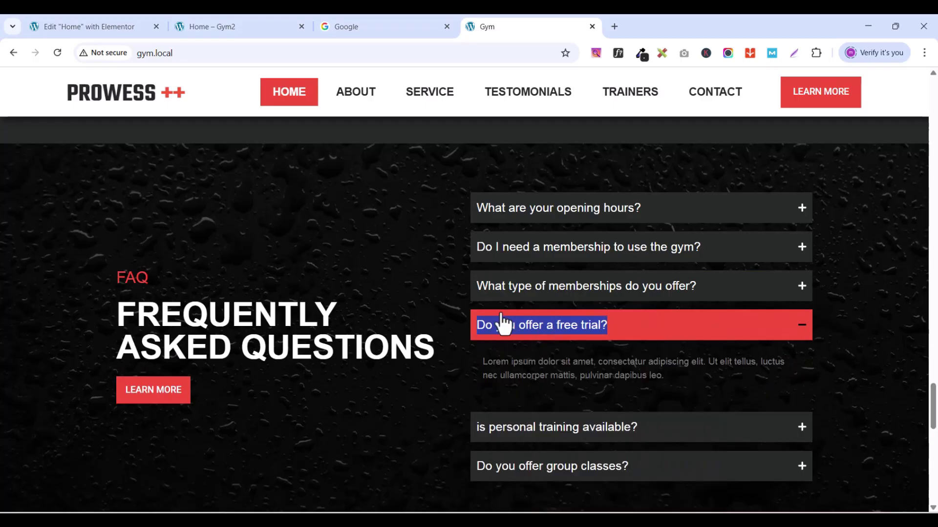
left_click(97, 26)
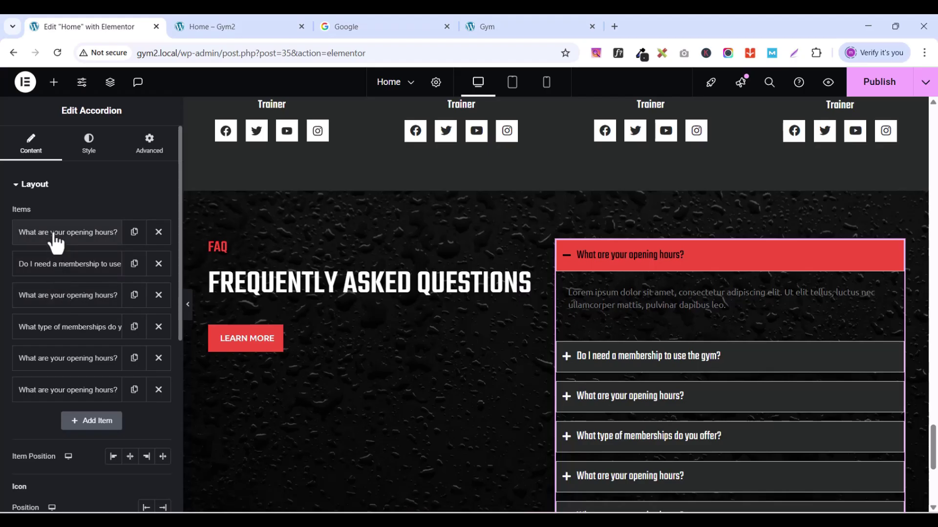
left_click(65, 305)
triple_click(57, 339)
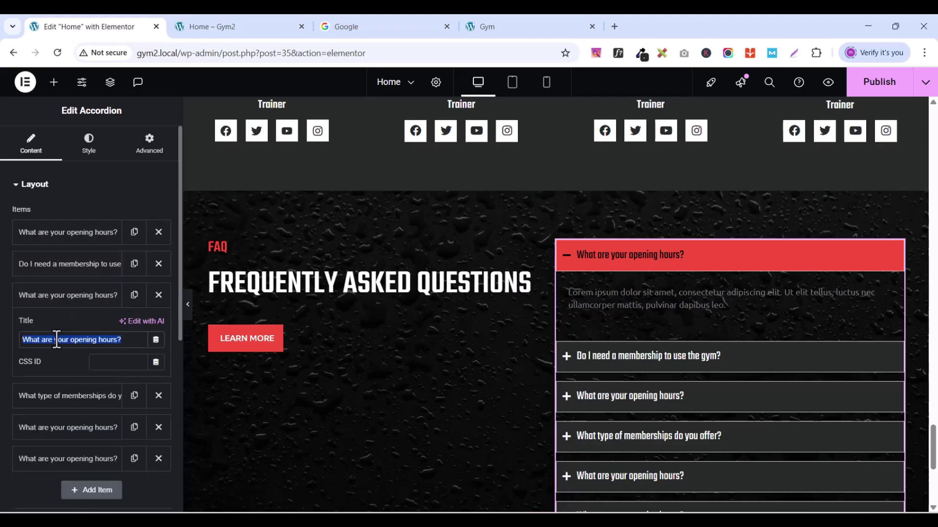
key("ctrl+v")
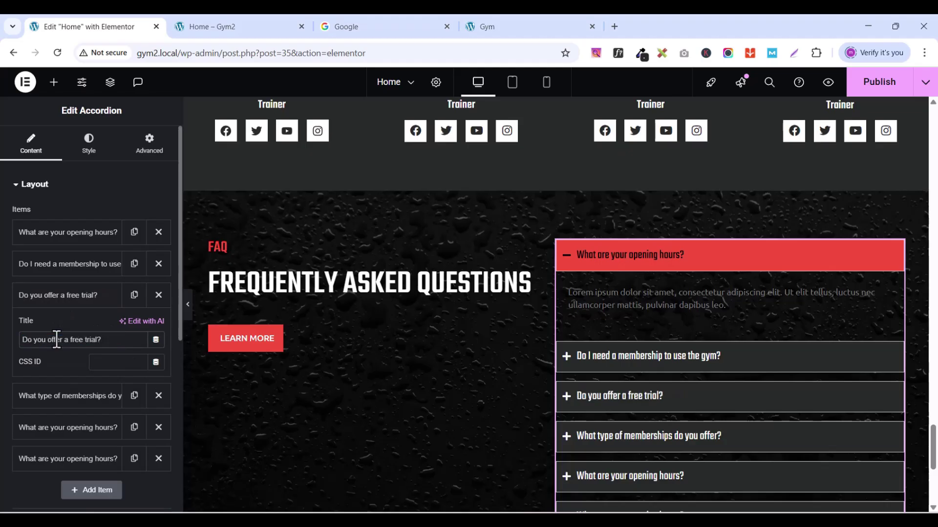
left_click(57, 299)
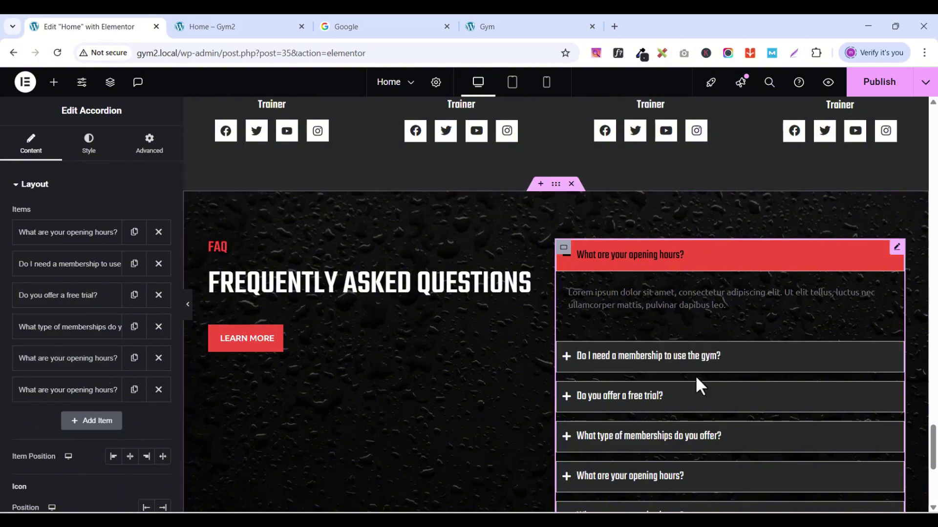
Step: Set the fifth accordion item's title to "is personal training available?", copied from the reference Gym site
scroll(733, 317, "down", 1)
scroll(733, 317, "down", 5)
scroll(733, 317, "up", 4)
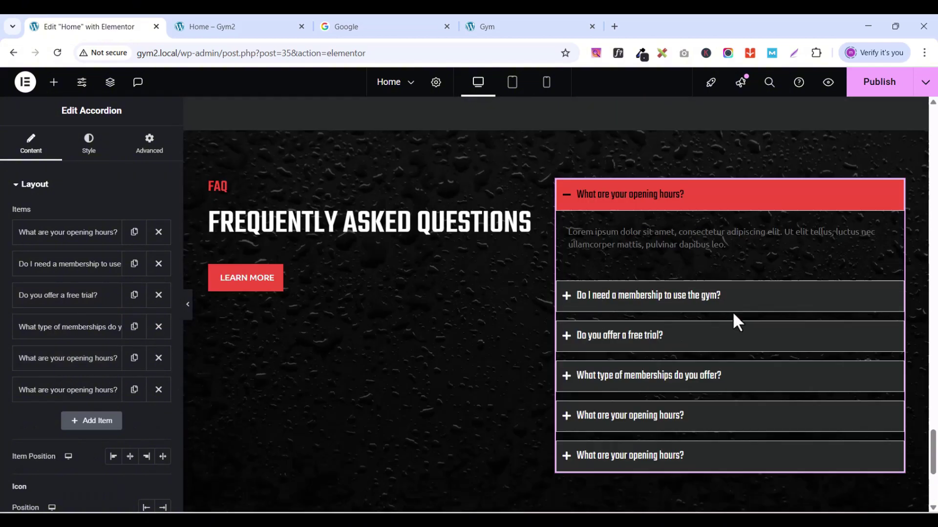
left_click(525, 27)
scroll(649, 424, "down", 1)
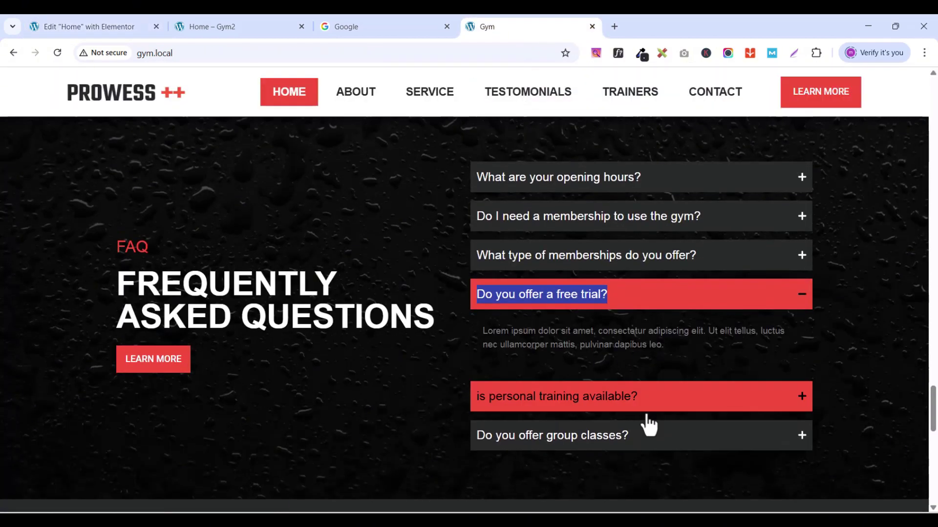
scroll(648, 442, "up", 1)
left_click_drag(647, 433, 479, 441)
right_click(491, 373)
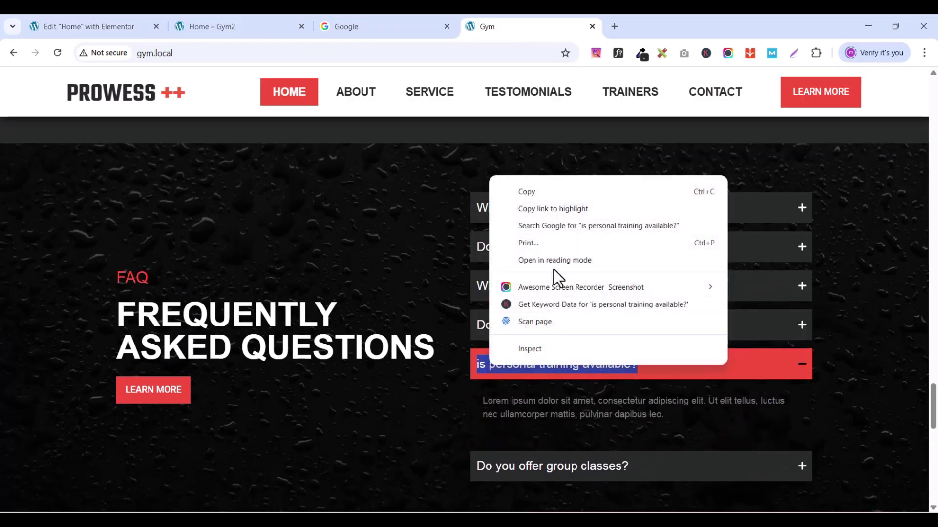
left_click(538, 192)
left_click(68, 27)
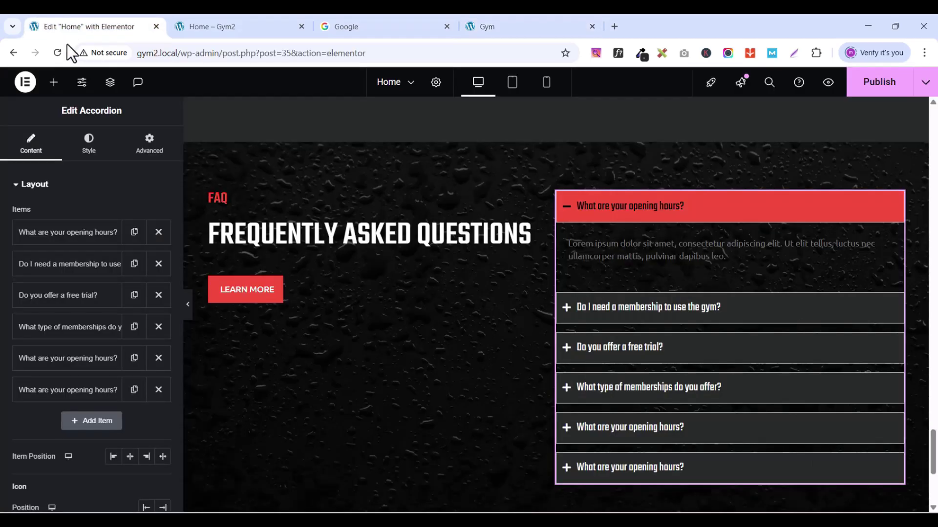
left_click(65, 365)
triple_click(74, 409)
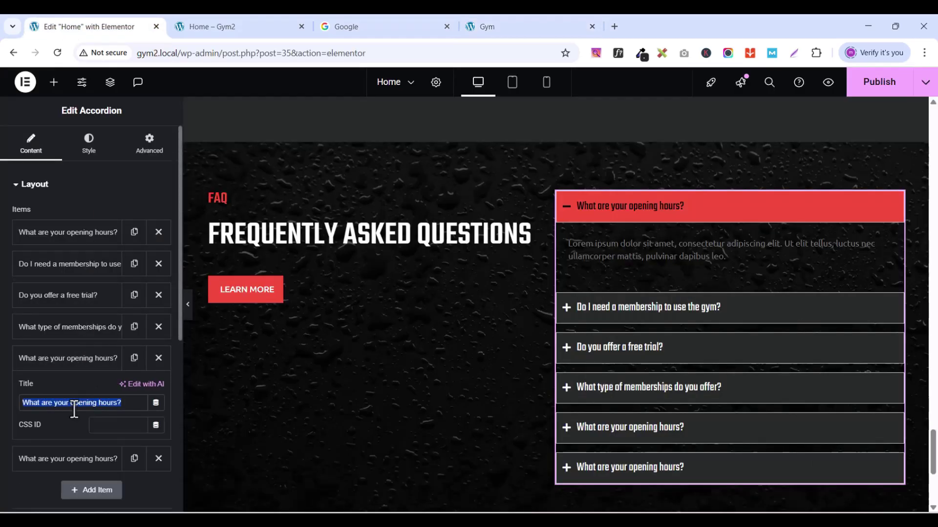
key("ctrl+v")
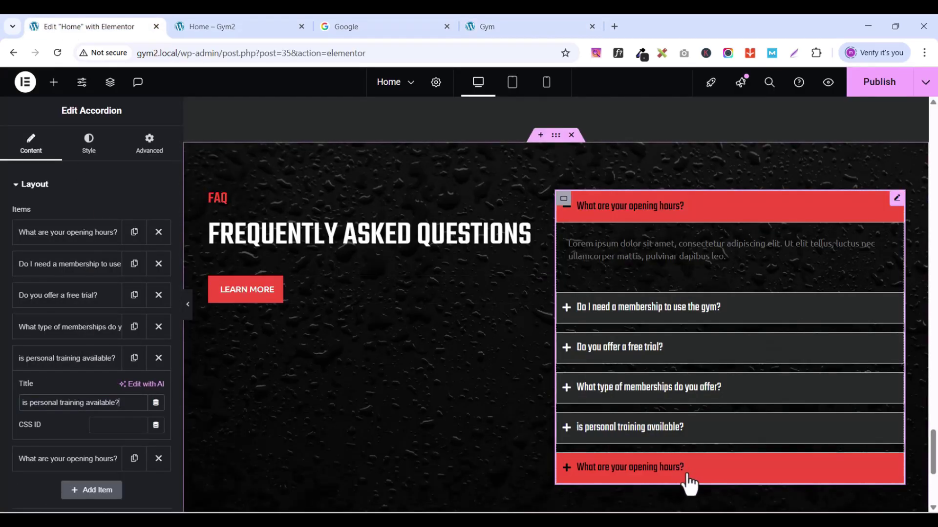
Step: Set the sixth accordion item's title to "Do you offer group classes?", copied from the reference Gym site, and publish the page
left_click(526, 26)
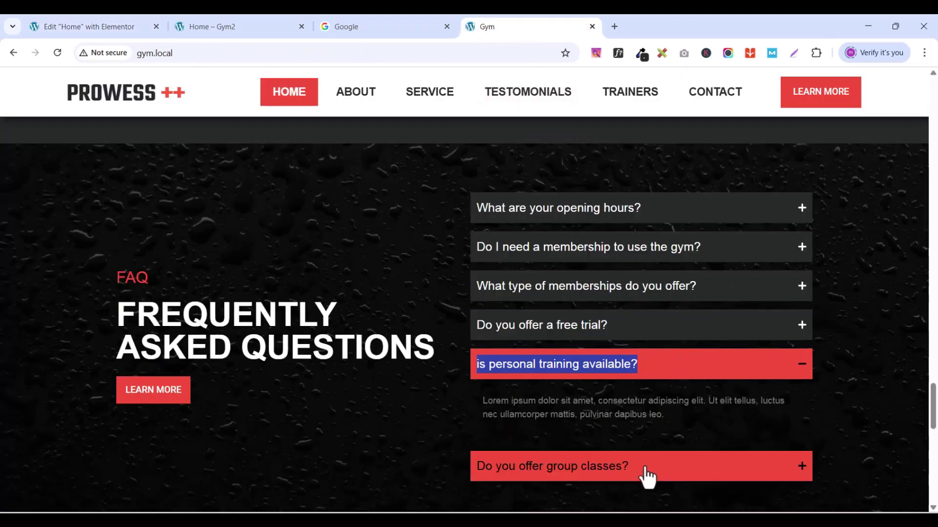
left_click_drag(637, 479, 499, 478)
right_click(489, 402)
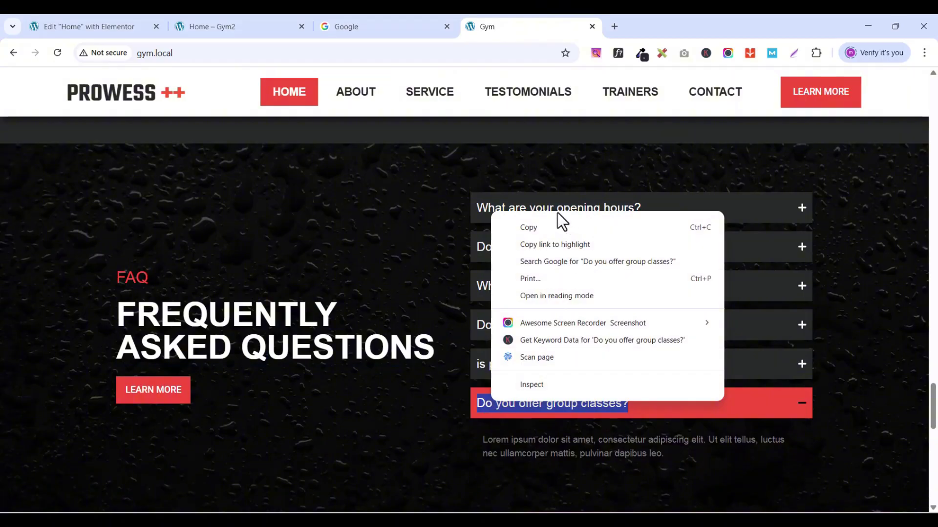
left_click(531, 224)
left_click(84, 24)
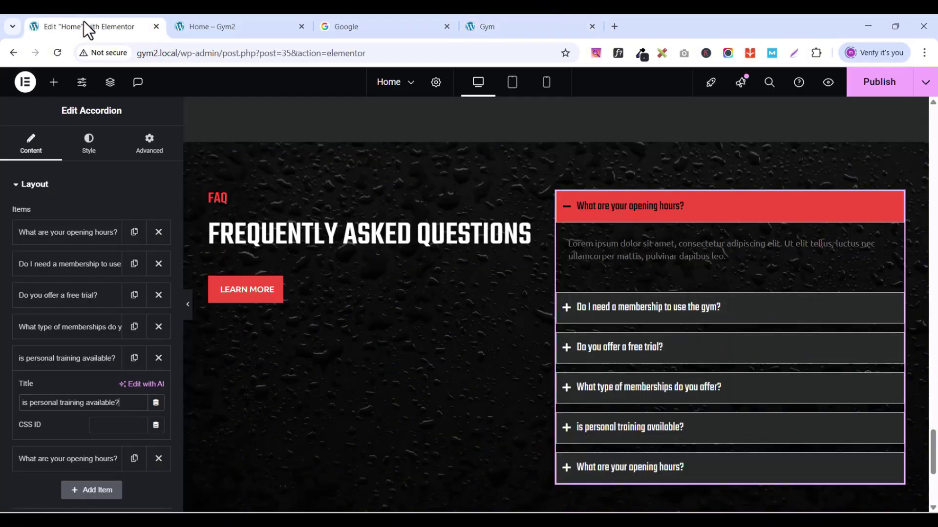
left_click(42, 361)
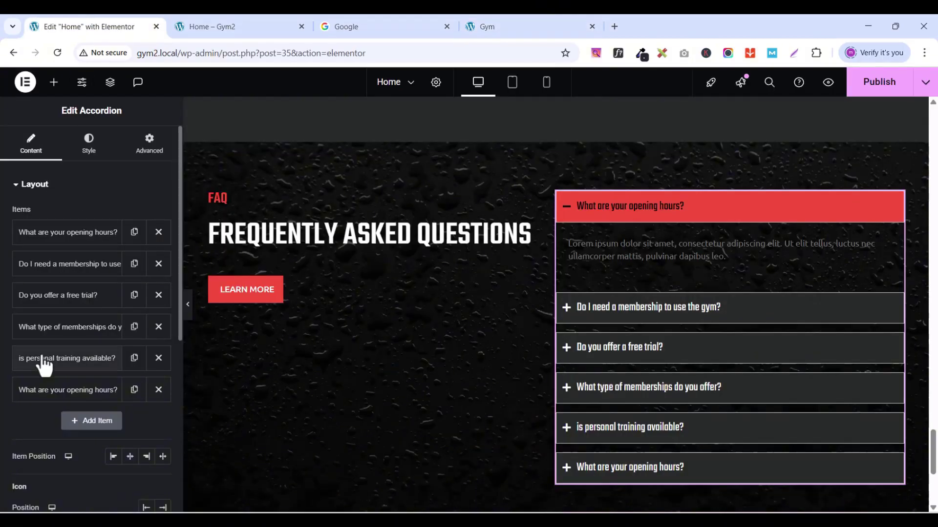
left_click(46, 396)
triple_click(69, 432)
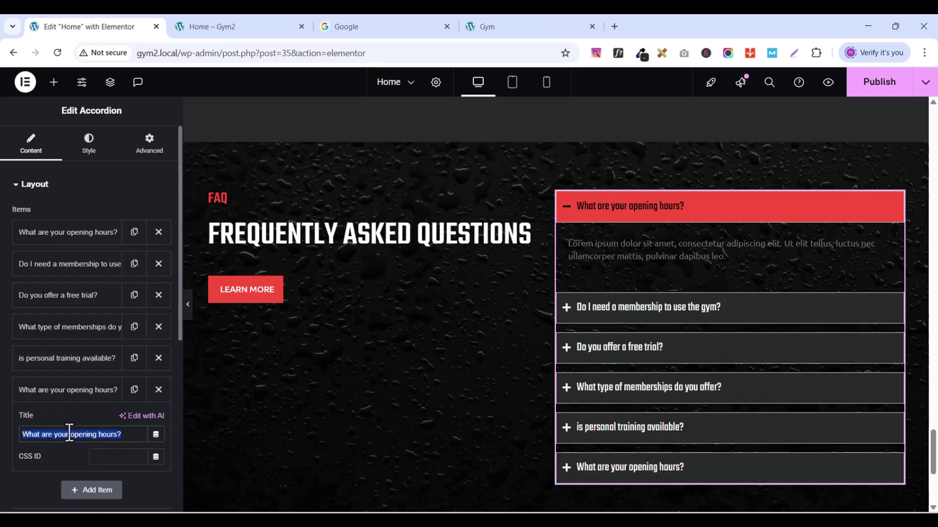
key("ctrl+v")
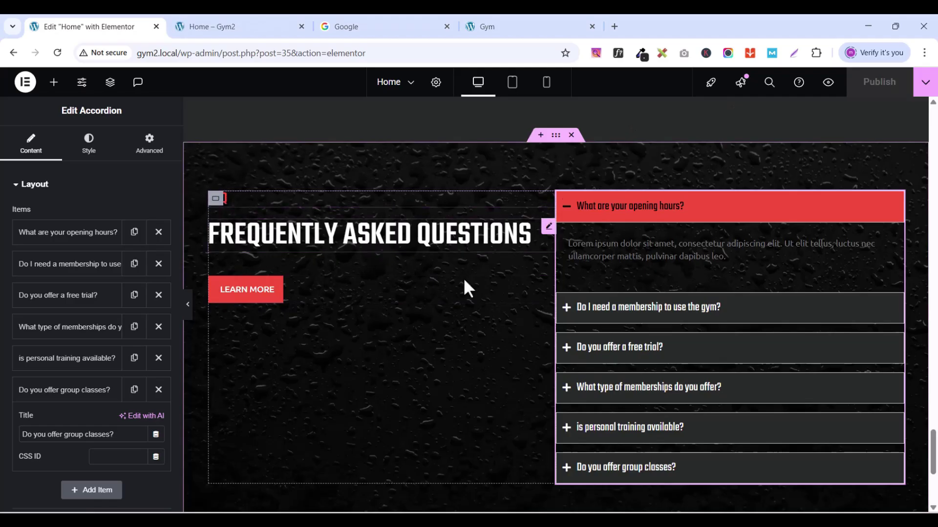
Step: Set Justify Content to Center for the container holding the FAQ heading and Learn More button
left_click(216, 199)
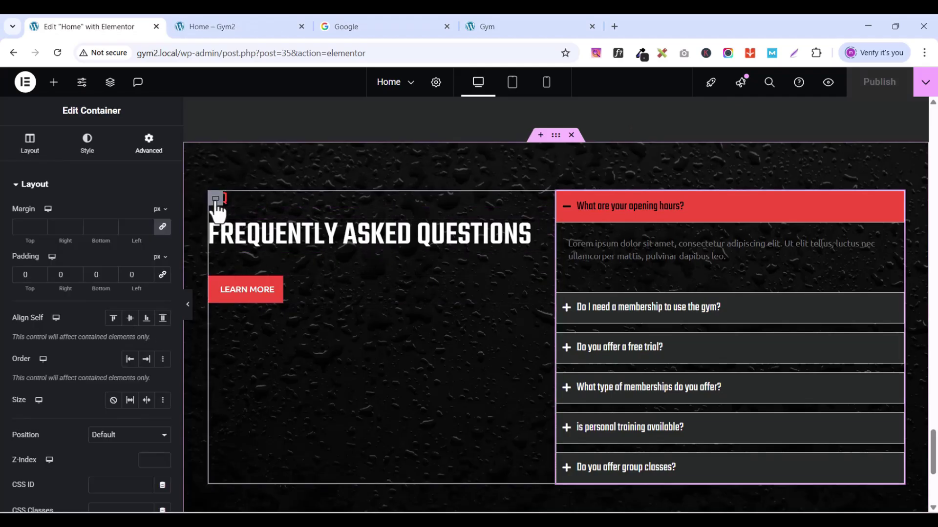
left_click(34, 149)
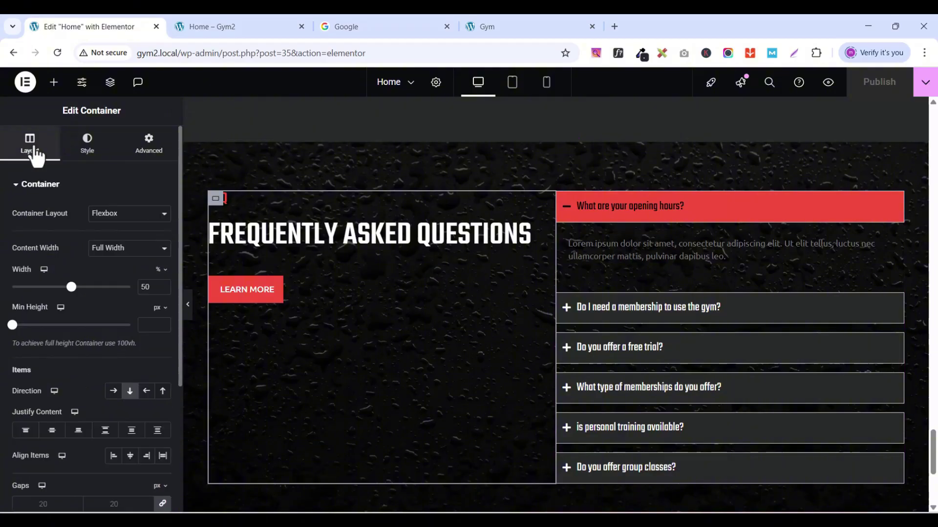
left_click(52, 431)
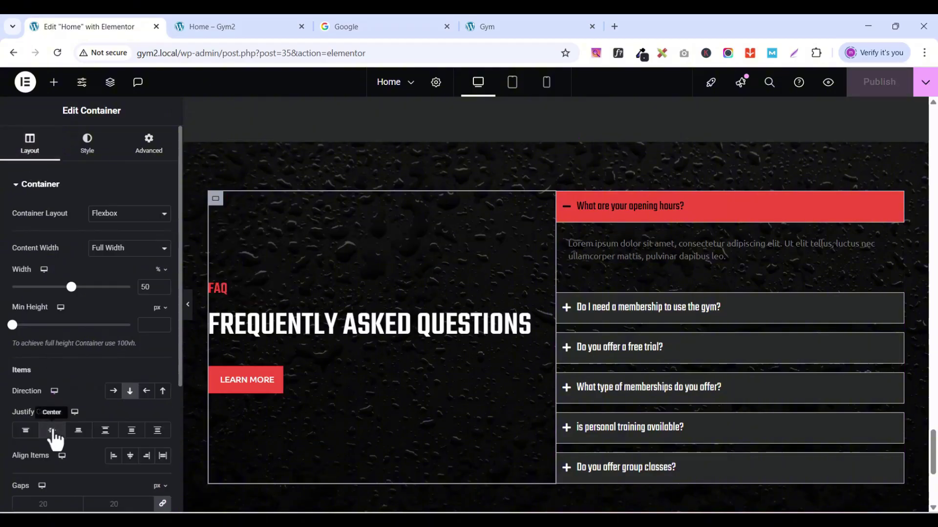
Step: Compare with the FAQ section on the reference Gym site, then publish the page and check its FAQ section in the preview
left_click(486, 27)
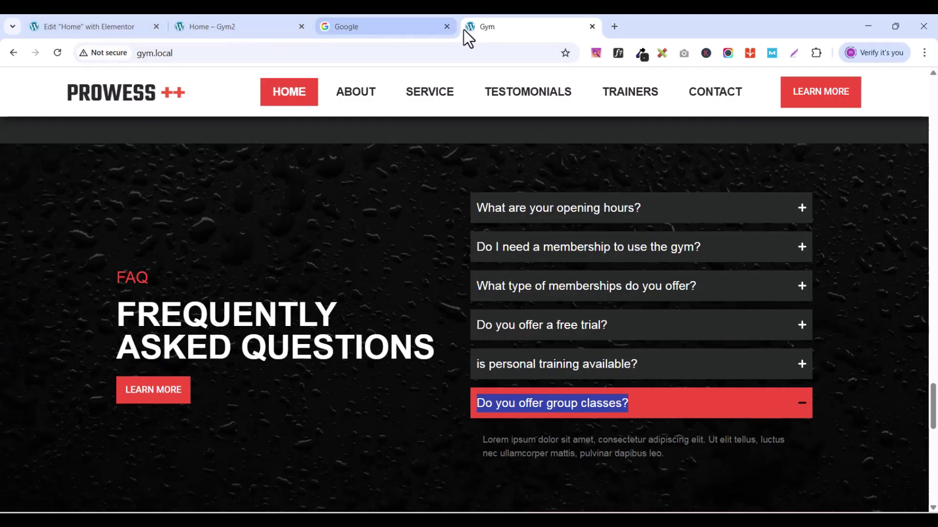
left_click(233, 24)
left_click(83, 27)
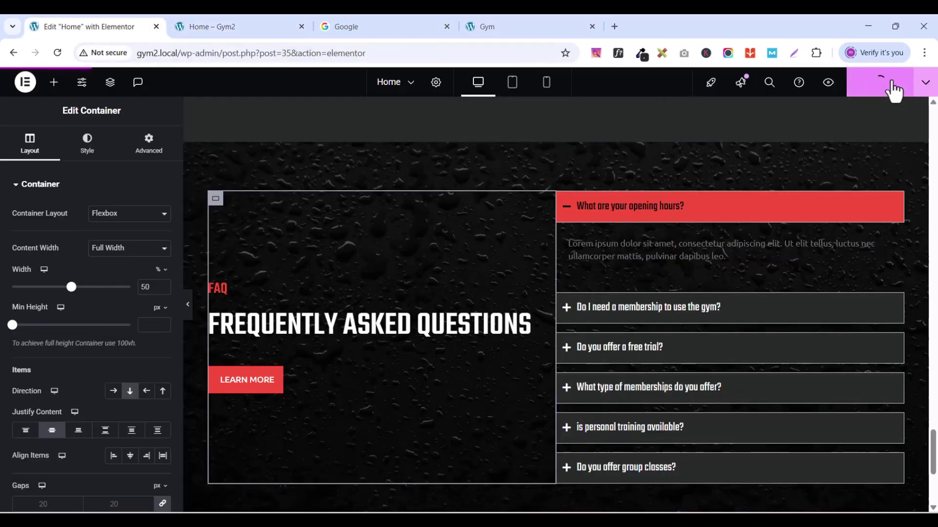
left_click(237, 25)
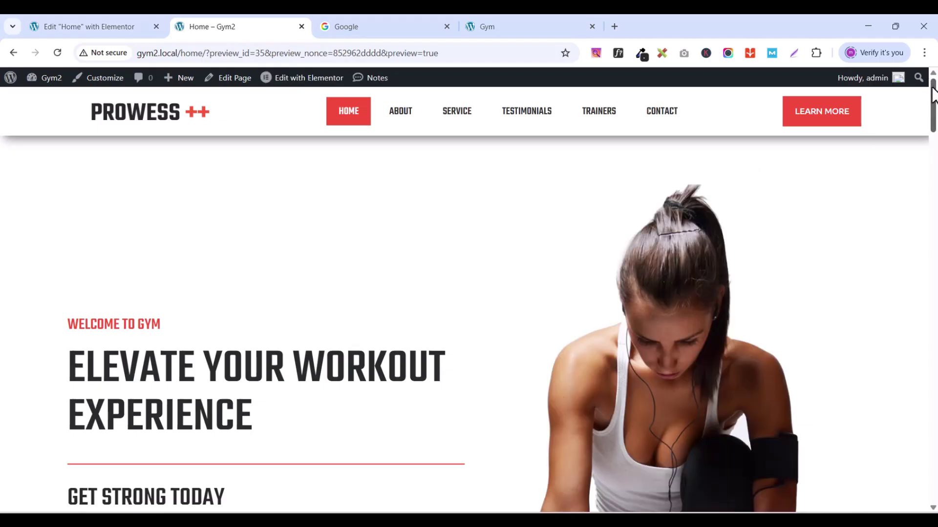
left_click_drag(933, 94, 932, 474)
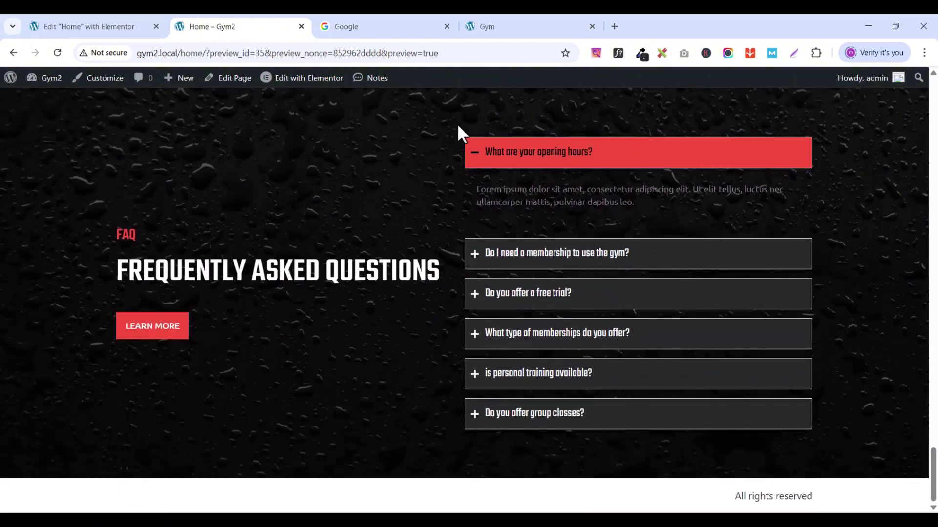
Step: Set the FAQ accordion's normal-state Border Type to None and publish the page
key("ctrl+shift+Tab")
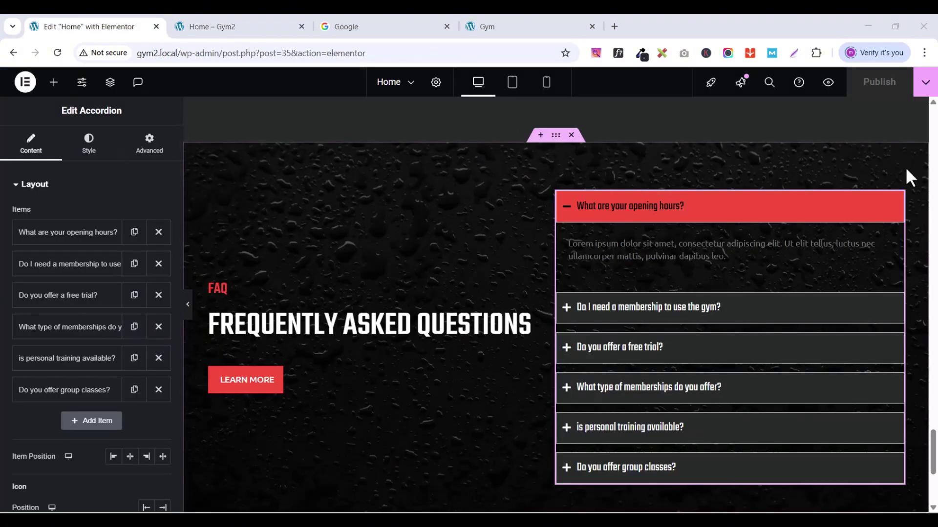
left_click(900, 205)
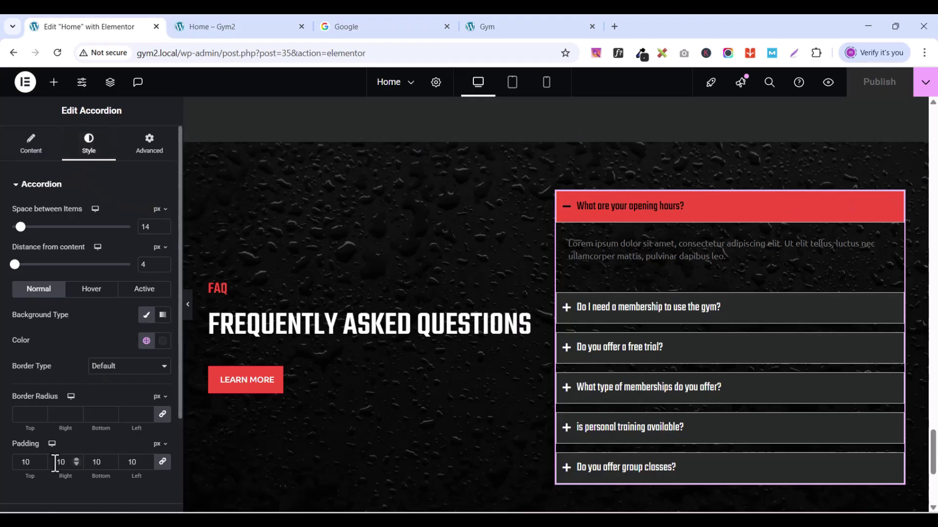
left_click(107, 371)
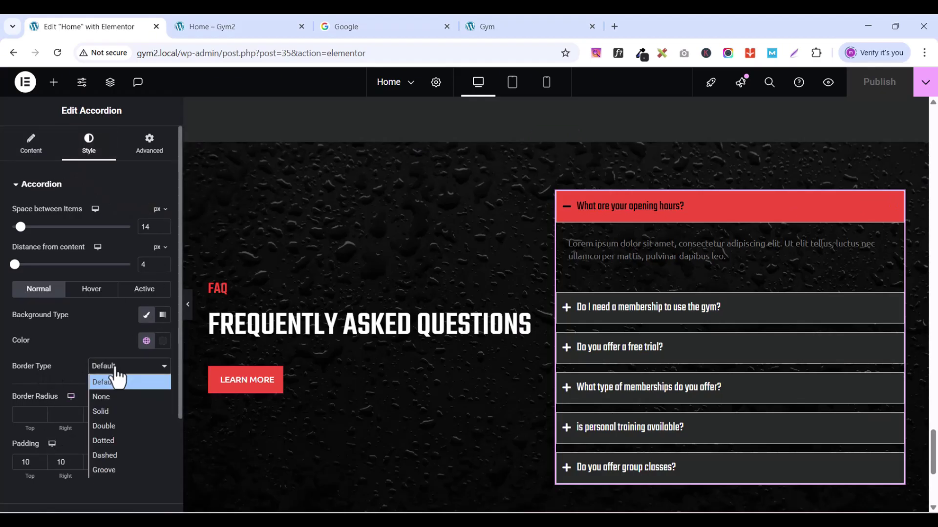
left_click(112, 399)
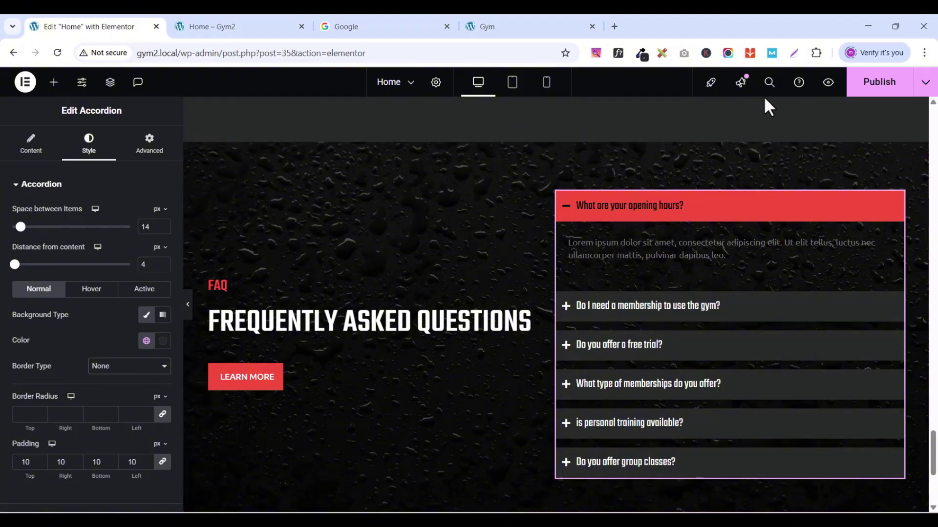
left_click(869, 88)
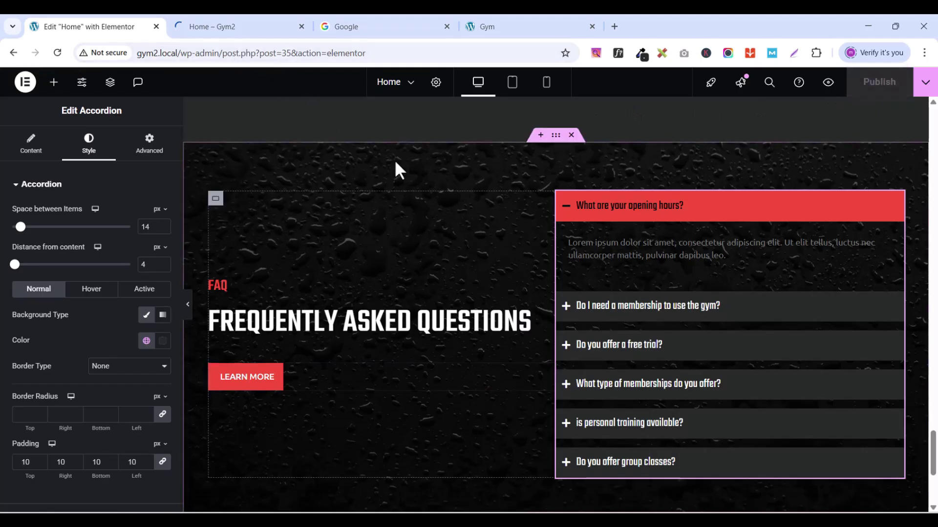
Step: Test the FAQ accordion in the Home preview by expanding its second, third and fourth questions
left_click(241, 27)
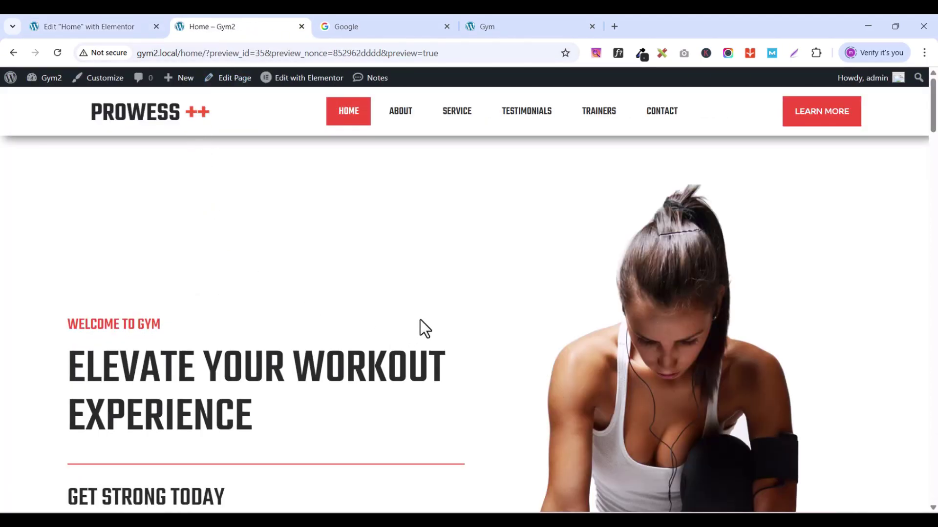
scroll(421, 321, "down", 5)
left_click_drag(933, 137, 934, 471)
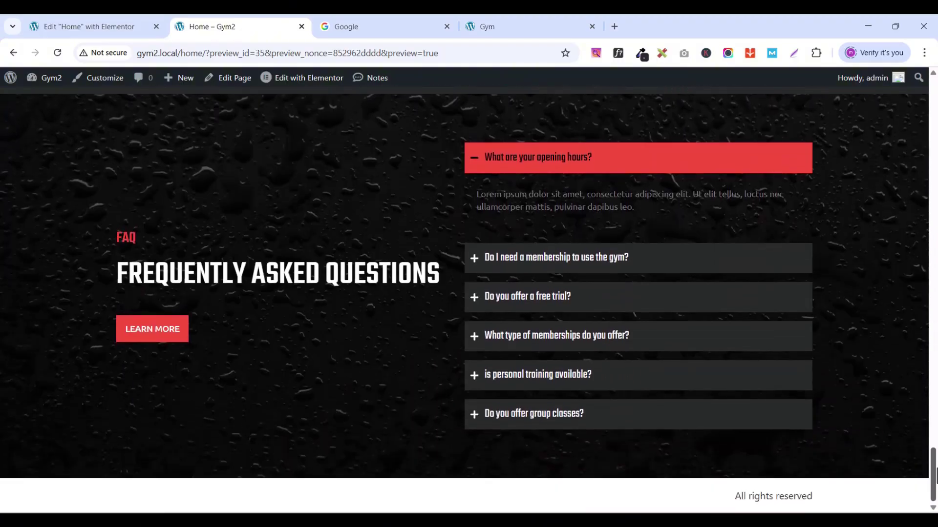
left_click(584, 269)
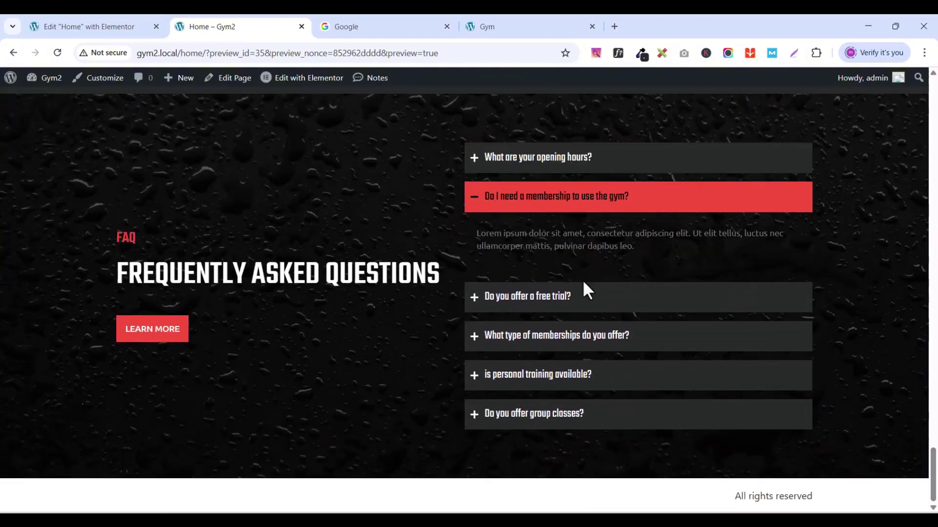
left_click(583, 294)
left_click(568, 337)
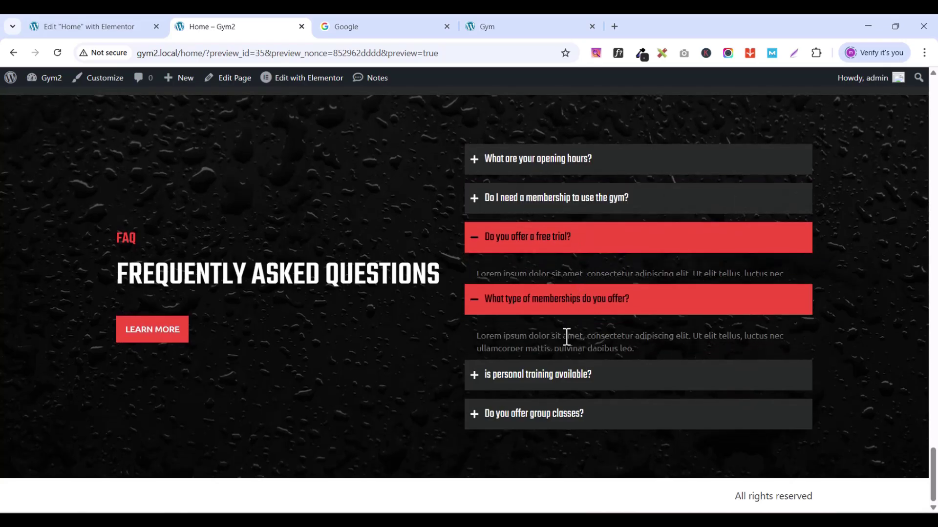
Step: Test the FAQ accordion in the Home preview by expanding its fifth and sixth questions
left_click(556, 378)
left_click(560, 413)
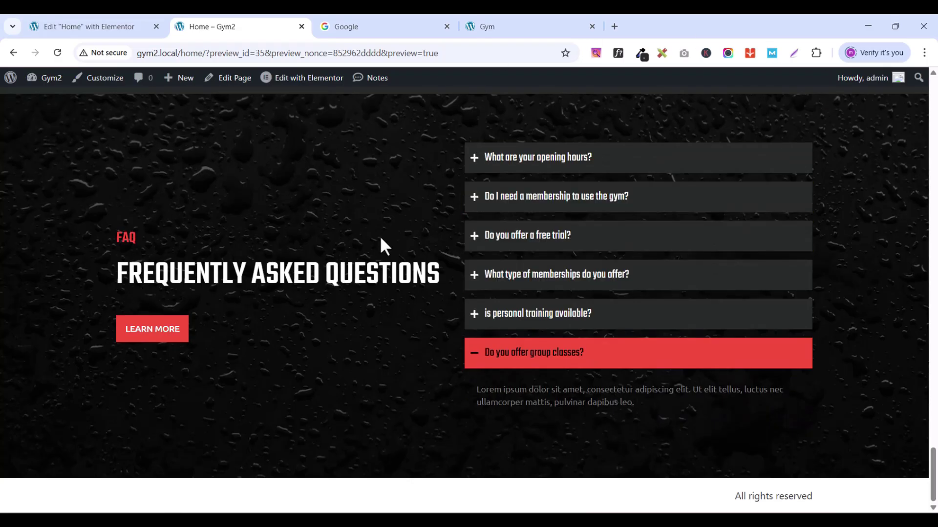
Step: Insert a <br> line break before QUESTIONS in the "FREQUENTLY ASKED QUESTIONS" heading title and publish the page
left_click(110, 27)
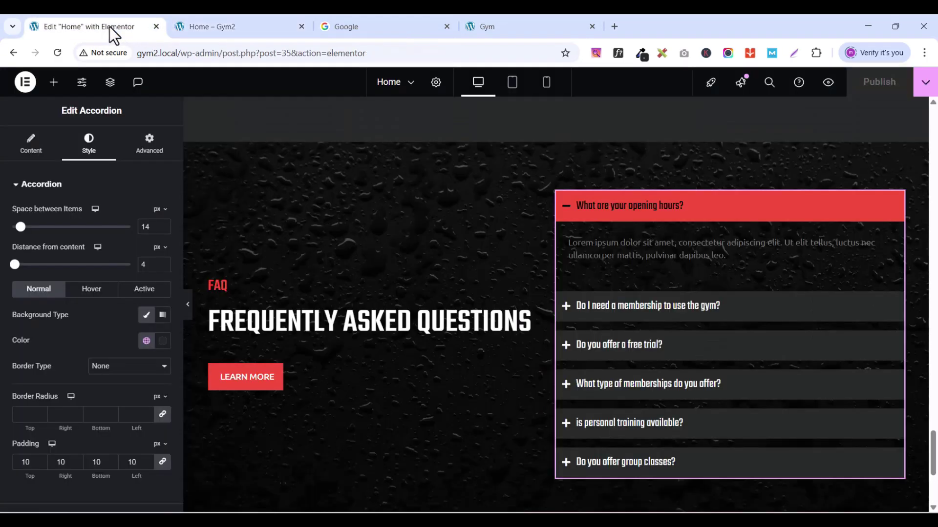
left_click(547, 320)
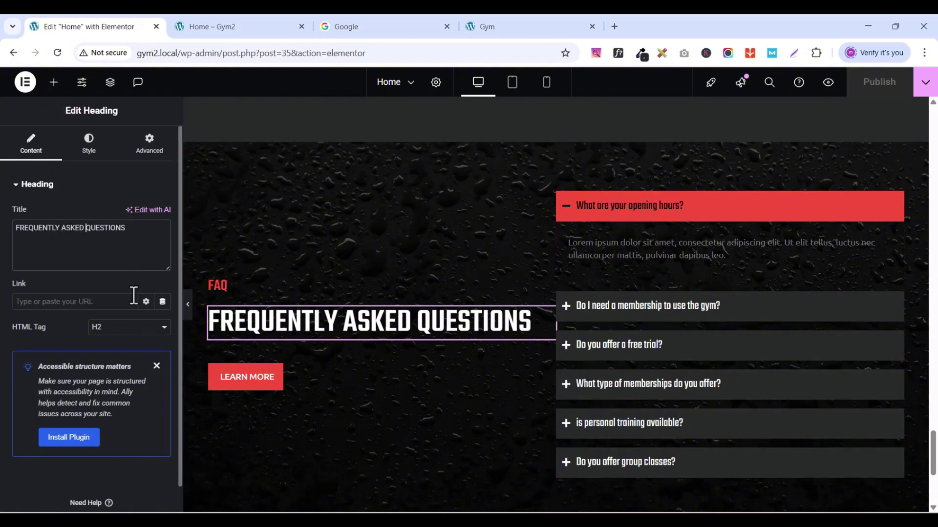
type("<")
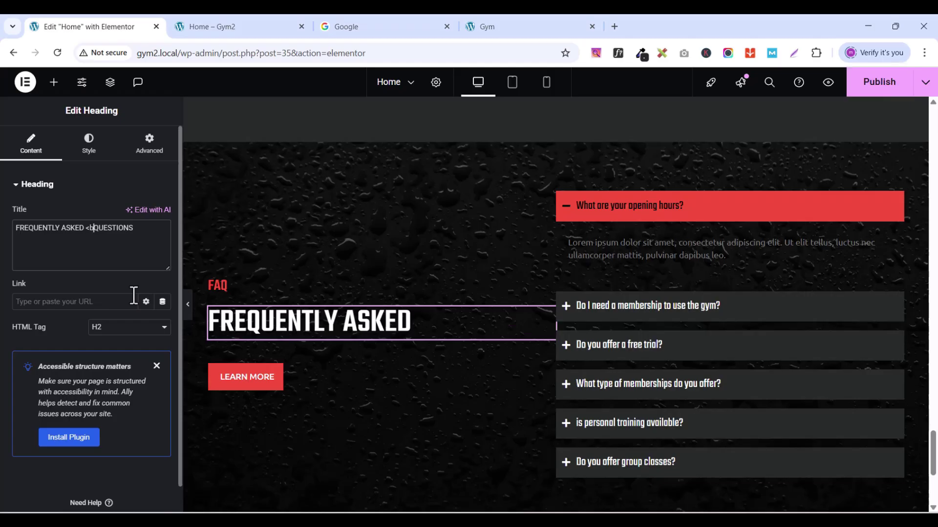
type("br>")
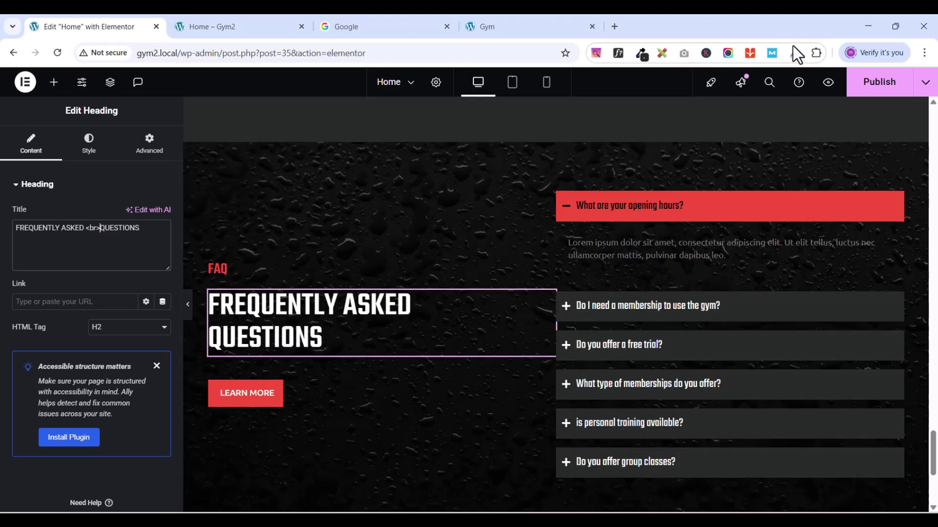
left_click(876, 89)
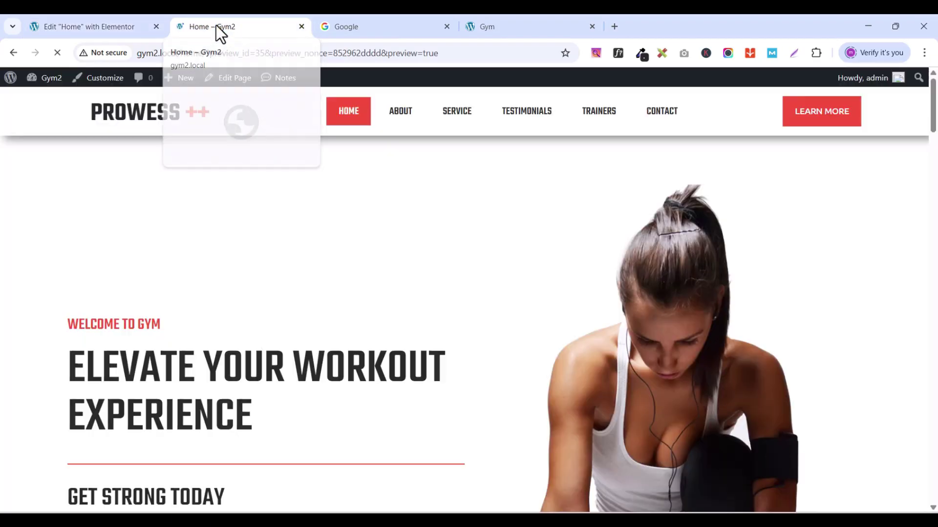
Step: Check the FAQ section in the Home preview, then view the FAQ and Contact Us sections on the reference Gym site
left_click(215, 26)
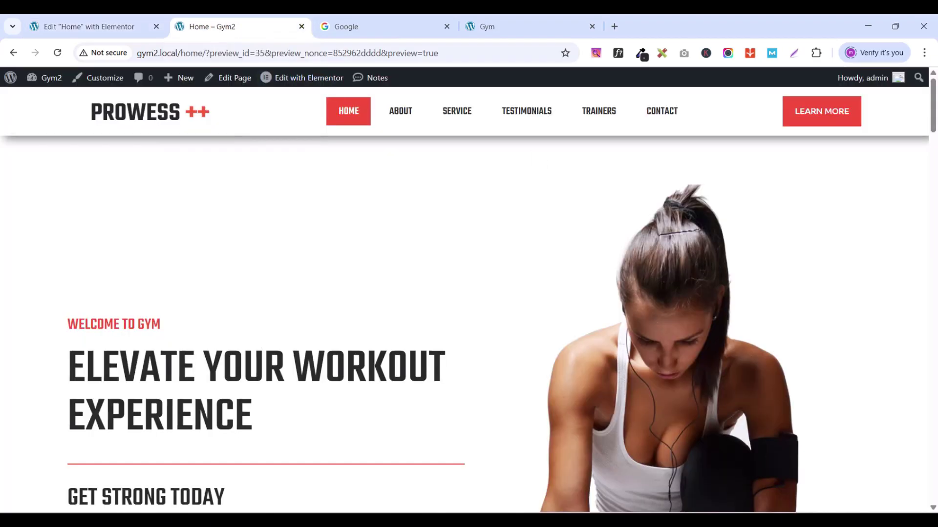
left_click_drag(930, 114, 933, 466)
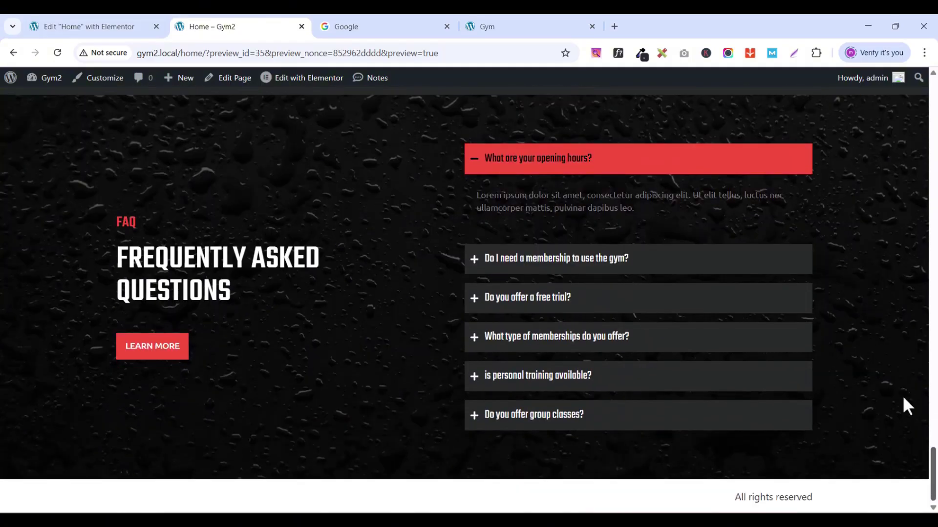
left_click(505, 20)
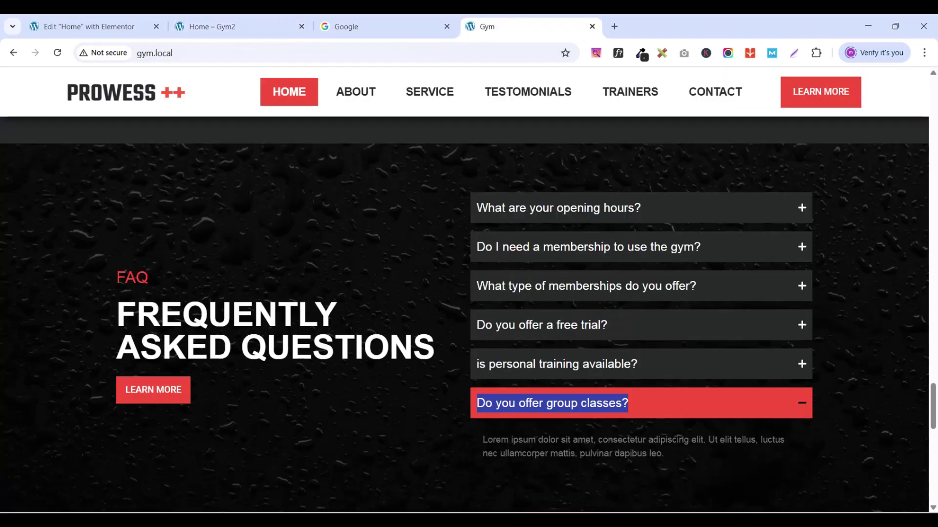
left_click_drag(934, 395, 935, 438)
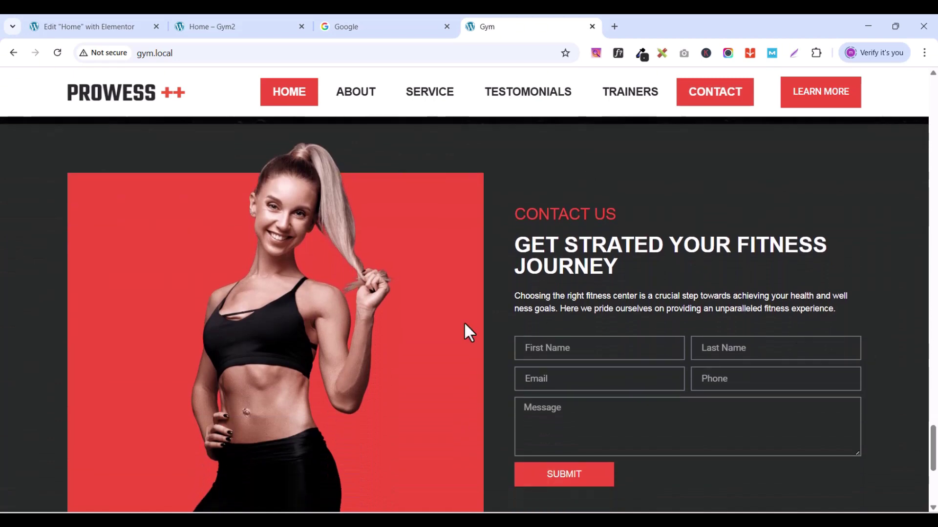
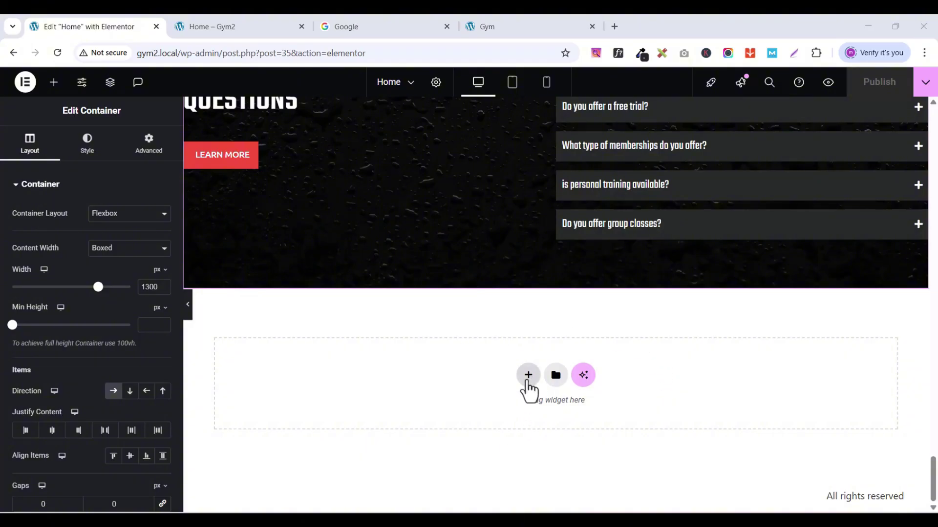
Step: Add a Flexbox container with two equal columns below the FAQ section, checking the layout against the reference Contact Us section
left_click(528, 384)
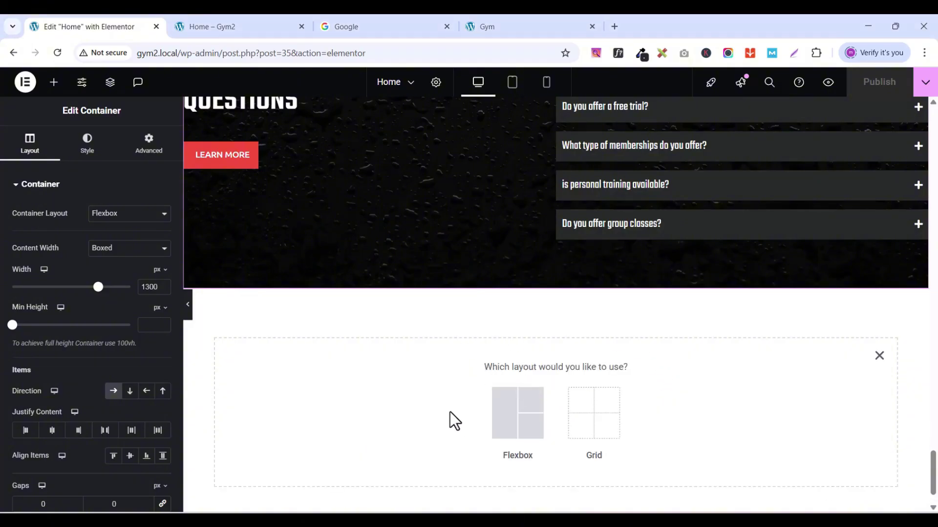
scroll(454, 421, "down", 1)
left_click(502, 366)
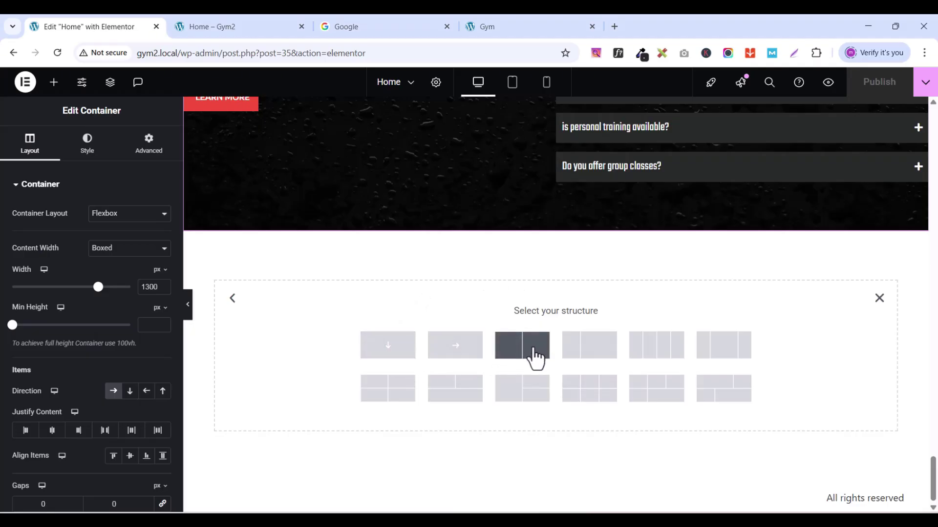
left_click(493, 22)
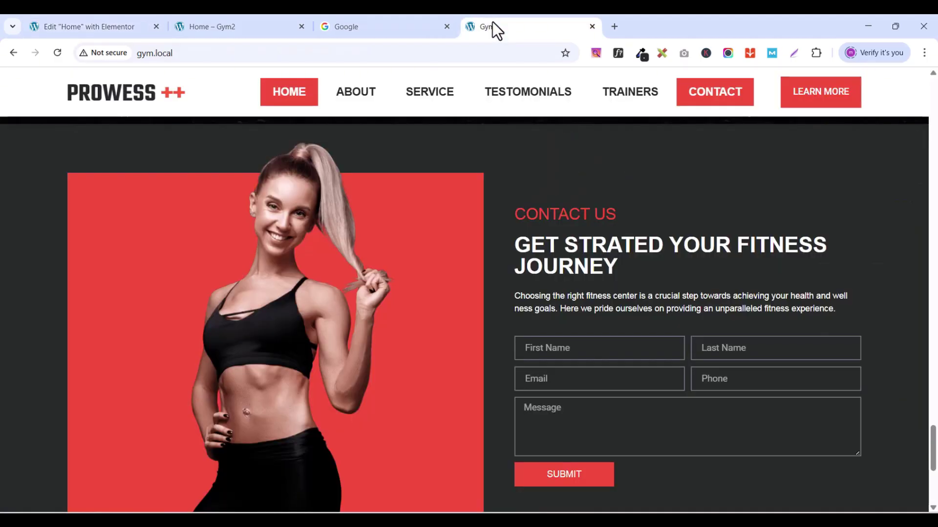
left_click(110, 21)
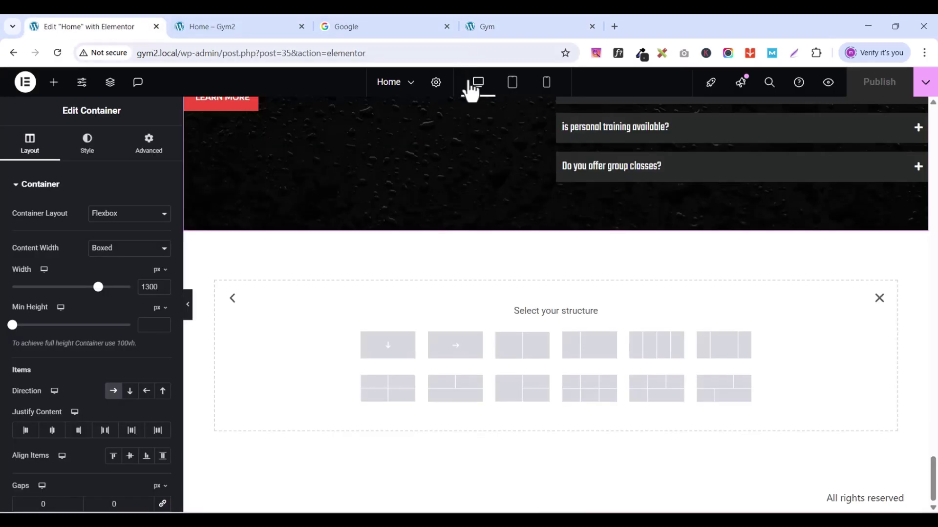
left_click(521, 353)
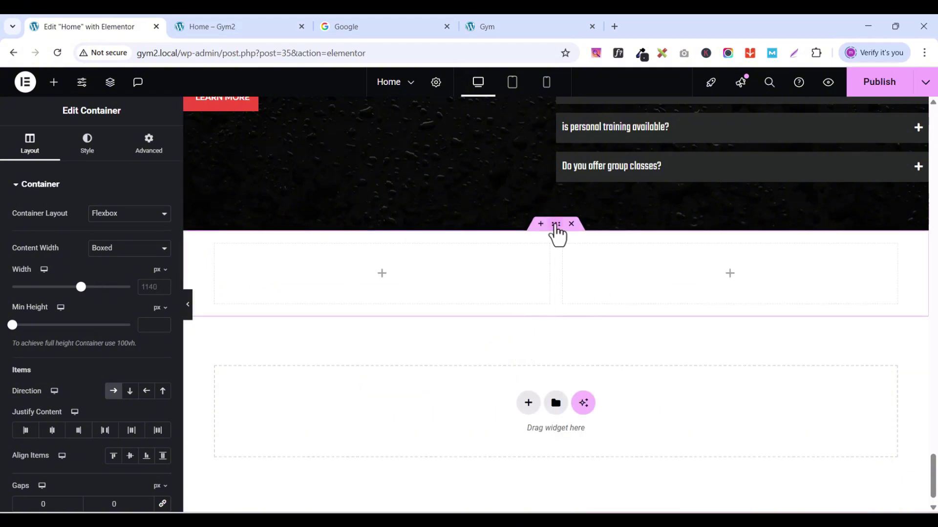
Step: Set the new outer container's padding to 80 px at top and bottom and 0 at right and left
left_click(163, 153)
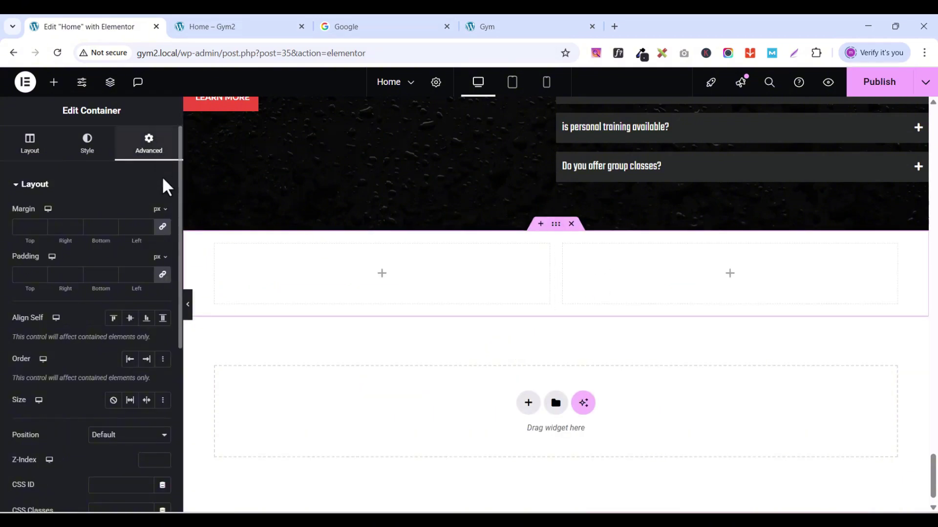
left_click(163, 274)
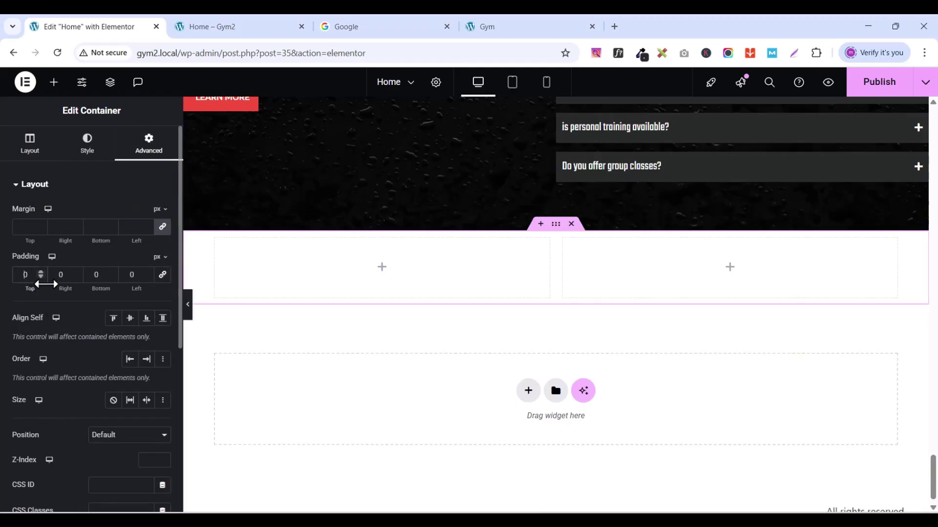
type("8")
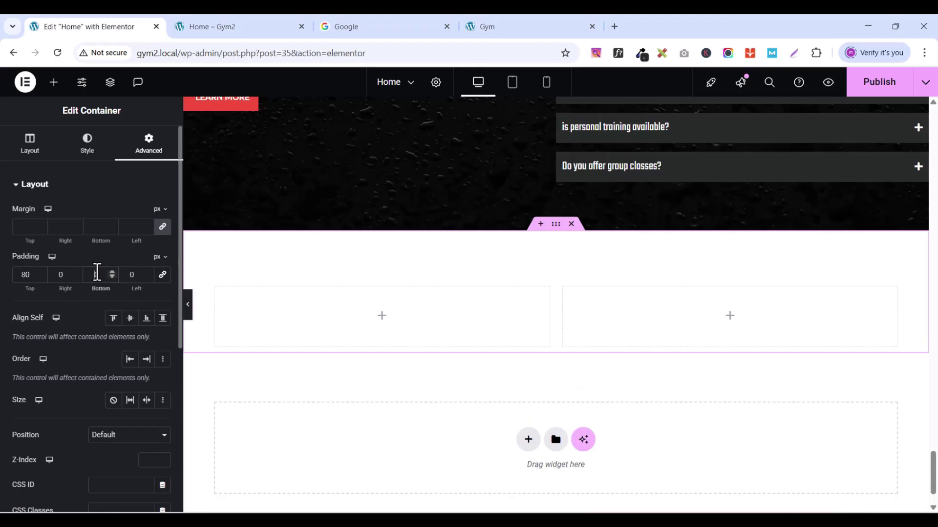
type("8")
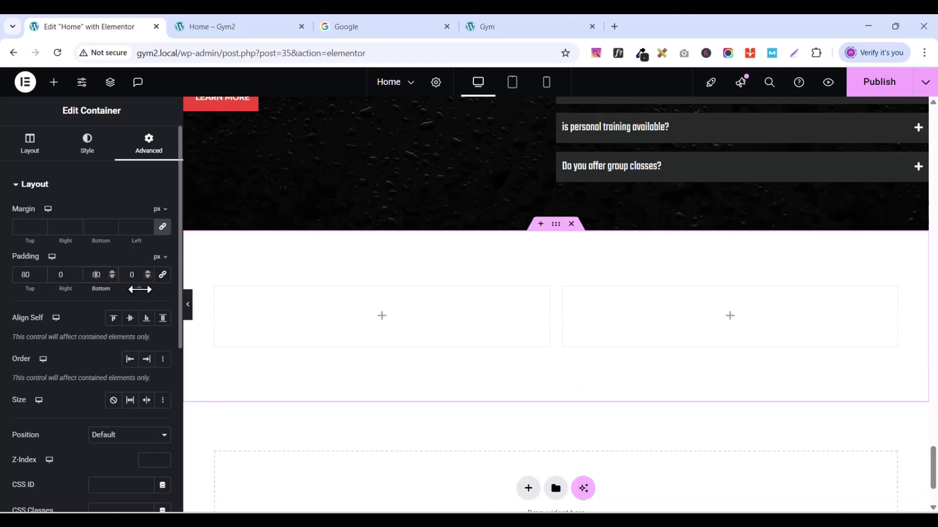
Step: Set the padding of both inner column containers to 0 on all sides
left_click(216, 287)
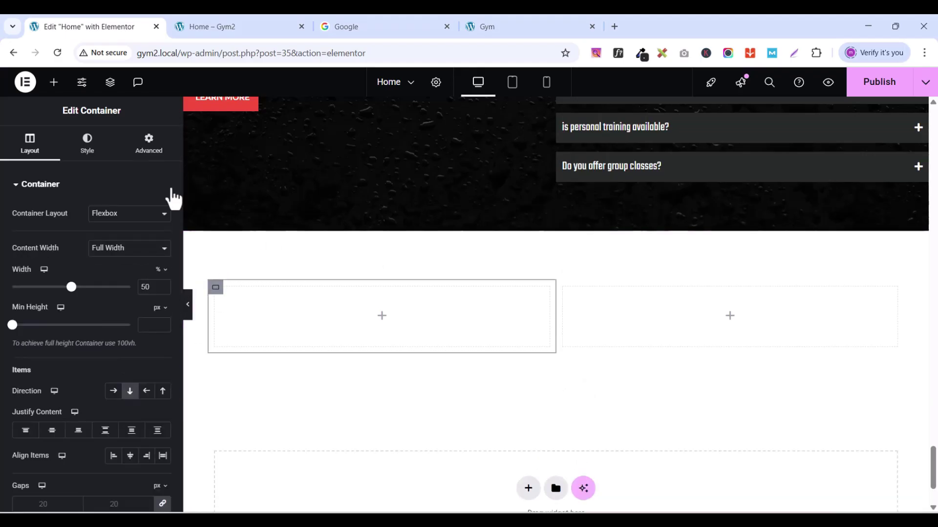
left_click(159, 157)
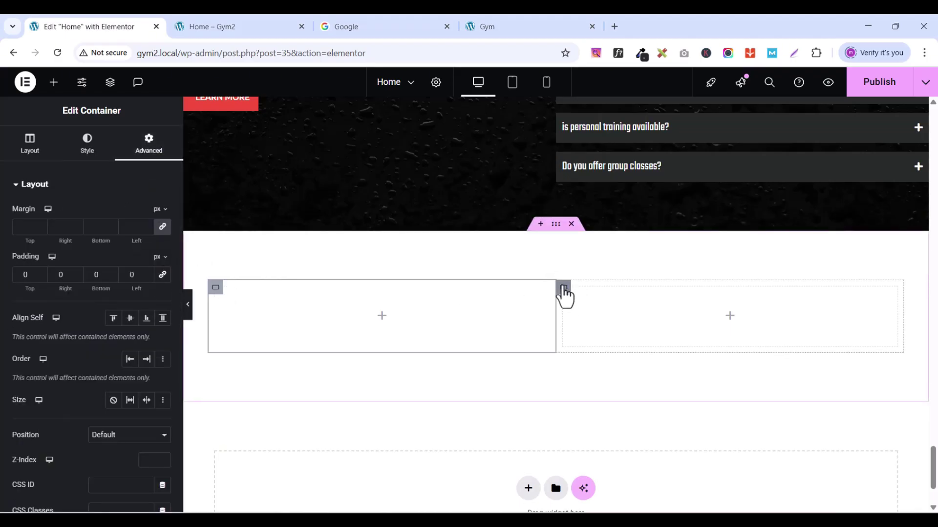
left_click(563, 288)
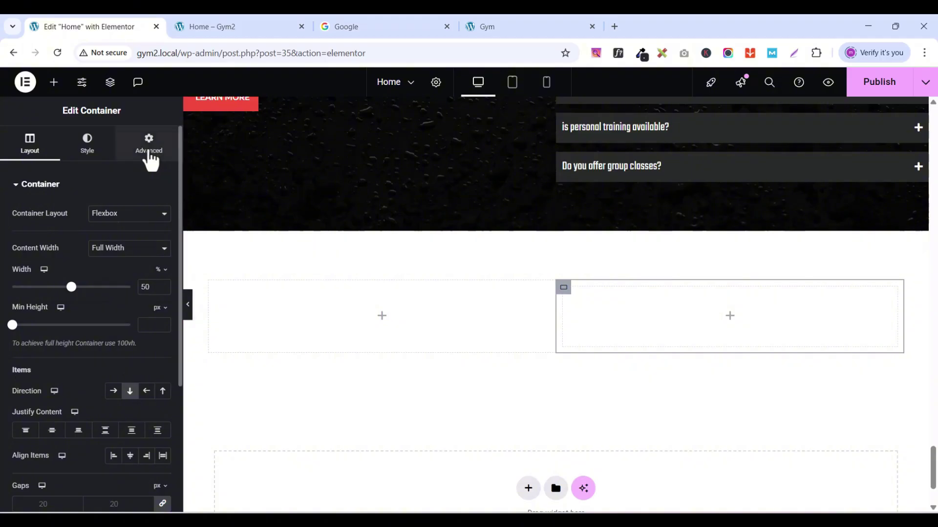
left_click(151, 159)
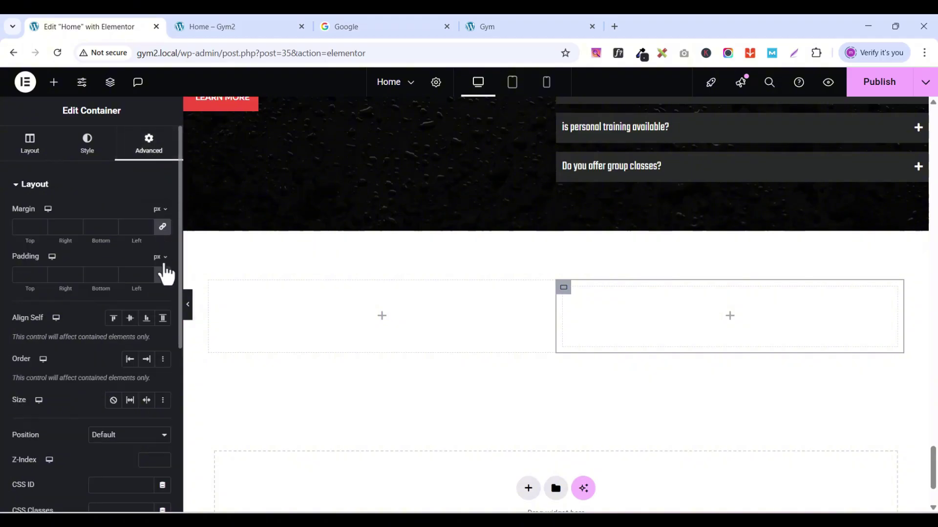
left_click(163, 277)
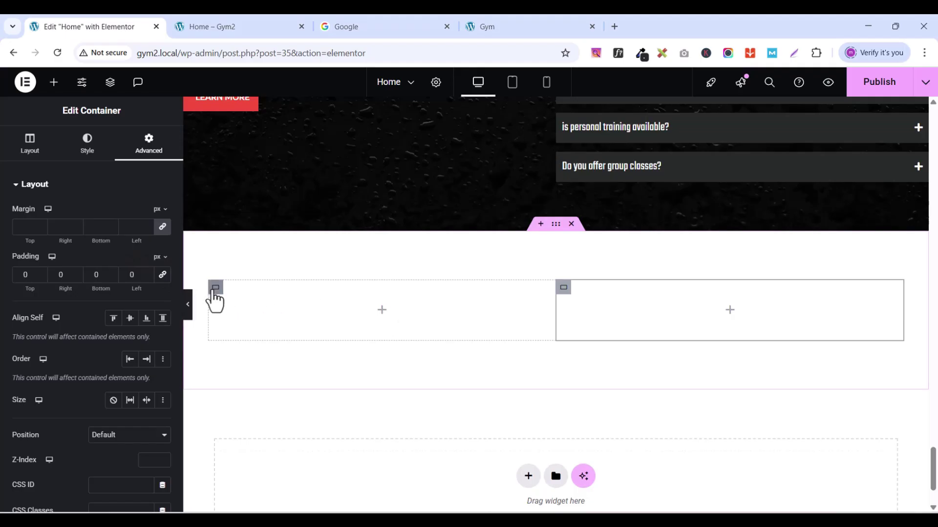
Step: Set the first column container's width to 60%, with Justify Content and Align Items both set to Center
left_click(215, 288)
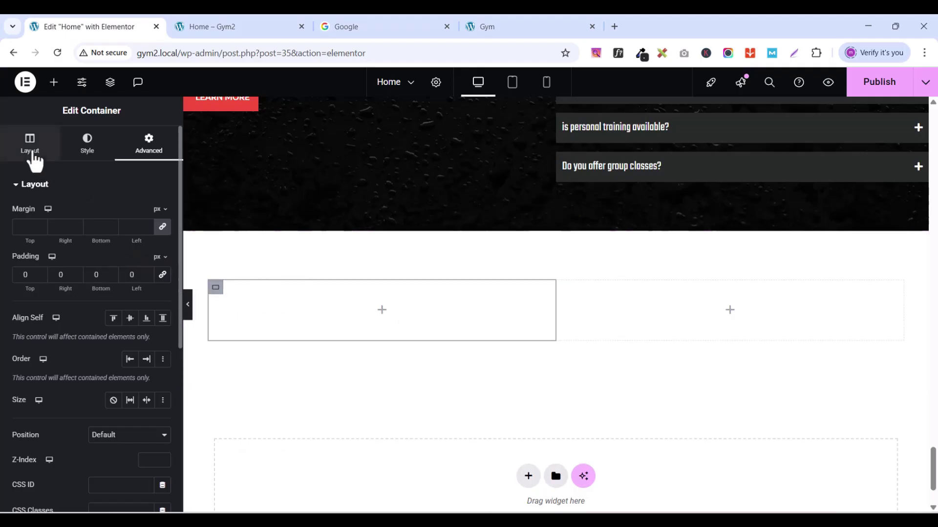
left_click(34, 158)
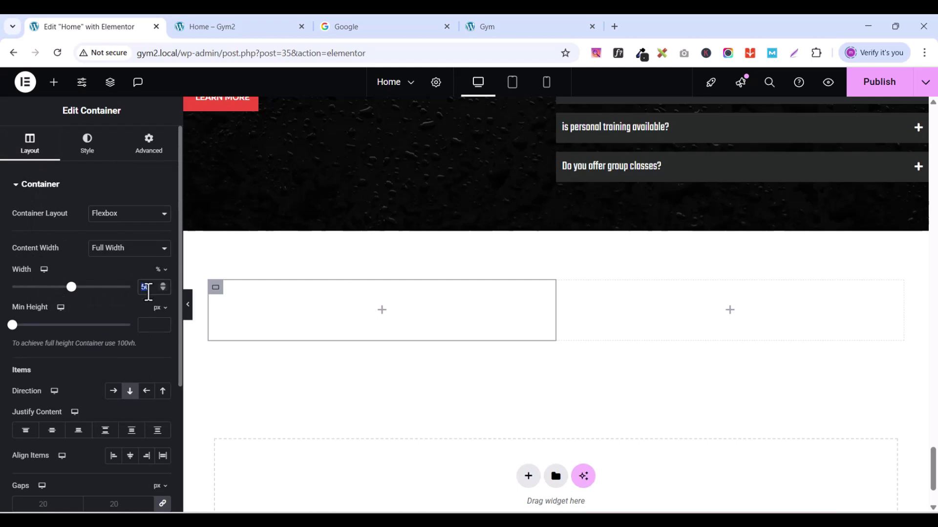
type("60")
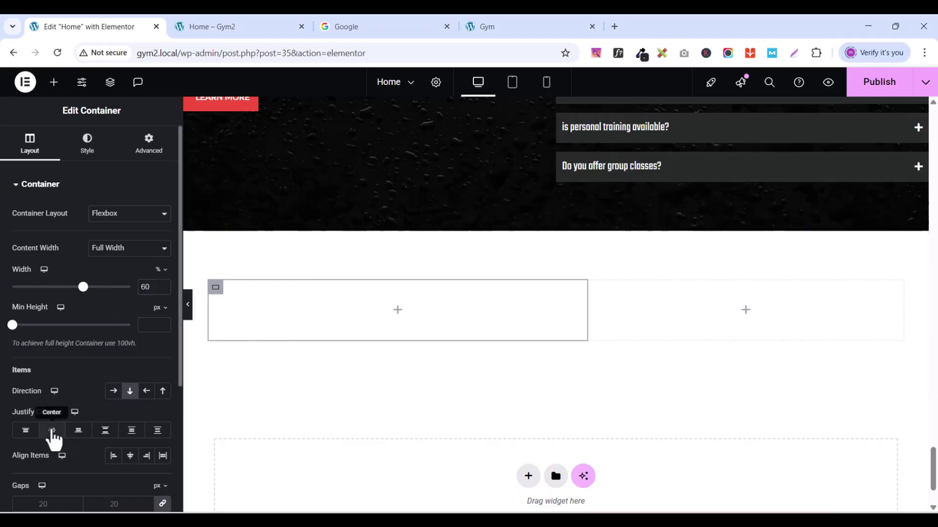
left_click(53, 431)
left_click(130, 457)
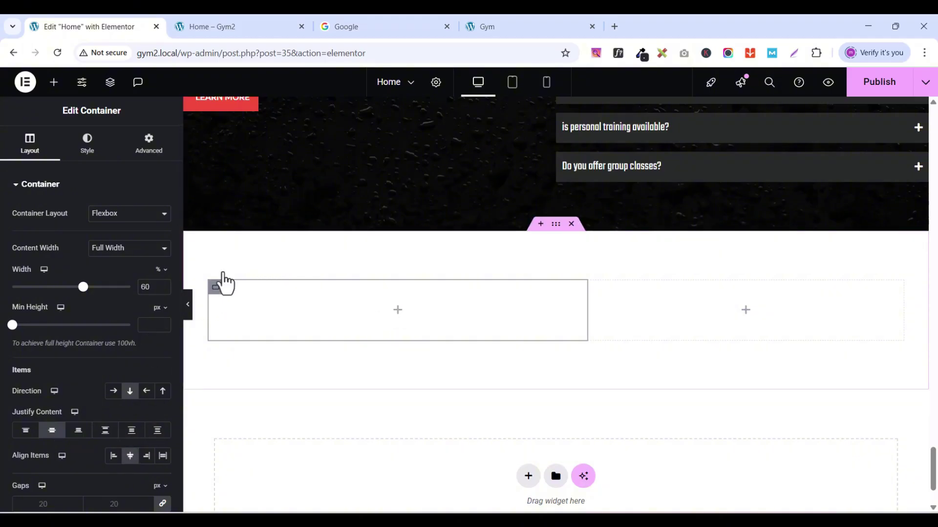
Step: Give the first column container a Classic background in the global red color
left_click(86, 144)
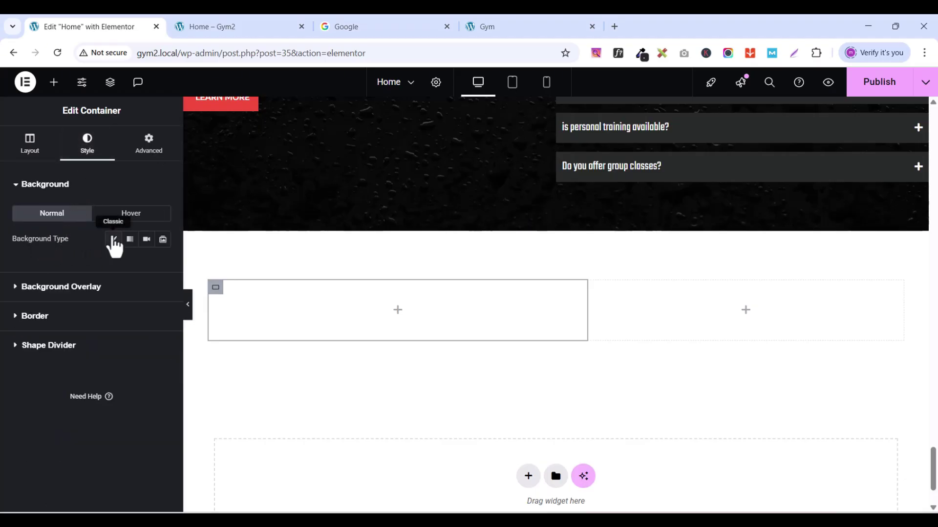
left_click(112, 239)
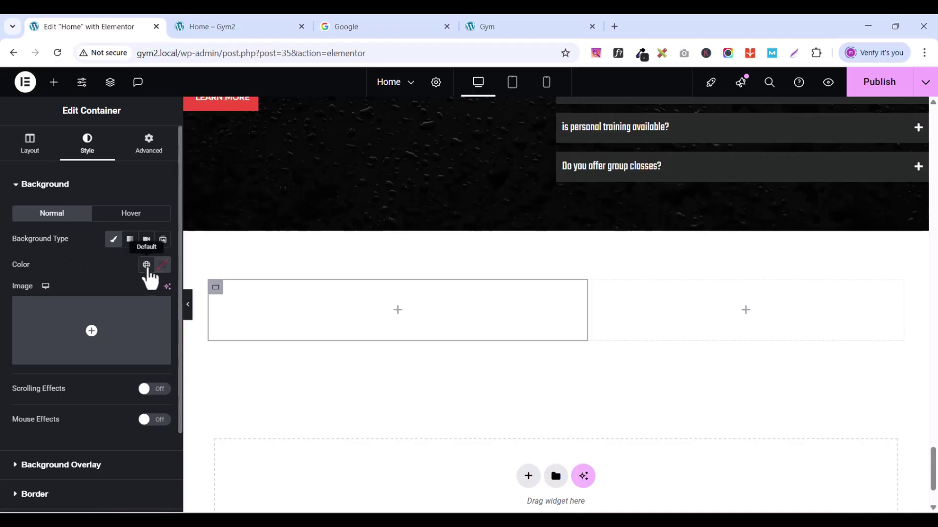
left_click(146, 265)
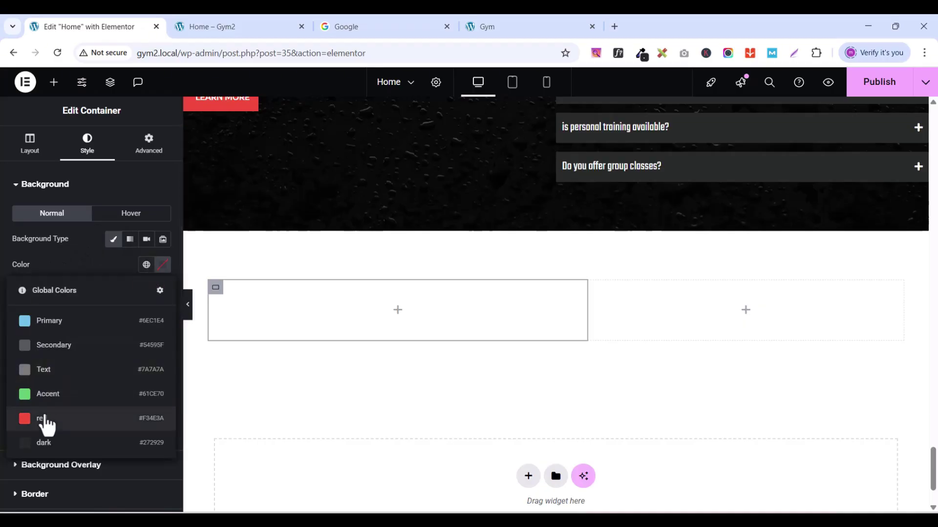
left_click(43, 420)
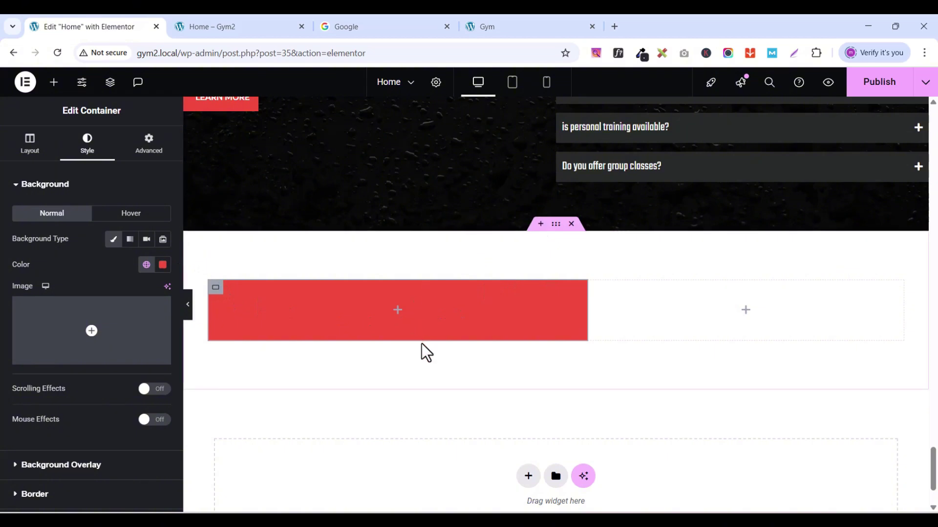
scroll(422, 344, "up", 2)
scroll(421, 344, "up", 1)
scroll(421, 344, "down", 2)
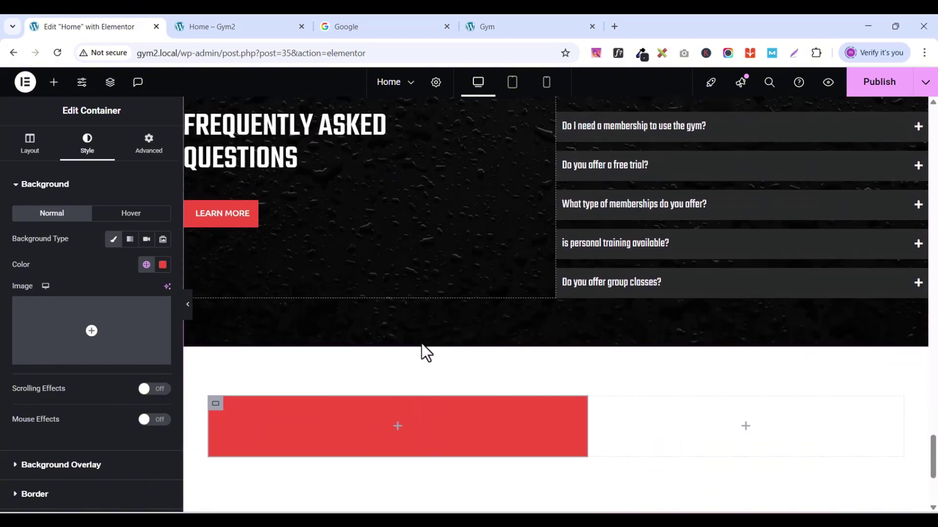
scroll(421, 344, "down", 2)
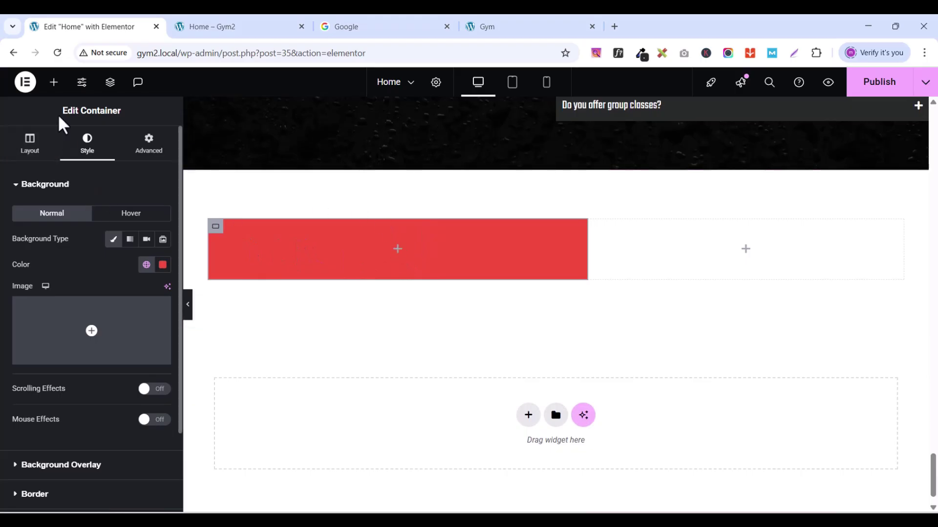
Step: Add an Image widget to the red column container and fill it with the library photo of the ponytailed woman in black sportswear
left_click(53, 82)
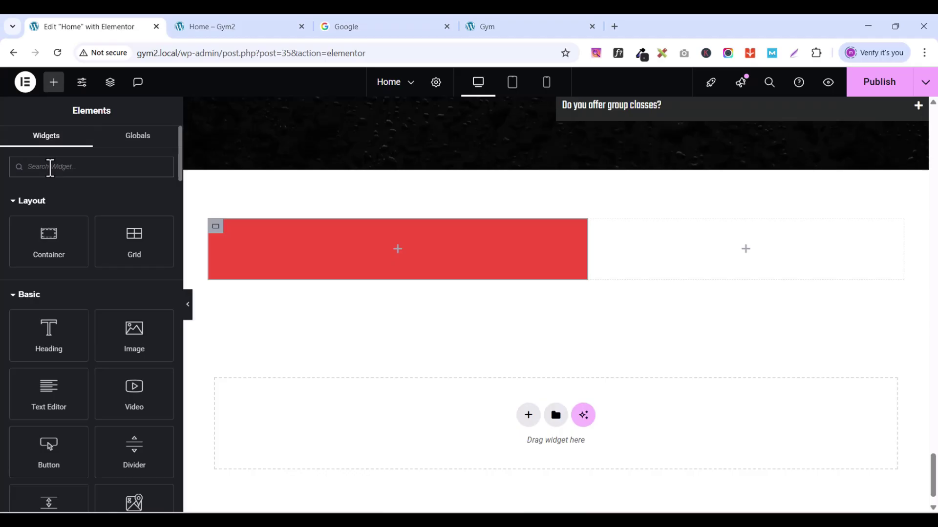
type("imag")
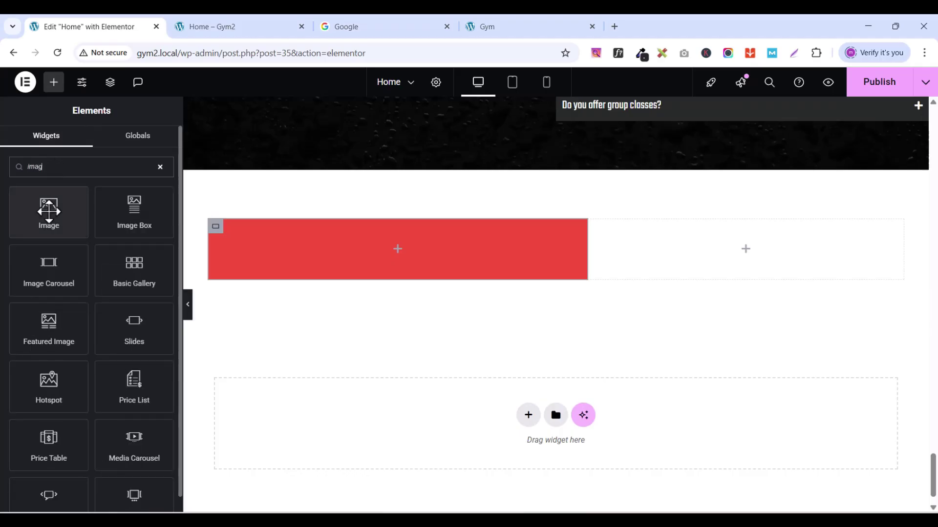
left_click_drag(48, 210, 444, 248)
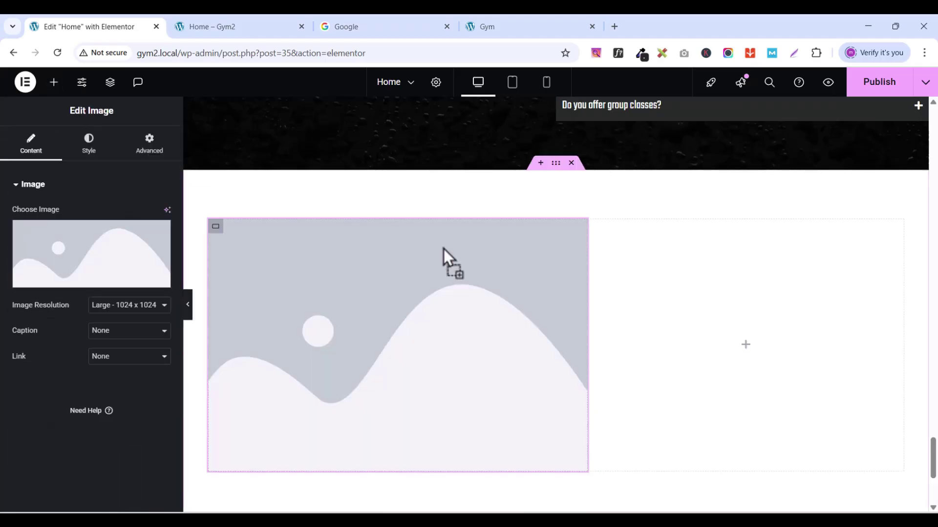
left_click(67, 283)
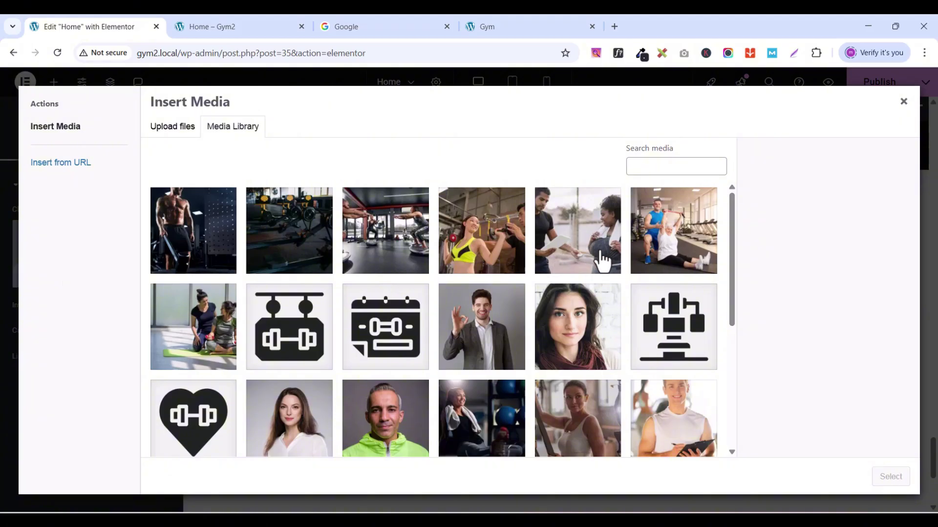
scroll(429, 293, "down", 3)
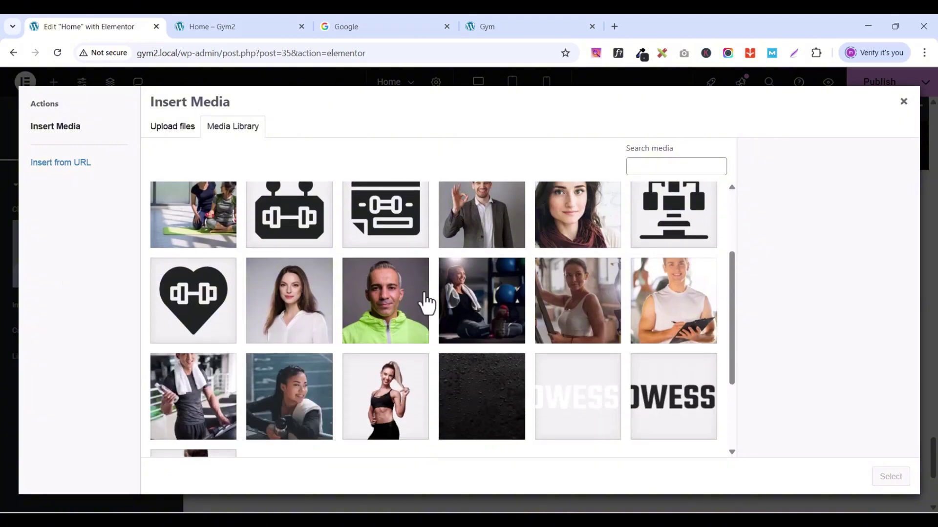
left_click(394, 409)
left_click(877, 473)
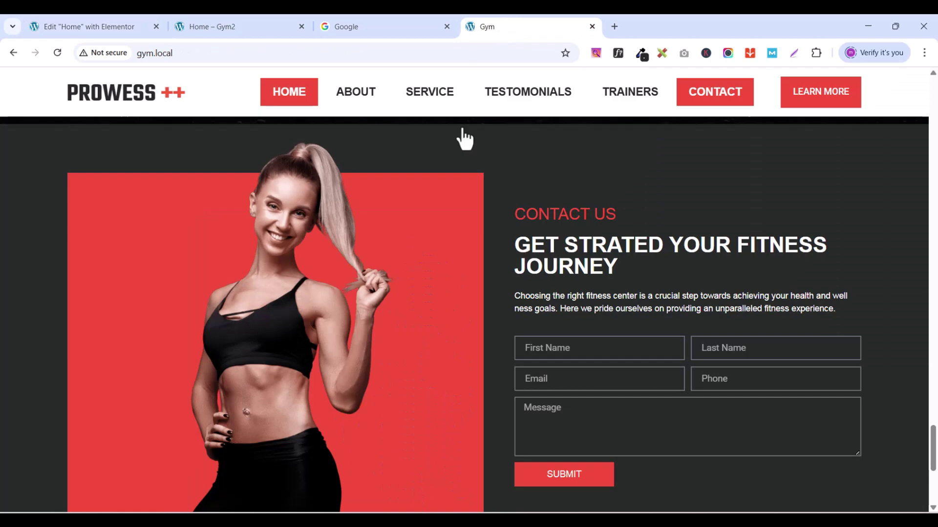
Step: Check the reference contact section and give the outer container a Classic background in the global dark color
scroll(851, 287, "up", 4)
scroll(852, 287, "down", 1)
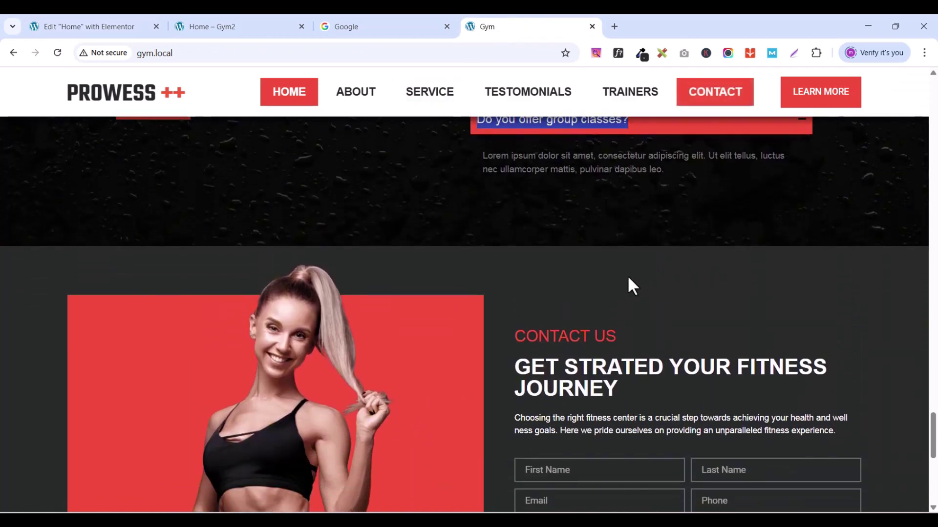
left_click(95, 25)
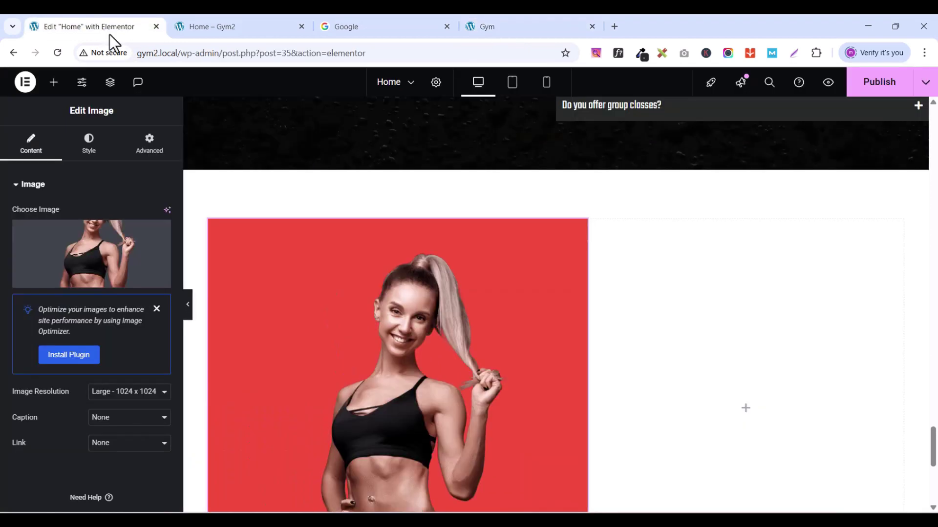
left_click(556, 164)
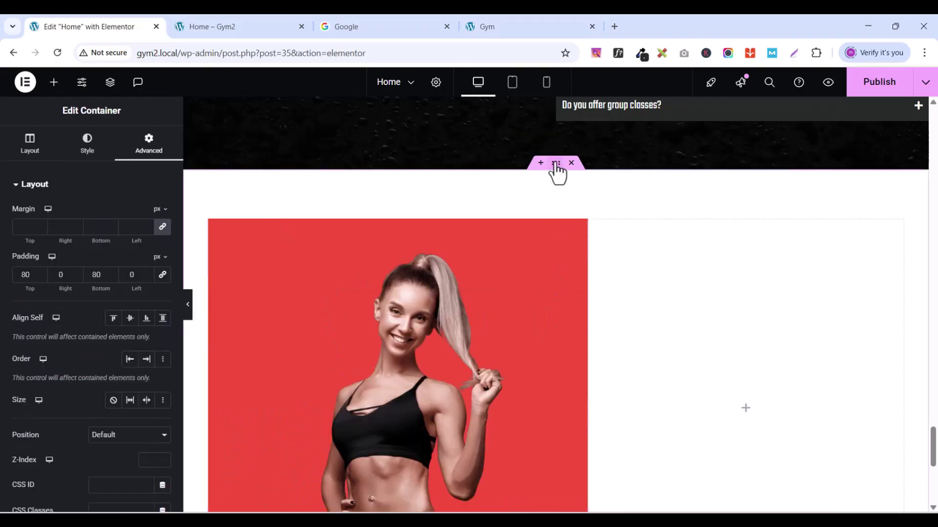
left_click(102, 156)
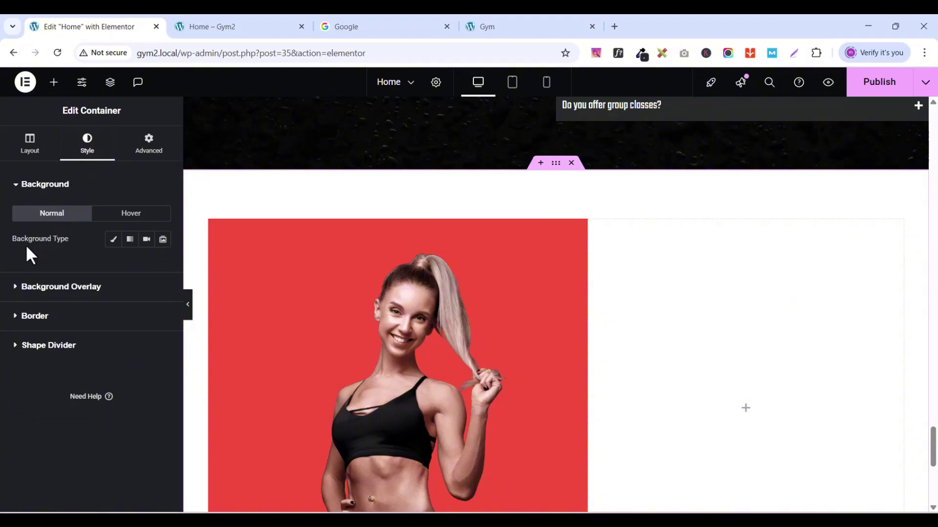
left_click(112, 241)
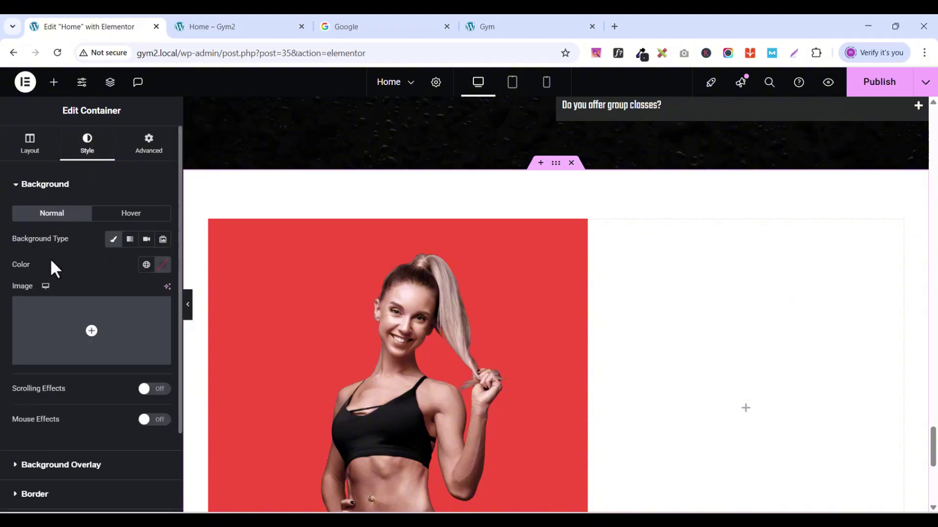
left_click(146, 266)
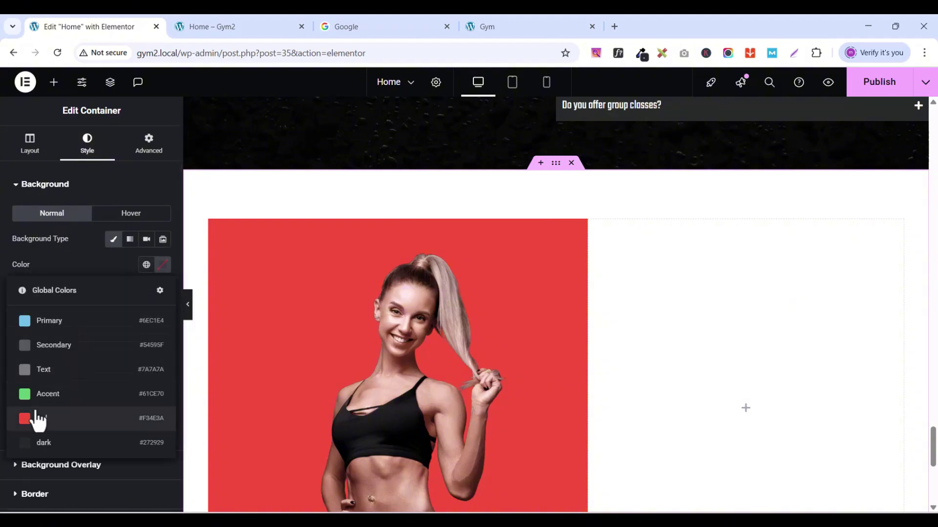
left_click(34, 442)
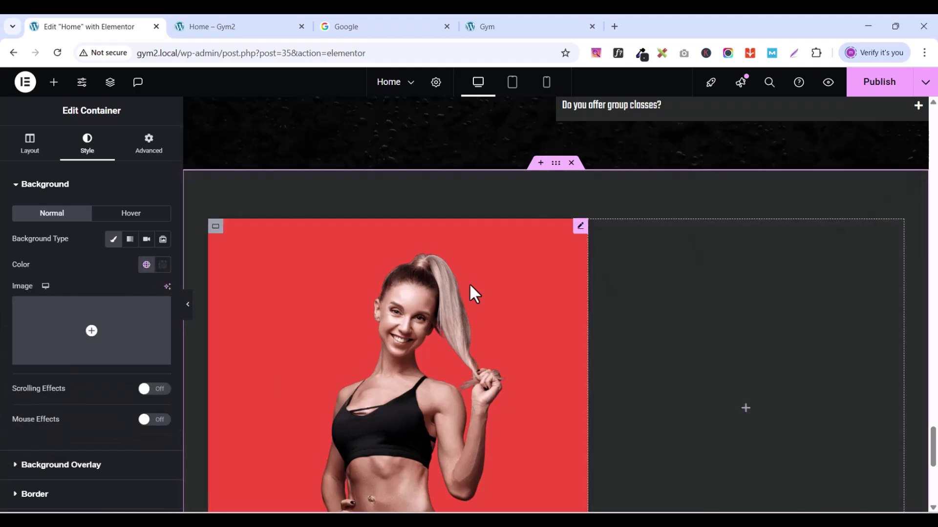
Step: Set the outer container's boxed content width to 1300 px and publish the page
scroll(449, 315, "down", 3)
scroll(450, 318, "up", 3)
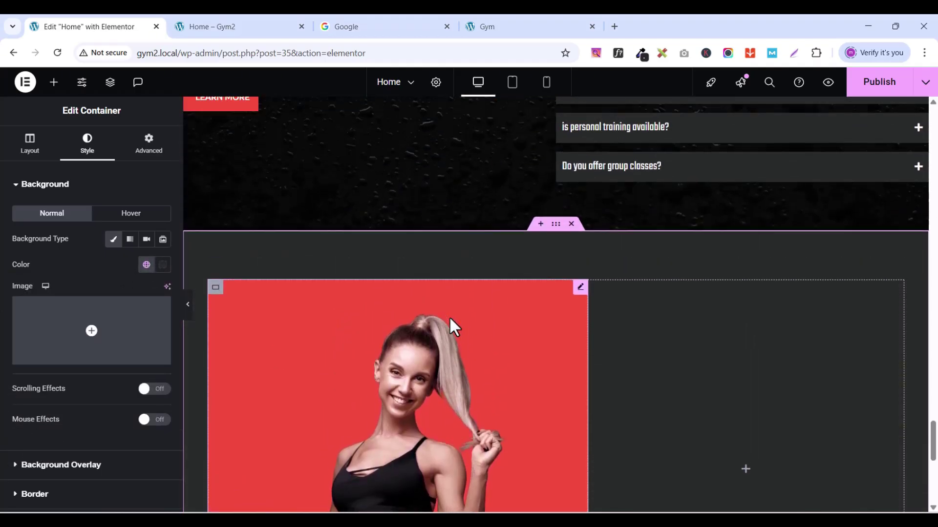
scroll(450, 318, "up", 1)
scroll(450, 324, "down", 1)
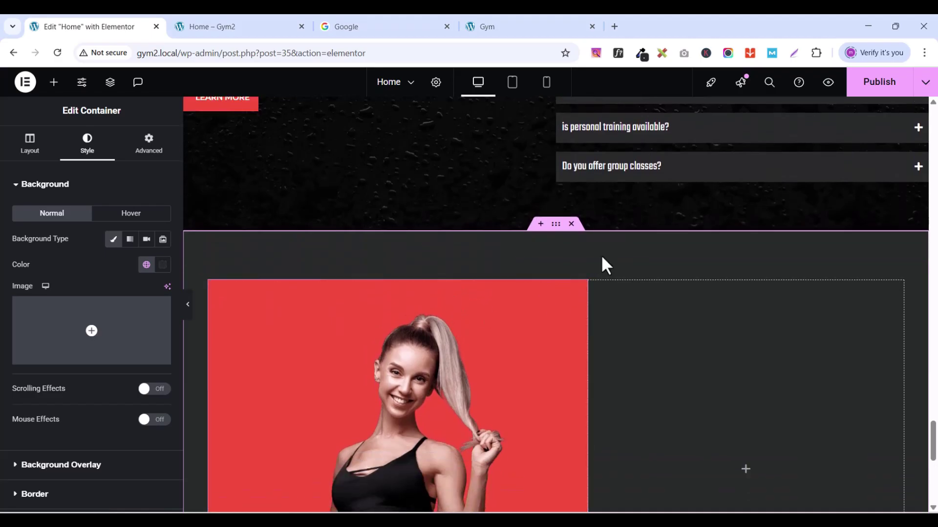
left_click(28, 156)
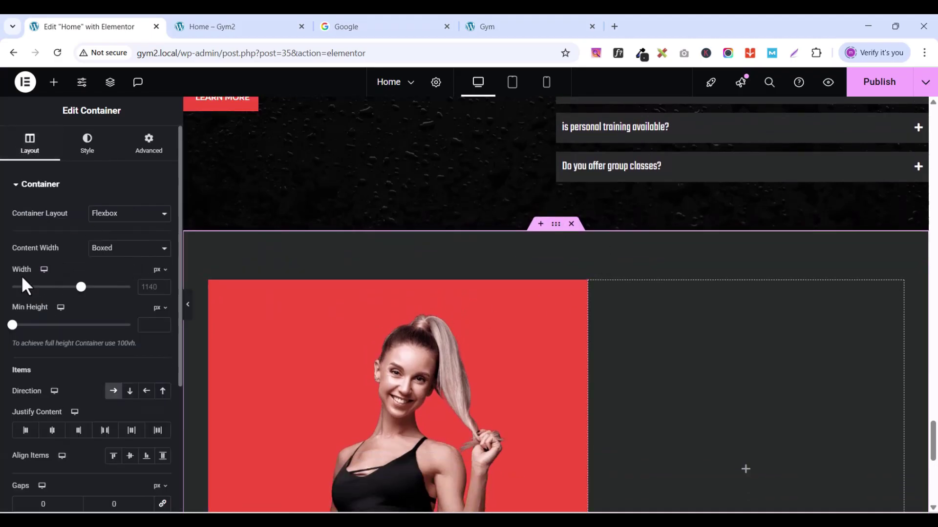
left_click(144, 287)
type("1")
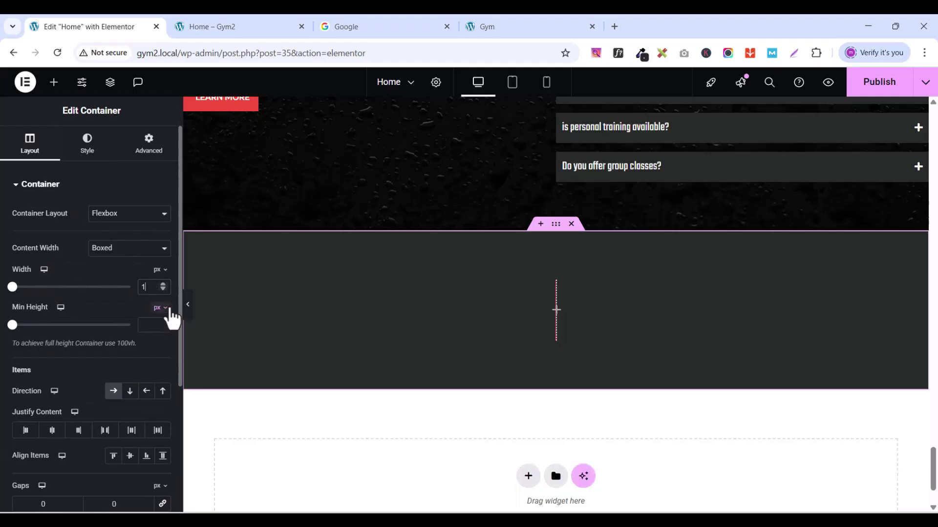
type("300")
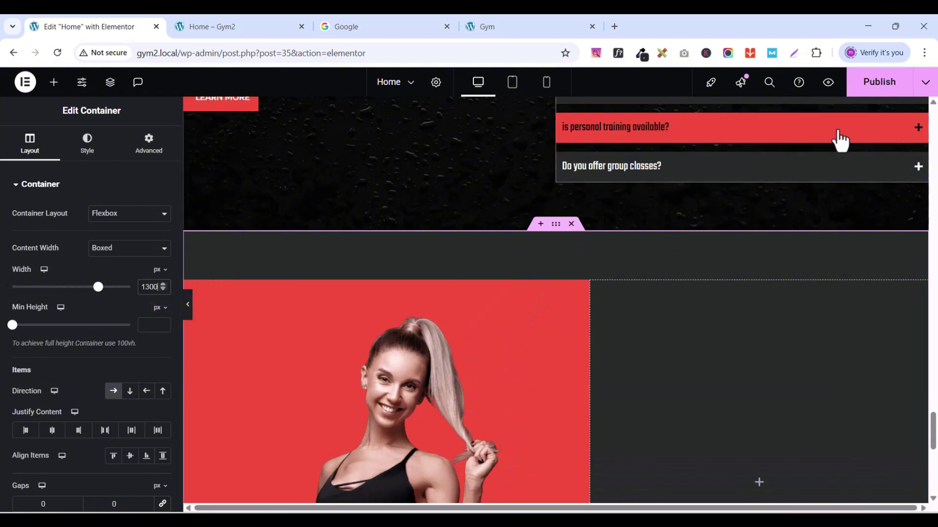
left_click(870, 87)
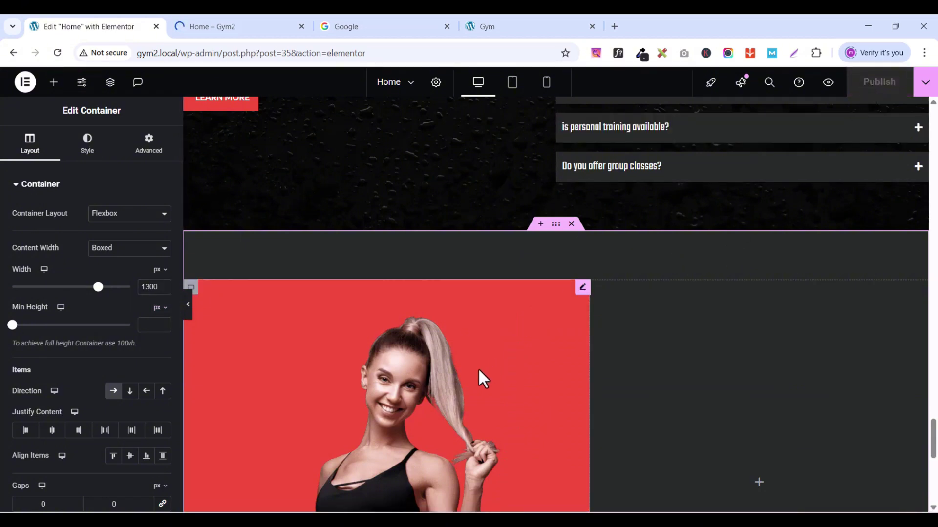
Step: Open the woman image's margin settings and unlink the four margin values
scroll(476, 381, "down", 4)
scroll(415, 332, "up", 2)
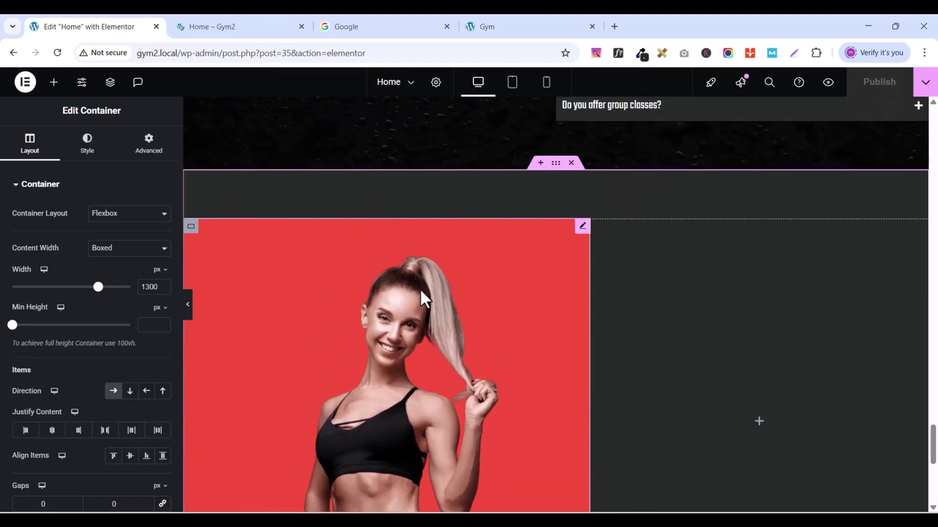
left_click(582, 226)
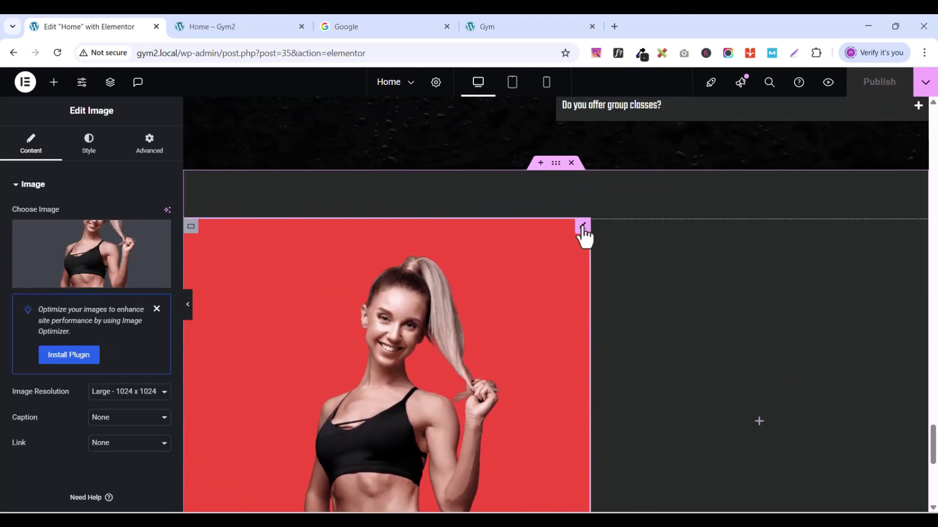
scroll(388, 341, "down", 3)
scroll(389, 342, "up", 2)
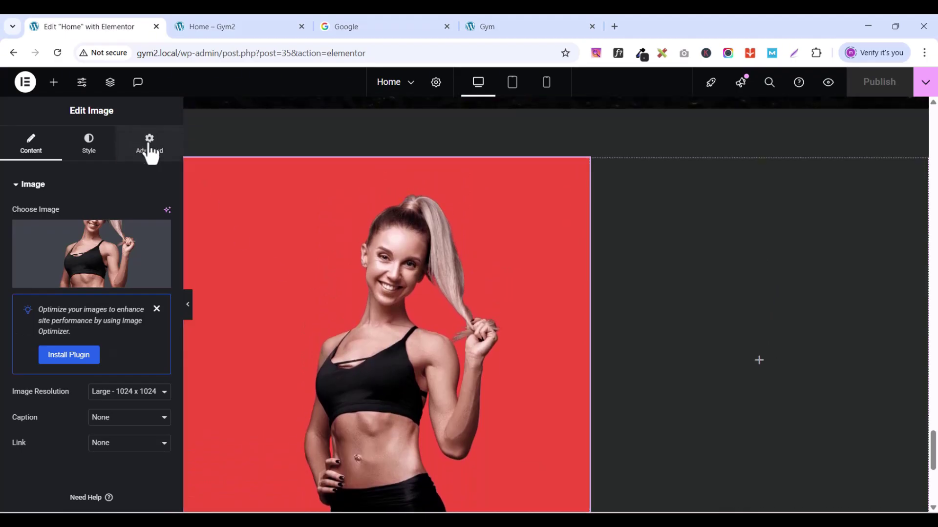
left_click(148, 147)
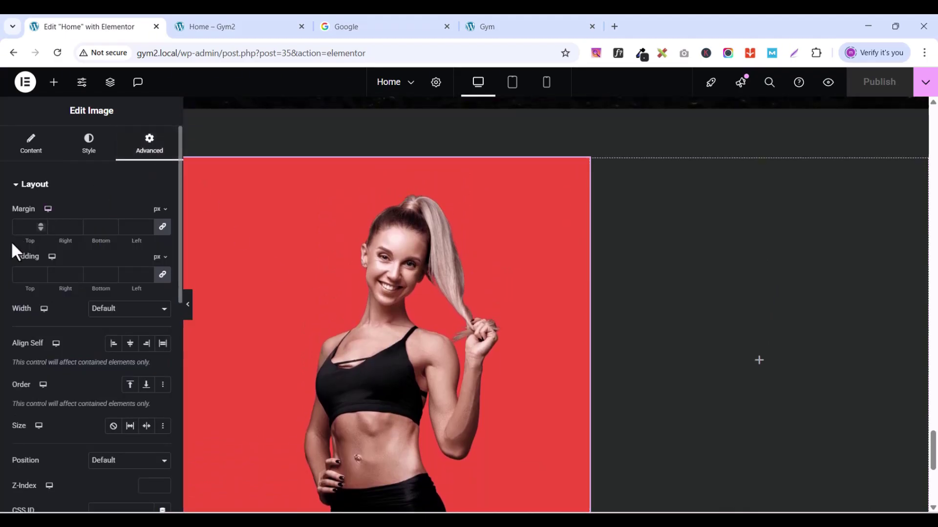
left_click(163, 228)
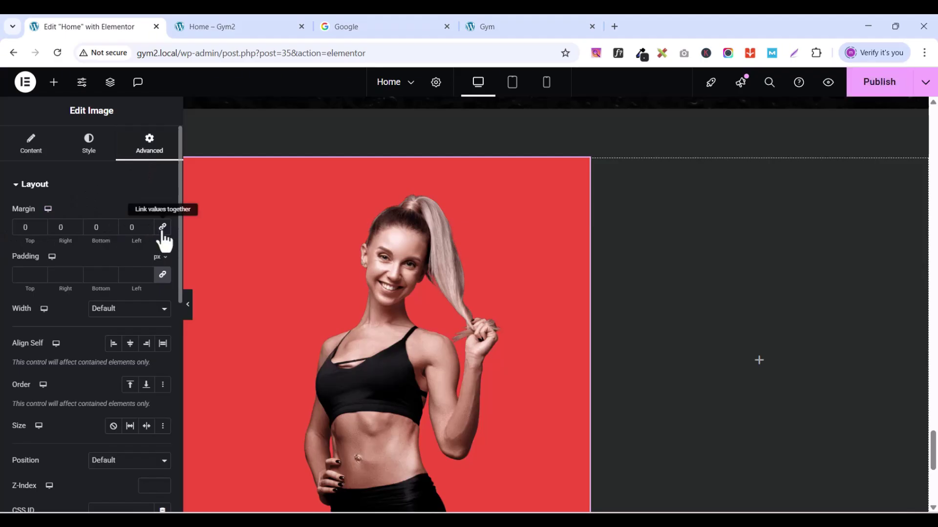
Step: Try a negative top margin in pixels on the woman image and reset it to 0
left_click(41, 230)
left_click(41, 230)
left_click(41, 230)
left_click(41, 230)
left_click(41, 231)
left_click(41, 230)
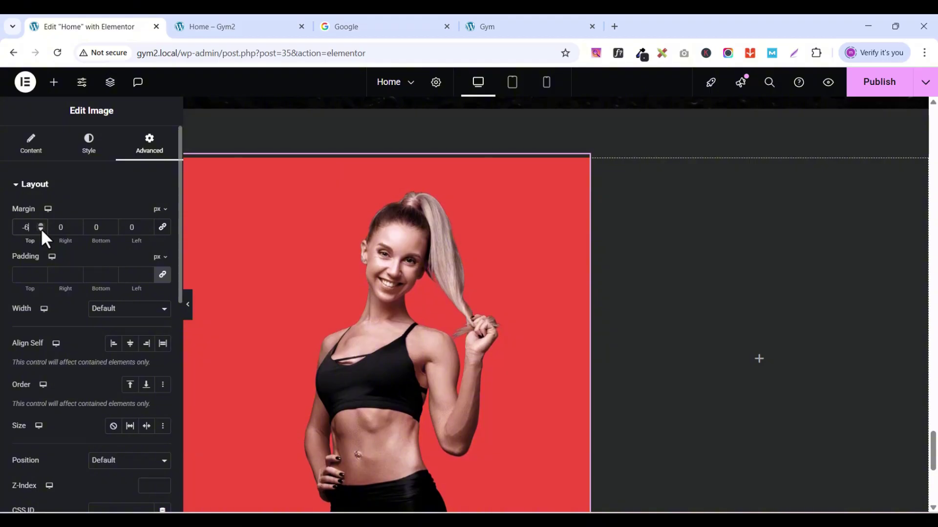
left_click_drag(41, 230, 26, 230)
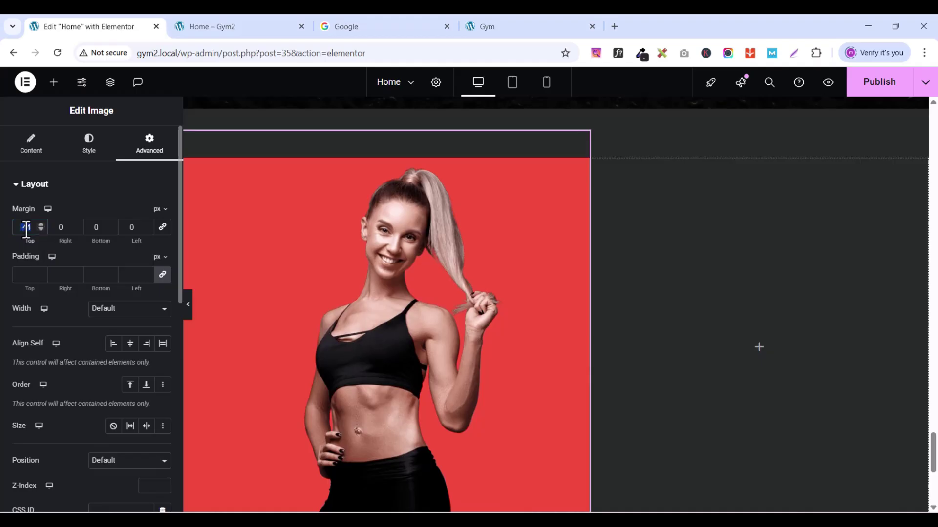
type("0")
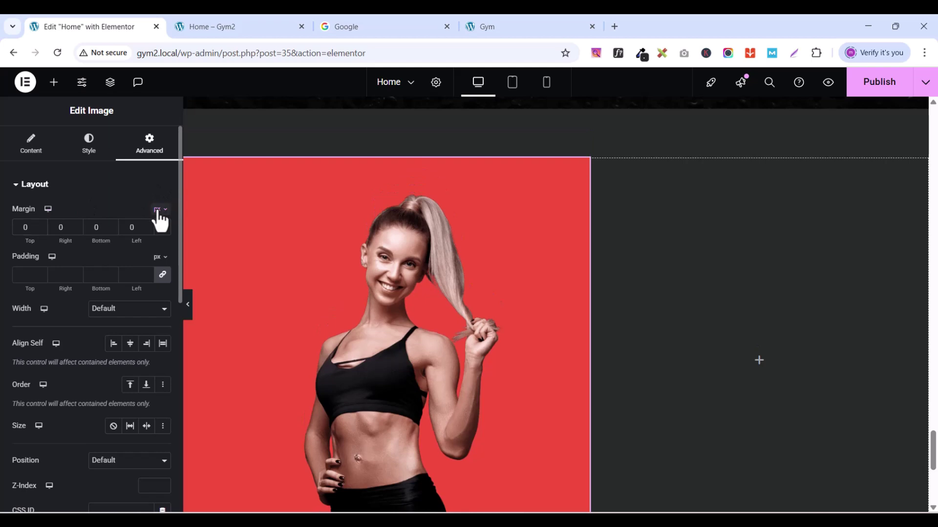
Step: Switch the image's margin unit to em and set its top margin to -8 so the head rises above the red box
left_click(159, 215)
left_click(159, 254)
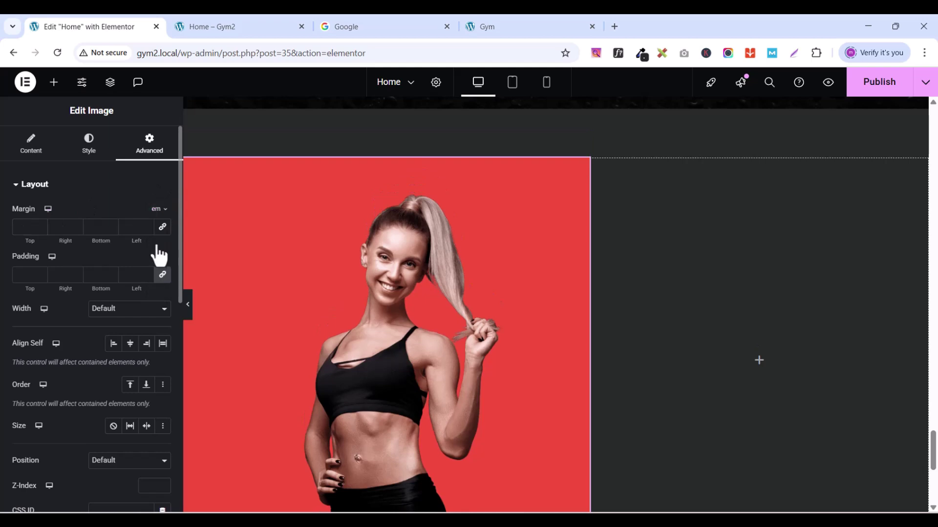
left_click(41, 229)
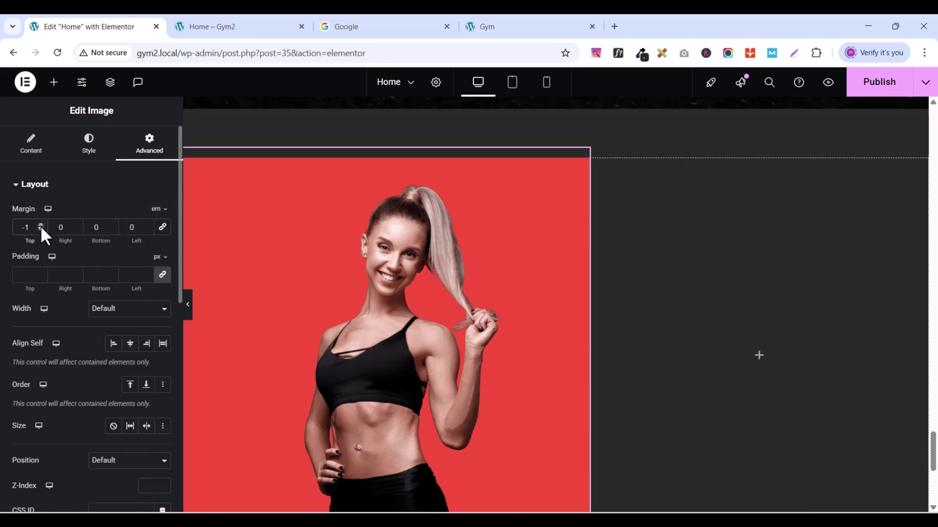
left_click(41, 229)
left_click(41, 229)
left_click(41, 230)
left_click(41, 229)
left_click(41, 229)
left_click(41, 229)
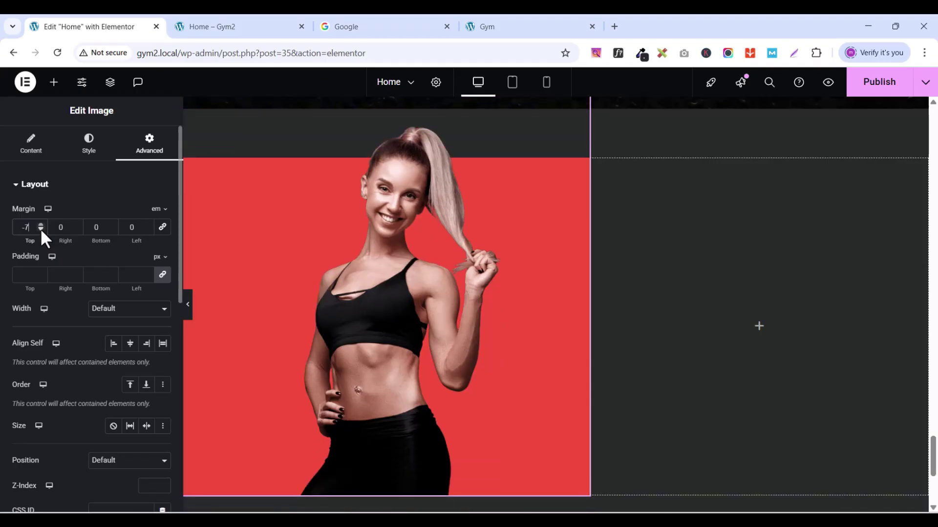
left_click(41, 229)
scroll(934, 459, "up", 1)
scroll(934, 462, "up", 1)
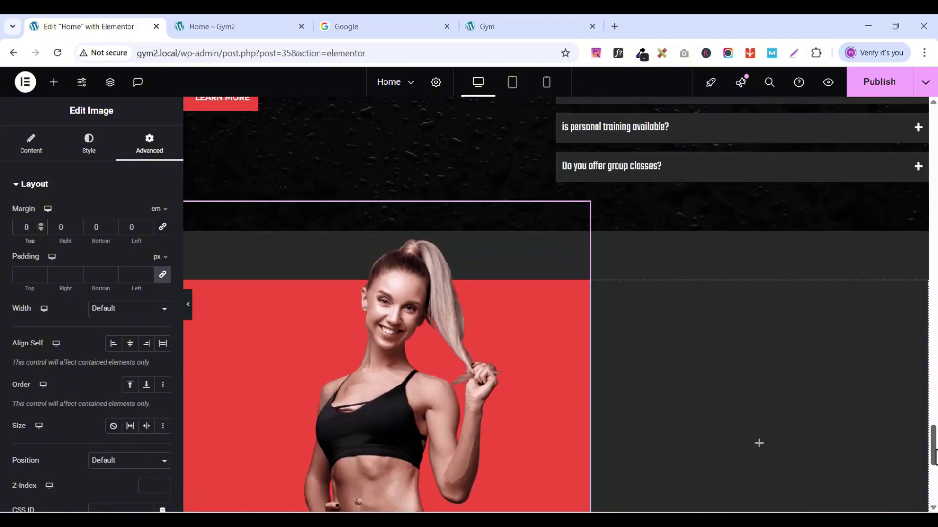
scroll(934, 466, "down", 3)
left_click_drag(934, 472, 935, 460)
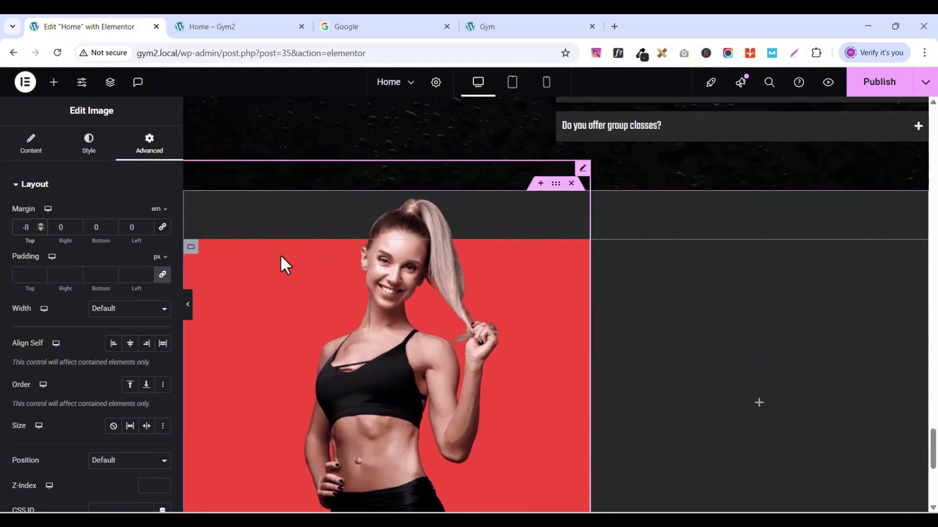
Step: Compare with the reference page and set the contact section's outer container column gap to 50 px
left_click(504, 24)
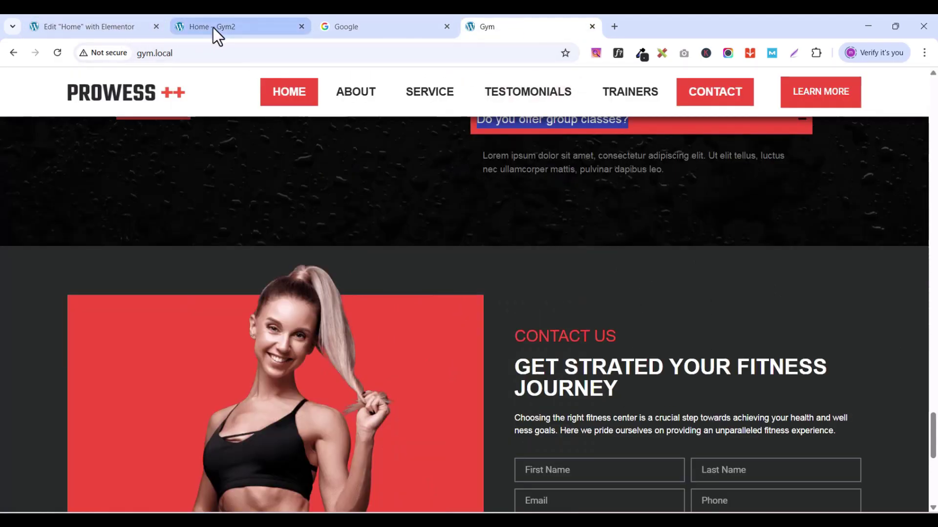
left_click(101, 27)
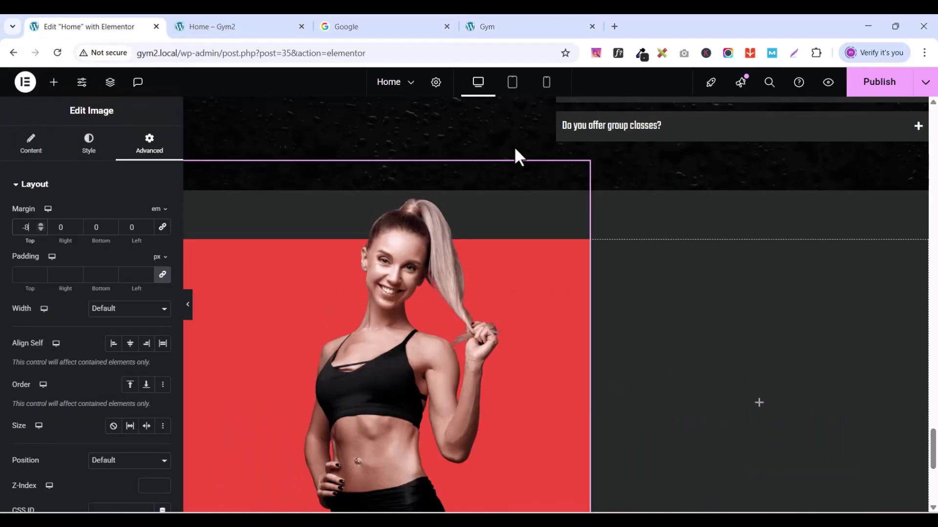
left_click(597, 247)
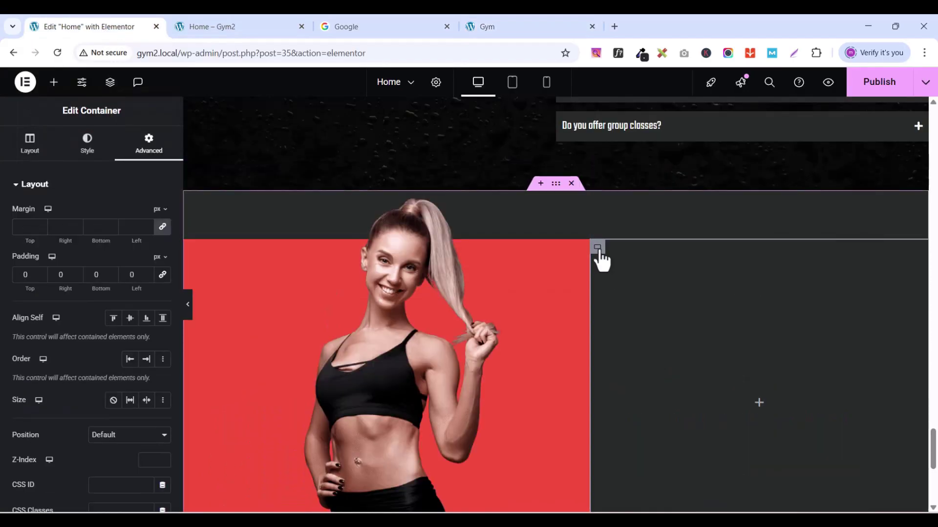
left_click(30, 147)
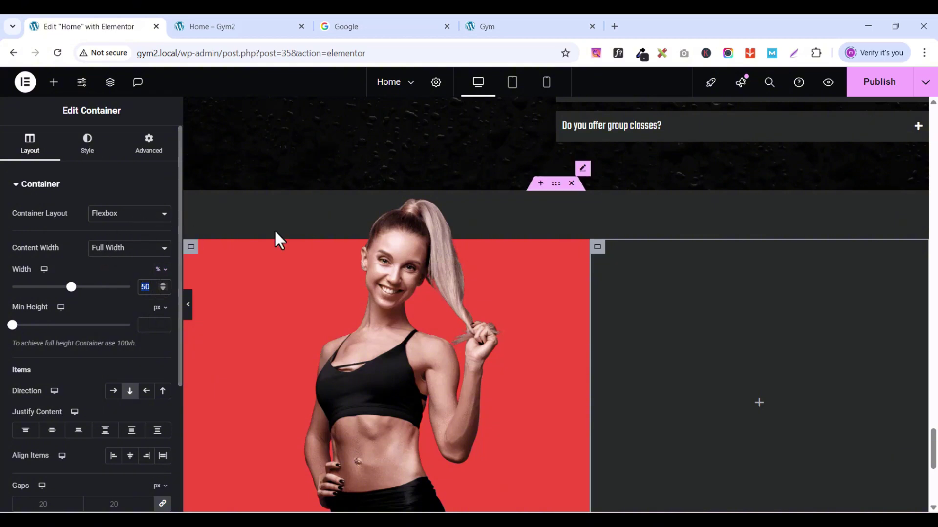
left_click(558, 184)
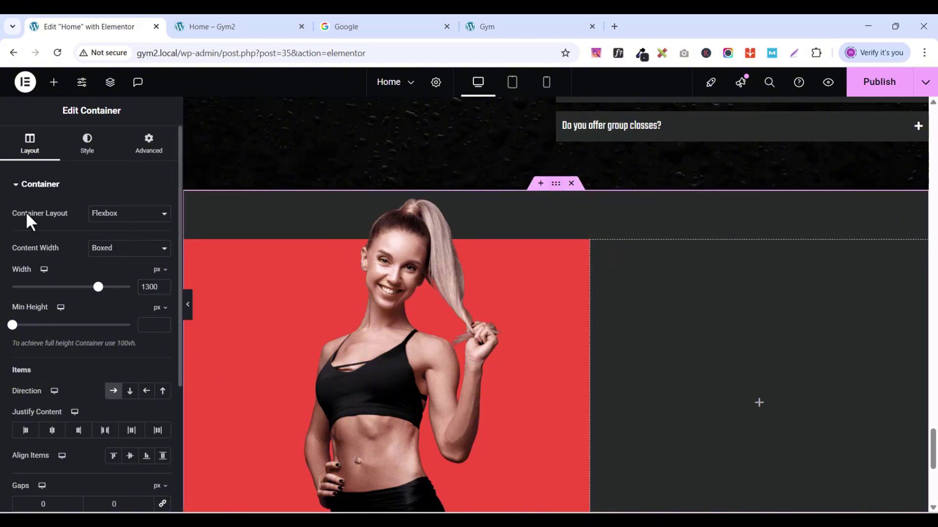
scroll(54, 299, "down", 4)
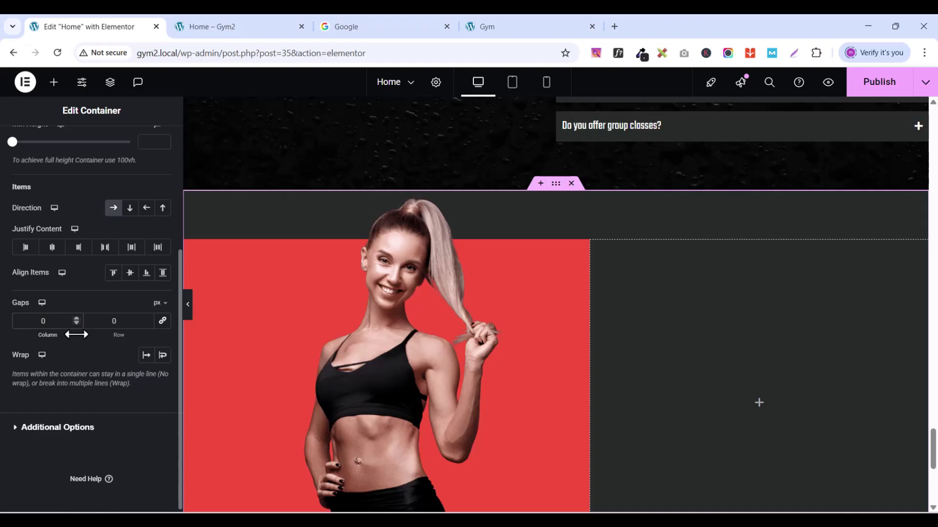
type("5")
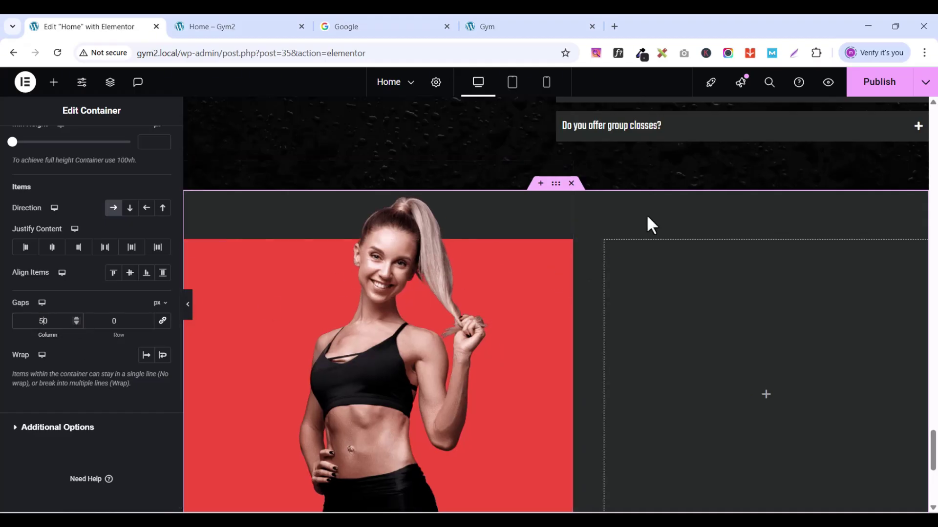
scroll(718, 373, "down", 3)
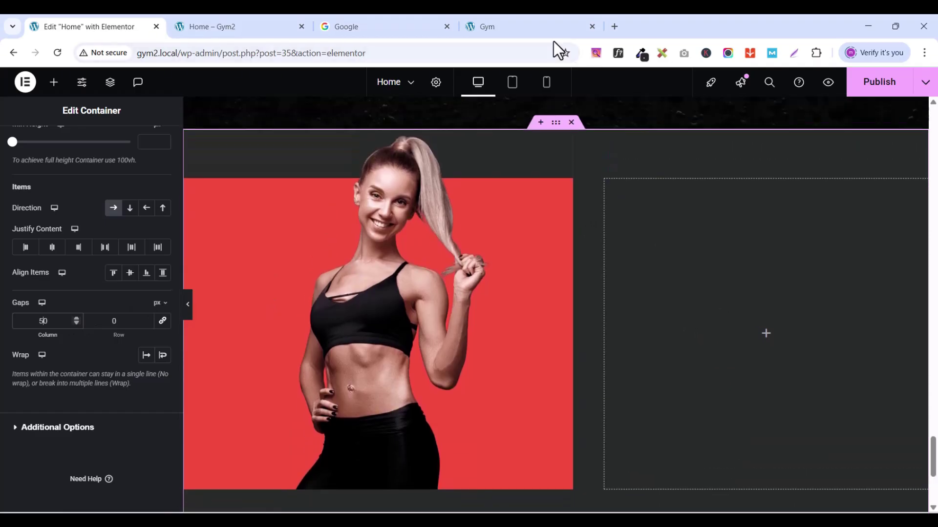
Step: Copy the red FAQ subheading from the FAQ section and paste it into the contact section's empty right column
left_click(523, 27)
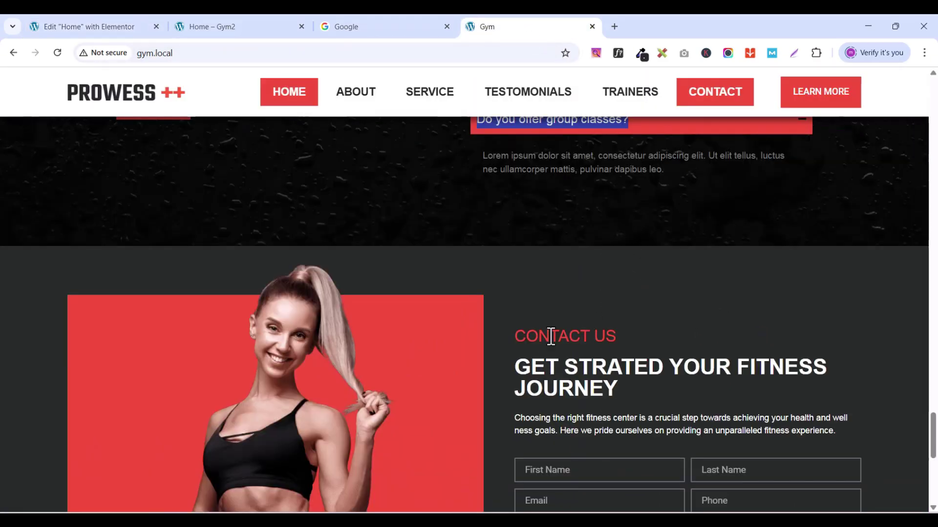
left_click(104, 23)
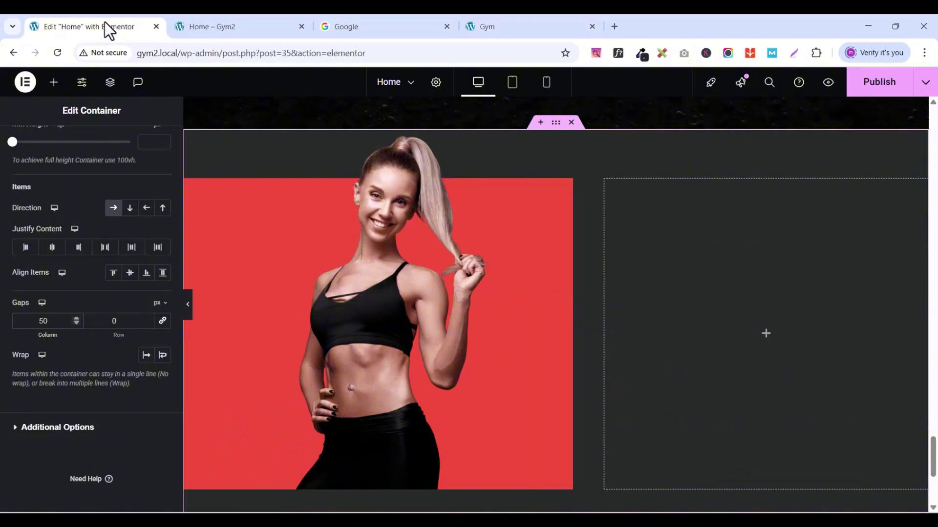
scroll(84, 161, "up", 4)
scroll(586, 239, "up", 8)
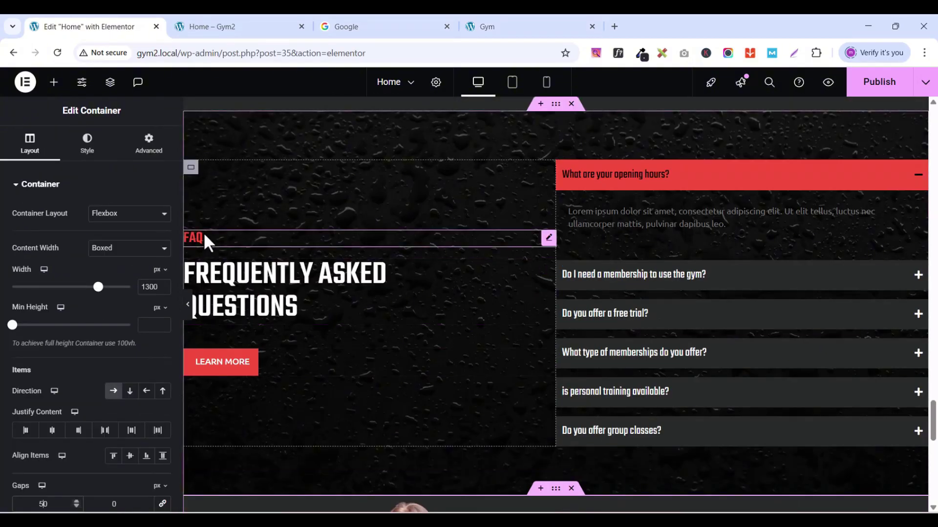
left_click(548, 240)
right_click(545, 238)
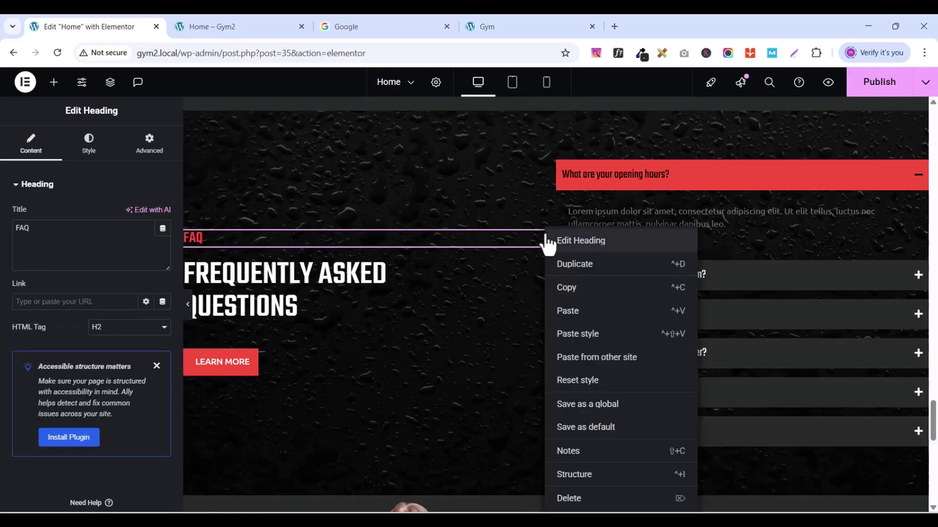
left_click(569, 288)
scroll(538, 356, "down", 10)
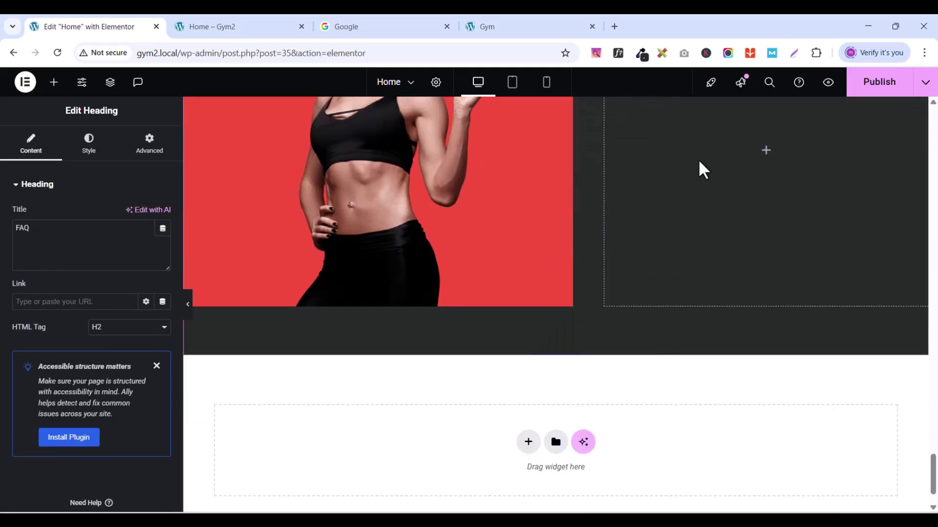
right_click(699, 162)
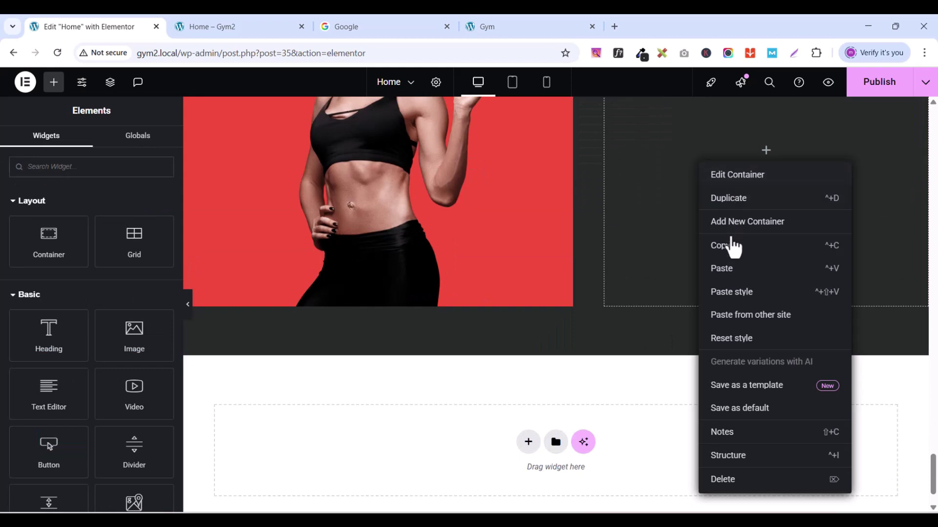
left_click(730, 270)
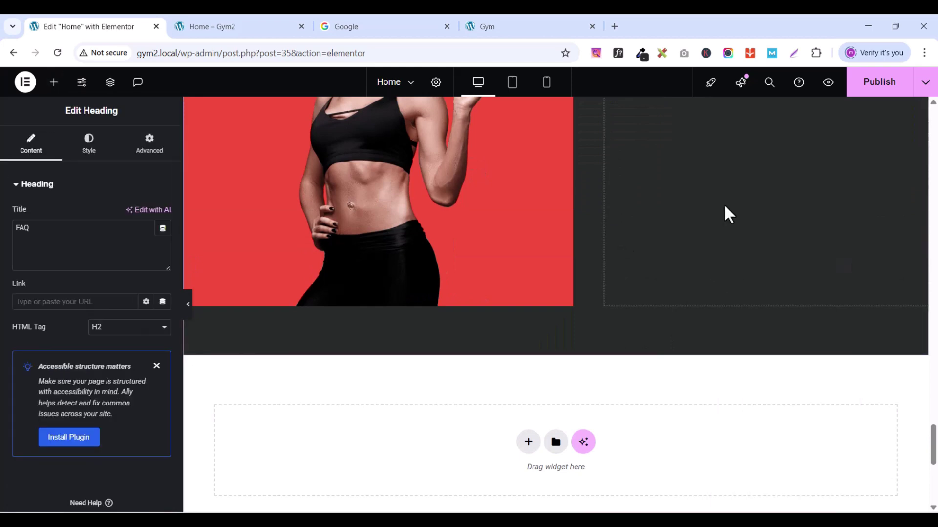
Step: Copy the FREQUENTLY ASKED QUESTIONS heading and paste it below the FAQ subheading in the contact section's right column
scroll(723, 203, "up", 5)
scroll(725, 208, "down", 3)
scroll(732, 215, "down", 1)
scroll(546, 234, "up", 4)
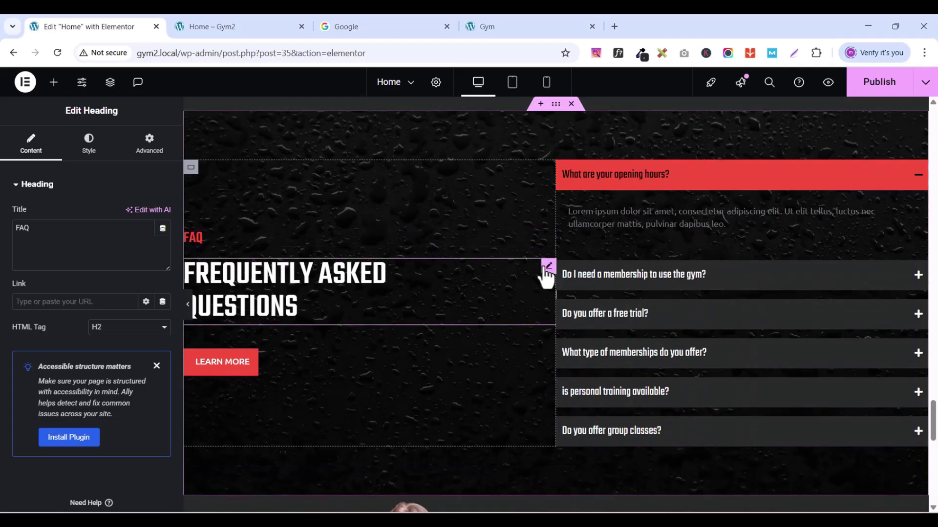
left_click(546, 278)
right_click(541, 272)
left_click(569, 288)
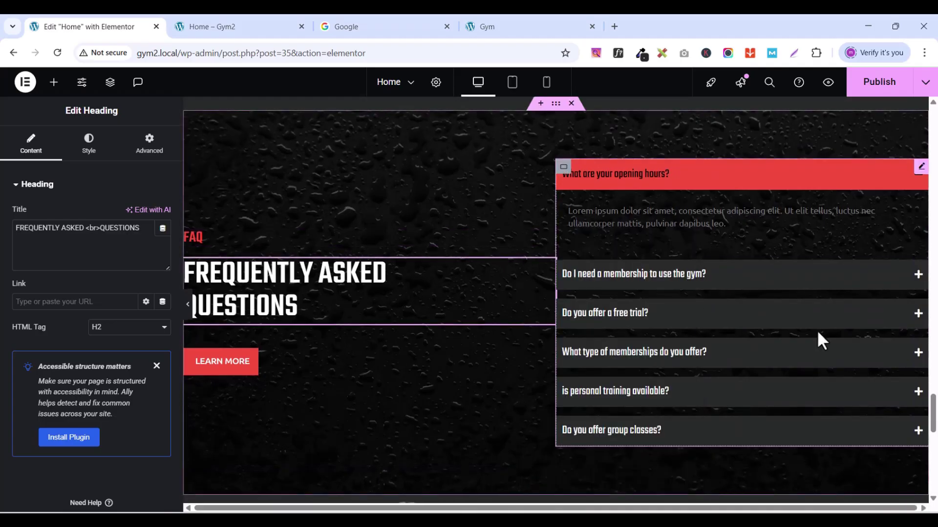
scroll(817, 330, "down", 6)
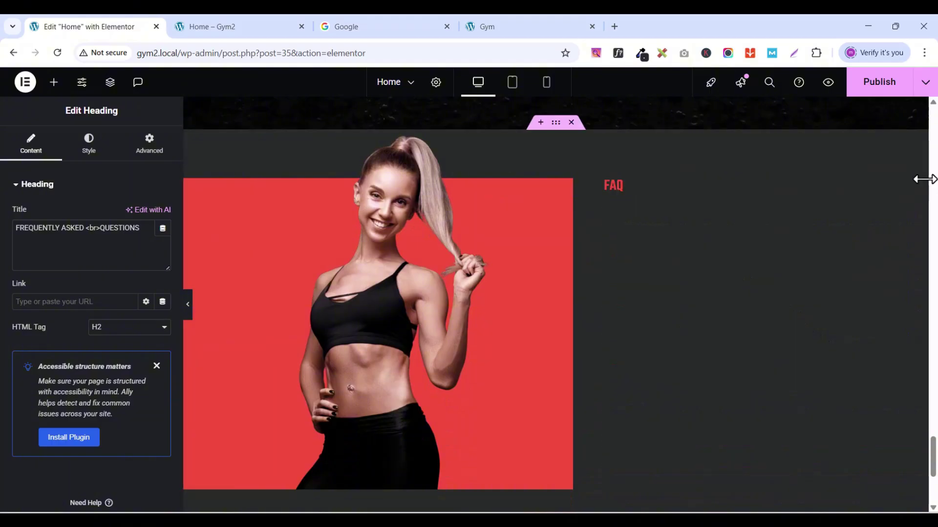
left_click(919, 191)
right_click(919, 192)
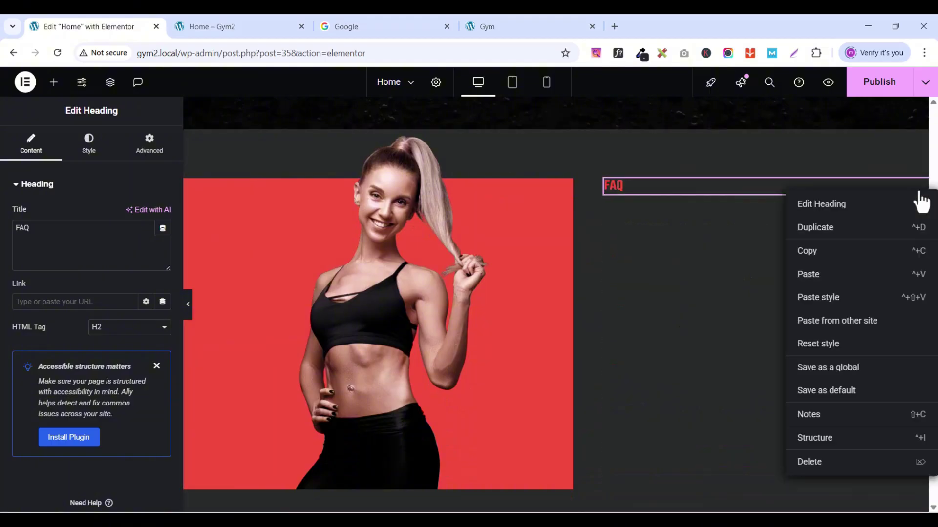
left_click(829, 281)
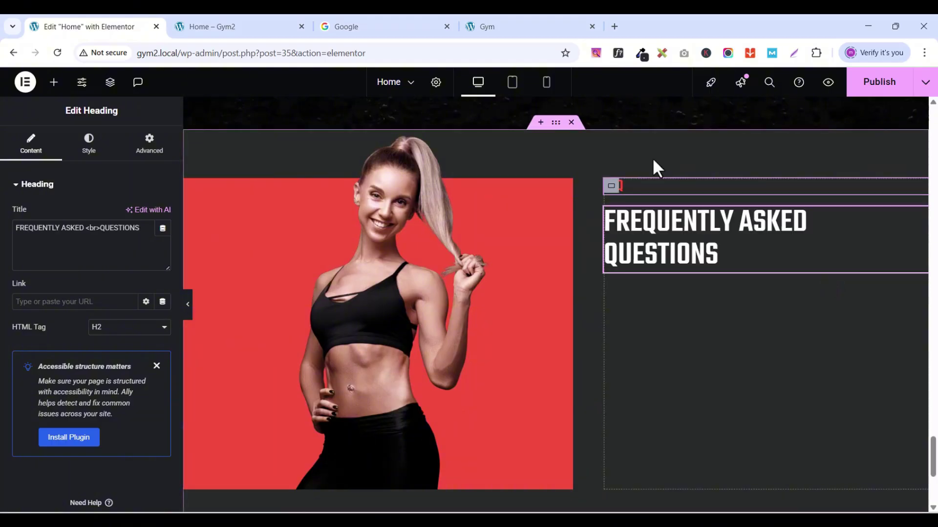
Step: Copy the description paragraph from the Trainers section and paste it below the large heading in the contact section
left_click(522, 28)
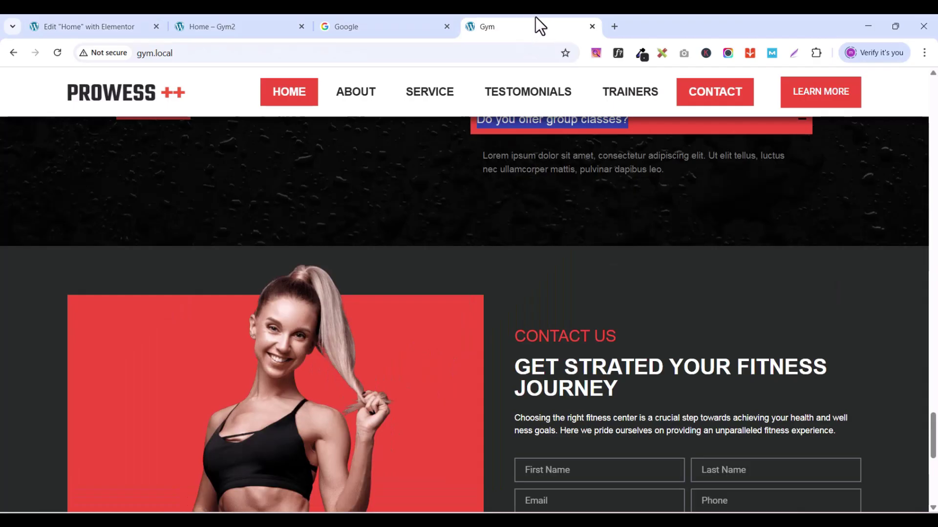
left_click(82, 27)
scroll(704, 281, "up", 10)
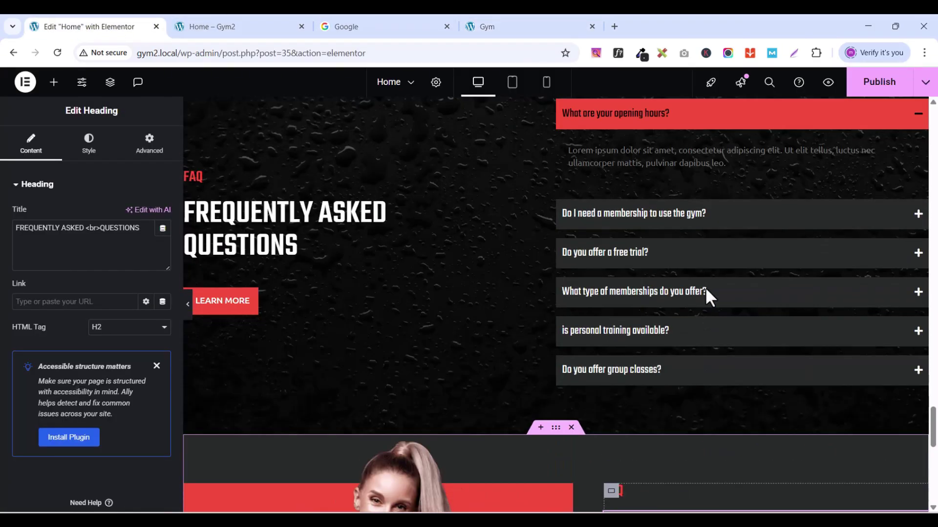
scroll(698, 269, "down", 2)
scroll(699, 266, "up", 10)
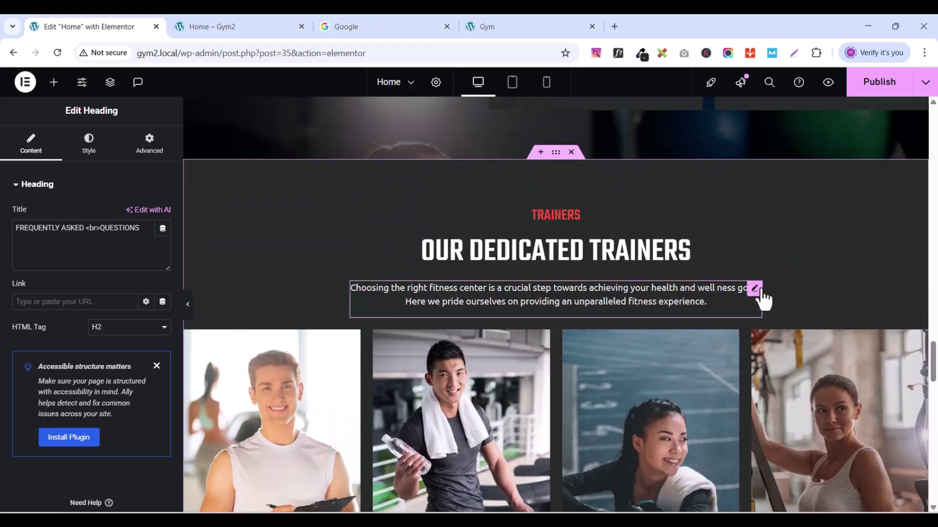
left_click(762, 293)
right_click(763, 298)
left_click(788, 289)
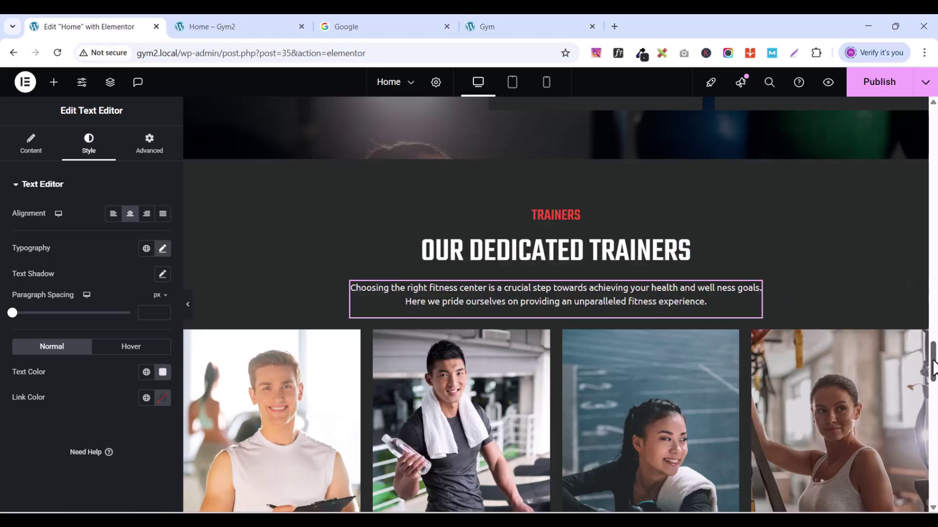
left_click_drag(933, 369, 933, 462)
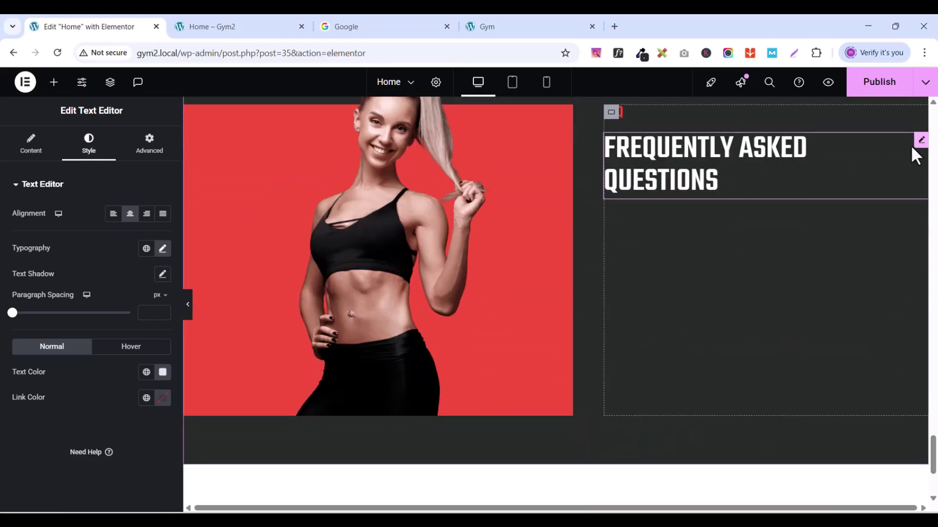
left_click(922, 142)
right_click(922, 144)
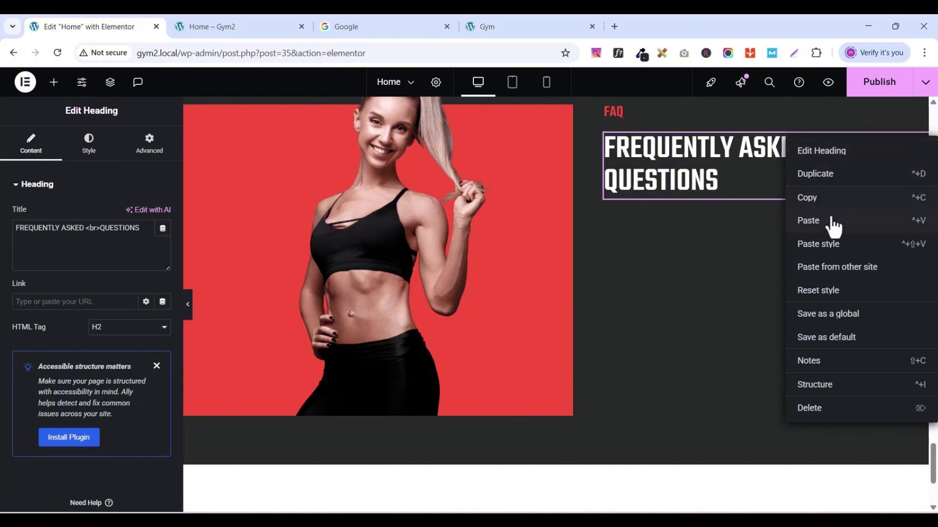
left_click(831, 226)
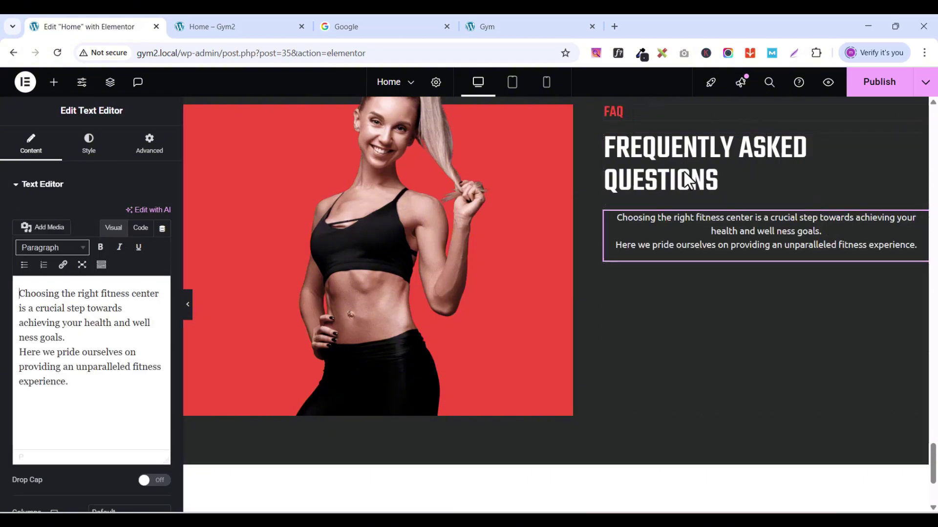
Step: Replace the contact section's FAQ subheading text with CONTACT US copied from the reference page
scroll(759, 177, "up", 1)
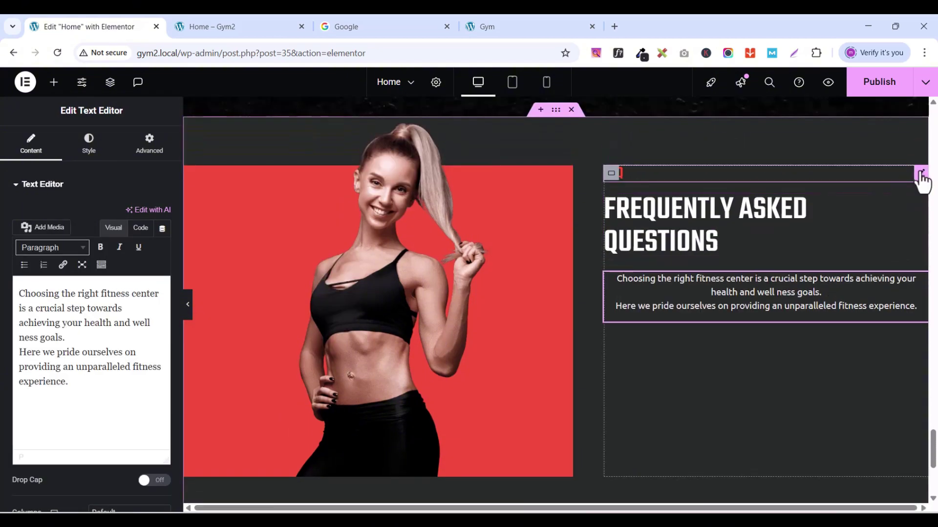
left_click(922, 174)
left_click(492, 26)
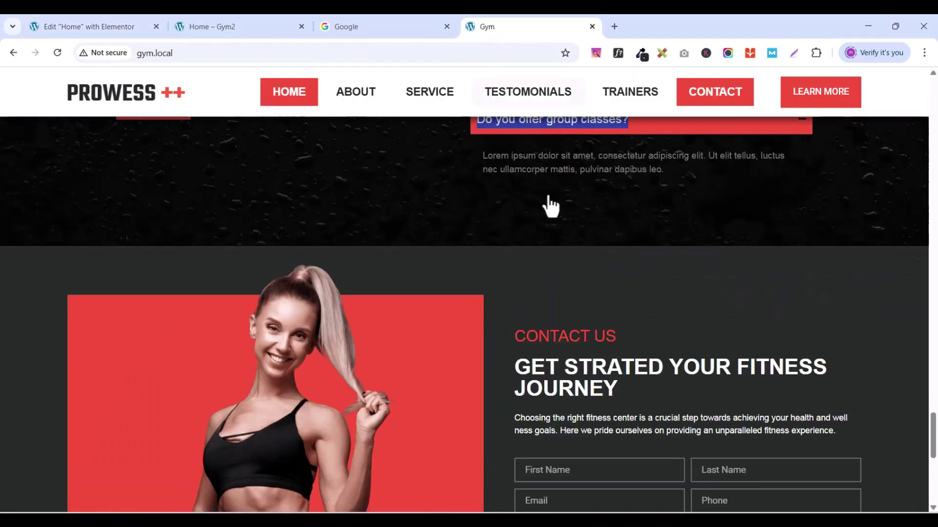
double_click(548, 338)
left_click(548, 338)
right_click(547, 339)
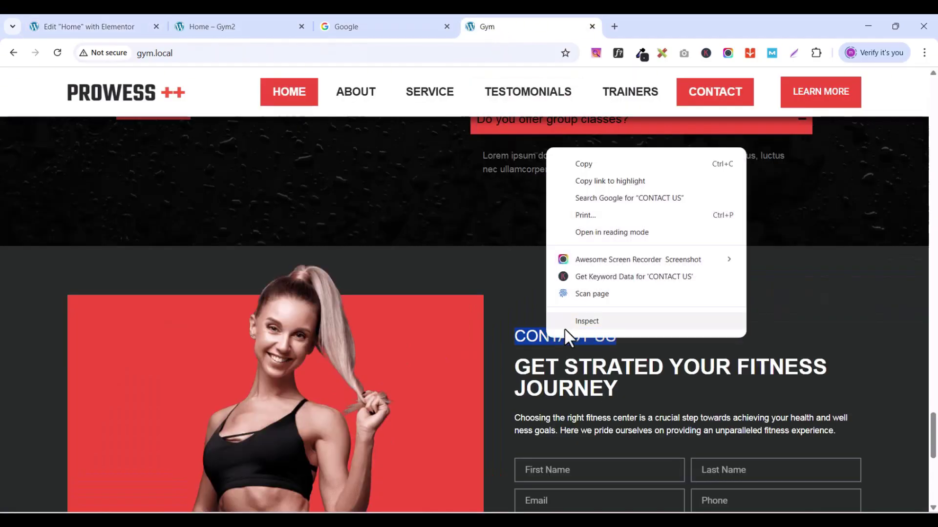
left_click(591, 162)
left_click(94, 29)
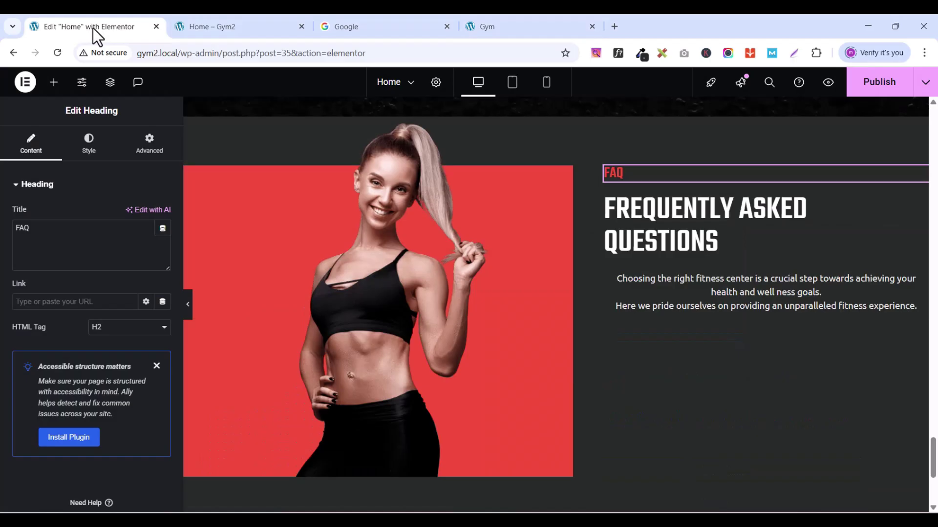
left_click(42, 230)
right_click(42, 230)
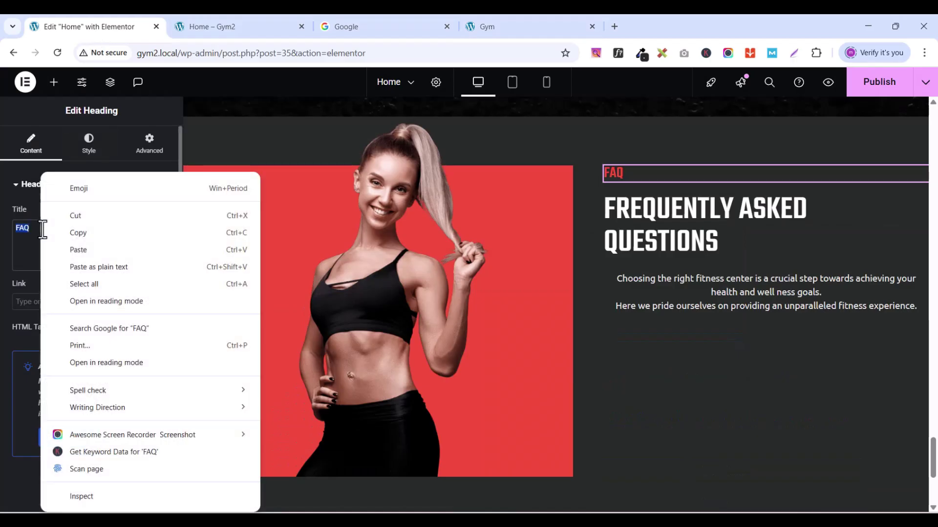
left_click(98, 251)
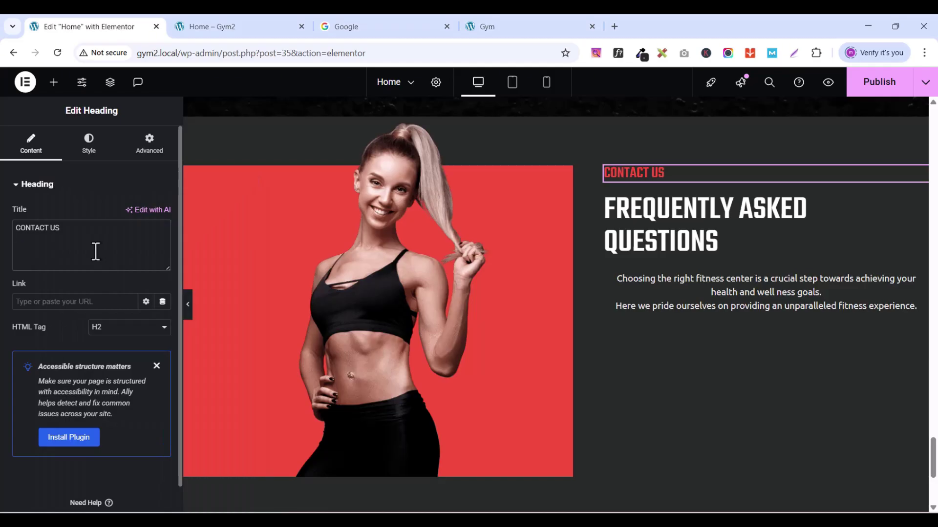
Step: Review the CONTACT US subheading's style and typography settings
left_click(88, 144)
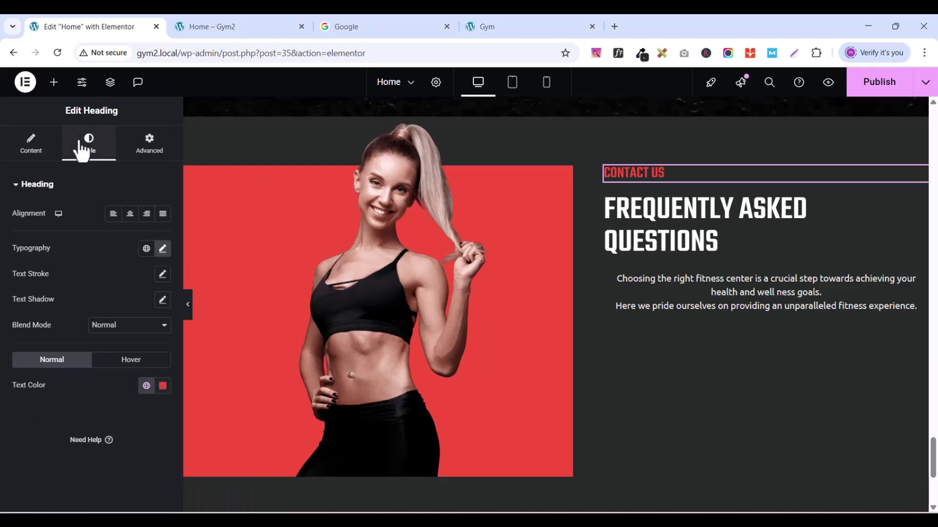
left_click(163, 250)
left_click(162, 250)
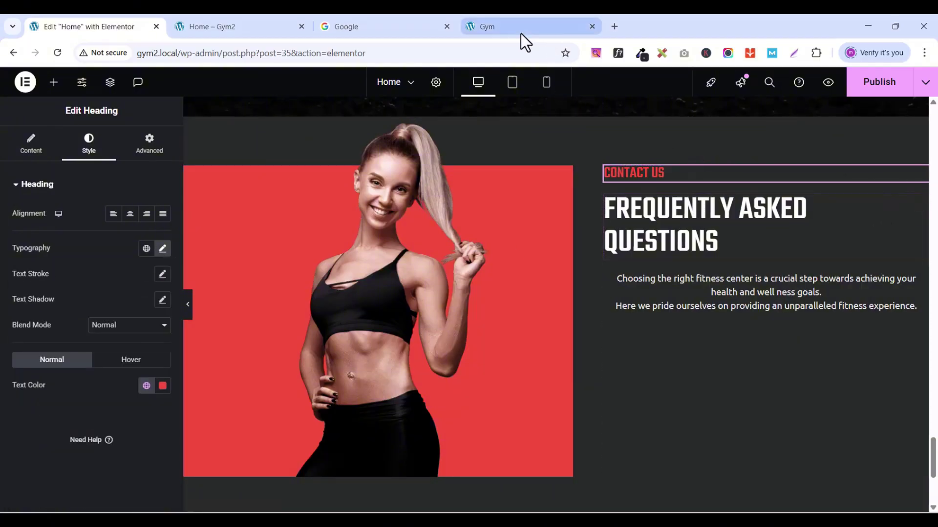
Step: Replace the contact section's large heading text with GET STRATED YOUR FITNESS JOURNEY copied from the reference page
left_click(500, 28)
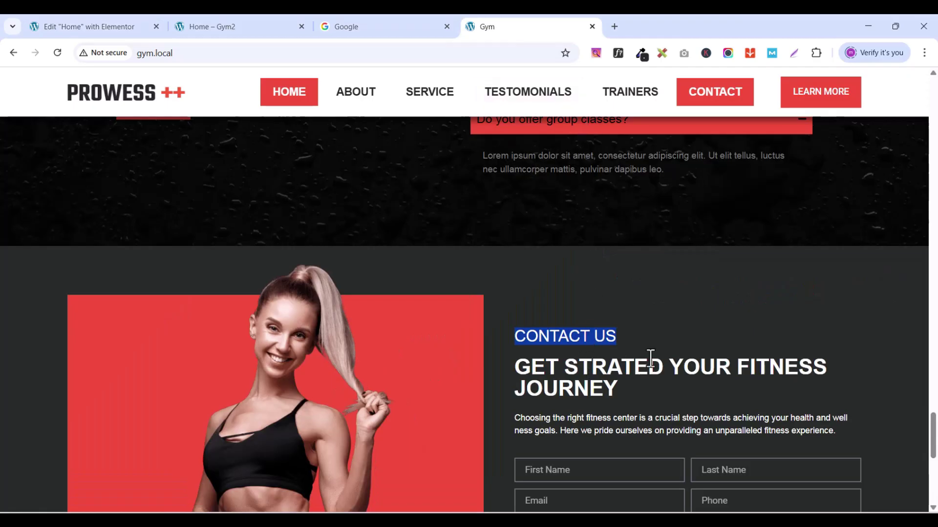
scroll(621, 326, "down", 3)
left_click_drag(525, 218, 614, 265)
right_click(614, 264)
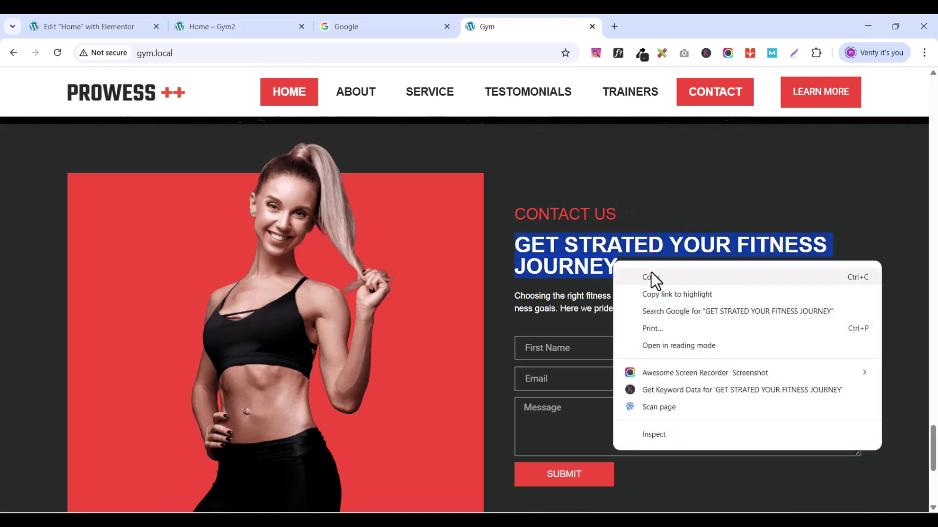
left_click(651, 272)
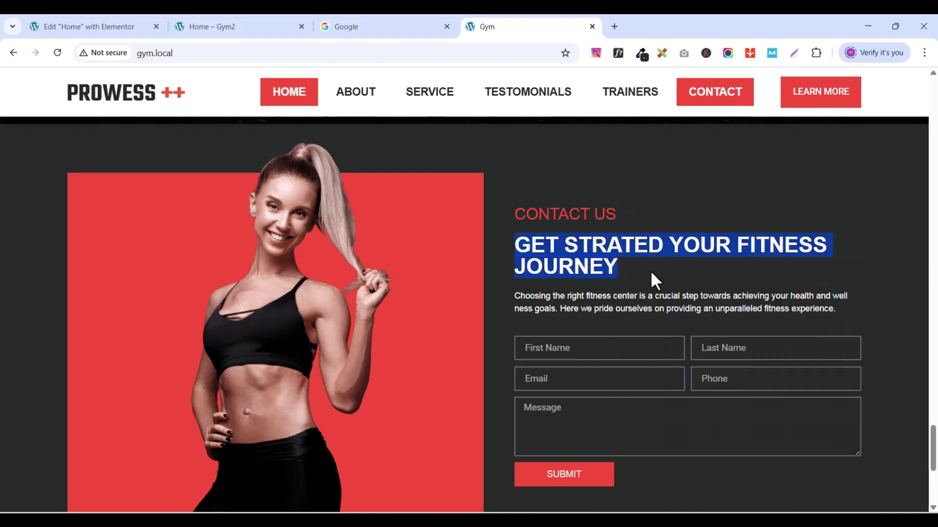
left_click(86, 28)
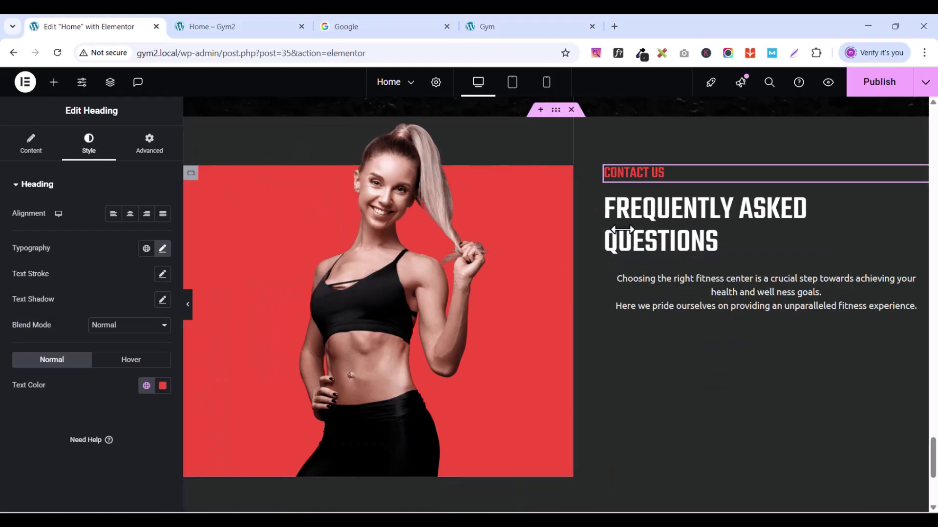
left_click(920, 203)
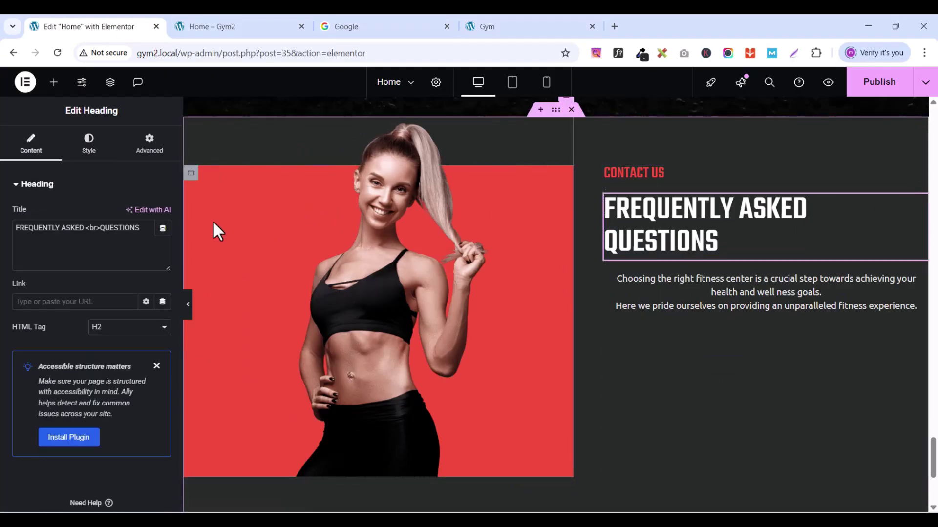
triple_click(42, 242)
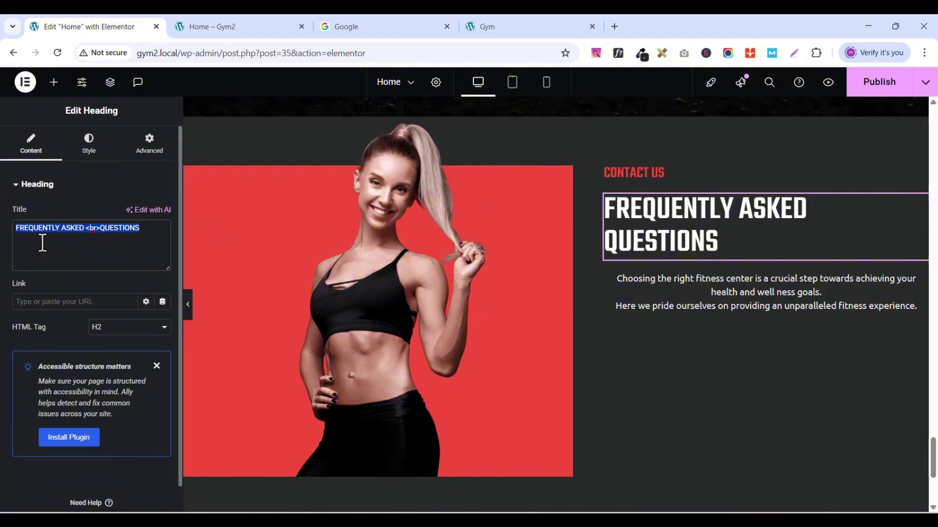
key("ctrl+v")
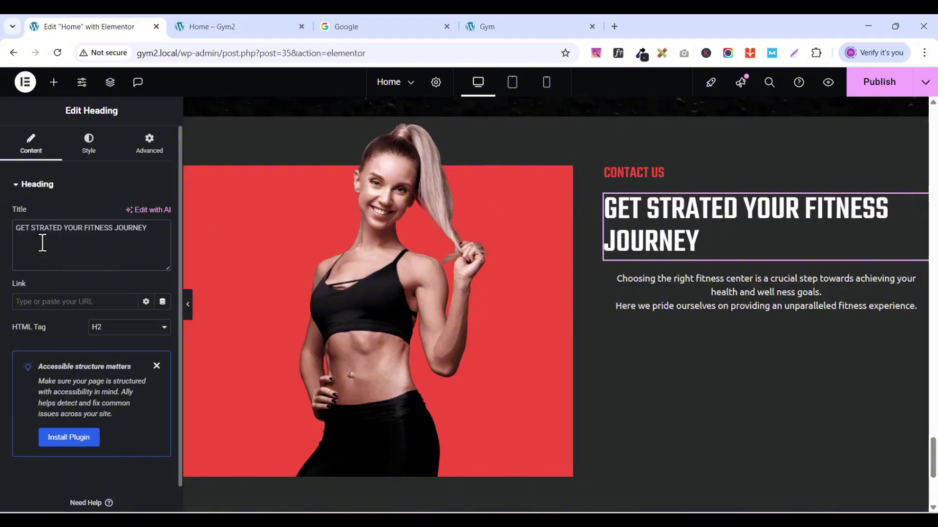
Step: Set the font size of the contact section's large heading to 35 px
left_click(85, 145)
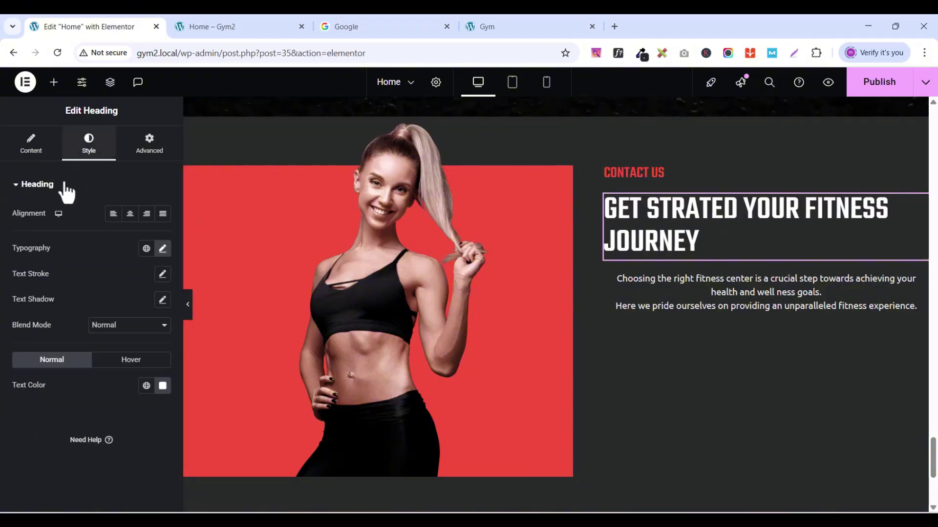
left_click(162, 249)
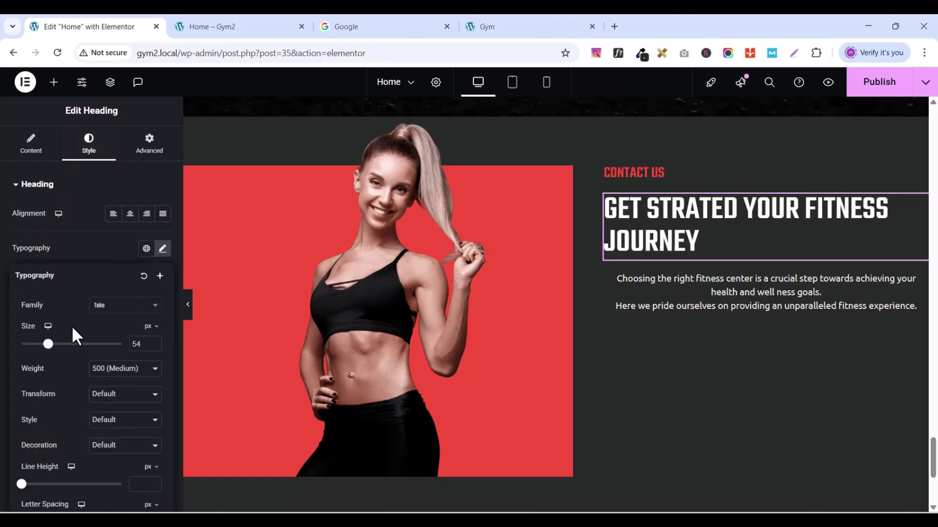
left_click(152, 346)
left_click(153, 346)
left_click(153, 346)
left_click(152, 346)
left_click(153, 346)
left_click(153, 346)
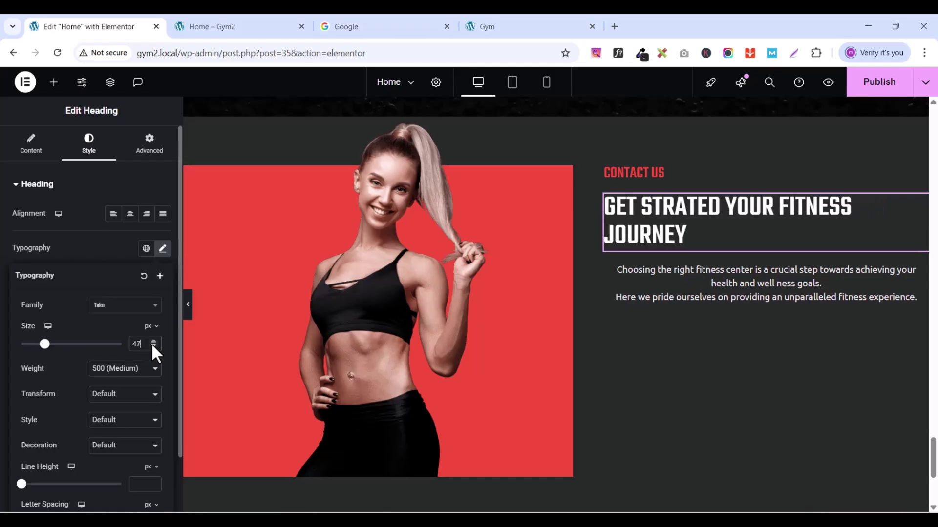
left_click(152, 346)
left_click(154, 345)
left_click(154, 346)
left_click(154, 346)
left_click(153, 346)
left_click(154, 346)
left_click(155, 346)
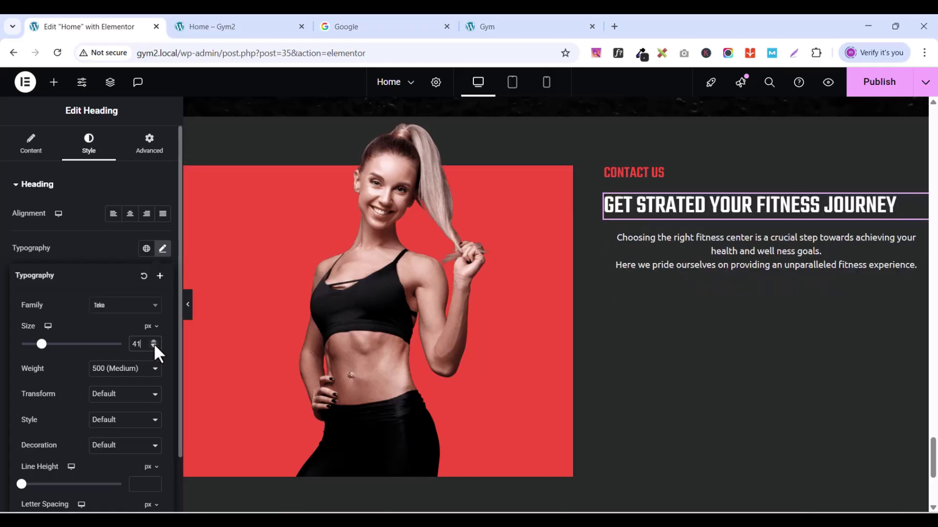
left_click(154, 346)
left_click(154, 346)
left_click(154, 346)
left_click(155, 346)
left_click(154, 346)
left_click(154, 346)
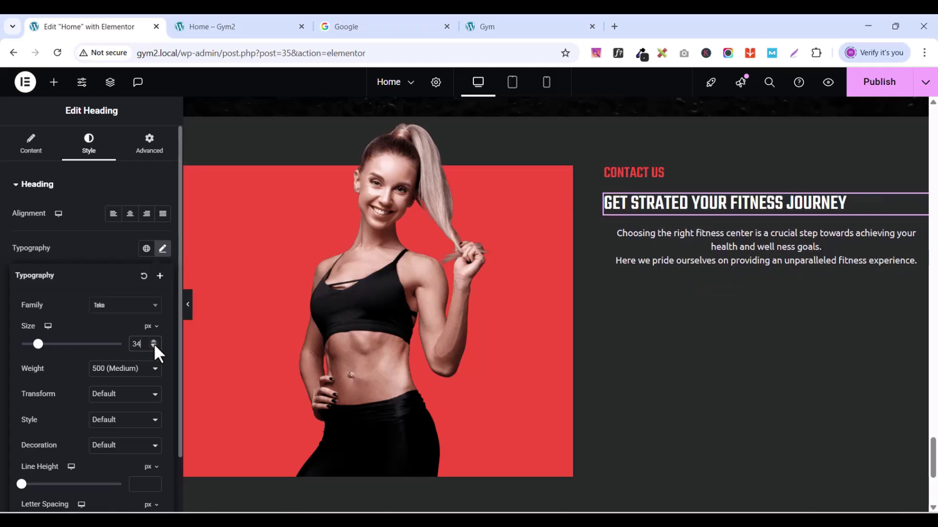
left_click(153, 341)
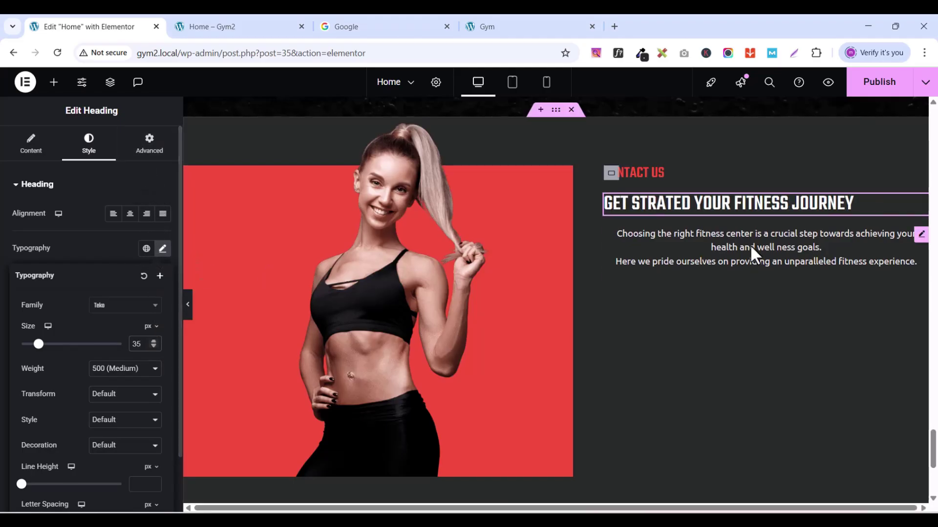
Step: Turn off center alignment for the contact section's description paragraph so that it uses the default alignment
left_click(922, 235)
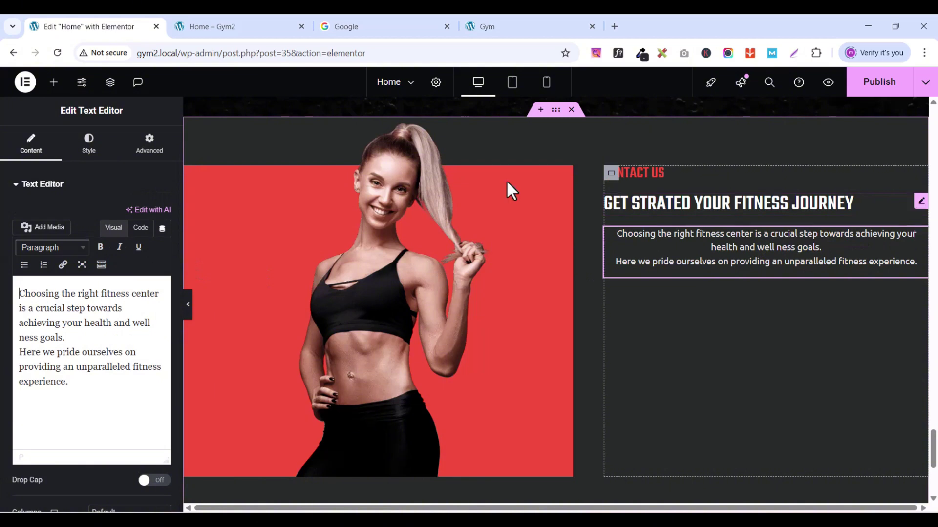
left_click(93, 152)
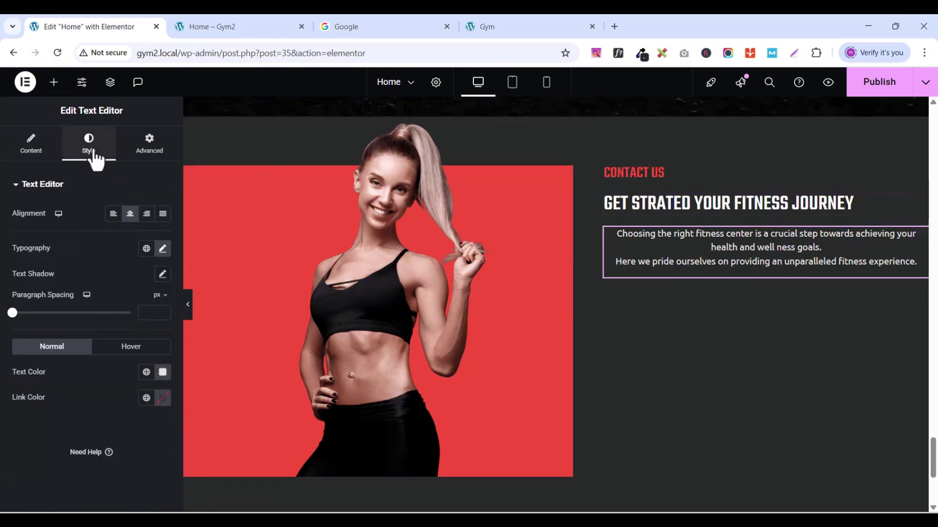
left_click(129, 215)
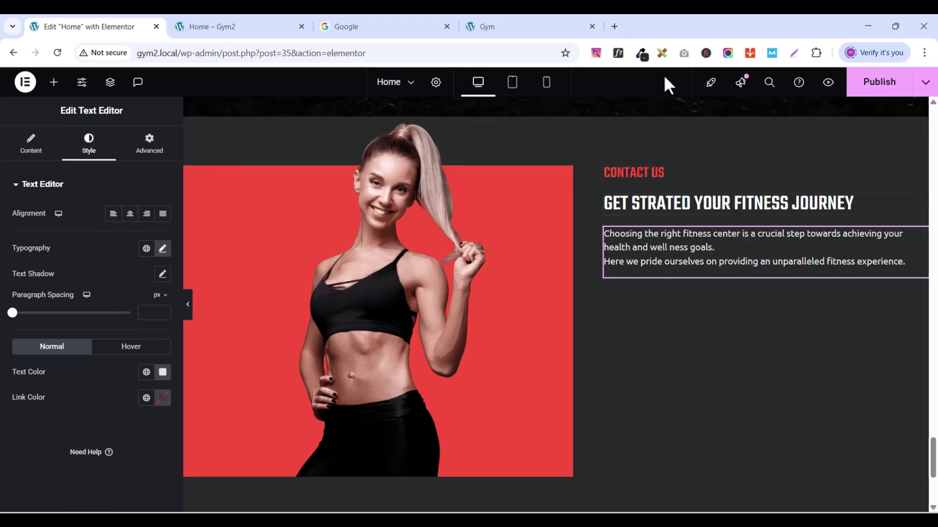
Step: Copy the description paragraph from the reference page's Contact Us section and return to the Home page editor
left_click(489, 30)
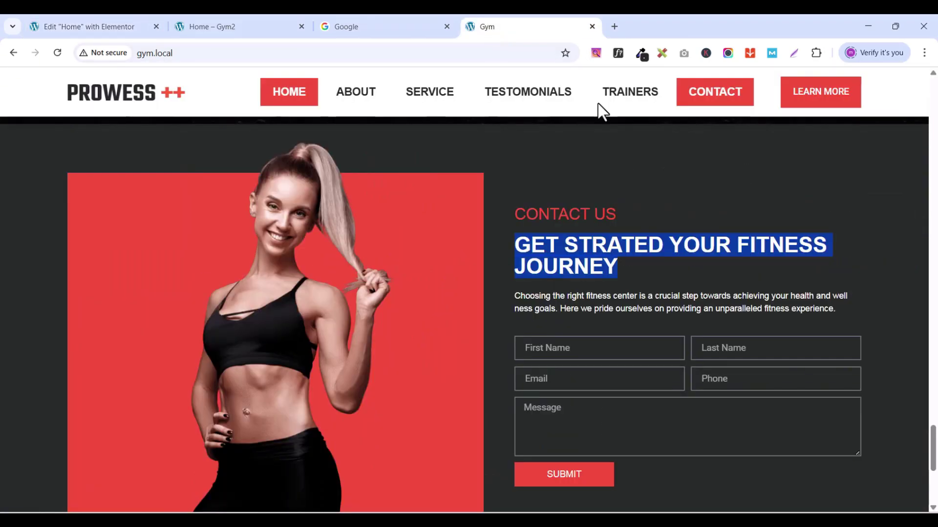
left_click_drag(514, 296, 843, 311)
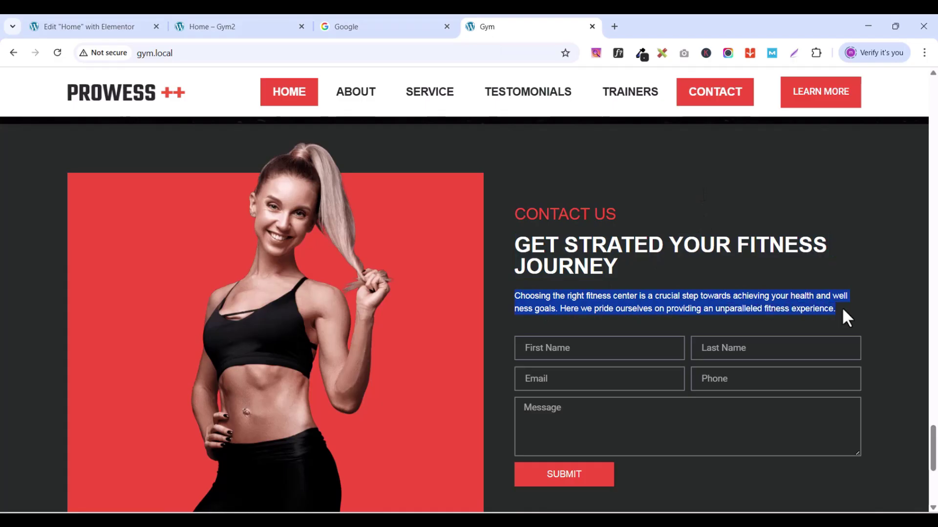
right_click(746, 299)
left_click(517, 314)
left_click(96, 26)
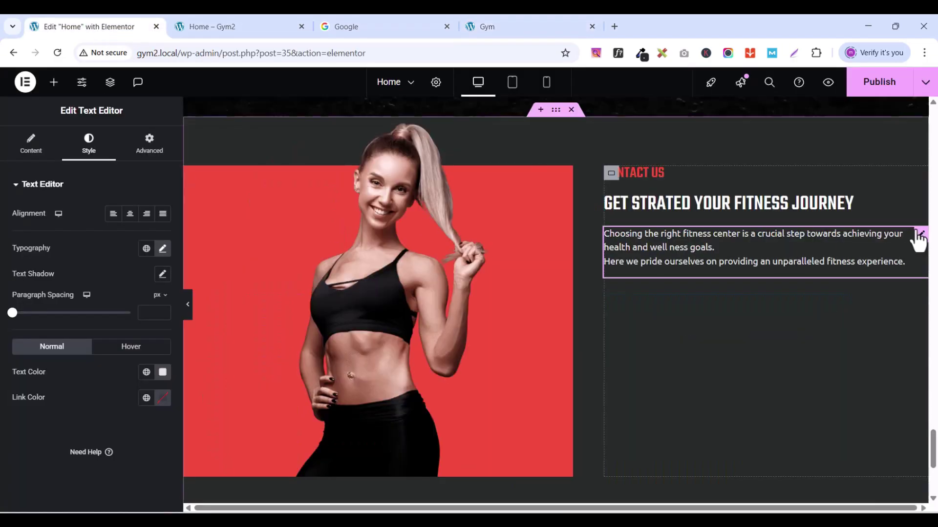
Step: Replace the paragraph below the "Get Strated Your Fitness Journey" heading with the copied reference text, without a line break
left_click(31, 145)
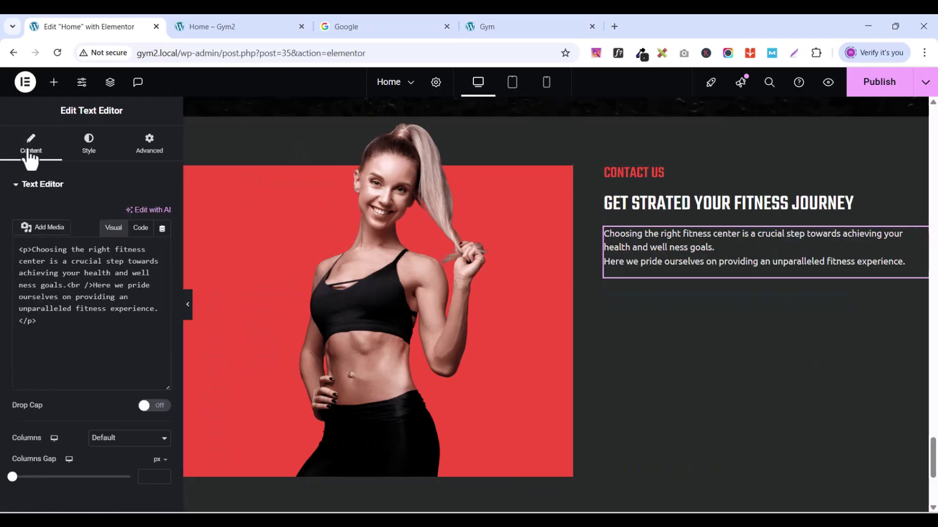
key("ctrl+a")
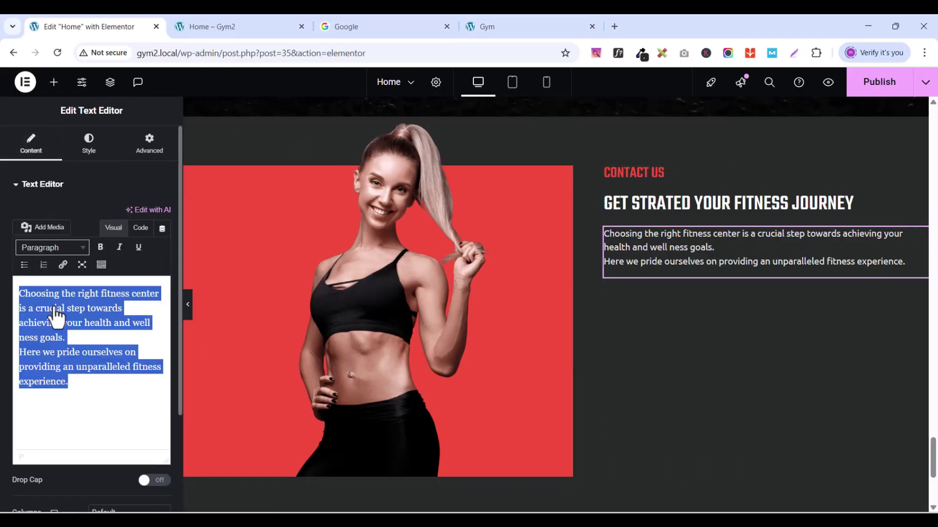
key("ctrl+v")
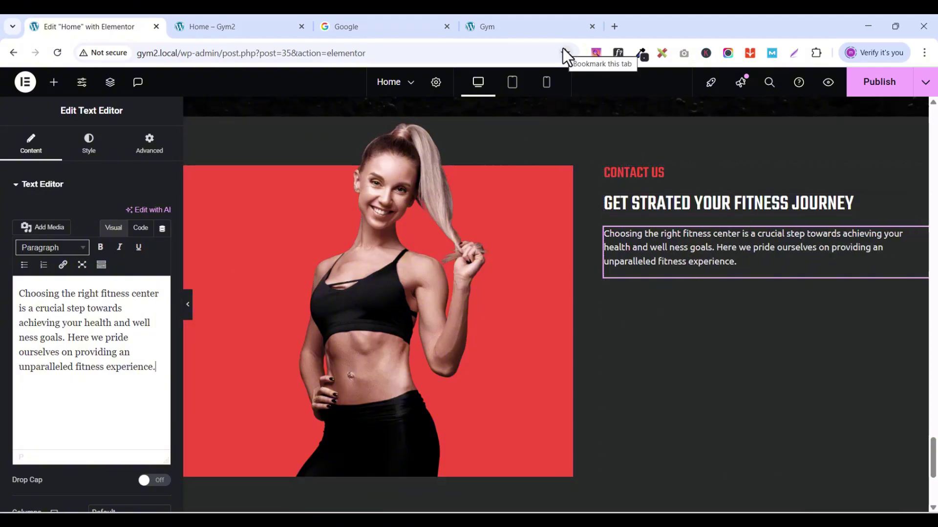
Step: Set the contact paragraph's font size to 14 px
left_click(89, 146)
left_click(163, 249)
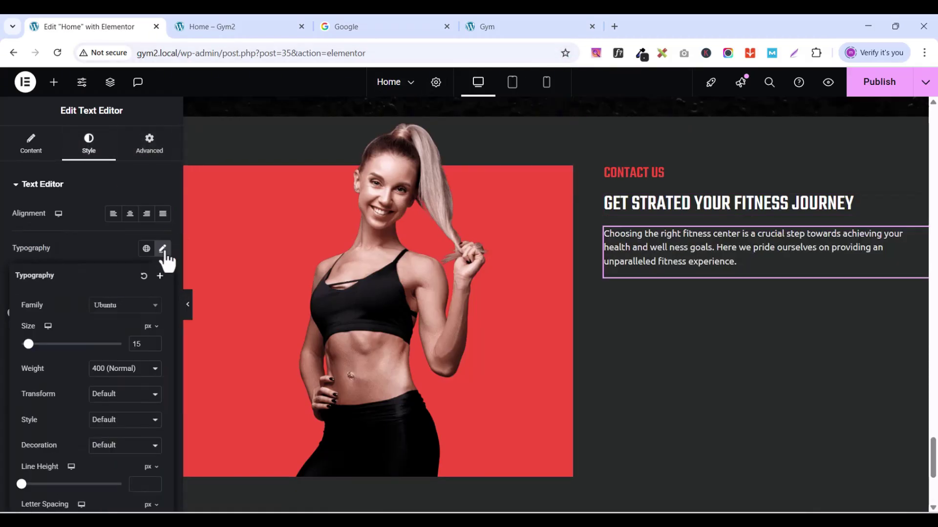
left_click(153, 347)
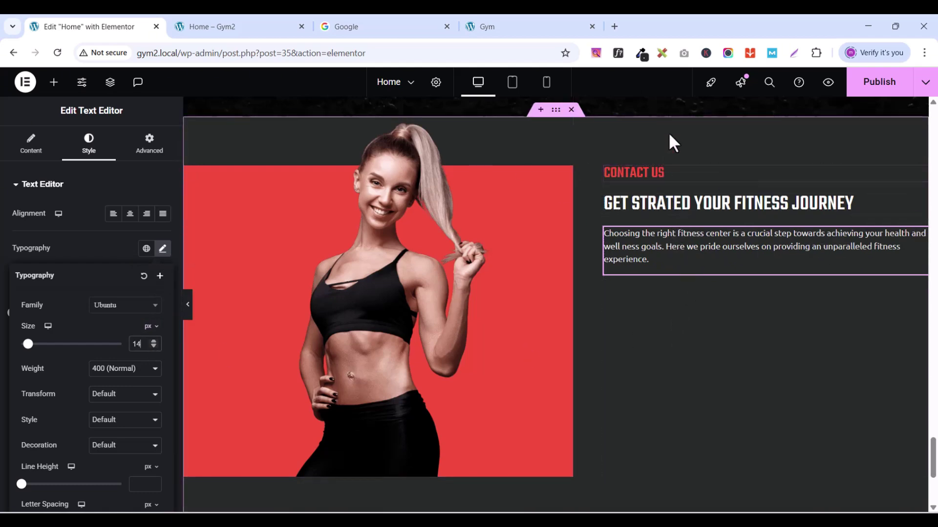
Step: Check the reference Gym page's contact section and add a Form widget below the contact paragraph on the Home page
left_click(541, 28)
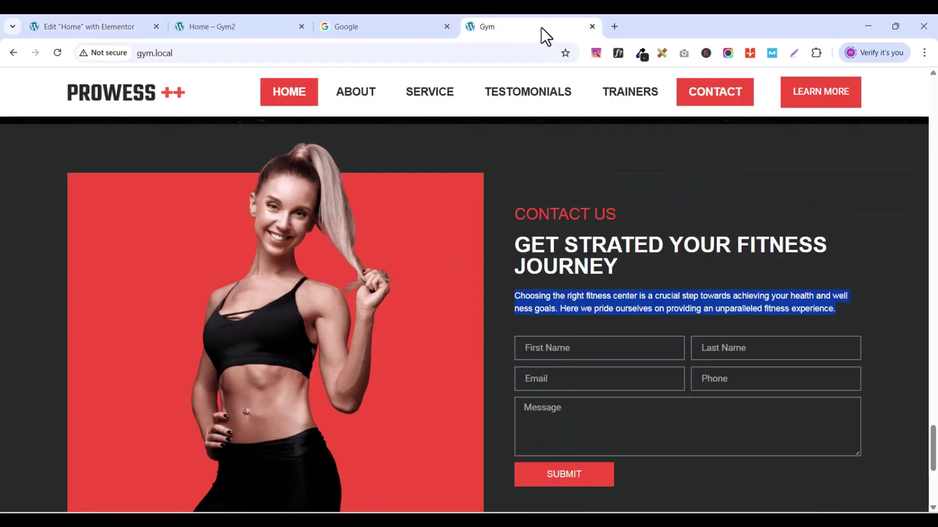
left_click(400, 29)
left_click(74, 25)
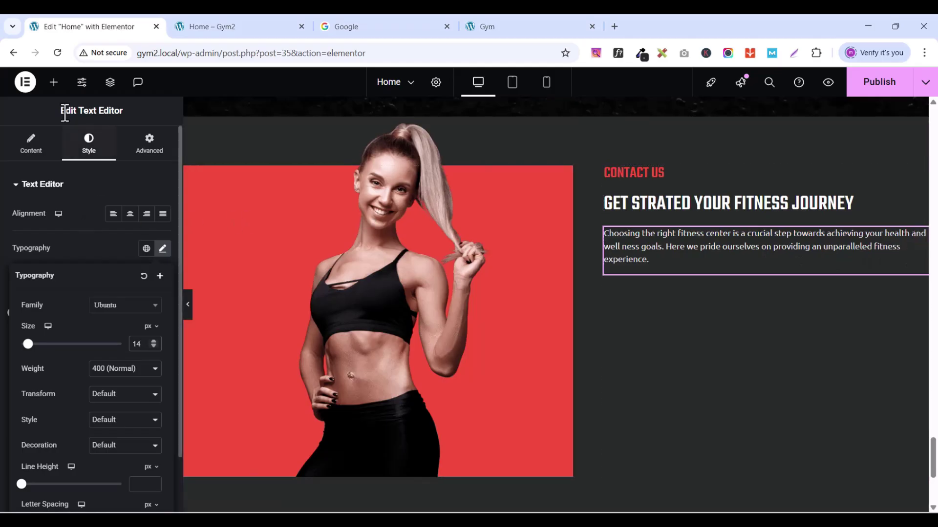
left_click(54, 81)
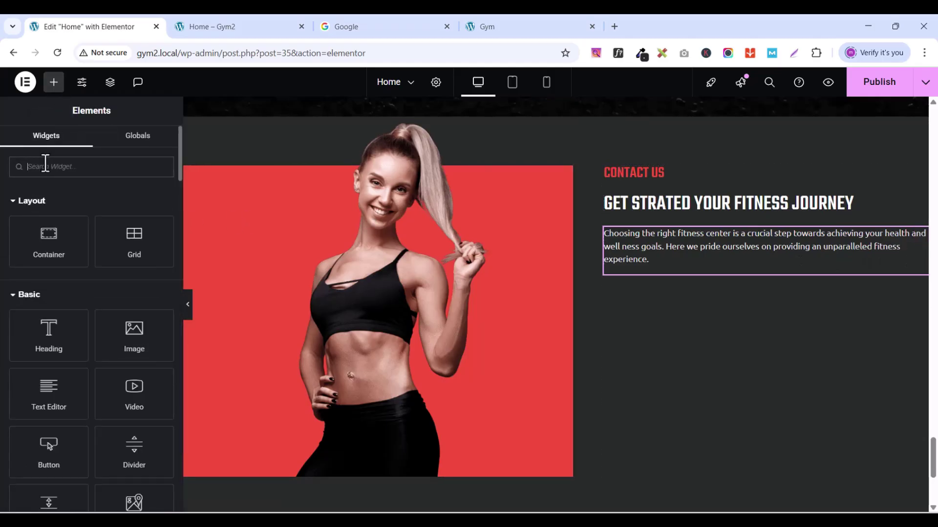
type("form")
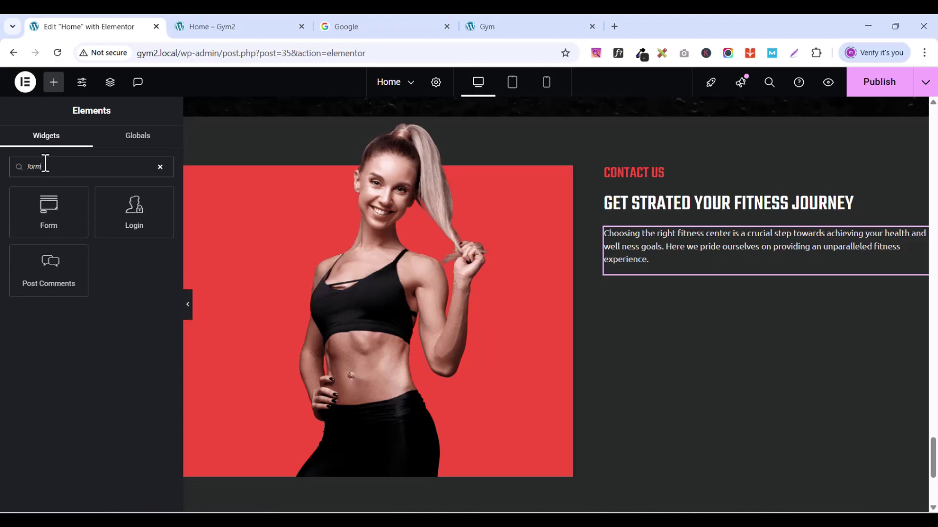
left_click_drag(49, 210, 719, 266)
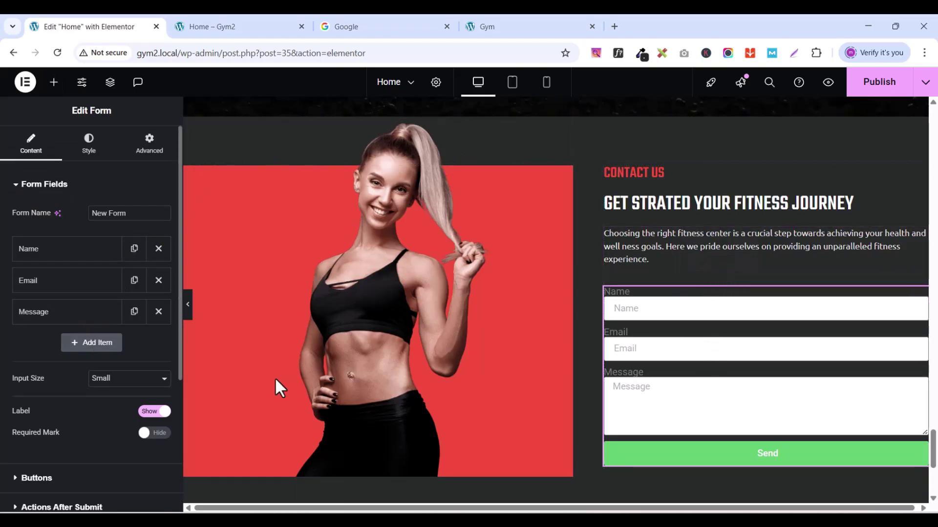
Step: Change the form's Name field so that both its label and placeholder read "First Name"
scroll(705, 335, "down", 1)
left_click(61, 252)
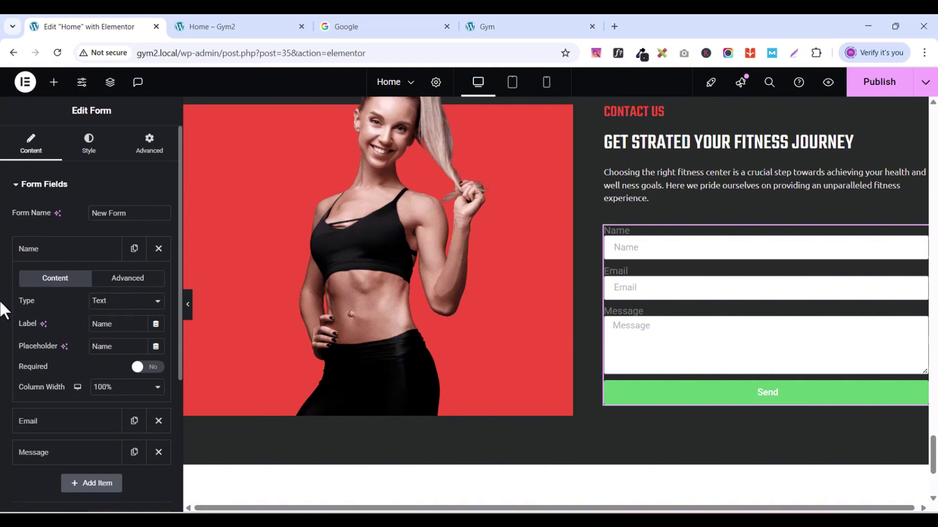
double_click(109, 324)
left_click(122, 327)
left_click(122, 327)
double_click(122, 327)
type("First")
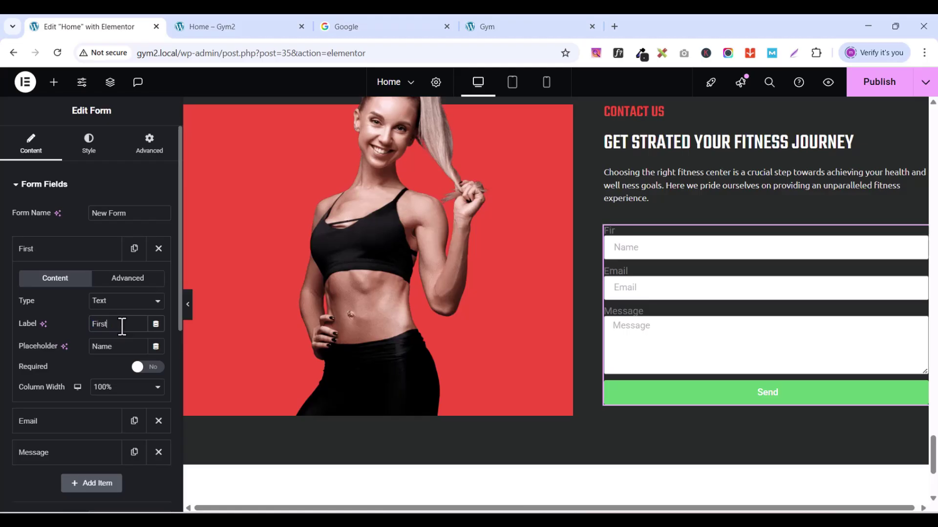
type(" Name")
triple_click(120, 318)
double_click(120, 349)
key("ctrl+v")
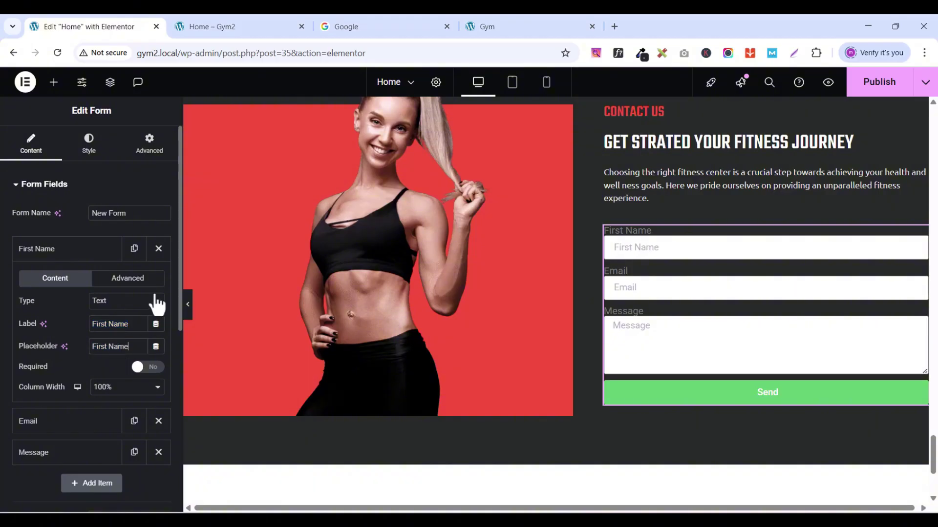
Step: Set the First Name field's column width to 50%
left_click(117, 389)
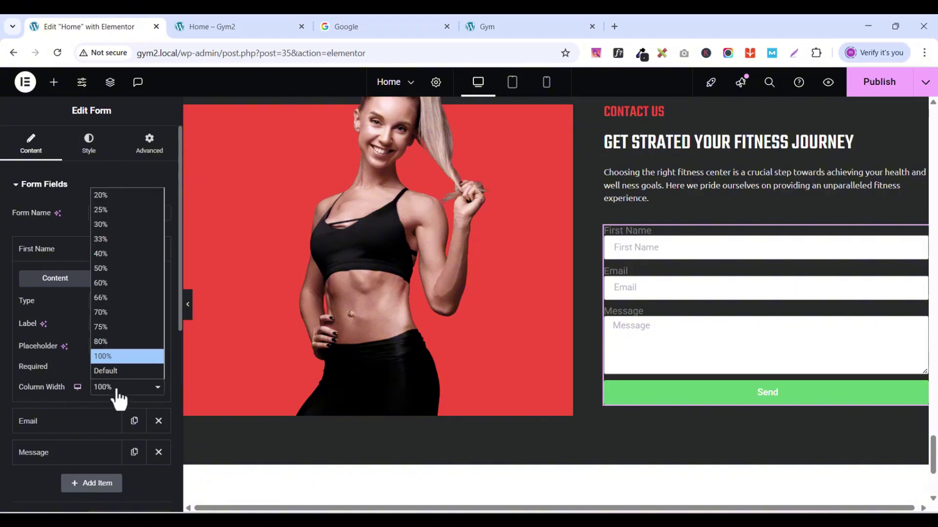
left_click(105, 267)
left_click(56, 250)
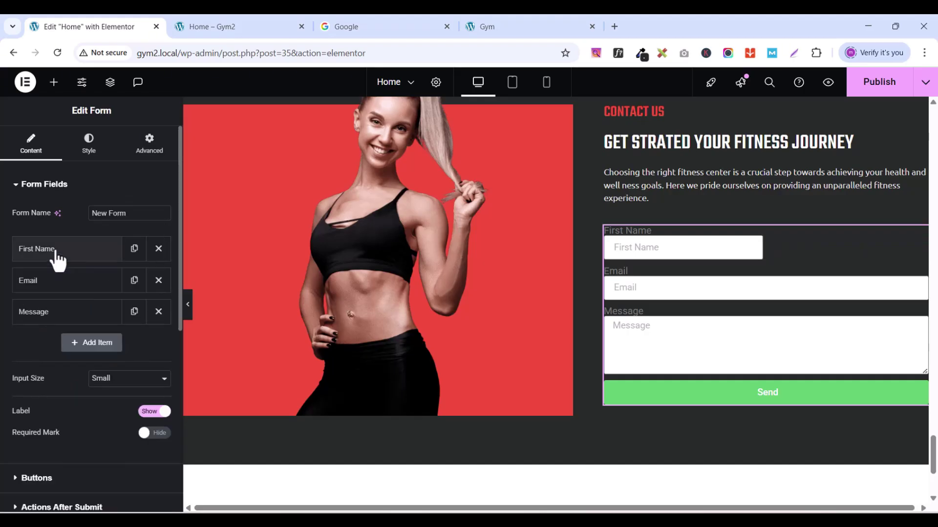
Step: Duplicate the First Name field and set the copy's label and placeholder to "Last Name"
left_click(136, 250)
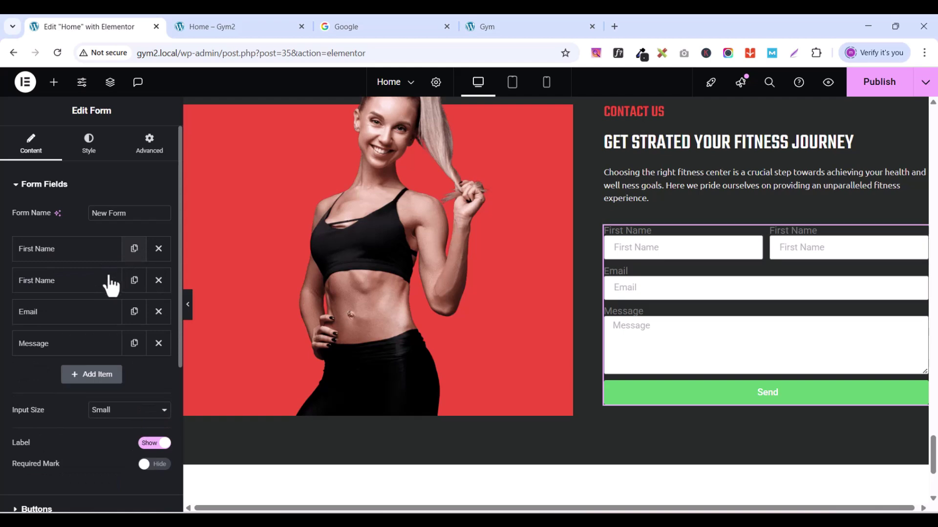
left_click(73, 286)
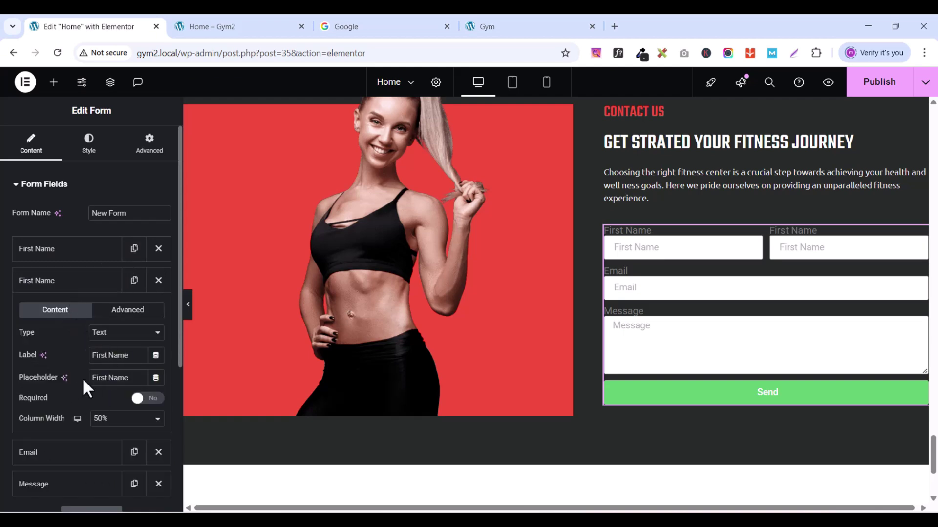
left_click_drag(109, 356, 94, 355)
type("Last")
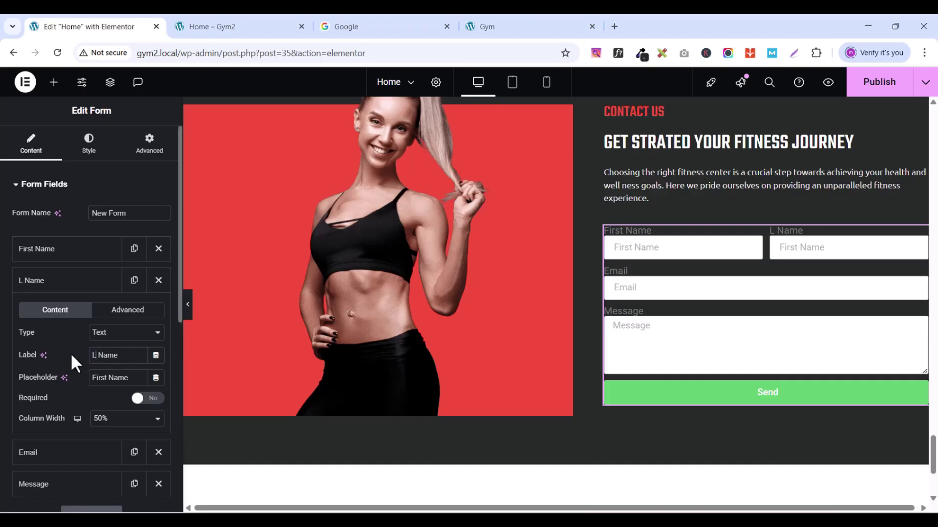
key("ctrl+a")
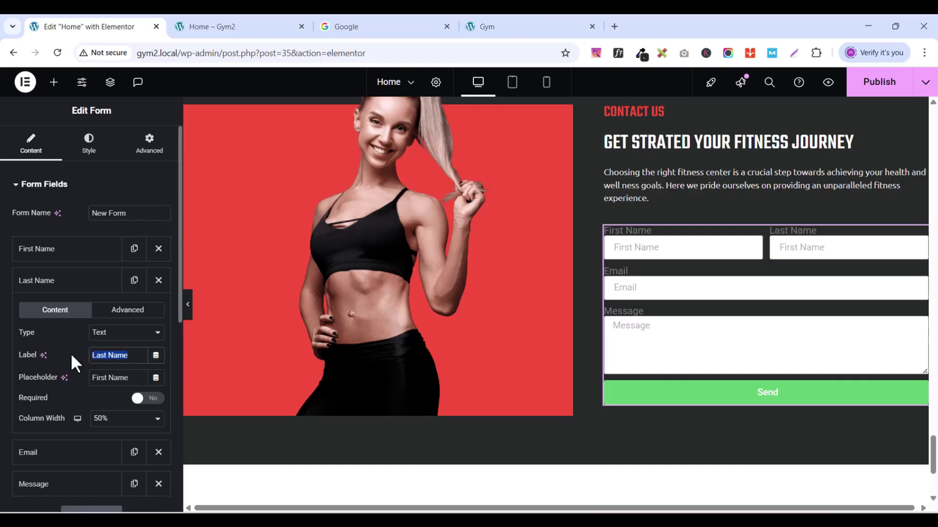
left_click(103, 378)
key("ctrl+a")
key("ctrl+v")
left_click(38, 281)
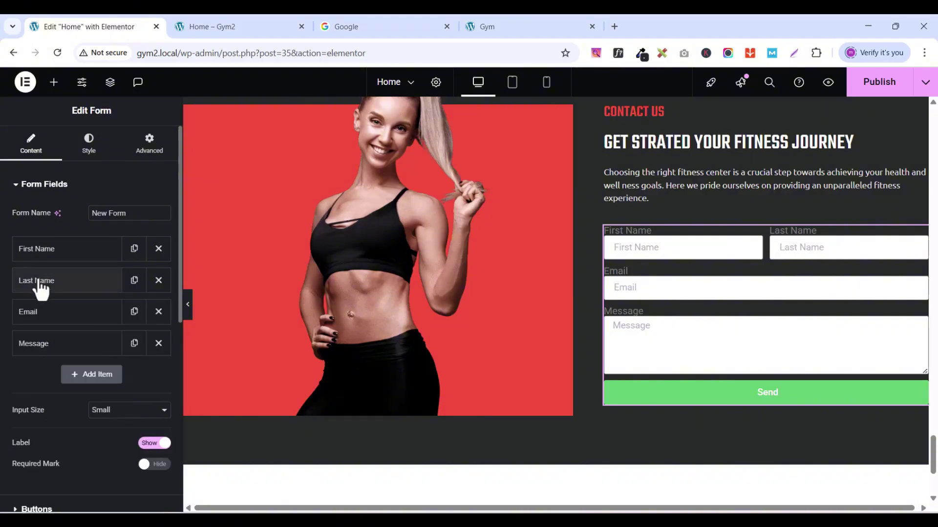
Step: Set the Email field's column width to 50%
left_click(36, 313)
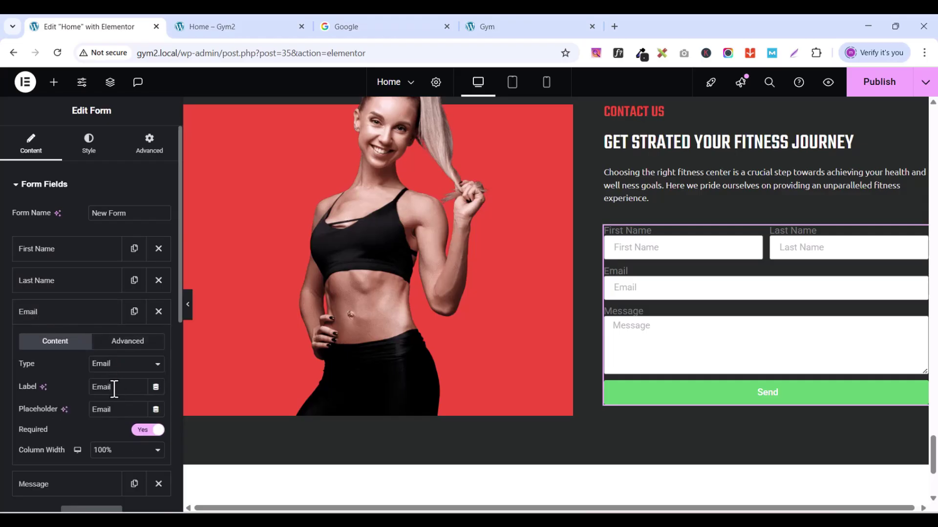
left_click(101, 452)
left_click(100, 452)
left_click(100, 452)
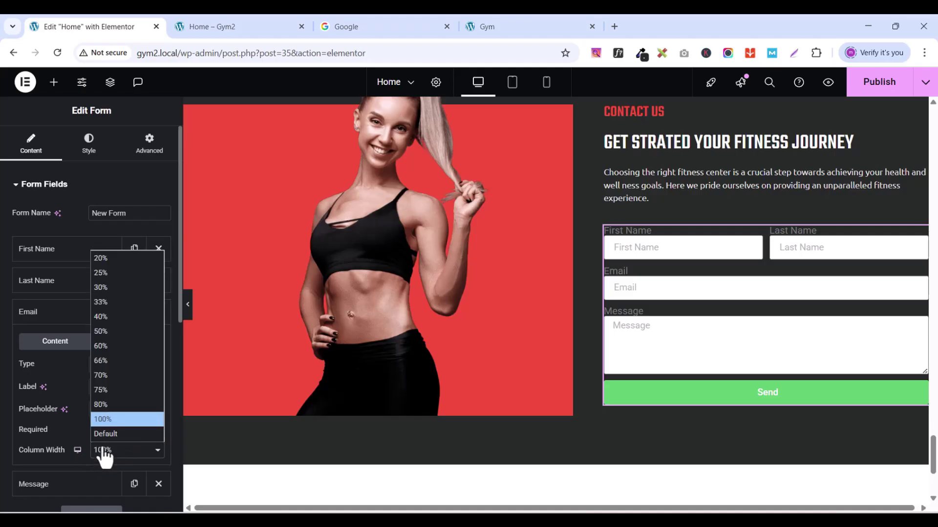
left_click(104, 332)
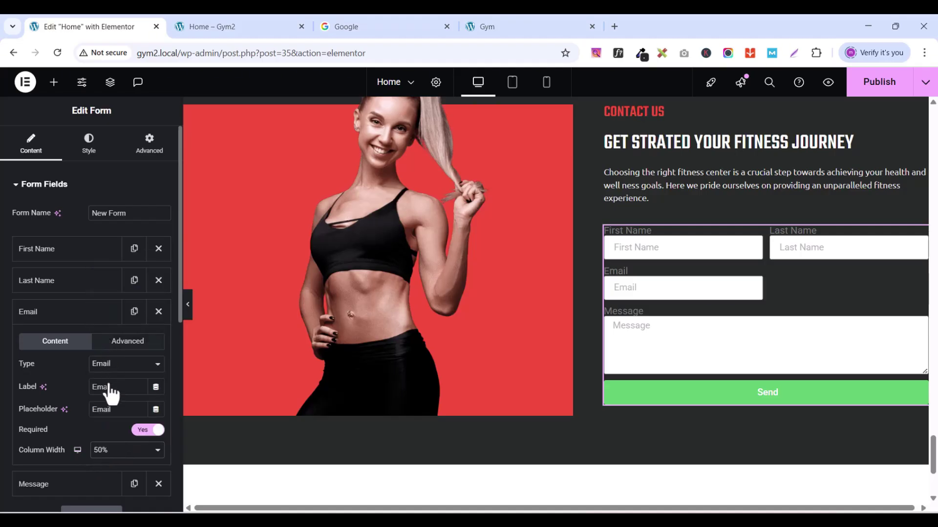
Step: Check the reference form's layout, then duplicate the Email field and change the copy's type to Tel
left_click(512, 27)
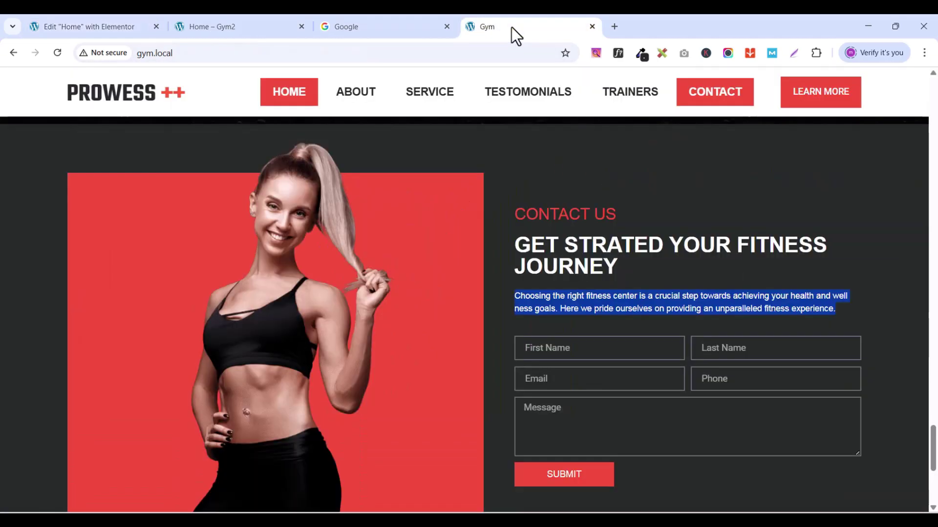
left_click(86, 24)
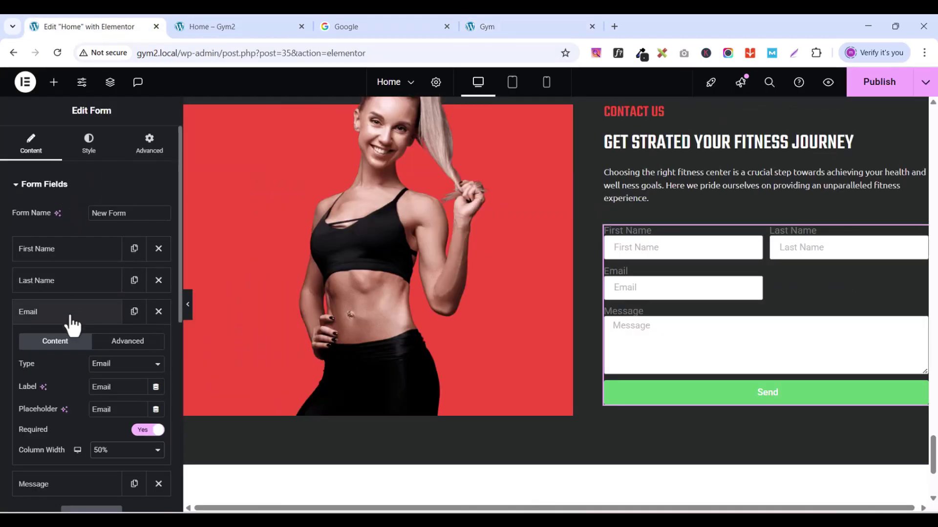
left_click(70, 318)
left_click(136, 315)
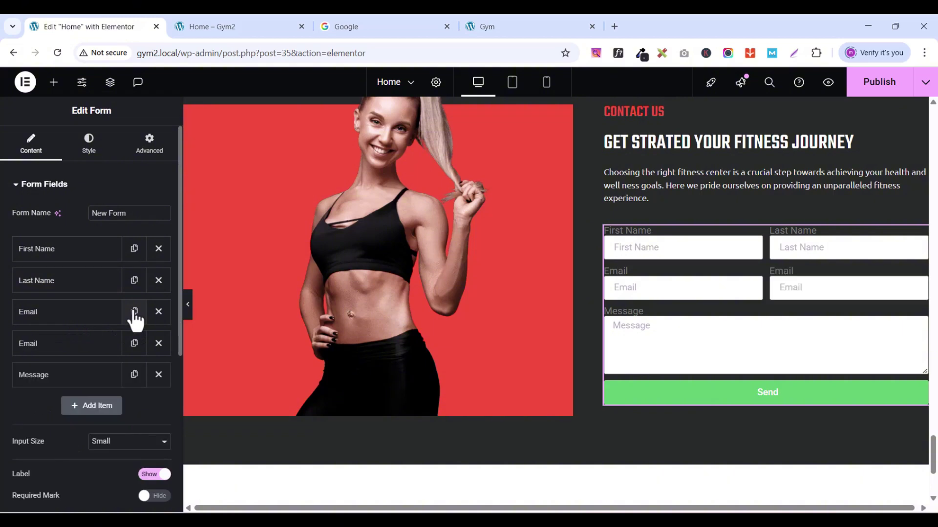
left_click(61, 348)
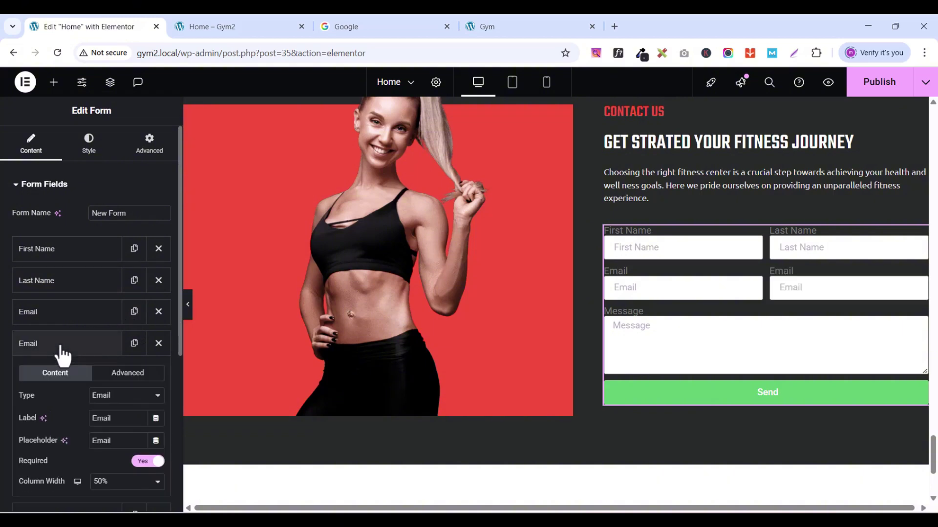
left_click(106, 398)
left_click(112, 162)
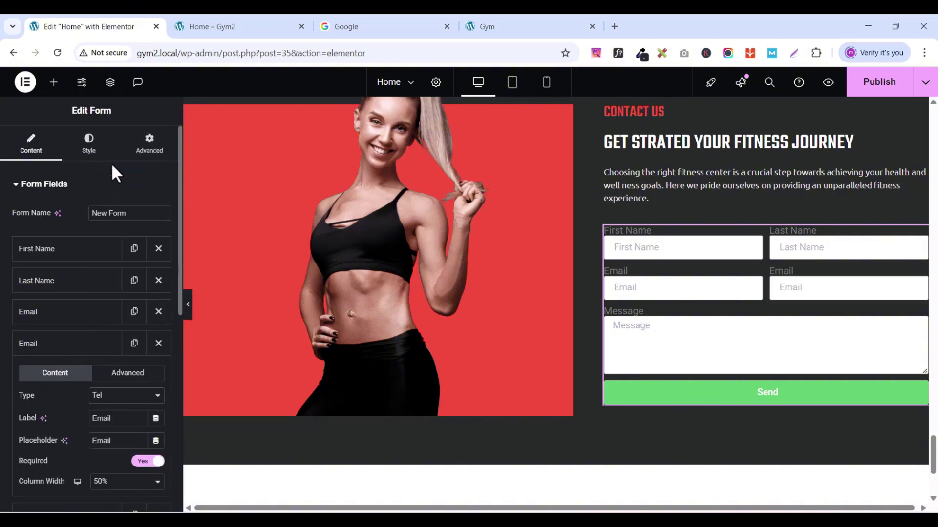
Step: Set the label and placeholder of the Tel field to "Phone"
left_click(122, 418)
type("Phone")
double_click(123, 444)
type("Phone")
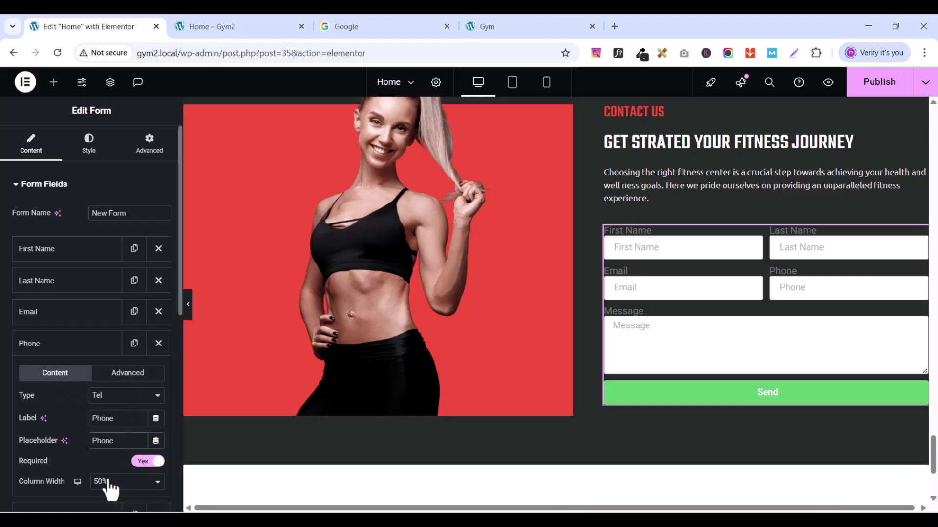
left_click(52, 345)
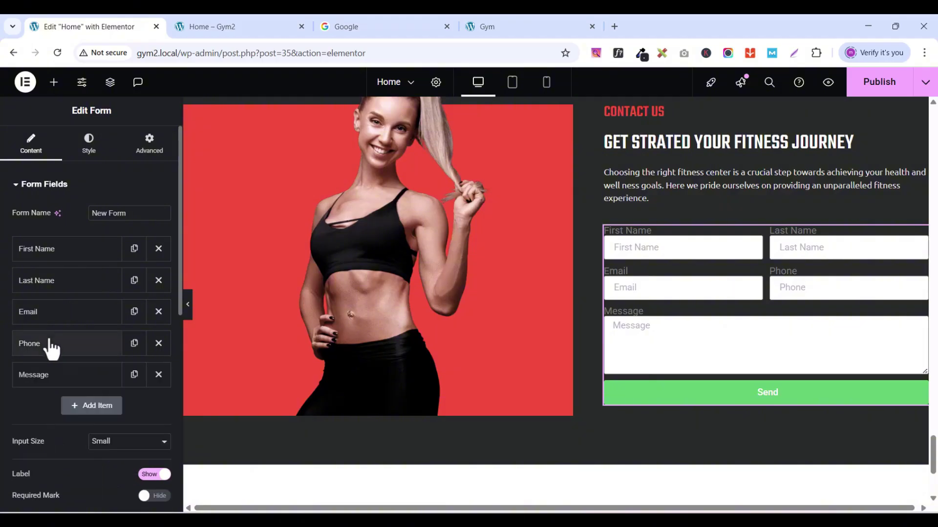
Step: Review the Message field's settings and hide the labels of all form fields
left_click(45, 371)
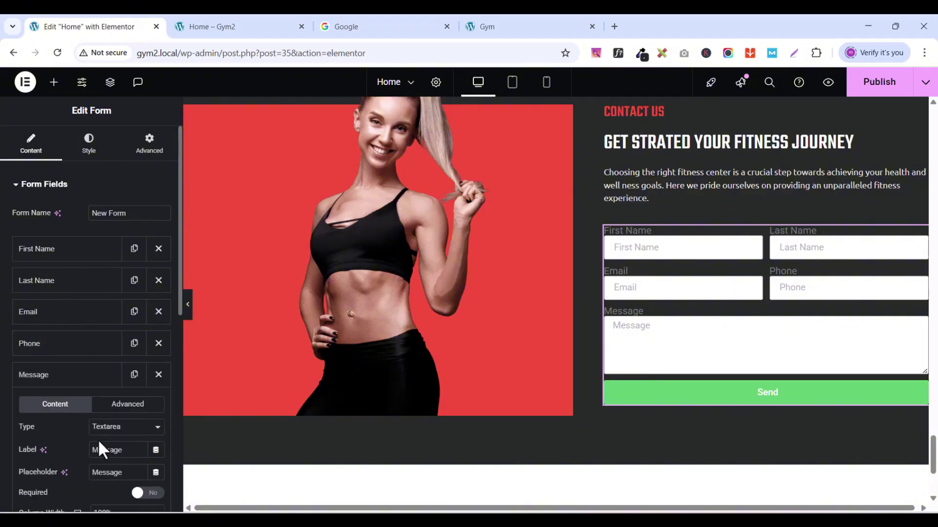
left_click(52, 381)
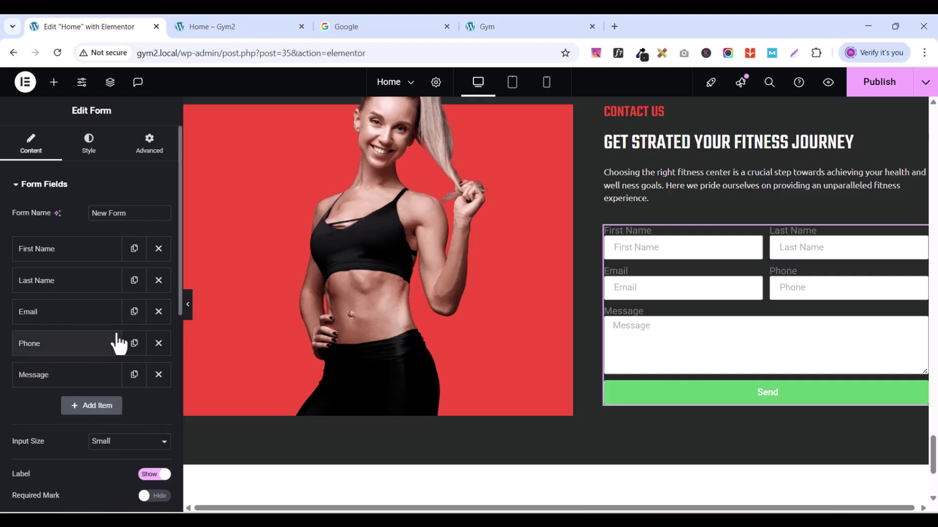
scroll(117, 339, "down", 3)
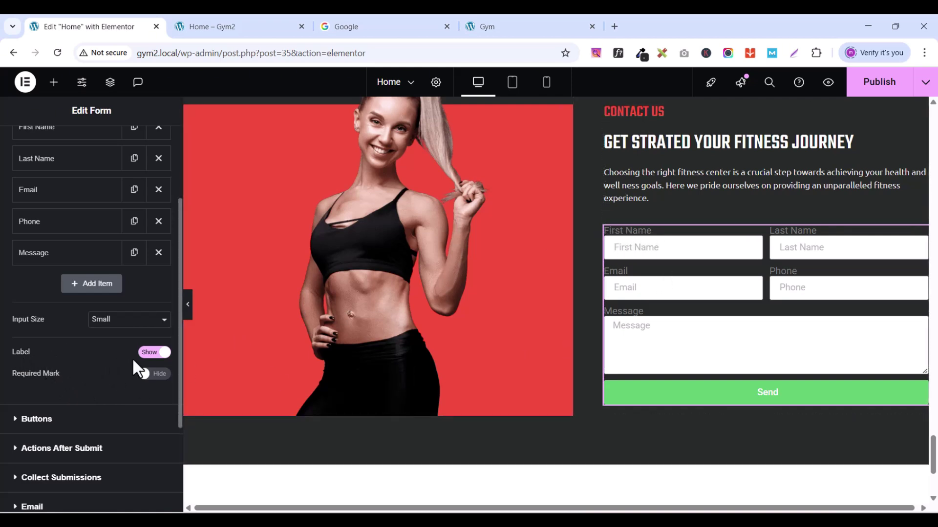
left_click(145, 353)
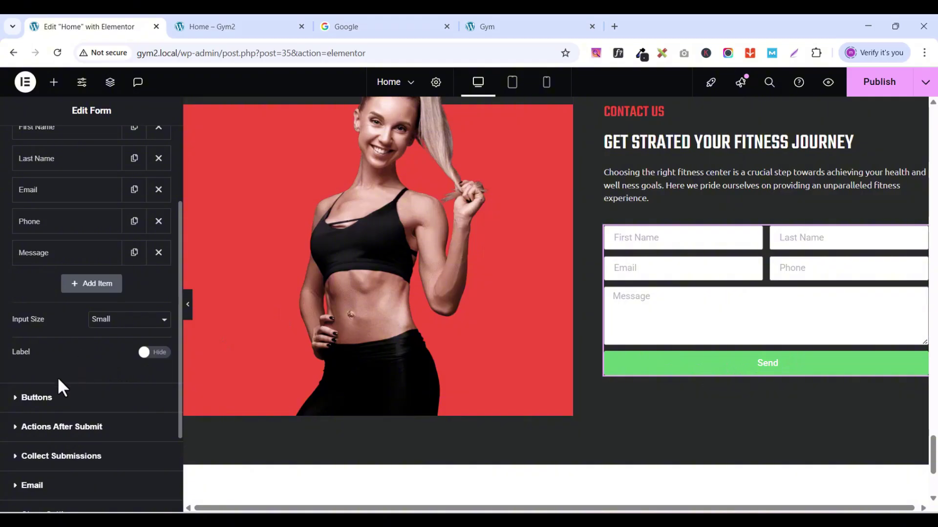
Step: Set the form's submit button text to "SUBMIT" and the button column width to 30%
double_click(16, 398)
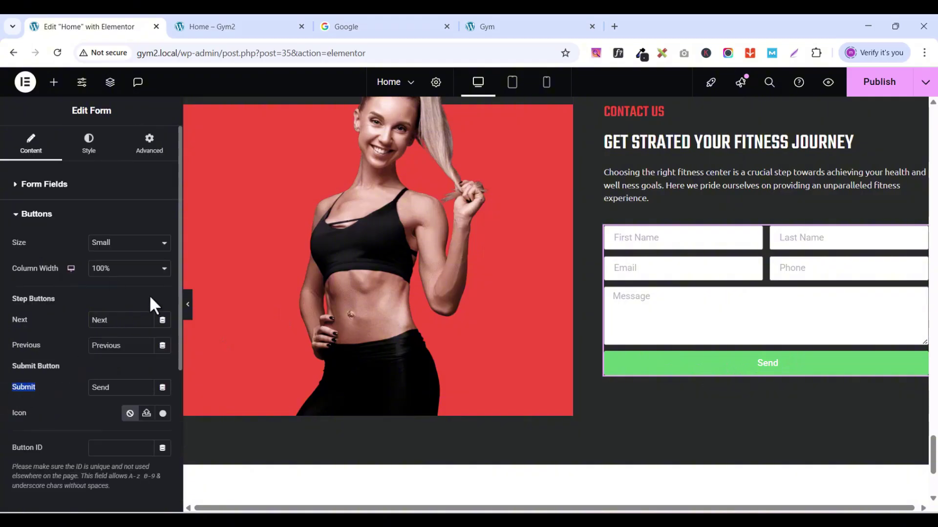
left_click(49, 408)
left_click_drag(96, 389, 110, 388)
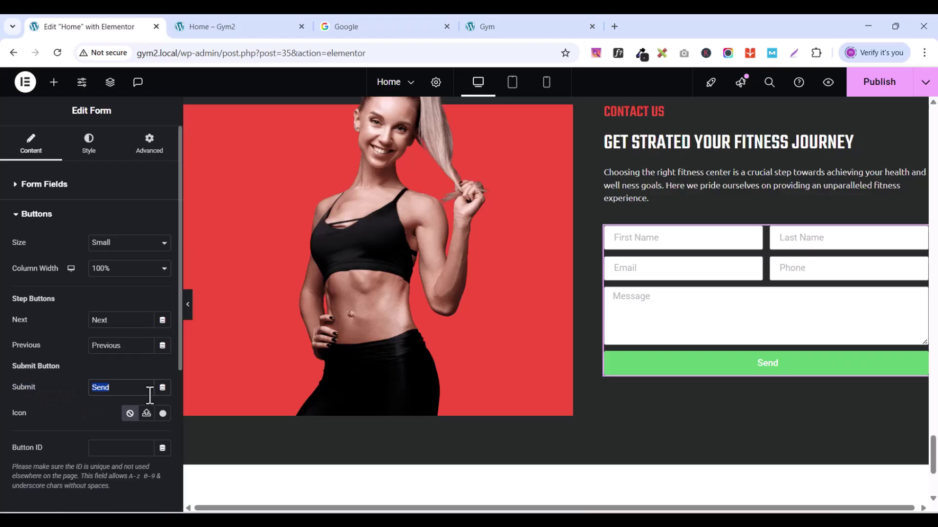
type("SU")
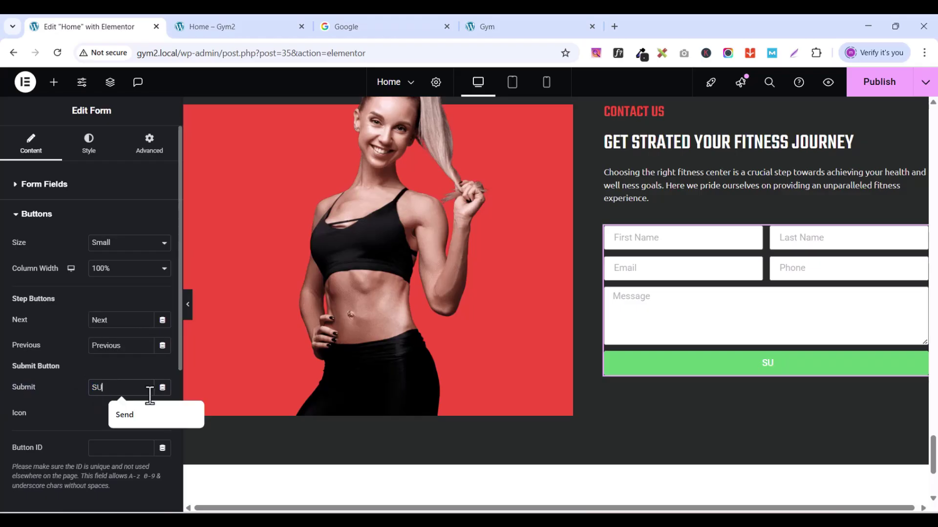
type("BMIT")
left_click(77, 372)
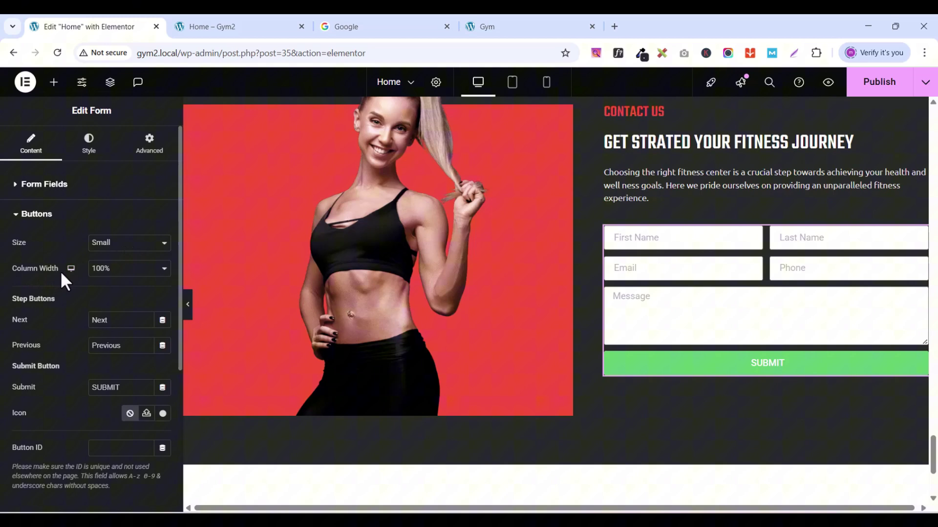
left_click(109, 270)
left_click(107, 312)
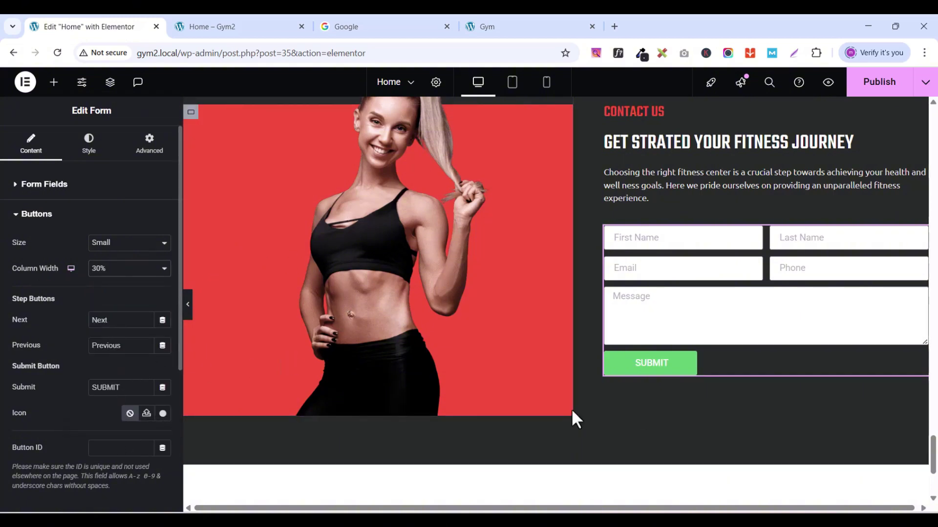
Step: Change the form fields' typography family to Ubuntu
left_click(92, 147)
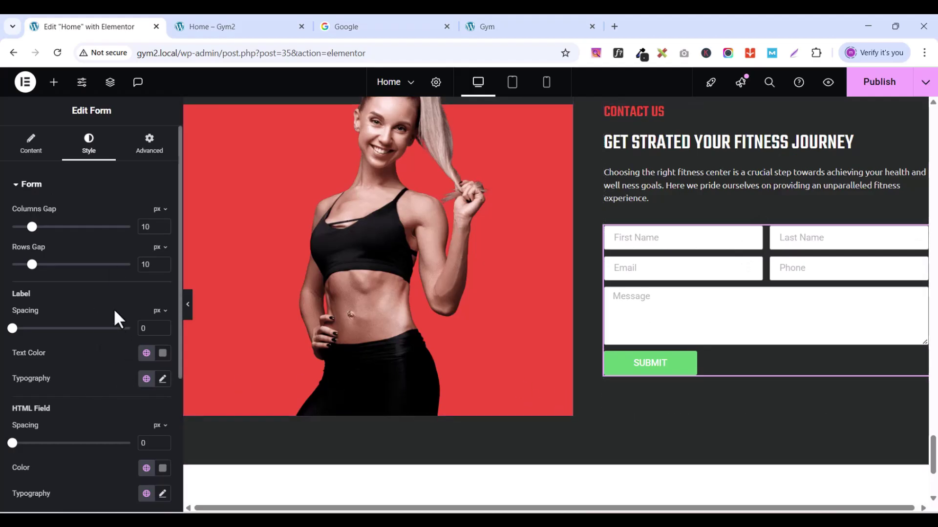
left_click(16, 188)
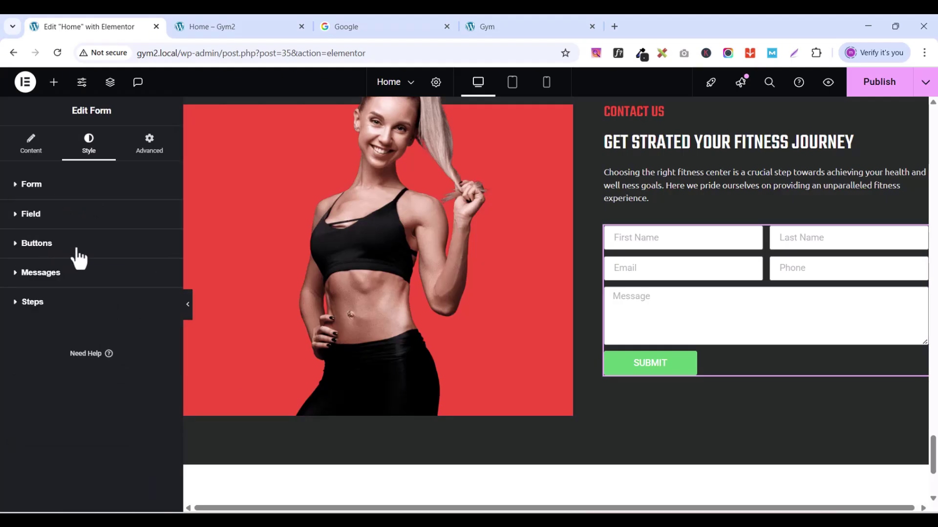
left_click(17, 216)
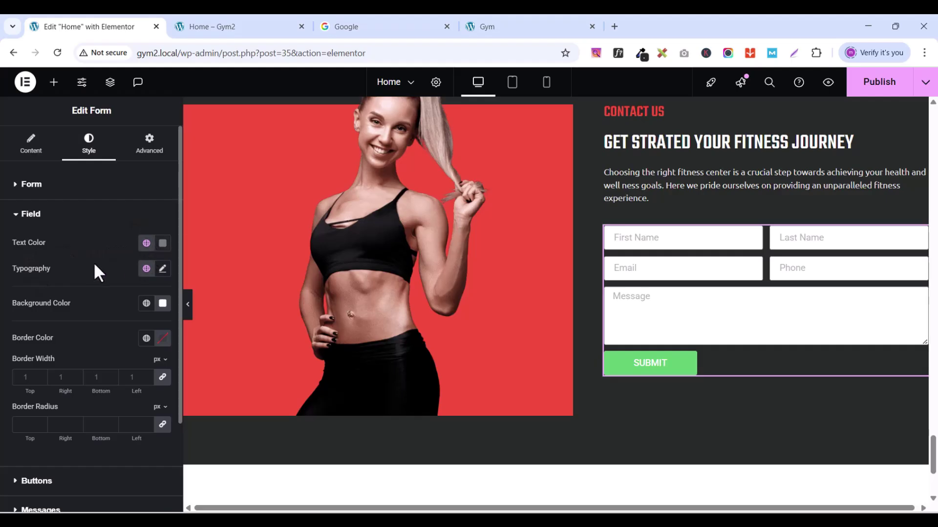
left_click(163, 269)
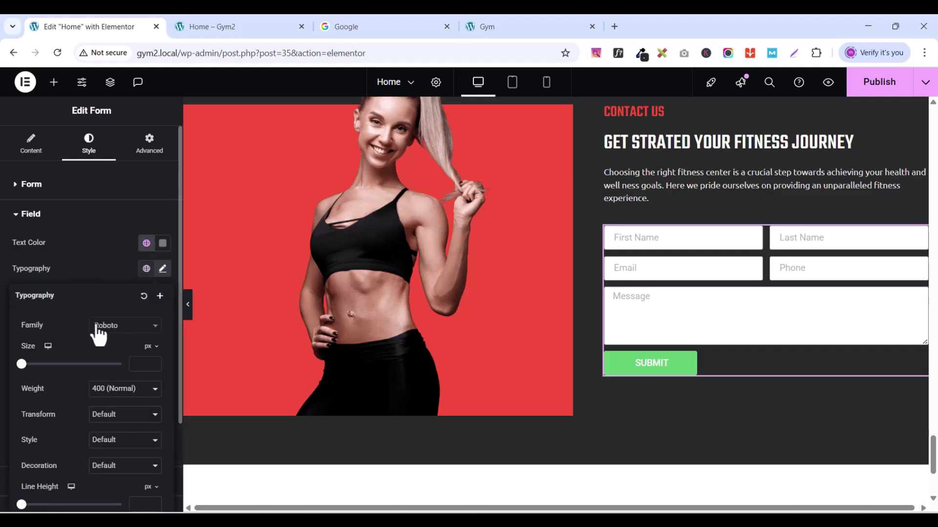
left_click(117, 339)
type("UBU")
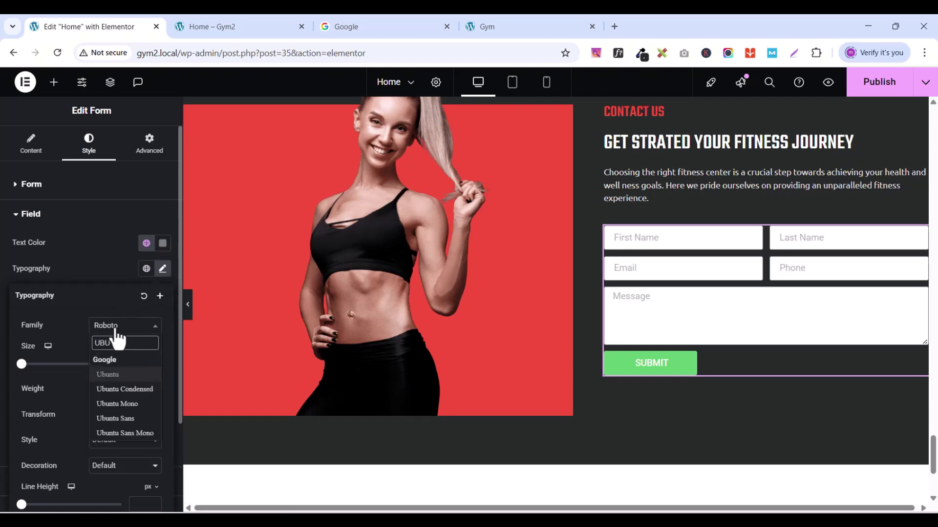
left_click(111, 376)
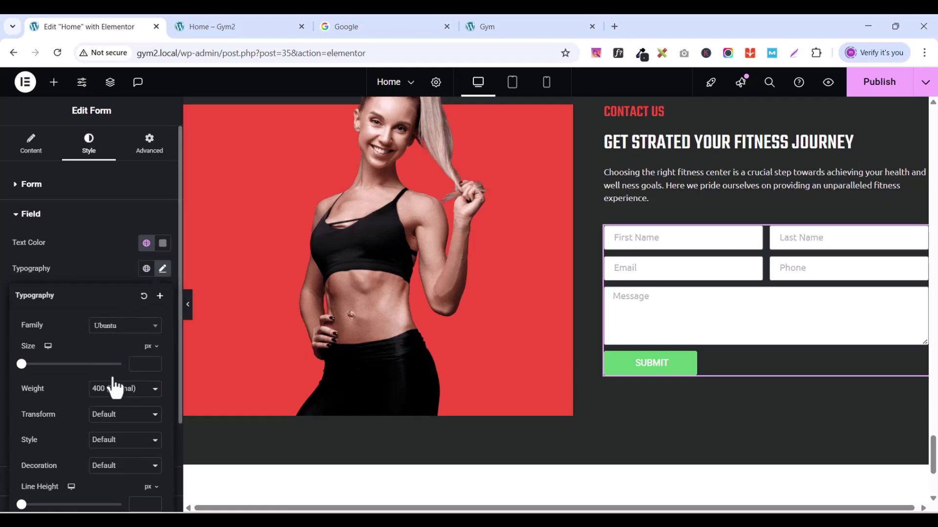
Step: Set the form fields' font size to 14 px
left_click(154, 361)
left_click(154, 361)
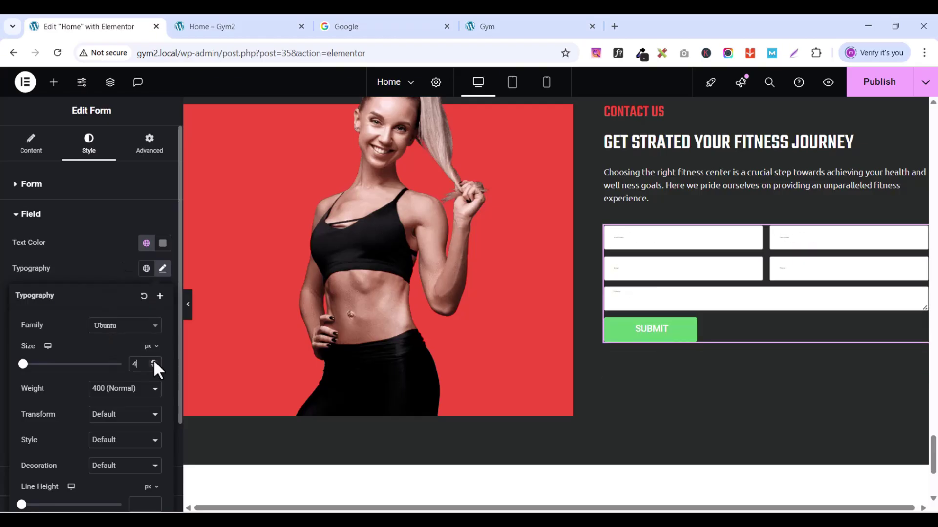
left_click(154, 362)
left_click(153, 362)
left_click(153, 362)
left_click(153, 362)
left_click(153, 362)
left_click(153, 362)
left_click(153, 362)
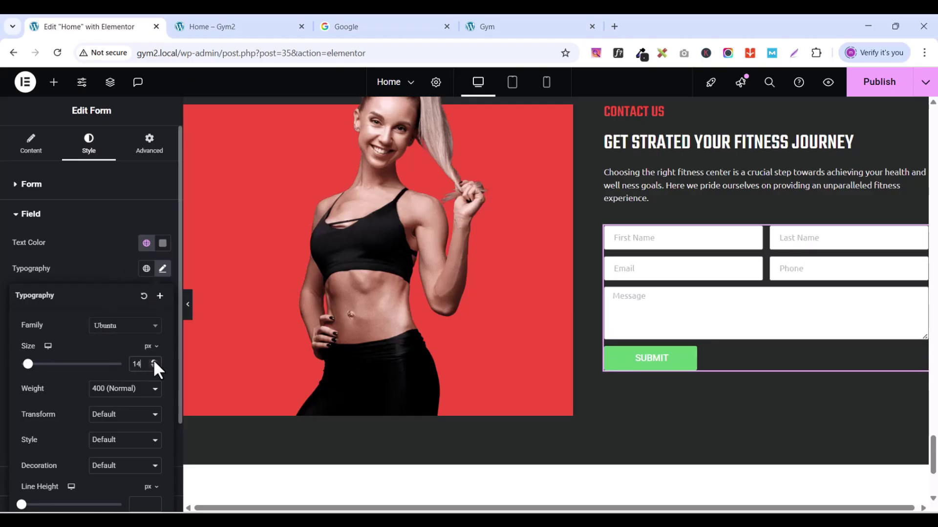
left_click(153, 362)
left_click(153, 362)
left_click(153, 359)
left_click(152, 363)
left_click(152, 364)
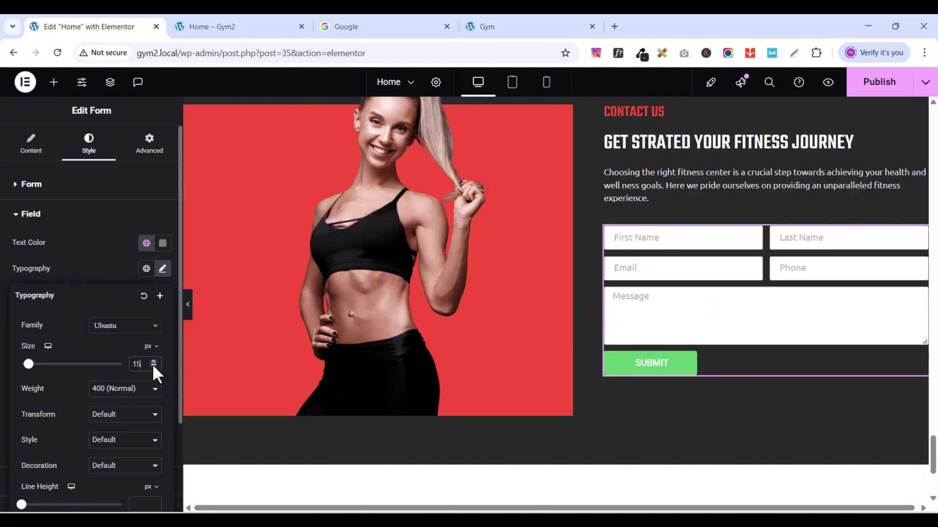
left_click(151, 364)
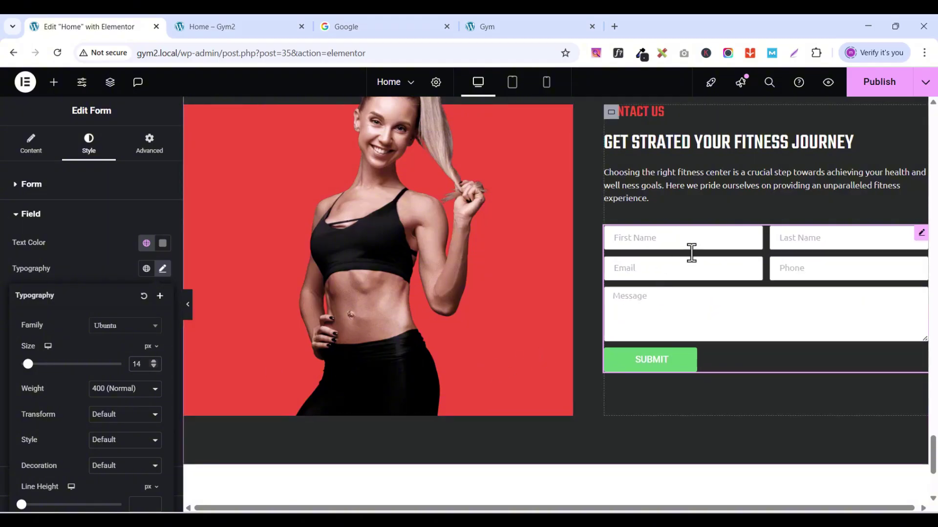
left_click(89, 247)
Step: Check the reference form's field styling, then make the form fields' background fully transparent (#FFFFFF00)
scroll(90, 270, "down", 1)
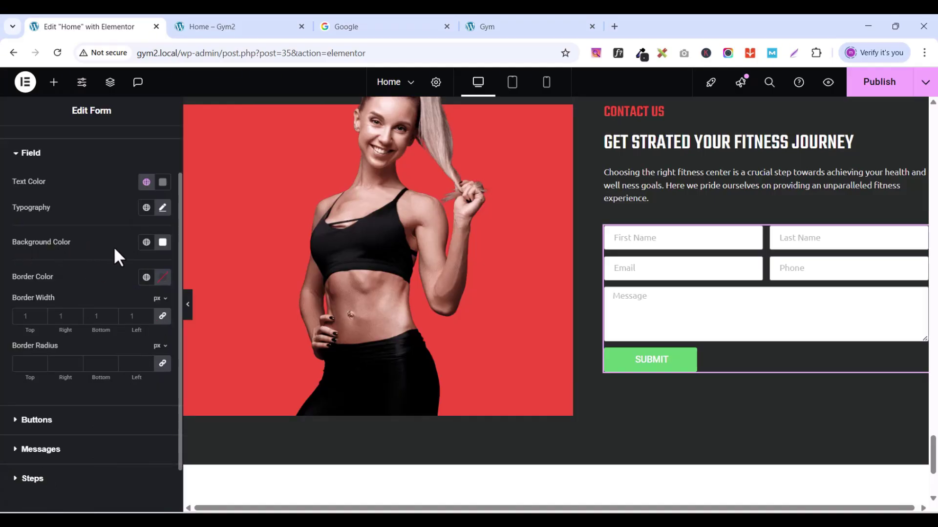
left_click(527, 27)
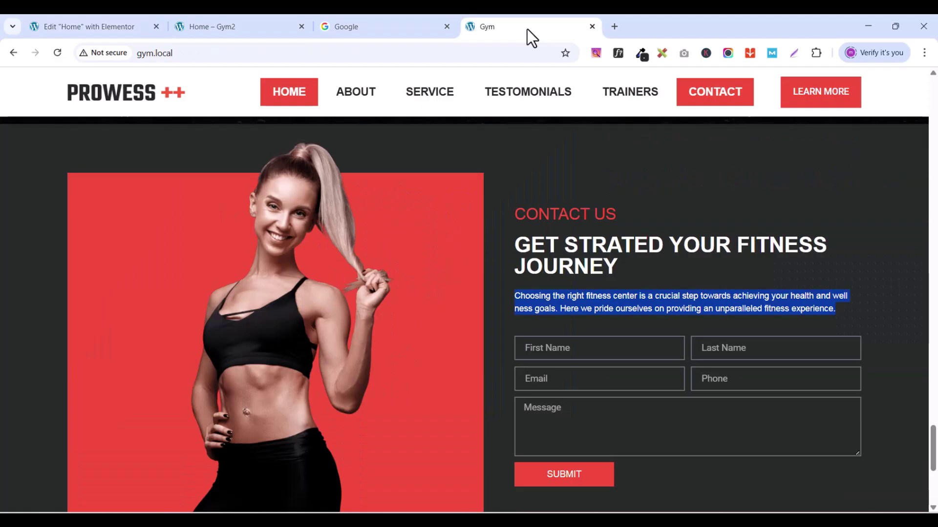
left_click(119, 27)
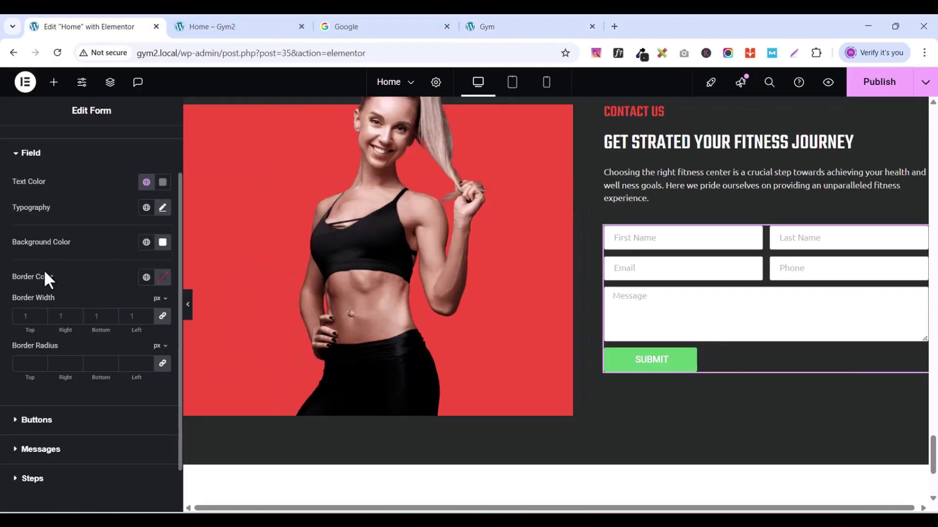
left_click(163, 243)
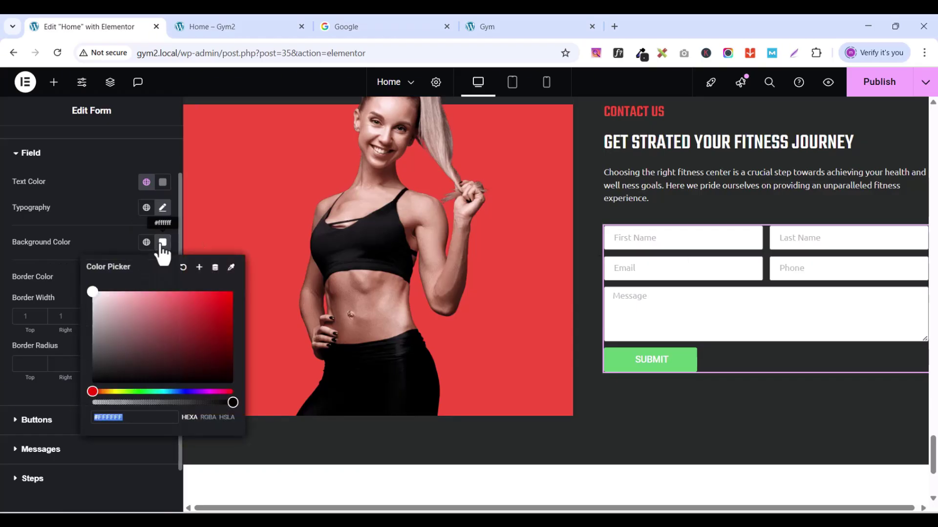
left_click_drag(234, 404, 84, 406)
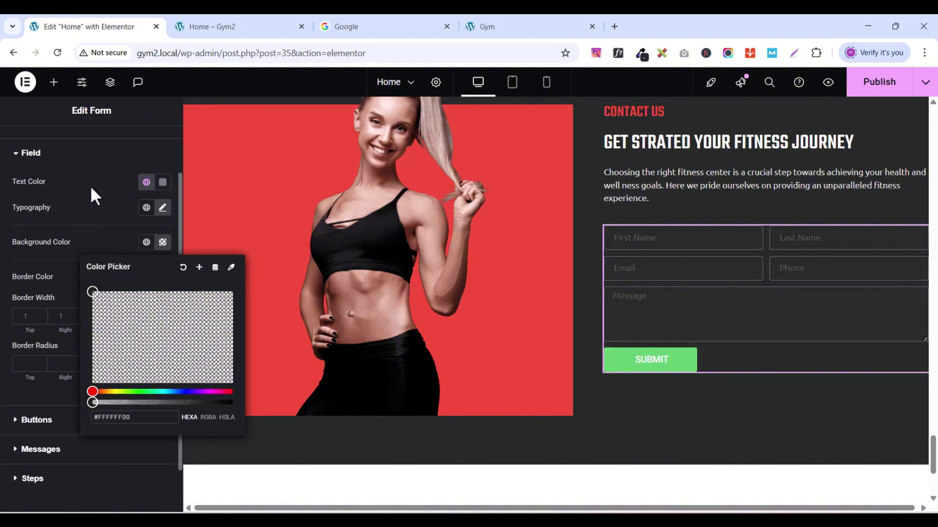
left_click(90, 167)
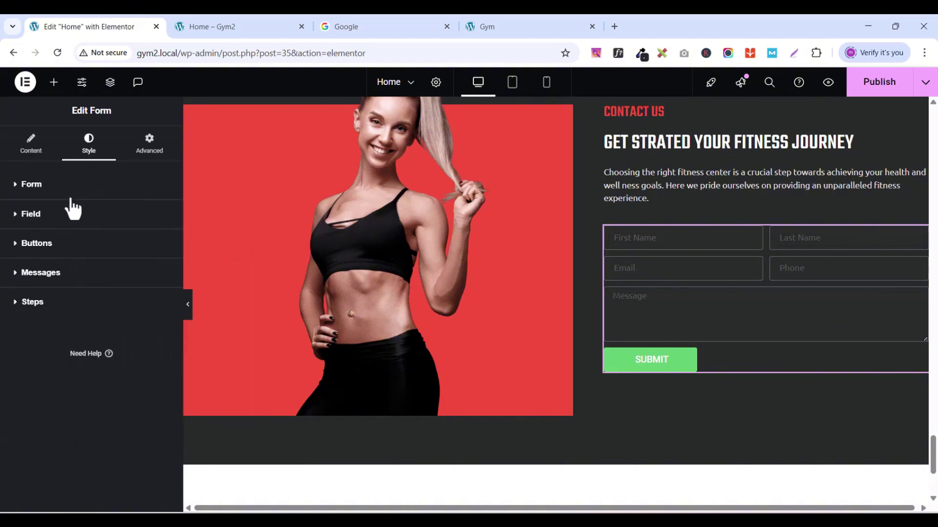
Step: Set the form fields' border radius to 0 and border width to 2 px on all sides
left_click(18, 221)
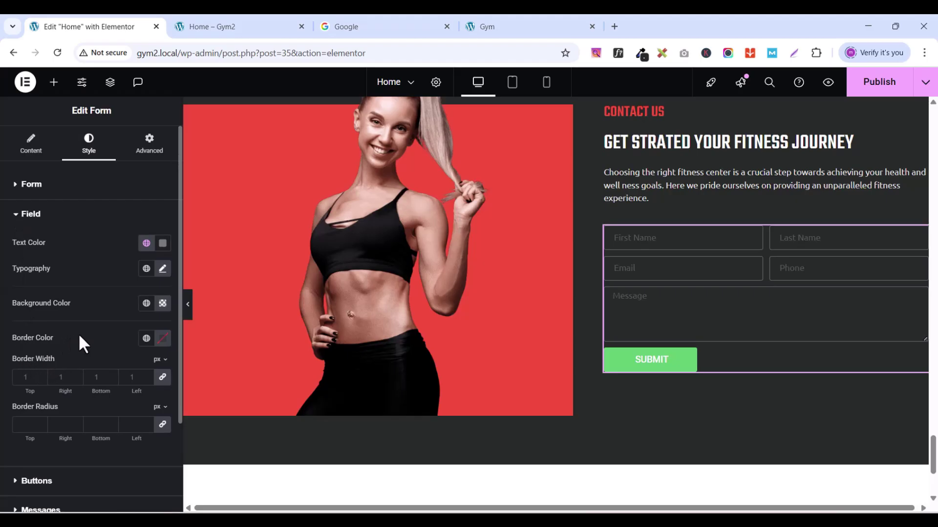
left_click(162, 424)
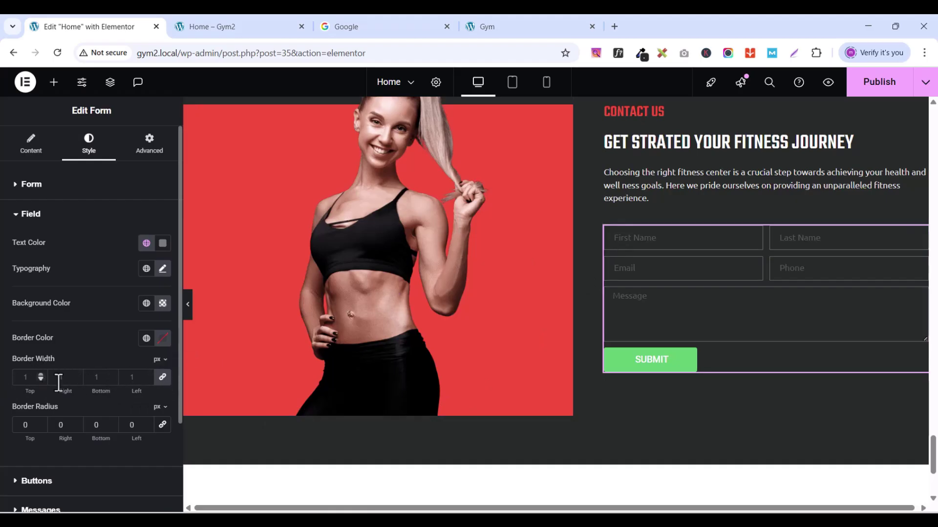
left_click(146, 374)
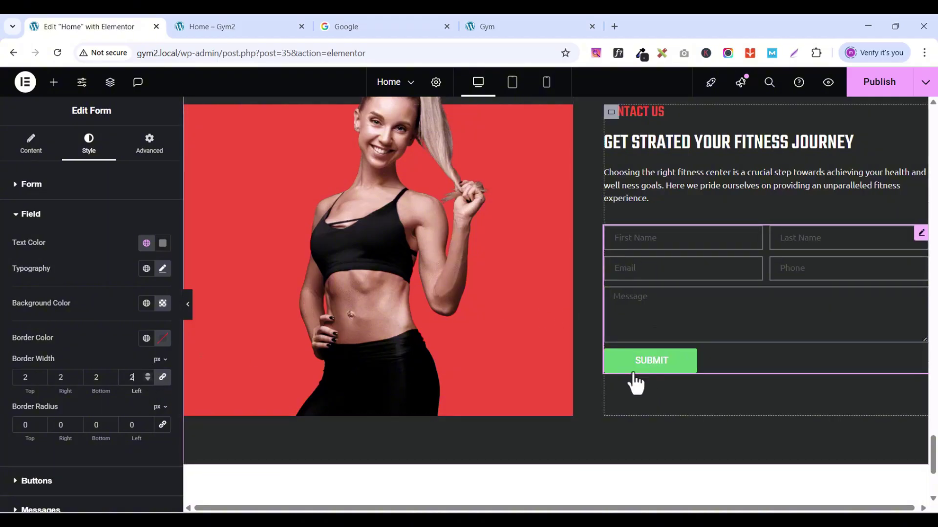
left_click(18, 216)
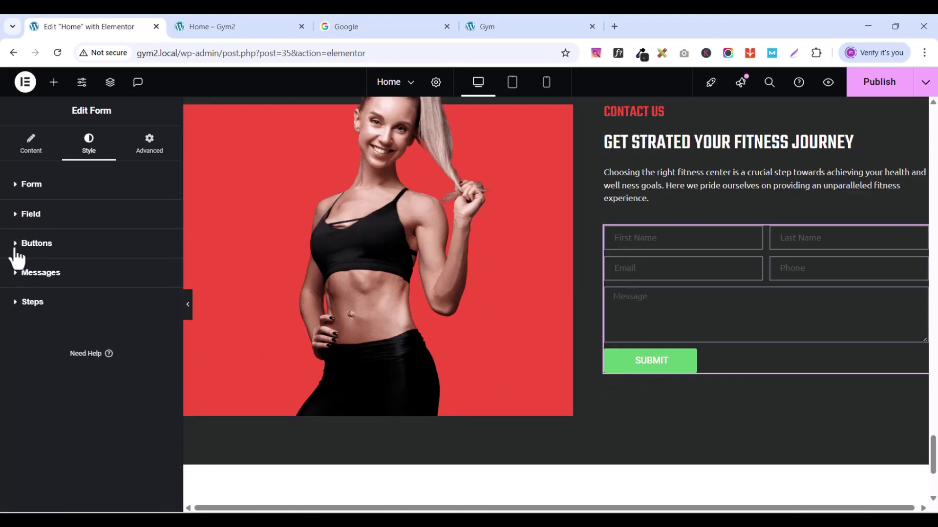
Step: Apply the global red color to the submit button's normal-state background
left_click(18, 255)
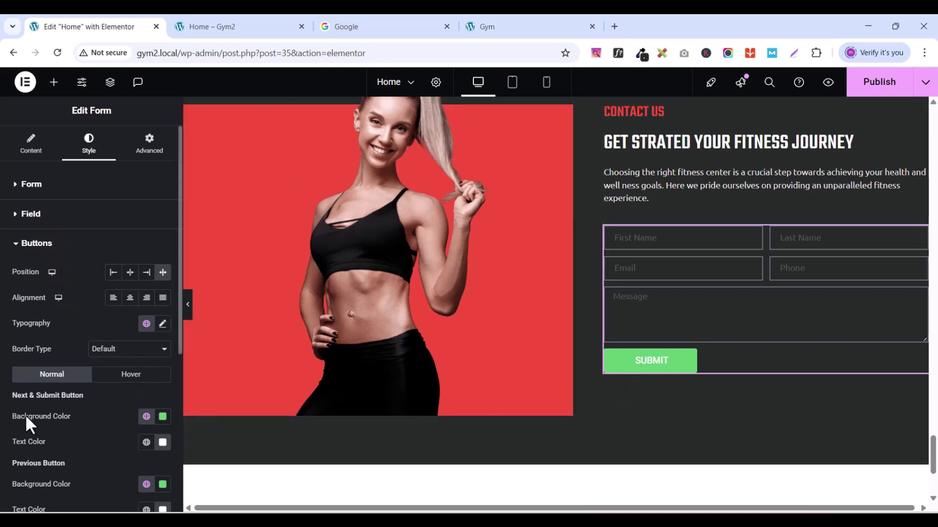
left_click(146, 417)
left_click(33, 371)
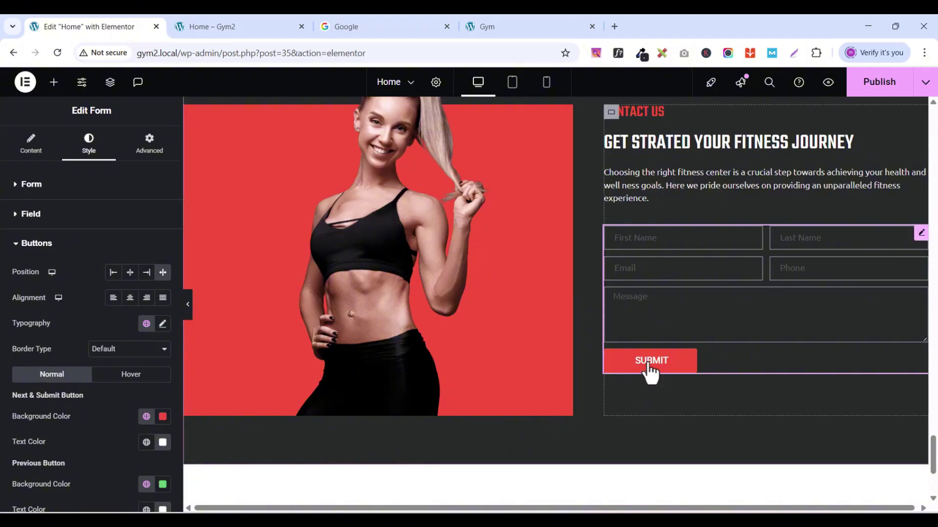
Step: Give the submit button's hover state a white background and the global dark text color
left_click(127, 377)
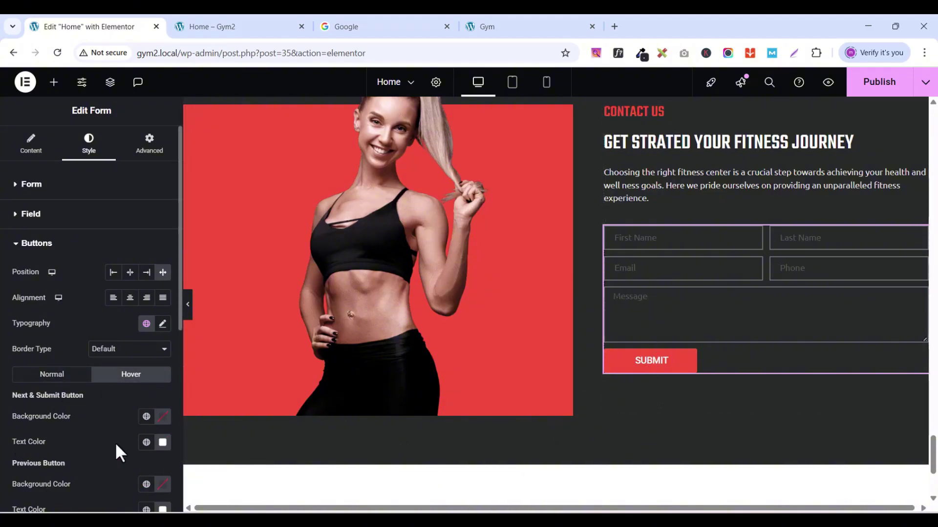
left_click(147, 420)
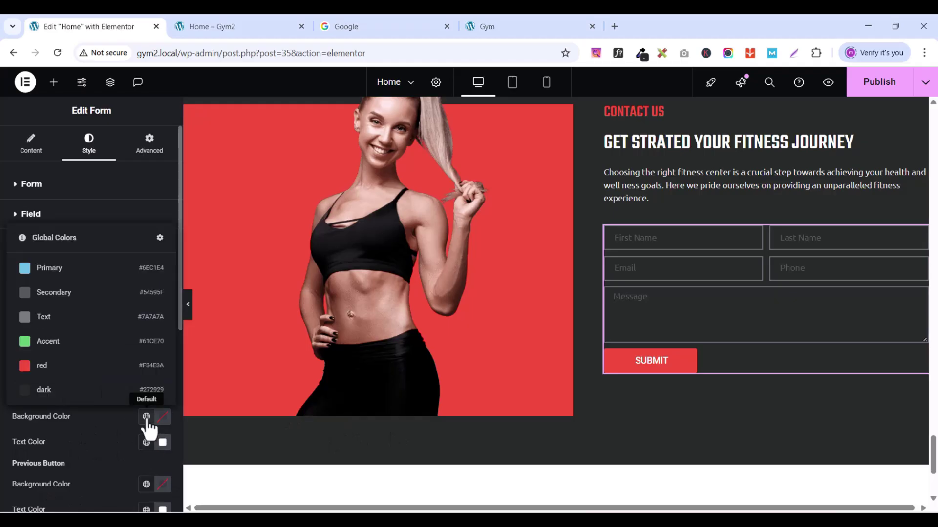
left_click(157, 418)
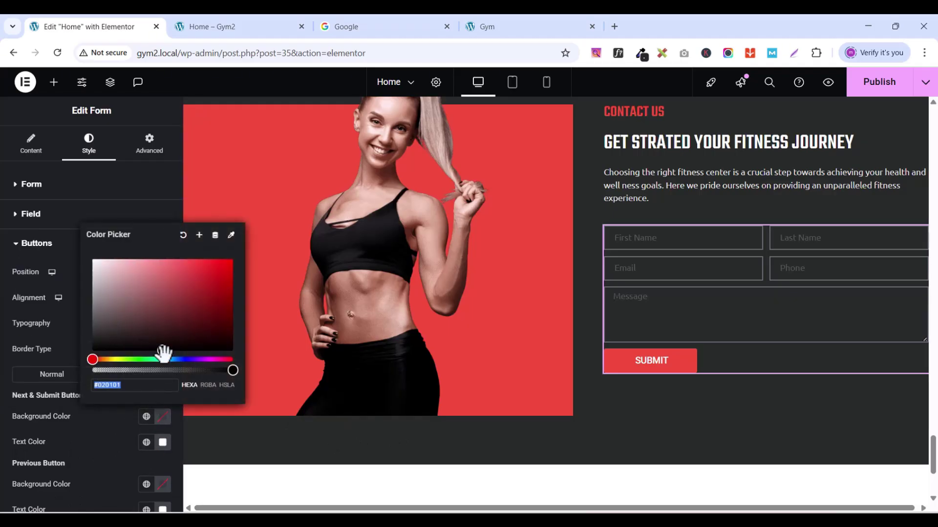
left_click_drag(161, 351, 149, 327)
left_click_drag(80, 255, 84, 263)
left_click(96, 419)
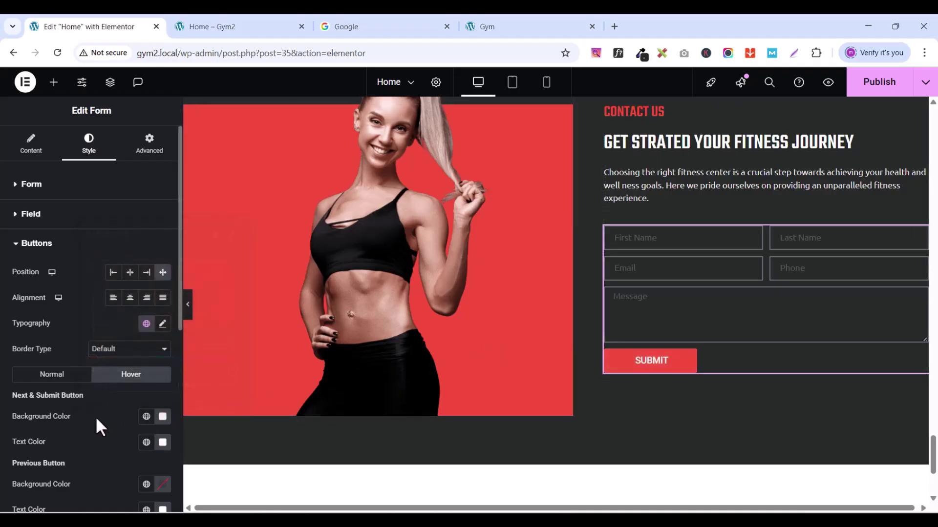
left_click(147, 443)
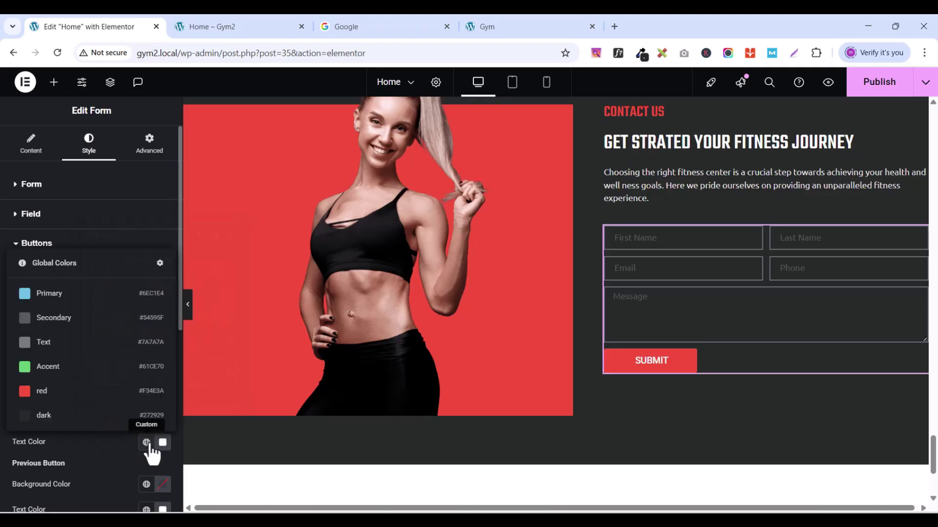
left_click(51, 422)
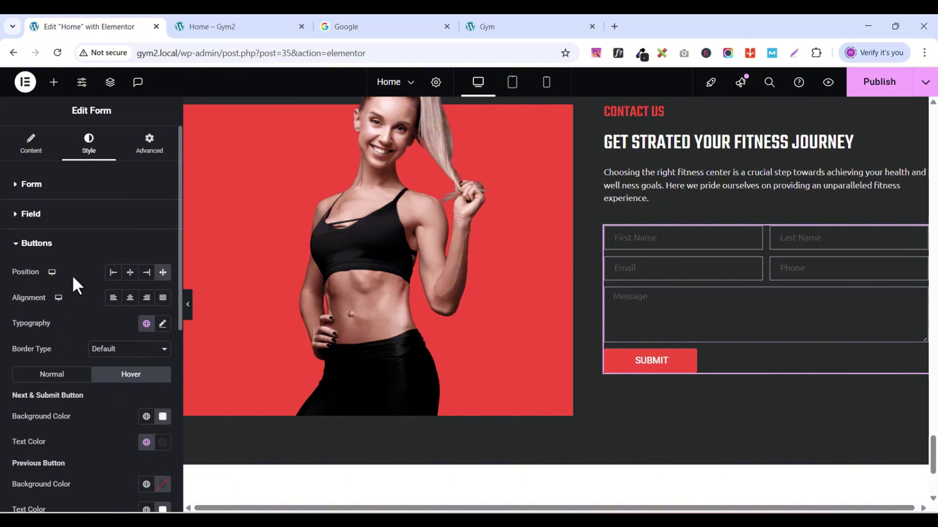
Step: Set the submit button's border radius to 0 px on all corners and publish the page
scroll(87, 430, "down", 1)
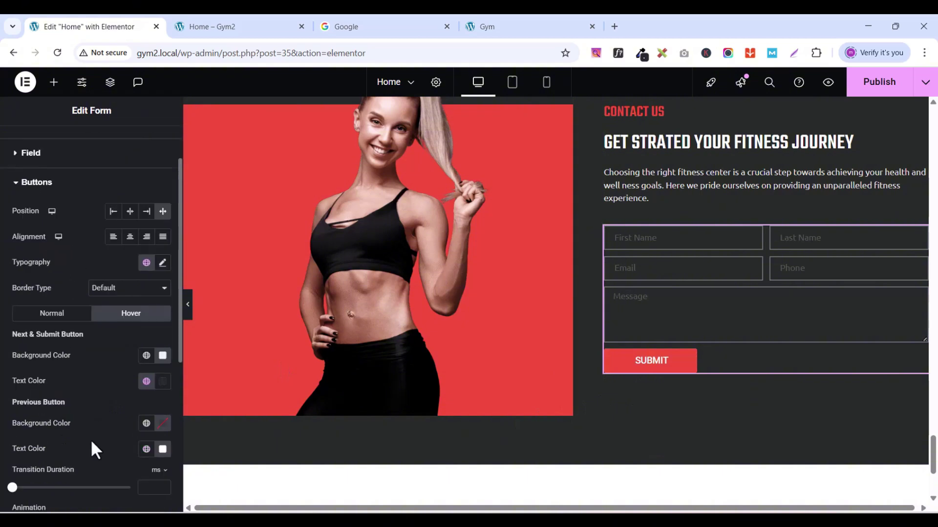
scroll(91, 441, "down", 1)
scroll(92, 418, "down", 2)
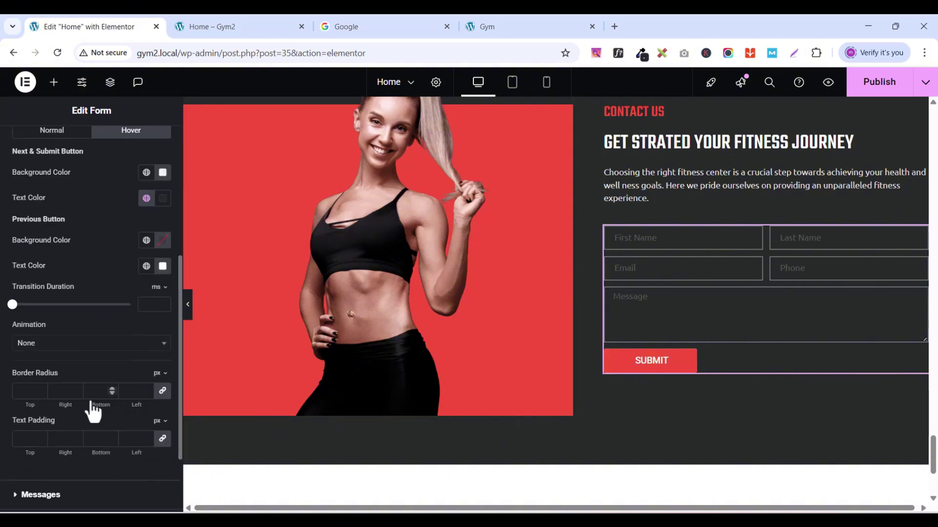
left_click(162, 390)
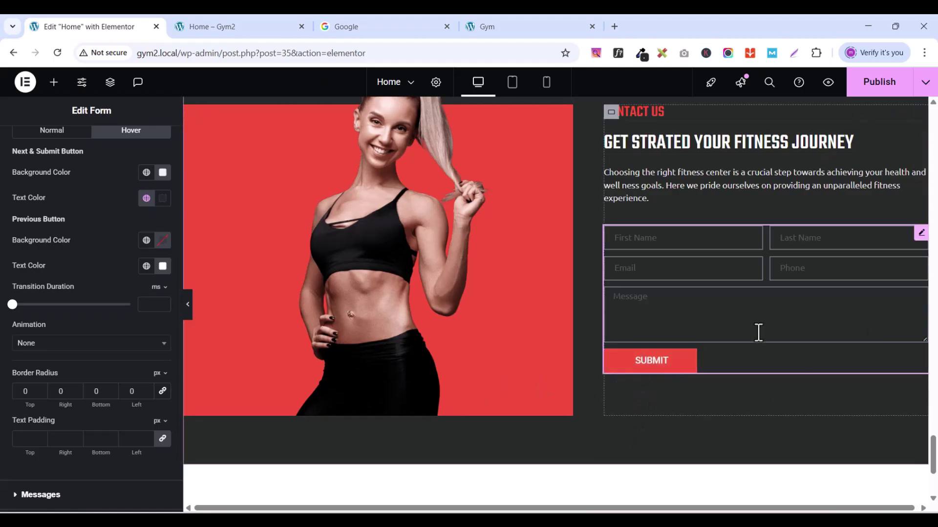
left_click(880, 84)
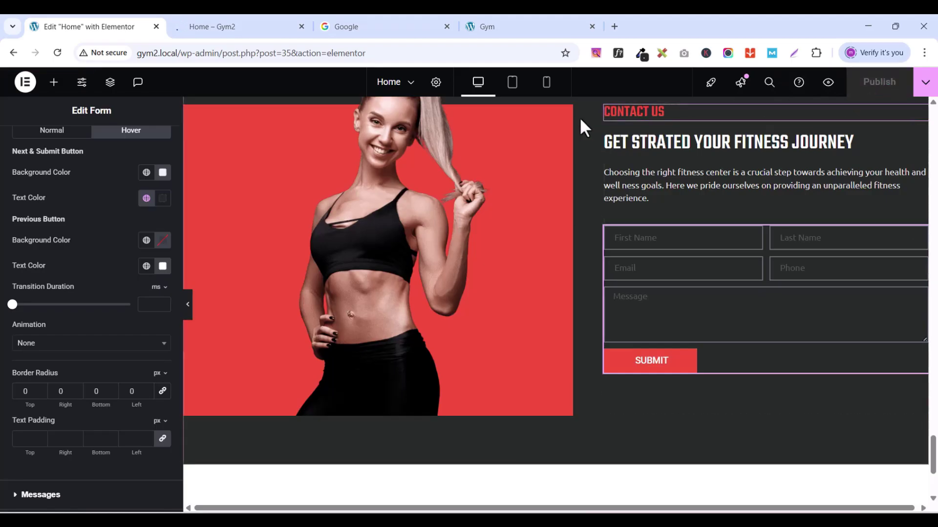
Step: Vertically center the content of the Contact Us text and form container, then publish and check the page preview
left_click(611, 113)
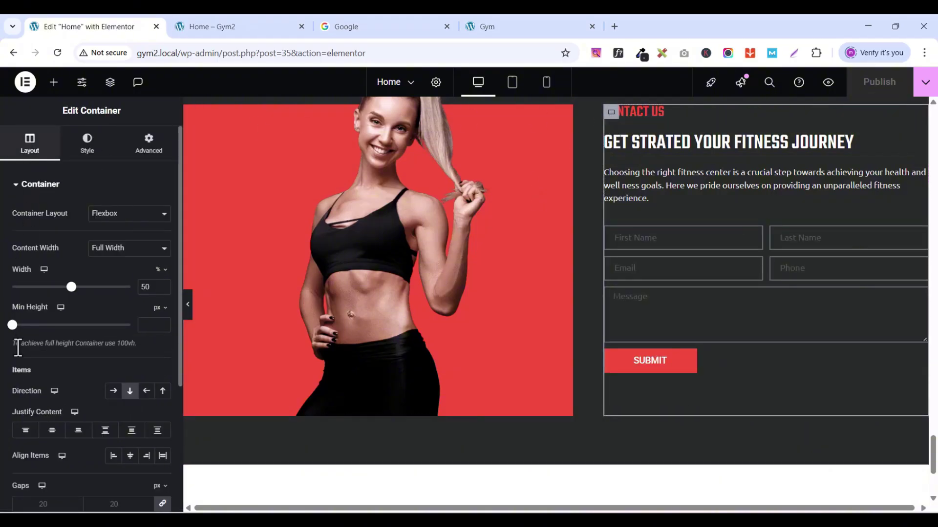
left_click(52, 431)
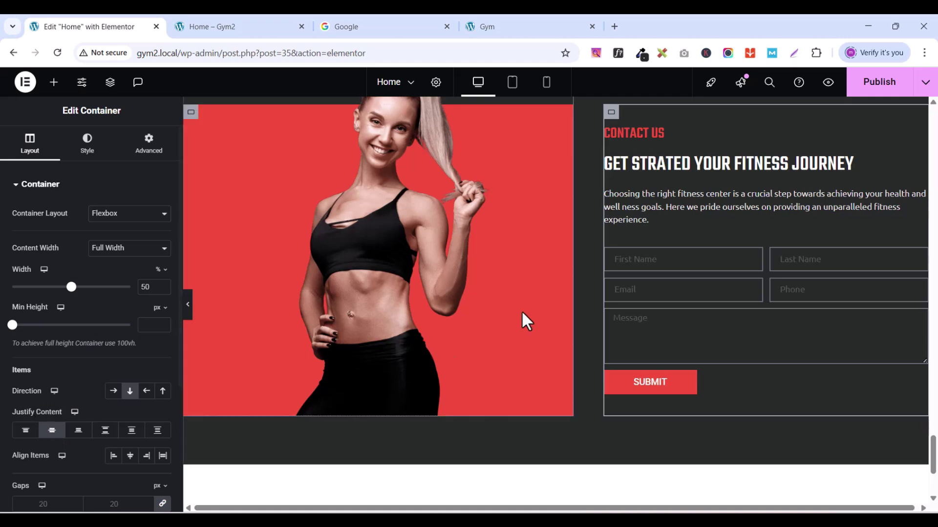
left_click(877, 88)
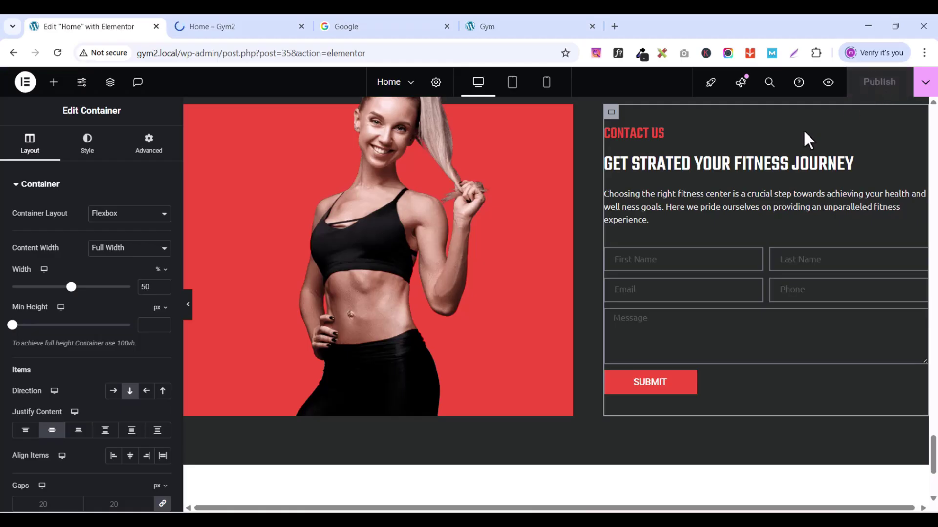
left_click(210, 31)
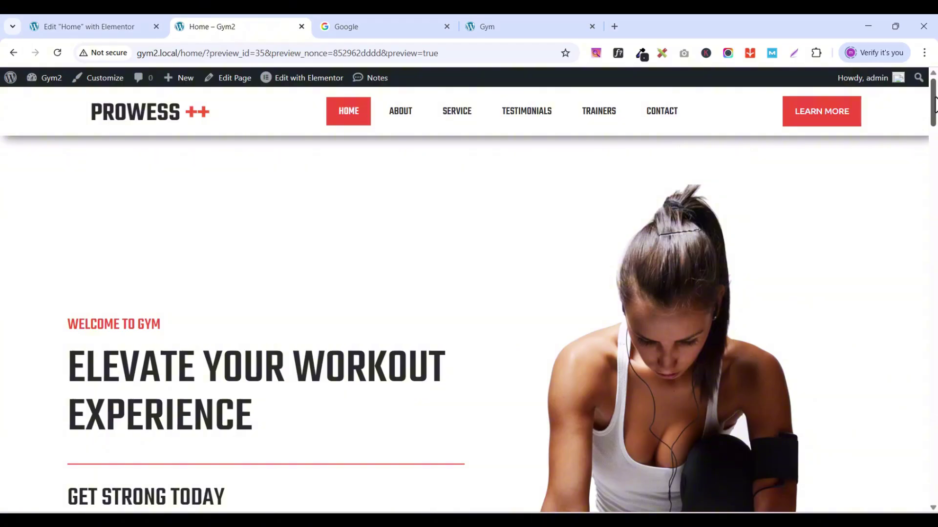
left_click_drag(934, 102, 934, 472)
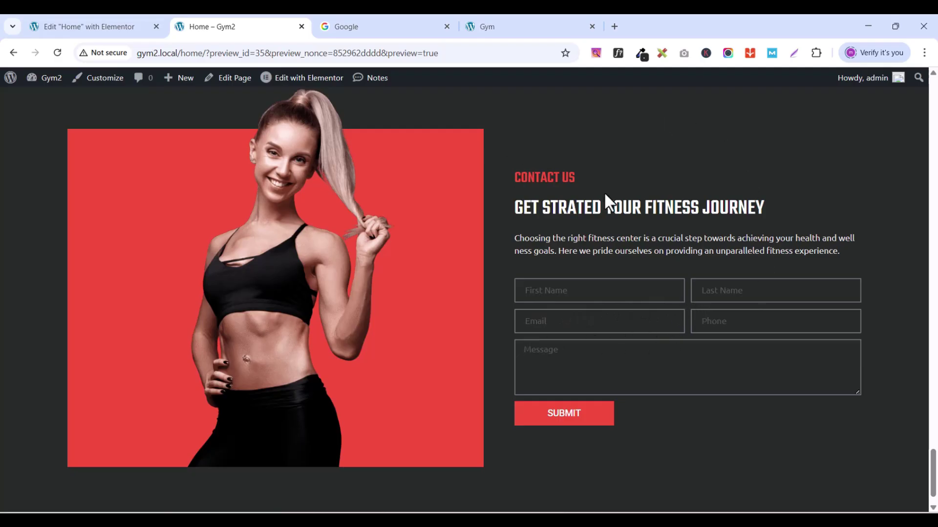
Step: Set the contact form's columns gap and rows gap to 14 px each and publish the page
left_click(116, 29)
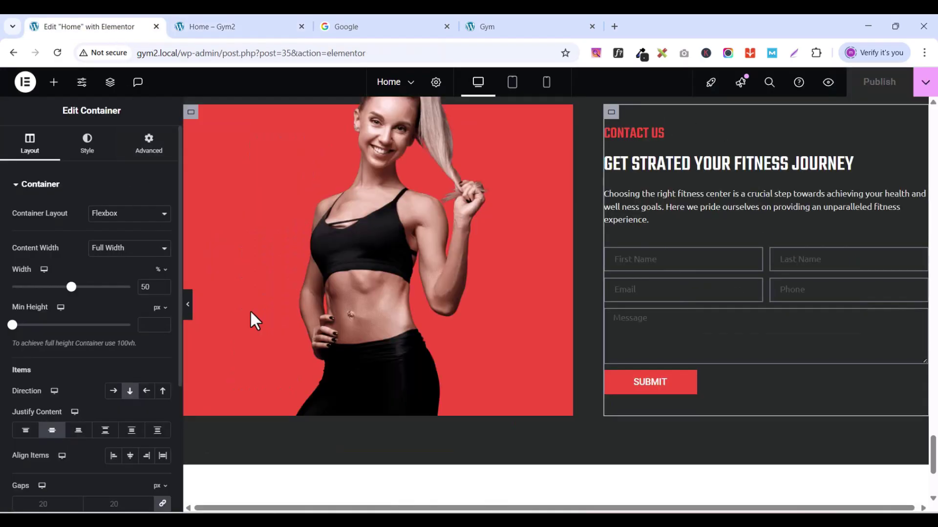
left_click(93, 146)
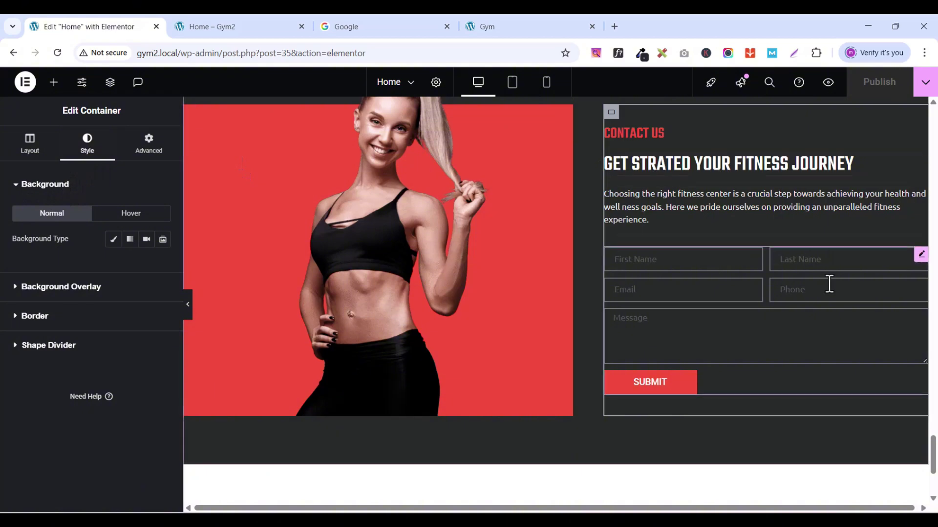
left_click(921, 255)
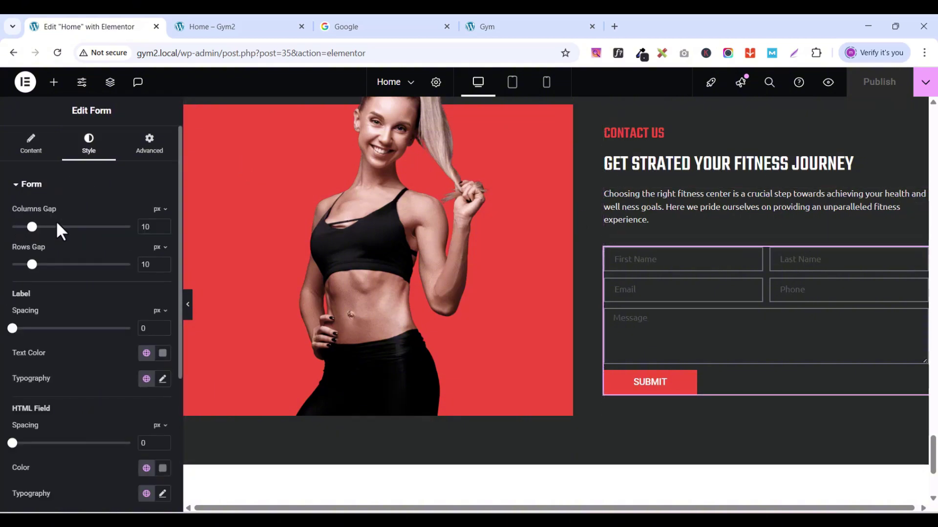
left_click_drag(34, 231, 45, 243)
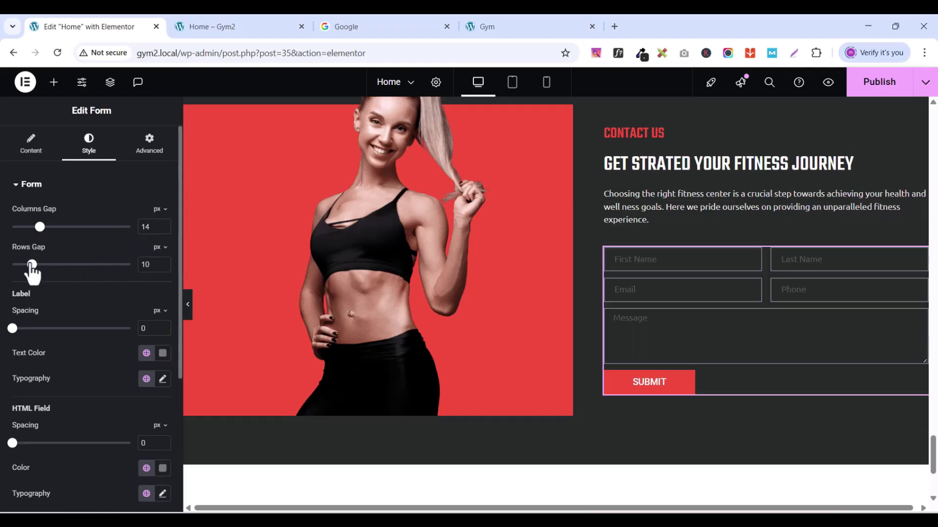
left_click_drag(32, 266, 41, 266)
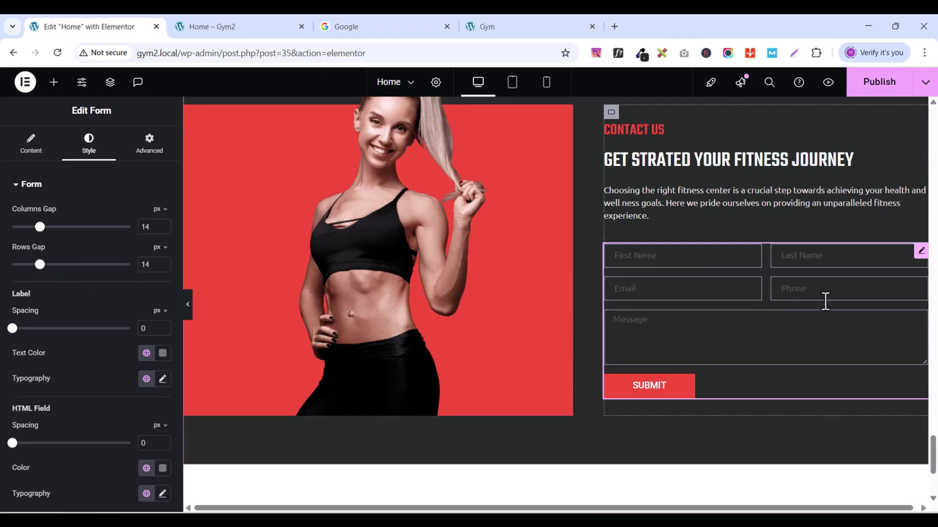
left_click(876, 92)
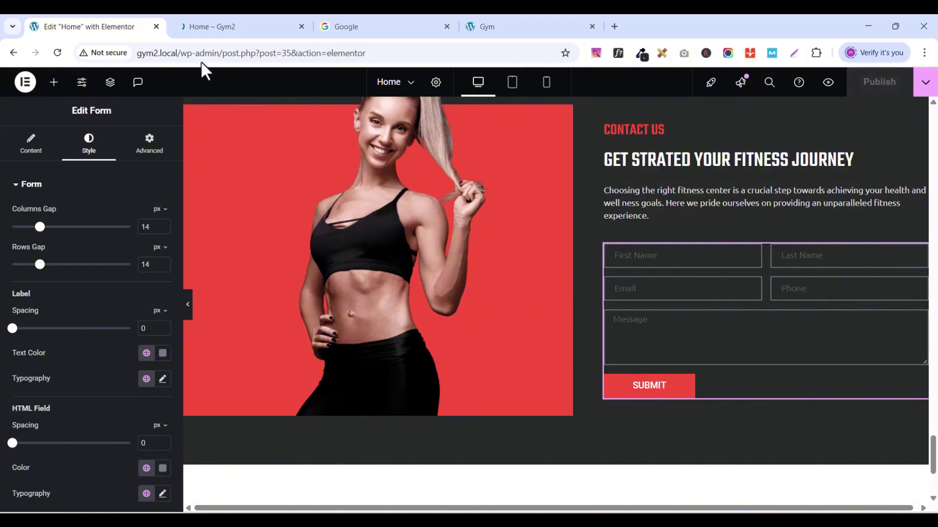
Step: Compare the contact section in the page preview with the reference Gym site, including the area below it
left_click(202, 27)
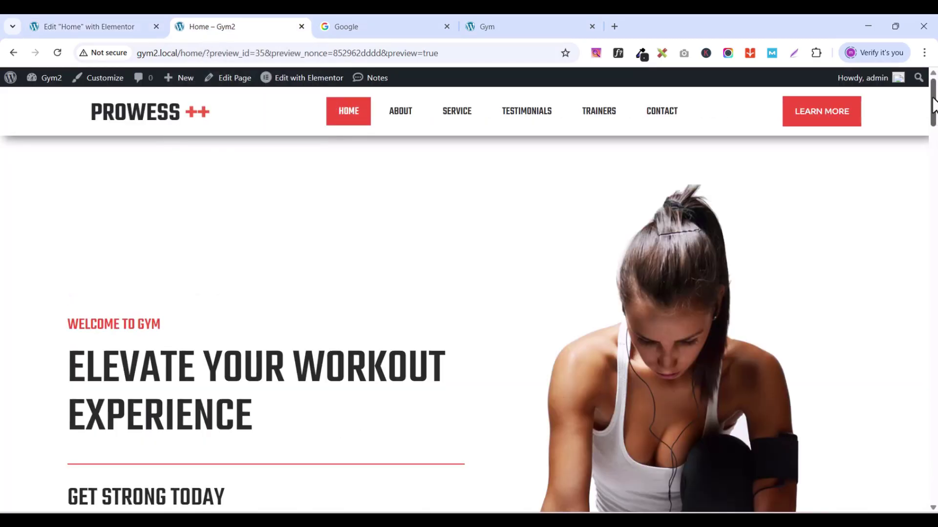
left_click_drag(933, 103, 932, 152)
left_click_drag(932, 211, 933, 481)
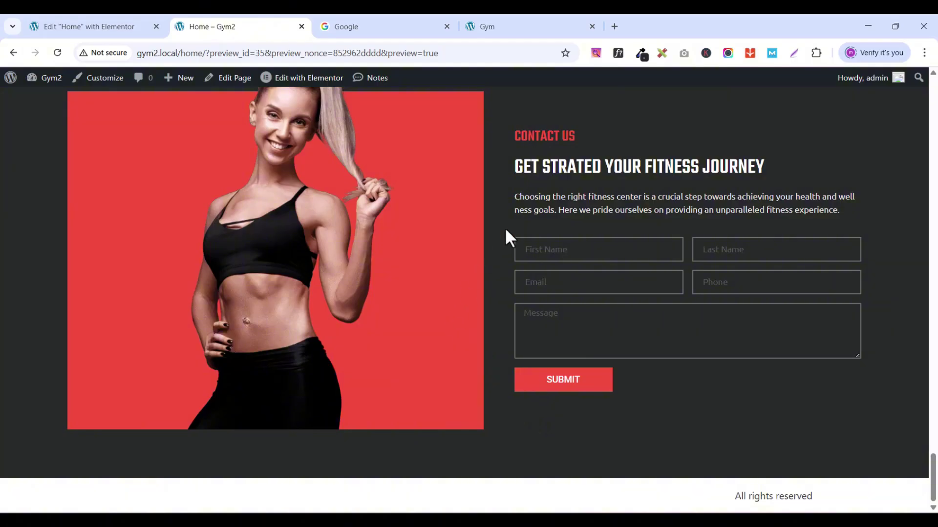
left_click(513, 24)
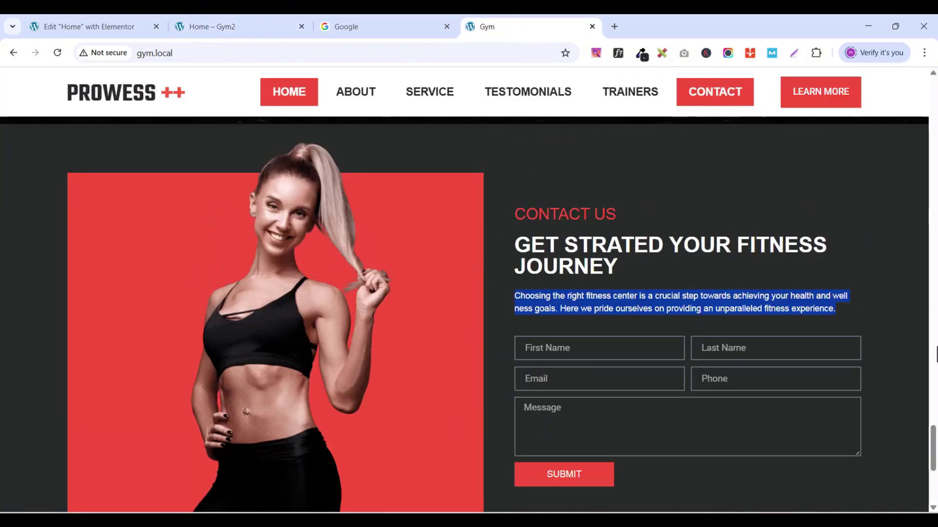
scroll(927, 442, "down", 6)
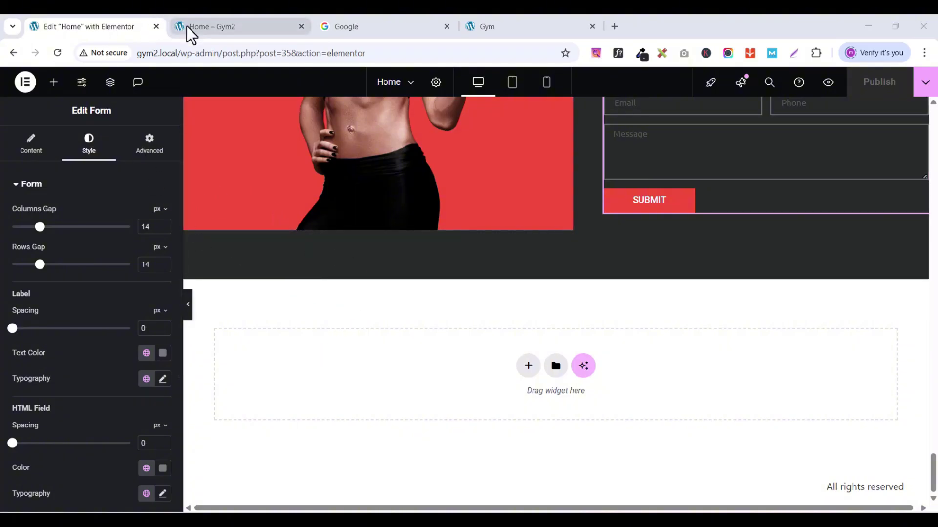
Step: Open the Theme Builder from the site's dashboard, create a new footer template, and dismiss the template library
left_click(199, 26)
mouse_move(12, 79)
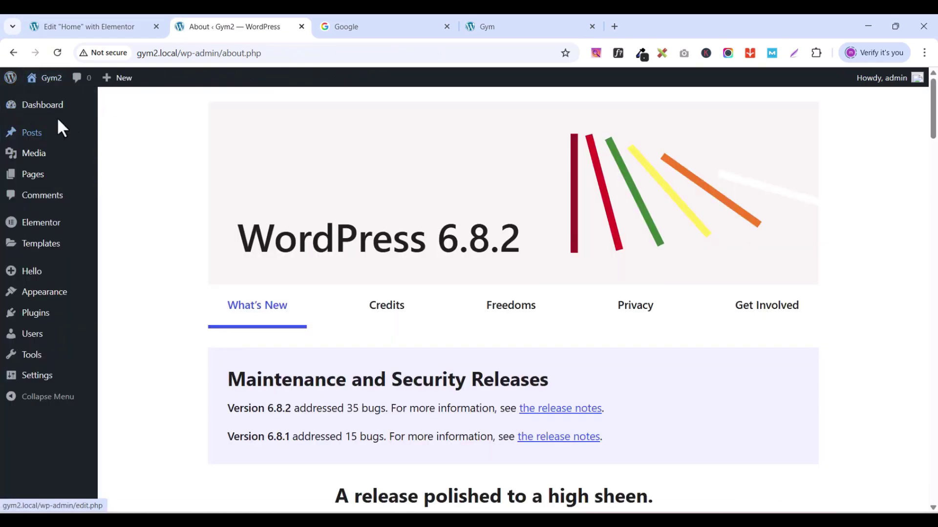
mouse_move(44, 122)
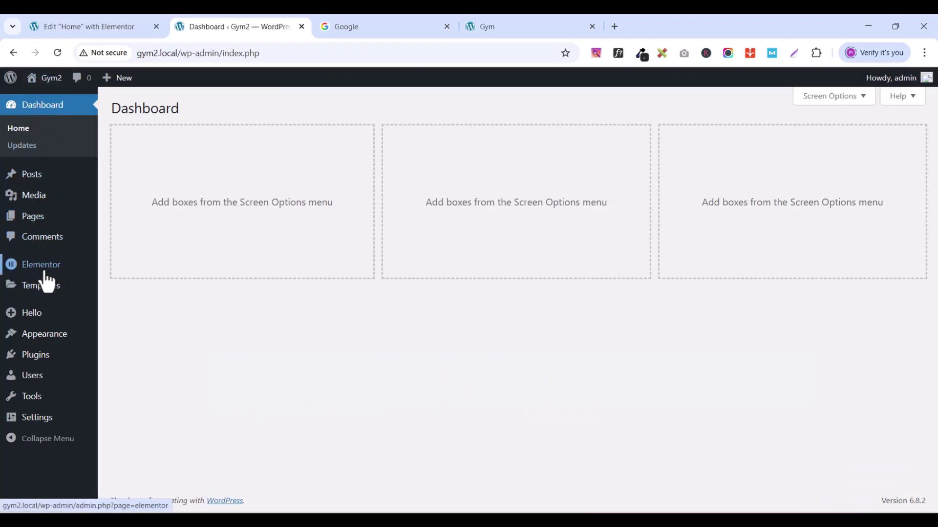
mouse_move(49, 296)
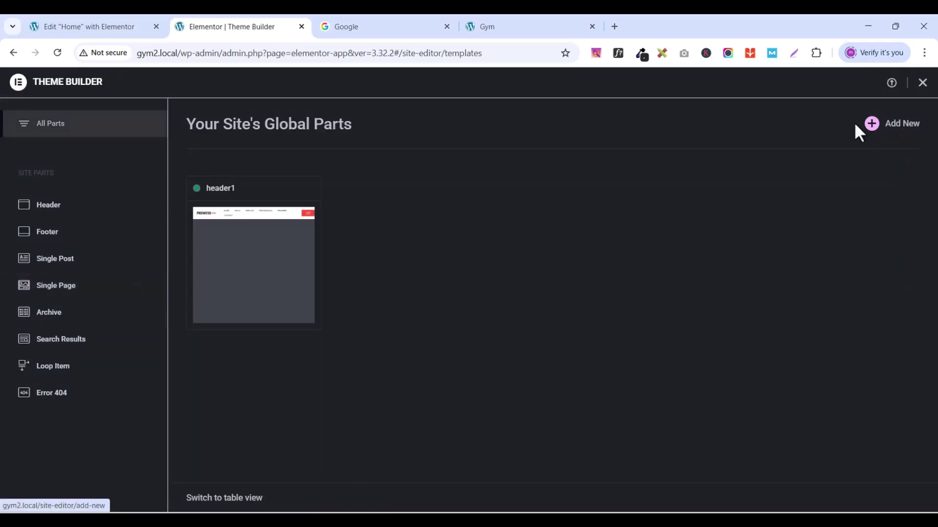
left_click(899, 136)
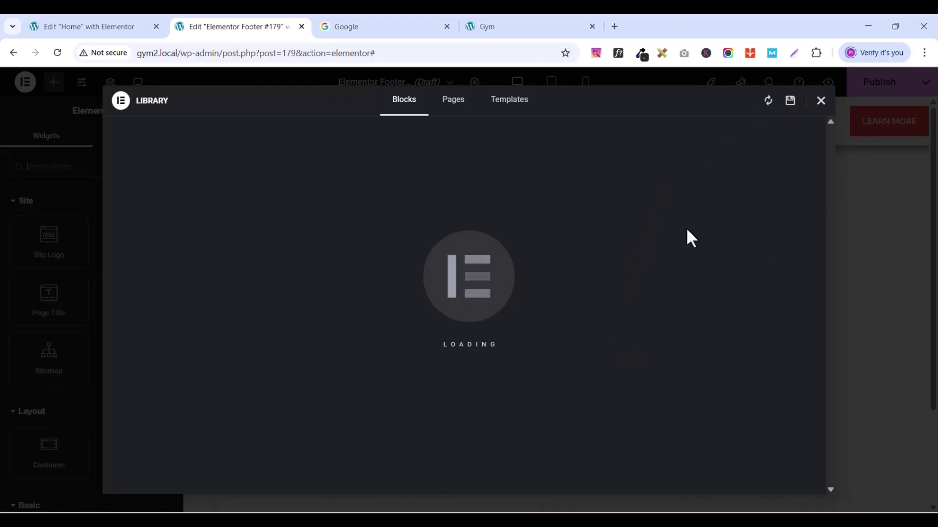
left_click(820, 101)
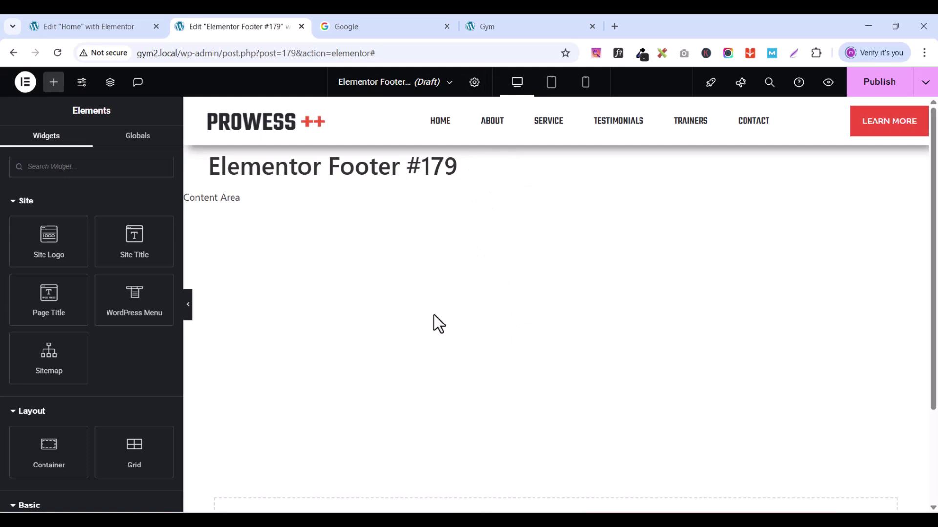
Step: Title the new footer template footer1 in its general settings
left_click(474, 82)
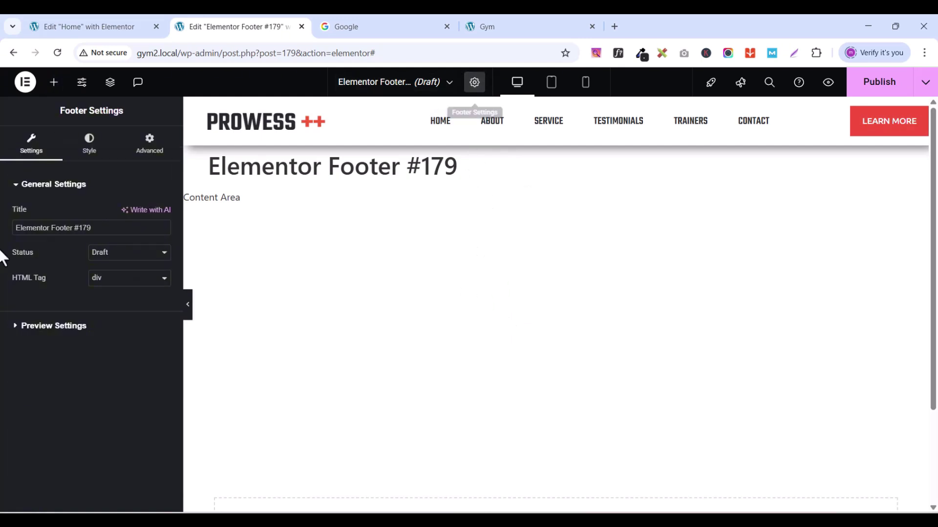
triple_click(50, 225)
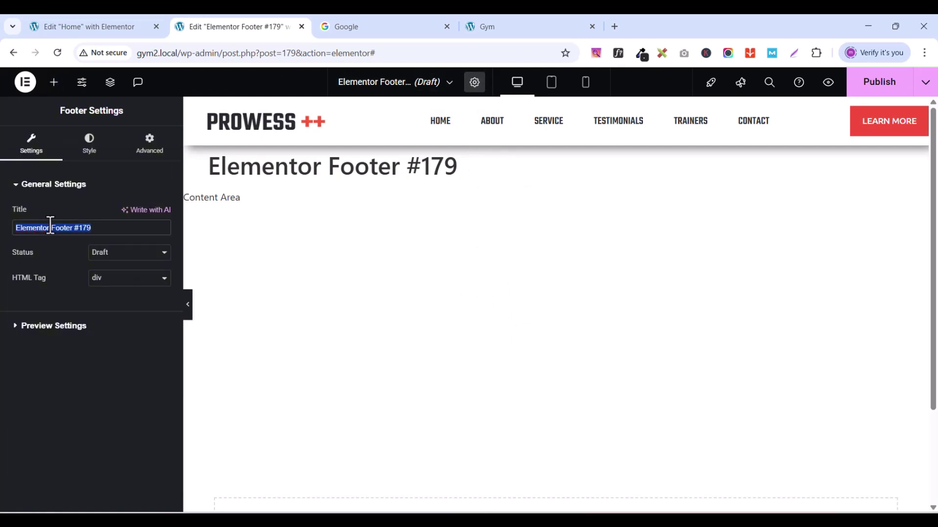
type("FOOTER")
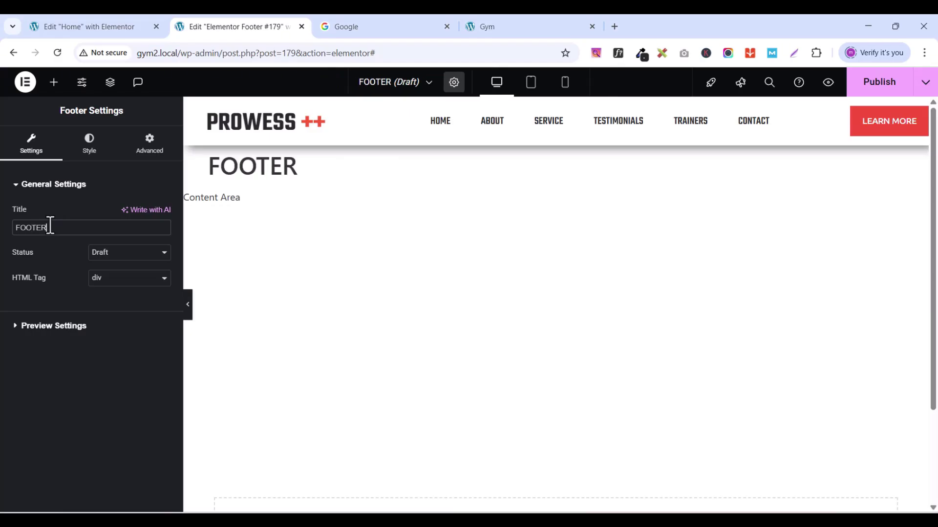
triple_click(50, 226)
type("fo")
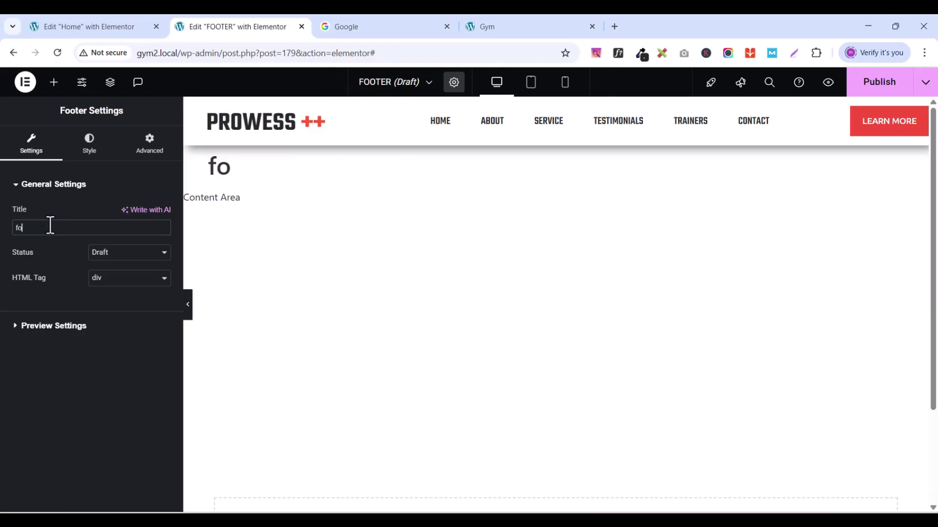
type("oter")
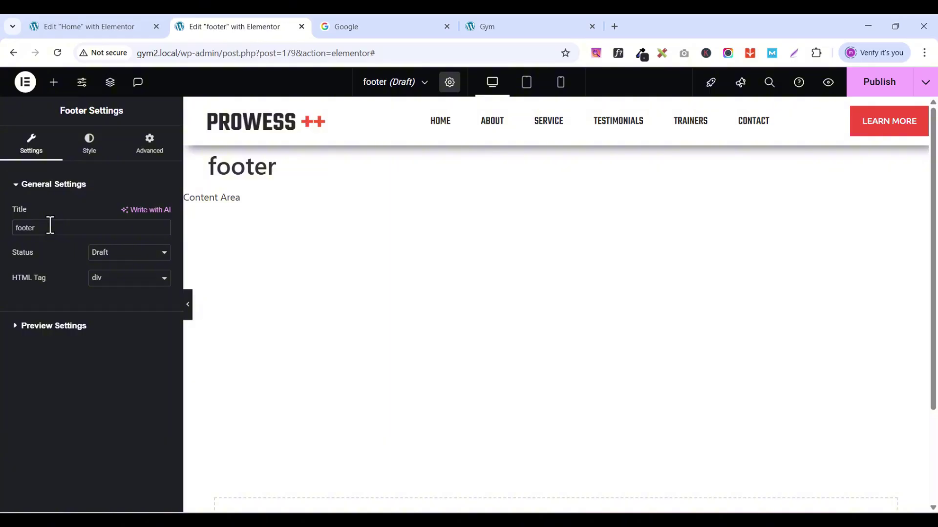
type("1")
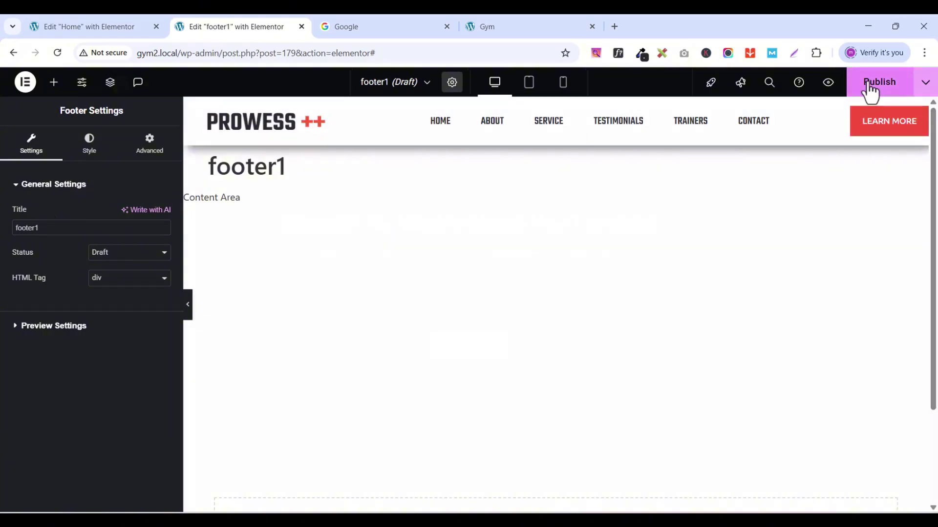
Step: Publish the footer template with a display condition that includes the Entire Site
left_click(869, 85)
left_click(489, 357)
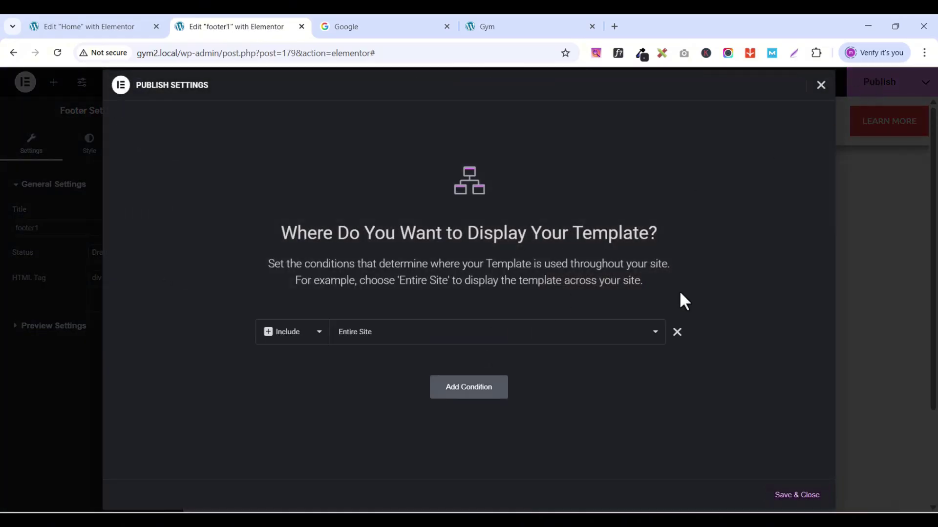
left_click(781, 498)
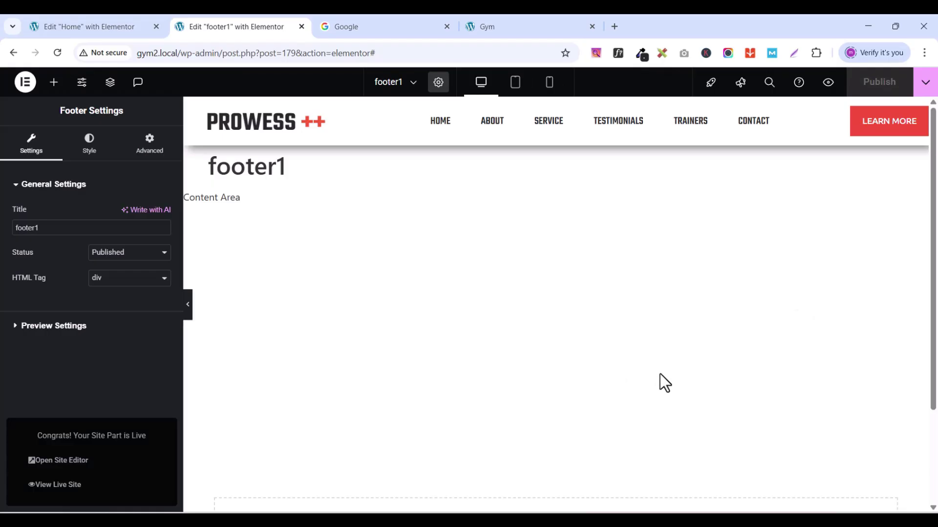
Step: Add a single-column Flexbox container with downward direction to the footer template
left_click_drag(926, 222, 930, 345)
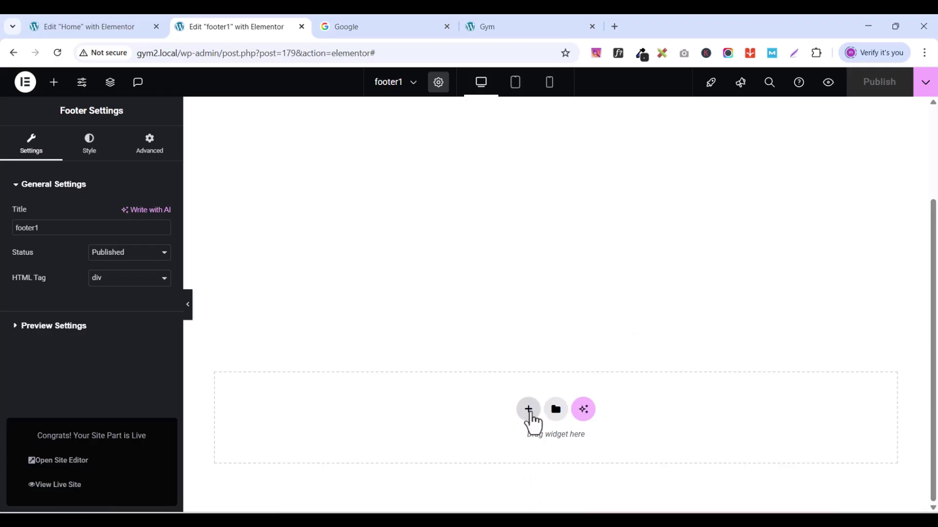
left_click(528, 411)
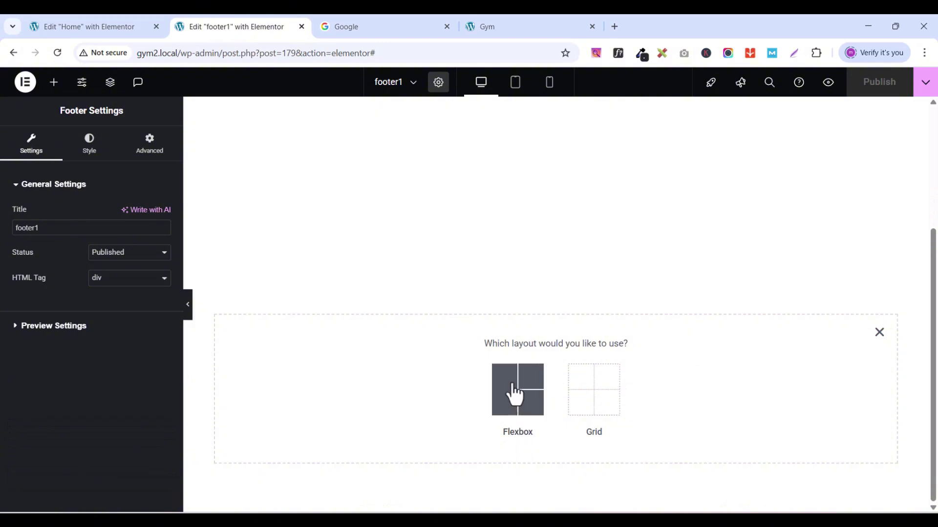
left_click(512, 389)
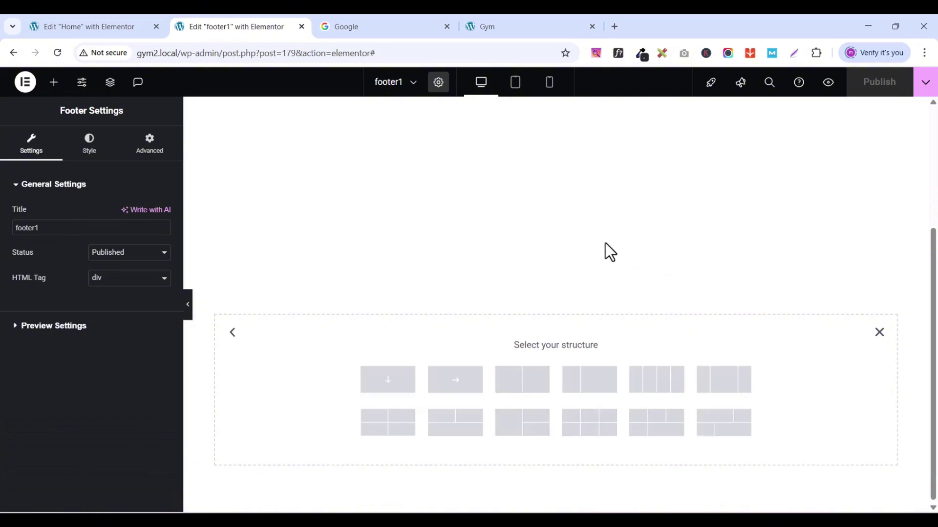
left_click(398, 388)
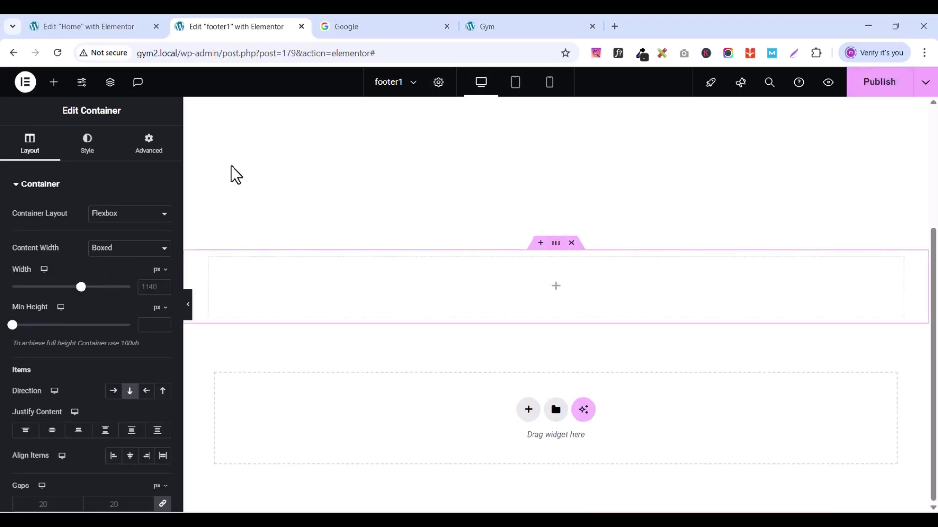
Step: Unlink the footer container's padding values and set top and bottom padding to 80 px, with 0 on the sides
left_click(148, 147)
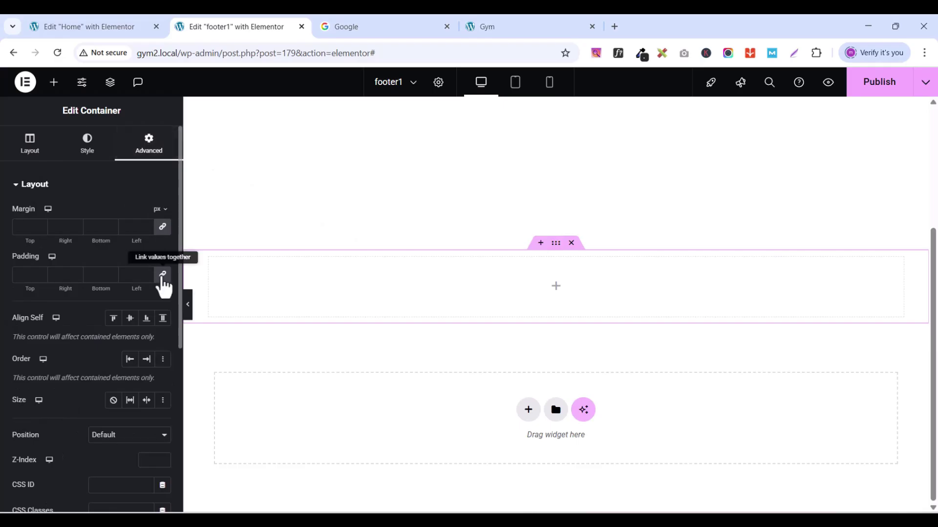
left_click(162, 275)
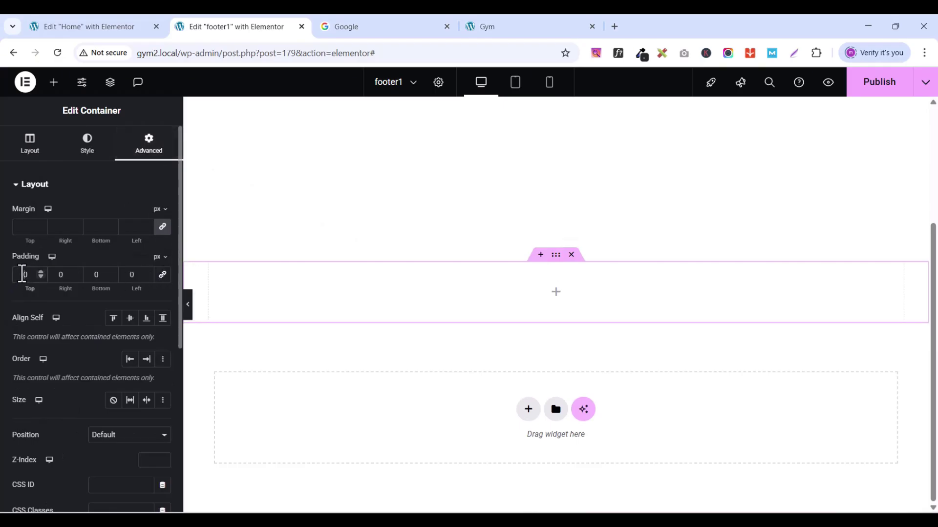
type("8")
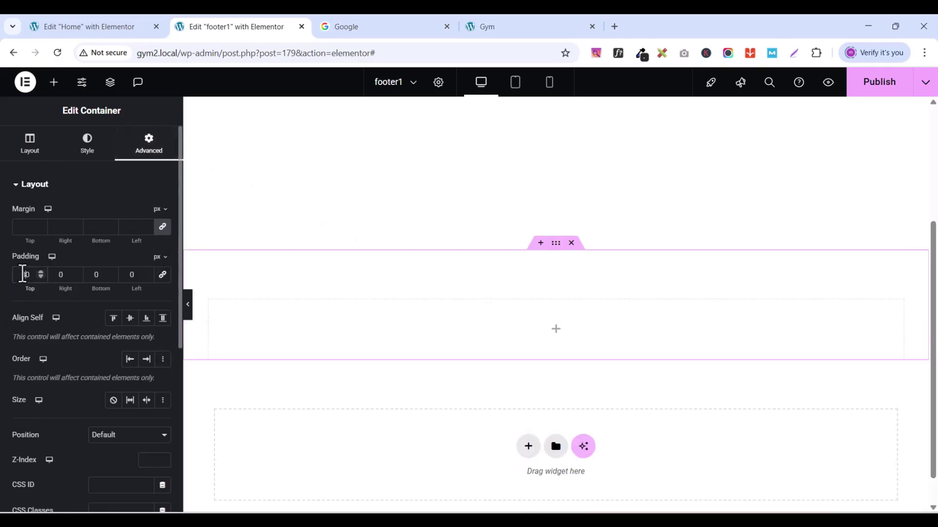
left_click(99, 274)
type("80")
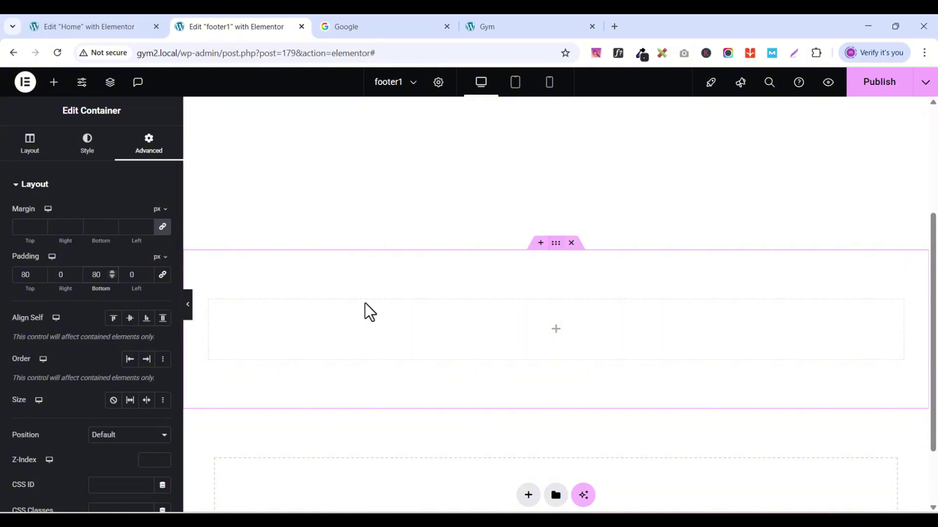
Step: Give the footer container a classic background using the dark water-drop image images-XMNQXZC.jpg from the media library
left_click(87, 146)
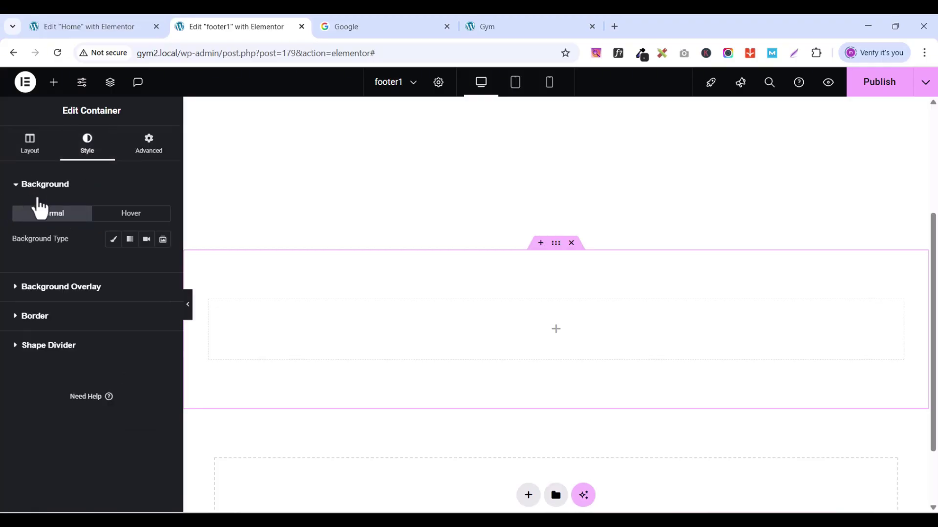
left_click(113, 240)
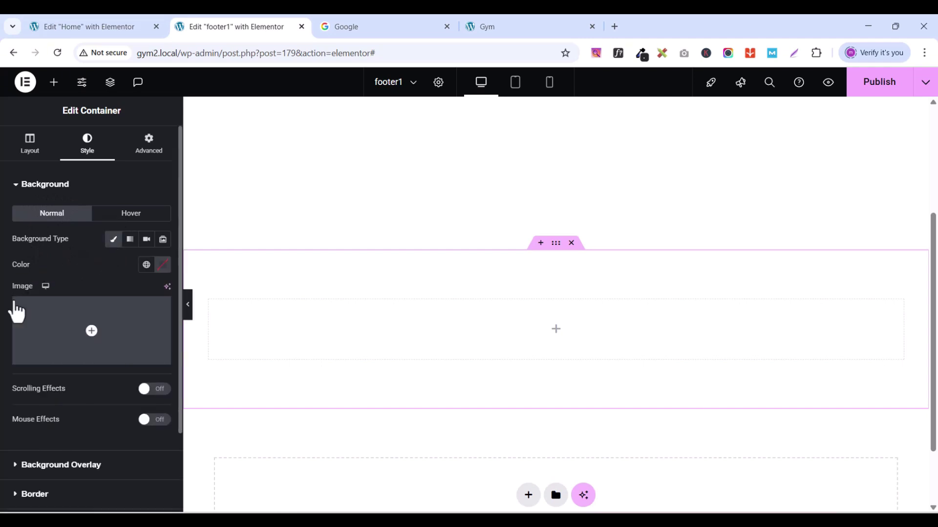
left_click(82, 360)
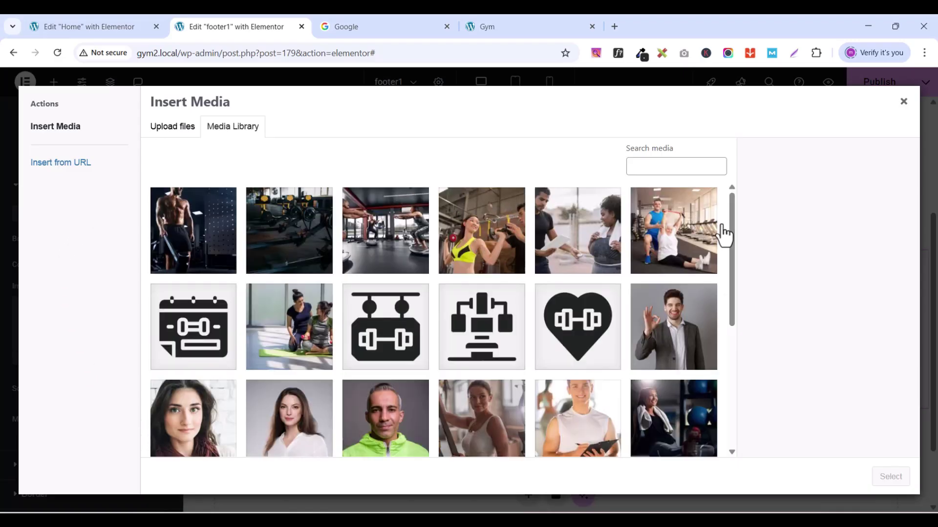
left_click_drag(734, 237, 737, 336)
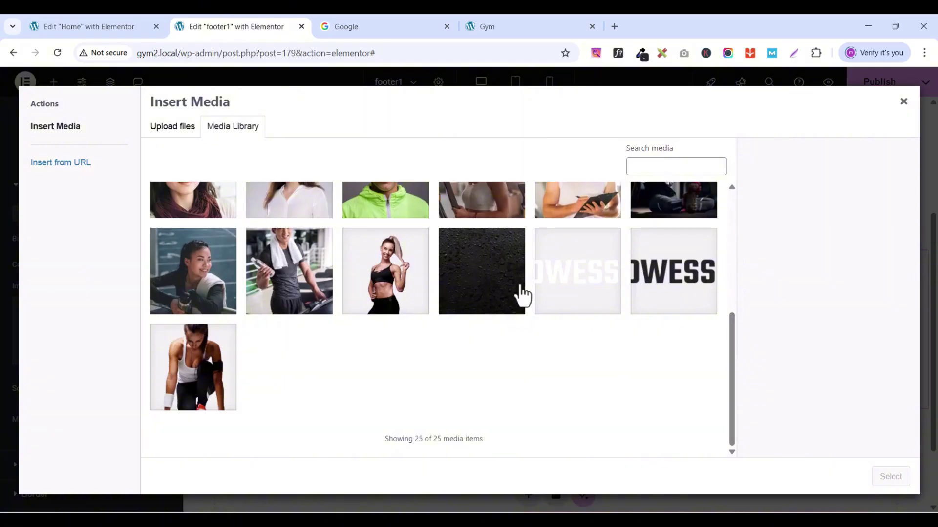
left_click(494, 266)
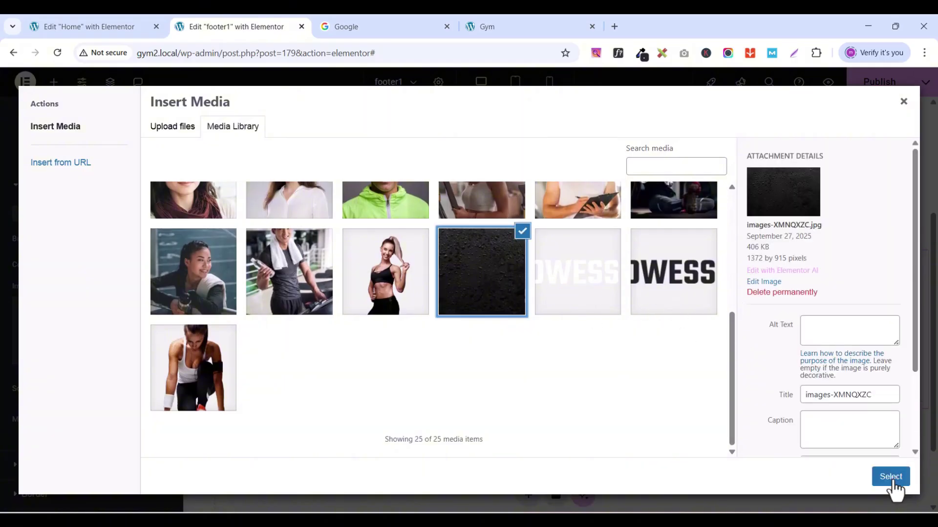
left_click(891, 478)
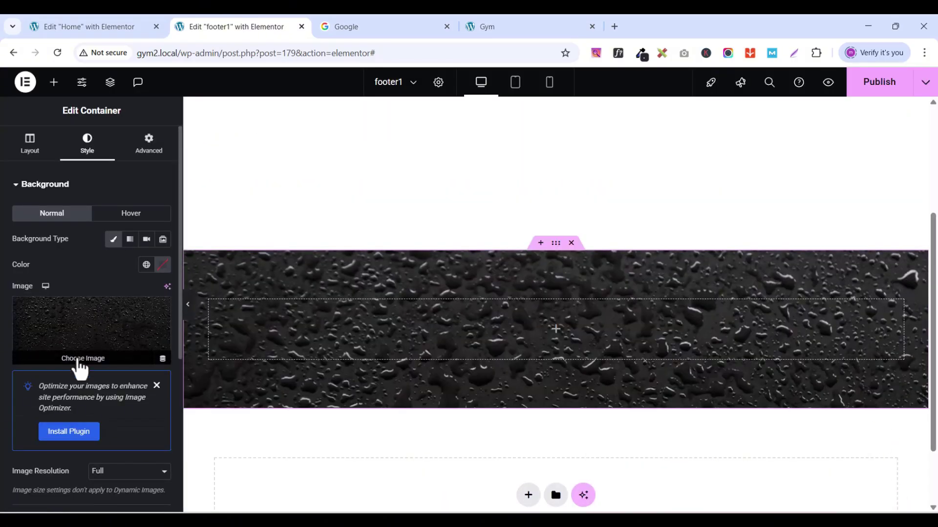
Step: Set the container's background image to Center Center position, No-repeat and Cover display size
scroll(98, 366, "down", 4)
left_click(123, 339)
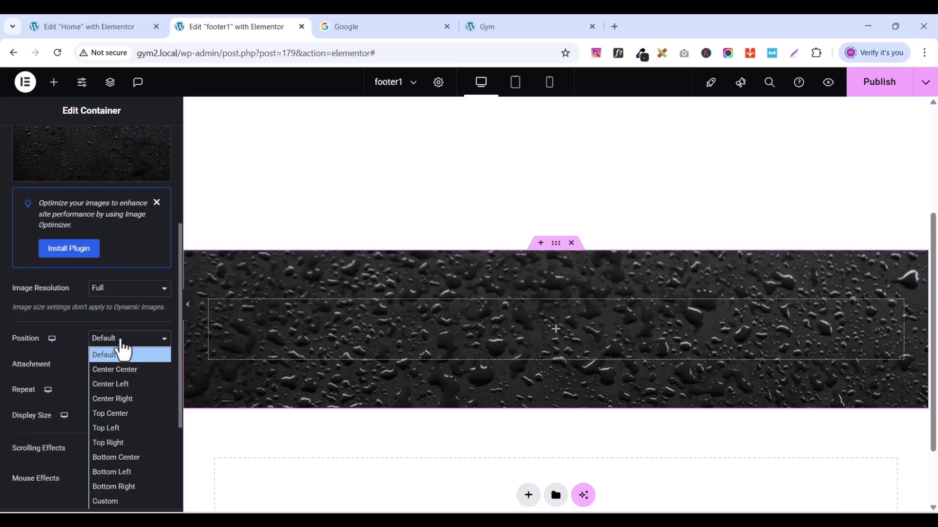
left_click(122, 353)
left_click(120, 341)
left_click(117, 369)
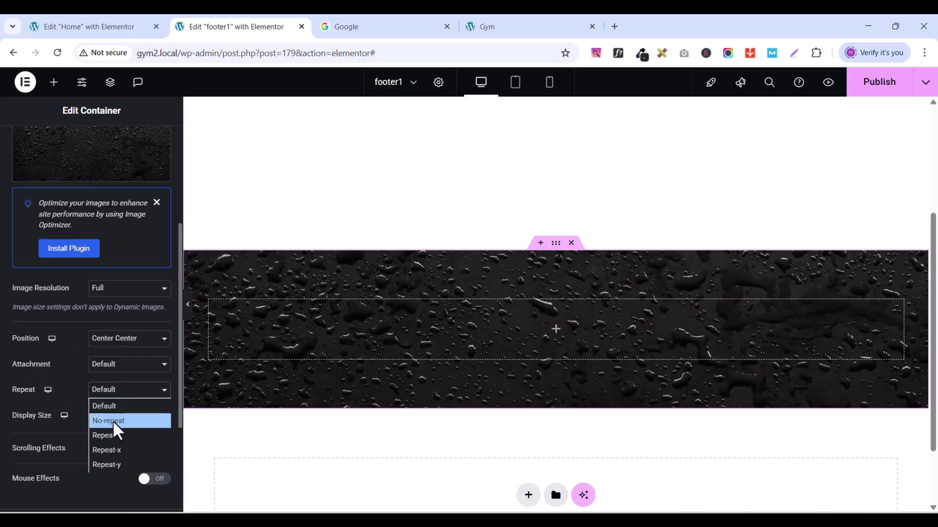
left_click(113, 420)
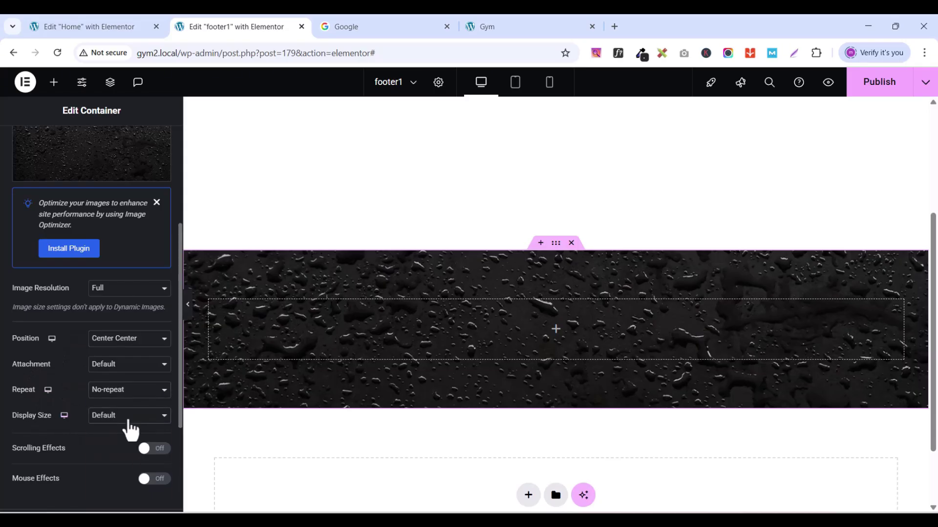
left_click(128, 416)
left_click(116, 459)
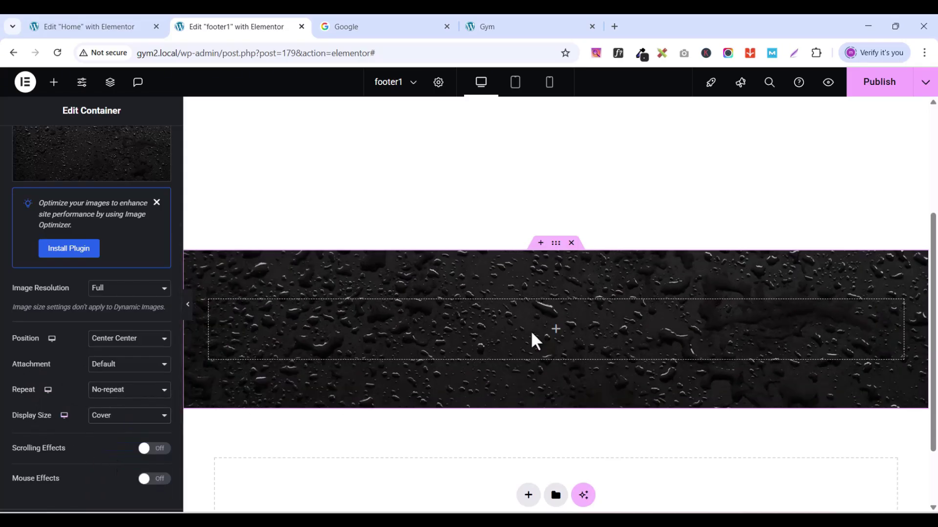
Step: Add a classic background overlay to the footer container in black #000000 with opacity 0.6
scroll(34, 330, "up", 4)
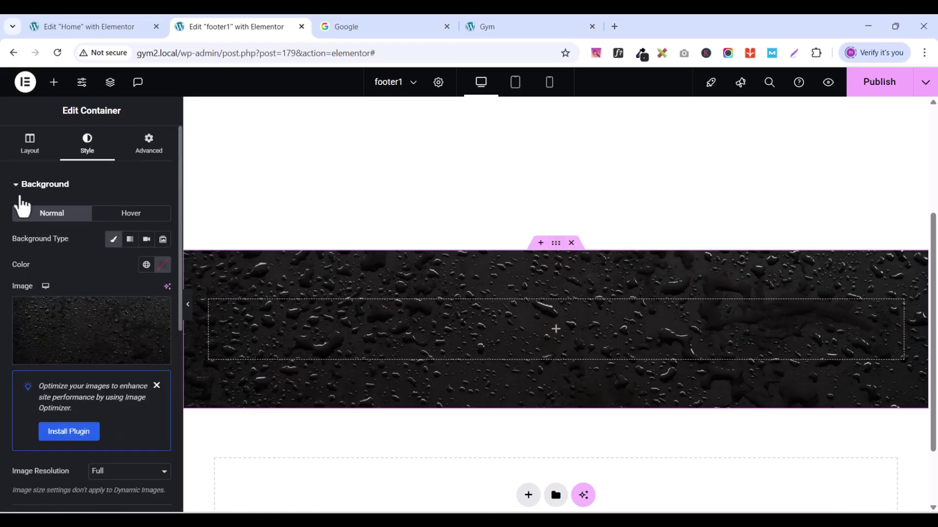
left_click(20, 185)
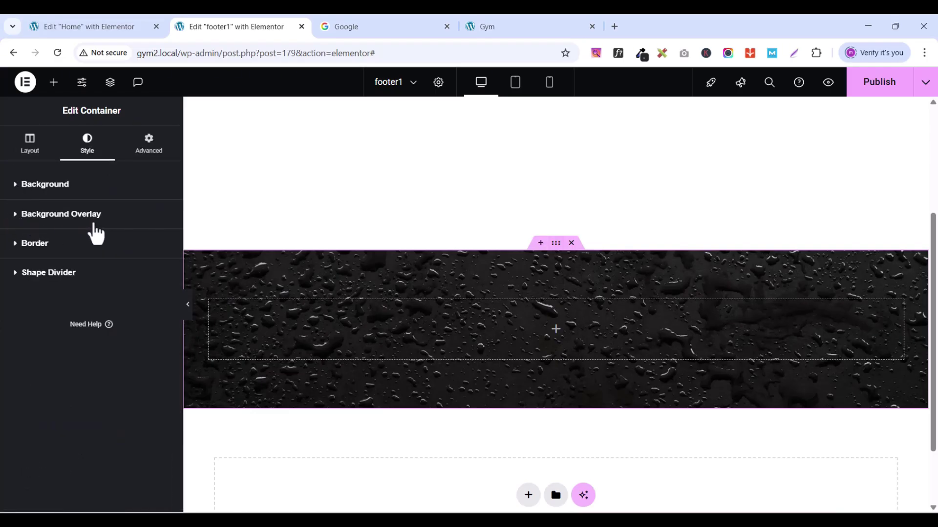
left_click(16, 220)
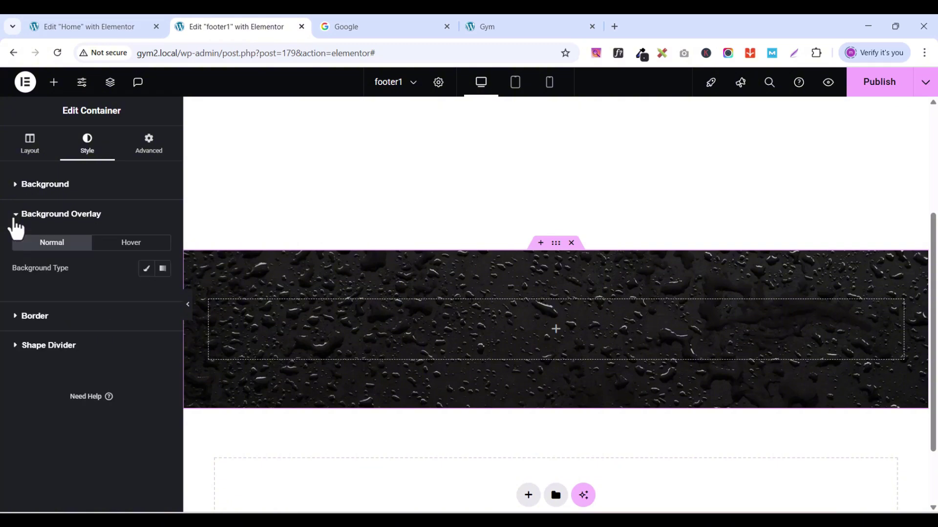
left_click(144, 269)
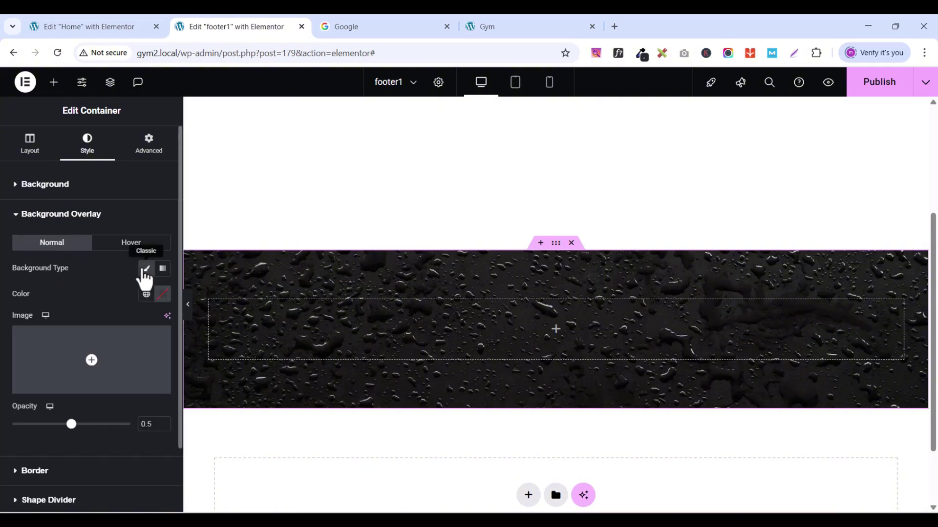
left_click(163, 294)
left_click(163, 436)
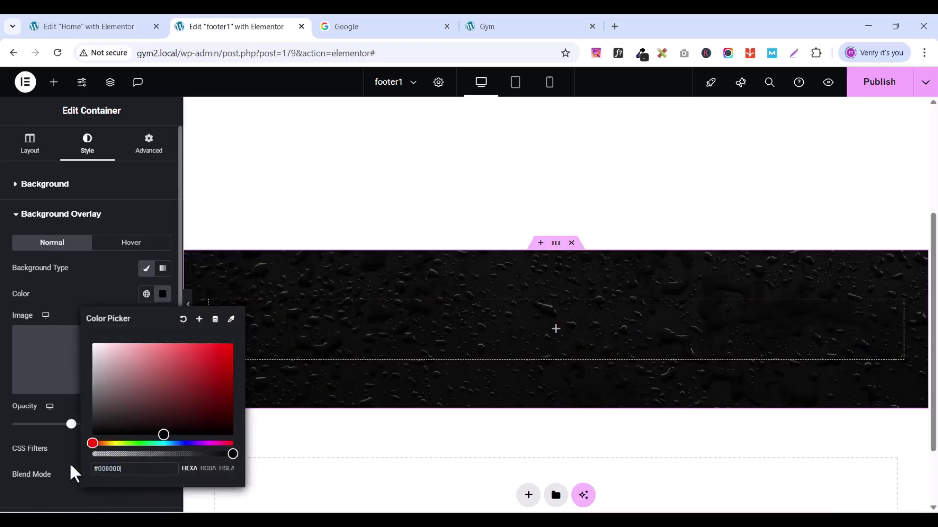
left_click(44, 431)
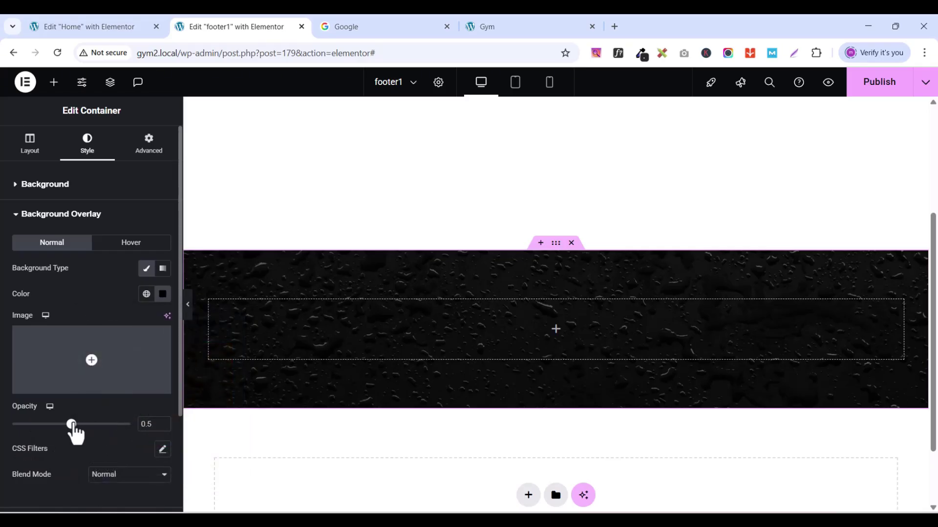
left_click_drag(72, 424, 80, 424)
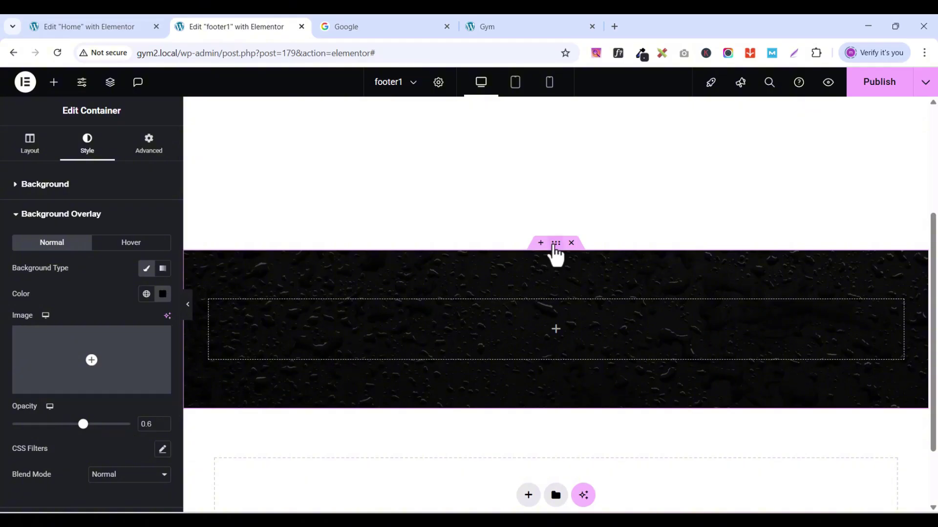
Step: Set the footer container's boxed content width to 1300 px and publish the template changes
left_click(29, 147)
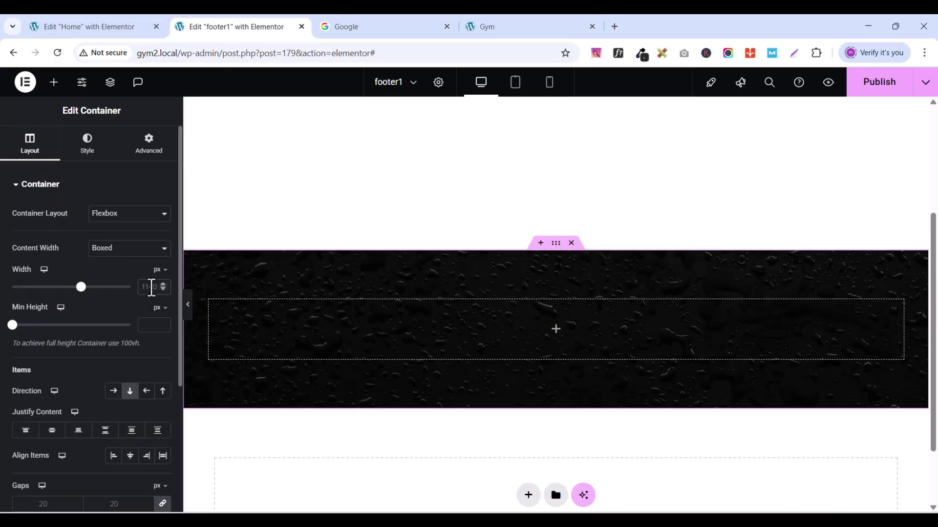
key("BackSpace")
key("BackSpace")
key("BackSpace")
type("3")
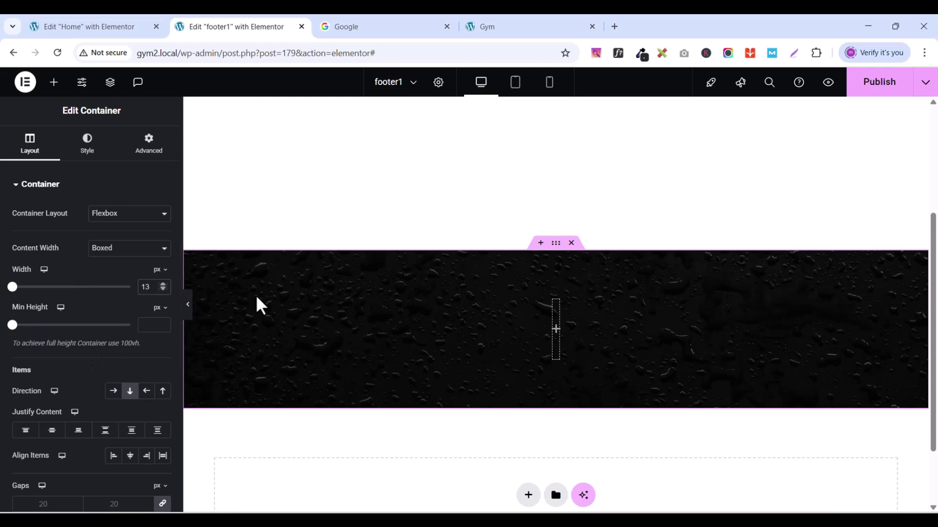
type("00")
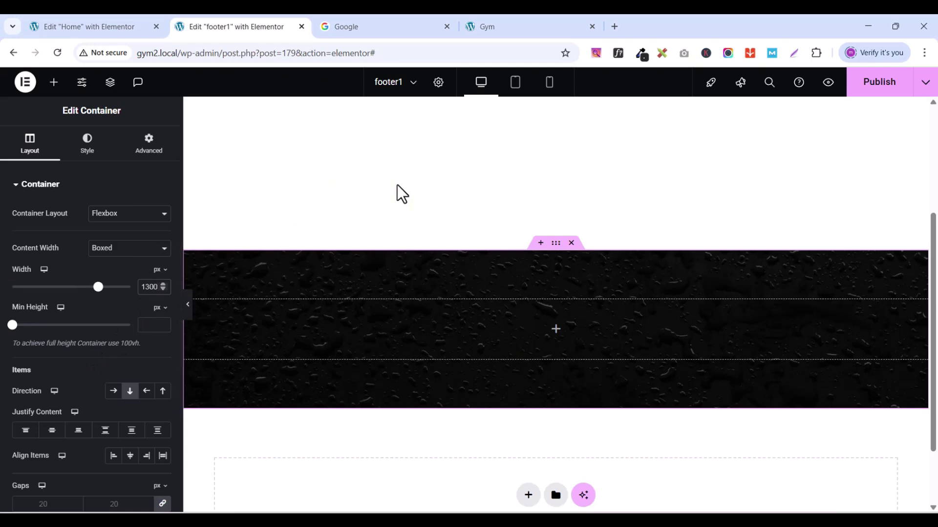
left_click(882, 88)
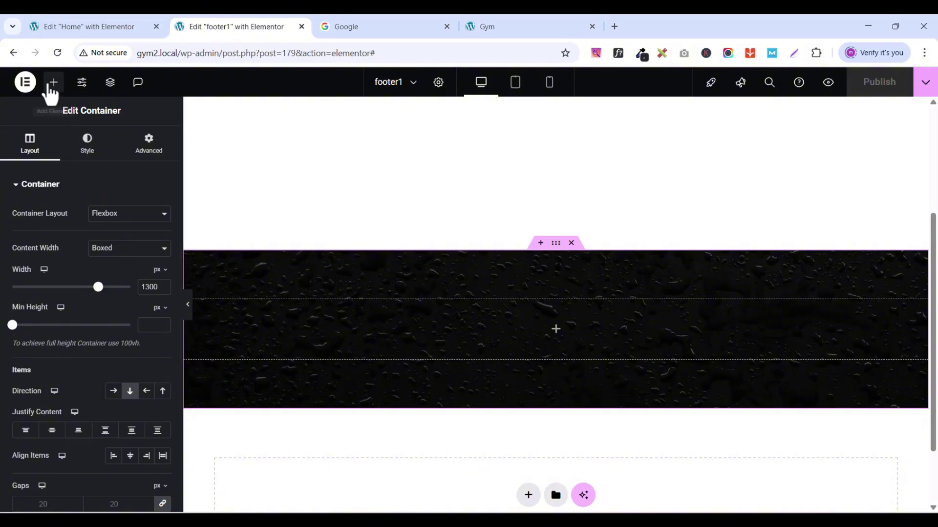
Step: Find the Grid widget and place it inside the dark footer container
left_click(53, 84)
left_click(57, 170)
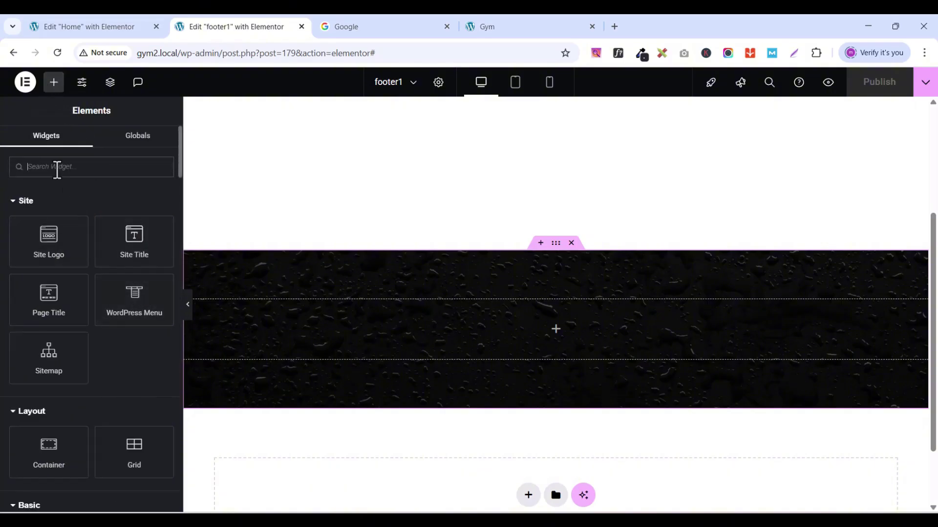
type("fi")
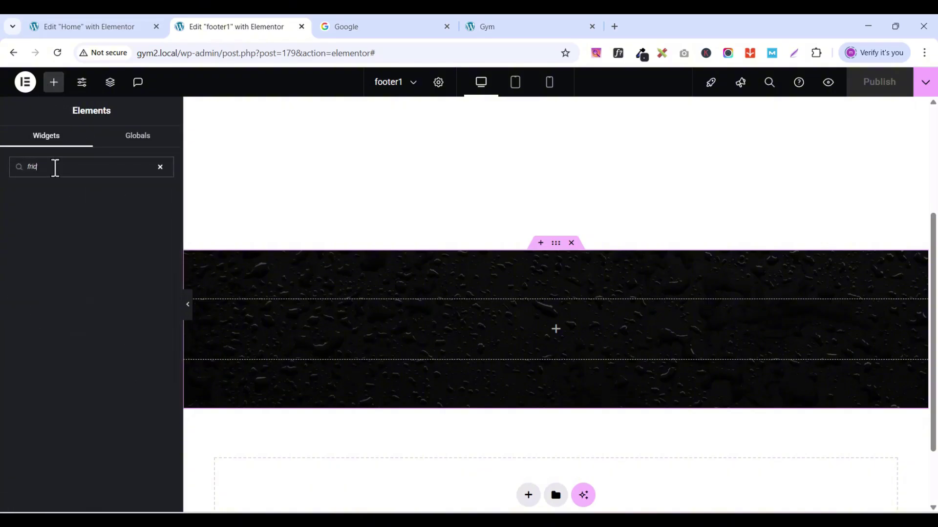
key("BackSpace")
key("BackSpace")
type("i")
type("gr")
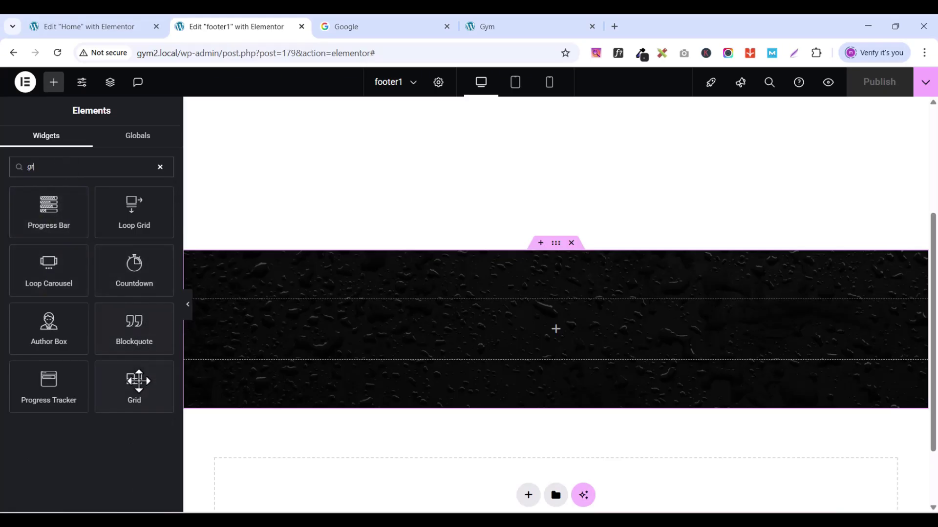
left_click_drag(134, 381, 623, 315)
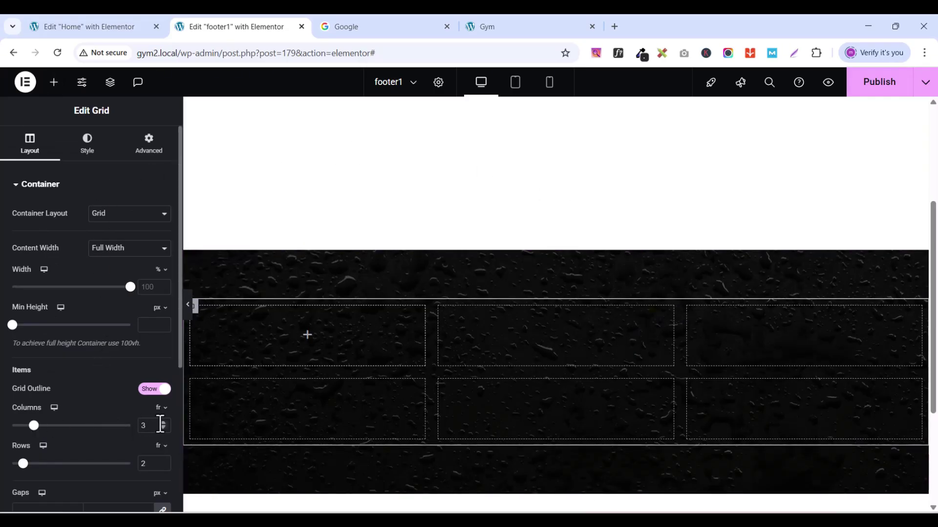
Step: Set the footer grid to 4 columns and 1 row, with its padding at 0 on all sides
left_click(164, 424)
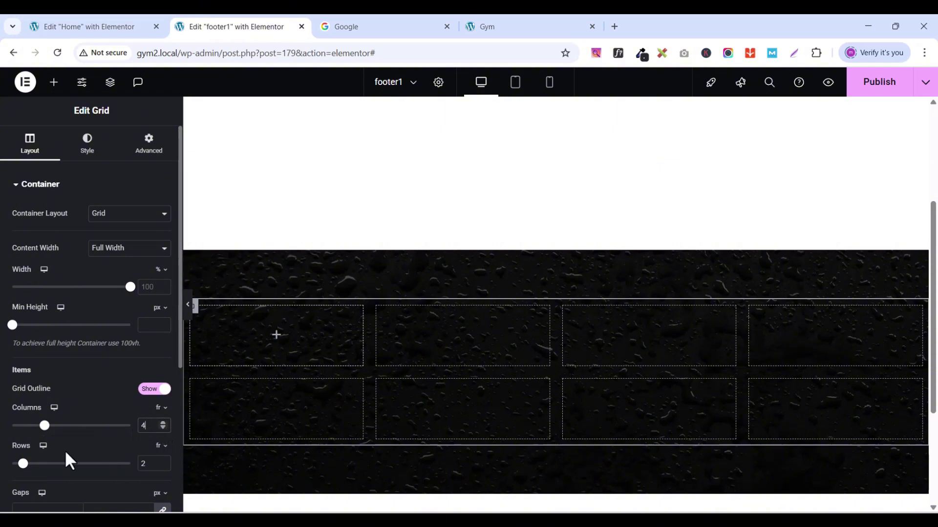
left_click(163, 461)
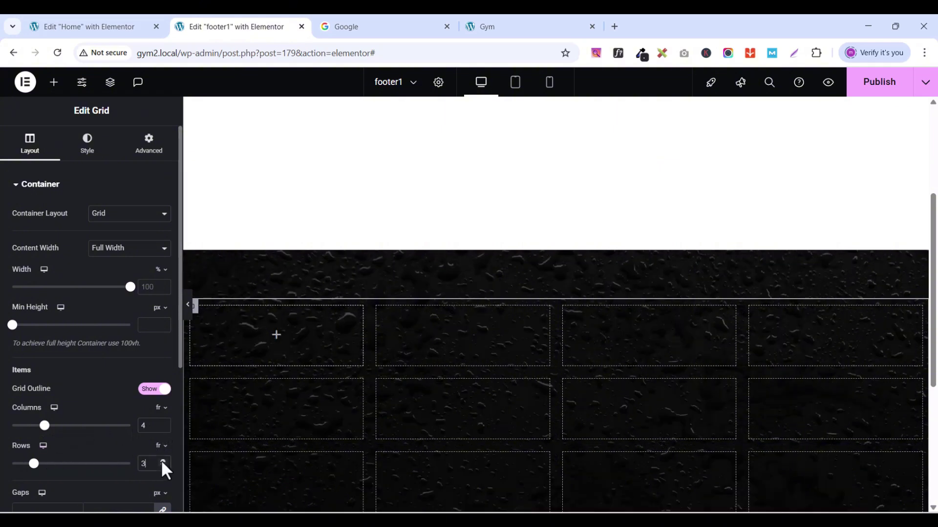
left_click(163, 466)
left_click(163, 466)
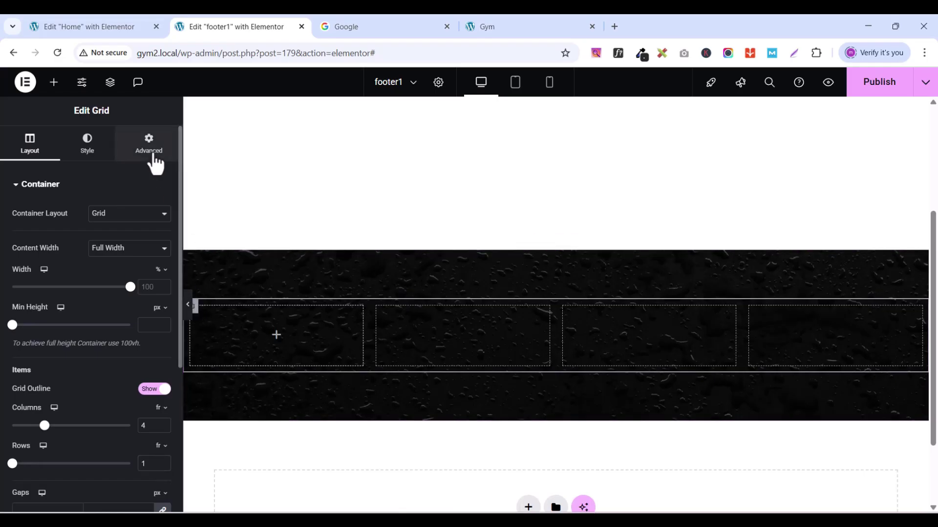
left_click(150, 148)
left_click(164, 278)
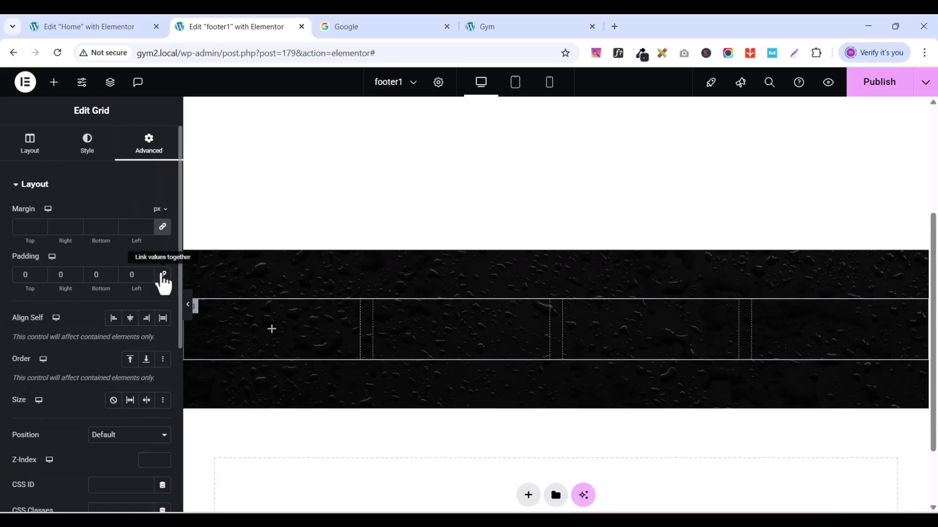
Step: Place a Container widget in the first grid cell and set its padding to 0 on all sides
left_click(53, 82)
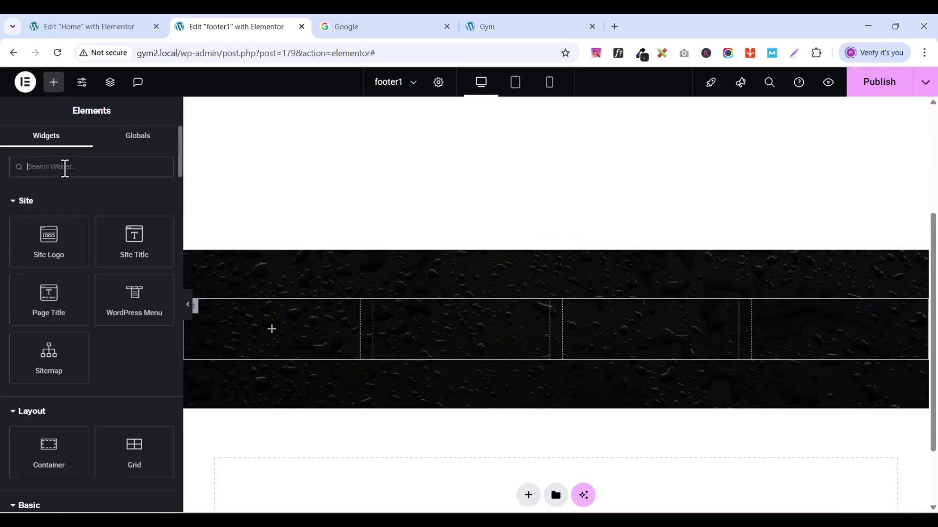
type("image")
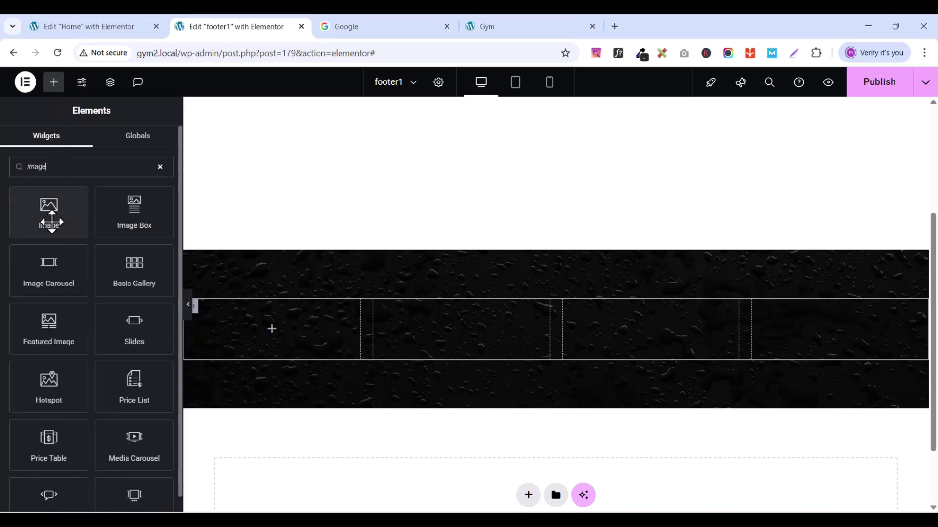
mouse_move(48, 216)
left_mouse_down()
mouse_move(151, 255)
mouse_move(274, 336)
mouse_move(54, 212)
left_mouse_up()
double_click(58, 164)
type("con")
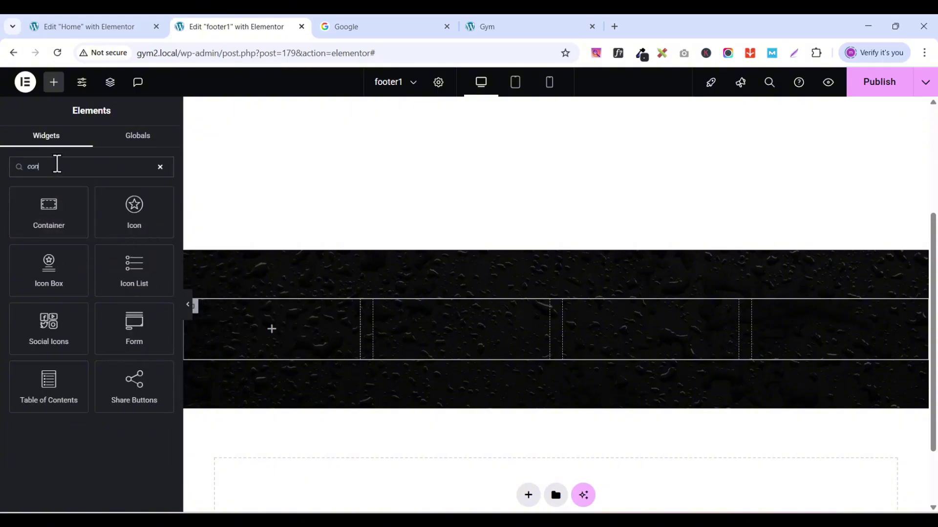
left_click_drag(49, 210, 274, 314)
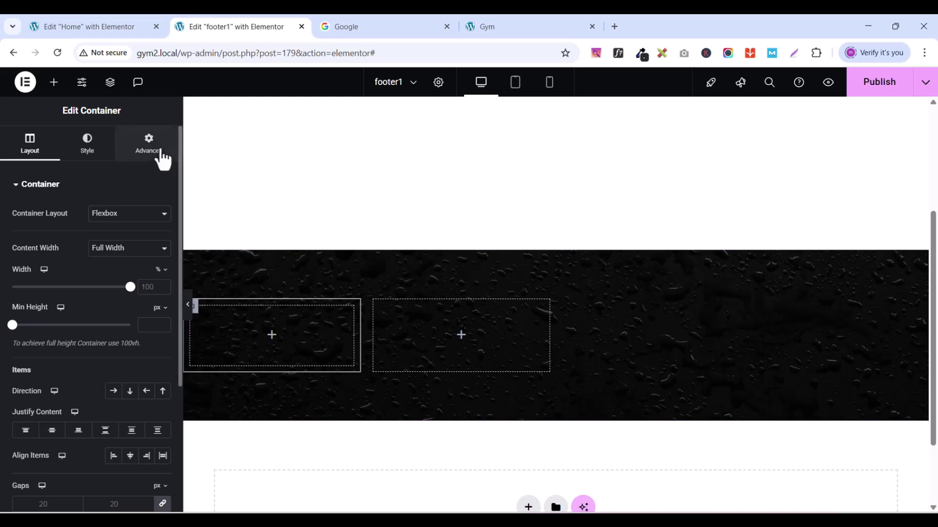
left_click(160, 153)
left_click(163, 275)
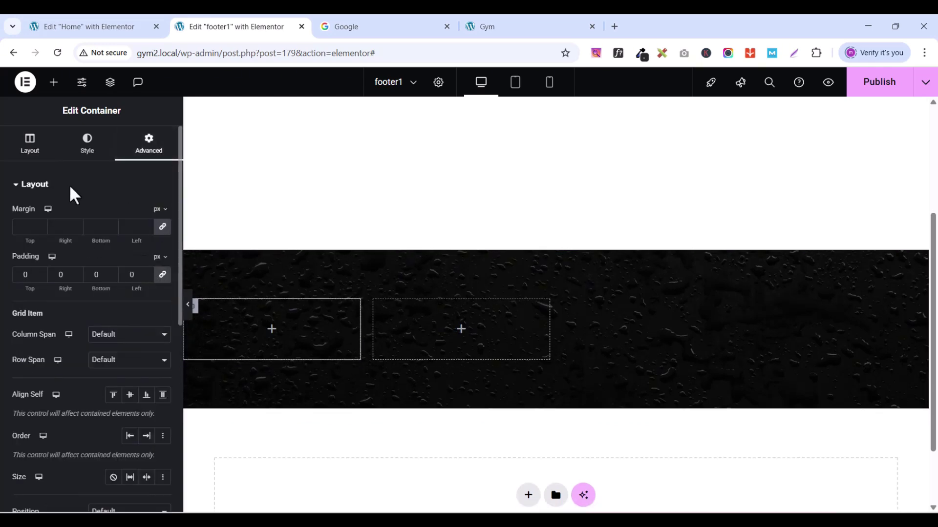
Step: Find the Image widget and place it inside the container in the first grid cell
left_click(54, 83)
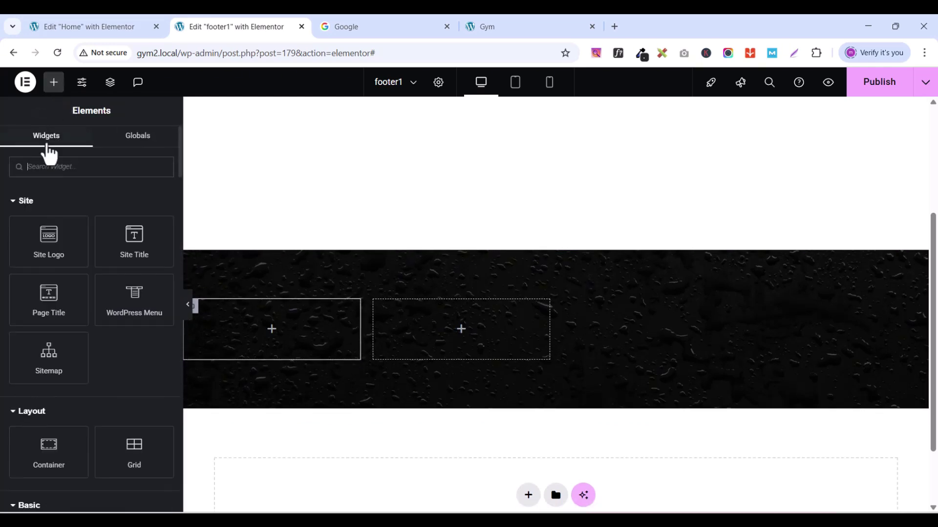
left_click(44, 166)
type("i")
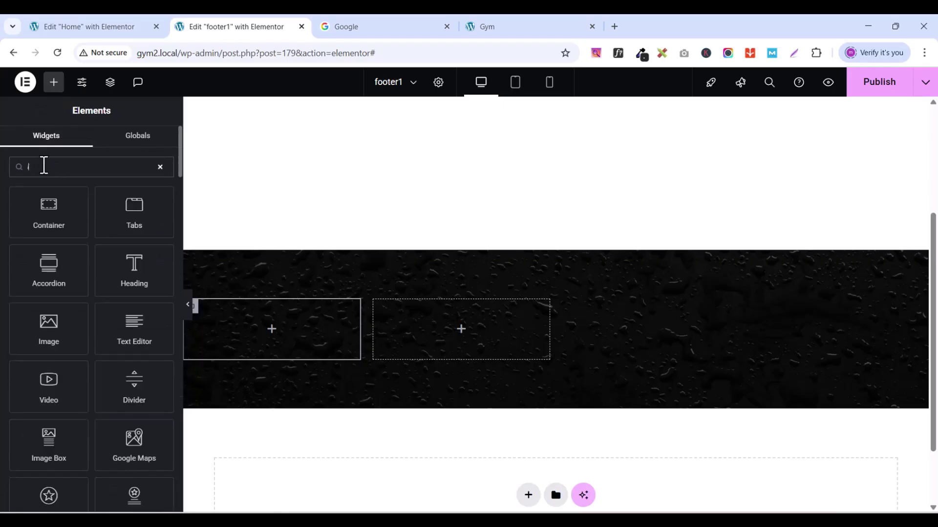
type("mage")
left_click_drag(46, 204, 305, 329)
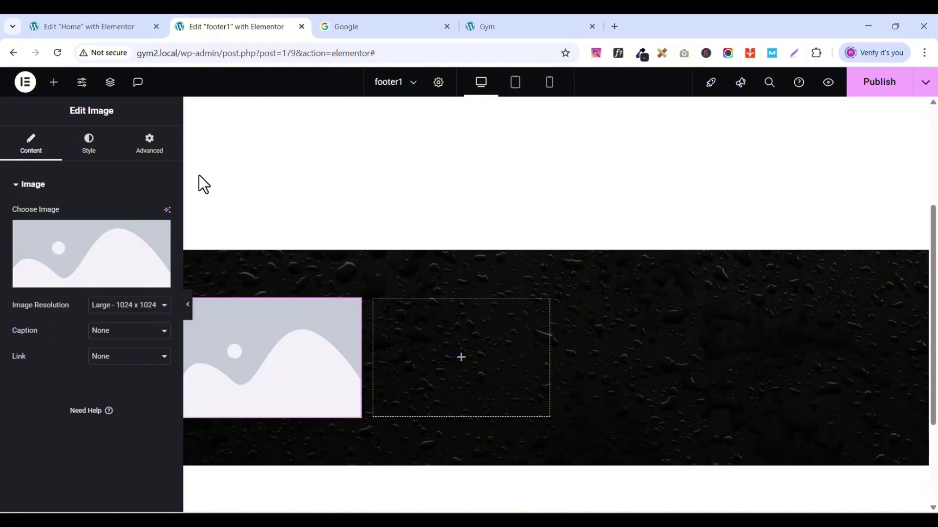
Step: Choose the white PROWESS ++ logo from the media library as the footer image
left_click(73, 283)
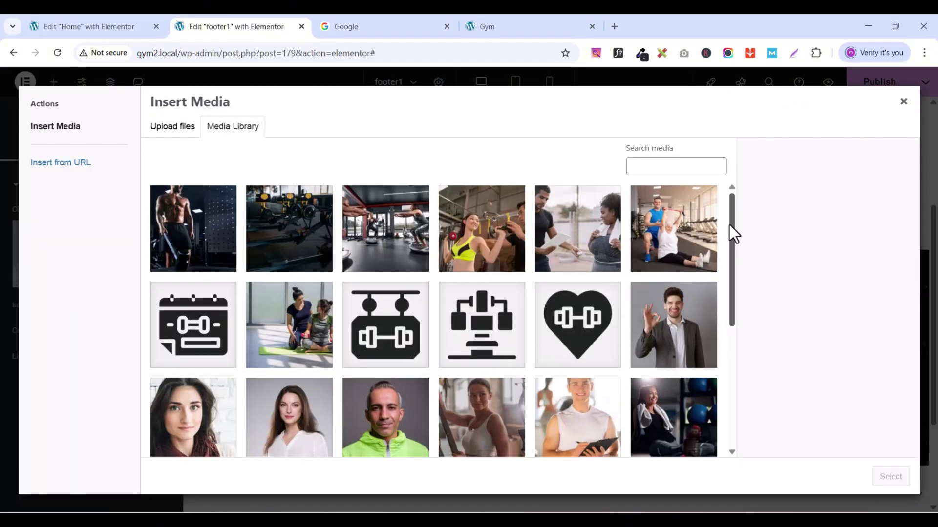
left_click_drag(729, 225, 737, 350)
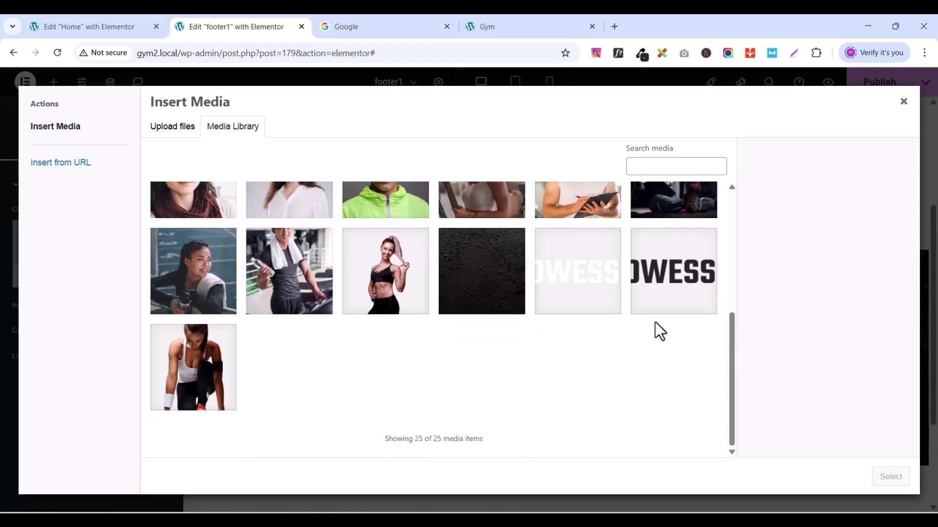
left_click(603, 268)
left_click(892, 477)
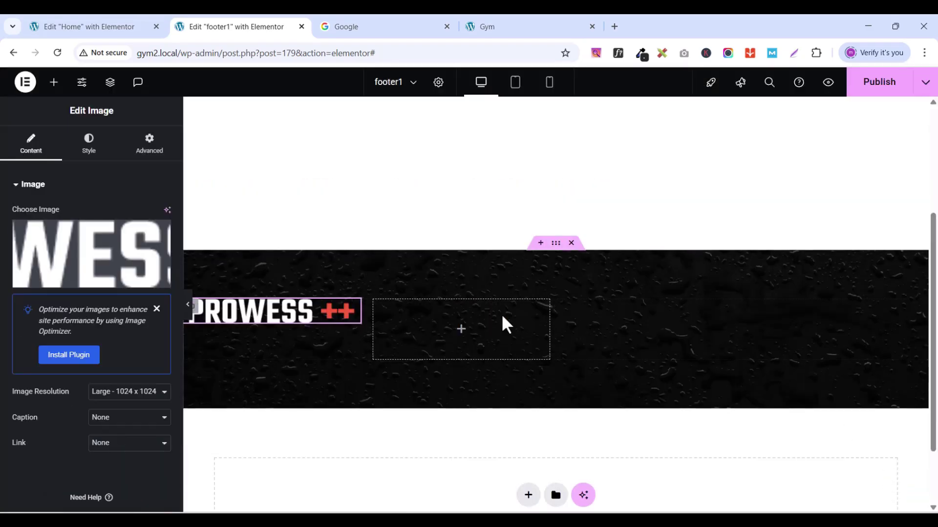
Step: Set the footer logo's width to 65% and align it left
left_click(101, 158)
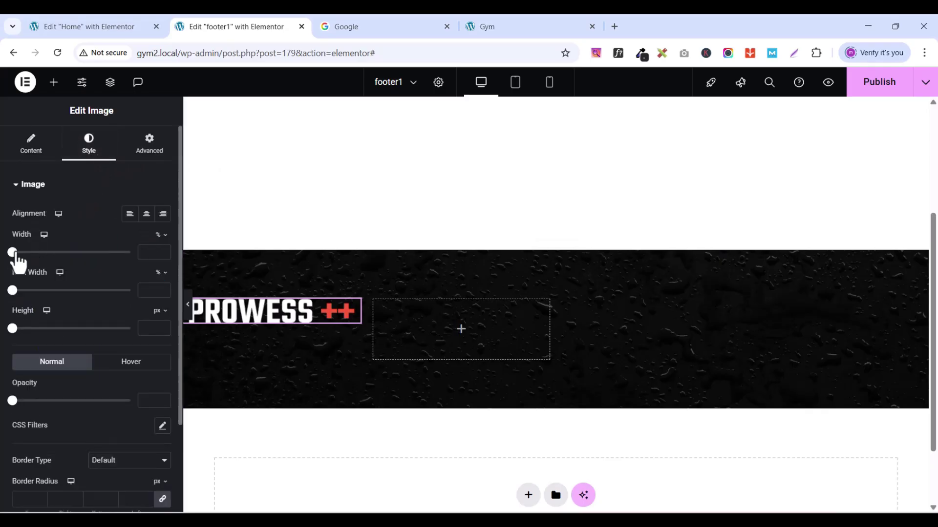
left_click_drag(16, 254, 95, 268)
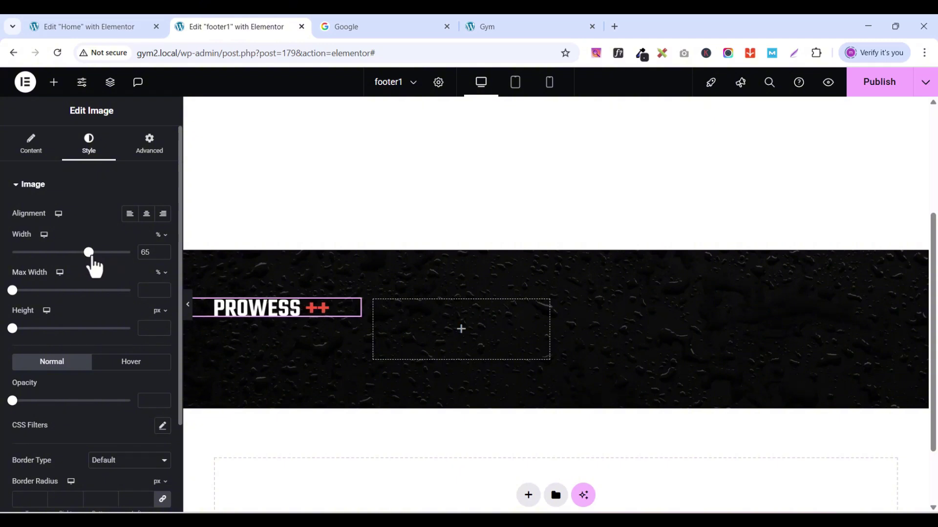
left_click(130, 215)
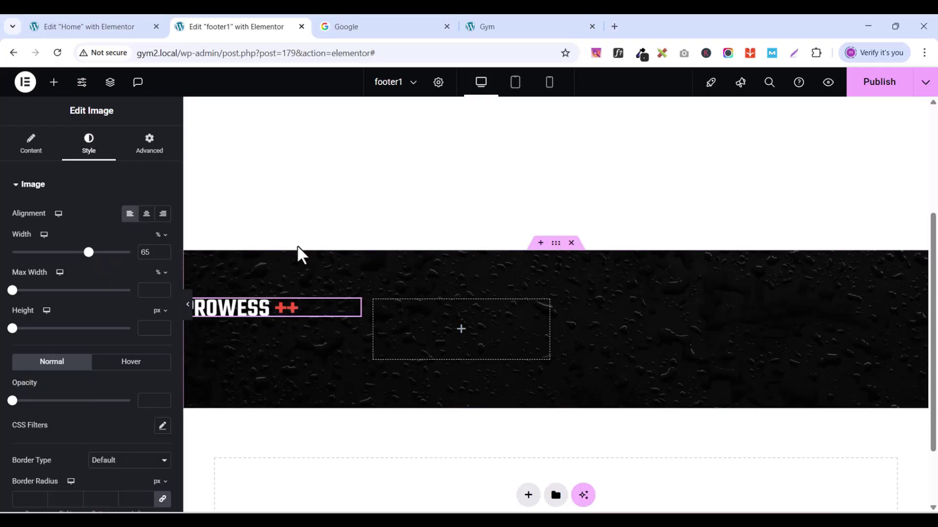
Step: Switch to the Home page editor and copy the description text widget below the OUR DEDICATED TRAINERS heading
scroll(681, 292, "up", 1)
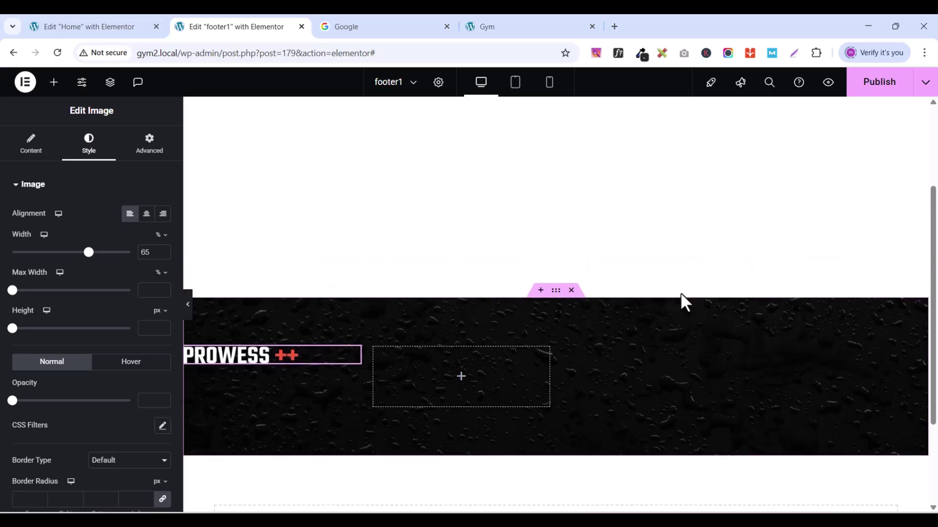
scroll(272, 397, "down", 2)
scroll(605, 366, "up", 5)
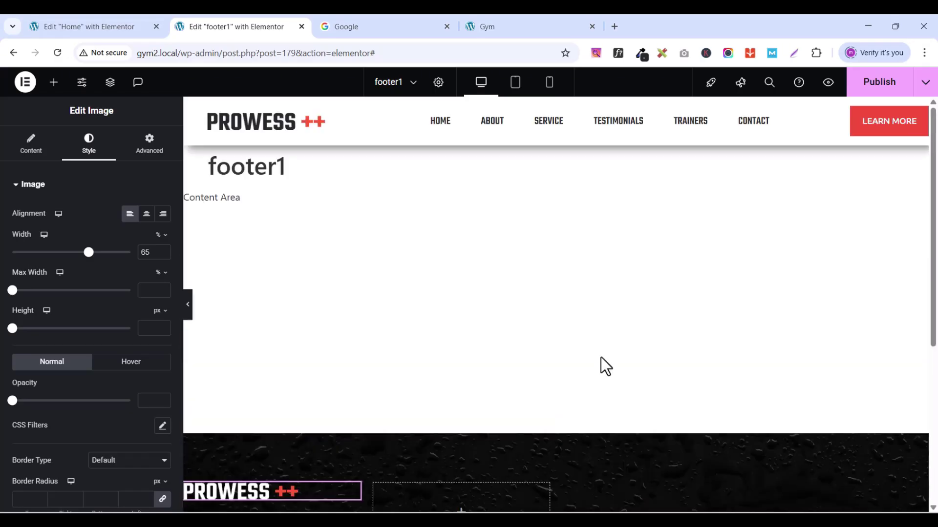
left_click(136, 33)
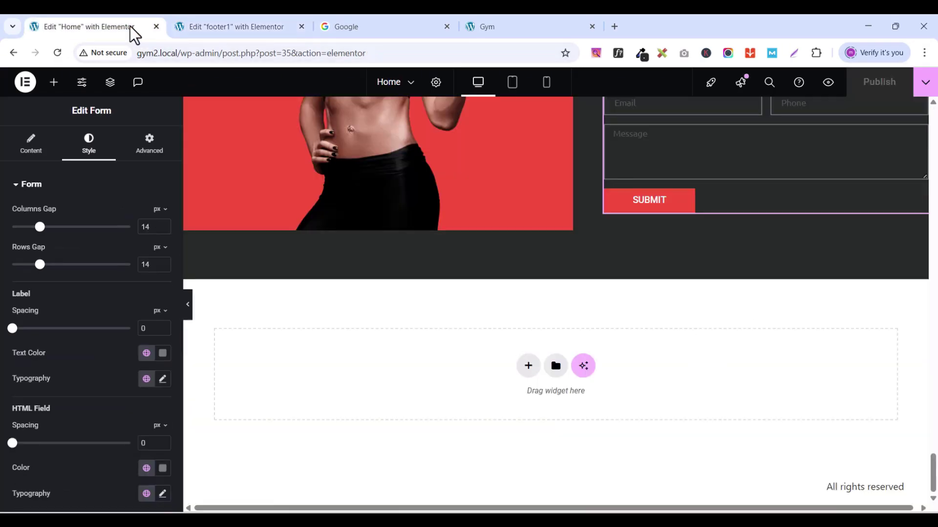
scroll(562, 267, "up", 5)
scroll(561, 268, "up", 8)
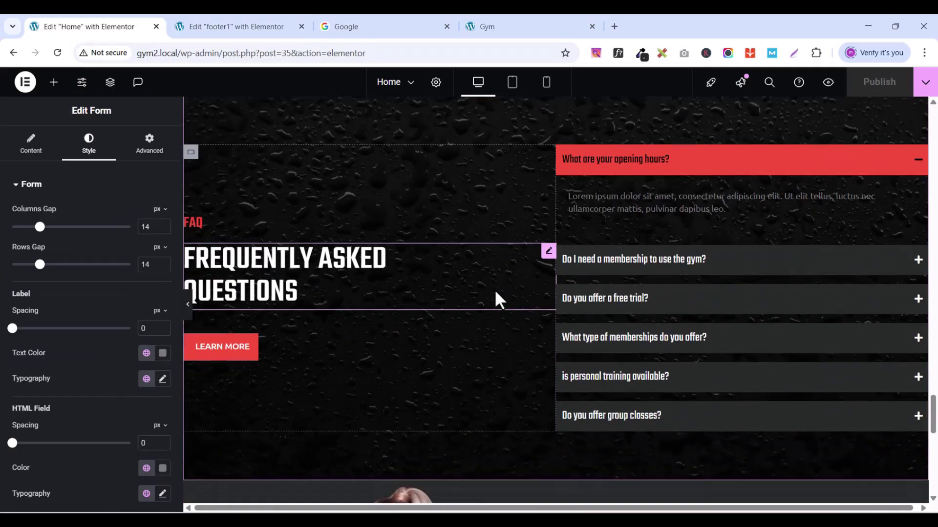
scroll(557, 292, "up", 3)
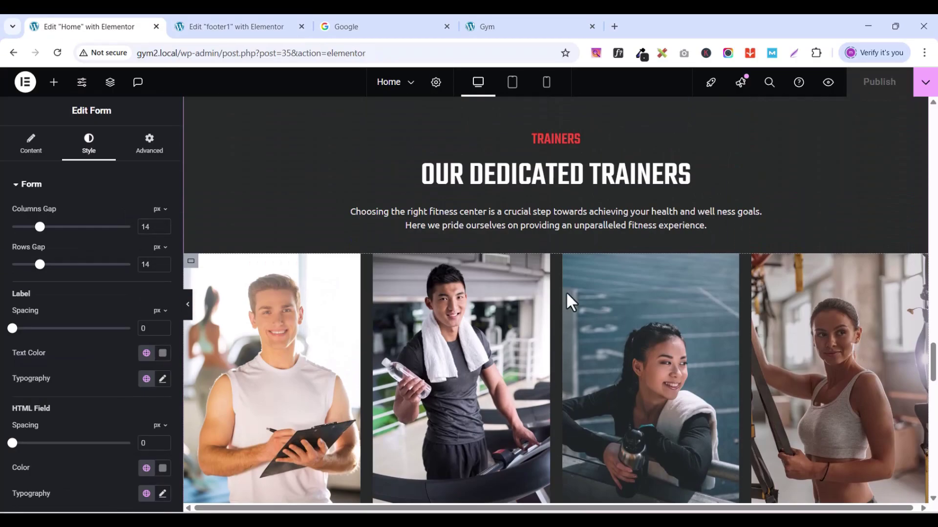
left_click(756, 213)
right_click(758, 218)
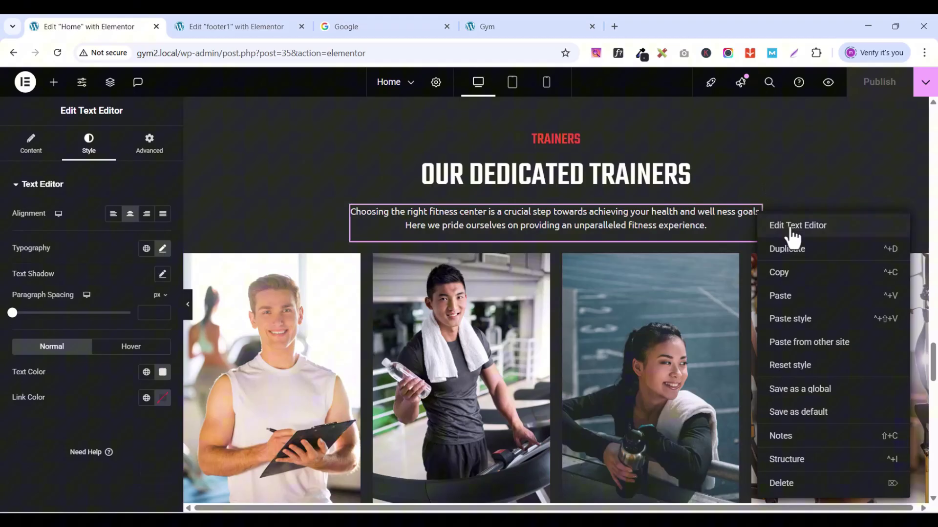
left_click(782, 275)
Step: Return to the footer1 template and paste the copied text widget directly below the PROWESS ++ logo
left_click(216, 20)
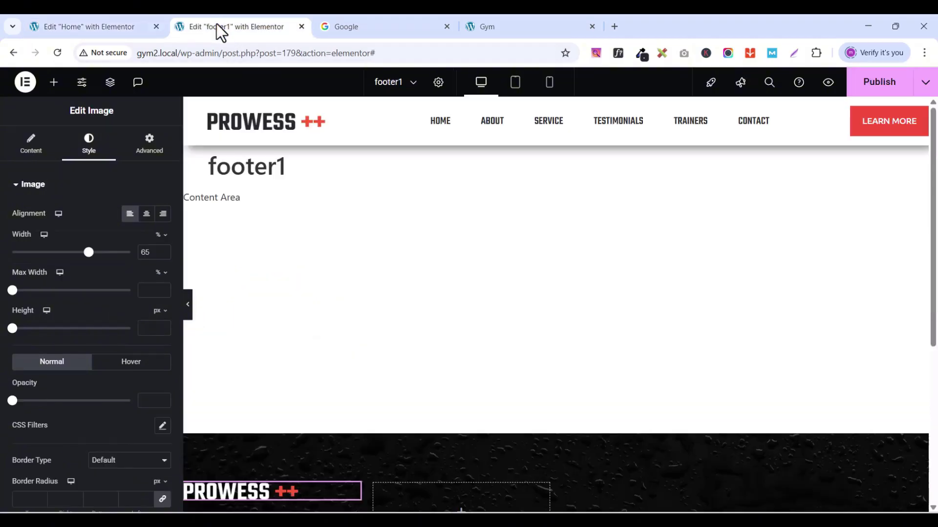
scroll(423, 396, "down", 4)
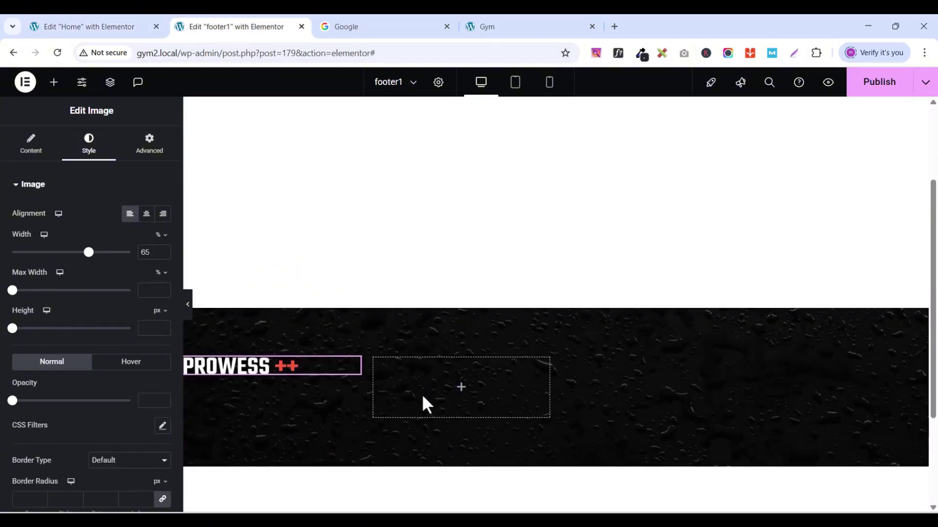
right_click(356, 315)
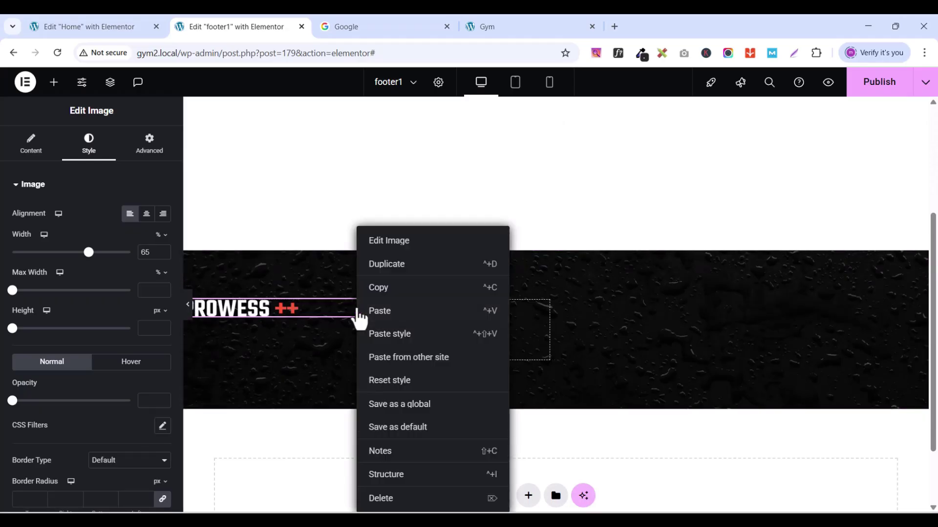
left_click(394, 311)
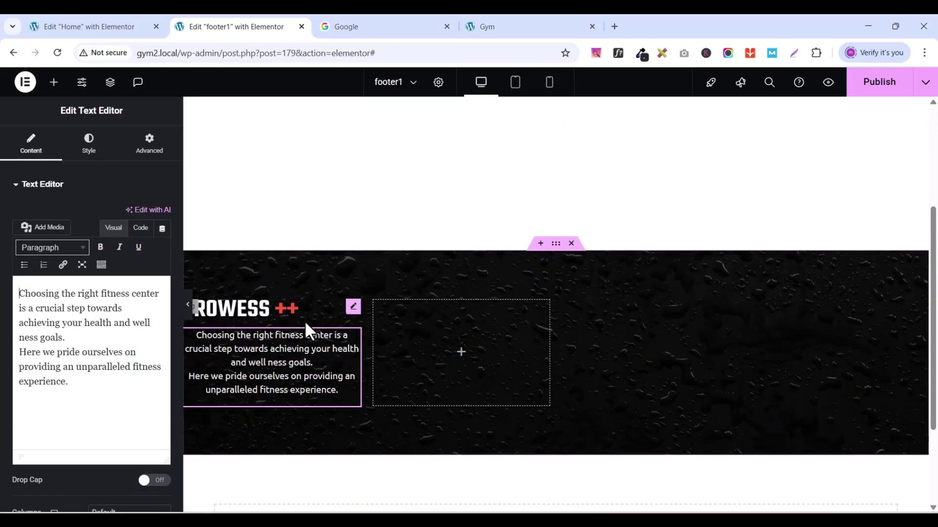
Step: Replace the pasted footer text with "Choosing the right fitness center is a crucial step towards", copied from the reference Gym site's footer
left_click(489, 29)
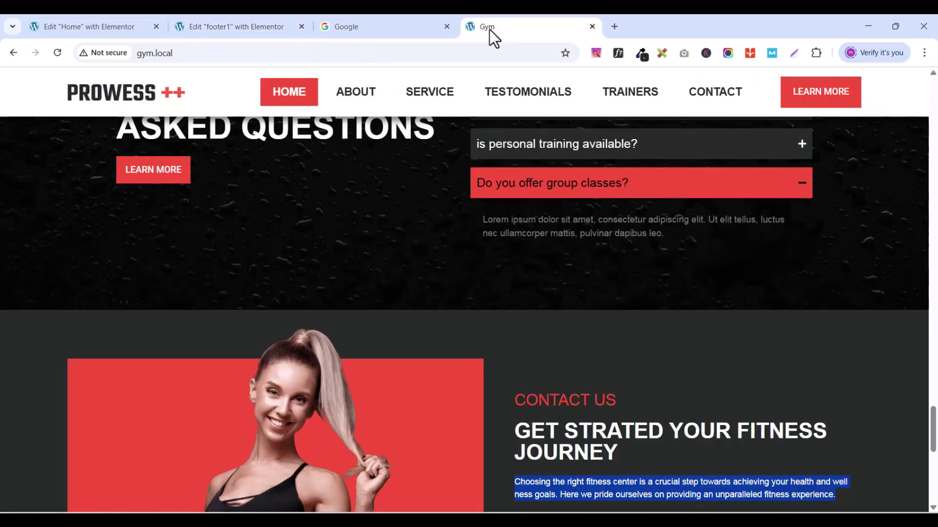
left_click_drag(933, 430, 932, 481)
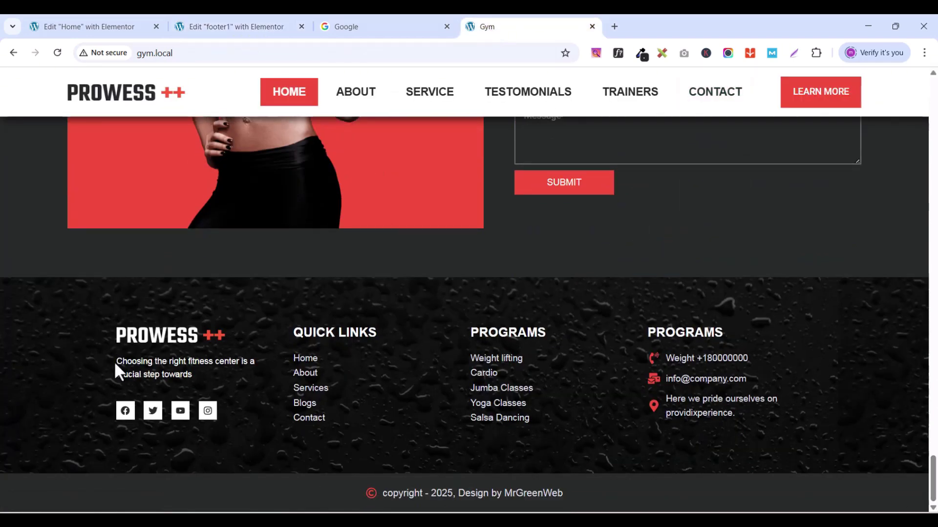
left_click_drag(117, 362, 199, 381)
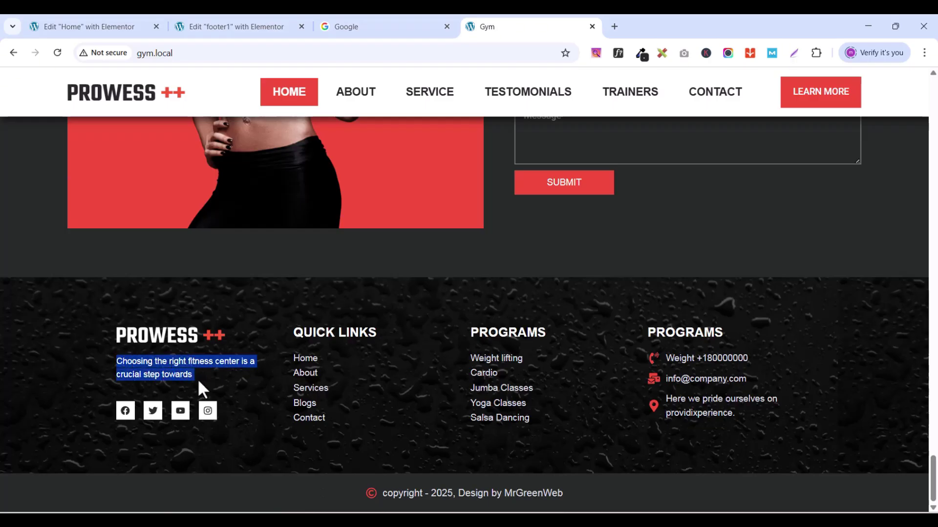
right_click(162, 365)
left_click(204, 186)
left_click(108, 26)
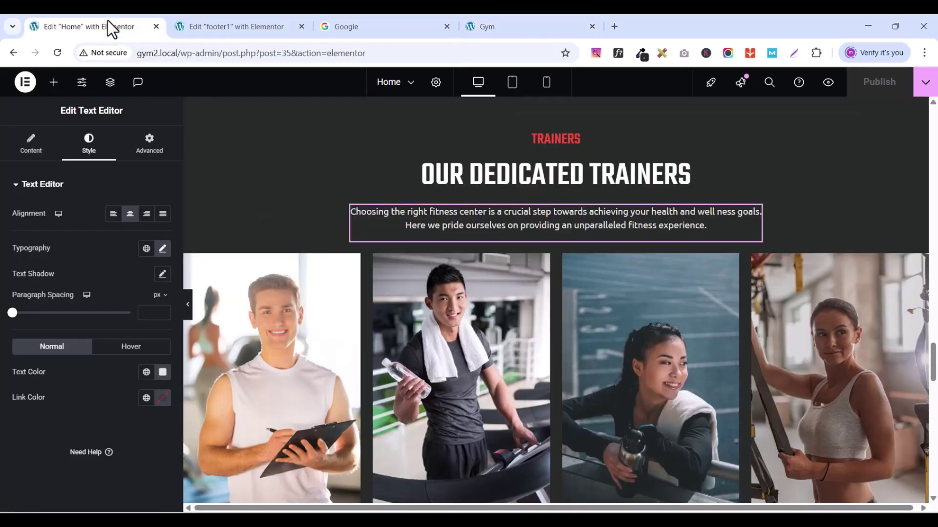
left_click(246, 26)
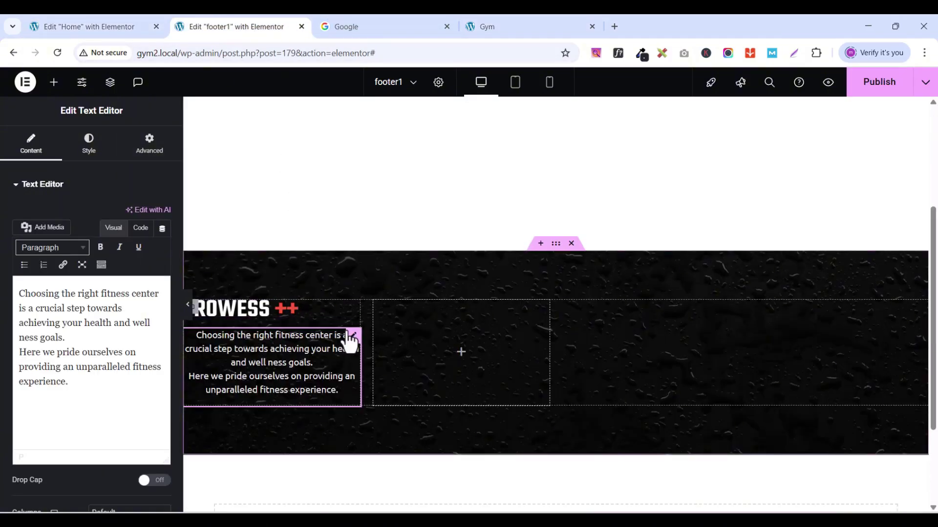
triple_click(57, 322)
key("ctrl+a")
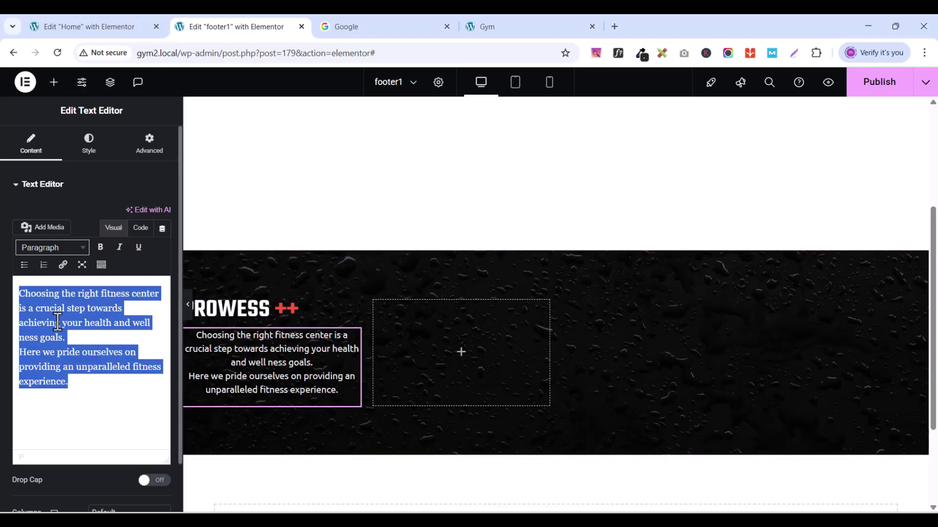
key("ctrl+v")
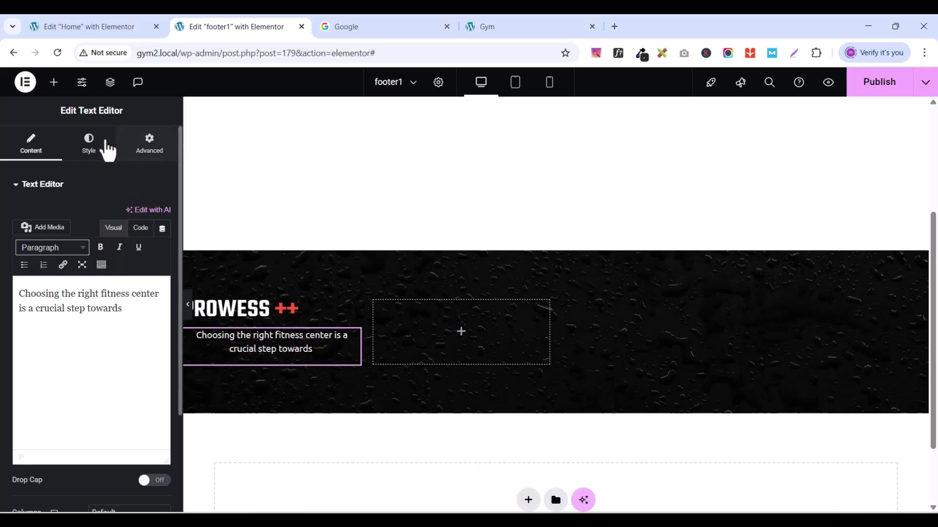
Step: Left-align the description text in the footer's first column and set its font size to 14 px
left_click(84, 148)
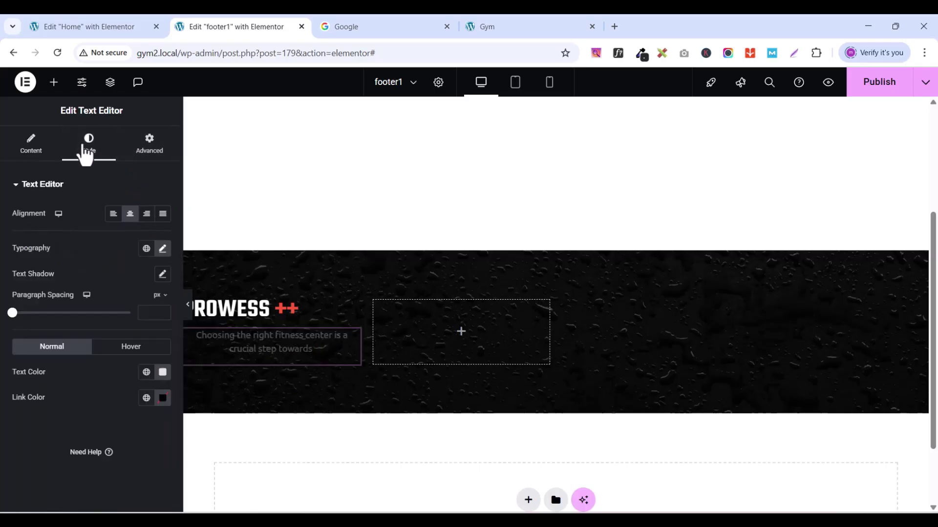
left_click(112, 215)
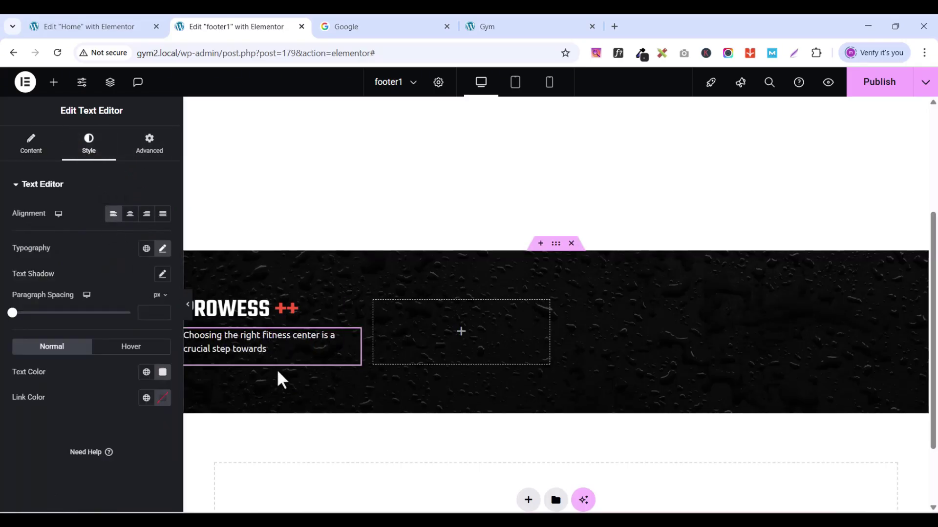
left_click(163, 248)
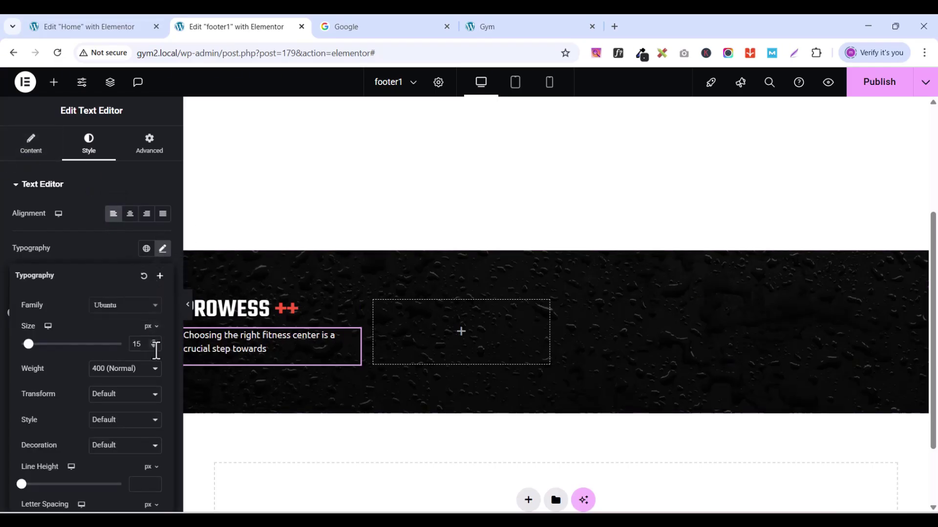
left_click(154, 347)
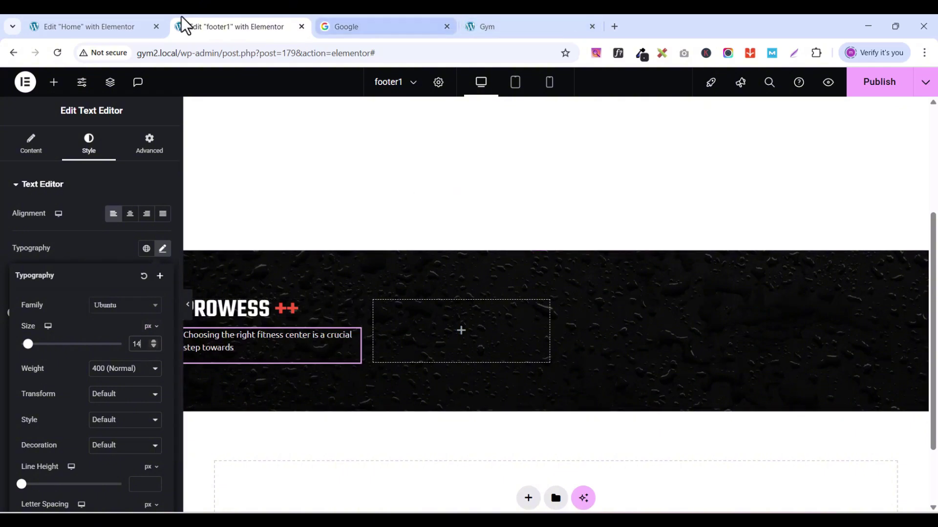
Step: Switch to the Home page editor and copy the social icons widget below the first trainer
left_click(108, 26)
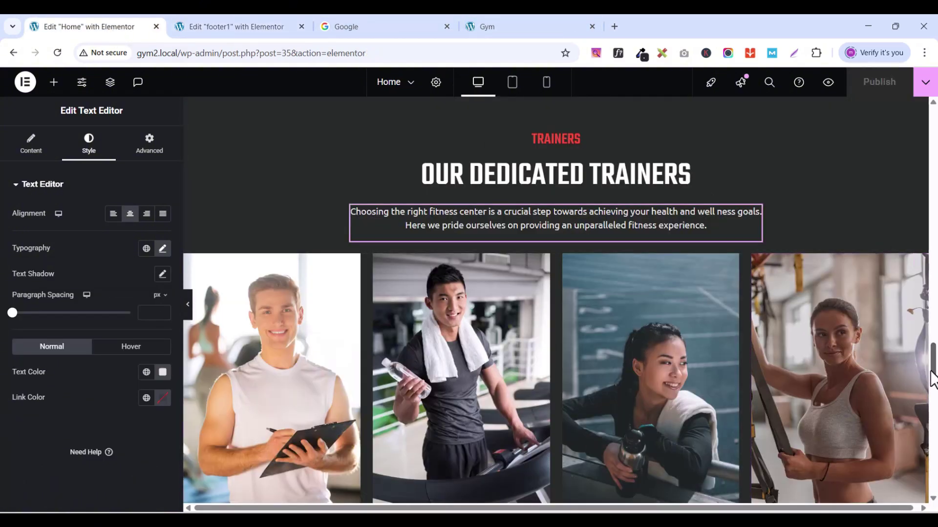
left_click_drag(931, 376, 935, 398)
scroll(366, 383, "up", 7)
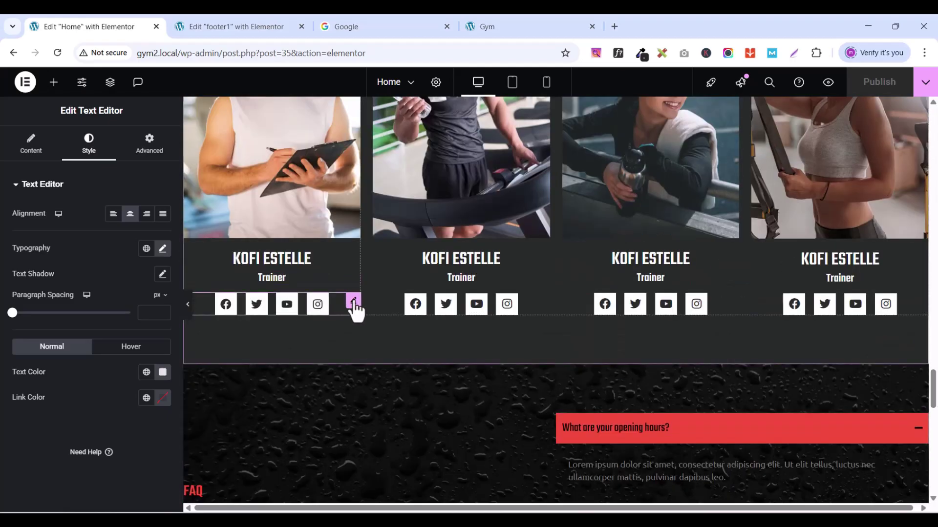
right_click(356, 308)
left_click(383, 289)
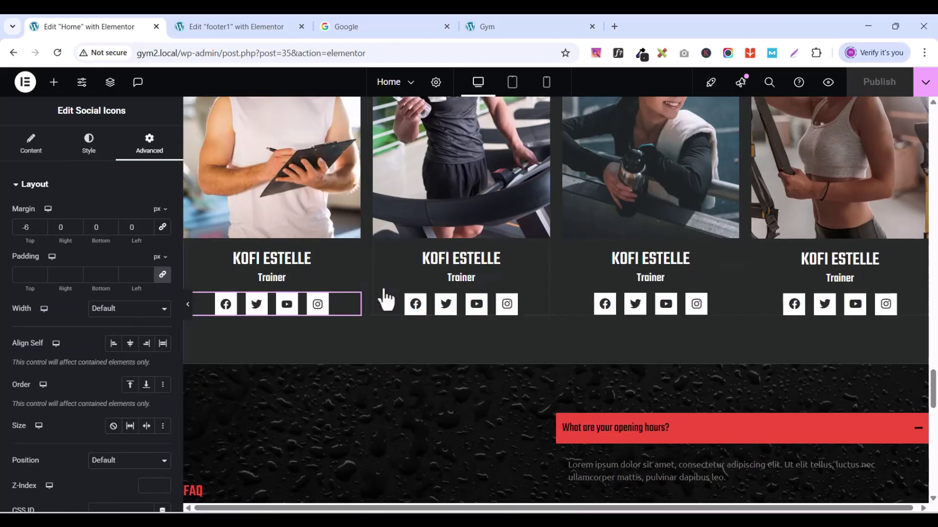
Step: Return to the footer1 template and paste the social icons widget directly below the description text
left_click(226, 27)
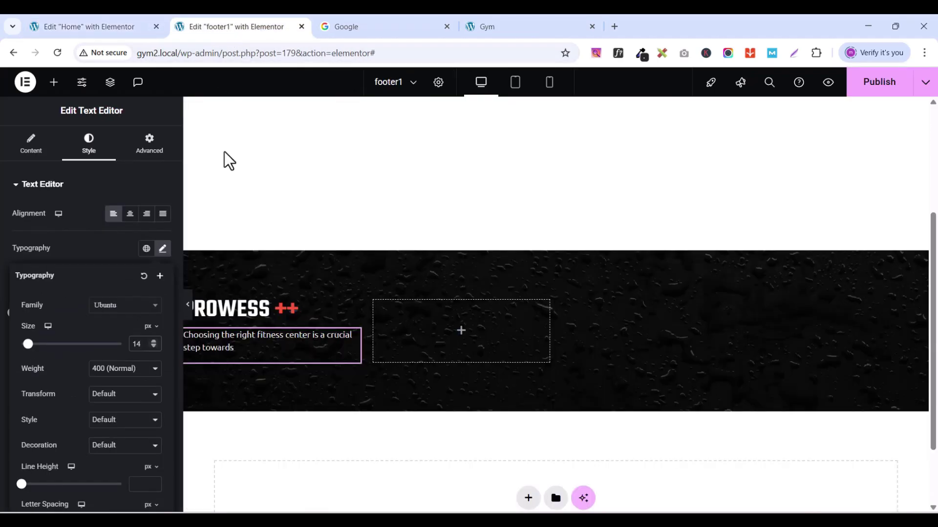
left_click(356, 338)
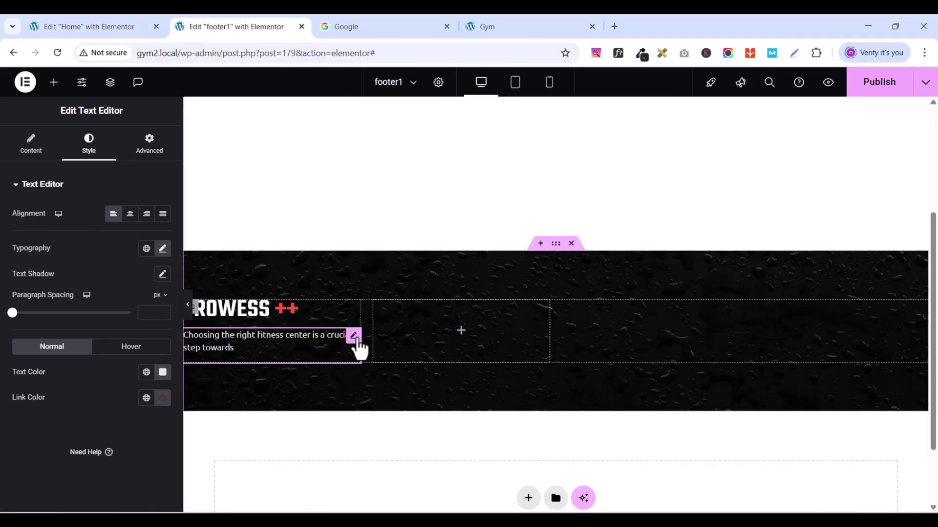
right_click(358, 342)
left_click(386, 311)
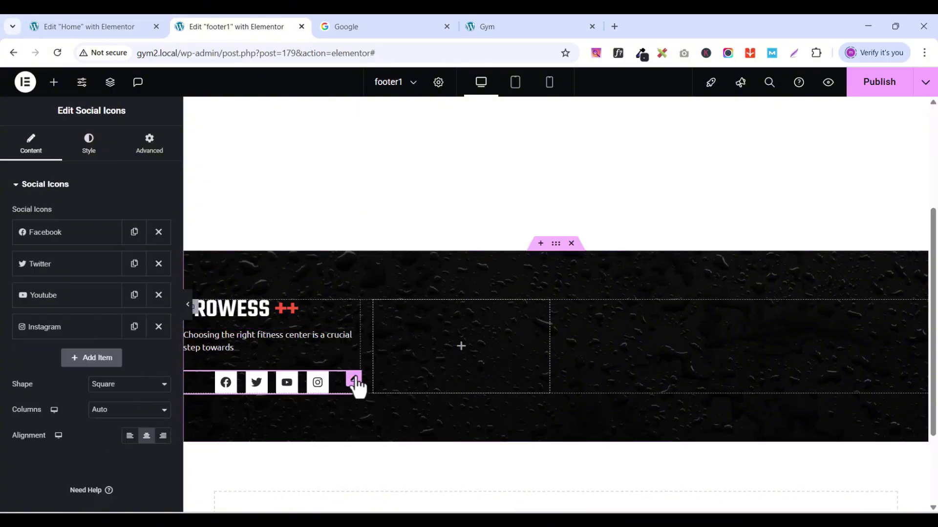
Step: Align the footer's social icons left and set the icon size to 15 px
left_click(93, 154)
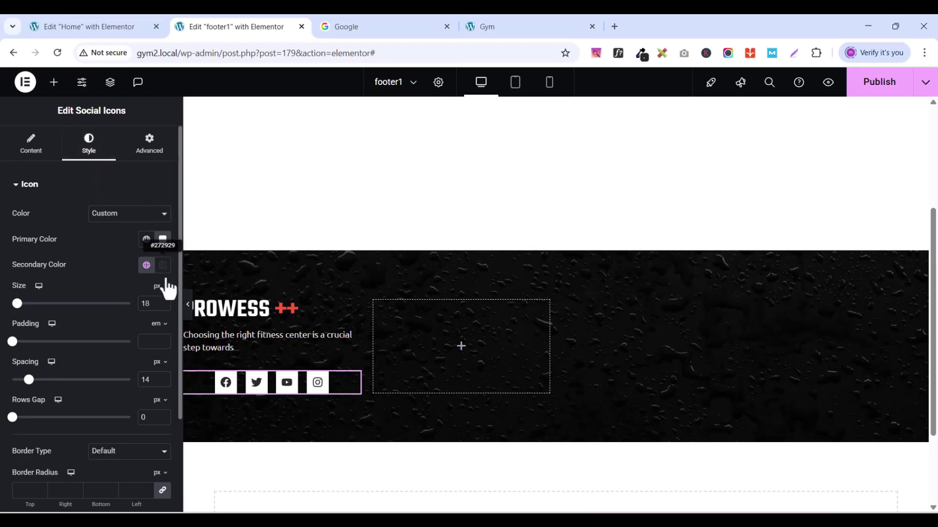
scroll(168, 289, "down", 3)
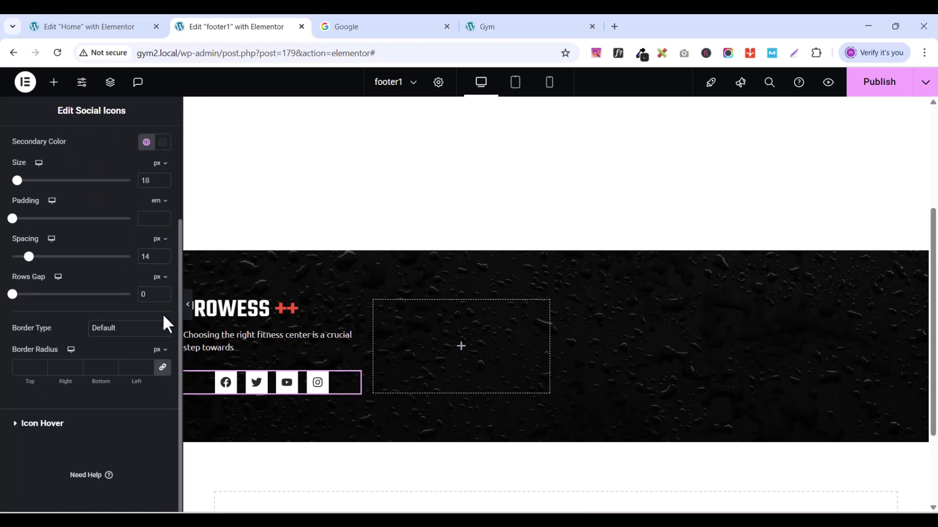
scroll(164, 318, "up", 3)
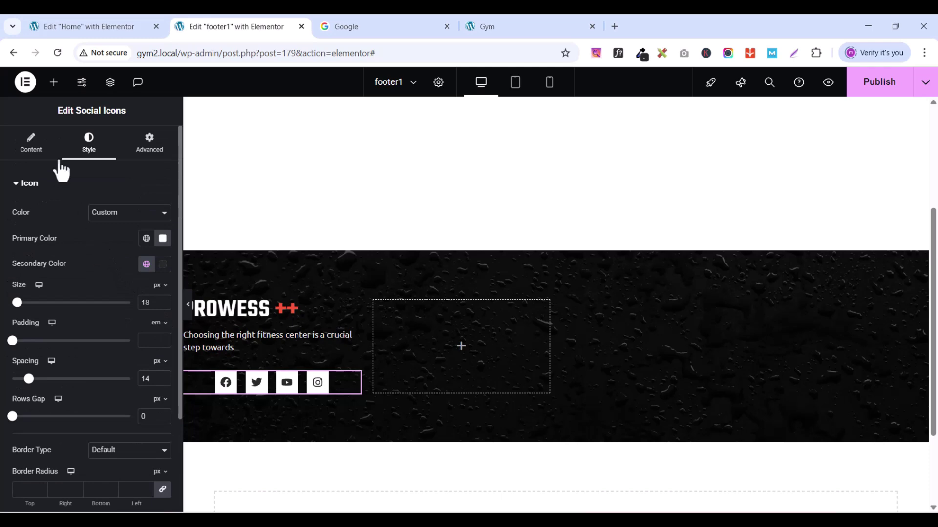
left_click(28, 145)
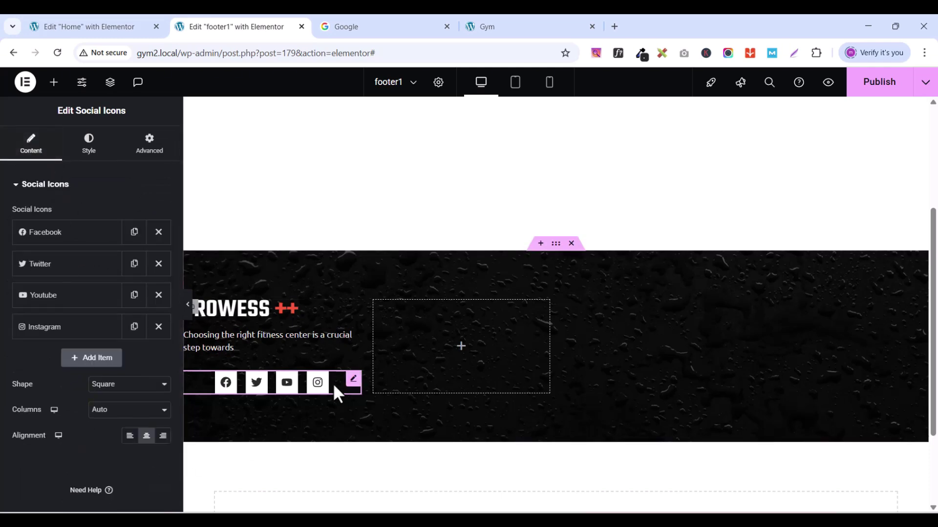
left_click(129, 437)
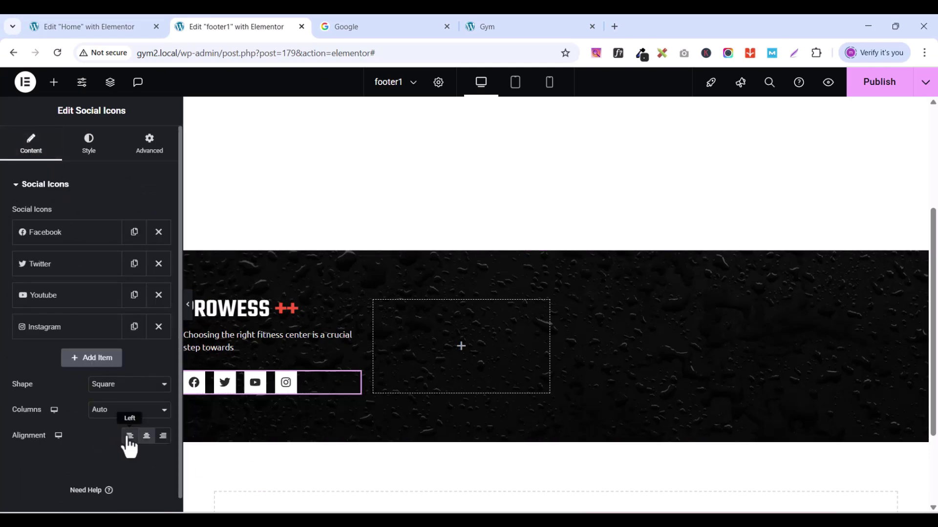
left_click(95, 143)
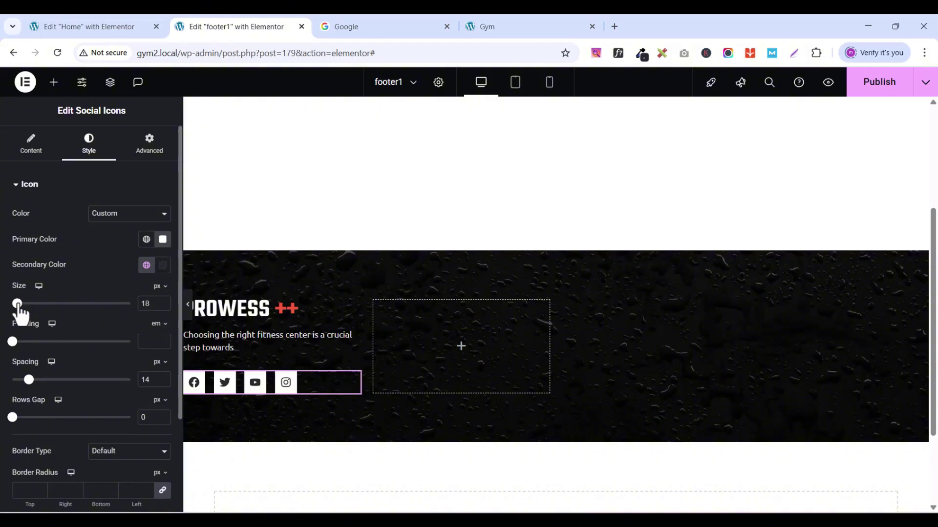
left_click_drag(17, 304, 16, 304)
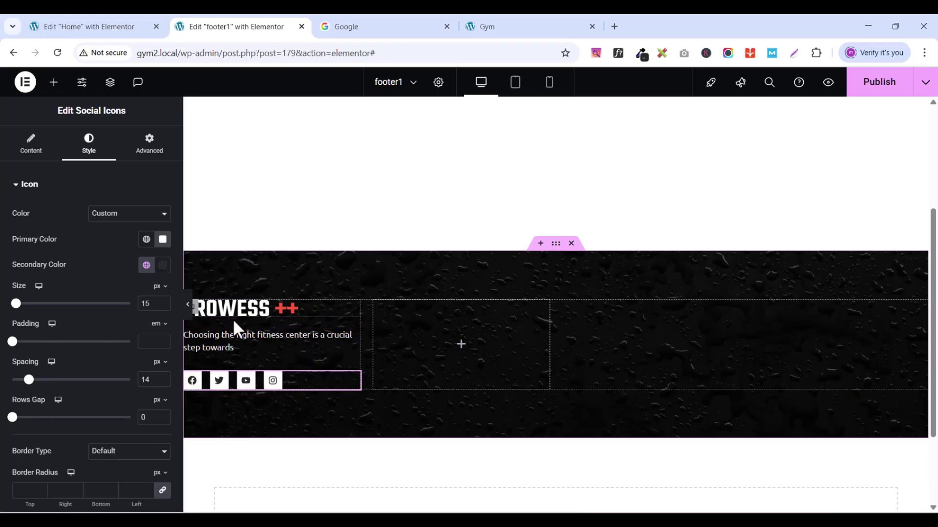
Step: Duplicate the footer's first column container, with its logo, text and social icons, to fill the second column
left_click(195, 305)
right_click(198, 306)
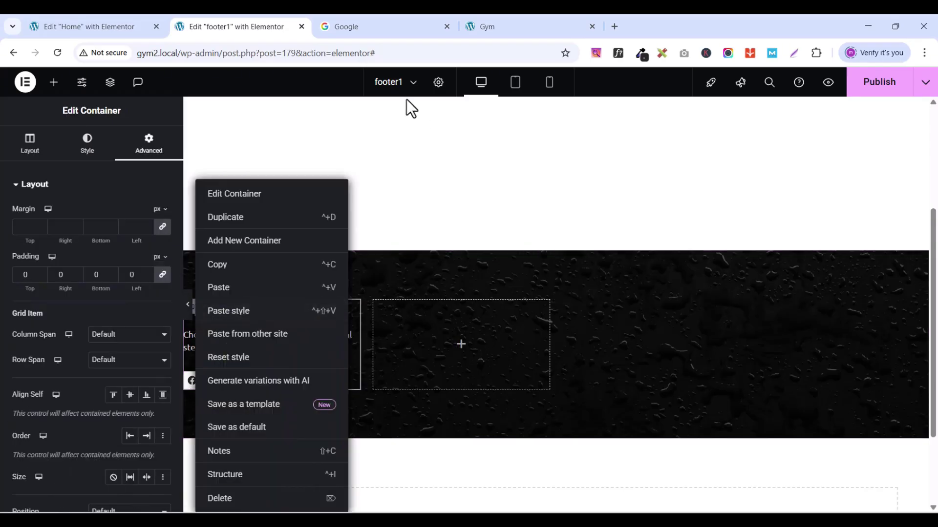
left_click(500, 31)
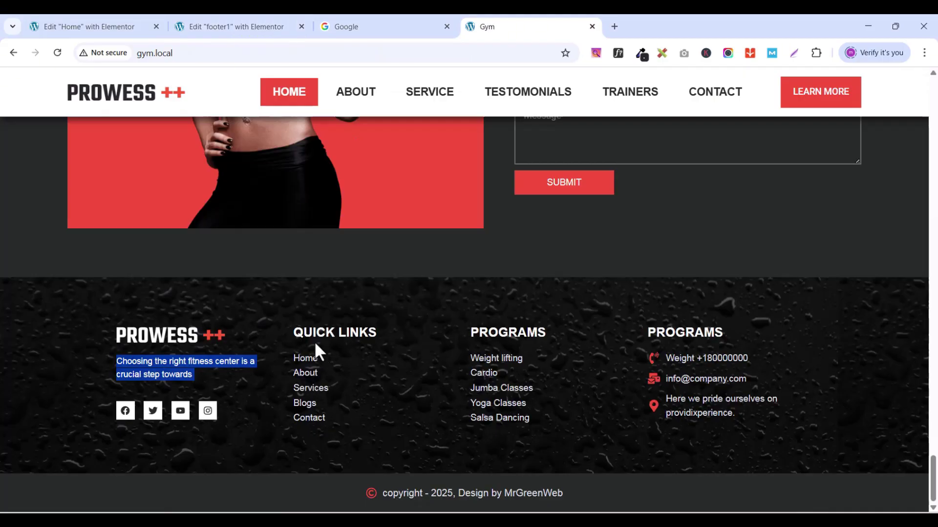
left_click(62, 28)
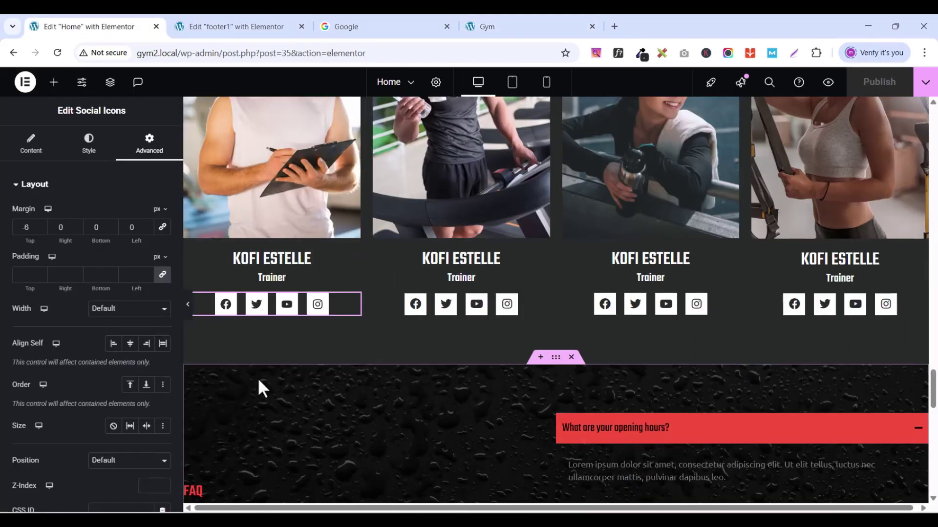
left_click(250, 27)
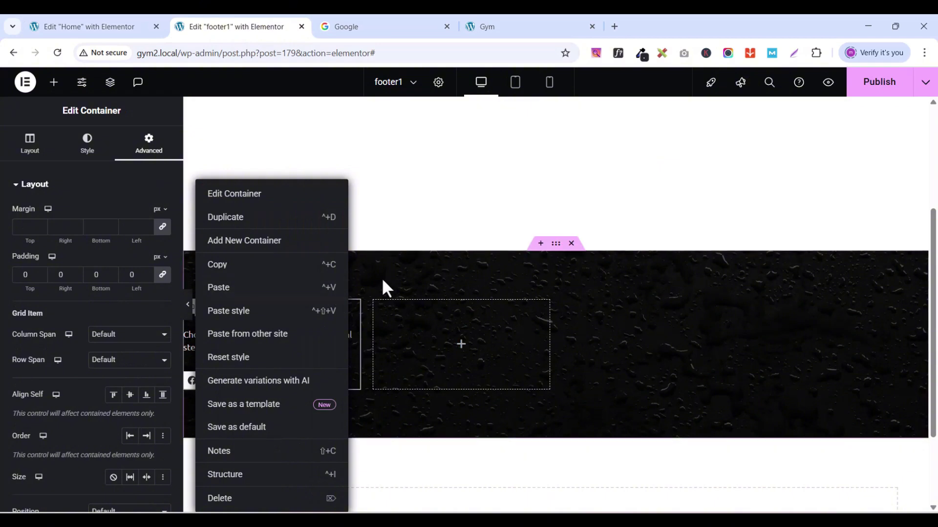
left_click(233, 218)
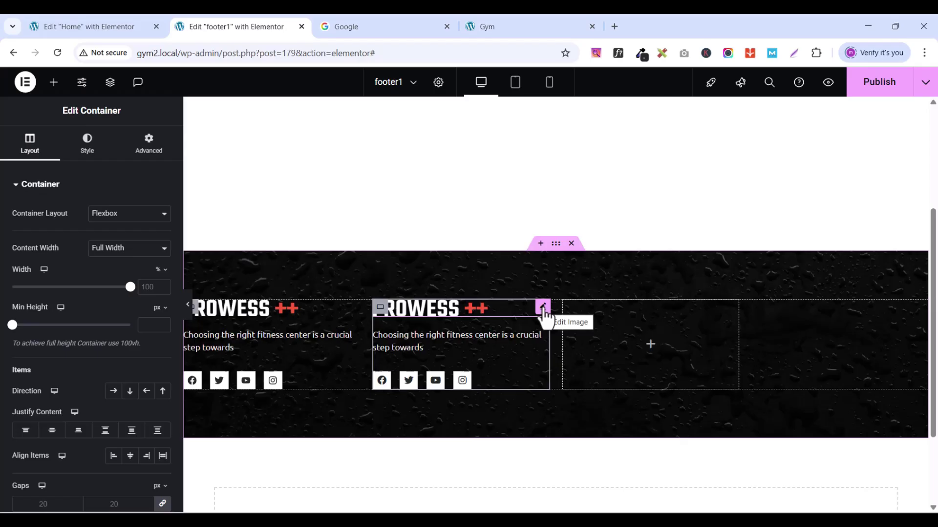
Step: Switch to the Home page editor and copy the name heading widget below the second trainer's photo
left_click(543, 309)
scroll(503, 205, "up", 3)
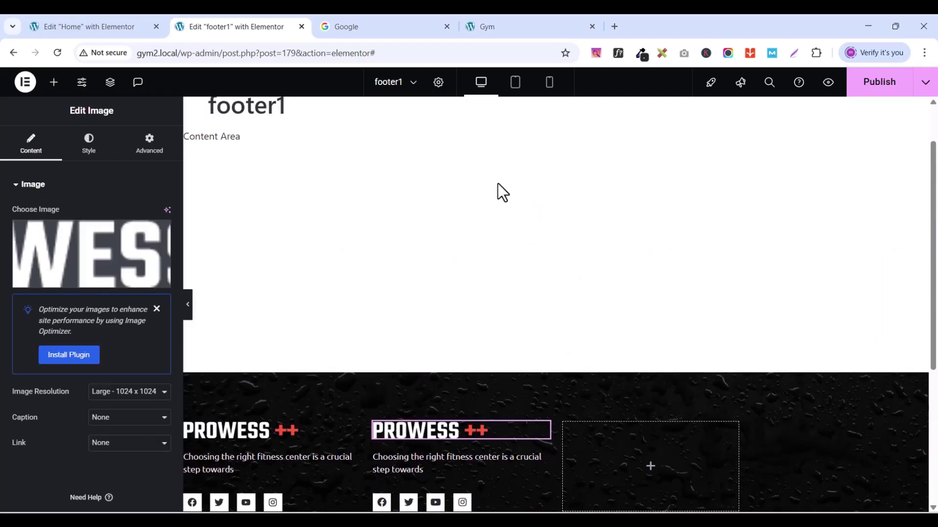
left_click(78, 26)
scroll(556, 324, "up", 5)
scroll(557, 322, "down", 3)
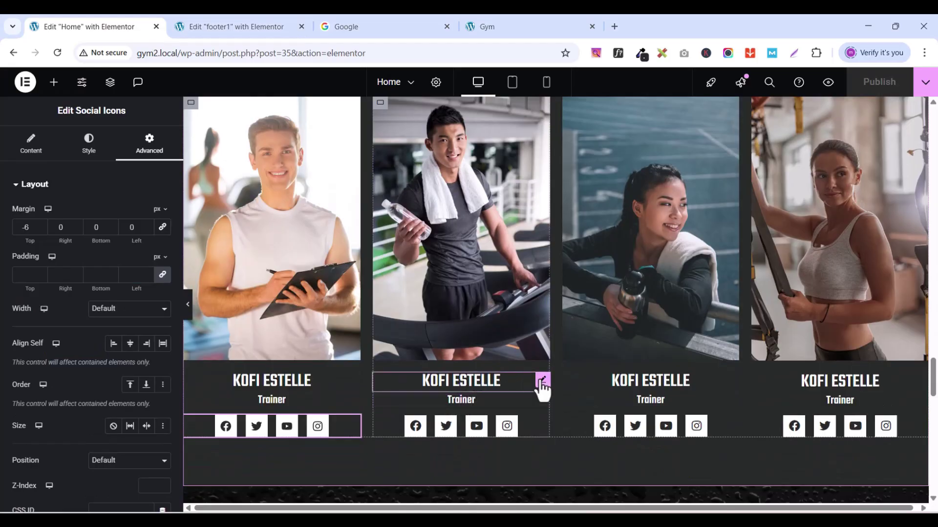
right_click(542, 386)
left_click(568, 290)
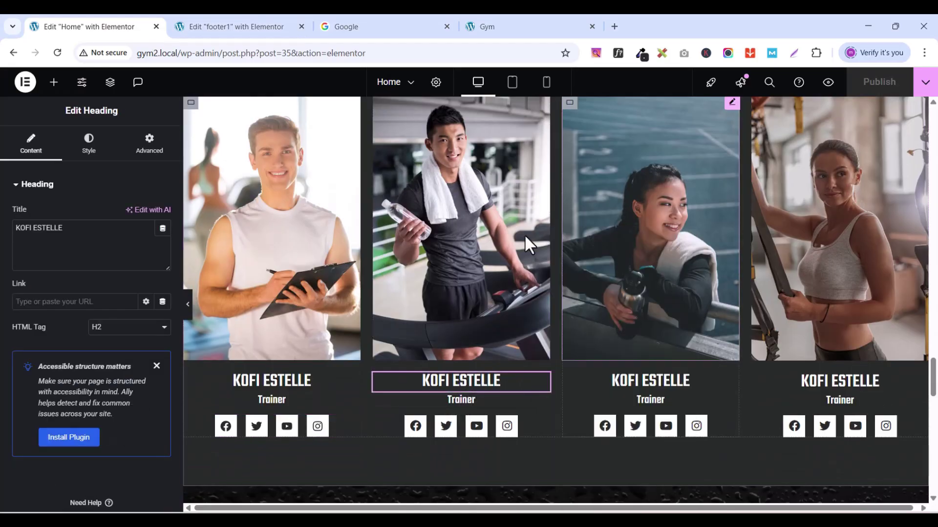
Step: In the footer1 template, replace the second column's logo image with the copied heading widget
left_click(245, 29)
scroll(467, 433, "down", 3)
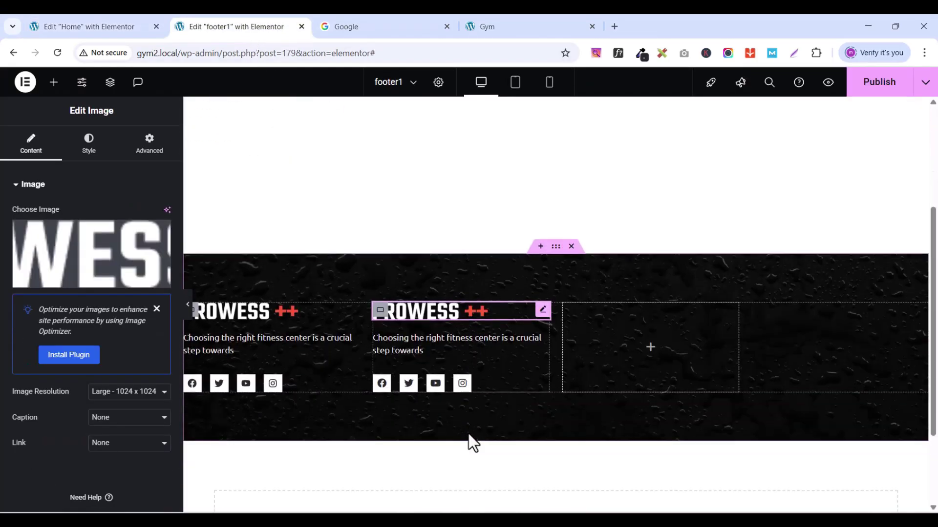
right_click(543, 308)
left_click(562, 315)
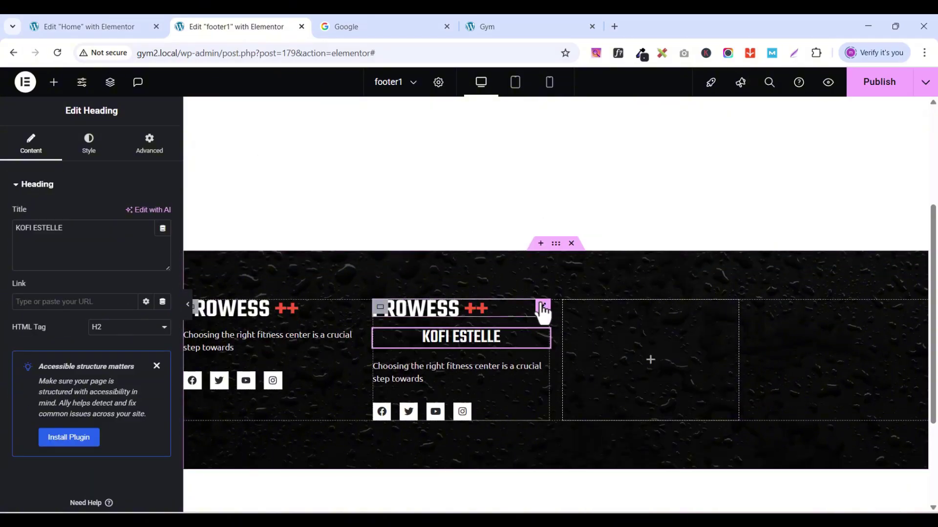
left_click(542, 307)
right_click(542, 306)
left_click(568, 501)
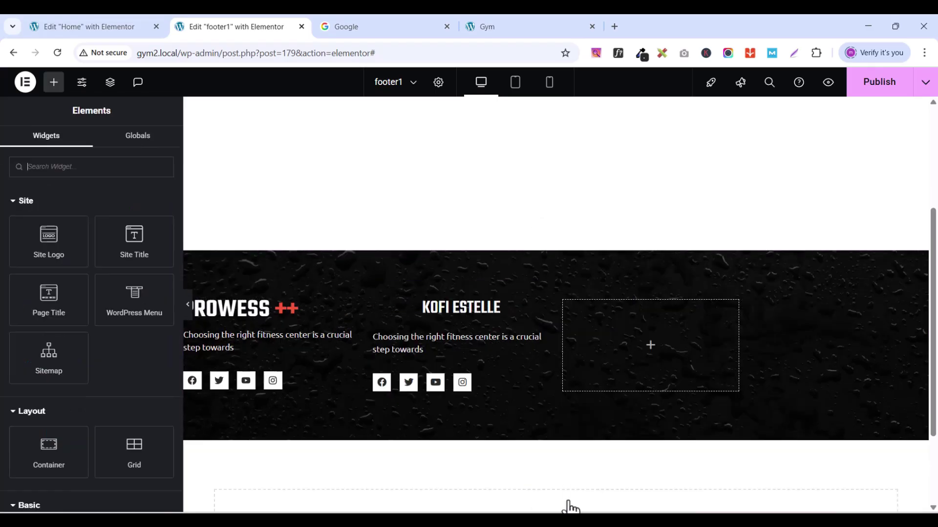
Step: Align the heading in the footer's second column to the left
left_click(541, 307)
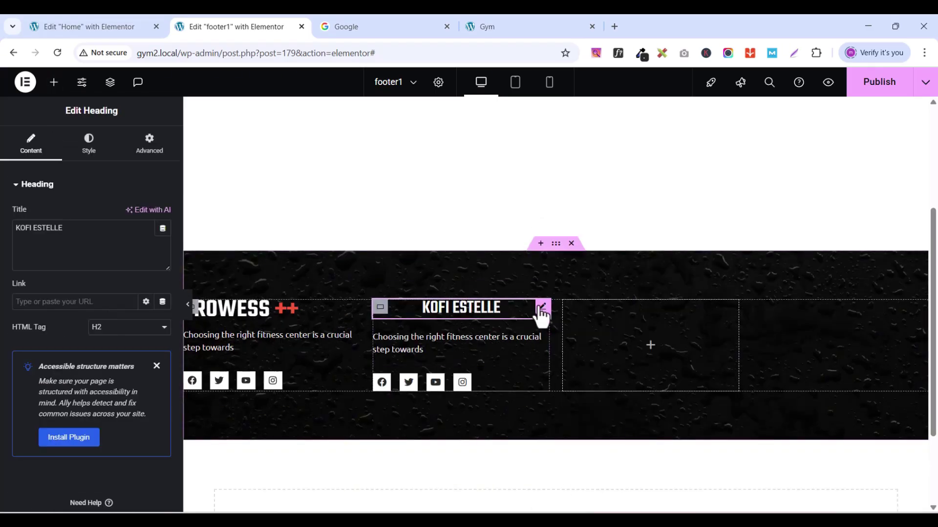
left_click(92, 153)
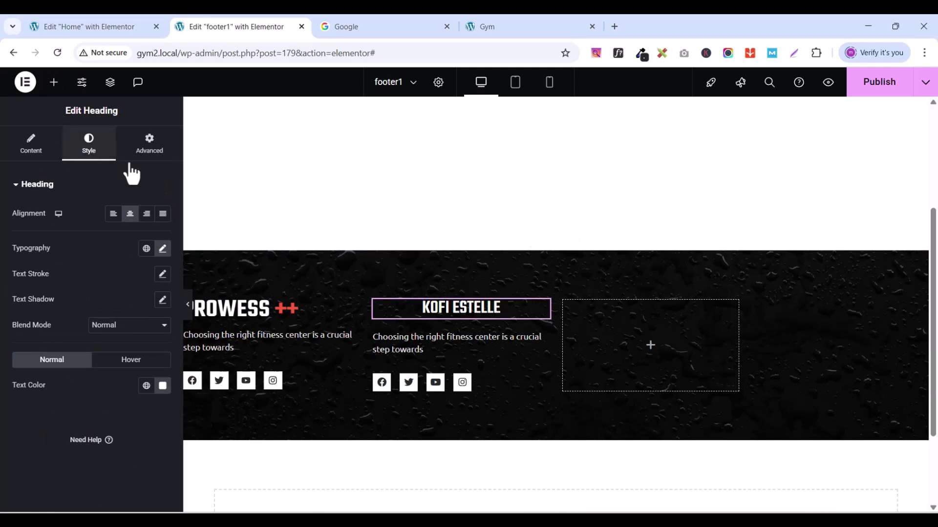
left_click(113, 214)
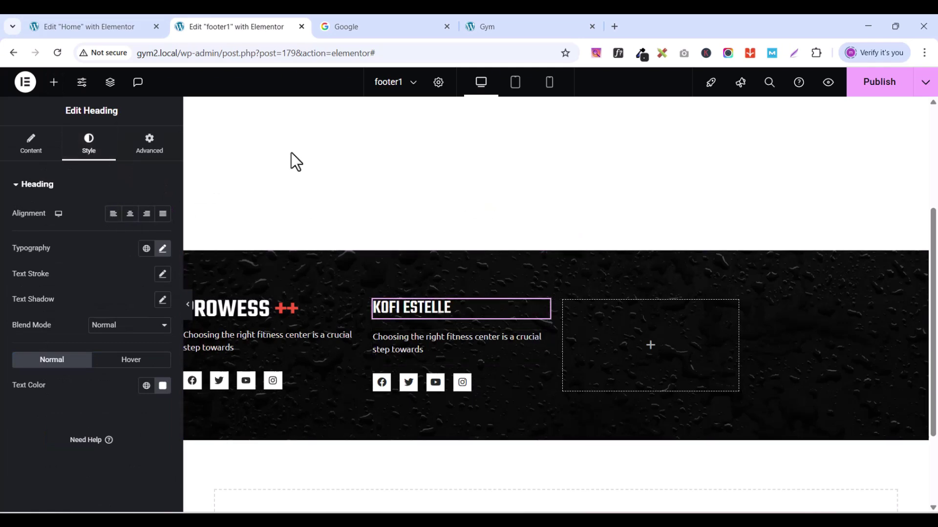
Step: Copy the "QUICK LINKS" heading text from the reference Gym site's footer and return to the footer1 template
left_click(509, 29)
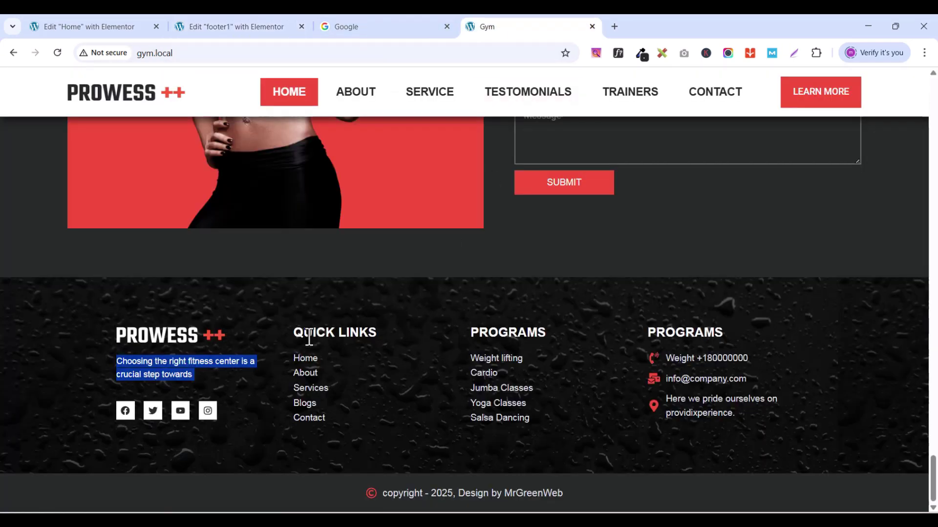
left_click_drag(296, 334, 387, 333)
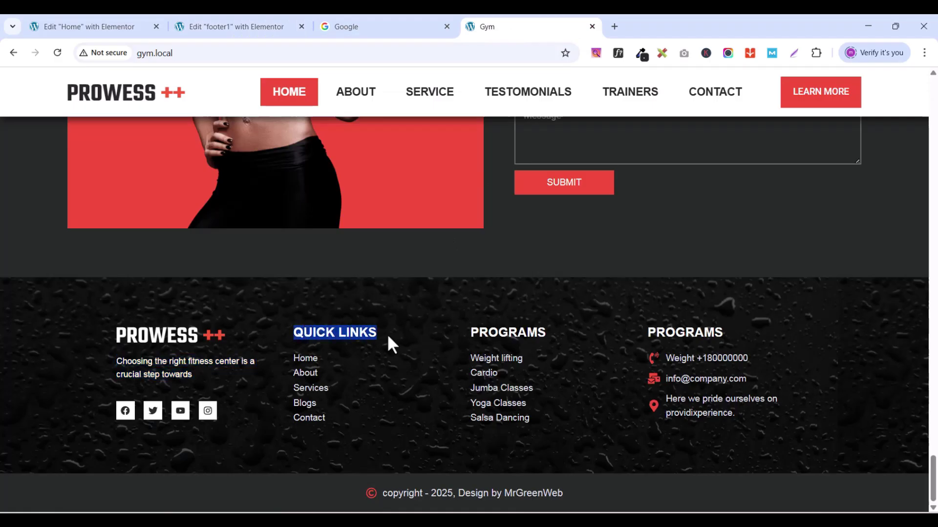
right_click(352, 337)
left_click(389, 166)
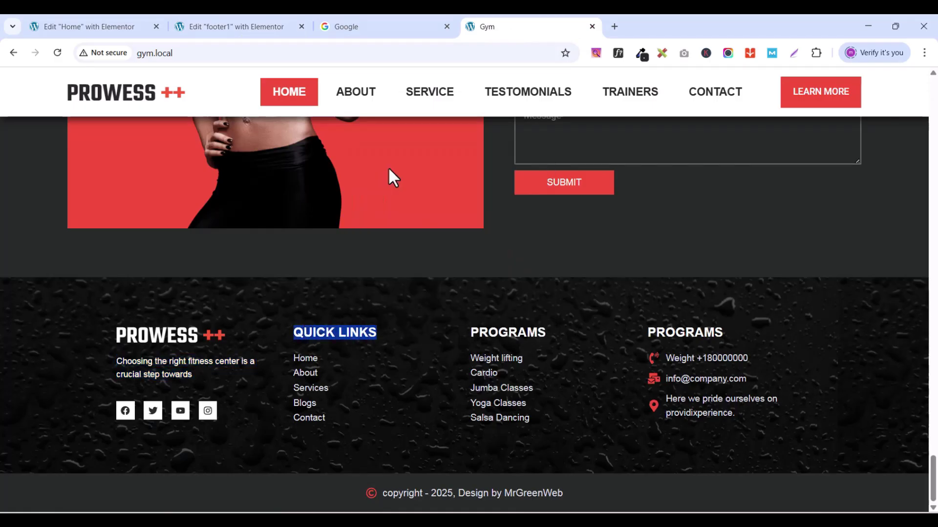
left_click(99, 28)
left_click(216, 22)
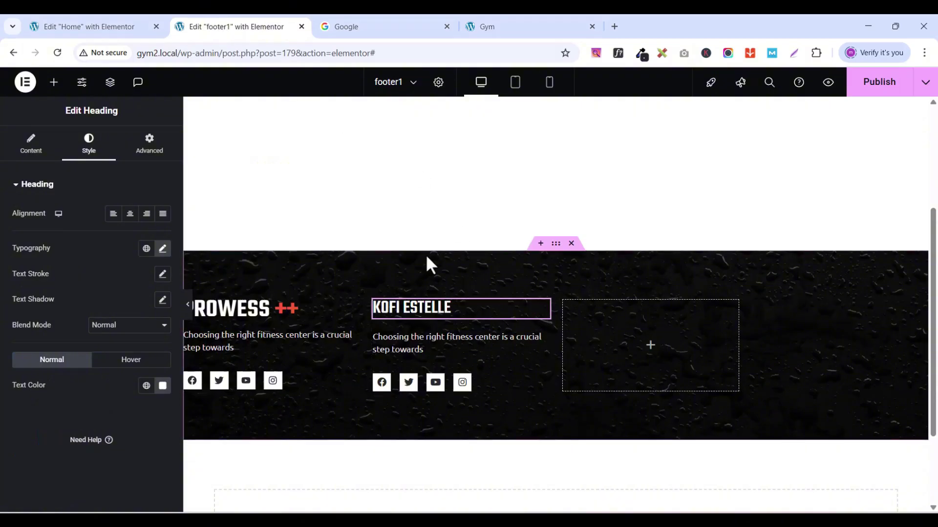
Step: Change the heading text in the footer's second column to "QUICK LINKS"
left_click(30, 145)
triple_click(76, 239)
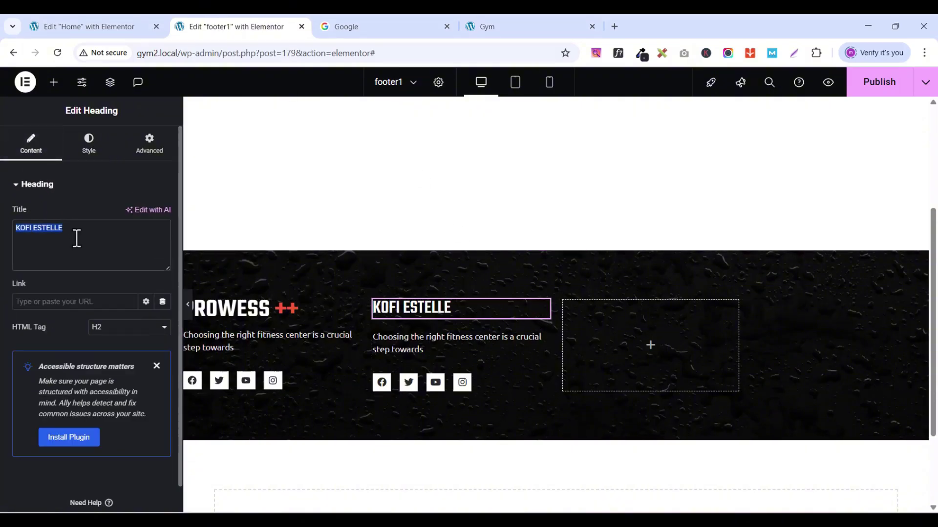
type("QUICK LINKS")
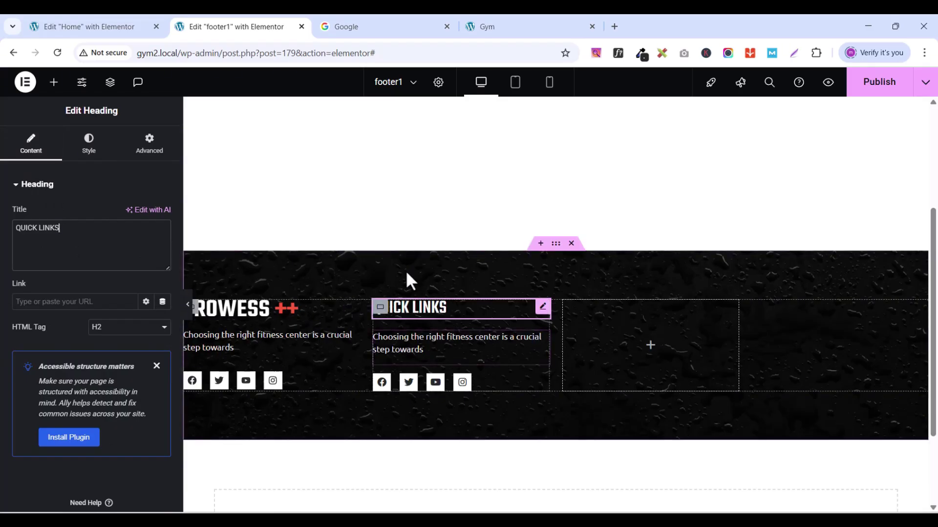
Step: Check the reference Gym footer, then add an Icon List widget directly below the QUICK LINKS heading in the footer1 template
left_click(340, 26)
left_click(494, 36)
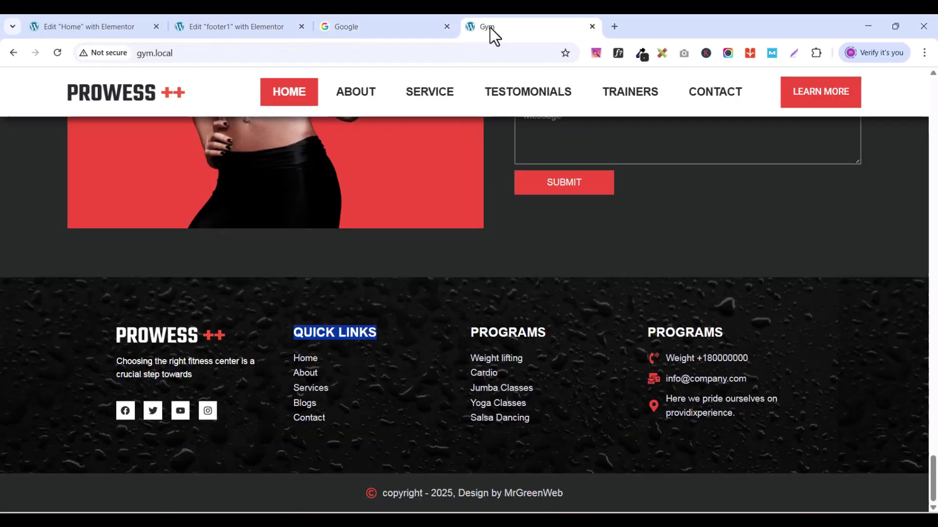
left_click(67, 29)
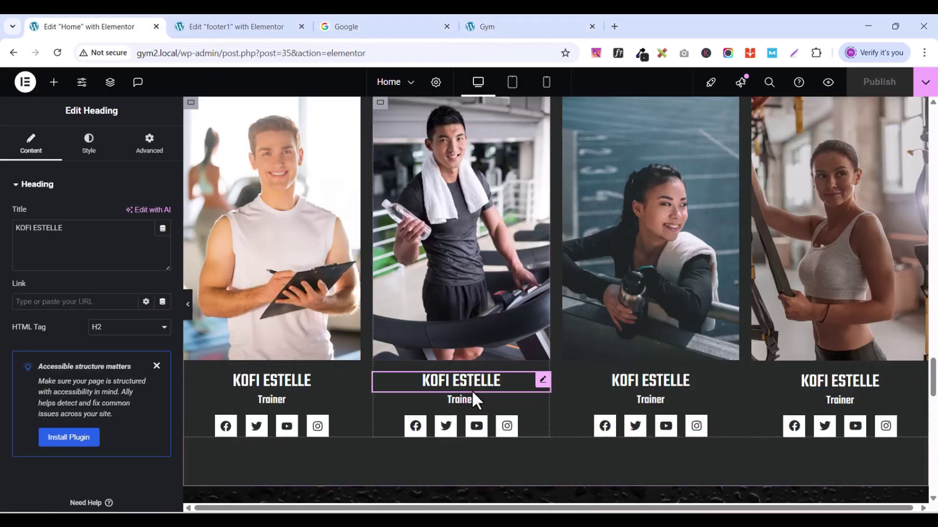
left_click(226, 26)
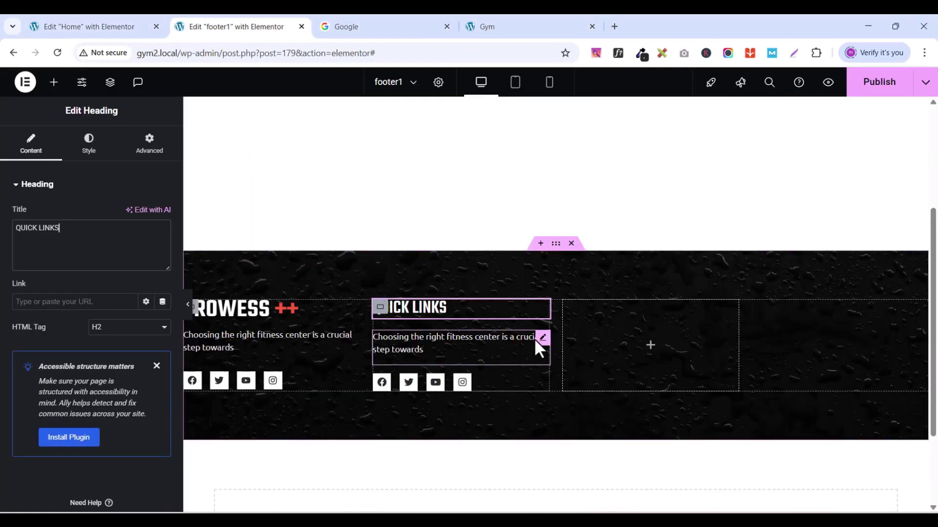
left_click(54, 82)
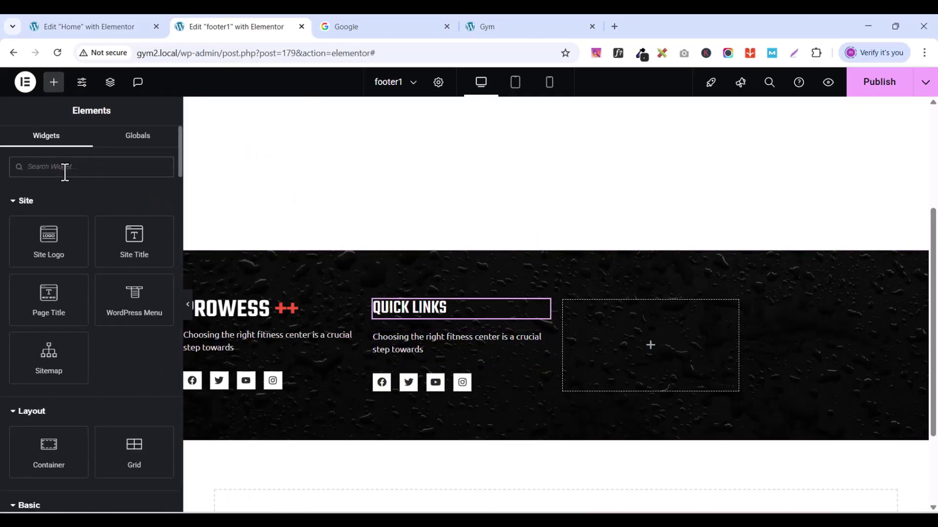
type("icon")
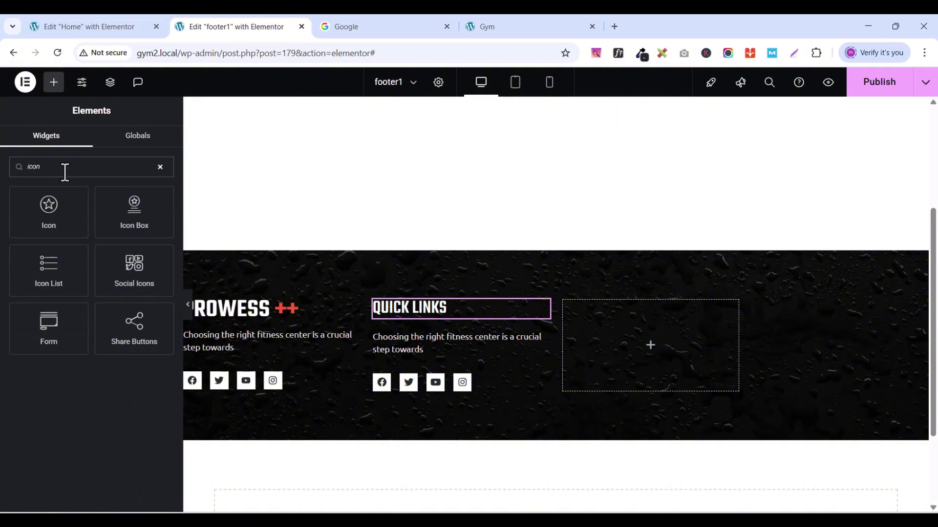
left_click_drag(49, 265, 459, 313)
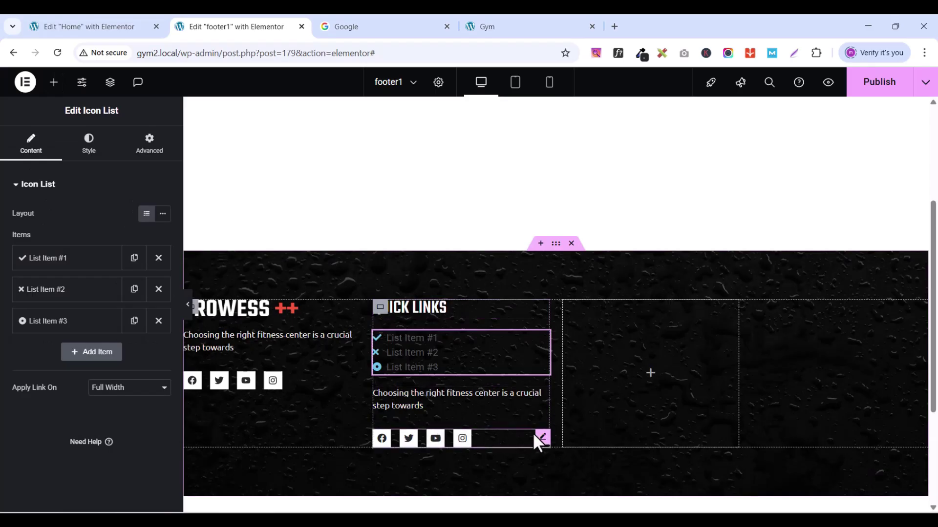
Step: Delete the social icons widget from the footer's second column
left_click(542, 440)
right_click(542, 439)
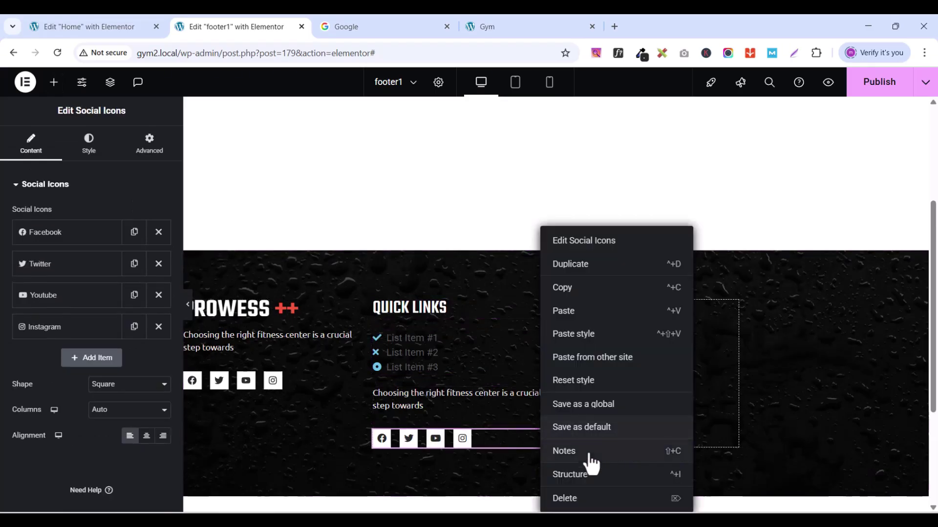
left_click(566, 499)
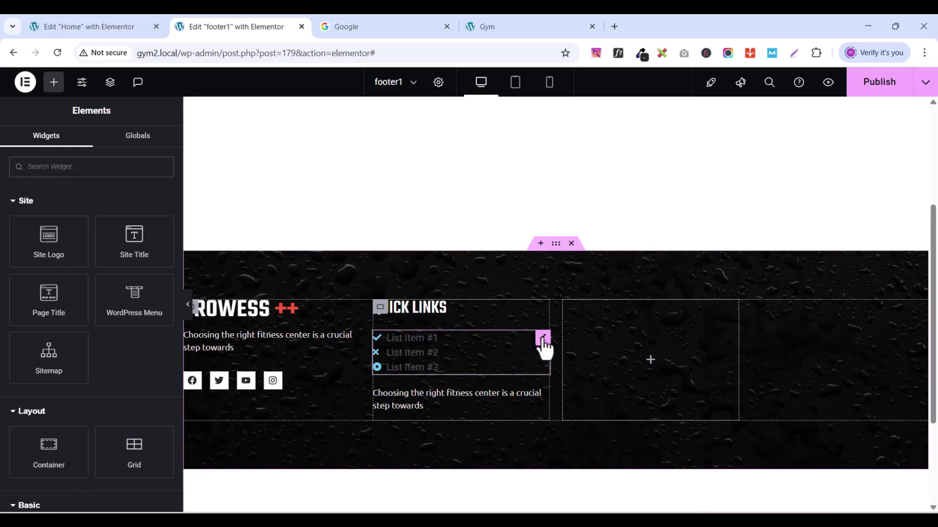
Step: Set the first icon list item's text to "Home", copied from the quick links in the reference Gym site's footer
left_click(542, 339)
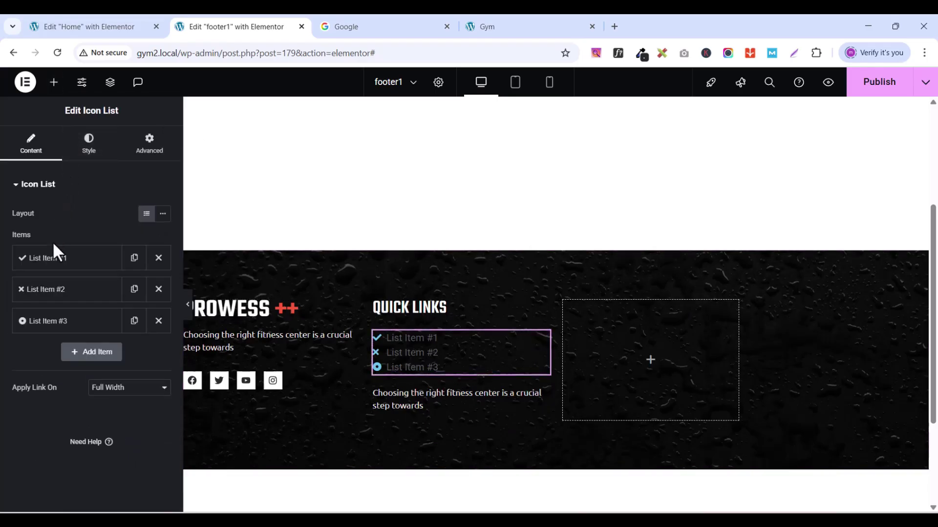
left_click(53, 256)
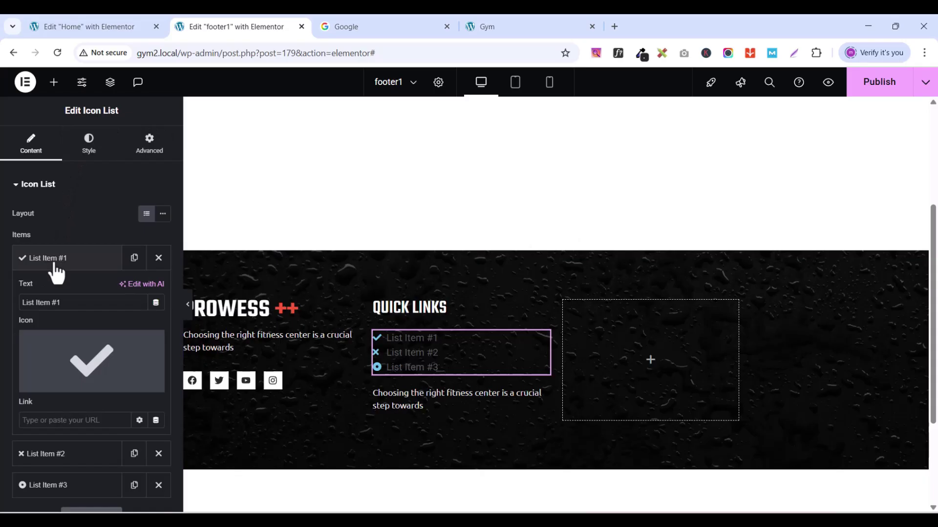
left_click(496, 28)
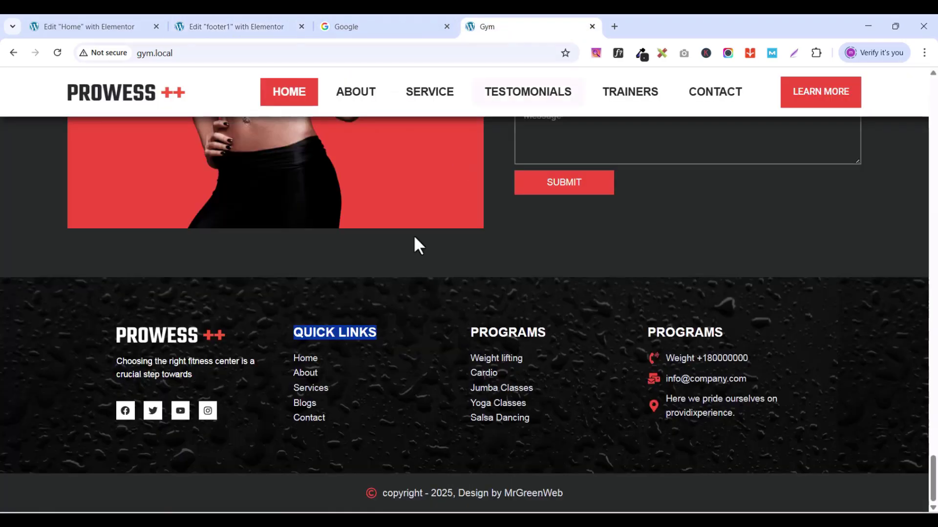
double_click(310, 358)
right_click(311, 356)
left_click(349, 179)
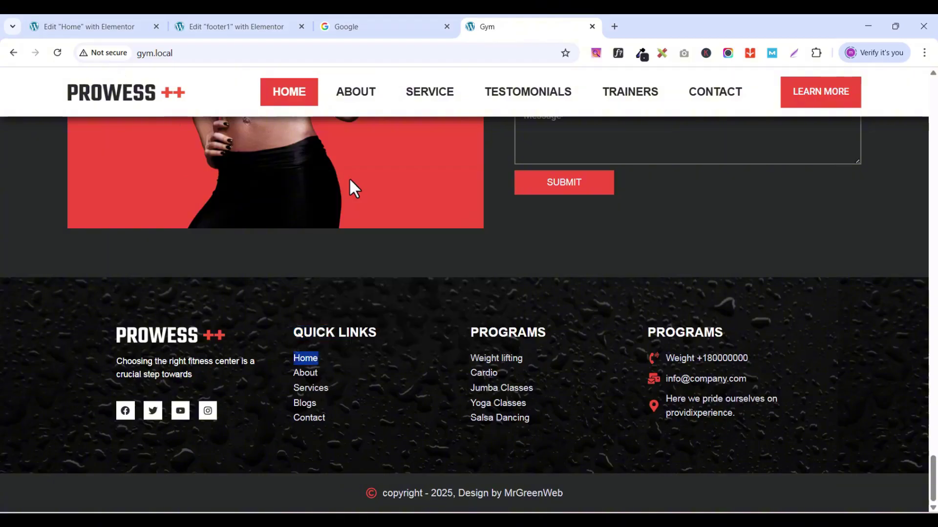
left_click(211, 28)
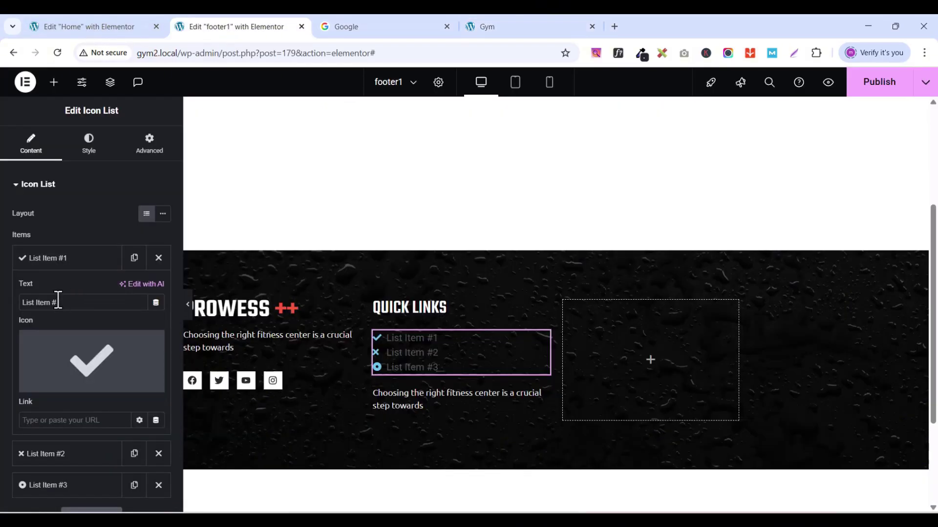
key("ctrl+v")
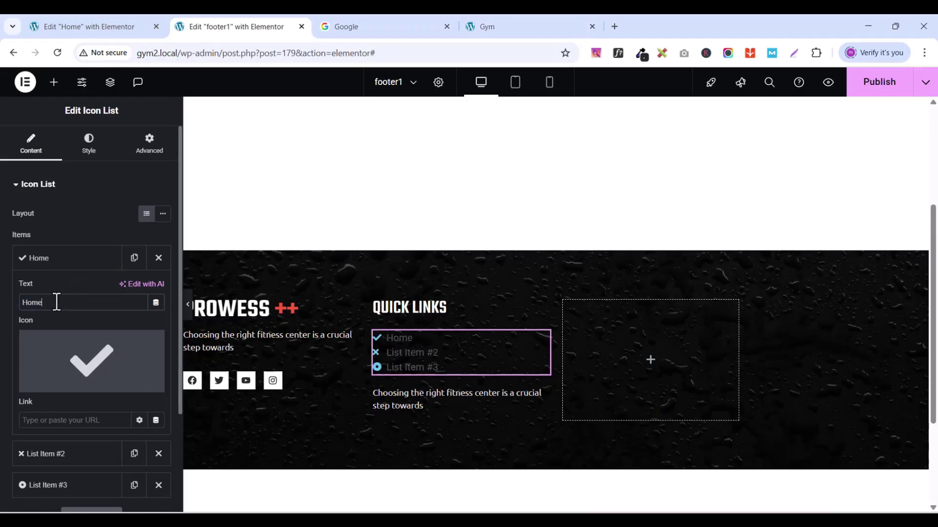
Step: Remove the check mark icon from the Home list item
left_click(44, 262)
left_click(44, 262)
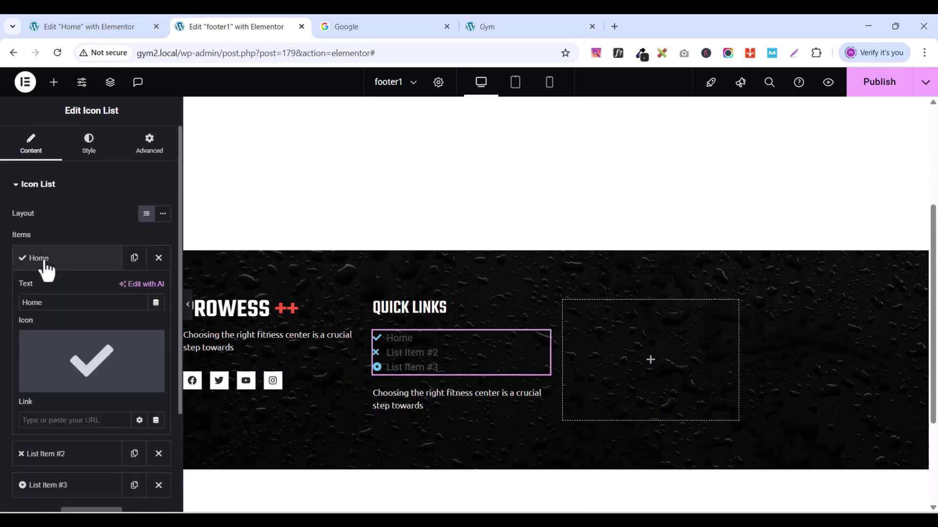
mouse_move(56, 345)
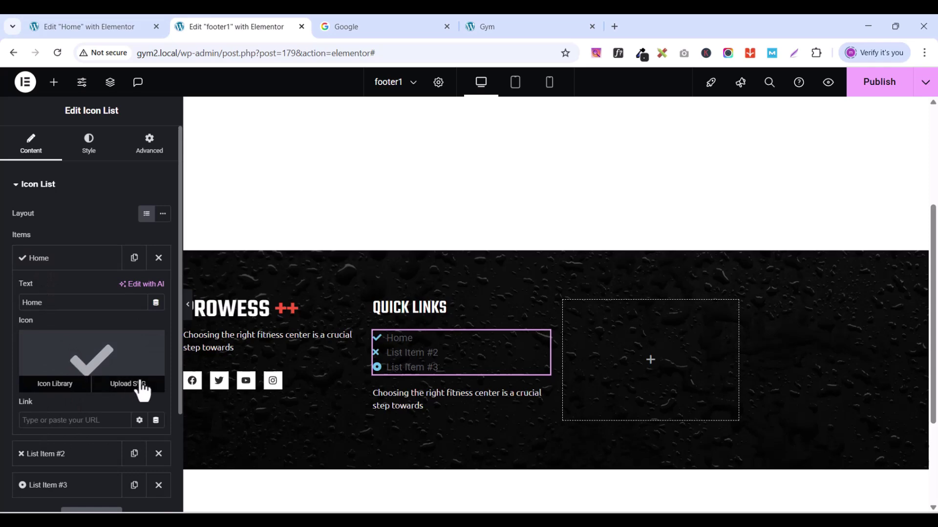
left_click(152, 343)
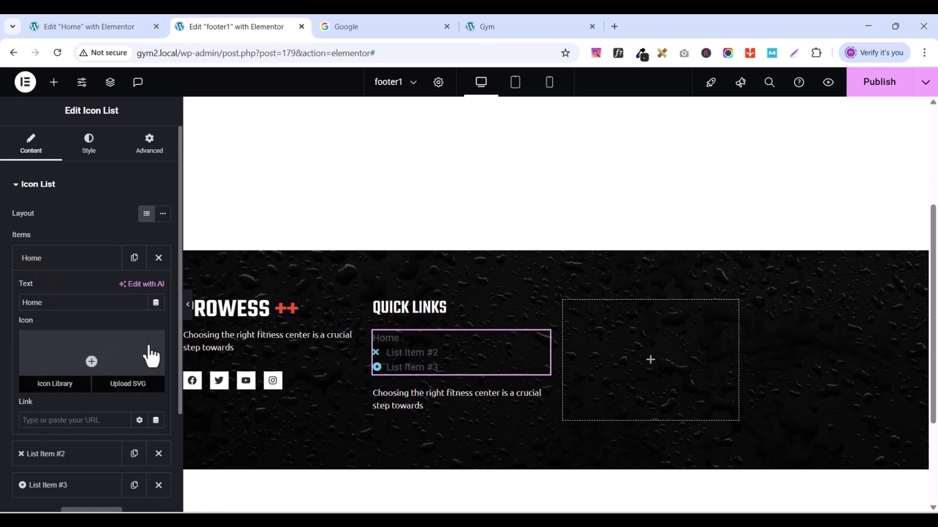
left_click(68, 266)
Step: Delete List Item #2 and List Item #3, and duplicate the Home item to make three Home entries
left_click(158, 320)
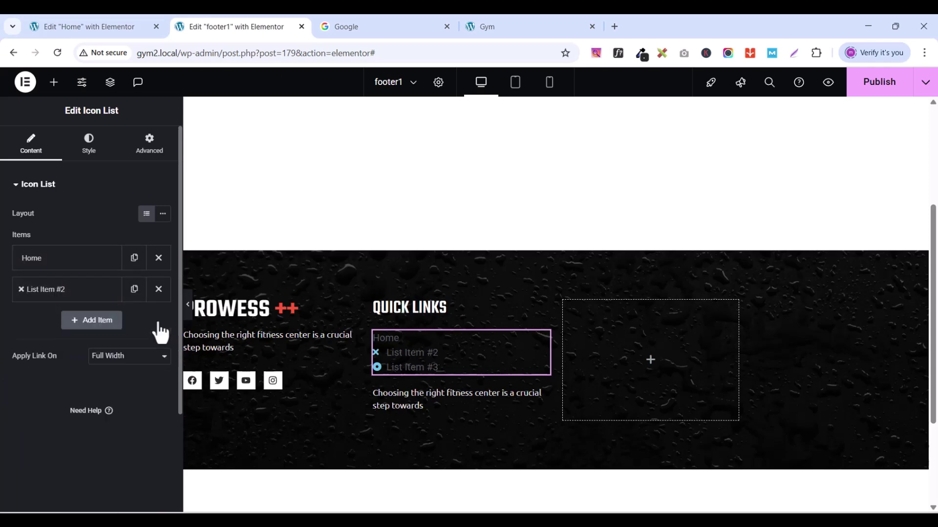
left_click(159, 289)
left_click(157, 259)
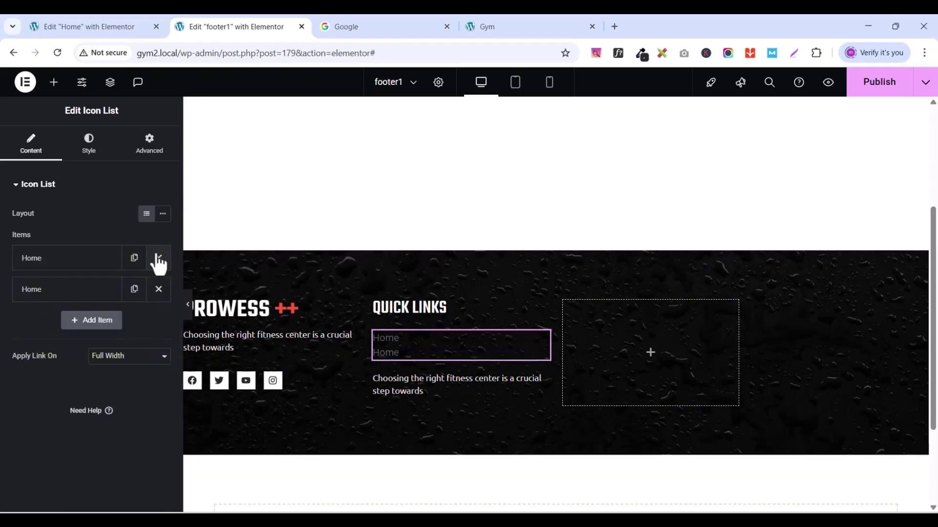
left_click(135, 290)
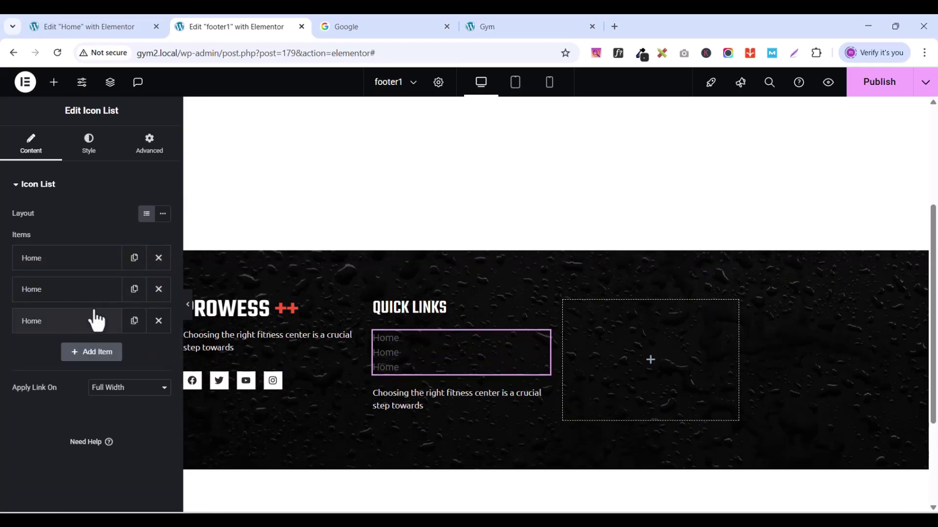
Step: Set the second list item's text to "About", following the quick links in the reference footer
left_click(59, 293)
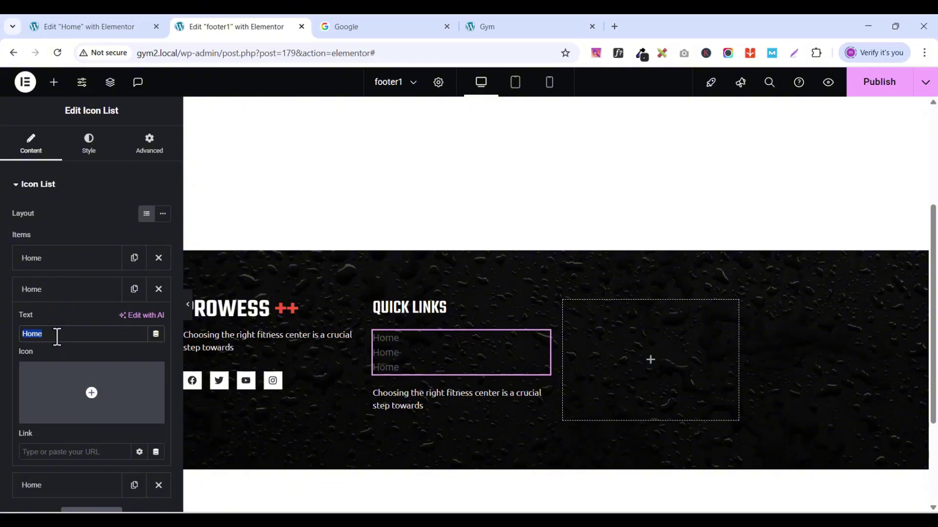
type("A")
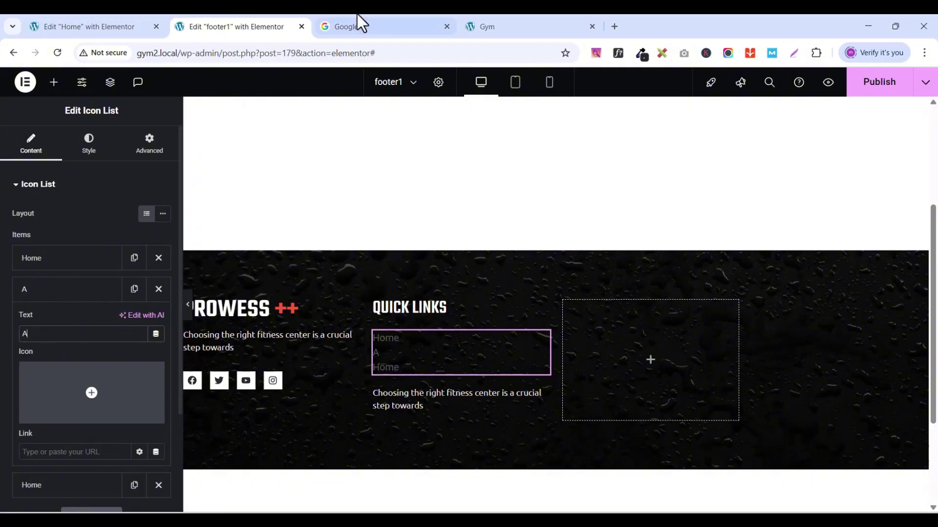
left_click(503, 28)
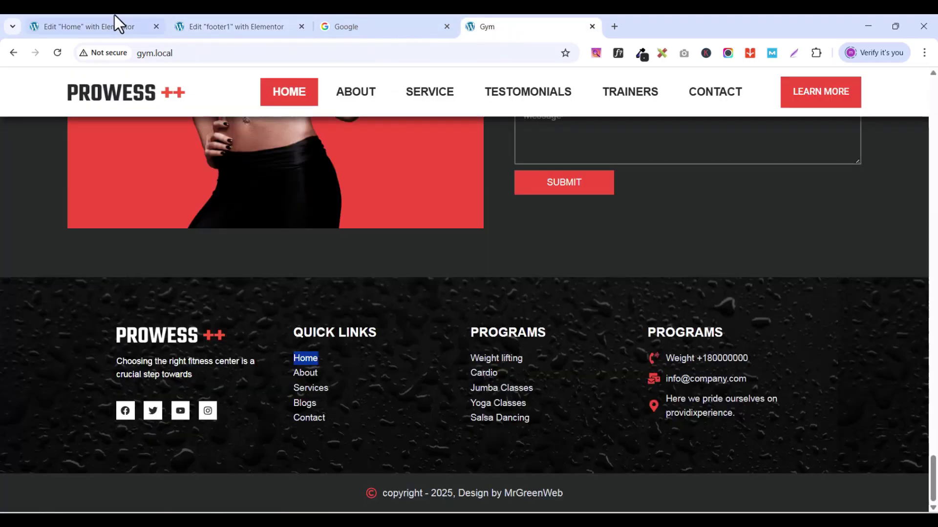
left_click(52, 24)
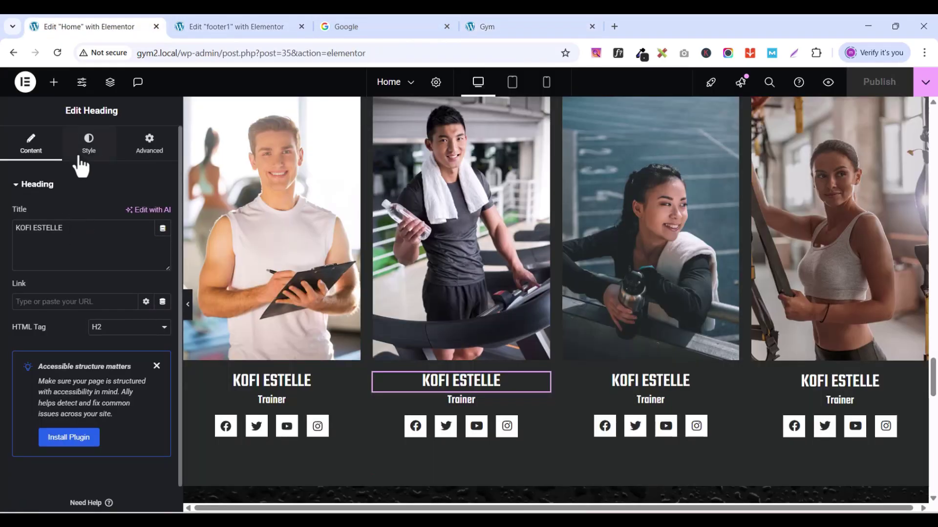
left_click(253, 30)
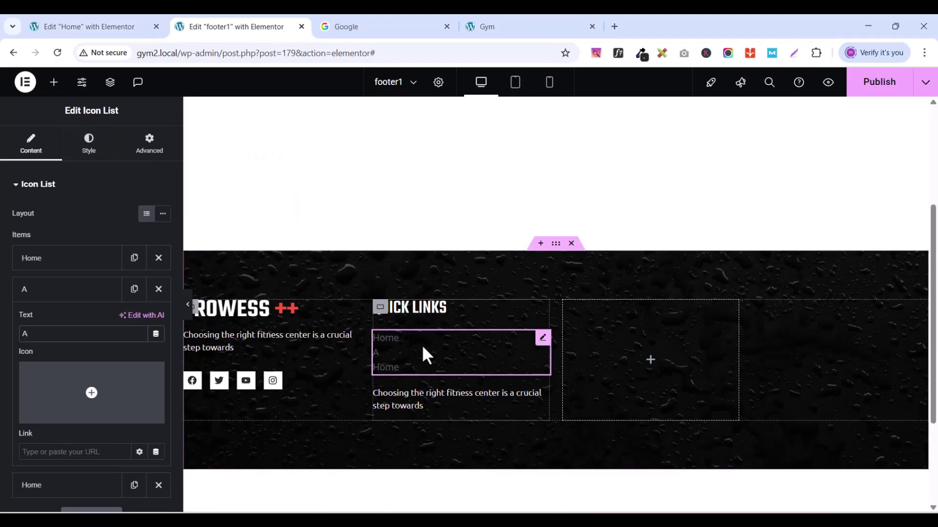
left_click(74, 293)
left_click(74, 291)
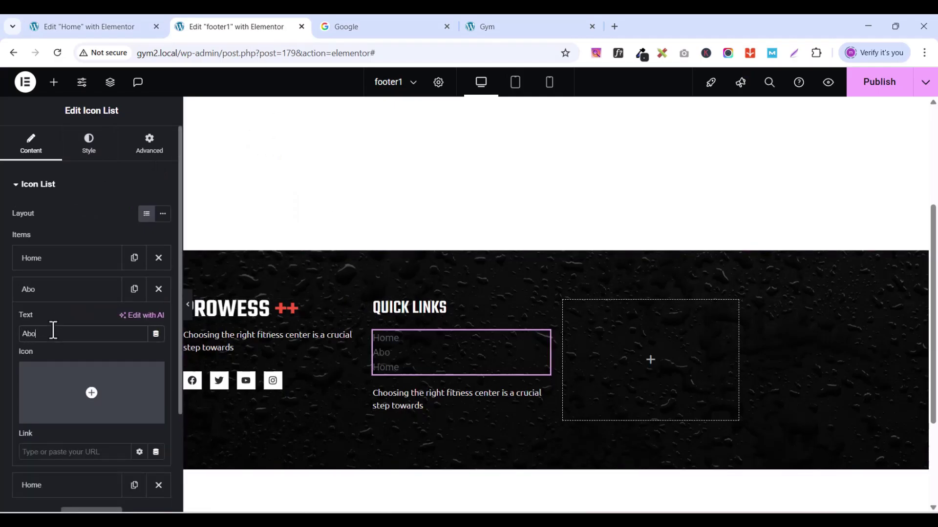
left_click(52, 293)
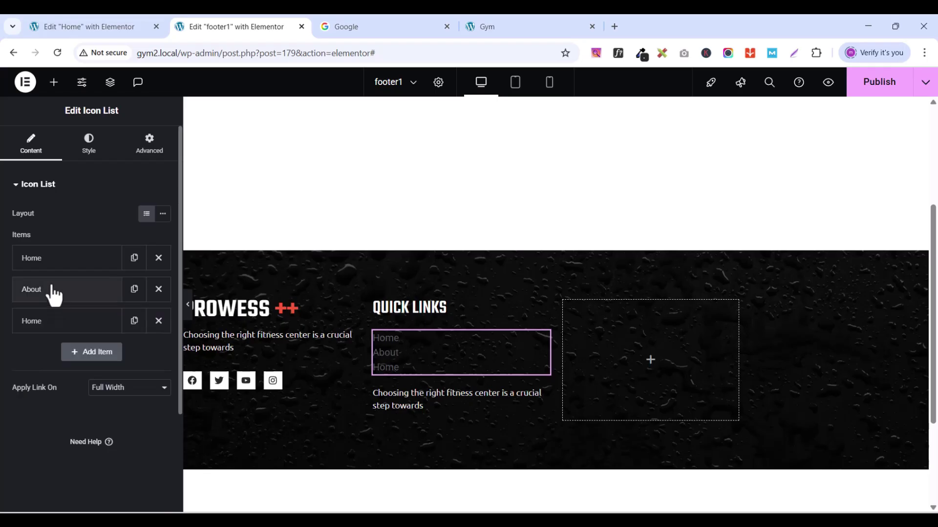
Step: Set the third list item's text to "Services" and duplicate that item
left_click(46, 325)
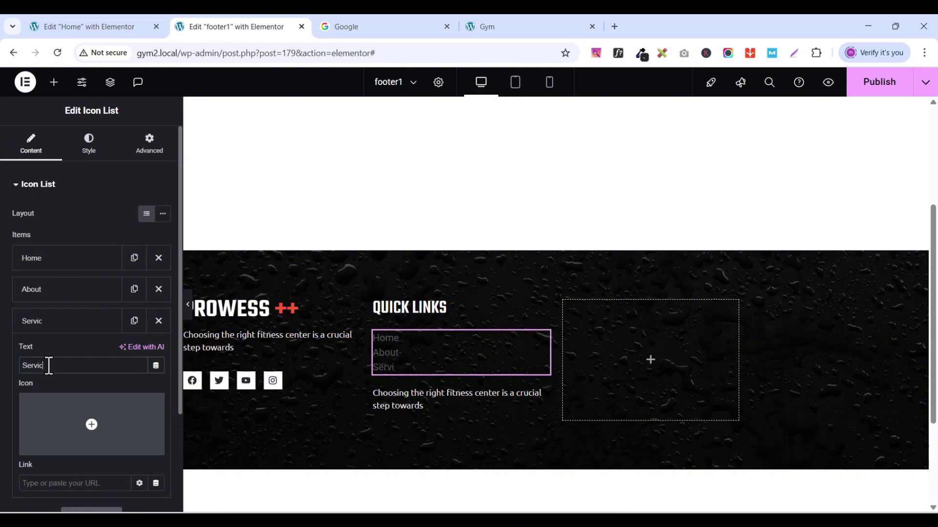
left_click(135, 321)
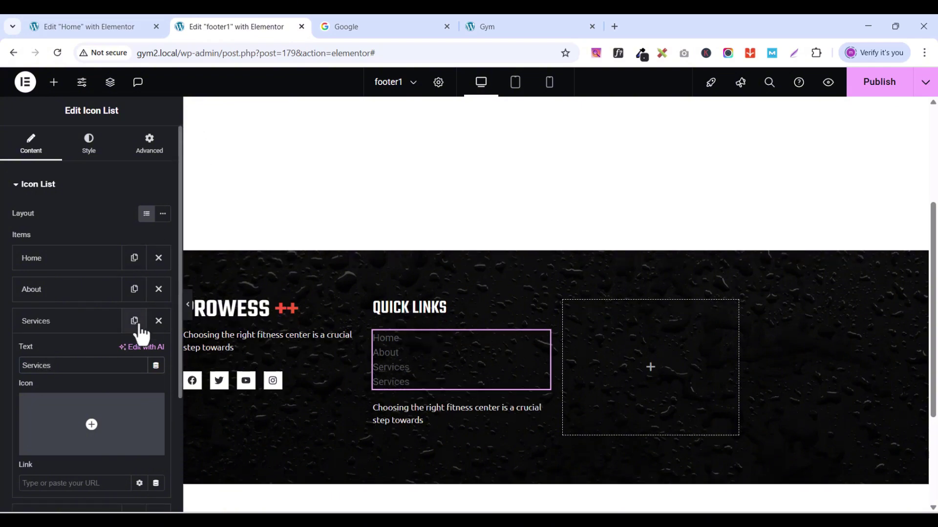
Step: Check the next quick link in the reference footer and change the third list item's text to "Blogs"
left_click(503, 30)
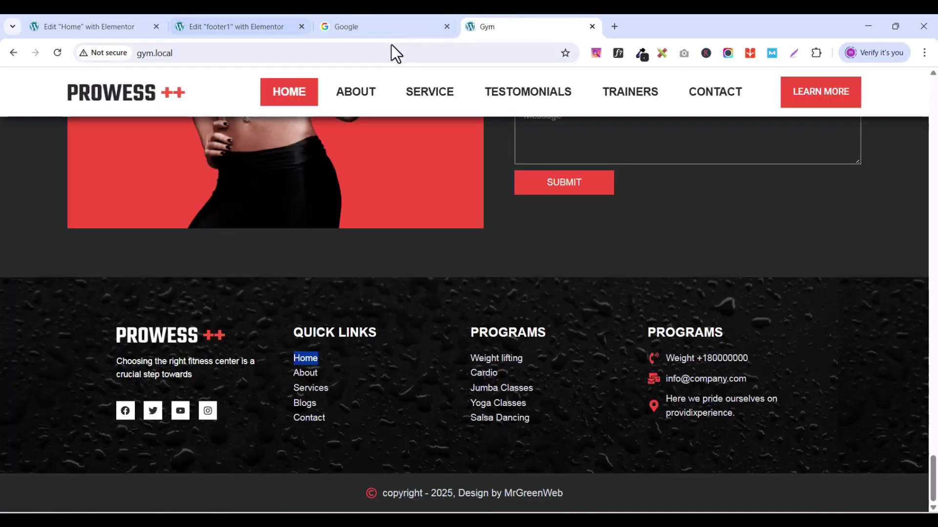
left_click(235, 19)
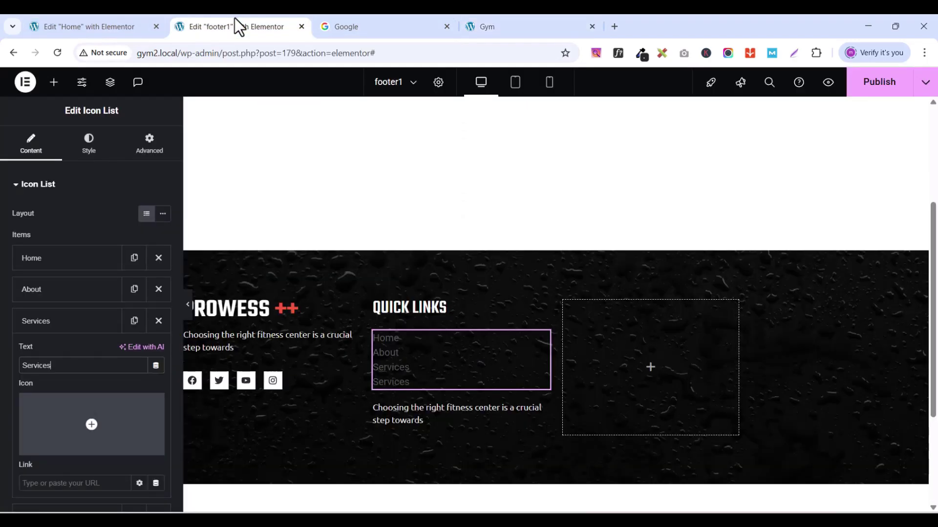
double_click(63, 361)
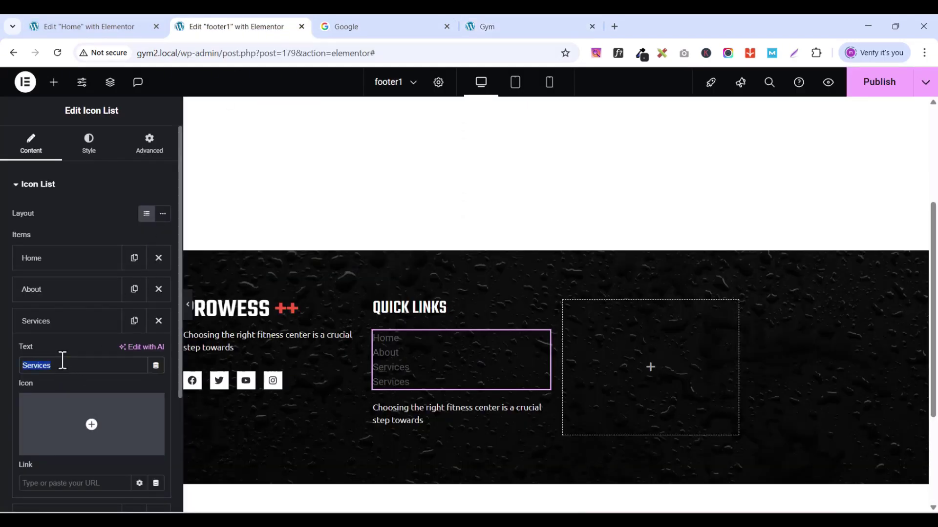
type("Blogs")
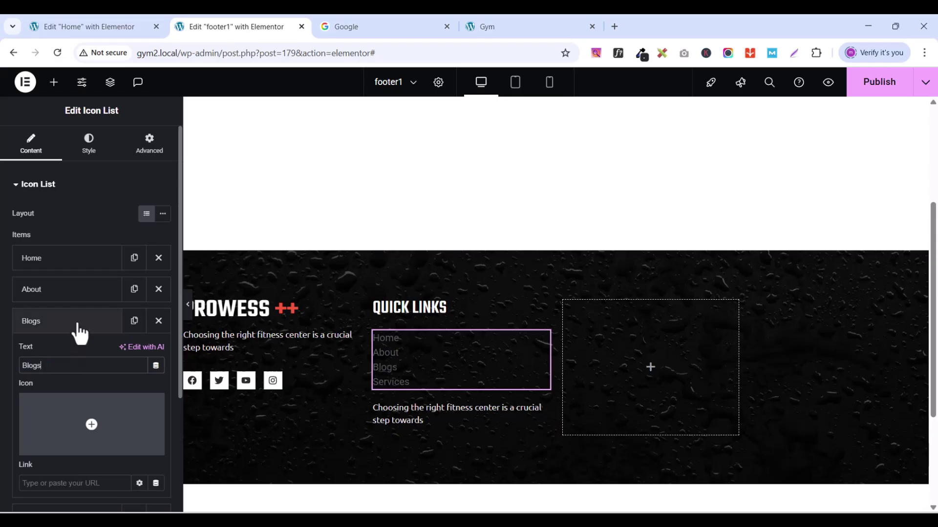
Step: Duplicate the Services item in the quick links list and set the new fifth item's text to "Contact"
left_click(74, 327)
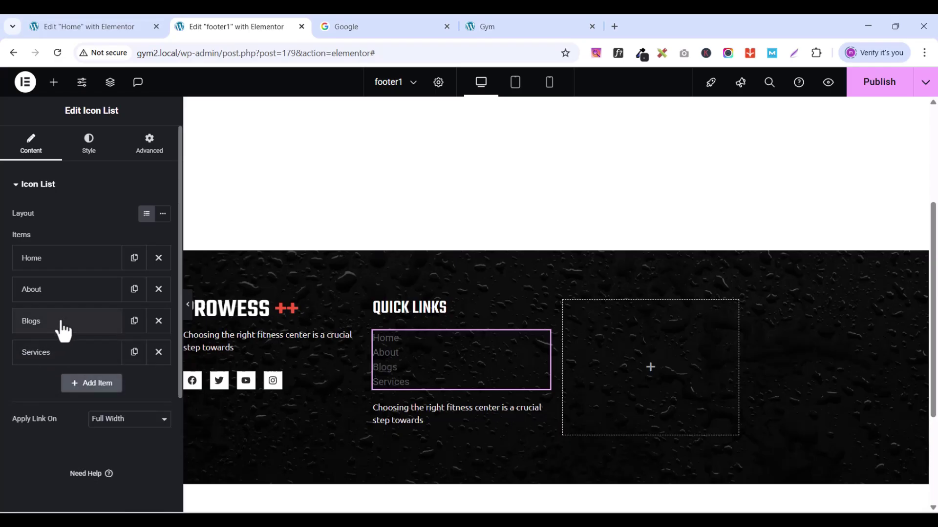
left_click(62, 331)
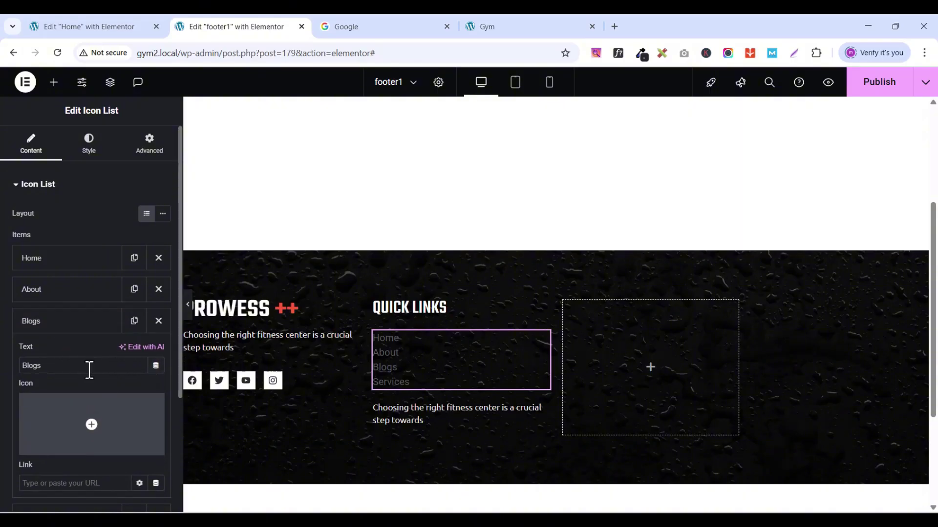
left_click(75, 330)
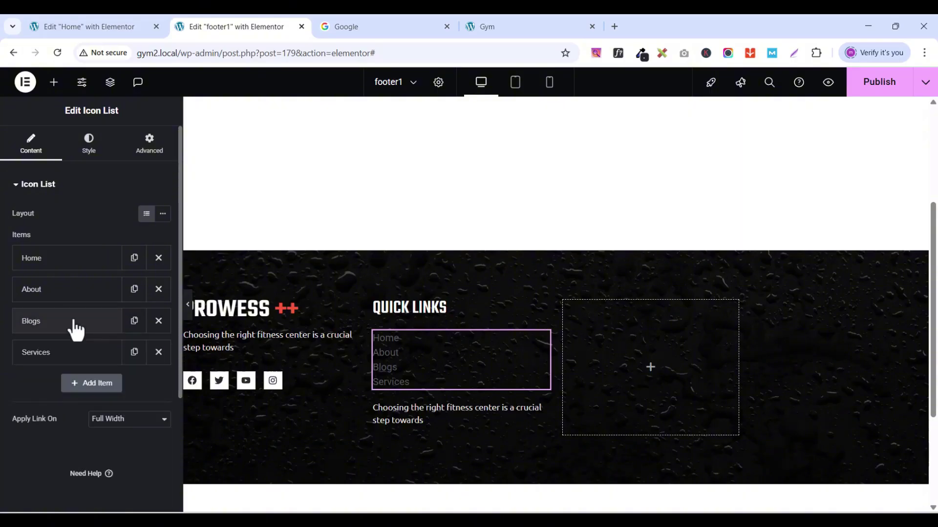
left_click(134, 352)
left_click(87, 386)
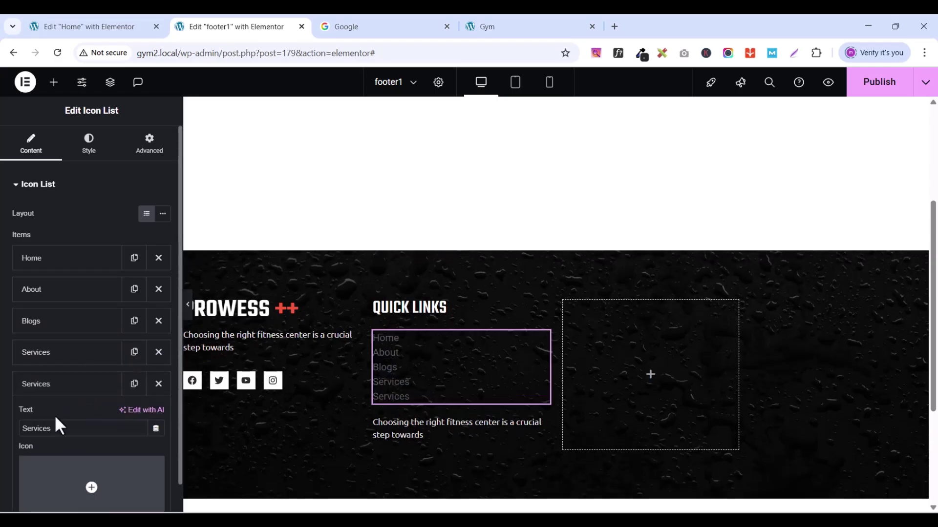
type("Contact")
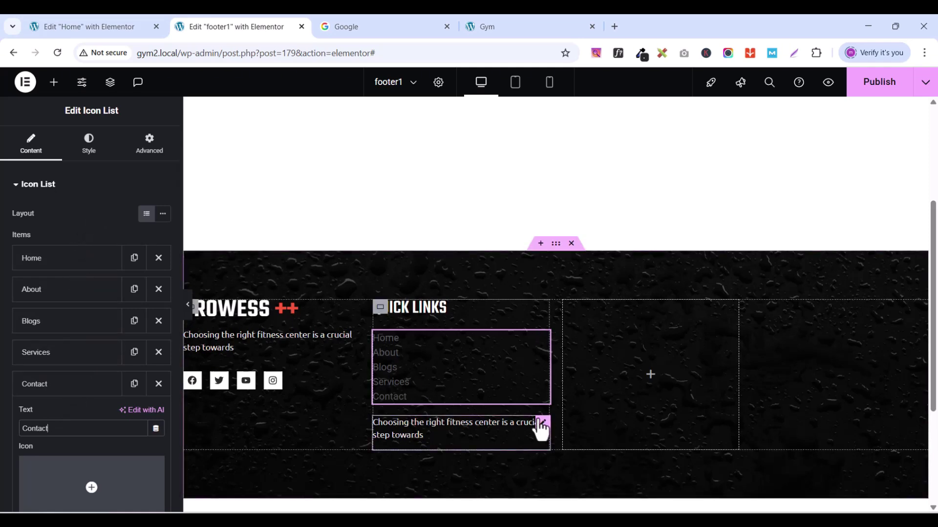
Step: Delete the description text below the quick links and set the link list's space between items to 2 px
right_click(544, 429)
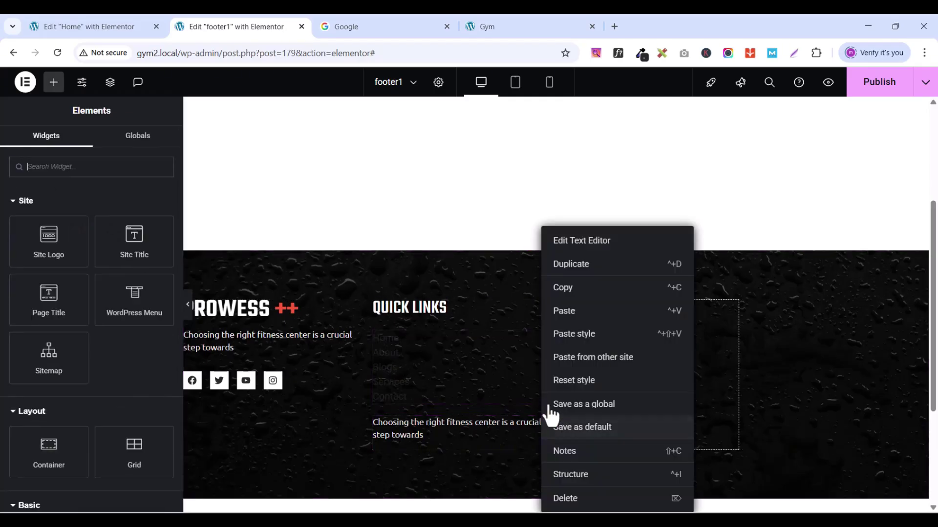
left_click(576, 496)
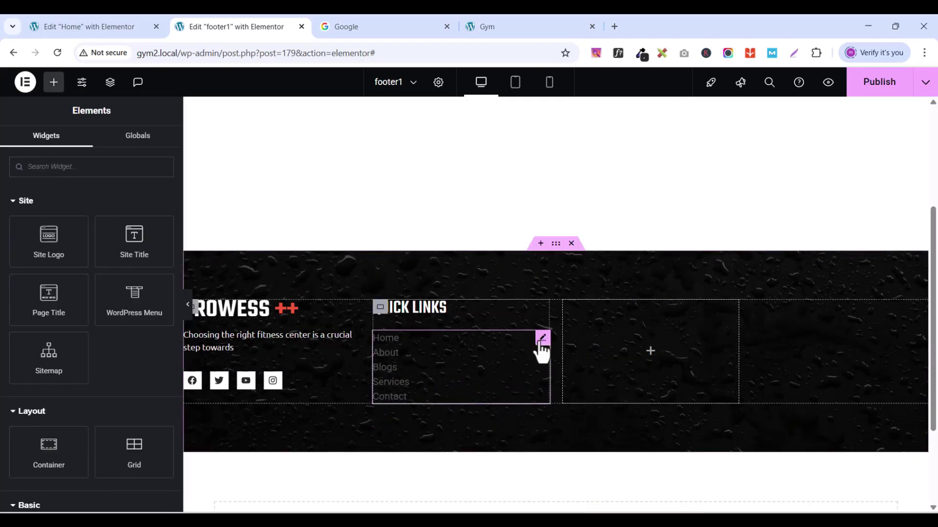
left_click(541, 338)
left_click(88, 146)
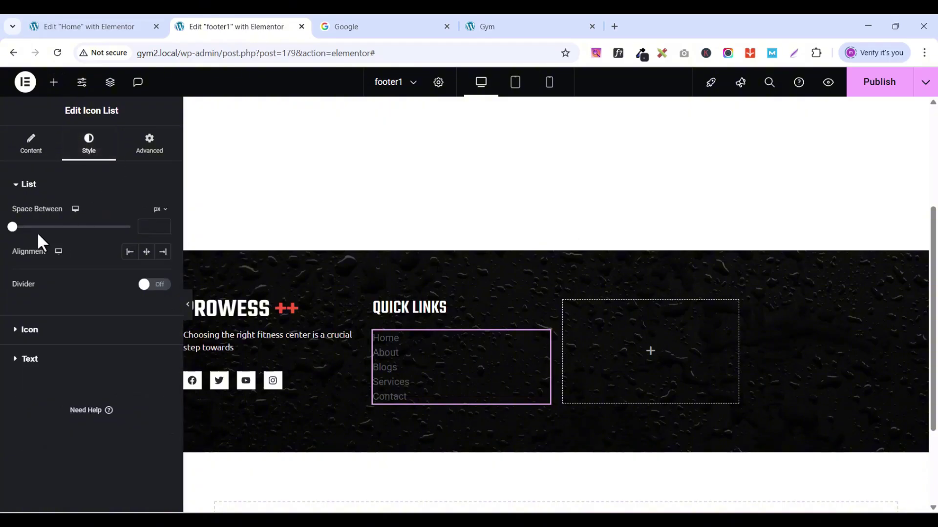
left_click(163, 224)
left_click(163, 224)
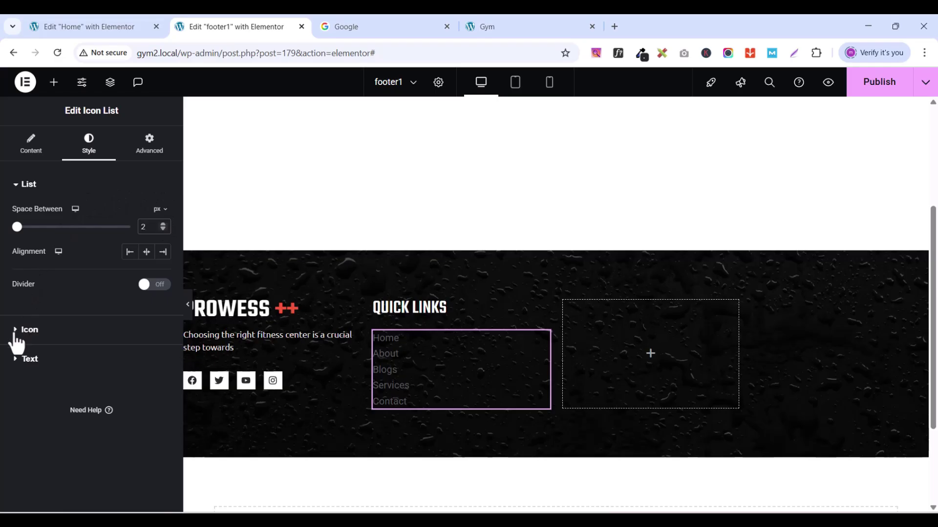
Step: Set the font family of the quick links list text to Ubuntu
double_click(16, 359)
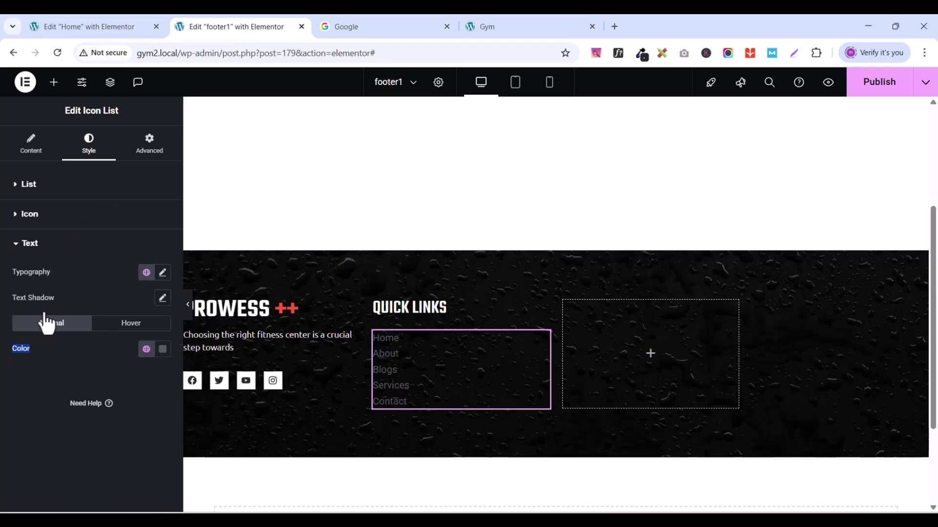
left_click(163, 274)
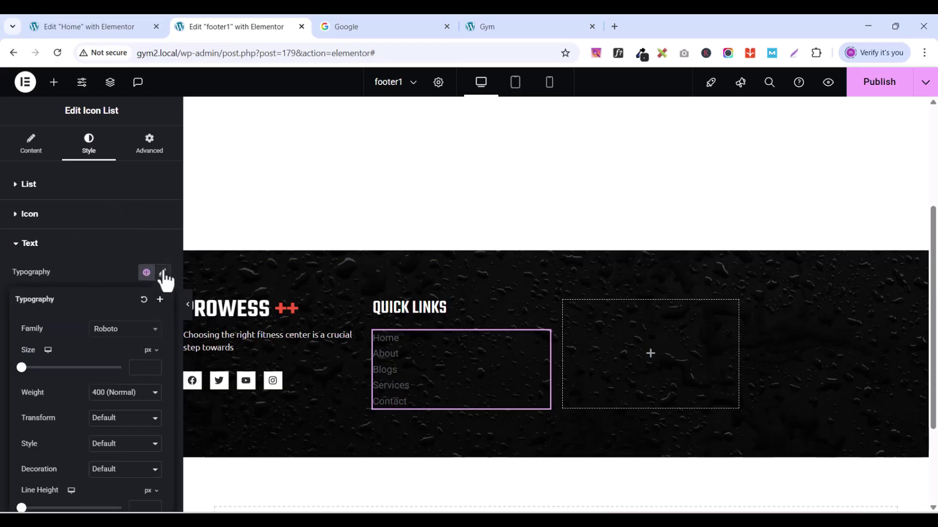
left_click(137, 332)
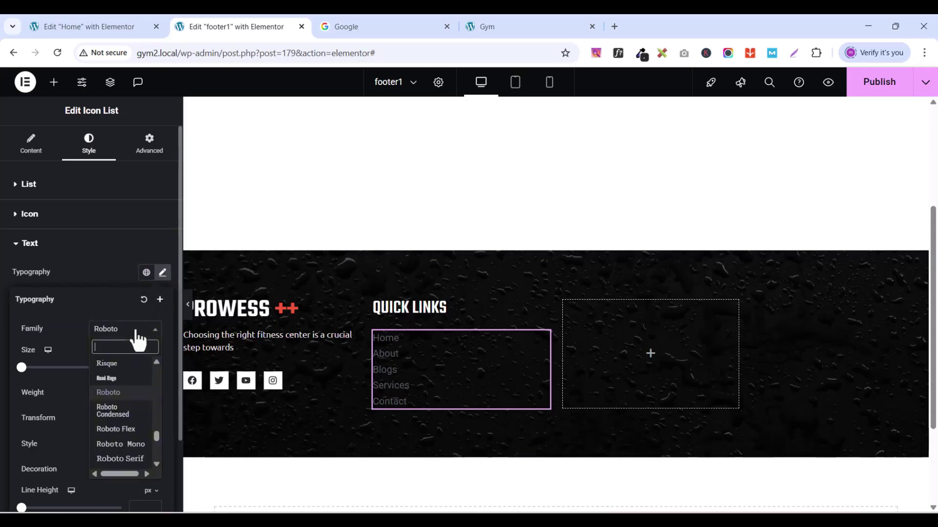
type("ubut")
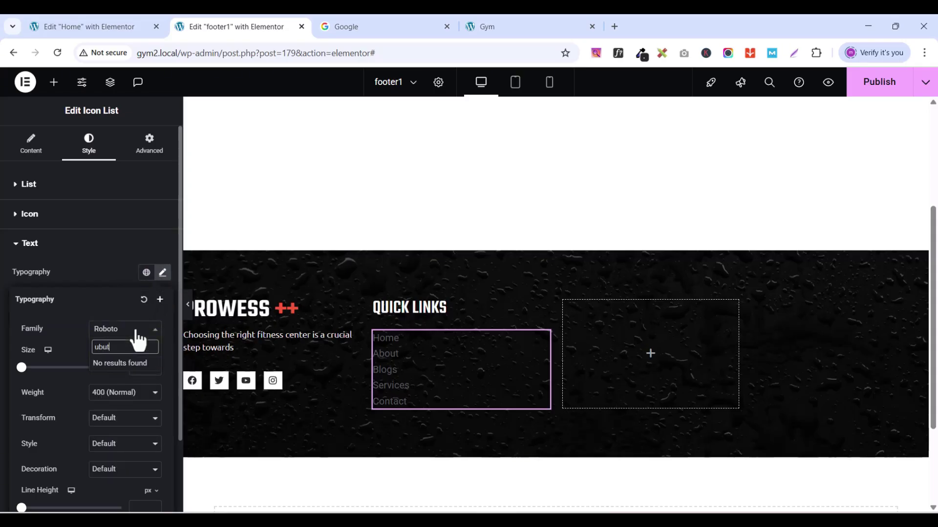
key("BackSpace")
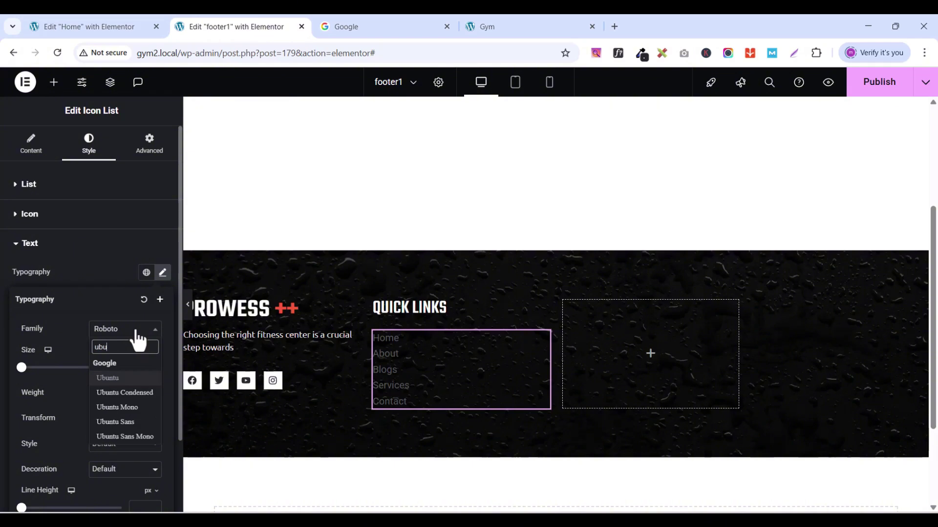
left_click(118, 378)
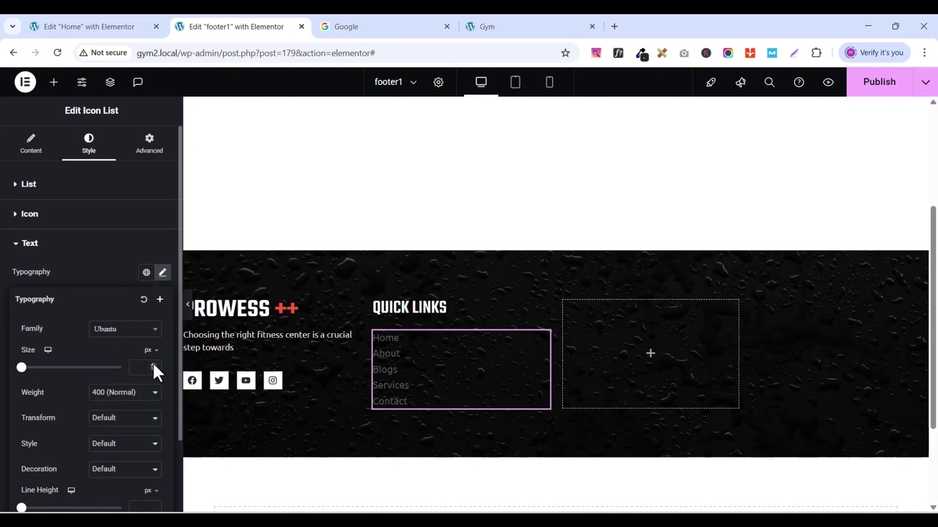
Step: Set the quick links list text size to 15 px and close the typography settings
type("9")
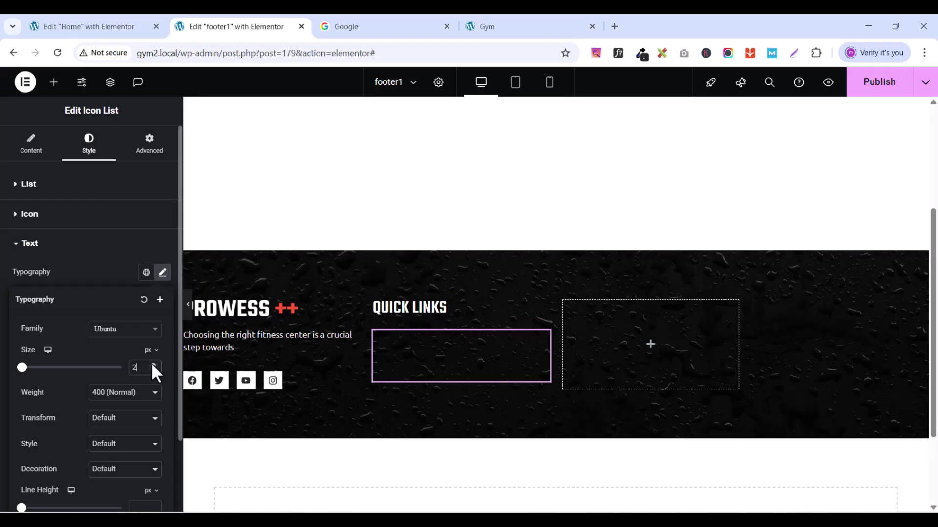
key("Up")
key("Up")
key("Up")
key("Up")
key("Up")
key("Up")
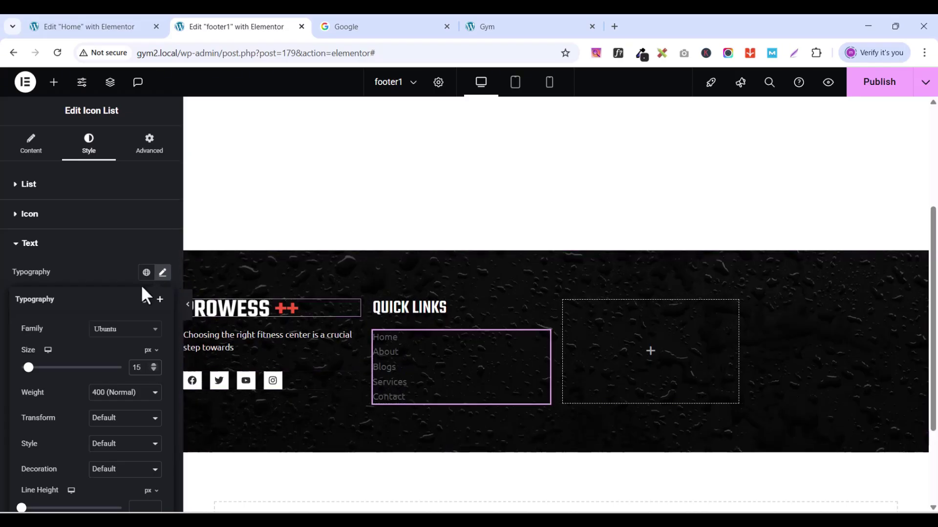
double_click(69, 261)
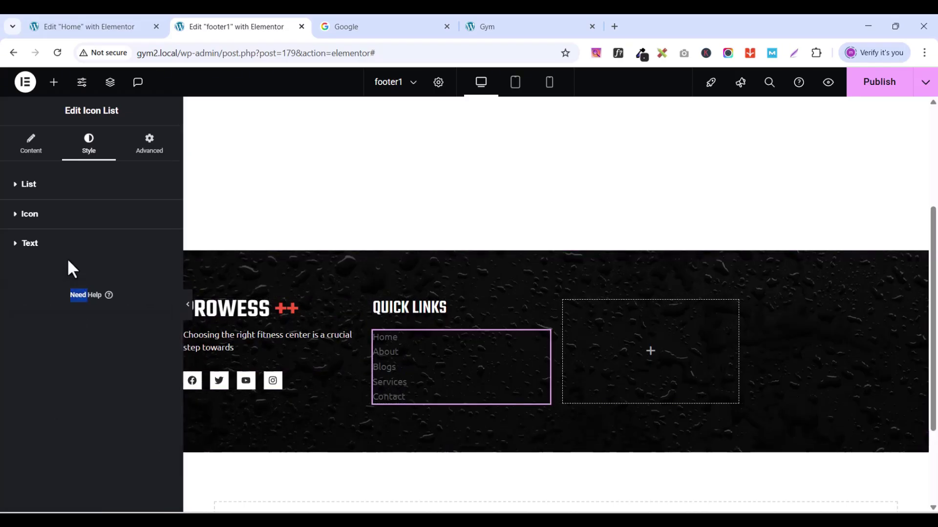
Step: Change the normal text color of the quick links list to light gray #C9CBCD
left_click(19, 246)
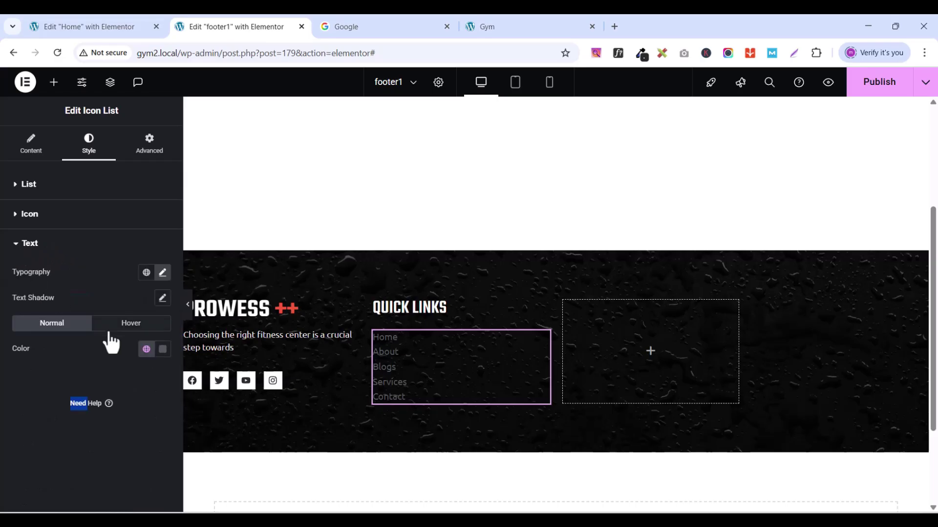
left_click(162, 348)
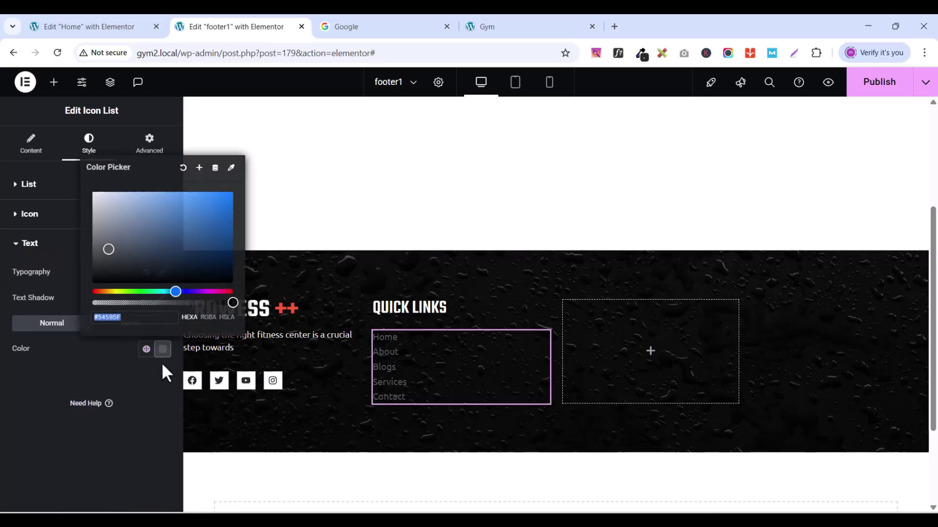
left_click_drag(109, 250, 95, 210)
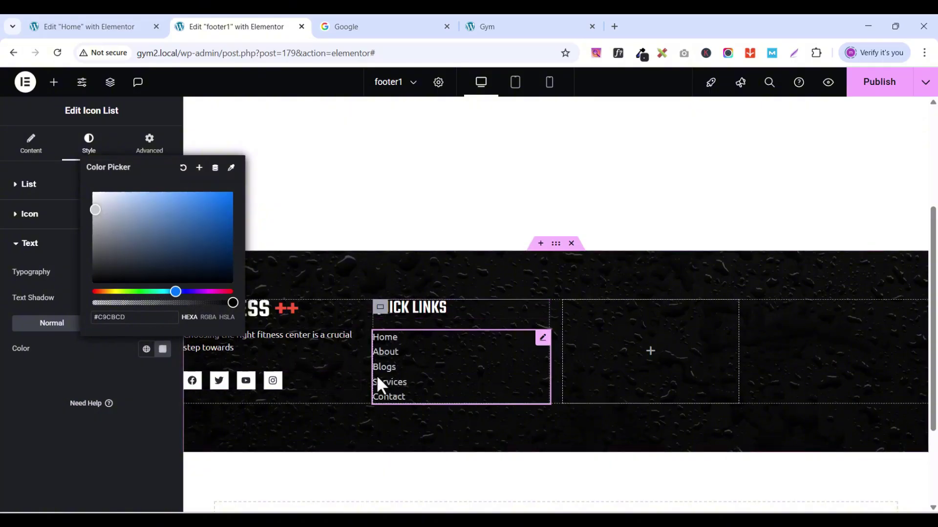
Step: Duplicate the Quick Links column container to create the footer's third column
scroll(376, 374, "down", 1)
scroll(376, 374, "up", 3)
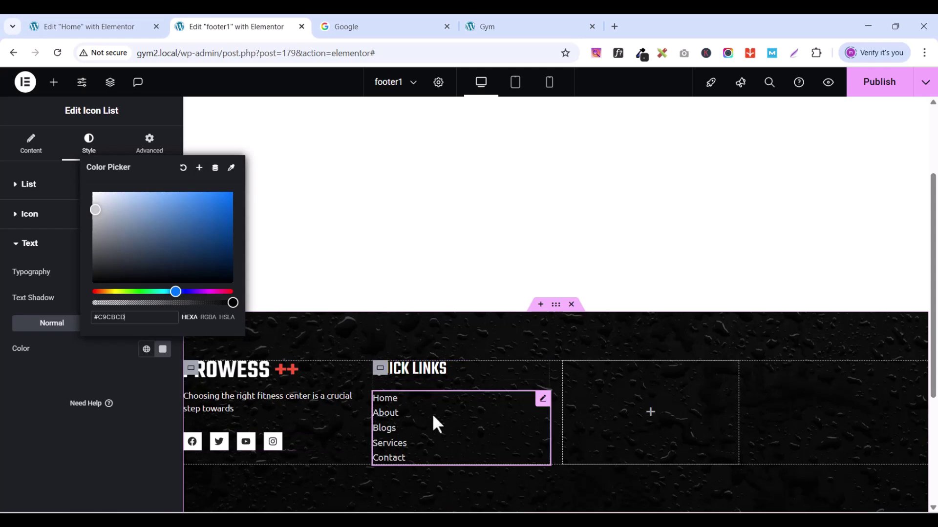
right_click(382, 378)
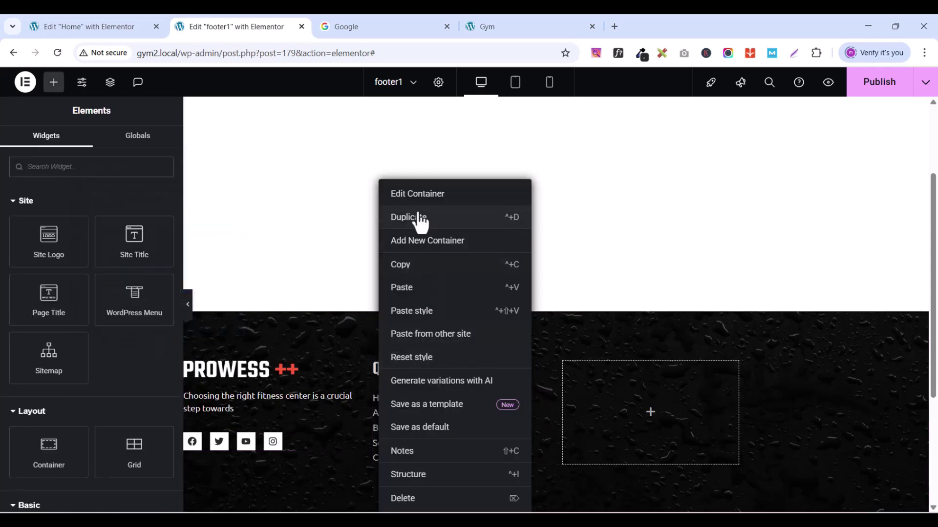
left_click(416, 217)
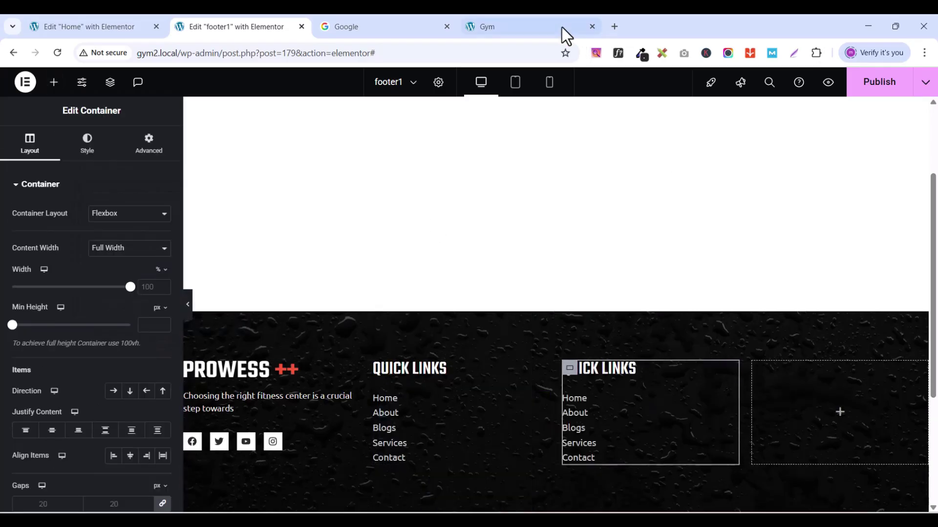
Step: Copy the third column's heading from the reference footer and set the duplicated column's heading to "PROGRAMS"
left_click(536, 30)
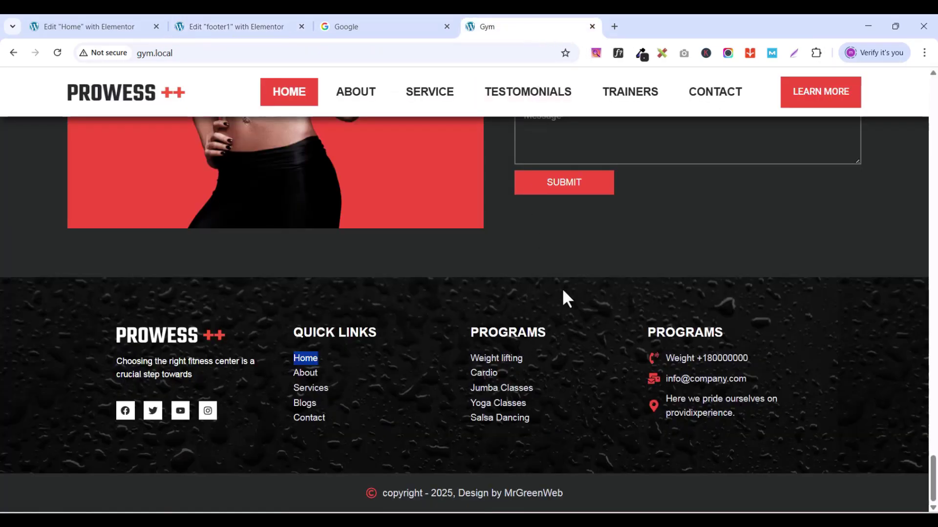
left_click_drag(473, 334, 561, 340)
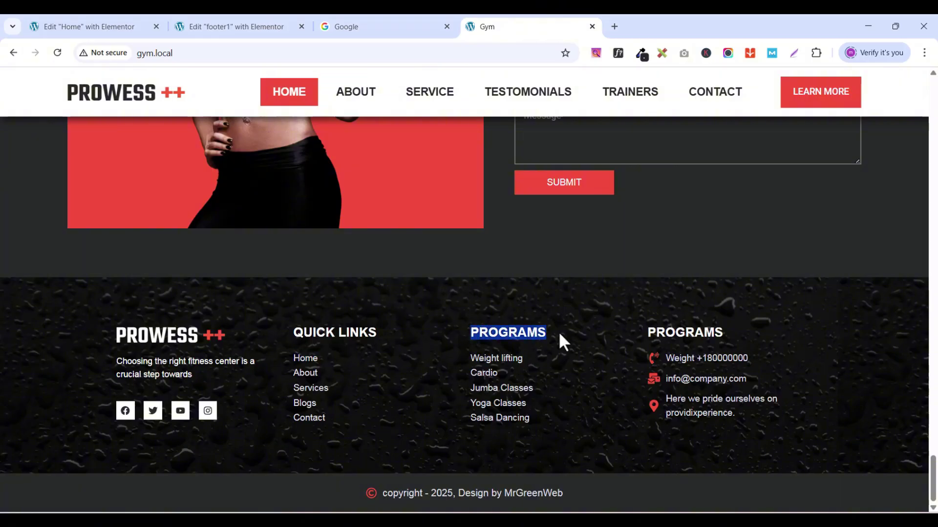
right_click(529, 332)
left_click(569, 157)
left_click(99, 27)
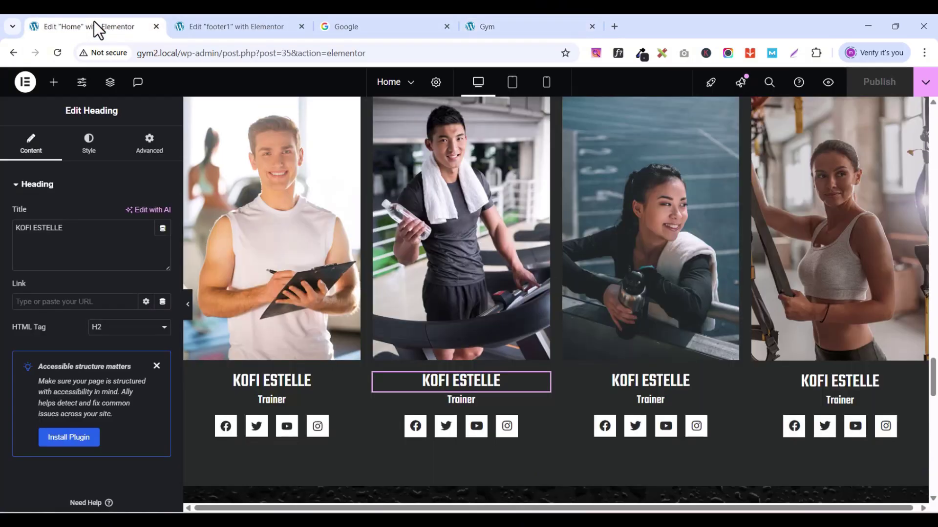
left_click(268, 29)
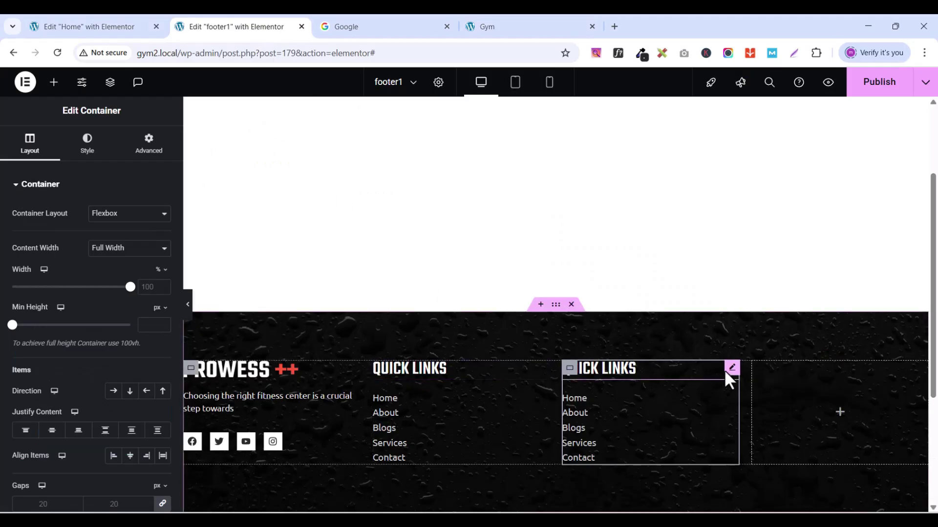
left_click(731, 373)
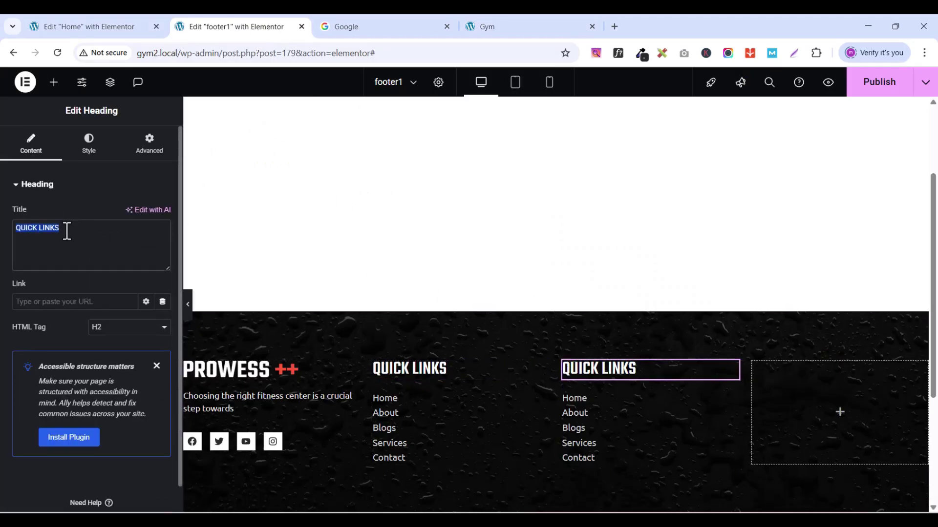
type("PROGRAMS")
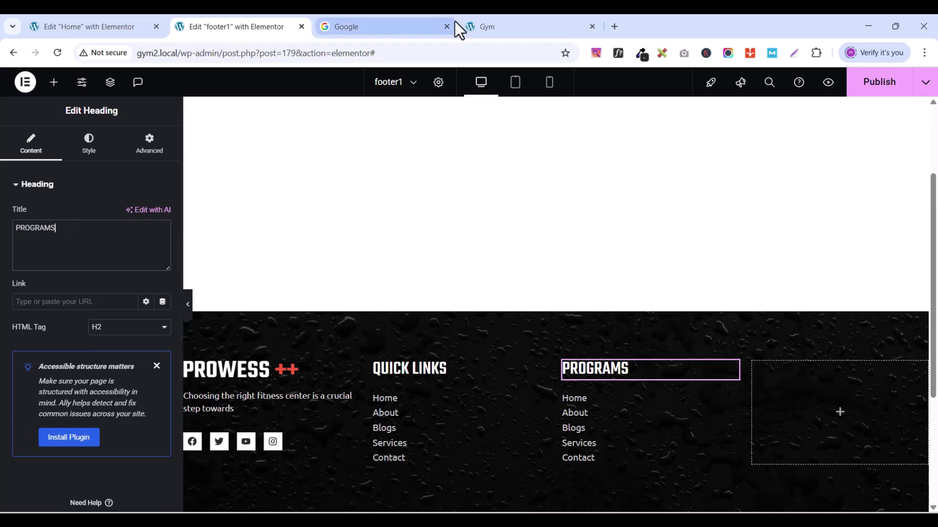
Step: Copy "Weight lifting" from the reference footer and use it as the first item's text in the Programs list
left_click(497, 32)
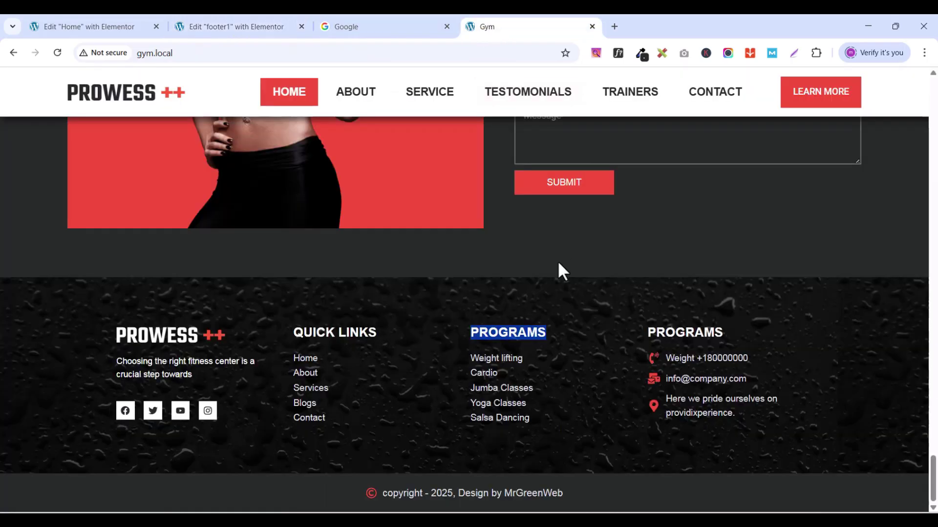
triple_click(487, 364)
right_click(487, 364)
left_click(526, 191)
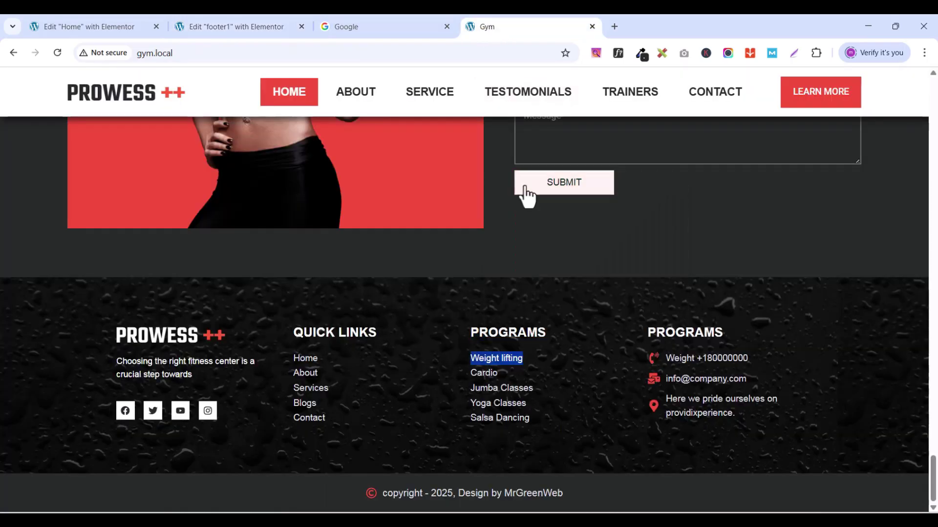
left_click(216, 31)
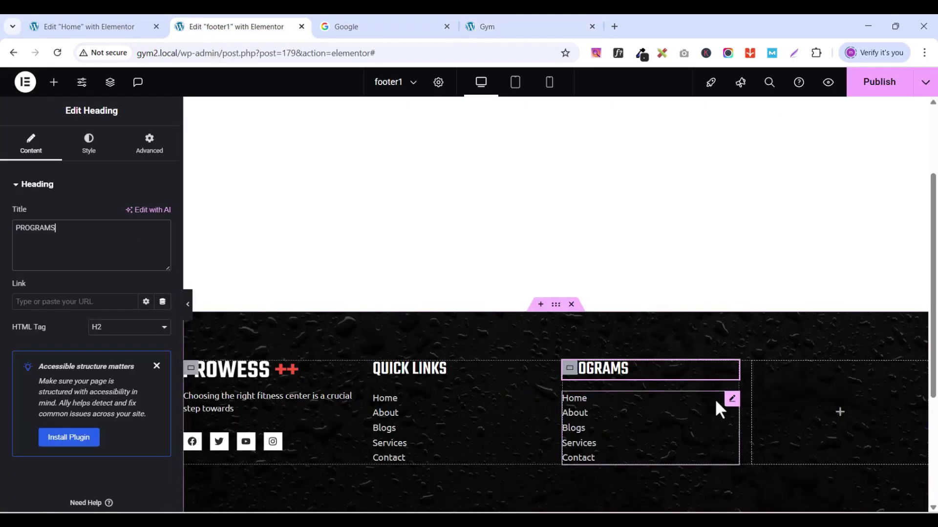
left_click(730, 400)
left_click(60, 268)
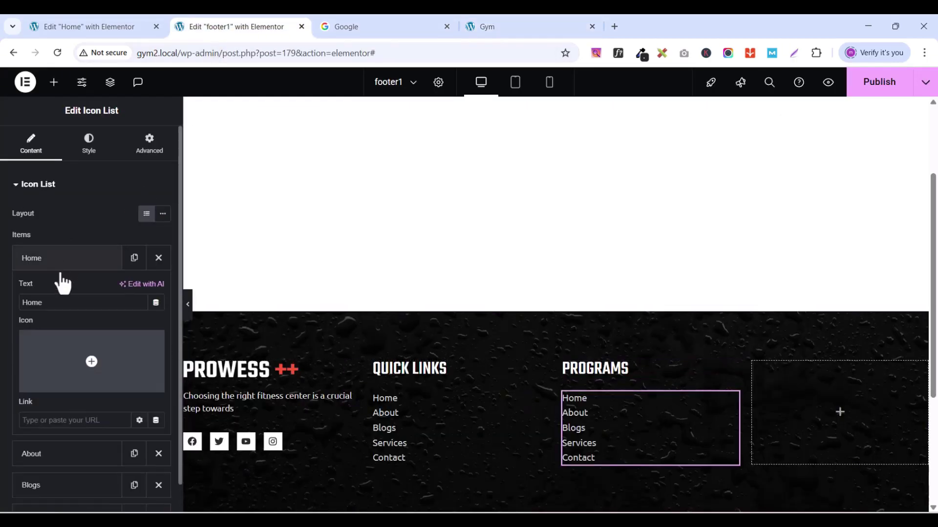
key("ctrl+v")
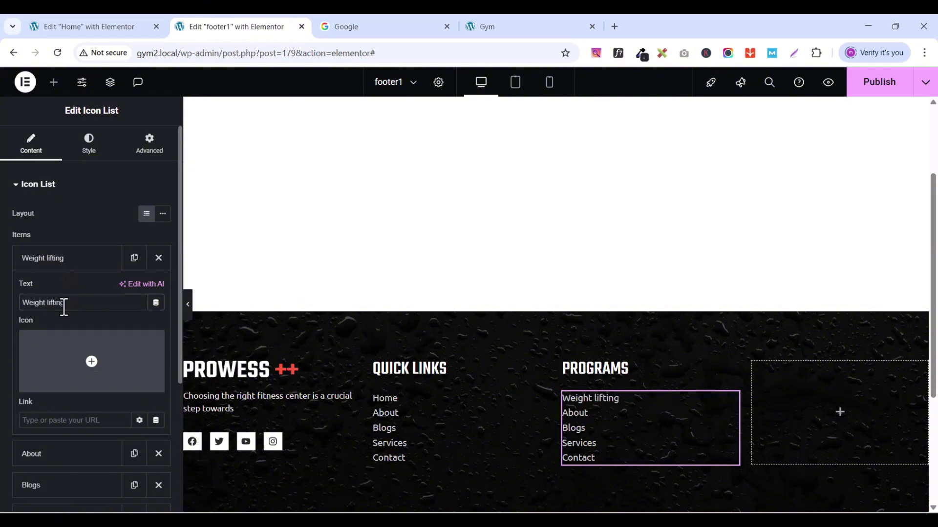
Step: Copy "Cardio" from the reference footer and use it as the second item's text in the Programs list
left_click(73, 264)
left_click(500, 33)
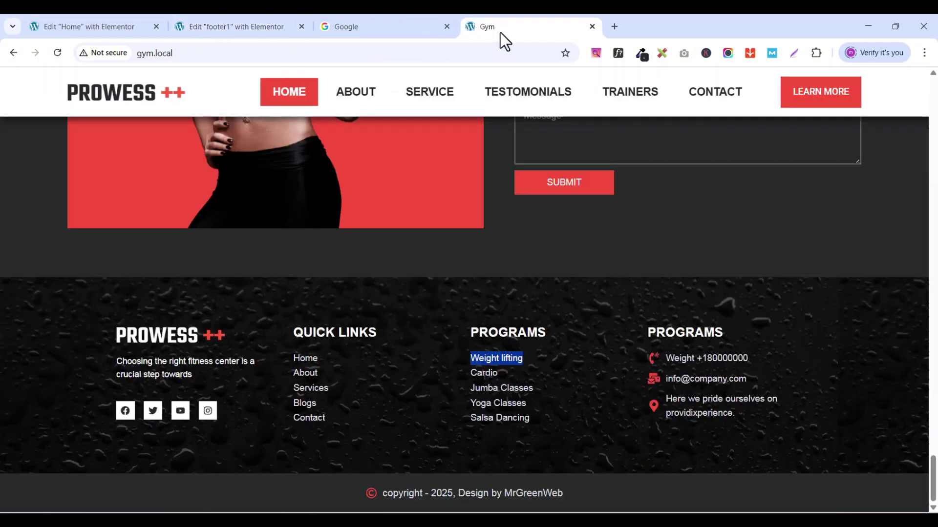
left_click(493, 374)
left_click_drag(492, 375, 498, 374)
right_click(497, 374)
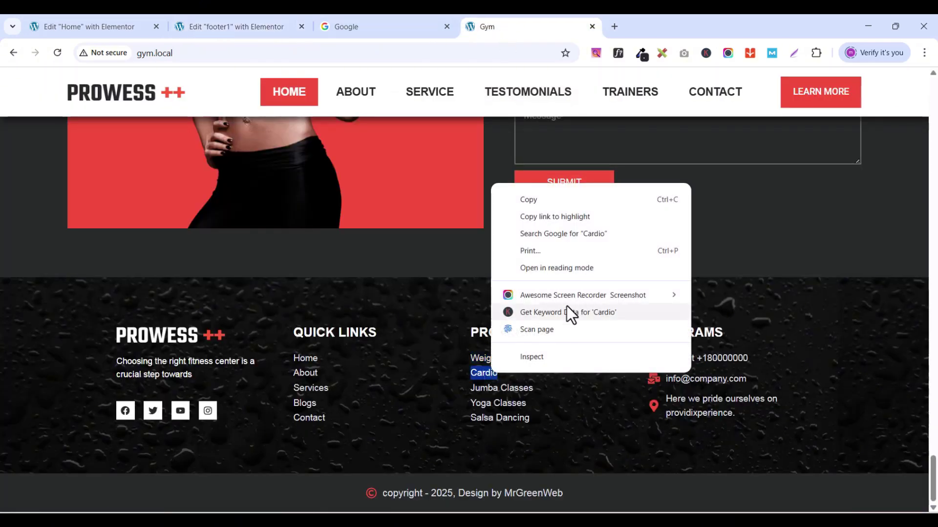
left_click(534, 199)
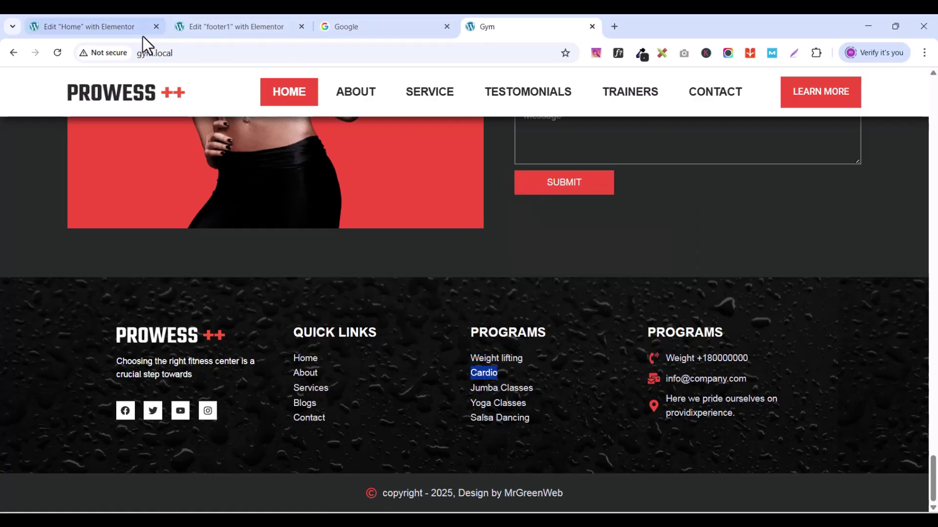
left_click(227, 26)
left_click(39, 291)
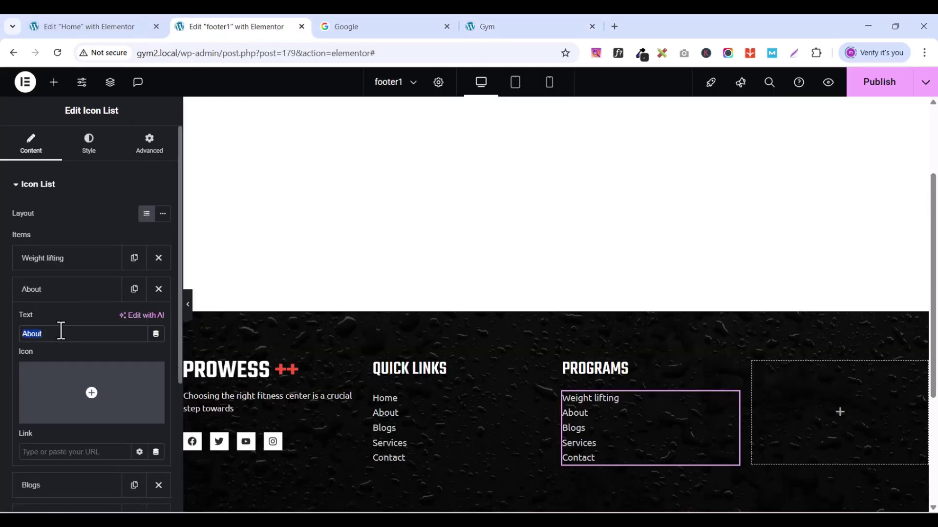
key("ctrl+v")
left_click(52, 296)
Step: Copy "Jumba Classes" from the reference footer and use it as the third item's text in the Programs list
left_click(508, 26)
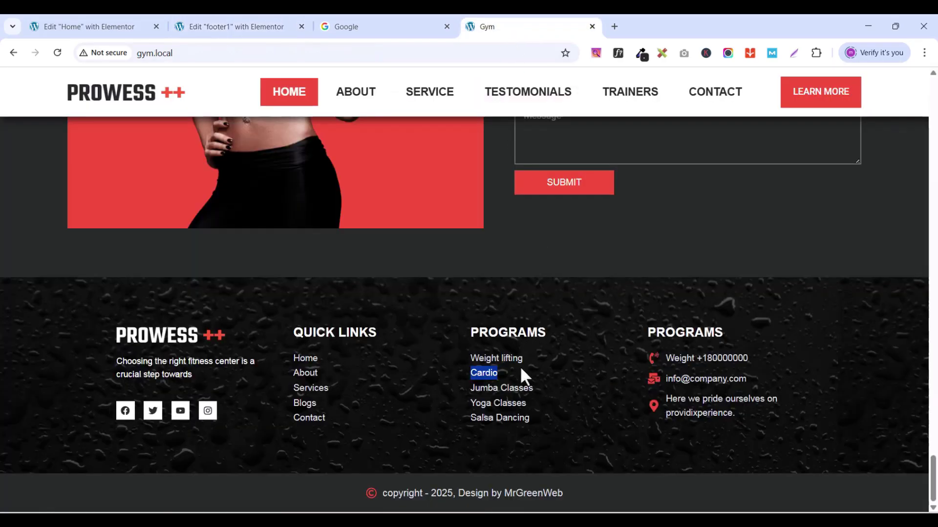
triple_click(508, 388)
right_click(505, 390)
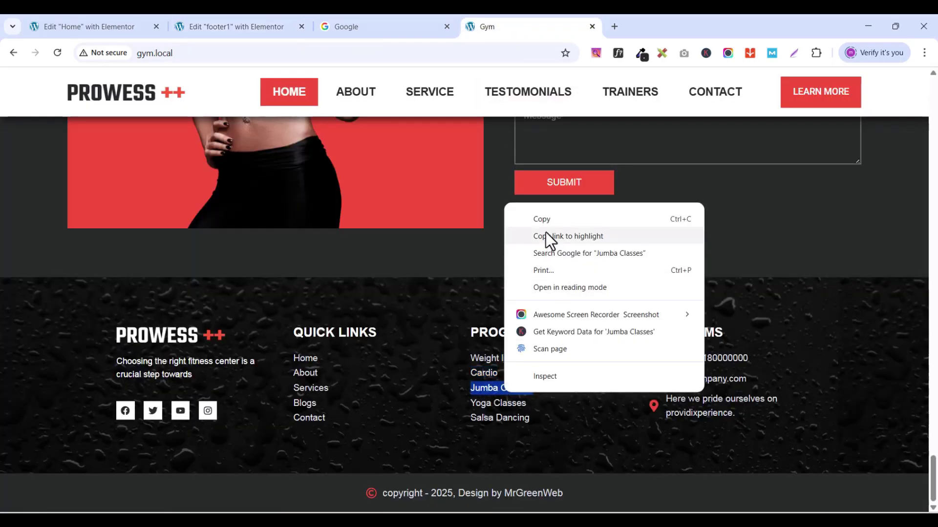
left_click(543, 218)
left_click(221, 25)
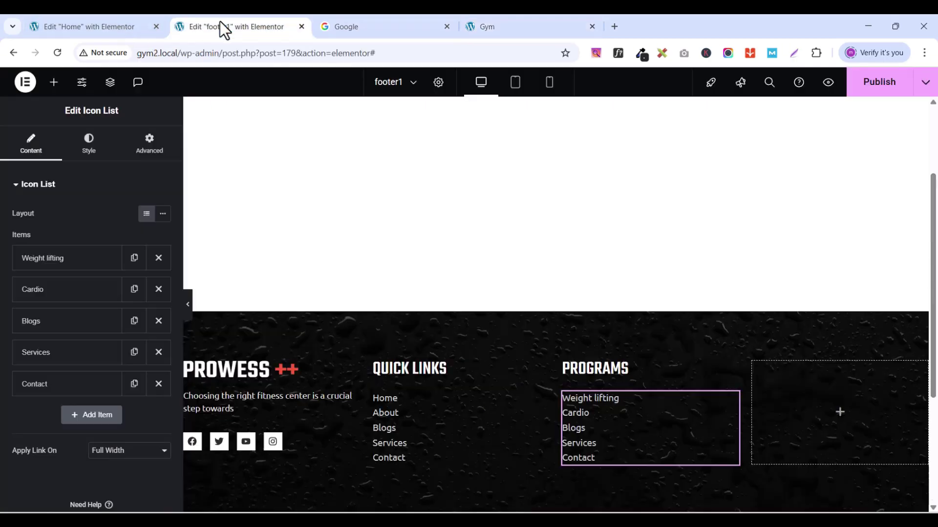
left_click(50, 323)
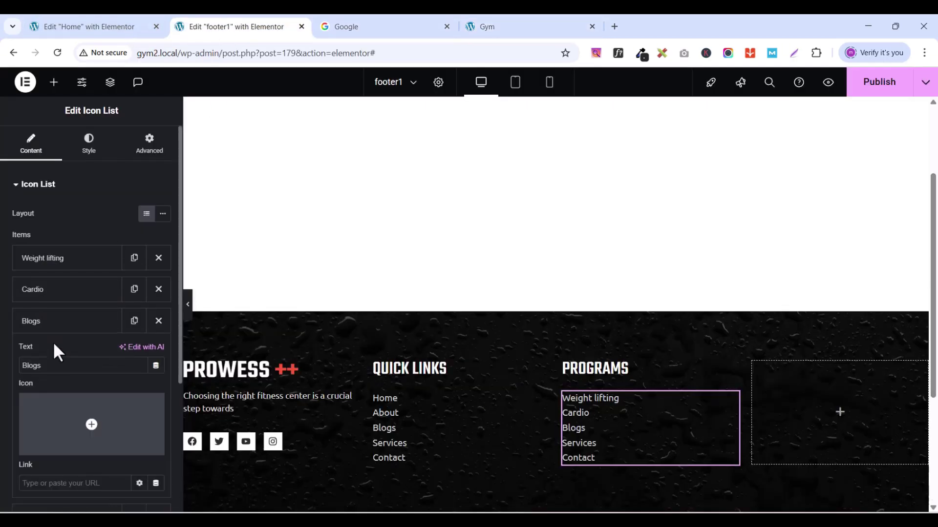
key("ctrl+v")
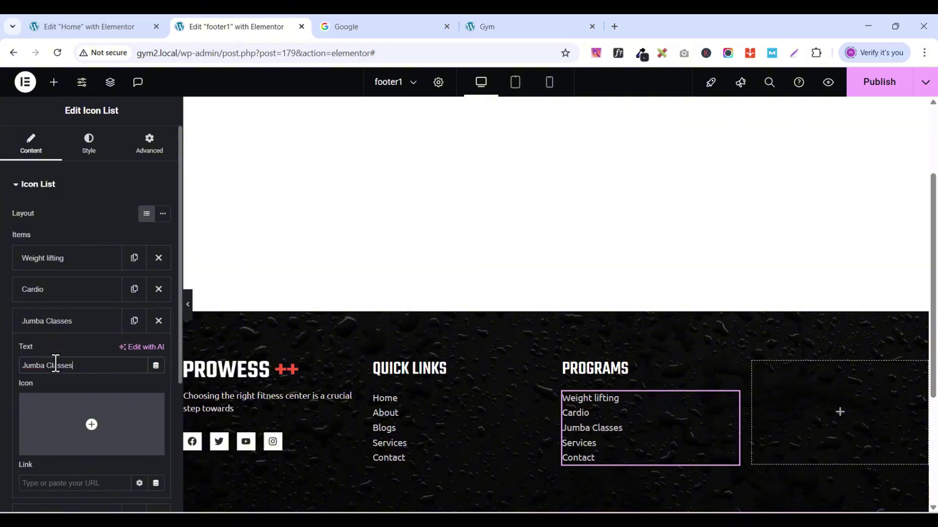
Step: Copy "Yoga Classes" from the reference footer and use it as the fourth item's text in the Programs list
left_click(515, 28)
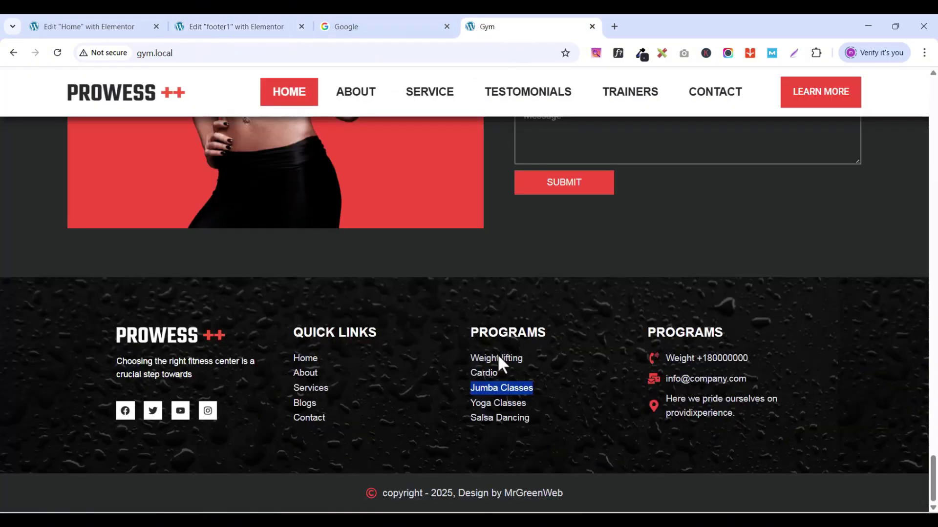
triple_click(482, 407)
right_click(482, 406)
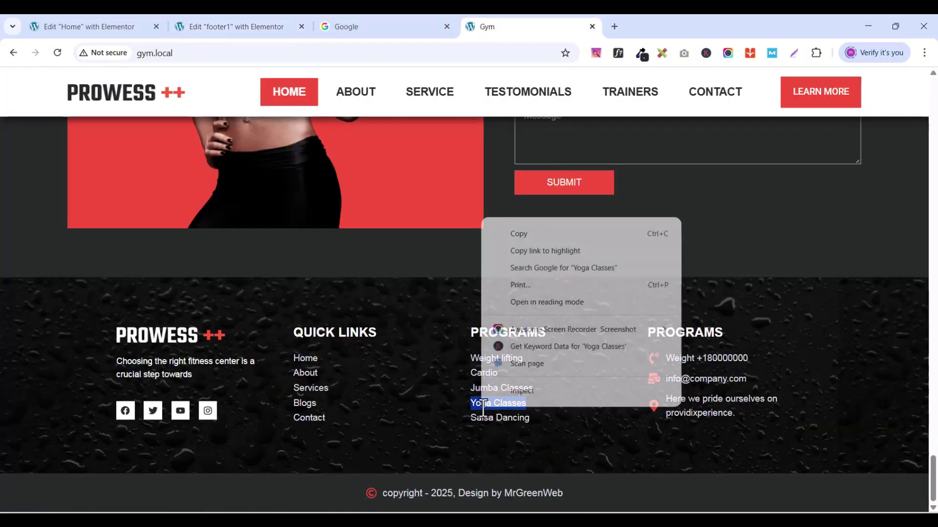
left_click(516, 233)
left_click(215, 29)
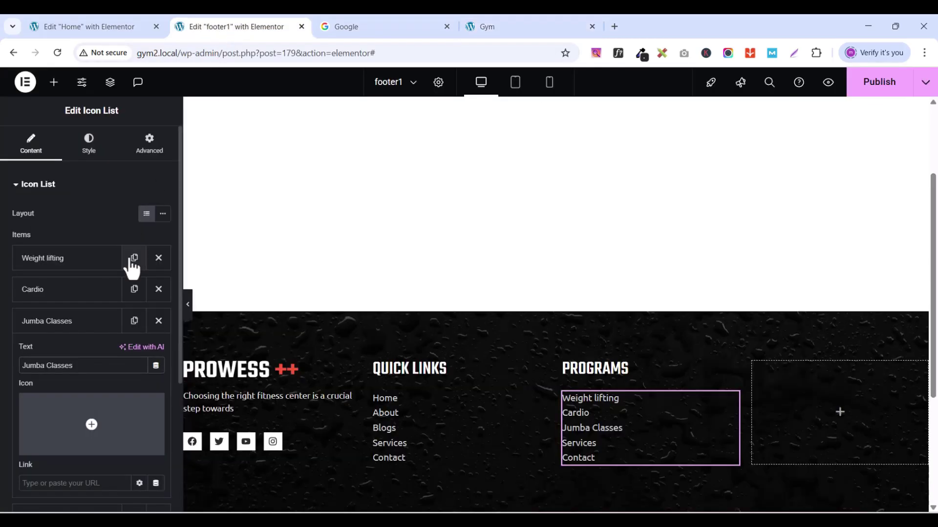
left_click(71, 324)
left_click(67, 359)
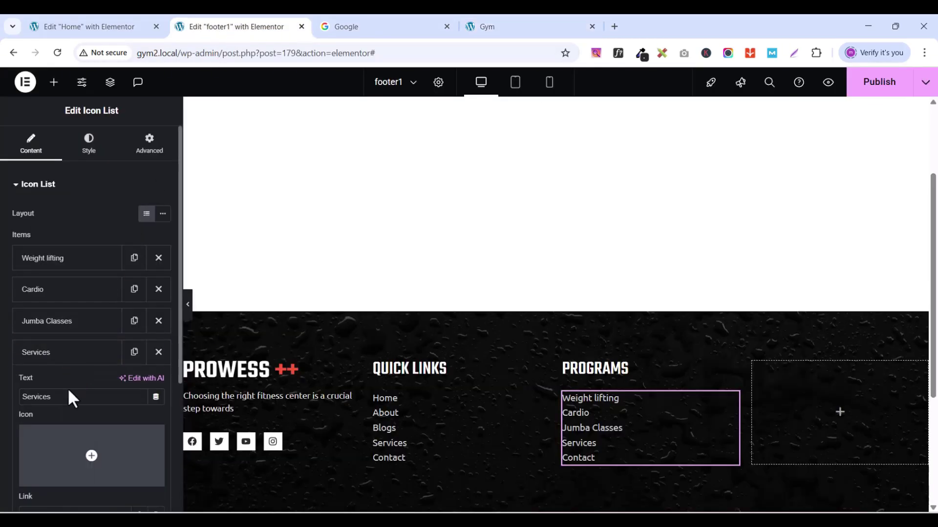
key("ctrl+v")
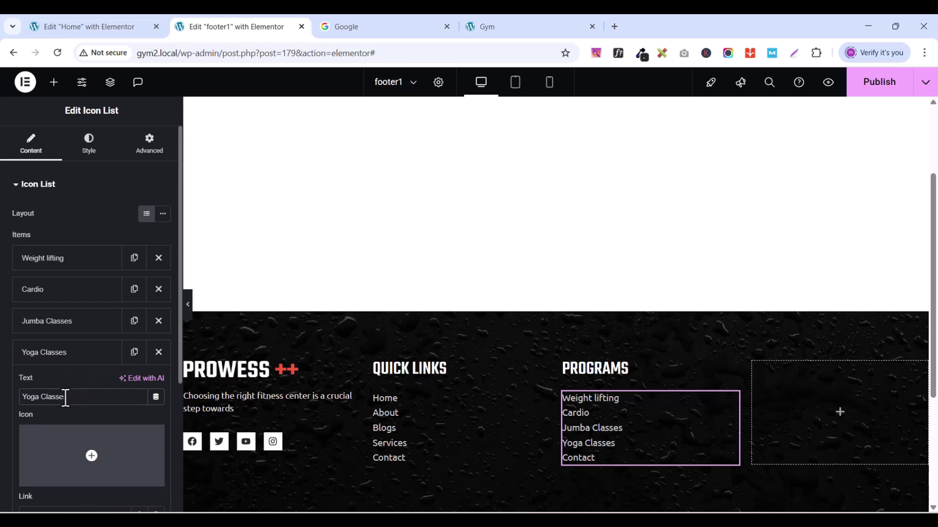
left_click(58, 357)
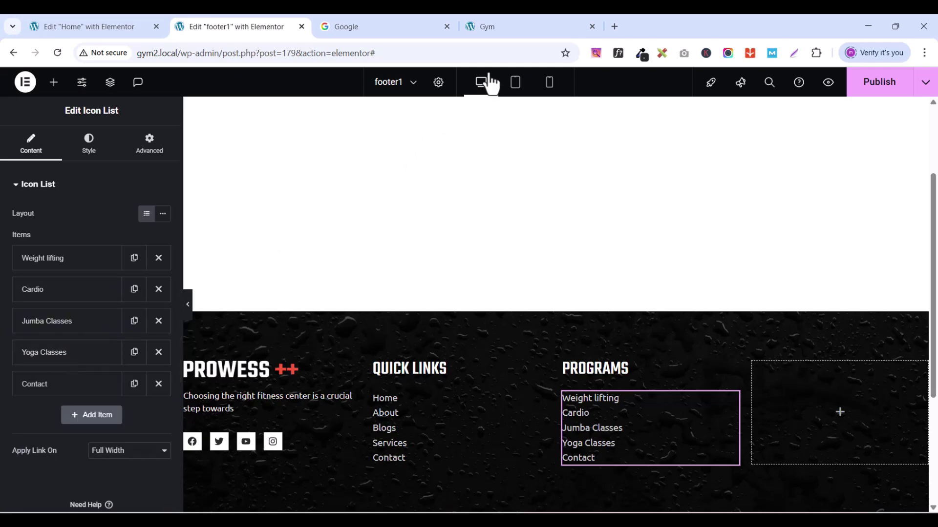
Step: Copy "Salsa Dancing" from the reference footer and use it as the fifth item's text in the Programs list
left_click(493, 27)
triple_click(507, 421)
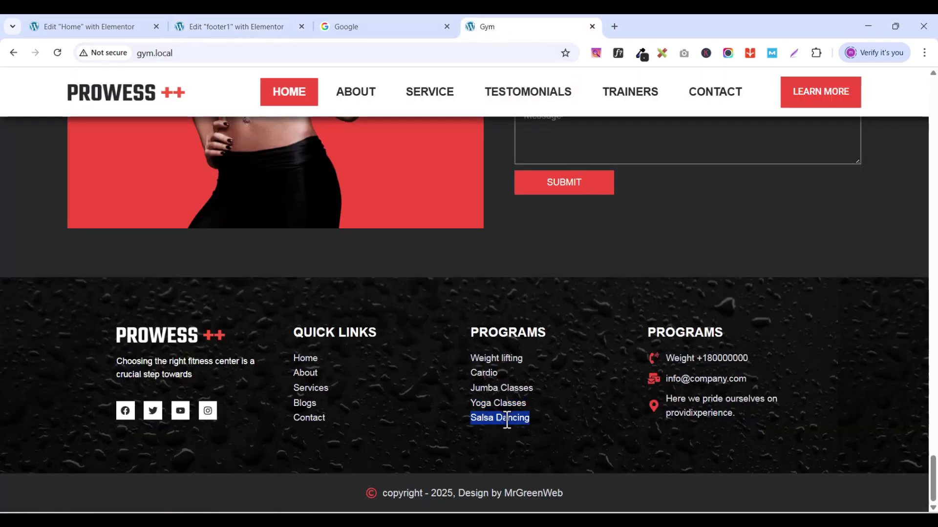
right_click(507, 421)
left_click(547, 244)
left_click(223, 26)
left_click(36, 388)
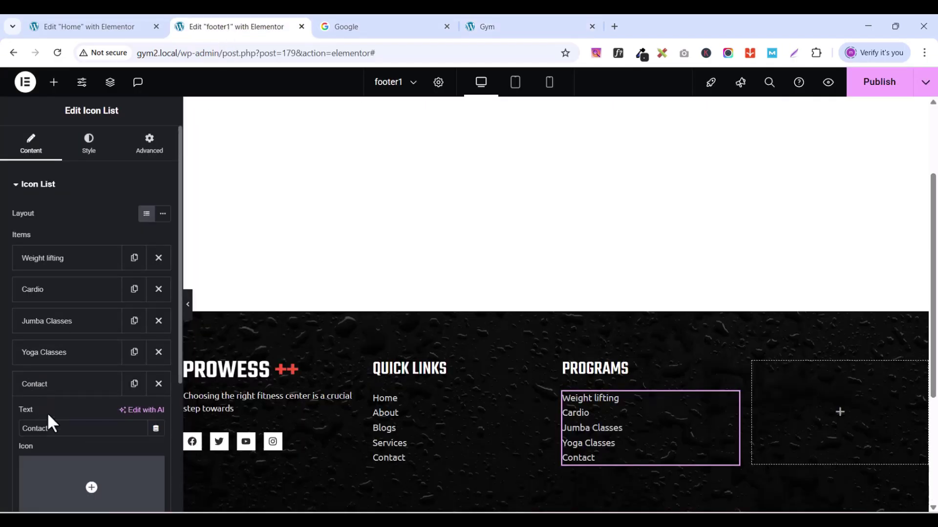
key("ctrl+v")
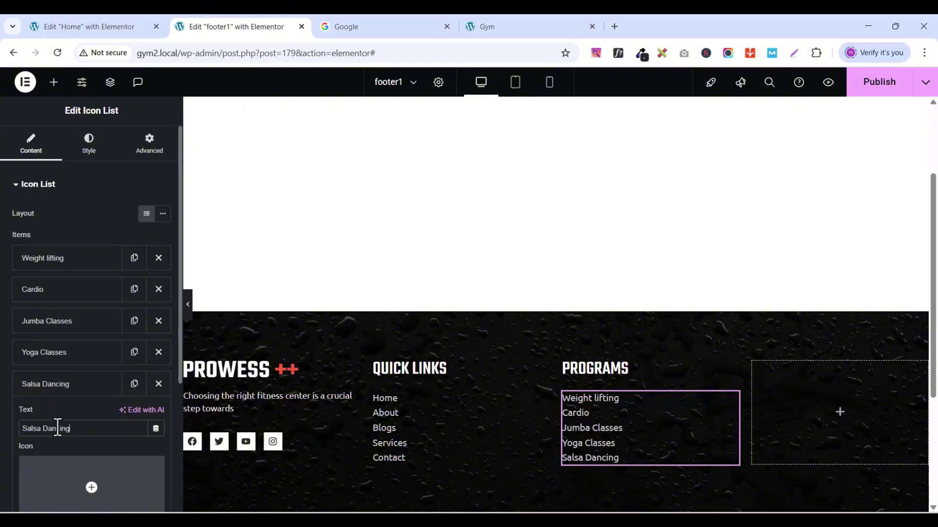
Step: Duplicate the Programs column container to create the footer's fourth column
scroll(503, 398, "down", 1)
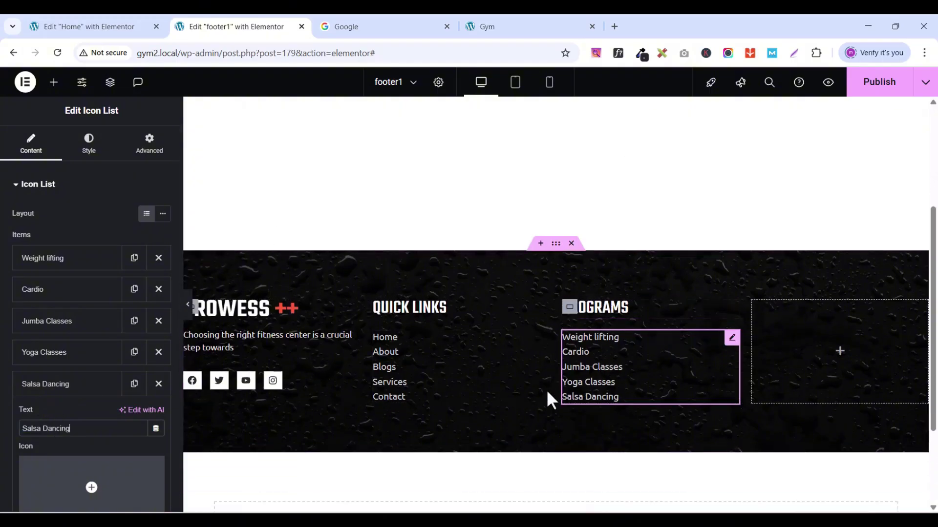
right_click(576, 316)
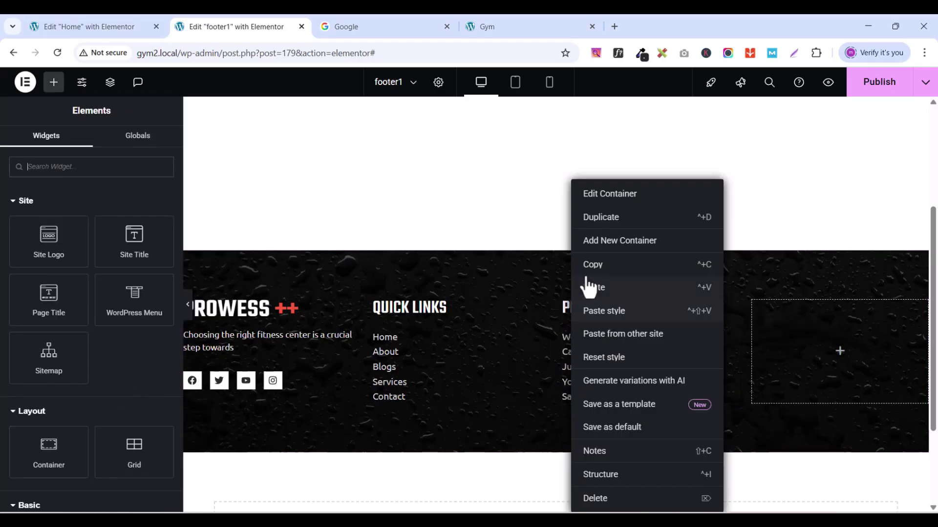
left_click(599, 218)
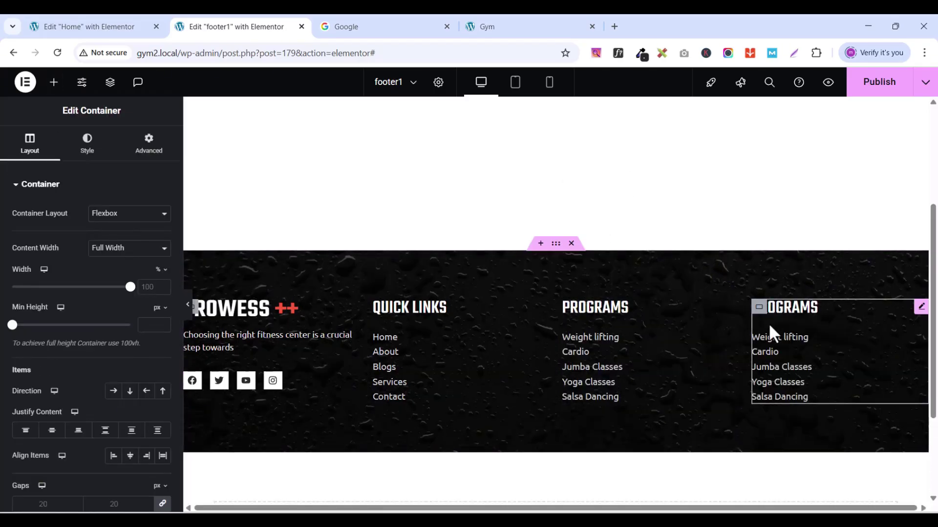
Step: Copy the phone number from the fourth column of the reference footer and return to the footer template
left_click(523, 22)
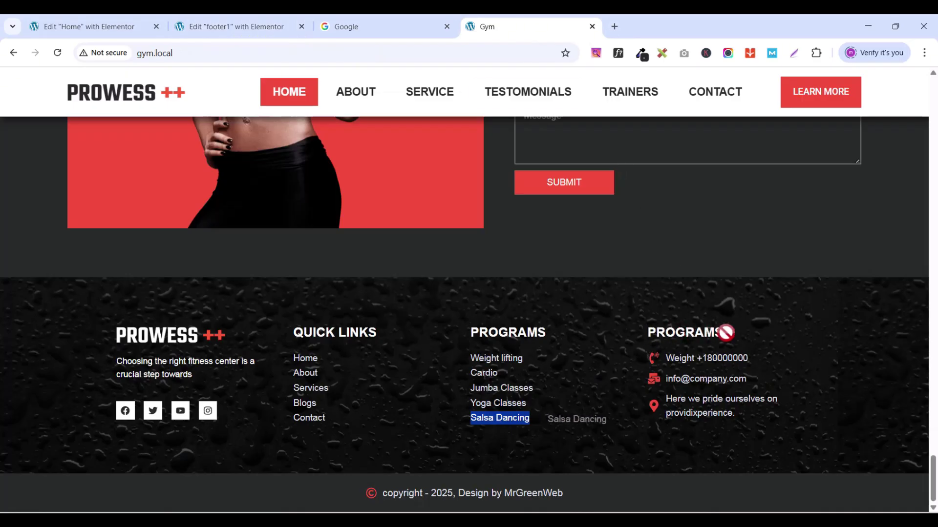
double_click(671, 335)
right_click(670, 335)
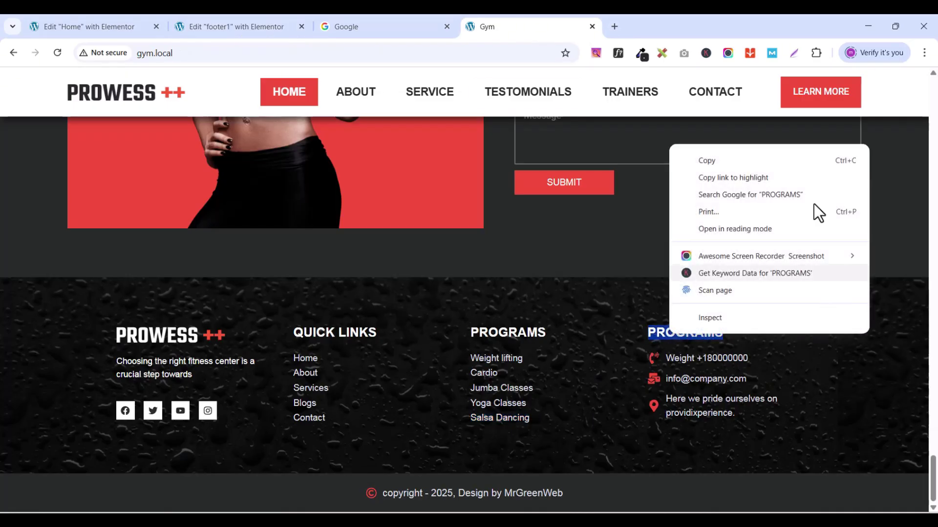
left_click(796, 432)
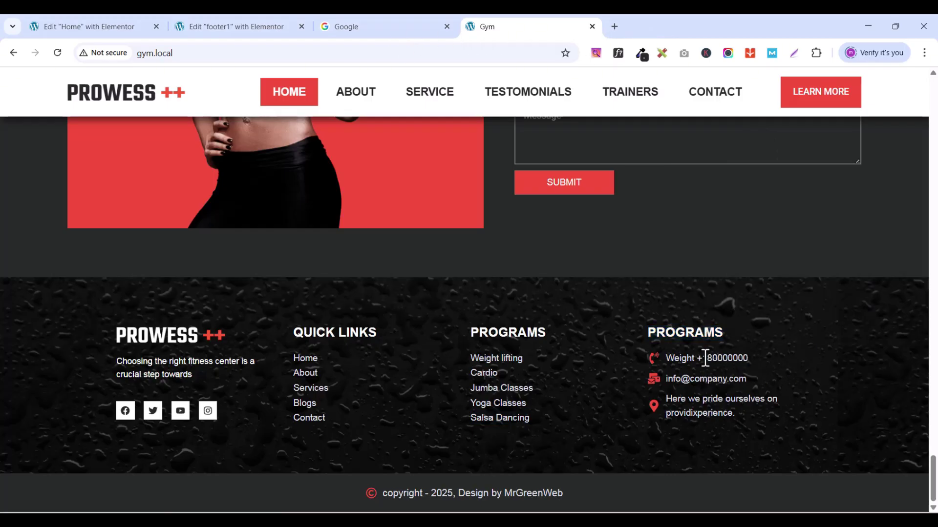
left_click_drag(697, 359, 747, 358)
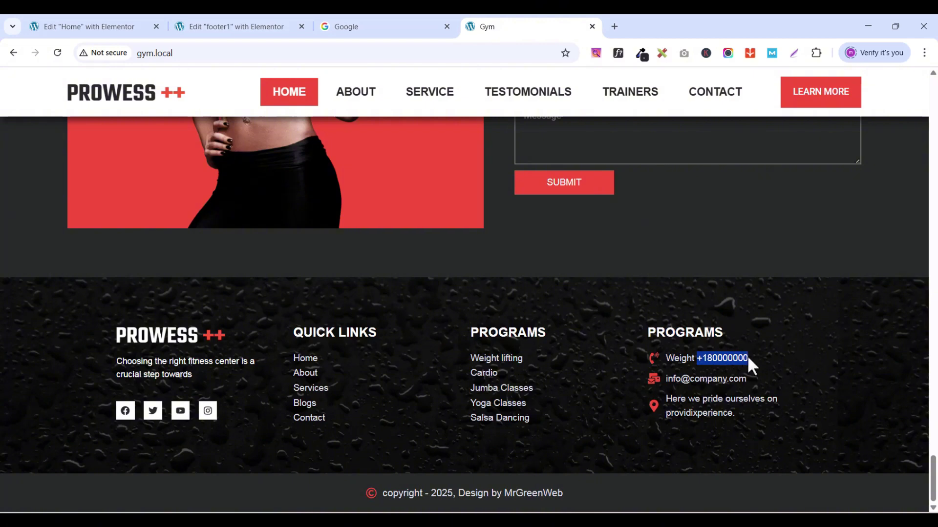
right_click(748, 360)
left_click(777, 185)
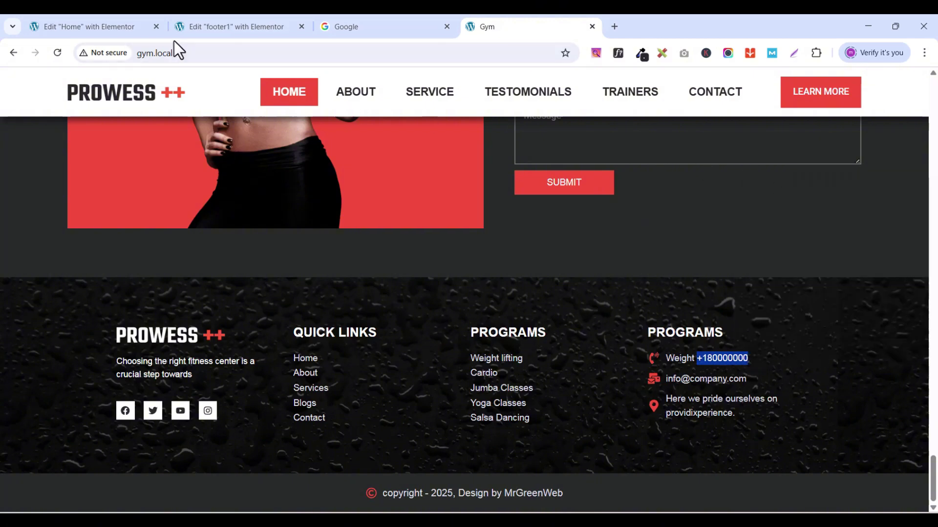
left_click(206, 30)
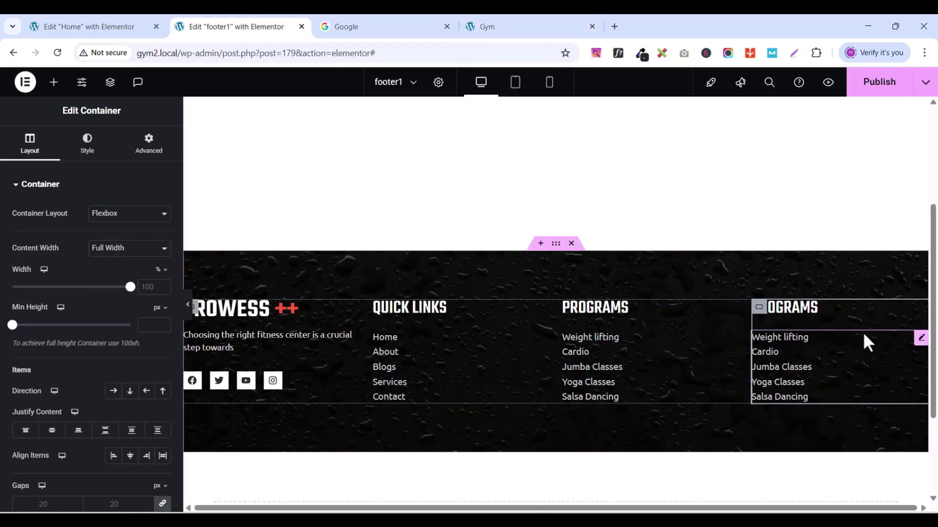
Step: Remove the Salsa Dancing, Yoga Classes and Jumba Classes items from the fourth column's icon list
left_click(921, 338)
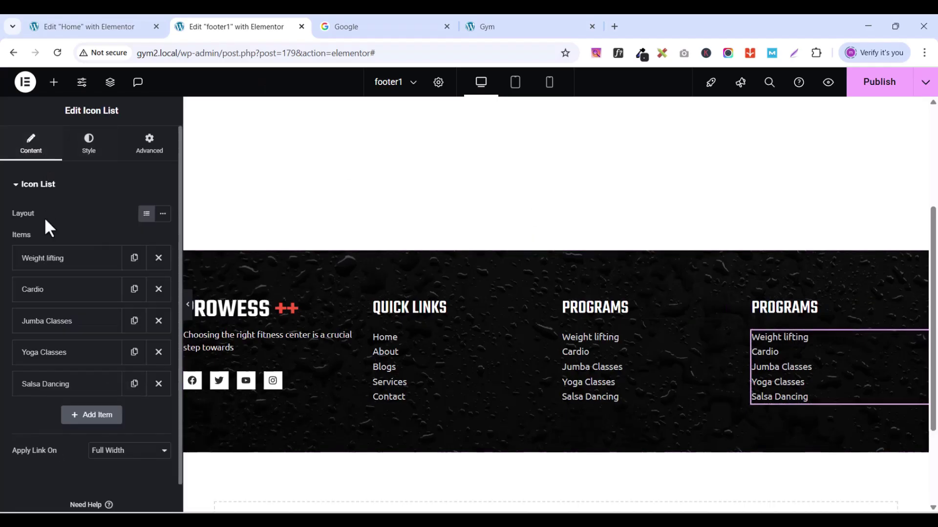
left_click(159, 384)
left_click(159, 352)
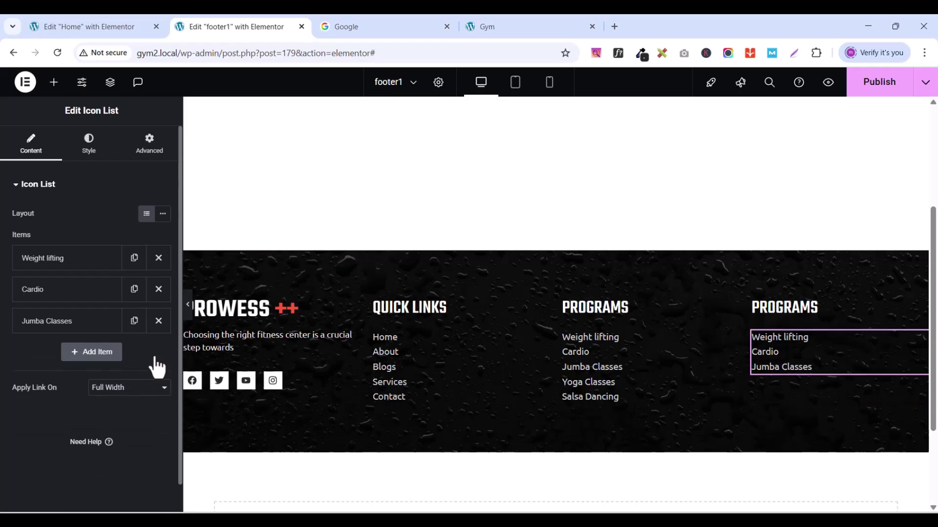
left_click(159, 321)
Step: Replace the first item's text in the fourth column's list with the copied phone number
left_click(63, 261)
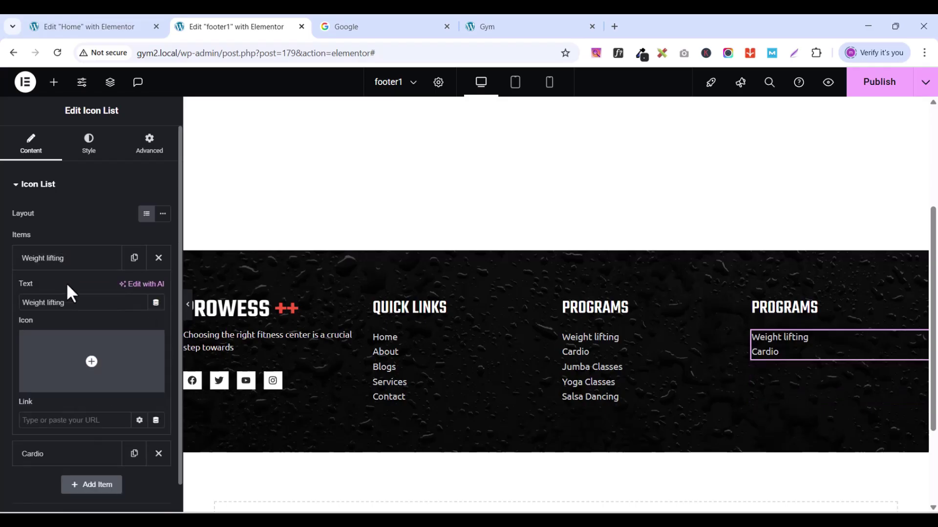
key("ctrl+v")
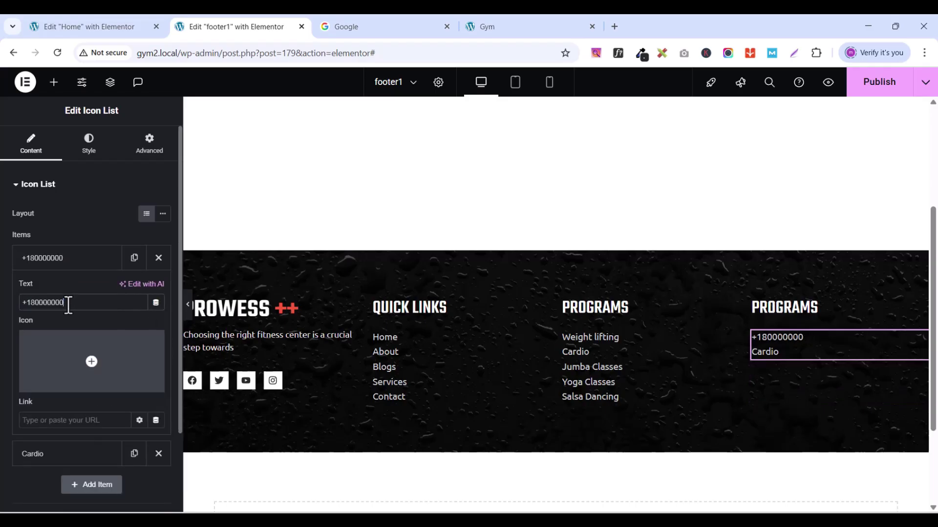
left_click(77, 262)
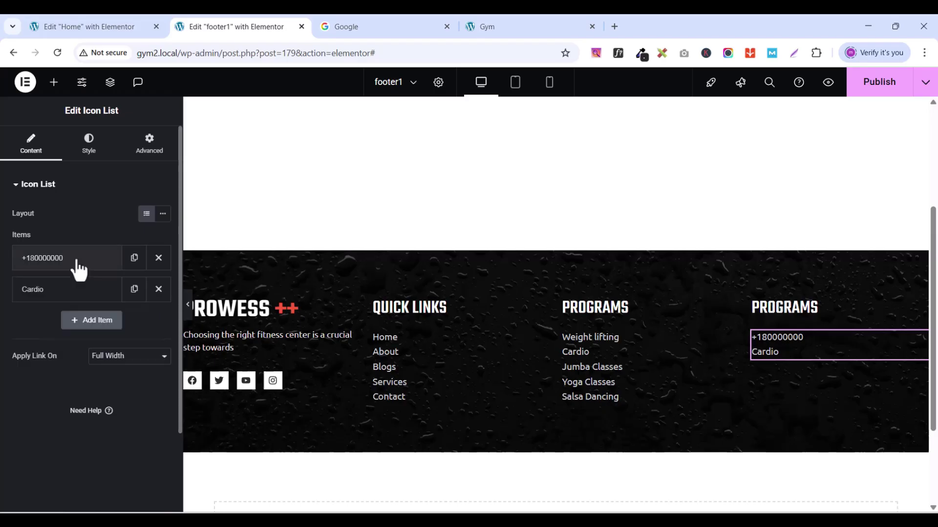
Step: Copy the e-mail address from the fourth column of the reference footer and return to the footer template
left_click(538, 26)
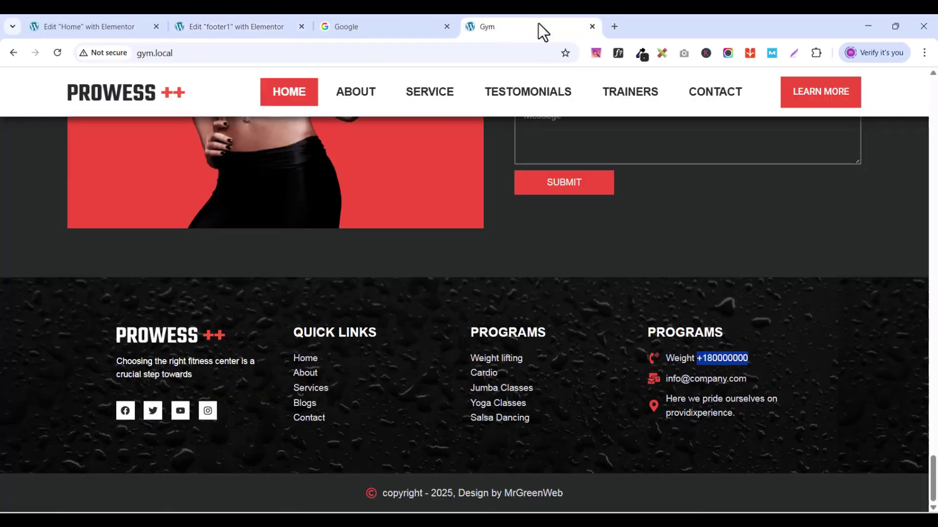
left_click_drag(746, 380, 668, 383)
right_click(668, 380)
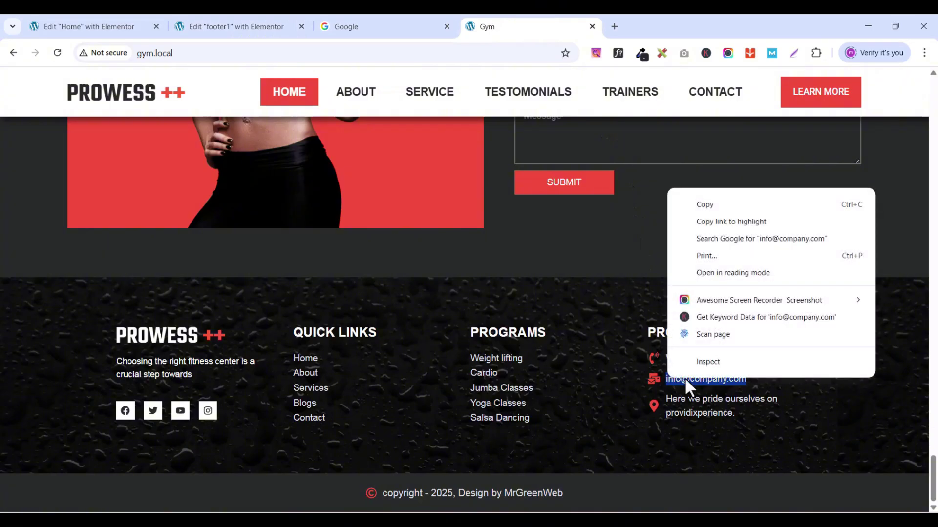
left_click(709, 204)
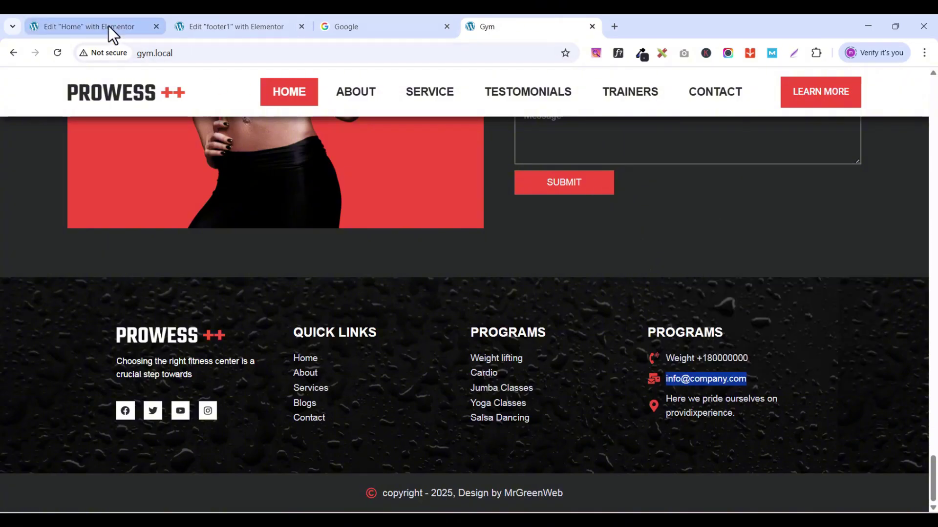
left_click(281, 26)
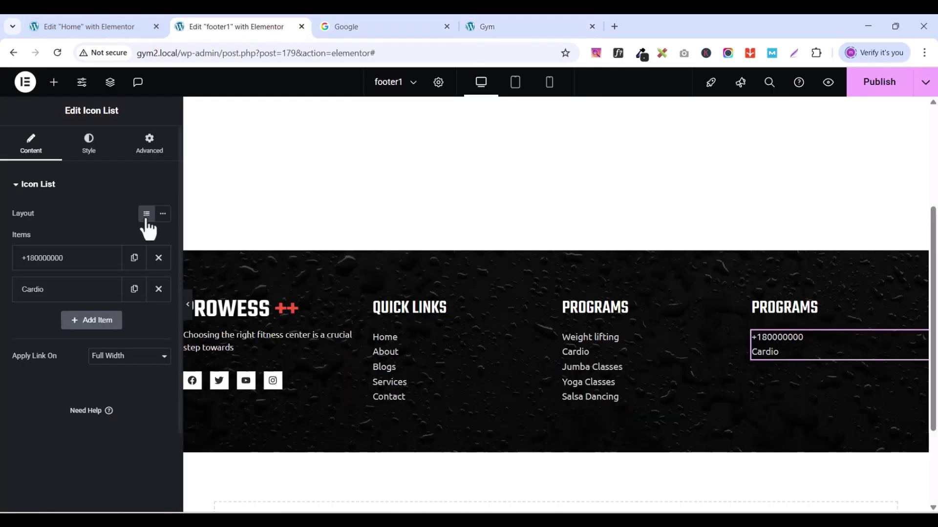
Step: Replace the Cardio item's text in the fourth column's list with the copied e-mail address
left_click(82, 298)
double_click(73, 333)
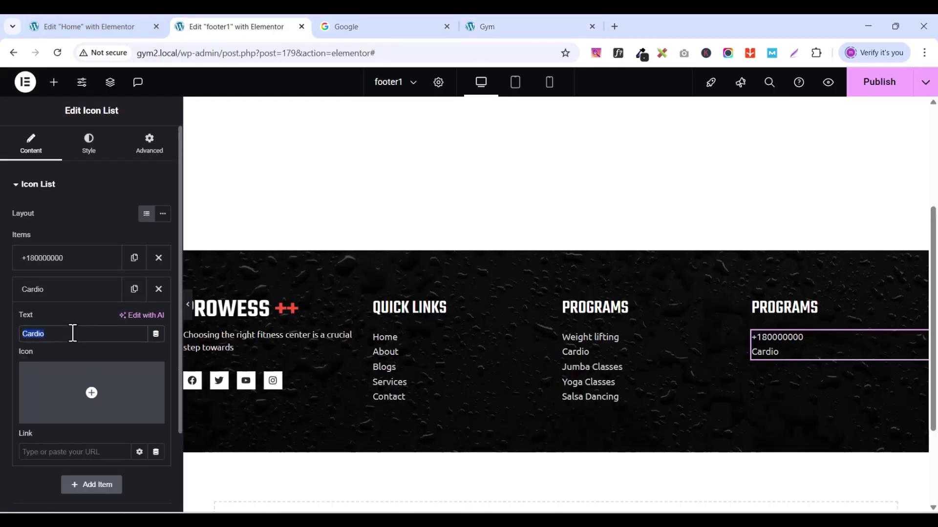
key("ctrl+v")
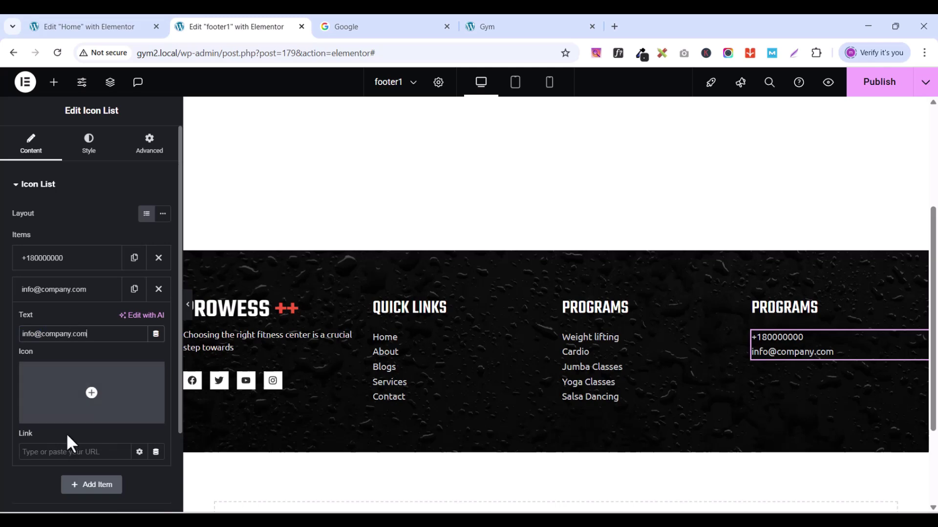
Step: Find "mail" in the icon library and insert the Mail bulk icon for the e-mail item
mouse_move(90, 391)
left_click(56, 416)
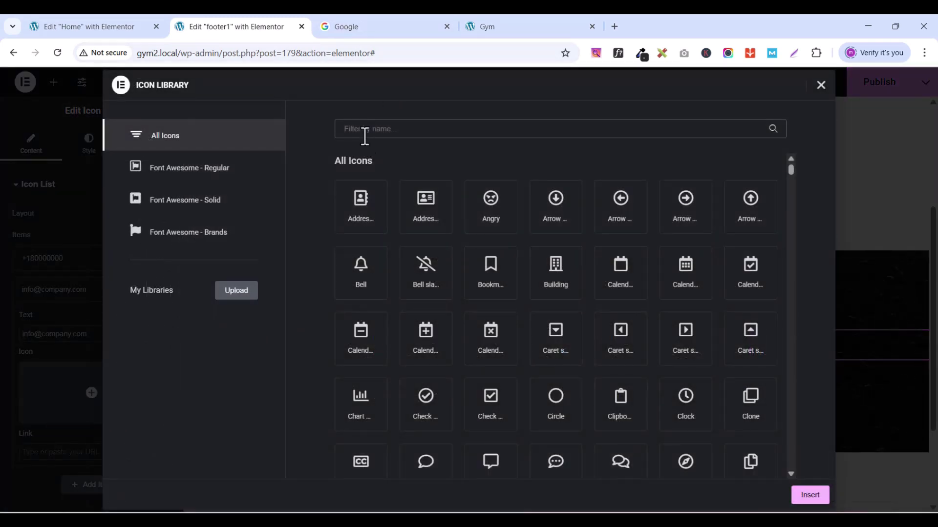
type("mail")
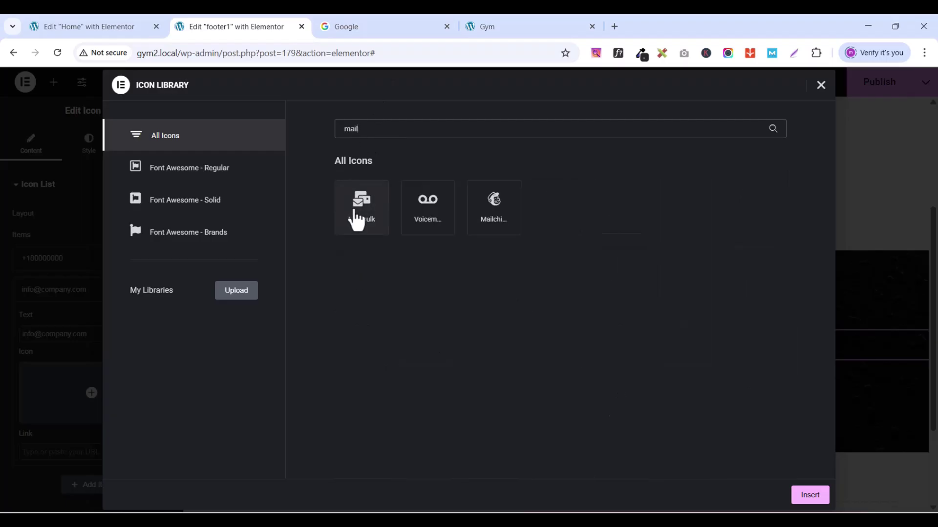
left_click(356, 215)
left_click(810, 496)
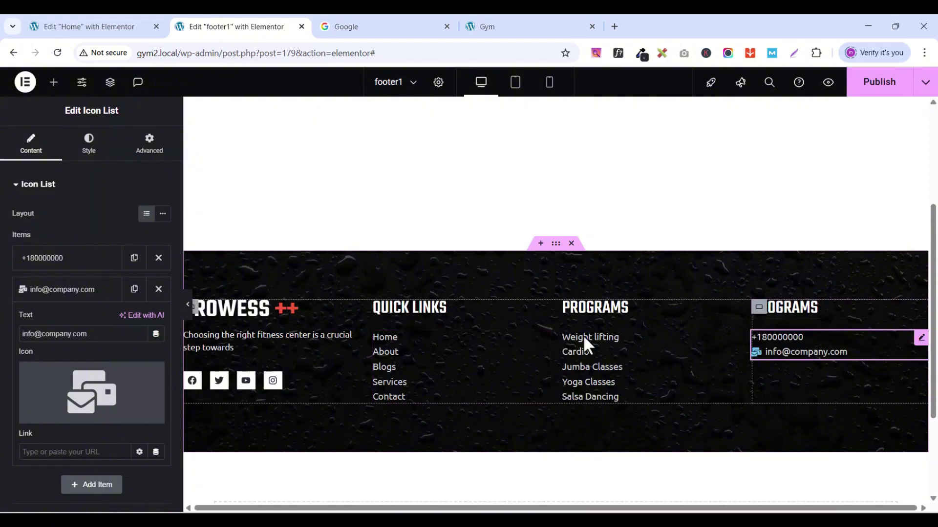
left_click(49, 292)
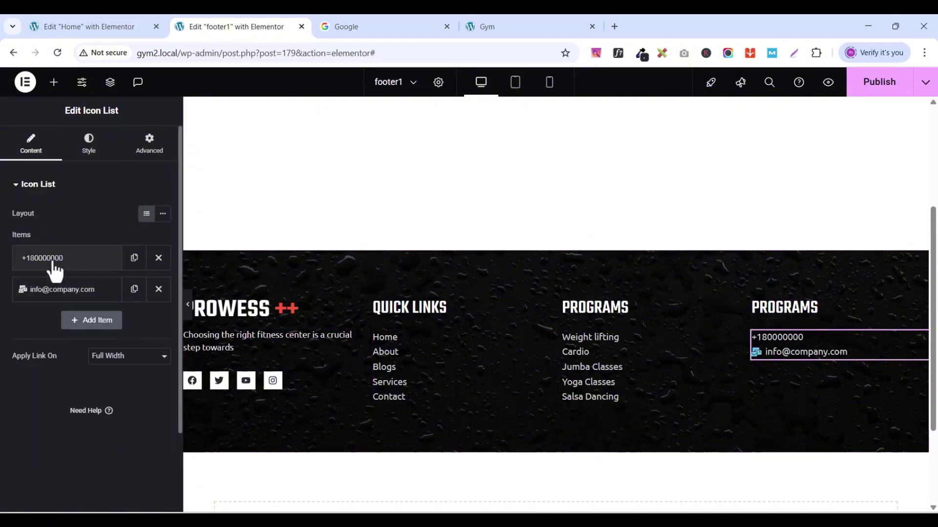
Step: Find "phon" in the icon library and insert the handset icon with sound waves for the phone number item
left_click(54, 266)
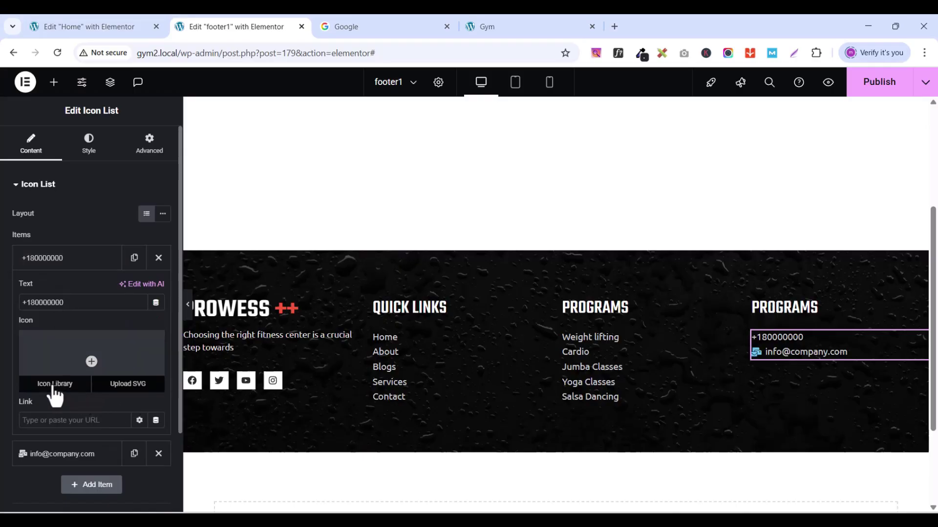
left_click(54, 385)
left_click(432, 129)
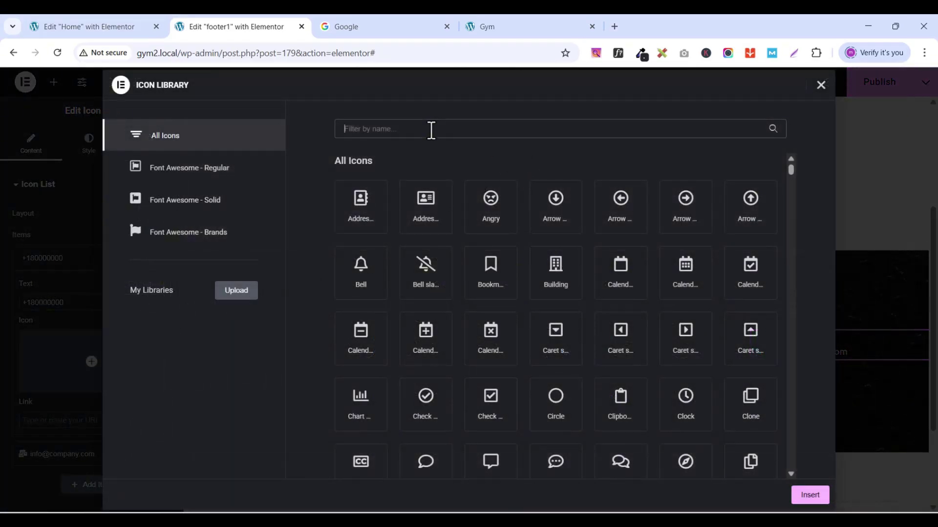
type("phon")
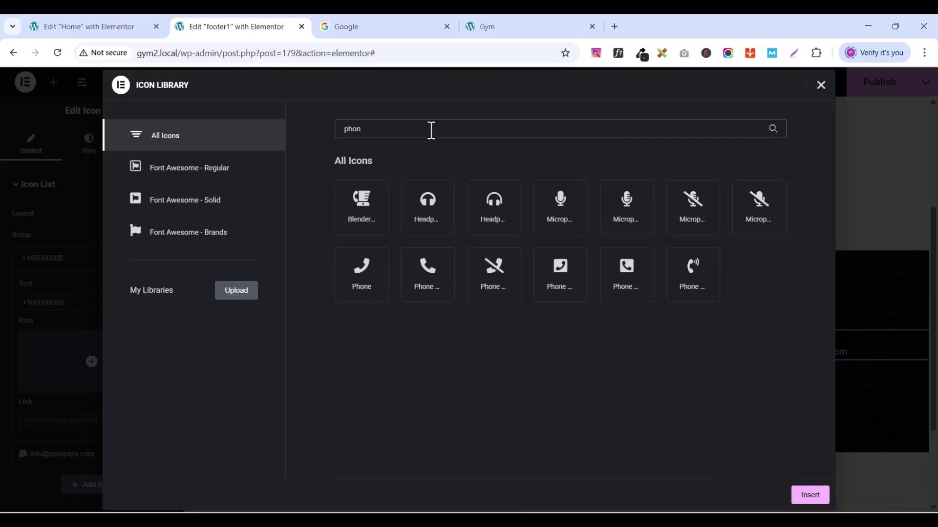
left_click(696, 272)
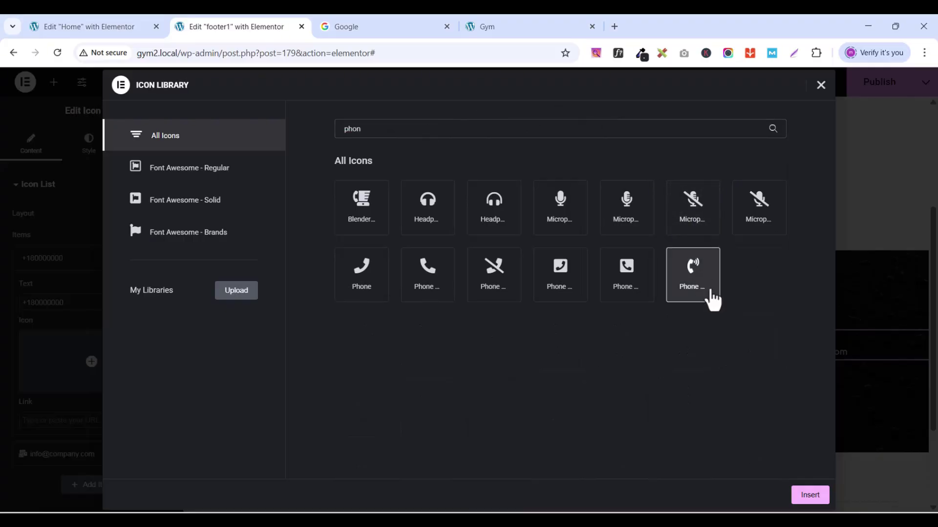
left_click(810, 495)
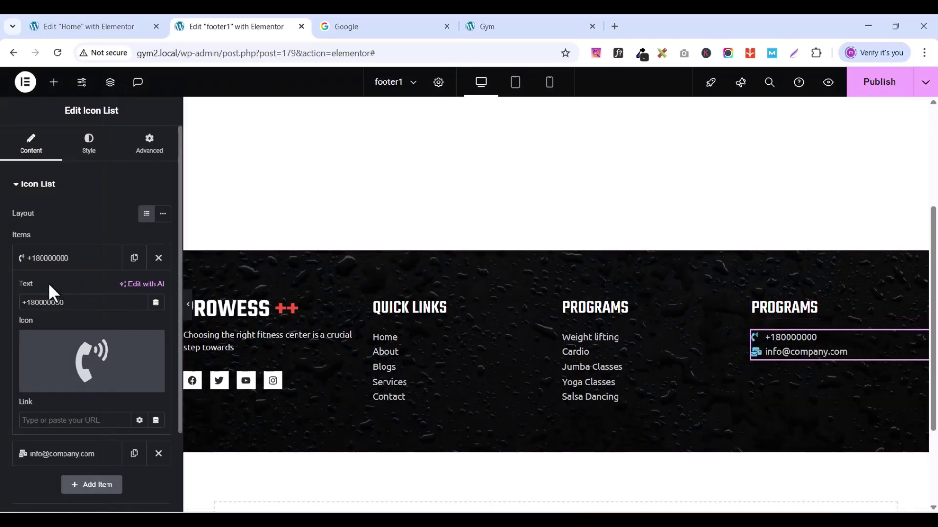
left_click(49, 259)
Step: Duplicate the e-mail item, then copy "Here we pride ourselves on providixperience" from the reference footer and return to the template
left_click(133, 290)
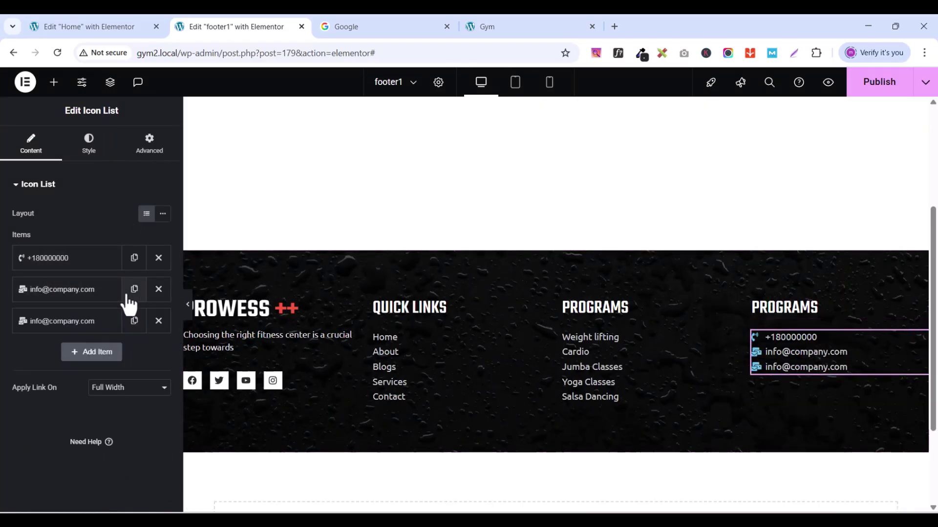
left_click(478, 27)
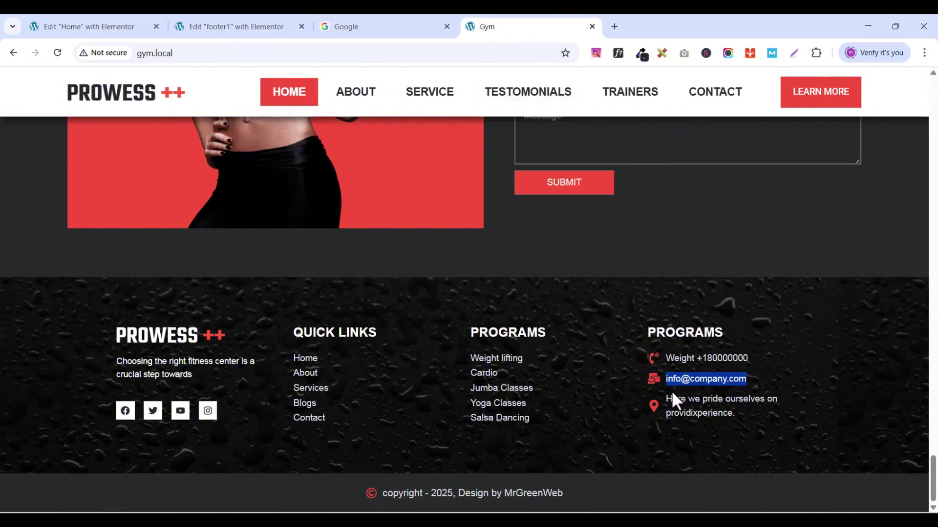
left_click_drag(669, 402, 700, 413)
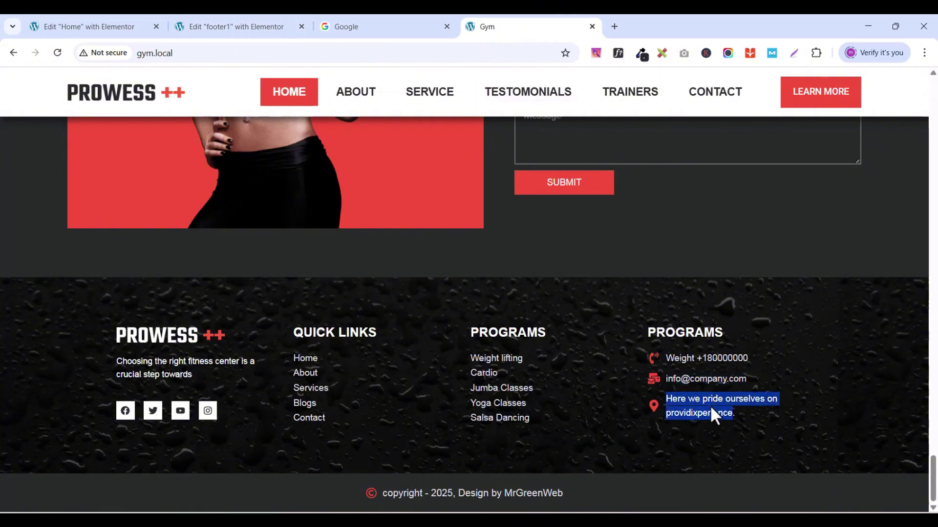
right_click(710, 405)
left_click(496, 229)
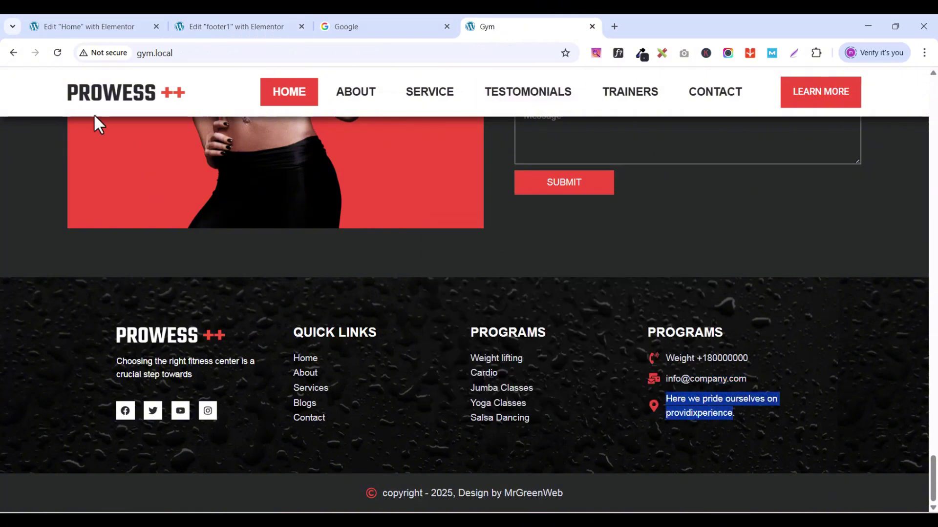
left_click(214, 27)
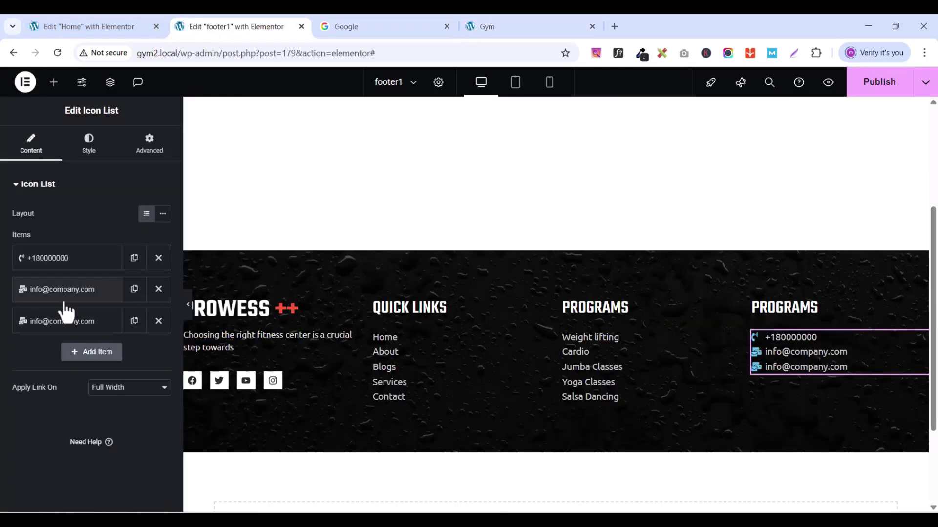
Step: Replace the duplicated third item's text with "Here we pride ourselves on providixperience"
left_click(58, 323)
key("ctrl+a")
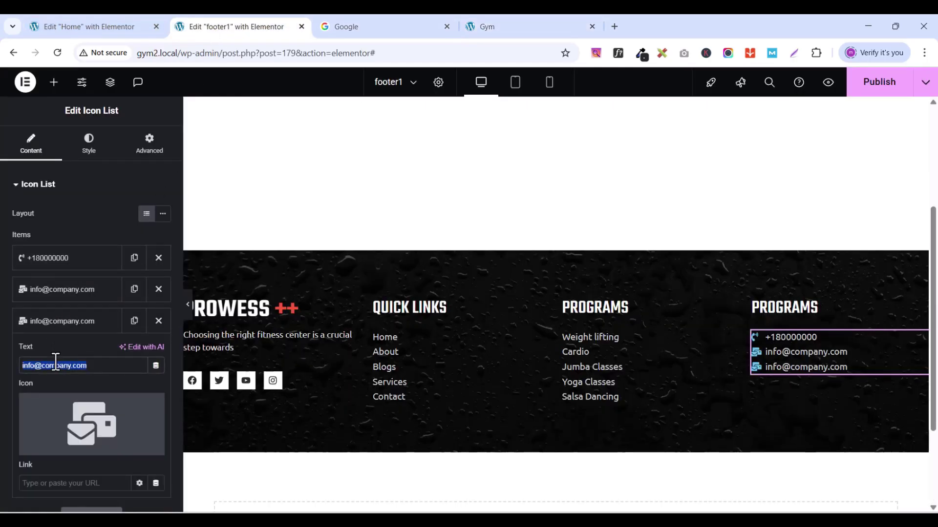
key("ctrl+v")
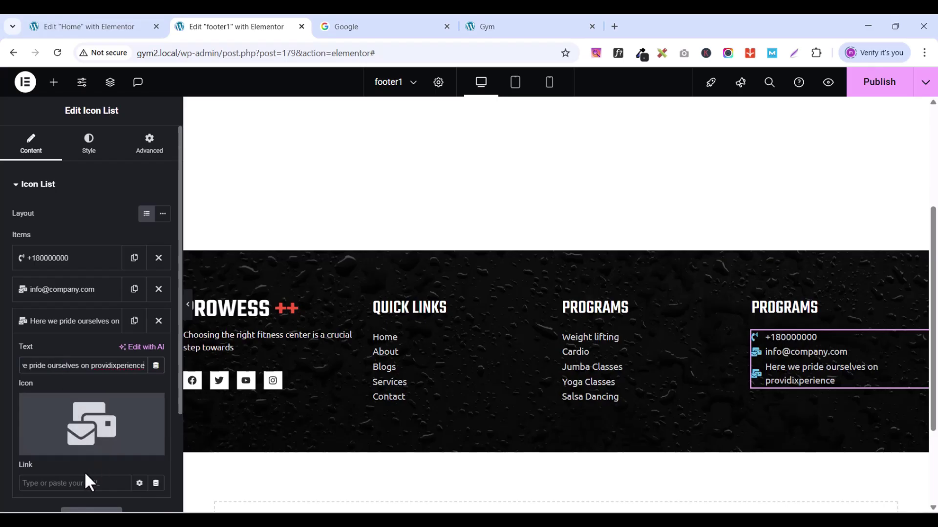
Step: Find "map" in the icon library and insert the map marker icon with a hollow centre for the third item
mouse_move(98, 463)
left_click(56, 451)
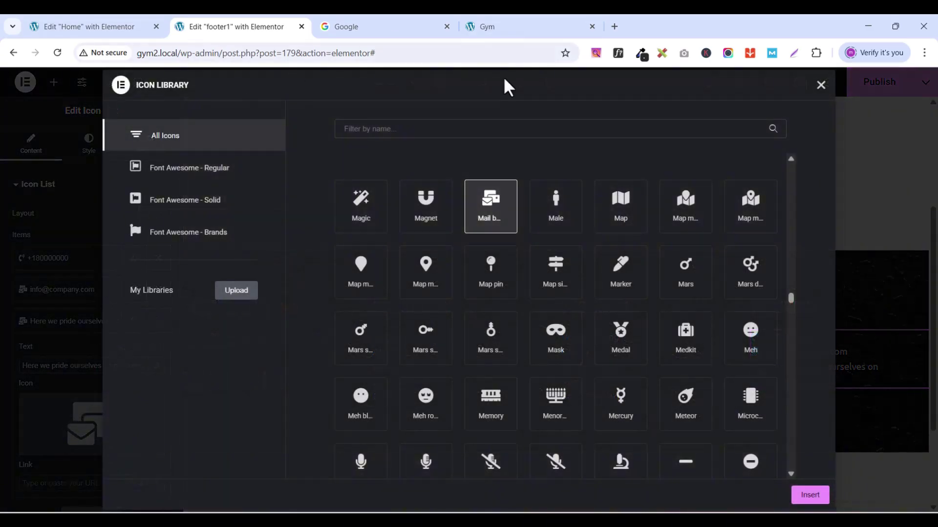
type("map")
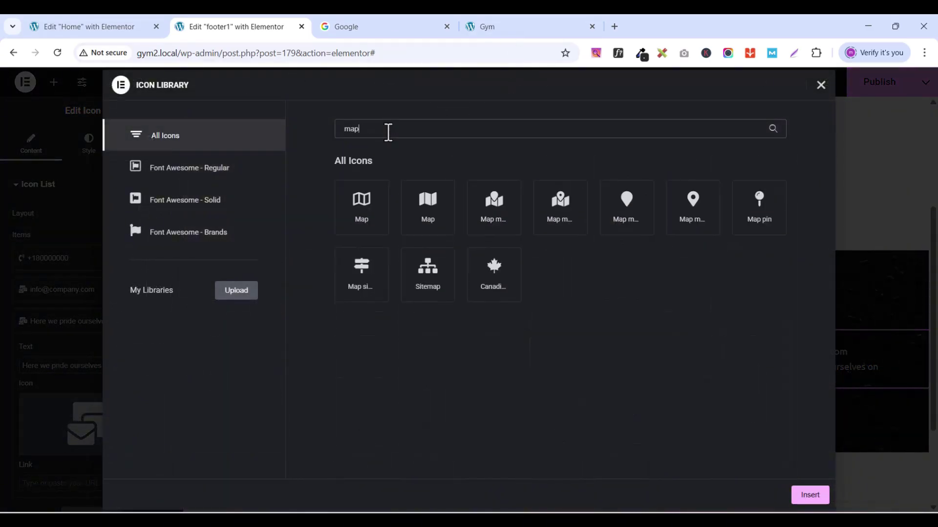
left_click(696, 203)
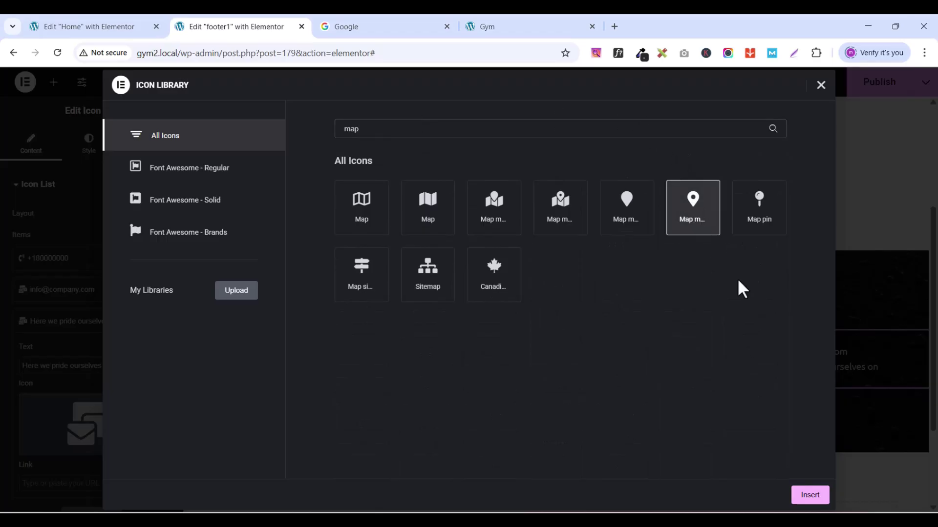
left_click(807, 498)
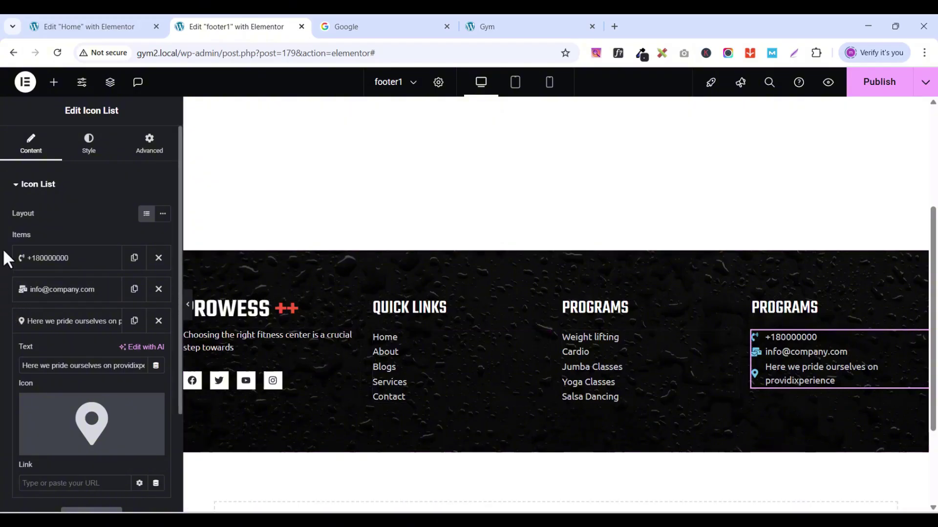
Step: Set the fourth column's list icon color to the global color red
left_click(89, 148)
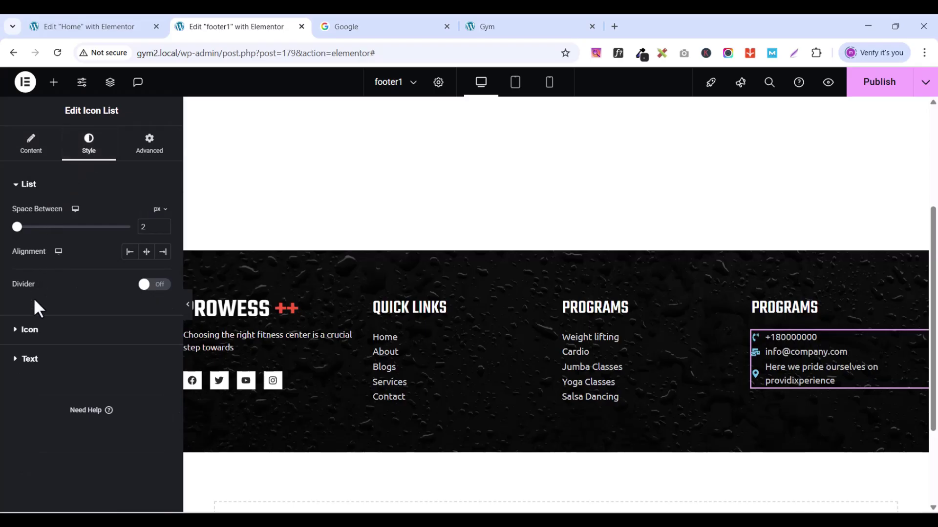
left_click(22, 330)
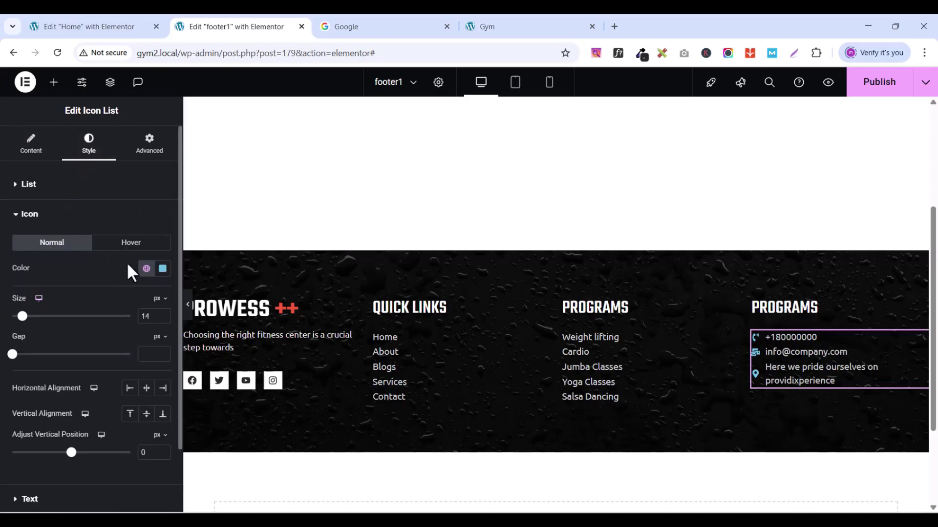
left_click(145, 270)
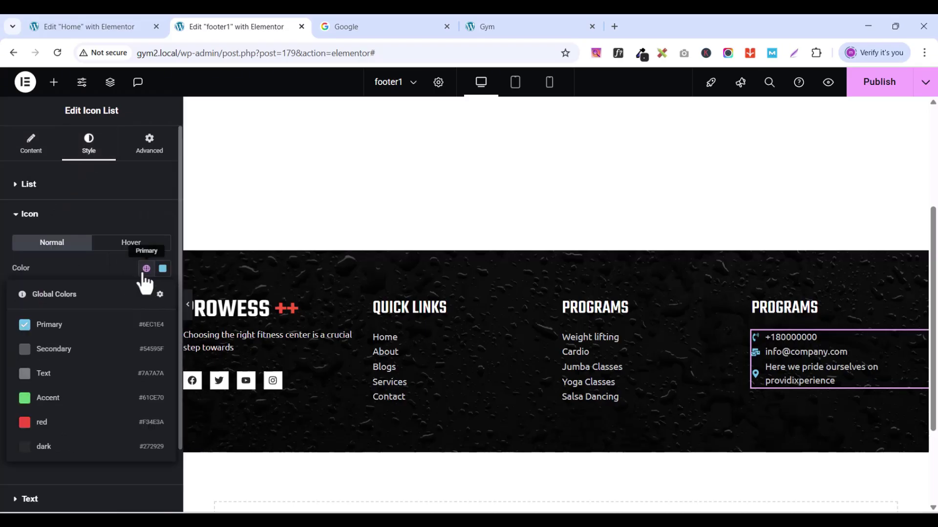
left_click(57, 424)
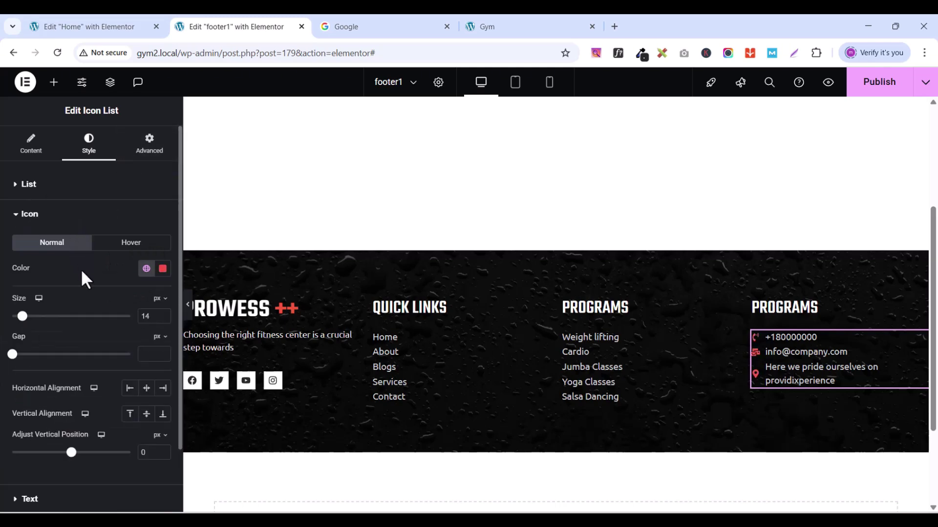
Step: Set the fourth column's list icon size to 19 px
left_click(163, 313)
left_click(163, 313)
left_click(163, 313)
left_click(163, 314)
left_click(163, 313)
left_click(163, 313)
left_click(163, 313)
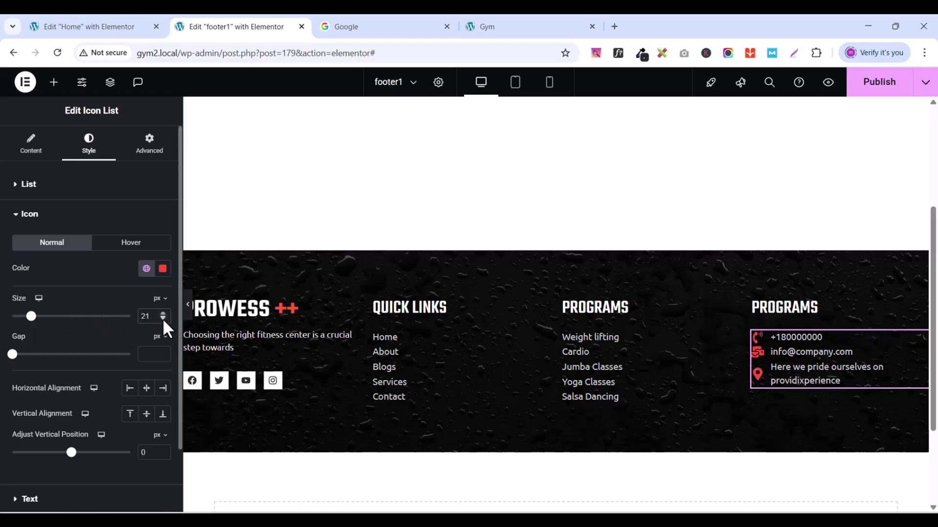
left_click(163, 319)
left_click(163, 320)
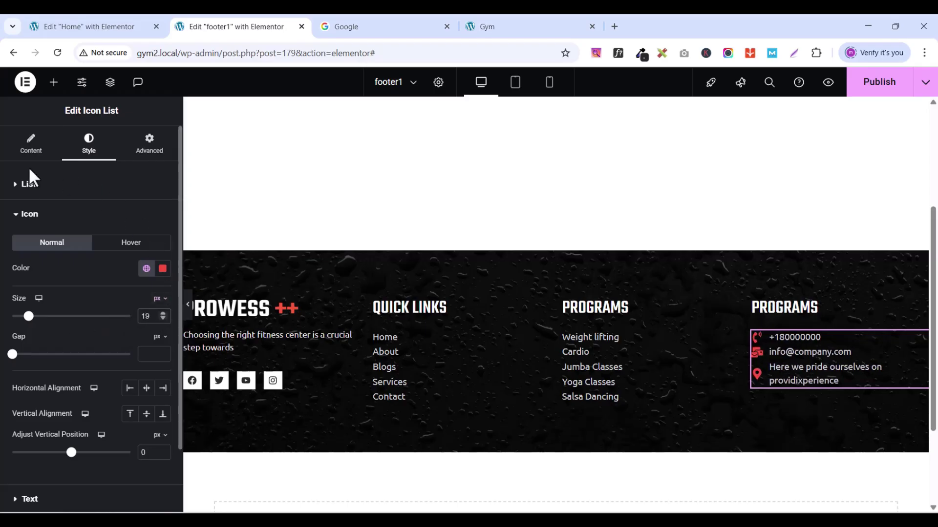
Step: Set the space between the items of the fourth column's list to 14 px
left_click(17, 186)
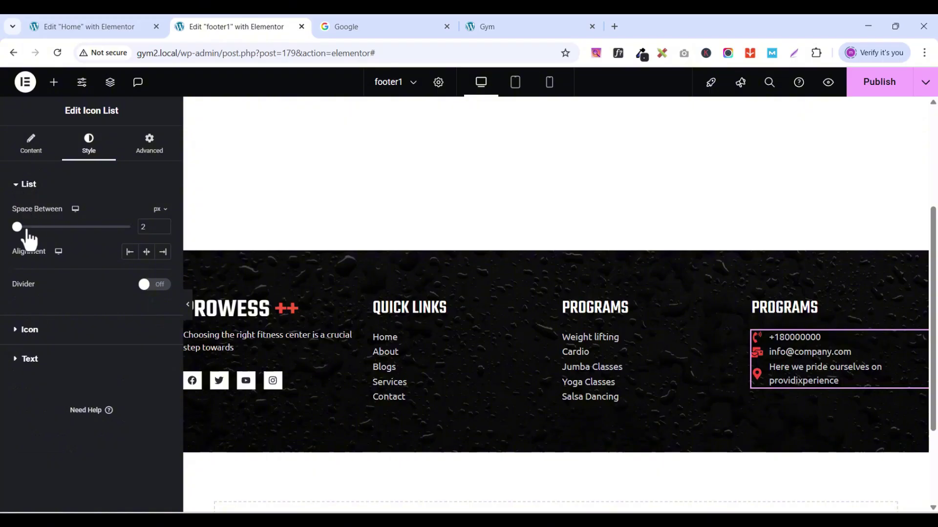
left_click(164, 225)
left_click(164, 225)
left_click(165, 225)
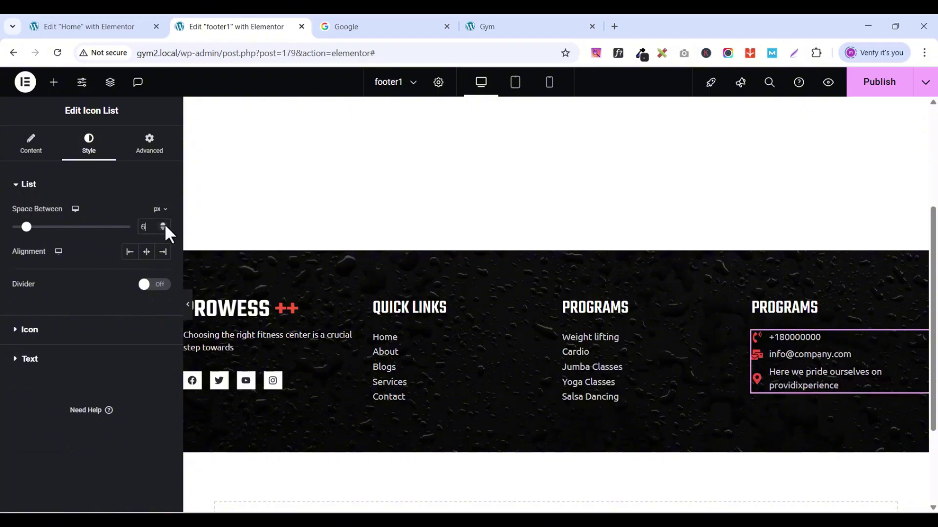
left_click(164, 226)
left_click(164, 226)
left_click(164, 225)
left_click(164, 225)
left_click(164, 226)
left_click(164, 225)
left_click(164, 225)
left_click(164, 225)
left_click(164, 225)
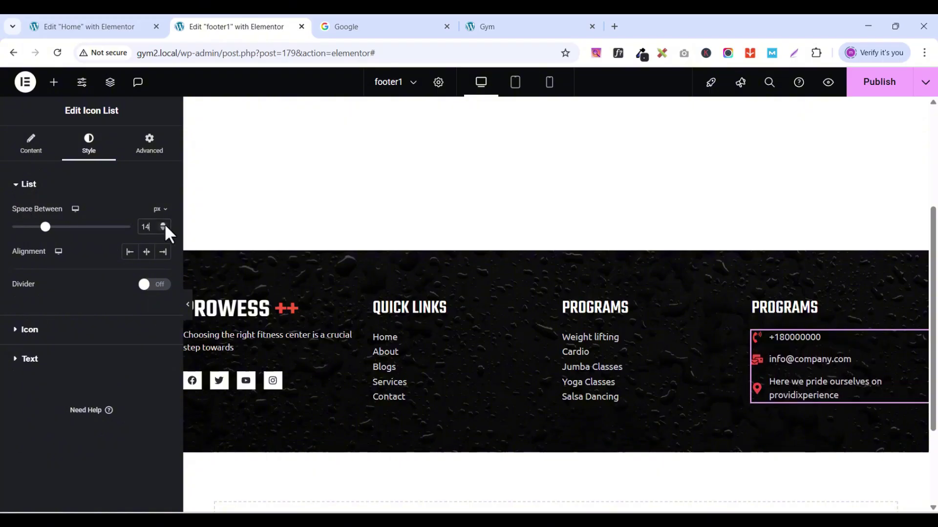
Step: Increase the space between the items of the fourth column's icon list to 17 px
left_click(164, 225)
left_click(164, 225)
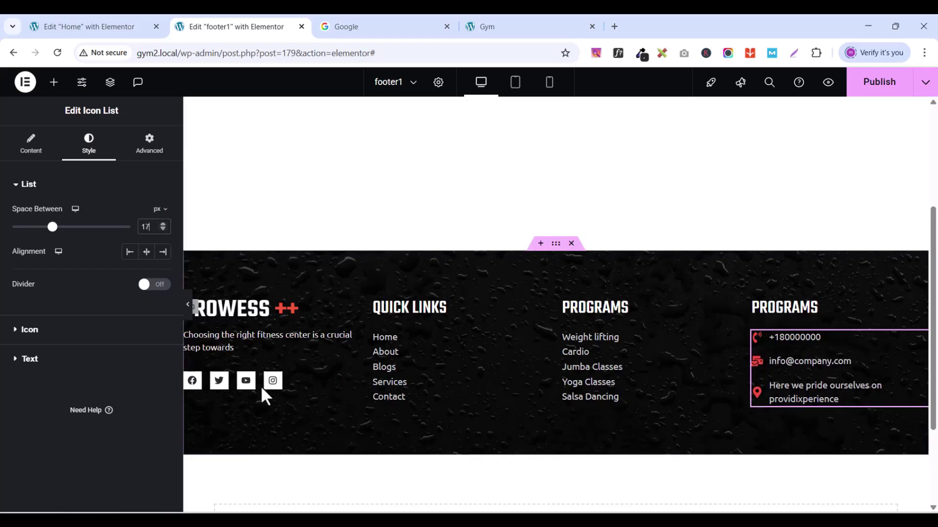
Step: Set the top margin of the social icons in the first column to 5 px and publish the footer template
left_click(353, 380)
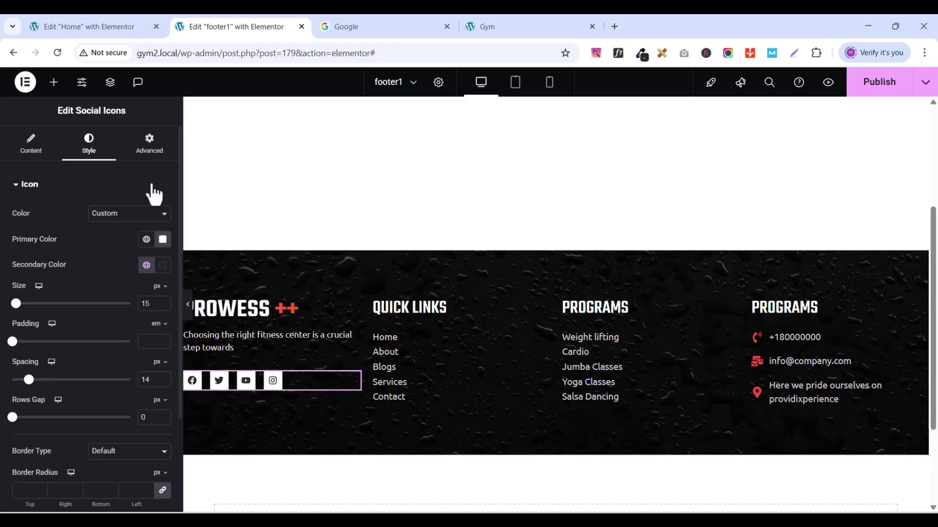
left_click(149, 155)
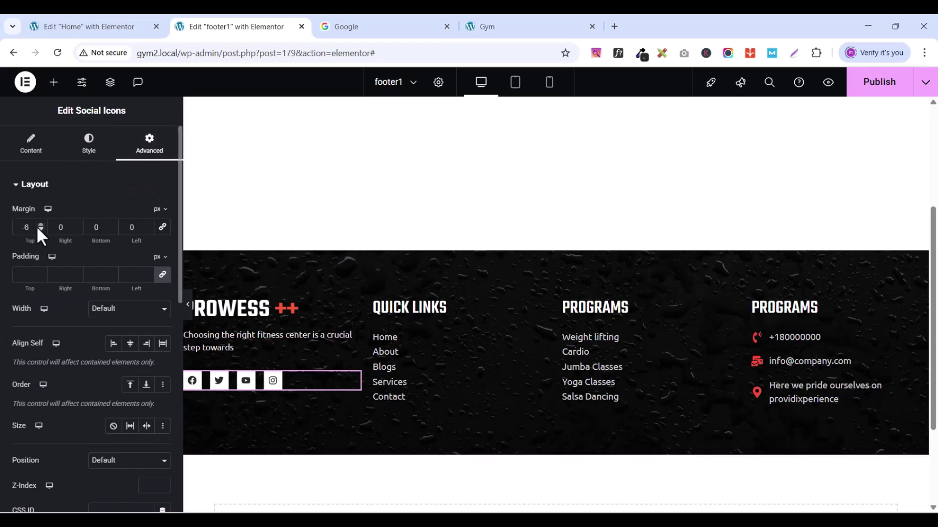
left_click_drag(37, 226, 2, 225)
type("0")
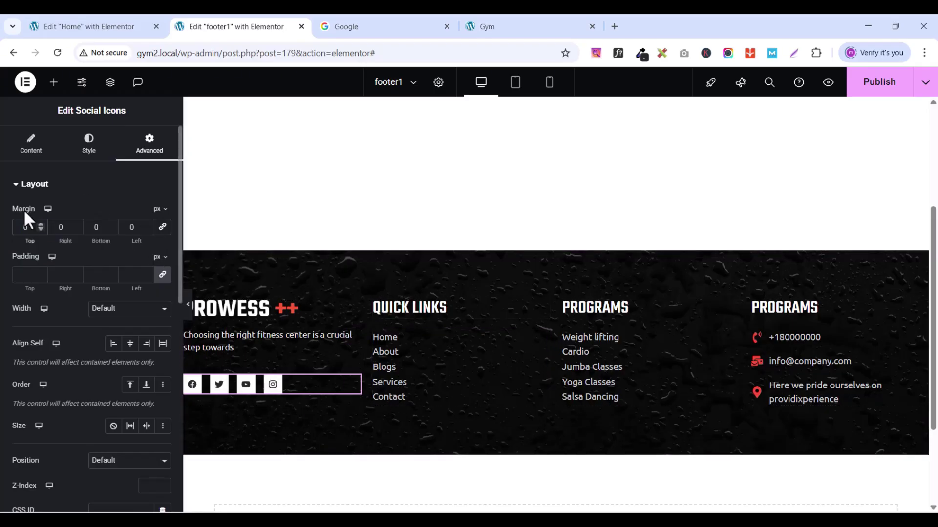
left_click(40, 225)
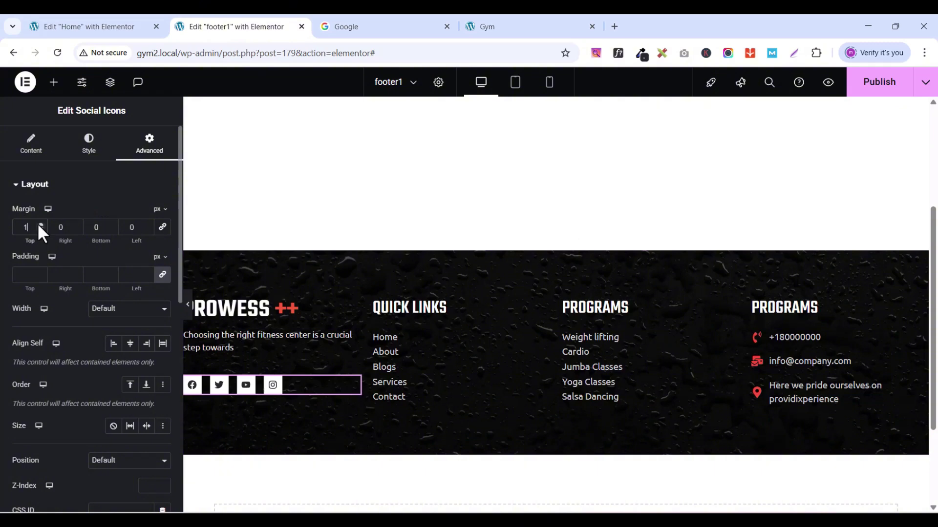
left_click(40, 225)
left_click(40, 224)
left_click(40, 225)
left_click(40, 224)
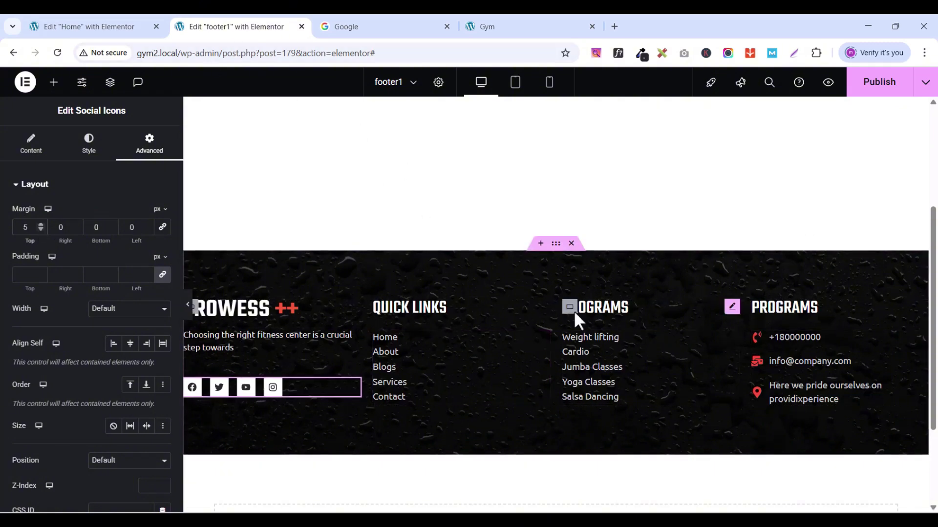
left_click(874, 87)
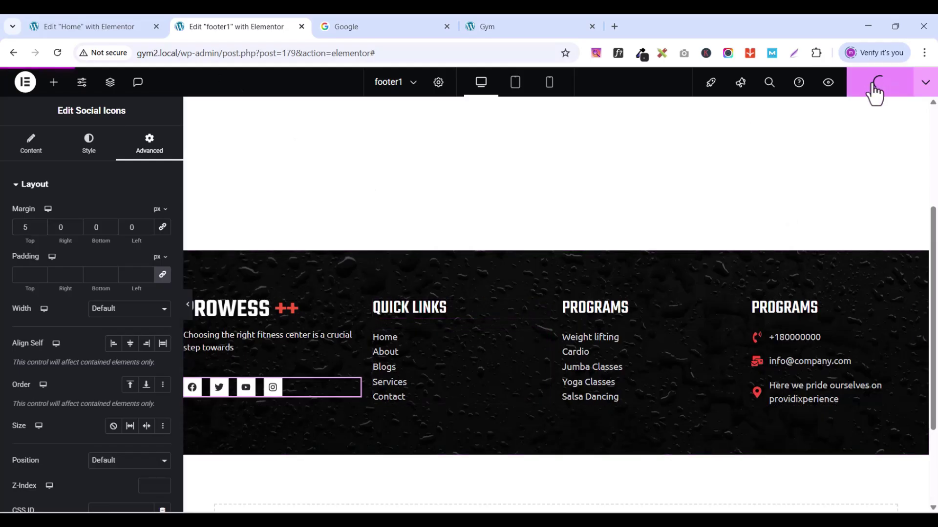
Step: Add a new single-column Flexbox container with downward direction below the four-column footer section
scroll(521, 289, "down", 2)
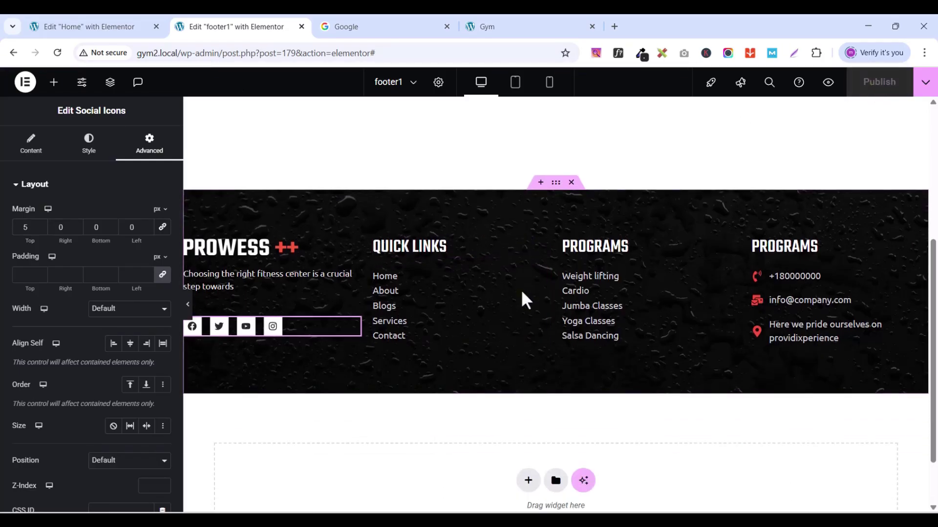
scroll(521, 324, "down", 1)
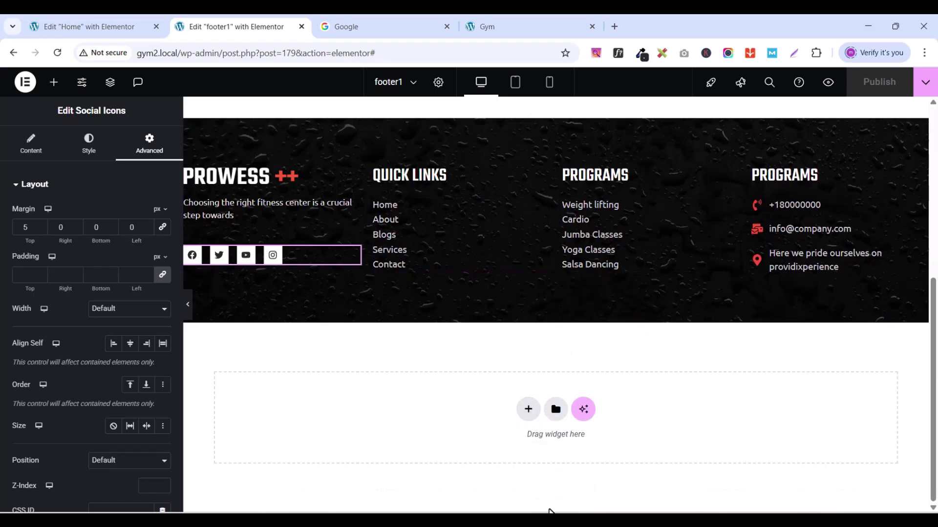
left_click(528, 410)
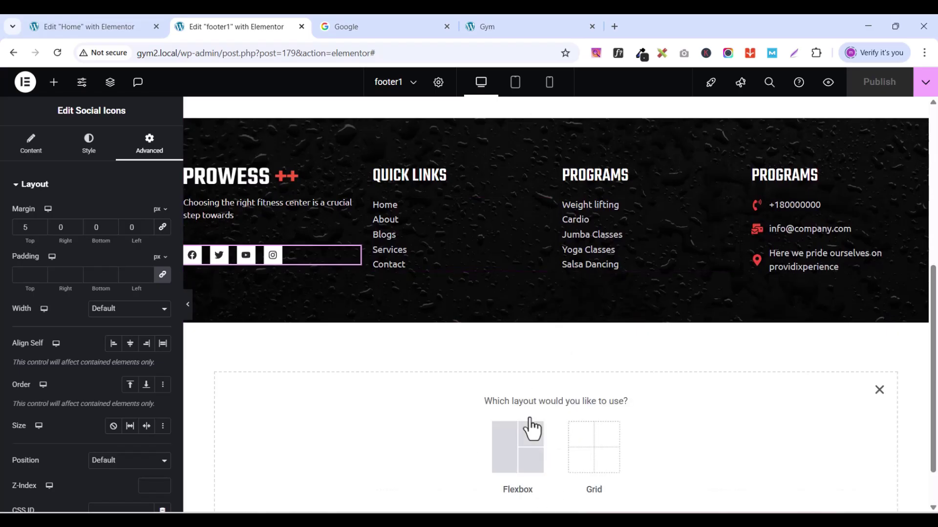
left_click(507, 455)
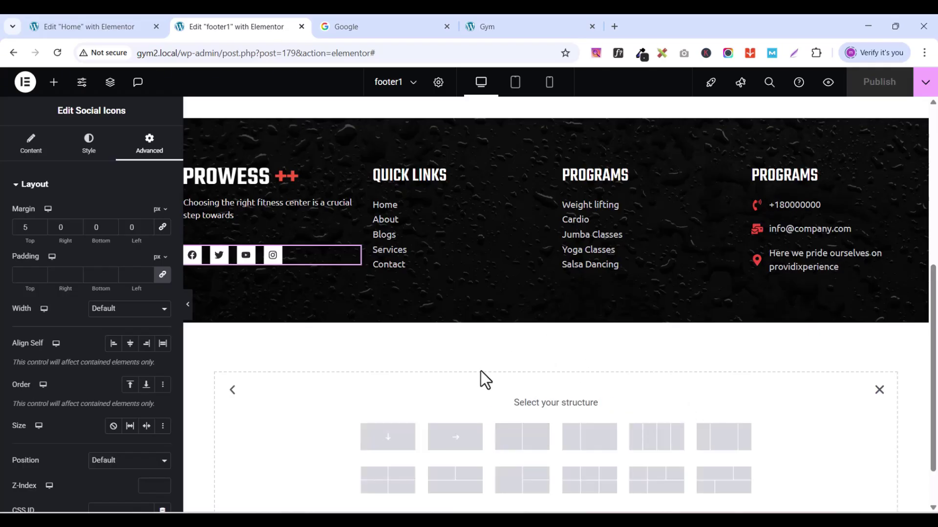
left_click(388, 441)
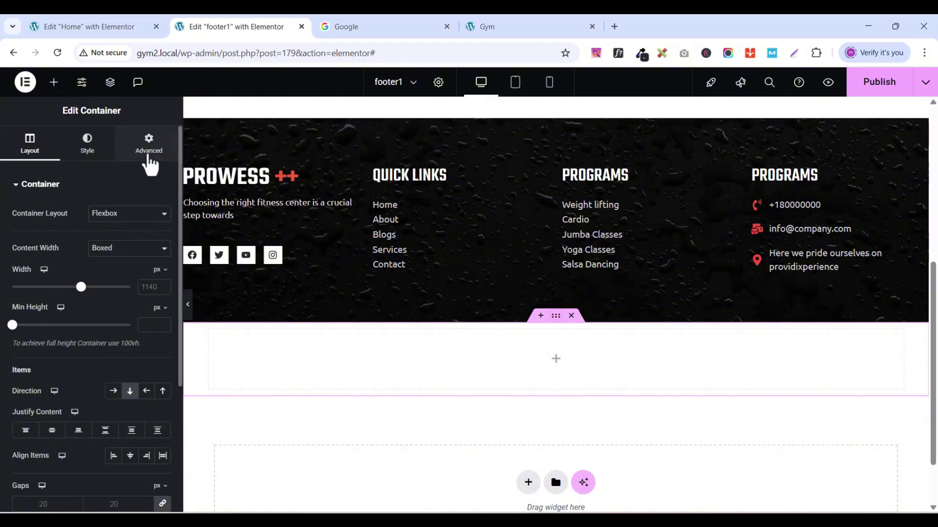
Step: Set the new container's padding to 20 px at the top and bottom, with 0 on the sides
left_click(148, 156)
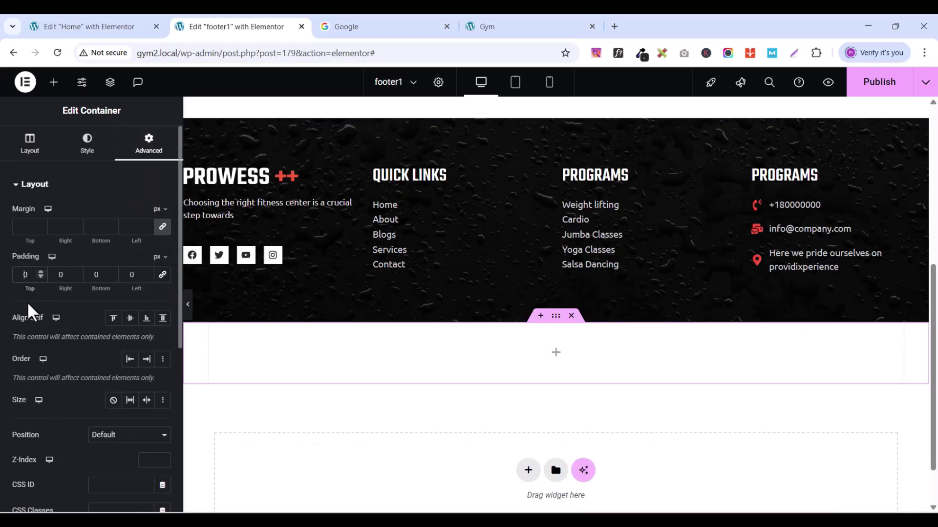
type("2")
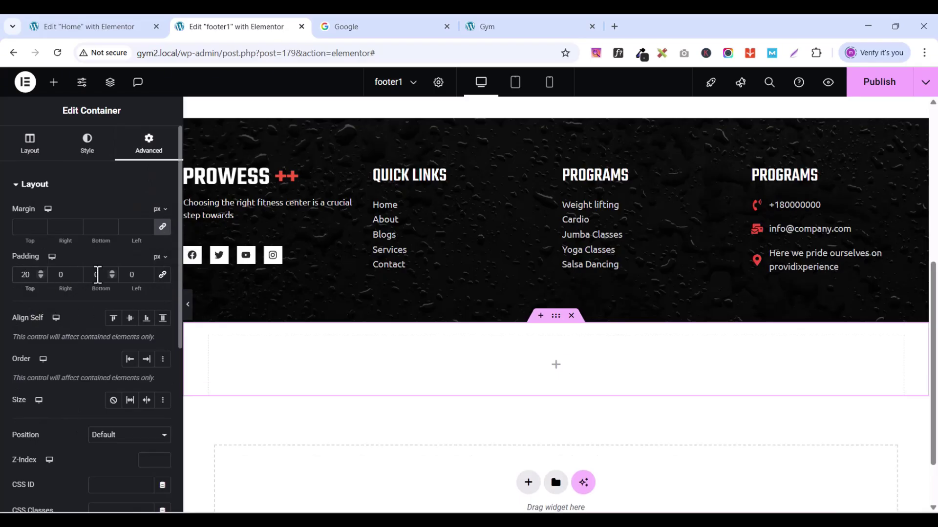
type("2")
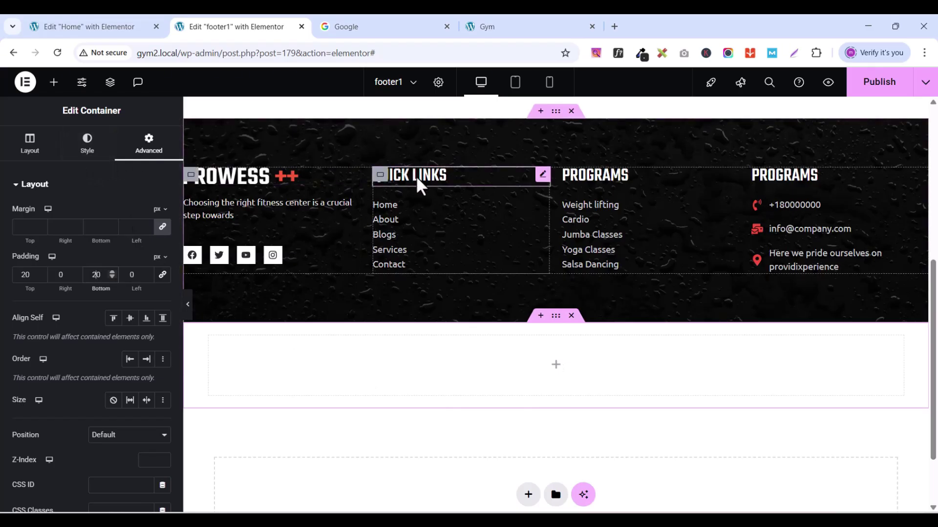
Step: Copy the fourth column's icon list into the new container and delete the copy's e-mail and address items
scroll(350, 316, "up", 1)
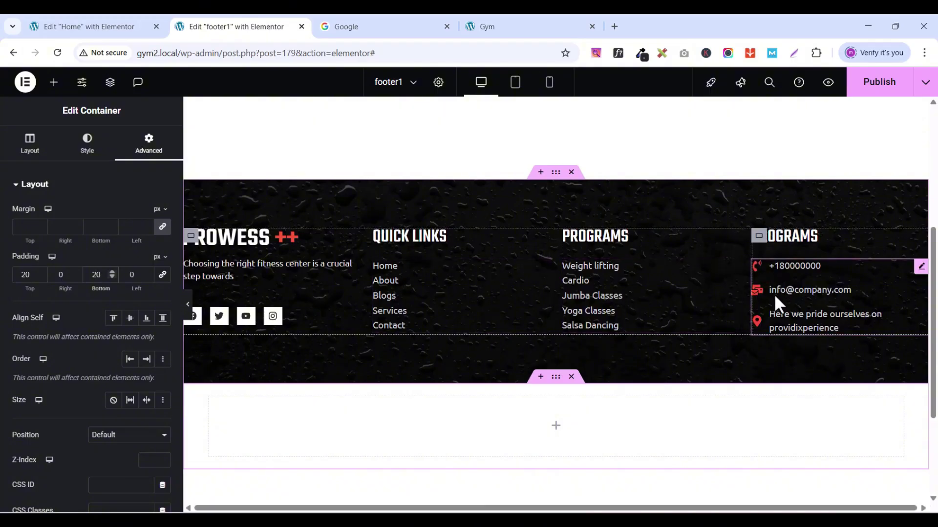
left_click(921, 267)
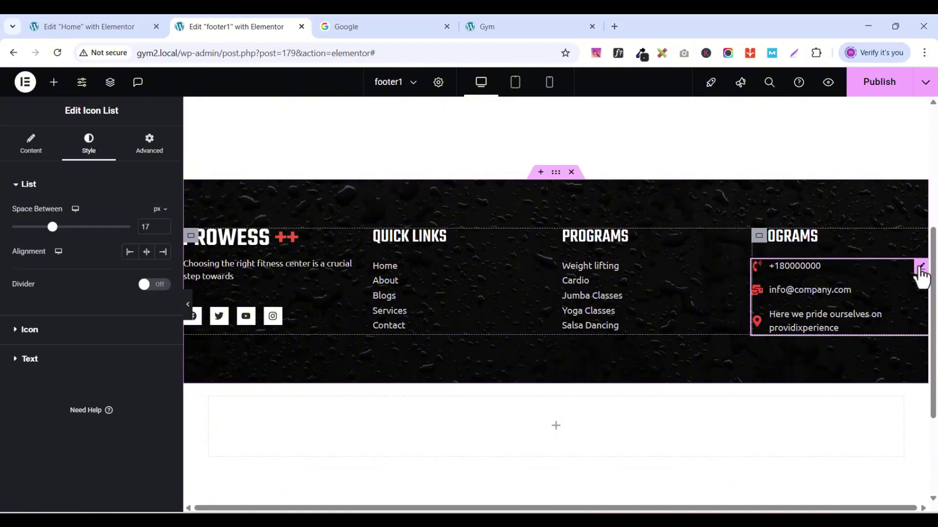
right_click(921, 274)
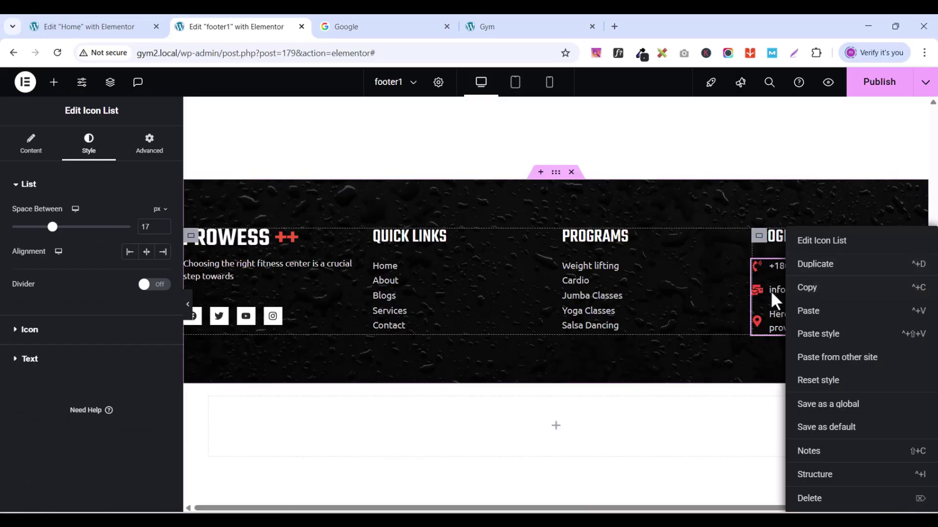
left_click(814, 291)
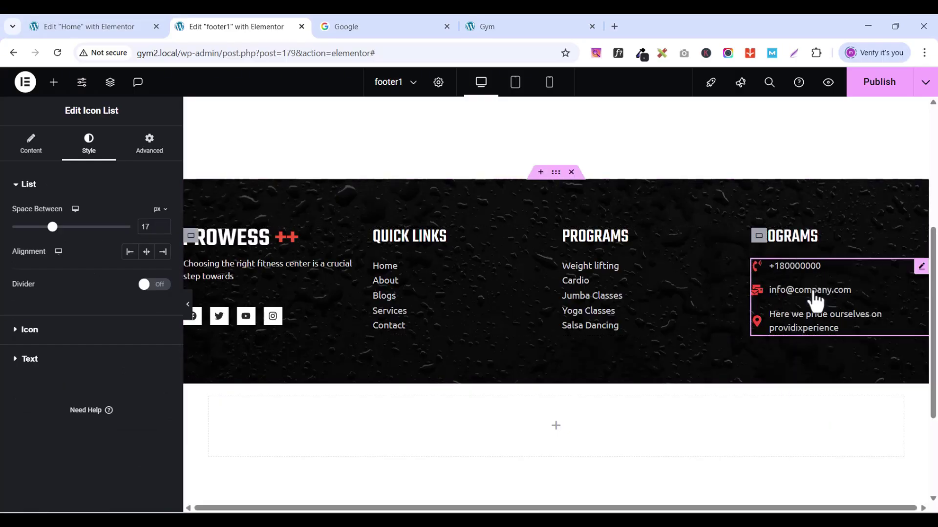
right_click(586, 425)
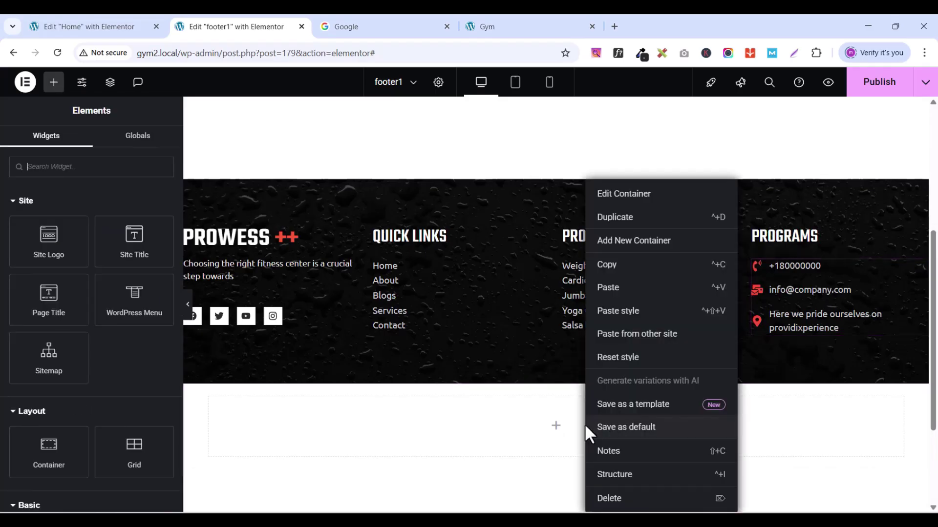
left_click(619, 290)
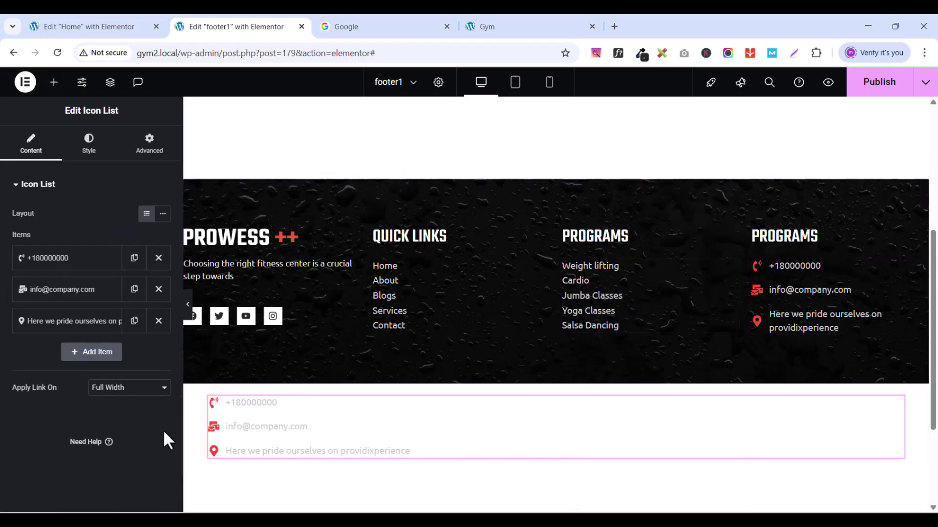
left_click(159, 322)
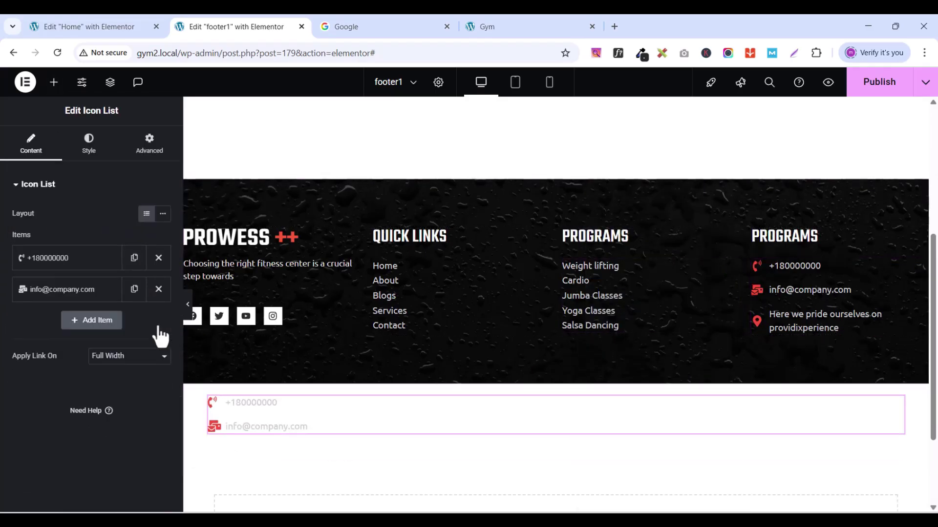
left_click(159, 292)
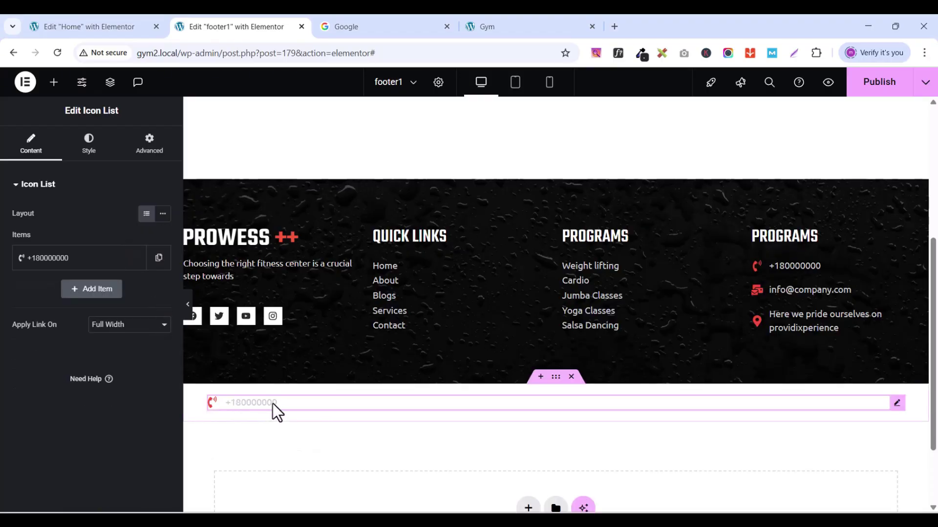
Step: Replace the remaining item's text with "copyright - 2025, Design by MrGreenWeb", copied from the bottom line of the reference Gym page
left_click(103, 259)
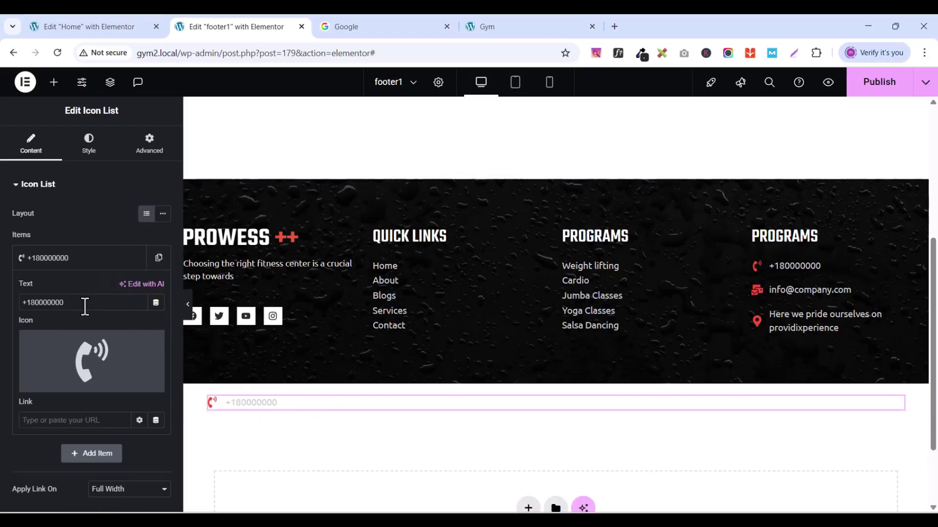
left_click(496, 28)
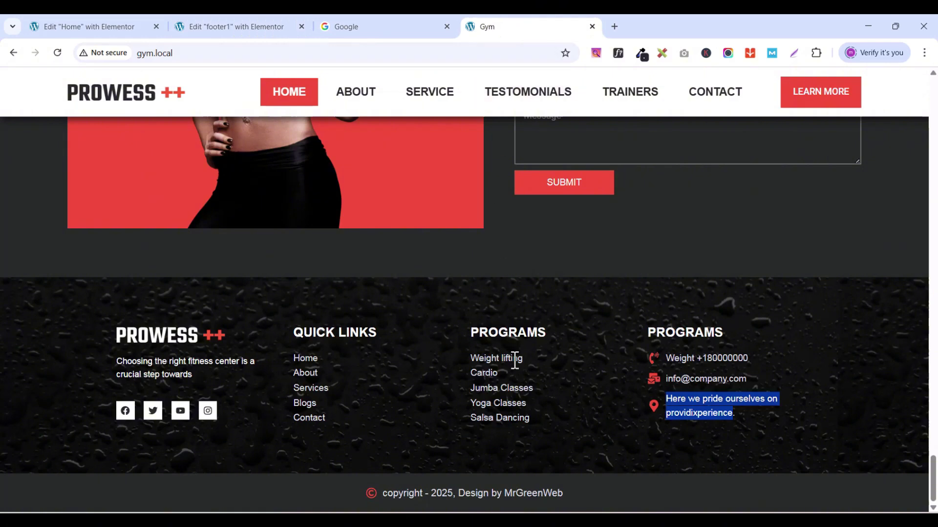
left_click_drag(570, 491, 377, 494)
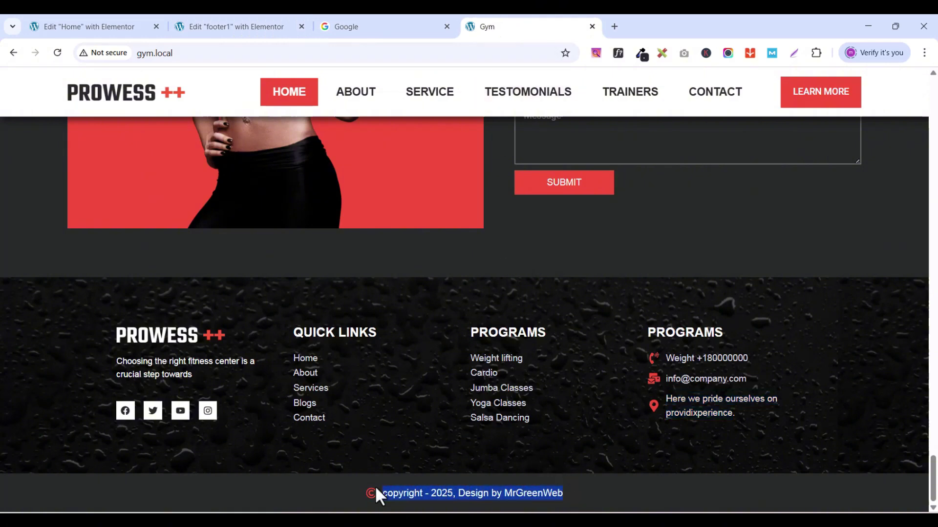
right_click(386, 493)
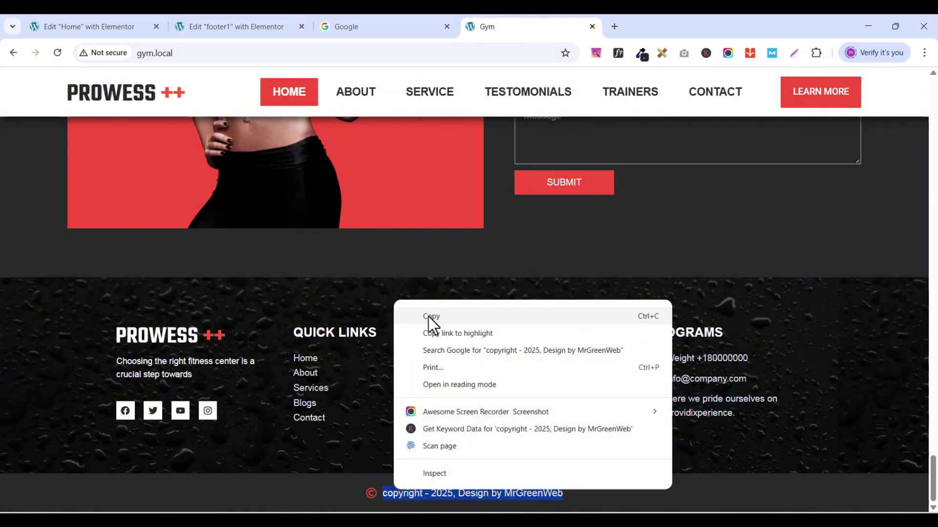
left_click(425, 317)
left_click(212, 27)
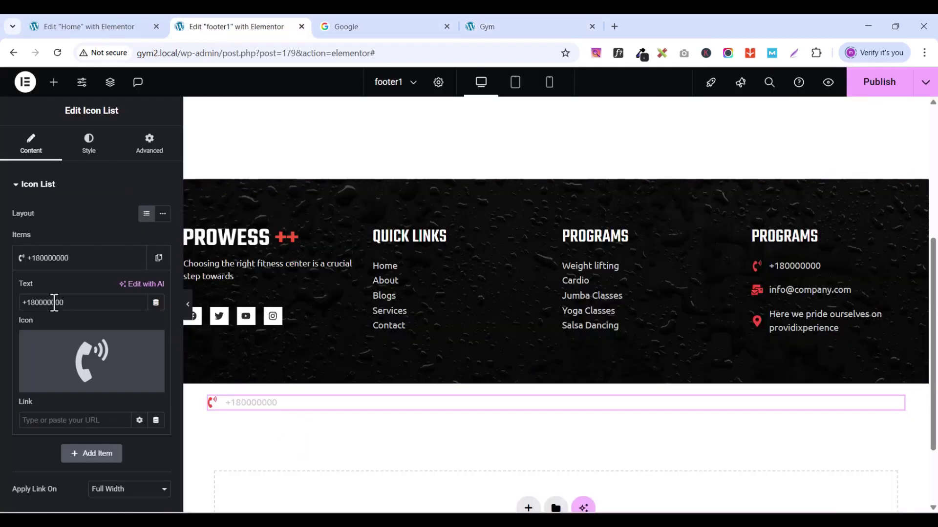
key("ctrl+v")
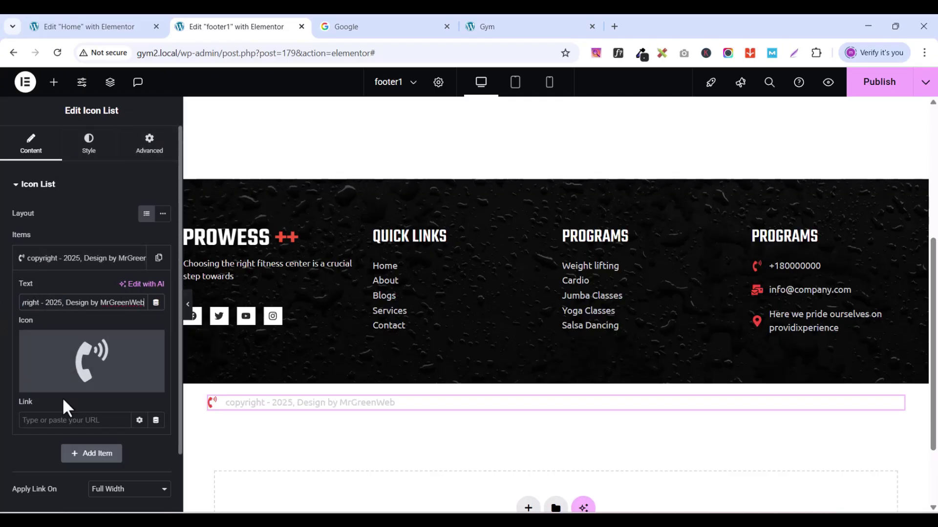
Step: Find "copy" in the icon library and insert the outlined copyright icon for the copyright item
left_click(55, 385)
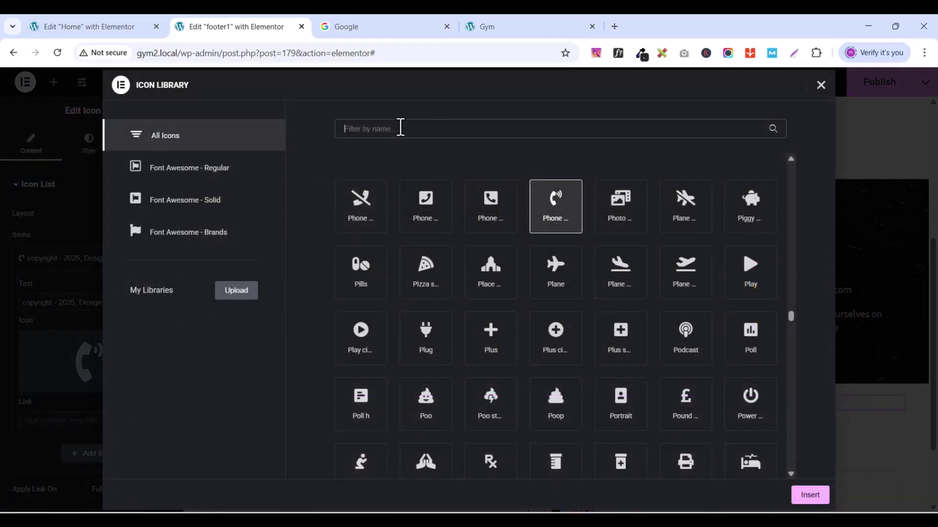
type("copy")
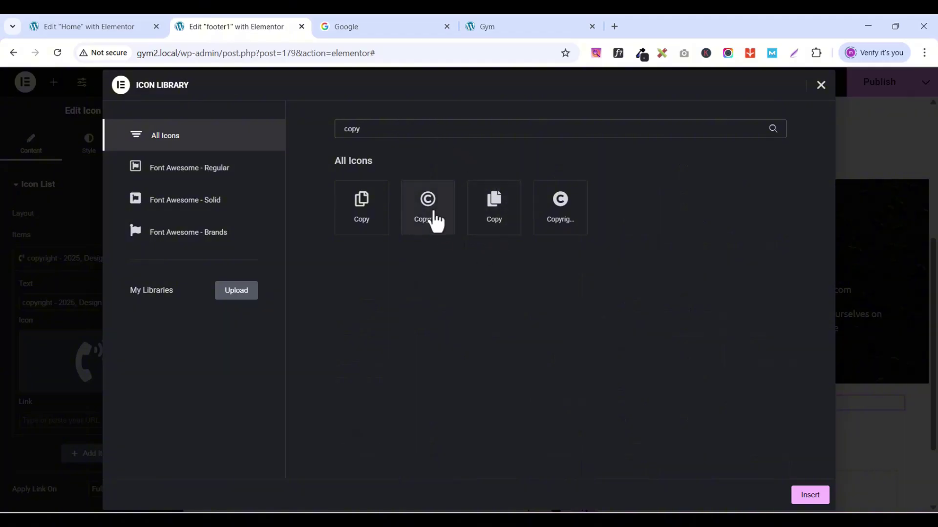
left_click(435, 221)
left_click(809, 496)
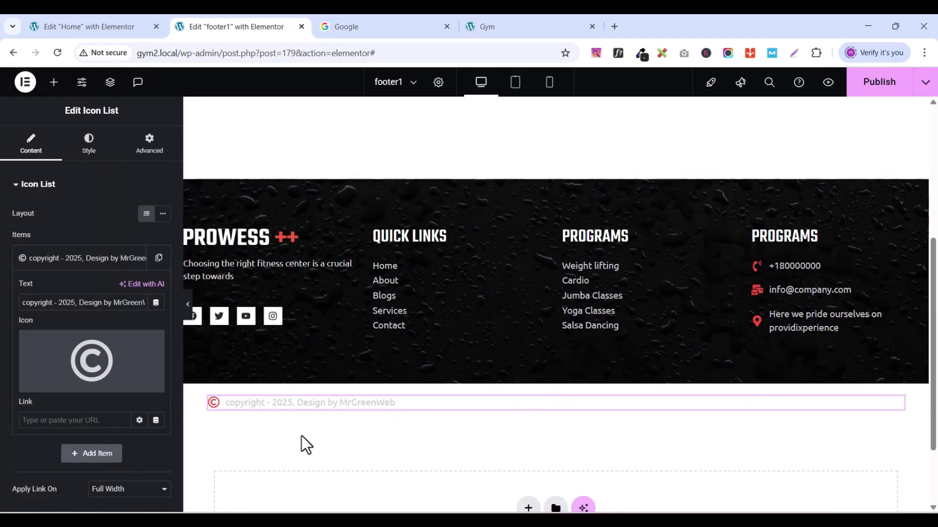
Step: Give the copyright bar's container a classic background in the site's dark charcoal global color
left_click(556, 378)
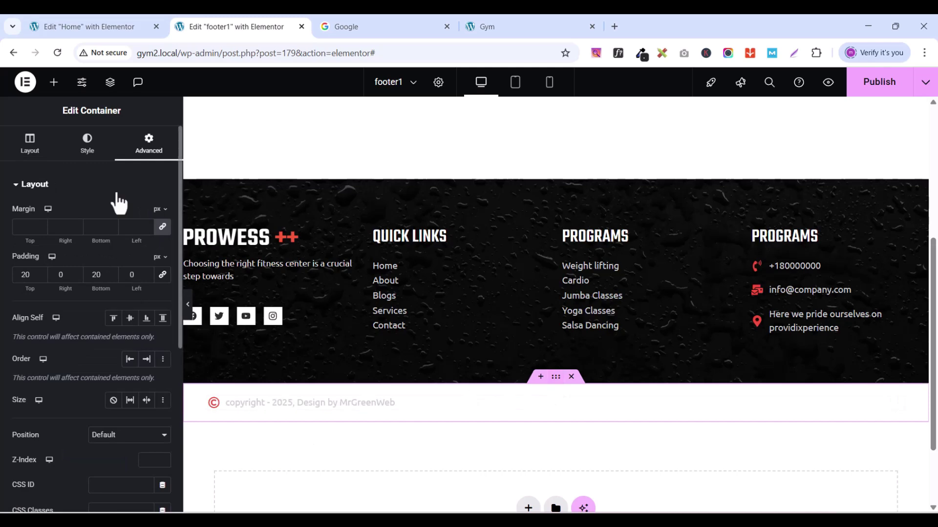
left_click(88, 144)
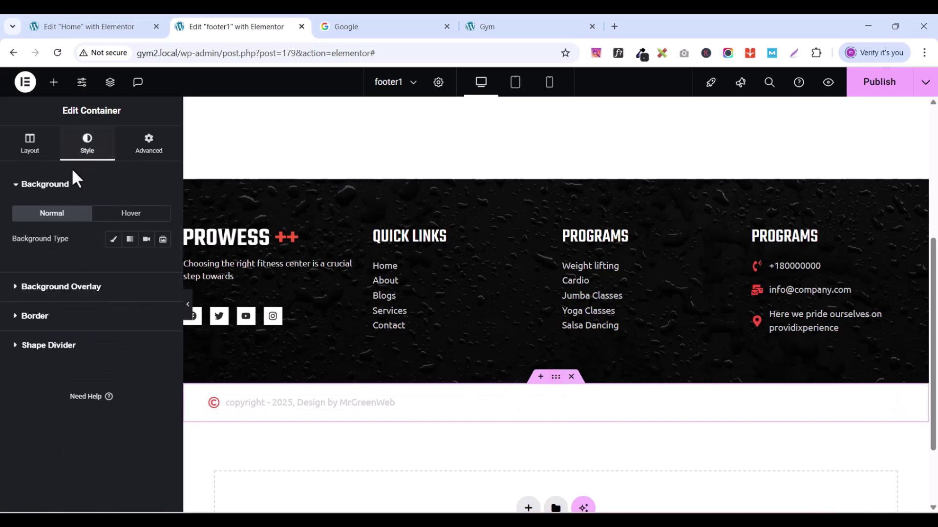
left_click(114, 240)
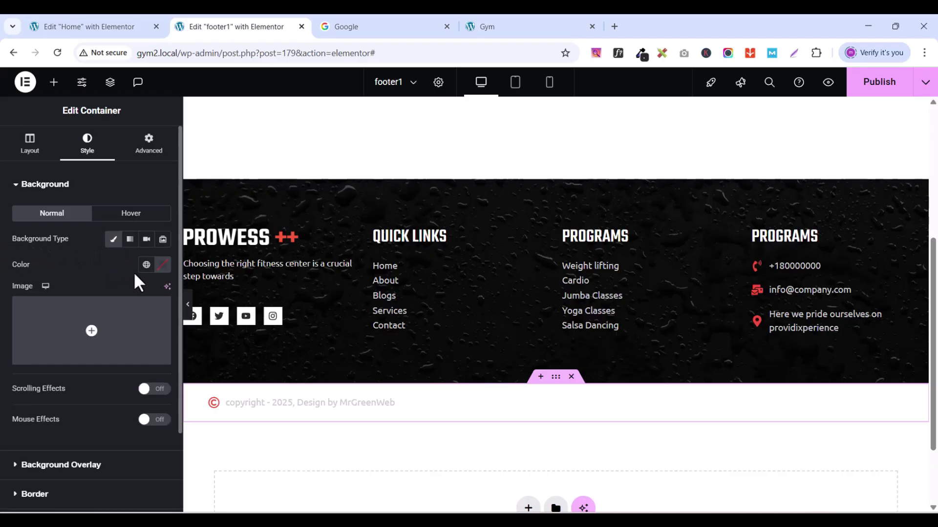
left_click(145, 265)
left_click(59, 441)
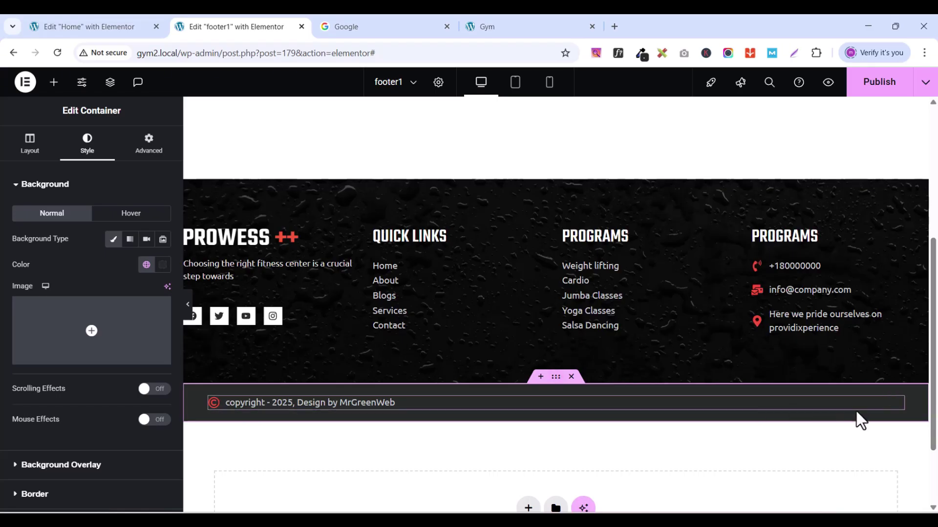
Step: Center the copyright icon list within its bar and publish the footer1 template's changes
left_click(895, 404)
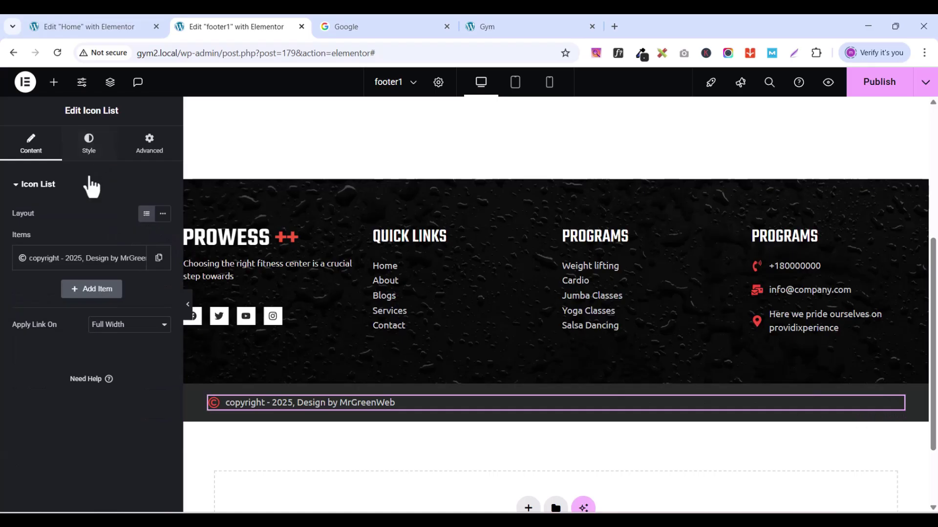
left_click(89, 154)
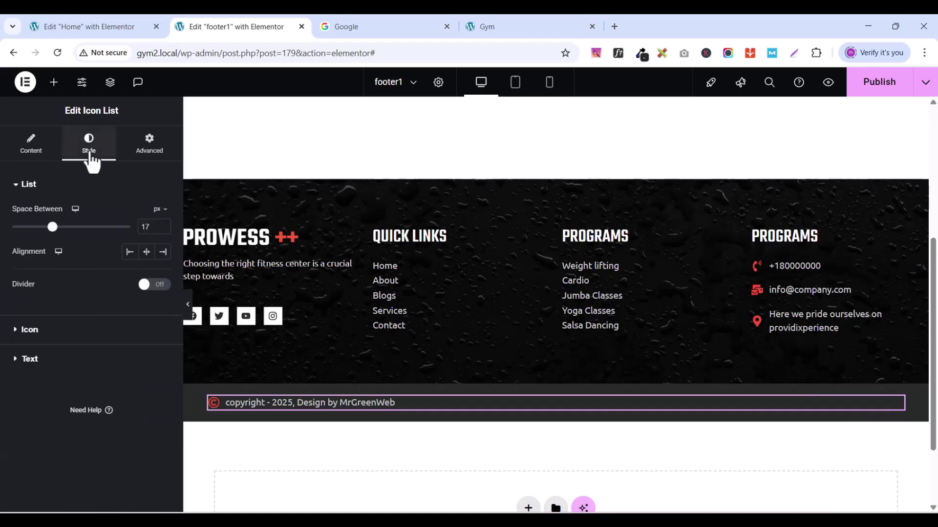
left_click(146, 253)
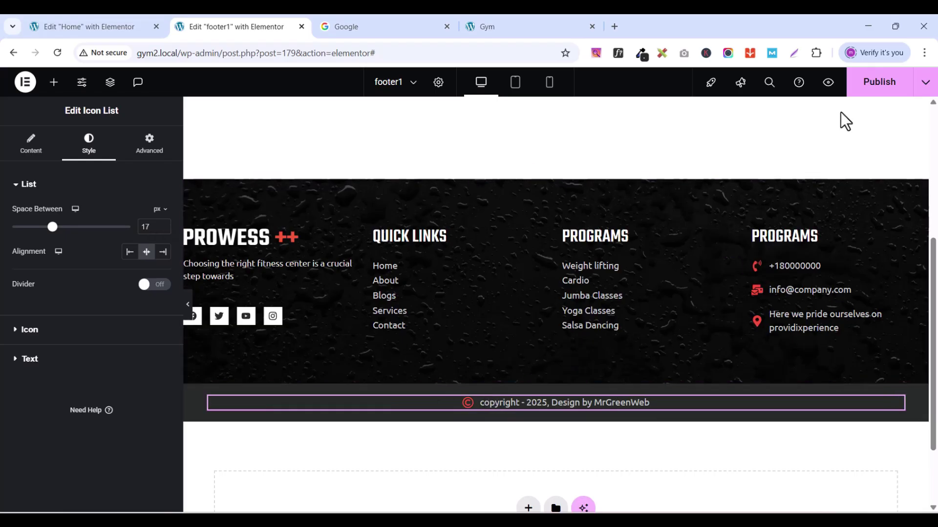
left_click(885, 88)
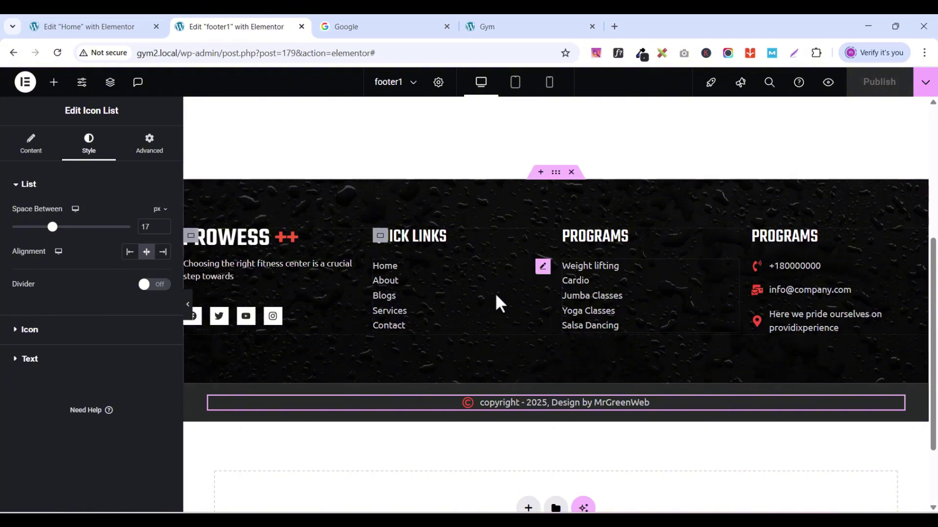
Step: Preview the footer1 template and check its four columns and the copyright bar
left_click(828, 82)
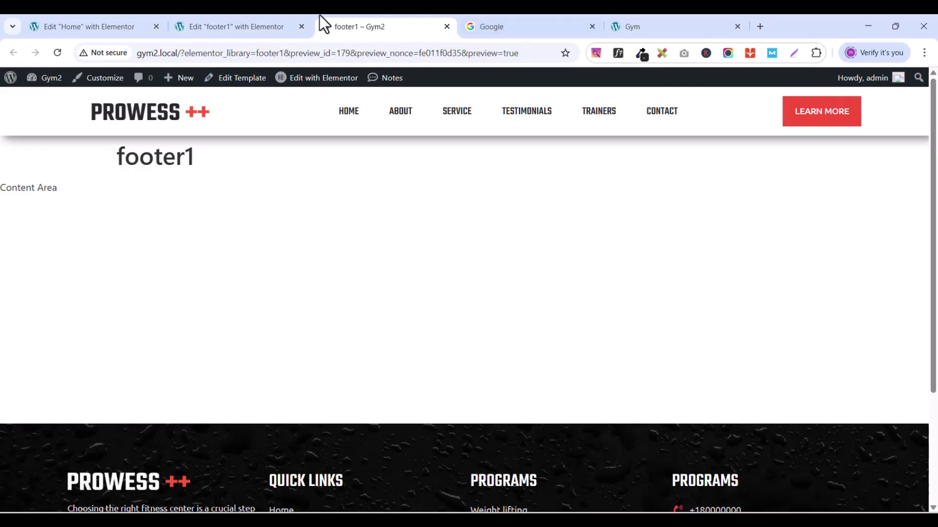
scroll(716, 373, "down", 1)
scroll(716, 373, "down", 3)
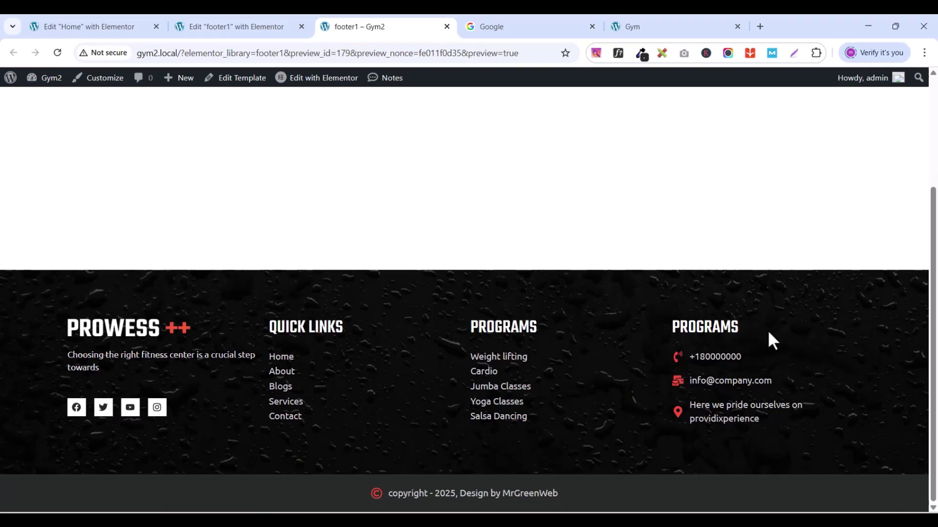
Step: Preview the Home page and inspect the footer below the contact form
left_click(113, 24)
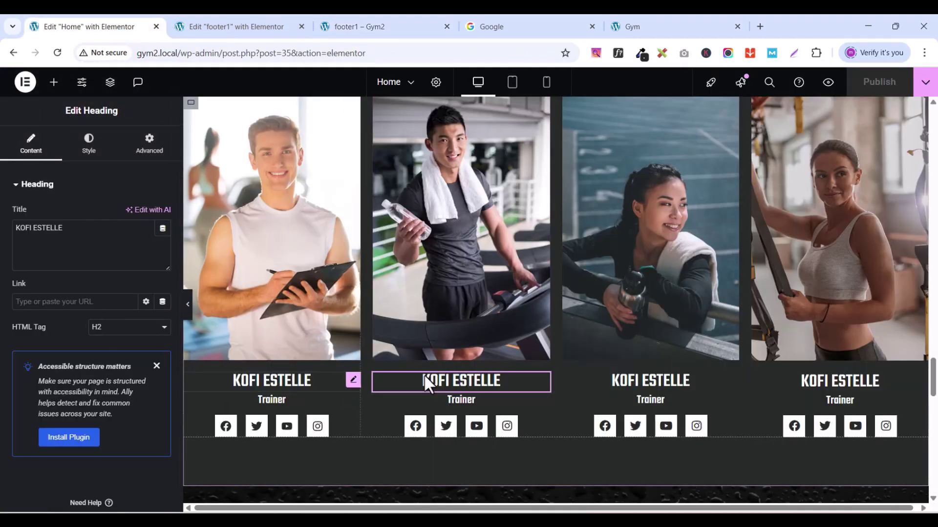
scroll(433, 372, "down", 5)
scroll(418, 372, "up", 5)
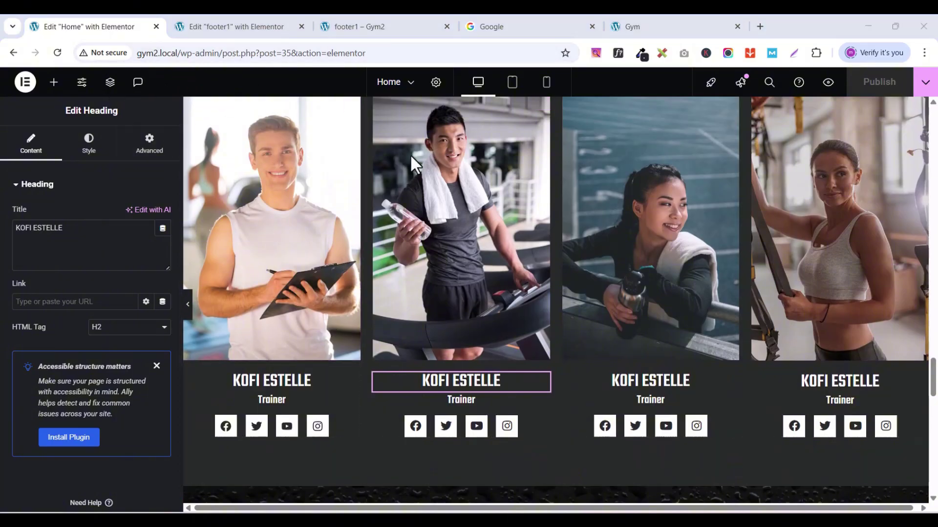
left_click(825, 87)
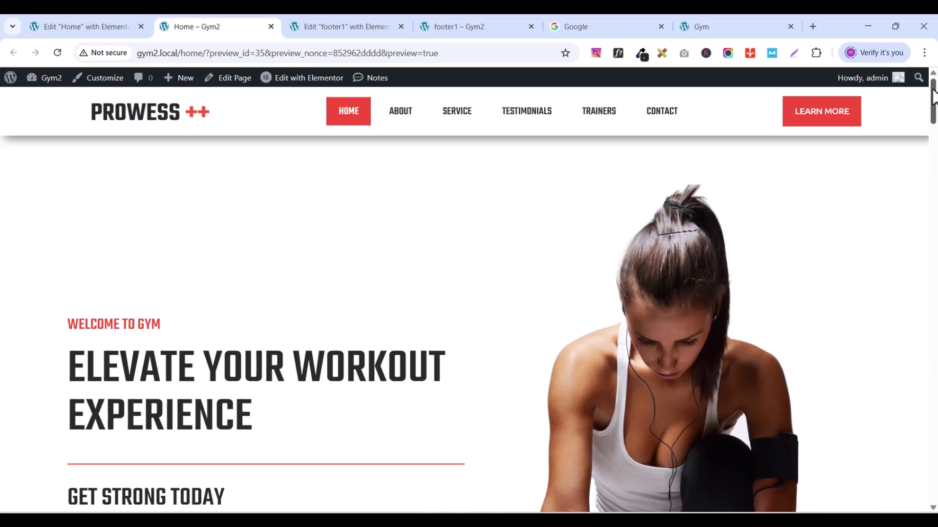
left_click_drag(933, 95, 935, 484)
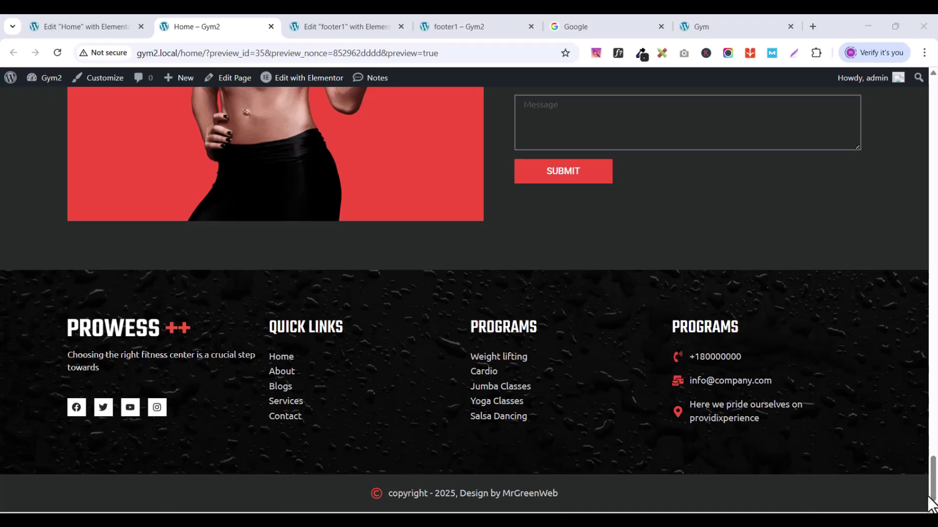
left_click_drag(933, 487, 934, 486)
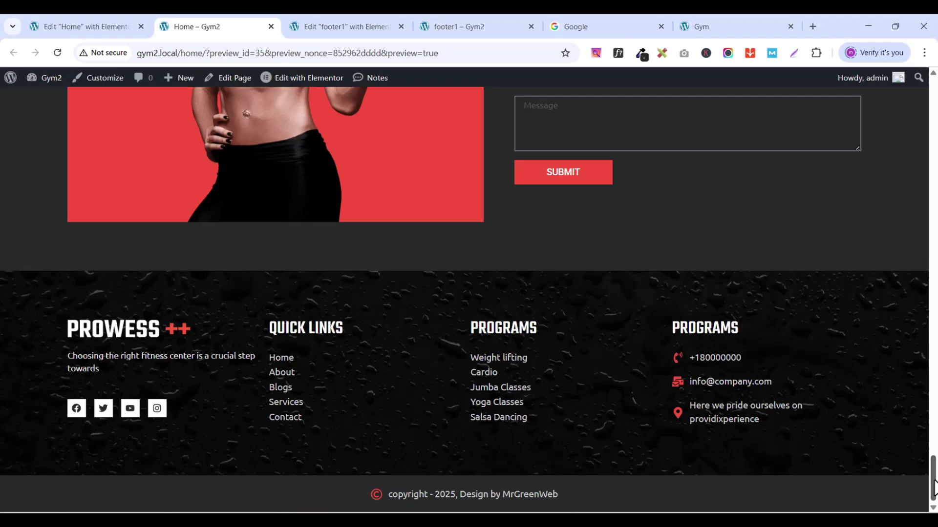
mouse_move(933, 487)
left_mouse_down()
mouse_move(920, 408)
mouse_move(923, 473)
left_mouse_up()
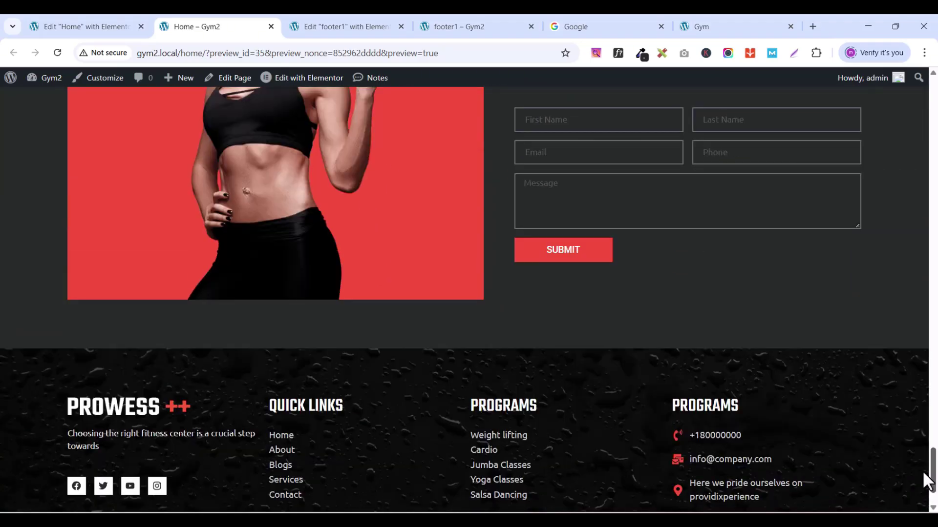